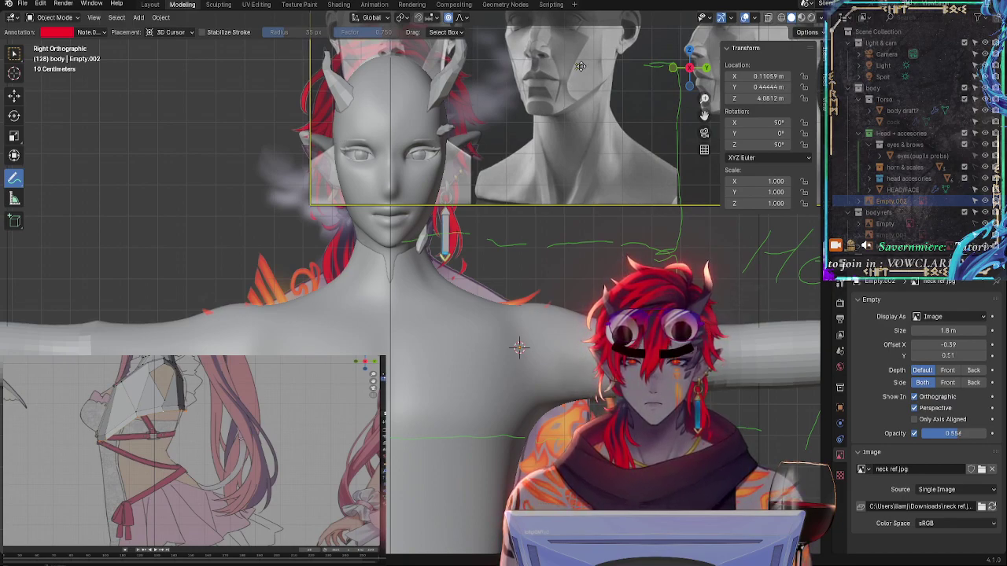
Lower the neck reference image vertically so its heads sit beside the character's head
shift+middle_drag(542, 145, 561, 441)
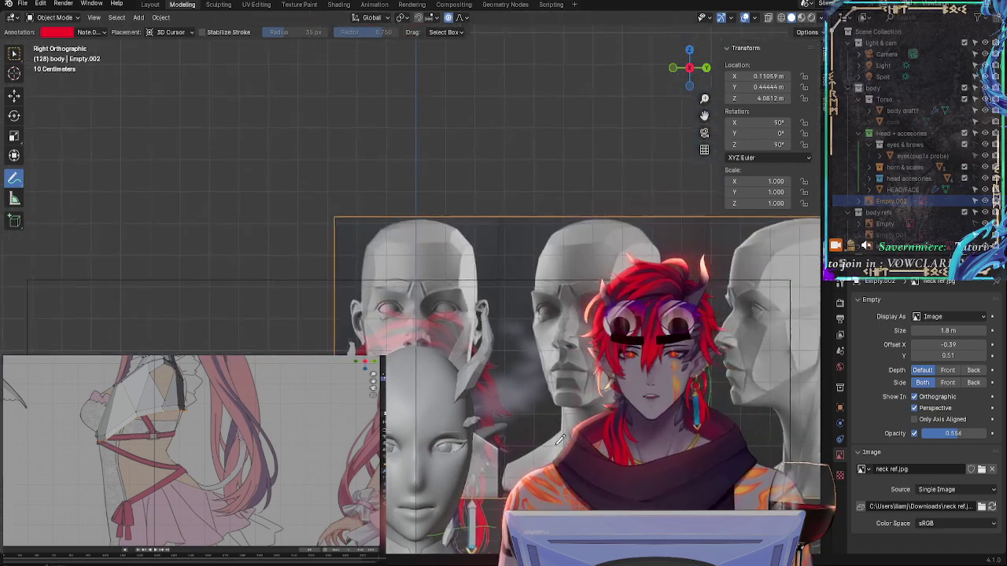
scroll(561, 440, up, 6)
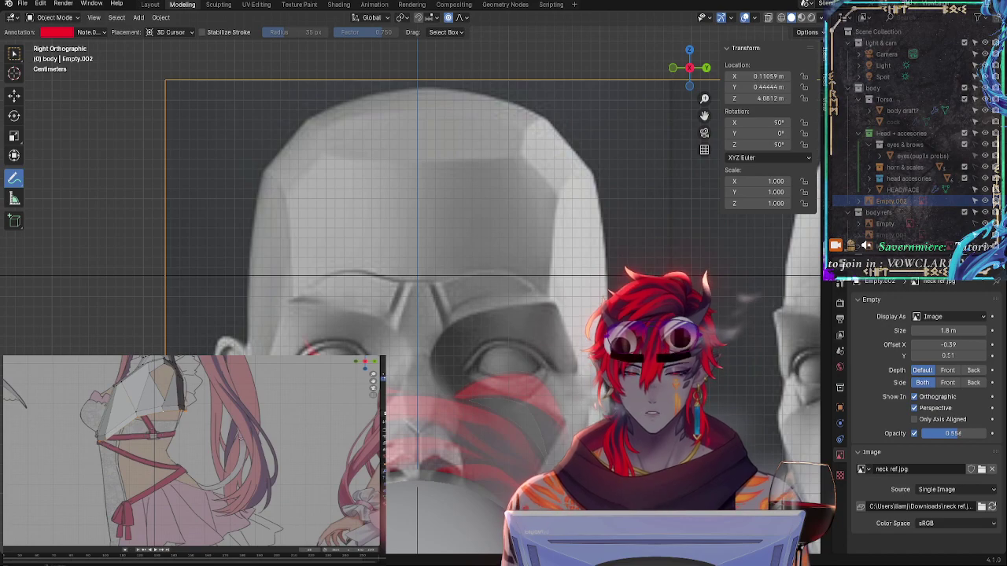
scroll(425, 294, down, 4)
scroll(515, 150, down, 5)
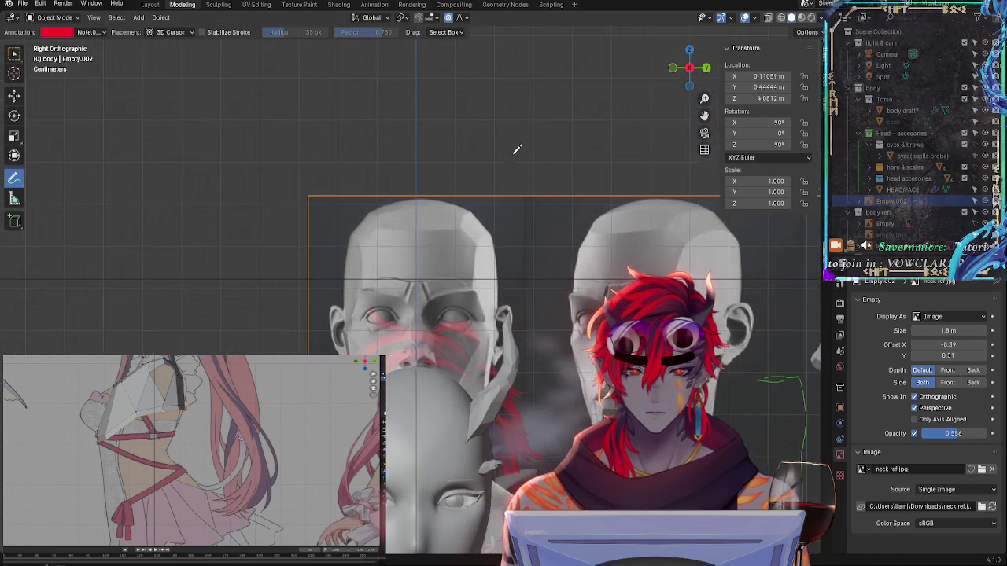
scroll(506, 228, up, 2)
key(Down)
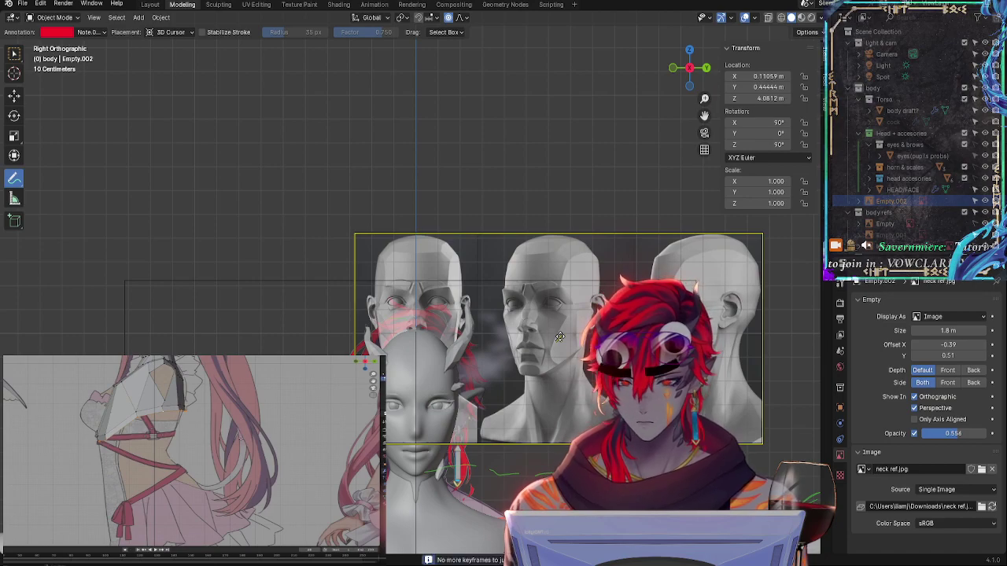
key(g)
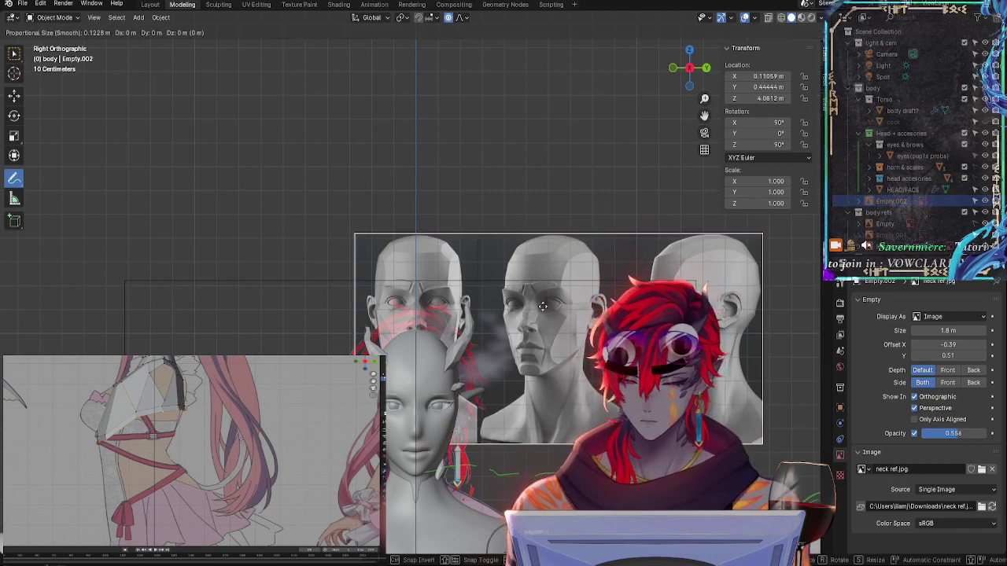
key(z)
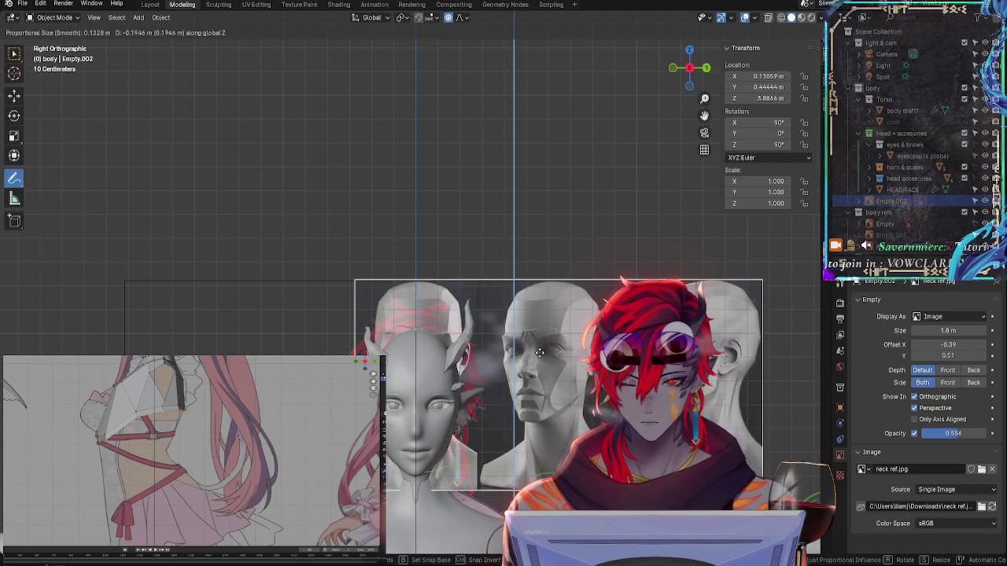
click(543, 350)
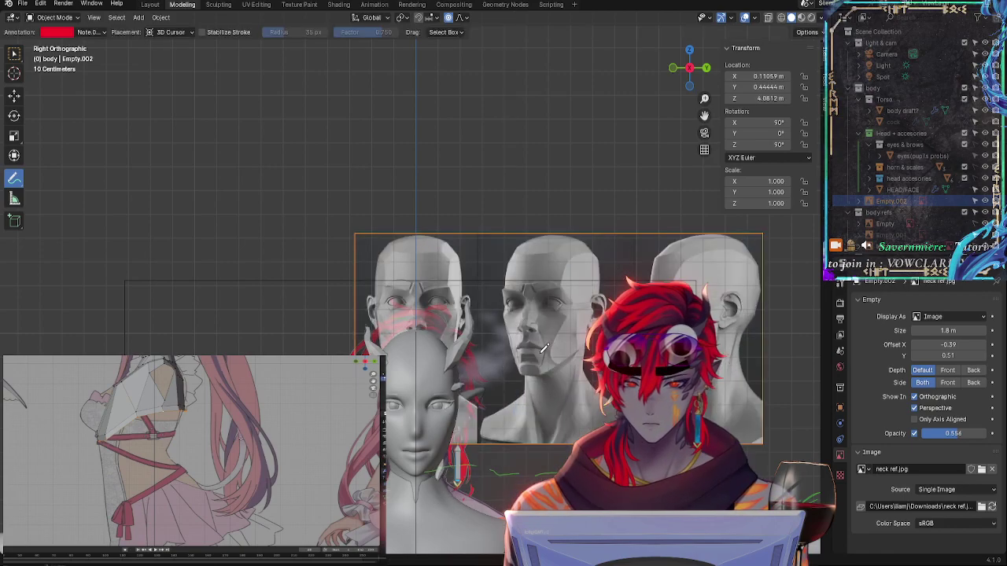
Move the neck reference image again to refine its lowered position
key(g)
key(y)
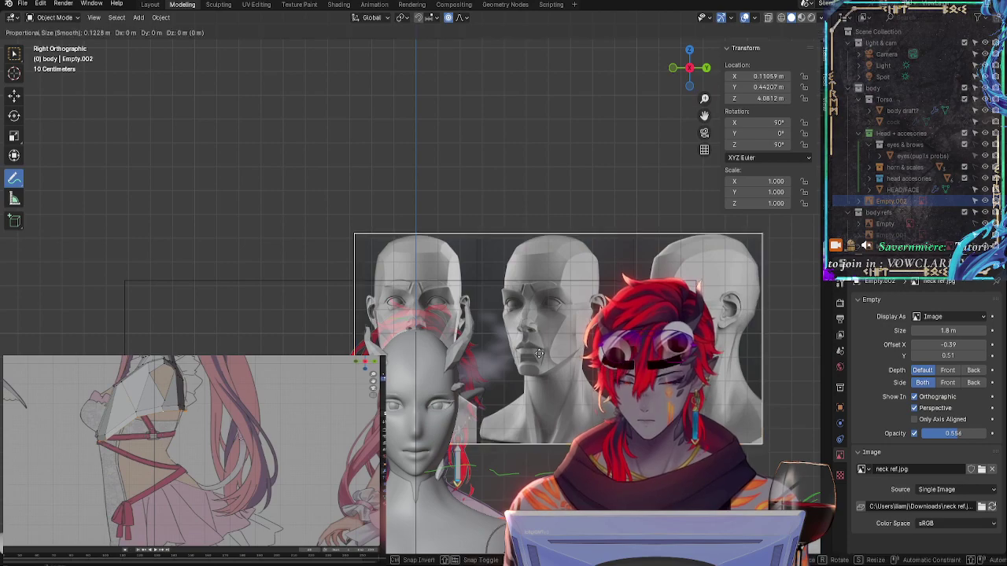
key(z)
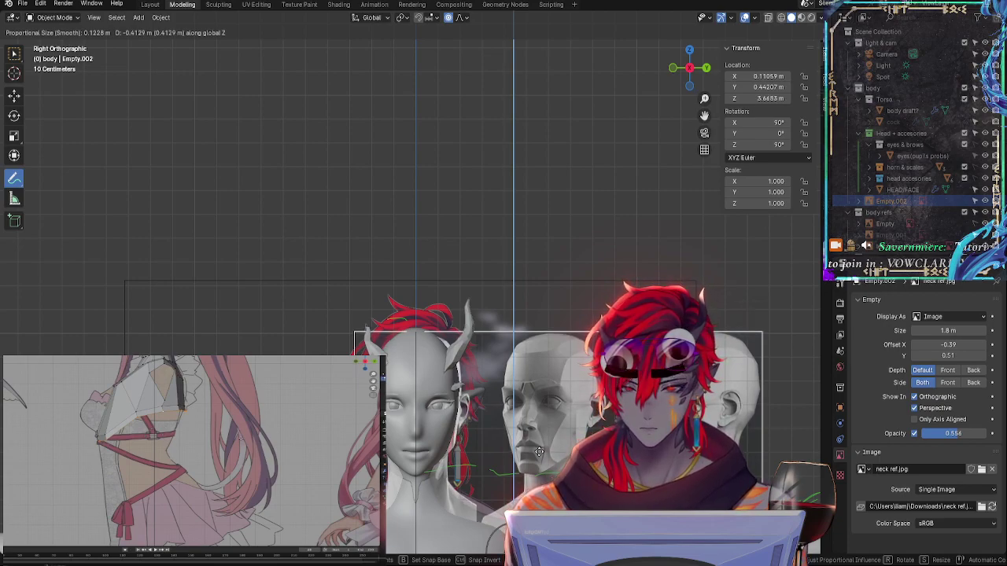
key(z)
key(z)
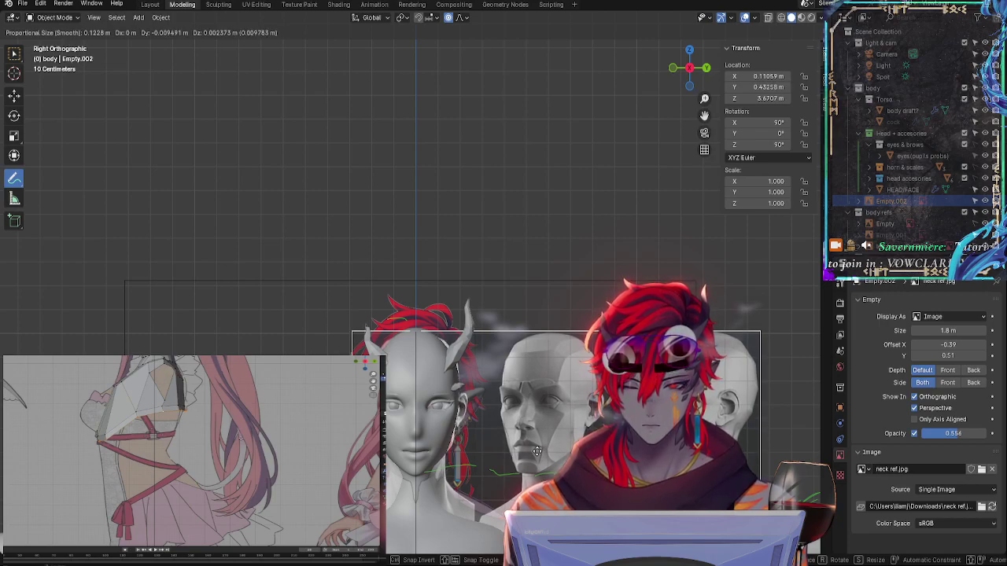
click(537, 451)
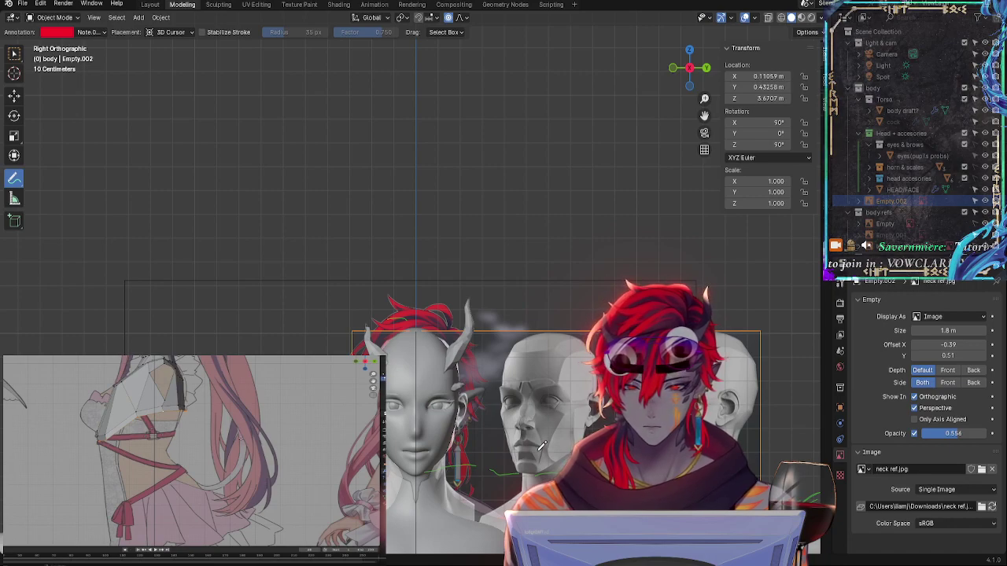
Nudge the neck ref.jpg empty along Y to about Y 0.431 m
key(g)
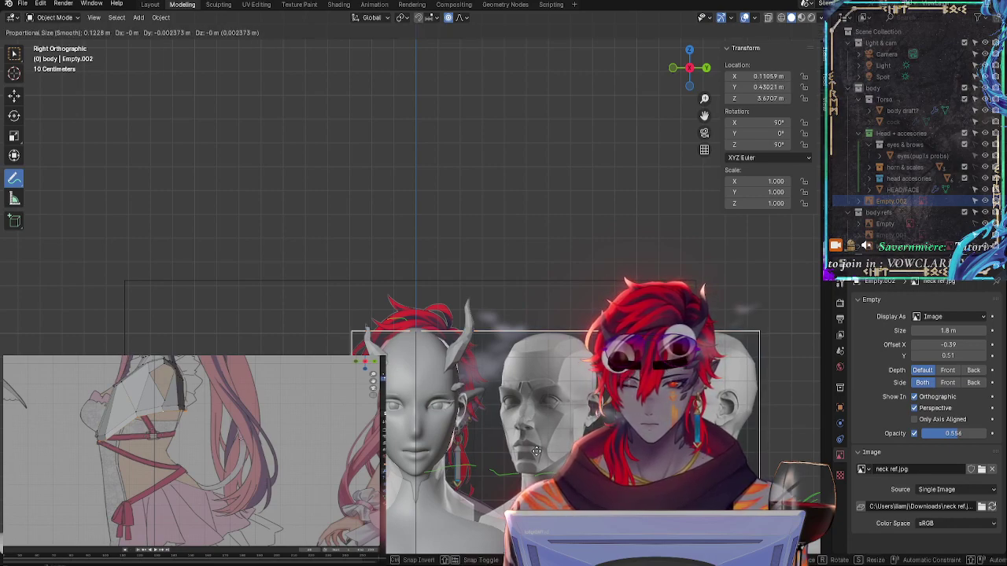
key(y)
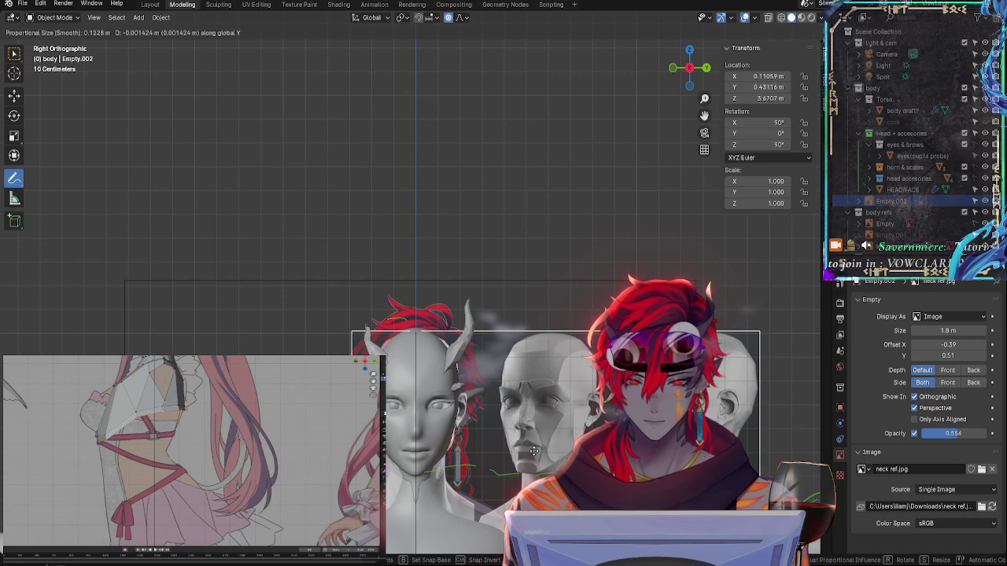
click(534, 451)
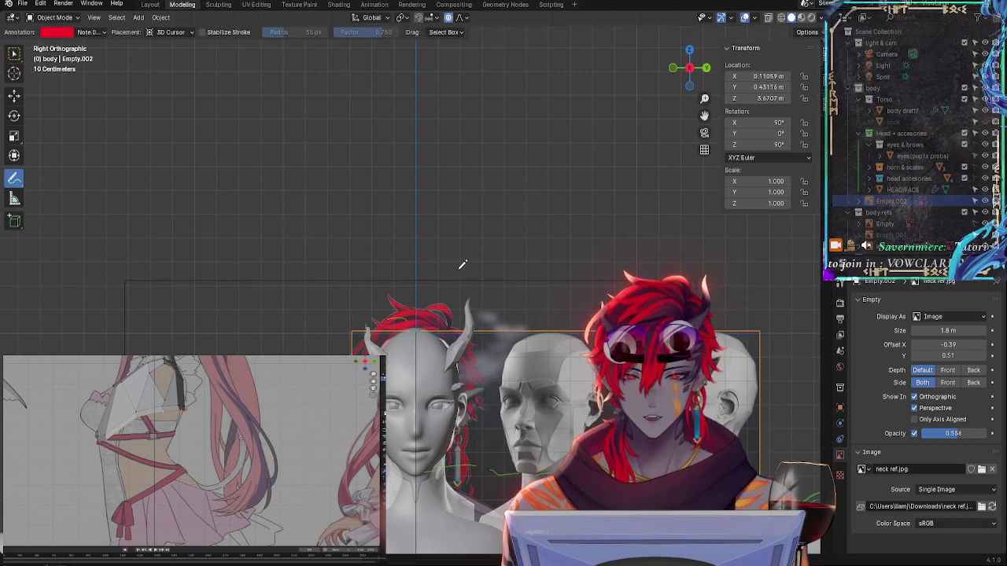
Zoom out over the head and nudge the reference image along Y twice
scroll(531, 246, up, 3)
scroll(532, 246, up, 3)
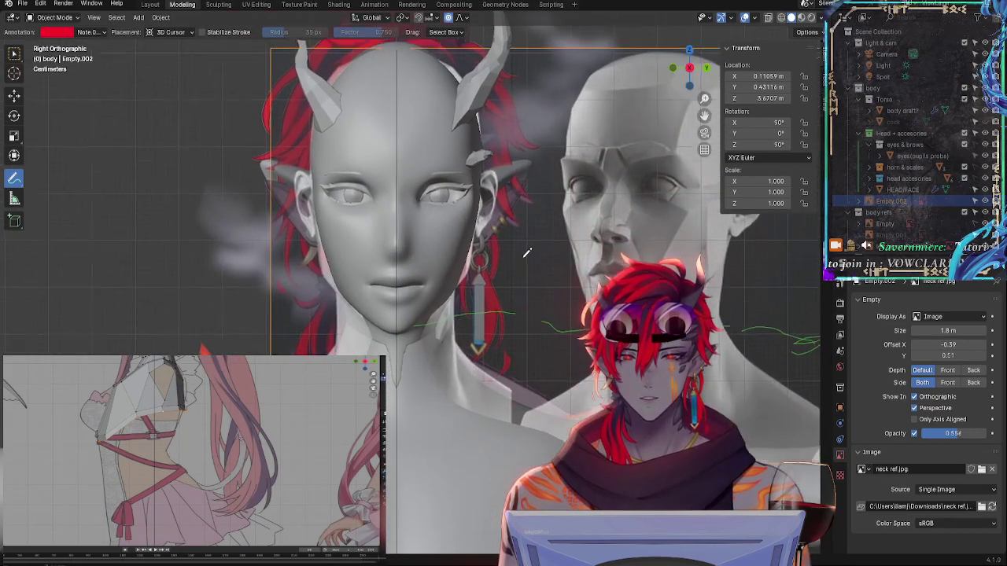
scroll(519, 332, up, 1)
scroll(519, 333, up, 2)
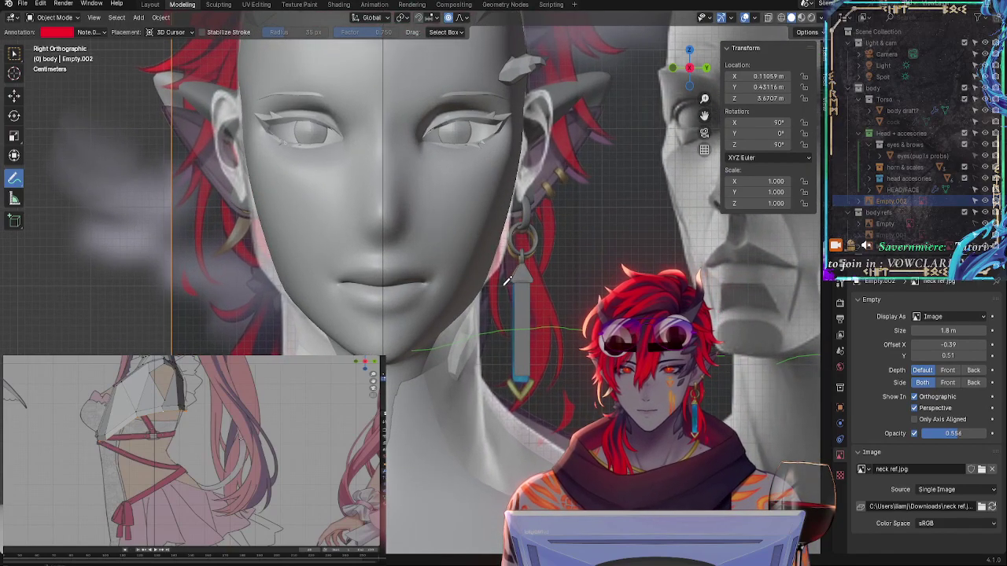
scroll(508, 282, down, 1)
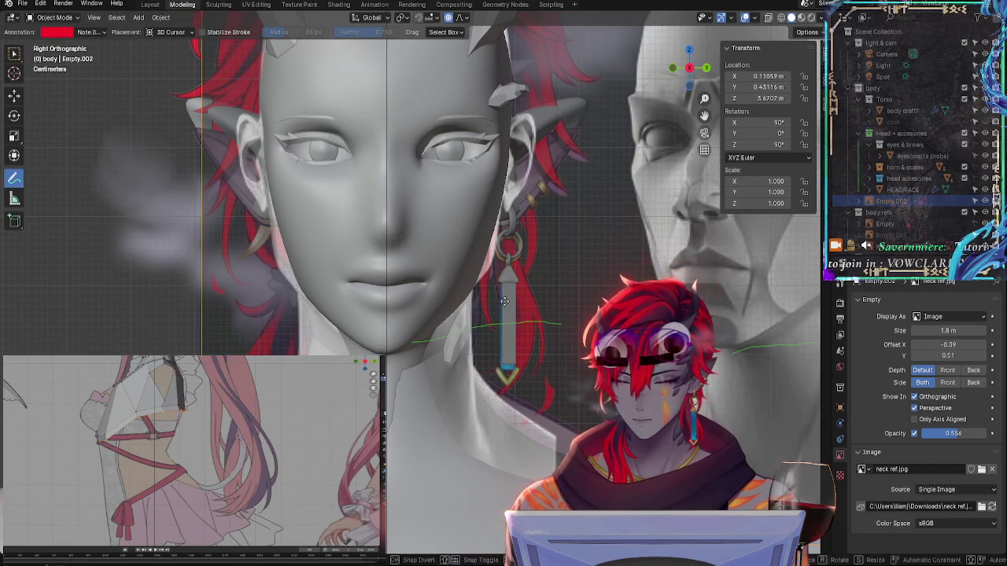
key(g)
key(y)
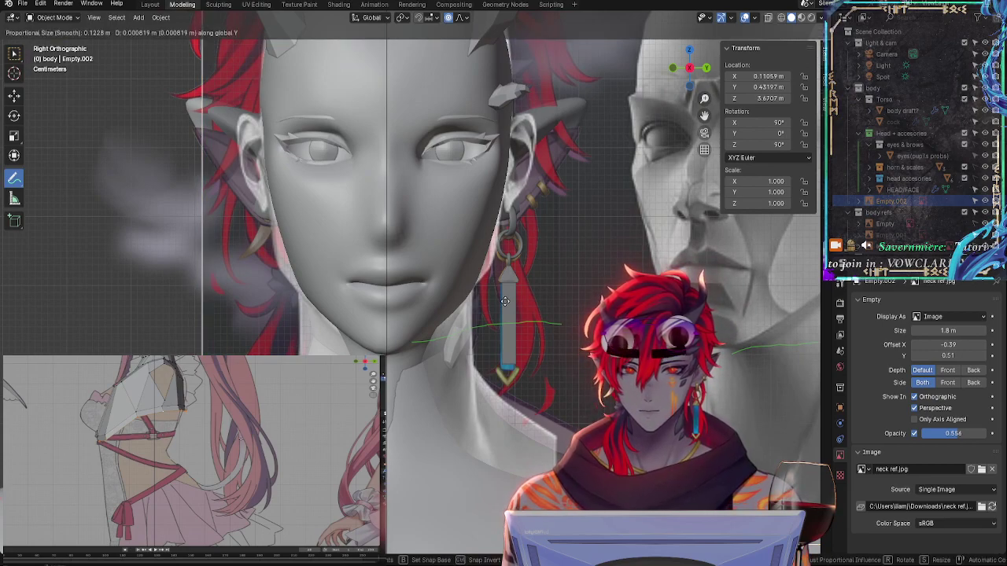
click(505, 301)
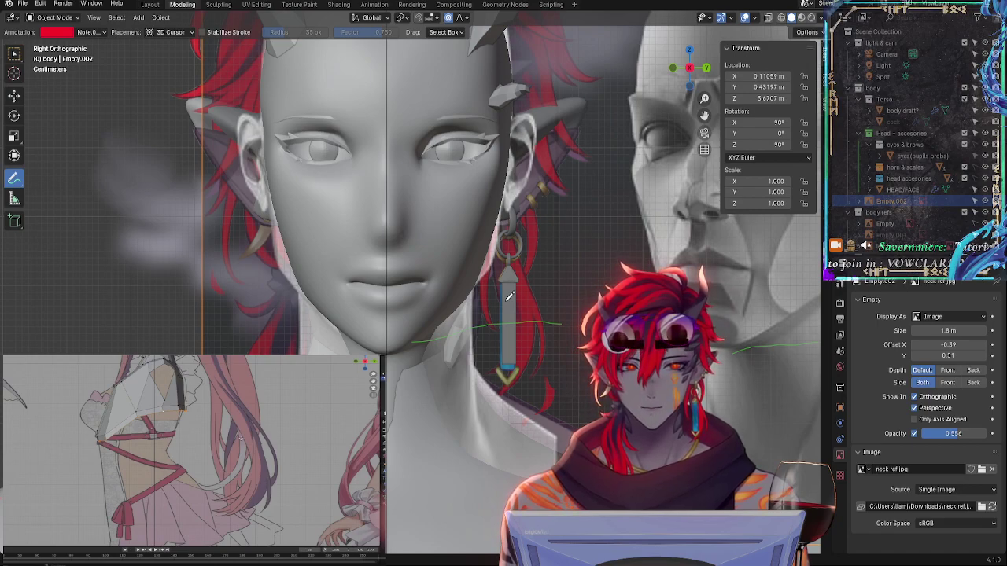
key(g)
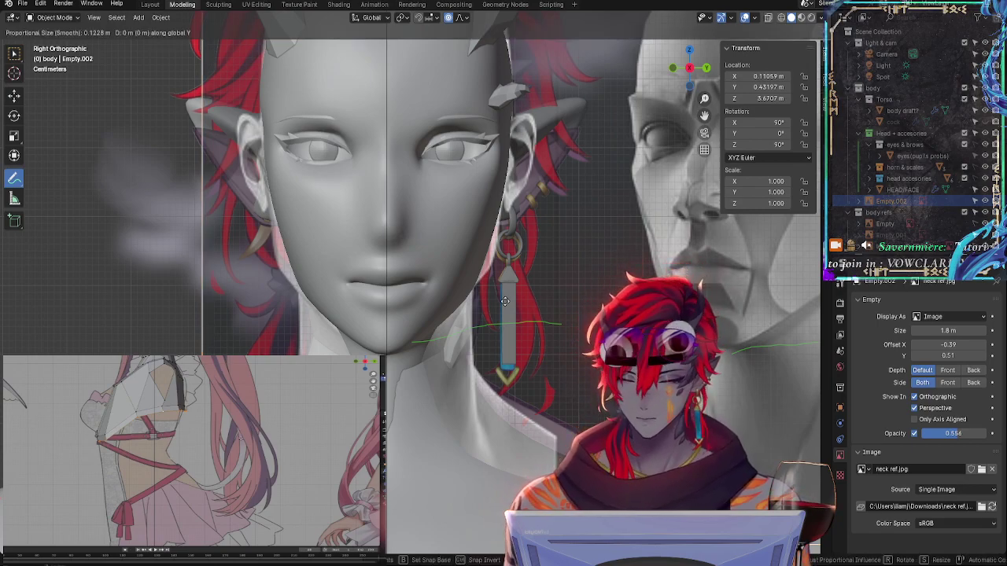
key(y)
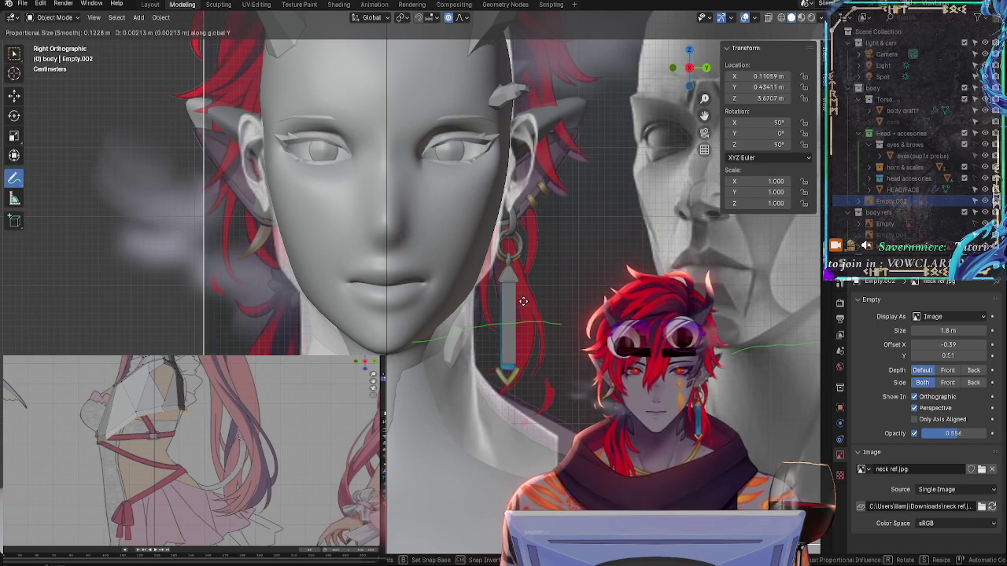
click(523, 302)
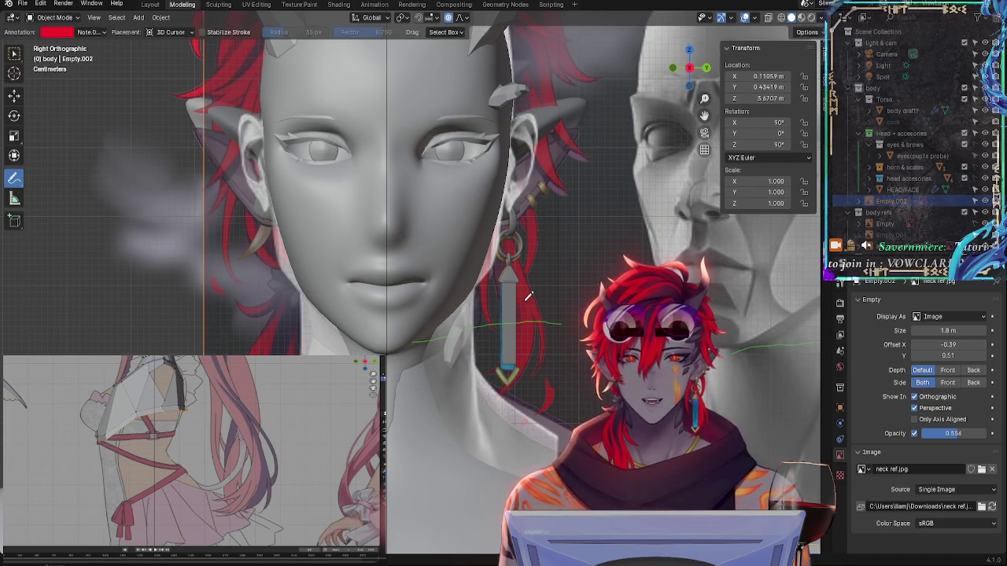
Pan across the face and make two more fine Y nudges to the reference
shift+middle_drag(524, 301, 529, 378)
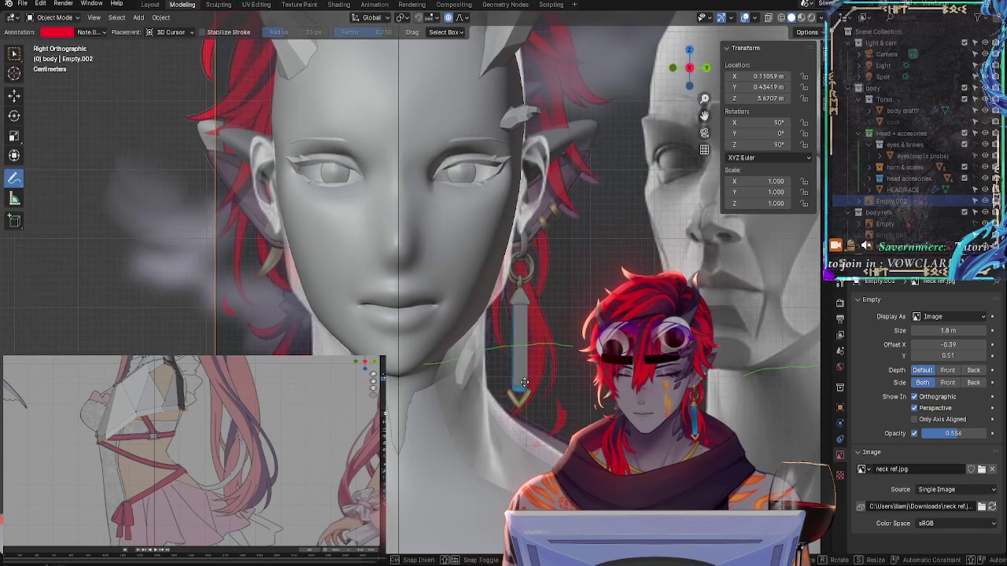
key(g)
key(y)
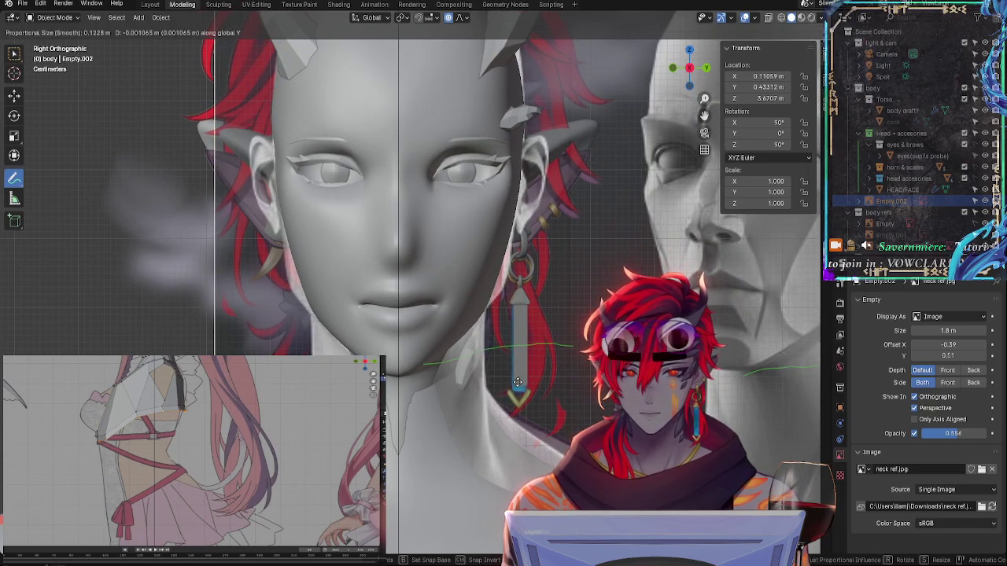
click(518, 383)
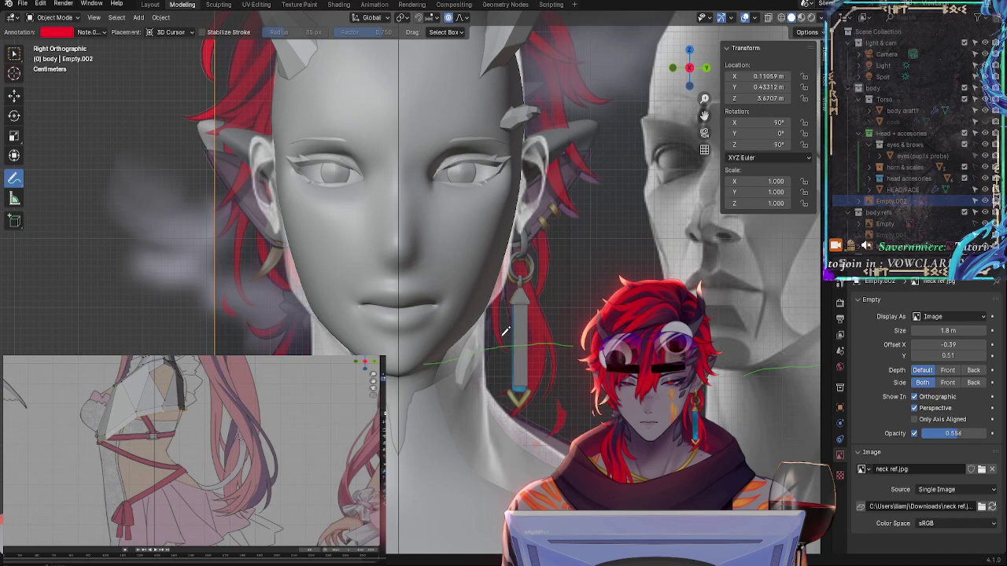
key(g)
key(y)
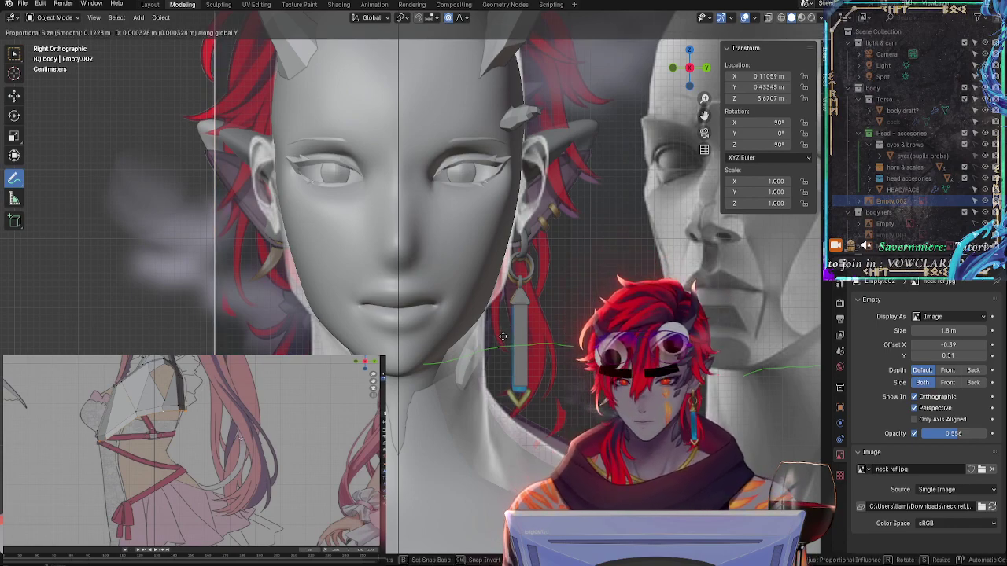
click(509, 331)
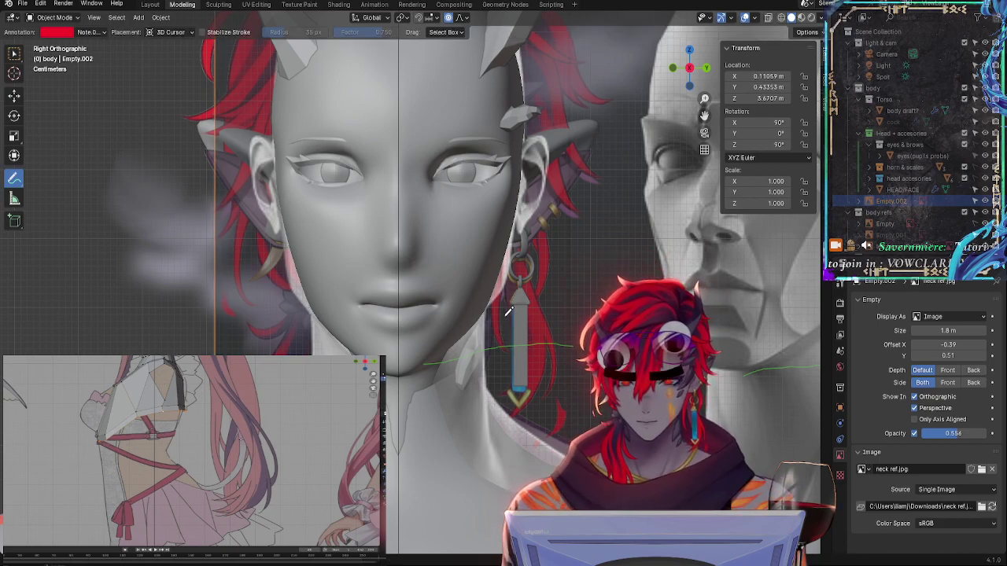
Make a final Y nudge to 0.432 m, then zoom to frame the head and reference busts
scroll(503, 331, down, 3)
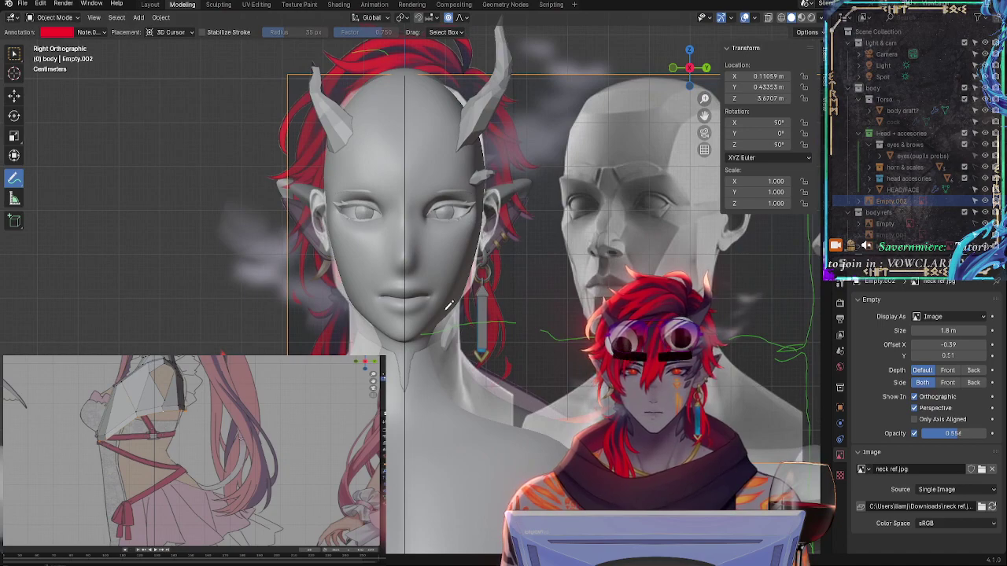
key(g)
key(y)
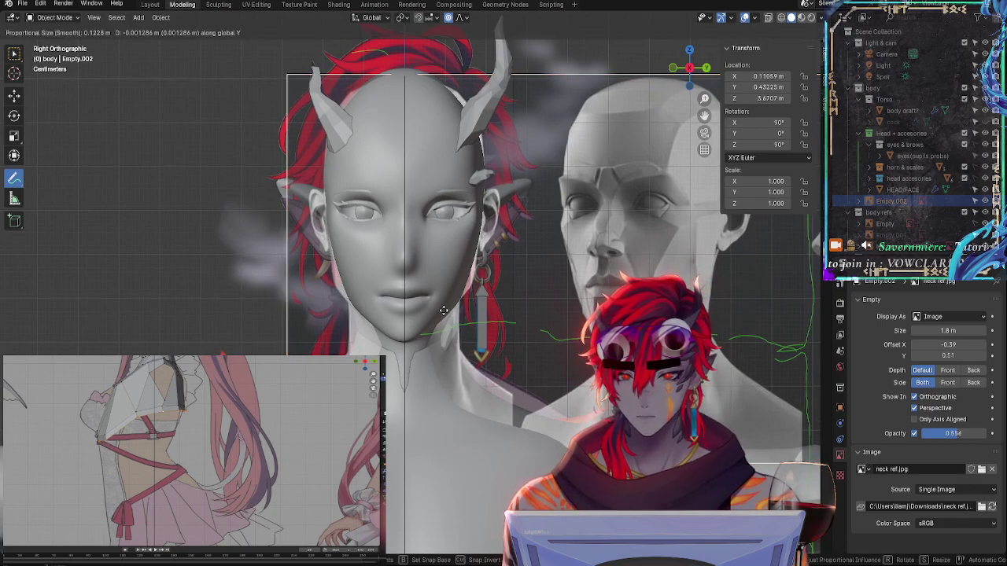
click(443, 310)
scroll(448, 307, up, 3)
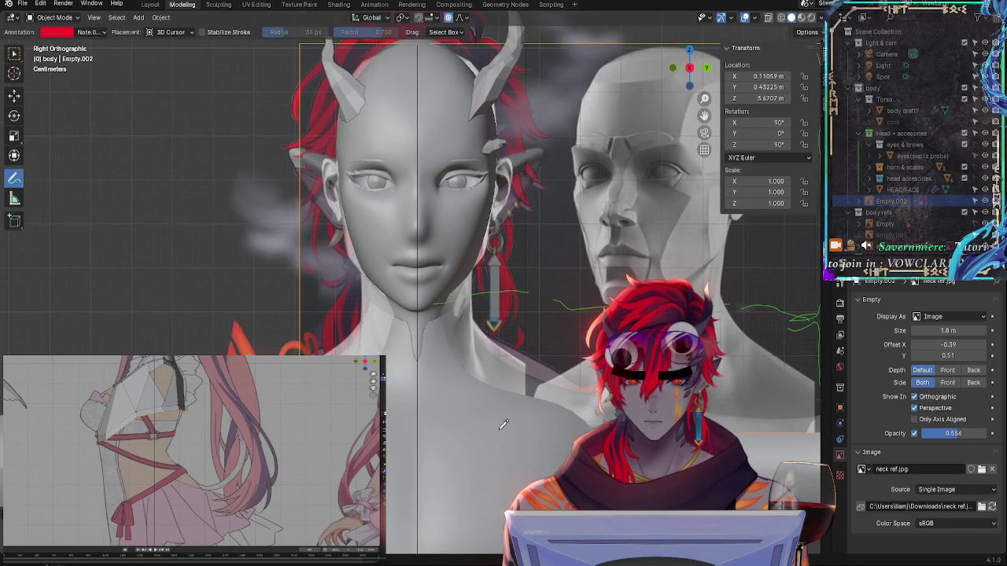
scroll(456, 316, up, 2)
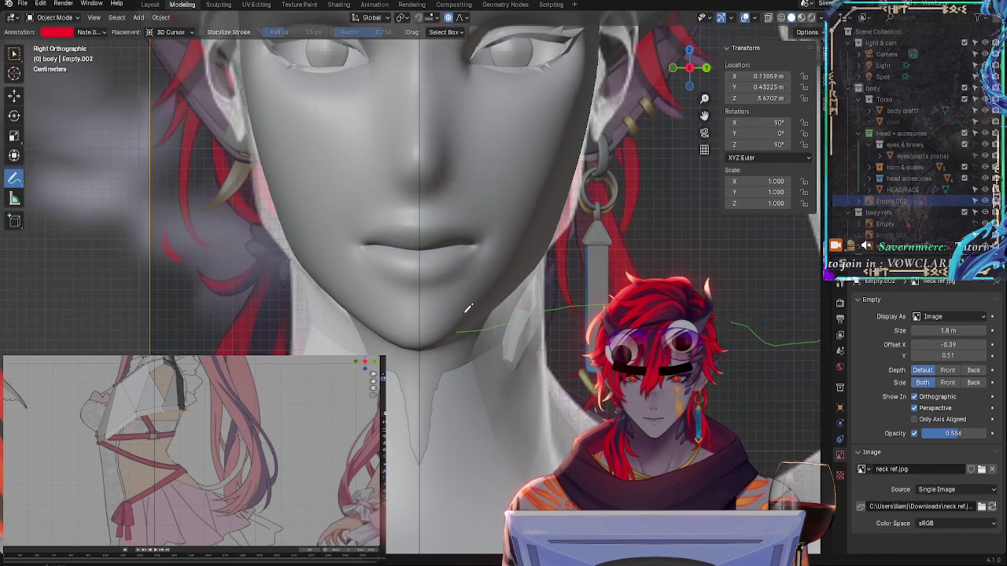
scroll(462, 315, down, 3)
scroll(470, 398, down, 3)
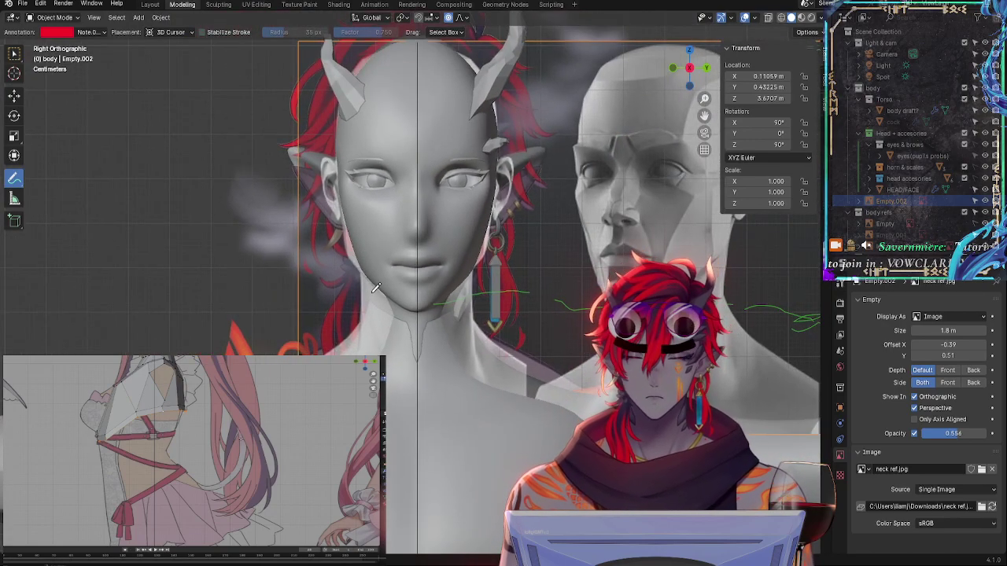
scroll(438, 250, down, 2)
Narrow the neck reference to 0.966 along X and shift it along Y
scroll(474, 310, down, 1)
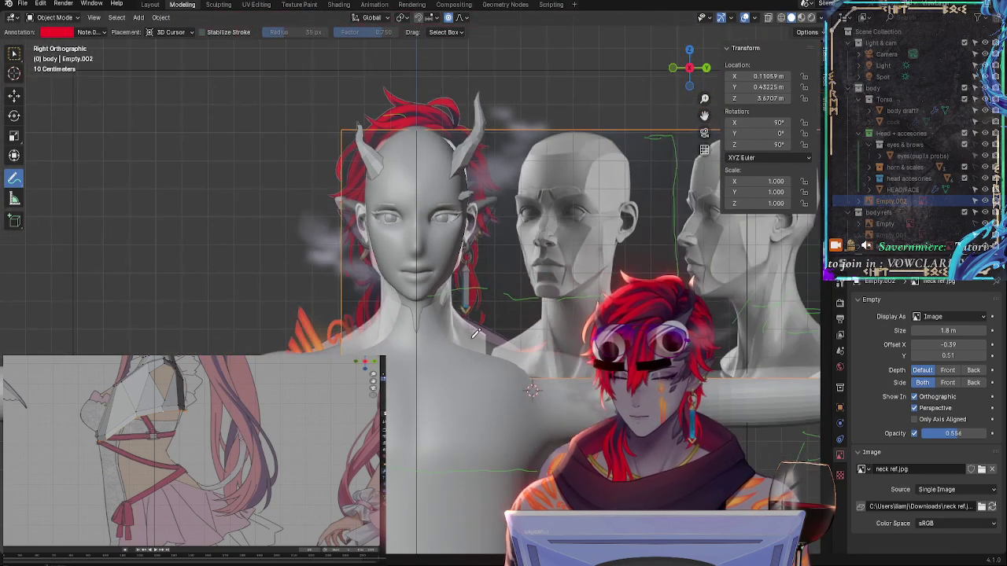
key(s)
key(x)
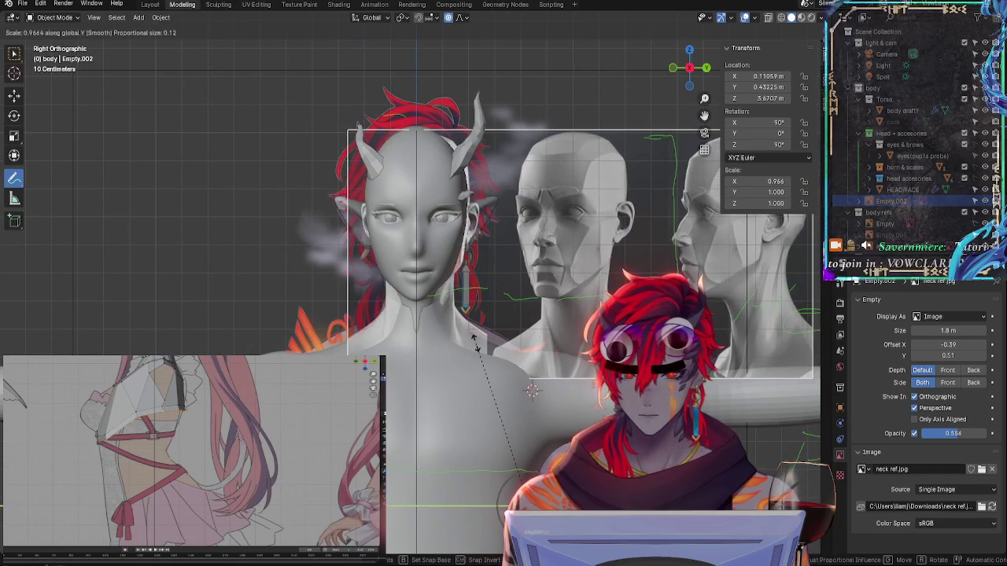
click(474, 340)
key(g)
key(y)
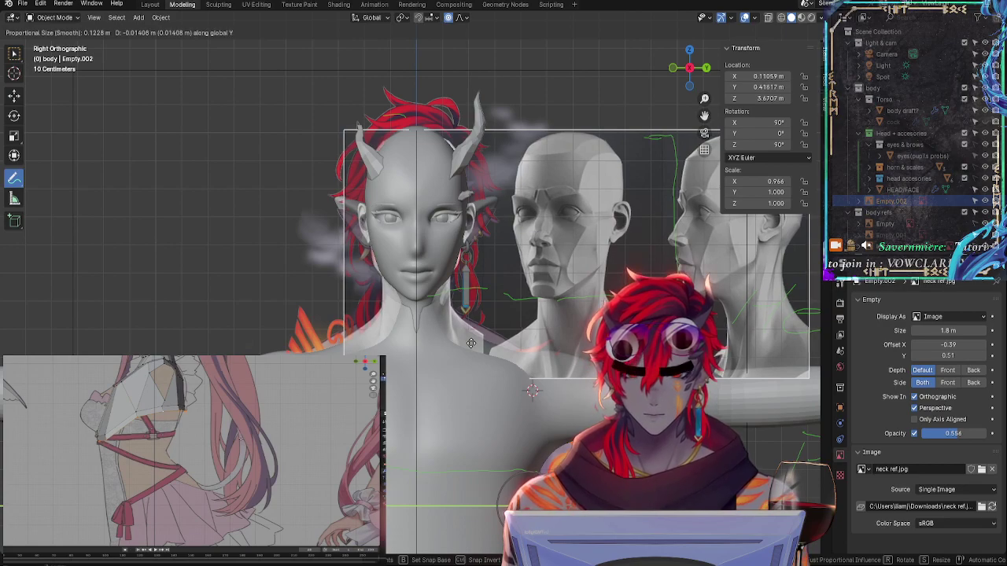
click(470, 343)
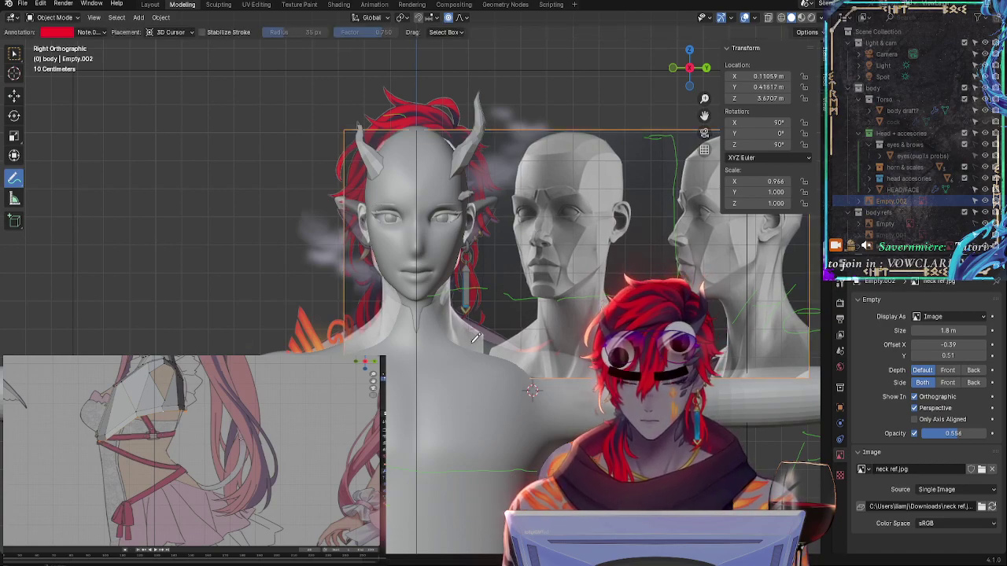
Stretch the reference to 1.006 along Z and move it back to Y 0.419 m
key(s)
key(z)
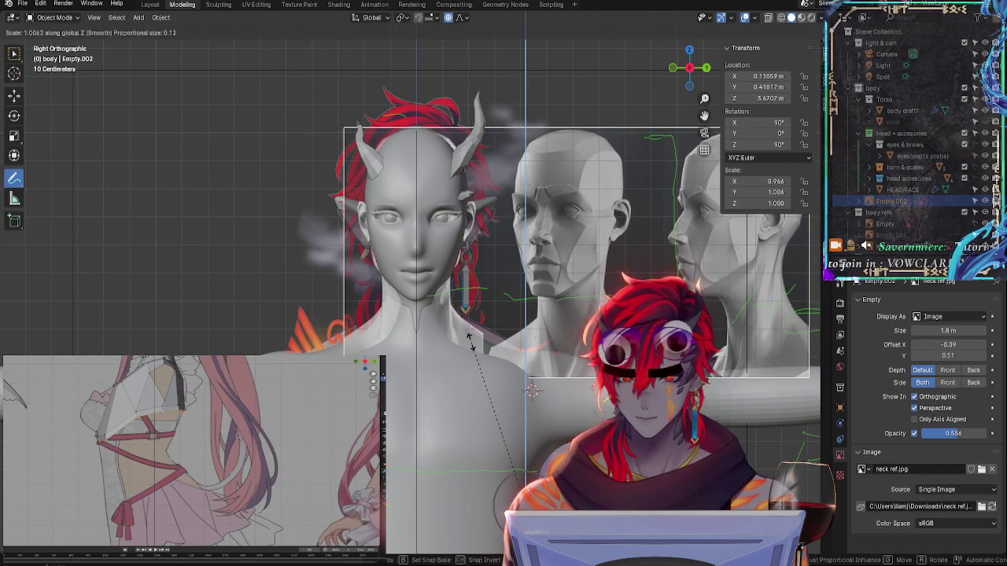
click(476, 337)
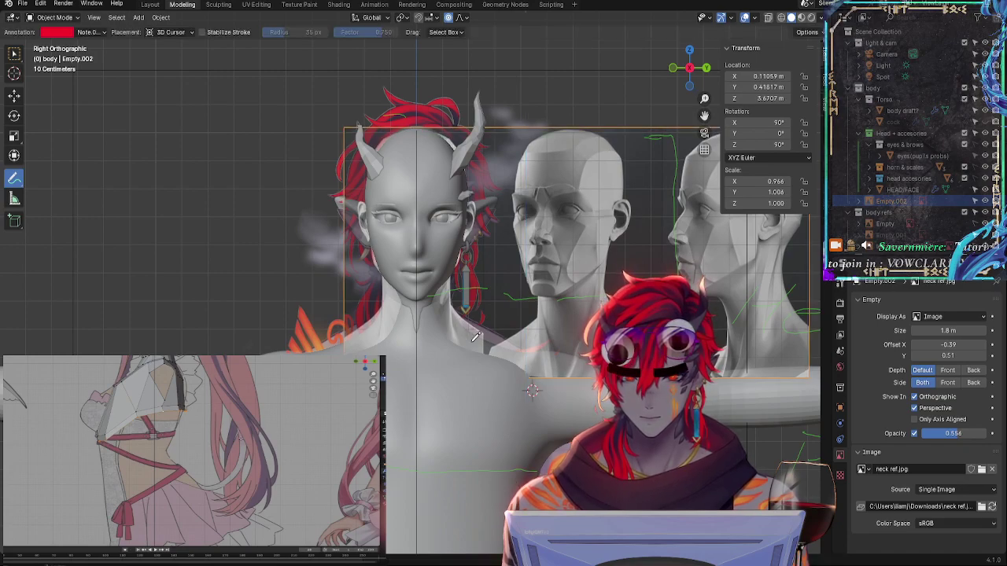
key(g)
key(y)
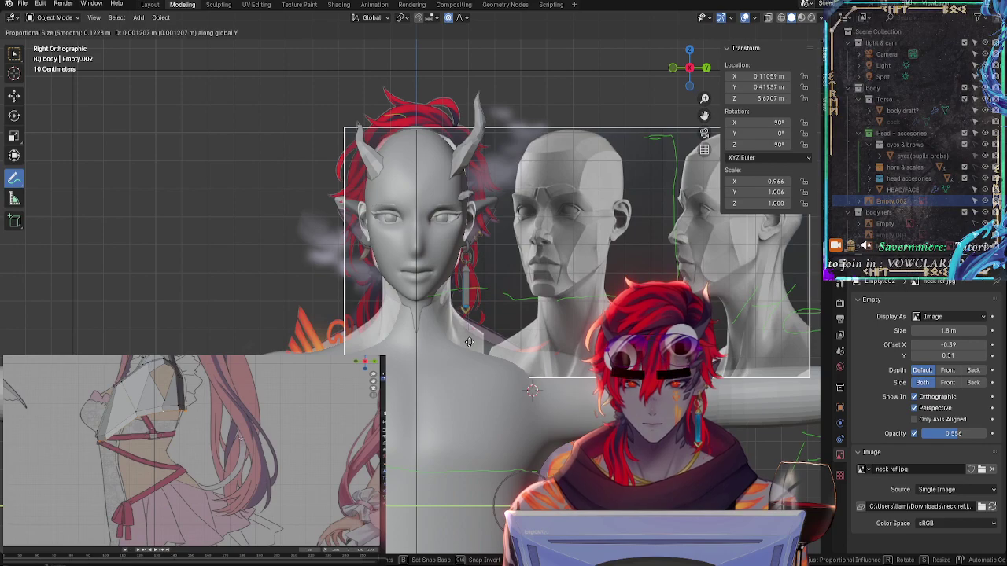
click(469, 343)
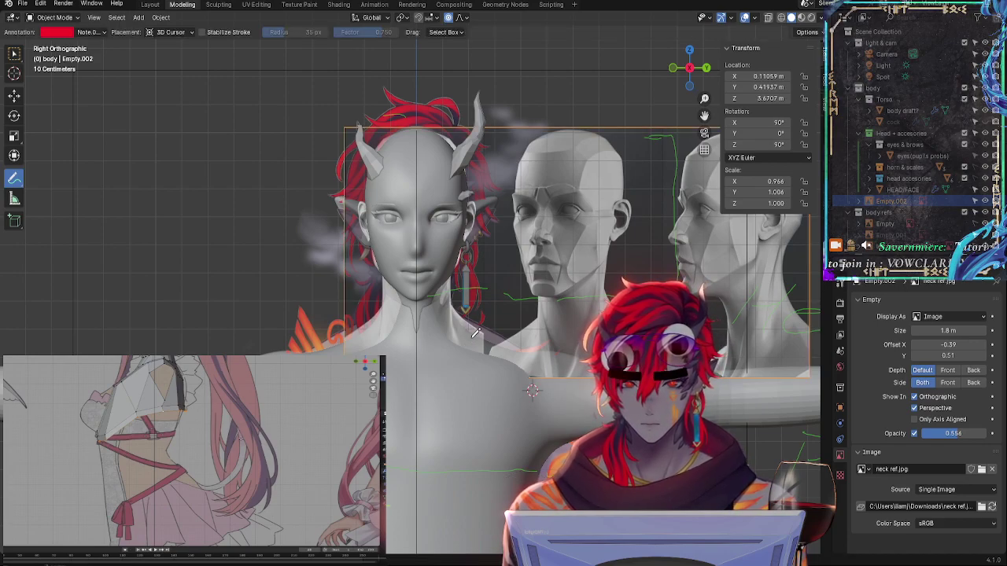
scroll(449, 247, up, 6)
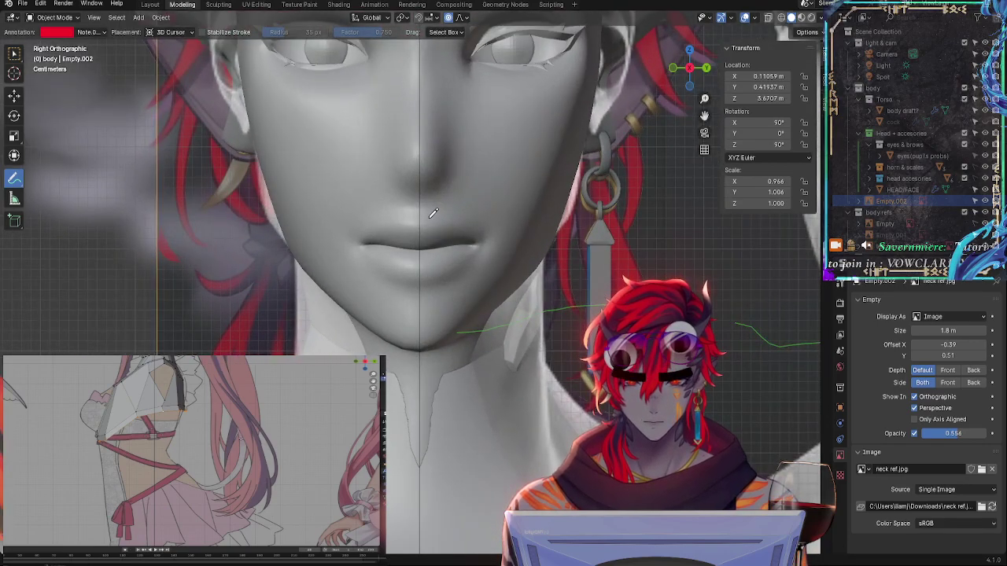
Move Empty.002 into the body refs collection and rename it 'neck ref'
scroll(433, 212, down, 4)
scroll(429, 216, up, 4)
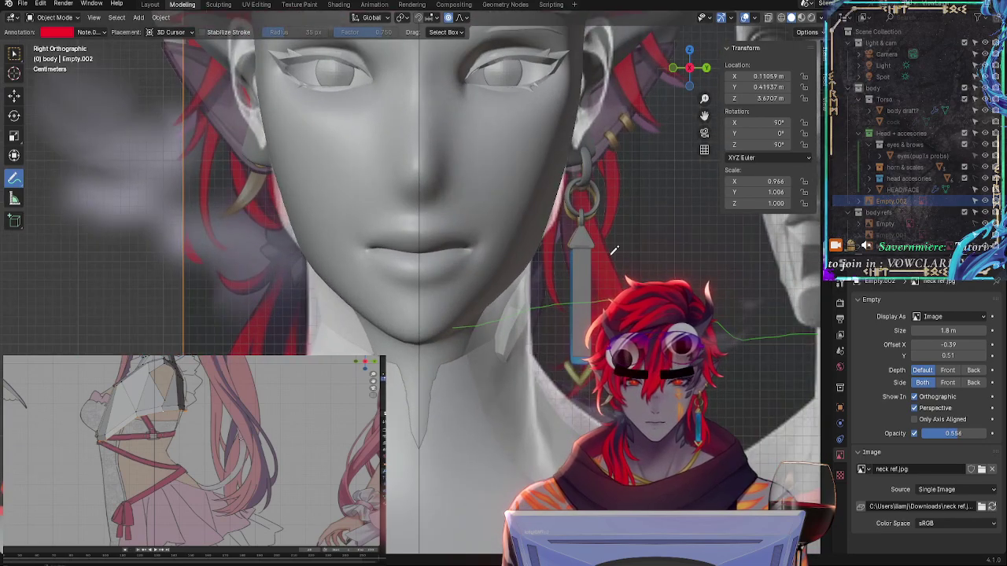
mouse_move(896, 201)
mouse_down()
mouse_move(914, 224)
mouse_move(890, 213)
mouse_up()
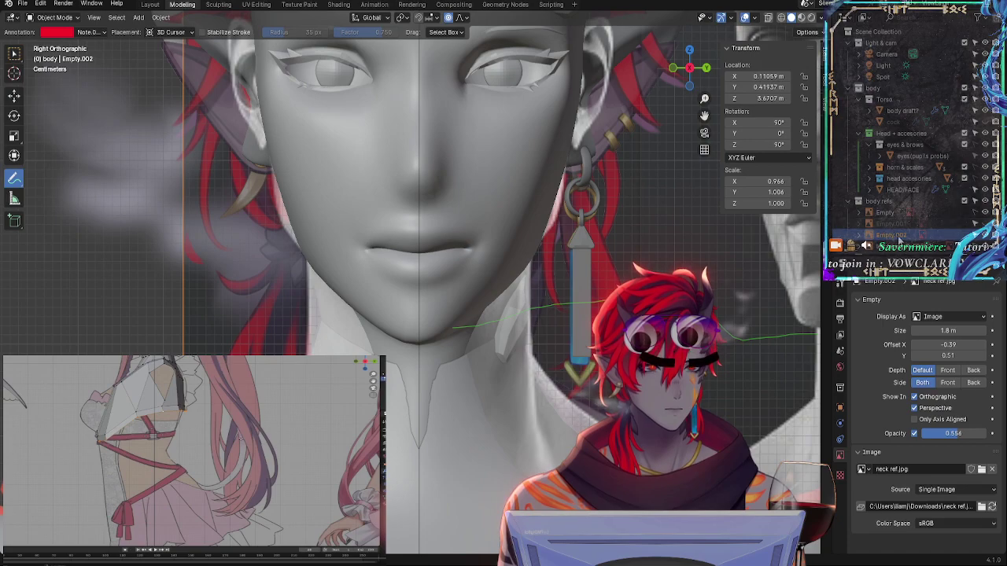
scroll(900, 236, down, 1)
double_click(891, 228)
text(neck)
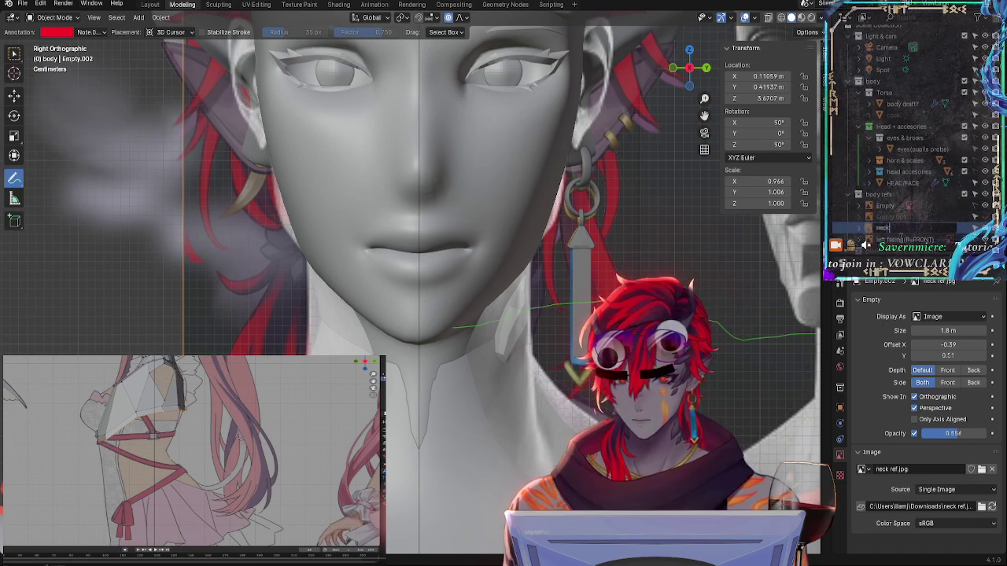
text( ref)
key(Return)
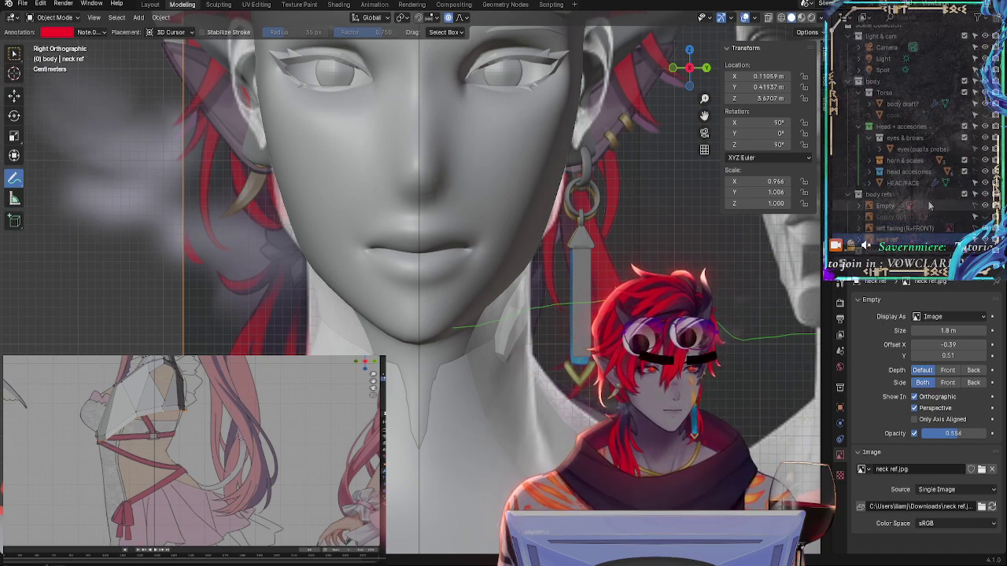
Rename the Empty holding the 3D scaling image to 'front ref'
click(907, 229)
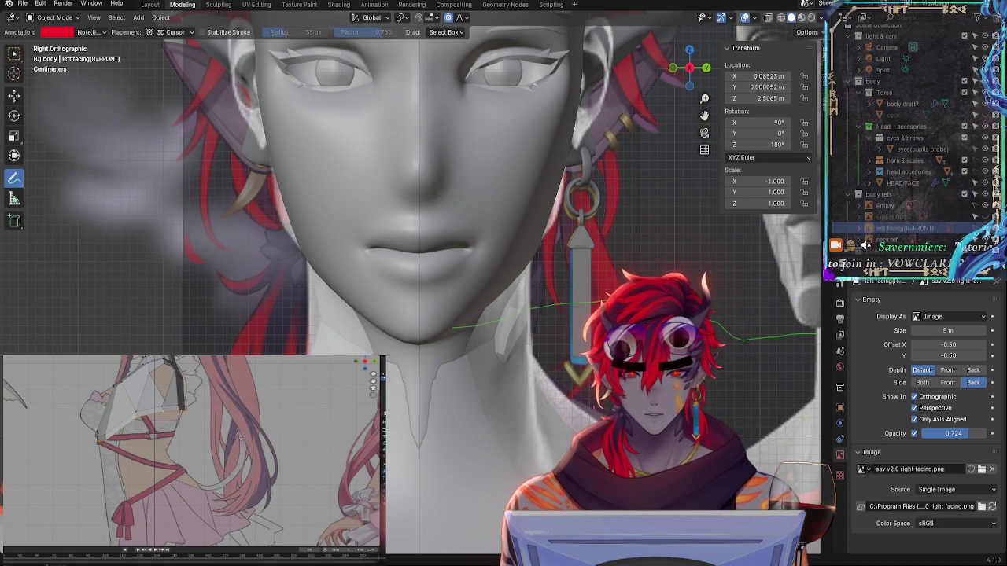
click(954, 206)
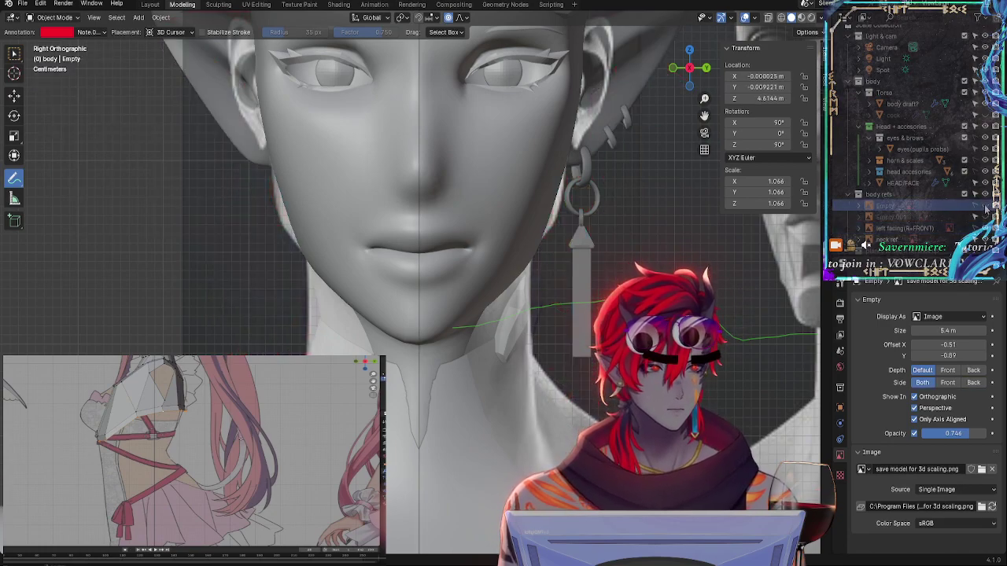
double_click(886, 206)
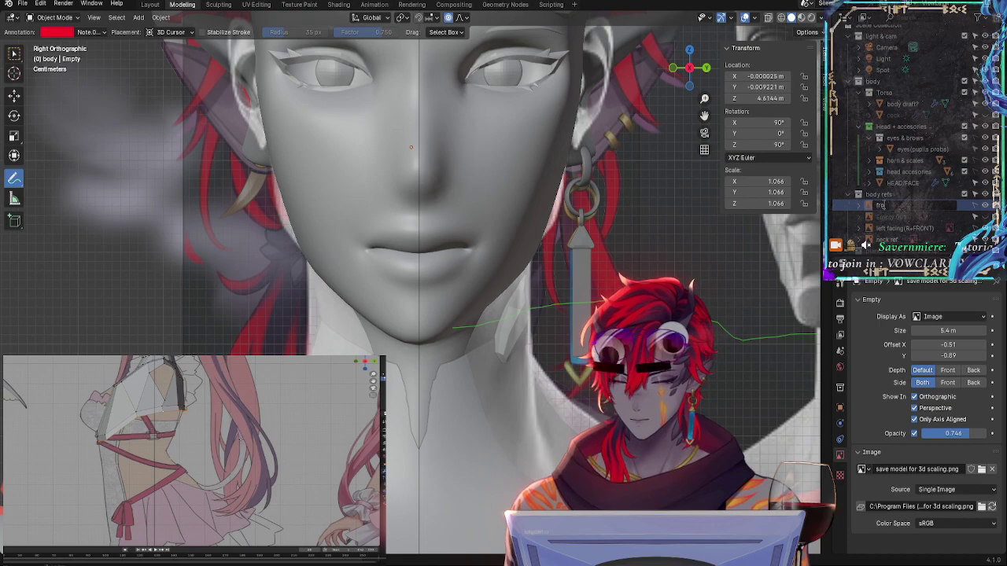
text(front ref)
key(Return)
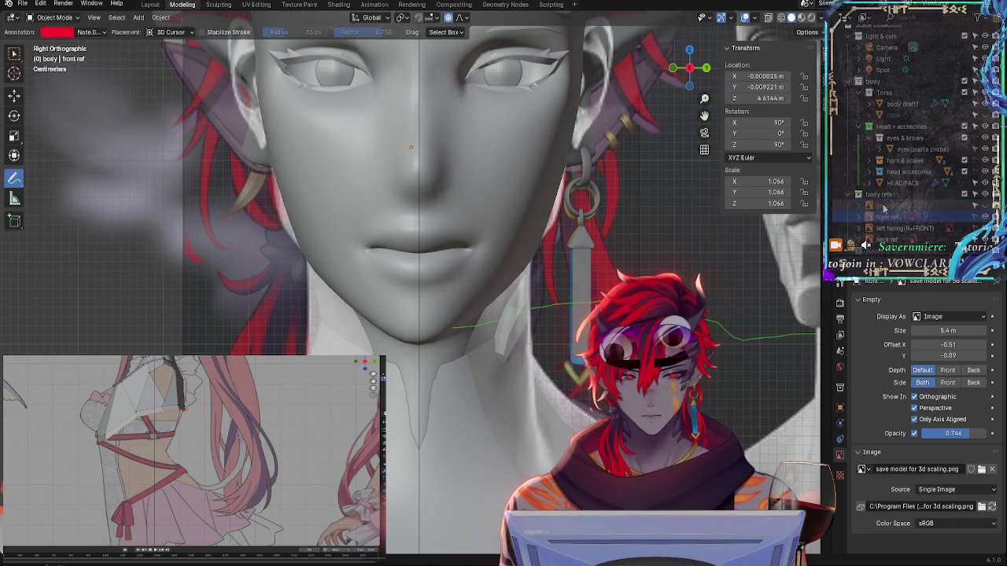
Hide the front ref image and reselect neck ref
click(985, 217)
click(985, 217)
click(985, 217)
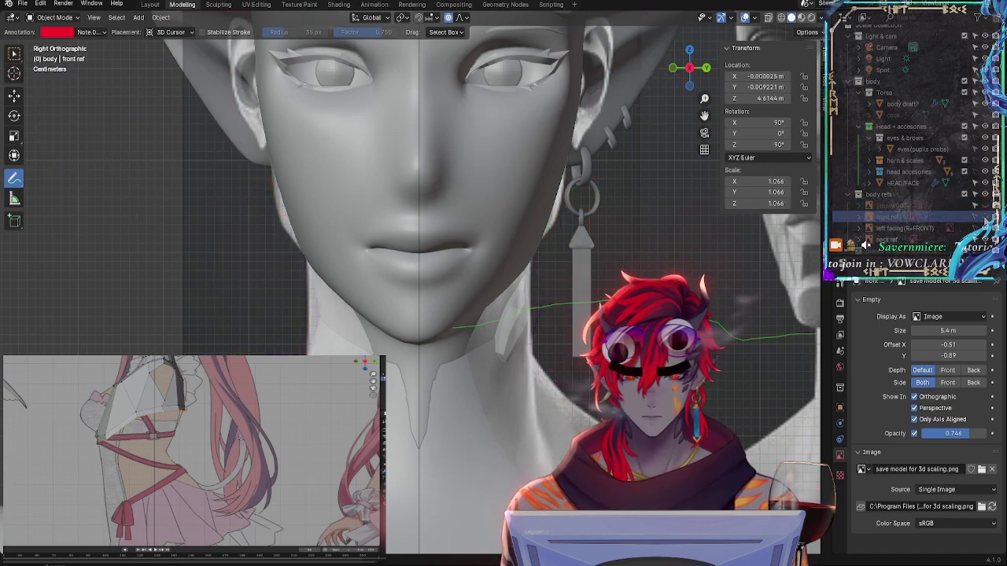
click(886, 238)
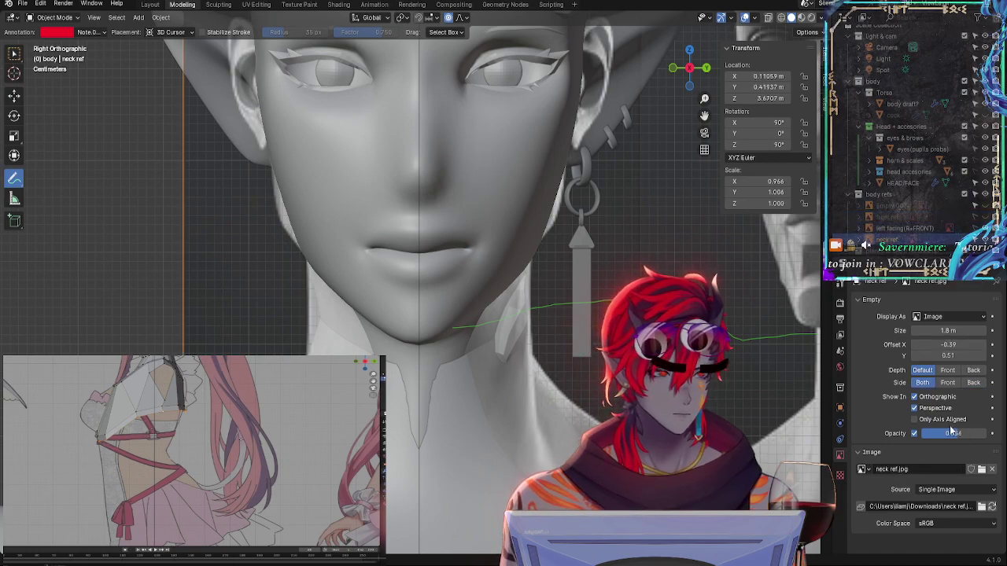
Lower the neck ref empty's opacity to make the image more see-through
mouse_move(953, 433)
mouse_down()
mouse_move(925, 434)
mouse_move(955, 433)
mouse_up()
scroll(579, 423, down, 3)
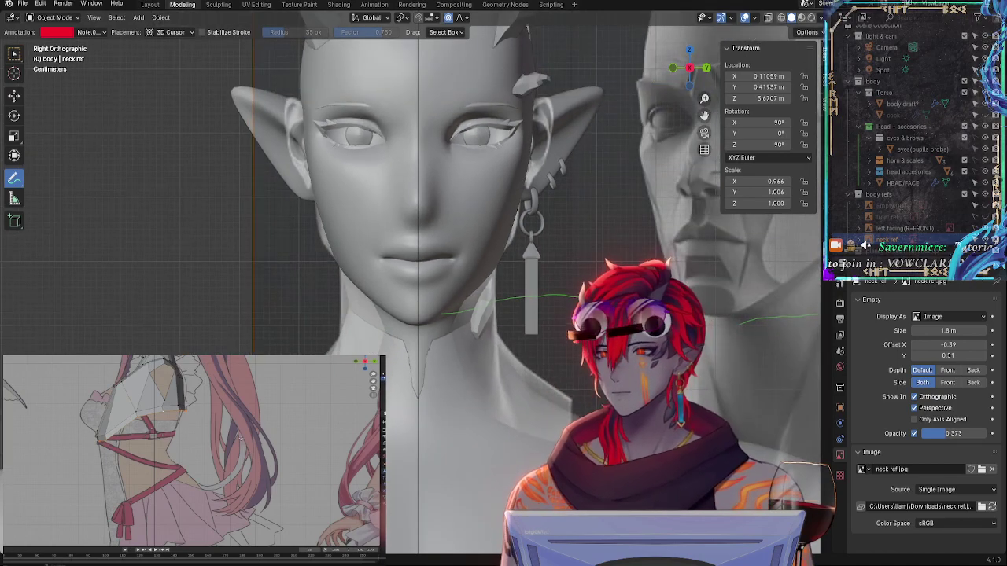
scroll(579, 423, up, 3)
scroll(580, 422, down, 5)
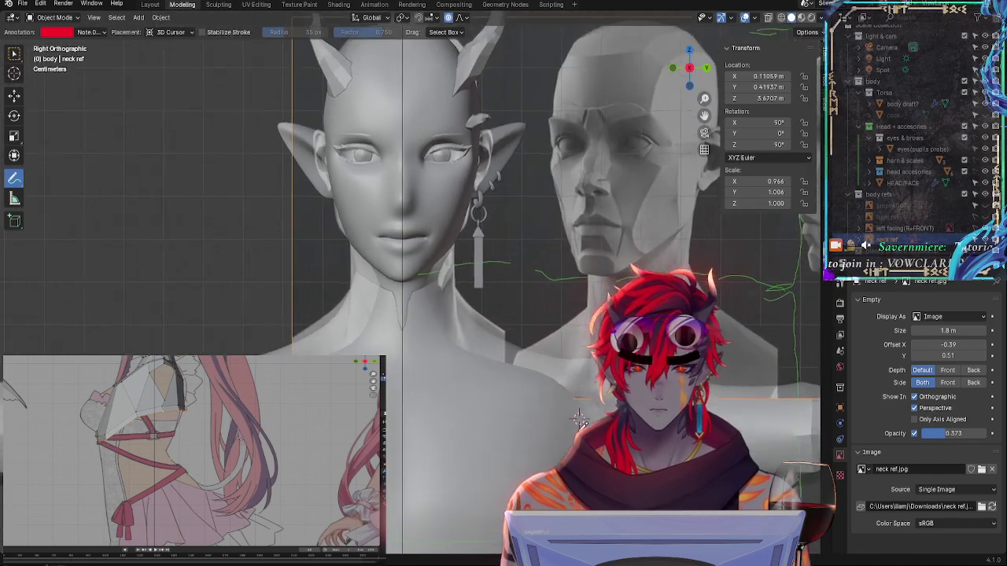
scroll(579, 421, up, 2)
scroll(578, 417, down, 1)
Shrink the neck reference vertically to 0.994, cancelling a follow-up move
key(s)
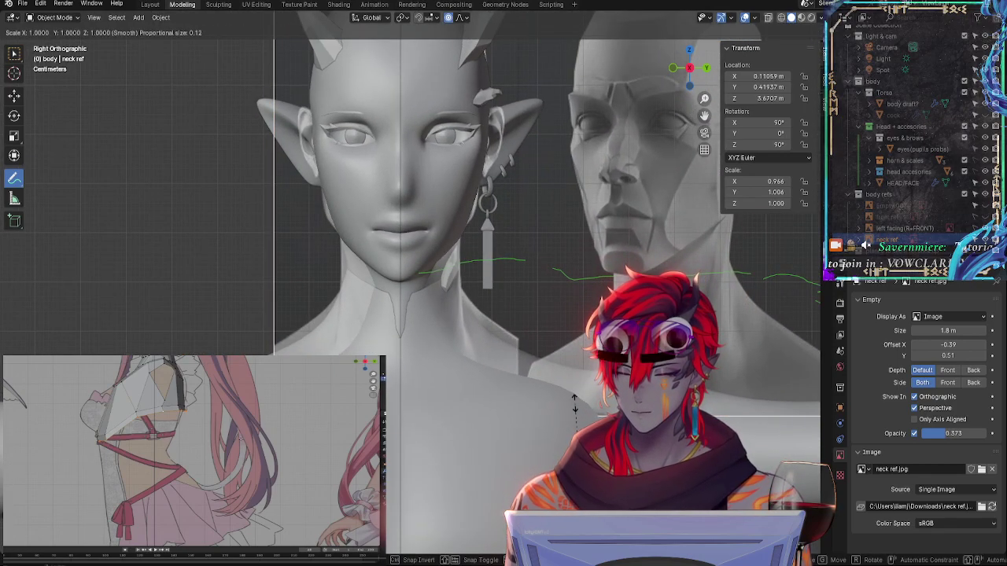
key(z)
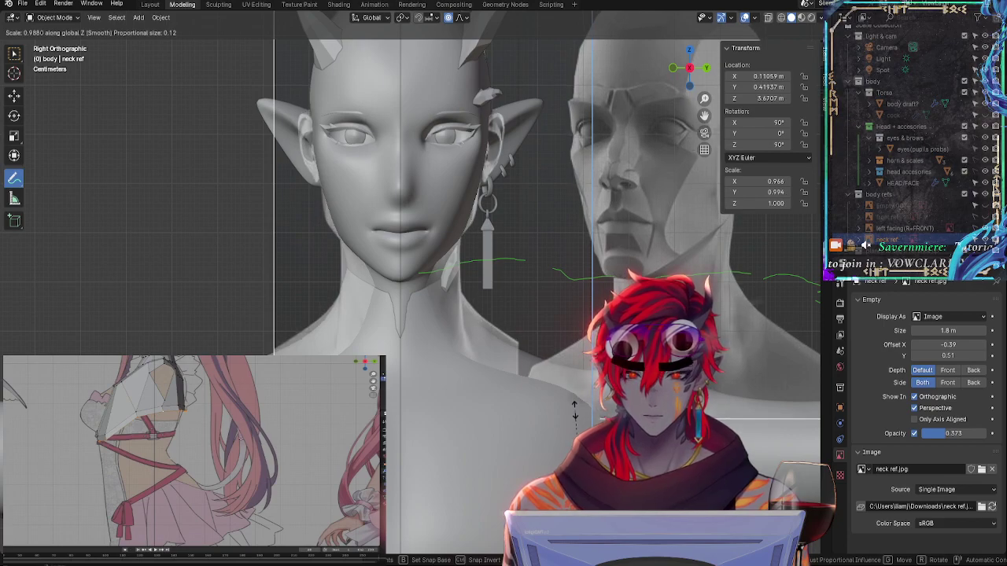
click(579, 405)
key(g)
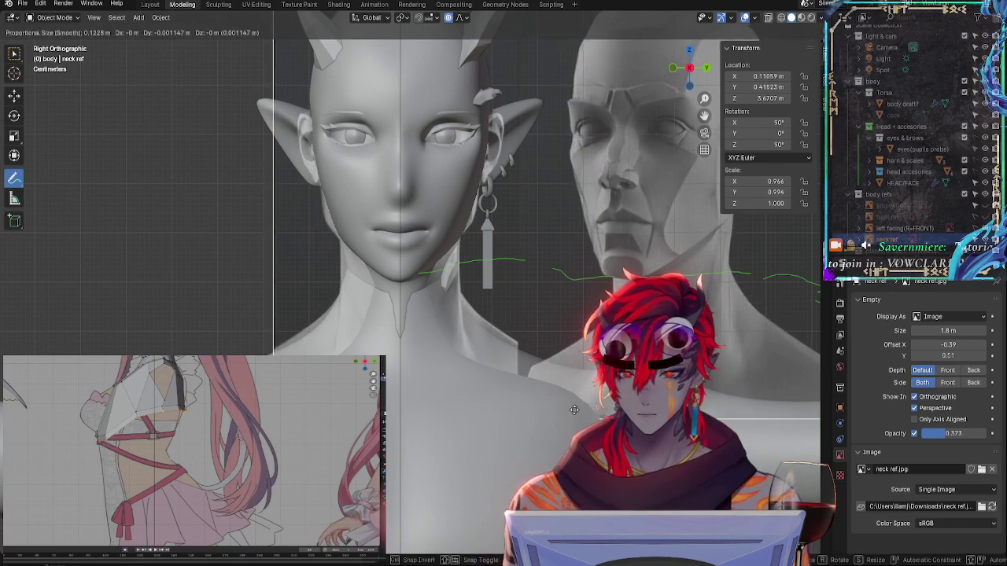
right_click(577, 407)
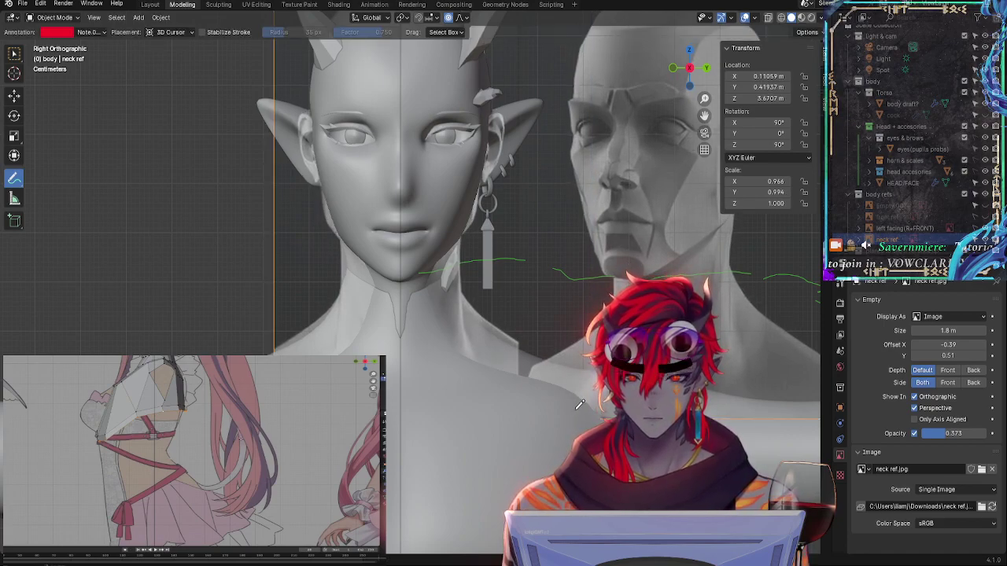
scroll(579, 405, up, 5)
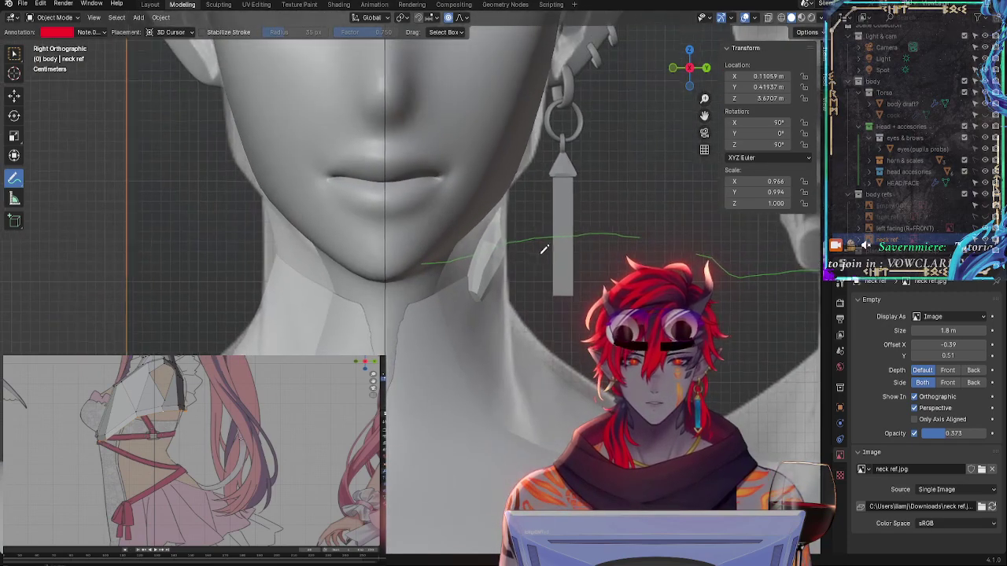
scroll(542, 240, down, 2)
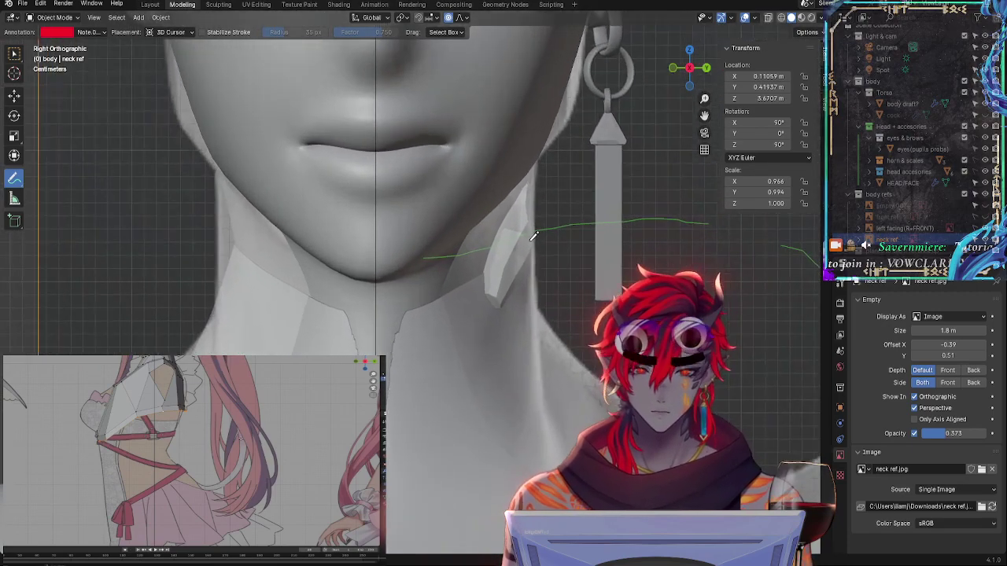
scroll(527, 316, down, 5)
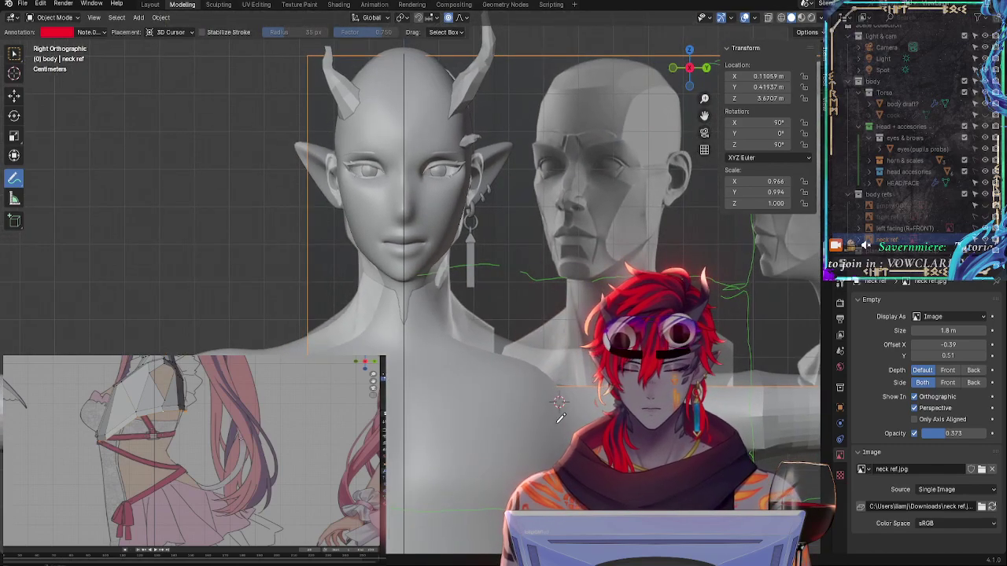
Move the neck reference image vertically into a new position
key(g)
key(z)
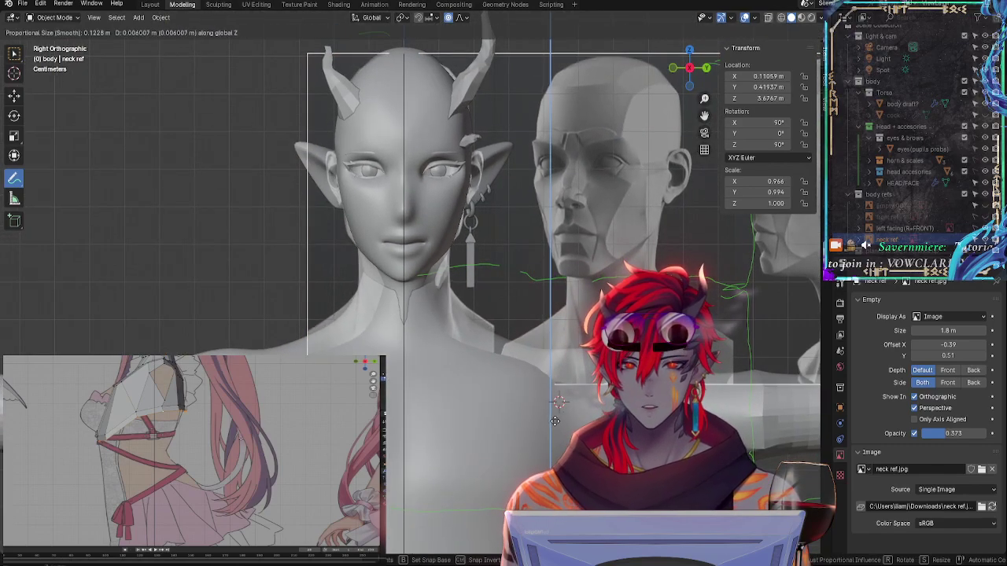
mouse_move(555, 419)
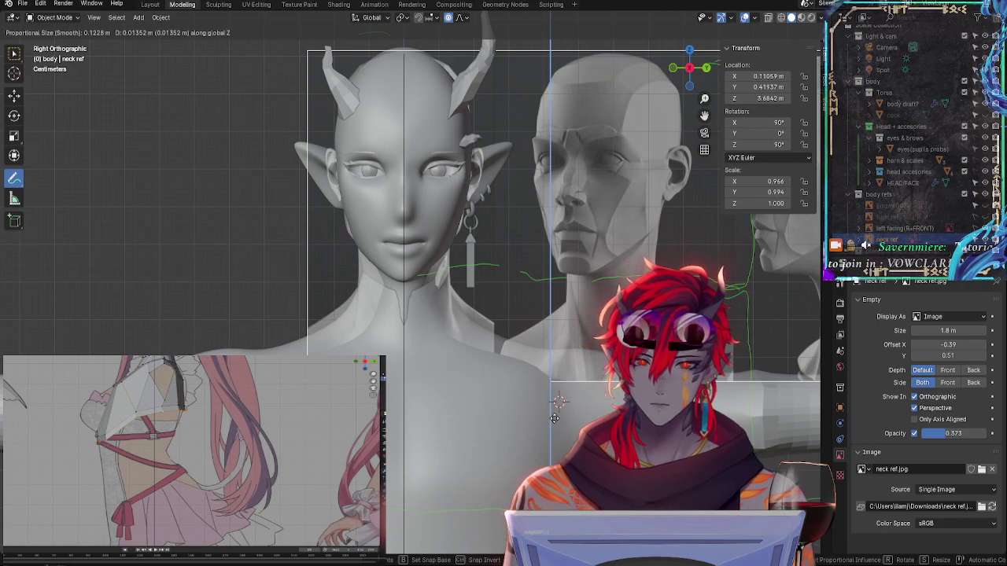
click(555, 419)
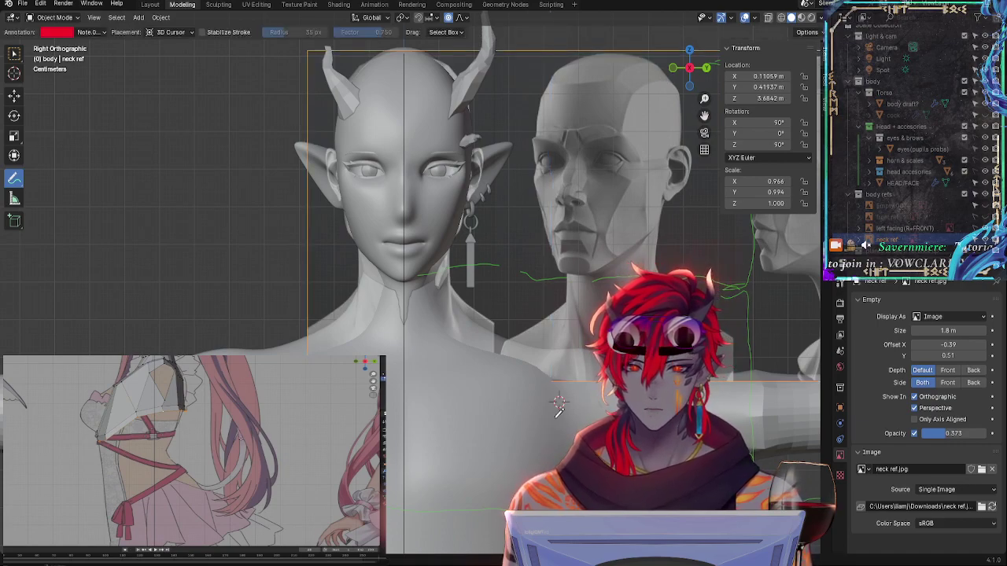
scroll(535, 270, up, 3)
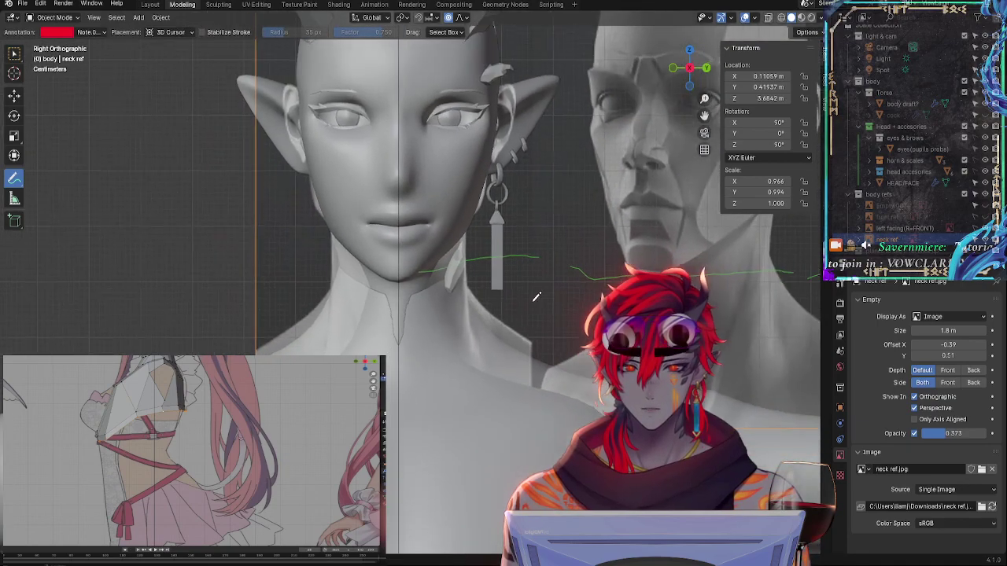
scroll(535, 315, down, 1)
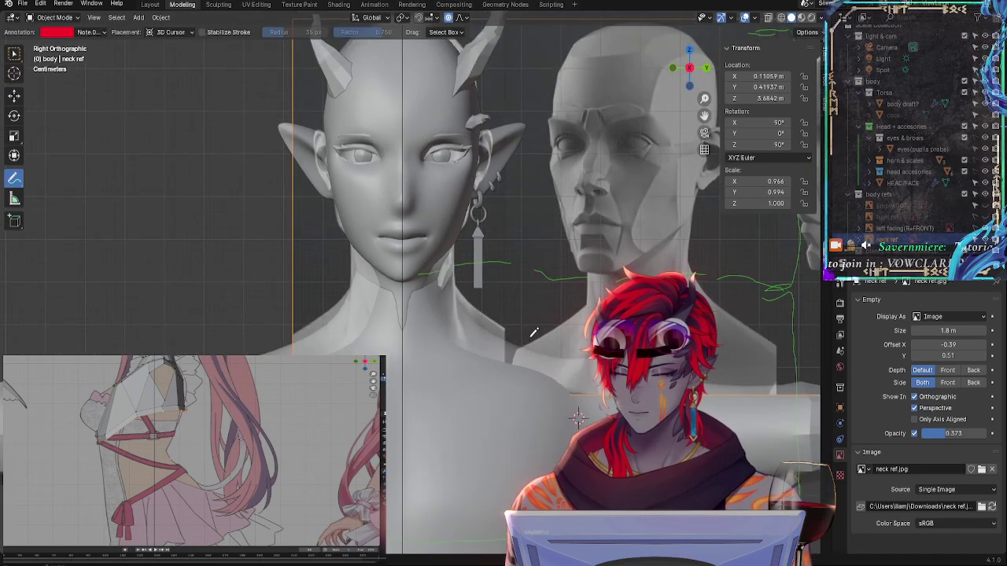
Stretch the neck reference taller to 1.025 scale and lower it
key(s)
key(z)
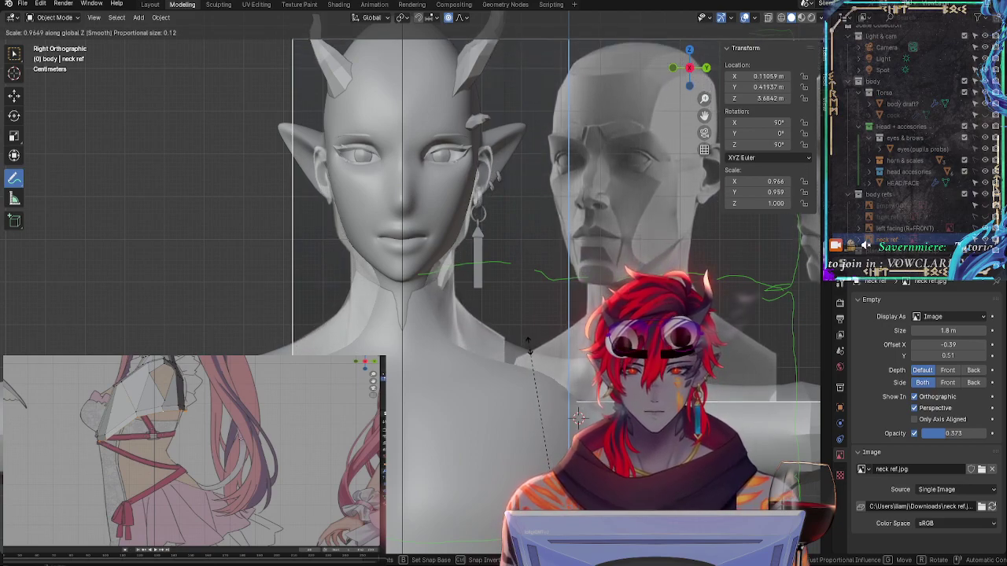
click(529, 326)
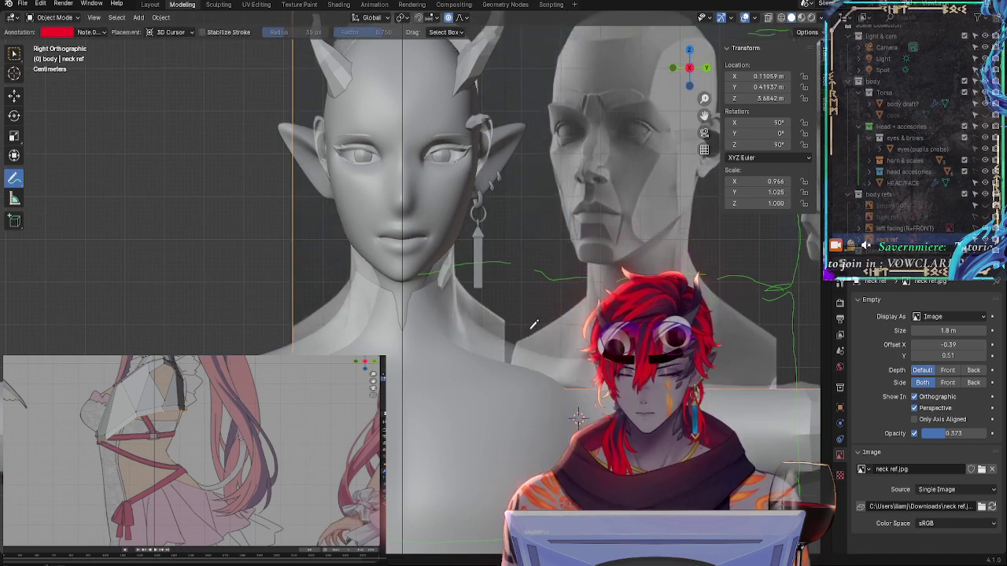
key(g)
key(z)
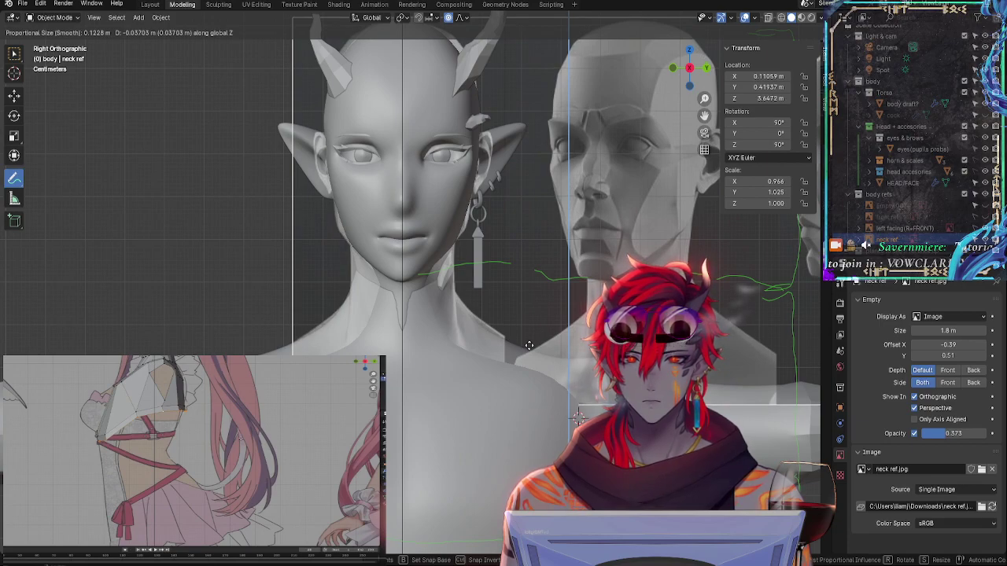
click(529, 344)
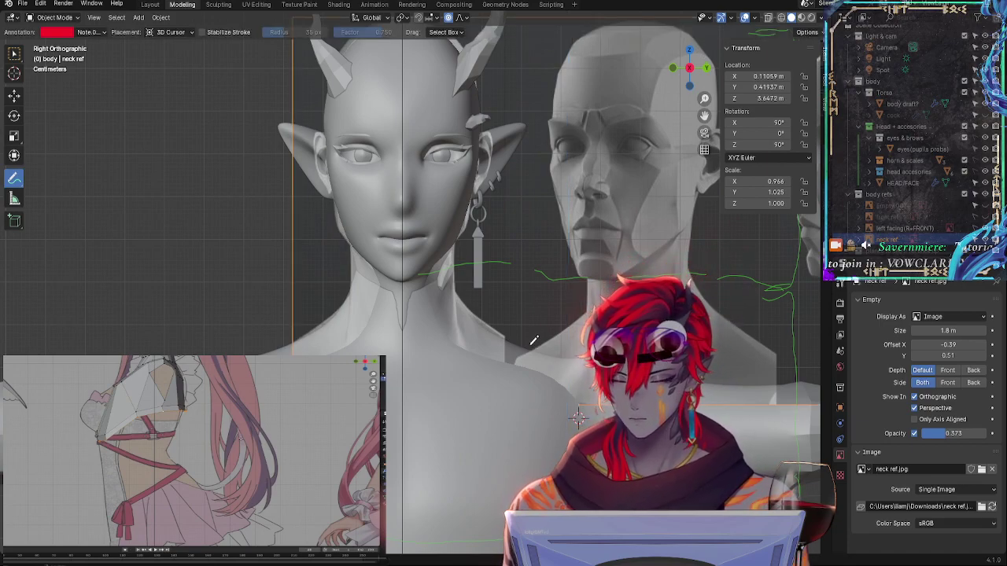
Shift the neck reference along Y to 0.422 m
key(g)
key(y)
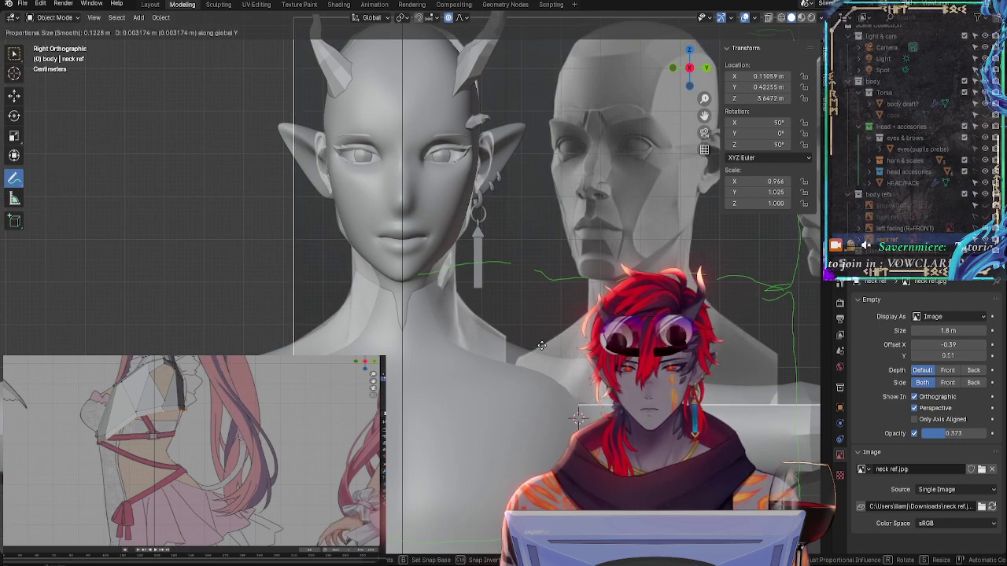
click(541, 345)
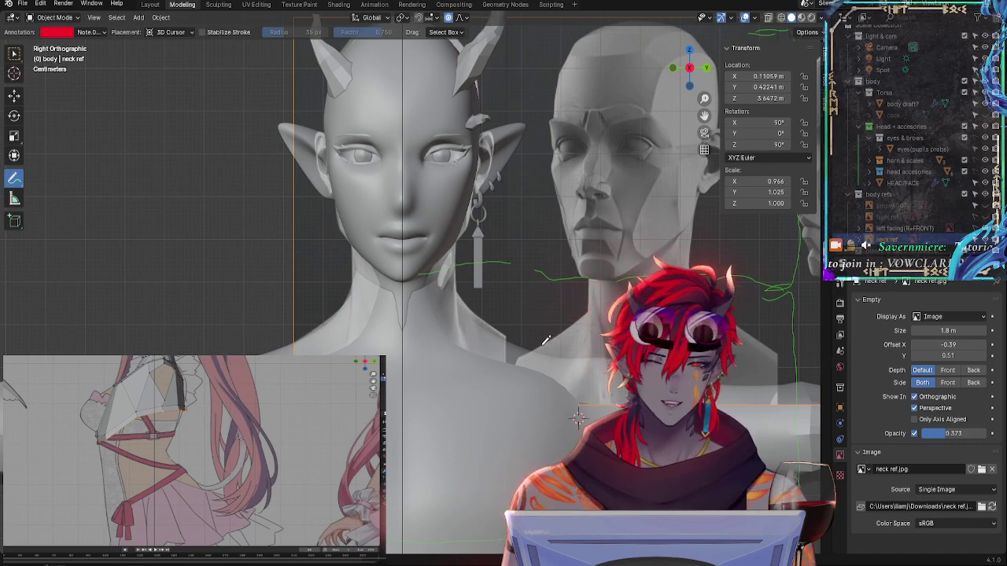
Nudge the neck reference image sideways
scroll(570, 285, up, 5)
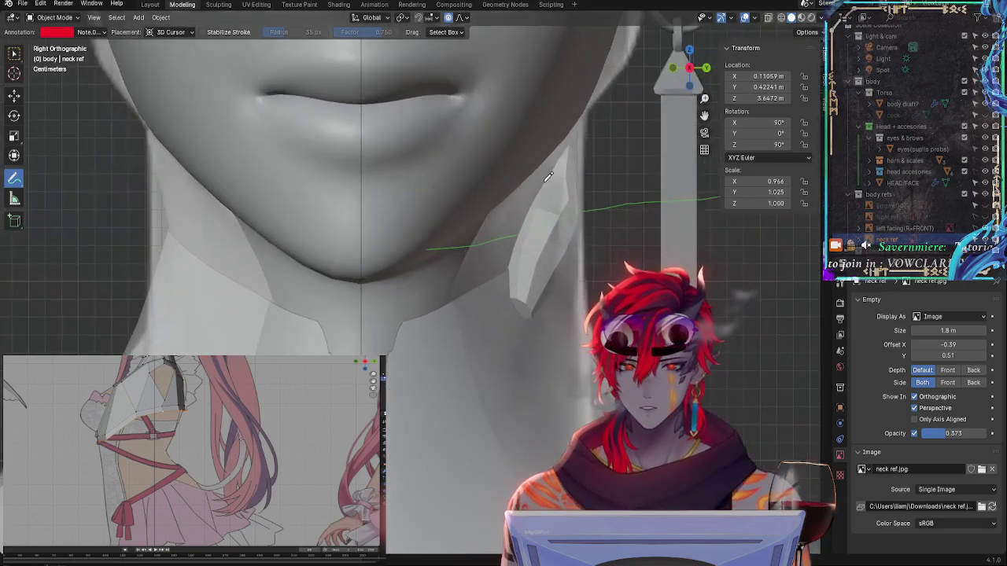
scroll(548, 203, up, 2)
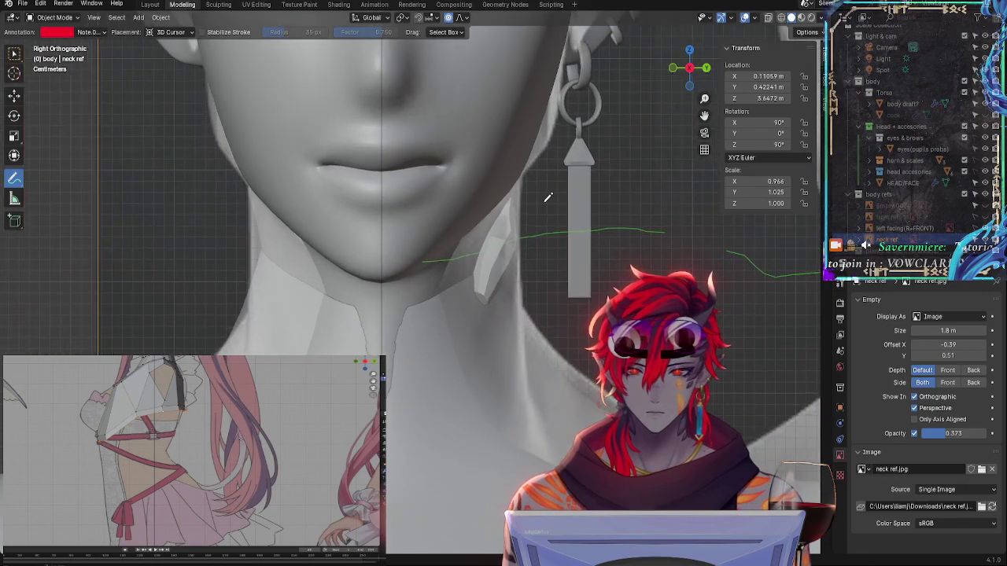
scroll(548, 197, down, 3)
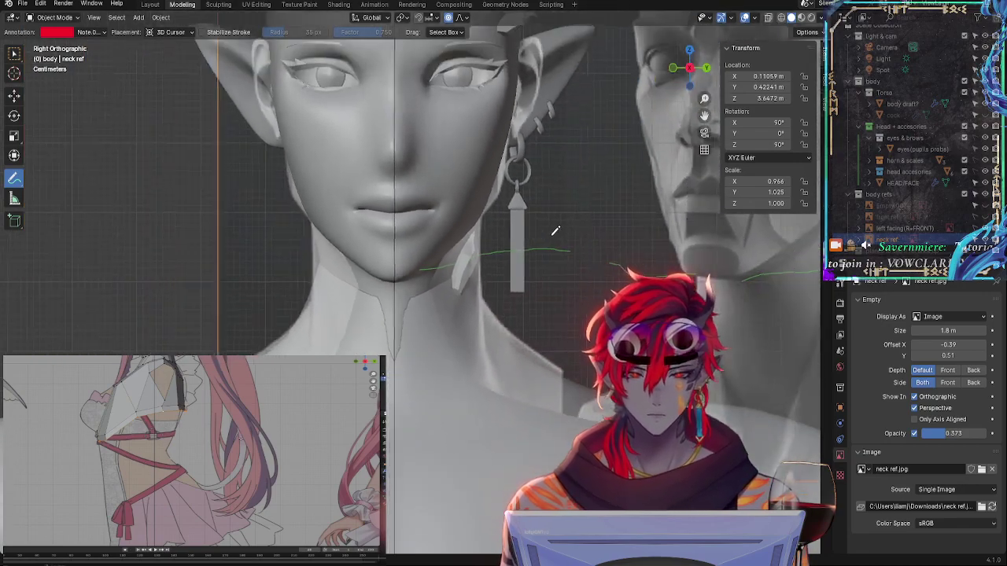
scroll(556, 213, down, 6)
scroll(557, 285, up, 4)
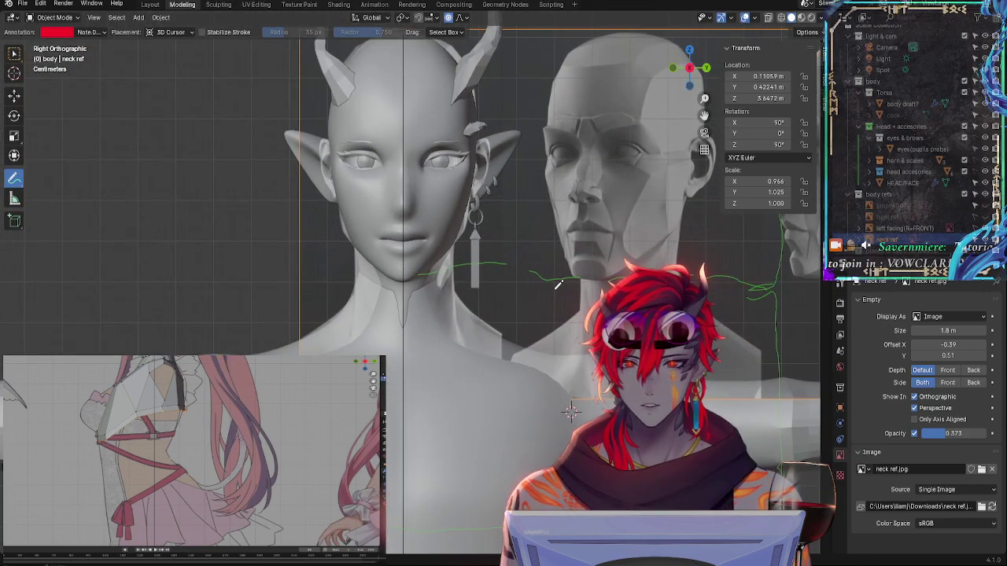
key(s)
key(y)
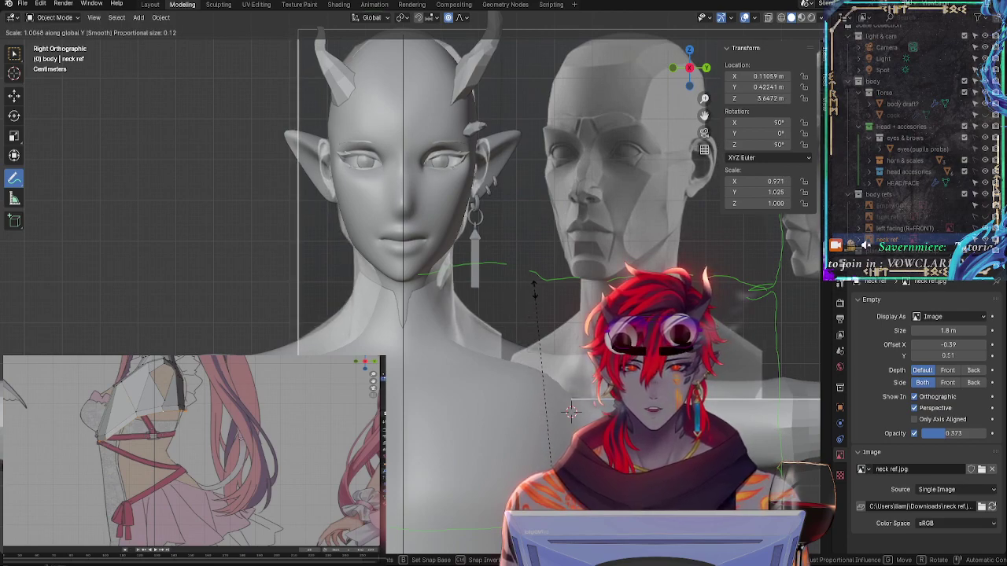
key(g)
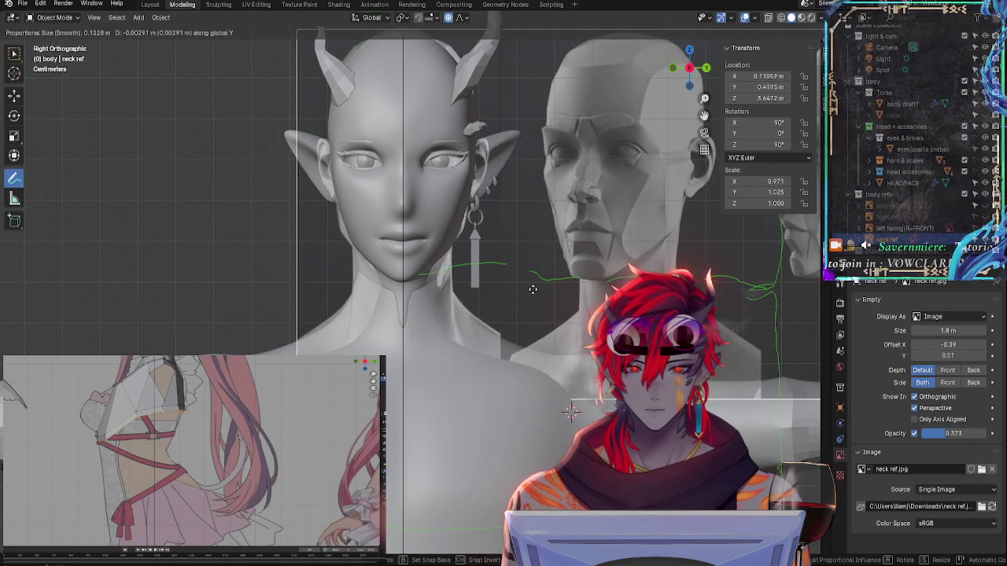
click(534, 289)
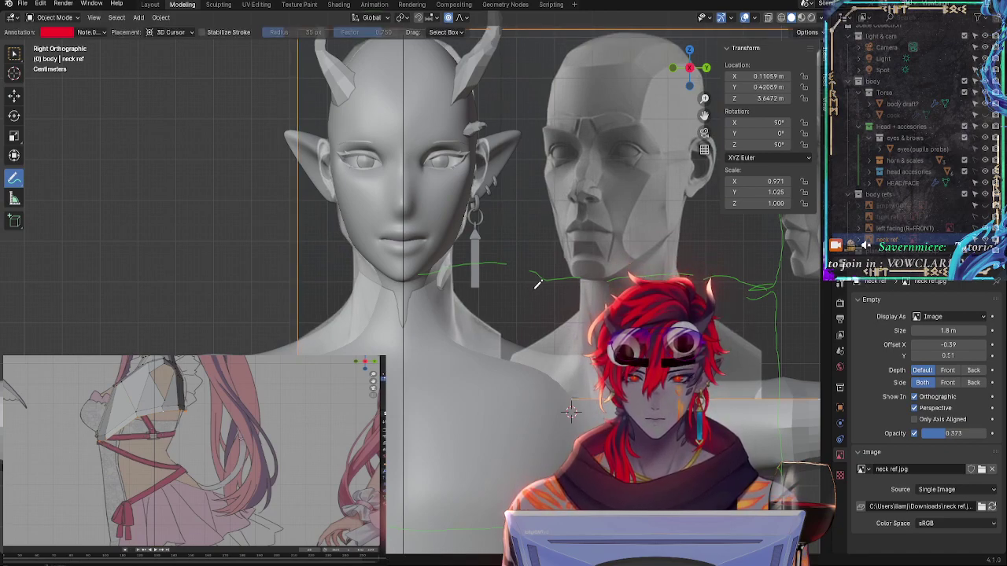
Adjust the reference along Y again, abandoning an attempted vertical move
scroll(537, 285, up, 4)
scroll(597, 252, down, 1)
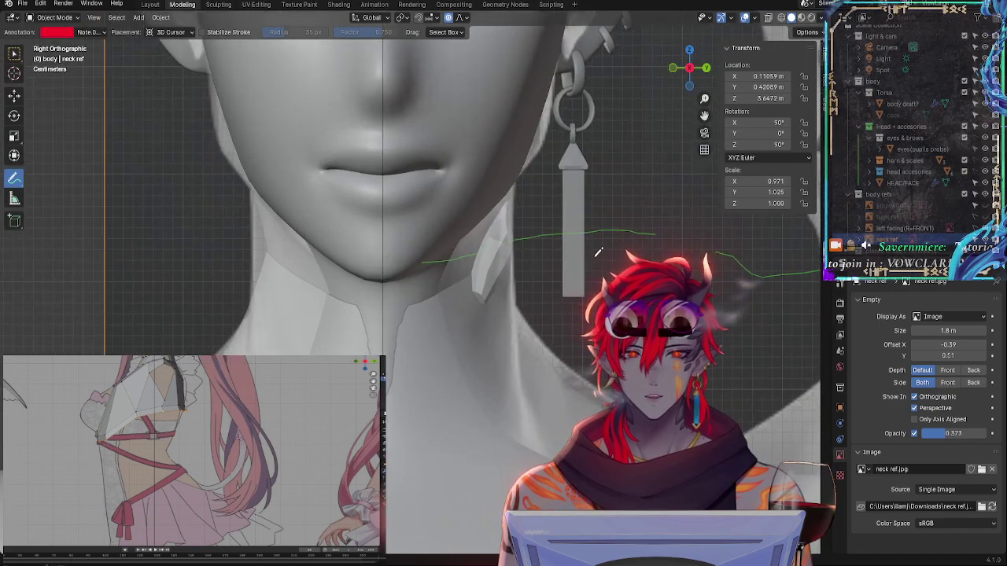
key(g)
key(y)
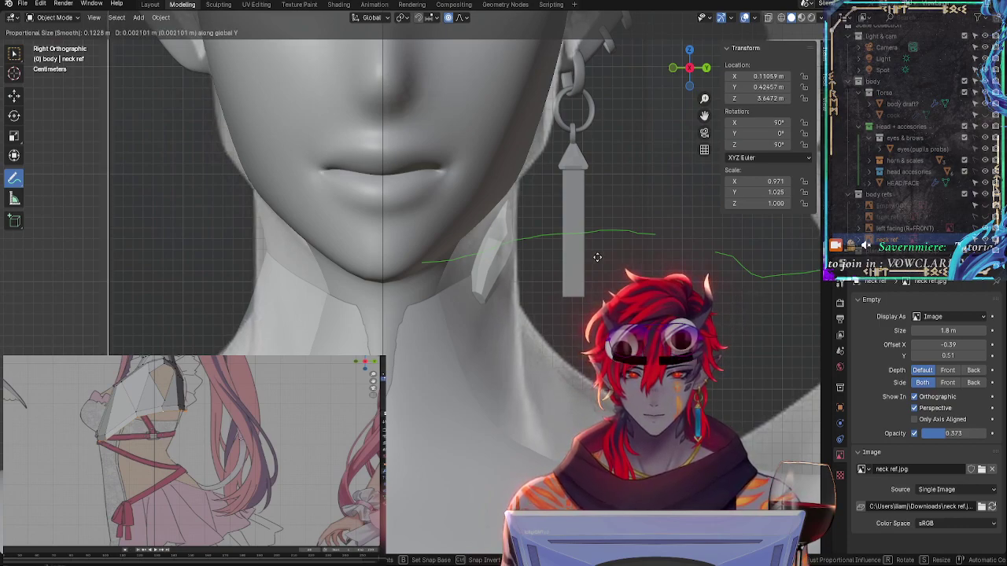
click(597, 257)
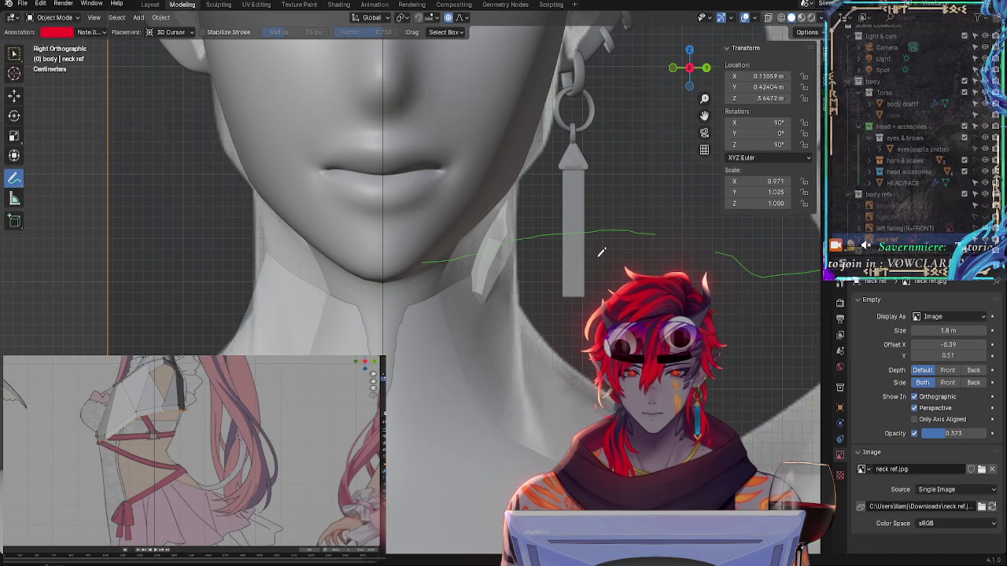
scroll(413, 267, down, 2)
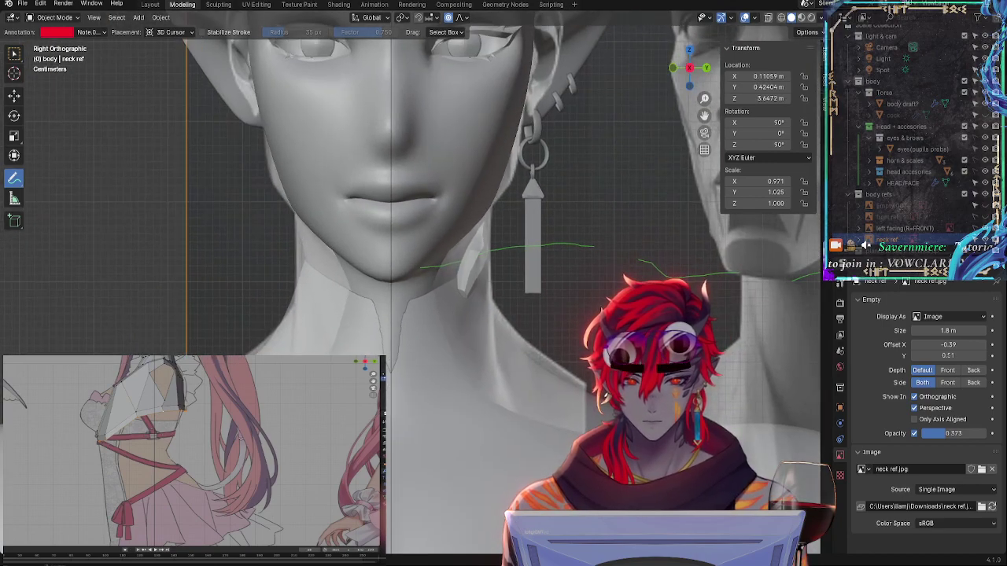
key(g)
key(z)
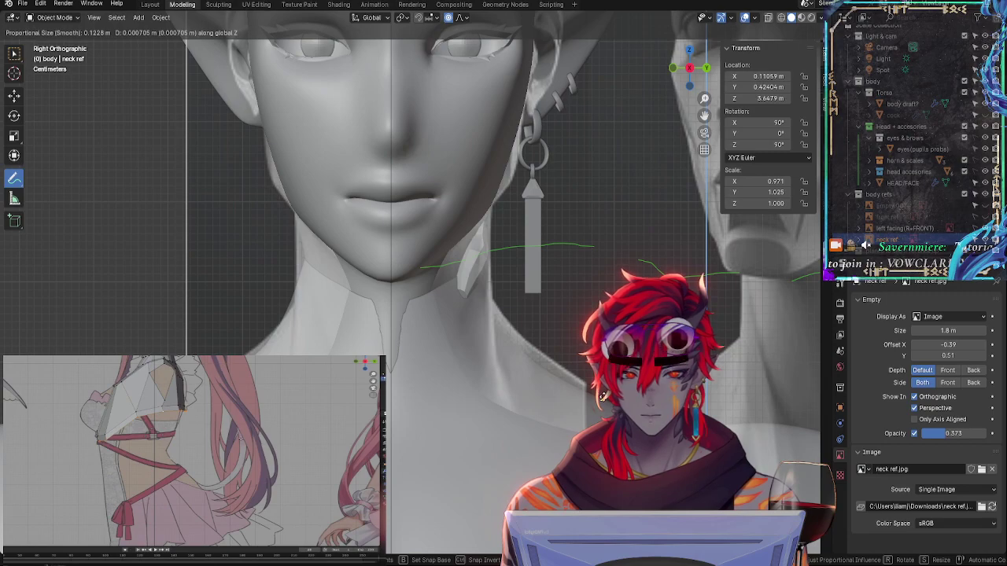
key(Escape)
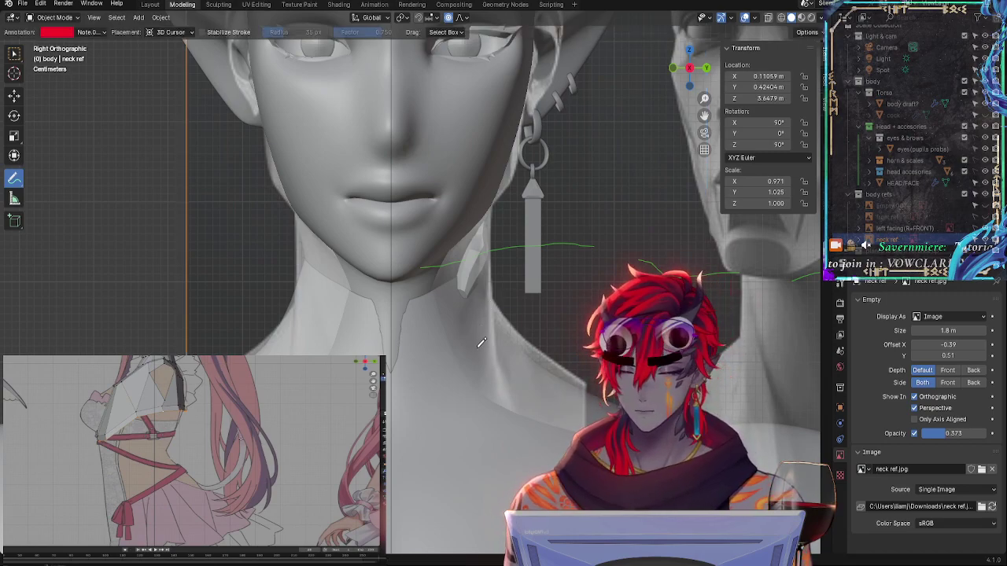
Stretch the reference vertically to 1.045 and lower it to Z 3.617 m
key(s)
key(y)
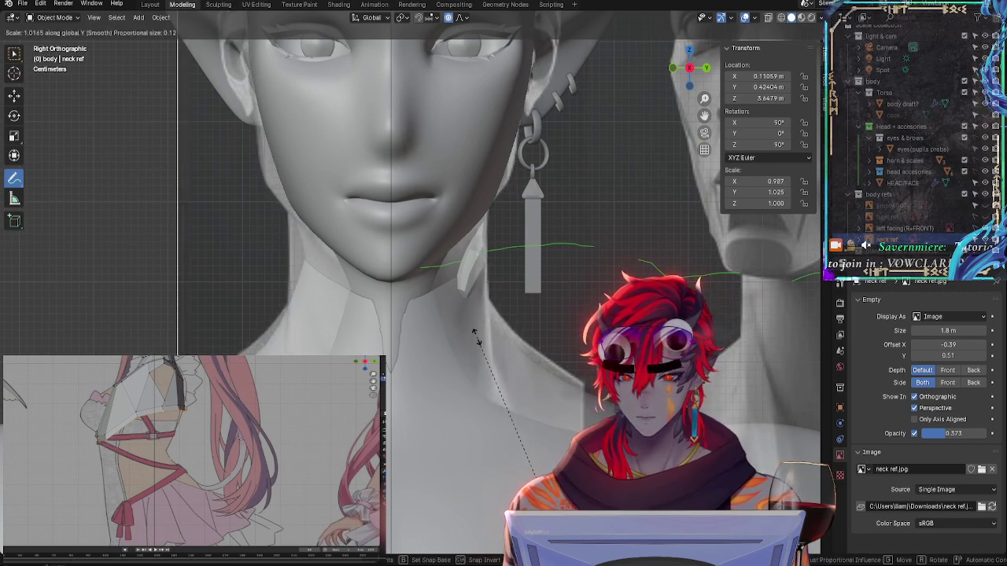
key(z)
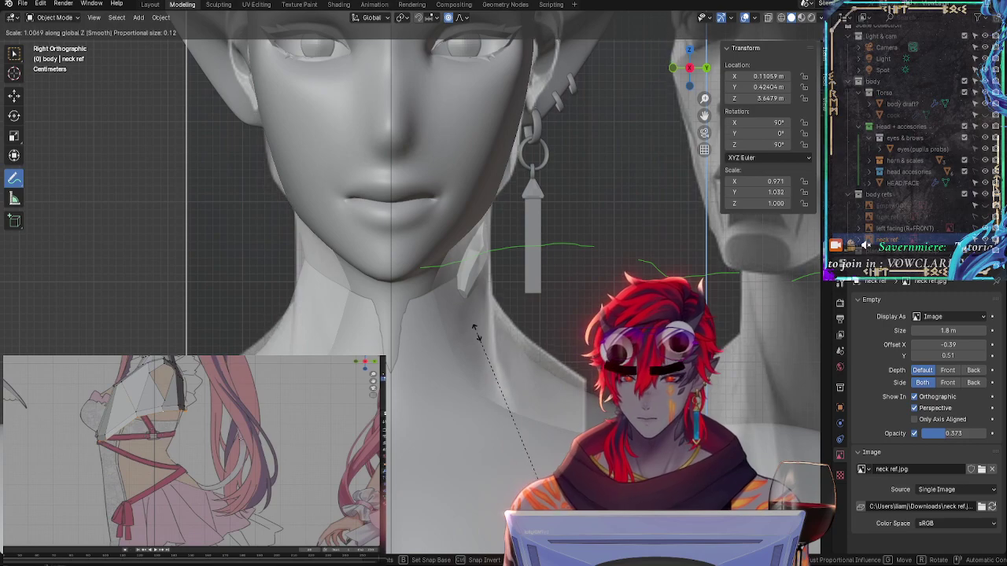
click(475, 329)
key(g)
key(z)
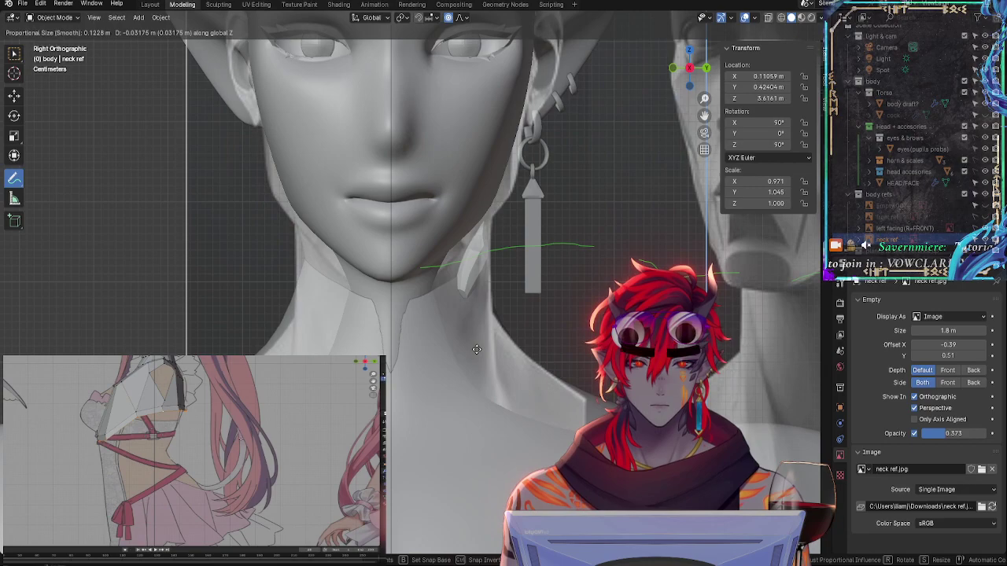
click(477, 349)
Rescale the neck ref image uniformly, then along Y, ending at X 0.971, Y 1.045
scroll(476, 348, down, 5)
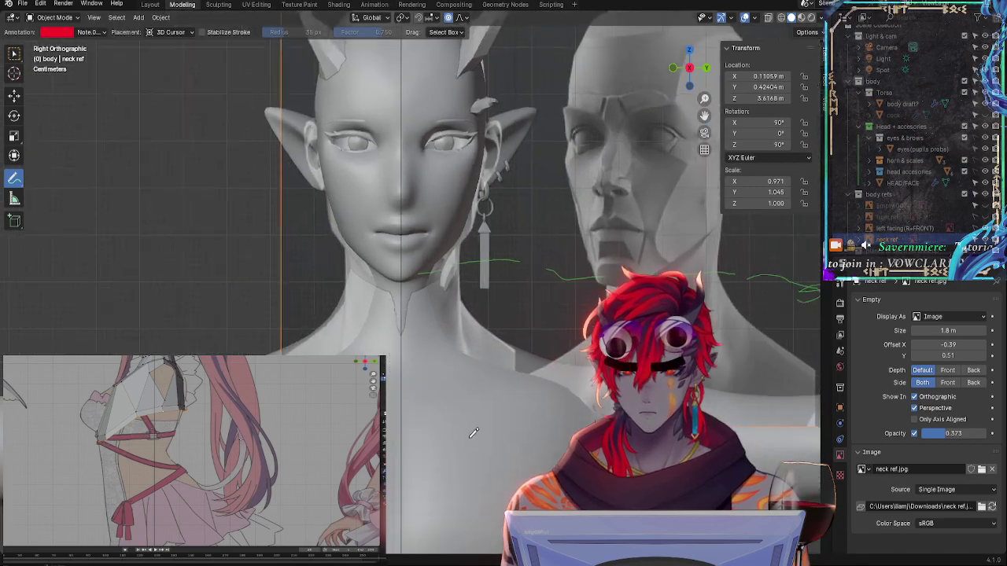
scroll(431, 309, up, 5)
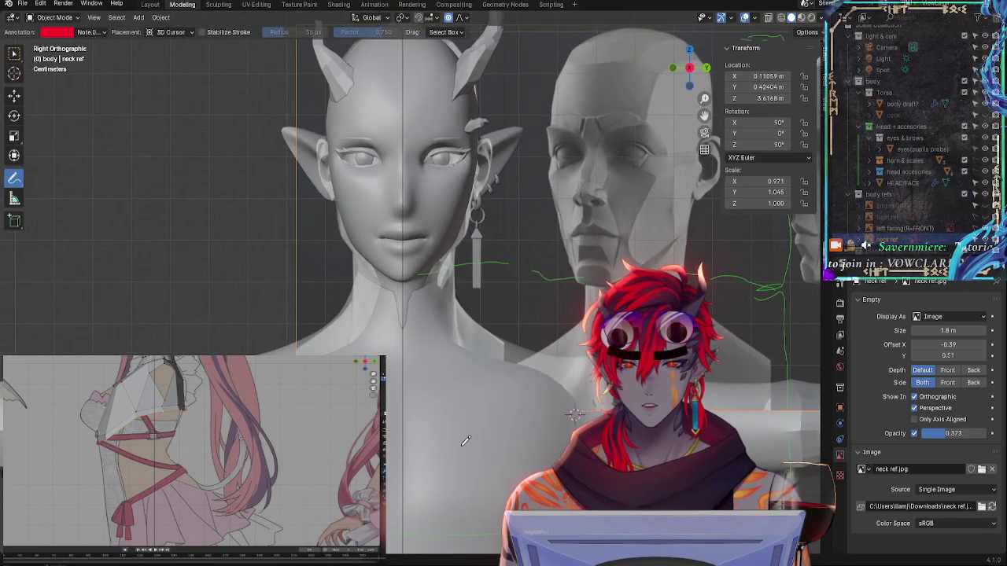
scroll(432, 311, down, 2)
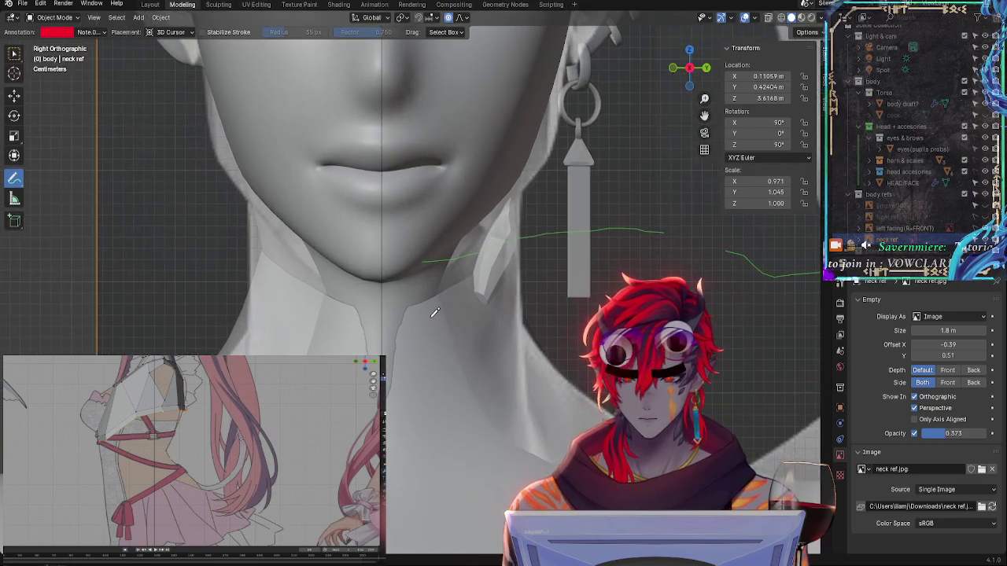
scroll(466, 302, up, 2)
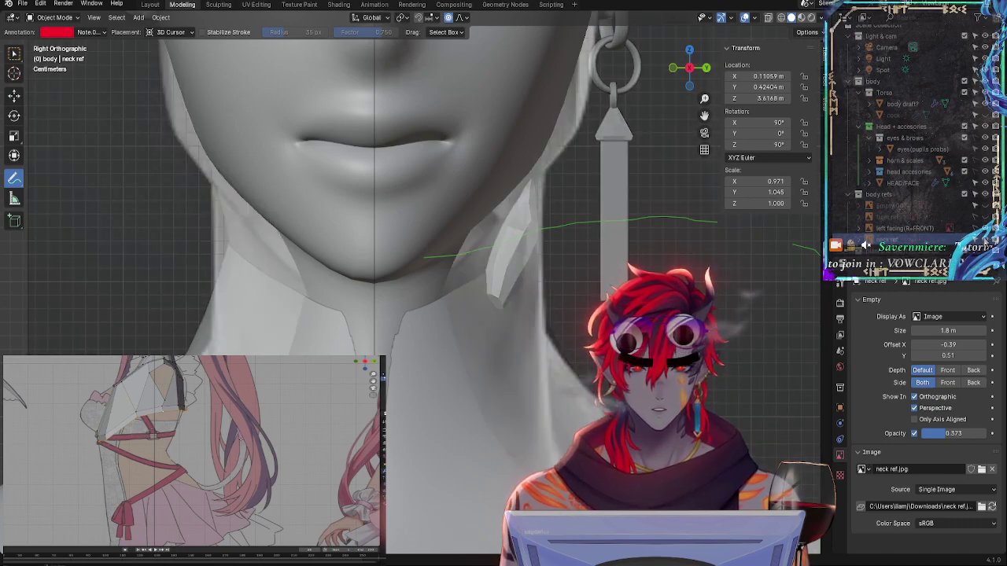
scroll(409, 197, down, 4)
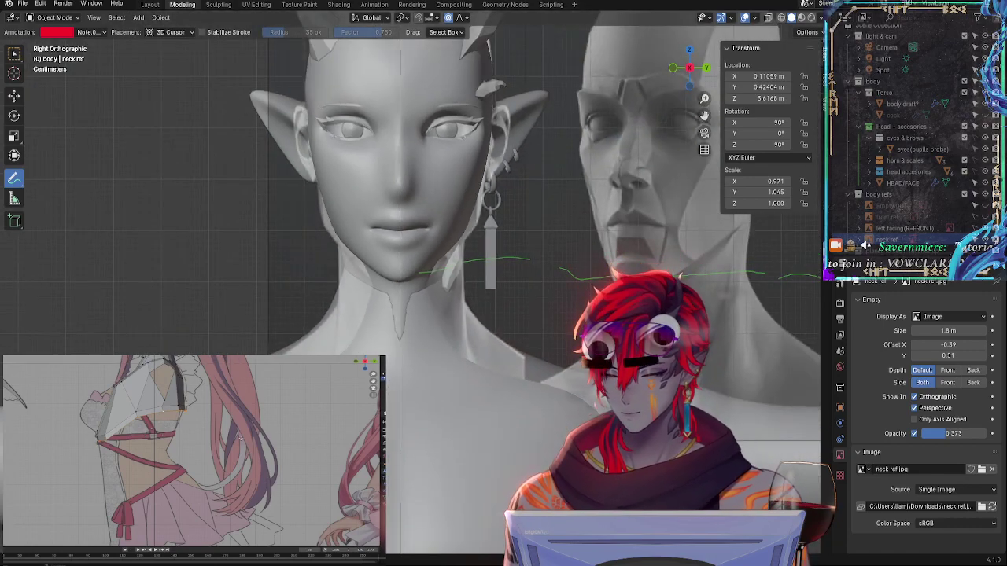
scroll(553, 381, down, 2)
scroll(535, 358, up, 1)
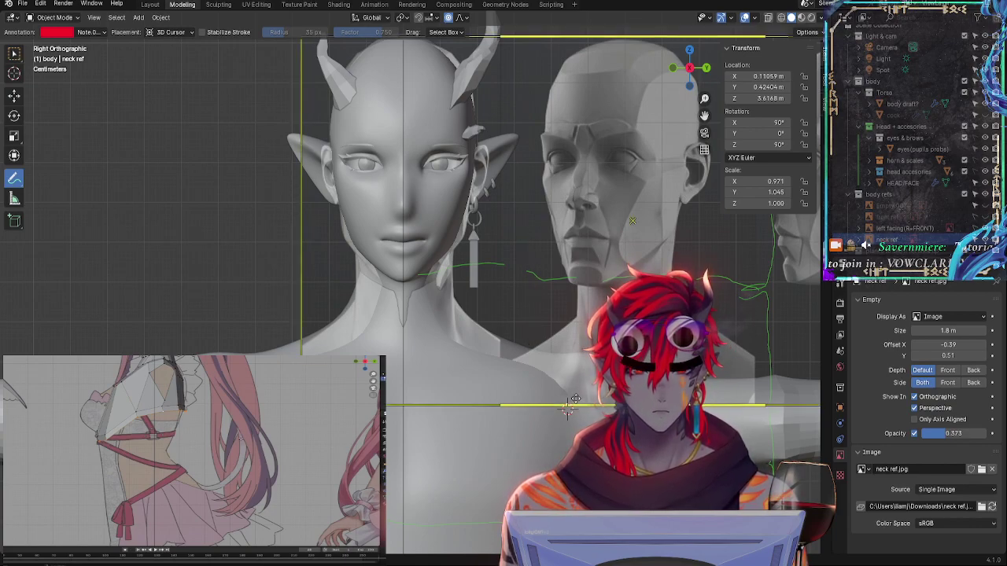
key(s)
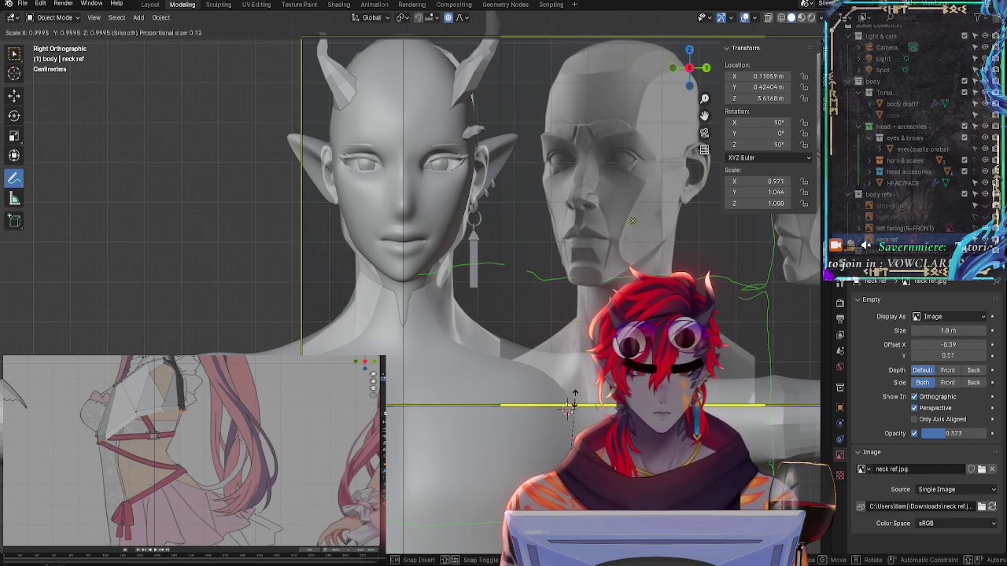
click(574, 399)
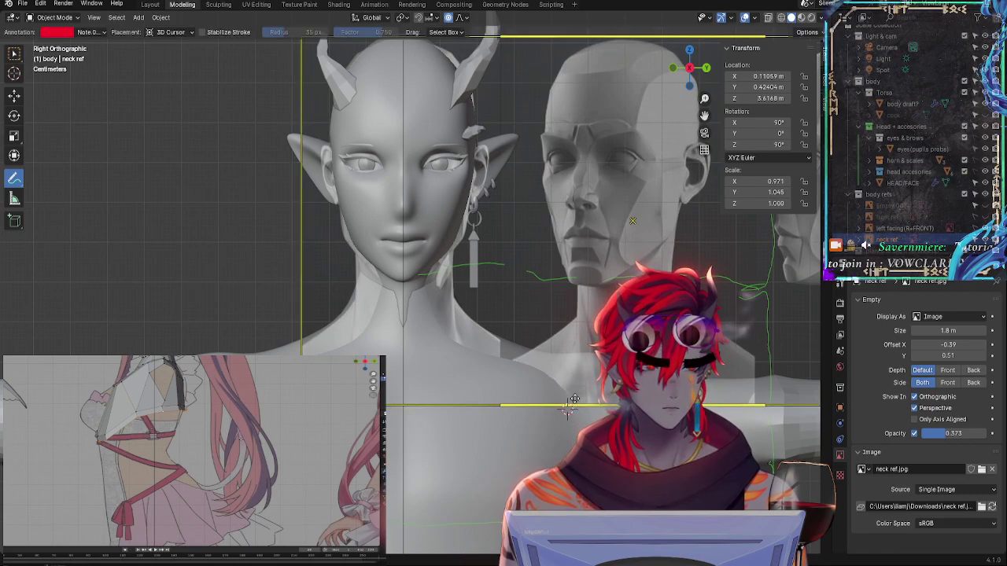
key(s)
key(y)
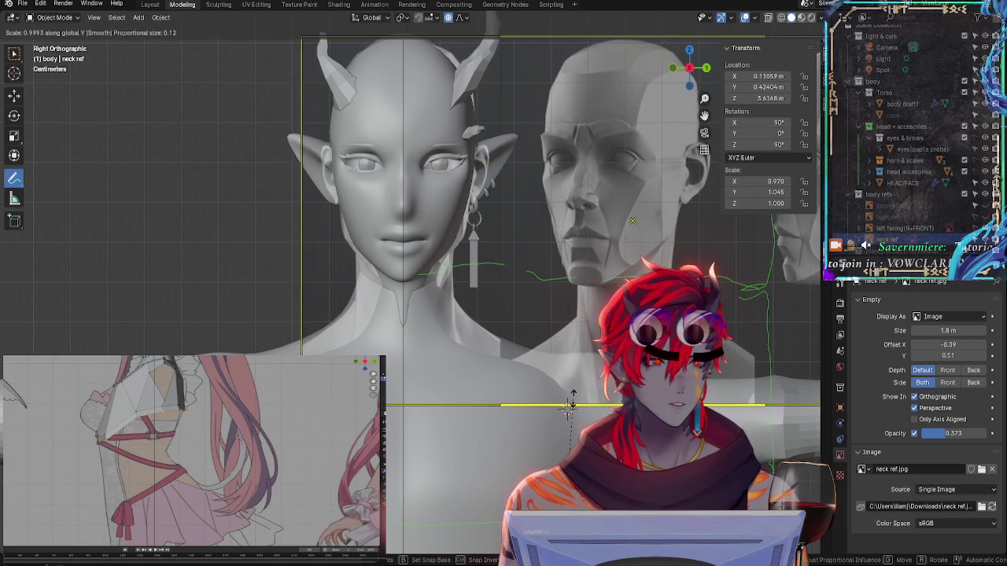
click(577, 402)
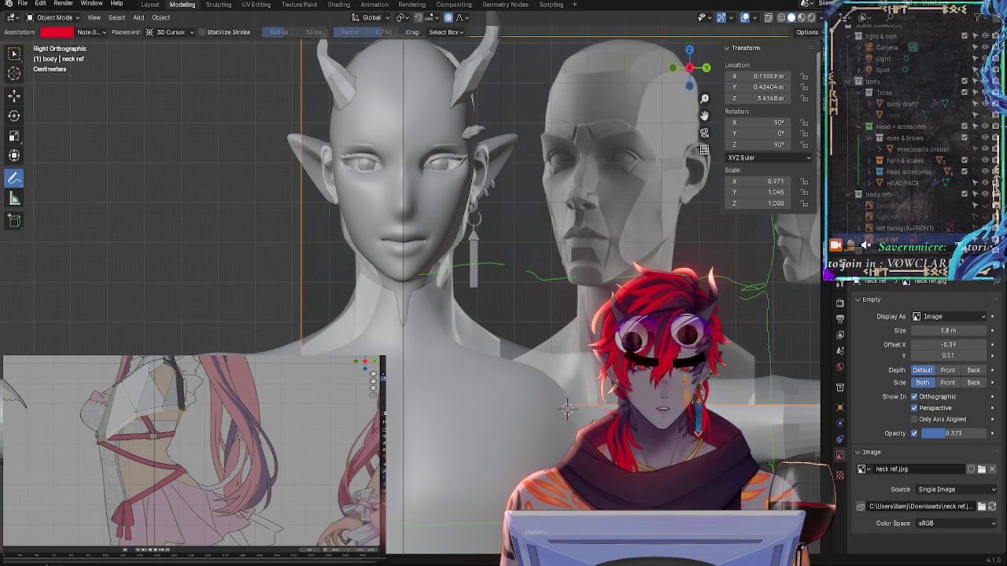
Slide the neck reference image along Y to 0.439 m, keeping X 0.111 m and Z 3.617 m
scroll(527, 374, down, 2)
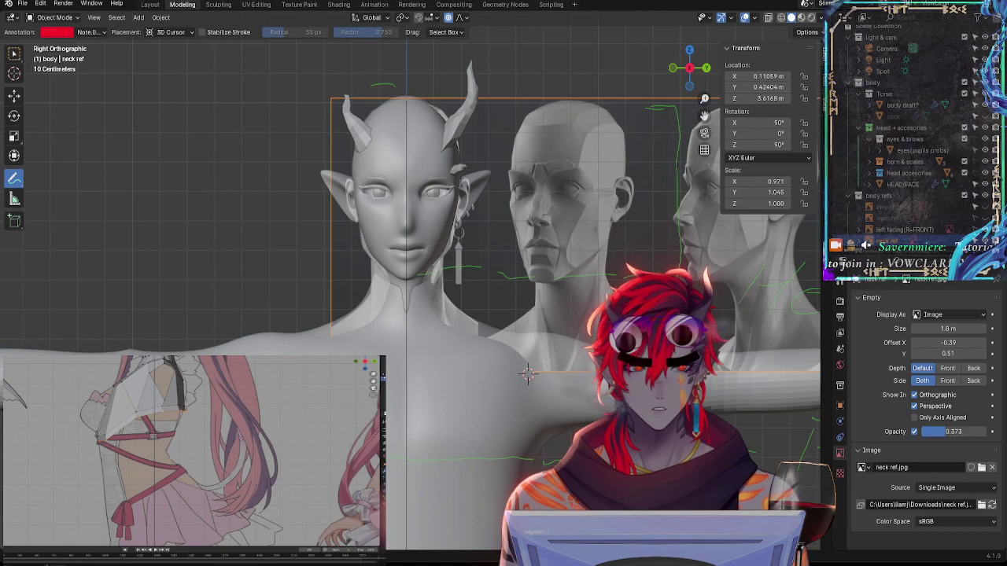
scroll(527, 374, down, 3)
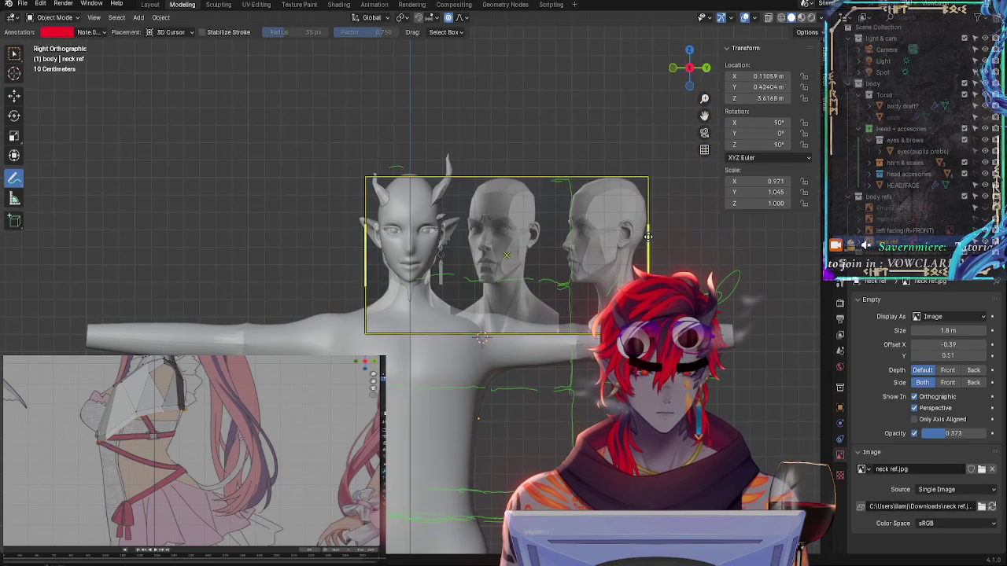
scroll(511, 191, up, 4)
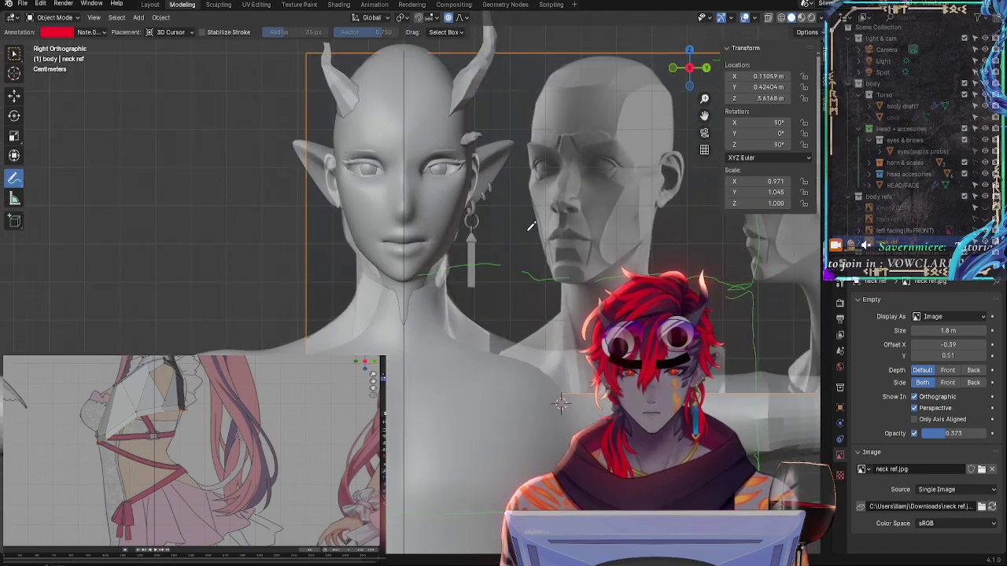
key(g)
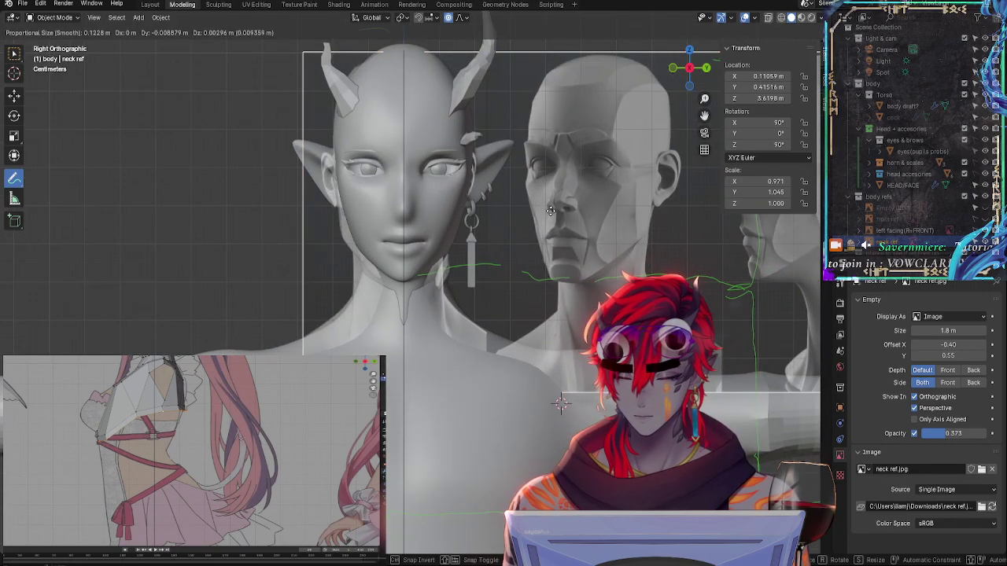
key(z)
key(Escape)
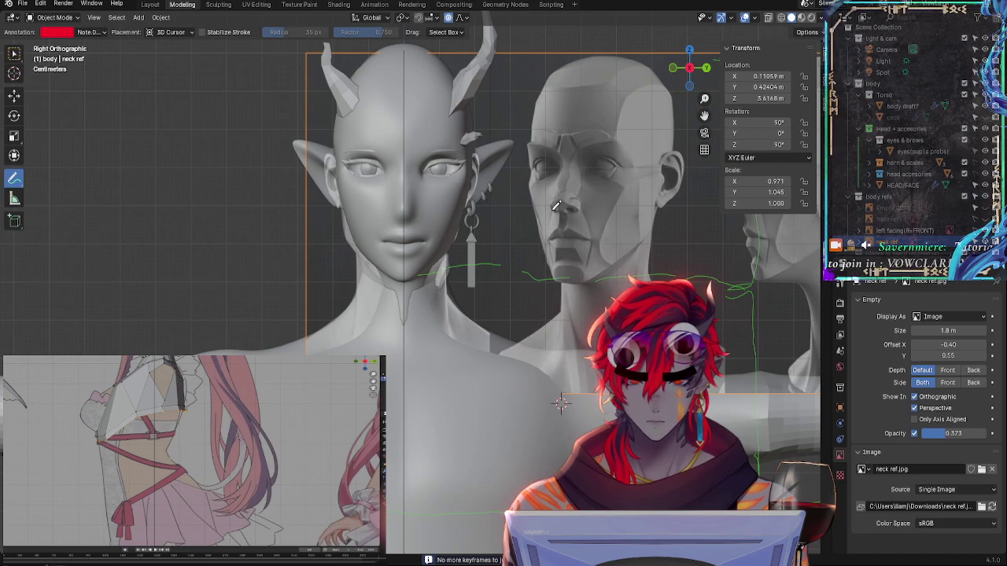
scroll(555, 206, down, 4)
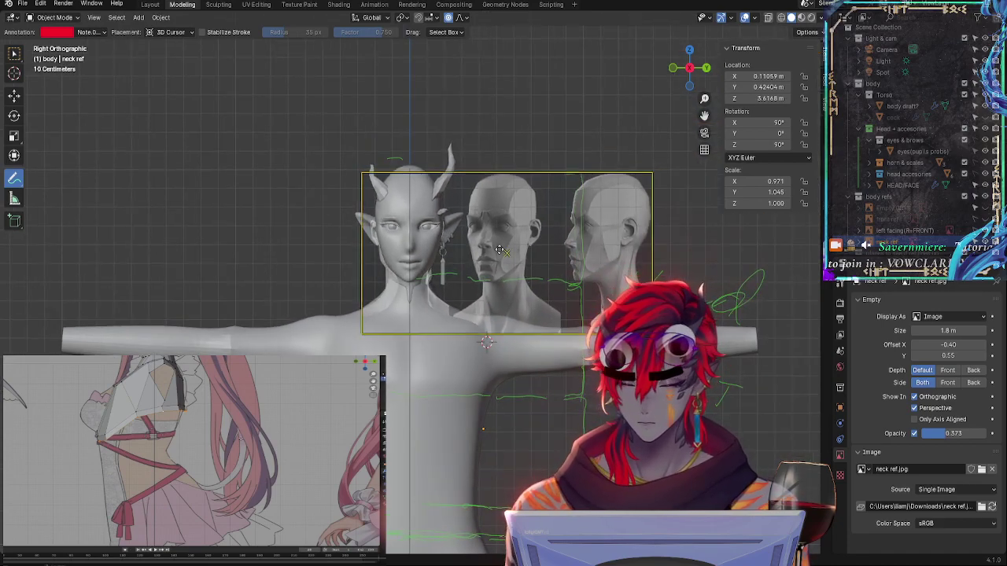
key(g)
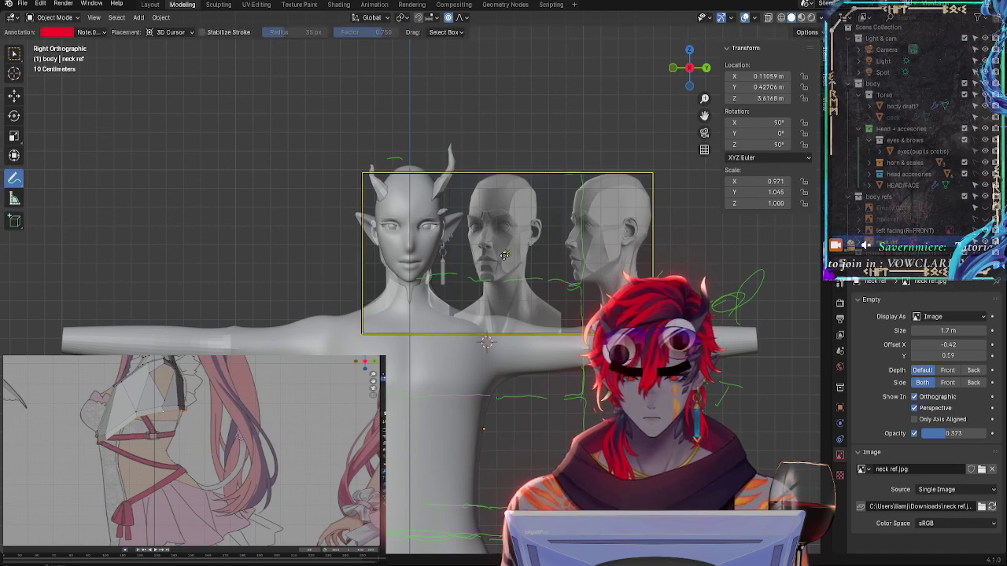
key(y)
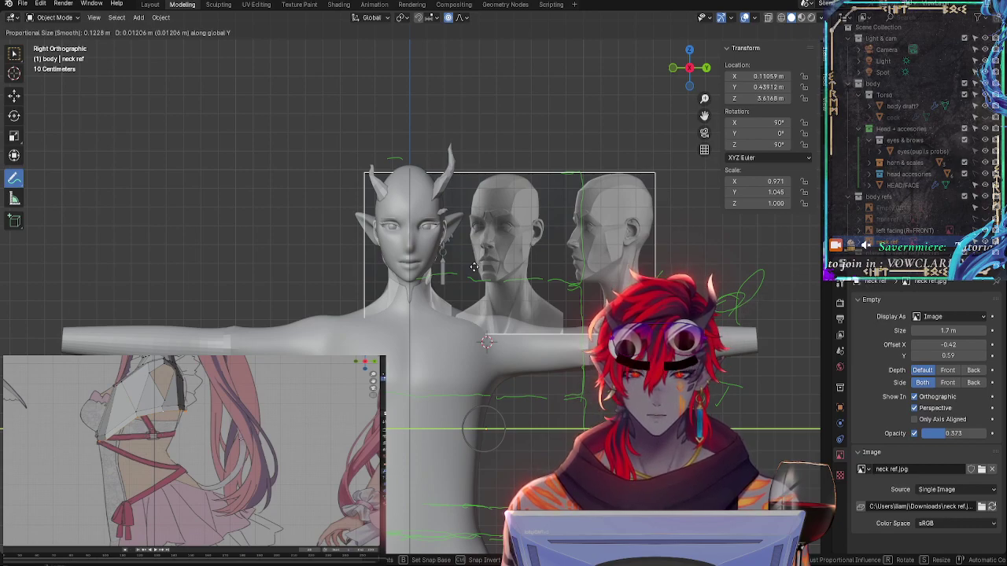
click(474, 267)
Zoom in on the neck and put the 'body draft?' mesh into Edit Mode
scroll(533, 323, up, 6)
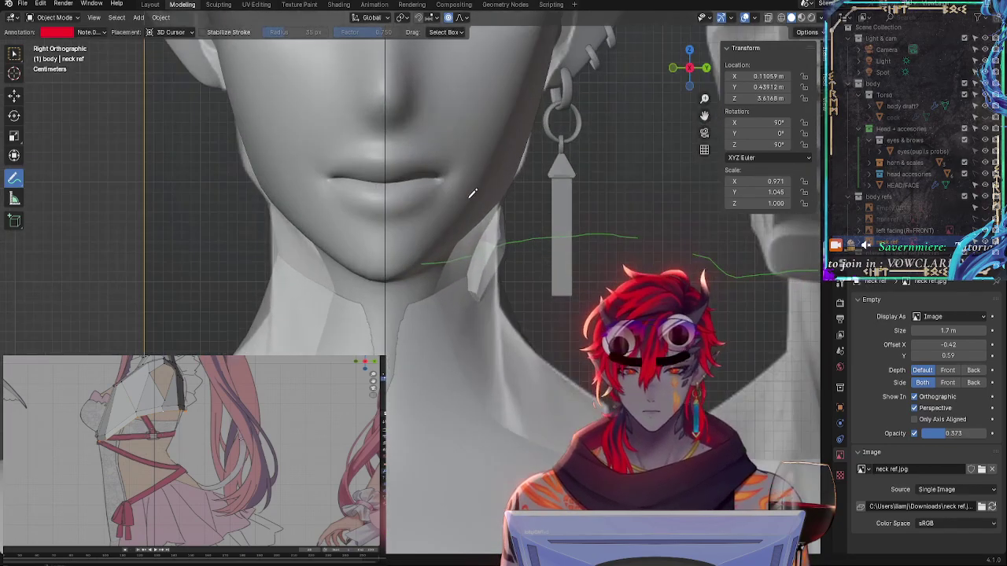
scroll(473, 203, up, 1)
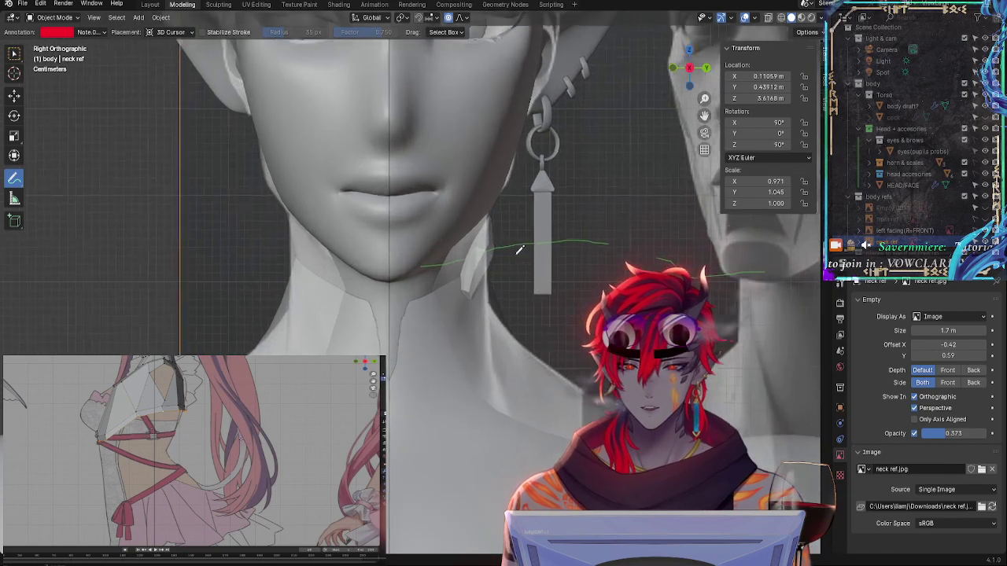
scroll(517, 248, down, 3)
scroll(507, 256, up, 4)
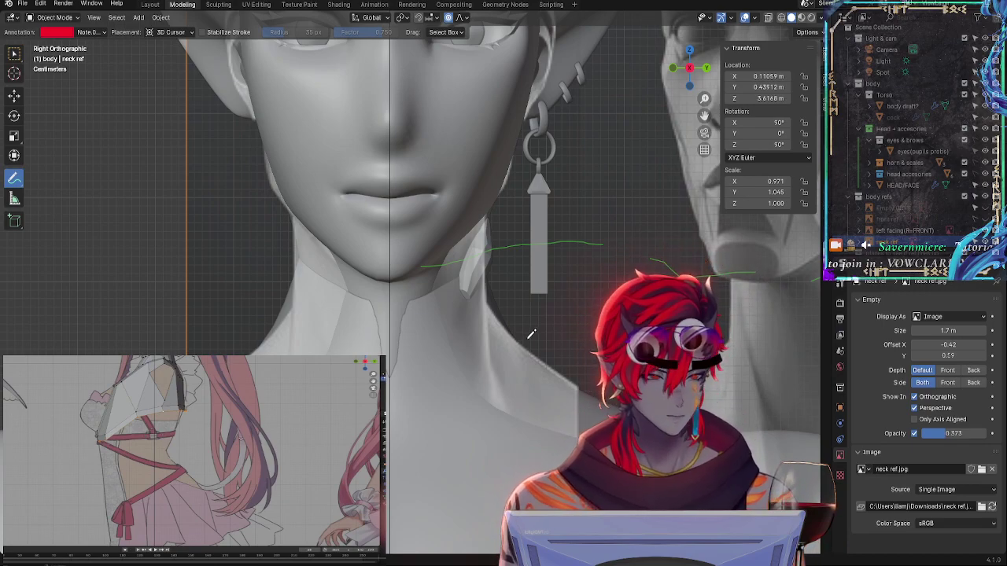
scroll(531, 335, down, 4)
scroll(488, 287, up, 5)
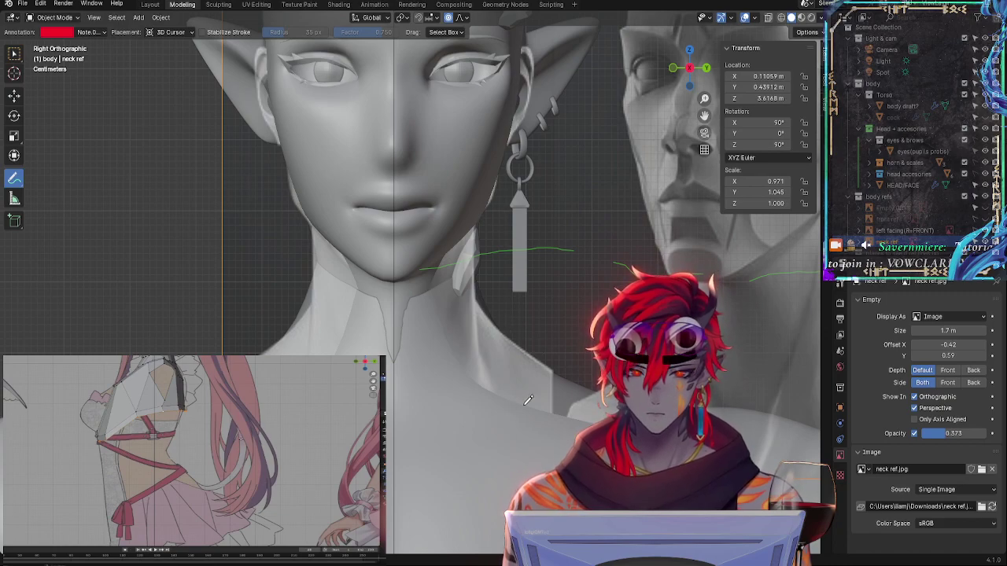
scroll(528, 400, up, 2)
scroll(487, 324, down, 2)
shift+scroll(487, 324, up, 2)
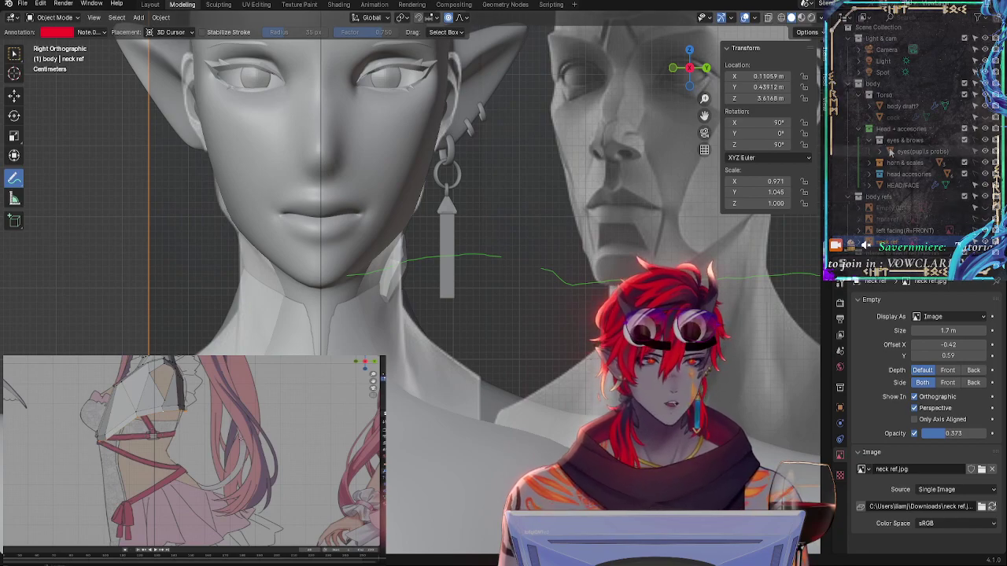
click(903, 106)
key(Tab)
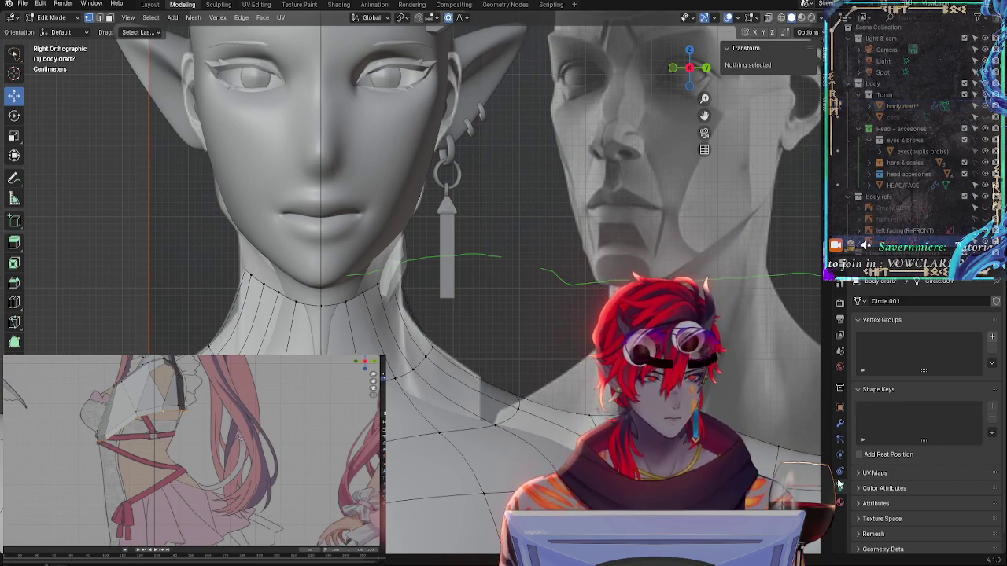
Lower the neck ref image's opacity to 0.127, then return 'body draft?' to Edit Mode
key(Tab)
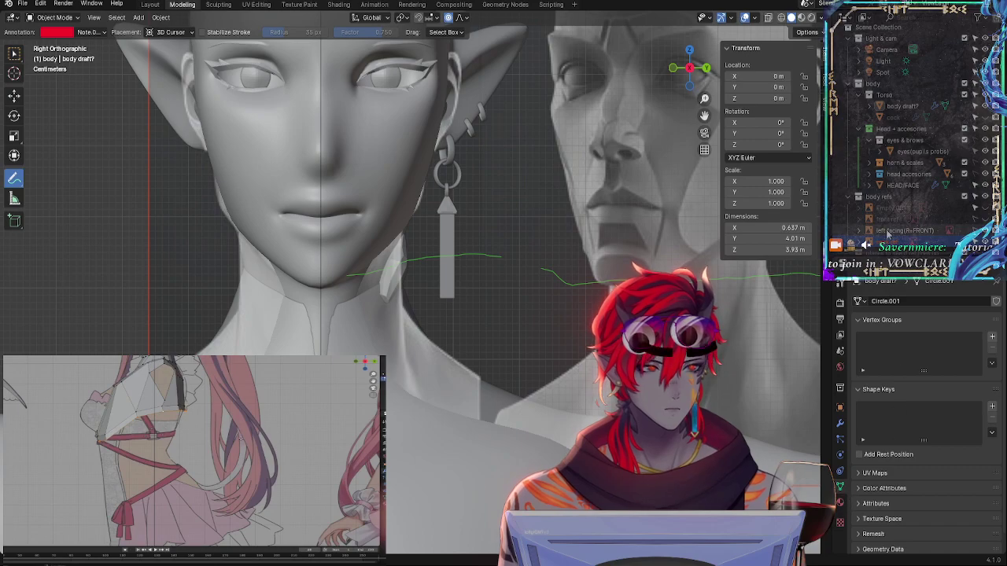
click(876, 242)
drag(944, 436, 930, 437)
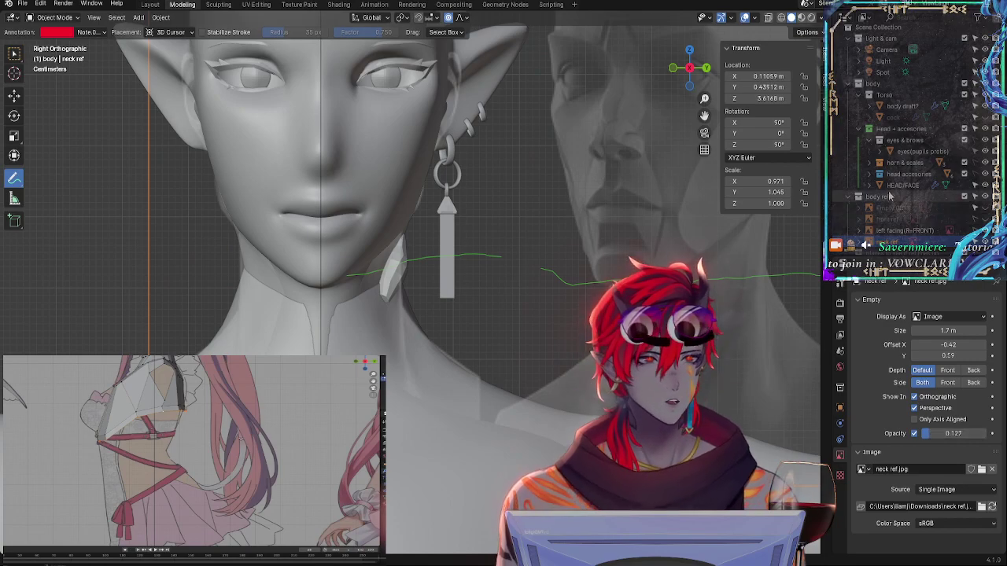
click(902, 106)
key(Tab)
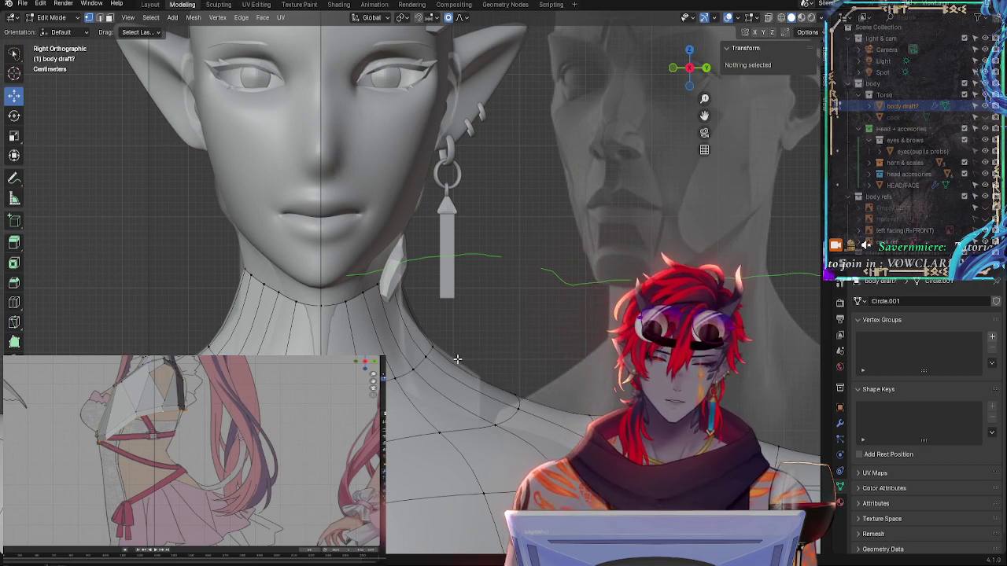
Select the neck-base edge loop and move it along the Y axis
alt+click(516, 395)
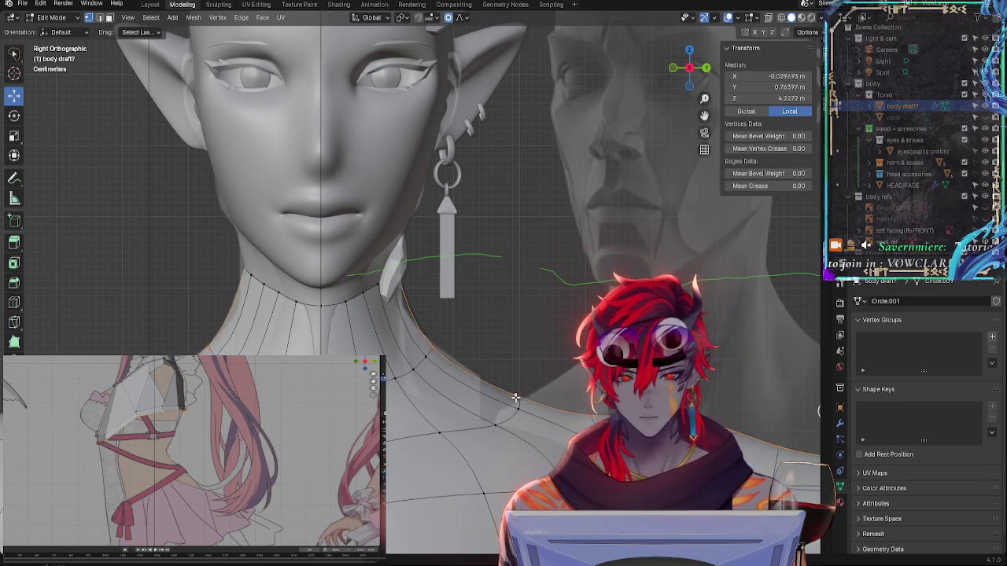
alt+click(507, 416)
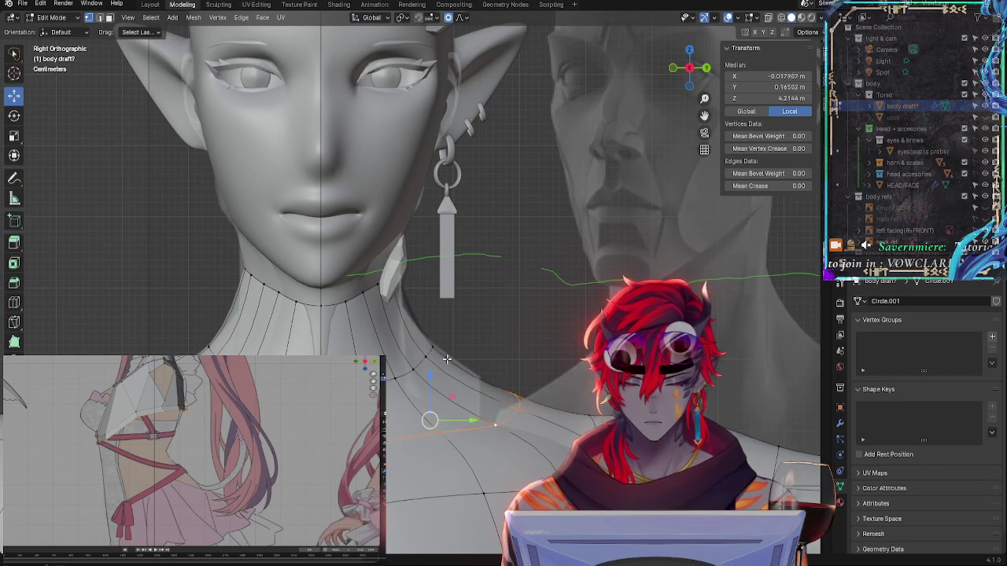
alt+click(426, 347)
click(470, 336)
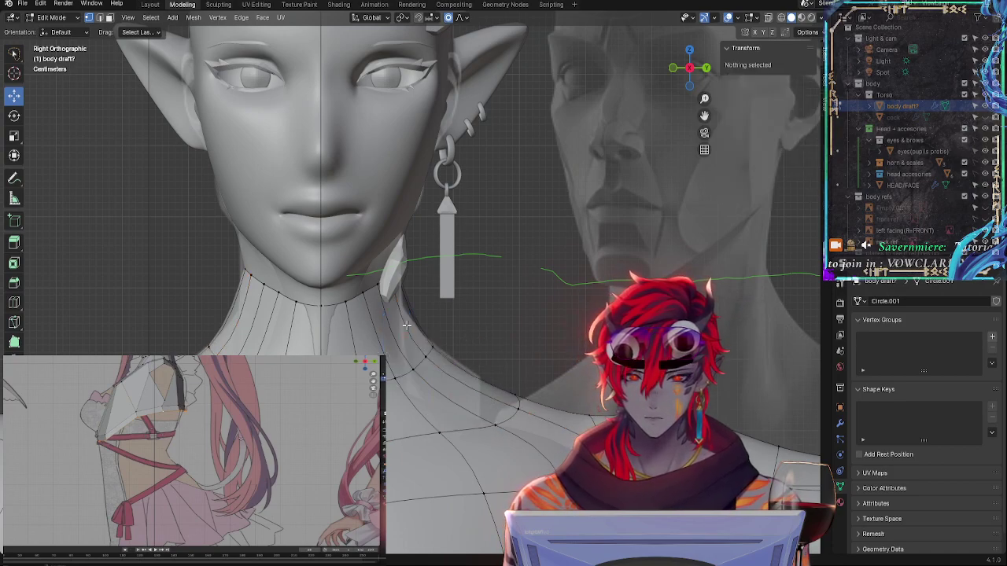
alt+click(420, 366)
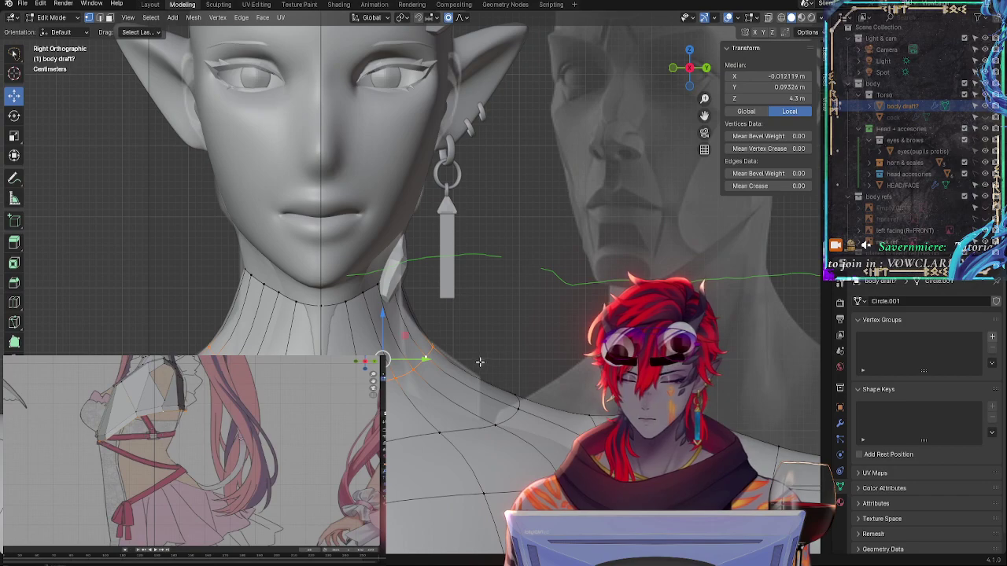
key(g)
key(y)
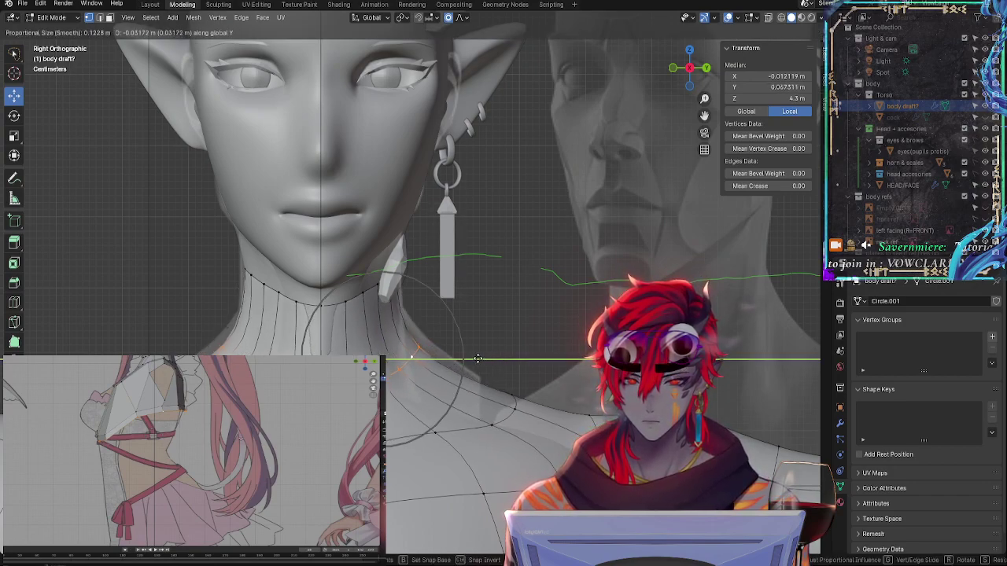
click(493, 351)
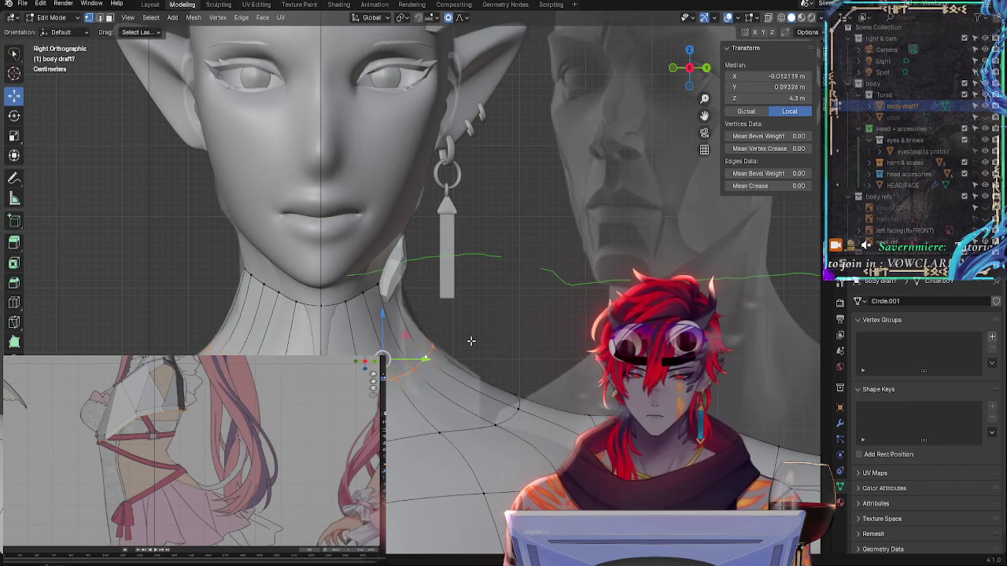
Scale the neck-base loop and the upper neck loop along Y
key(s)
key(y)
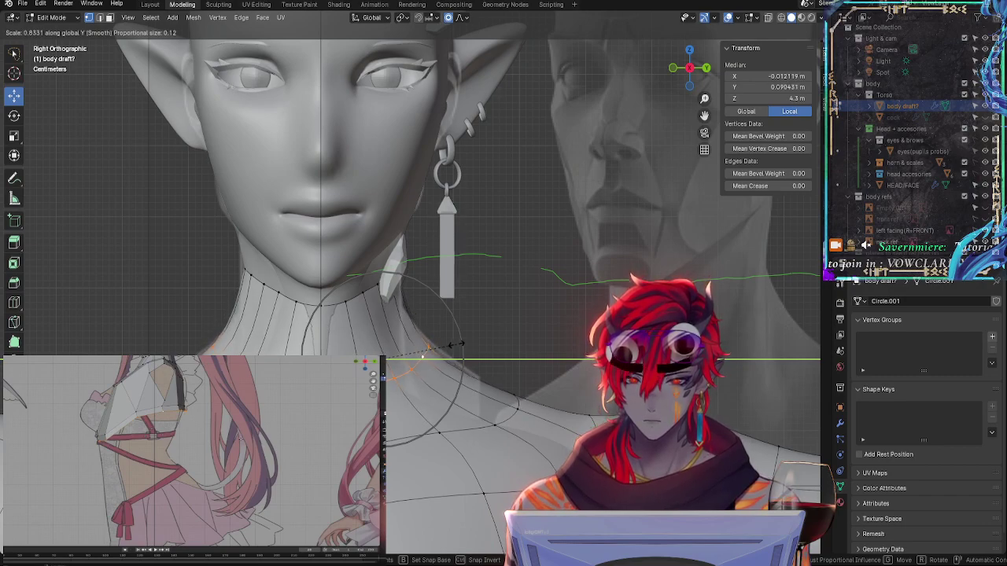
click(456, 344)
alt+click(367, 293)
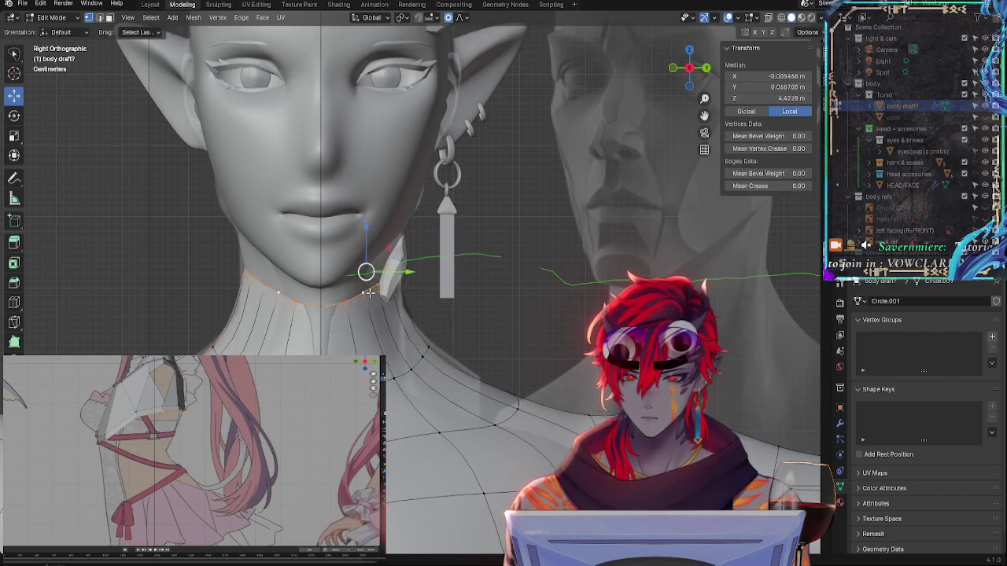
key(s)
key(y)
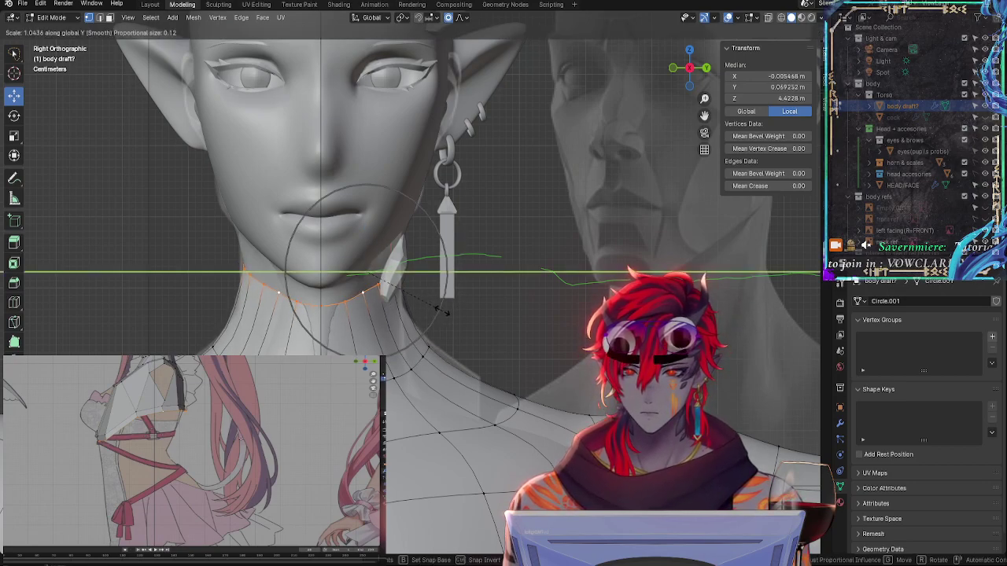
click(445, 313)
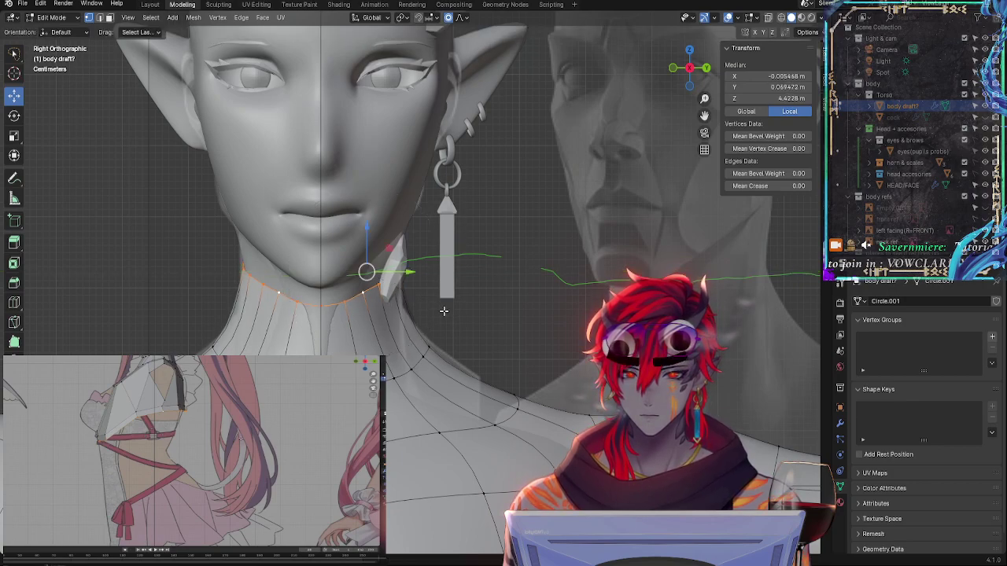
Select a lower neck vertex, checking it from side and front views
click(415, 353)
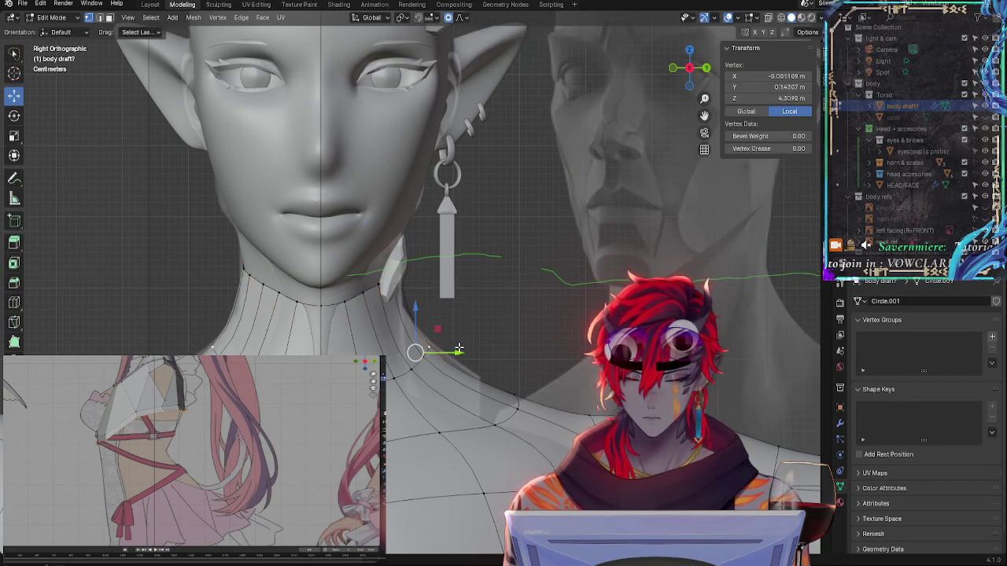
key(g)
key(g)
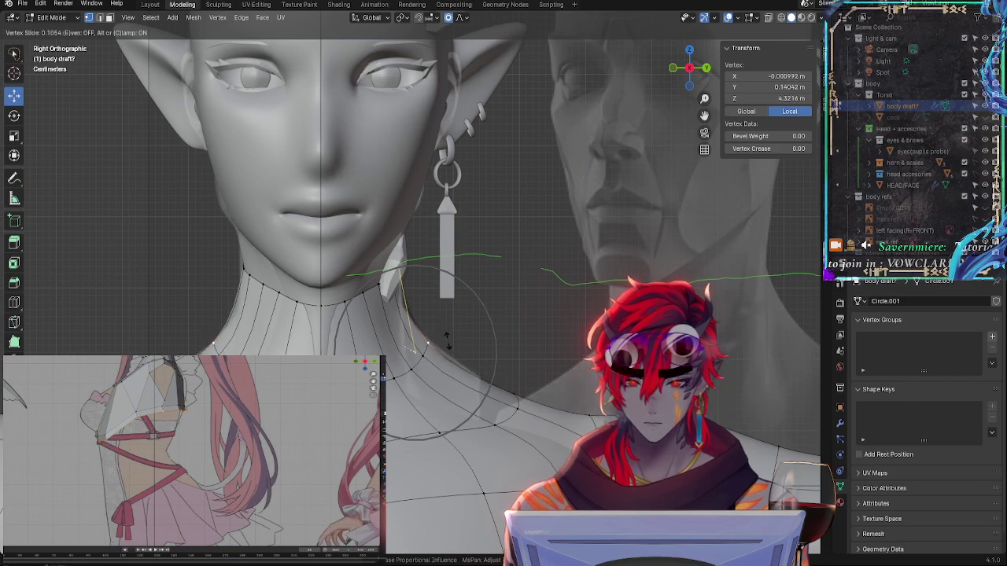
right_click(446, 338)
key(alt+a)
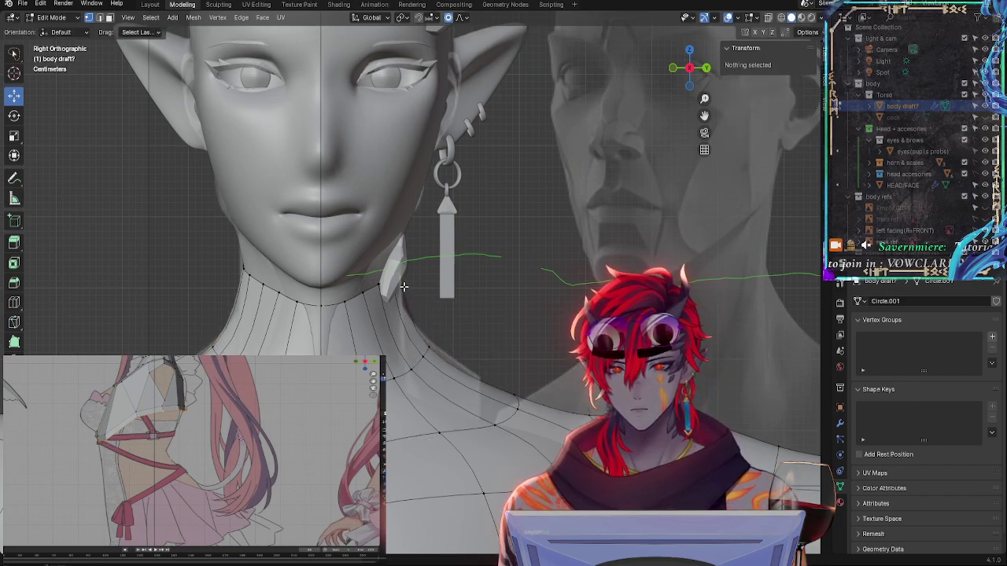
click(423, 353)
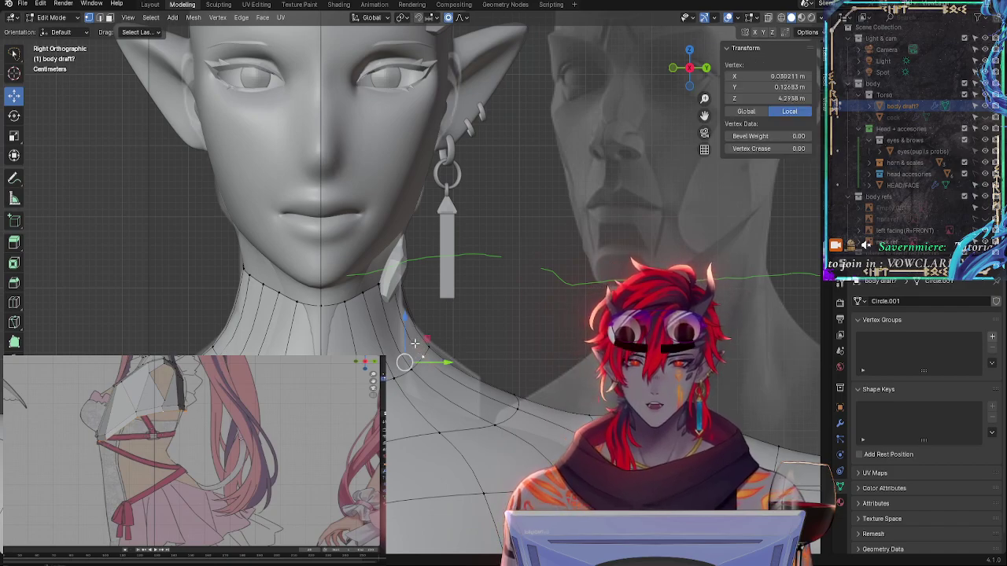
middle_drag(540, 349, 464, 363)
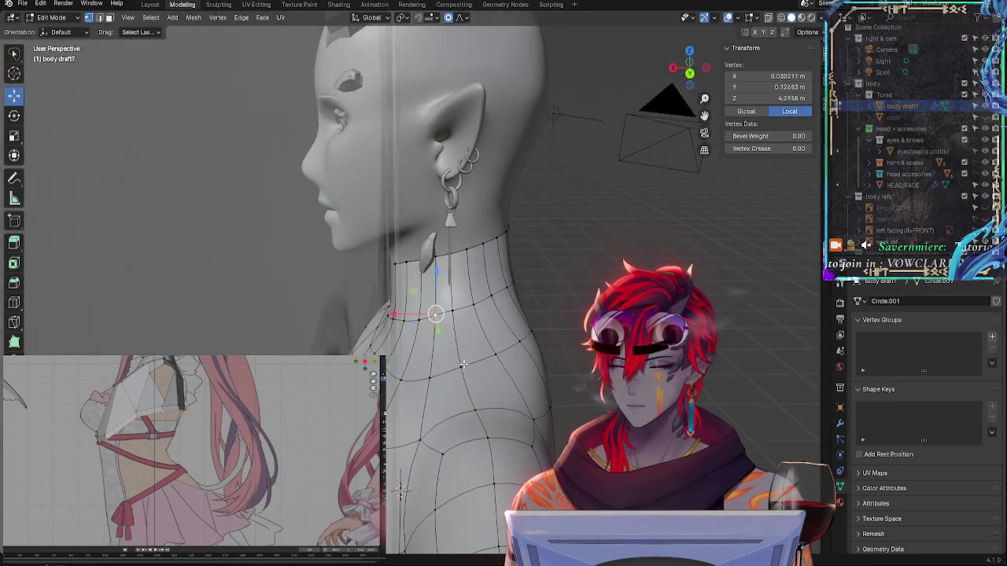
scroll(488, 346, up, 3)
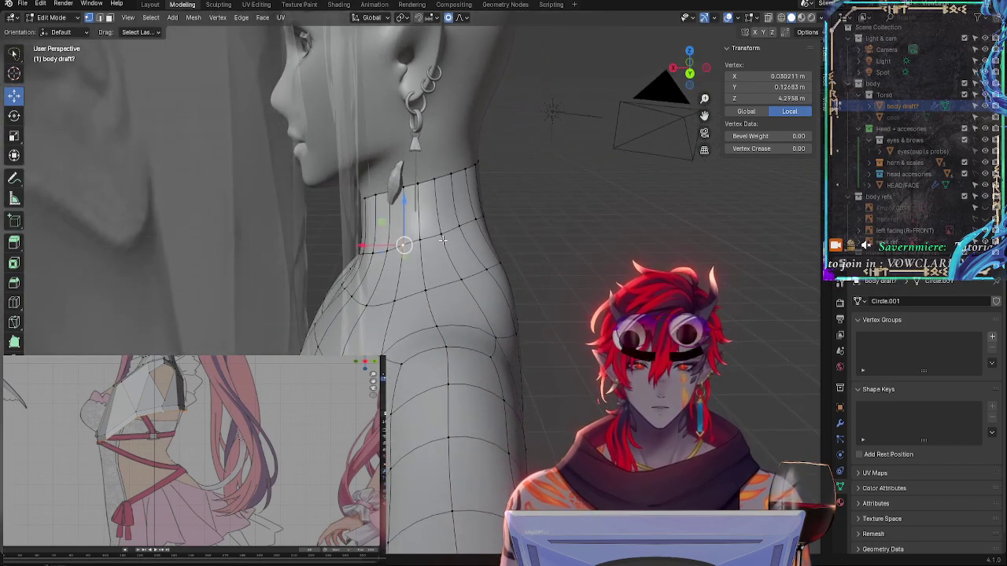
click(417, 237)
middle_drag(417, 236, 440, 268)
click(705, 67)
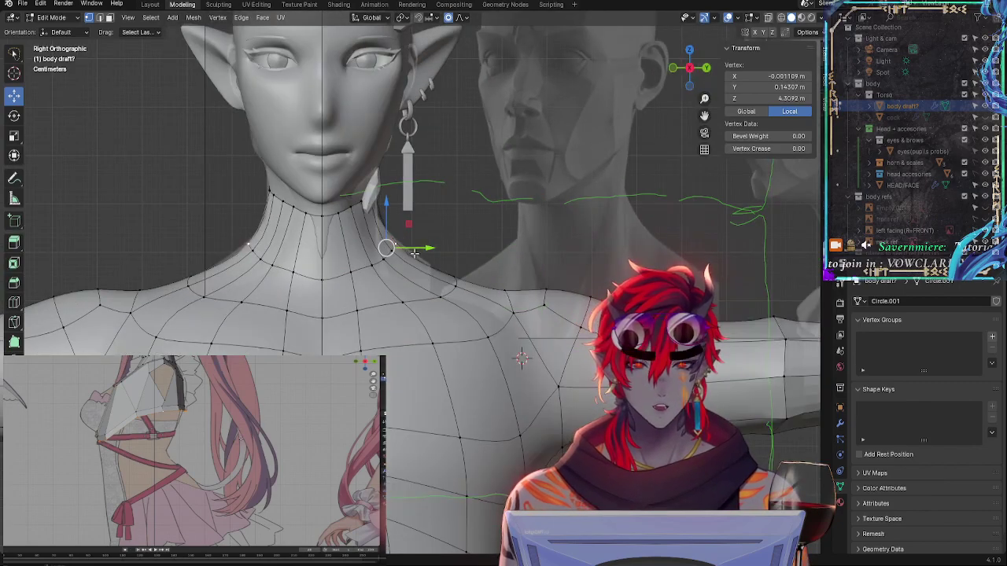
Add the neighbouring neck vertex and move both with proportional falloff
scroll(503, 343, up, 5)
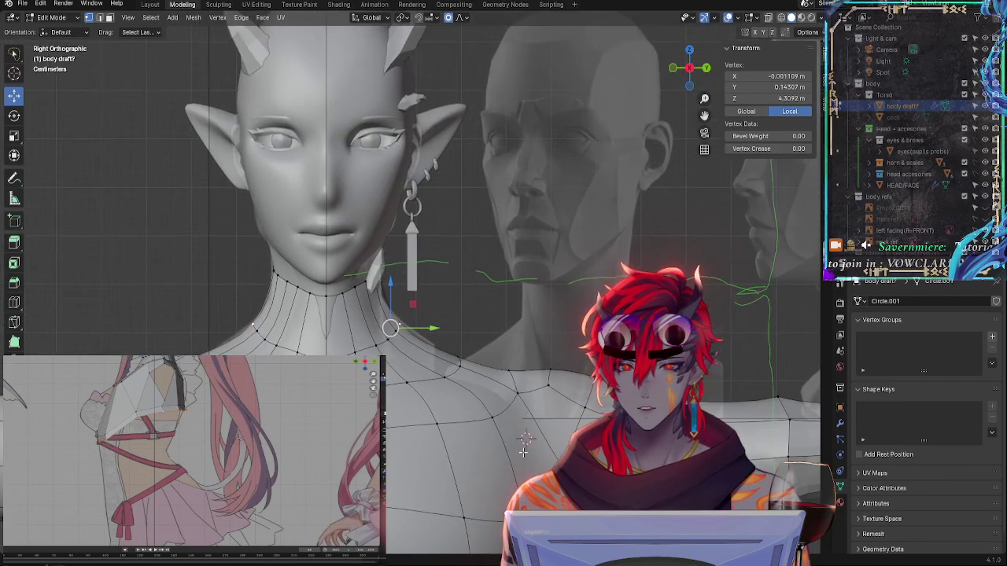
scroll(467, 330, up, 1)
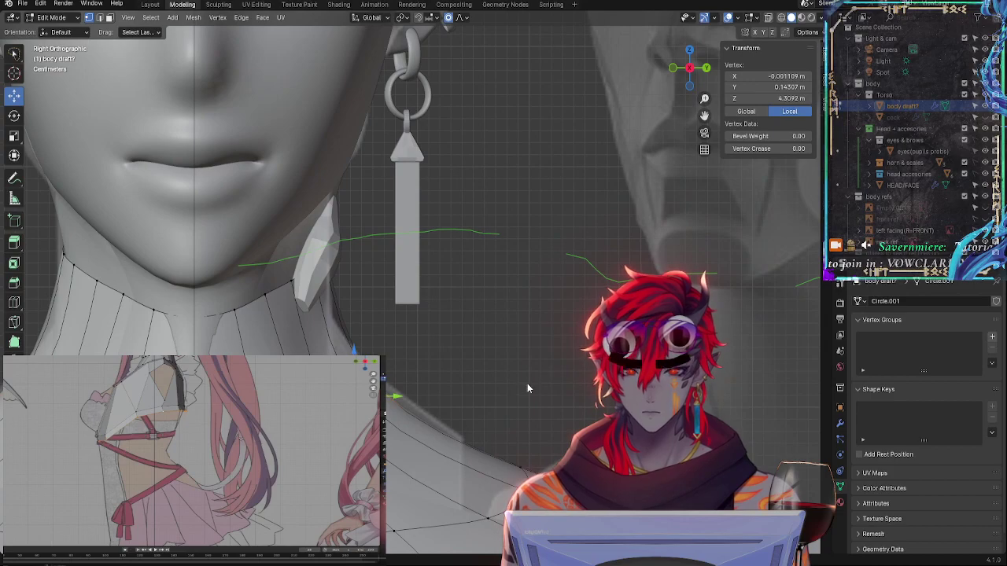
drag(681, 93, 399, 404)
mouse_move(399, 404)
middle_down()
mouse_move(405, 350)
mouse_move(415, 374)
middle_up()
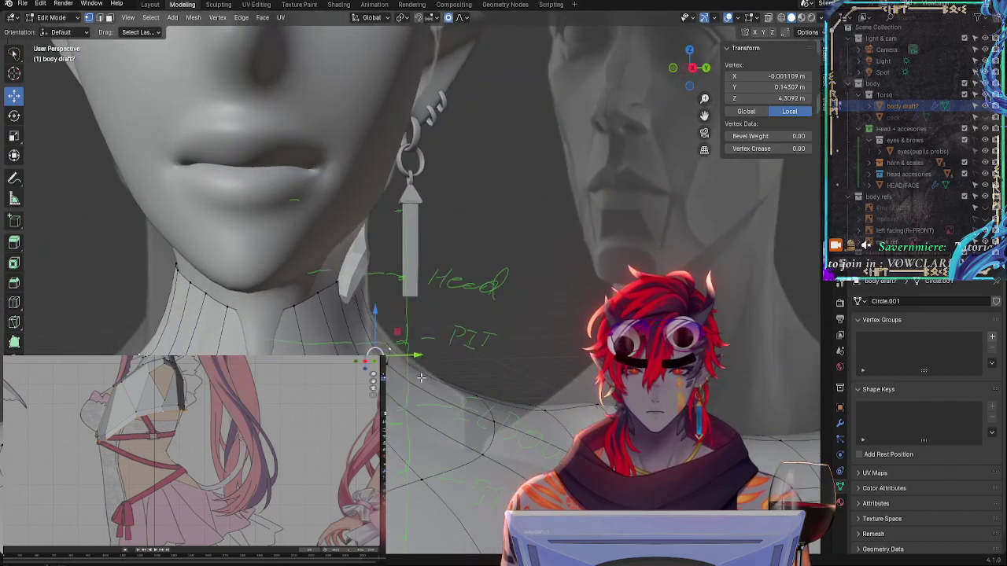
click(692, 69)
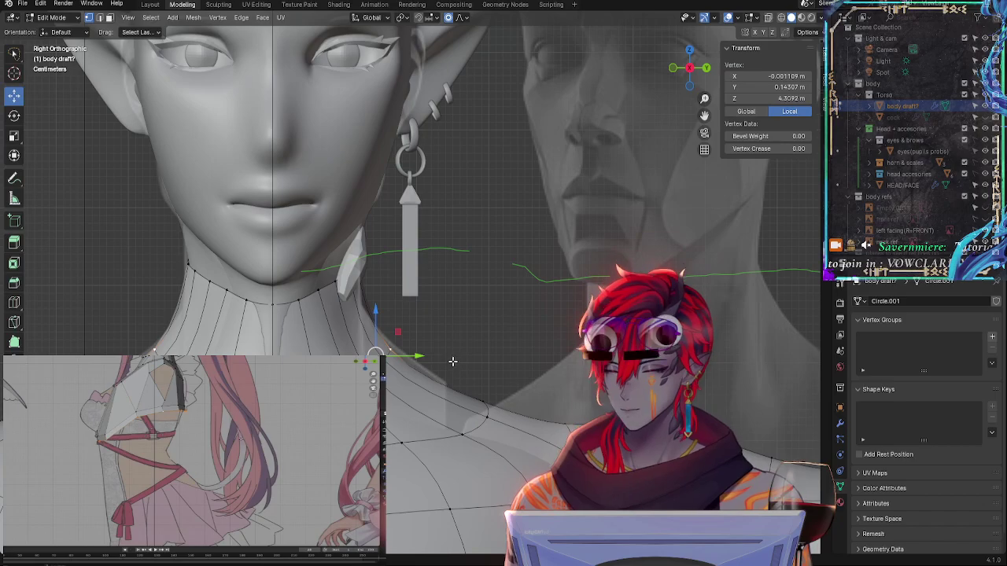
middle_drag(457, 362, 478, 342)
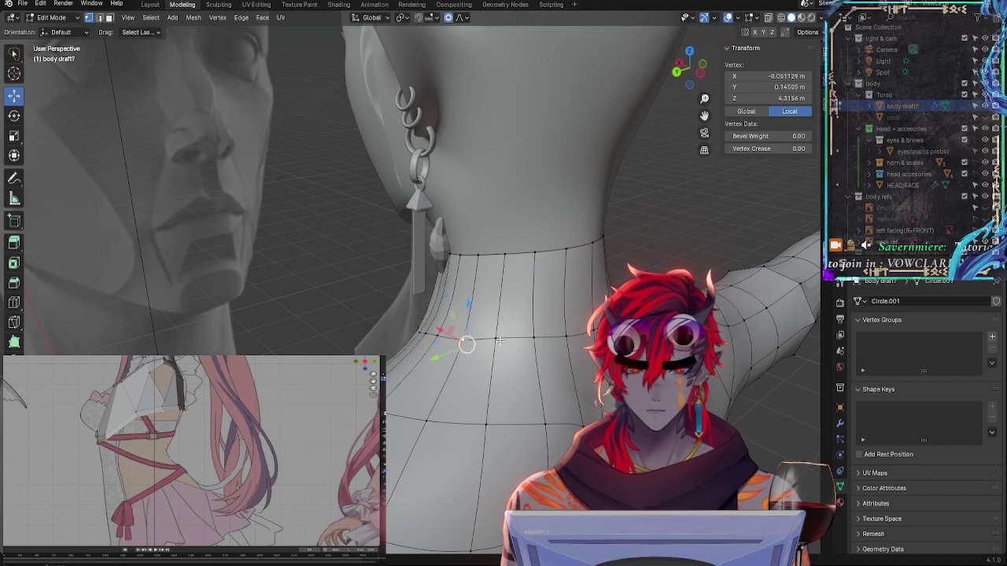
shift+click(502, 339)
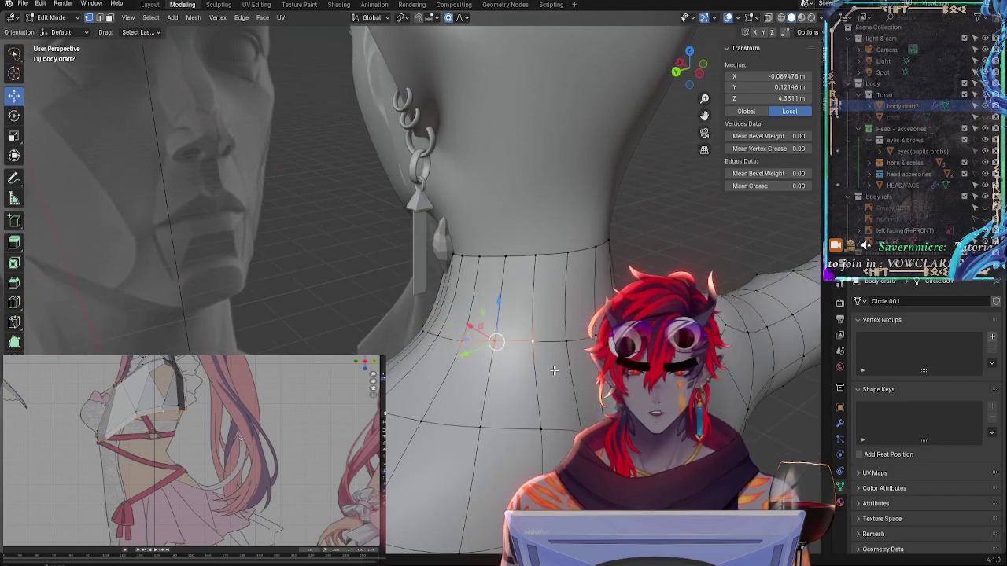
middle_drag(445, 345, 488, 364)
middle_drag(430, 399, 472, 386)
click(689, 85)
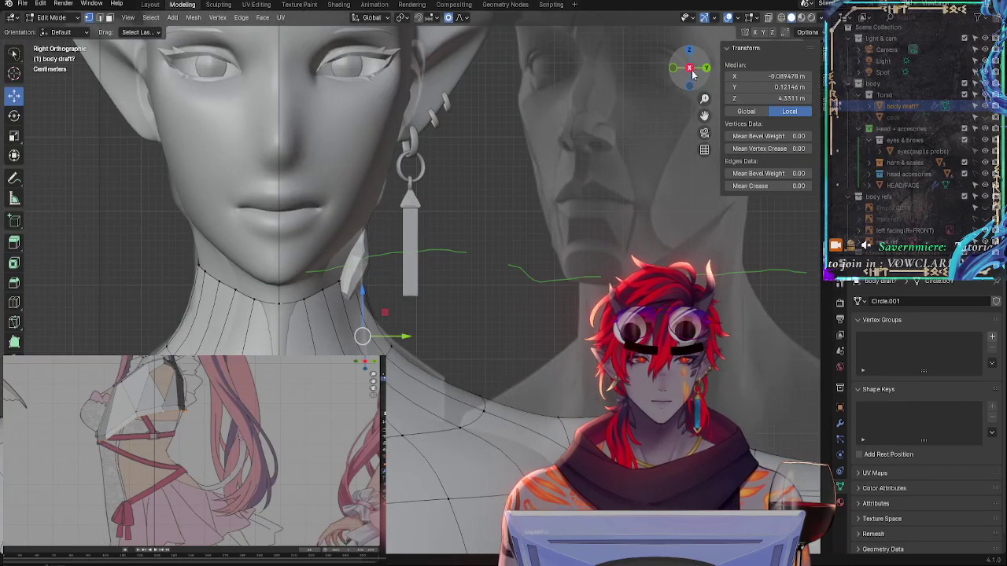
middle_drag(483, 331, 537, 330)
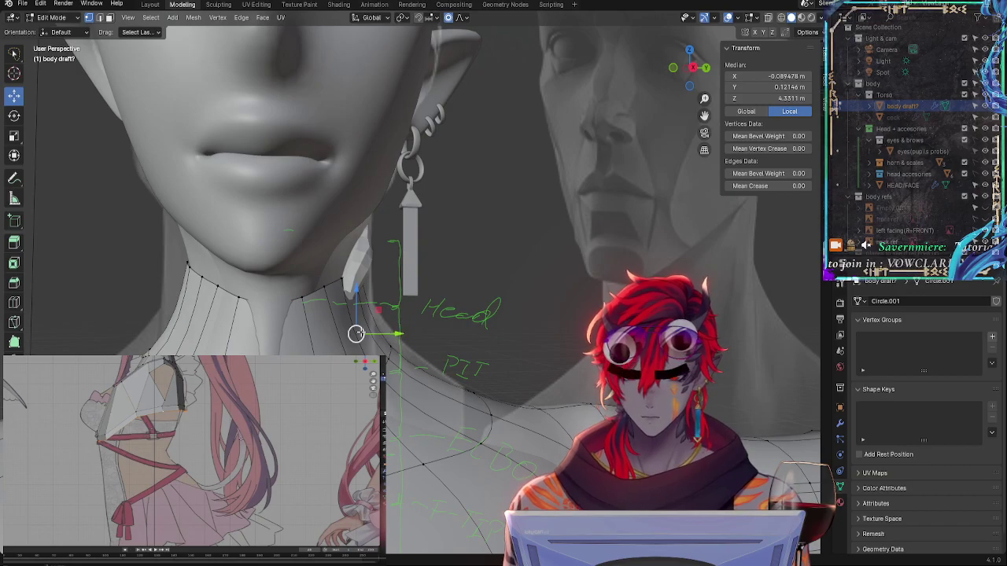
key(g)
click(362, 326)
Slide a collarbone vertex to X 0.0636 m, Z 4.2745 m; disable Subdivision's edit-mode display
mouse_move(362, 329)
middle_down()
mouse_move(456, 292)
mouse_move(493, 330)
mouse_move(489, 344)
mouse_move(491, 332)
middle_up()
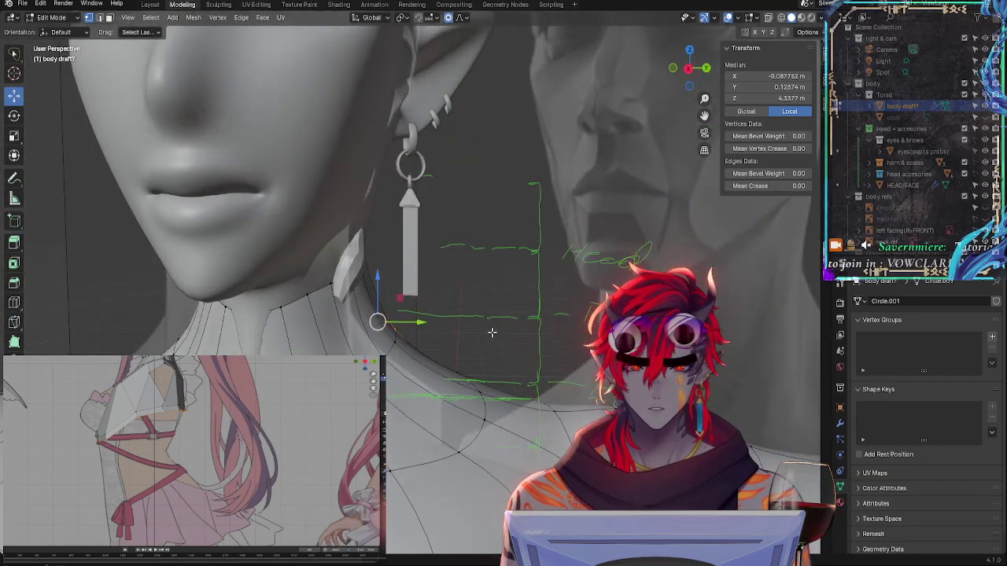
click(395, 347)
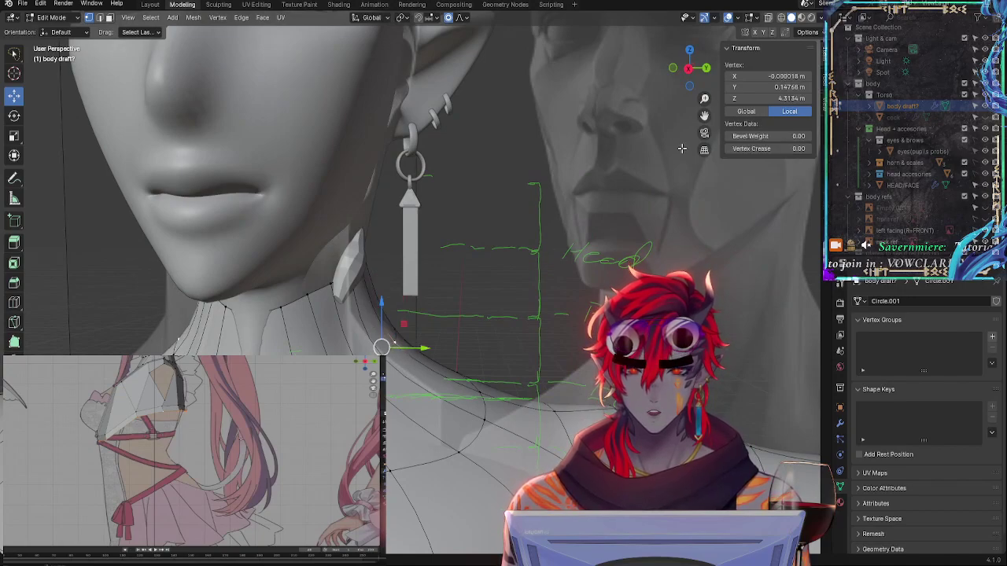
click(688, 67)
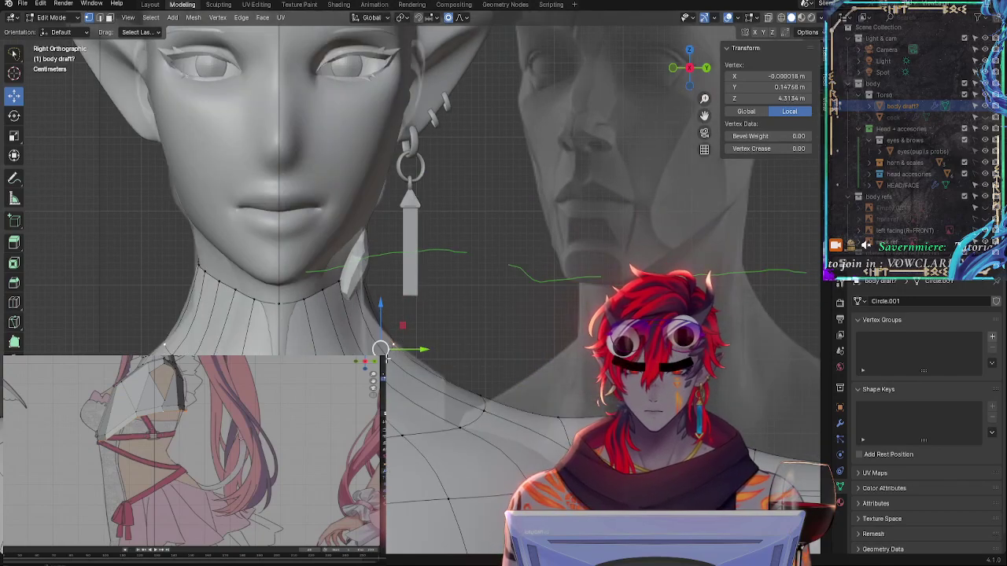
key(g)
key(g)
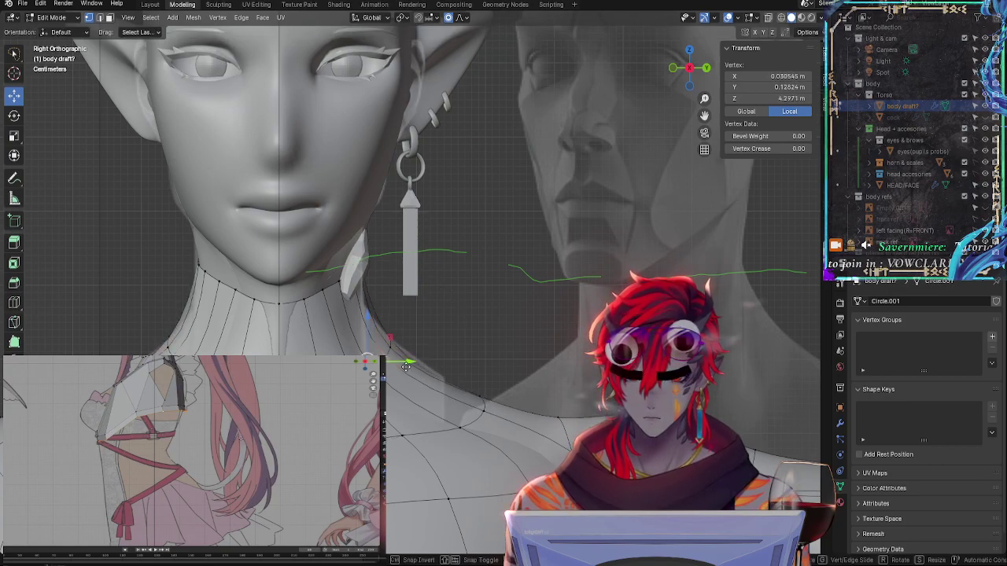
click(415, 379)
key(g)
key(g)
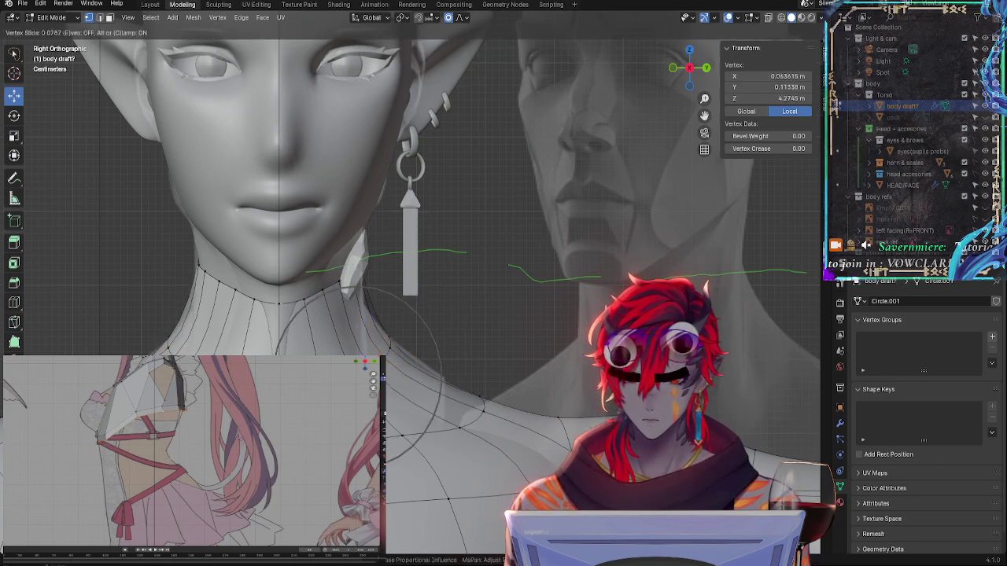
key(Return)
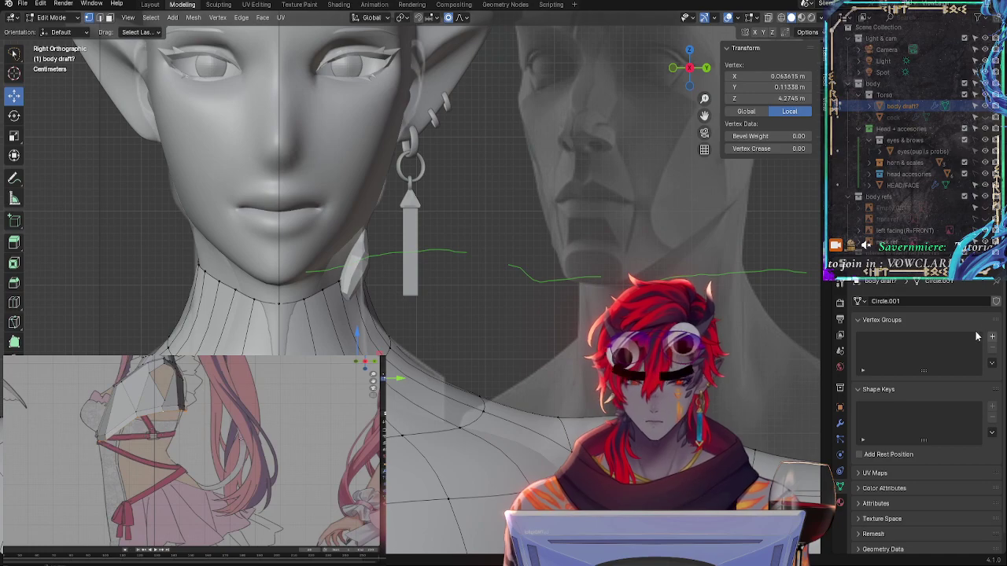
click(838, 423)
click(948, 450)
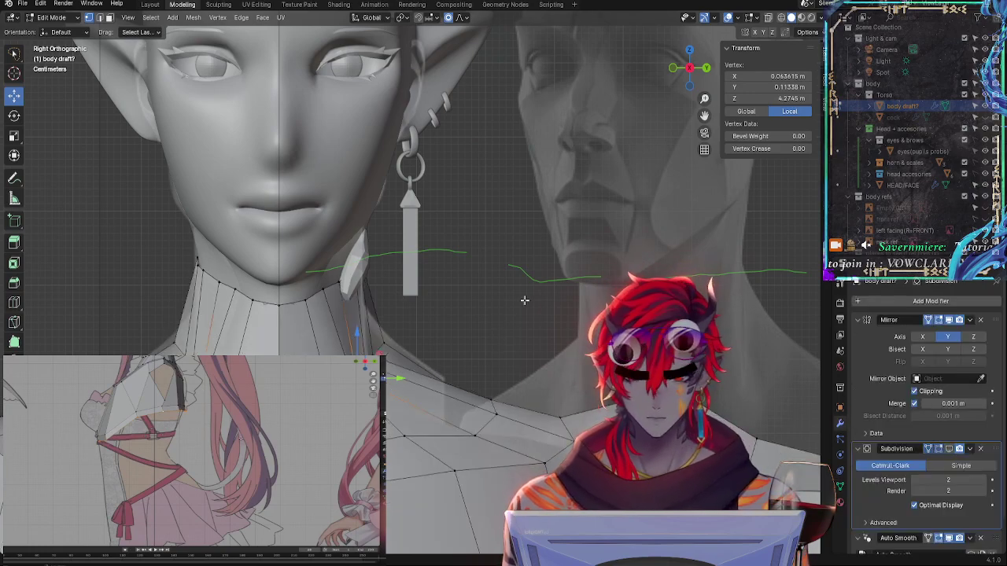
Slide the centre-front neck vertex along its edges to follow the reference
mouse_move(525, 300)
middle_down()
mouse_move(512, 332)
mouse_move(544, 313)
middle_up()
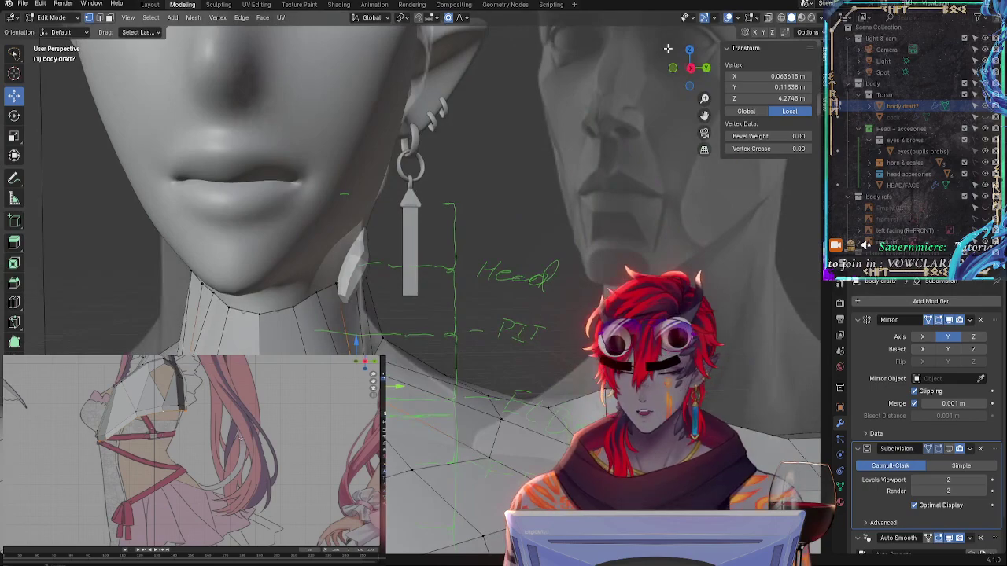
click(690, 68)
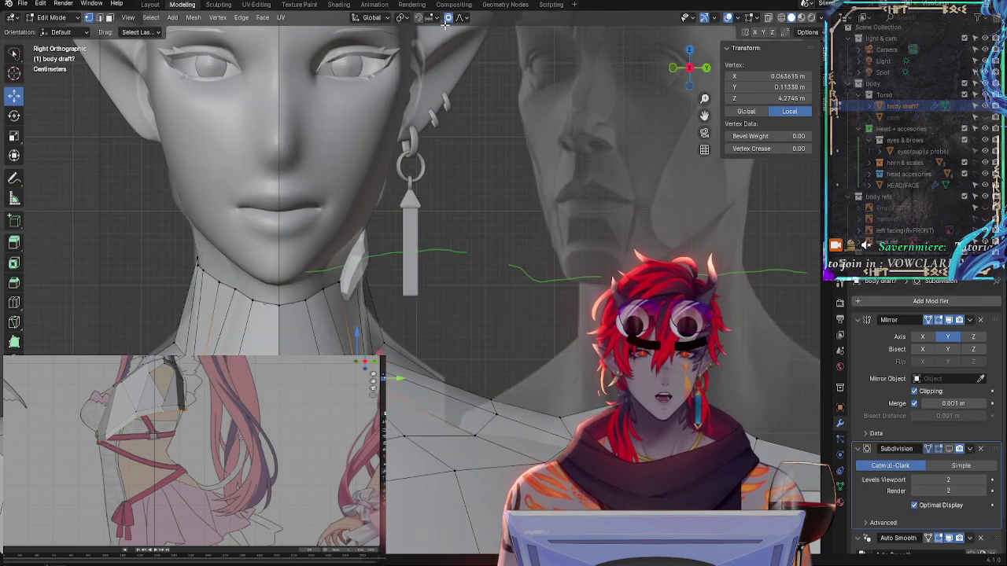
scroll(486, 265, up, 2)
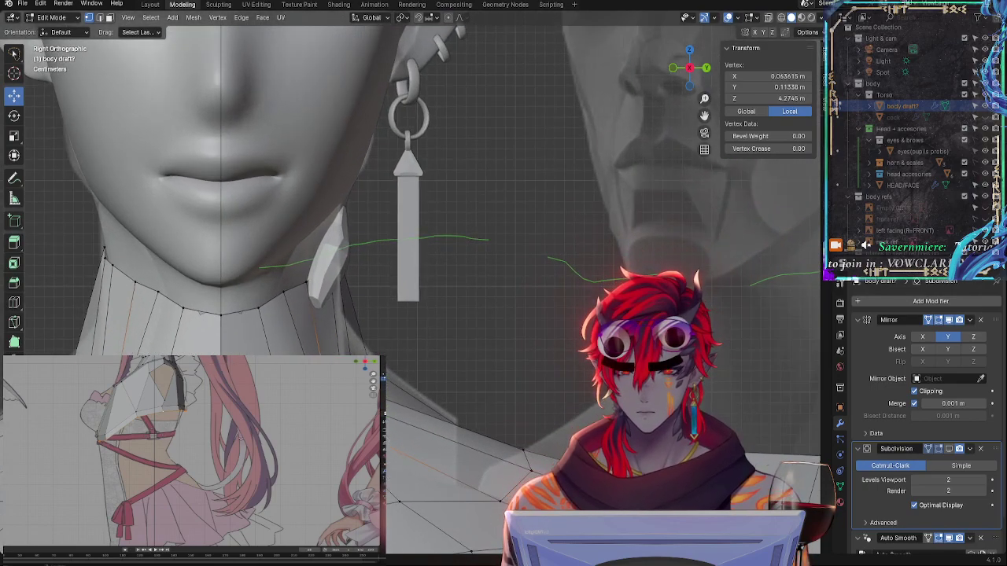
shift+middle_drag(485, 266, 622, 99)
click(429, 276)
click(371, 303)
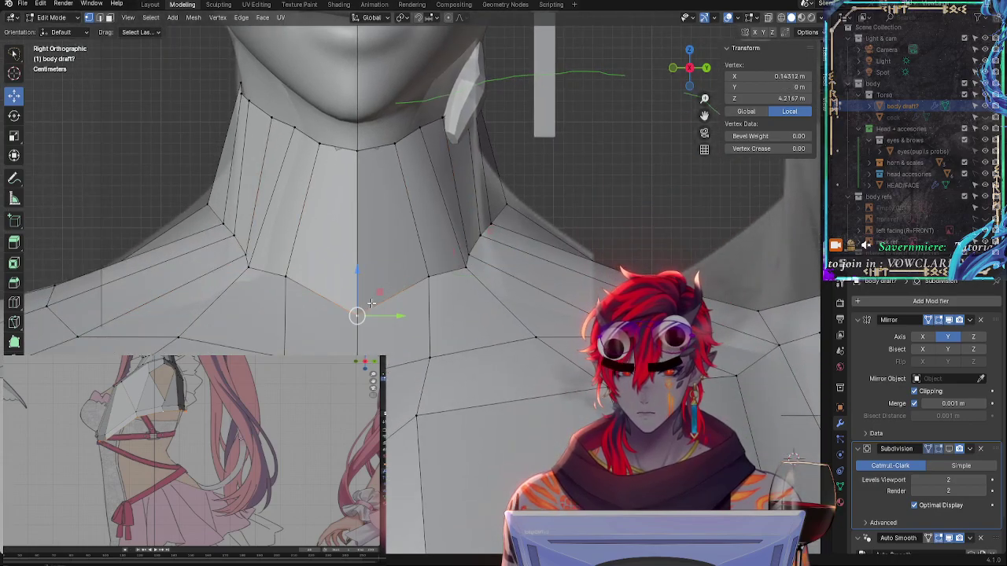
middle_drag(370, 303, 276, 314)
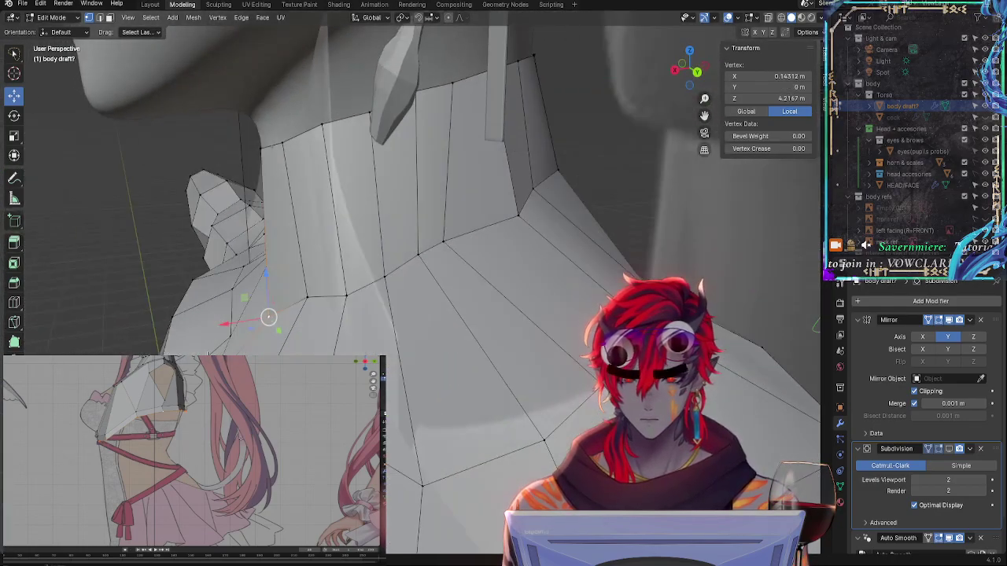
drag(321, 314, 324, 334)
middle_drag(324, 333, 371, 343)
key(shift+v)
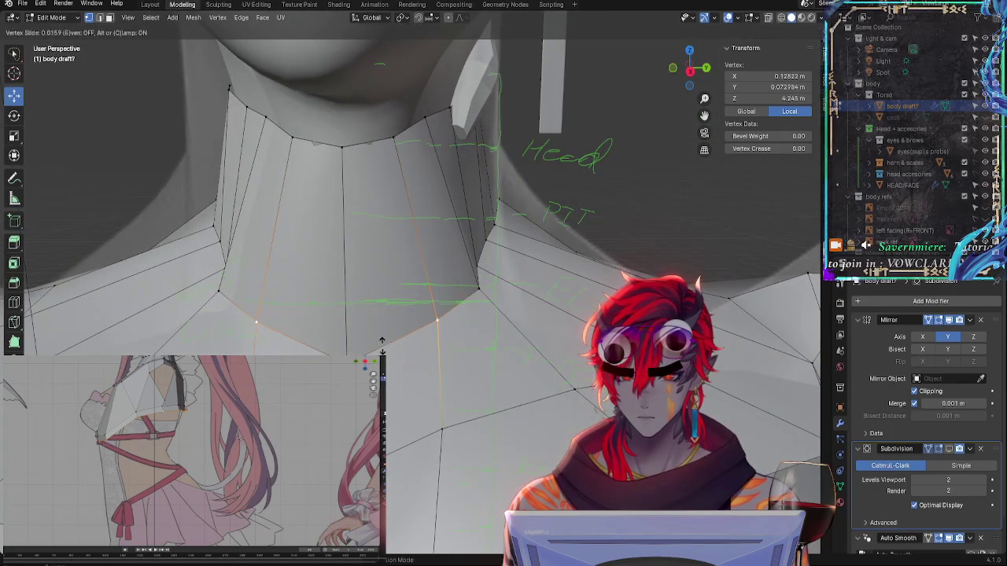
click(378, 346)
key(shift+v)
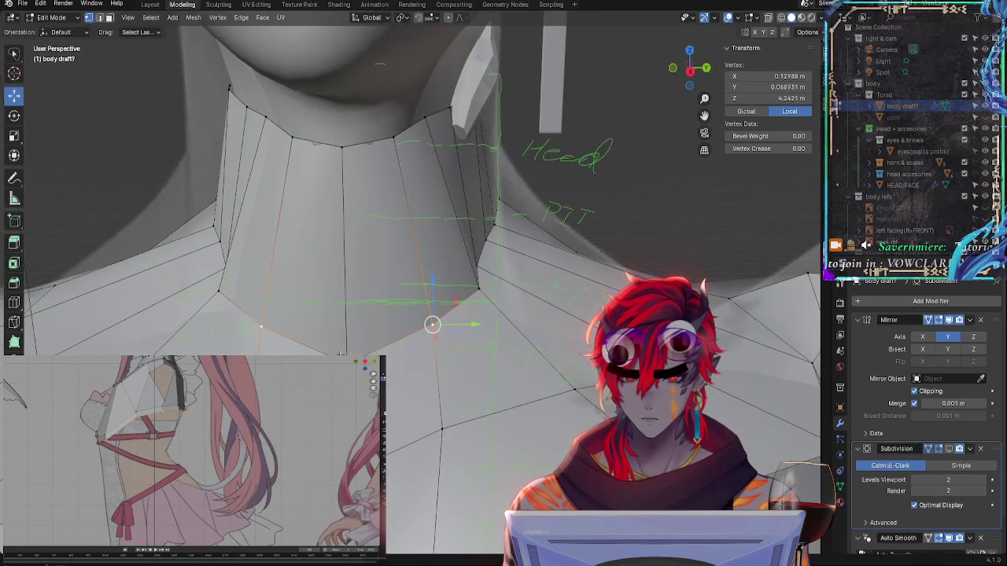
middle_drag(349, 351, 394, 335)
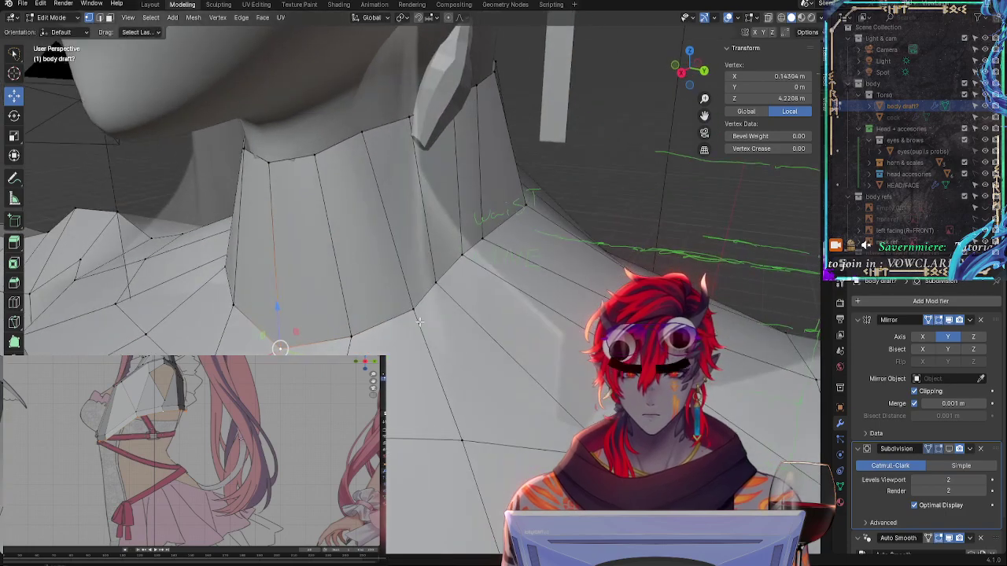
click(406, 333)
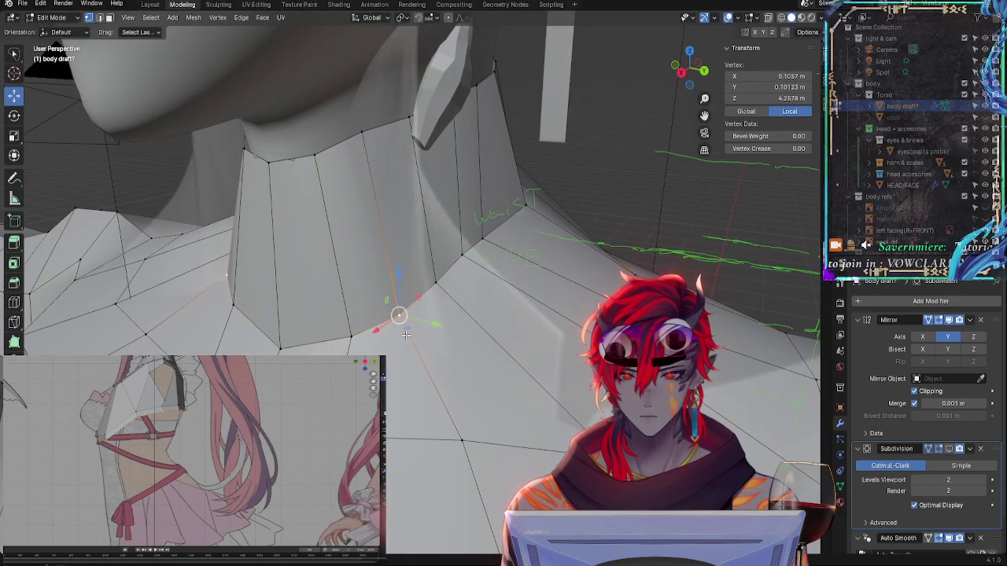
Slide the next neck vertices, including the top neck vertex, along their edges
click(354, 337)
key(g)
key(g)
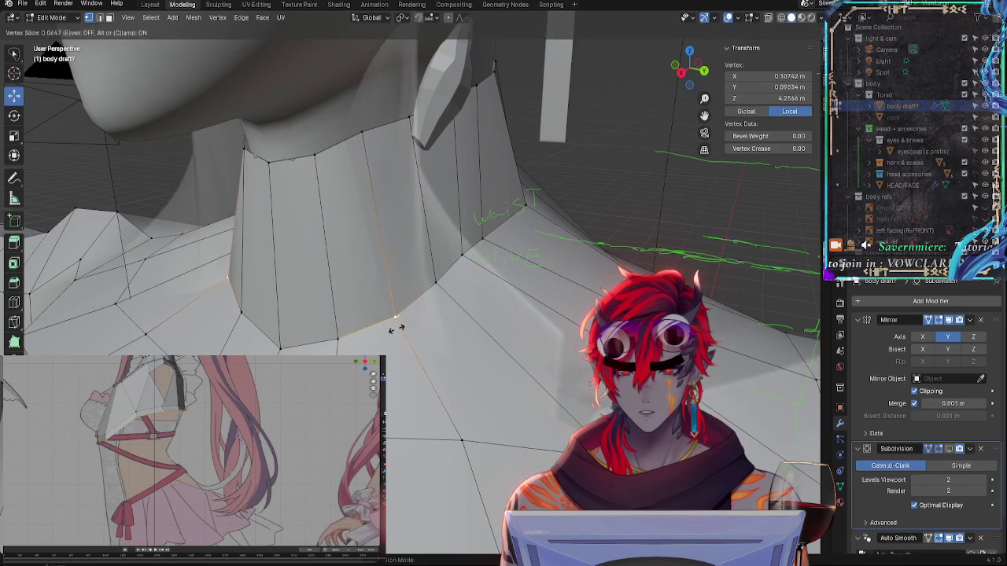
click(389, 329)
click(361, 139)
key(g)
key(g)
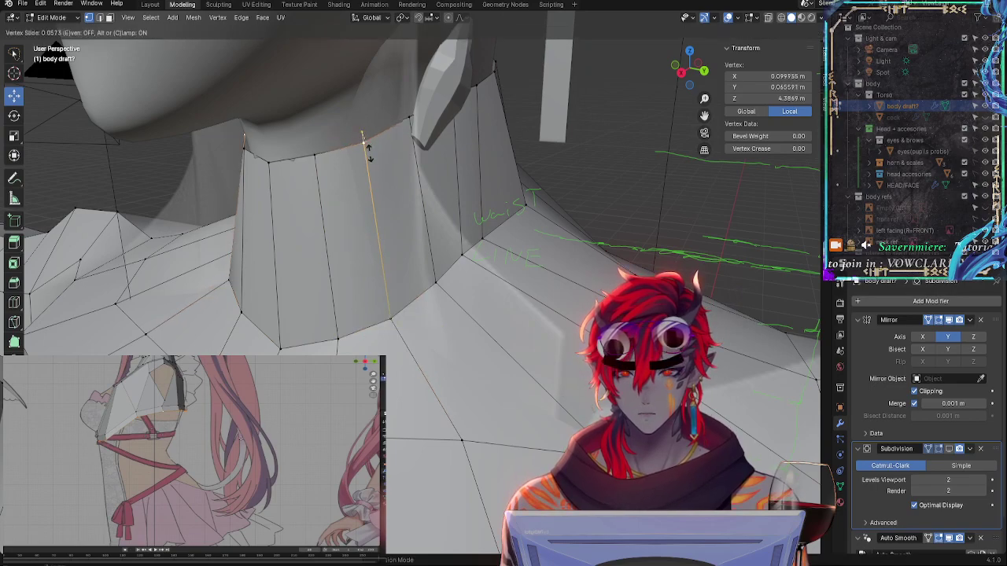
click(345, 213)
middle_drag(345, 213, 330, 303)
click(299, 189)
key(g)
key(g)
click(406, 236)
key(g)
key(g)
click(325, 309)
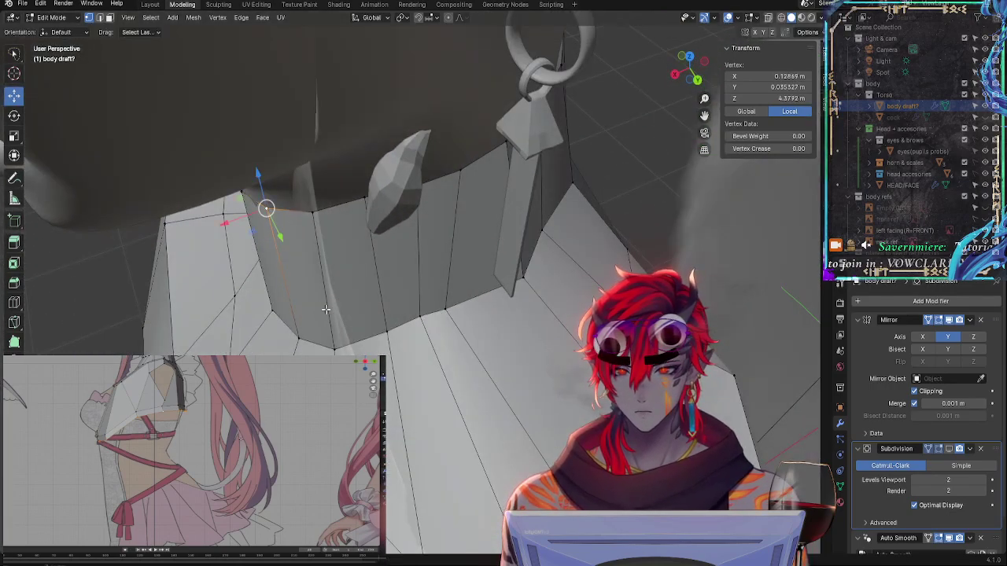
Move a neck vertex along X, slide a mirror-seam vertex, and nudge another
key(g)
key(x)
click(236, 225)
middle_drag(236, 225, 371, 200)
click(521, 142)
key(g)
key(g)
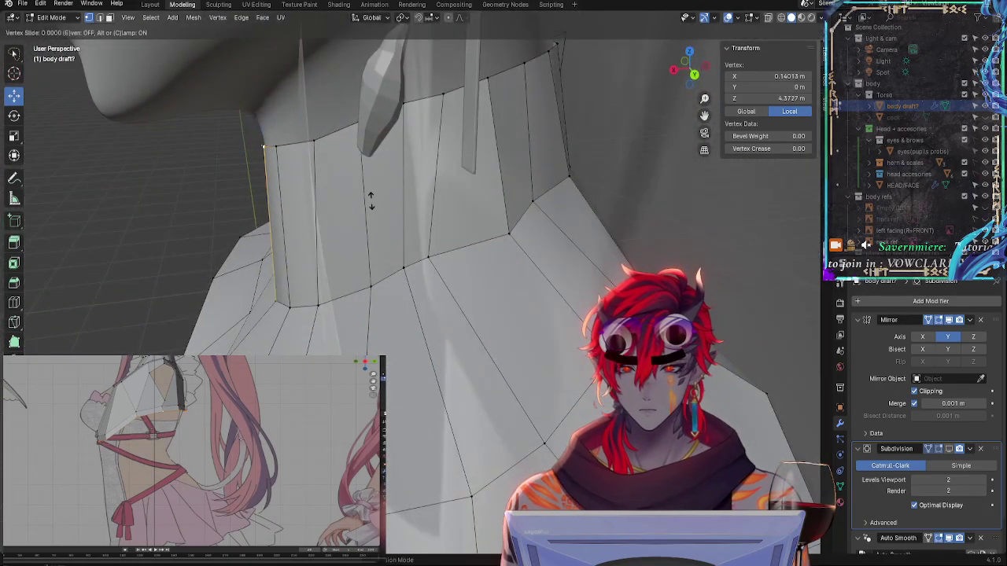
click(371, 201)
middle_drag(358, 236, 370, 299)
click(364, 307)
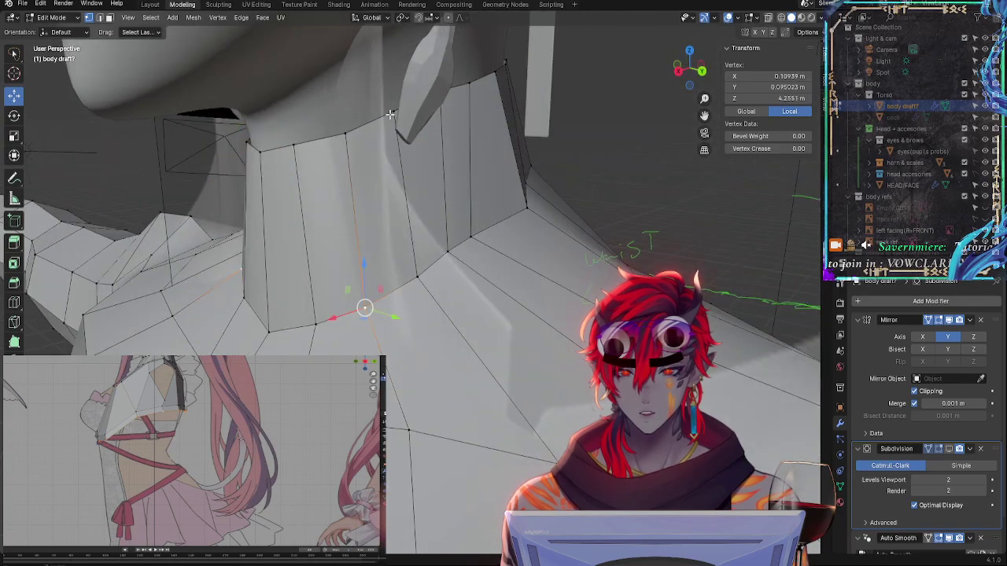
click(391, 113)
key(g)
click(405, 213)
Nudge and slide further neck vertices into line with the reference loops
middle_drag(435, 236, 472, 315)
key(g)
click(502, 239)
click(393, 302)
key(g)
click(386, 308)
key(g)
key(g)
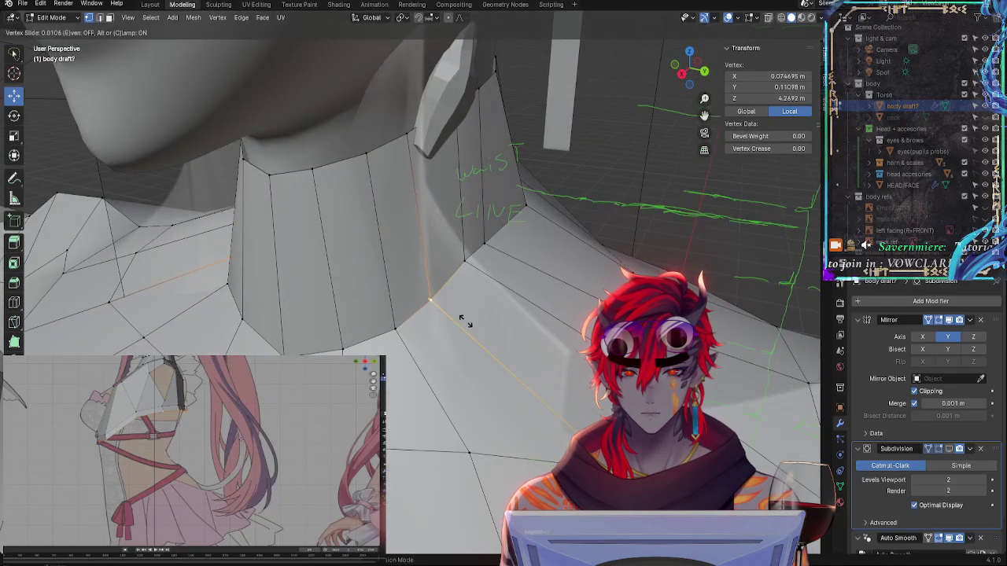
click(464, 321)
click(463, 262)
middle_drag(462, 262, 402, 200)
middle_drag(440, 270, 366, 281)
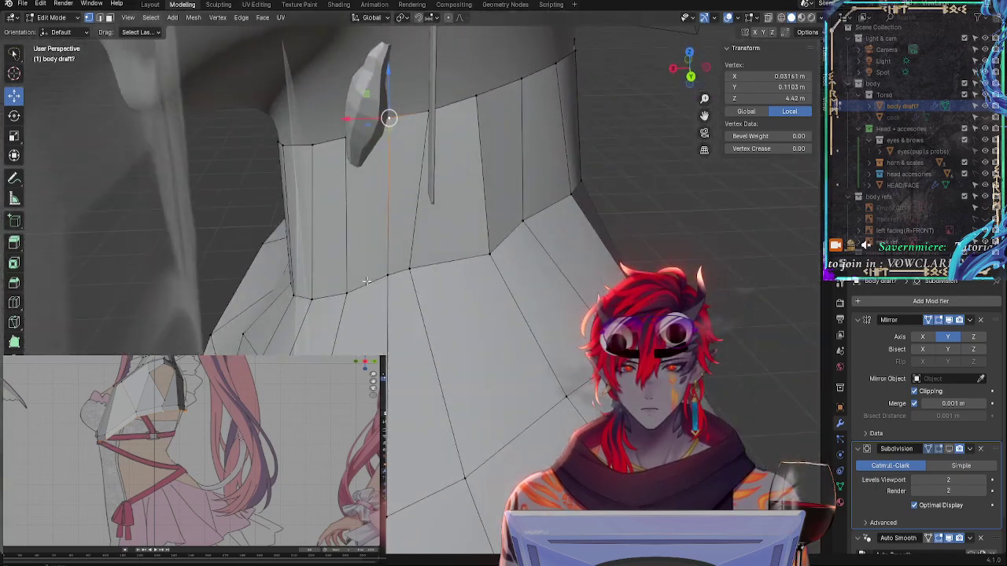
Set the front-centre neck vertex's X to 0 and raise it
click(409, 270)
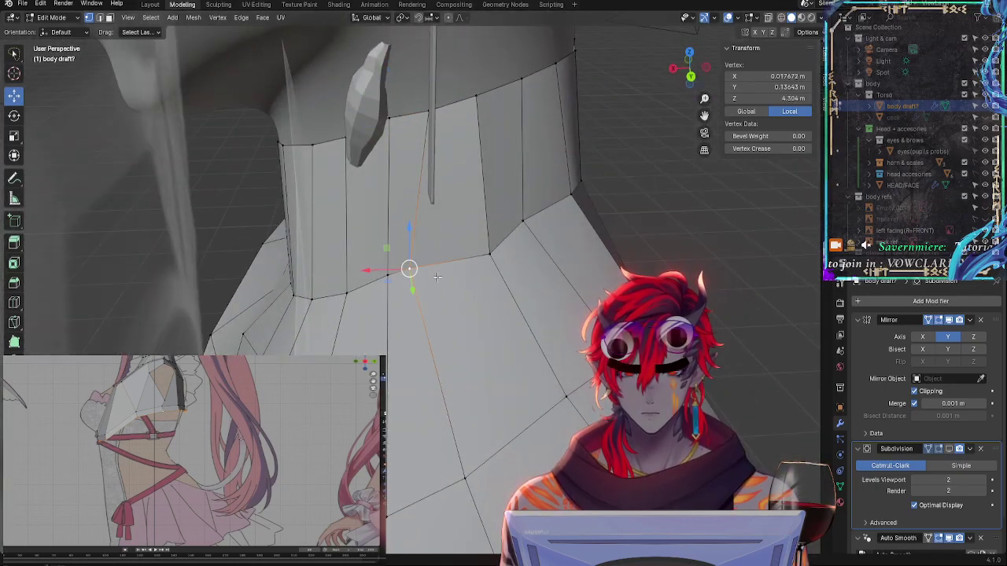
click(767, 78)
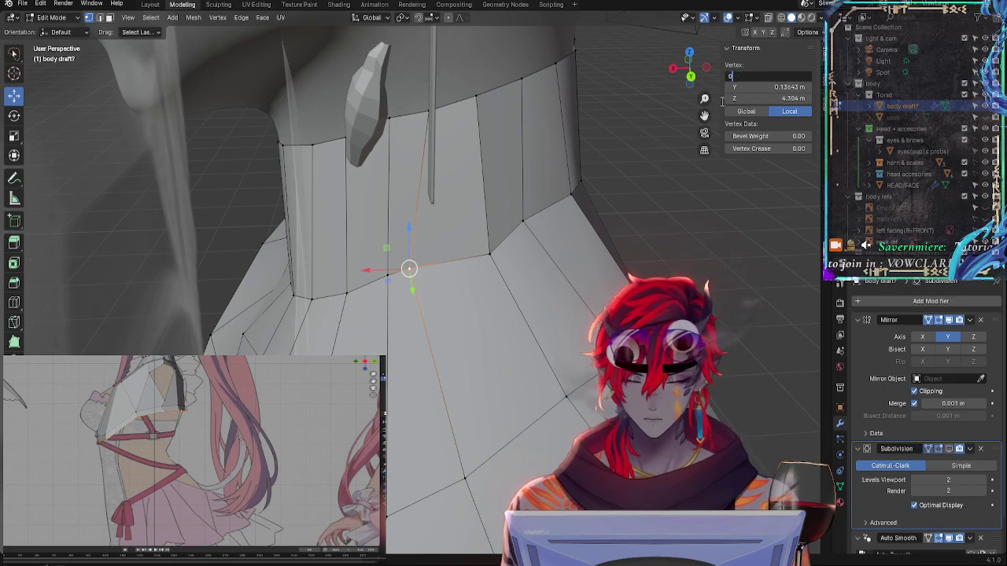
text(0)
key(Return)
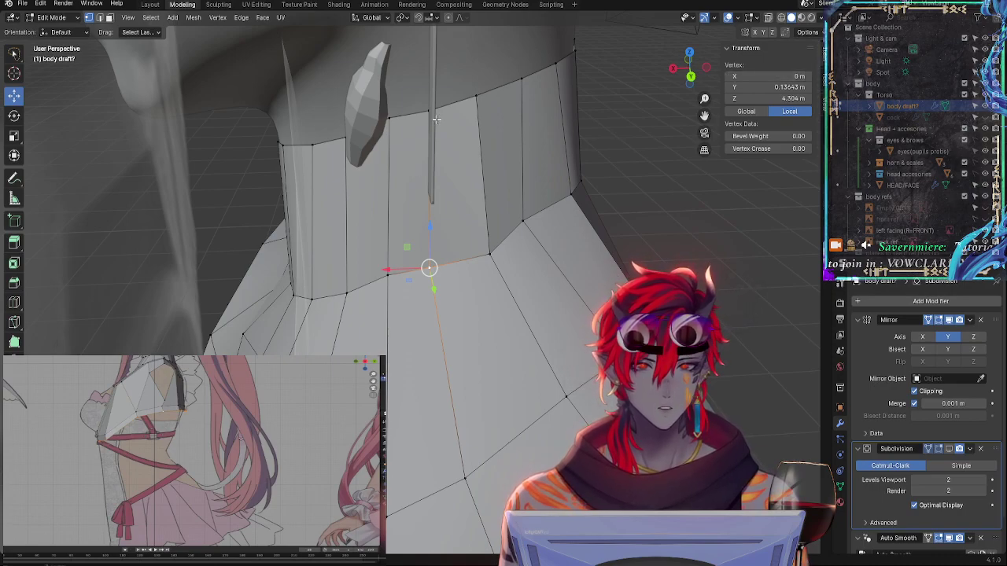
drag(744, 93, 775, 93)
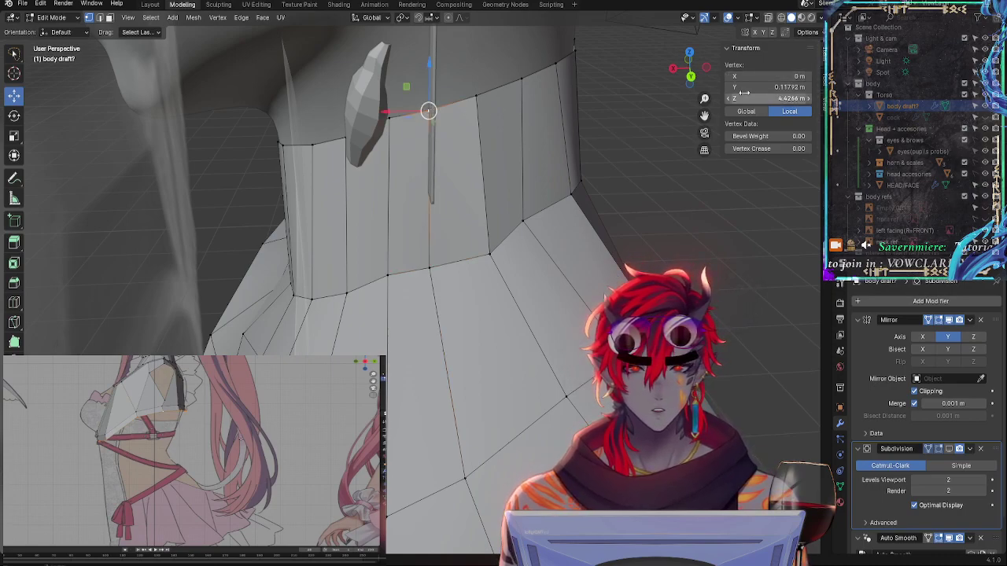
Set the lower chest seam vertex's X to 0, then clear the selection
click(465, 478)
click(775, 77)
text(0.00653)
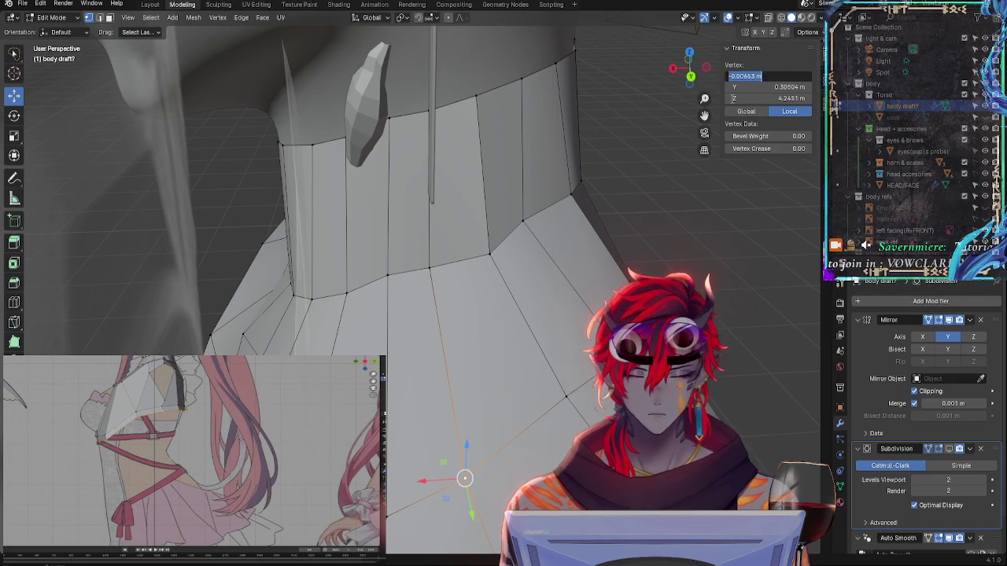
key(Return)
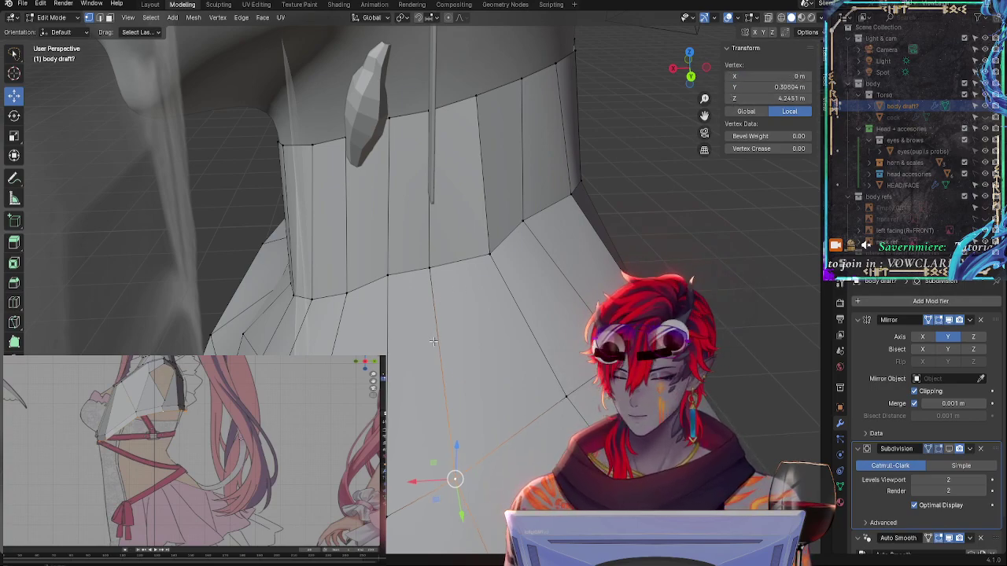
shift+middle_drag(433, 323, 404, 292)
scroll(496, 330, down, 3)
key(alt+a)
scroll(411, 183, up, 2)
Pull the neck vertex near the collarbone forward along Y and raise it slightly
click(511, 243)
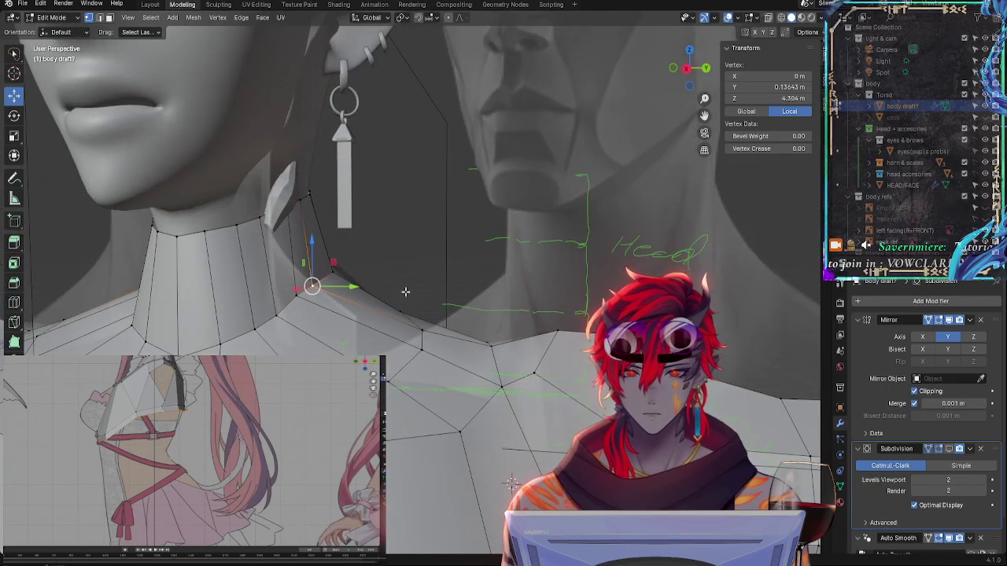
key(g)
click(510, 481)
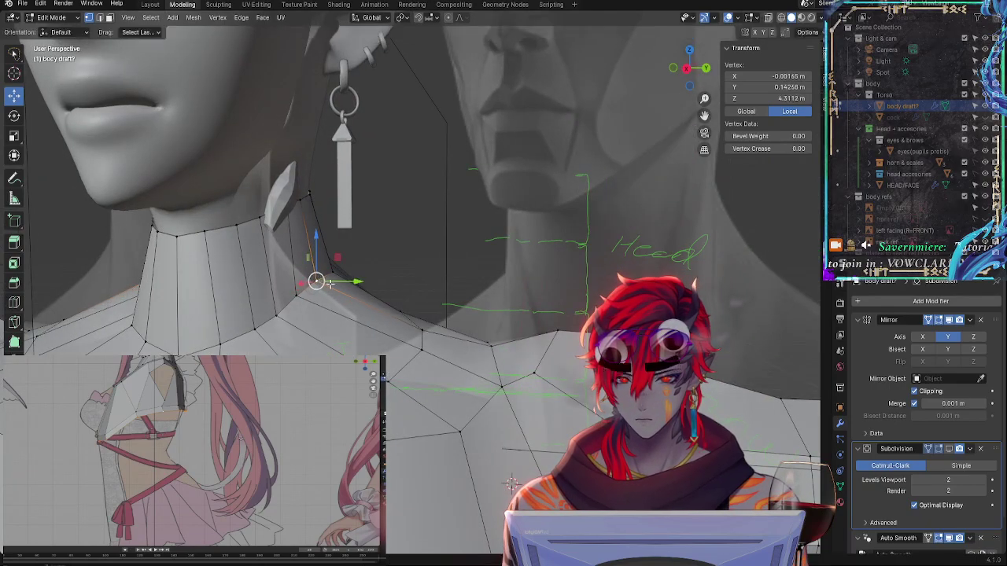
middle_drag(509, 481, 527, 305)
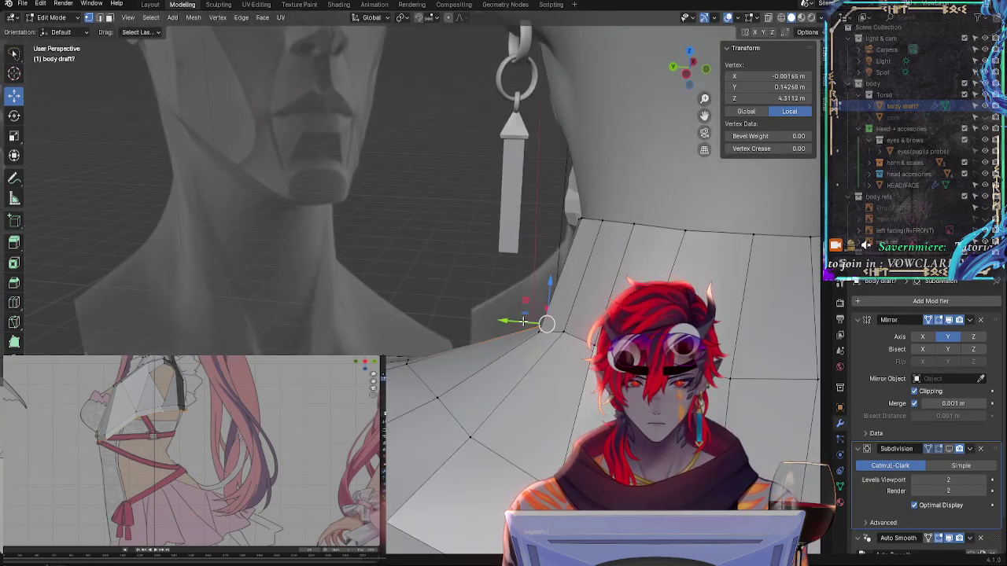
drag(523, 321, 540, 280)
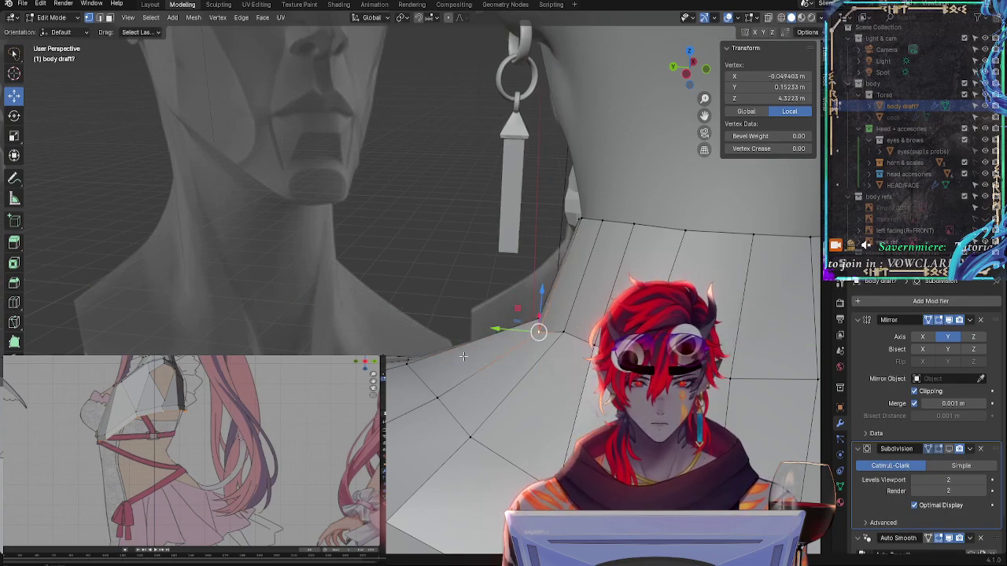
middle_drag(463, 356, 512, 236)
drag(519, 225, 521, 218)
middle_drag(521, 219, 487, 324)
drag(488, 324, 488, 333)
middle_drag(488, 333, 424, 238)
Slide that vertex down along its edge in a few small increments
key(shift+v)
click(483, 329)
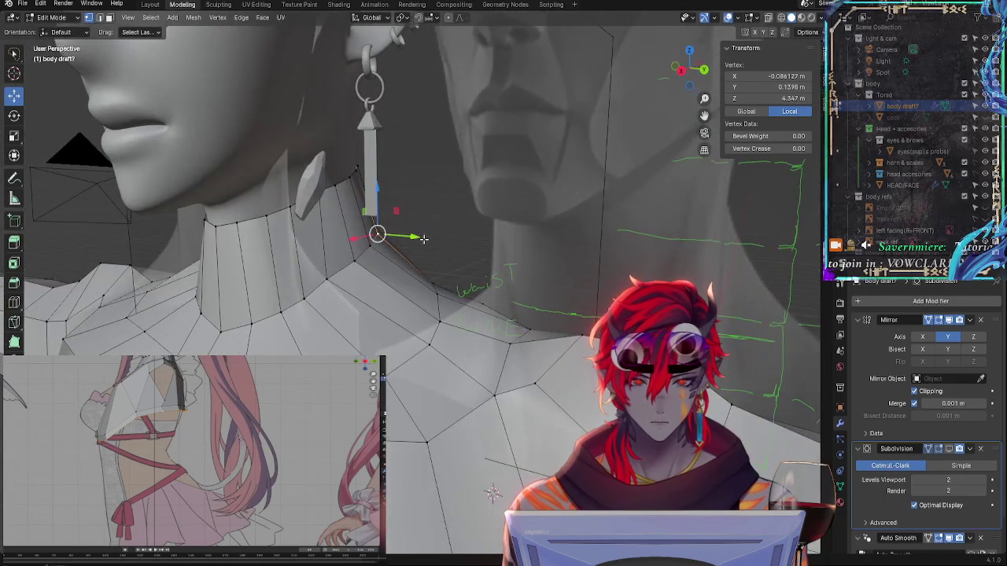
key(shift+v)
click(374, 254)
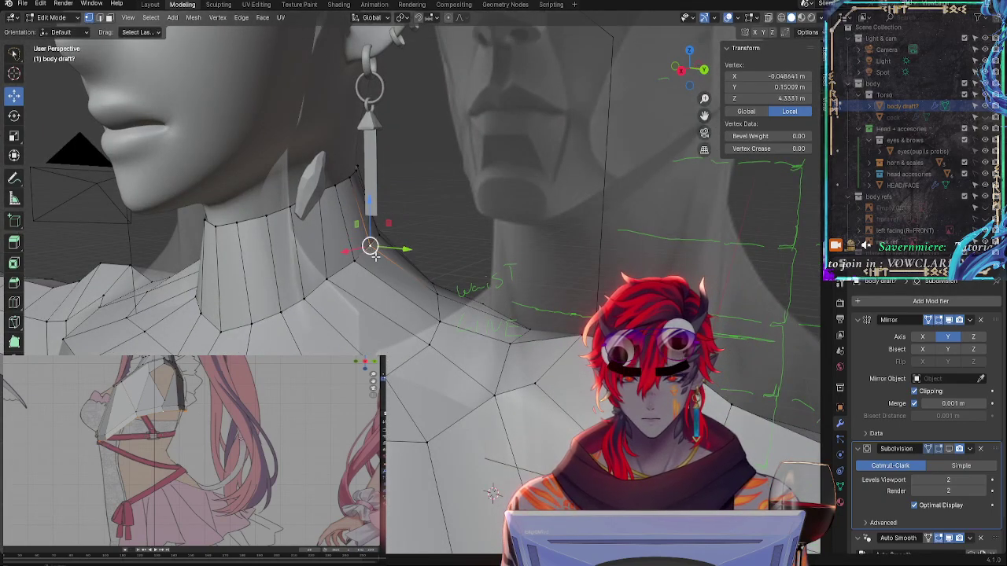
key(shift+v)
click(403, 286)
middle_drag(402, 286, 467, 271)
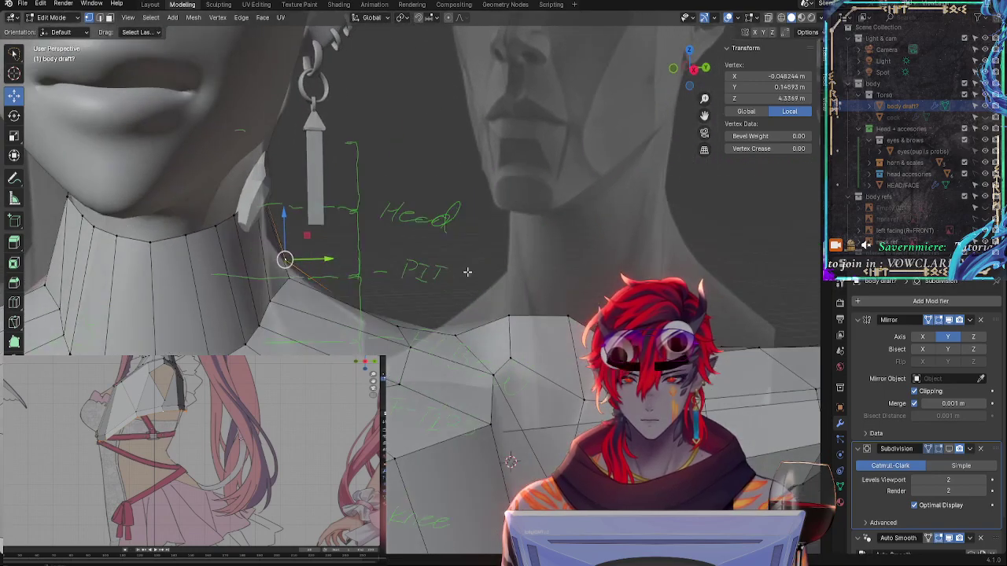
drag(285, 259, 292, 262)
Fine-tune the vertex, placing it at X 0 and lowering it slightly
middle_drag(428, 281, 189, 286)
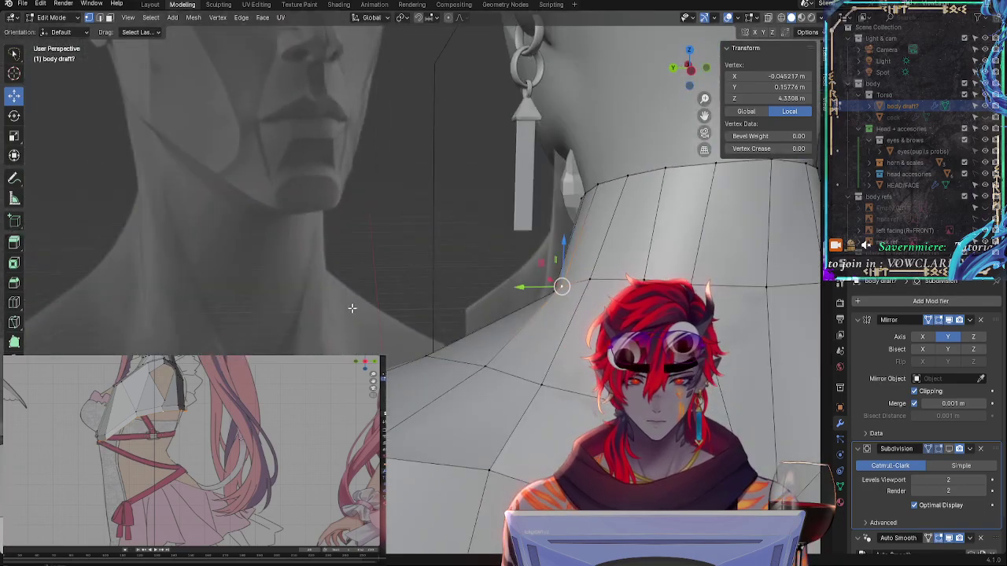
middle_drag(353, 309, 314, 272)
drag(315, 271, 308, 277)
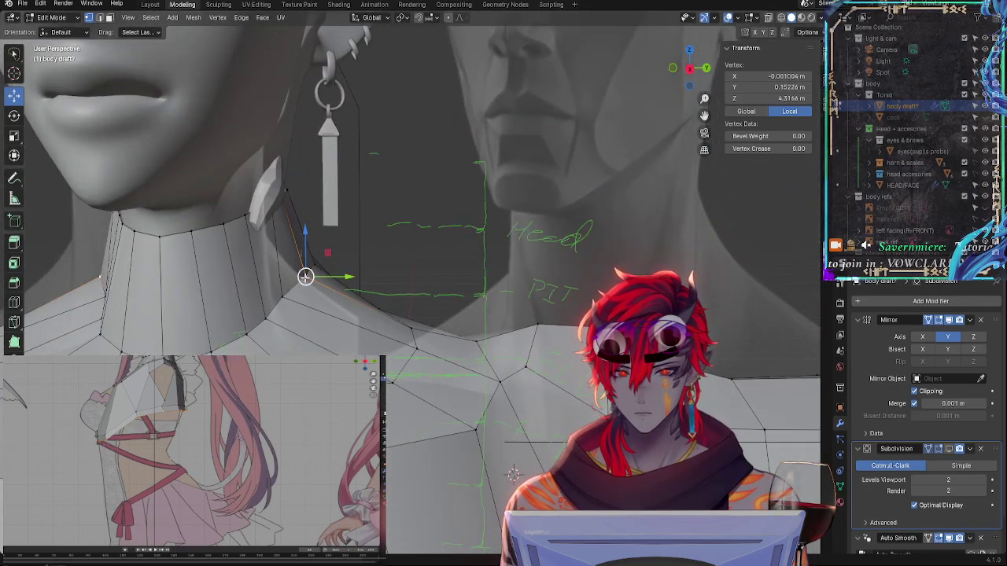
middle_drag(309, 277, 424, 290)
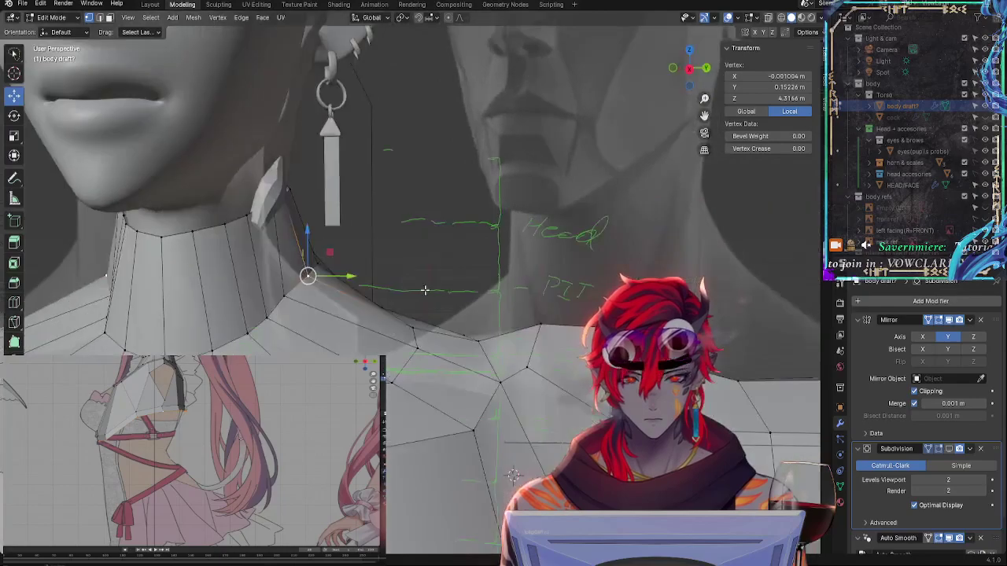
drag(308, 275, 308, 279)
middle_drag(308, 279, 688, 95)
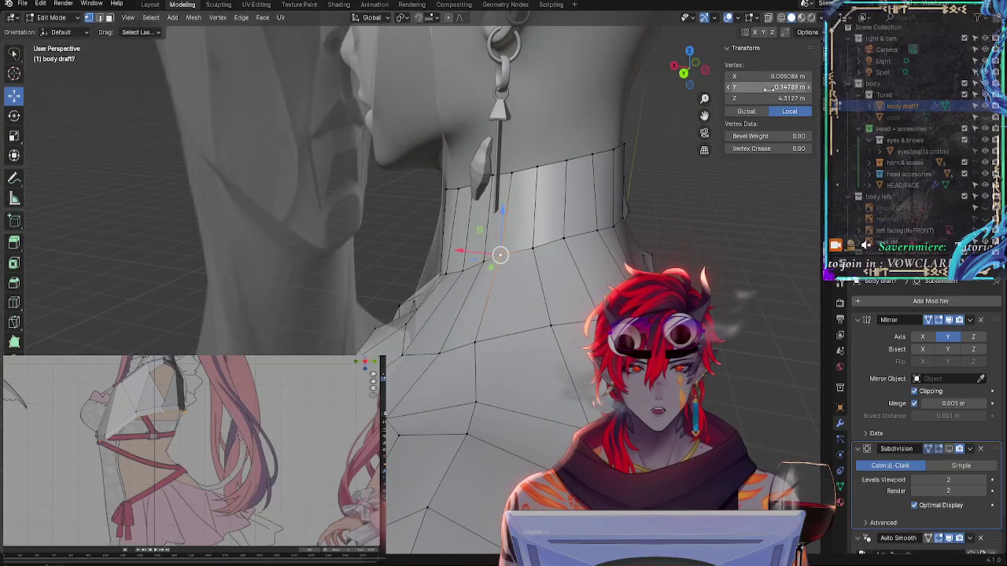
key(Return)
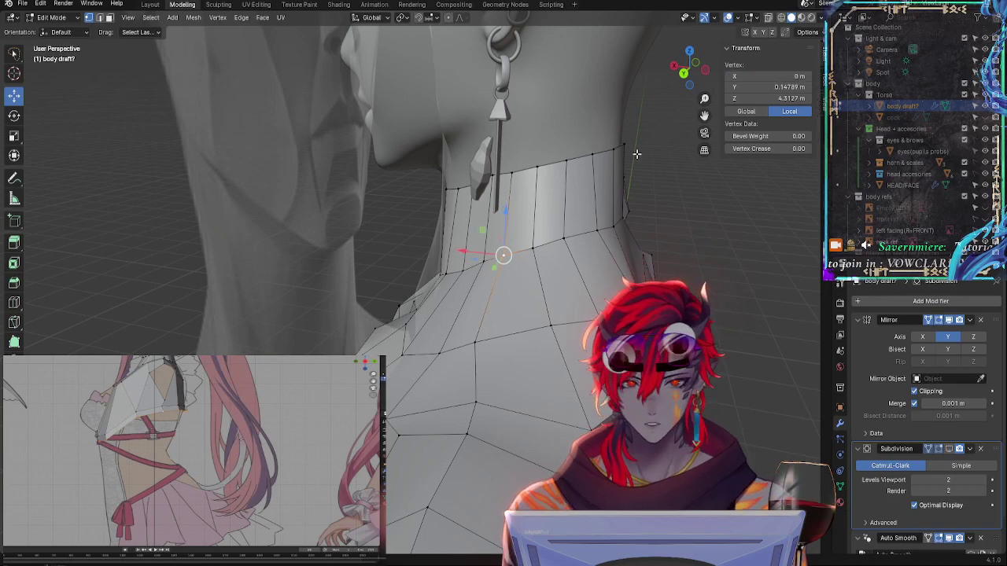
drag(505, 214, 506, 216)
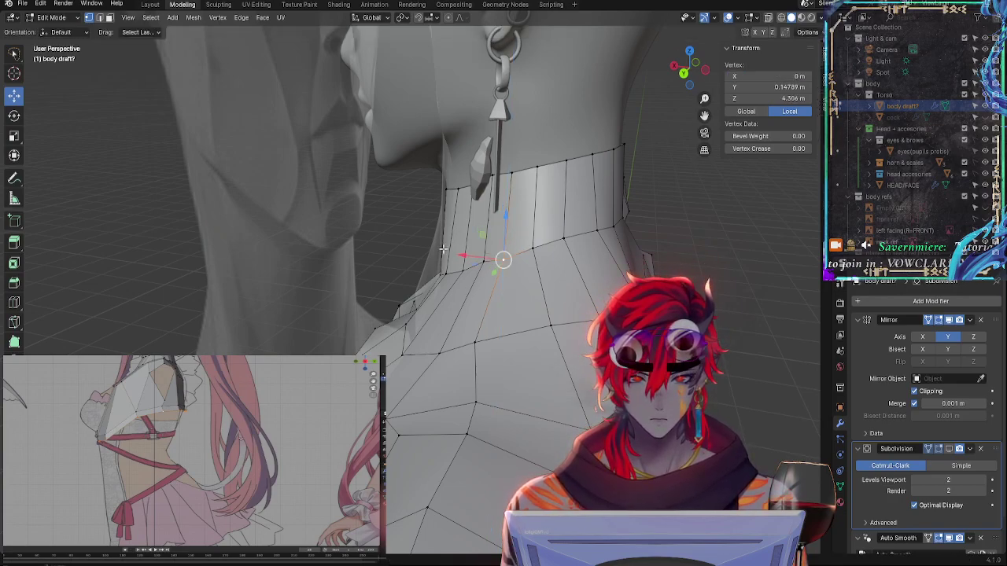
middle_drag(506, 216, 429, 252)
Push the side vertices of the neck's bottom loop outward and slide them along their edges
click(280, 299)
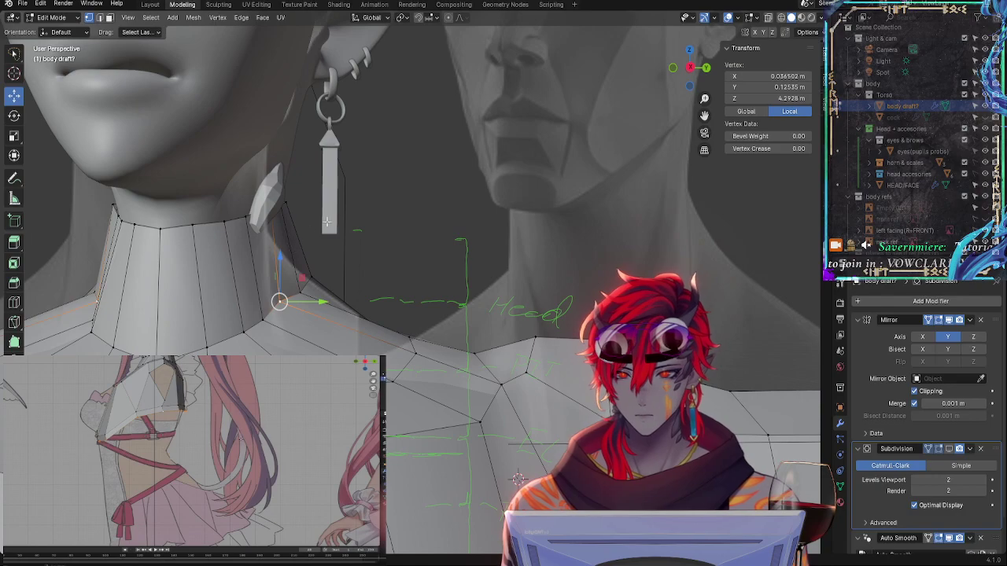
drag(279, 301, 285, 304)
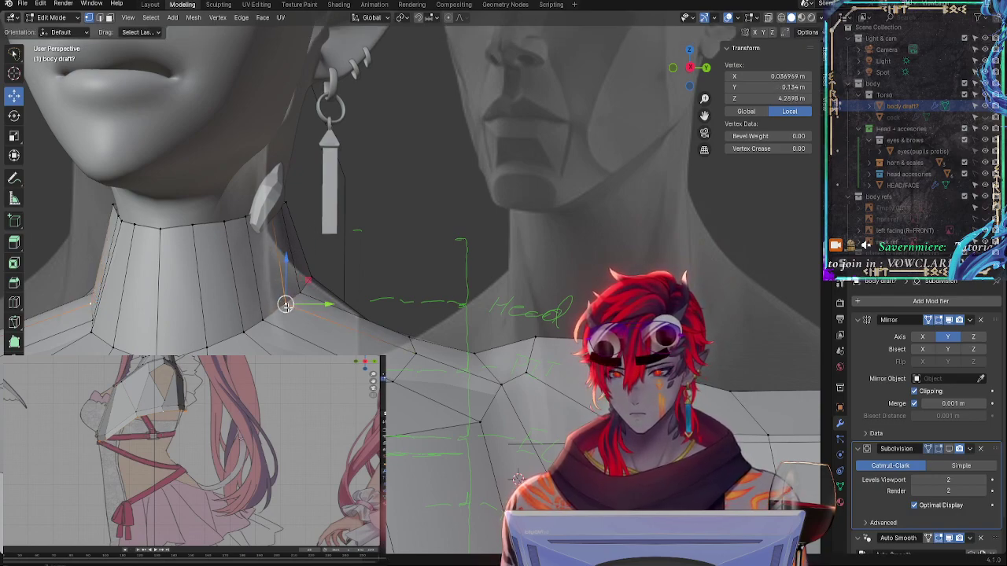
click(243, 327)
click(206, 346)
drag(206, 346, 201, 349)
key(g)
key(g)
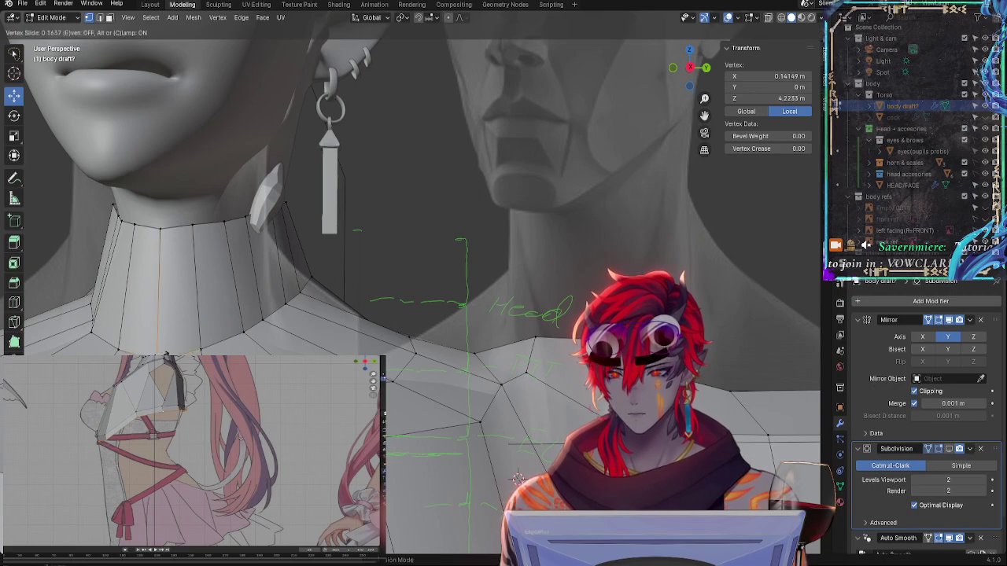
click(157, 351)
click(238, 335)
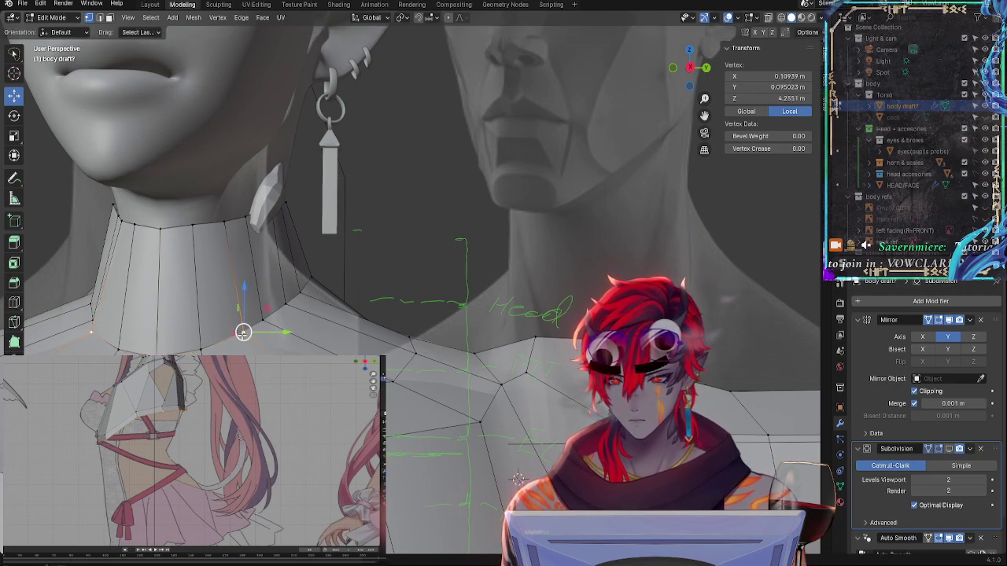
drag(238, 336, 237, 336)
middle_drag(254, 341, 299, 307)
Slide another neck-base vertex along the loop in several small steps to smooth the curve
click(306, 290)
key(g)
key(g)
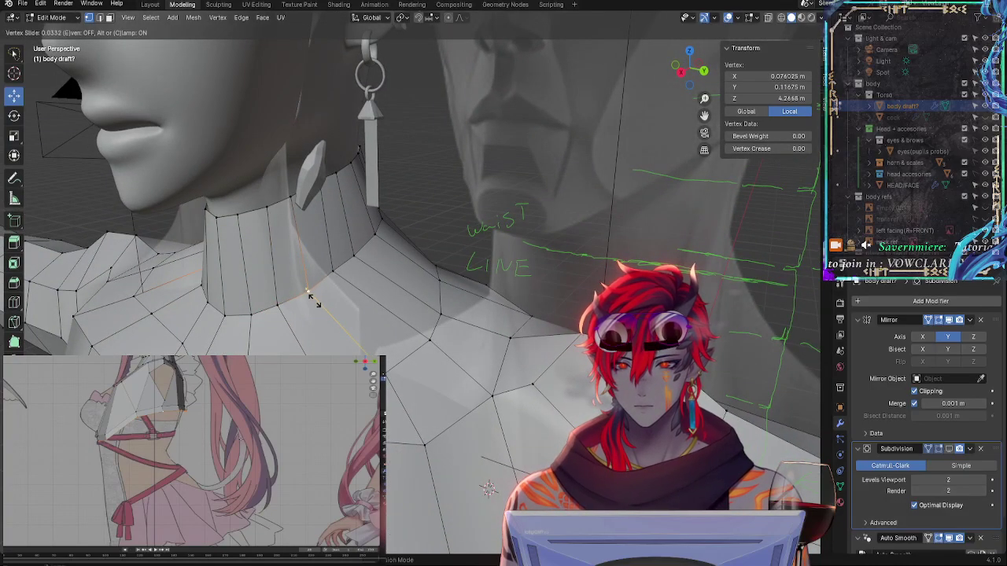
click(312, 307)
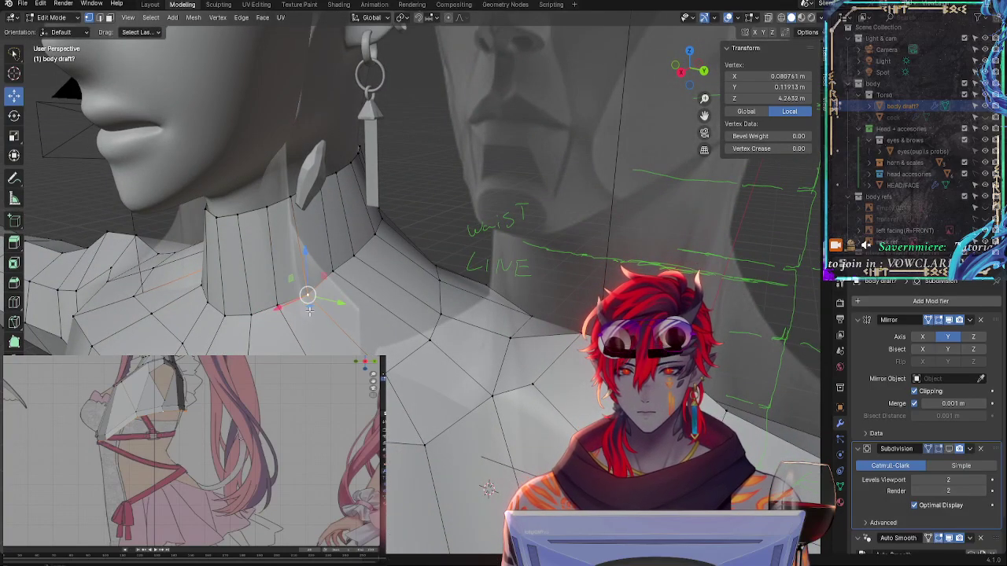
middle_drag(383, 276, 229, 345)
key(g)
key(g)
click(263, 329)
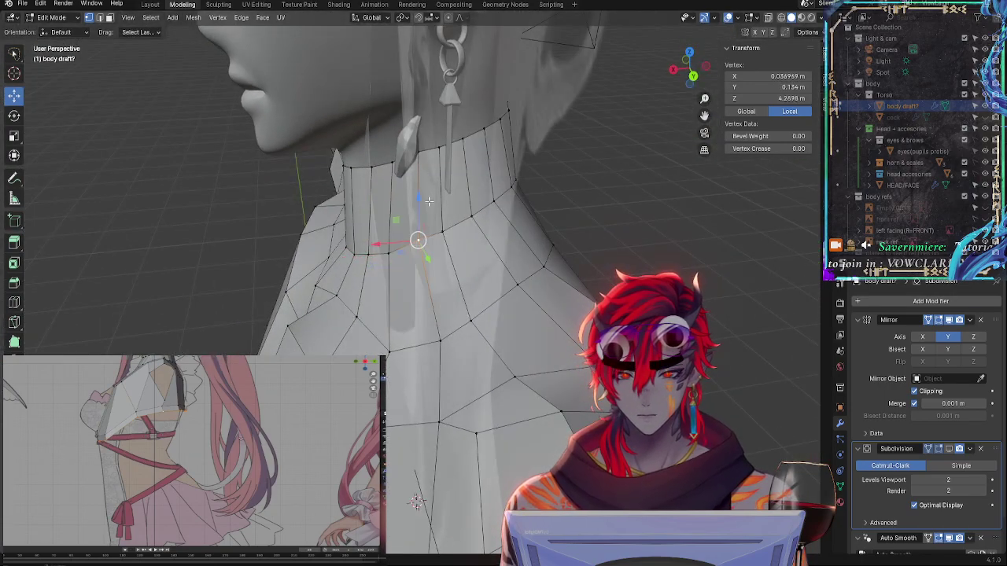
key(g)
key(g)
click(417, 157)
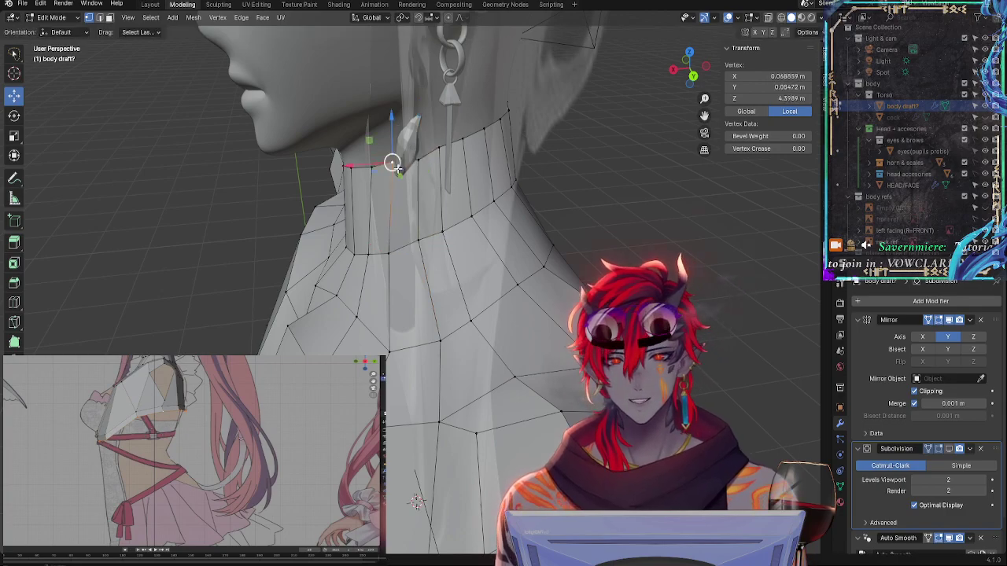
key(g)
key(g)
click(416, 167)
Move that vertex freely into its final position, cancelling one last abandoned move
key(g)
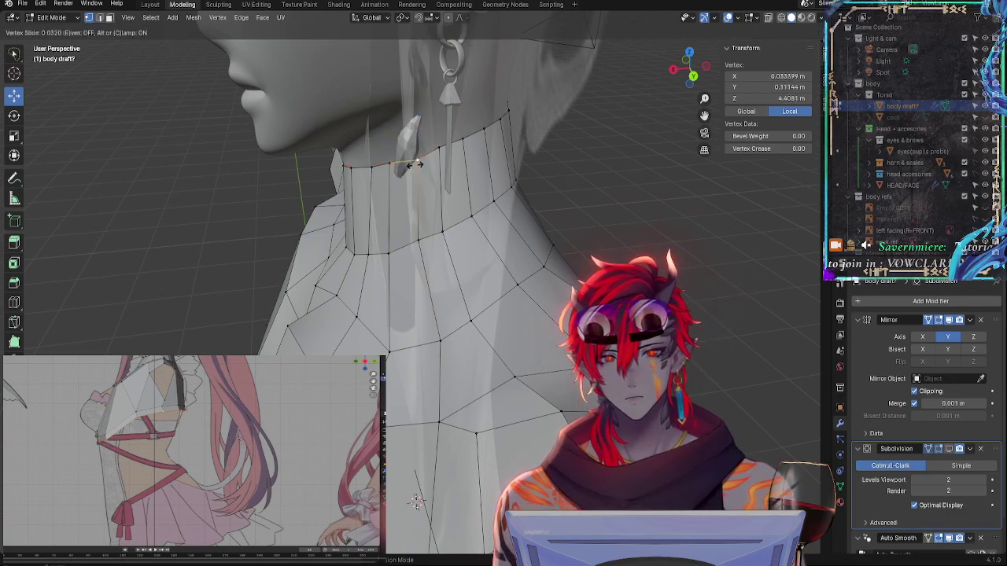
click(414, 164)
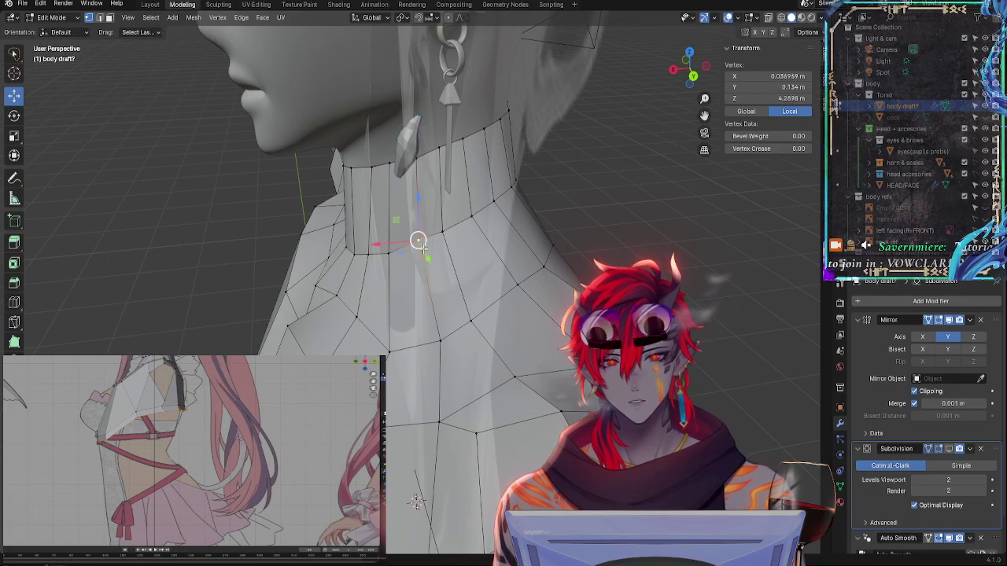
key(g)
click(417, 247)
middle_drag(404, 247, 449, 282)
key(g)
click(270, 322)
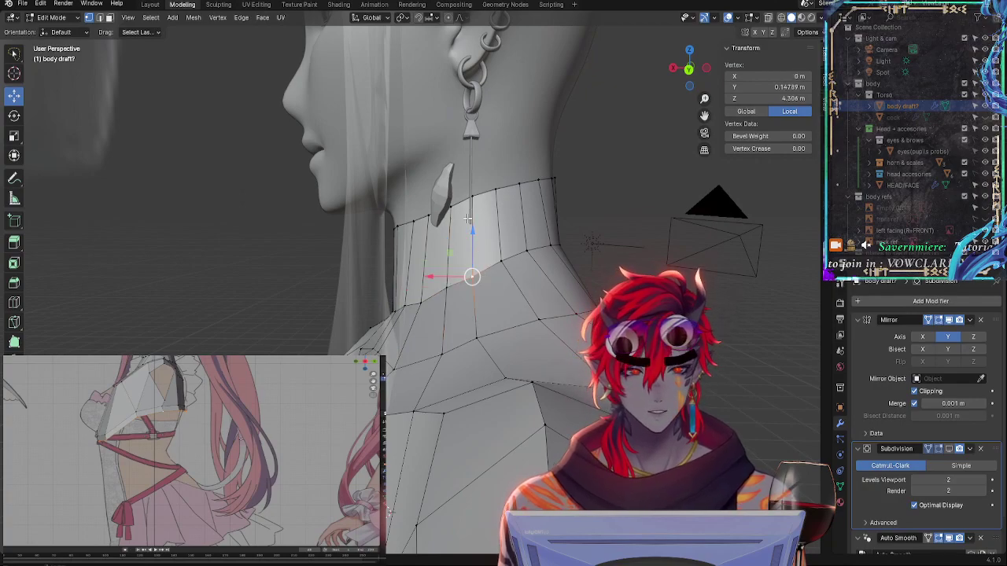
key(g)
key(Escape)
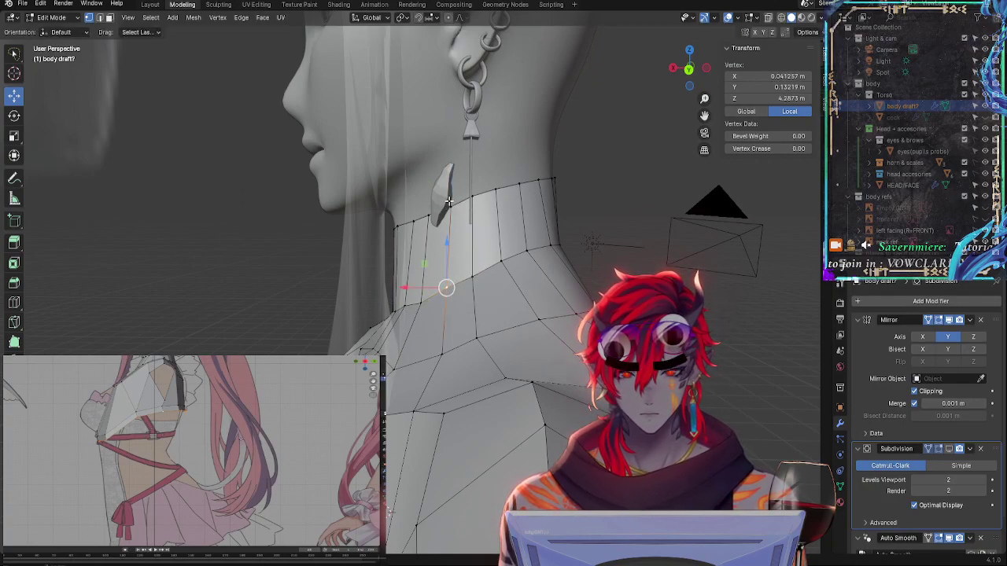
Select a lower neck vertex and check the neck in a close straight side view
mouse_move(451, 207)
middle_down()
mouse_move(351, 276)
mouse_move(465, 259)
middle_up()
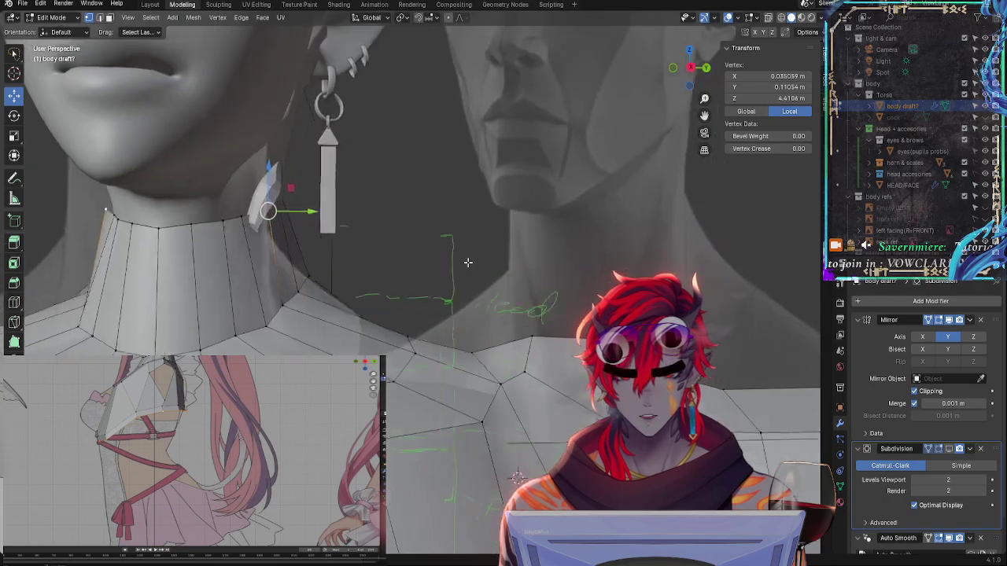
click(283, 305)
middle_drag(401, 300, 288, 339)
key(ctrl+KP_3)
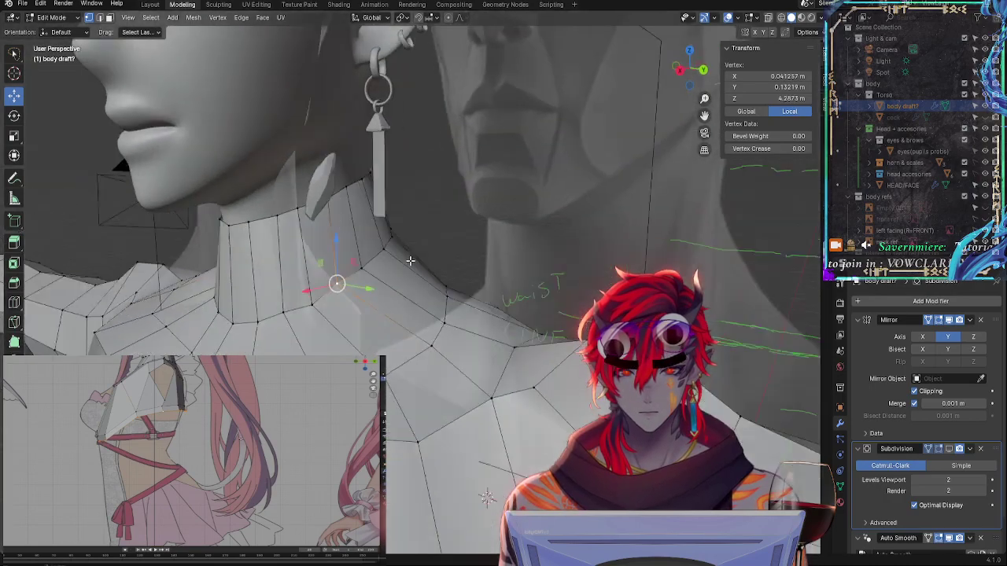
shift+middle_drag(234, 97, 431, 136)
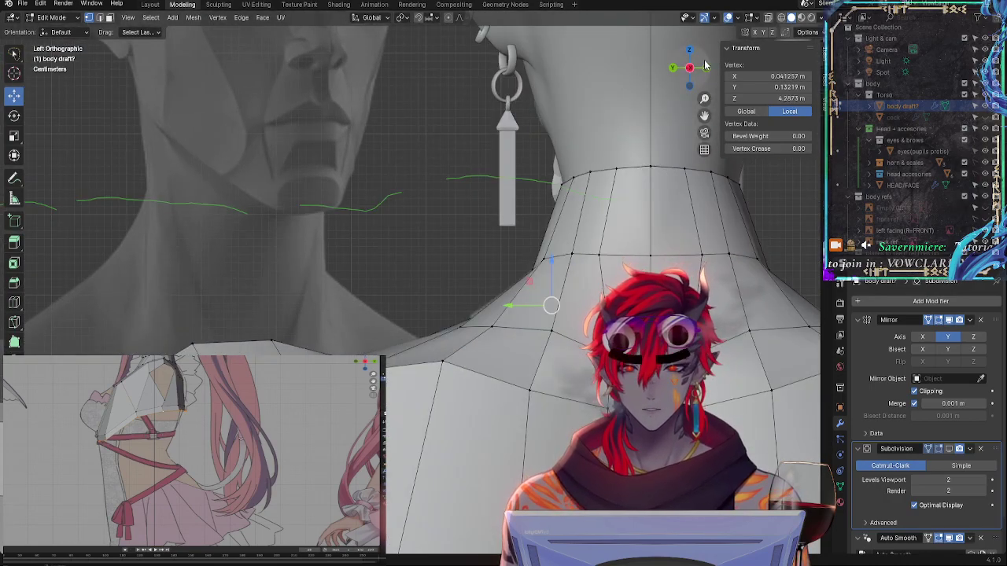
Frame the face and neck in a side view with all vertices deselected
key(KP_3)
scroll(418, 212, down, 3)
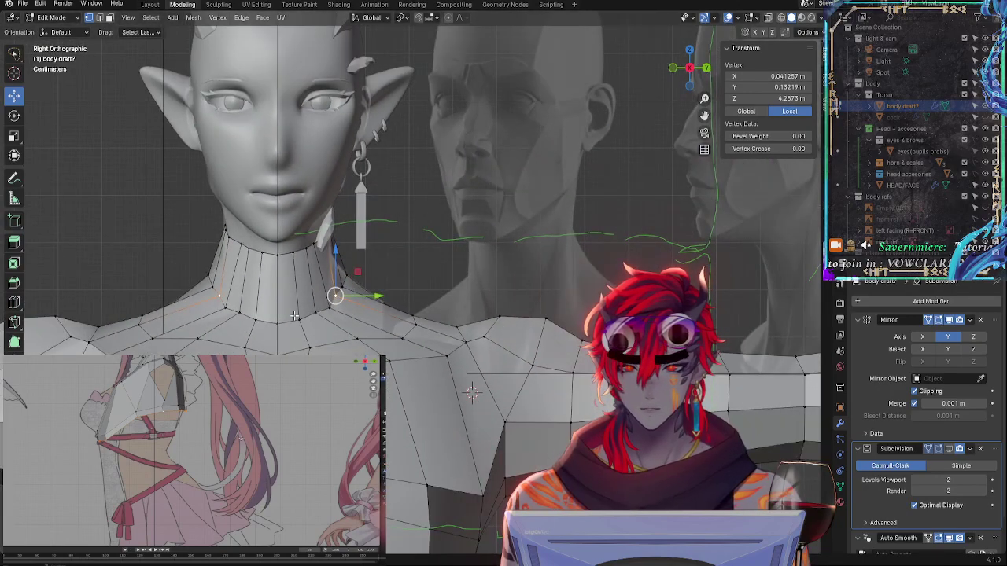
shift+middle_drag(294, 316, 420, 322)
click(547, 271)
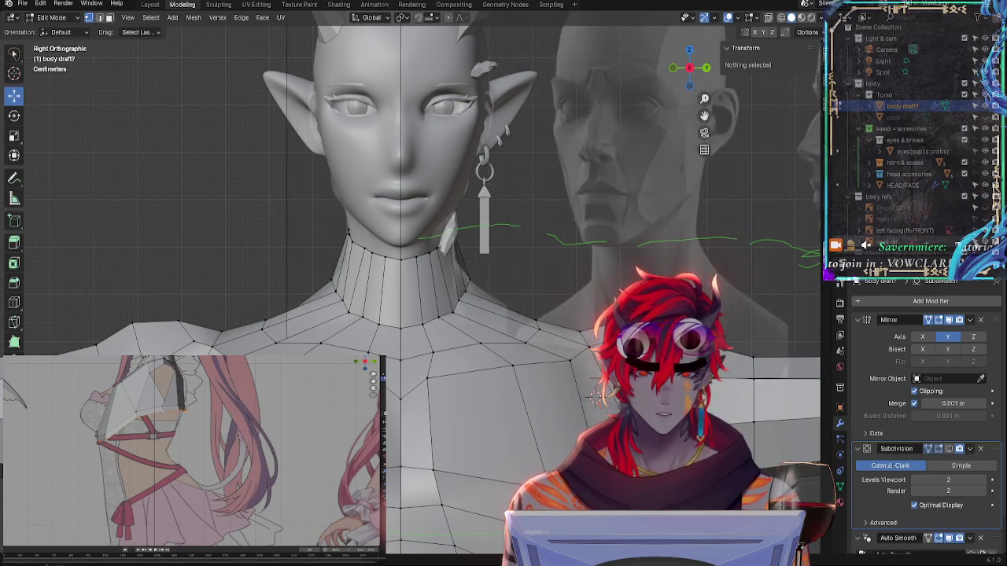
scroll(546, 286, up, 5)
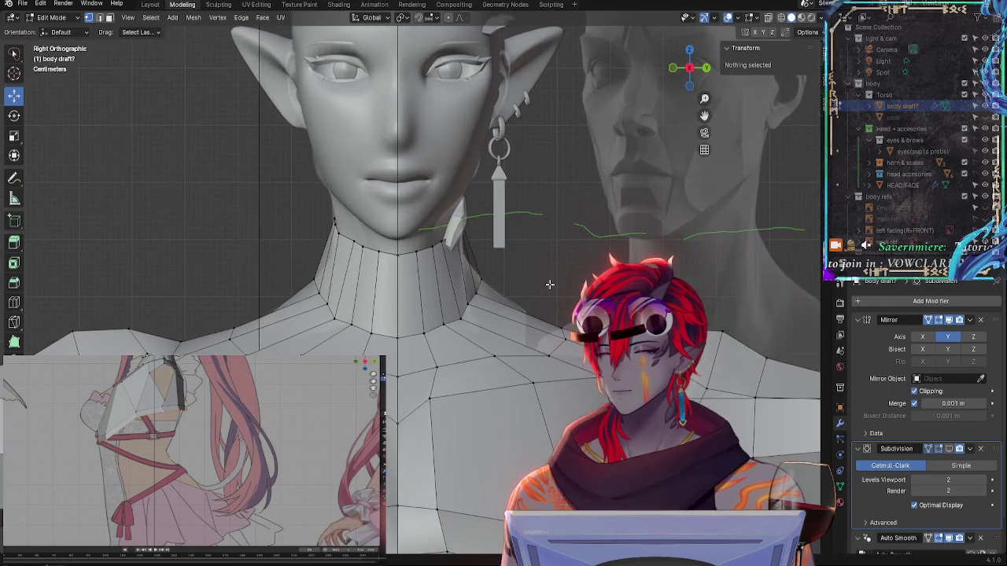
middle_drag(517, 231, 598, 205)
click(688, 73)
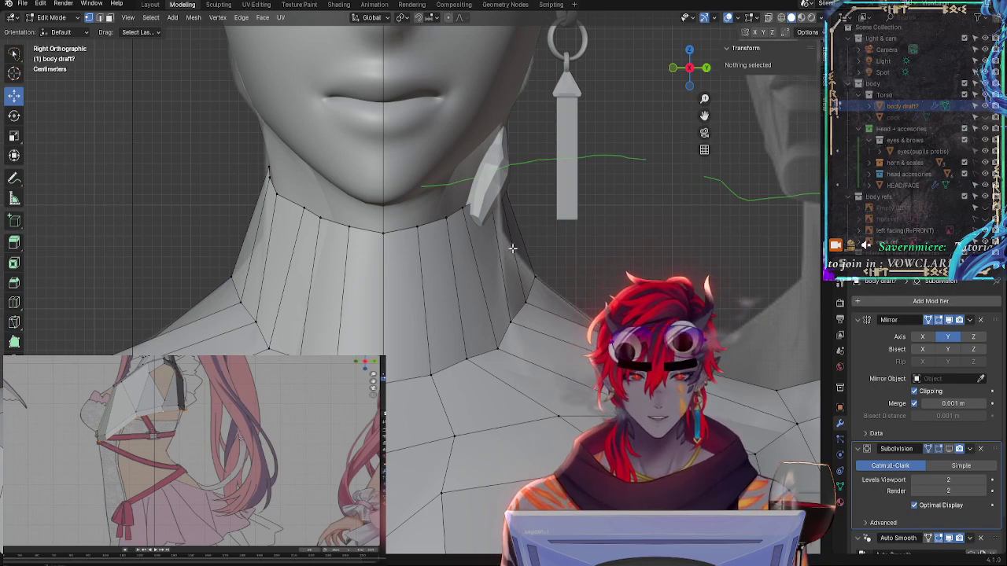
middle_drag(620, 236, 582, 294)
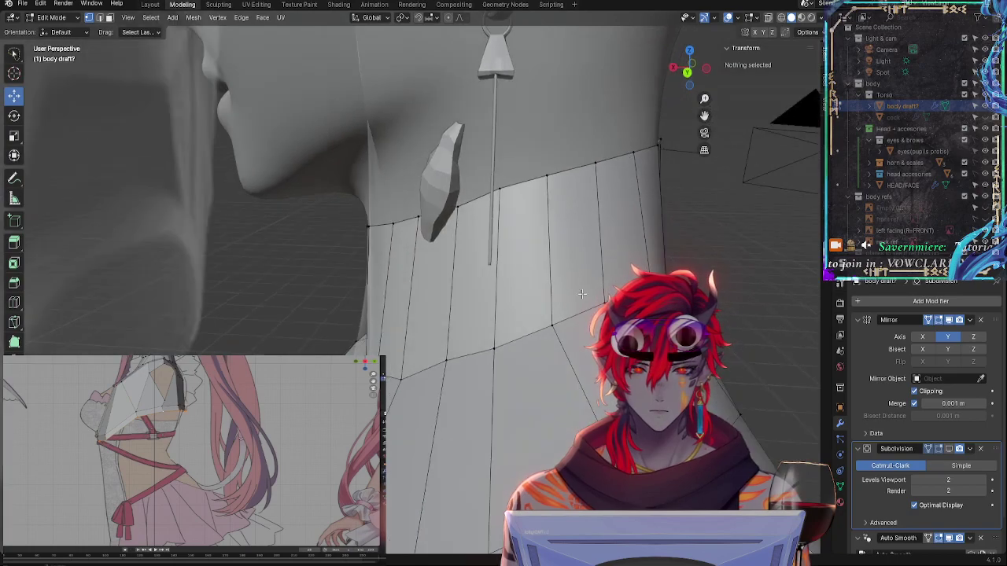
Lower two top-loop neck vertices slightly
click(500, 185)
key(g)
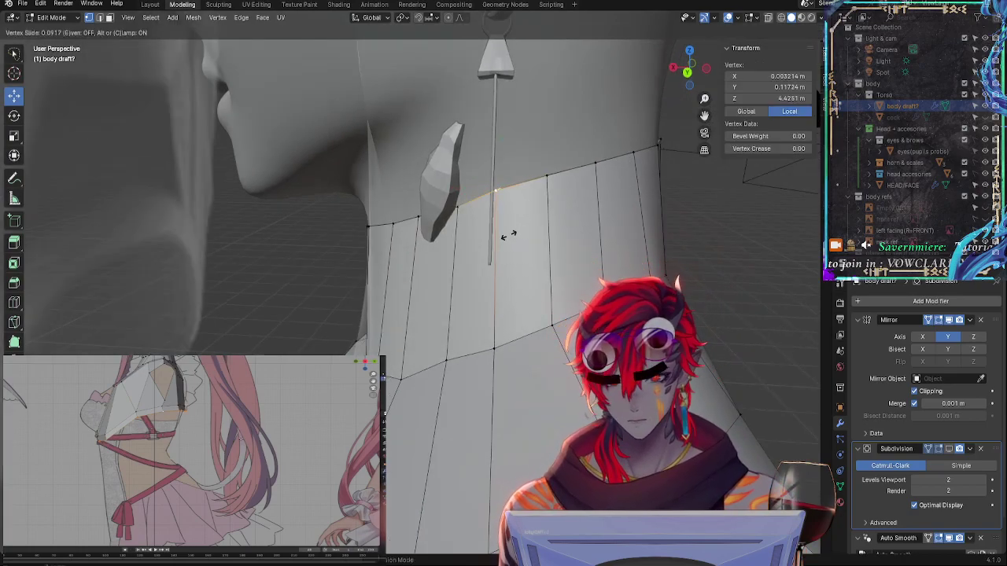
click(475, 232)
click(463, 213)
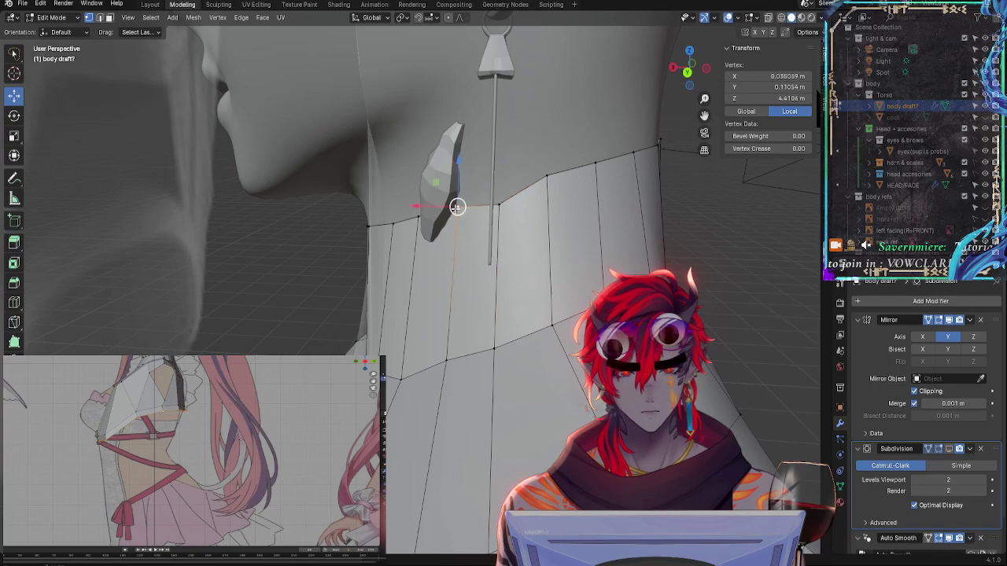
key(g)
click(431, 225)
Move two rear top-loop vertices straight along Z, raising the first
click(417, 216)
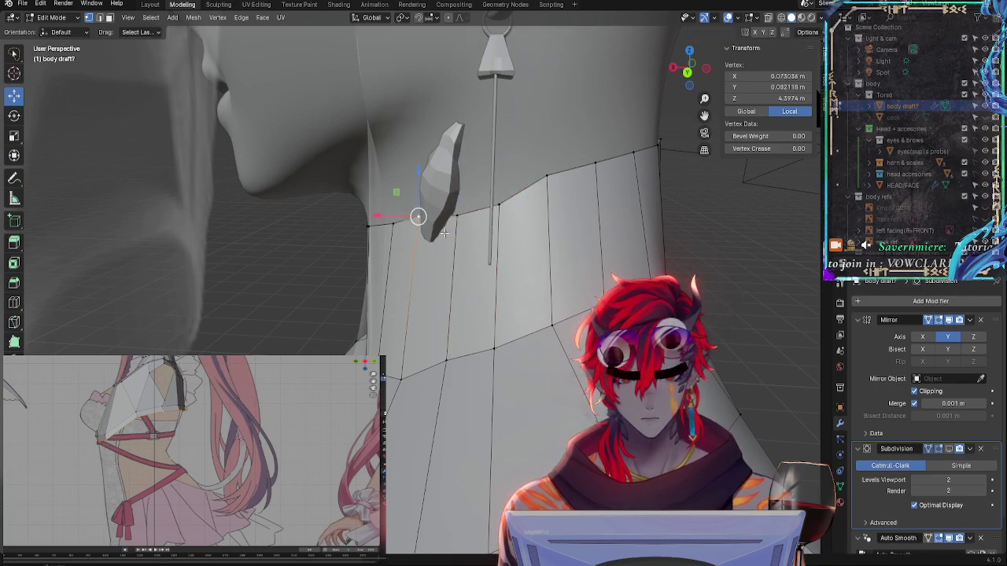
click(498, 204)
key(g)
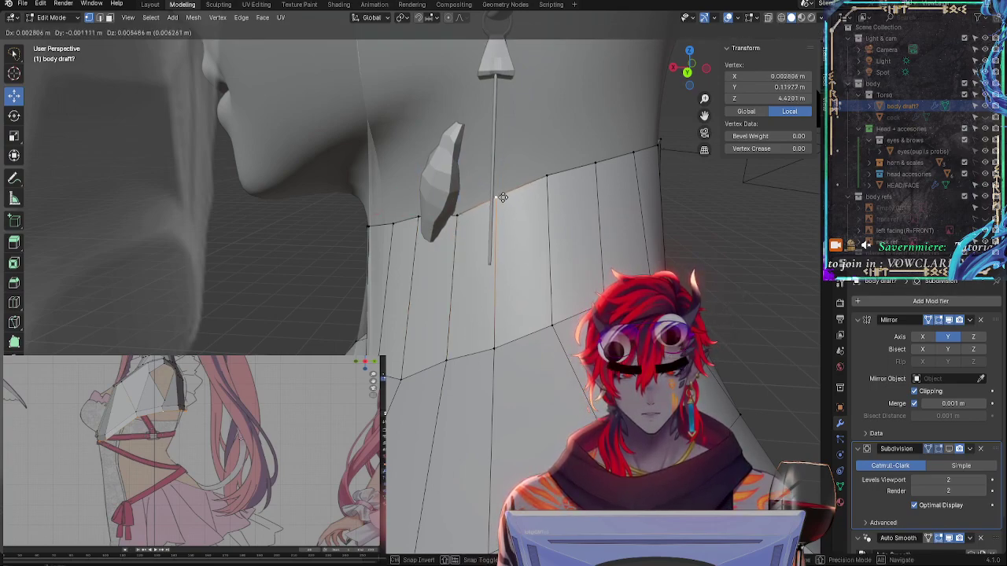
key(z)
click(507, 180)
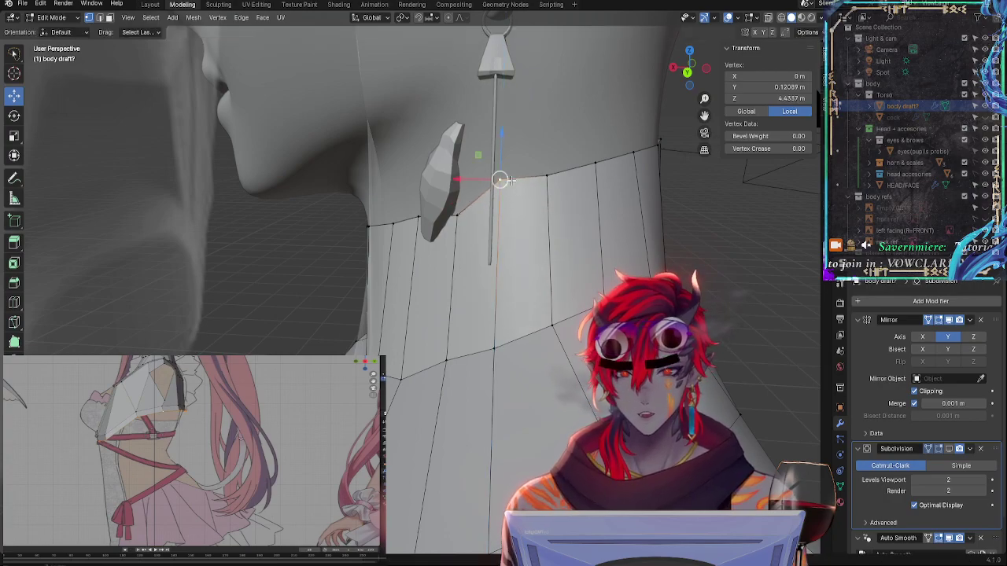
click(457, 215)
key(g)
key(z)
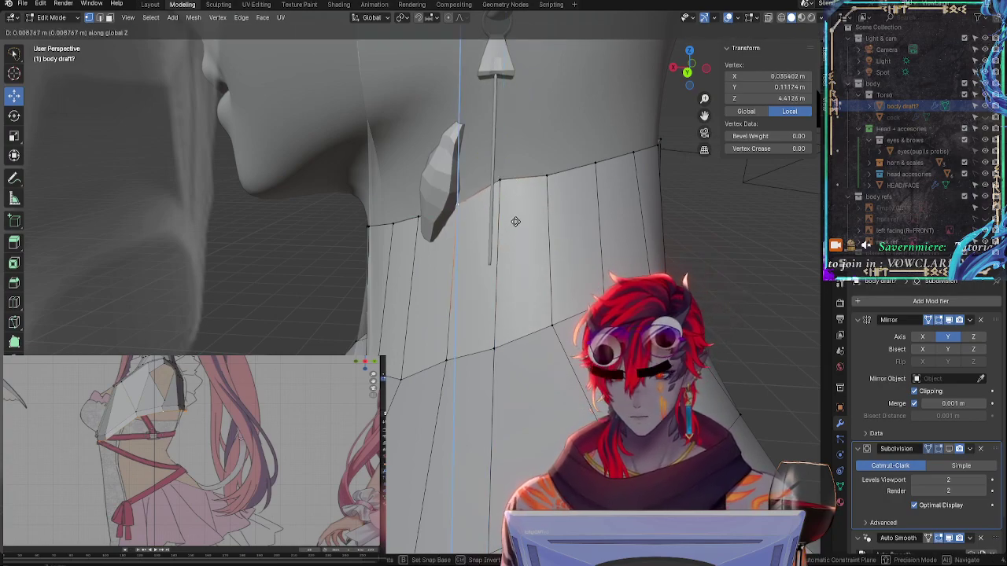
click(516, 216)
Raise the next back-of-neck vertices further along Z so the edge slopes up behind the jaw
click(548, 176)
key(g)
key(z)
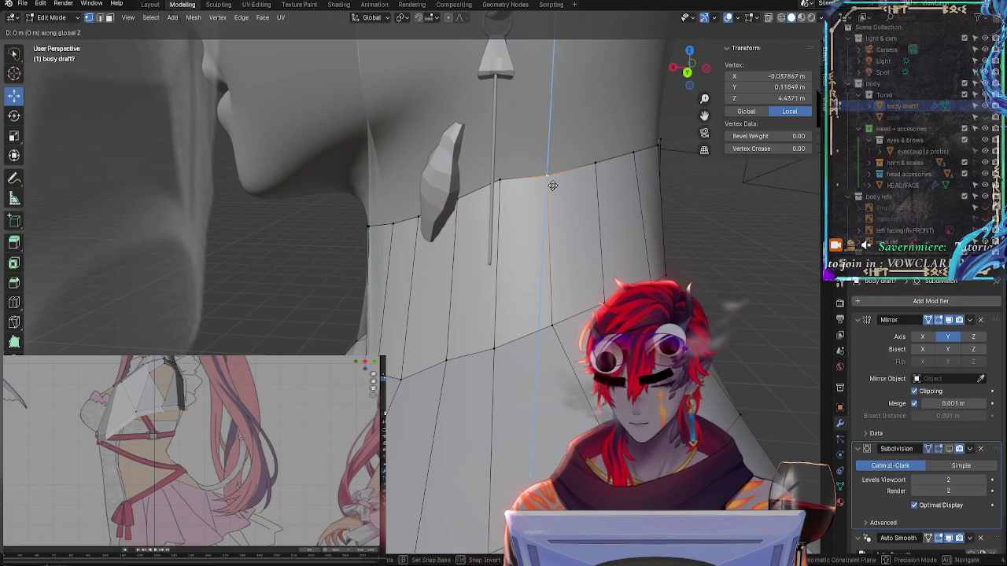
click(554, 157)
click(595, 162)
key(g)
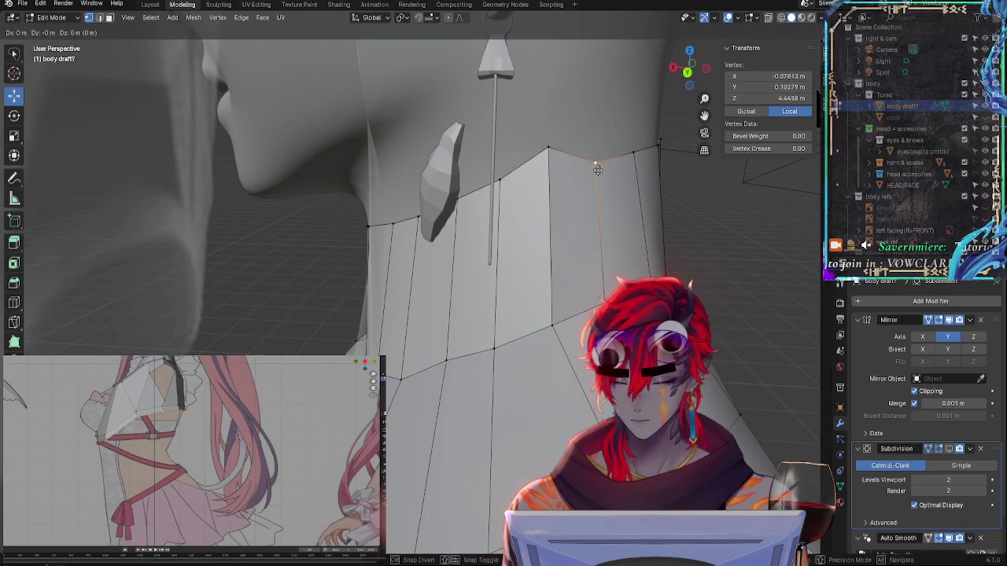
key(z)
click(597, 134)
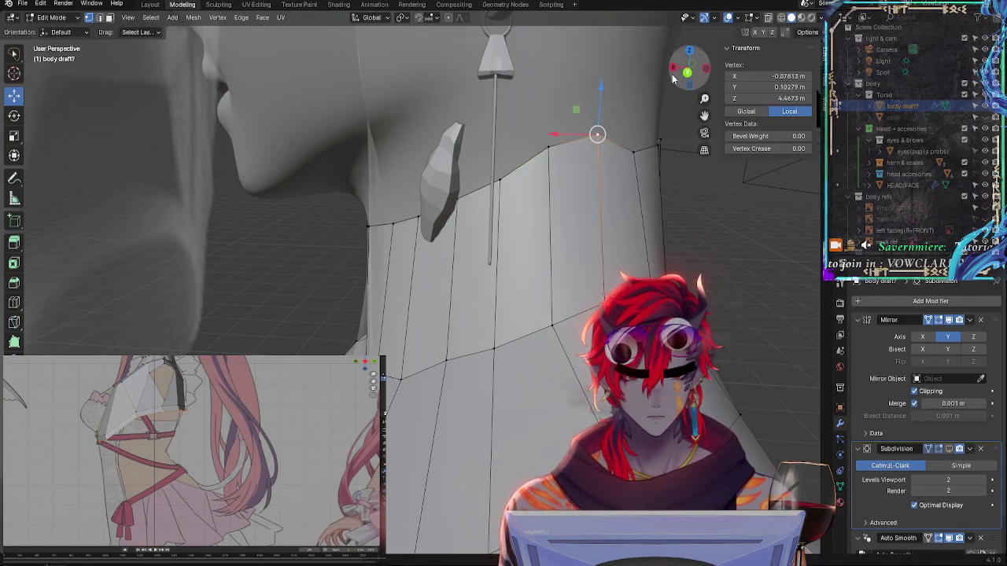
click(637, 151)
Nudge the selected vertex up slightly and check it from both straight side views
key(KP_3)
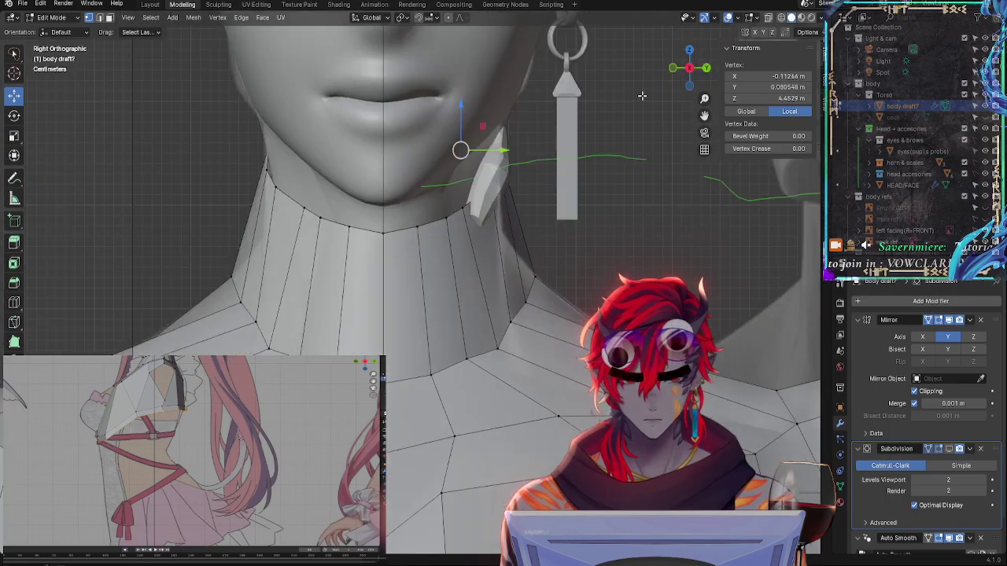
key(g)
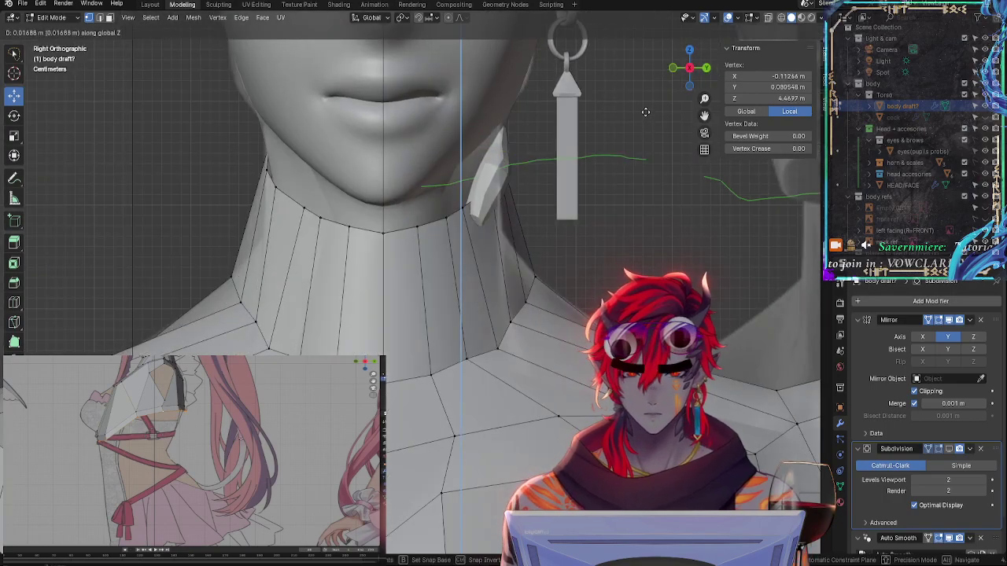
click(646, 121)
middle_drag(687, 200, 682, 73)
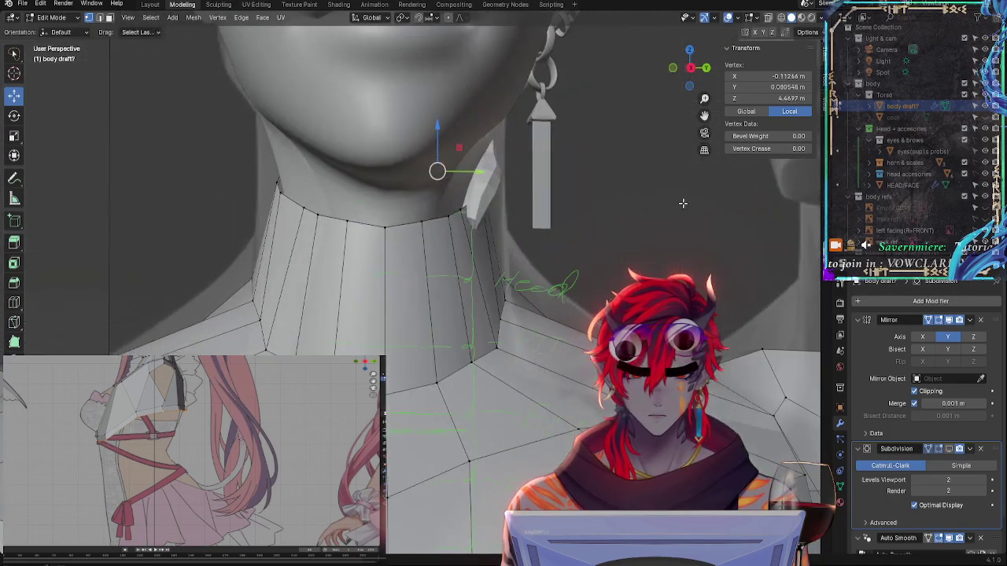
click(683, 68)
click(693, 67)
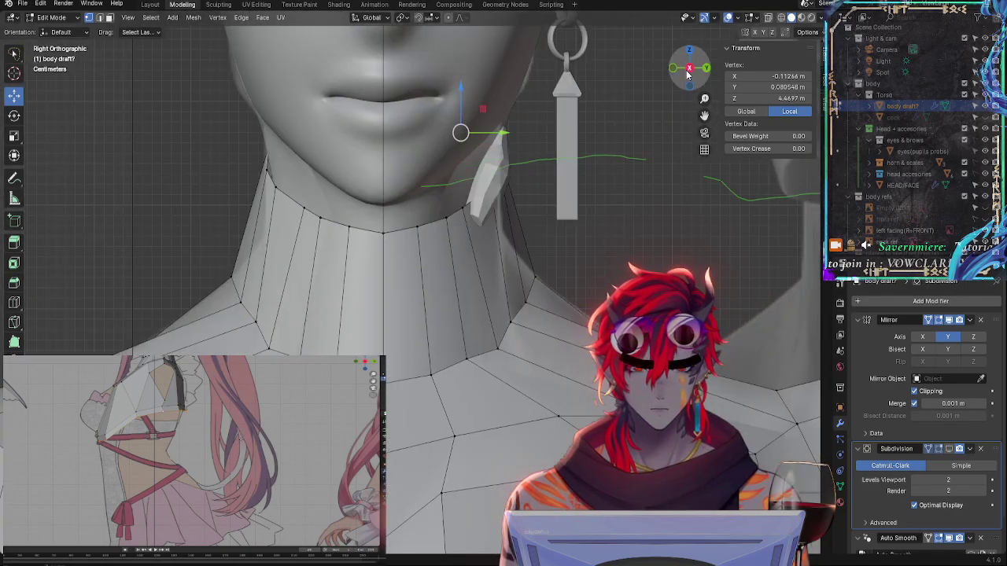
Pull the vertex where neck meets shoulder up and inward, to about X -0.045, Y 0.158, Z 4.331 m
click(544, 191)
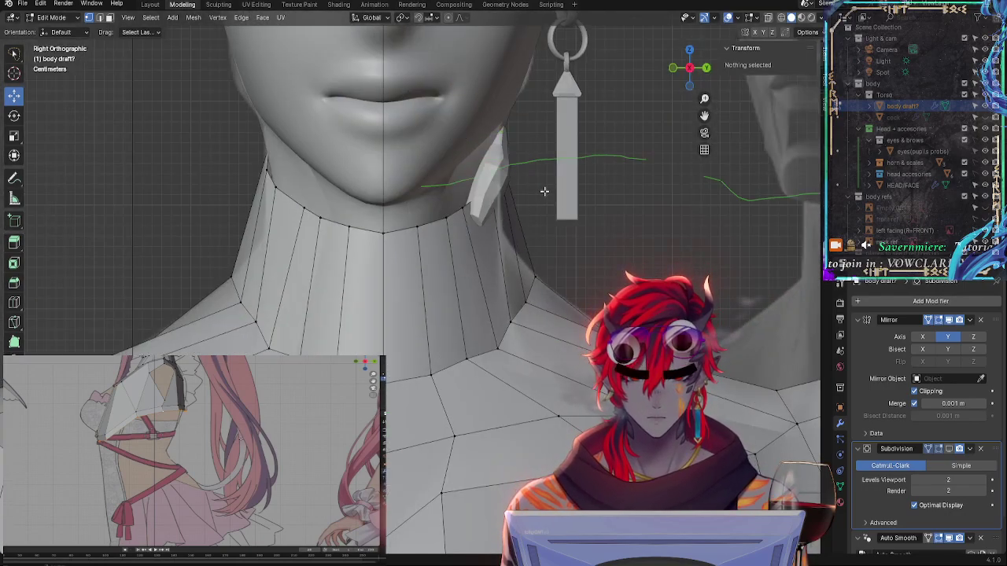
click(532, 288)
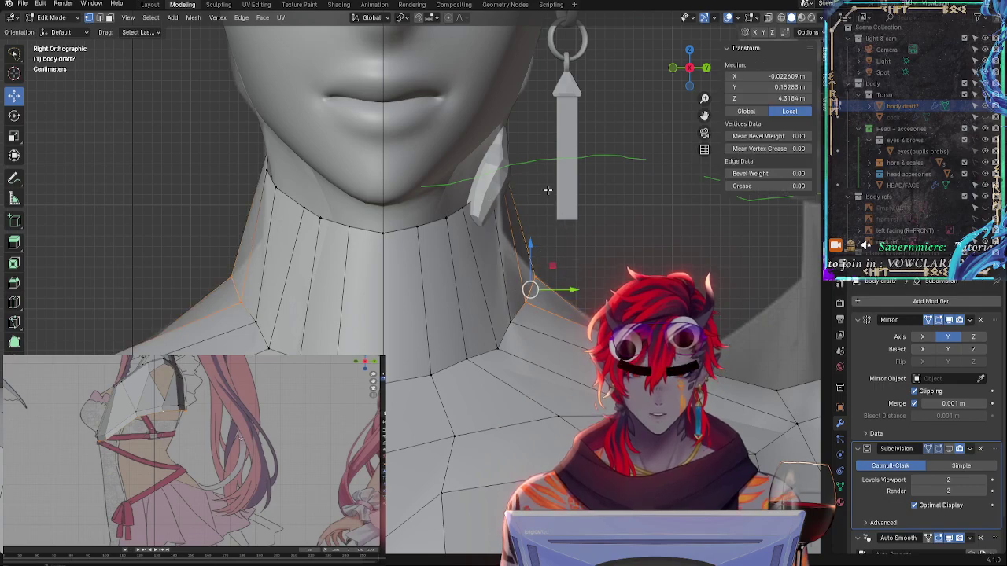
drag(531, 290, 517, 255)
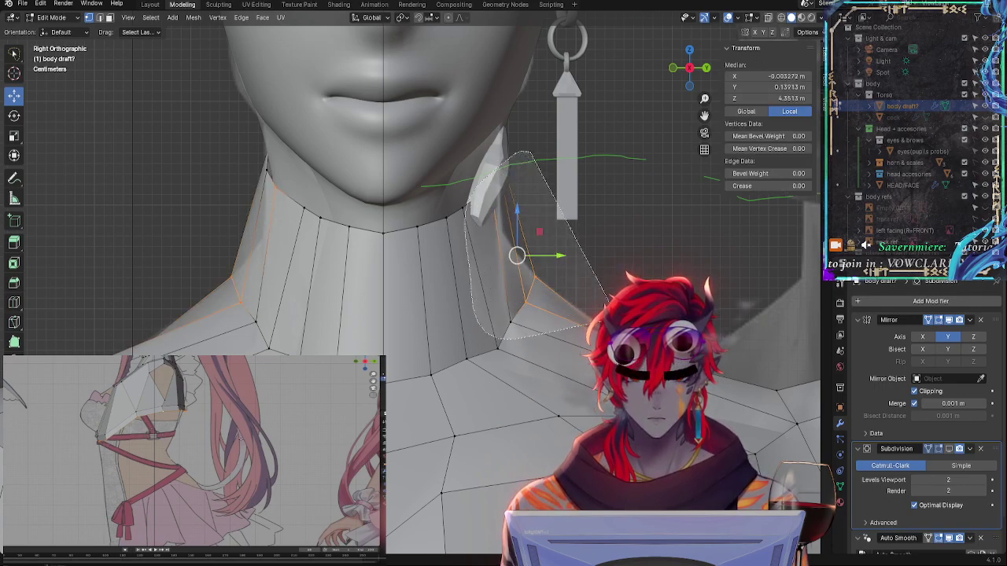
click(551, 206)
click(534, 275)
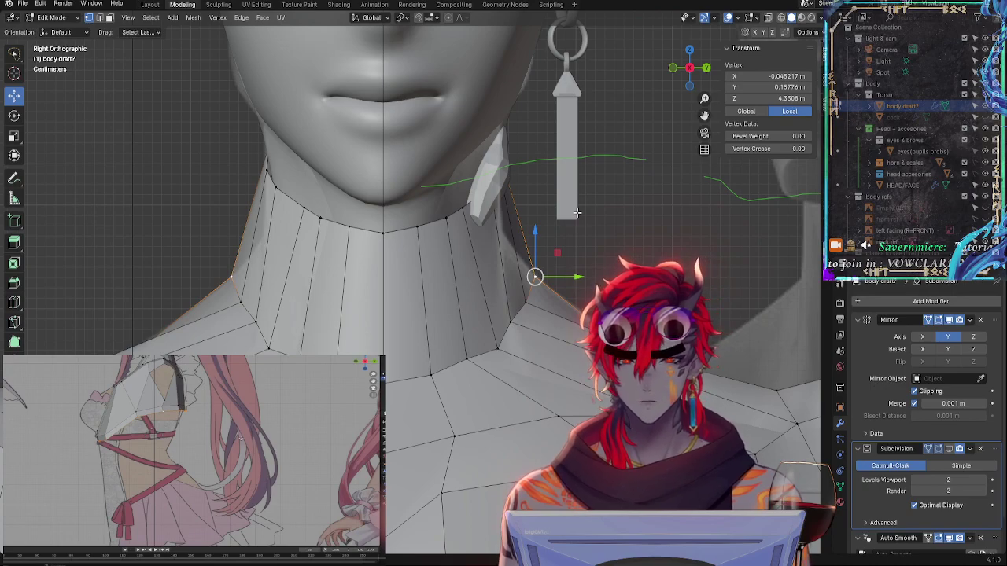
click(631, 206)
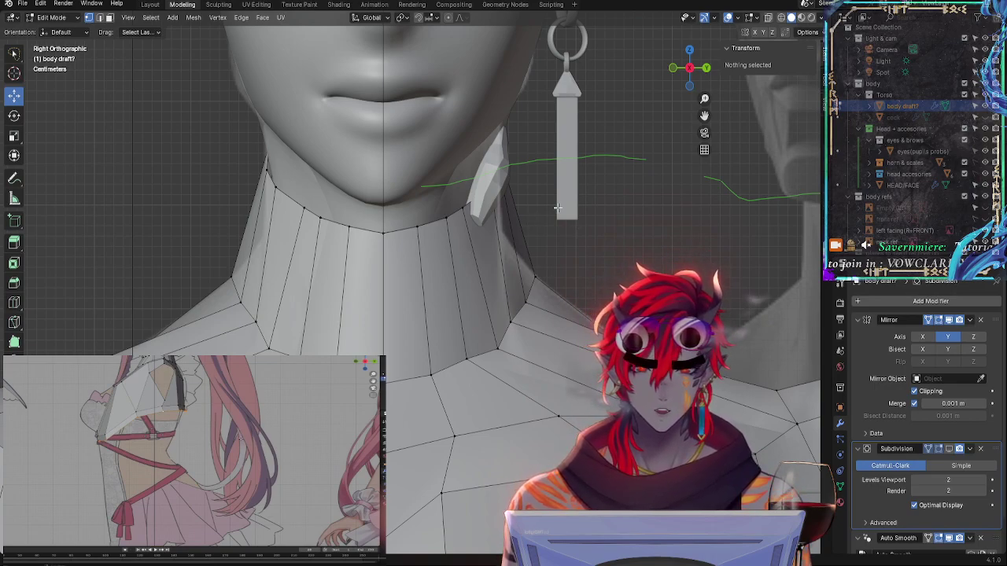
click(530, 259)
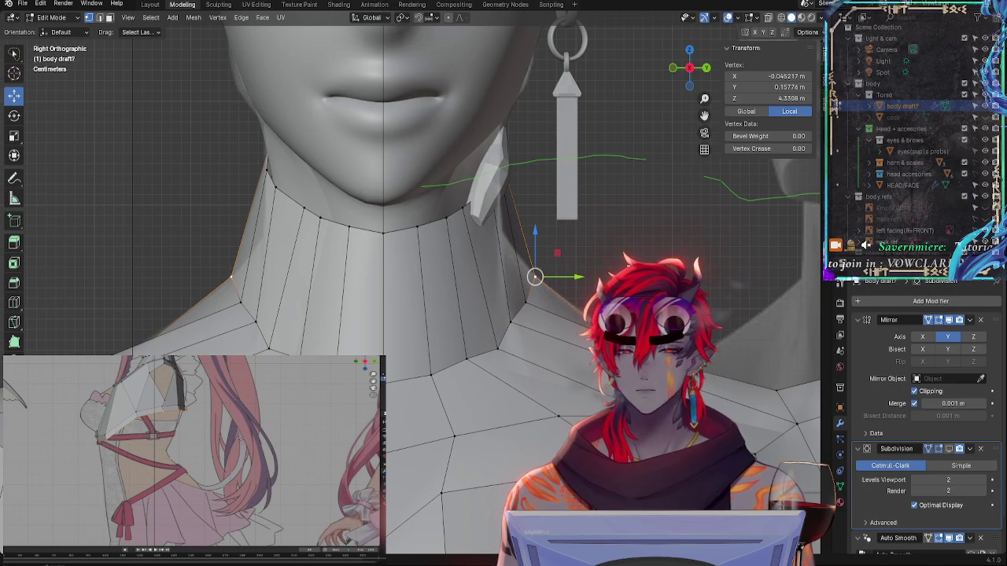
mouse_move(535, 277)
middle_down()
mouse_move(568, 290)
mouse_move(539, 276)
middle_up()
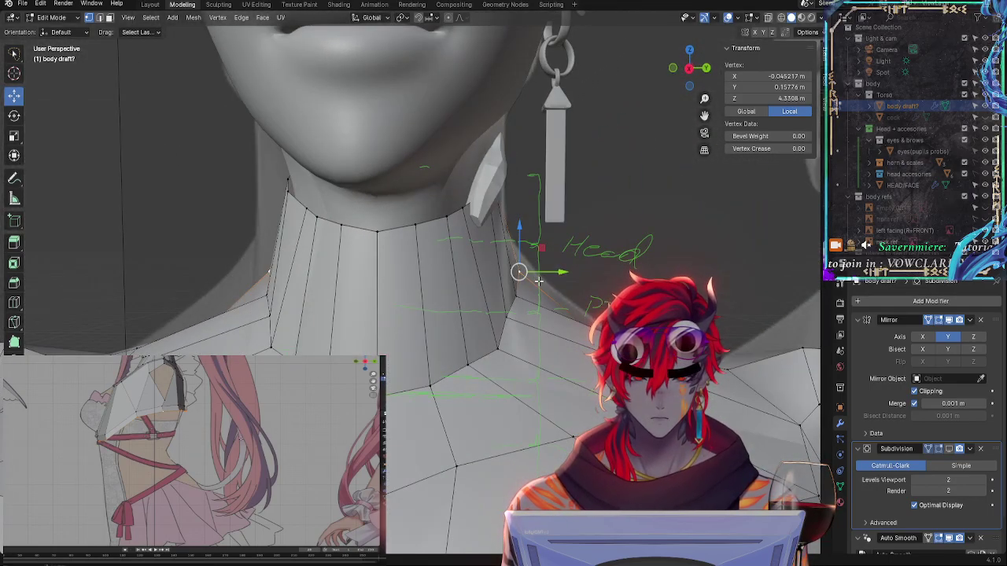
Move the side neck vertex lower, checking it in perspective before returning to Right Orthographic
drag(519, 272, 517, 277)
middle_drag(517, 276, 528, 307)
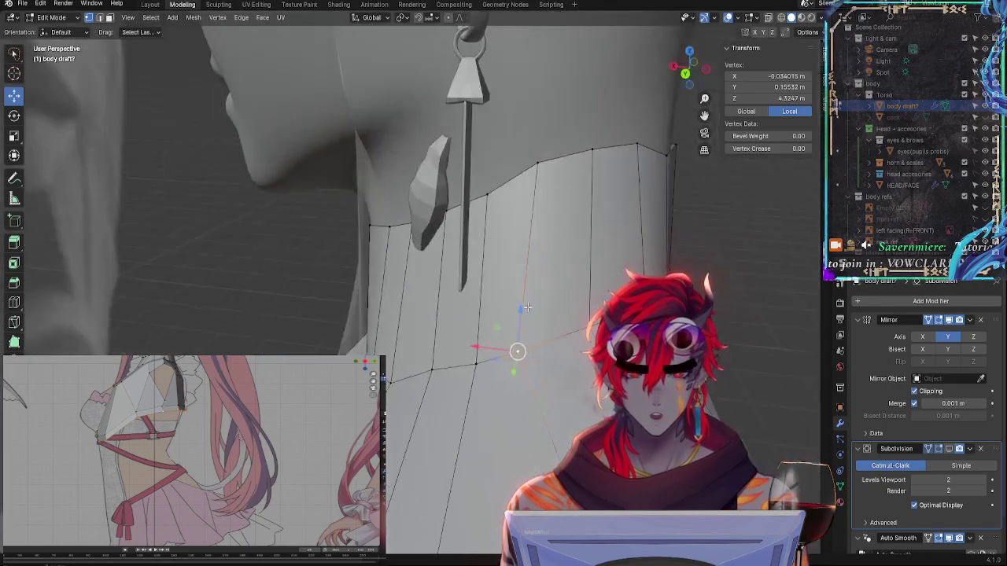
middle_drag(570, 368, 453, 384)
drag(453, 384, 454, 385)
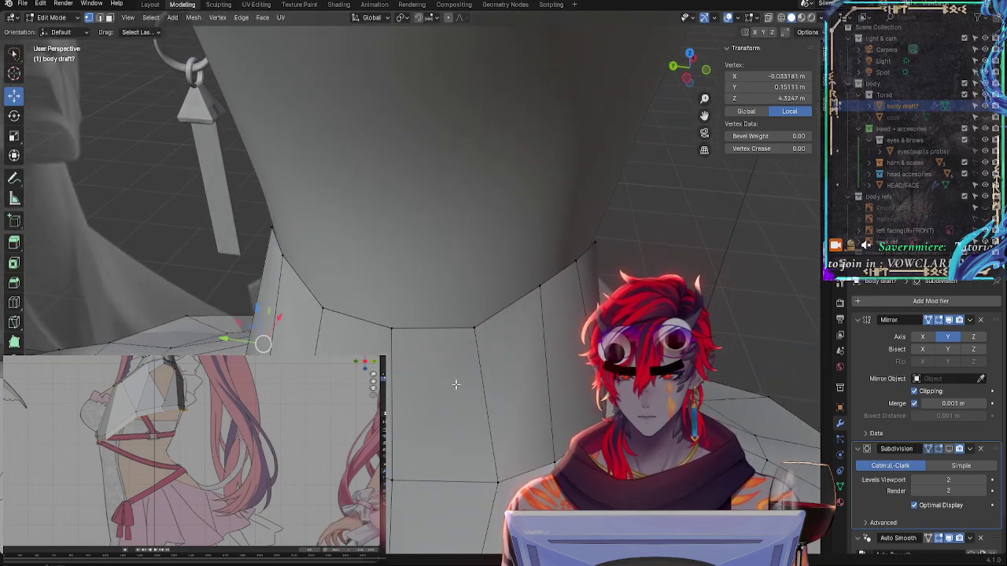
middle_drag(454, 386, 578, 309)
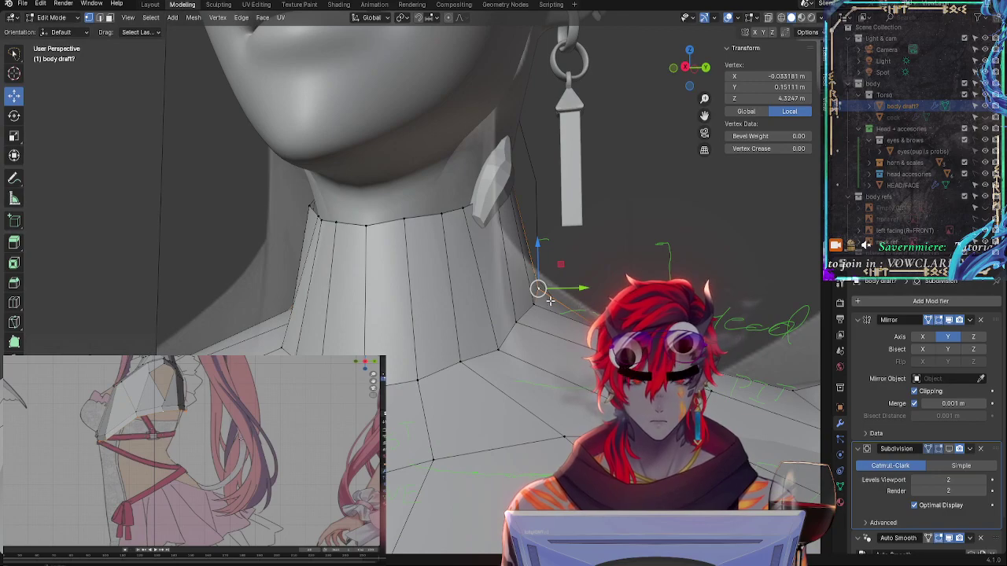
drag(550, 300, 554, 321)
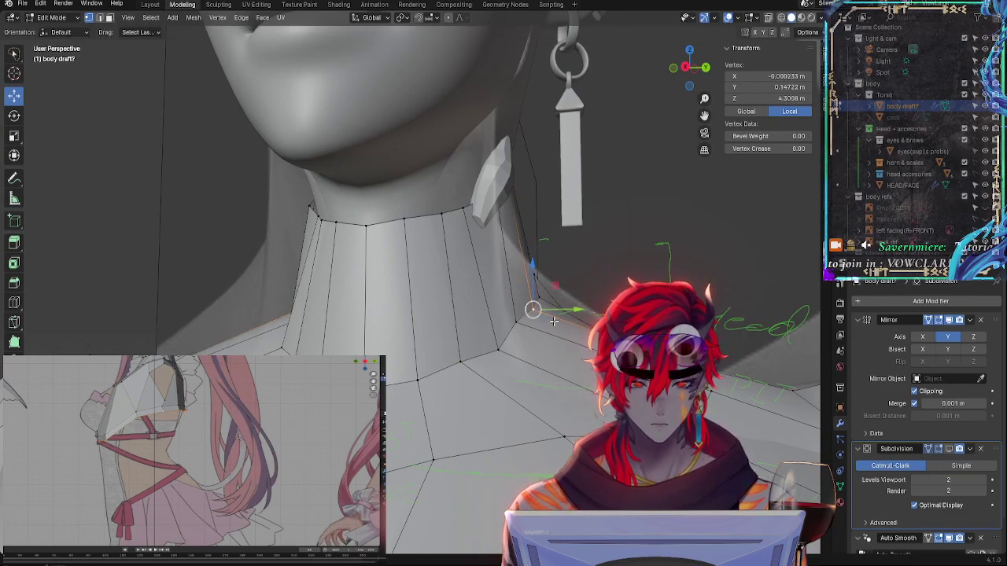
click(681, 68)
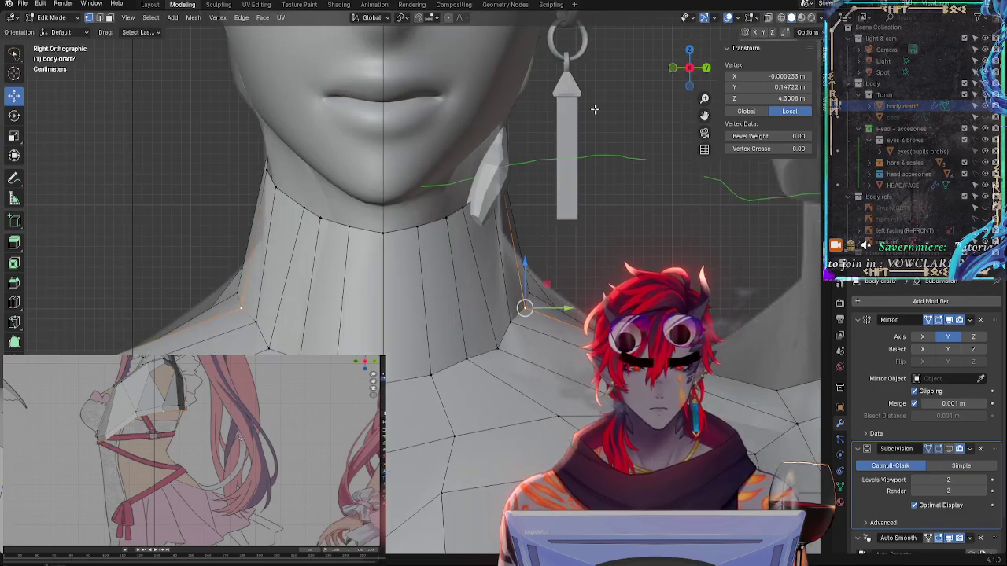
Shift a vertex beside the ear and the neck edge loop along the Y axis
click(509, 210)
click(501, 174)
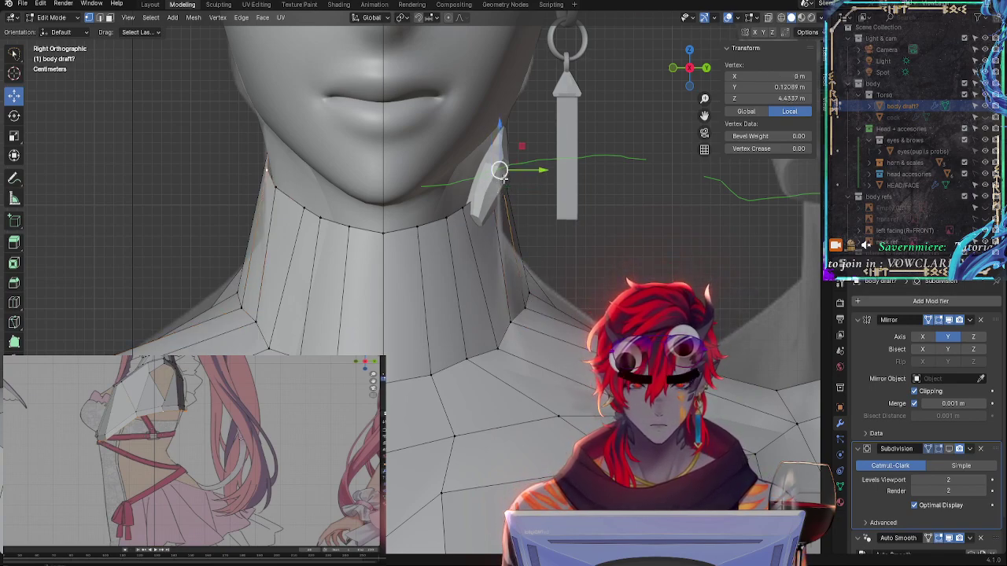
drag(532, 169, 527, 169)
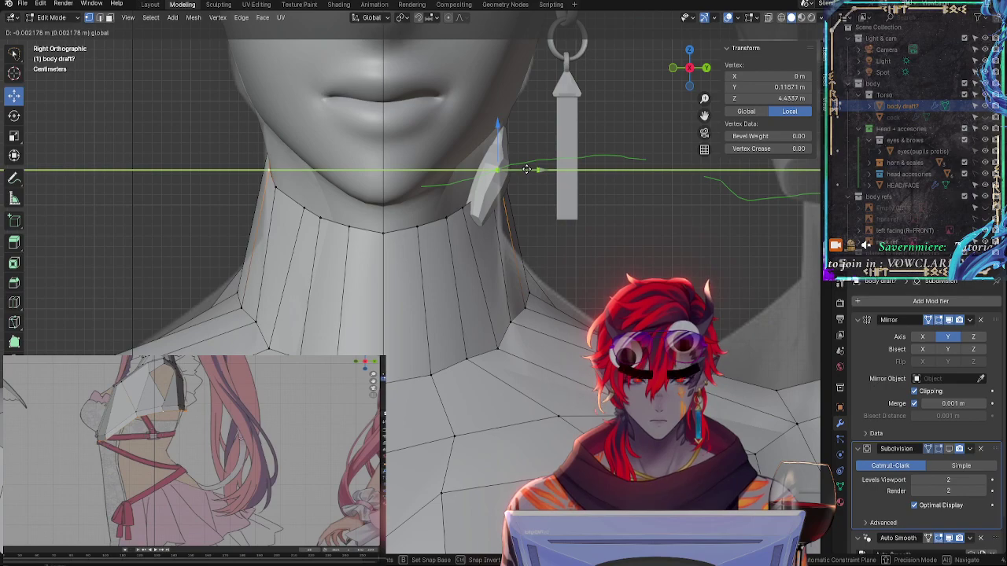
click(527, 169)
alt+click(523, 302)
key(g)
key(y)
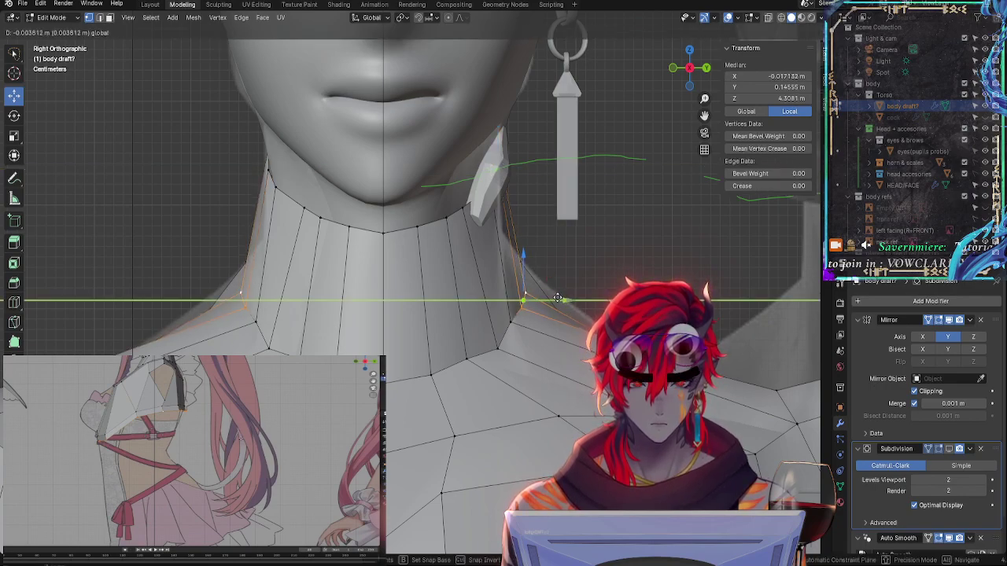
click(554, 299)
click(594, 290)
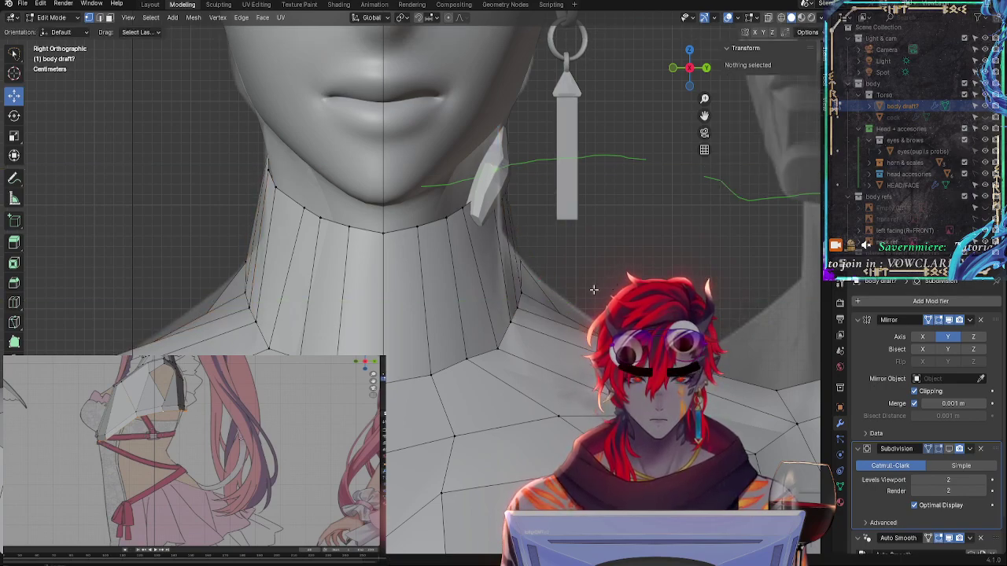
Slide the vertex under the ear along its edge and view the neck in perspective
click(491, 200)
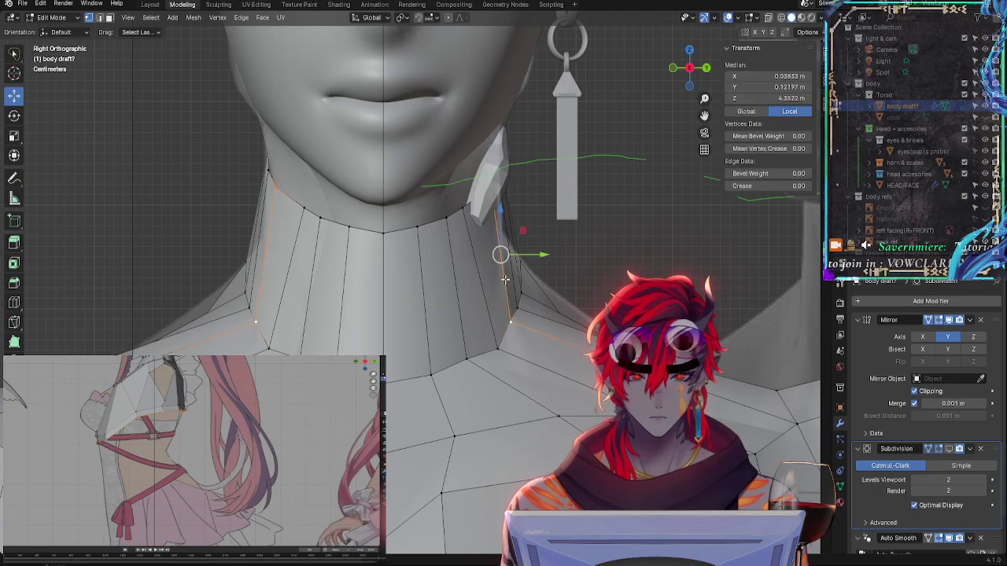
key(shift+v)
click(508, 212)
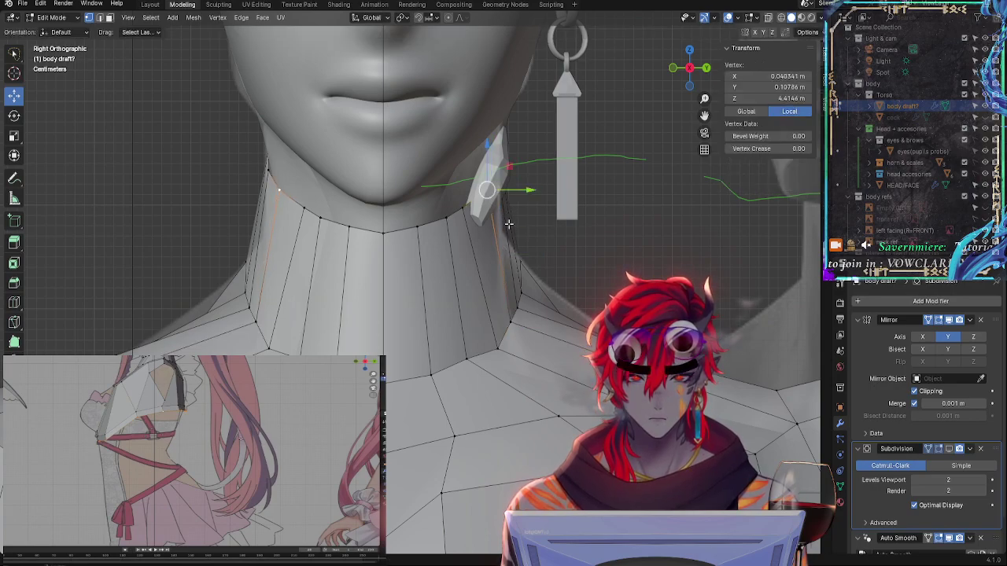
middle_drag(508, 218, 527, 274)
Cancel the ear-vertex slide and slide the lower neck vertex twice along its edge
key(shift+v)
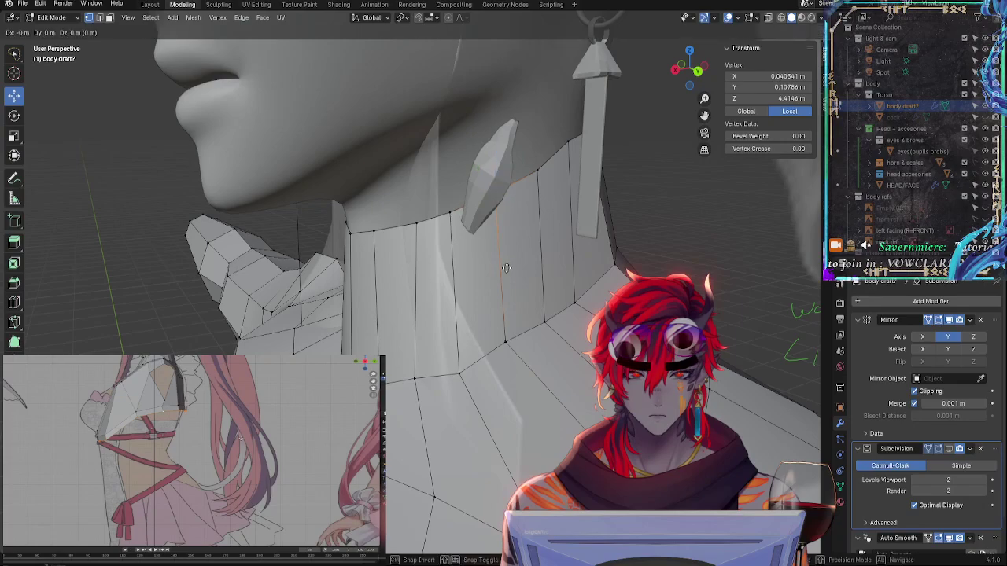
key(Escape)
click(449, 217)
key(shift+v)
click(441, 221)
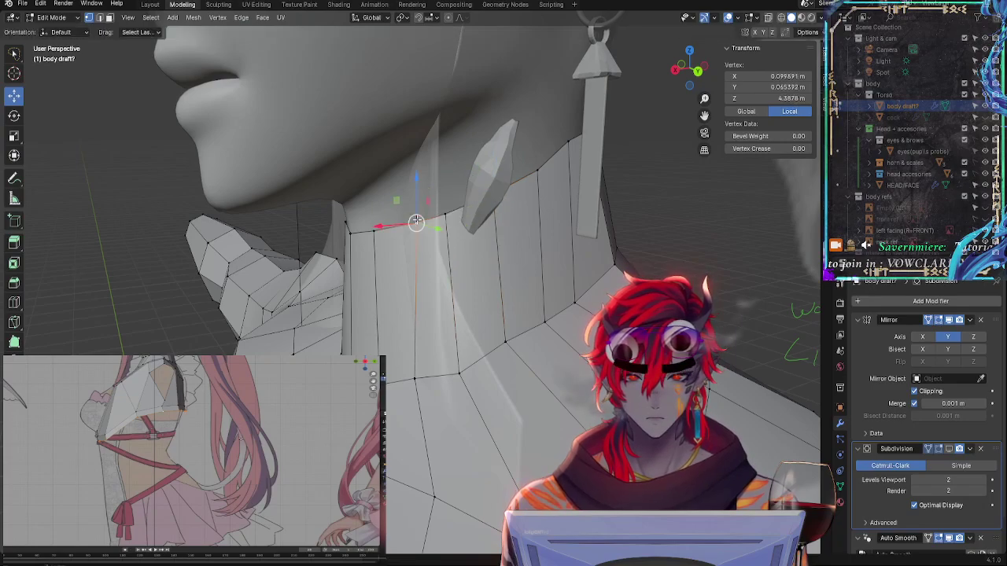
key(shift+v)
click(417, 222)
Slide the top neck-ring vertex left along its loop in the right orthographic view
middle_drag(417, 222, 613, 157)
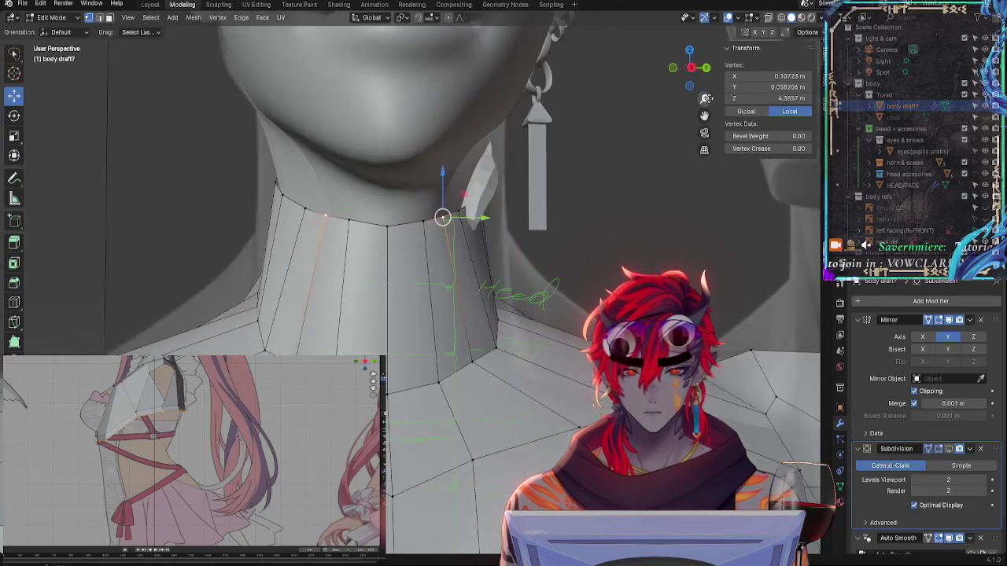
click(689, 68)
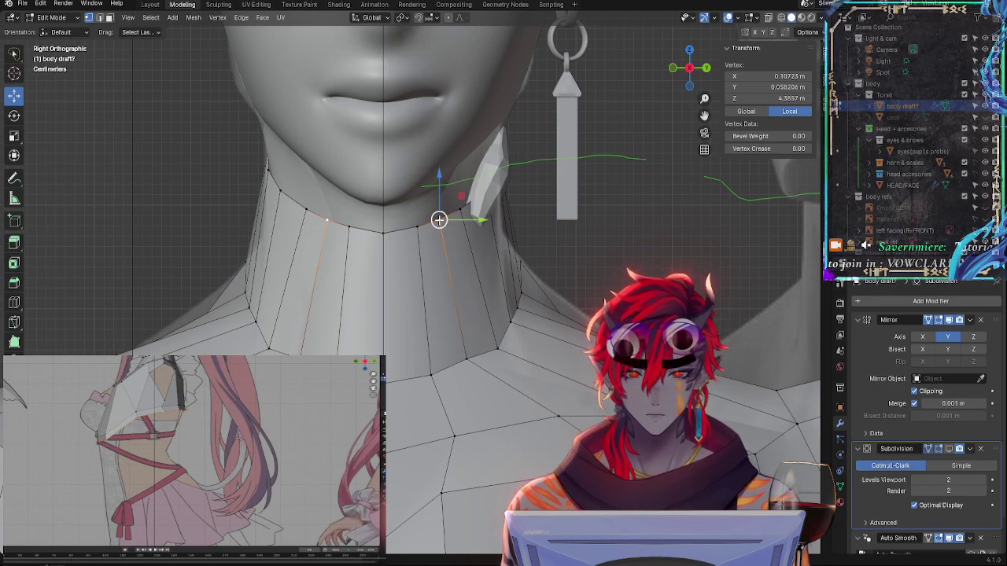
key(shift+v)
click(417, 228)
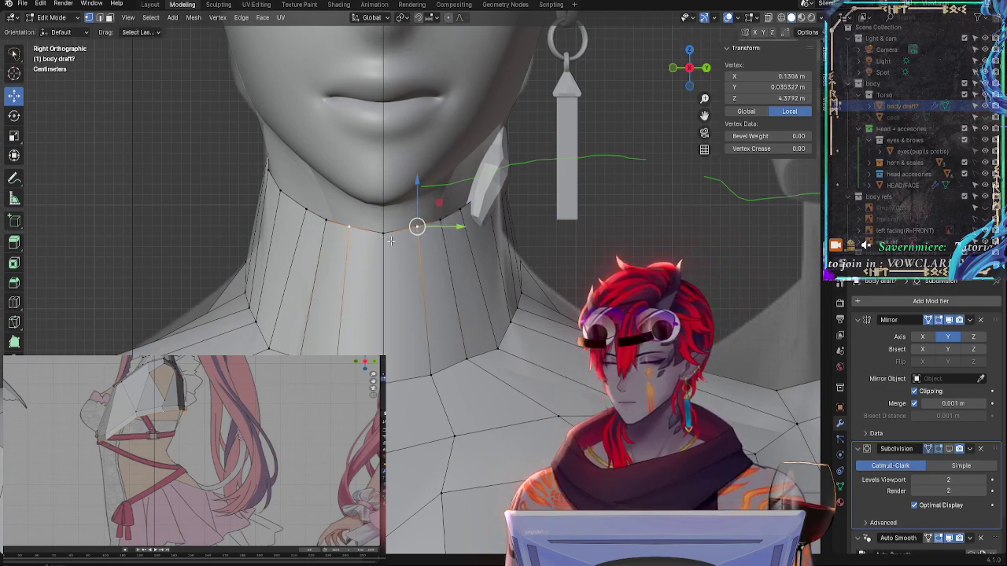
Slide another lower neck-ring vertex to X 0.083915, Y 0.11772, Z 4.2652 m, then deselect all
click(492, 346)
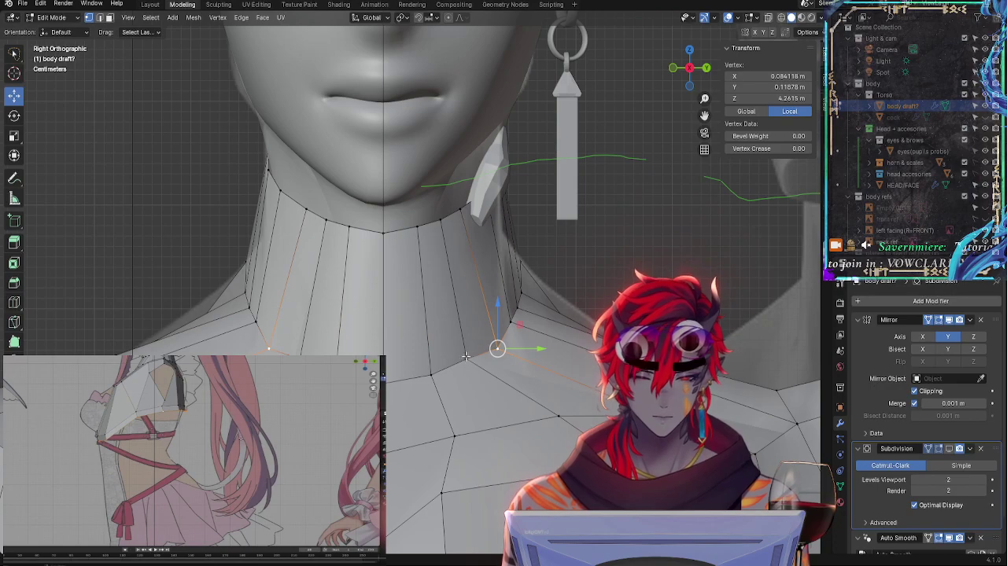
key(shift+v)
click(497, 344)
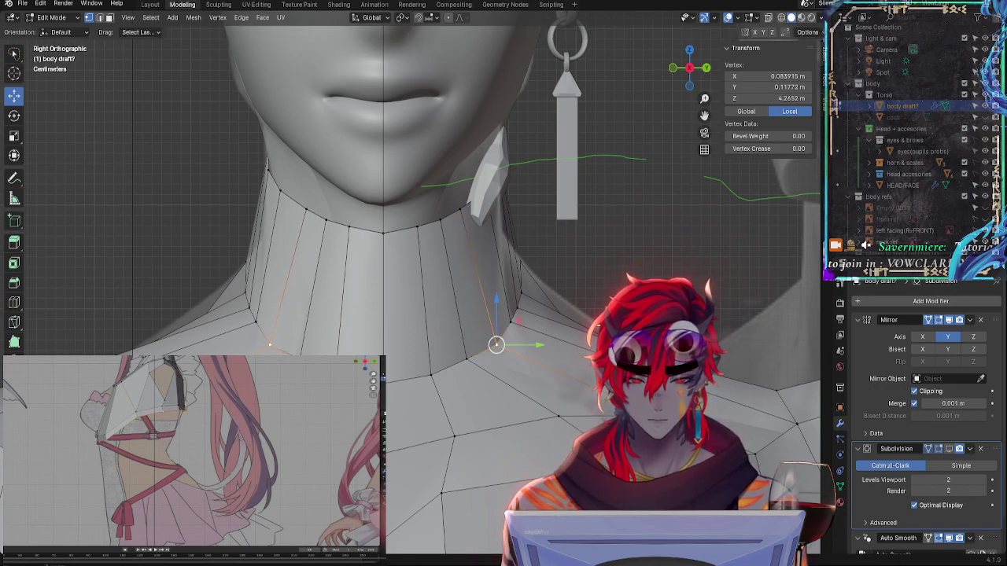
click(557, 249)
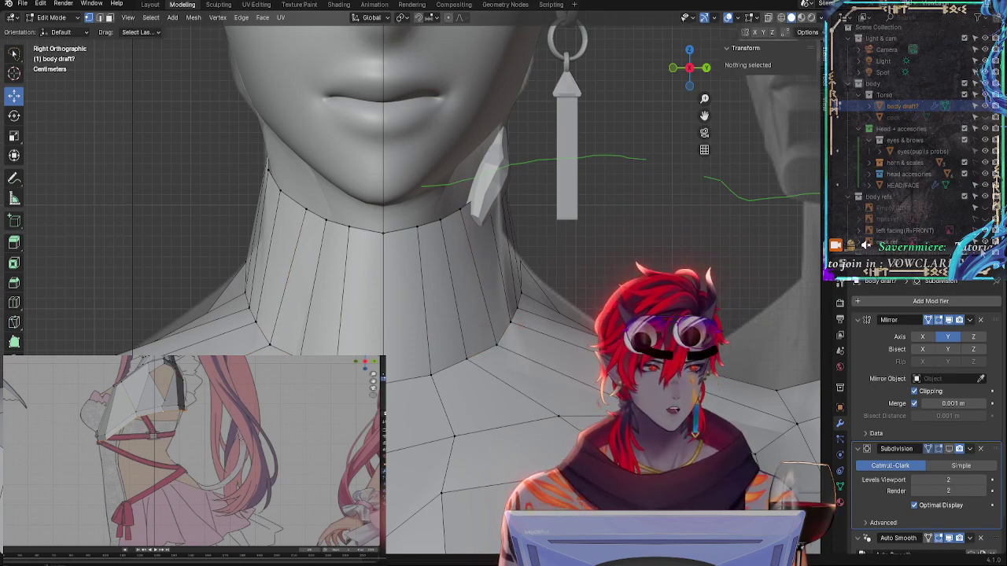
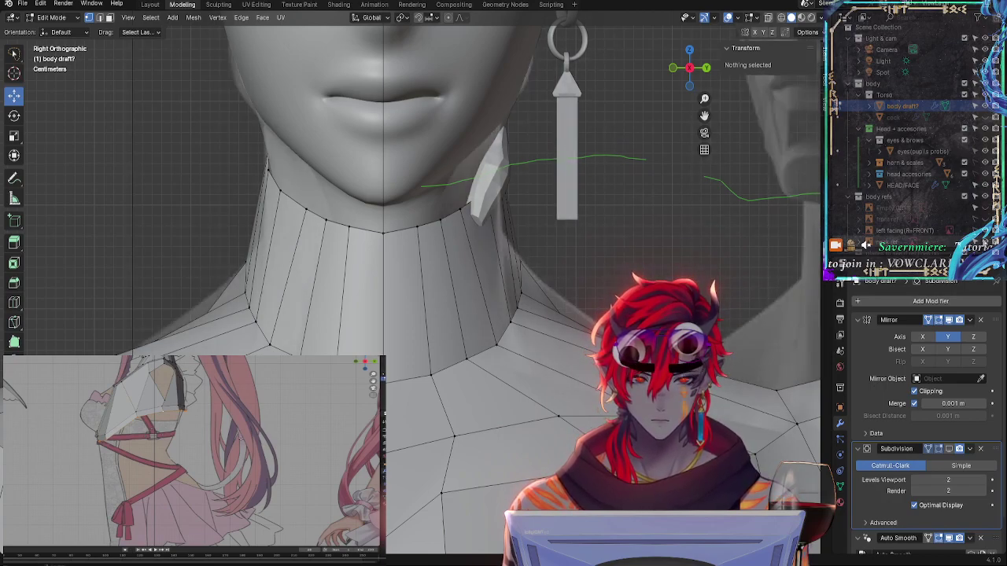
In Right Ortho with the side-profile reference shown, slide the first neck-base vertex along its edge
middle_drag(786, 229, 582, 248)
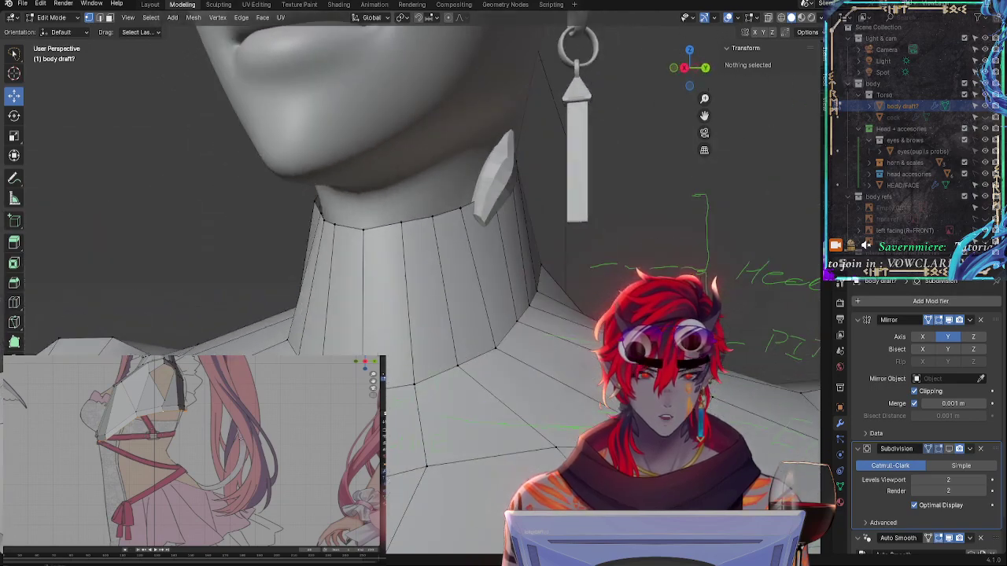
click(683, 68)
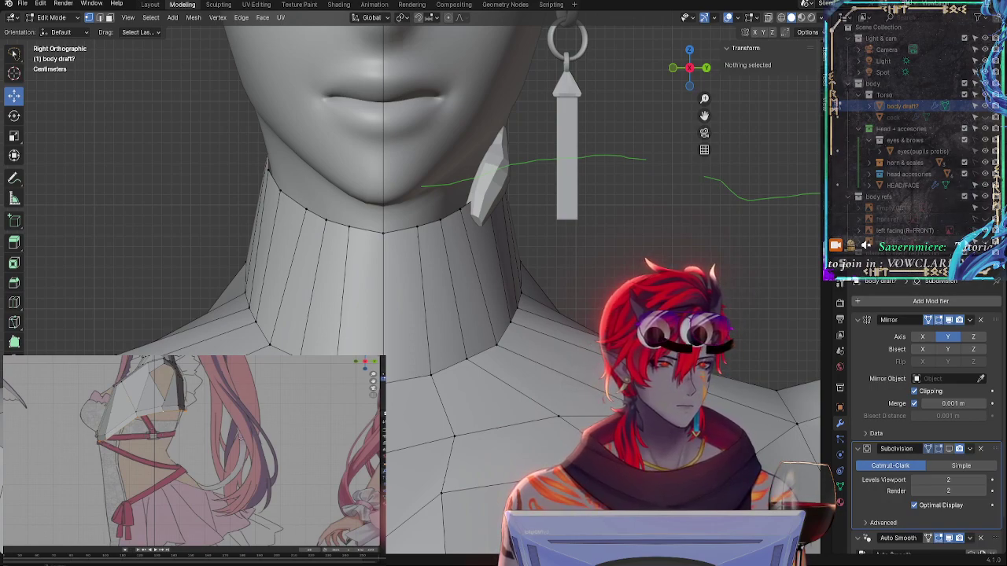
click(985, 242)
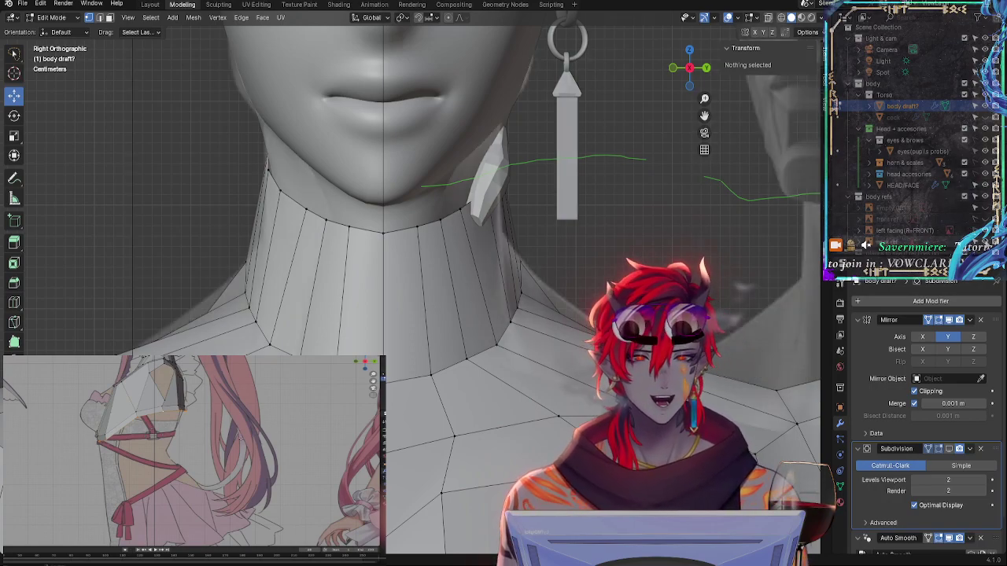
click(526, 289)
middle_drag(526, 289, 542, 405)
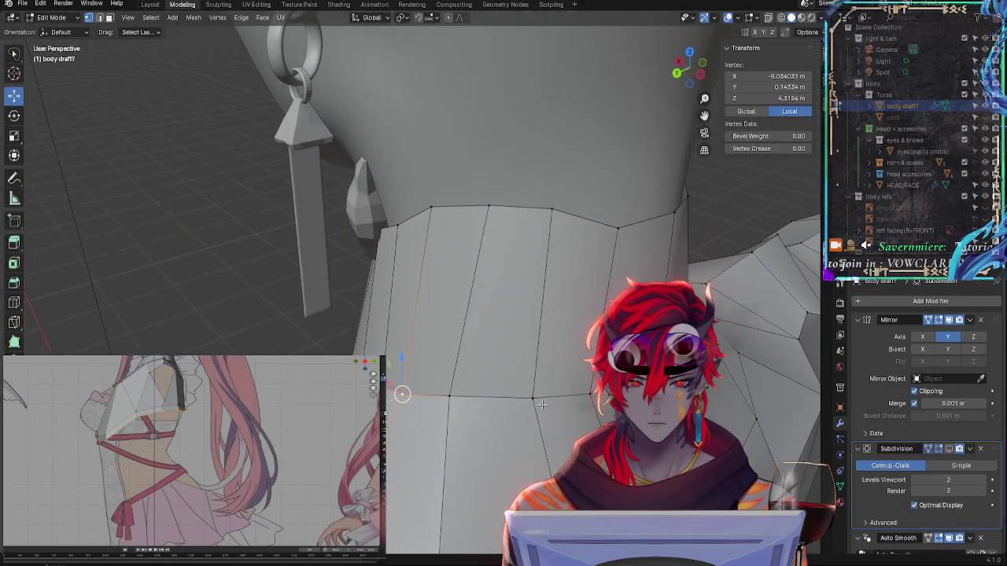
middle_drag(449, 395, 472, 427)
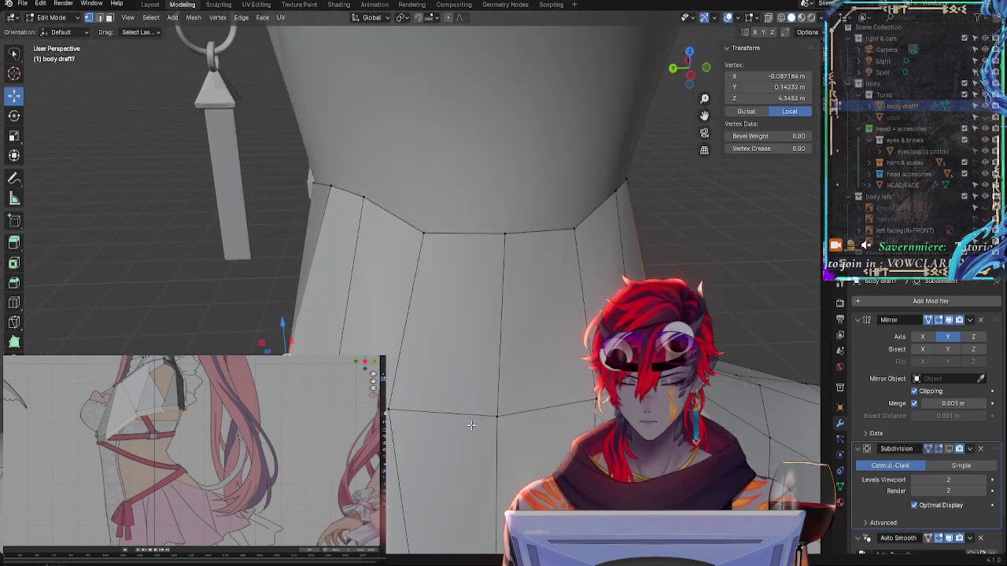
key(shift+v)
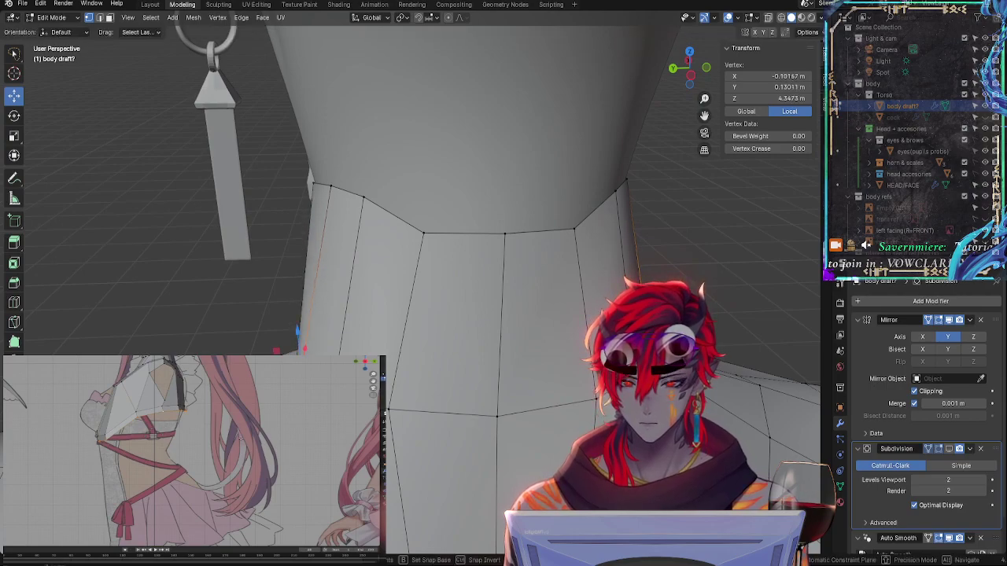
click(484, 435)
Slide a second neck vertex along its edge and push it back along Y
middle_drag(484, 435, 555, 339)
click(572, 318)
key(shift+v)
click(524, 343)
key(g)
key(y)
click(557, 358)
Slide another neck vertex, then pick the next neck-base vertices
click(556, 338)
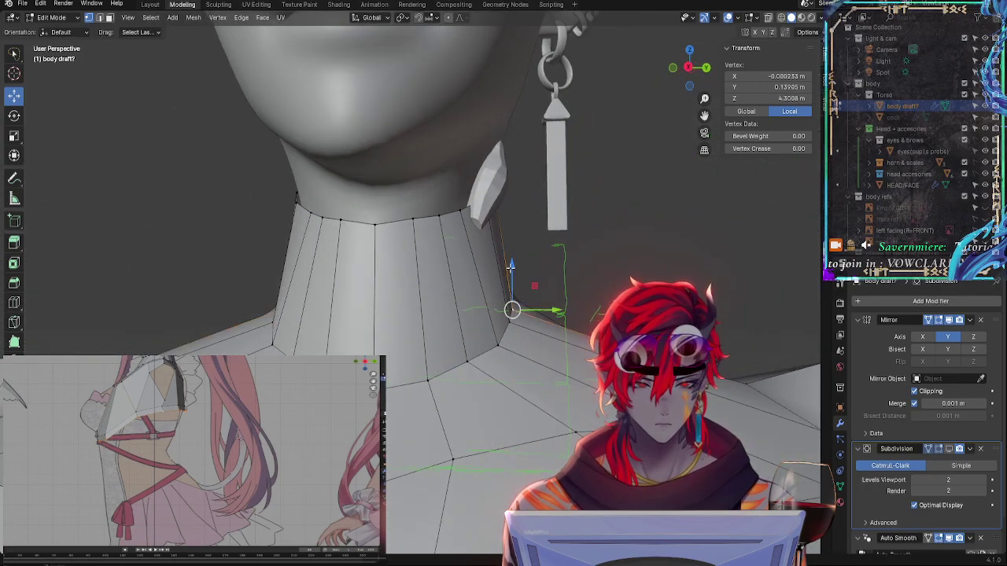
drag(510, 268, 510, 273)
key(g)
key(g)
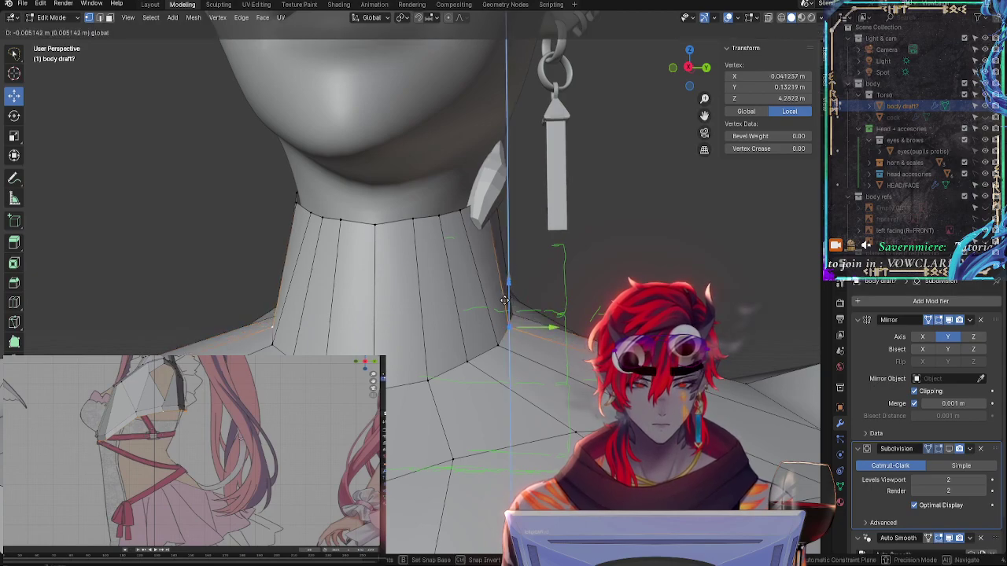
click(527, 330)
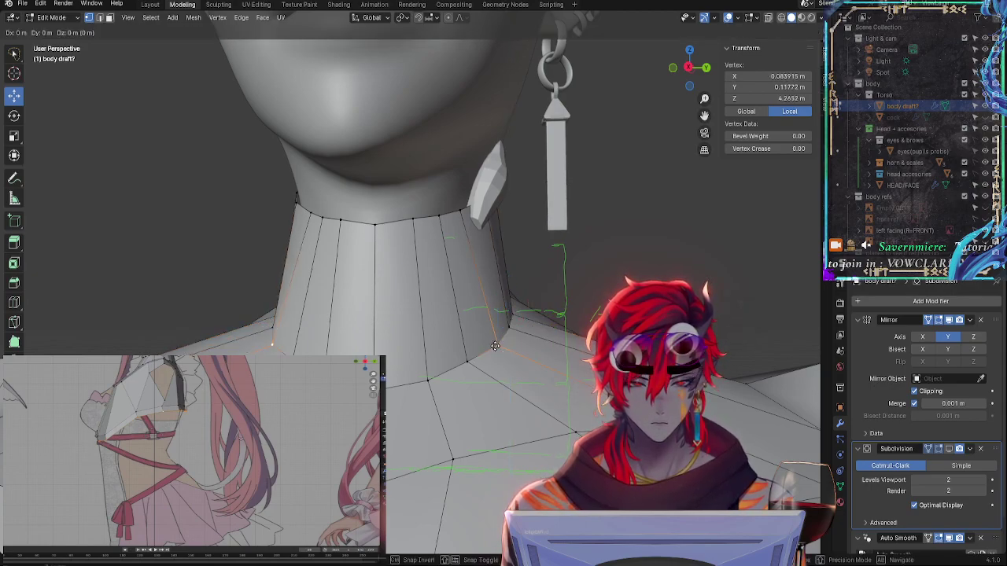
click(467, 362)
click(427, 381)
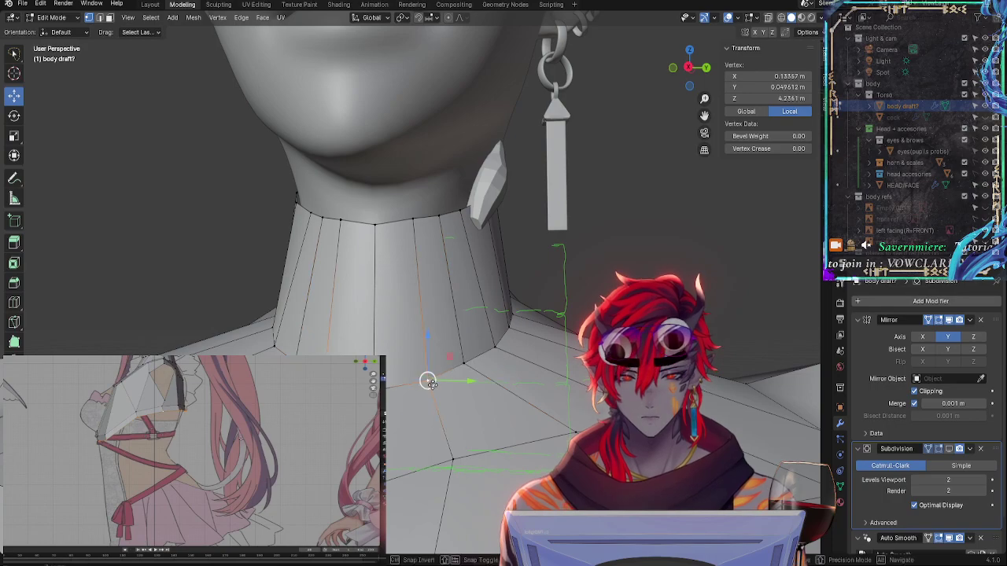
From an angled view, check the upper and lower neck vertices and lower the upper-left one
middle_drag(421, 383, 485, 362)
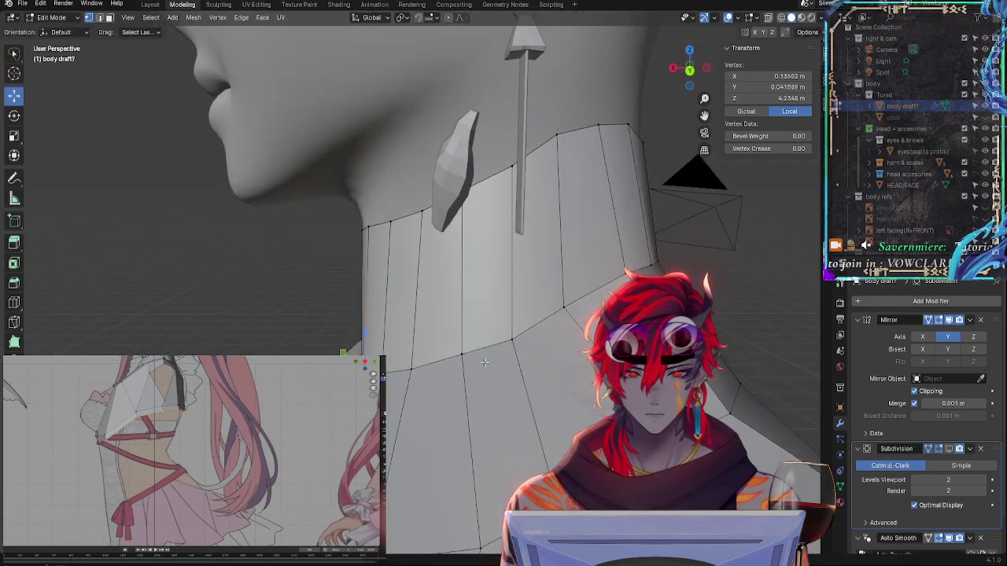
click(420, 211)
click(416, 367)
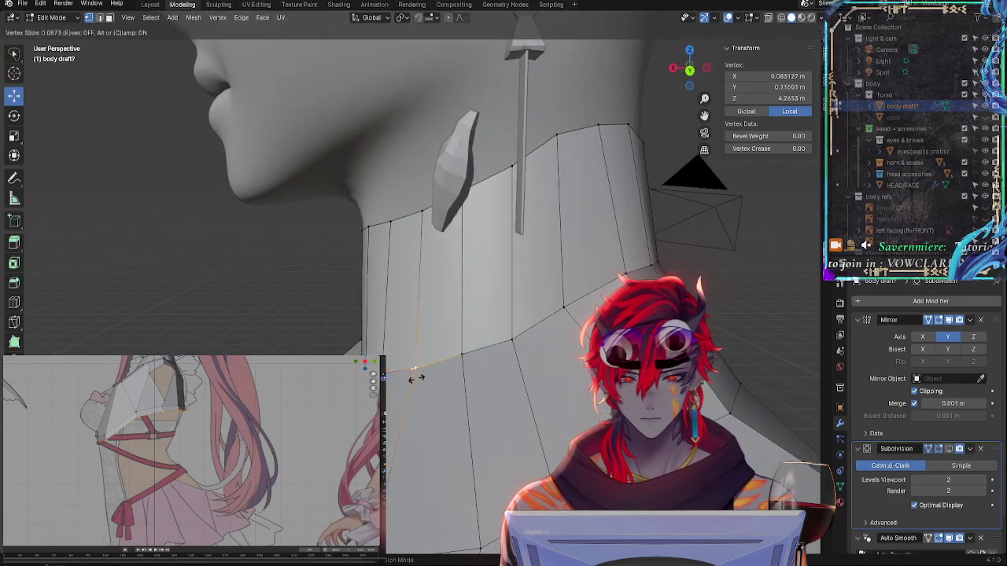
click(389, 222)
click(420, 210)
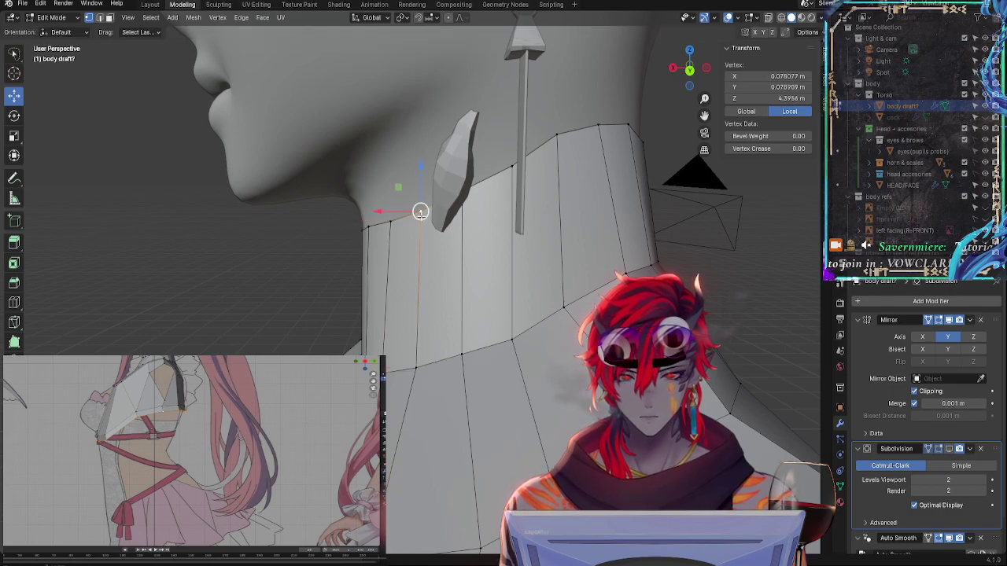
click(389, 222)
click(461, 355)
middle_drag(461, 354, 532, 355)
click(438, 168)
key(g)
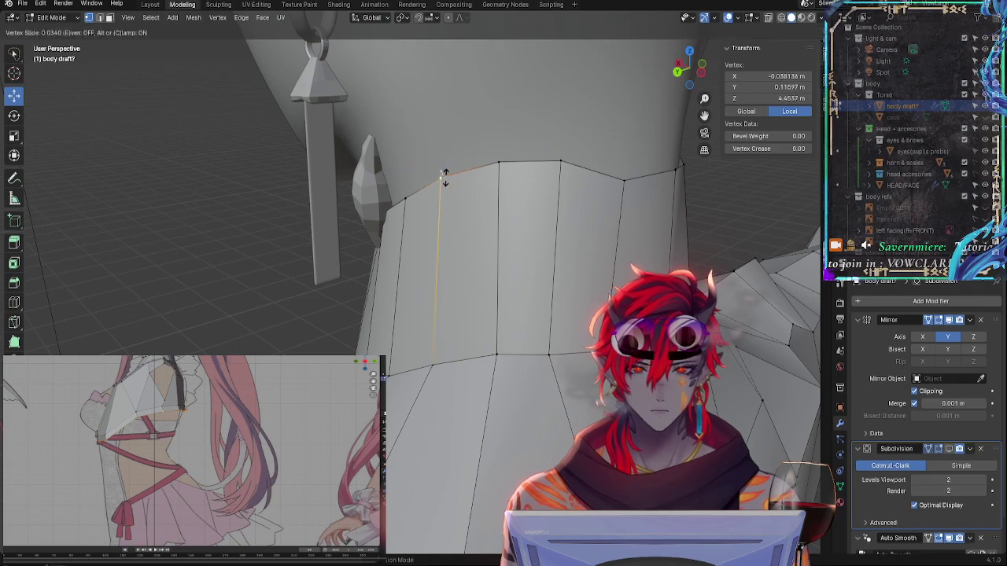
click(442, 177)
Slide a top neck vertex slightly, leaving the other top vertices unchanged
key(g)
key(g)
right_click(506, 164)
click(499, 163)
click(623, 180)
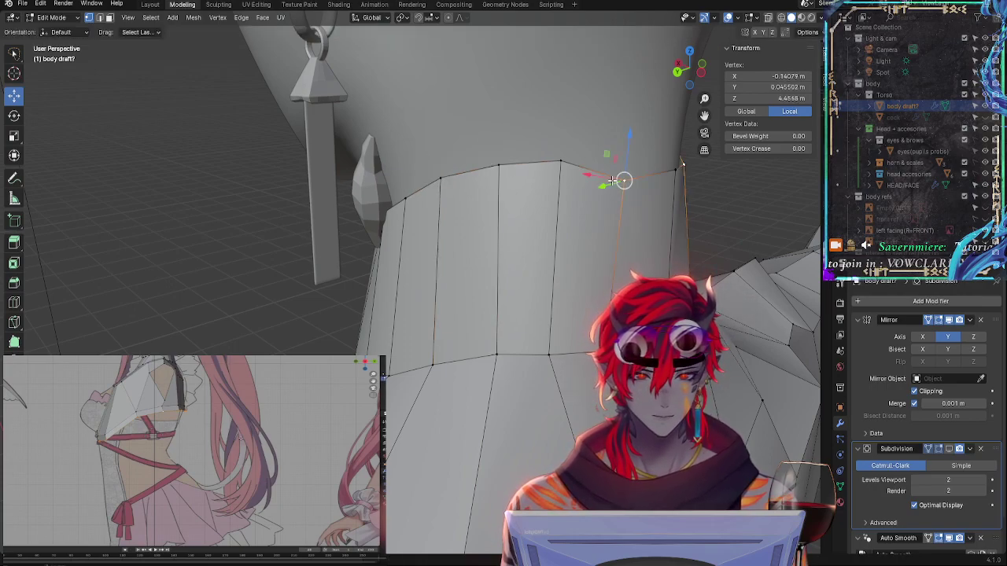
key(g)
key(g)
right_click(627, 183)
click(560, 162)
key(g)
key(g)
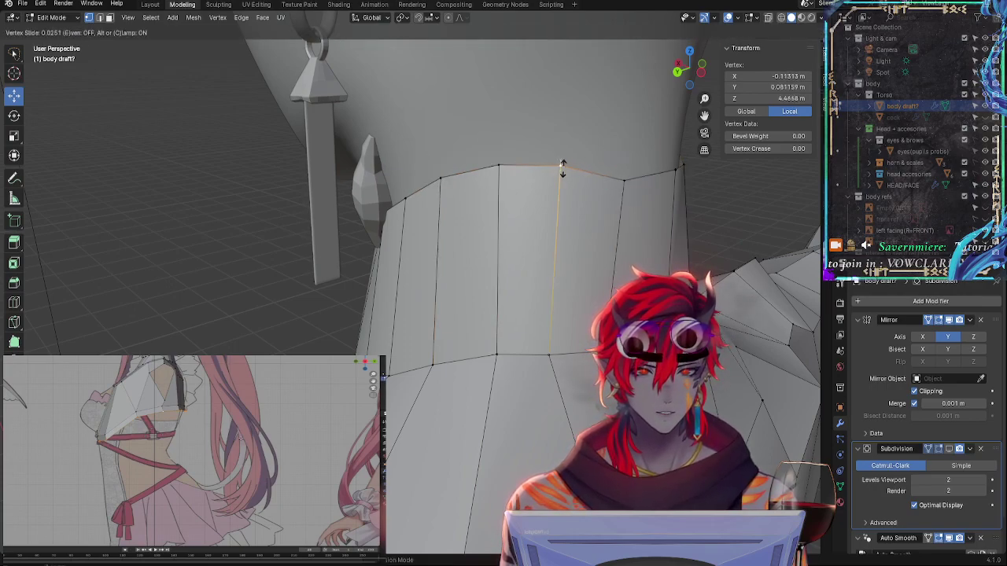
click(560, 168)
key(g)
key(g)
click(565, 169)
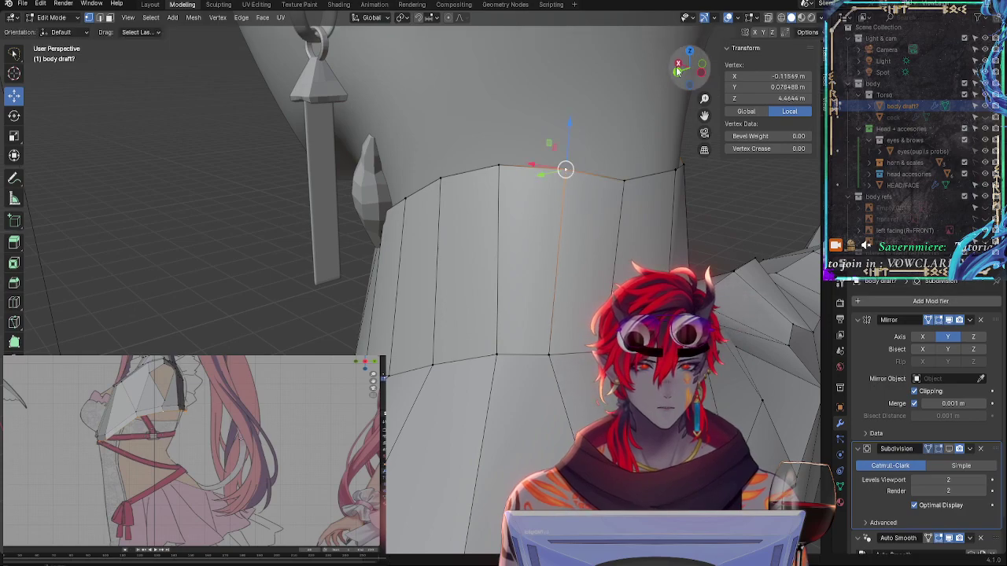
In the right side view, raise two adjacent vertices at the neck base
click(678, 65)
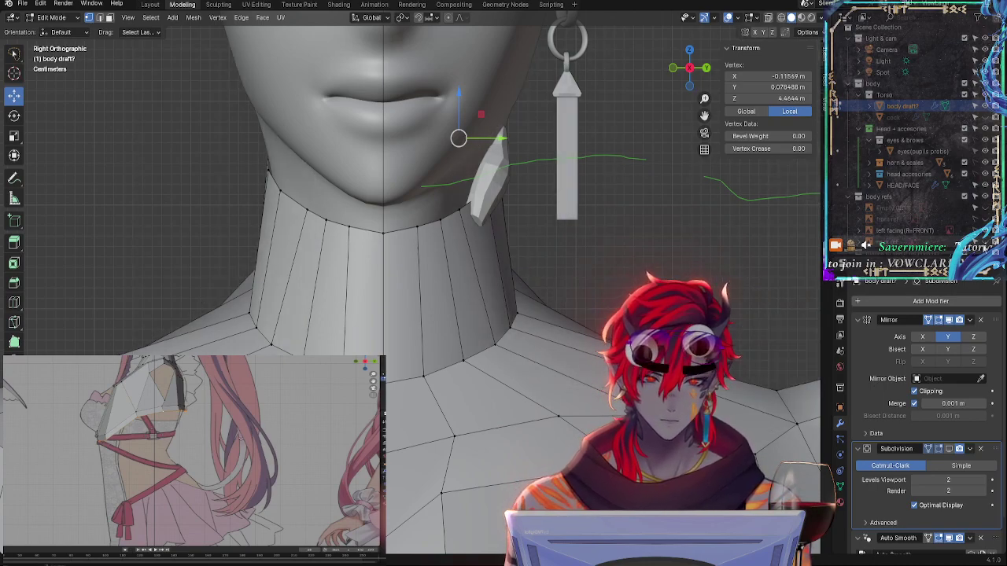
middle_drag(472, 299, 457, 360)
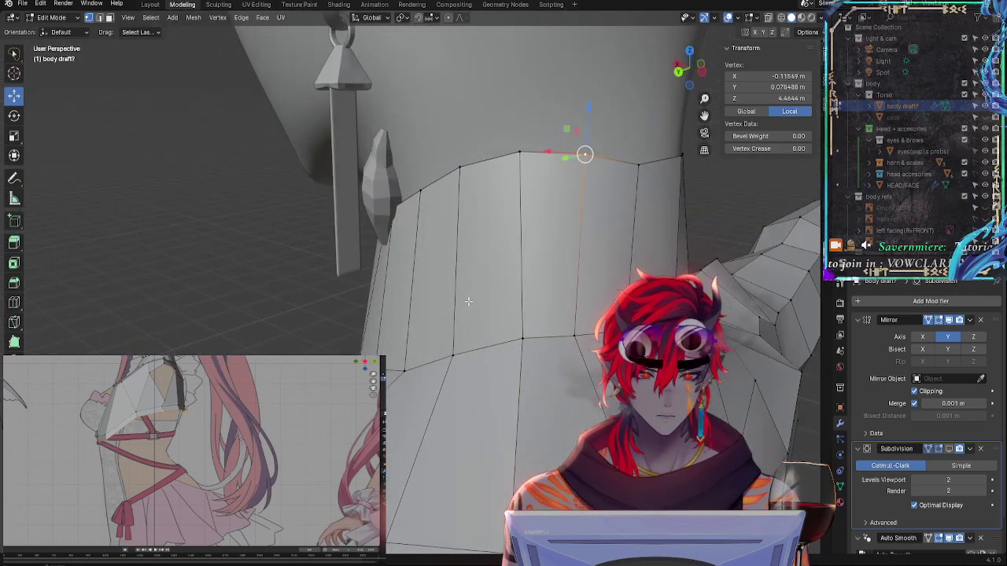
click(453, 351)
key(g)
key(Escape)
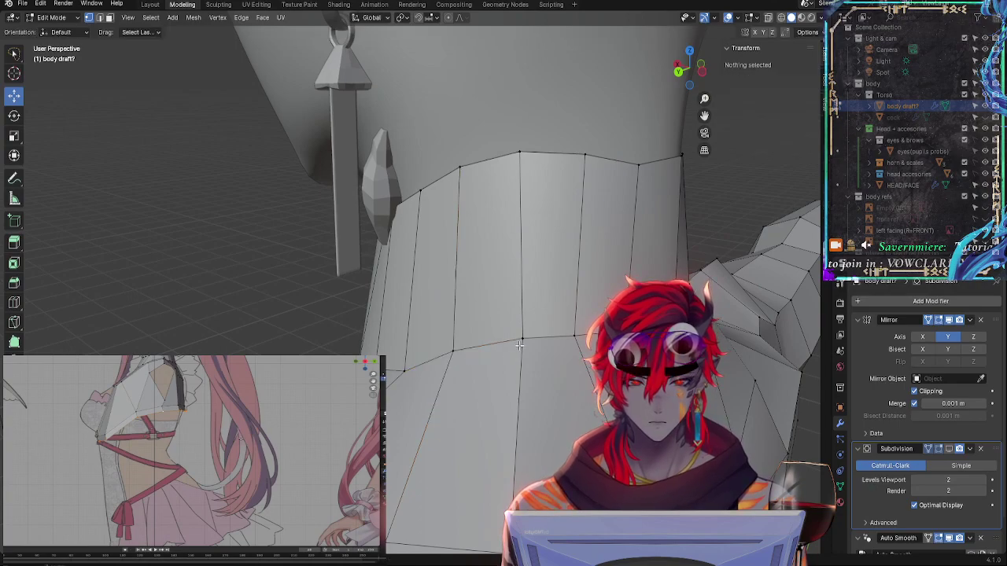
click(522, 338)
key(g)
click(563, 329)
click(574, 338)
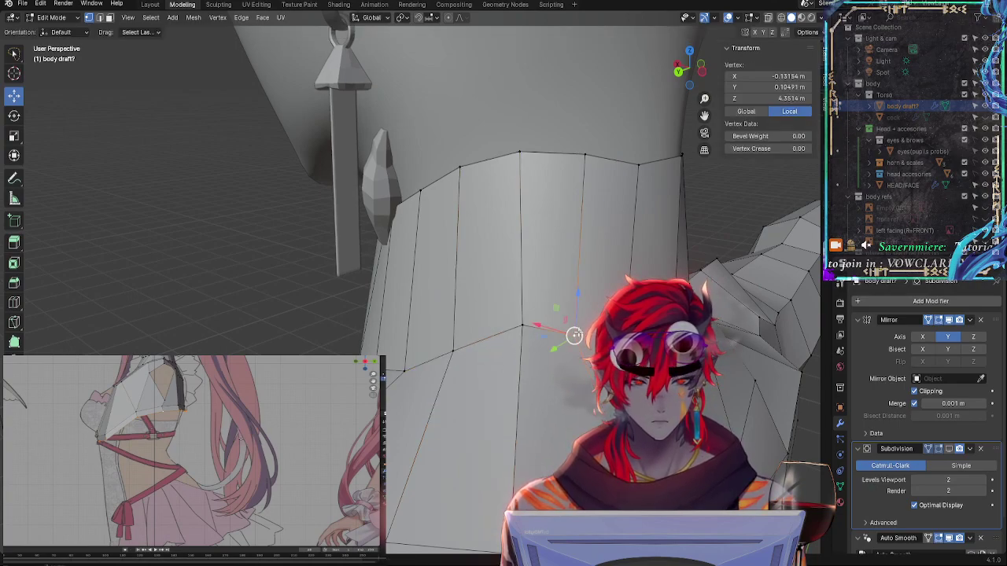
key(g)
click(573, 315)
Slide the left neck vertex, then raise the next neck-base vertex and shift it right
middle_drag(573, 315, 472, 330)
click(369, 303)
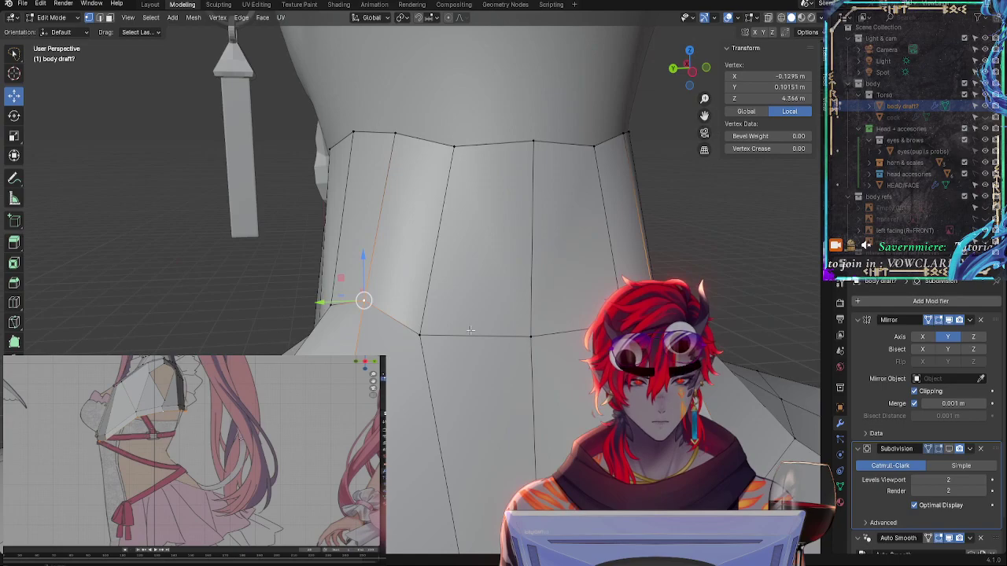
key(g)
key(g)
click(400, 328)
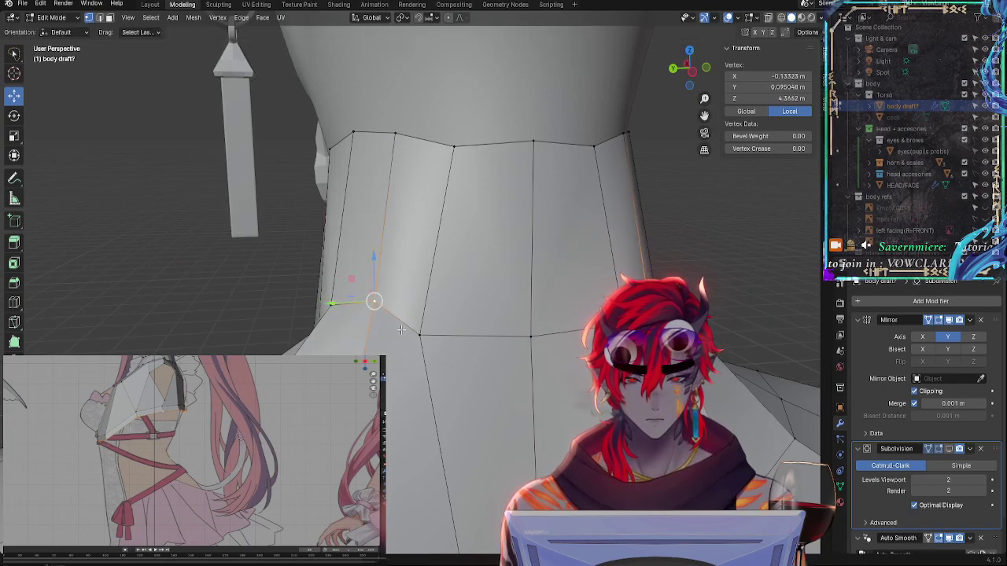
click(420, 336)
key(g)
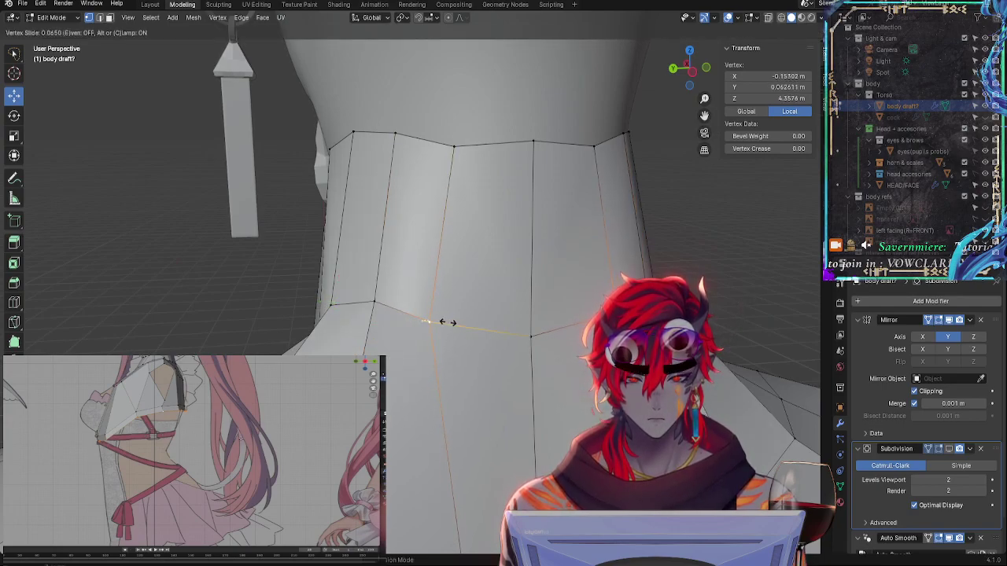
click(445, 312)
key(g)
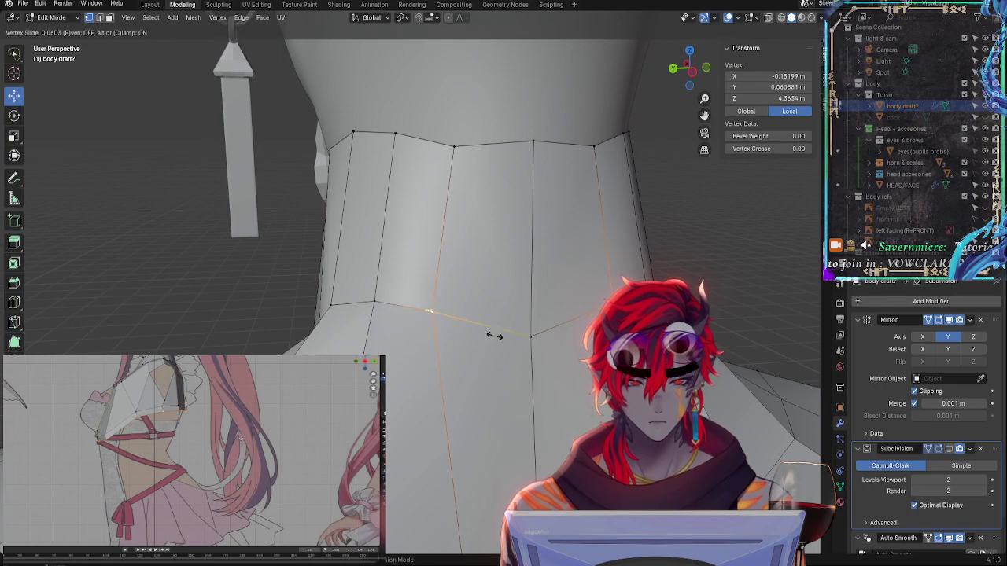
click(495, 337)
Check the neck-base edge loop from a low side angle, then deselect and orbit around the neck and jaw
middle_drag(495, 336, 595, 254)
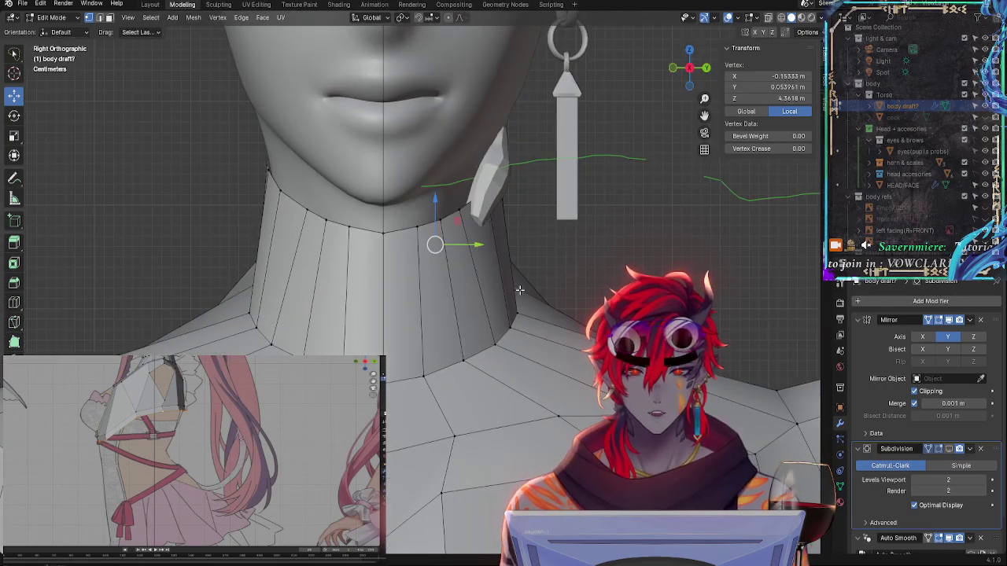
click(502, 201)
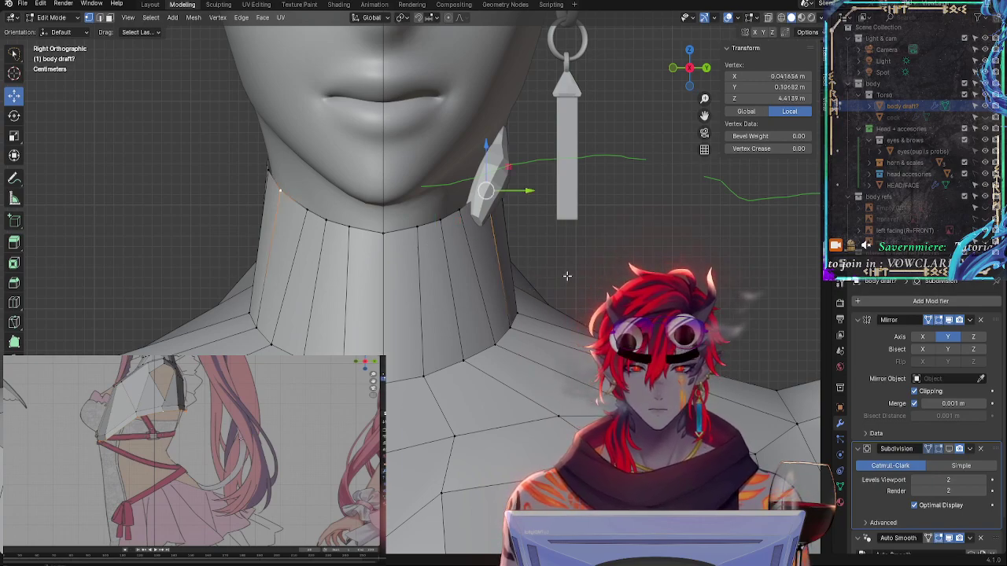
alt+click(513, 313)
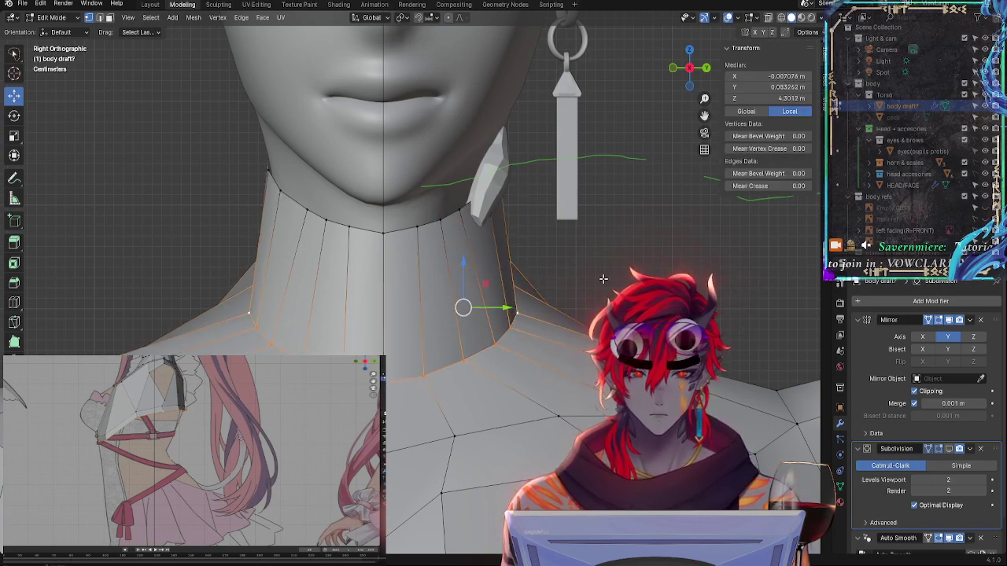
click(627, 248)
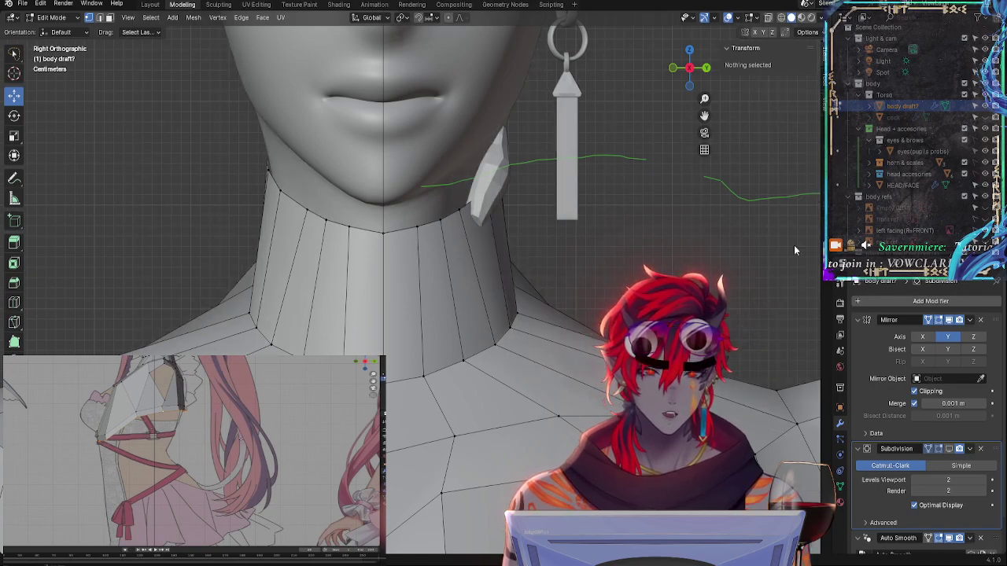
middle_drag(793, 244, 775, 259)
middle_drag(644, 273, 601, 281)
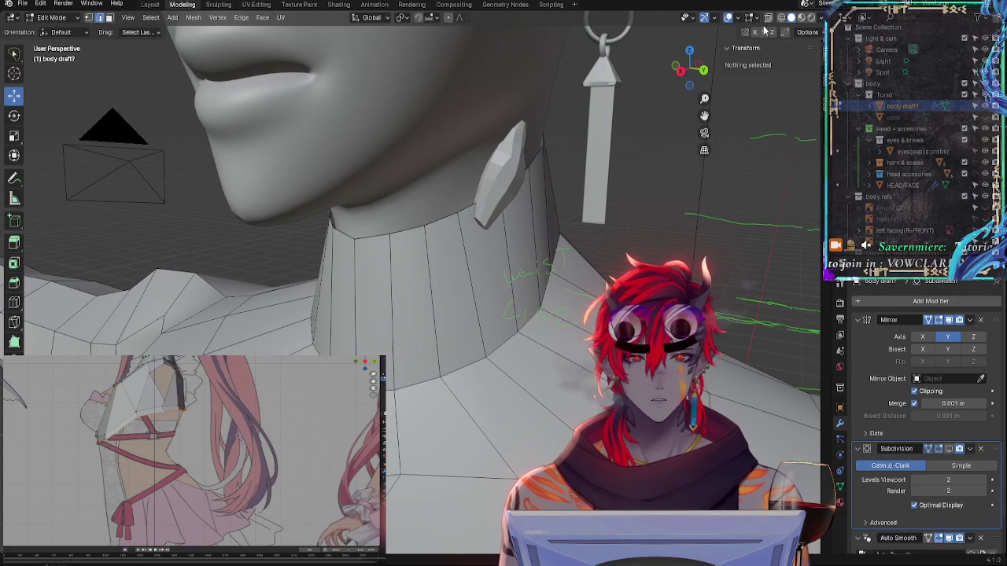
Select the neck's vertical edge loop, nudge it, and rotate it with proportional editing enabled
click(681, 70)
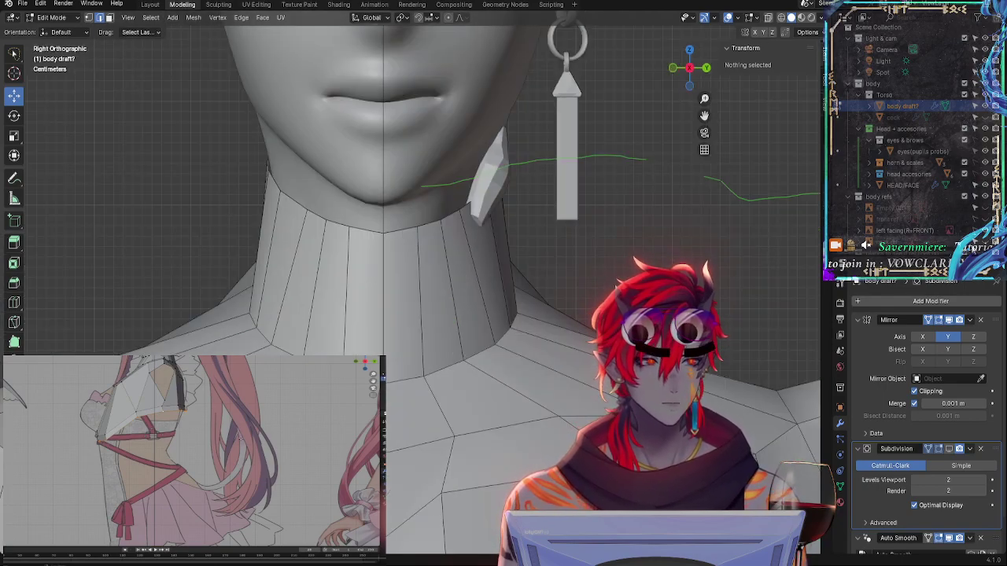
click(525, 273)
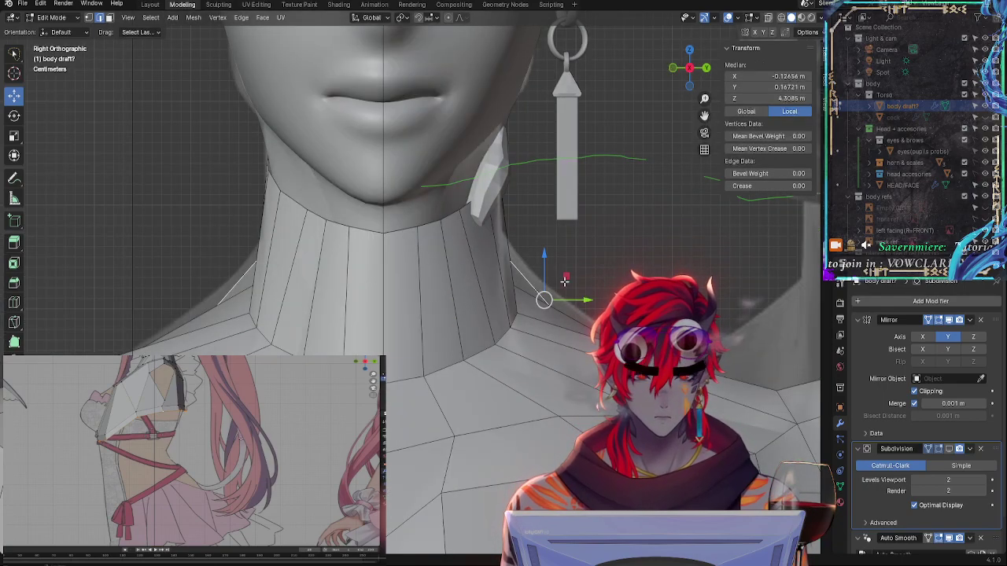
alt+click(510, 242)
alt+click(504, 252)
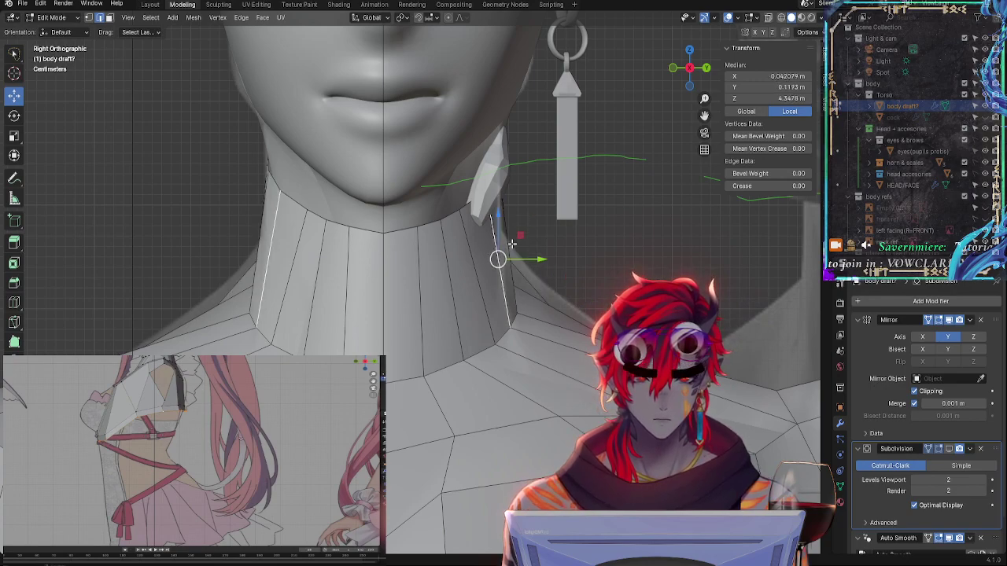
alt+click(507, 241)
drag(507, 241, 474, 277)
click(448, 21)
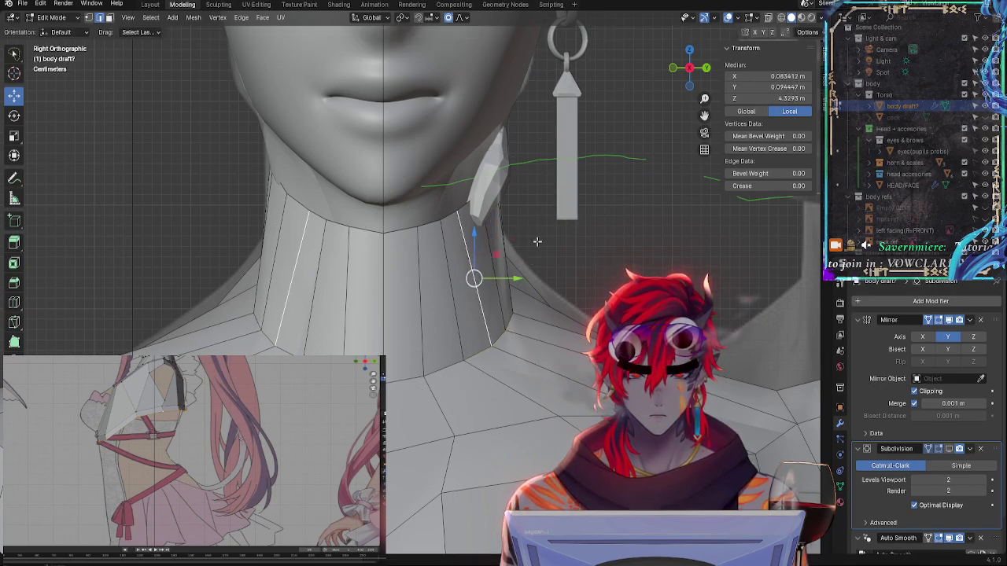
key(r)
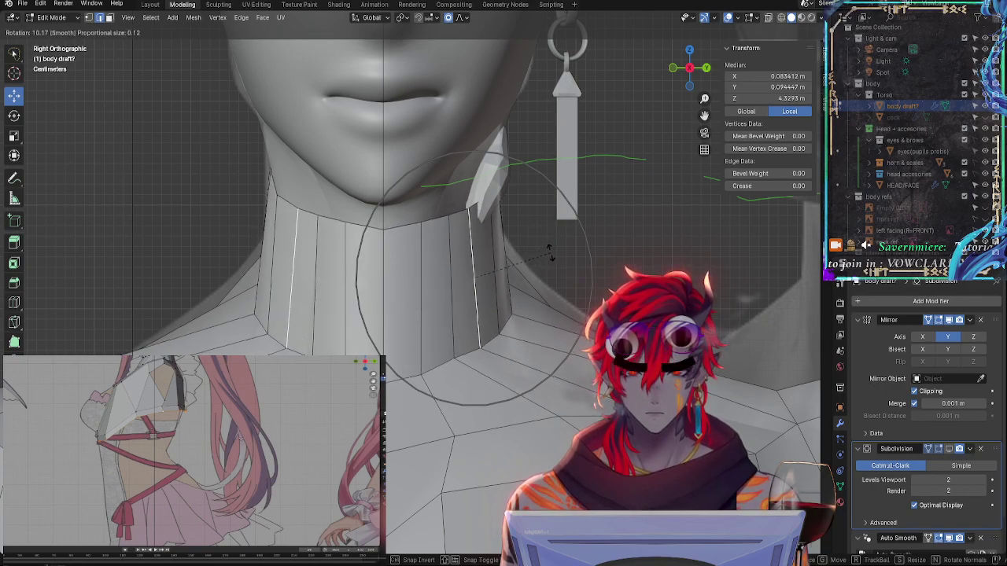
click(540, 248)
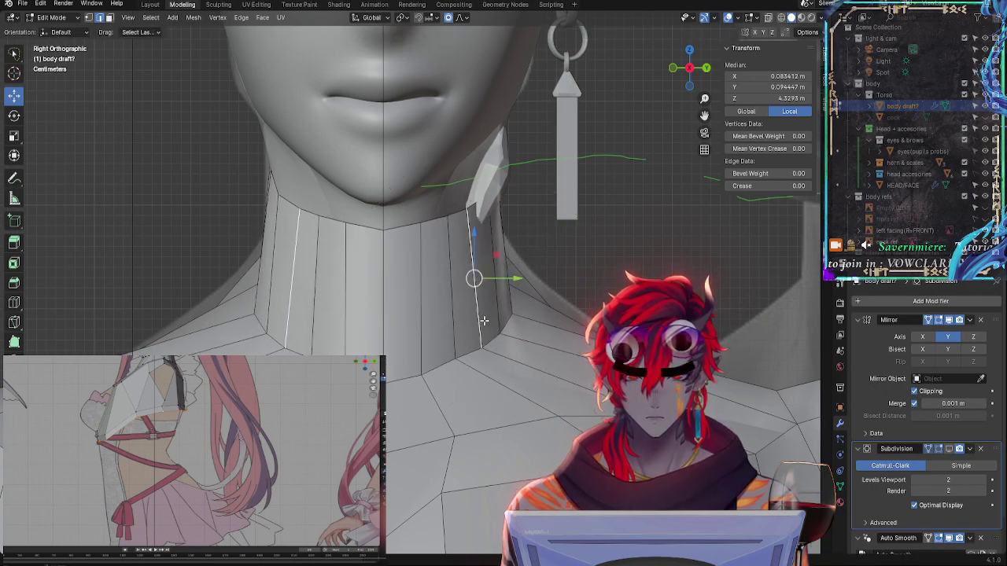
Slide the neighbouring neck loop, then select the horizontal loops along the neck base
key(g)
right_click(493, 299)
alt+click(423, 312)
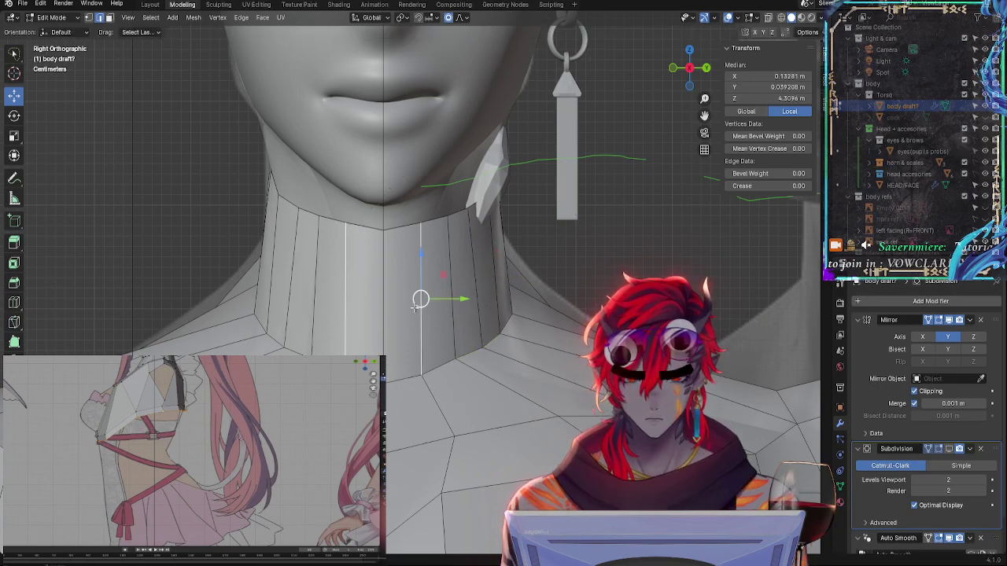
key(g)
key(g)
click(436, 301)
key(g)
key(g)
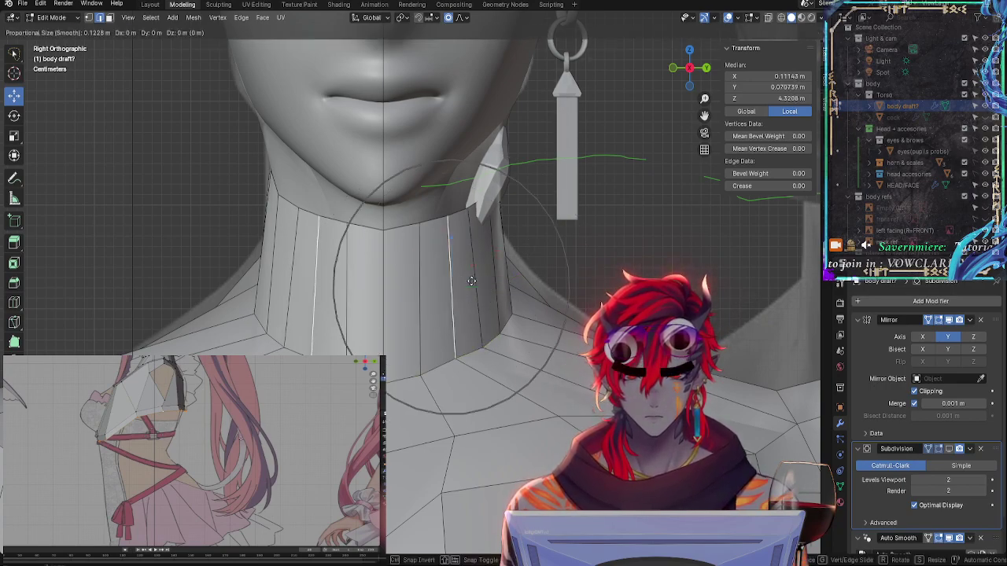
right_click(480, 275)
alt+click(499, 260)
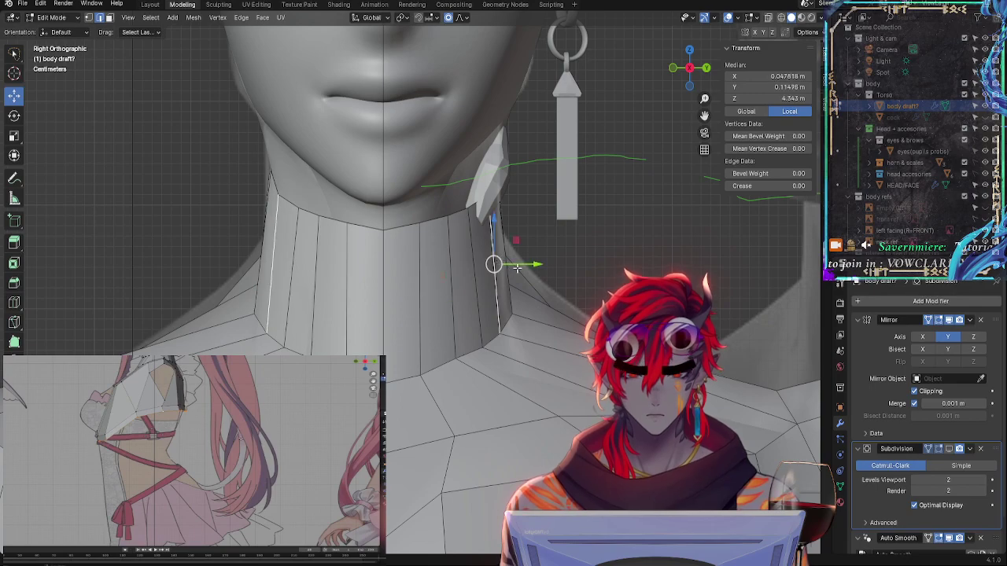
click(521, 310)
alt+click(544, 309)
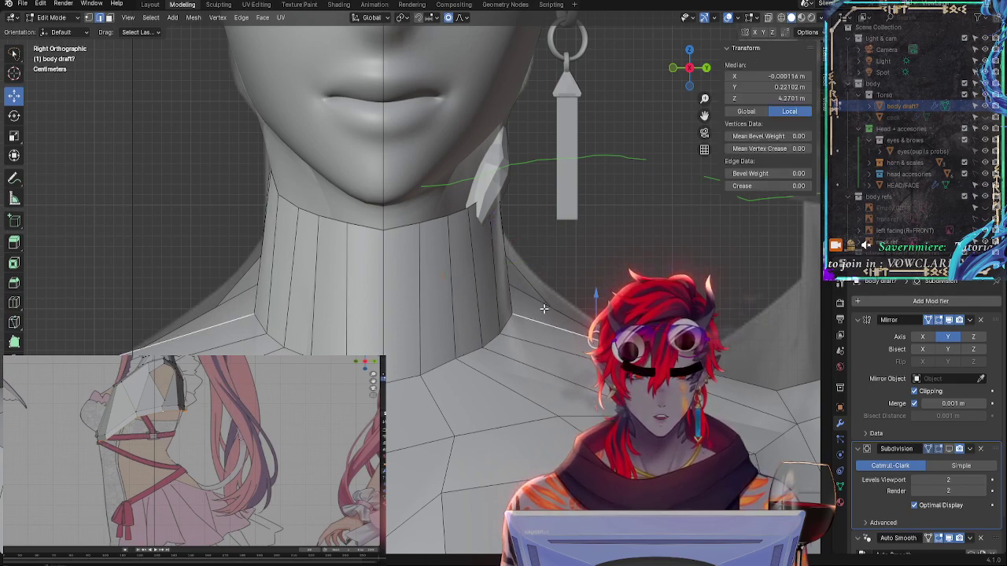
alt+click(509, 337)
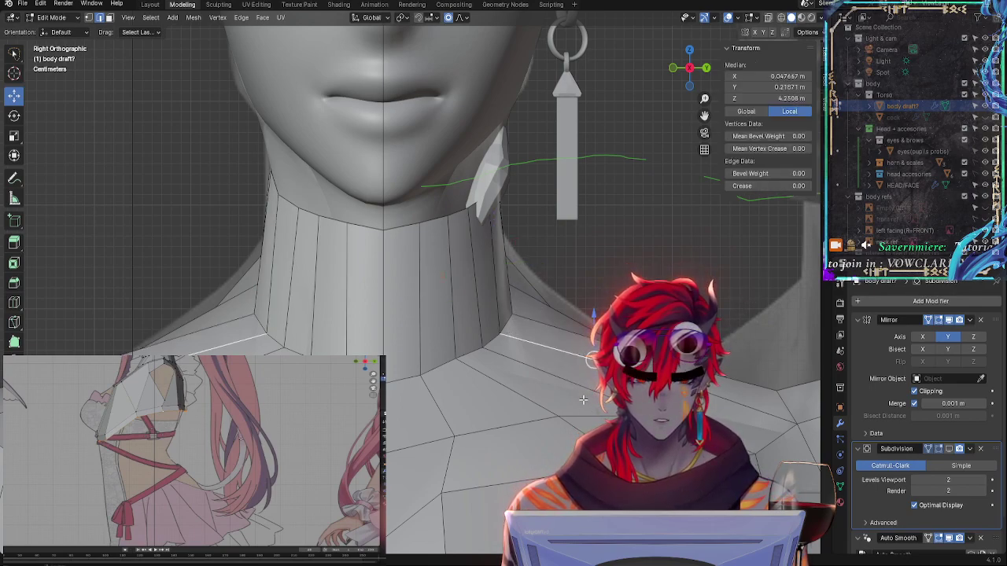
Select collar edges toward the shoulder and try moving them with smooth falloff
alt+click(504, 324)
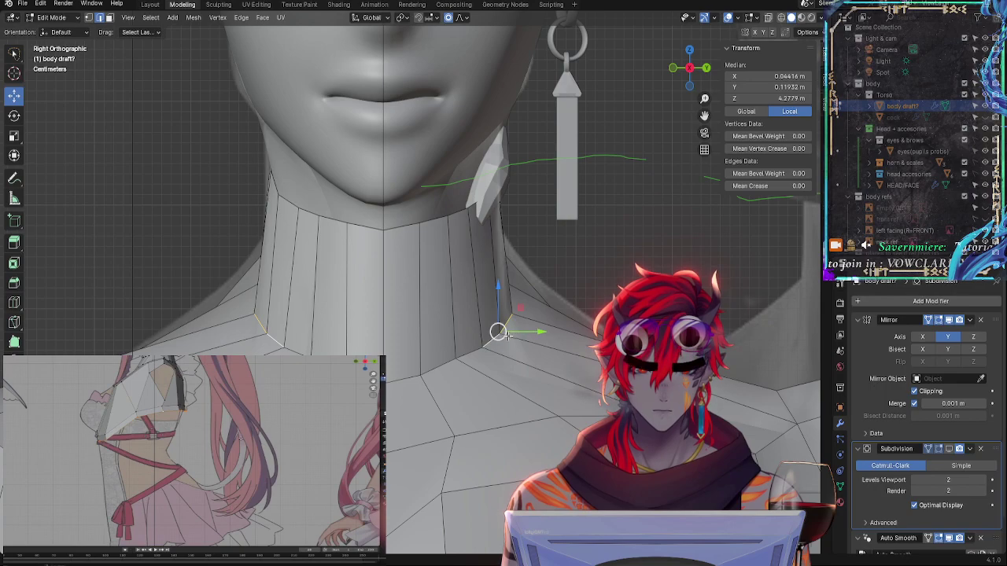
click(494, 334)
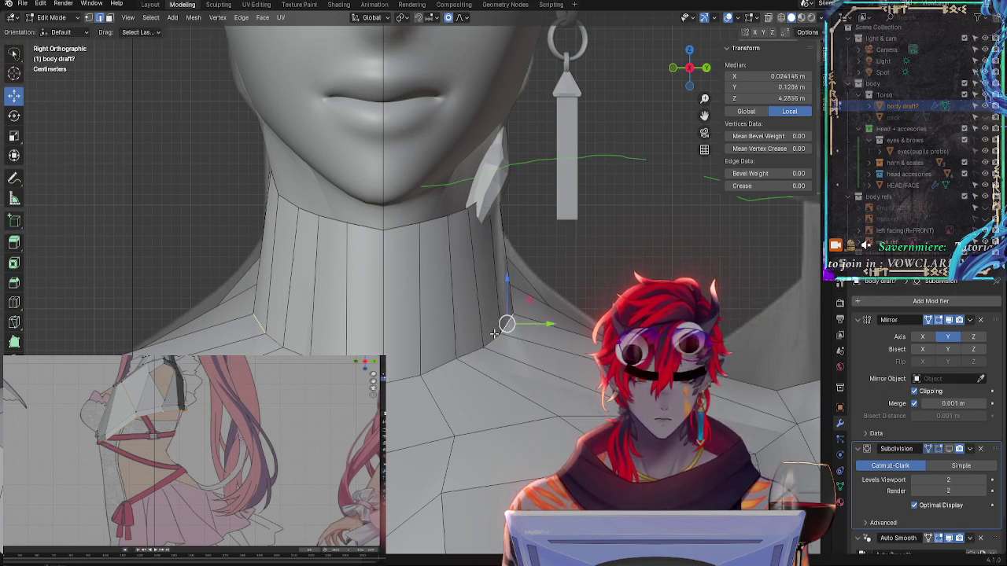
click(521, 340)
key(g)
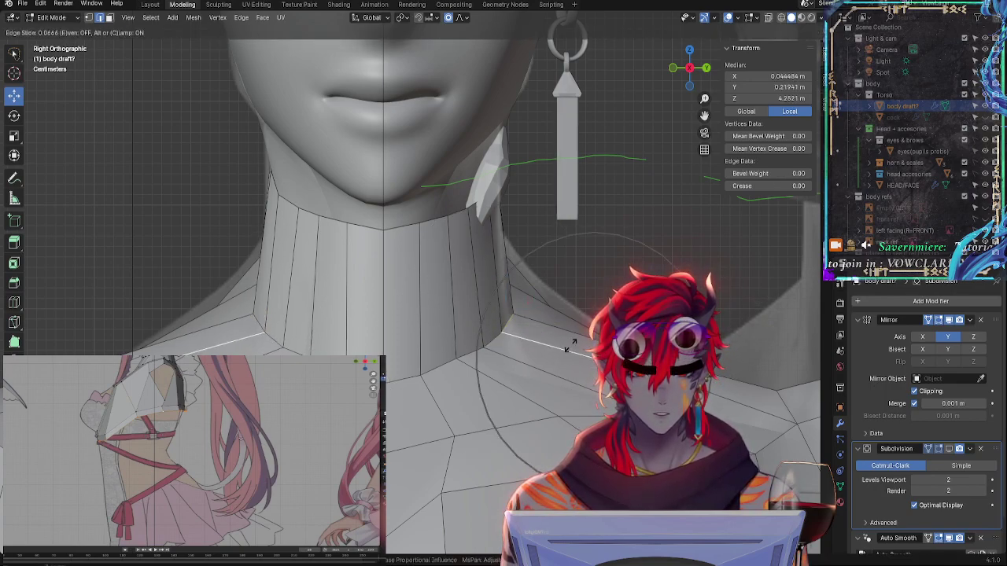
right_click(571, 350)
key(g)
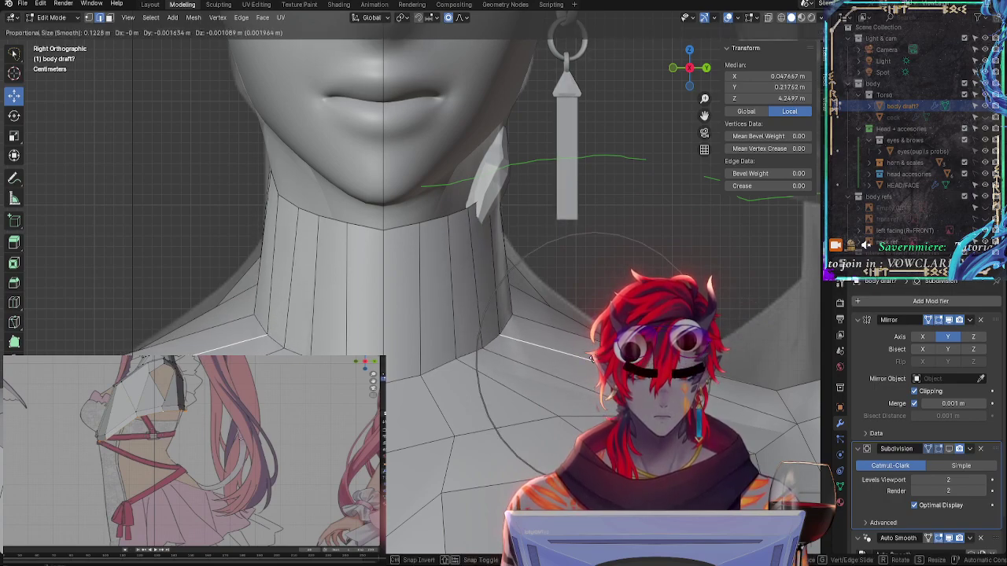
key(Escape)
Move the vertical neck-side edge slightly left with proportional falloff
click(505, 225)
shift+click(504, 266)
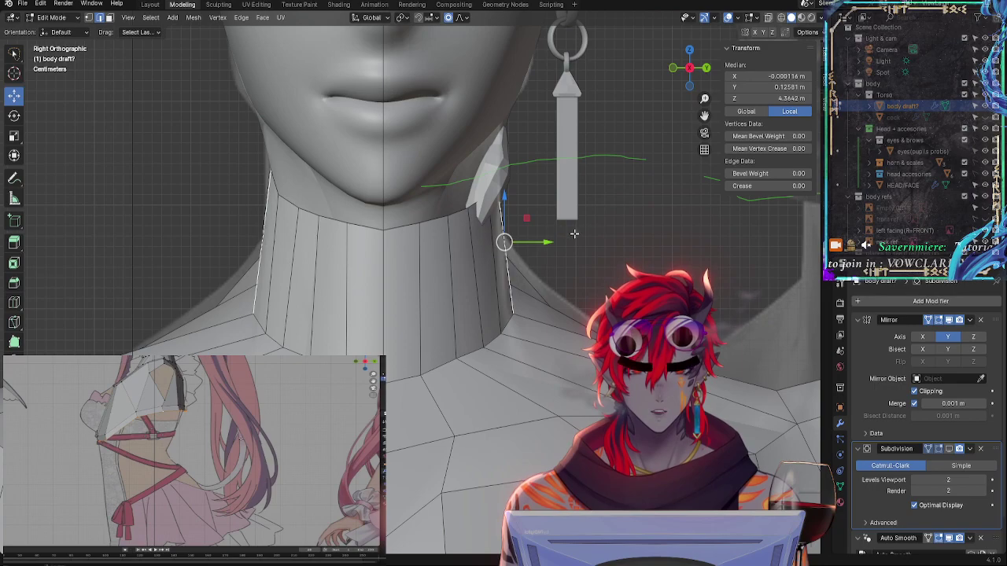
key(g)
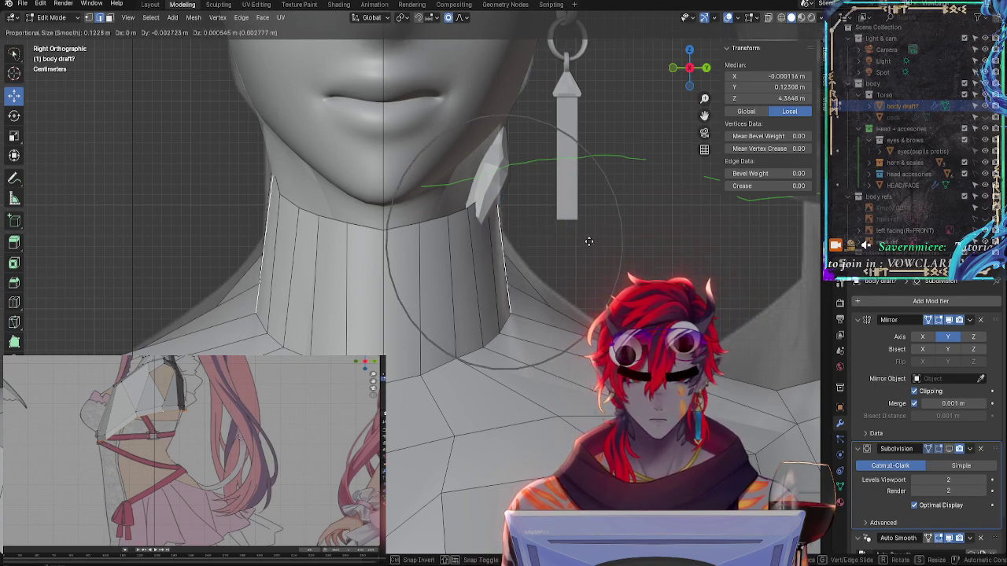
click(589, 241)
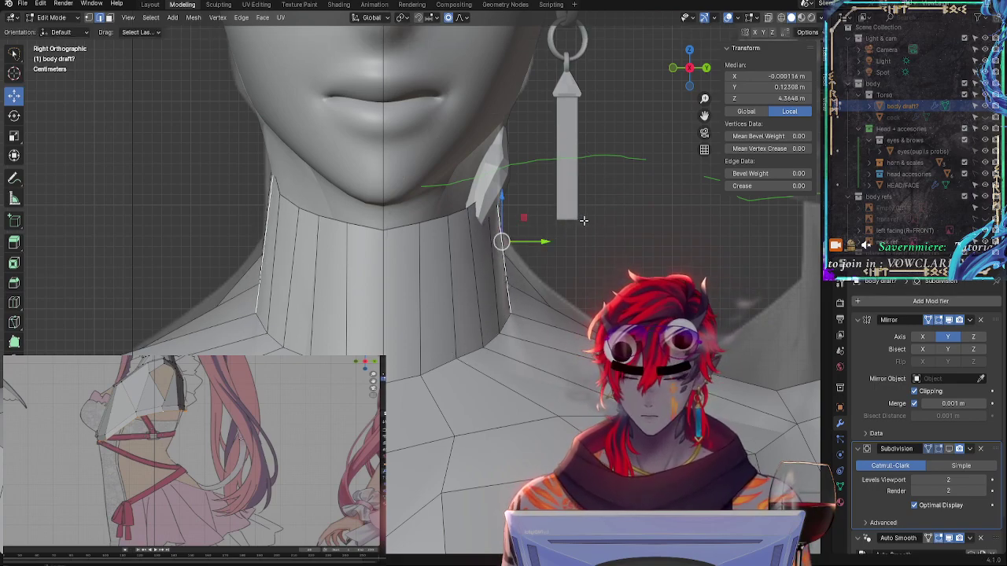
key(g)
key(Escape)
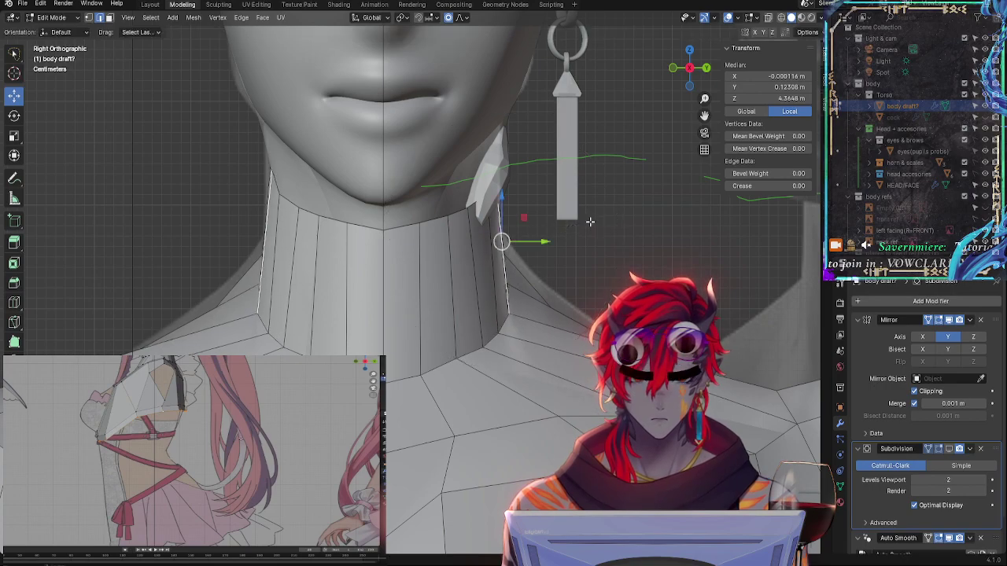
Rotate the diagonal edge below the ear and shift two lower neck edges right and up
click(536, 268)
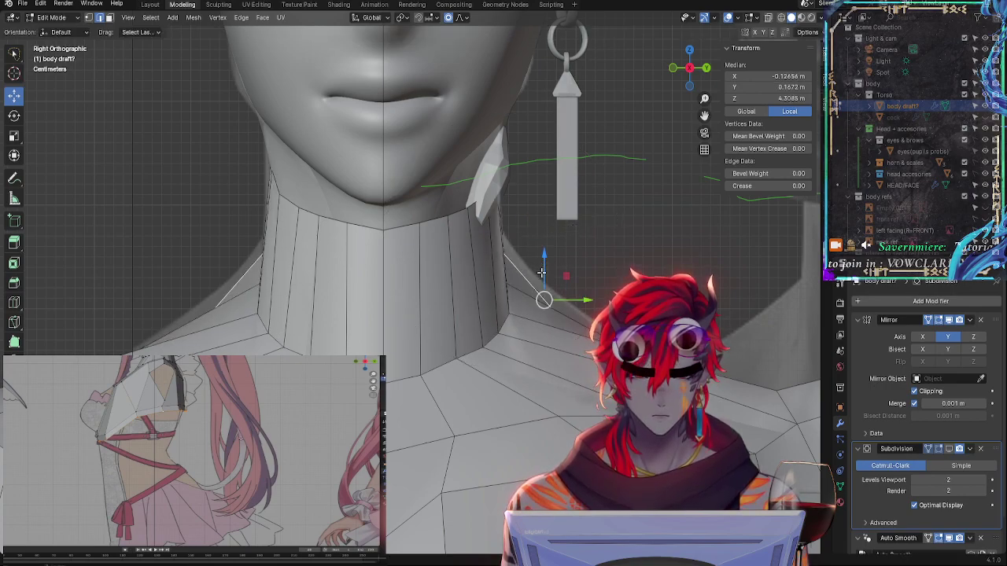
key(r)
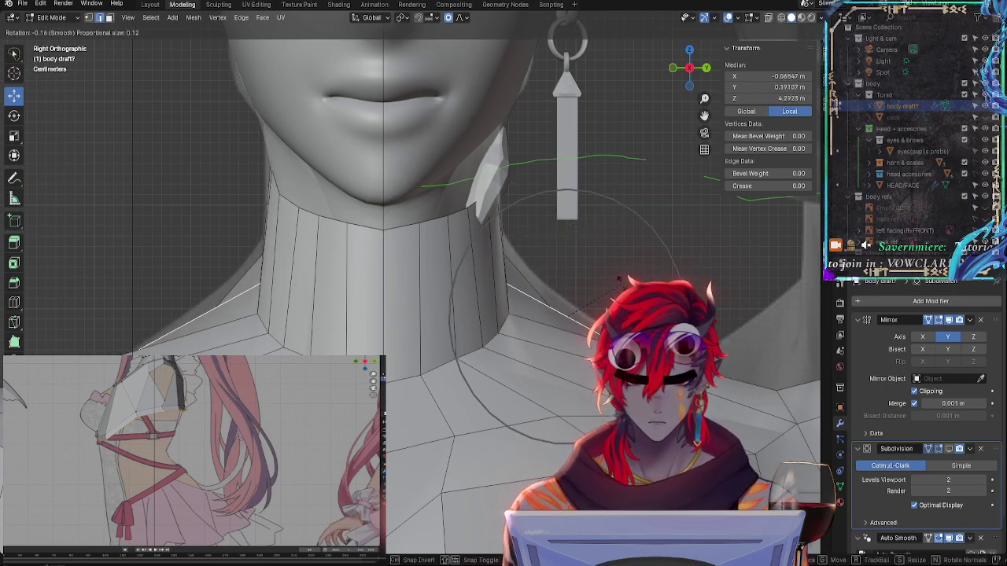
click(578, 293)
click(544, 300)
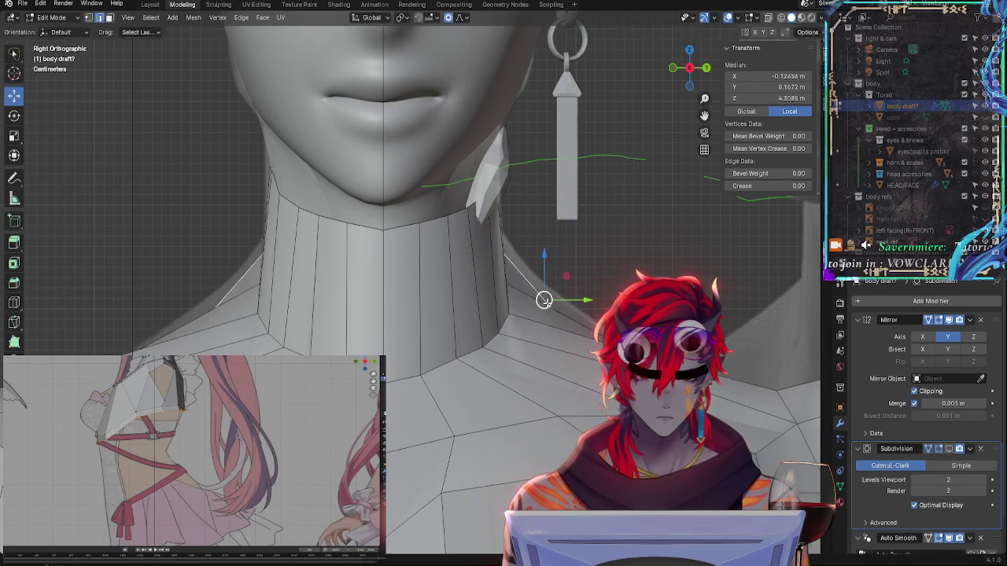
key(g)
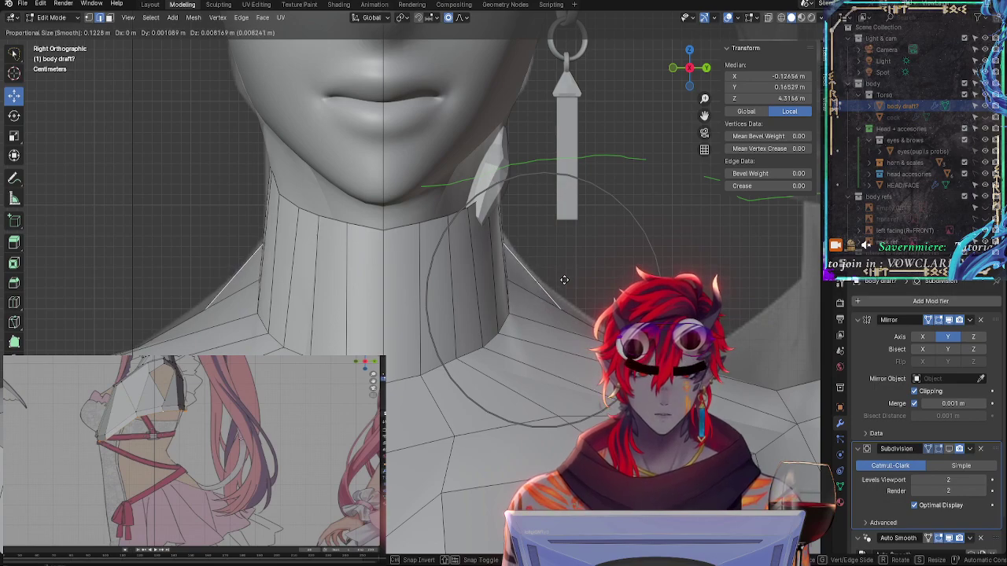
click(560, 284)
click(564, 311)
key(g)
click(575, 313)
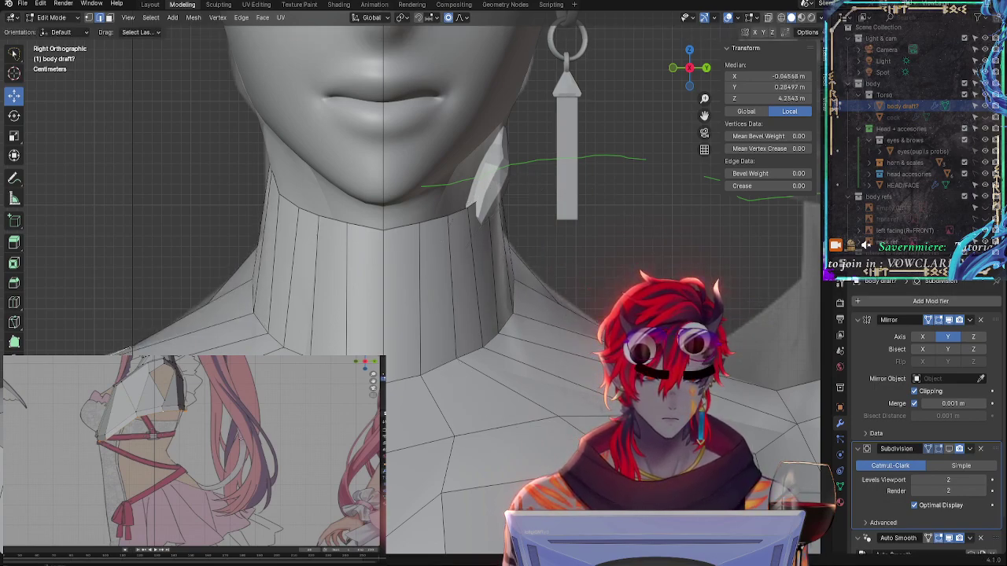
Nudge, rotate and scale the collar edge with smooth falloff
key(g)
click(575, 312)
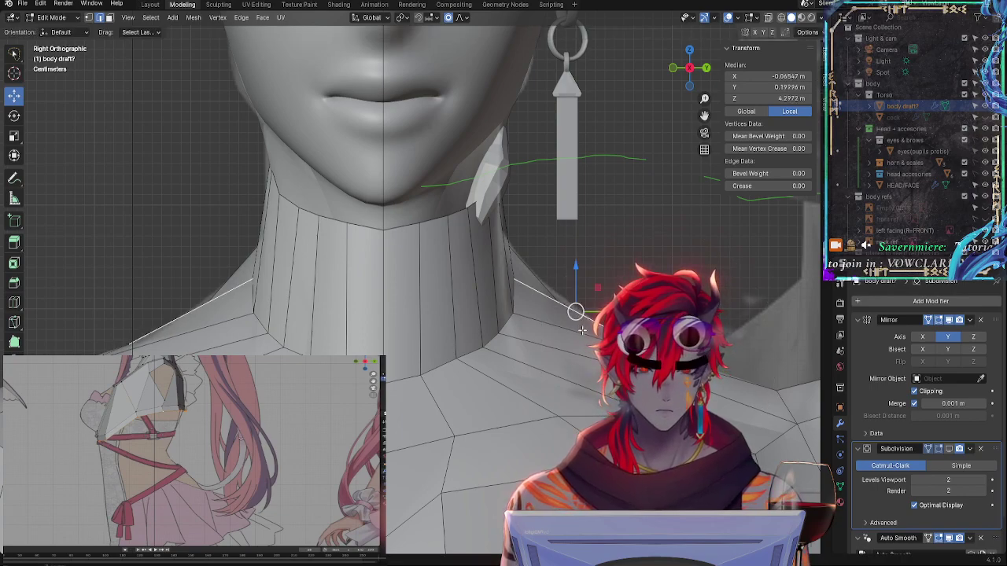
key(r)
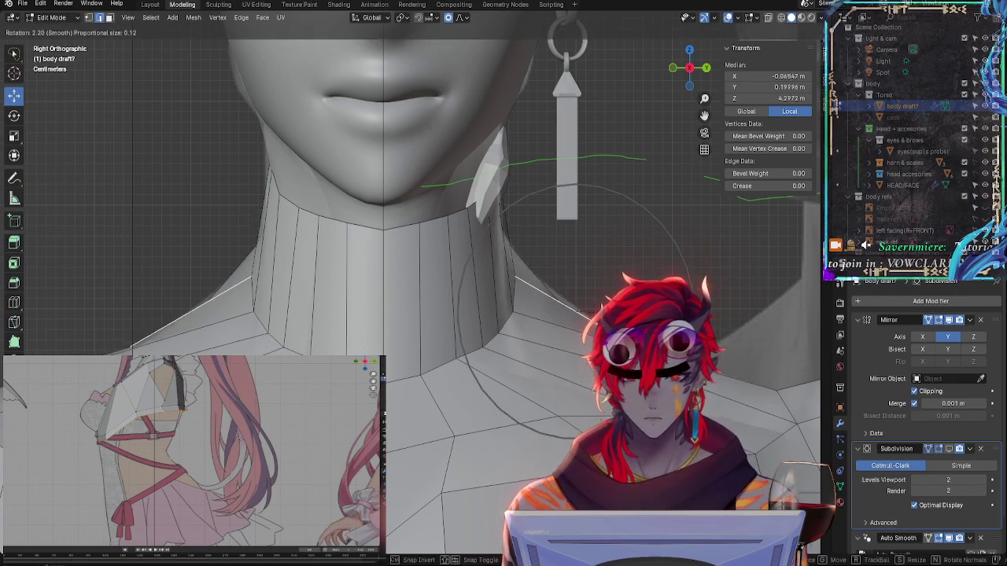
click(575, 312)
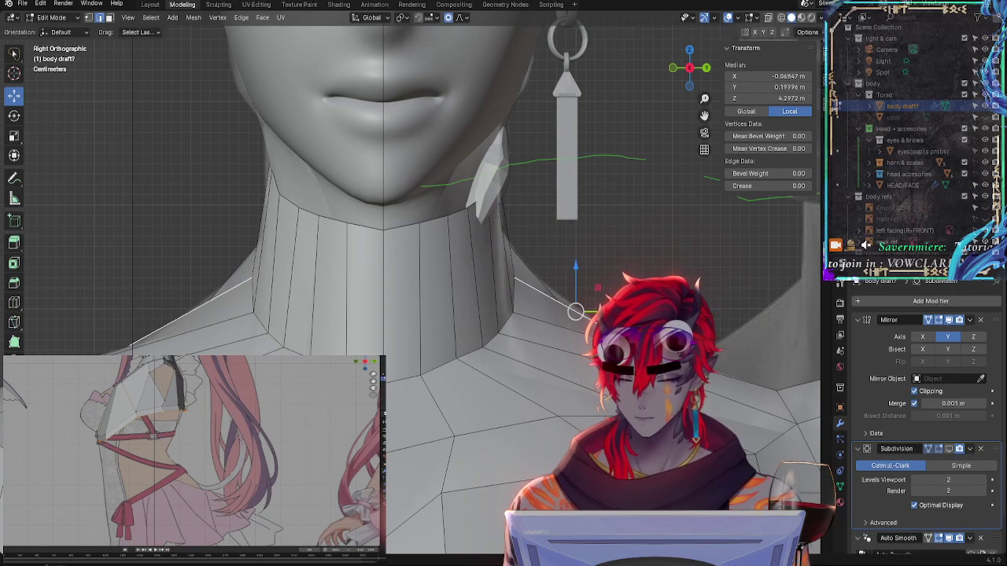
key(s)
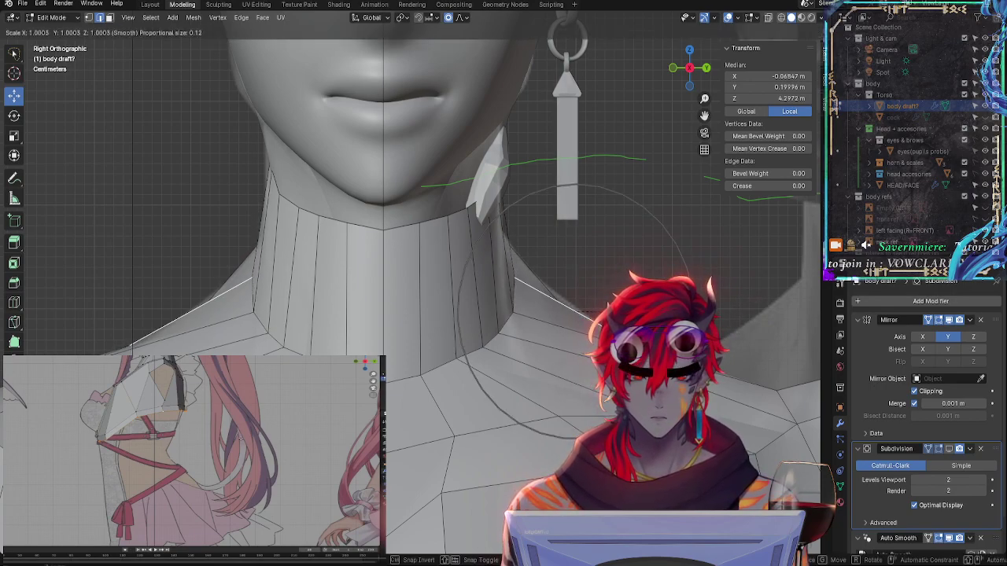
click(541, 296)
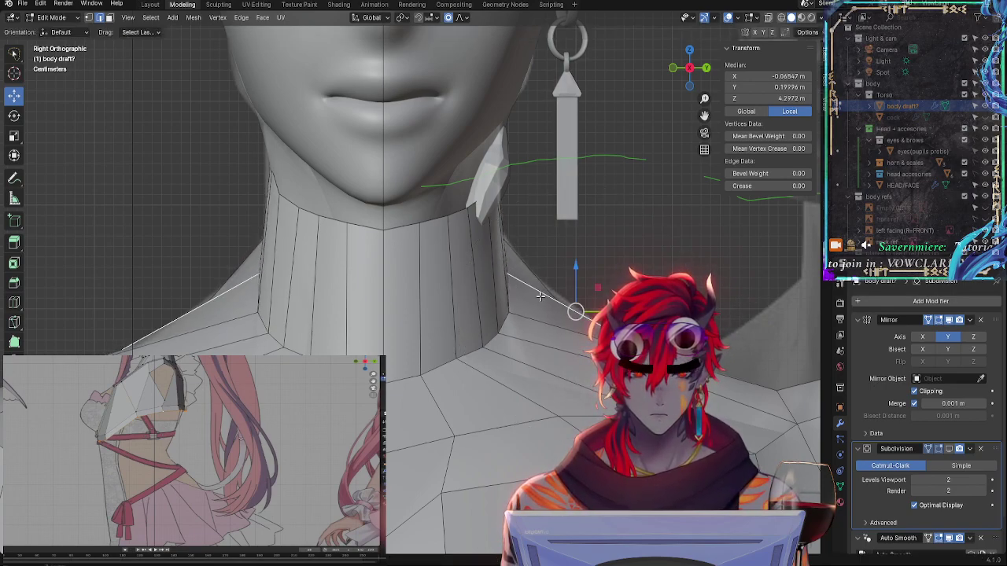
Raise the neck-shoulder junction vertex with proportional editing and rotate the collar area
click(545, 290)
key(s)
click(625, 285)
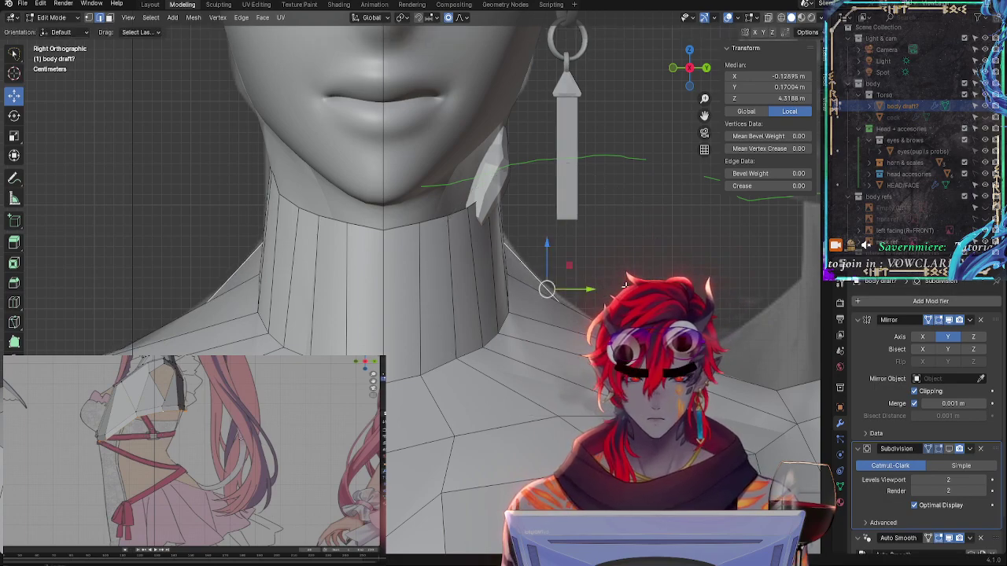
key(g)
key(g)
key(g)
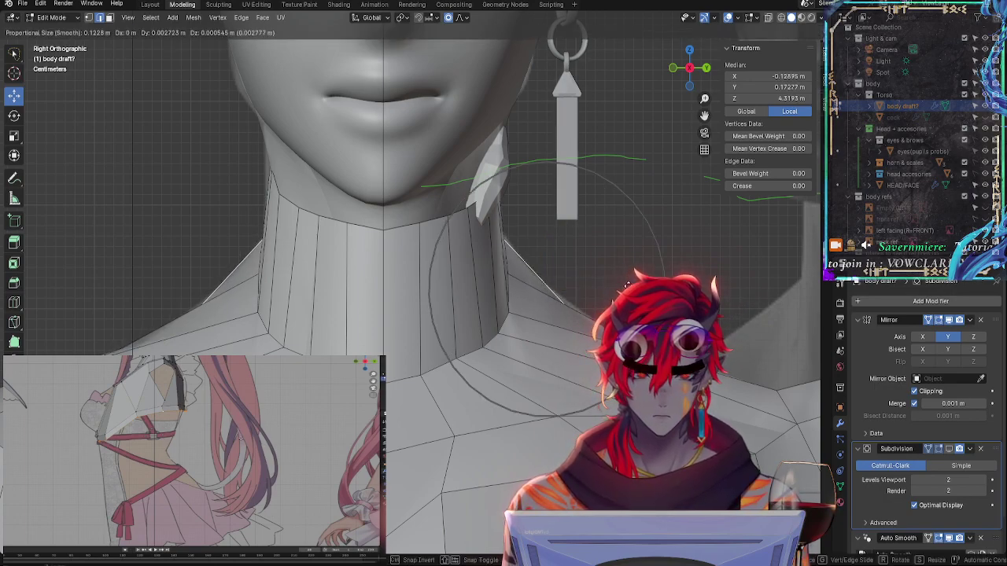
click(628, 284)
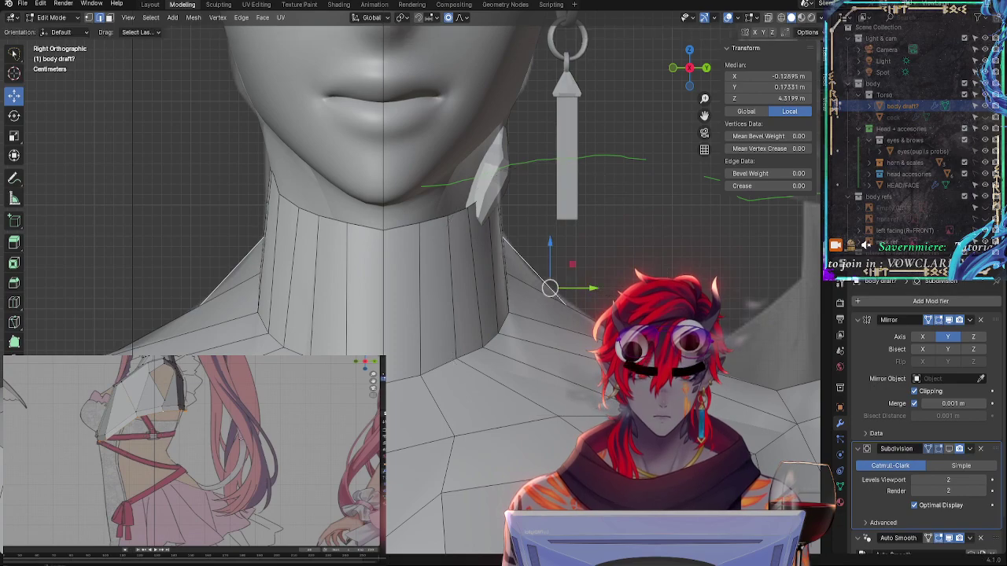
key(r)
key(Escape)
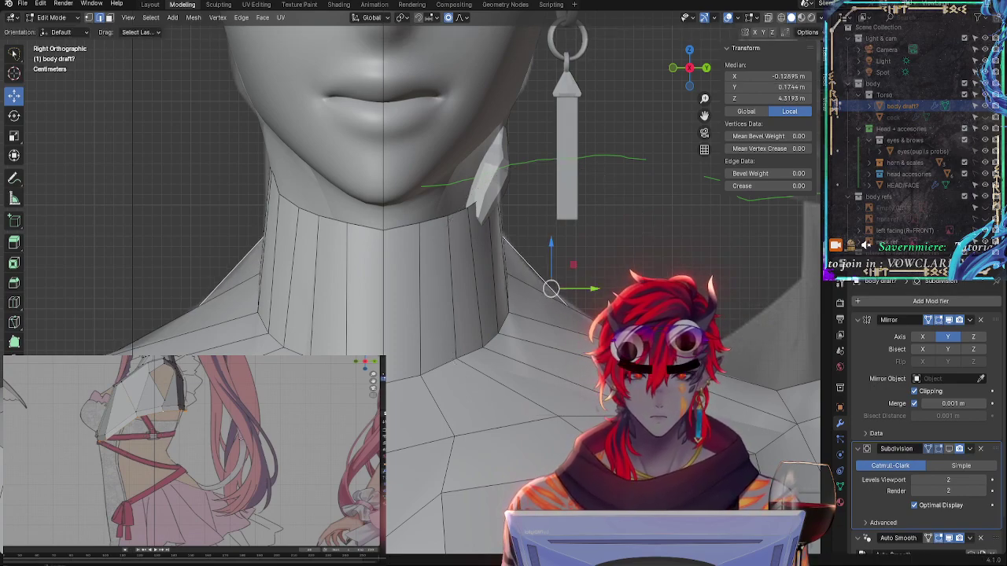
key(r)
click(621, 292)
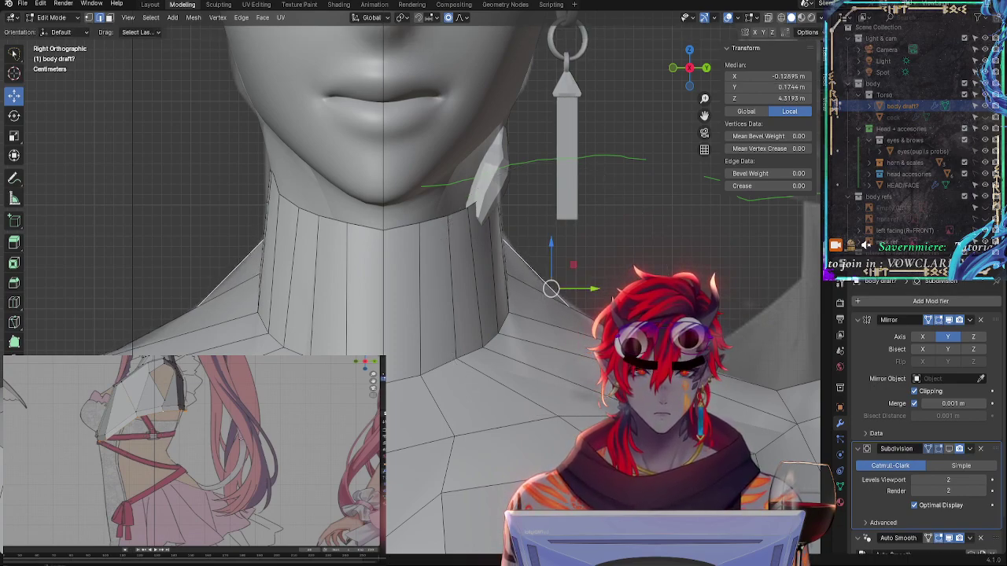
middle_drag(621, 292, 448, 363)
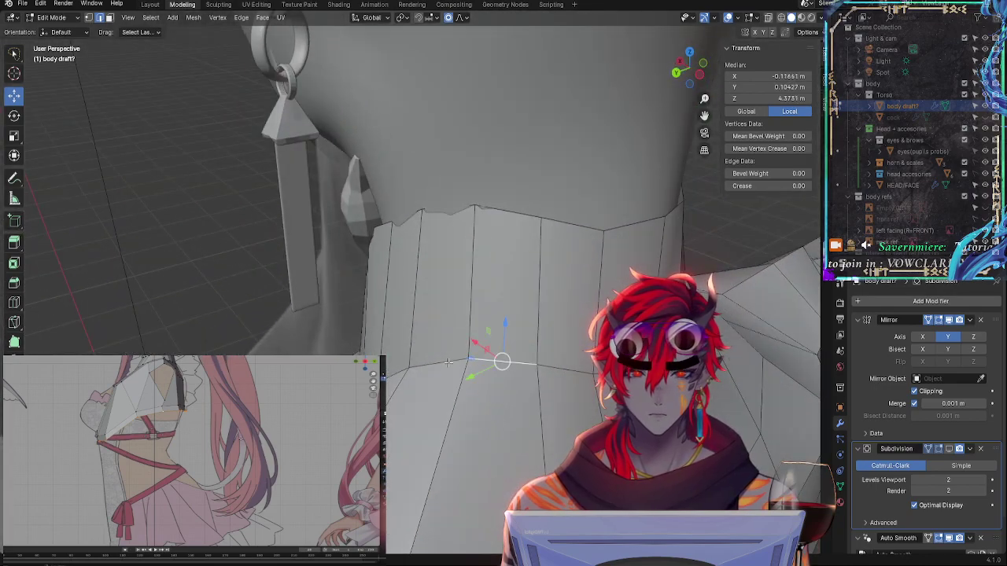
In Right Ortho view, pull the neck vertex down and edge-slide it along the shoulder edge
click(699, 75)
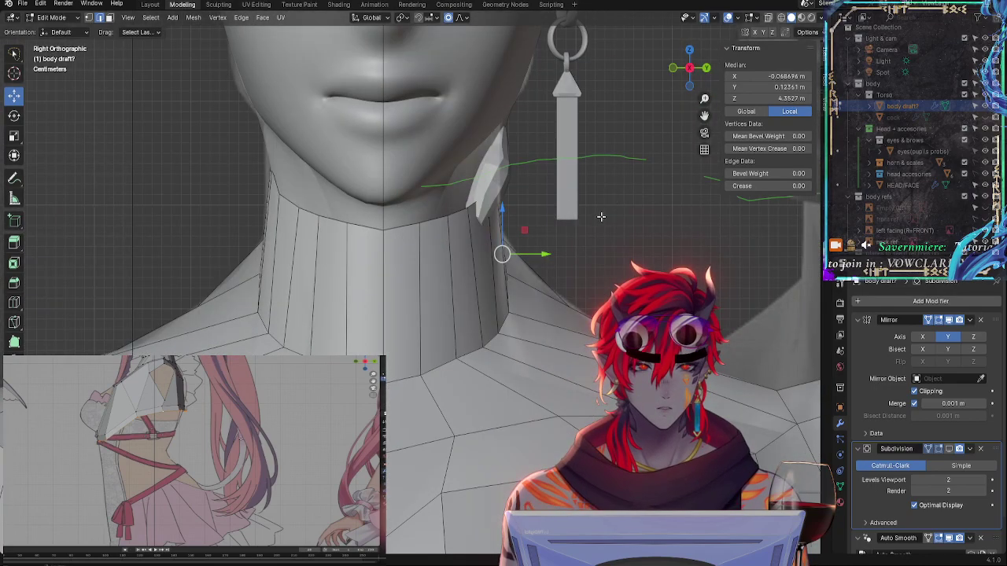
key(g)
key(y)
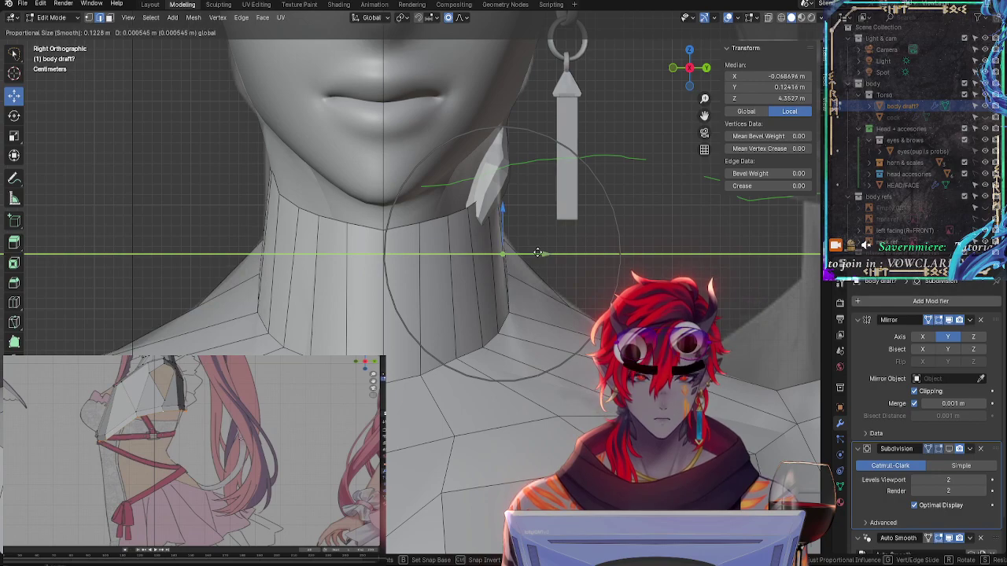
right_click(512, 253)
drag(505, 253, 534, 255)
drag(553, 288, 582, 303)
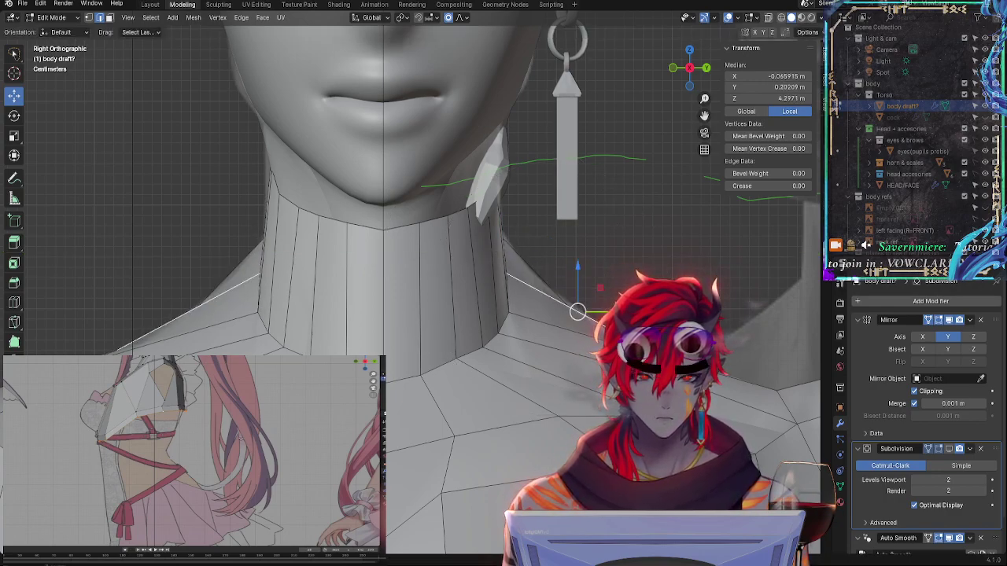
key(g)
key(g)
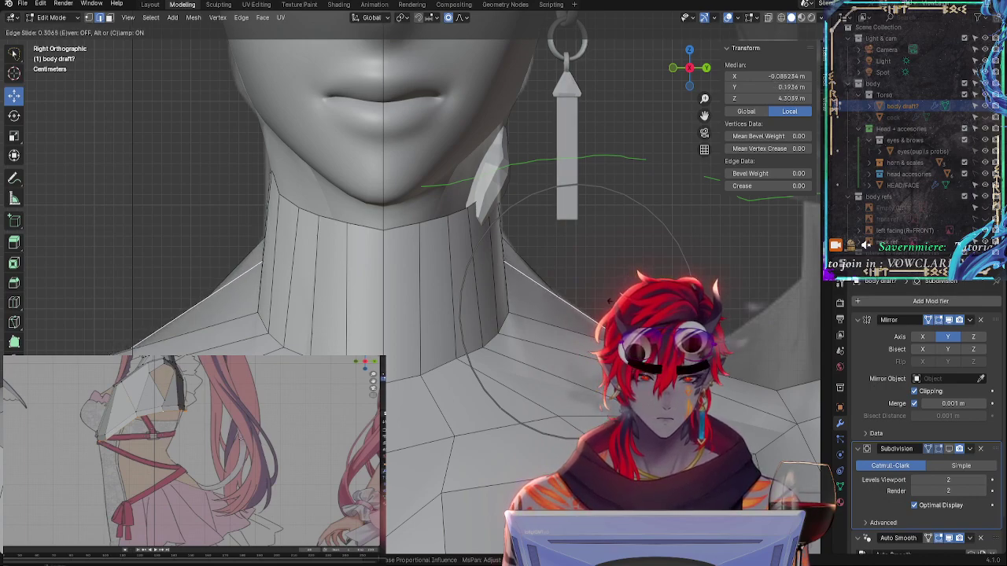
click(606, 300)
key(alt+a)
Select the vertical and diagonal side-neck edges and rotate them with proportional falloff
middle_drag(598, 303, 95, 126)
key(KP_3)
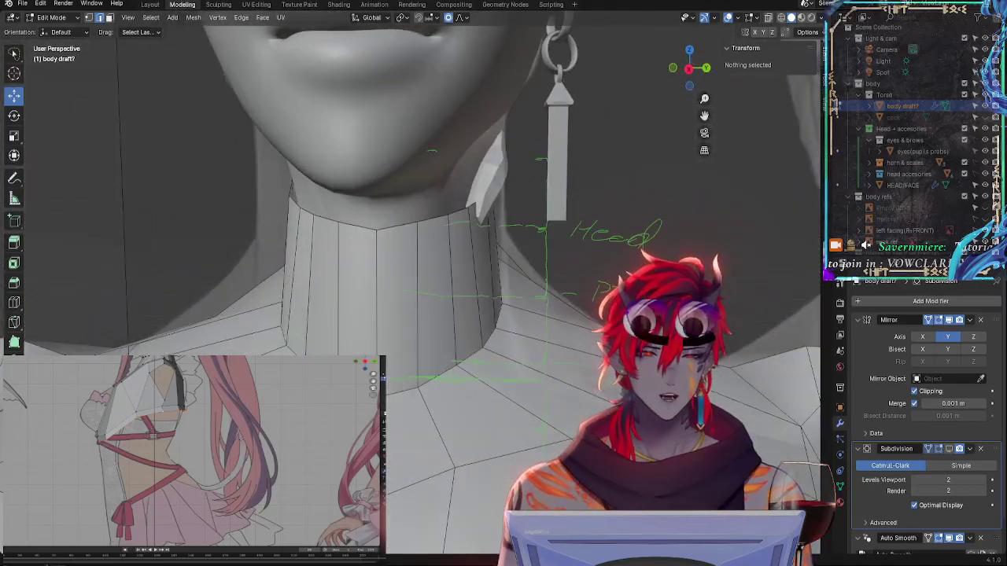
click(507, 236)
click(503, 231)
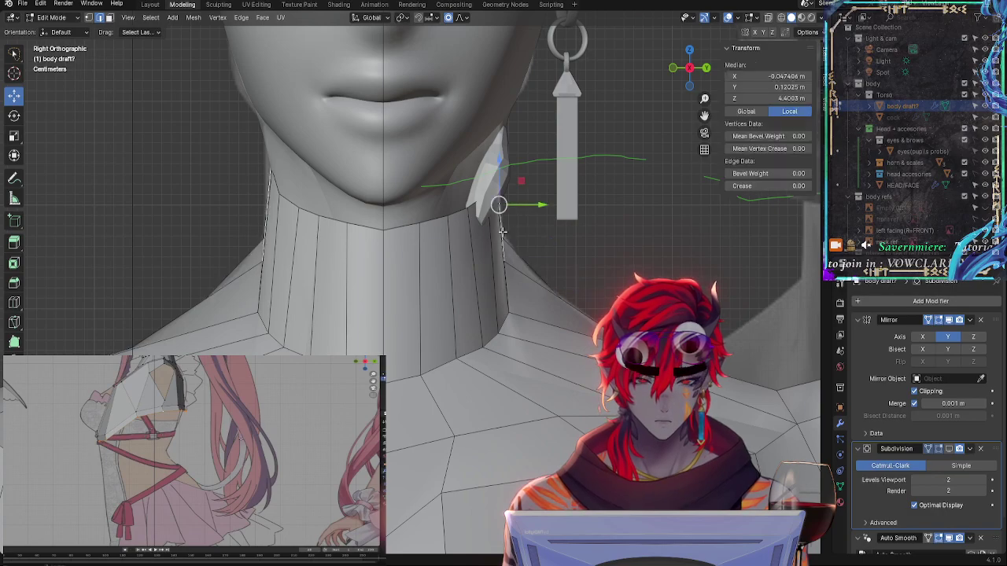
key(r)
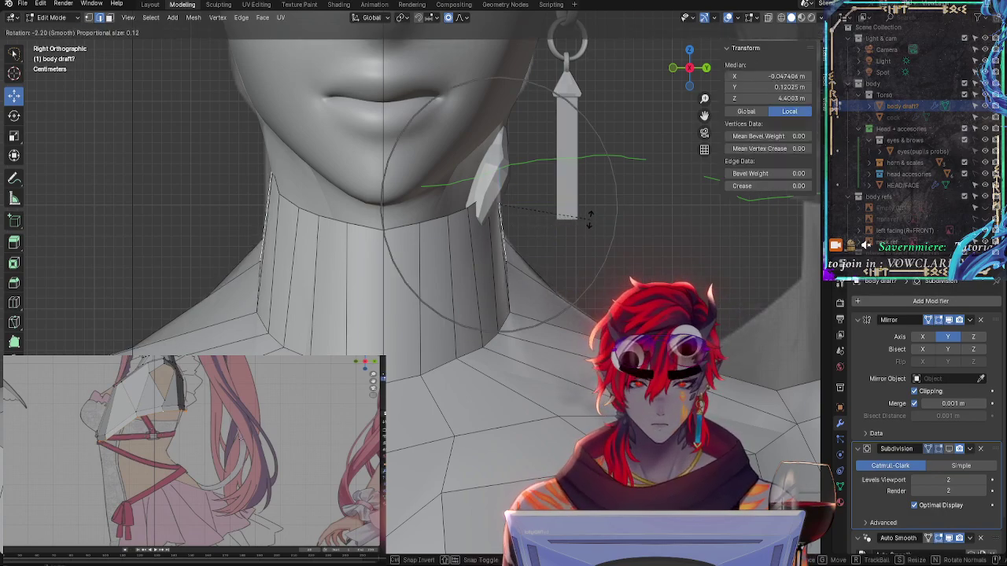
right_click(589, 222)
click(514, 241)
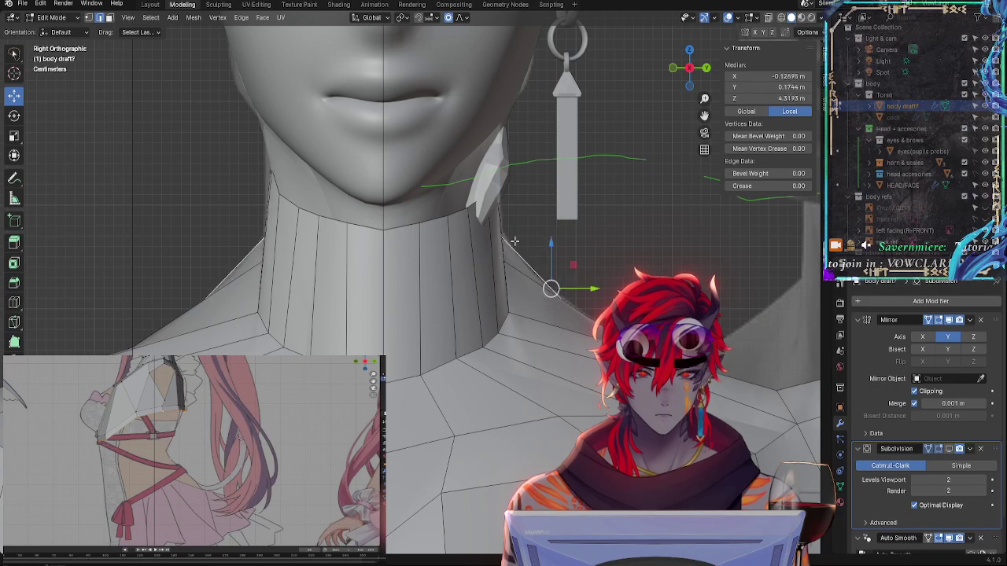
key(r)
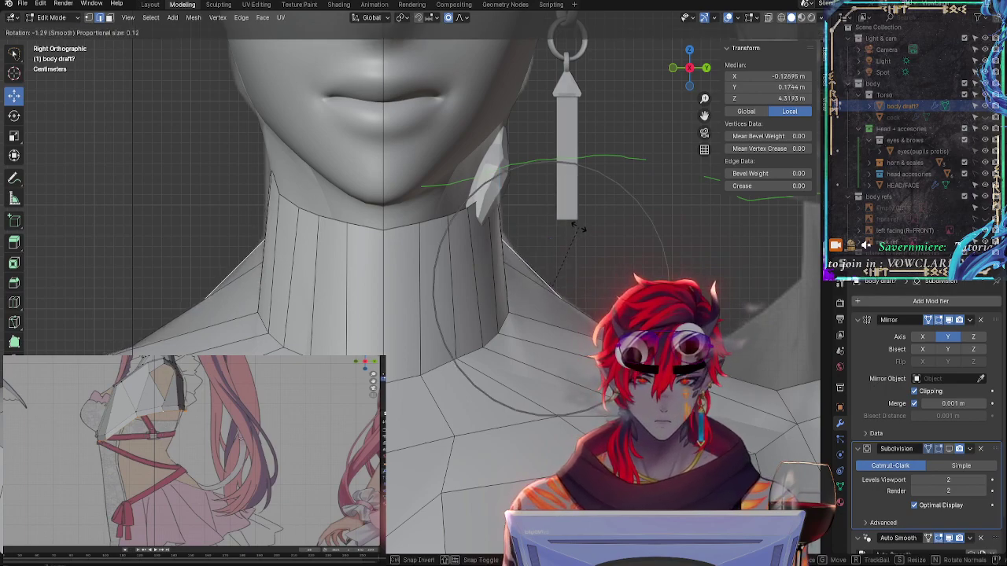
right_click(579, 228)
middle_drag(579, 227, 608, 278)
Edge-slide the short top neck edge, then reposition it with smooth proportional falloff
click(621, 253)
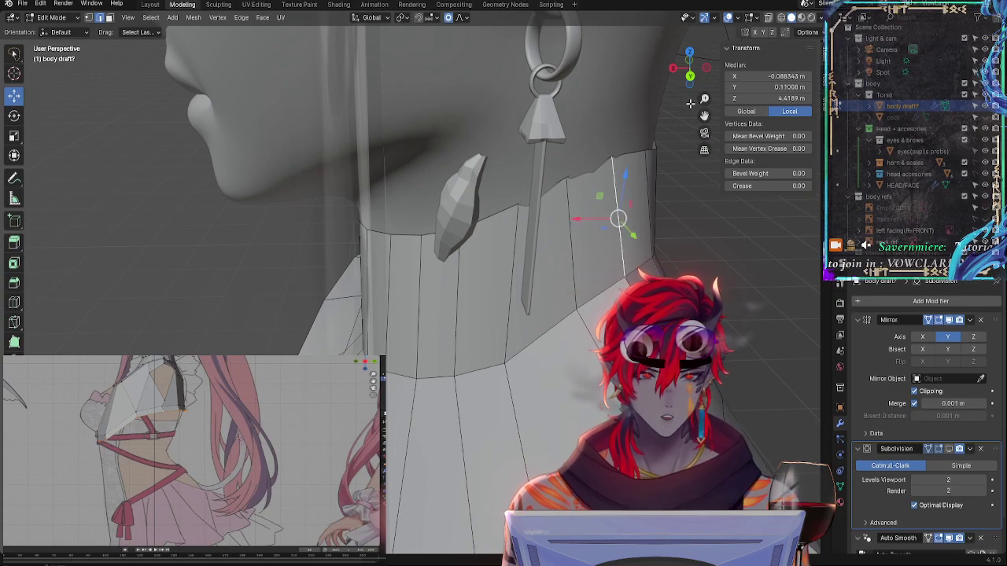
click(582, 179)
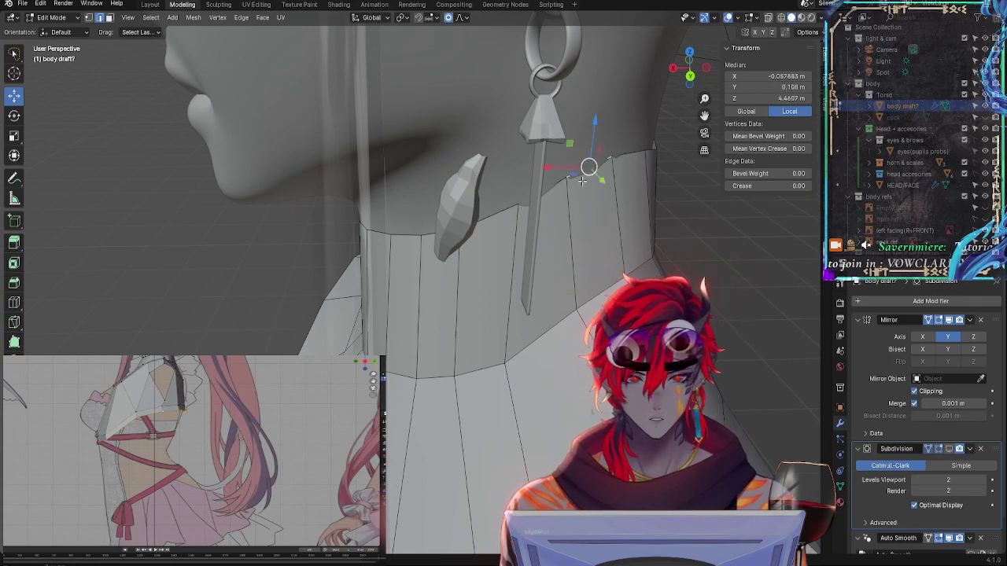
click(561, 188)
click(615, 172)
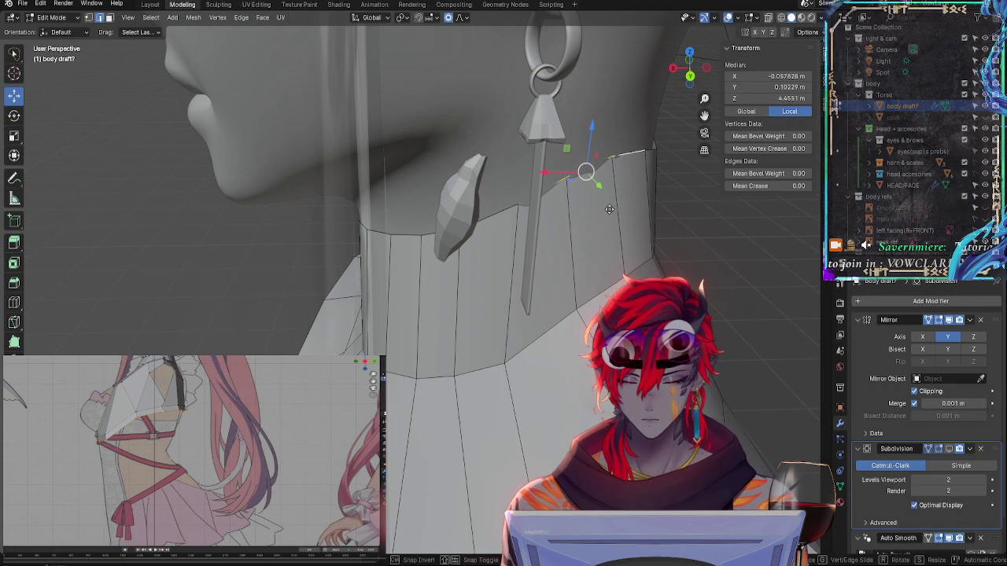
key(g)
key(g)
click(610, 212)
key(g)
middle_drag(610, 213, 658, 231)
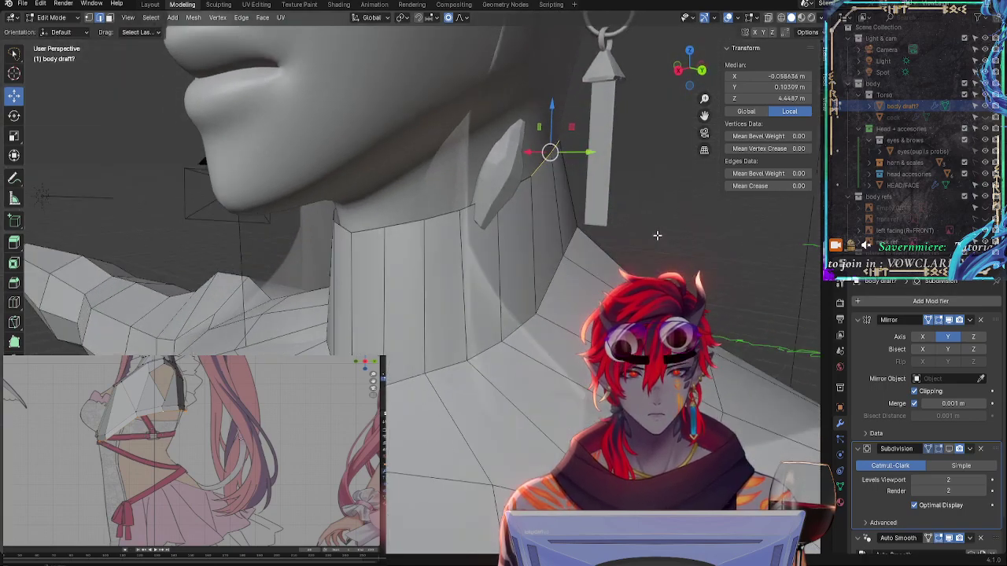
scroll(657, 235, up, 2)
click(658, 235)
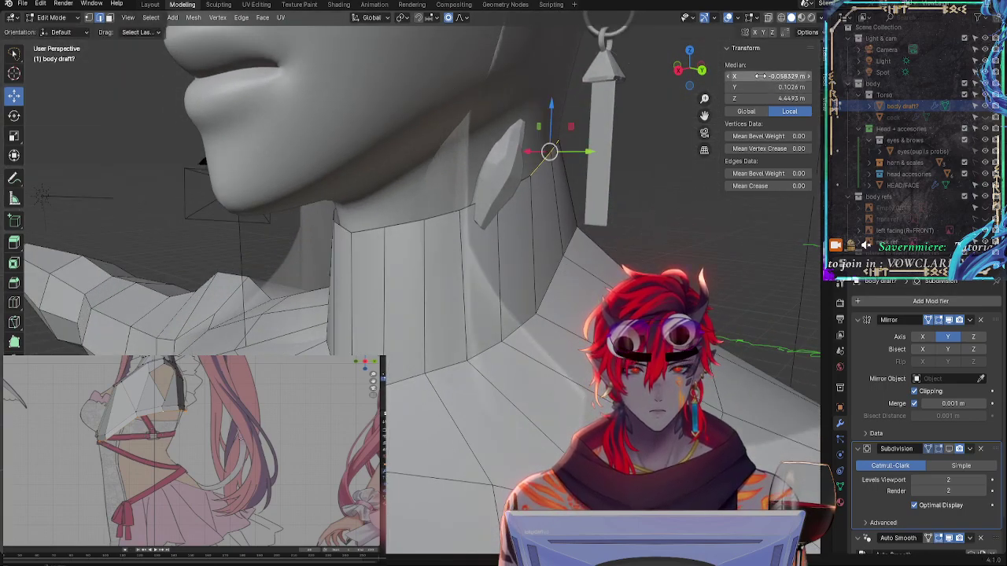
Rotate two back-of-neck edges together with proportional falloff in side view
click(678, 72)
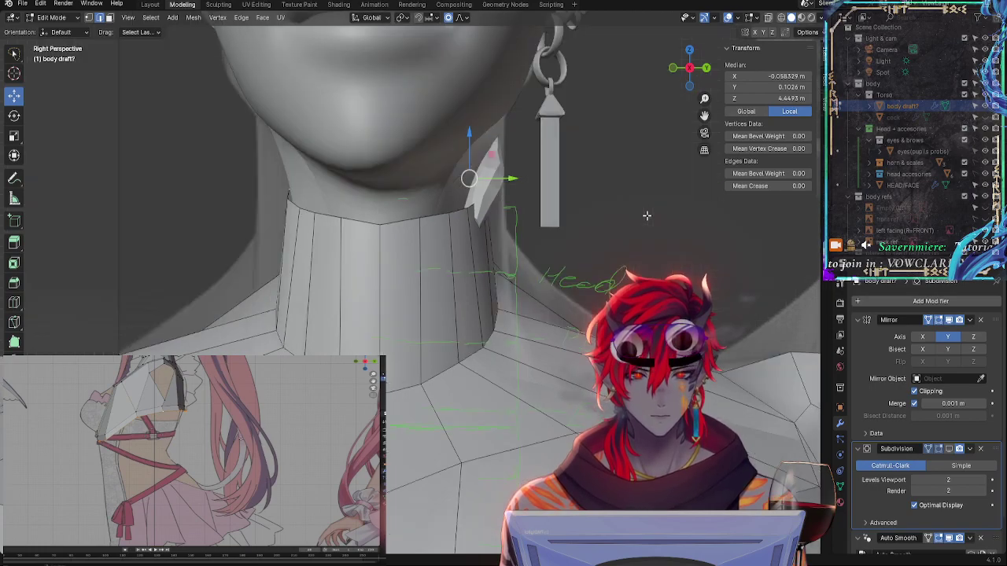
middle_drag(536, 230, 562, 249)
click(616, 223)
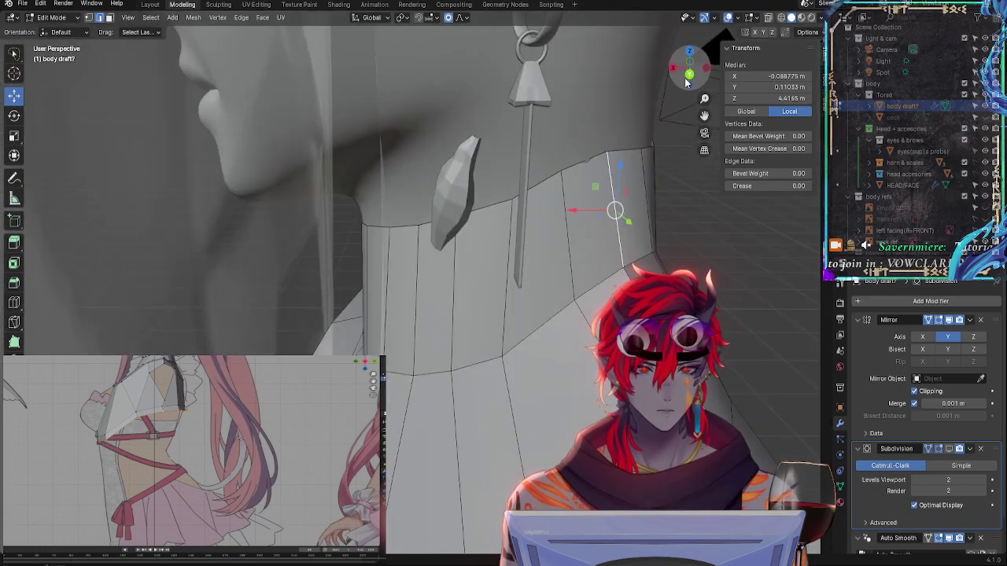
shift+click(568, 223)
click(675, 71)
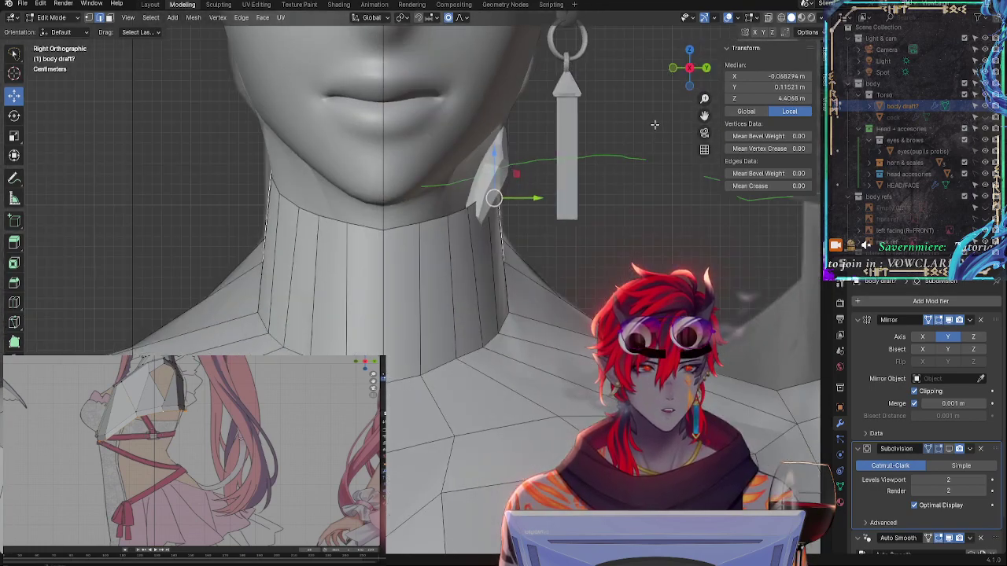
key(r)
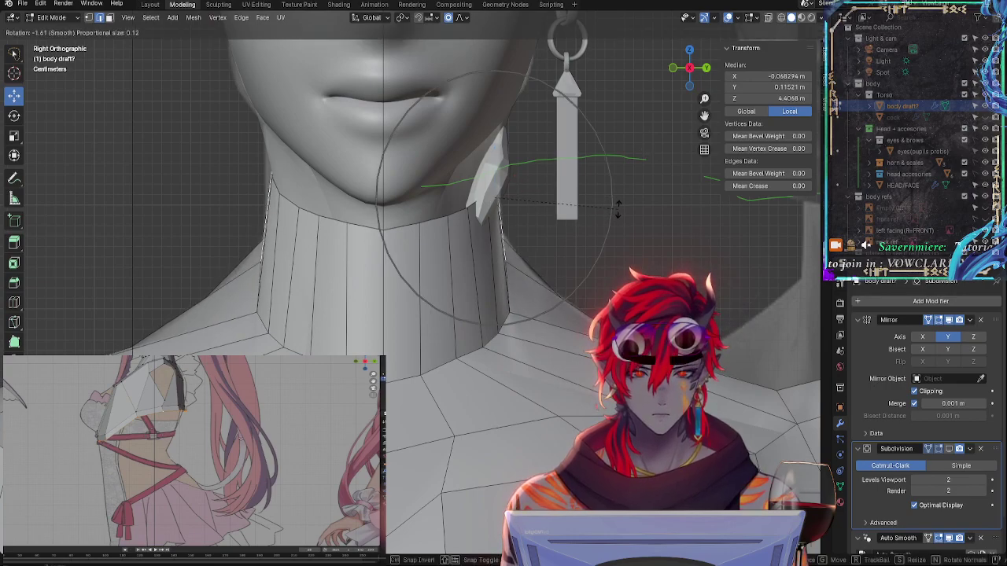
click(619, 214)
Trial Y-axis and smooth-falloff moves on single neck-side edges, cancelling each one
middle_drag(668, 223, 587, 203)
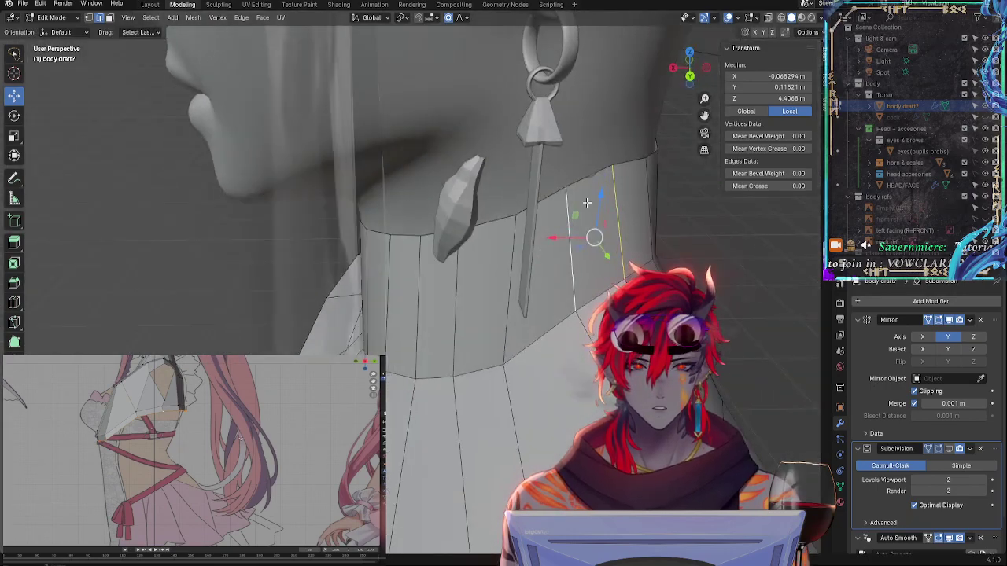
click(596, 197)
key(g)
key(y)
key(Escape)
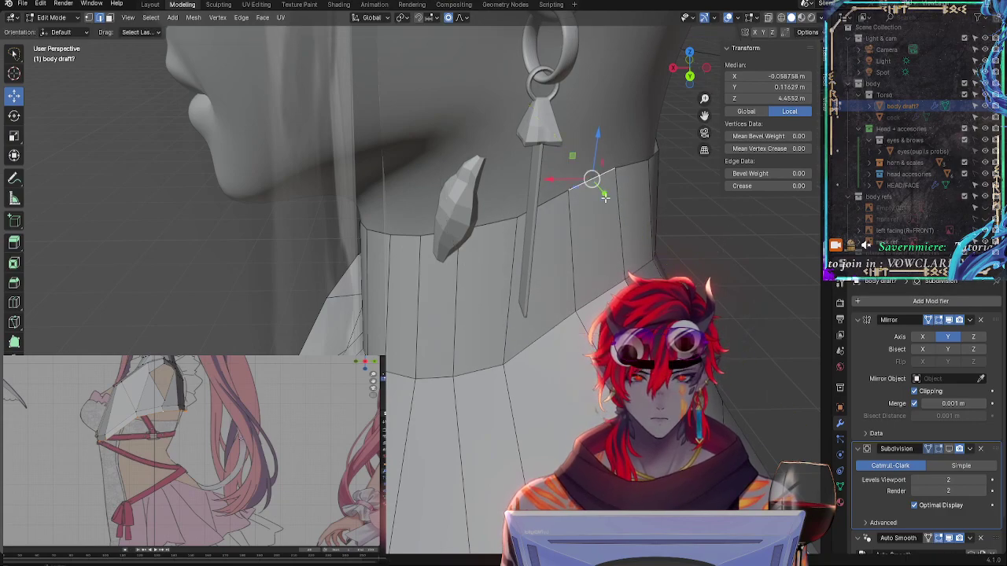
click(611, 238)
key(g)
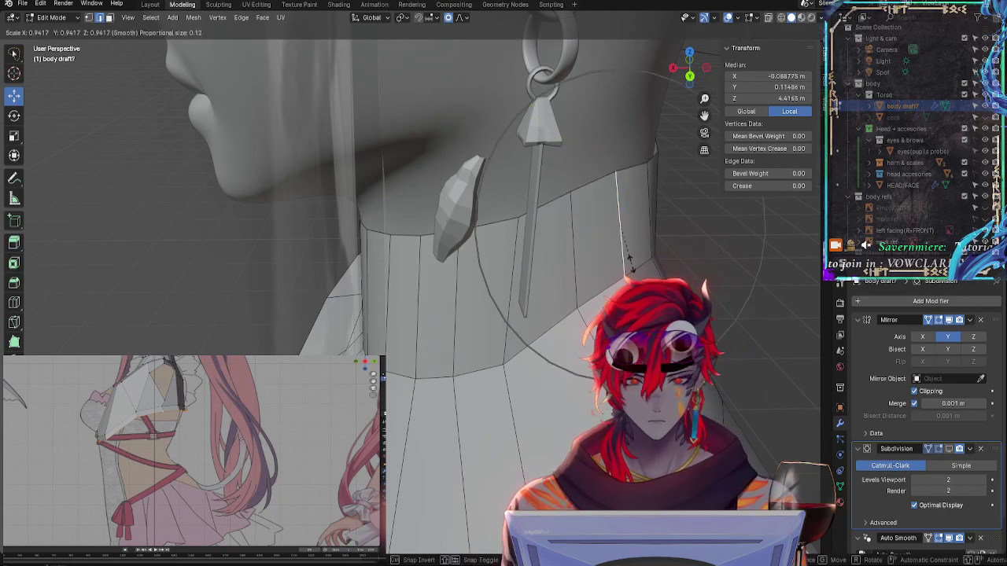
key(Escape)
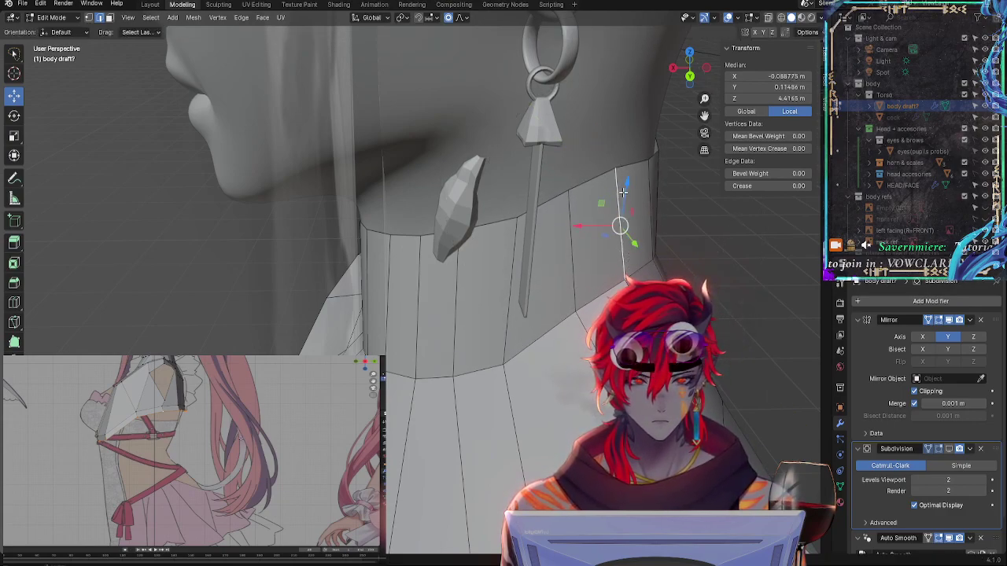
key(g)
key(Escape)
Inspect the neck-side edges from under the jaw and trial a Y-axis move
middle_drag(622, 191, 757, 236)
click(684, 78)
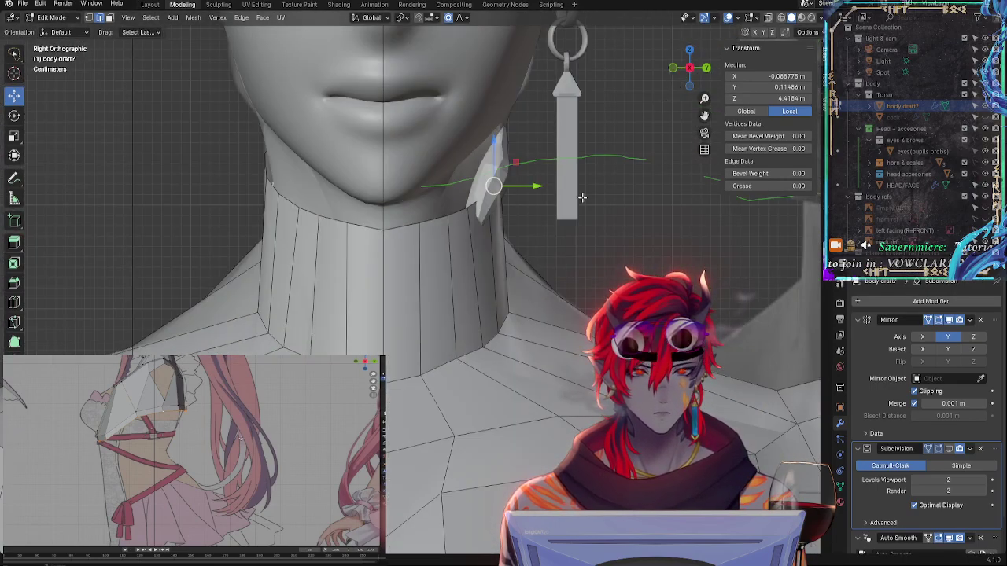
alt+click(504, 226)
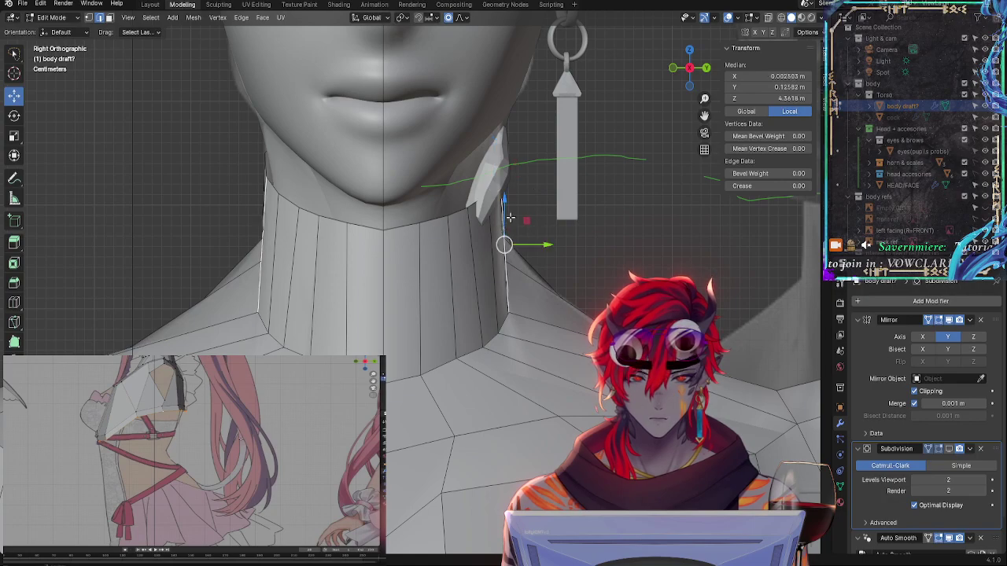
middle_drag(510, 217, 566, 227)
alt+shift+click(578, 236)
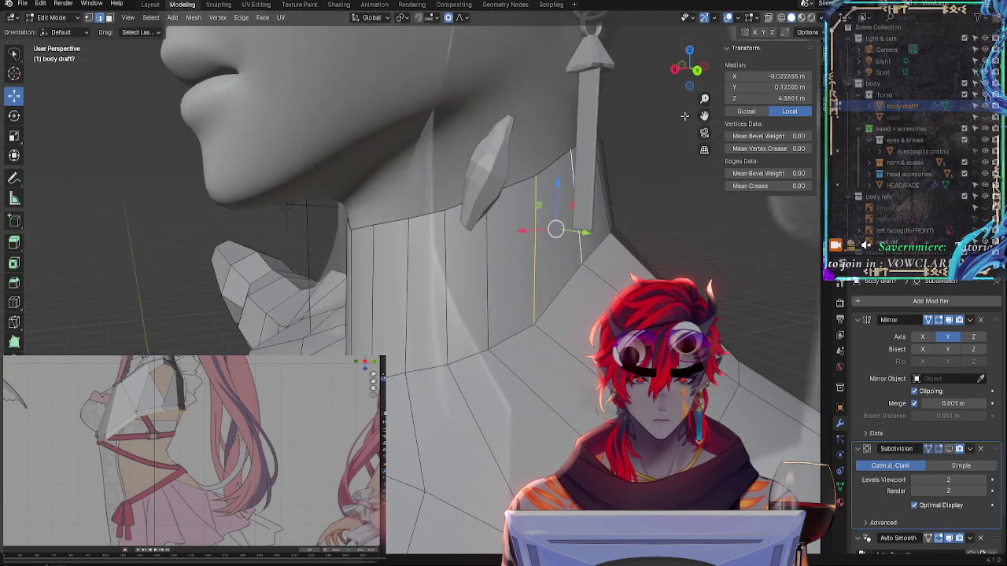
click(674, 70)
key(g)
key(y)
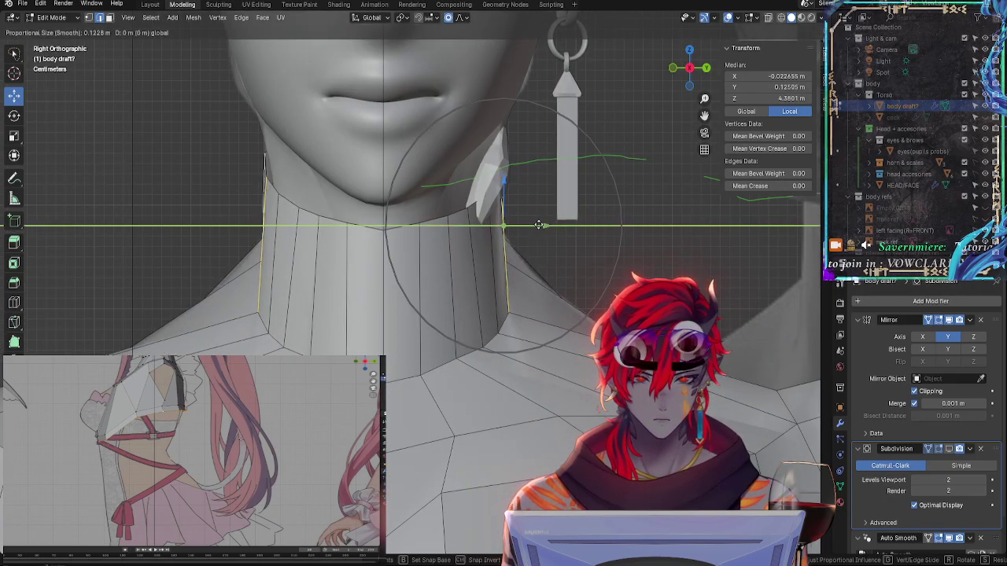
right_click(539, 225)
Select the shoulder-slope edge loop and a single slope edge, testing falloff moves
alt+click(549, 276)
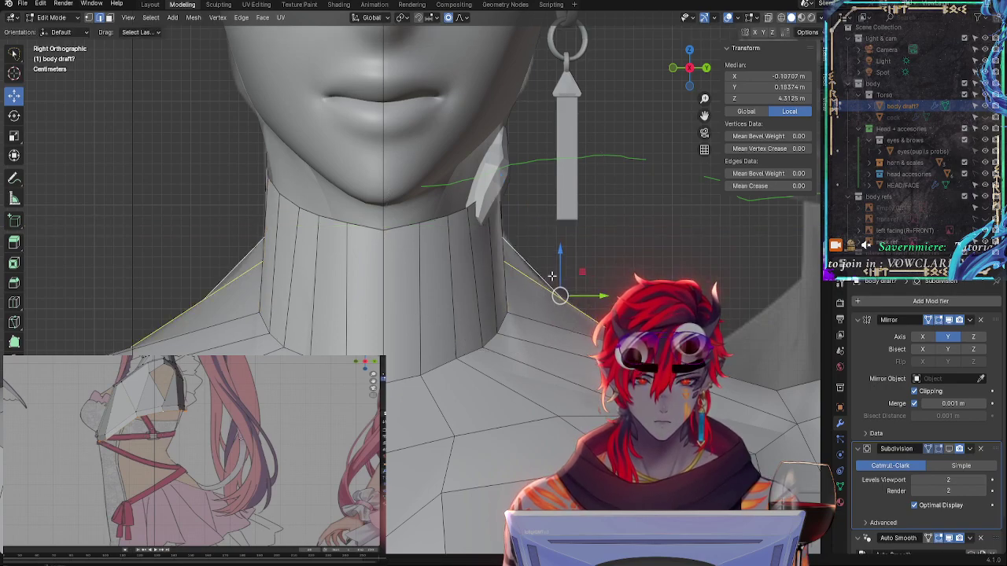
key(g)
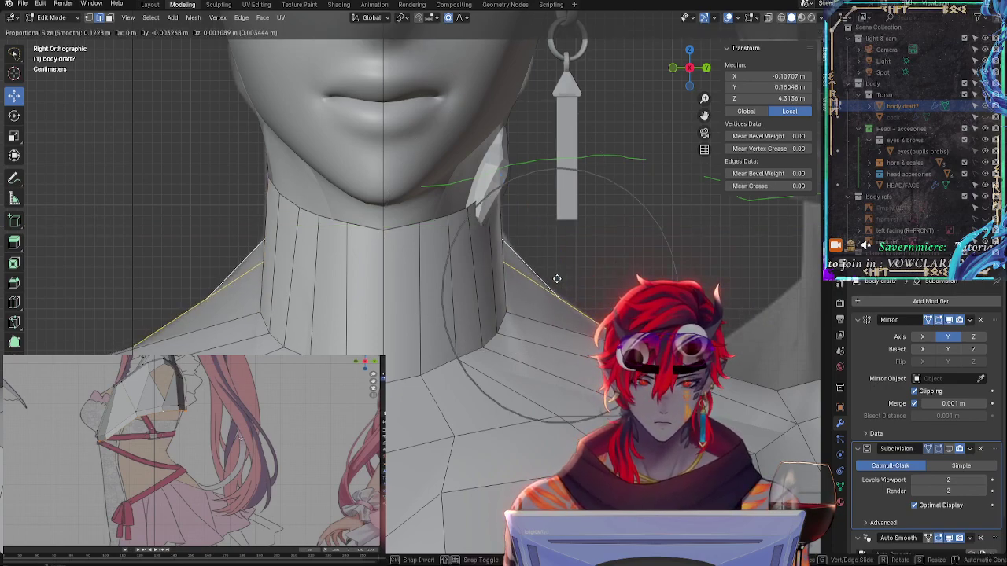
click(556, 278)
key(g)
right_click(532, 270)
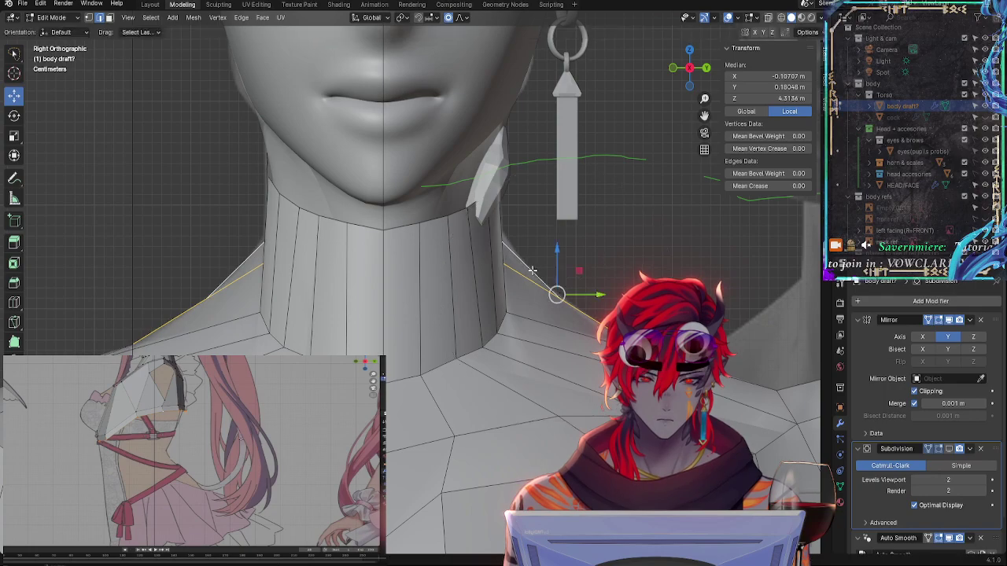
click(527, 258)
key(g)
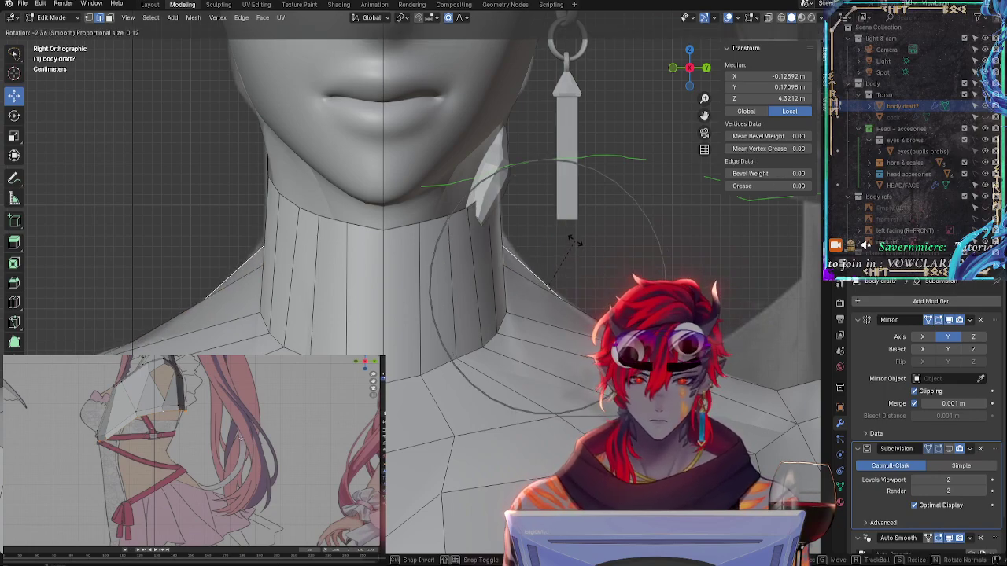
right_click(572, 236)
Raise the shoulder-slope edge with falloff and rotate it to adjust the slope
key(g)
click(528, 246)
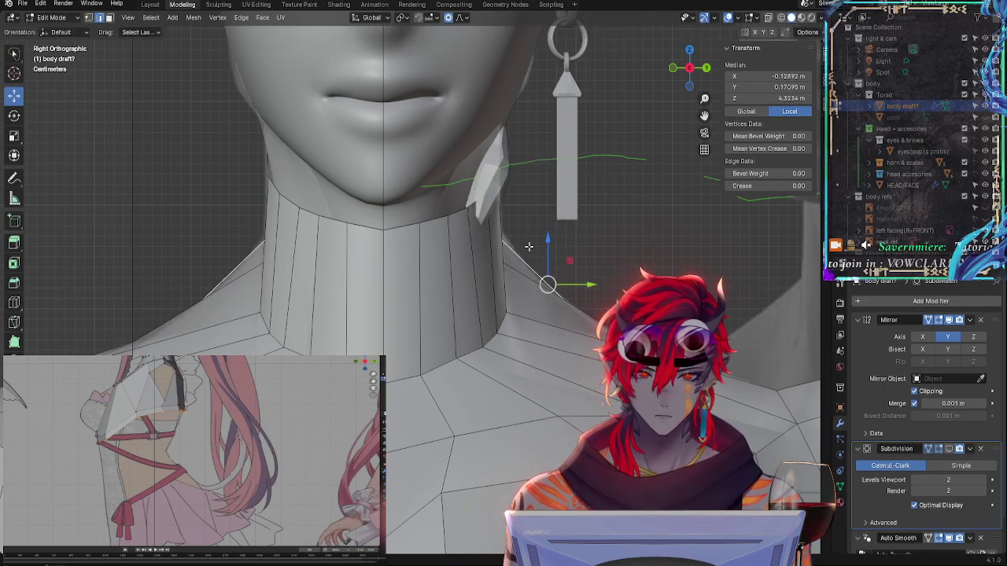
key(g)
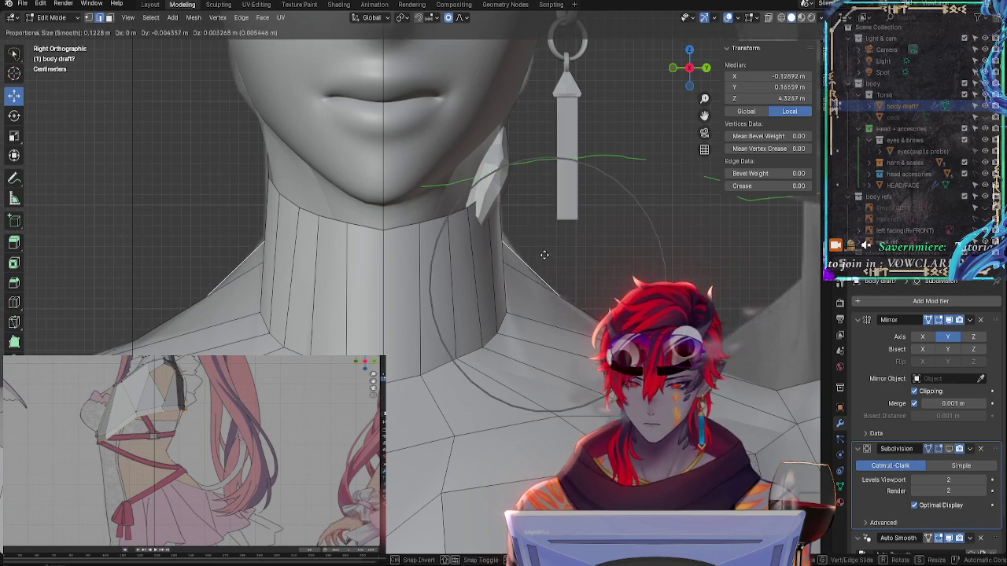
click(527, 240)
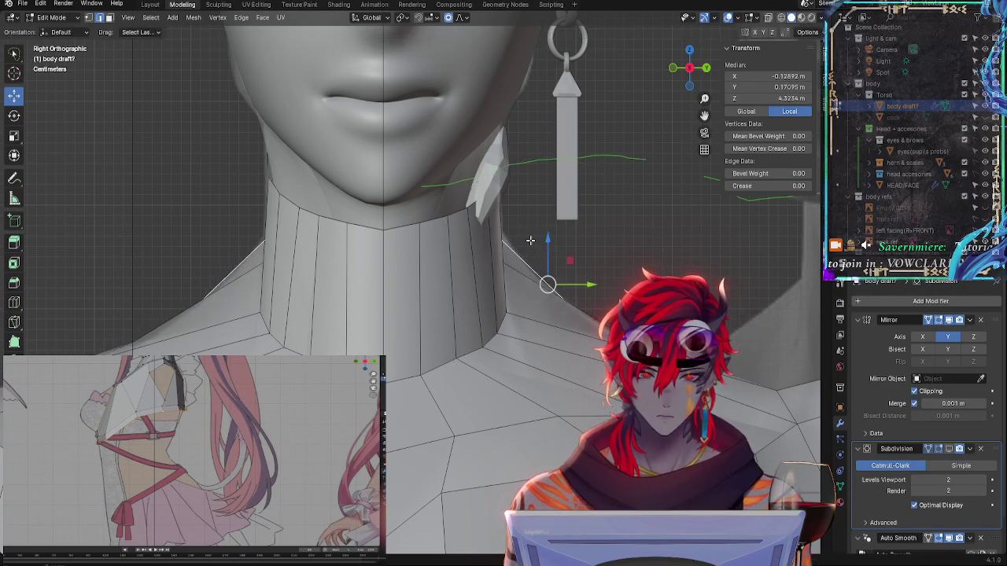
key(r)
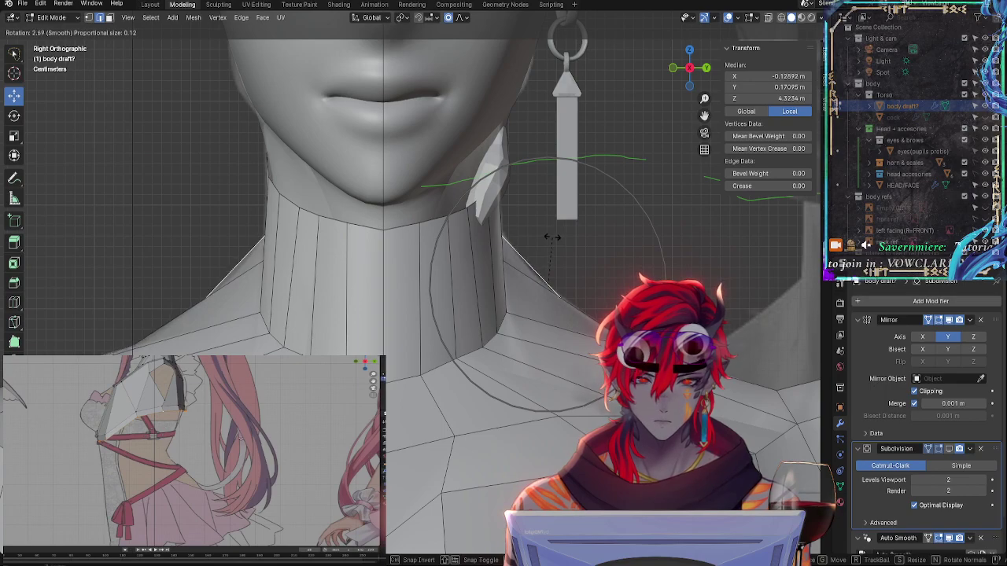
click(553, 237)
Edge-slide the shoulder point, then move it up and inward with smooth falloff
drag(548, 285, 566, 302)
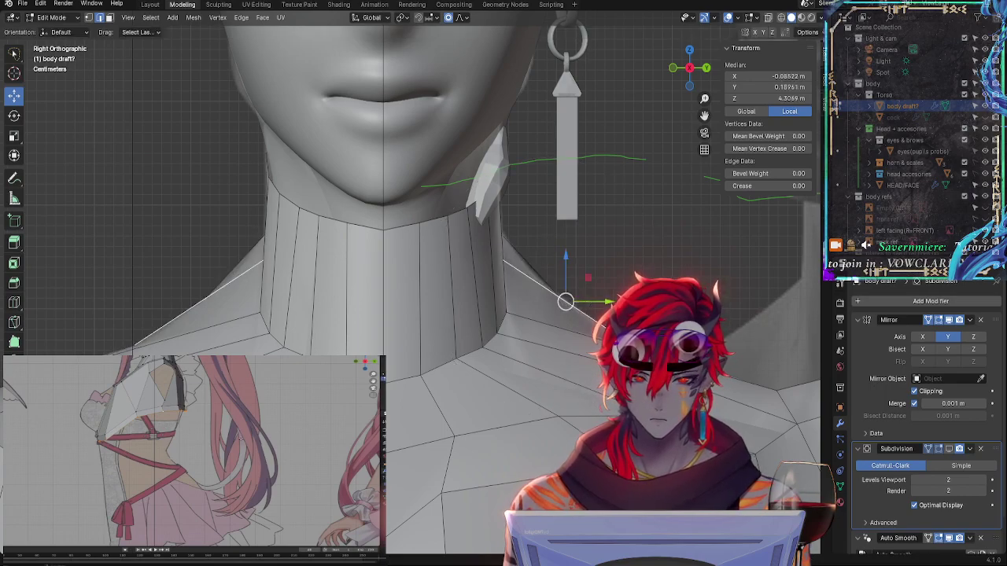
key(r)
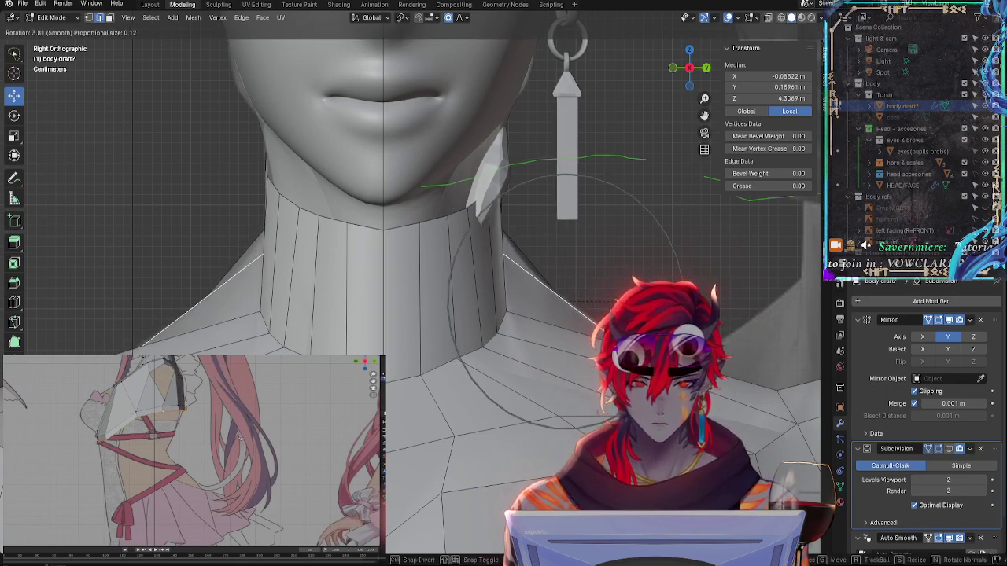
key(Escape)
key(s)
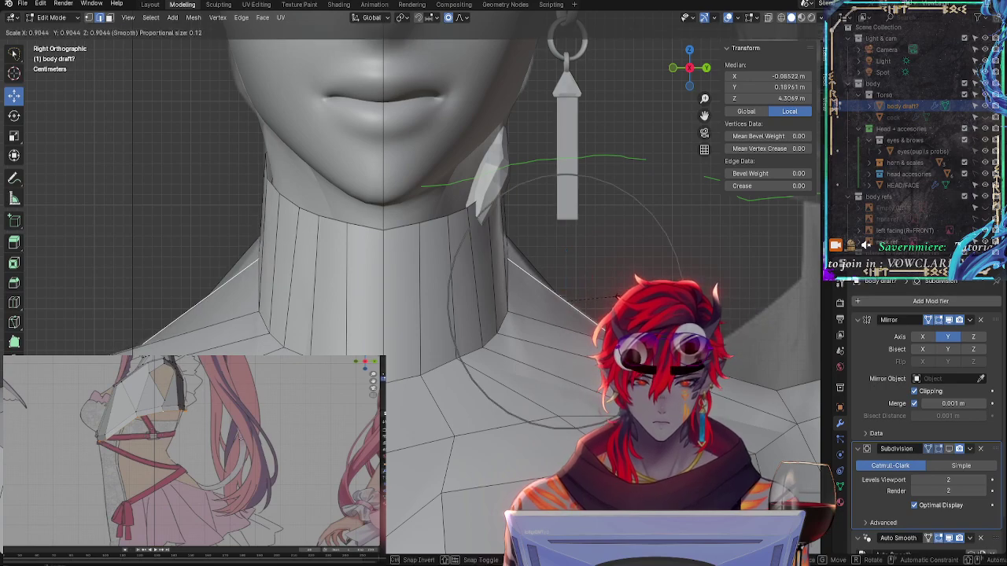
key(Escape)
key(g)
key(g)
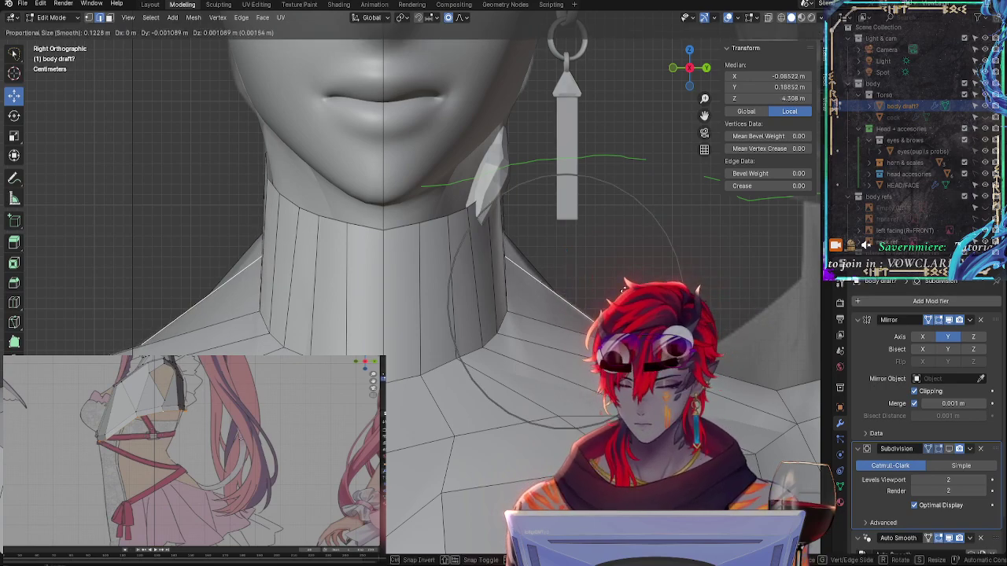
click(622, 290)
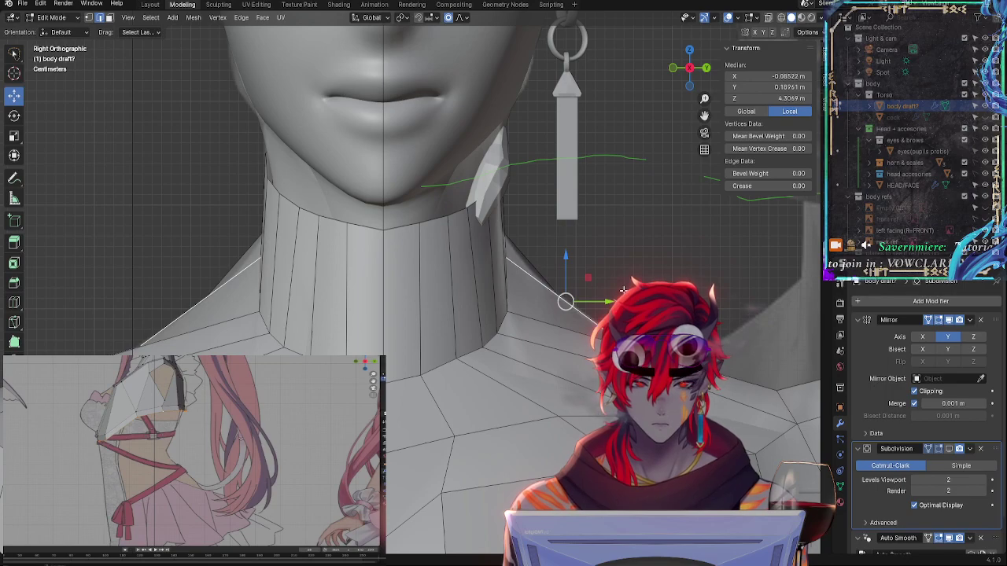
key(g)
key(g)
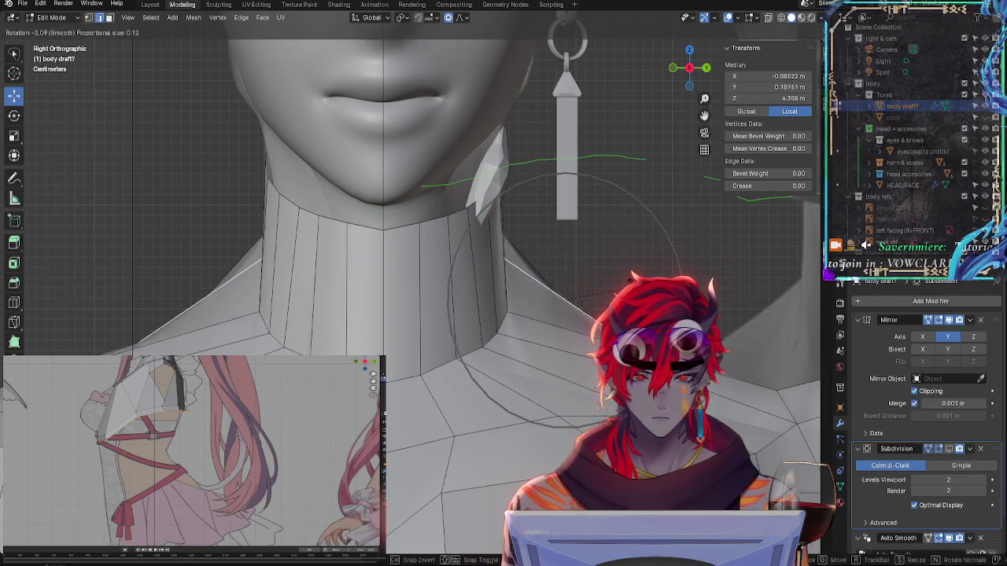
click(566, 270)
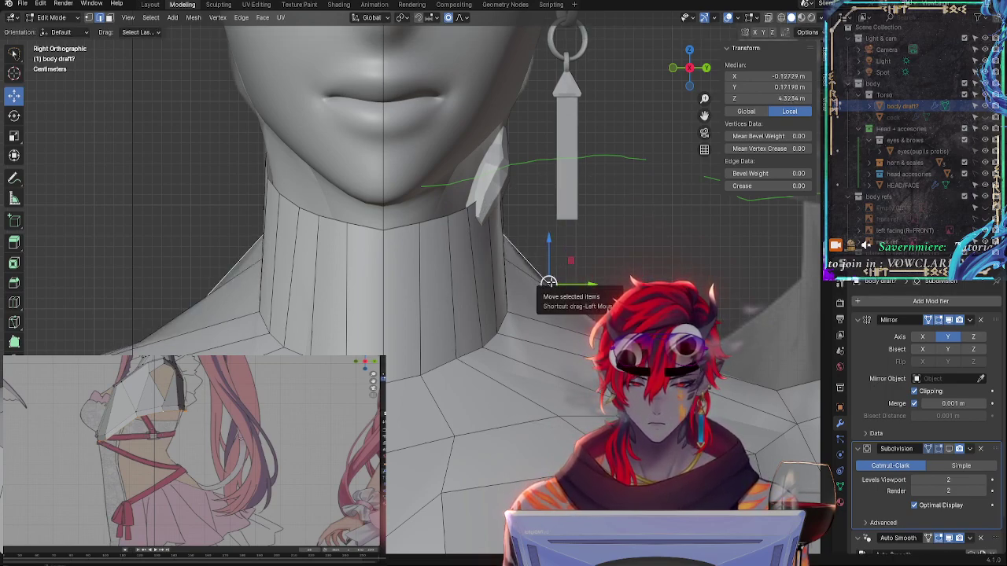
Scale the shoulder point with falloff, then select a vertex on the neck side
key(g)
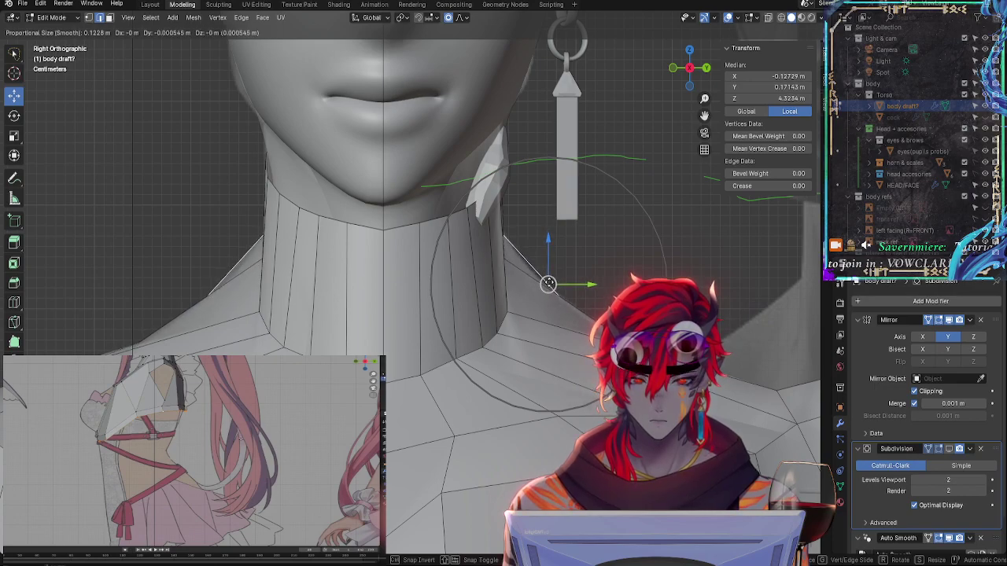
key(s)
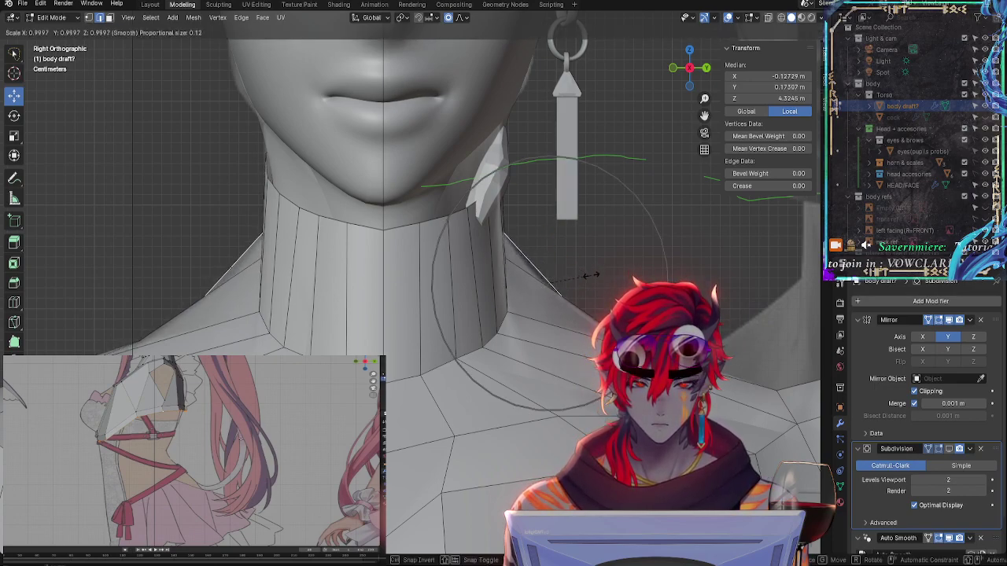
click(592, 277)
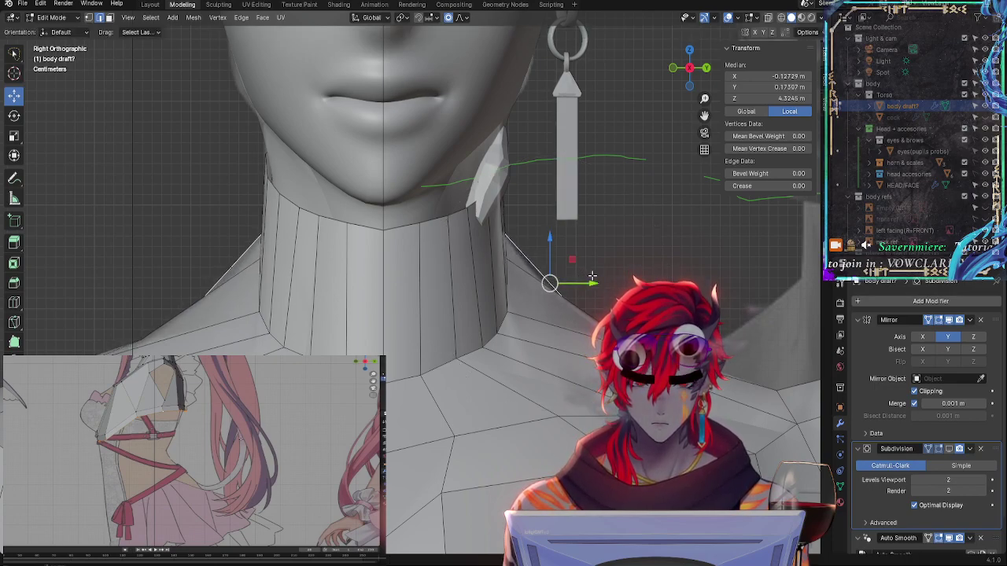
click(530, 244)
click(507, 244)
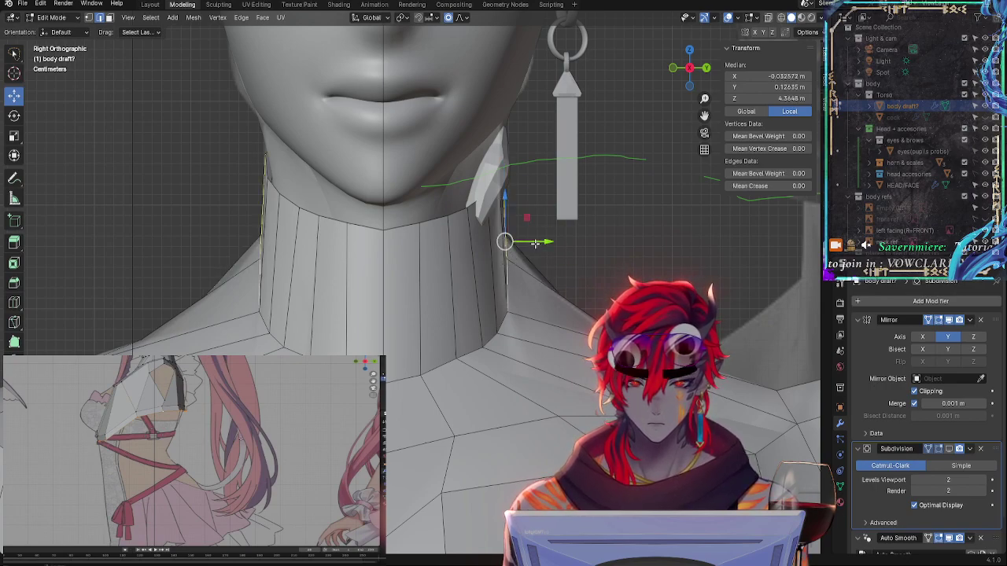
Undo back to the shoulder vertex, nudge it slightly and rotate it a little
key(g)
key(y)
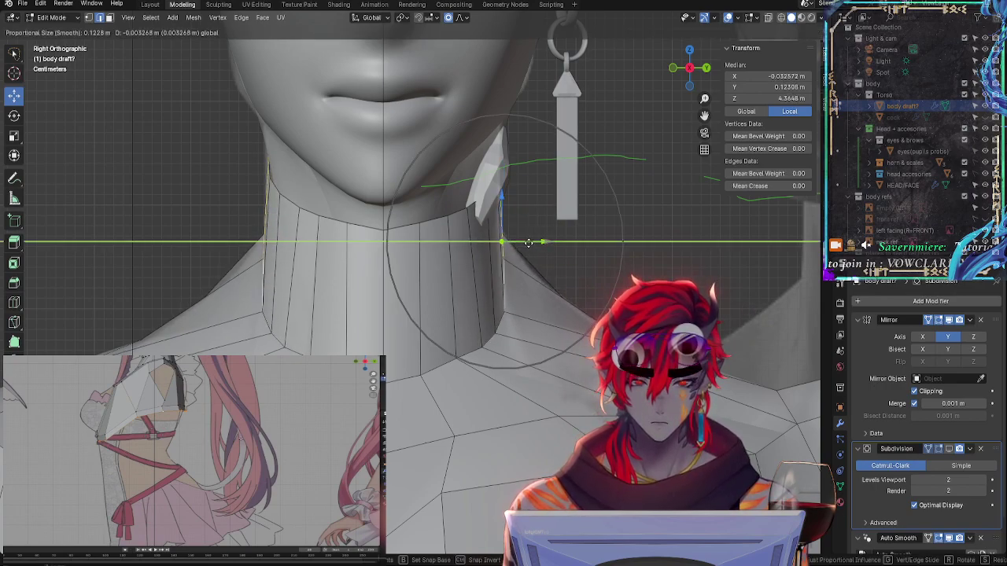
key(Escape)
key(ctrl+z)
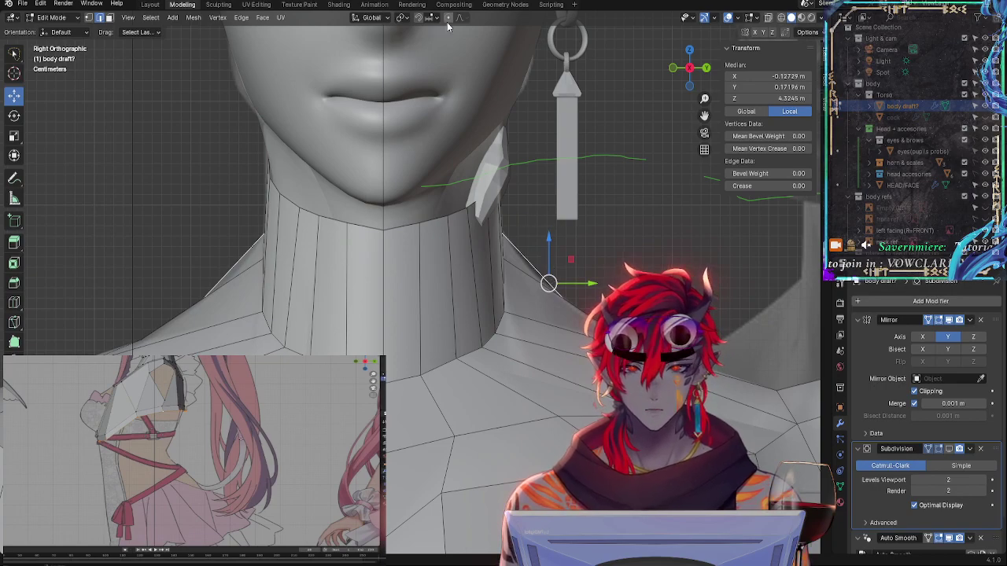
key(g)
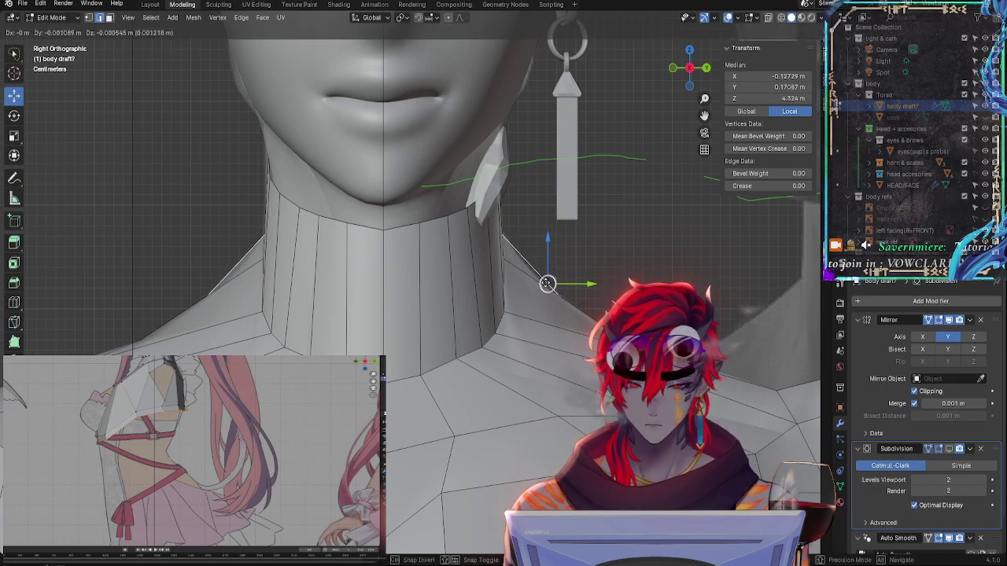
click(547, 284)
key(r)
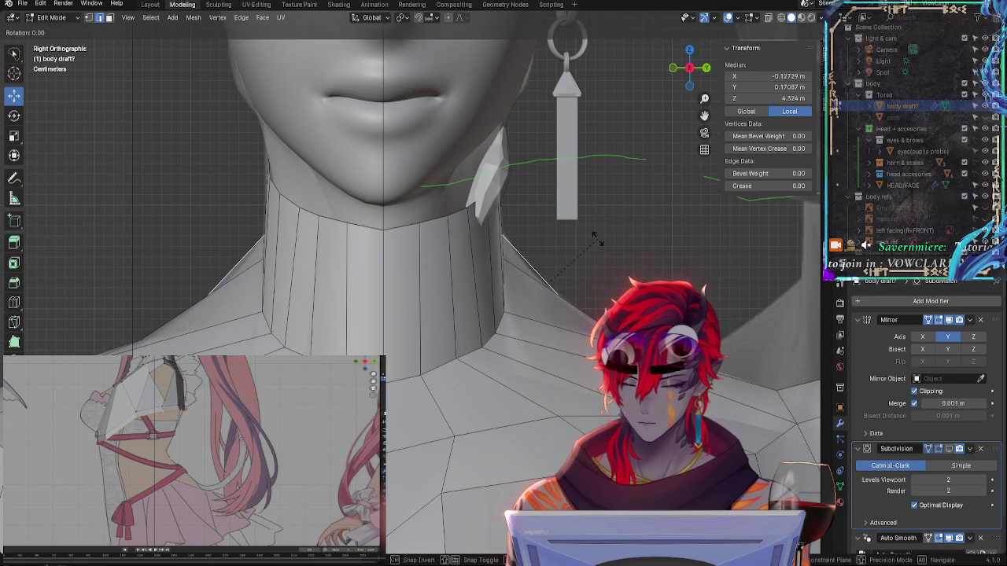
key(z)
key(z)
key(z)
key(z)
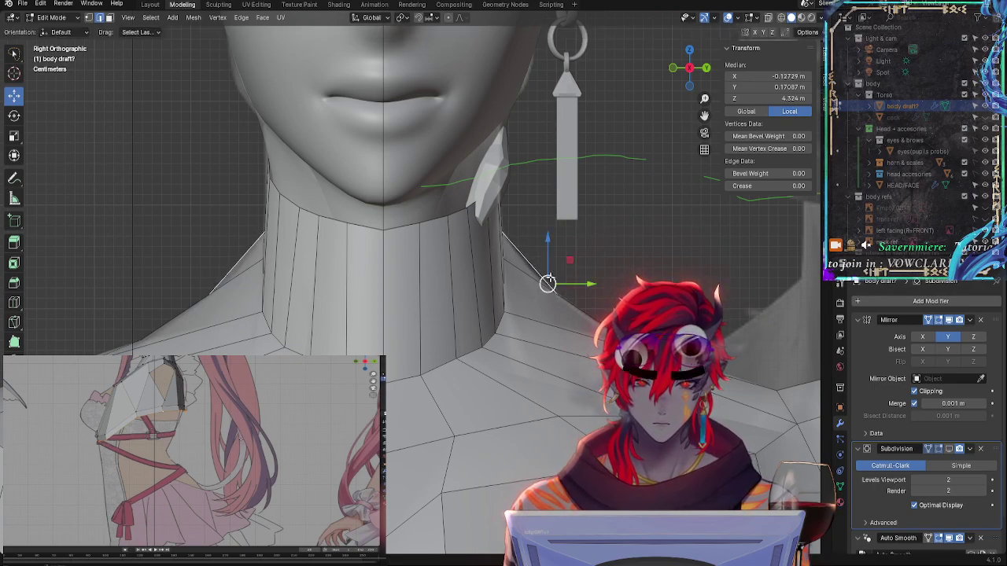
click(596, 248)
Select the shoulder vertex beside the collar and undo a trial rotation
click(712, 377)
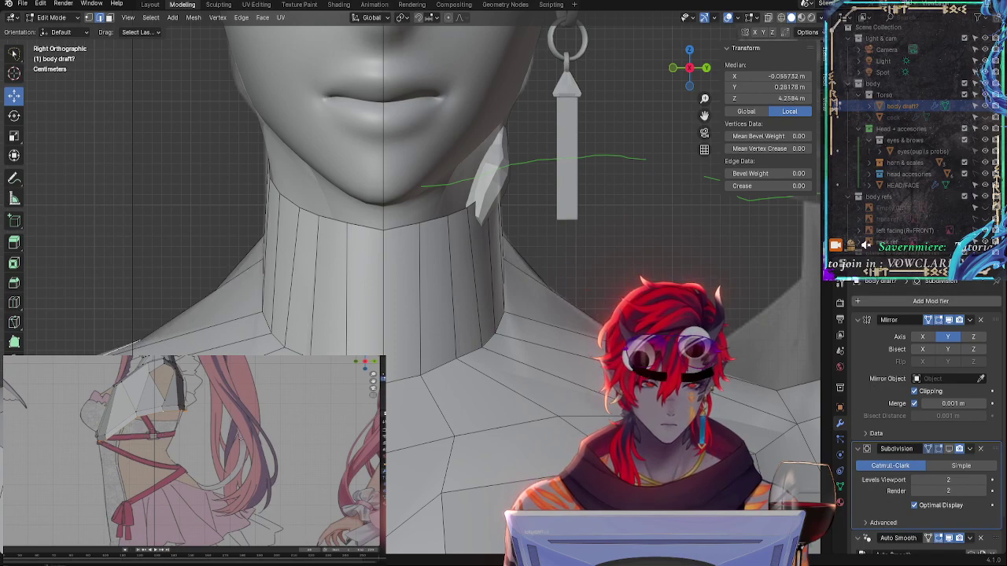
click(564, 298)
key(r)
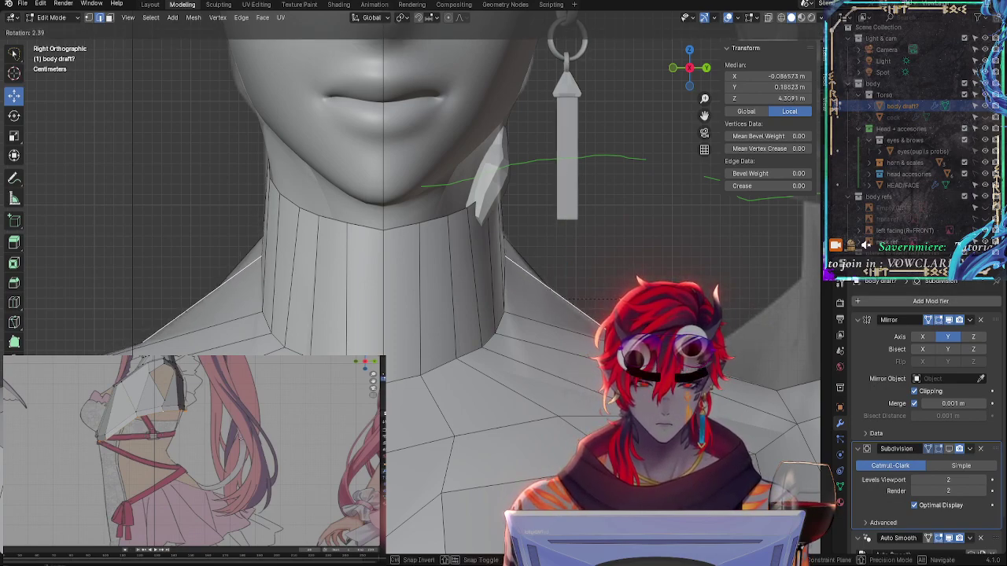
key(Escape)
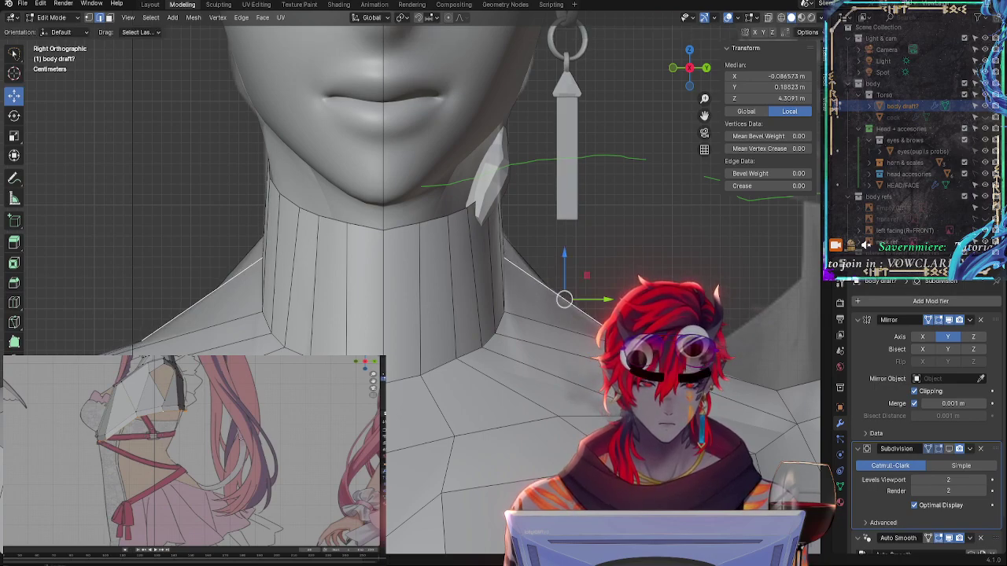
key(ctrl+z)
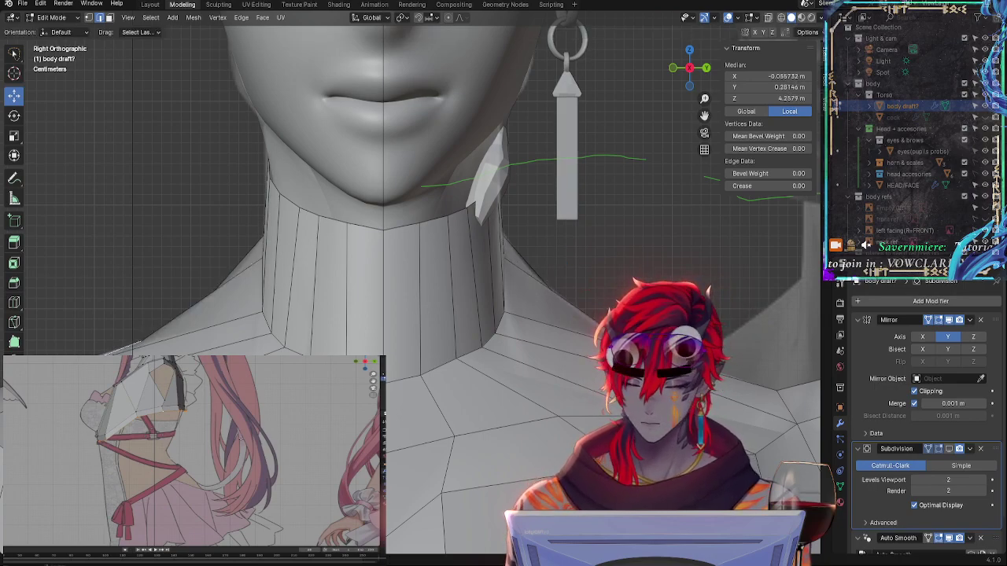
Fine-tune the collar vertex's height with three small Z-axis moves
key(g)
key(z)
key(Return)
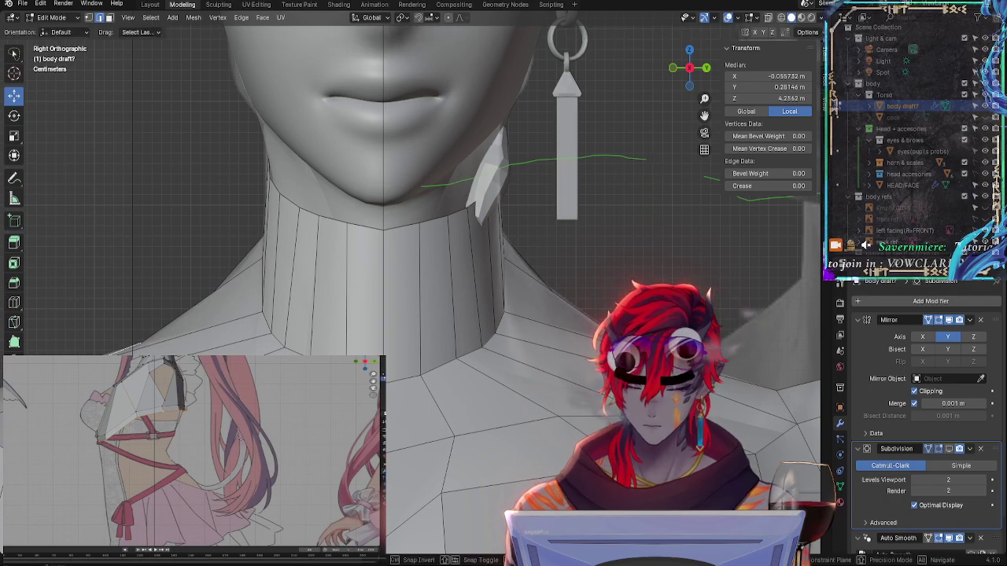
key(g)
key(z)
key(Return)
key(g)
key(z)
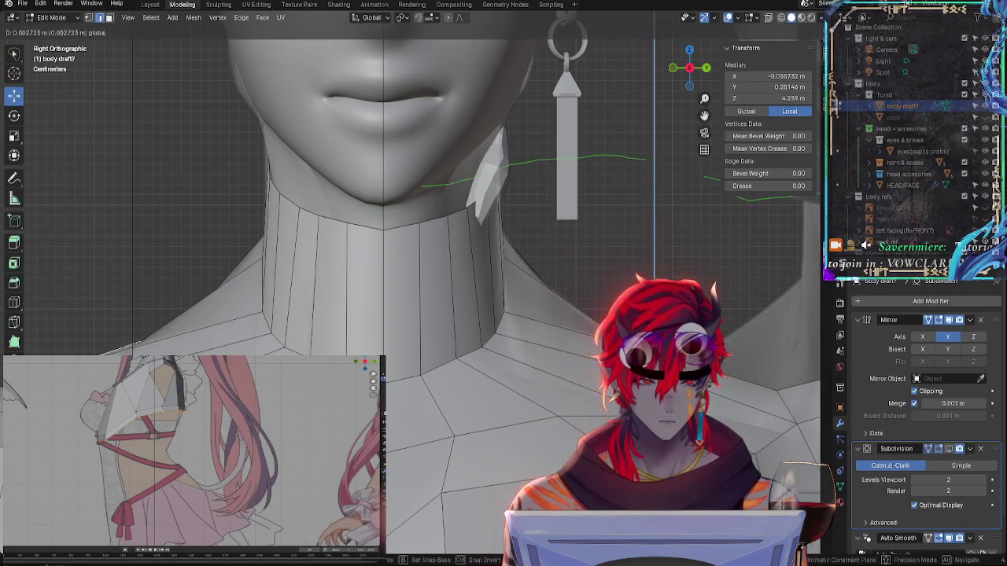
key(Return)
Lower the shoulder-slope vertex along Z, rotate it, and check the contour in side view
click(545, 284)
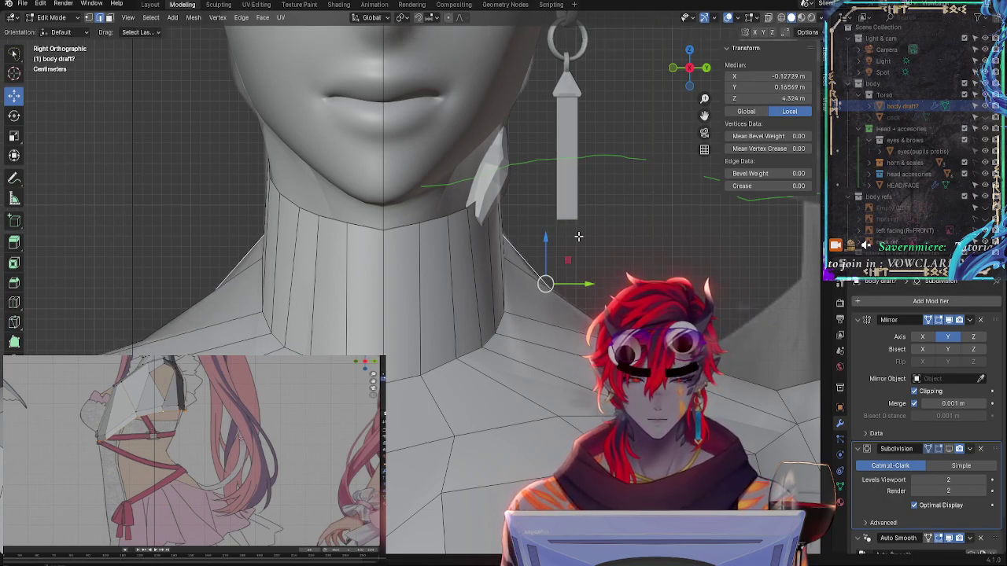
key(g)
key(z)
key(Return)
key(r)
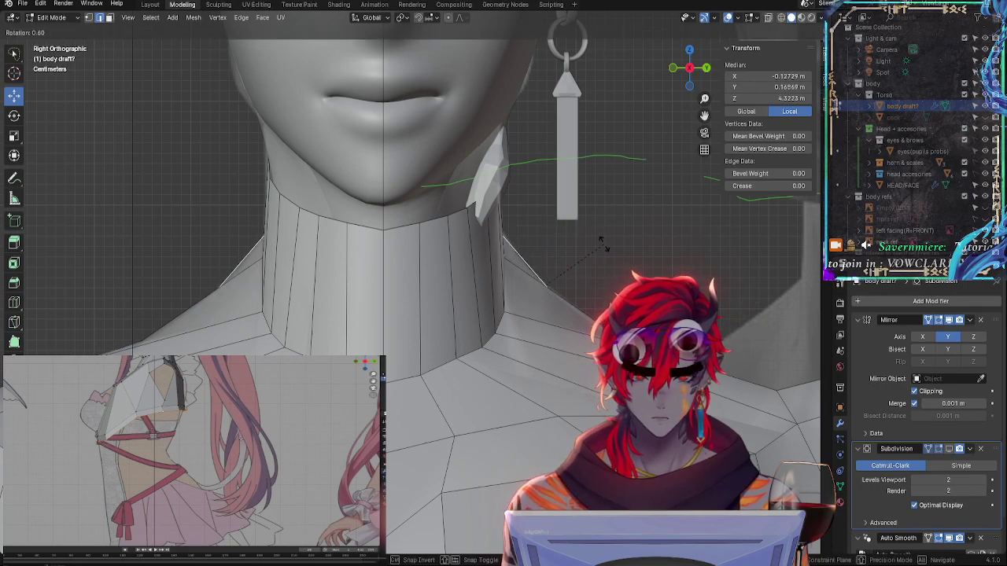
click(602, 243)
middle_drag(603, 243, 652, 269)
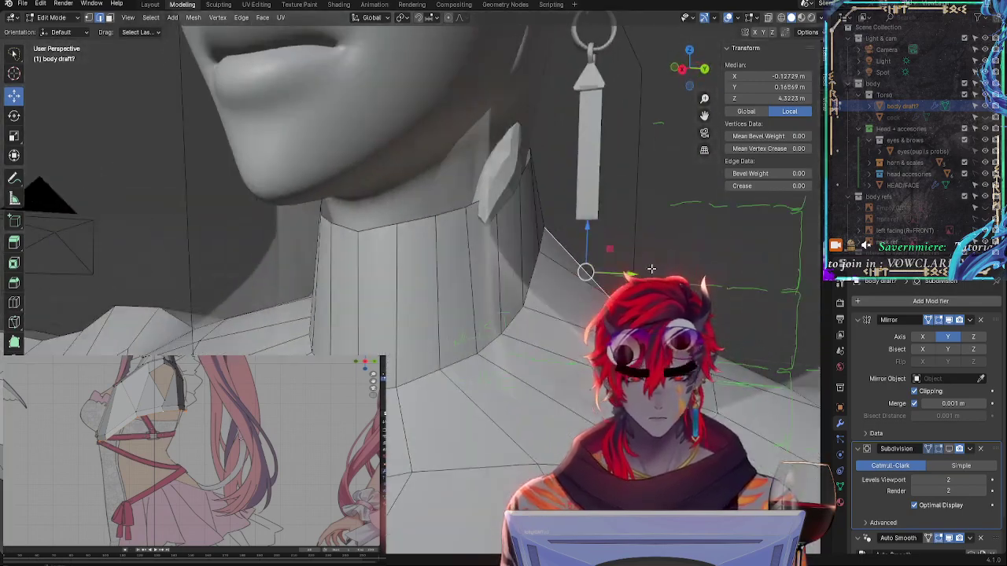
click(682, 69)
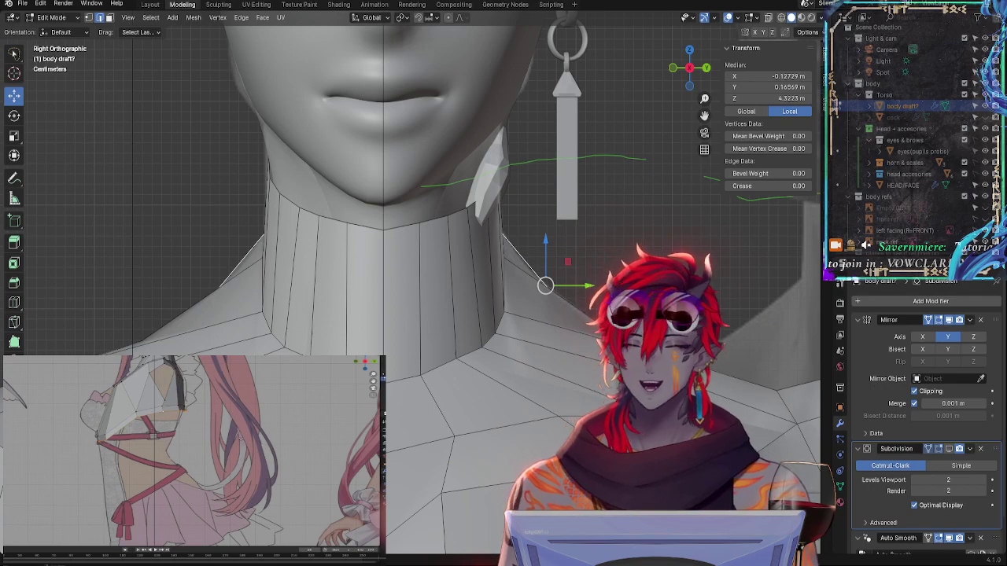
shift+middle_drag(622, 283, 598, 246)
scroll(616, 275, down, 1)
scroll(598, 246, down, 4)
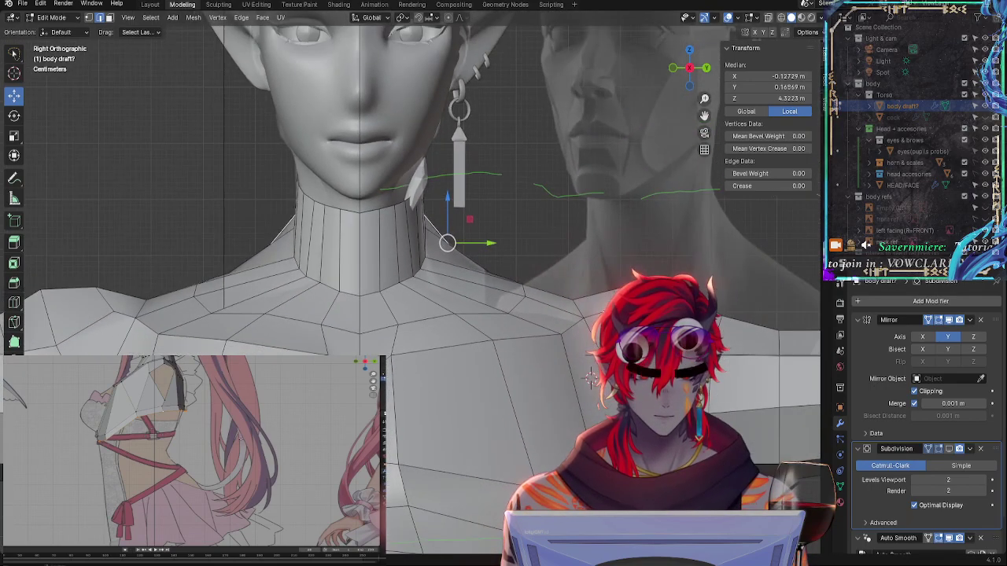
scroll(580, 276, up, 2)
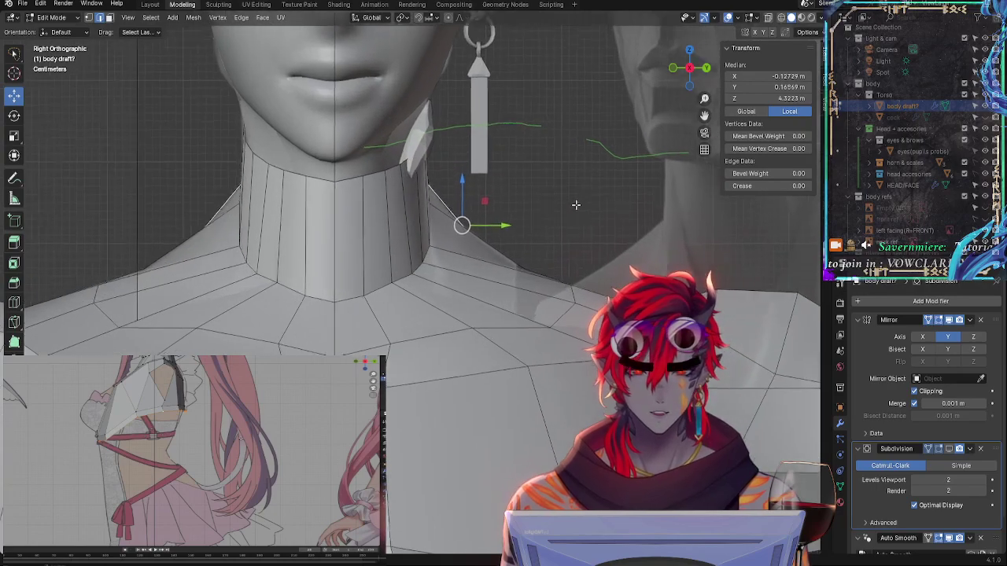
scroll(583, 218, down, 2)
shift+middle_drag(601, 262, 517, 297)
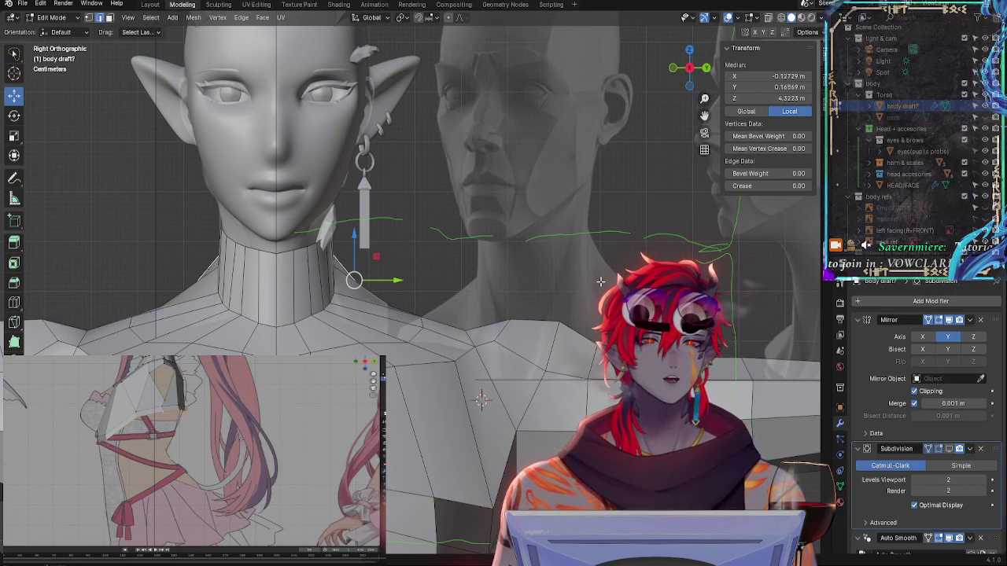
middle_drag(494, 250, 470, 239)
click(466, 229)
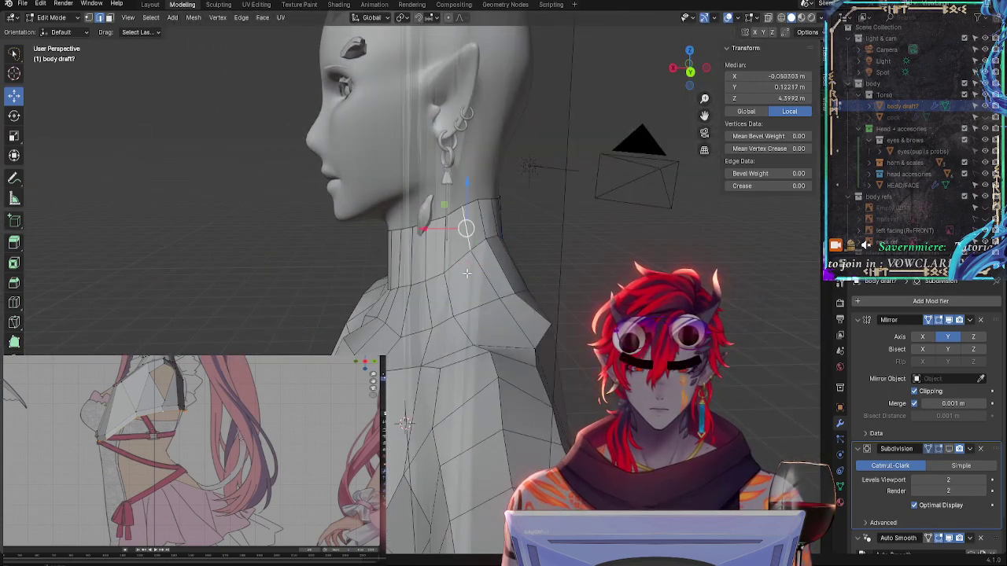
click(673, 69)
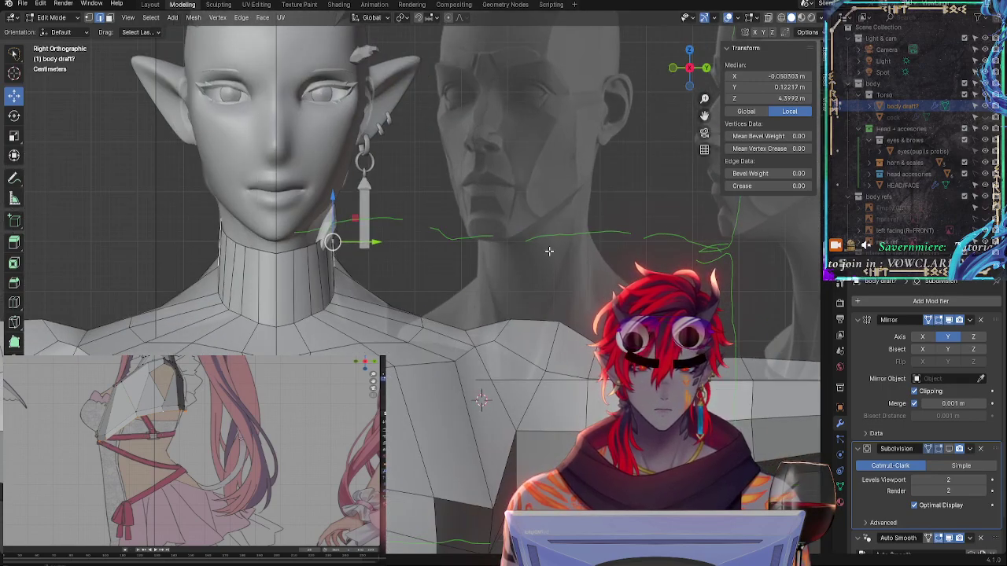
middle_drag(334, 307, 361, 277)
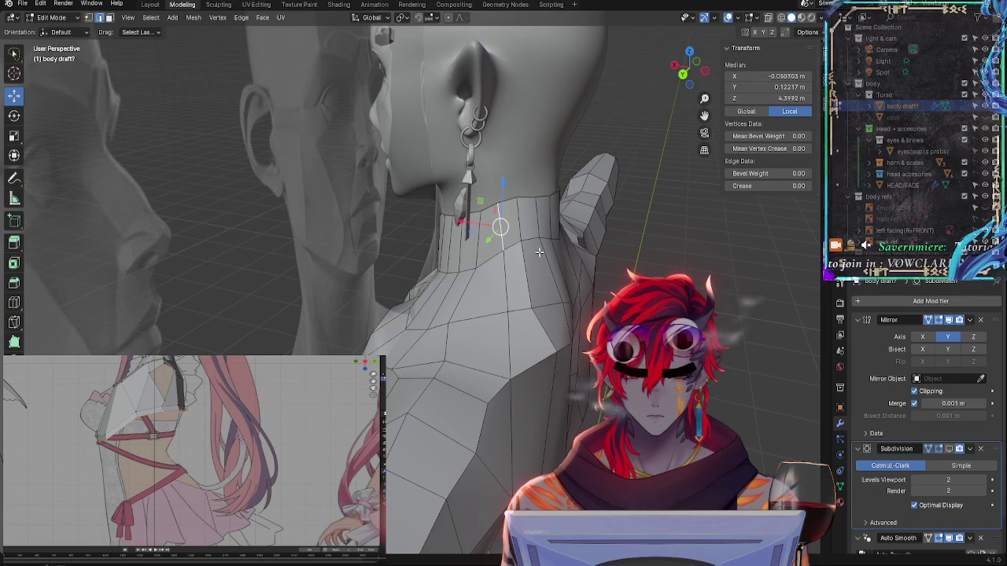
key(g)
Select vertices along the neck and inspect them from orbit and straight side view
key(Escape)
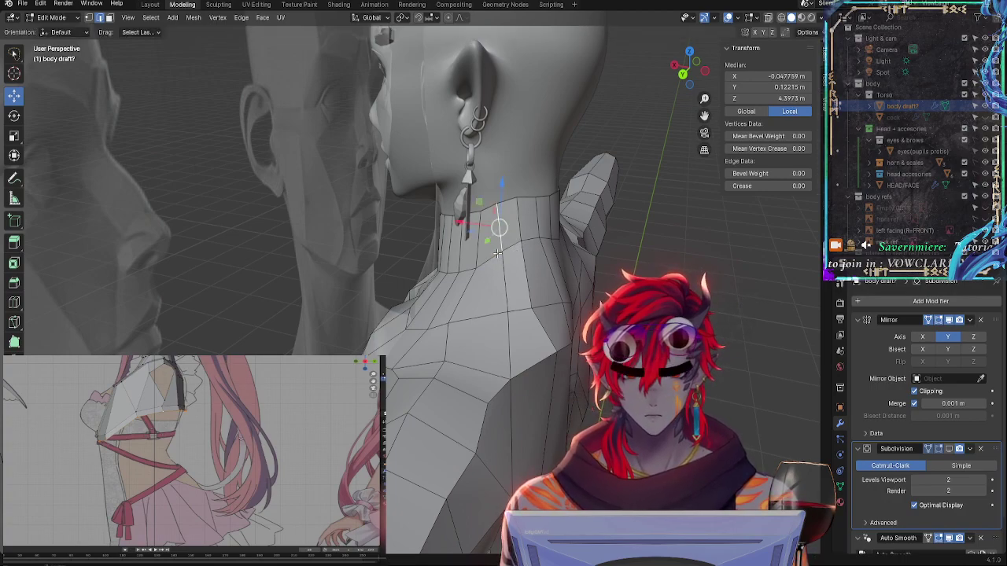
click(504, 256)
click(503, 246)
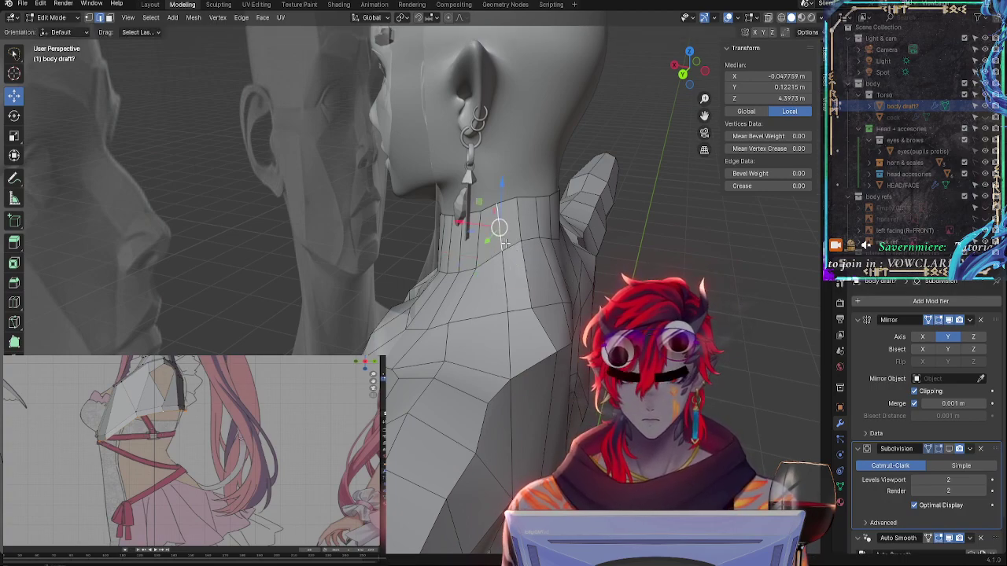
scroll(461, 332, up, 5)
middle_drag(460, 333, 669, 216)
click(688, 69)
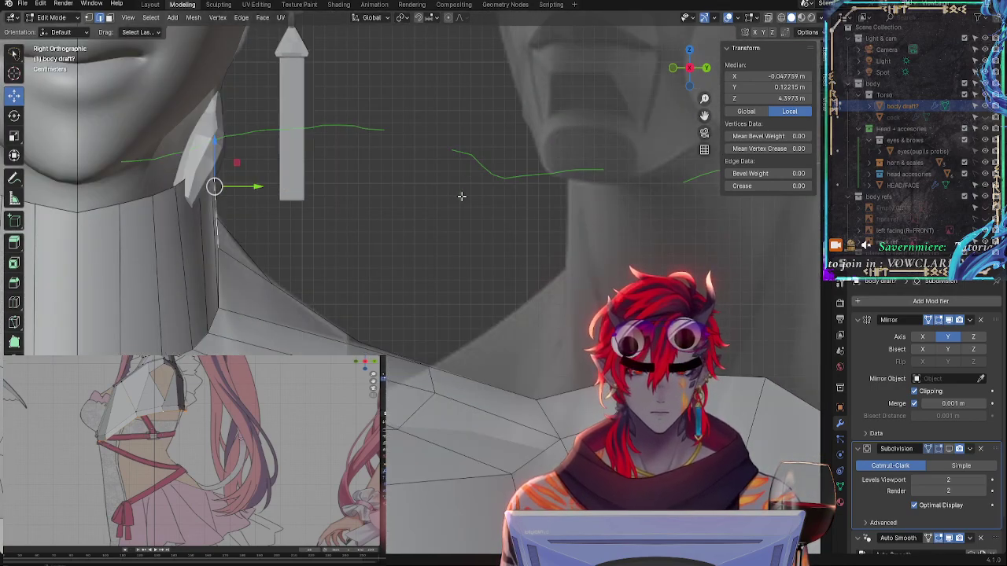
scroll(470, 316, up, 2)
scroll(387, 239, down, 1)
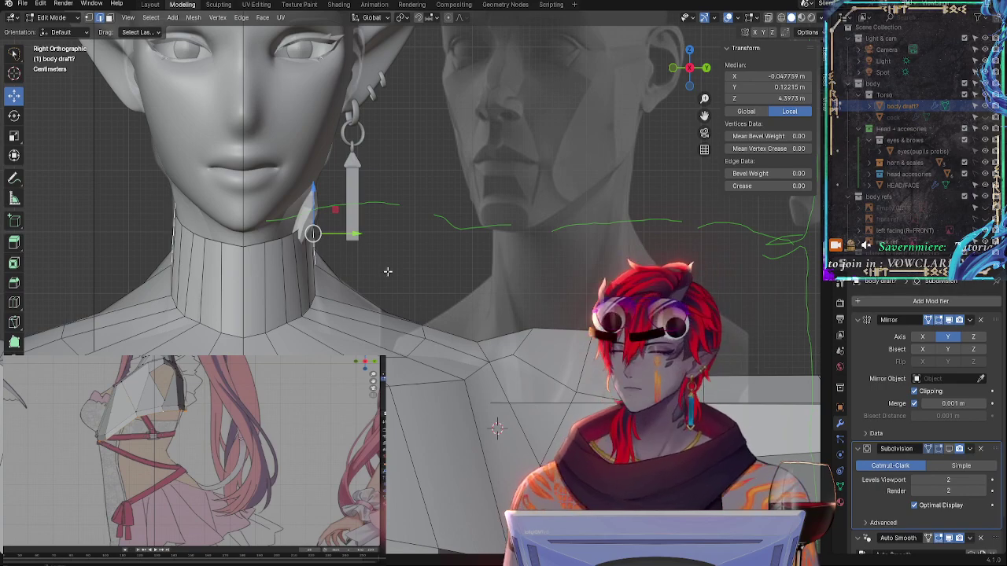
scroll(387, 271, down, 3)
scroll(370, 228, up, 5)
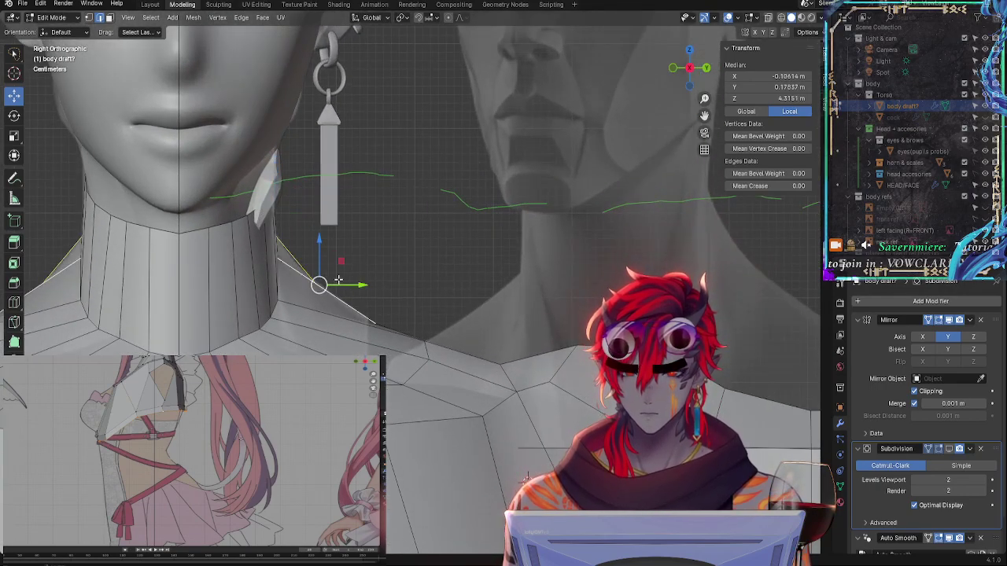
Edge-slide the collar edge loop toward the shoulders, then deselect everything
key(g)
key(g)
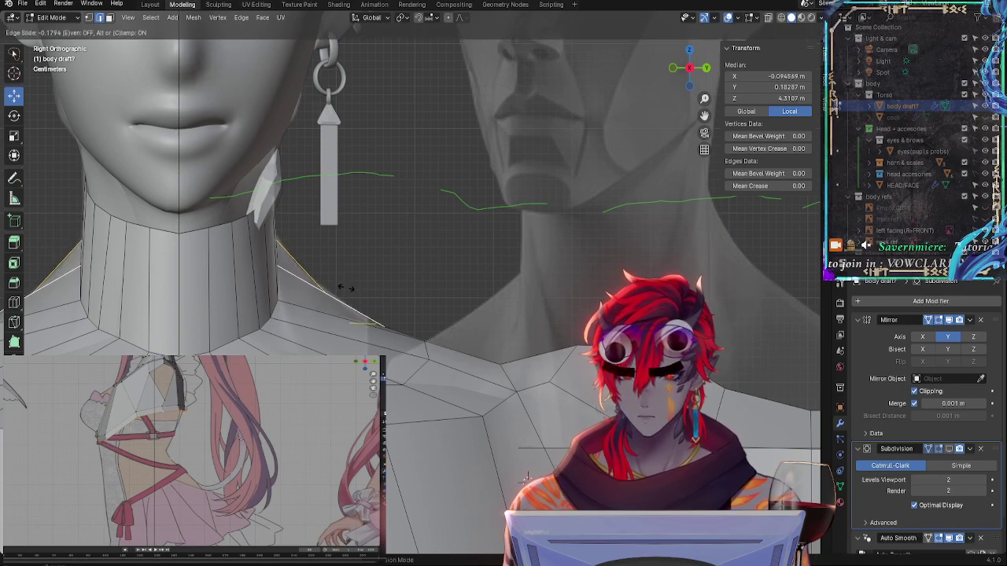
click(338, 280)
click(443, 275)
scroll(441, 280, down, 4)
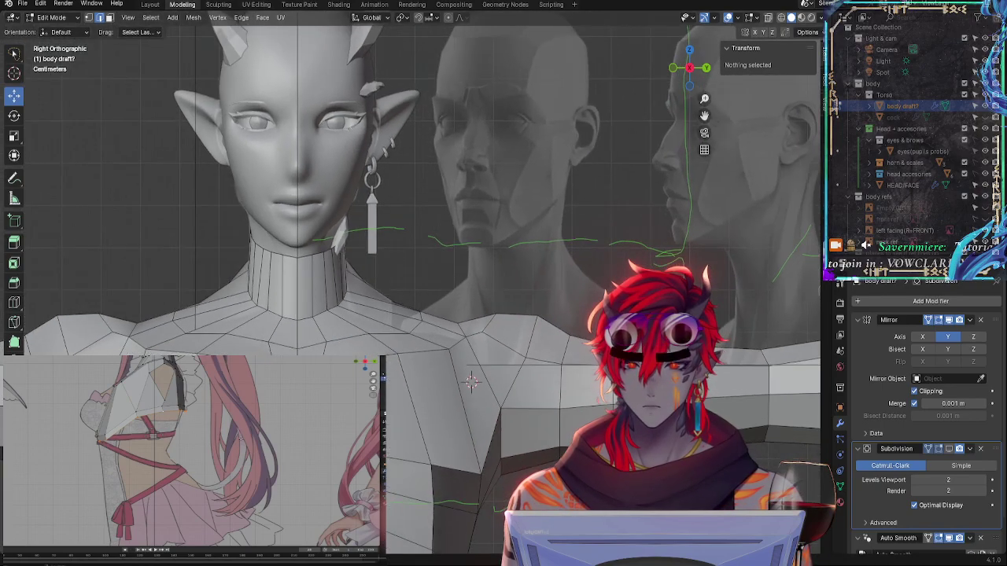
Set the Subdivision modifier's viewport level to 3
double_click(952, 491)
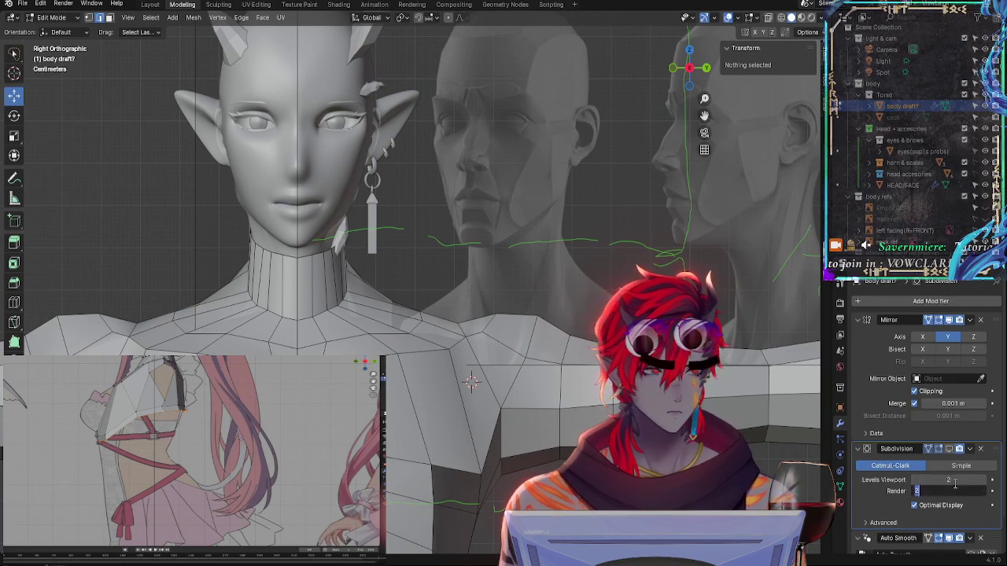
double_click(954, 480)
text(3)
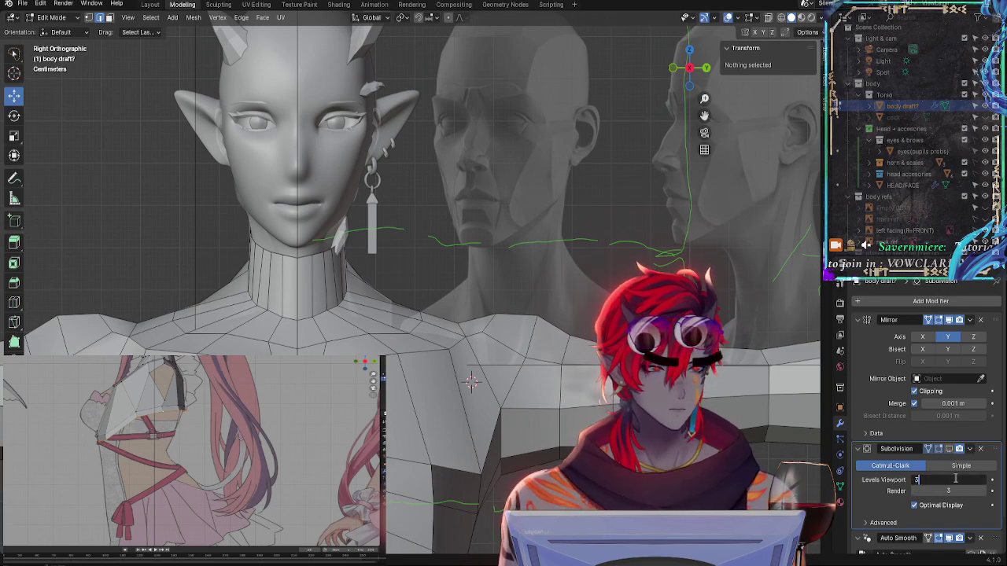
key(Return)
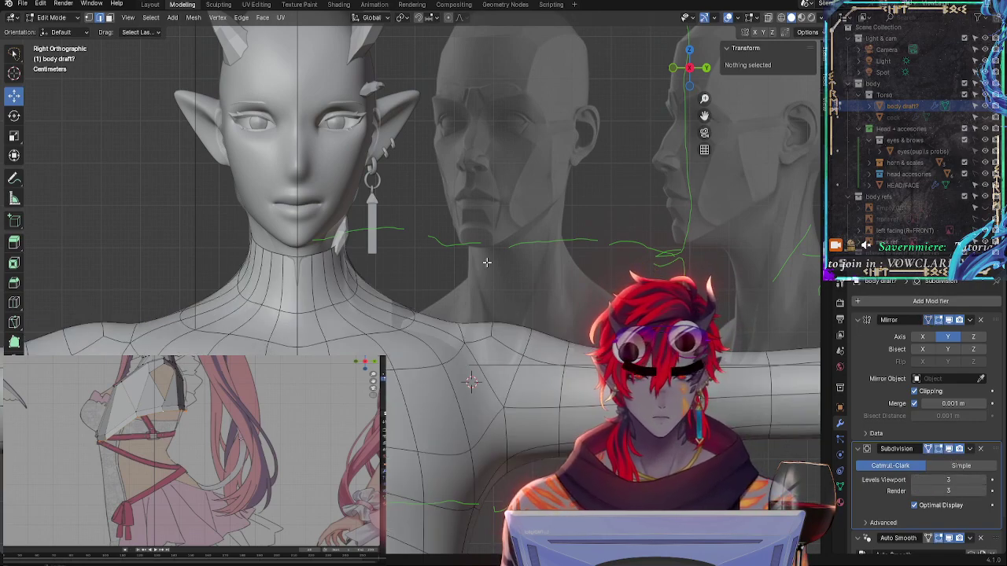
Preview the smoothed body outside Edit Mode from the front and three-quarter views
key(Tab)
key(Tab)
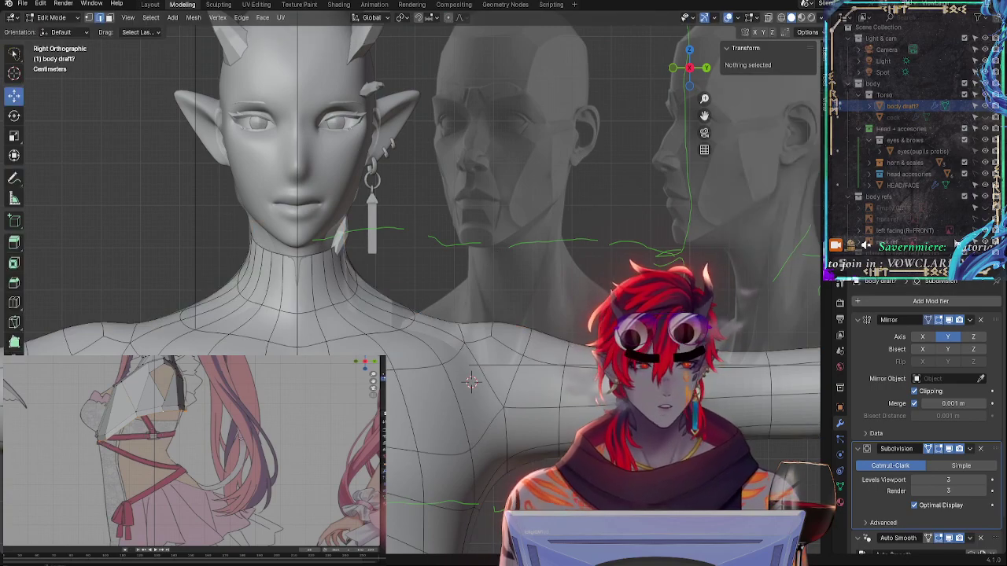
key(KP_5)
key(Tab)
key(Tab)
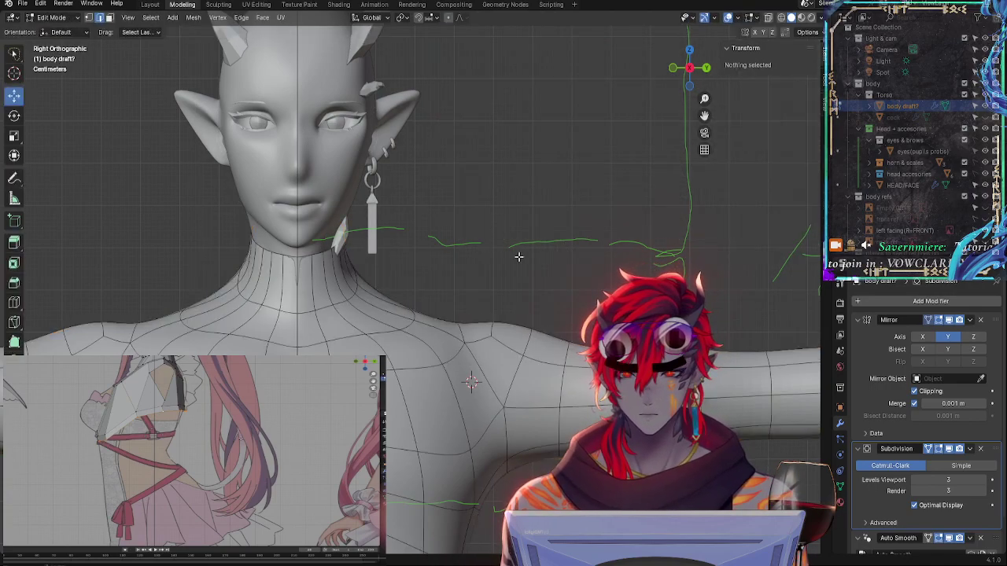
middle_drag(519, 254, 551, 254)
key(KP_3)
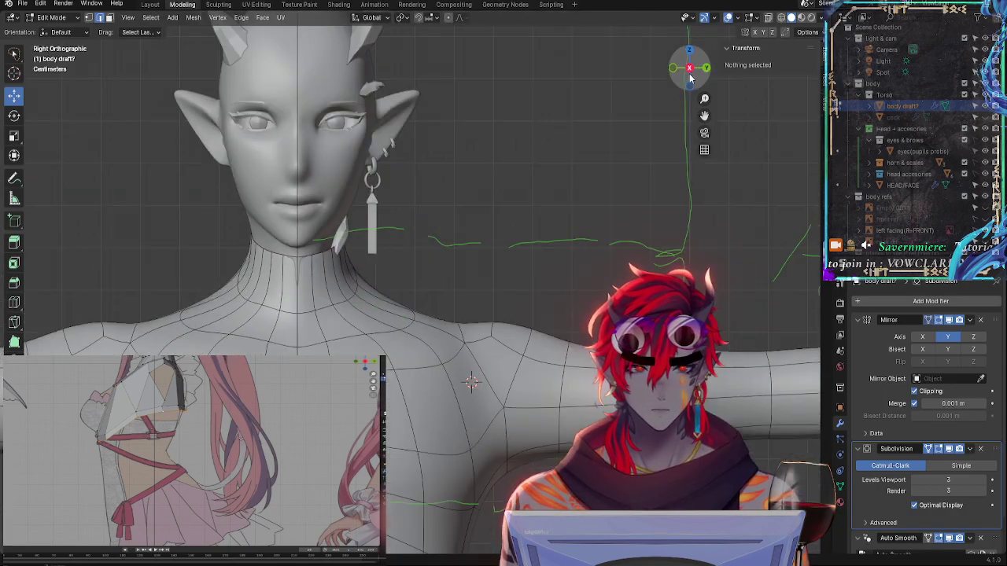
scroll(488, 242, down, 2)
scroll(490, 281, up, 3)
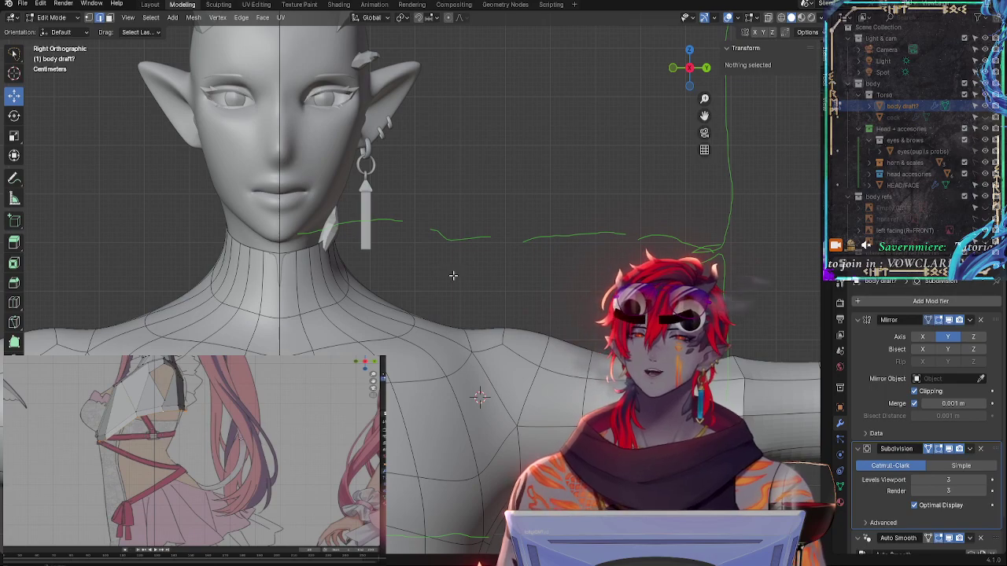
middle_drag(443, 245, 454, 273)
Back in Edit Mode, select two neck vertices and try a Shift+E edge crease, then undo it
key(Tab)
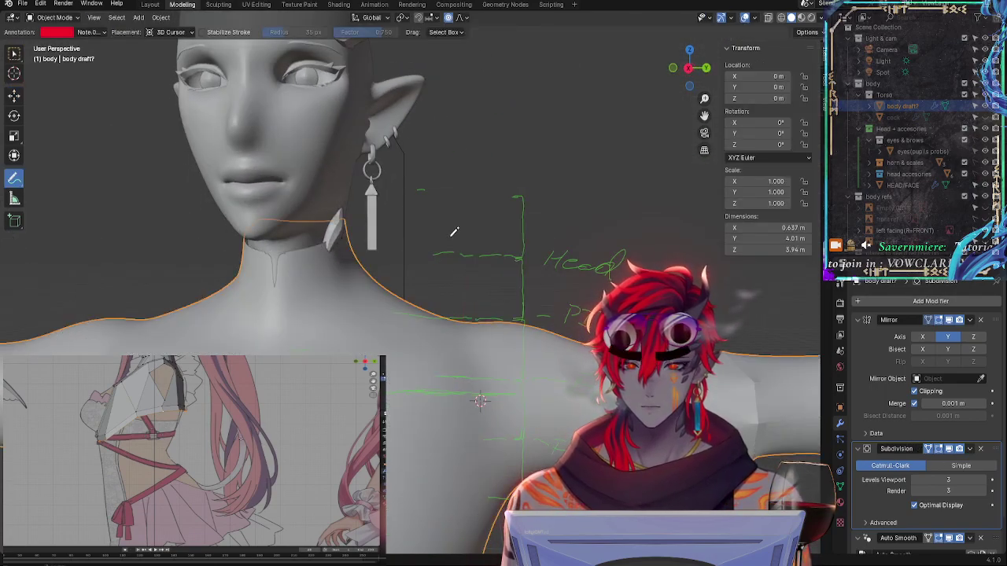
key(Tab)
key(Tab)
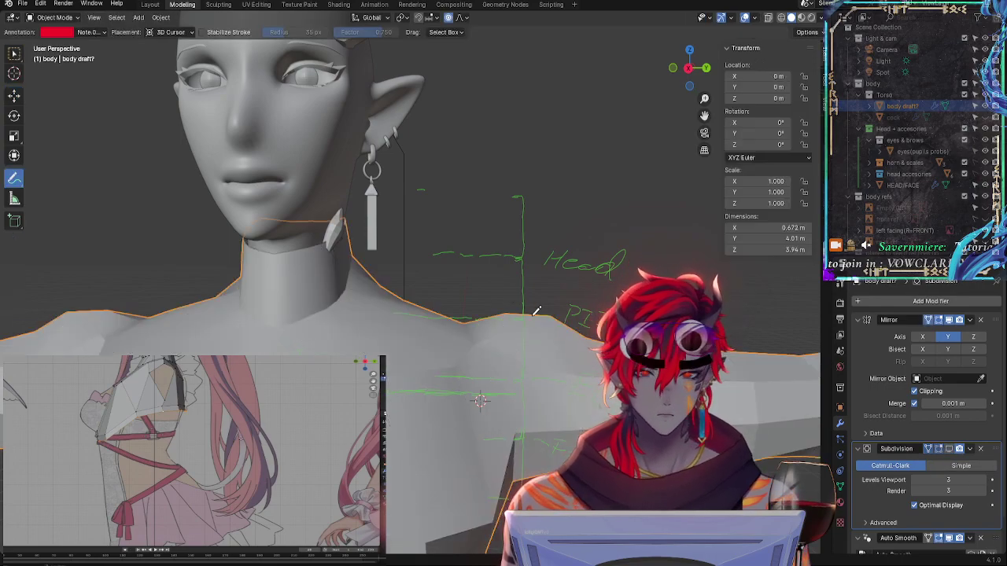
key(Tab)
click(348, 279)
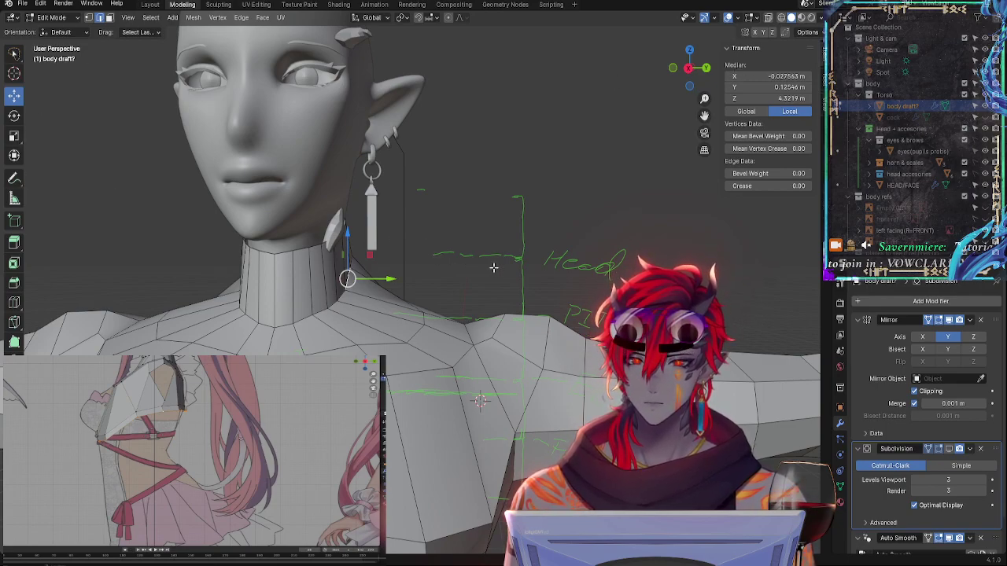
click(949, 448)
middle_drag(386, 226, 410, 223)
shift+click(343, 298)
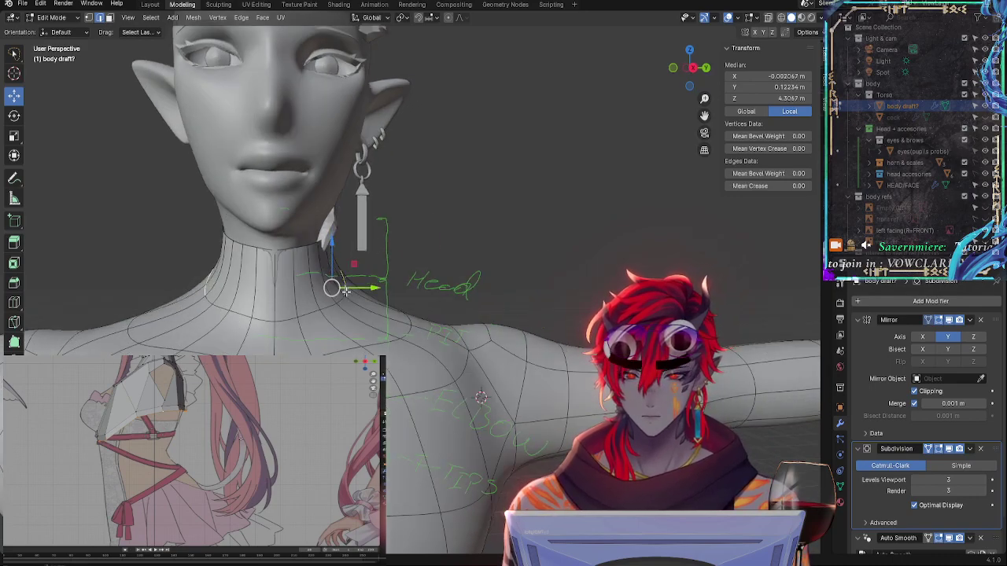
mouse_move(490, 257)
middle_down()
mouse_move(471, 268)
mouse_move(482, 265)
middle_up()
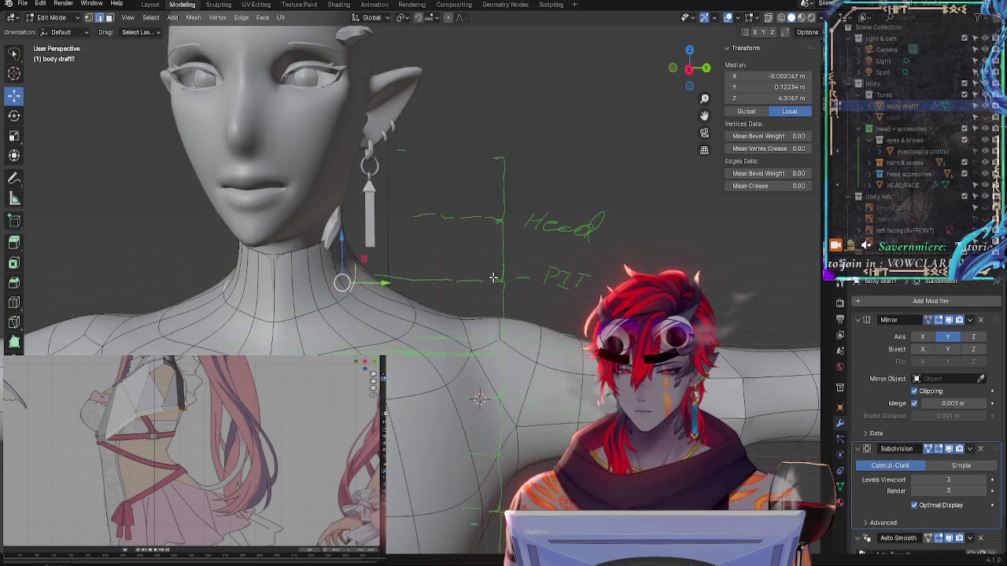
key(shift+e)
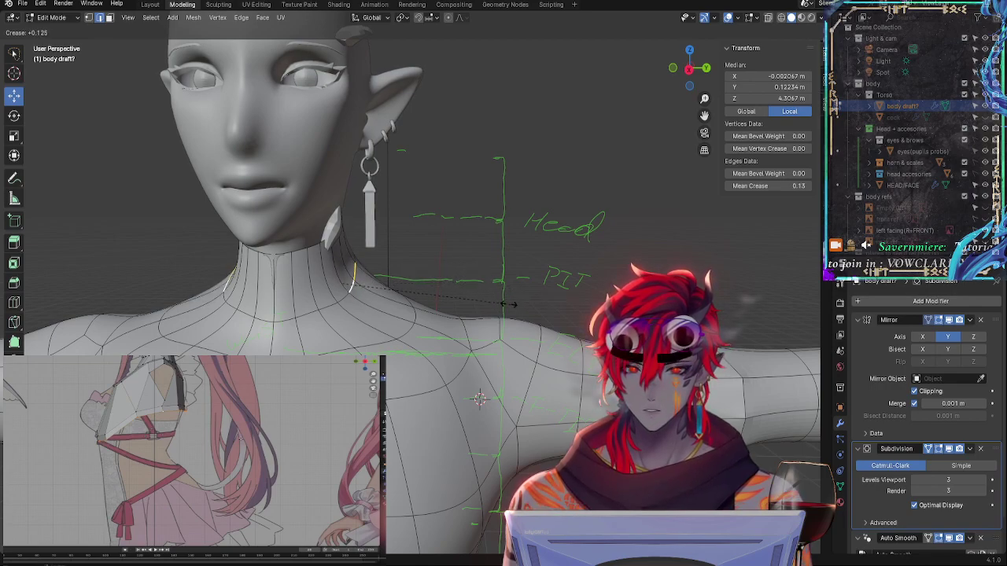
key(Escape)
key(ctrl+z)
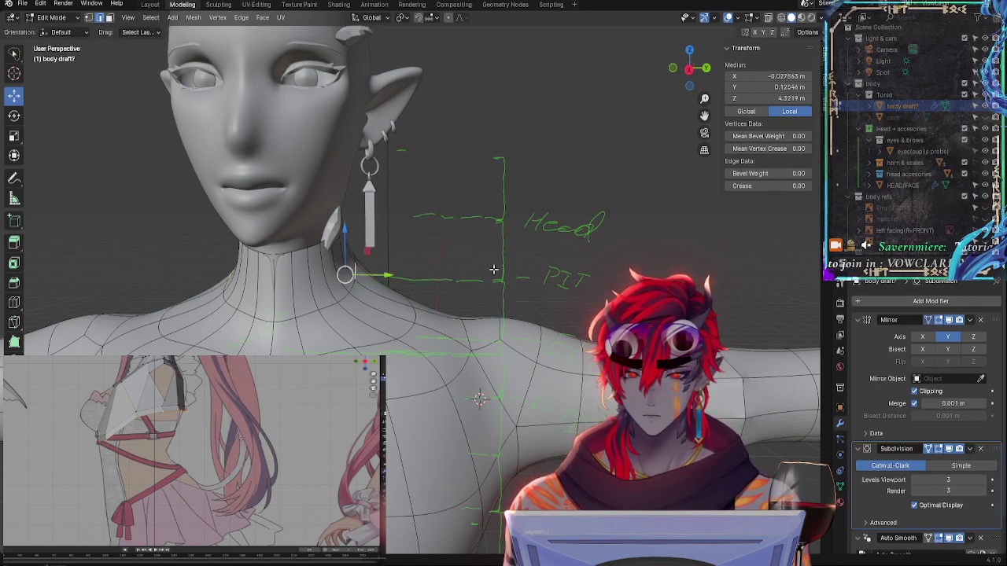
Turn the Subdivision modifier's viewport display off so the low-poly neck and shoulder cage shows
click(689, 68)
click(575, 142)
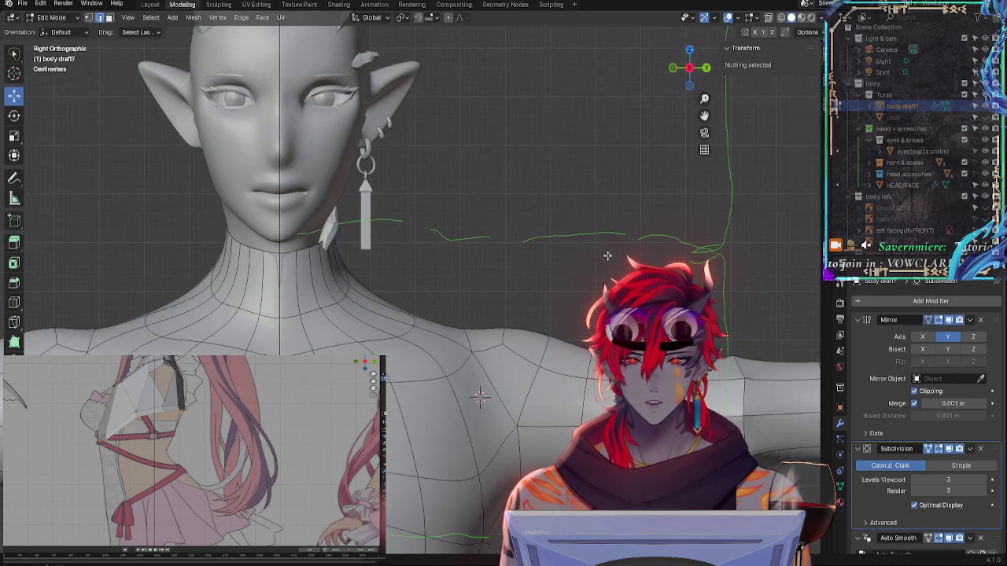
mouse_move(683, 75)
mouse_down()
mouse_move(653, 82)
mouse_move(708, 87)
mouse_move(684, 75)
mouse_up()
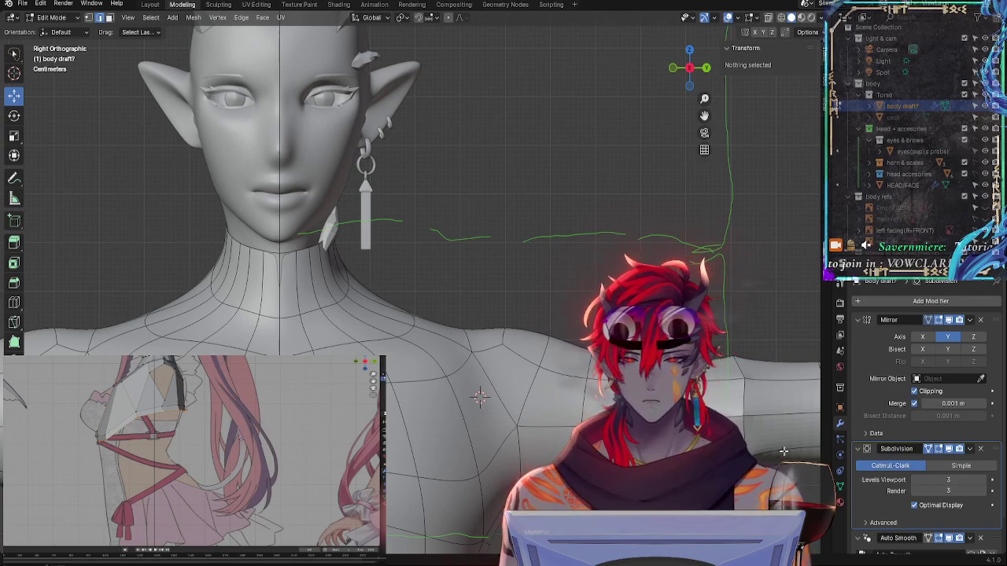
click(949, 449)
click(949, 449)
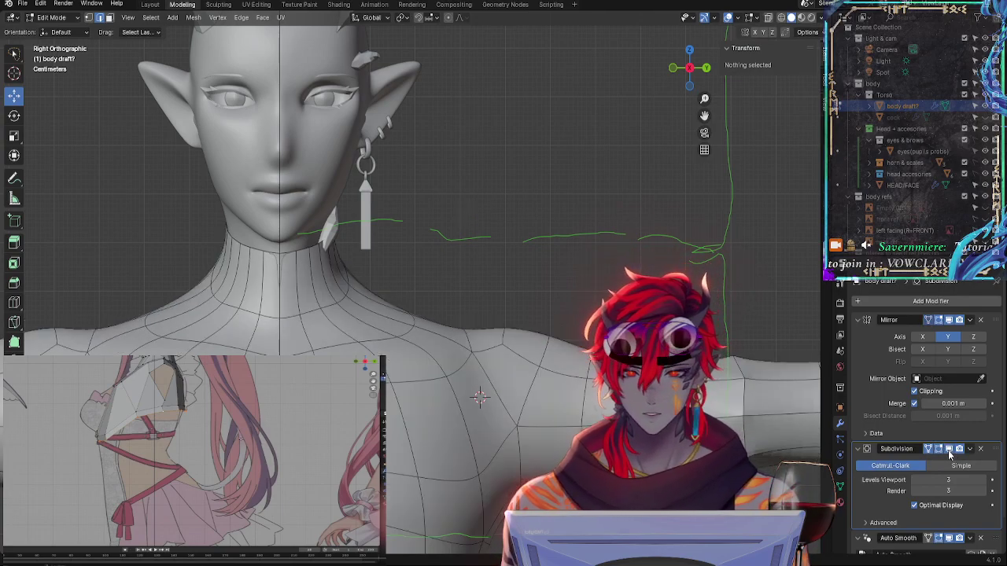
click(948, 449)
click(948, 449)
click(947, 450)
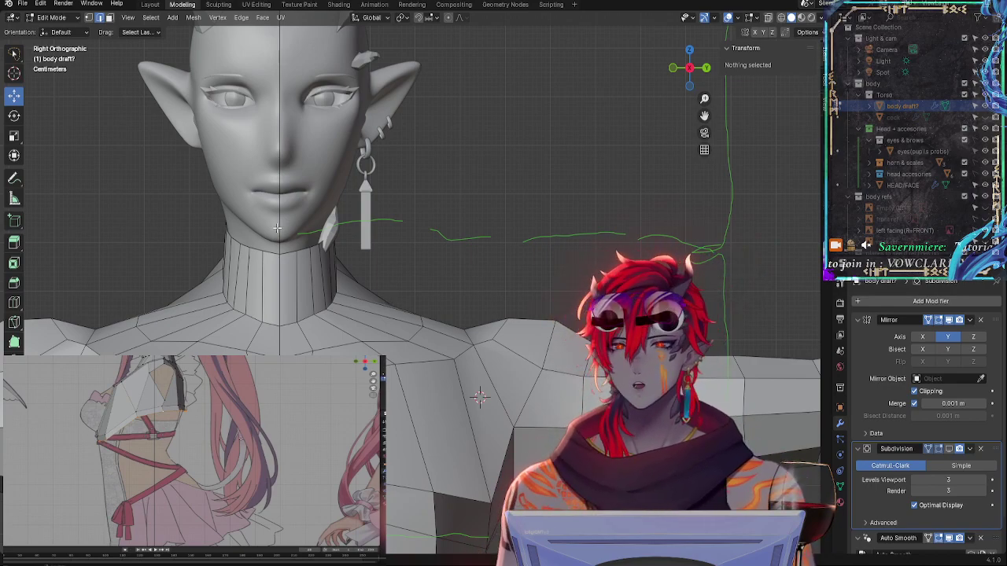
middle_drag(250, 256, 465, 404)
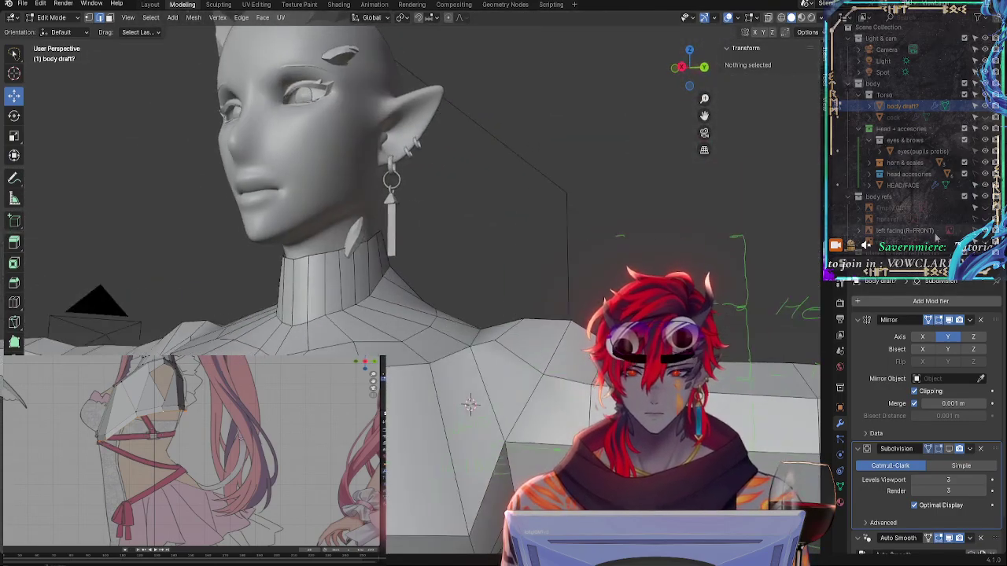
Raise the selected shoulder edges slightly, constrained to the Z axis
middle_drag(625, 250, 715, 99)
click(689, 67)
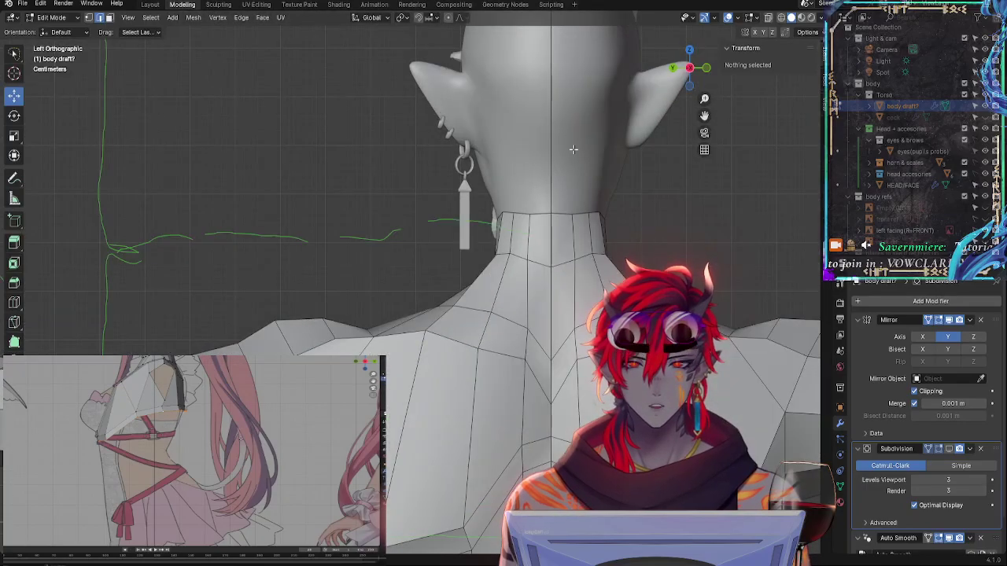
click(689, 67)
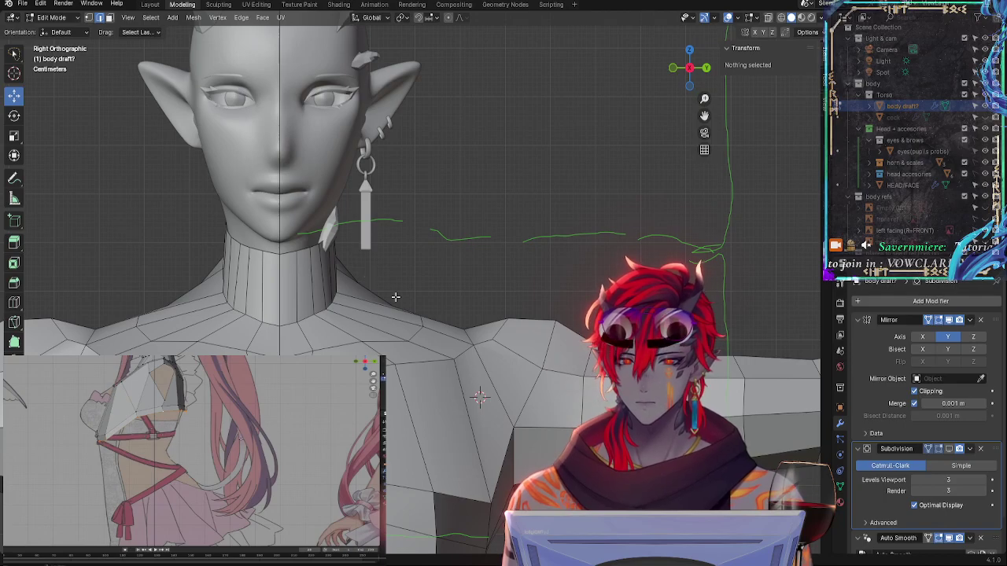
middle_drag(468, 298, 379, 334)
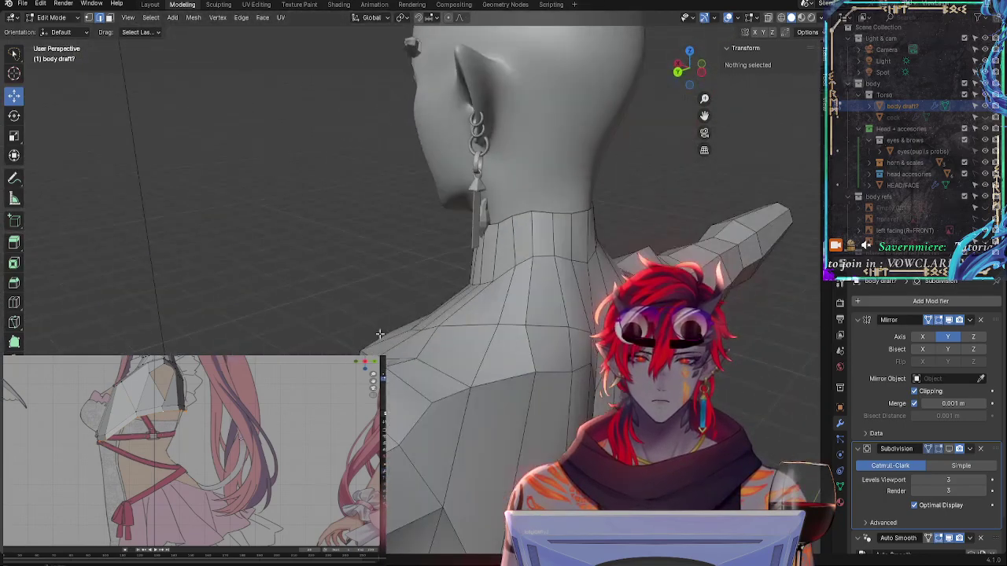
click(442, 374)
alt+click(473, 371)
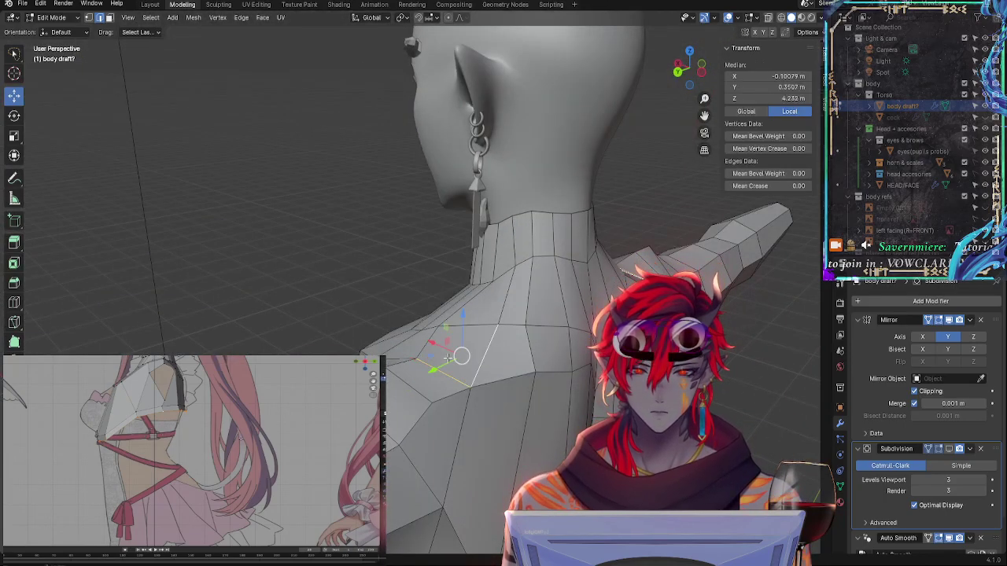
key(g)
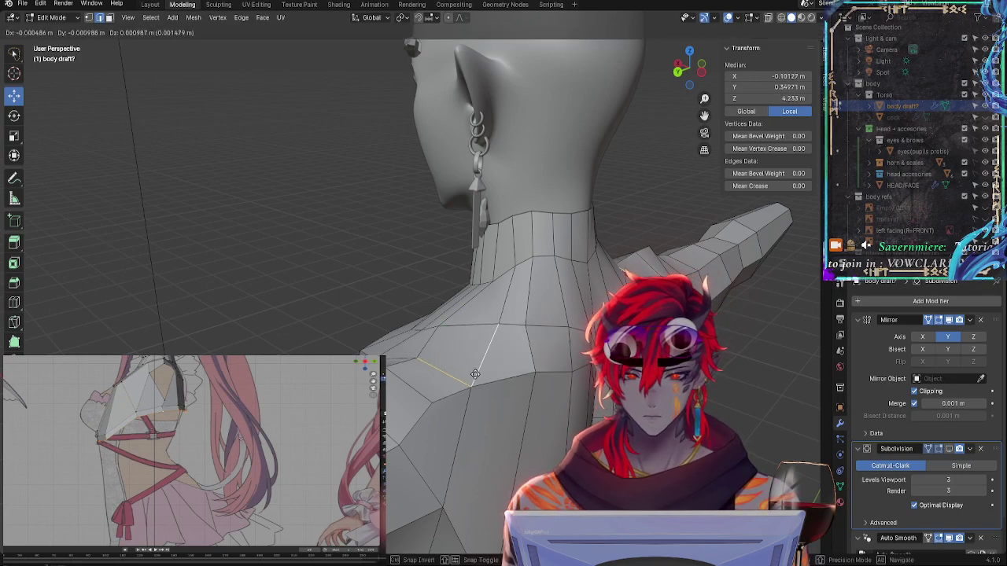
click(470, 366)
key(g)
key(z)
click(460, 315)
Rotate the edge on top of the shoulder
middle_drag(460, 315, 495, 299)
click(463, 318)
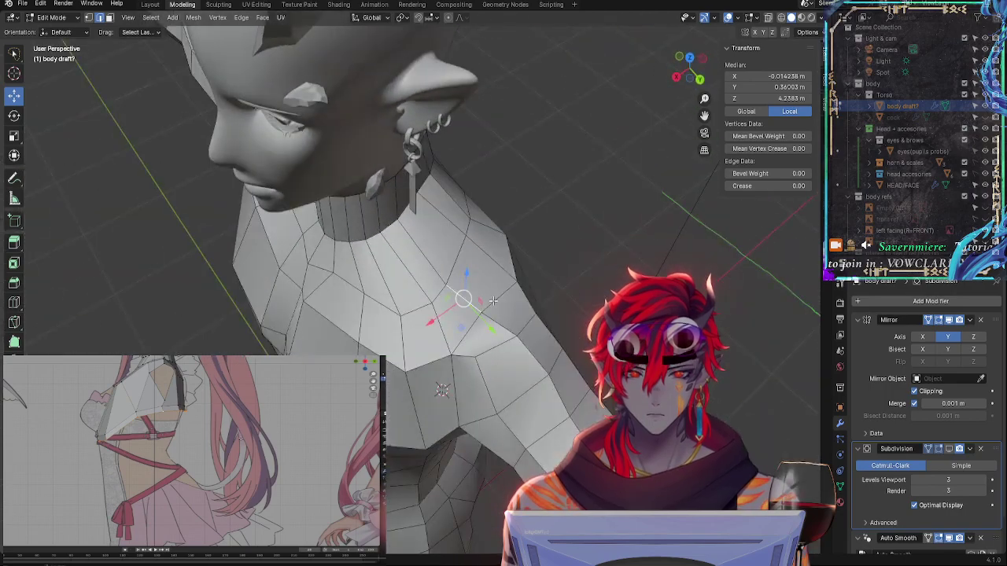
click(520, 294)
key(r)
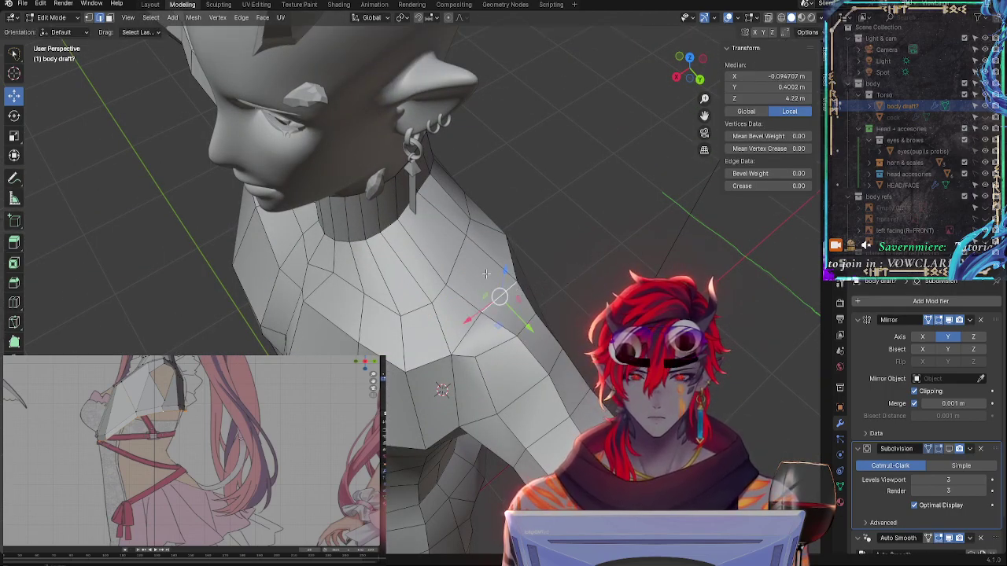
middle_drag(496, 283, 593, 236)
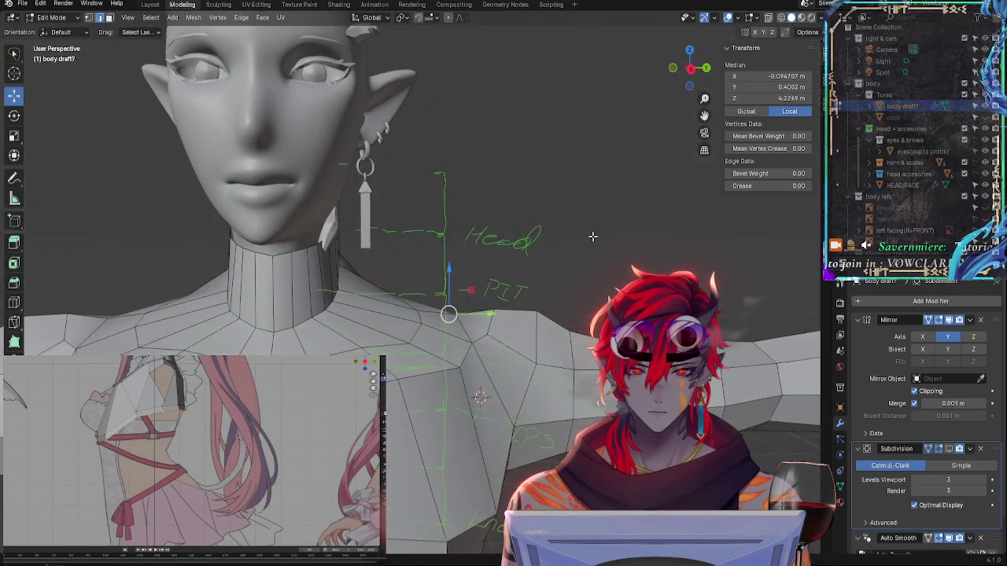
Slide the vertex at the base of the neck along its edge, cancelling a stray scale
click(593, 236)
click(400, 312)
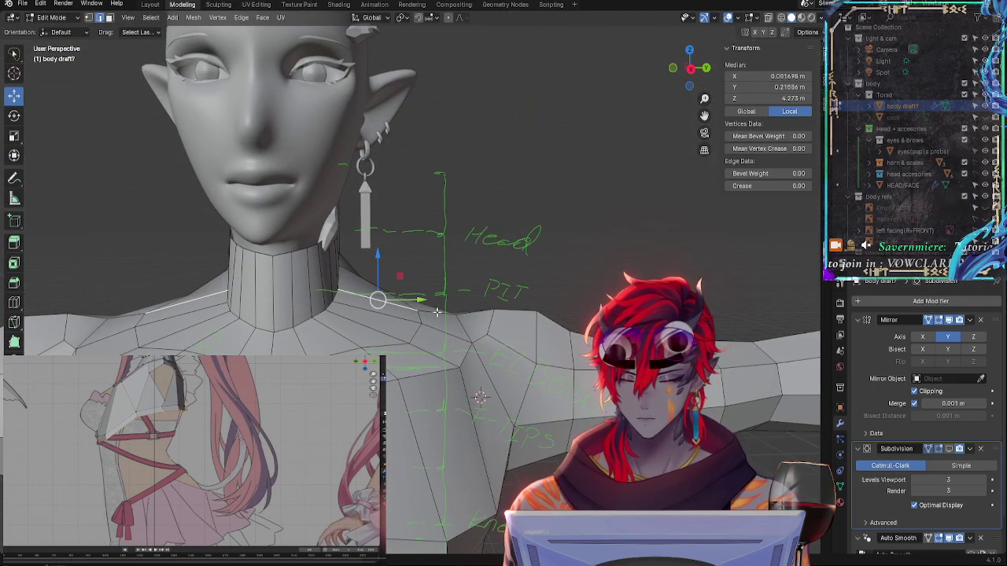
key(g)
key(g)
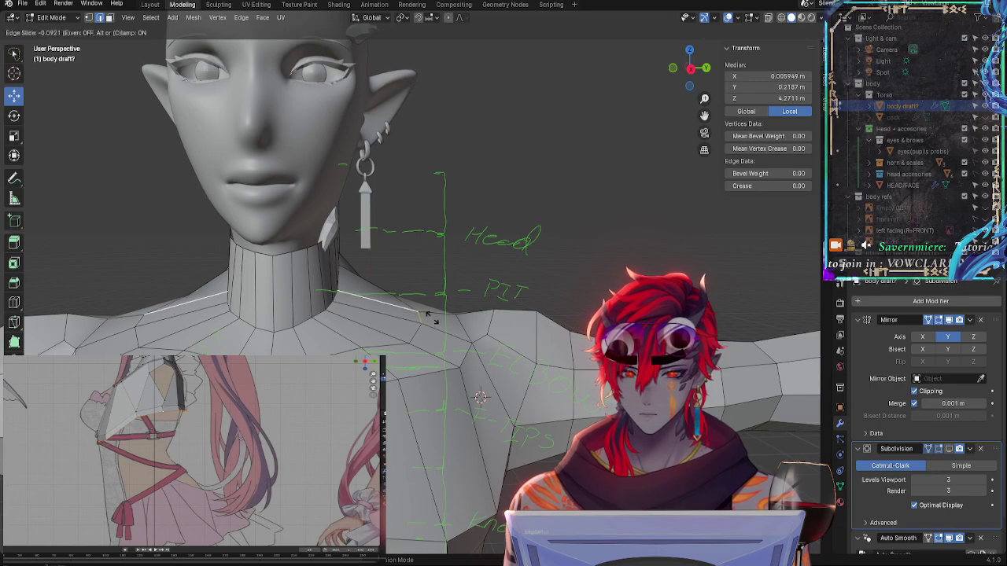
click(427, 316)
key(s)
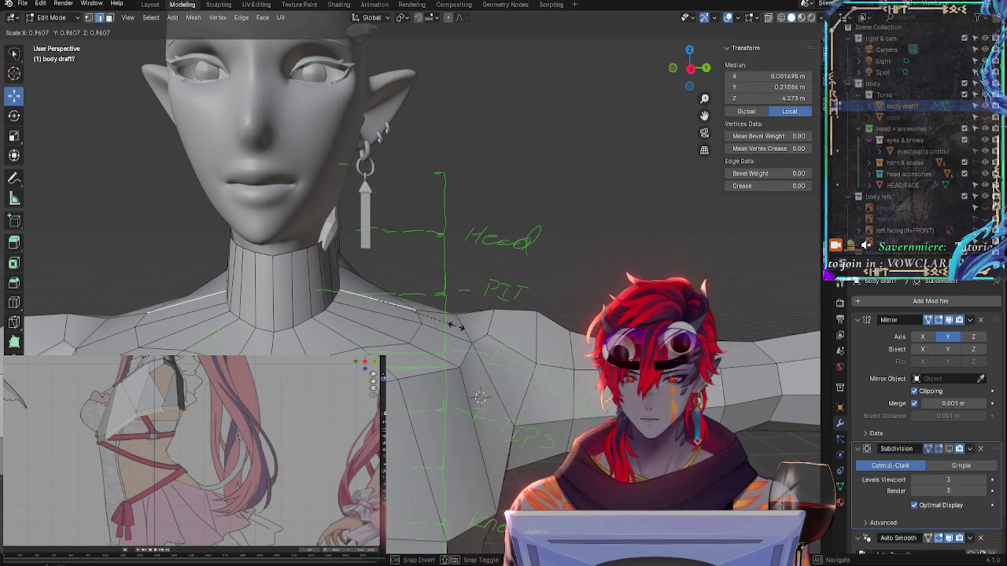
click(457, 322)
middle_drag(464, 321, 496, 261)
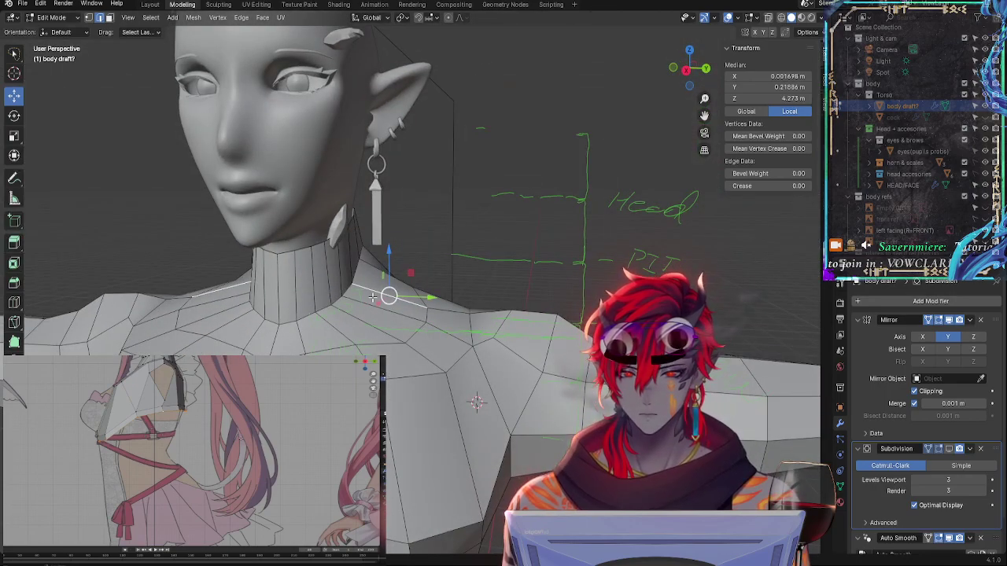
click(353, 276)
In right orthographic view, work through the neck edges and collar loop to select the collar vertex at the neck's side
shift+click(351, 281)
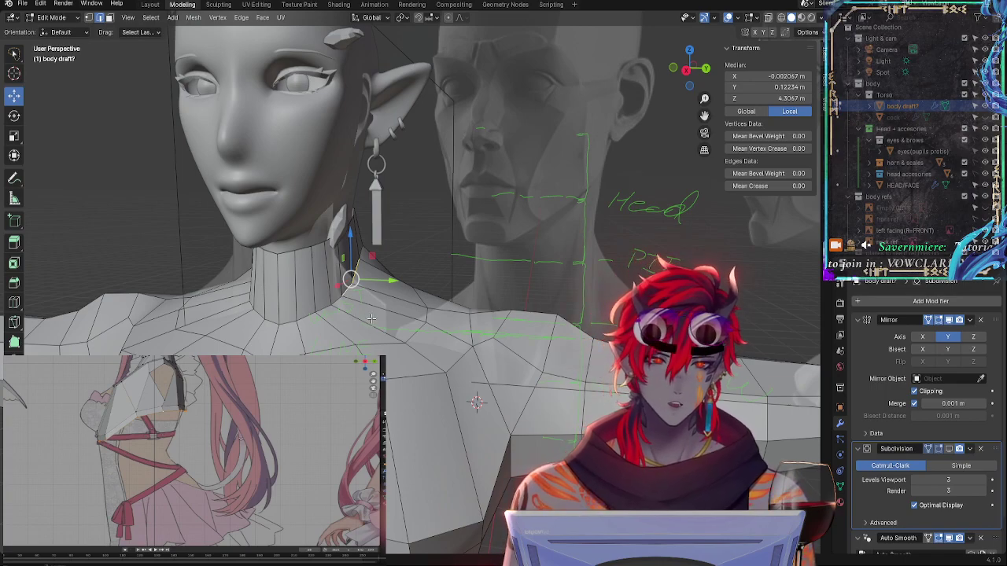
click(705, 68)
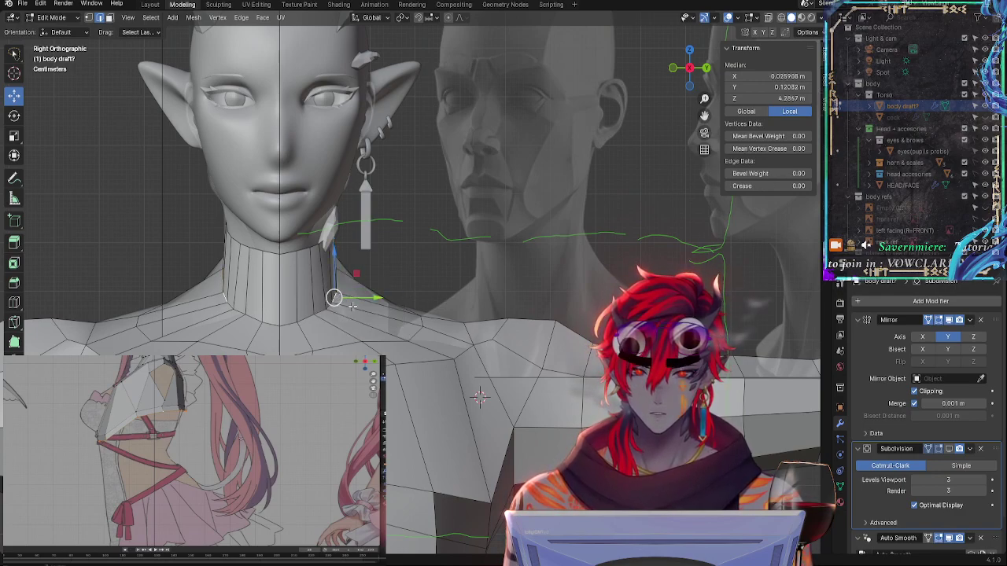
click(377, 314)
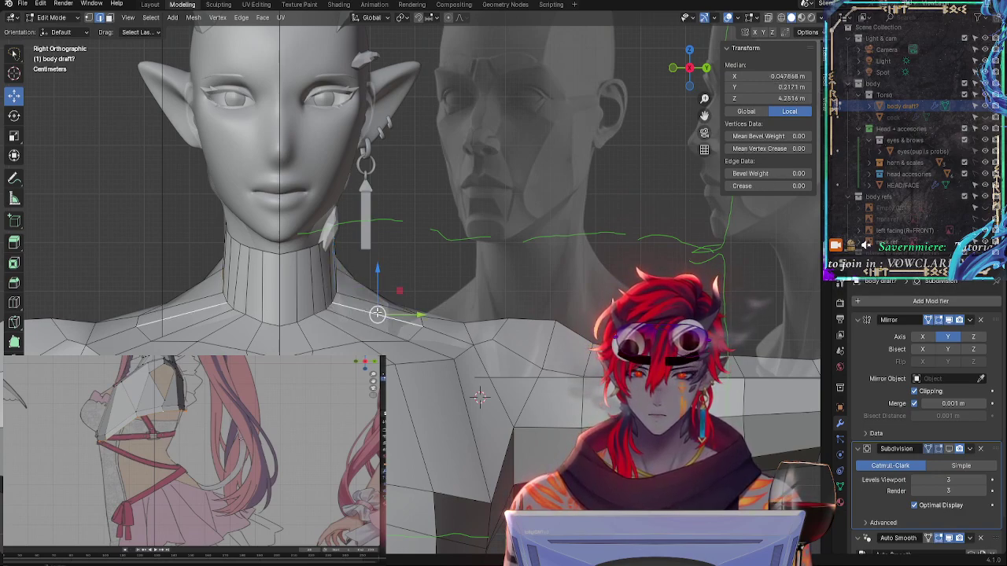
click(330, 280)
alt+click(356, 300)
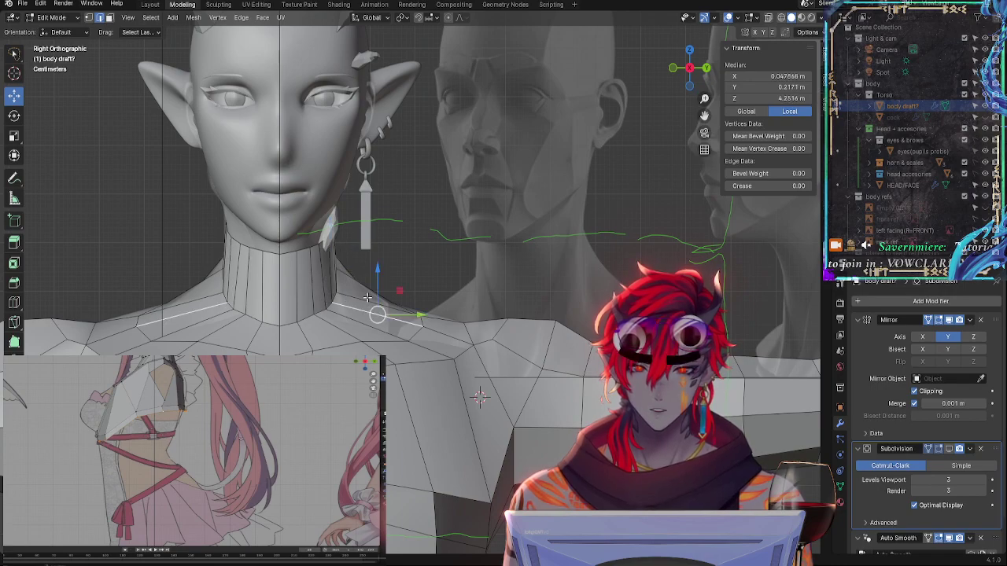
click(338, 287)
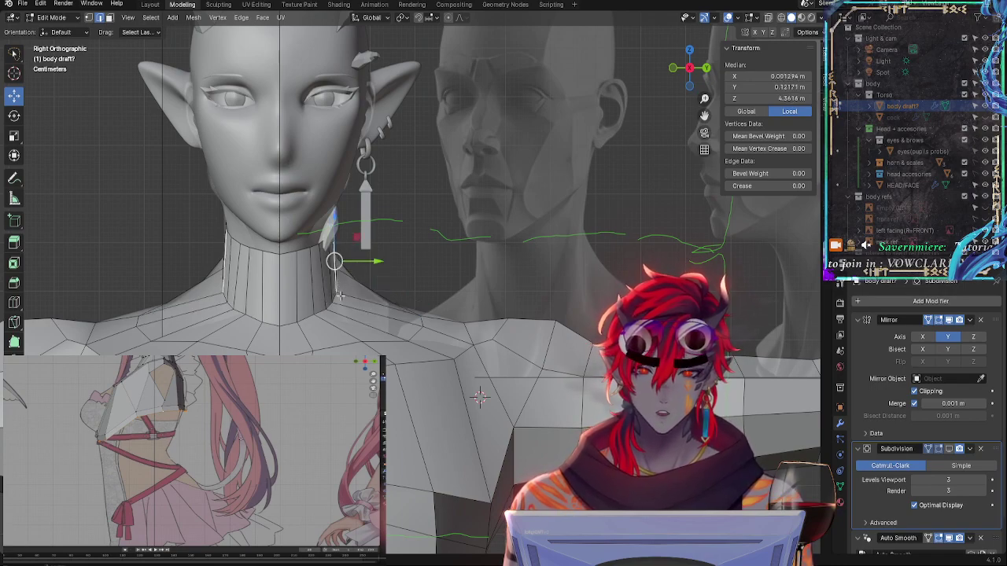
alt+click(339, 298)
click(331, 289)
click(334, 297)
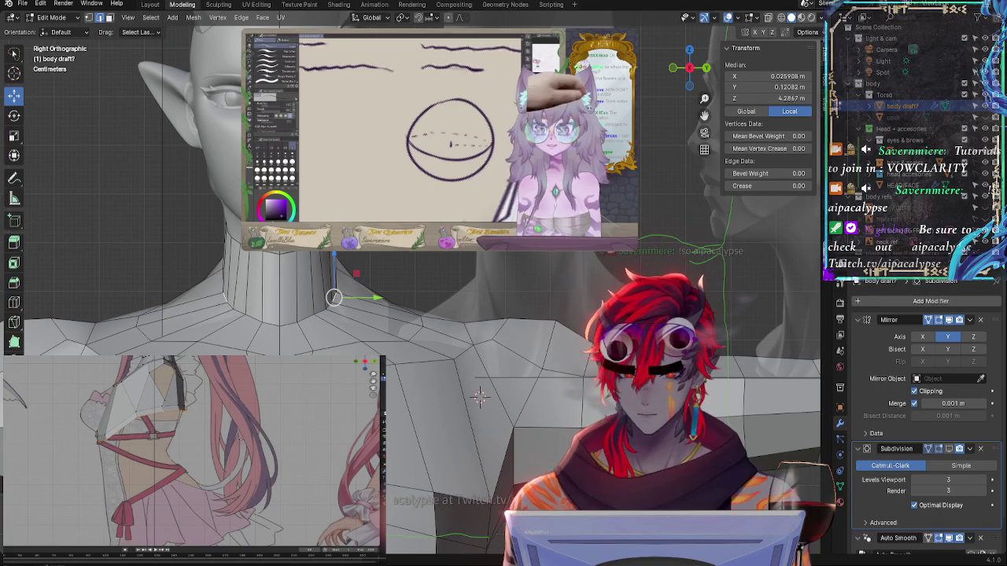
Deselect everything in the mesh with Alt+A
key(alt+a)
scroll(493, 412, down, 4)
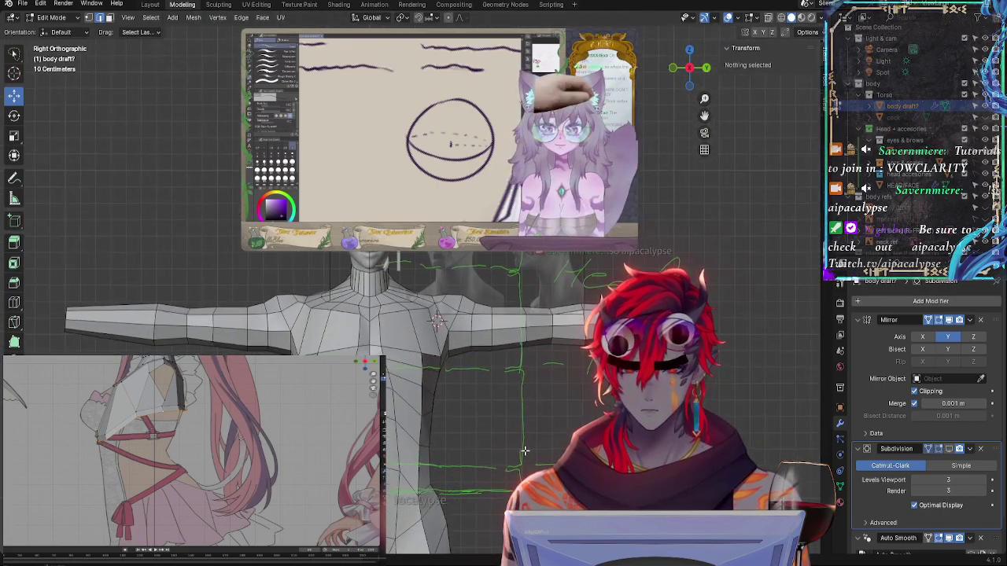
shift+scroll(503, 393, down, 5)
scroll(545, 340, up, 1)
scroll(545, 340, down, 3)
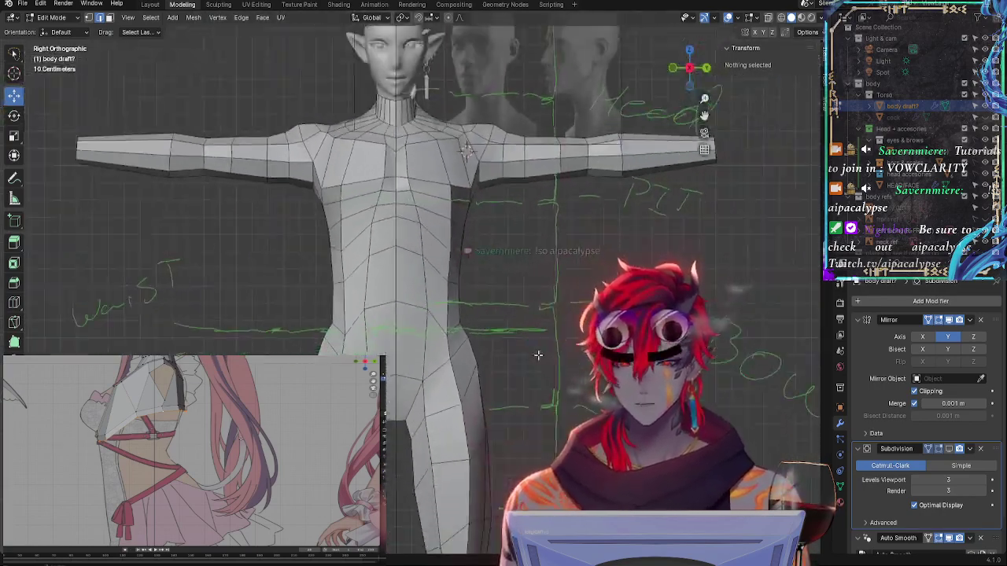
shift+scroll(499, 265, down, 4)
shift+scroll(469, 190, up, 4)
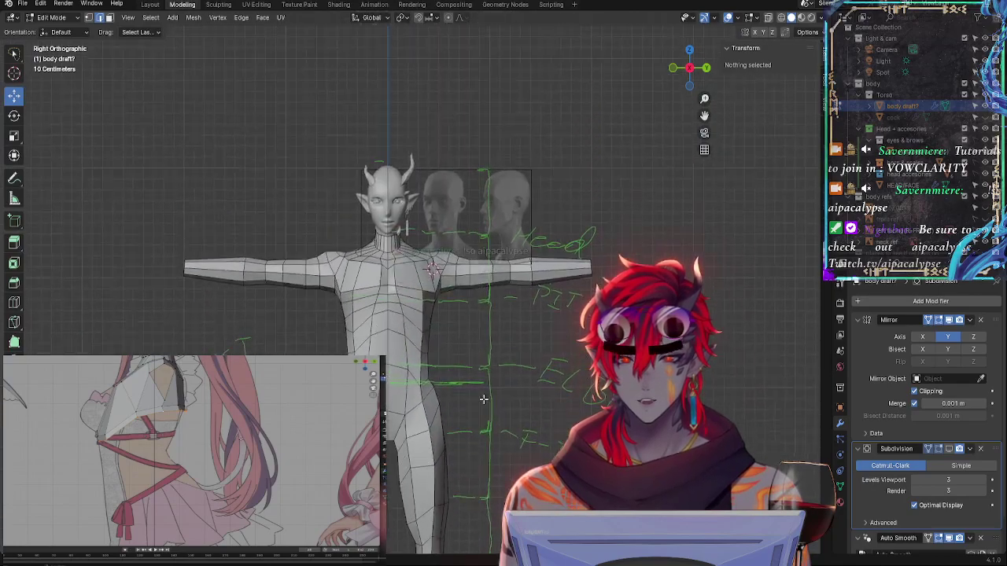
scroll(458, 309, up, 4)
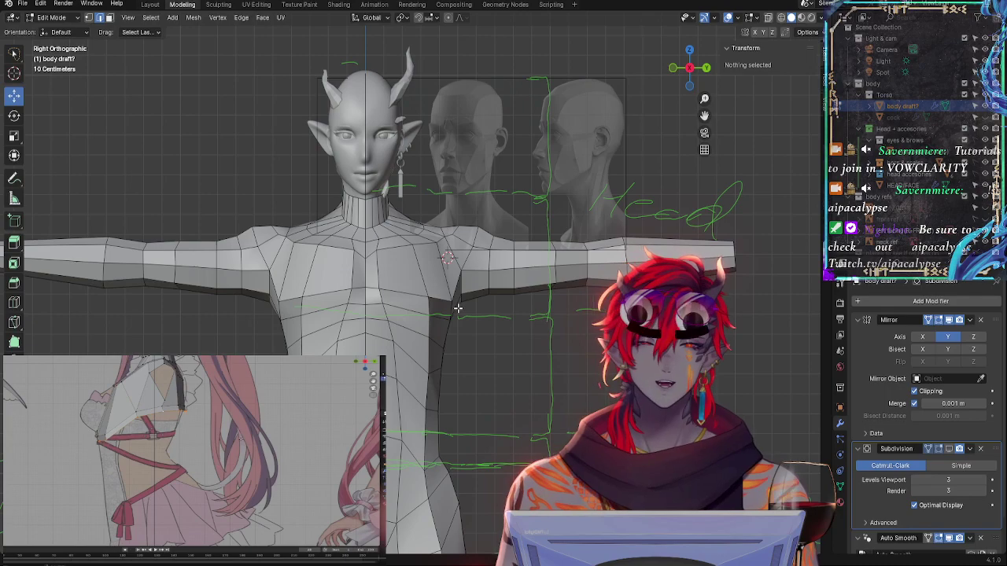
scroll(476, 298, up, 2)
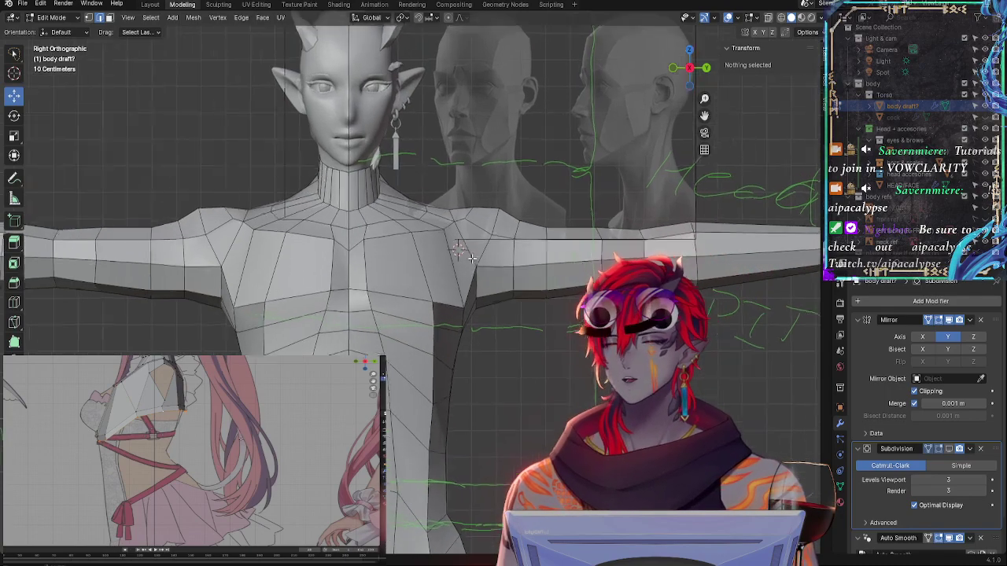
scroll(471, 258, up, 4)
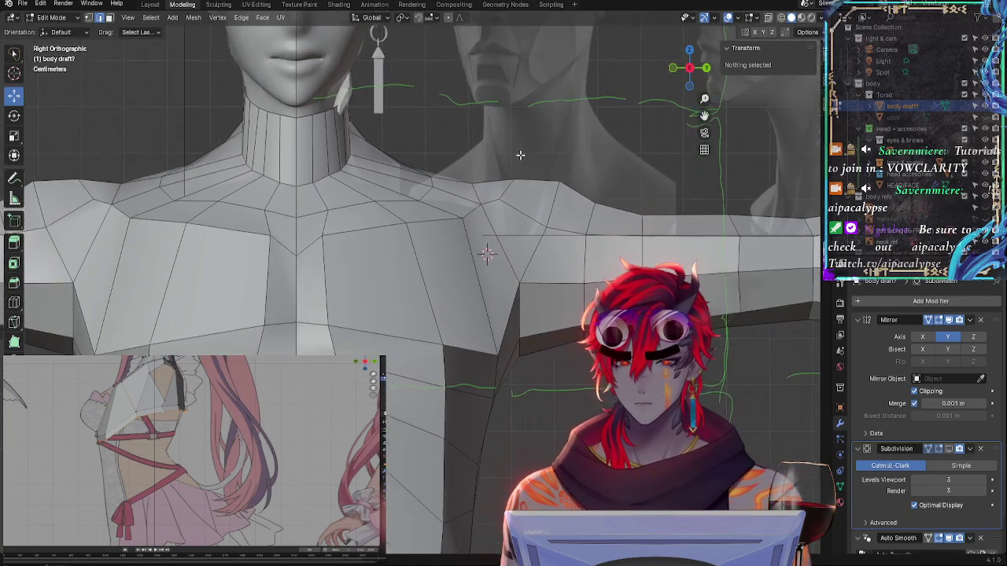
shift+middle_drag(520, 155, 531, 279)
click(690, 70)
click(689, 69)
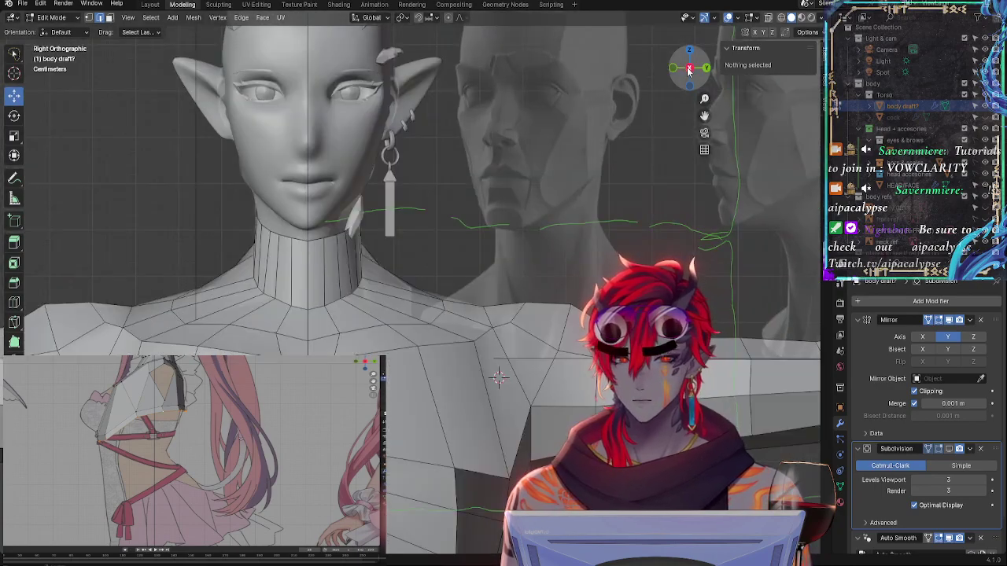
scroll(545, 161, up, 3)
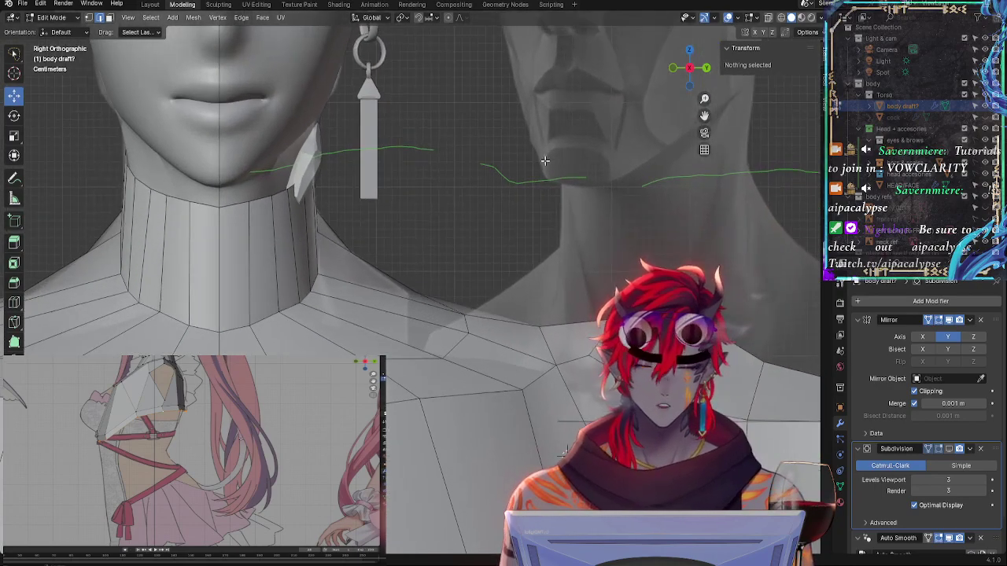
ctrl+scroll(545, 160, down, 5)
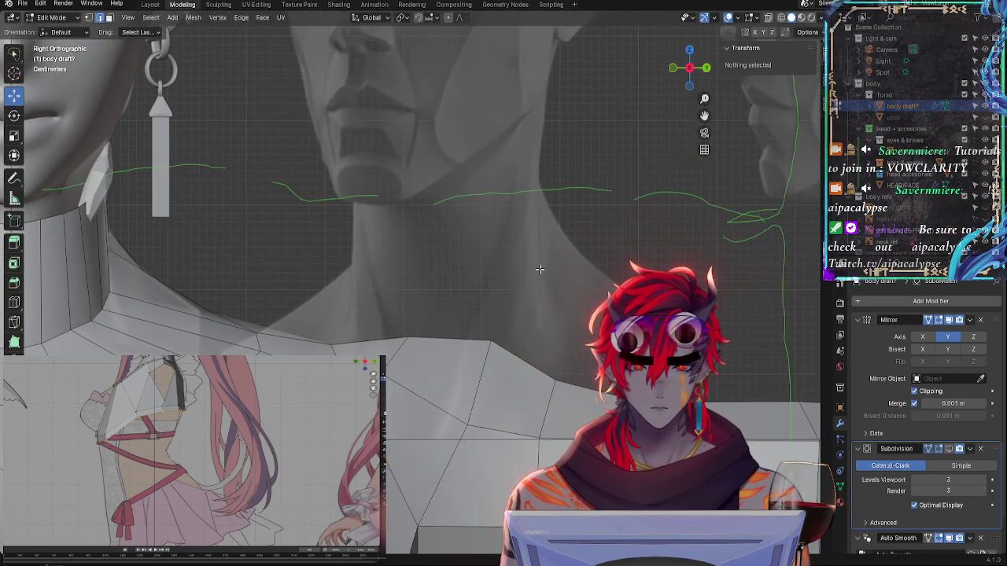
ctrl+scroll(562, 234, up, 9)
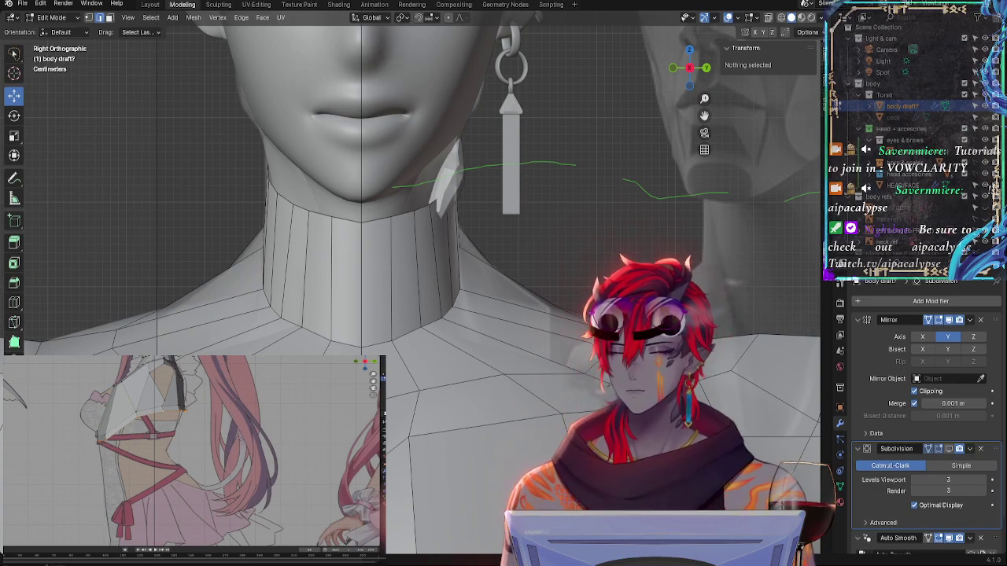
scroll(535, 367, up, 4)
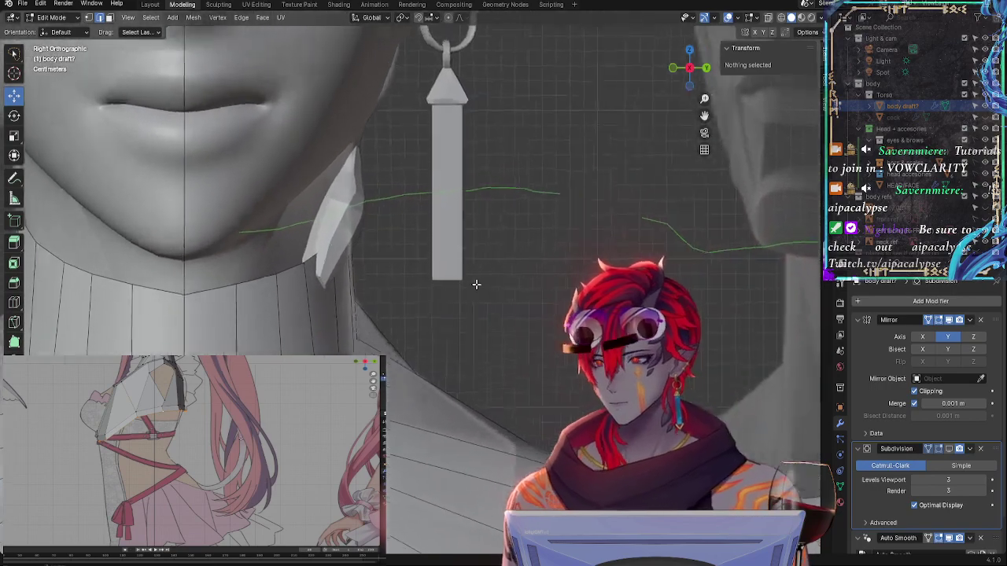
shift+middle_drag(476, 284, 532, 286)
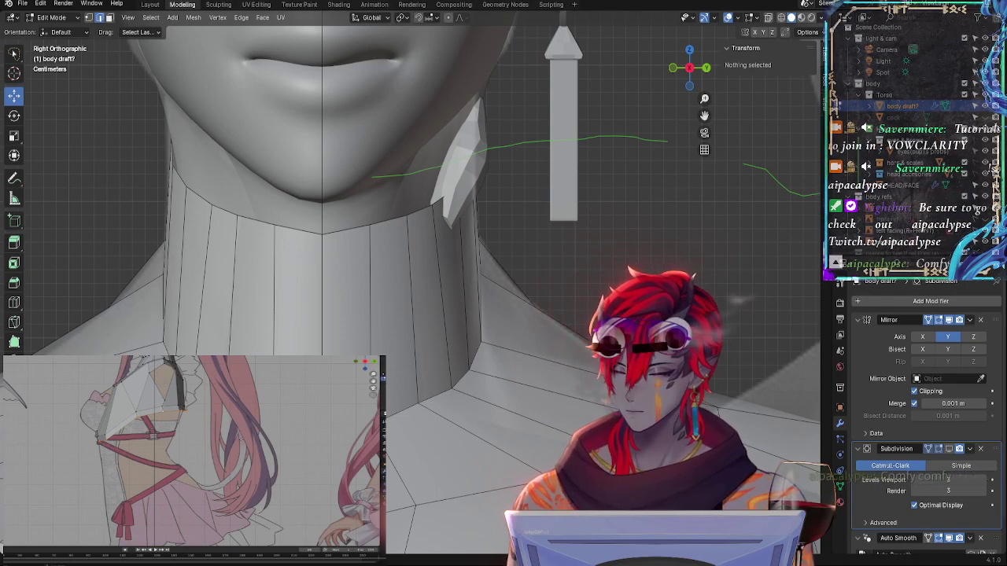
shift+middle_drag(614, 294, 527, 283)
middle_drag(562, 336, 719, 85)
click(691, 71)
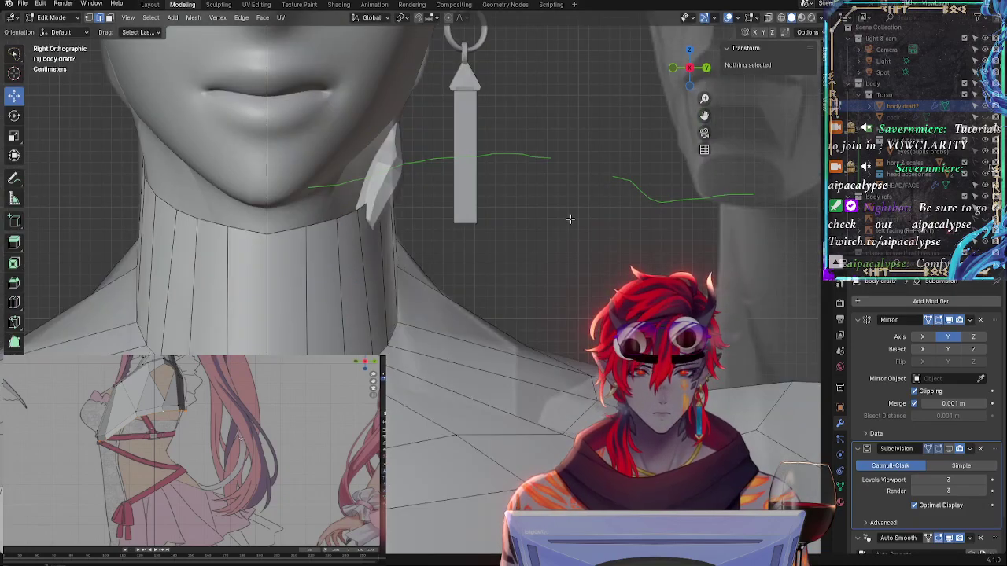
scroll(568, 218, down, 3)
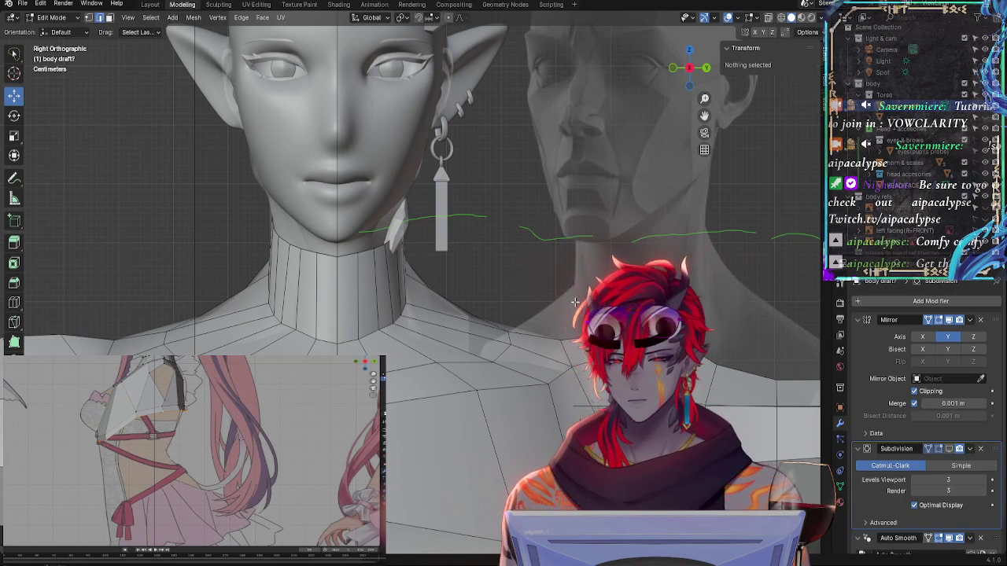
scroll(558, 285, up, 2)
scroll(535, 275, down, 4)
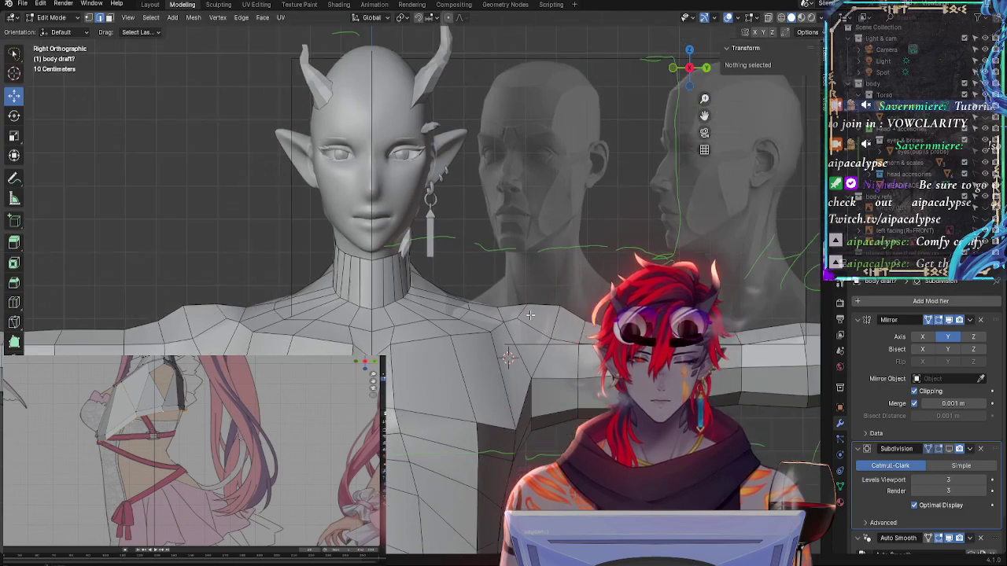
scroll(492, 262, up, 2)
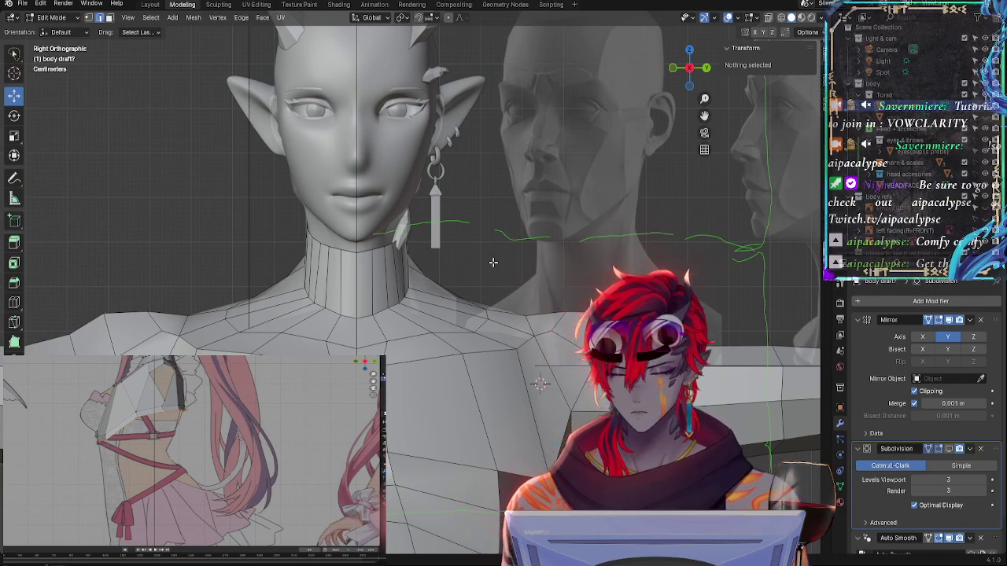
scroll(536, 299, up, 6)
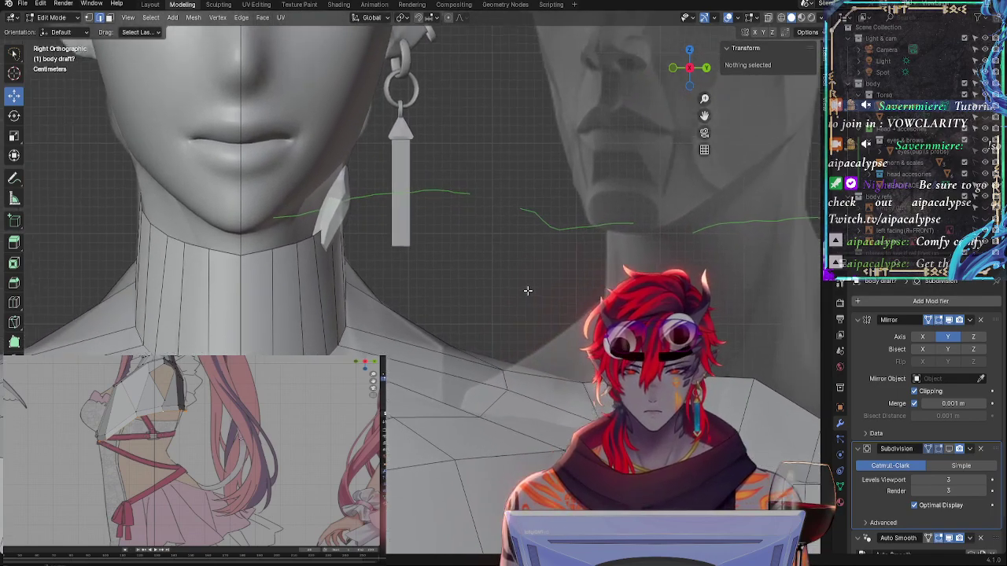
mouse_move(543, 236)
middle_down()
mouse_move(564, 288)
mouse_move(604, 281)
middle_up()
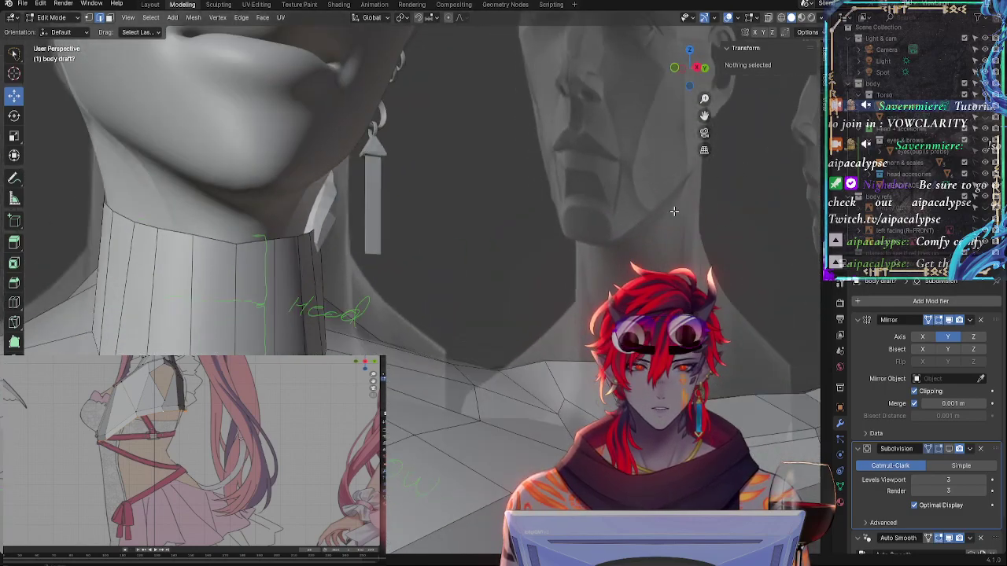
click(696, 67)
shift+middle_drag(516, 318, 552, 368)
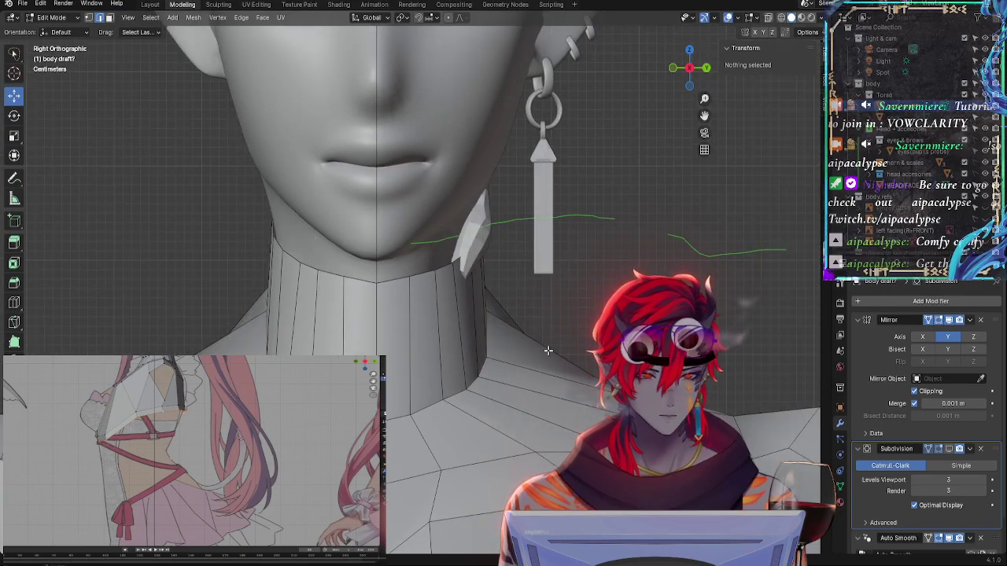
middle_drag(535, 386, 509, 316)
scroll(488, 451, down, 4)
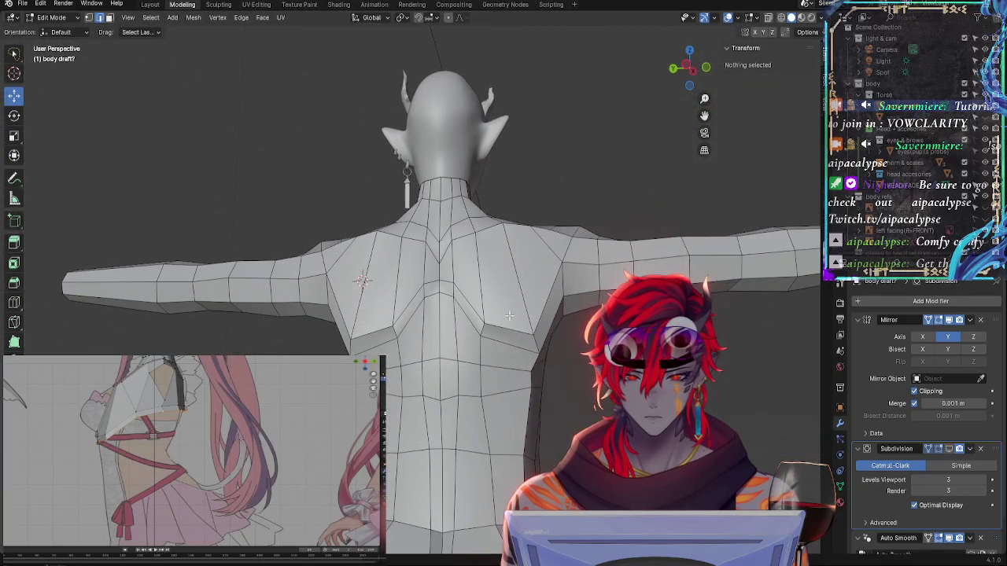
Orbit and zoom around the body to inspect its front, side and the rear of the hips and legs
middle_drag(339, 285, 517, 445)
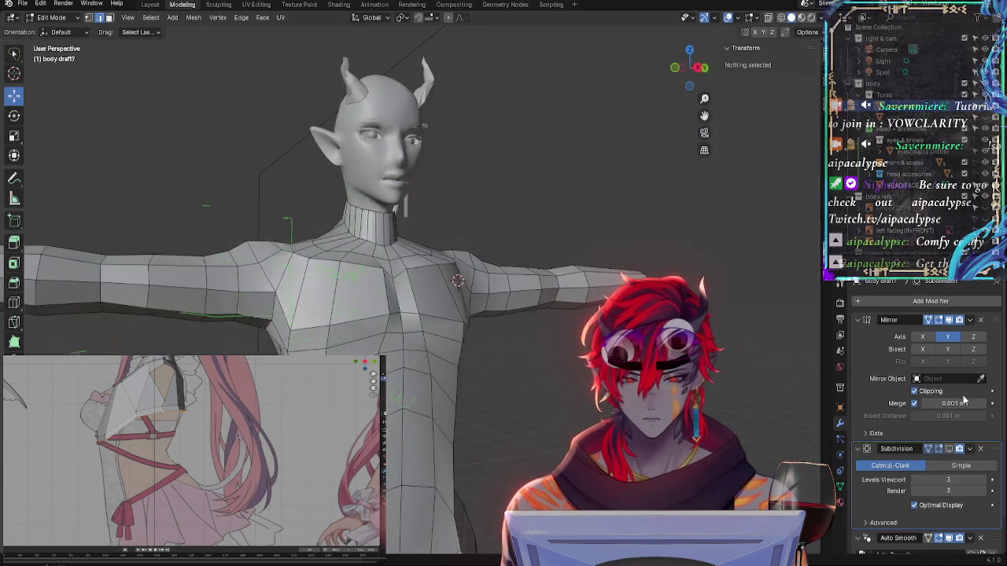
scroll(580, 410, up, 3)
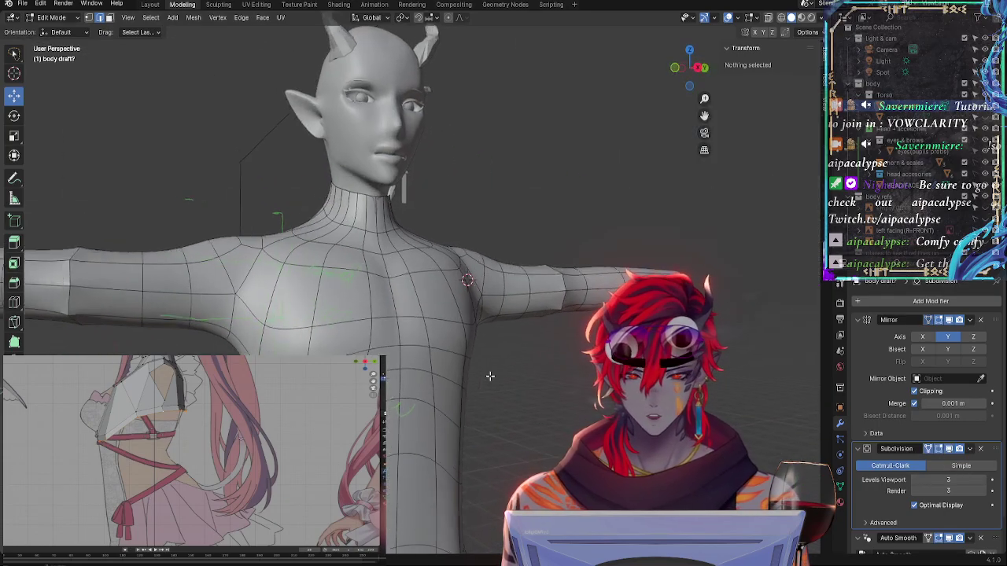
middle_drag(579, 411, 323, 386)
middle_drag(445, 336, 444, 313)
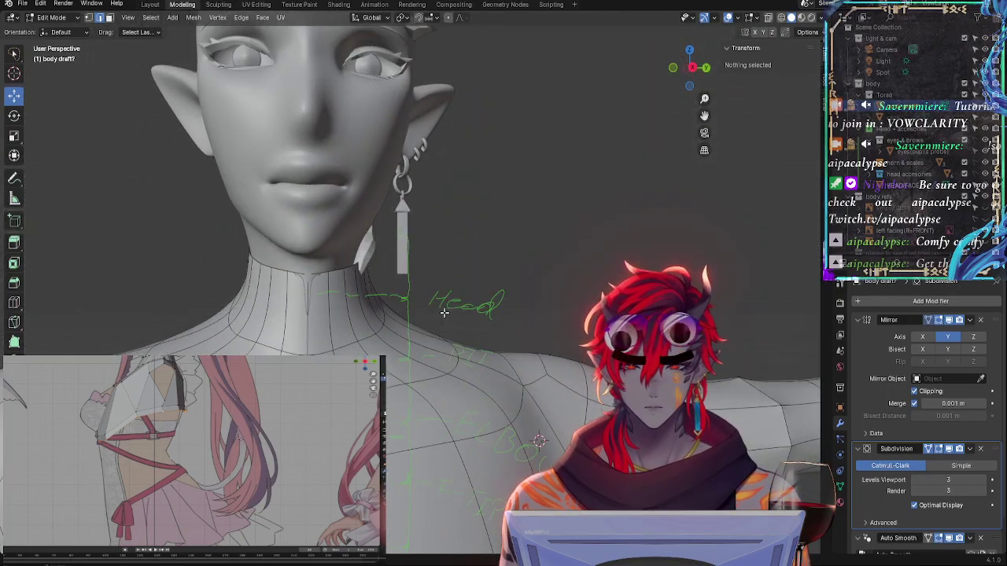
Select the vertex at the collar's side and nudge it slightly along Y with the move gizmo
click(380, 323)
click(381, 329)
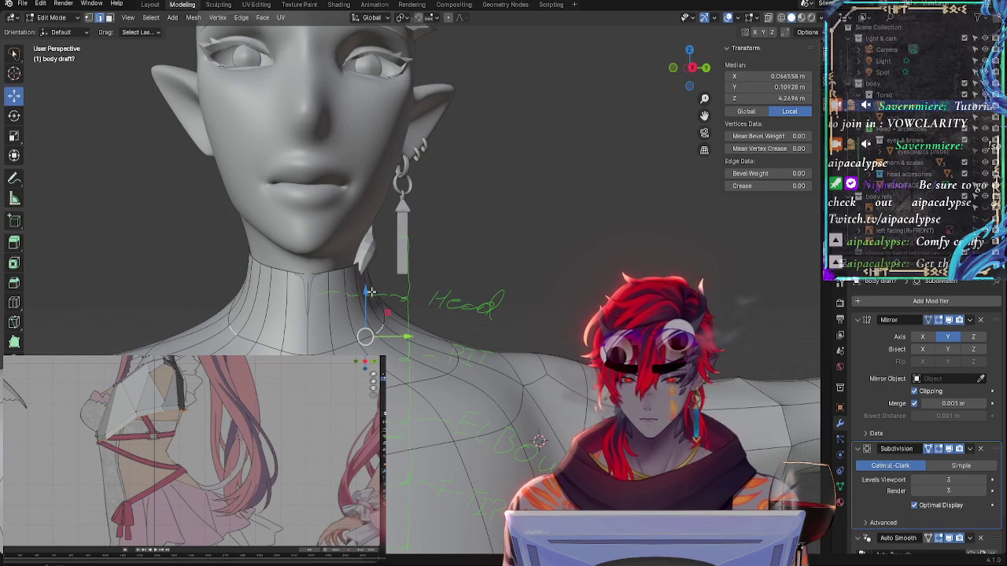
click(369, 298)
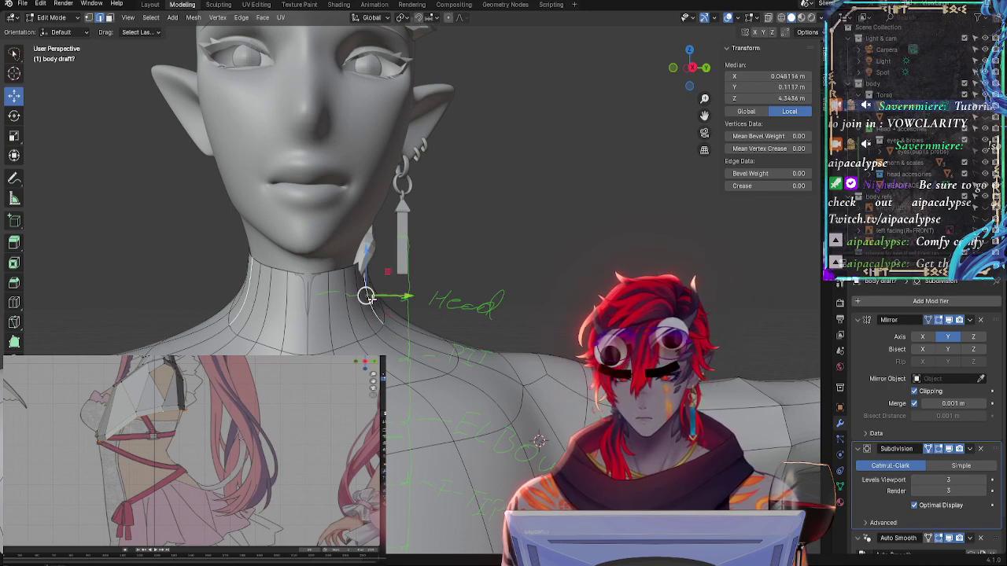
click(385, 323)
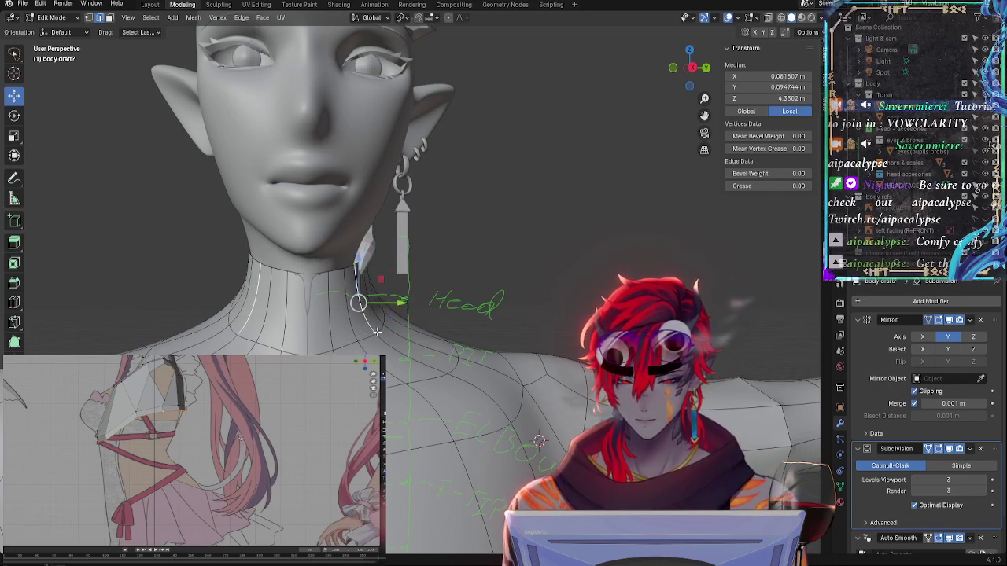
click(385, 323)
click(385, 326)
drag(403, 331, 402, 332)
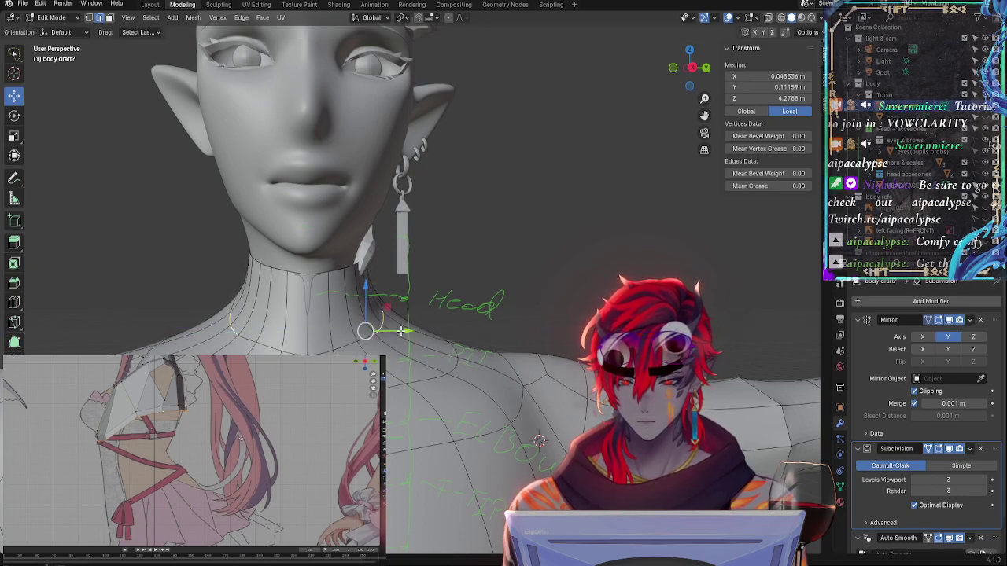
Select several vertices on the side of the neck and shift them slightly along Y
click(521, 308)
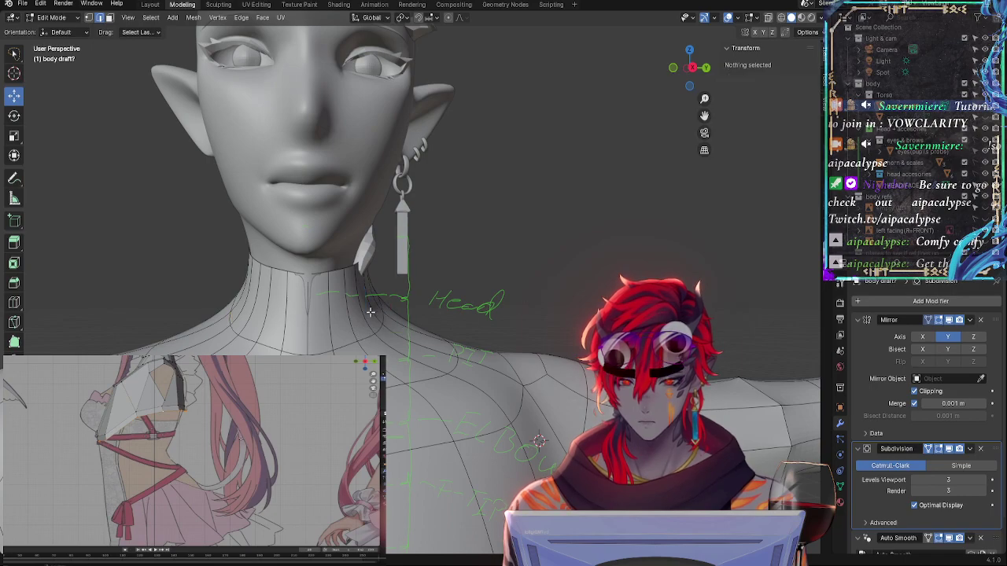
click(373, 336)
click(372, 337)
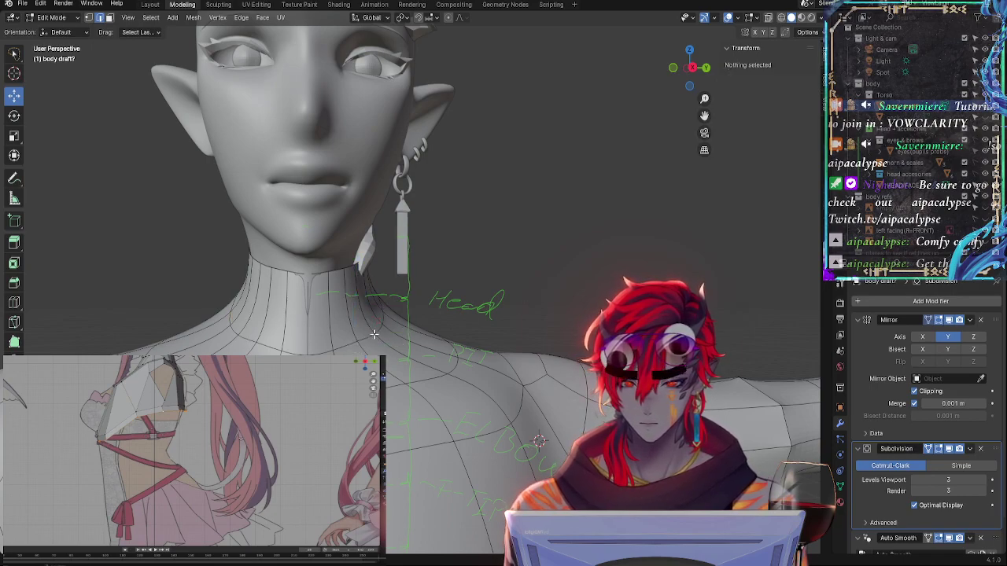
click(369, 333)
shift+click(374, 339)
drag(390, 340, 383, 340)
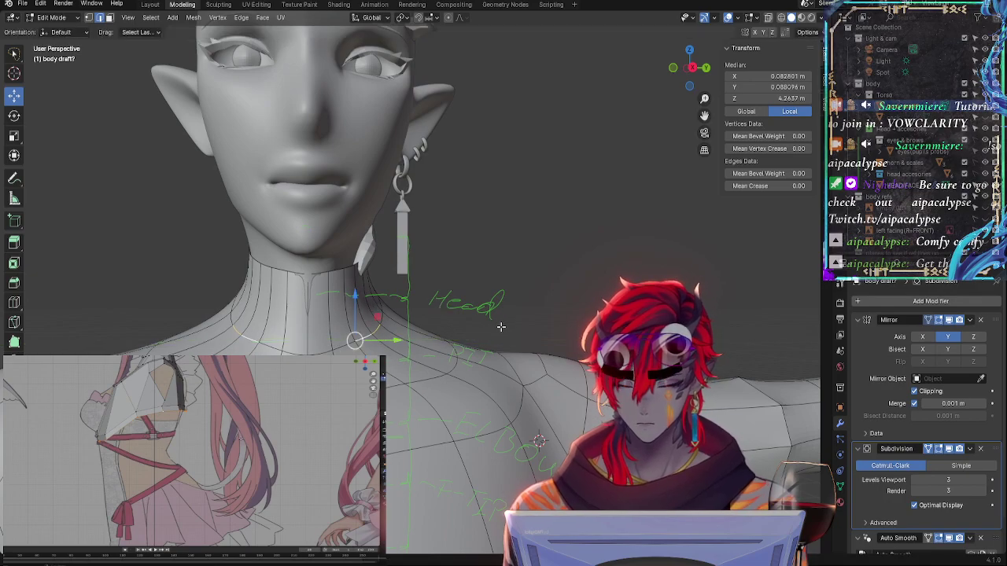
middle_drag(501, 326, 493, 288)
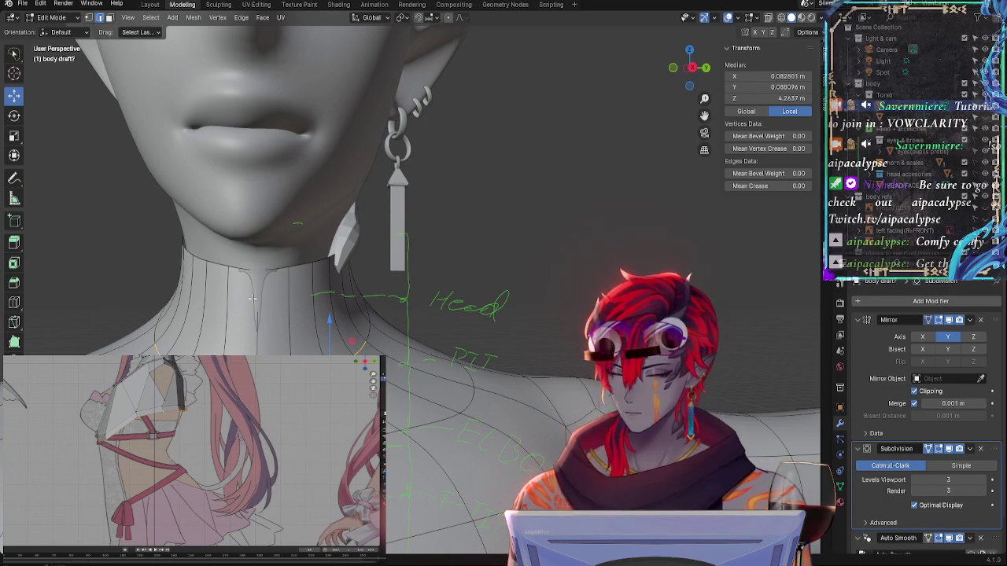
scroll(364, 348, up, 3)
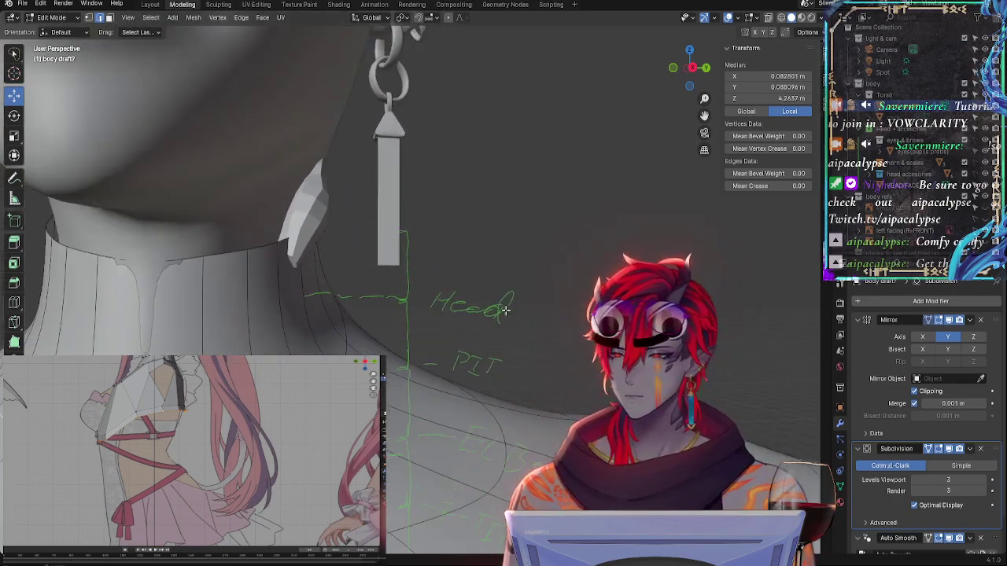
scroll(364, 348, down, 2)
scroll(364, 348, up, 3)
scroll(364, 348, down, 2)
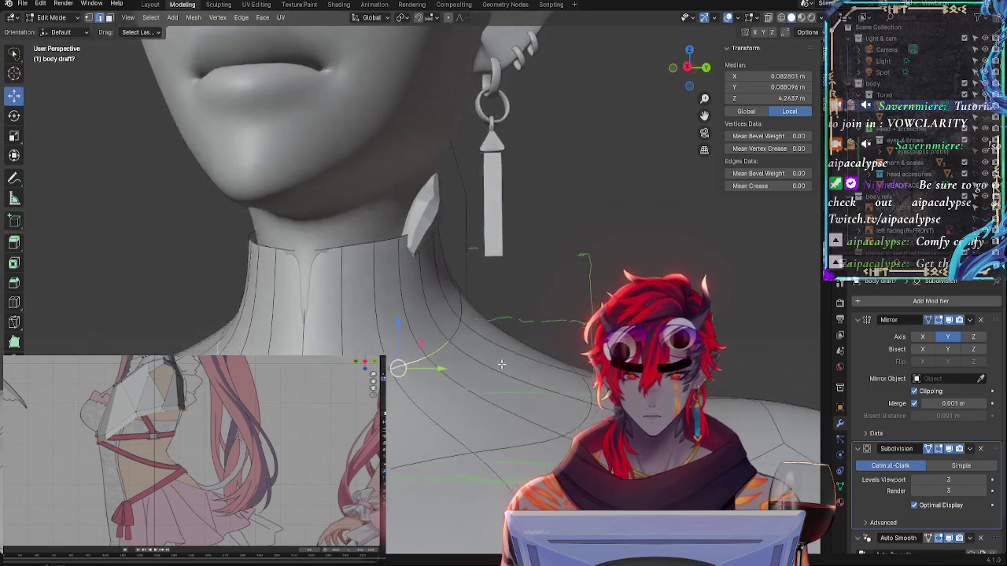
click(687, 68)
Select the edge loop under the chin and move it slightly along Y
click(542, 283)
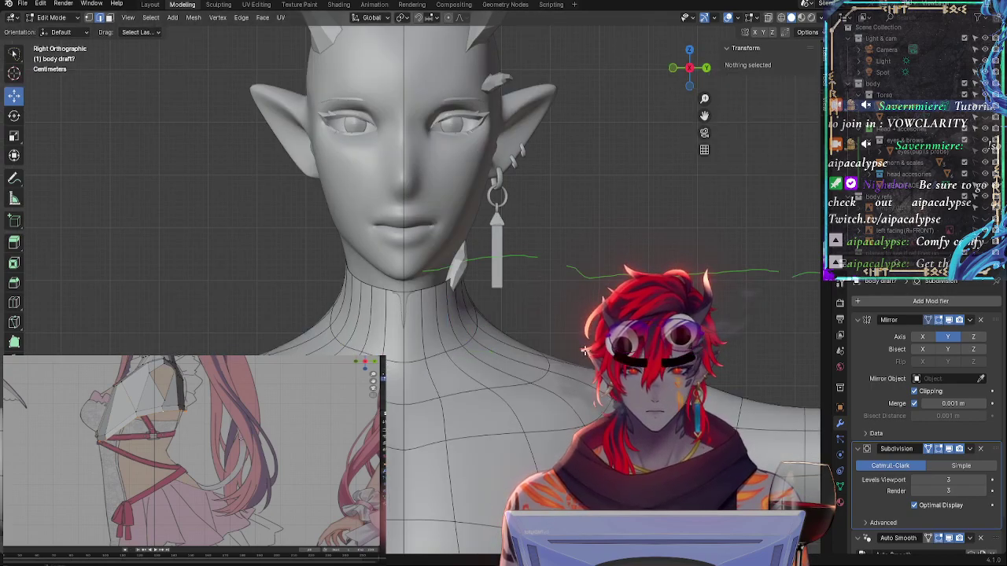
scroll(574, 323, up, 1)
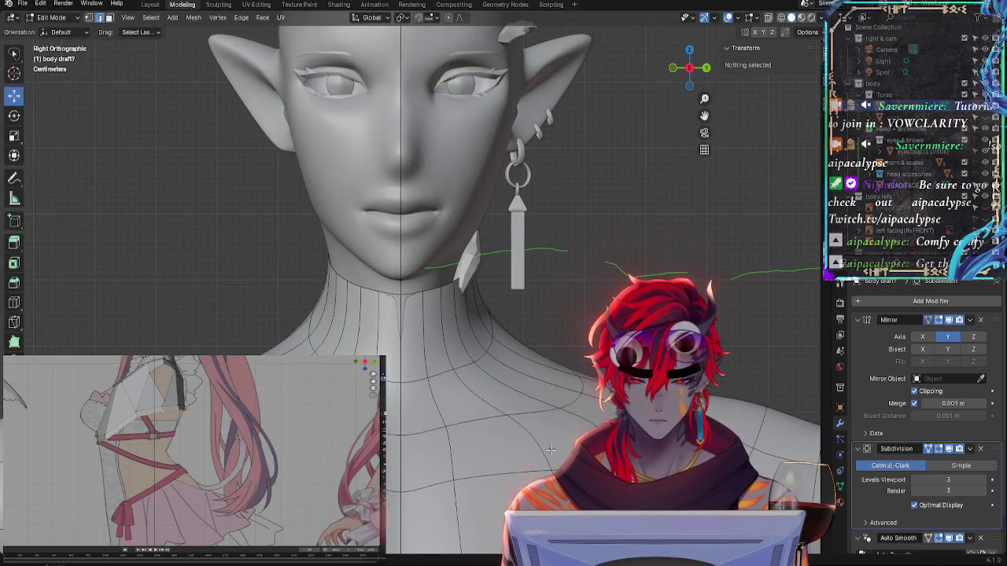
scroll(471, 283, up, 4)
shift+middle_drag(504, 425, 471, 284)
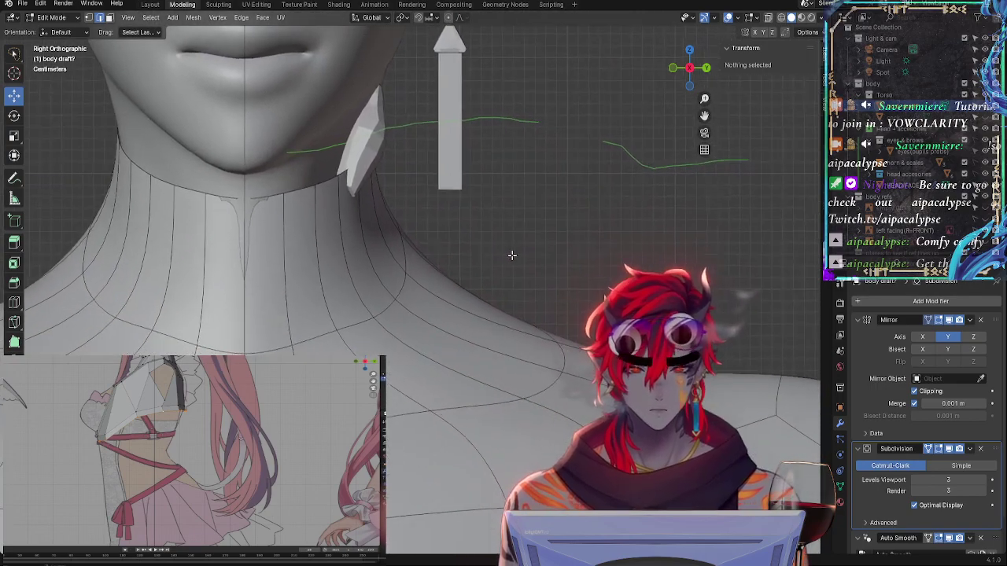
click(394, 260)
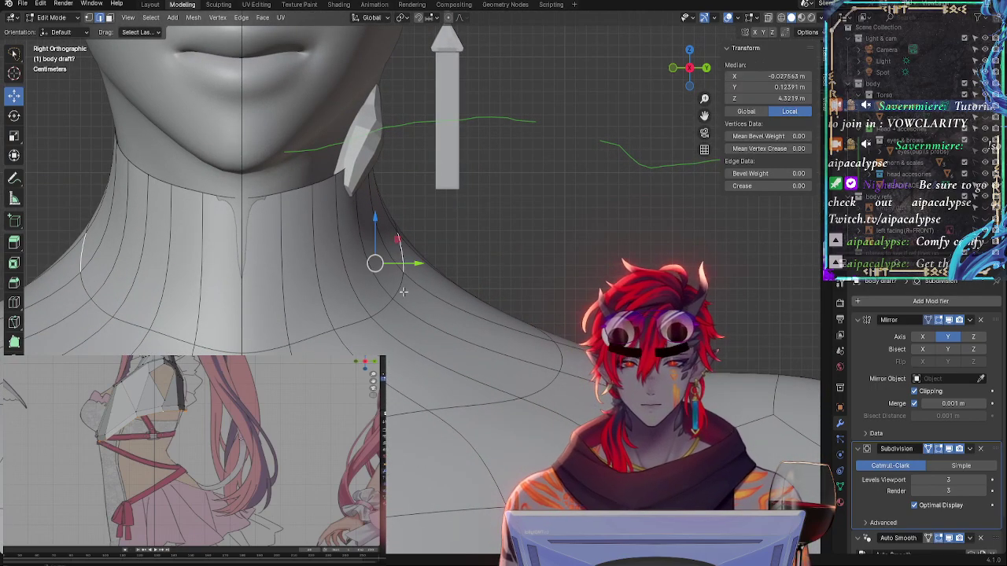
middle_drag(618, 294, 507, 239)
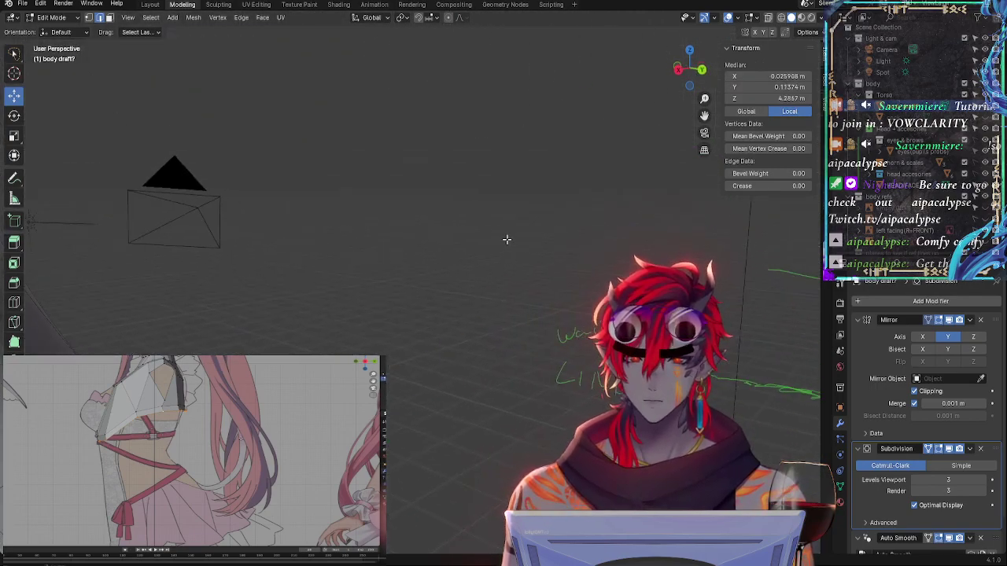
click(679, 71)
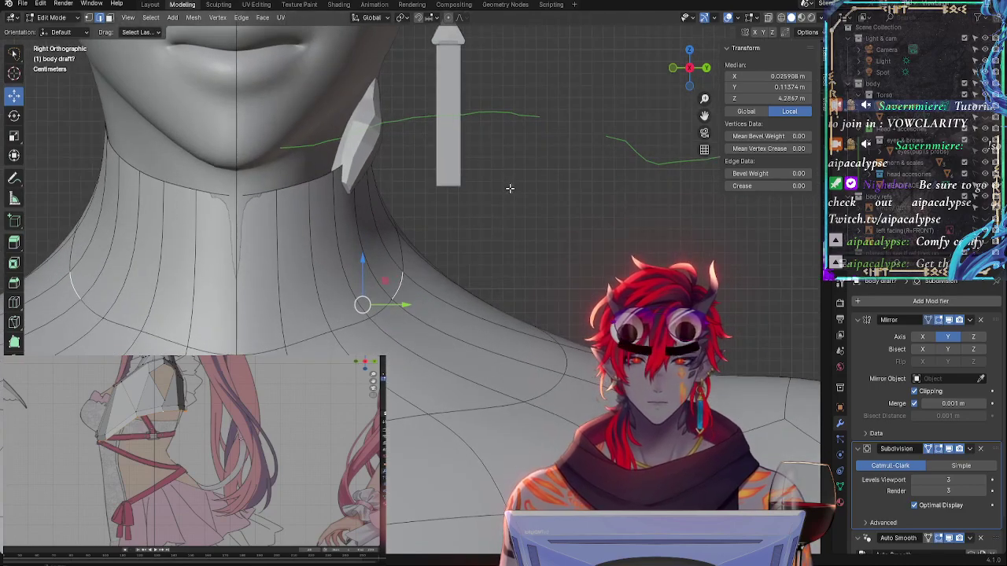
alt+click(390, 248)
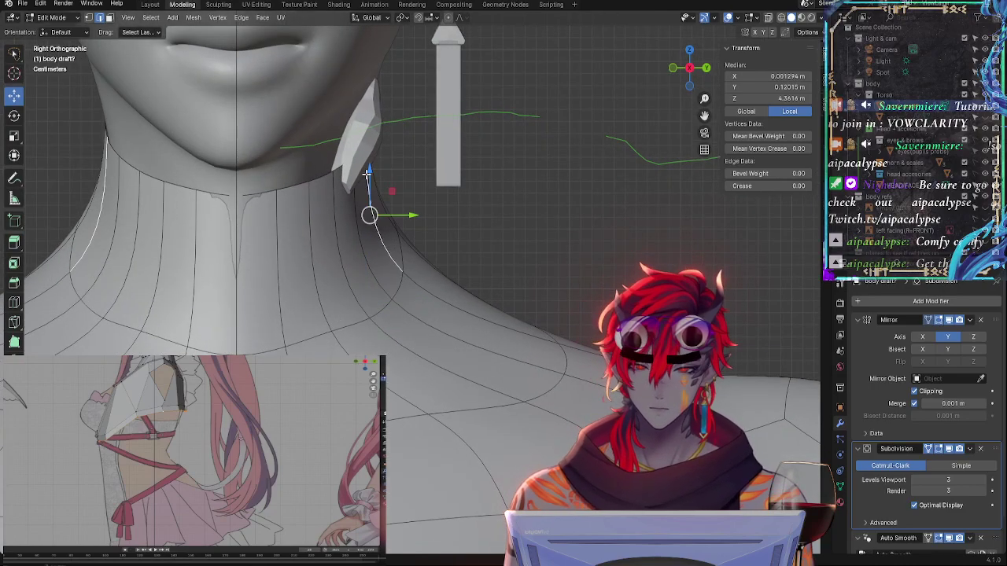
alt+click(344, 175)
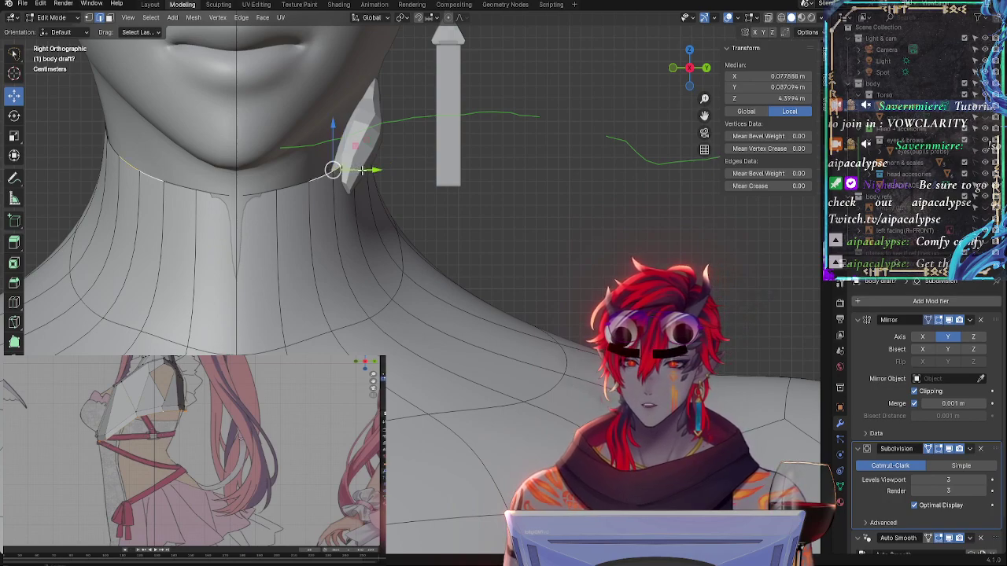
key(g)
key(y)
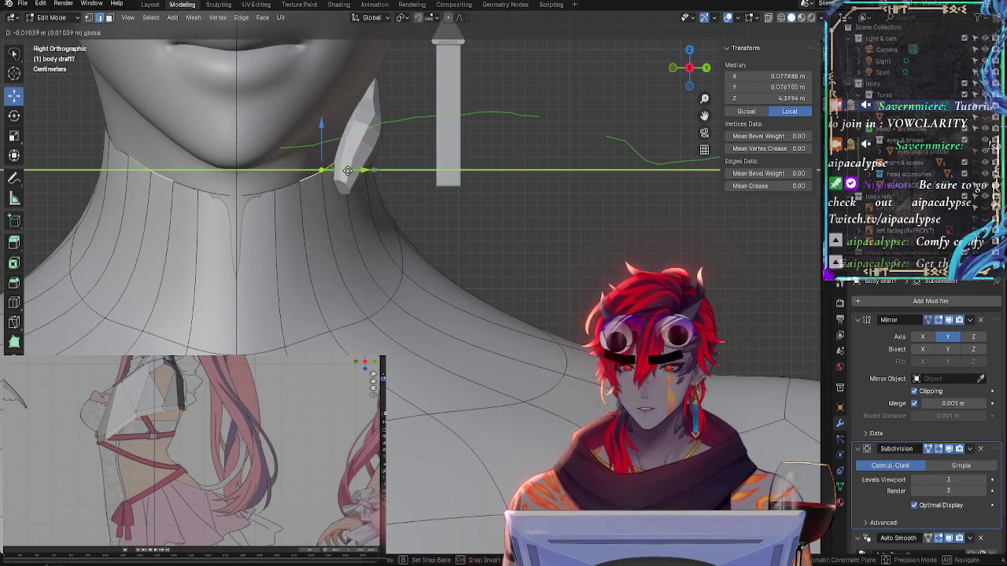
click(329, 168)
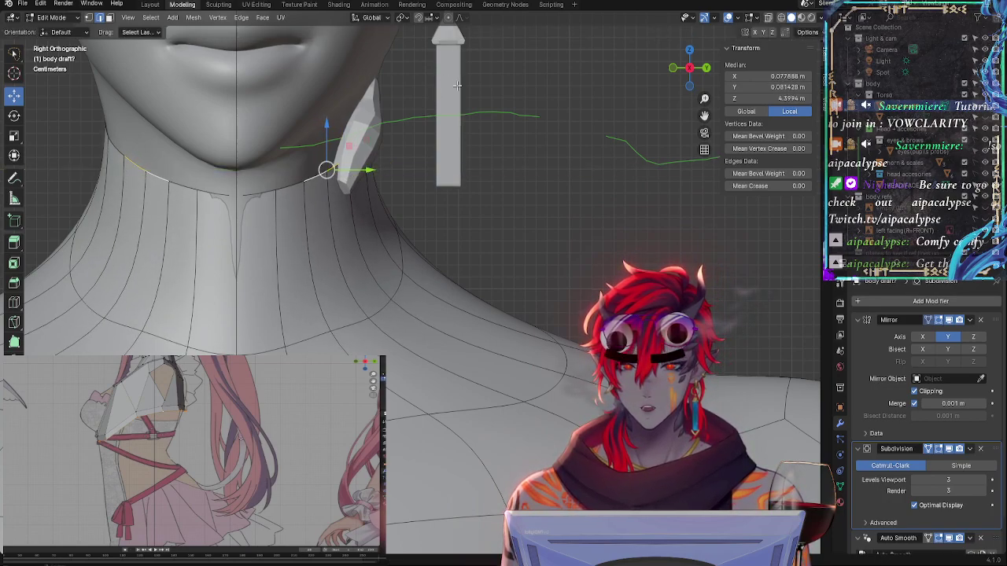
Deselect all and check the neck from orthographic back, front and side views
click(524, 207)
scroll(512, 324, down, 3)
scroll(512, 325, down, 1)
scroll(482, 295, up, 4)
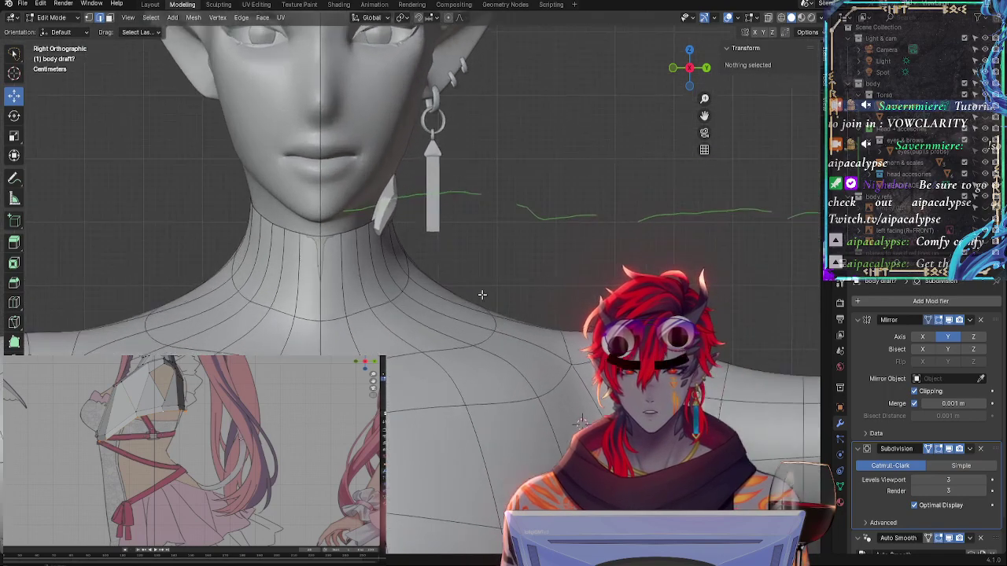
scroll(480, 267, down, 2)
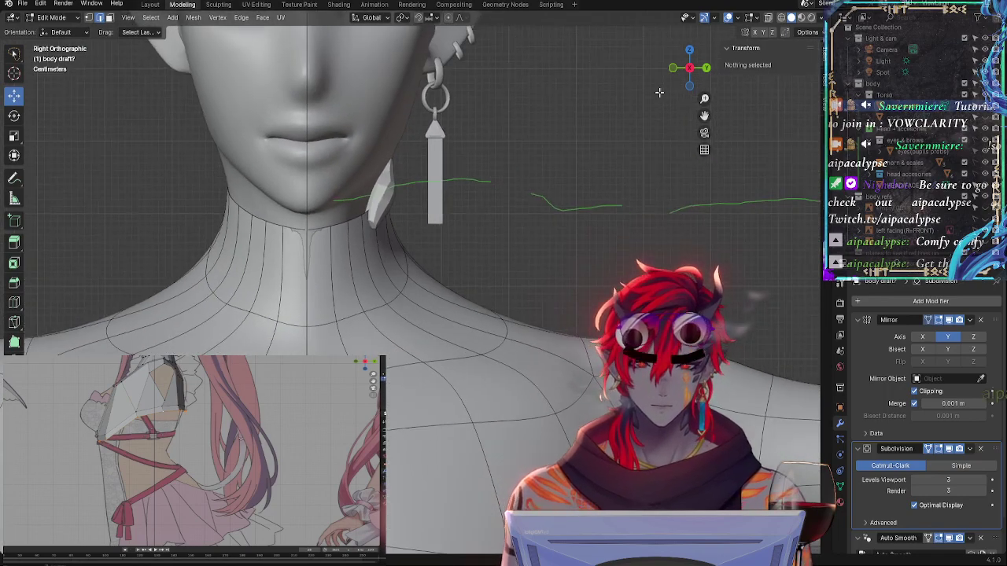
scroll(485, 217, down, 3)
middle_drag(517, 241, 411, 221)
scroll(472, 208, up, 3)
scroll(491, 204, down, 1)
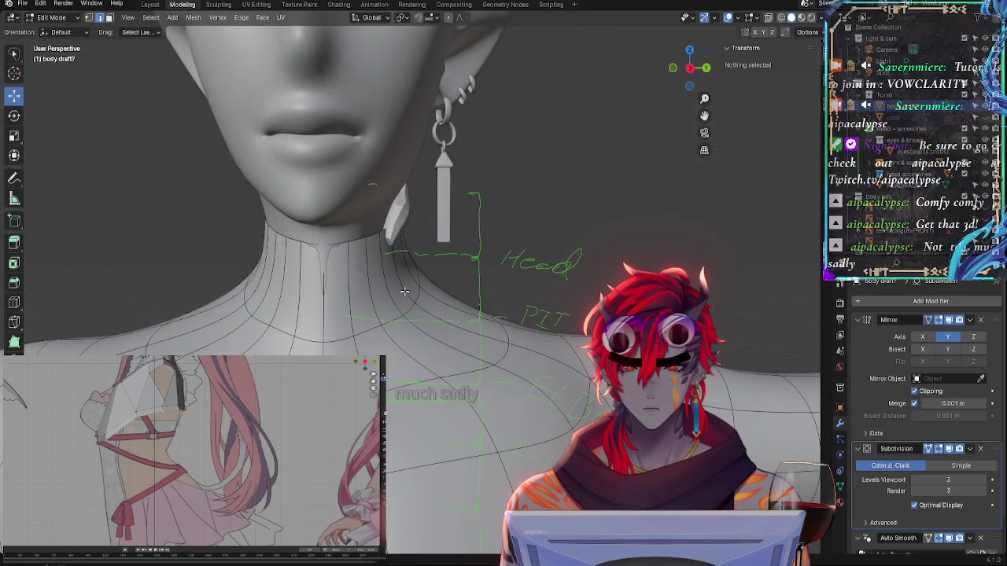
click(689, 69)
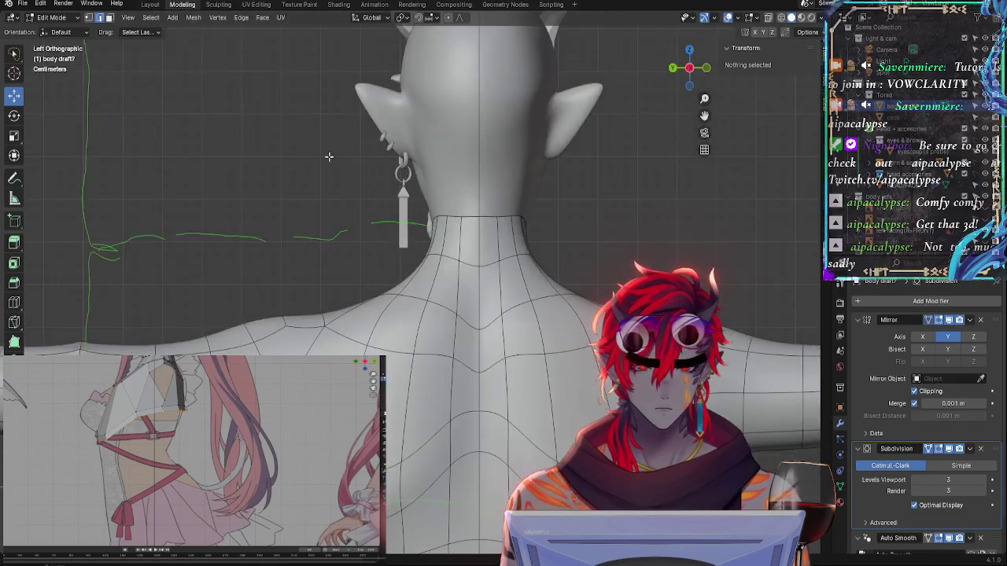
click(689, 69)
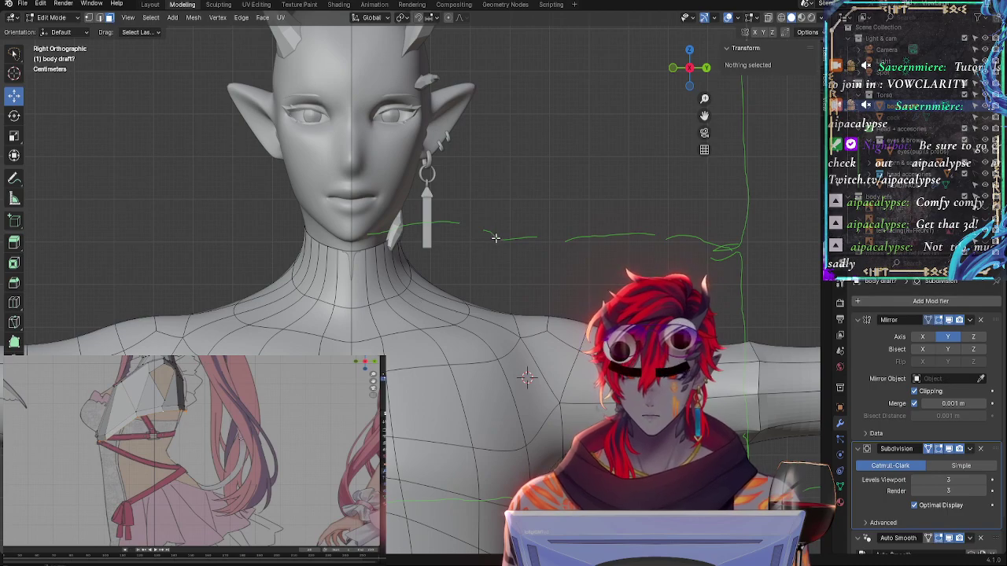
scroll(467, 225, down, 1)
middle_drag(467, 225, 159, 273)
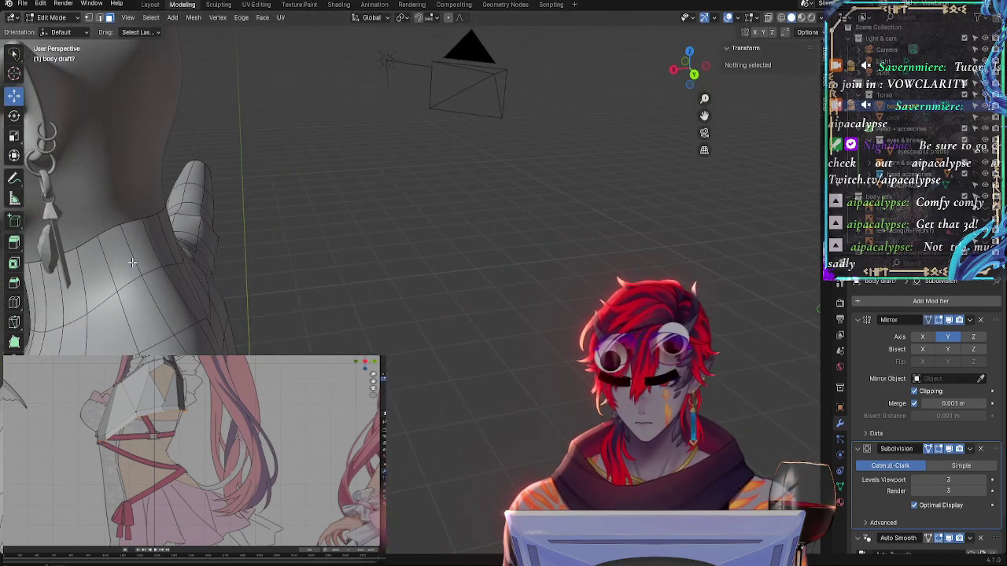
Select neck and shoulder faces, grow them into a full collar strip and frame it
click(132, 262)
shift+click(161, 302)
shift+click(126, 236)
shift+click(137, 311)
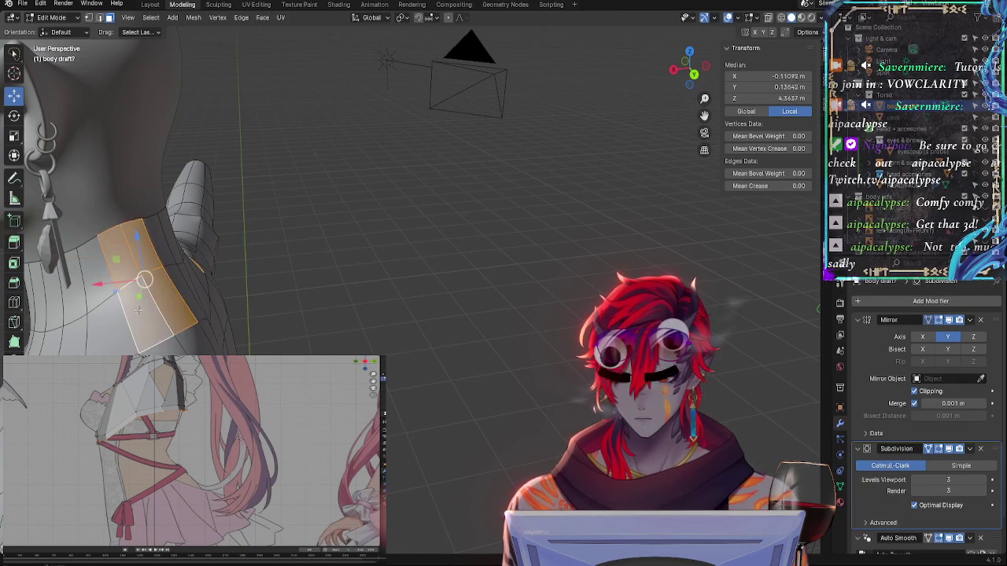
shift+click(141, 322)
shift+click(166, 345)
shift+click(189, 346)
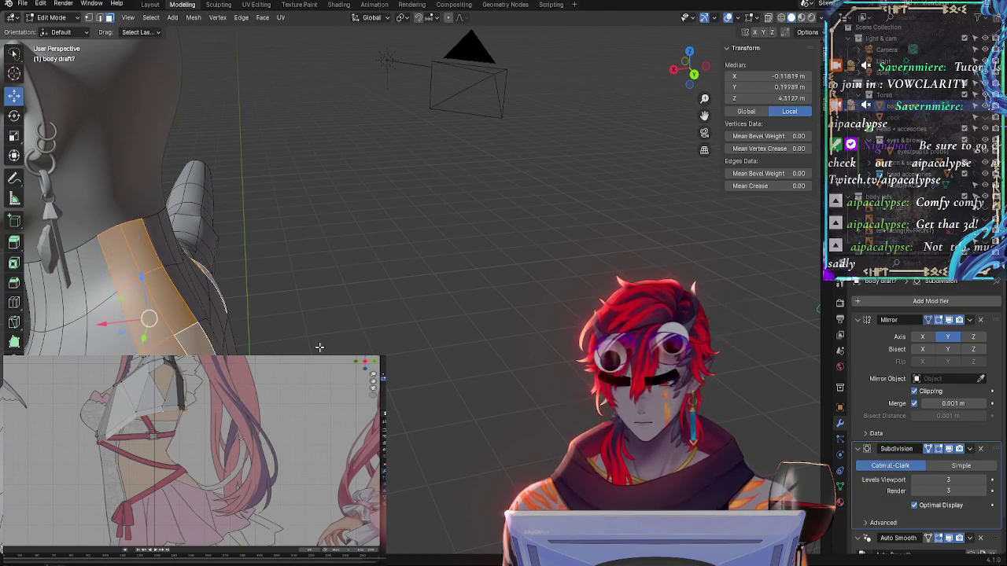
middle_drag(321, 347, 338, 251)
key(ctrl+KP_Add)
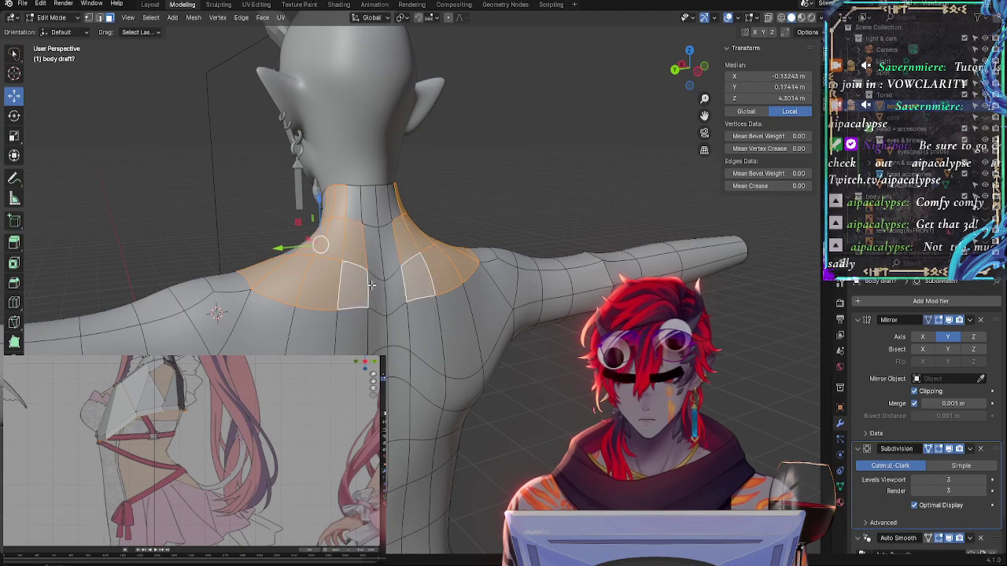
middle_drag(179, 323, 295, 342)
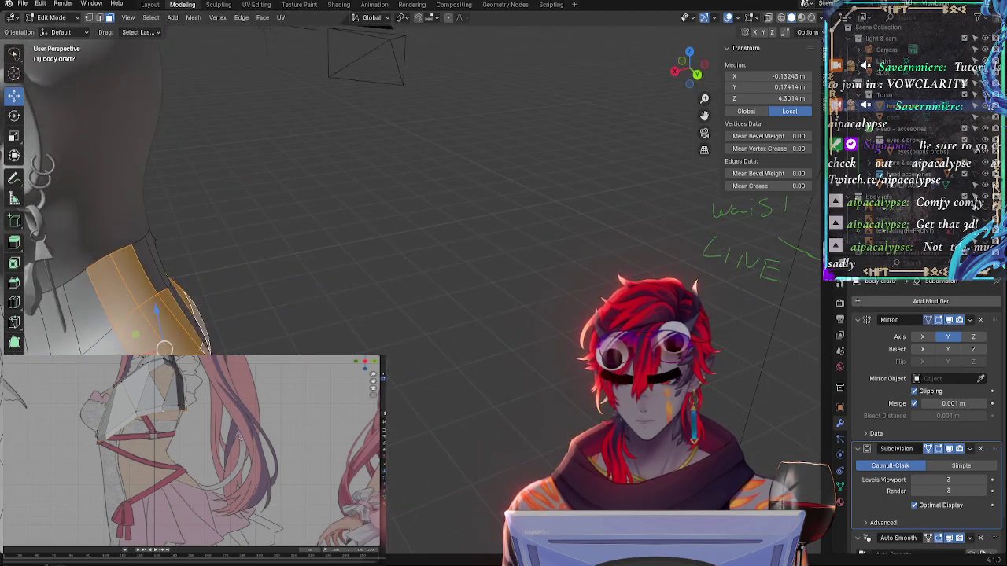
key(KP_Decimal)
Extend the collar selection across the shoulder and try circle-selecting the back shoulder faces, undoing it
middle_drag(490, 283, 388, 305)
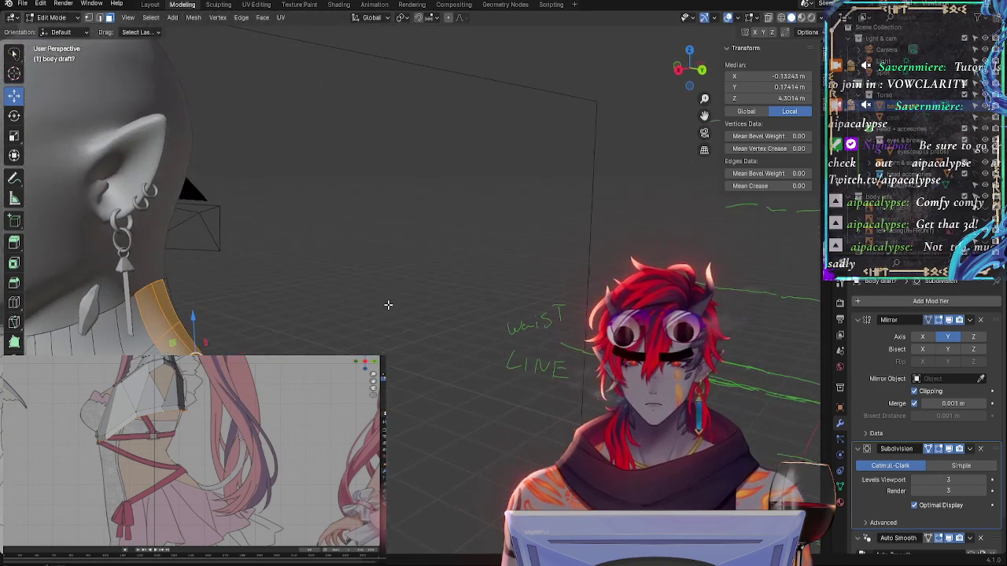
middle_drag(183, 328, 148, 318)
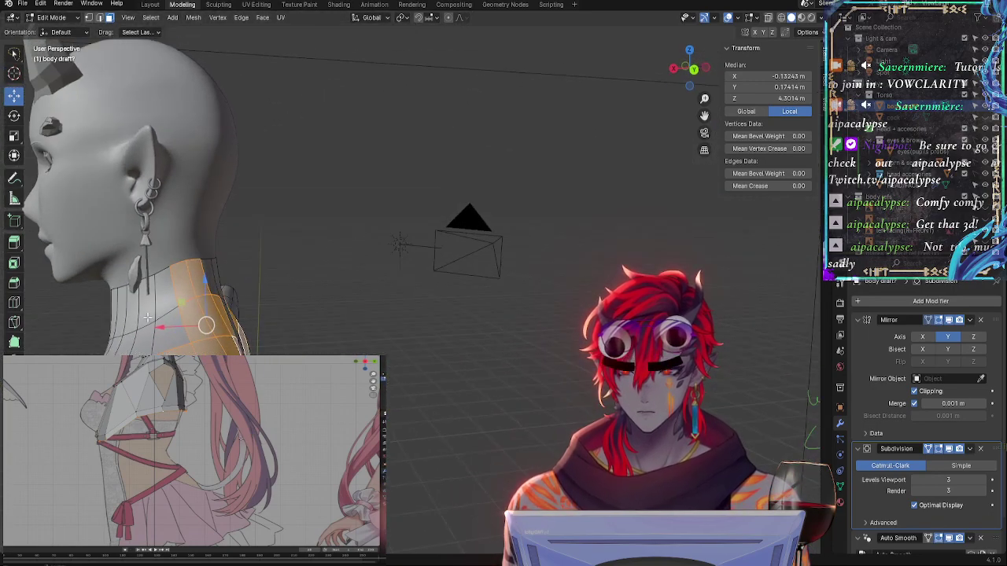
middle_drag(180, 285, 419, 292)
alt+shift+click(432, 325)
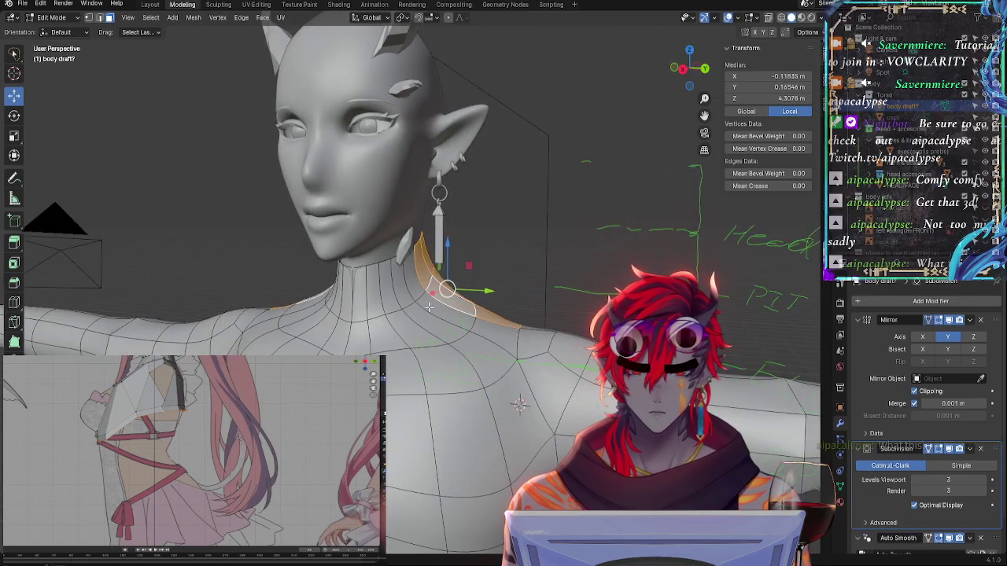
alt+shift+click(503, 331)
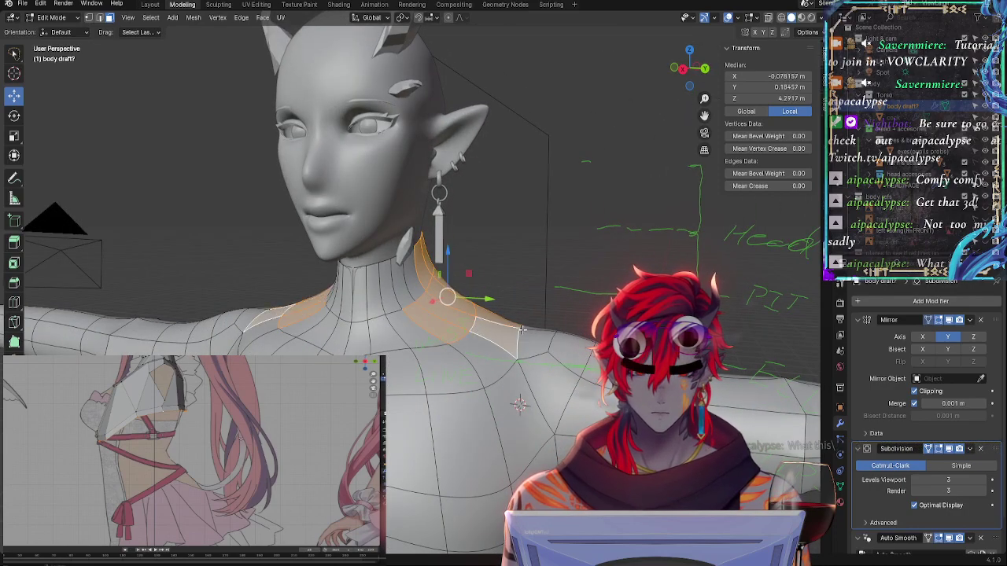
alt+shift+click(540, 323)
middle_drag(539, 322, 437, 326)
click(392, 397)
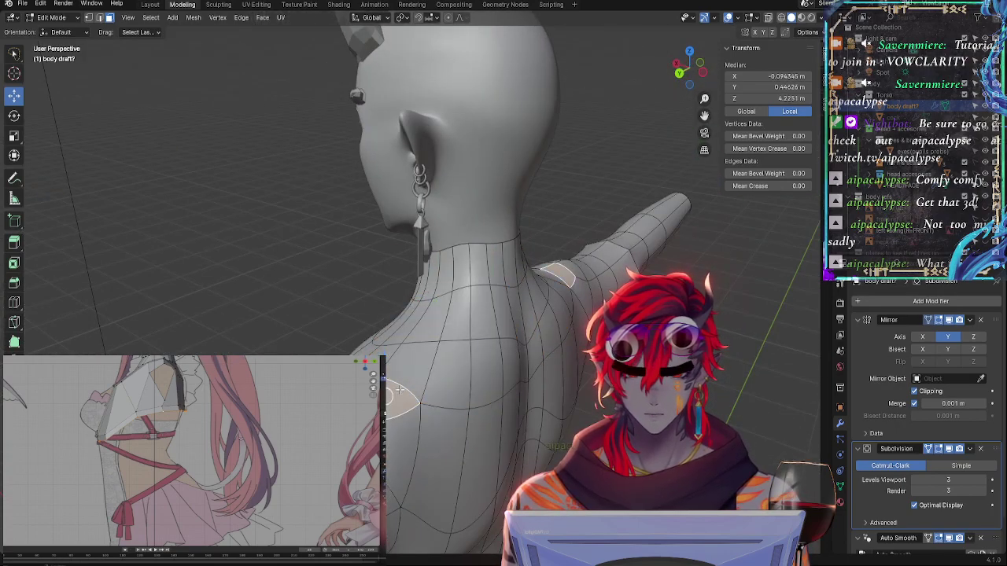
key(c)
click(397, 379)
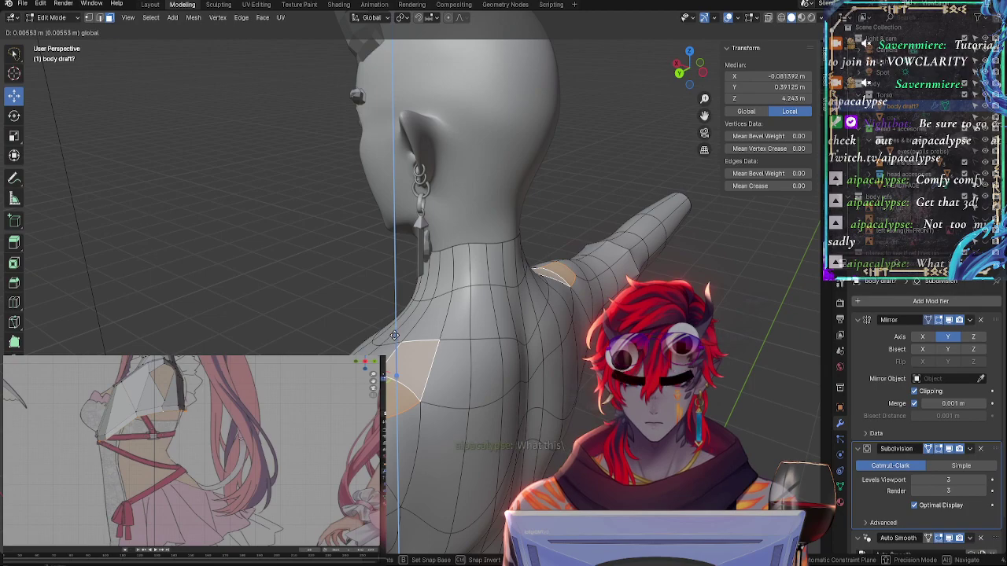
key(ctrl+z)
Pick the mirrored neck-to-shoulder edges and check them in an orthographic front view
middle_drag(260, 330, 440, 330)
click(474, 306)
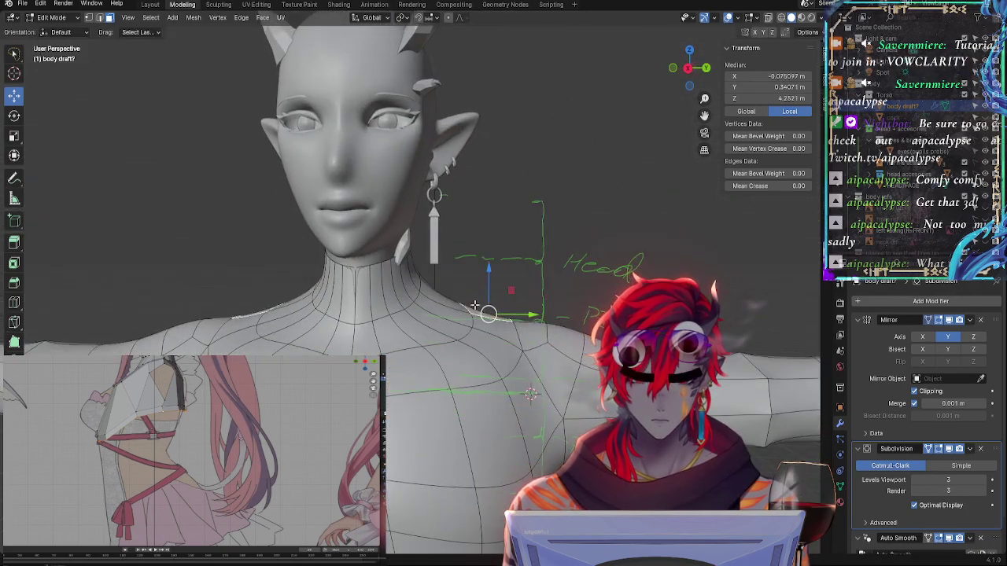
click(460, 308)
mouse_move(523, 297)
middle_down()
mouse_move(546, 297)
mouse_move(534, 301)
middle_up()
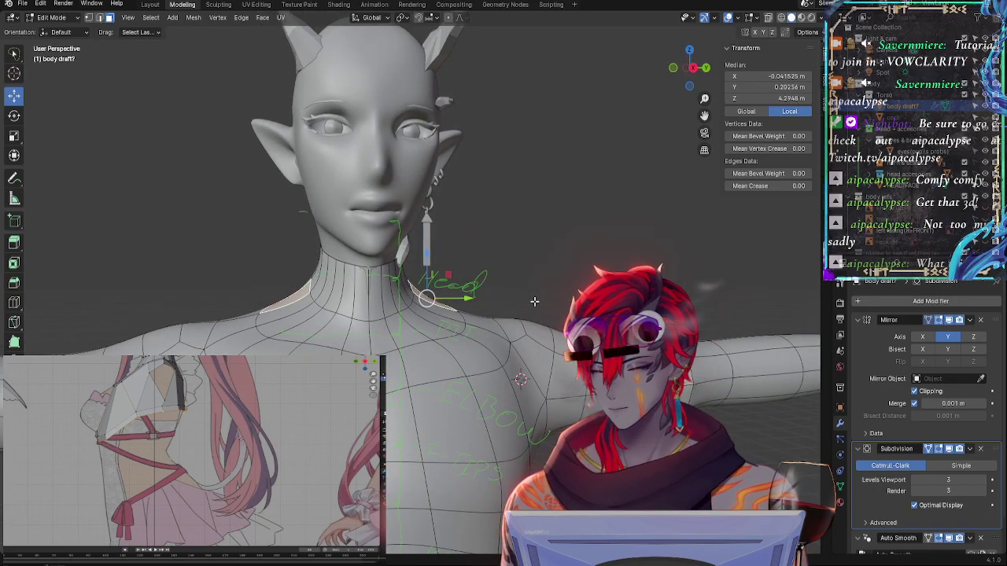
middle_drag(580, 403, 547, 392)
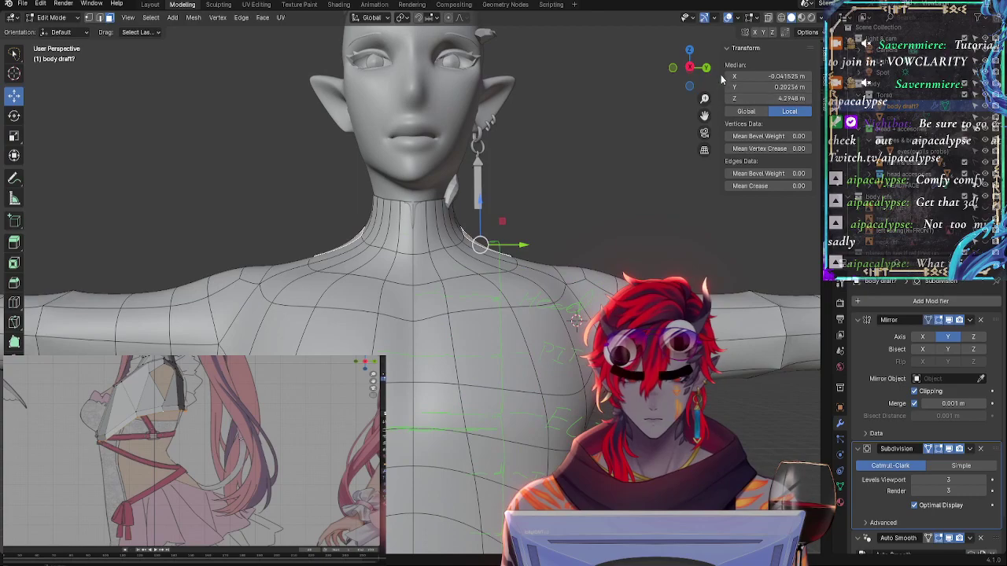
click(689, 69)
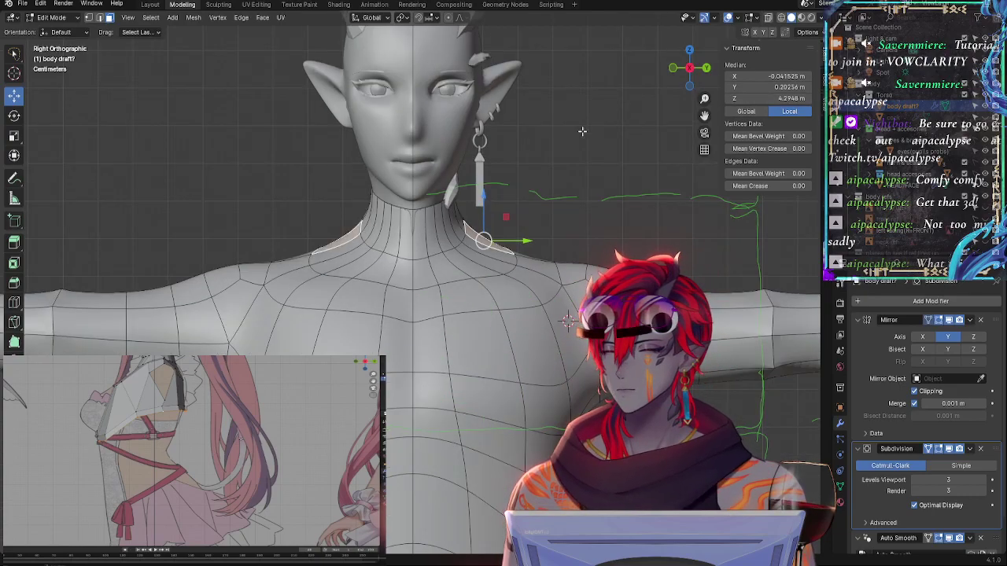
Deselect all mesh elements with Alt+A and toggle animation playback on and off
right_click(659, 177)
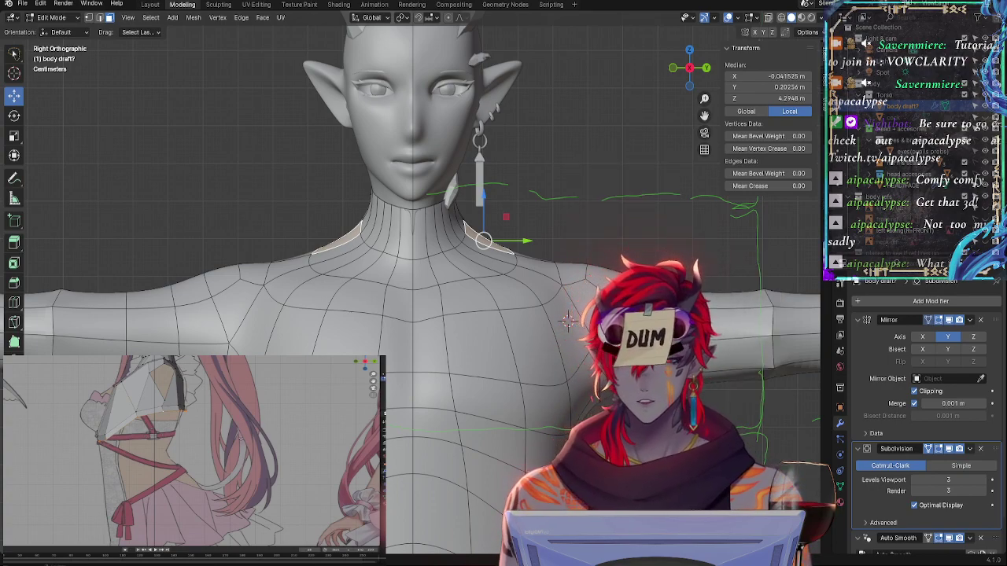
key(alt+a)
scroll(577, 269, up, 3)
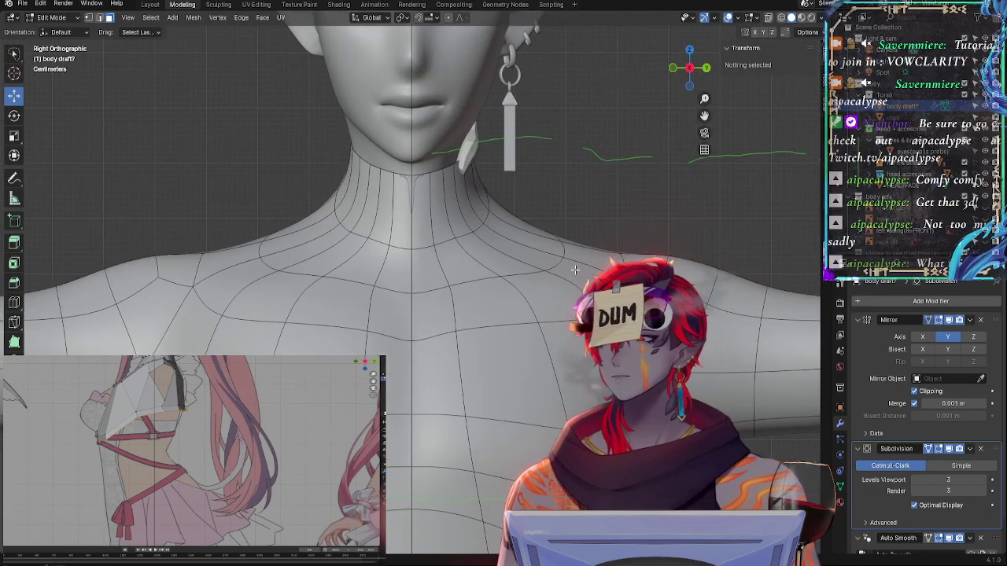
key(space)
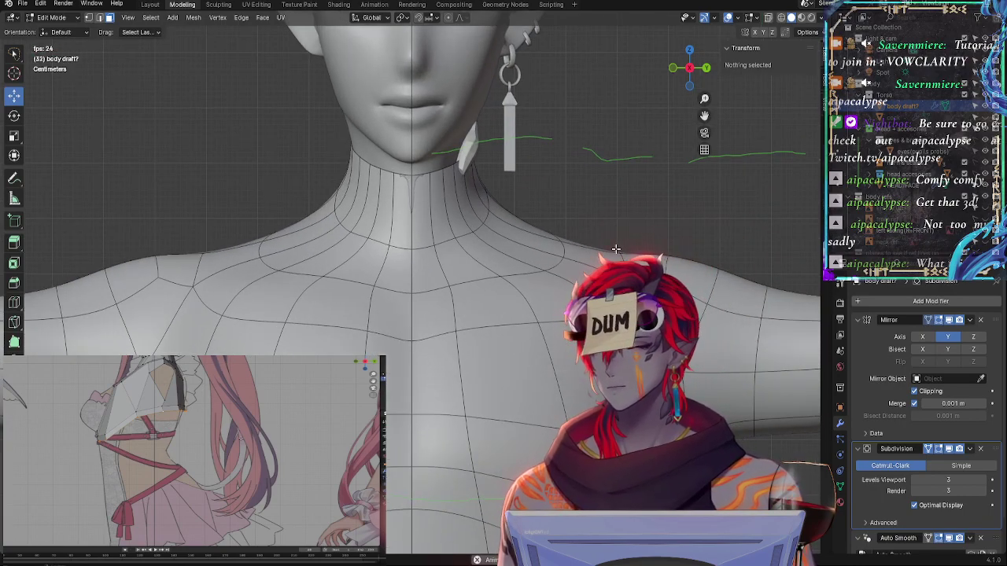
key(space)
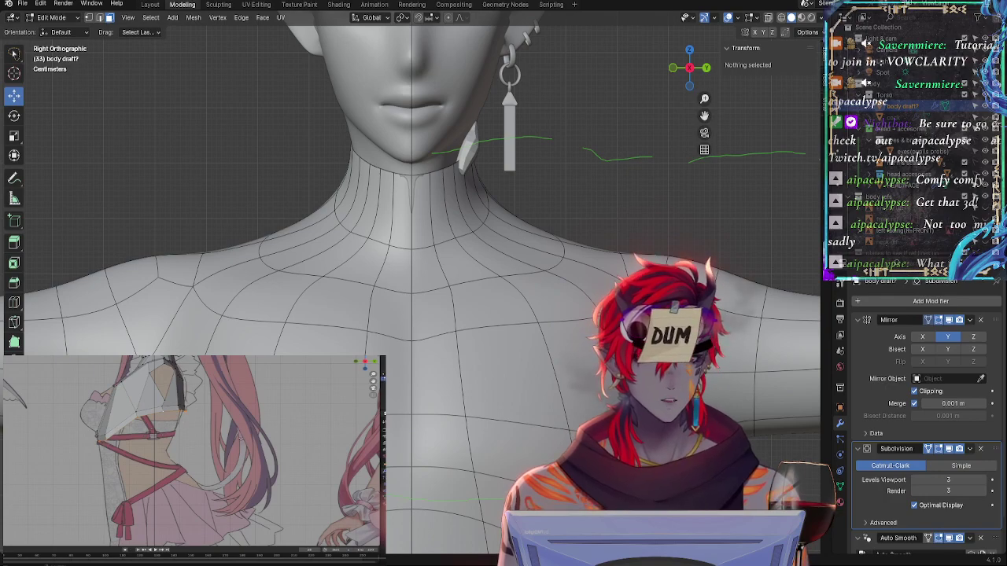
key(space)
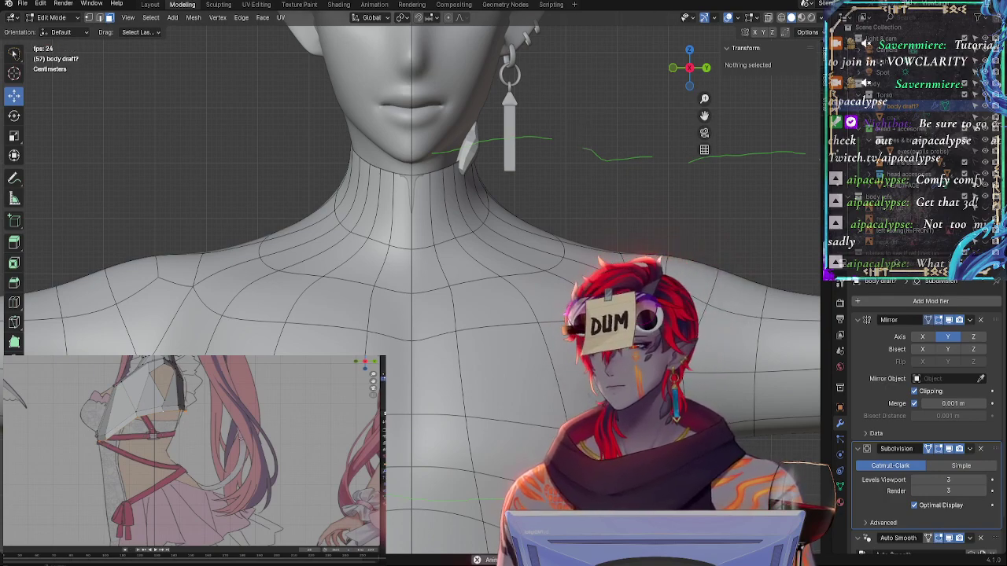
View the neck and shoulders from the back, front and an angled view from above
middle_drag(550, 299, 574, 287)
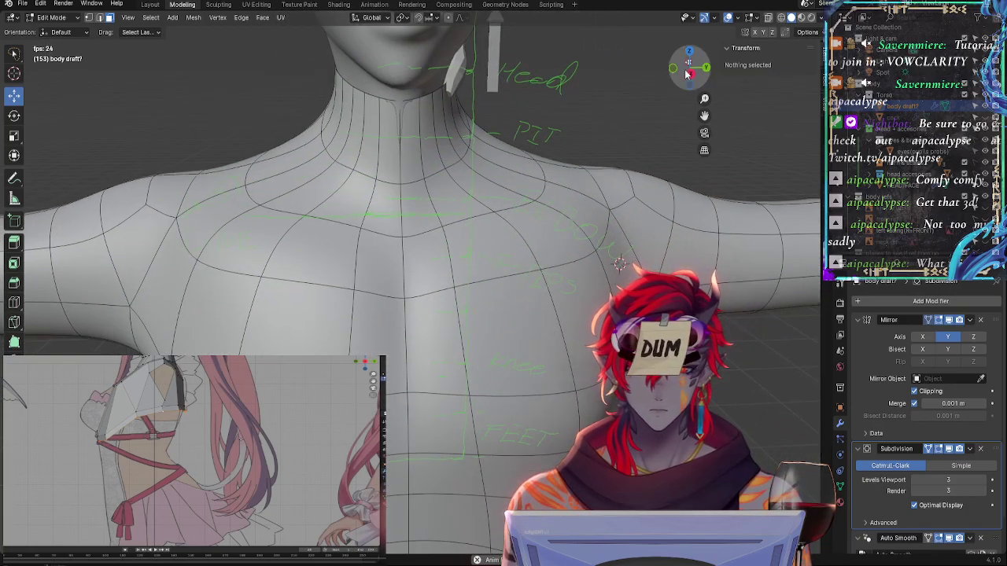
key(ctrl+KP_1)
key(KP_1)
middle_drag(578, 169, 553, 256)
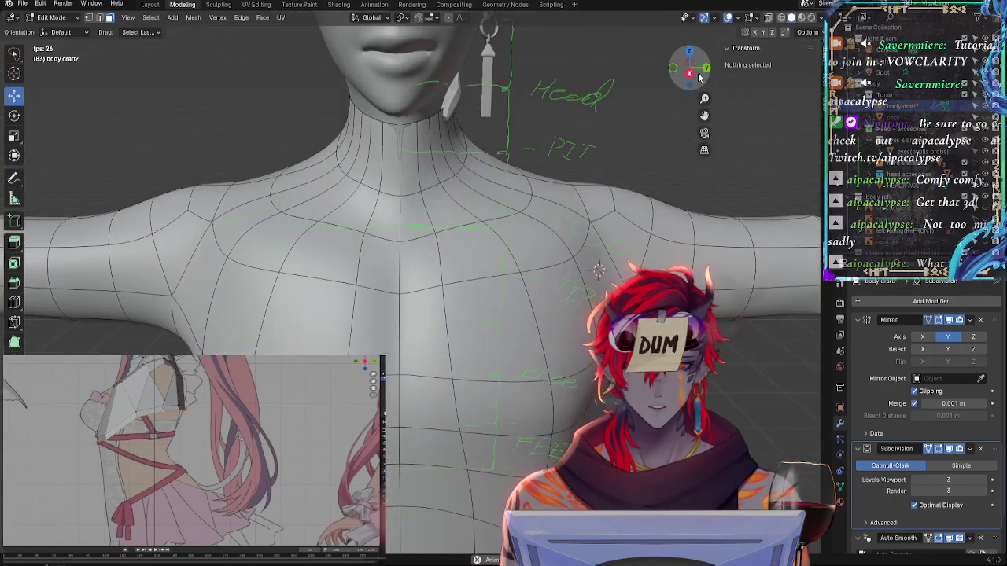
Select the mirrored collarbone faces and the centre face below the neck
click(697, 75)
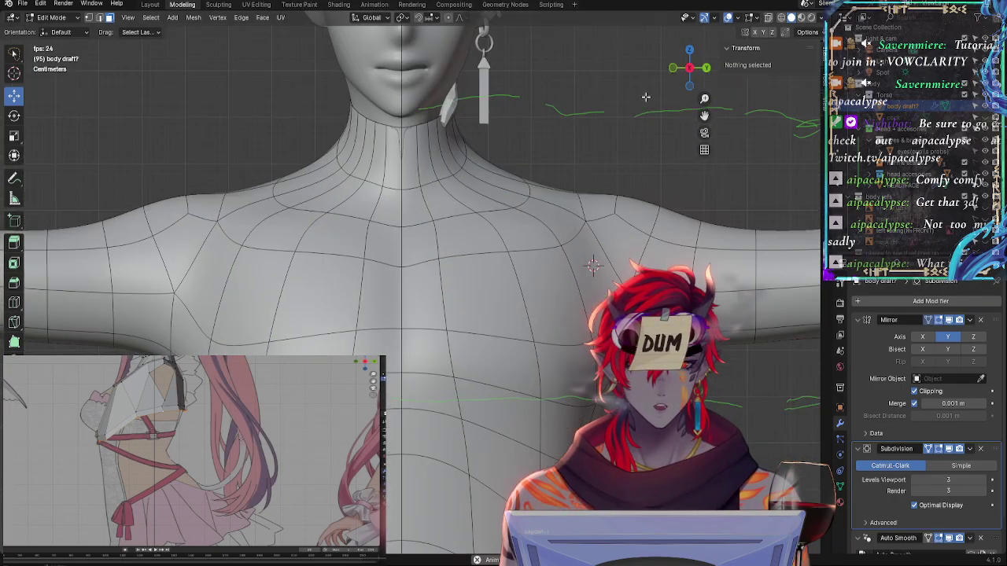
click(450, 207)
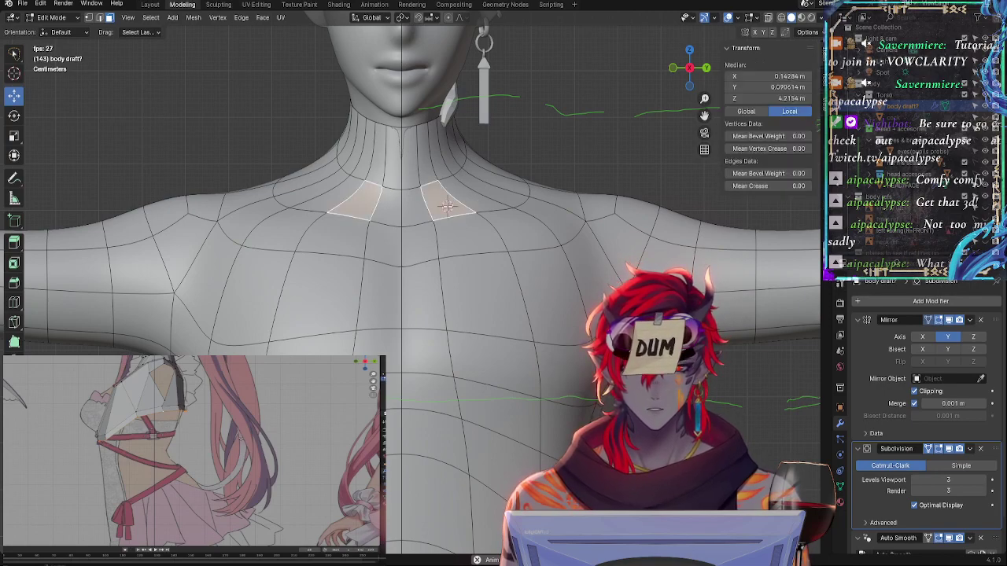
click(390, 191)
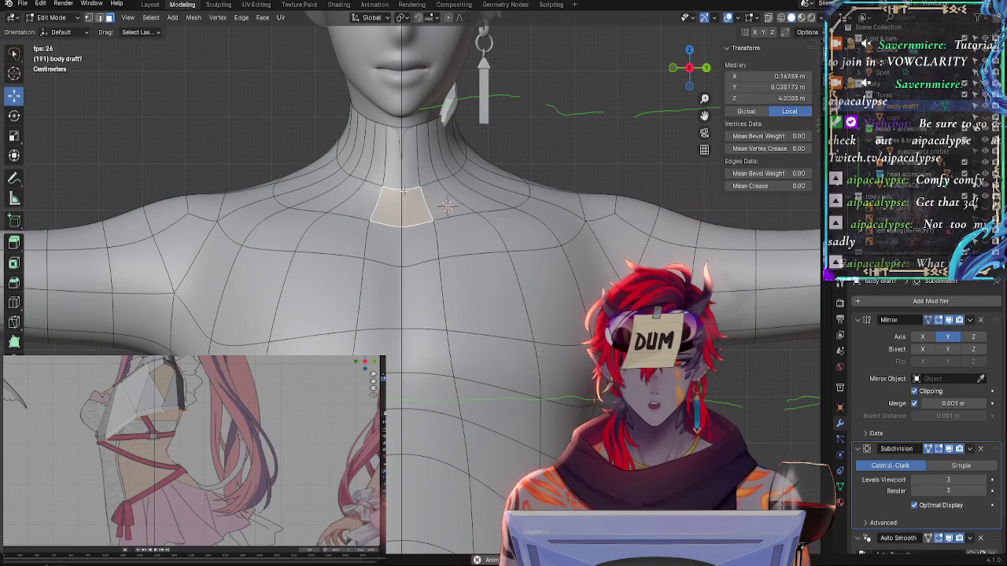
click(472, 189)
click(465, 205)
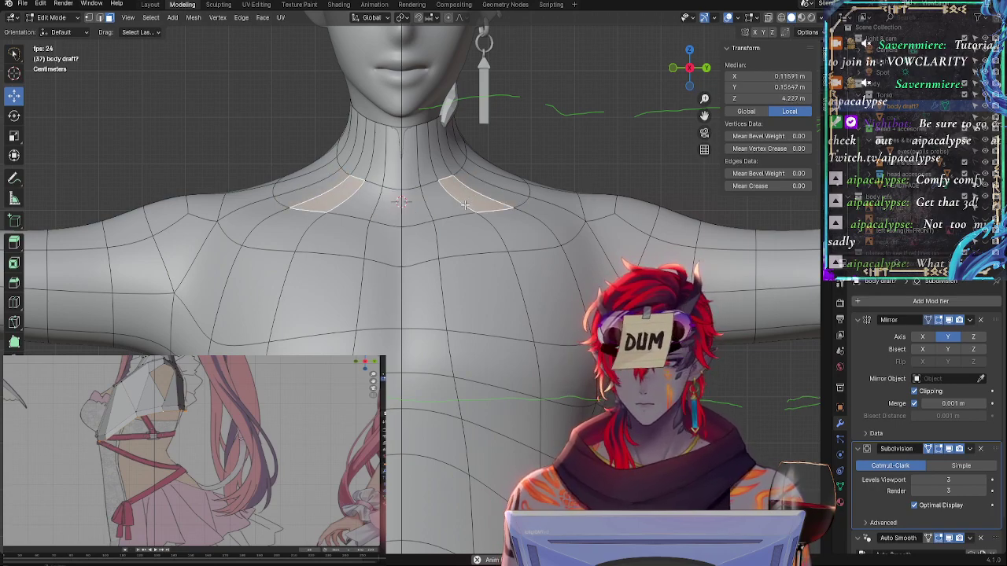
Select the mirrored neck-to-shoulder edges and open the Mesh Edit Mode Overlays menu
scroll(472, 260, down, 3)
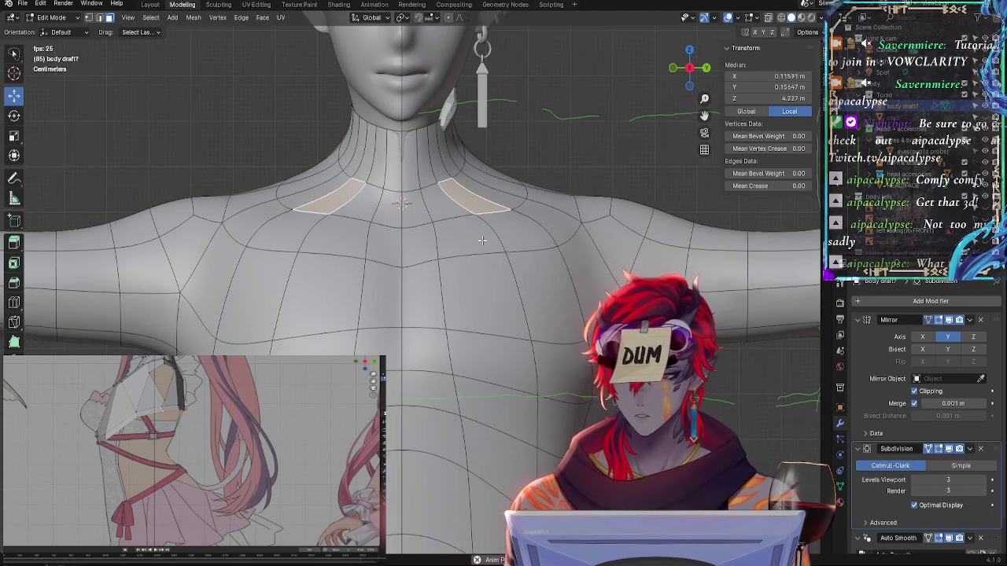
click(489, 208)
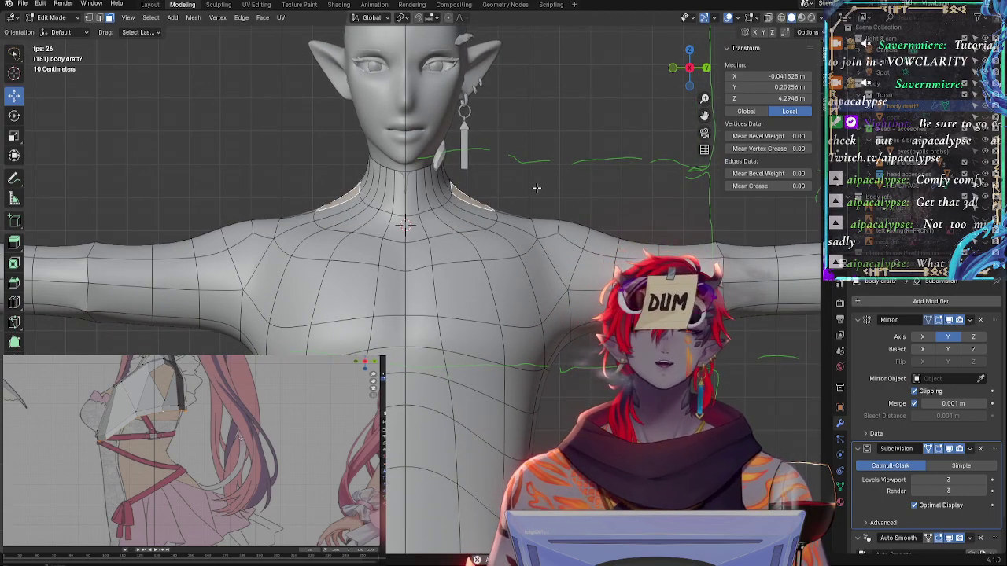
scroll(417, 279, up, 2)
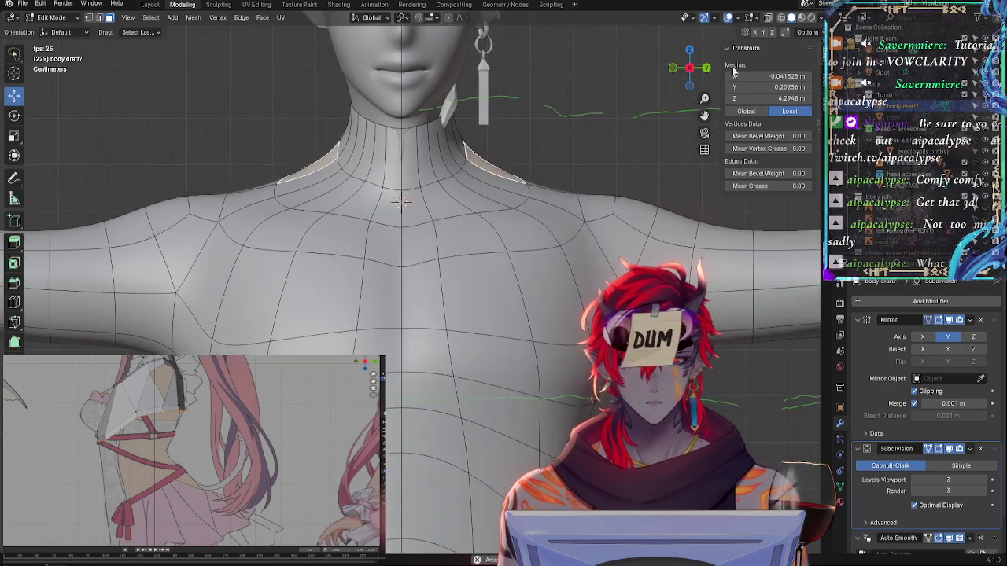
click(757, 18)
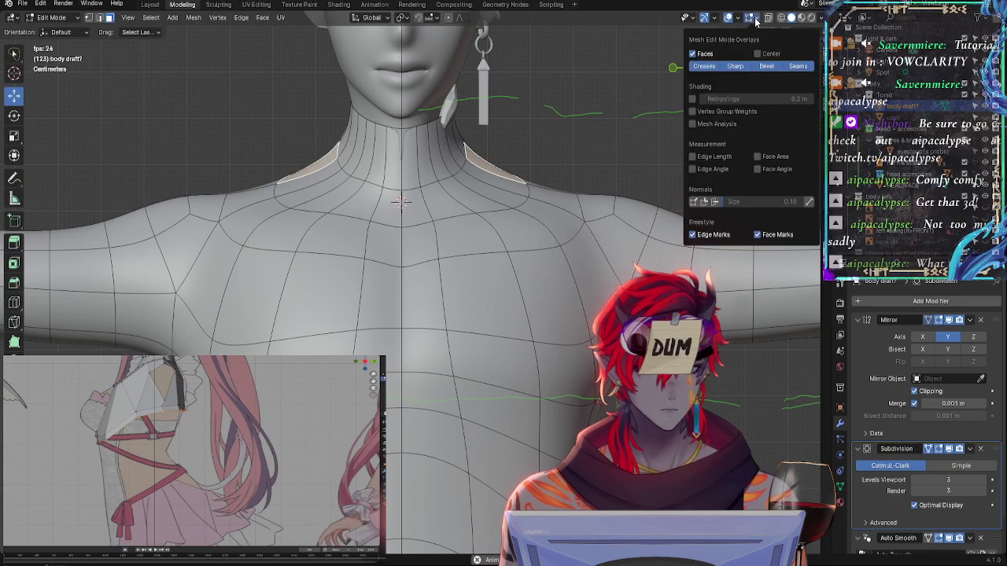
Toggle see-through display, then enable Face Orientation to confirm the normals show blue
click(756, 21)
click(768, 18)
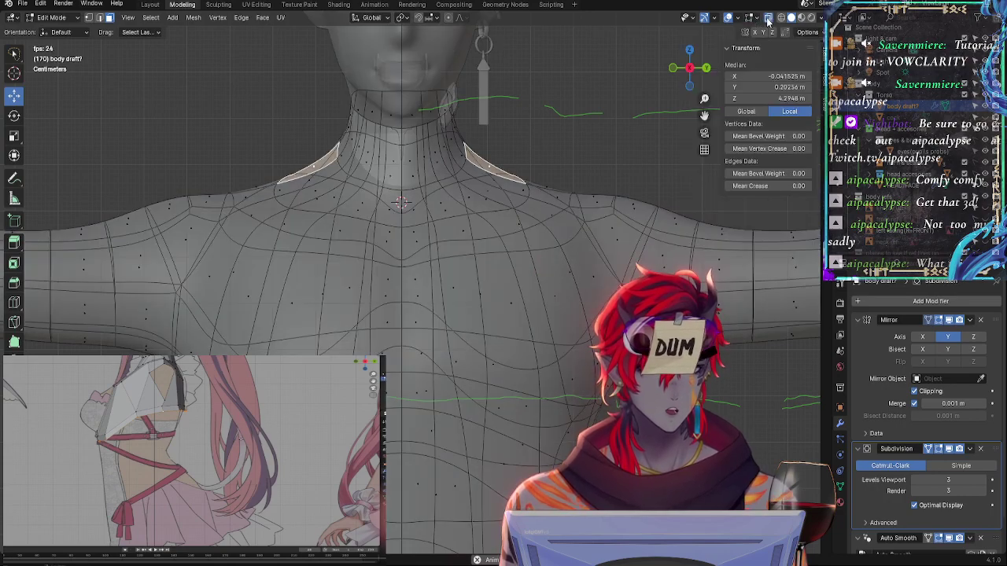
click(768, 18)
click(737, 19)
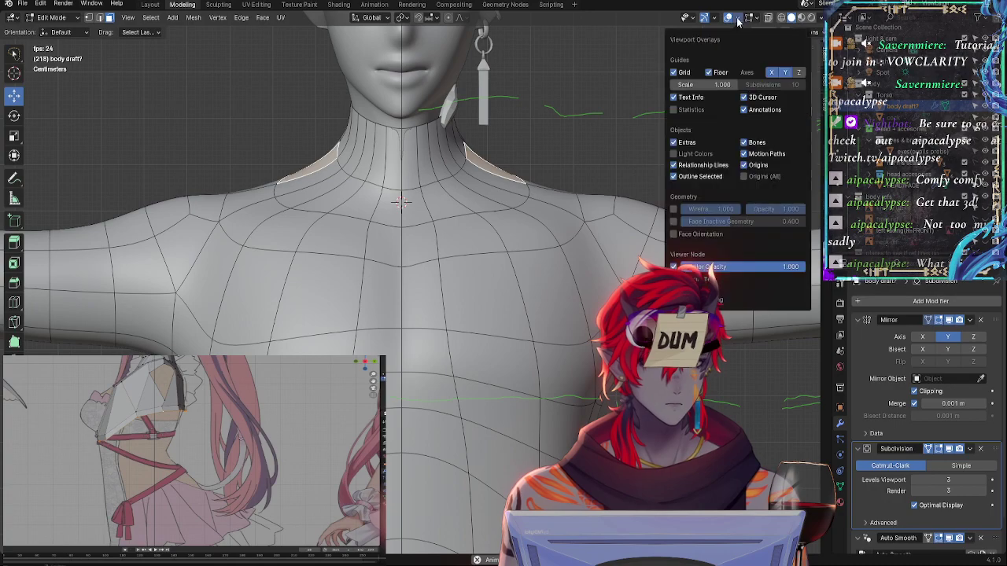
click(674, 235)
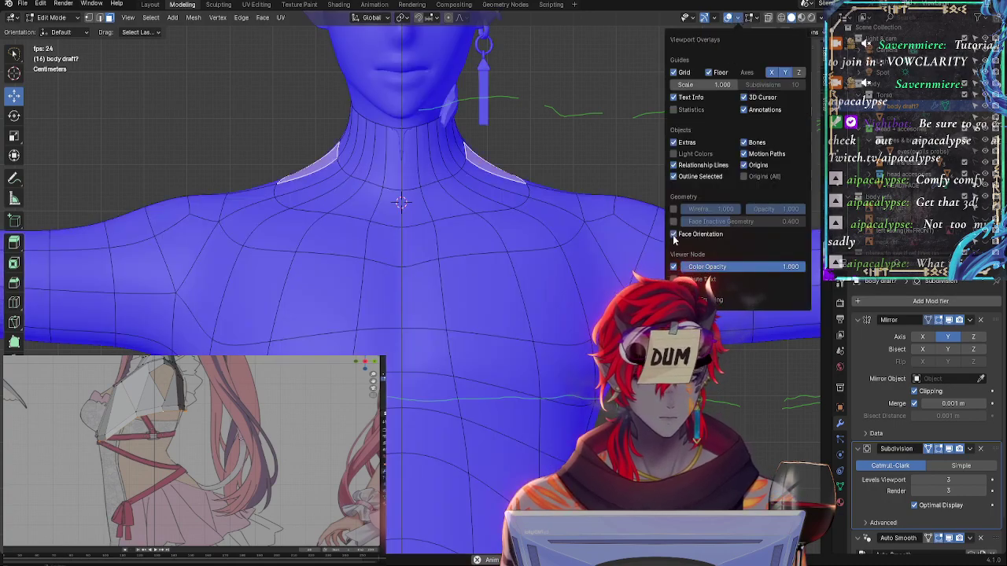
click(673, 235)
click(673, 235)
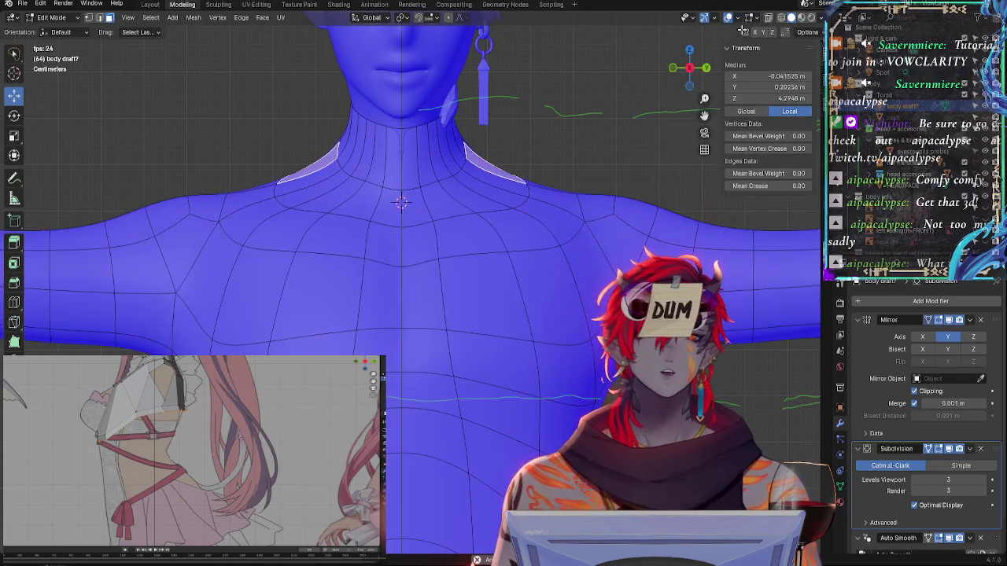
Turn off the Light Colors and Face Orientation overlays
click(737, 18)
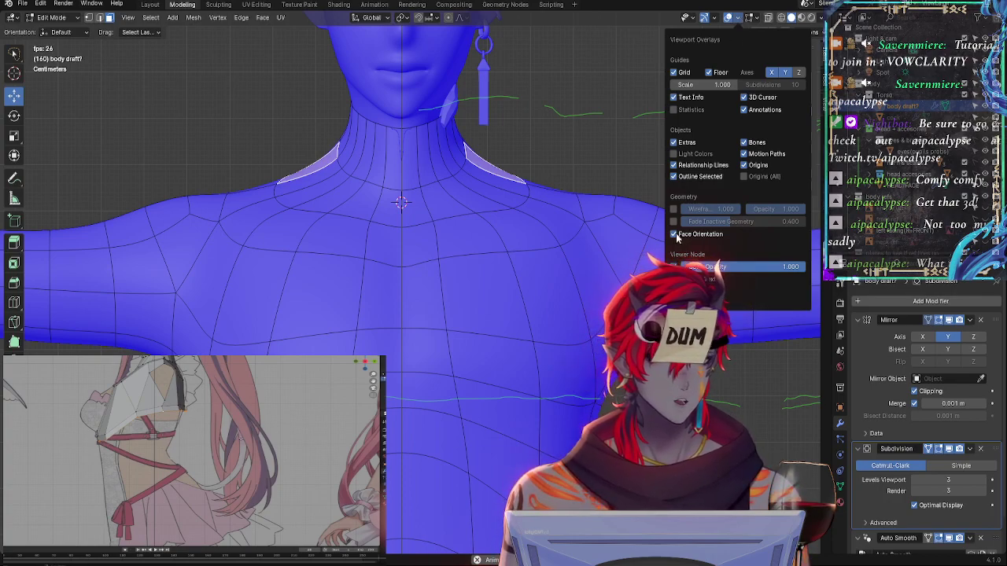
click(673, 154)
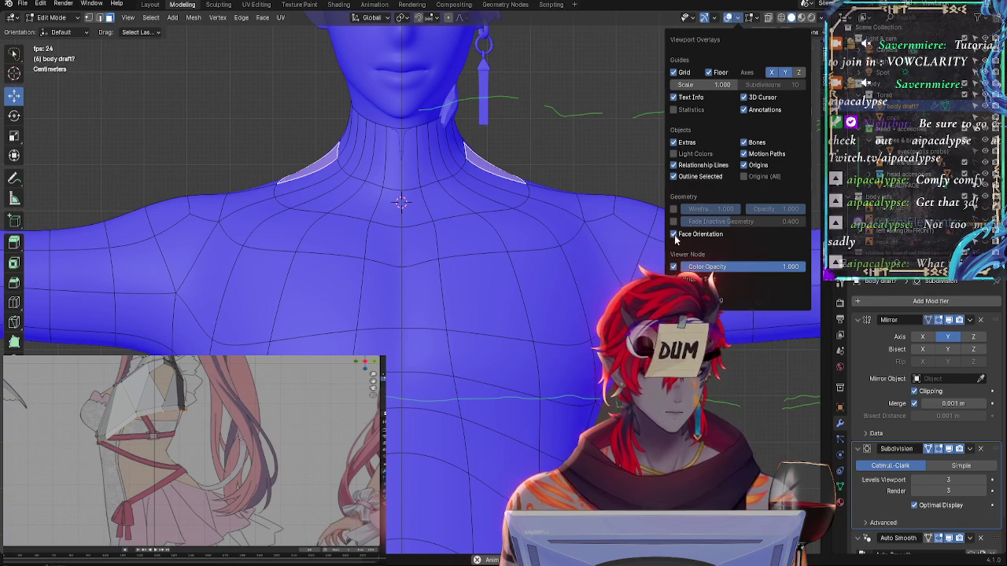
click(673, 234)
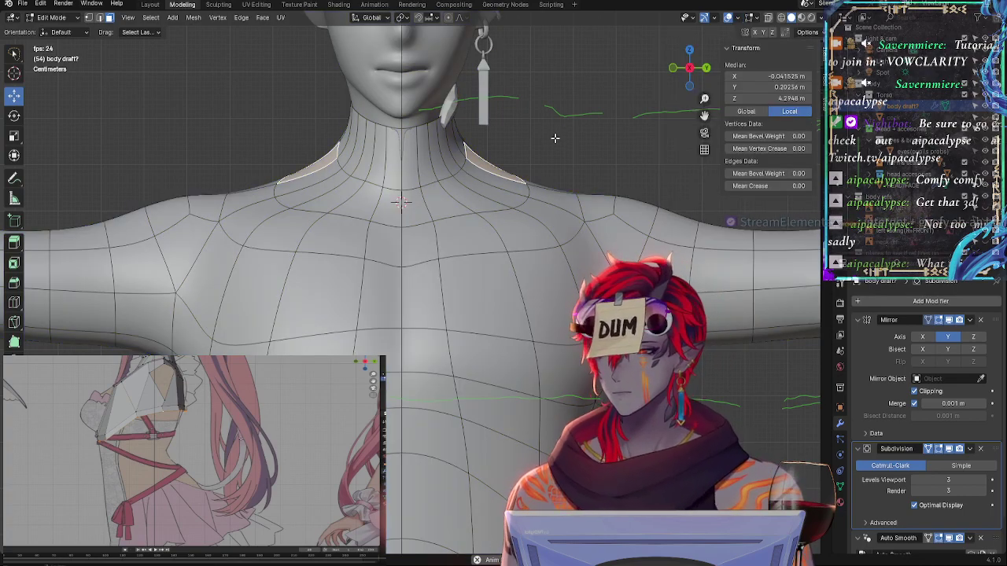
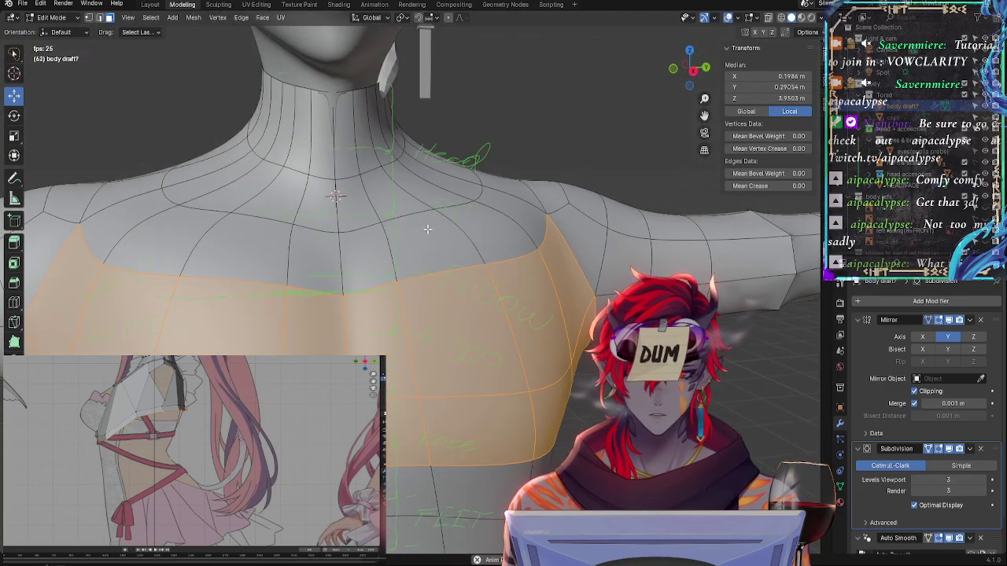
Restore the previous shoulder face selection and add one more face to it
click(451, 274)
key(alt+a)
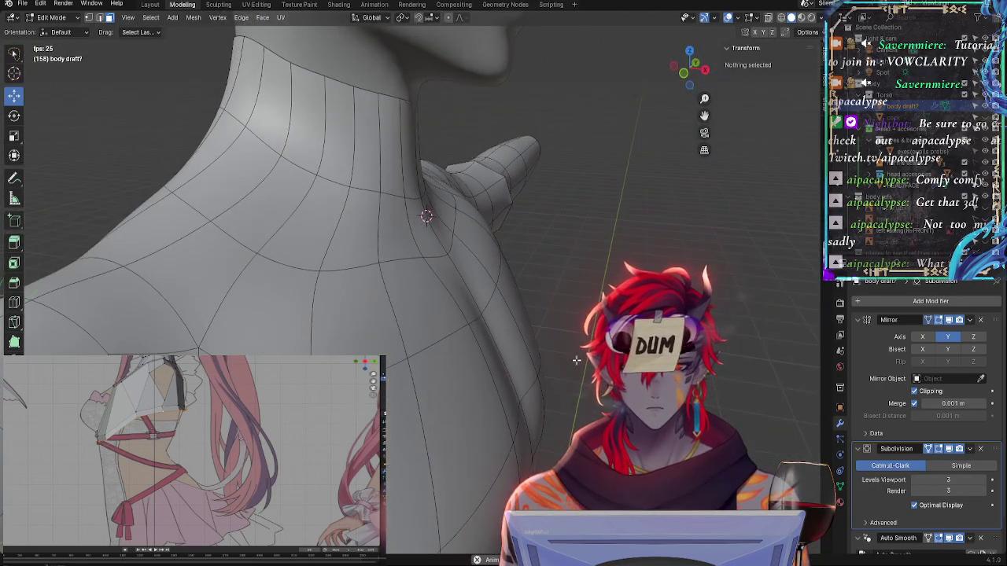
key(ctrl+z)
shift+click(473, 344)
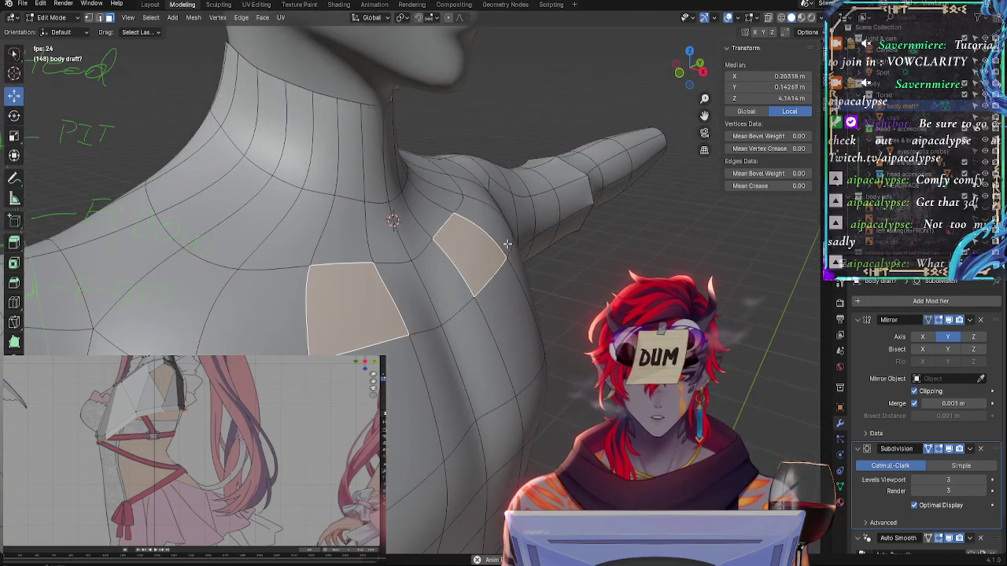
In edge mode, select the edge loop down the shoulder and try a crease, then cancel it
key(shift+2)
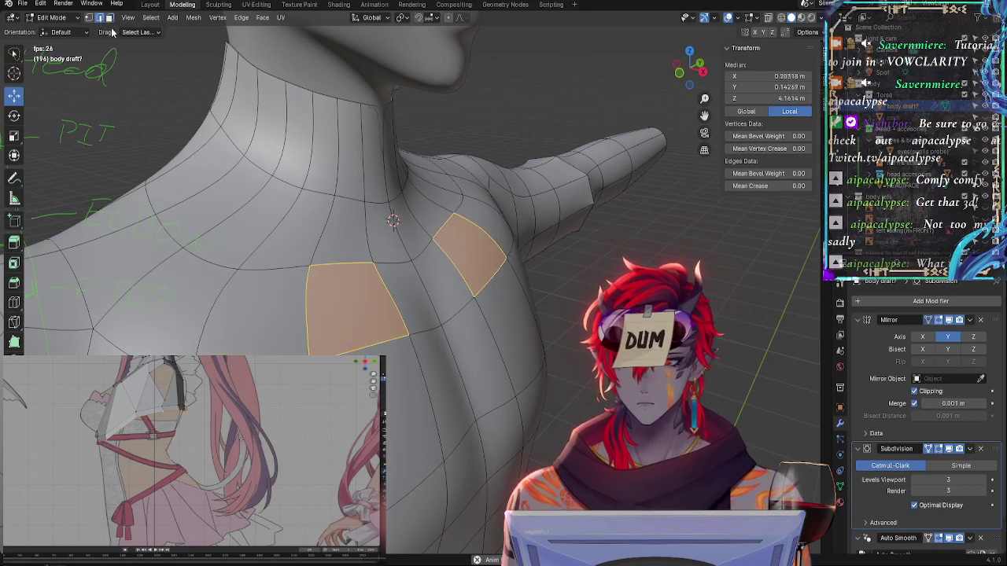
alt+click(497, 273)
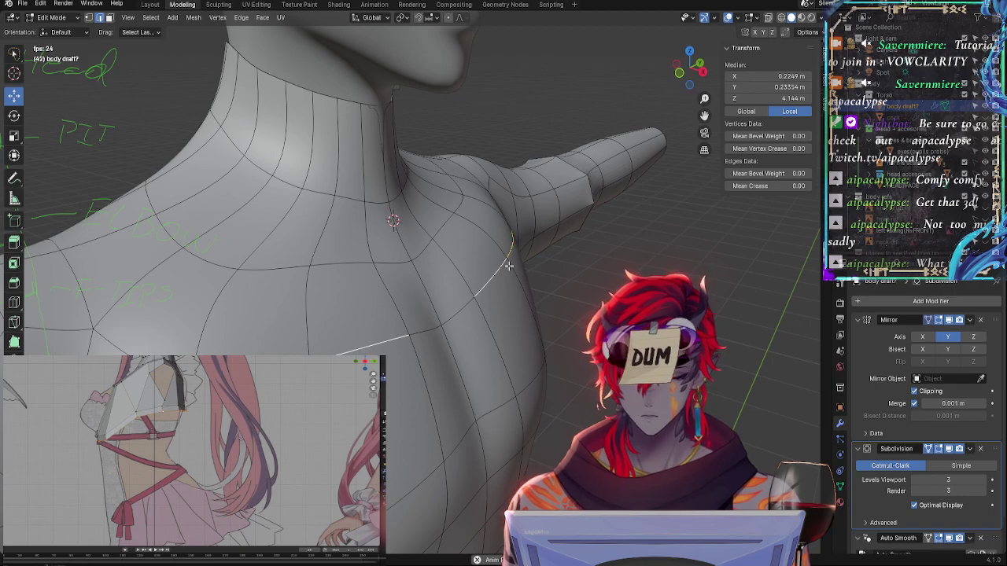
key(shift+e)
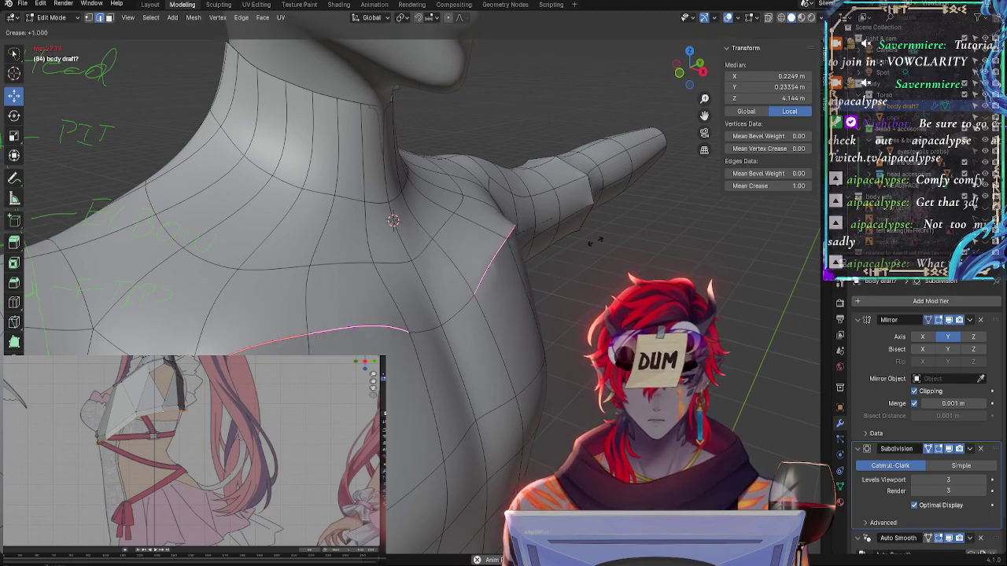
key(Escape)
Select a horizontal and a vertical chest edge loop, trying a crease but cancelling it
middle_drag(557, 305, 511, 322)
alt+click(514, 245)
alt+shift+click(386, 286)
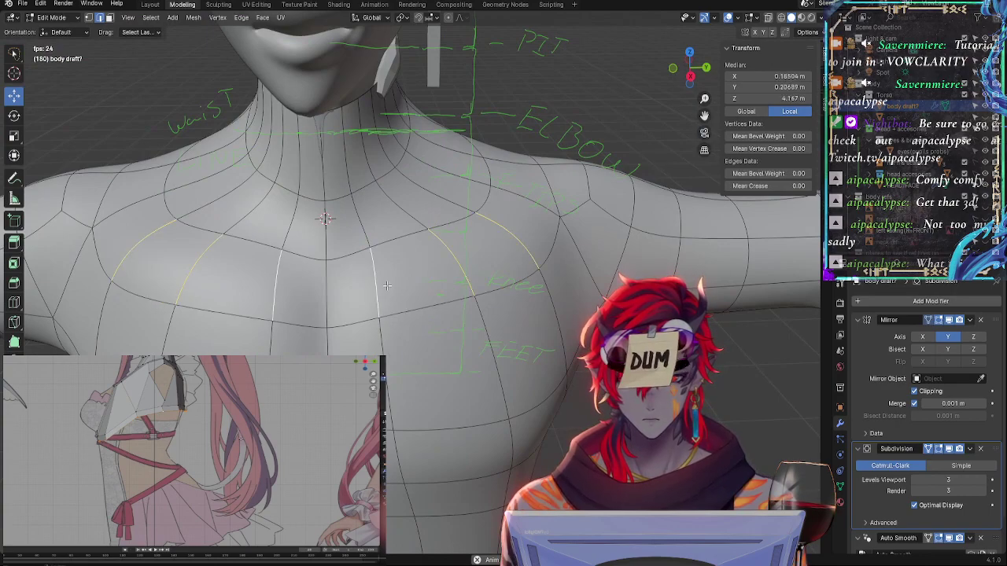
key(shift+e)
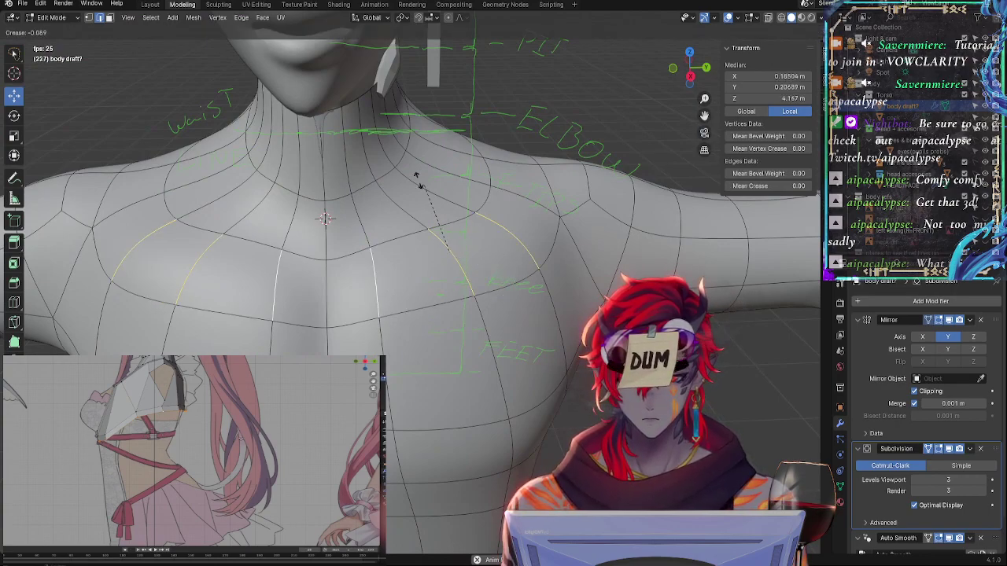
right_click(412, 254)
Inspect the shoulder from above and behind, toggling the Subdivision viewport display to check the cage
middle_drag(399, 356, 469, 317)
middle_drag(487, 279, 308, 292)
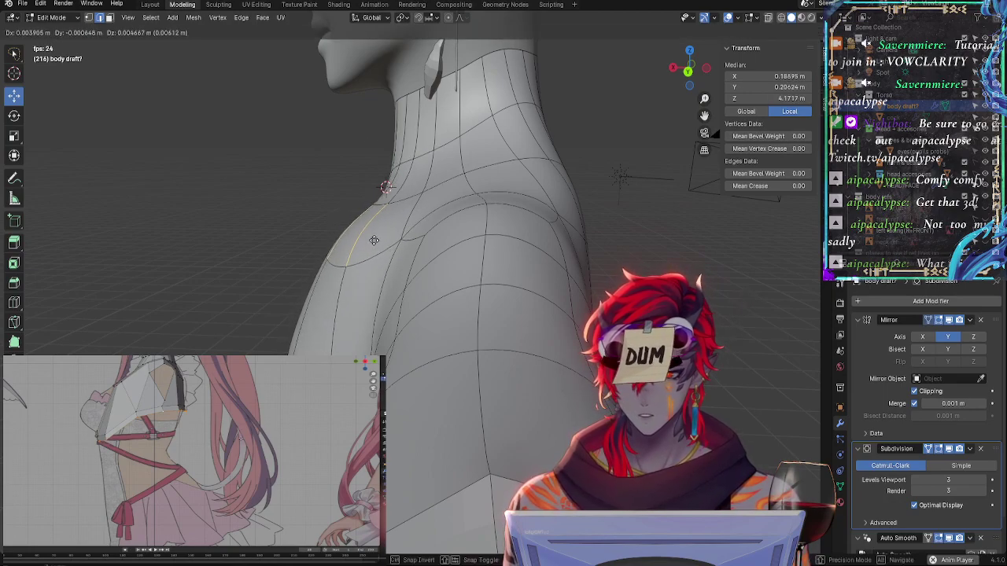
middle_drag(204, 279, 591, 231)
key(alt+a)
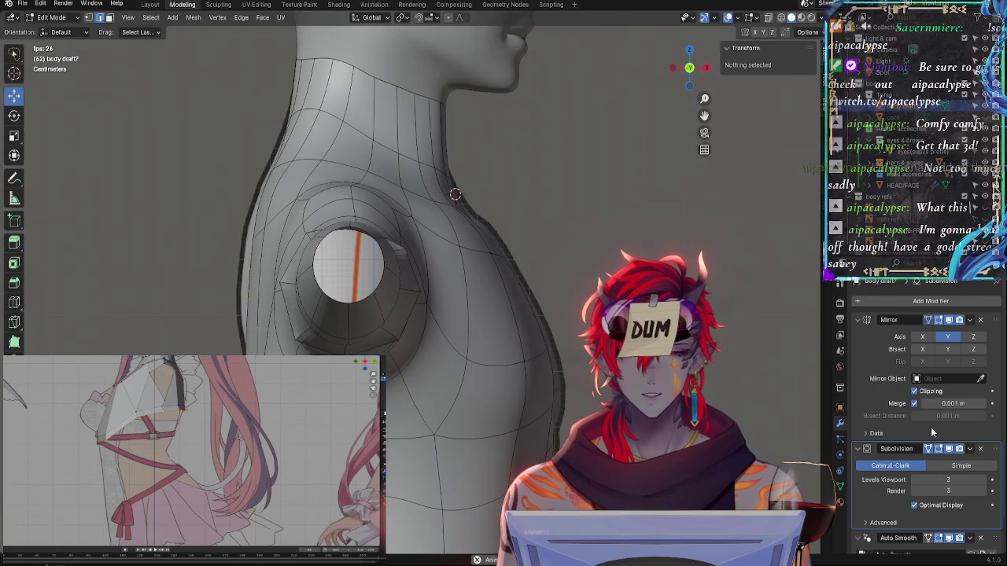
click(949, 449)
click(949, 449)
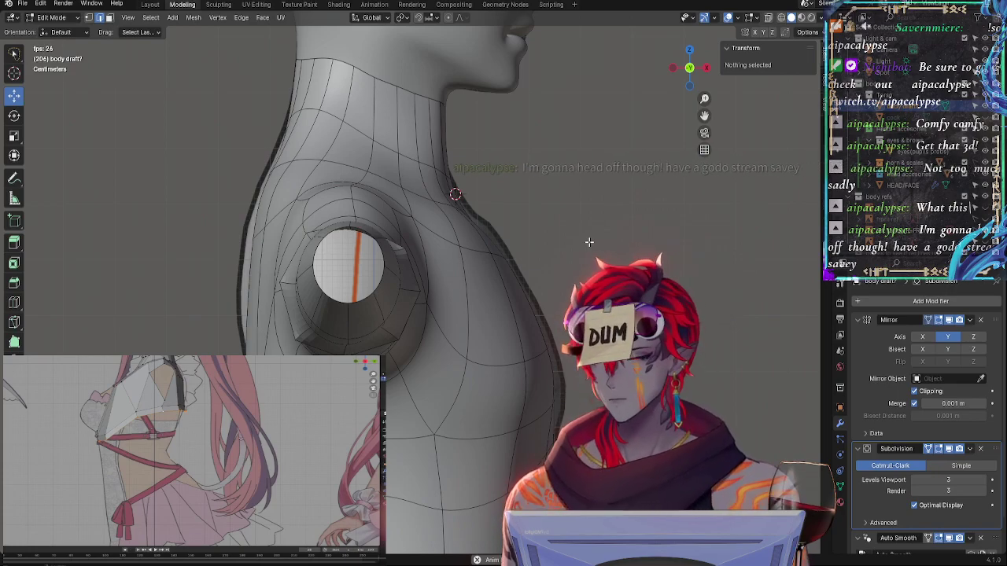
Select edges along the shoulder curve and vertical edge loops down the upper arm
click(472, 223)
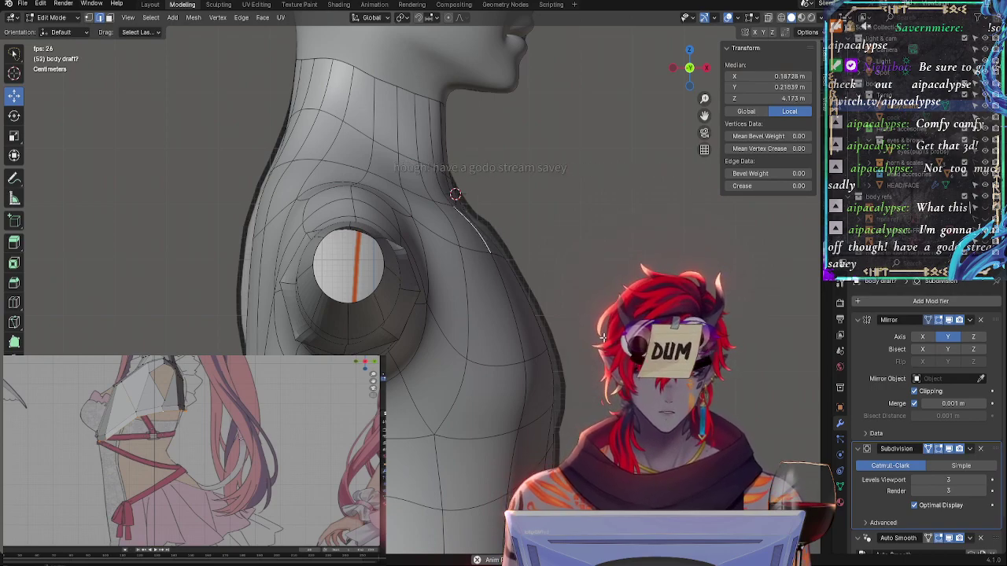
middle_drag(587, 307, 533, 344)
alt+click(452, 415)
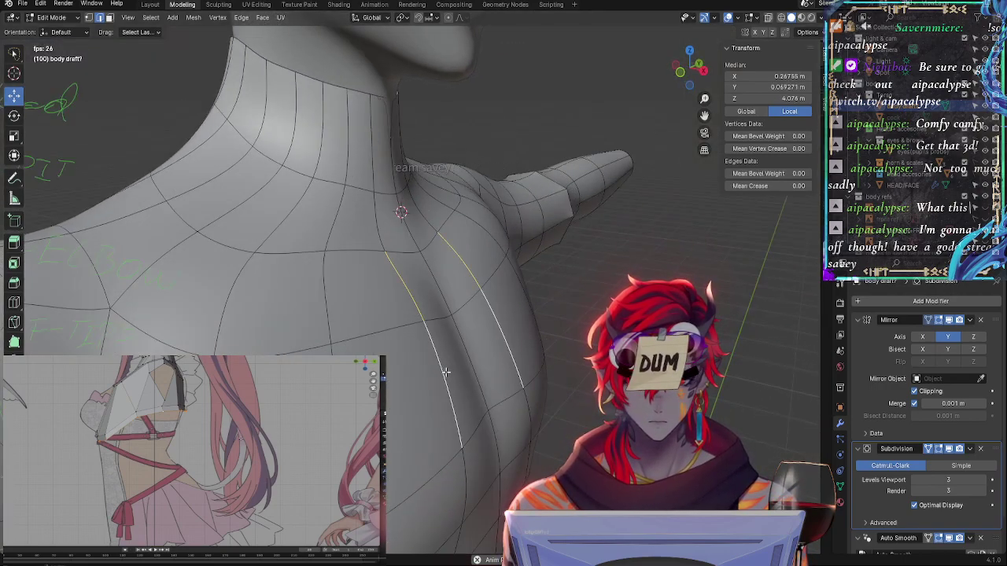
alt+shift+click(336, 309)
middle_drag(336, 309, 551, 197)
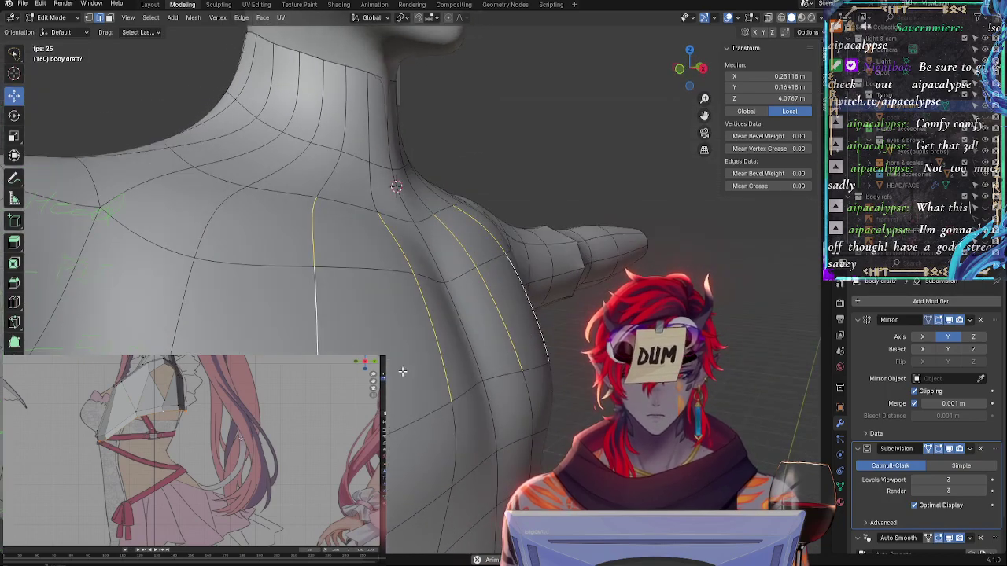
click(679, 69)
Select a new set of front-silhouette edges and edge loops across the shoulder
click(576, 317)
click(532, 315)
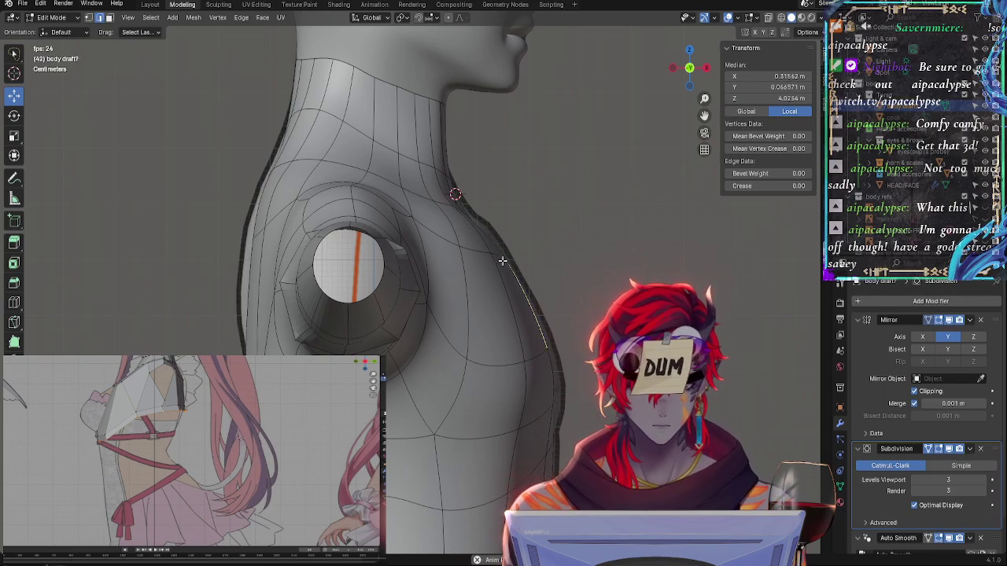
shift+click(496, 248)
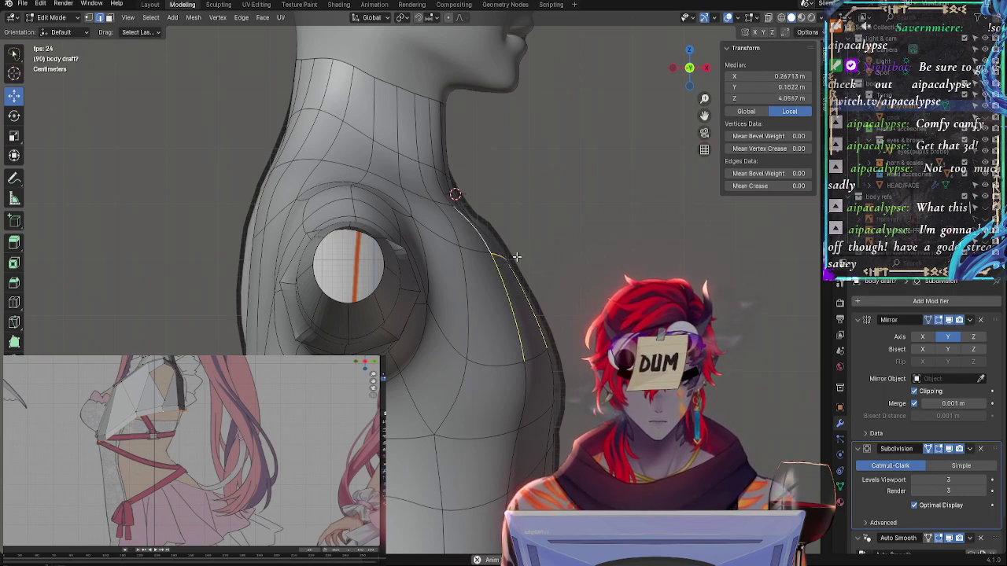
click(517, 258)
middle_drag(517, 258, 551, 290)
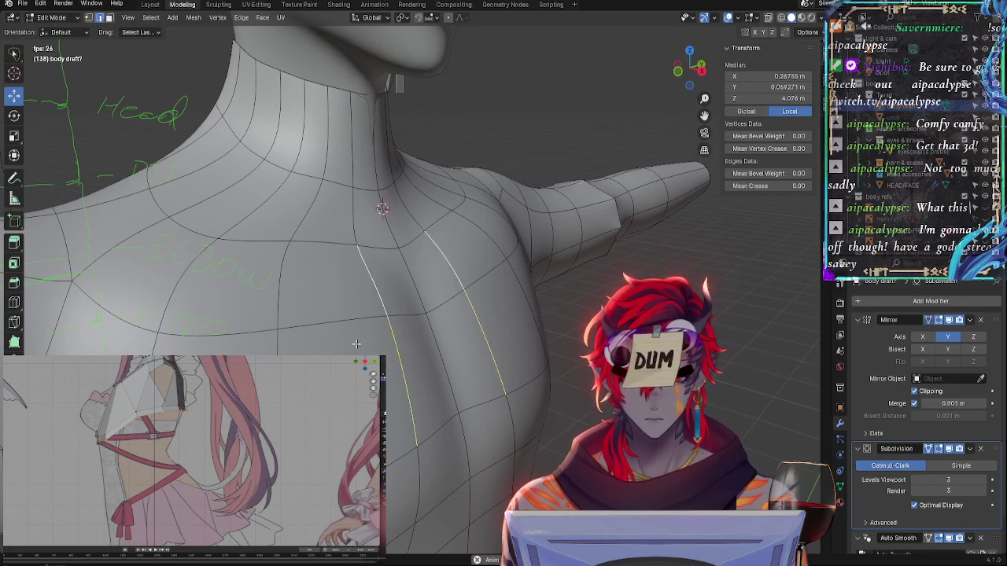
shift+click(380, 299)
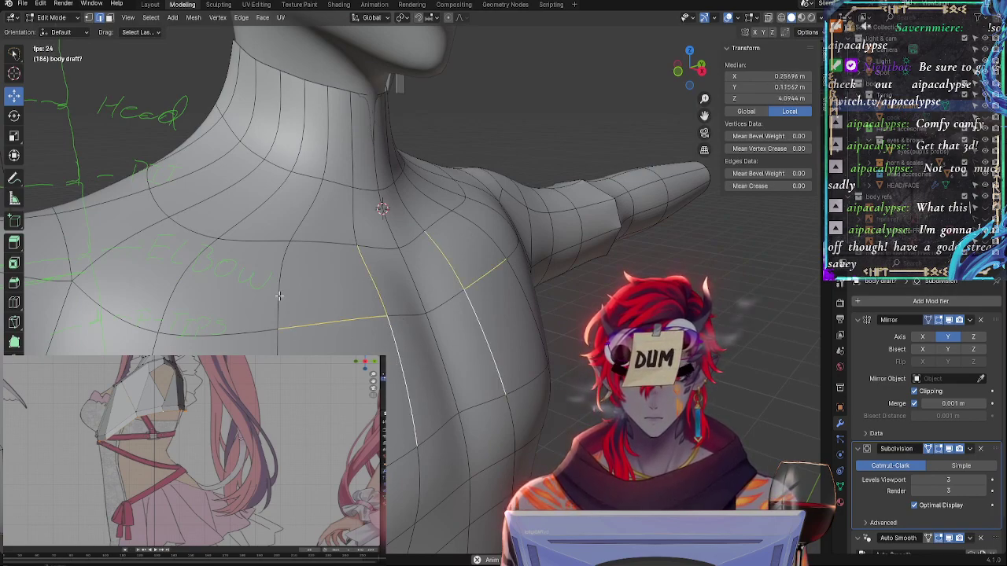
alt+shift+click(528, 314)
Switch to faces and select shoulder faces down the side, excluding the neck
key(f)
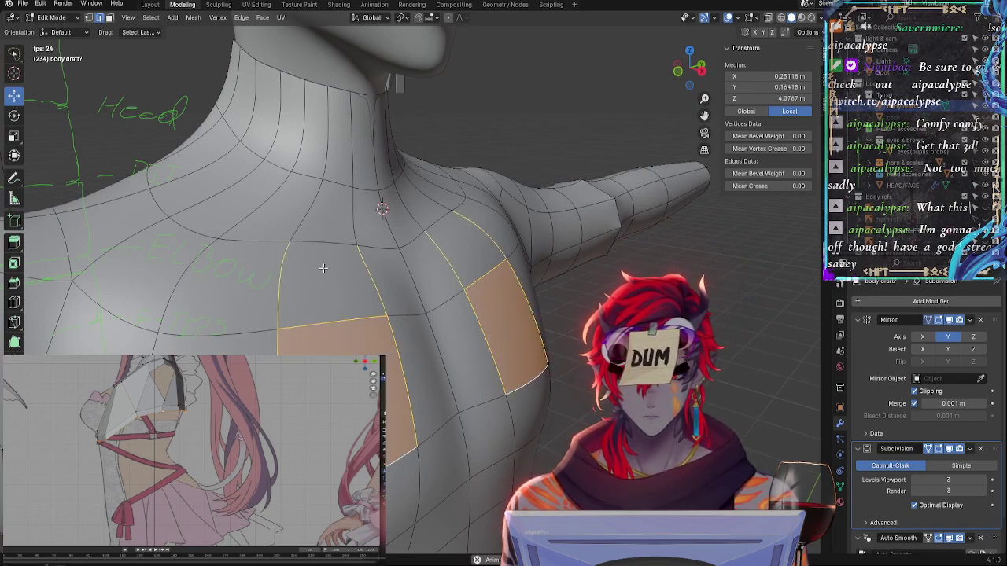
middle_drag(356, 355, 436, 321)
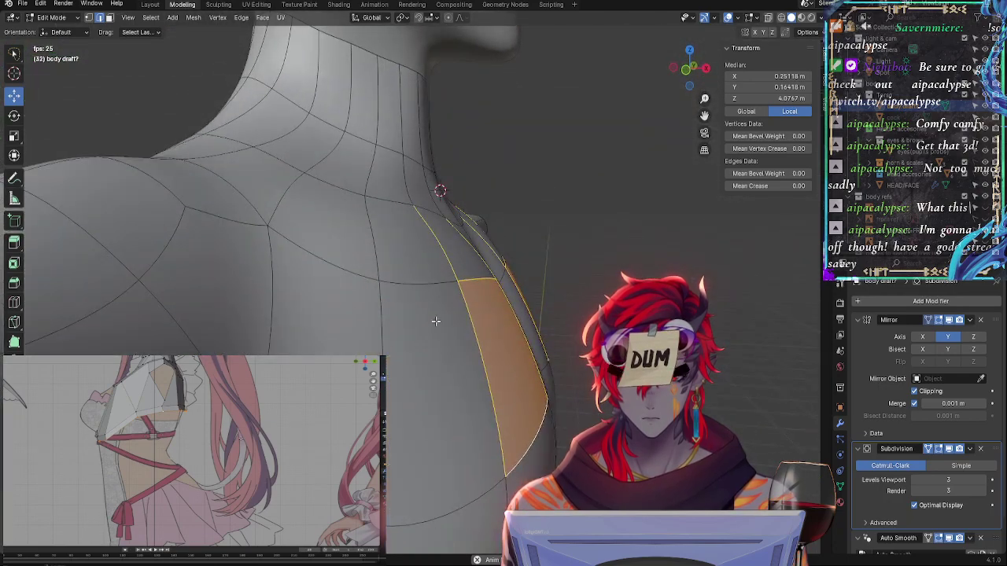
shift+click(431, 221)
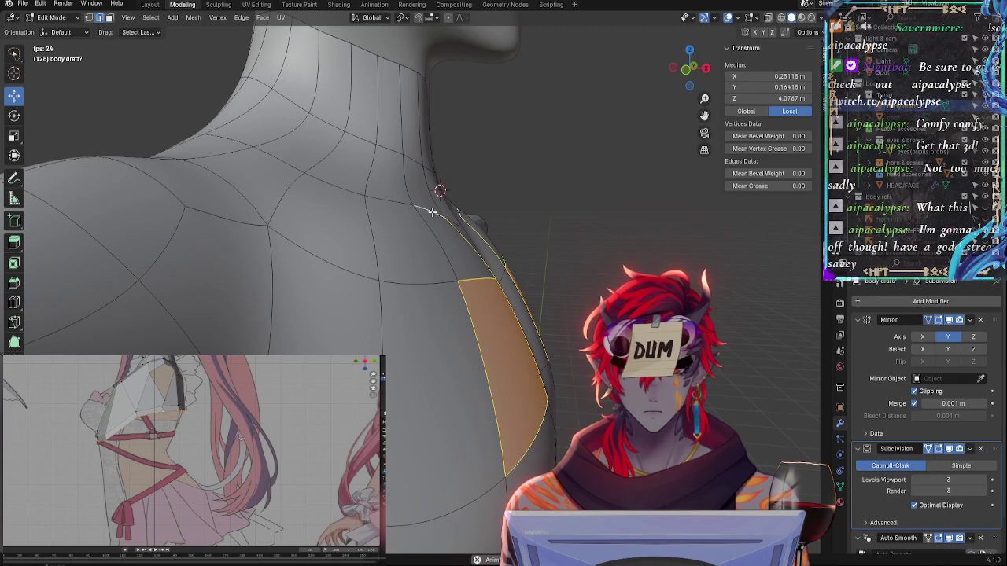
click(433, 263)
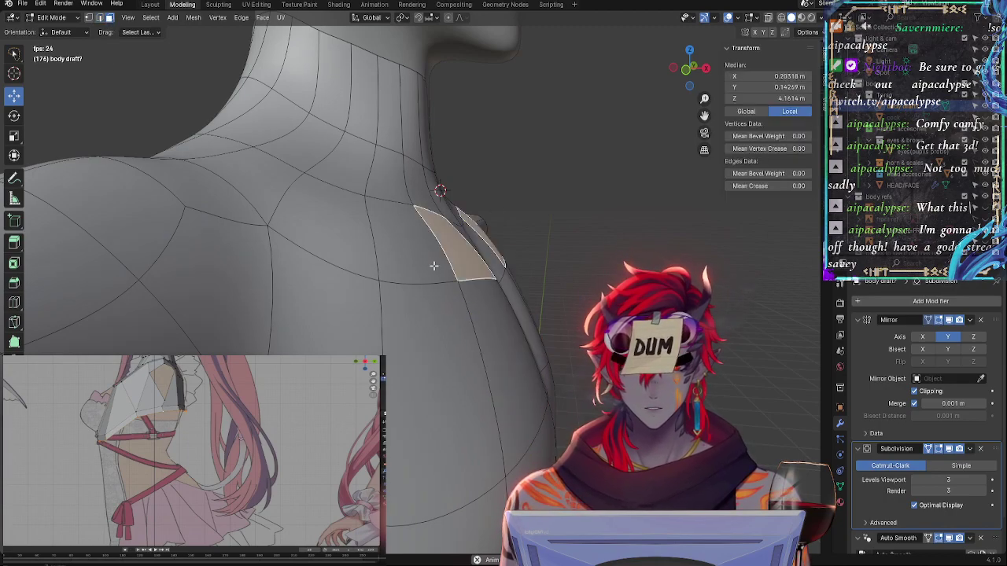
ctrl+click(502, 327)
middle_drag(476, 265, 440, 359)
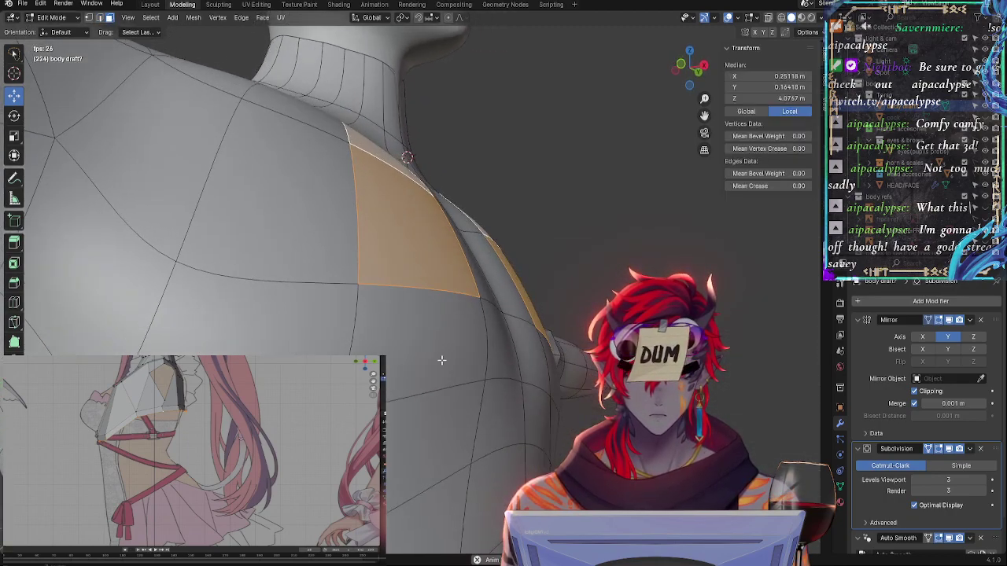
shift+click(425, 350)
From a side view, select the face strip from the top of the chest silhouette downward
click(680, 63)
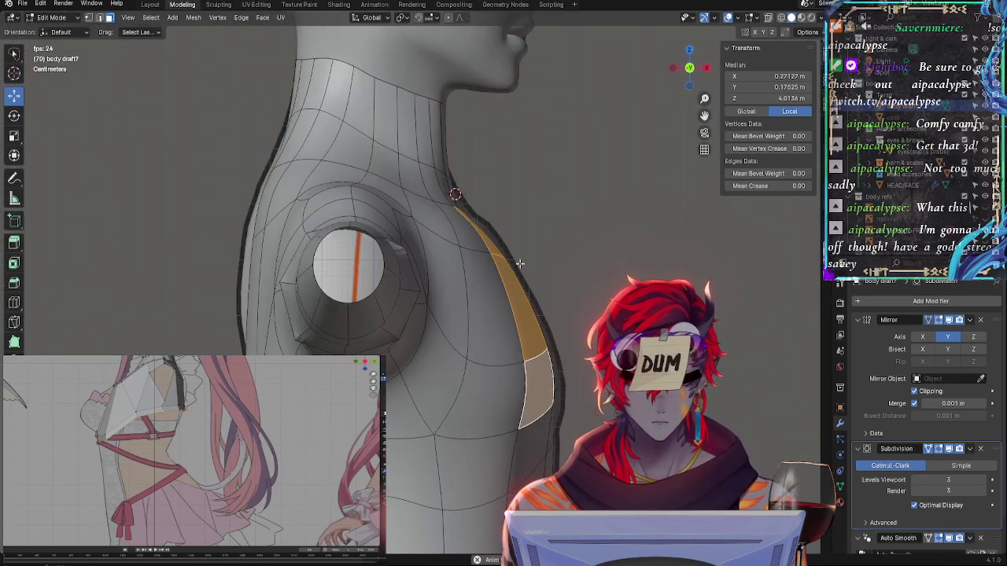
click(524, 238)
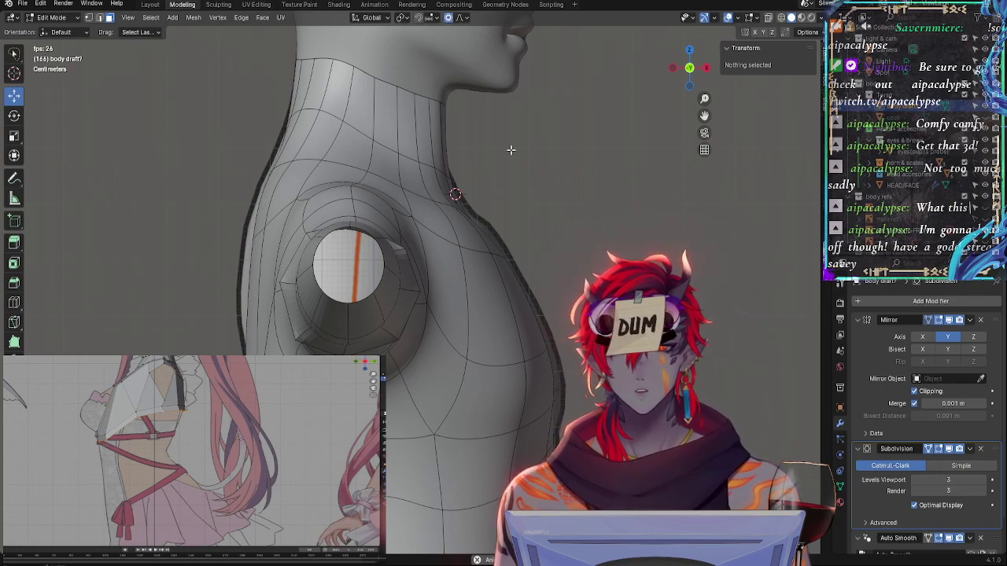
click(510, 286)
alt+click(538, 393)
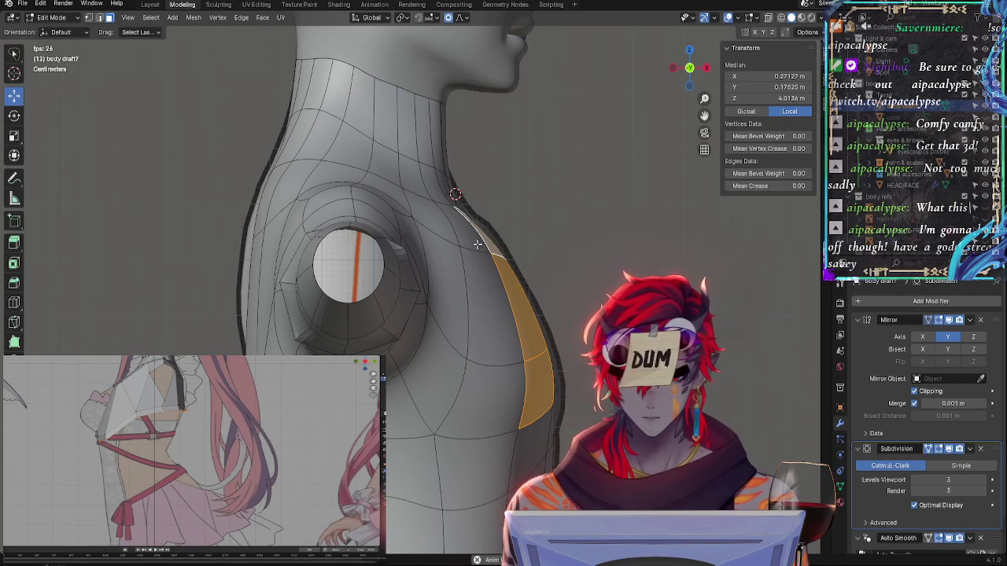
Push the selected chest silhouette faces outward along X with proportional falloff
key(g)
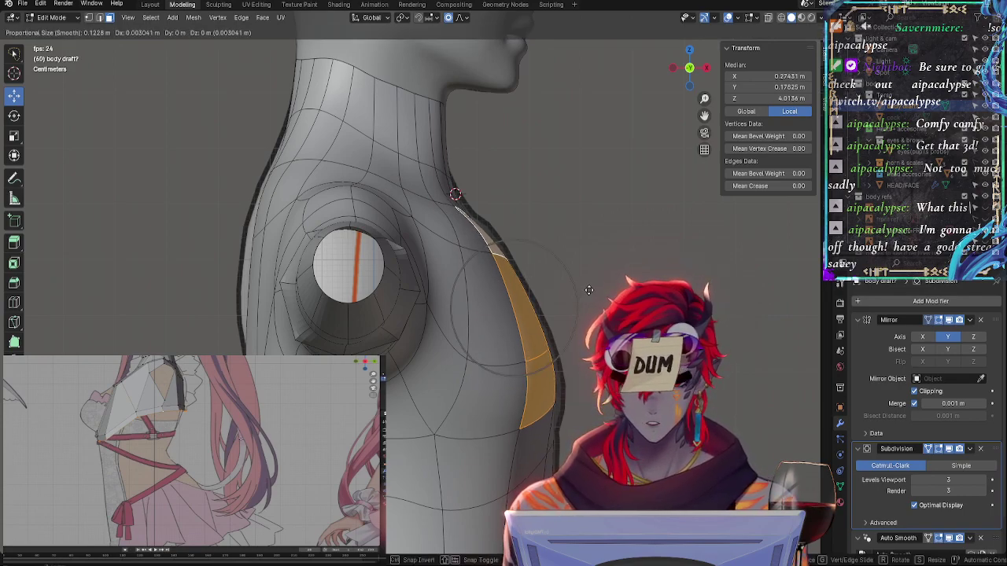
key(x)
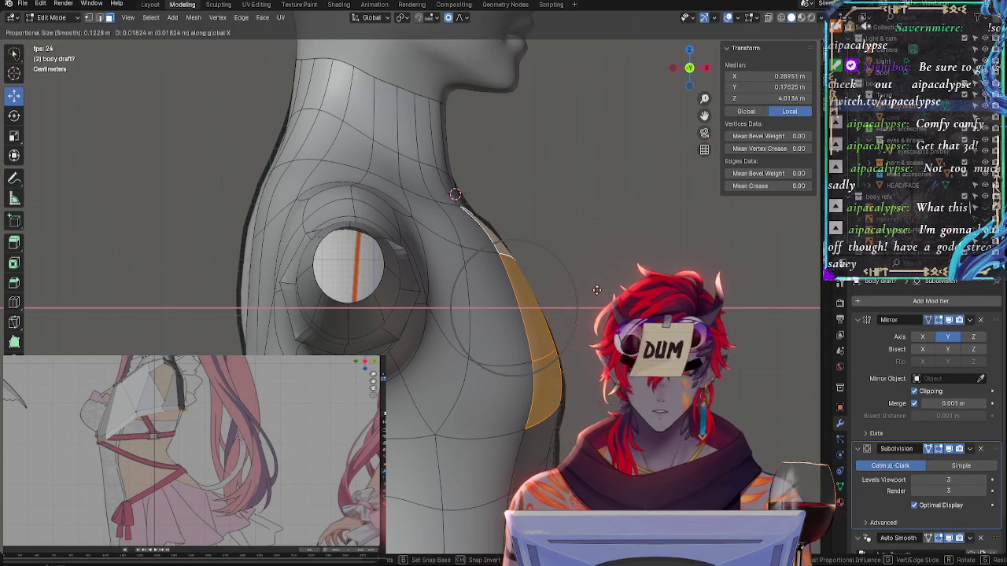
click(597, 290)
Check the chest in front and side views, toggling the Subdivision display to compare with the cage
key(alt+a)
middle_drag(582, 314, 551, 314)
click(670, 71)
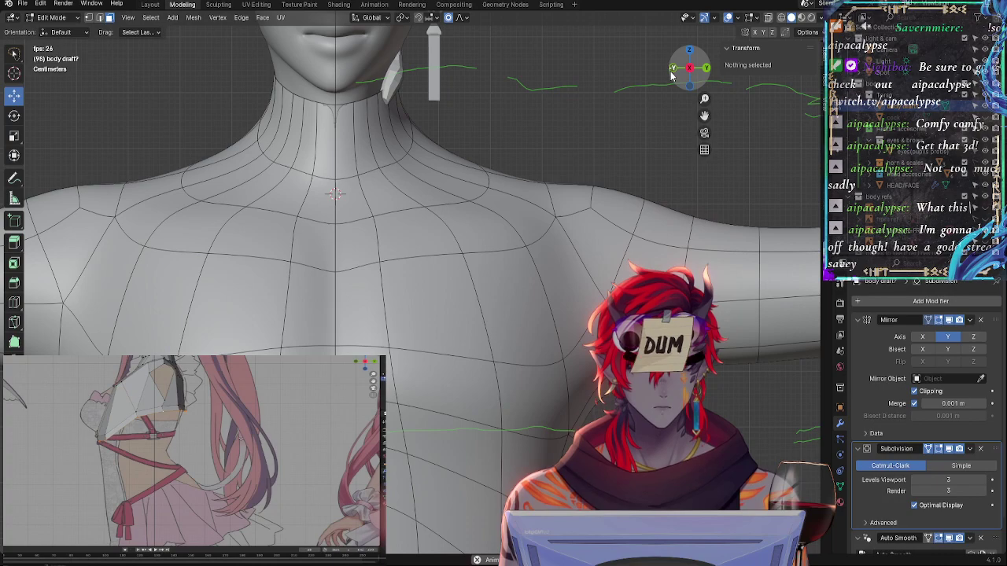
click(670, 71)
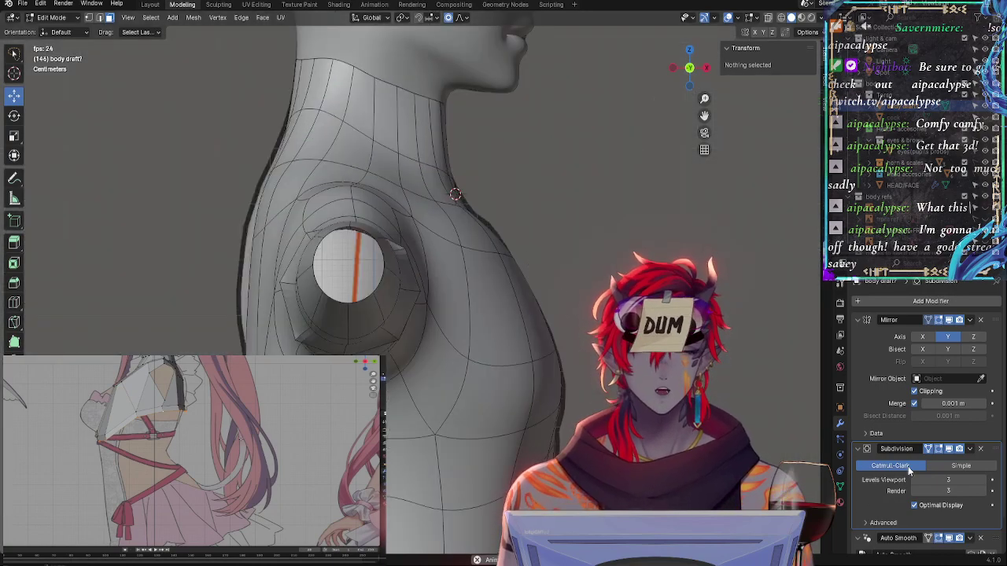
click(950, 449)
middle_drag(614, 420, 494, 422)
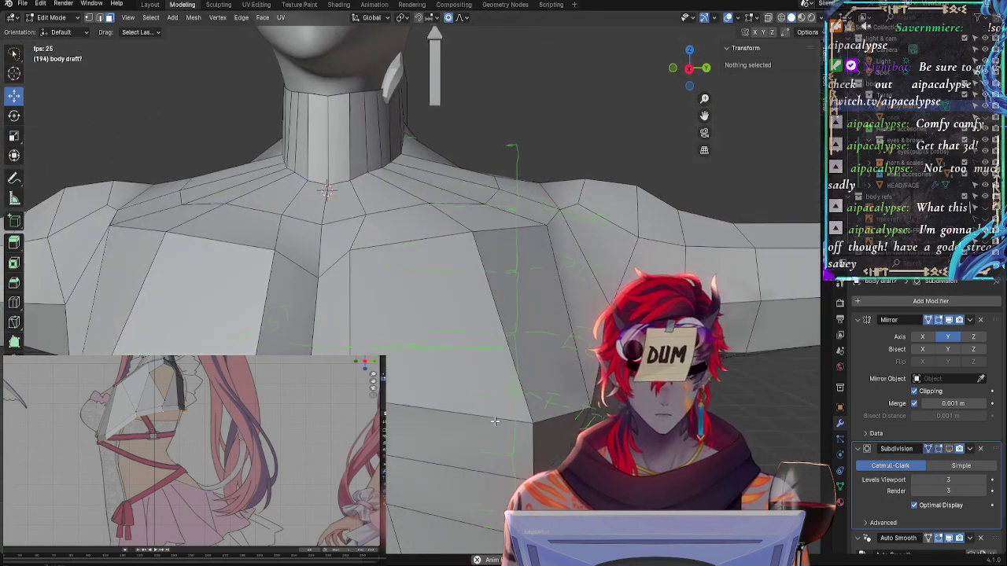
click(672, 68)
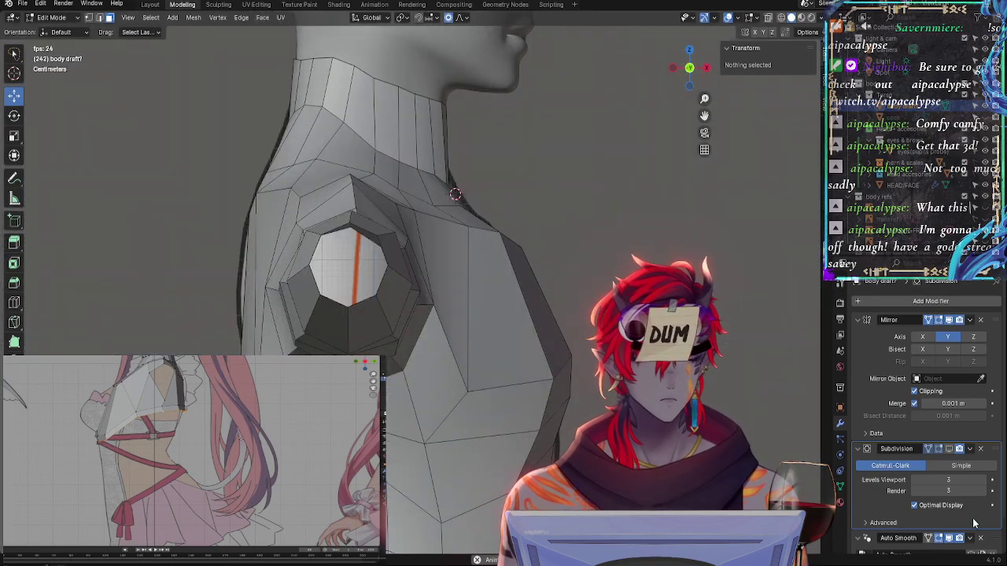
click(949, 449)
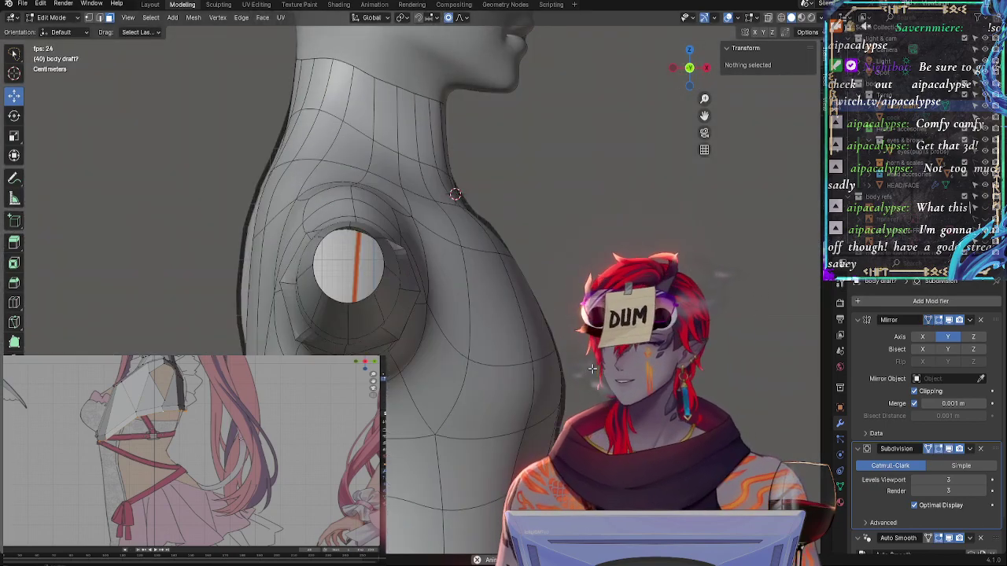
Move a face on the shoulder slope with soft falloff, working from the side view
click(488, 229)
middle_drag(535, 233, 408, 270)
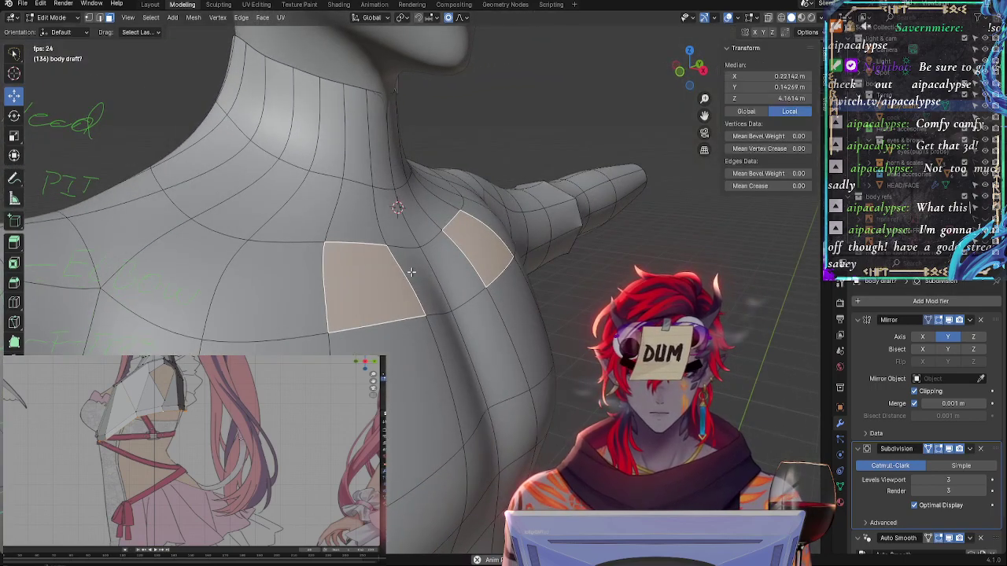
click(411, 272)
click(411, 242)
middle_drag(419, 233, 457, 231)
click(688, 71)
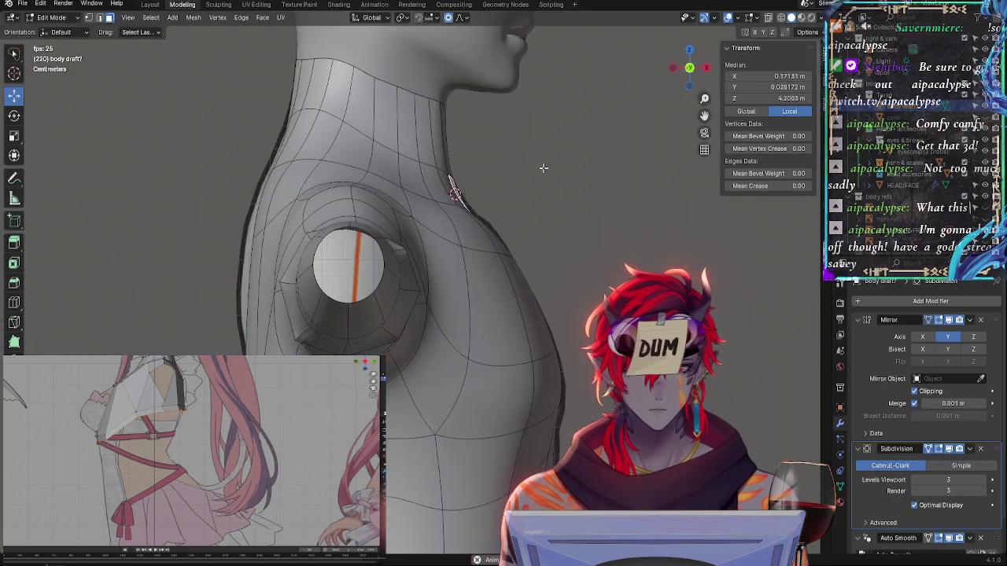
click(450, 188)
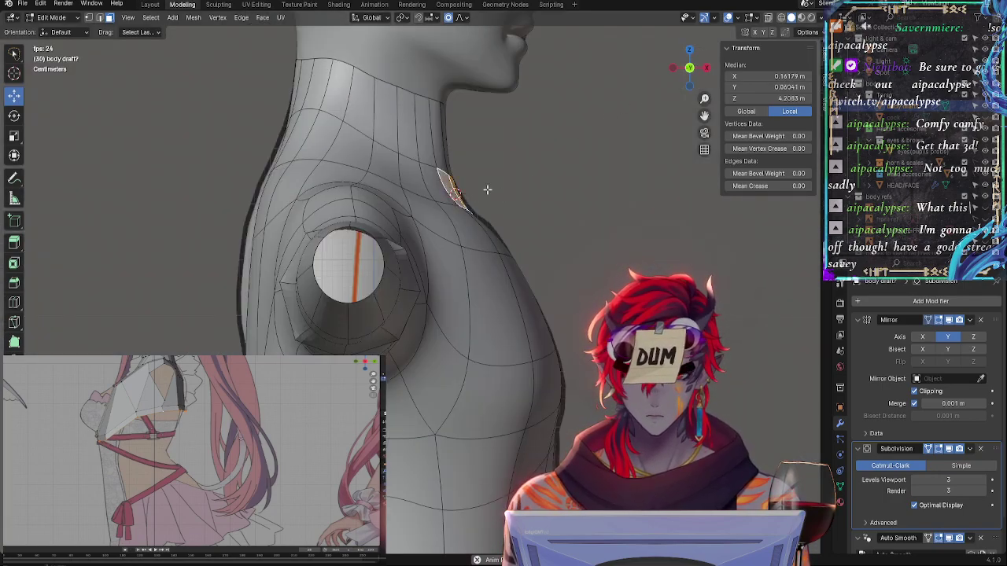
key(g)
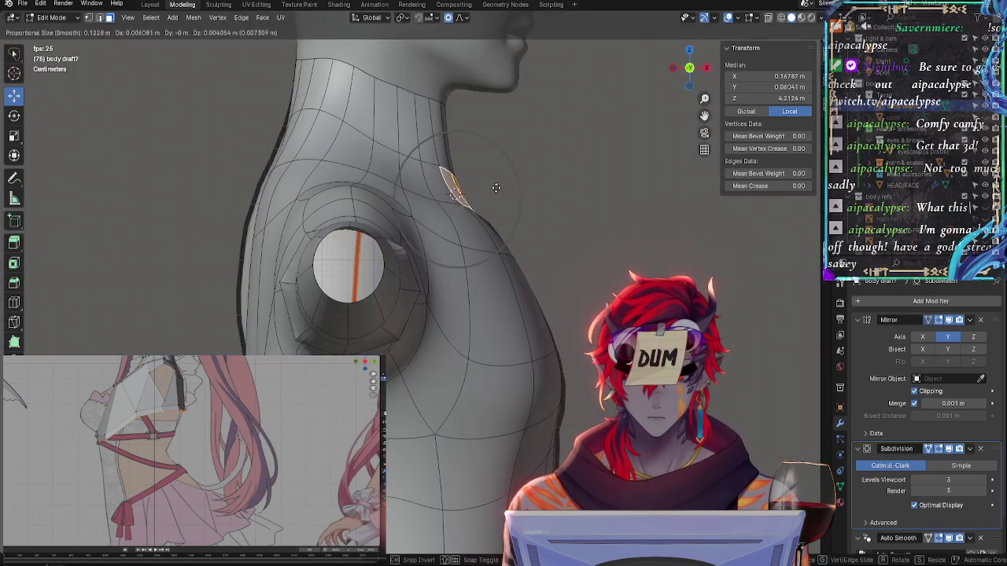
click(494, 186)
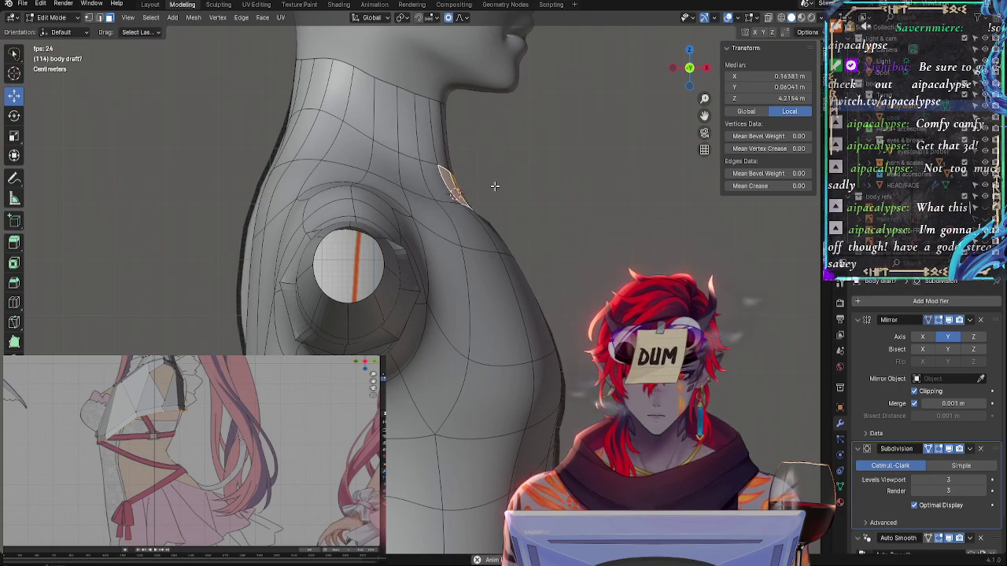
Move the front neck edge, then the neighbouring neck strip, with soft falloff
click(440, 140)
key(g)
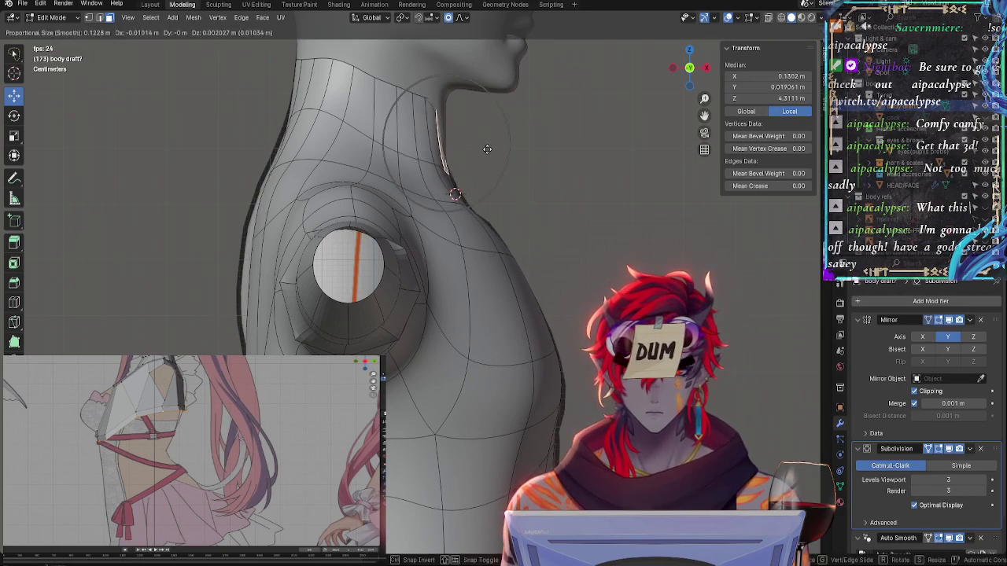
click(487, 149)
click(540, 169)
click(449, 171)
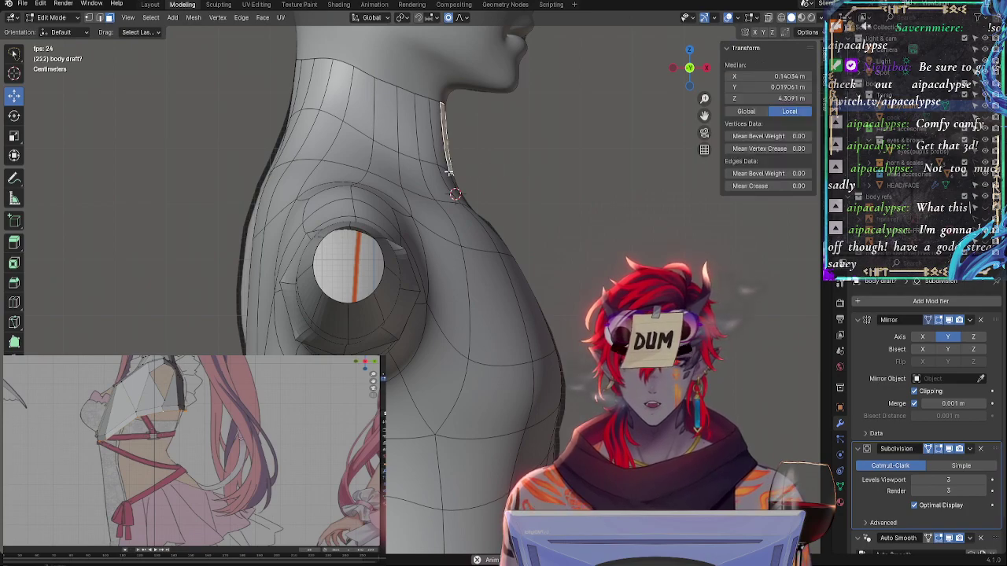
shift+click(441, 155)
key(g)
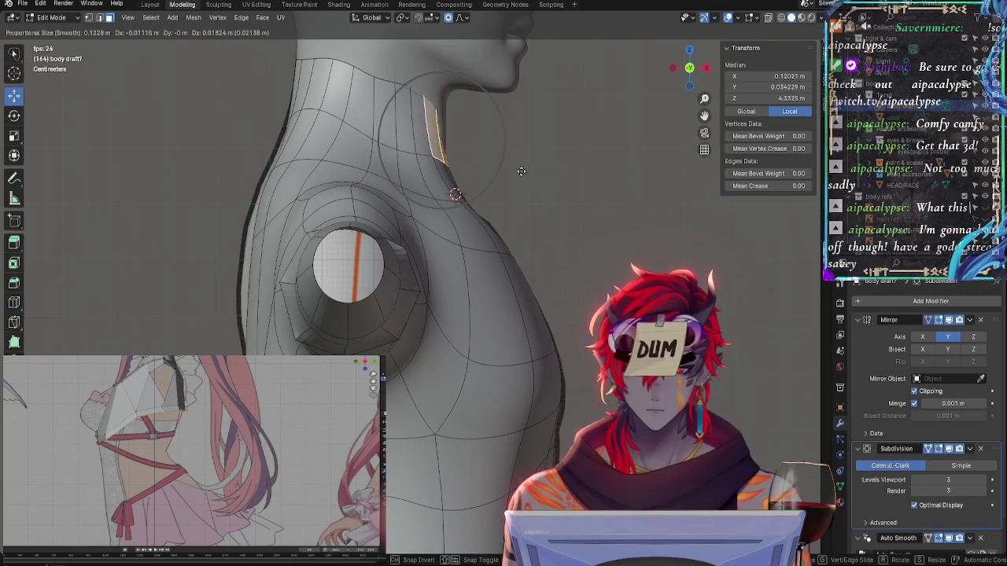
click(518, 170)
Nudge, then reposition another neck edge loop with proportional falloff
click(454, 170)
alt+click(450, 171)
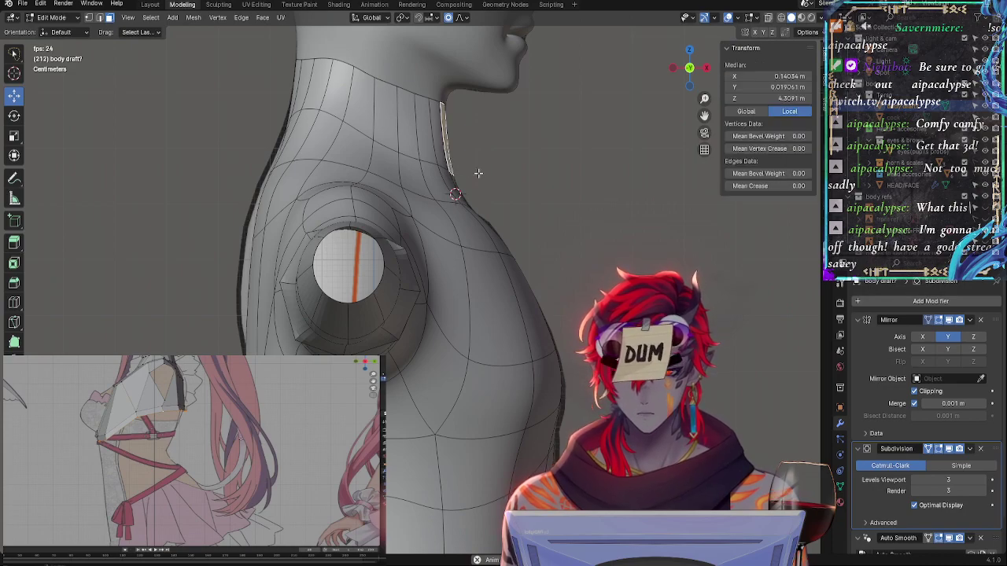
key(g)
click(455, 169)
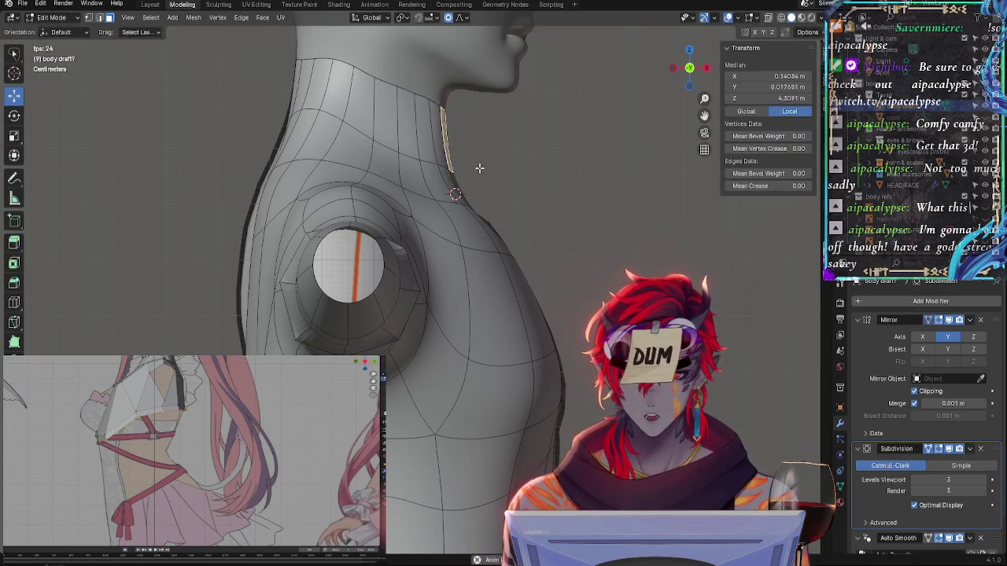
key(g)
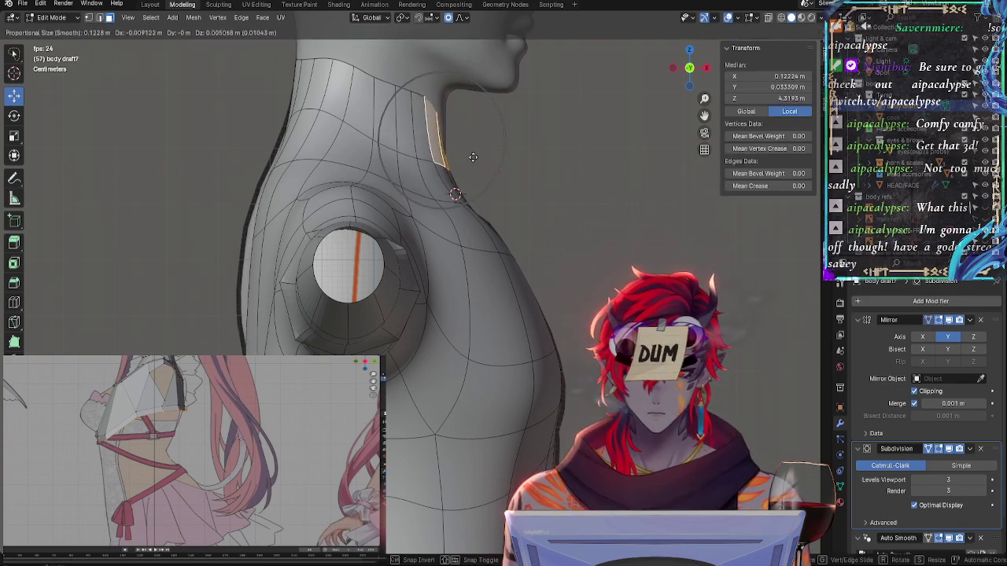
click(472, 156)
key(alt+a)
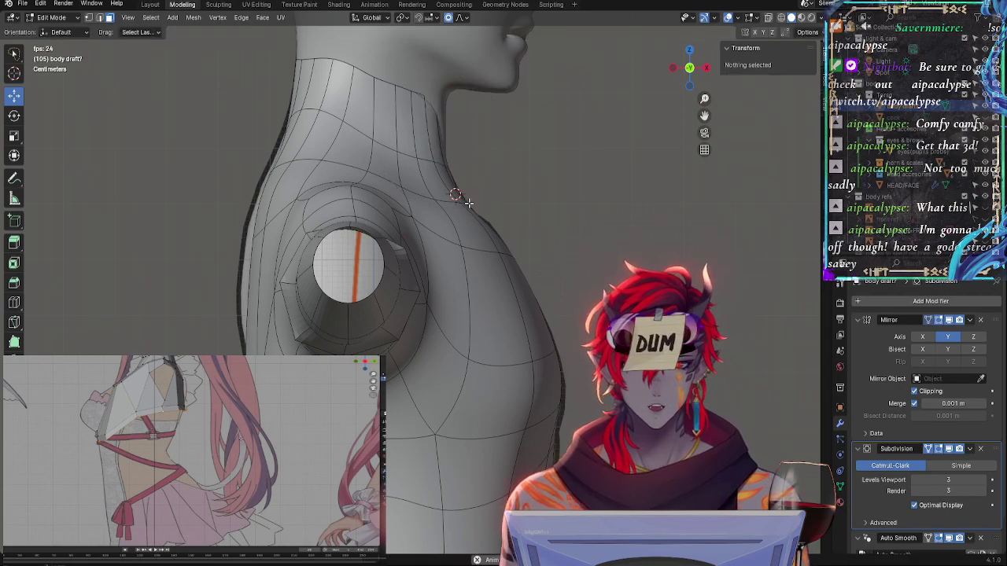
Move an edge near the shoulder, abandoning a follow-up adjustment
click(456, 195)
key(g)
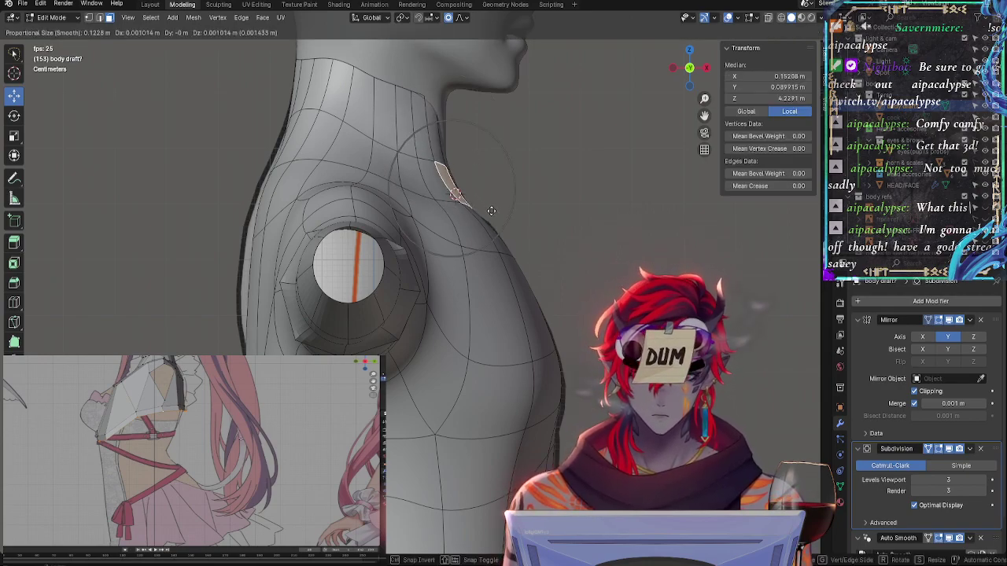
click(494, 207)
key(g)
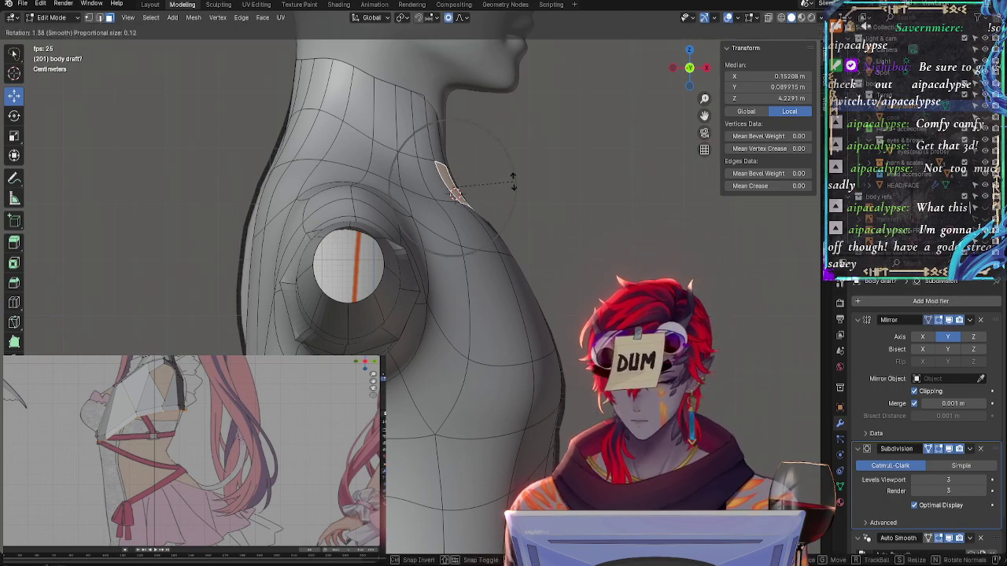
right_click(517, 183)
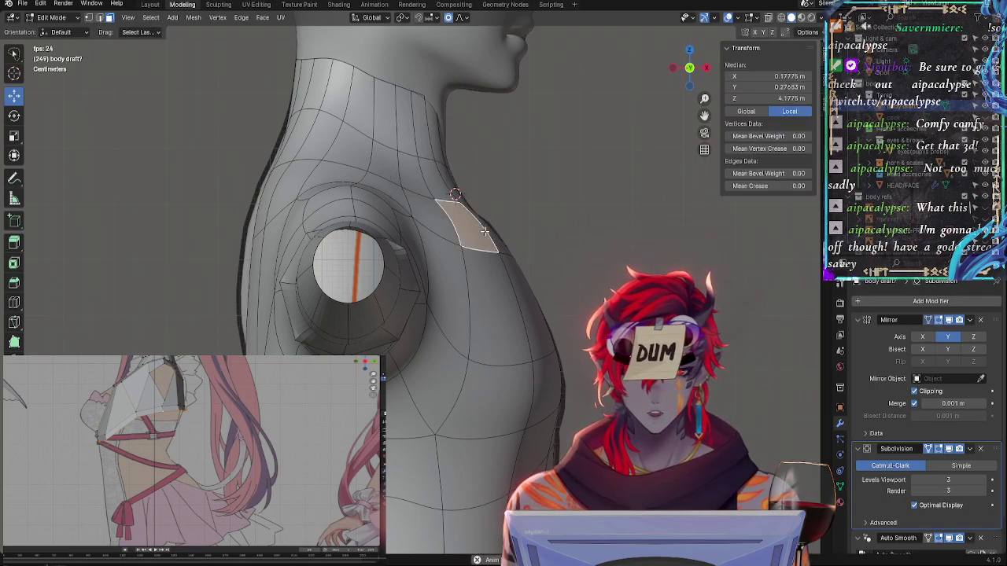
Slightly rotate the shoulder-slope edge with soft falloff to even out the neck-to-shoulder curve
key(alt+a)
click(496, 239)
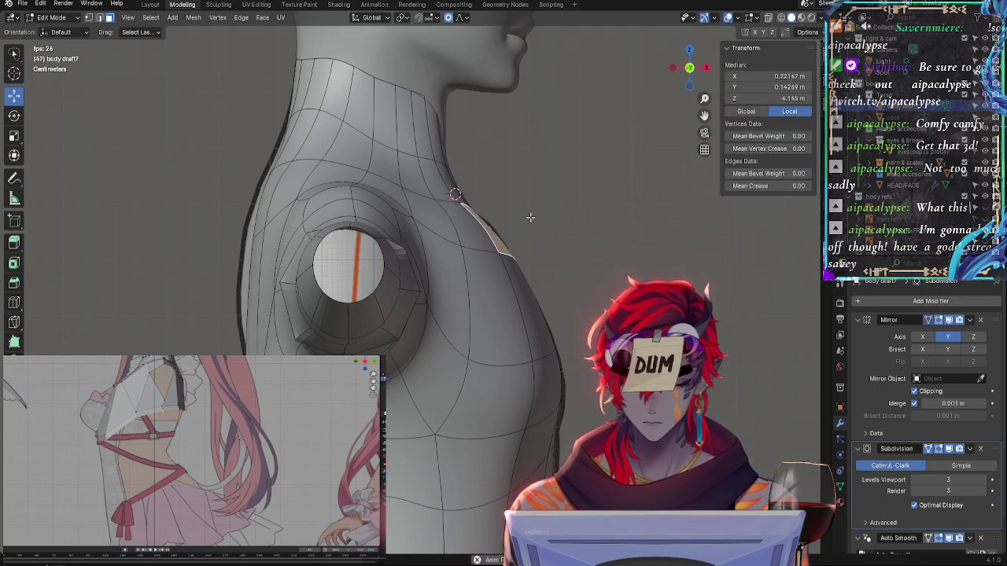
key(r)
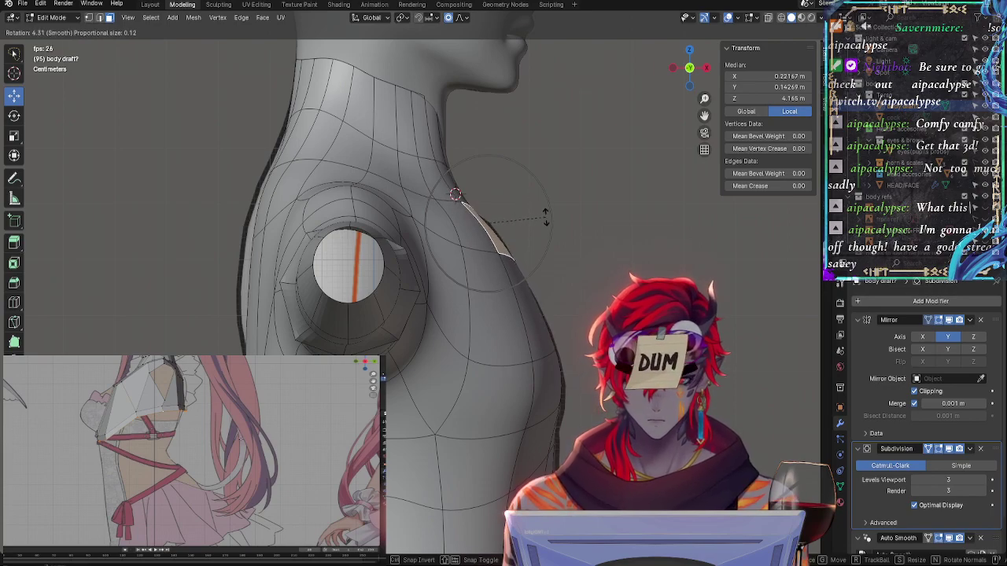
click(538, 220)
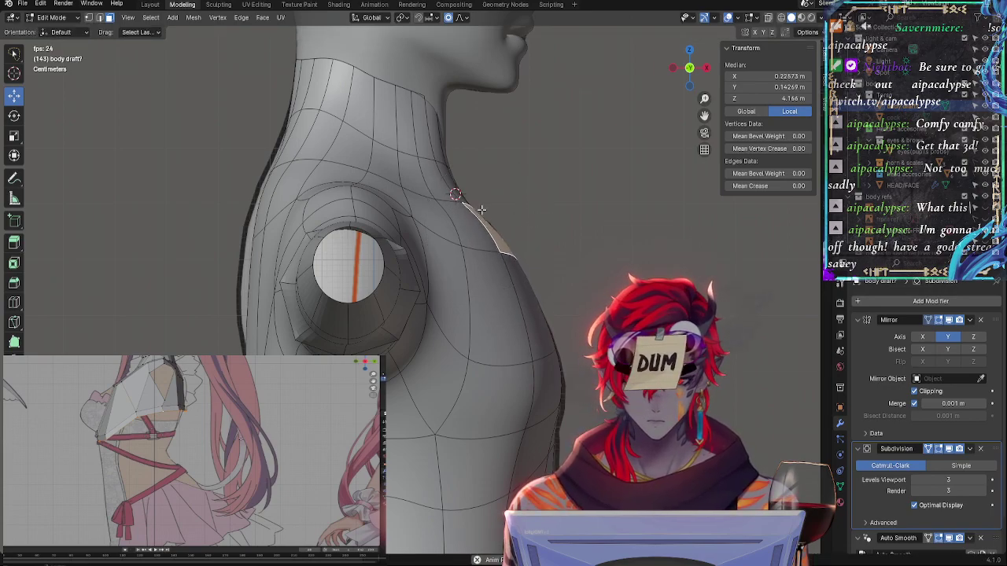
key(alt+a)
middle_drag(601, 203, 572, 230)
key(KP_1)
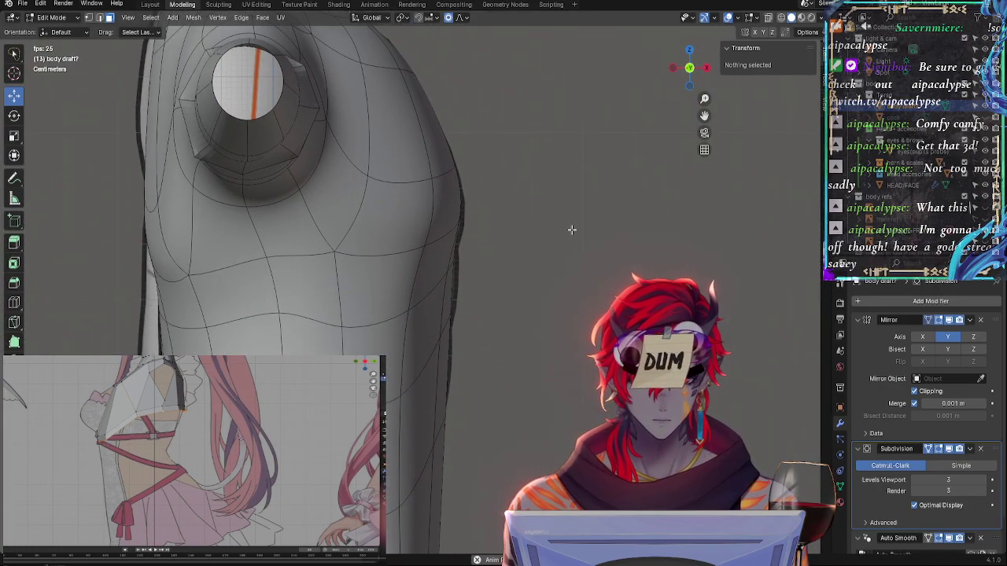
Push the two shoulder faces at the sleeve edge slightly outward
click(460, 224)
shift+click(464, 244)
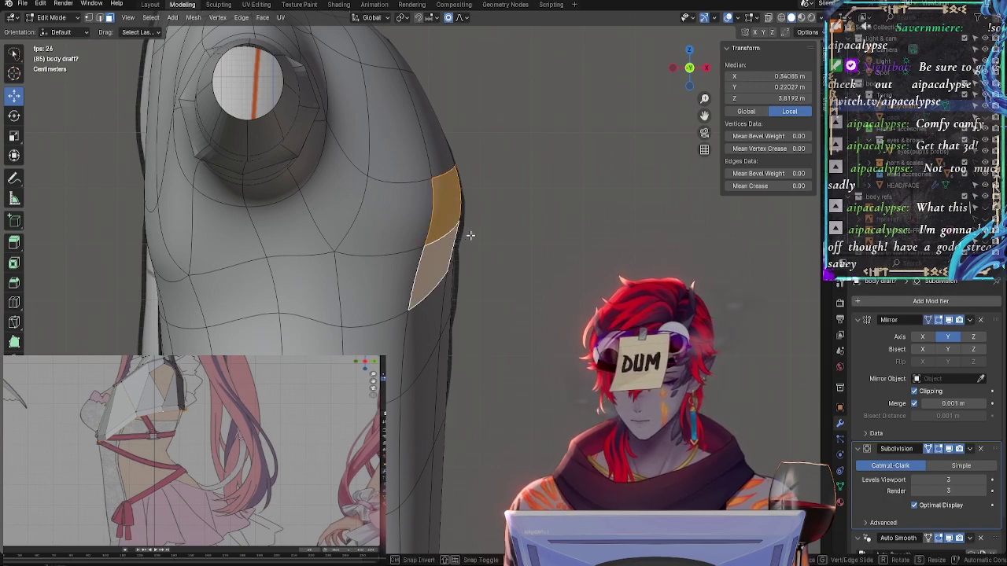
key(g)
click(474, 238)
click(455, 258)
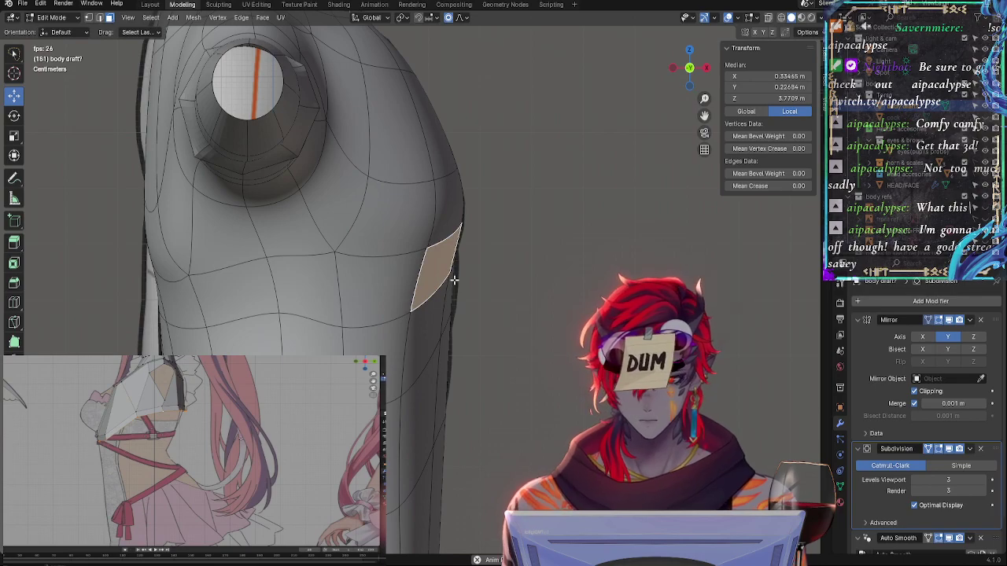
key(g)
key(Escape)
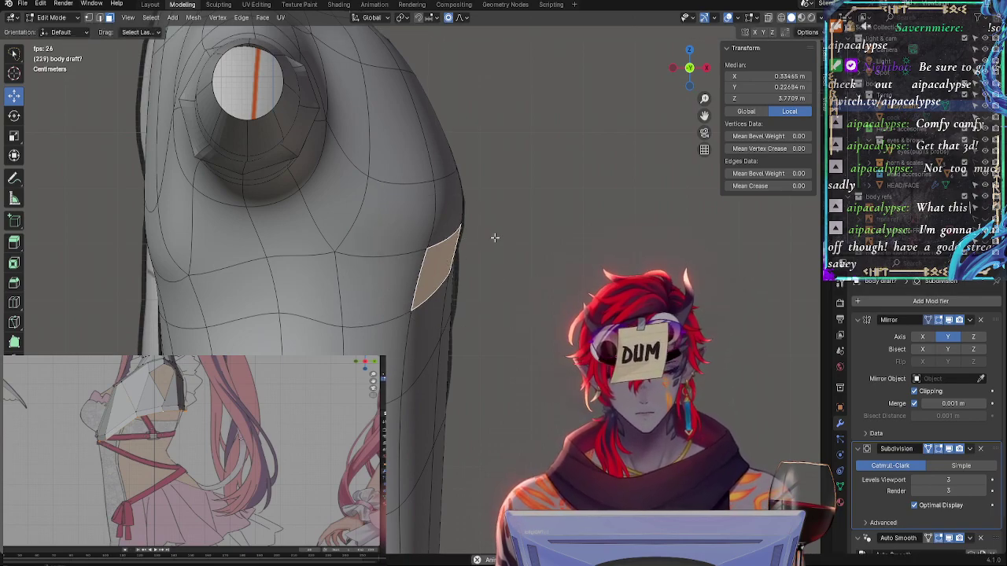
key(g)
key(Escape)
Move the upper shoulder face, then it and the face below, with soft falloff
click(460, 180)
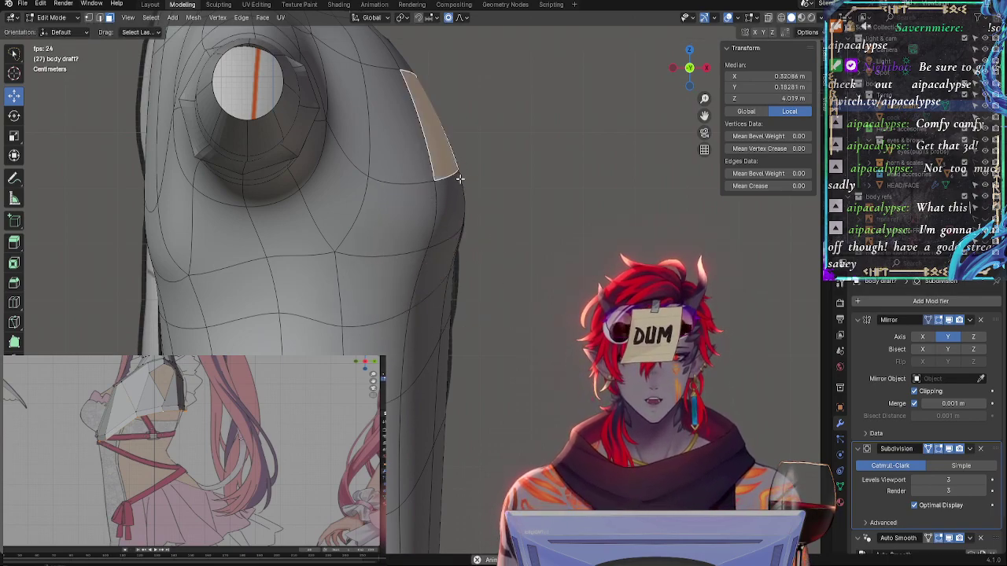
key(g)
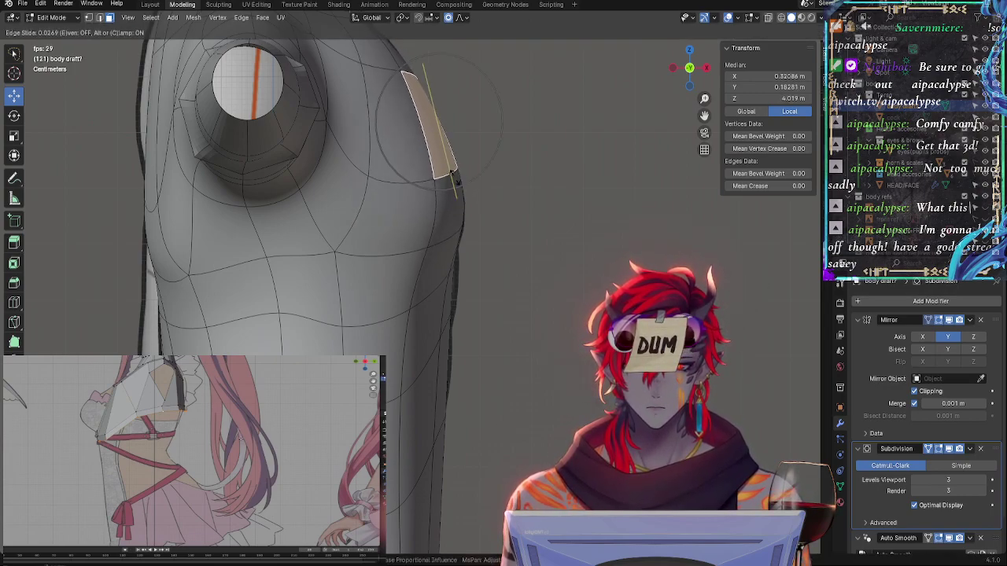
click(456, 178)
shift+click(454, 198)
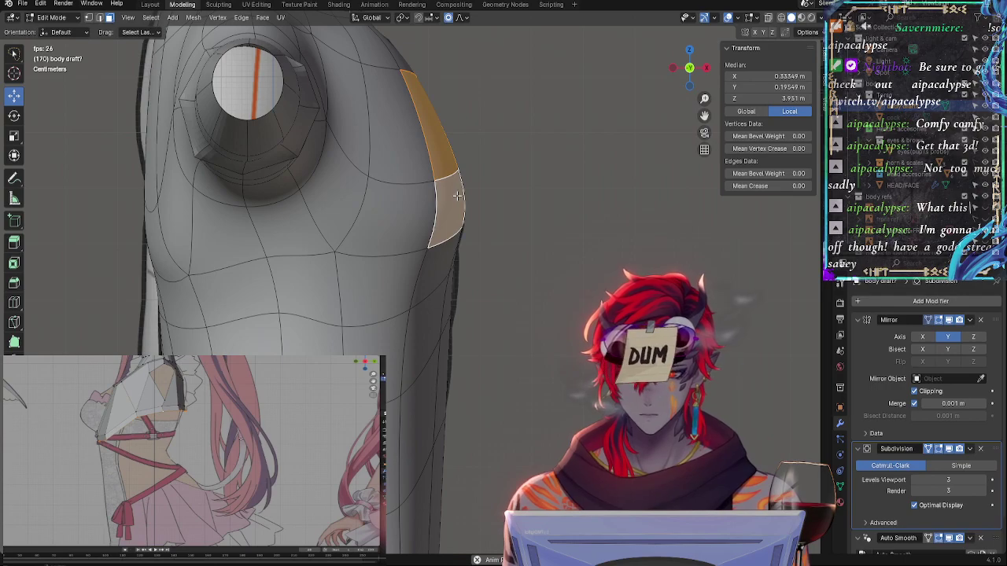
key(g)
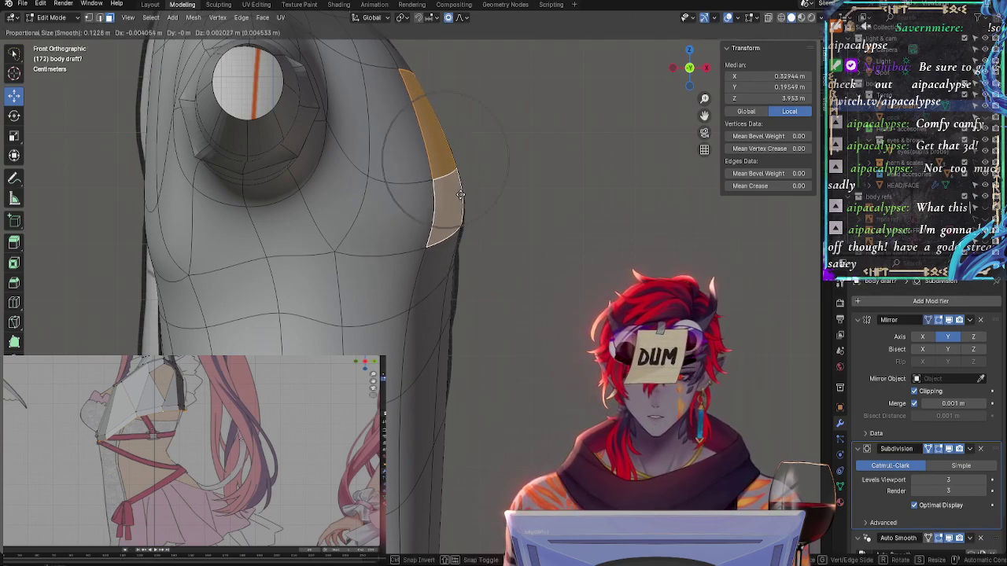
click(459, 192)
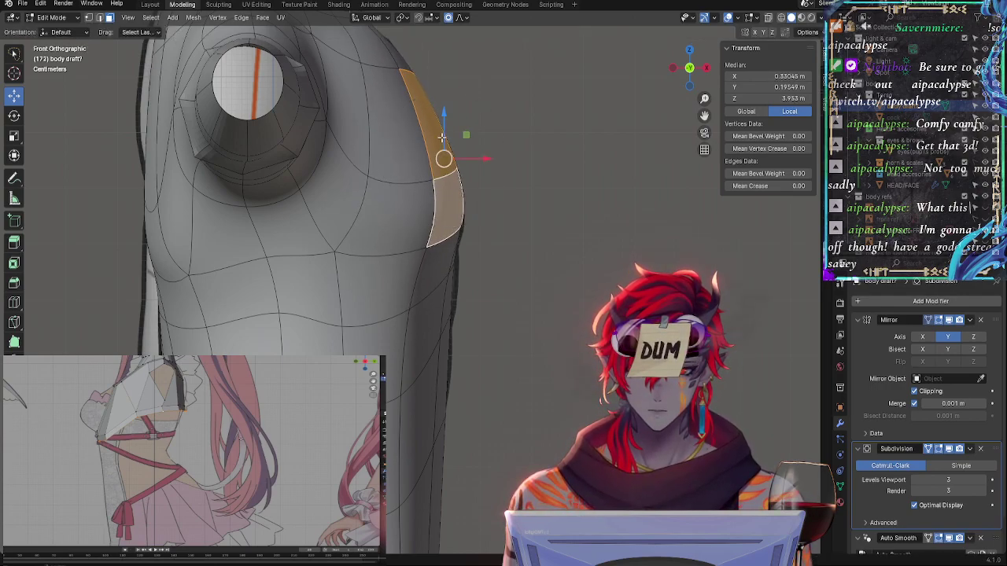
Tilt the upper shoulder face and check it from an orbited view before returning to front view
click(448, 160)
key(r)
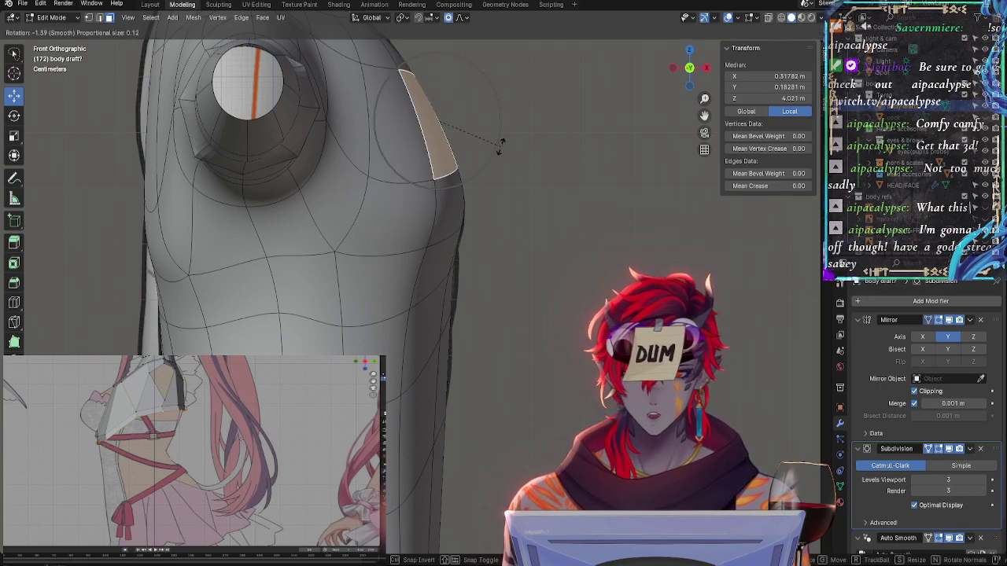
click(501, 146)
middle_drag(520, 72, 523, 84)
click(688, 74)
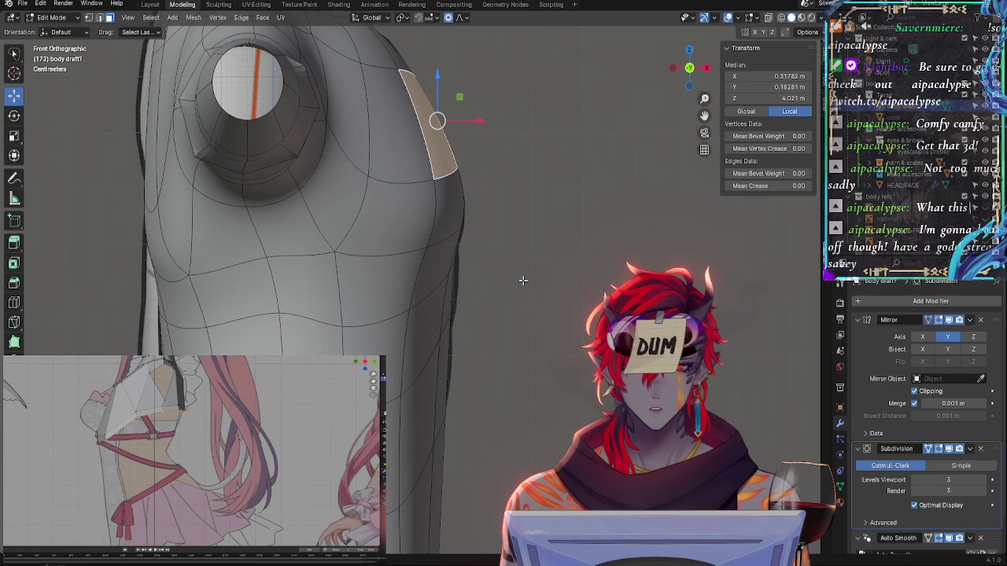
click(496, 280)
Shift a silhouette face and the thin sliver face beside it with soft falloff
click(455, 254)
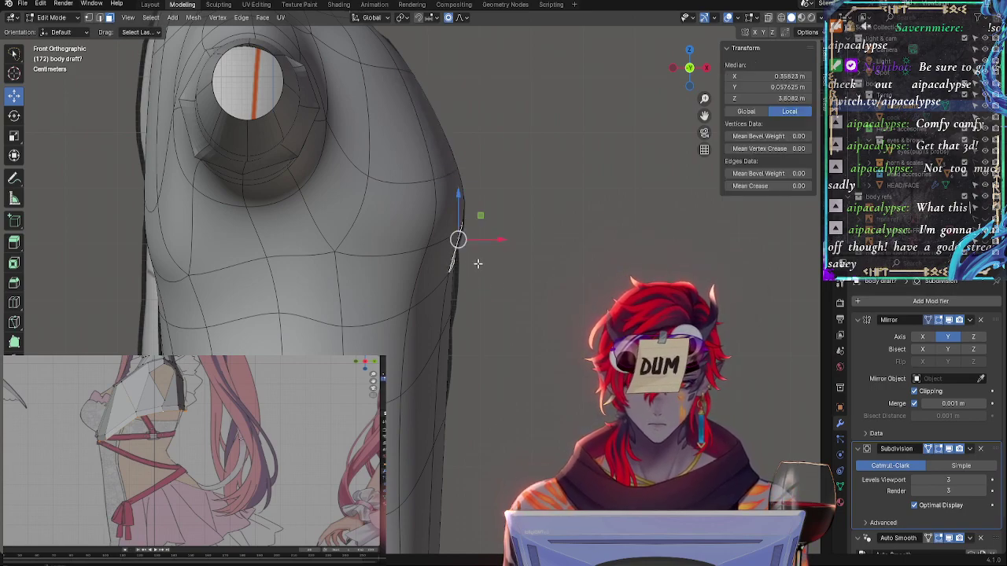
click(434, 258)
key(g)
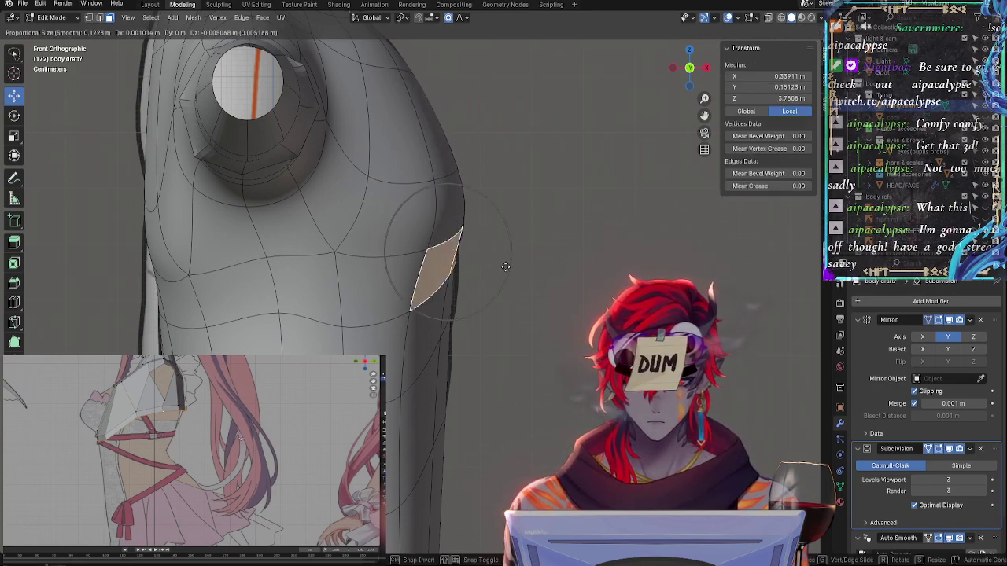
click(506, 270)
key(ctrl+z)
key(ctrl+z)
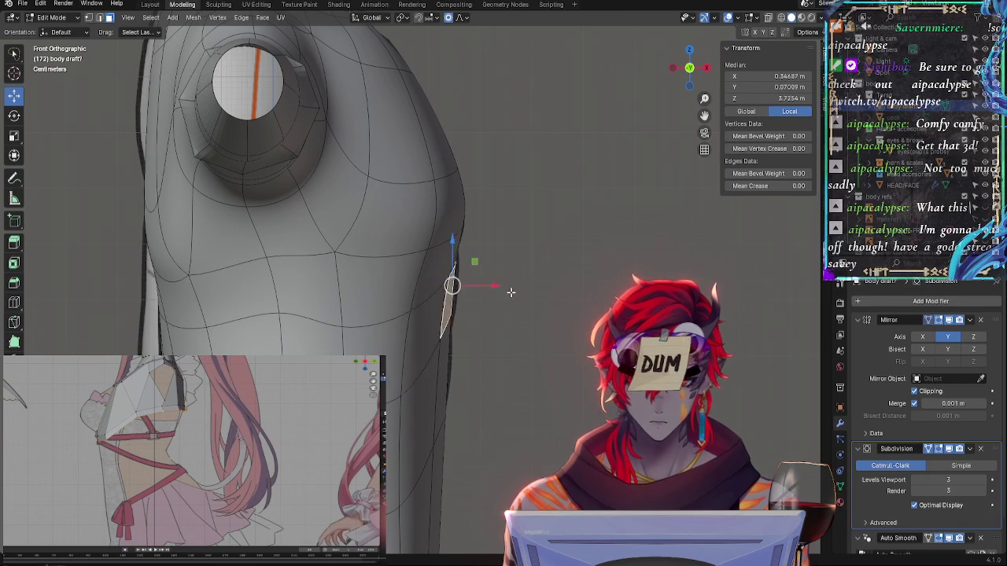
key(g)
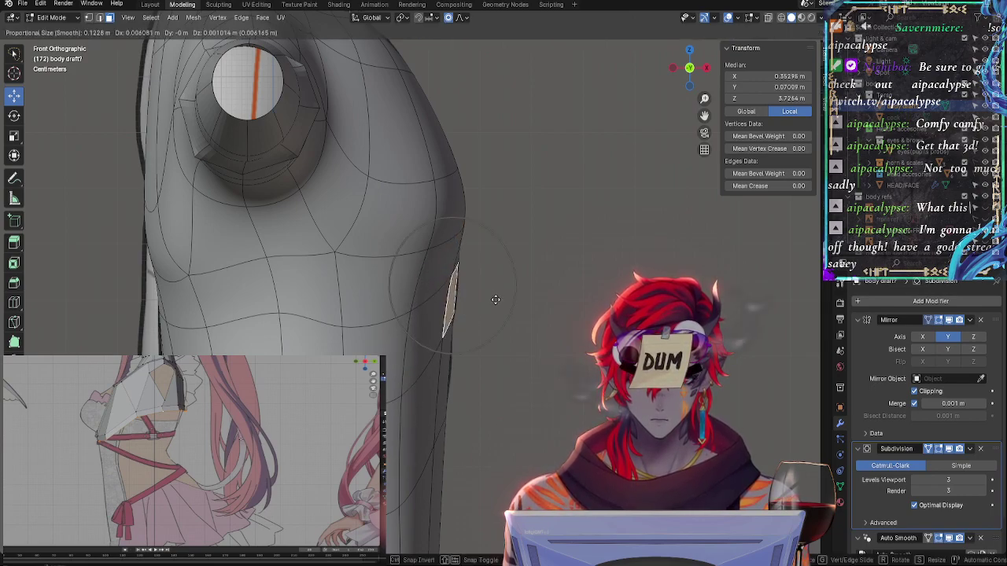
click(494, 299)
click(449, 262)
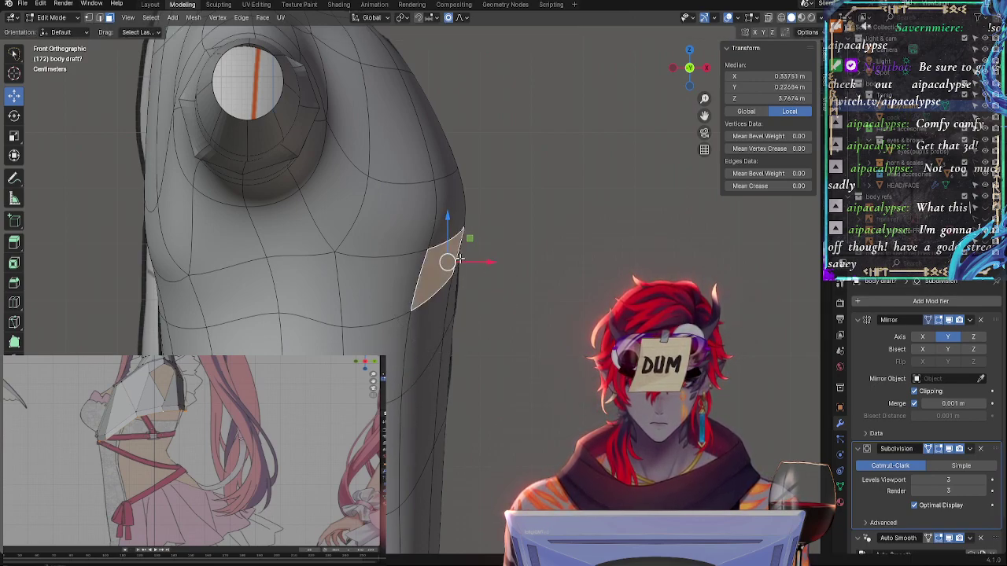
click(460, 258)
Push a side silhouette vertex sideways along X, then nudge it slightly back inward
click(459, 260)
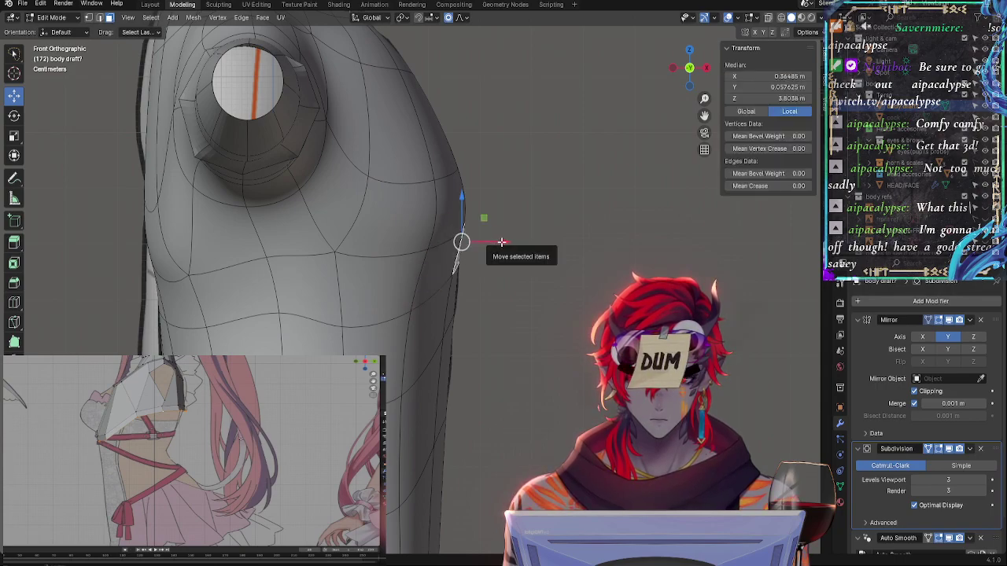
drag(497, 242, 462, 241)
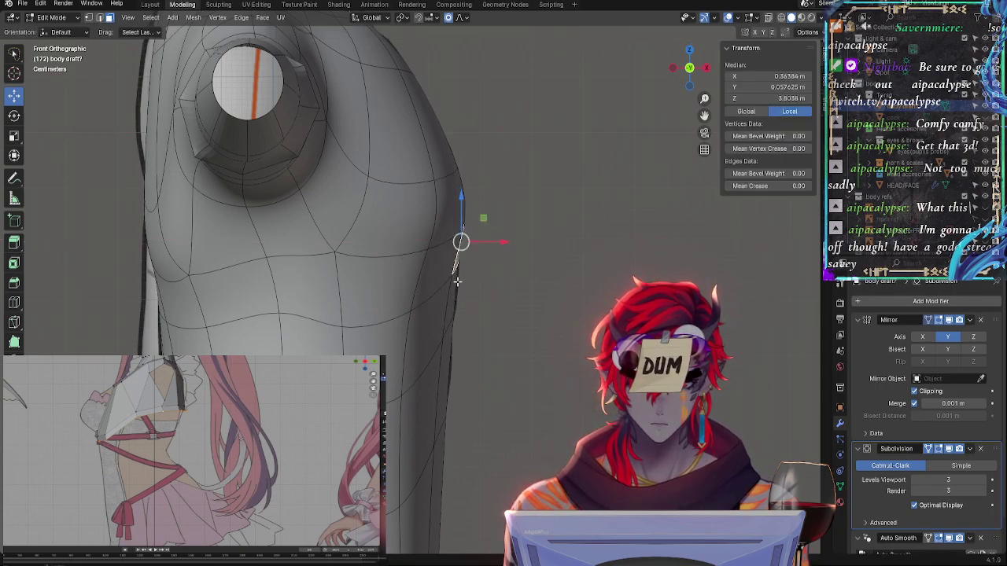
click(454, 259)
click(447, 260)
click(458, 259)
click(458, 260)
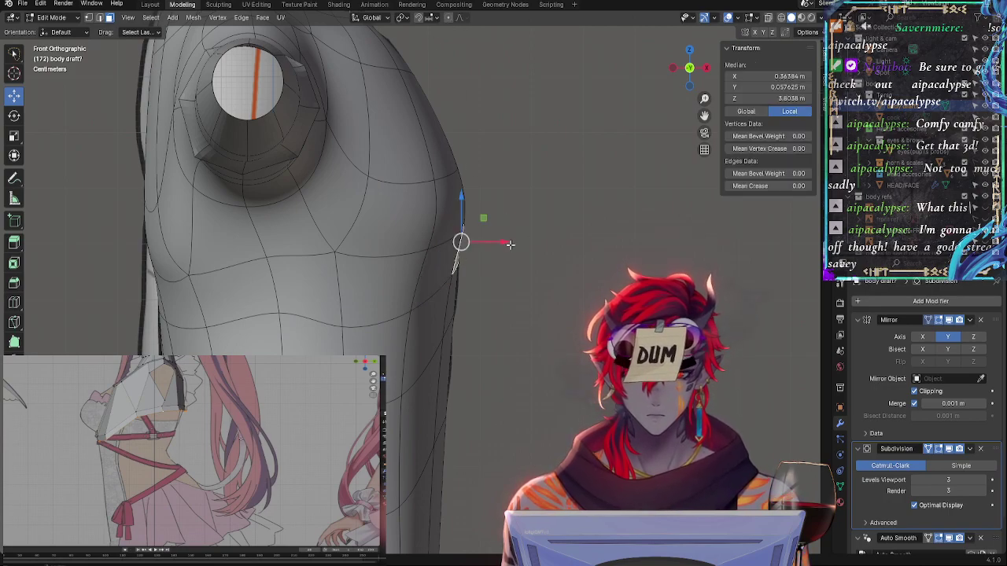
drag(500, 243, 504, 252)
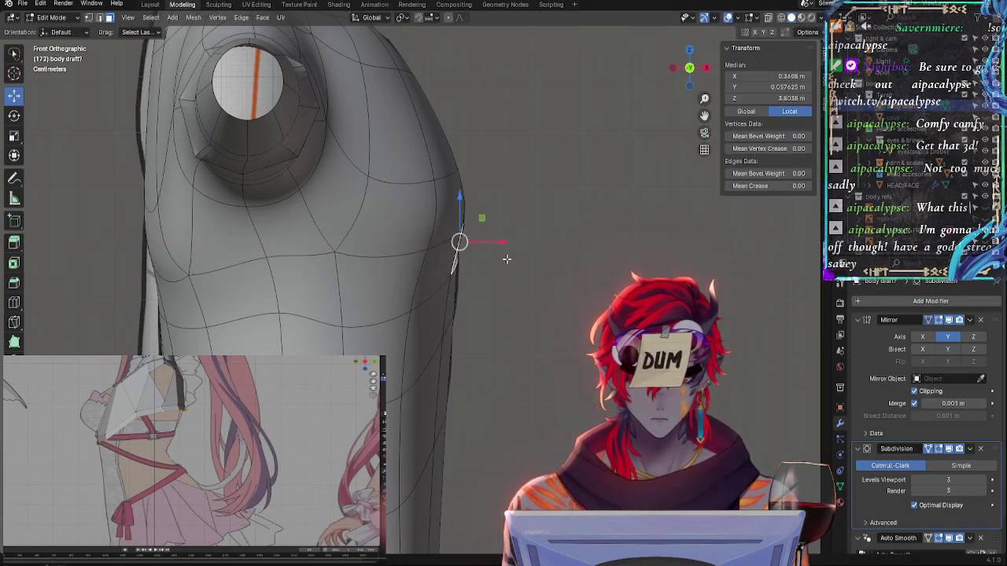
key(g)
key(Escape)
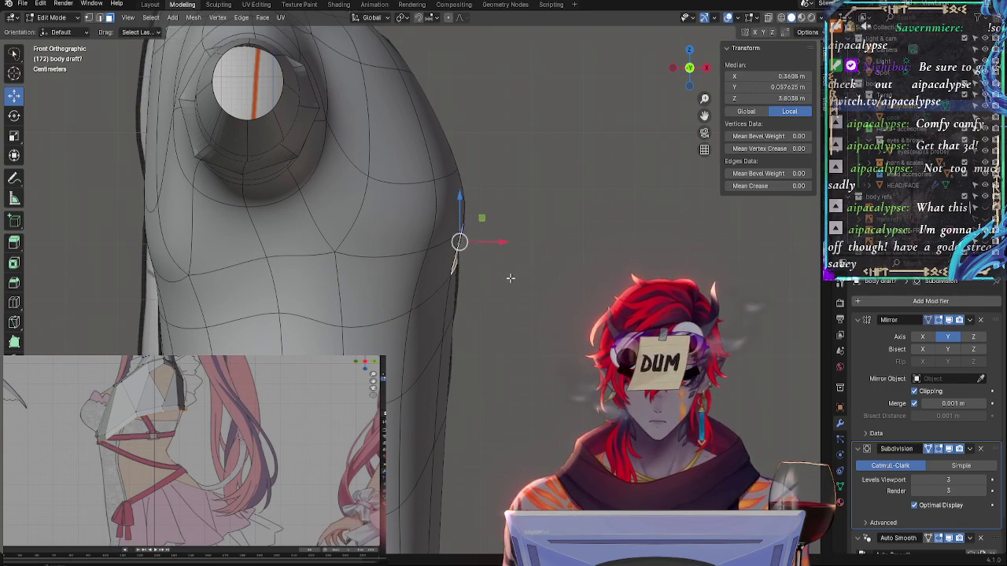
key(g)
key(Escape)
key(3)
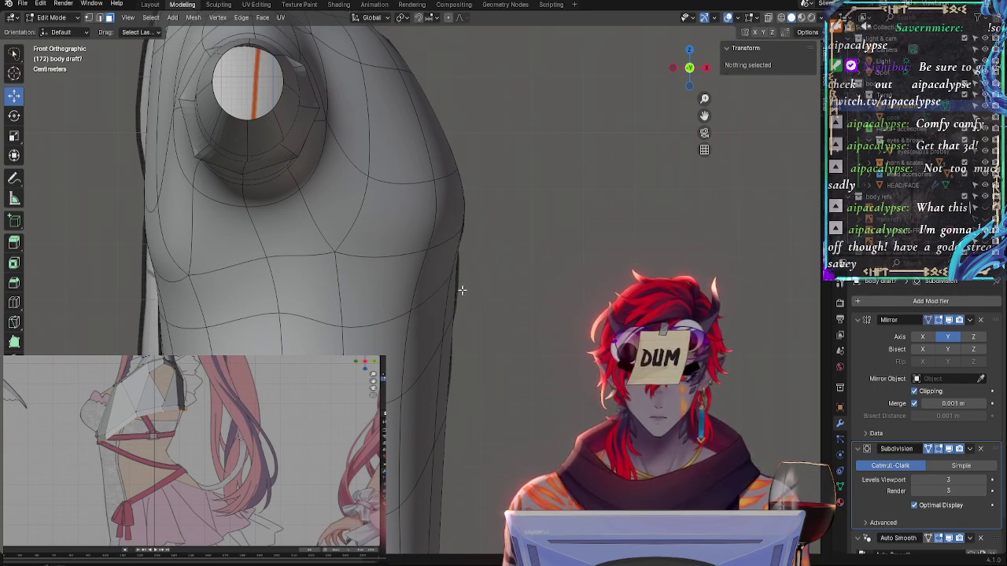
Rotate a lower side face around X to turn it edge-on and shift it slightly
click(453, 293)
key(r)
key(x)
key(x)
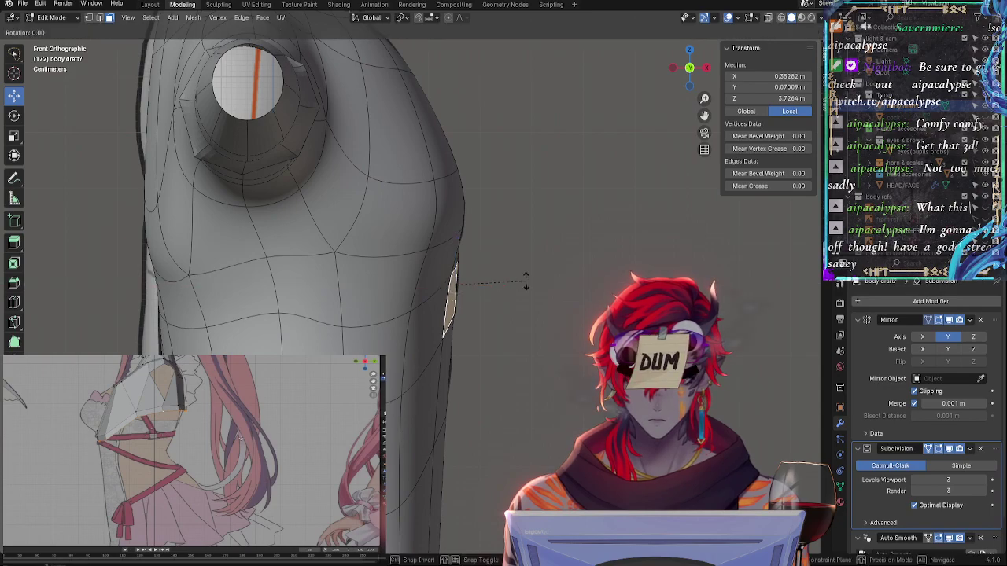
click(527, 284)
drag(457, 285, 451, 360)
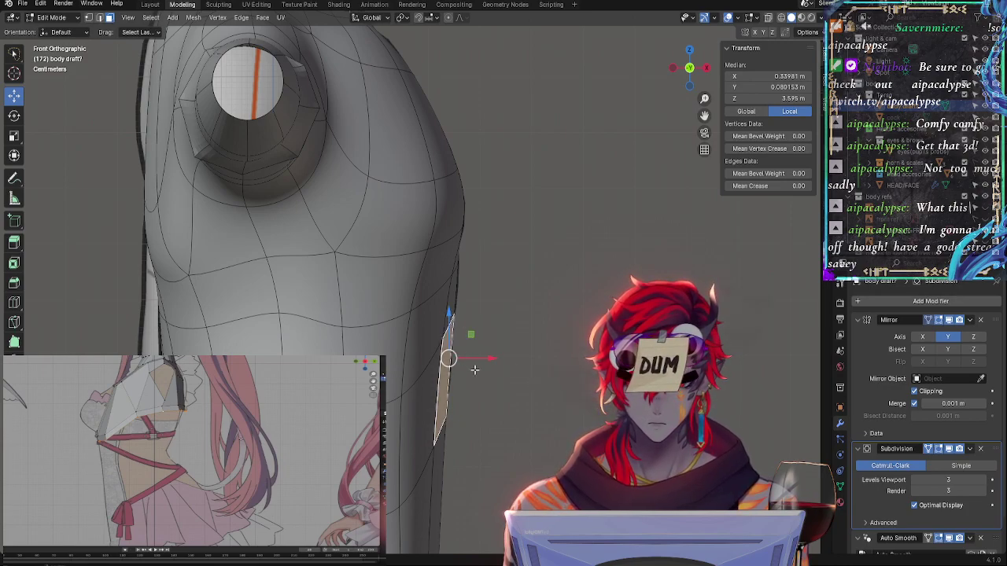
key(g)
key(Escape)
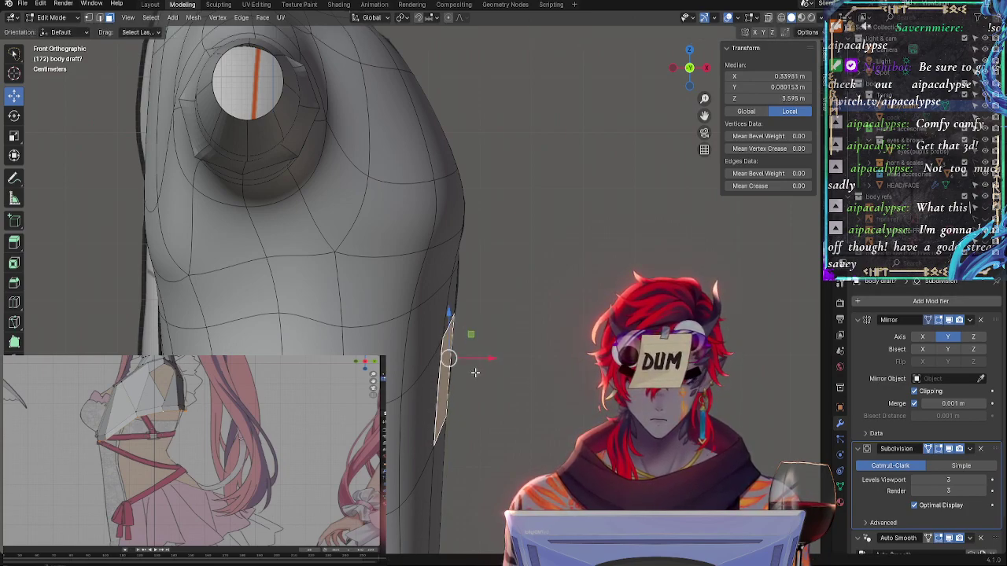
key(g)
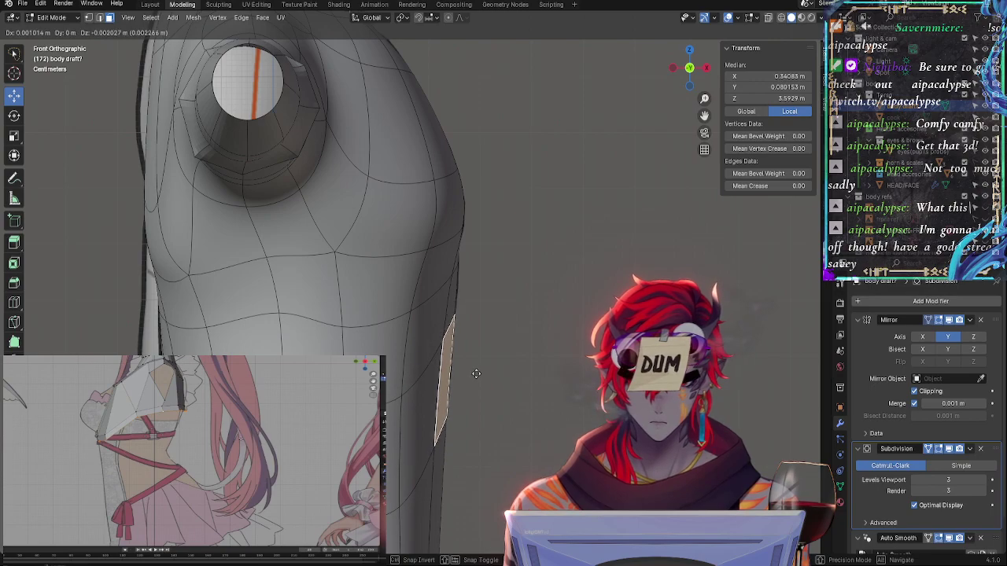
click(476, 373)
key(g)
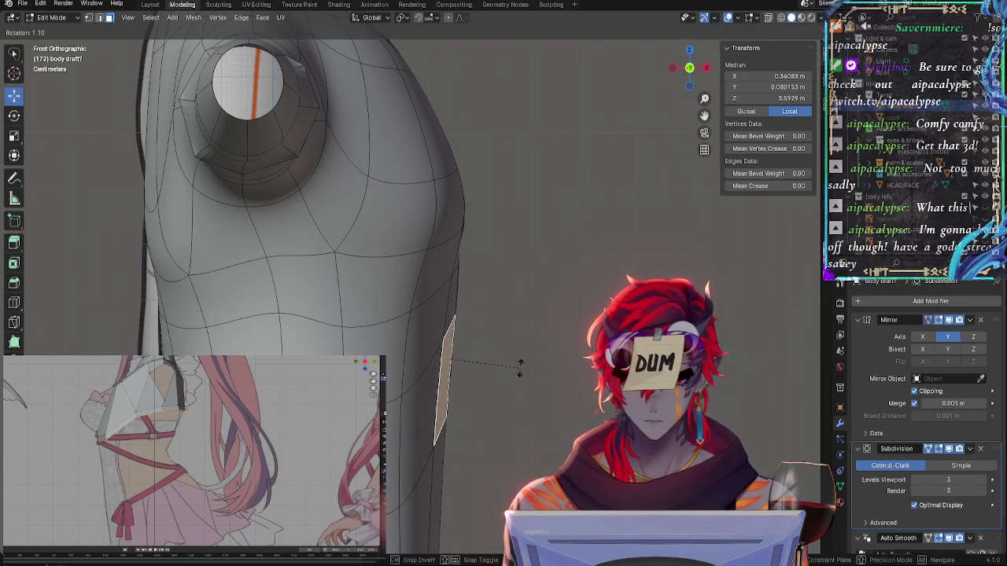
key(Escape)
Shift a lower side face slightly along X and shrink it a little
shift+middle_drag(453, 321, 444, 170)
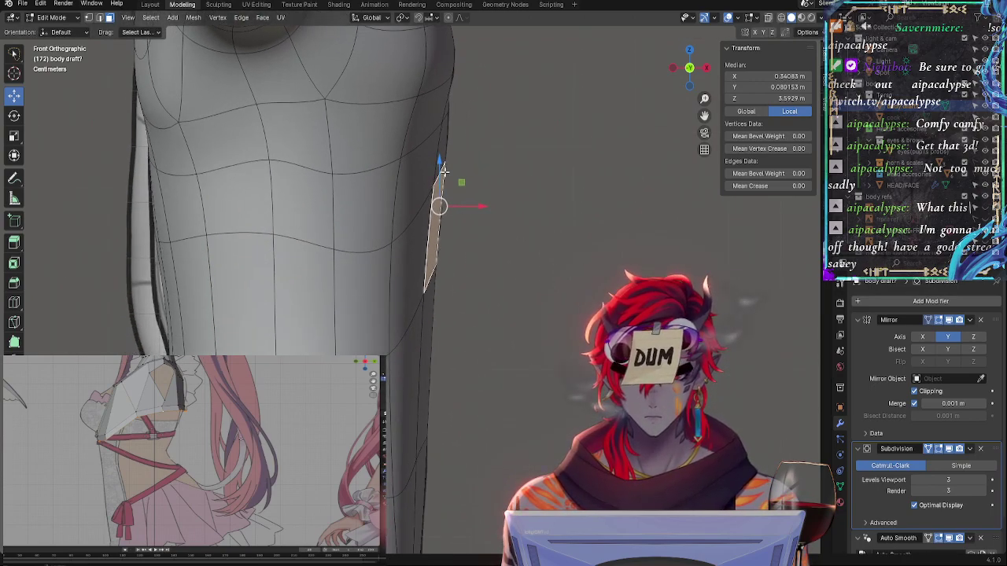
key(ctrl+z)
key(g)
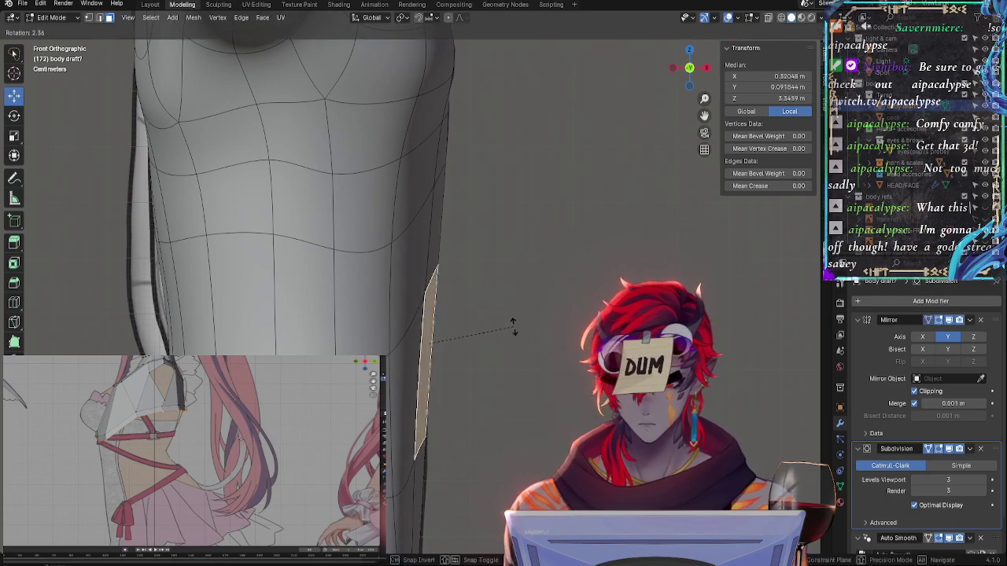
key(Escape)
drag(459, 343, 458, 341)
key(s)
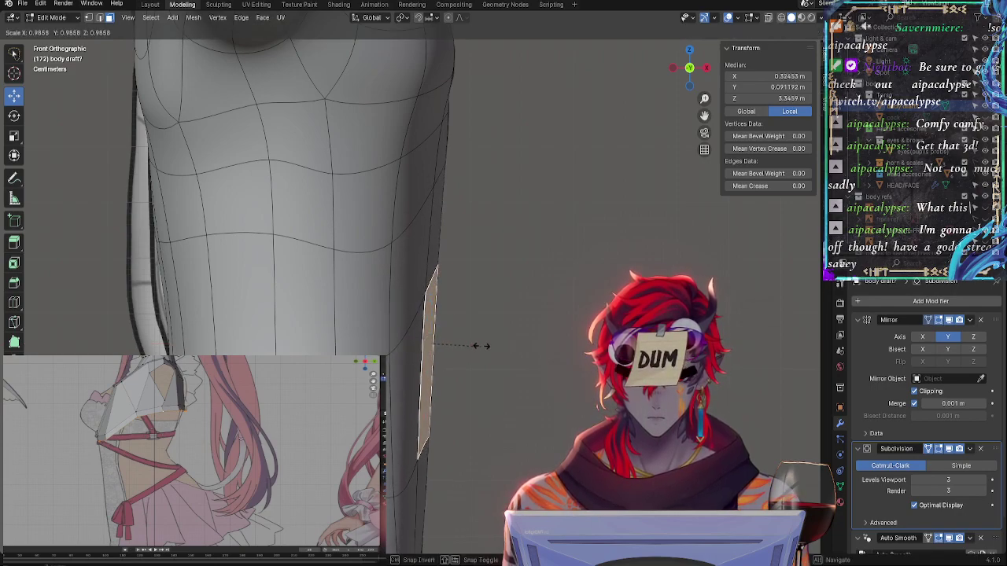
click(480, 343)
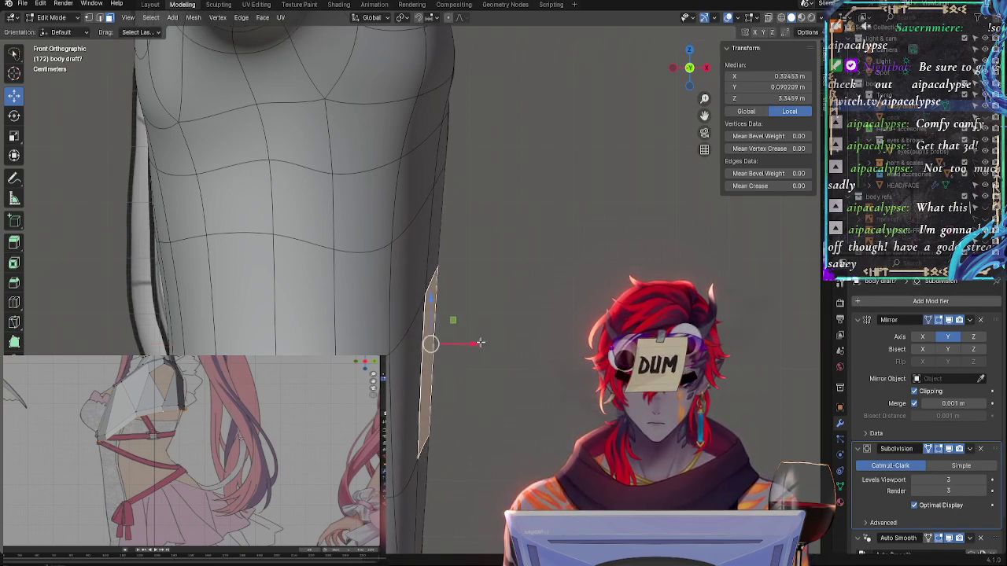
Move and rescale the upper side face on the silhouette
key(g)
click(488, 268)
drag(451, 221, 457, 145)
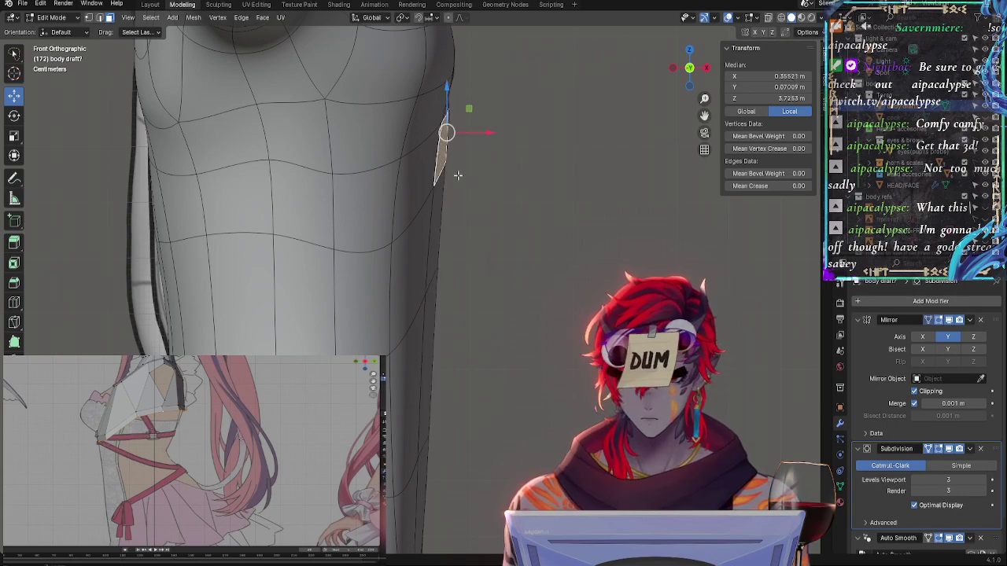
key(g)
click(505, 258)
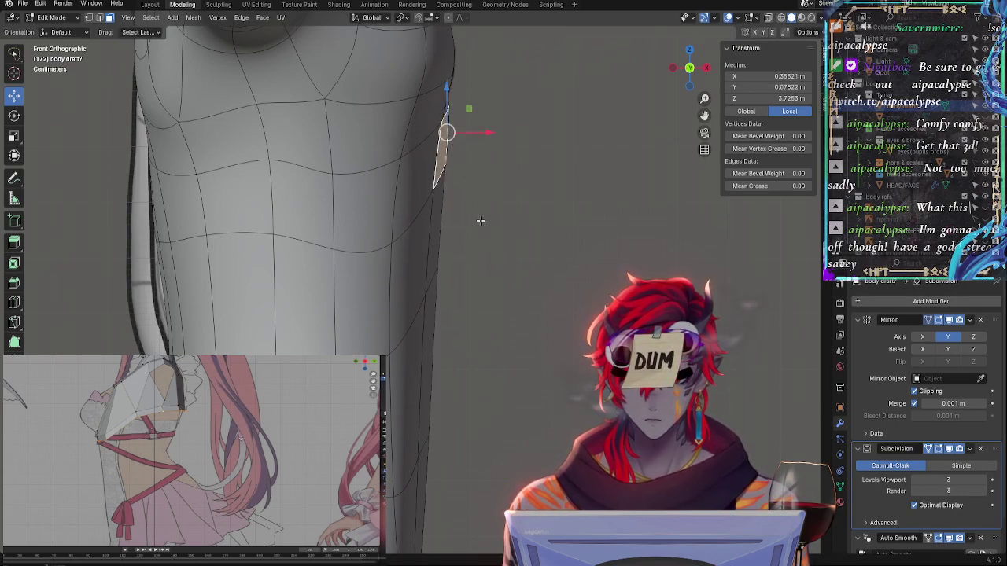
key(g)
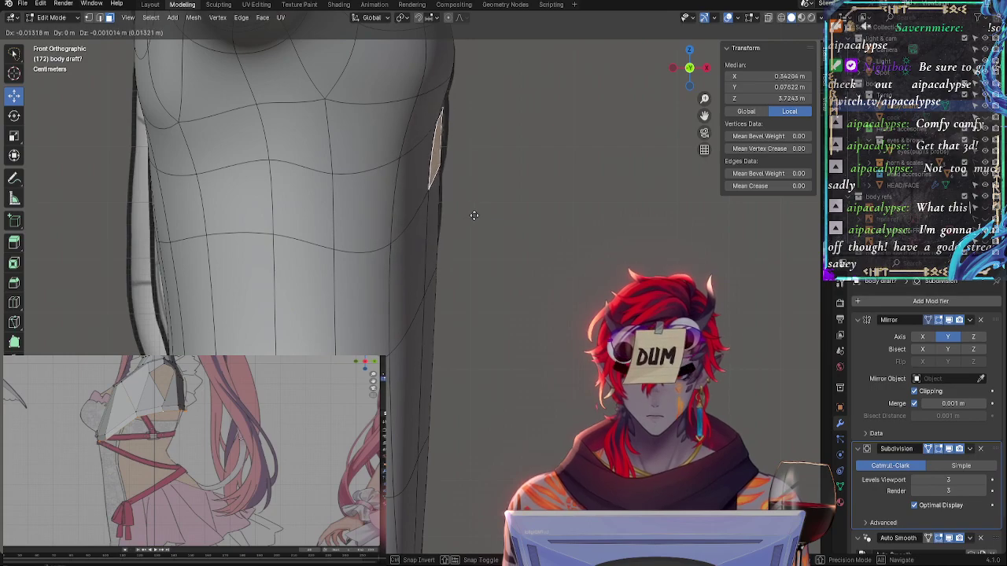
click(474, 211)
key(s)
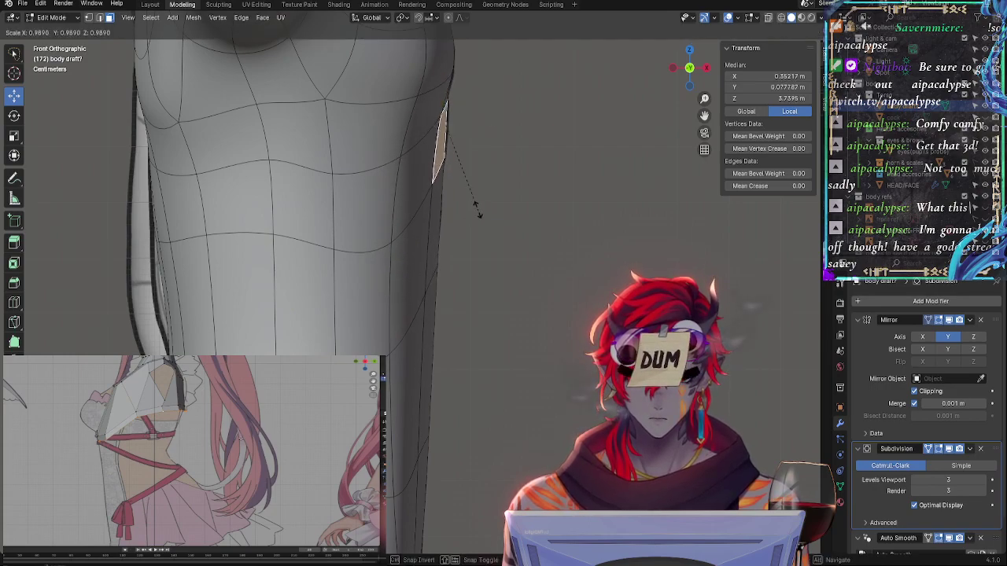
click(480, 233)
Reposition the upper side face again and rotate it slightly
key(g)
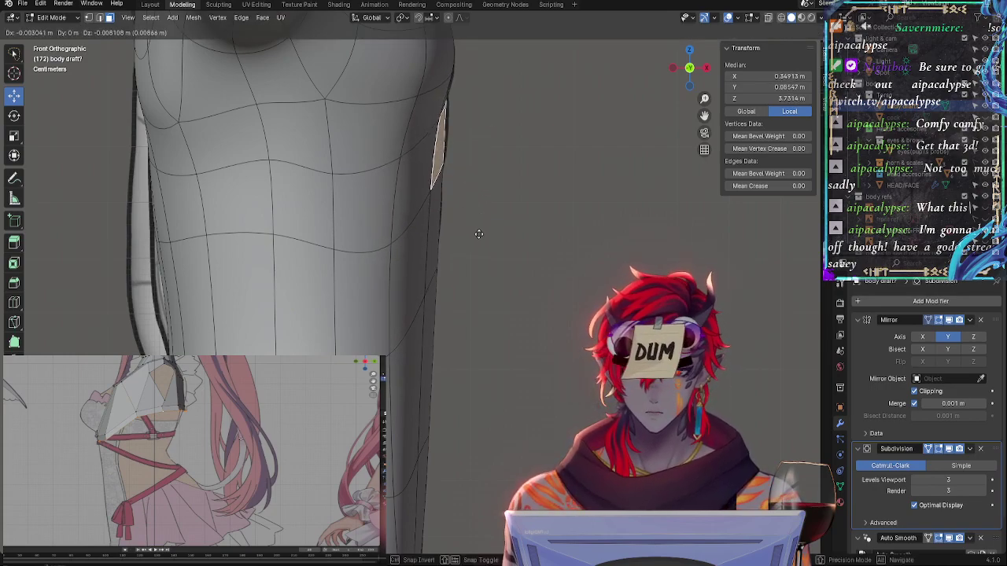
click(479, 234)
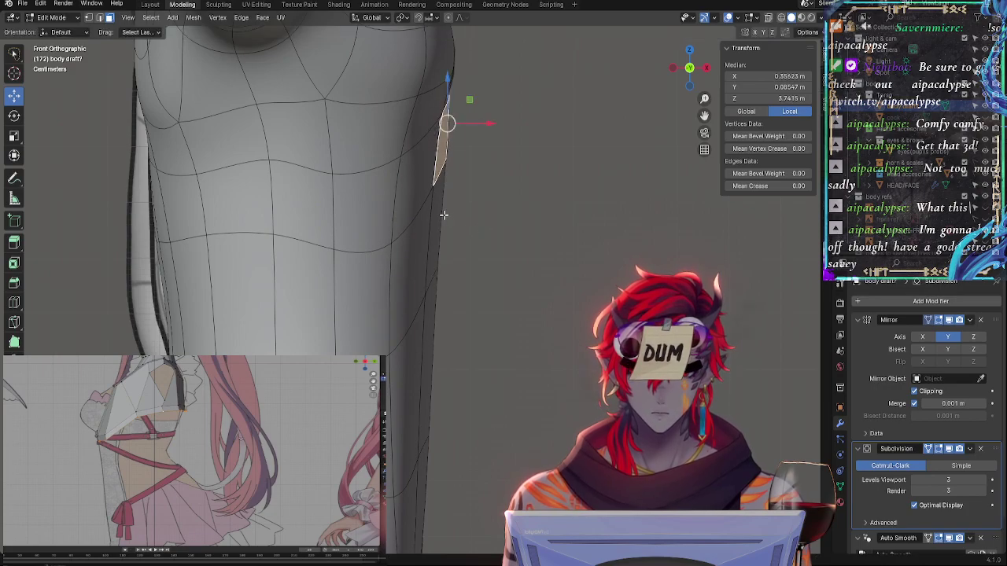
key(ctrl+z)
key(g)
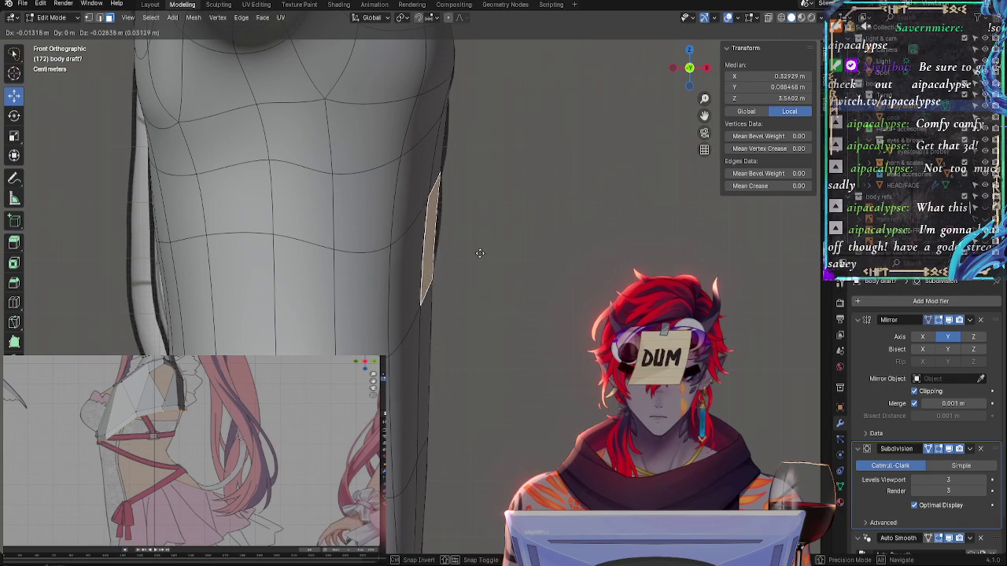
click(484, 251)
key(r)
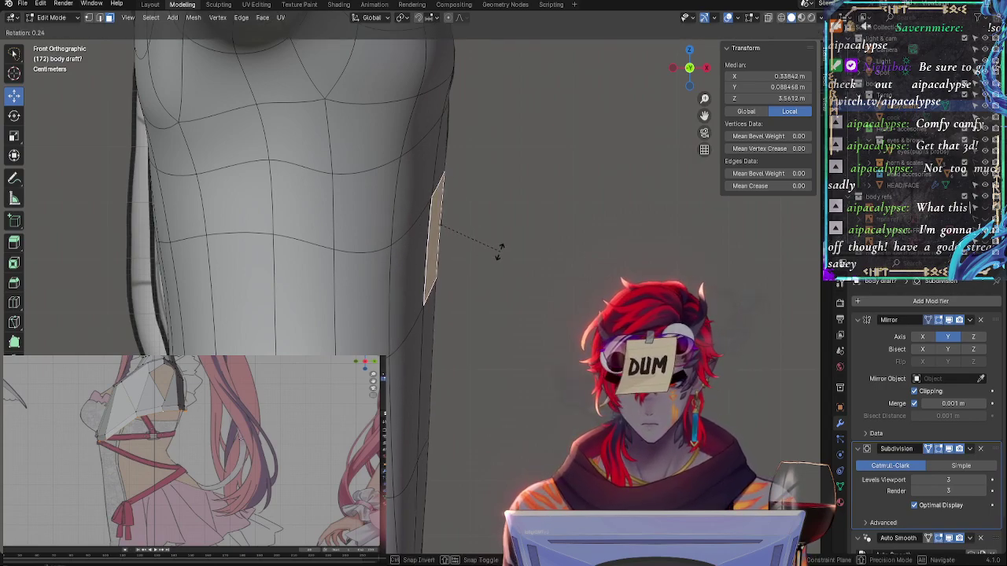
click(496, 253)
Move and rotate the longer face strip lower on the side
click(440, 312)
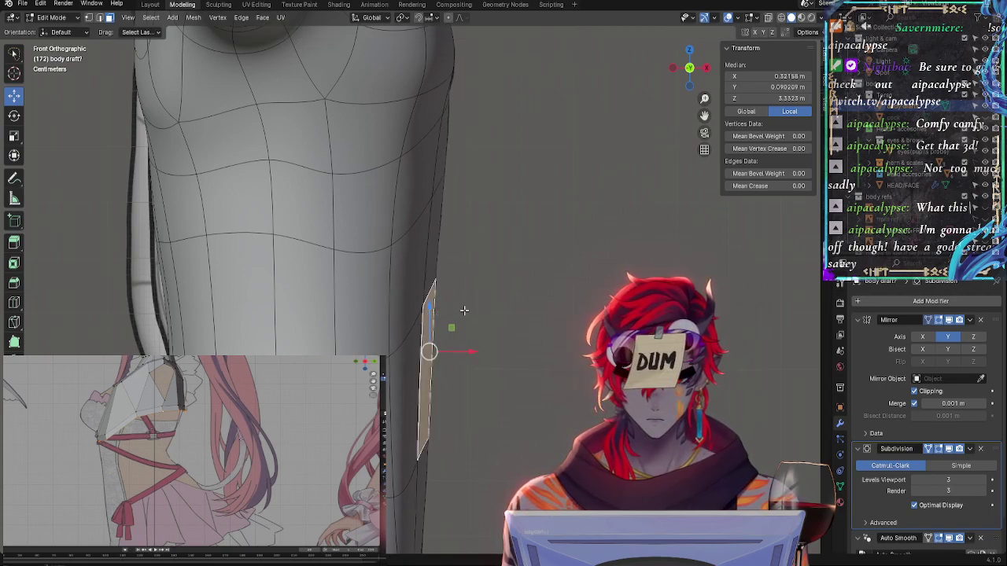
key(g)
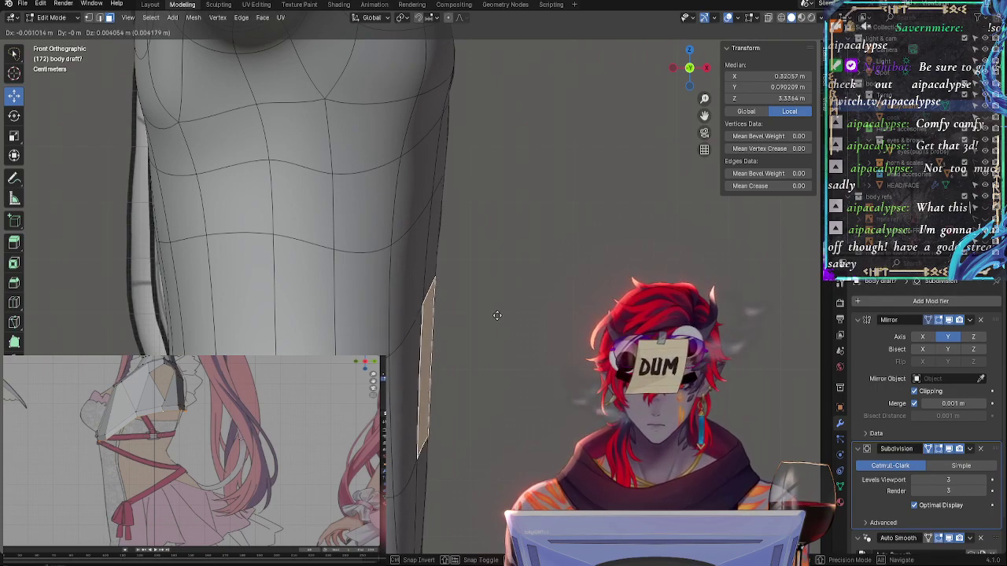
click(494, 315)
key(r)
click(518, 308)
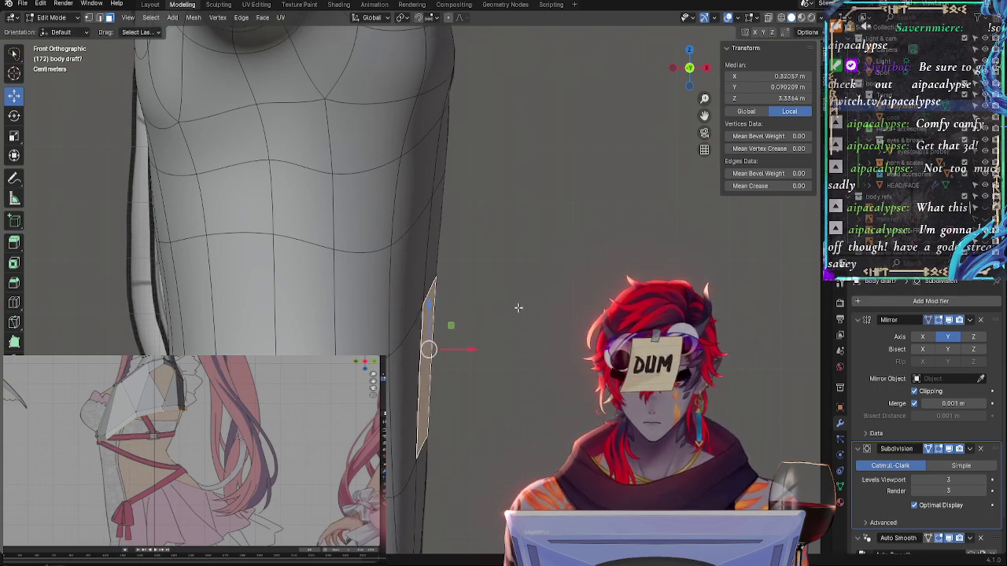
click(417, 471)
Inspect the lower side strips and an edge, then reframe the whole torso and shoulder in front view
click(424, 462)
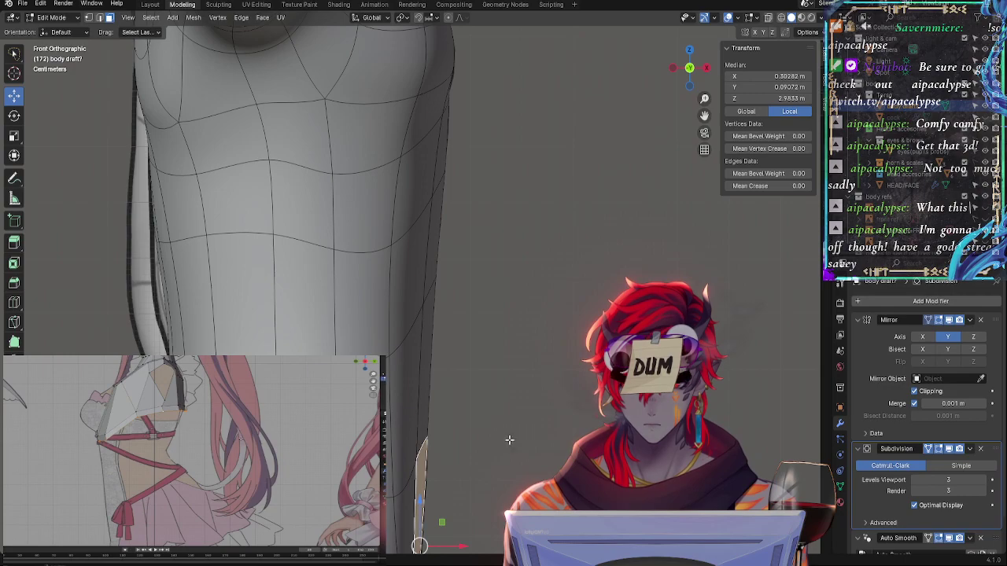
key(g)
right_click(529, 410)
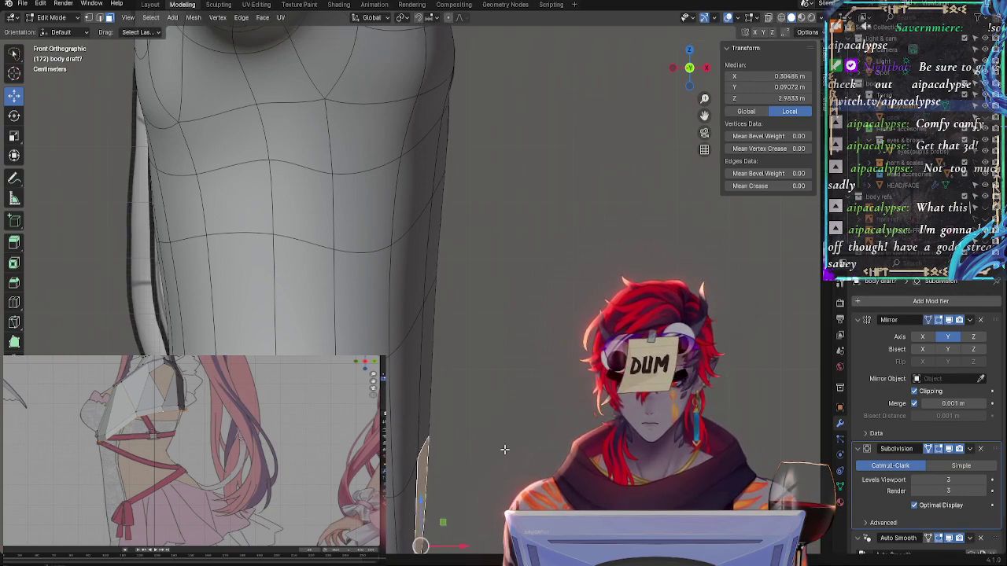
click(434, 407)
click(430, 429)
click(475, 201)
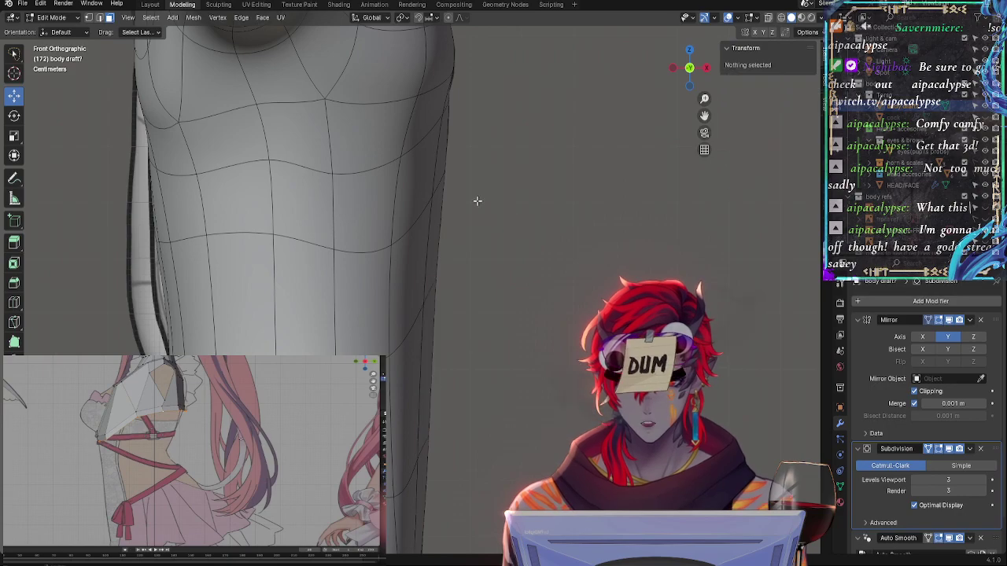
key(2)
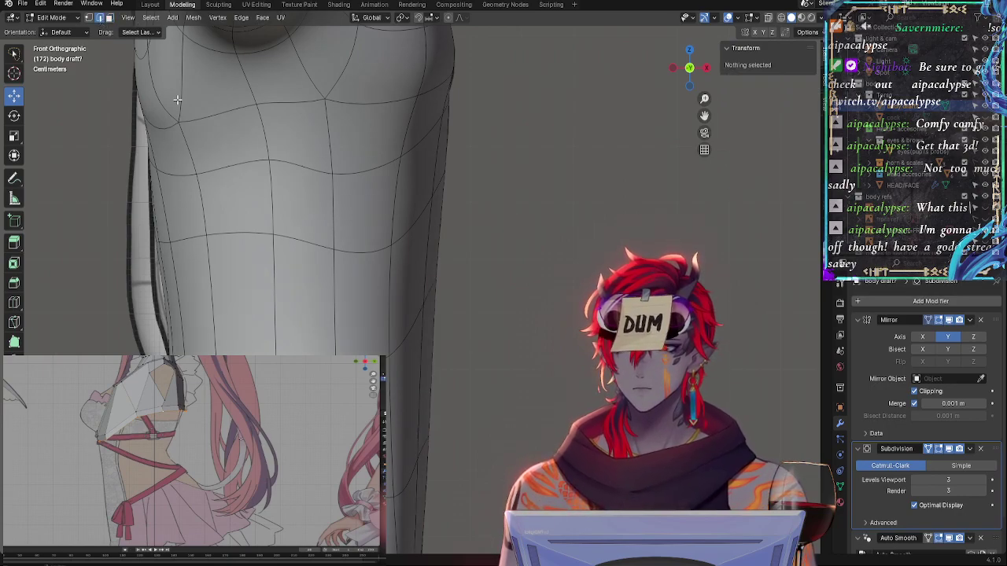
click(427, 443)
mouse_move(488, 439)
middle_down()
mouse_move(472, 443)
mouse_move(505, 438)
middle_up()
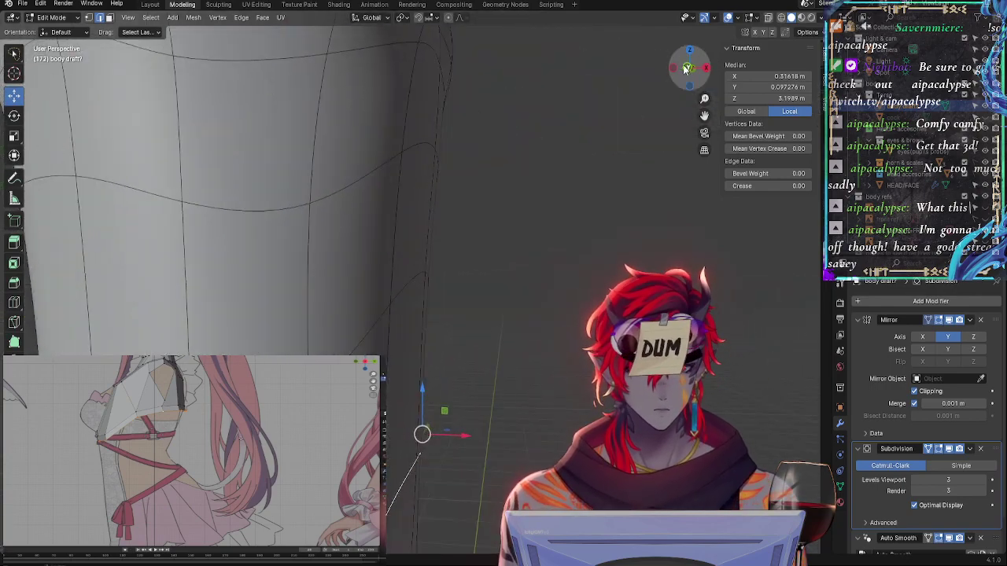
click(689, 69)
click(536, 279)
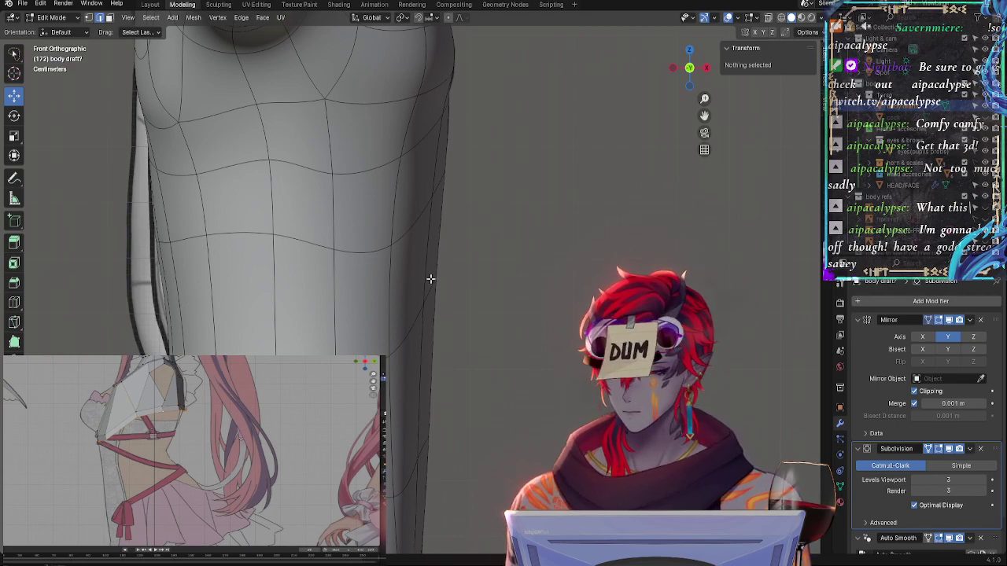
shift+middle_drag(430, 279, 566, 330)
Zoom and pan down to frame the waist and hip, inspecting one silhouette edge
scroll(462, 363, down, 2)
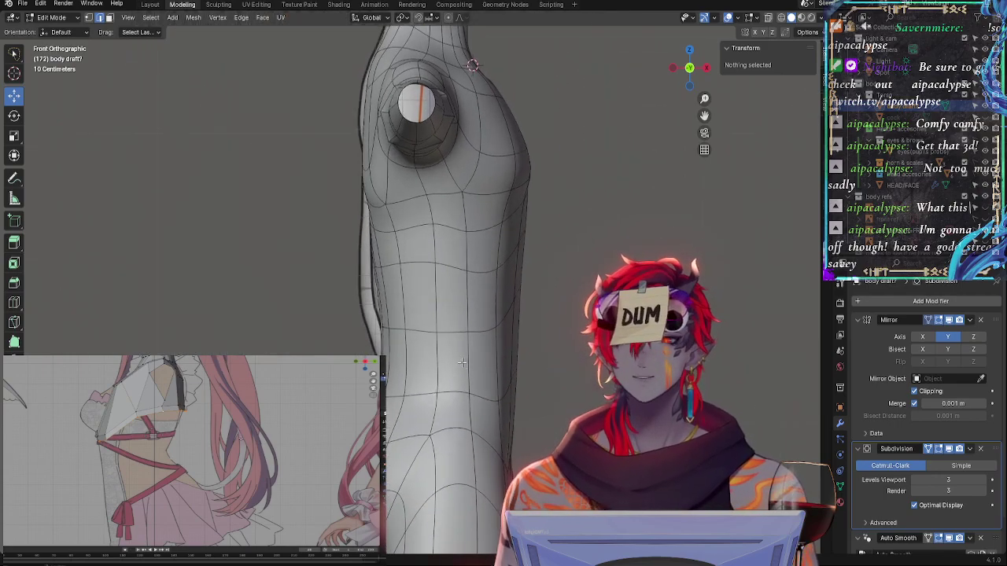
scroll(451, 333, up, 1)
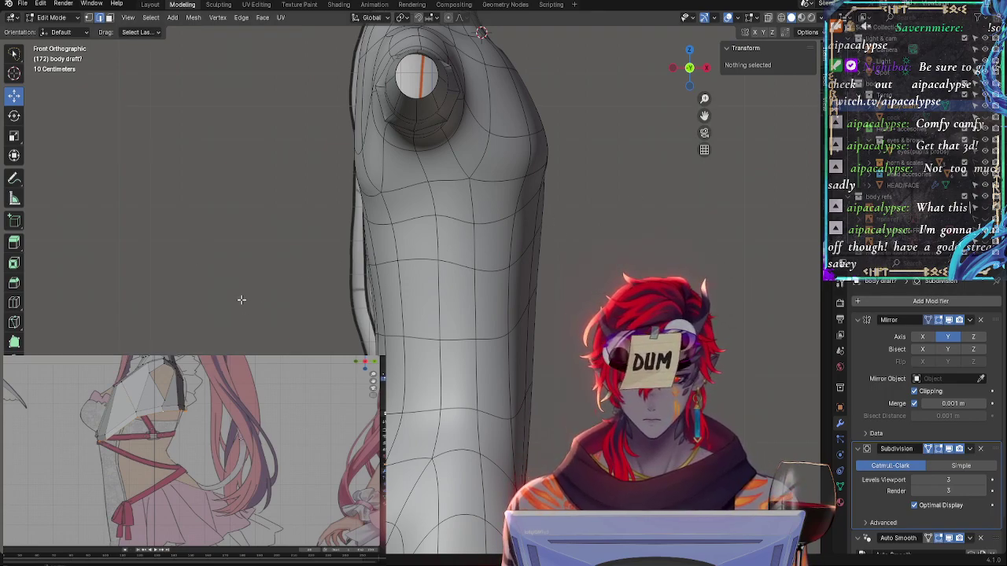
scroll(242, 300, up, 2)
scroll(648, 177, down, 2)
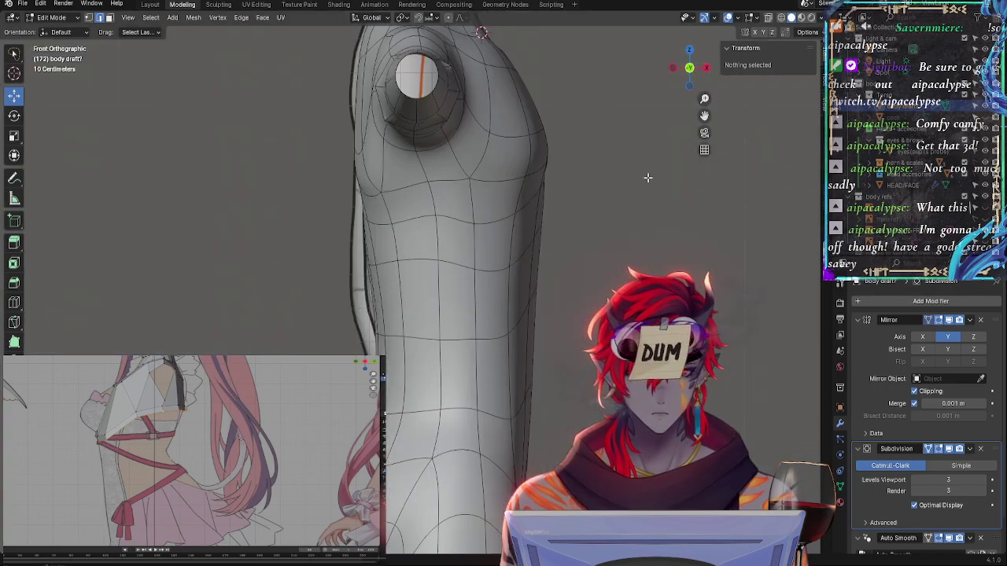
shift+middle_drag(648, 177, 538, 191)
click(442, 297)
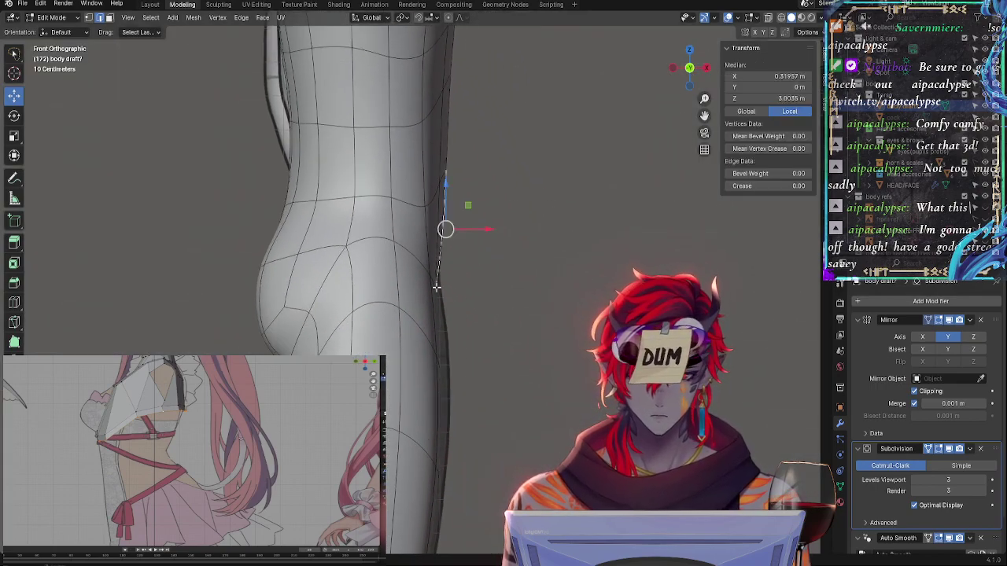
scroll(553, 321, up, 3)
scroll(534, 338, down, 2)
scroll(534, 338, down, 1)
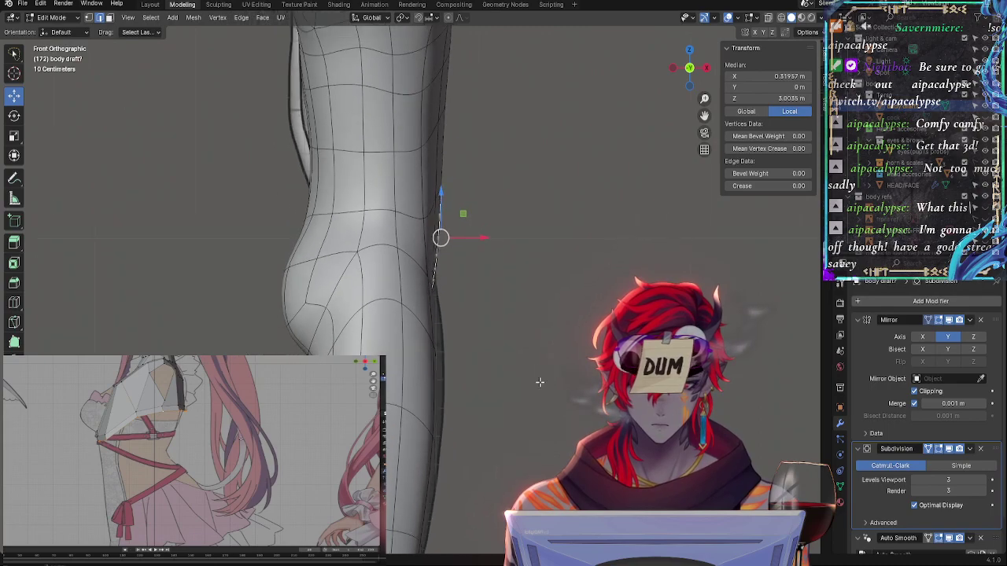
click(567, 362)
Center the view on the hip, enable proportional editing and switch to face selection
shift+middle_drag(602, 339, 502, 345)
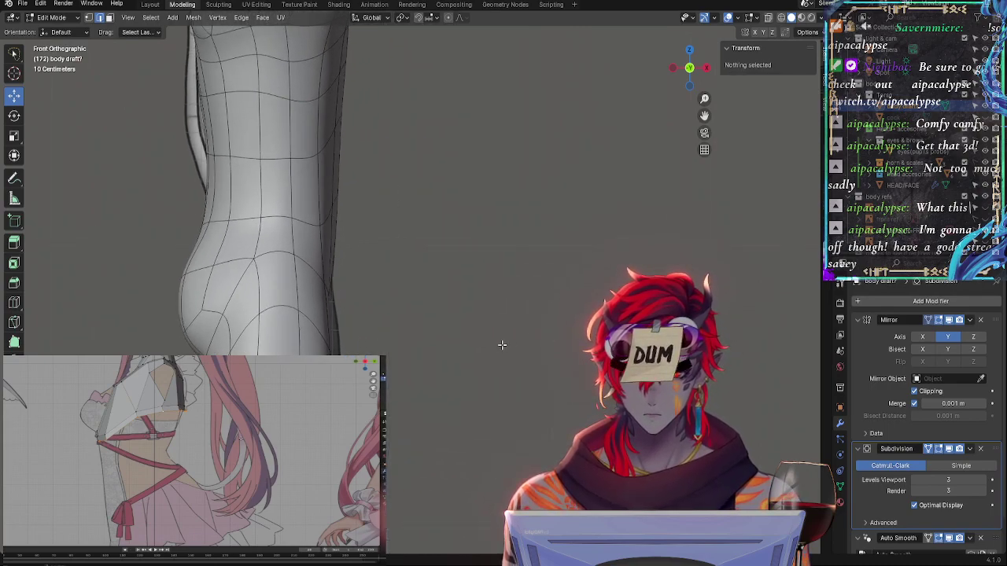
click(325, 319)
click(414, 348)
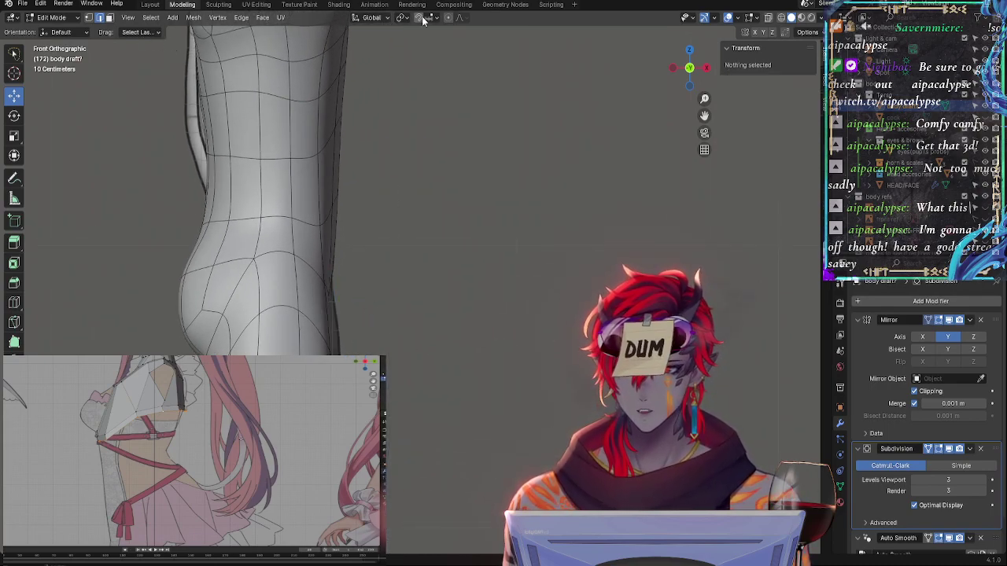
click(448, 18)
click(109, 17)
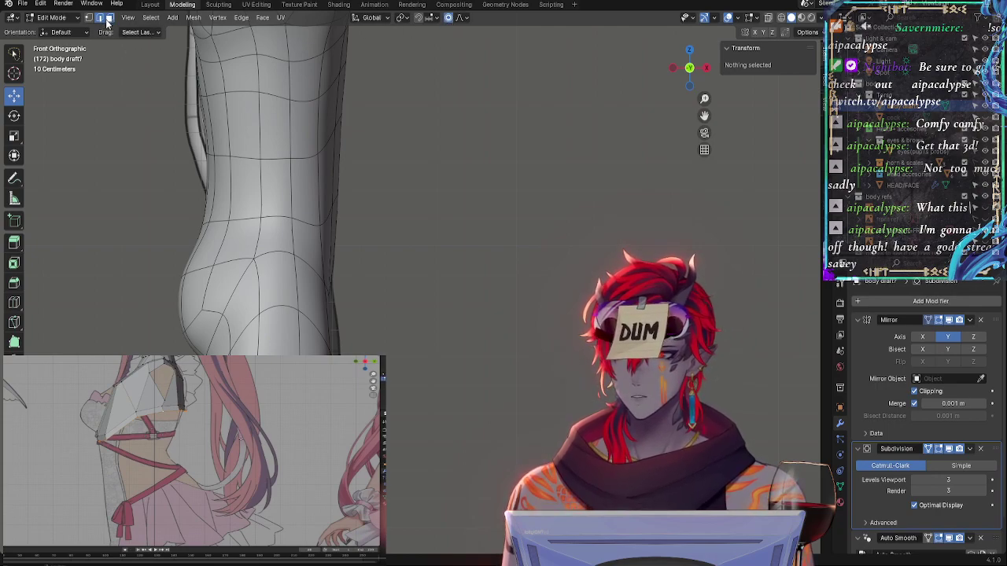
click(329, 332)
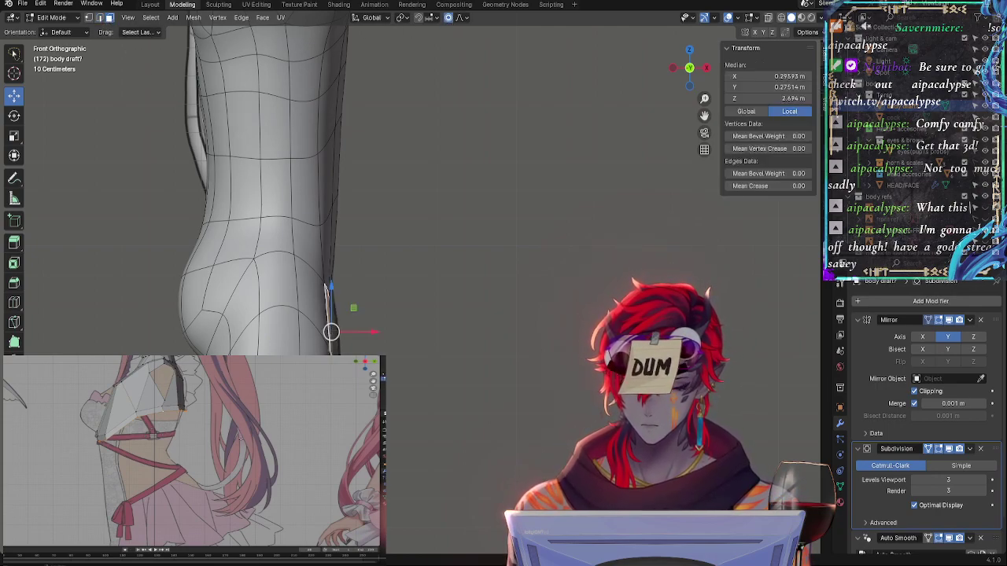
click(311, 311)
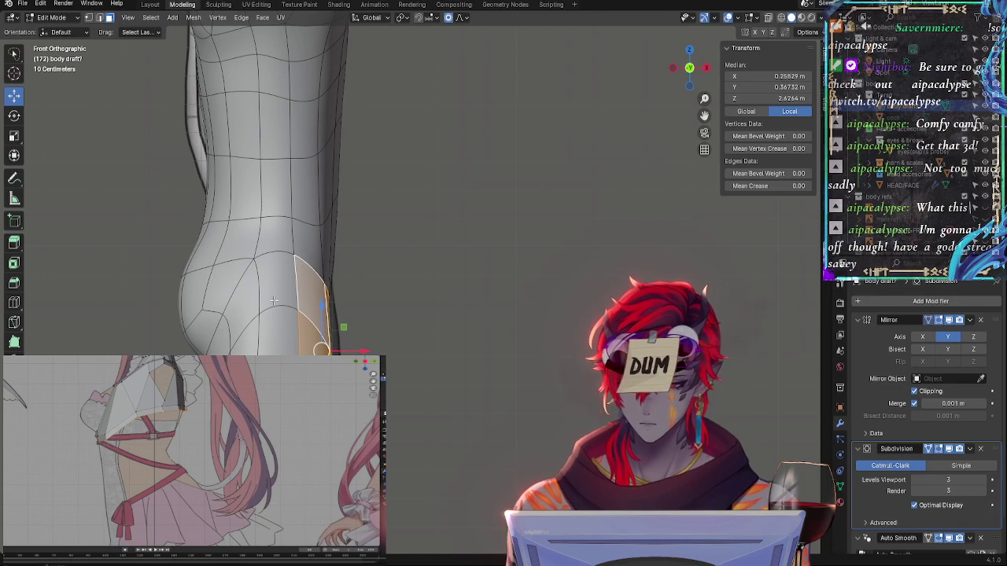
Brush-select the lower thigh faces and slide them along the X axis
key(c)
click(278, 329)
drag(279, 329, 303, 337)
key(Escape)
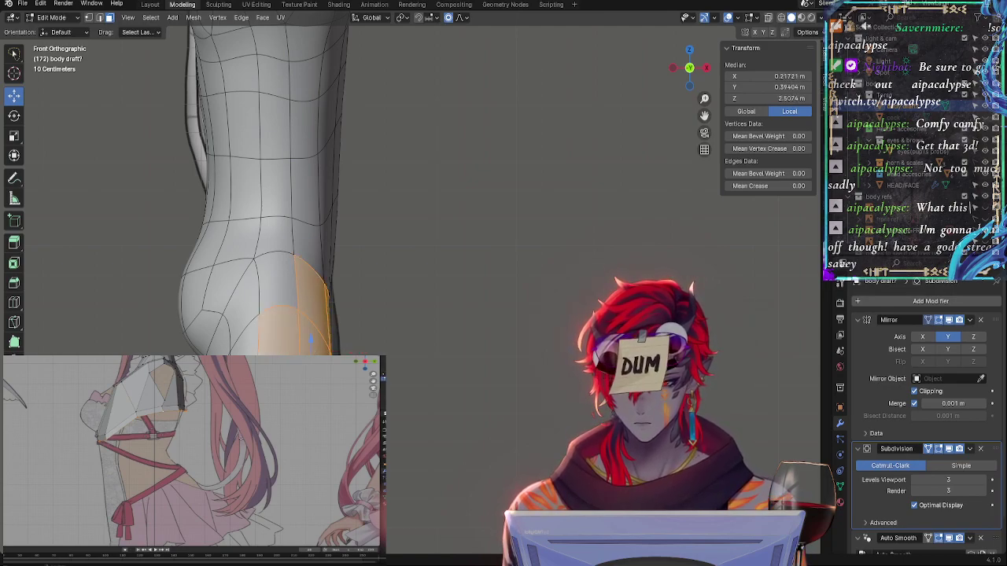
key(g)
key(x)
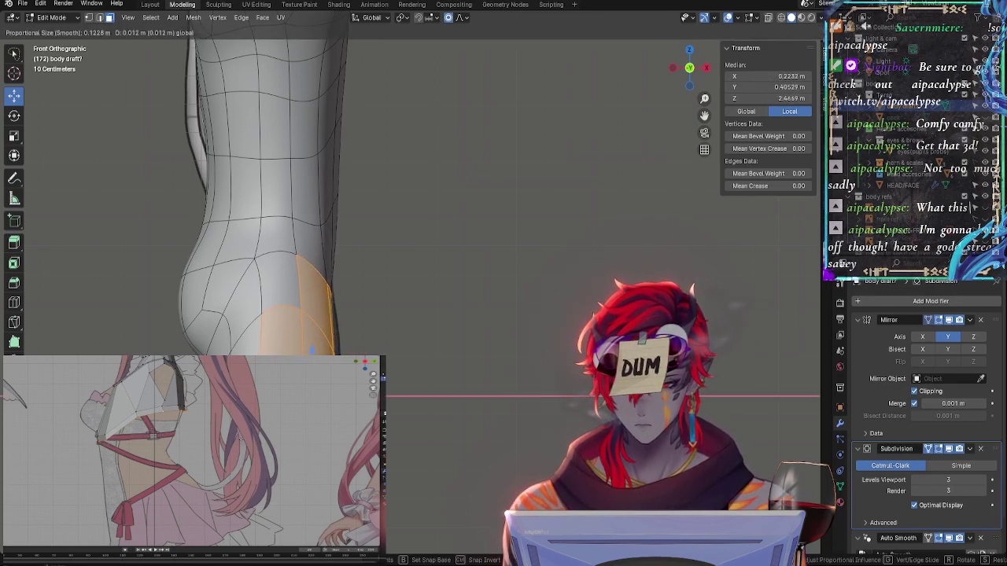
click(335, 352)
key(c)
key(Escape)
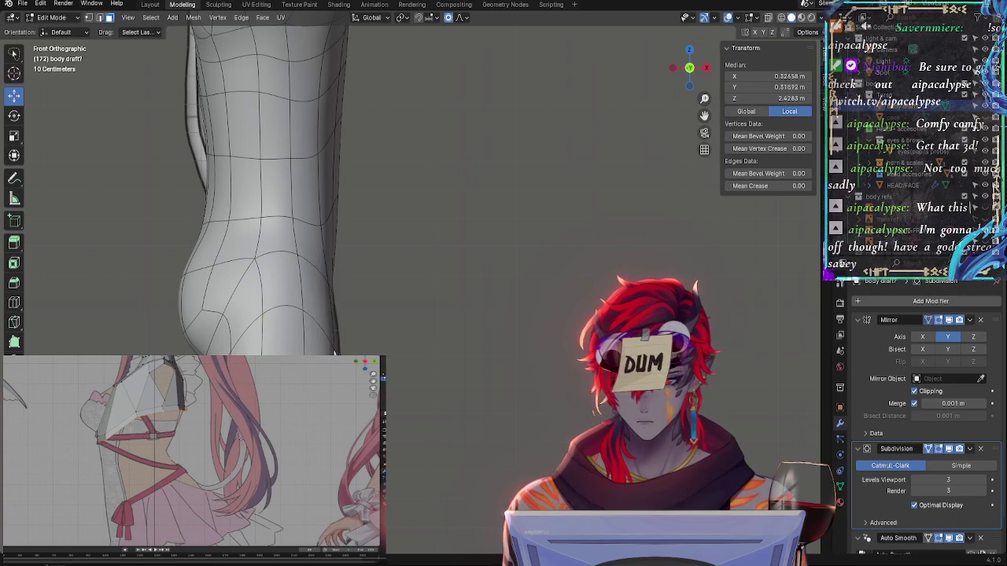
key(g)
key(x)
click(326, 341)
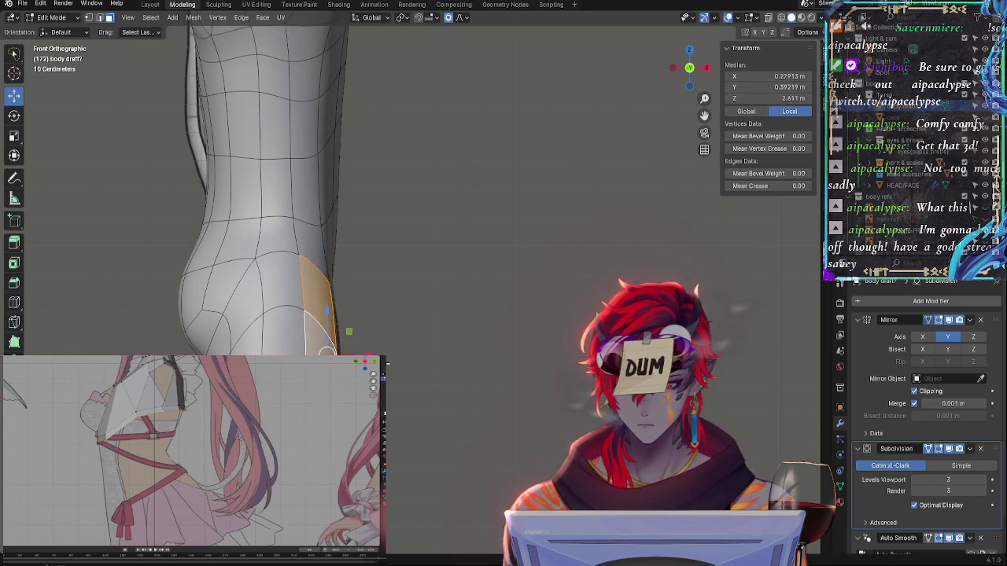
Select a strip on the back of the thigh and nudge one face left along X
key(alt+a)
click(326, 341)
shift+click(318, 295)
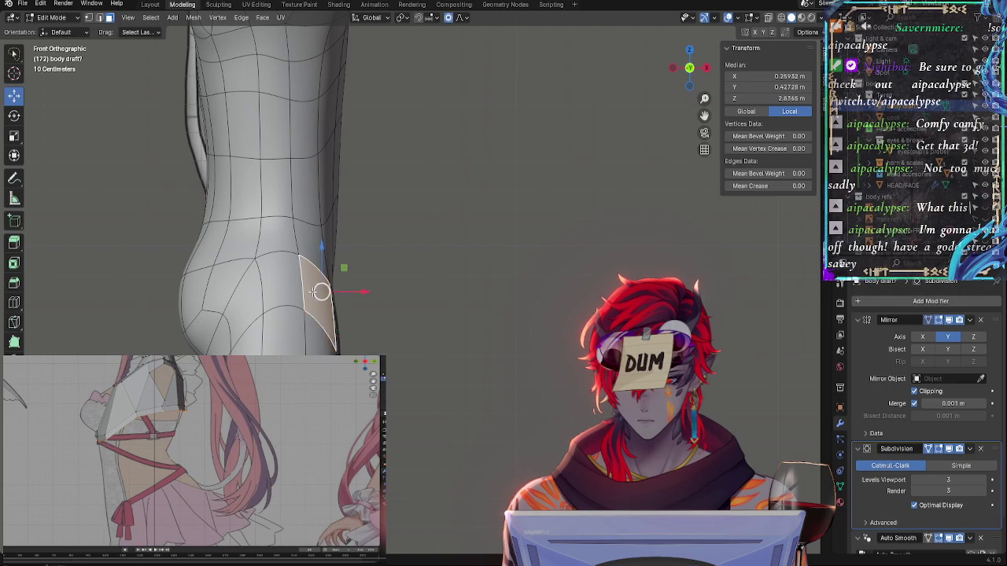
click(302, 277)
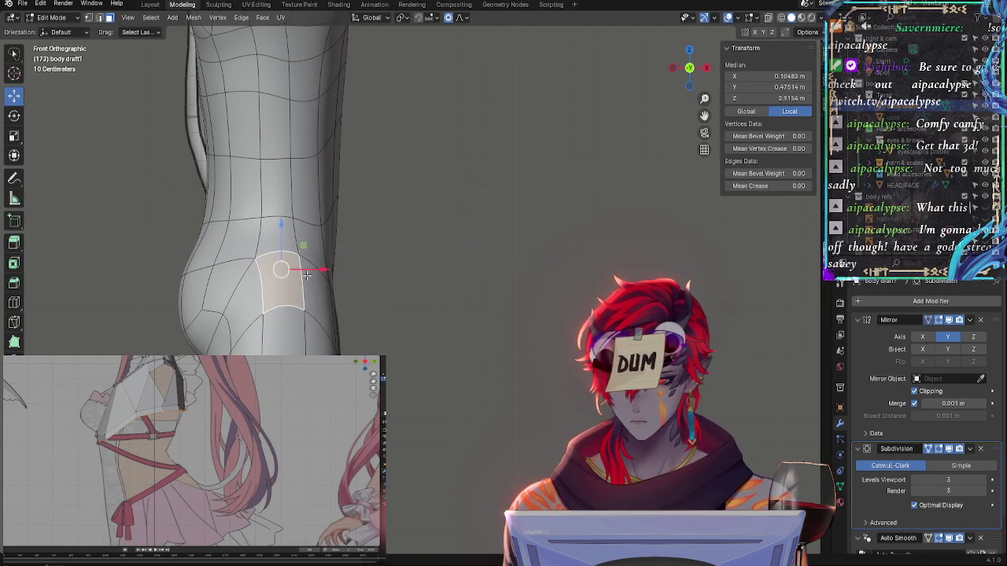
drag(306, 275, 304, 275)
Scale, slide along X and rotate the border edge on the hip outline
click(366, 329)
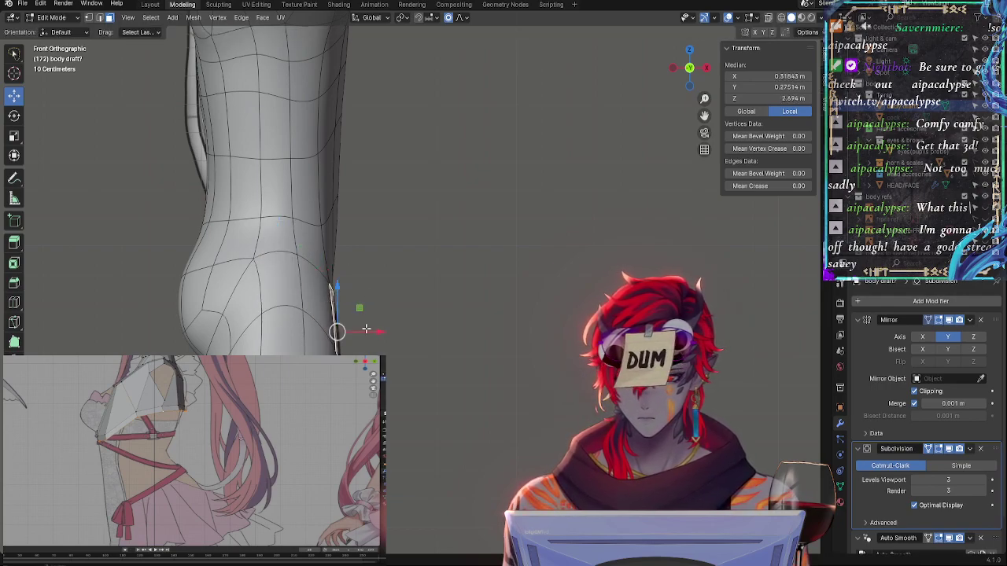
click(331, 289)
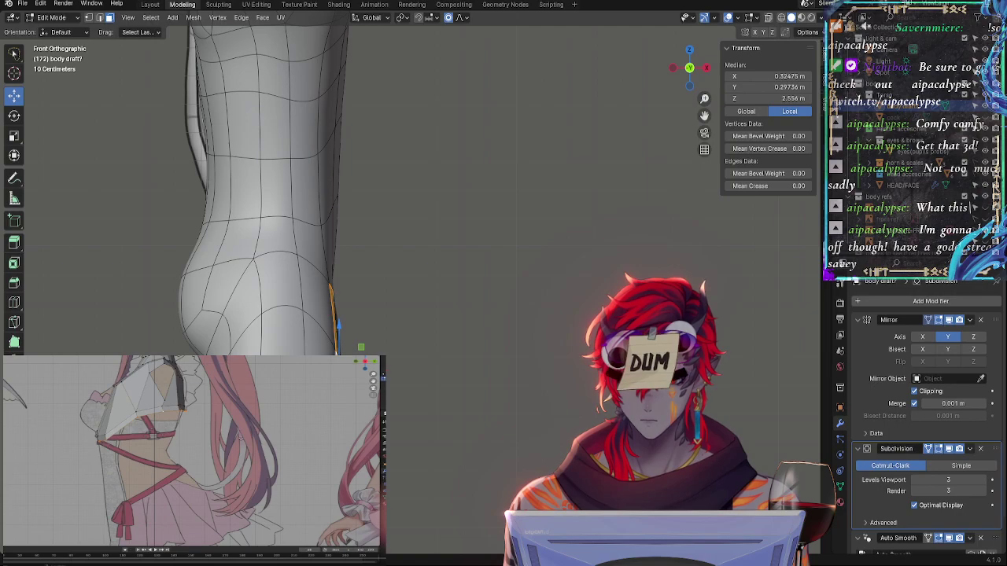
key(s)
click(401, 356)
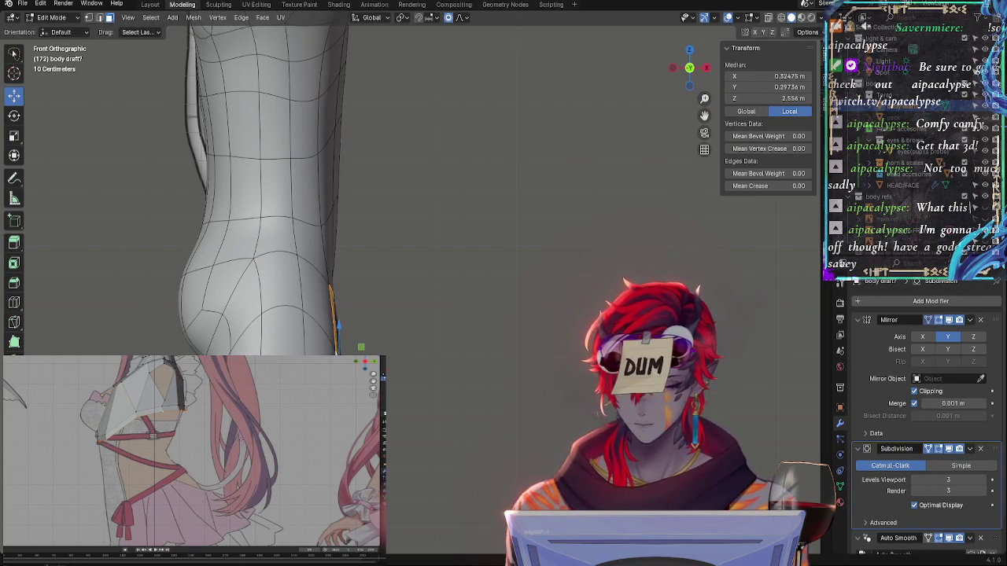
key(s)
key(x)
click(401, 370)
key(alt+a)
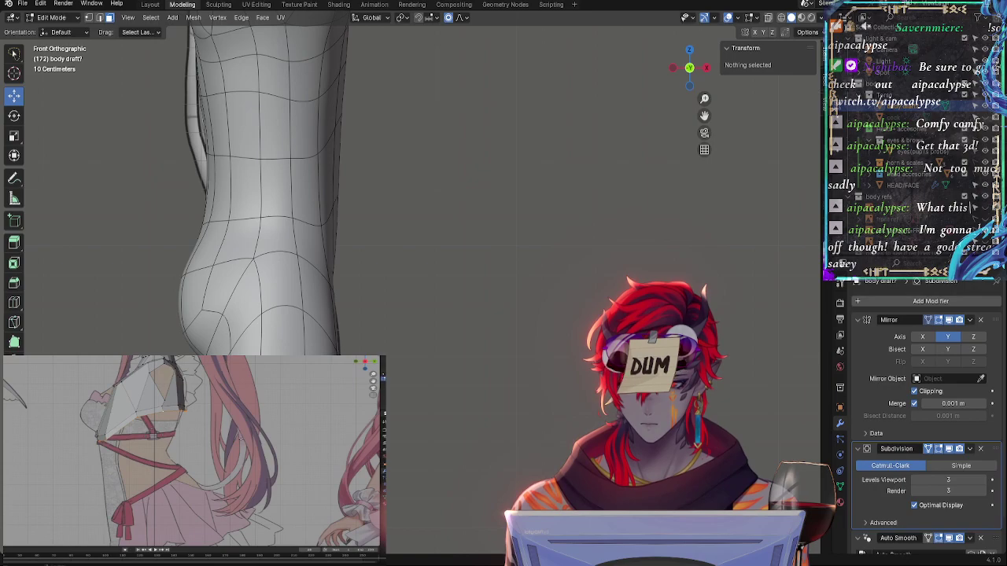
key(ctrl+z)
key(s)
key(r)
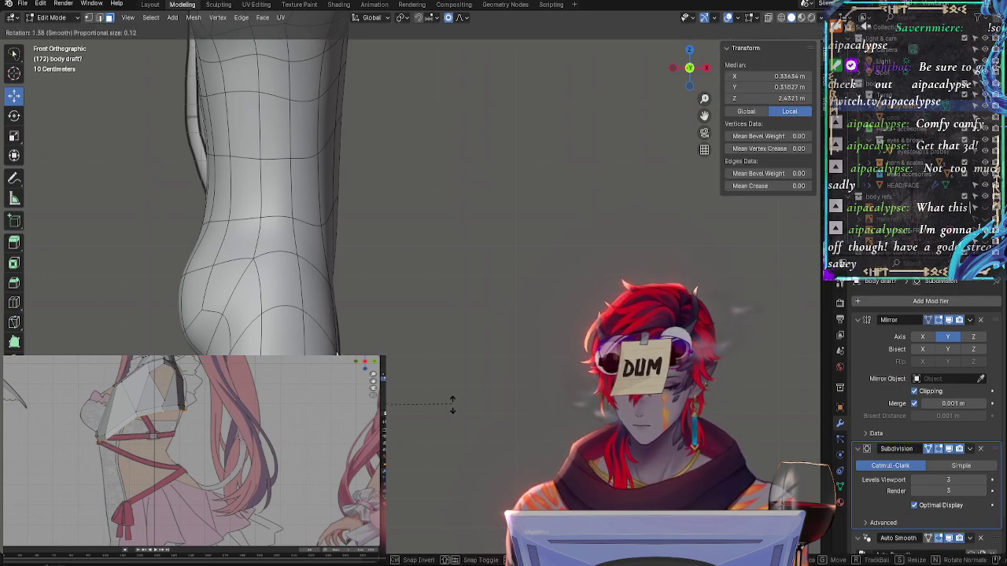
click(454, 407)
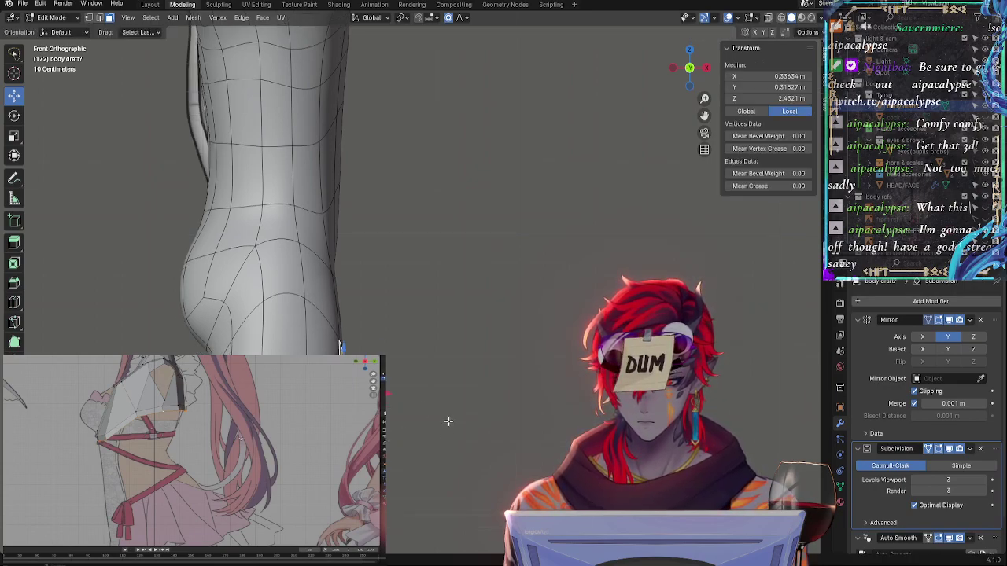
Select the upper-thigh and hip faces and move them with proportional falloff
shift+middle_drag(449, 407, 520, 291)
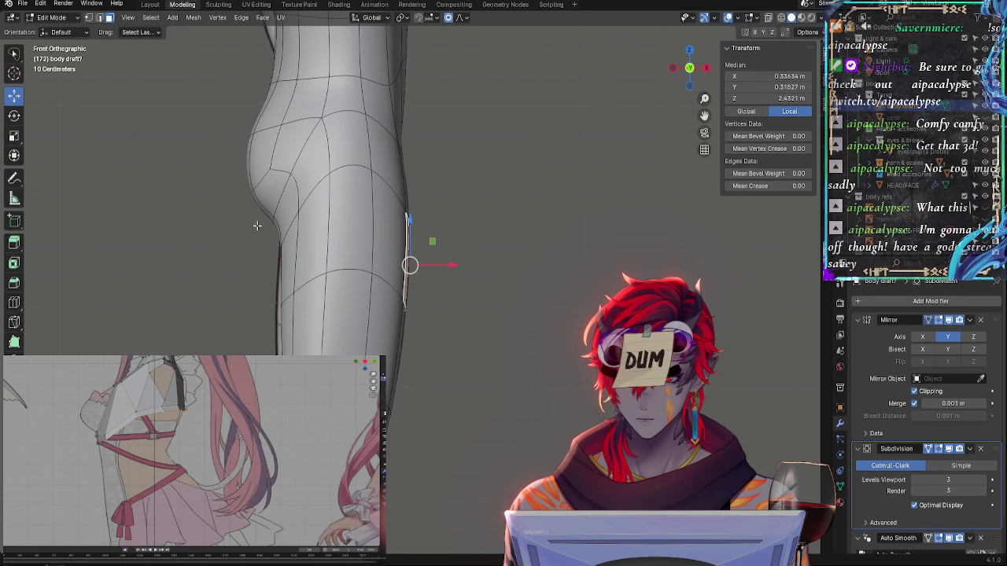
click(304, 190)
click(291, 236)
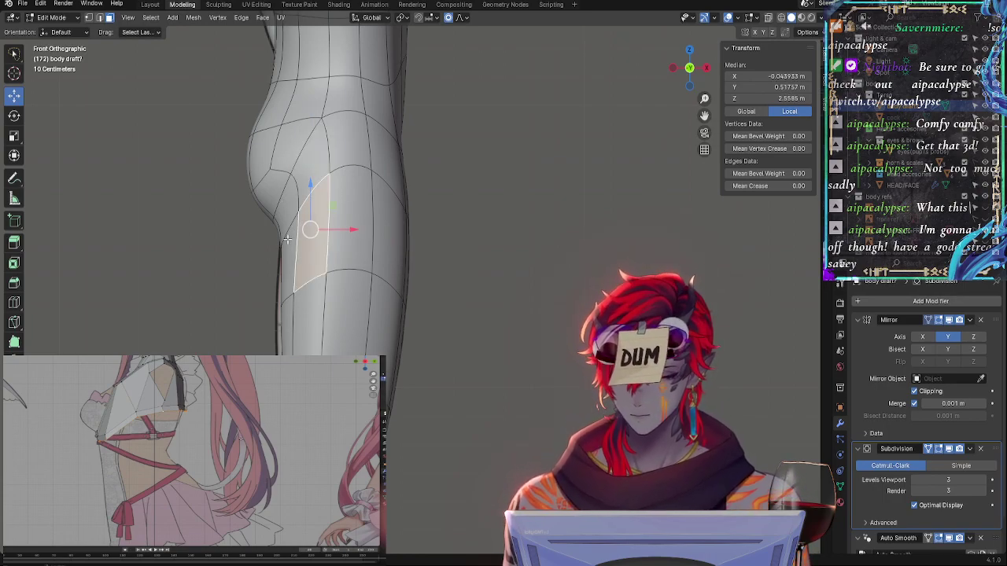
click(286, 244)
shift+click(301, 219)
key(g)
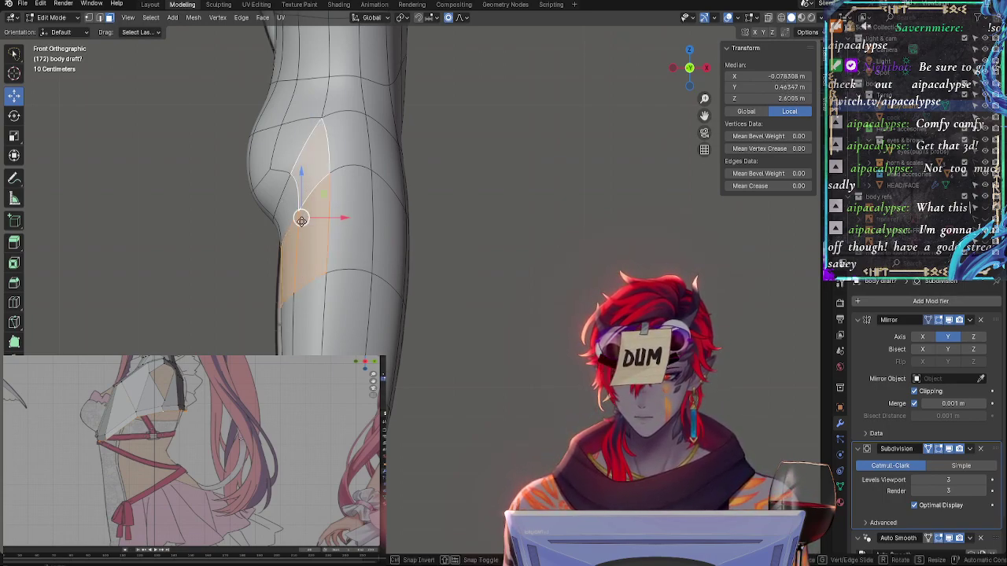
click(302, 226)
Shift another thigh face slightly sideways, leaving the narrow outer-edge face unchanged
click(301, 232)
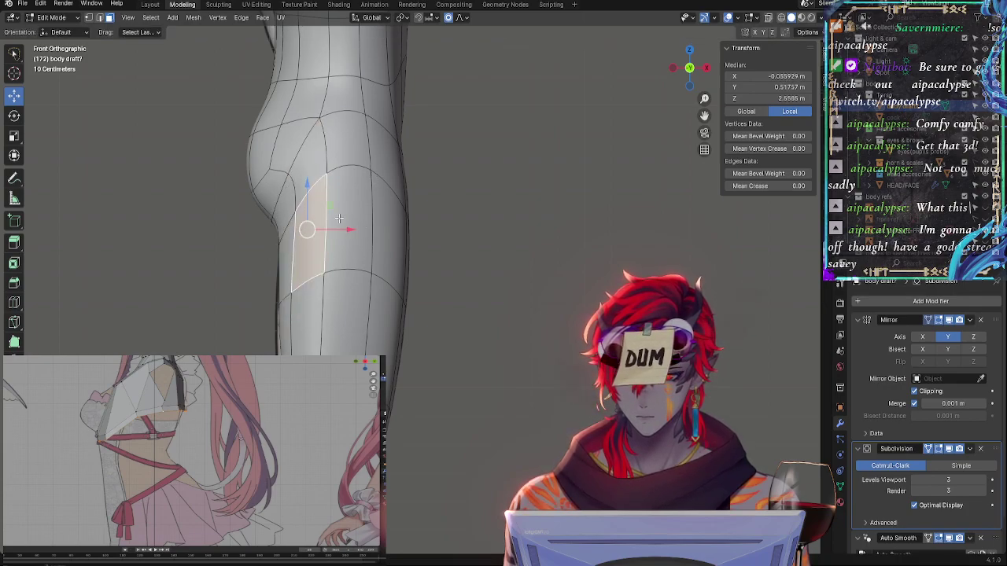
key(r)
key(Escape)
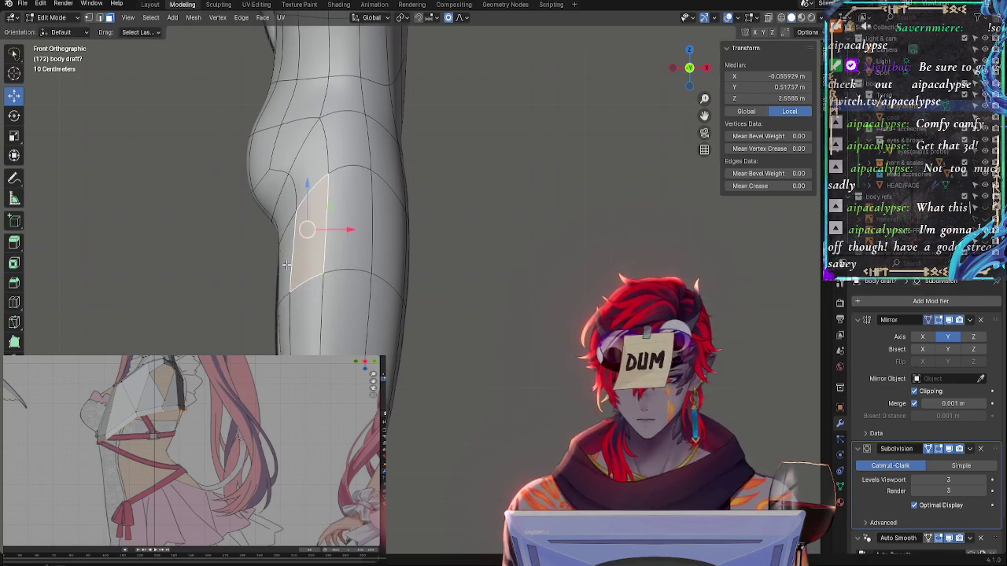
key(g)
click(342, 244)
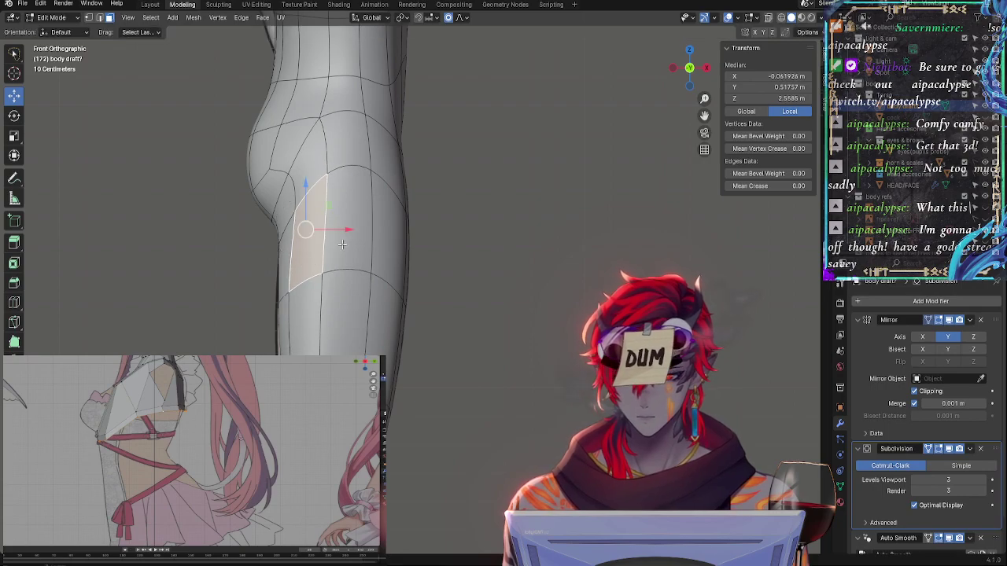
click(279, 330)
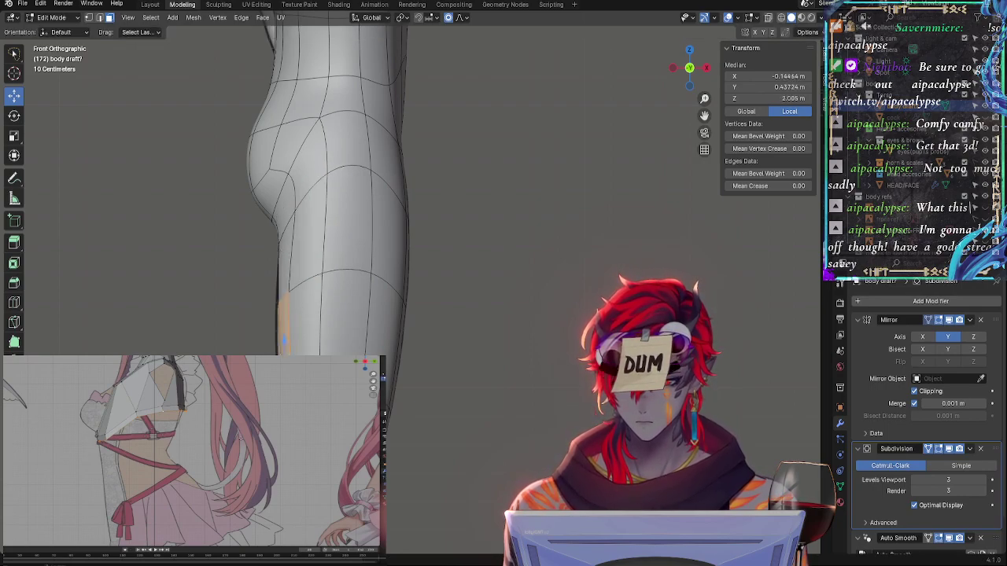
key(g)
key(Escape)
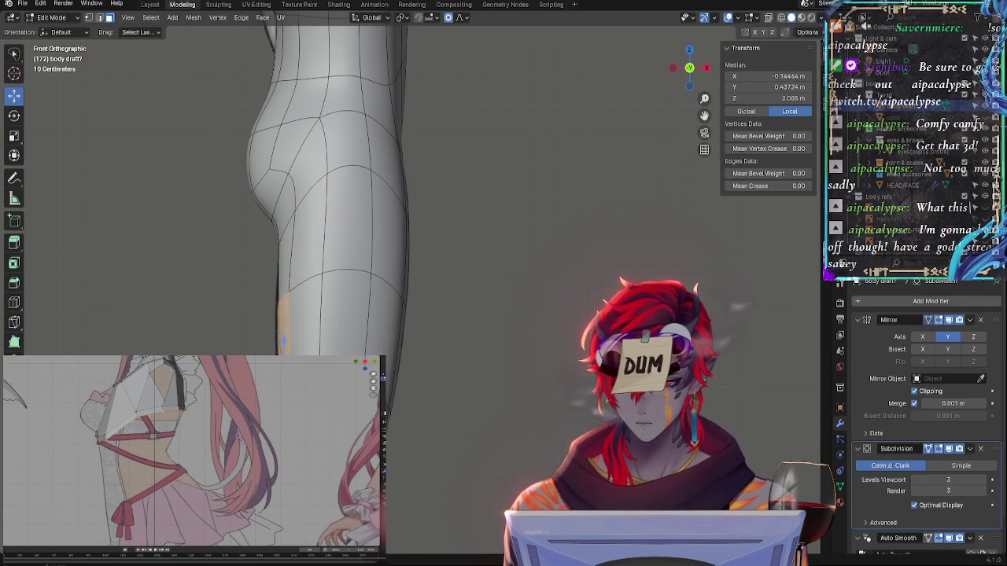
key(alt+a)
Rotate, move and slightly shrink a vertex on the thigh's left outline under proportional editing
click(279, 297)
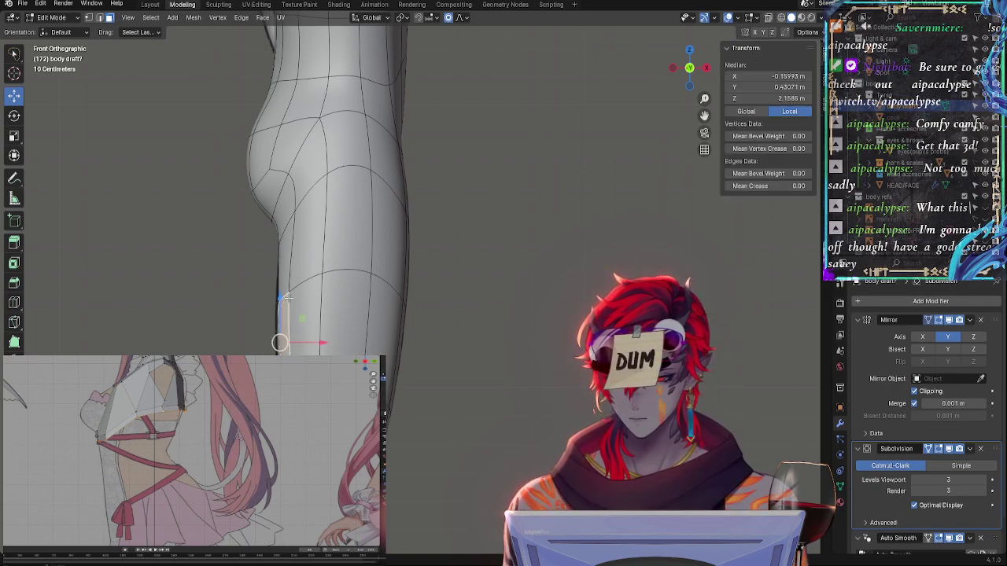
key(r)
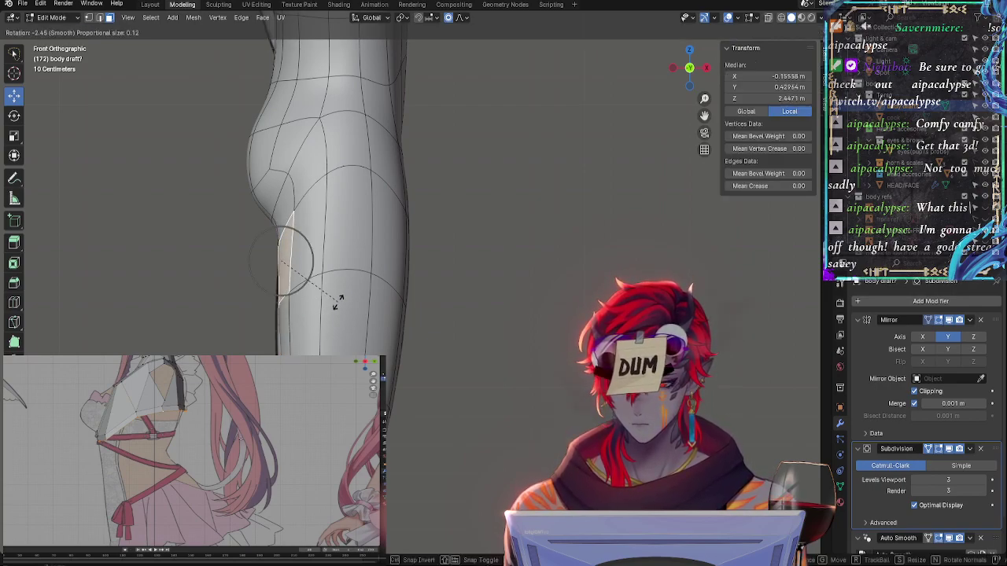
click(321, 304)
key(g)
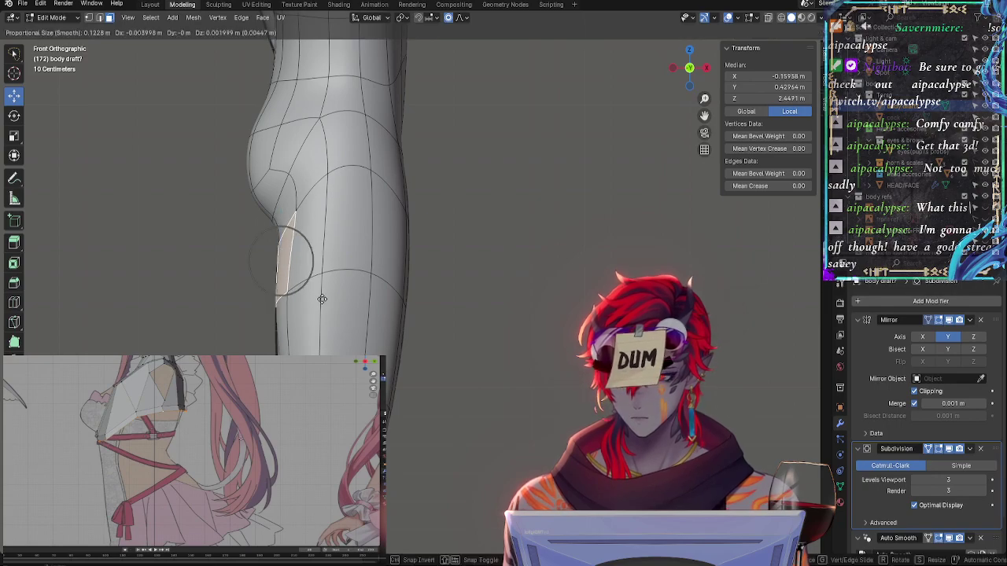
click(324, 299)
key(r)
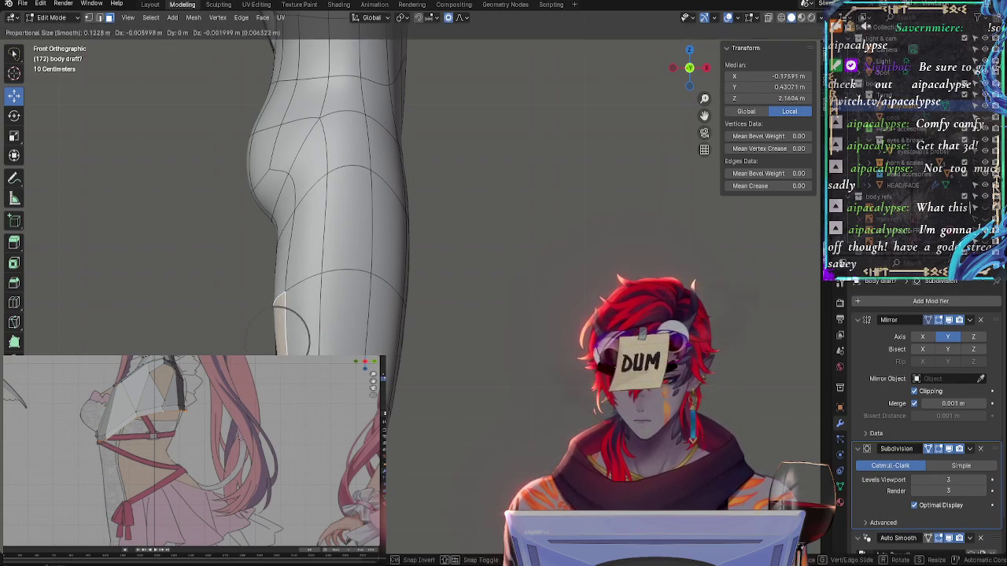
key(Return)
key(r)
key(s)
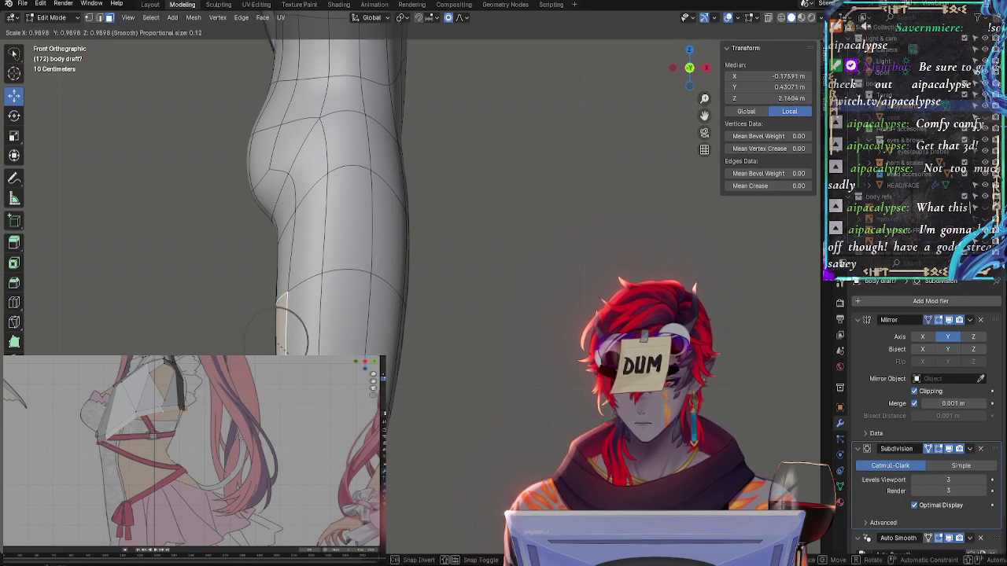
key(Return)
key(g)
key(Return)
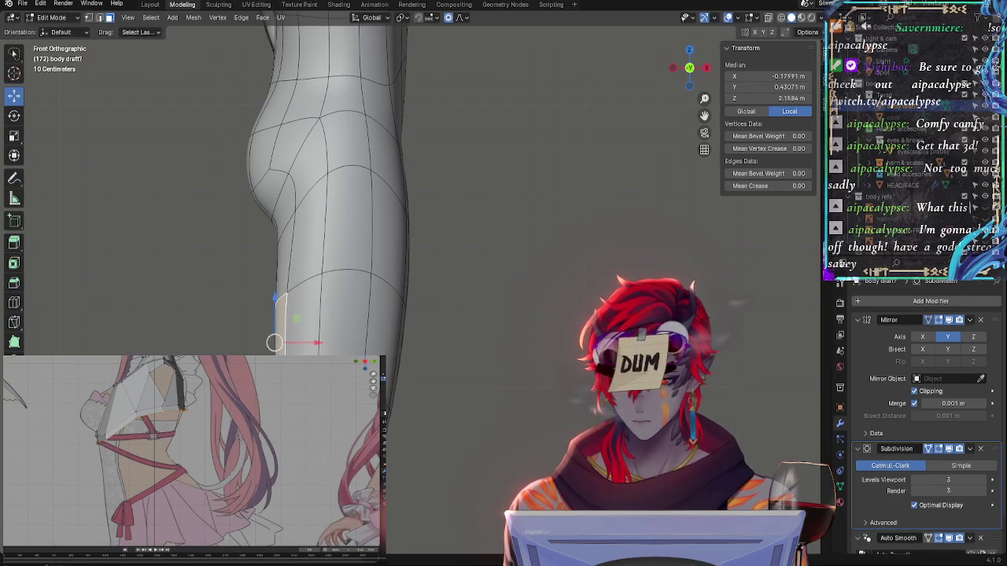
Scale, rotate and move points lower on the leg outline with soft falloff
key(ctrl+z)
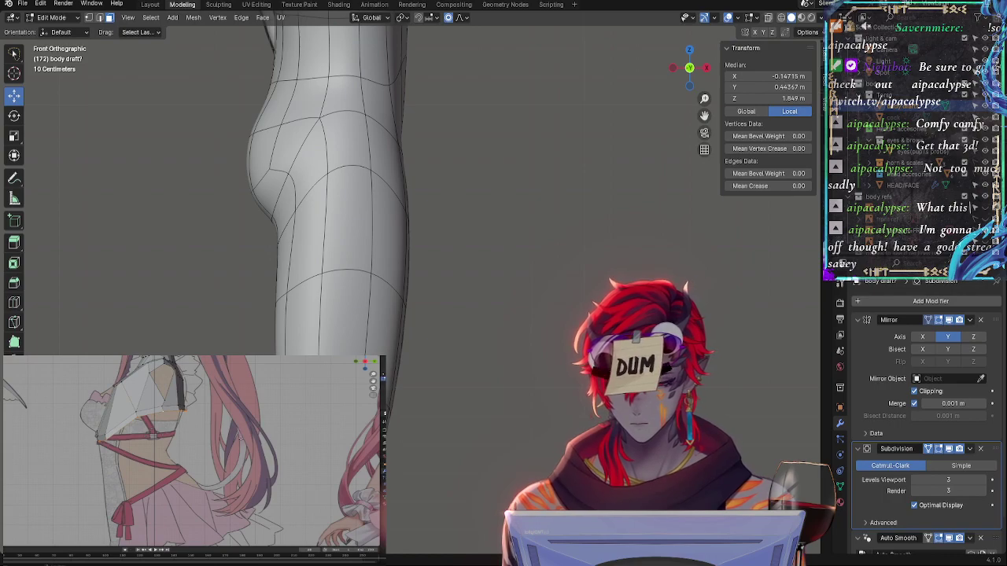
key(s)
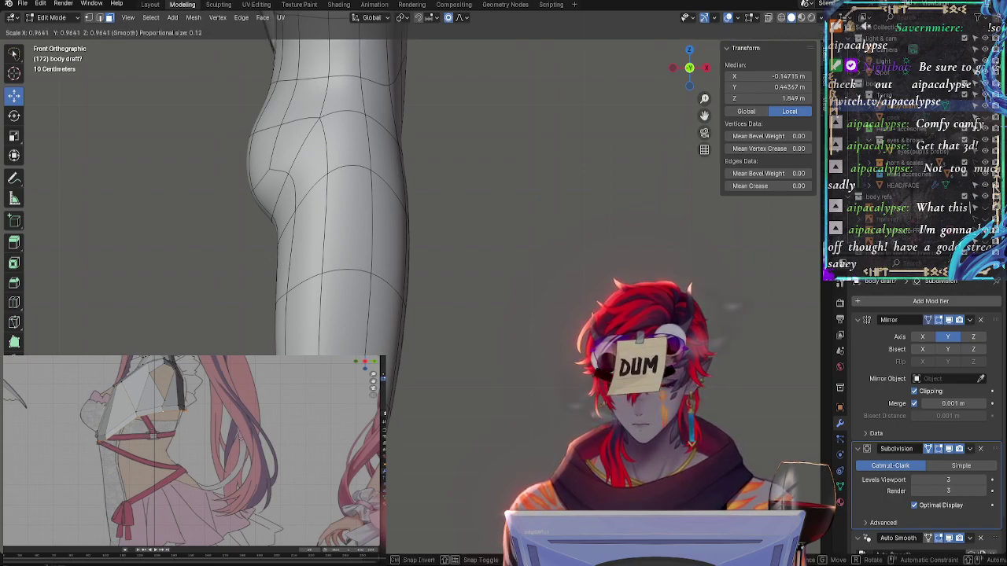
key(Return)
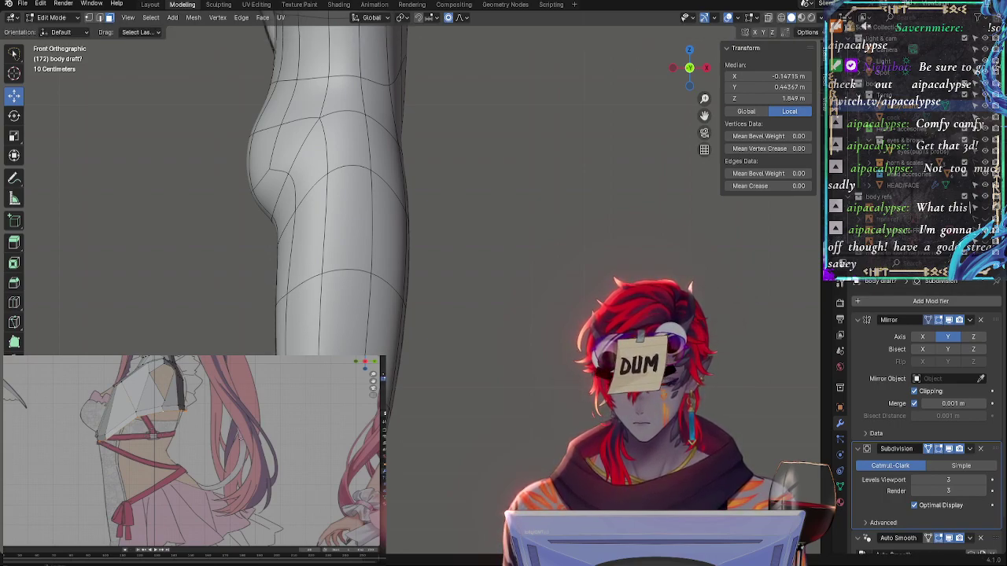
key(r)
key(Return)
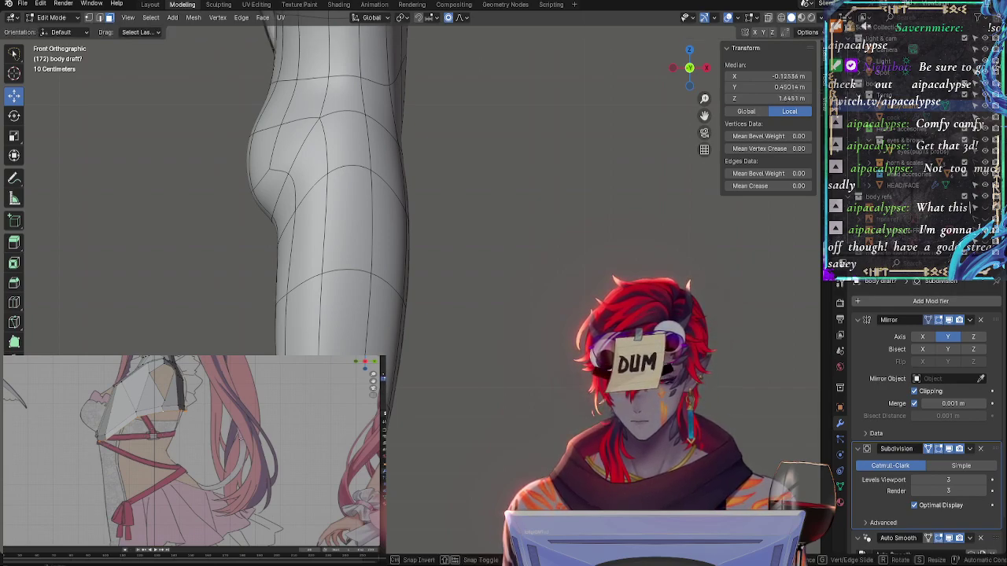
key(g)
key(Return)
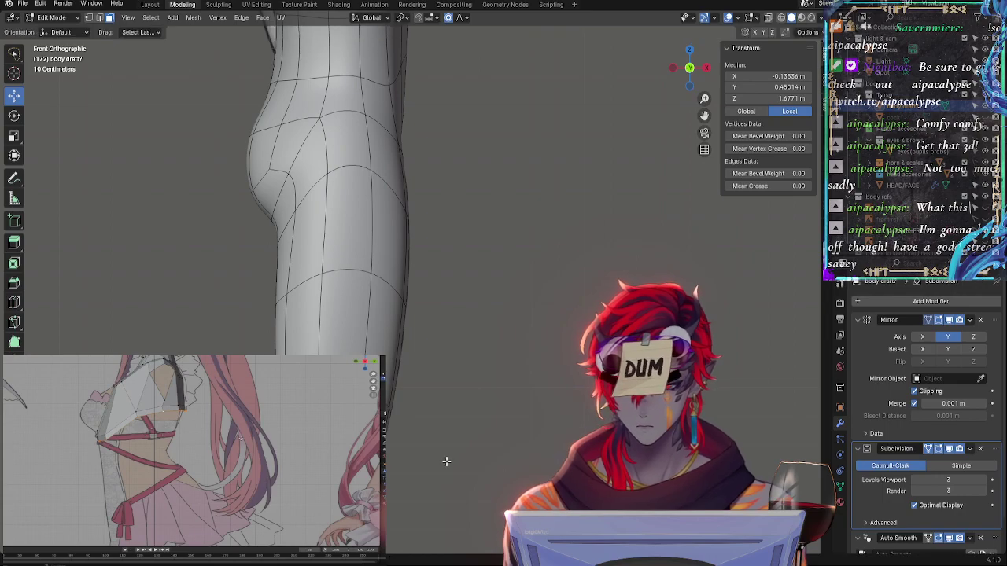
key(alt+a)
Select the torso outline vertices below the armpit and begin moving them
shift+middle_drag(456, 423, 575, 396)
click(387, 366)
ctrl+click(403, 293)
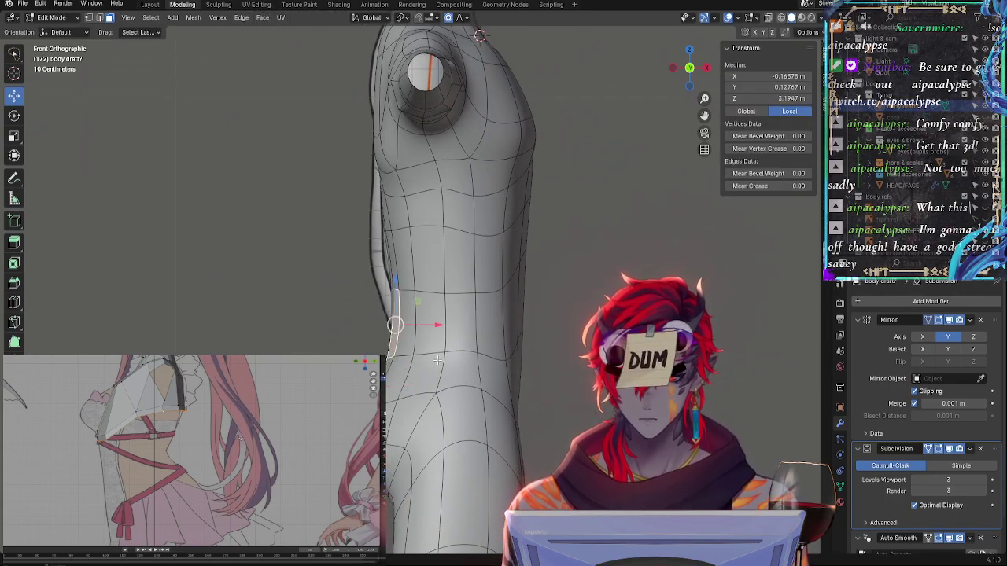
key(g)
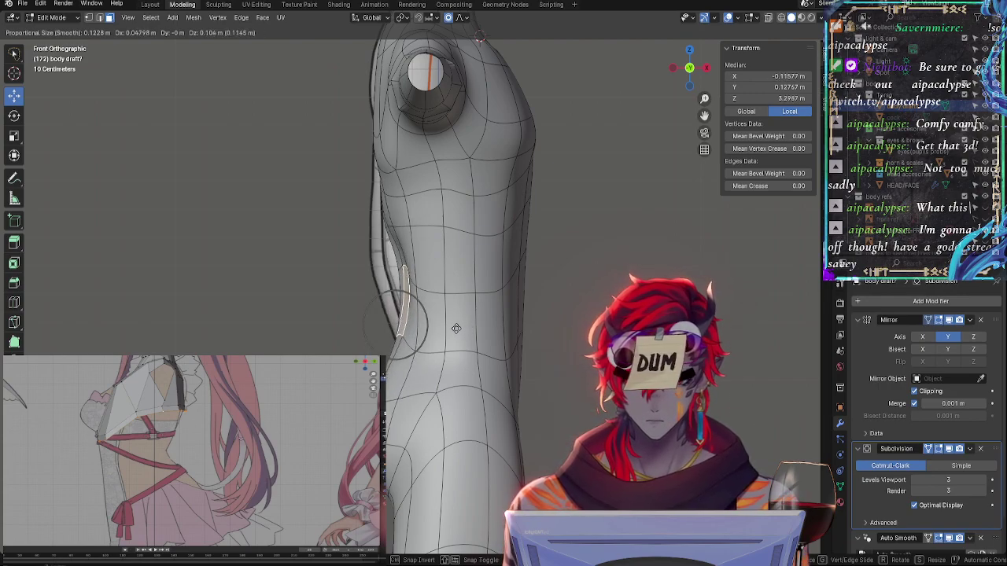
Place the torso outline vertices and select another vertex on the torso
click(457, 340)
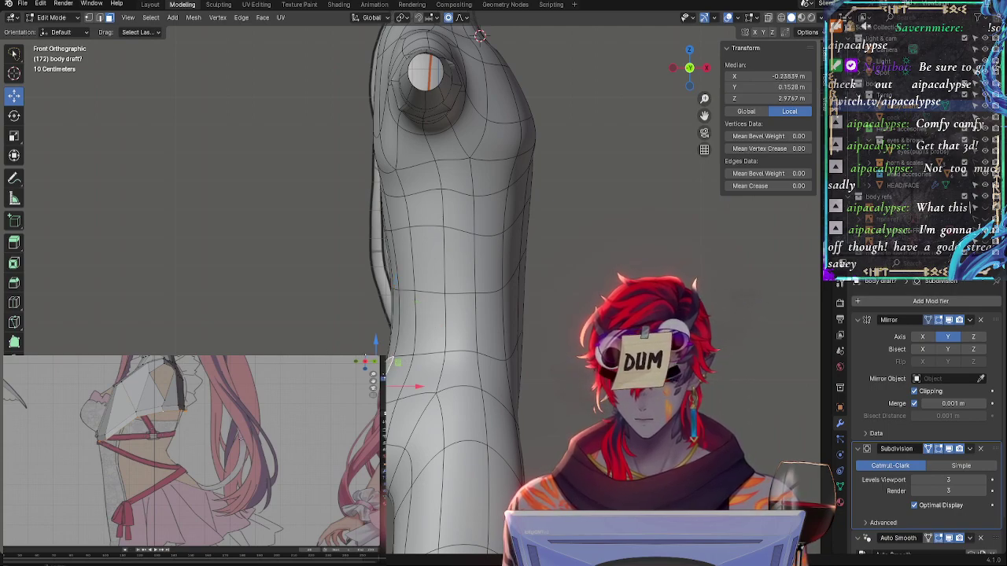
click(363, 284)
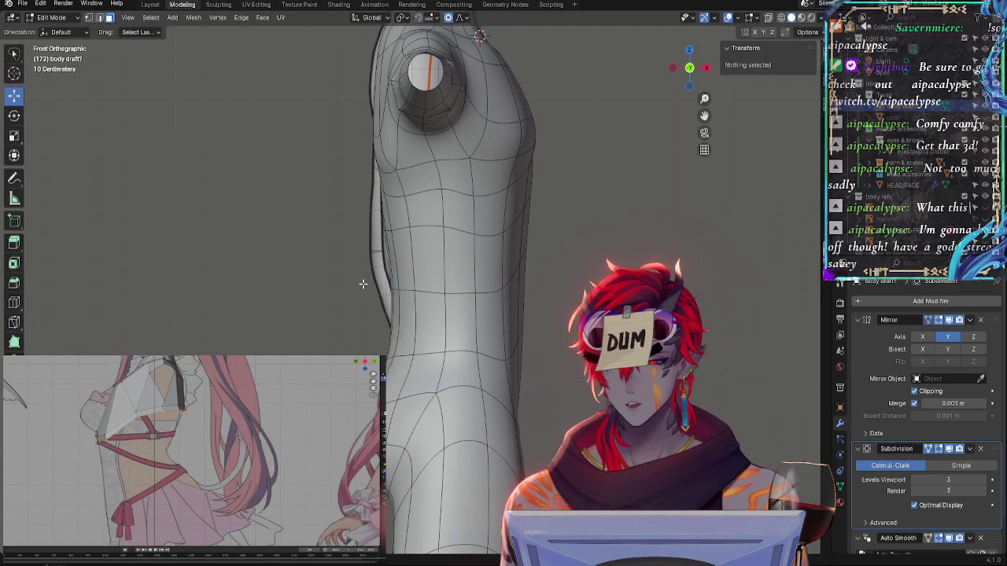
click(391, 256)
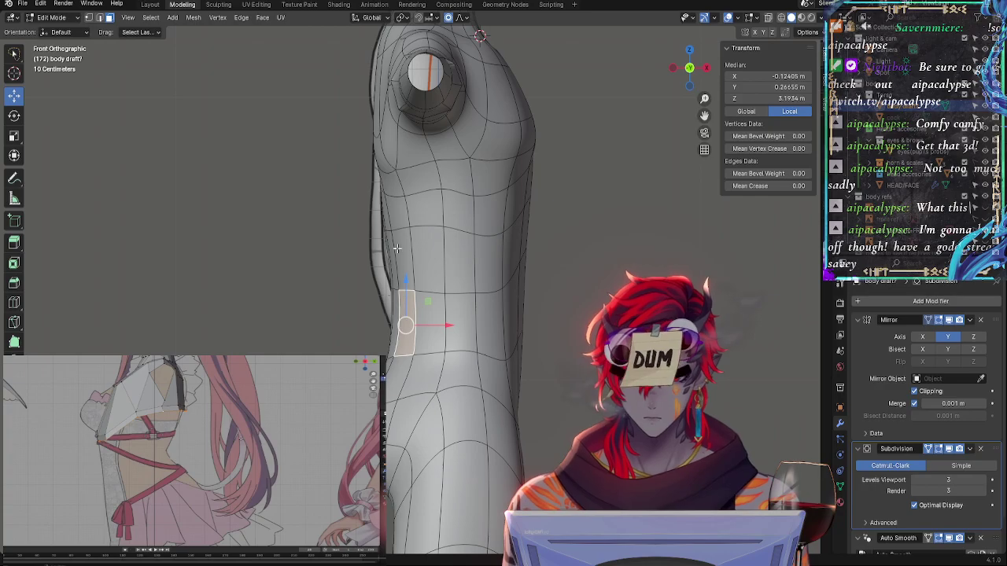
click(366, 252)
click(409, 211)
middle_drag(409, 211, 551, 491)
scroll(477, 335, down, 8)
scroll(488, 358, down, 3)
scroll(629, 162, up, 5)
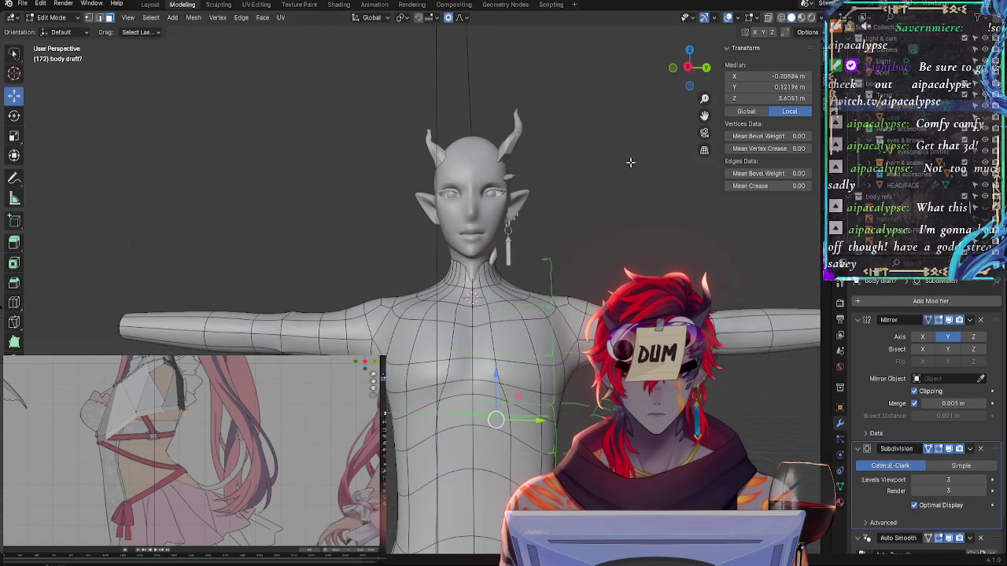
Frame the torso's side in an orthographic side view
click(688, 69)
middle_drag(551, 260, 329, 321)
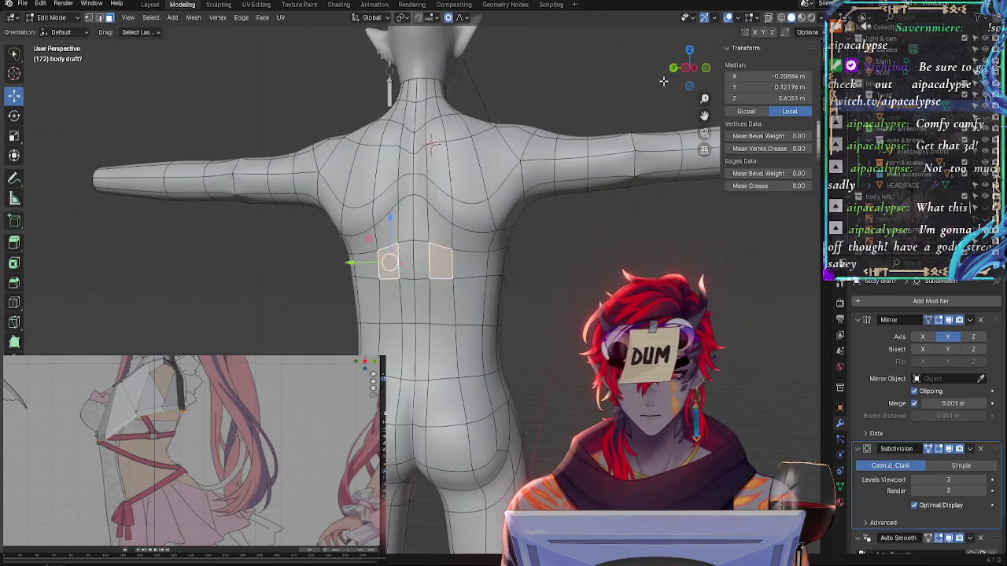
click(706, 69)
scroll(566, 397, up, 5)
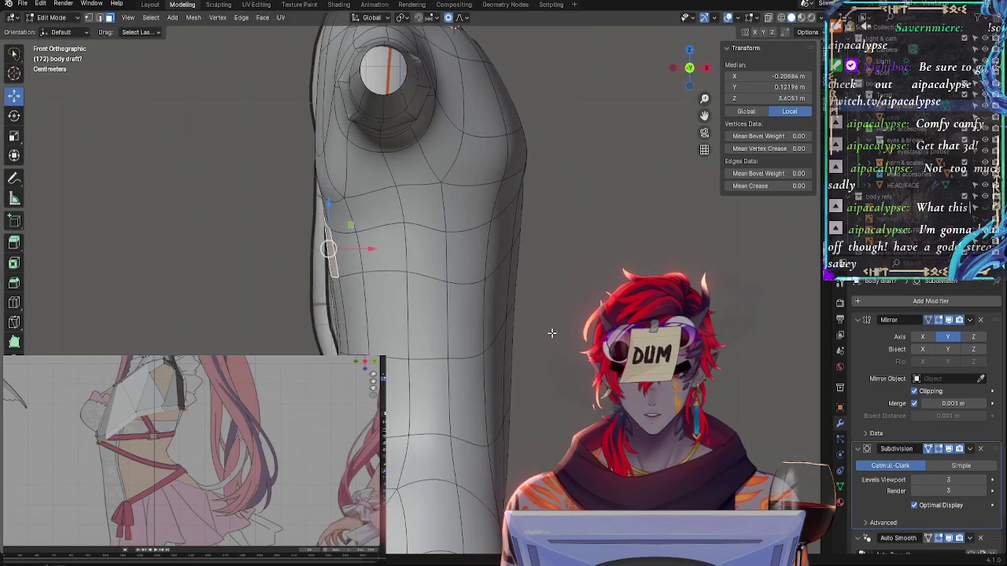
shift+middle_drag(367, 318, 491, 317)
Rotate a face on the body's lower side slightly with smooth falloff
key(alt+a)
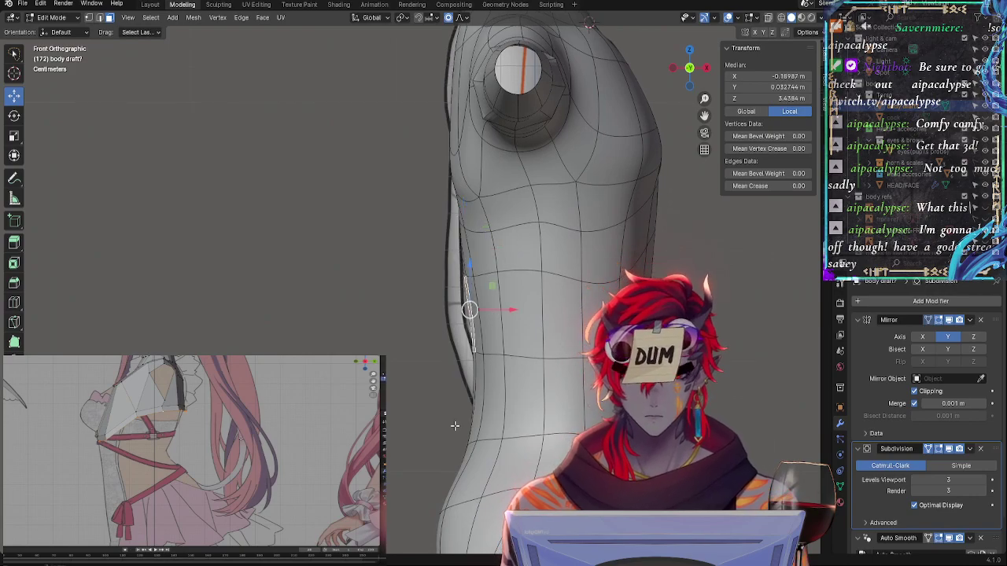
click(472, 444)
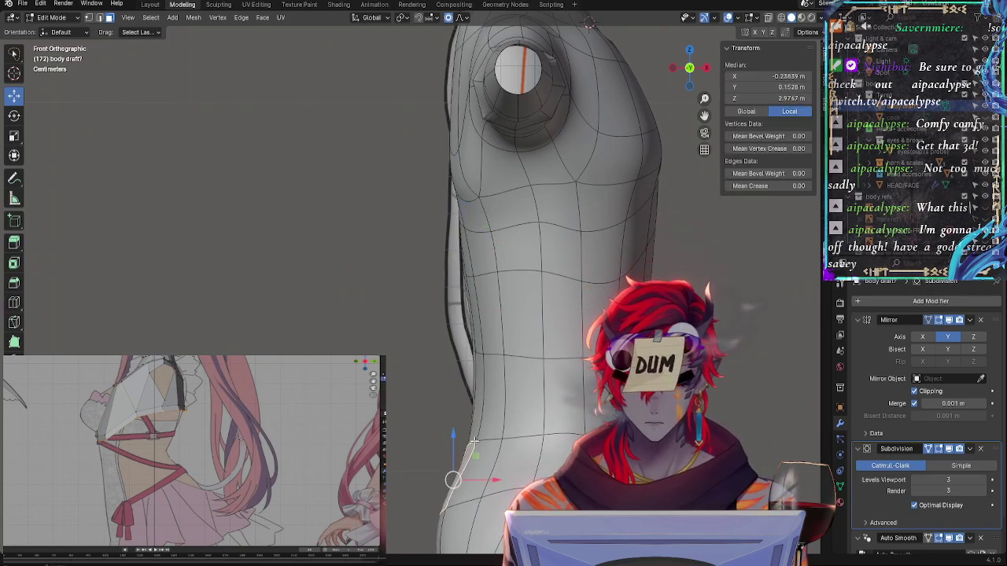
click(477, 386)
middle_drag(477, 393, 511, 405)
key(r)
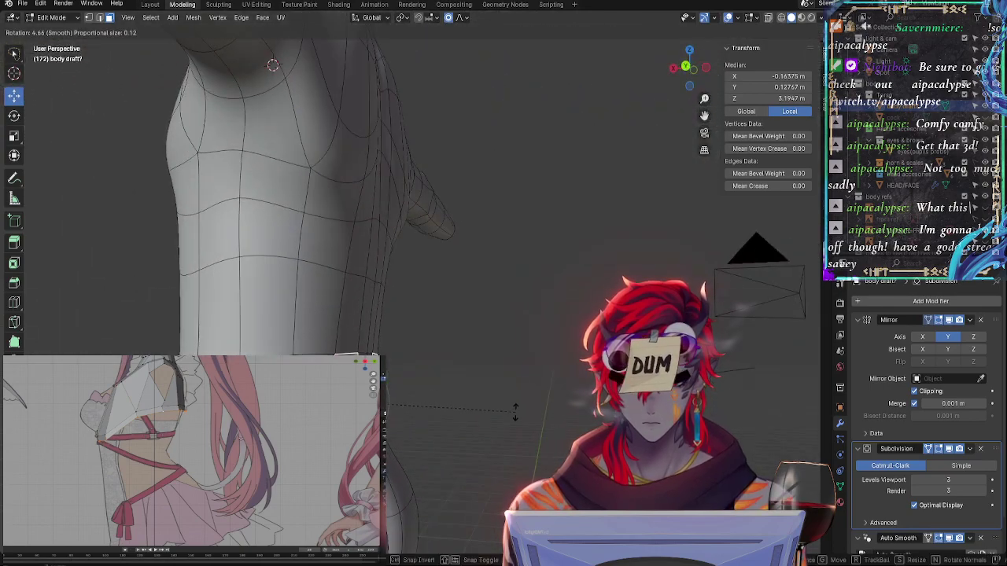
click(513, 409)
key(r)
click(511, 410)
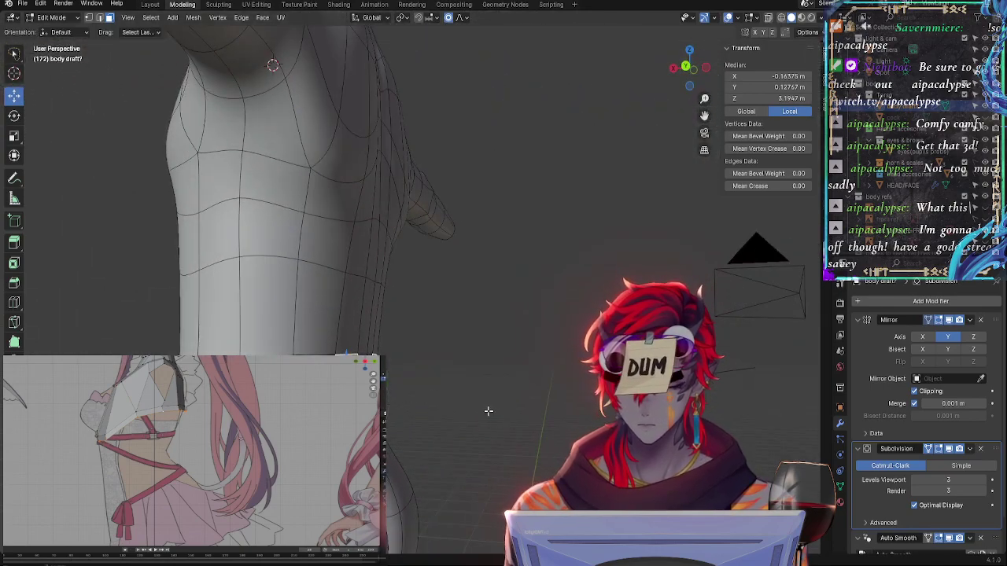
key(r)
click(539, 411)
Select a lower-back face, then adjust the short edge on the body's side
middle_drag(540, 411, 472, 393)
scroll(479, 411, up, 2)
shift+click(426, 422)
click(681, 73)
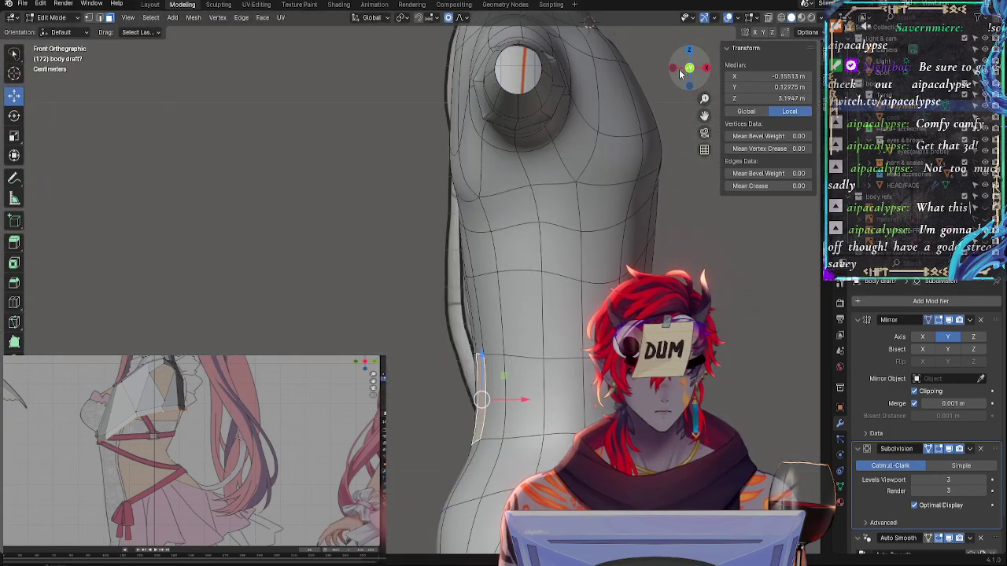
key(alt+a)
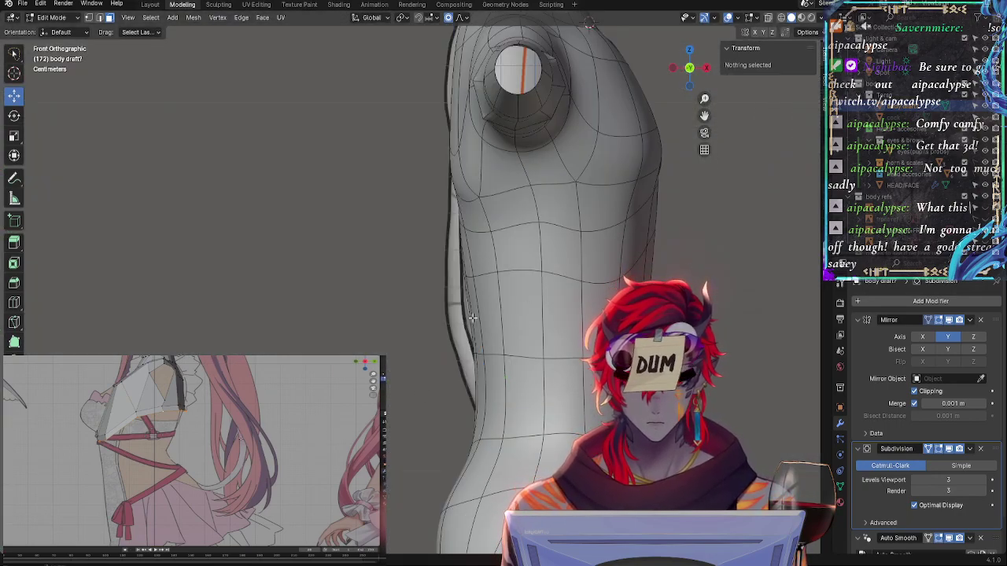
click(472, 315)
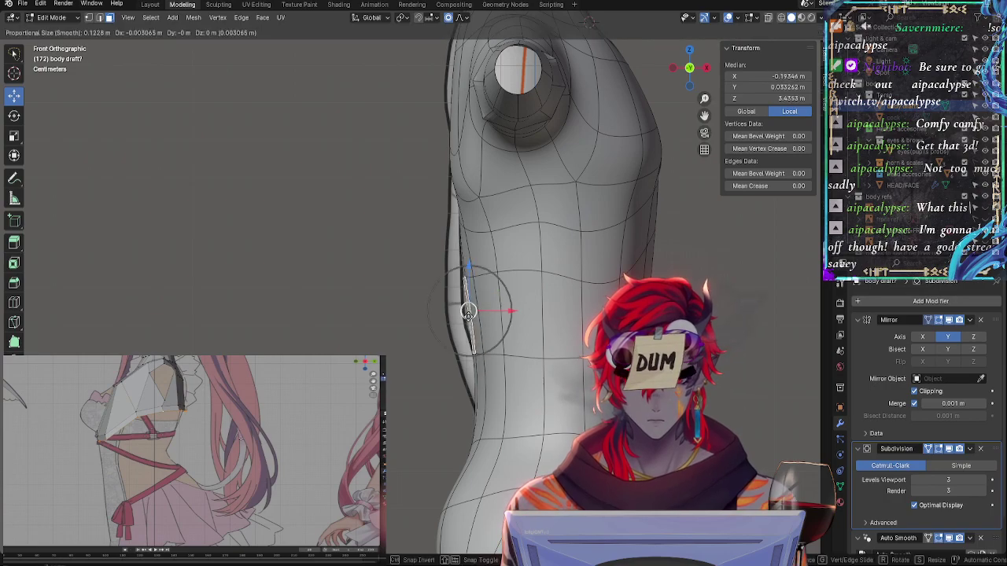
key(alt+a)
Pick faces on the lower torso and the single face on the lower back
middle_drag(471, 330, 481, 391)
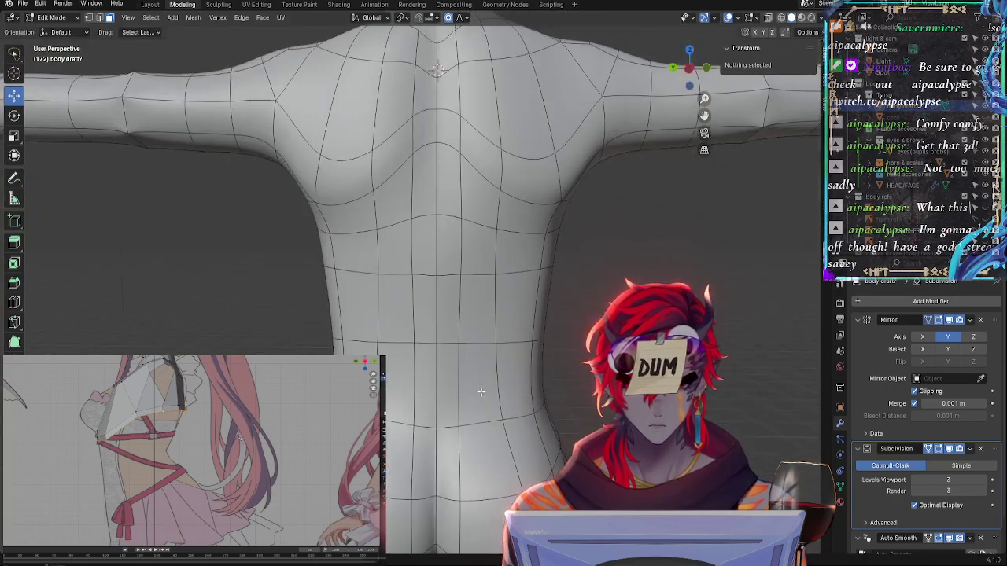
click(457, 334)
click(459, 351)
click(459, 332)
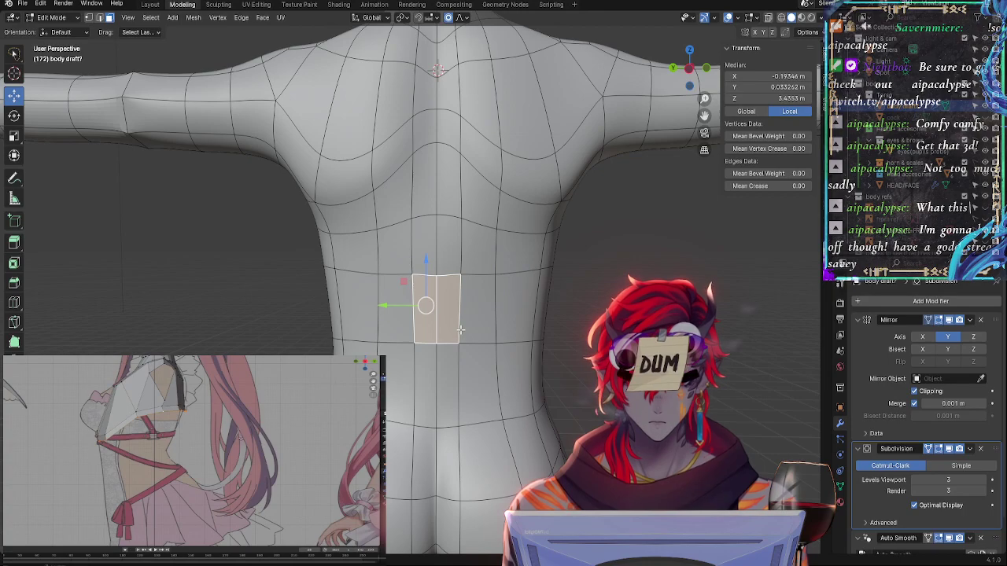
click(467, 403)
middle_drag(472, 437, 462, 312)
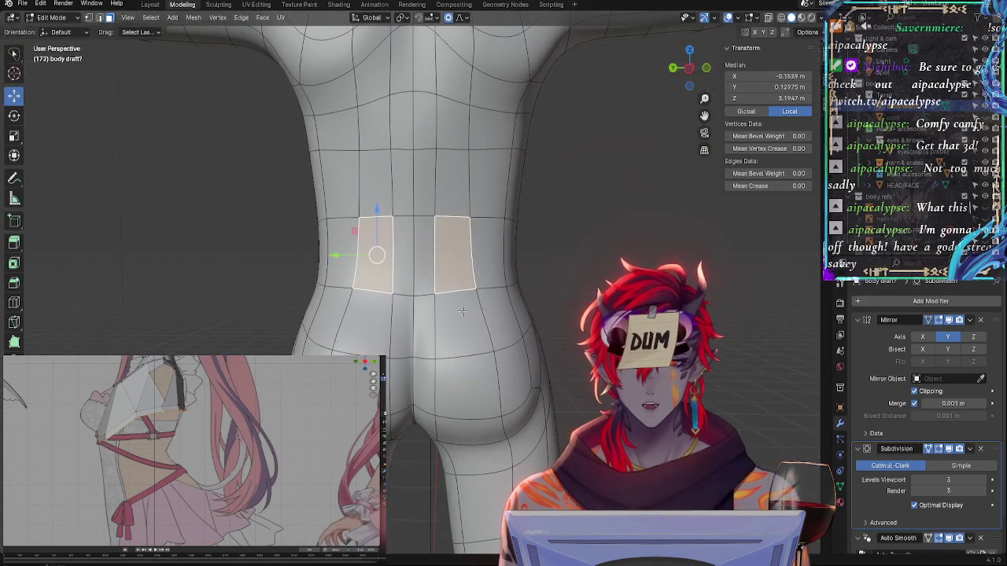
click(450, 305)
click(707, 69)
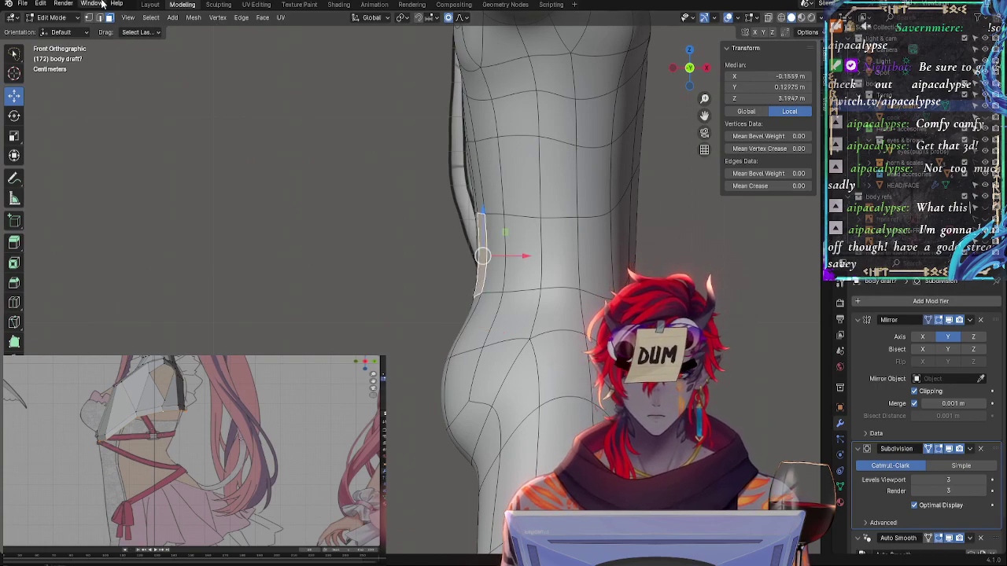
Select the whole waist edge loop from a rear view
click(267, 281)
middle_drag(267, 282, 460, 292)
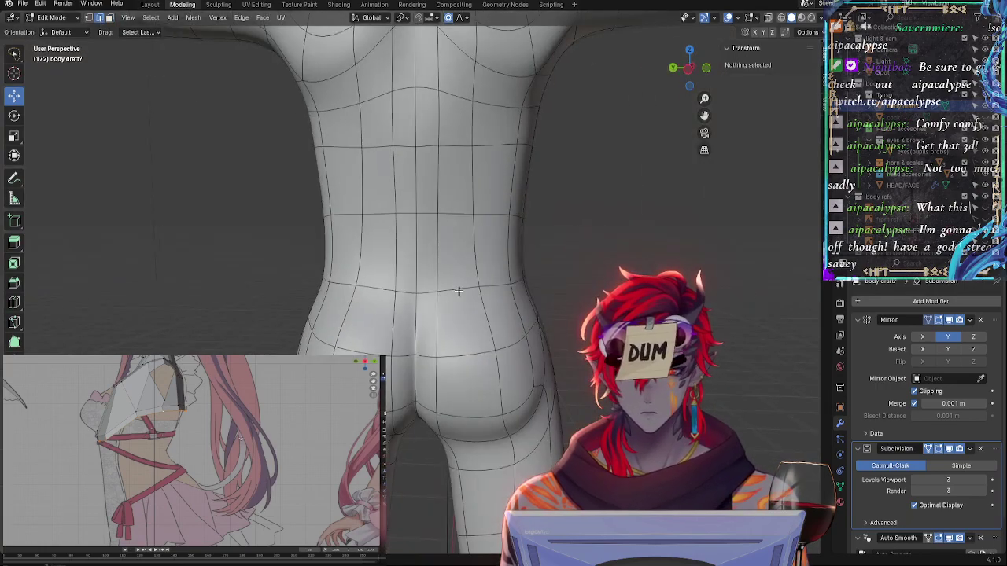
alt+click(459, 291)
middle_drag(551, 285, 483, 298)
shift+click(515, 301)
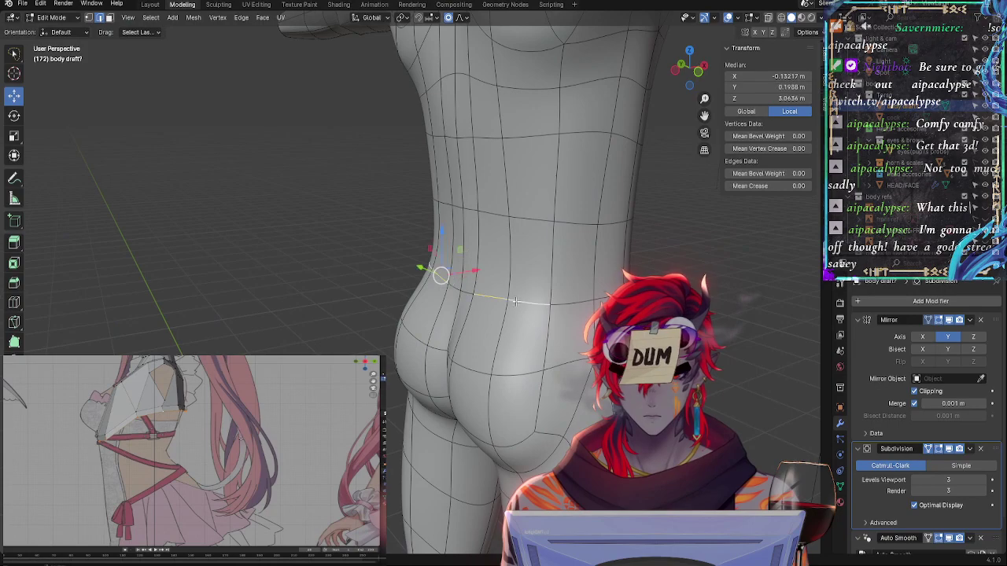
click(689, 89)
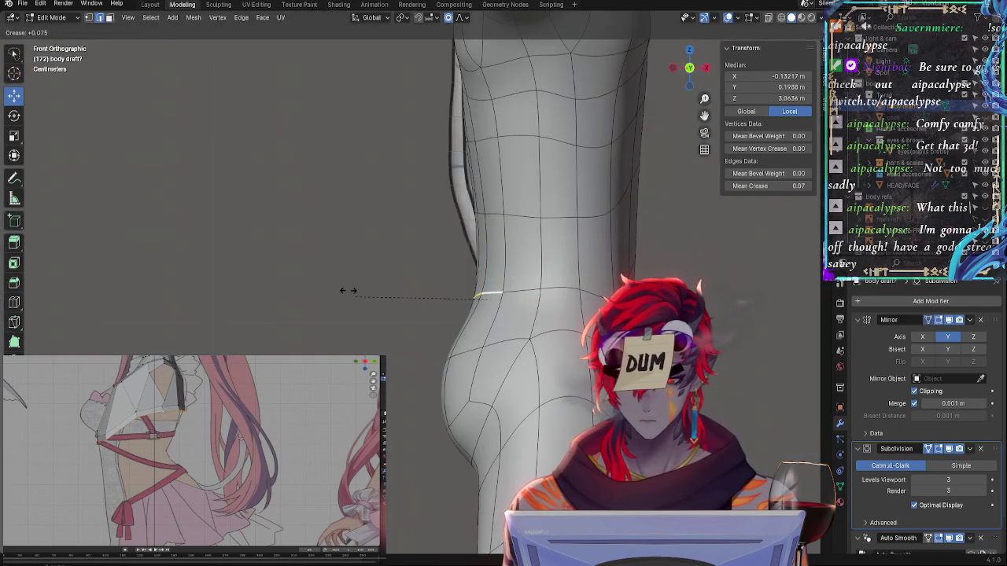
Crease the waist edge loop to 0.28 with Shift+E and preview the result
key(Escape)
middle_drag(448, 404, 236, 437)
key(shift+e)
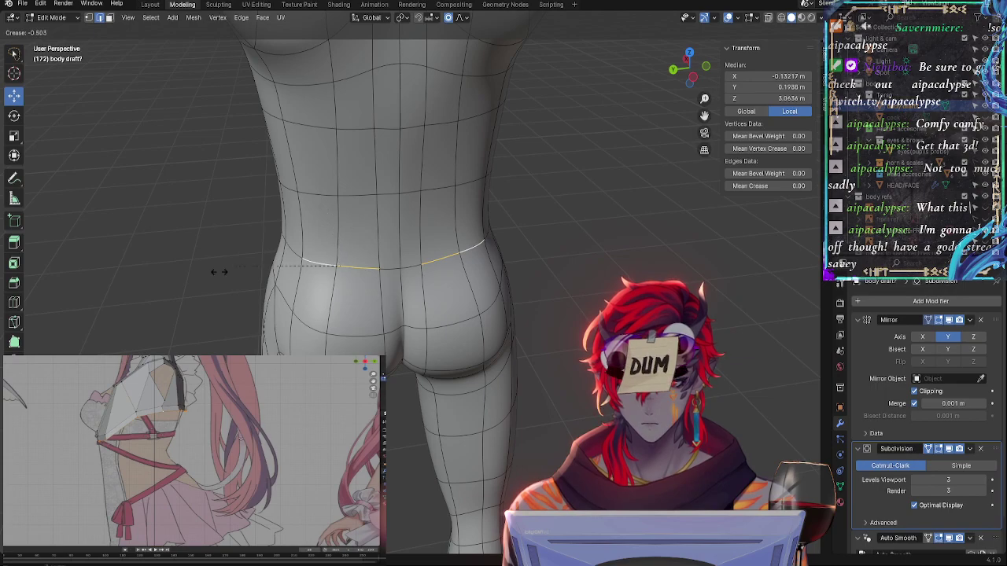
click(73, 313)
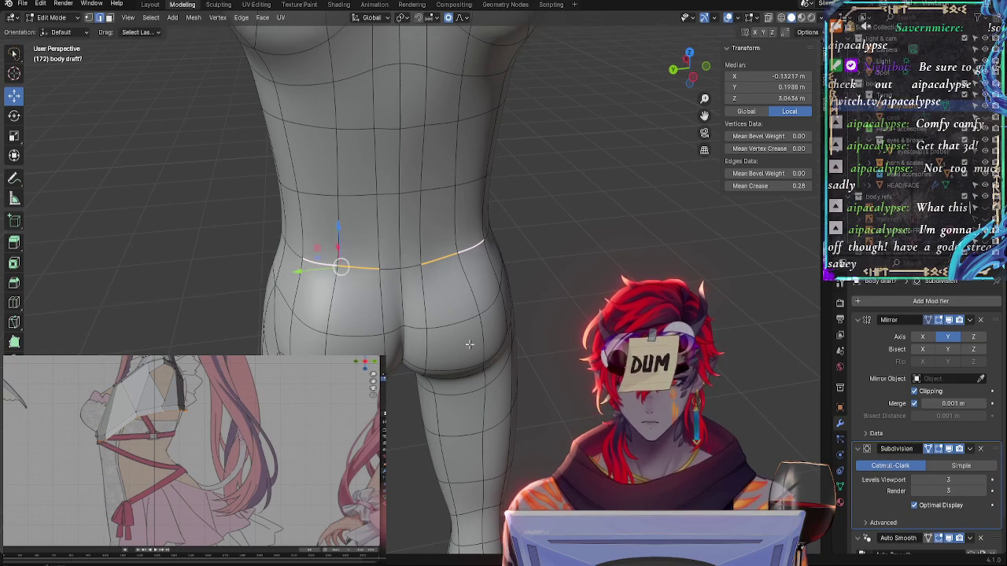
middle_drag(73, 312, 378, 315)
scroll(457, 300, up, 3)
key(alt+a)
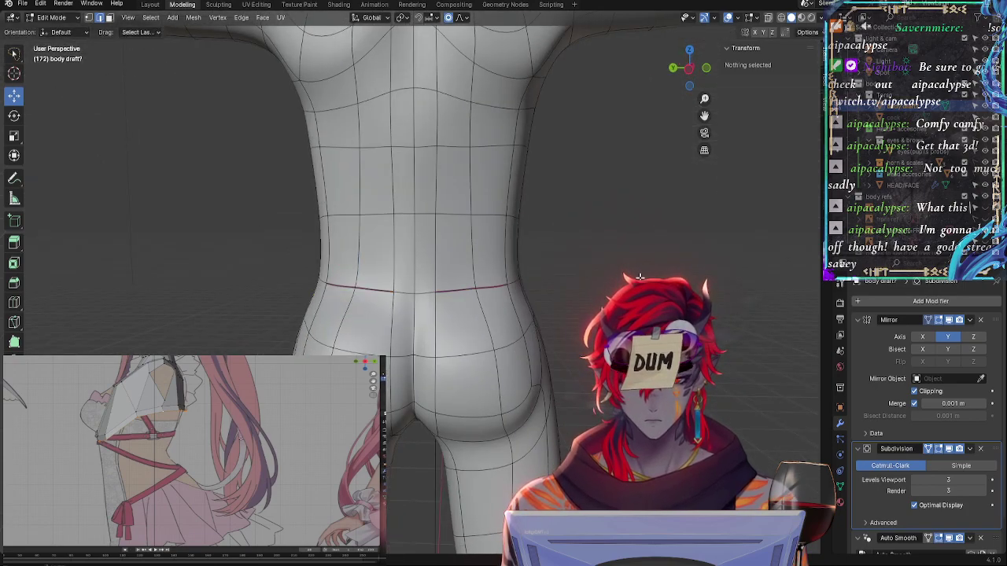
click(706, 69)
Reselect the waist loop and nudge it slightly up, then back down
alt+click(437, 294)
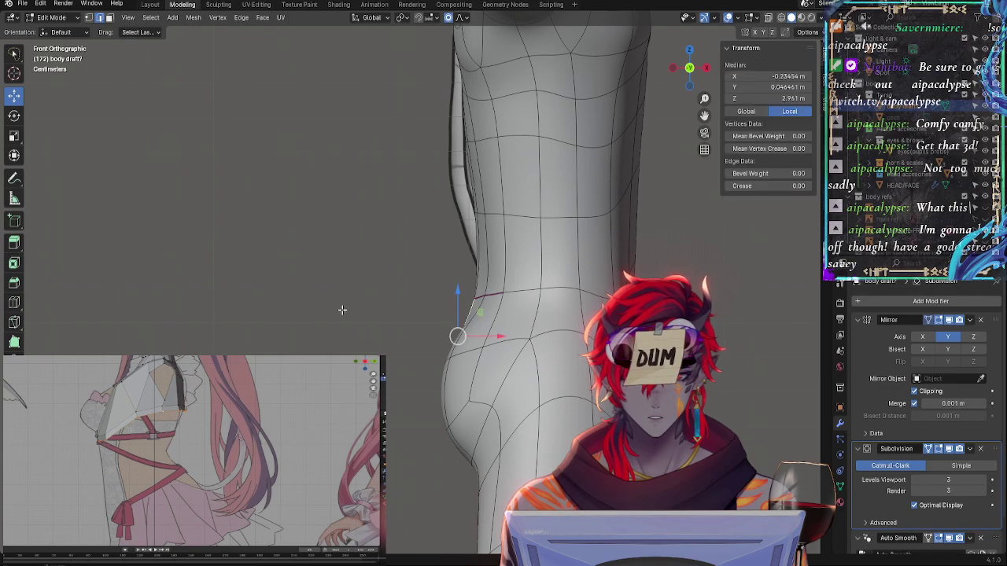
middle_drag(437, 295, 454, 290)
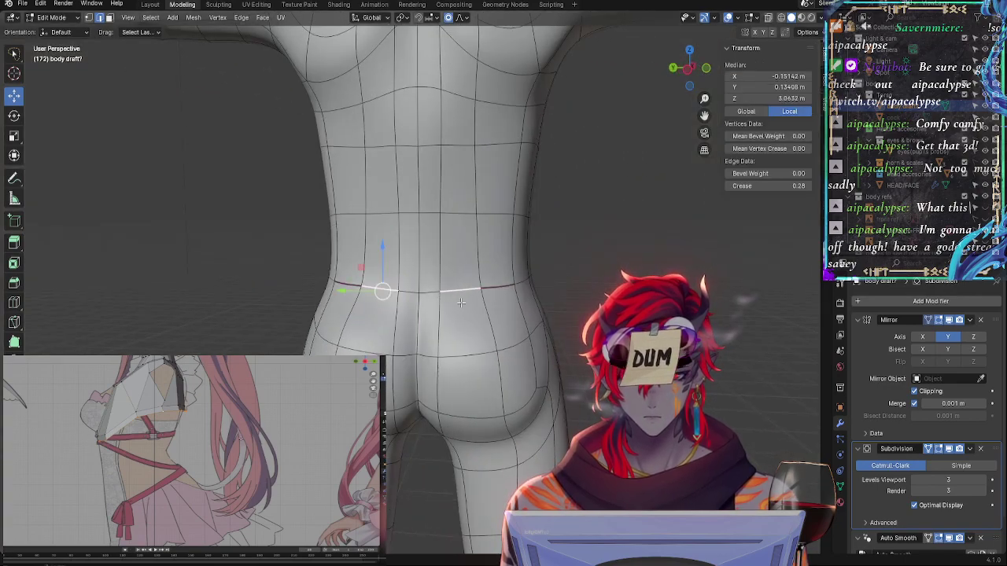
key(g)
click(467, 300)
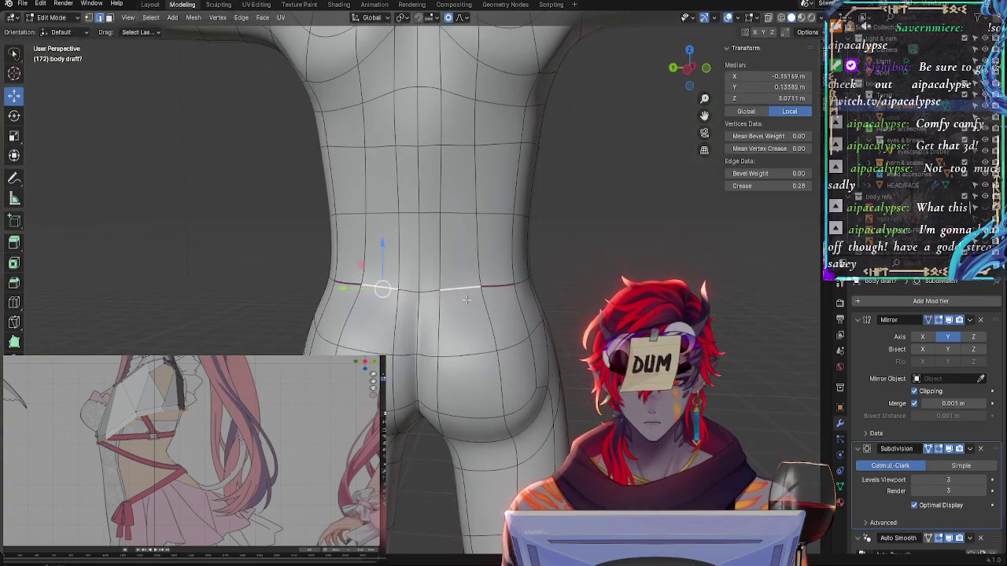
key(g)
click(463, 298)
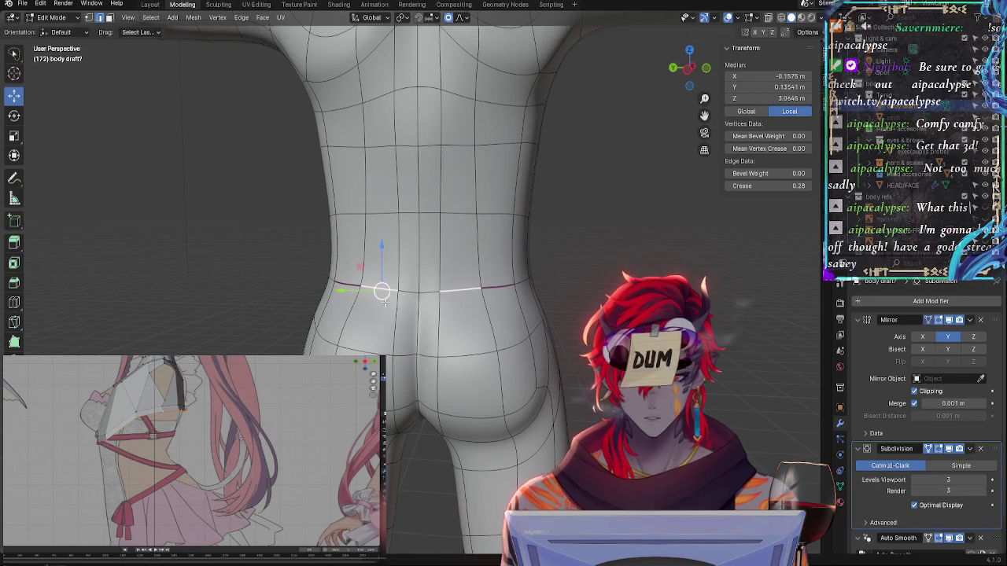
key(g)
key(Escape)
Try an X-axis shift of the waist loop from the side, then undo it
middle_drag(385, 306, 446, 54)
key(g)
key(x)
click(483, 290)
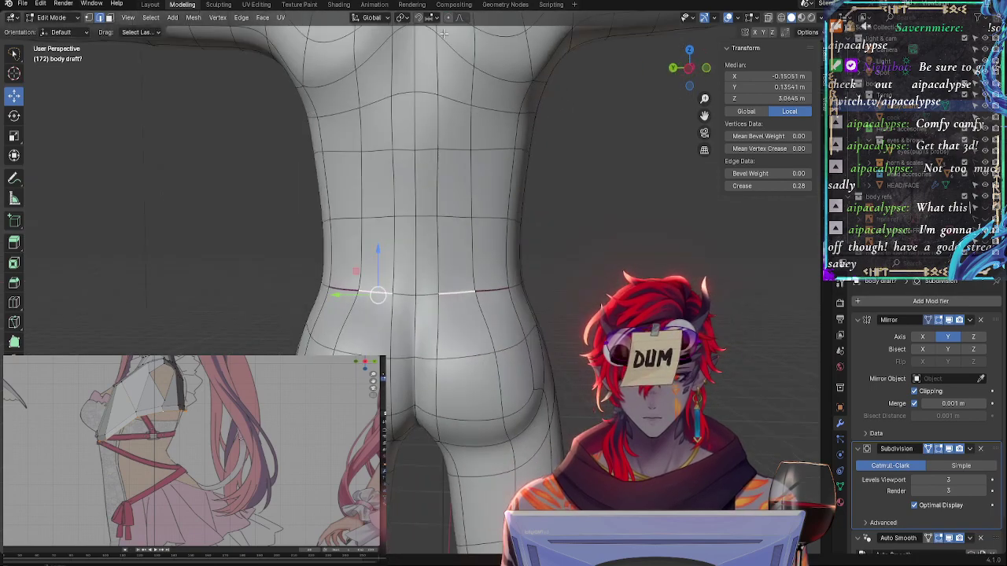
key(ctrl+z)
key(g)
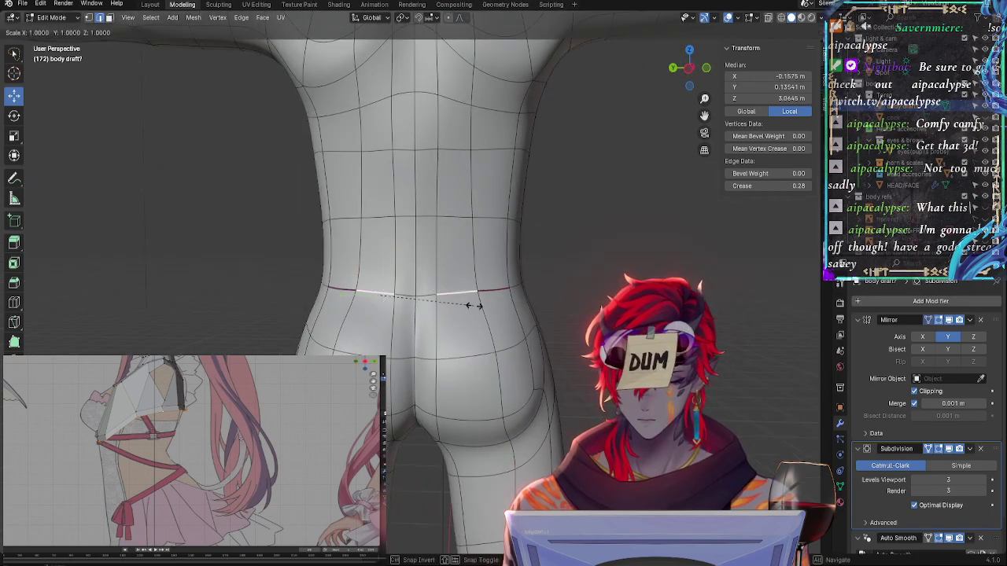
key(Escape)
Shift the waist loop slightly along the X axis
middle_drag(567, 293, 445, 316)
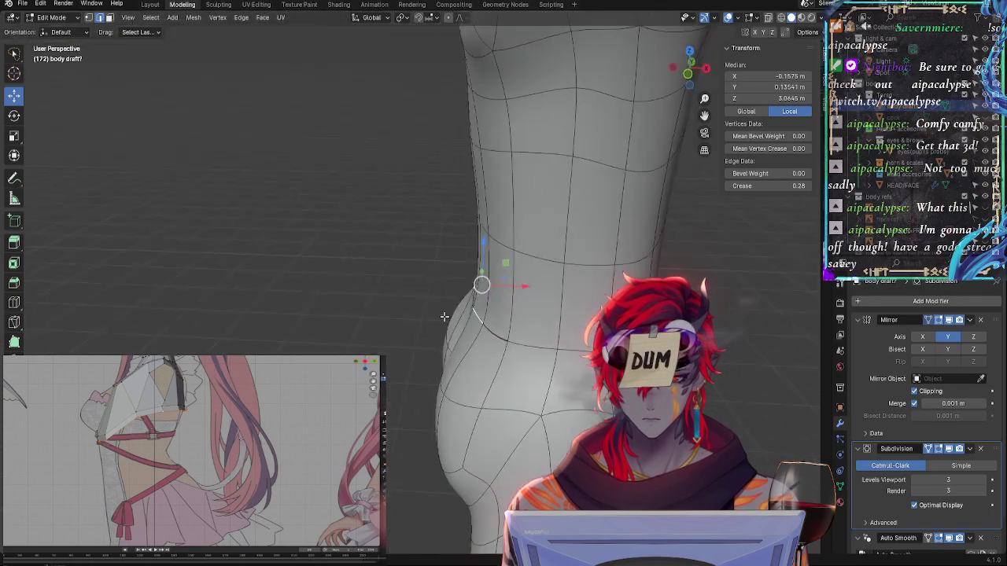
key(g)
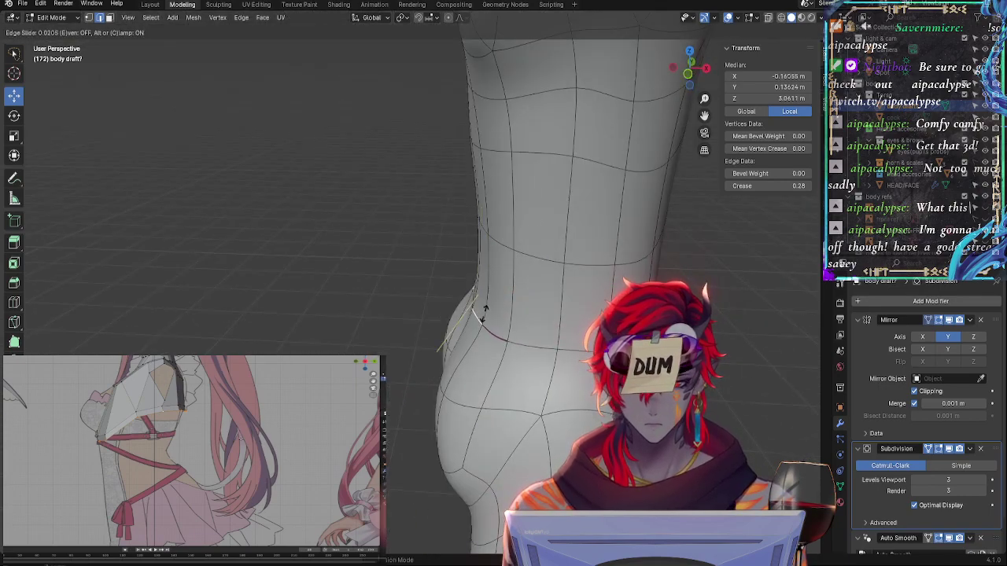
key(Escape)
key(g)
key(x)
click(504, 286)
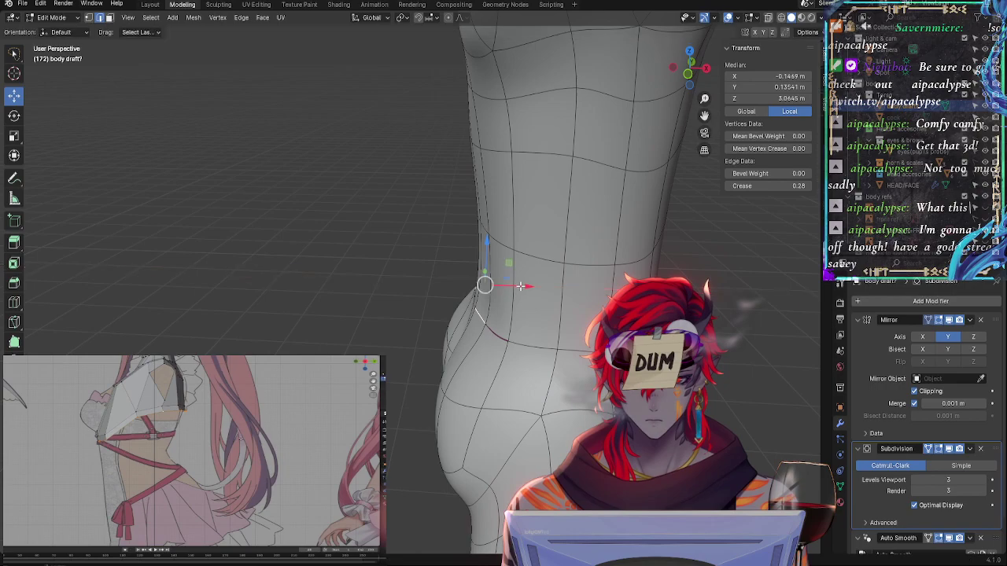
Edge-slide the vertical edges above the back waist line, then select those below
middle_drag(503, 286, 443, 285)
click(442, 277)
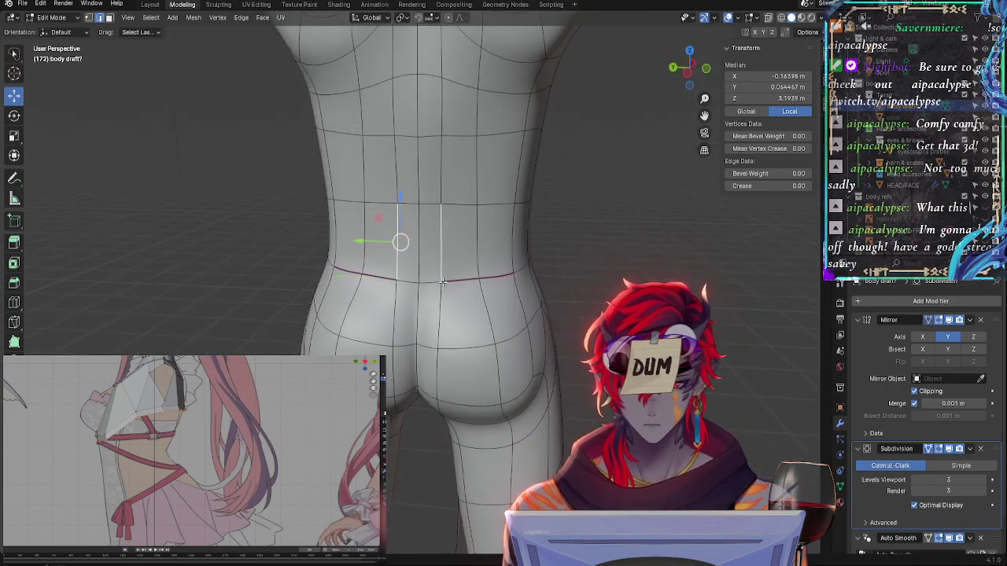
key(g)
key(g)
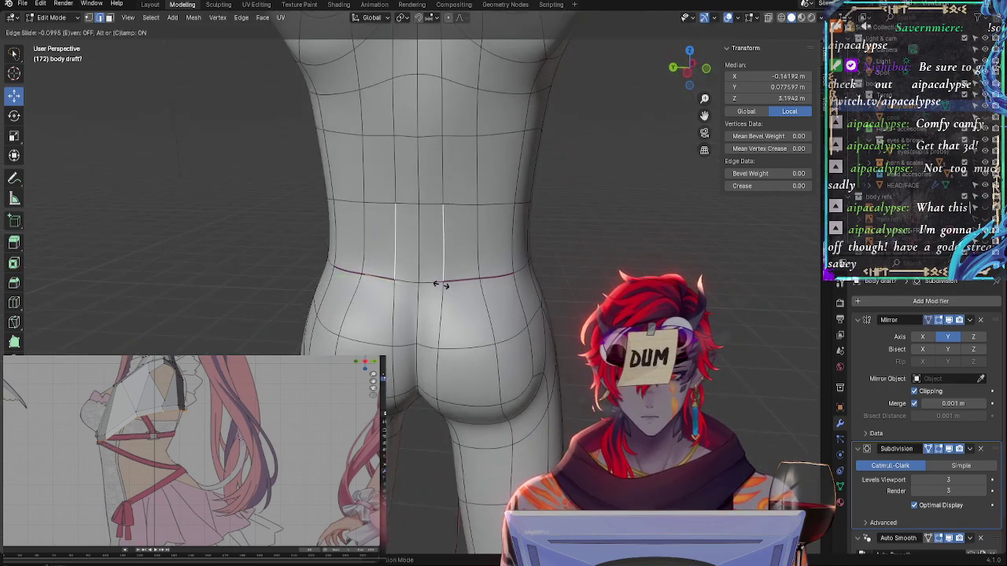
click(447, 286)
click(435, 287)
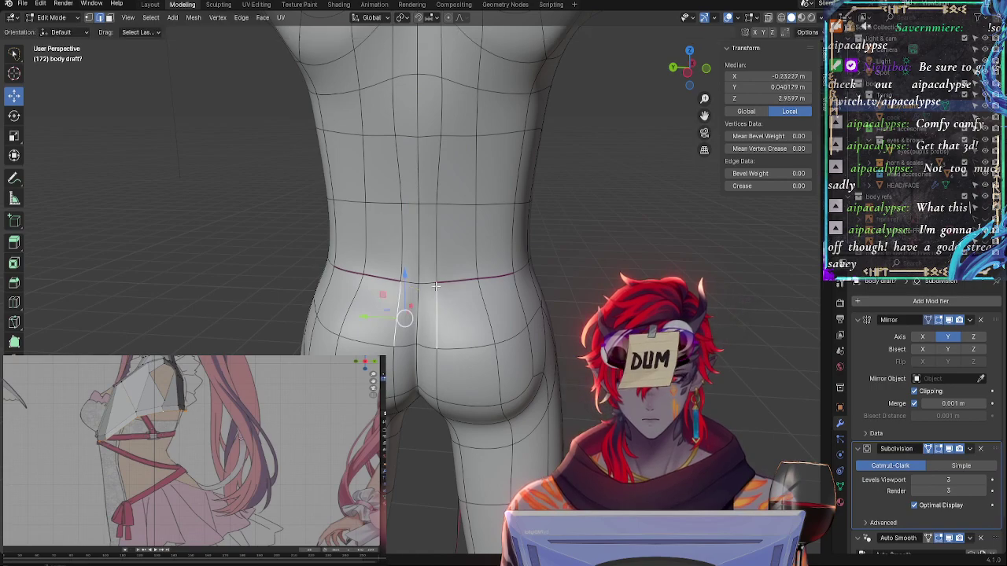
middle_drag(600, 290, 570, 327)
Select a waist edge on the hip side, trying crease, rotate and scale without keeping changes
click(543, 284)
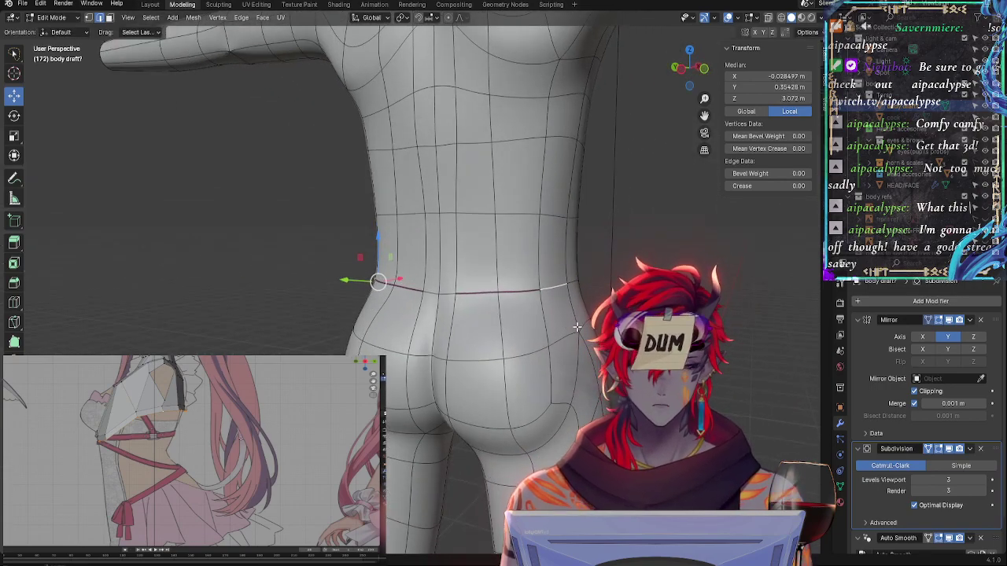
click(427, 322)
middle_drag(428, 322, 515, 325)
click(486, 314)
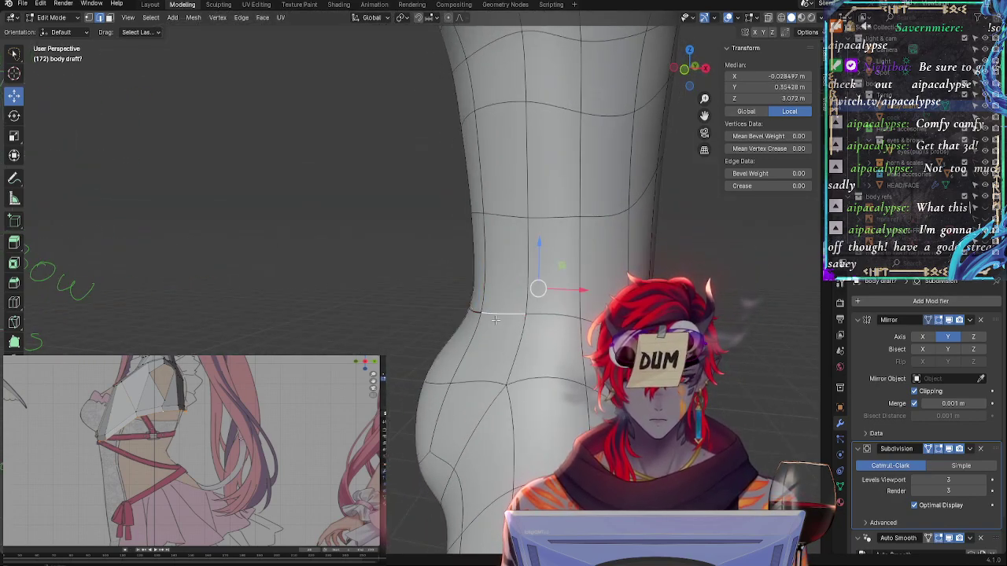
key(shift+e)
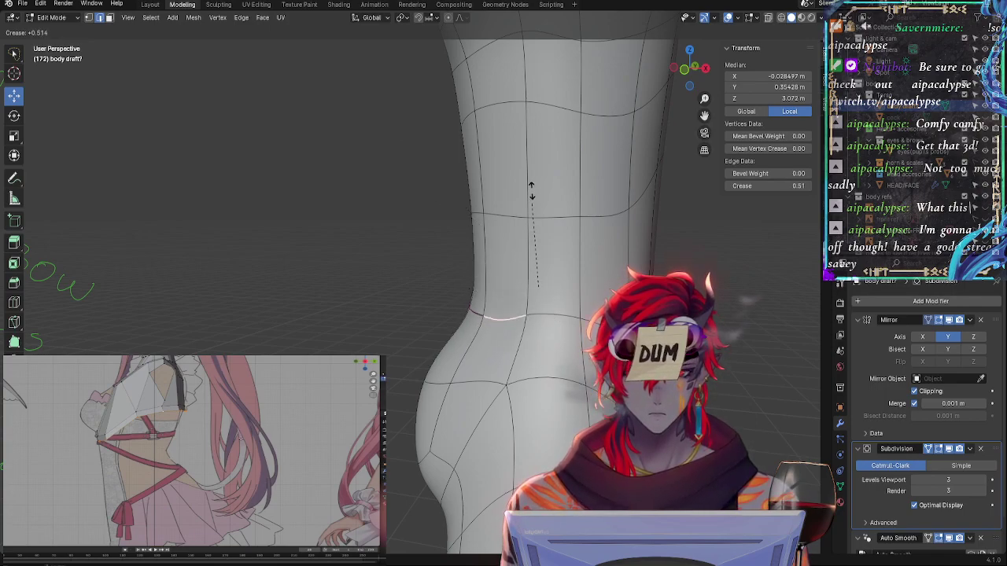
right_click(564, 338)
key(r)
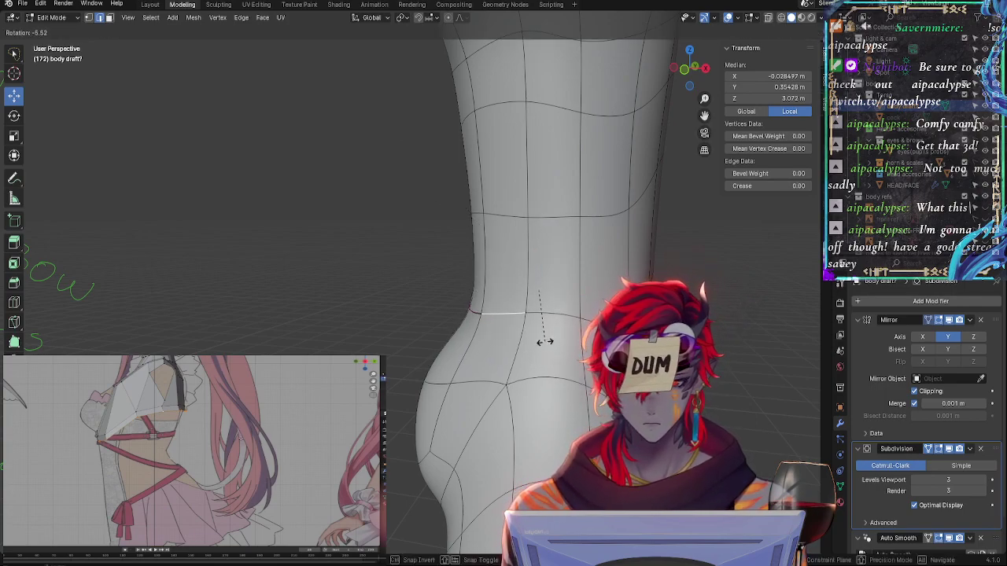
right_click(531, 323)
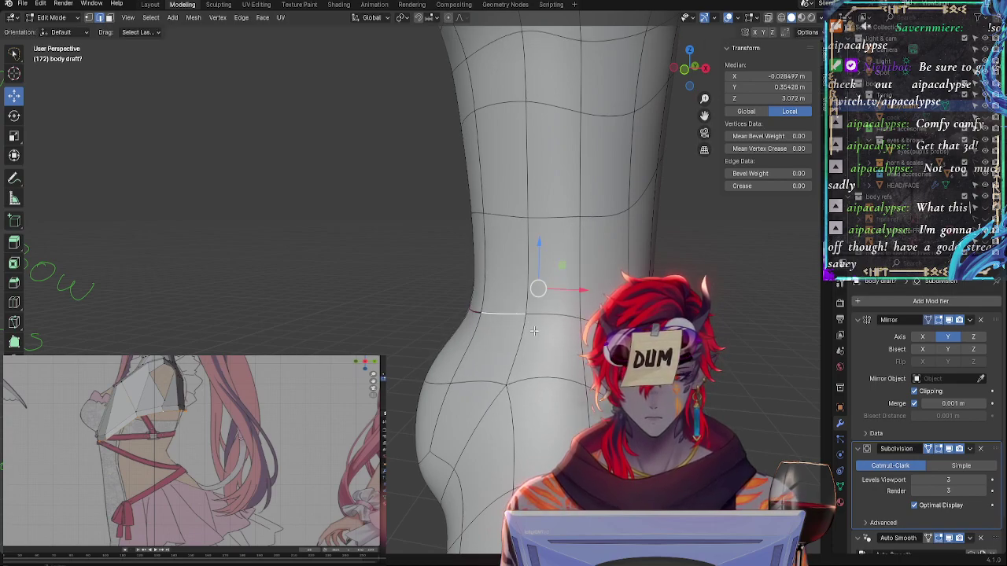
key(s)
right_click(528, 328)
key(s)
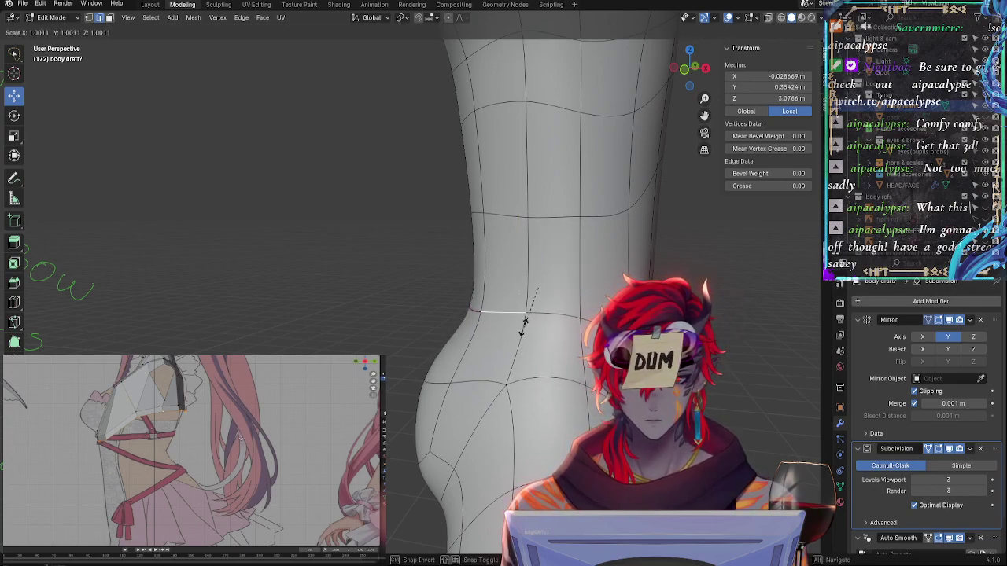
right_click(523, 325)
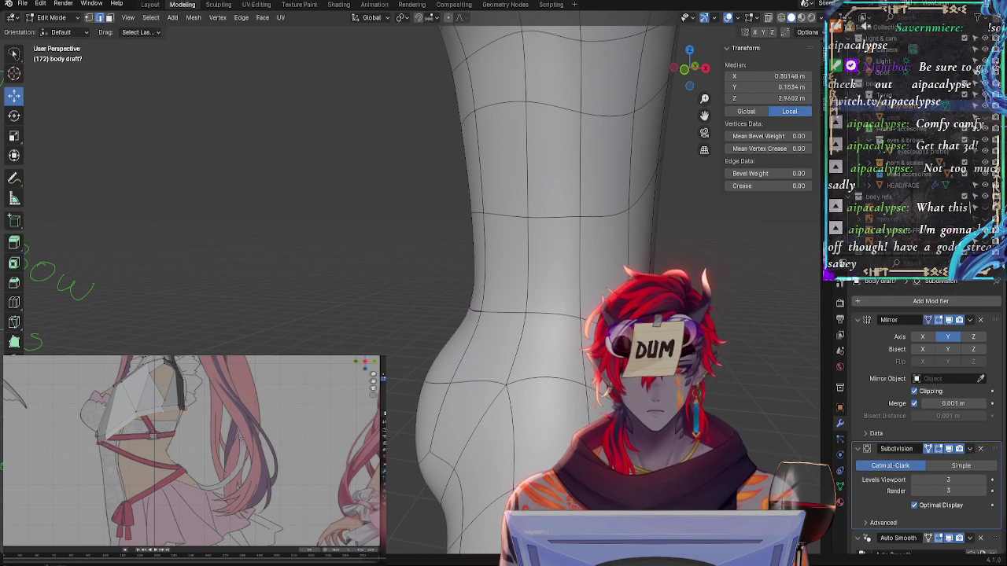
Switch to front orthographic view of the lower leg and select a knee vertex
click(476, 347)
click(461, 335)
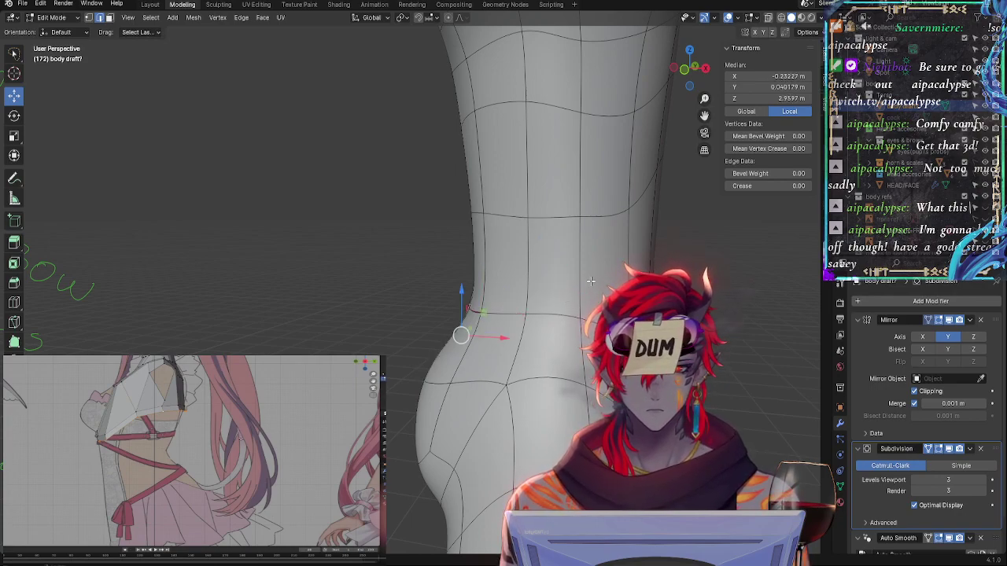
click(684, 69)
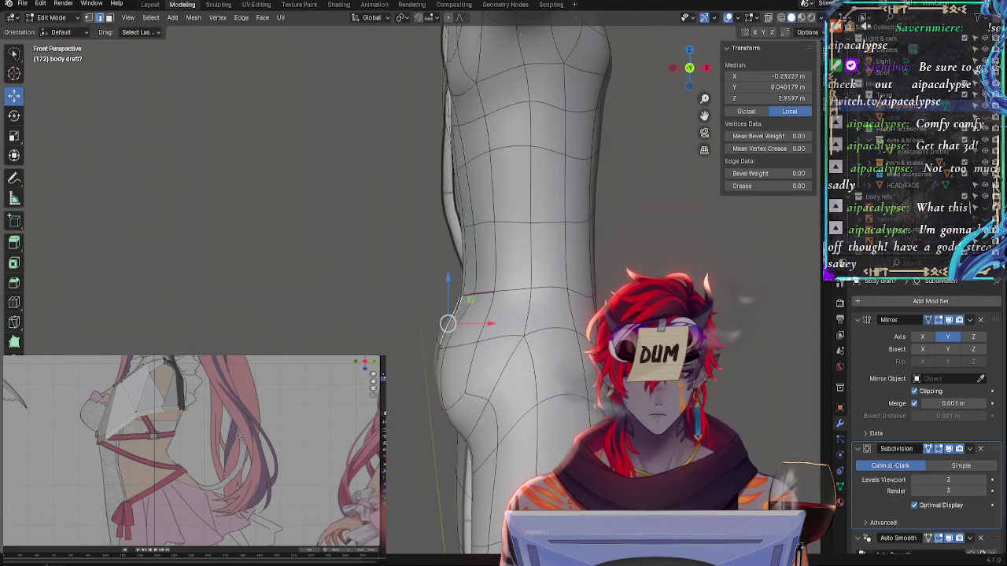
key(alt+a)
shift+middle_drag(564, 205, 527, 397)
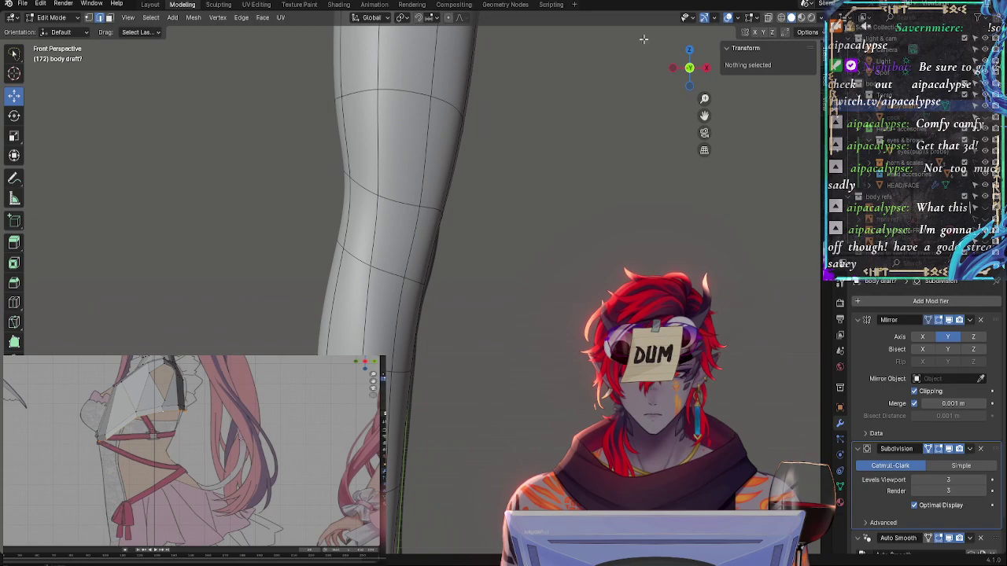
click(691, 79)
click(690, 67)
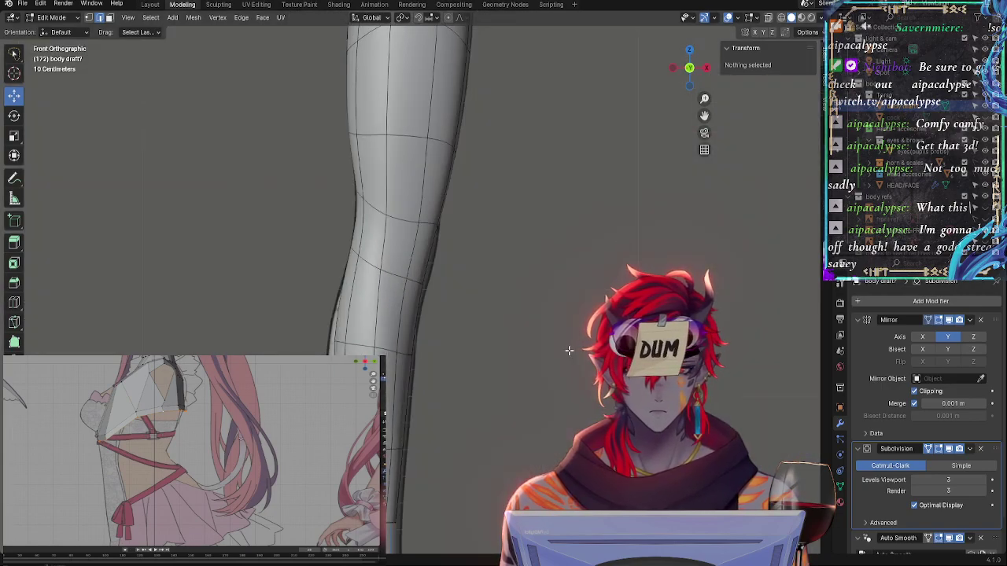
click(414, 235)
View the legs from the right side, toggling subdivision smoothing off and on to compare
click(707, 69)
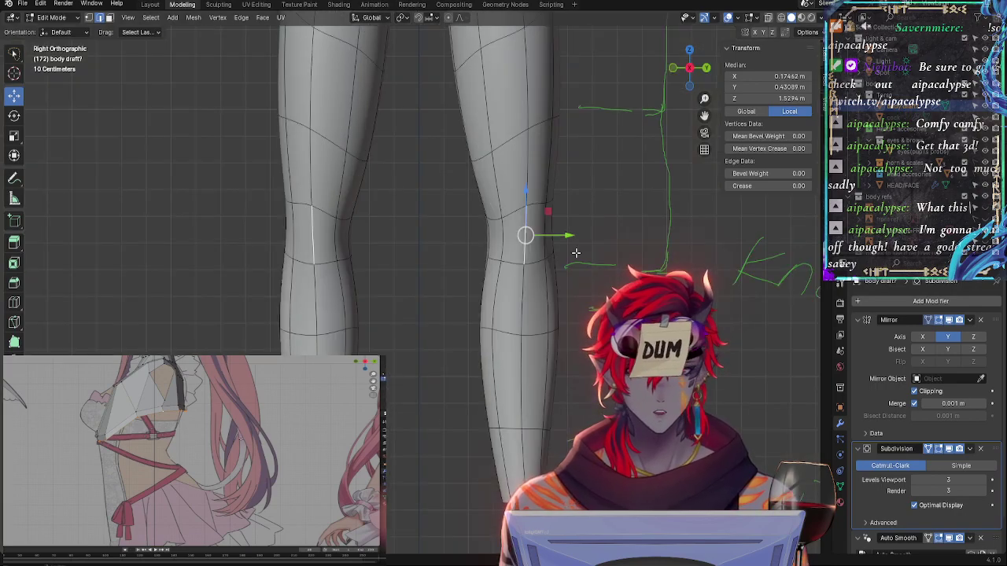
shift+middle_drag(580, 301, 515, 323)
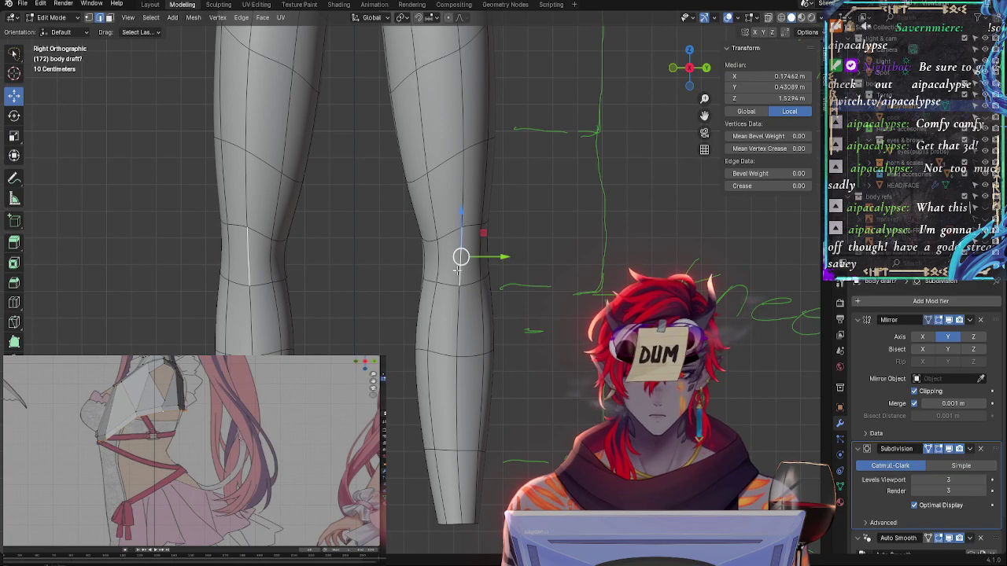
key(alt+a)
click(949, 450)
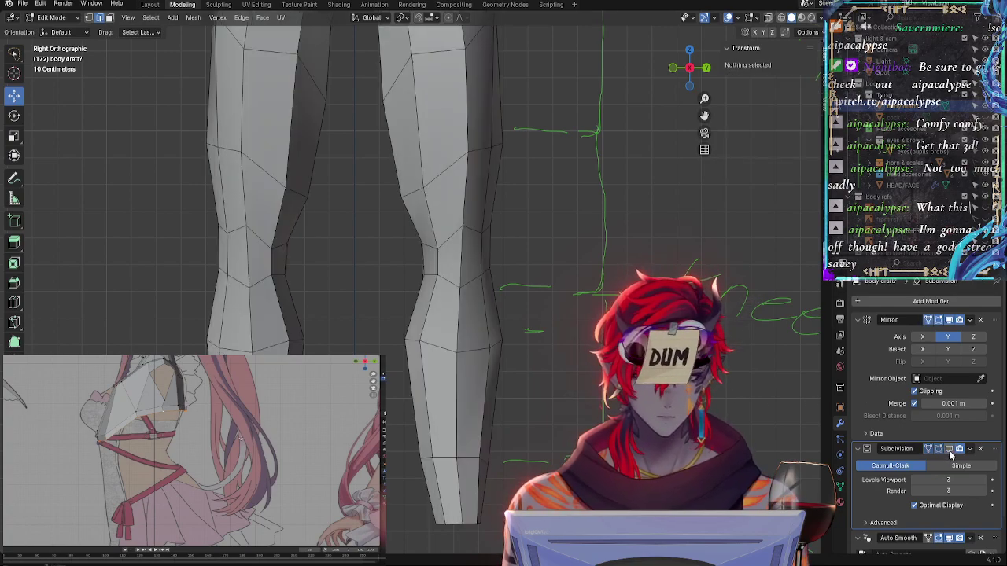
click(949, 450)
scroll(573, 312, down, 4)
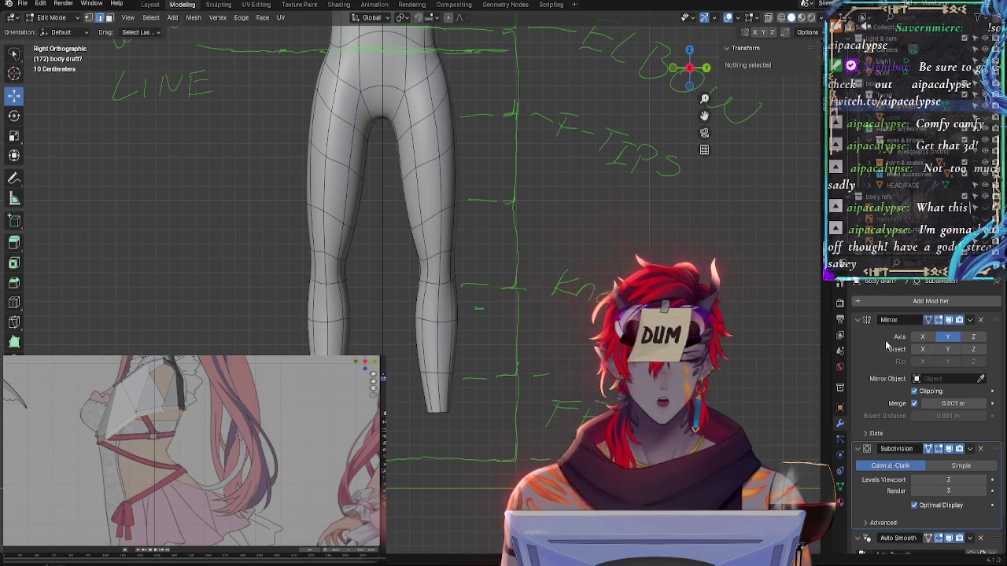
scroll(580, 368, up, 3)
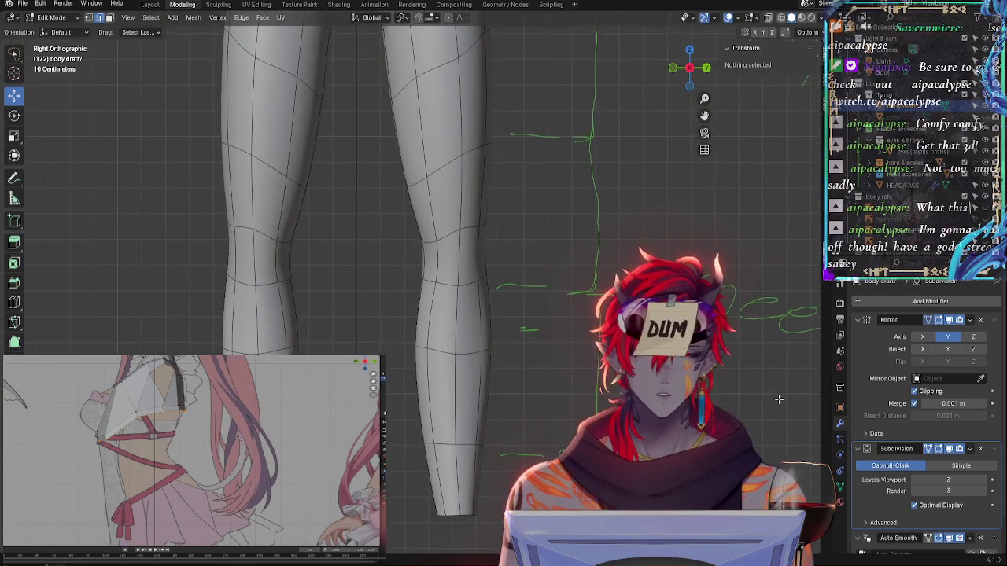
click(950, 450)
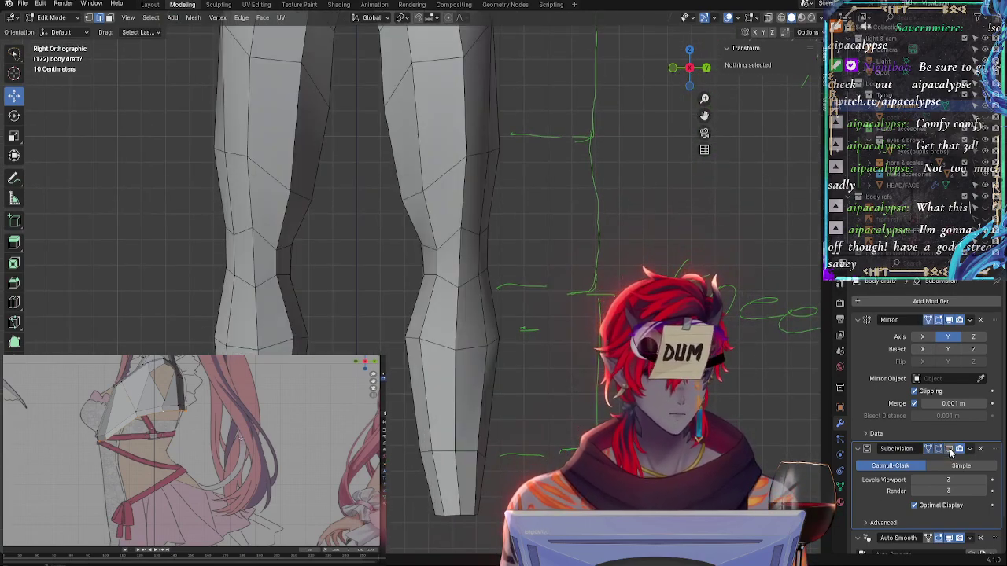
click(950, 449)
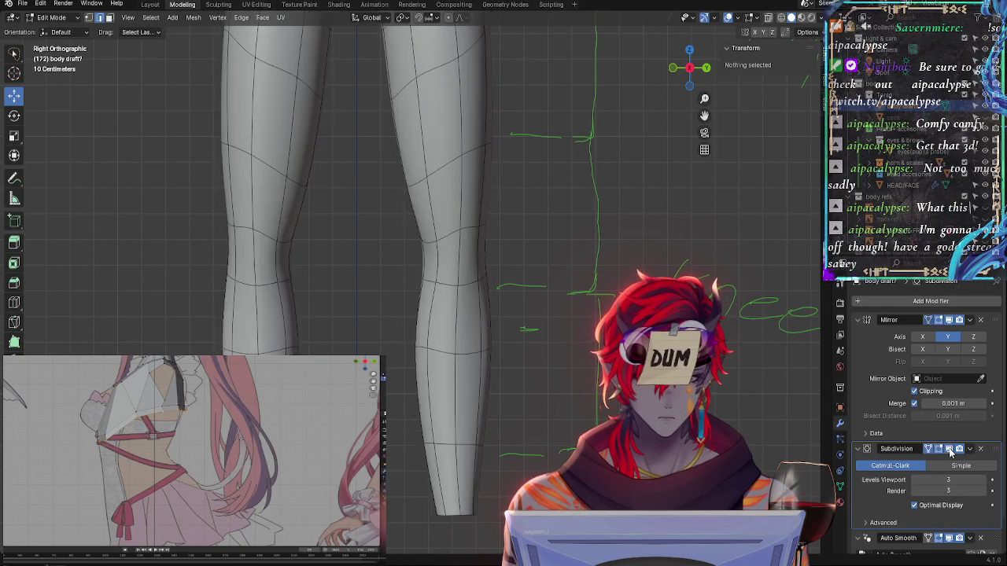
Raise the knee edge loop and the loop above it slightly along Z
alt+click(476, 282)
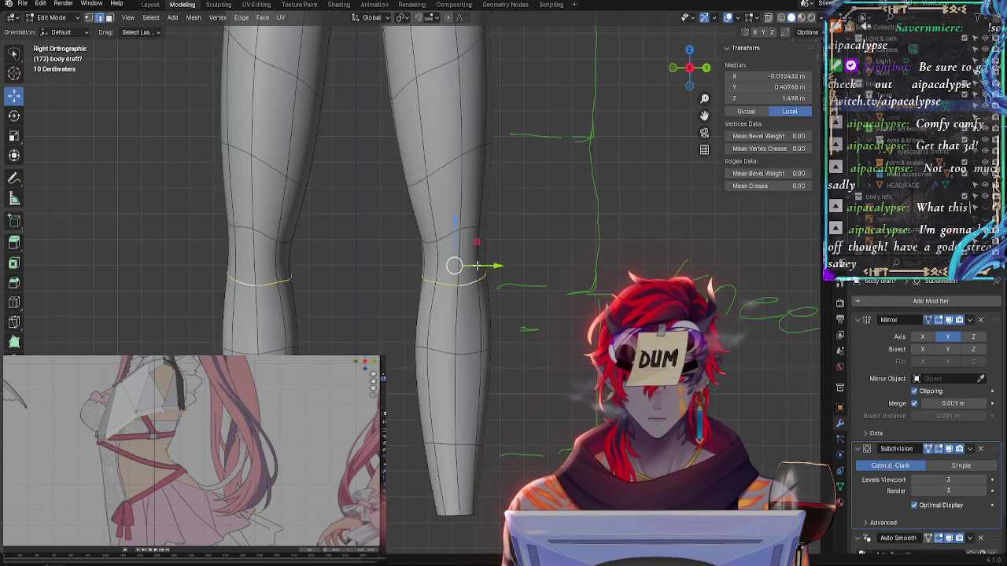
alt+shift+click(464, 229)
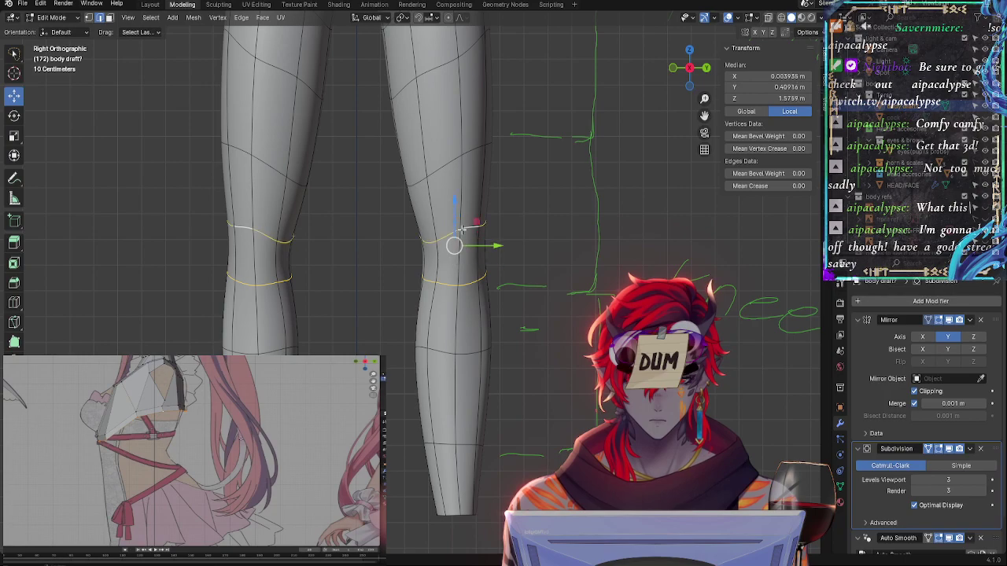
key(g)
key(z)
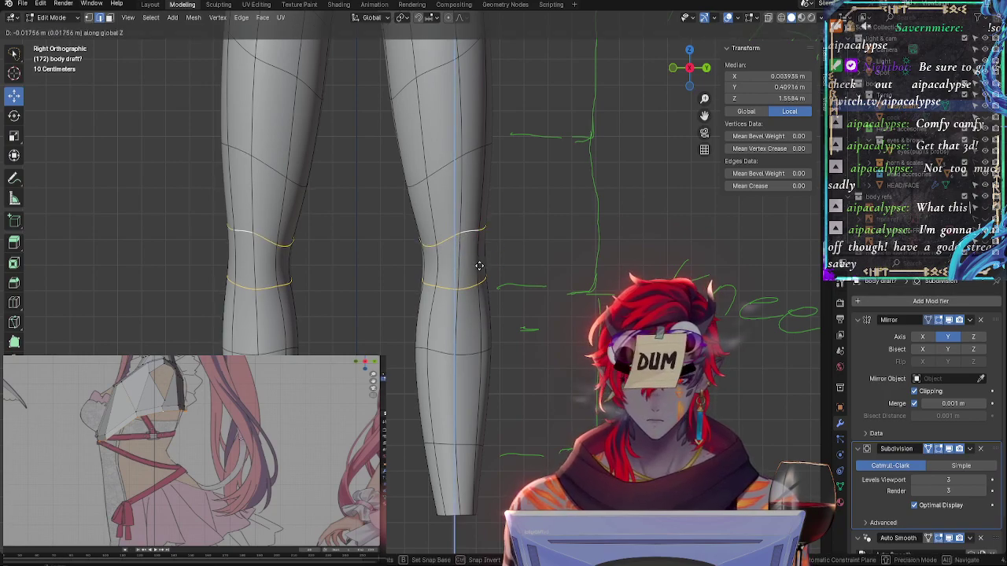
click(479, 269)
click(566, 265)
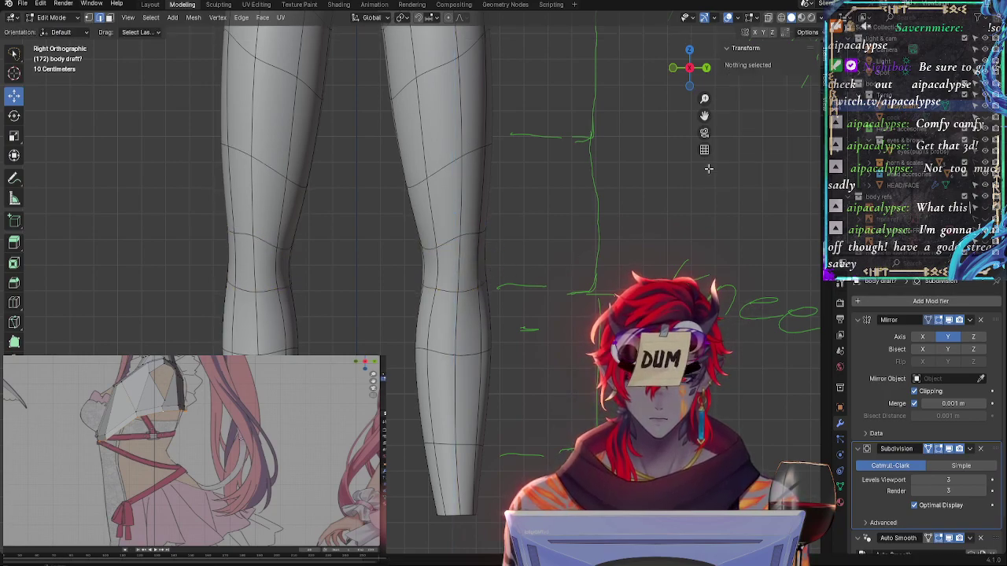
Check the legs from the front, then select a knee face in face select mode
click(673, 70)
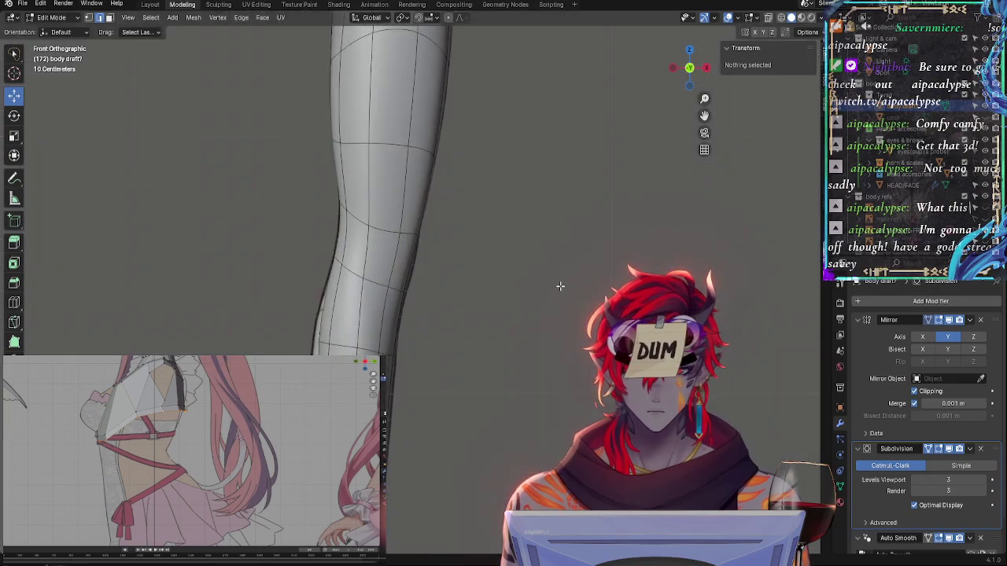
middle_drag(561, 286, 482, 275)
click(480, 273)
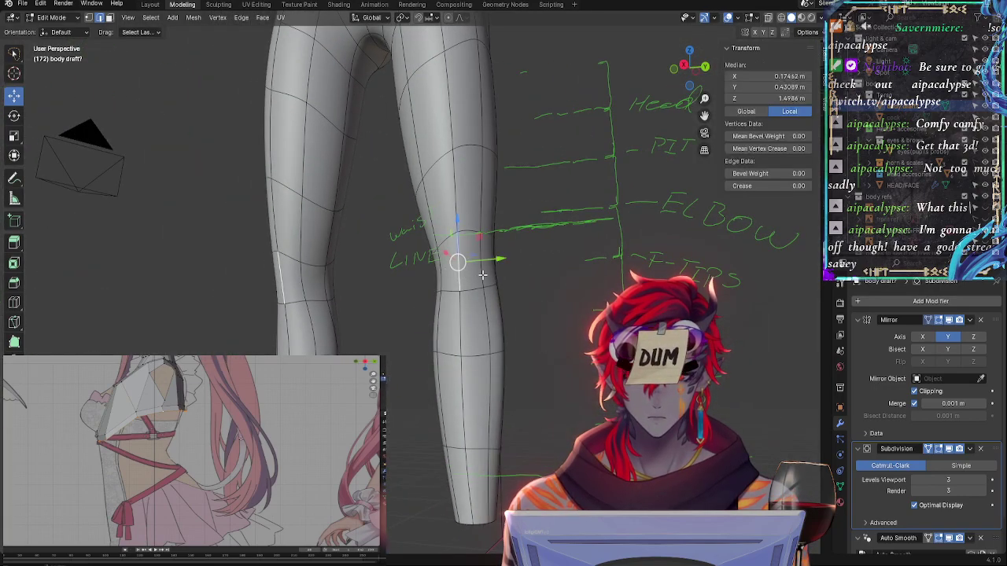
click(470, 279)
click(451, 287)
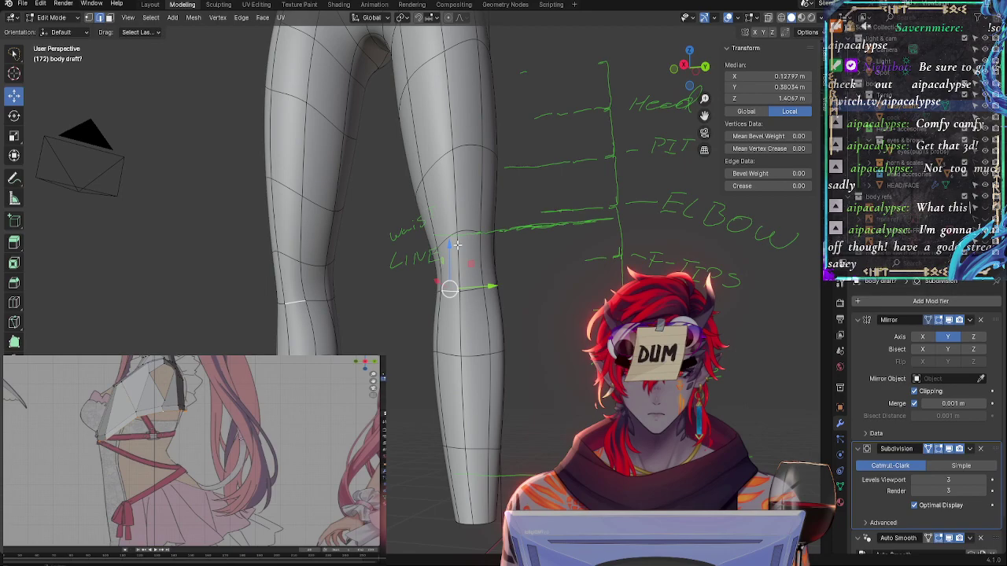
click(455, 260)
click(109, 19)
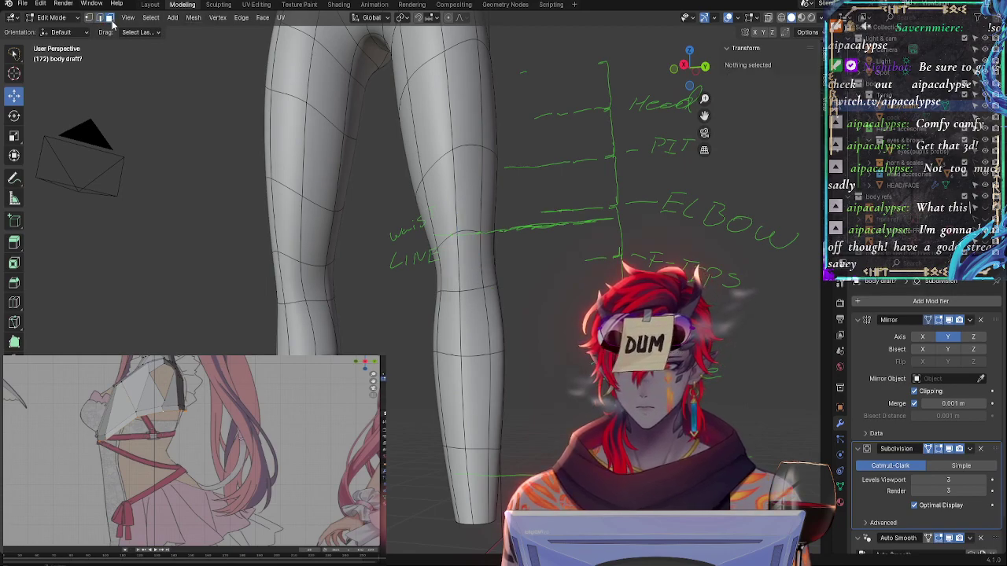
click(472, 265)
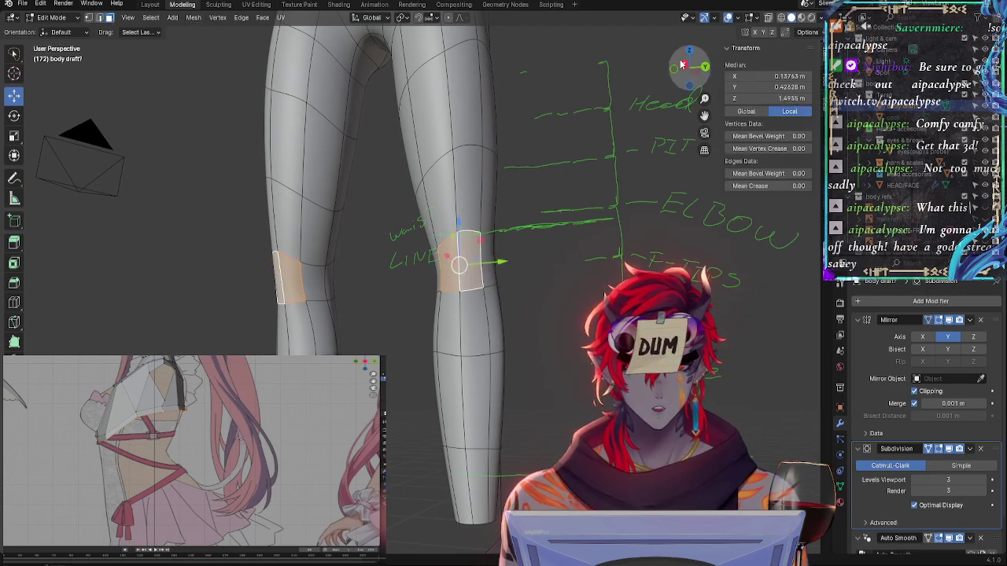
Frame the knee face in front view, then slide, tilt and shift it along X
key(KP_1)
key(KP_Decimal)
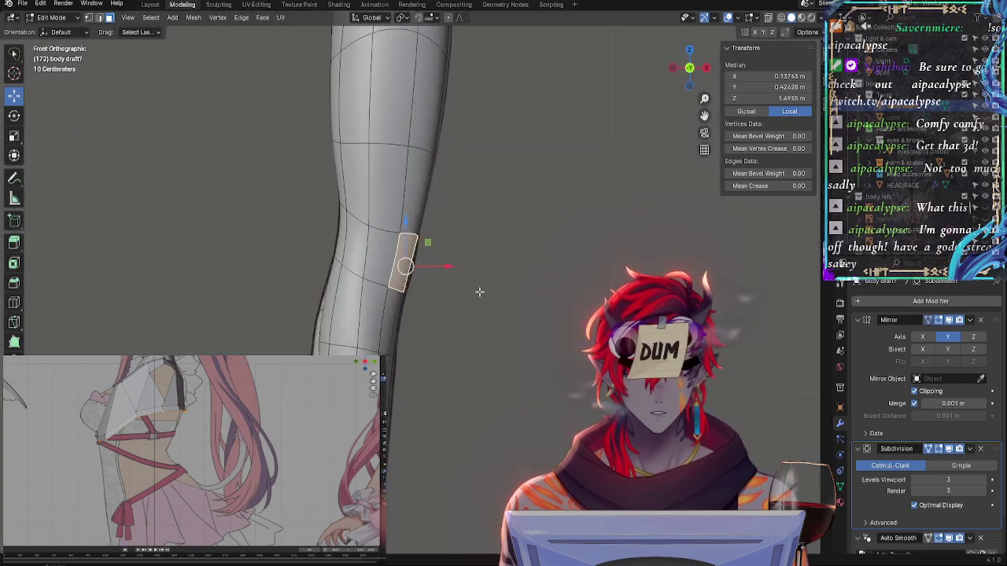
key(shift+v)
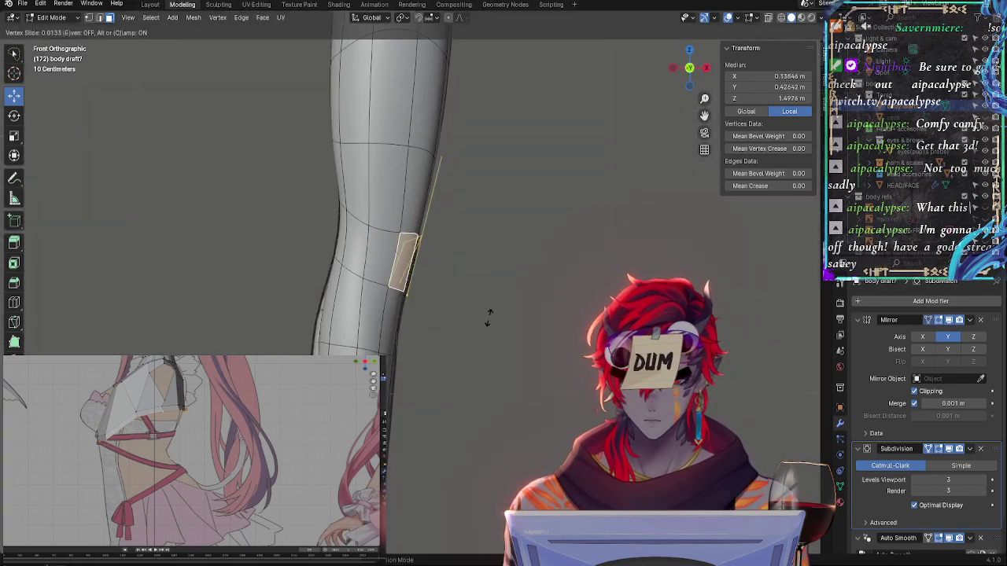
click(455, 288)
key(r)
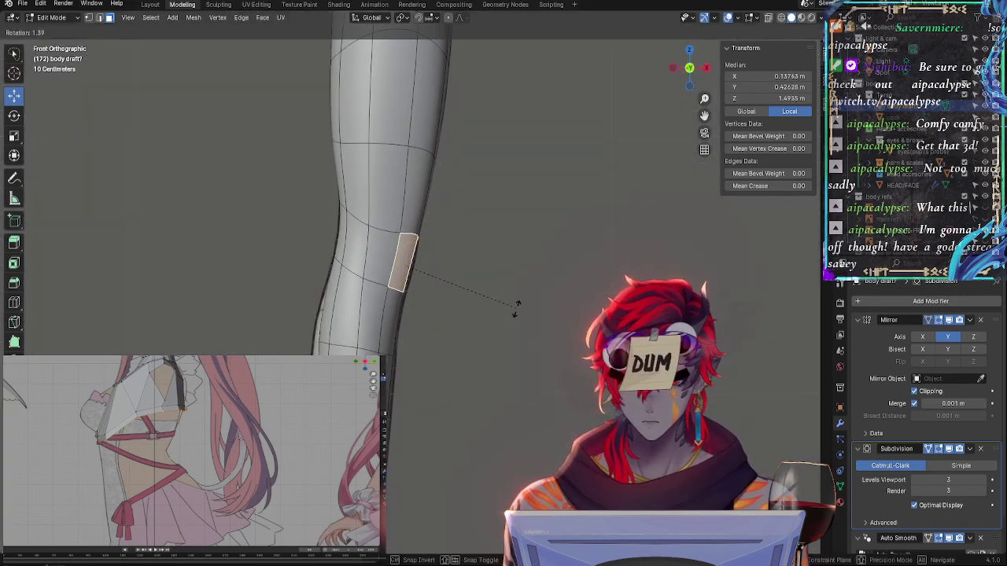
click(515, 299)
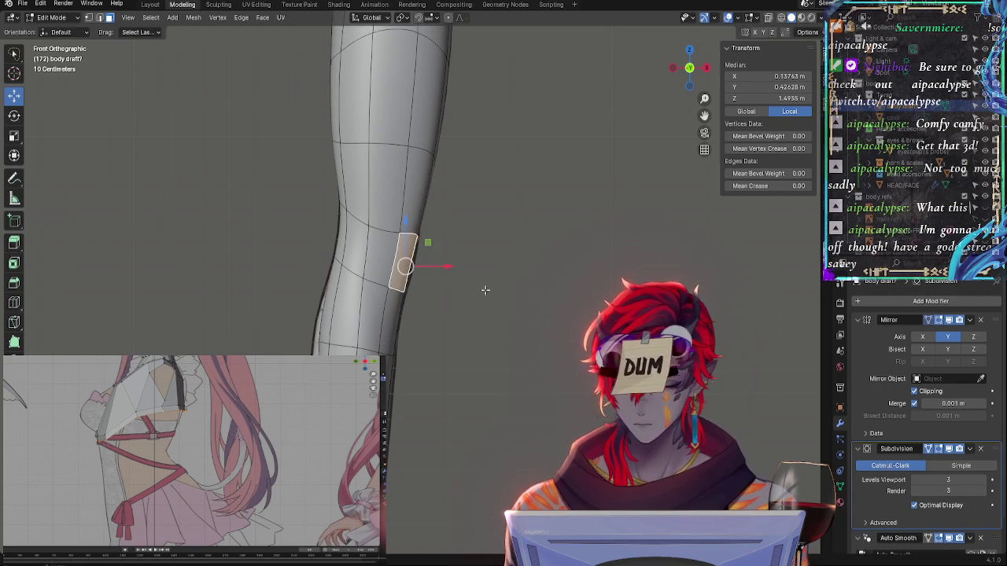
key(g)
key(x)
click(449, 265)
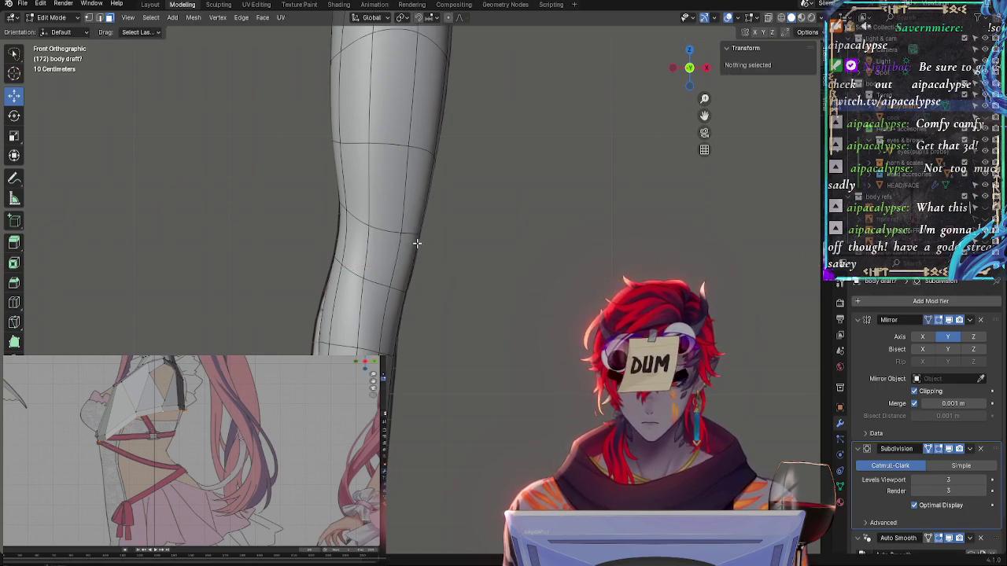
Select the two upper knee faces and scale them along Z
click(413, 191)
middle_drag(483, 259, 389, 265)
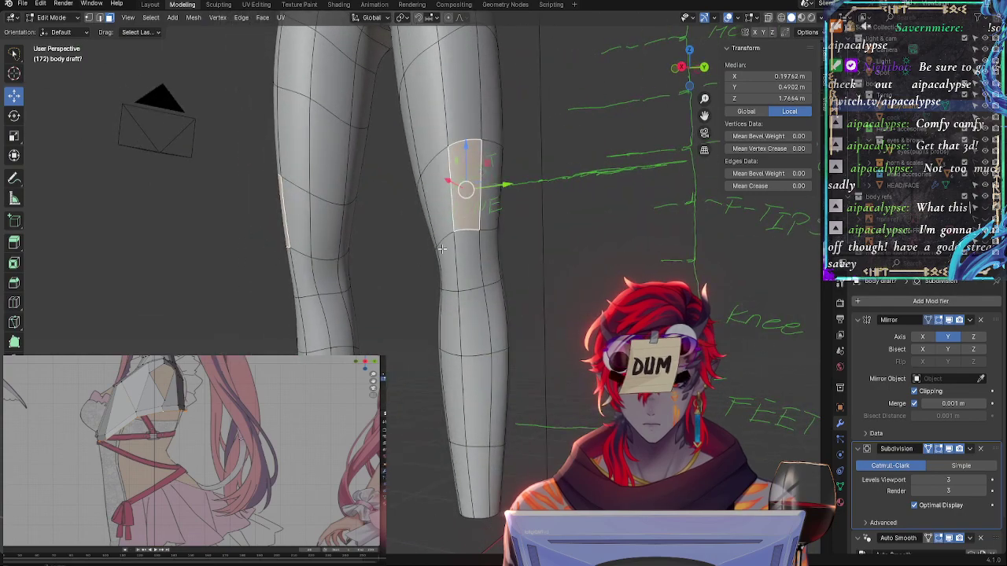
shift+click(441, 223)
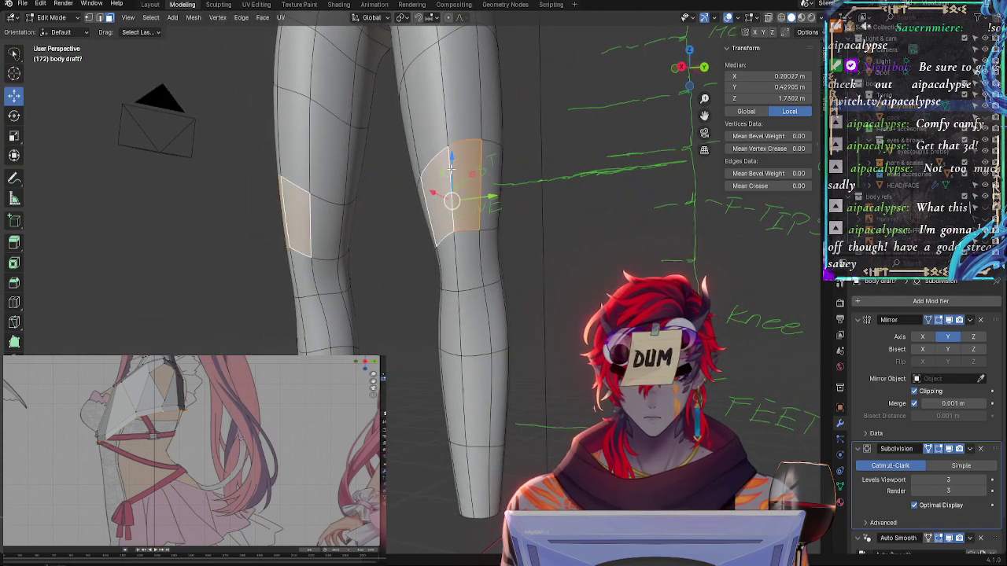
key(s)
key(z)
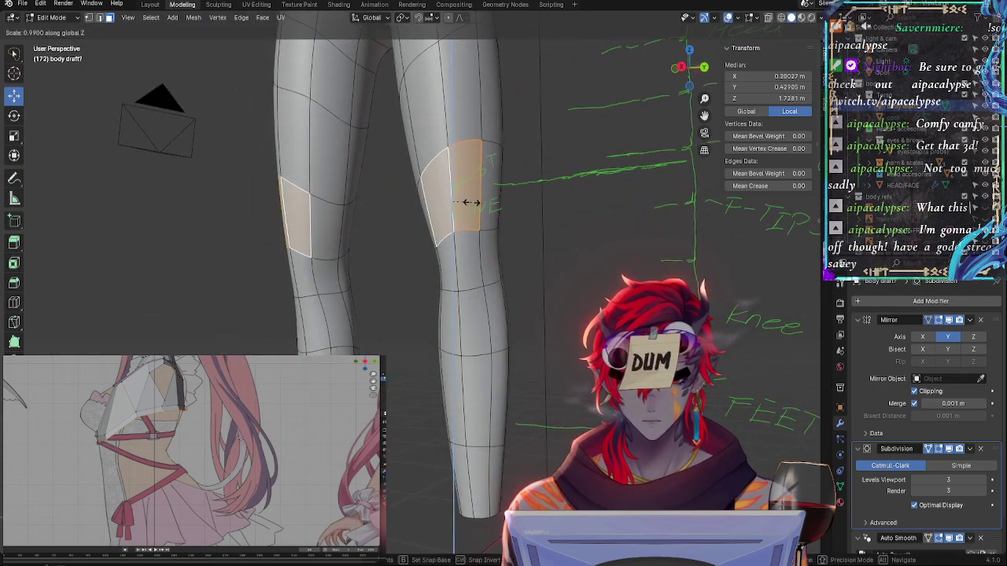
click(463, 199)
Squash the two lower knee faces along Z, then select the face strip above the knee
click(449, 262)
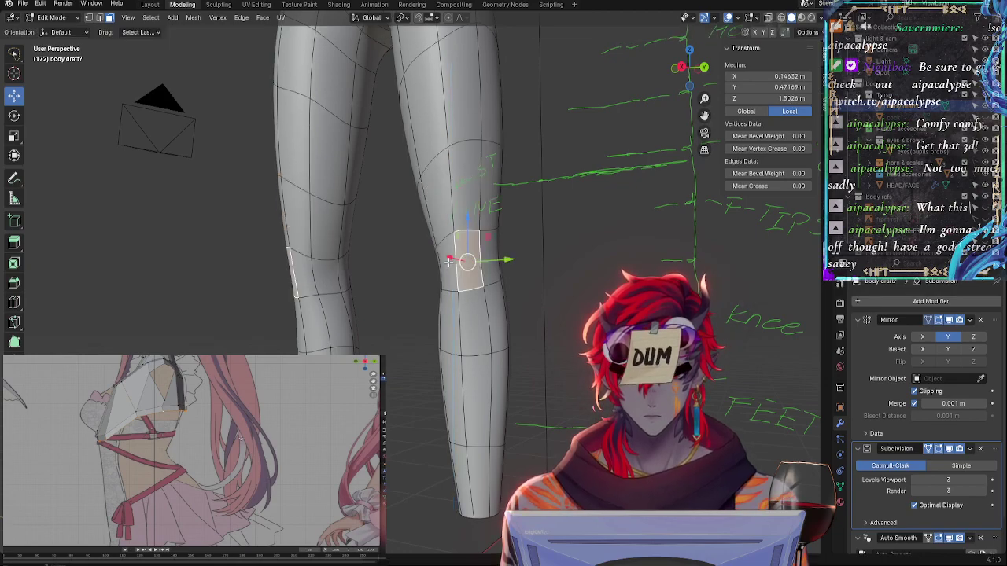
shift+click(448, 263)
key(s)
key(z)
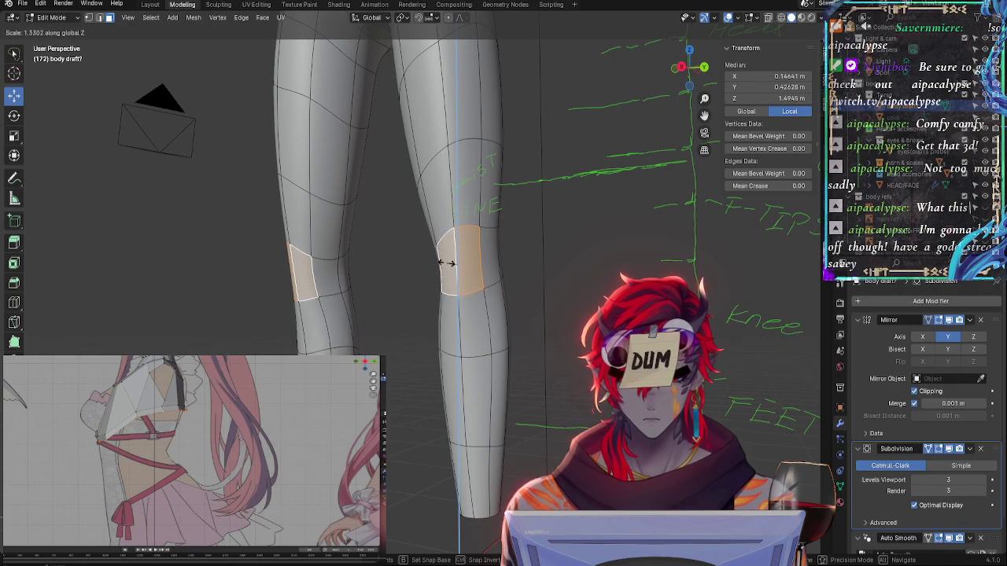
click(453, 266)
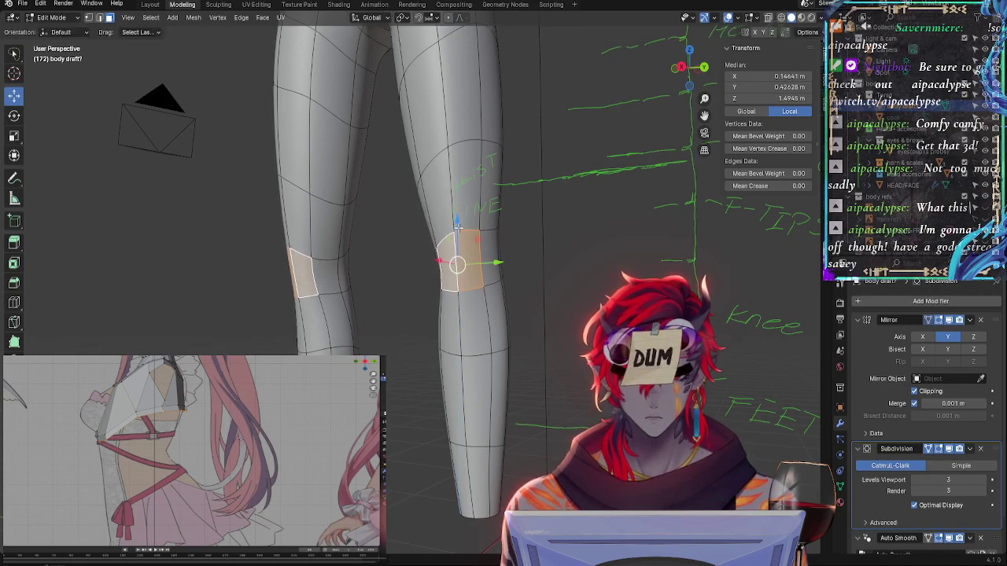
click(458, 226)
click(461, 212)
Slide two knee edges along the leg and nudge one into place
click(465, 235)
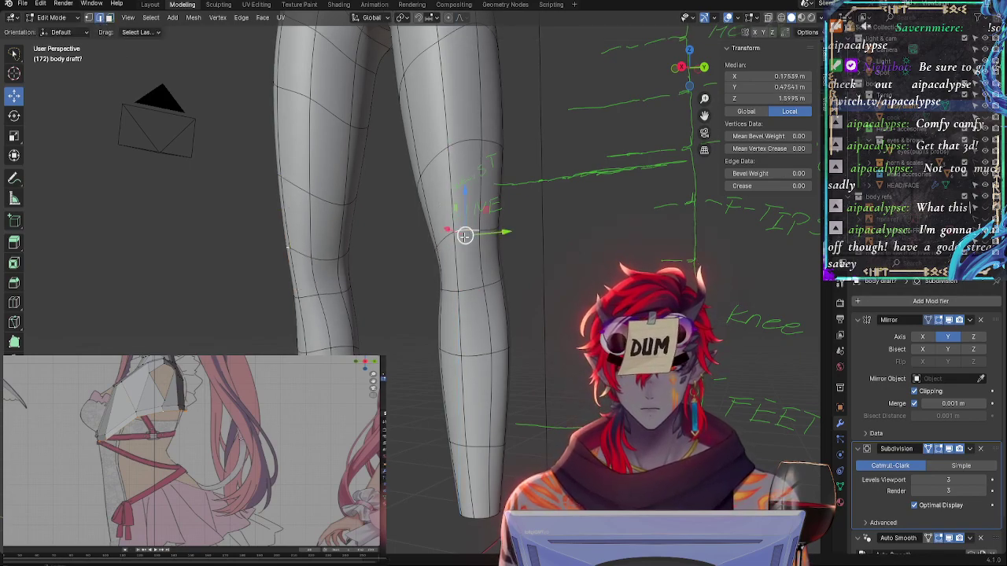
key(g)
key(g)
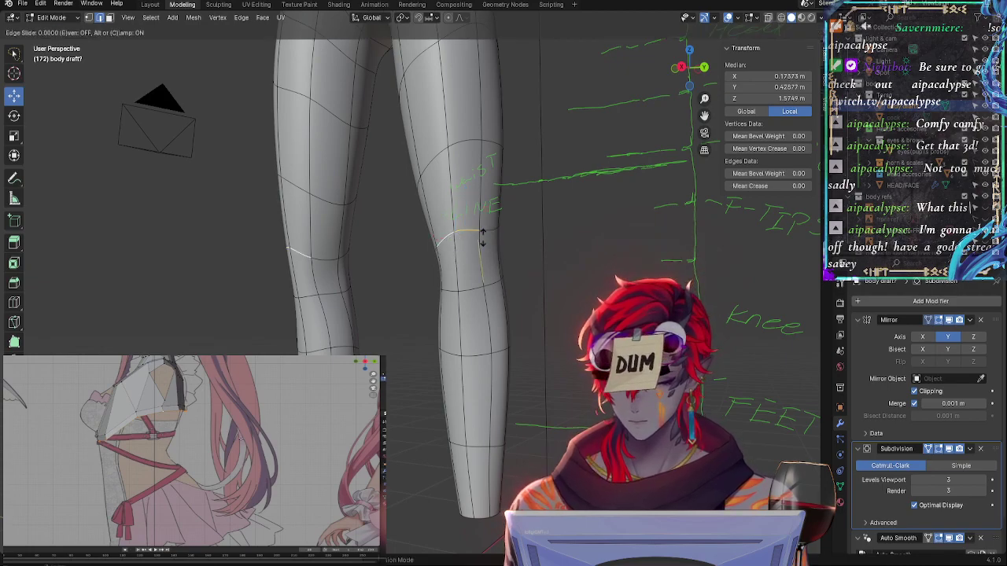
click(456, 240)
click(461, 234)
key(g)
key(g)
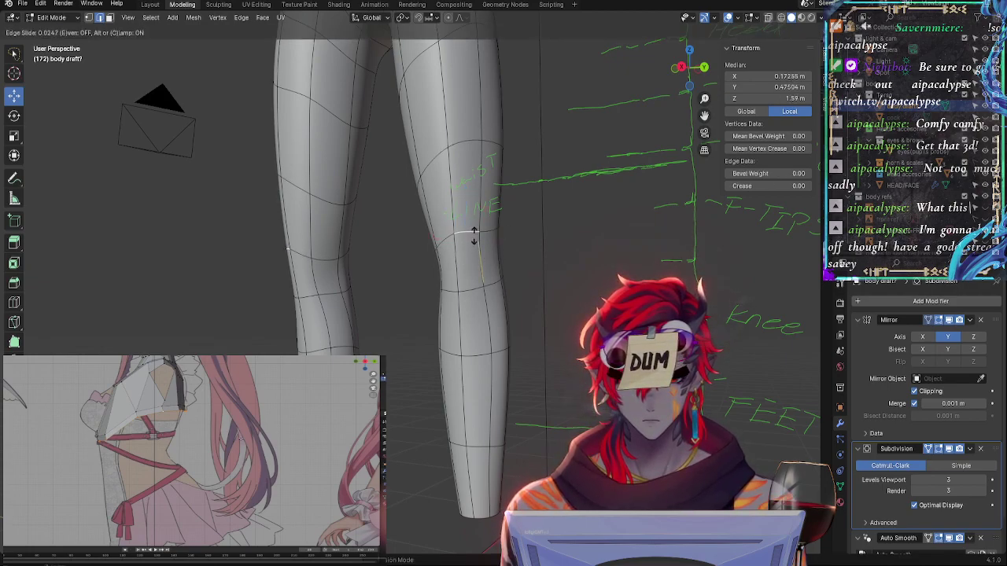
click(465, 237)
key(g)
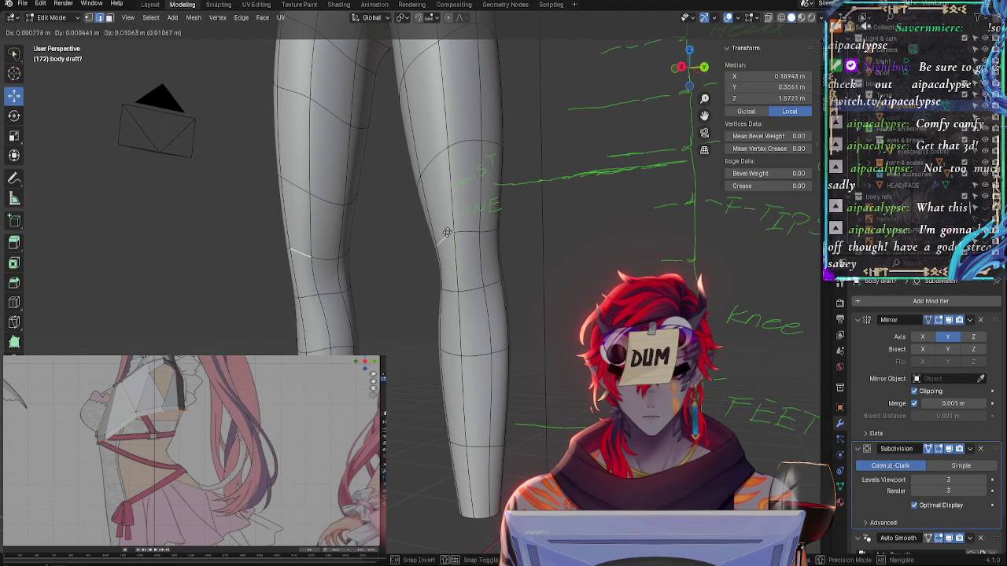
click(448, 234)
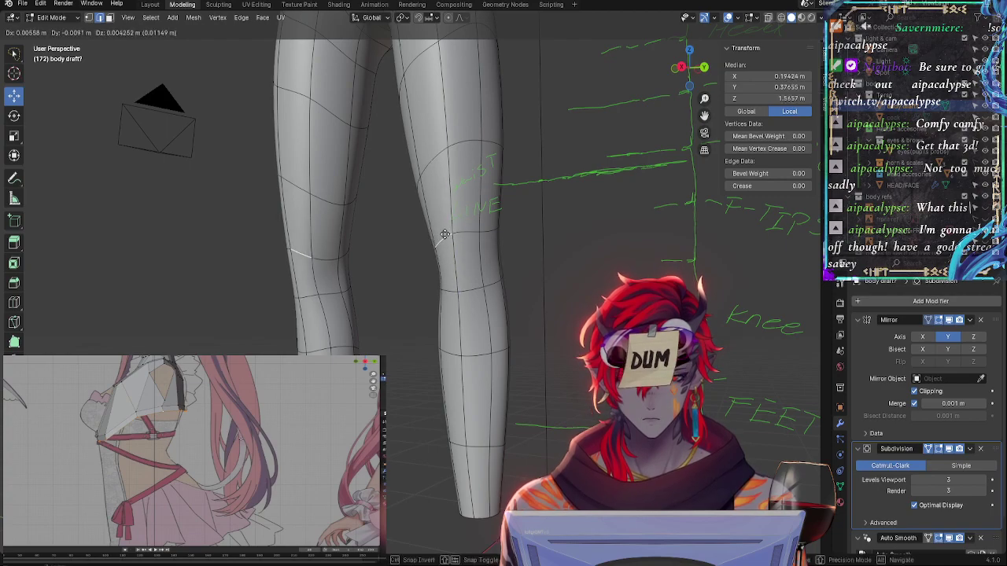
In side view, select a different knee edge and tilt it
click(680, 68)
click(475, 236)
click(469, 238)
key(r)
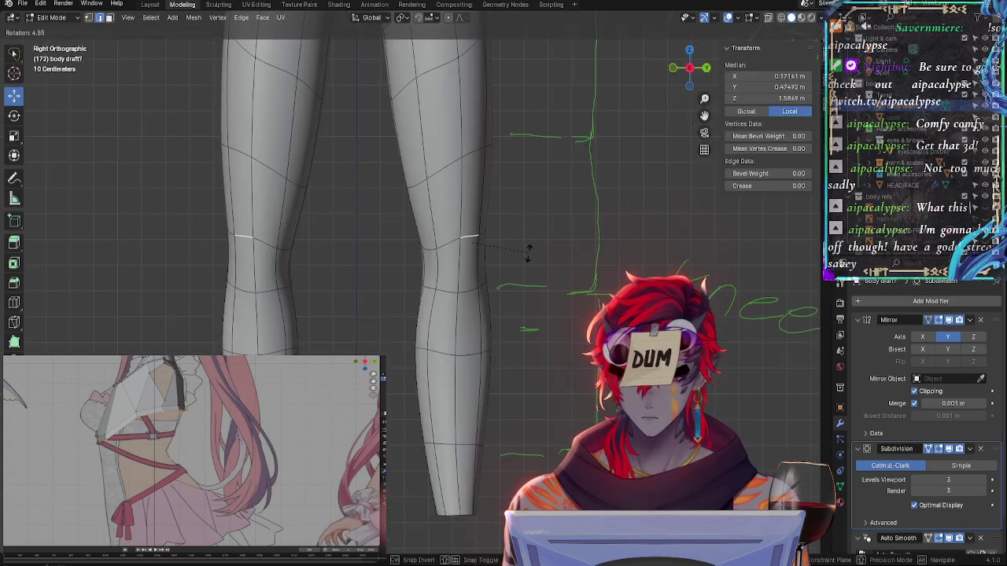
click(526, 277)
click(464, 236)
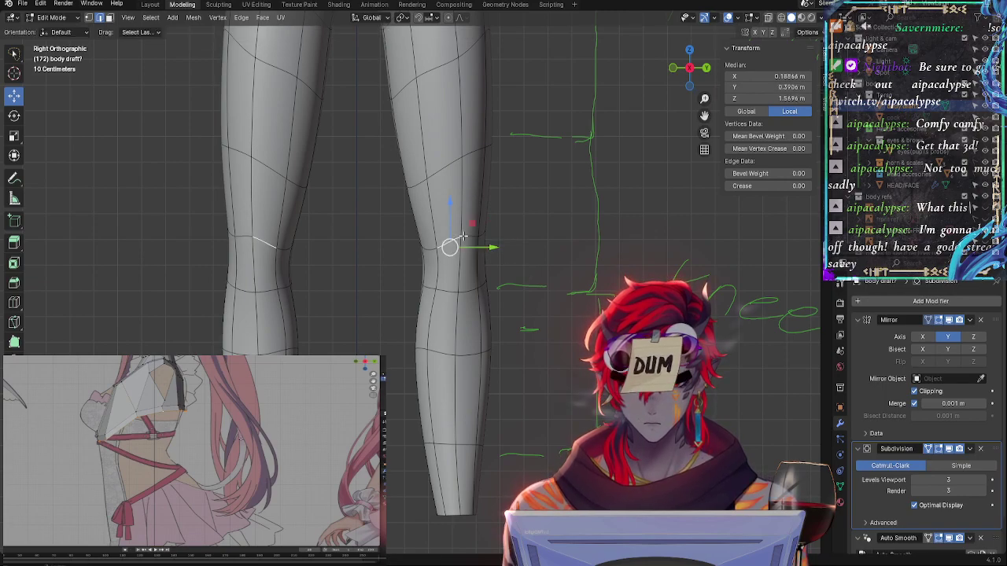
key(g)
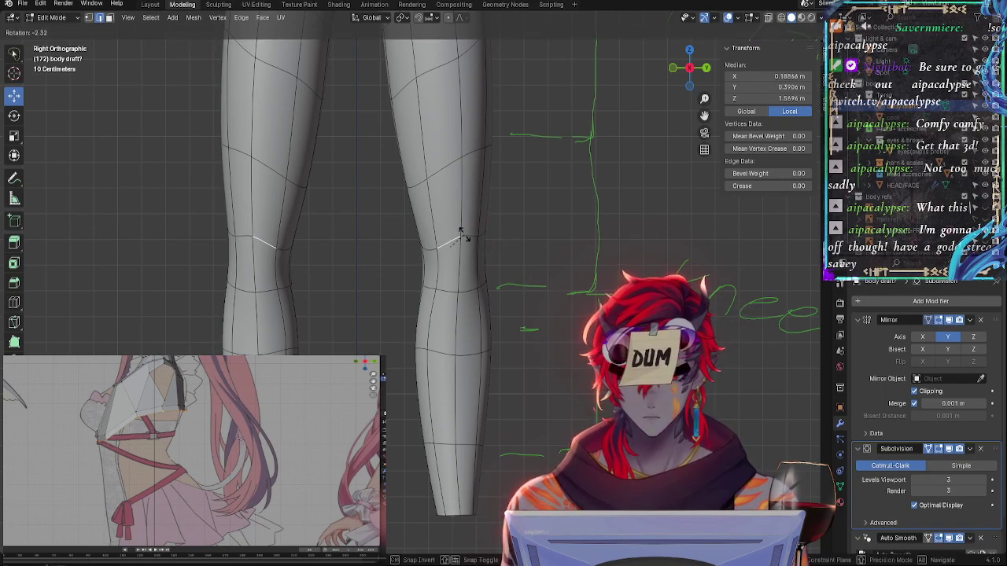
right_click(465, 236)
Orbit around both legs to inspect the knee, abandoning a scale attempt
middle_drag(442, 282, 514, 300)
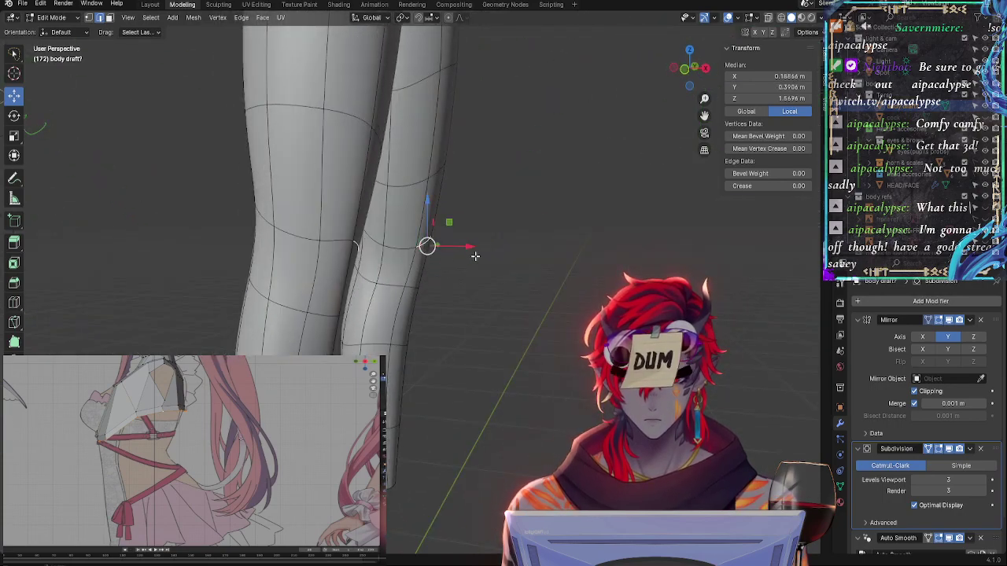
middle_drag(560, 260, 619, 195)
key(s)
right_click(514, 335)
scroll(618, 195, up, 3)
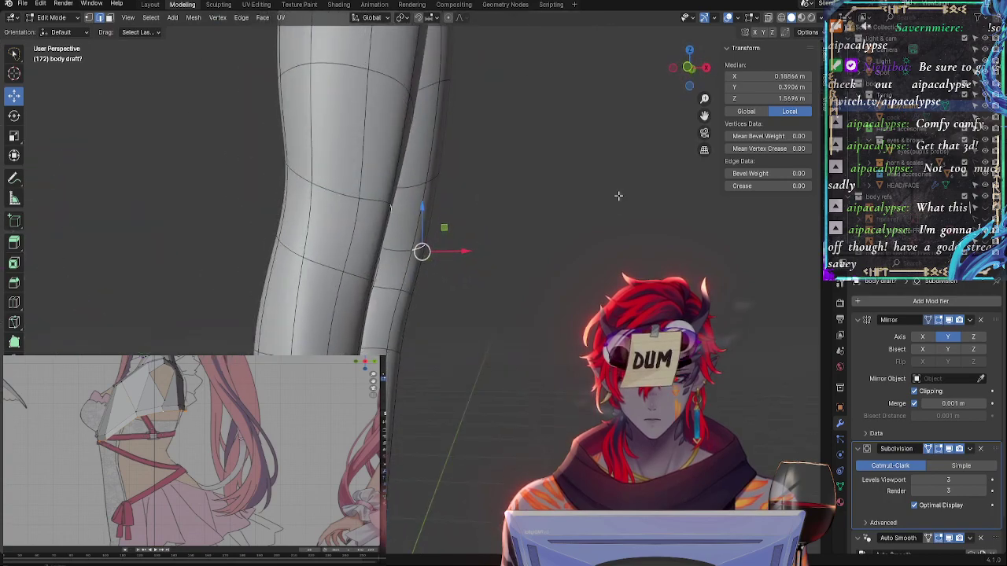
click(688, 68)
Move the outer knee silhouette vertices inward about 0.029 m along X in front view
click(418, 236)
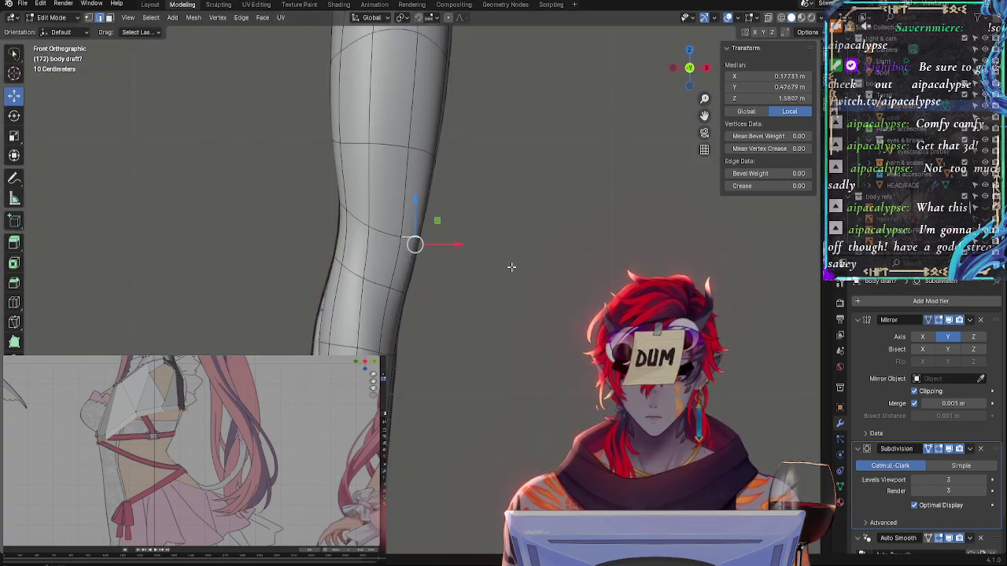
click(419, 232)
click(417, 265)
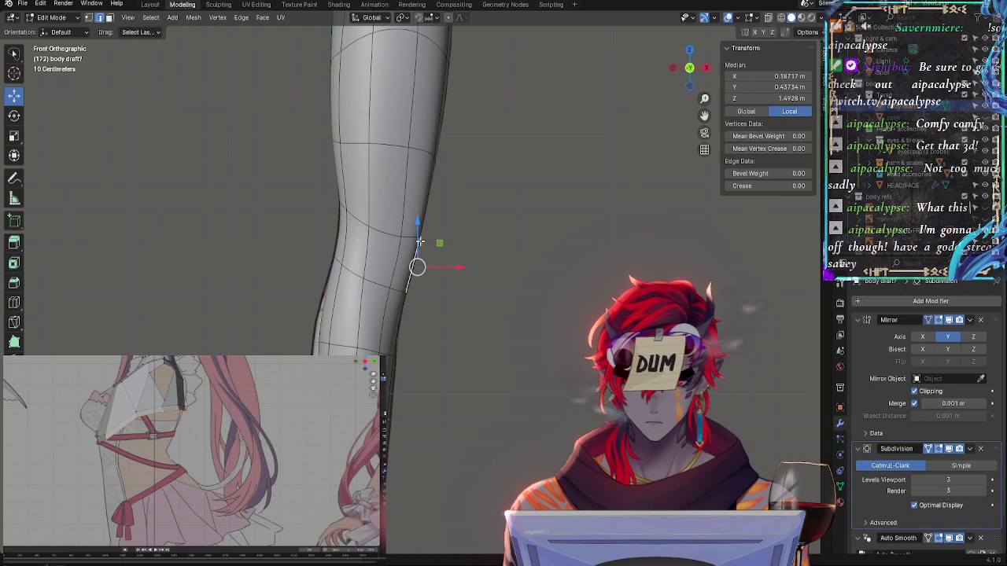
click(416, 245)
middle_drag(416, 245, 399, 272)
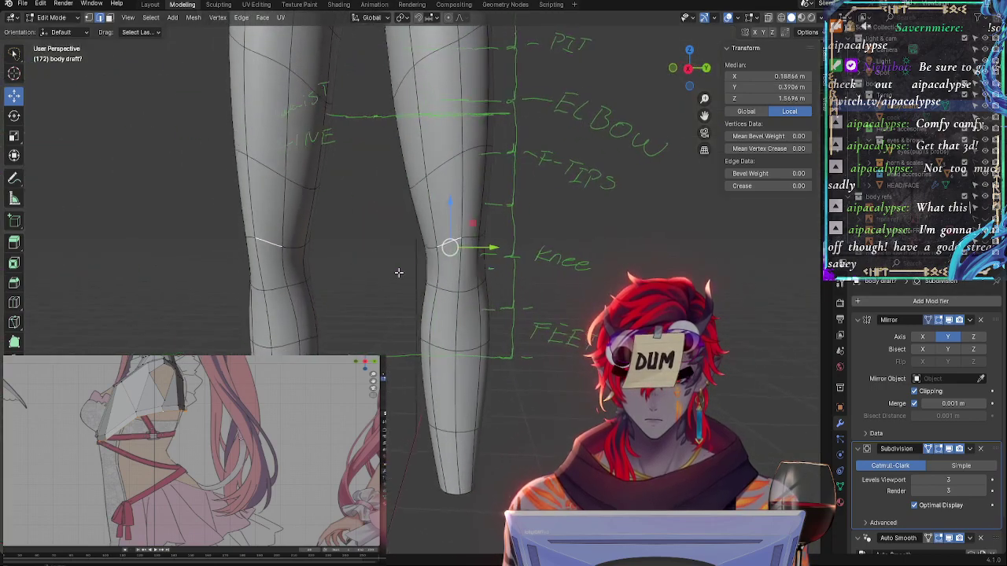
click(474, 236)
click(674, 70)
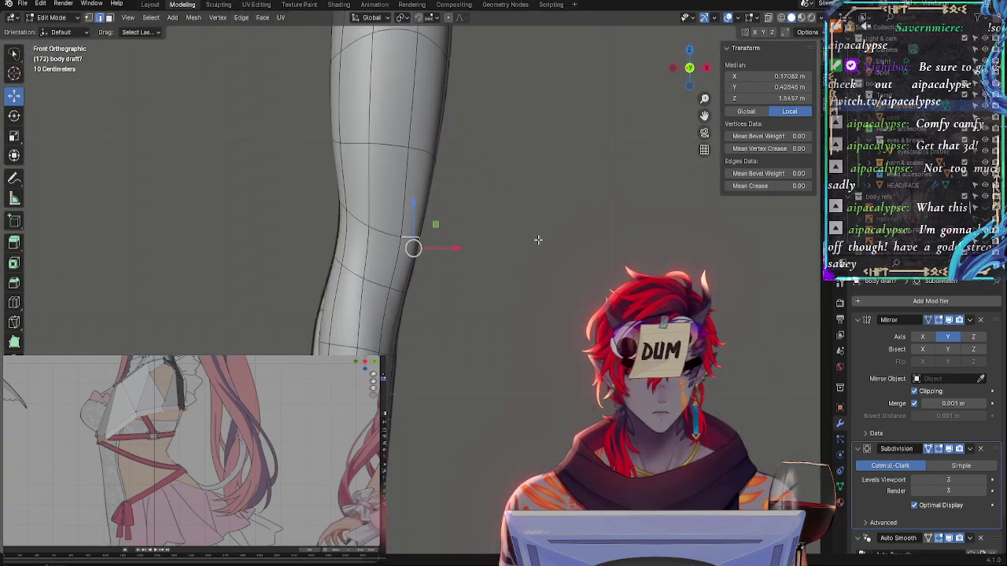
key(g)
key(x)
right_click(446, 247)
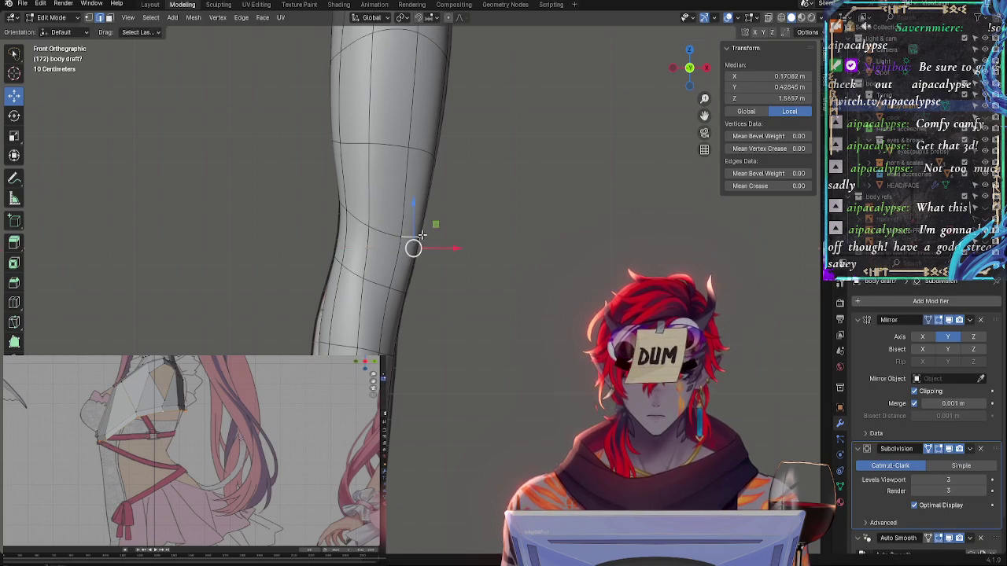
key(g)
right_click(411, 250)
key(g)
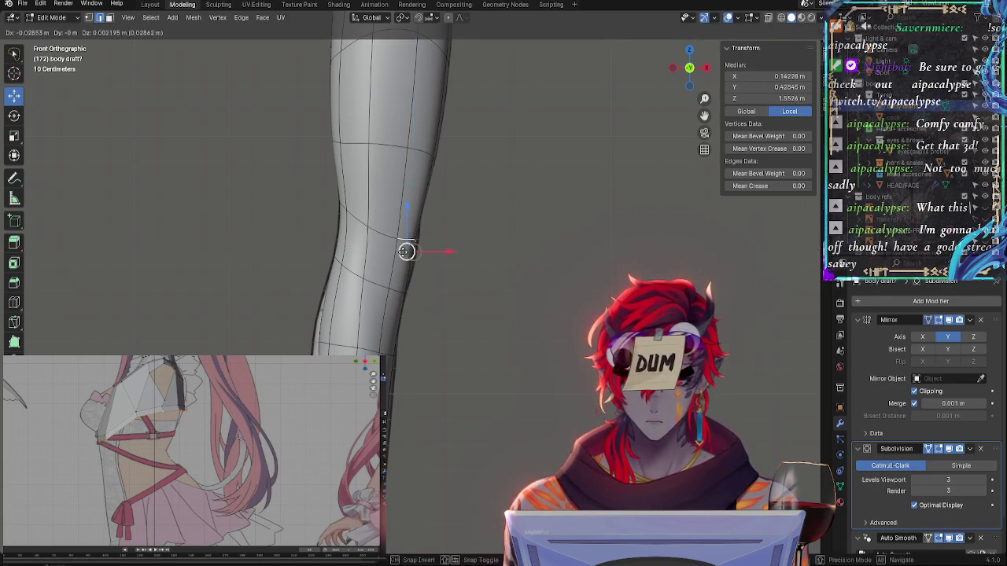
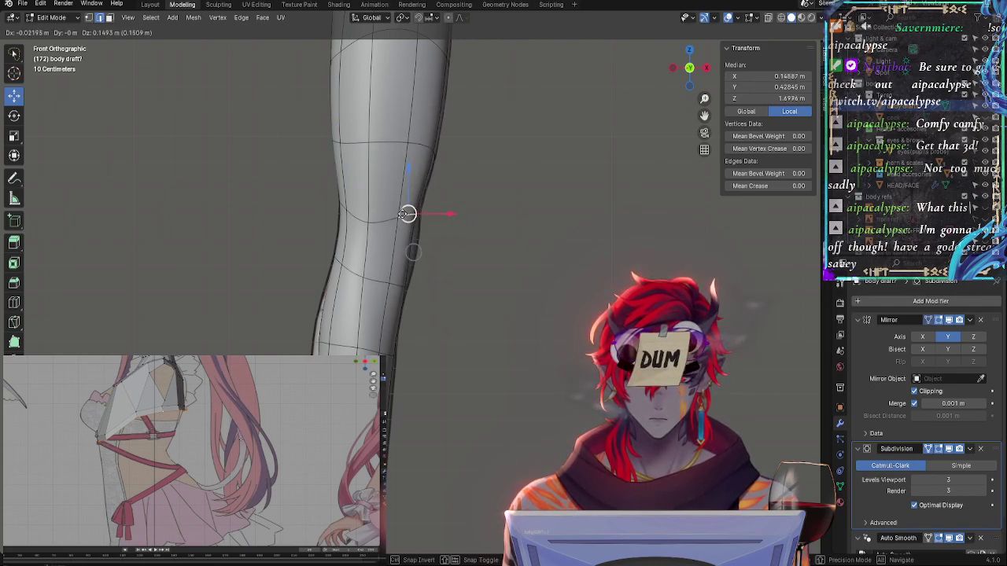
Confirm the knee vertex nudge, then select the upper knee vertex and neighbouring edge for adjustment
click(415, 214)
click(431, 180)
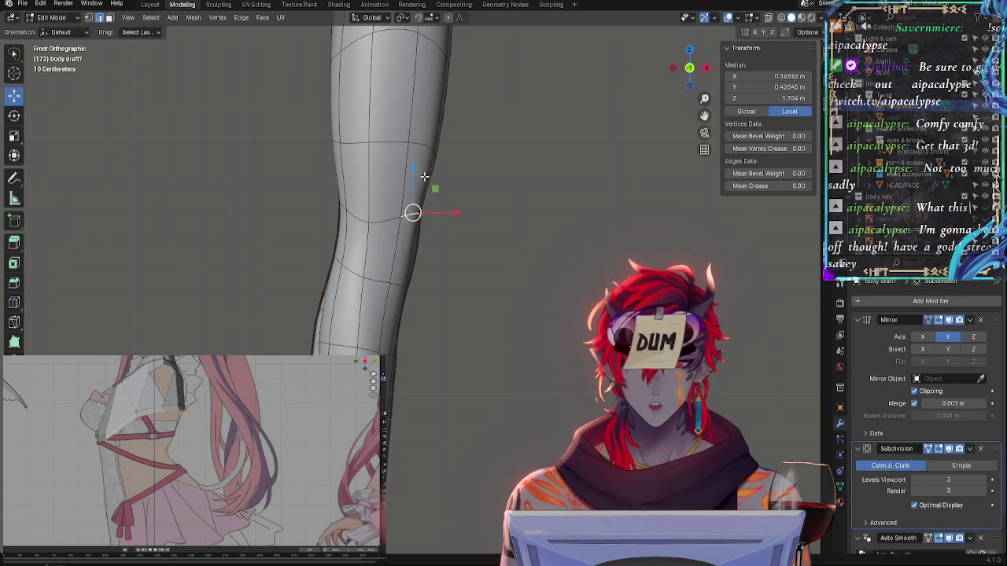
shift+click(432, 140)
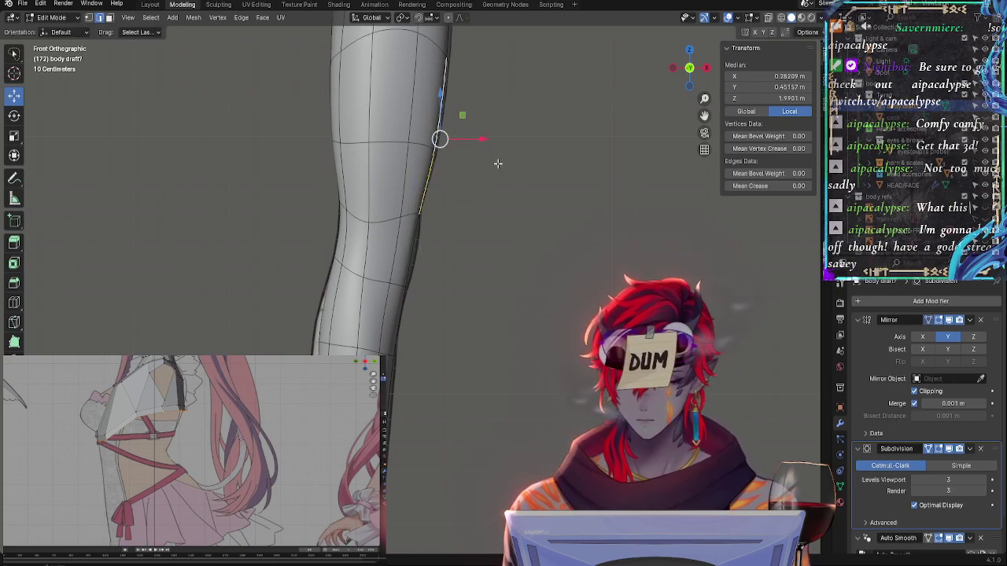
key(g)
key(Escape)
click(449, 18)
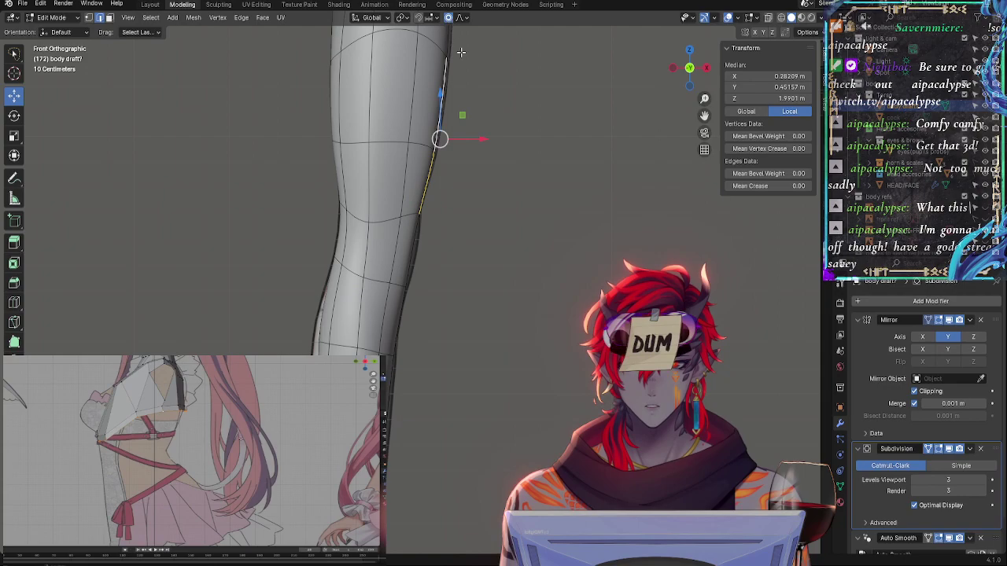
key(g)
key(Escape)
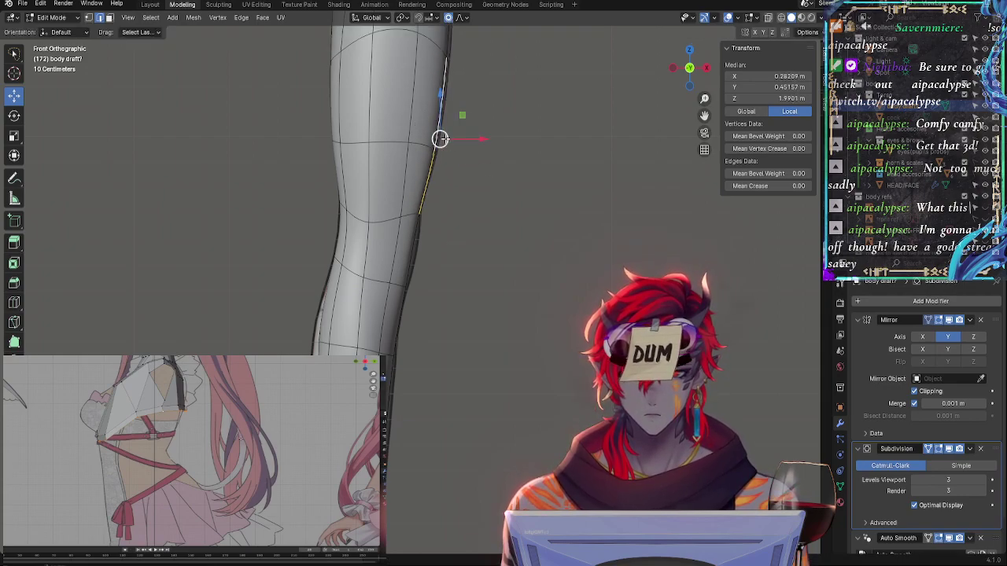
key(g)
key(Escape)
Nudge a lower outer knee edge slightly upward with proportional falloff
click(445, 105)
click(425, 171)
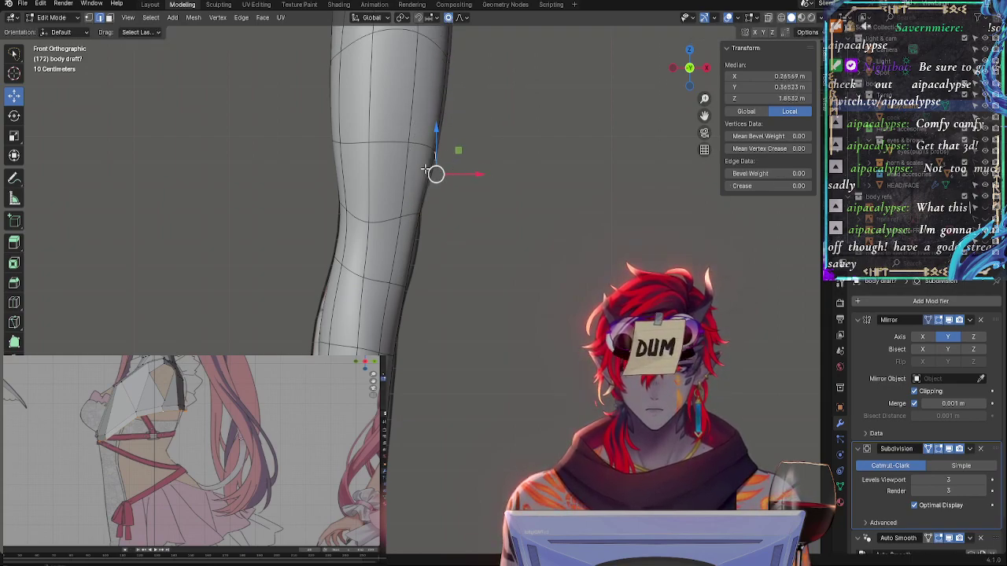
click(431, 168)
key(g)
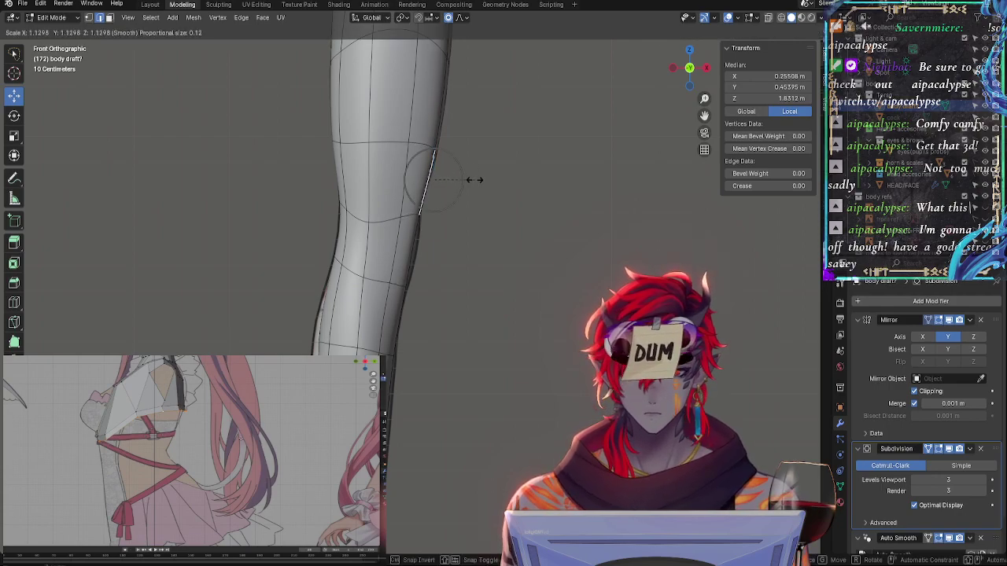
key(Escape)
key(g)
click(434, 176)
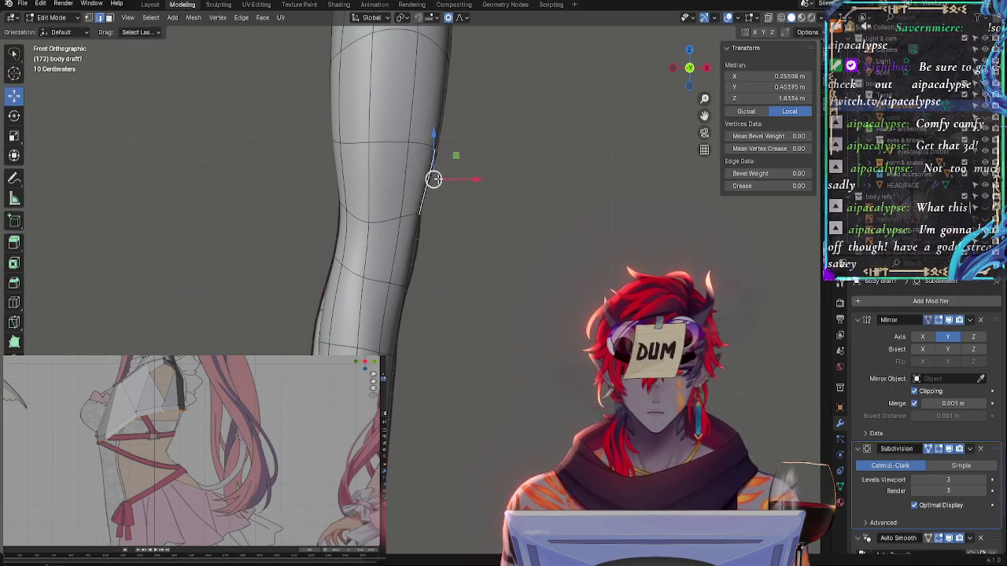
key(g)
key(Escape)
Try moving an edge higher on the leg contour, cancel, and deselect all
click(439, 122)
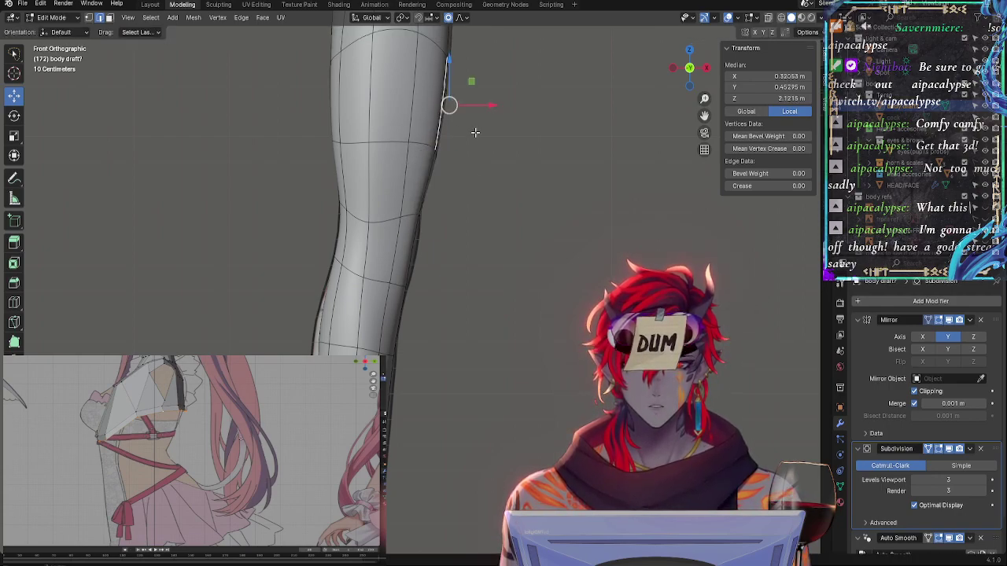
key(g)
key(Escape)
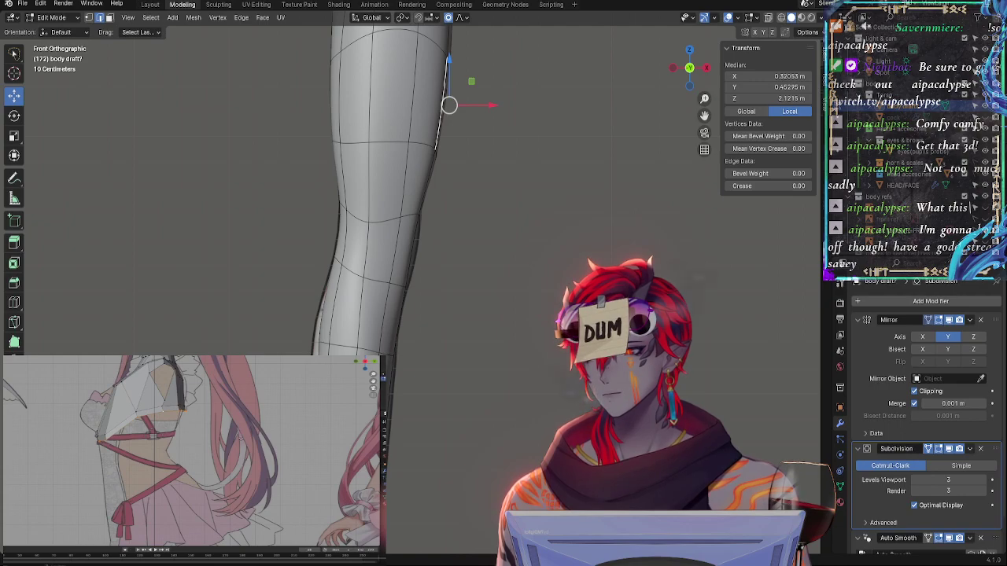
key(alt+a)
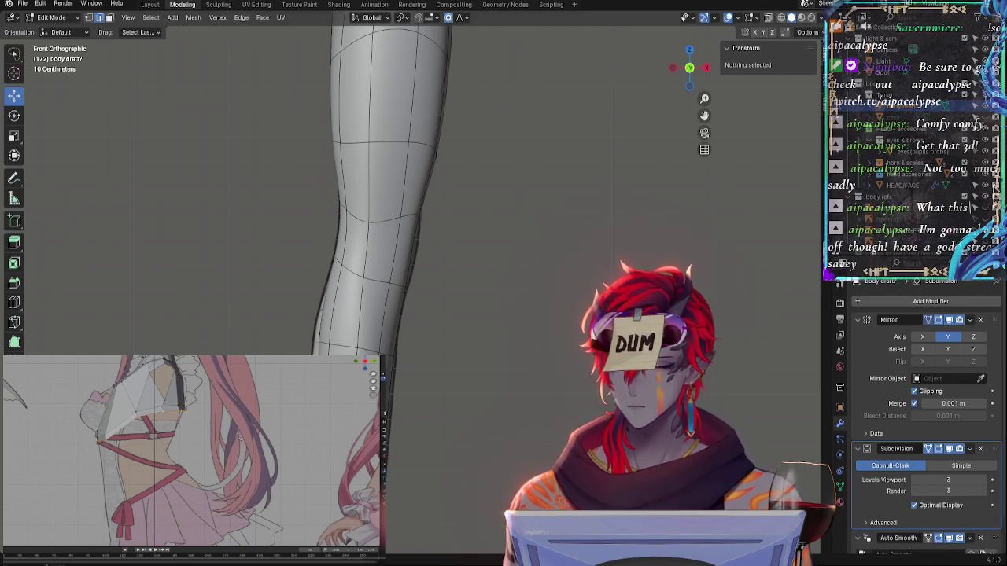
Select a knee edge from an orbited view, snap back to front ortho, then deselect
click(417, 250)
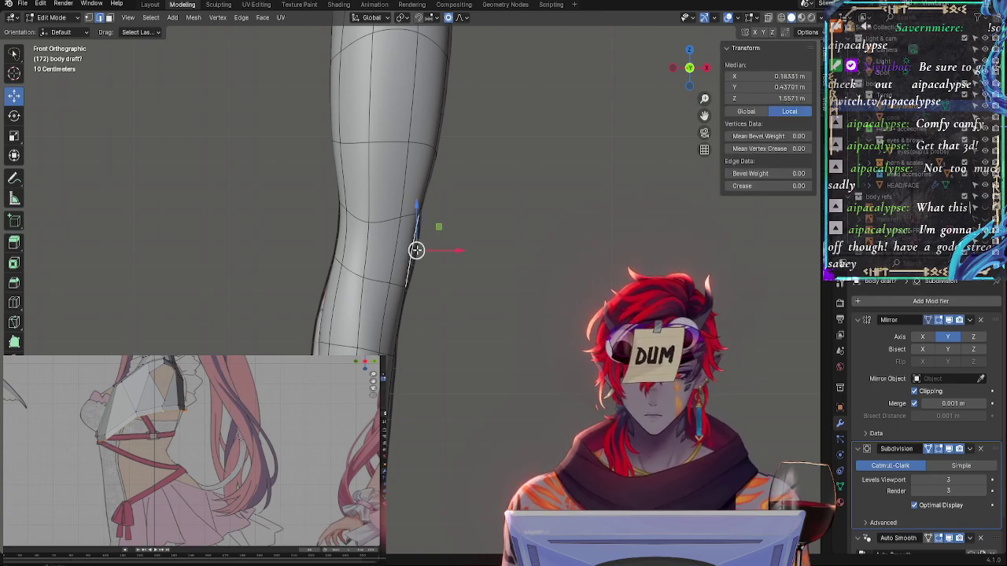
scroll(547, 296, down, 4)
mouse_move(515, 299)
middle_down()
mouse_move(462, 252)
mouse_move(459, 261)
middle_up()
key(alt+a)
click(460, 260)
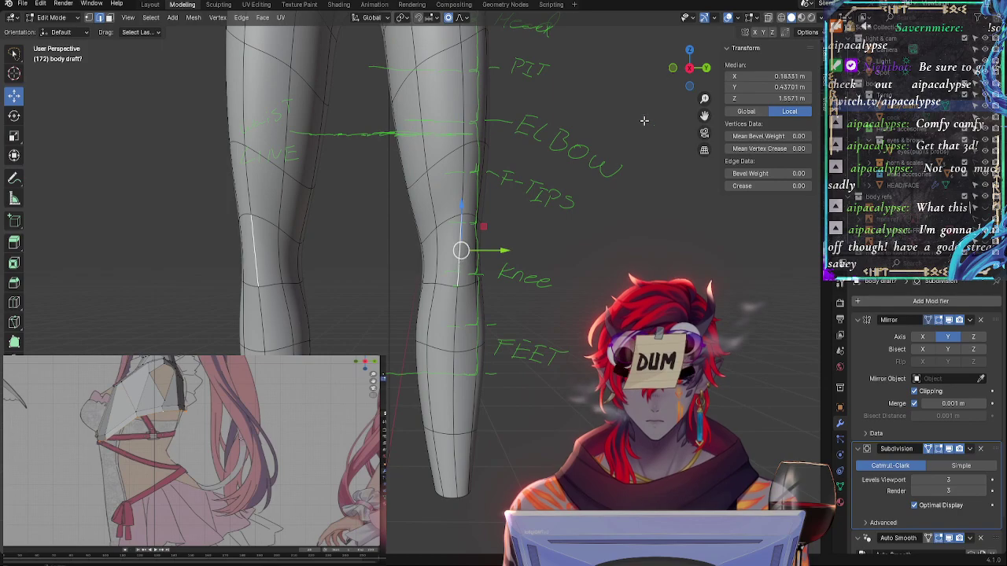
click(672, 67)
key(g)
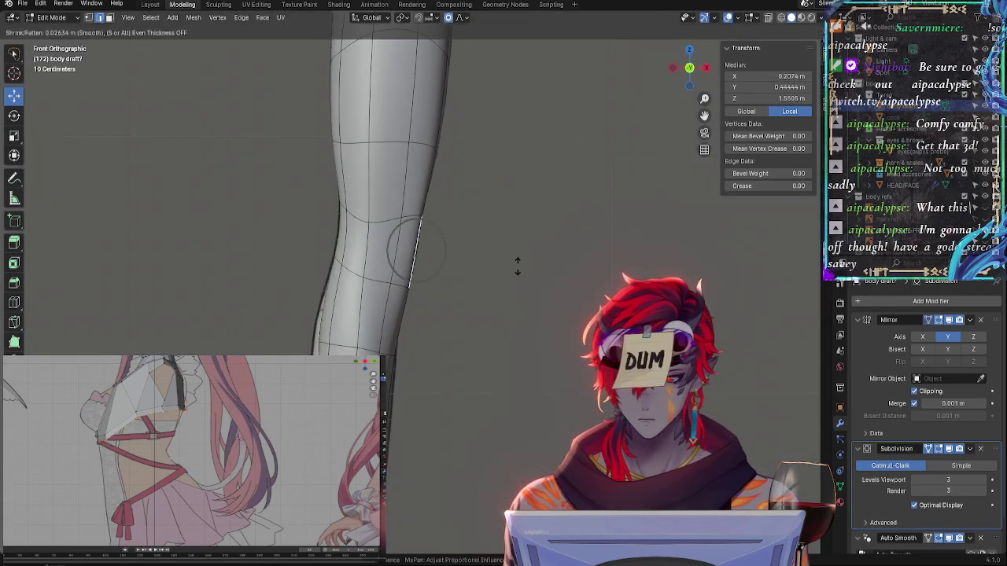
key(Escape)
key(alt+a)
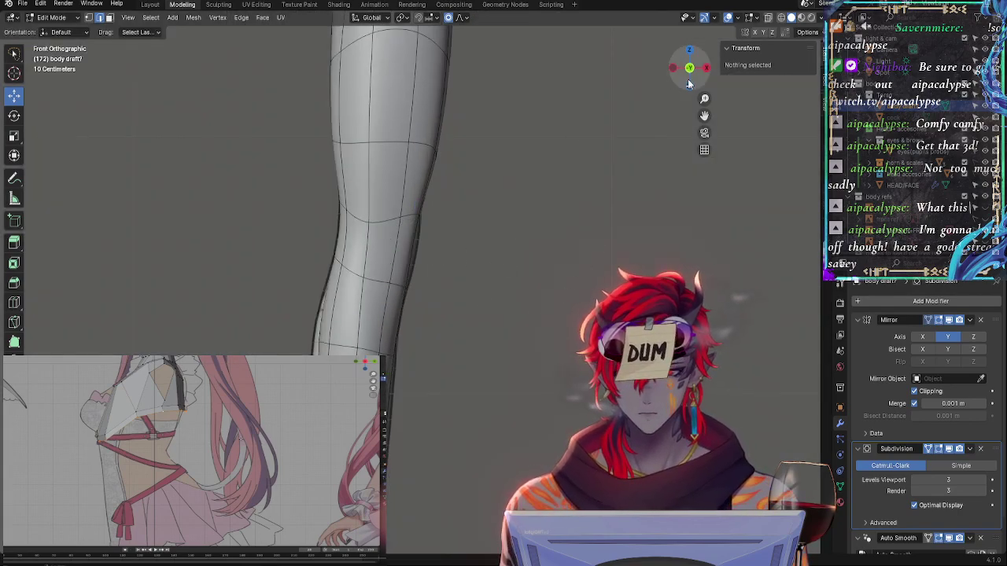
In right side ortho view, lower the horizontal knee edge loop along Z with falloff
click(707, 69)
click(467, 289)
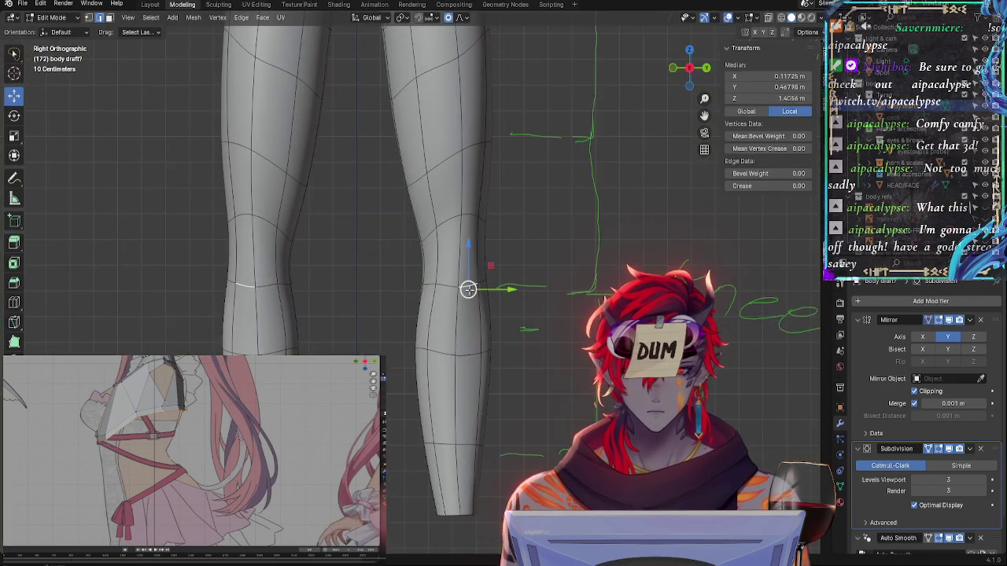
alt+click(467, 289)
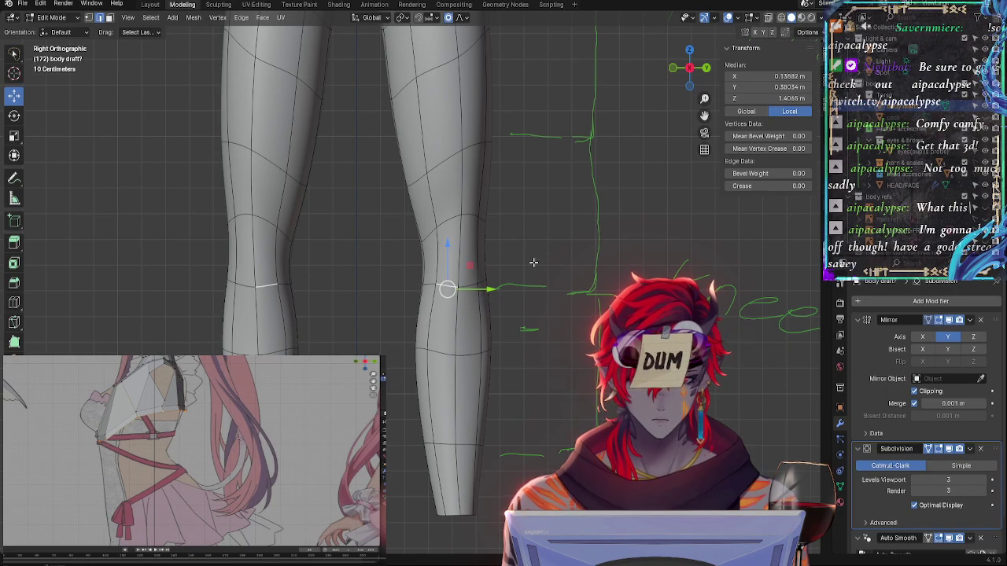
alt+click(460, 287)
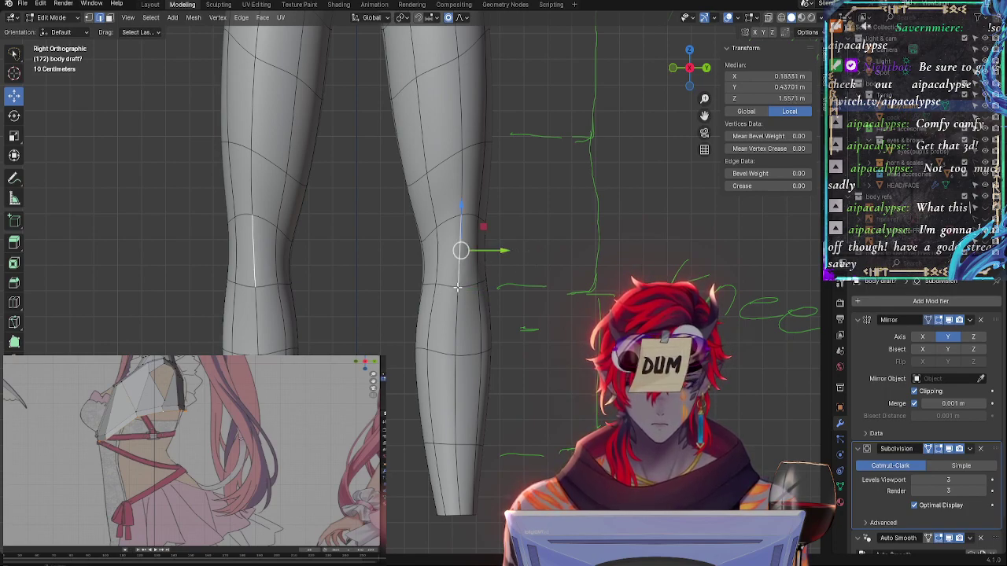
alt+click(461, 287)
key(g)
key(z)
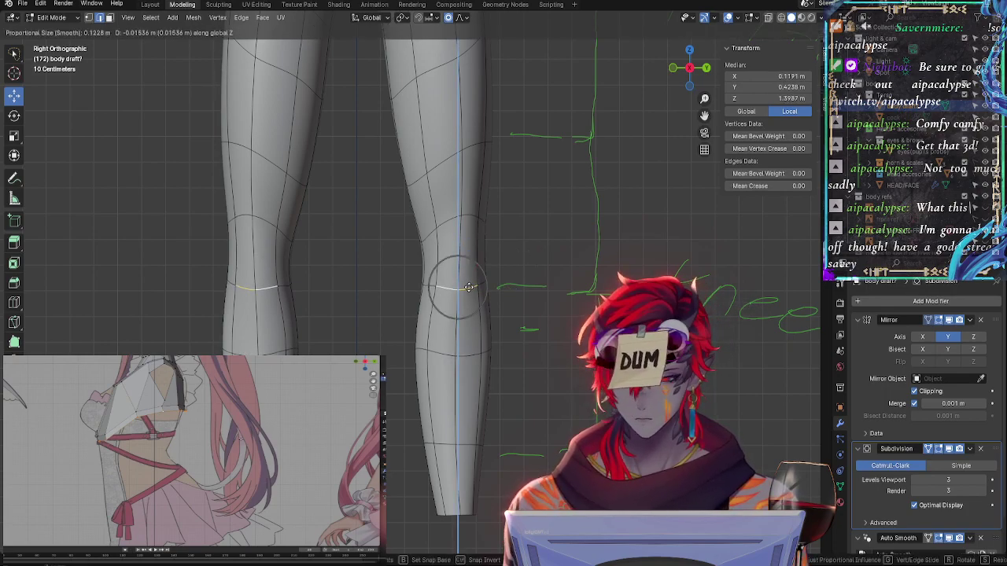
click(463, 291)
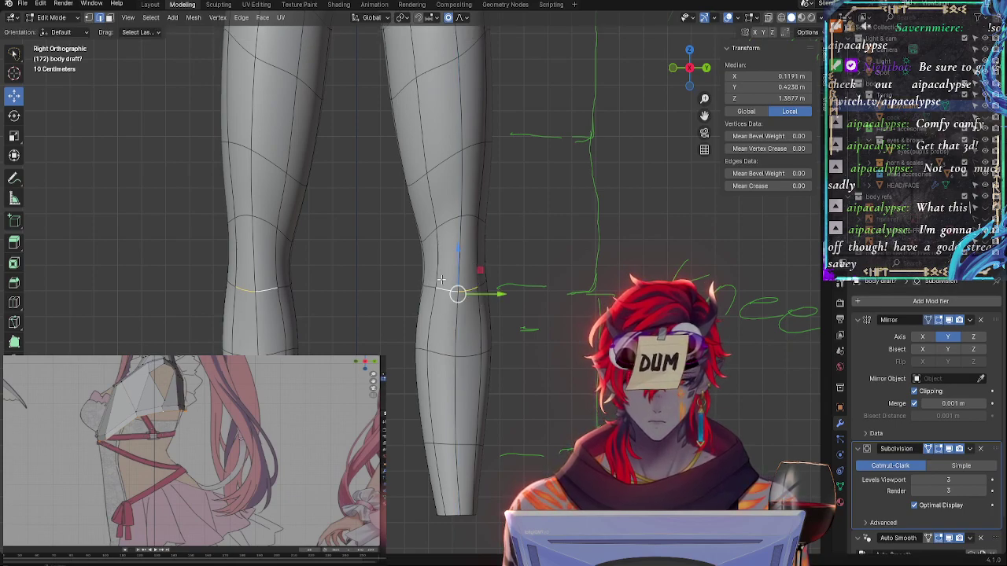
Shift a single knee edge outward in the side view
click(443, 284)
key(g)
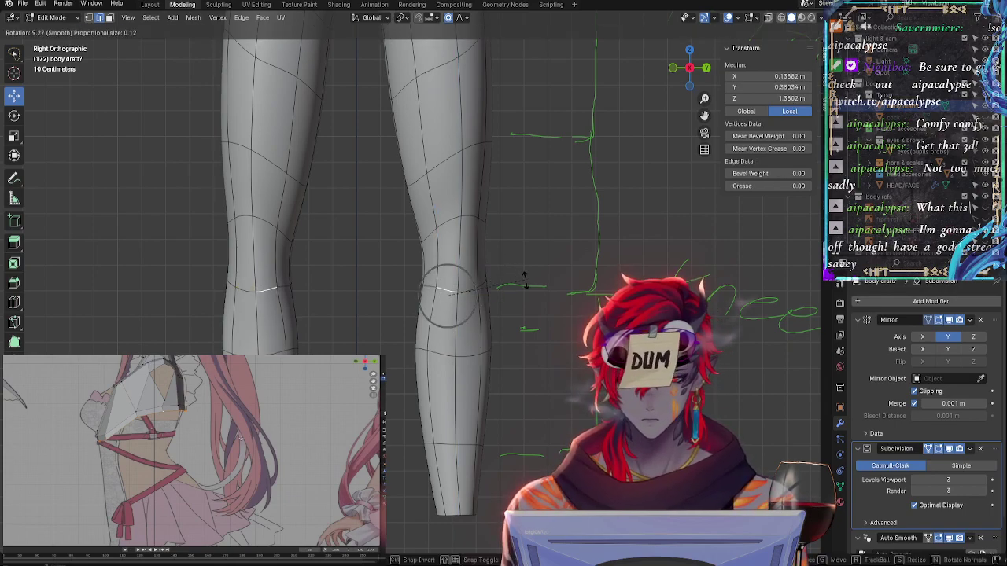
click(515, 285)
key(g)
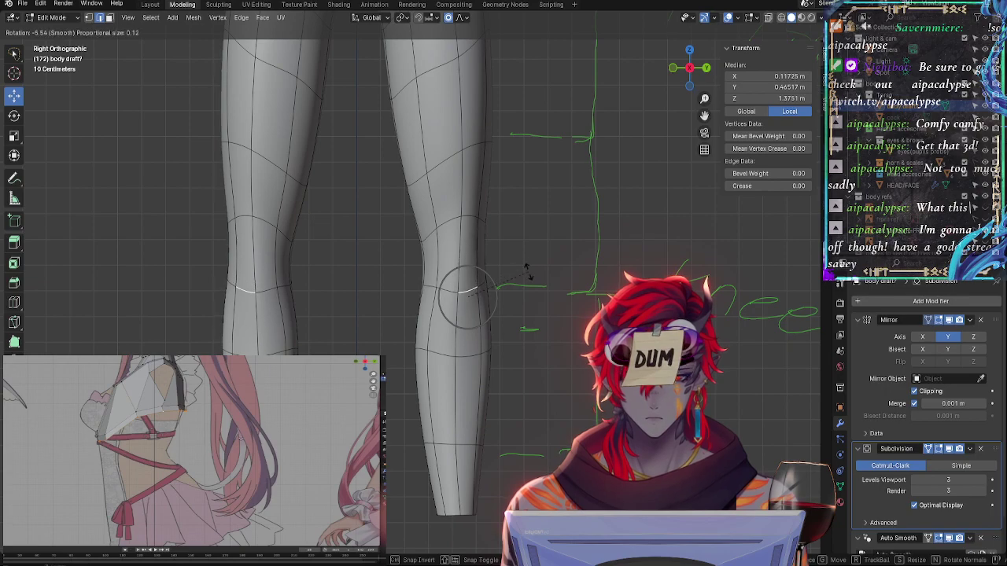
right_click(528, 283)
Select the upper and vertical knee edges and test moves on them without committing
click(442, 225)
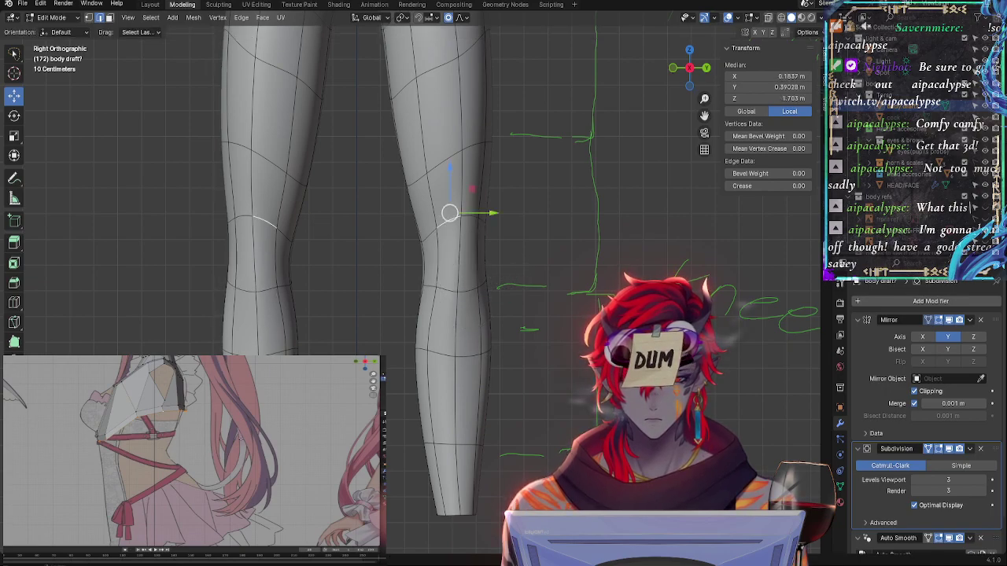
key(g)
right_click(476, 218)
click(476, 218)
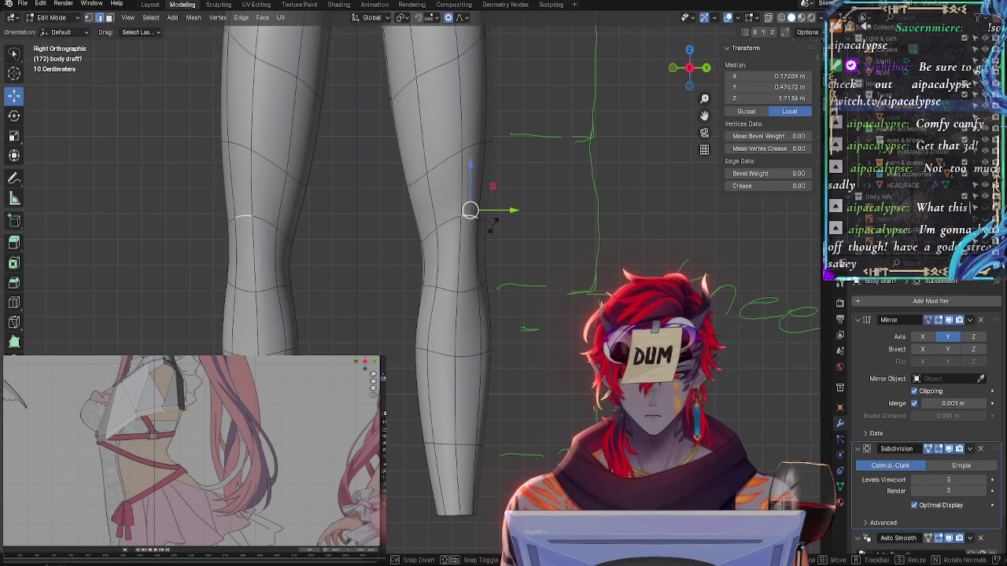
key(g)
right_click(471, 245)
click(431, 269)
click(447, 272)
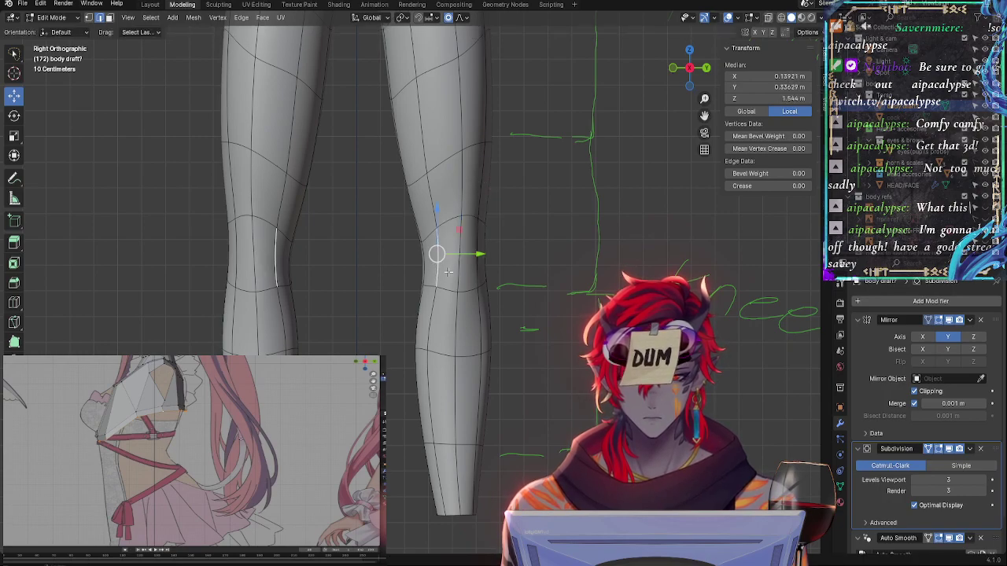
key(g)
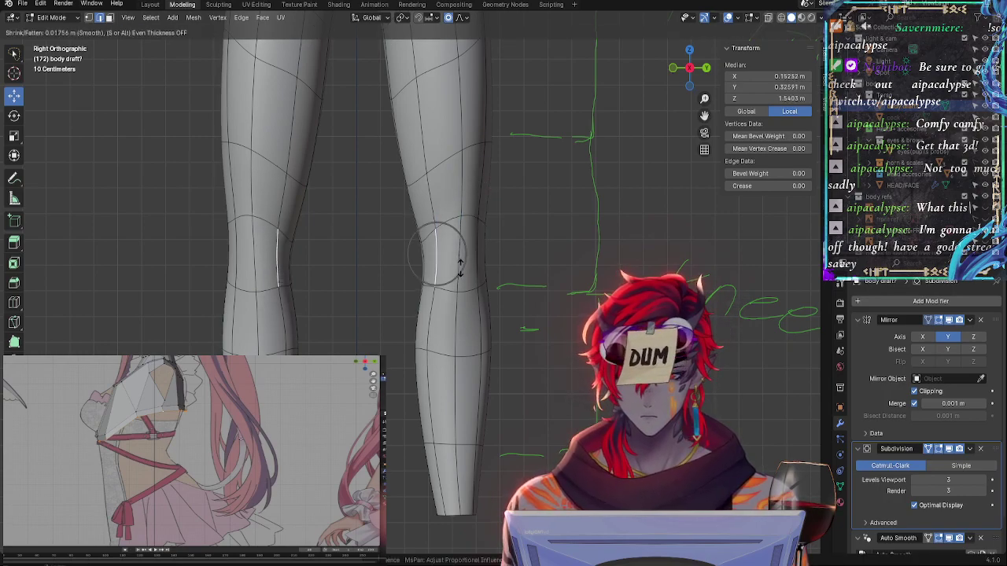
right_click(436, 253)
Give the selected knee edges a full 1.00 crease
mouse_move(447, 267)
middle_down()
mouse_move(346, 303)
mouse_move(417, 329)
mouse_move(354, 311)
middle_up()
key(shift+e)
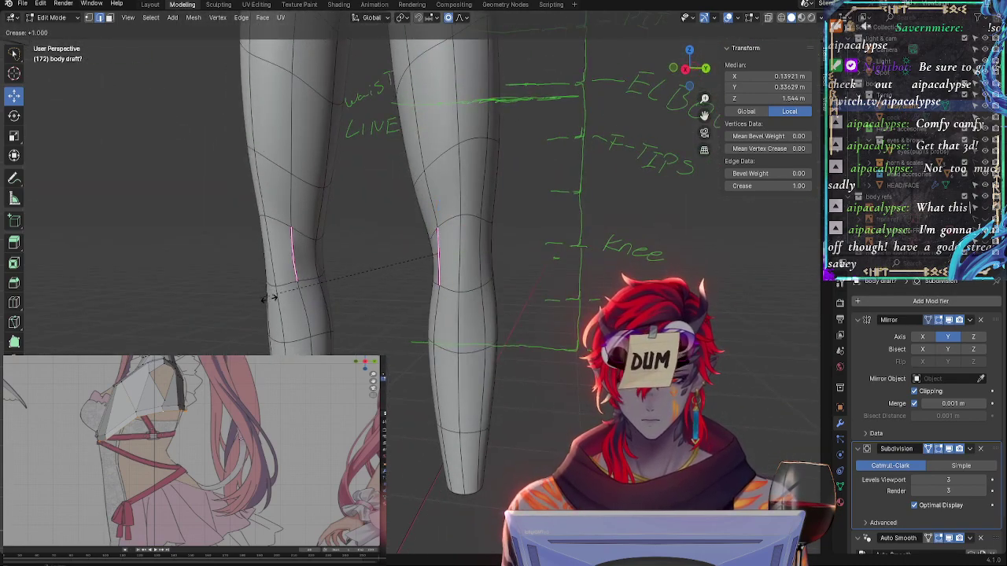
click(268, 299)
middle_drag(267, 299, 440, 260)
Ease the knee edge crease down to a partial 0.42
click(448, 256)
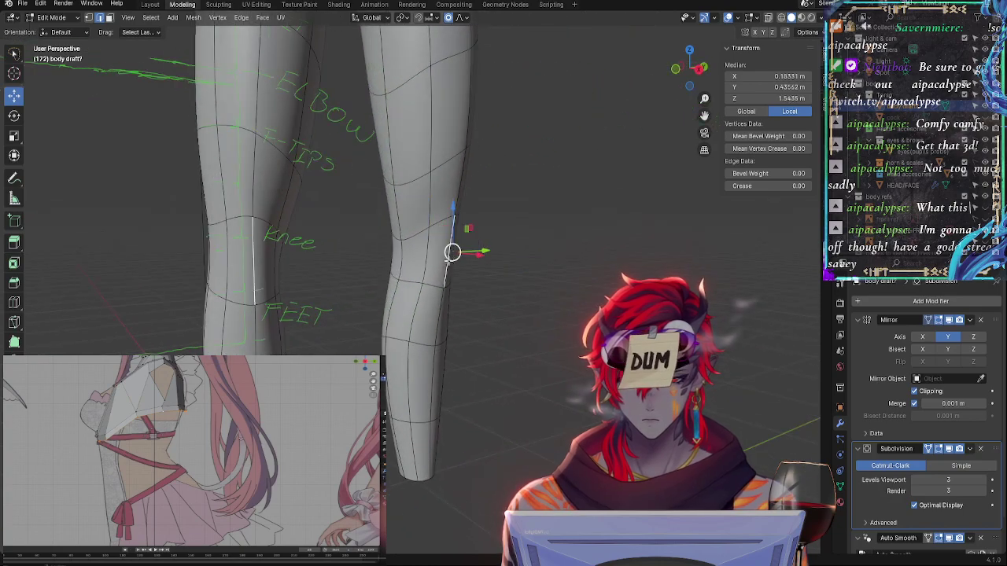
key(shift+e)
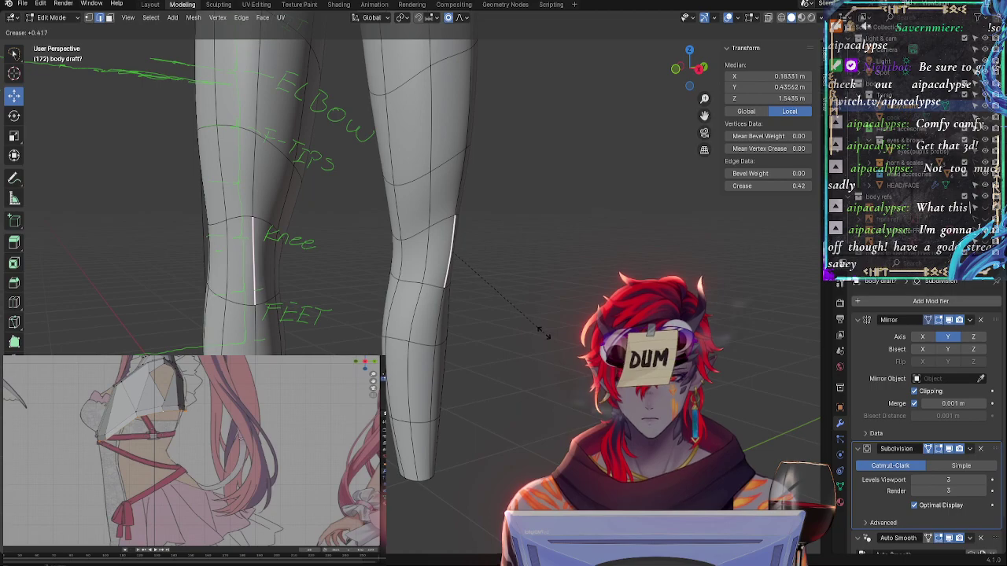
click(478, 334)
middle_drag(477, 334, 369, 332)
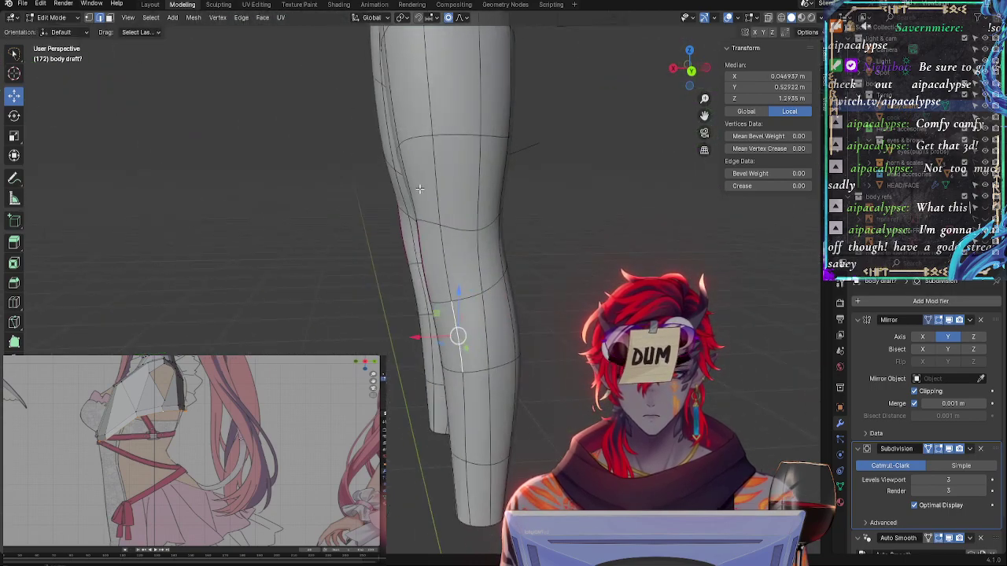
Select another knee edge and snap to Front Orthographic view of the legs
click(413, 214)
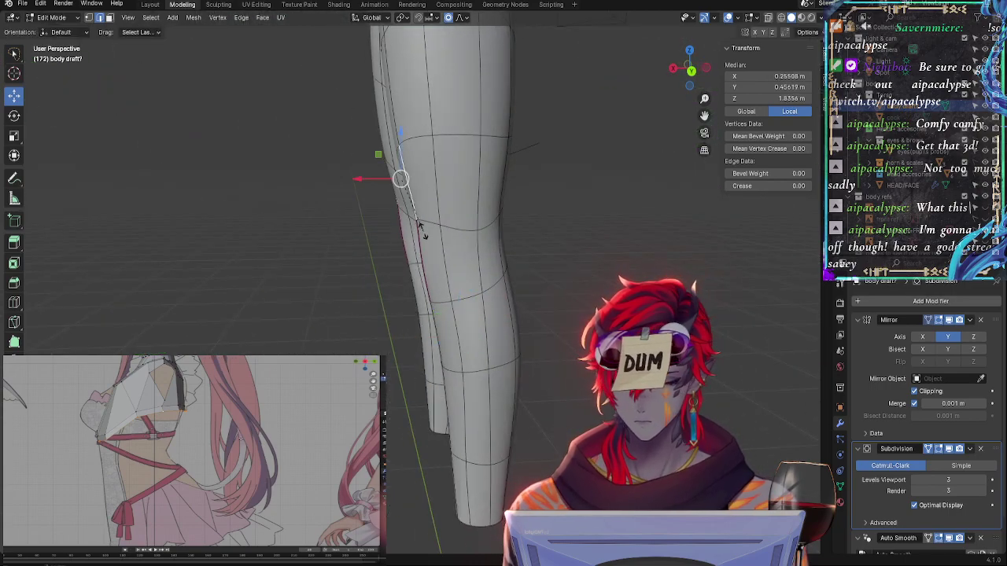
click(429, 228)
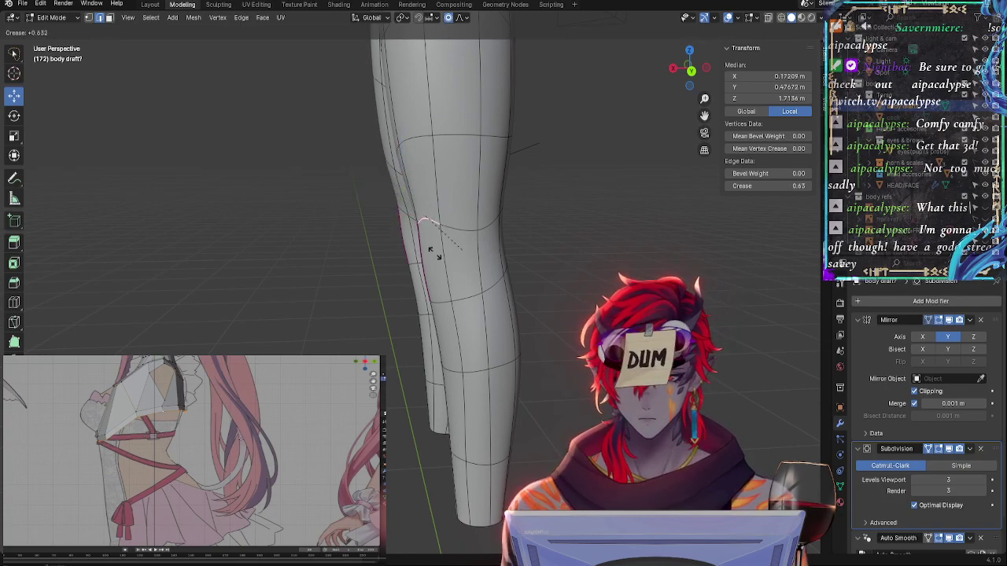
middle_drag(428, 224, 550, 236)
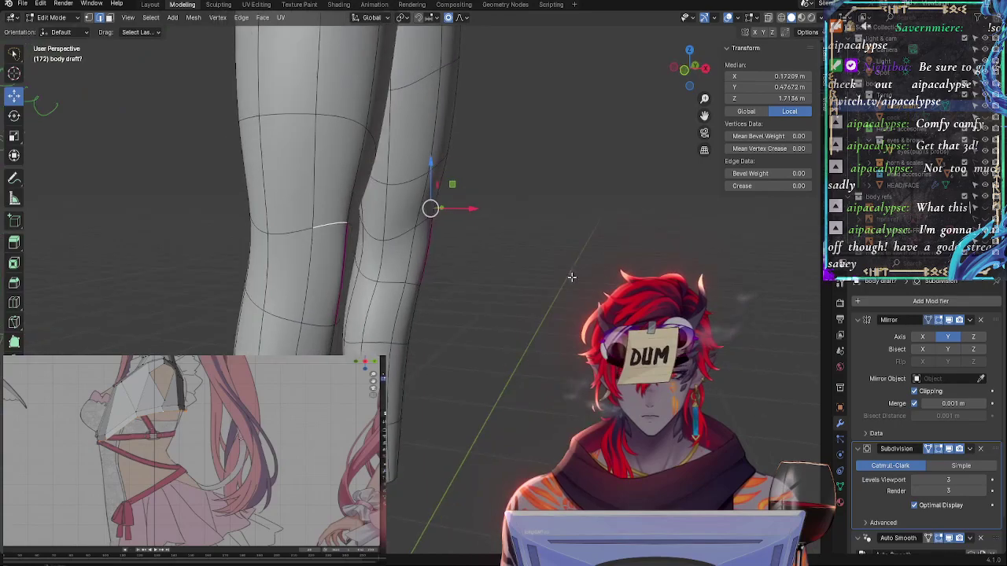
click(671, 80)
Shift the upper knee outline vertex sideways with soft falloff
click(537, 242)
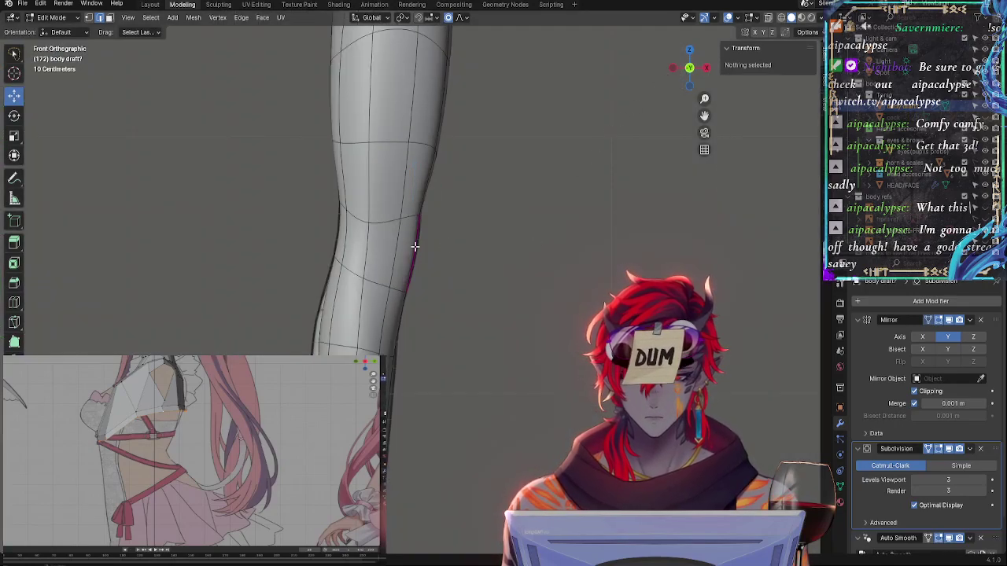
click(414, 250)
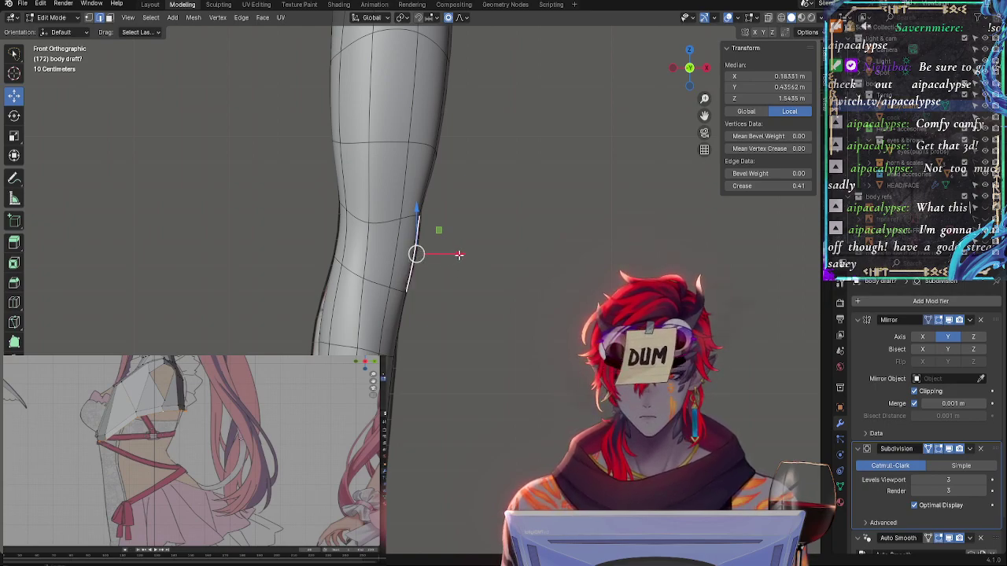
click(415, 211)
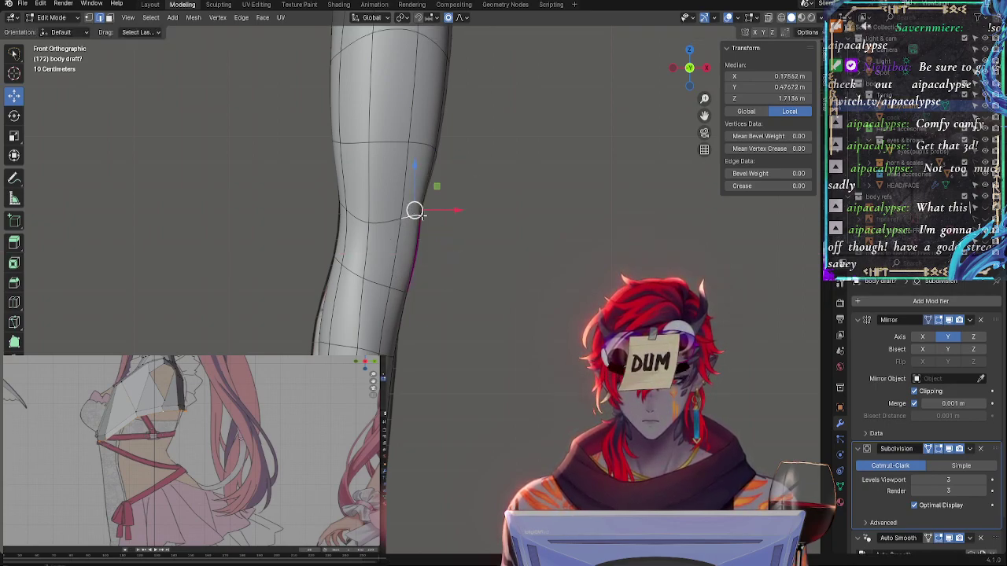
drag(449, 211, 446, 212)
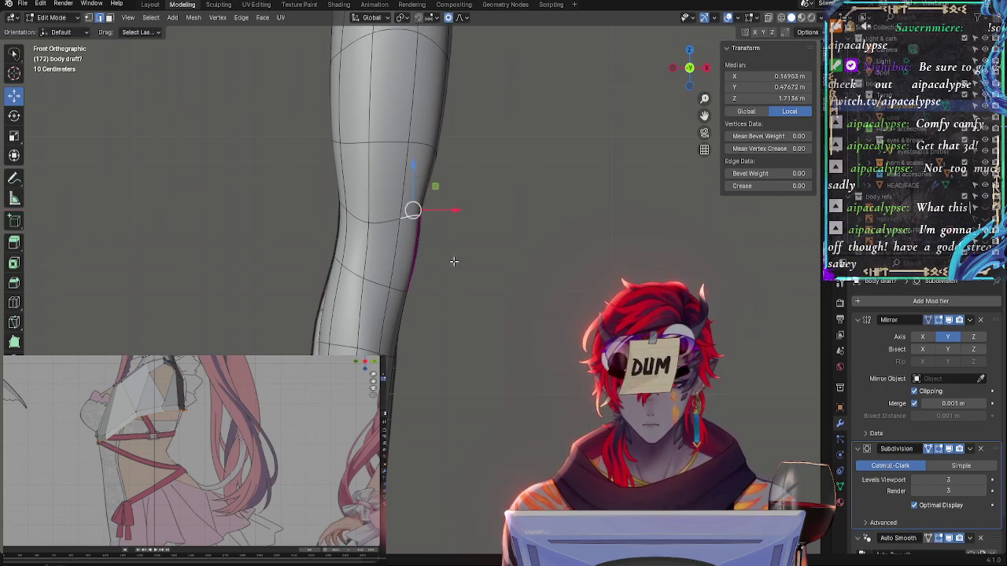
click(417, 254)
click(403, 296)
click(436, 300)
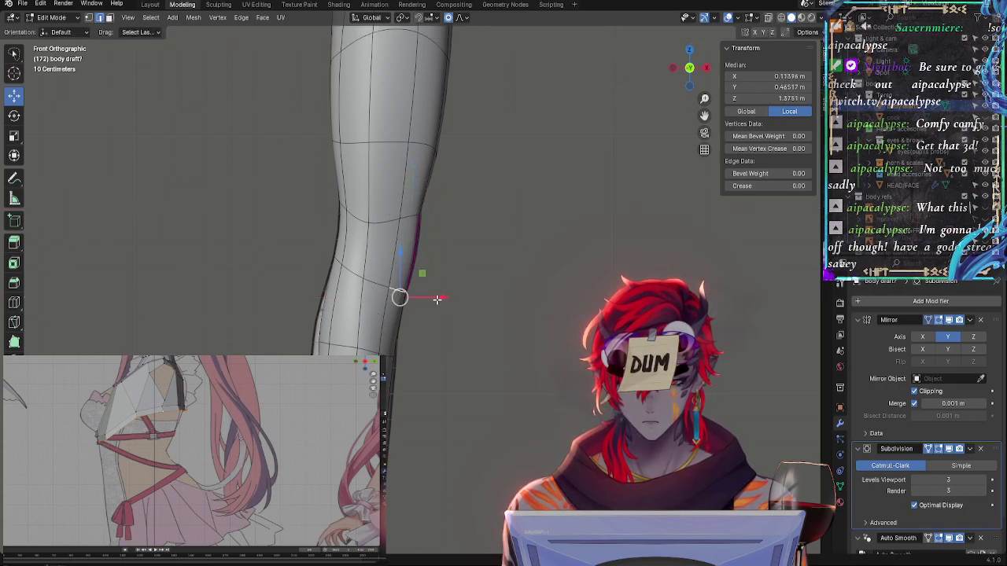
Rotate the lower knee vertices with proportional falloff
click(414, 353)
click(396, 344)
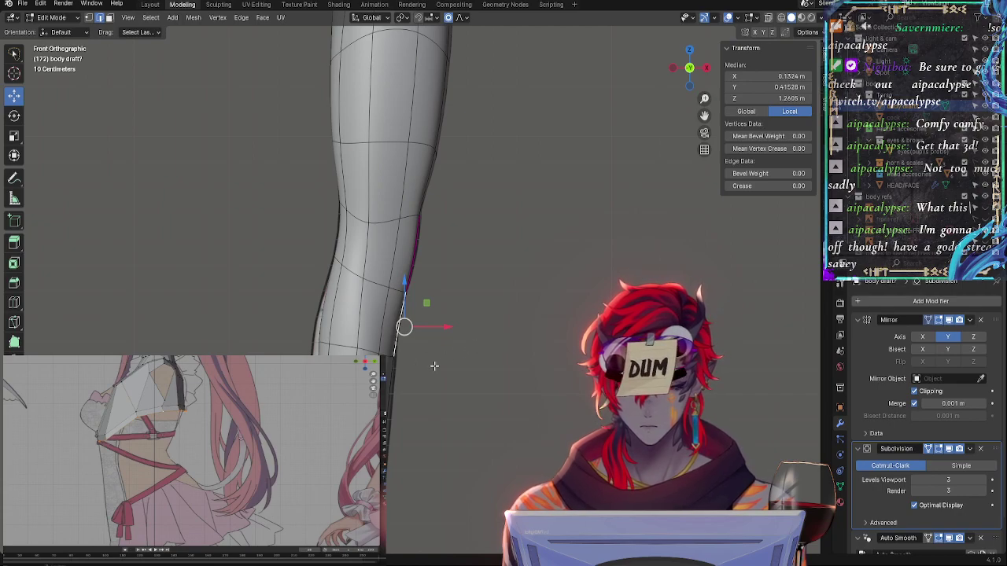
shift+click(389, 380)
key(r)
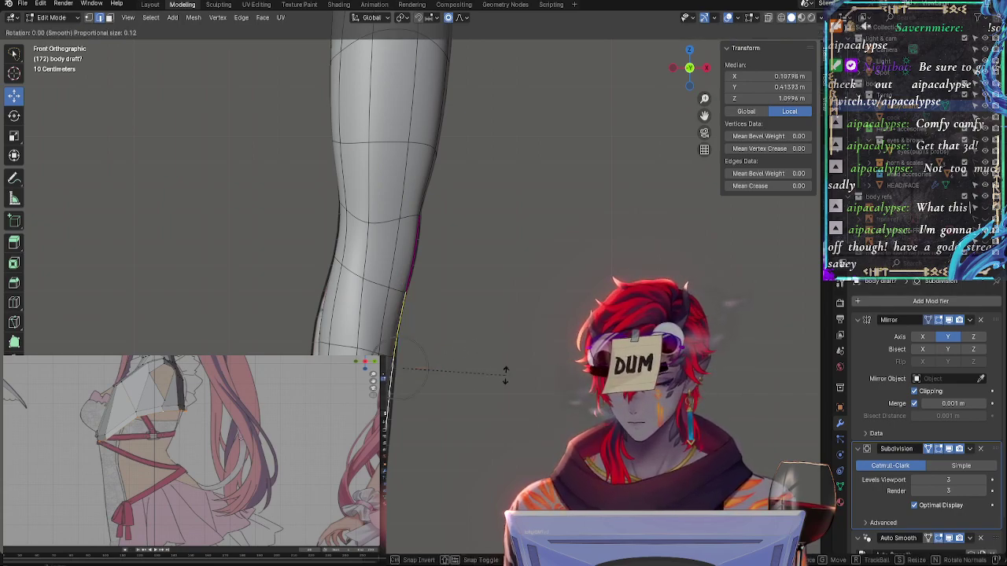
click(510, 378)
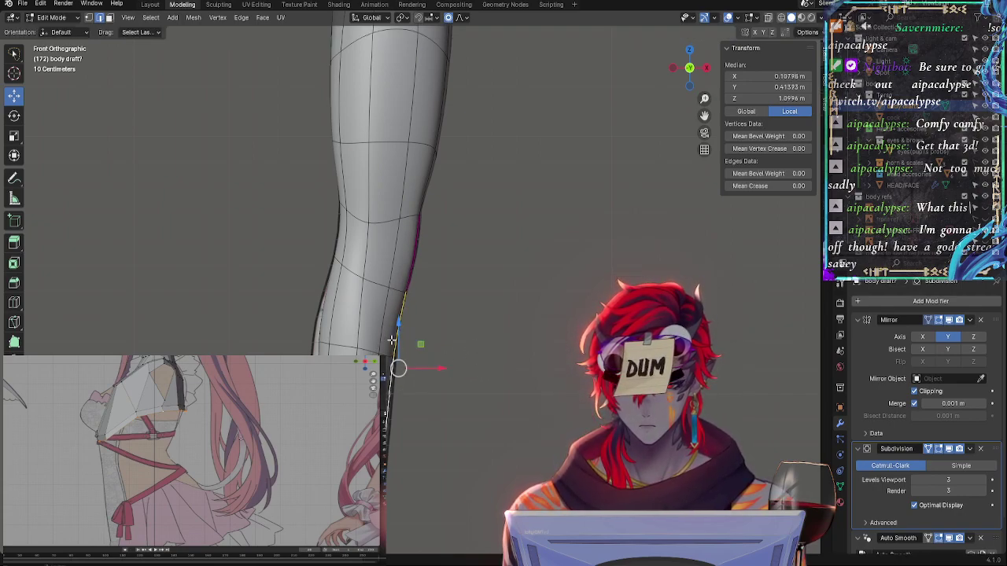
Move a single shin edge on the lower leg outline
click(398, 346)
click(423, 362)
alt+click(393, 376)
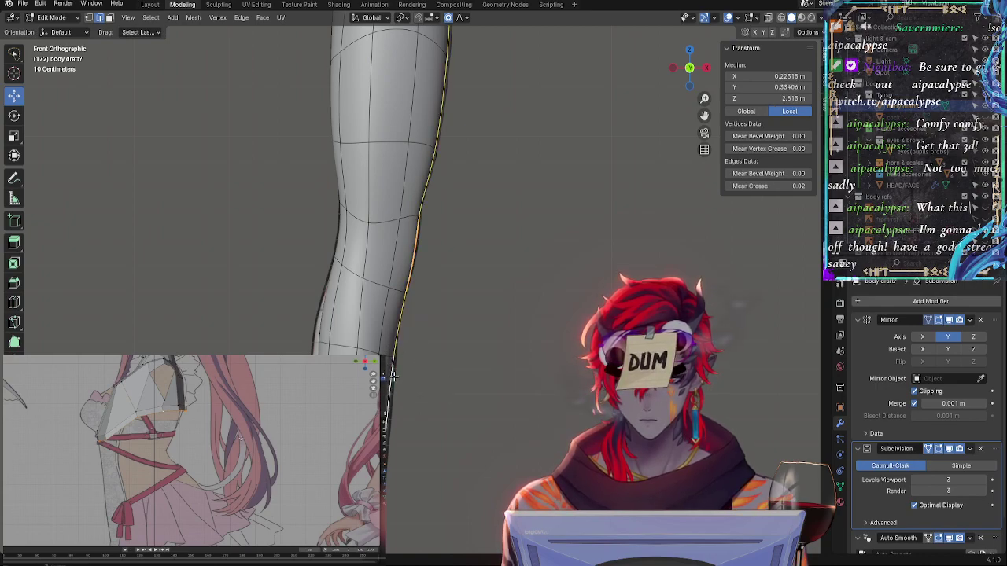
click(470, 370)
click(388, 415)
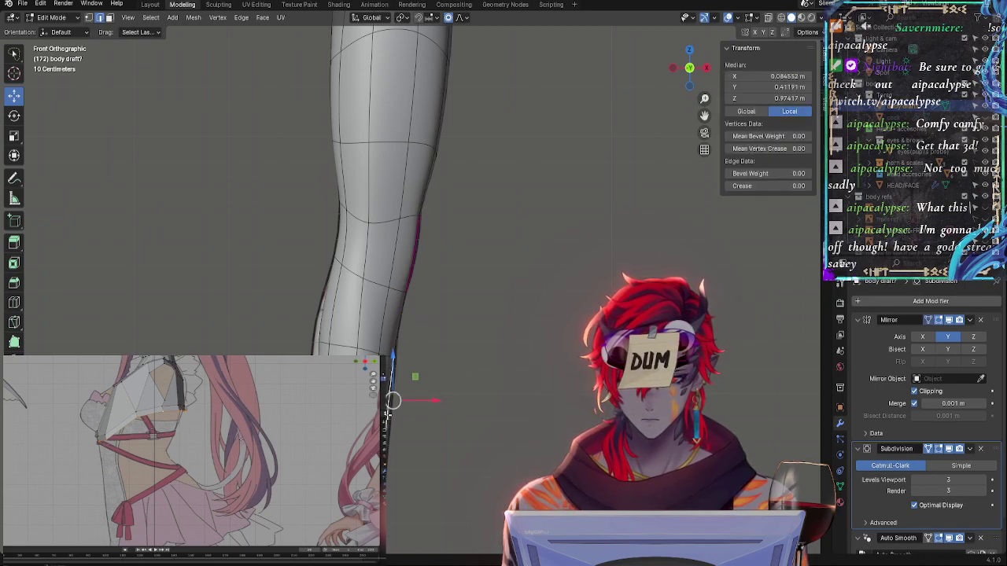
key(g)
click(432, 402)
Rotate a lower-leg outline point and shrink a leg edge inward along its normals
click(436, 428)
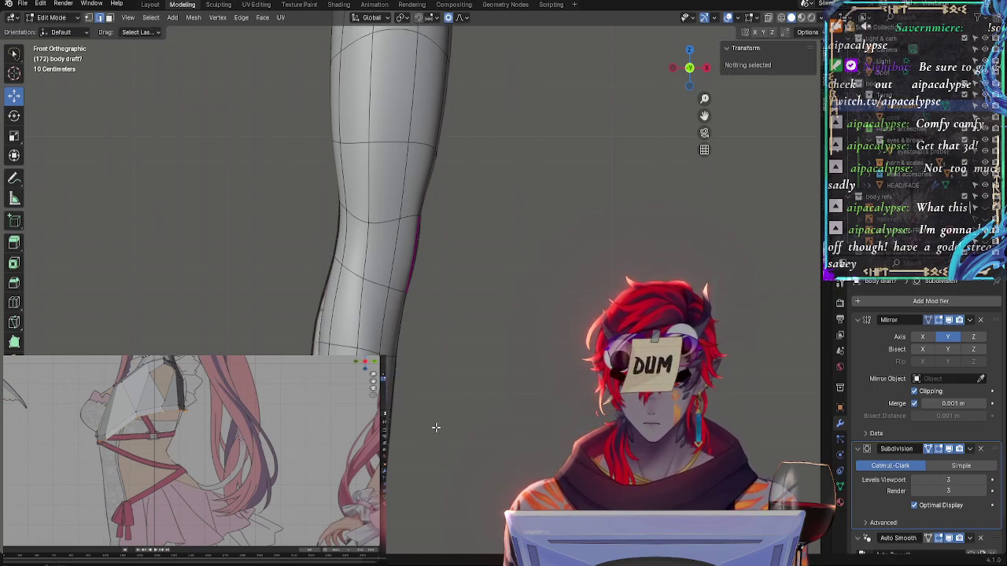
click(386, 462)
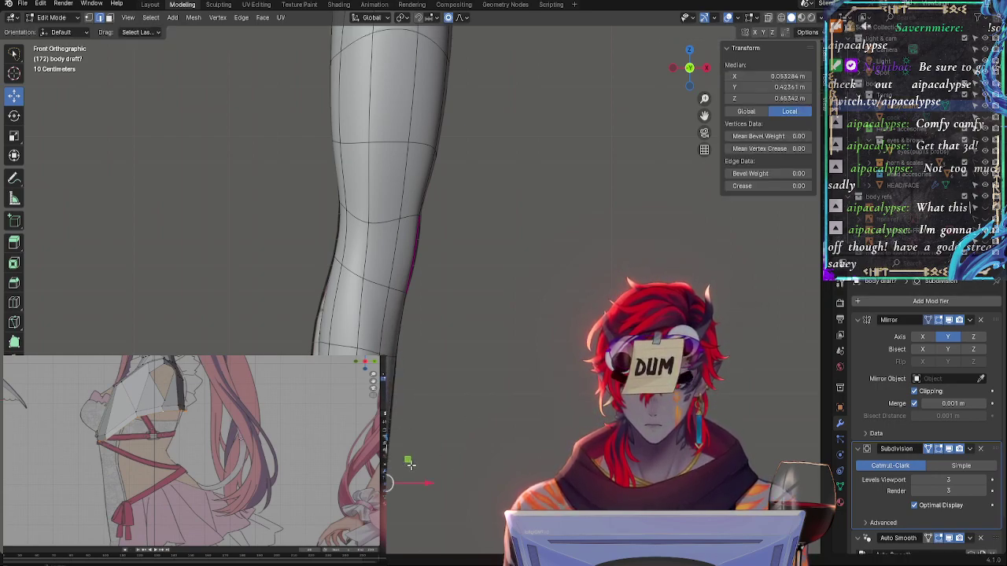
key(r)
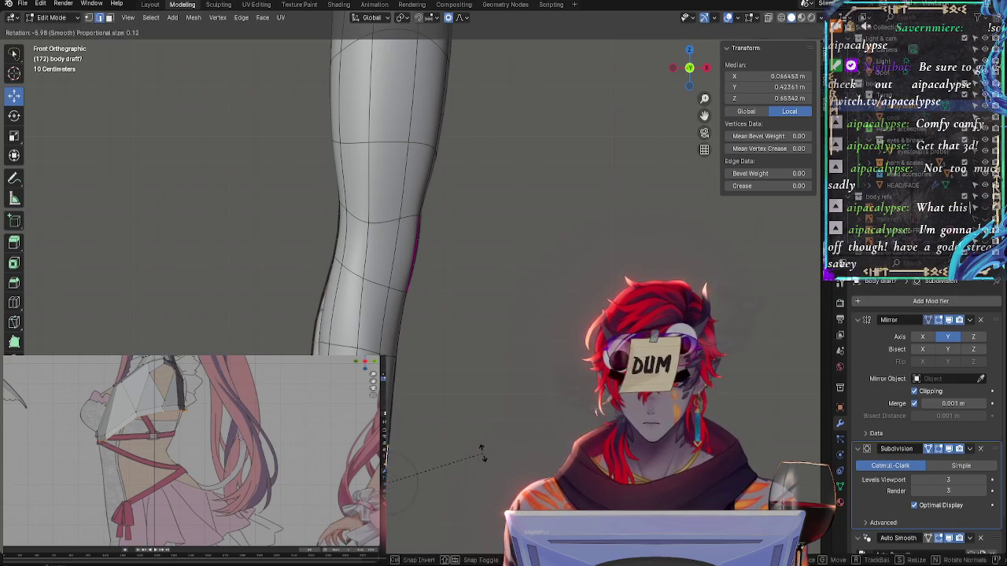
click(482, 450)
click(398, 400)
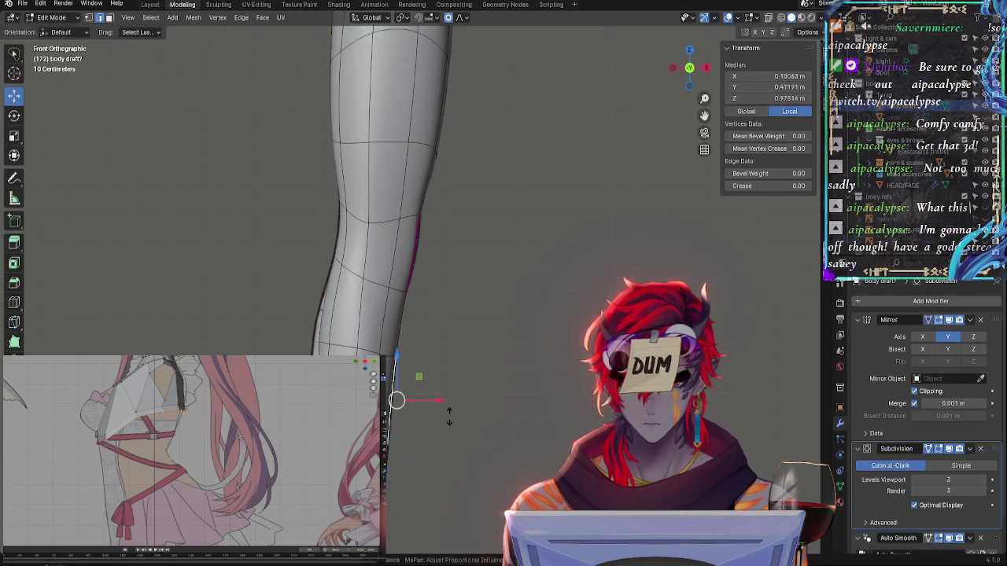
key(alt+s)
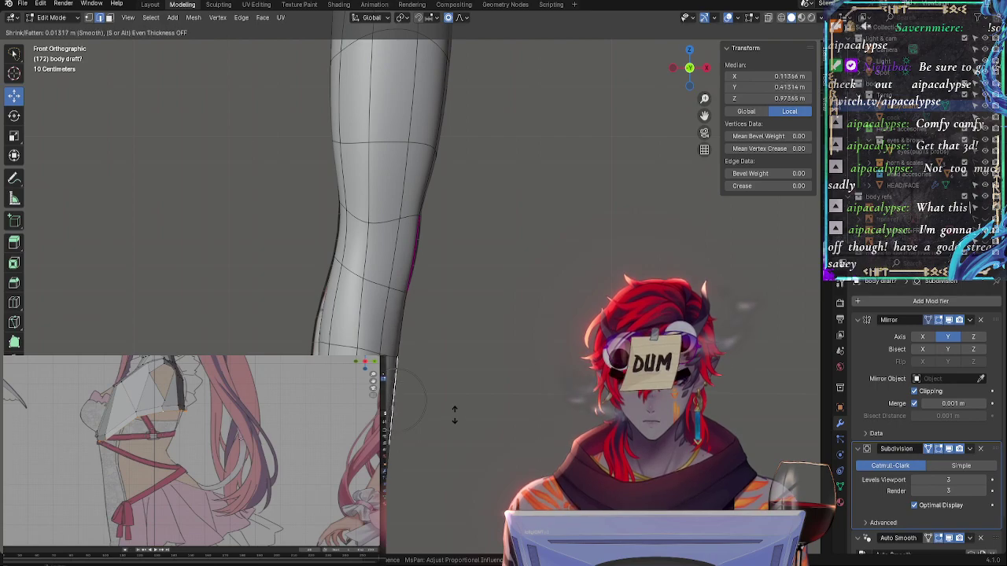
click(454, 420)
Nudge a lower leg vertex, then move the vertex just below the knee with falloff
click(387, 452)
key(alt+s)
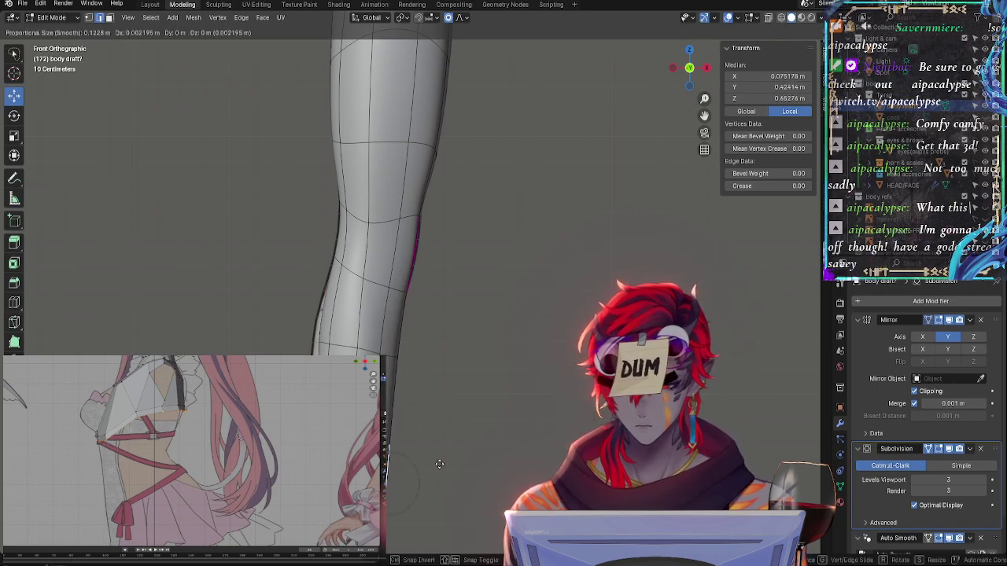
click(439, 462)
click(405, 312)
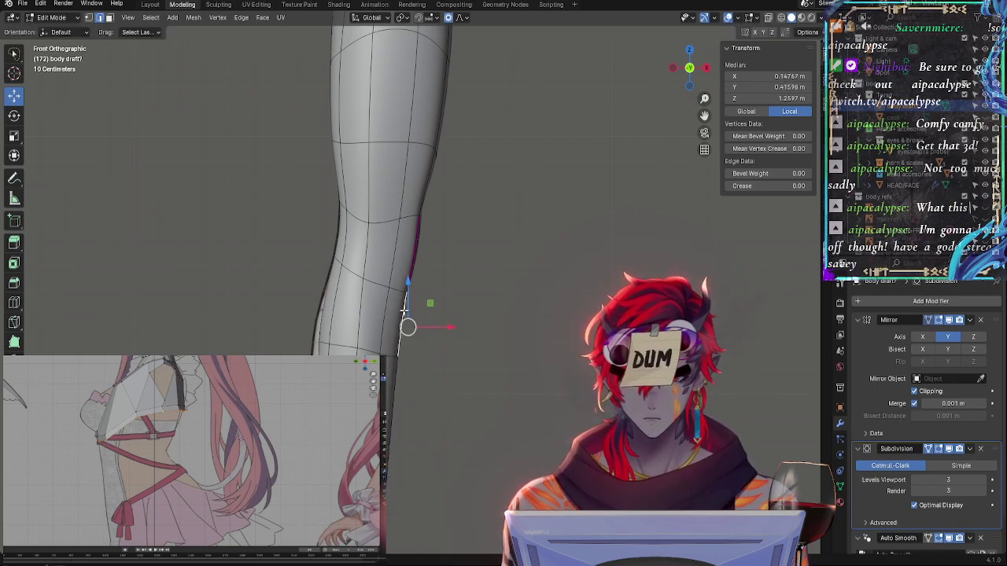
key(alt+s)
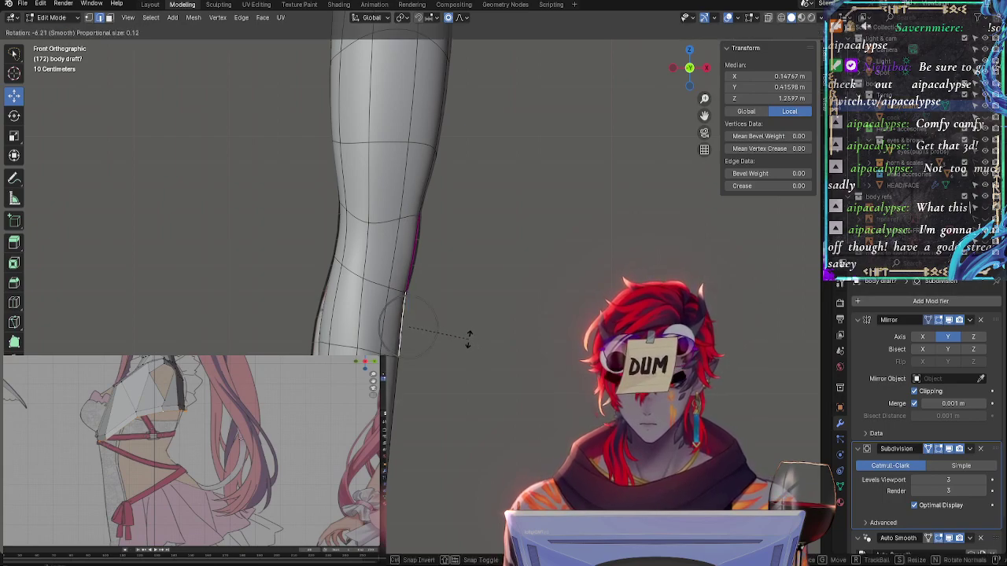
right_click(463, 347)
key(g)
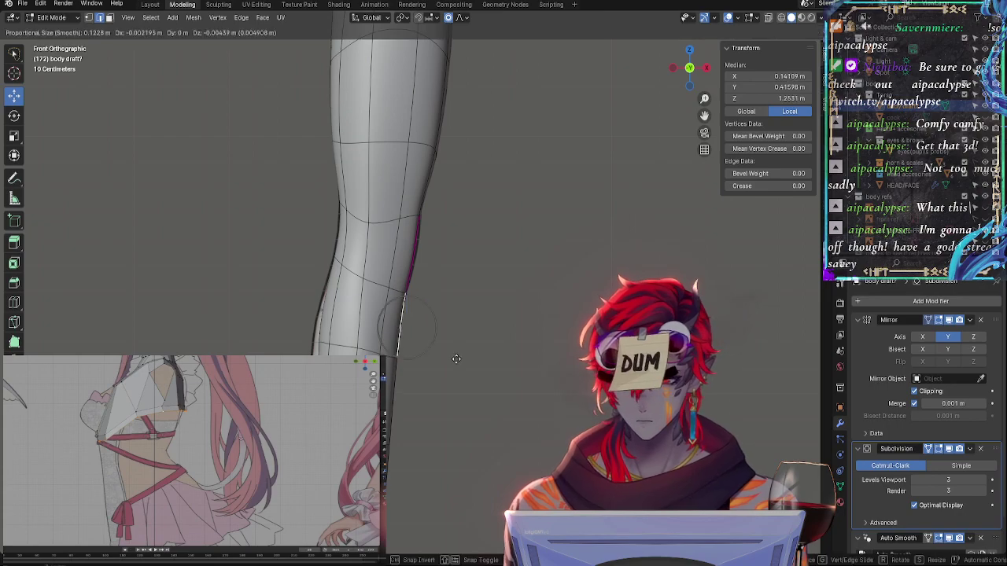
click(456, 362)
Scale the knee vertex vertically along Z, then move the shin vertices with soft falloff
key(s)
key(z)
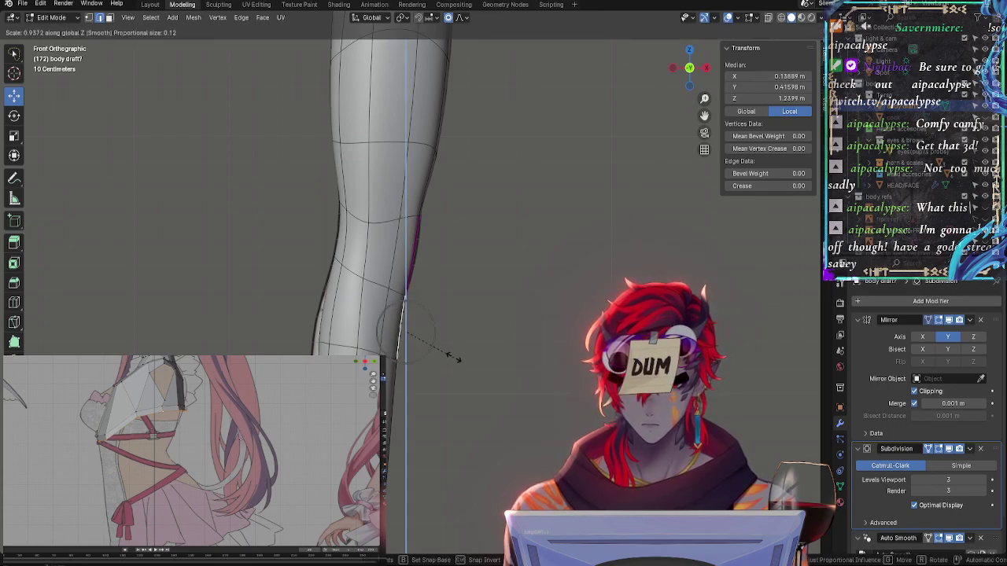
click(449, 343)
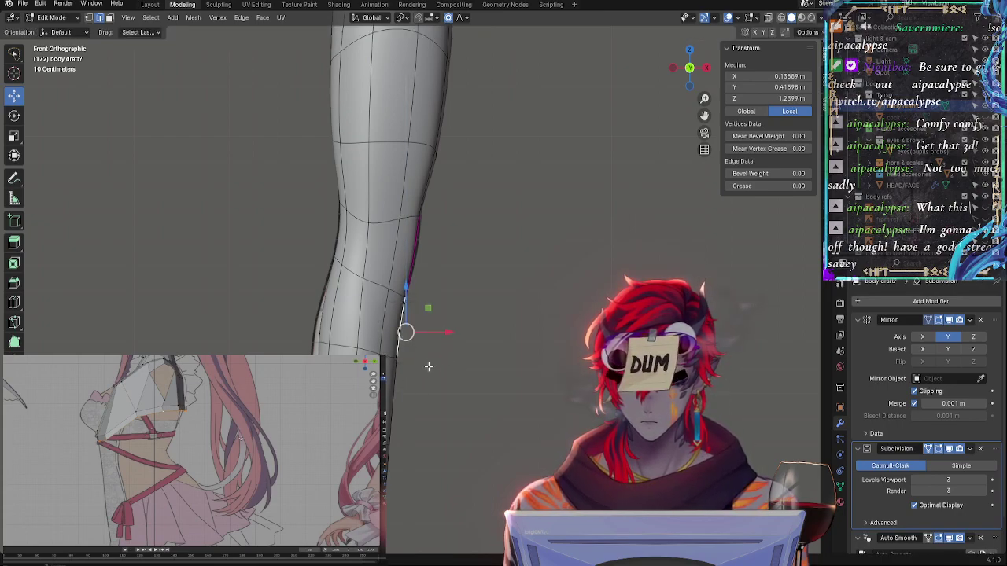
key(g)
key(Escape)
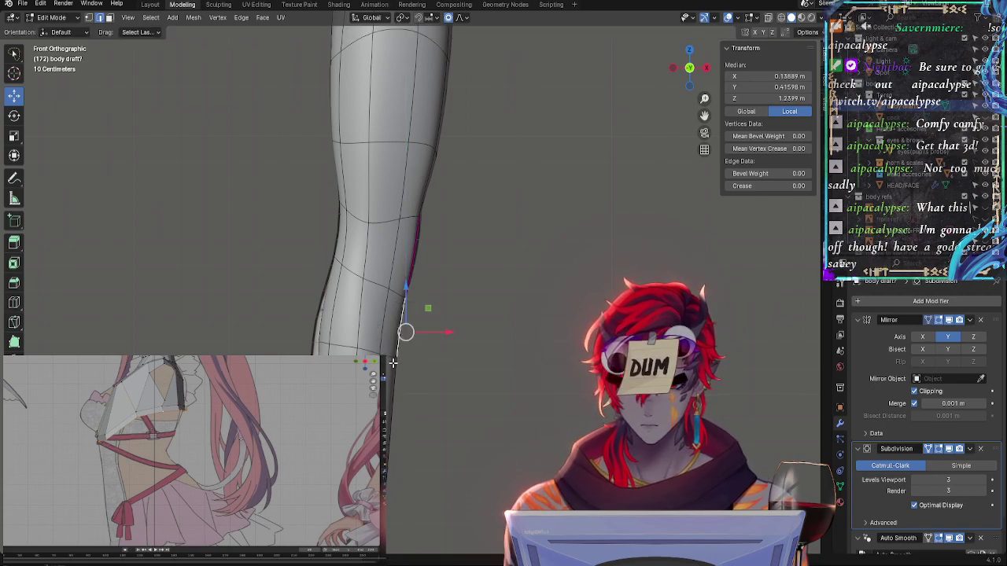
shift+click(397, 366)
key(g)
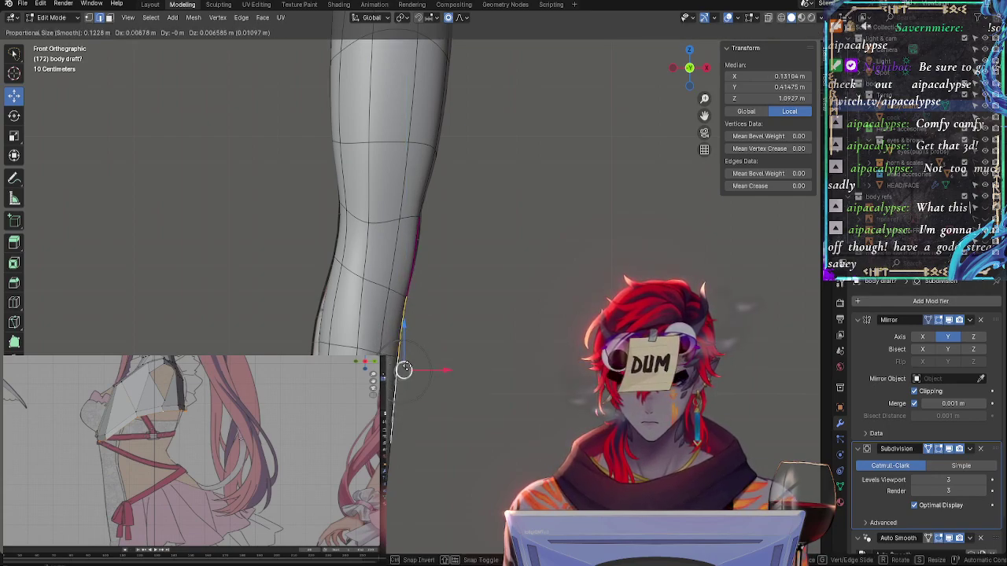
click(404, 369)
click(475, 366)
Rotate a shin edge with soft falloff, then shift it slightly in front view
click(395, 348)
middle_drag(395, 349, 416, 333)
key(r)
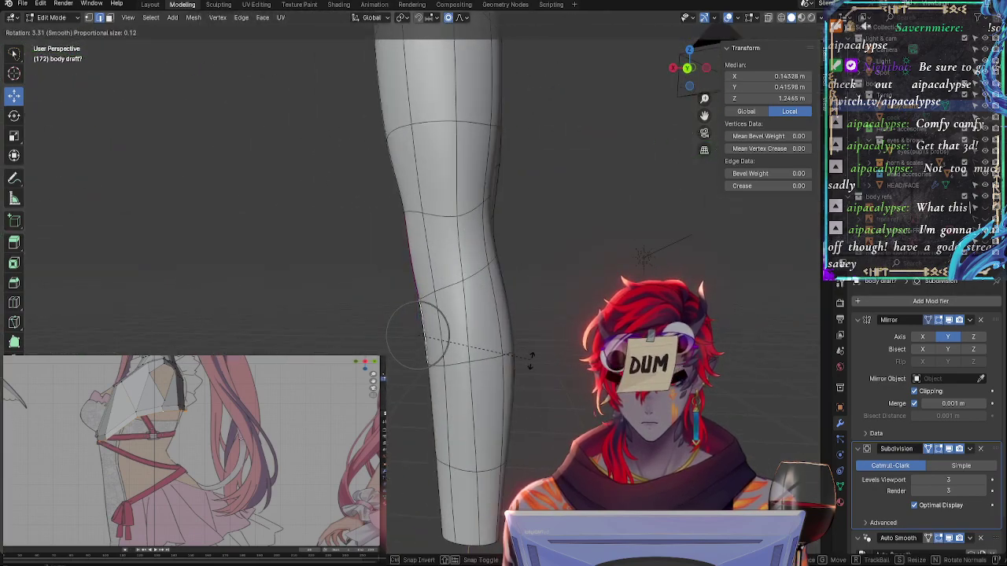
click(492, 366)
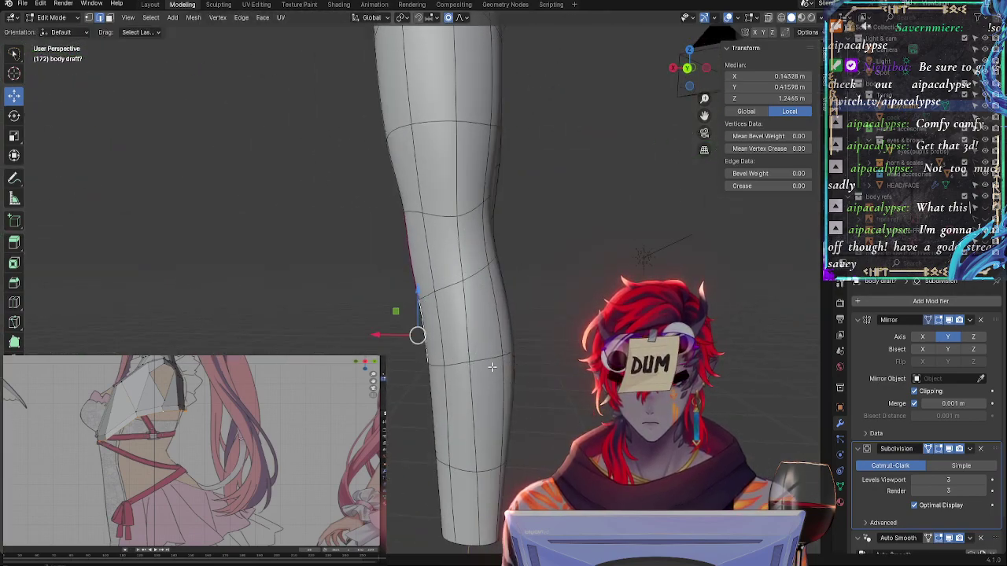
click(687, 69)
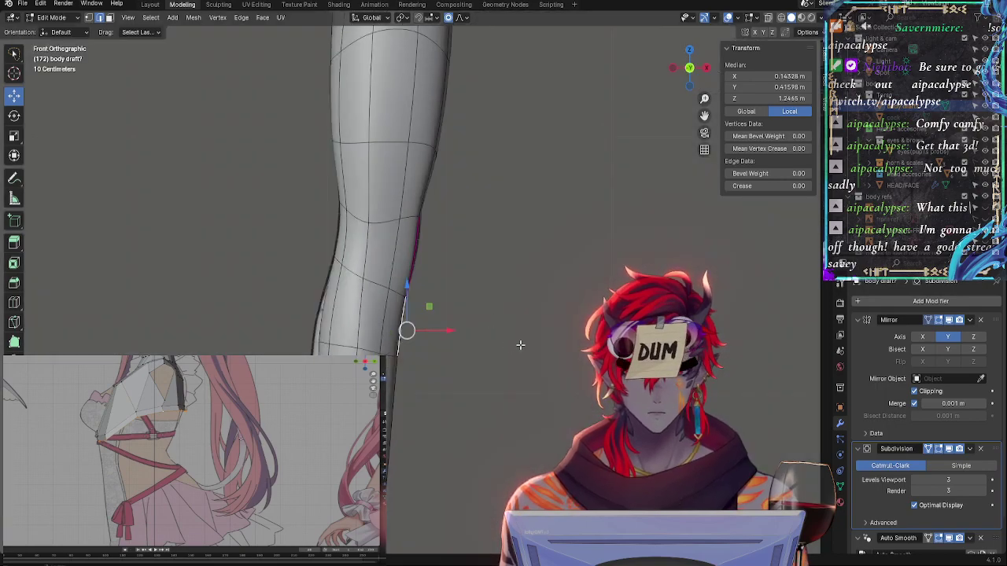
key(g)
key(Escape)
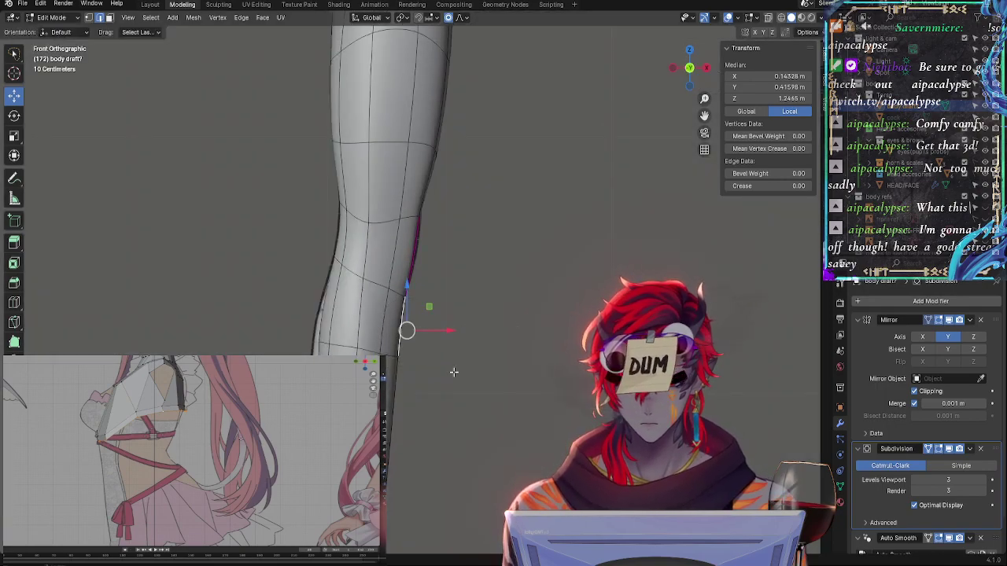
drag(406, 329, 408, 333)
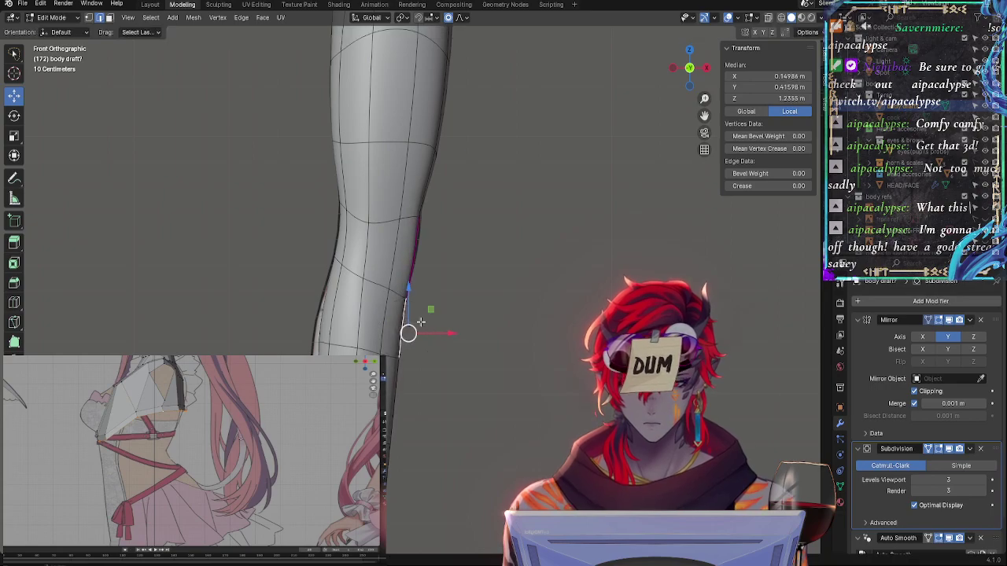
In side view, lift the horizontal knee edge loop about 1 cm up and back
click(707, 68)
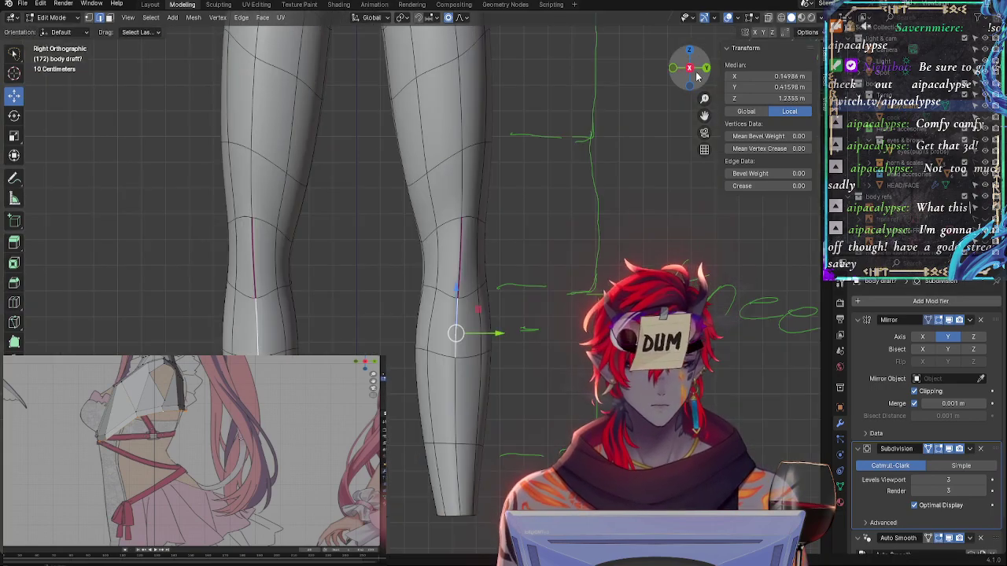
alt+click(452, 297)
drag(463, 297, 455, 264)
click(540, 318)
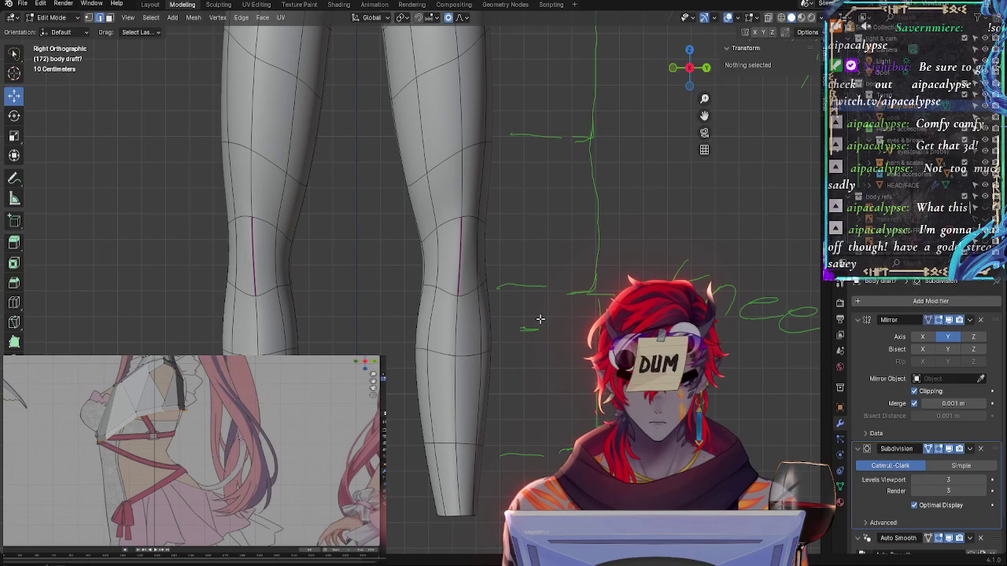
Return to front view and select edges on the lower leg outline
click(453, 337)
click(673, 68)
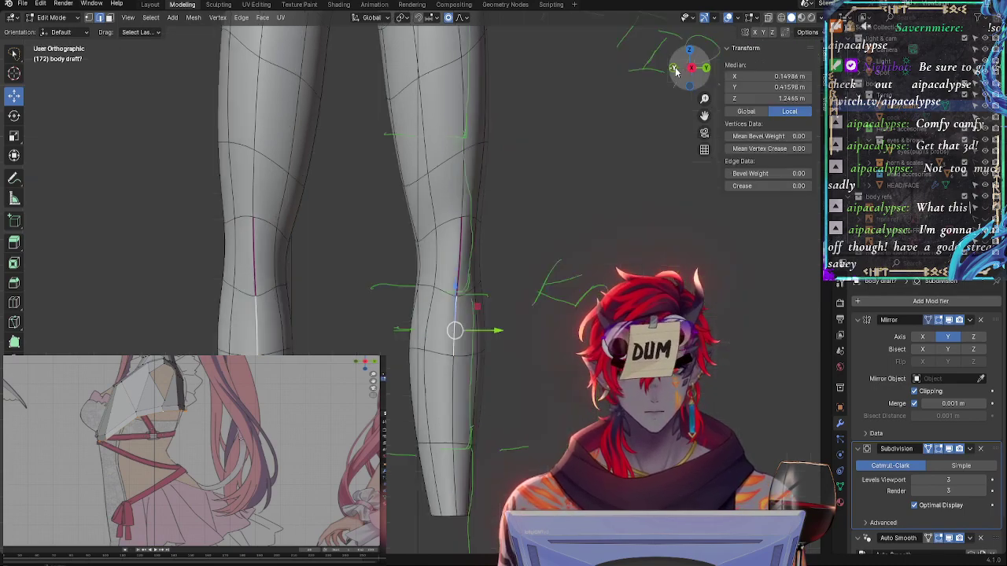
scroll(512, 332, up, 4)
click(511, 337)
click(399, 370)
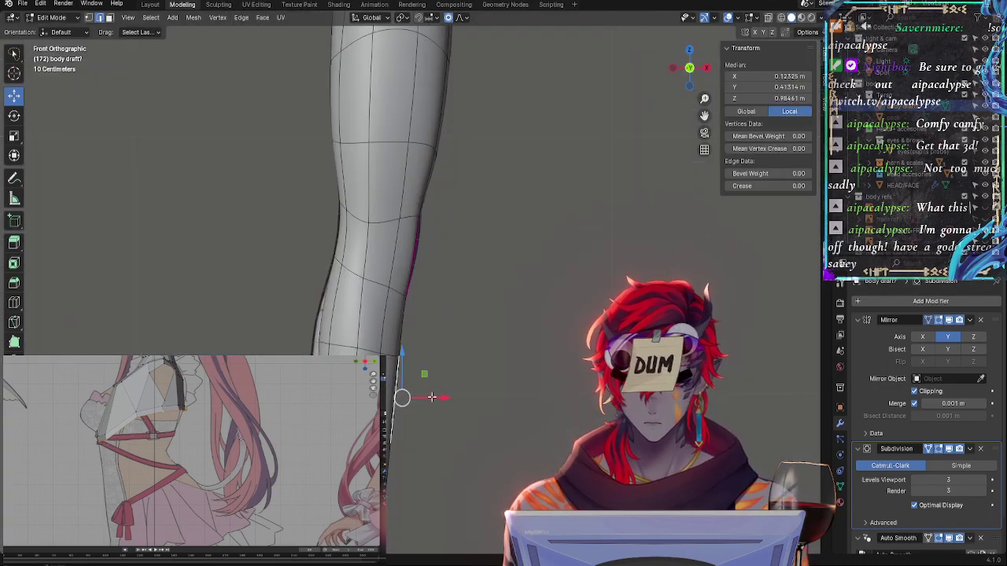
Move the knee edge three times with soft falloff, then scale the lower leg around it
key(g)
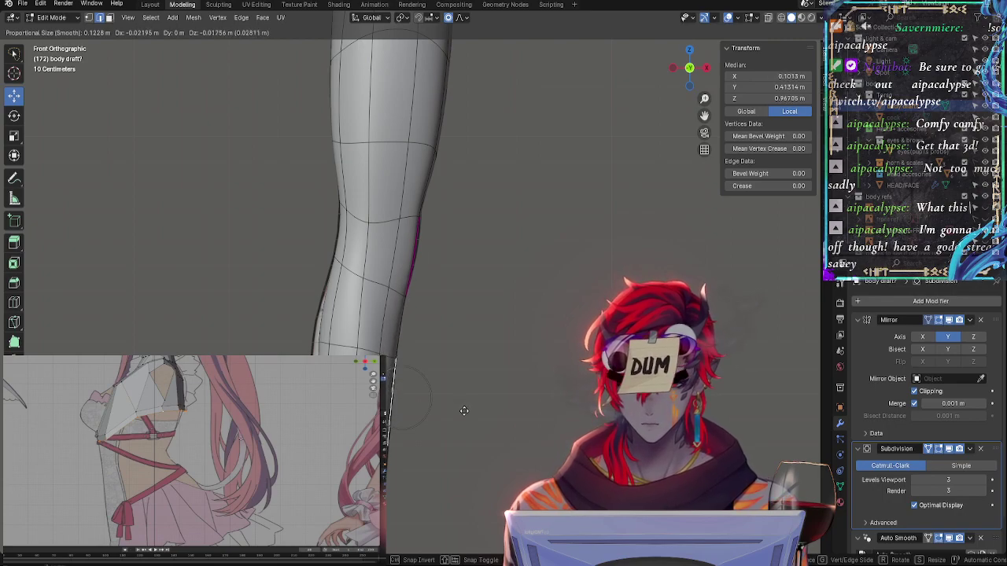
click(465, 414)
key(g)
click(470, 420)
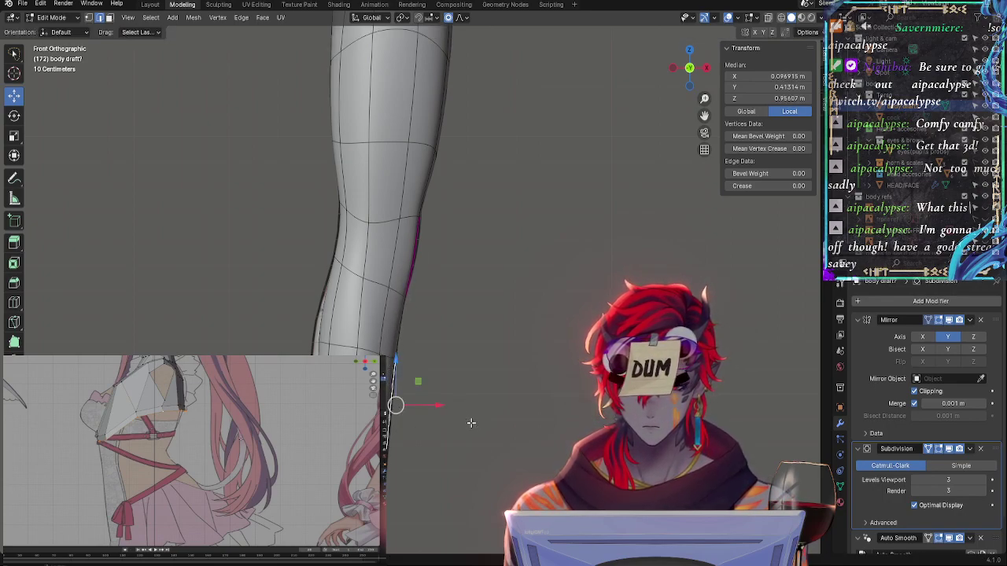
key(g)
click(470, 417)
key(s)
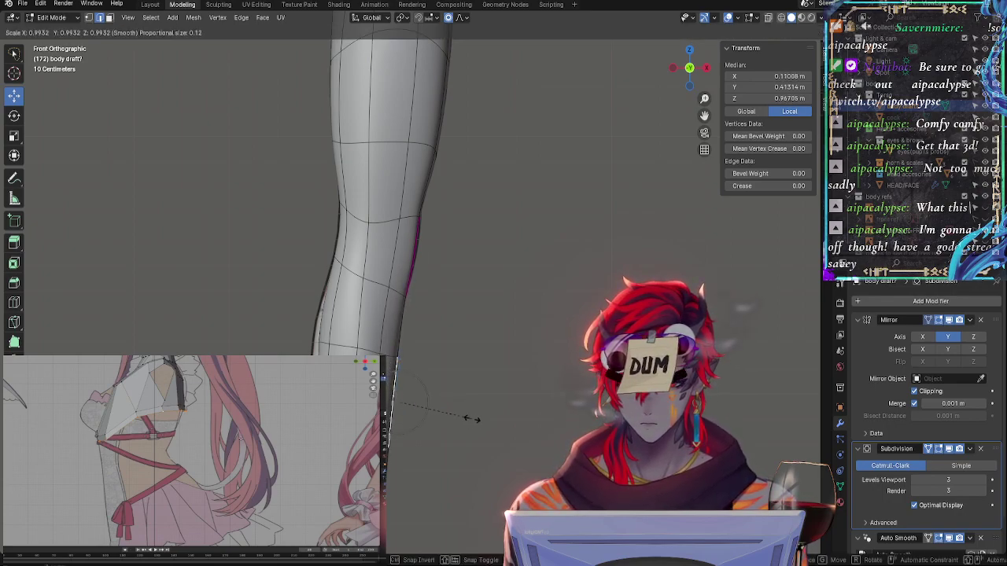
click(471, 397)
Deselect, then shift a single vertex on the lower-leg edge with soft falloff
click(492, 397)
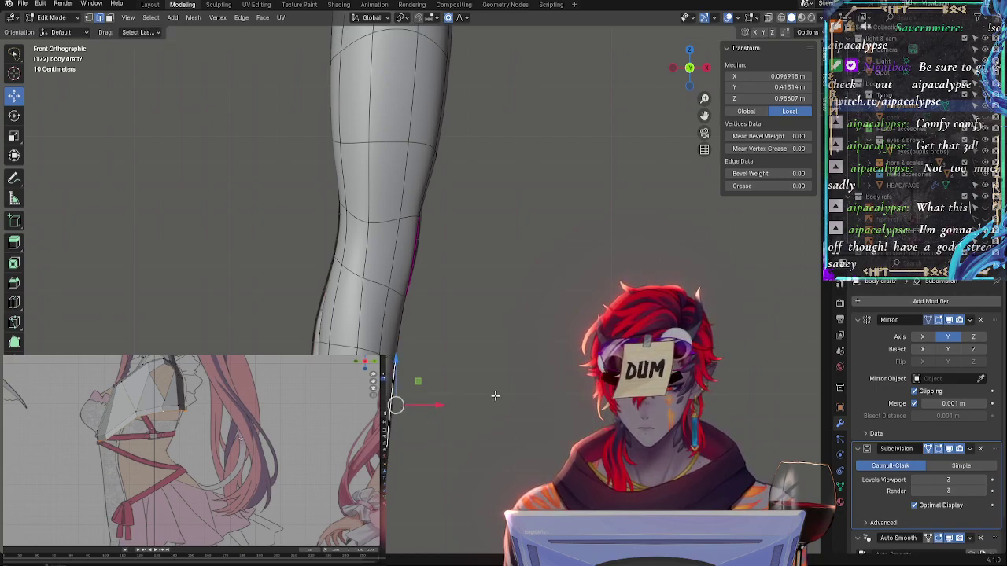
click(397, 393)
key(g)
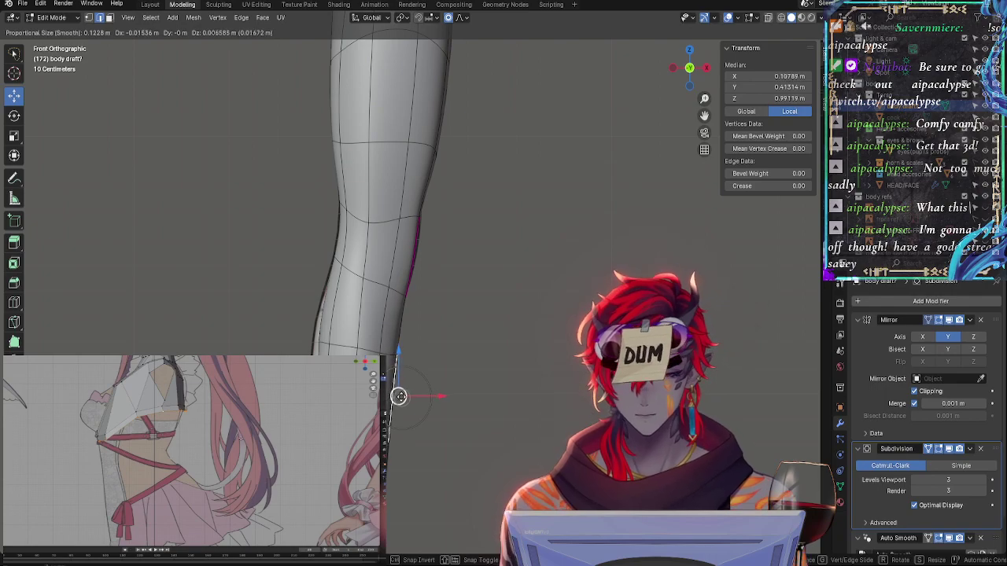
click(485, 390)
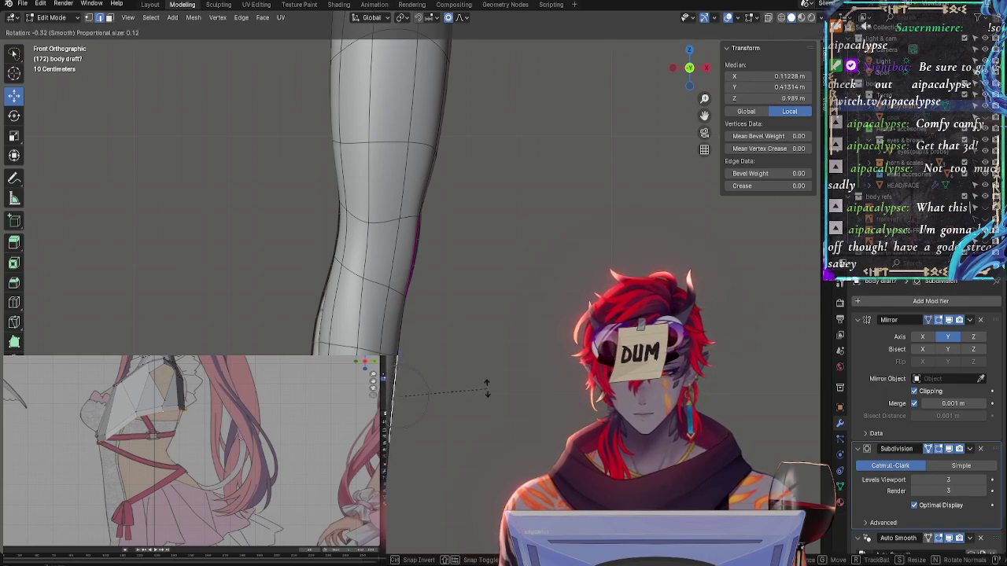
Check the leg in perspective, then rotate the lower-leg area three times around a low vertex
click(387, 456)
middle_drag(490, 448, 681, 135)
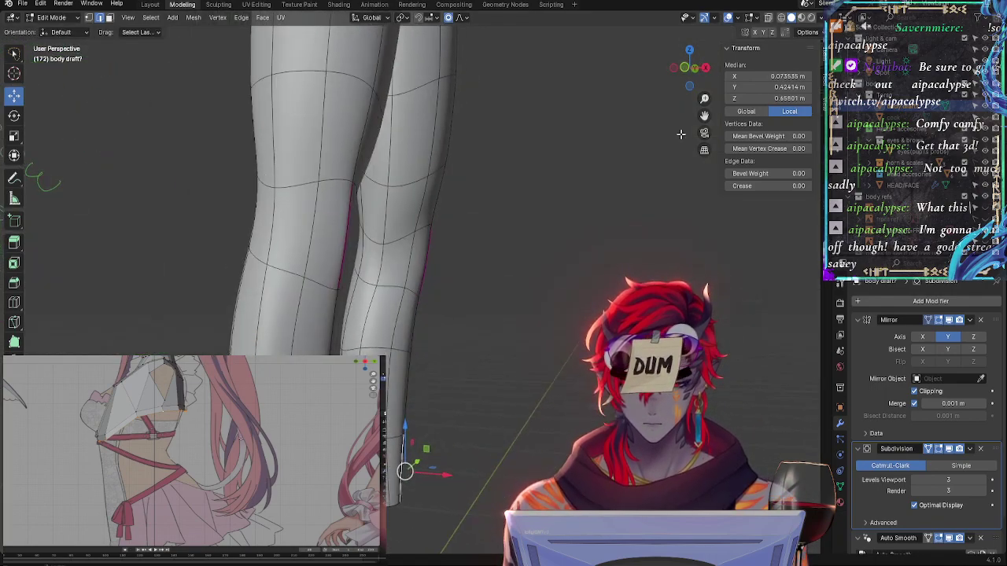
click(688, 87)
key(r)
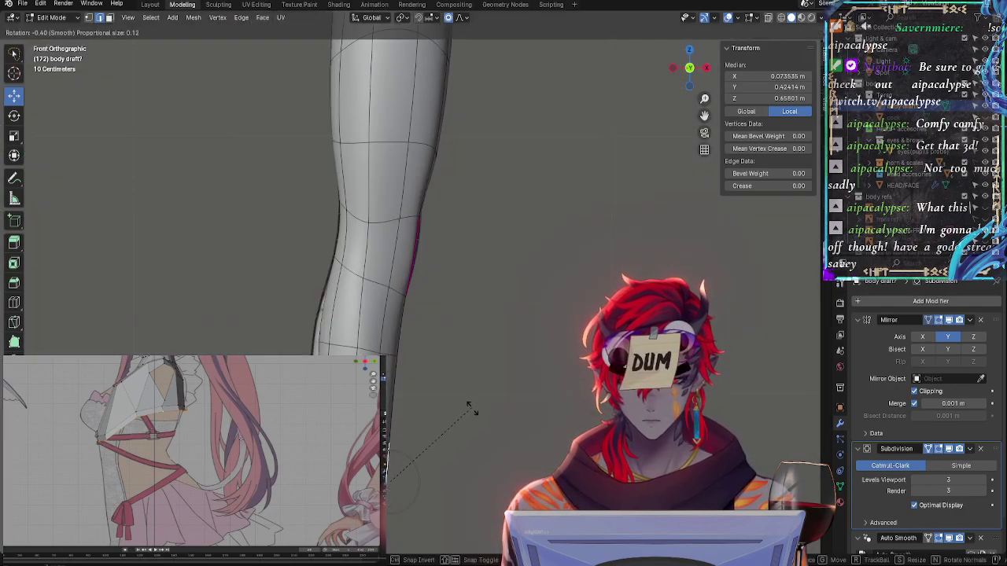
click(482, 415)
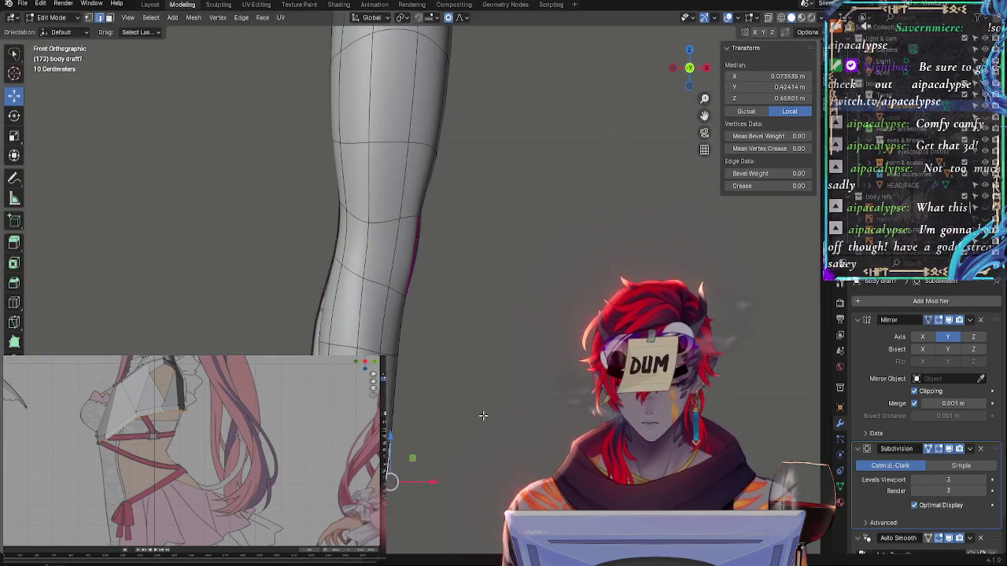
key(r)
click(481, 415)
key(r)
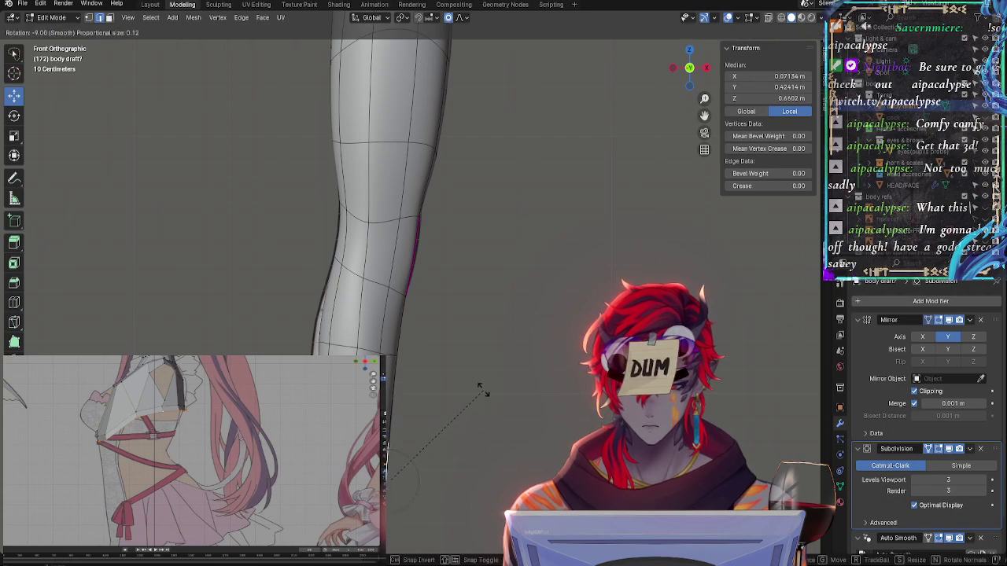
click(482, 388)
Scale the area around that vertex twice, then move the vertex with soft falloff
key(s)
click(481, 398)
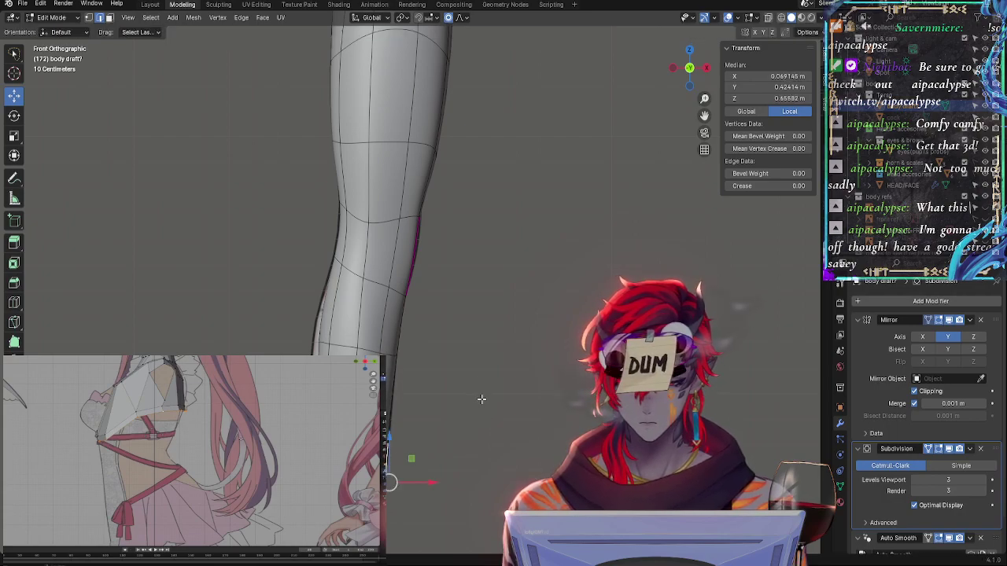
key(s)
click(482, 421)
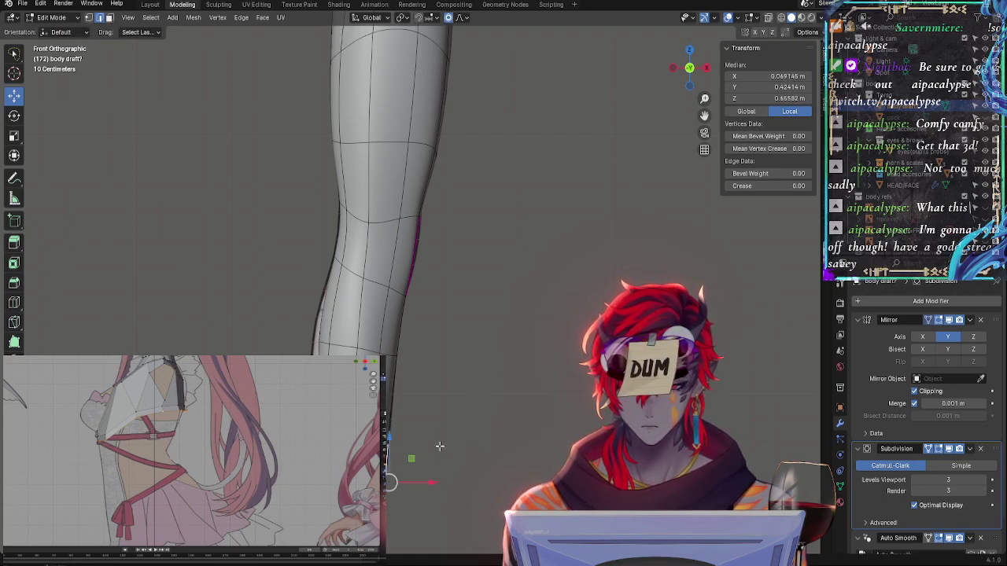
key(g)
click(455, 438)
Rotate the surrounding area three more times and reposition the selected vertices with falloff
key(r)
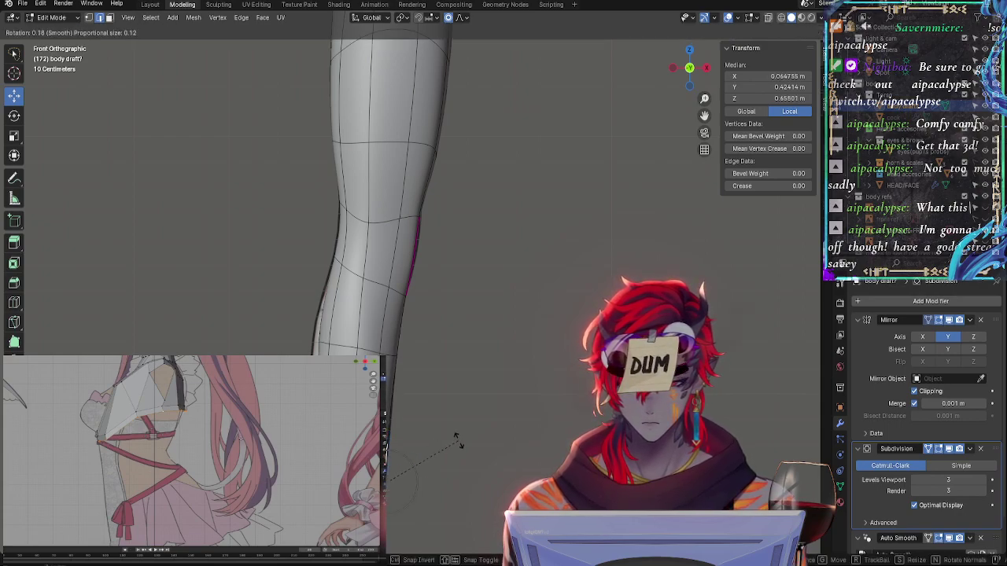
click(460, 443)
key(r)
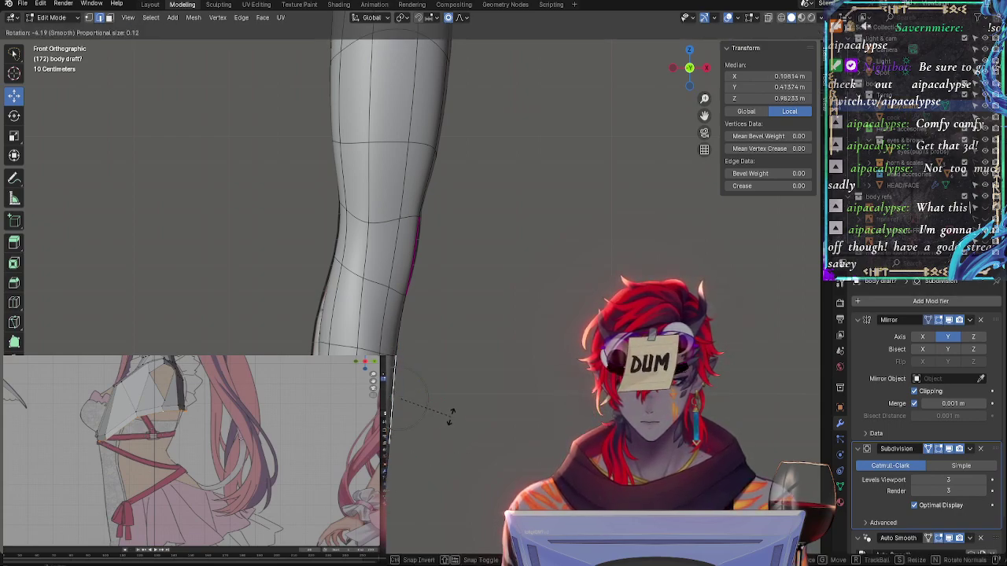
click(453, 420)
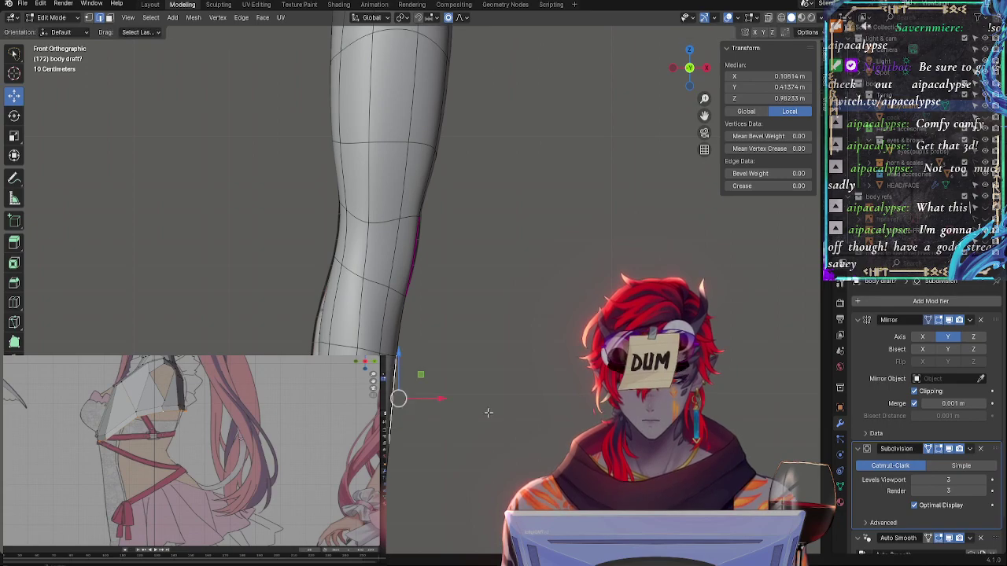
key(r)
click(478, 415)
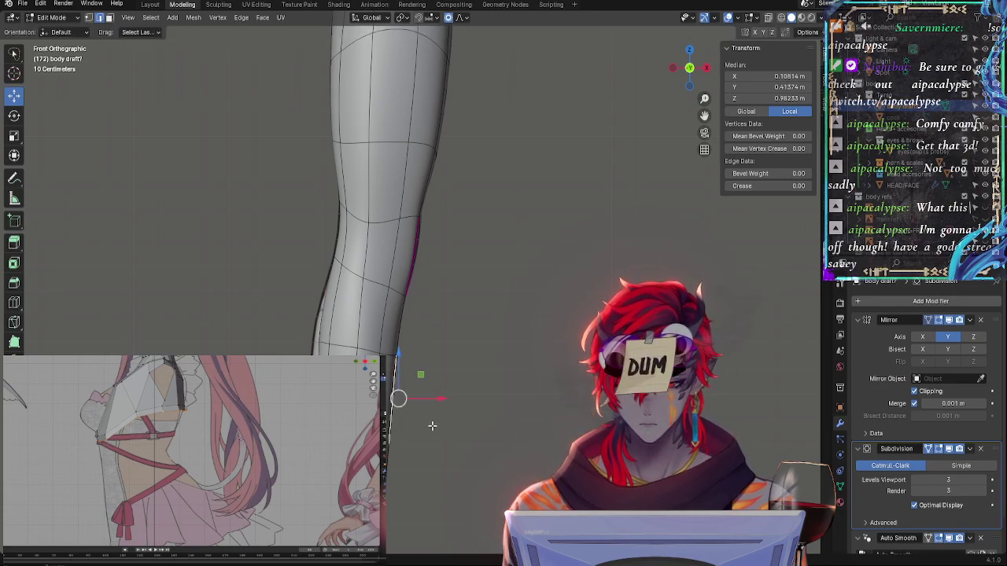
key(g)
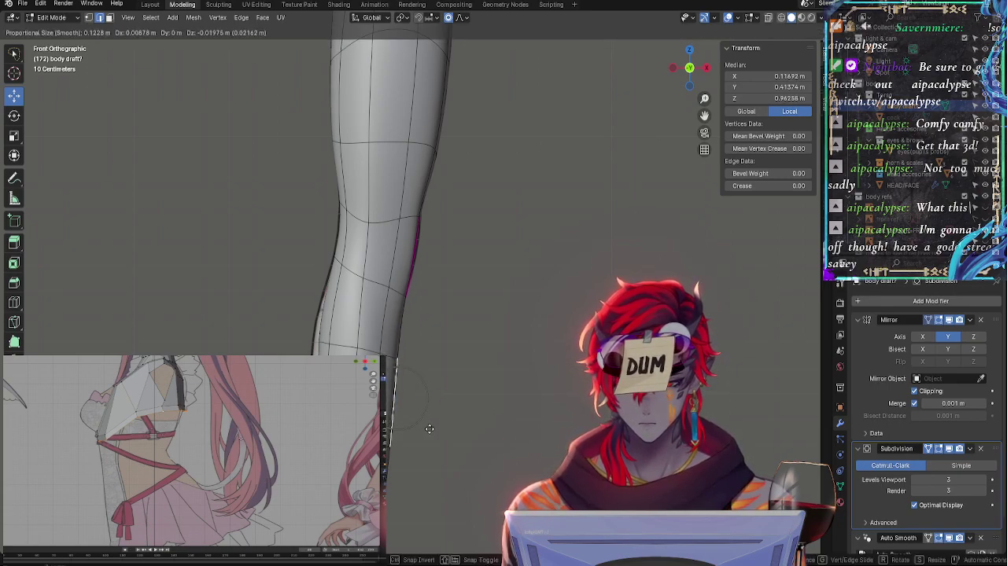
click(429, 428)
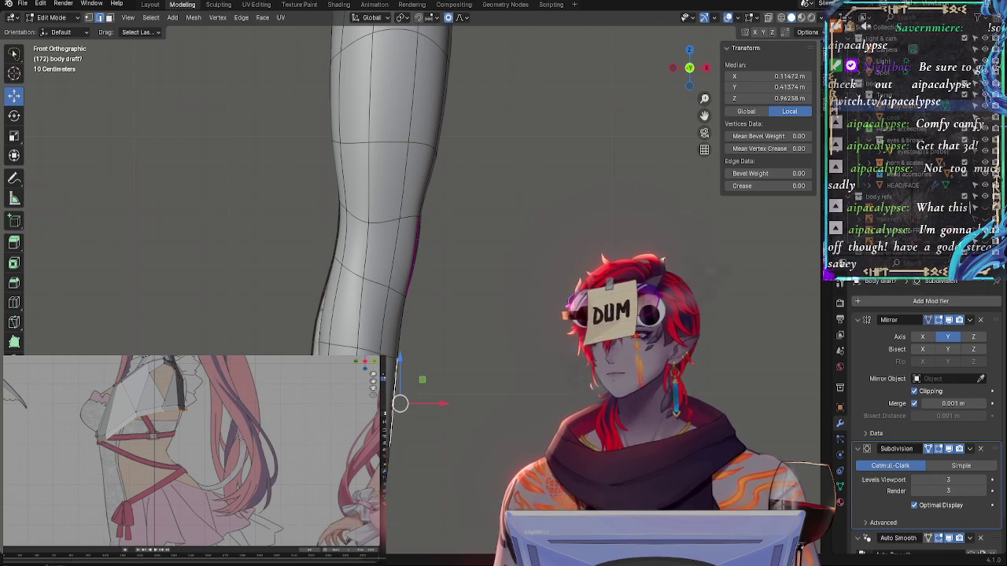
Reposition a lower vertex on the leg's outer left edge, checking it in perspective first
click(330, 315)
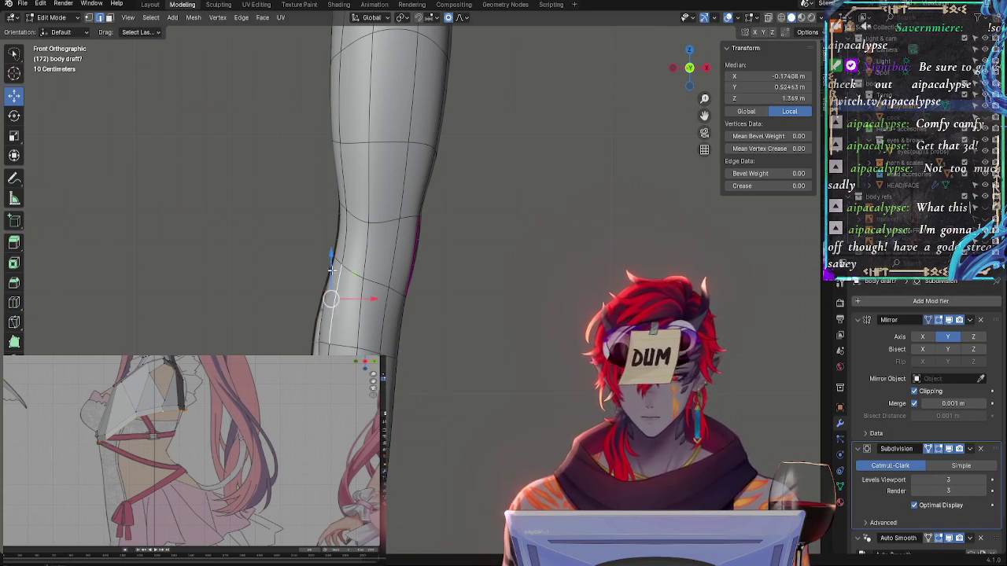
click(337, 250)
click(322, 289)
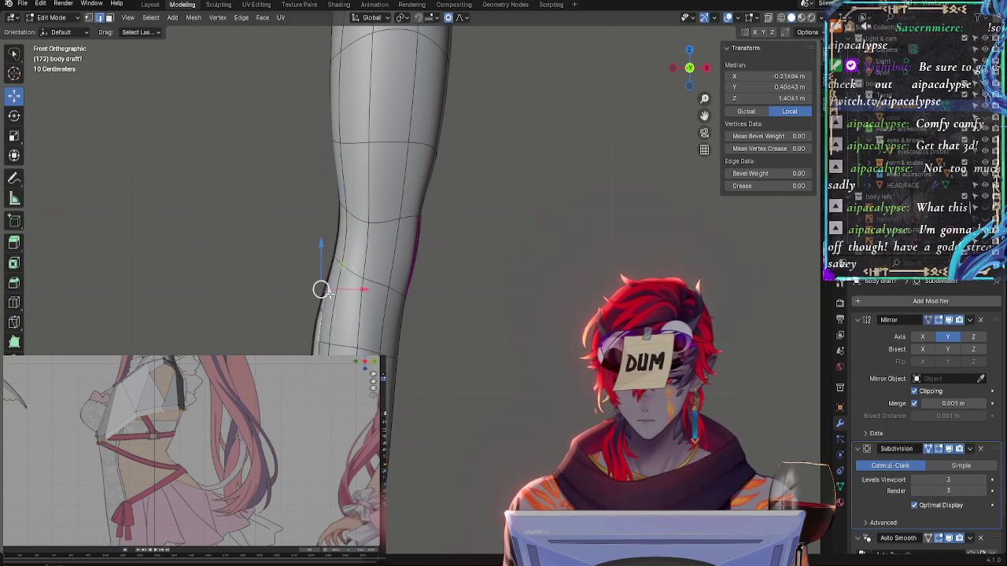
middle_drag(322, 293, 474, 326)
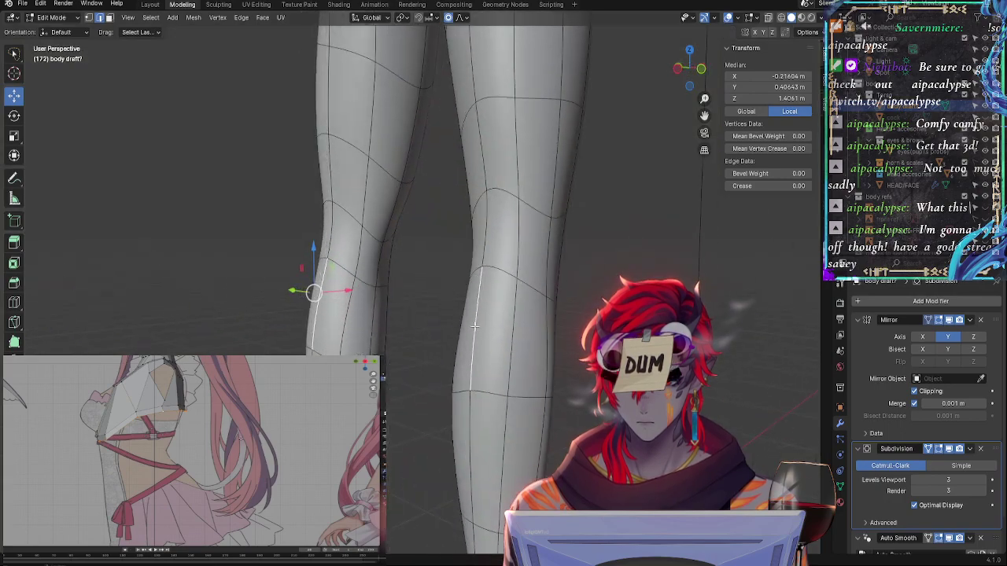
click(701, 70)
key(r)
key(g)
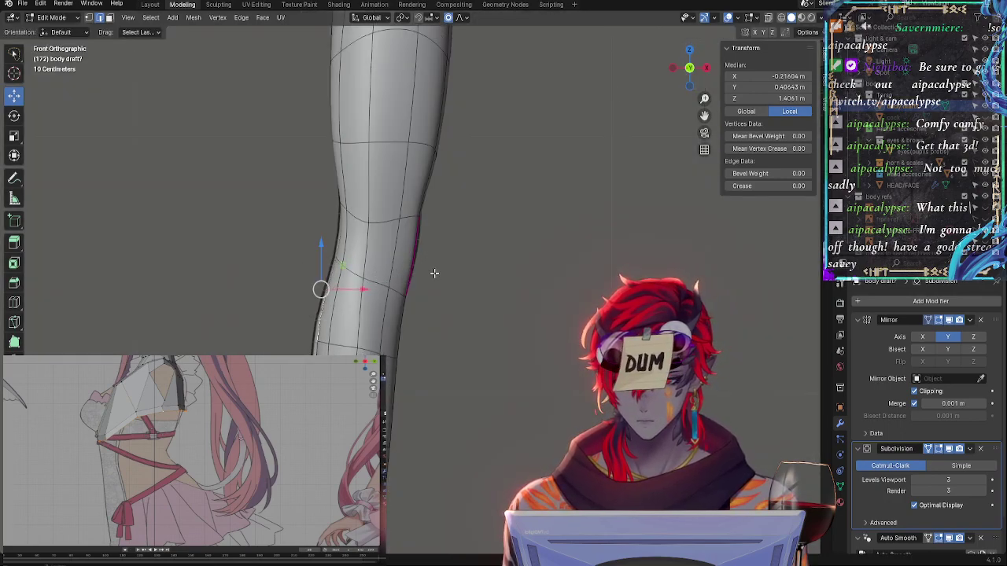
click(428, 272)
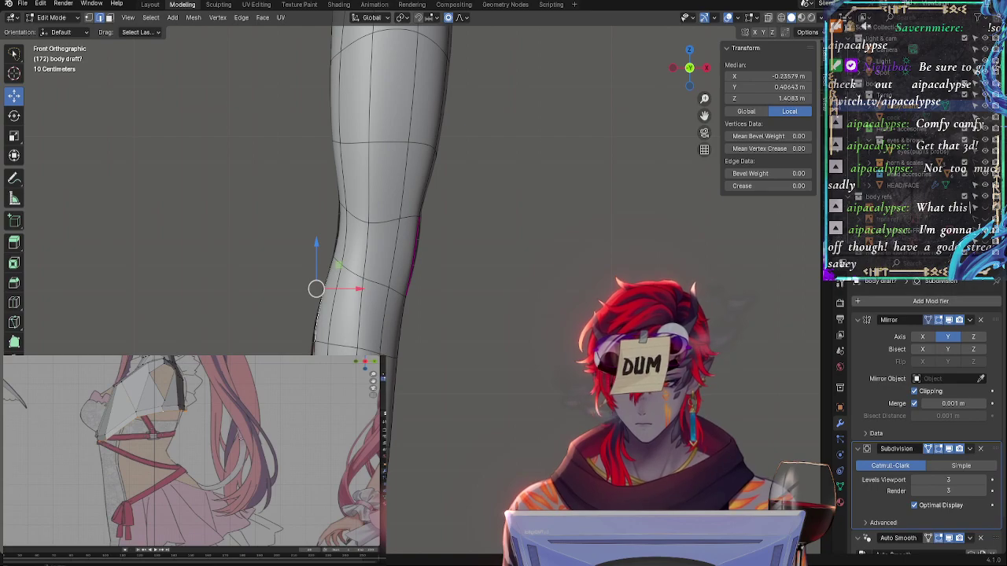
Pull that vertex down the leg, nudge it inward, and scale the knee vertices with smooth falloff
drag(316, 289, 308, 349)
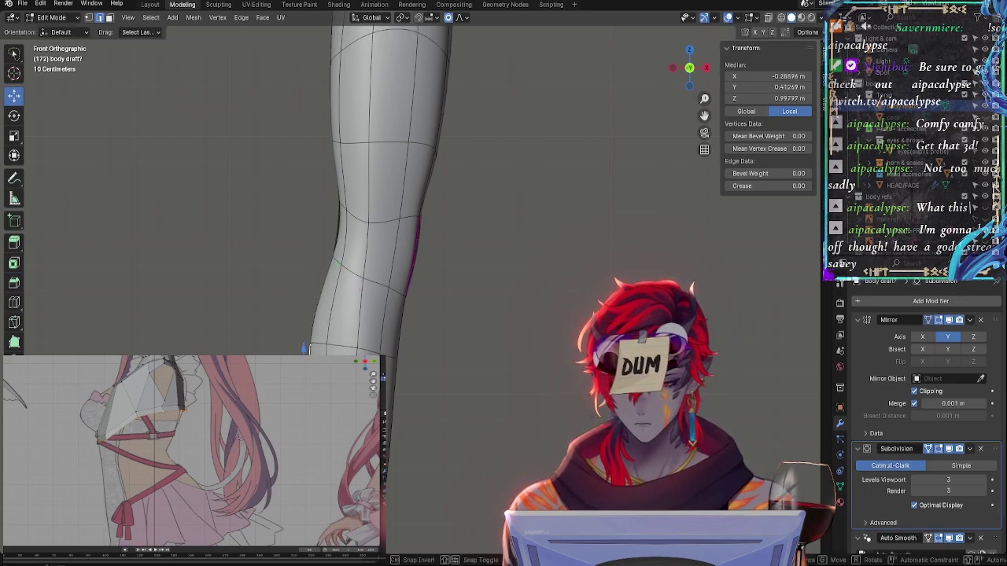
key(s)
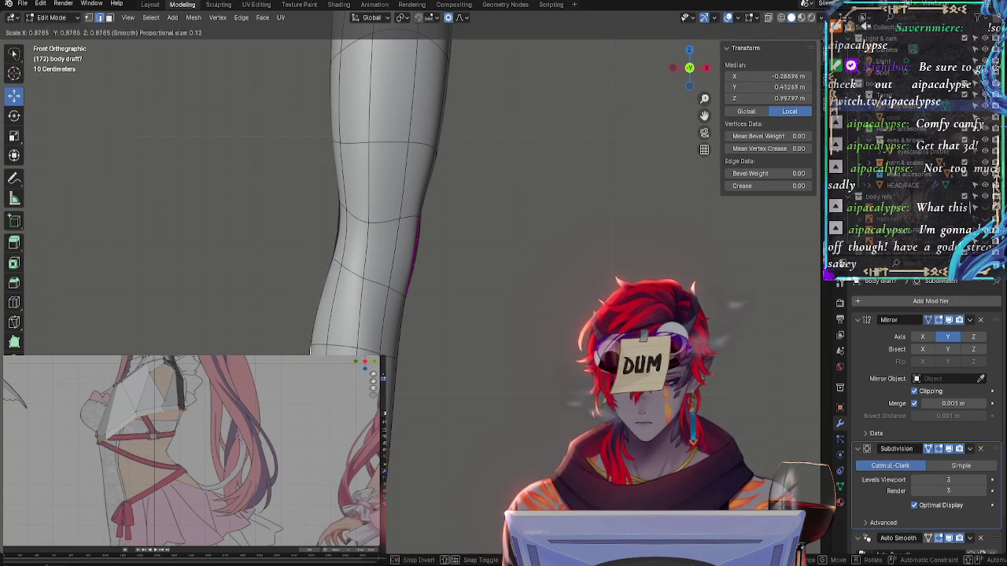
key(Escape)
drag(306, 348, 307, 351)
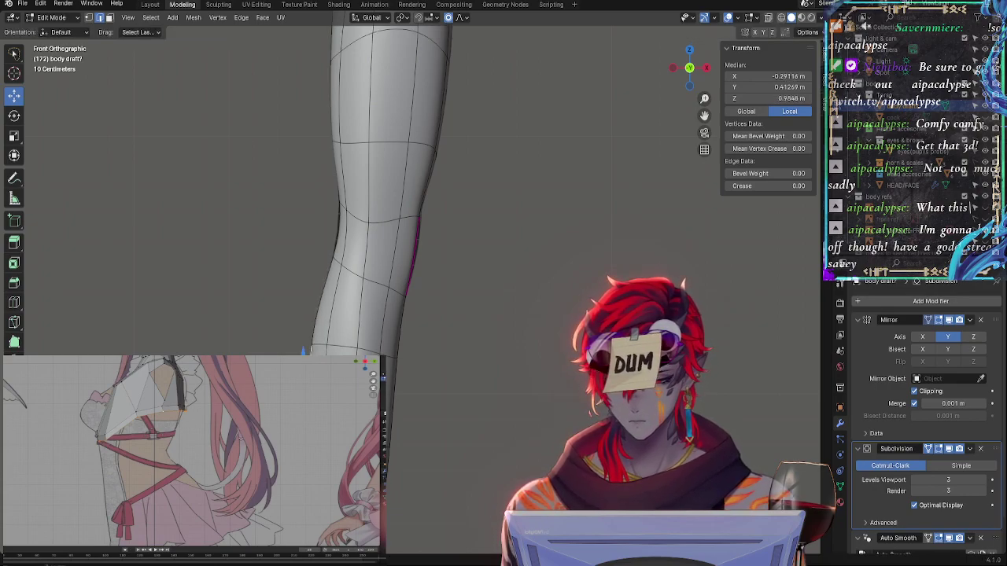
key(s)
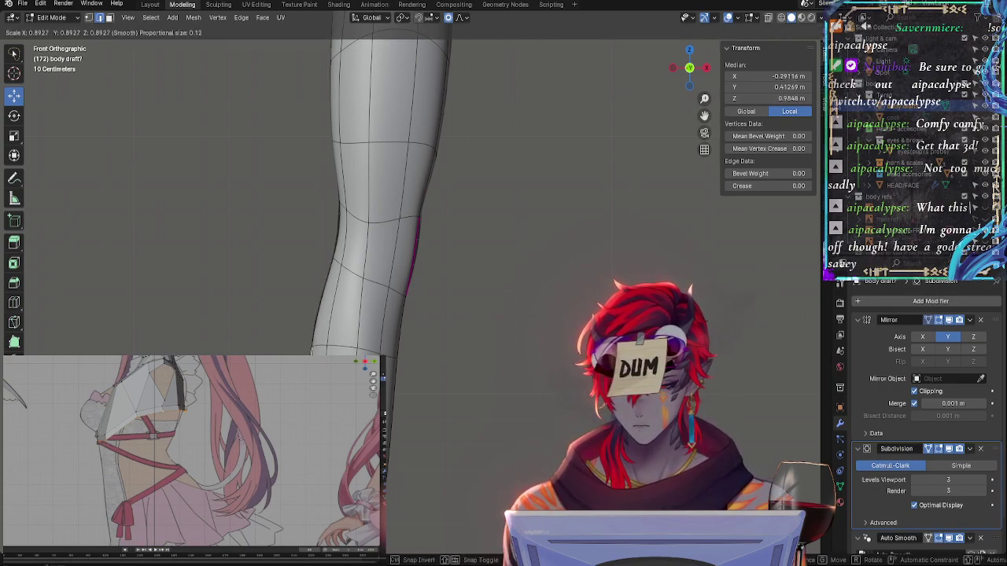
click(303, 351)
Slide an edge loop along the leg to a new position
alt+click(370, 178)
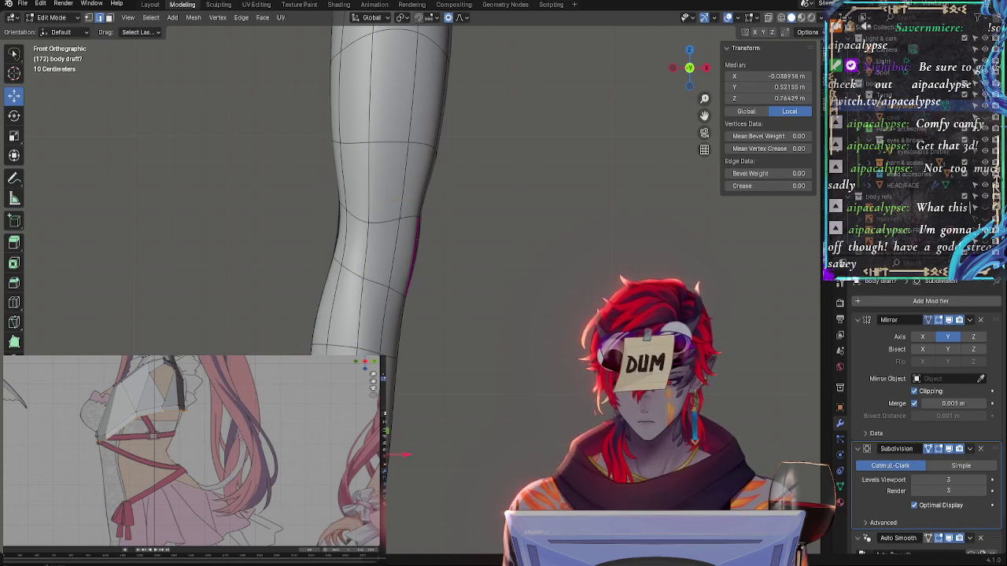
alt+click(371, 177)
key(g)
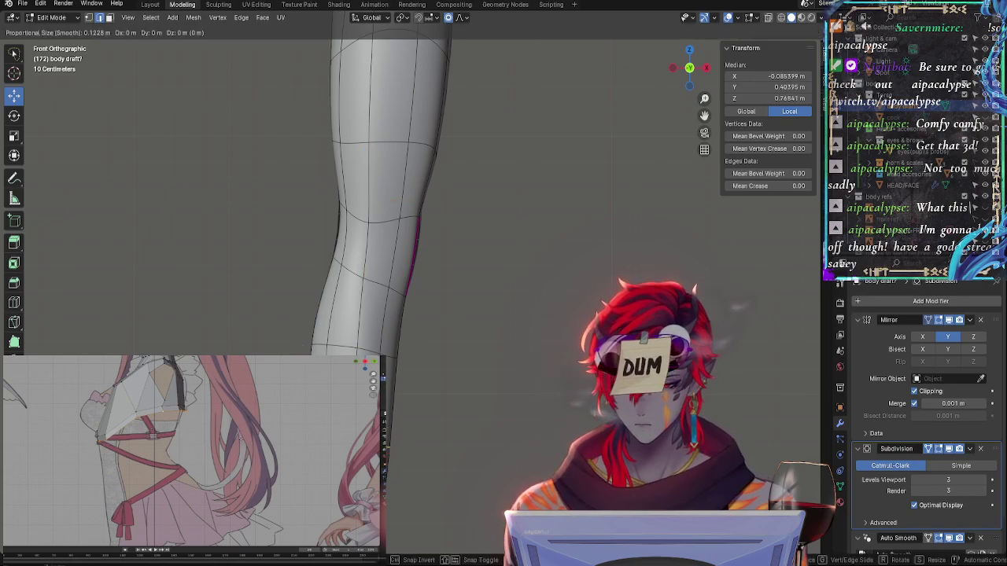
key(g)
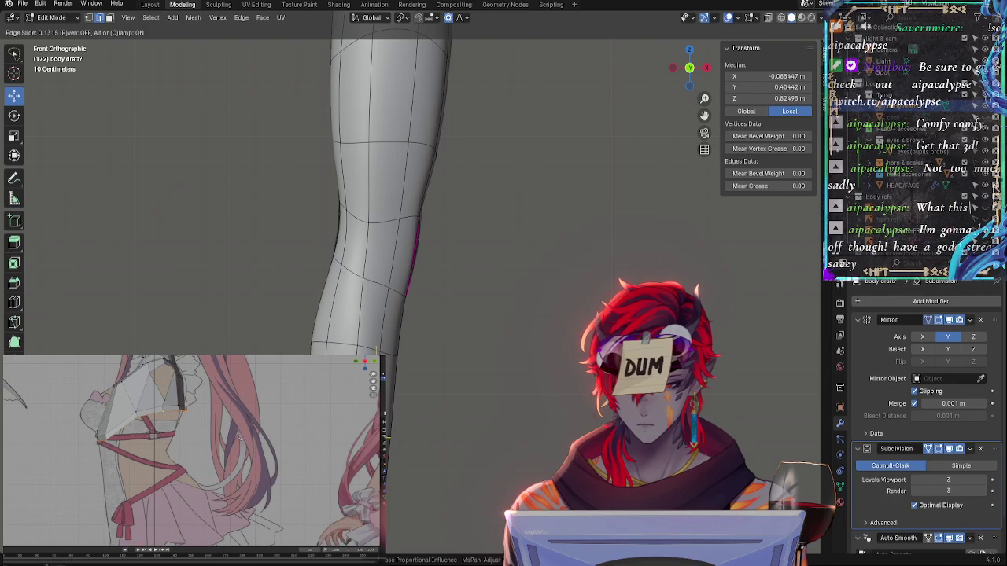
click(392, 438)
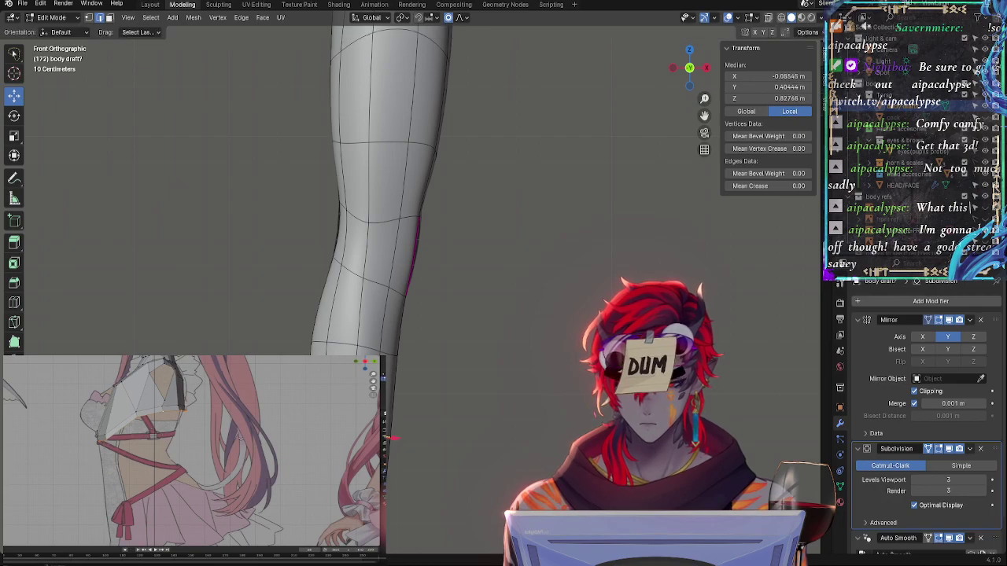
Give a lower knee vertex a small rotation with smooth falloff
key(g)
click(394, 504)
click(301, 344)
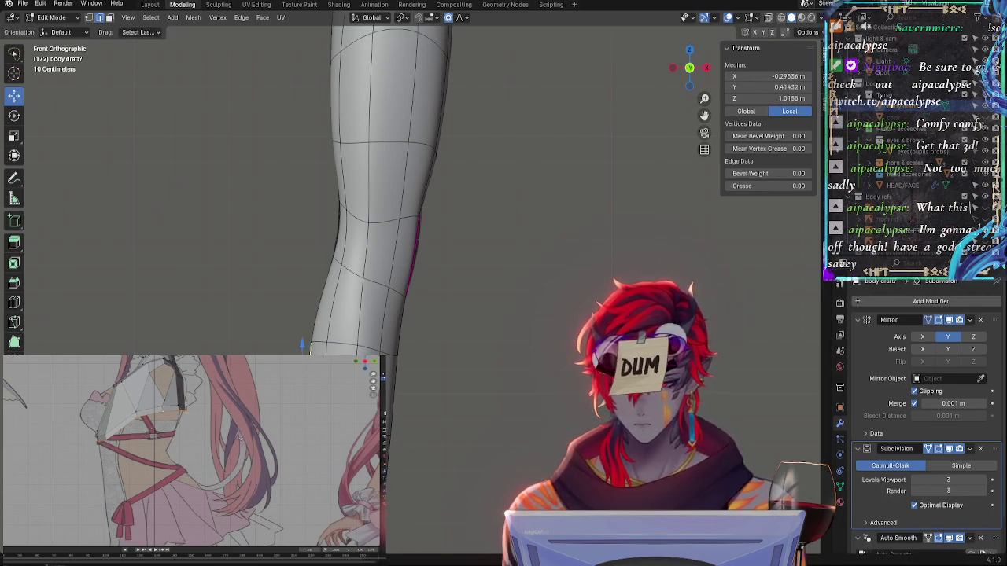
click(391, 453)
key(r)
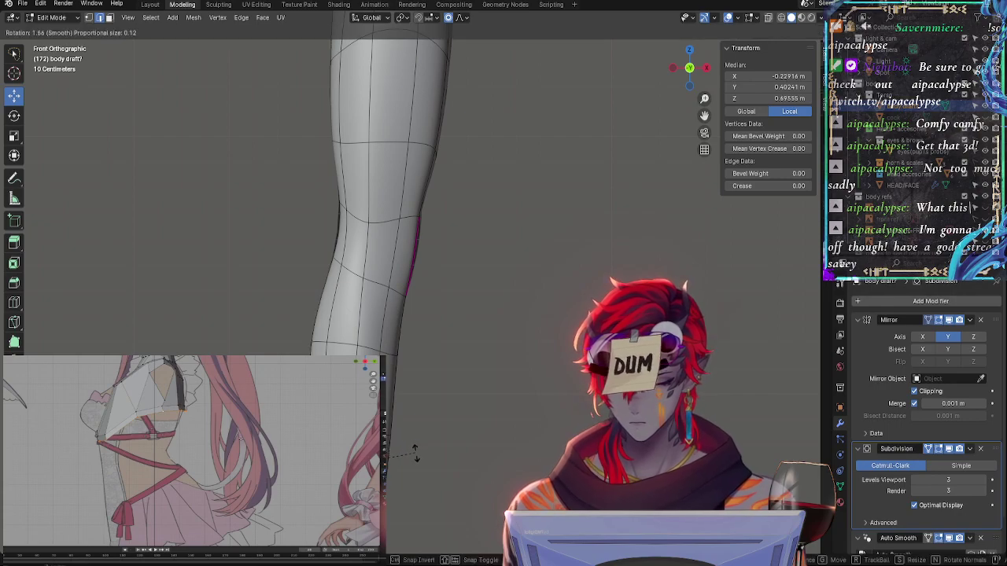
click(424, 461)
Adjust the area around a higher knee vertex, trying a slide and scale before rotating it
click(303, 344)
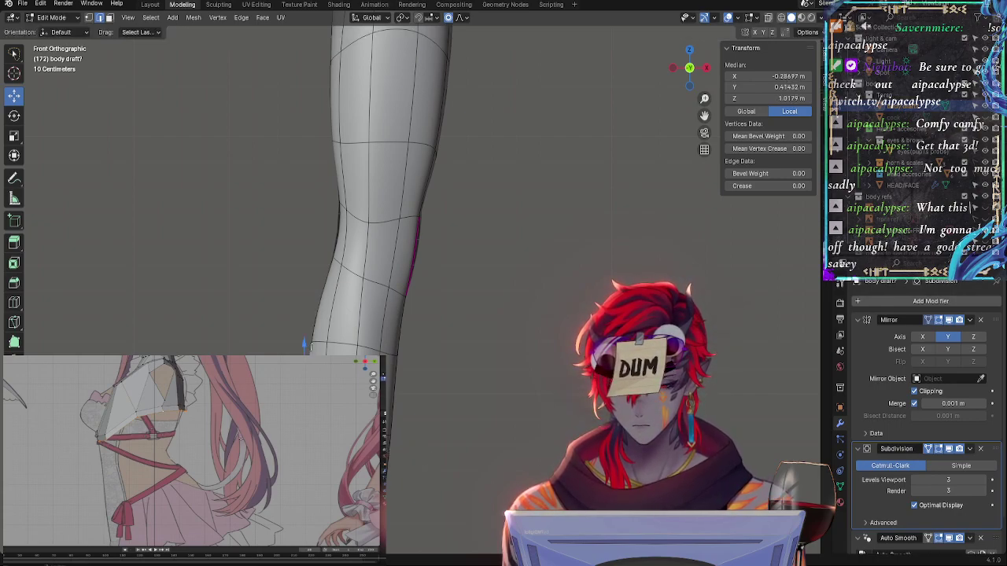
key(g)
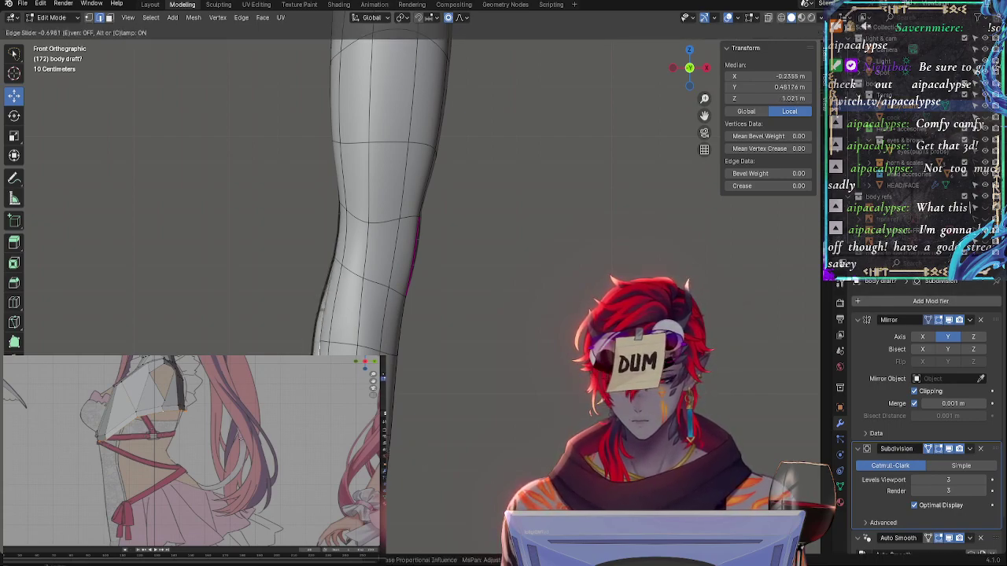
key(Escape)
key(s)
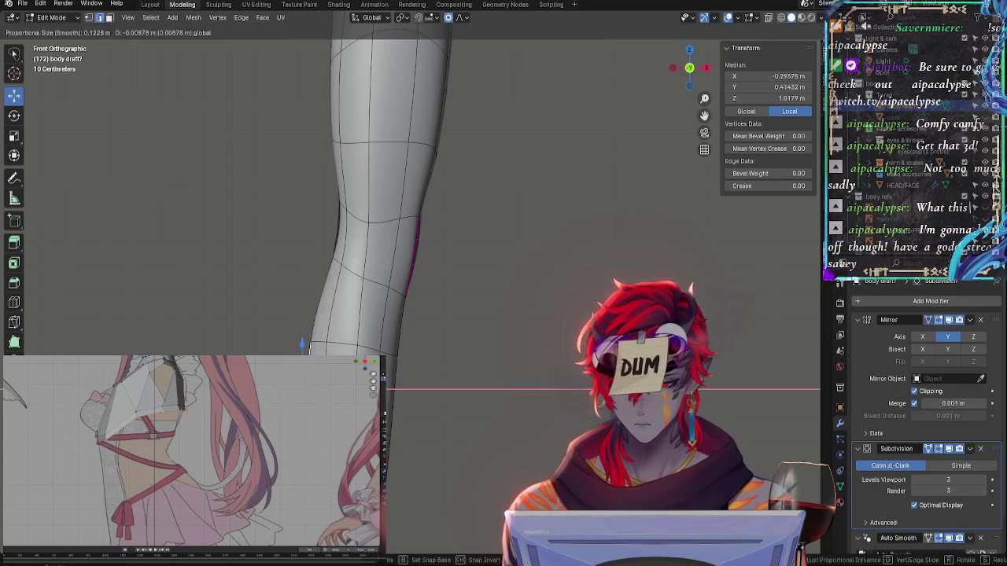
key(Escape)
key(s)
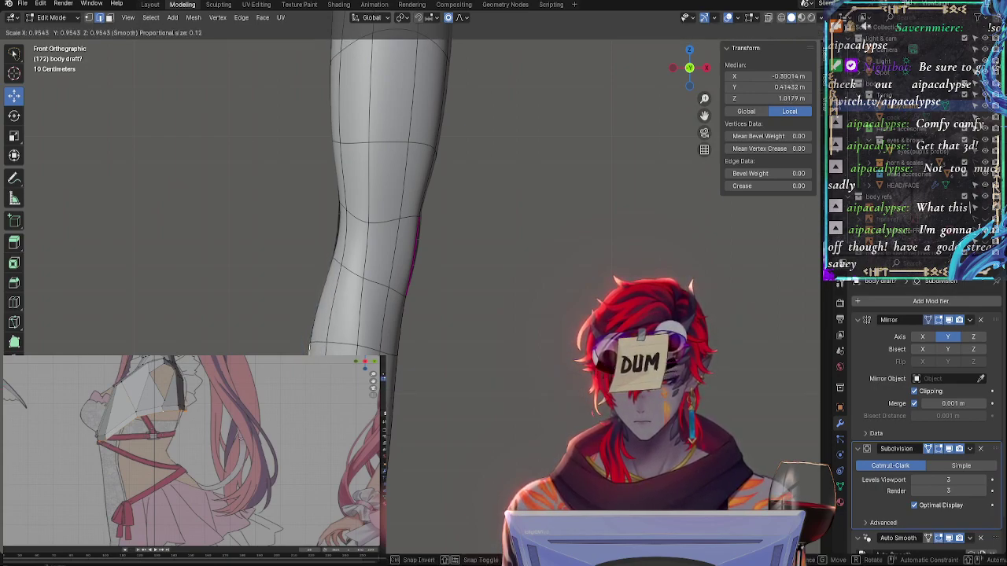
key(r)
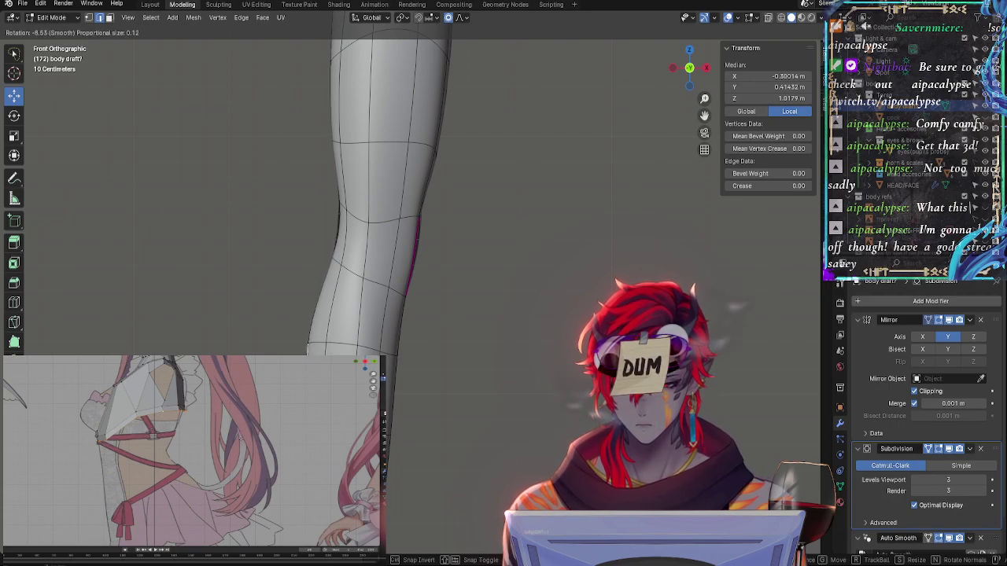
Pull a knee contour vertex left and up, then slightly rotate and move its surroundings
click(321, 325)
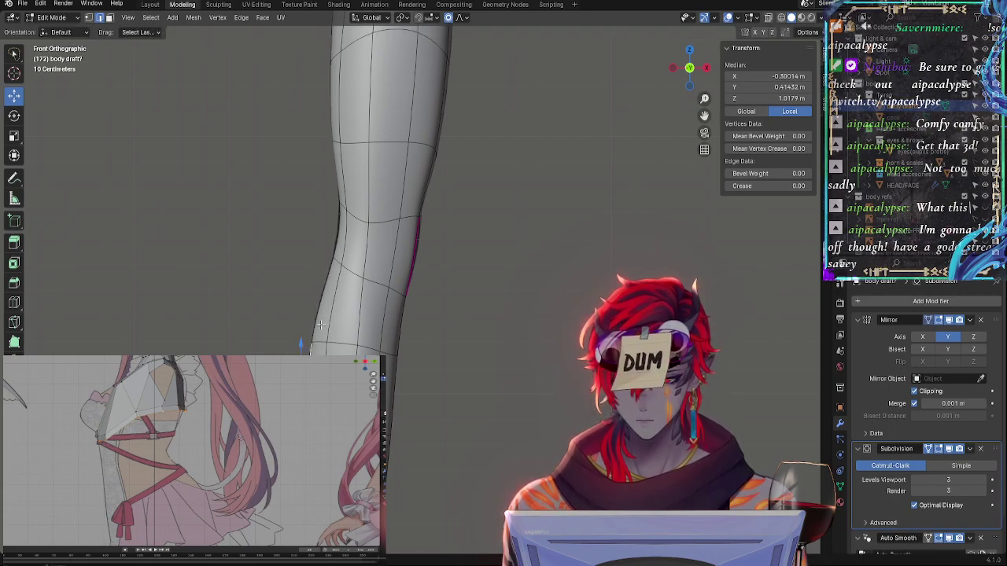
click(330, 300)
drag(331, 300, 315, 294)
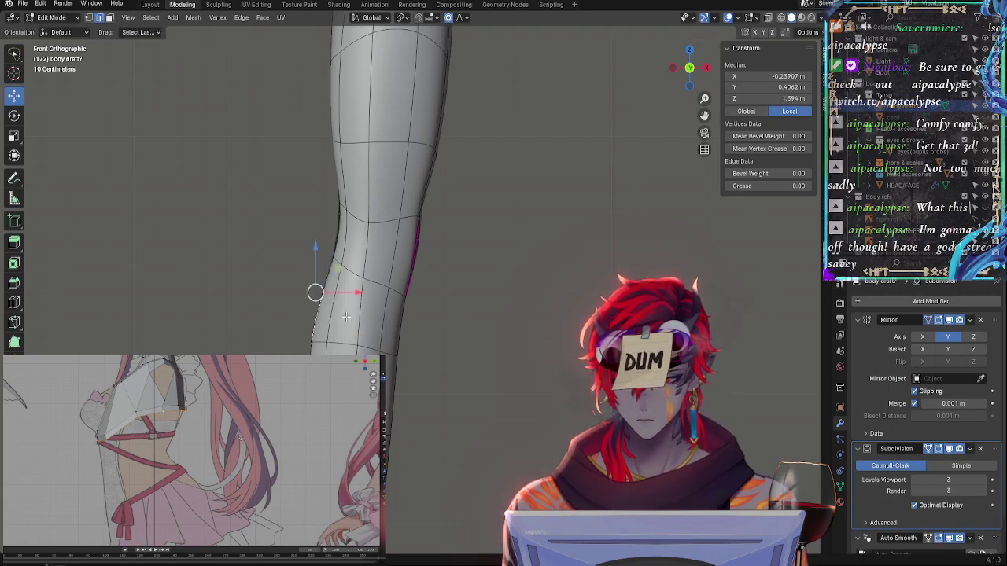
key(r)
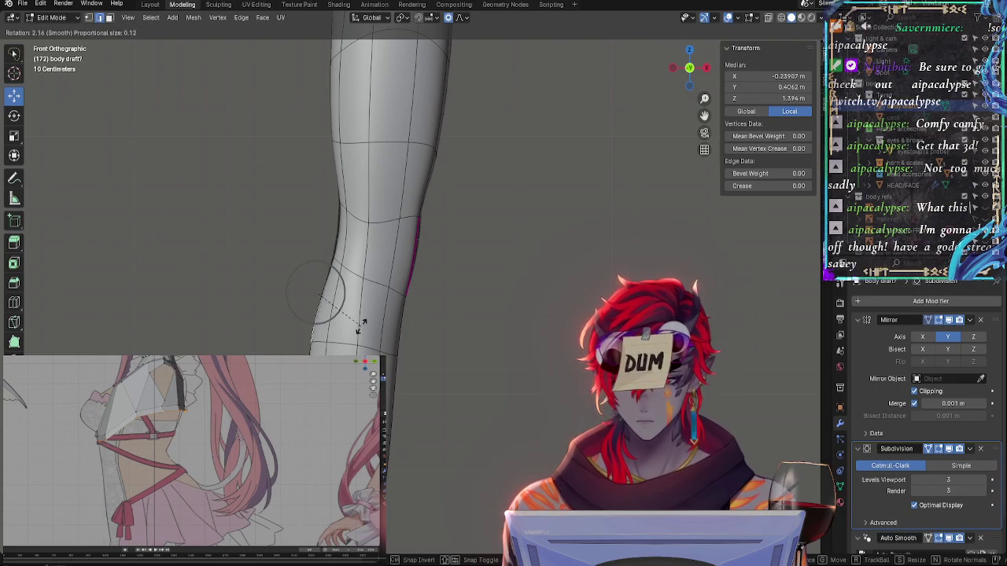
click(358, 329)
key(g)
click(346, 321)
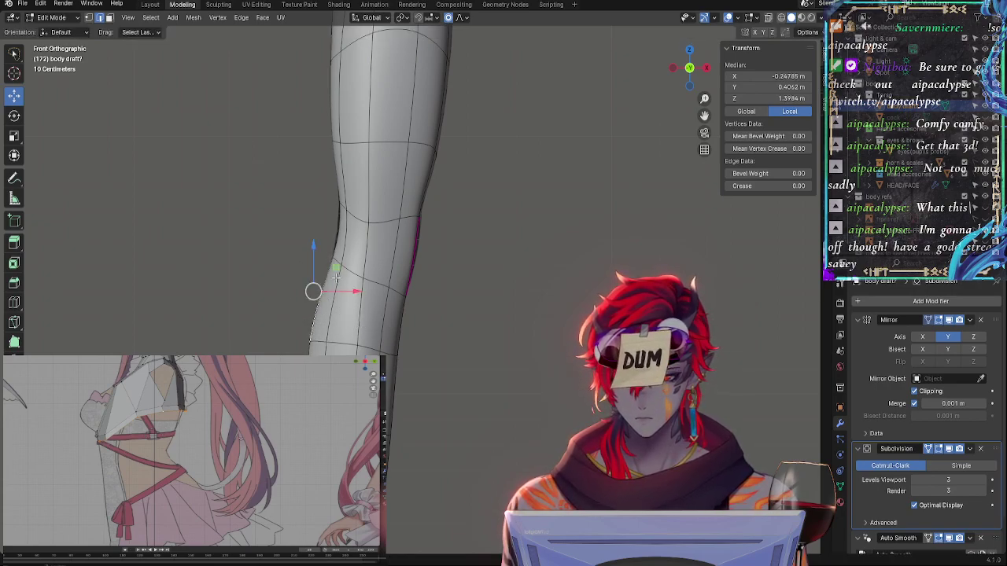
Nudge a vertex higher on the knee contour slightly
click(336, 237)
click(338, 252)
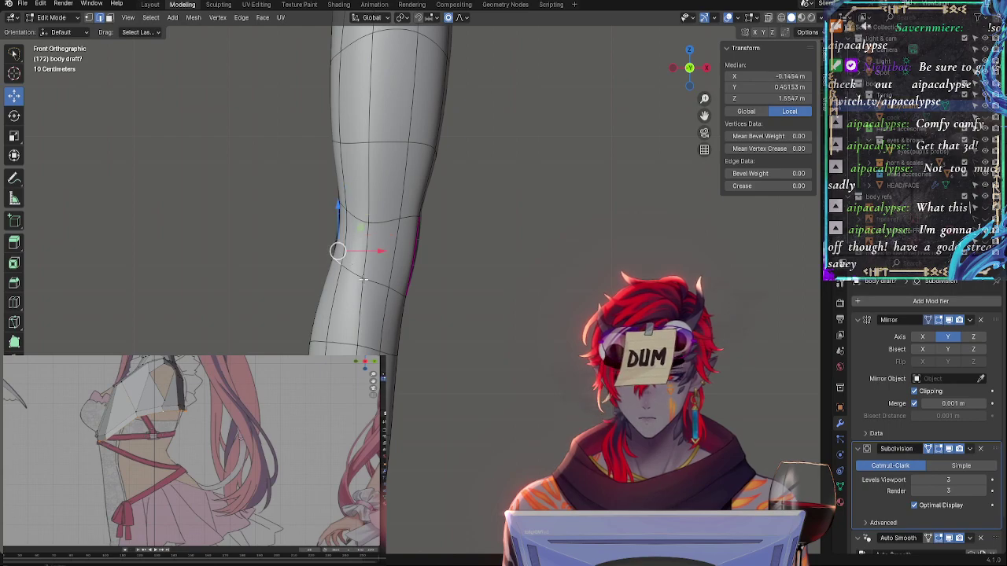
key(g)
click(364, 279)
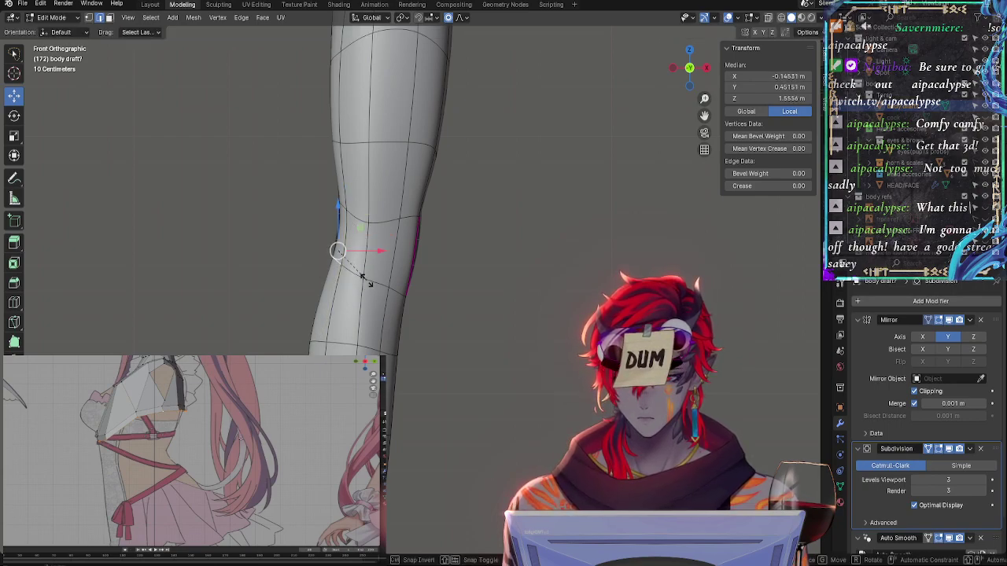
Move the upper knee vertex about 1.3 cm left, then rotate an inner-knee vertex's area
click(364, 279)
click(341, 226)
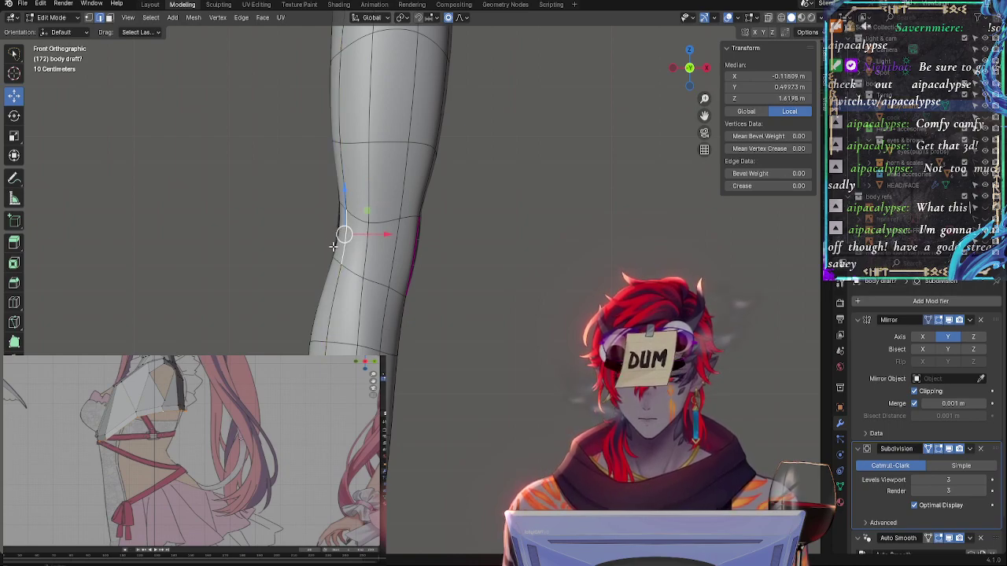
alt+click(335, 249)
middle_drag(220, 242, 263, 257)
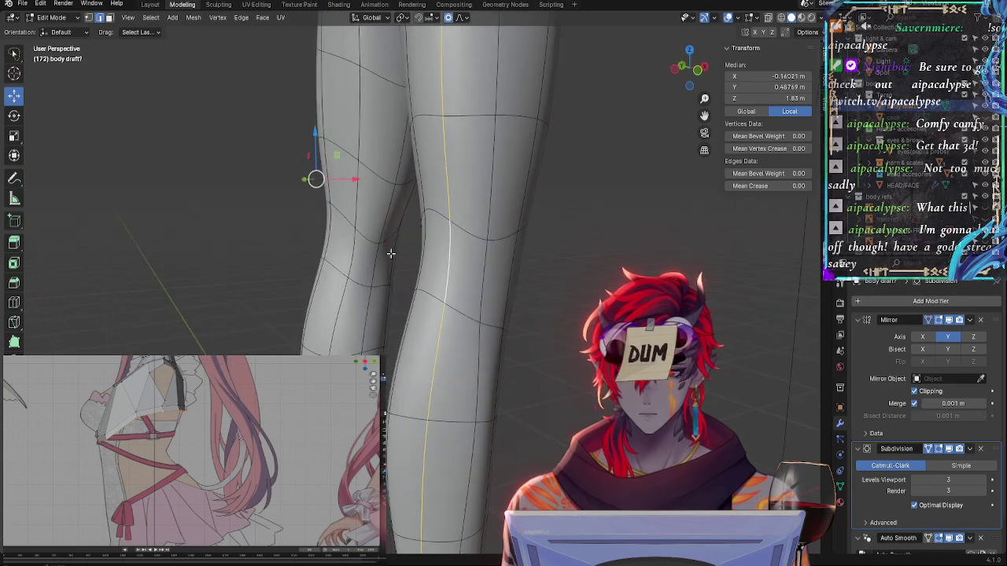
key(ctrl+z)
key(KP_1)
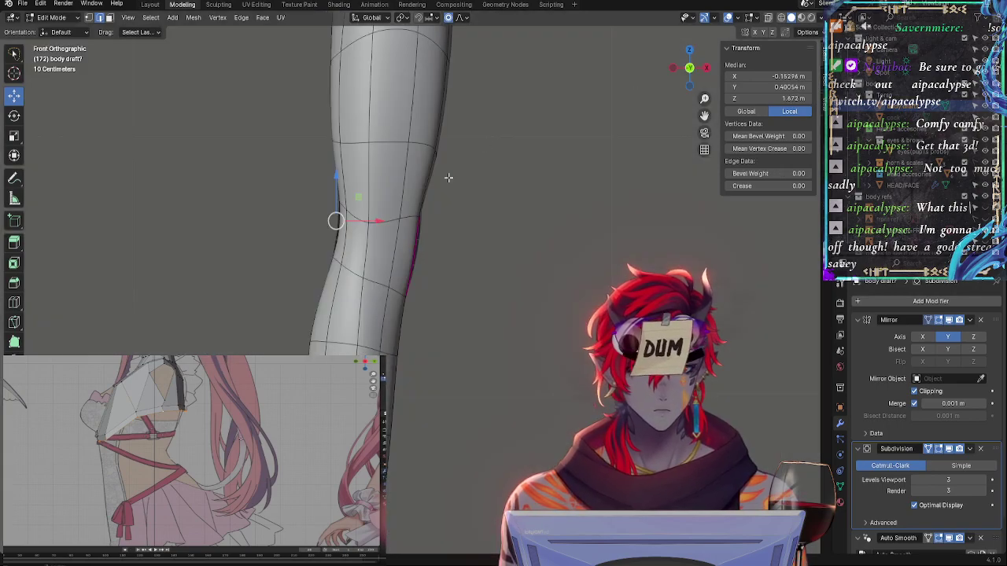
drag(369, 223, 324, 311)
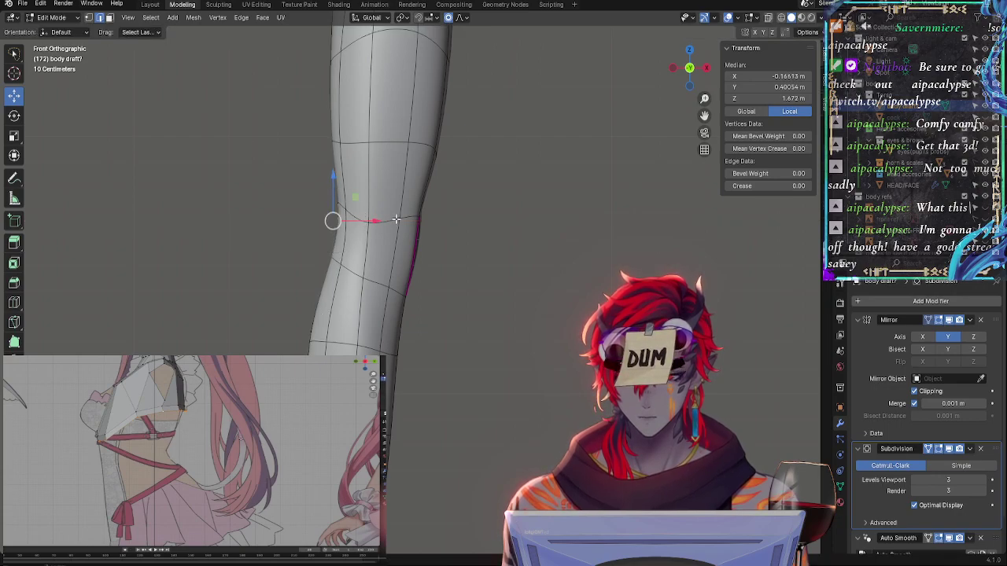
click(399, 300)
key(r)
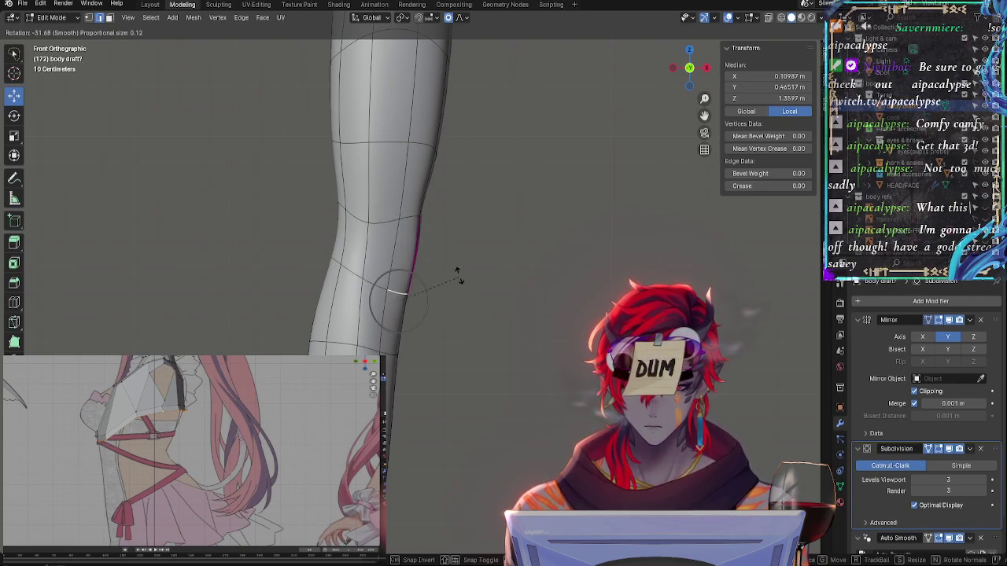
Lower the inner-knee vertex slightly and rotate its surrounding area into a new shape
key(Escape)
key(g)
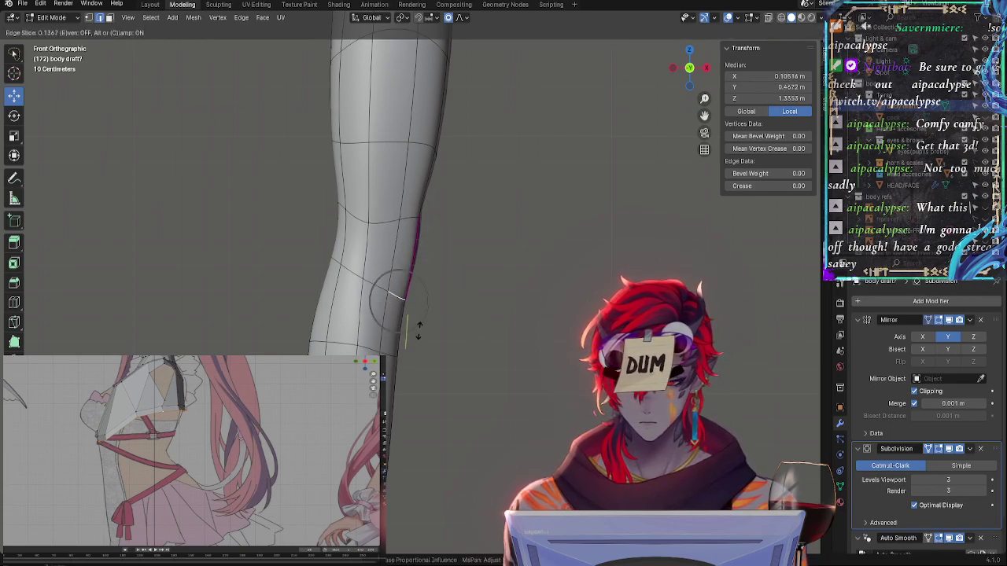
click(422, 329)
key(r)
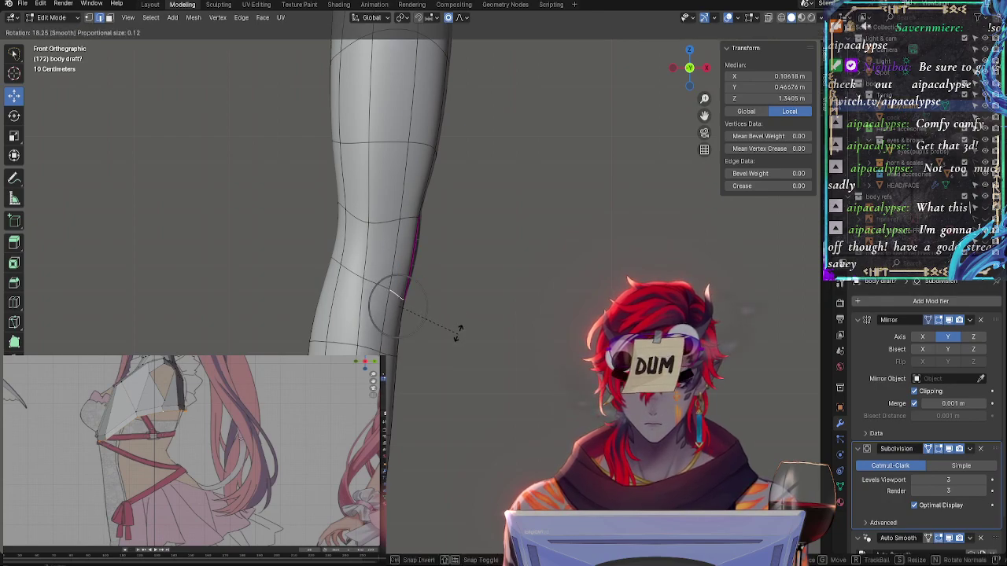
click(472, 246)
Slide the inner knee's vertical loop across the knee, then select edges on the knee's side
alt+click(389, 298)
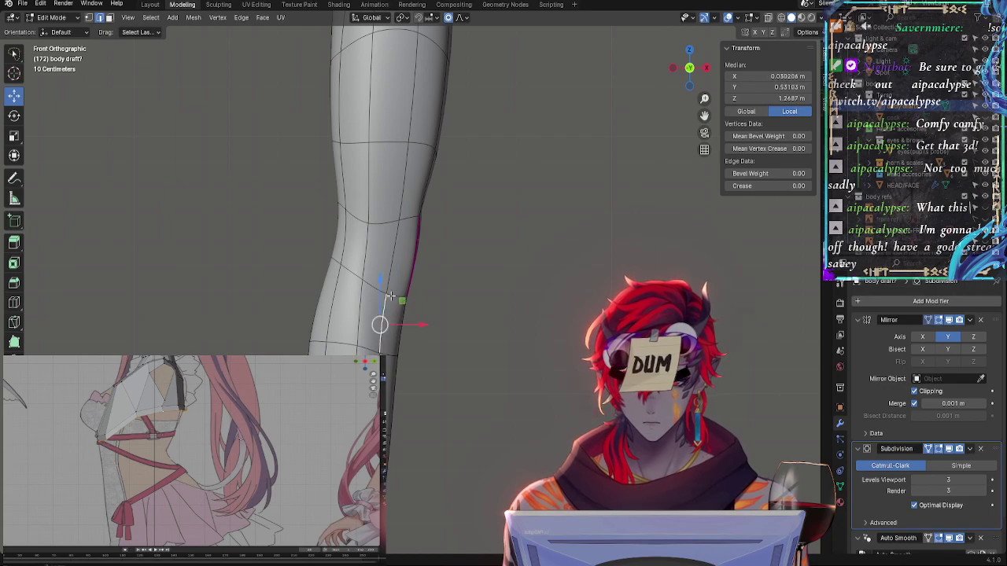
key(g)
key(g)
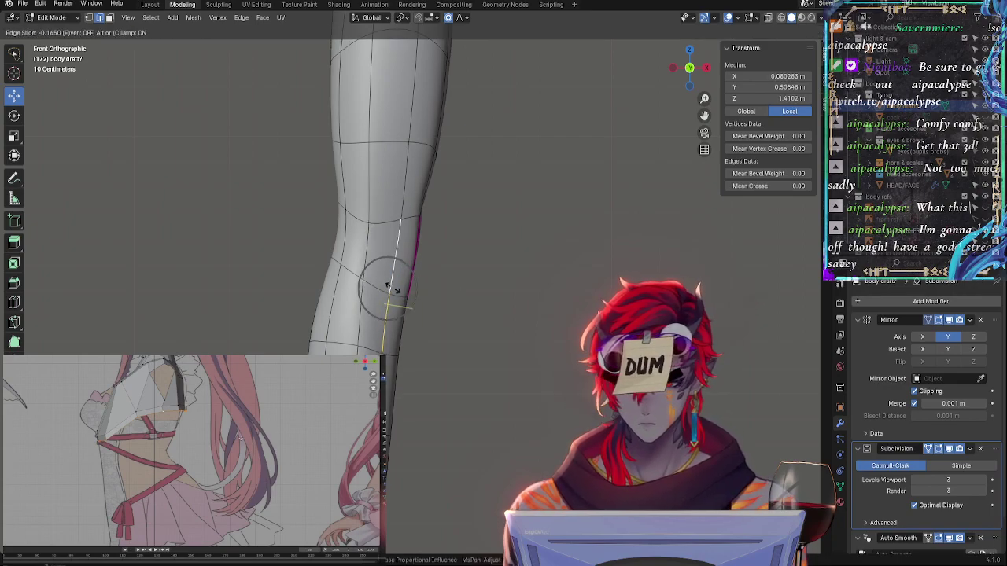
click(384, 284)
click(415, 254)
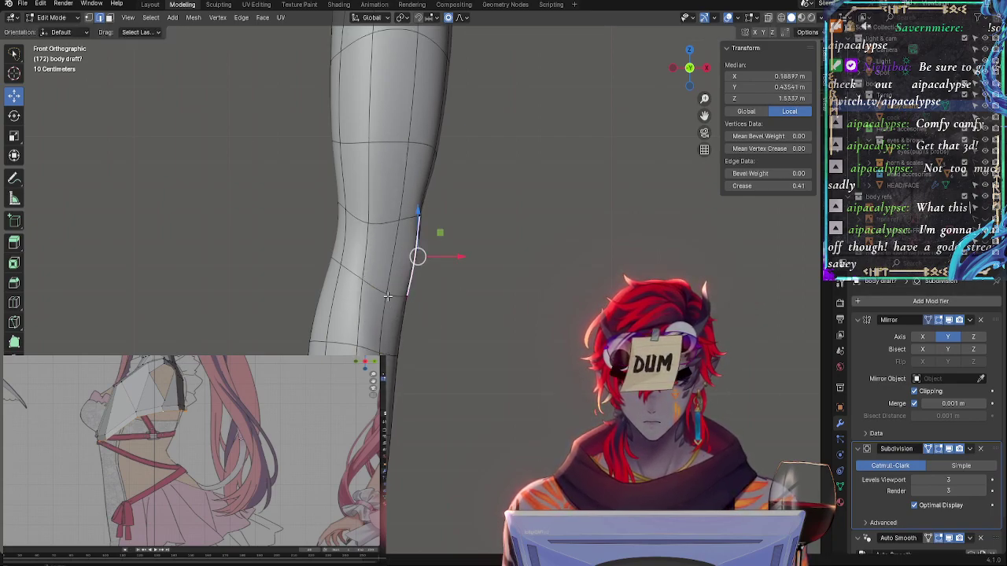
click(420, 307)
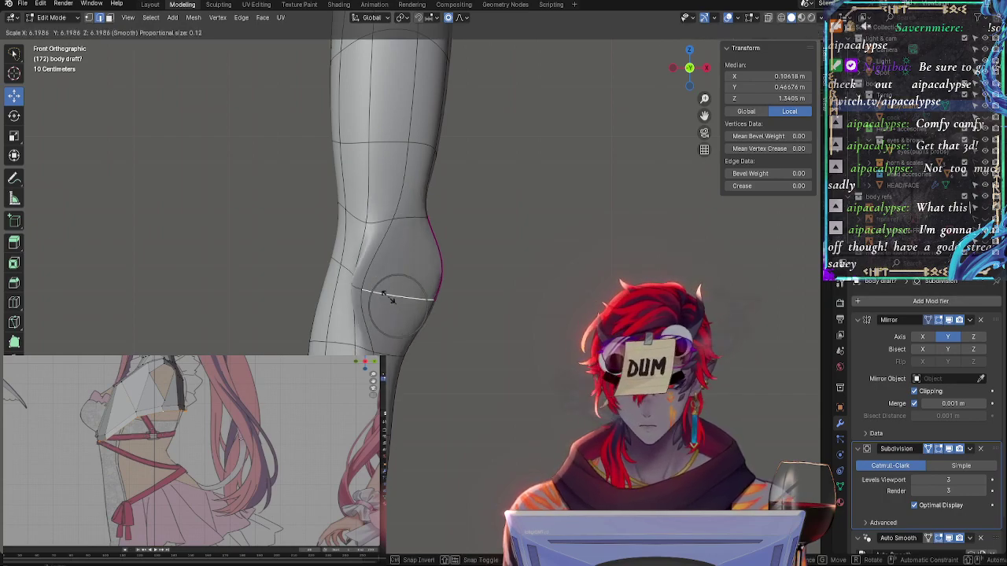
Cancel the knee scaling, undo three knee vertex edits, and return to front view over the hip
right_click(396, 304)
click(493, 336)
middle_drag(494, 336, 392, 336)
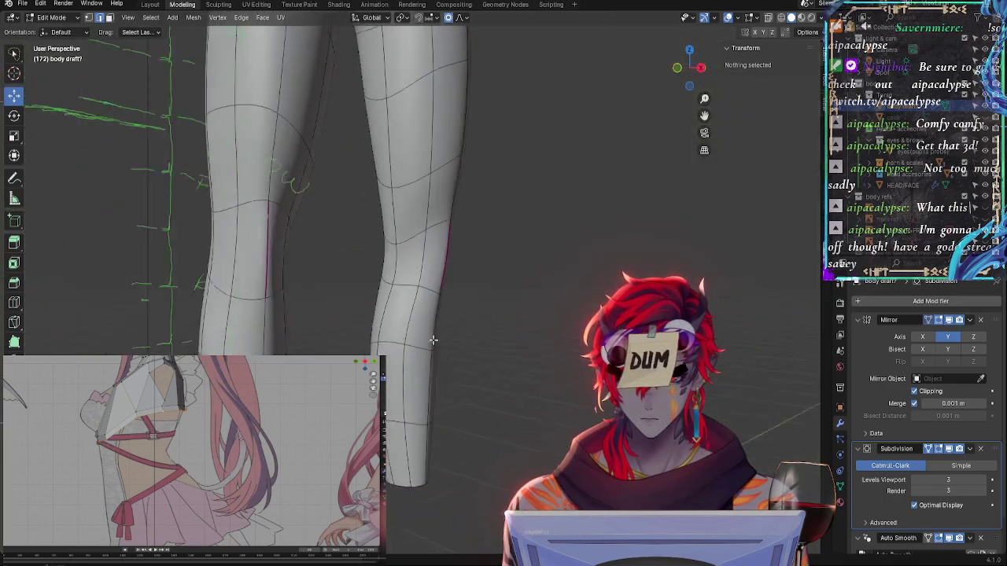
key(ctrl+z)
key(ctrl+z)
key(ctrl+z)
key(ctrl+z)
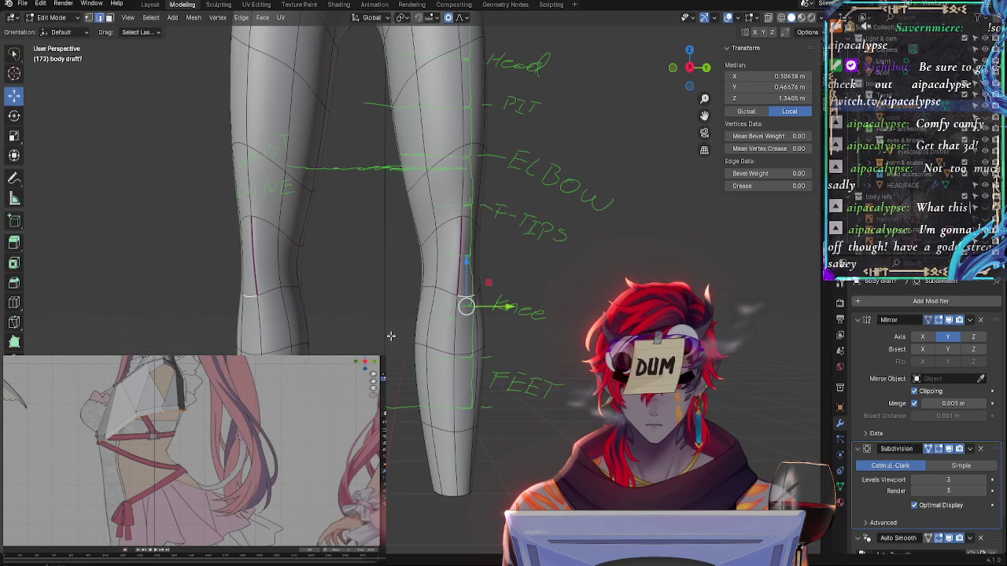
key(ctrl+z)
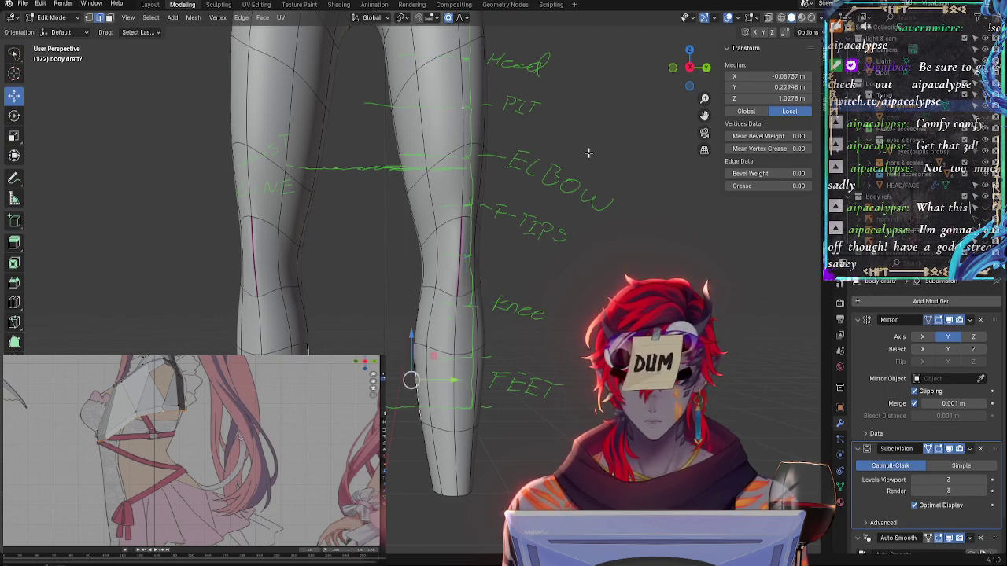
click(675, 68)
key(ctrl+z)
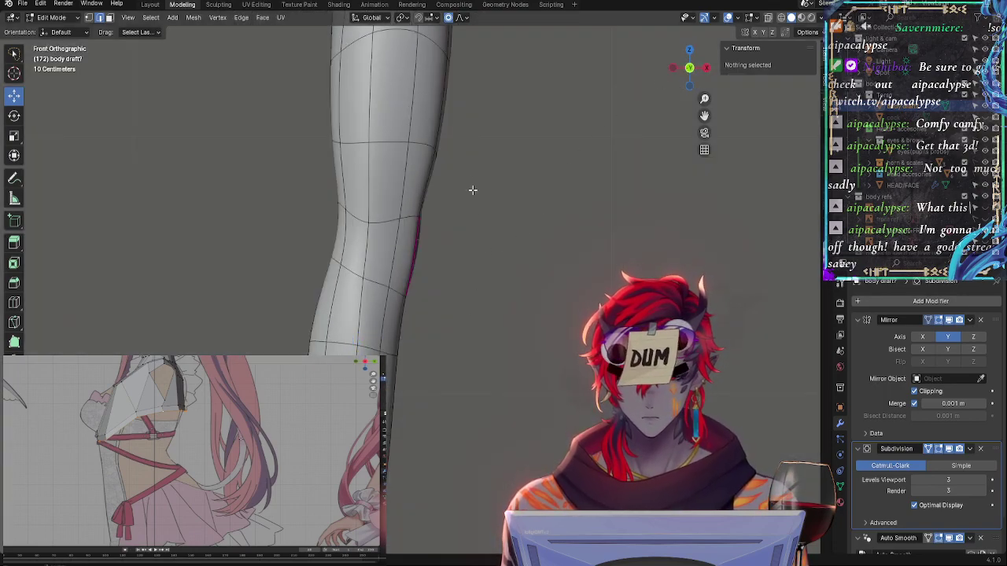
shift+middle_drag(472, 190, 559, 434)
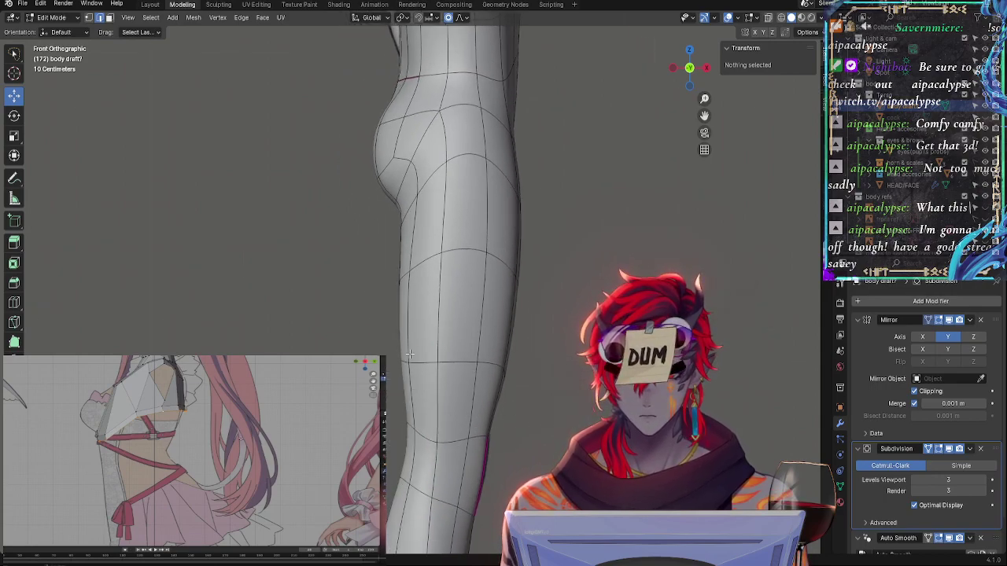
Clear the selection and switch to the Right Orthographic view of the legs
click(398, 289)
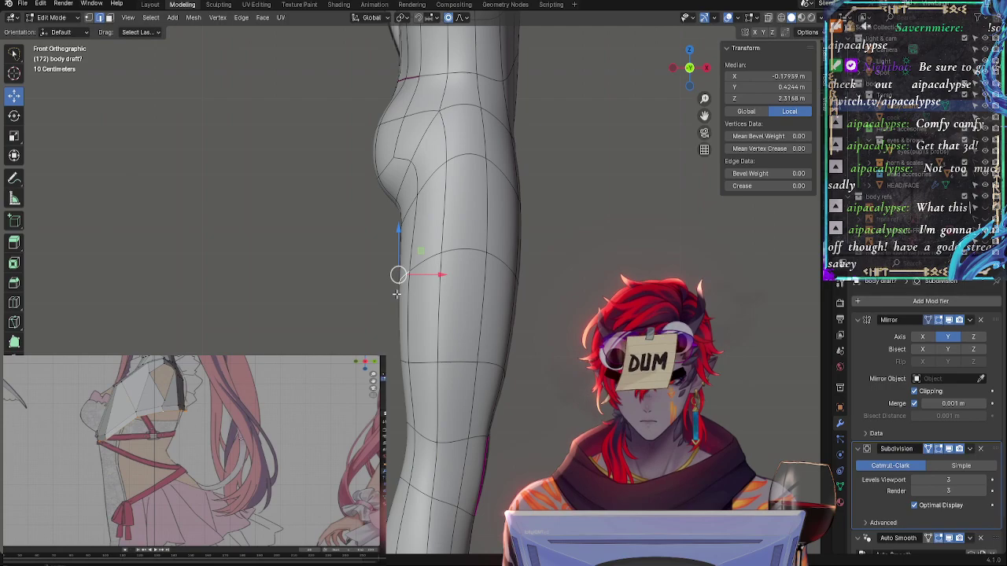
mouse_move(397, 294)
middle_down()
mouse_move(404, 315)
mouse_move(354, 321)
mouse_move(546, 407)
mouse_move(447, 342)
mouse_move(465, 350)
middle_up()
key(alt+a)
key(KP_3)
scroll(502, 311, up, 3)
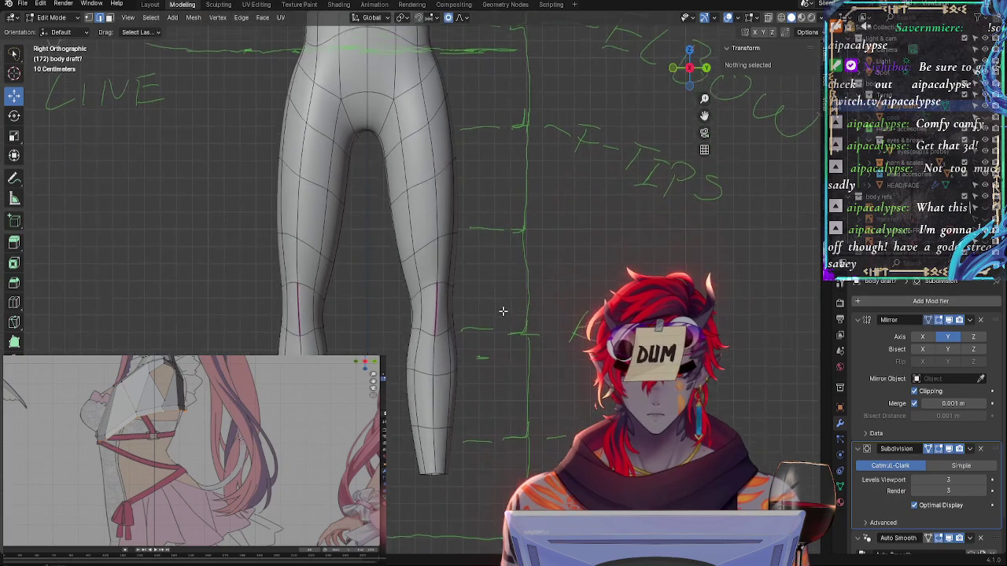
shift+scroll(470, 280, down, 3)
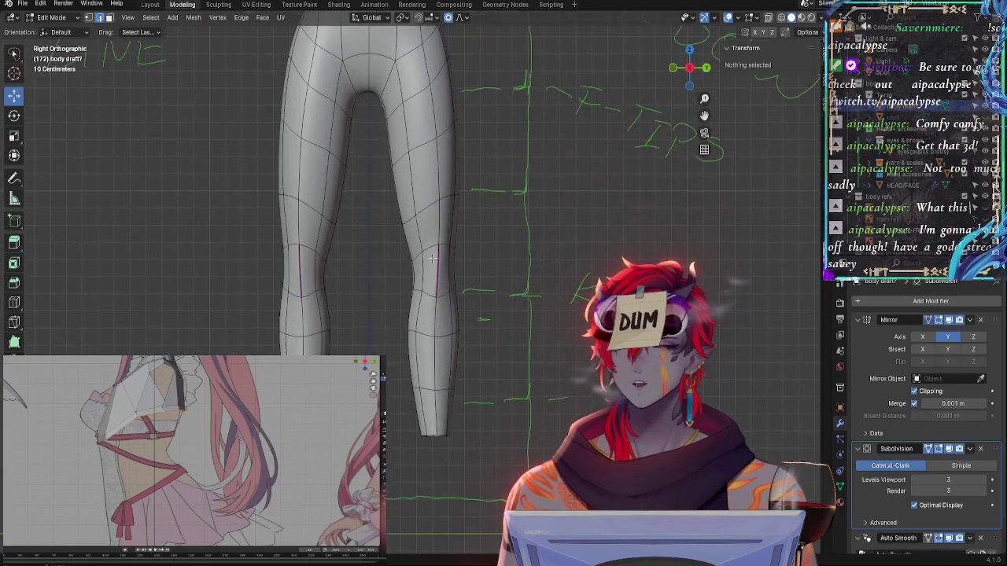
Move and rotate a vertex just above the knee with smooth proportional falloff
click(444, 331)
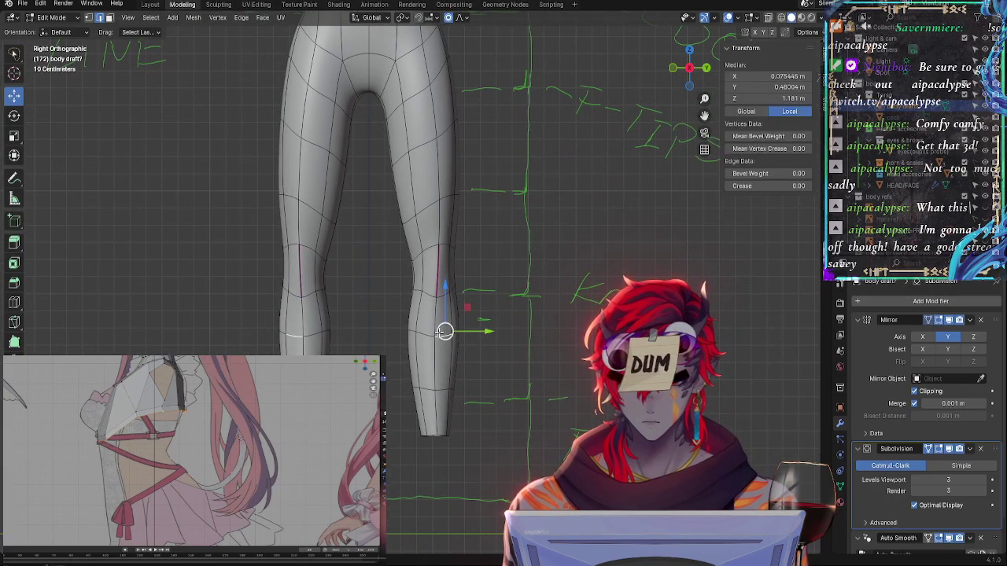
click(424, 326)
click(453, 311)
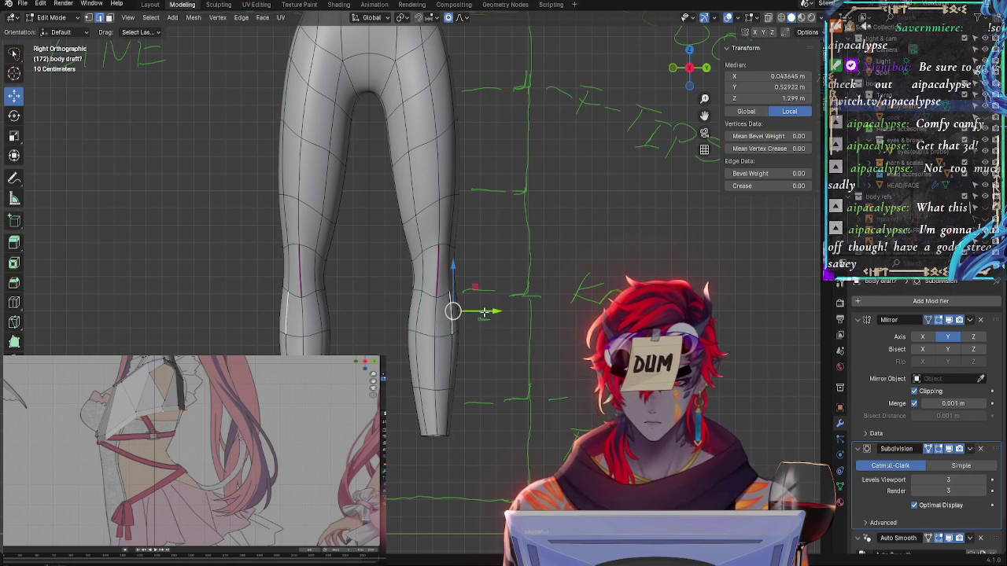
click(407, 303)
click(417, 289)
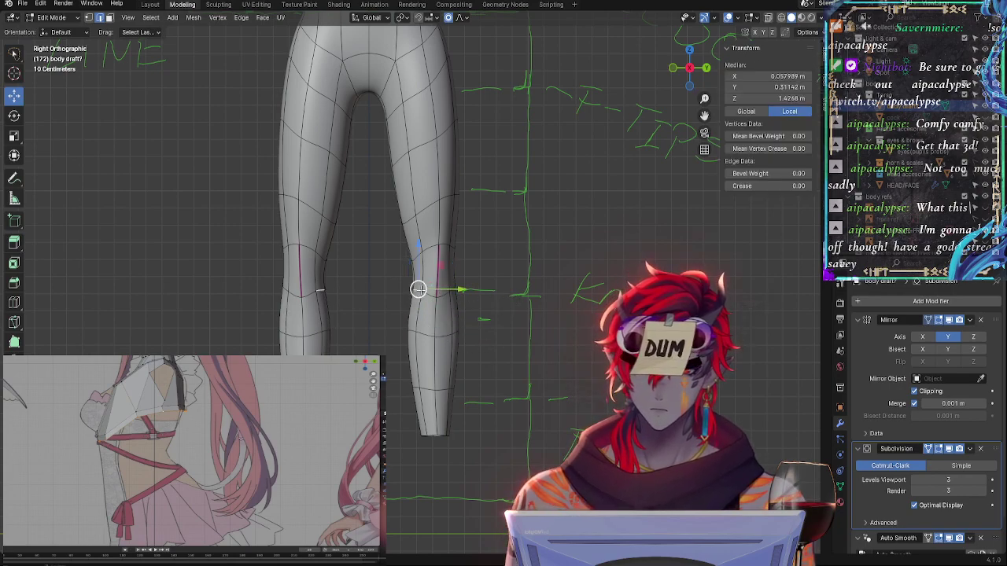
key(g)
click(453, 288)
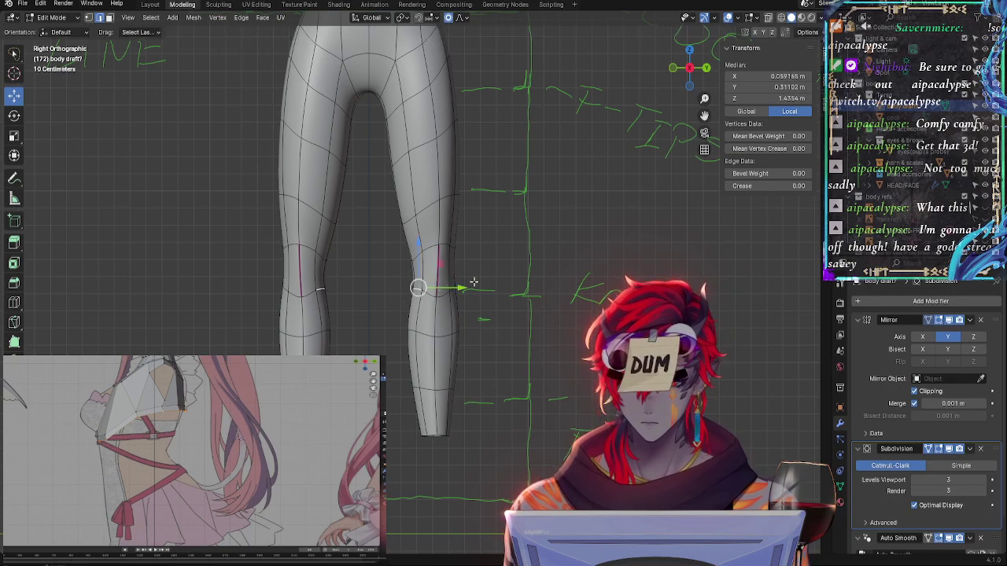
key(r)
click(473, 287)
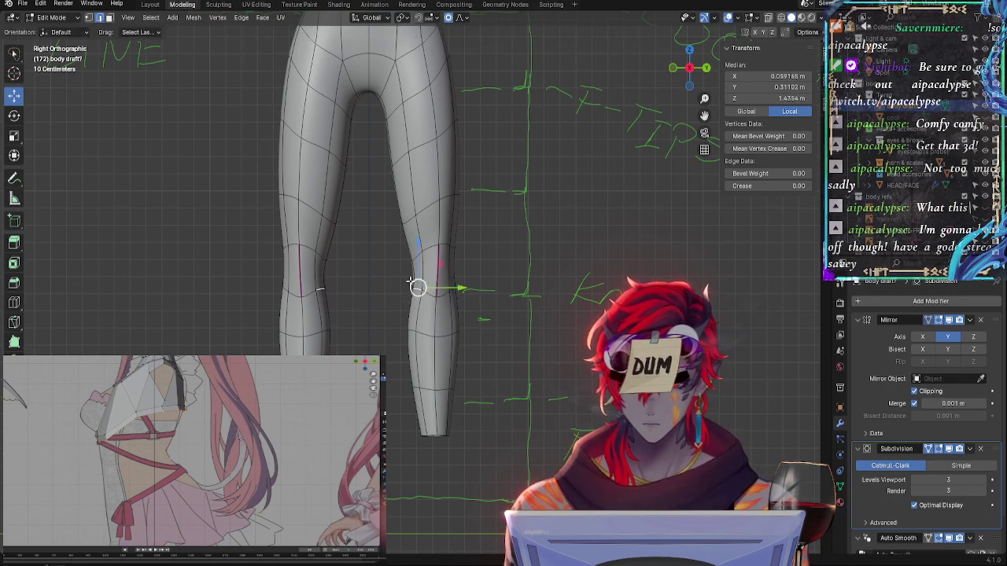
Shift a neighbouring knee vertex along Y, then scale, rotate and raise the knee area
click(413, 277)
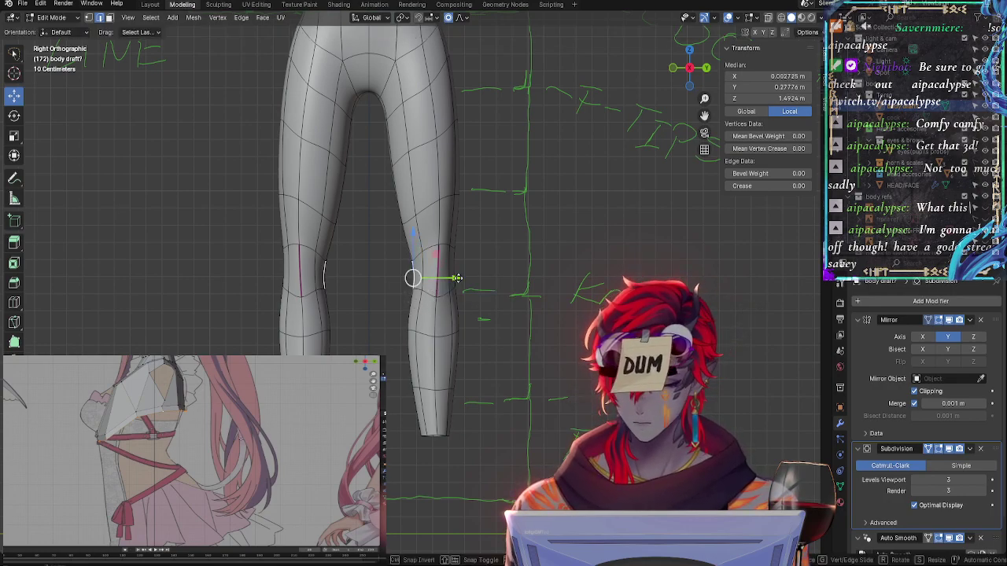
key(g)
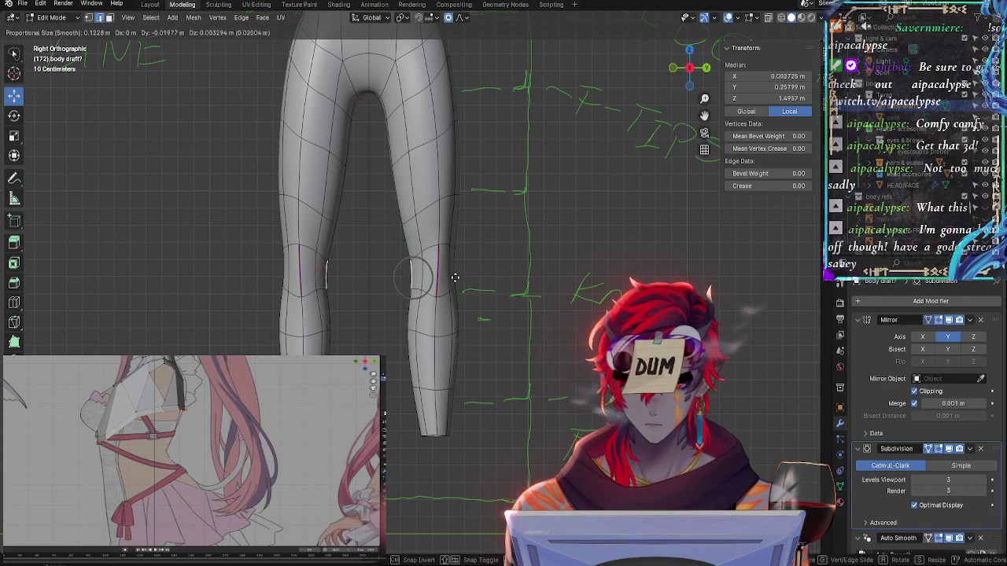
key(y)
click(455, 276)
key(s)
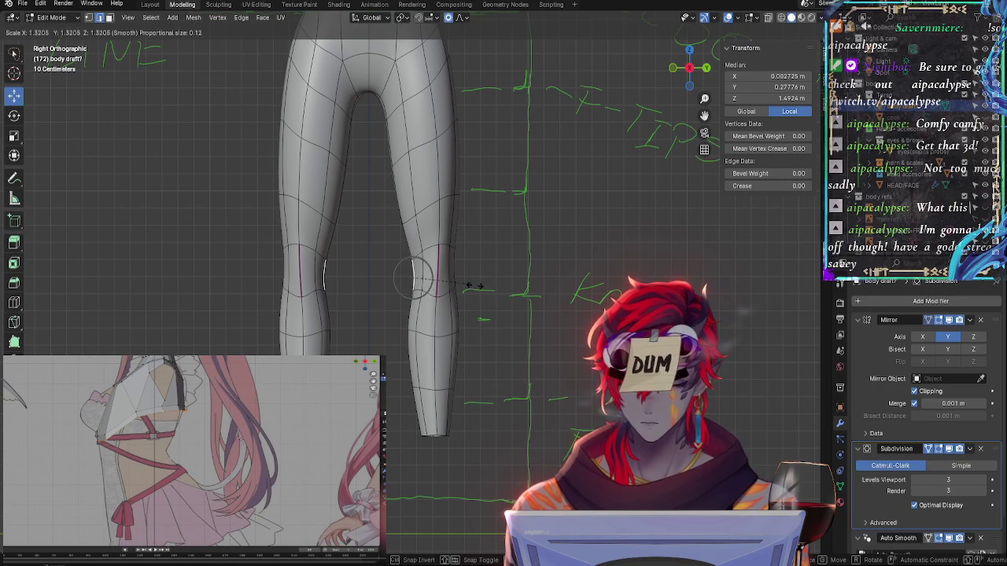
click(476, 289)
key(r)
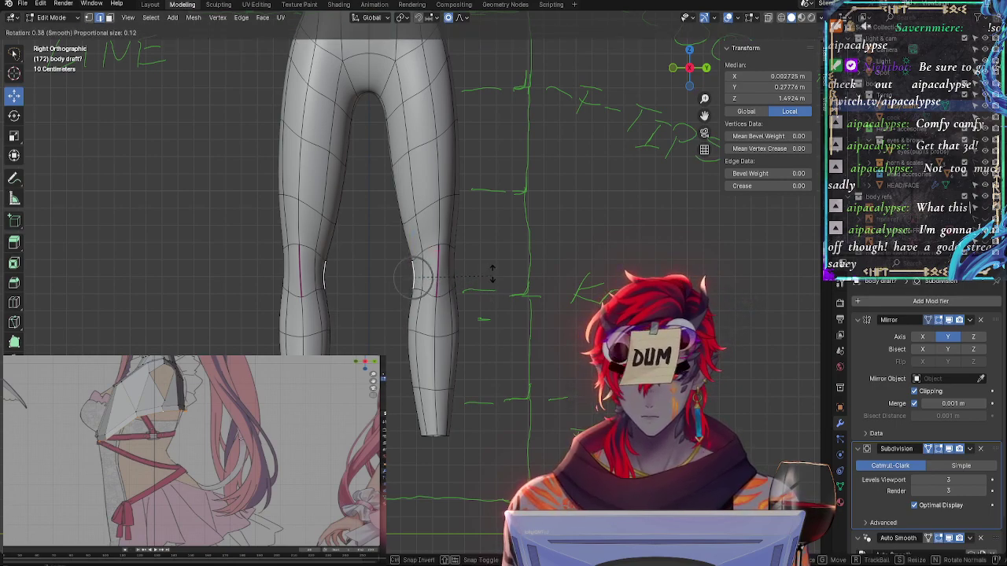
click(485, 266)
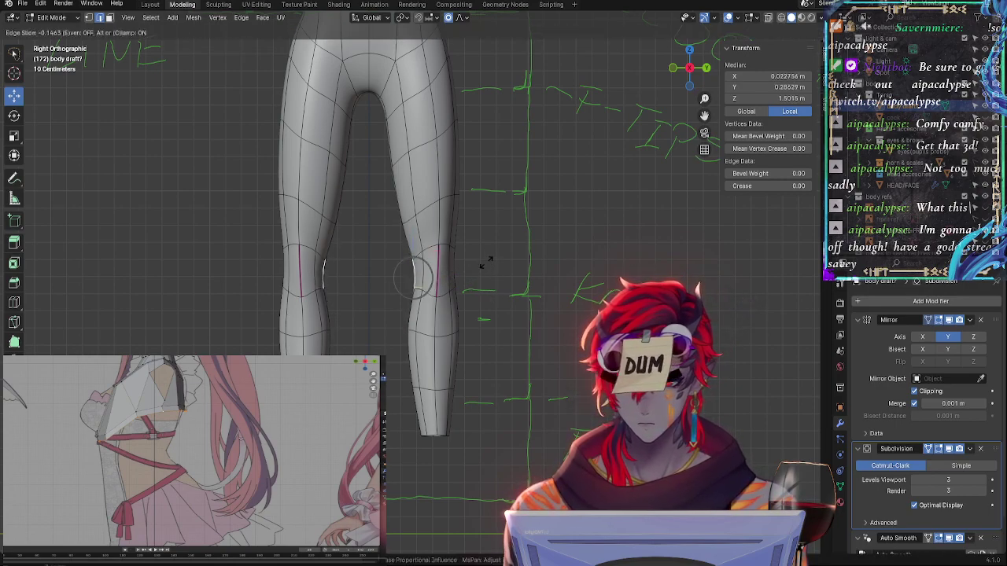
key(g)
click(483, 261)
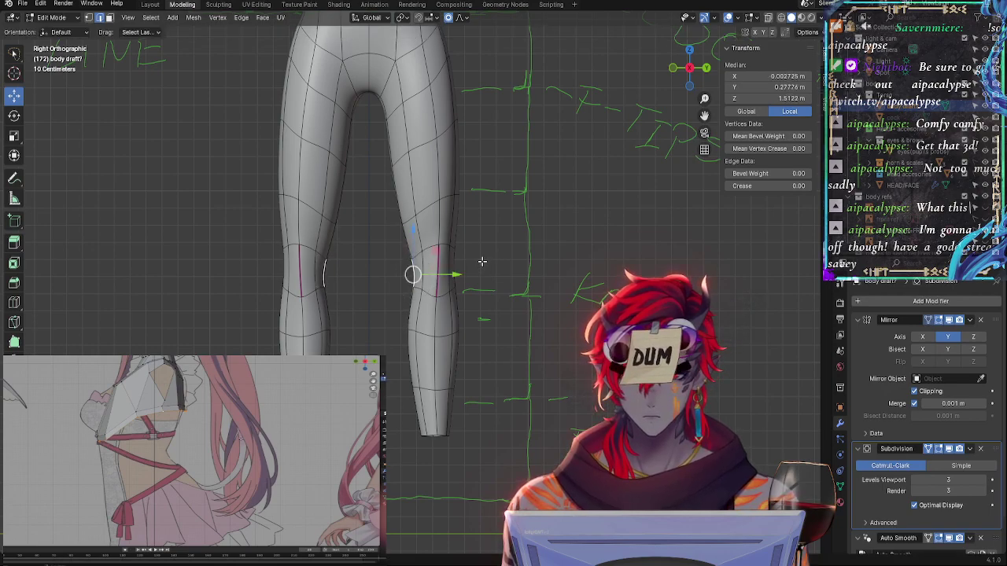
Rotate the area around another knee vertex twice with proportional falloff
click(425, 271)
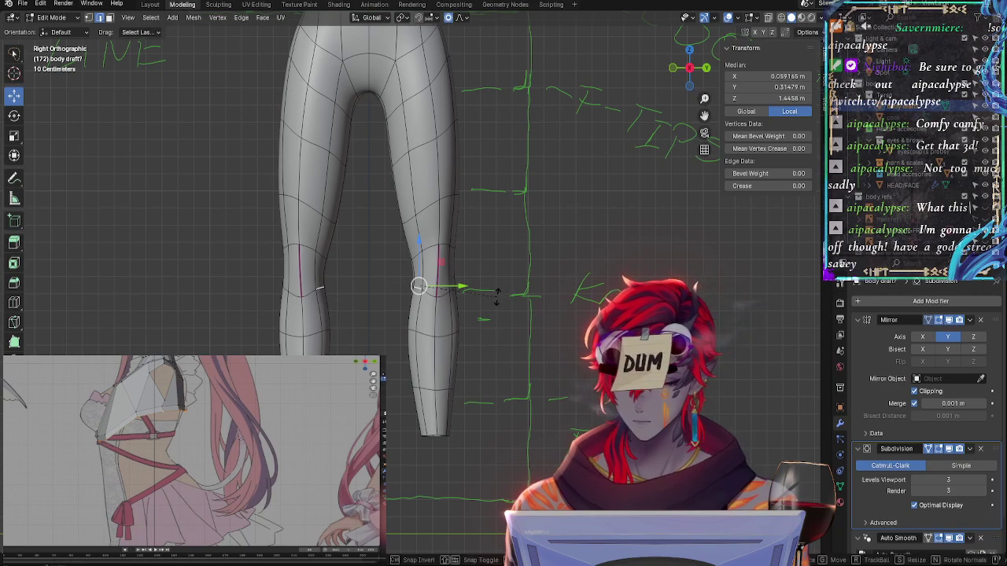
key(r)
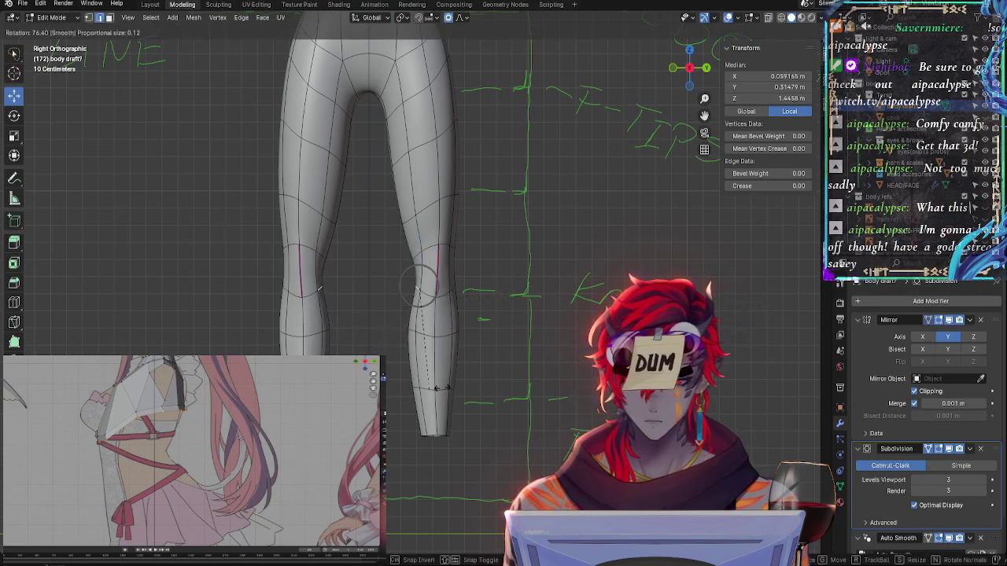
click(620, 202)
key(r)
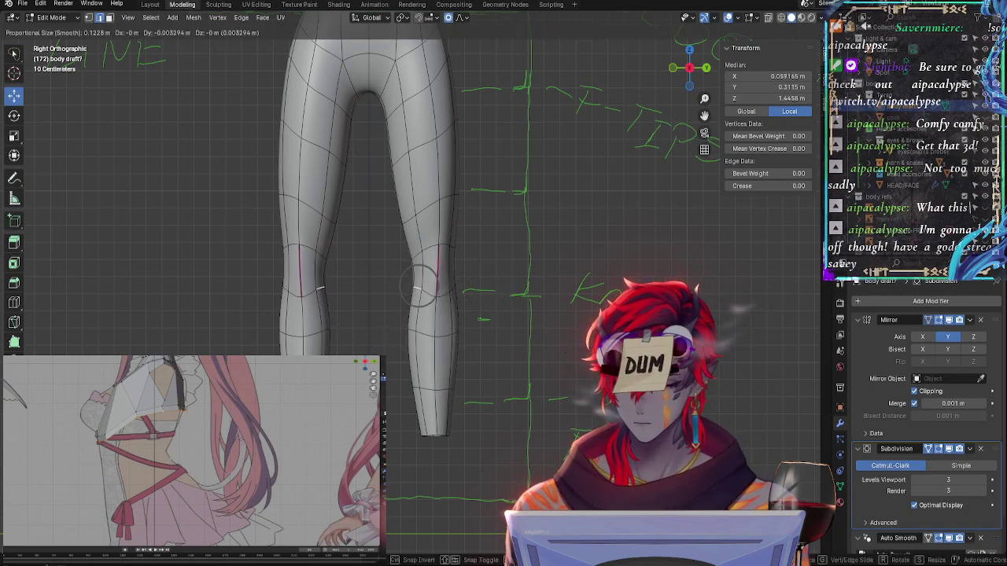
click(410, 257)
Slide a vertex higher up the leg along its edge, about 0.3 cm
click(420, 267)
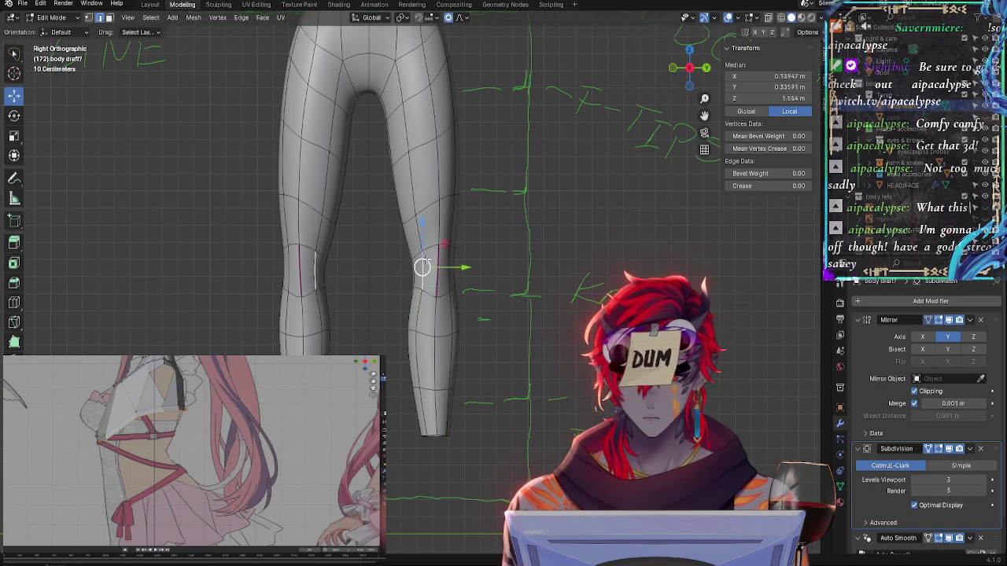
click(405, 250)
key(g)
key(g)
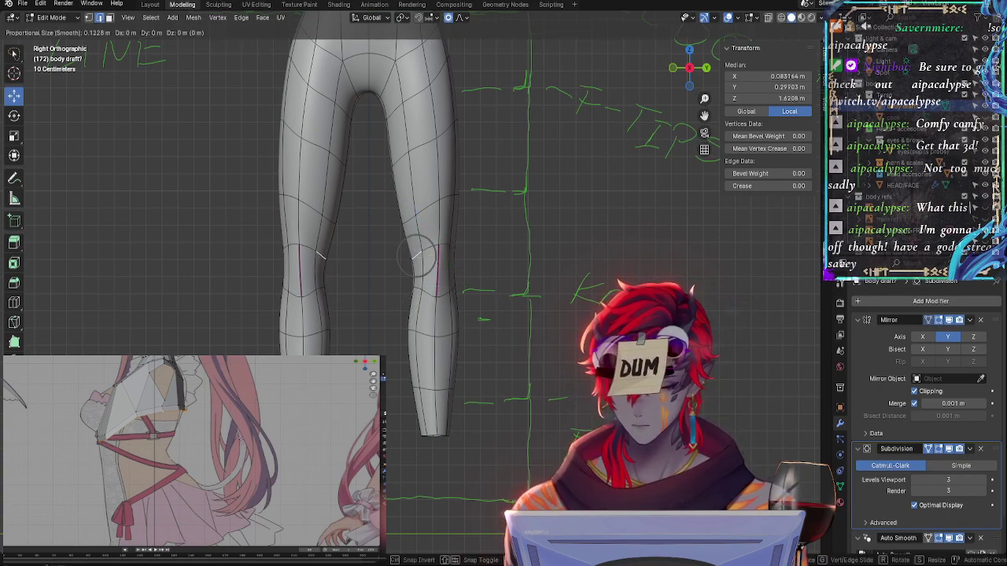
click(438, 259)
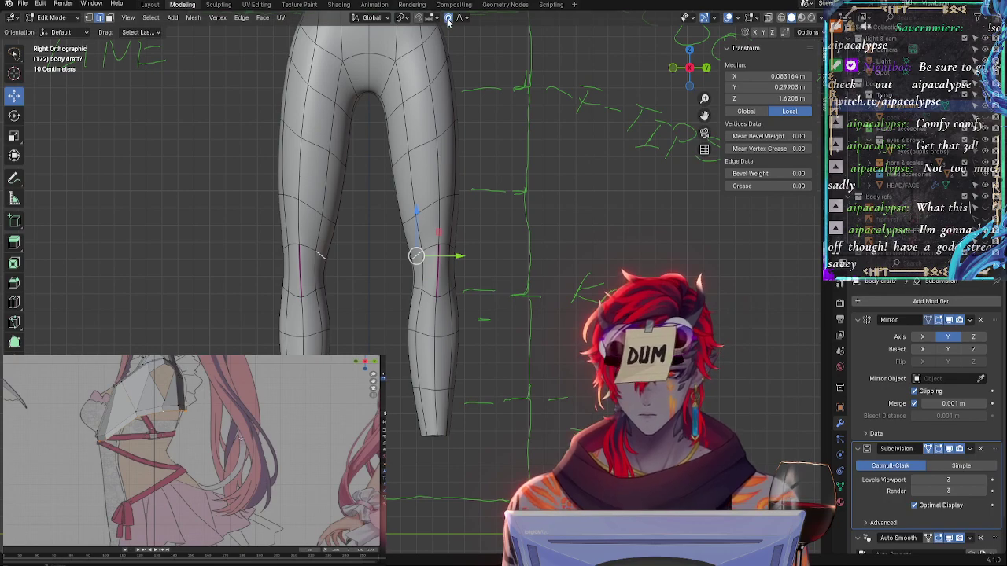
Slide the knee vertex down, rotate the knee and lower leg vertices, and reshape the leg outline
key(g)
key(g)
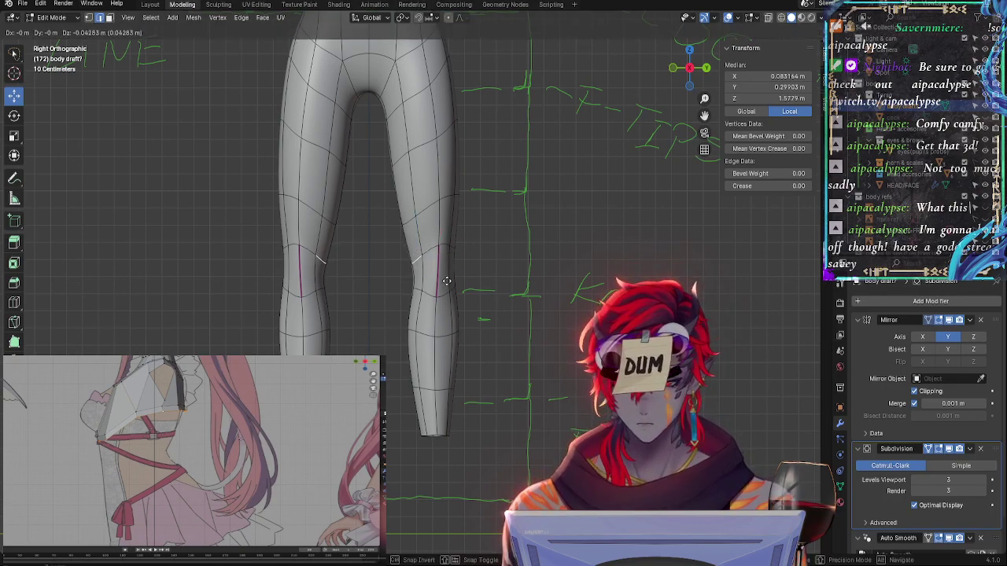
click(443, 280)
key(r)
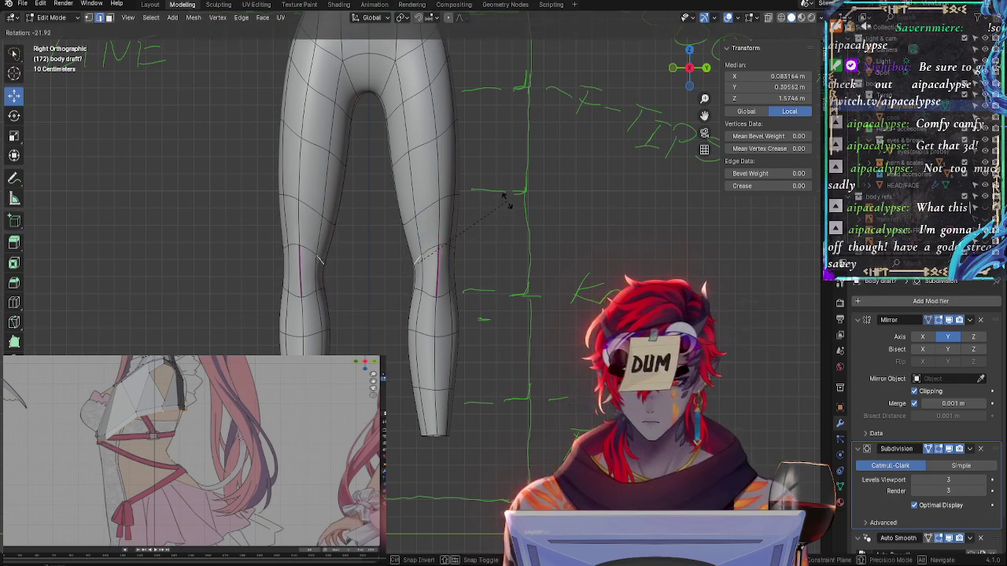
click(519, 211)
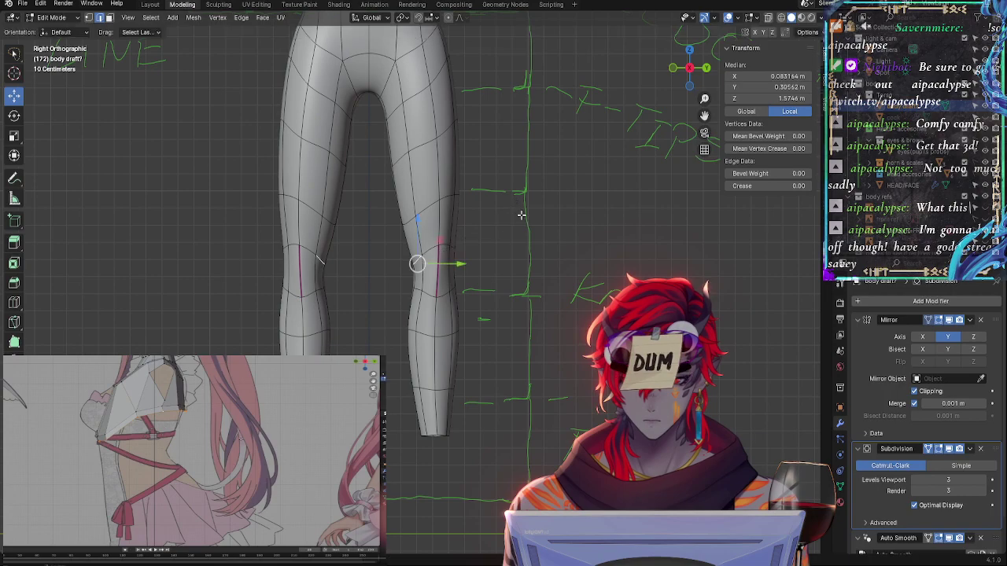
click(411, 297)
key(r)
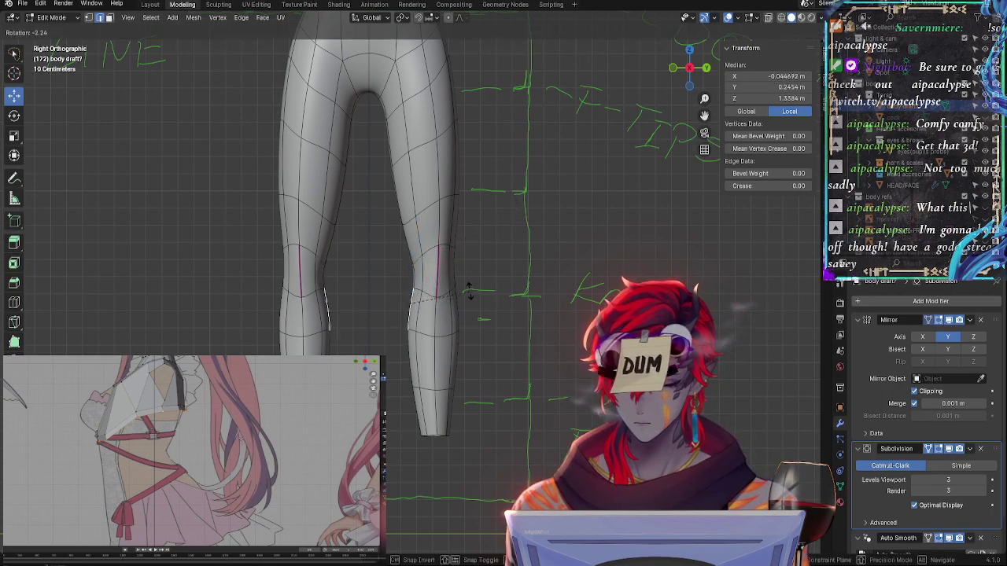
click(469, 292)
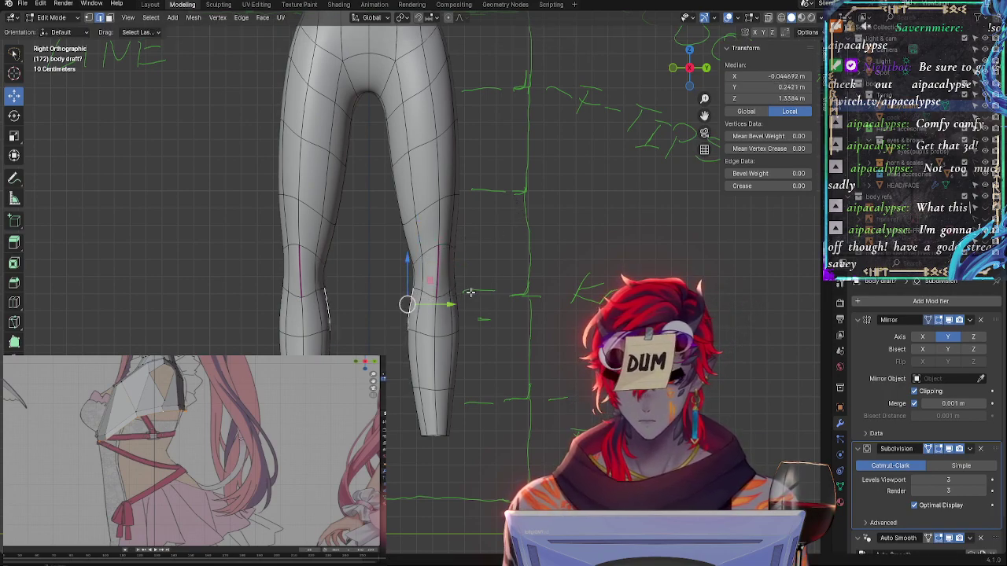
click(416, 282)
drag(415, 281, 483, 279)
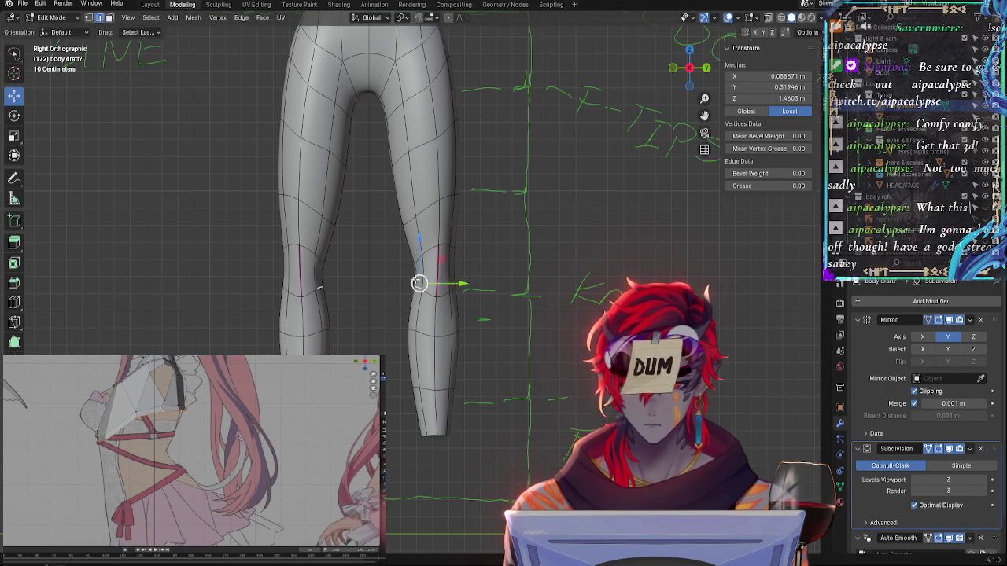
Widen the knee edge loop to about 1.14× and raise it roughly 1.6 cm
alt+click(425, 263)
alt+click(429, 277)
key(s)
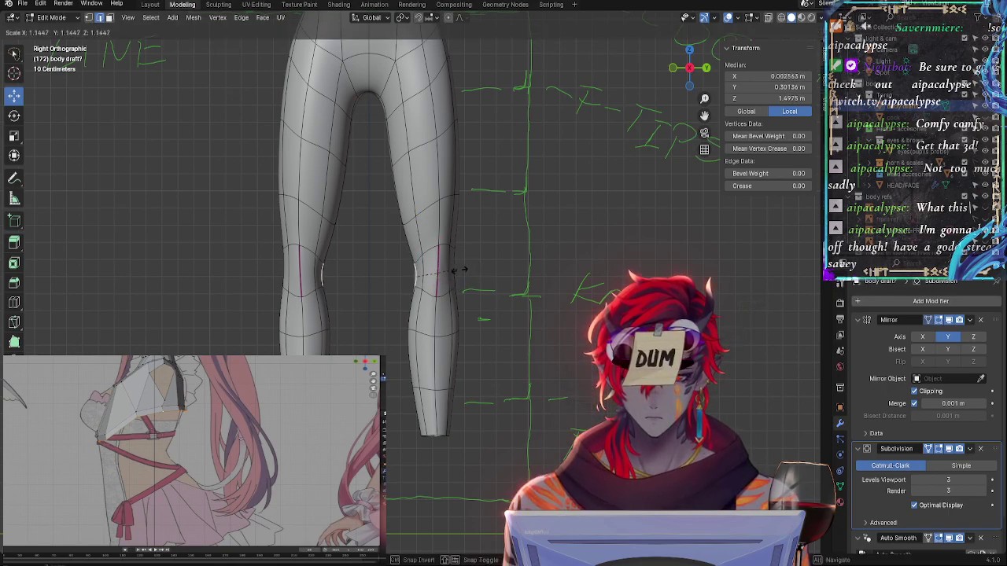
click(473, 269)
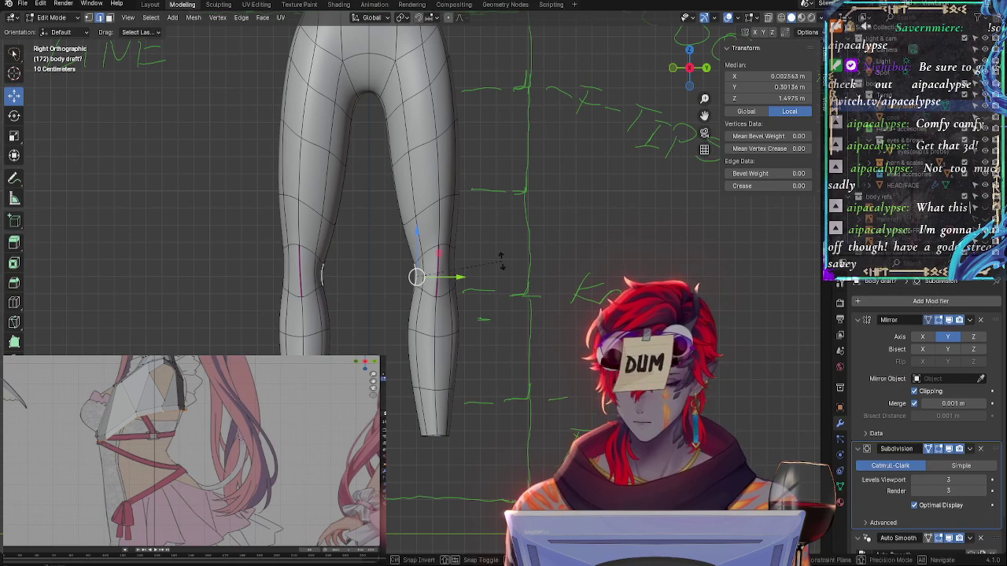
key(g)
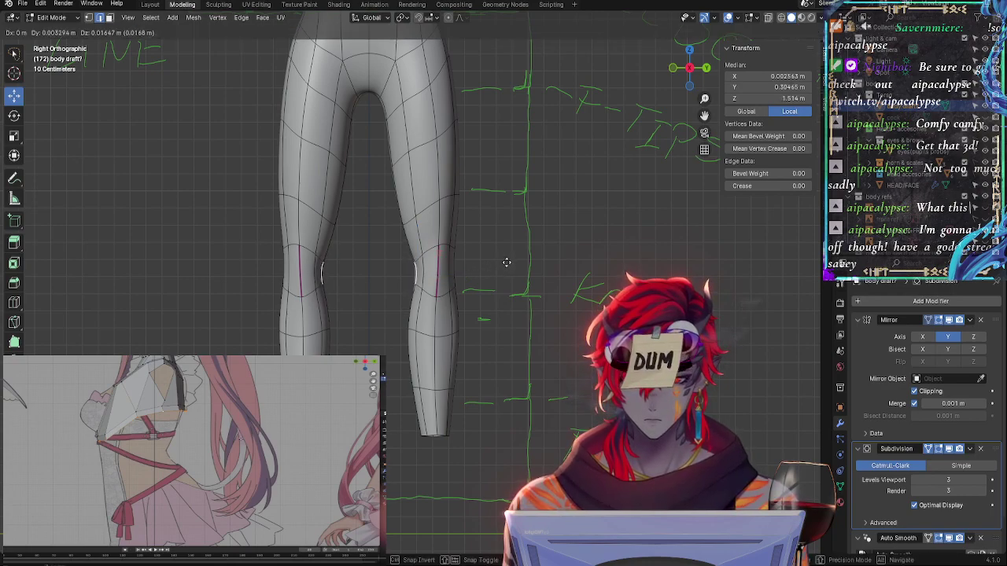
click(507, 262)
click(497, 262)
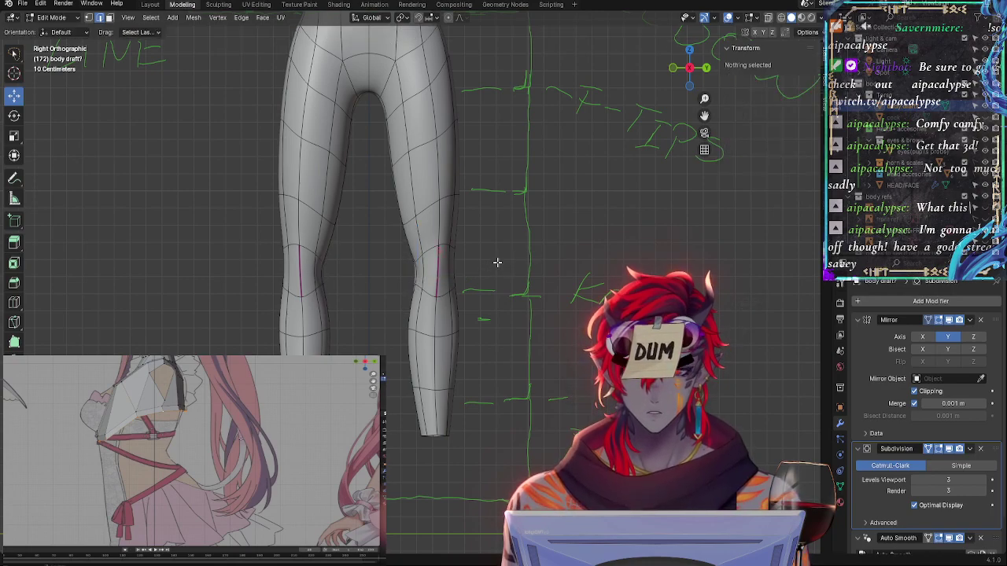
Shift the lower leg loop sideways and move the selected knee edges to a new position
alt+click(420, 269)
alt+click(414, 290)
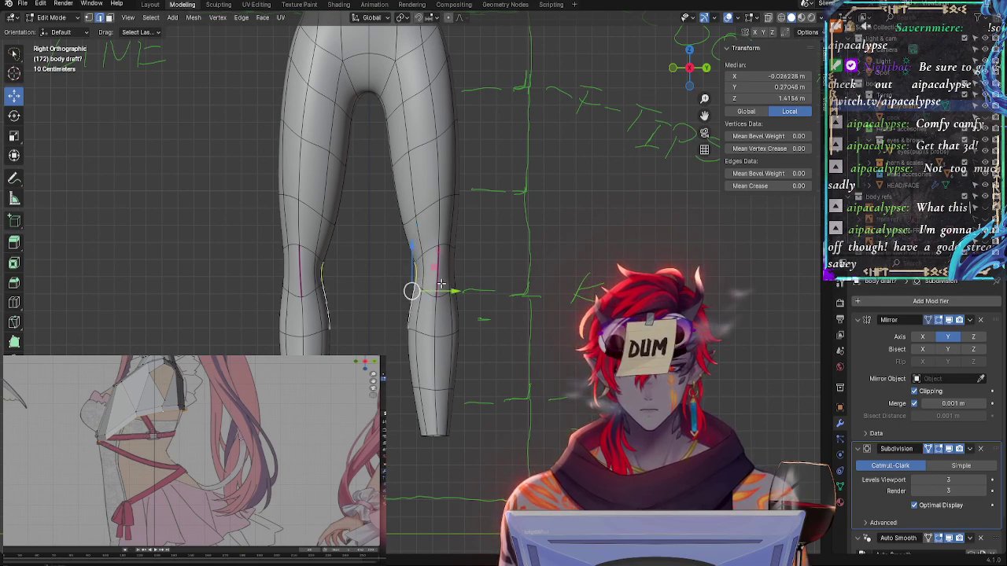
drag(456, 291, 435, 291)
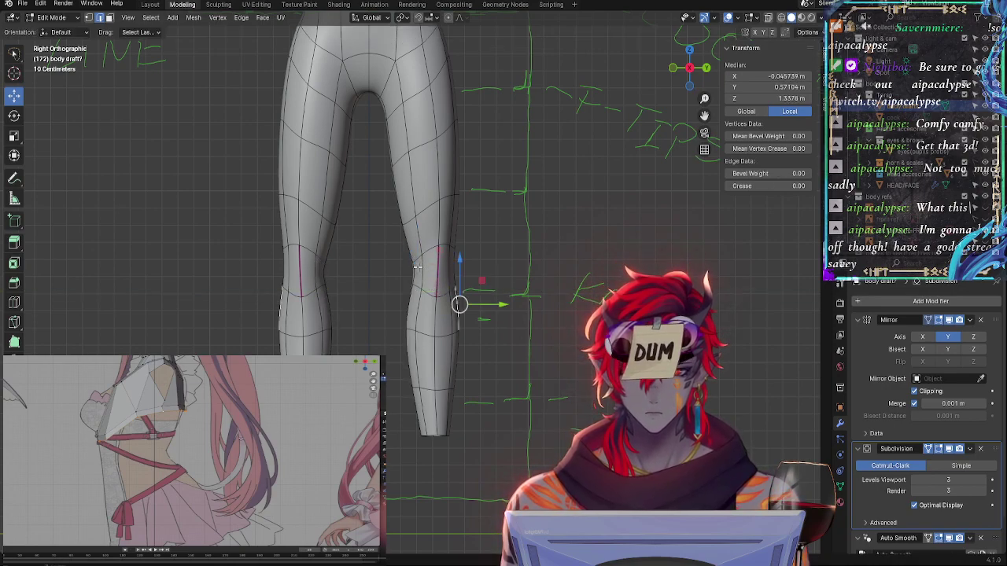
click(414, 273)
click(407, 252)
click(430, 247)
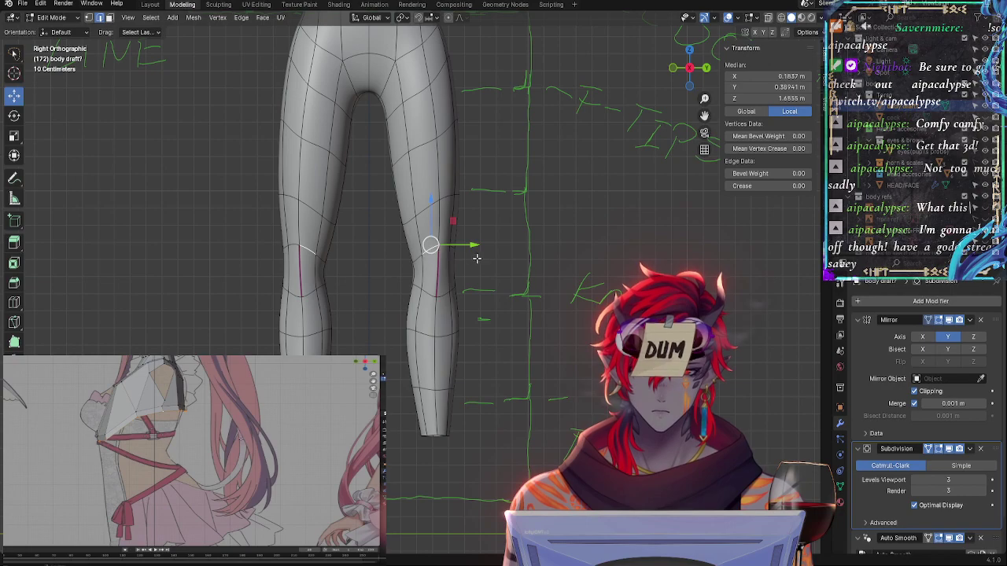
key(g)
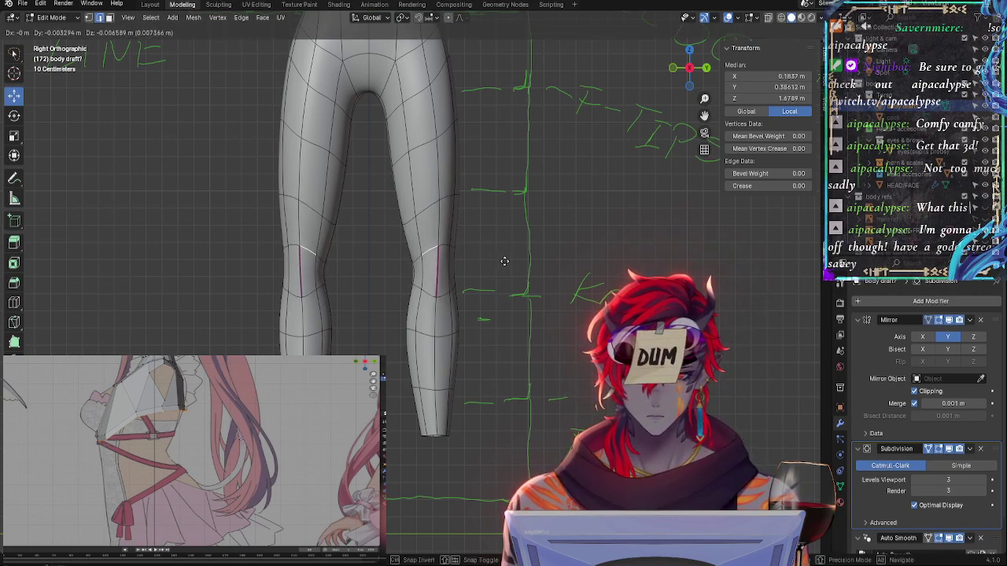
click(504, 260)
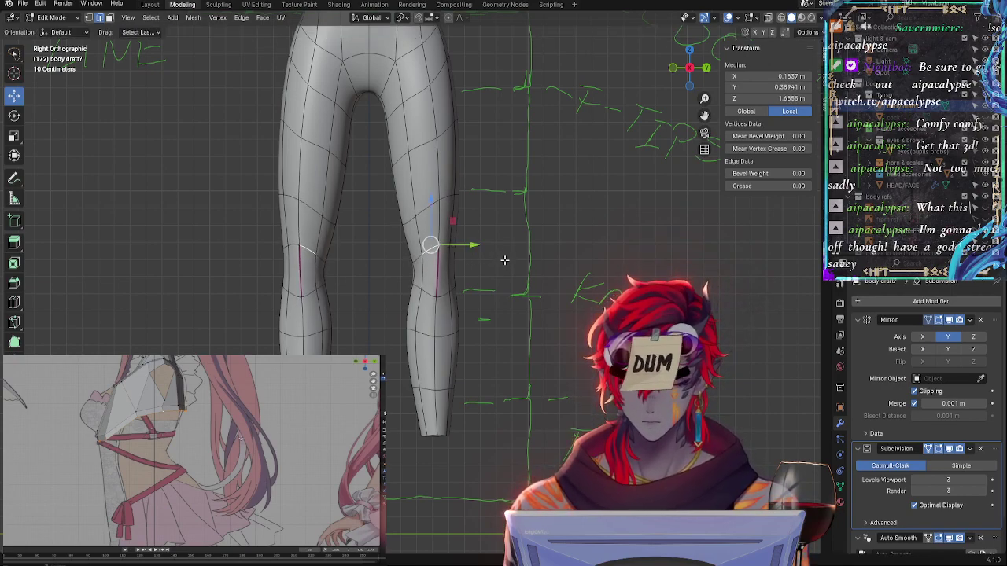
Slide a neighbouring knee edge along the leg and move the vertical edge above the knee
click(418, 259)
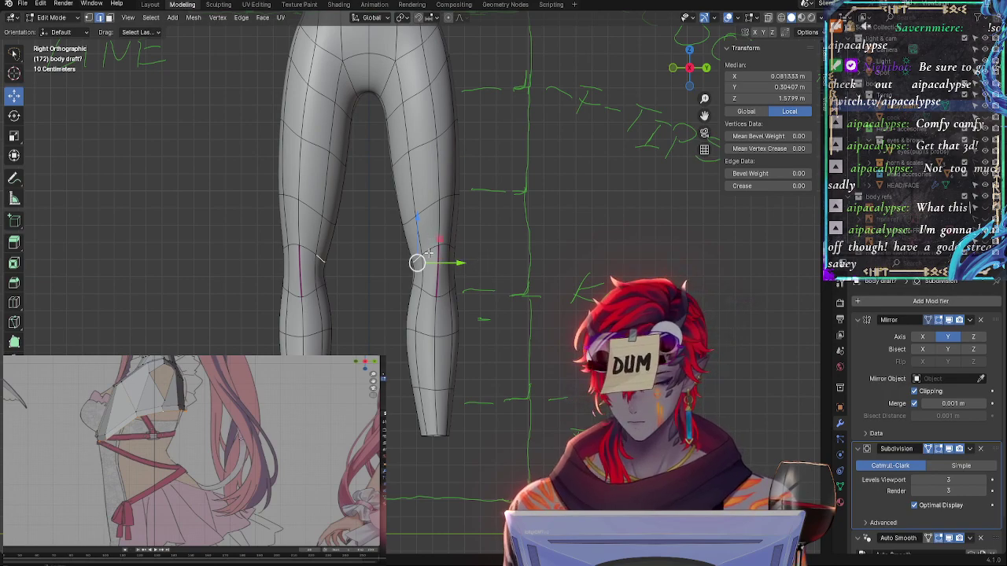
click(429, 253)
key(g)
key(g)
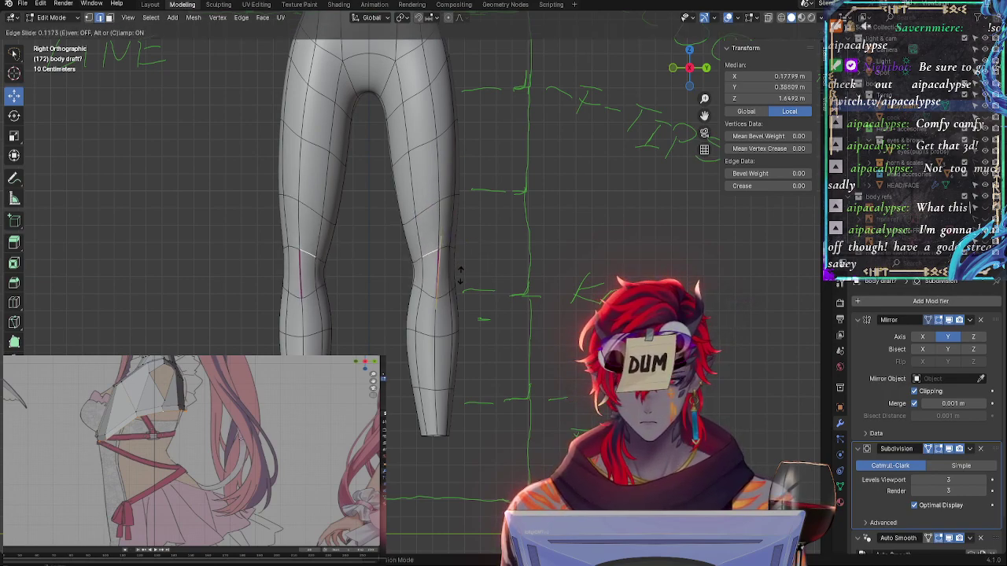
click(459, 274)
key(r)
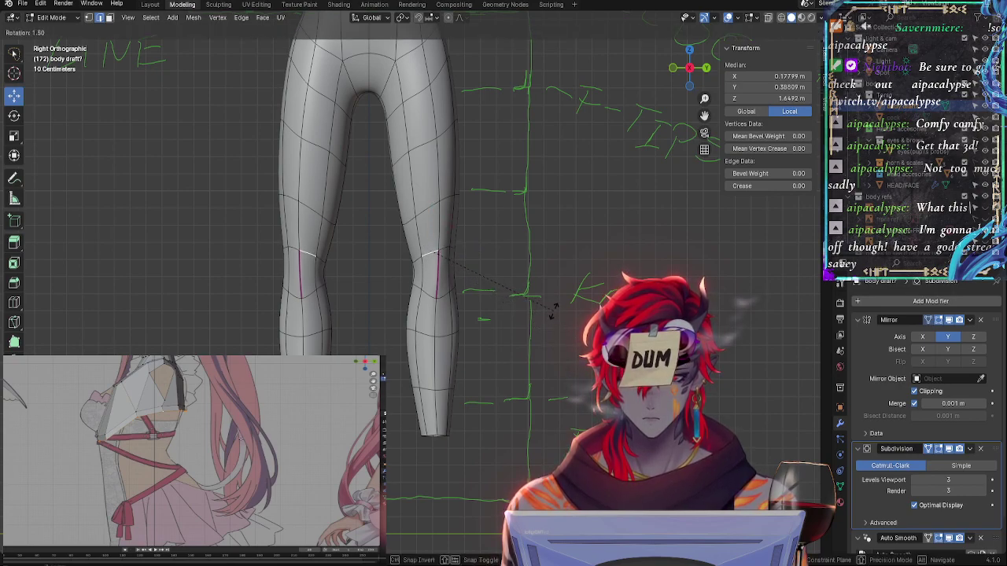
right_click(553, 311)
click(405, 248)
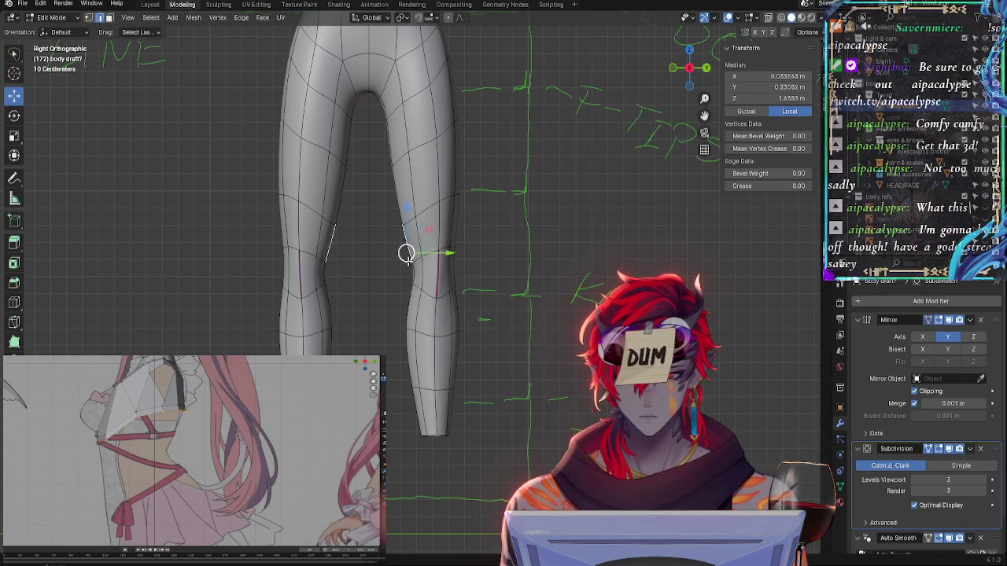
key(r)
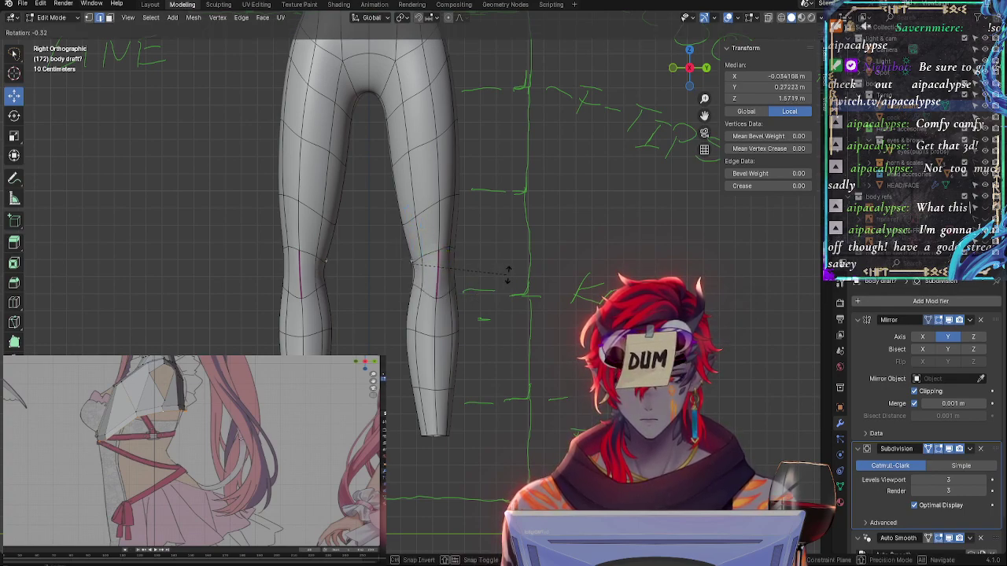
right_click(507, 274)
key(g)
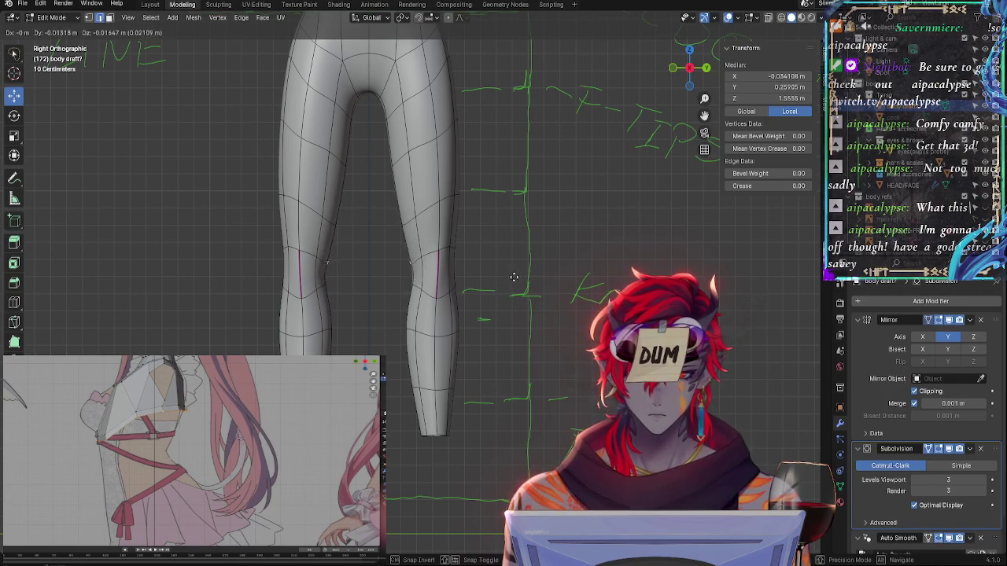
click(517, 274)
Shrink the selected knee vertices inward for a smaller knee shape
click(421, 270)
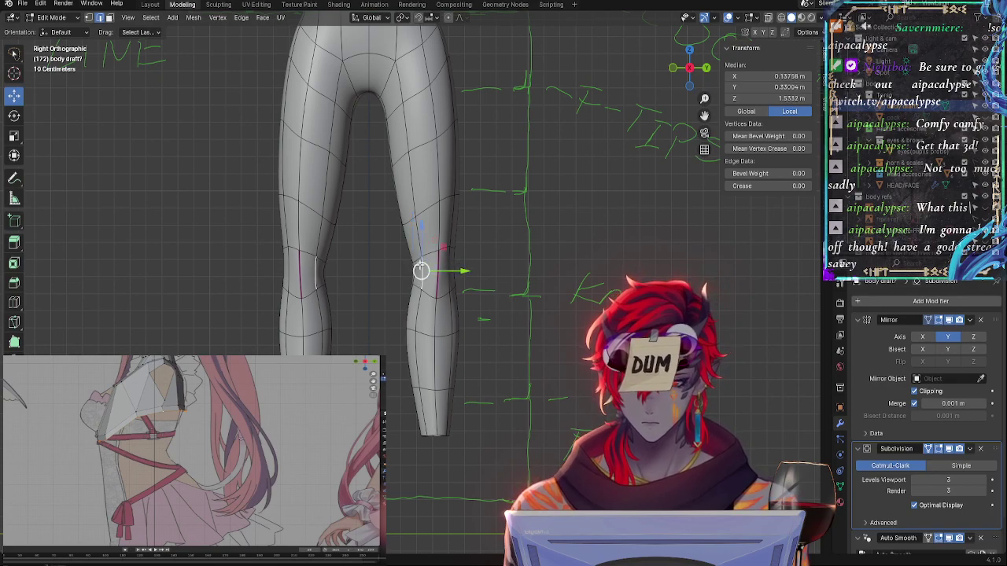
key(s)
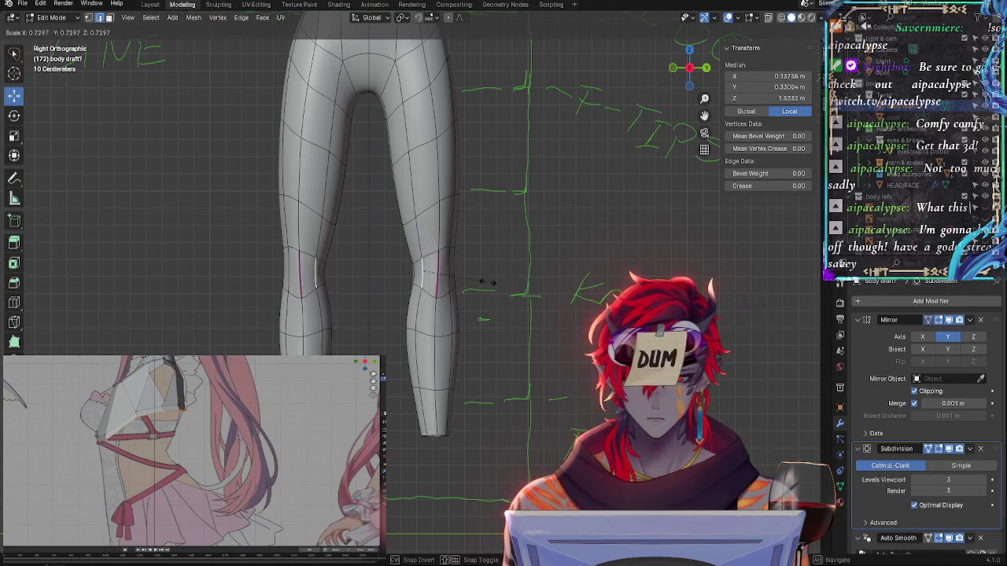
click(488, 281)
click(529, 254)
scroll(521, 238, down, 5)
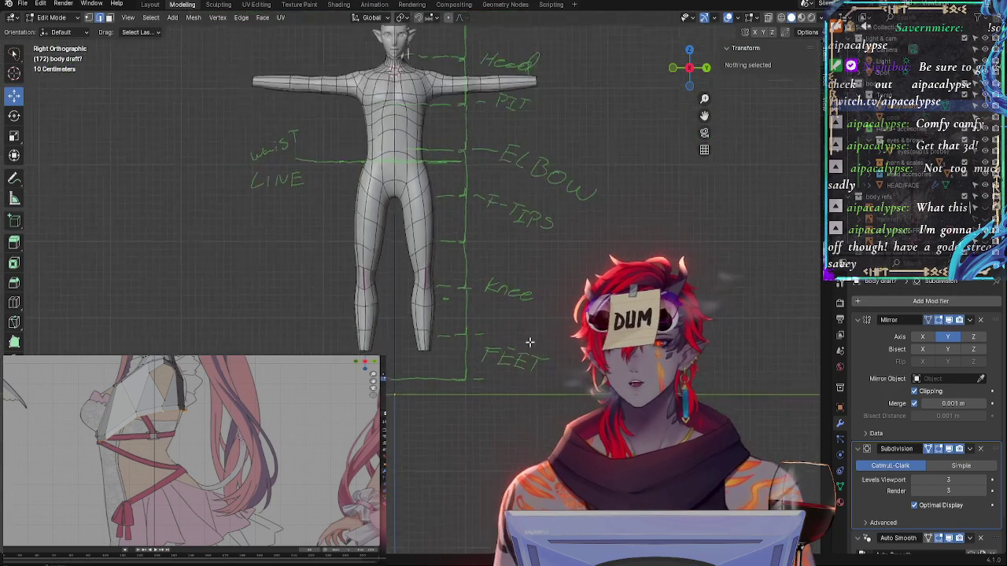
scroll(472, 236, up, 8)
Slide and tilt the knee edge loop, then slide the short vertical knee edge
alt+click(470, 226)
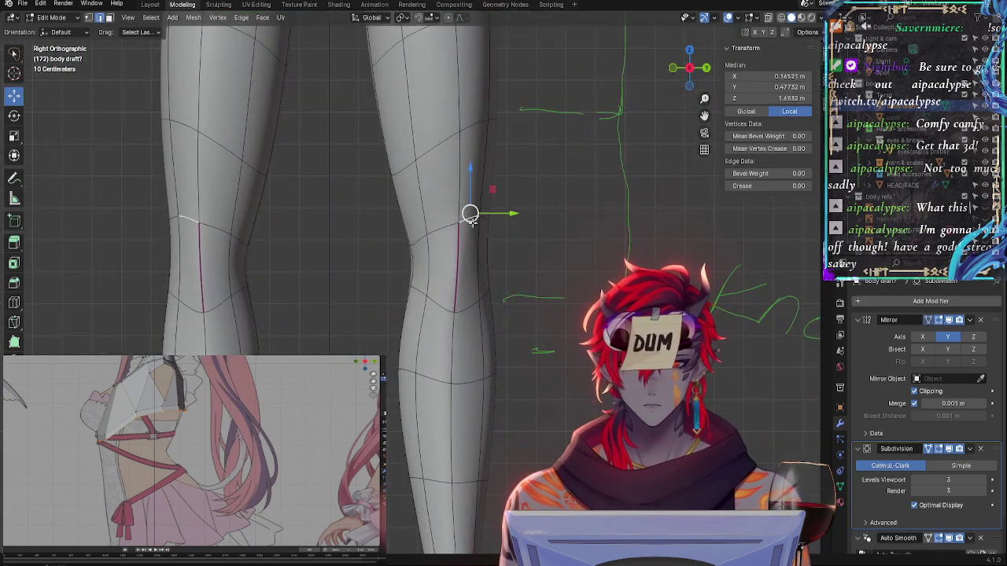
key(g)
key(g)
click(474, 228)
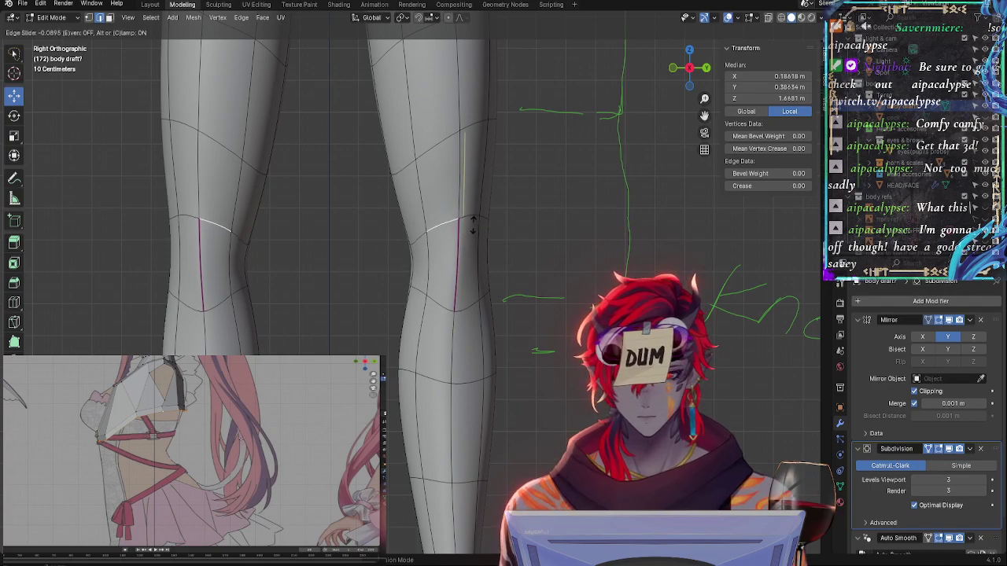
key(r)
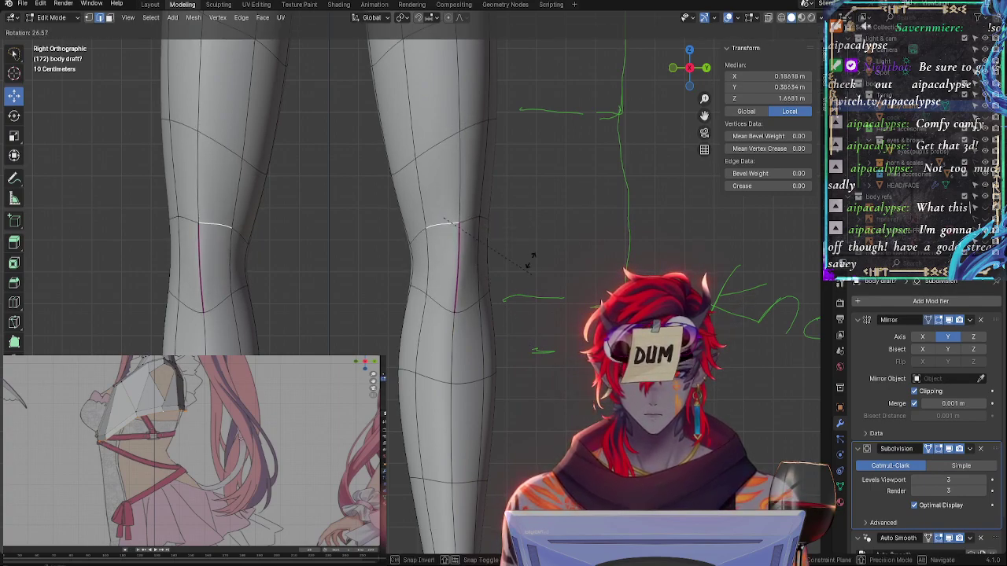
click(527, 229)
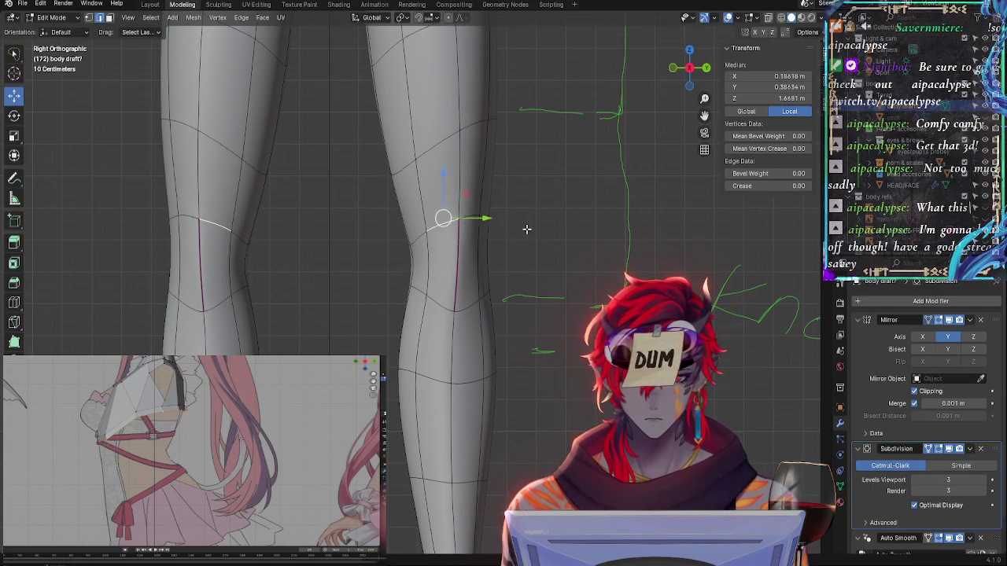
click(425, 240)
key(g)
key(g)
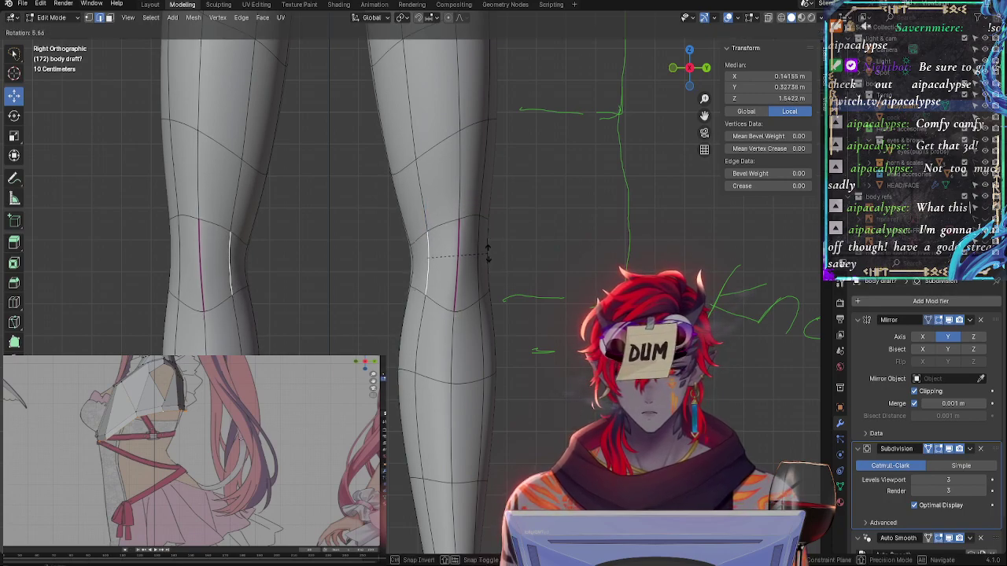
click(438, 241)
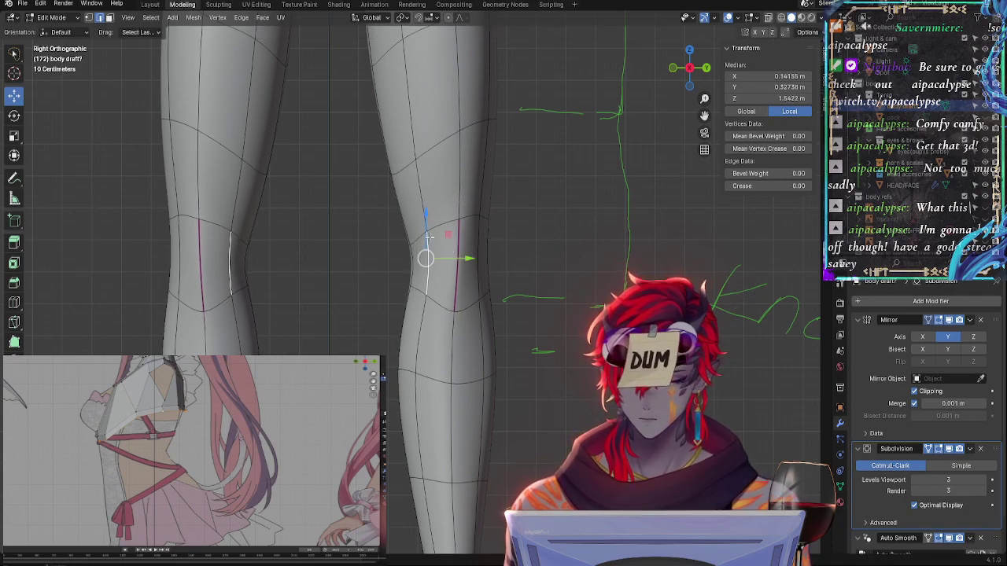
Tilt the vertical edge above the knee and the horizontal knee edge
click(419, 189)
key(r)
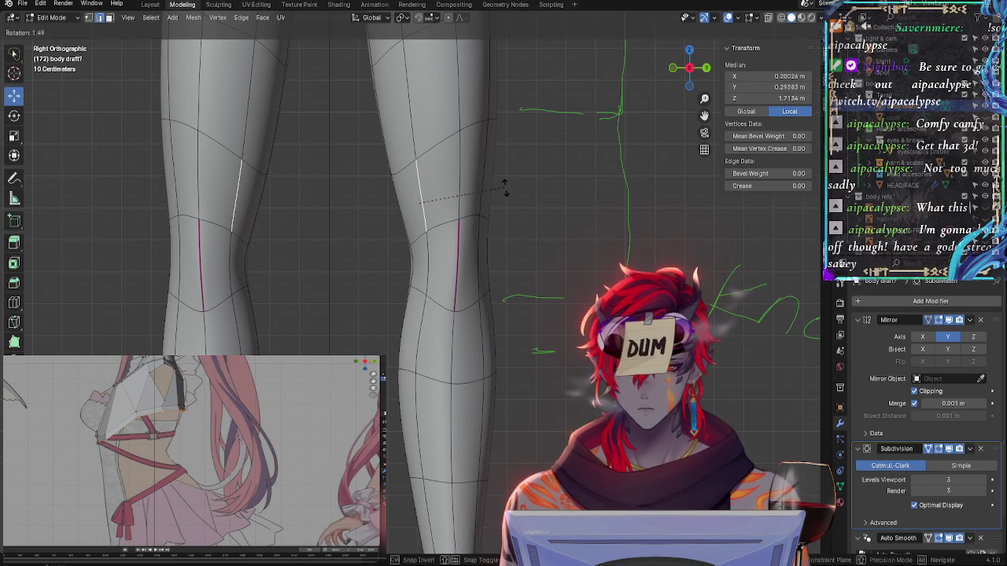
click(535, 228)
click(439, 229)
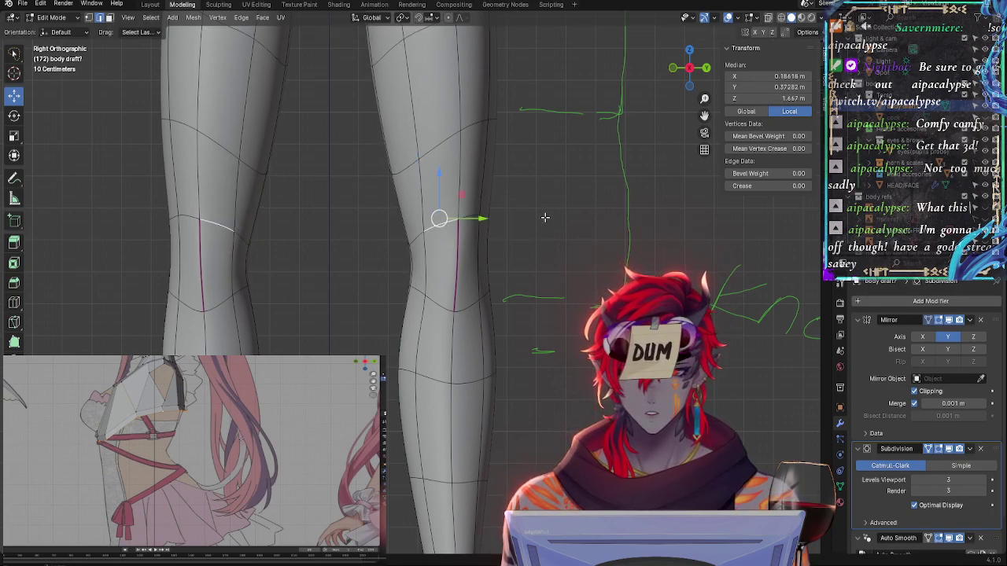
key(r)
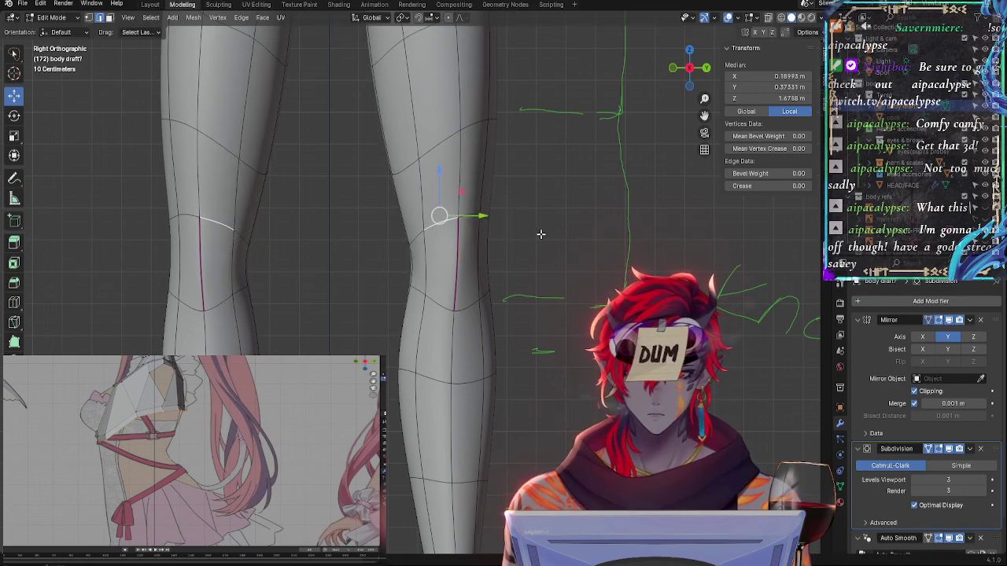
click(543, 219)
click(596, 255)
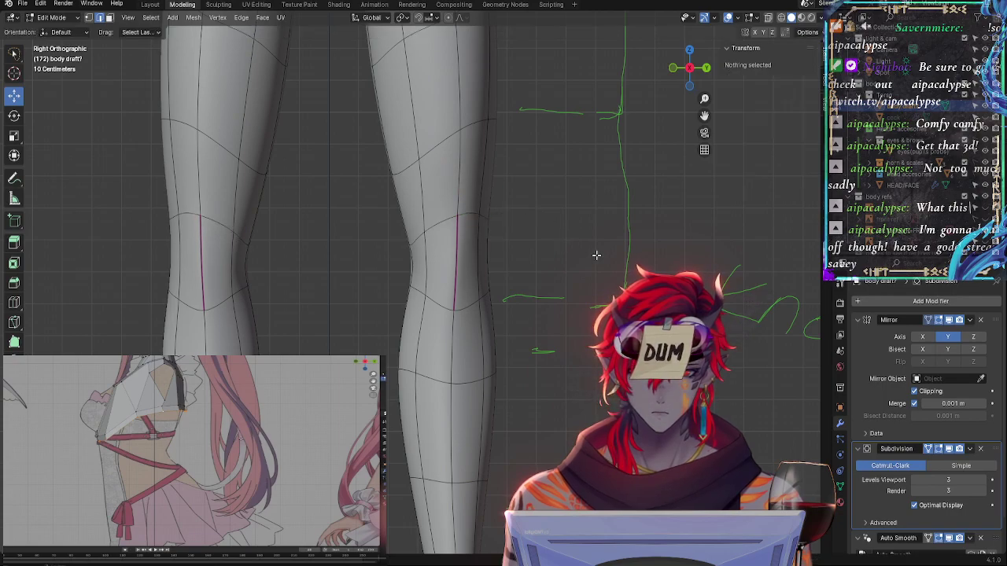
Move a knee outline edge about 1.8 cm up and outward, then orbit into perspective
click(495, 282)
key(g)
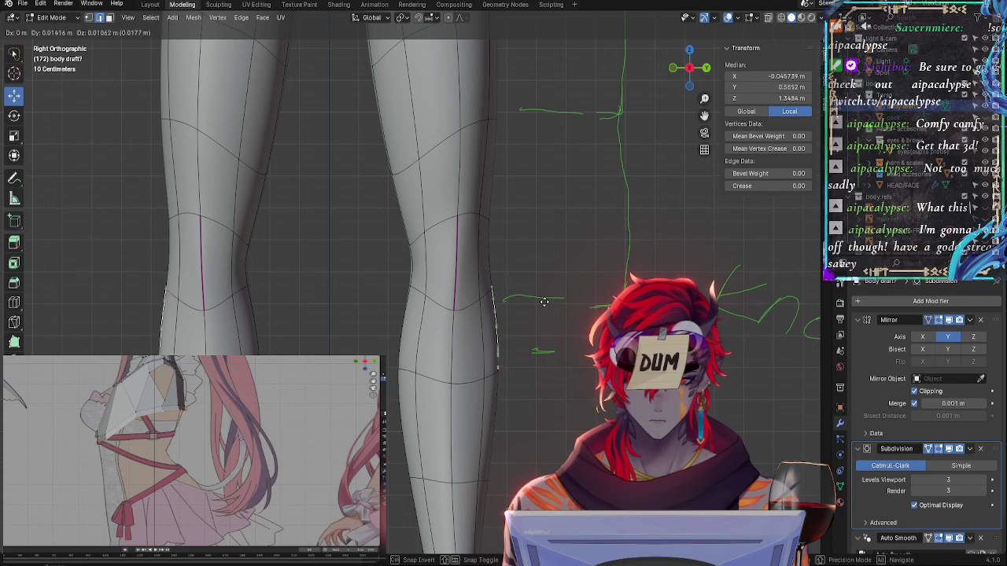
click(544, 304)
click(483, 269)
click(488, 224)
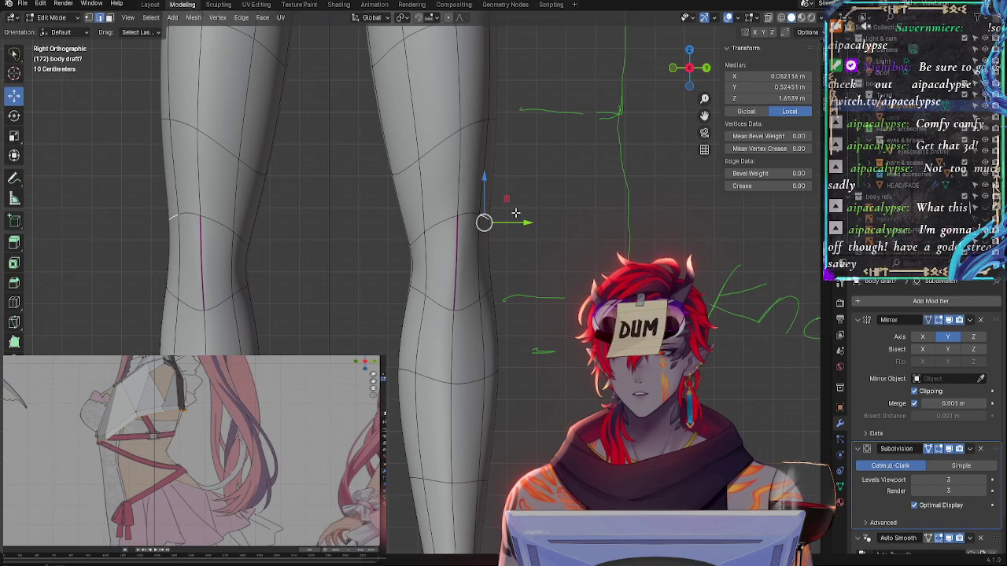
click(490, 277)
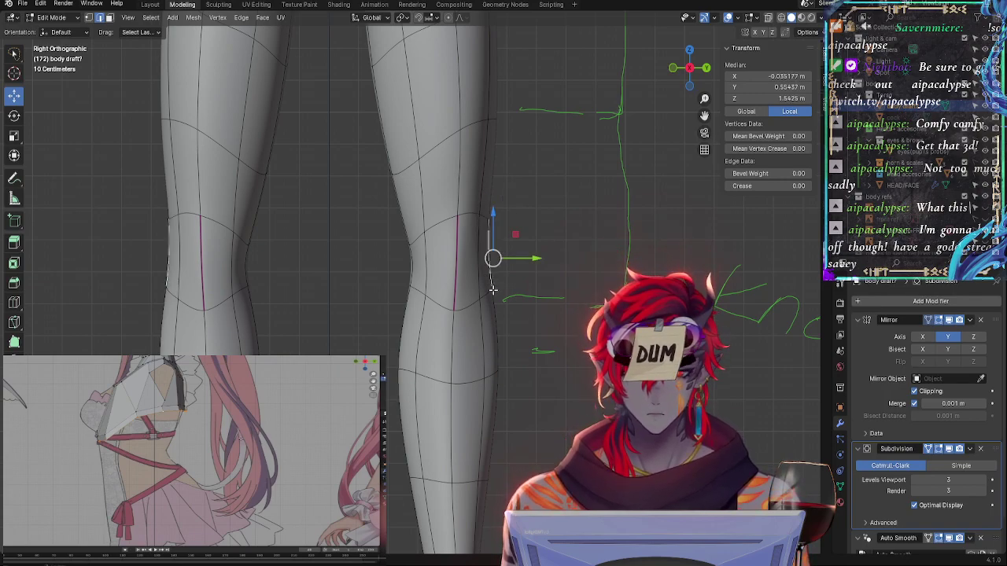
click(493, 289)
shift+click(491, 294)
middle_drag(492, 295, 430, 316)
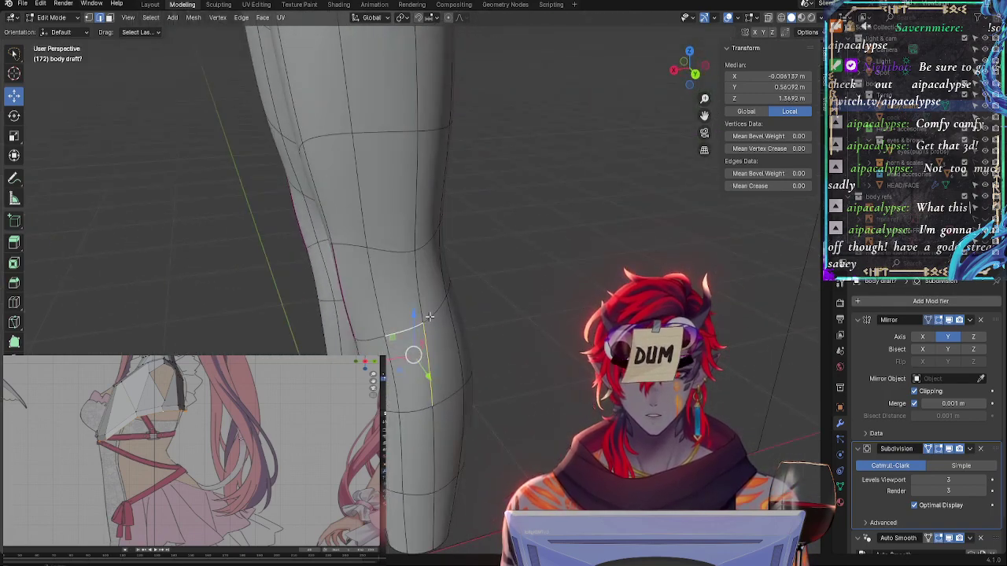
Scale two knee loop edges along Z to flatten them vertically
click(426, 313)
click(420, 308)
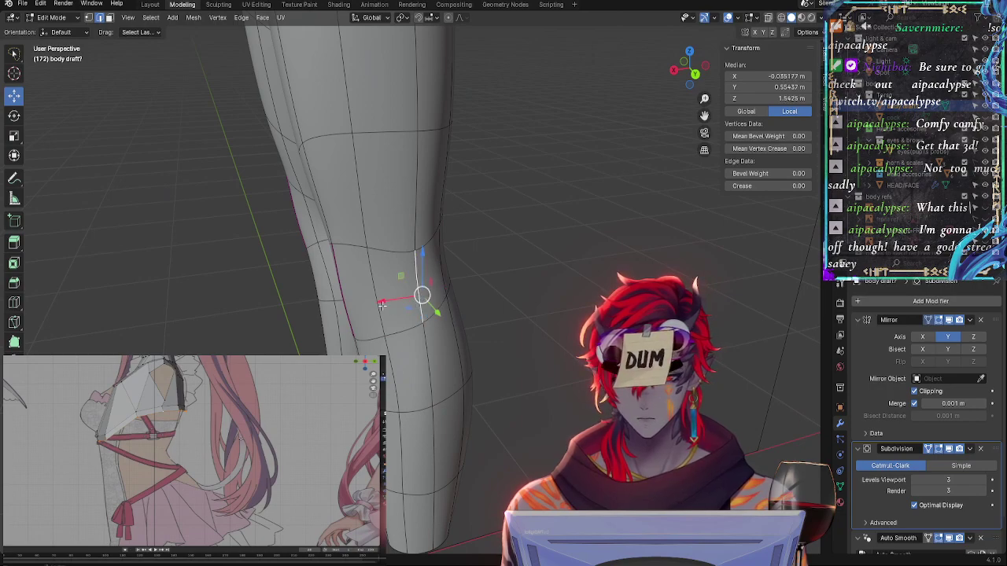
shift+click(382, 305)
key(s)
key(z)
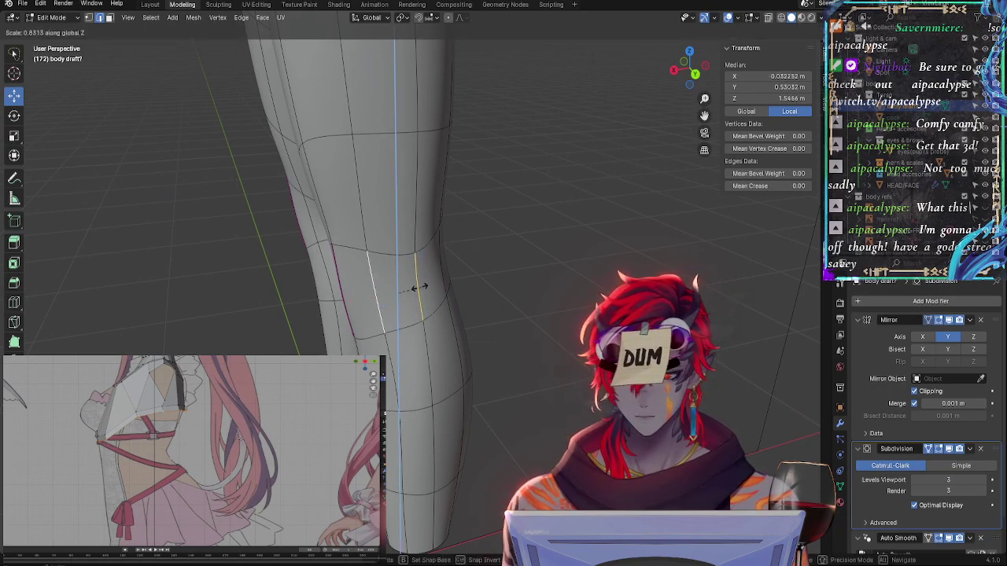
click(405, 288)
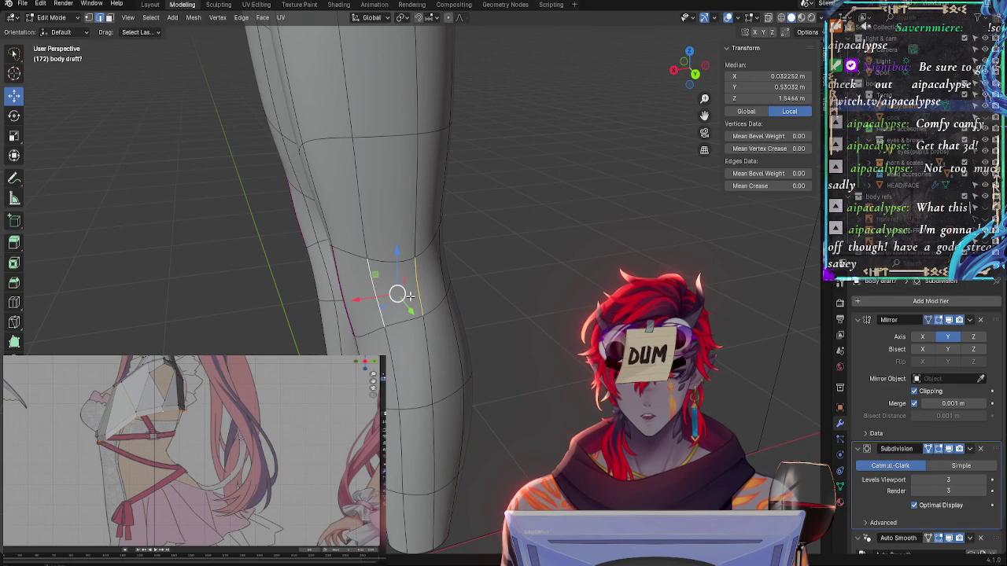
Frame a knee edge, orbit to show both legs, and raise the knee edge higher
click(393, 326)
scroll(495, 303, down, 5)
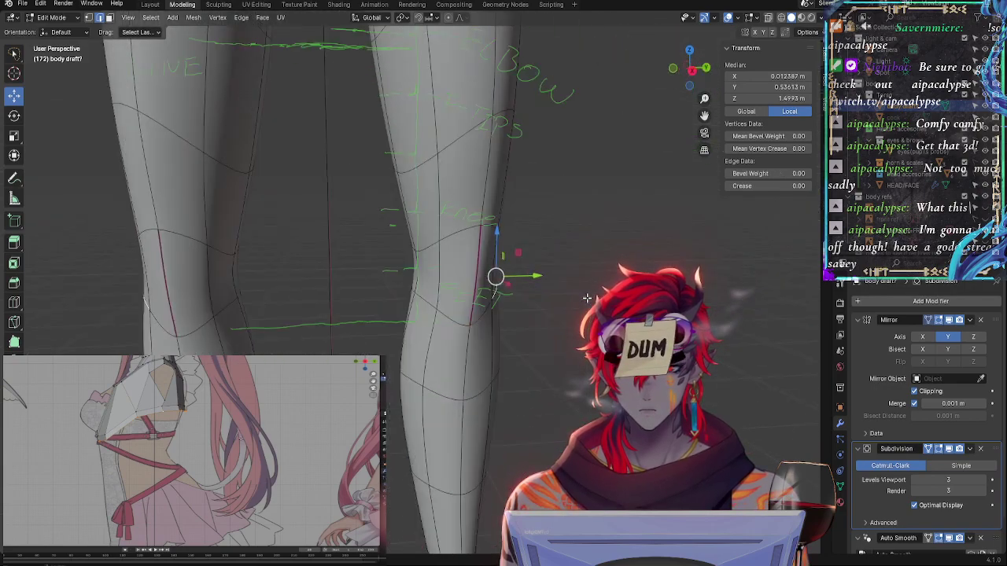
key(alt+a)
click(476, 306)
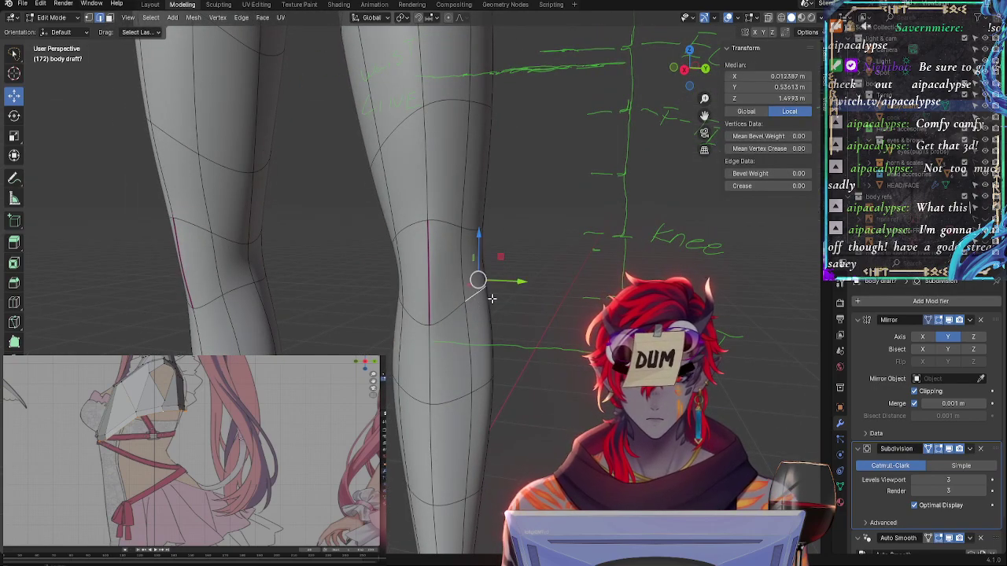
key(KP_Decimal)
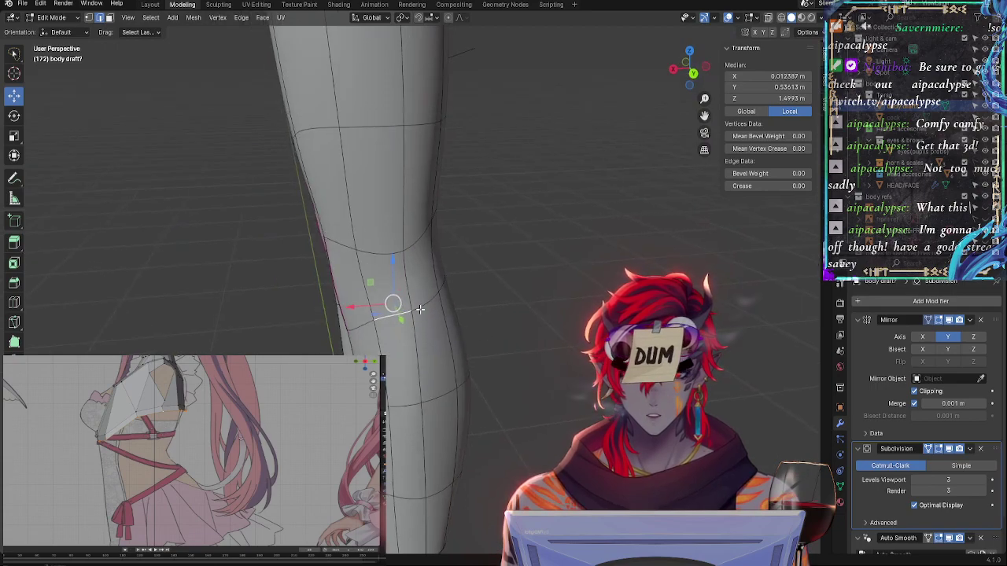
click(420, 310)
middle_drag(478, 355, 559, 336)
mouse_move(477, 244)
mouse_down()
mouse_move(477, 191)
mouse_move(477, 229)
mouse_up()
middle_drag(477, 230, 546, 301)
Shift another knee edge along Y and rotate it about 34°
click(486, 253)
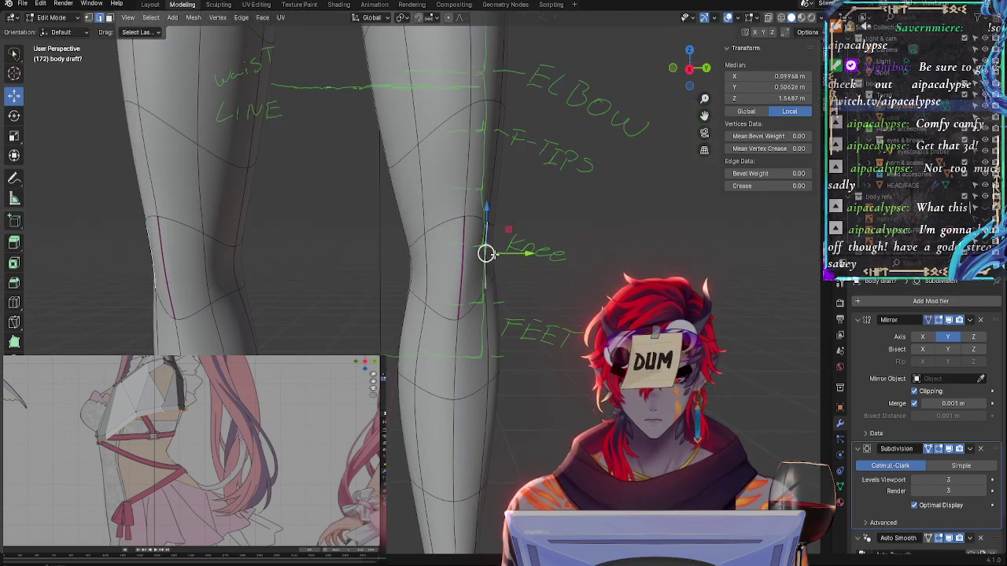
click(497, 252)
drag(525, 252, 550, 250)
key(r)
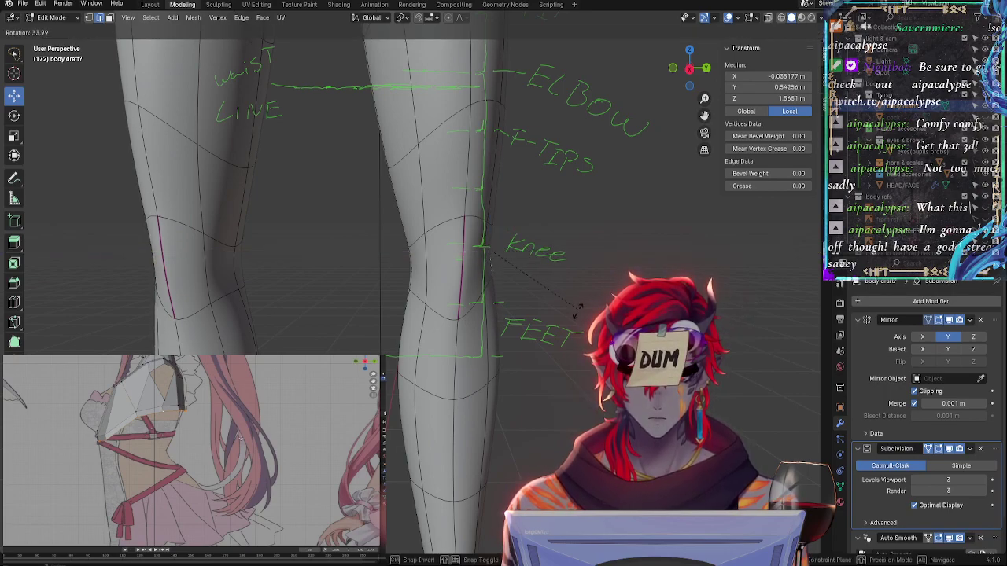
click(490, 247)
Select edges on the left knee and return to Right Orthographic view
middle_drag(490, 247, 441, 319)
click(358, 219)
click(394, 199)
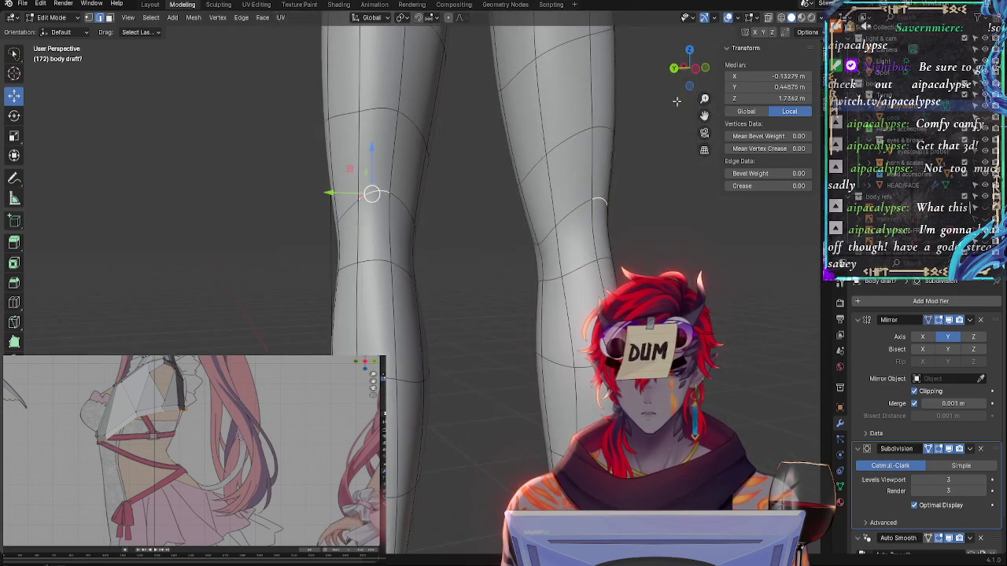
click(689, 69)
click(689, 69)
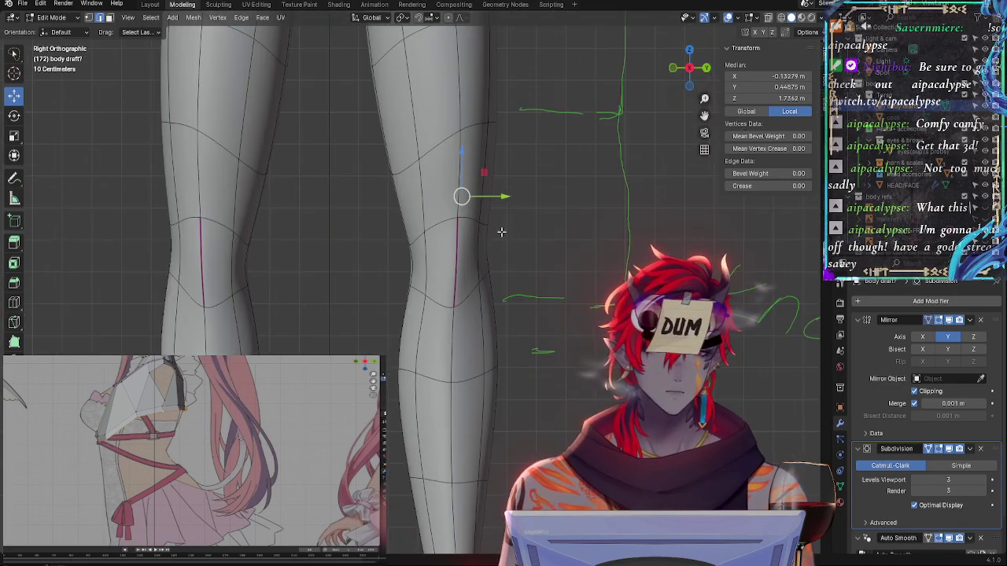
scroll(501, 232, down, 3)
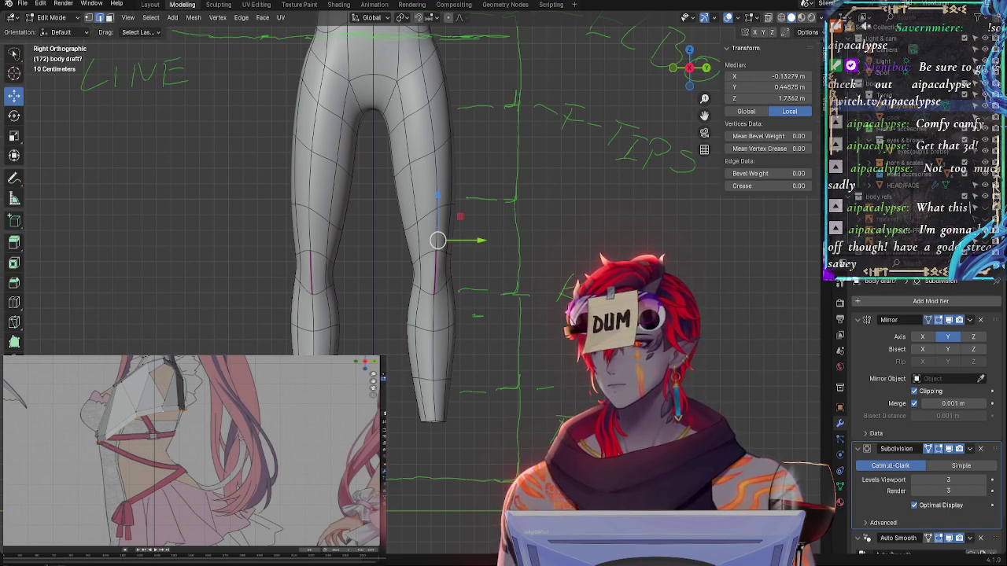
Edge-slide a knee vertex slightly upward along its edge with G G
key(alt+a)
scroll(553, 216, down, 3)
scroll(553, 288, up, 2)
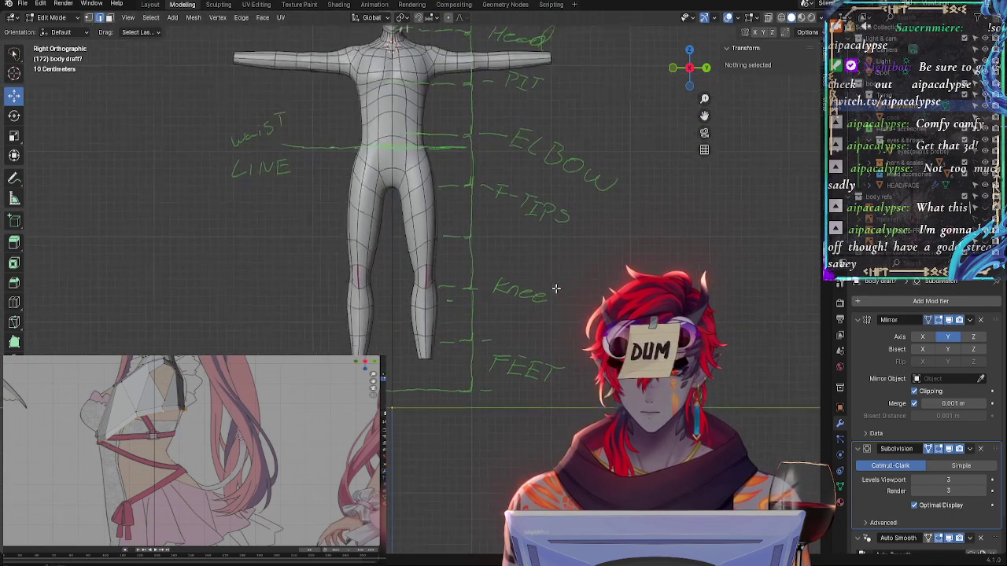
scroll(550, 265, up, 3)
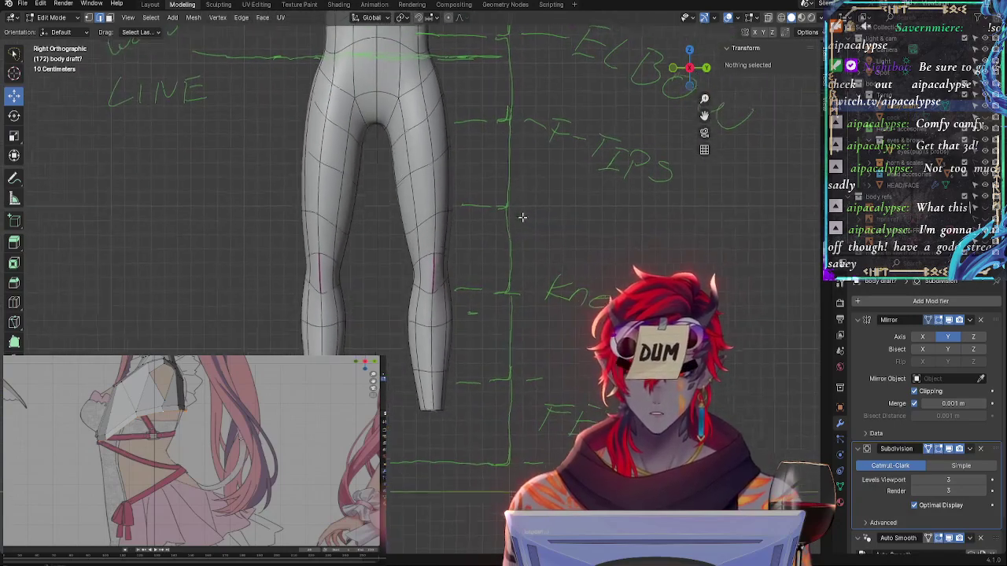
shift+middle_drag(520, 202, 527, 253)
click(444, 337)
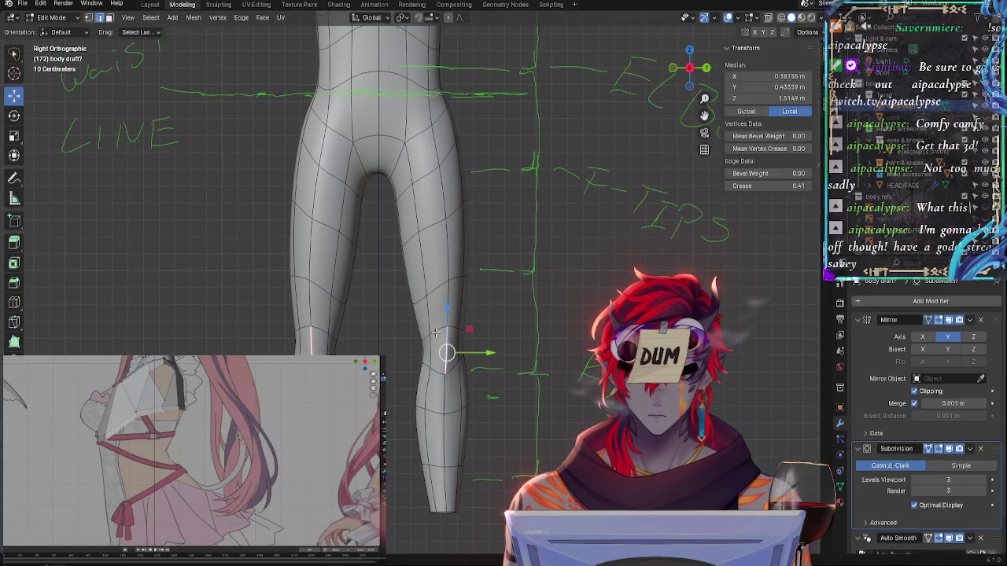
key(g)
key(z)
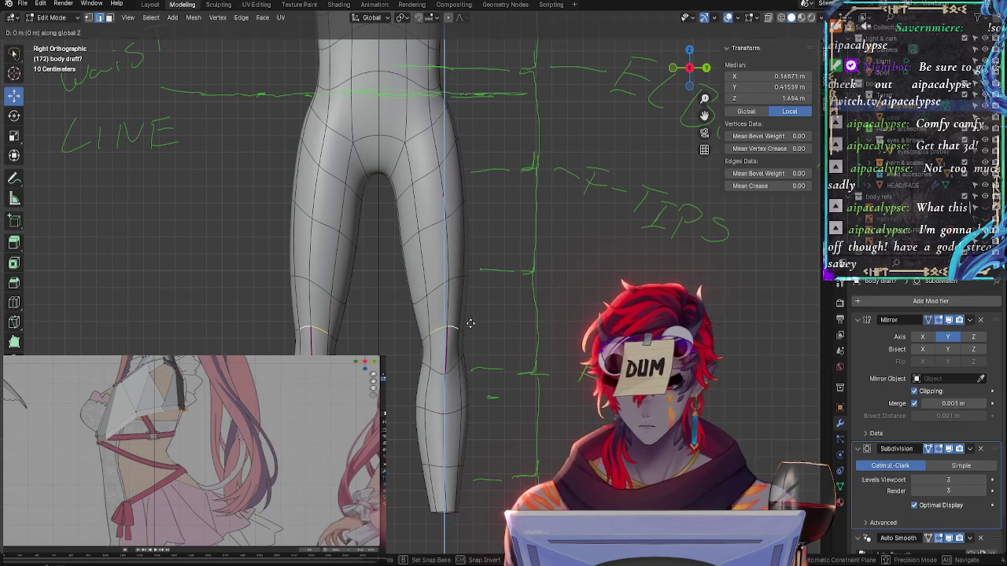
key(Escape)
key(g)
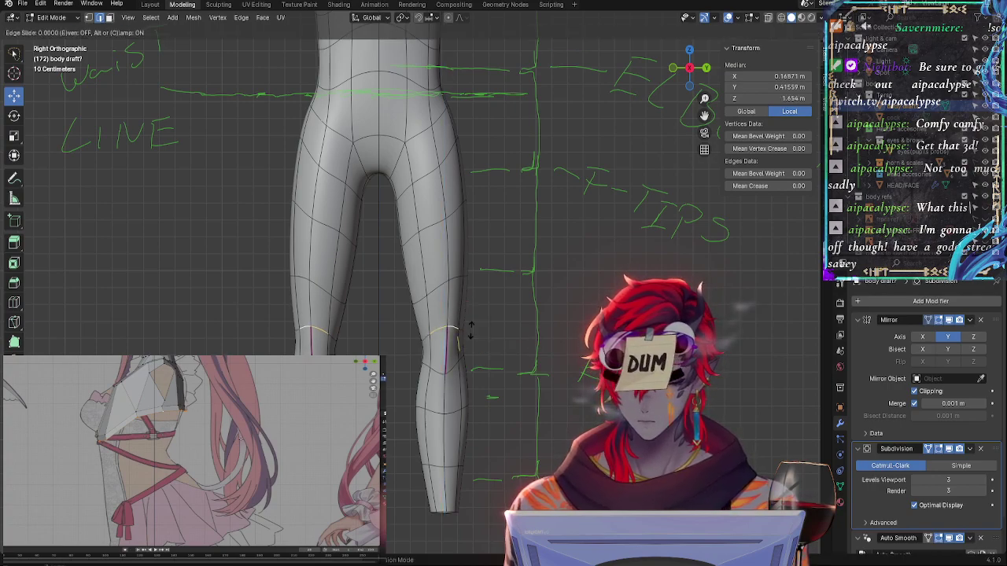
click(471, 329)
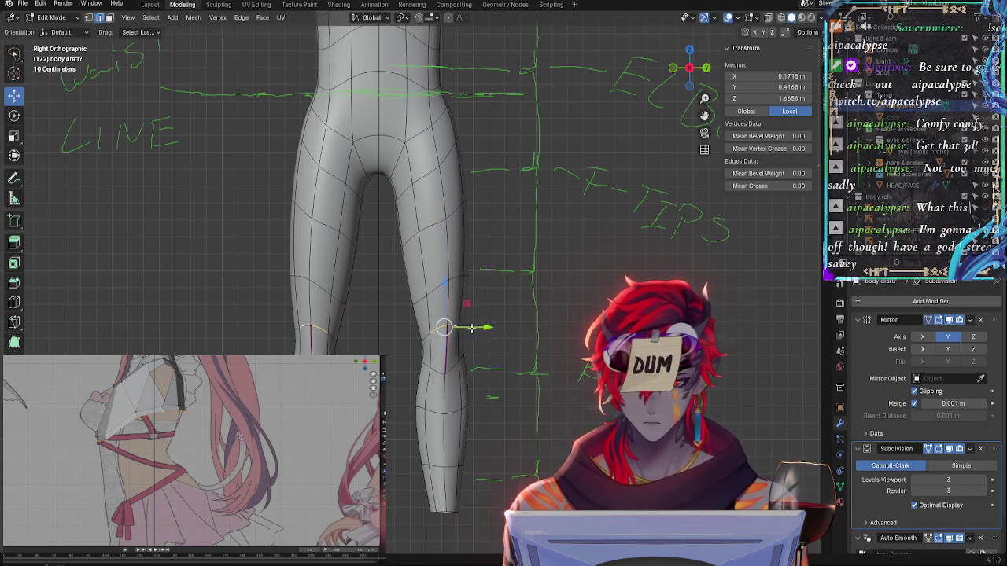
Select outer-thigh edges one by one to check them against the reference guides
click(394, 224)
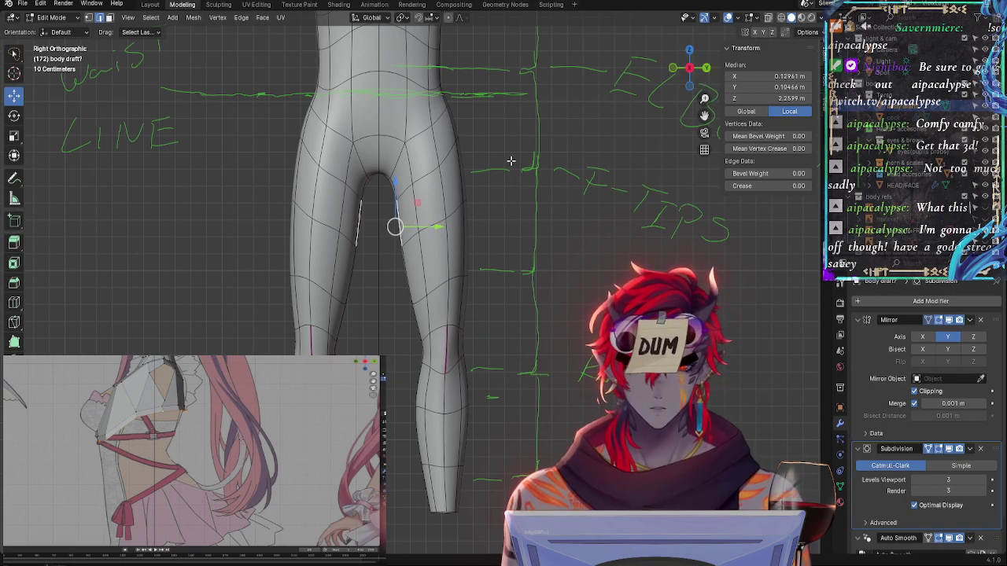
click(472, 194)
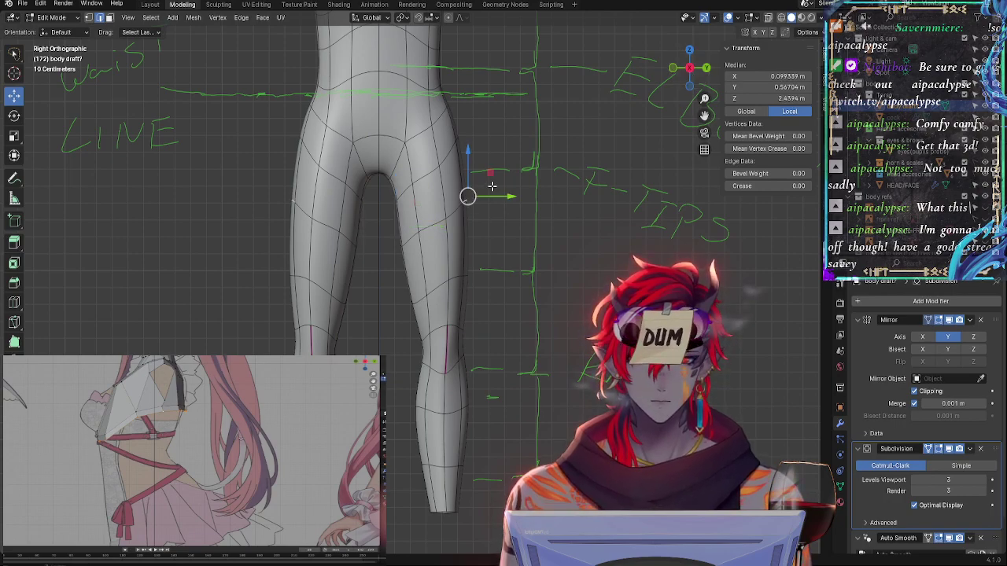
click(460, 154)
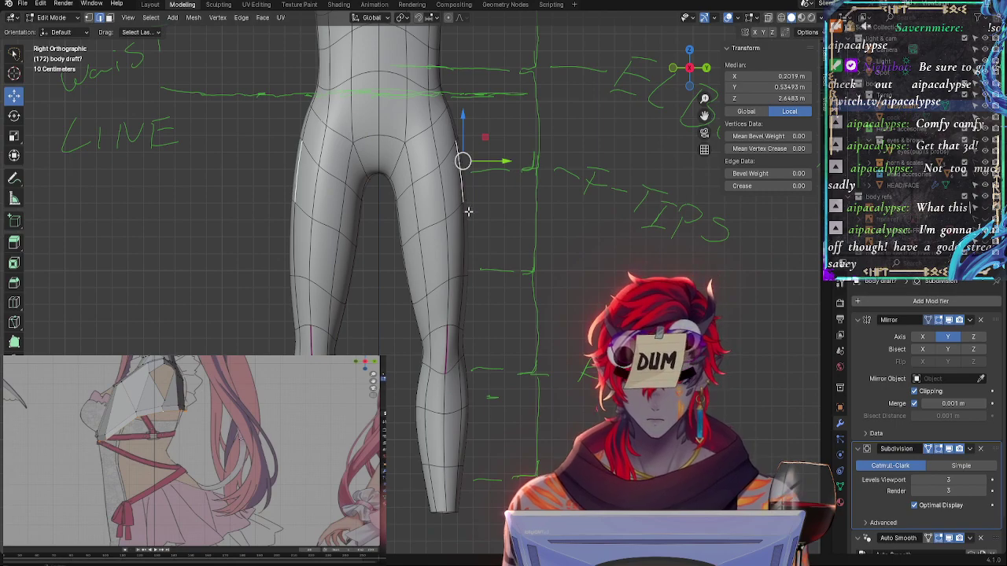
click(464, 236)
click(472, 269)
click(467, 258)
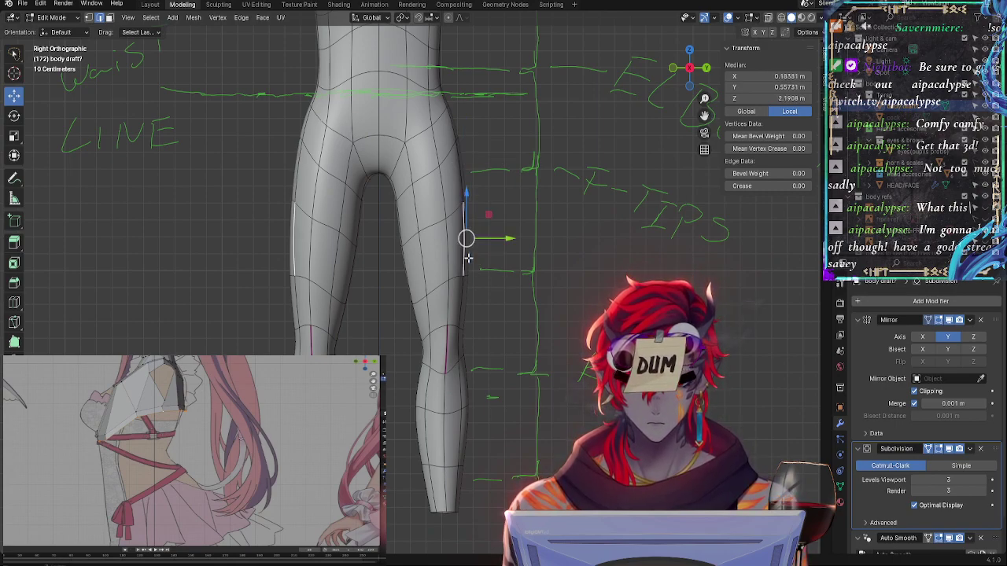
click(468, 272)
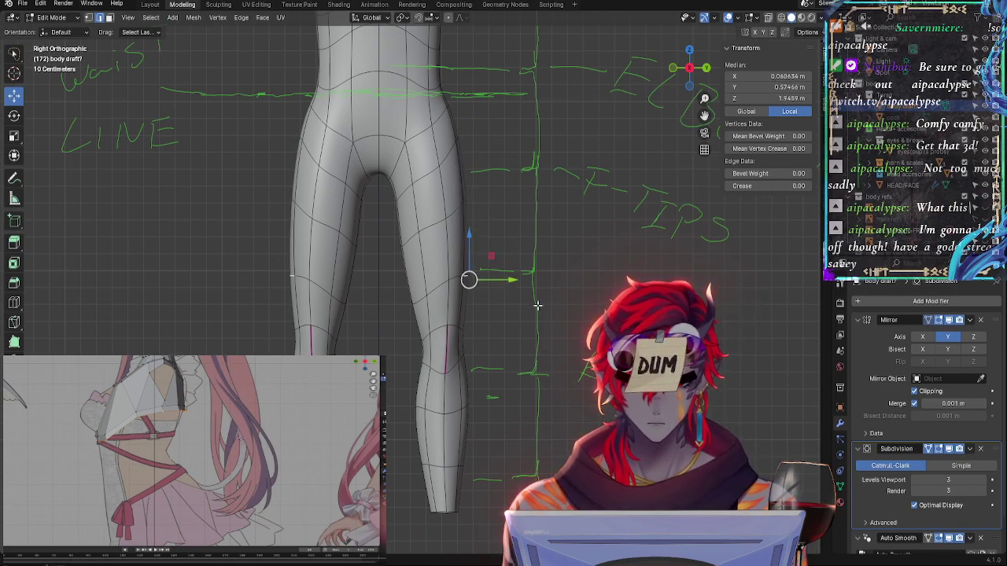
Inspect a vertical outer-thigh edge in perspective, then return to Right Orthographic view
scroll(504, 236, up, 4)
click(522, 205)
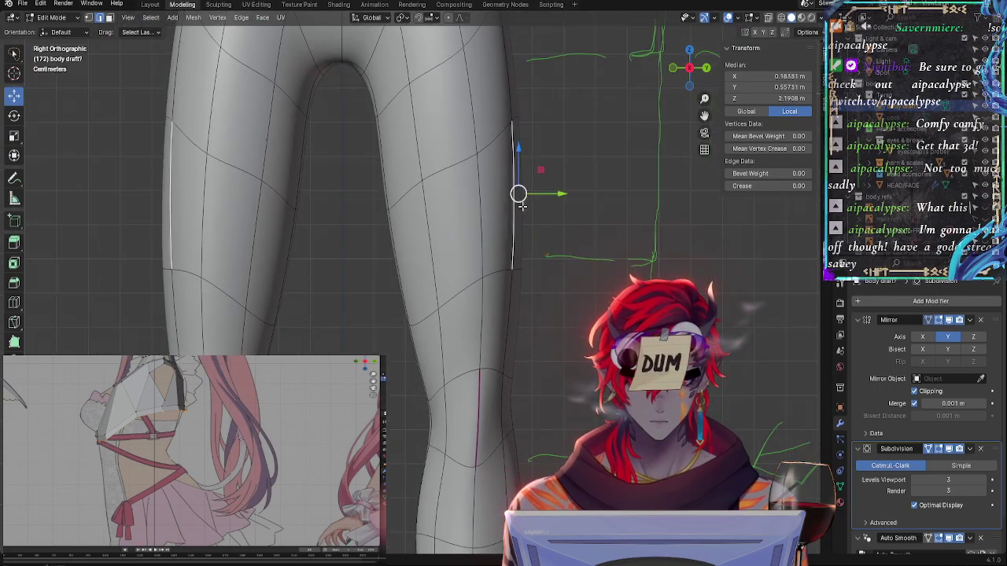
middle_drag(526, 210, 500, 249)
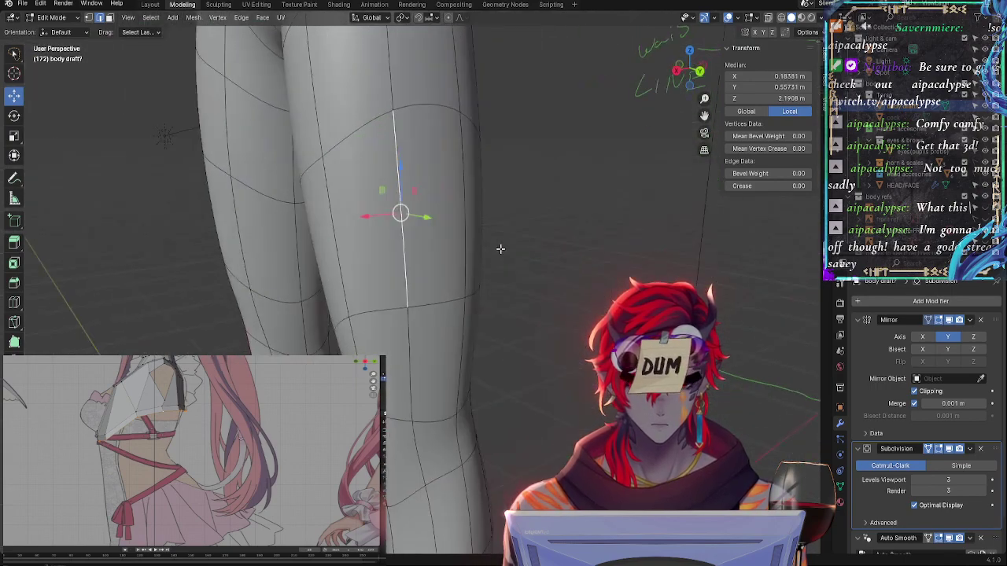
click(466, 252)
key(KP_3)
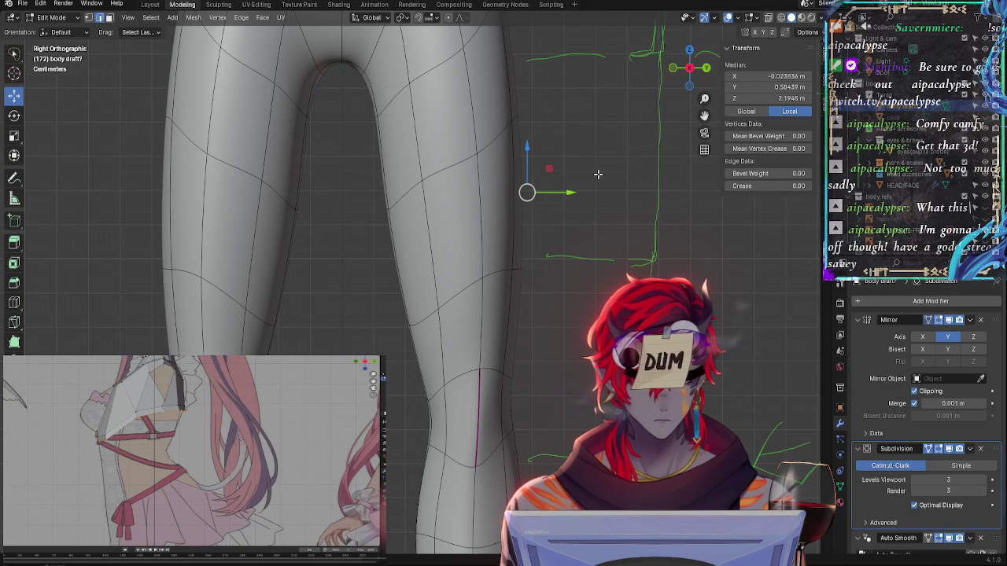
click(552, 279)
scroll(554, 251, down, 8)
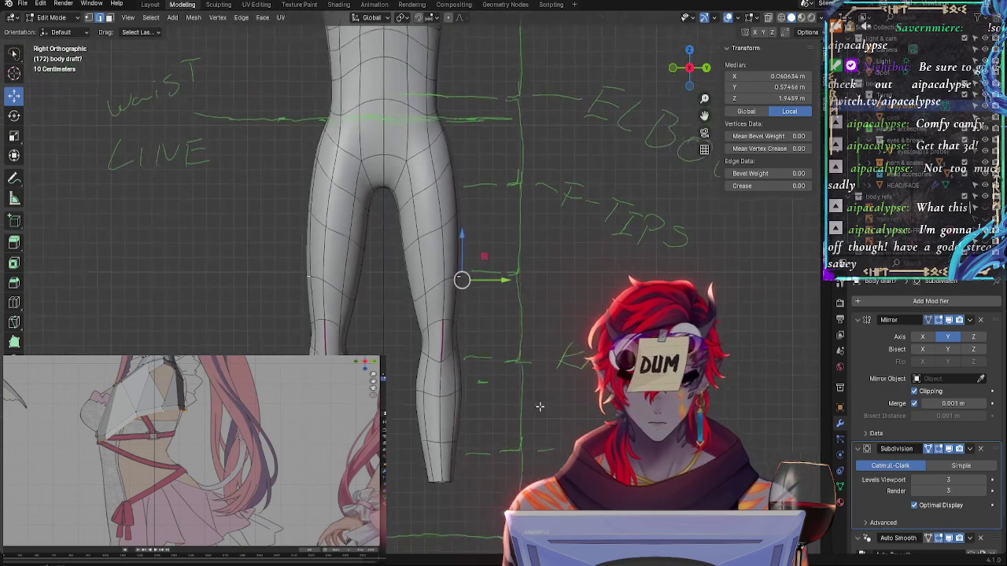
scroll(519, 283, up, 5)
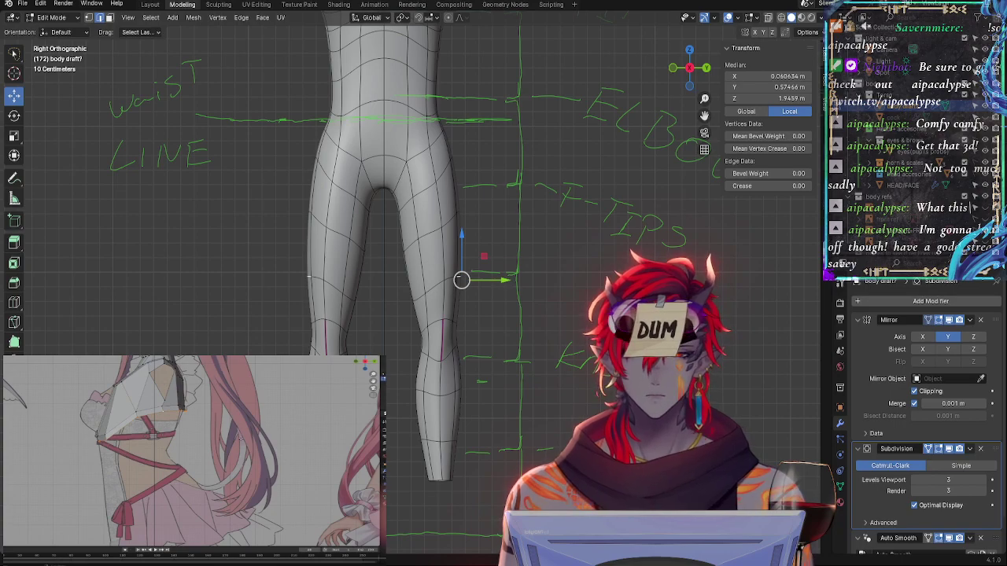
Rotate the knee vertex and move it down along the leg
click(421, 344)
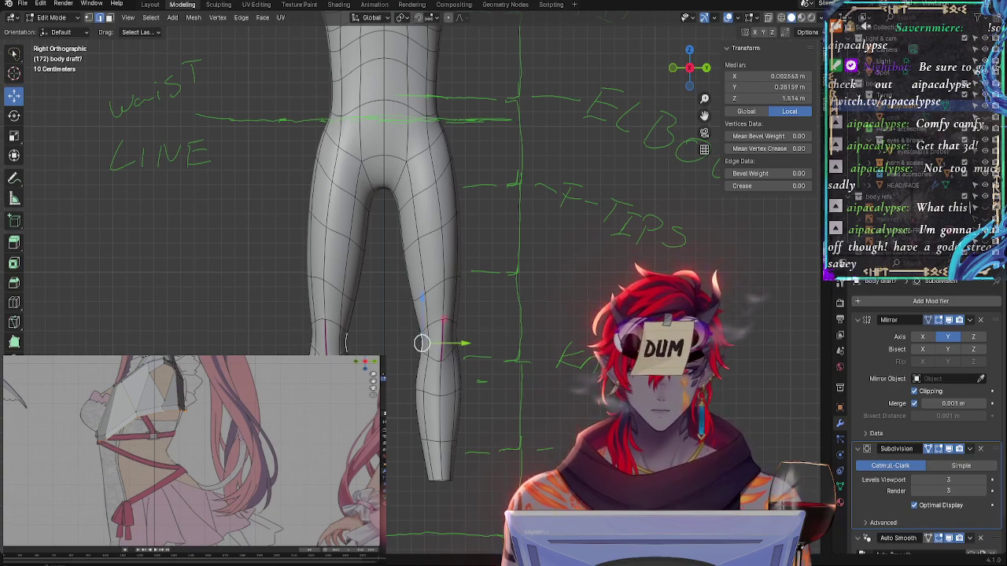
scroll(298, 322, up, 4)
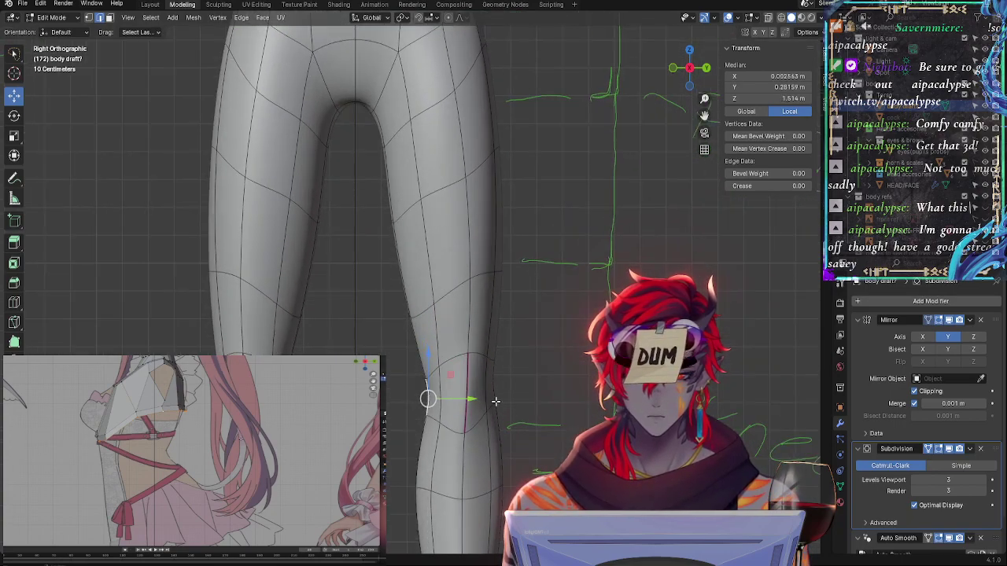
click(495, 399)
key(r)
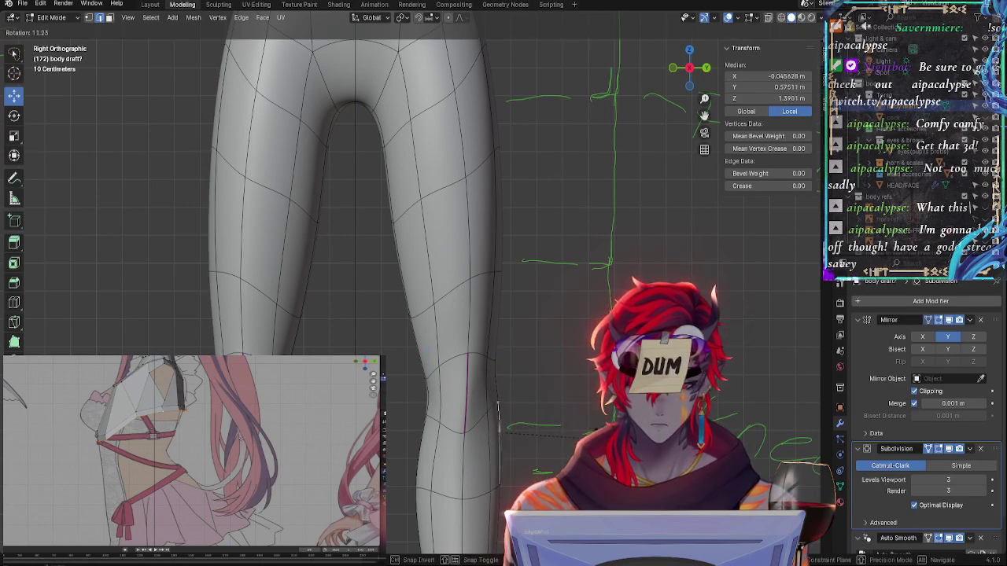
click(513, 428)
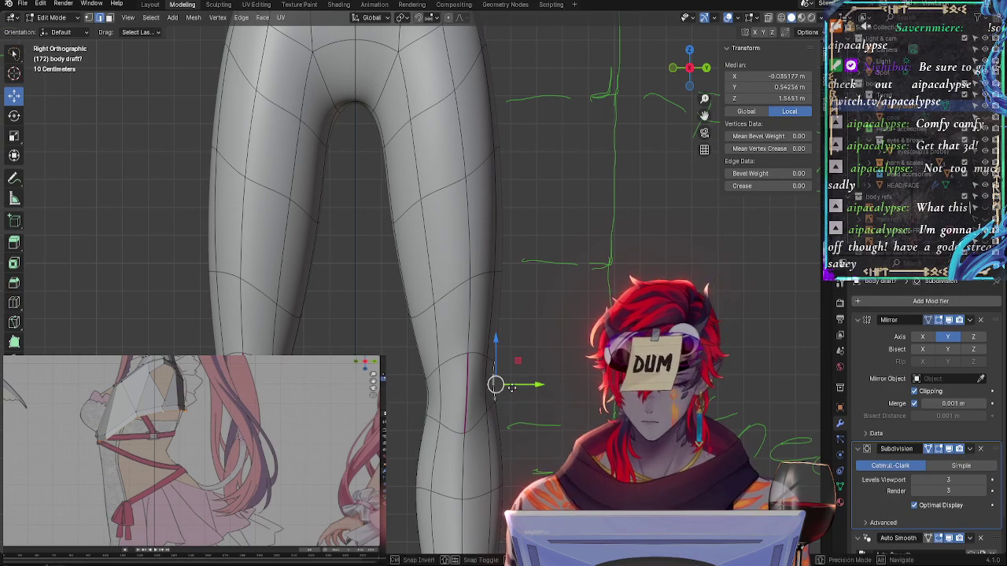
key(g)
click(514, 387)
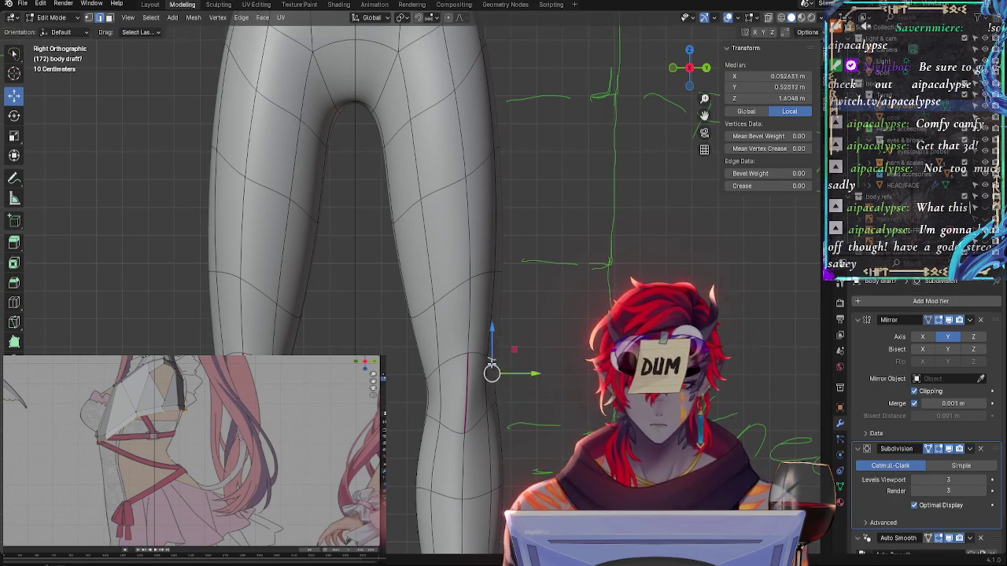
drag(496, 350, 492, 409)
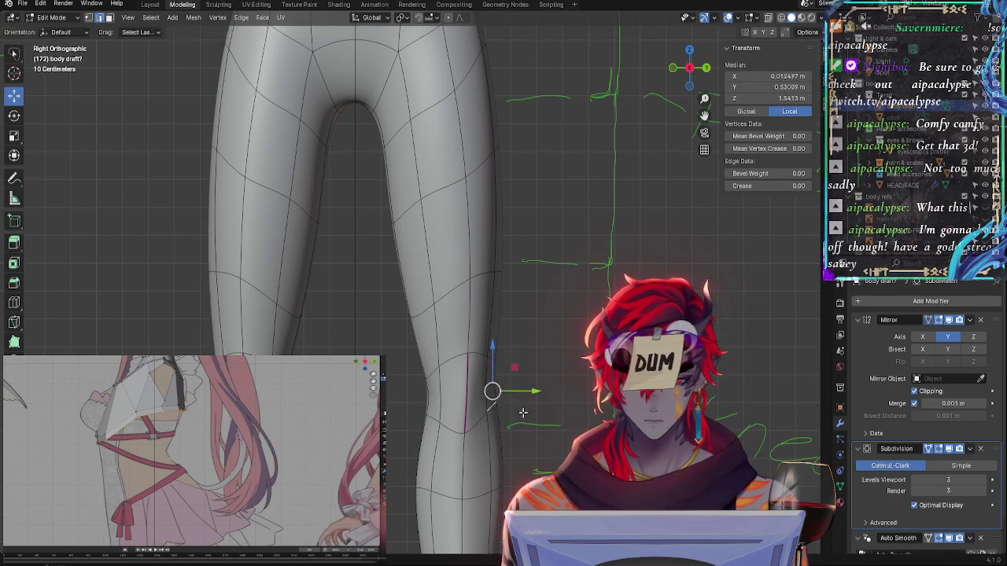
Rotate the lower knee edge slightly and ease its crease to about 0.19
key(r)
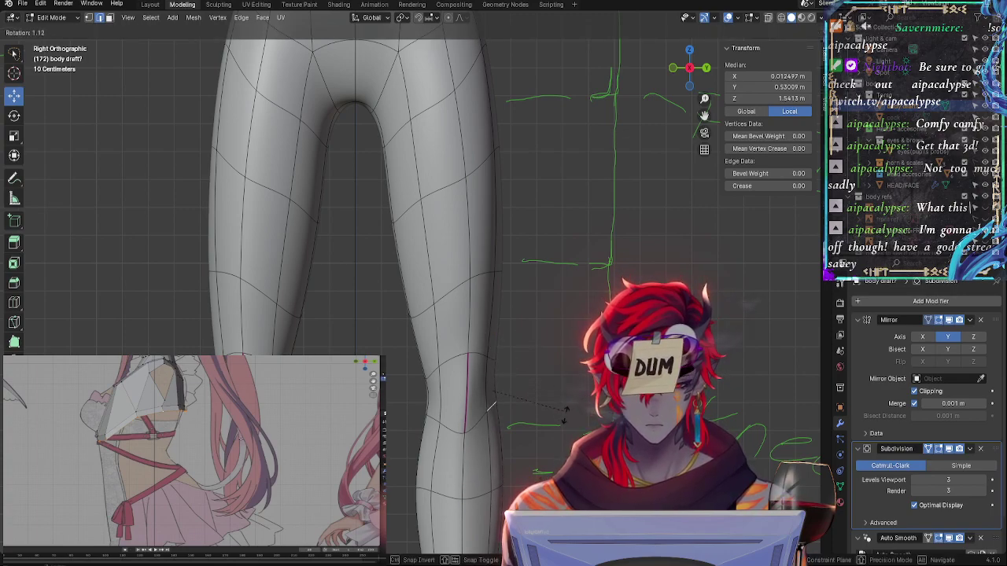
click(490, 389)
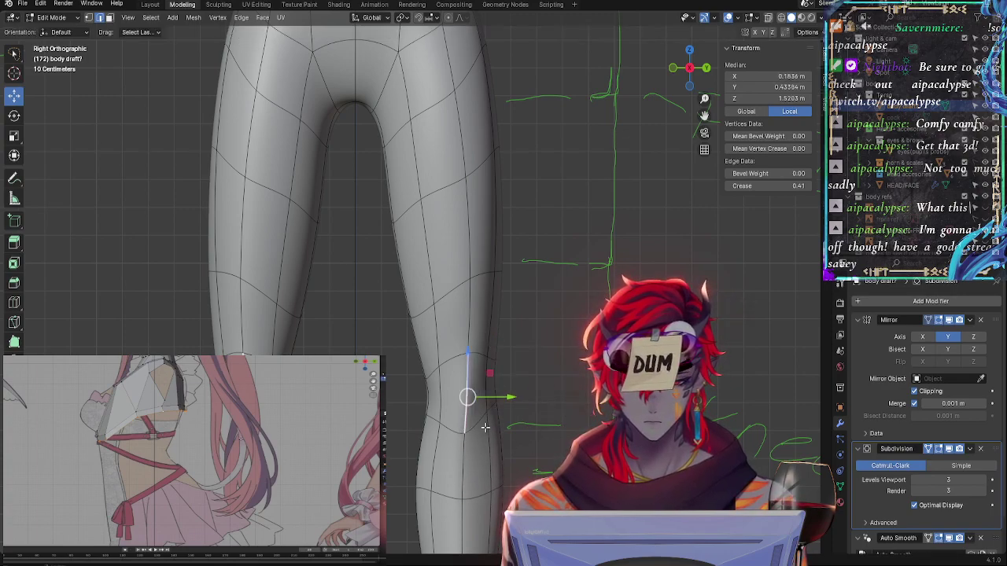
key(r)
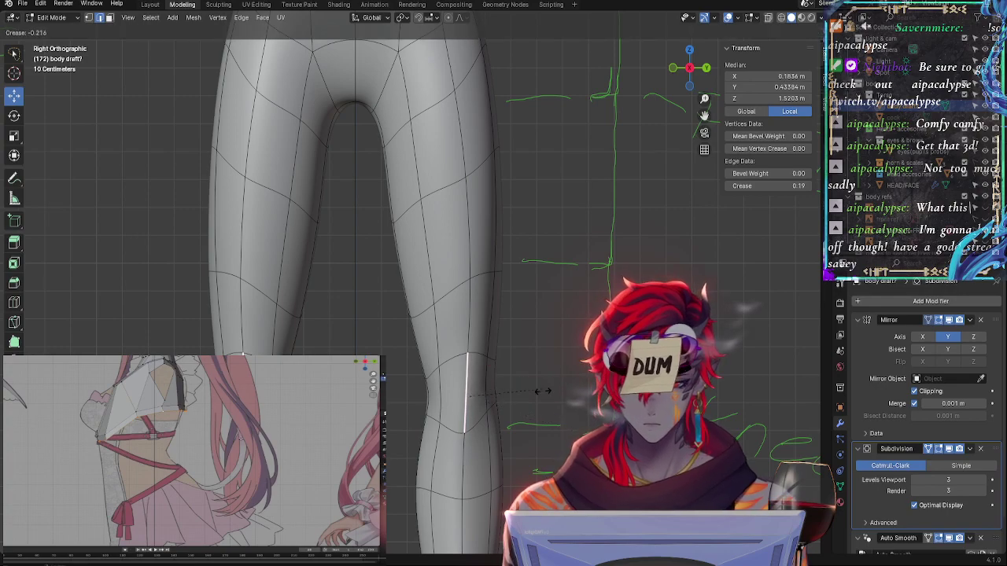
click(543, 391)
click(535, 415)
middle_drag(474, 441, 483, 429)
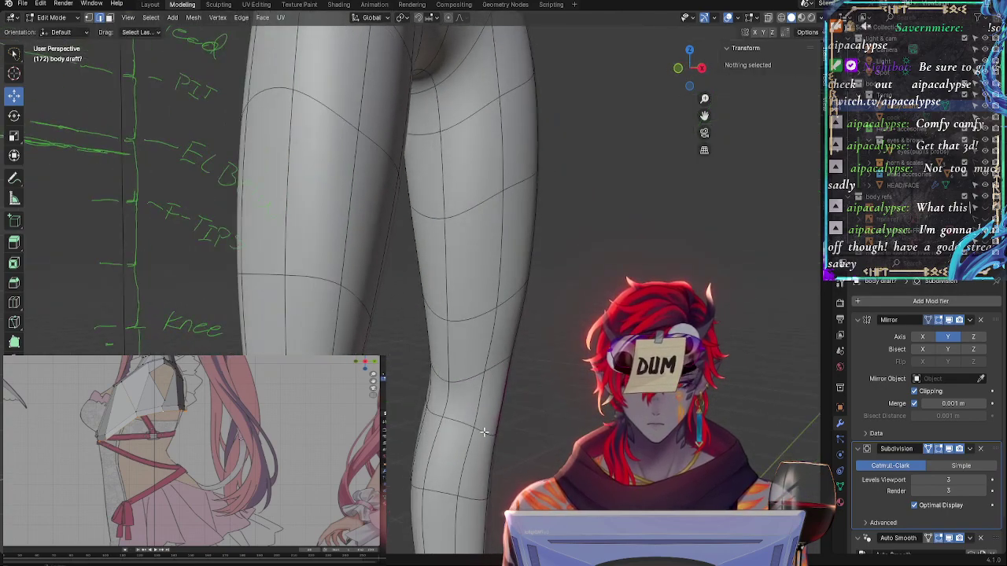
Select a pair of knee vertices and nudge them slightly left
click(487, 437)
key(g)
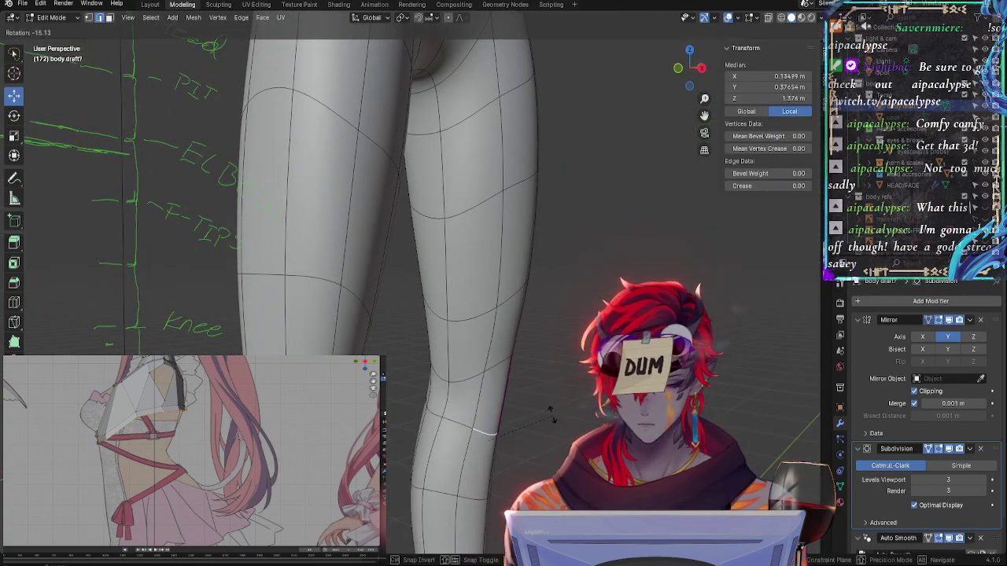
key(Escape)
click(463, 415)
click(479, 411)
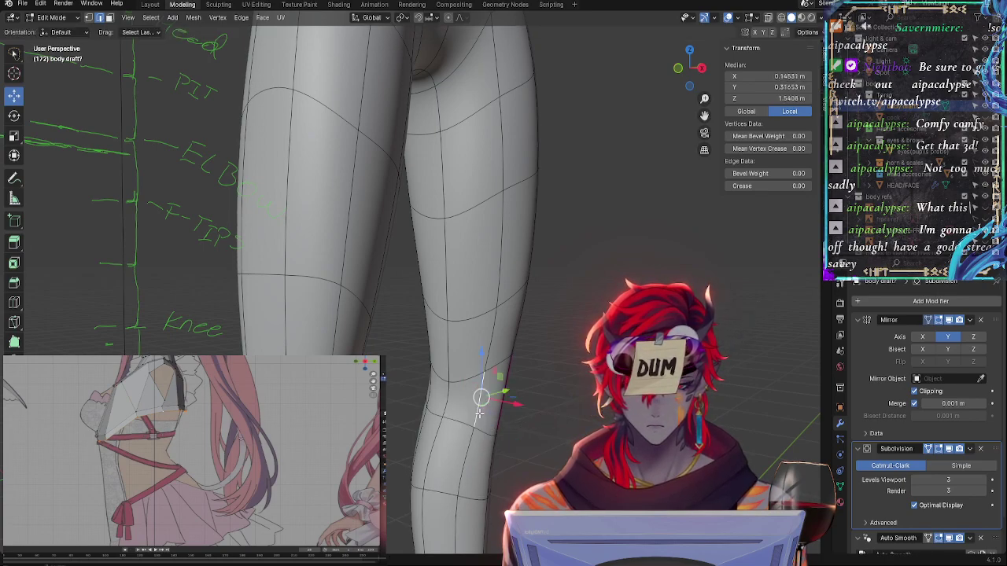
key(g)
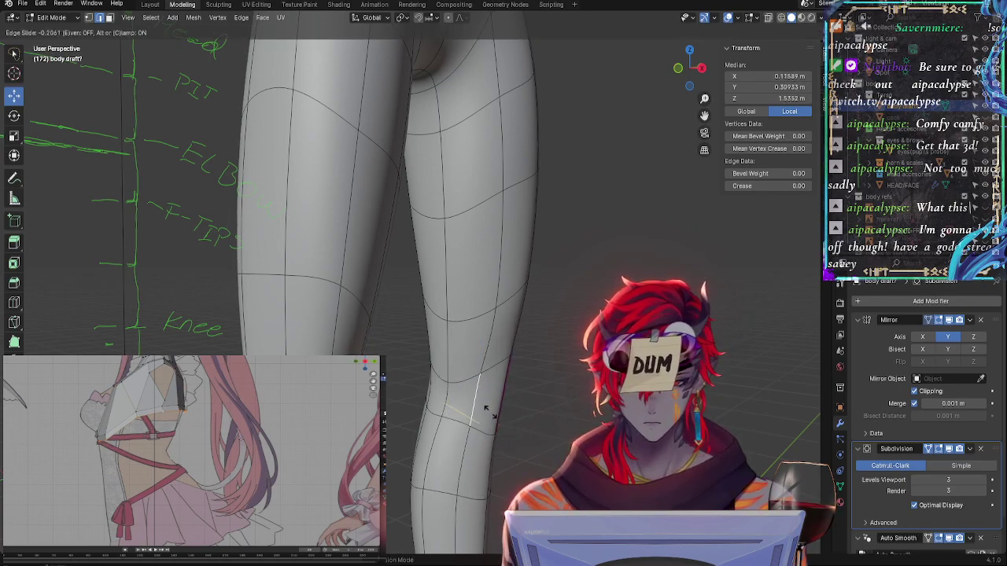
click(479, 381)
Slide the knee edge along its loop and scale the knee elements slightly
click(485, 373)
key(g)
key(g)
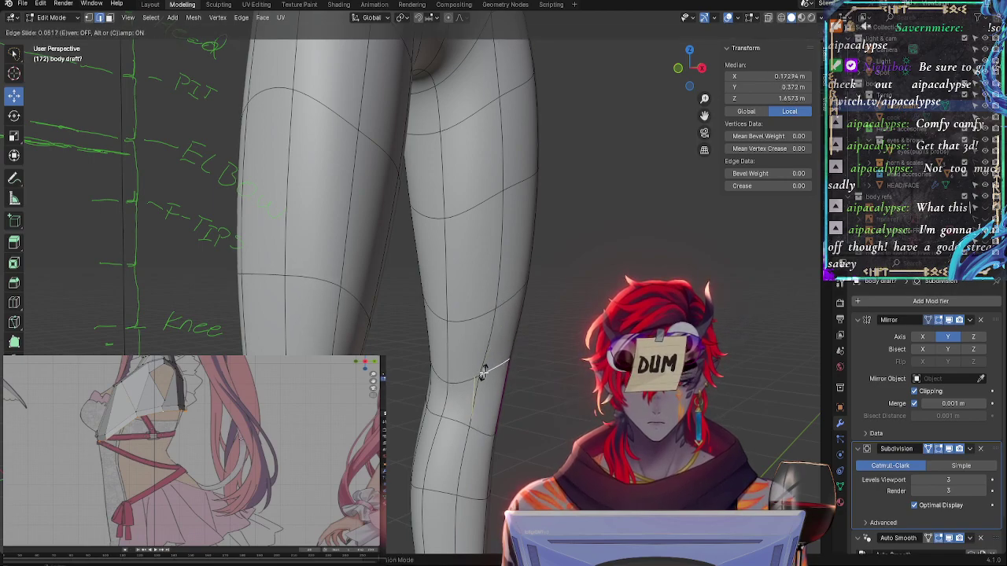
click(487, 375)
middle_drag(534, 417, 512, 390)
key(s)
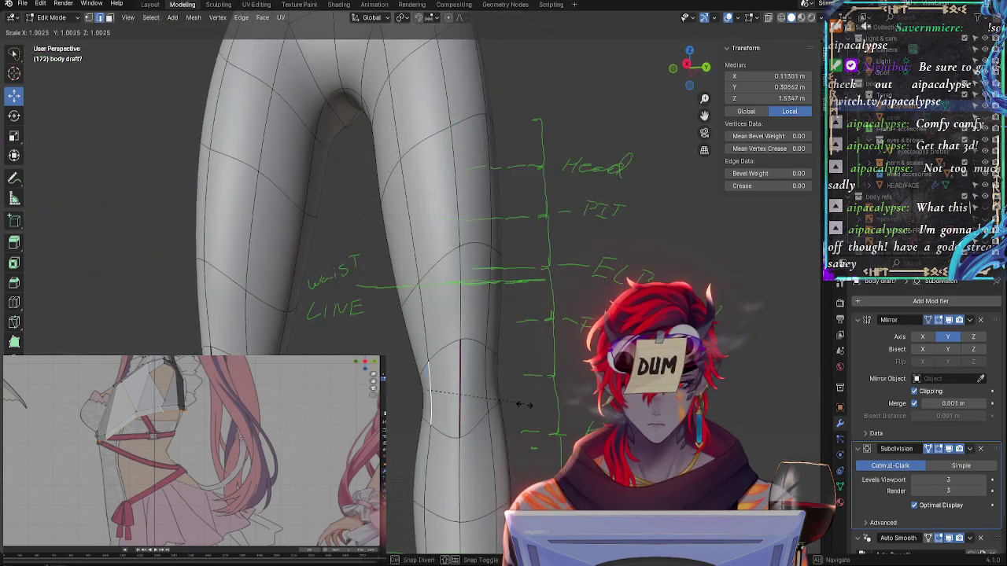
click(503, 387)
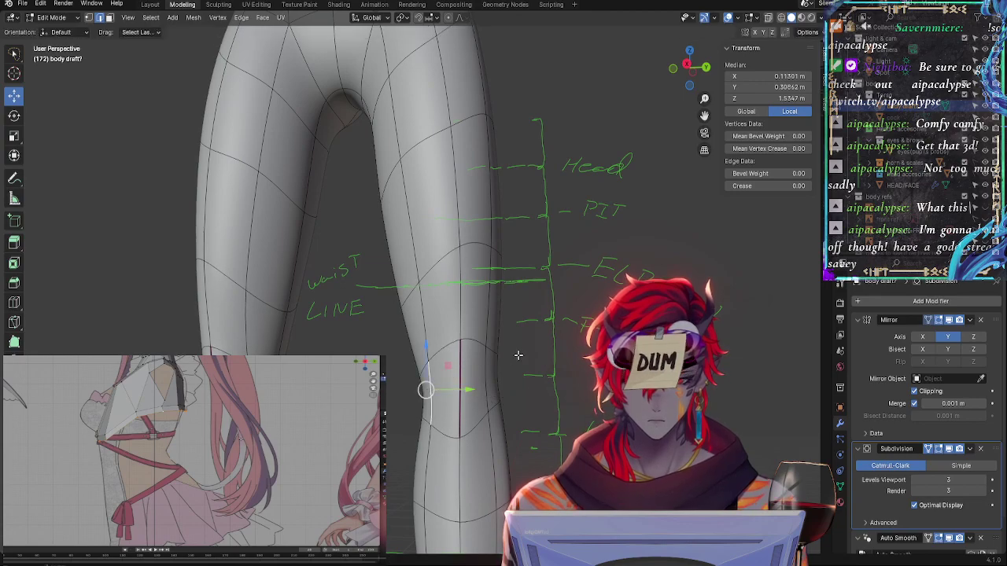
click(687, 64)
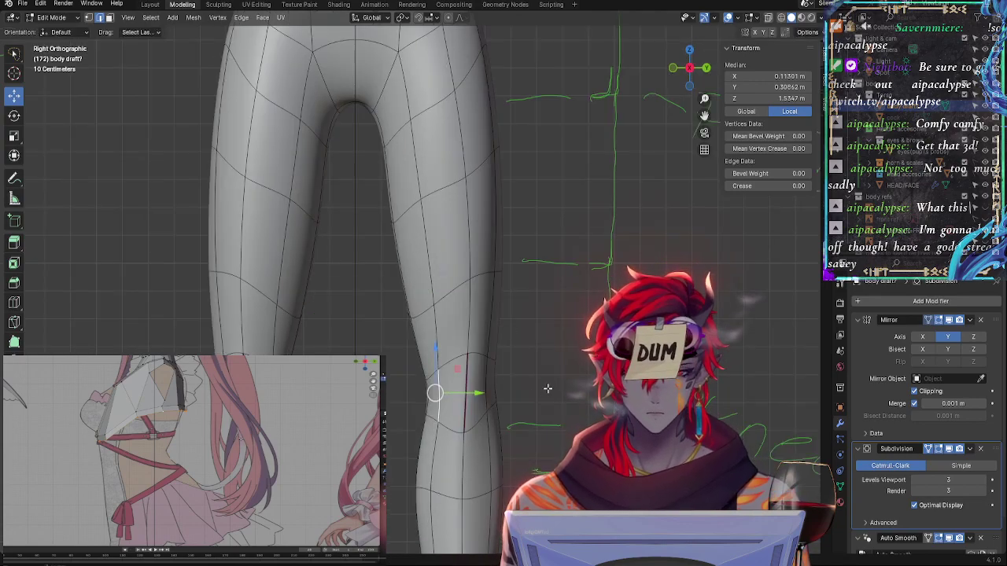
Pick vertices and edges around the back of the knee, trying and cancelling a move
click(450, 432)
key(g)
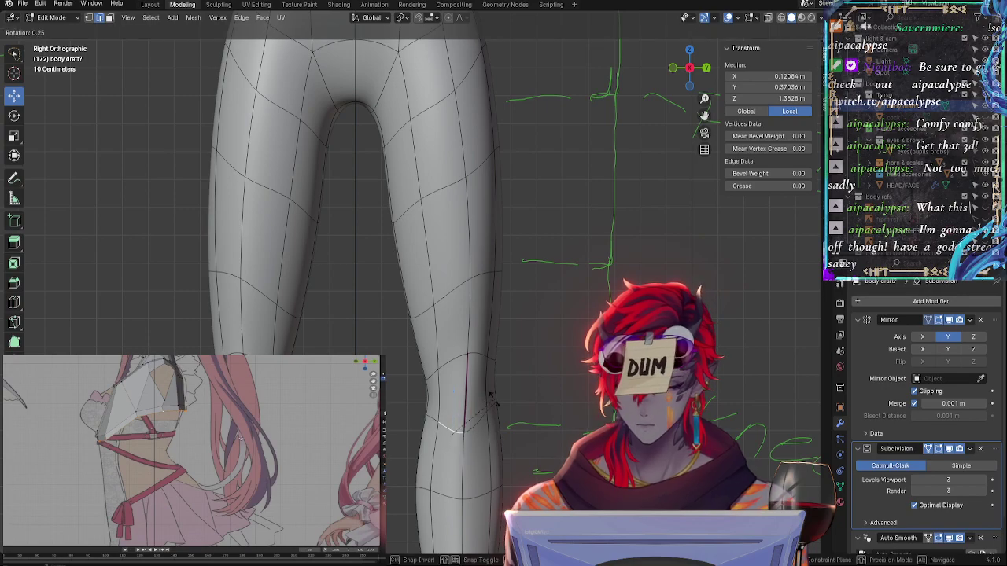
key(Escape)
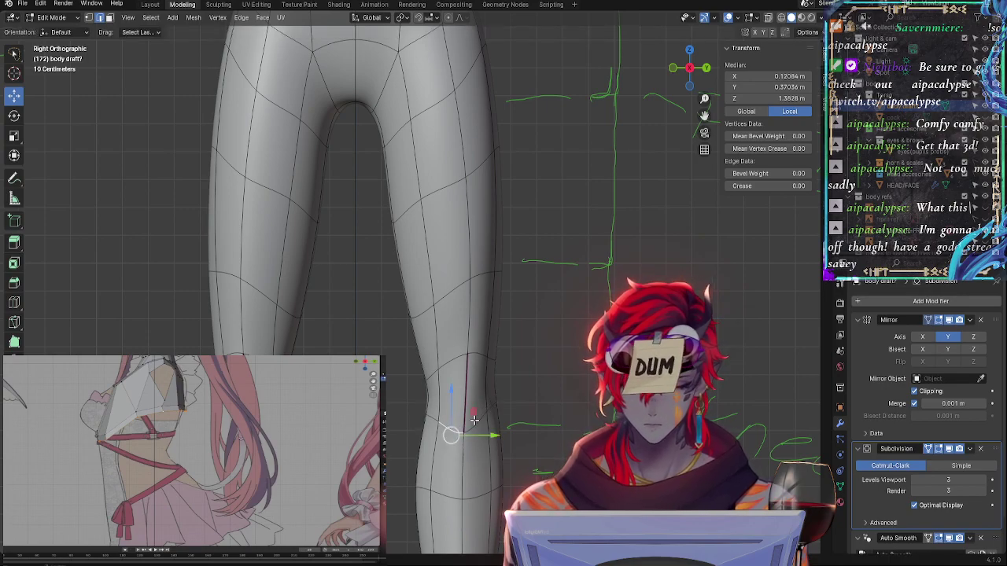
shift+click(470, 430)
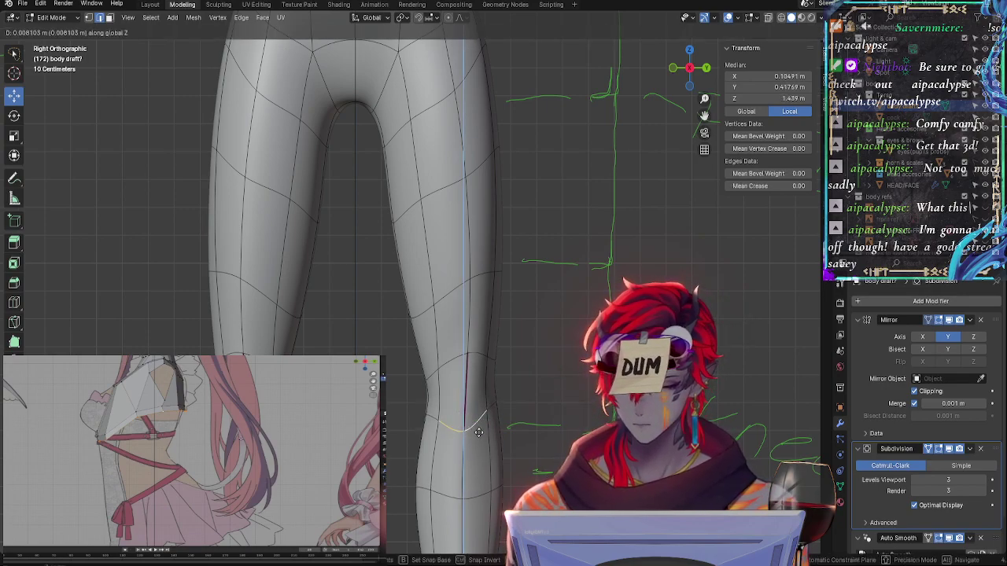
click(494, 417)
shift+click(483, 413)
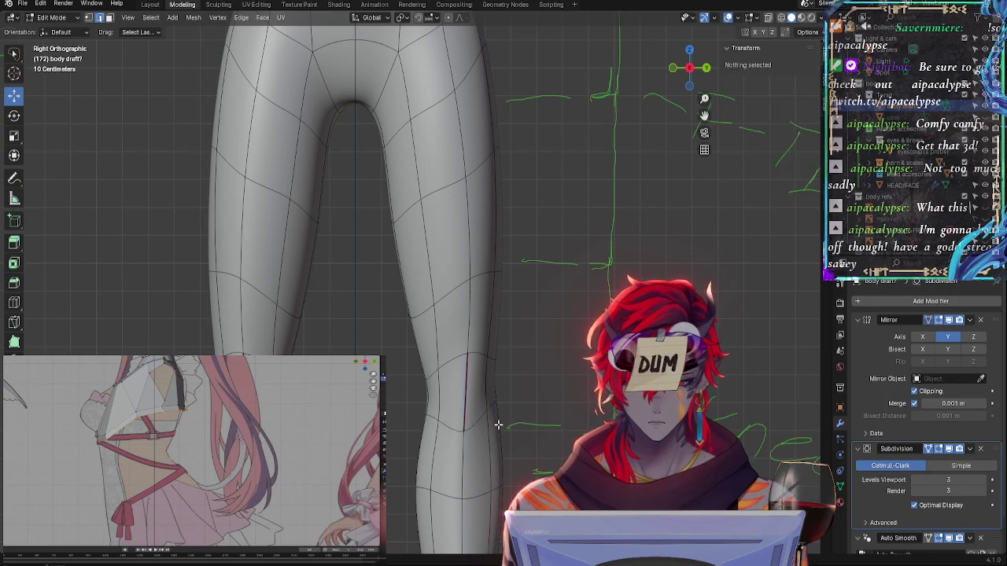
click(475, 420)
middle_drag(474, 419, 481, 427)
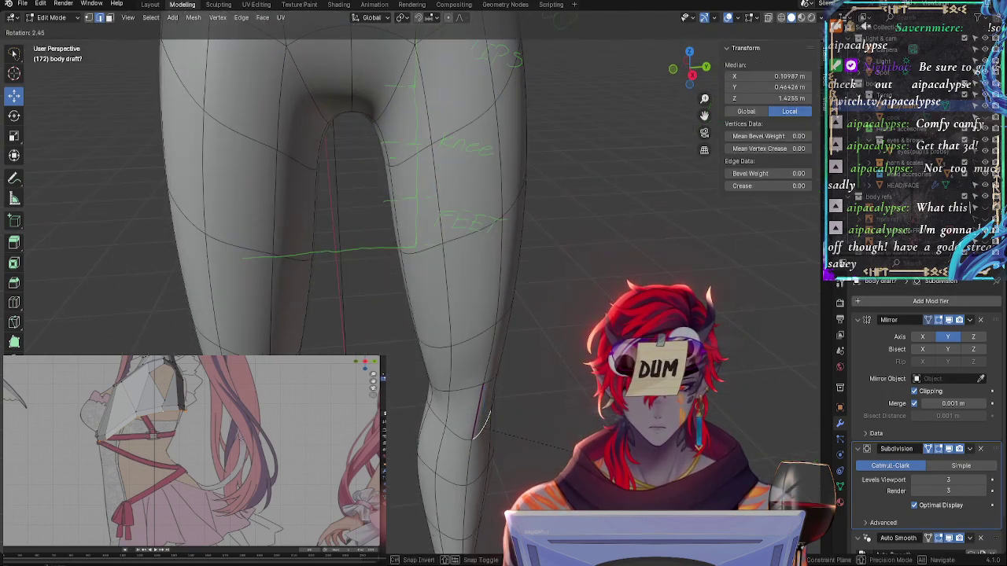
Select a calf vertex and edges along the leg's outer contour, inspecting the knee
click(449, 425)
middle_drag(601, 404, 574, 360)
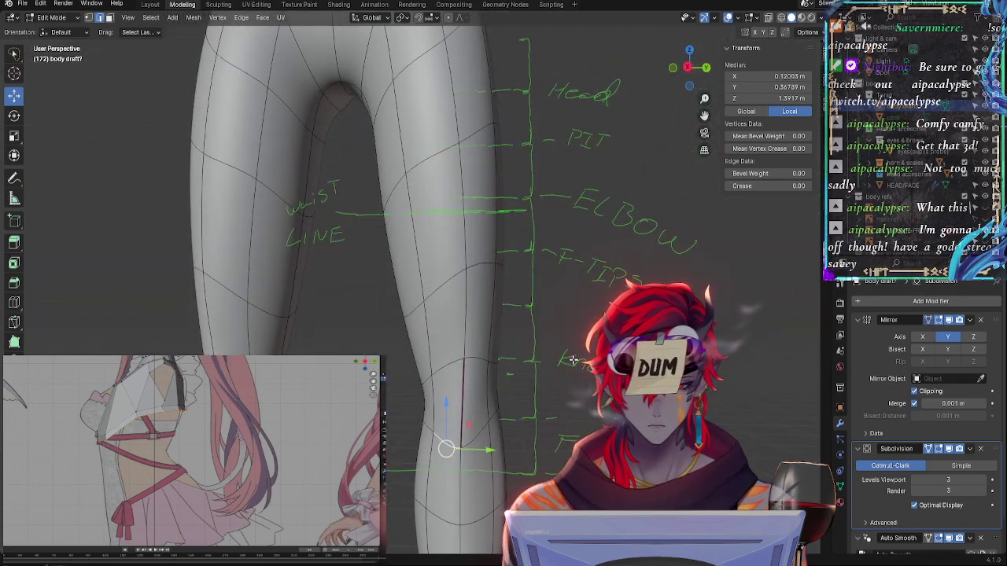
click(500, 358)
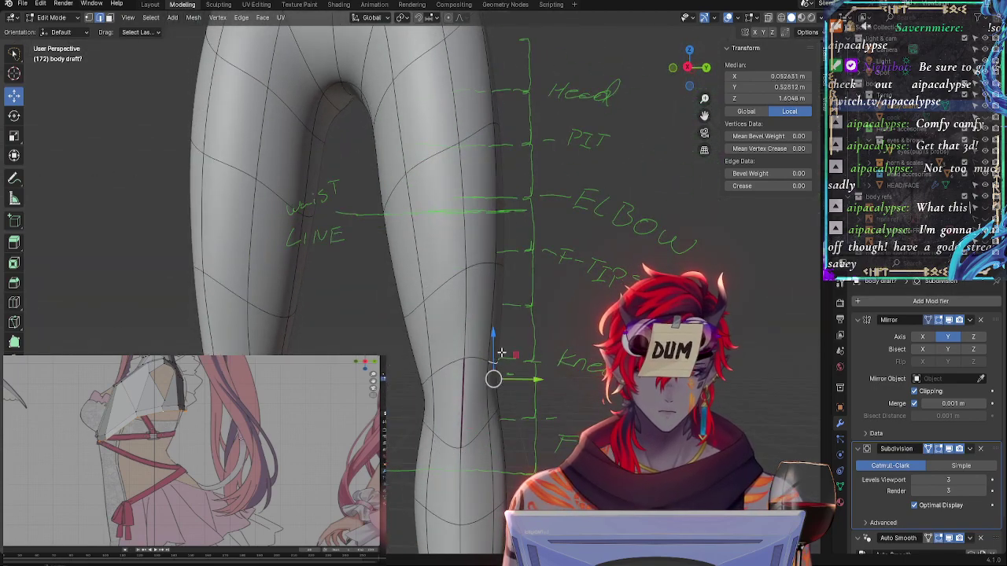
shift+click(500, 349)
middle_drag(500, 347, 431, 368)
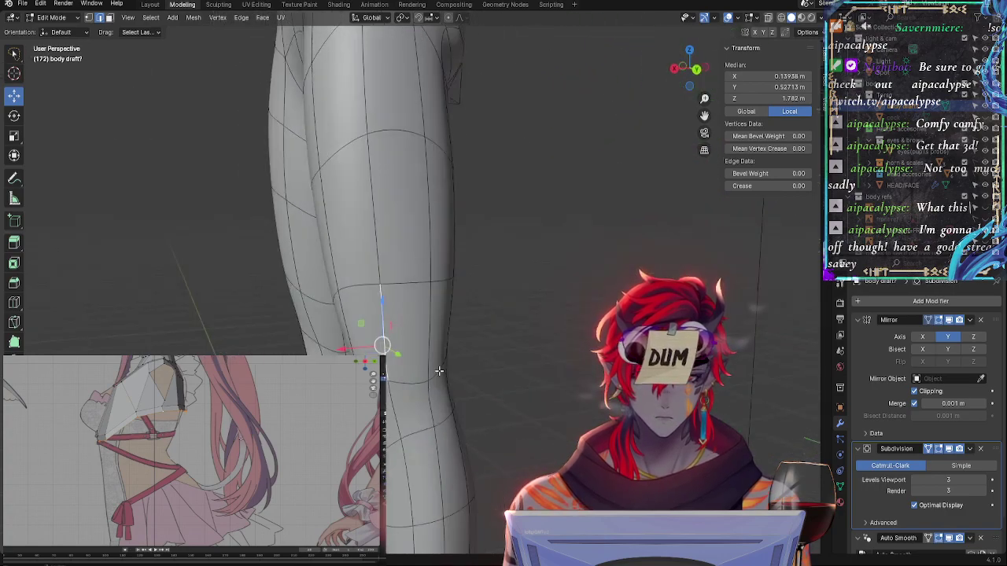
click(428, 366)
middle_drag(417, 405, 579, 358)
From the side view, move the selected leg vertices lower, then deselect
key(r)
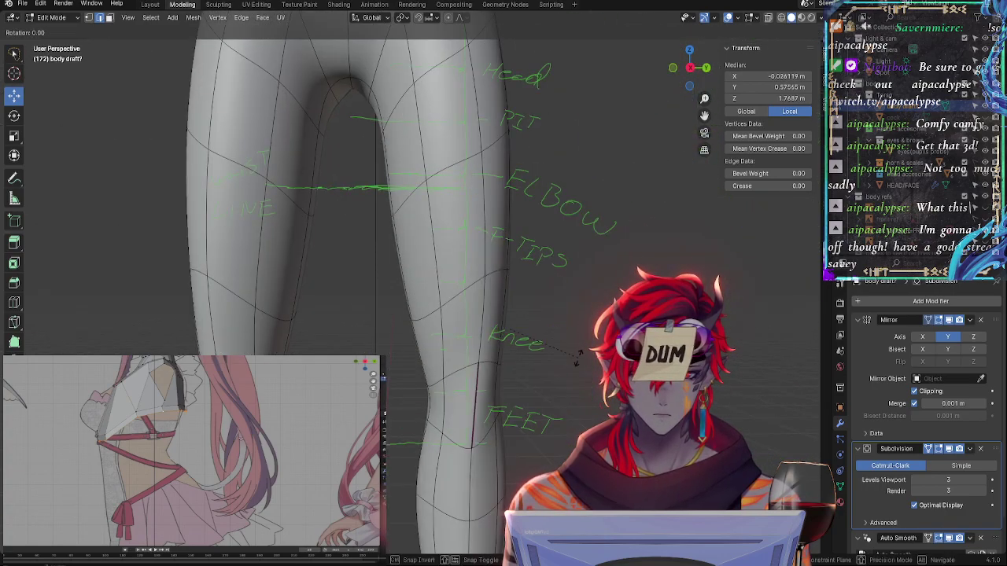
key(Escape)
click(674, 68)
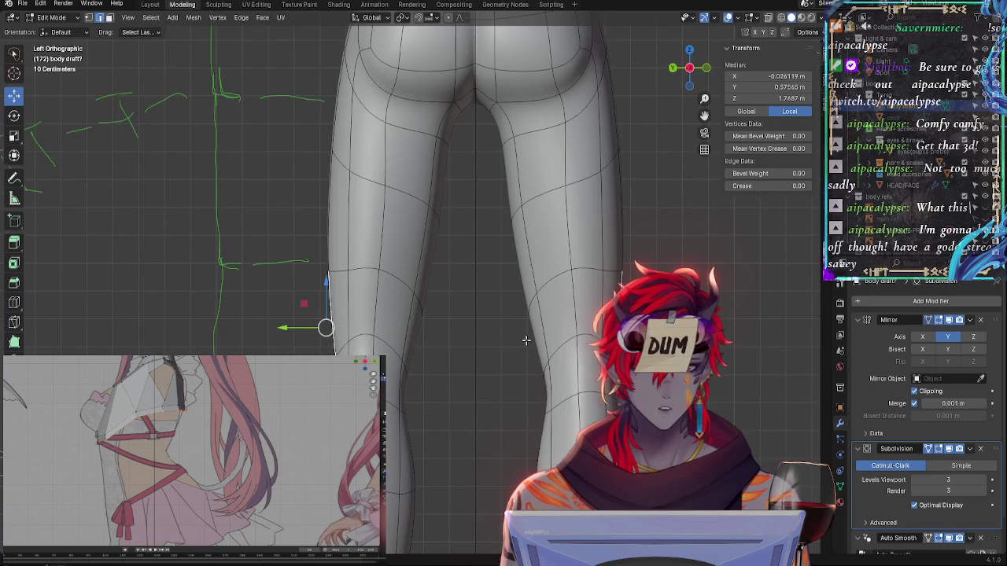
middle_drag(675, 70, 557, 318)
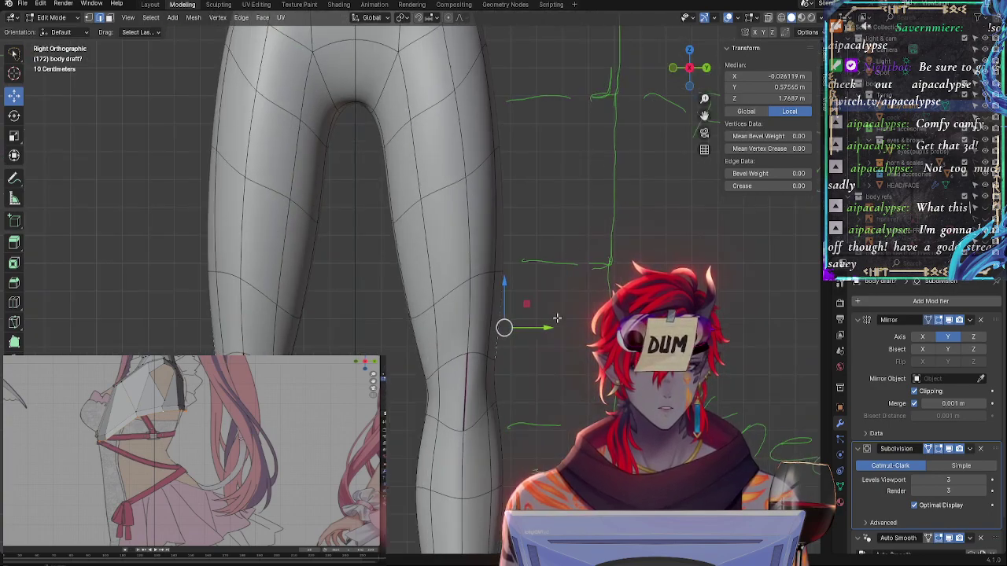
key(g)
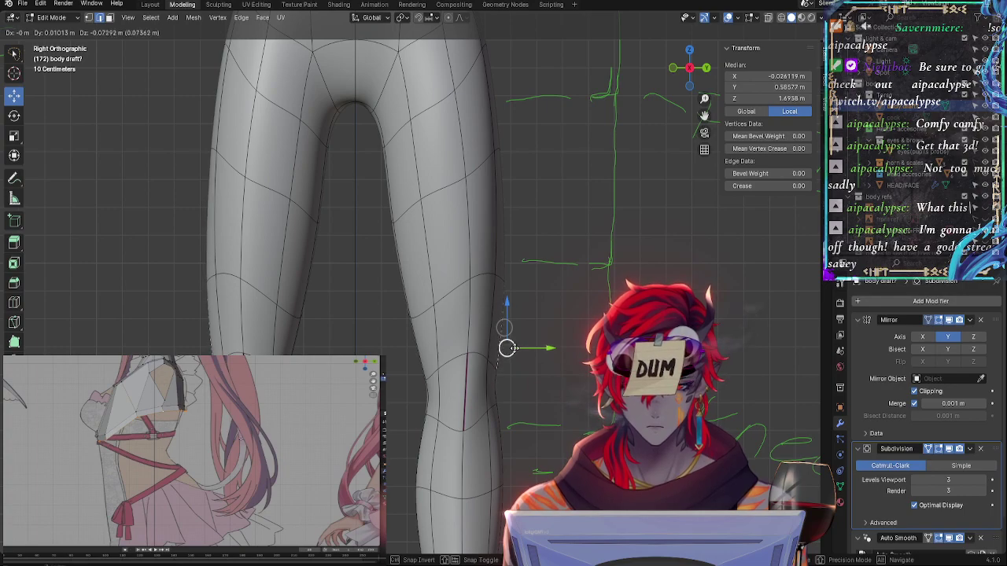
click(507, 347)
click(577, 317)
Rotate and slightly nudge a pair of inner-leg vertices, then clear the selection
click(494, 315)
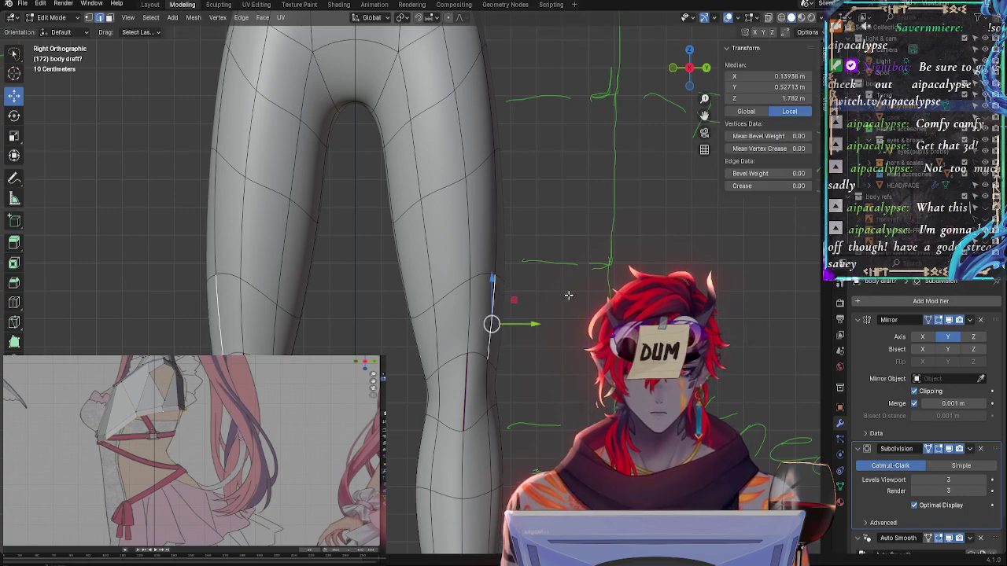
middle_drag(492, 322, 452, 306)
shift+click(456, 312)
middle_drag(508, 332, 604, 297)
key(r)
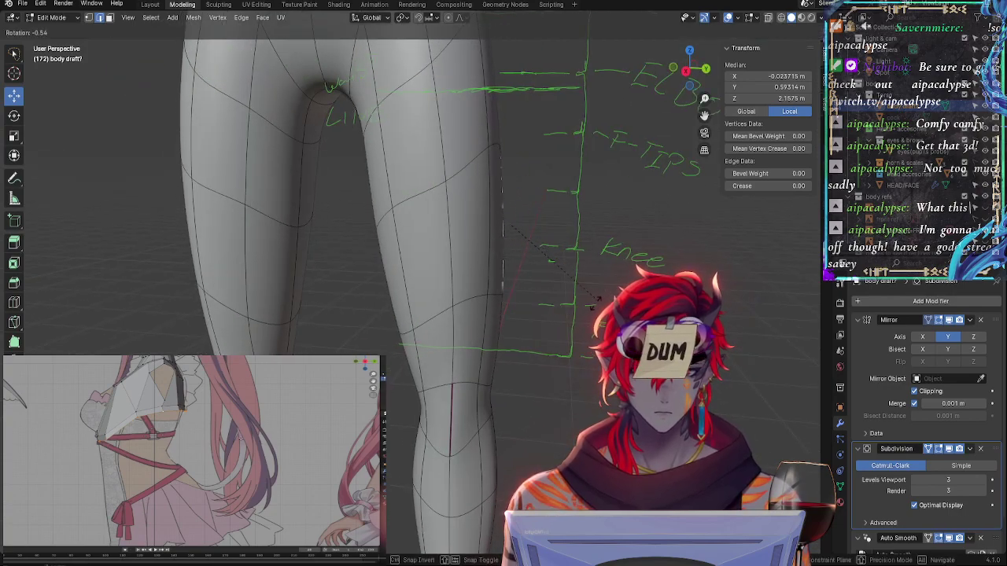
click(593, 306)
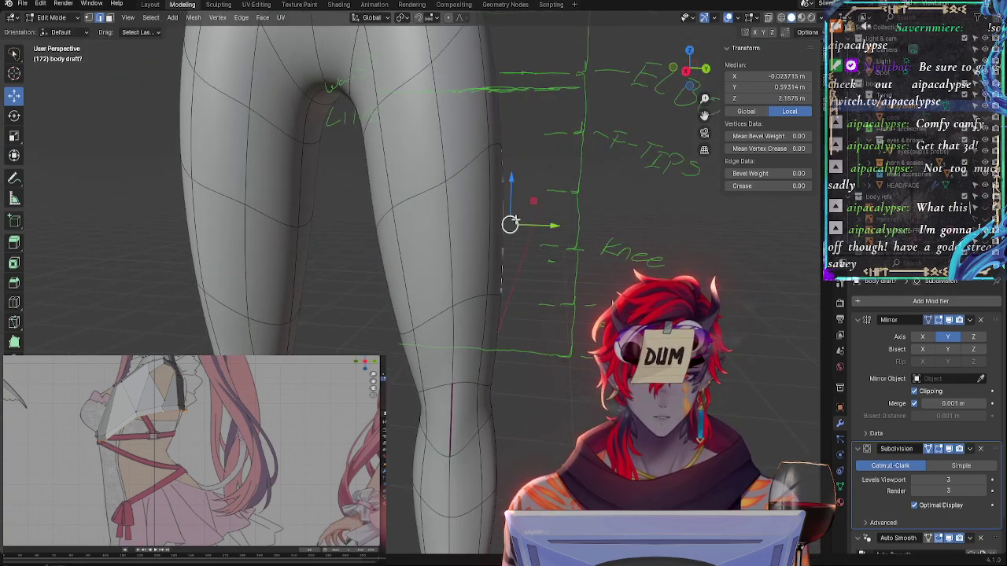
drag(511, 224, 512, 223)
click(687, 70)
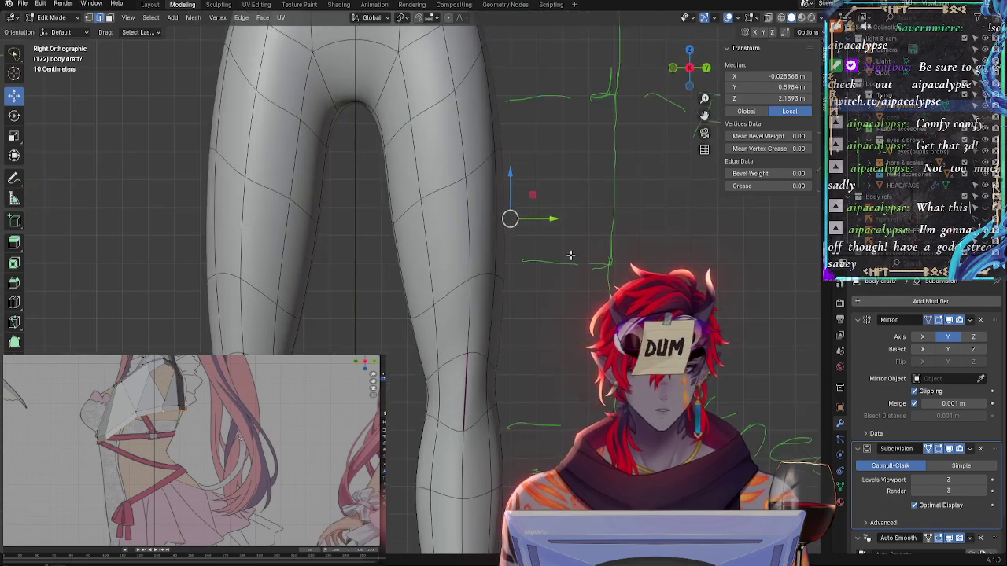
click(571, 255)
Rotate an inner-thigh vertex and nudge the crotch vertex slightly along one axis
shift+middle_drag(570, 255, 574, 295)
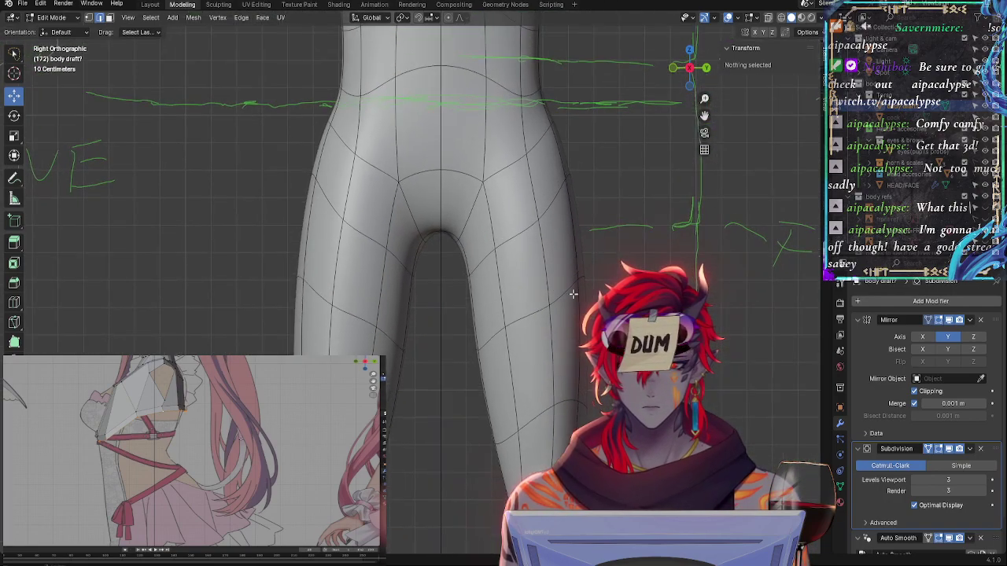
click(472, 269)
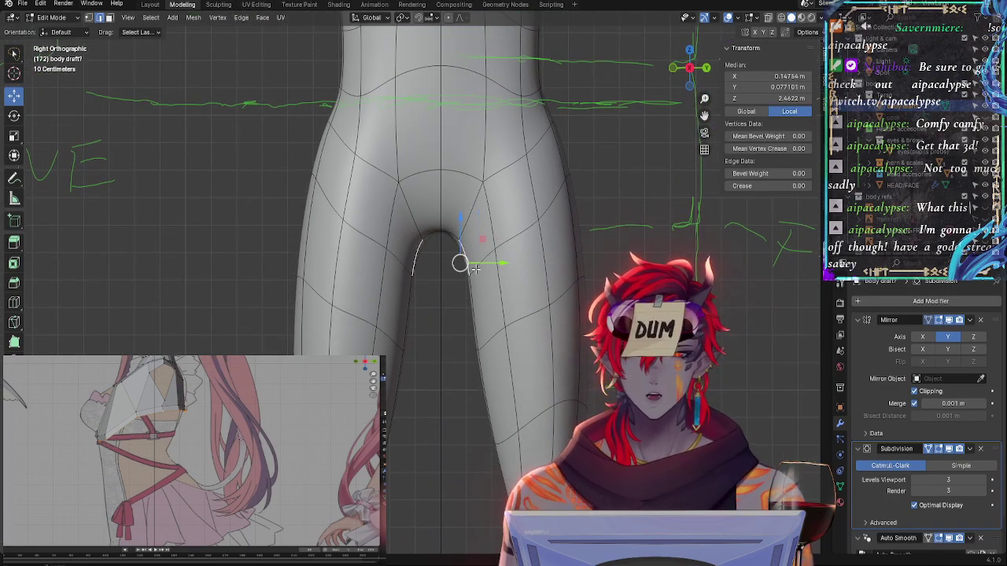
key(r)
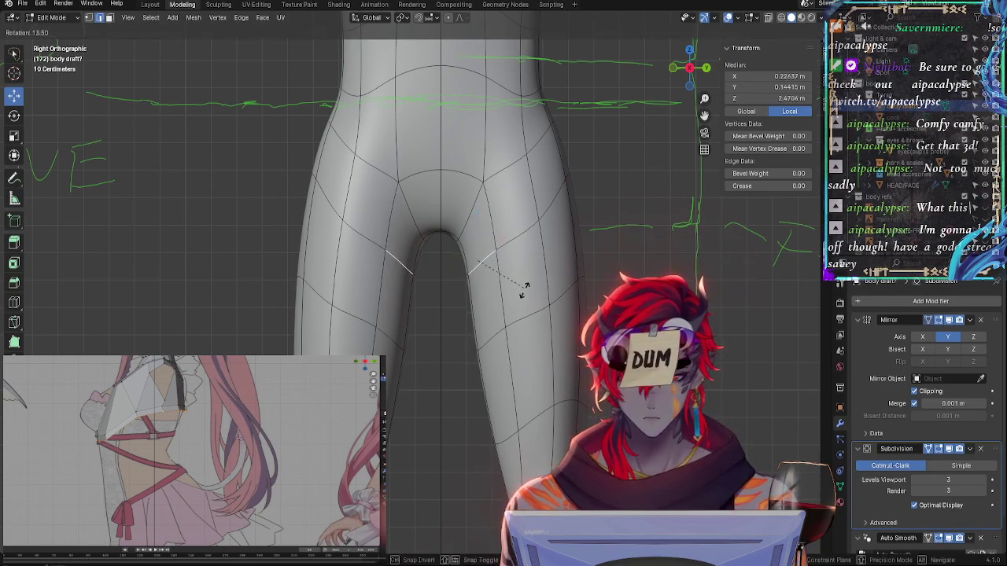
key(Escape)
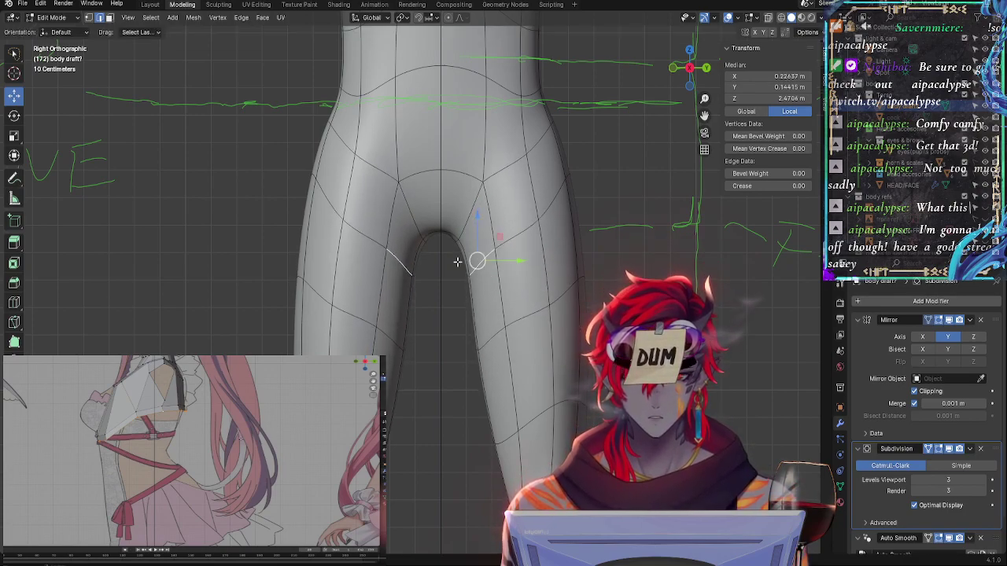
click(450, 236)
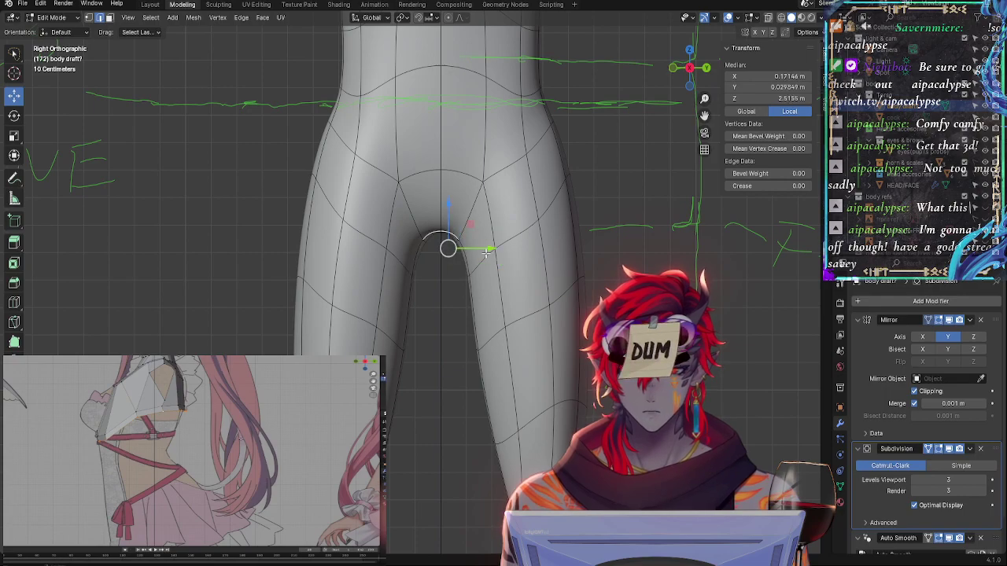
drag(488, 252, 479, 249)
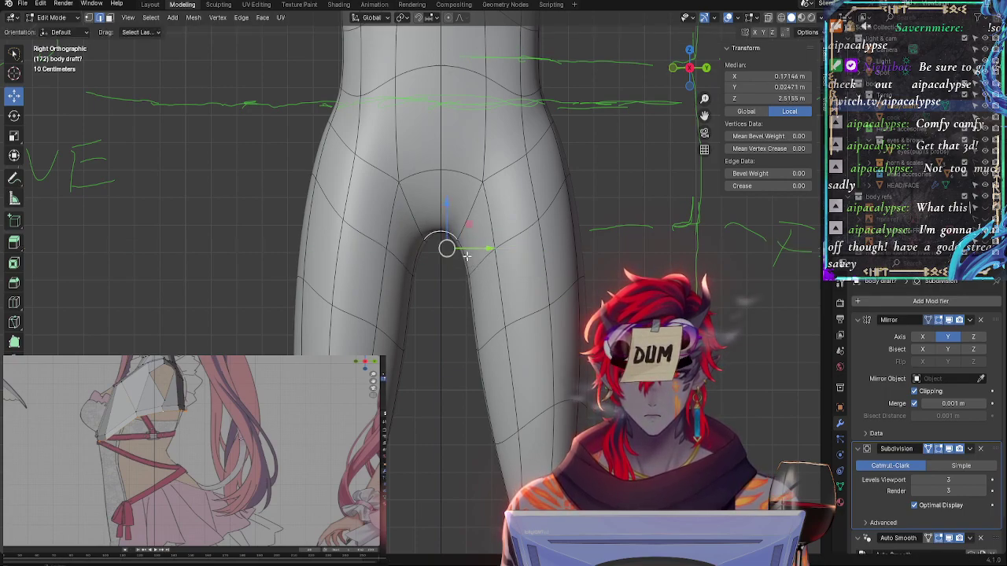
Rotate the crotch edge loop and try another loop over the crotch
alt+click(461, 262)
key(r)
key(Escape)
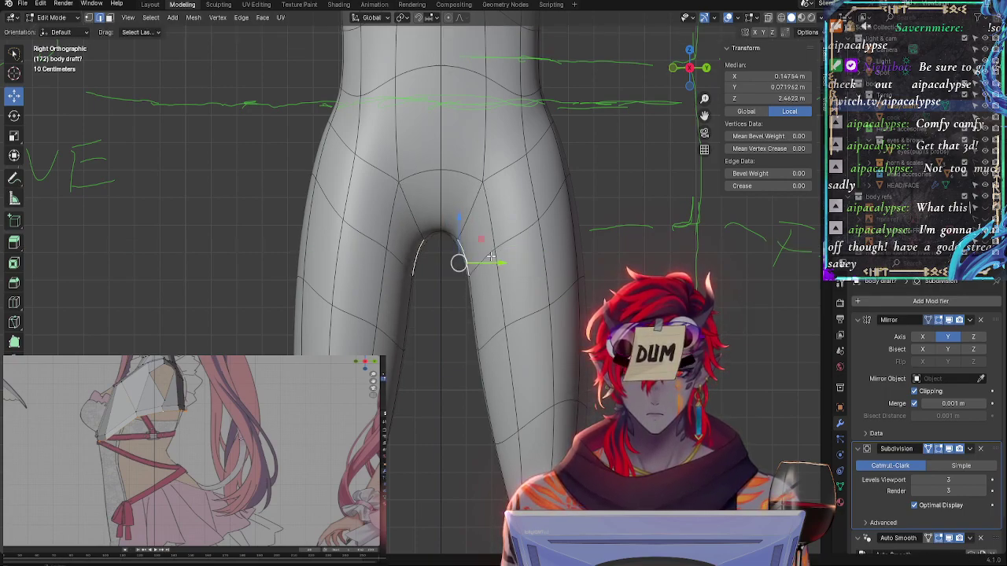
alt+click(461, 235)
key(r)
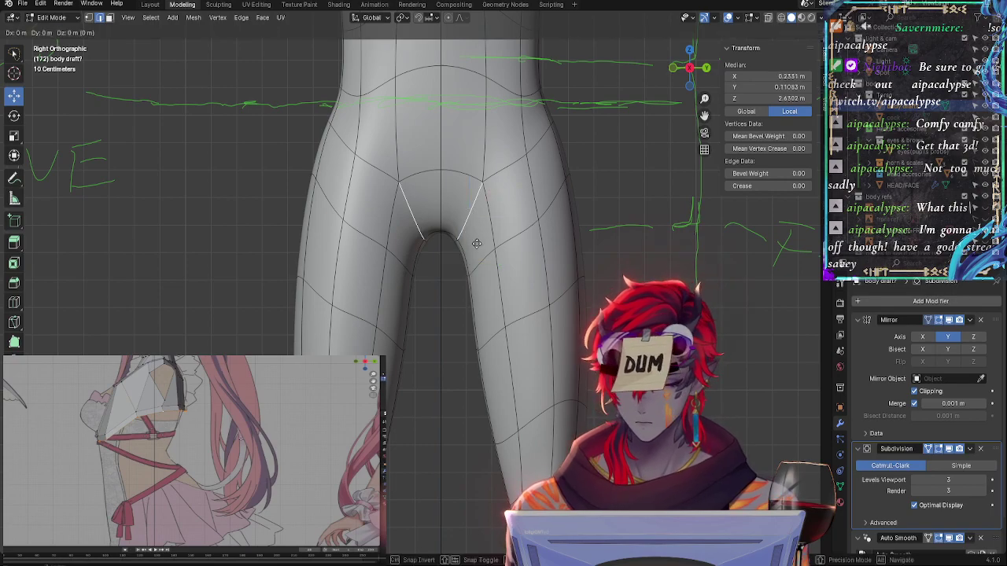
key(Escape)
Select the two horizontal hip edge loops and give them a full crease
alt+click(576, 211)
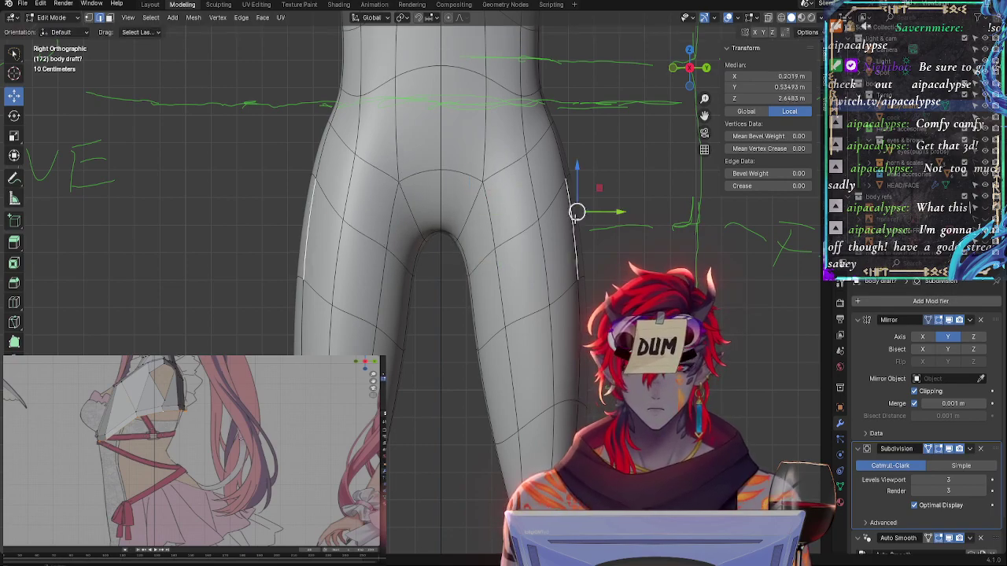
scroll(578, 221, down, 3)
scroll(577, 272, up, 3)
scroll(577, 272, up, 2)
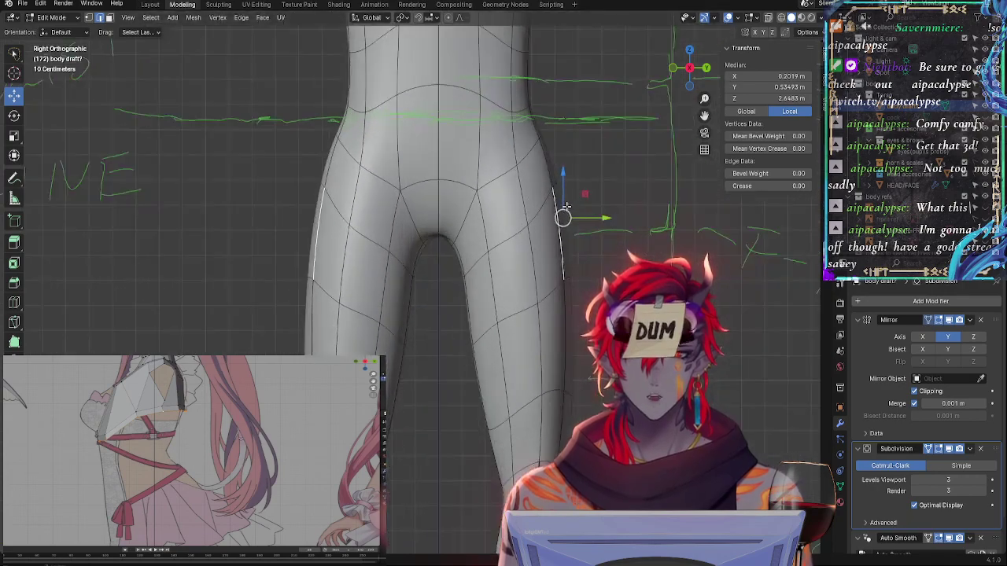
alt+click(470, 246)
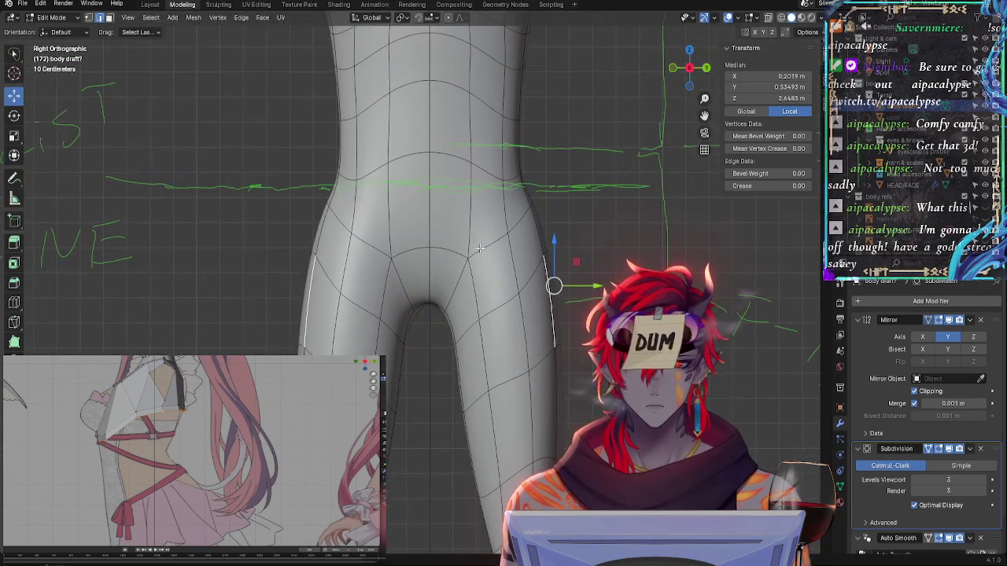
alt+shift+click(515, 218)
key(shift+e)
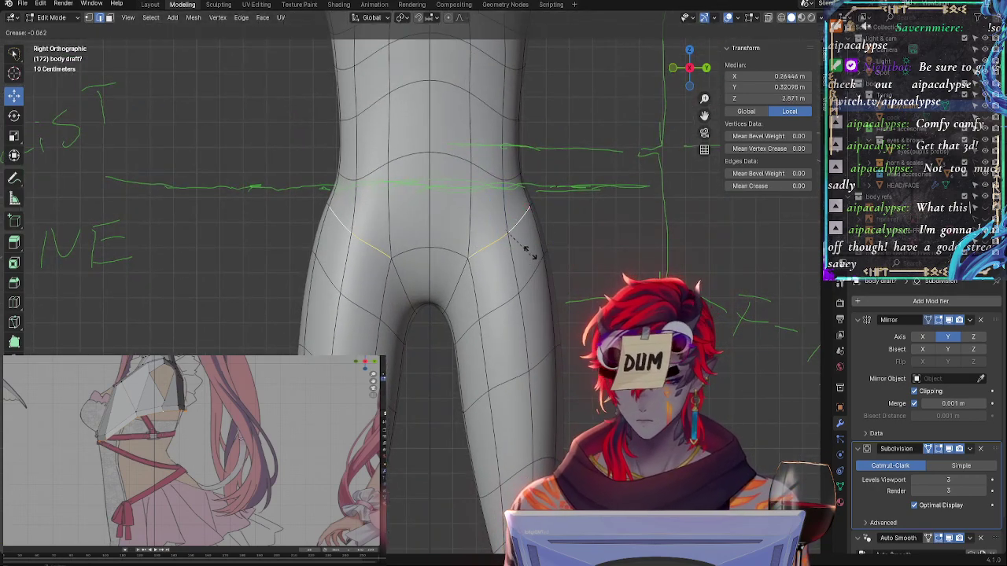
click(417, 128)
Check the creased hip loop in perspective and select the whole neighbouring hip loop
click(546, 249)
middle_drag(526, 272, 475, 285)
alt+click(535, 236)
click(529, 240)
click(499, 276)
click(342, 277)
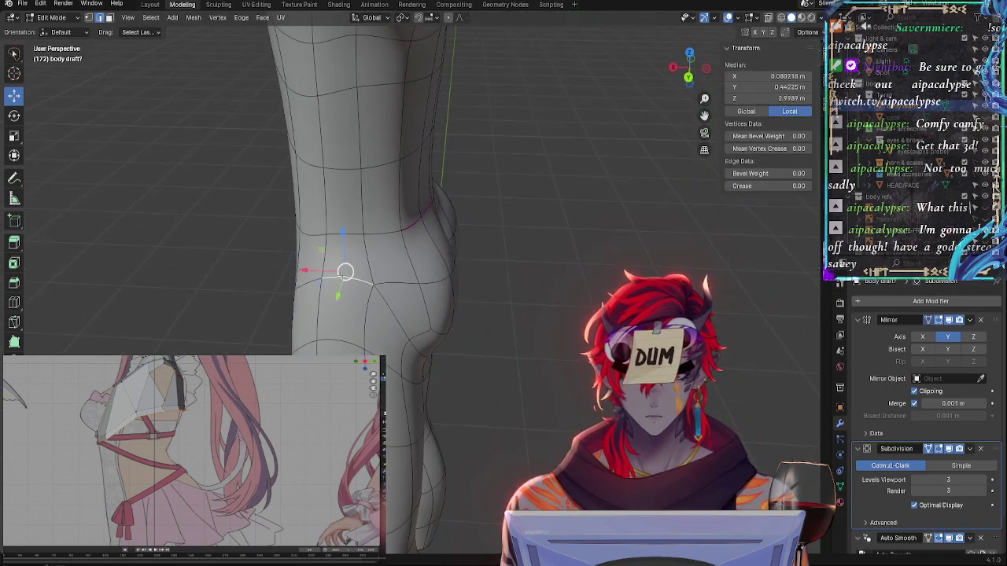
alt+click(318, 280)
middle_drag(318, 280, 495, 286)
Crease another hip edge loop to about 0.95, then deselect everything
alt+click(520, 287)
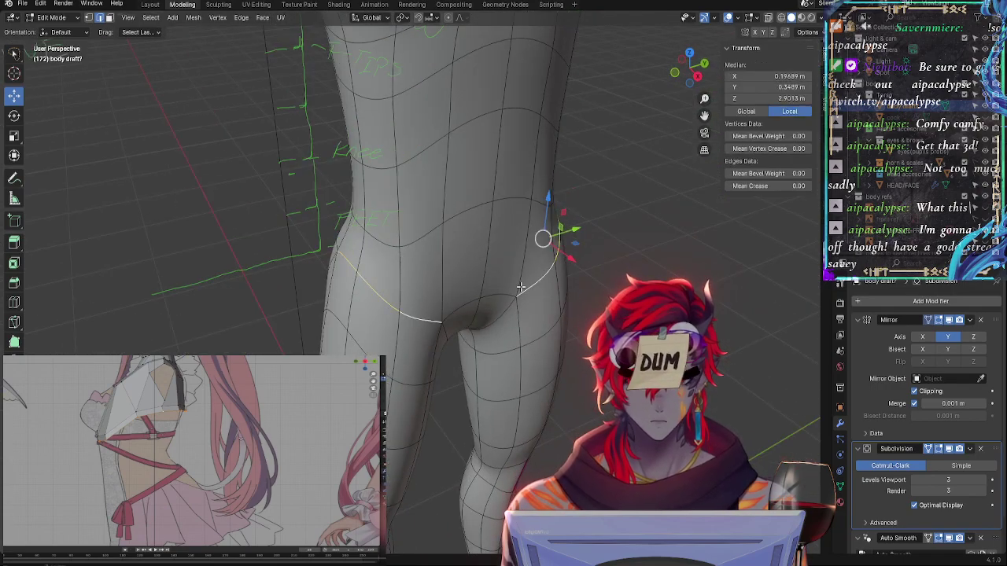
key(shift+e)
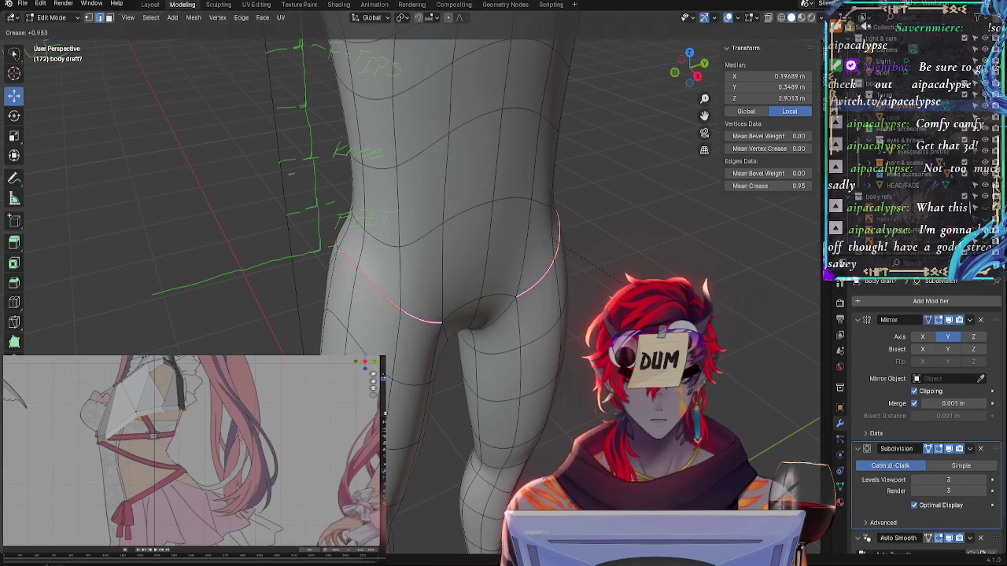
key(Return)
middle_drag(425, 236, 464, 236)
key(alt+a)
middle_drag(567, 284, 586, 290)
Slide and slightly scale a vertical edge at the side of the hip
click(524, 244)
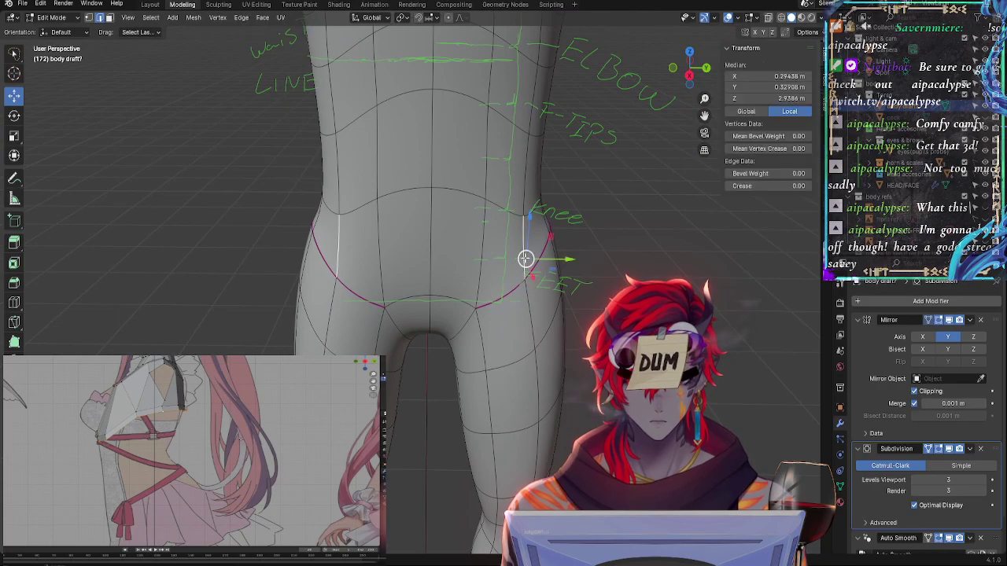
middle_drag(526, 259, 533, 314)
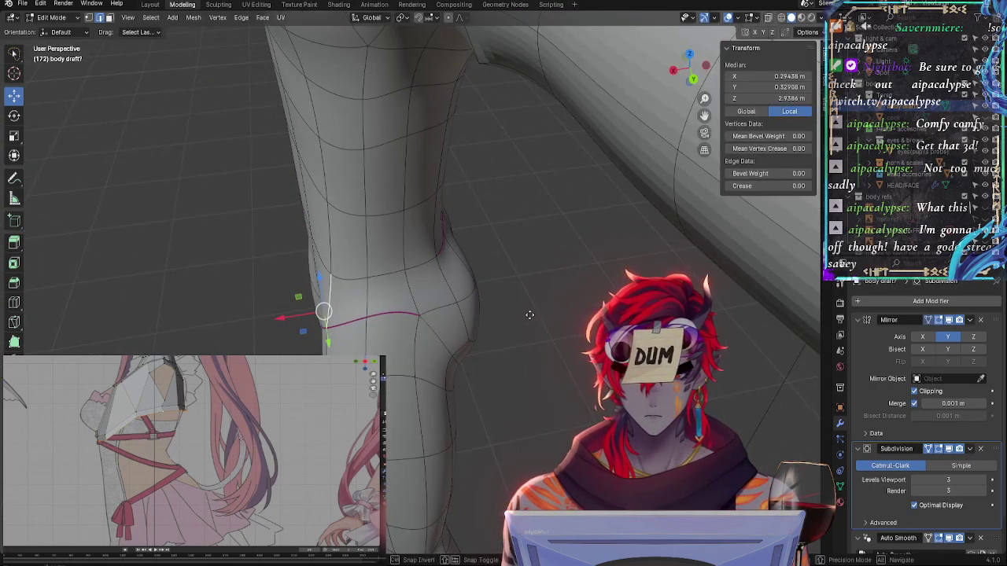
key(g)
key(g)
click(535, 303)
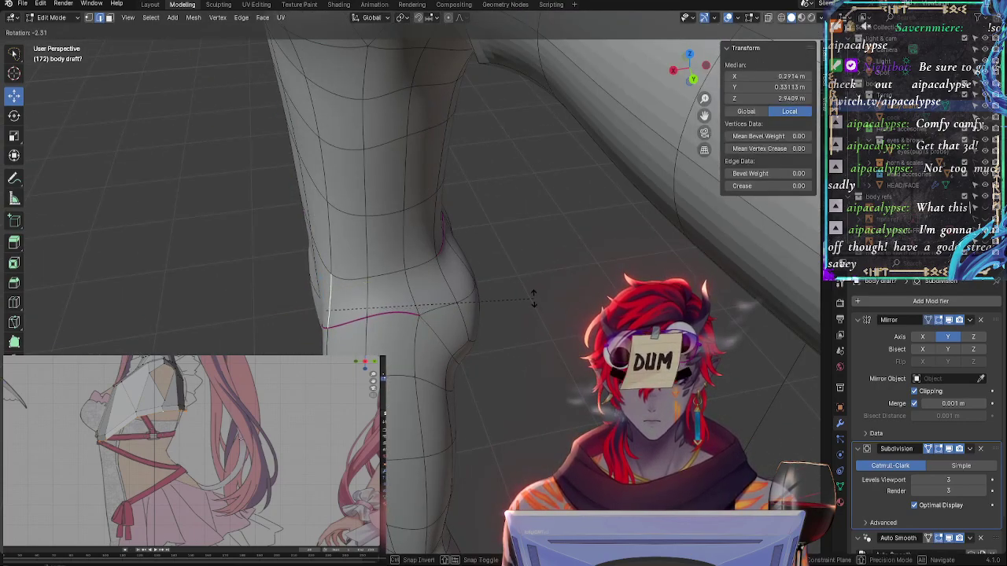
key(s)
click(531, 270)
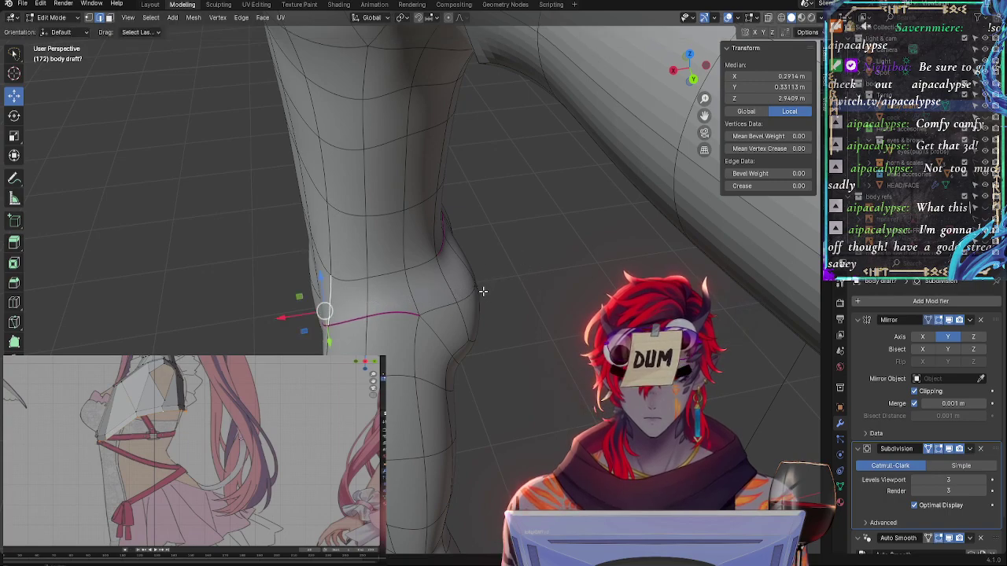
Try several loop selections around the front of the hips, then deselect all
middle_drag(531, 270, 520, 292)
middle_drag(577, 265, 546, 265)
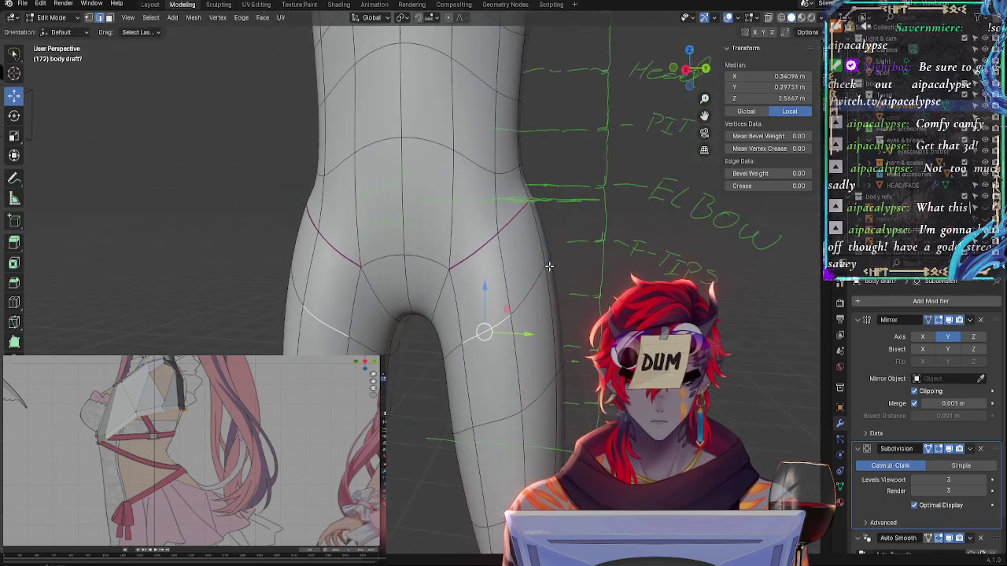
click(533, 281)
click(546, 221)
middle_drag(546, 220, 435, 286)
click(471, 245)
click(425, 291)
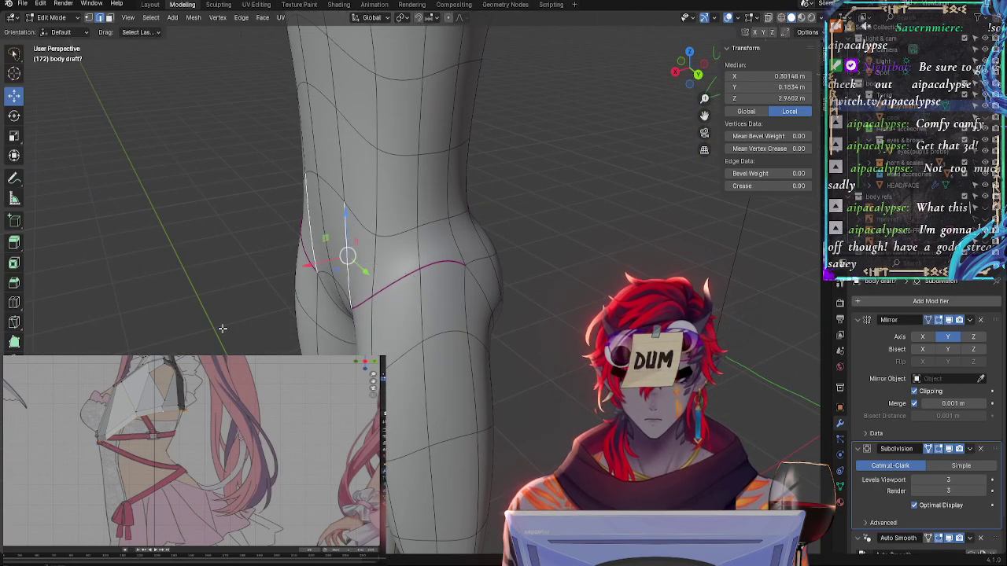
middle_drag(261, 320, 444, 306)
click(449, 299)
click(430, 289)
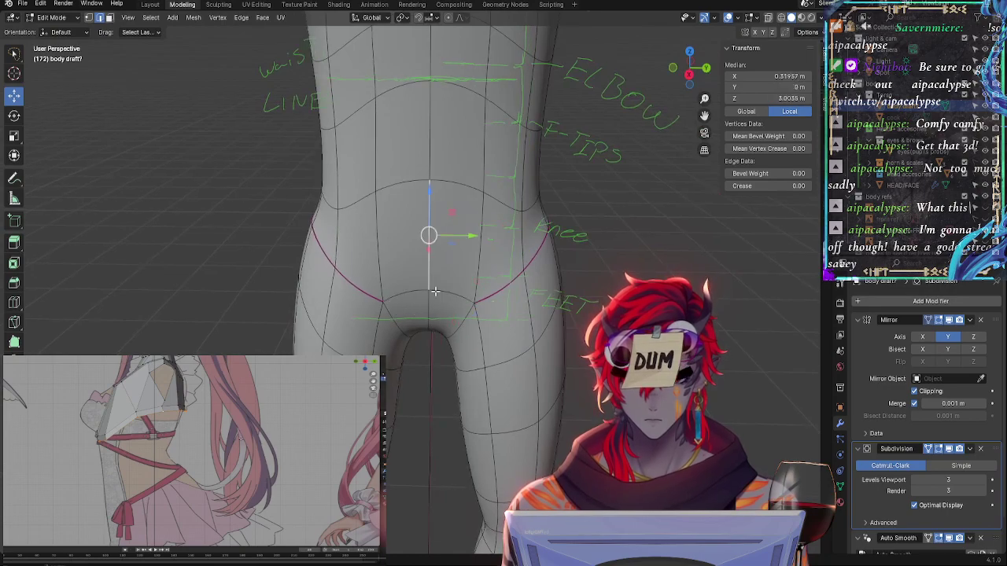
key(alt+a)
Rotate the hip edge loop from a side angle
alt+click(459, 298)
middle_drag(459, 297, 384, 351)
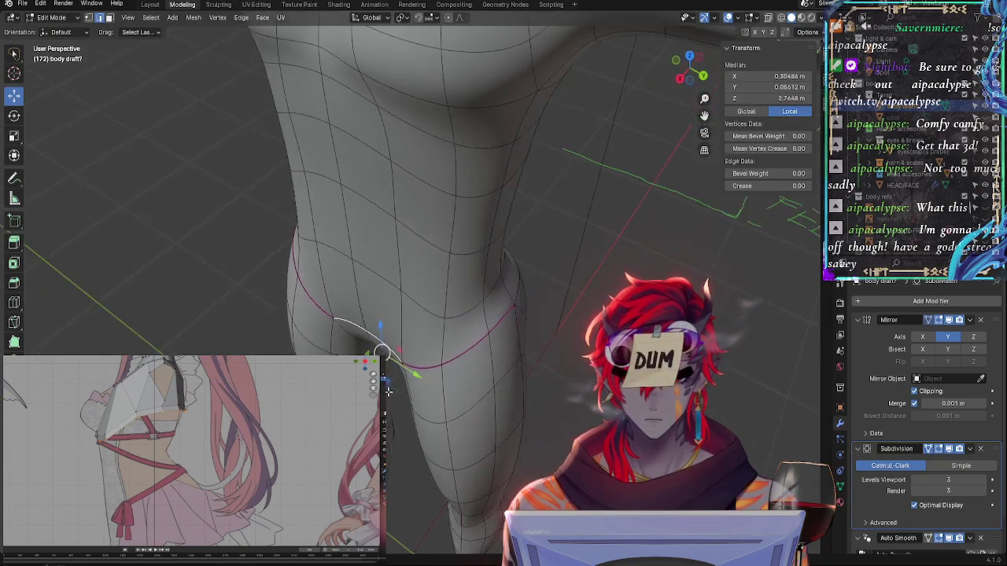
key(r)
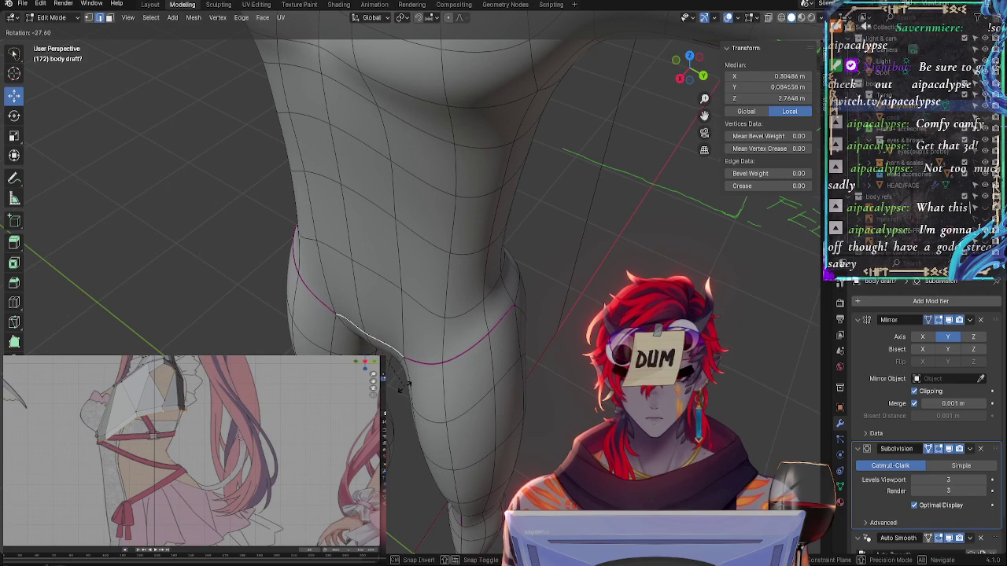
click(403, 380)
middle_drag(403, 380, 472, 299)
Give the inner-thigh edge running into the crotch a slight crease
alt+click(466, 308)
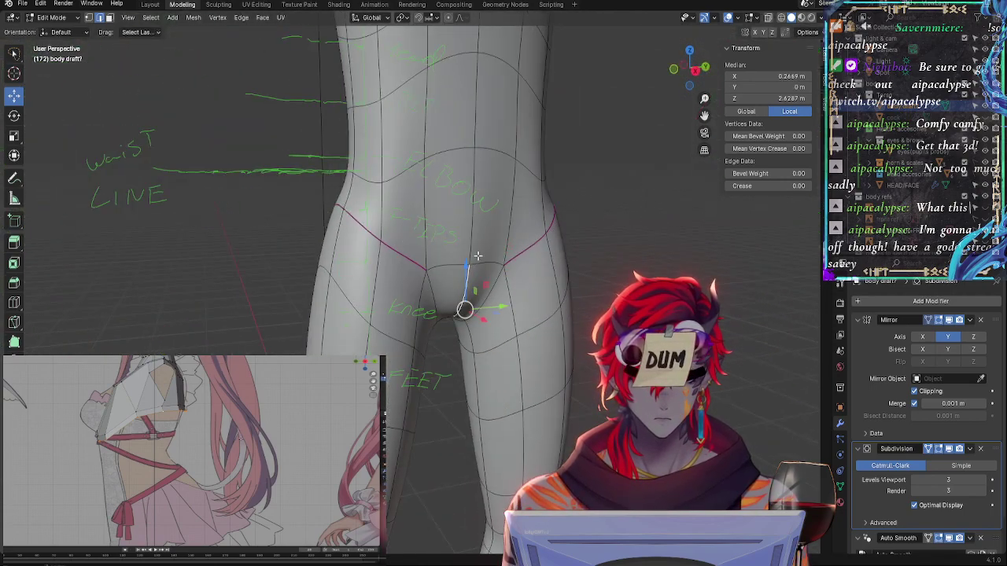
alt+shift+click(472, 236)
middle_drag(472, 236, 557, 302)
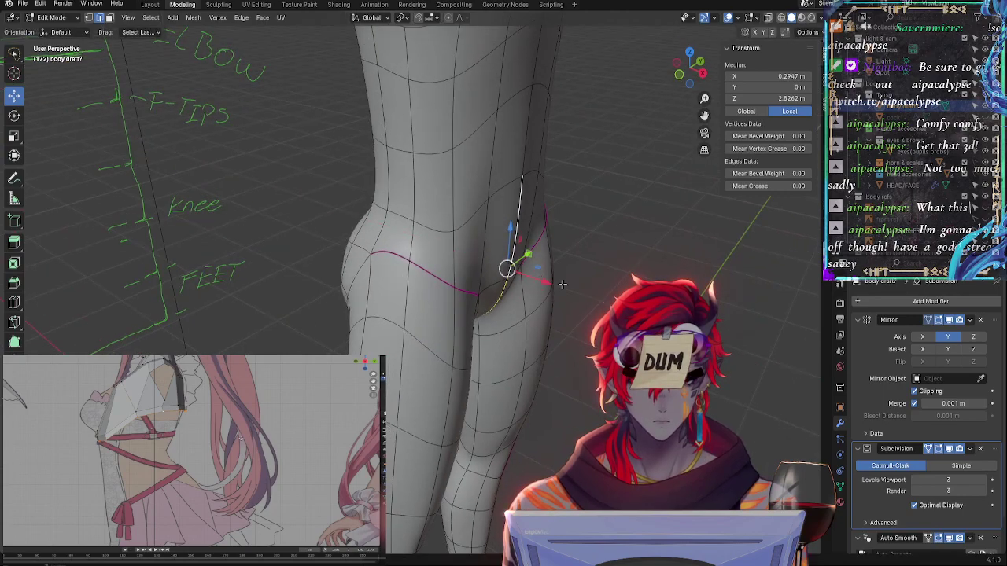
click(508, 265)
middle_drag(509, 265, 579, 270)
click(514, 265)
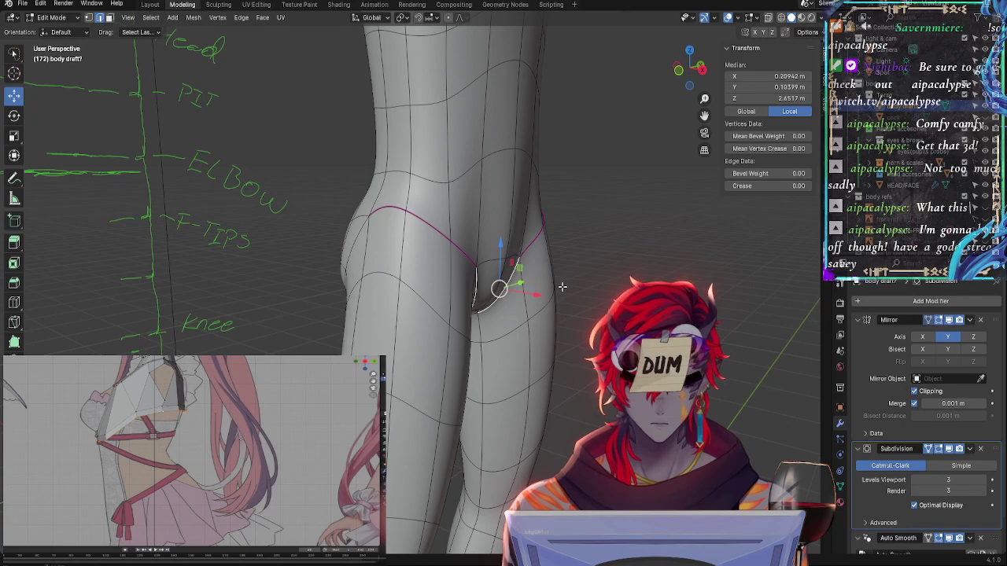
key(shift+e)
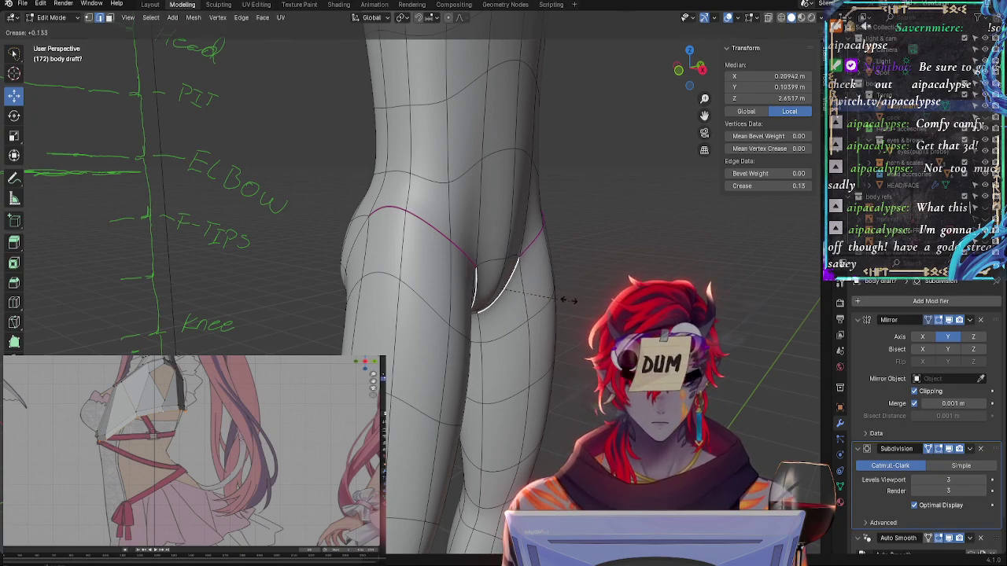
click(571, 301)
Select the curved centre crotch edges and the element at the crotch bottom, viewed from below
middle_drag(571, 301, 535, 267)
click(503, 236)
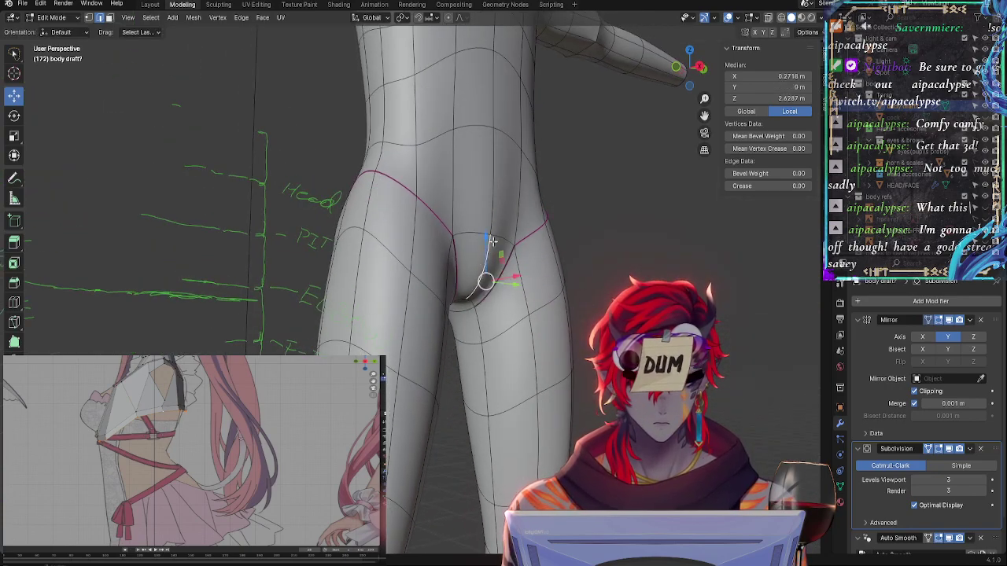
shift+click(529, 263)
click(484, 275)
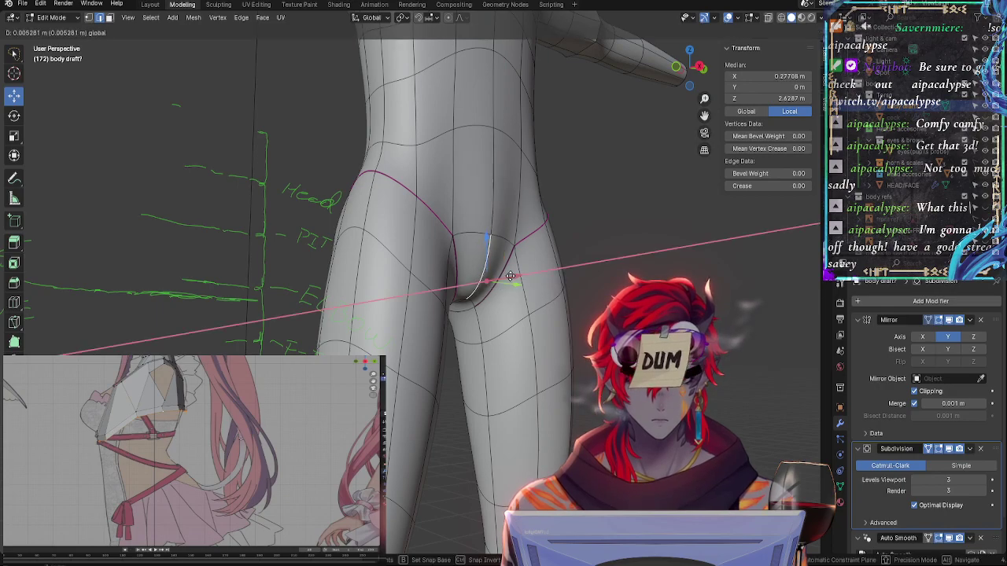
click(568, 240)
middle_drag(568, 240, 562, 202)
click(543, 311)
middle_drag(542, 311, 520, 321)
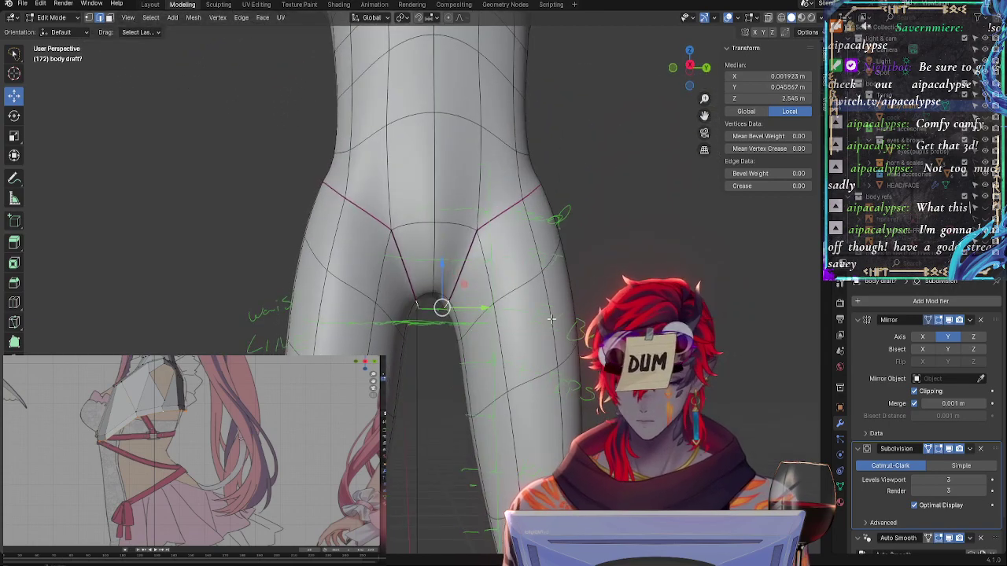
Crease the crotch-bottom edge to 0.19 and raise it slightly
key(shift+e)
click(567, 349)
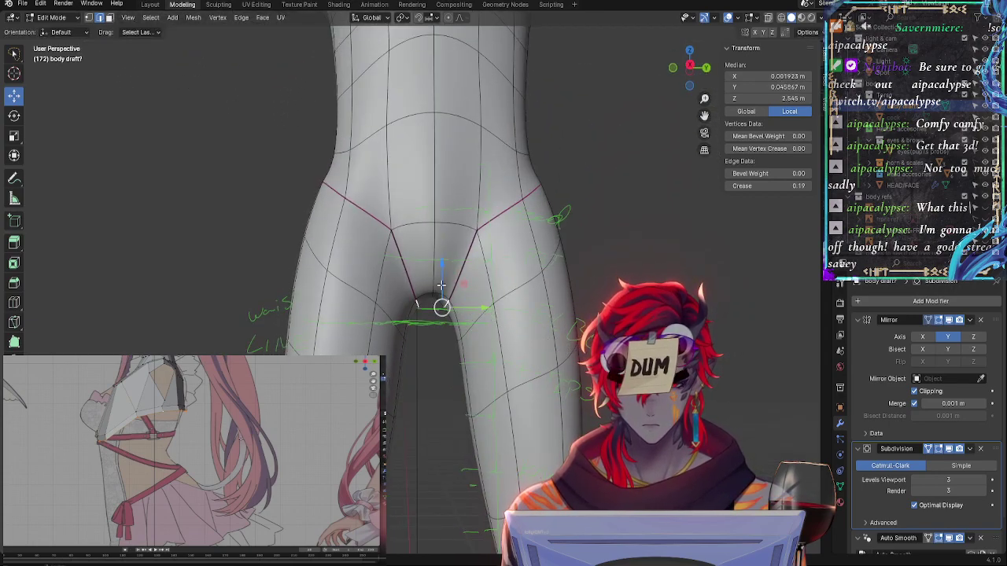
drag(441, 285, 442, 278)
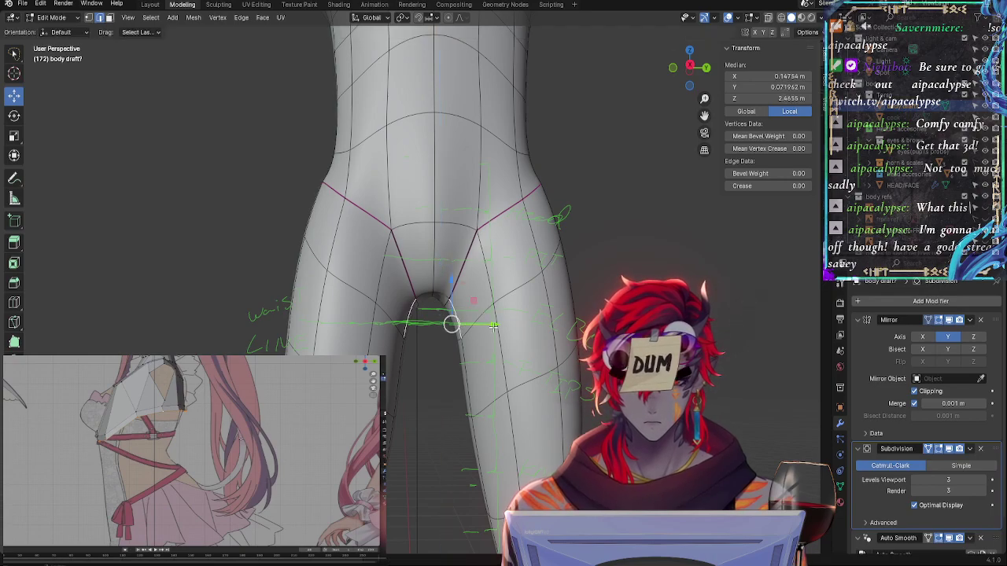
Rotate the crotch edges about 14°, nudge them, then select the adjacent inner-thigh edge
key(r)
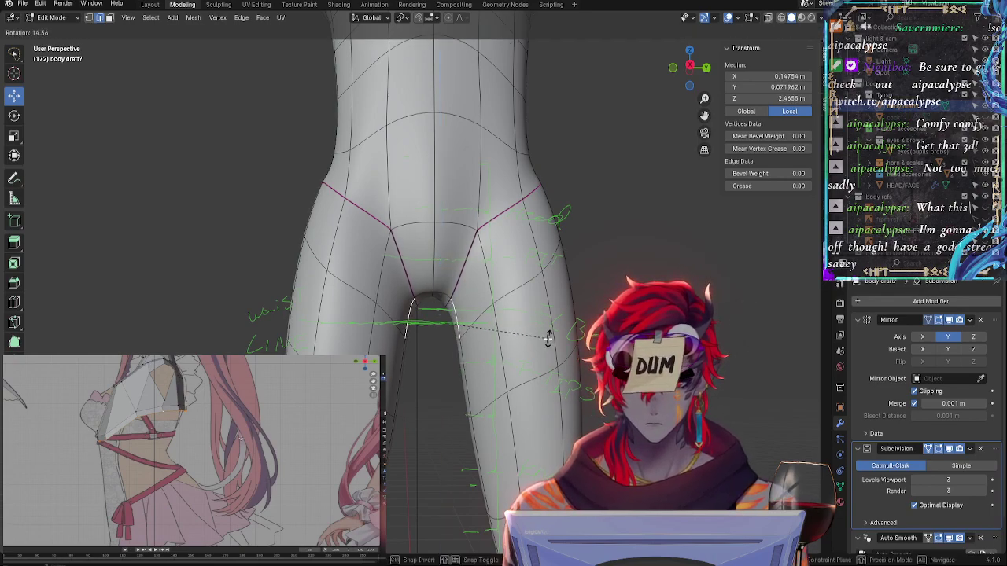
click(548, 338)
key(g)
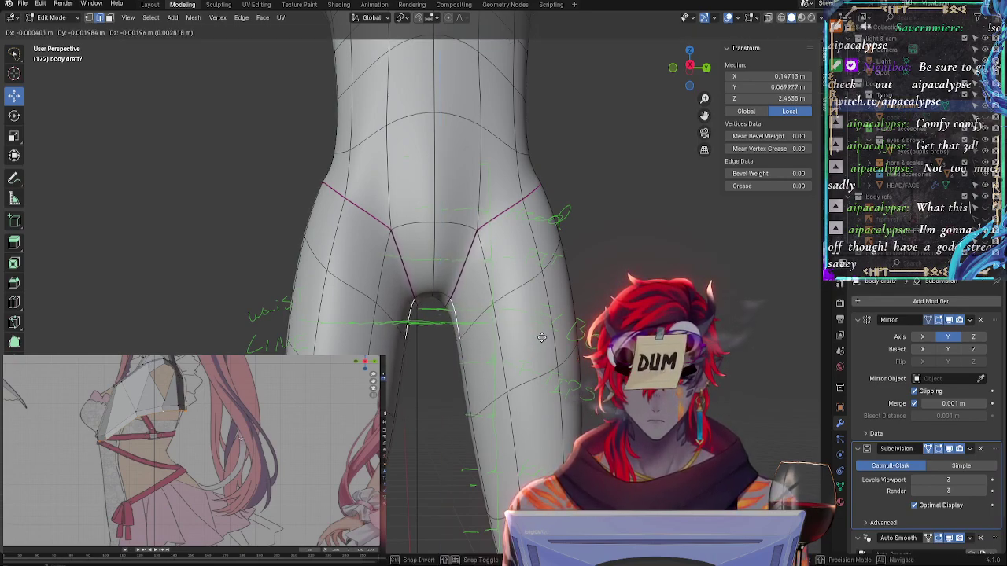
click(541, 338)
click(571, 330)
mouse_move(571, 330)
middle_down()
mouse_move(562, 299)
mouse_move(592, 310)
mouse_move(557, 316)
middle_up()
scroll(592, 311, down, 5)
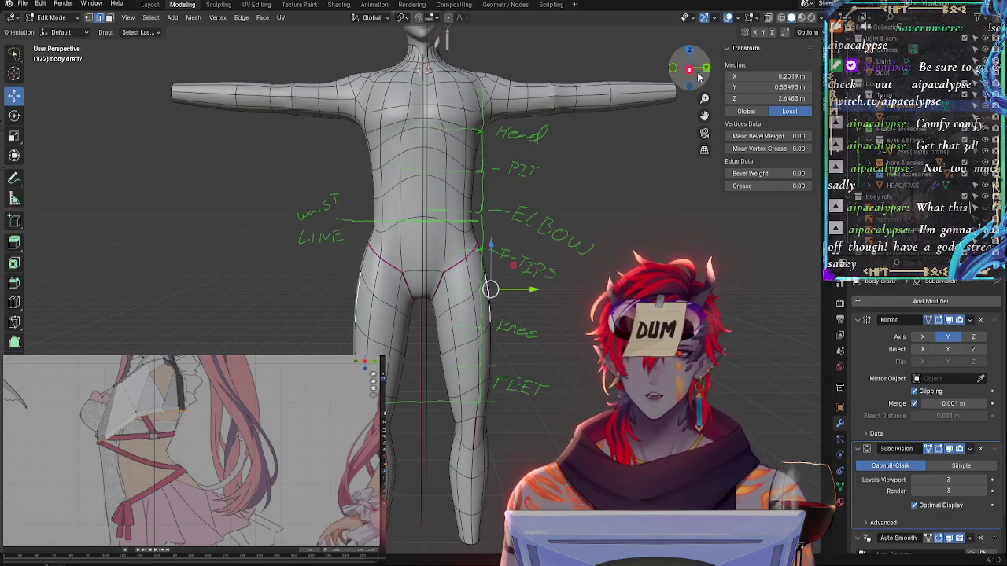
Deselect all and inspect the hips from side, back and front orthographic views
click(688, 71)
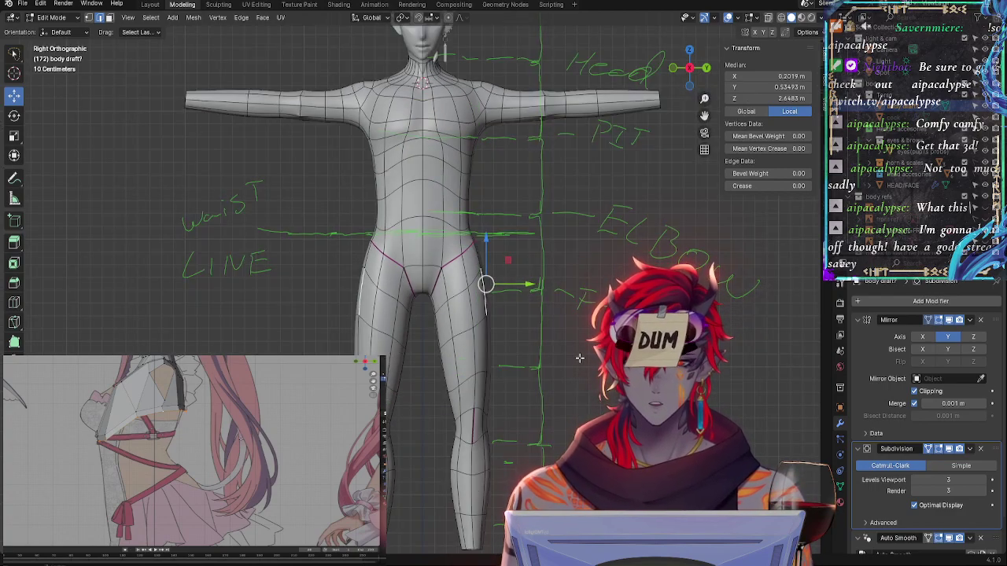
scroll(579, 358, up, 2)
key(alt+a)
middle_drag(615, 264, 454, 301)
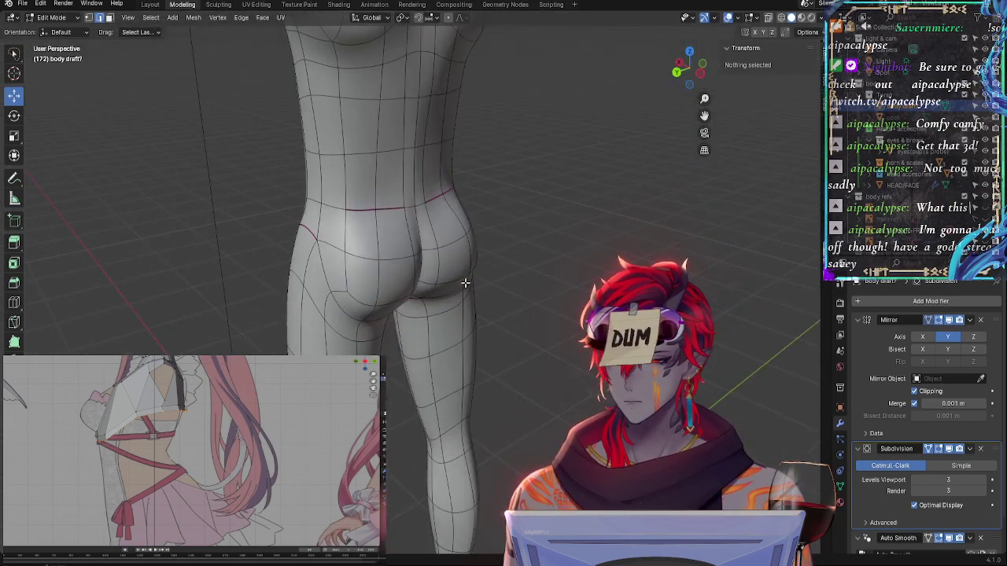
middle_drag(545, 277, 614, 158)
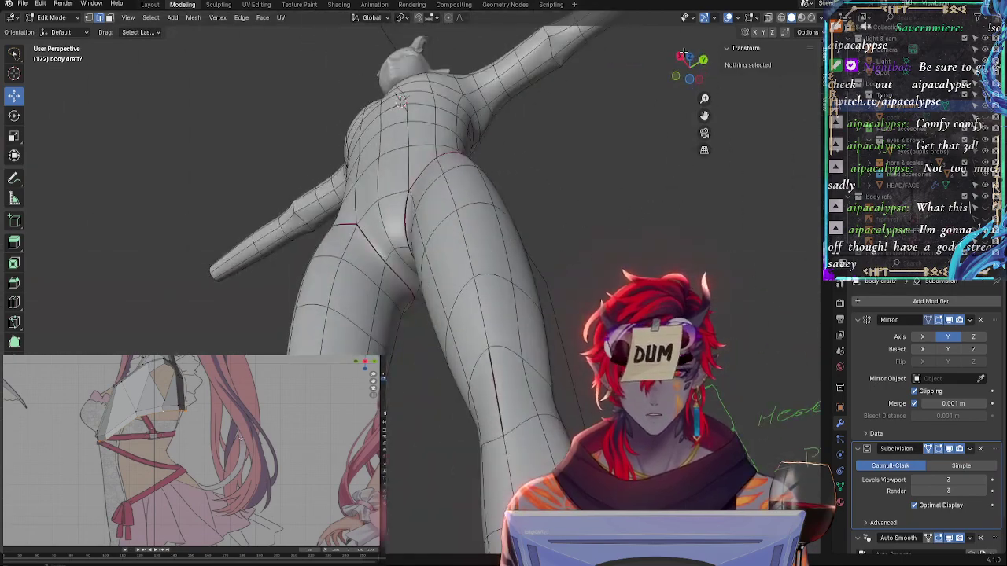
click(676, 60)
click(675, 72)
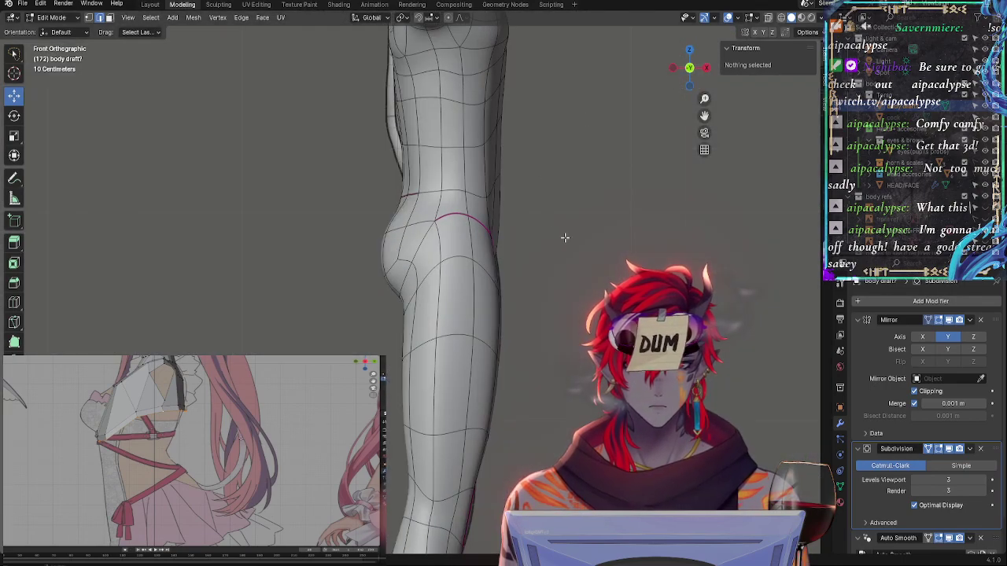
Select the edge across the upper buttocks and begin sliding it along its loop
middle_drag(570, 237, 337, 244)
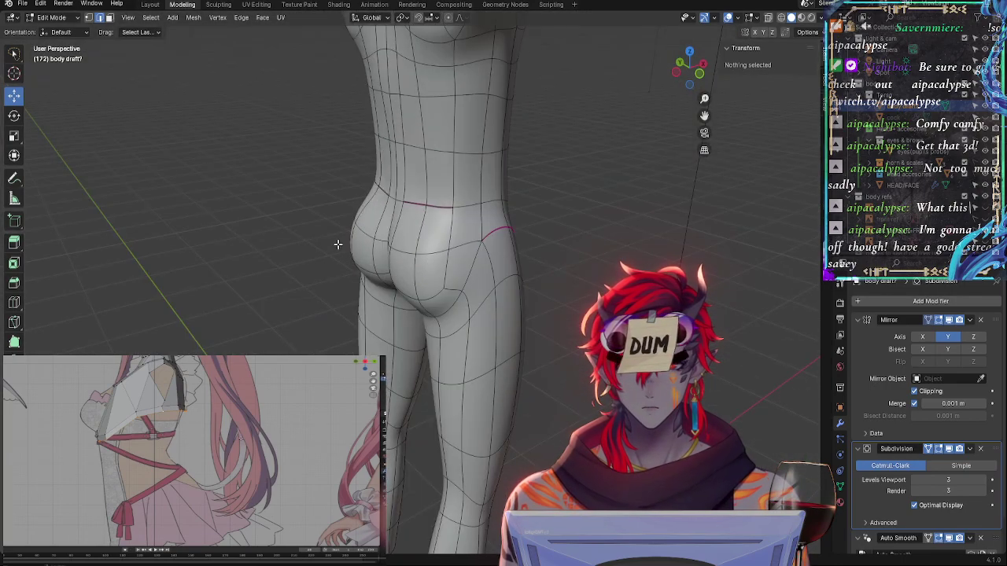
click(401, 208)
middle_drag(400, 208, 527, 215)
key(g)
key(g)
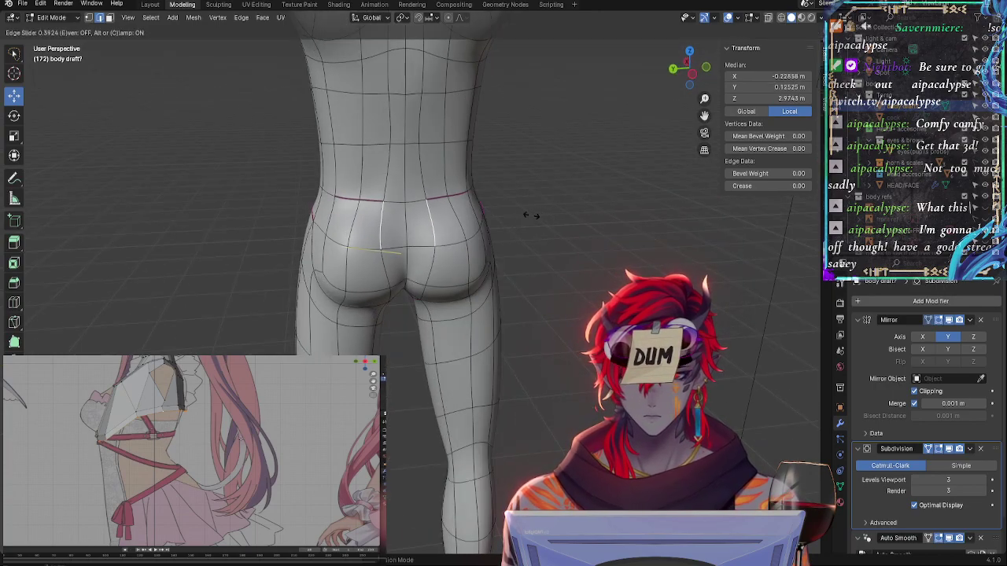
Finish sliding the centre-back edge, then rotate it slightly
click(540, 216)
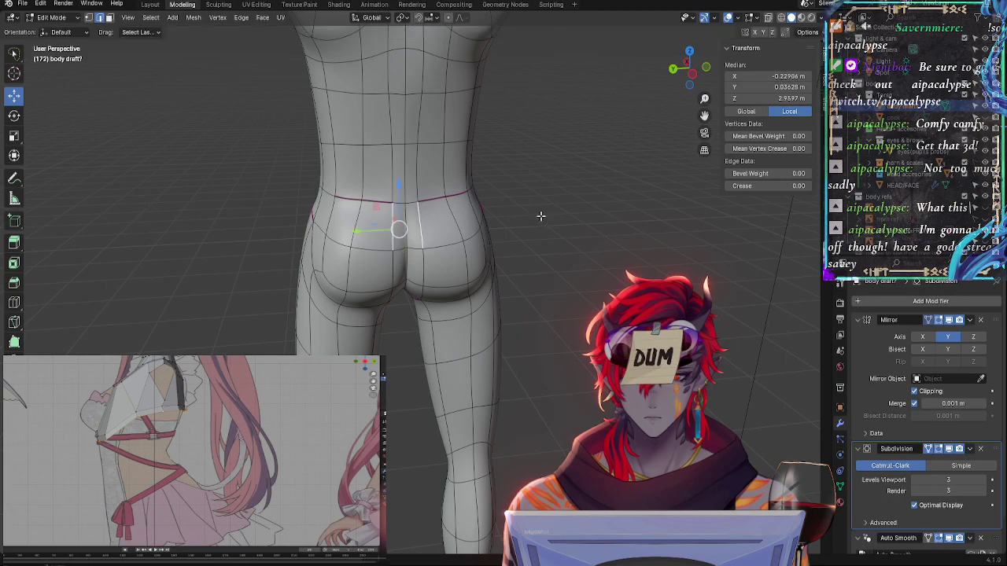
key(r)
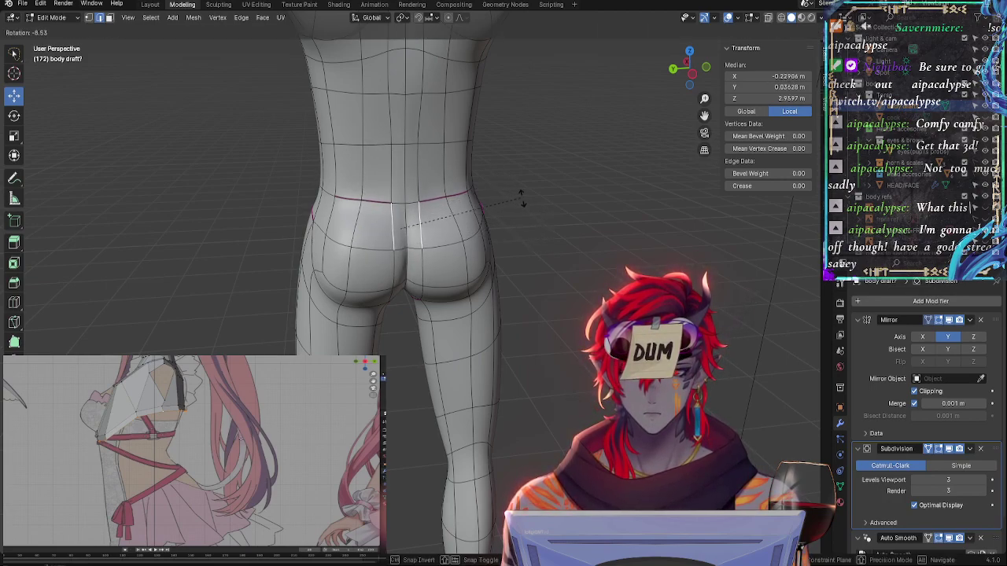
click(521, 198)
Frame the lower back and slide and tilt the two vertical edges above the waist loop
scroll(572, 216, up, 4)
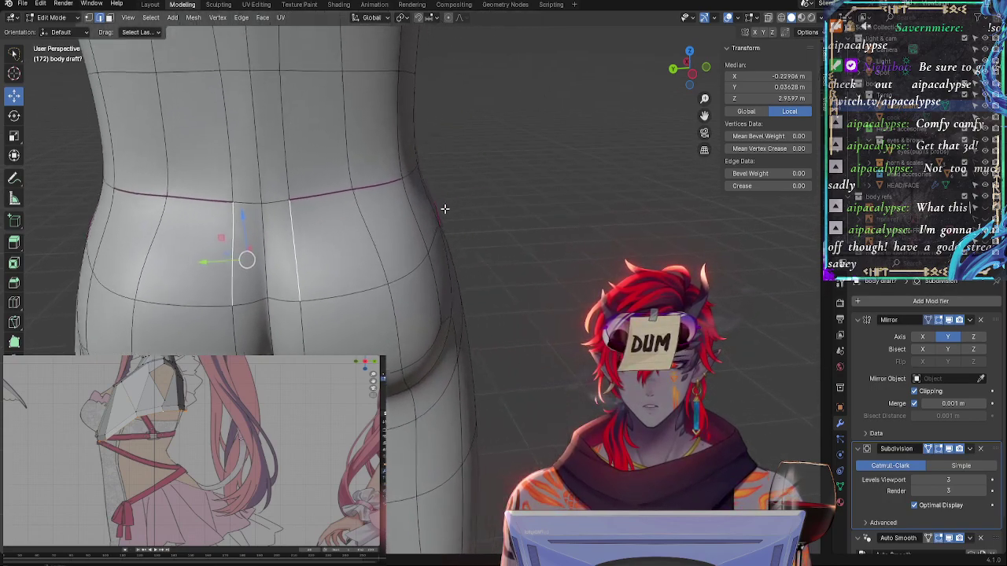
shift+middle_drag(444, 209, 489, 246)
click(328, 237)
click(328, 245)
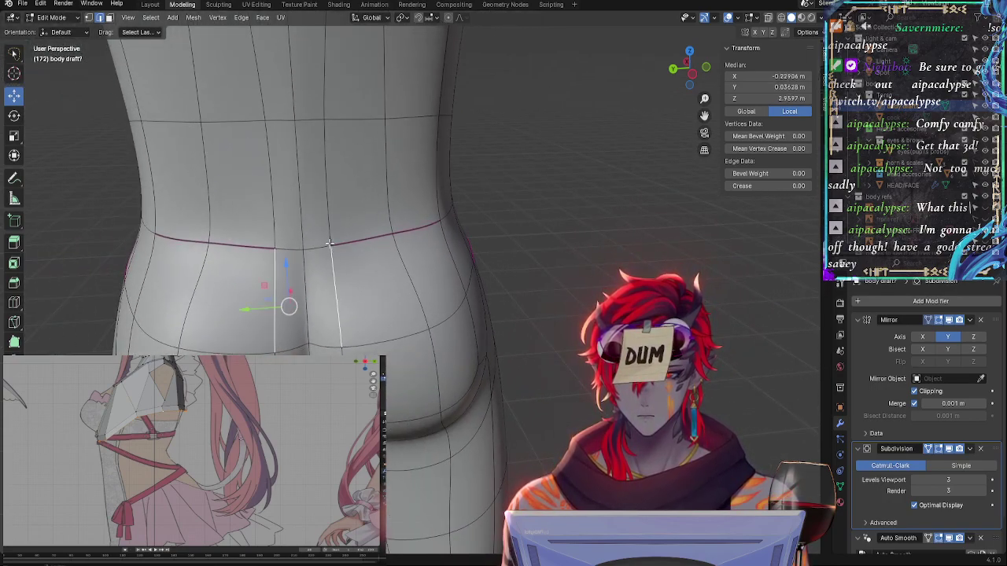
click(329, 238)
key(g)
key(g)
key(Escape)
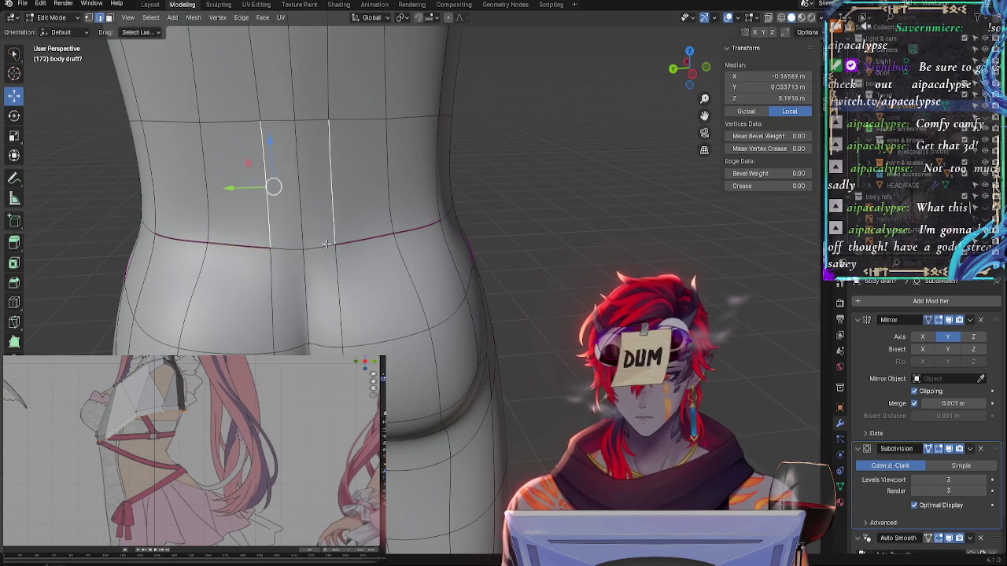
key(r)
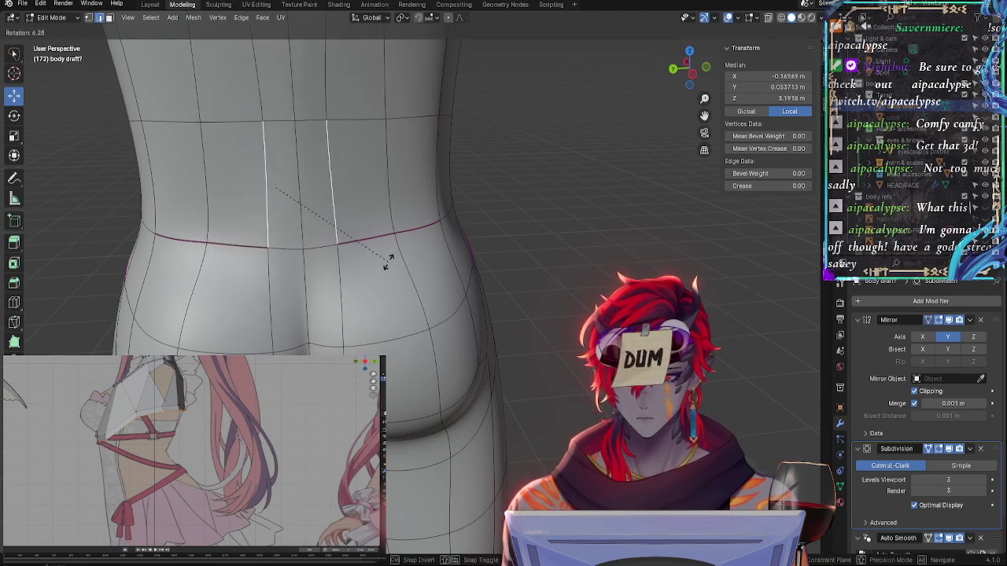
click(378, 256)
Select the two centre waist-loop edges and begin rotating them
key(g)
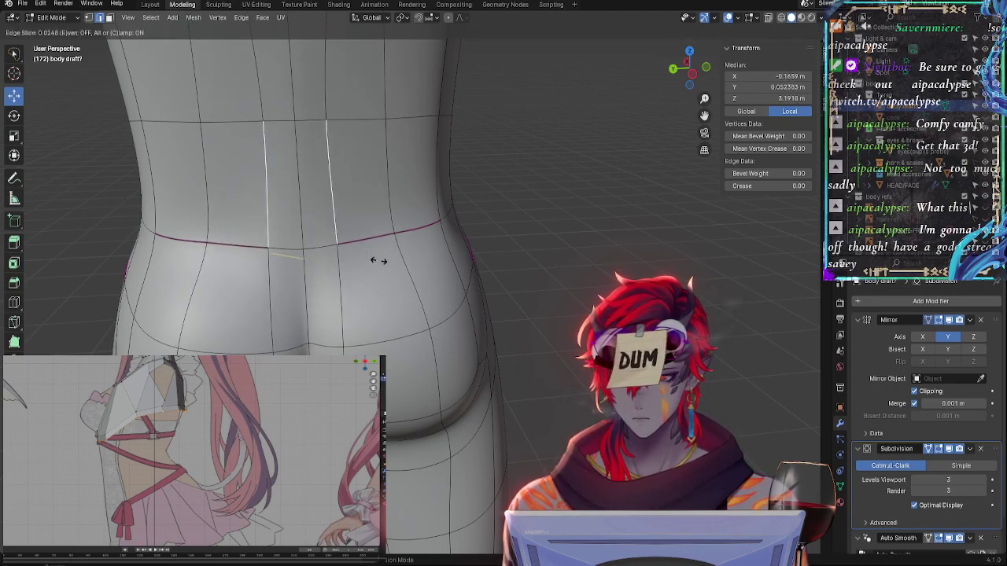
key(Escape)
click(350, 246)
key(r)
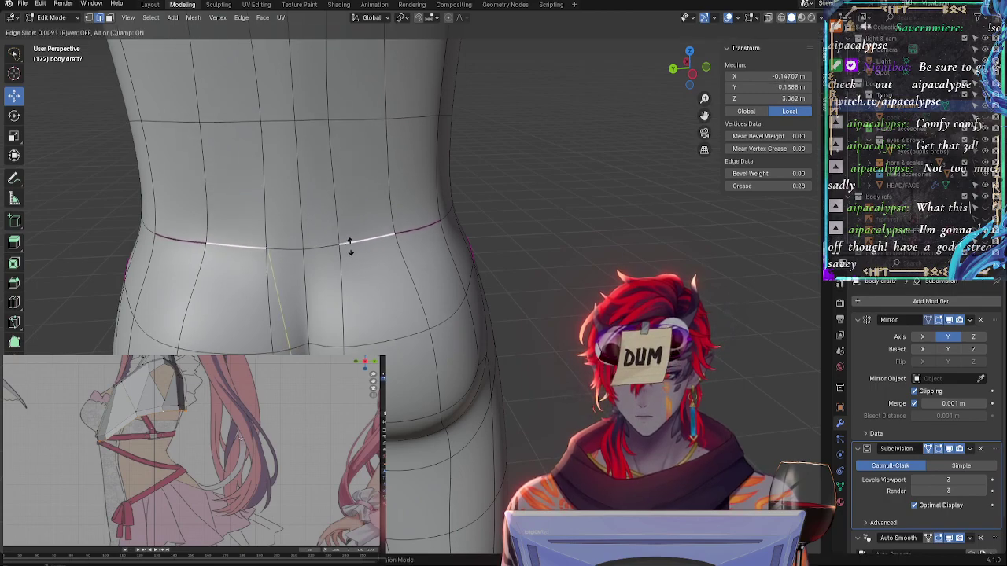
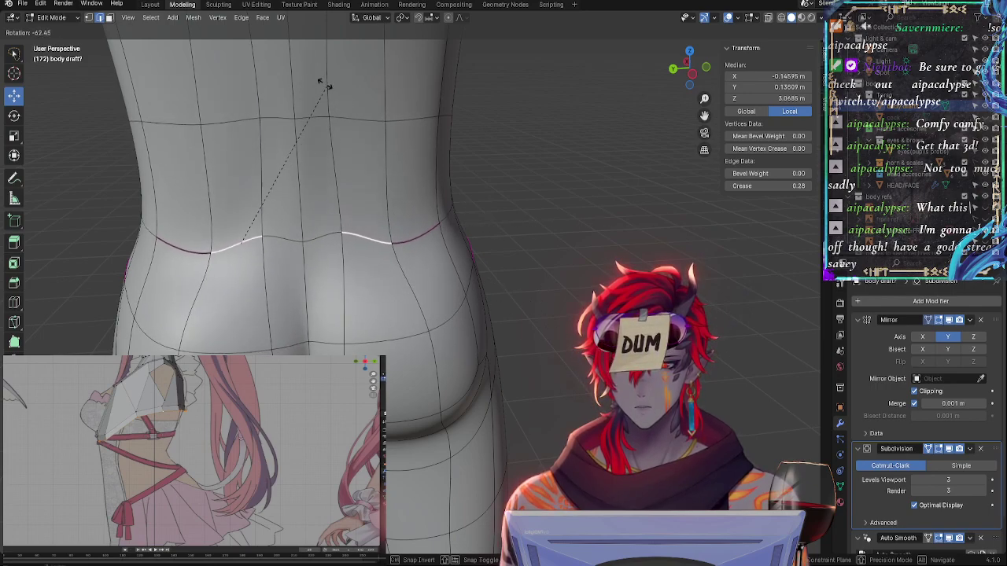
Rotate the vertical edge strip above the waist about the Y axis to follow the hip curve
click(524, 315)
middle_drag(396, 287, 322, 290)
click(321, 224)
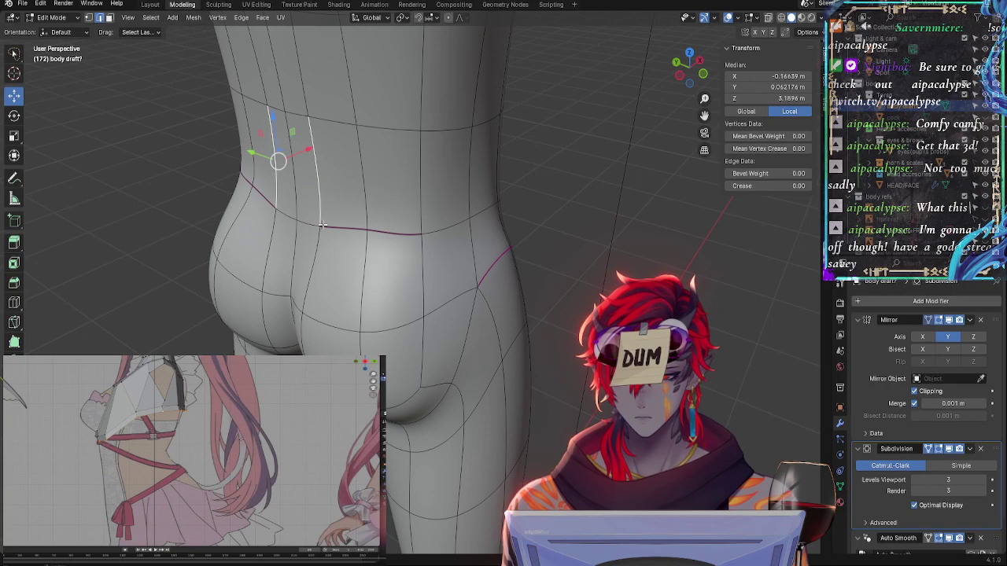
key(r)
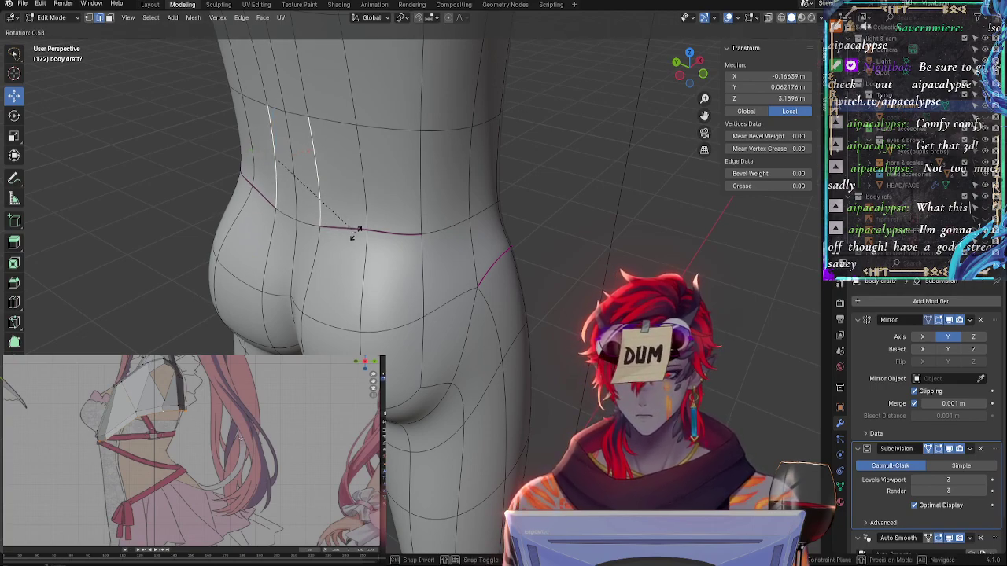
key(y)
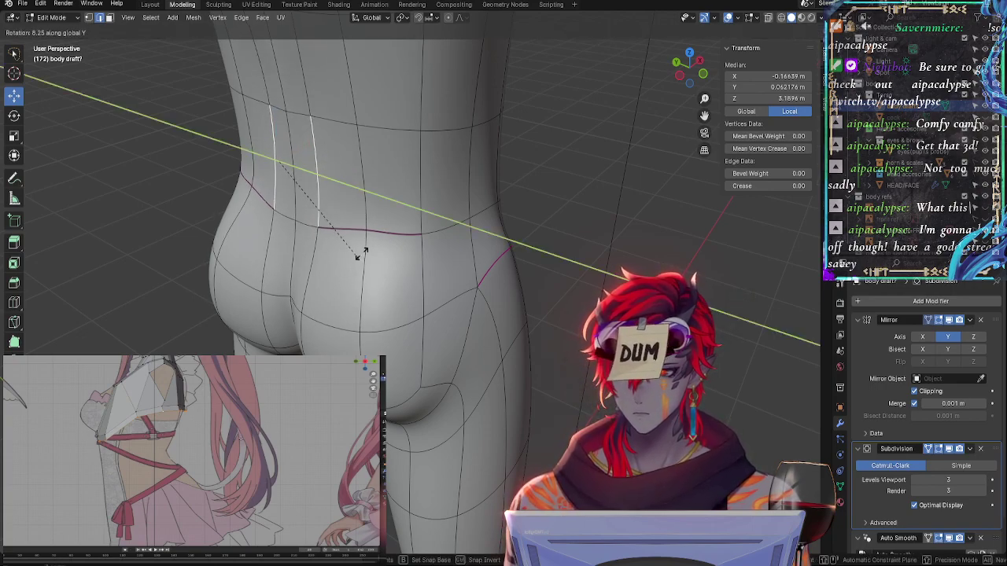
click(365, 232)
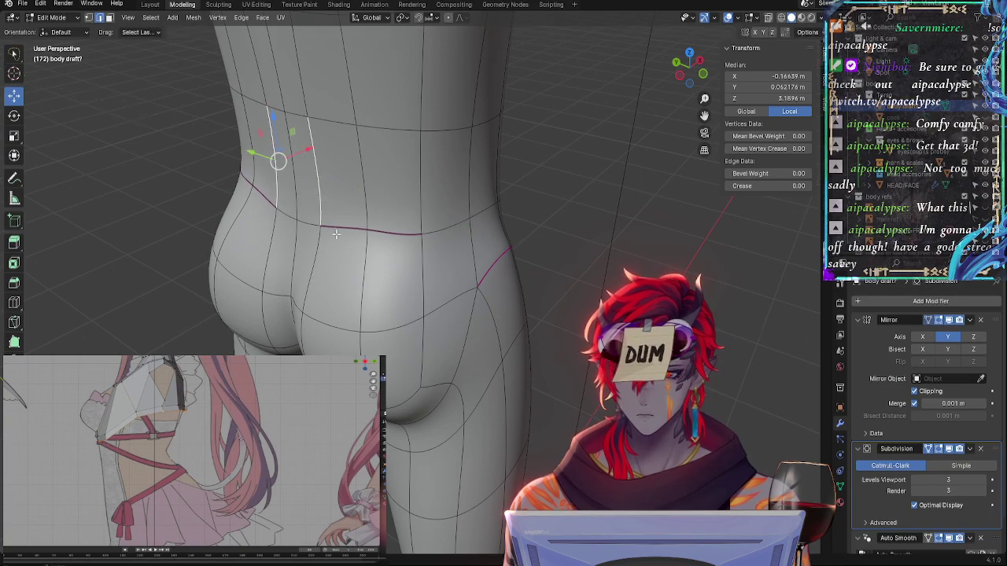
Crease and reposition the lower vertical edges on the buttock
middle_drag(336, 234, 472, 245)
click(449, 300)
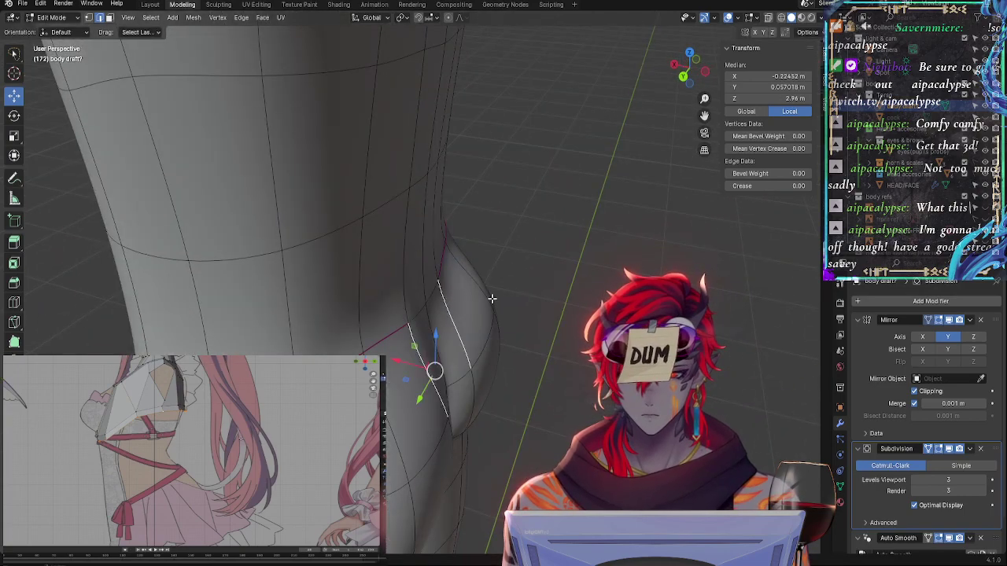
middle_drag(492, 299, 369, 285)
key(shift+e)
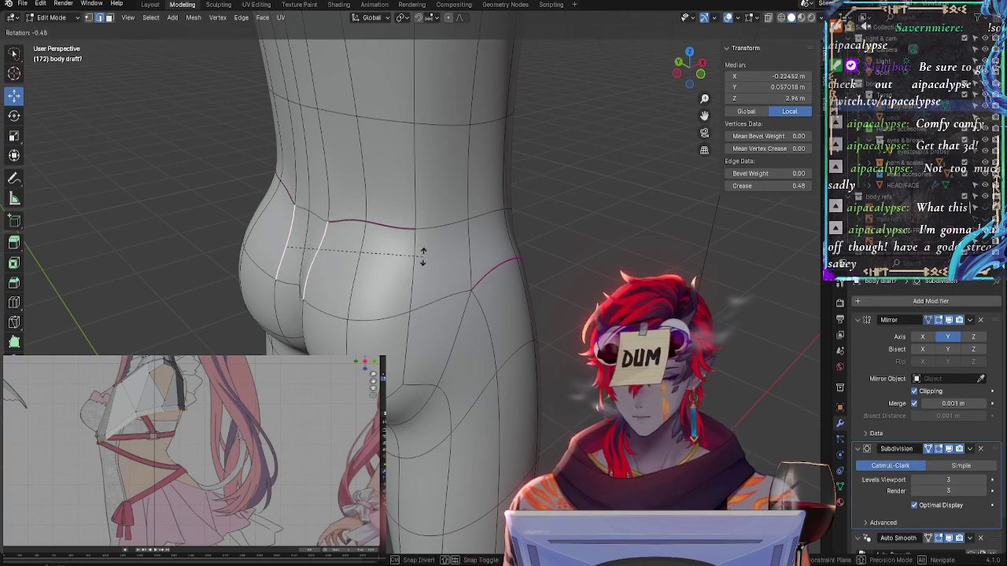
click(449, 283)
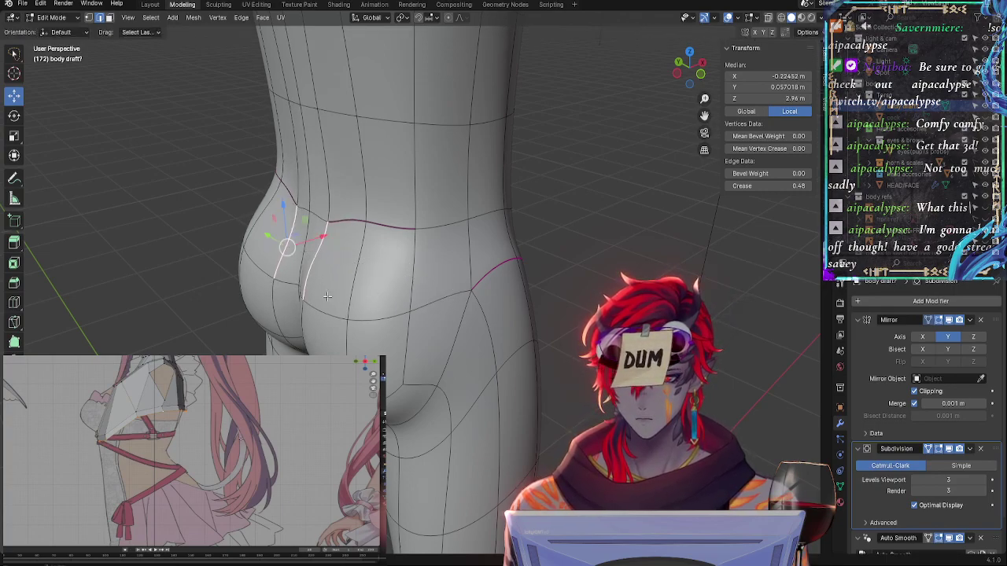
middle_drag(449, 284, 344, 255)
key(g)
click(480, 298)
Rotate the horizontal waist edges to angle them along the lower back, then select the neighbouring waist edges
click(344, 255)
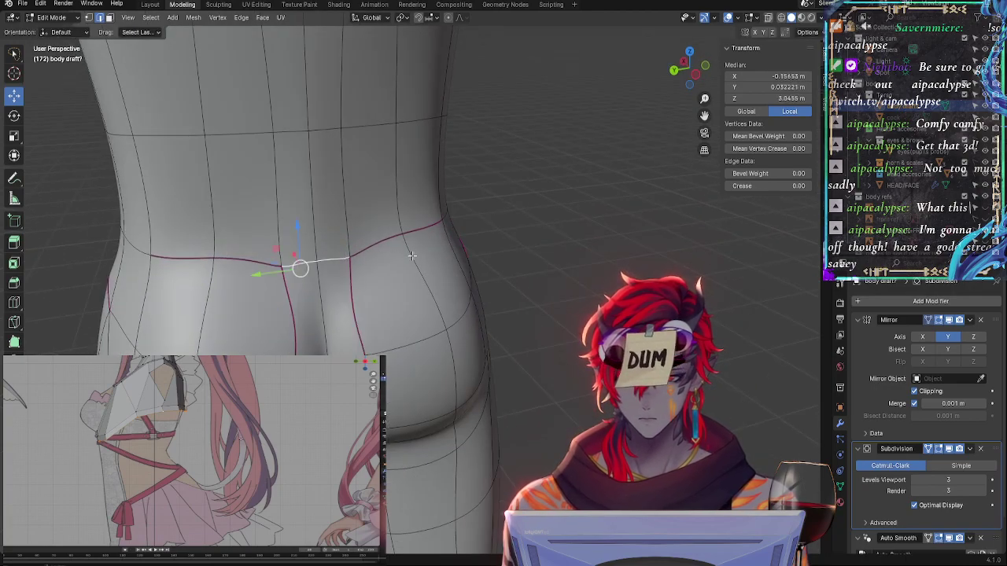
key(r)
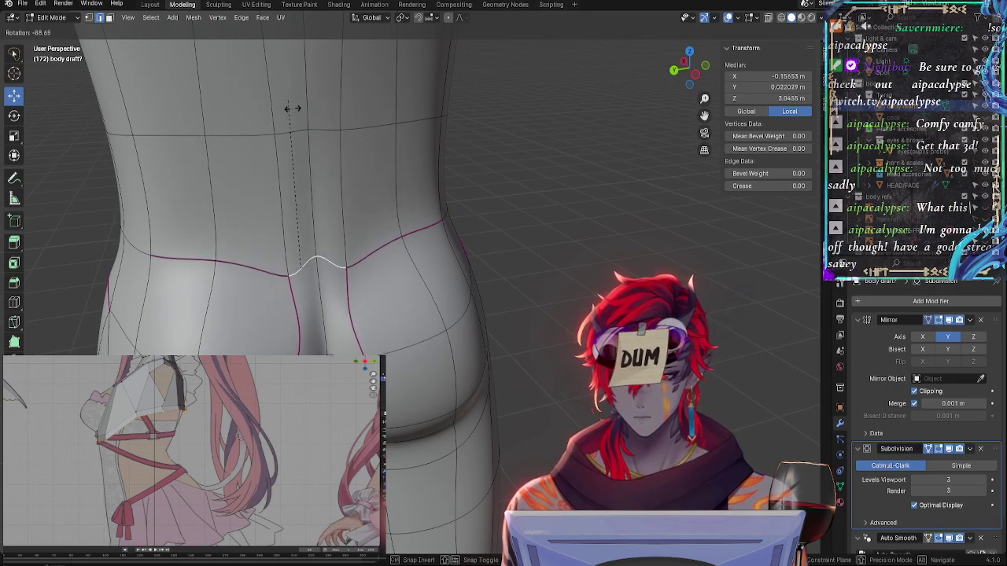
click(488, 306)
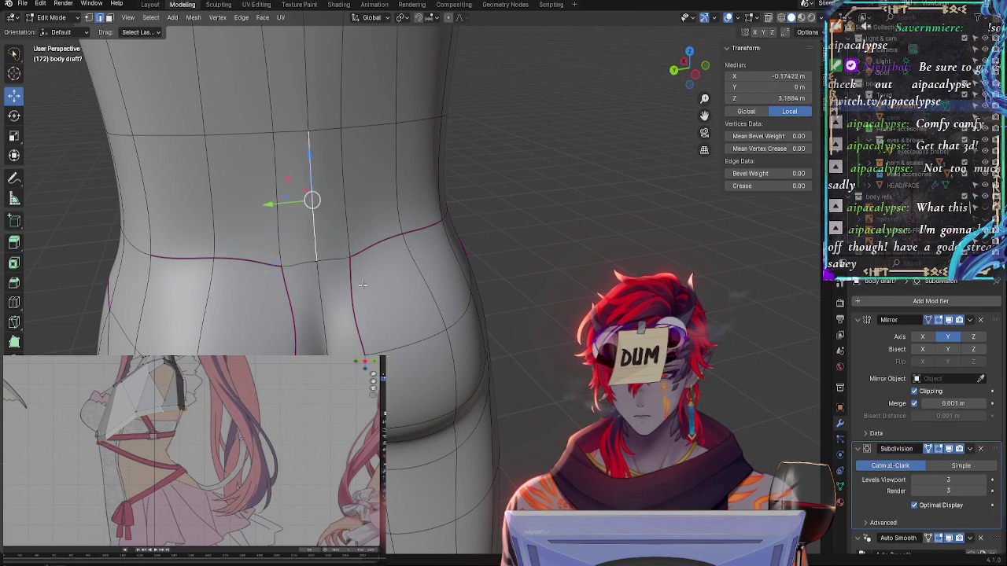
middle_drag(363, 285, 457, 293)
key(r)
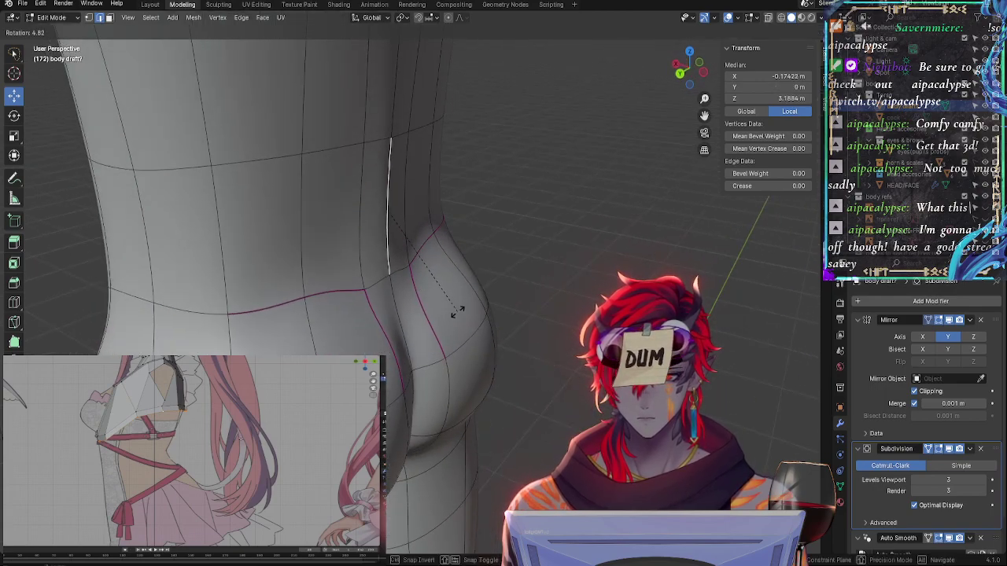
click(456, 311)
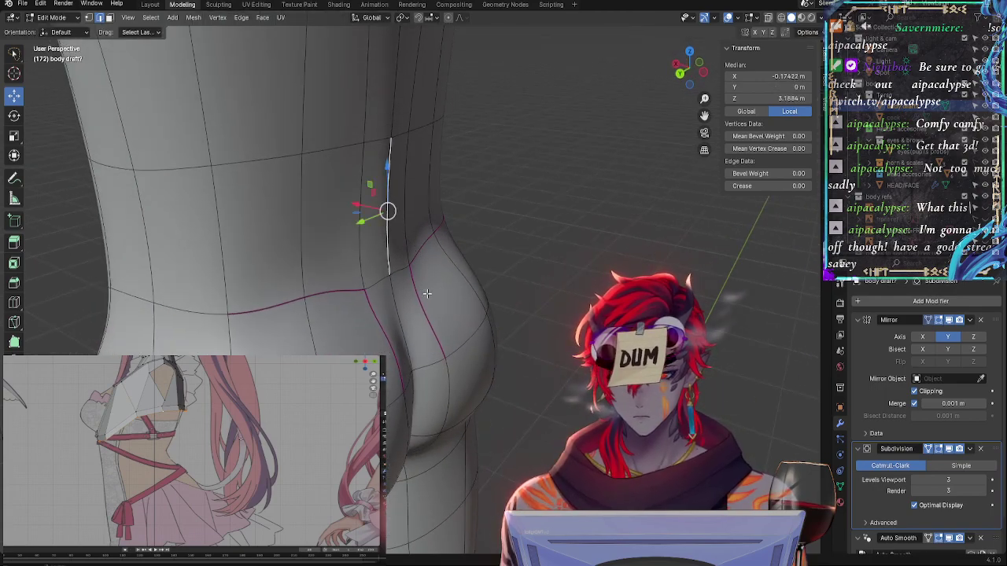
click(426, 294)
click(405, 269)
mouse_move(406, 269)
middle_down()
mouse_move(425, 264)
mouse_move(385, 259)
mouse_move(402, 253)
middle_up()
Lower the crease on the vertical buttock edge, discarding the trial rotations
click(303, 314)
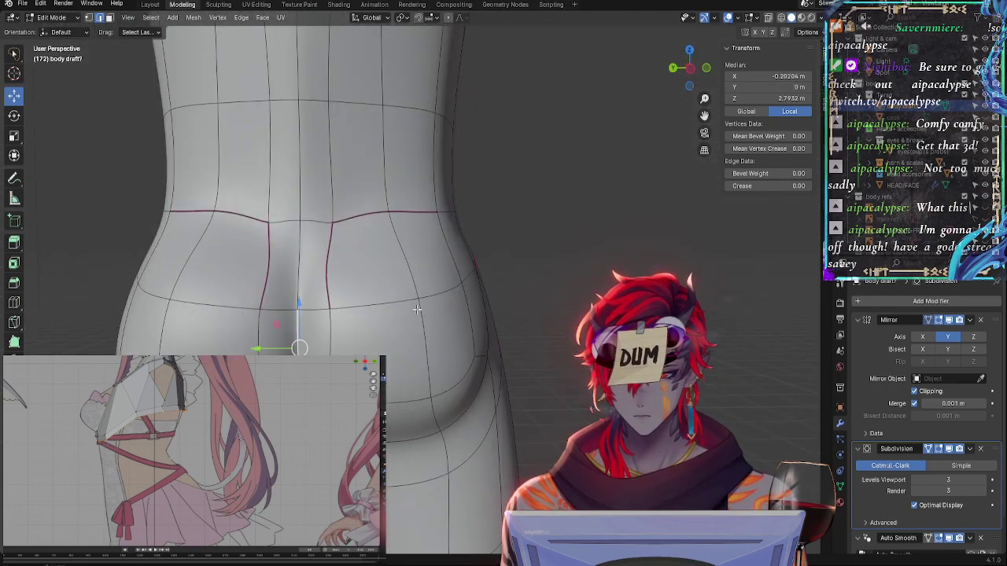
middle_drag(303, 315, 388, 319)
key(r)
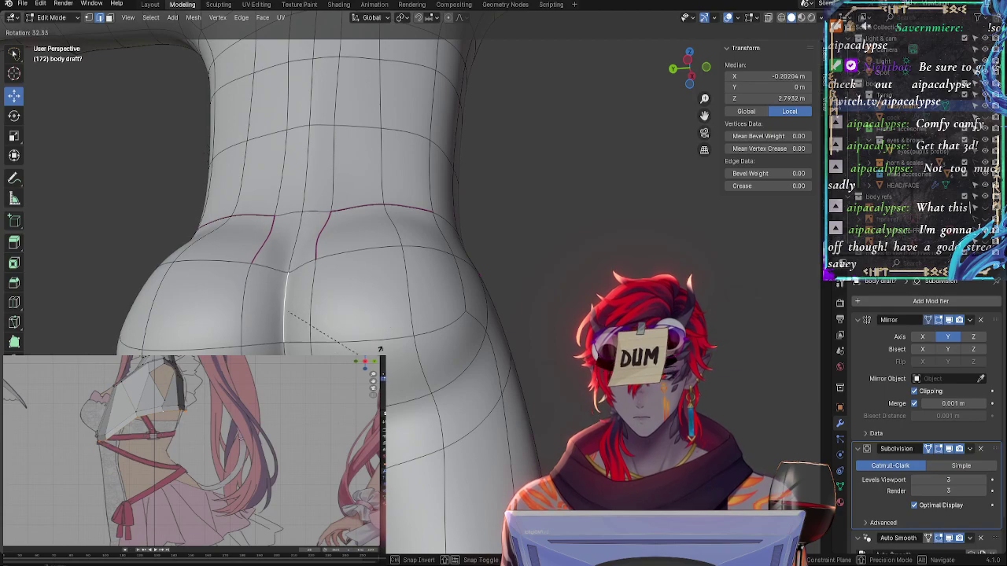
key(Escape)
key(shift+e)
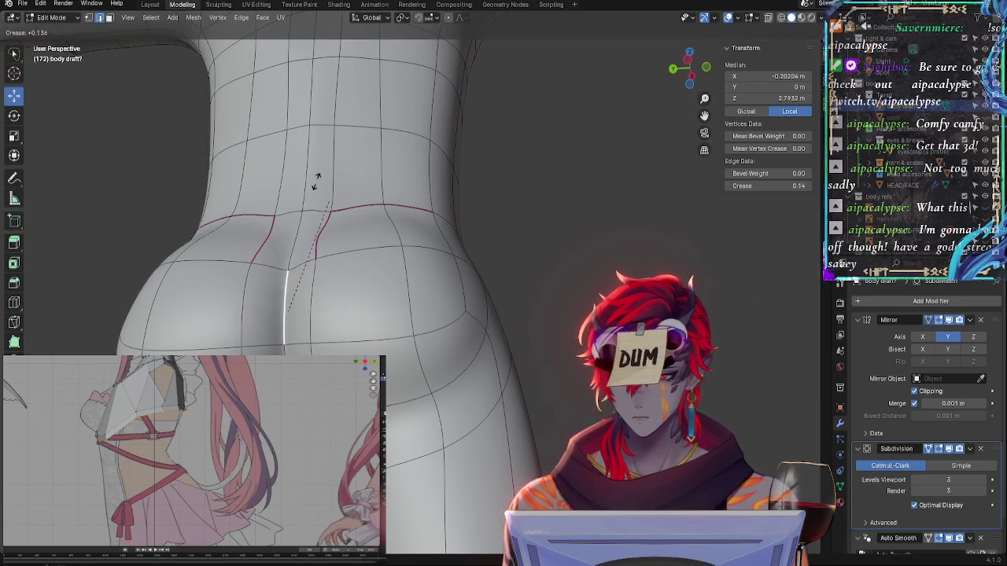
click(309, 199)
middle_drag(308, 198, 292, 337)
key(r)
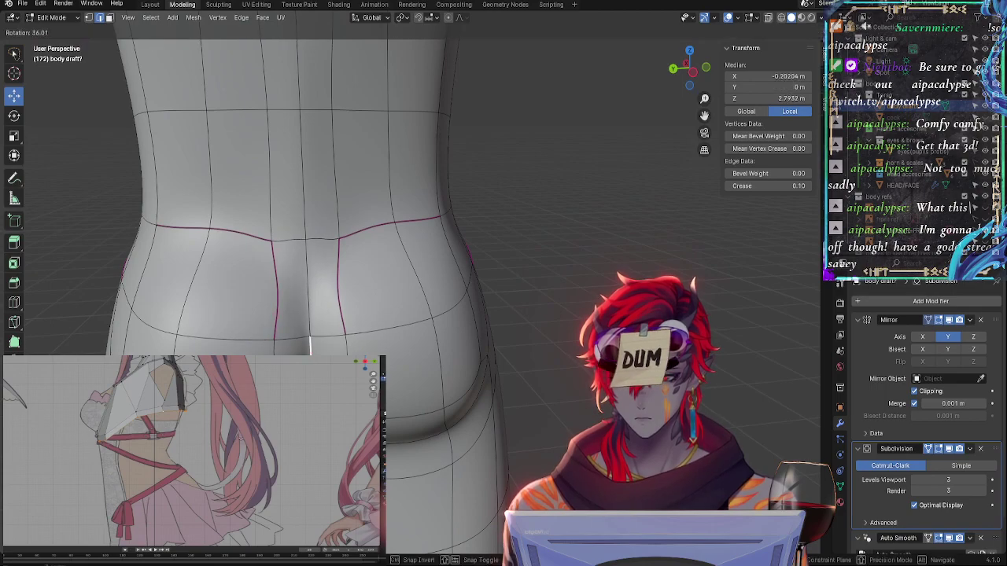
right_click(310, 346)
middle_drag(310, 347, 346, 50)
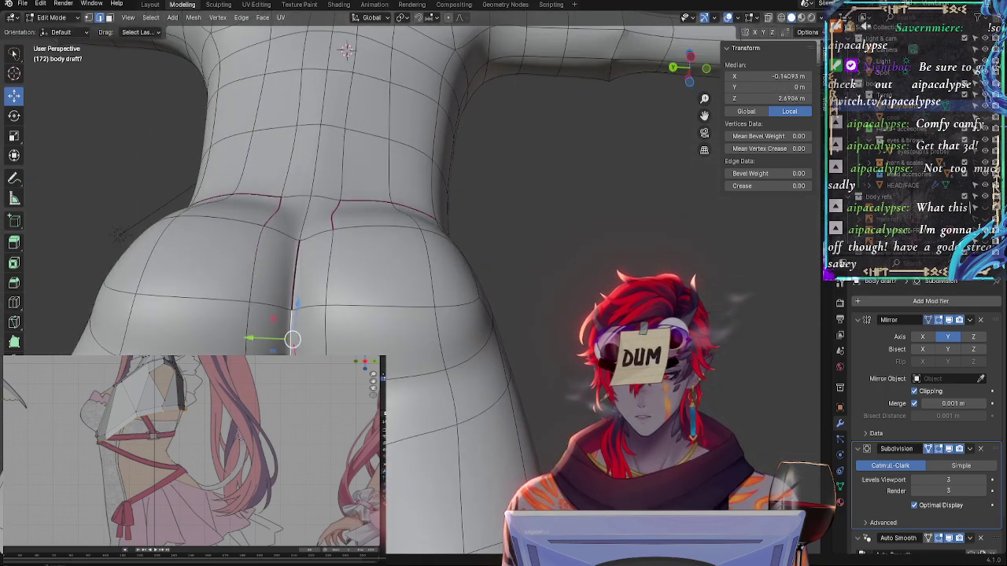
key(ctrl+z)
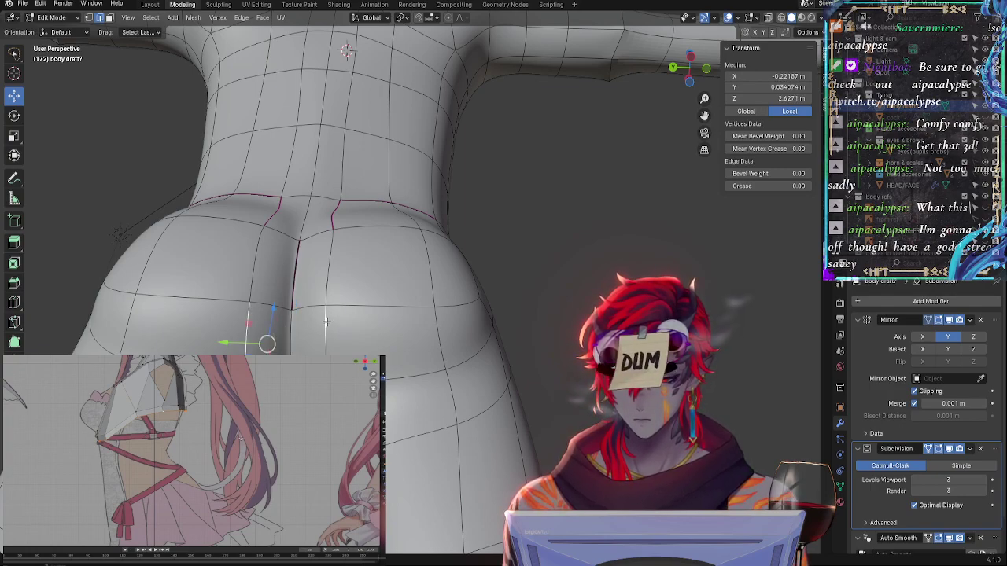
Rotate the lower hip edges into line and pick out the thigh-loop edge
key(r)
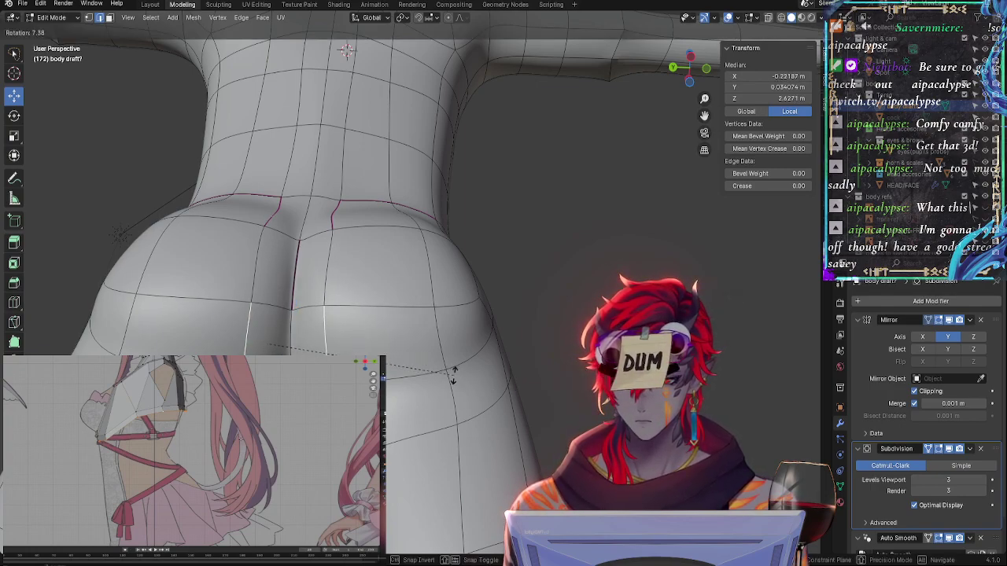
click(454, 375)
mouse_move(454, 375)
middle_down()
mouse_move(393, 370)
mouse_move(386, 420)
middle_up()
drag(385, 420, 465, 417)
shift+click(477, 414)
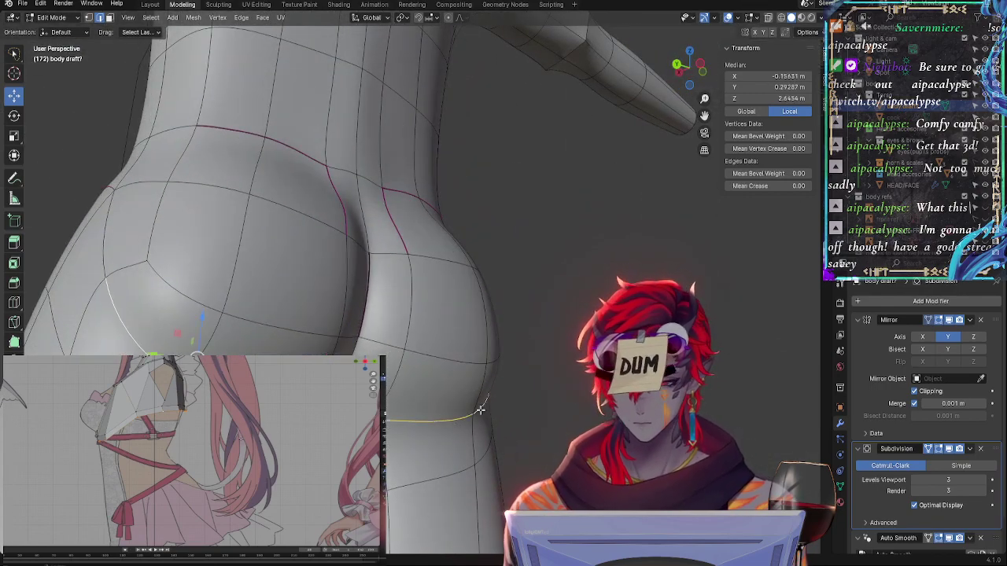
middle_drag(472, 466, 440, 460)
key(shift+e)
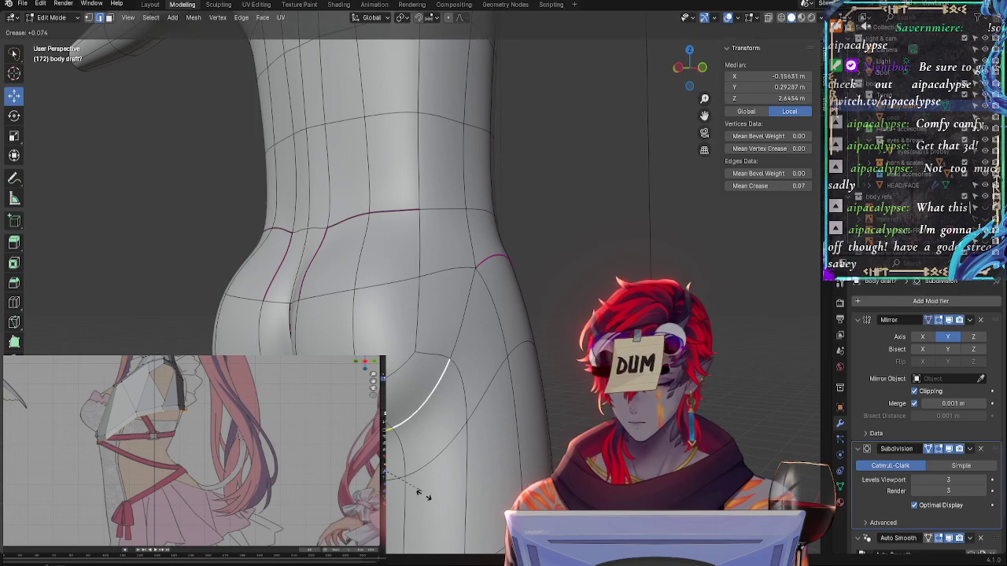
key(Escape)
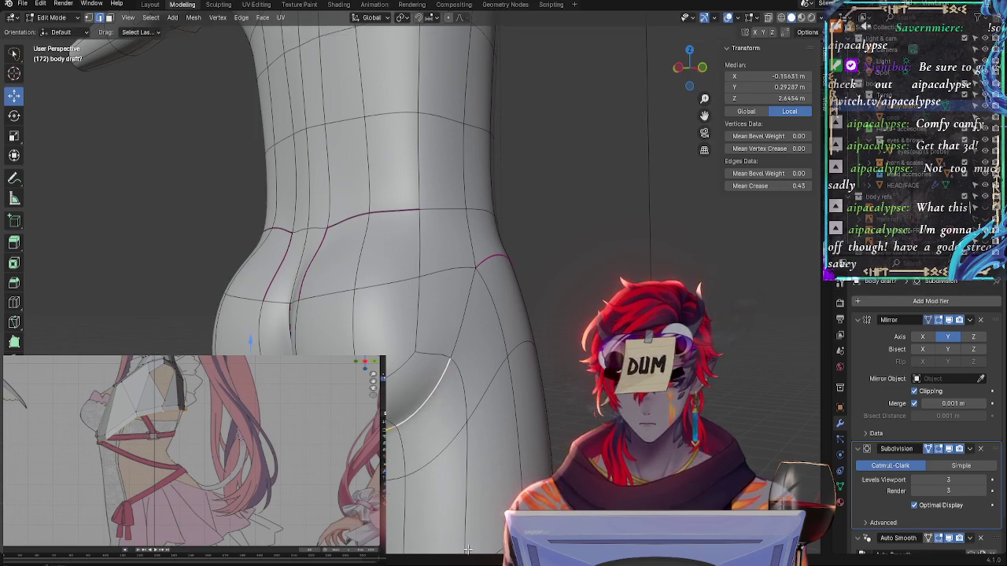
Slide the edge under the buttock into a better position
middle_drag(529, 372, 430, 431)
click(437, 423)
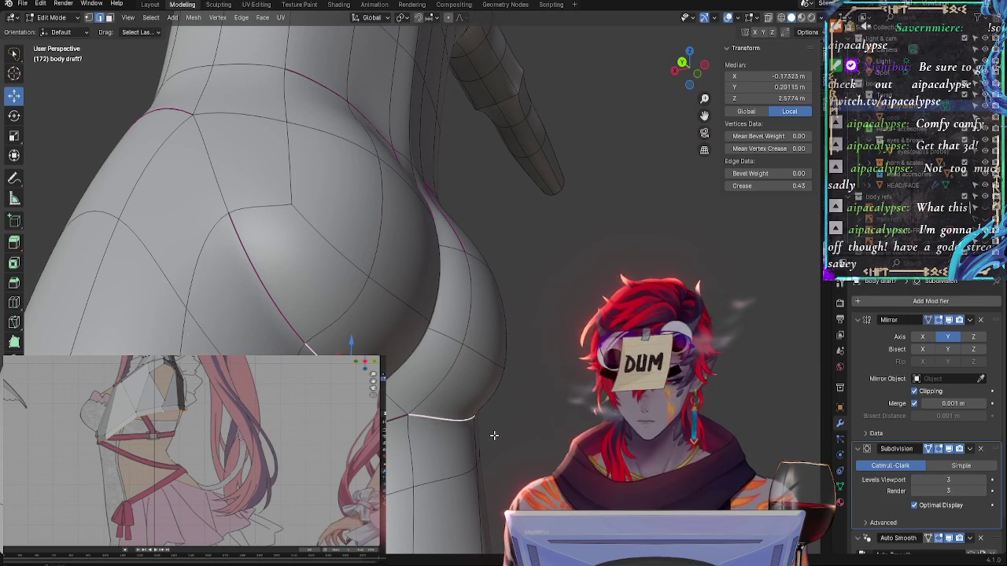
key(g)
click(562, 415)
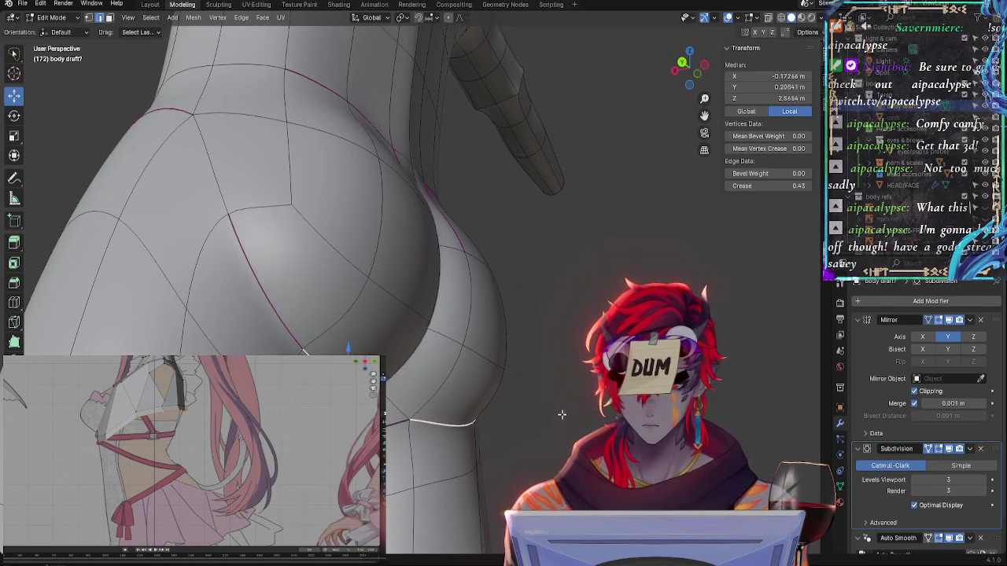
middle_drag(562, 415, 393, 402)
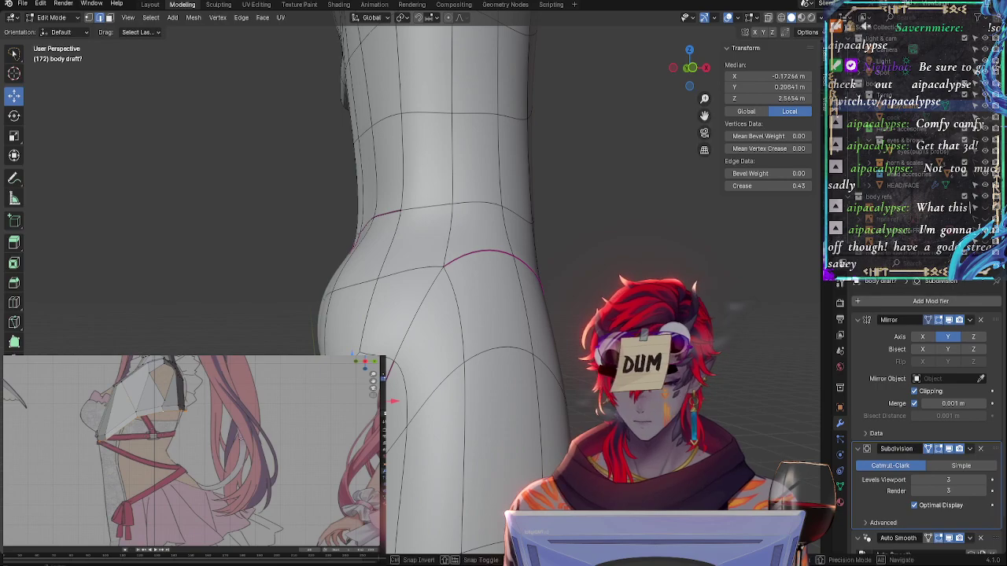
key(g)
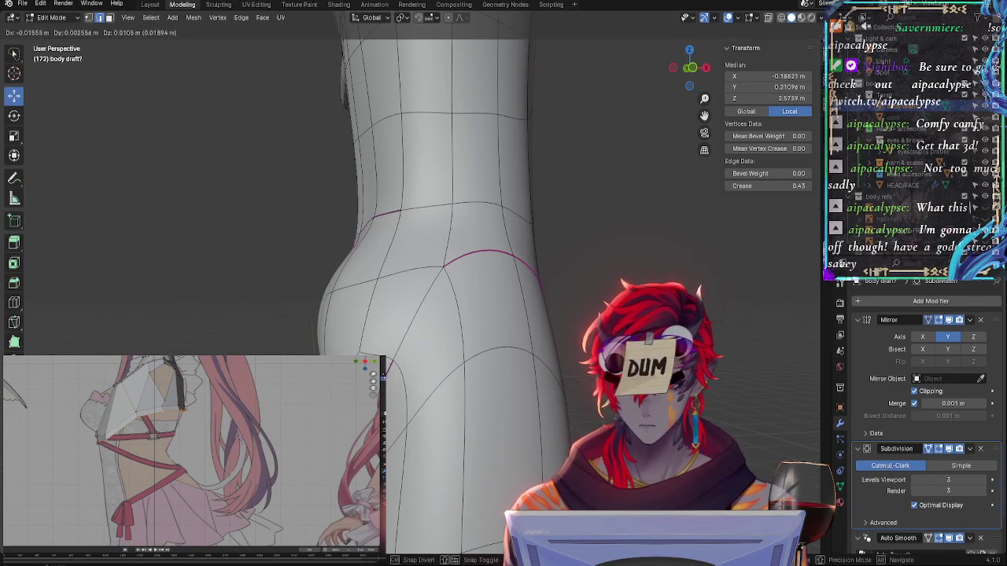
click(440, 409)
middle_drag(441, 409, 394, 419)
Edge-slide the lower buttock loop to smooth the hip contour
click(370, 346)
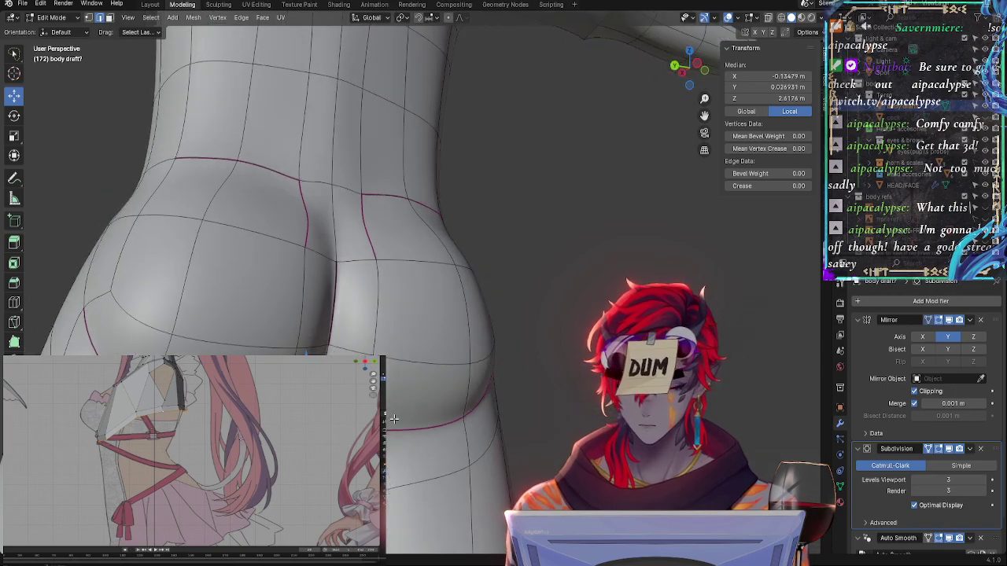
key(shift+e)
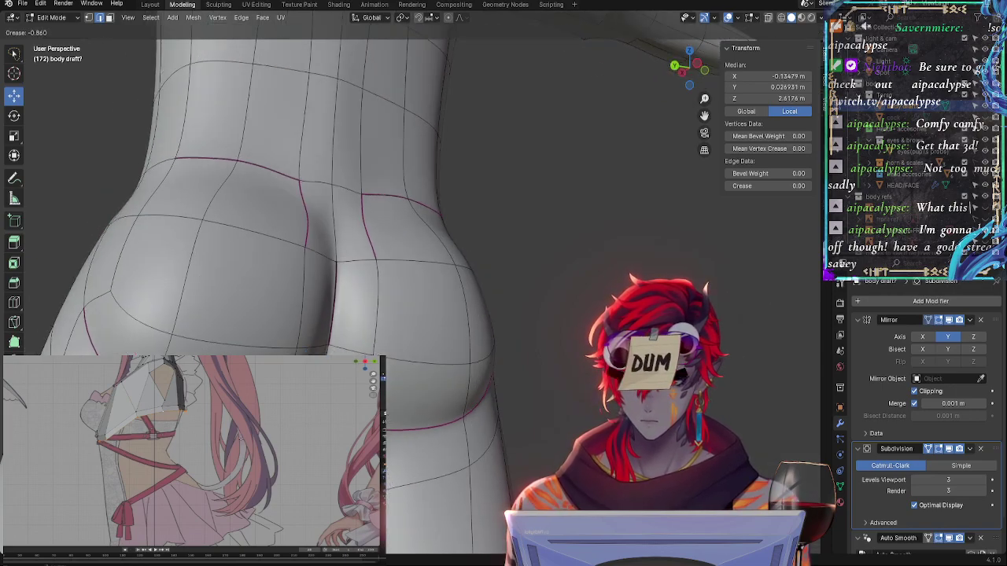
right_click(389, 448)
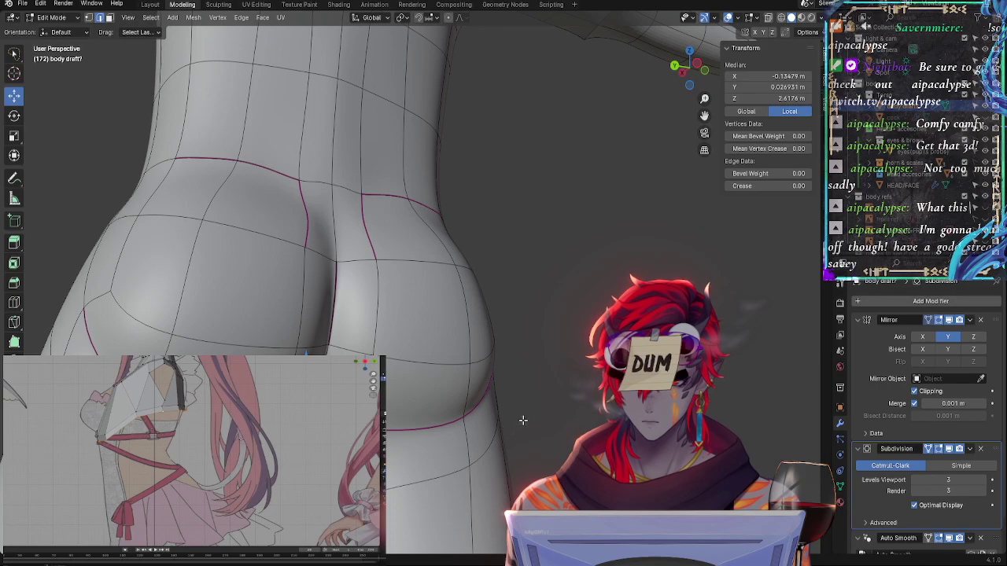
click(502, 432)
middle_drag(502, 431, 441, 402)
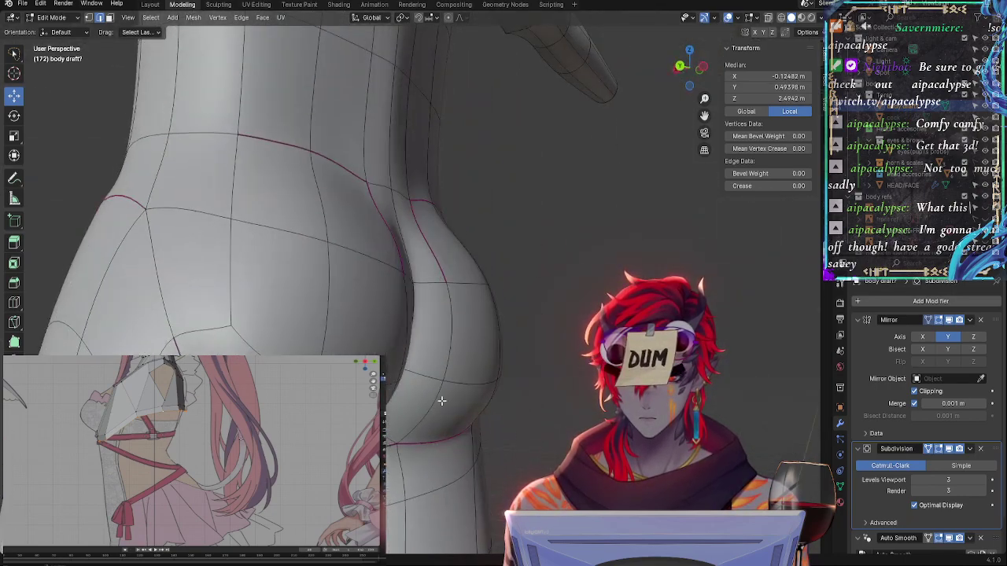
key(g)
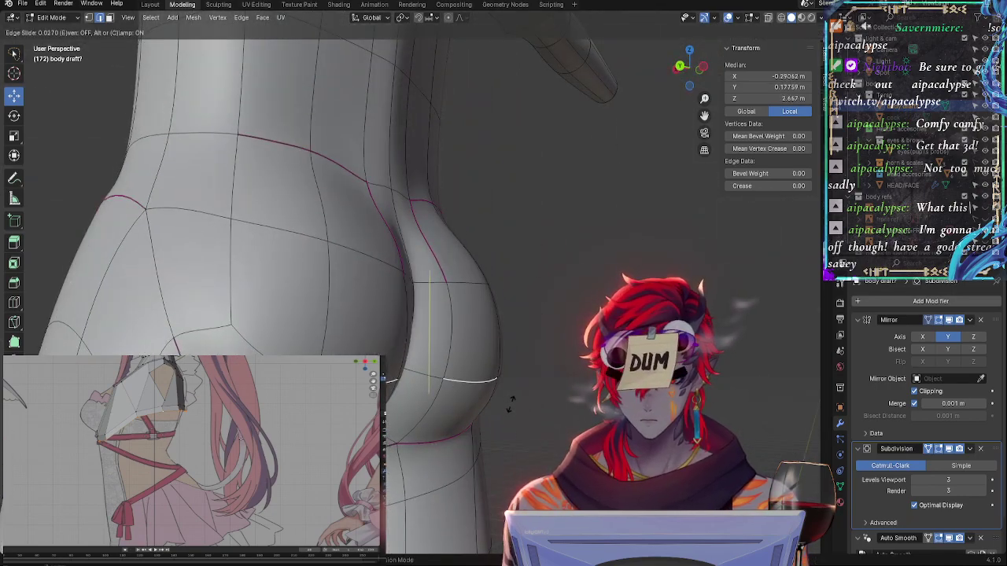
click(510, 406)
middle_drag(510, 406, 523, 307)
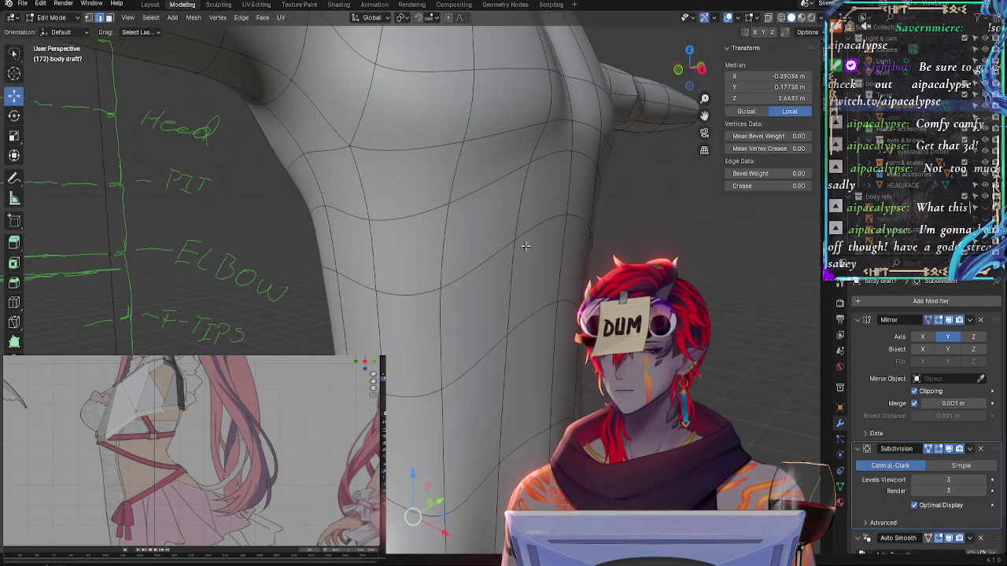
Check the back, shoulders and neck edges, then clear the selection
middle_drag(526, 246, 442, 296)
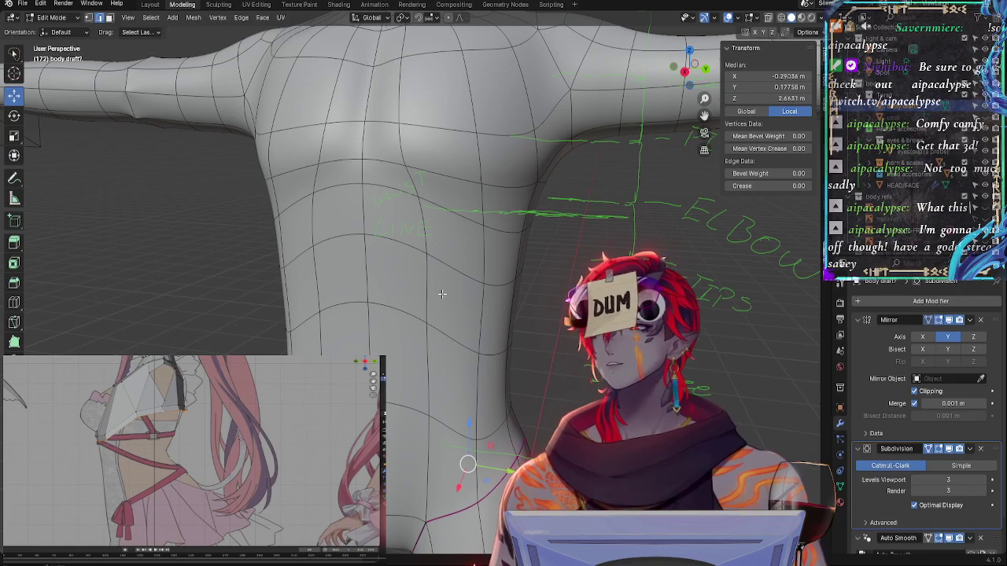
middle_drag(481, 273, 397, 242)
shift+click(368, 221)
scroll(369, 220, up, 1)
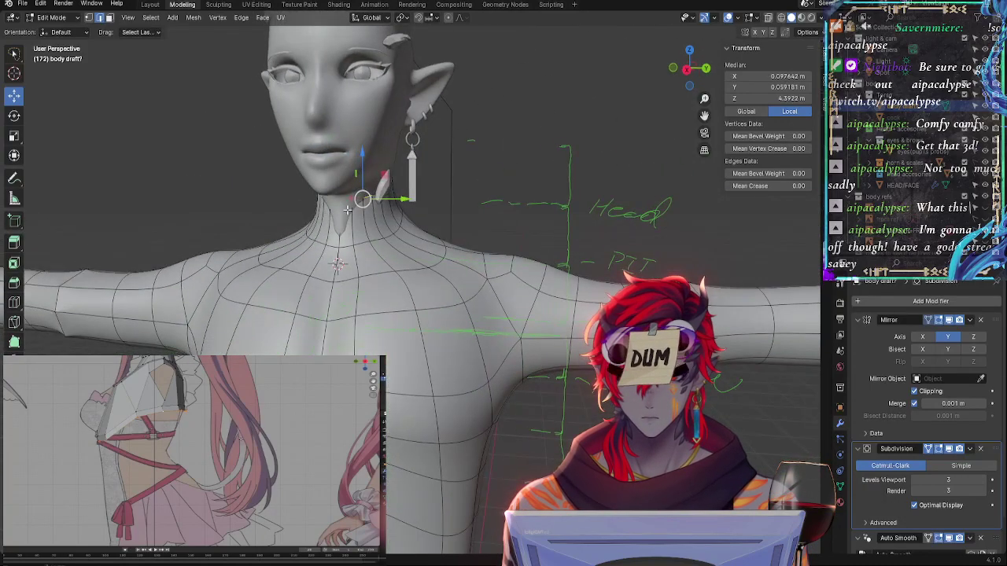
shift+click(400, 246)
middle_drag(533, 191, 461, 243)
click(456, 223)
scroll(521, 224, down, 4)
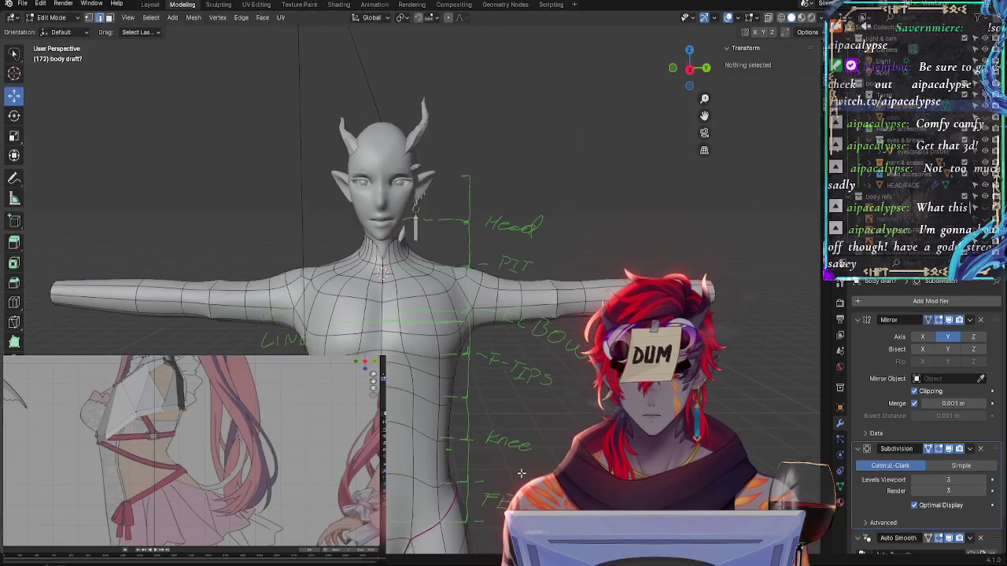
scroll(428, 207, up, 3)
Select a vertex at the elbow, leaving it in place
alt+click(429, 207)
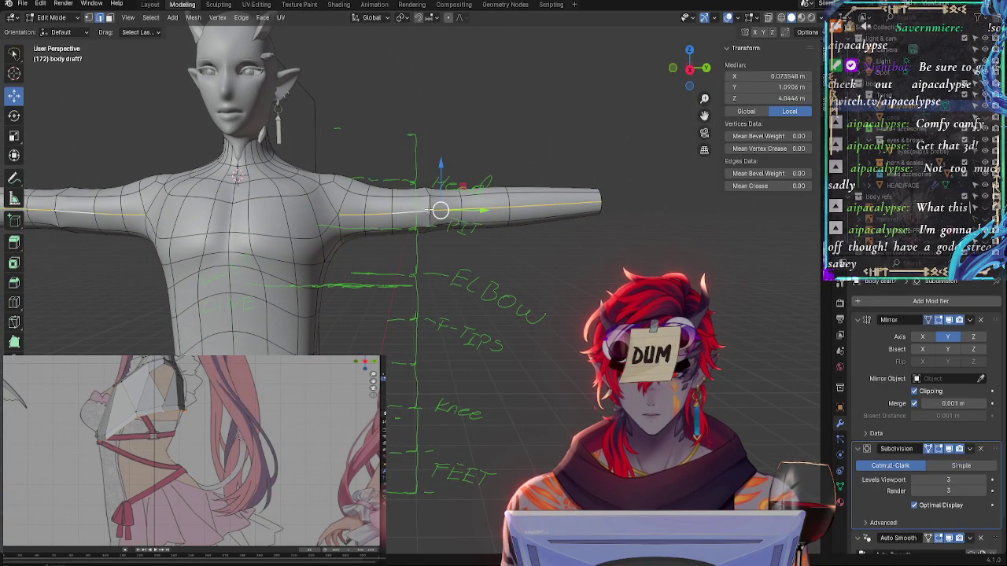
middle_drag(423, 209, 463, 303)
scroll(449, 252, up, 5)
click(455, 273)
click(455, 227)
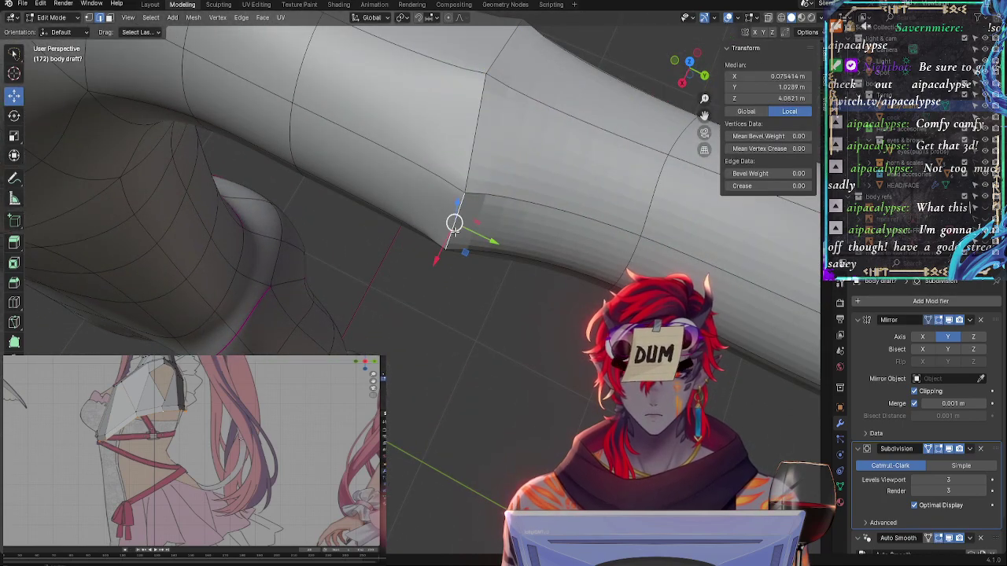
key(g)
key(Escape)
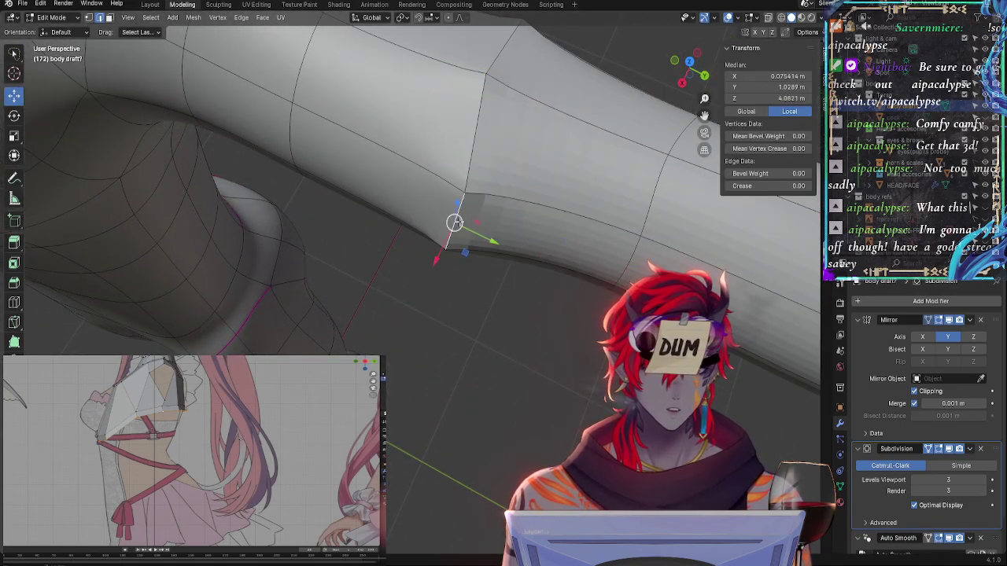
Select the vertical edge loop around the elbow and bring up the Ctrl+E Edge menu
middle_drag(621, 225, 450, 410)
scroll(414, 255, up, 5)
middle_drag(414, 254, 306, 312)
alt+click(452, 268)
middle_drag(453, 268, 637, 256)
key(ctrl+e)
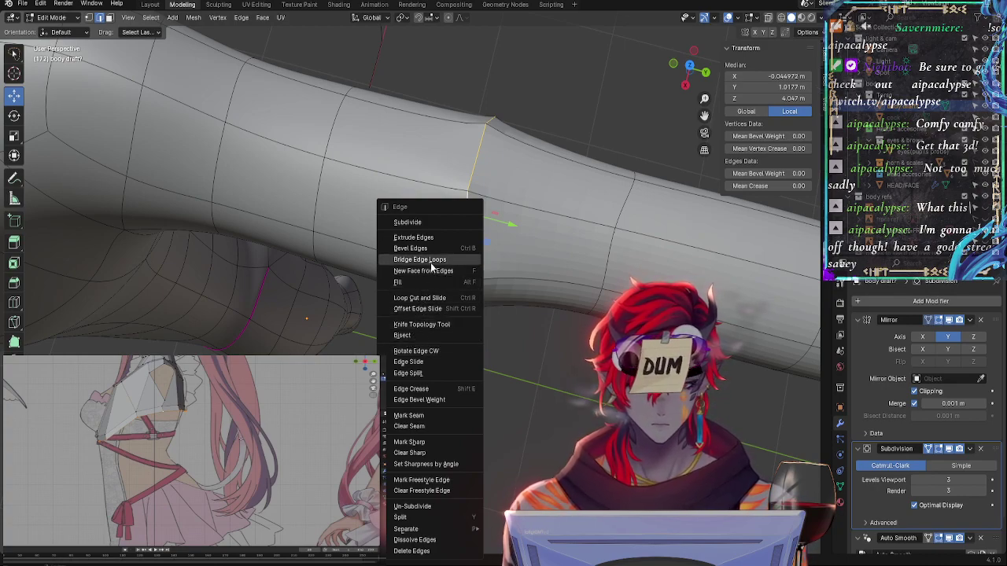
Select the elbow edge loop, leaving its crease unchanged, and pick a single vertical elbow edge
click(466, 239)
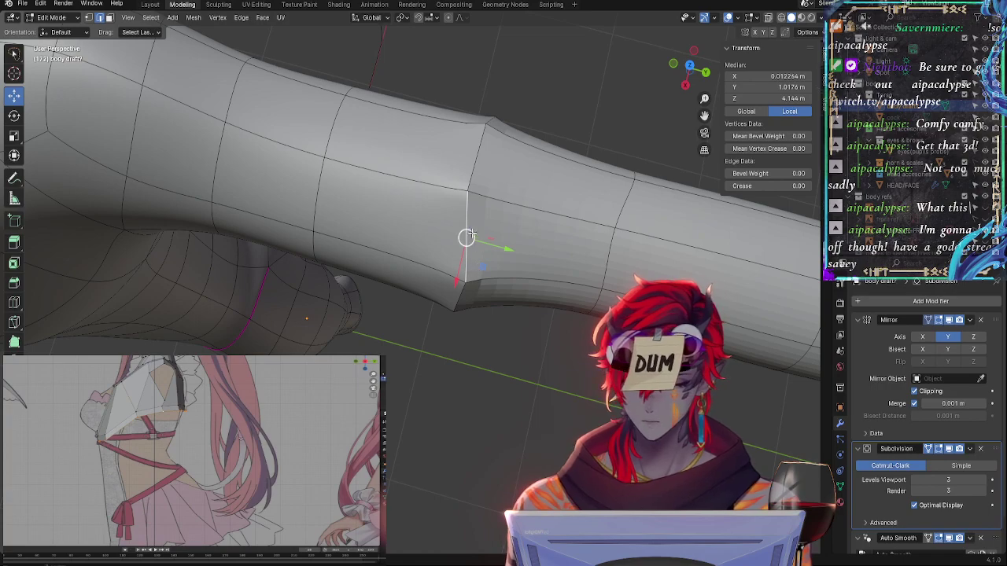
alt+click(468, 226)
key(shift+e)
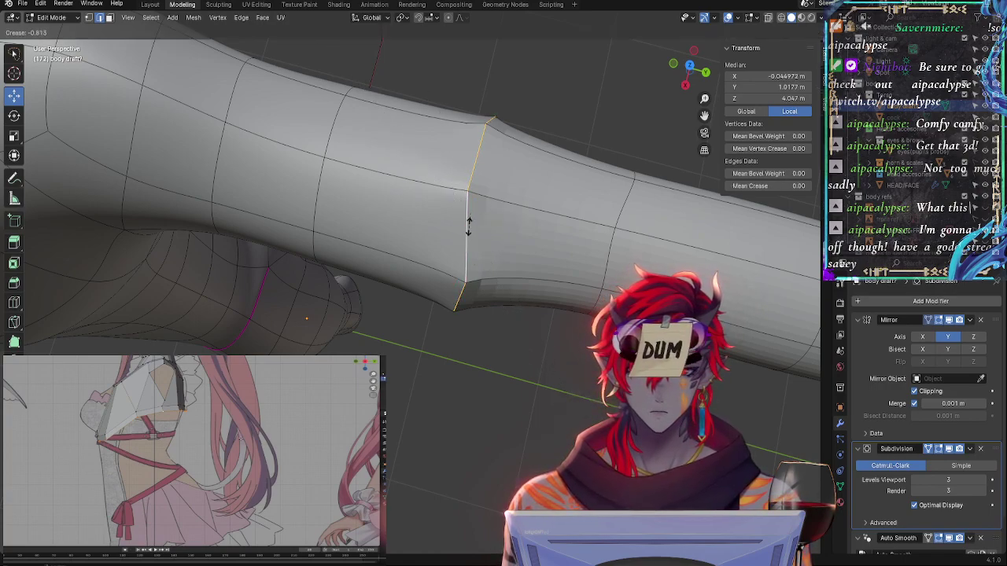
right_click(468, 225)
click(467, 232)
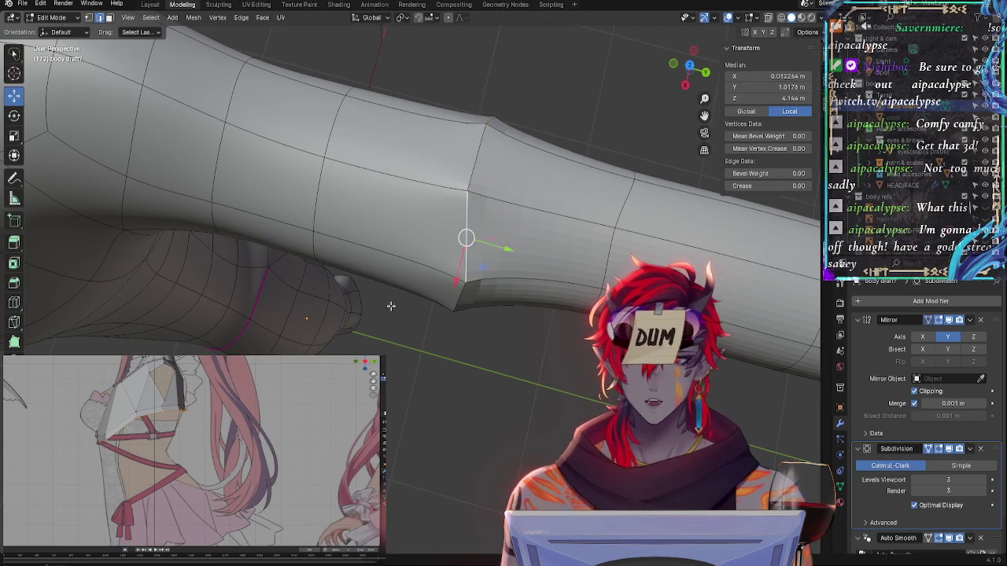
middle_drag(391, 306, 375, 285)
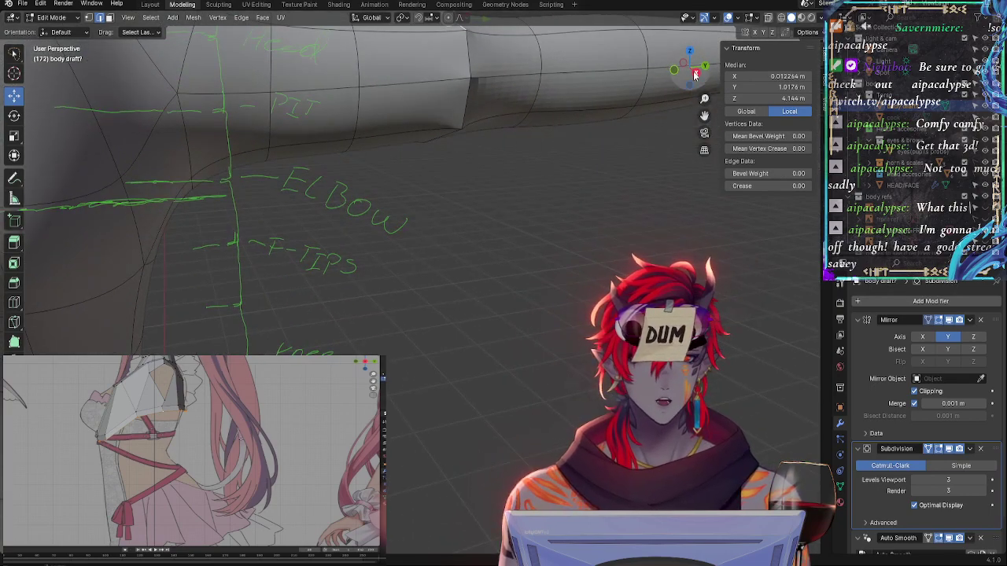
drag(695, 75, 661, 86)
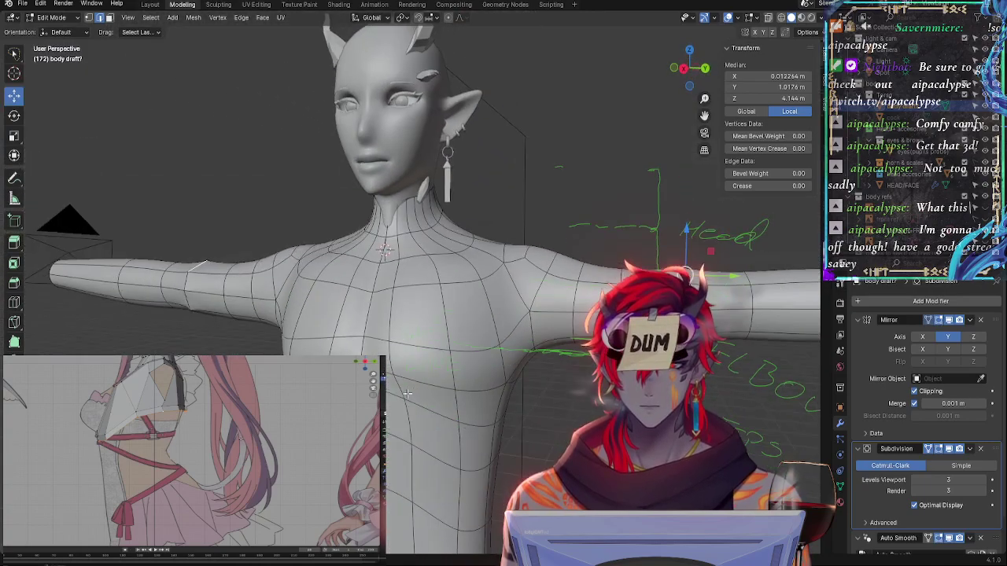
In Right Ortho view, lasso the arm-end vertices and move them up and back
click(684, 70)
shift+middle_drag(678, 243, 389, 281)
key(alt+a)
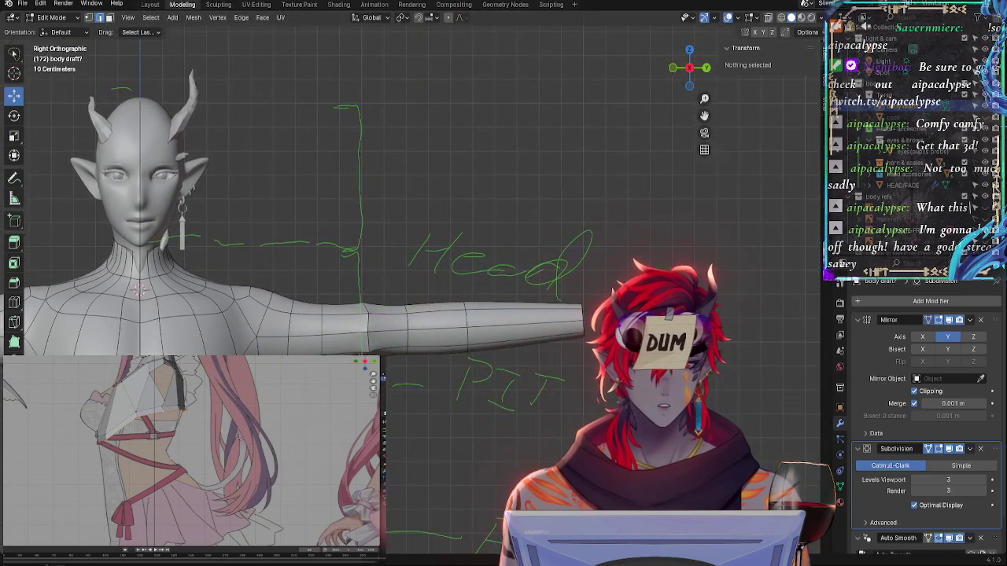
mouse_move(606, 299)
mouse_down()
mouse_move(385, 370)
mouse_move(579, 455)
mouse_up()
middle_drag(578, 455, 455, 385)
drag(454, 386, 439, 373)
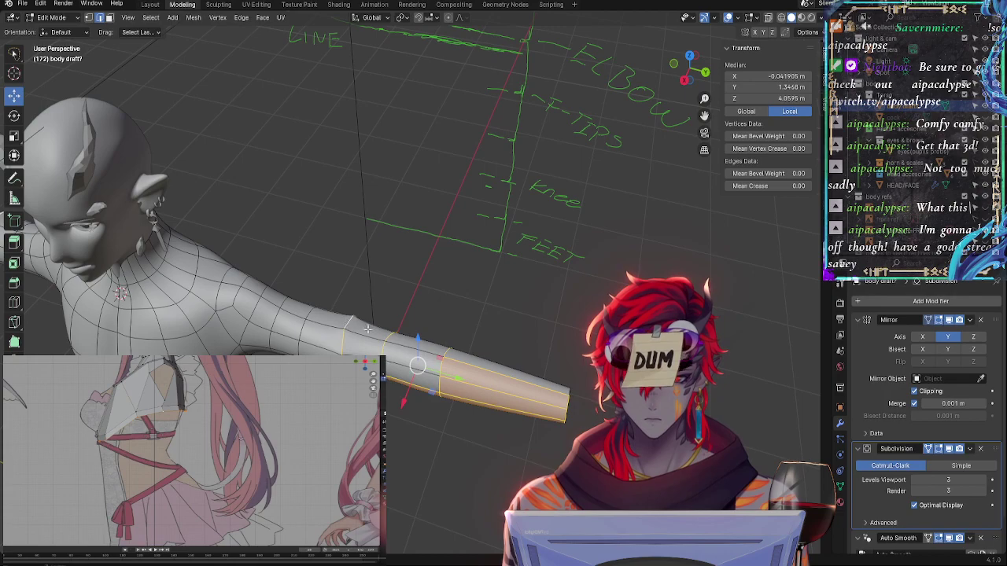
alt+shift+click(567, 391)
click(463, 438)
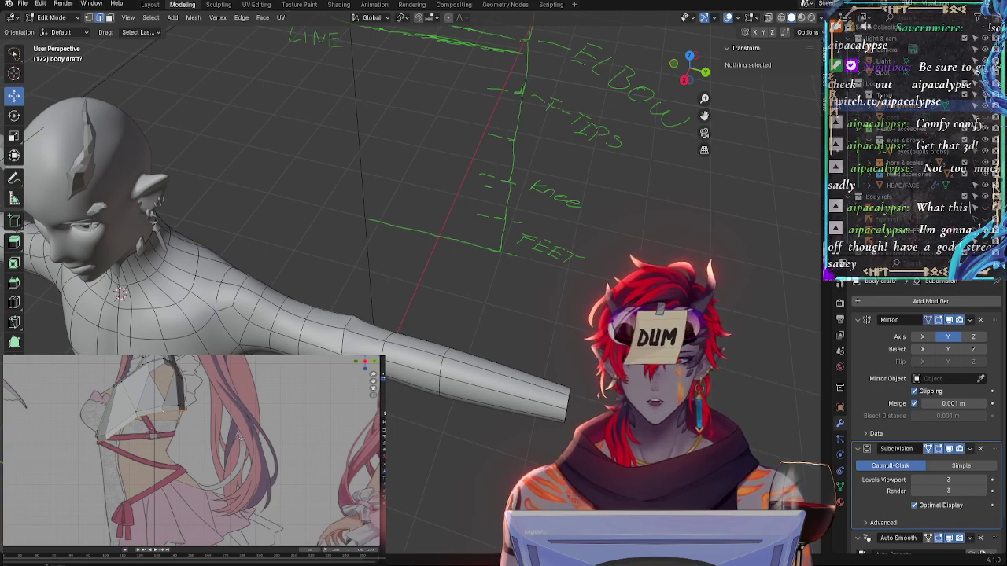
In wireframe, lasso the forearm vertices toward the shoulder, then return to solid shading
middle_drag(551, 228, 476, 226)
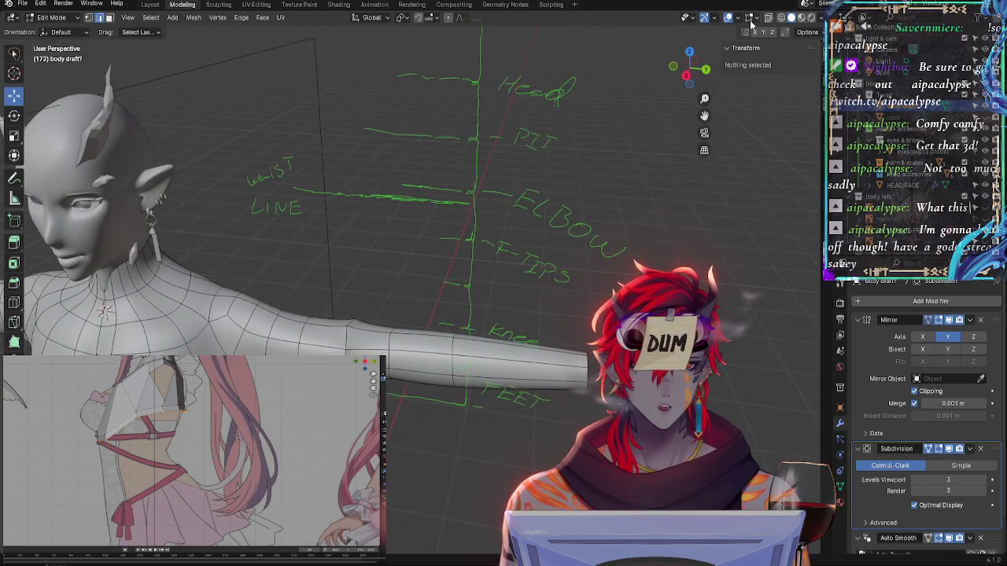
click(780, 19)
mouse_move(502, 229)
middle_down()
mouse_move(517, 238)
mouse_move(333, 288)
mouse_move(564, 371)
middle_up()
mouse_move(564, 371)
mouse_down()
mouse_move(434, 410)
mouse_move(405, 360)
mouse_move(580, 281)
mouse_move(454, 388)
mouse_up()
middle_drag(454, 388, 401, 353)
alt+shift+click(375, 327)
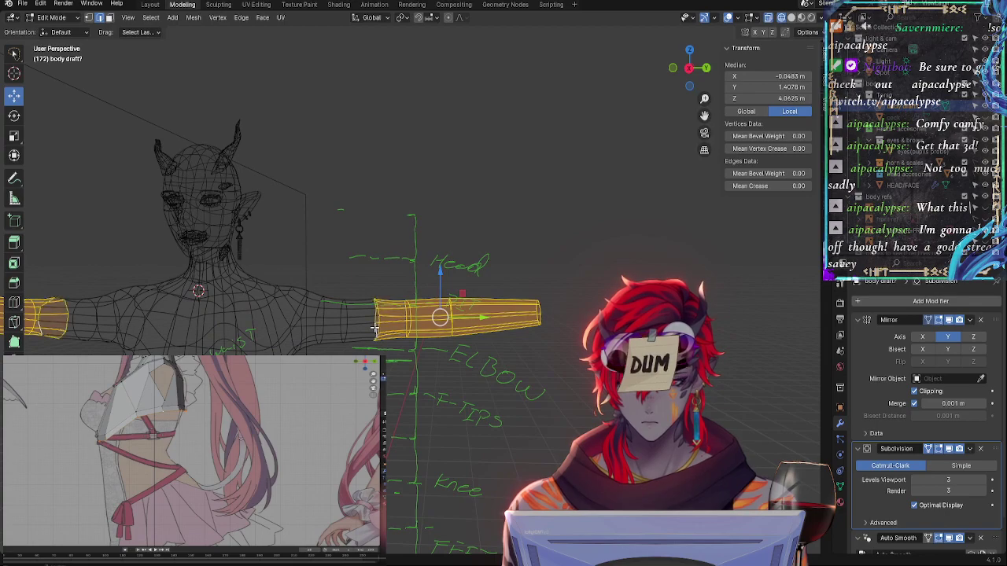
key(ctrl+e)
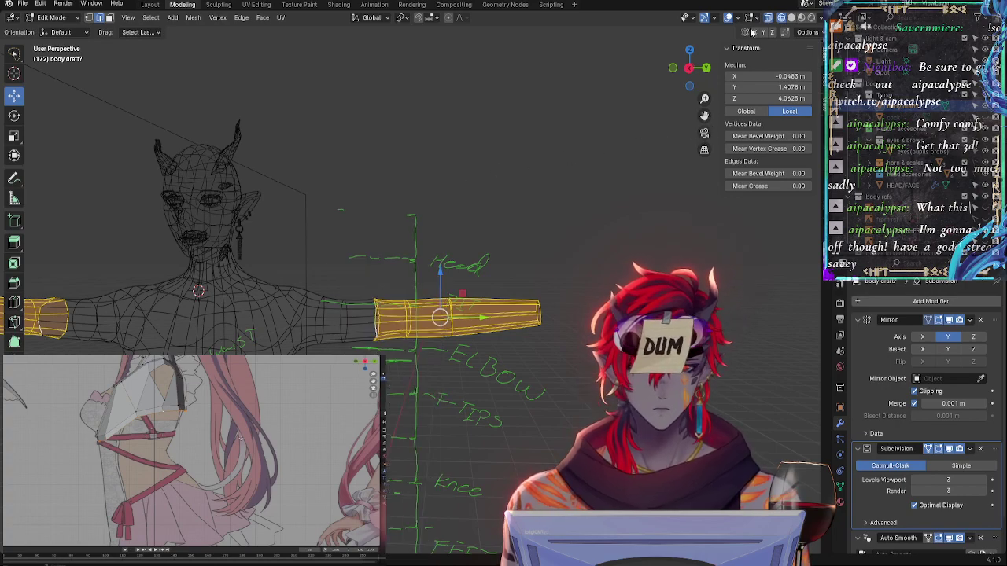
click(792, 17)
Deselect the arm faces and save the body model file
click(497, 412)
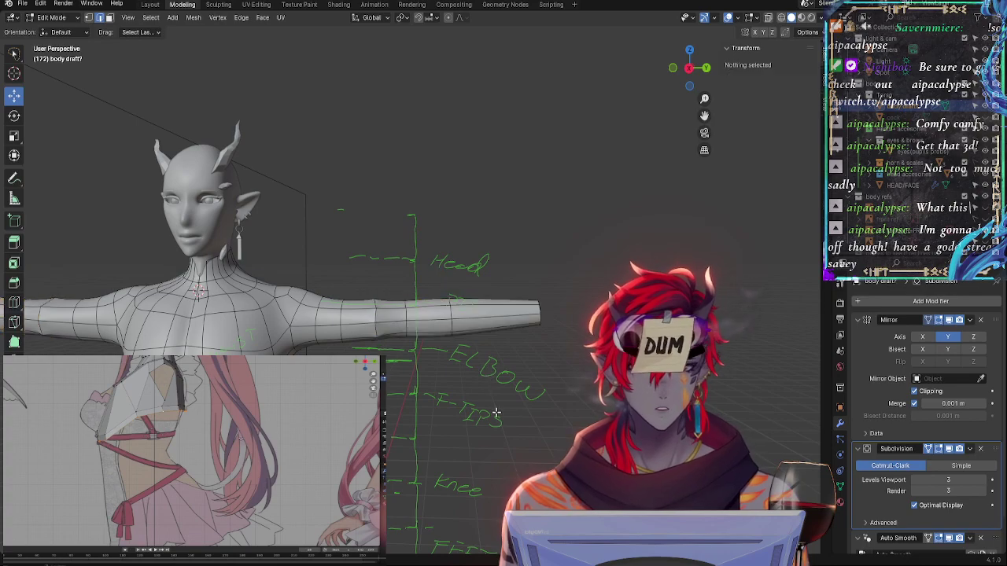
middle_drag(376, 311, 417, 300)
scroll(503, 315, up, 3)
scroll(418, 300, up, 2)
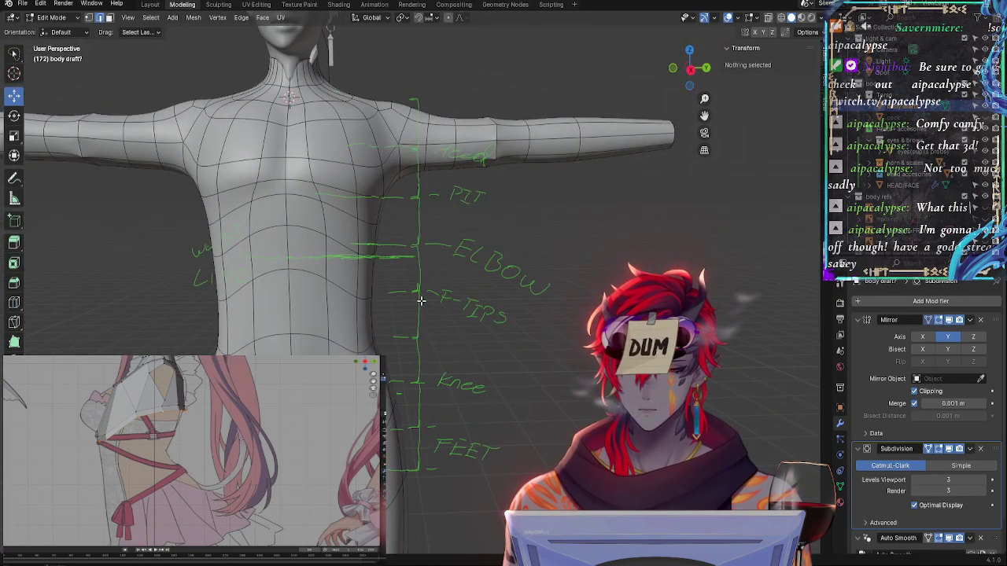
click(22, 6)
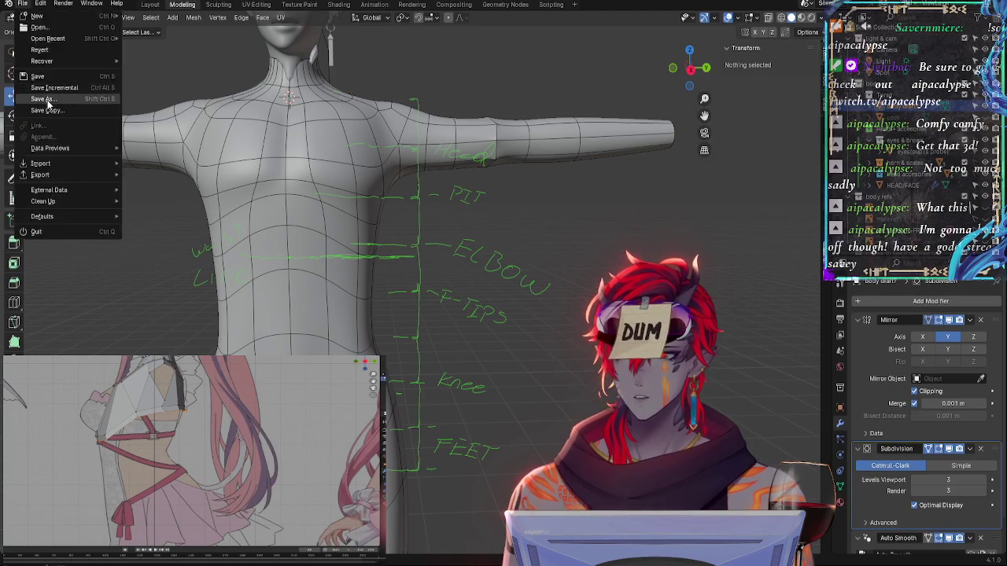
click(49, 102)
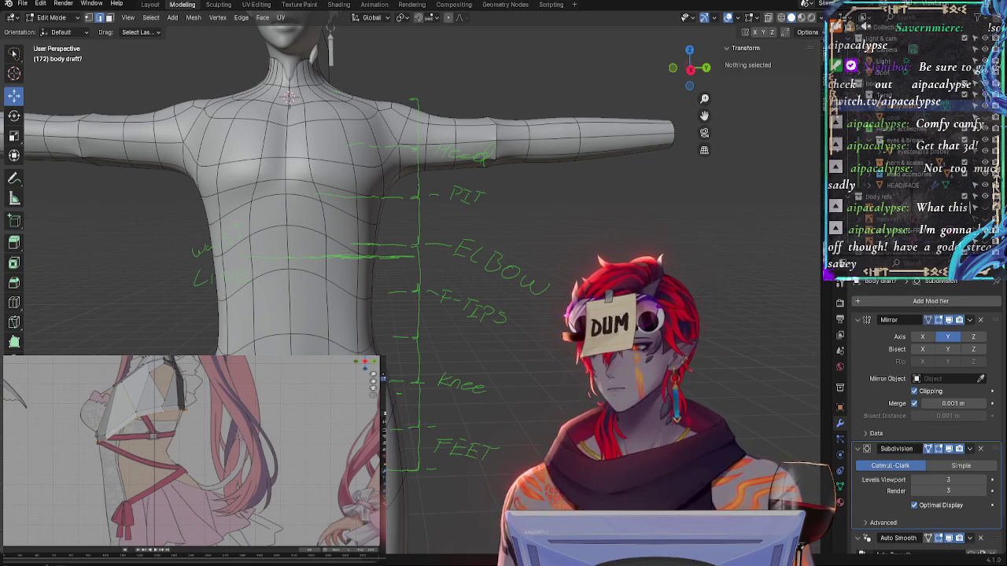
Orbit and zoom around the model to inspect the neck and chest
middle_drag(314, 288, 364, 273)
scroll(45, 289, down, 3)
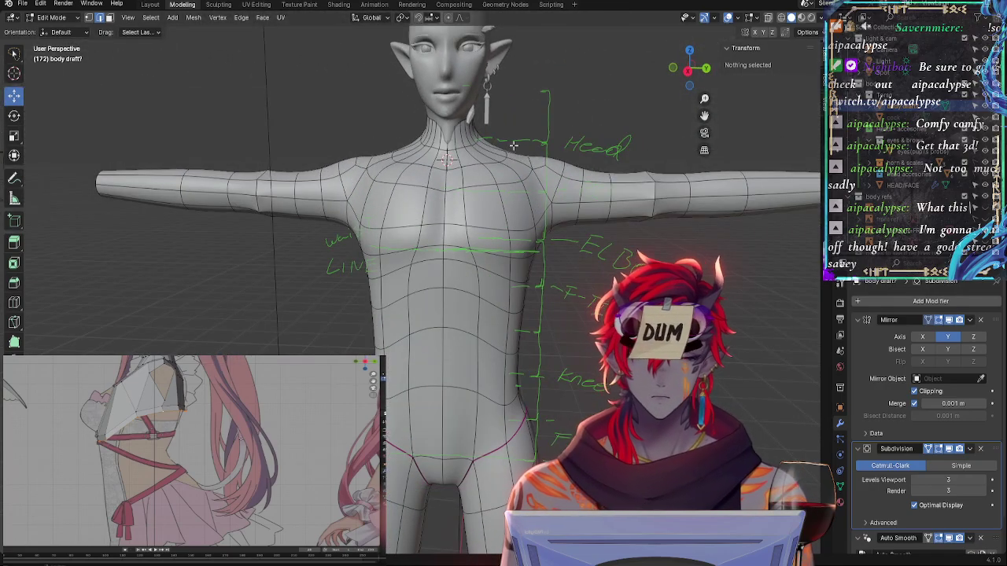
middle_drag(565, 261, 554, 439)
scroll(555, 438, up, 5)
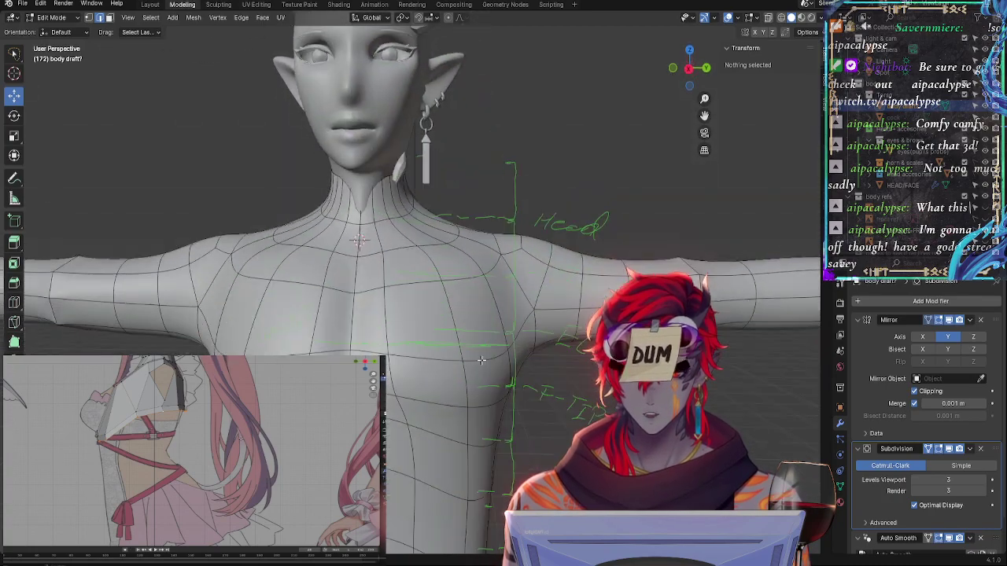
Move the neck-base and collarbone faces, then rotate them about the global Y axis
alt+click(444, 220)
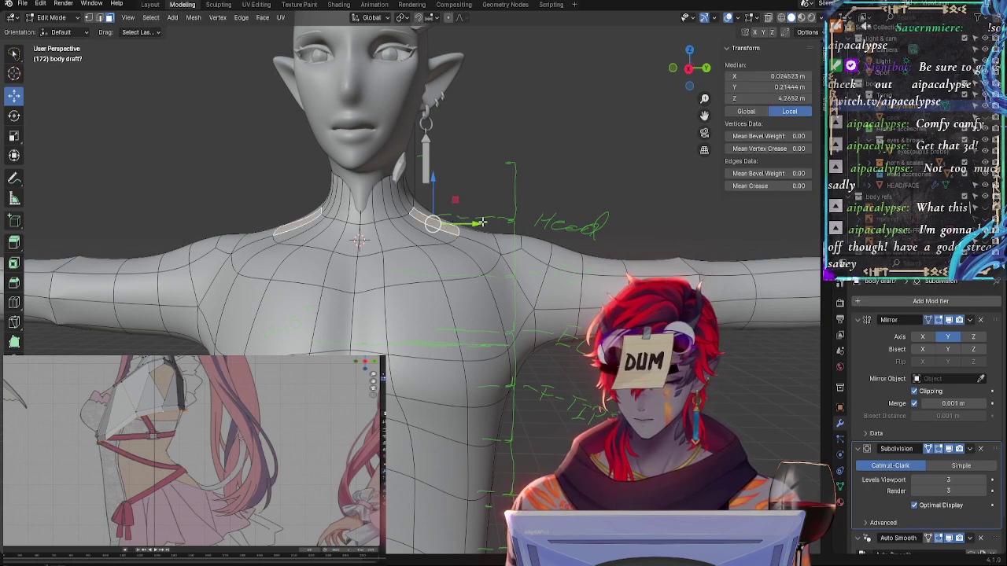
key(alt+s)
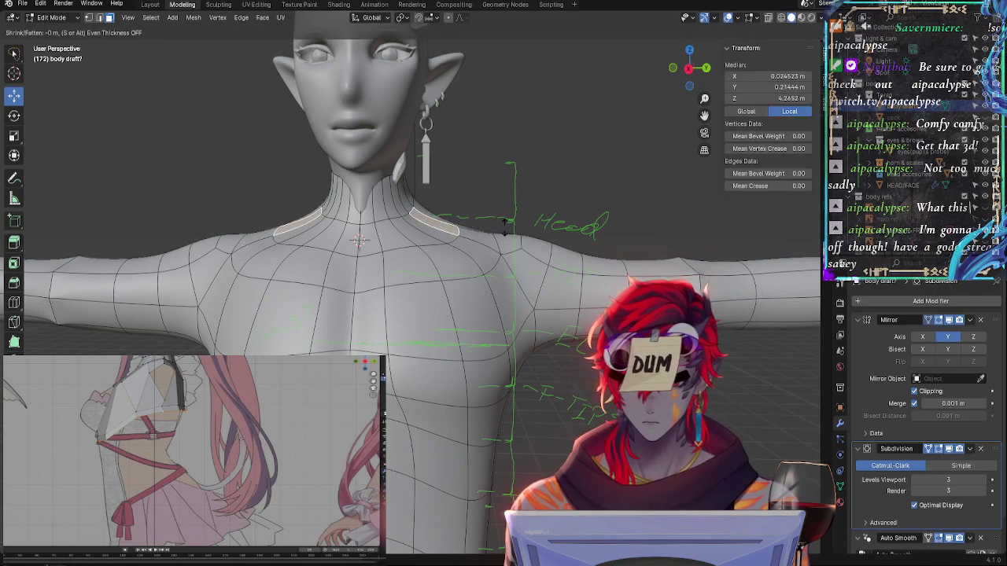
right_click(443, 229)
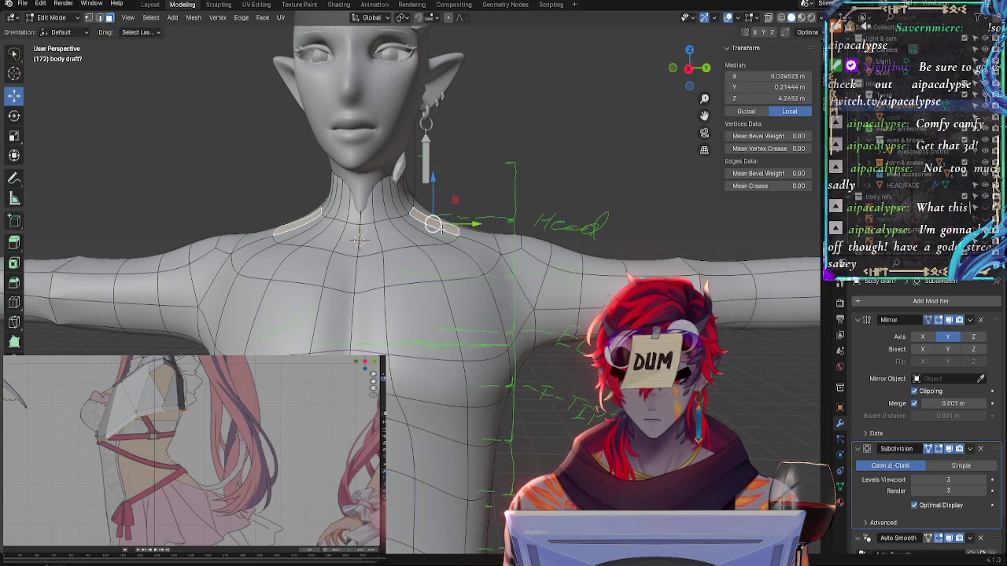
alt+shift+click(442, 245)
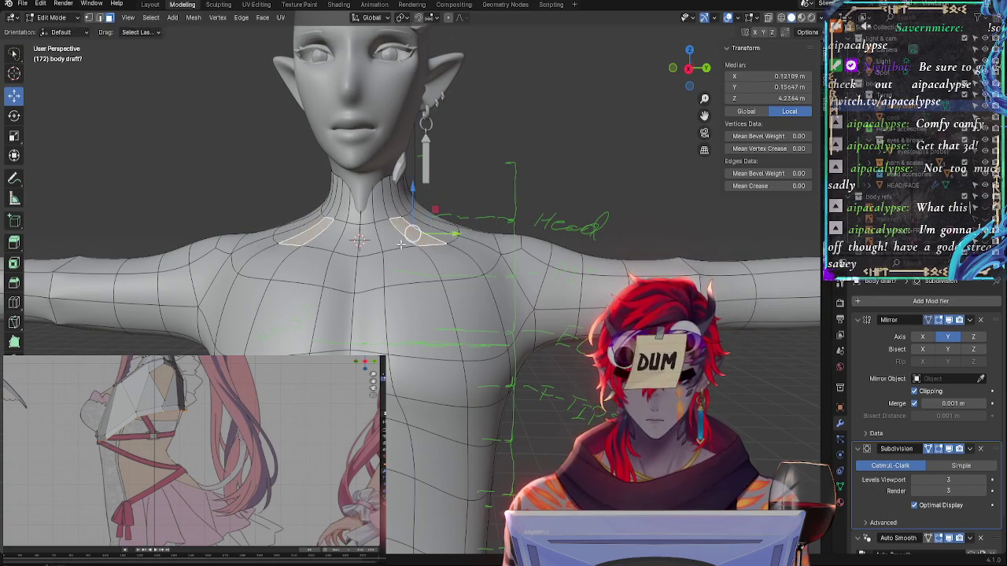
key(g)
click(455, 257)
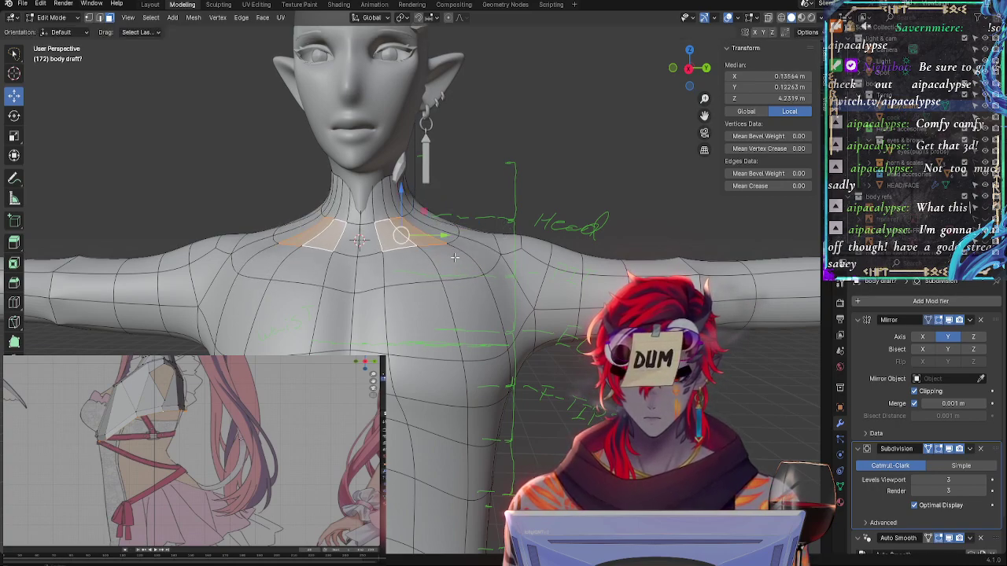
mouse_move(419, 305)
middle_down()
mouse_move(422, 292)
mouse_move(417, 301)
middle_up()
key(r)
key(y)
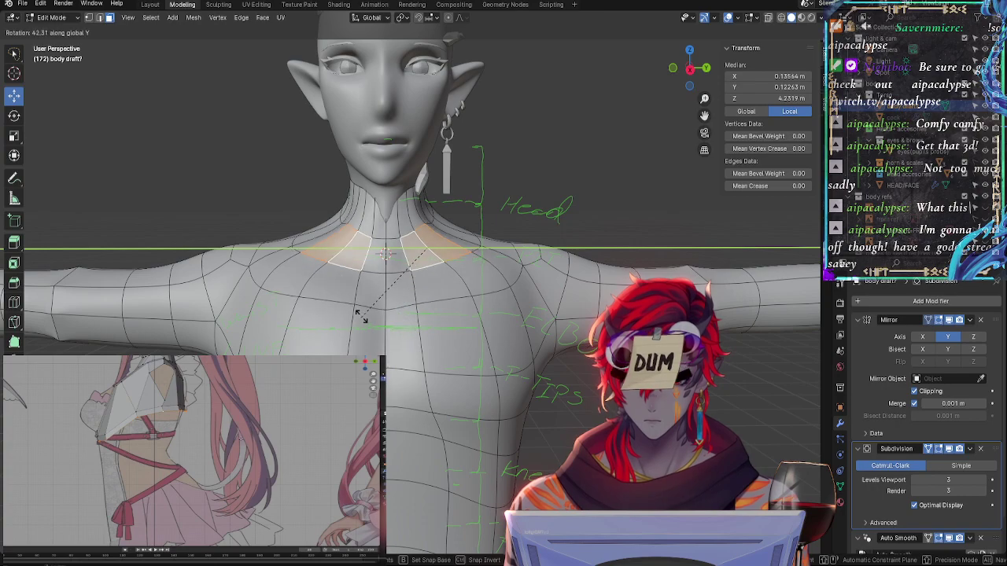
click(430, 294)
Rotate a face loop running down the neck near the collar about Y
middle_drag(435, 289, 450, 272)
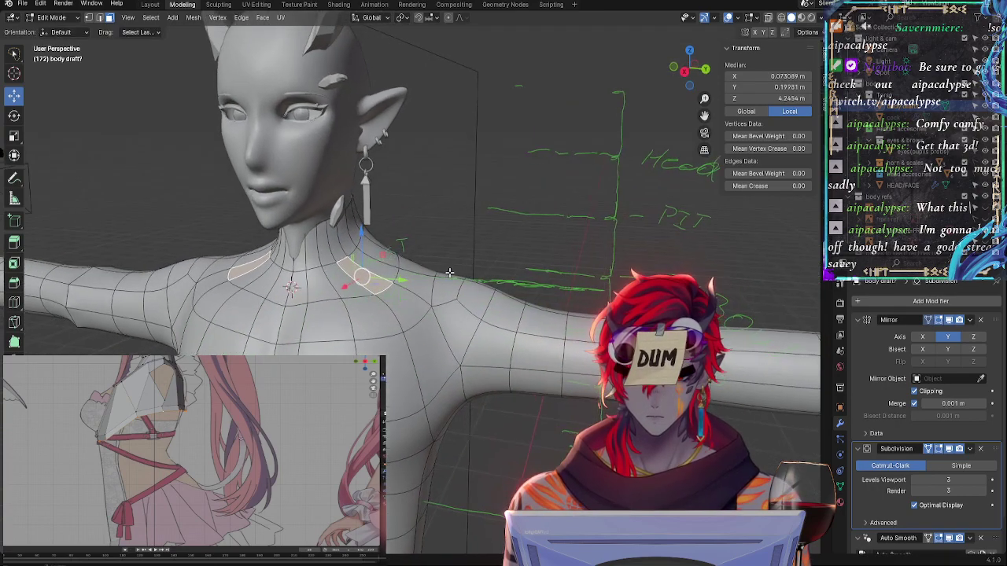
click(355, 247)
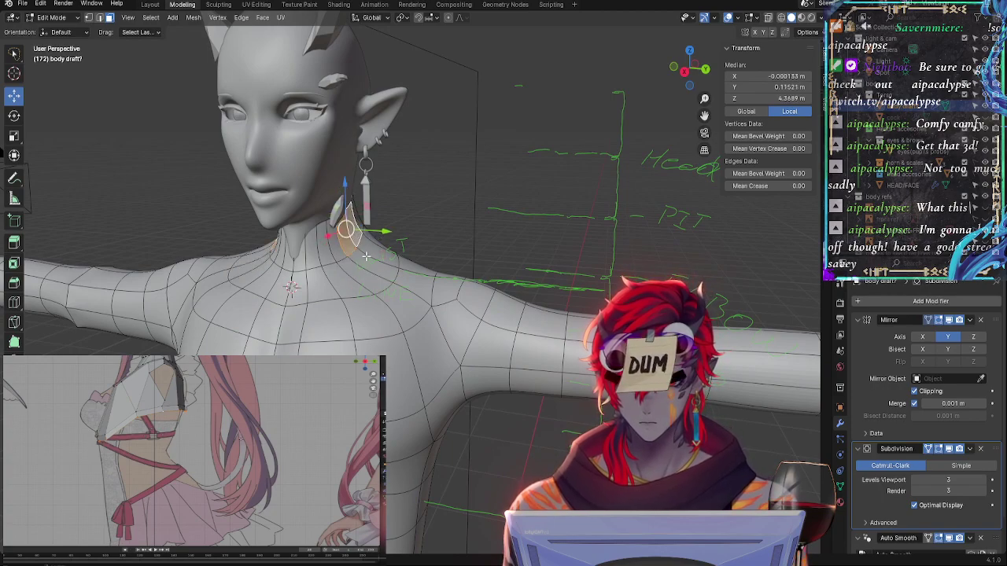
alt+click(356, 269)
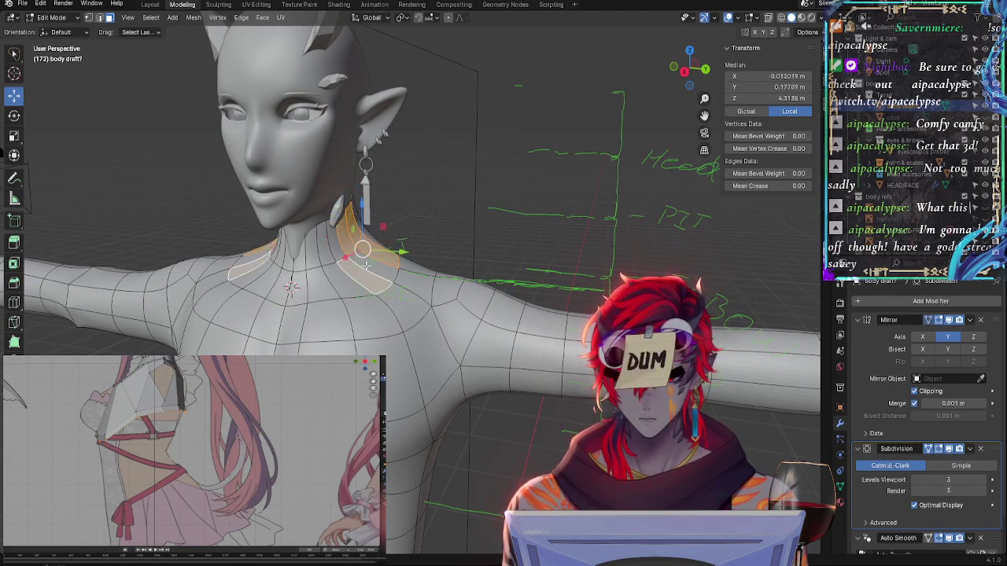
middle_drag(450, 252, 449, 273)
key(r)
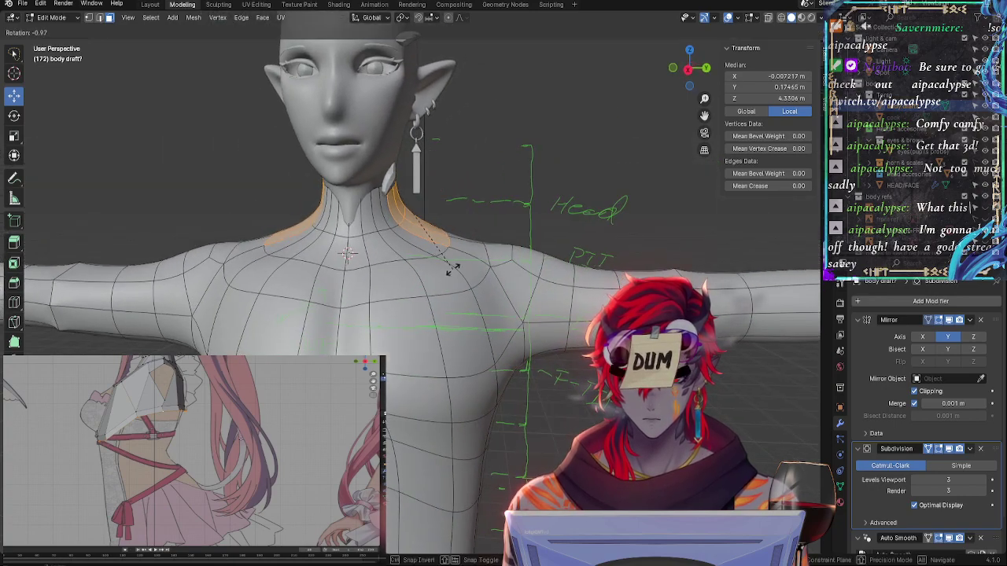
key(y)
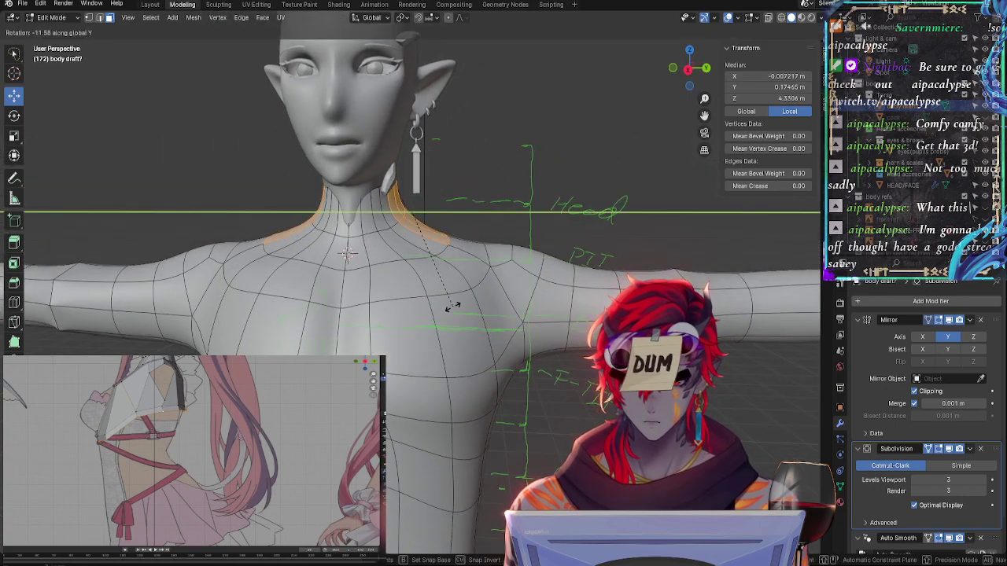
click(454, 292)
Rotate the neck edge loops, including the right side, about Y with proportional falloff
alt+click(408, 237)
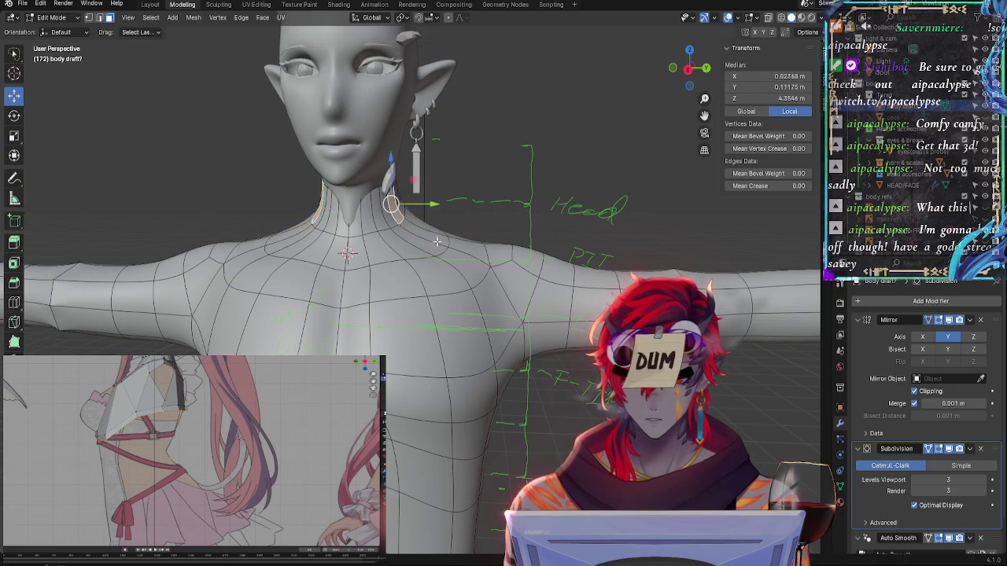
alt+shift+click(393, 220)
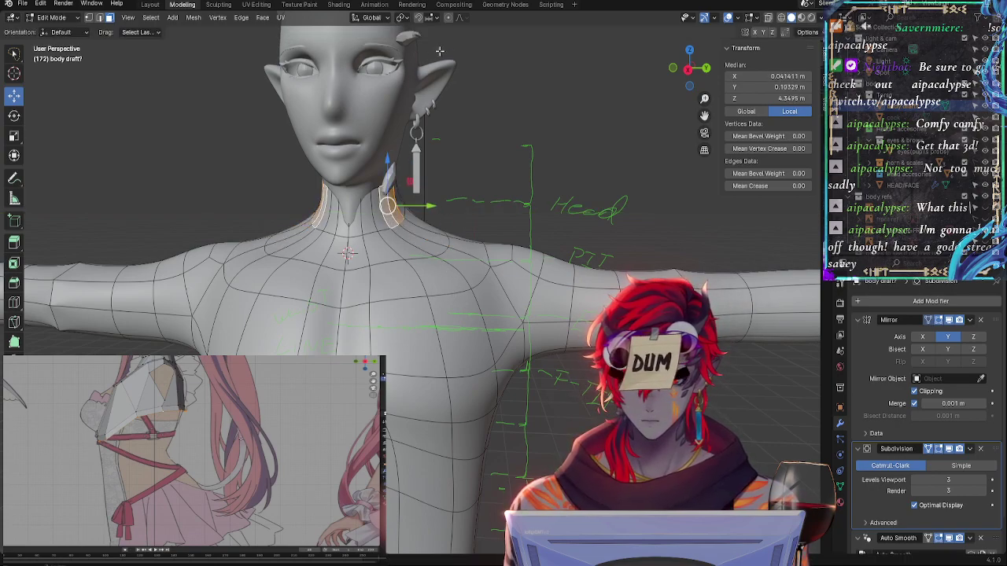
key(r)
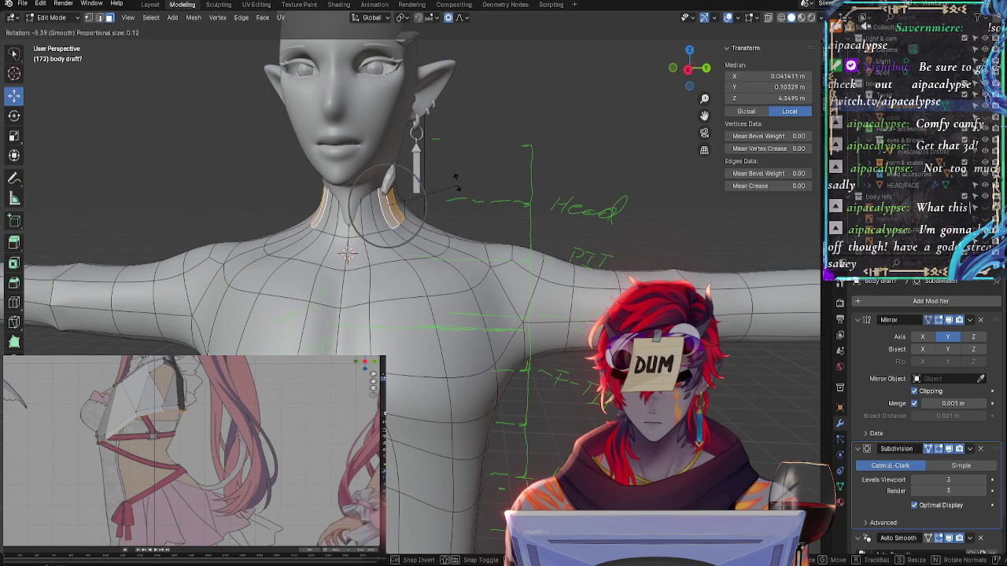
key(y)
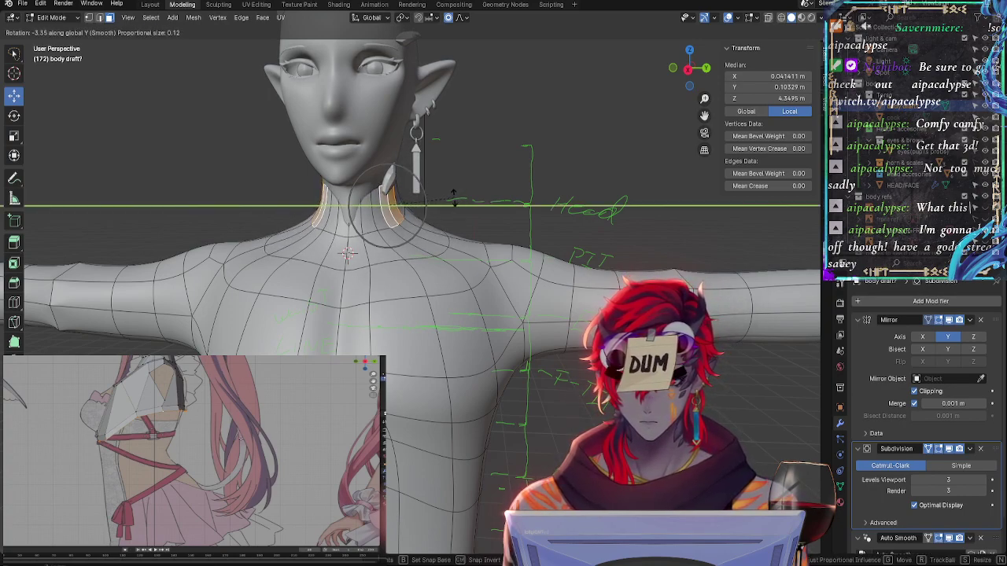
click(453, 199)
key(alt+a)
In side view, pick out the face strips along the side of the neck
mouse_move(454, 198)
middle_down()
mouse_move(461, 227)
mouse_move(489, 230)
mouse_move(450, 232)
middle_up()
click(560, 214)
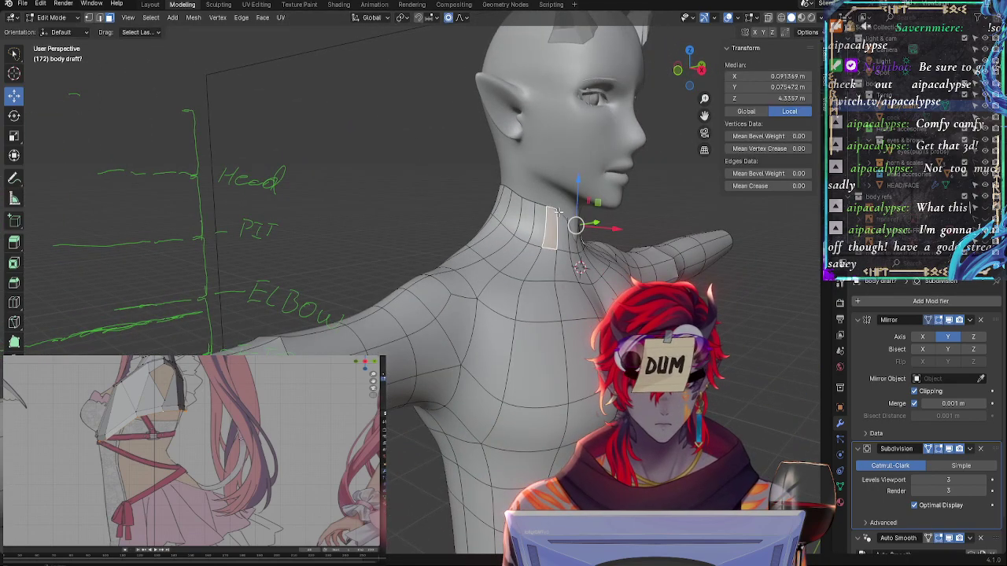
click(554, 209)
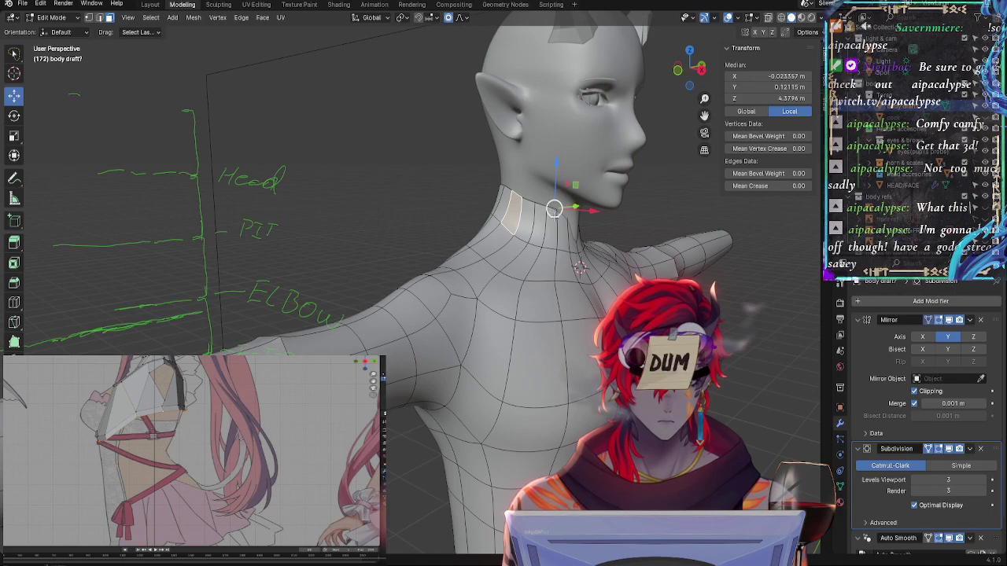
click(579, 226)
click(576, 230)
click(592, 233)
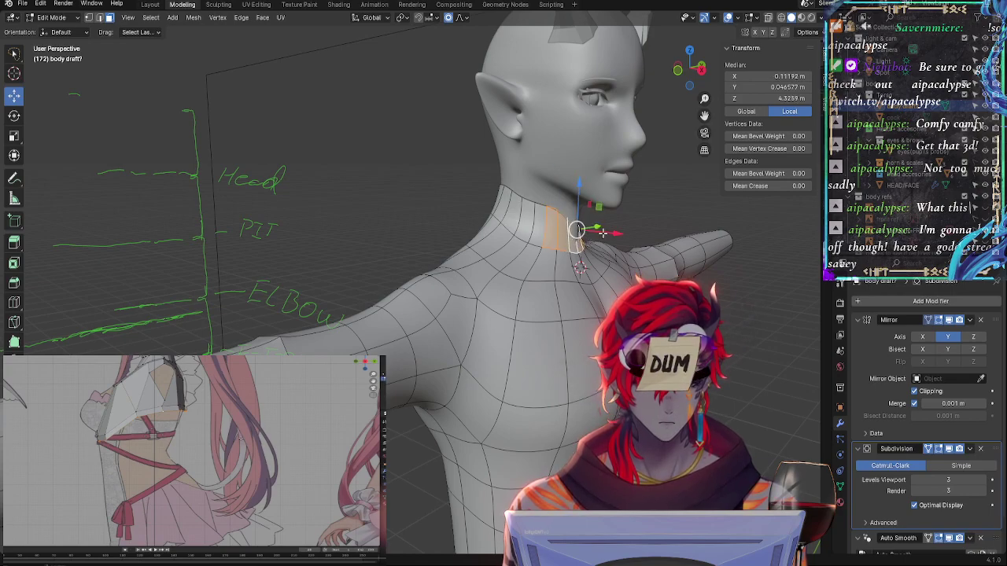
drag(602, 232, 614, 233)
Shift the throat-side neck strips along X and rotate them, then deselect
click(560, 212)
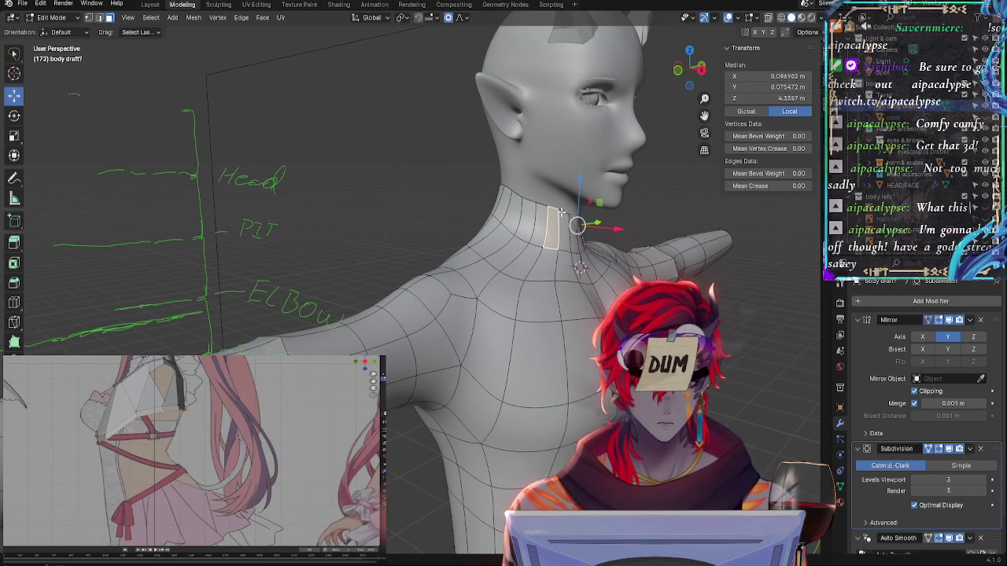
click(569, 222)
click(576, 228)
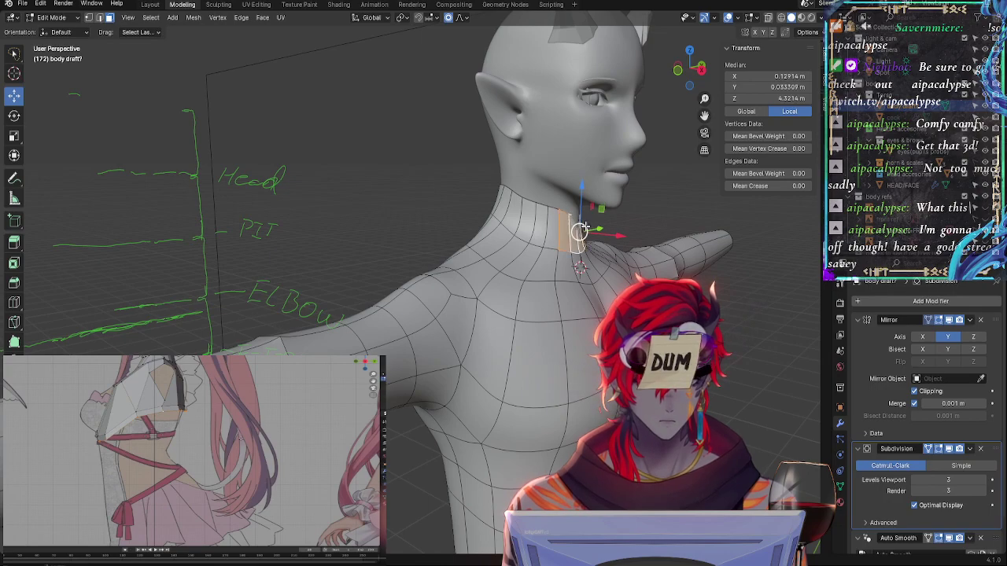
drag(605, 233, 611, 236)
key(r)
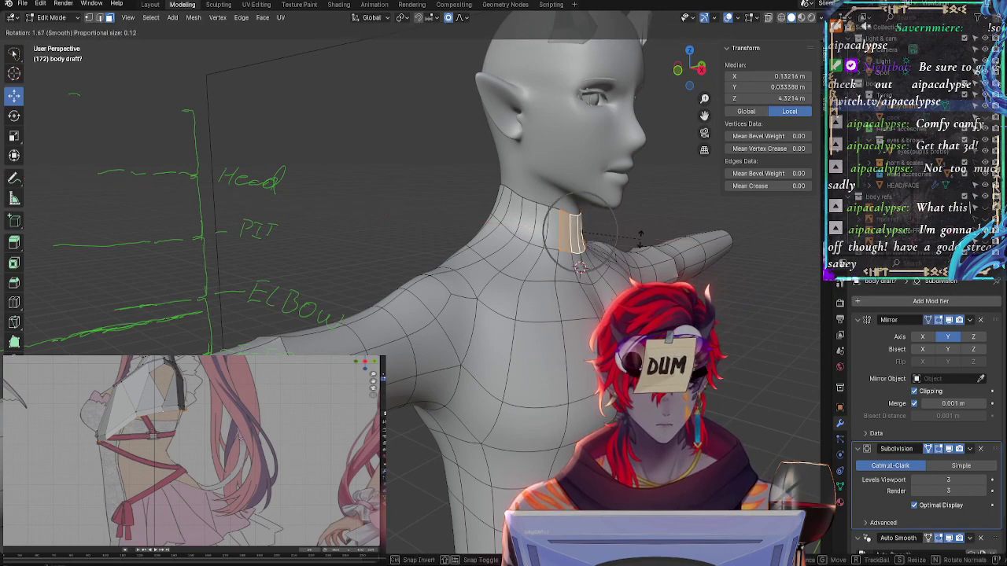
click(640, 236)
click(665, 208)
middle_drag(664, 208, 577, 200)
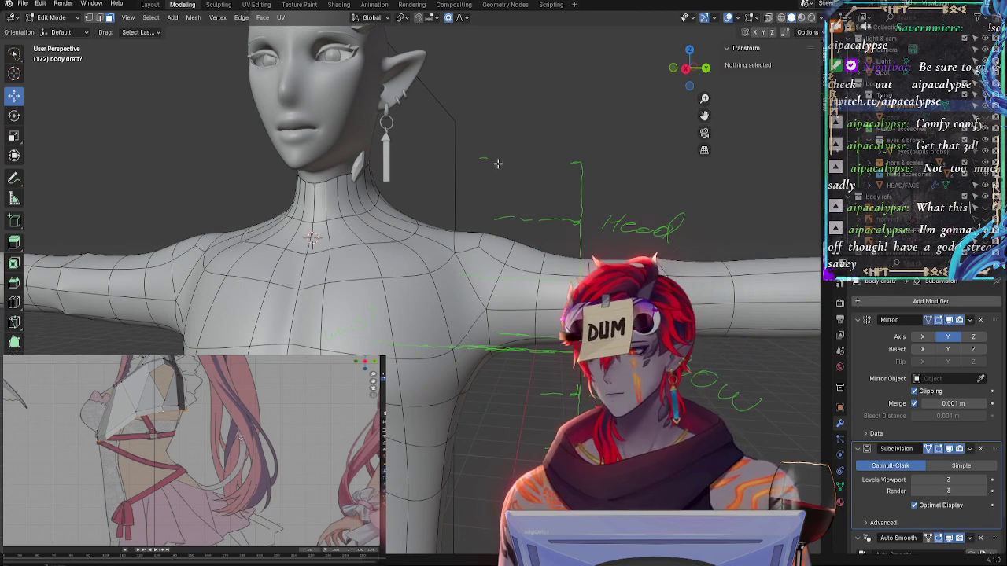
Select the waist face band and trackball-rotate it with smooth proportional falloff
middle_drag(497, 163, 491, 138)
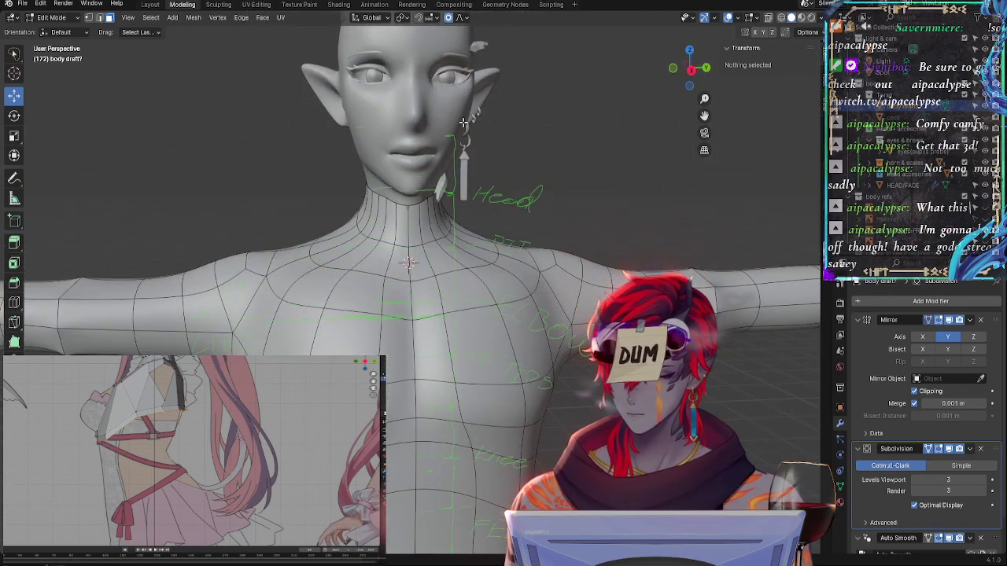
middle_drag(560, 270, 513, 348)
mouse_move(451, 270)
middle_down()
mouse_move(472, 141)
mouse_move(449, 314)
mouse_move(475, 252)
mouse_move(331, 283)
mouse_move(237, 317)
mouse_move(304, 300)
middle_up()
scroll(462, 236, down, 2)
scroll(477, 99, up, 3)
scroll(477, 99, down, 2)
scroll(448, 319, up, 4)
click(427, 240)
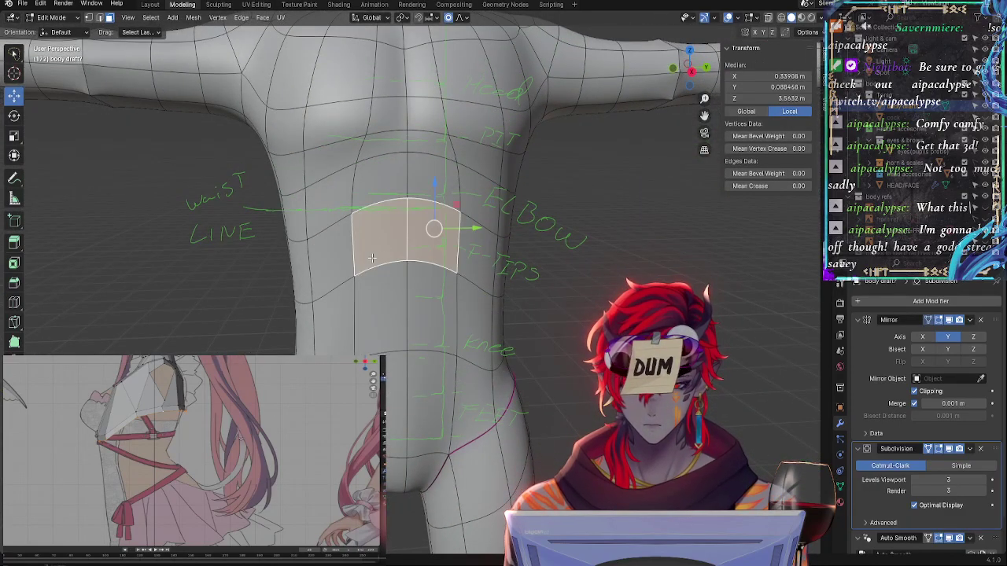
key(r)
key(r)
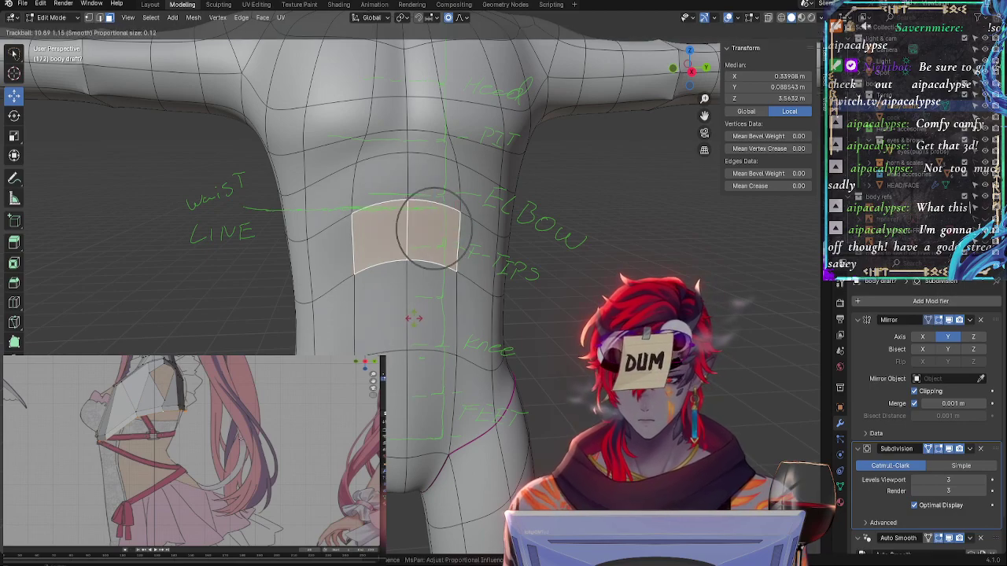
click(415, 294)
Check the waist, then select a chest face strip and a mirrored pair of torso faces
middle_drag(416, 295, 549, 303)
middle_drag(432, 292, 483, 322)
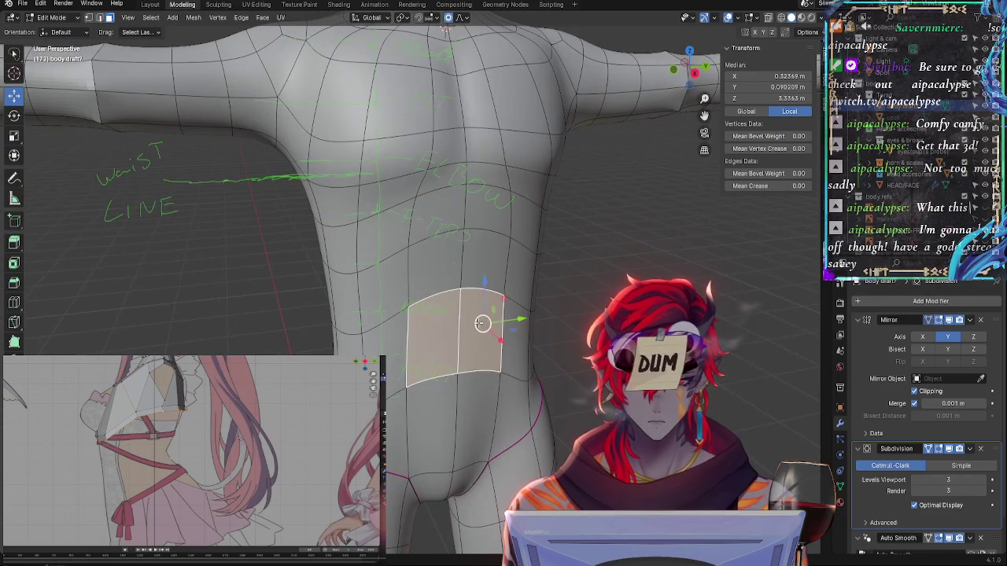
scroll(515, 279, up, 3)
key(alt+a)
middle_drag(514, 278, 388, 175)
click(417, 153)
middle_drag(276, 204, 344, 211)
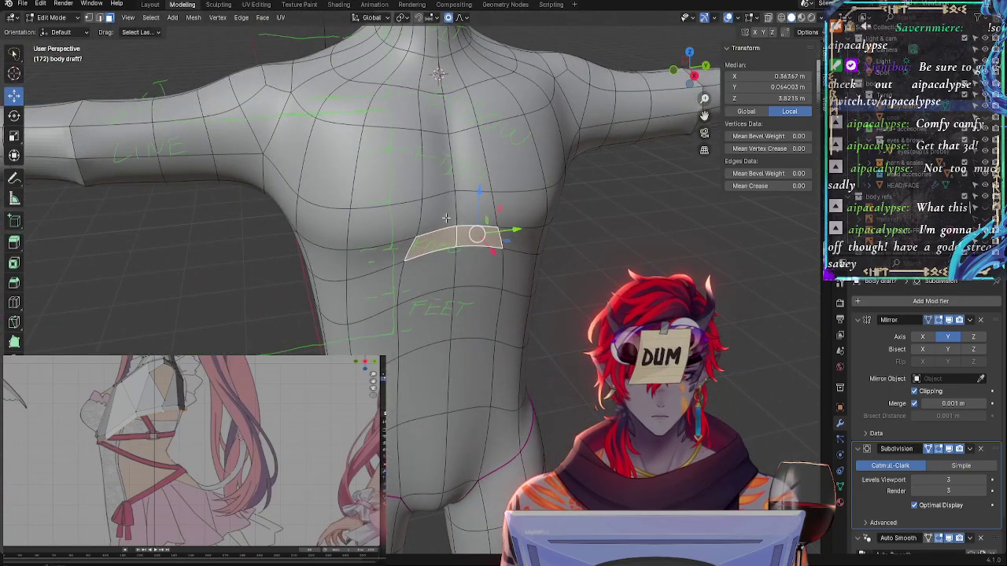
mouse_move(446, 218)
middle_down()
mouse_move(425, 213)
mouse_move(443, 237)
middle_up()
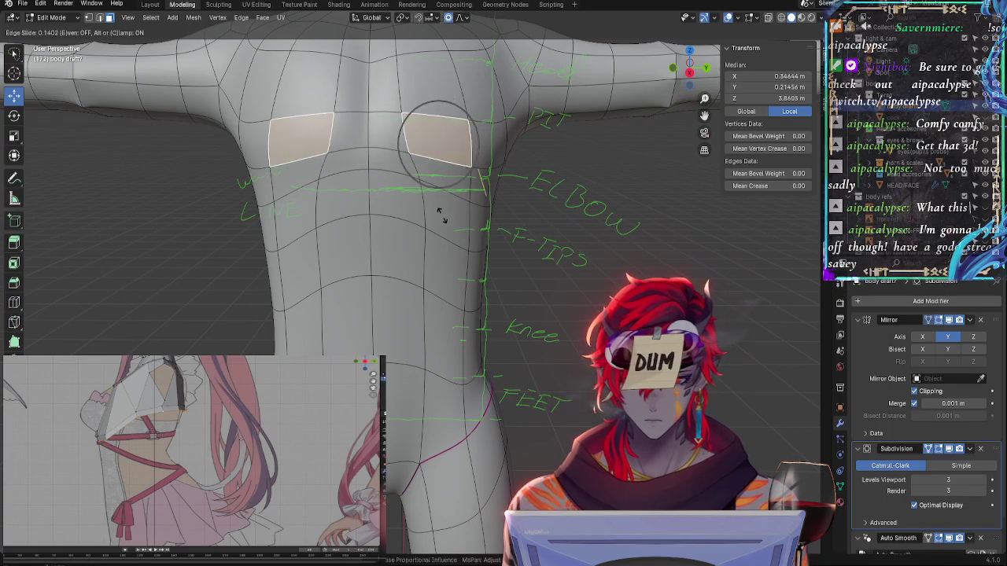
click(385, 213)
middle_drag(385, 210, 441, 272)
scroll(471, 266, up, 2)
Rotate the armpit side faces with smooth proportional falloff
click(475, 299)
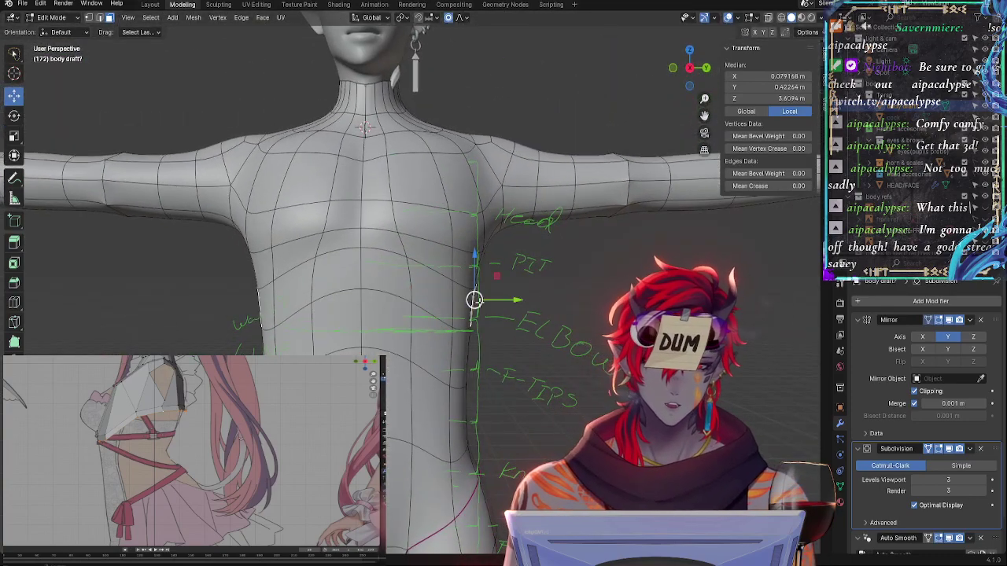
click(468, 262)
middle_drag(468, 262, 489, 249)
click(376, 264)
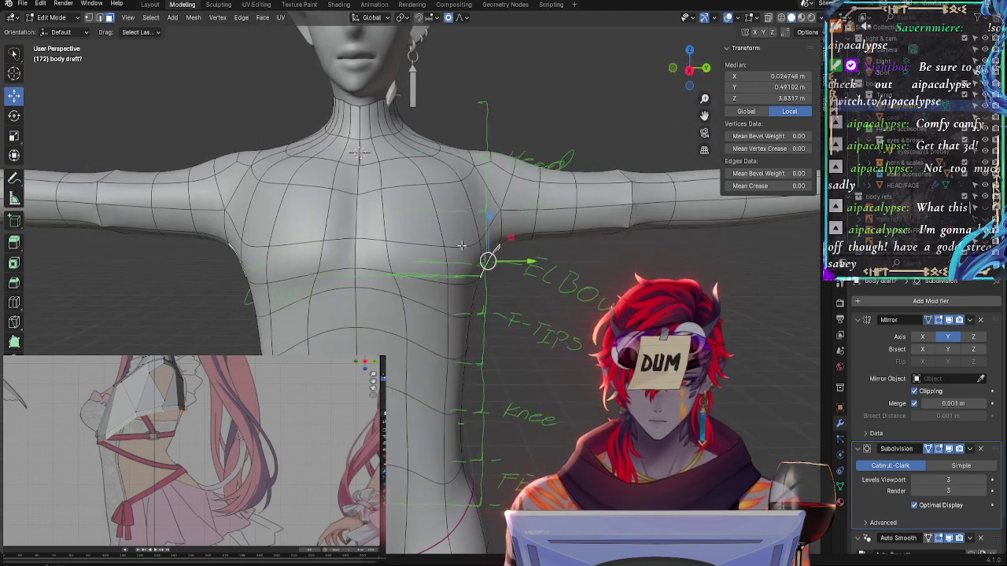
click(489, 249)
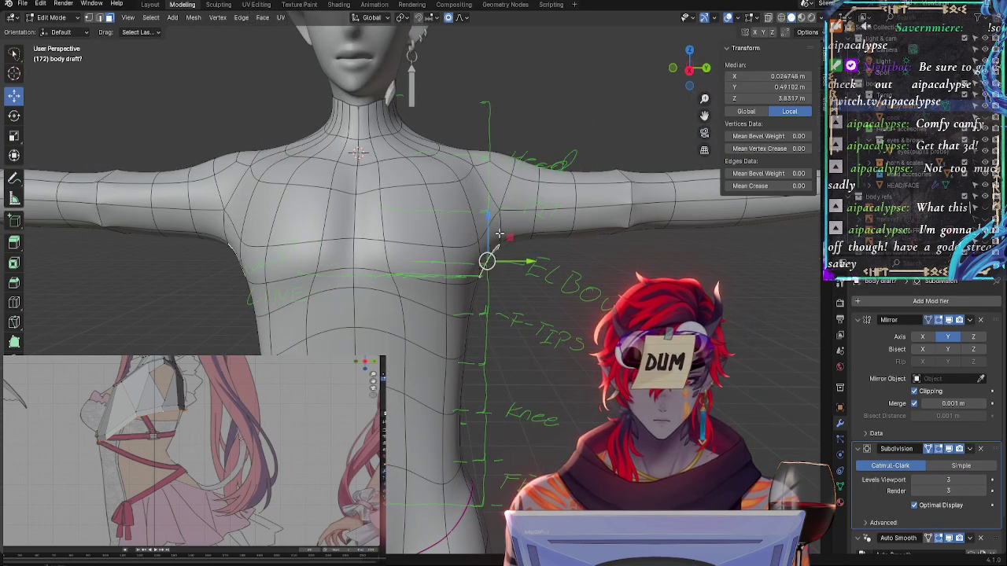
key(r)
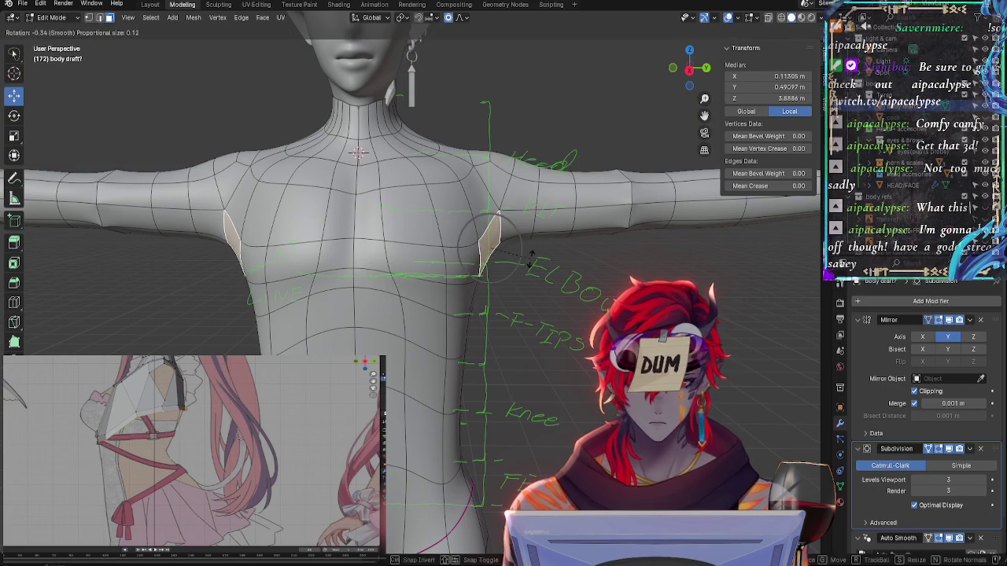
click(531, 253)
Compare the armpit change with undo and redo, then slide the armpit face along its edges
middle_drag(535, 287, 397, 284)
key(ctrl+z)
key(ctrl+shift+z)
key(ctrl+z)
key(g)
key(g)
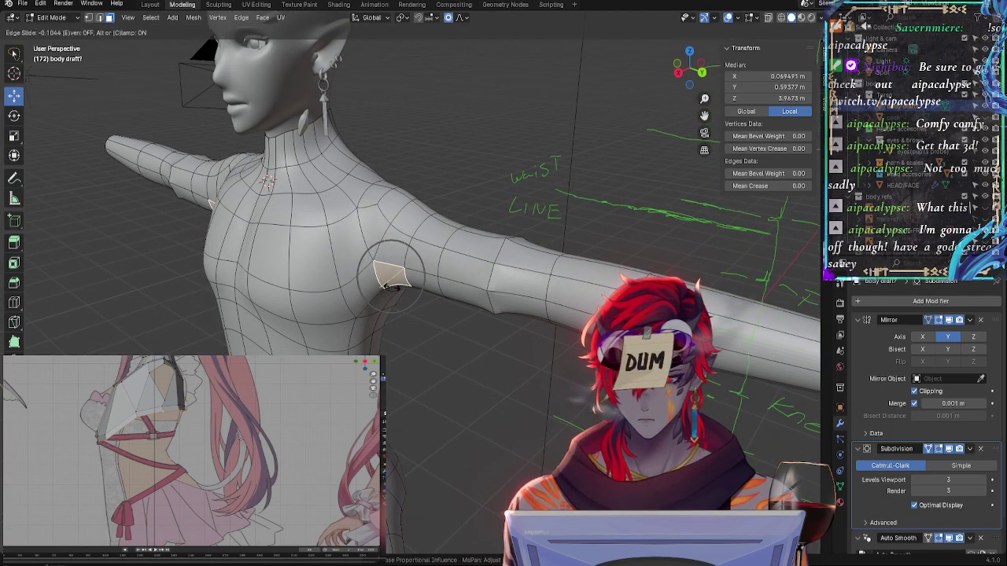
click(391, 288)
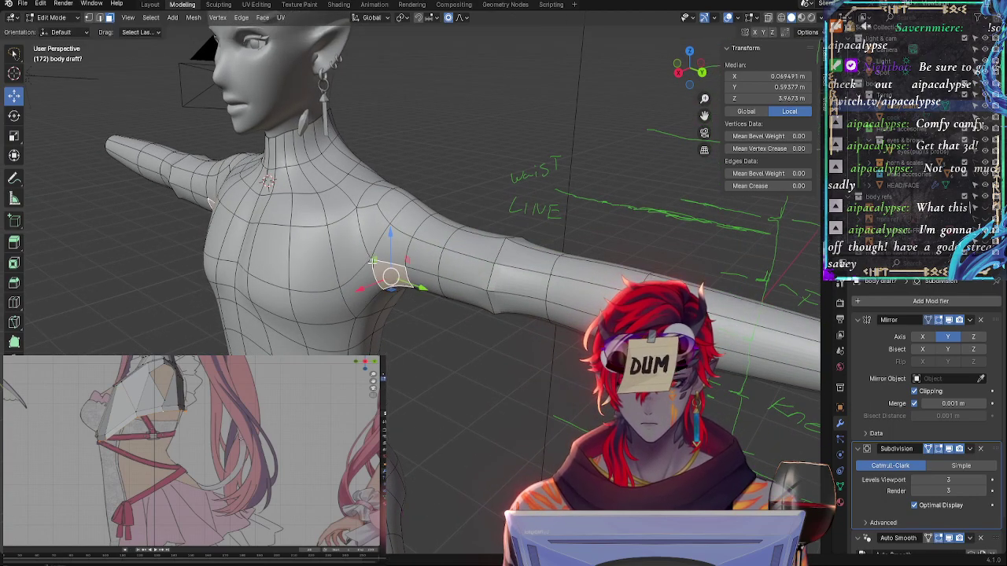
Try sliding the shoulder face above the armpit, then cancel and clear the selection
click(370, 257)
key(g)
key(g)
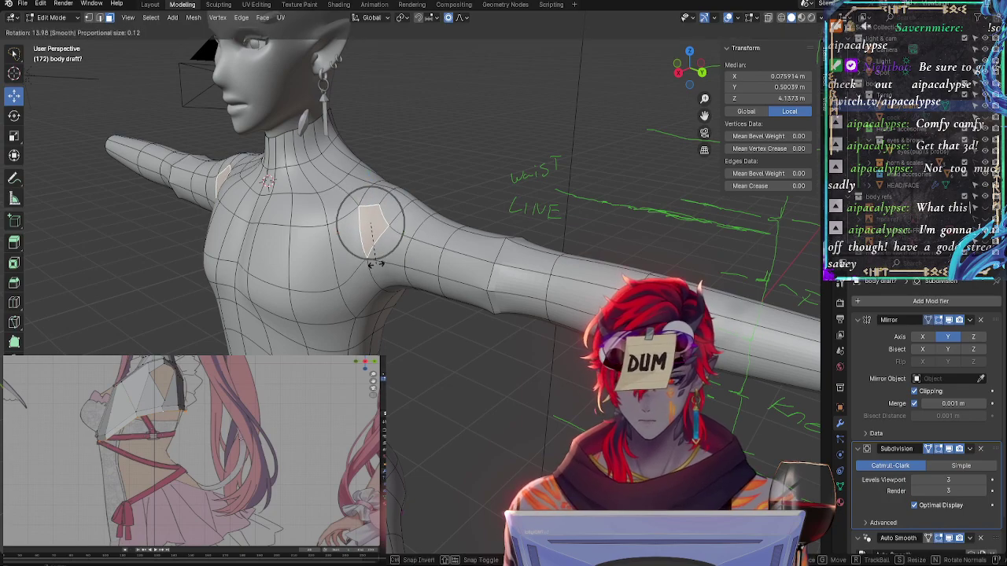
key(Escape)
middle_drag(367, 284, 373, 231)
key(alt+a)
Rotate and reposition the faces on top of the shoulder
click(450, 166)
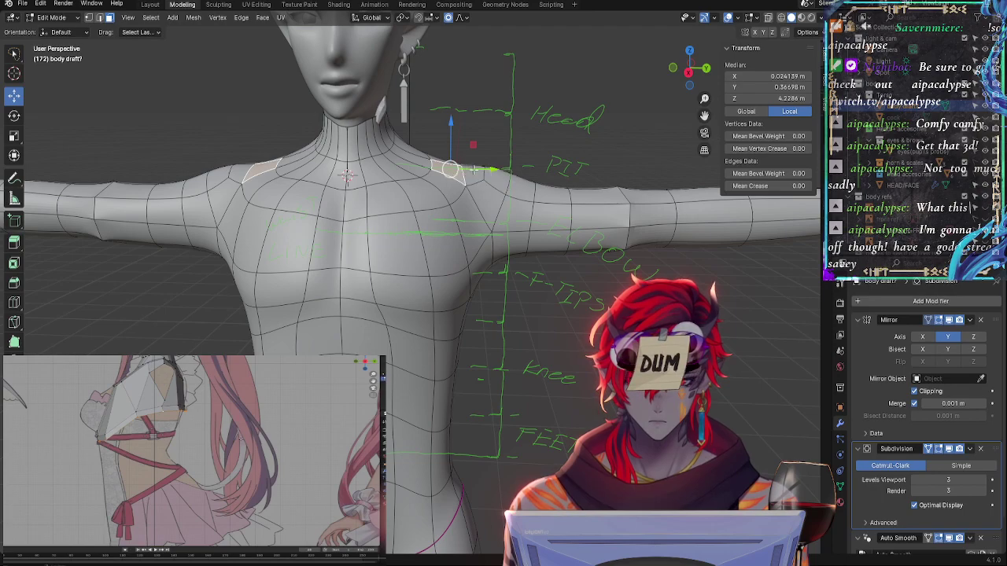
key(r)
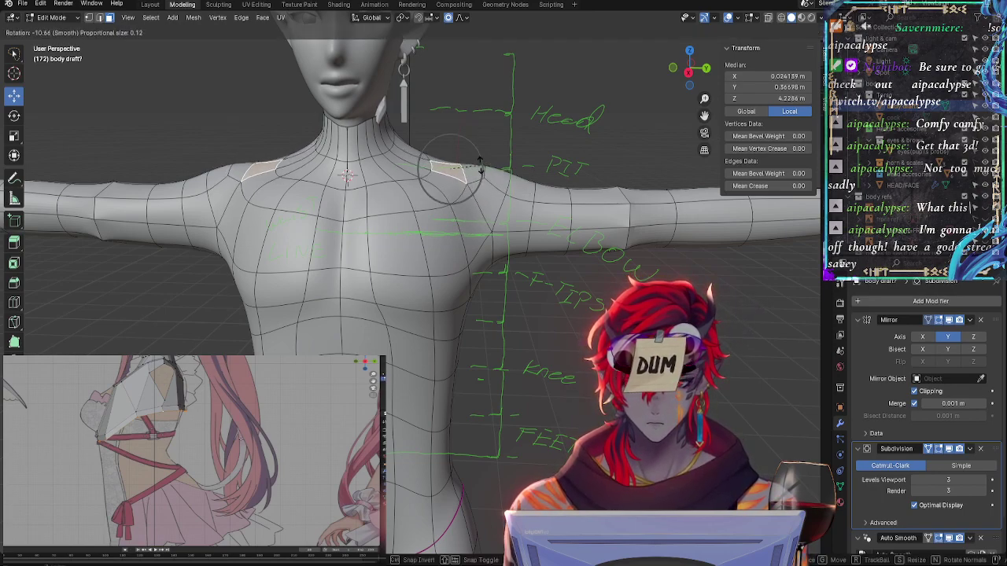
click(478, 163)
middle_drag(478, 163, 449, 199)
key(g)
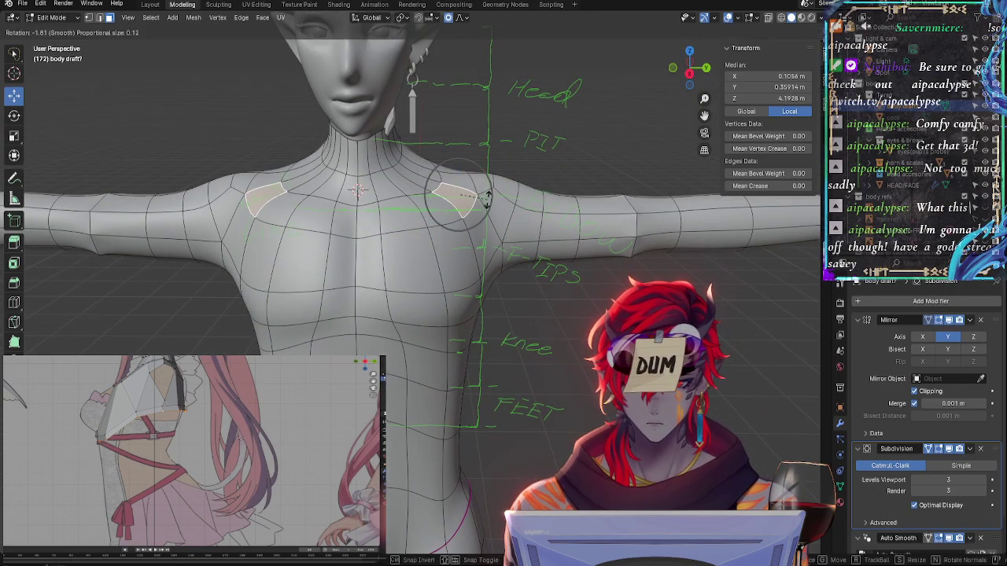
click(487, 200)
Rotate the collarbone and shoulder faces again to even out the flow
click(415, 180)
click(430, 209)
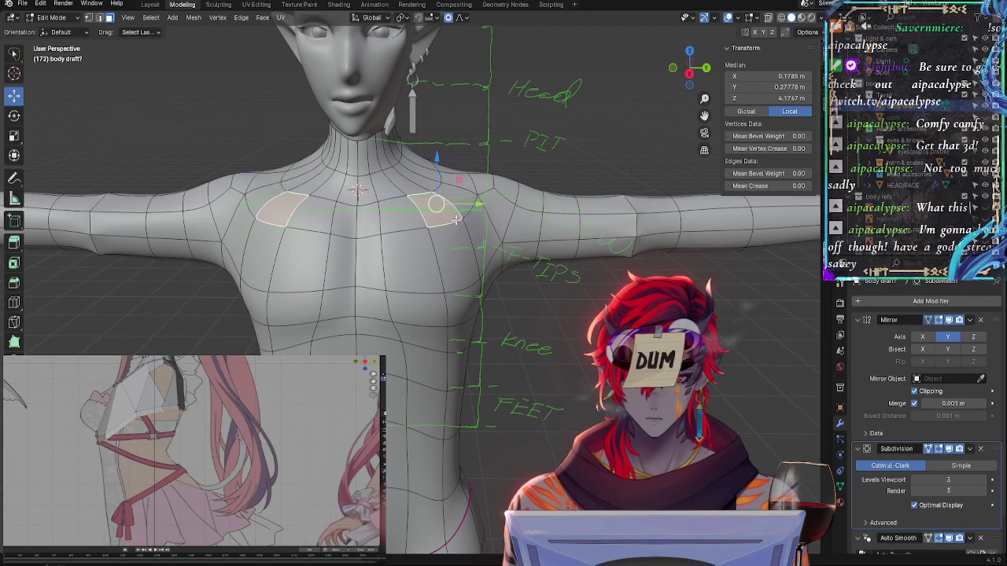
key(r)
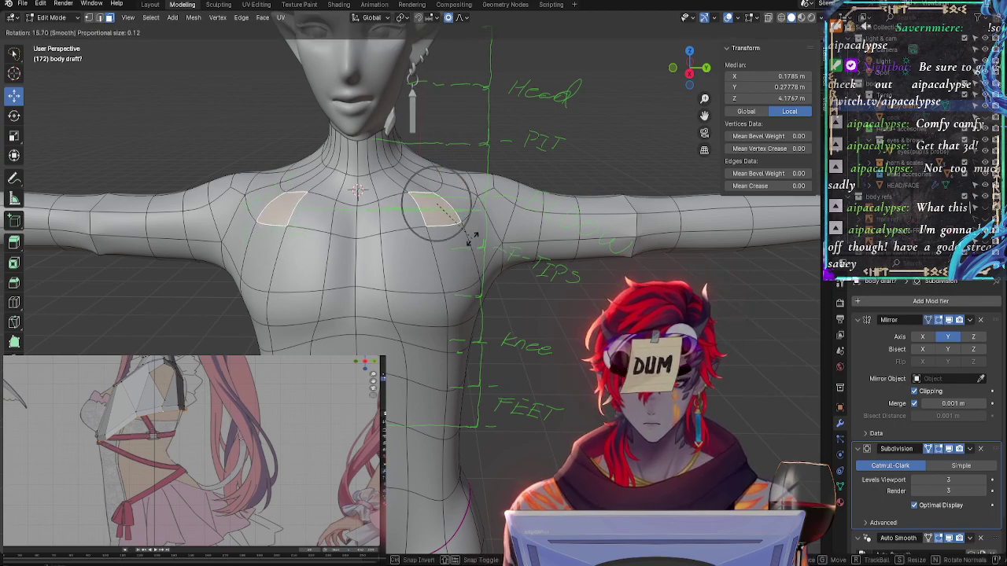
click(471, 220)
key(alt+a)
middle_drag(471, 219, 400, 345)
Vertex-slide a shoulder vertex, then rotate the shoulder edge near the collarbone with proportional falloff
click(389, 253)
click(412, 253)
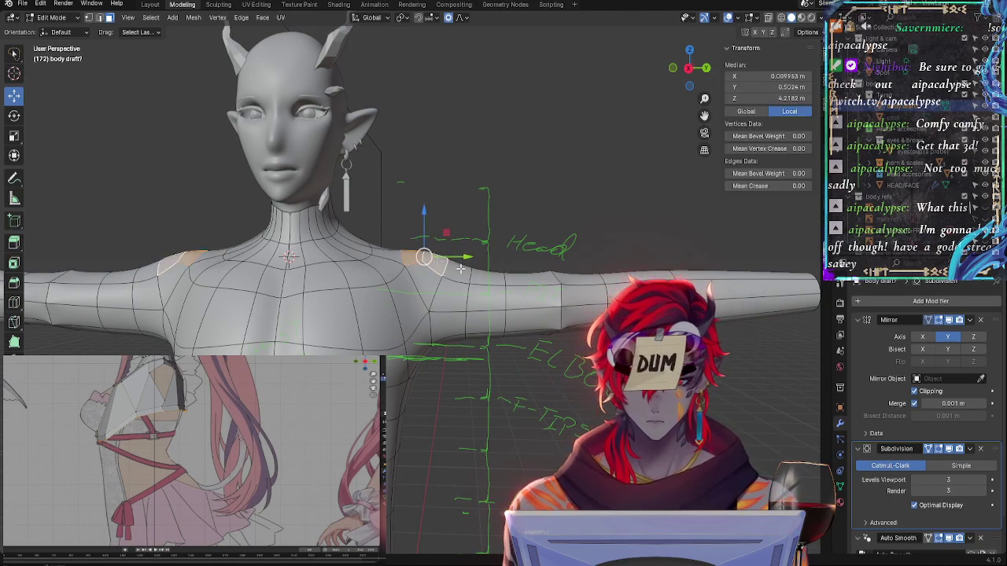
key(shift+v)
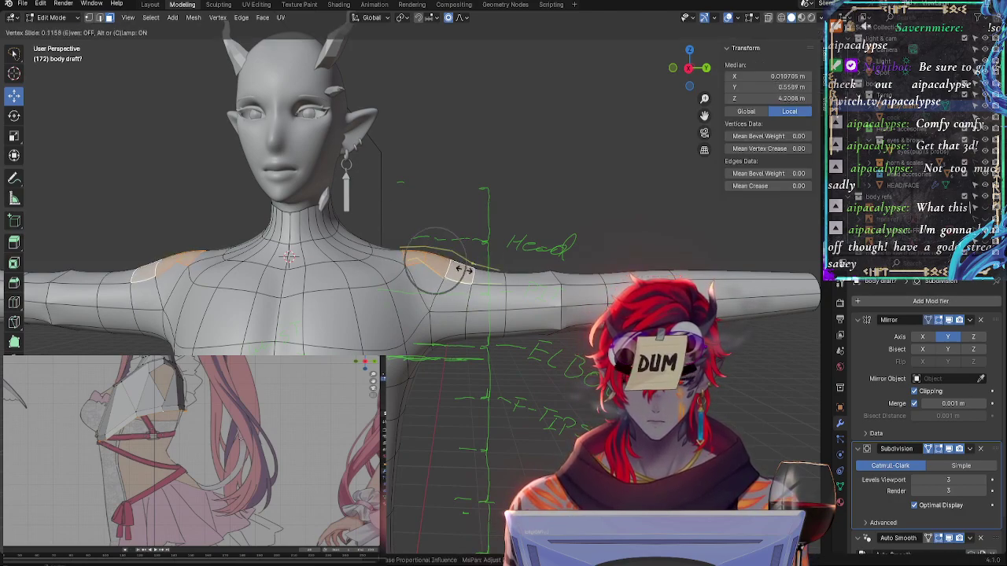
click(464, 270)
click(385, 253)
key(r)
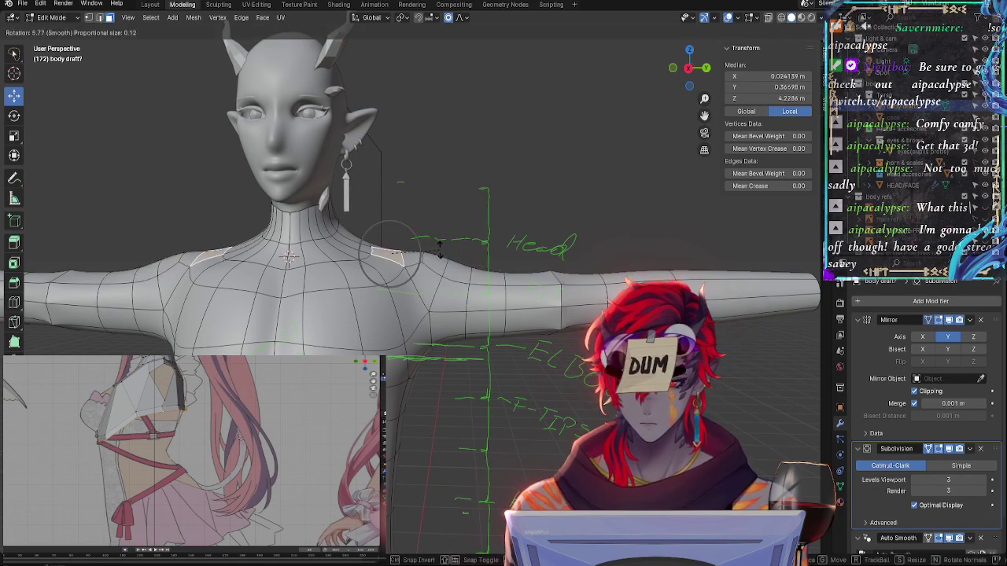
click(439, 241)
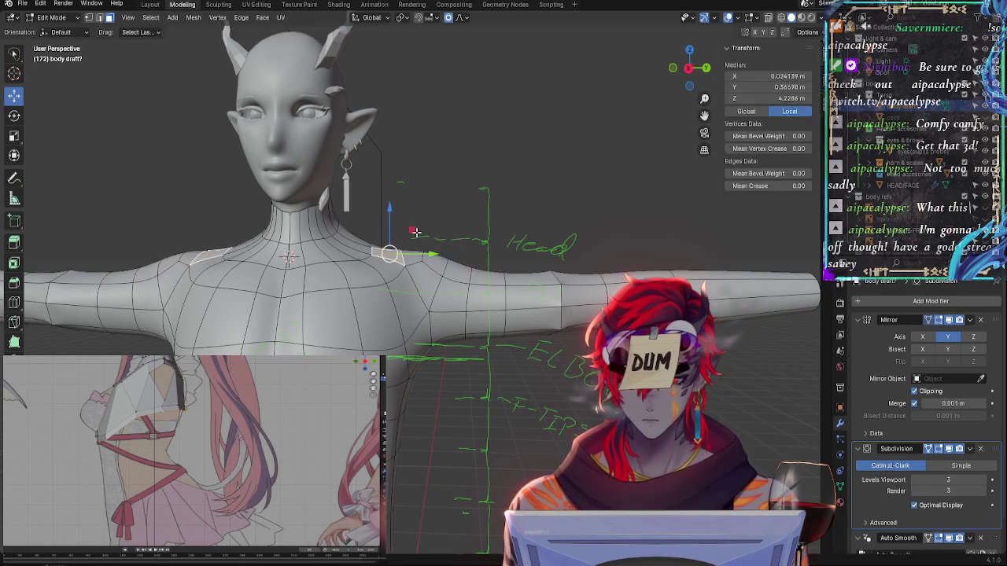
middle_drag(415, 228, 488, 319)
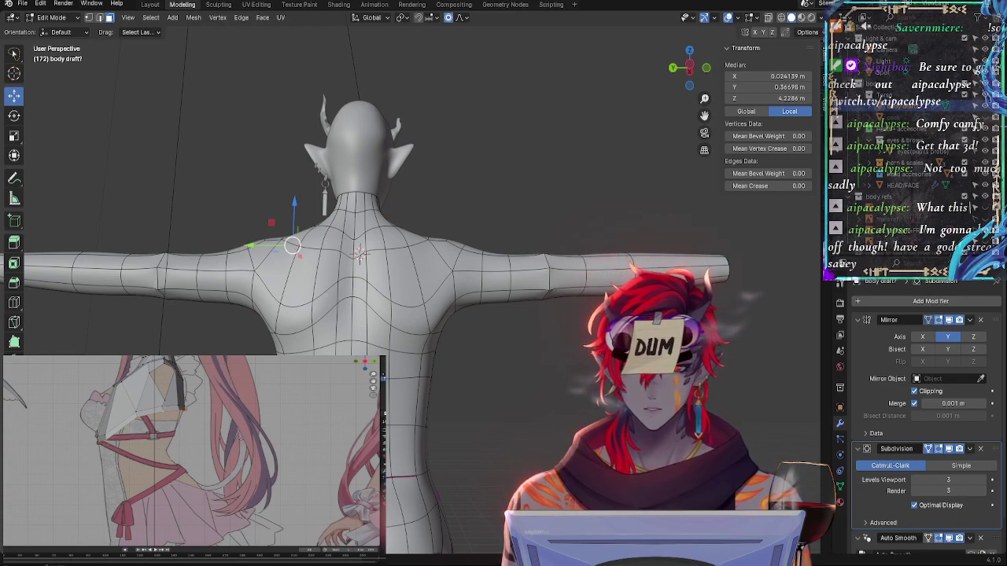
Select the face loop around the waist on the lower back
scroll(365, 346, up, 4)
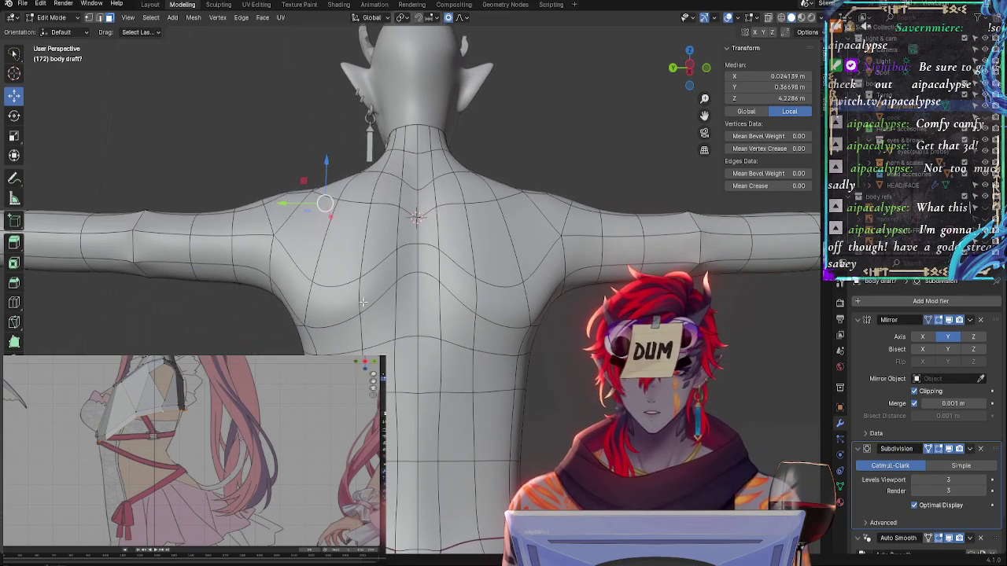
click(363, 301)
shift+click(329, 326)
shift+click(318, 324)
shift+click(346, 335)
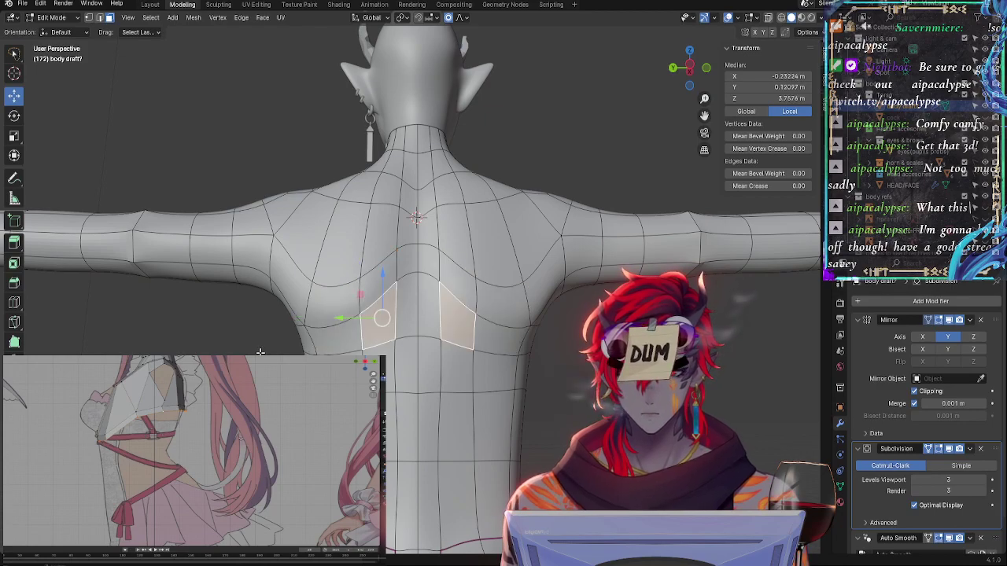
middle_drag(360, 339, 378, 315)
alt+click(379, 315)
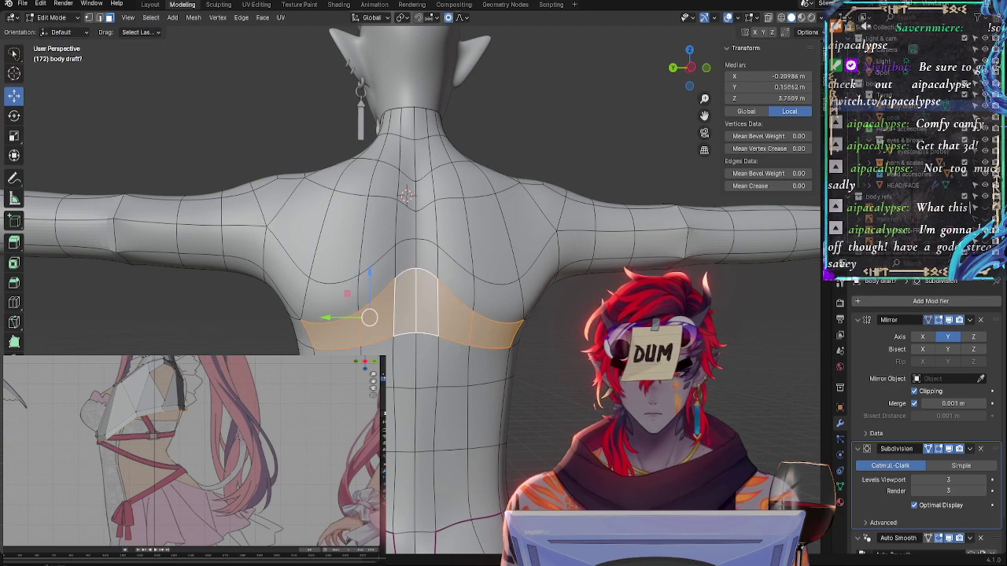
click(486, 415)
alt+click(490, 365)
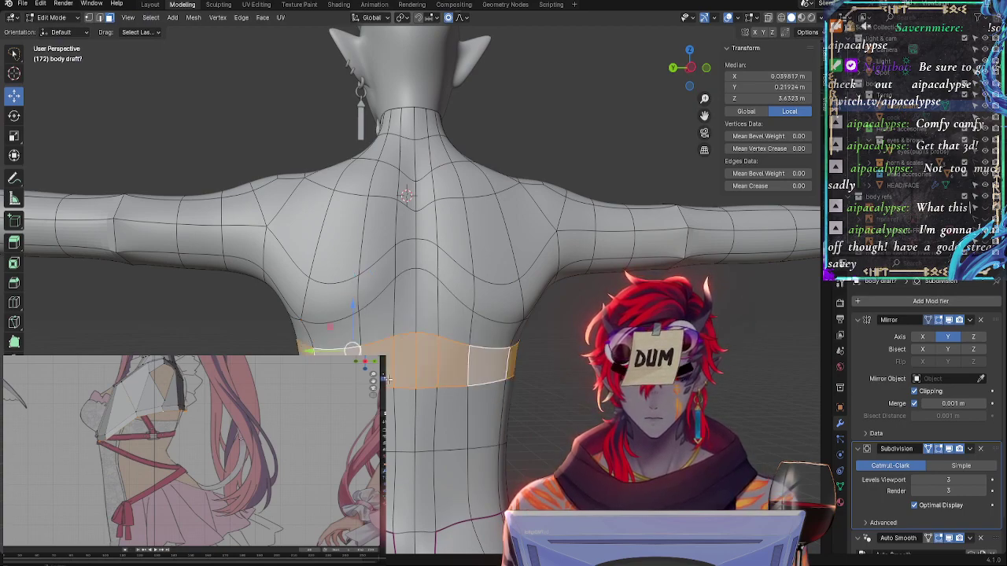
click(385, 416)
alt+click(397, 371)
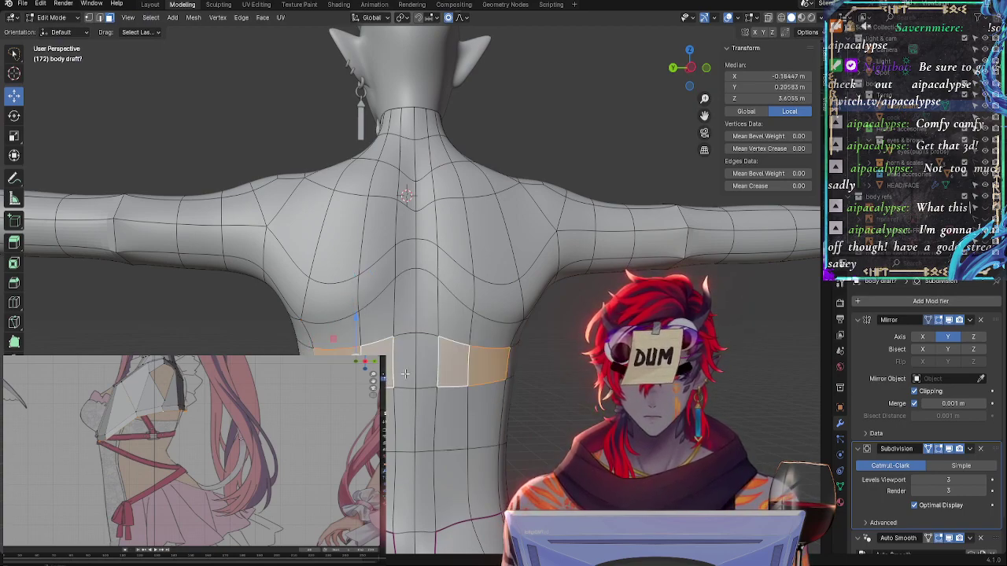
alt+click(401, 374)
middle_drag(401, 374, 560, 378)
Move the selected waist faces vertically along global Z
key(g)
key(g)
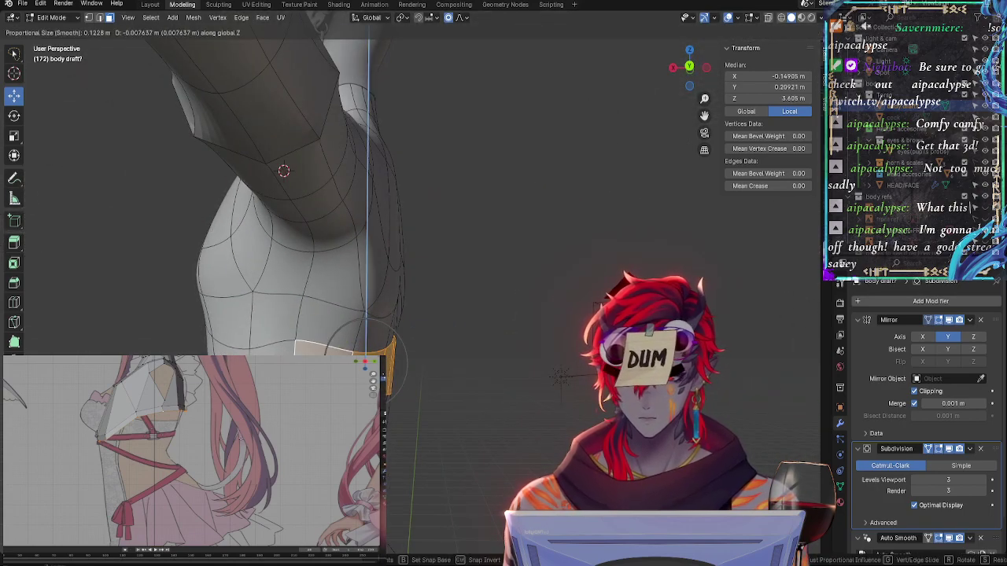
key(Escape)
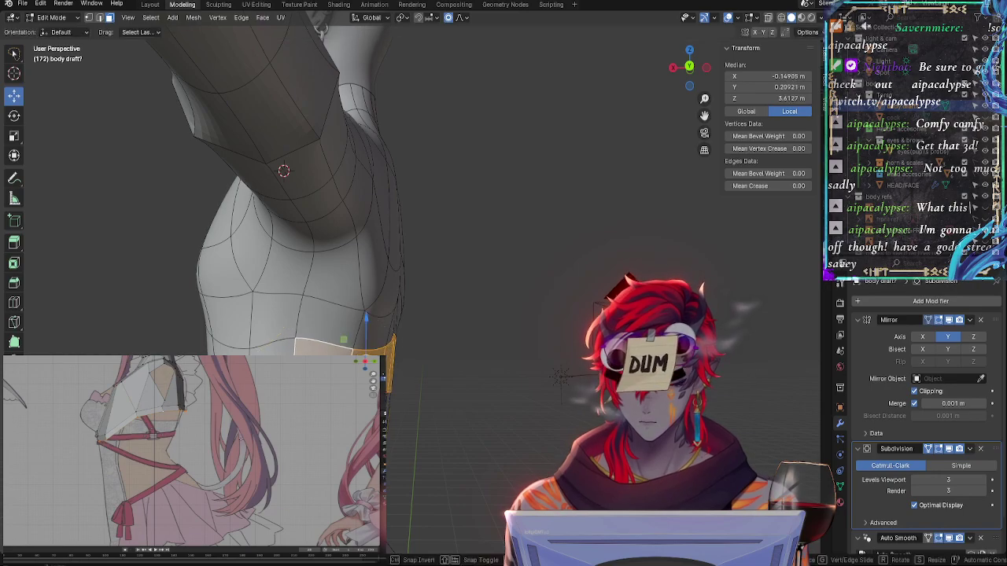
key(g)
key(z)
key(Return)
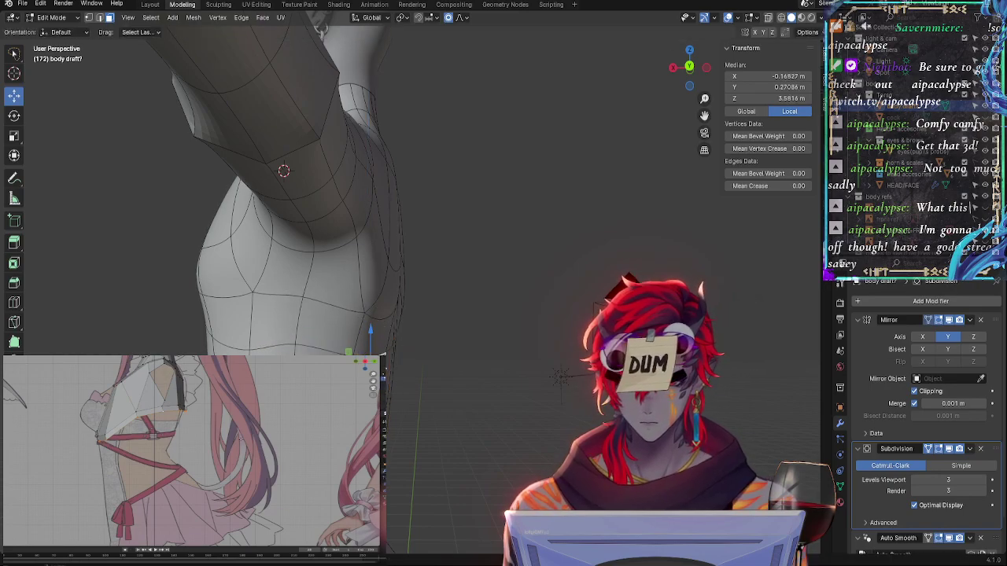
Select the horizontal face loop on the back and shift it along X in side view
middle_drag(429, 379, 520, 354)
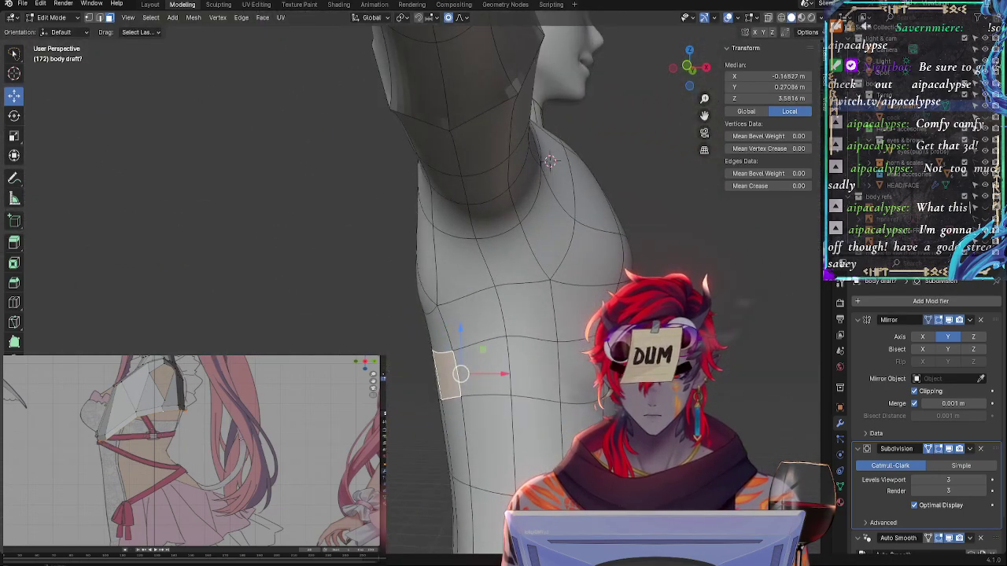
click(689, 68)
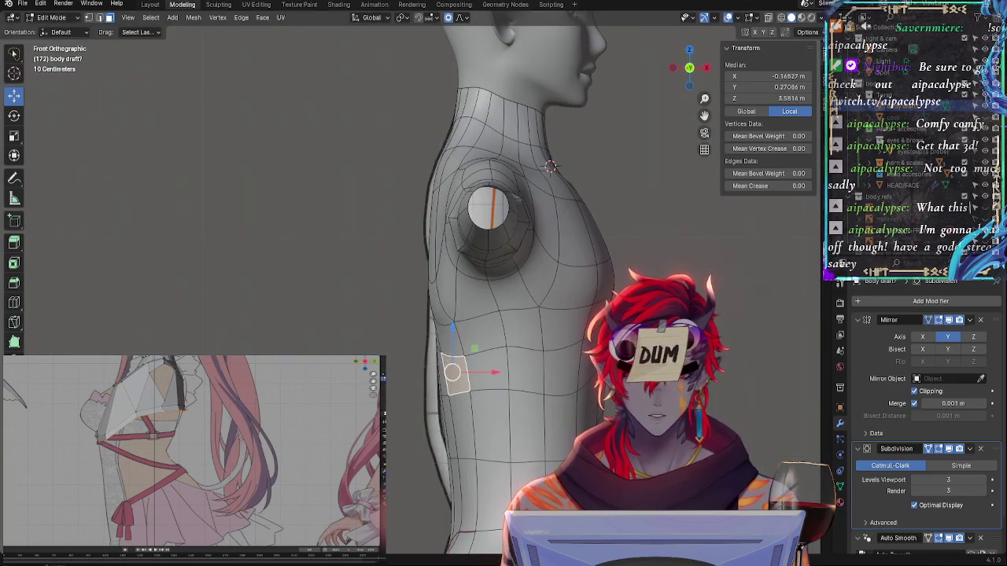
middle_drag(689, 67, 692, 48)
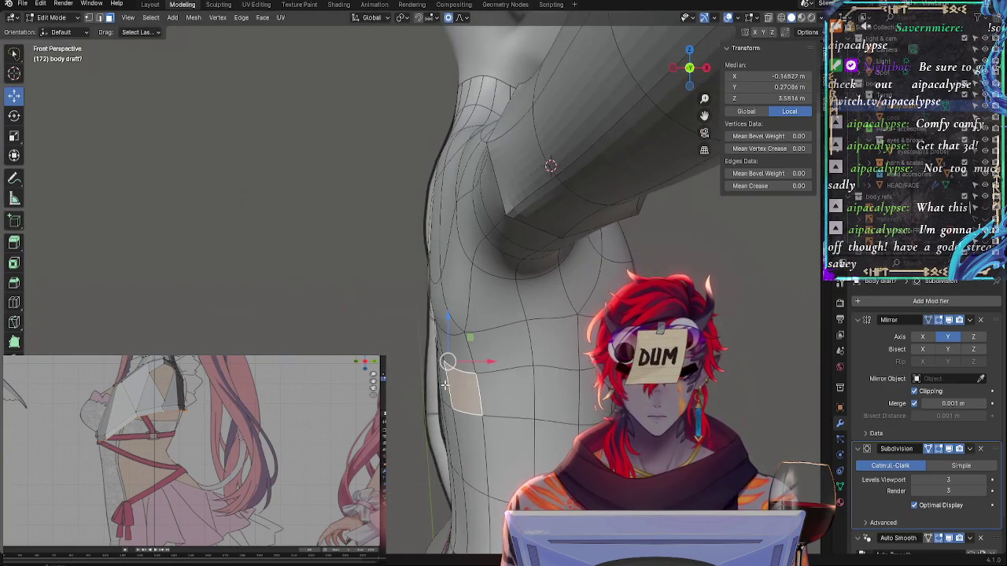
middle_drag(445, 384, 566, 376)
alt+click(487, 365)
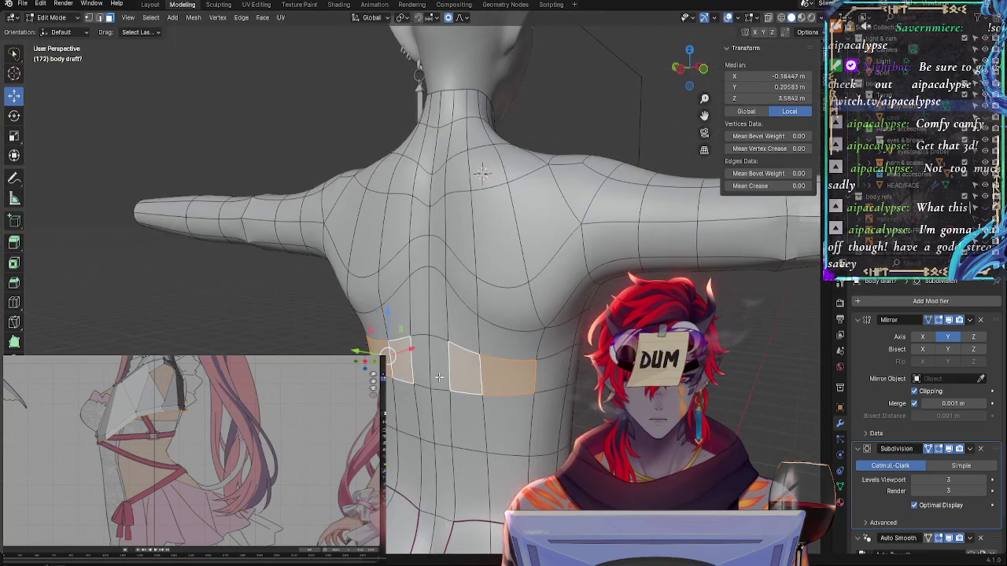
click(703, 71)
click(674, 69)
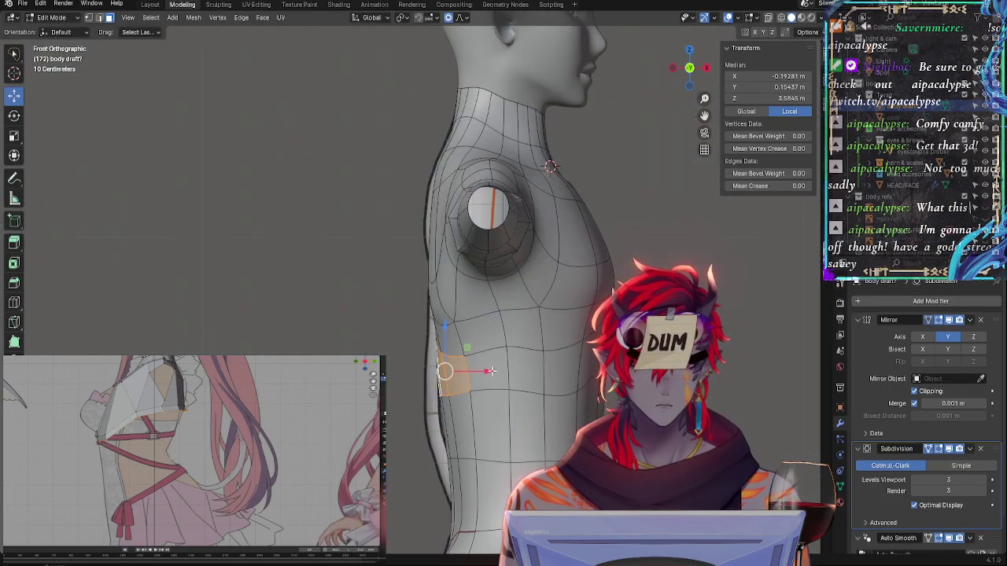
key(g)
key(x)
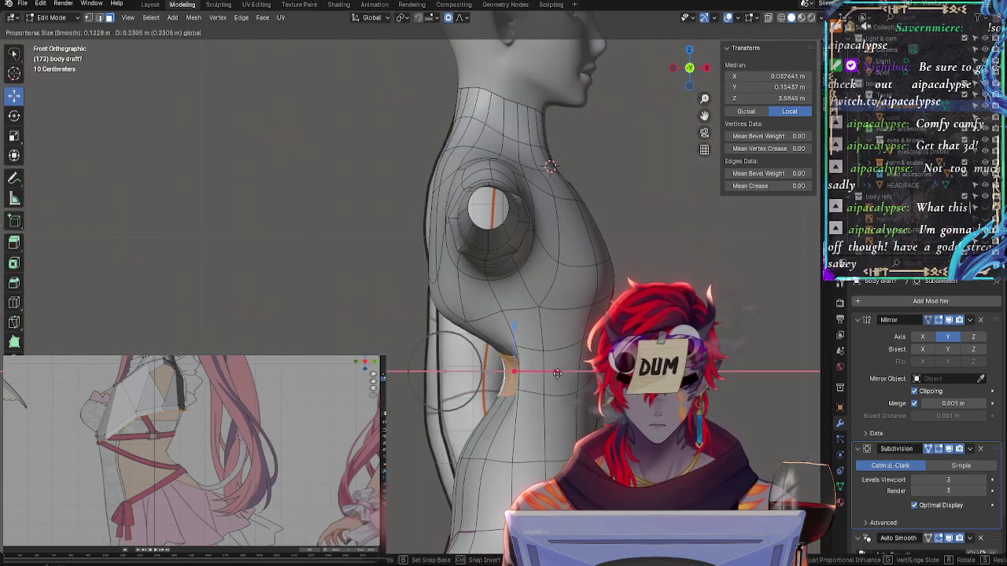
click(488, 370)
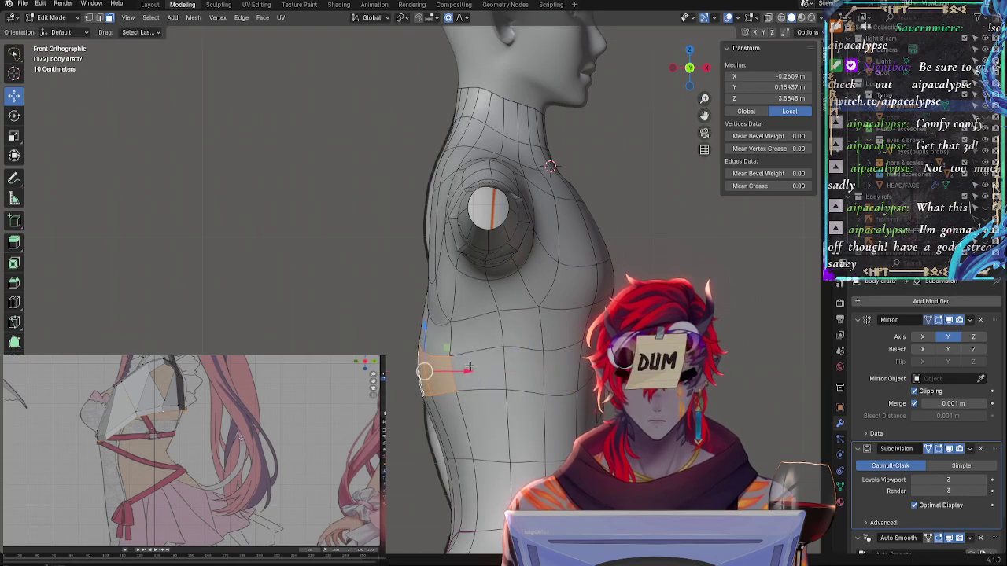
Add the in-between back face, then slide and reposition the selected faces
mouse_move(445, 371)
middle_down()
mouse_move(460, 370)
mouse_move(456, 393)
mouse_move(441, 389)
middle_up()
shift+click(421, 376)
key(shift+v)
click(440, 388)
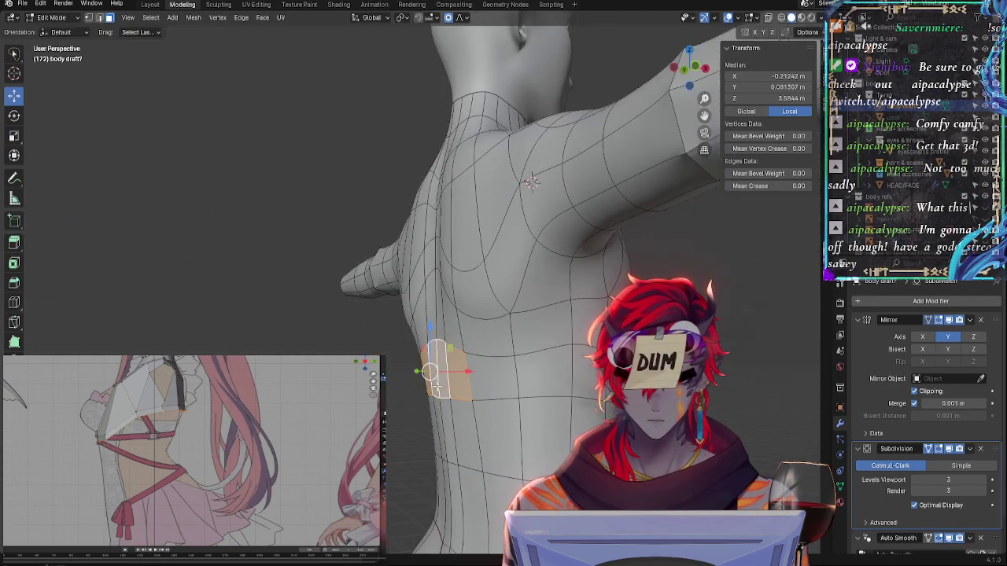
key(g)
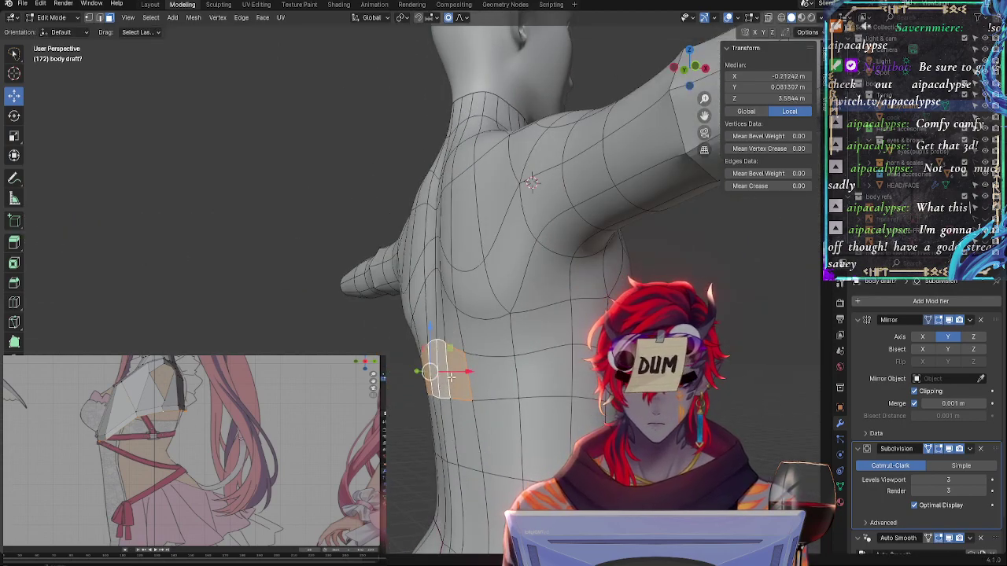
click(437, 384)
key(g)
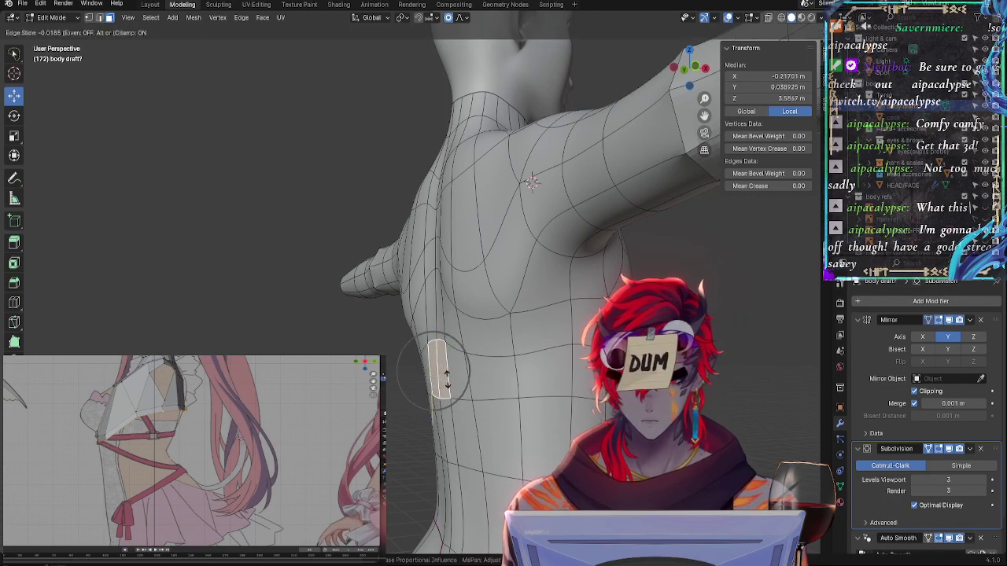
click(441, 385)
Add a second back face and move the pair into place from the back view
shift+click(463, 376)
middle_drag(463, 376, 504, 428)
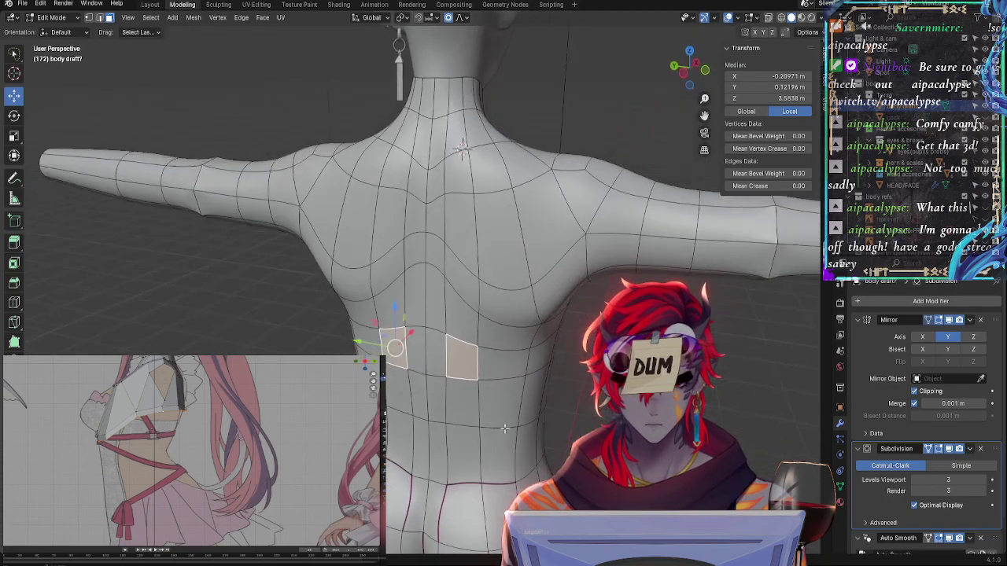
key(g)
click(411, 336)
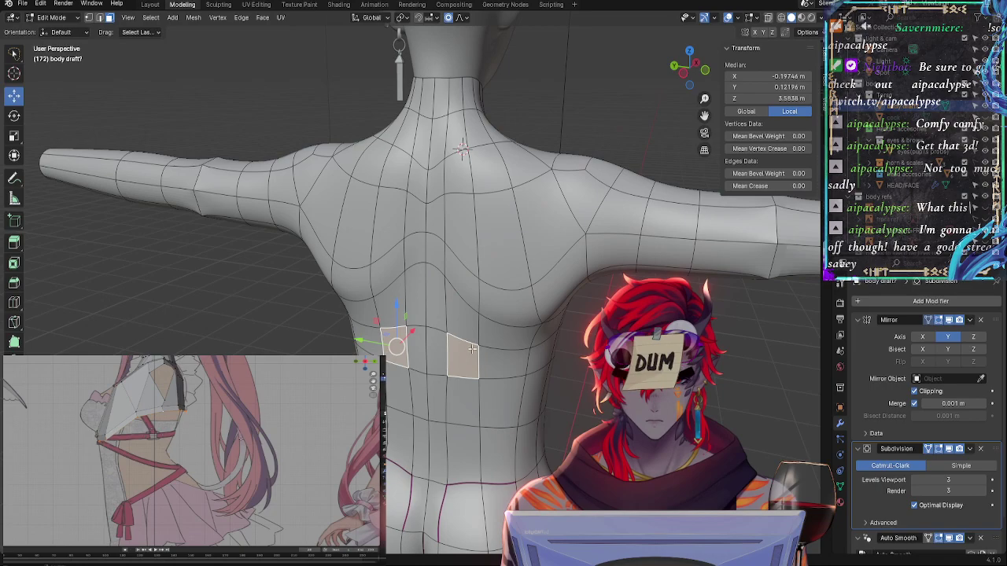
middle_drag(411, 336, 549, 356)
key(g)
click(440, 315)
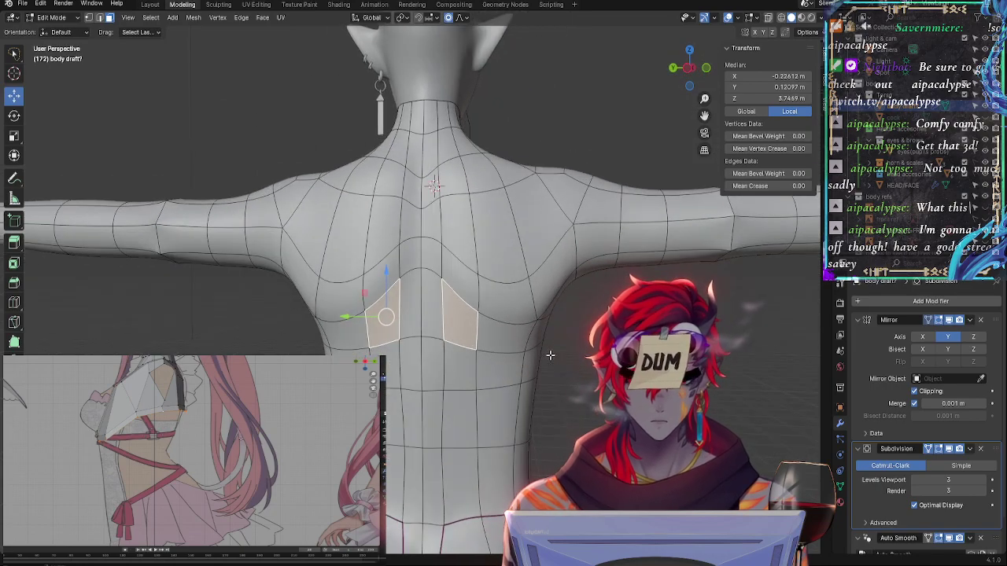
Rotate the lower-back face pair with falloff, slide it upward, then move it along Z
click(538, 314)
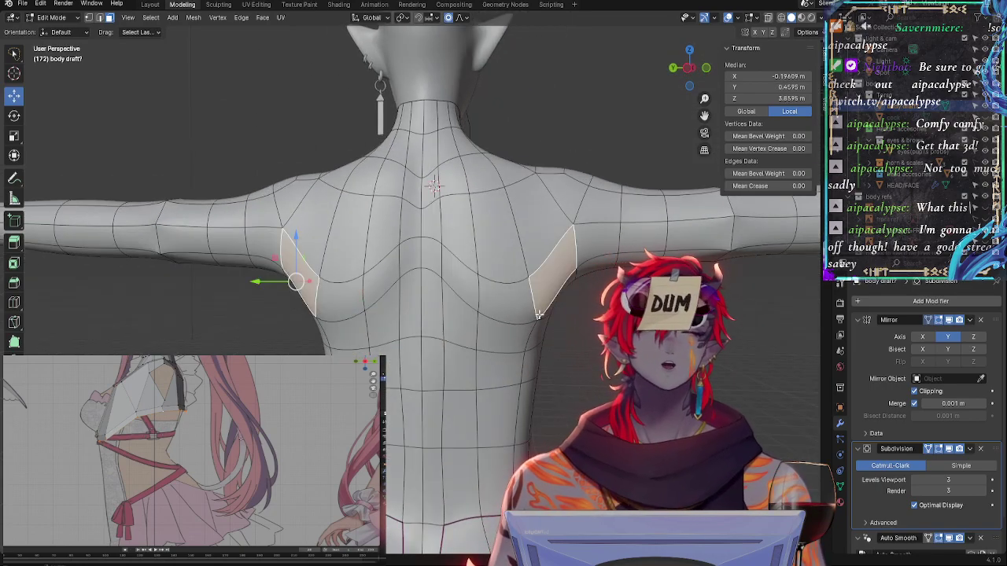
click(525, 337)
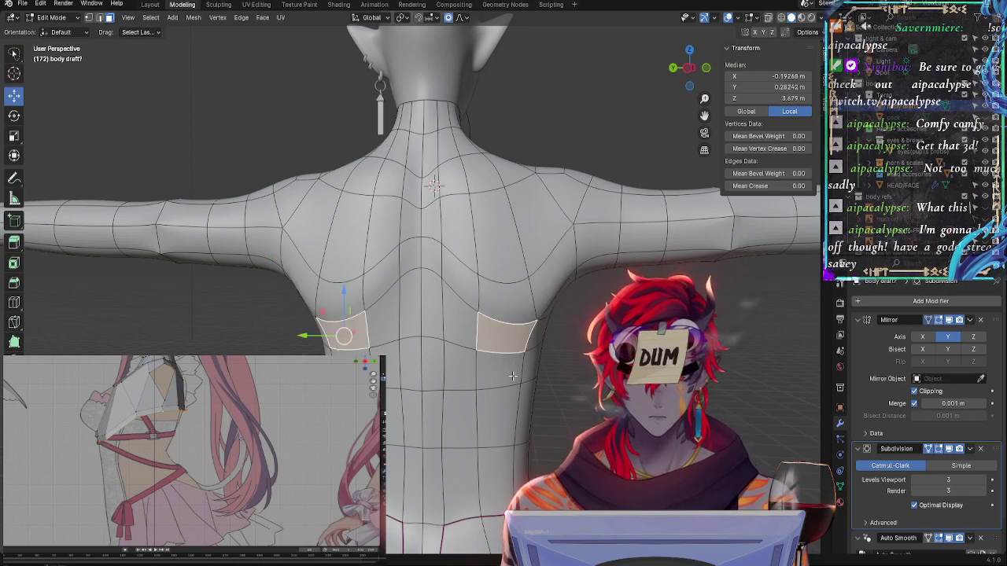
key(r)
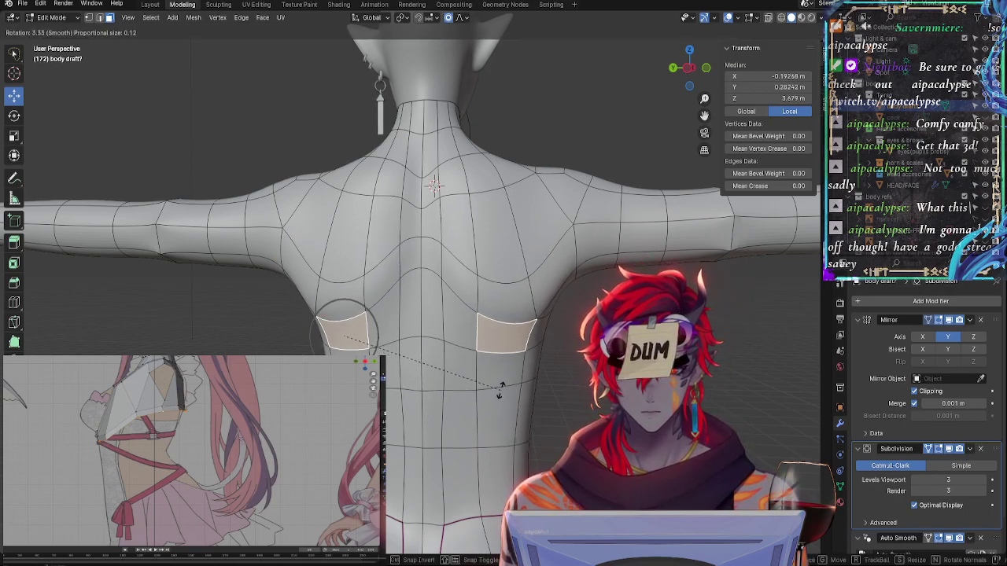
click(532, 314)
key(g)
key(g)
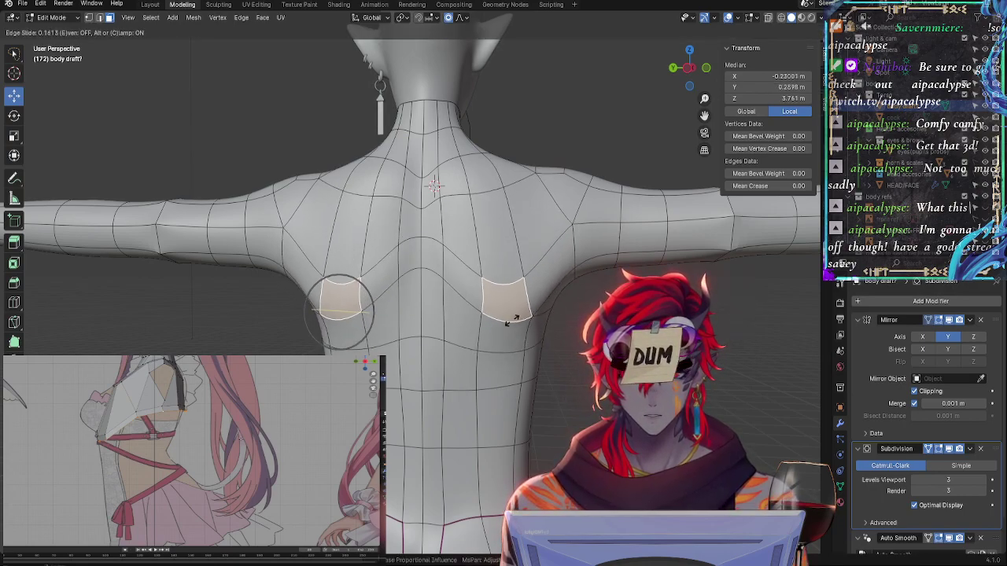
click(517, 321)
key(g)
key(z)
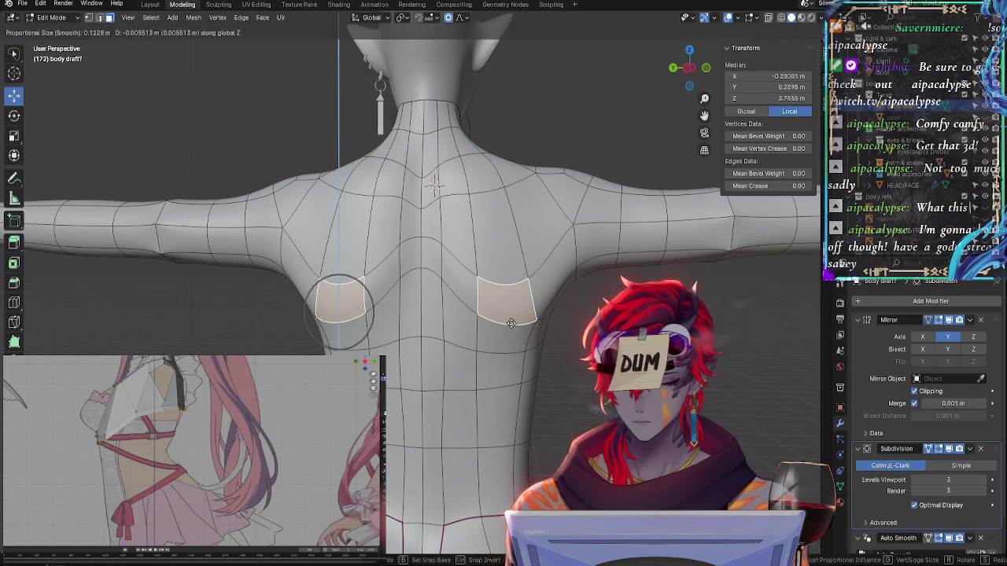
click(517, 322)
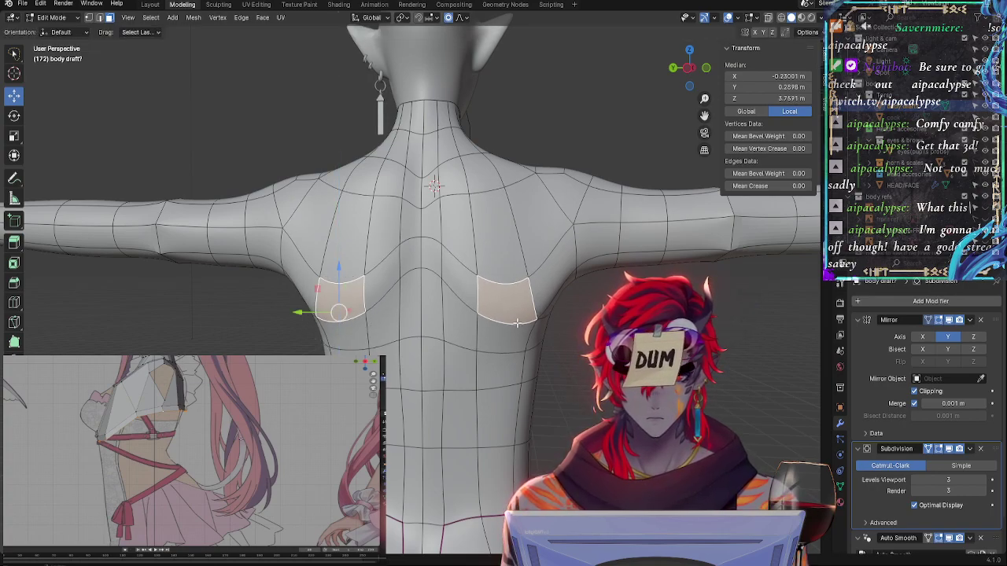
Edge-slide the back face pair, scale it down slightly, and deselect everything
key(g)
key(g)
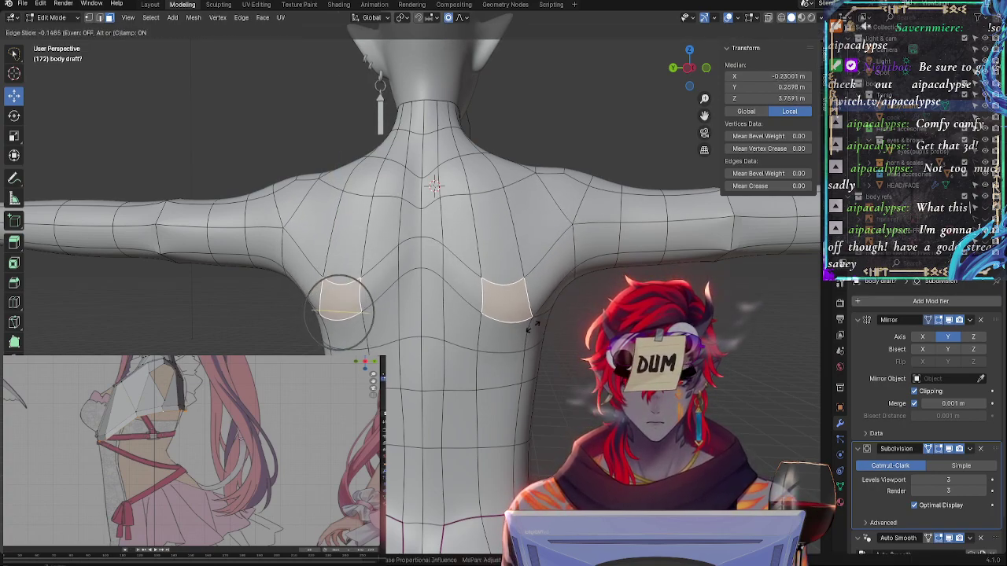
click(539, 331)
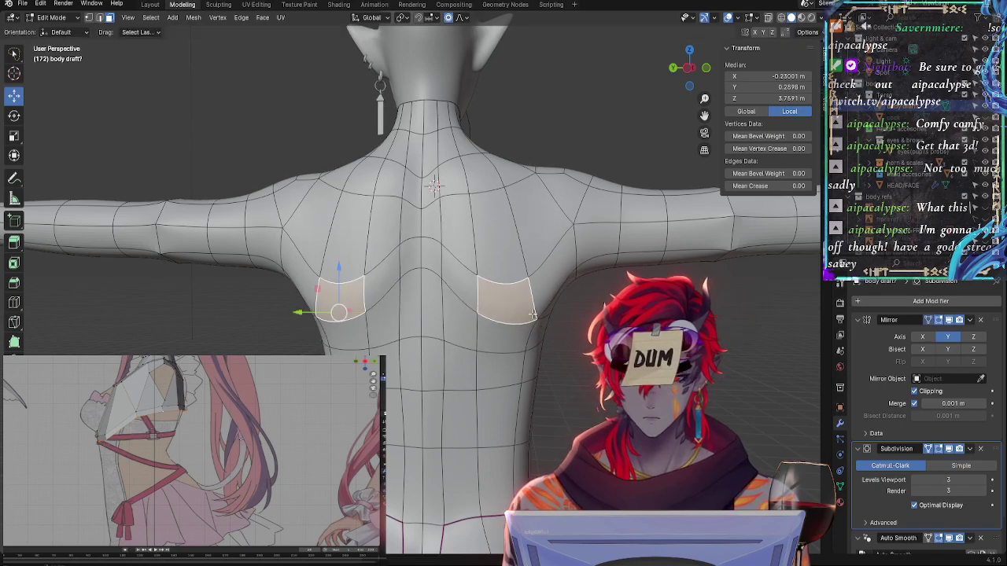
key(s)
click(529, 319)
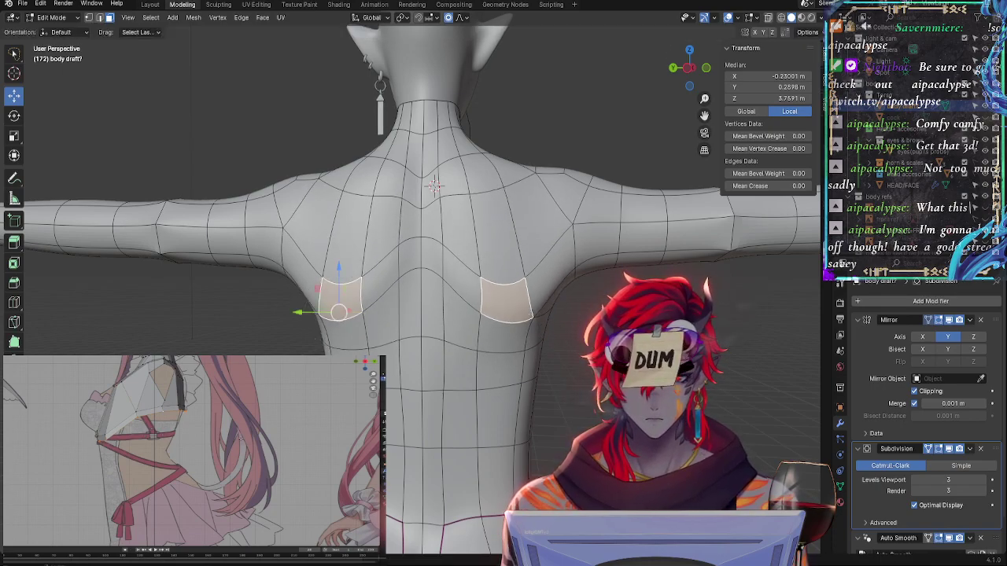
key(alt+a)
mouse_move(504, 318)
middle_down()
mouse_move(598, 319)
mouse_move(497, 320)
middle_up()
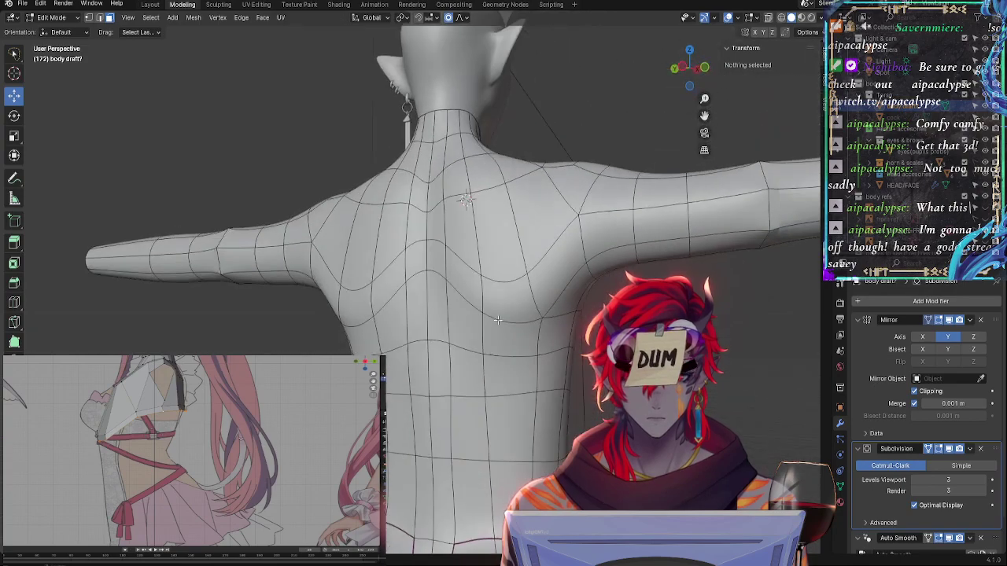
Nudge one back face with soft proportional falloff, then clear the selection
click(497, 321)
key(g)
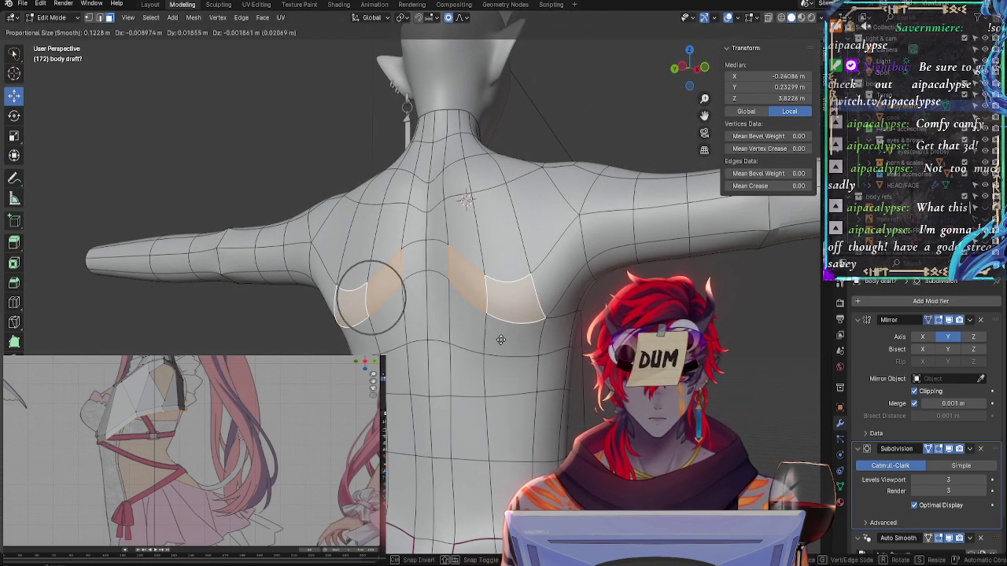
click(503, 338)
click(510, 370)
middle_drag(510, 370, 359, 288)
key(alt+a)
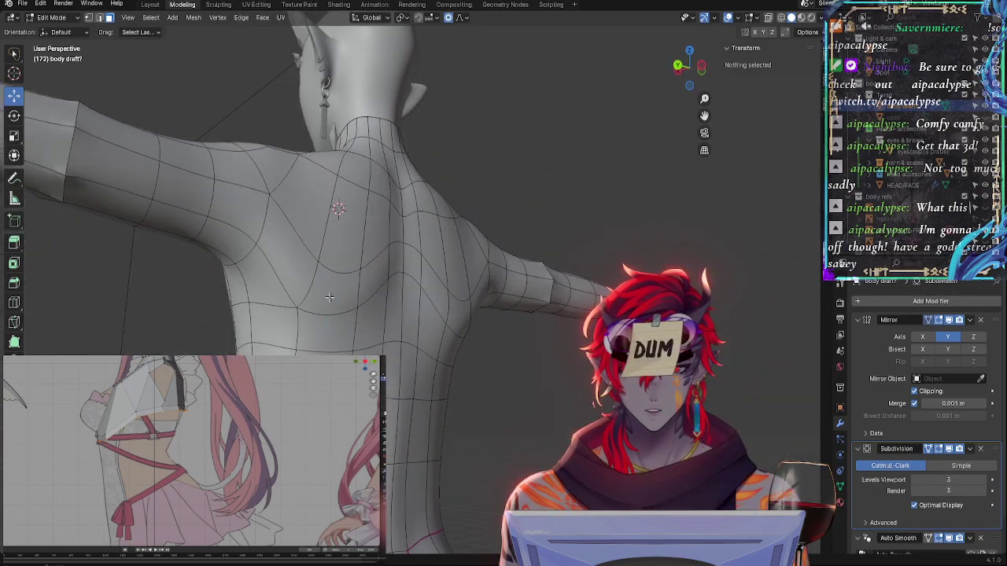
Select two back faces below the shoulders and nudge them along X
click(330, 297)
shift+click(446, 301)
middle_drag(446, 301, 417, 340)
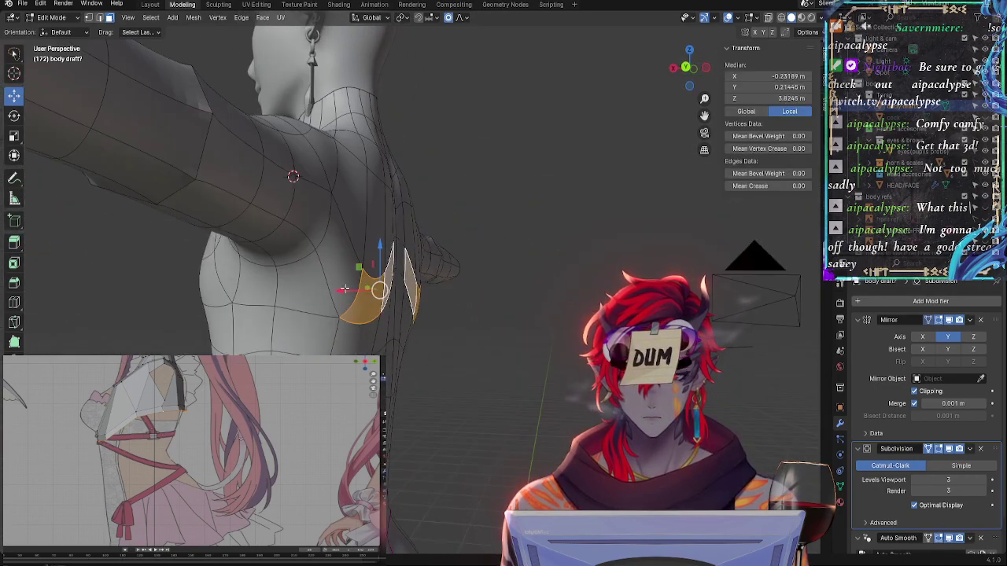
key(g)
key(x)
click(398, 299)
Select the faces near the neck and shoulder, cancel their edge slide, and clear the selection
middle_drag(392, 233, 282, 200)
shift+click(414, 161)
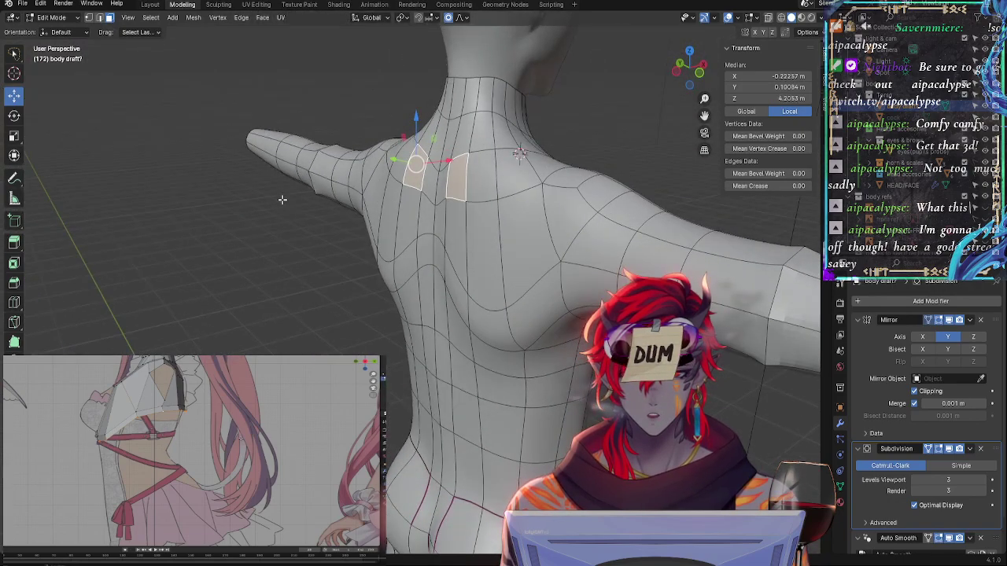
click(338, 236)
middle_drag(338, 236, 311, 155)
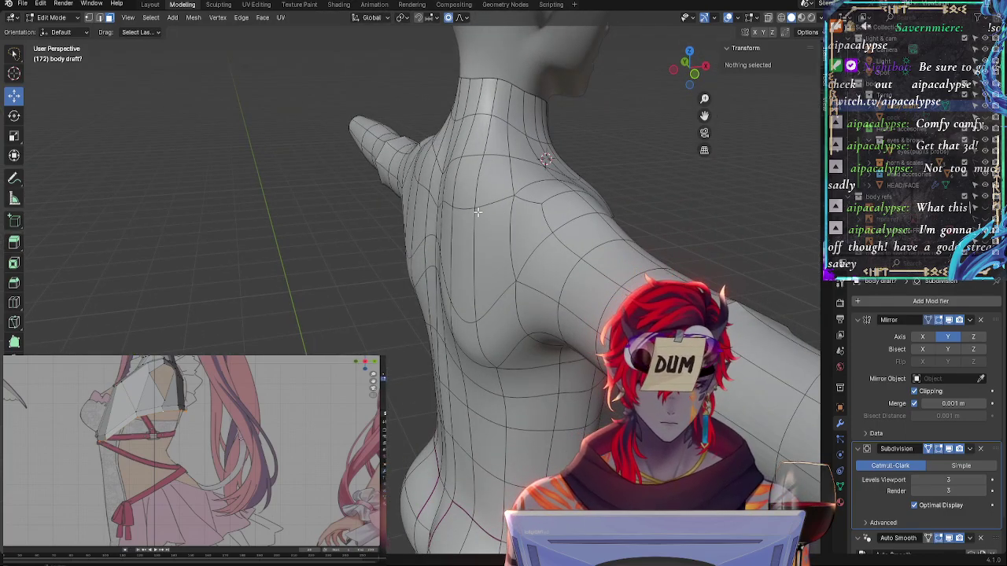
alt+click(531, 201)
middle_drag(464, 160, 346, 165)
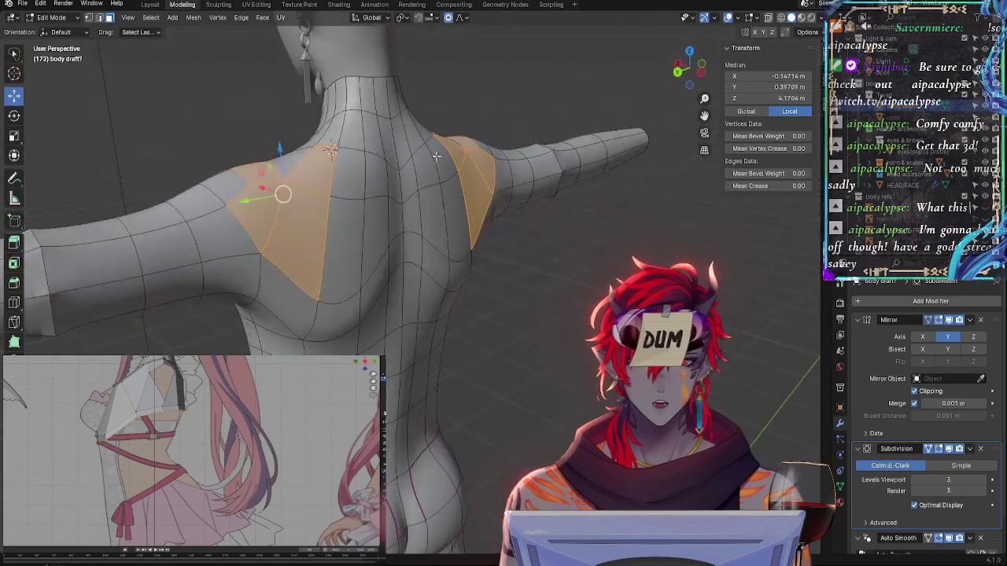
click(393, 149)
click(429, 169)
middle_drag(445, 175, 570, 232)
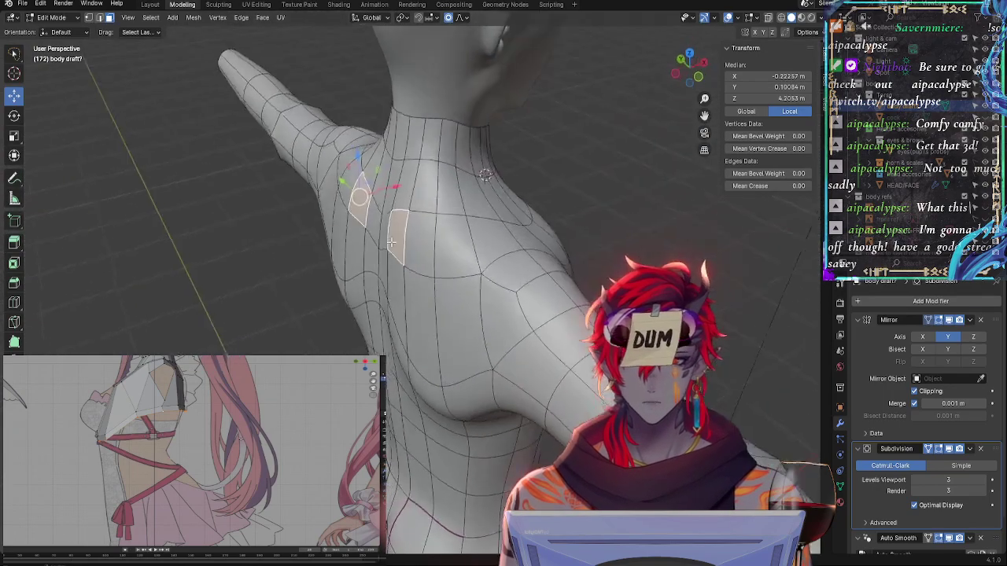
key(g)
key(g)
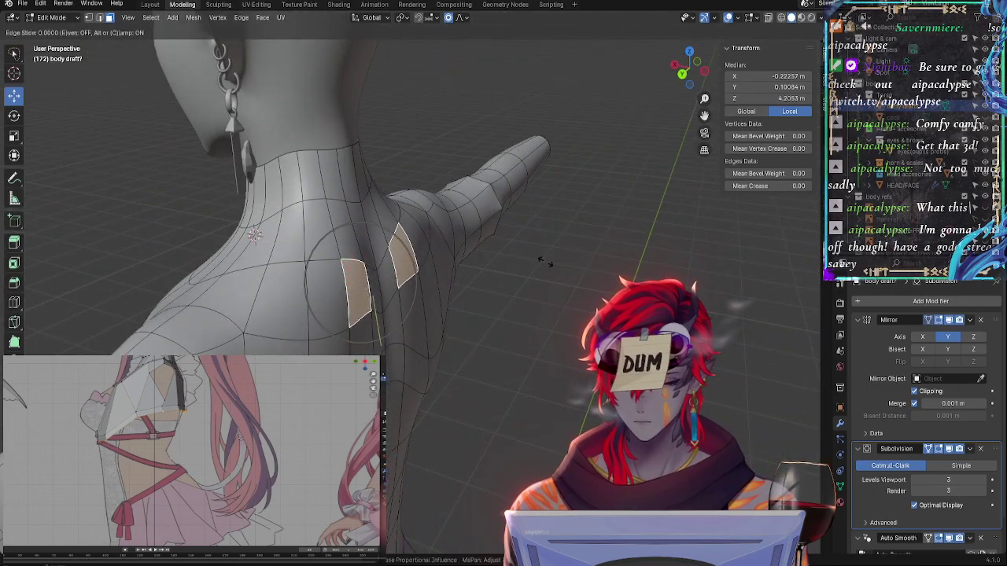
right_click(555, 275)
key(alt+a)
Edge-slide and rotate the upper-back face above the shoulder blade, then select the next face
middle_drag(557, 288, 460, 289)
click(397, 255)
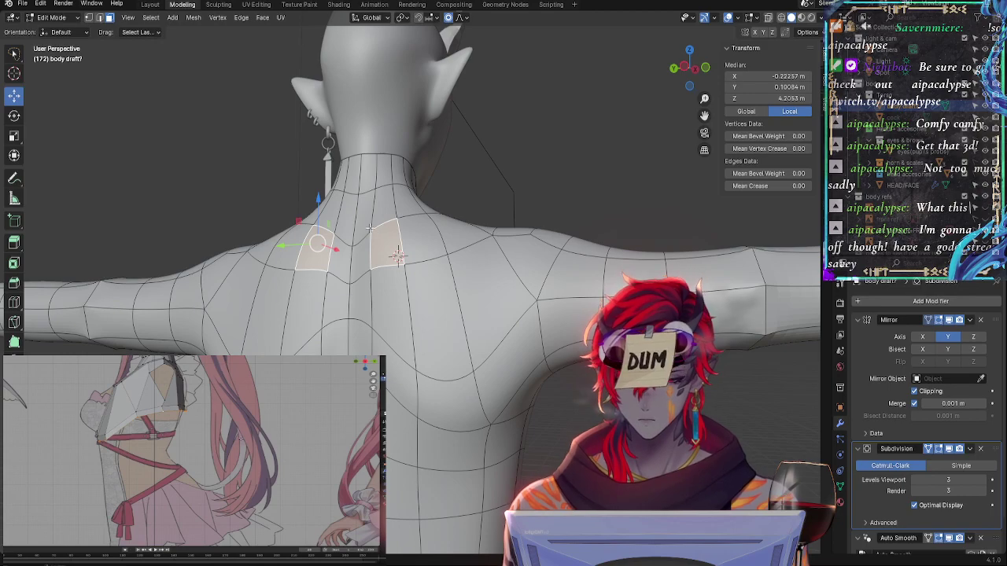
middle_drag(397, 256, 469, 313)
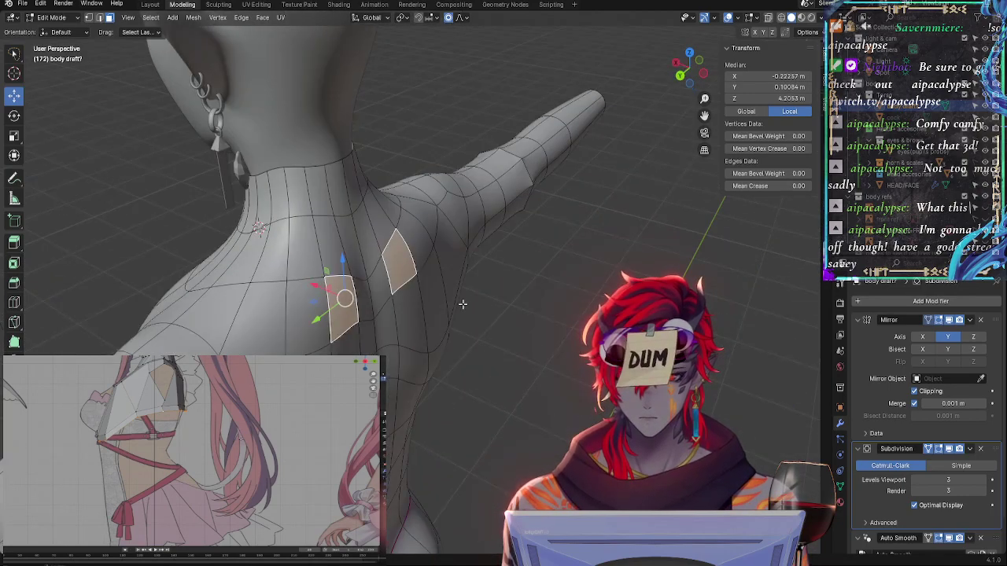
key(g)
key(g)
click(462, 305)
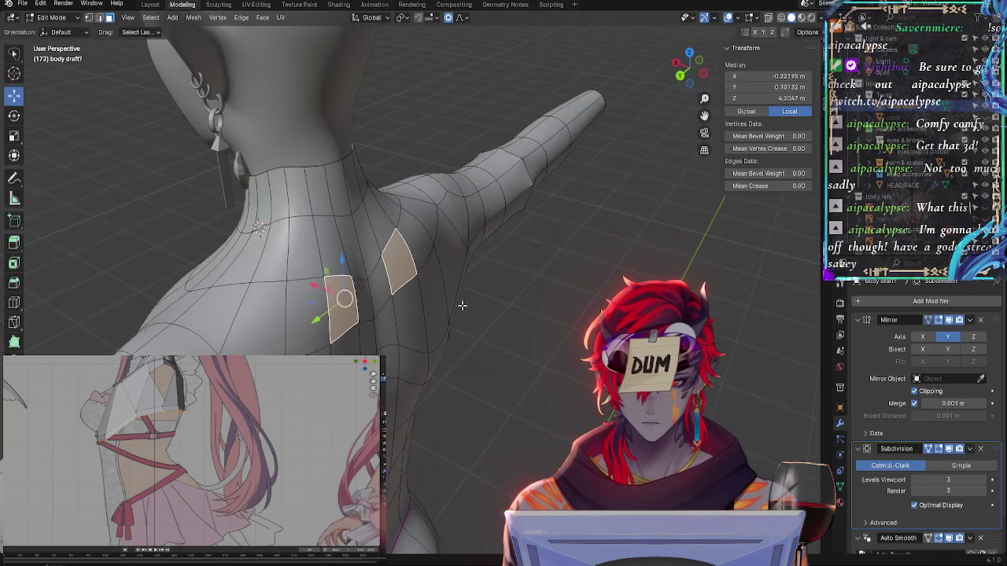
key(r)
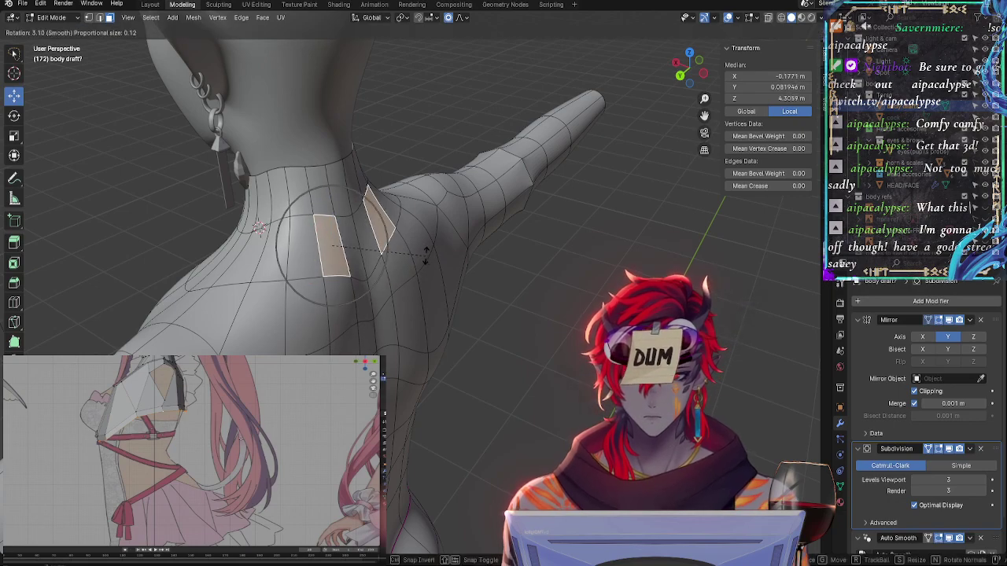
click(425, 261)
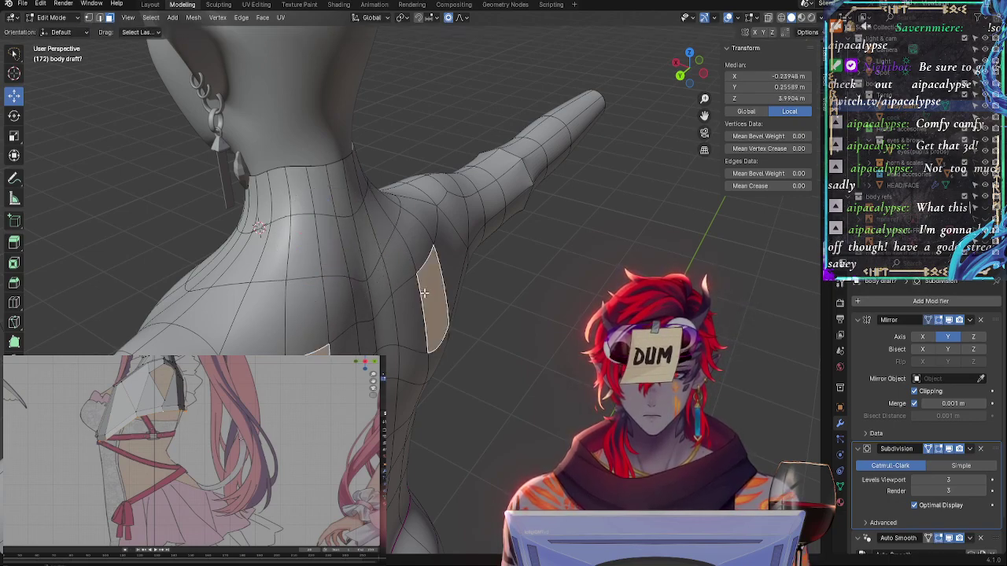
middle_drag(425, 267, 413, 224)
click(425, 210)
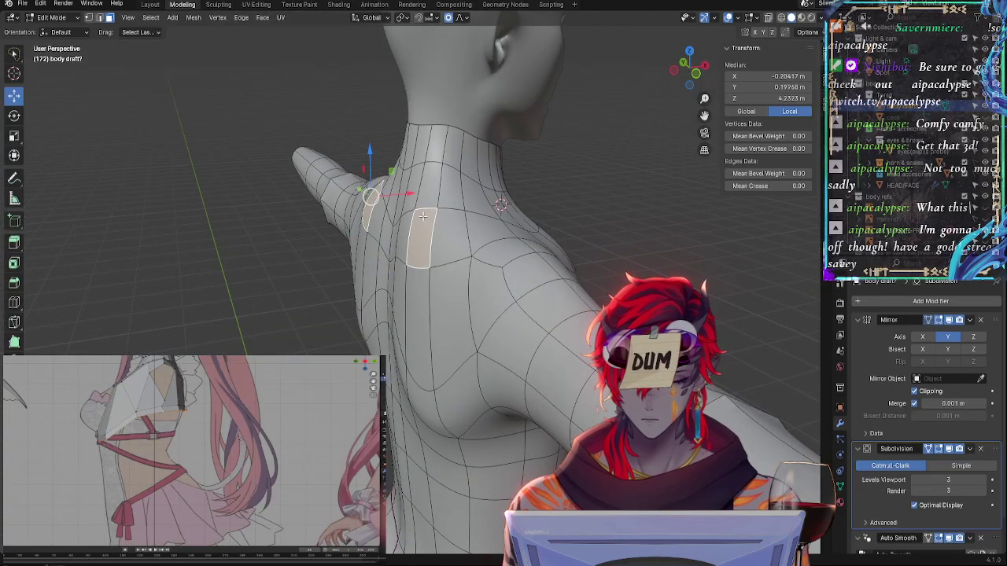
click(532, 222)
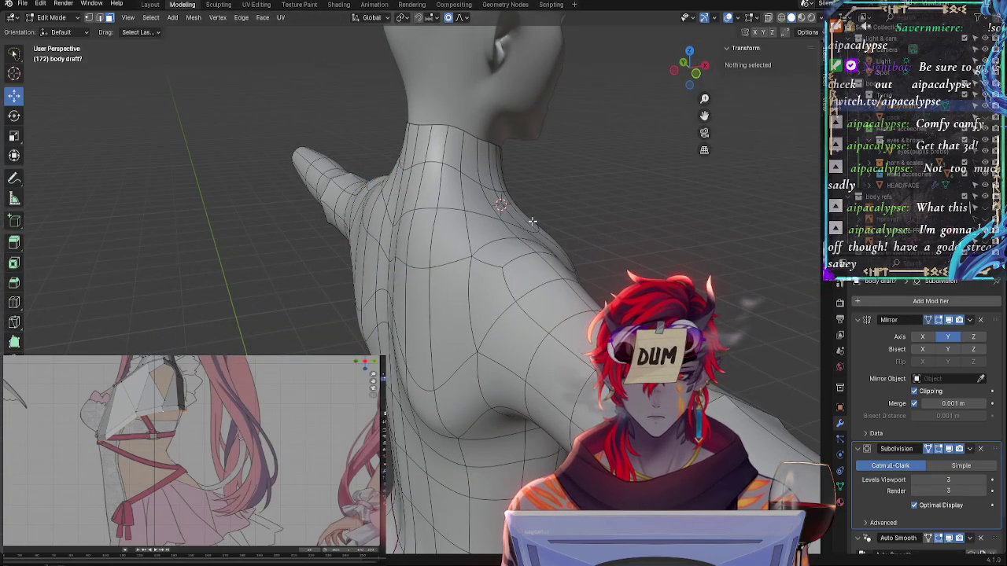
middle_drag(532, 221, 375, 206)
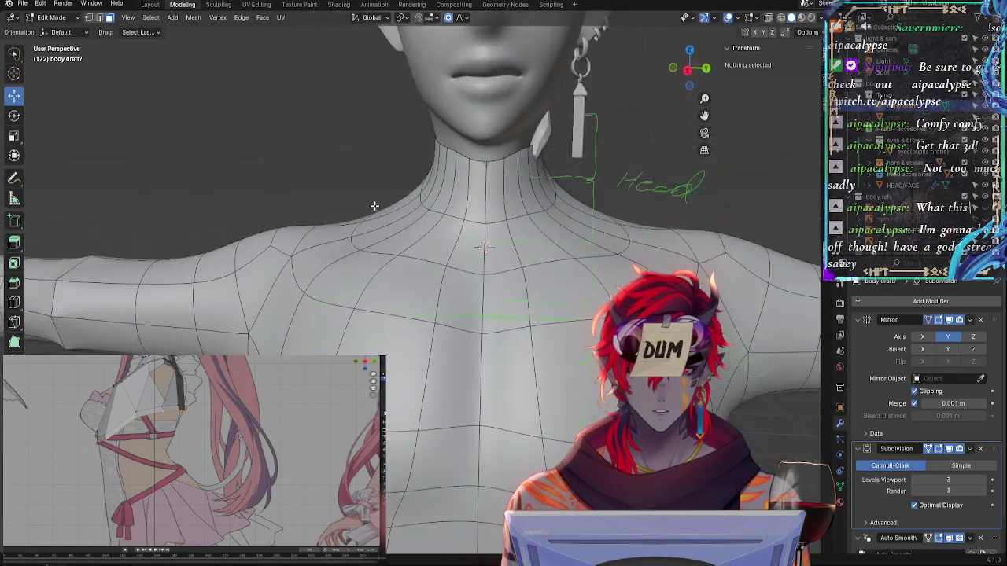
click(548, 199)
middle_drag(548, 199, 563, 249)
key(KP_3)
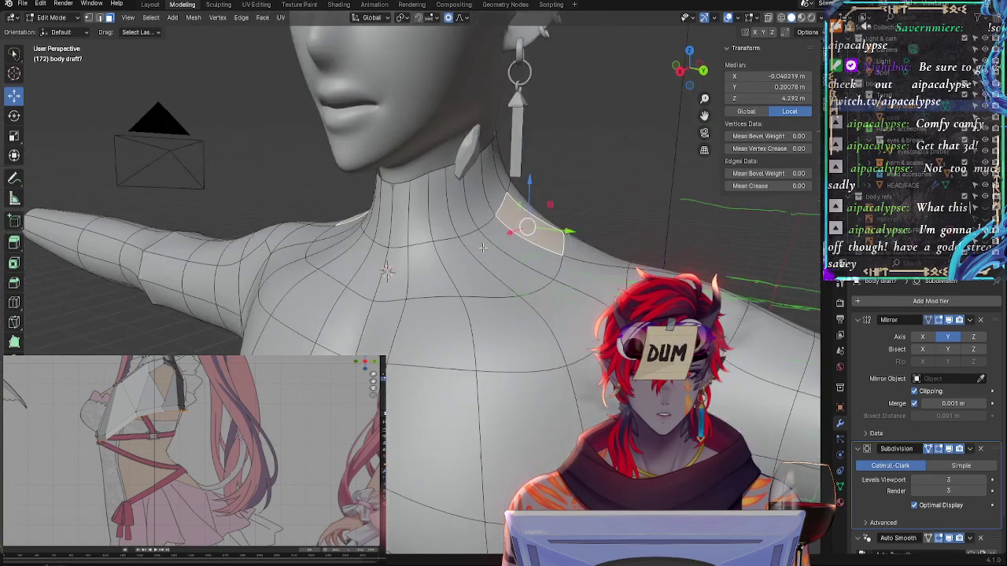
click(631, 145)
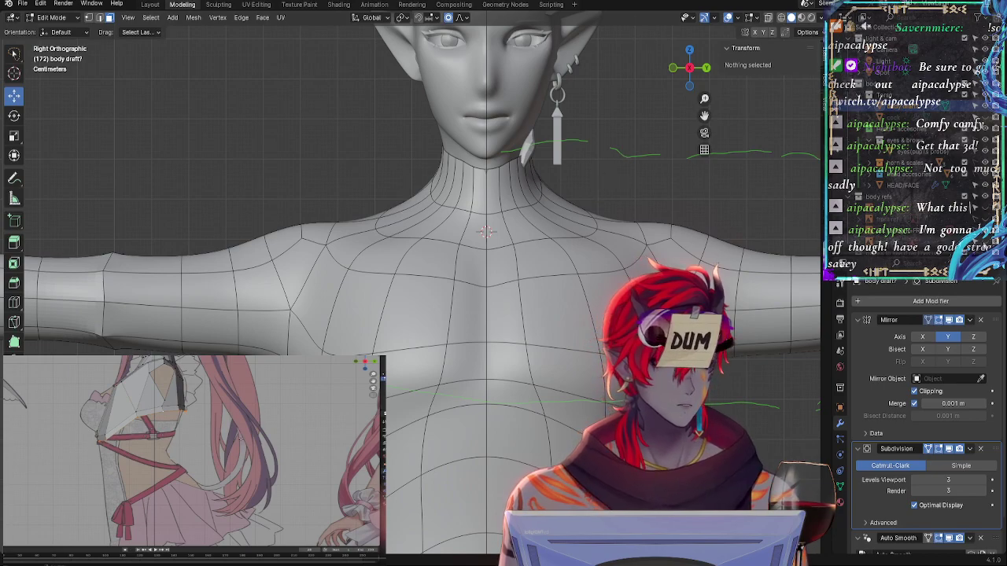
scroll(649, 133, up, 2)
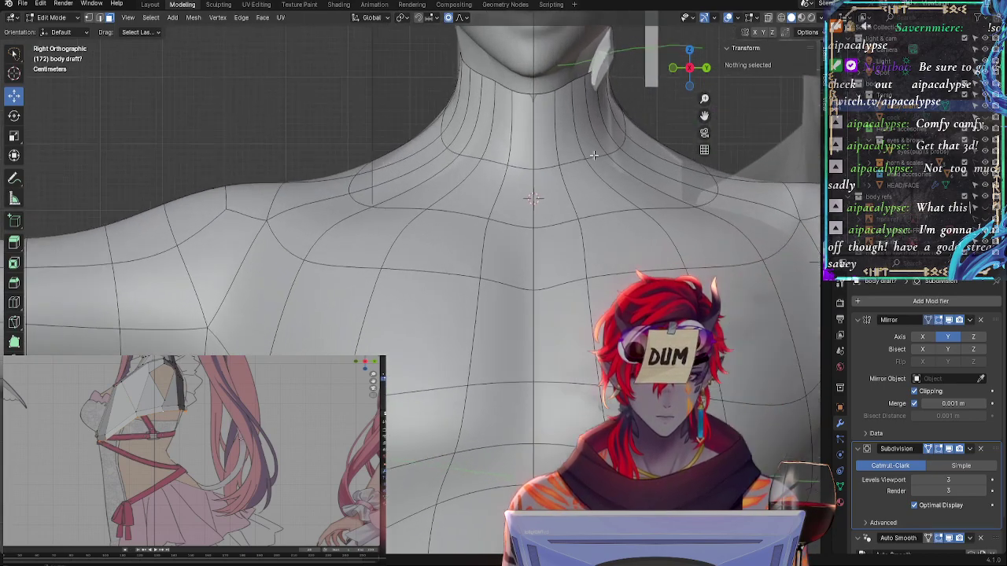
shift+middle_drag(649, 133, 480, 195)
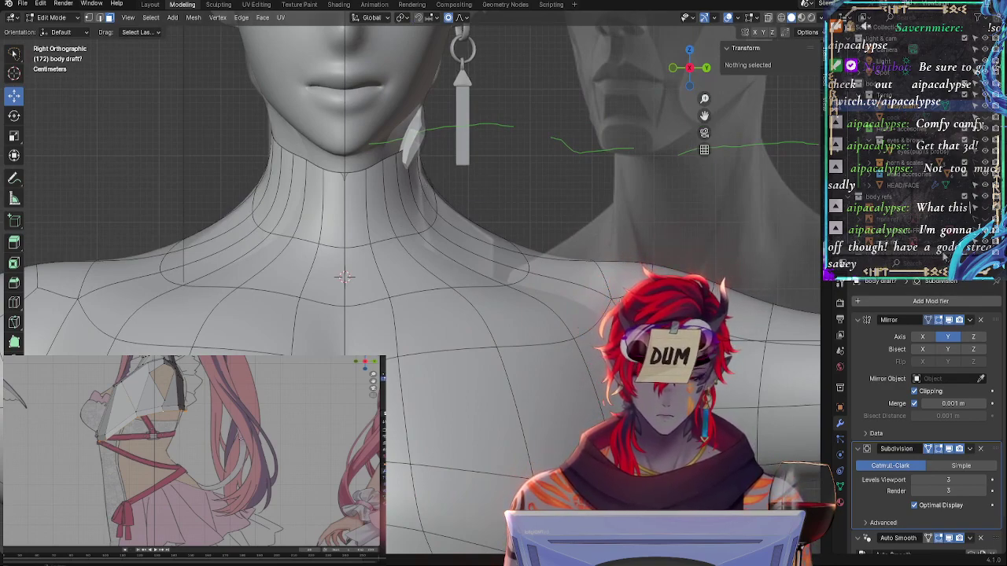
middle_drag(550, 157, 438, 197)
click(273, 175)
middle_drag(285, 238, 321, 219)
click(297, 219)
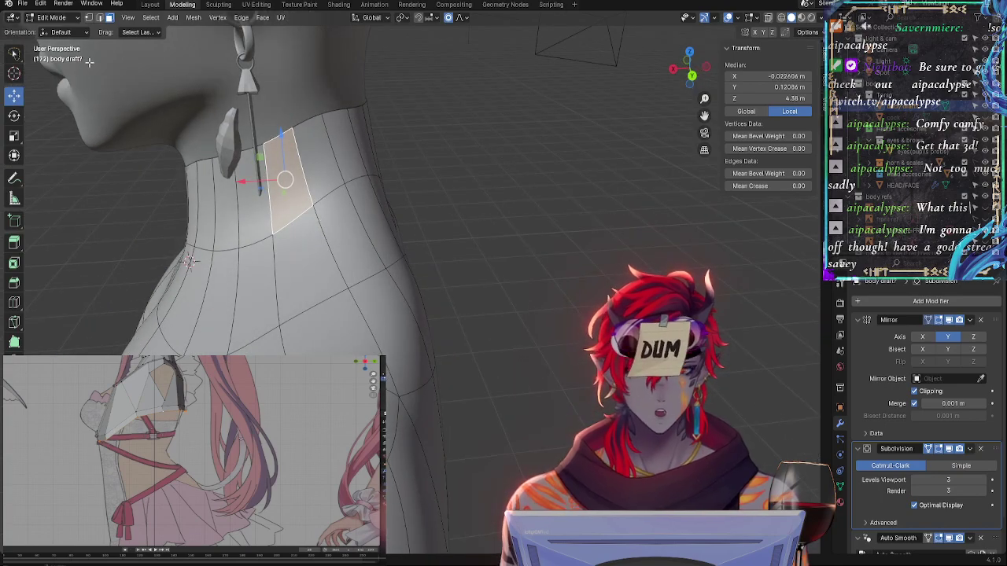
In edge mode, select two neck edges and centre them at X 0
click(103, 20)
click(254, 240)
click(260, 191)
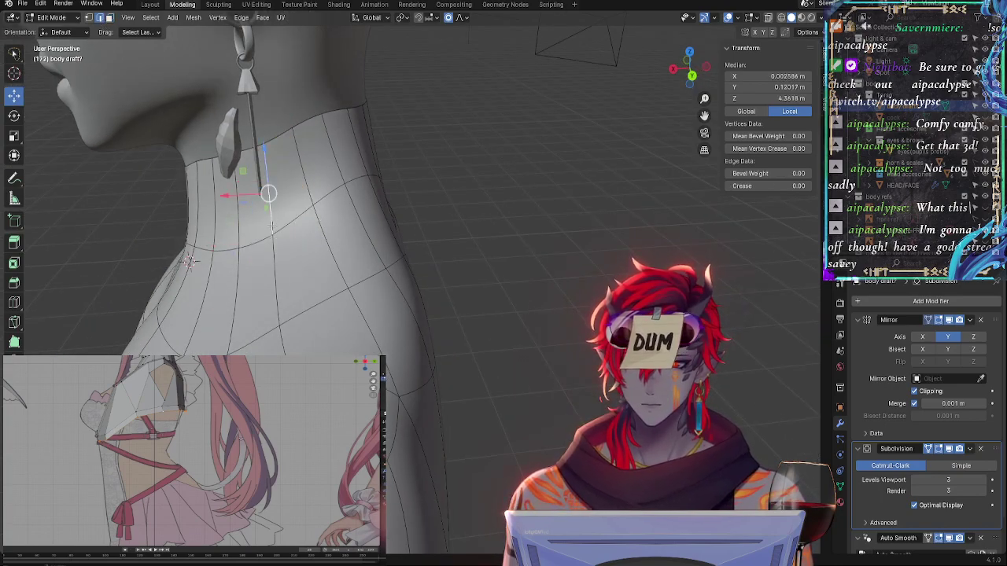
middle_drag(260, 191, 550, 142)
click(788, 75)
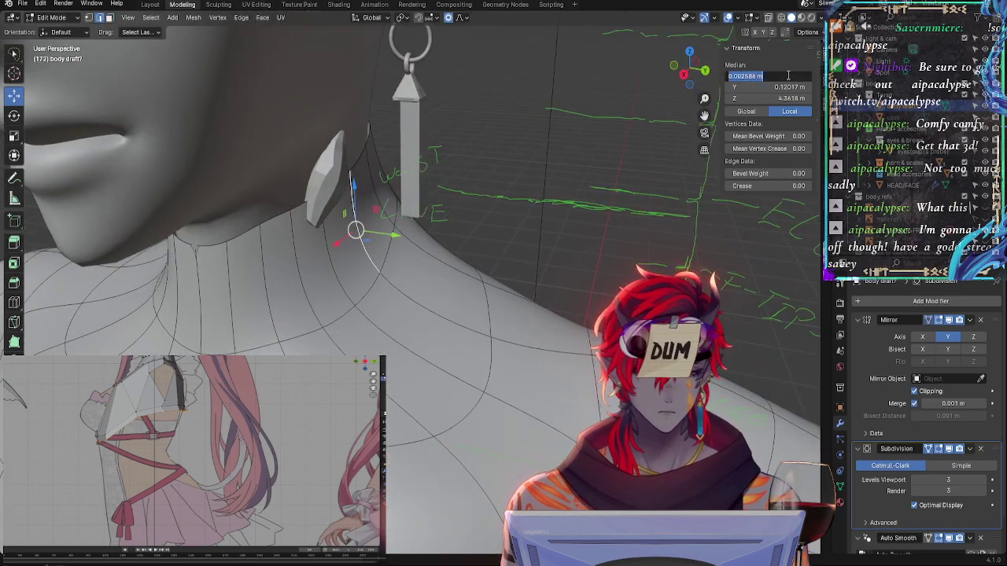
text(0)
key(Return)
Select the neck and neck-base edges and nudge them along Y twice
middle_drag(585, 249, 503, 229)
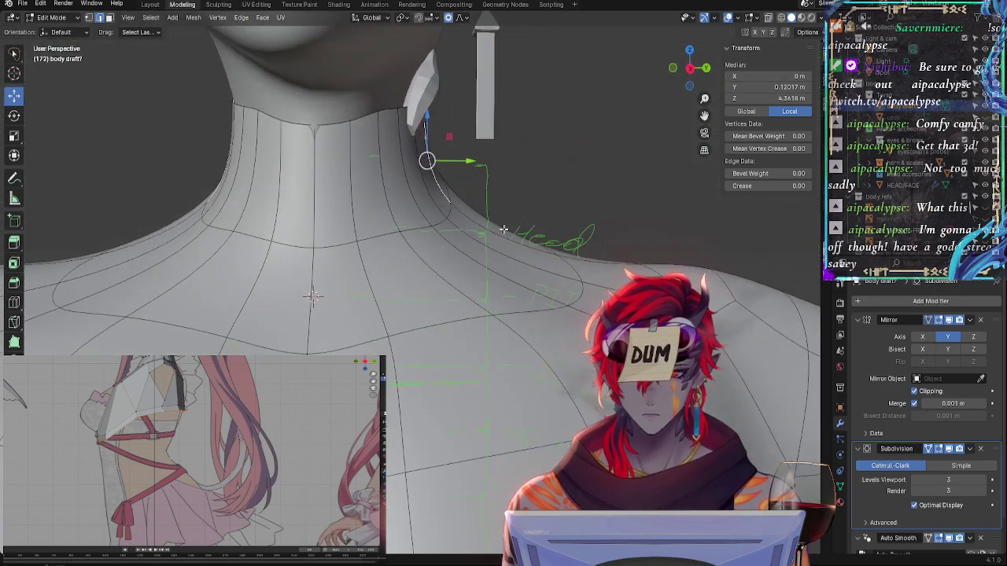
key(g)
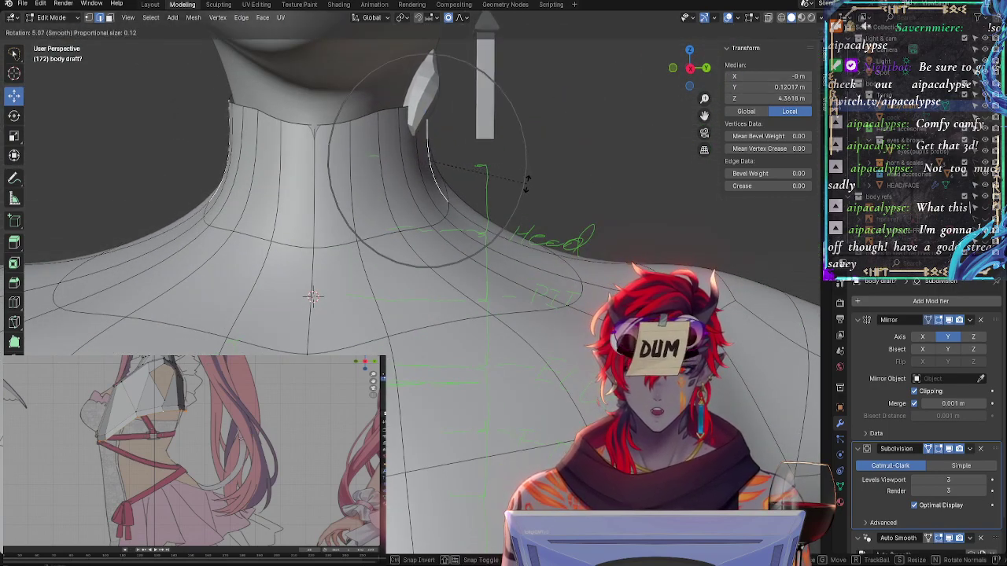
key(Escape)
middle_drag(523, 174, 315, 273)
alt+click(315, 236)
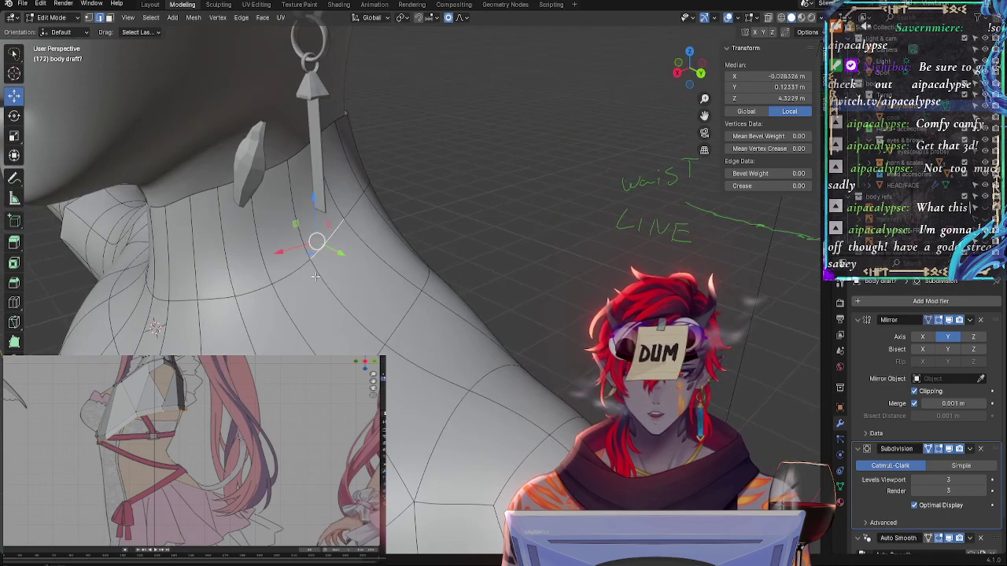
alt+click(339, 312)
key(g)
key(y)
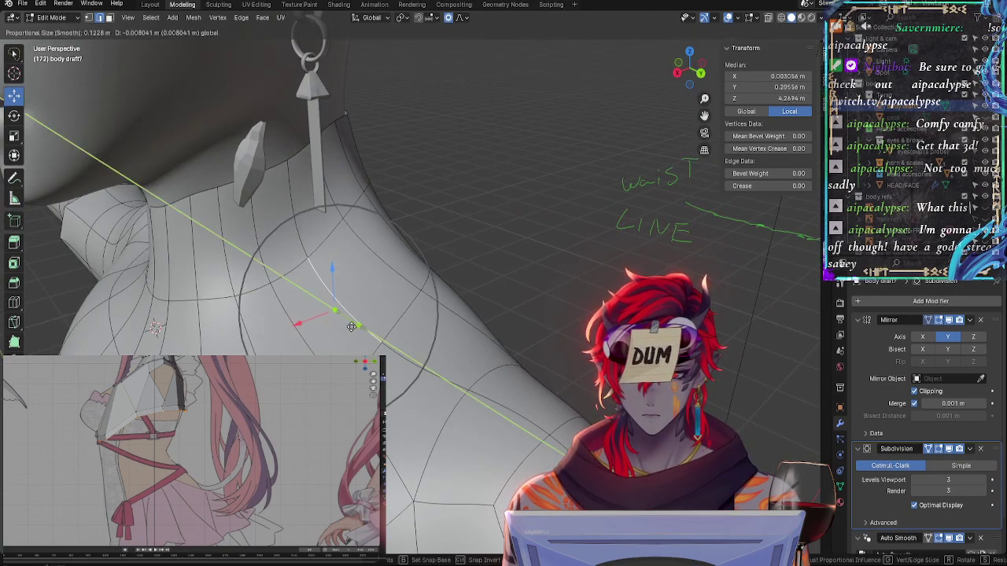
click(379, 171)
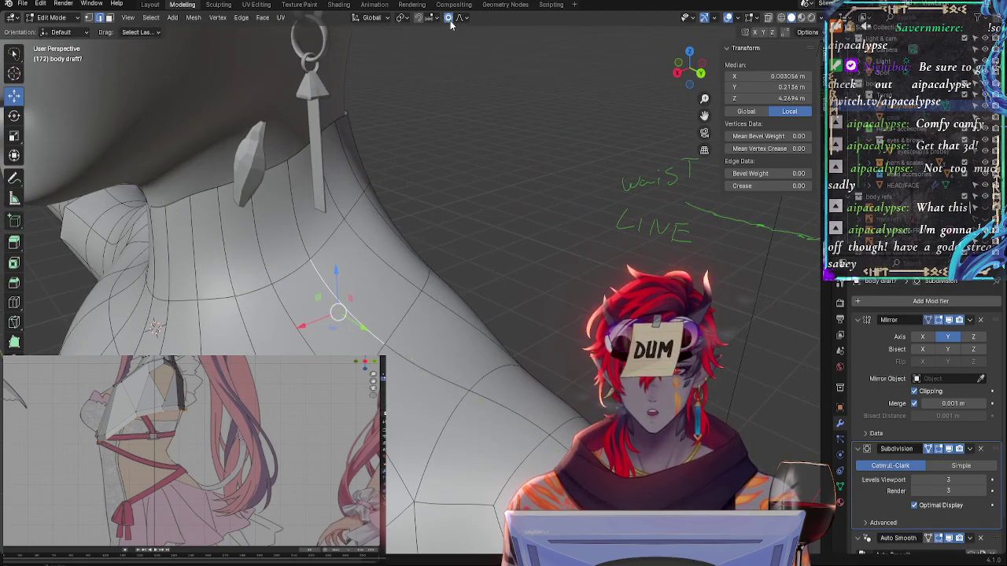
key(g)
key(y)
click(338, 307)
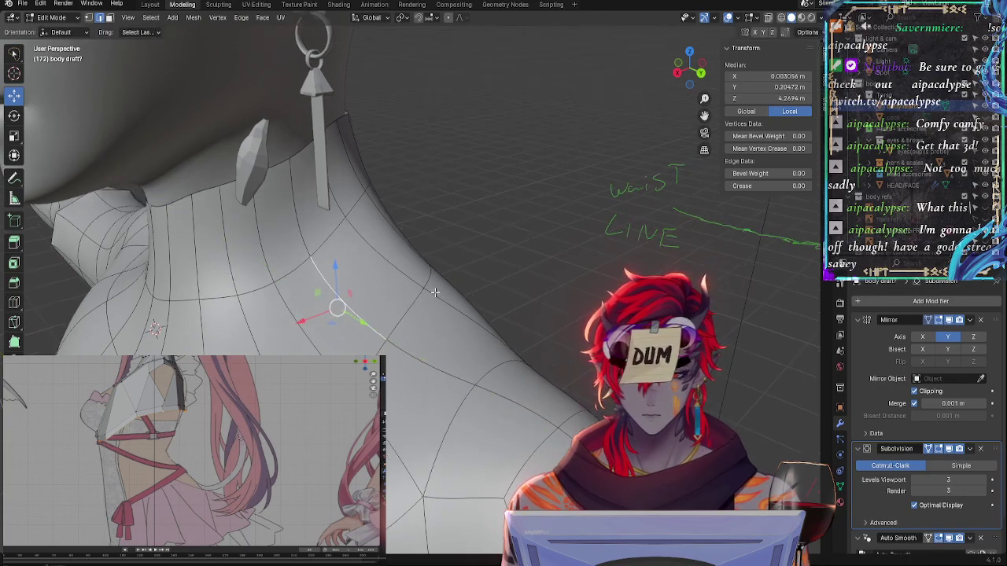
Tilt one neck edge loop a few degrees by rotating it
middle_drag(338, 307, 406, 205)
key(alt+a)
alt+click(371, 195)
key(r)
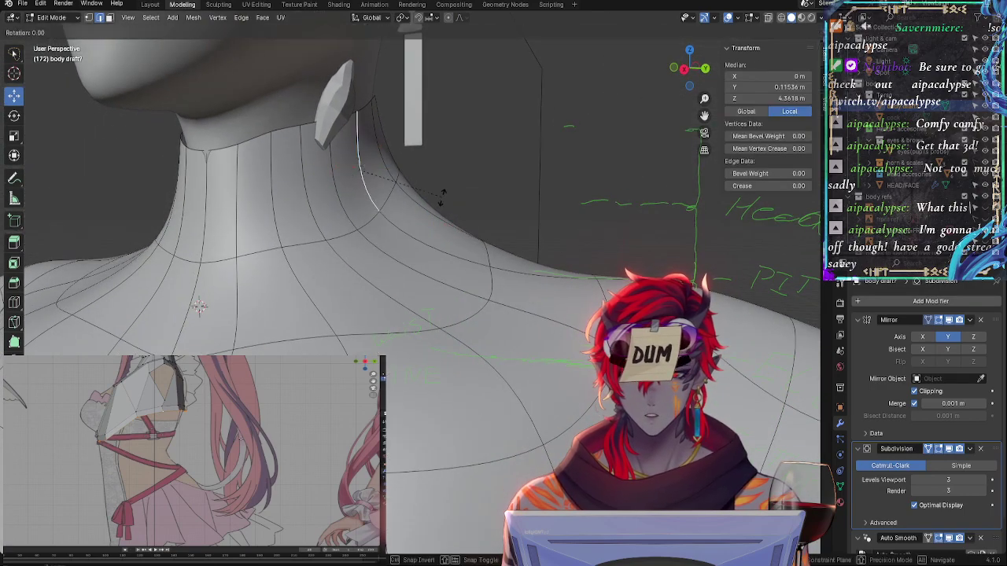
click(450, 190)
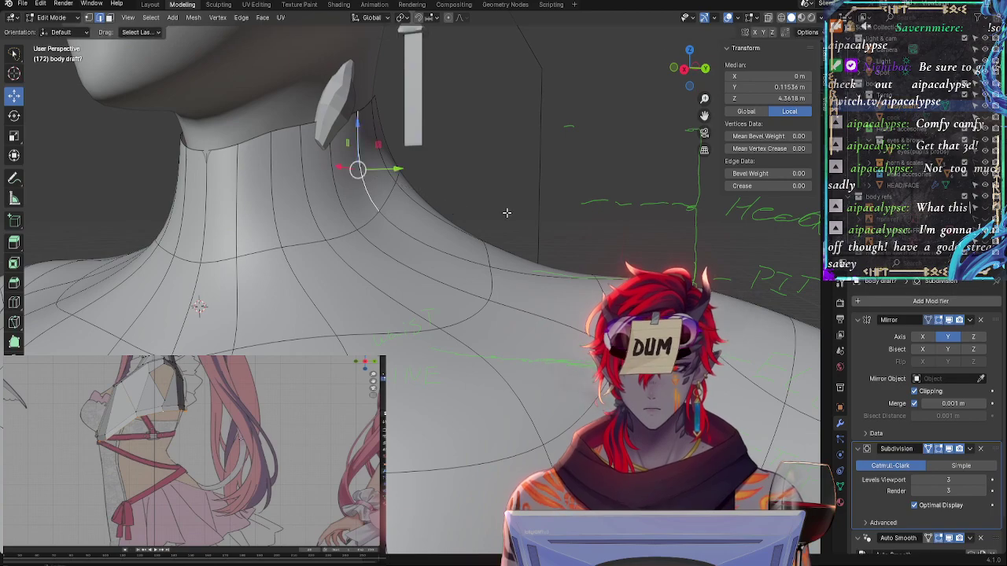
Check the neck in right orthographic view, deselect all, and toggle the head reference image
middle_drag(508, 214, 544, 209)
click(690, 68)
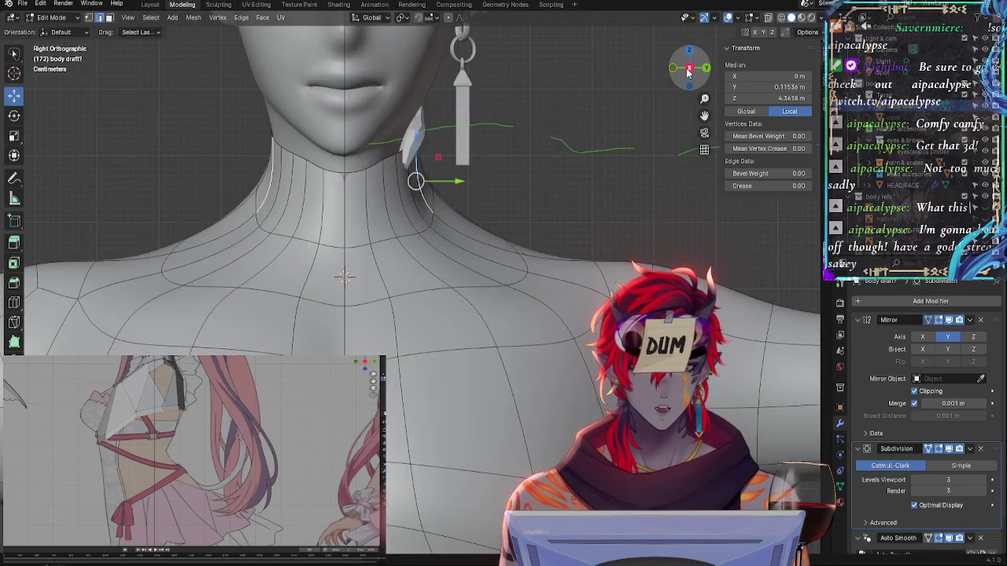
key(alt+a)
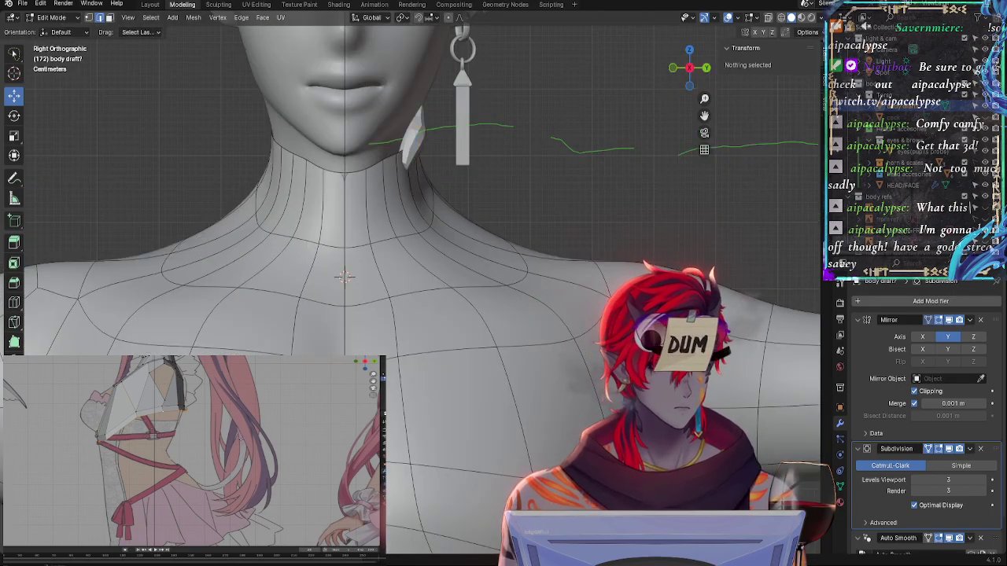
click(988, 250)
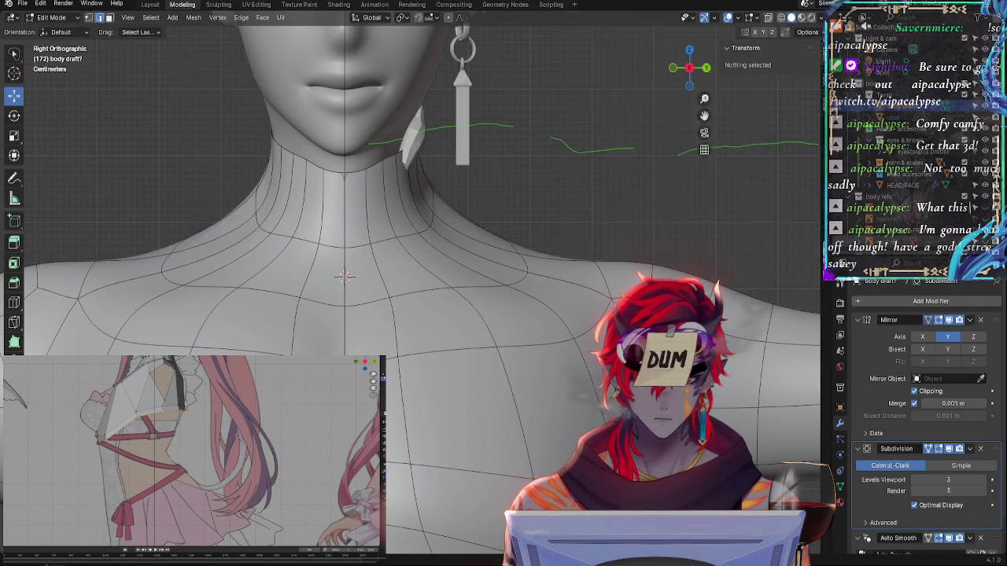
middle_drag(506, 155, 291, 267)
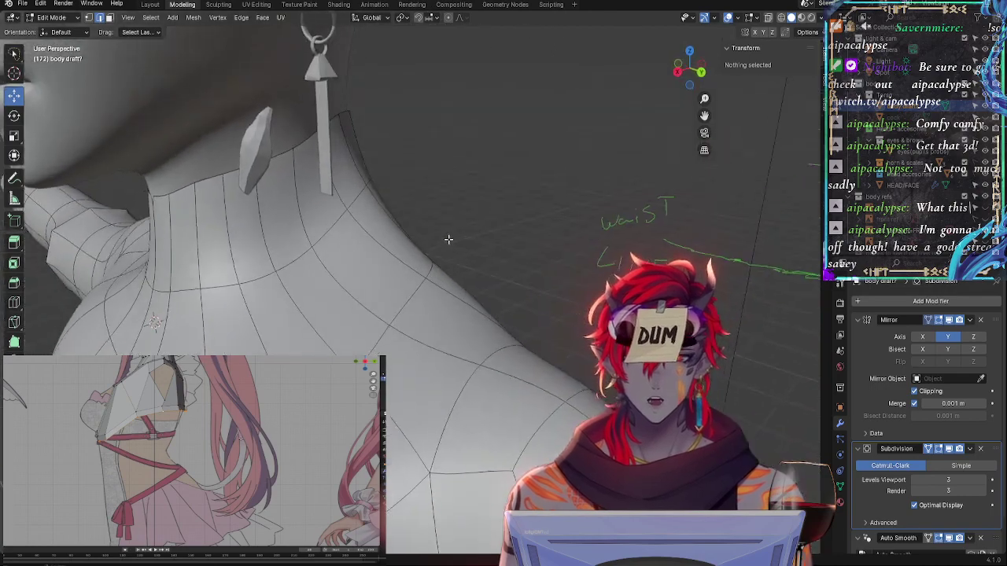
Lower a neck-base vertex along Z, then make a small adjustment to its position
click(280, 265)
key(g)
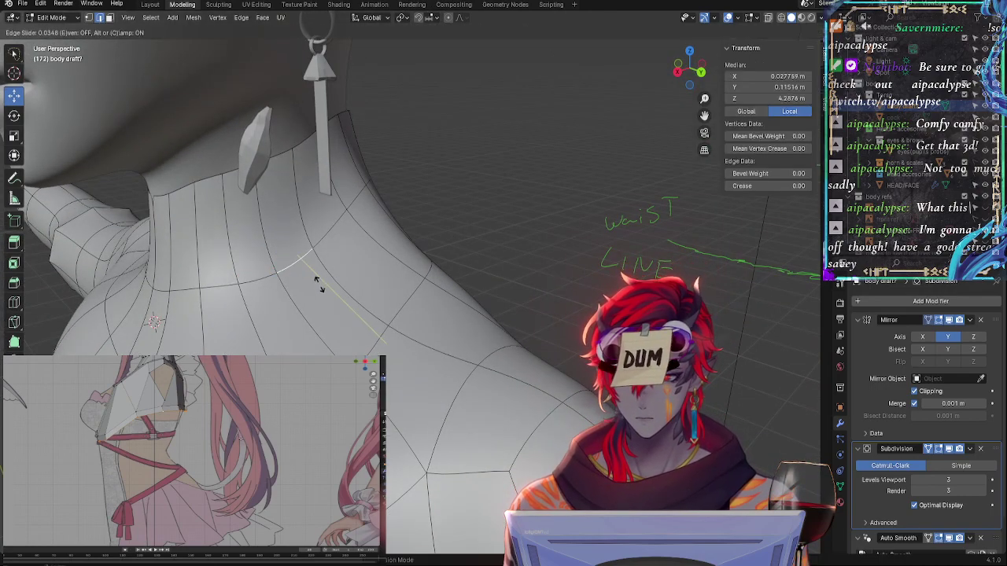
key(Escape)
key(g)
key(z)
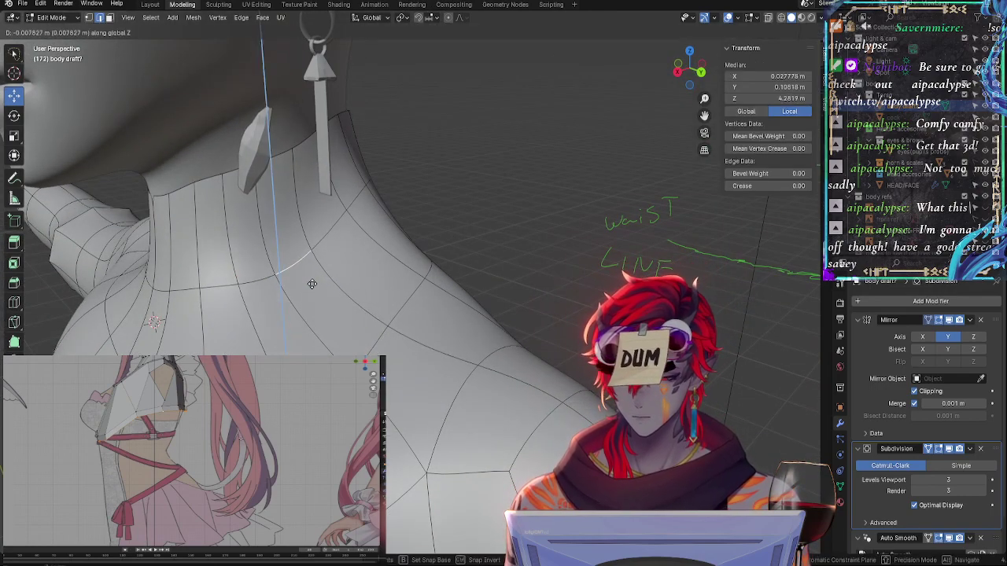
click(312, 283)
key(g)
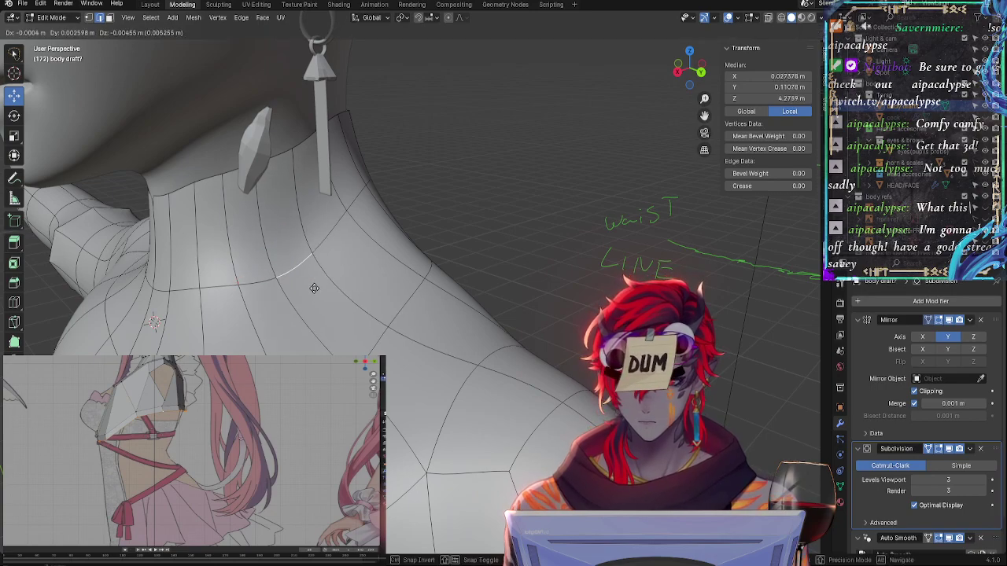
click(314, 287)
Edge-slide the neck vertex further, then slide the next loop vertex downward
middle_drag(385, 281, 430, 280)
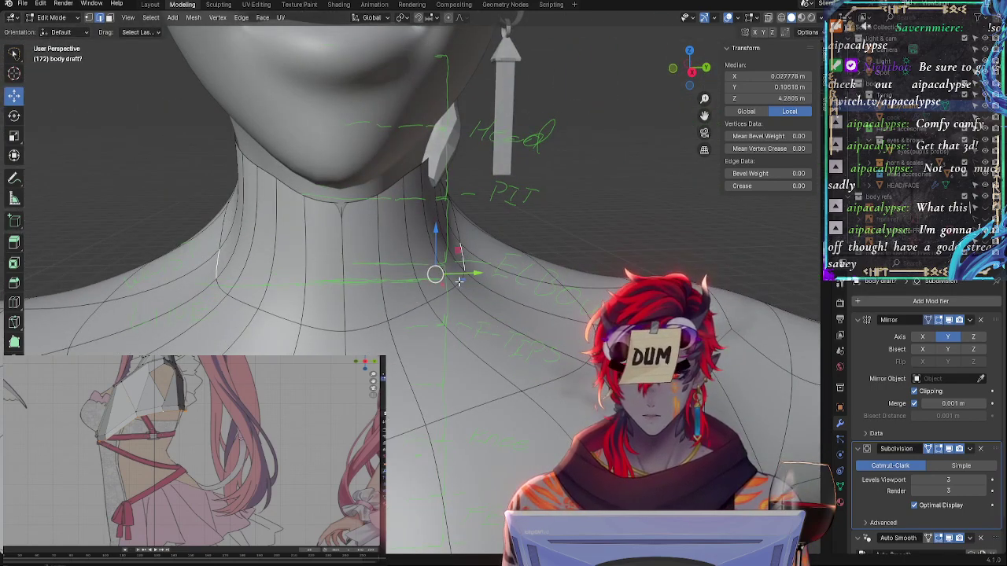
key(g)
key(g)
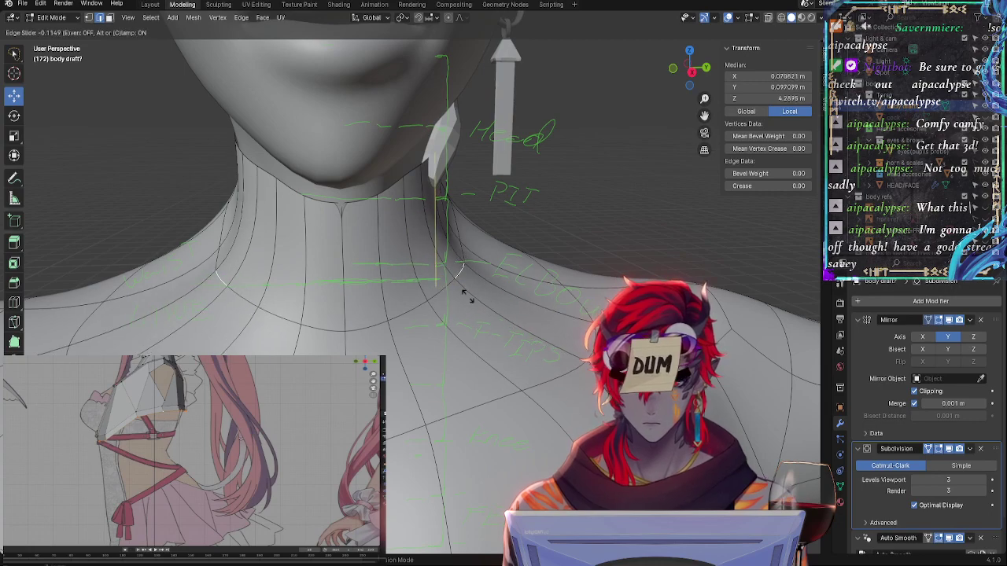
click(471, 314)
key(g)
key(g)
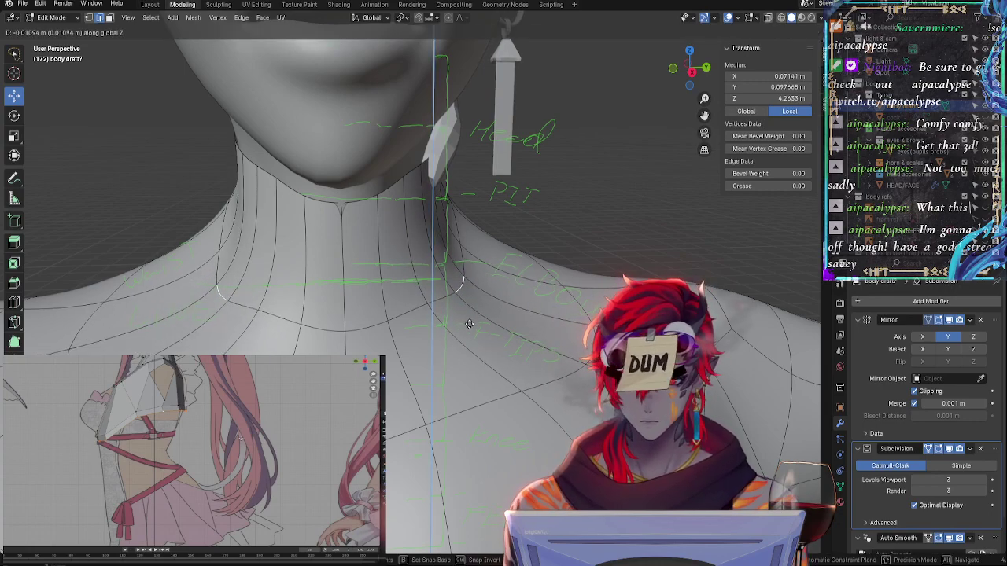
click(421, 308)
shift+click(406, 315)
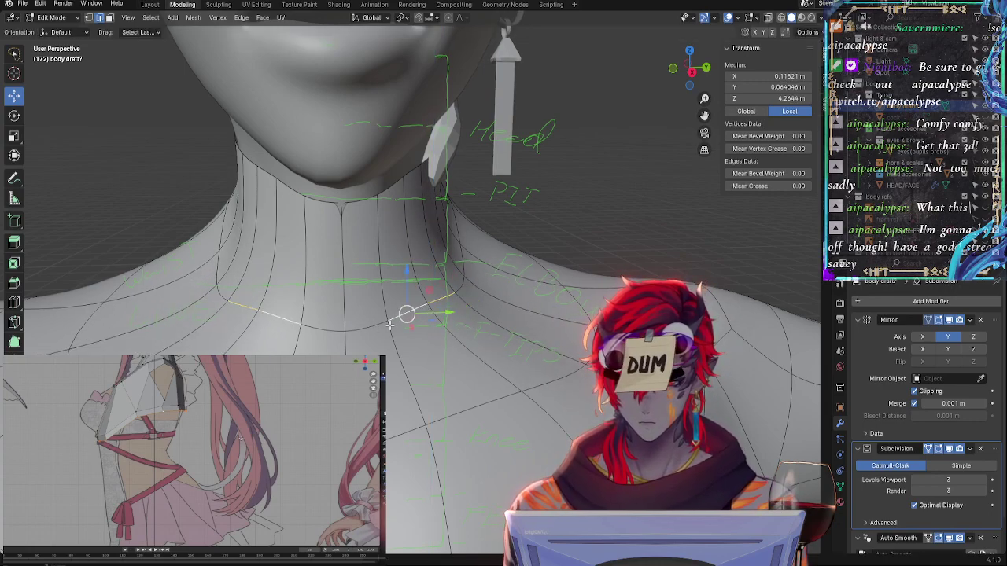
key(g)
key(g)
click(417, 313)
shift+click(425, 312)
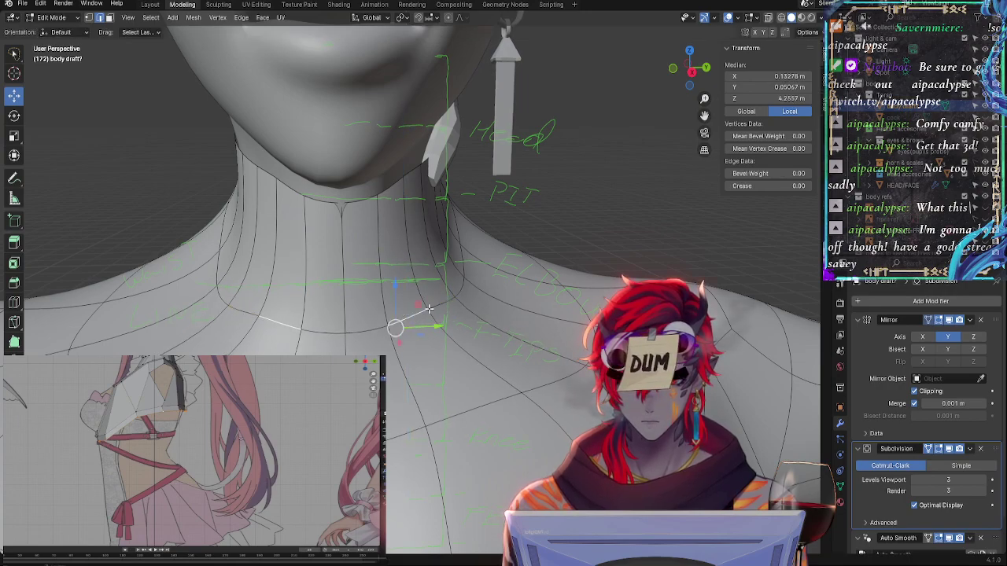
click(429, 309)
key(g)
key(g)
click(420, 323)
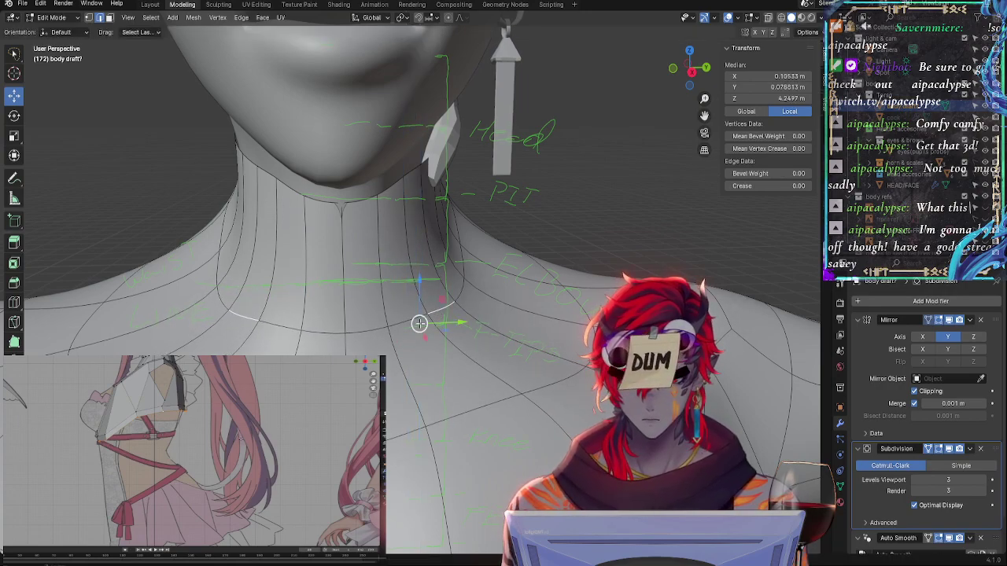
Slide the two lower neck-loop vertices, clear the selection and switch to Right Orthographic view
click(395, 331)
key(g)
key(g)
click(366, 333)
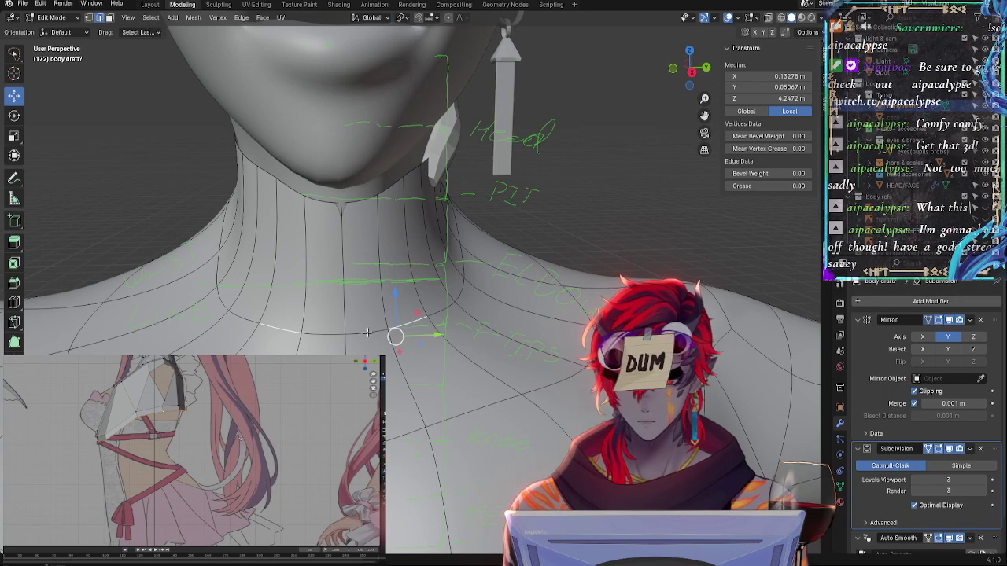
click(365, 337)
key(g)
key(g)
click(364, 340)
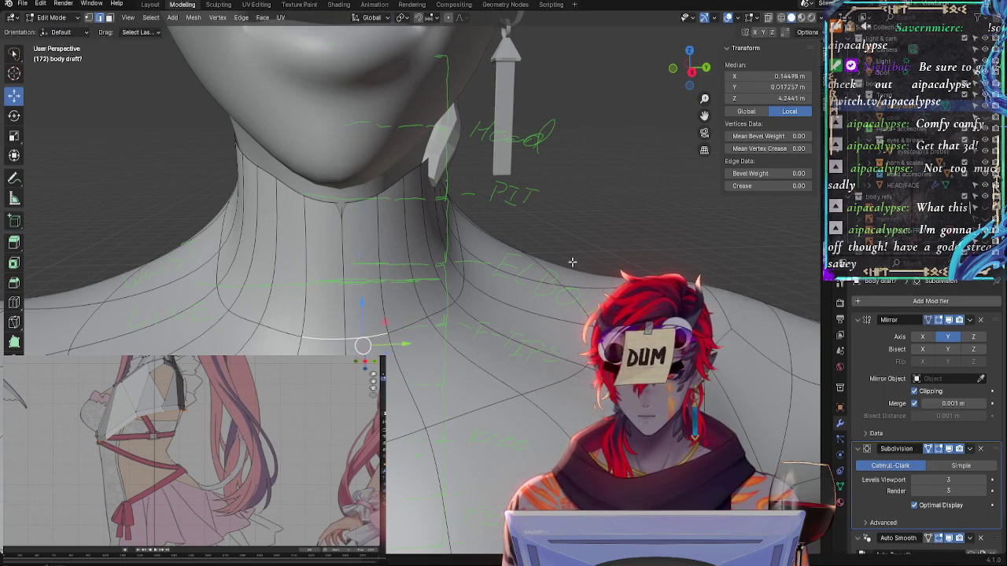
key(alt+a)
mouse_move(572, 262)
middle_down()
mouse_move(468, 207)
mouse_move(489, 210)
mouse_move(462, 210)
mouse_move(535, 203)
middle_up()
click(689, 70)
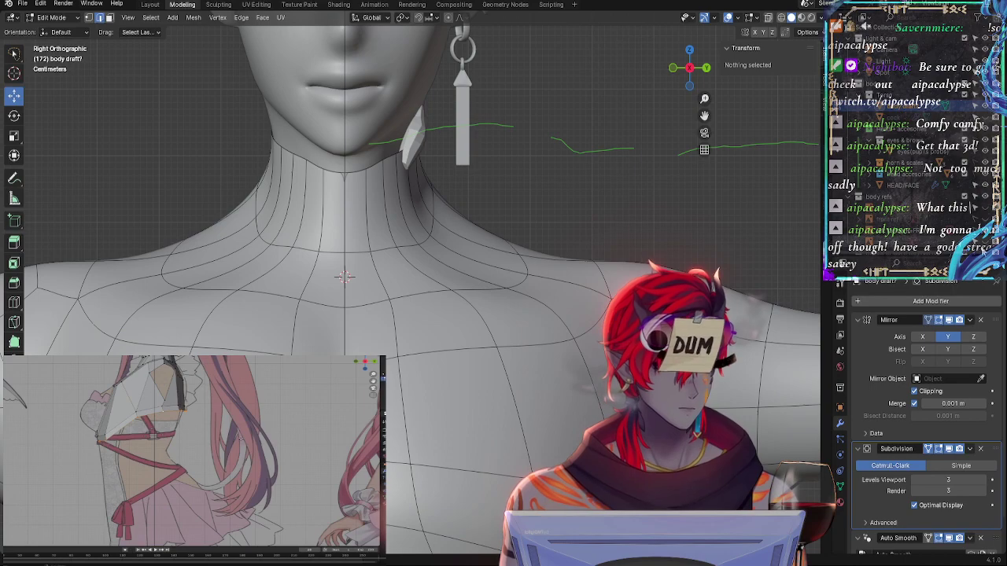
Toggle the grey face reference image on and off several times to compare it with the neck
click(984, 248)
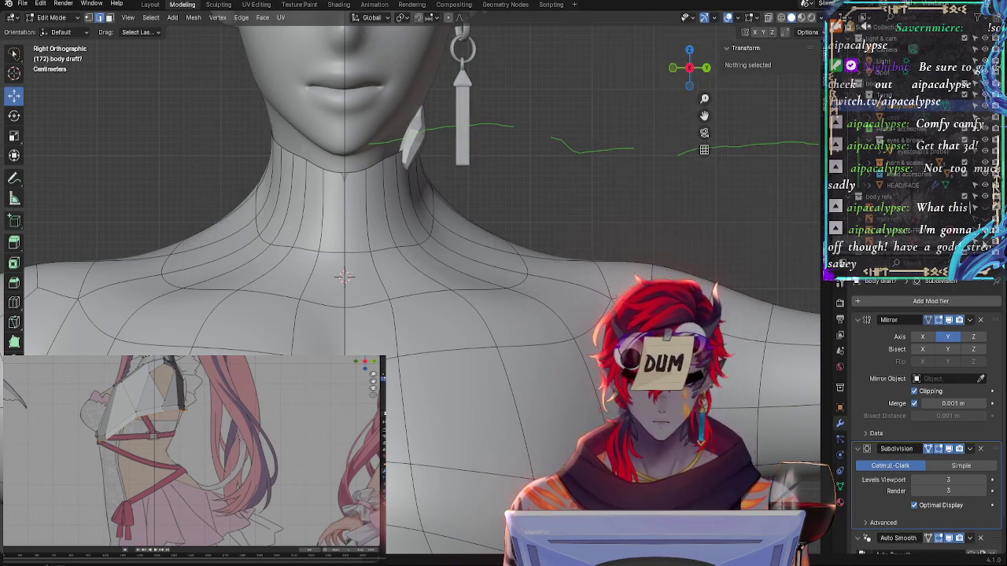
click(985, 248)
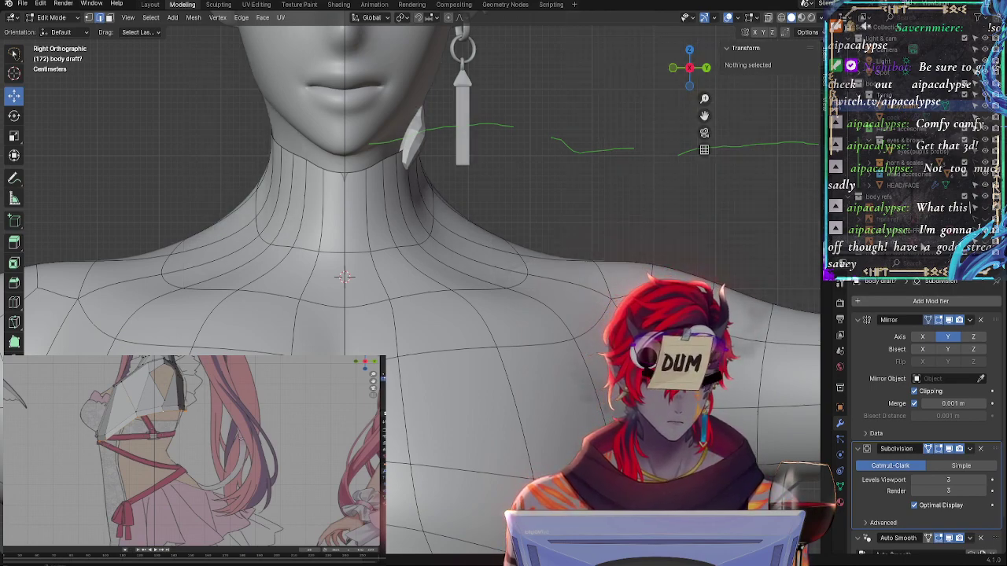
click(984, 249)
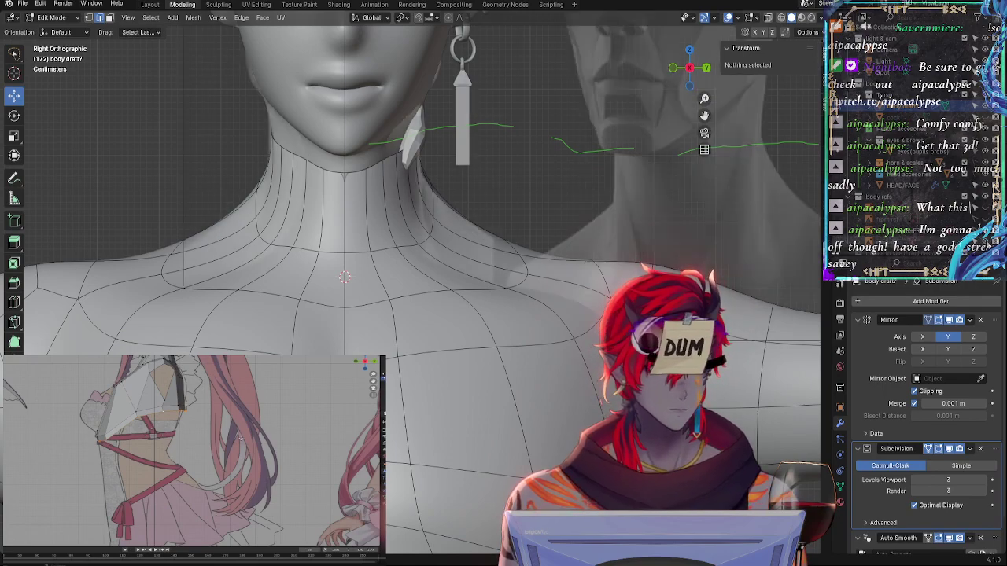
click(984, 249)
click(984, 248)
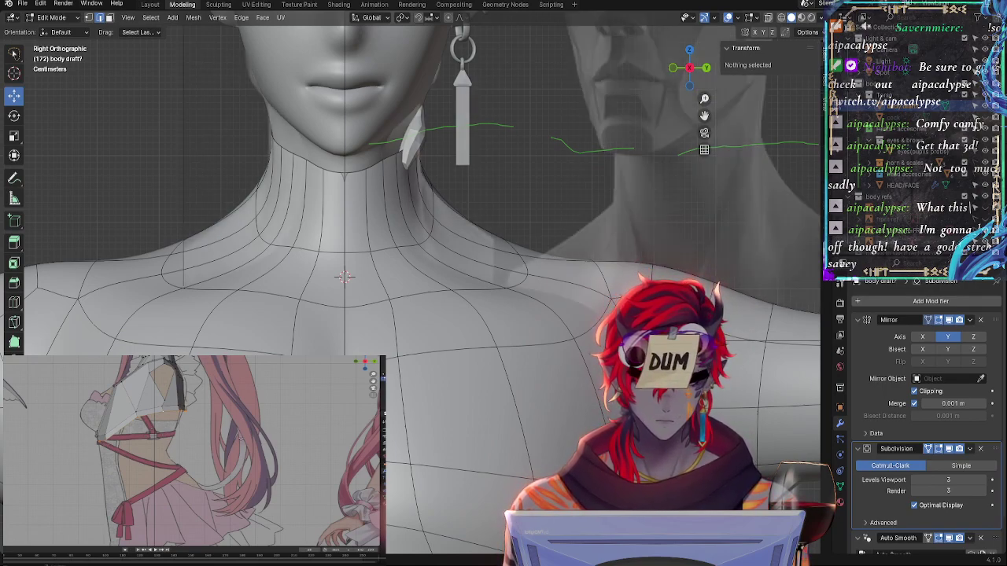
click(984, 249)
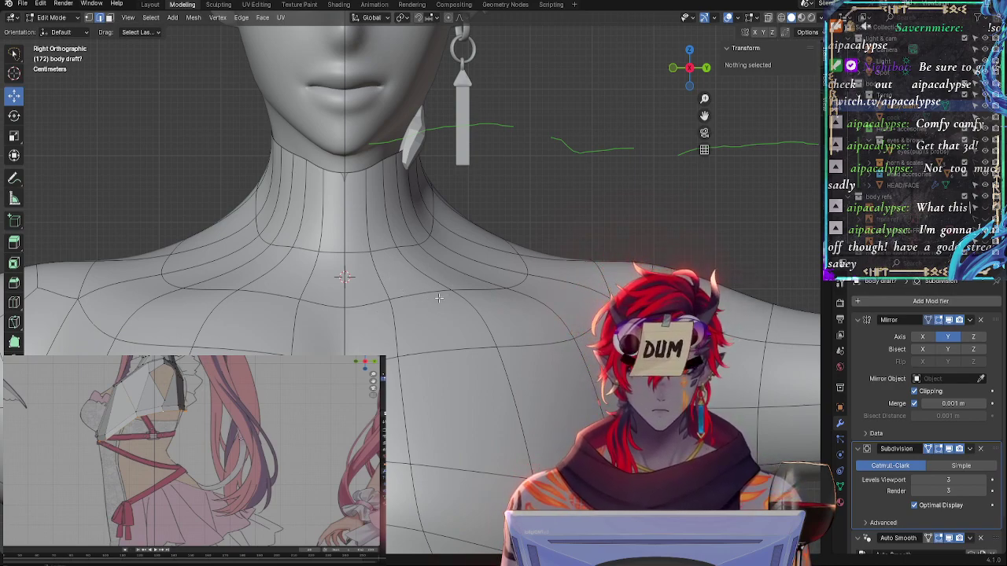
Inspect collarbone and neck-loop edges from angled and Right Orthographic views
click(423, 278)
click(417, 307)
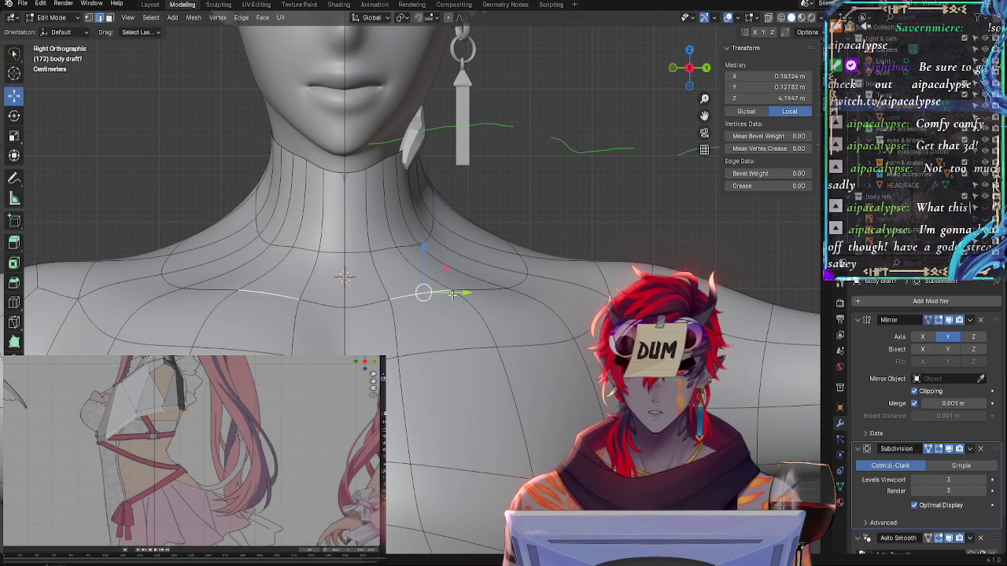
middle_drag(417, 307, 551, 358)
click(472, 350)
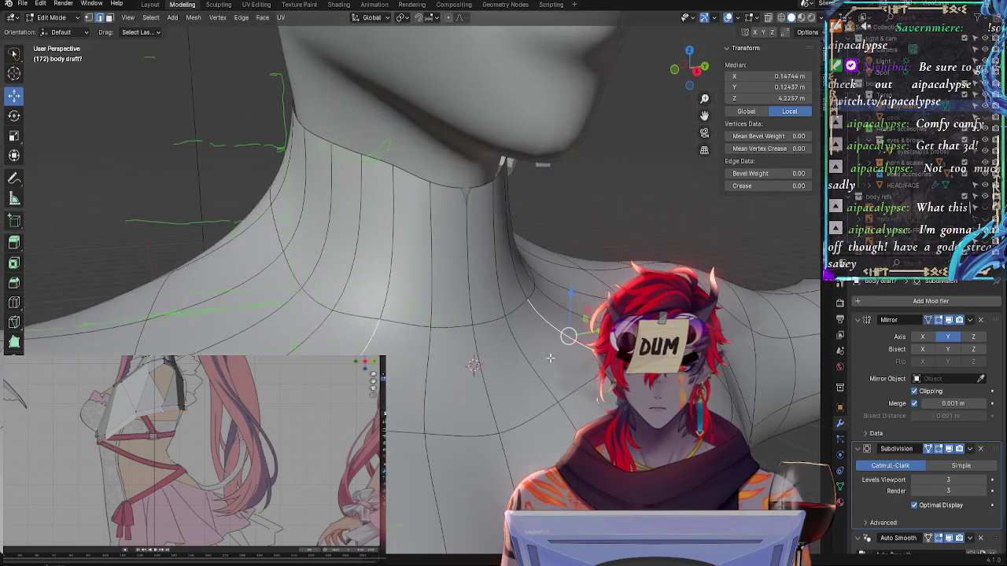
middle_drag(472, 364, 491, 304)
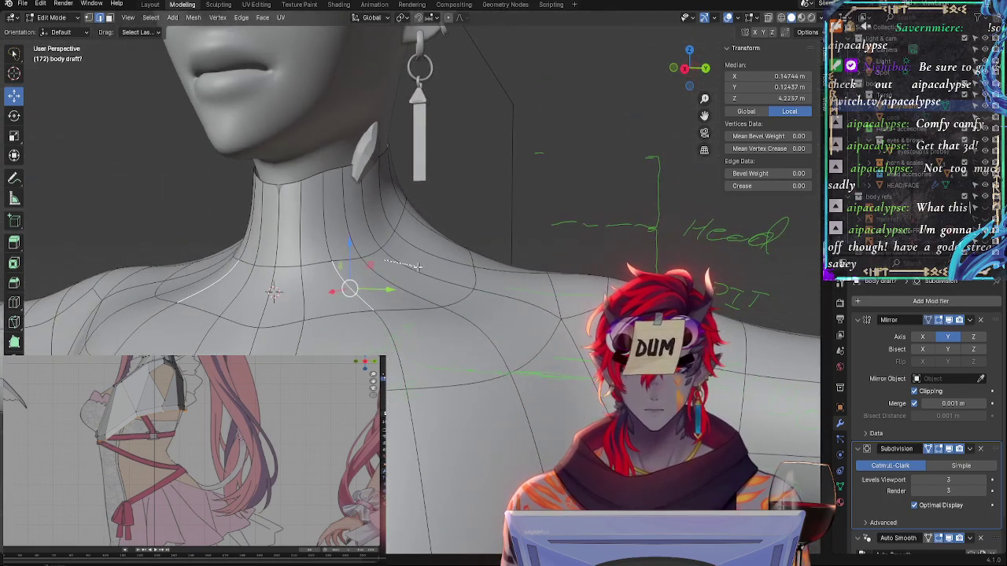
click(679, 67)
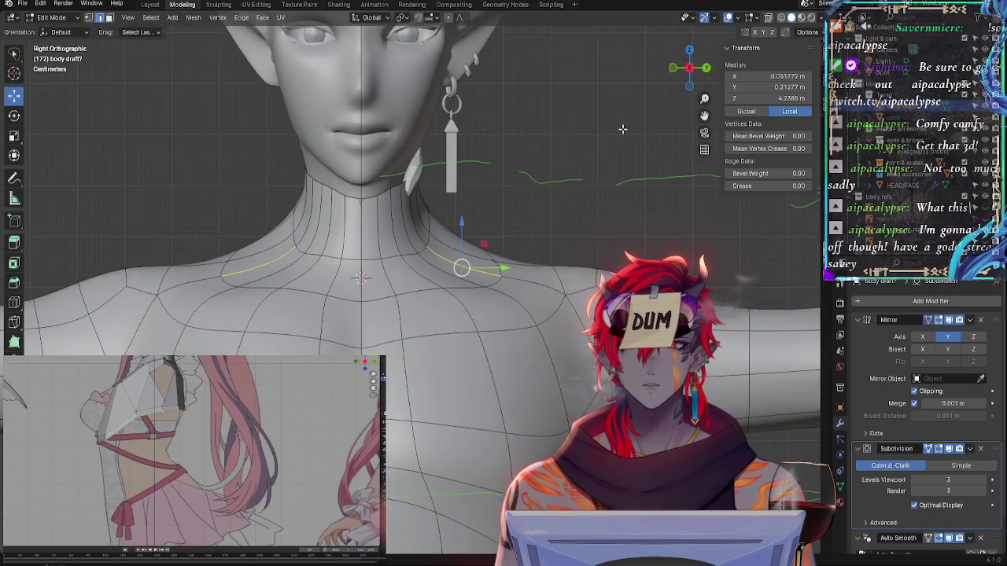
middle_drag(585, 223, 340, 183)
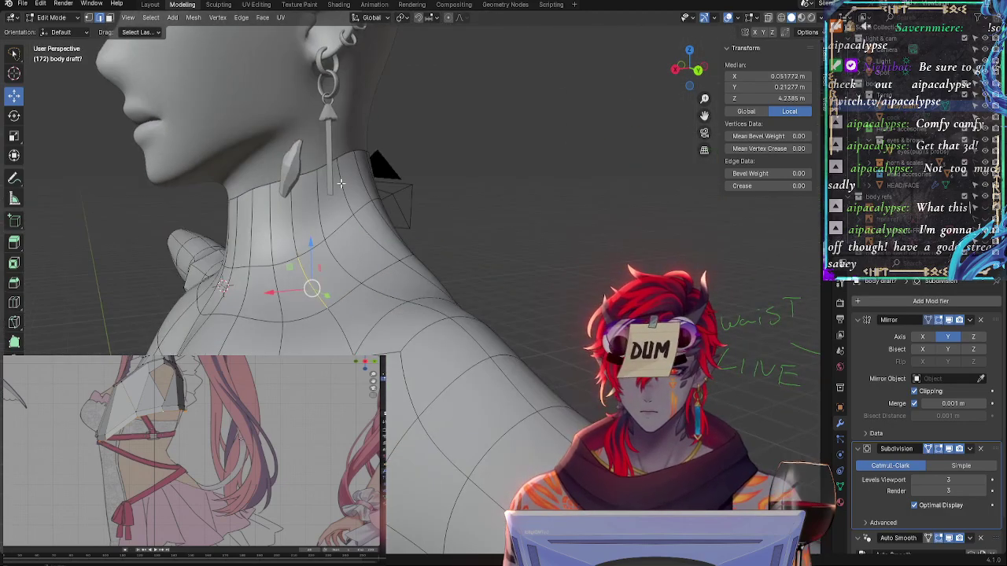
Select several edges along the neck-base loop
click(319, 179)
click(290, 203)
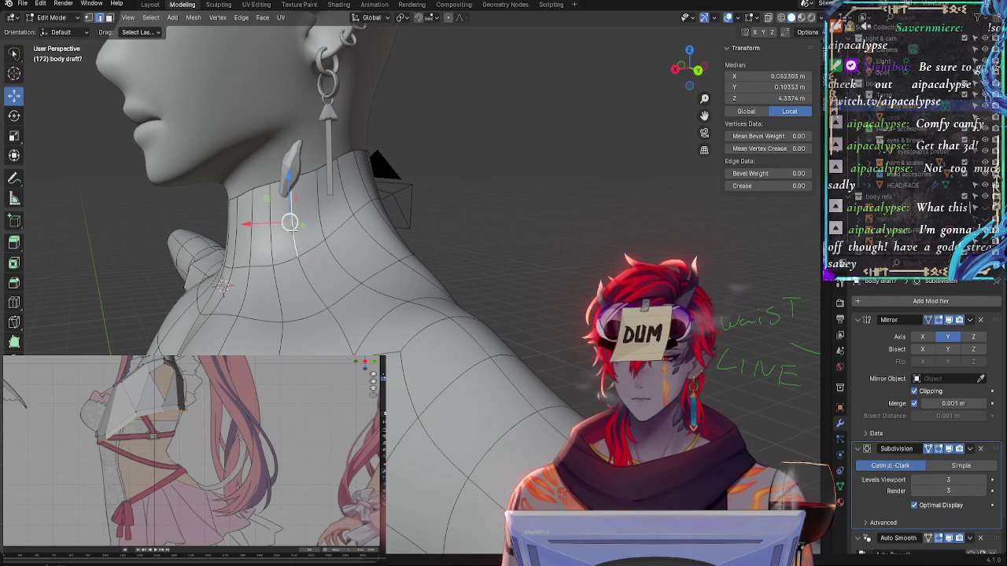
middle_drag(290, 222, 480, 318)
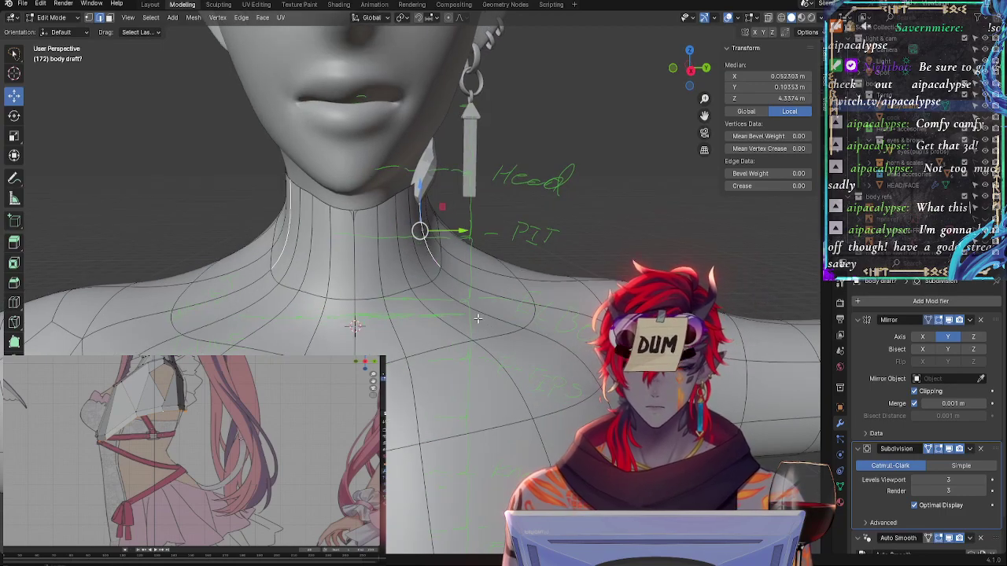
middle_drag(408, 360, 458, 324)
click(384, 272)
click(369, 326)
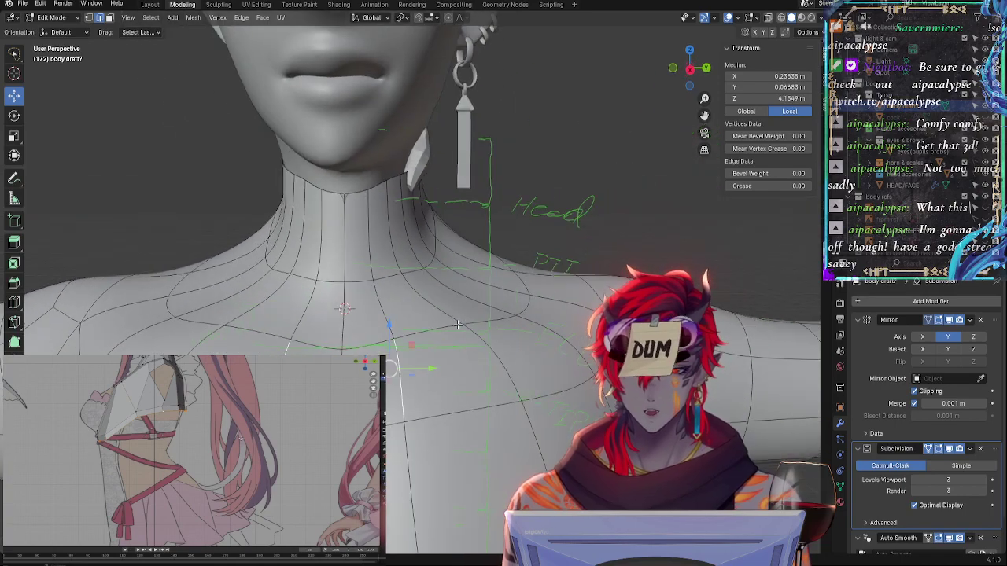
click(399, 307)
middle_drag(398, 307, 299, 313)
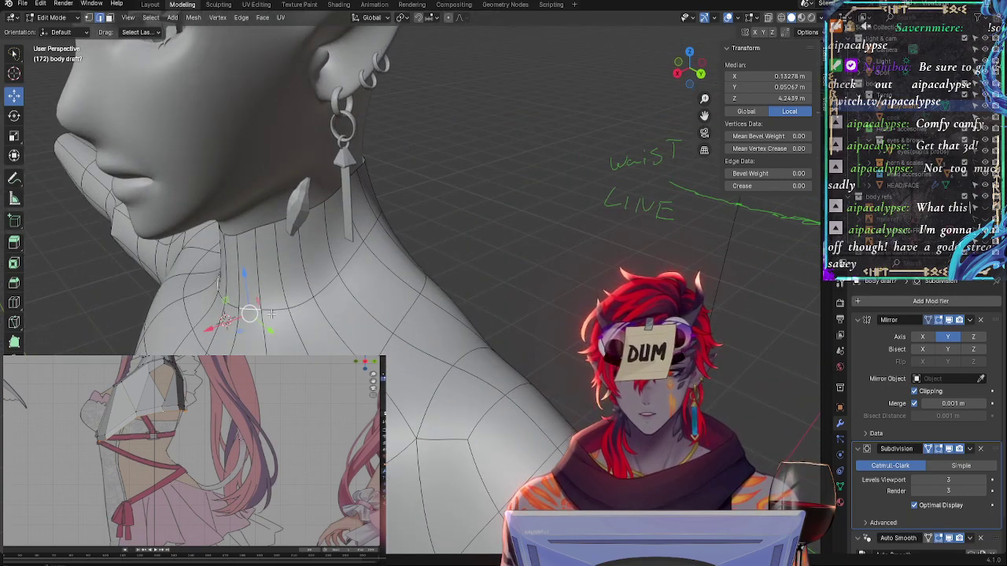
shift+click(270, 314)
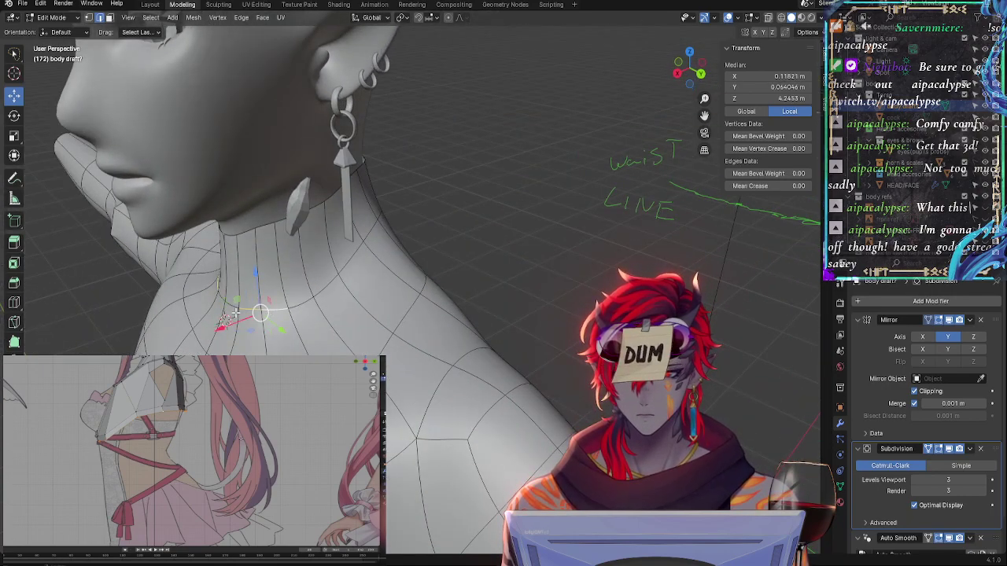
Try an edge slide and a vertical Z move on the neck-base edges, cancelling both
key(g)
key(g)
right_click(334, 303)
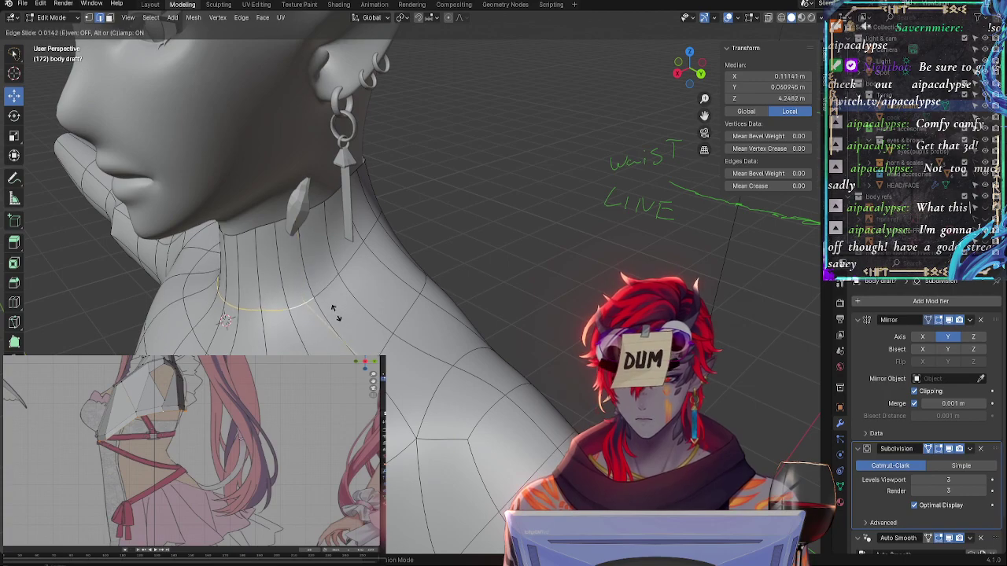
key(g)
key(z)
right_click(334, 325)
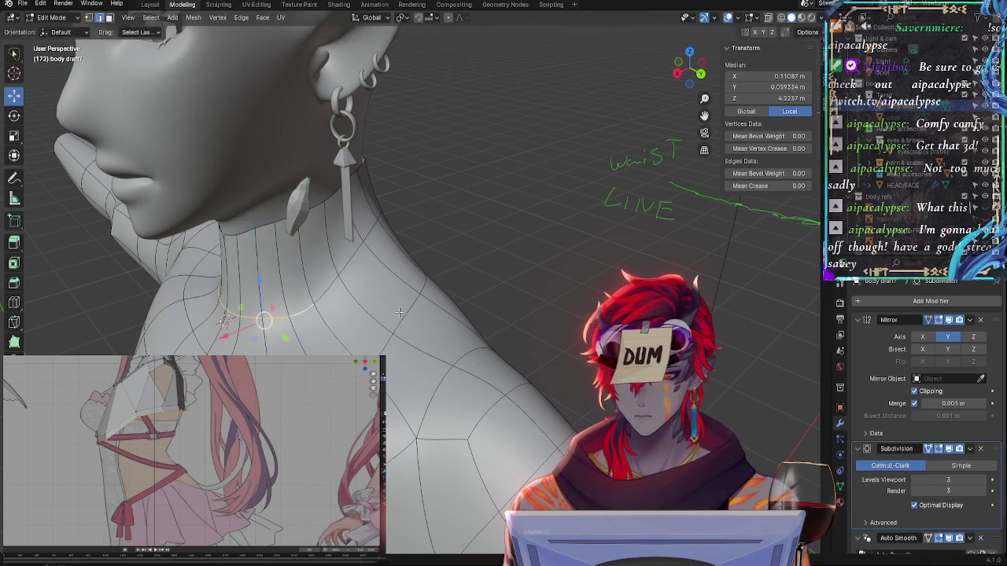
middle_drag(400, 313, 465, 287)
Rotate a single neck edge to straighten the loop
click(425, 269)
click(465, 285)
key(r)
click(448, 247)
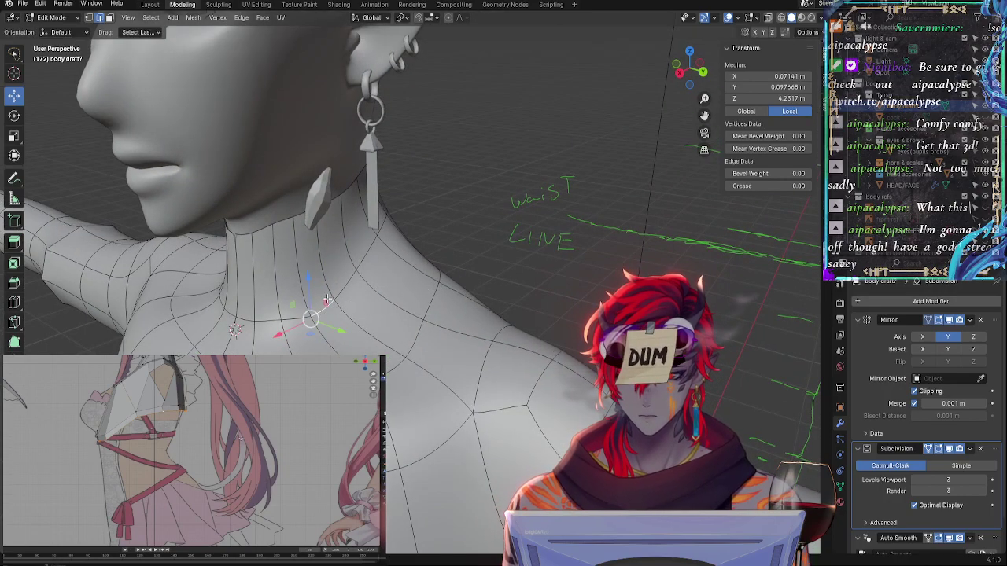
Nudge a vertex near the neck base into a smoother position
click(289, 326)
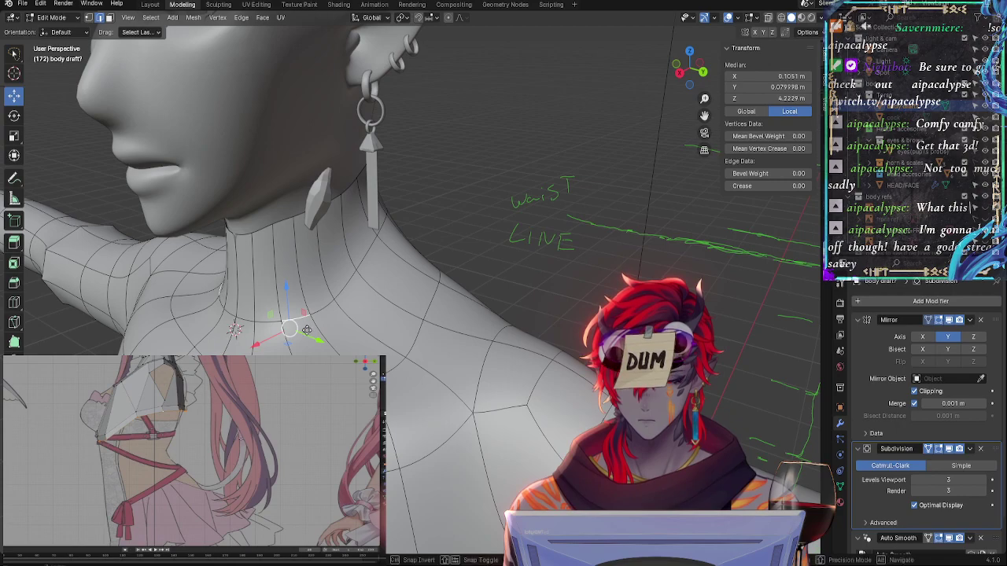
key(g)
right_click(301, 332)
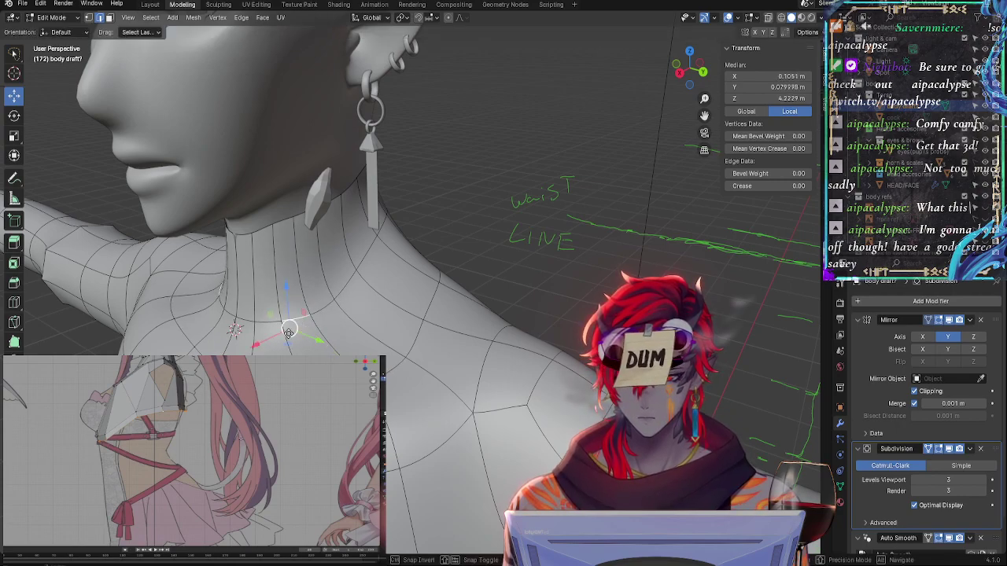
key(g)
click(264, 329)
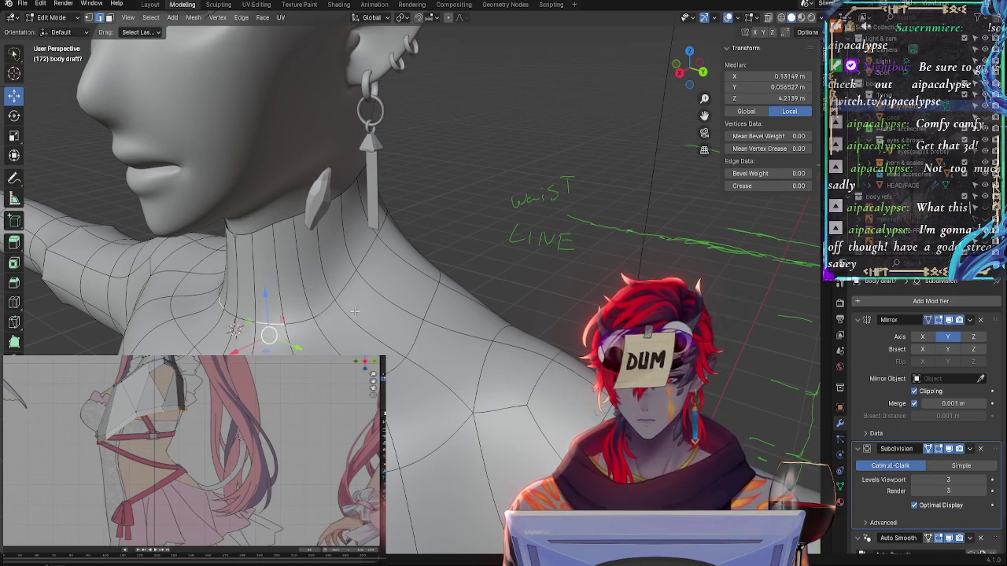
middle_drag(264, 329, 653, 72)
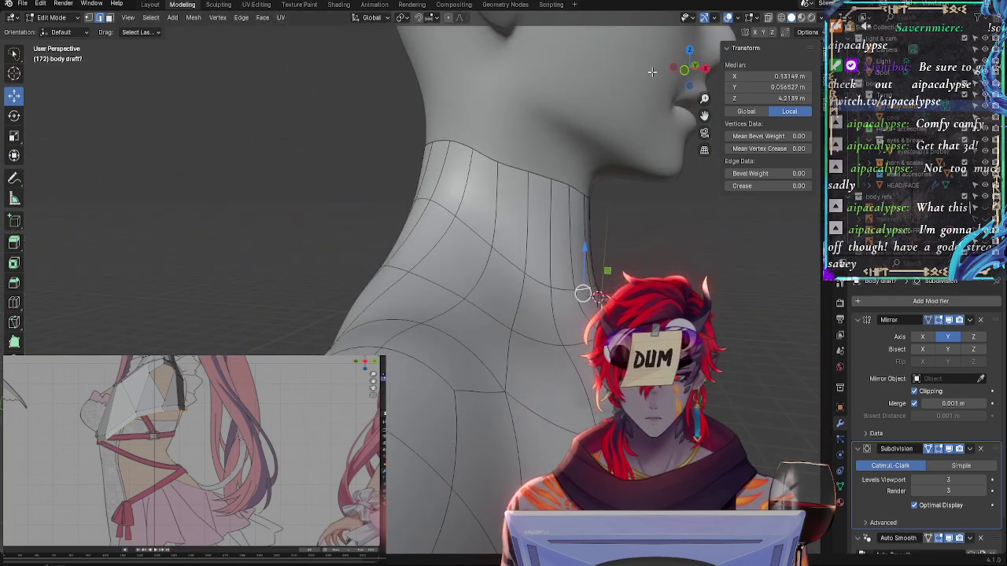
In orthographic profile, shift a vertex higher on the neck along X
click(682, 70)
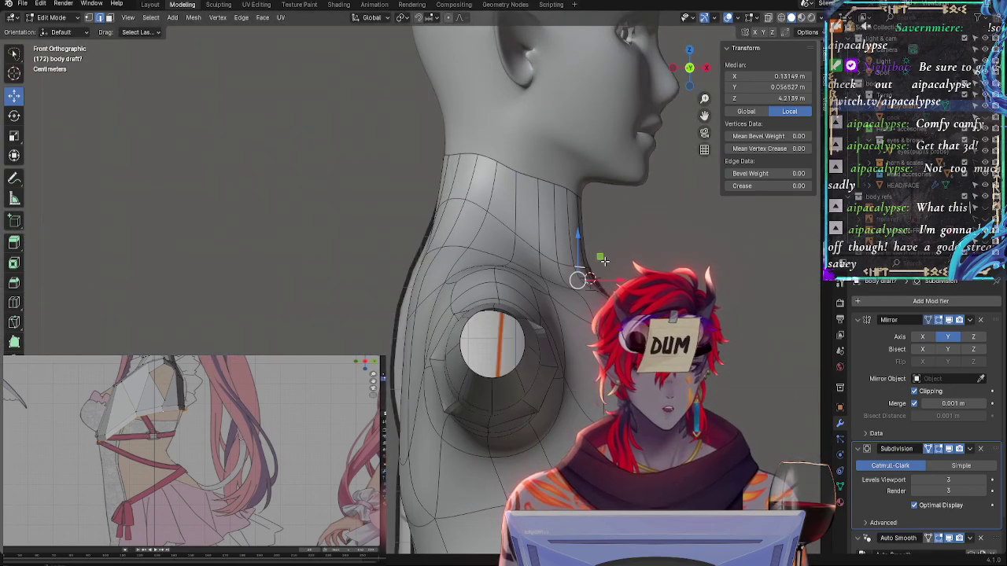
click(583, 237)
drag(629, 237, 643, 243)
click(608, 235)
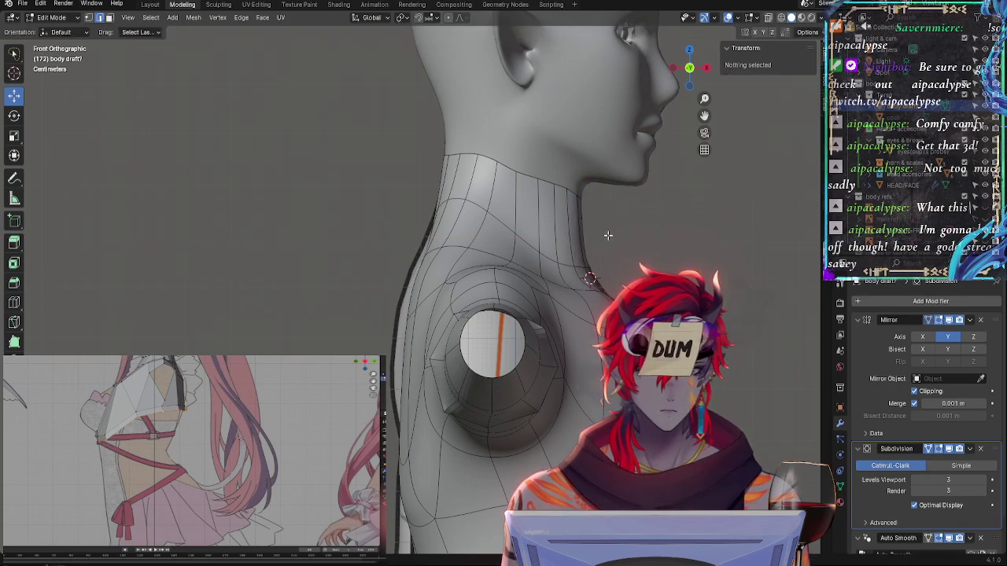
Select the edges of the loop across the neck base
alt+click(579, 199)
click(590, 264)
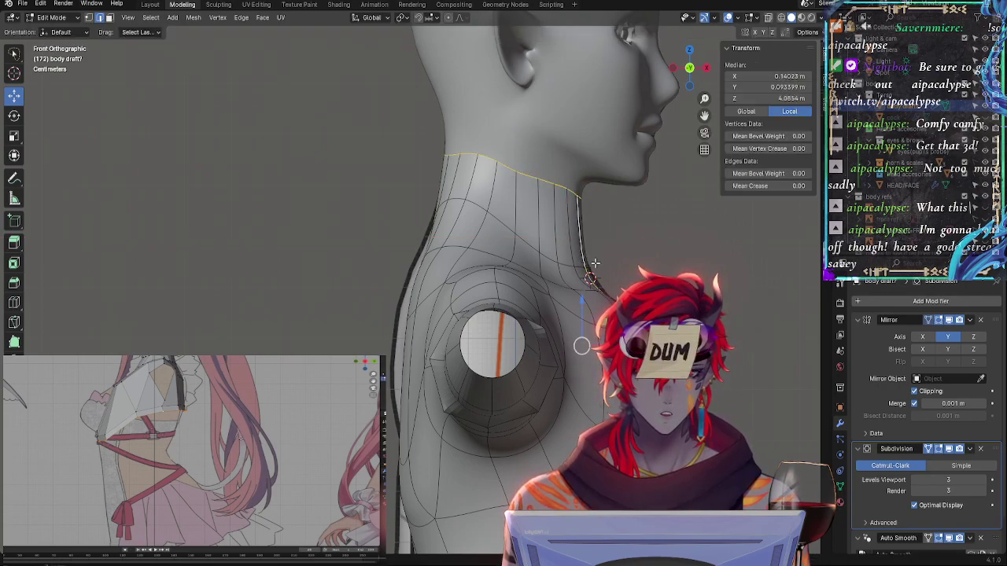
alt+click(587, 266)
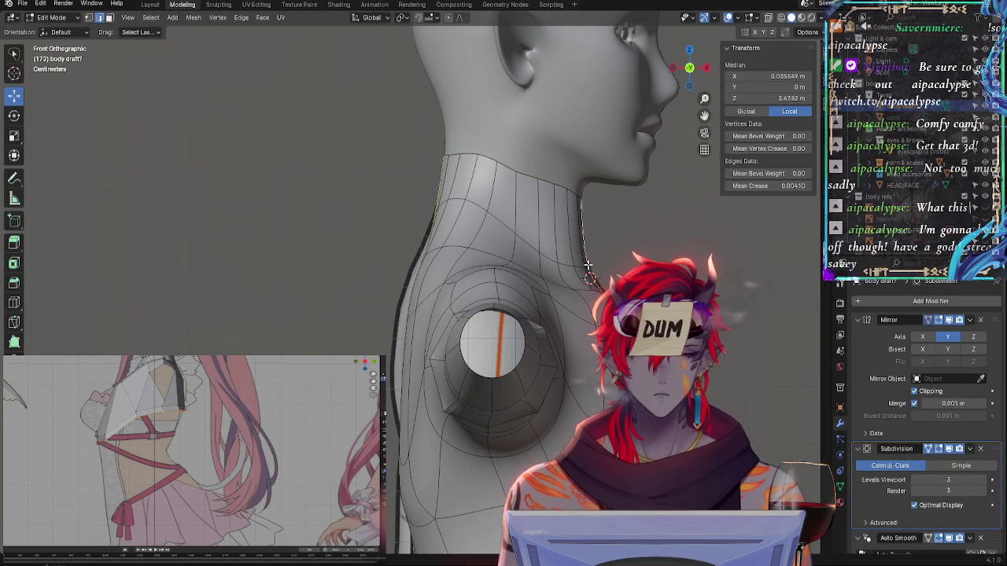
alt+click(585, 266)
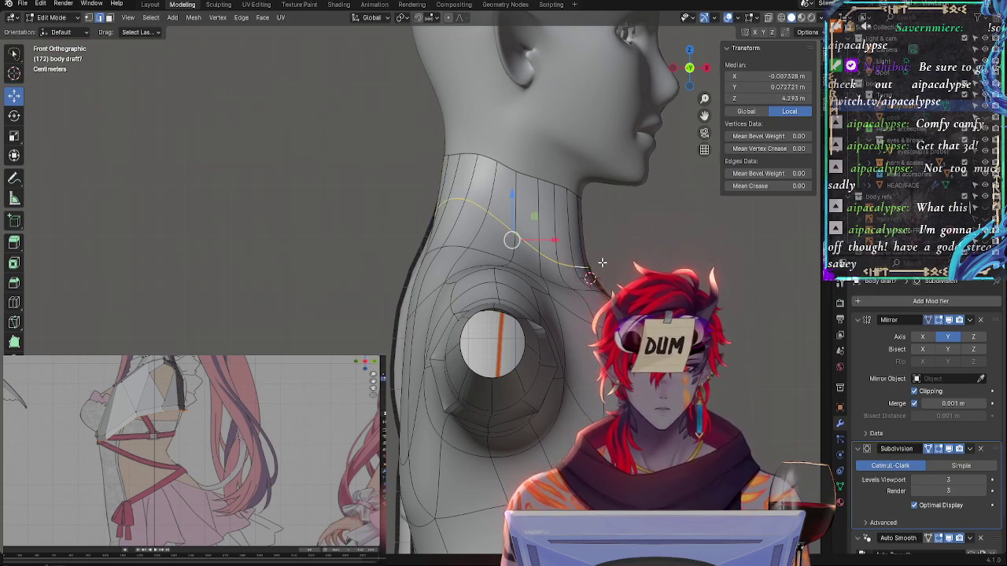
click(586, 269)
alt+click(575, 266)
click(585, 268)
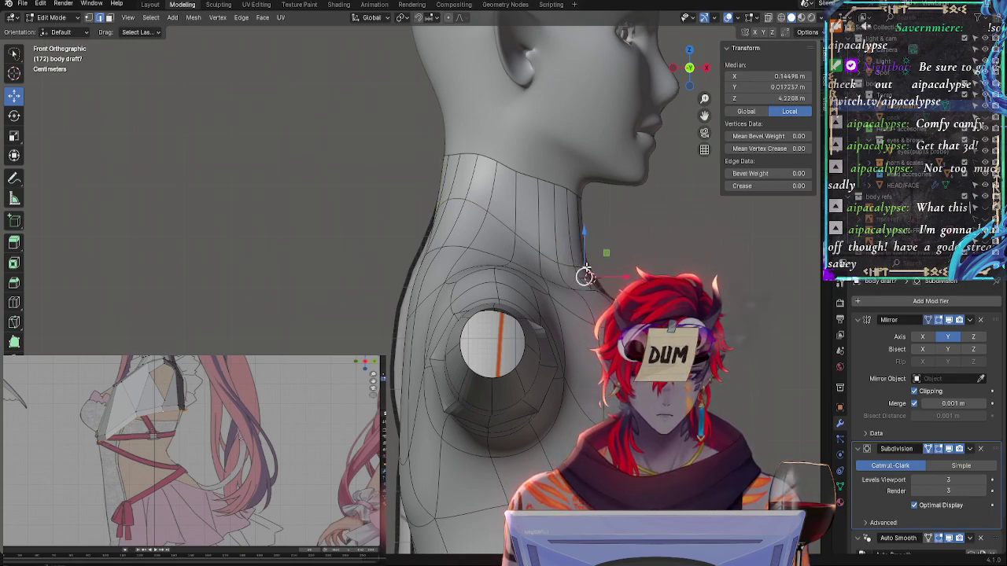
middle_drag(585, 275, 372, 241)
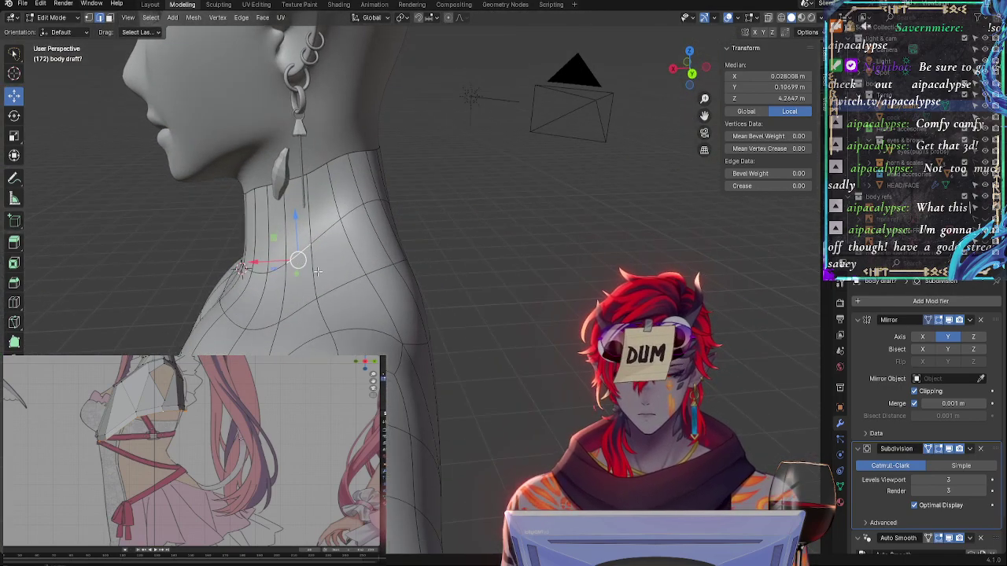
Scale the neck-base selection along X and move it down and outward
key(g)
key(Escape)
key(s)
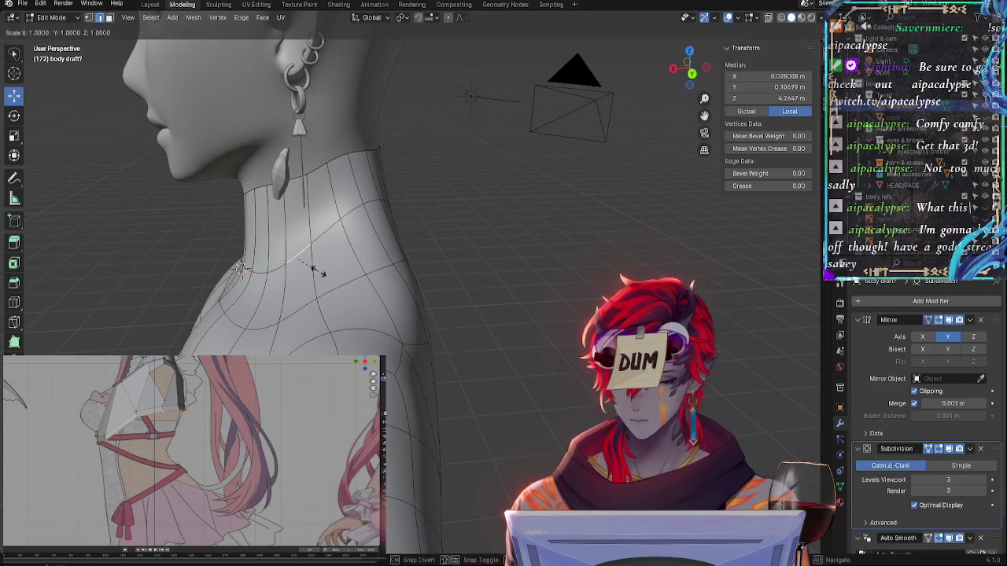
key(x)
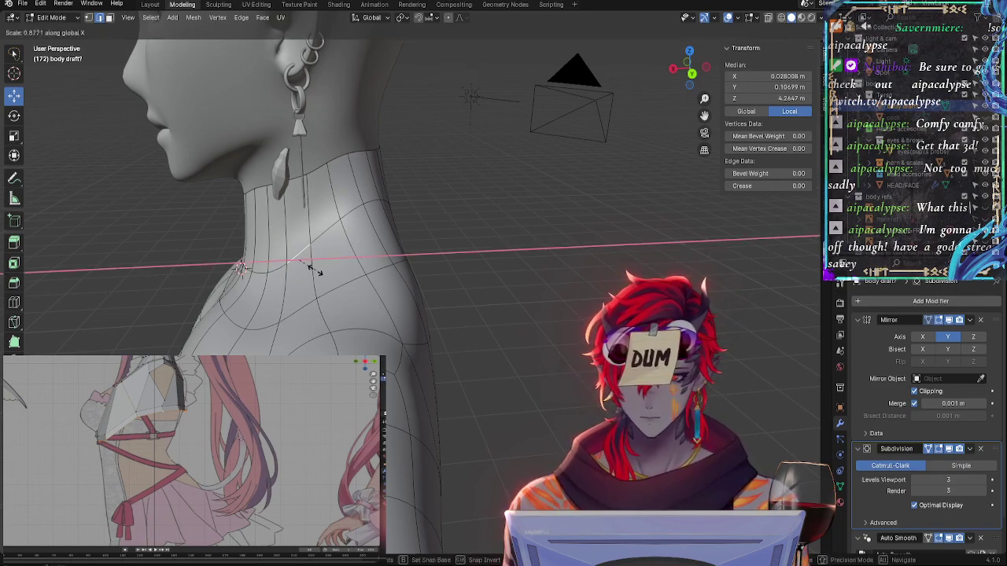
key(Escape)
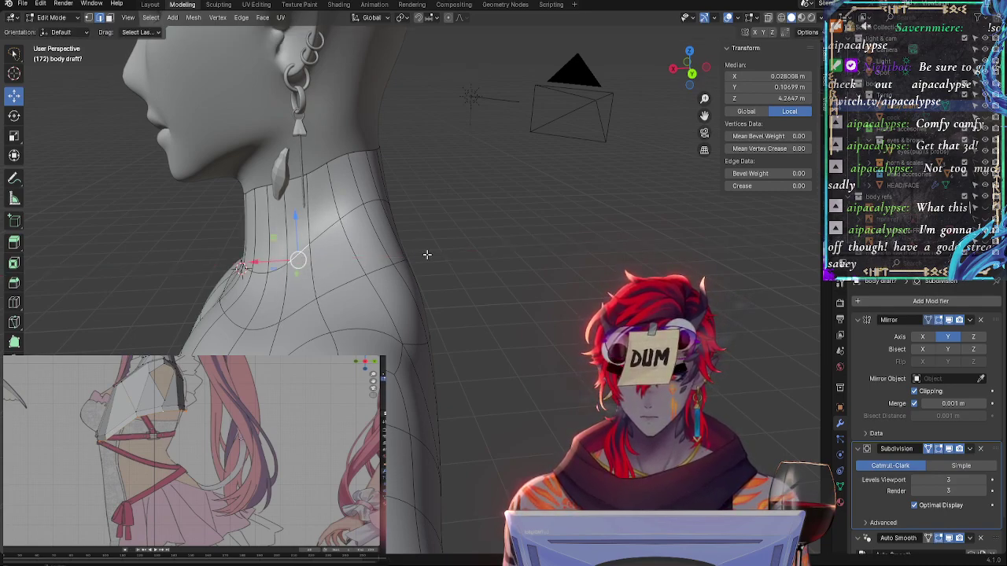
key(g)
click(310, 239)
Set the selection's Median X to 0 to centre it on the mirror line
double_click(771, 75)
text(06)
key(Return)
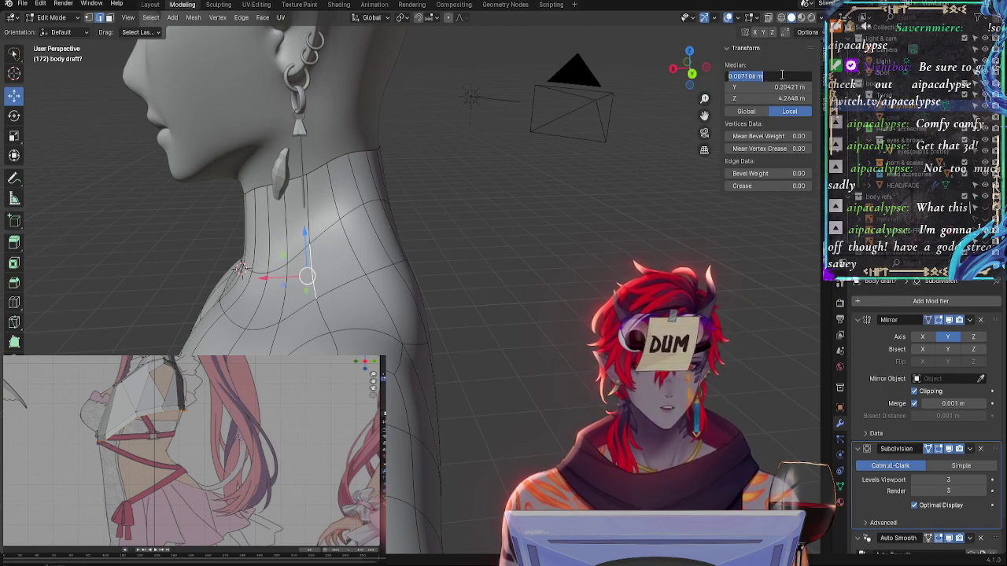
Select several more vertices at the neck base
middle_drag(420, 257, 500, 242)
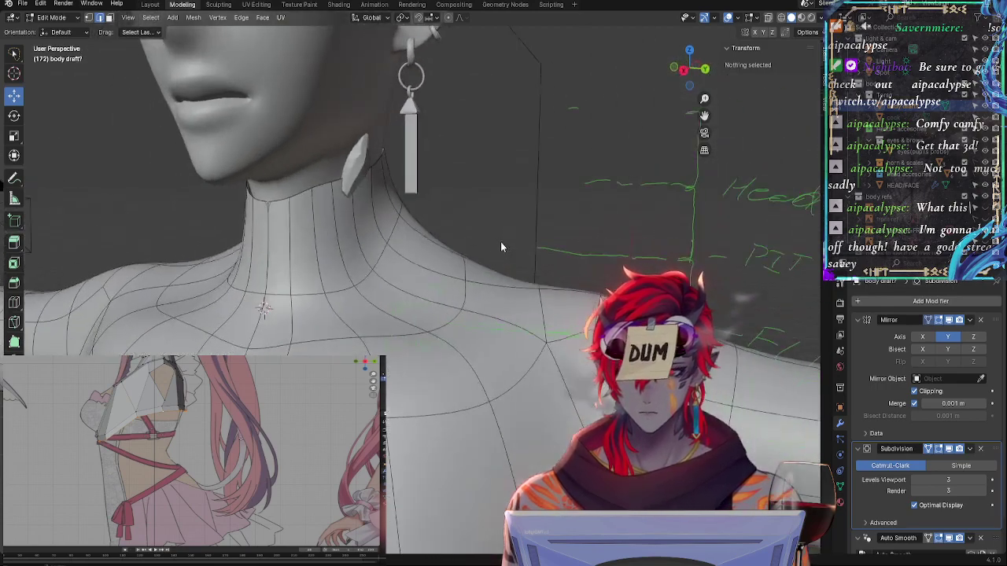
click(363, 269)
middle_drag(431, 253, 424, 237)
click(333, 291)
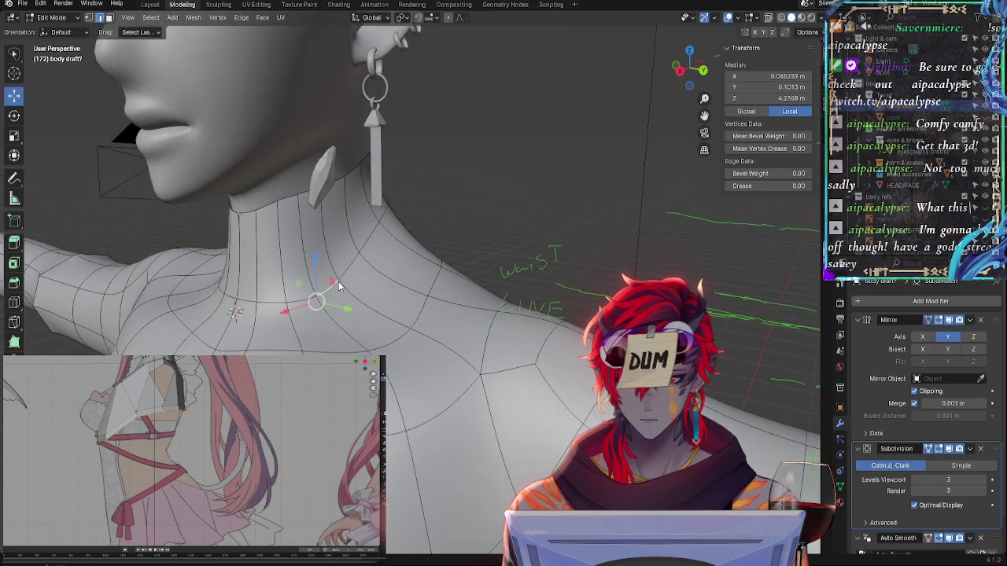
click(269, 317)
shift+click(330, 288)
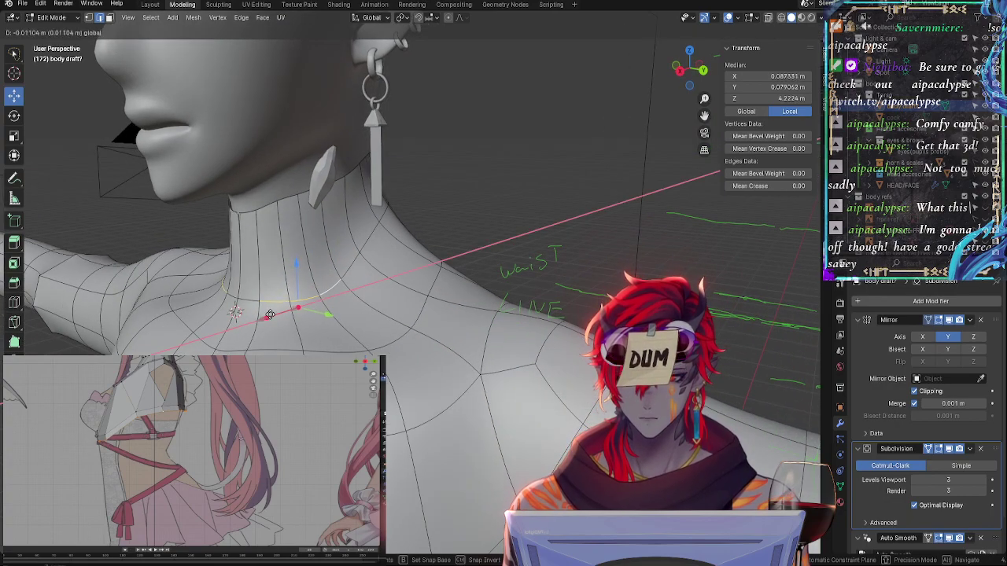
middle_drag(265, 320, 378, 233)
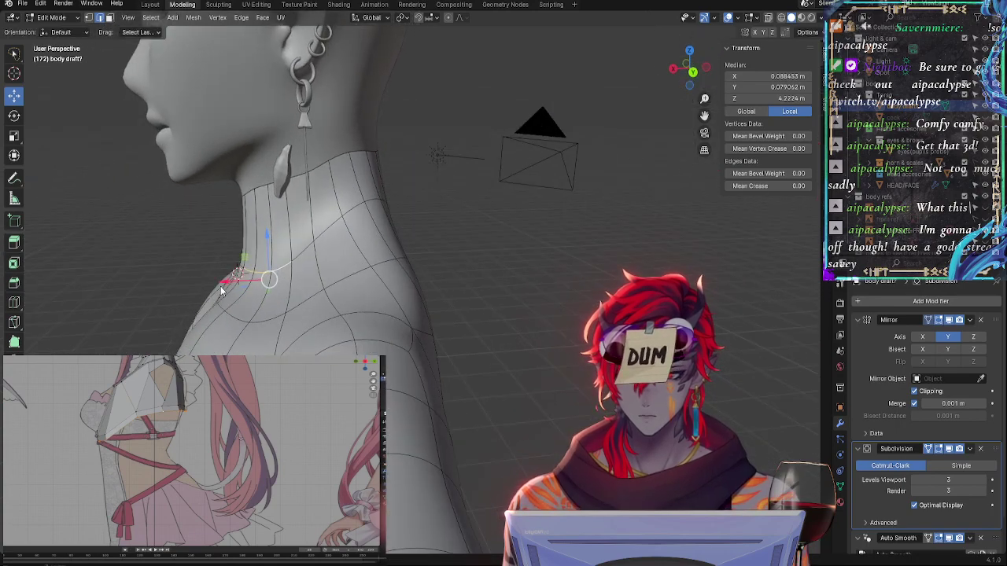
In side orthographic view, drag a neck-base vertex along X, ending at 0.12101 m
click(674, 69)
key(KP_1)
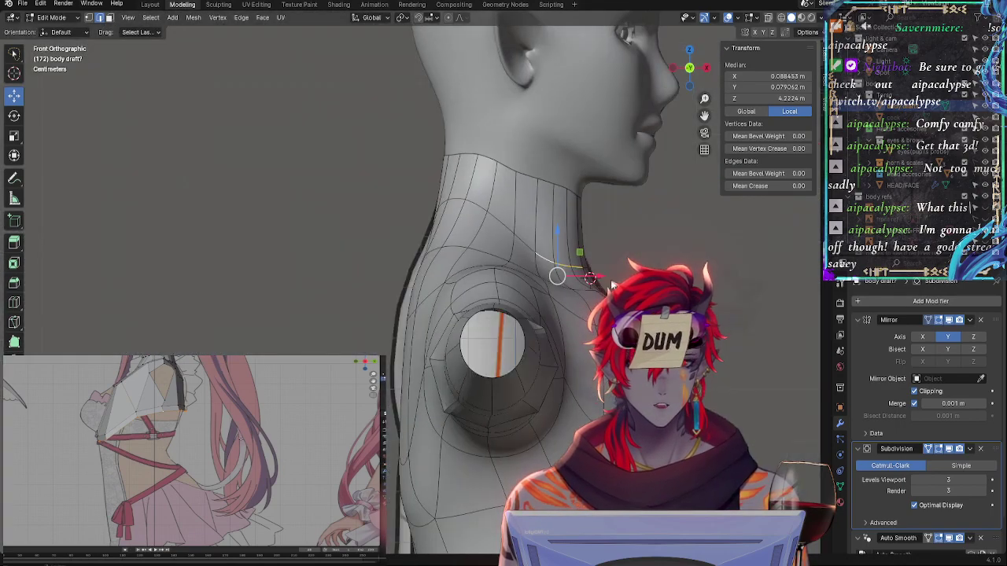
drag(596, 279, 611, 279)
middle_drag(667, 266, 567, 271)
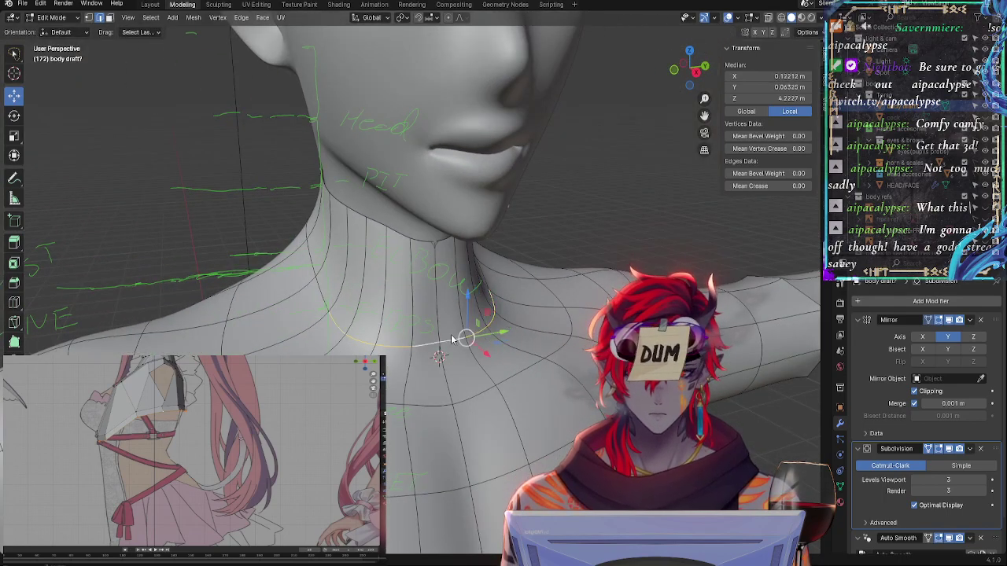
click(675, 72)
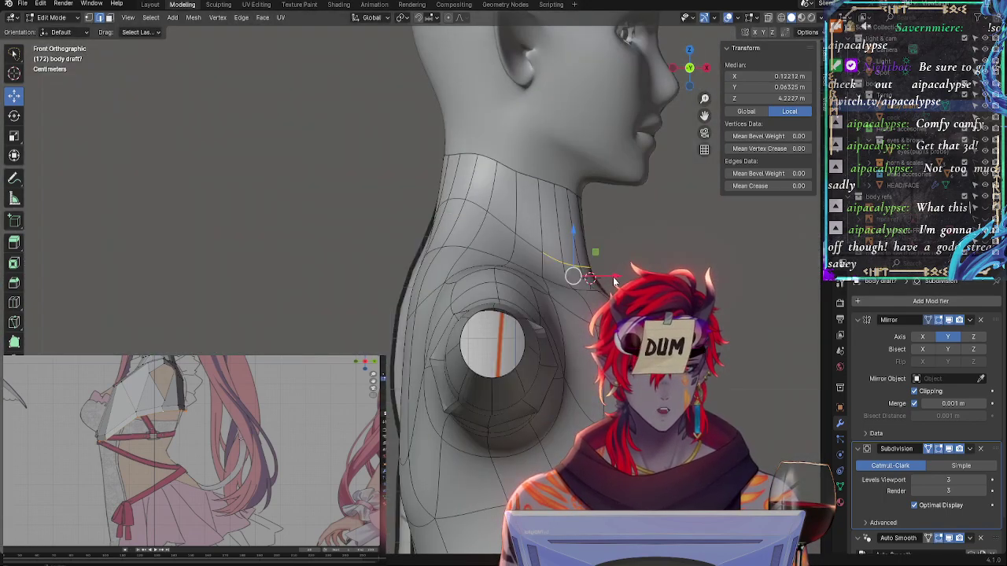
mouse_move(605, 277)
mouse_down()
mouse_move(588, 277)
mouse_move(609, 265)
mouse_up()
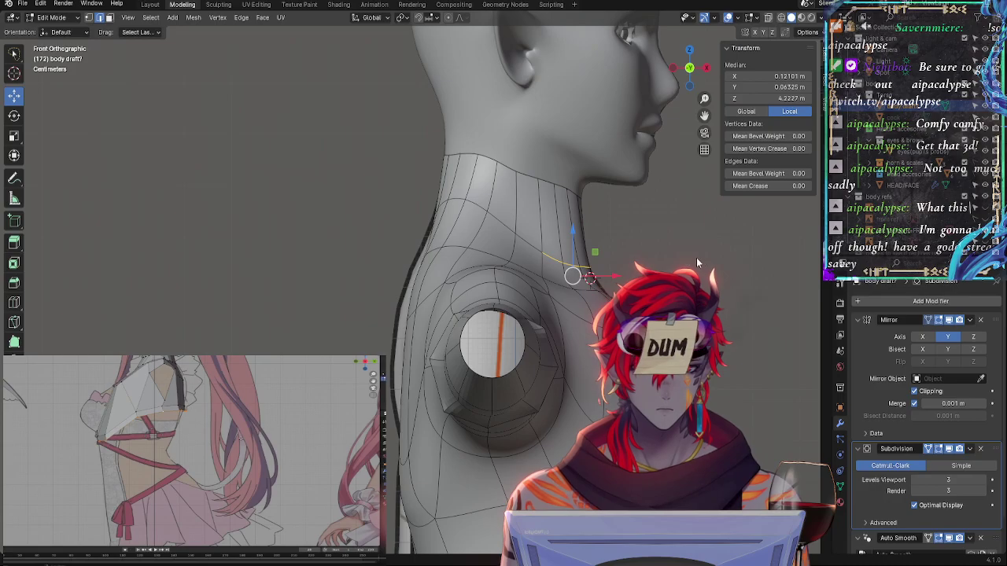
middle_drag(696, 258, 543, 263)
click(415, 342)
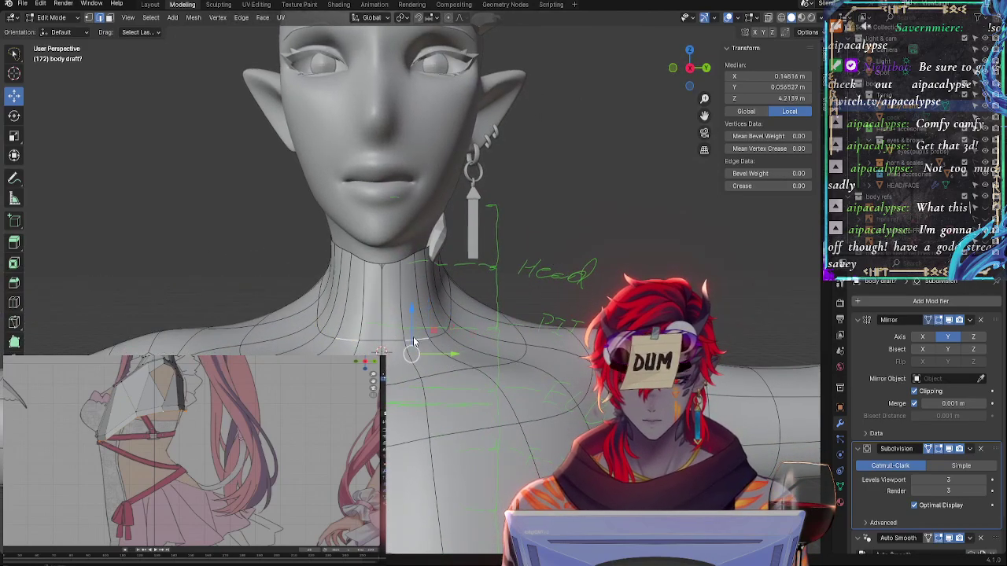
Rotate a neck edge, slide the neck edge loop twice, and briefly check the face reference
key(r)
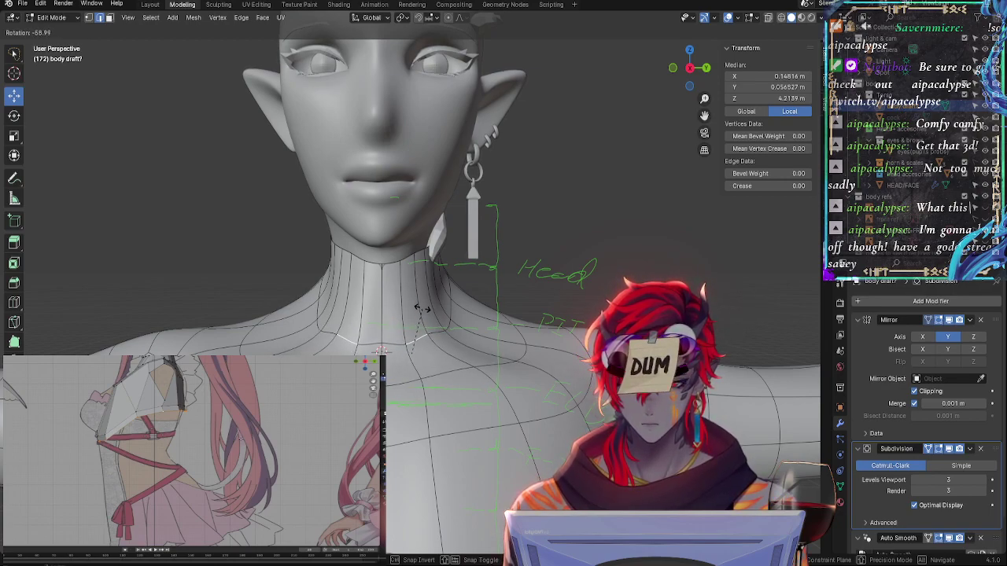
click(417, 339)
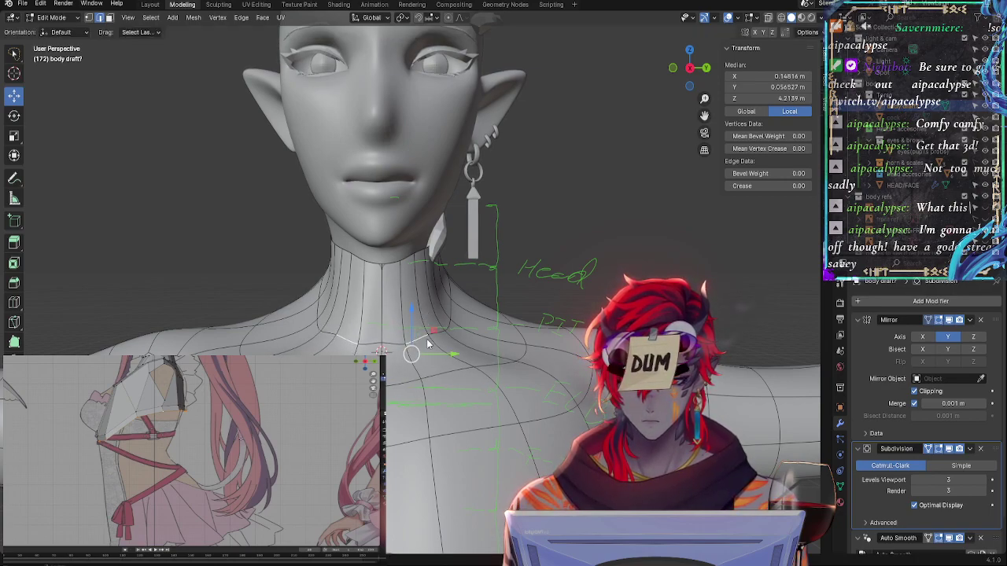
key(g)
key(g)
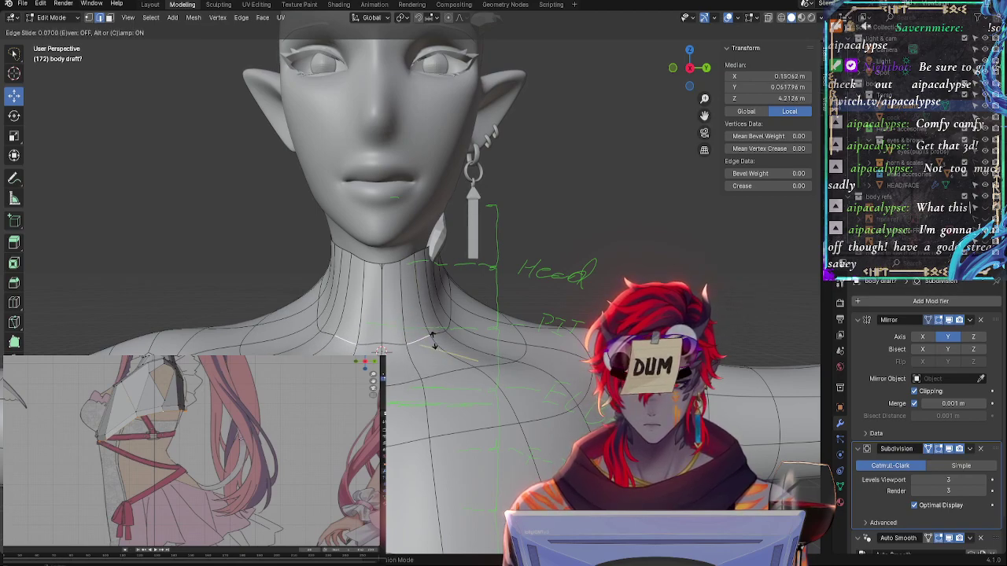
click(432, 339)
key(g)
key(g)
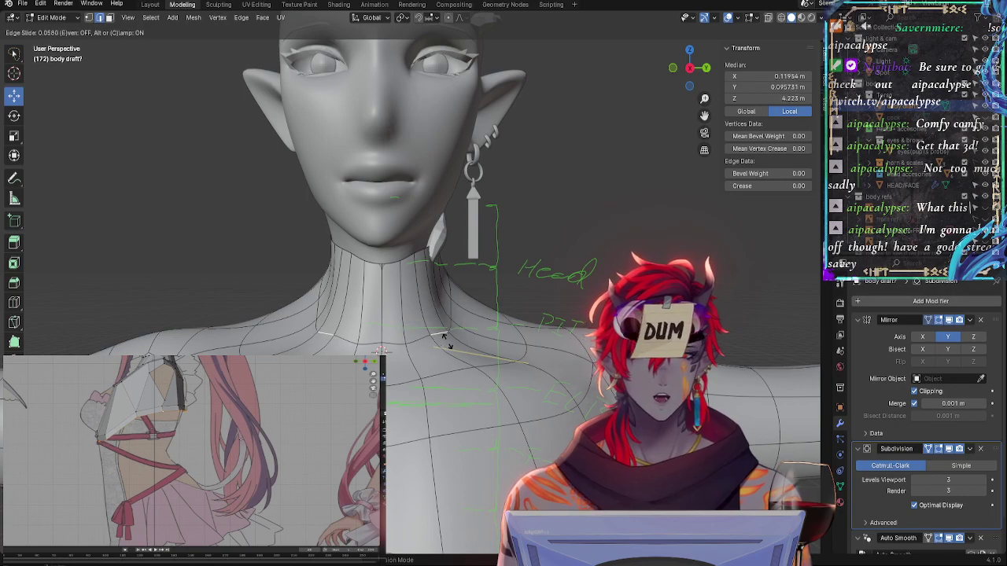
click(445, 347)
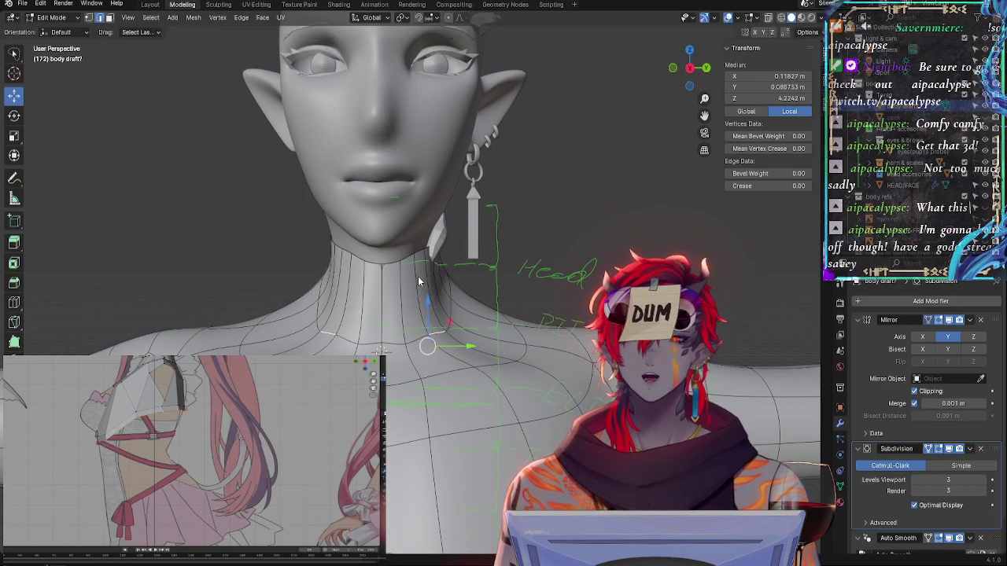
click(976, 250)
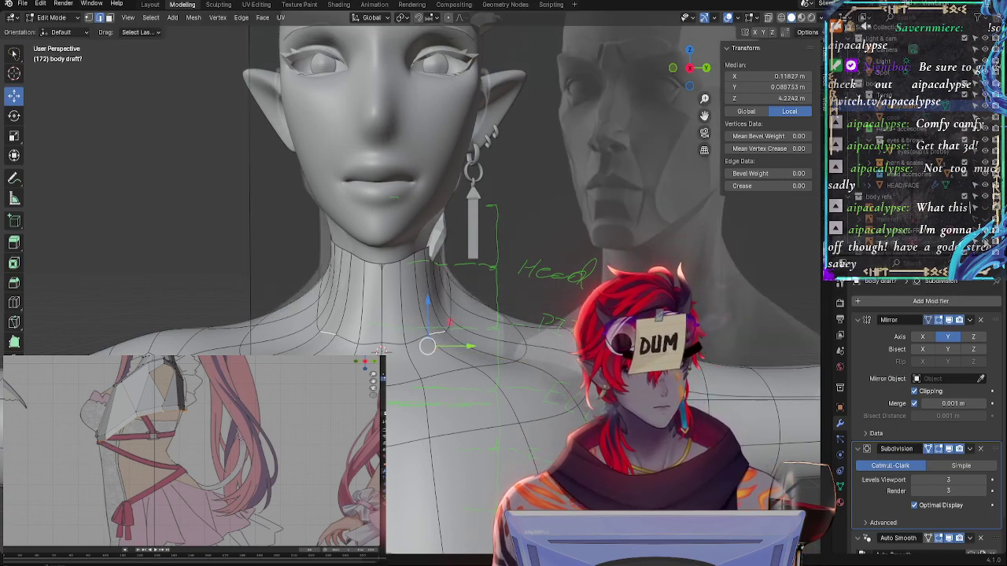
click(976, 250)
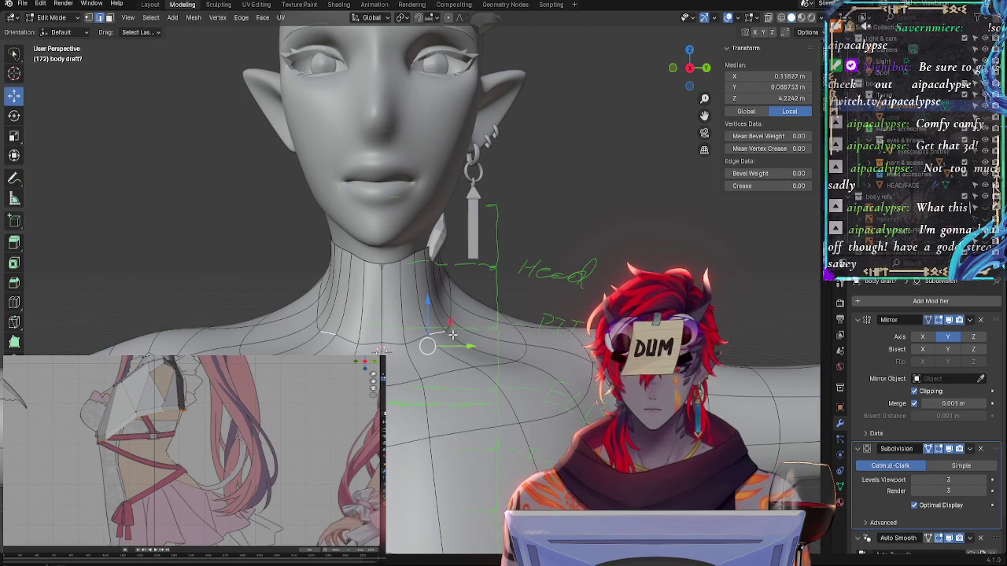
Select a neck vertex, nudge it slightly along Y and raise it
alt+click(443, 332)
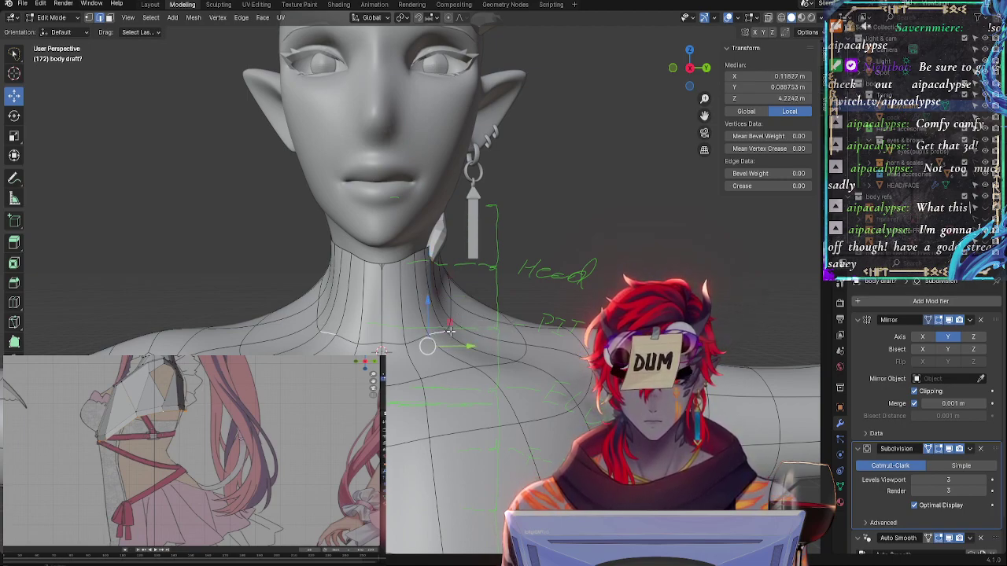
alt+click(446, 334)
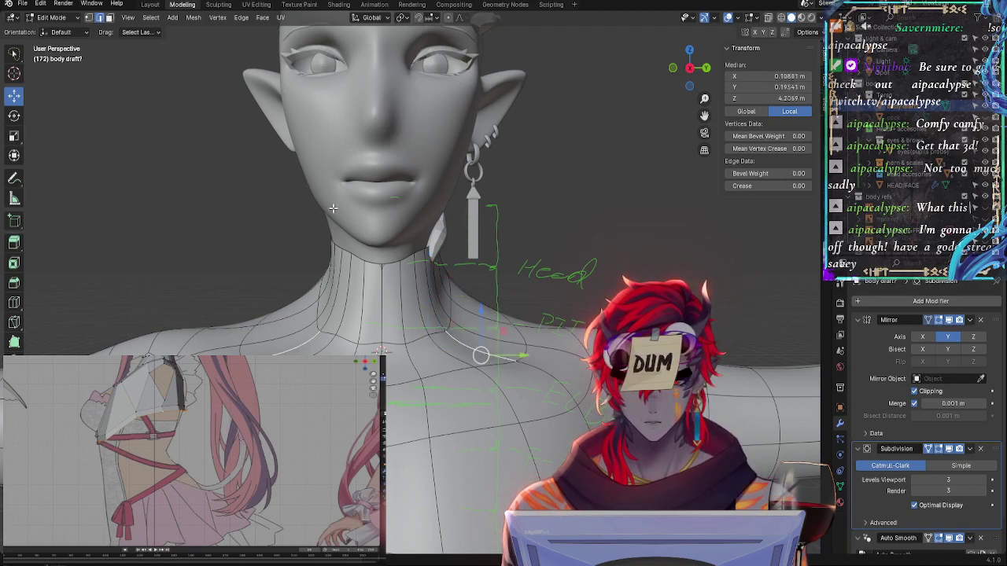
click(447, 331)
drag(470, 347, 466, 347)
drag(432, 302, 433, 288)
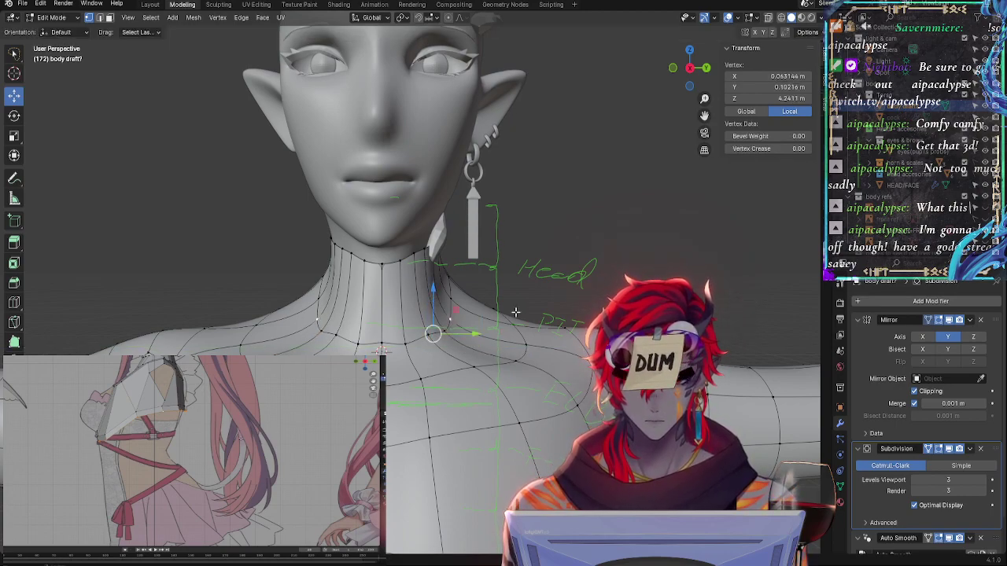
middle_drag(433, 288, 355, 332)
Move another neck vertex along Y and settle a lower neck vertex into place
click(357, 286)
middle_drag(356, 286, 460, 276)
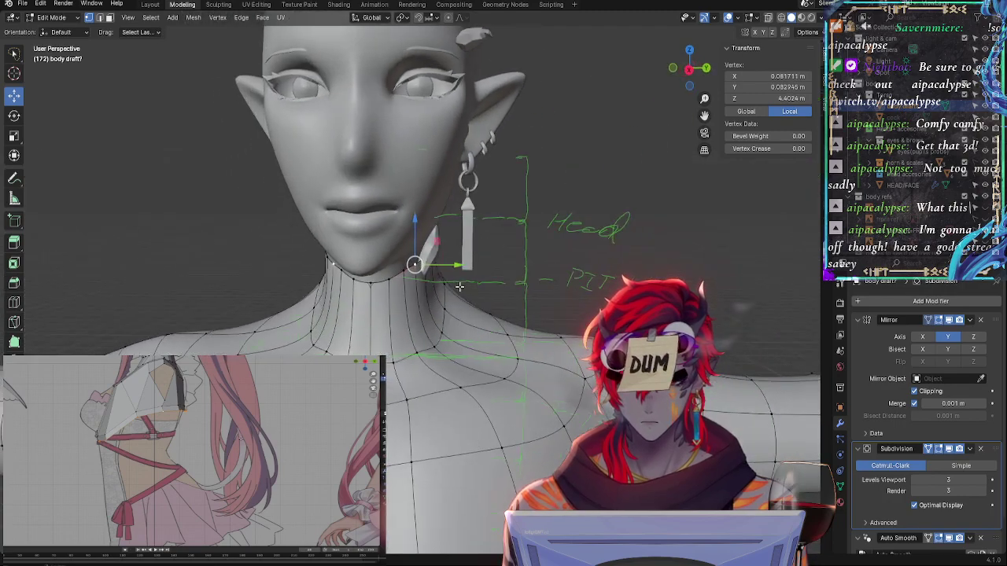
drag(460, 271, 433, 279)
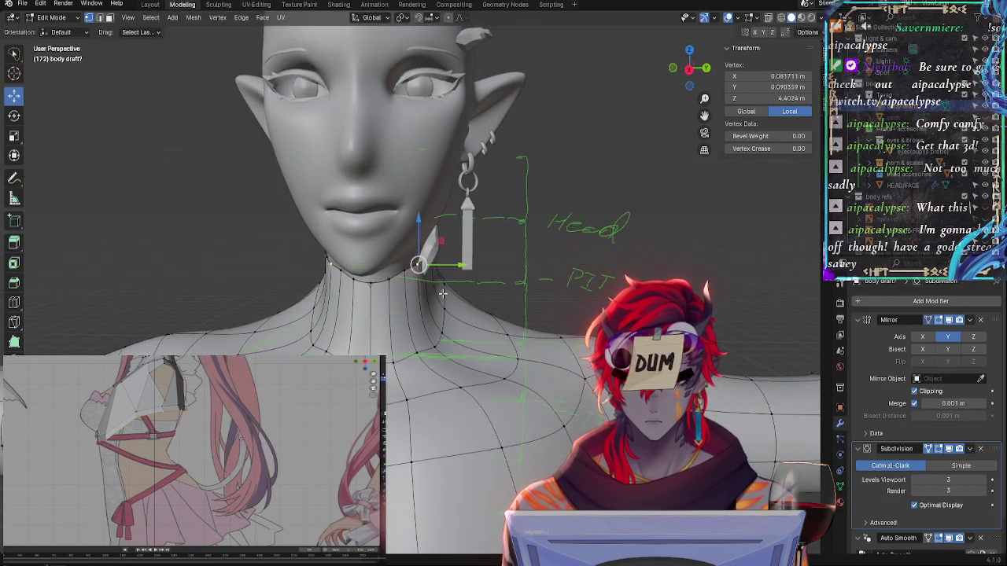
middle_drag(442, 293, 447, 285)
click(431, 337)
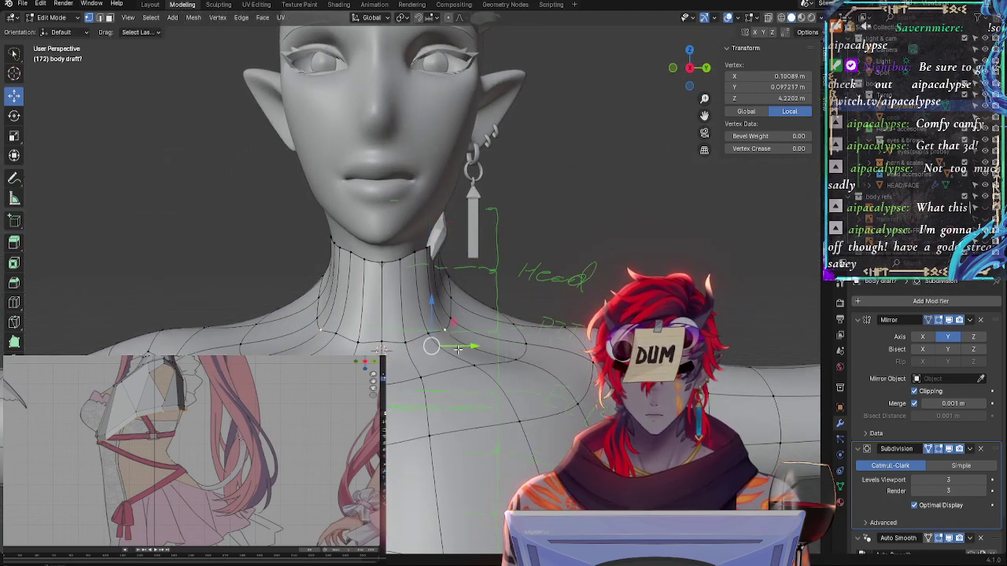
drag(461, 347, 458, 341)
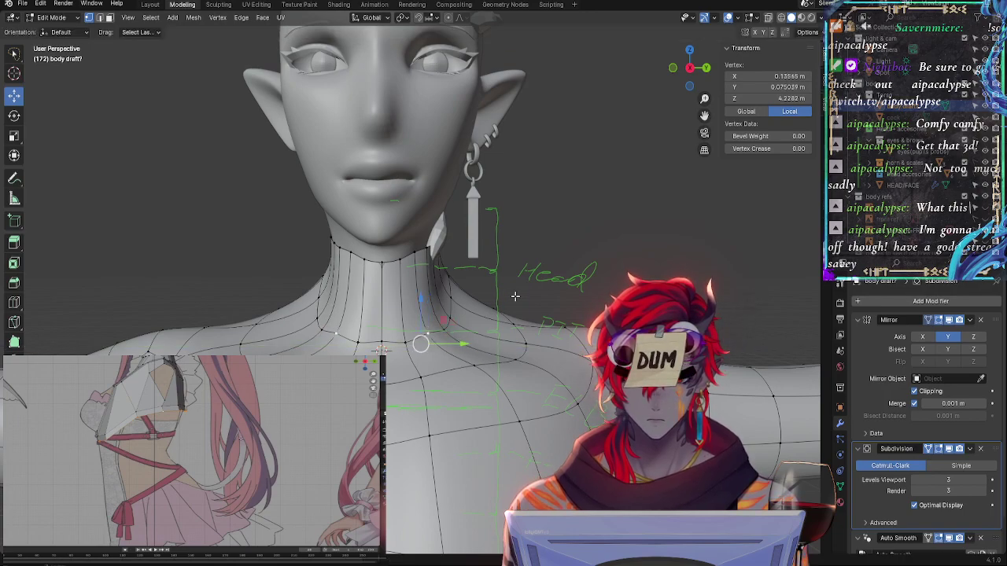
middle_drag(515, 297, 486, 297)
Reposition a neck vertex and slide a side-of-neck vertex along its edge
click(421, 369)
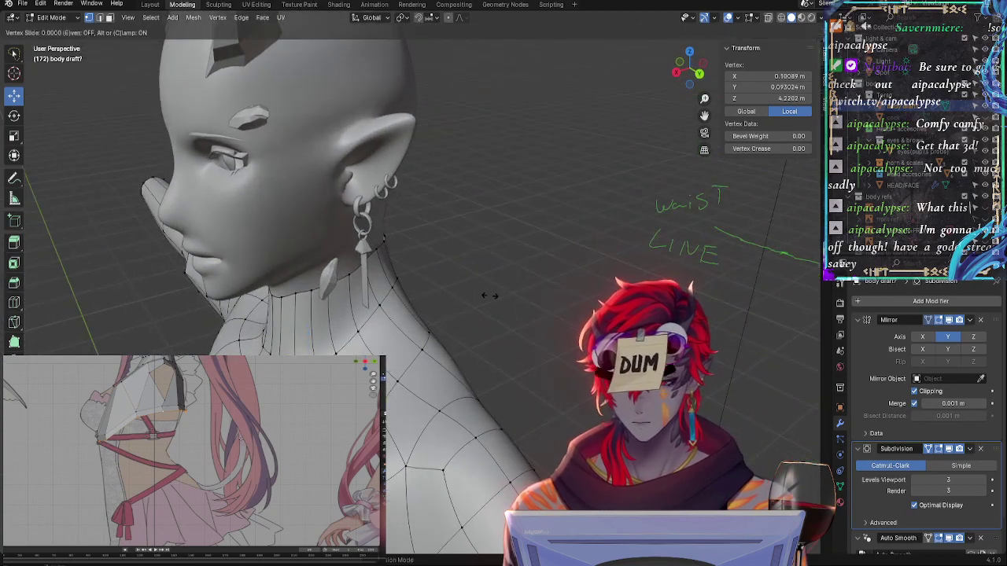
key(g)
click(330, 350)
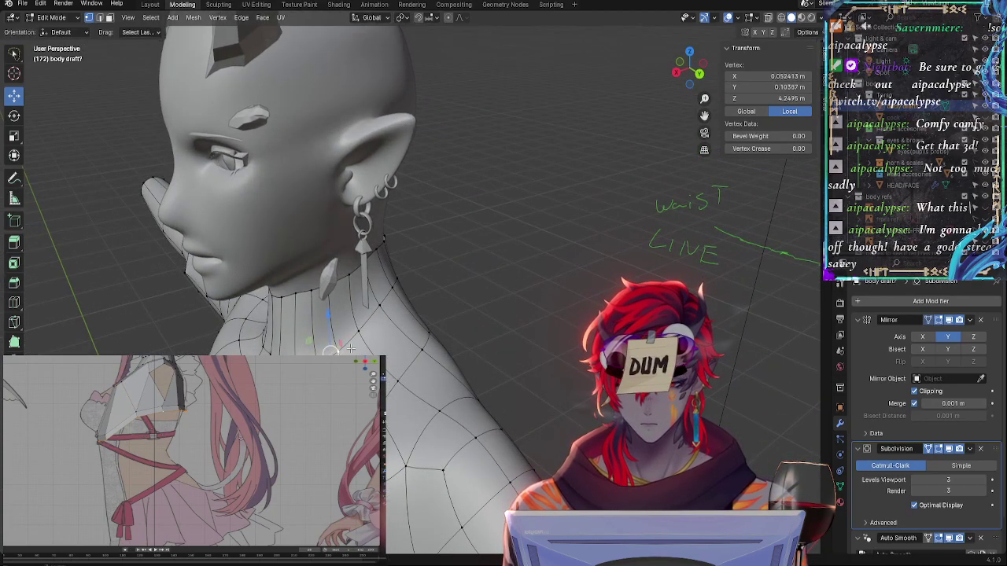
key(g)
key(Escape)
click(315, 291)
key(g)
key(g)
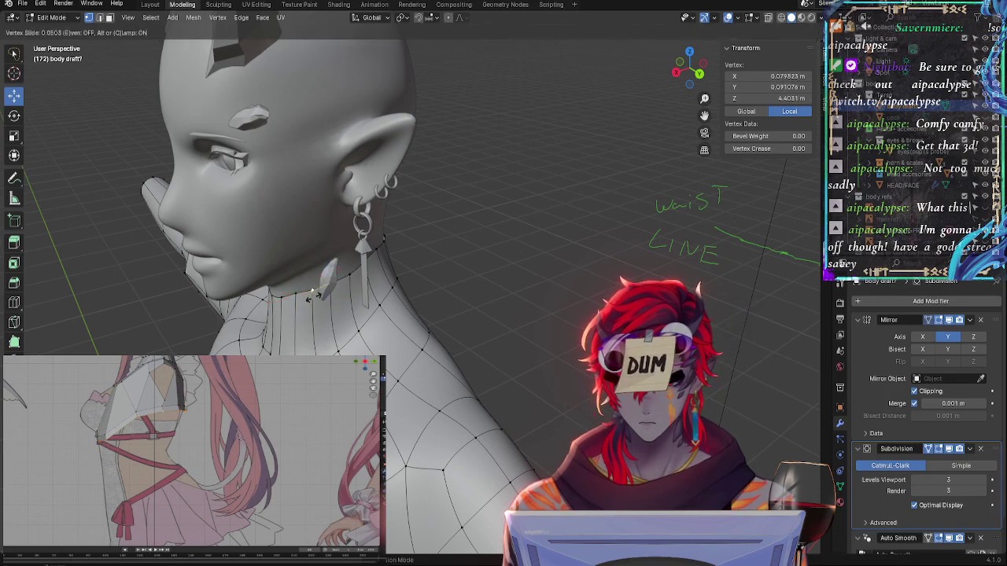
click(313, 296)
Shift the remaining side neck vertices into place, then deselect all in orthographic front view
key(g)
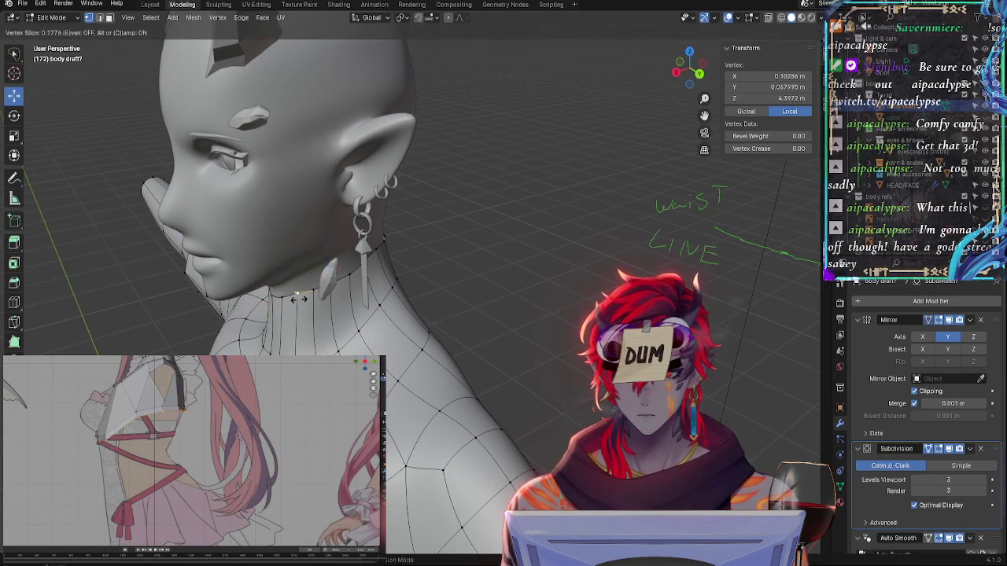
click(292, 292)
click(288, 331)
key(g)
click(298, 329)
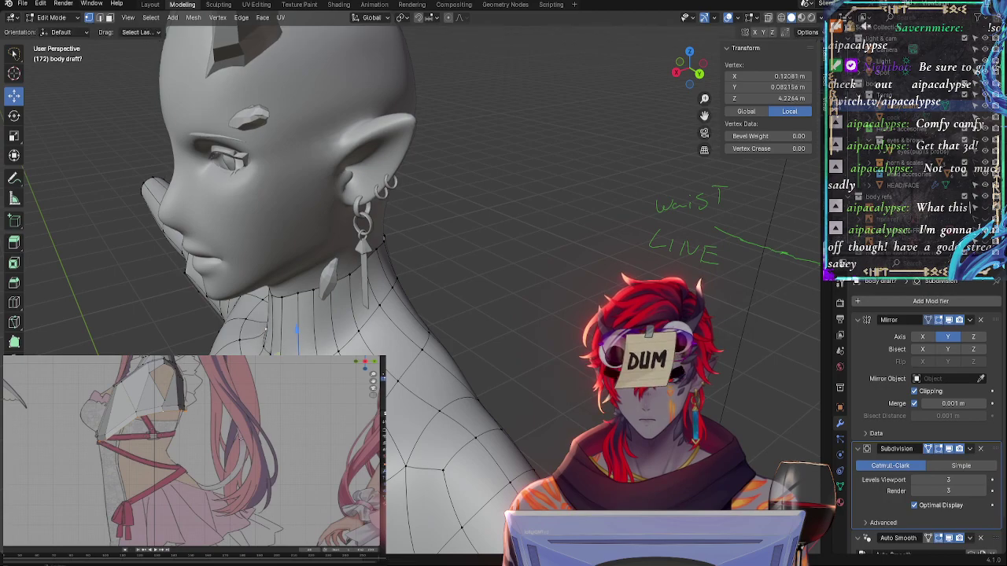
key(g)
click(310, 330)
middle_drag(309, 330, 447, 313)
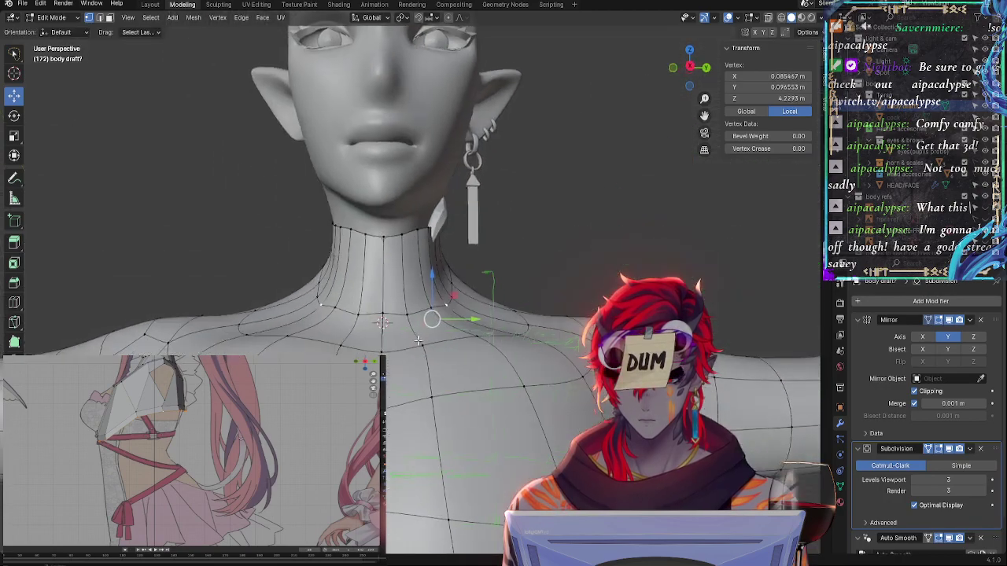
key(alt+a)
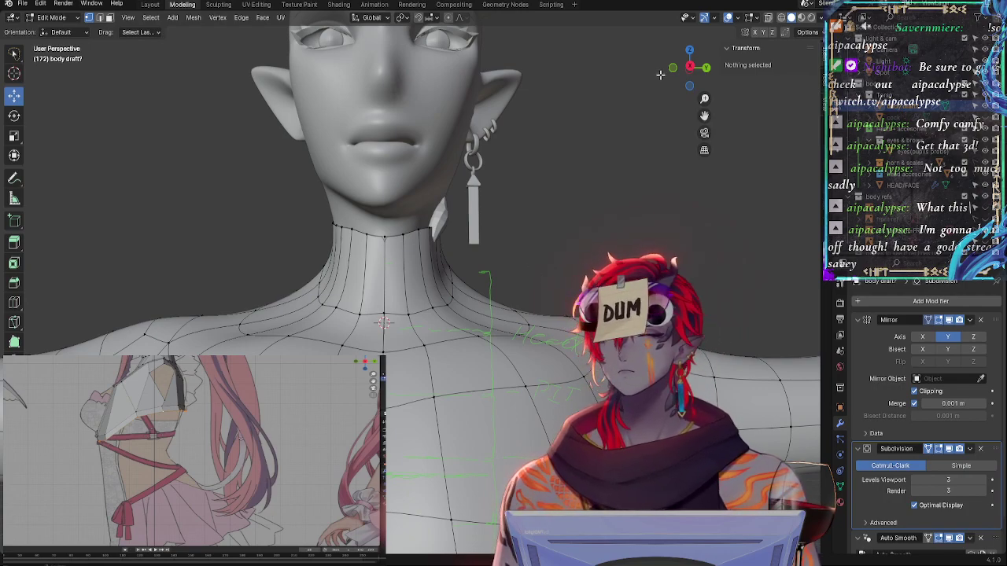
click(691, 68)
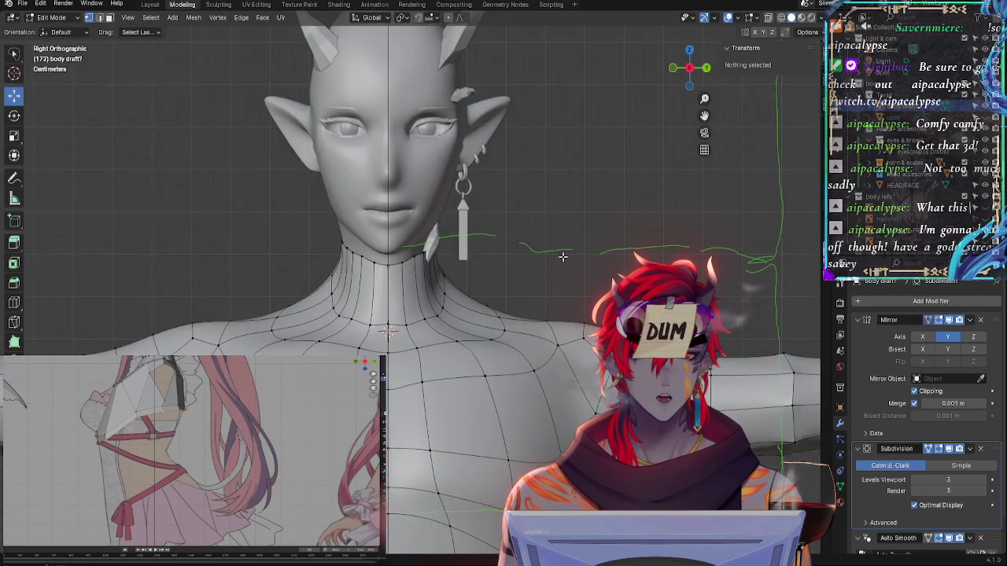
Adjust two neck-base vertices, pulling one down and to the left
click(458, 280)
middle_drag(520, 277, 399, 282)
click(678, 69)
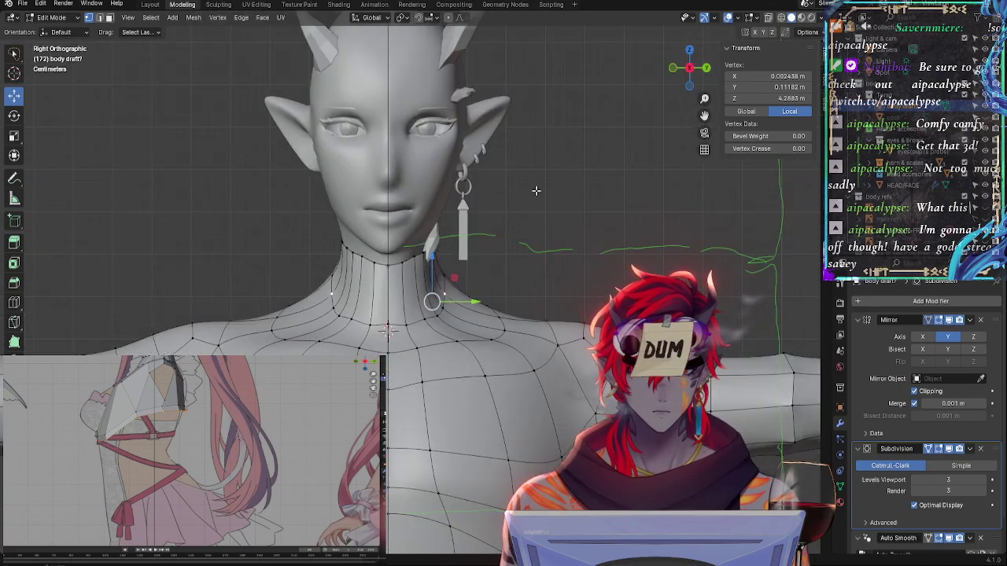
click(448, 281)
middle_drag(448, 280, 468, 294)
key(g)
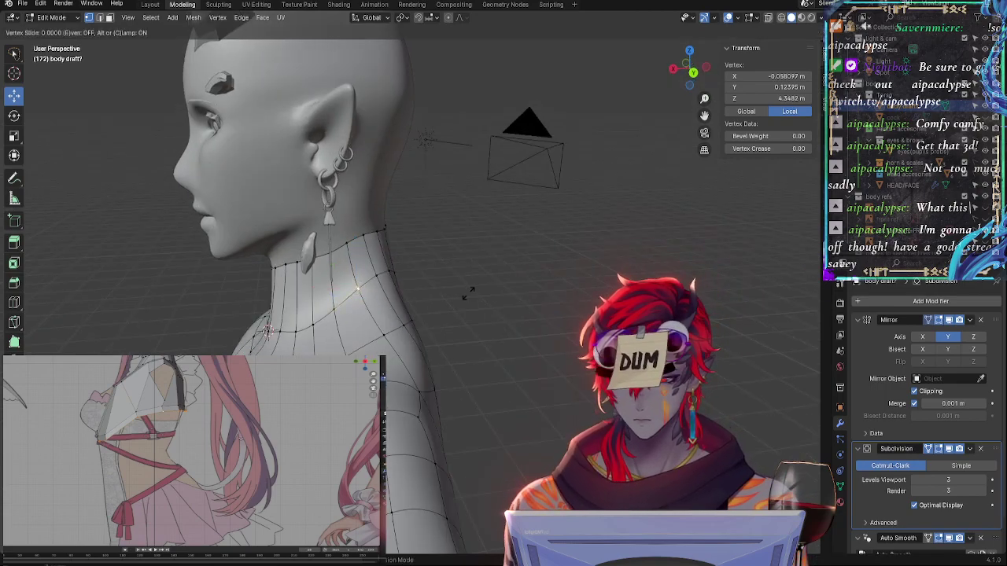
click(472, 299)
click(673, 69)
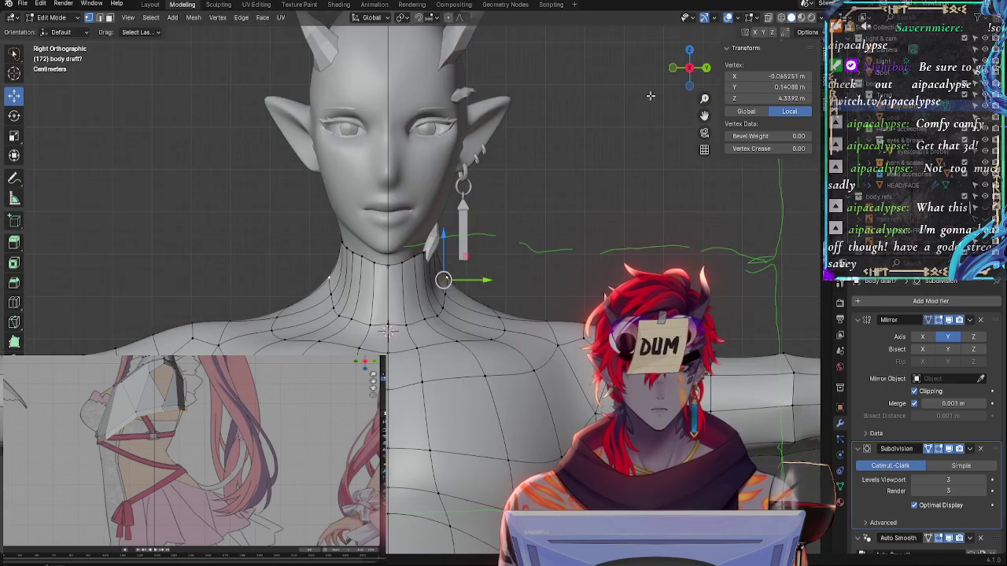
key(g)
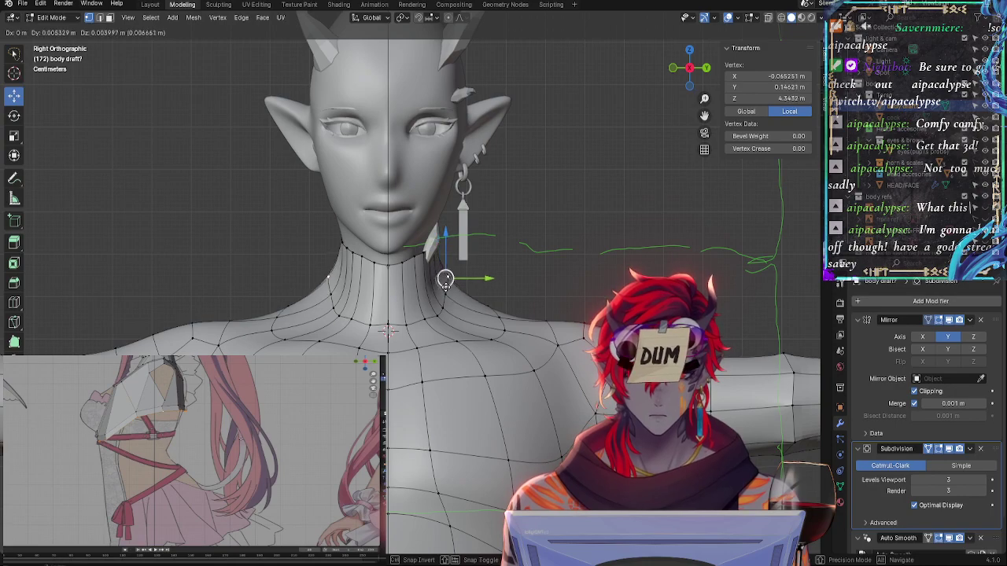
click(434, 303)
click(523, 297)
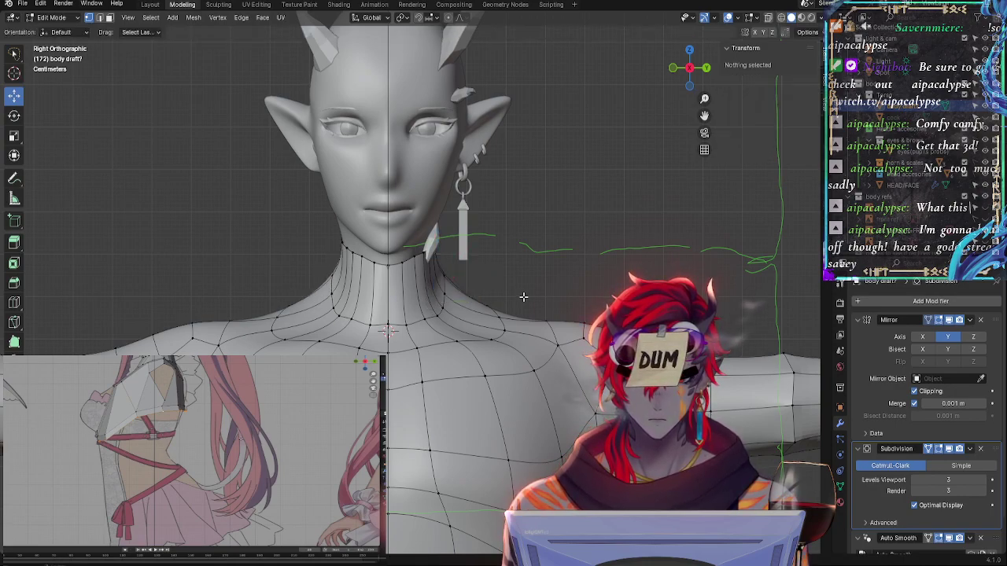
Vertex-slide a neck-base vertex, then drag a neck-base edge down along Y to Z 4.2214 m
click(439, 276)
key(shift+v)
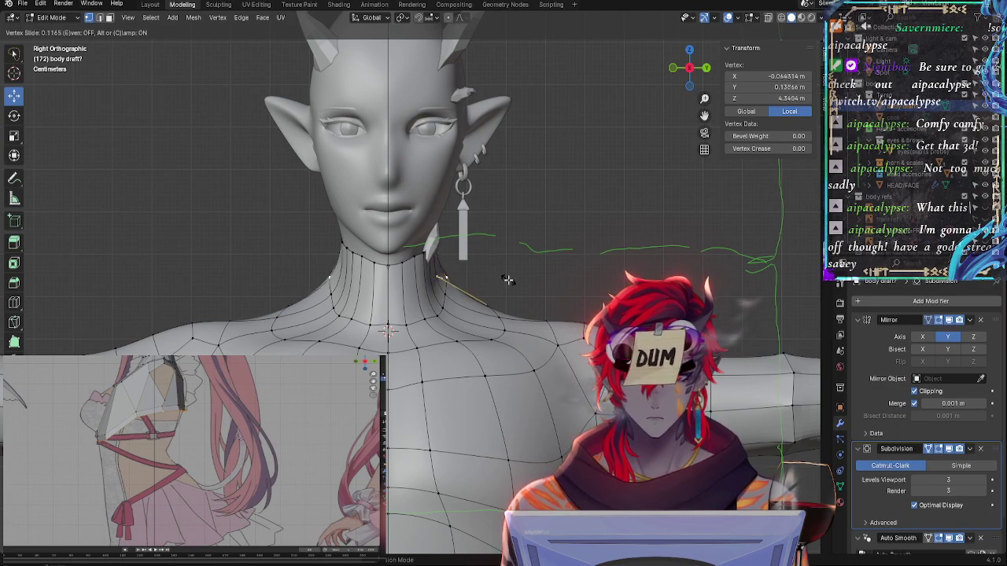
click(507, 279)
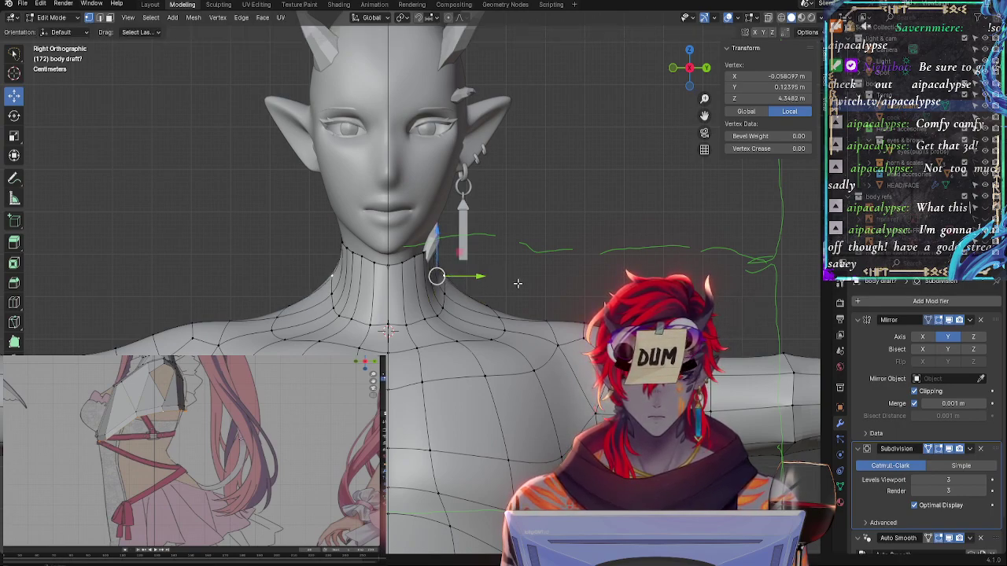
click(427, 334)
middle_drag(457, 315, 420, 295)
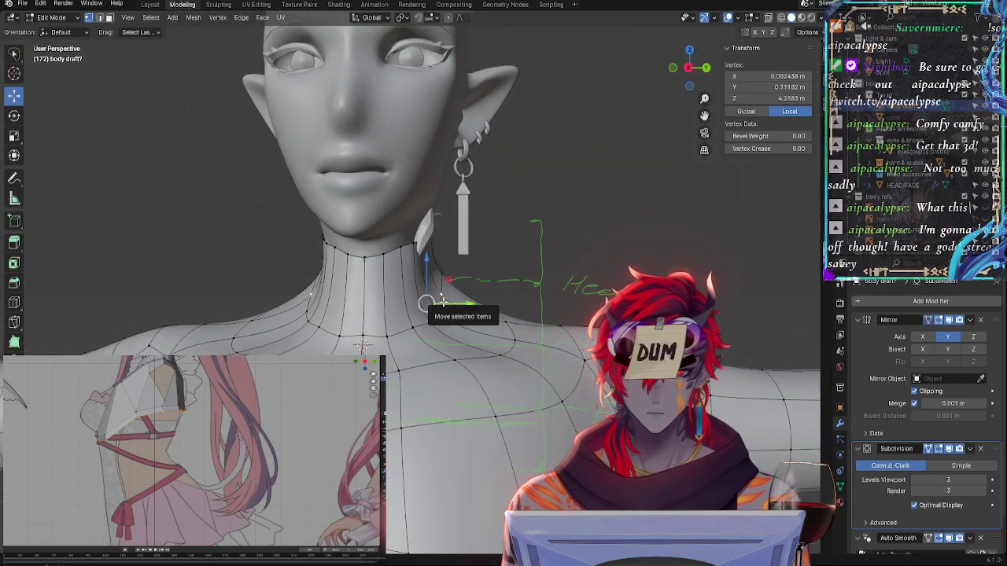
shift+click(438, 309)
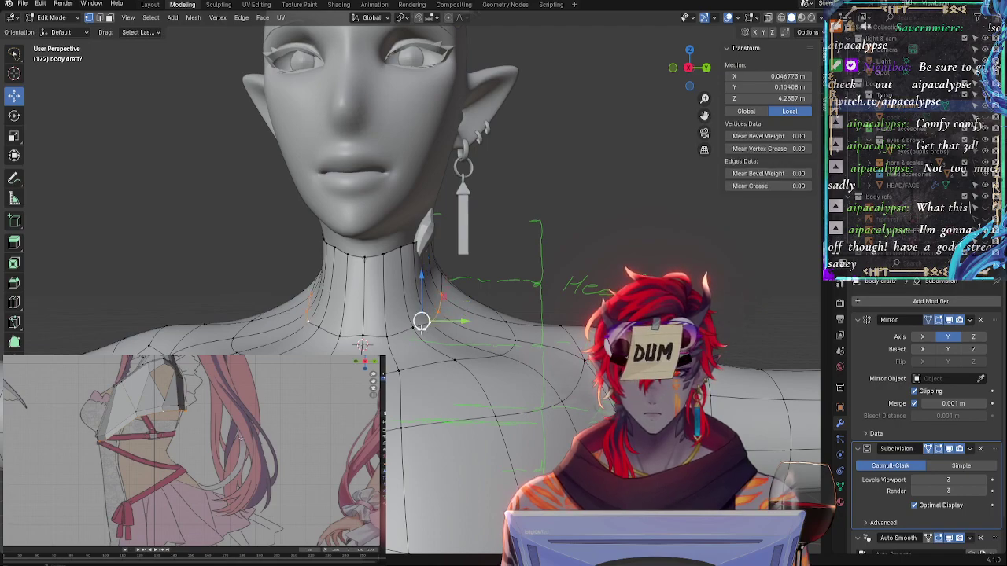
drag(438, 310, 367, 338)
drag(446, 332, 441, 340)
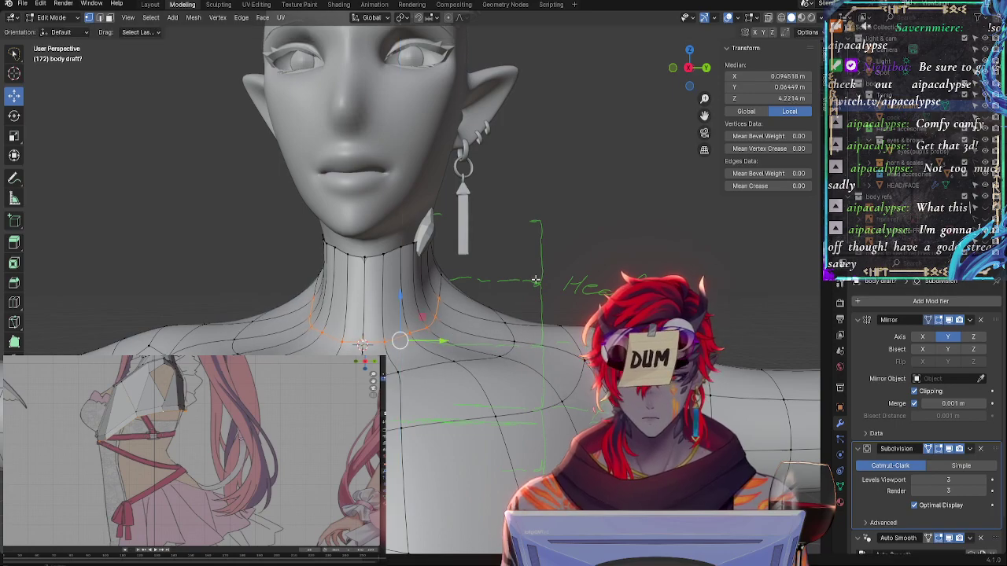
click(535, 279)
mouse_move(549, 235)
middle_down()
mouse_move(472, 236)
mouse_move(548, 238)
middle_up()
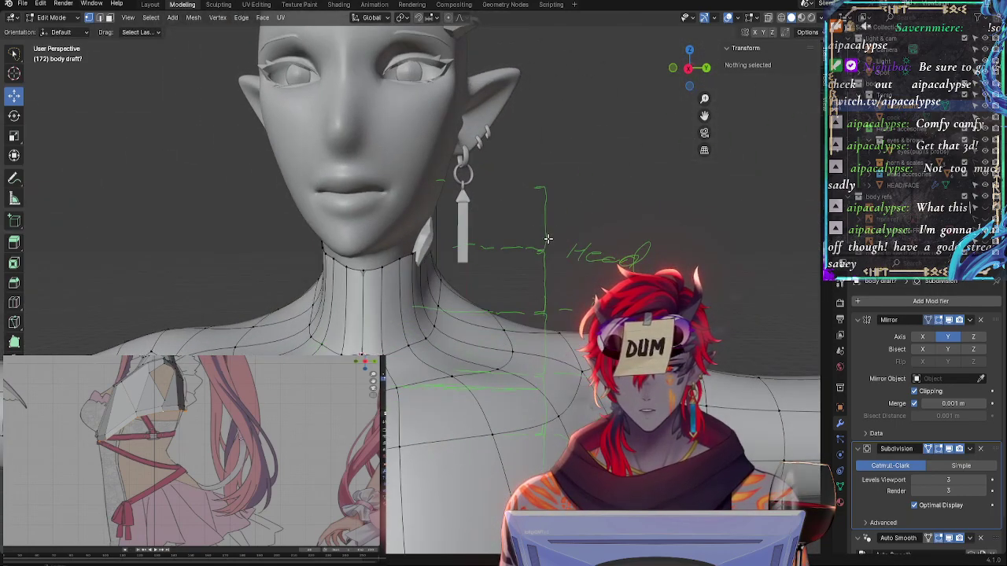
click(688, 68)
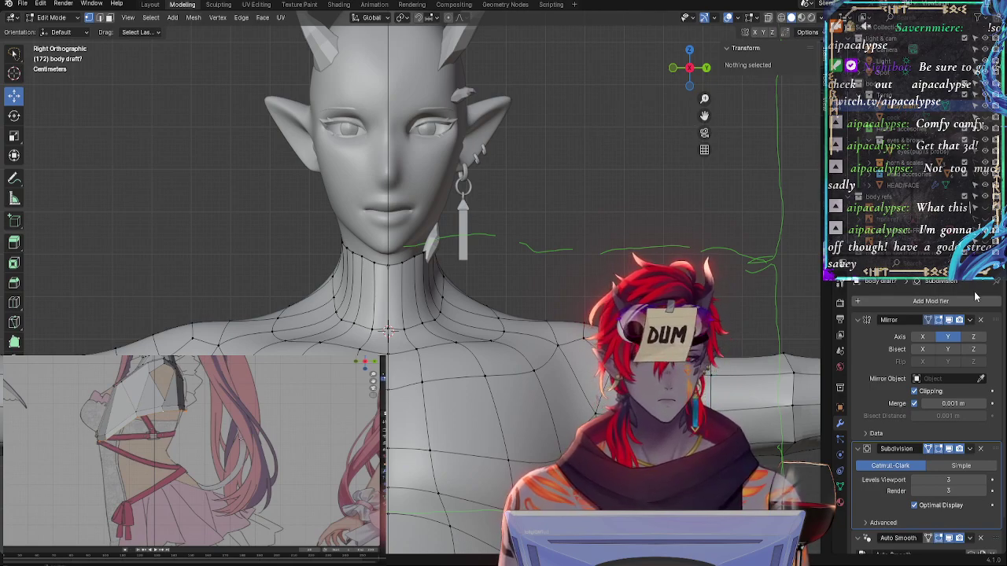
Toggle the reference head images off in the Outliner and select the jaw-to-neck vertex
click(985, 196)
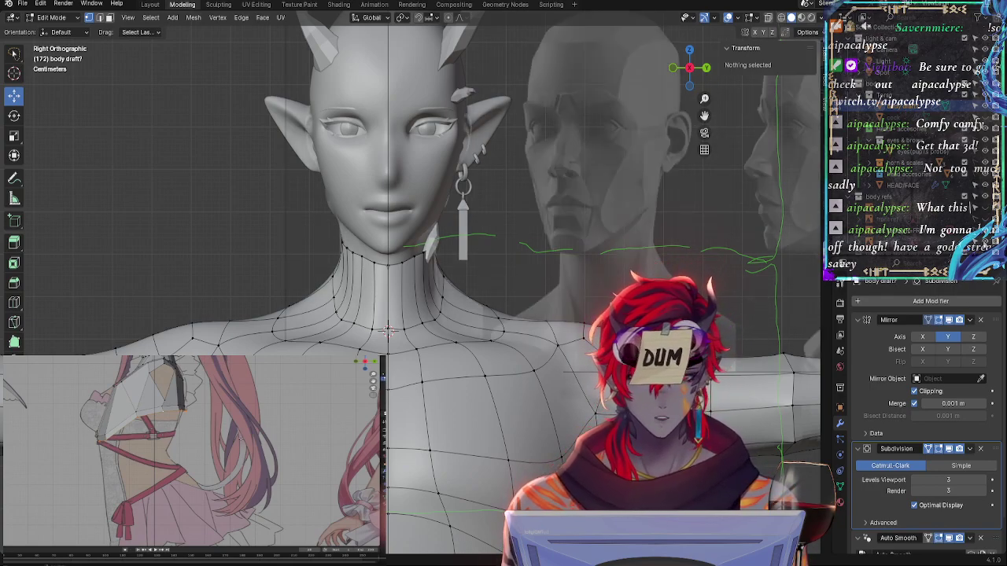
click(985, 196)
click(985, 196)
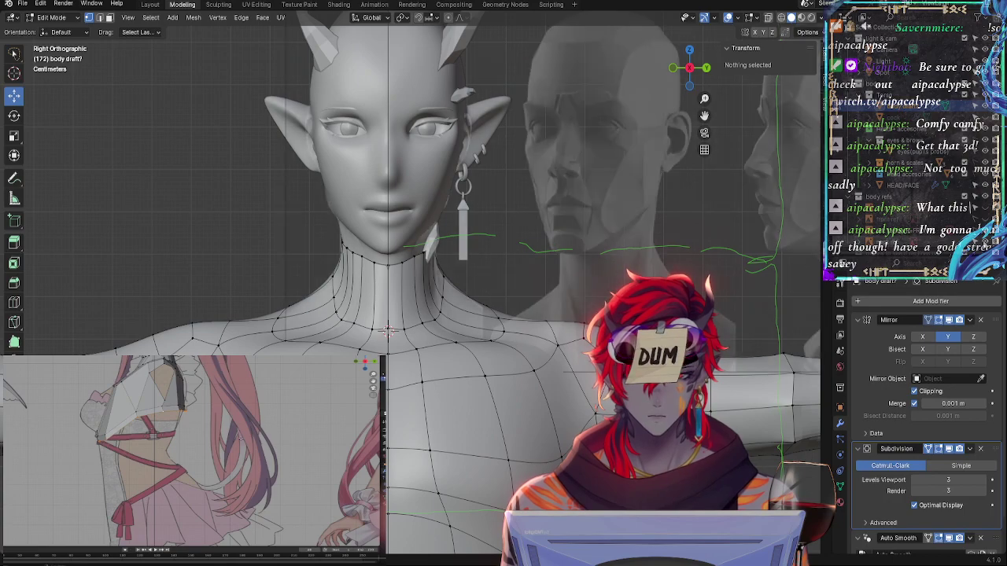
click(985, 196)
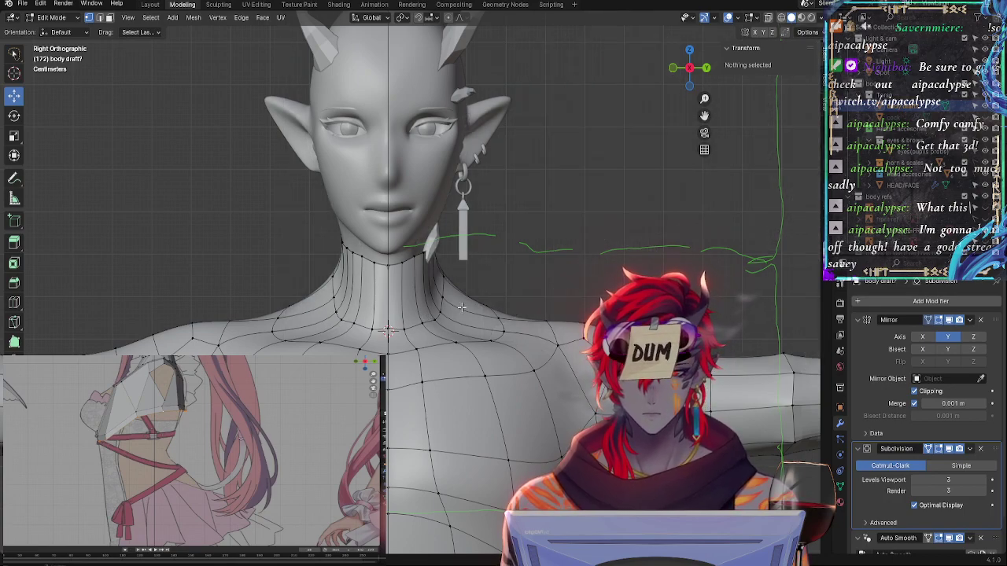
middle_drag(462, 307, 340, 291)
click(328, 253)
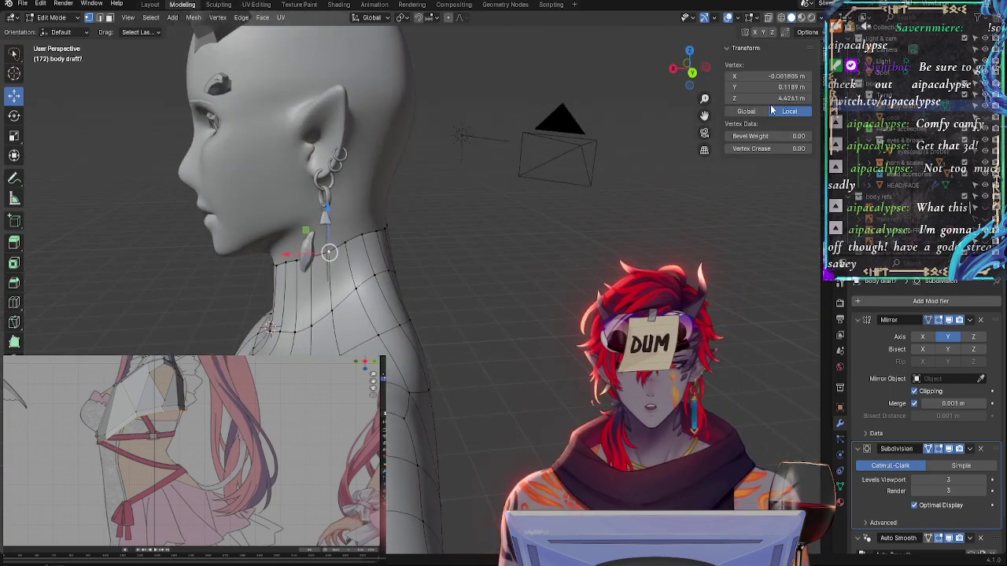
Set the lower neck vertex's X coordinate to 0 m and drag it lower
click(772, 75)
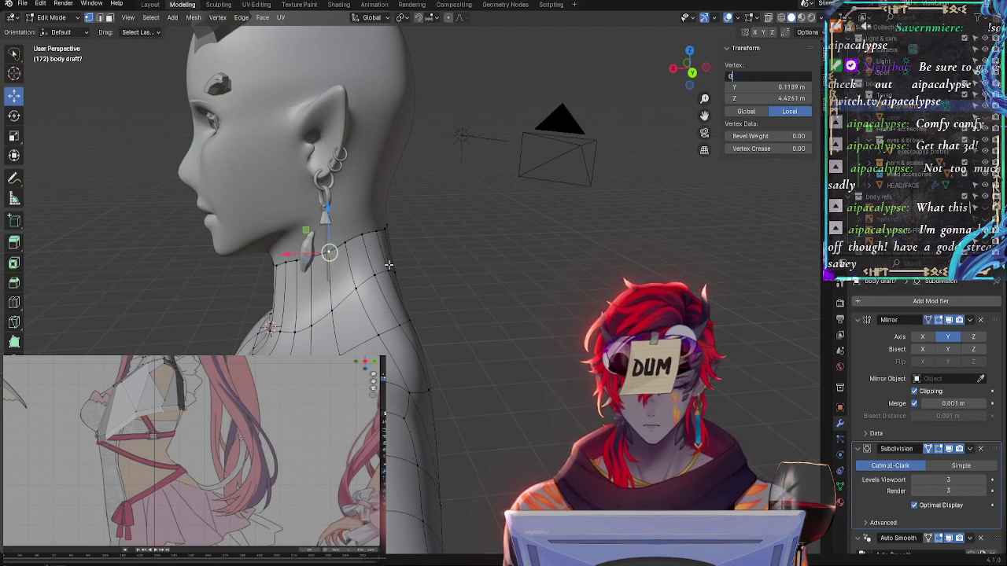
click(329, 316)
click(785, 73)
text(0)
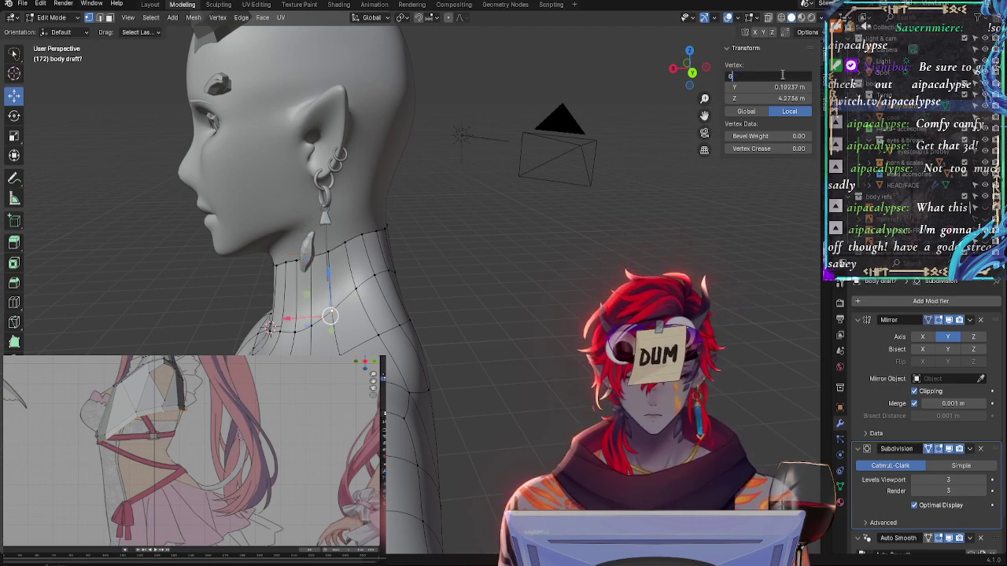
key(Return)
drag(331, 316, 475, 329)
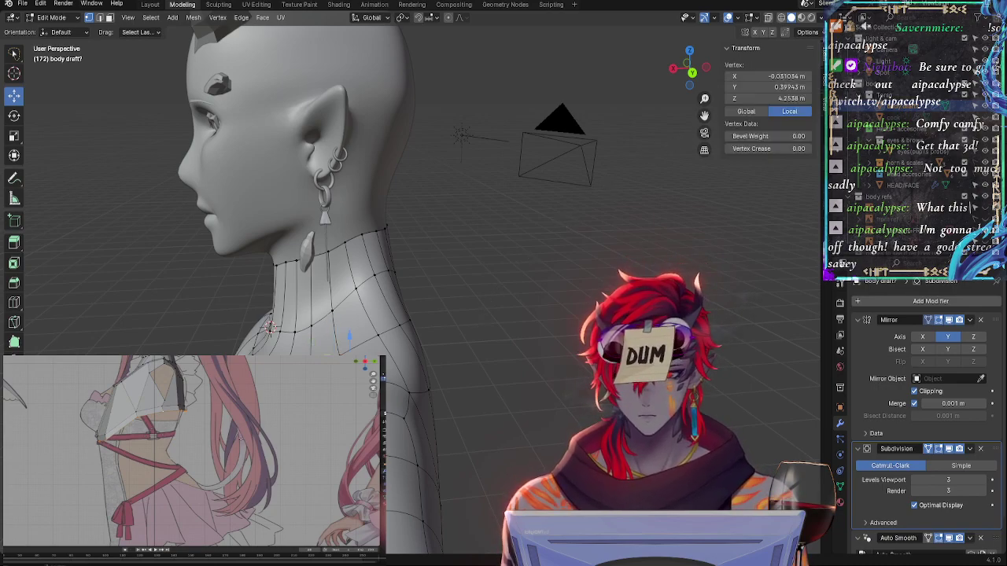
click(767, 77)
key(Return)
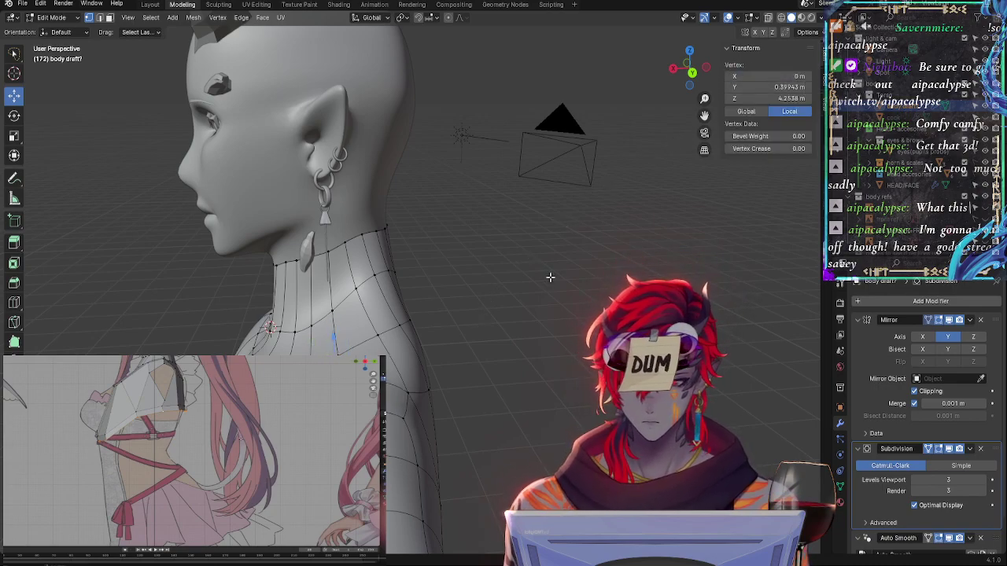
Orbit around the neck and pick vertices under the chin and on the neck side
click(612, 279)
middle_drag(611, 278, 480, 333)
click(354, 272)
middle_drag(354, 272, 506, 277)
click(273, 258)
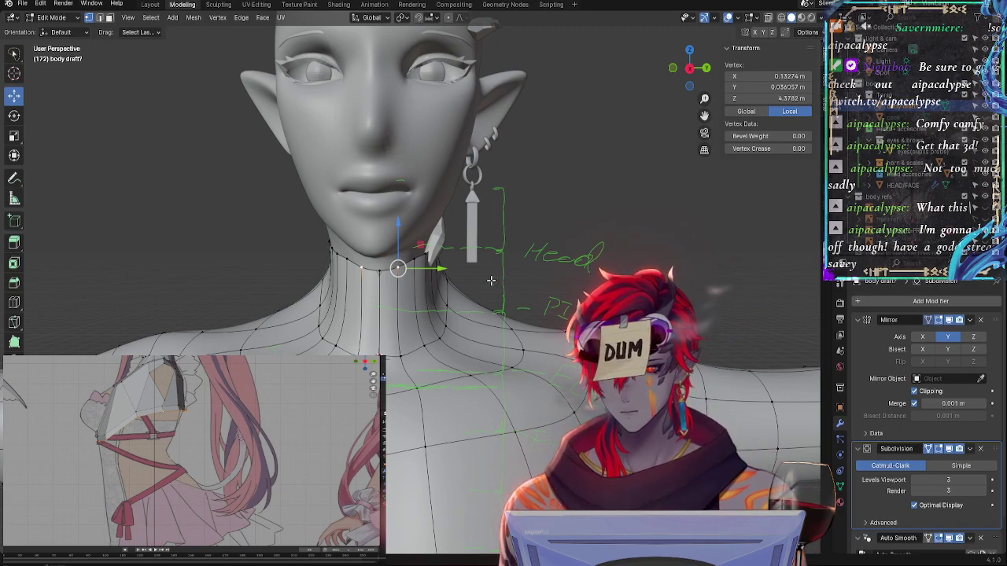
Select a vertex on the side of the neck and drag it down
middle_drag(491, 280, 480, 305)
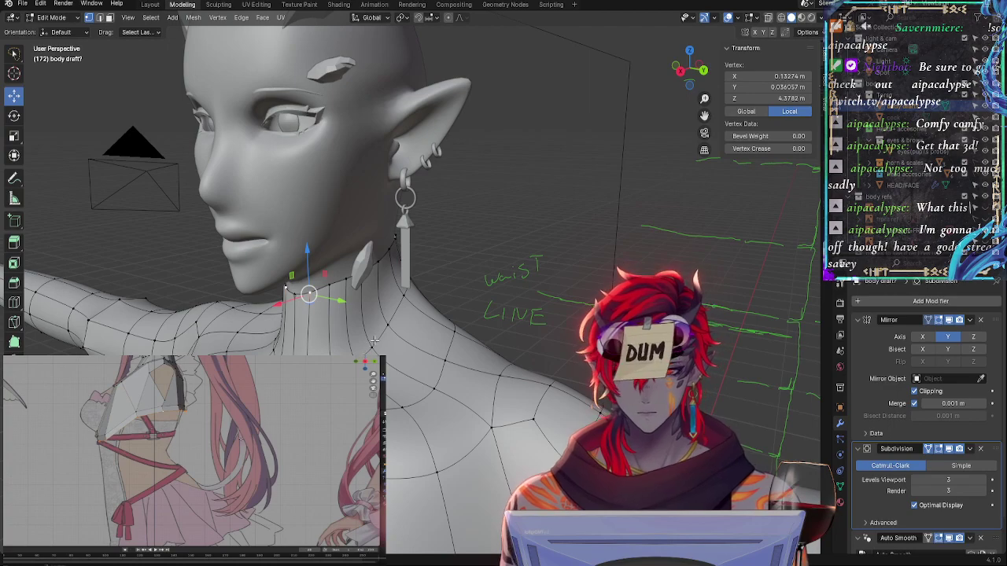
middle_drag(375, 340, 337, 343)
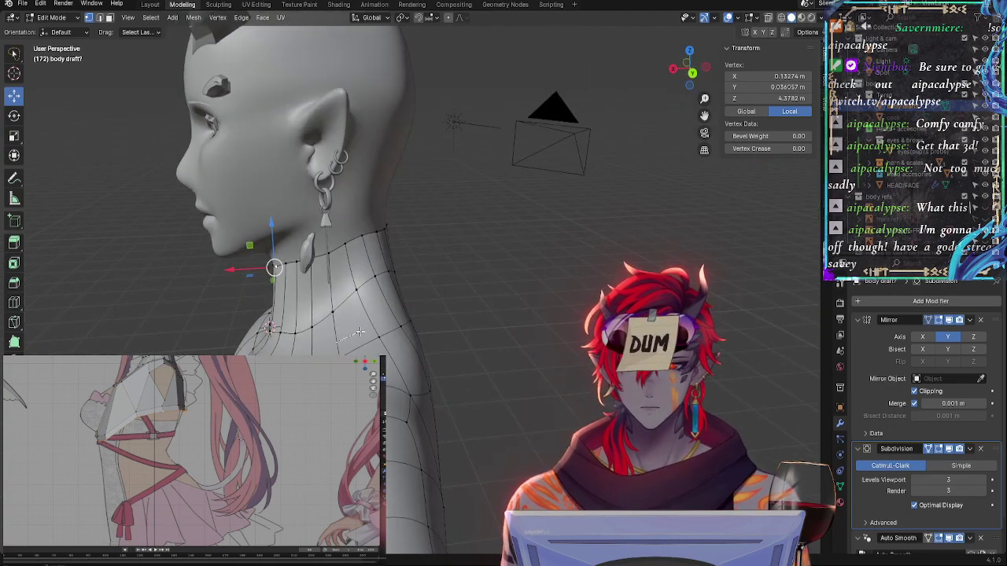
click(486, 307)
middle_drag(429, 323, 477, 323)
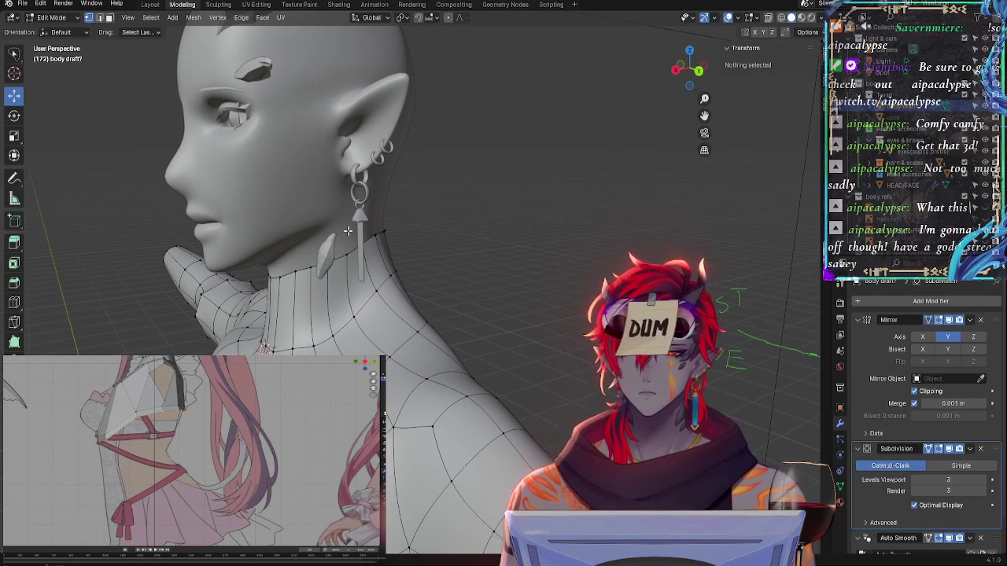
click(328, 263)
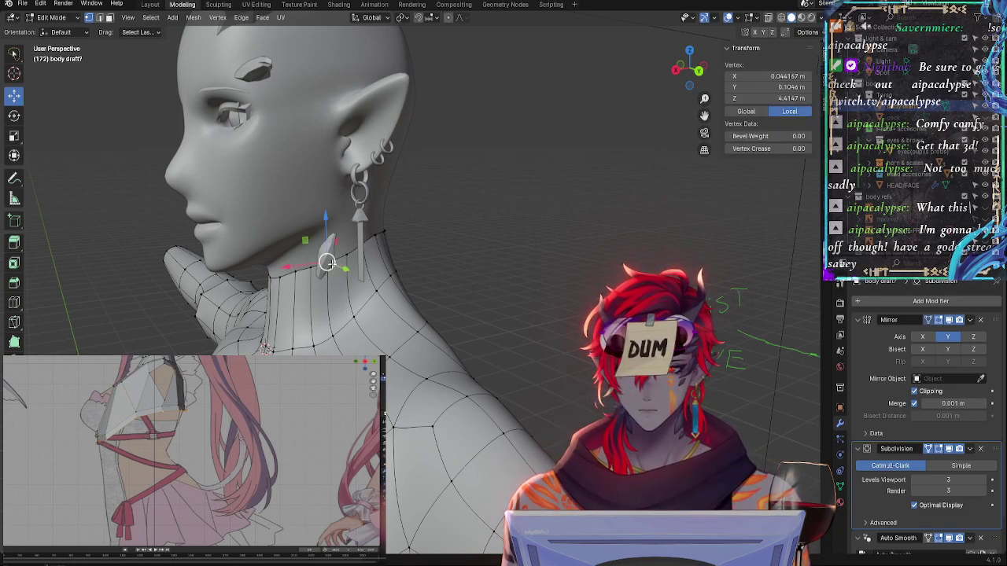
drag(327, 263, 325, 344)
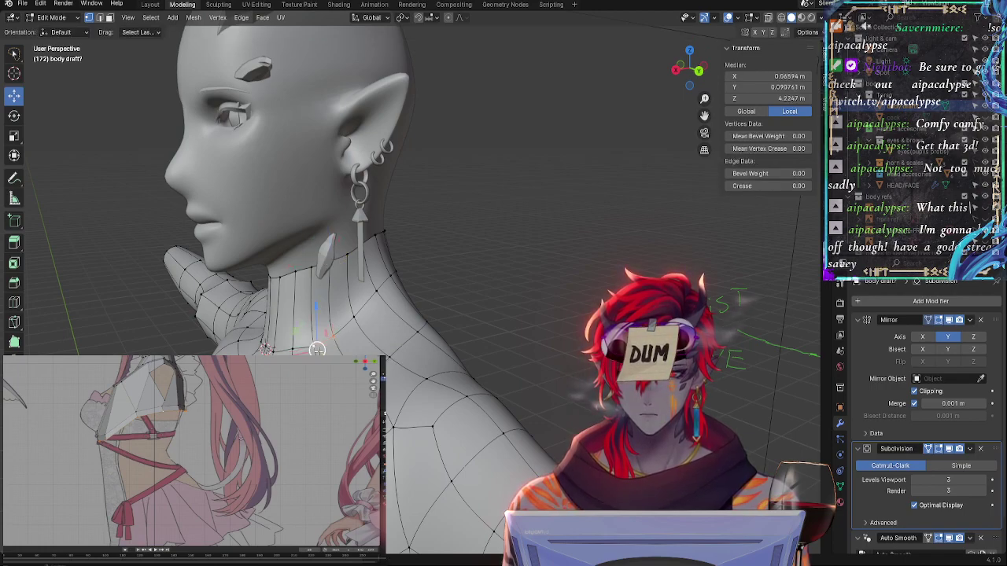
Try selecting neighbouring neck vertices while checking them from the front
shift+click(316, 348)
click(330, 337)
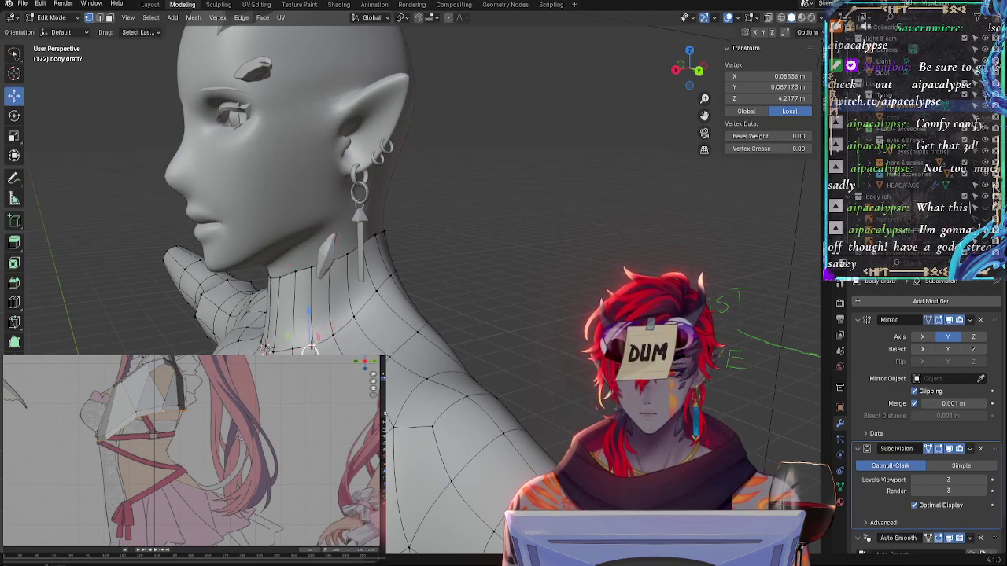
shift+click(312, 329)
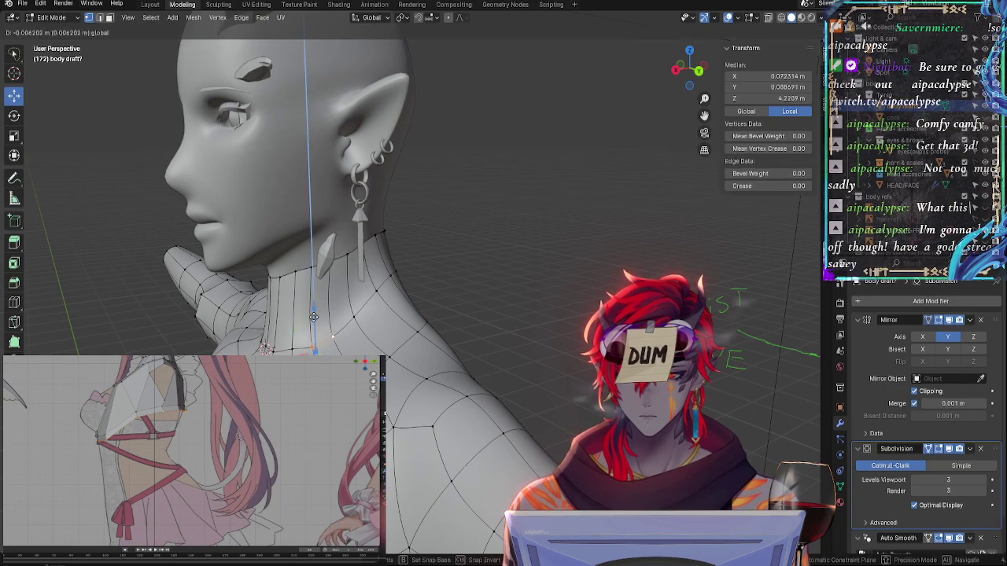
click(314, 331)
middle_drag(314, 330, 526, 286)
click(430, 322)
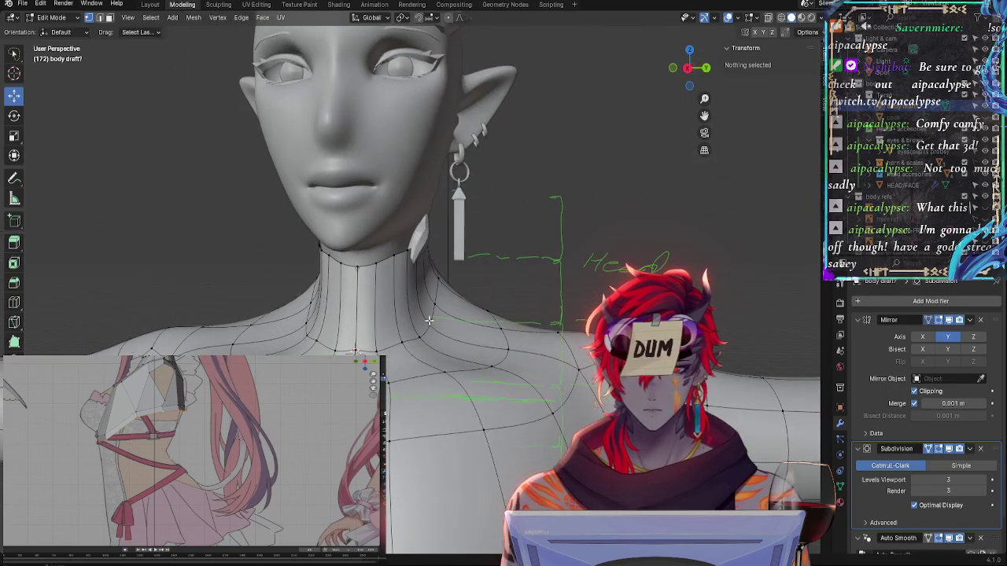
click(422, 260)
middle_drag(423, 260, 510, 262)
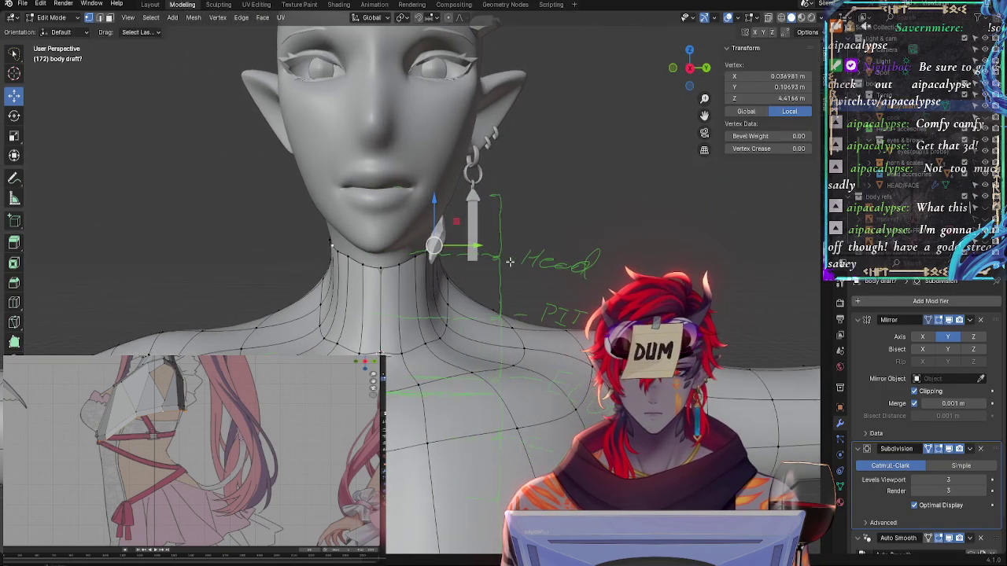
Inspect the centre-line vertex and neck-top loop, then select the neck-shoulder vertex in right orthographic view
click(443, 312)
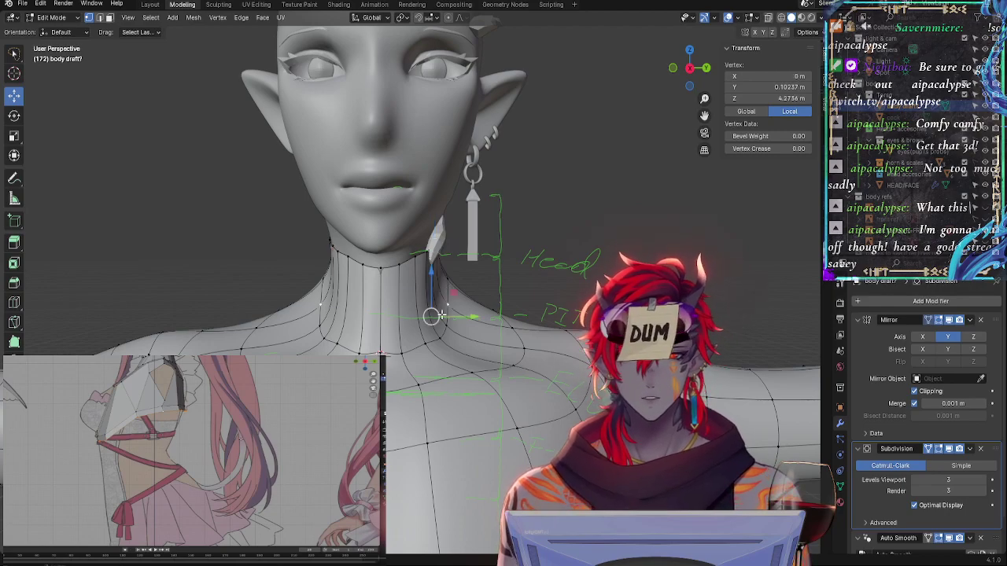
alt+click(419, 255)
middle_drag(418, 256, 542, 247)
click(541, 247)
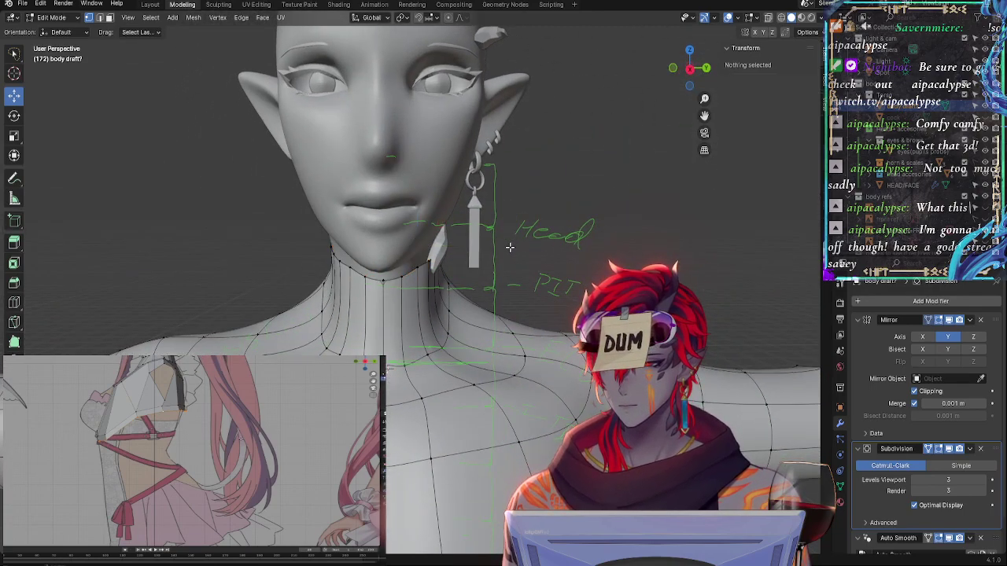
click(516, 336)
click(691, 69)
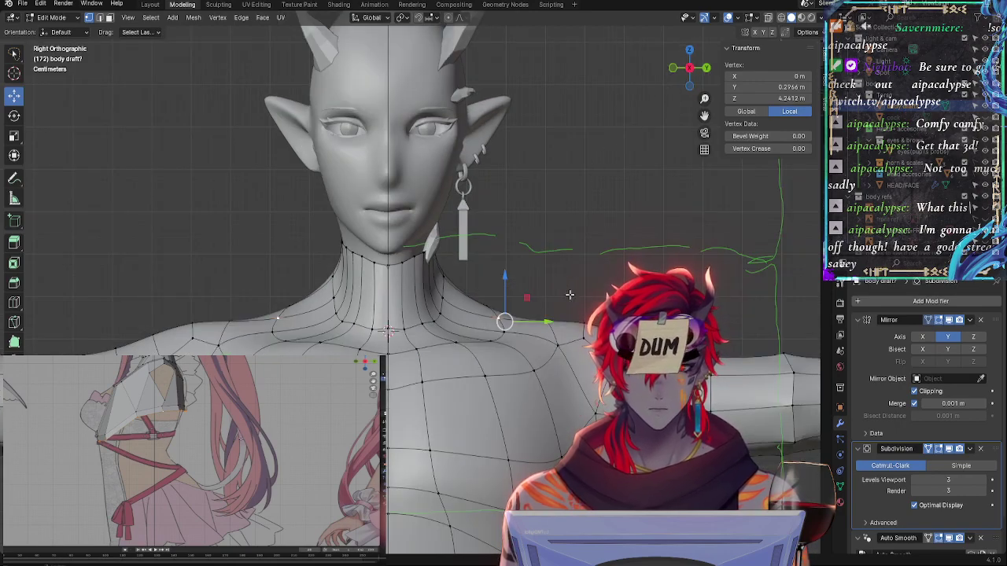
Select the two collarbone vertices and move them outward along X in two passes
scroll(559, 303, up, 1)
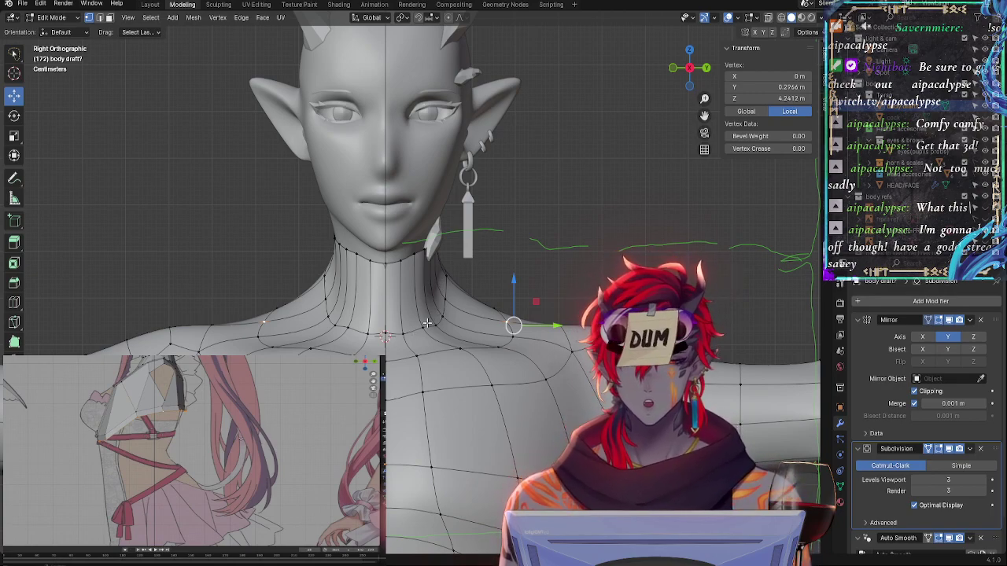
click(430, 332)
shift+click(423, 328)
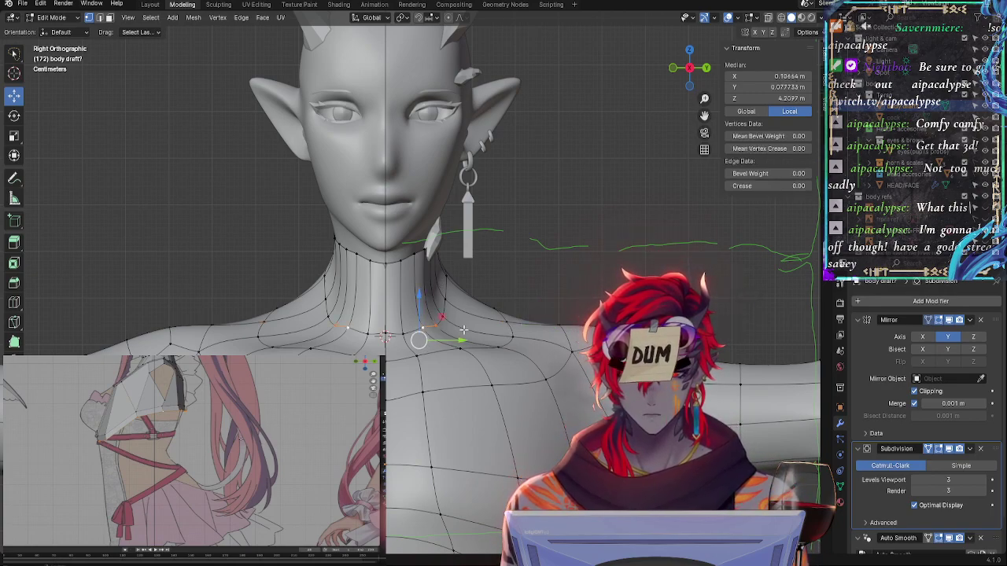
middle_drag(423, 328, 260, 335)
key(g)
key(x)
click(259, 334)
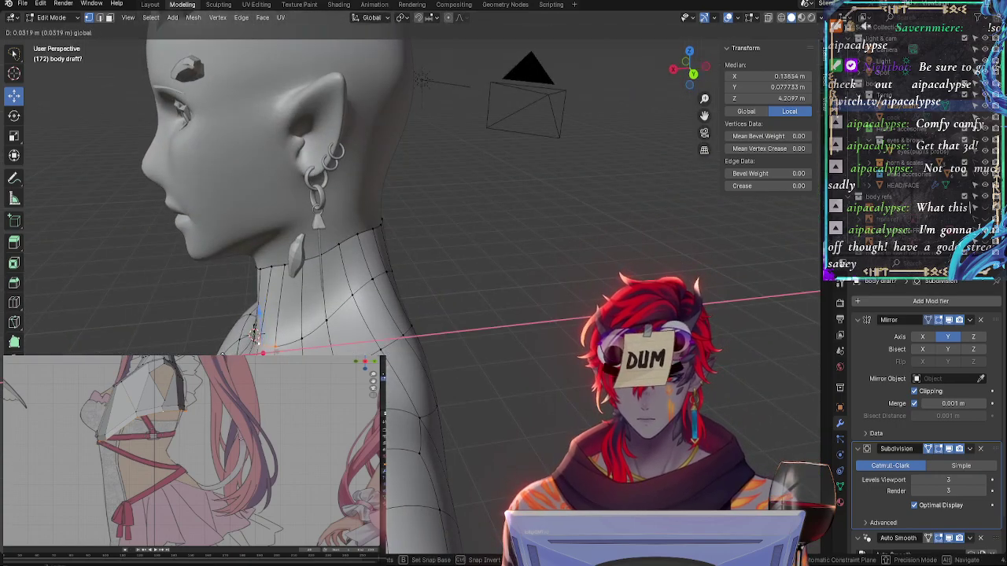
mouse_move(378, 369)
middle_down()
mouse_move(464, 390)
mouse_move(476, 415)
mouse_move(558, 353)
mouse_move(585, 354)
mouse_move(511, 377)
middle_up()
key(g)
key(x)
click(445, 410)
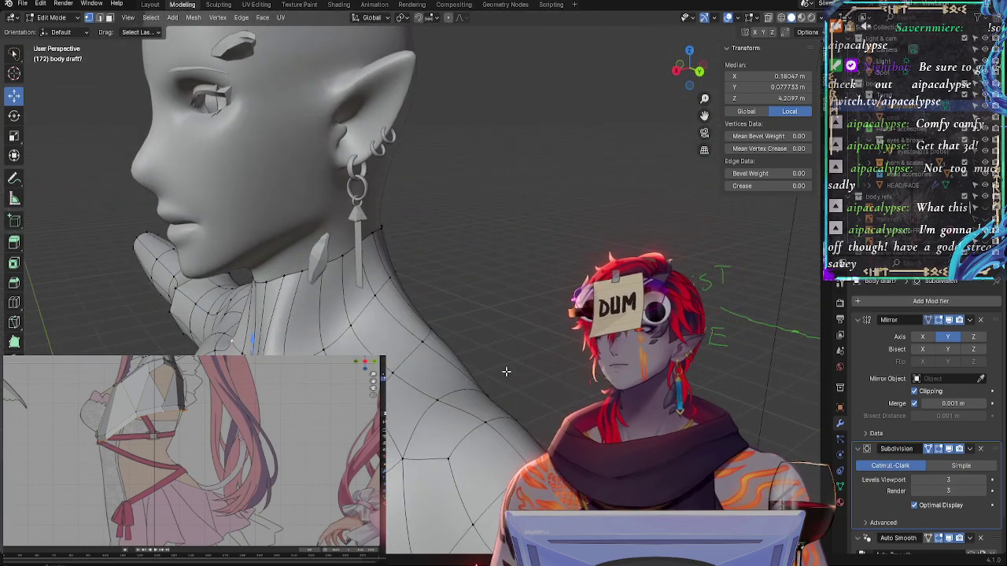
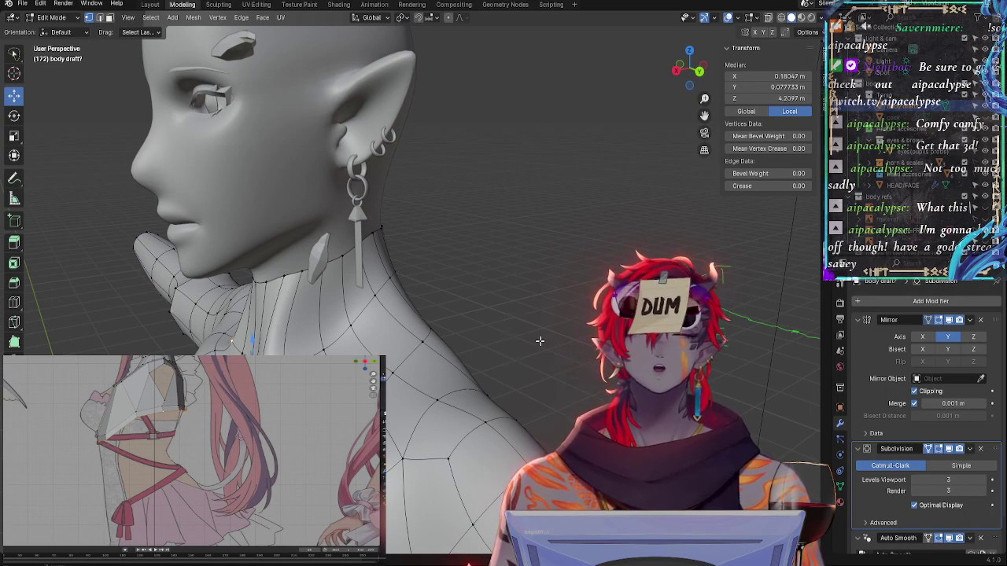
Reposition a vertex on the side of the neck
middle_drag(541, 341, 472, 362)
scroll(532, 360, up, 5)
click(386, 368)
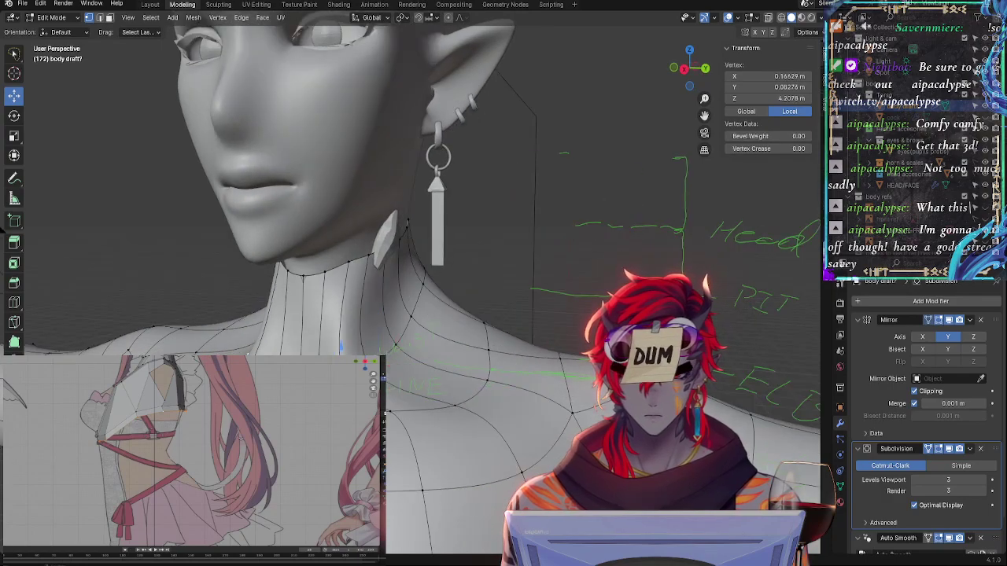
key(g)
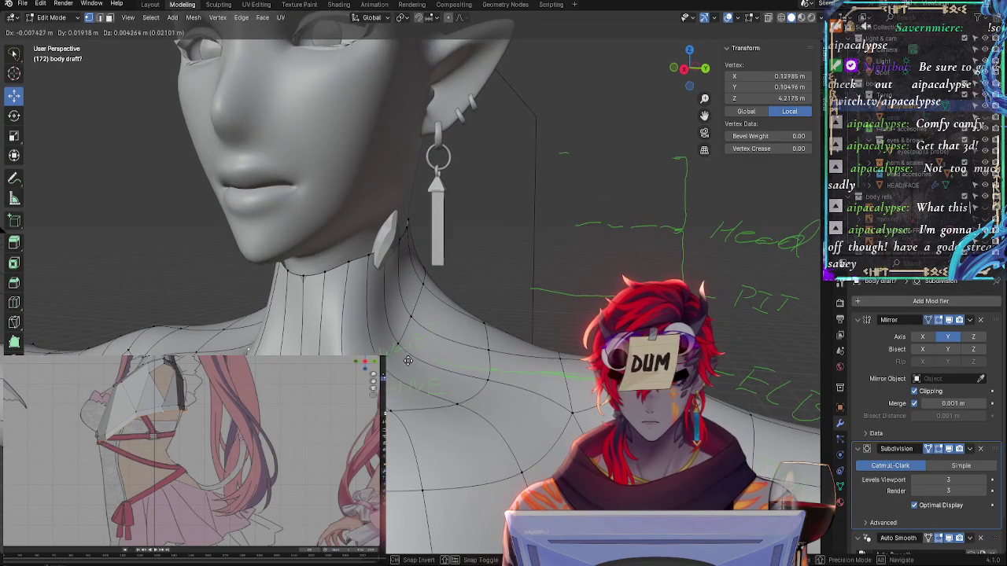
click(405, 384)
Tuck the chin-seam vertex and a lower neck vertex into place, sliding the seam vertex along its edge
middle_drag(404, 384, 394, 395)
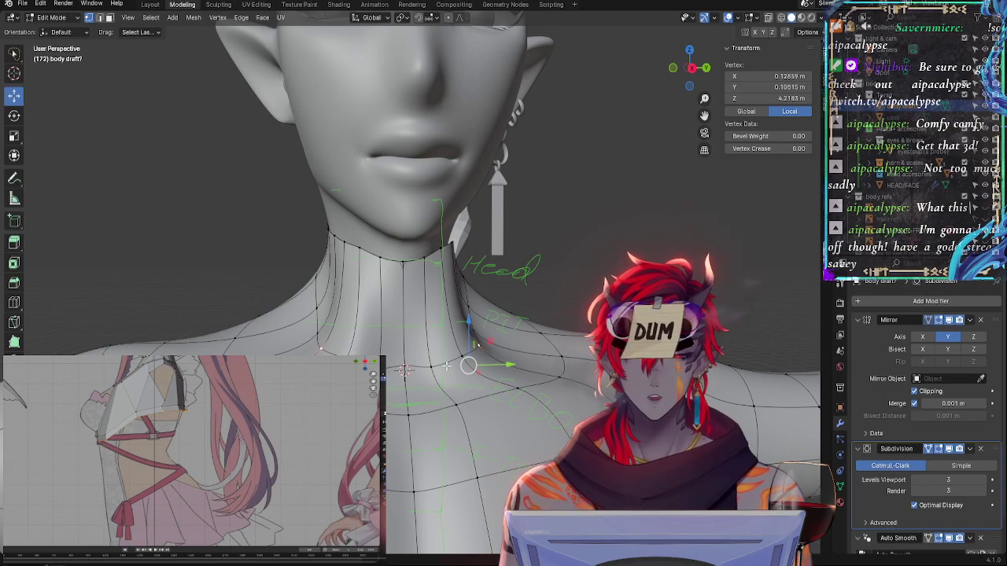
click(441, 248)
key(g)
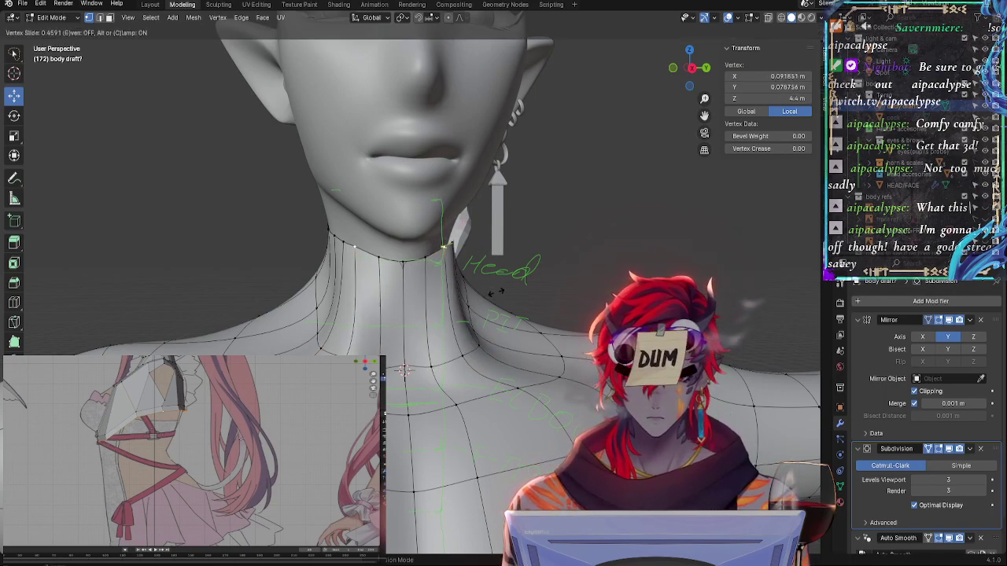
click(476, 323)
click(464, 356)
key(g)
click(463, 358)
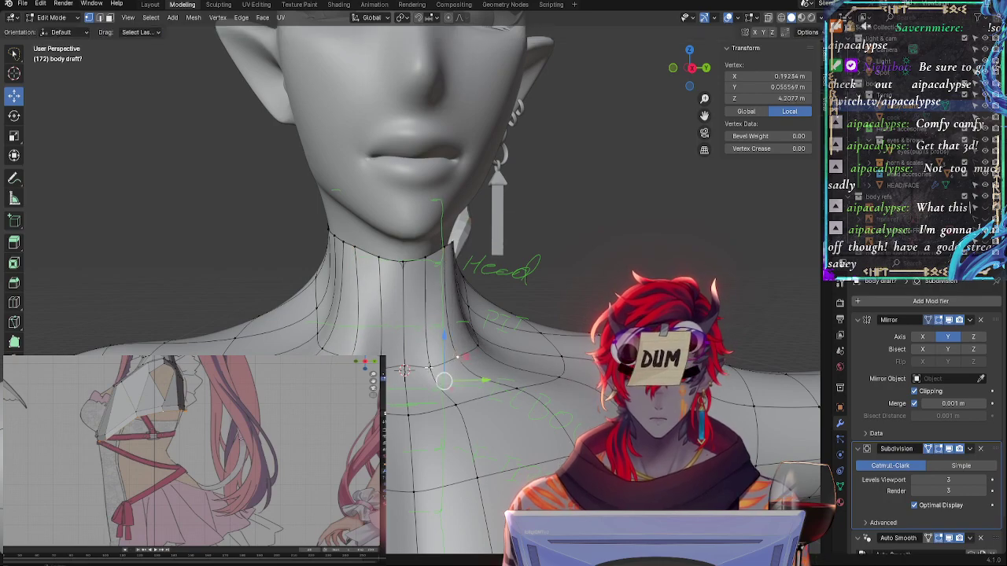
click(425, 259)
key(g)
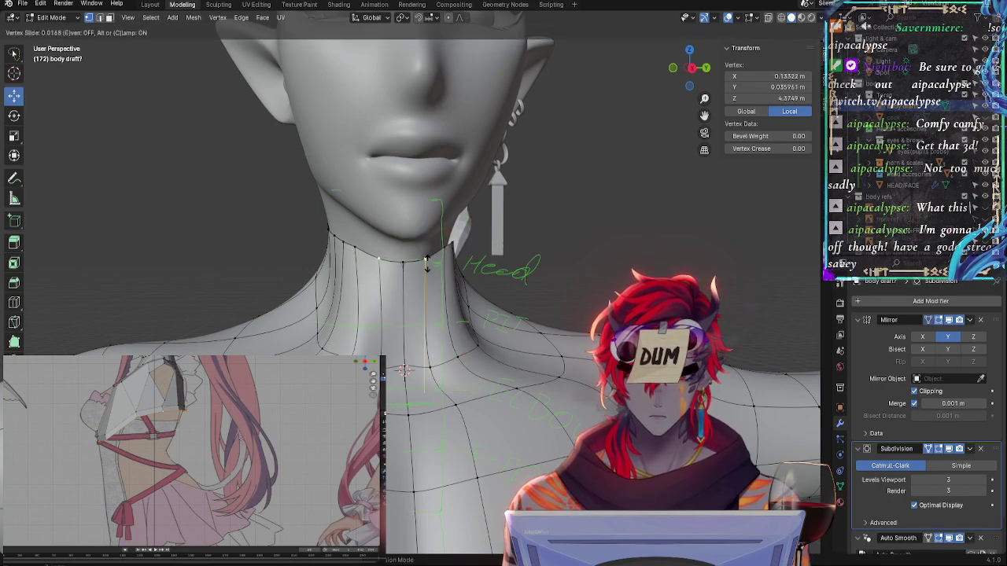
click(434, 296)
Move a neck-base vertex along X and slide it onto the centre line
middle_drag(433, 297, 484, 362)
click(385, 317)
middle_drag(384, 317, 597, 417)
key(g)
key(x)
click(583, 423)
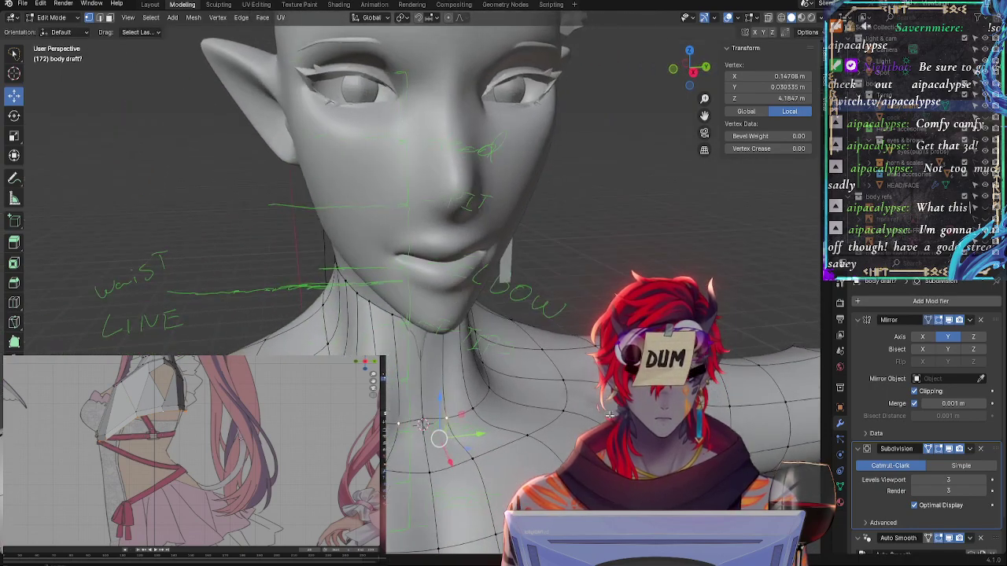
key(g)
key(g)
click(417, 412)
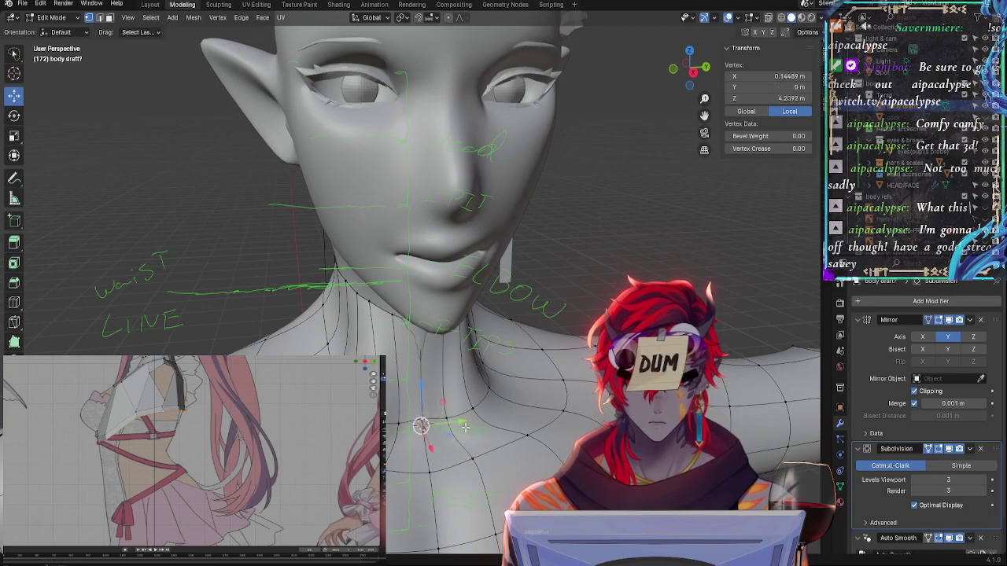
Adjust the neck-centre vertex and a neighbouring neck vertex
middle_drag(417, 412, 529, 389)
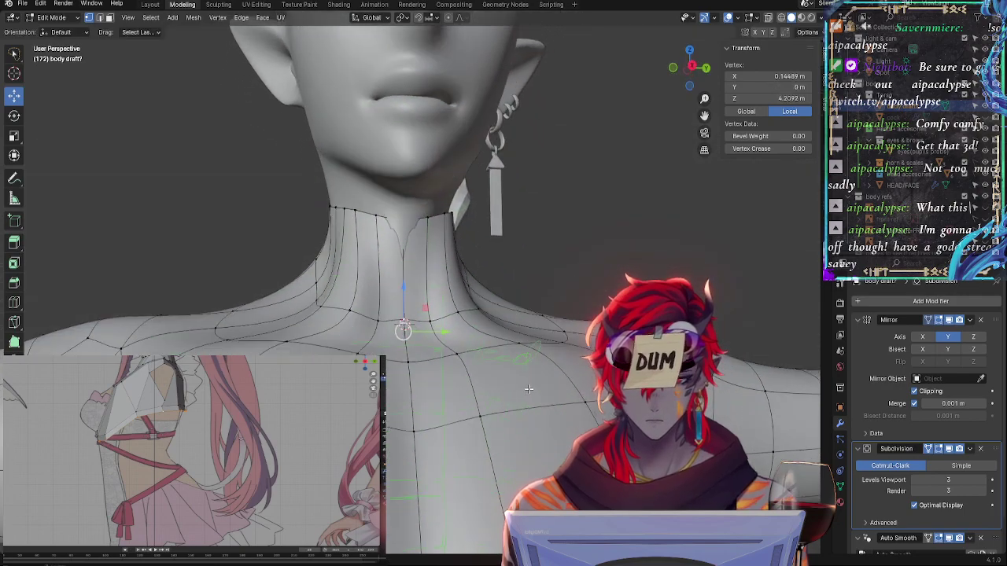
key(g)
key(g)
click(428, 379)
middle_drag(470, 364, 423, 399)
key(g)
key(g)
click(468, 404)
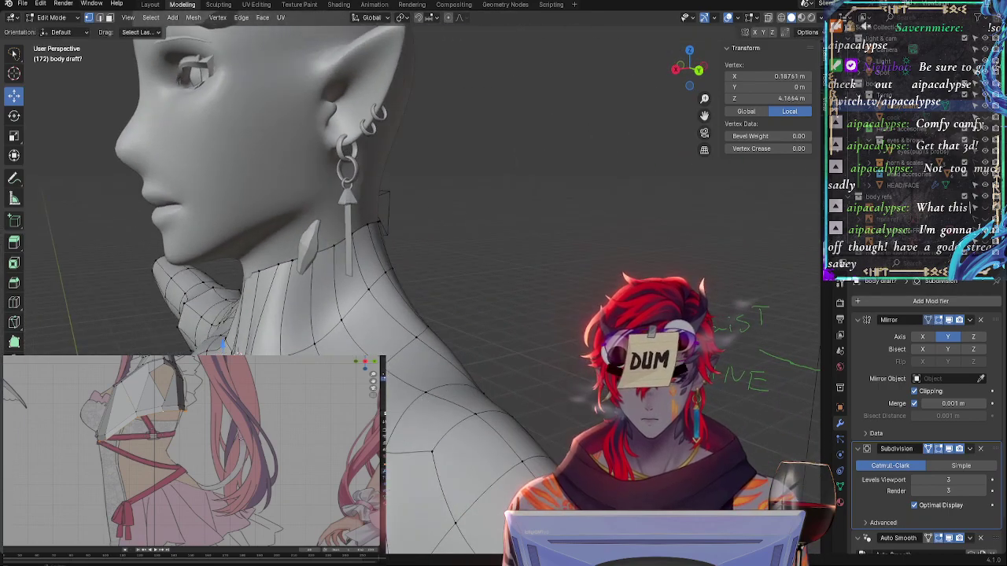
Grow the selection along the neck and pull those vertices inward along X
key(ctrl+KP_Add)
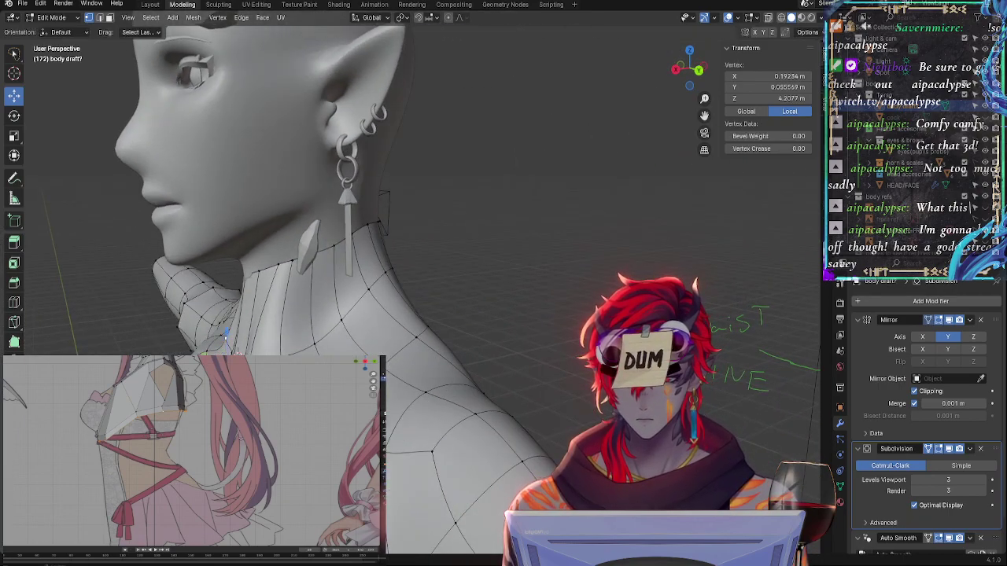
key(ctrl+KP_Add)
key(g)
key(x)
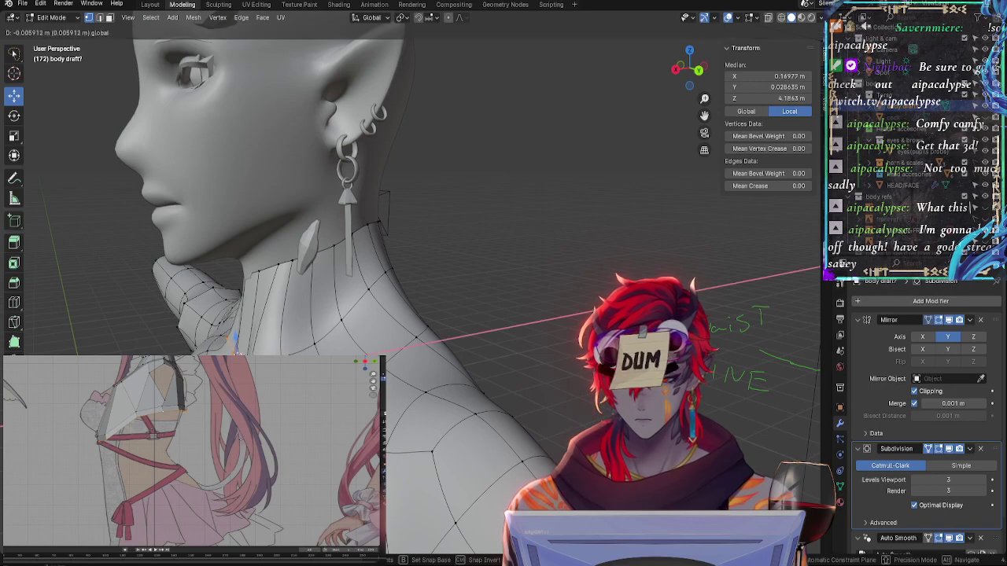
click(236, 330)
middle_drag(236, 330, 315, 330)
key(g)
key(x)
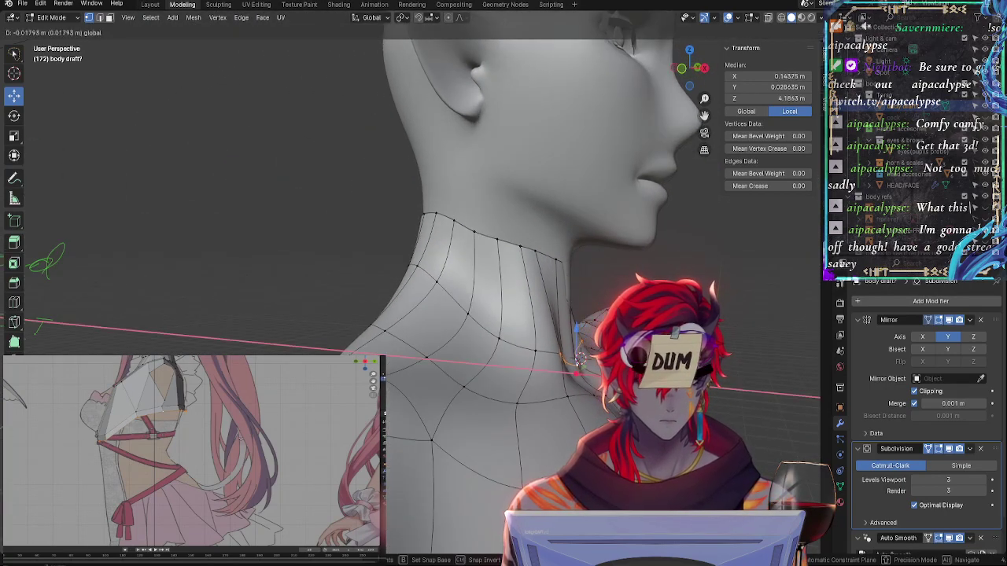
click(580, 360)
Shift one neck vertex along X and raise the vertex under the jaw to Z 4.3913 m
click(580, 359)
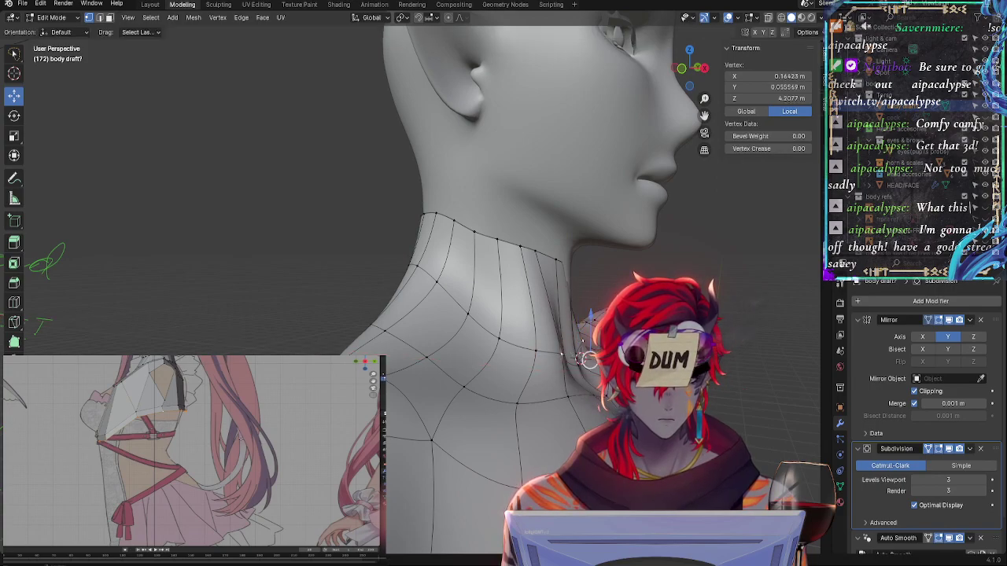
key(g)
key(x)
click(574, 330)
click(555, 249)
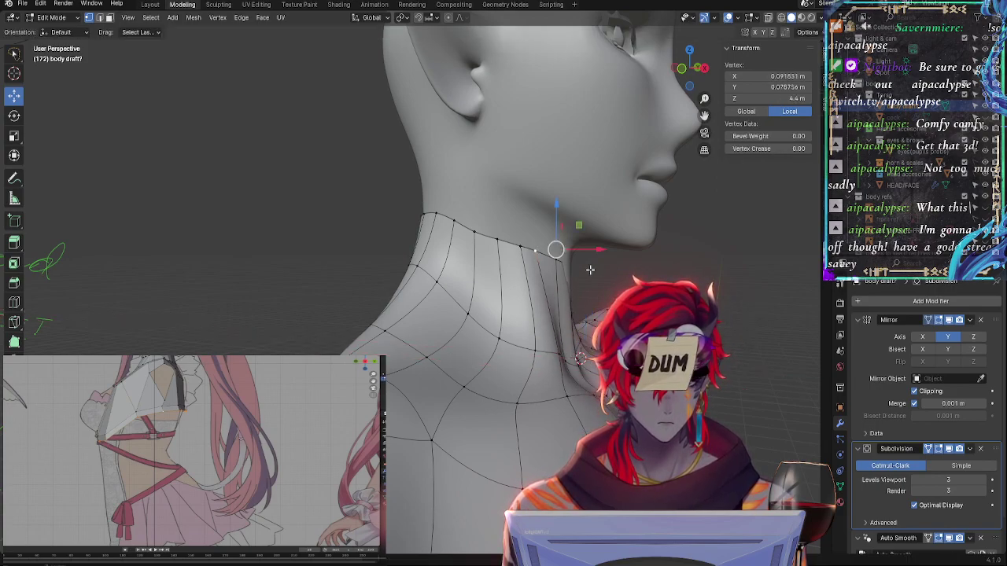
key(g)
click(607, 270)
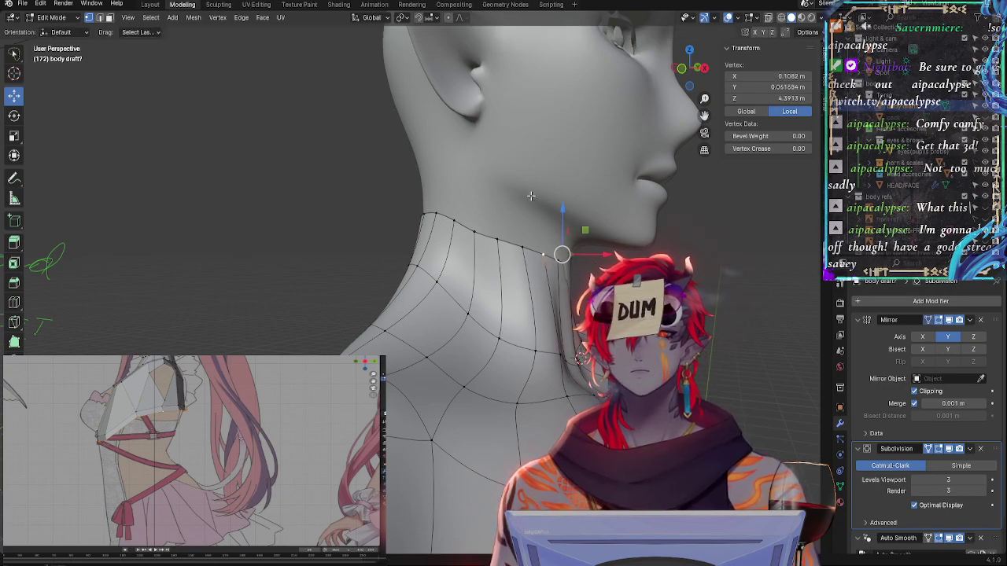
click(693, 68)
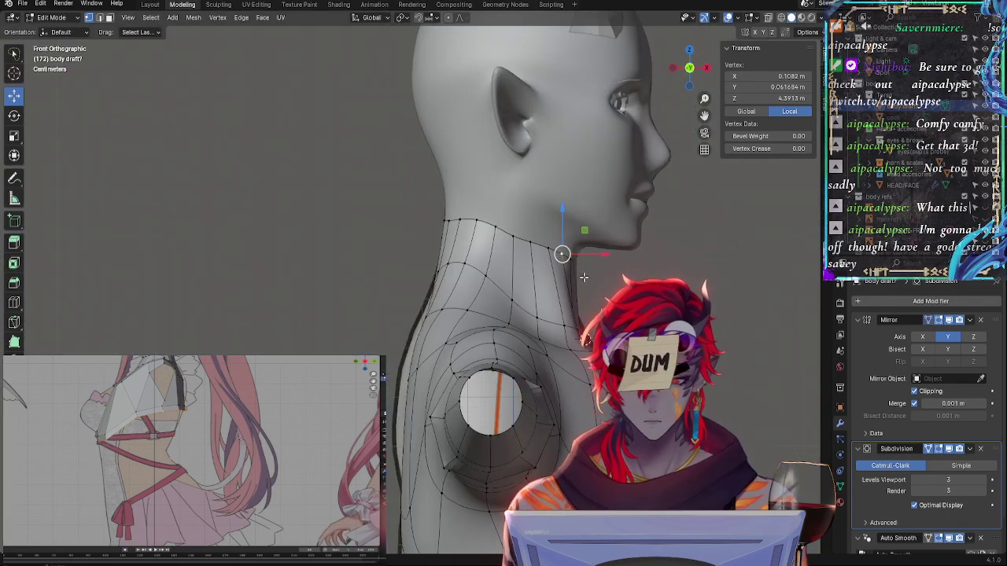
Pull the jaw-line vertex slightly inward under the jaw
key(g)
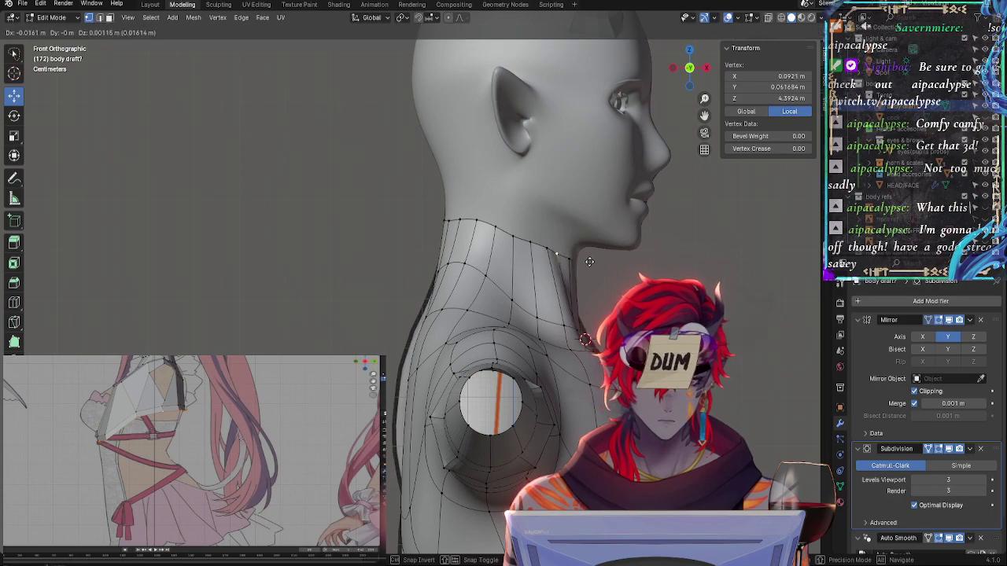
click(596, 259)
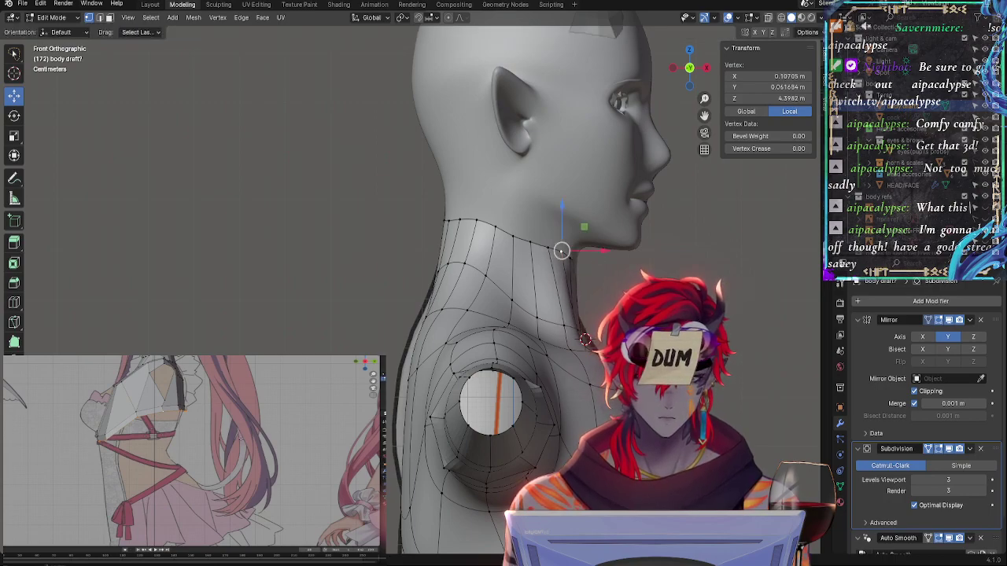
middle_drag(596, 259, 450, 315)
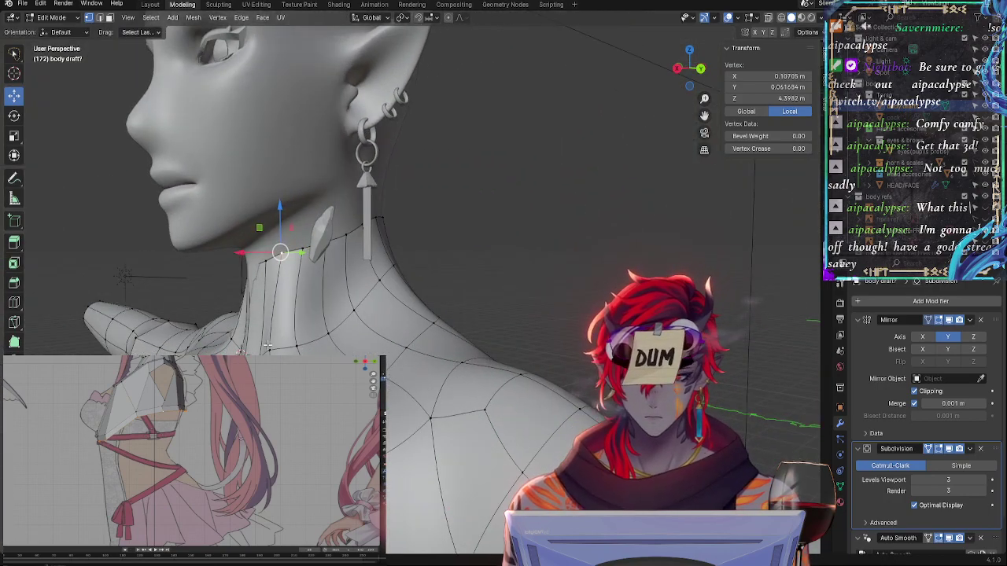
Vertex-slide a neck-base vertex down its edge and check the neck from the front
click(296, 346)
key(g)
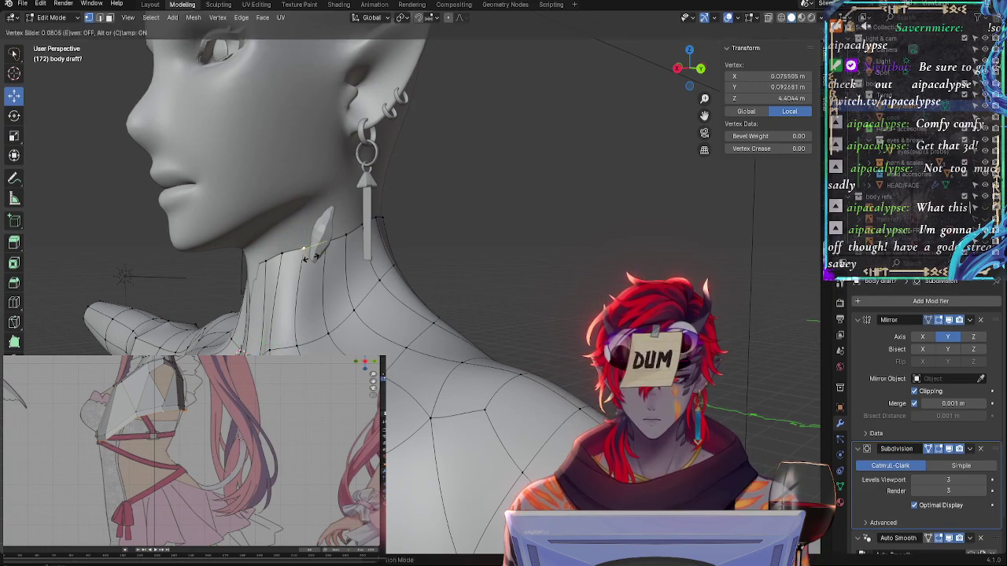
key(Escape)
key(g)
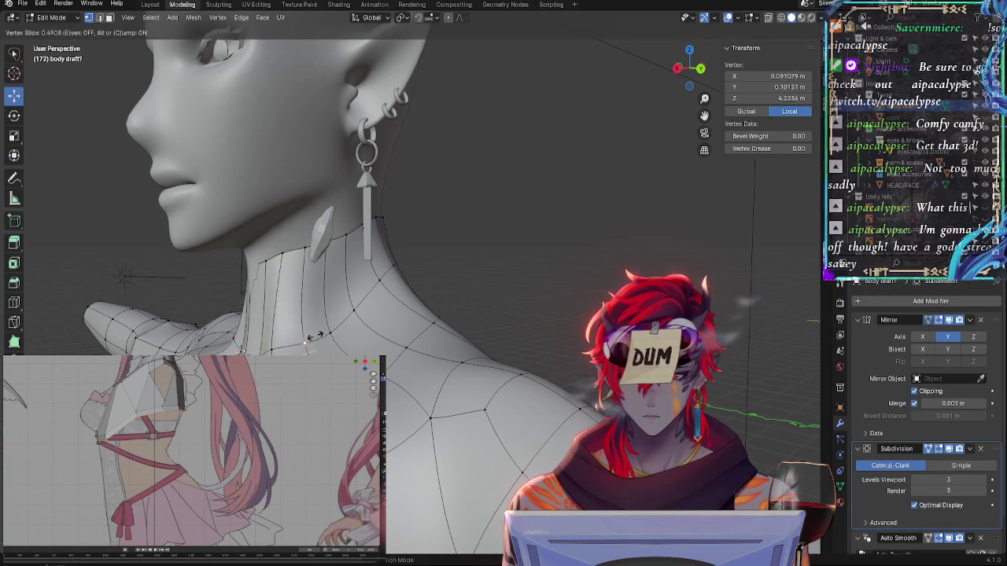
click(304, 339)
middle_drag(304, 340, 452, 346)
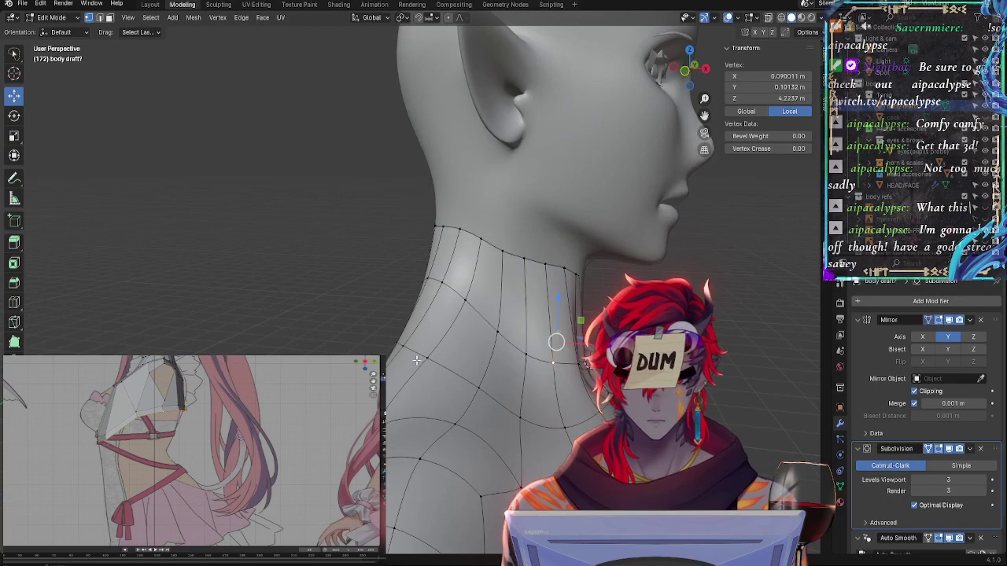
click(686, 72)
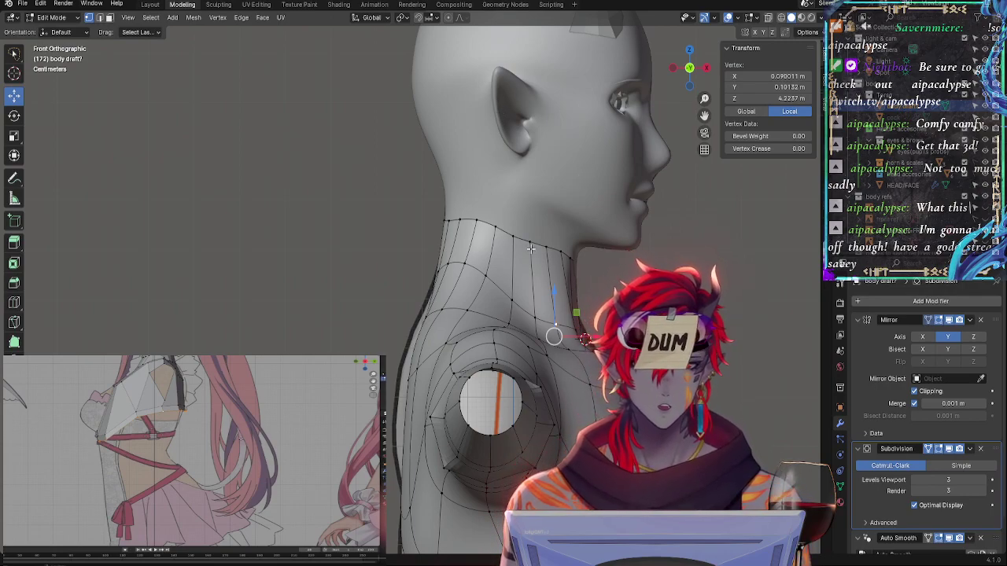
middle_drag(554, 336, 326, 319)
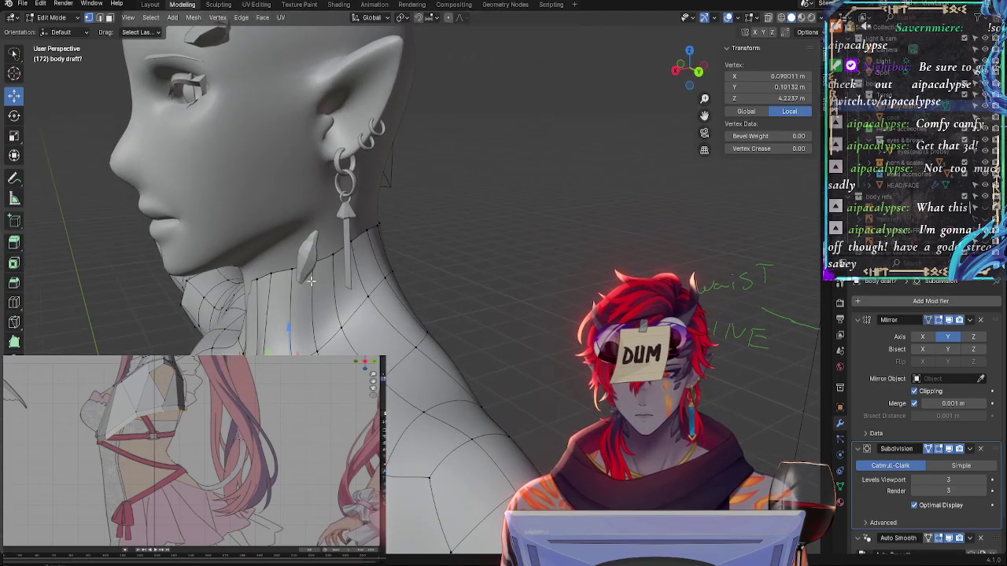
Reposition a top-ring neck vertex, then a pair of neighbouring vertices, under the jaw
click(333, 255)
middle_drag(406, 262, 391, 245)
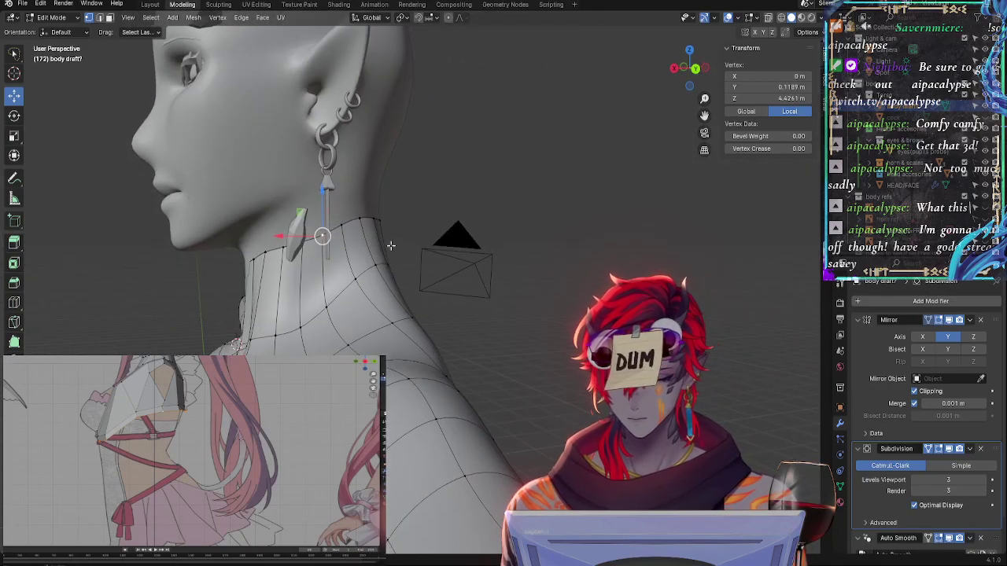
key(g)
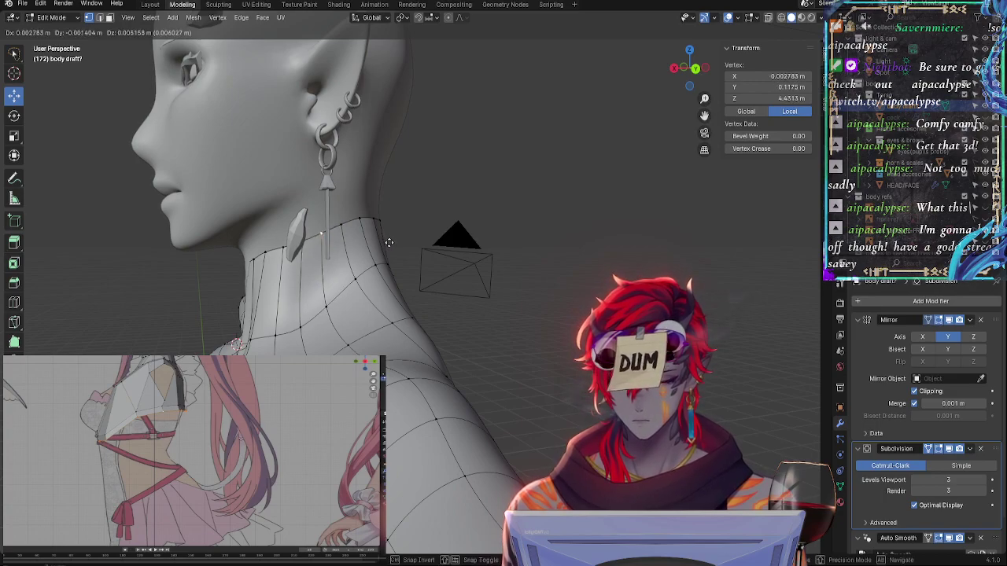
click(389, 242)
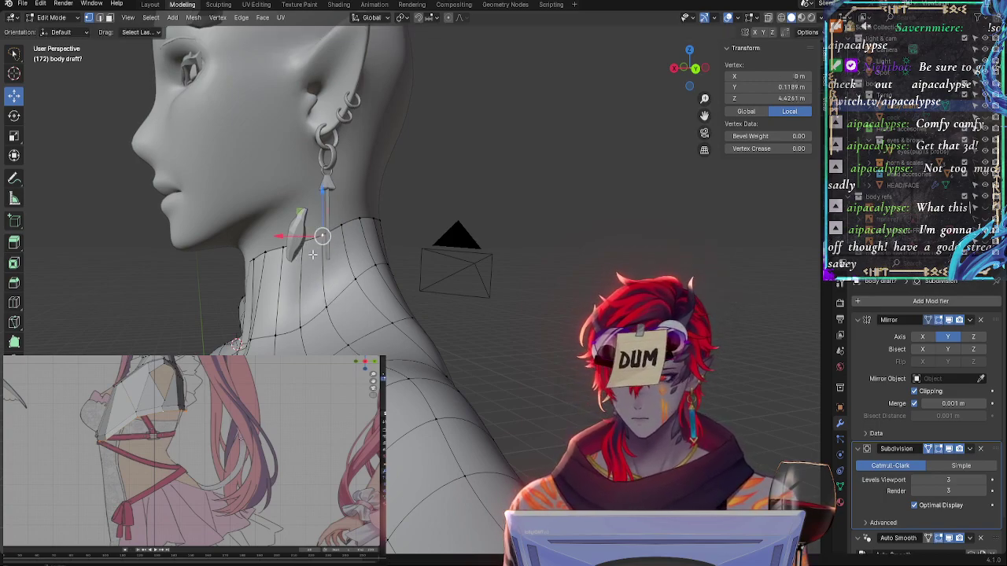
shift+click(343, 234)
key(g)
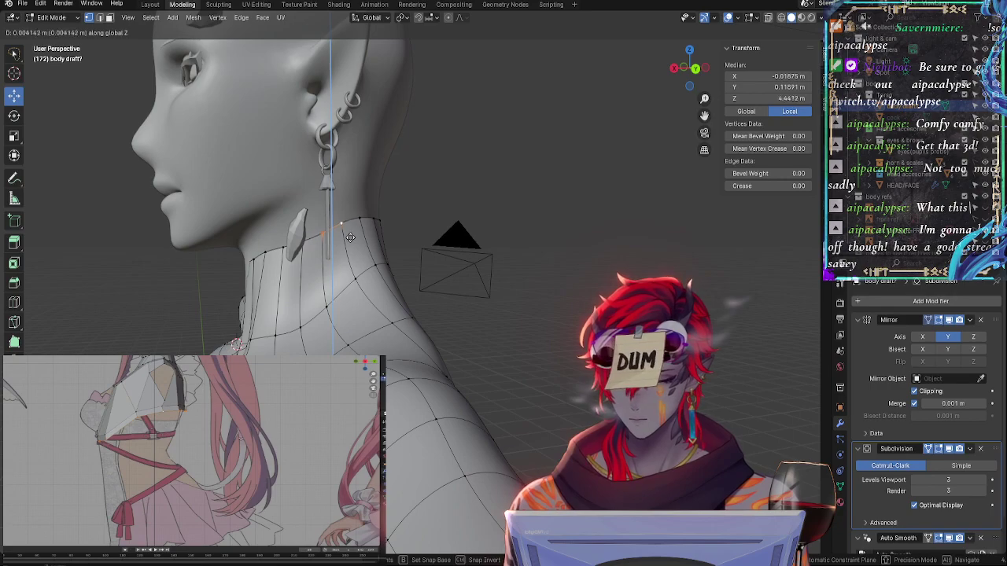
click(350, 234)
Raise one neck vertex toward the jaw and lower two neighbouring vertices slightly
click(311, 244)
key(g)
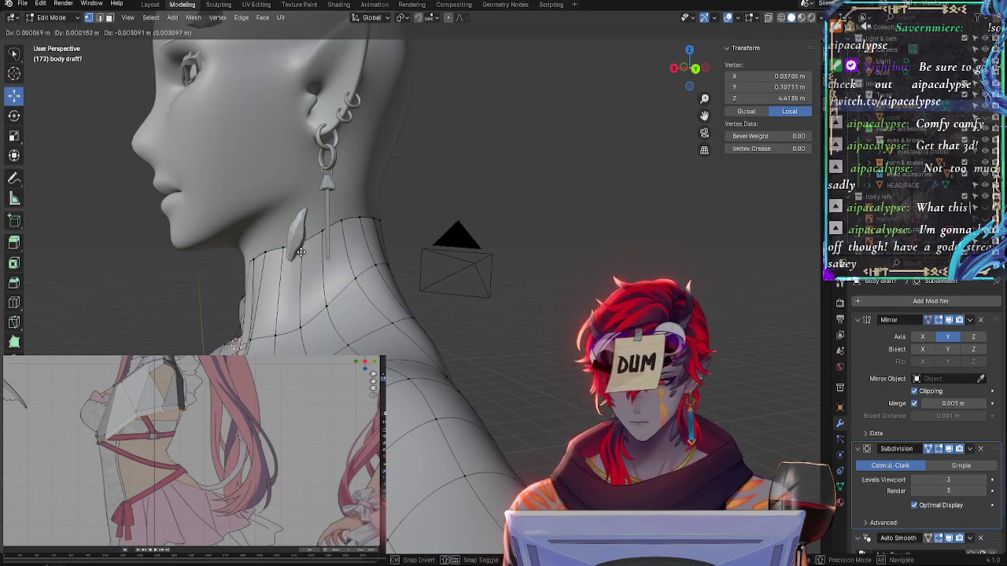
click(302, 244)
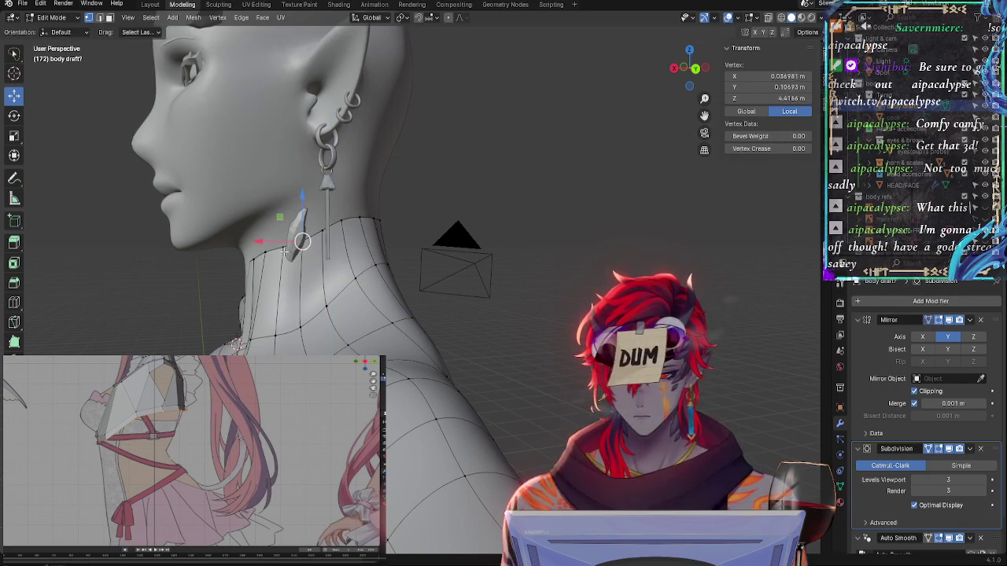
shift+click(285, 250)
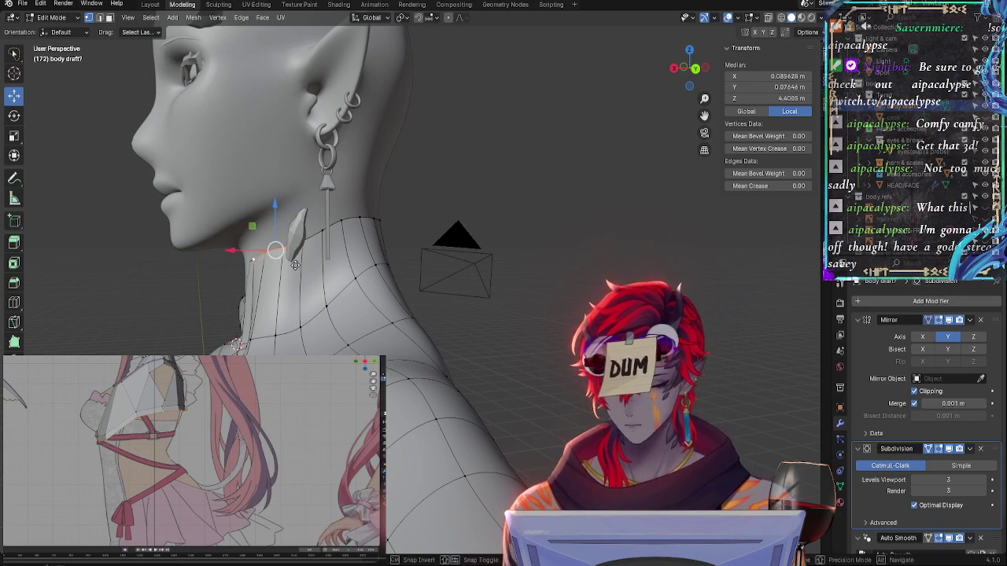
key(g)
click(293, 271)
Shift a side neck vertex outward along the X axis
mouse_move(293, 273)
middle_down()
mouse_move(284, 285)
mouse_move(298, 265)
middle_up()
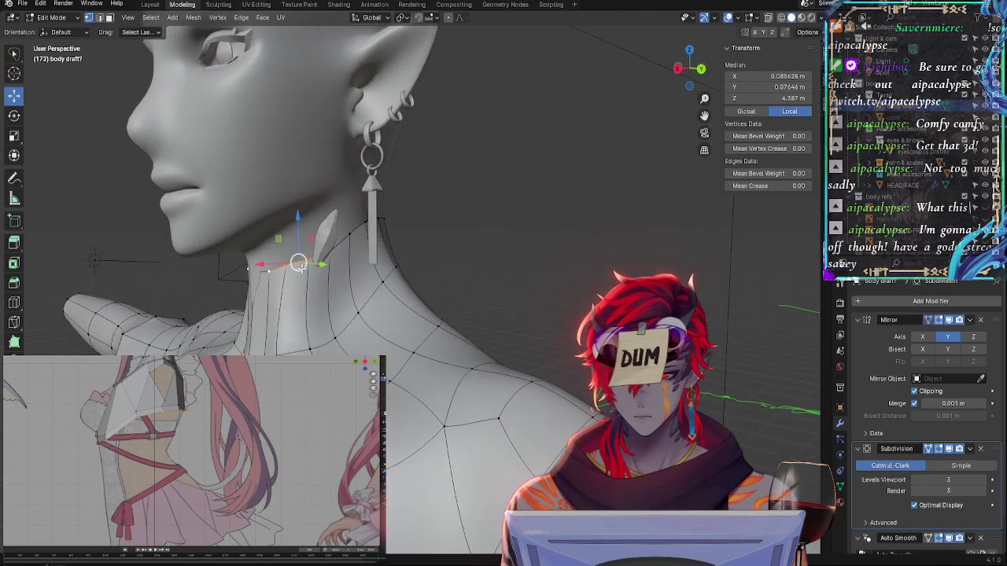
click(303, 271)
click(251, 271)
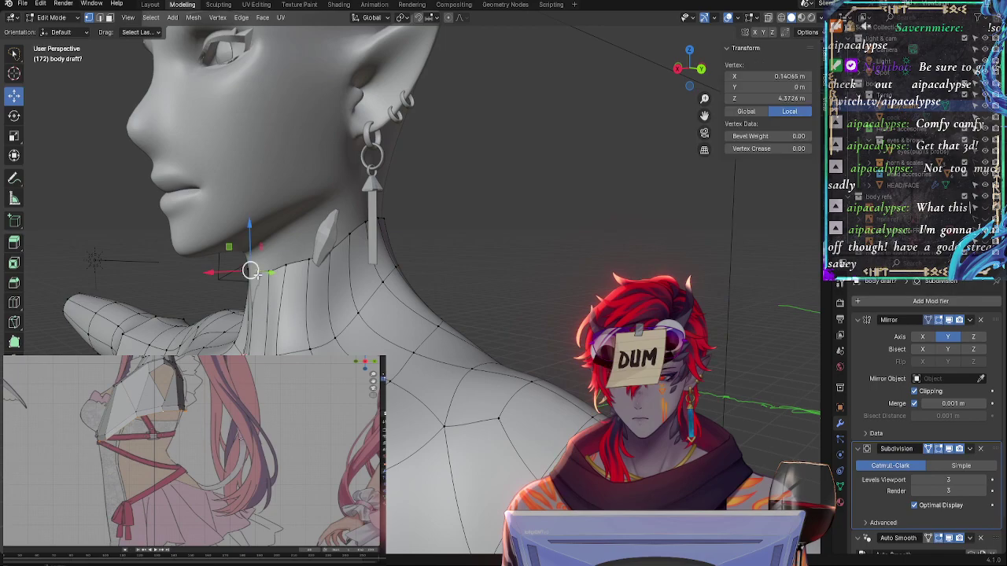
key(g)
key(x)
click(211, 280)
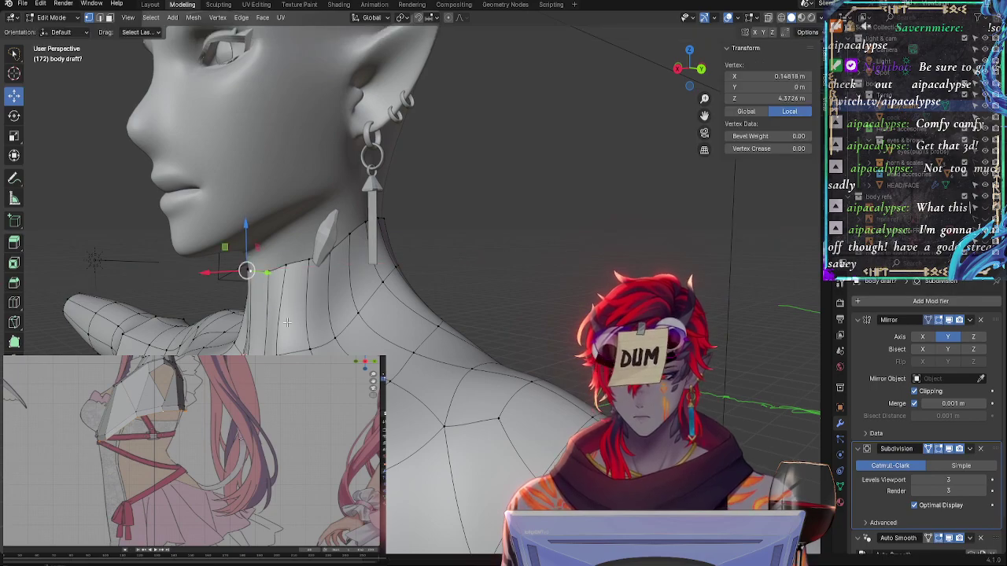
Push the centre-line neck-base vertex along Y to Y 0.2966 m, Z 4.2472 m
middle_drag(211, 280, 343, 339)
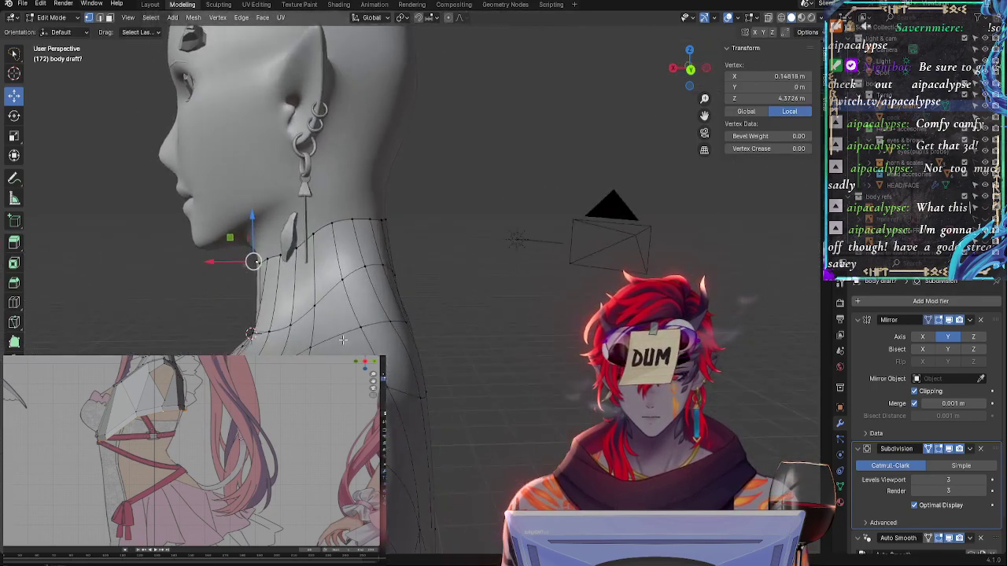
click(315, 314)
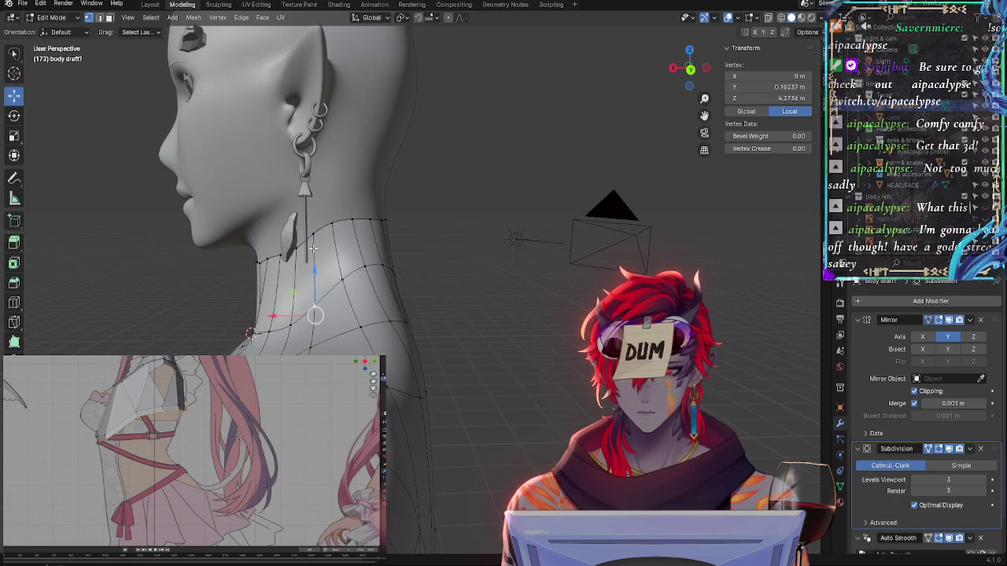
click(290, 335)
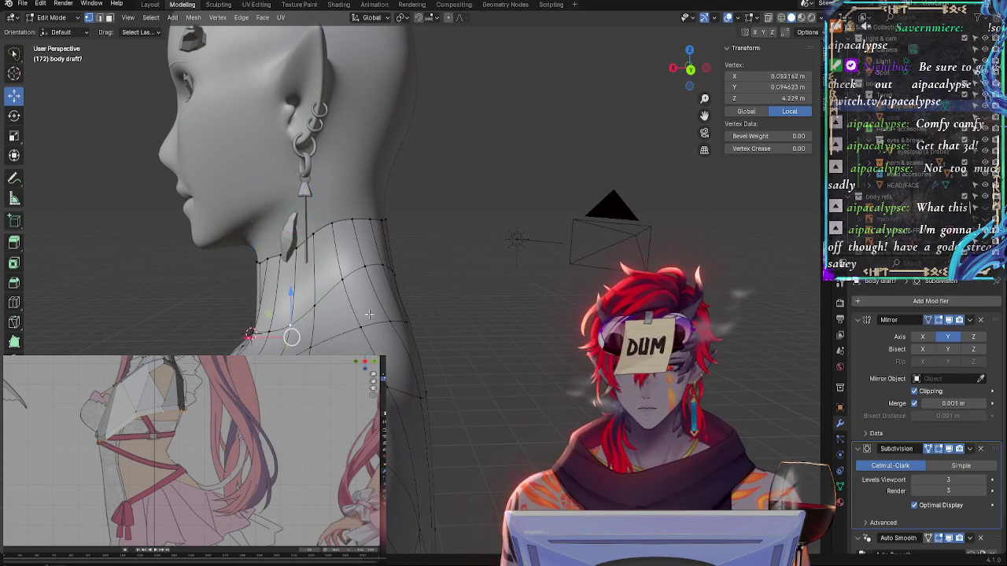
middle_drag(289, 335, 511, 302)
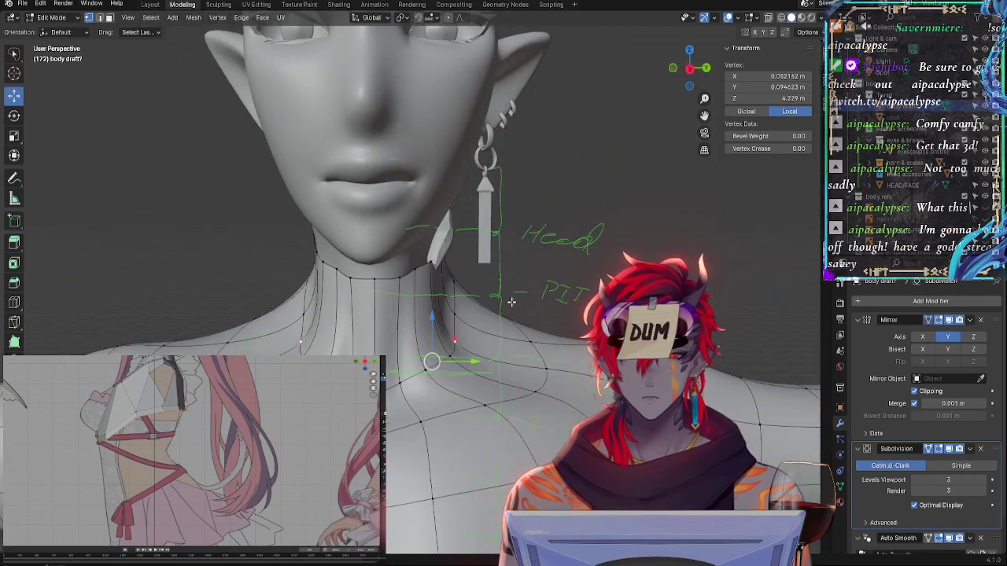
click(467, 325)
key(g)
key(y)
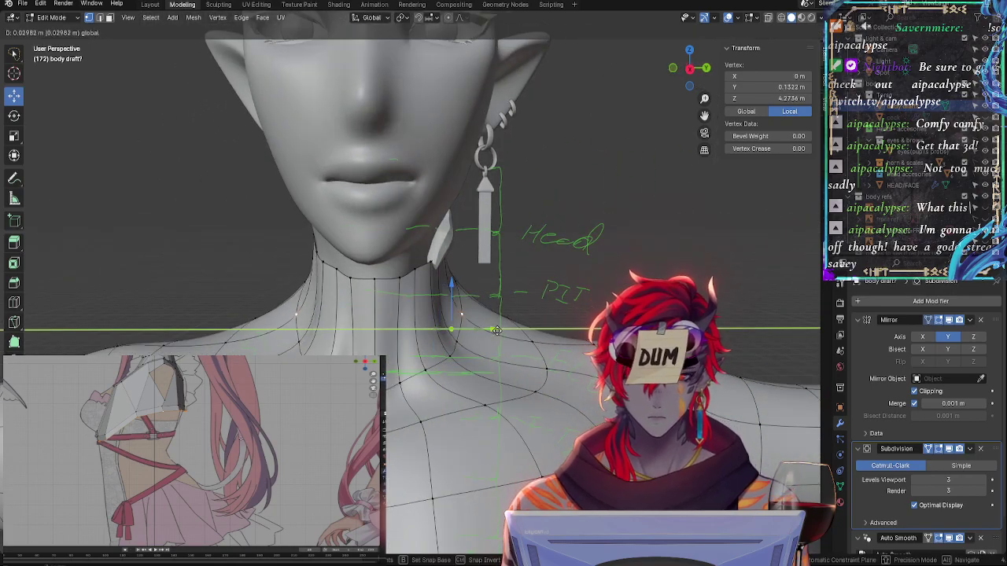
click(499, 329)
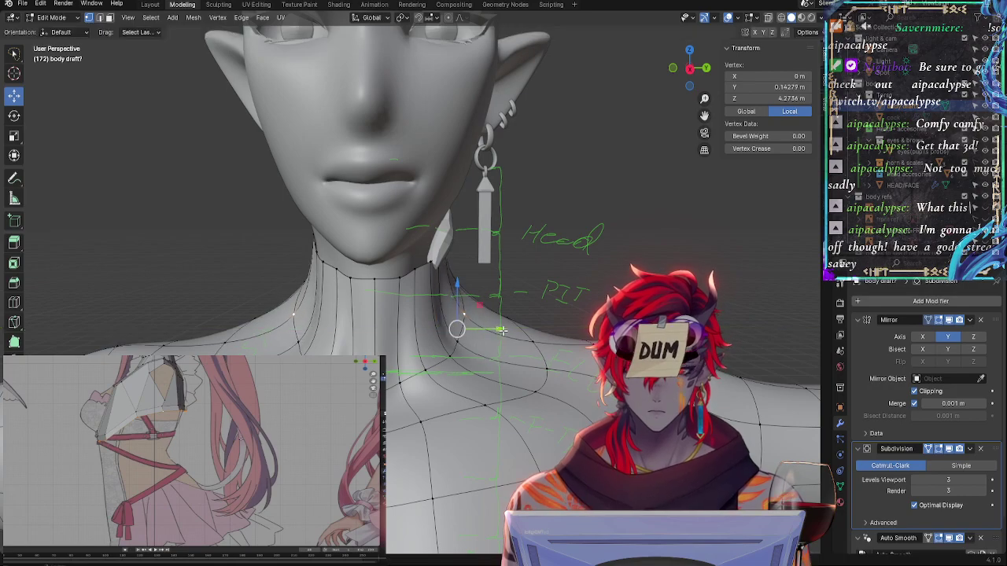
middle_drag(499, 329, 476, 314)
Leave the centre vertex in place and check the collar vertices around the neck base from several angles
key(g)
key(y)
click(406, 317)
click(483, 317)
click(544, 321)
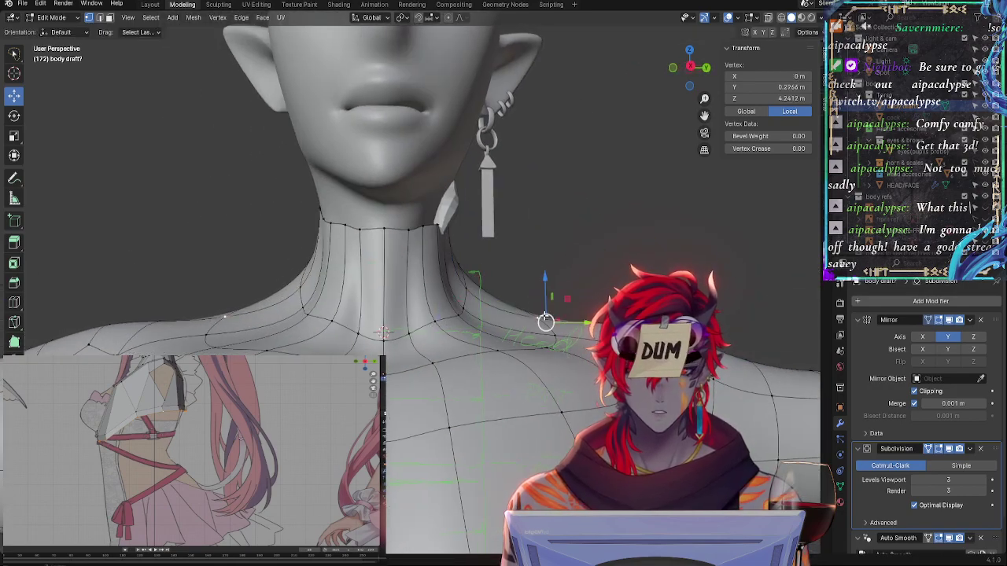
middle_drag(571, 297, 528, 339)
click(502, 323)
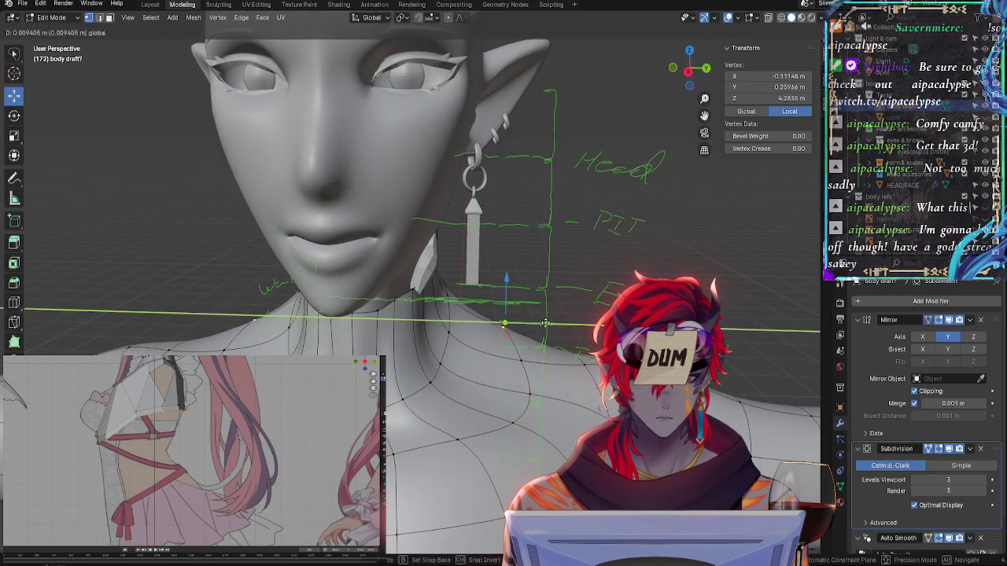
click(509, 368)
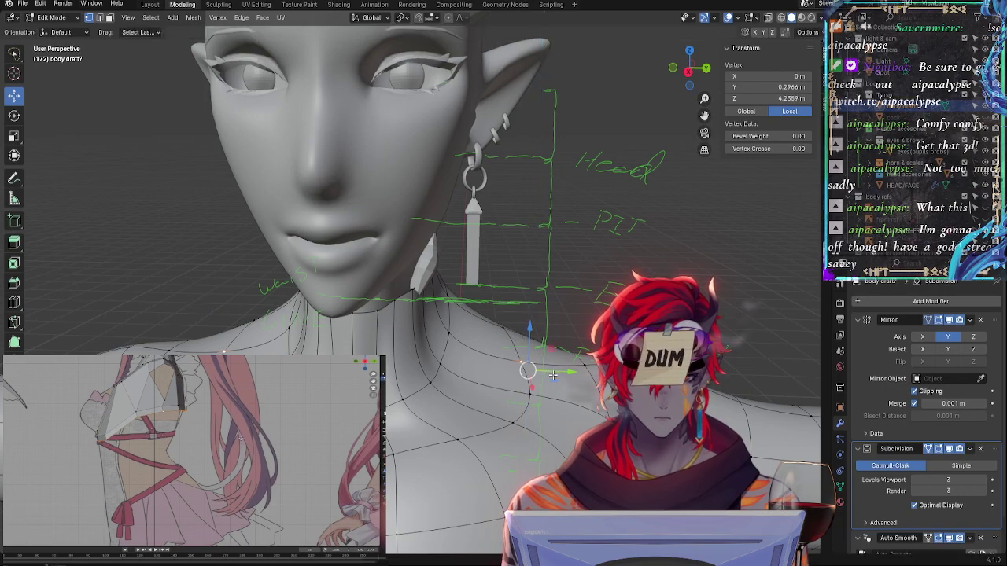
click(513, 346)
middle_drag(513, 346, 578, 333)
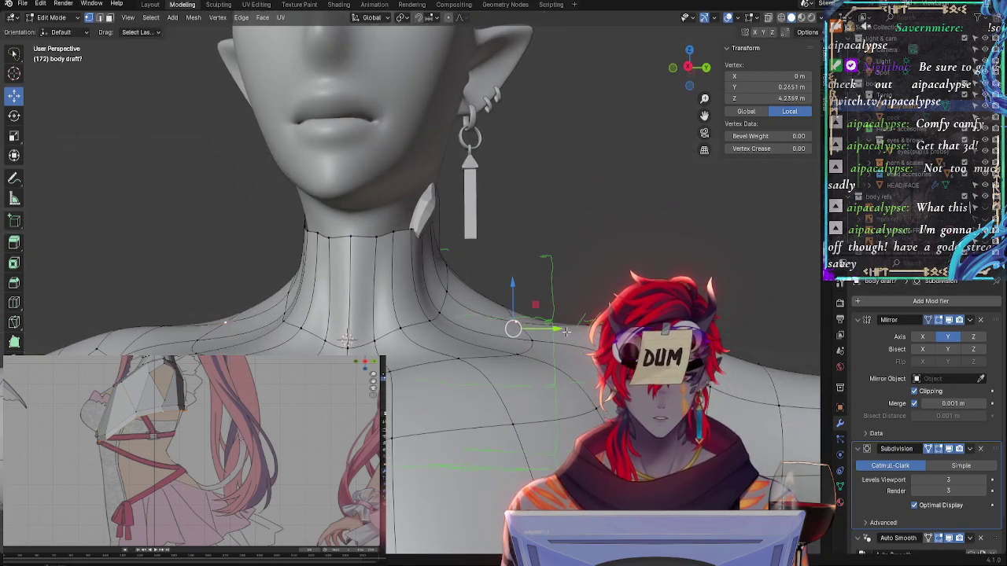
middle_drag(468, 314, 477, 377)
Vertex-slide a neck-base vertex along its edge at the side of the neck
click(508, 370)
click(456, 435)
middle_drag(457, 435, 398, 404)
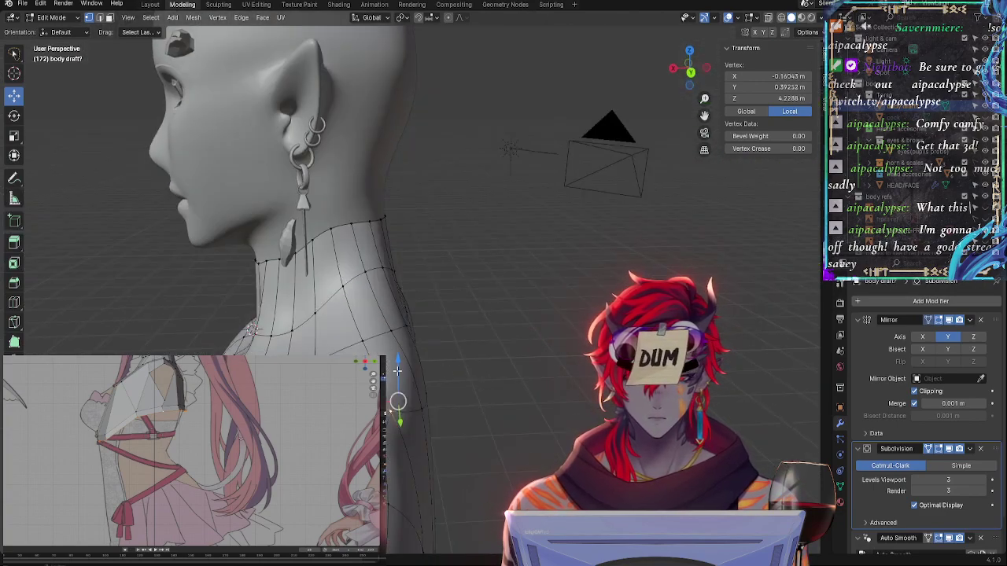
key(g)
key(z)
key(g)
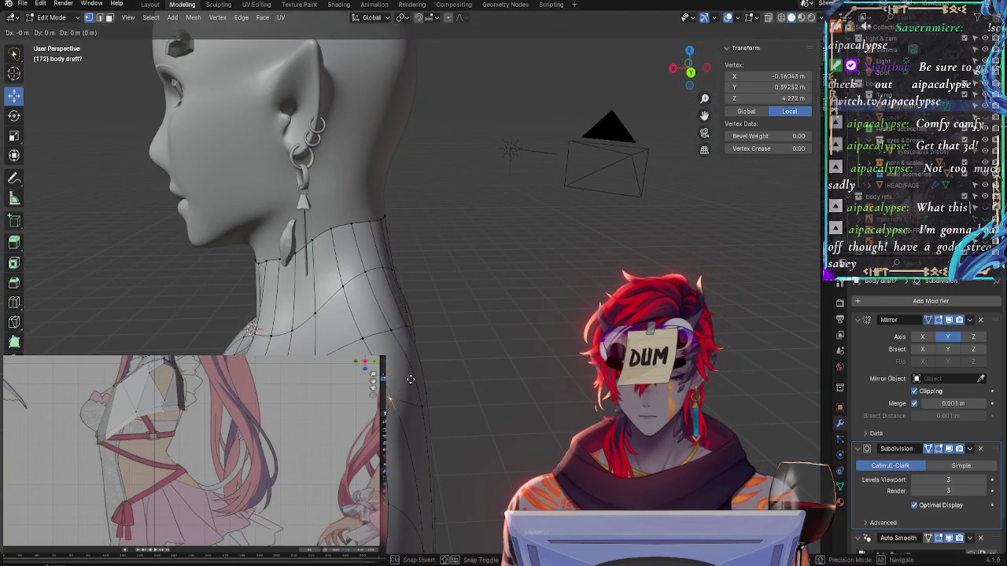
click(399, 379)
Adjust the back-of-neck centre-line vertices, sliding one along its edge and nudging another upward
click(393, 370)
key(g)
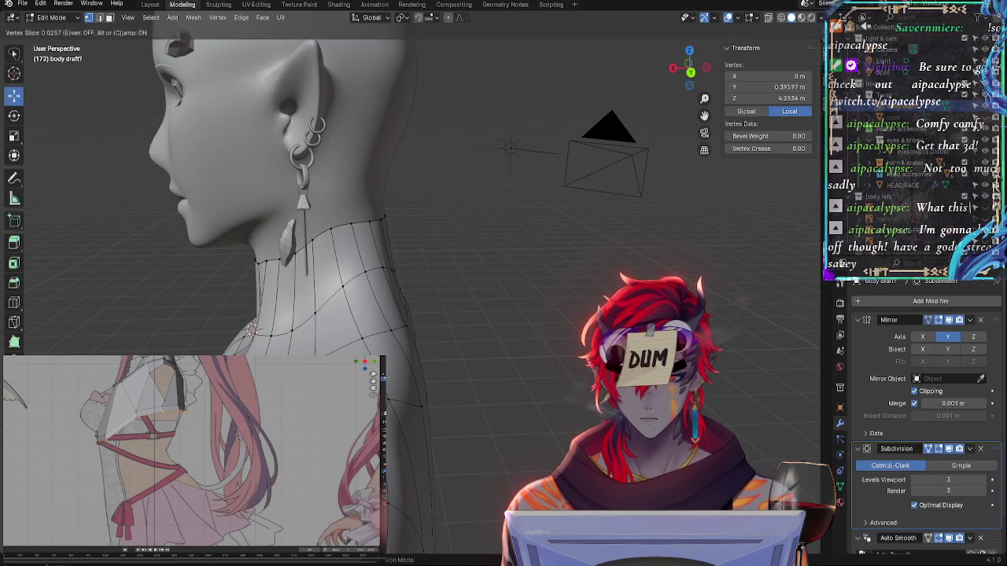
click(300, 346)
key(g)
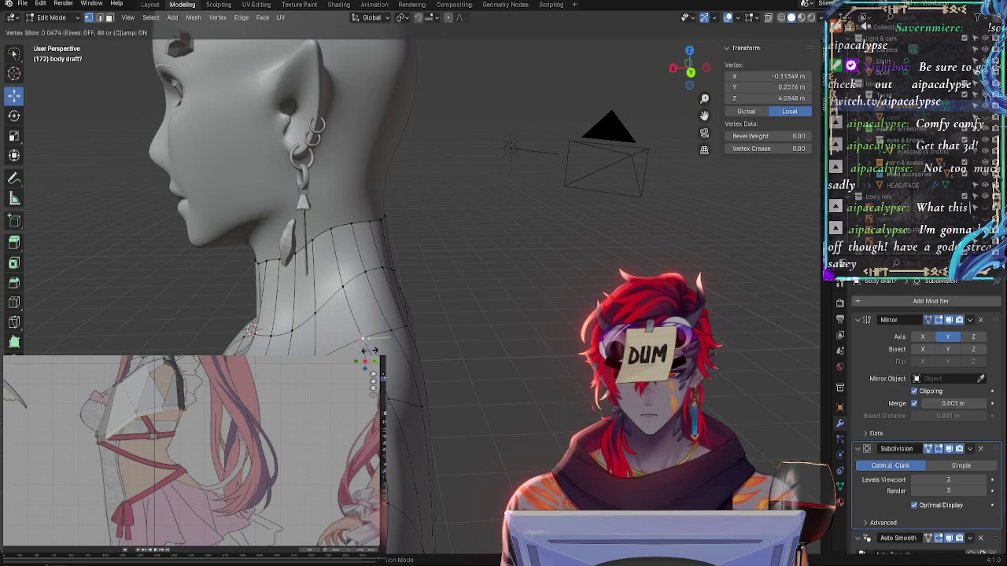
click(370, 346)
key(g)
click(302, 347)
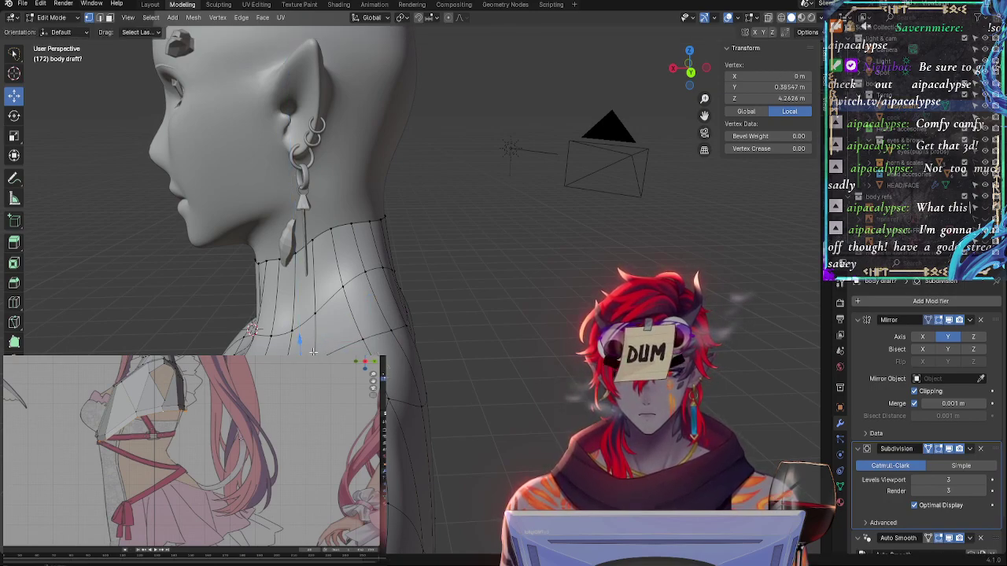
click(391, 395)
key(g)
click(393, 343)
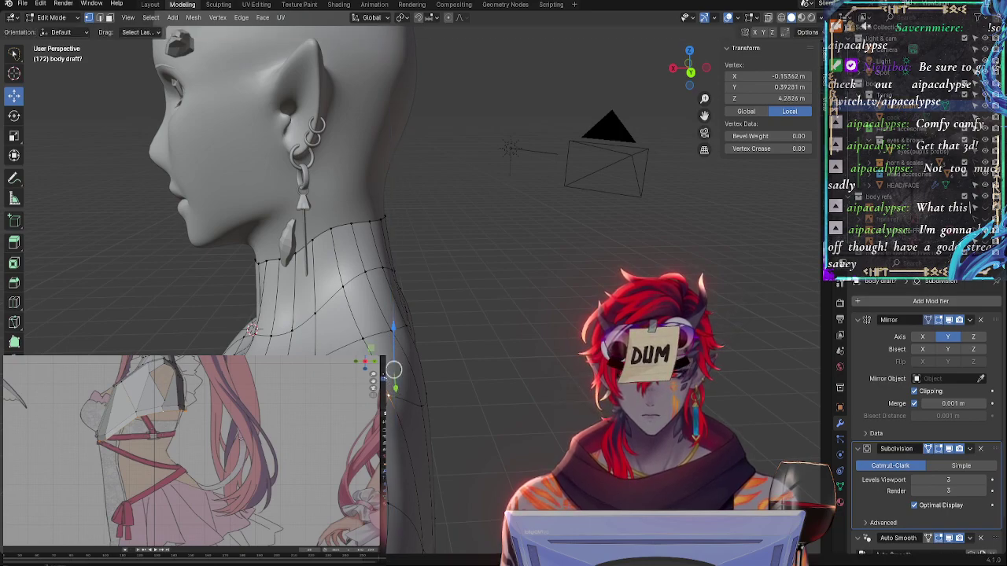
Raise a shoulder-line collar vertex slightly toward the shoulder
middle_drag(392, 336, 486, 357)
key(g)
click(519, 334)
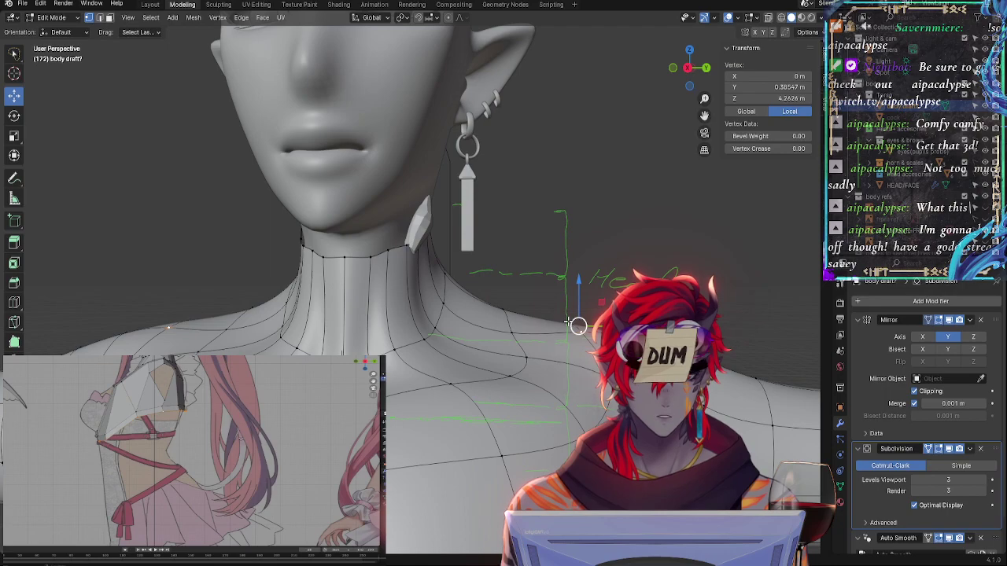
click(513, 332)
click(502, 312)
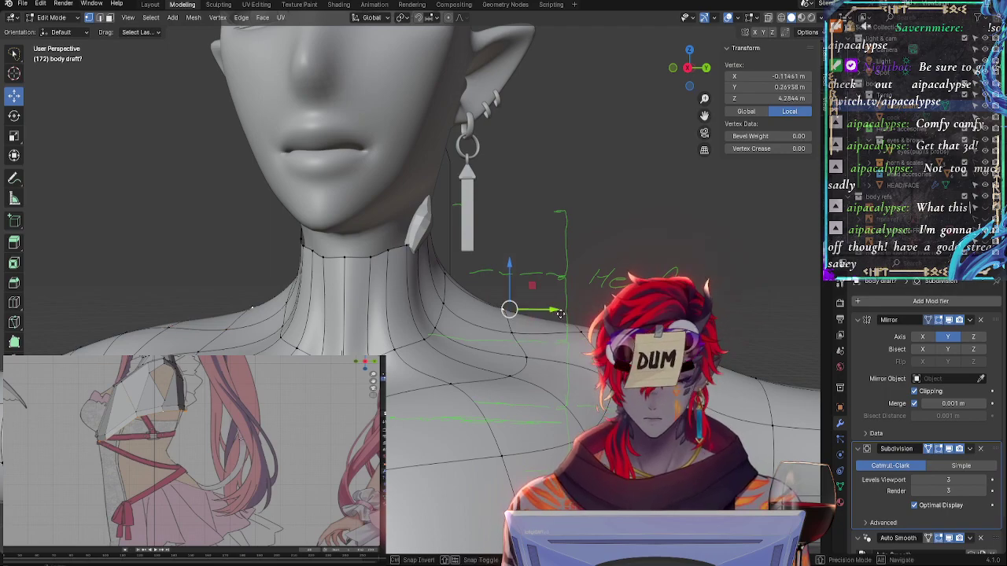
key(g)
click(560, 308)
Lower a shoulder vertex slightly along Z and shift another shoulder-edge vertex along X
middle_drag(560, 308, 573, 366)
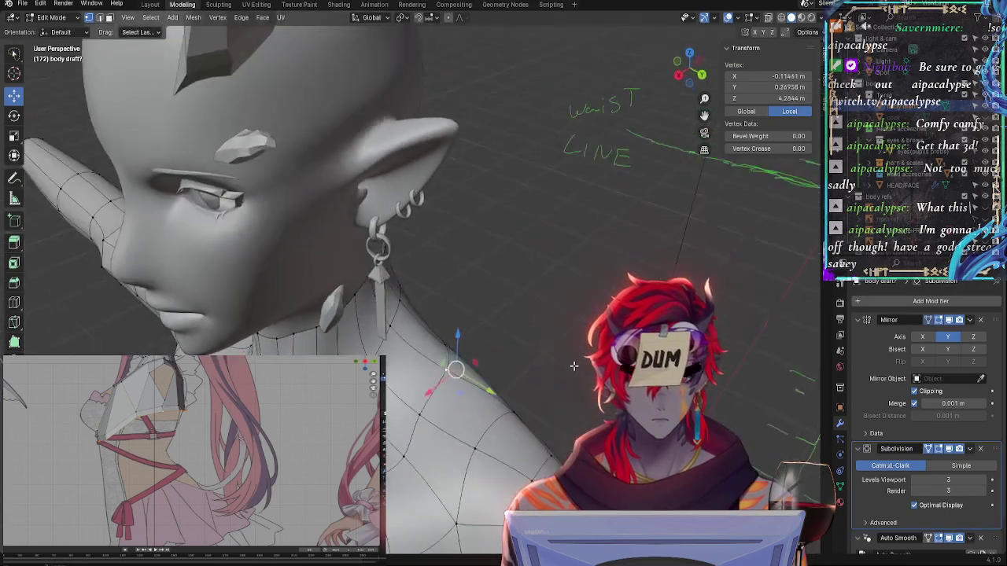
middle_drag(488, 411, 331, 300)
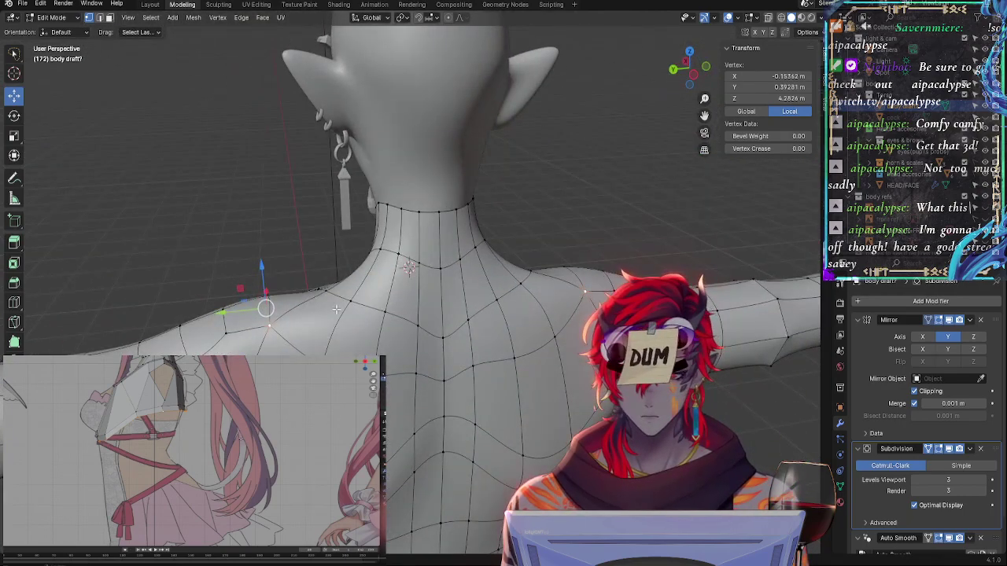
drag(322, 295, 293, 310)
key(z)
middle_drag(292, 311, 425, 394)
click(446, 411)
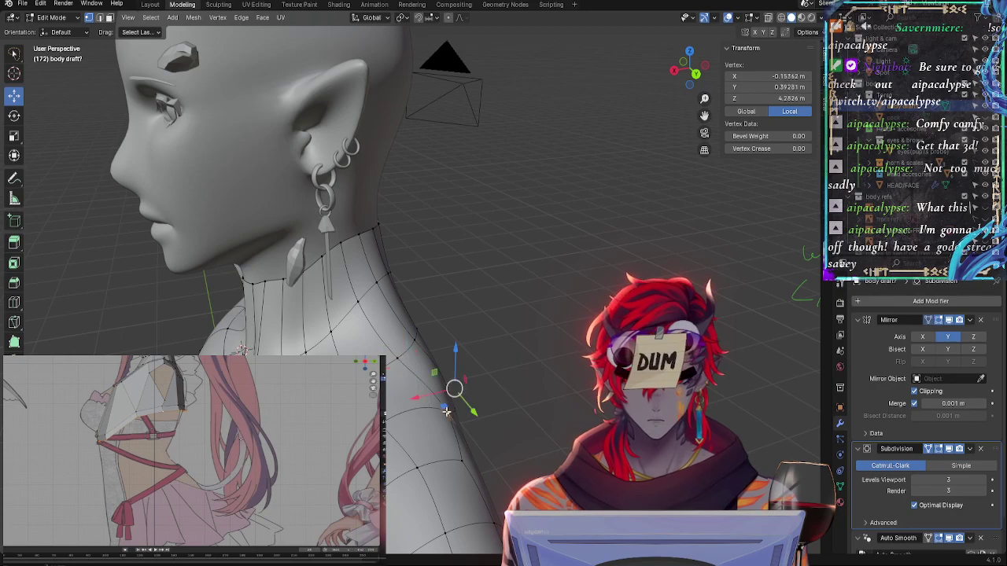
drag(423, 403, 401, 402)
middle_drag(401, 403, 491, 383)
Nudge the shoulder vertex with axis-locked moves along Z, then Y, then outward along X
key(g)
key(z)
click(427, 360)
key(g)
key(y)
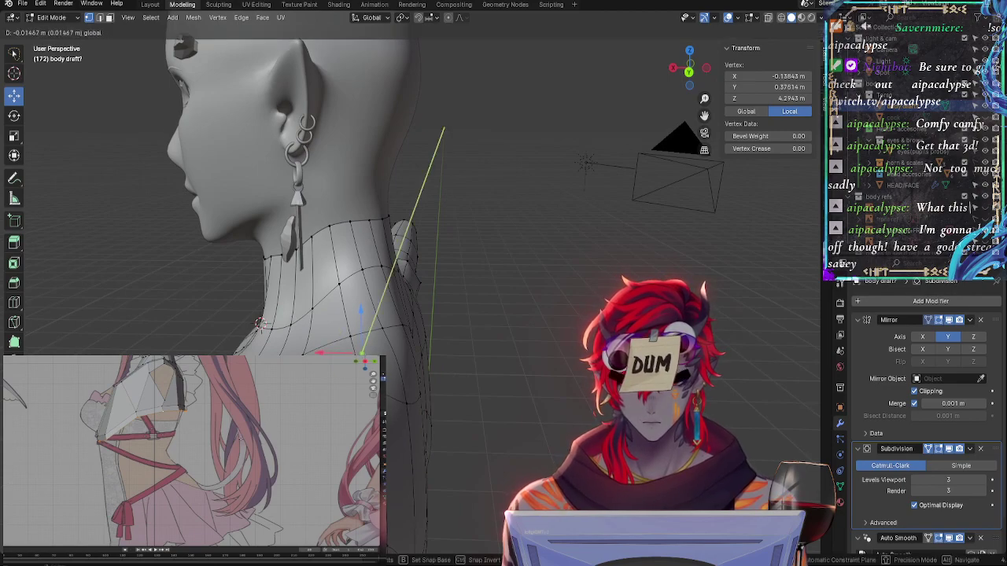
click(359, 354)
key(g)
key(x)
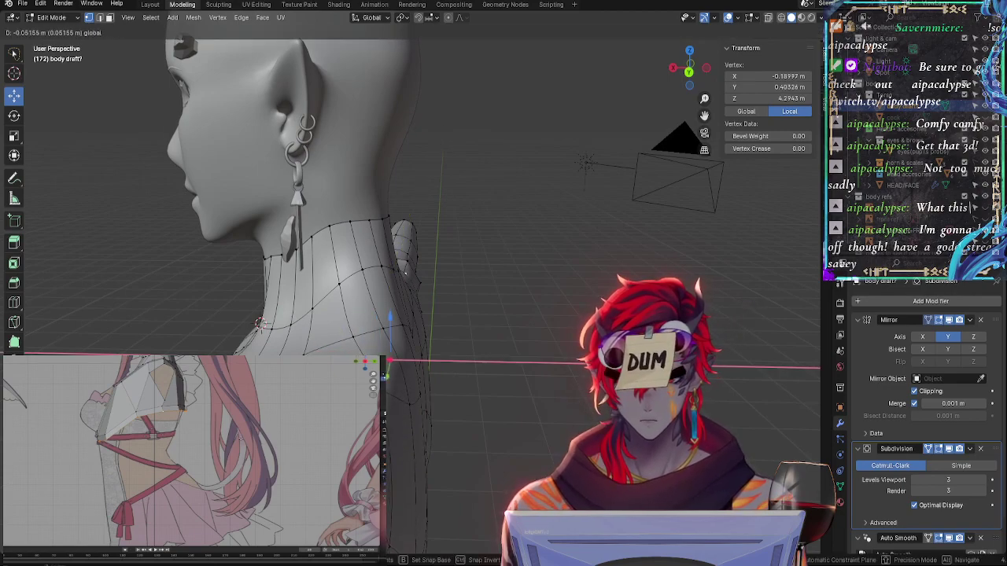
click(388, 371)
Slide a neck vertex and a shoulder vertex along their edges, checking from behind
middle_drag(388, 372, 411, 394)
click(354, 340)
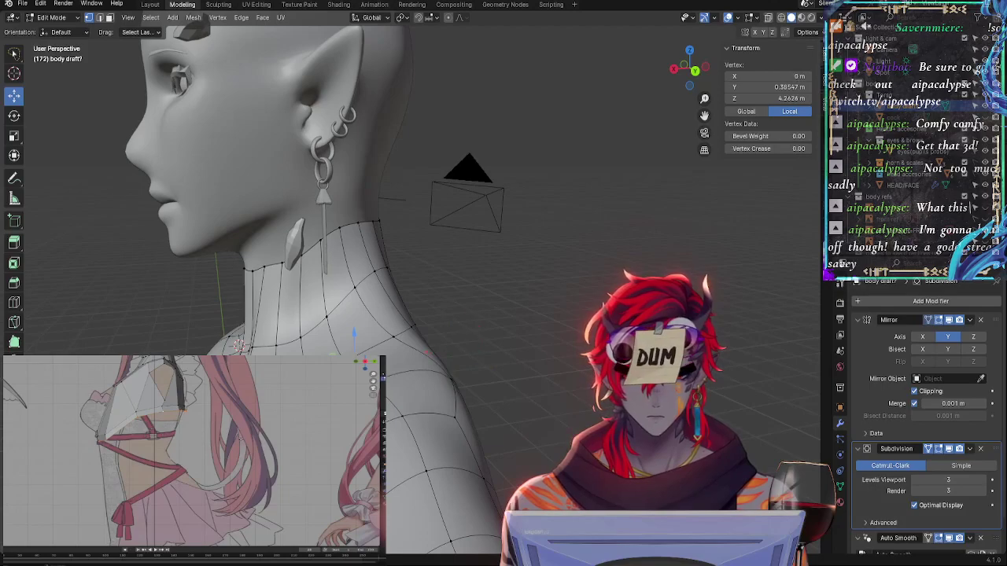
middle_drag(431, 381, 417, 384)
click(415, 386)
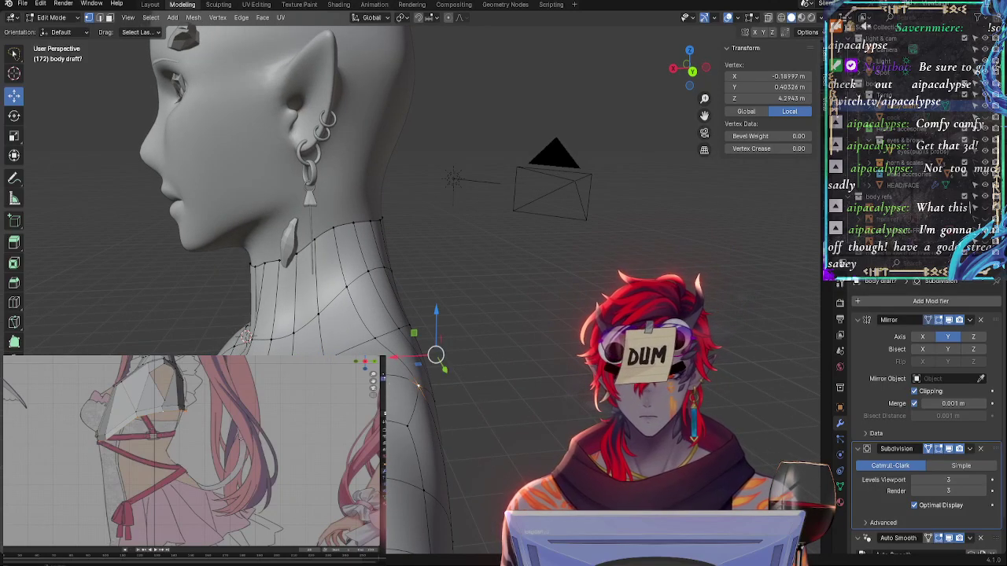
key(g)
key(g)
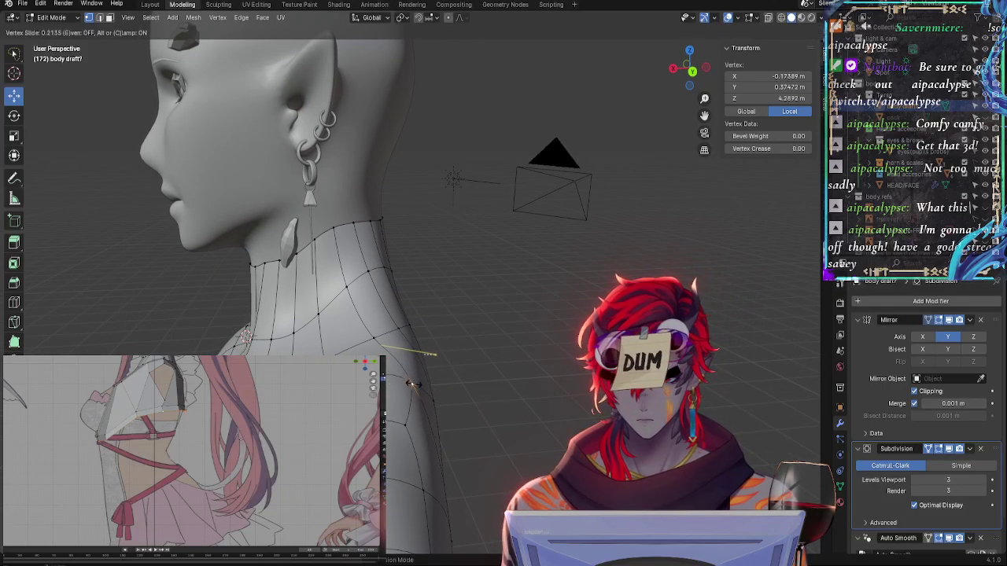
click(405, 381)
middle_drag(441, 383, 390, 260)
key(g)
key(g)
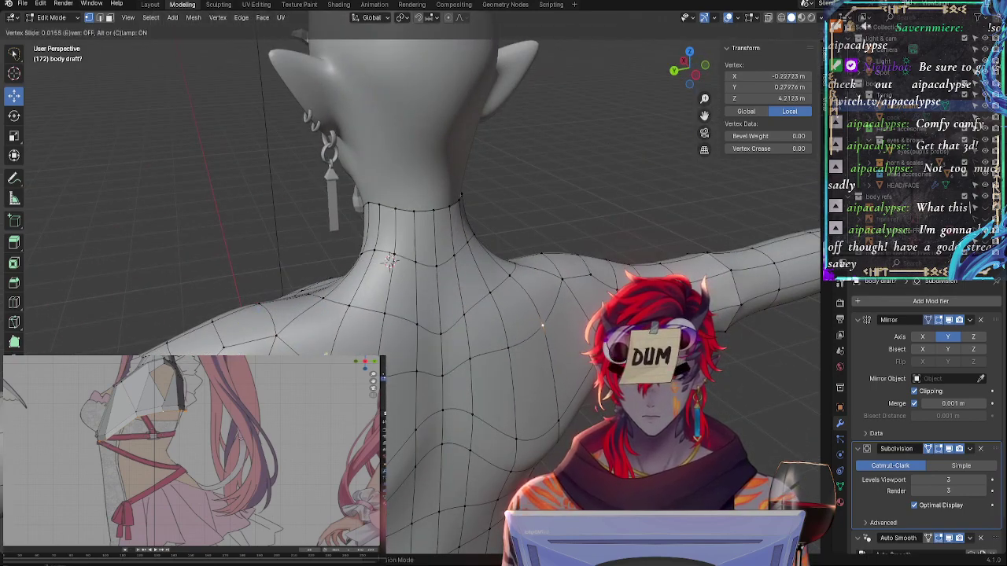
click(352, 318)
Slide more back-collar vertices along their edges, then select neighbouring shoulder and neck vertices
key(g)
key(g)
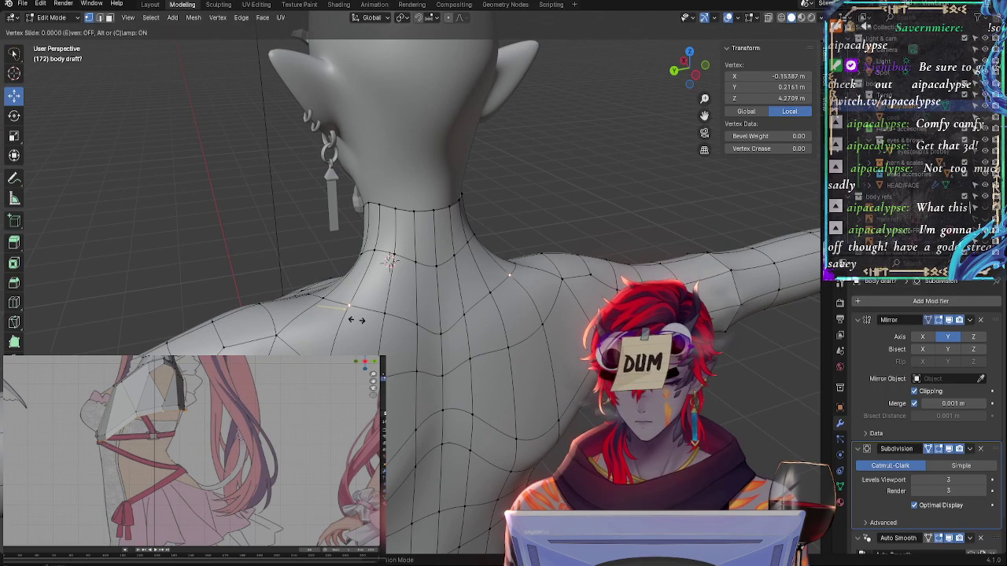
click(344, 323)
key(g)
key(g)
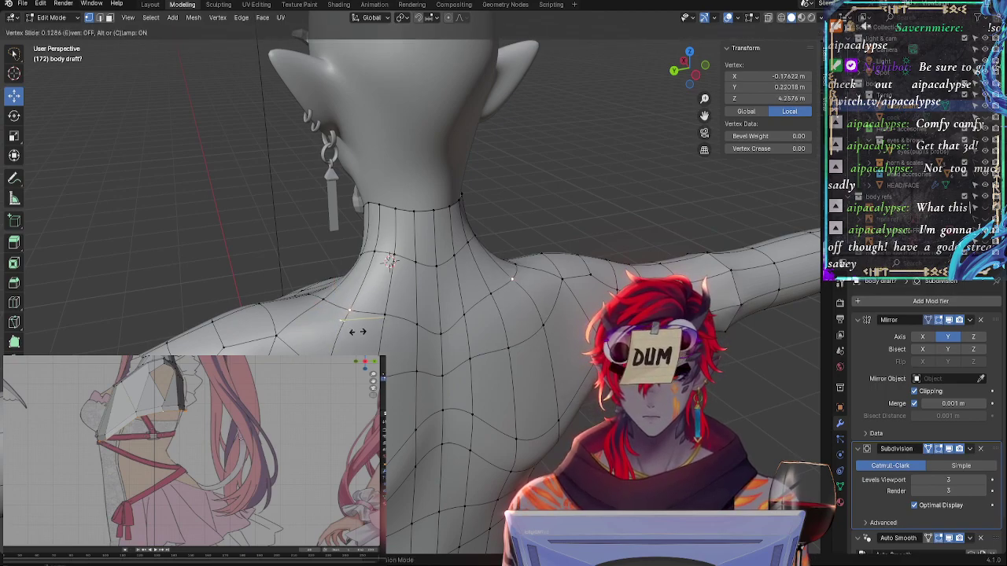
middle_drag(357, 331, 377, 319)
click(386, 321)
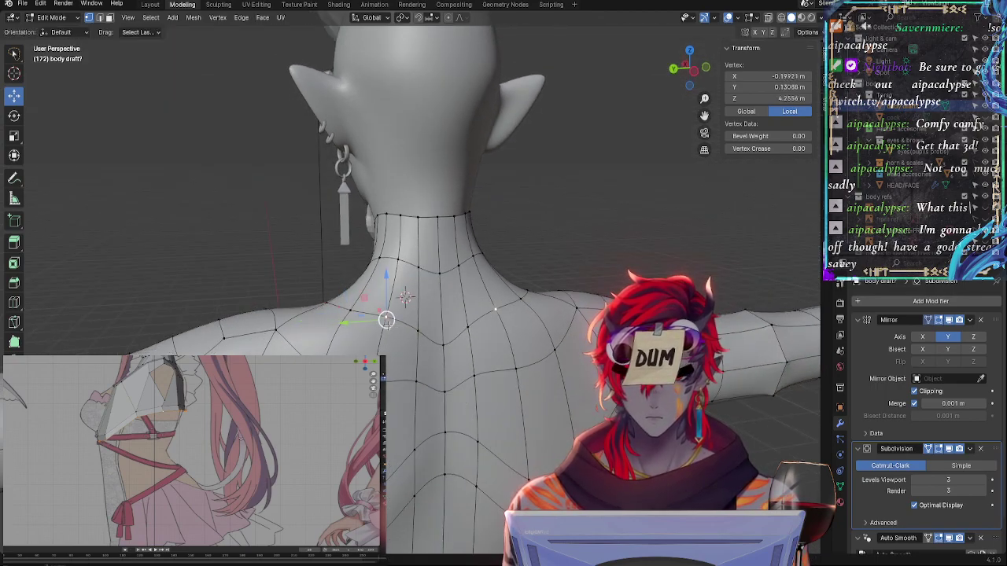
click(437, 346)
click(419, 336)
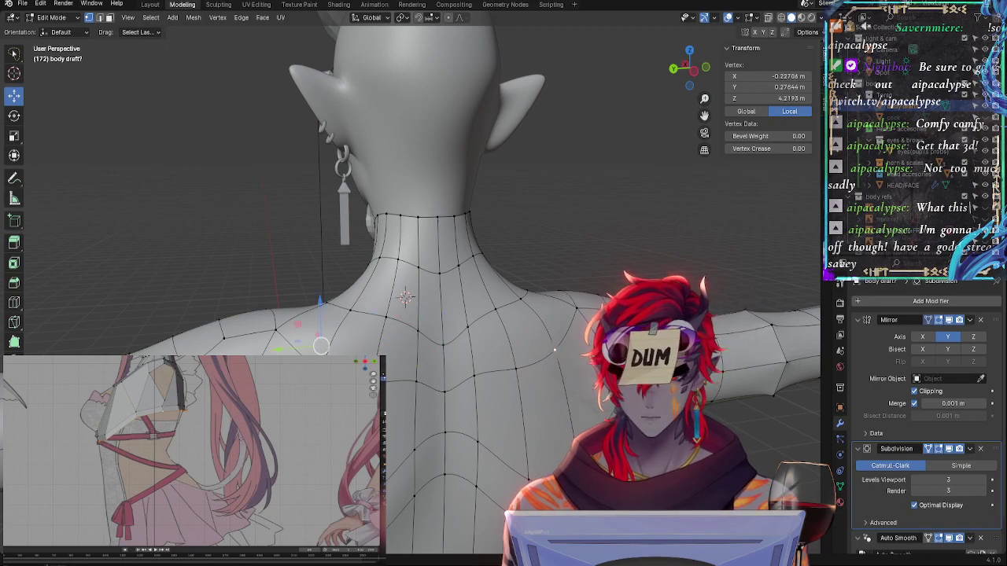
middle_drag(405, 297, 435, 397)
click(491, 401)
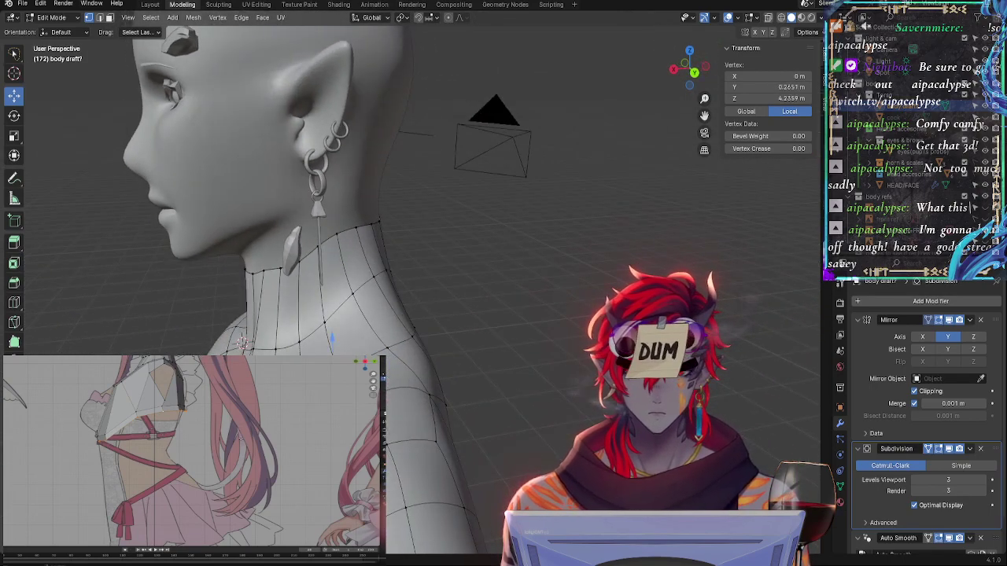
Set a lower neck vertex on the mirror centreline and slide an edge along the neck
click(391, 437)
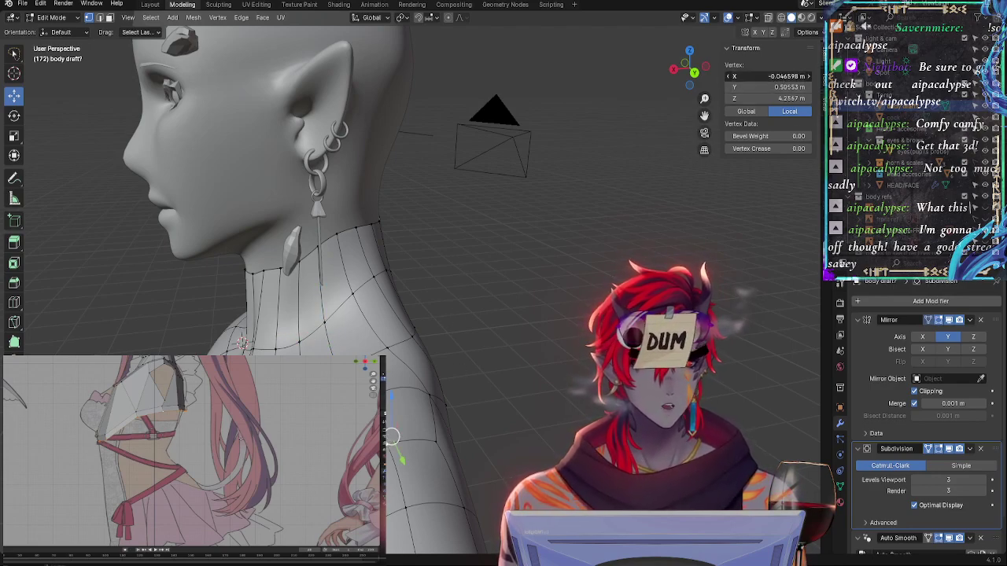
key(Return)
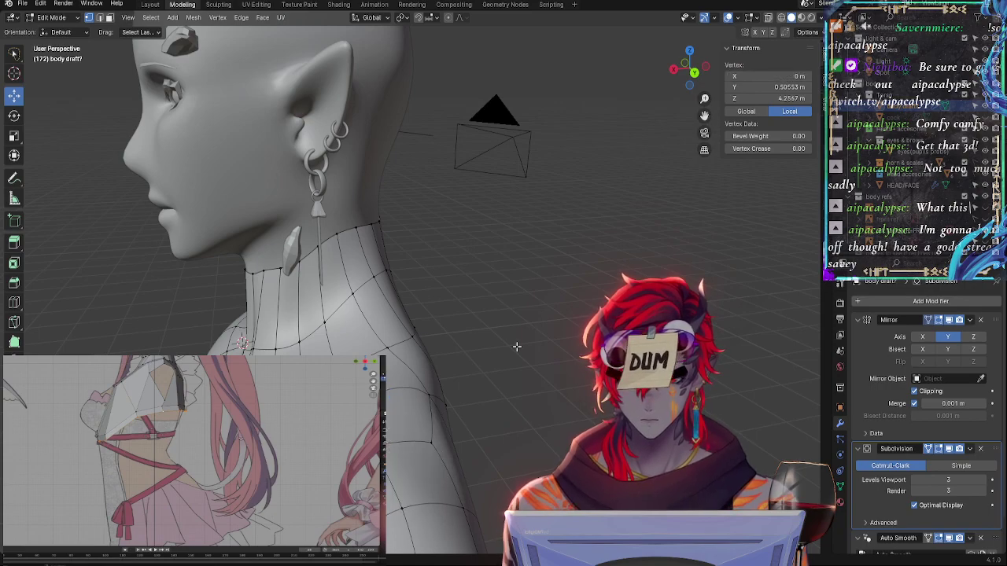
middle_drag(517, 346, 449, 340)
shift+click(283, 352)
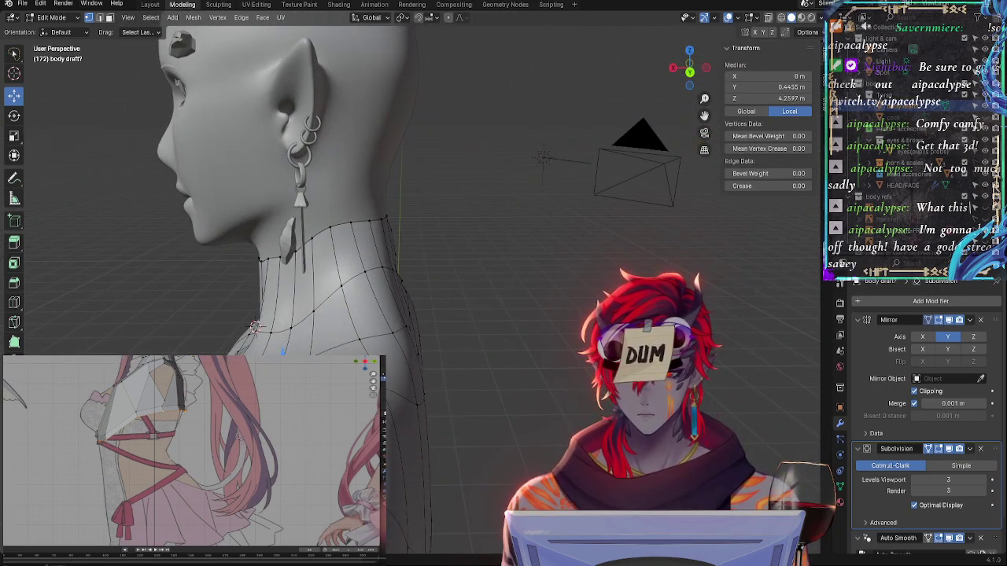
key(g)
key(g)
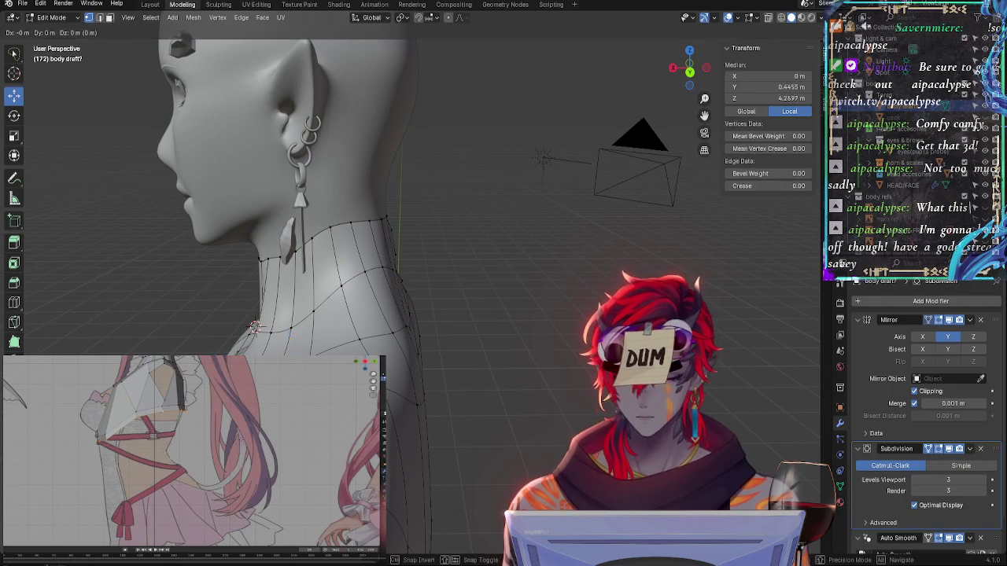
key(Return)
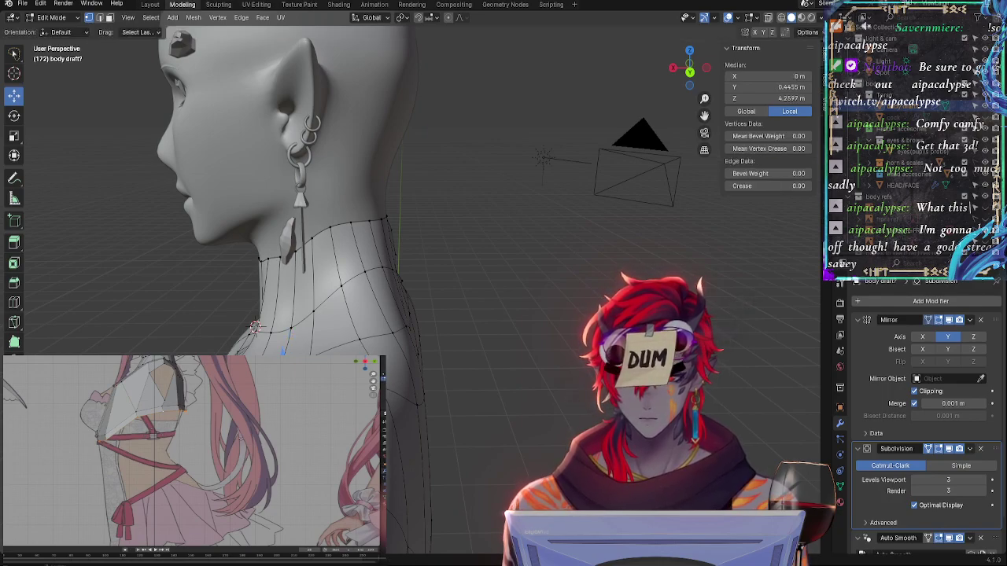
Move a neck centreline vertex slightly up and left
middle_drag(487, 347, 514, 367)
shift+click(514, 367)
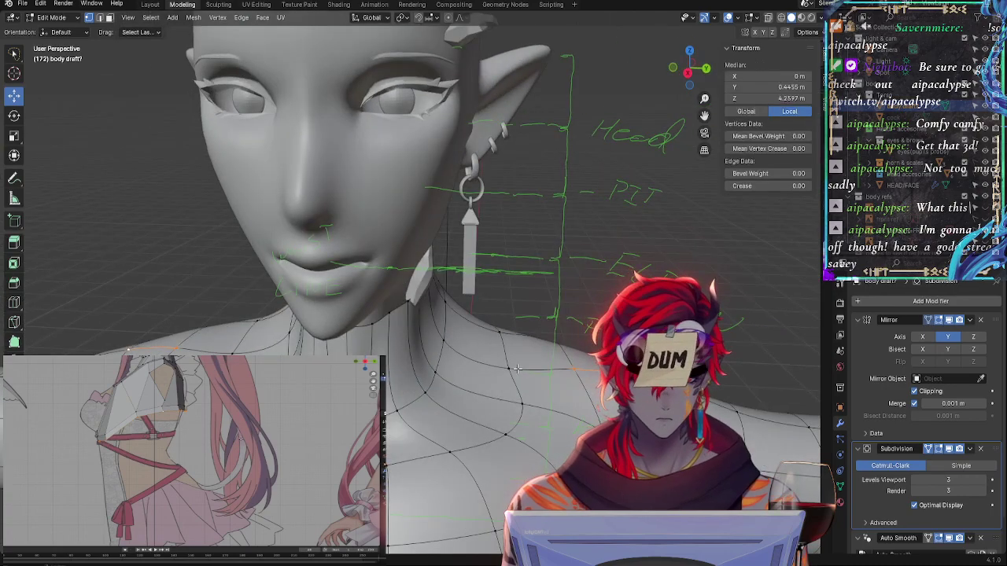
click(516, 368)
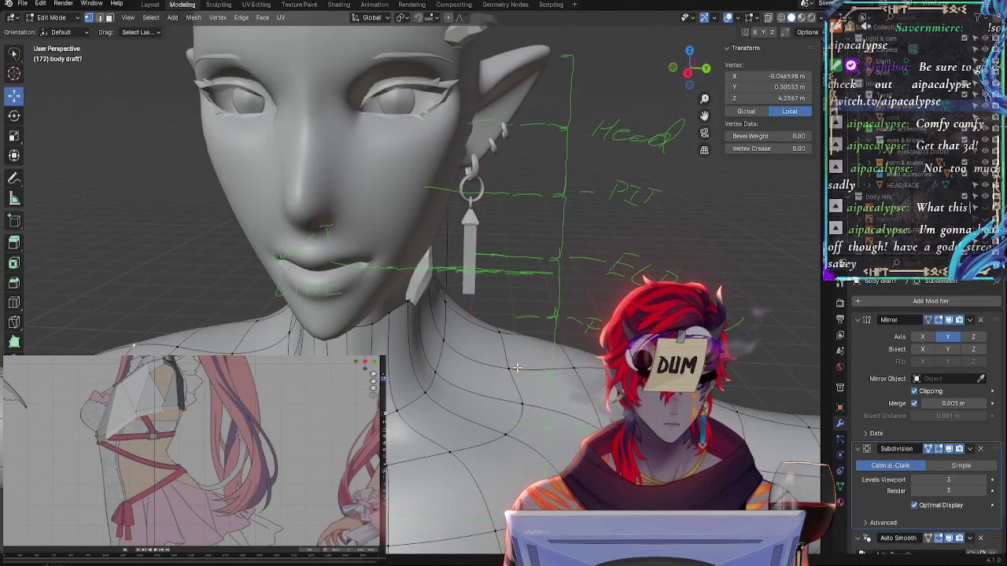
click(574, 367)
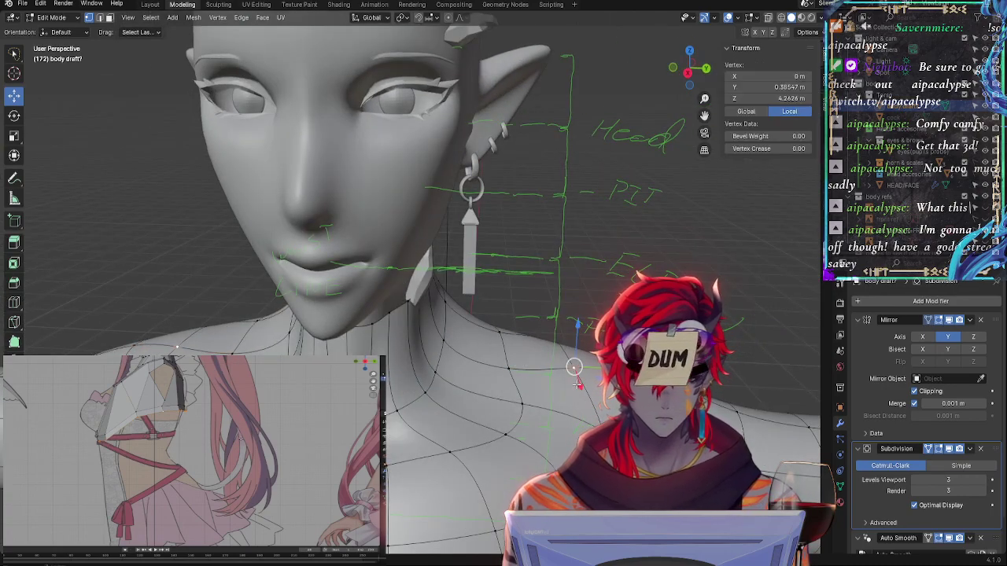
key(g)
click(578, 380)
Reposition a vertex in small moves until it sits on the shoulder
middle_drag(578, 380, 546, 326)
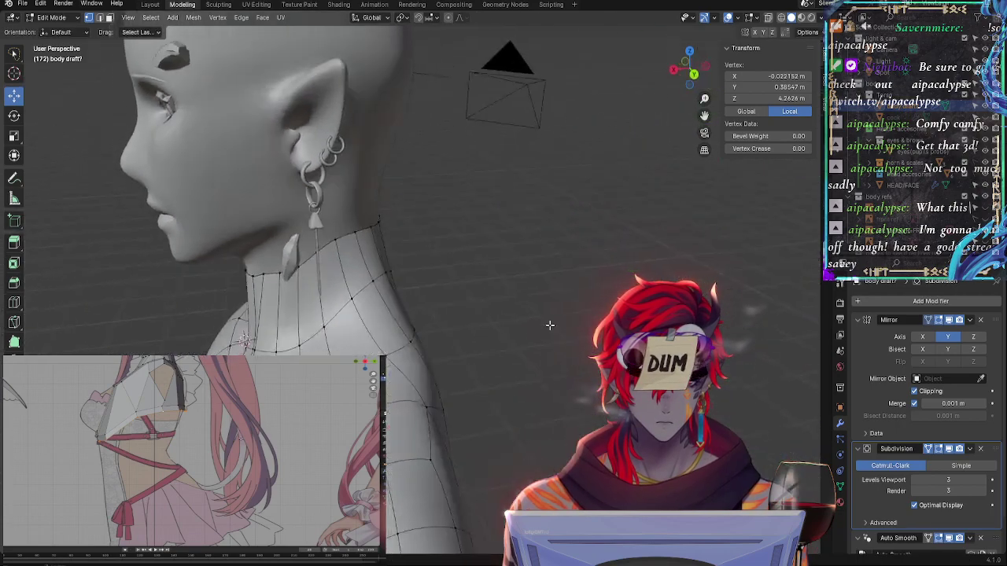
key(g)
click(516, 328)
key(g)
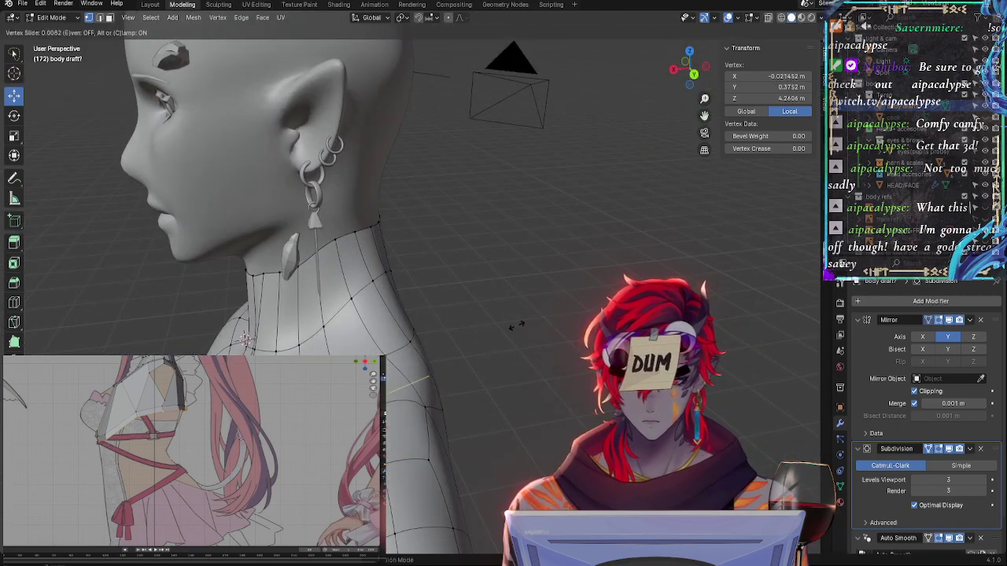
click(525, 328)
key(g)
click(525, 322)
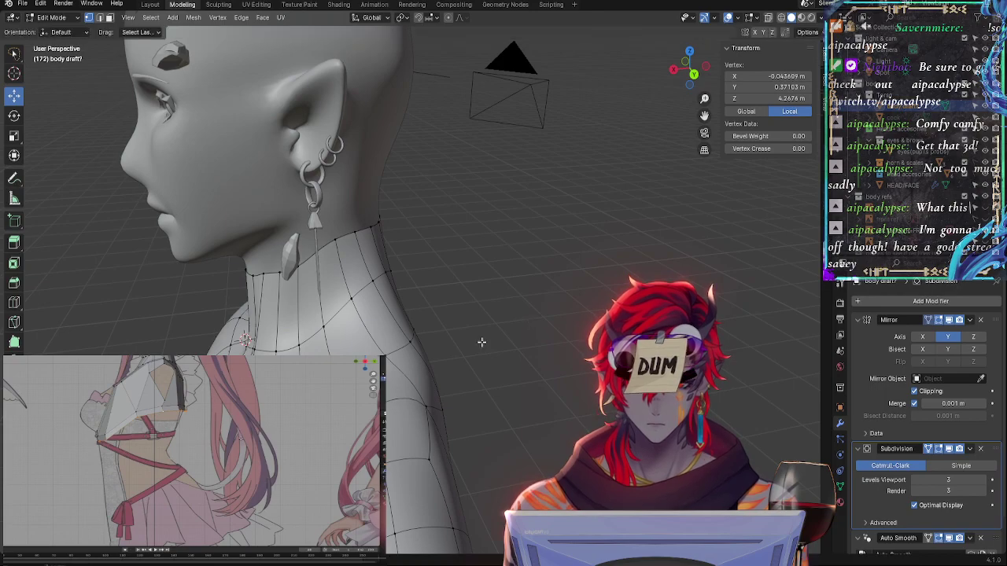
middle_drag(480, 341, 563, 313)
key(g)
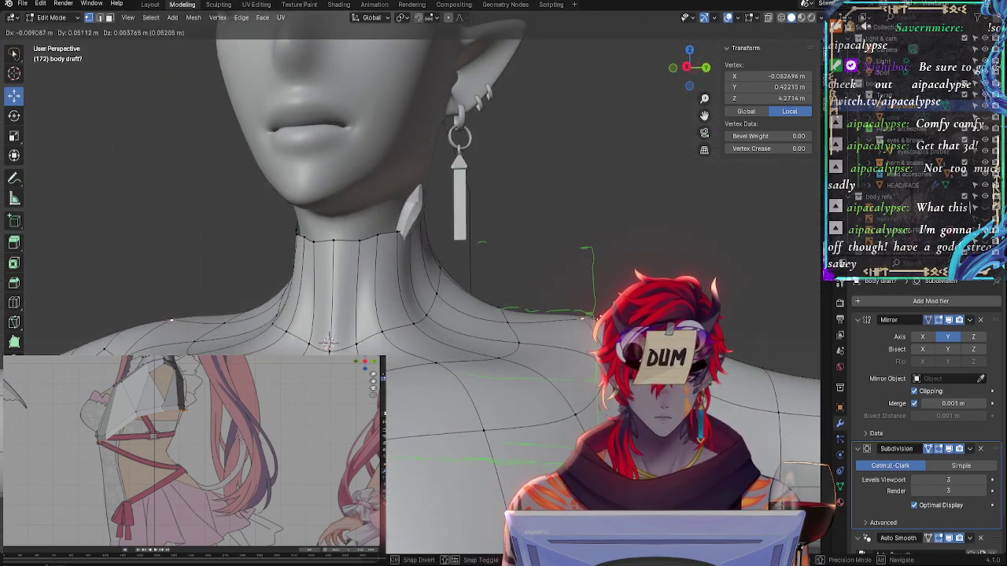
click(570, 327)
In orthographic front view, move a neck vertex to reshape the collar and select the upper and lower neck vertices
click(688, 67)
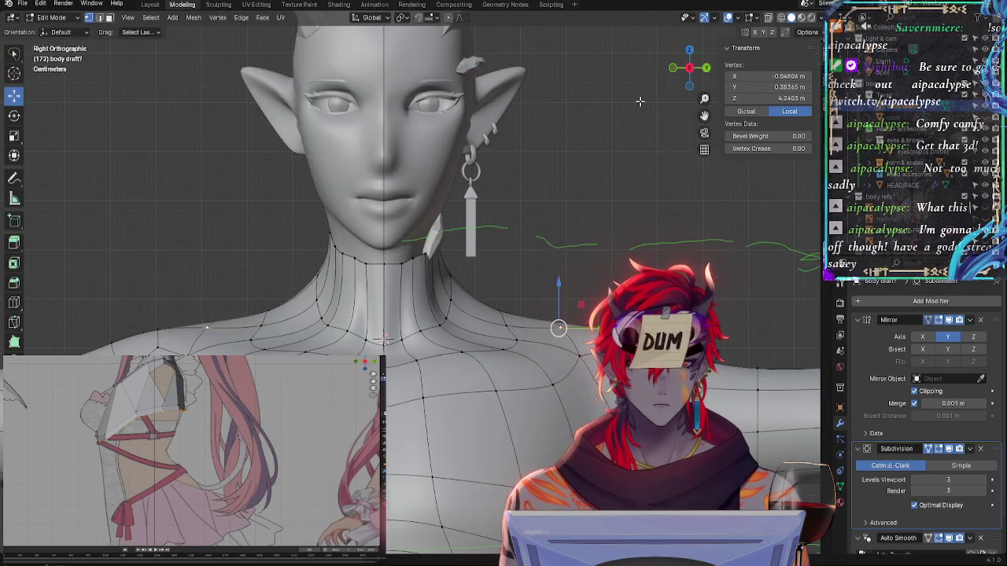
click(537, 248)
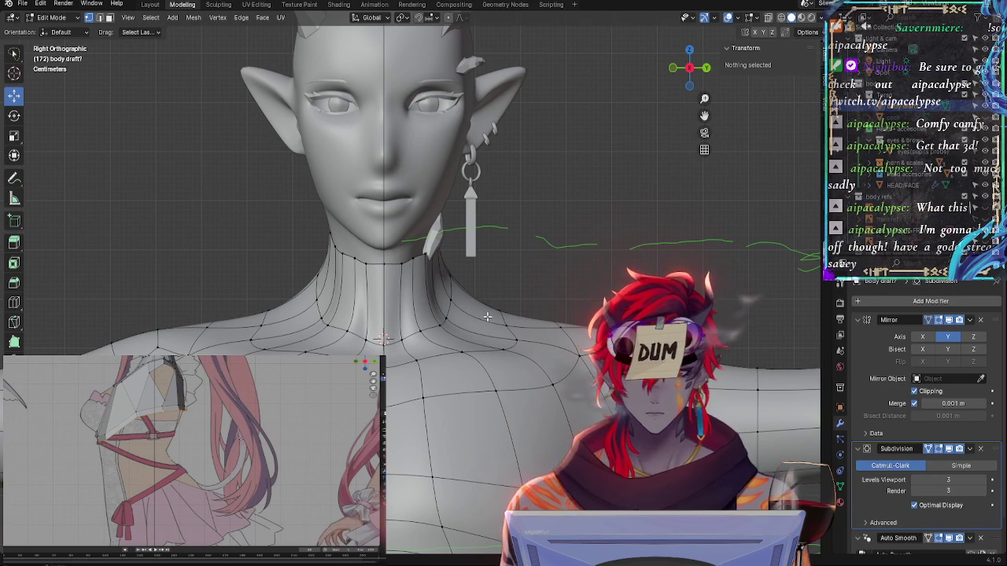
click(446, 329)
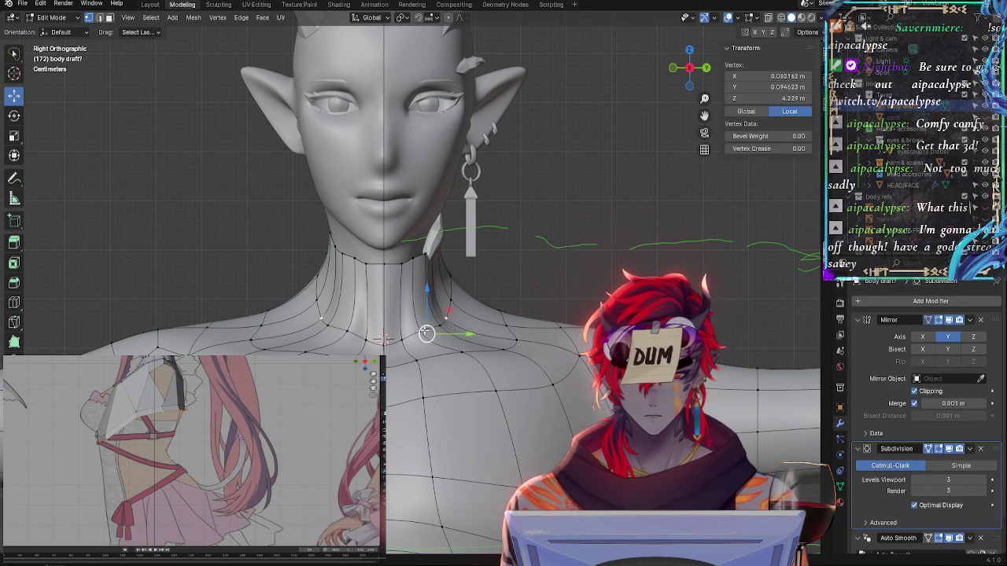
mouse_move(426, 334)
mouse_down()
mouse_move(435, 331)
mouse_move(427, 334)
mouse_up()
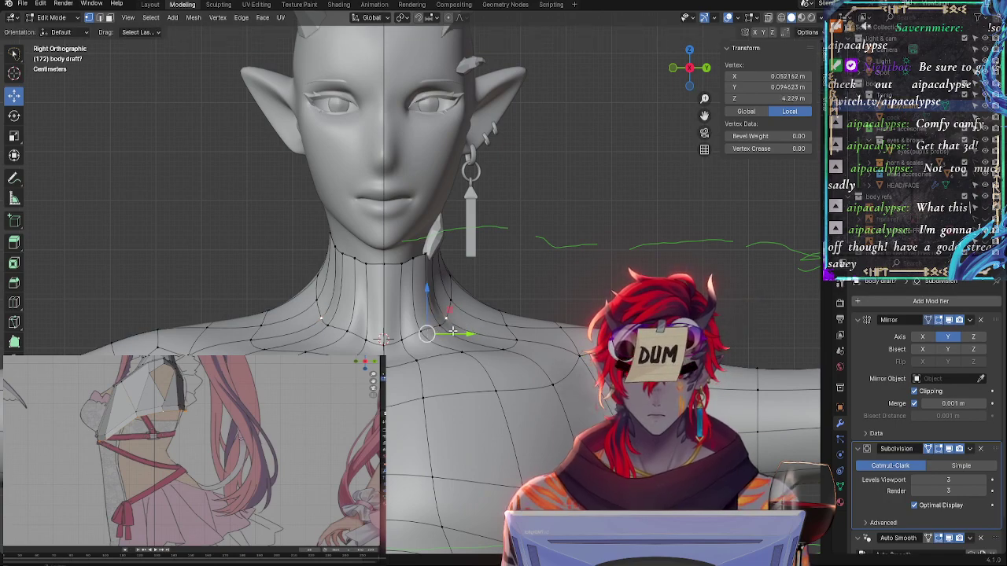
click(424, 250)
middle_drag(476, 283, 406, 283)
click(329, 336)
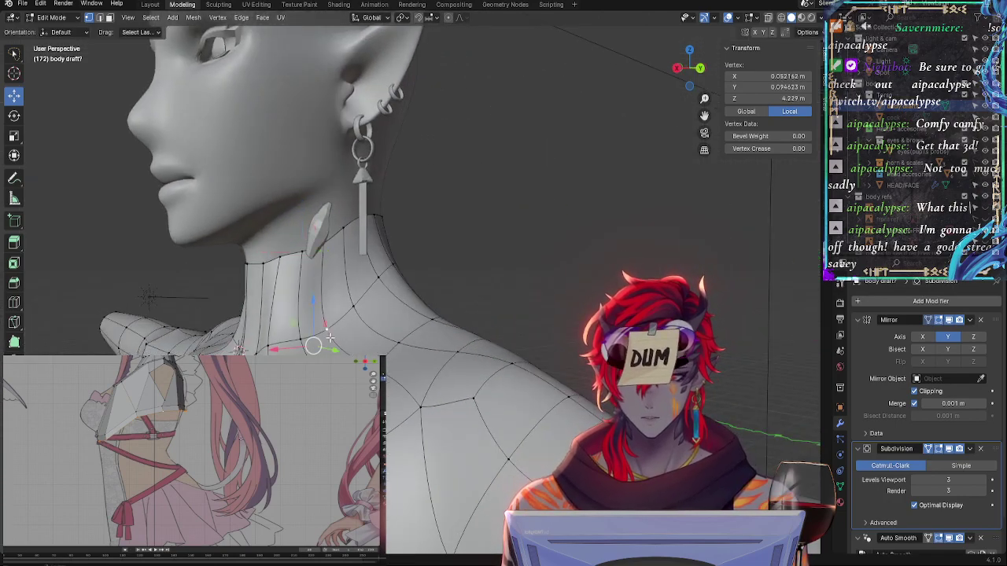
middle_drag(329, 330, 356, 338)
Nudge a neck vertex slightly backward, judged from the head's side profile
click(290, 352)
middle_drag(289, 351, 418, 344)
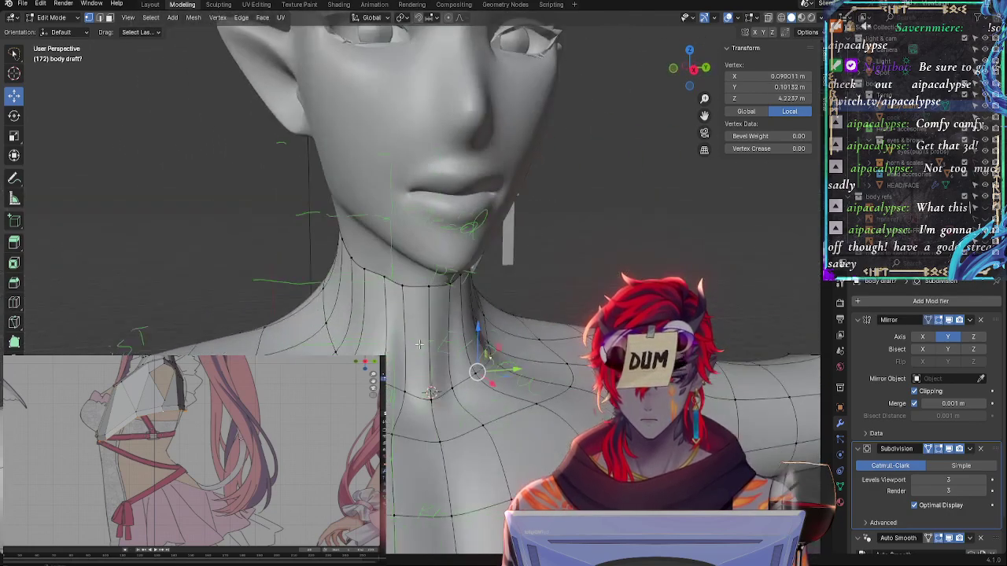
middle_drag(492, 361, 237, 352)
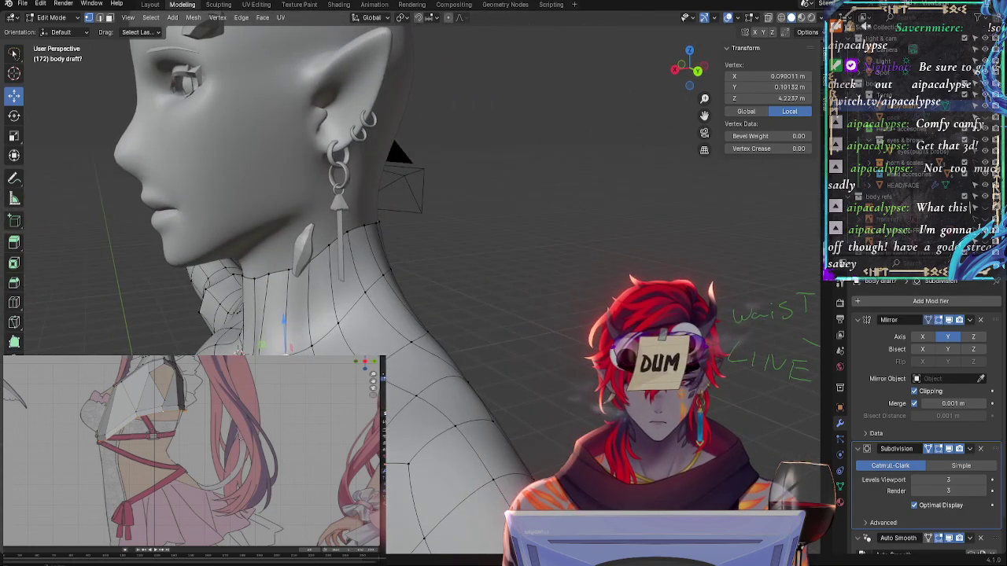
drag(238, 351, 293, 354)
drag(289, 272, 299, 266)
Slide neck vertices along their edges up the neck
key(g)
key(g)
click(313, 261)
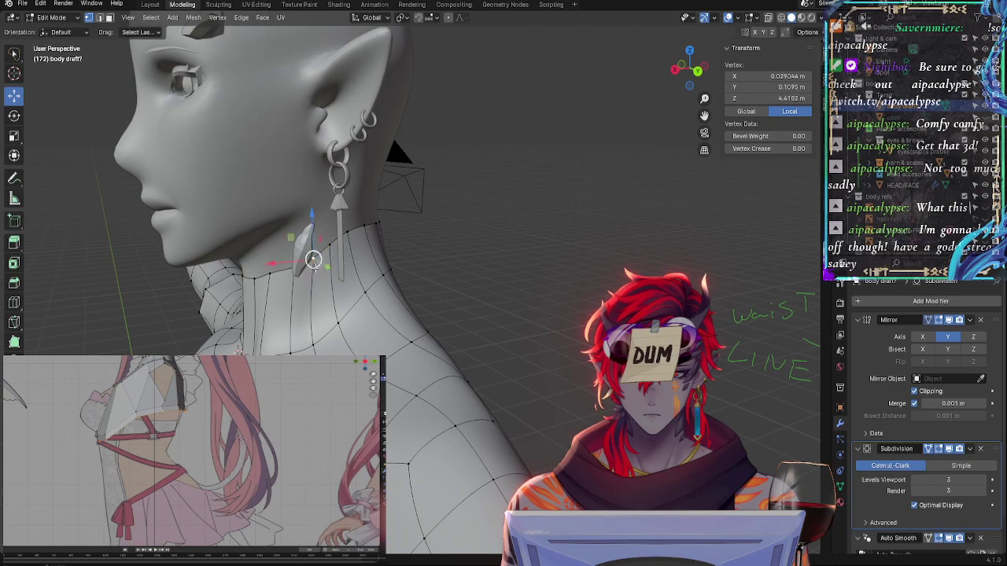
key(g)
key(g)
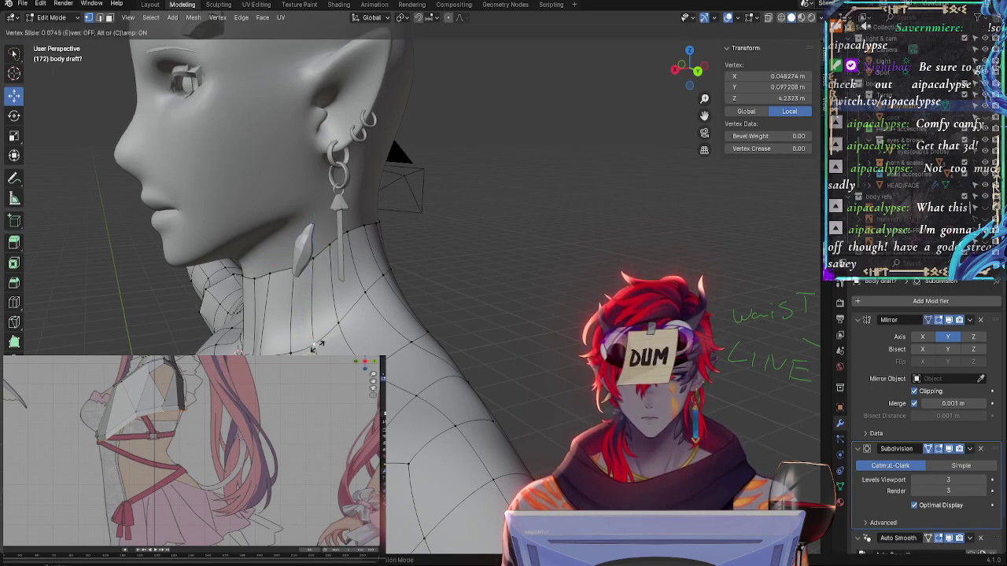
click(314, 344)
key(g)
key(g)
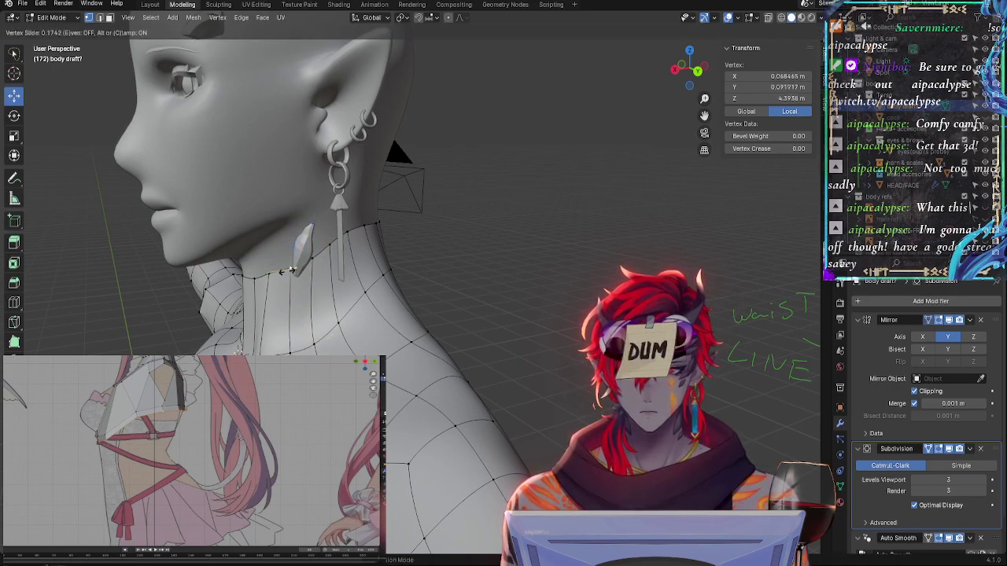
click(311, 261)
key(g)
key(g)
click(315, 256)
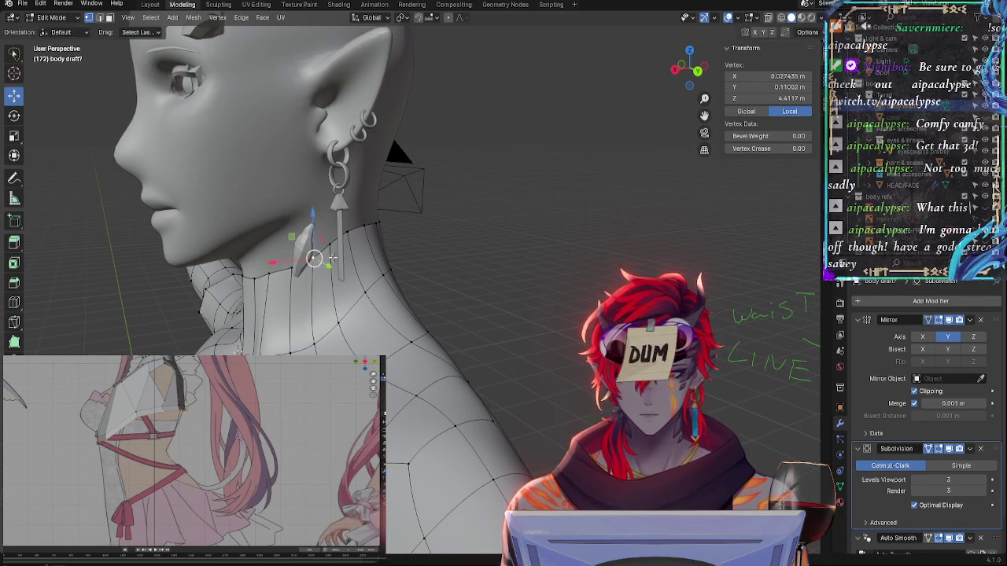
Move and slide the front neck-top vertex under the jaw to X 0.10056, Y 0.065869, Z 4.3862 m
key(alt+a)
click(290, 353)
key(g)
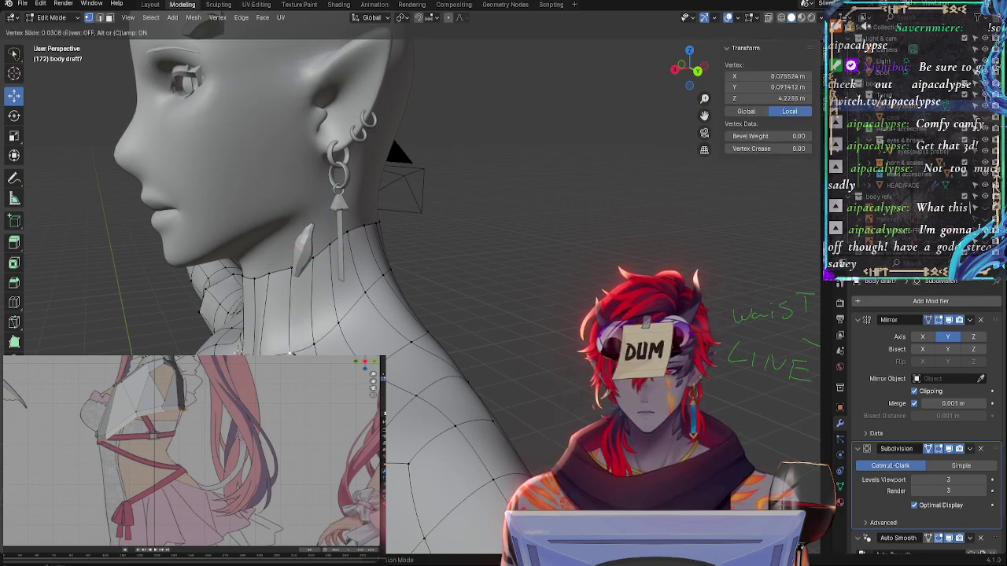
click(283, 330)
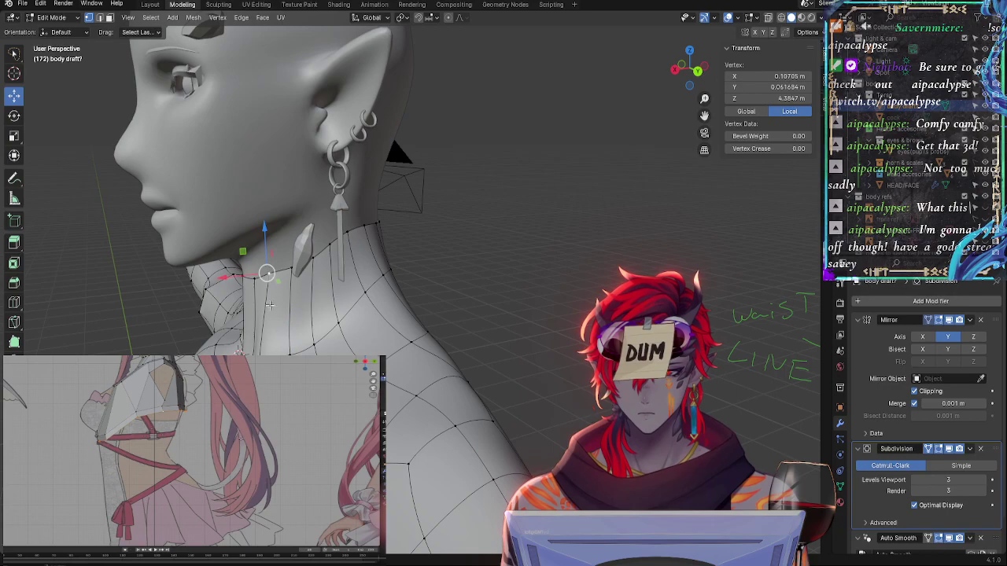
key(g)
click(280, 281)
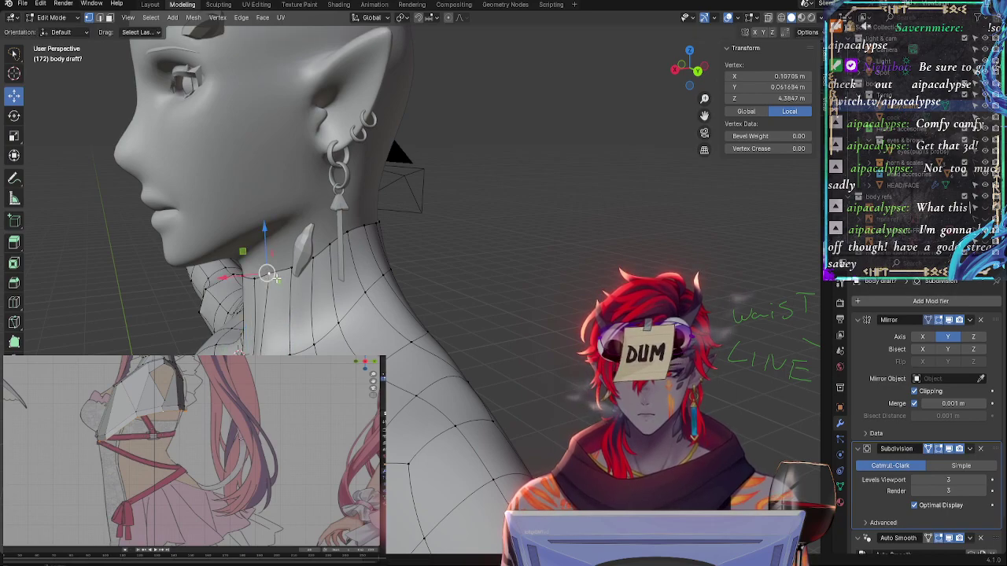
key(shift+v)
click(277, 280)
Nudge a neck vertex along Y and slide another along the neck edge
middle_drag(277, 280, 345, 331)
drag(390, 251, 388, 252)
middle_drag(388, 252, 398, 303)
click(325, 242)
key(shift+v)
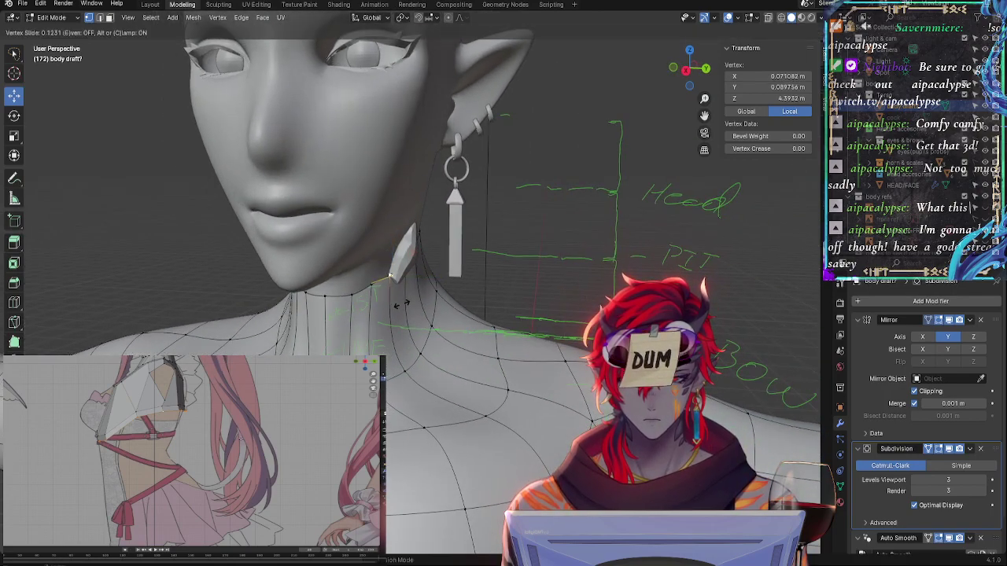
click(408, 298)
key(g)
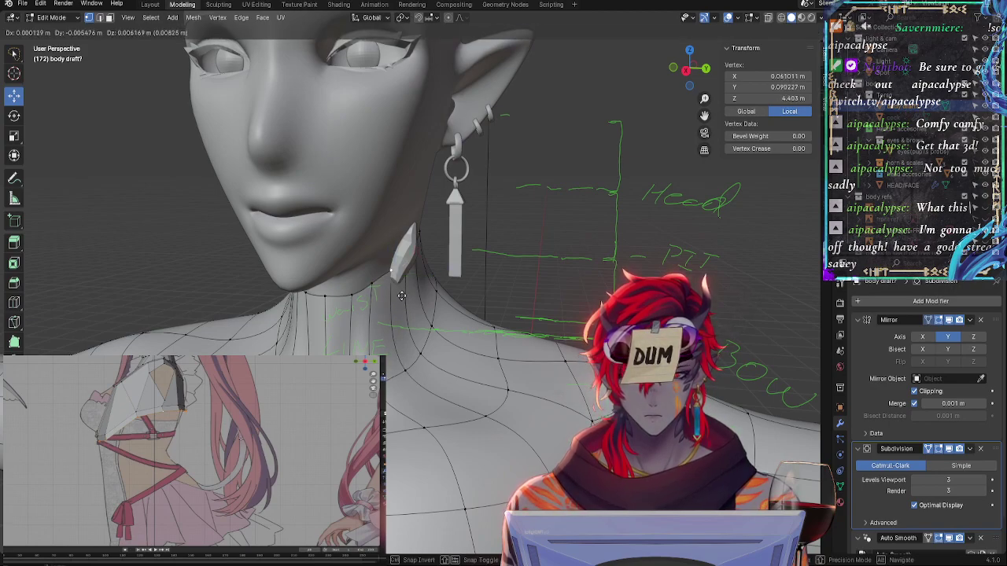
click(401, 296)
key(g)
Reposition the collar vertex next to the neck
click(404, 301)
click(401, 369)
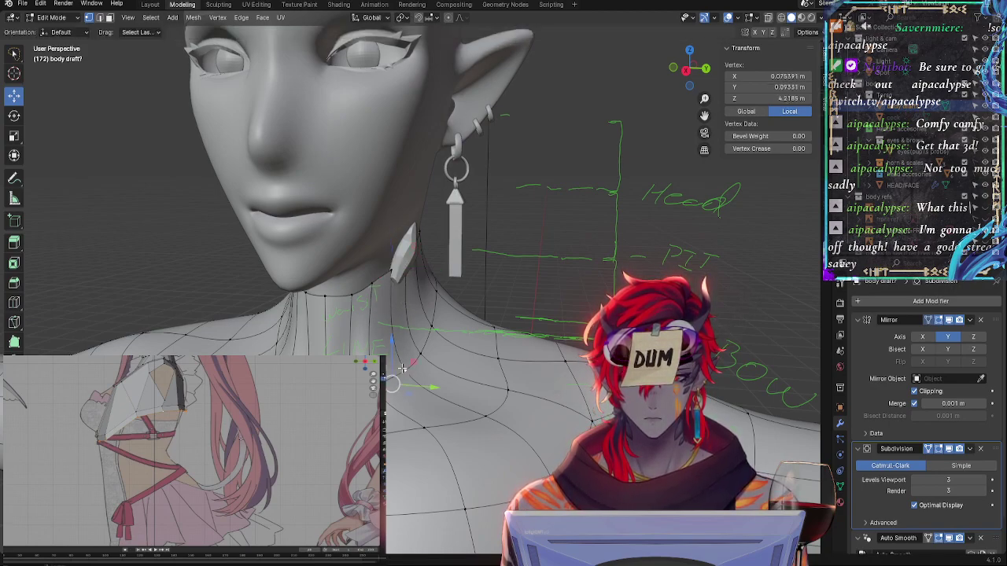
click(409, 332)
click(431, 334)
key(g)
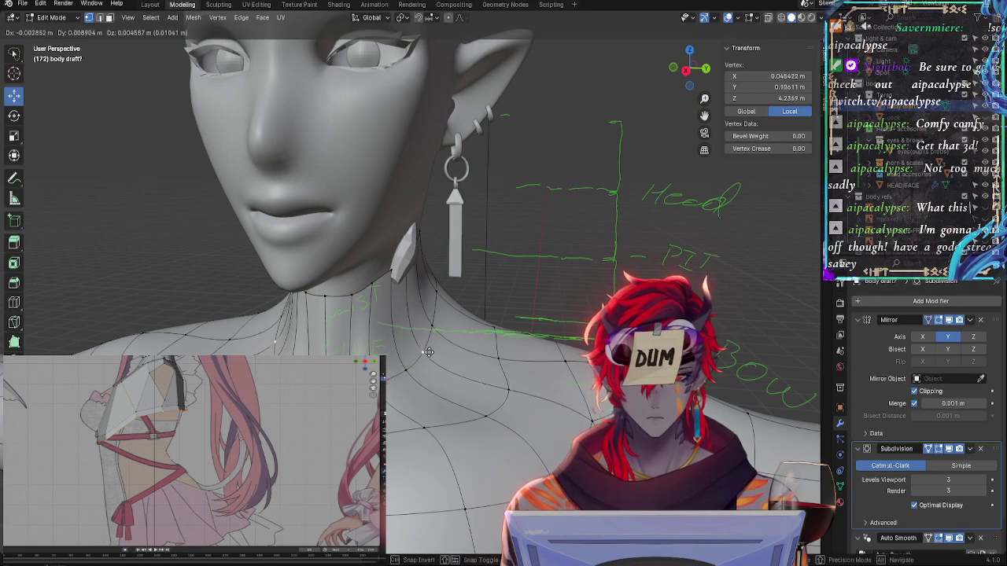
click(429, 352)
key(g)
click(438, 356)
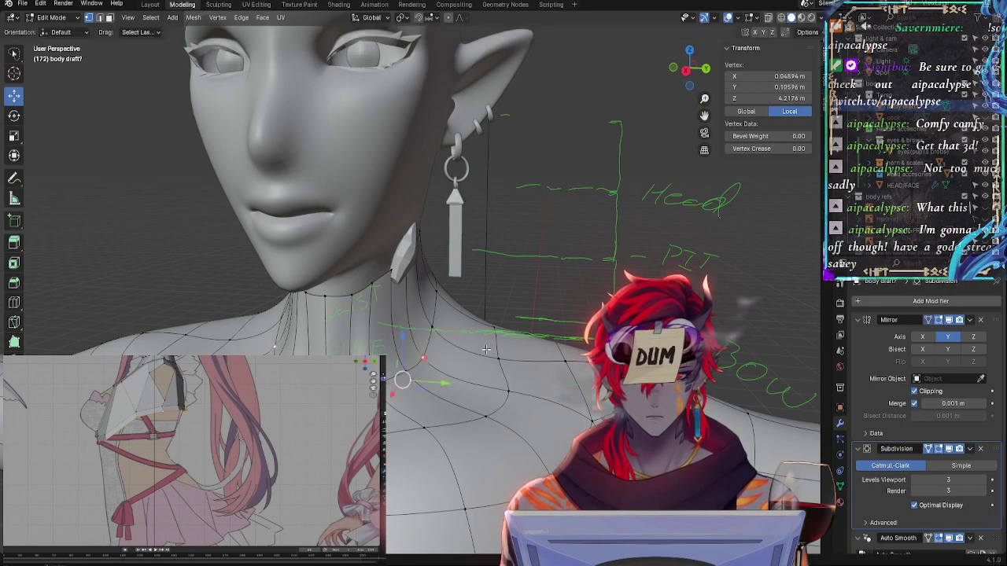
Move another neck vertex into place from a lower frontal view
middle_drag(437, 356, 510, 332)
key(g)
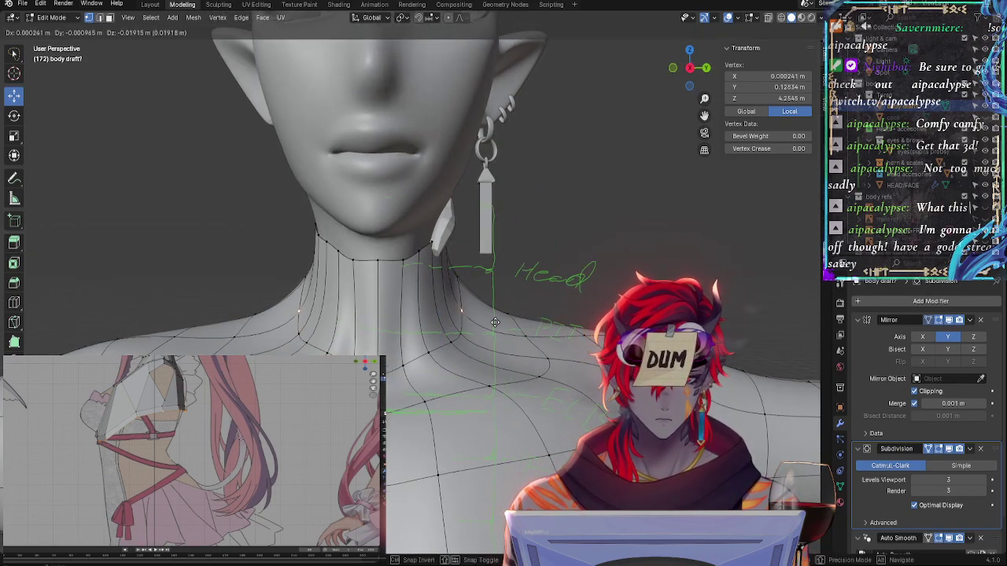
click(472, 311)
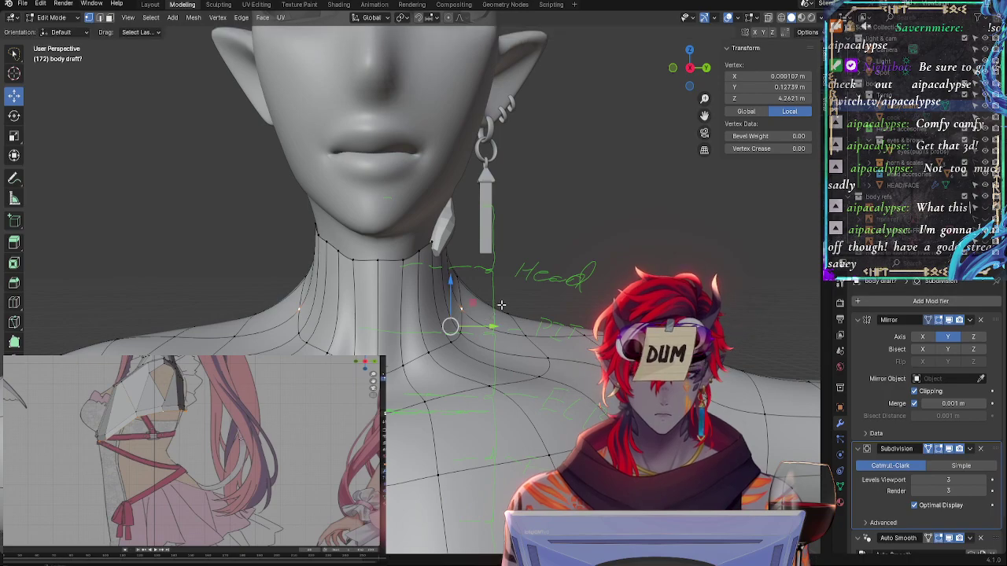
key(g)
key(Escape)
Rotate the edge loop around the neck
middle_drag(501, 305, 562, 269)
alt+click(369, 273)
key(r)
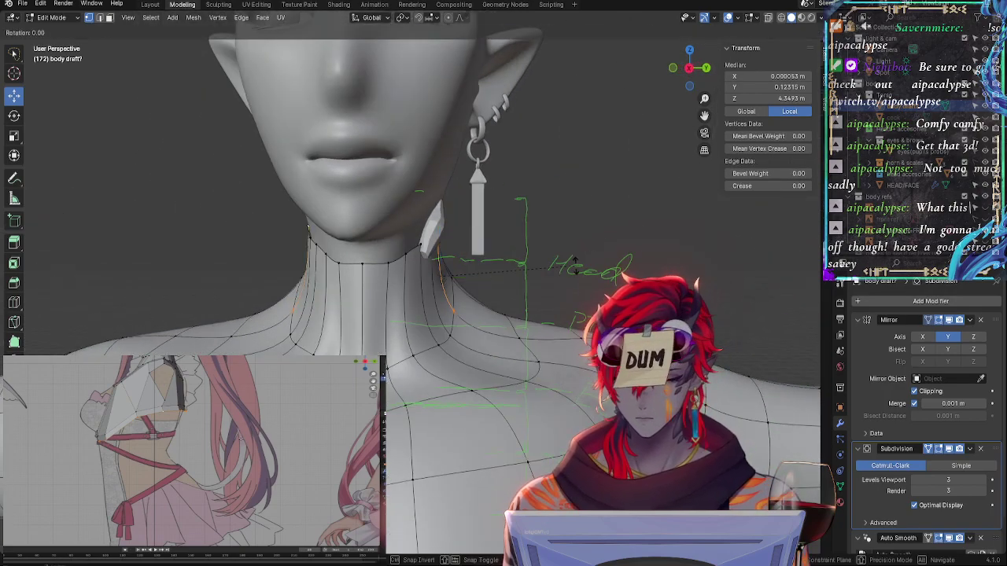
click(586, 271)
Set the centre neck vertex's X to 0 so it lies on the mirror seam
middle_drag(586, 272, 414, 294)
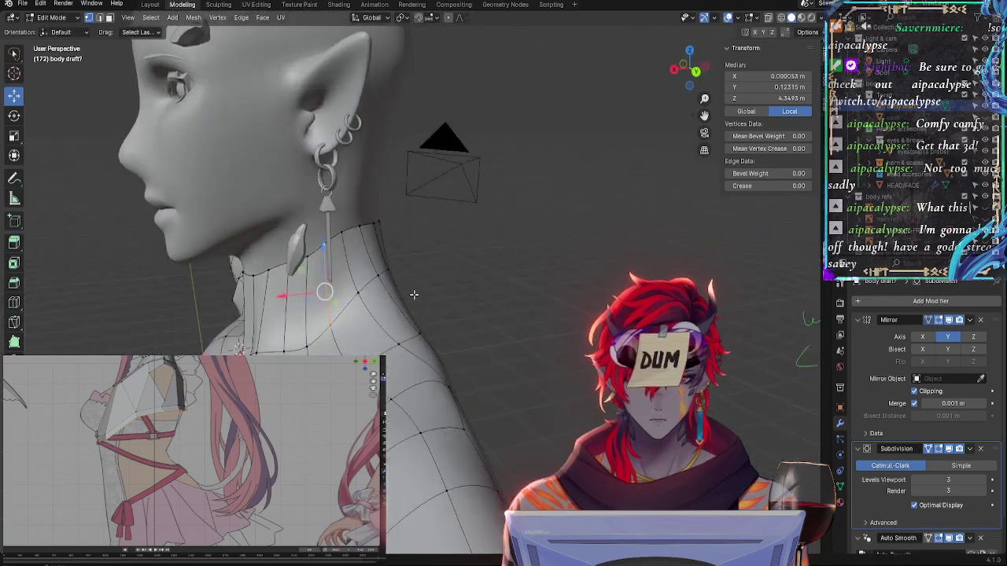
click(786, 75)
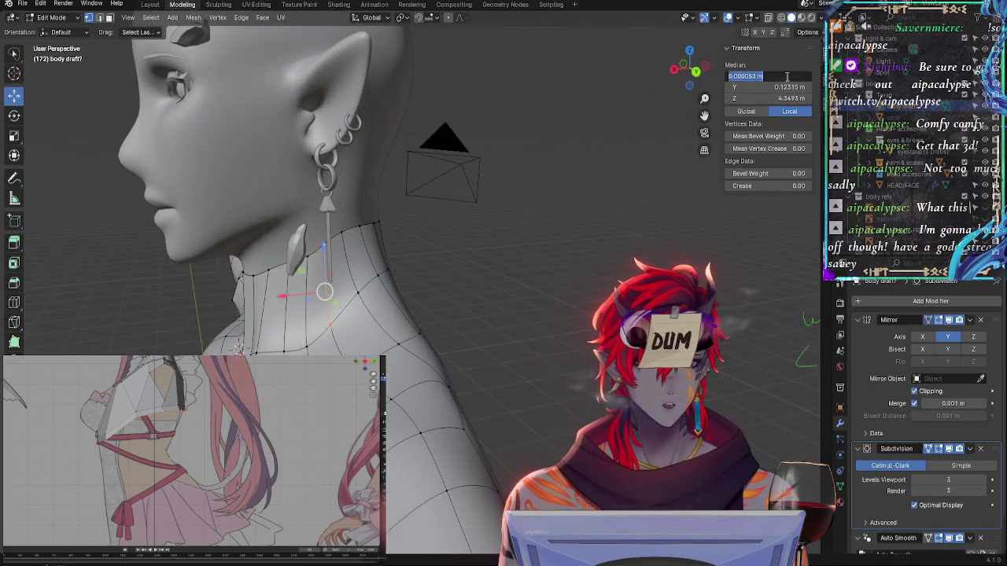
key(Return)
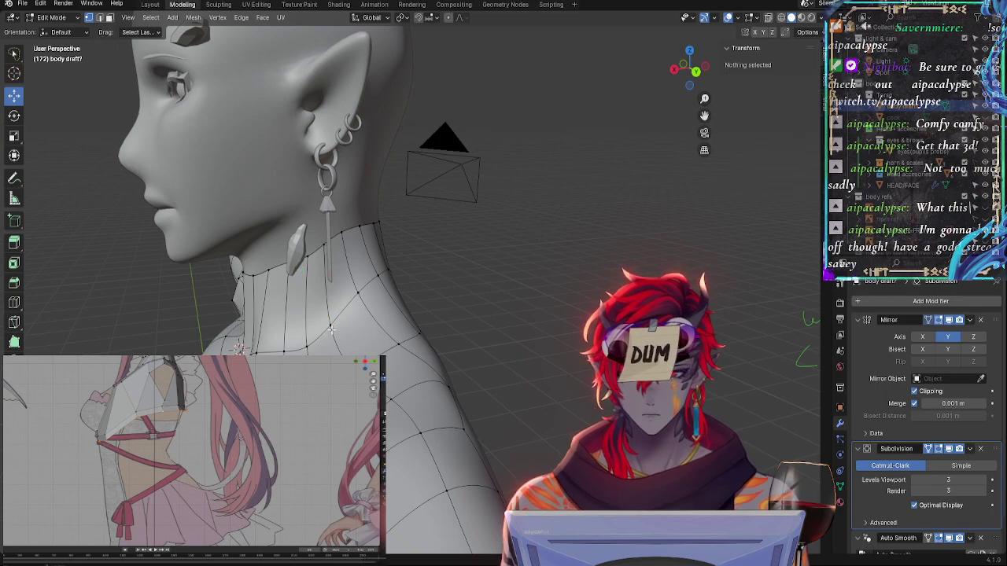
click(328, 335)
click(777, 77)
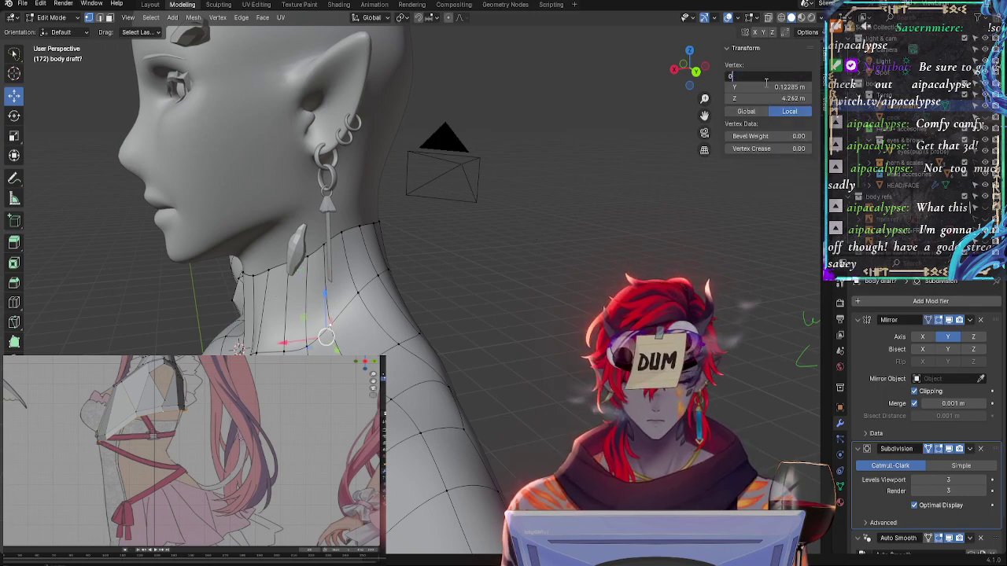
text(0)
key(Return)
click(774, 76)
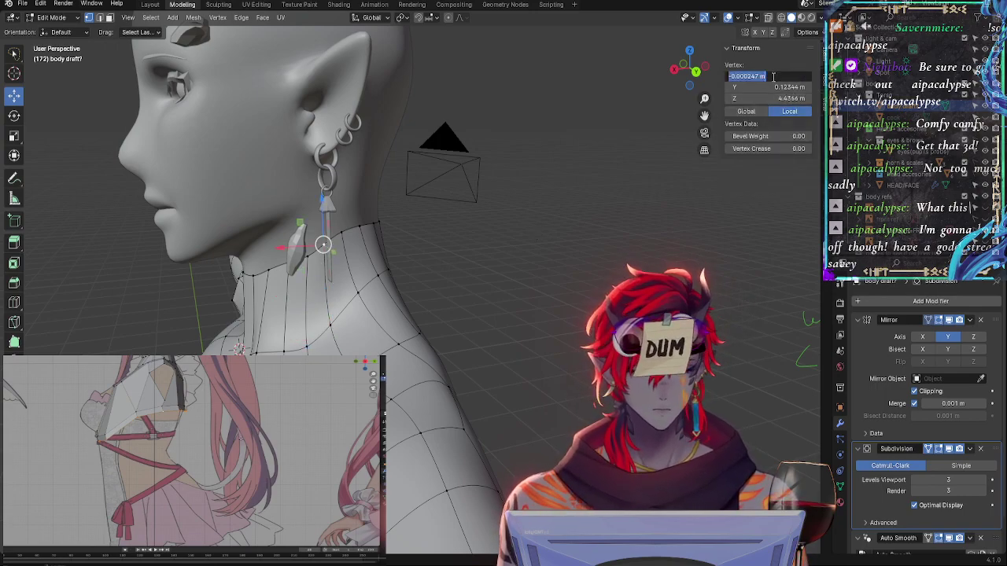
key(Escape)
Move and slide the collar vertex near the shoulder, then zoom out to view the upper body
click(482, 250)
mouse_move(449, 247)
middle_down()
mouse_move(536, 225)
mouse_move(603, 225)
mouse_move(538, 266)
middle_up()
click(505, 329)
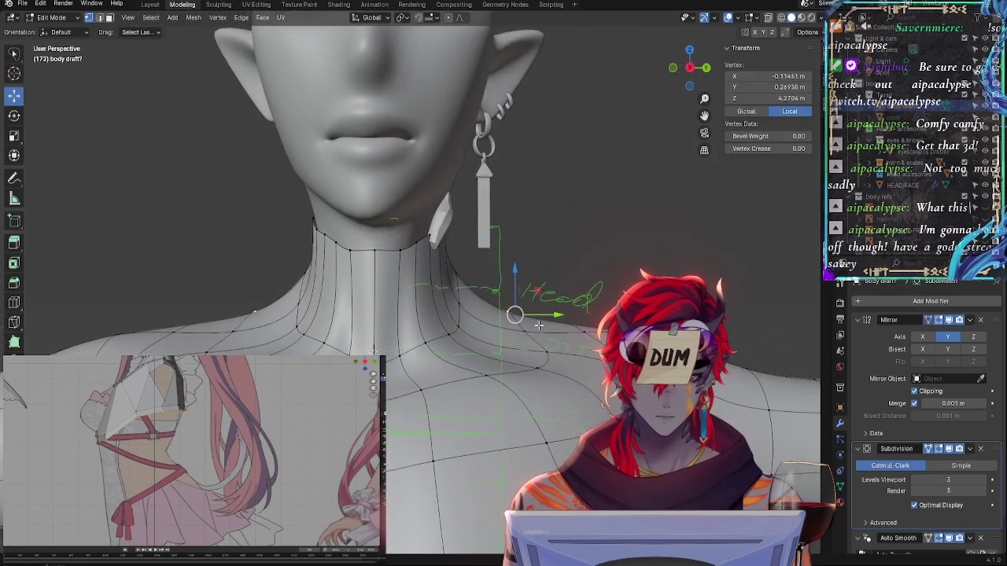
key(g)
key(g)
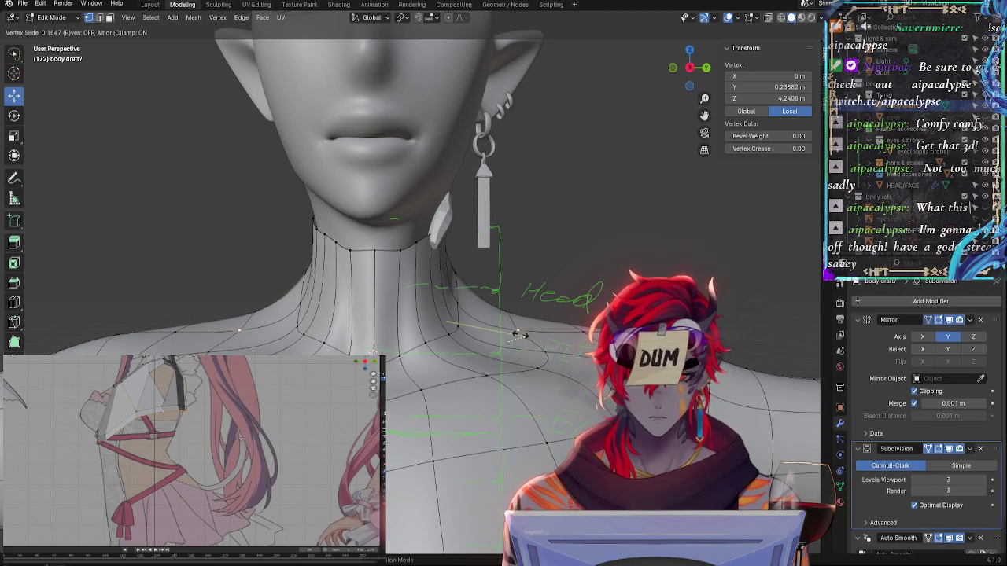
middle_drag(517, 333, 614, 291)
key(g)
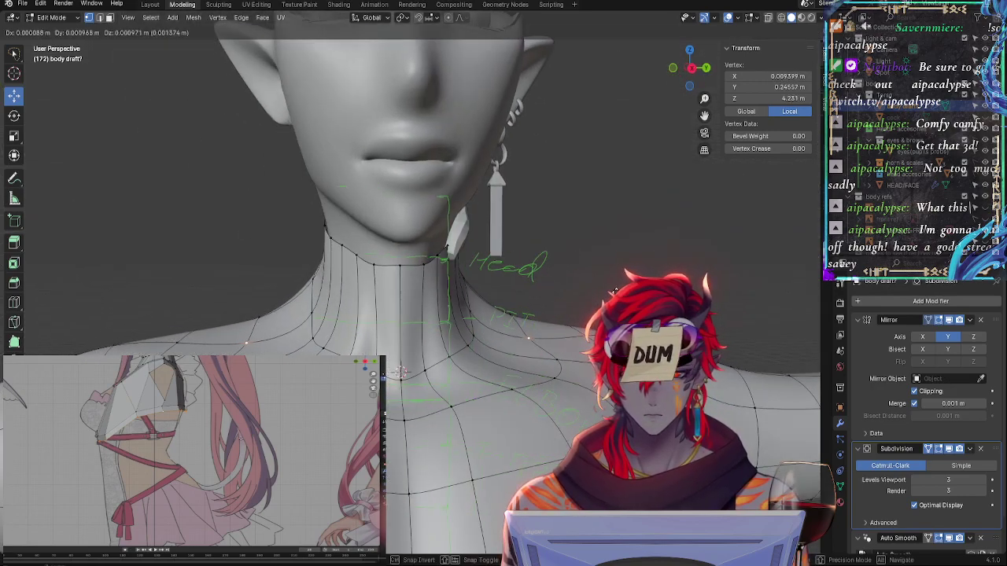
click(619, 280)
key(shift+v)
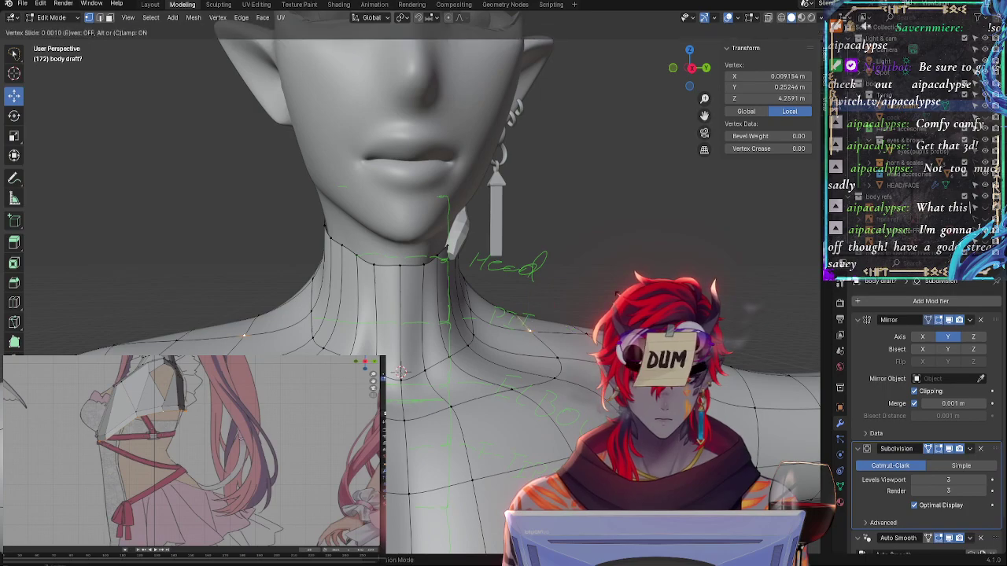
click(531, 332)
scroll(531, 332, down, 4)
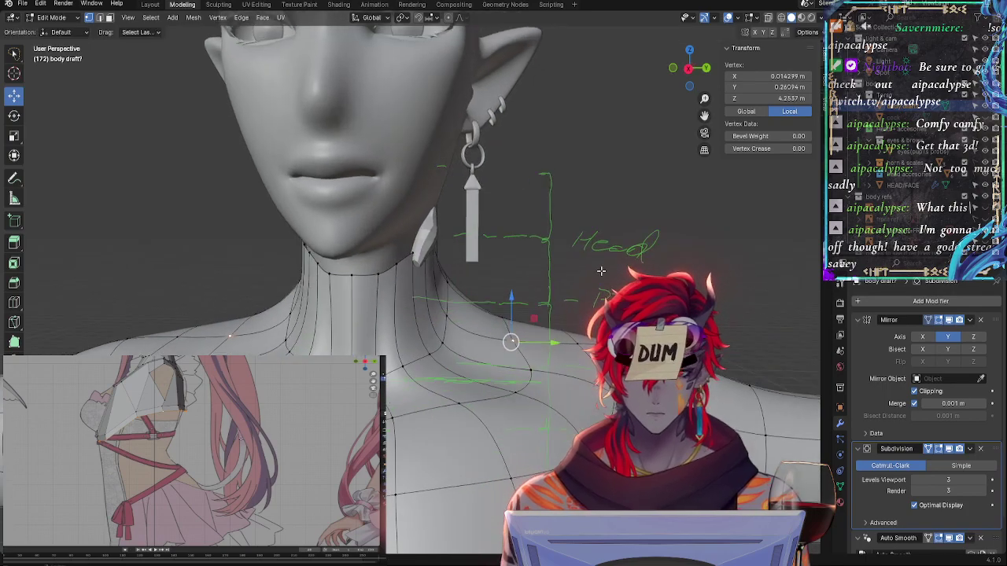
scroll(531, 332, down, 2)
mouse_move(531, 332)
middle_down()
mouse_move(598, 346)
mouse_move(577, 348)
middle_up()
Leave and re-enter Edit Mode, checking the neck from an orthographic side view and in perspective
key(Tab)
key(shift+space)
key(d)
scroll(576, 348, up, 4)
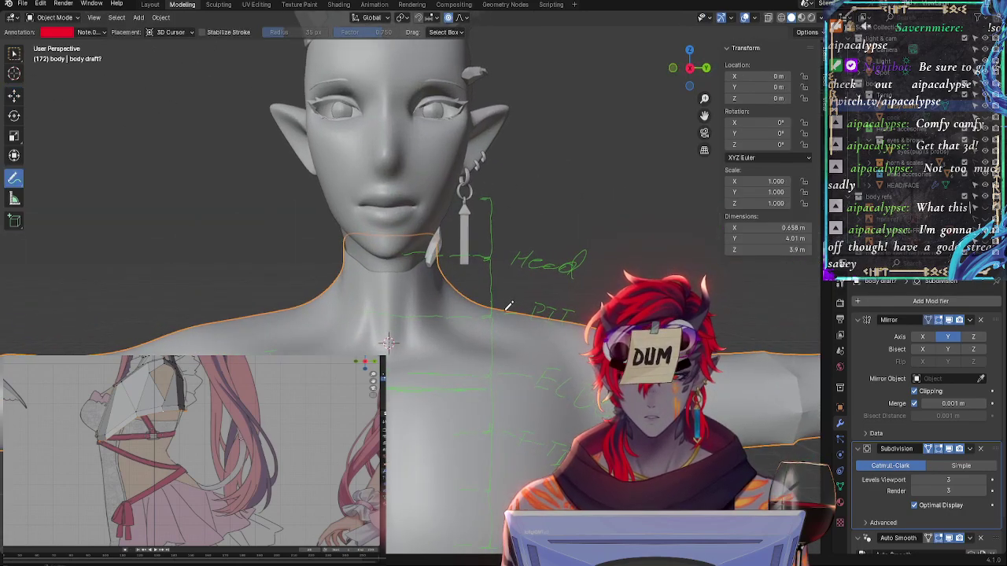
middle_drag(434, 286, 469, 332)
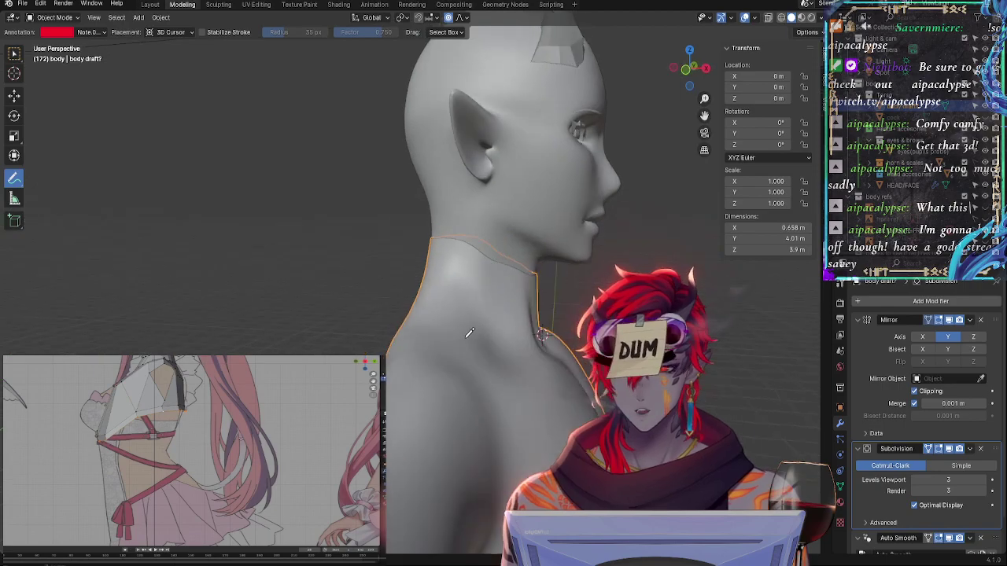
mouse_move(689, 68)
mouse_down()
mouse_move(675, 73)
mouse_move(708, 75)
mouse_move(661, 71)
mouse_move(684, 69)
mouse_up()
key(Tab)
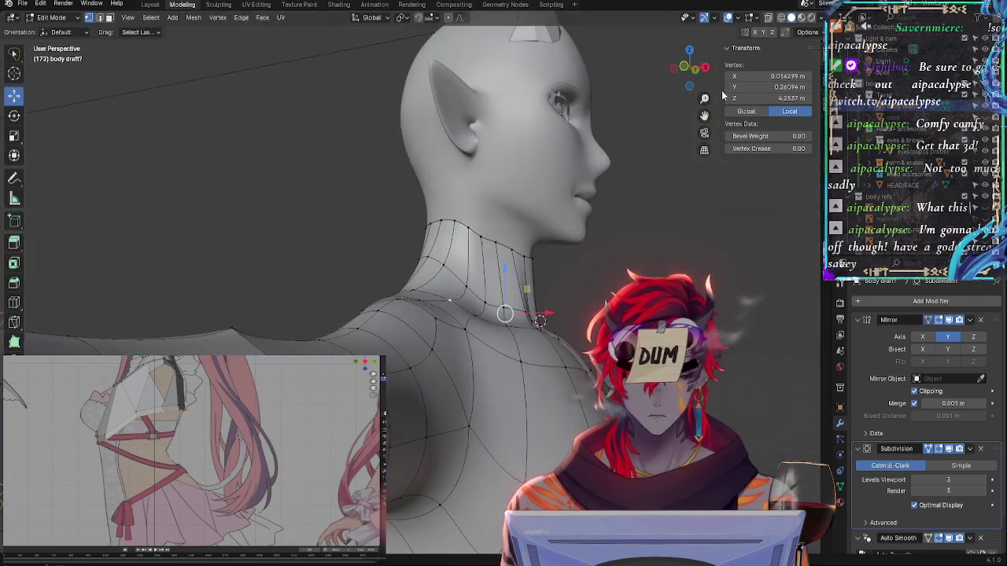
click(685, 69)
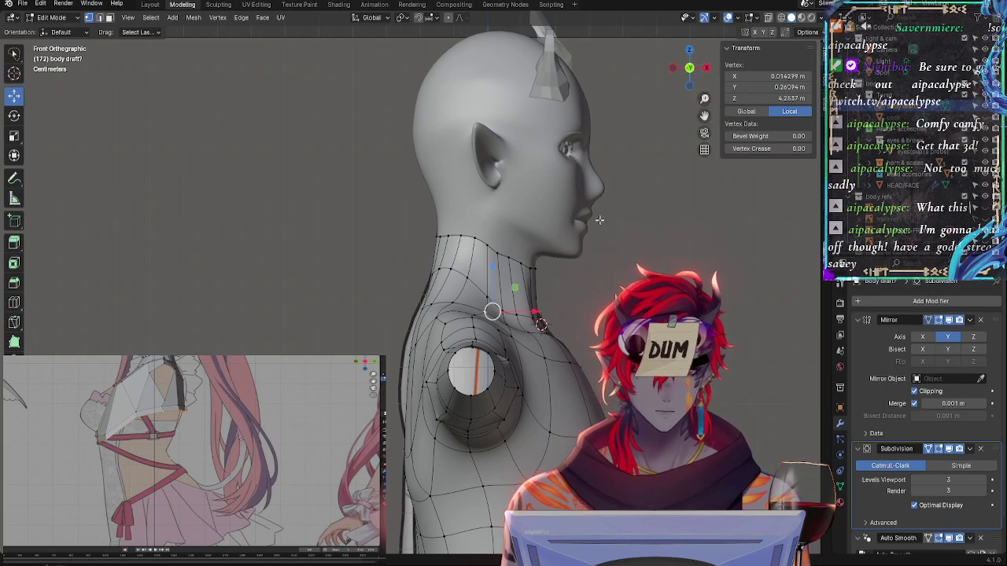
scroll(582, 323, up, 3)
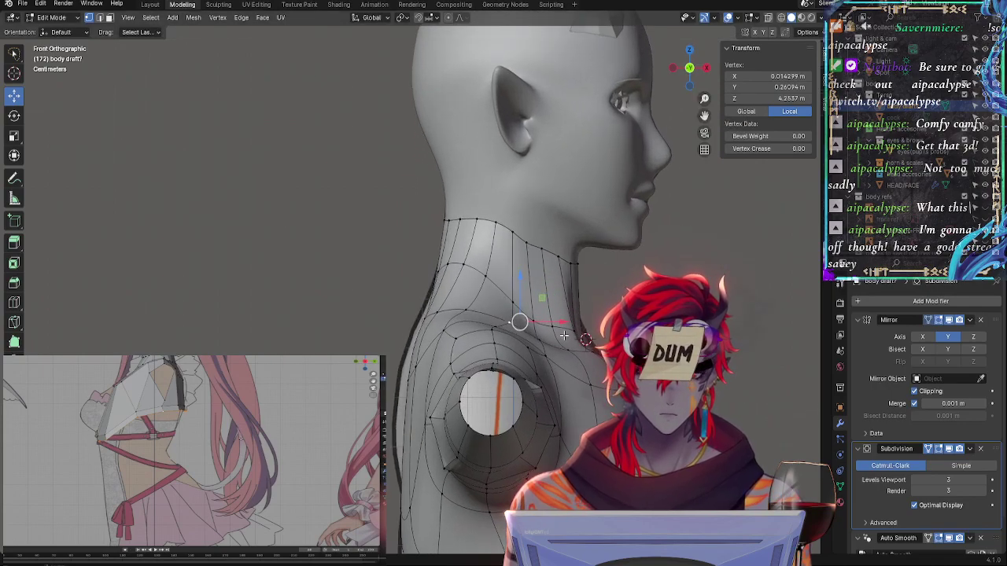
middle_drag(542, 337, 442, 340)
Slide a neck edge and a collar vertex at the neck base along their edges
click(345, 350)
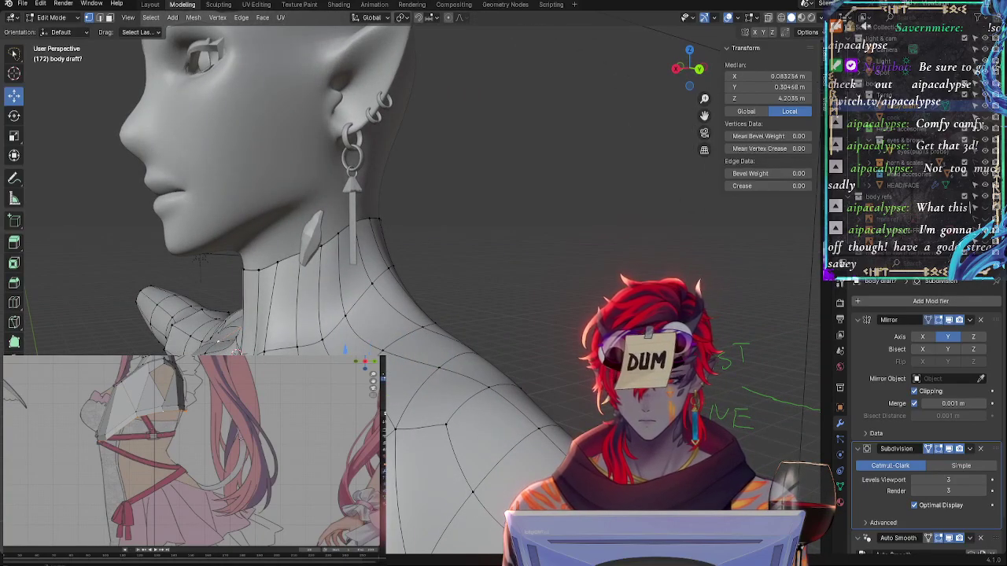
key(g)
key(g)
click(421, 366)
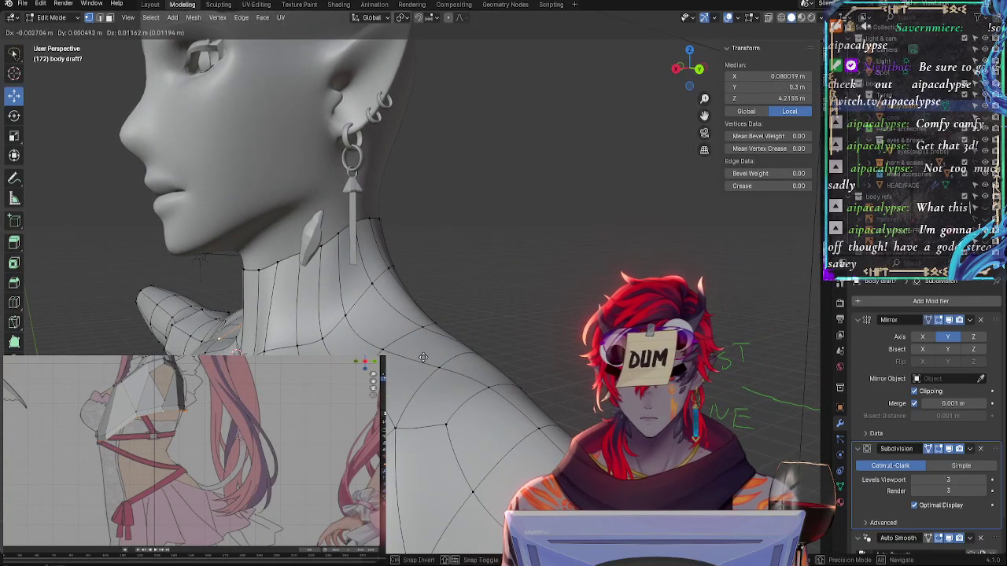
middle_drag(413, 394, 488, 385)
click(469, 364)
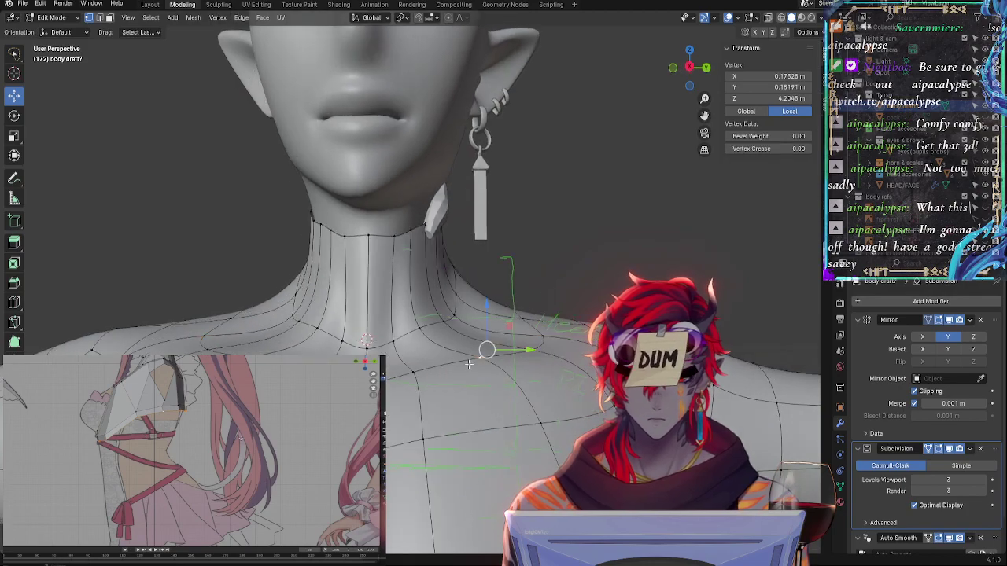
key(g)
key(g)
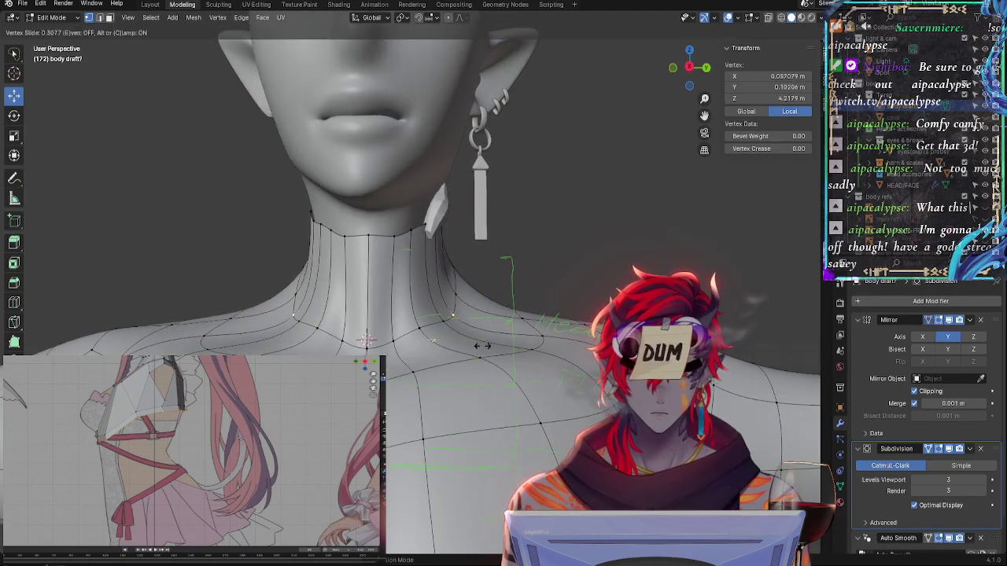
click(478, 346)
Edge-slide the neck-base loop, then move it vertically along Z
alt+click(446, 323)
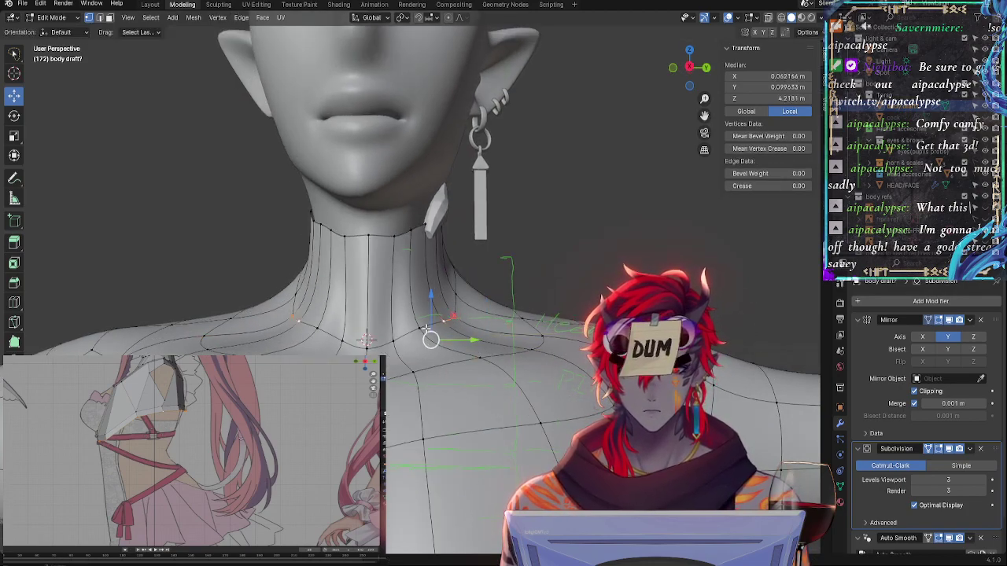
key(g)
key(g)
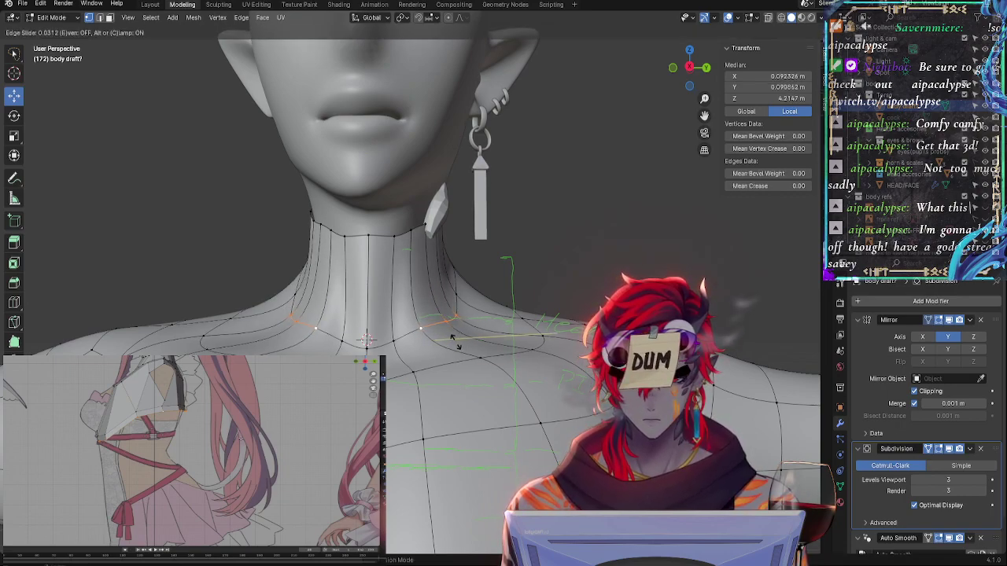
click(412, 364)
key(g)
key(z)
click(412, 370)
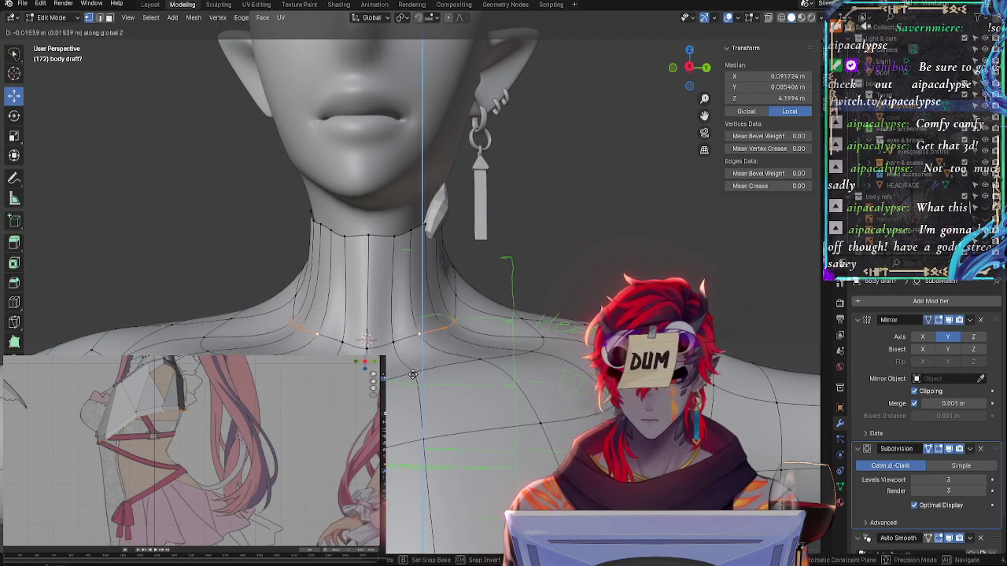
Slide another neck edge loop and try moving a side-neck vertex, cancelling that move
drag(417, 351, 433, 350)
middle_drag(428, 372, 401, 375)
click(399, 375)
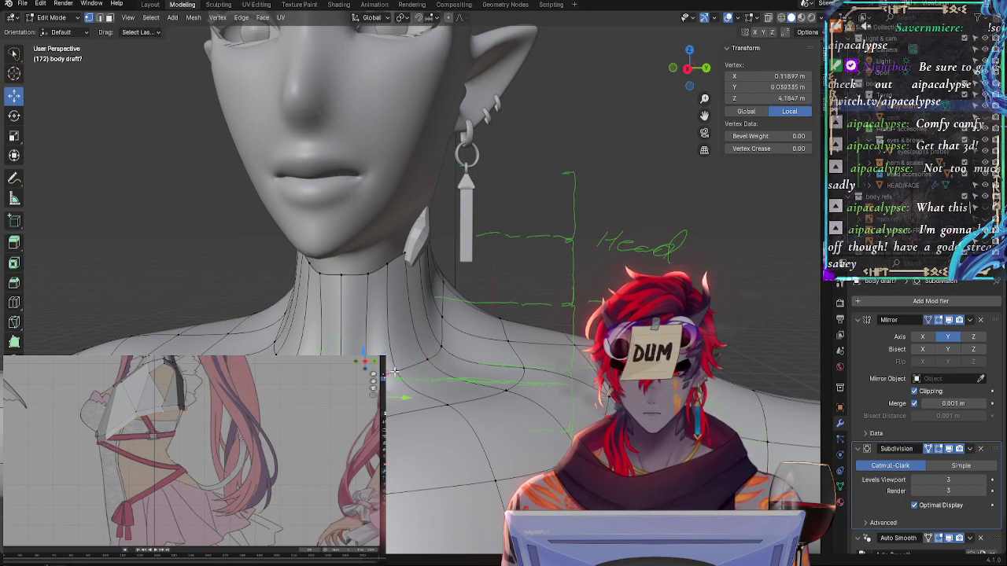
alt+click(394, 371)
key(g)
key(g)
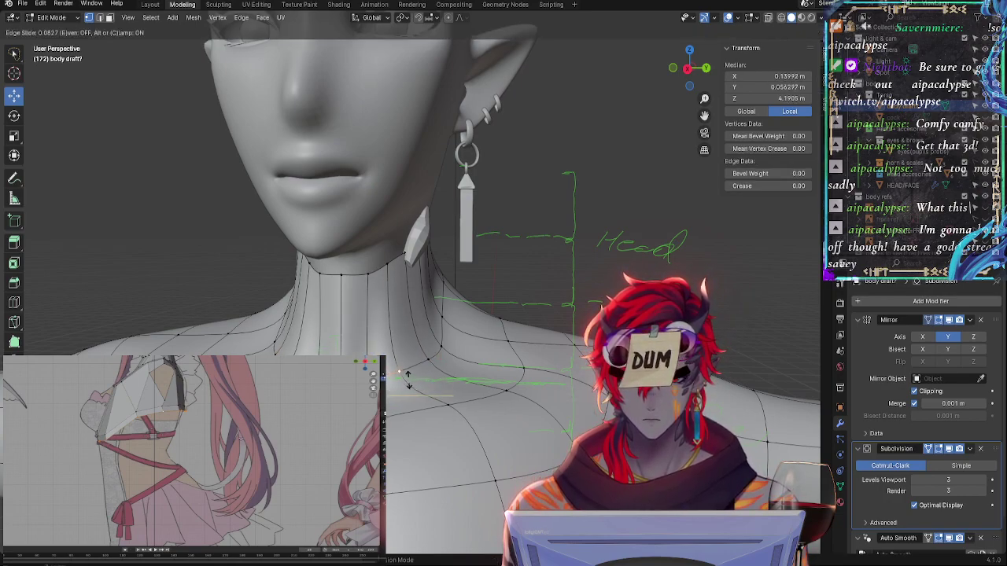
click(408, 378)
click(406, 379)
middle_drag(406, 379, 409, 423)
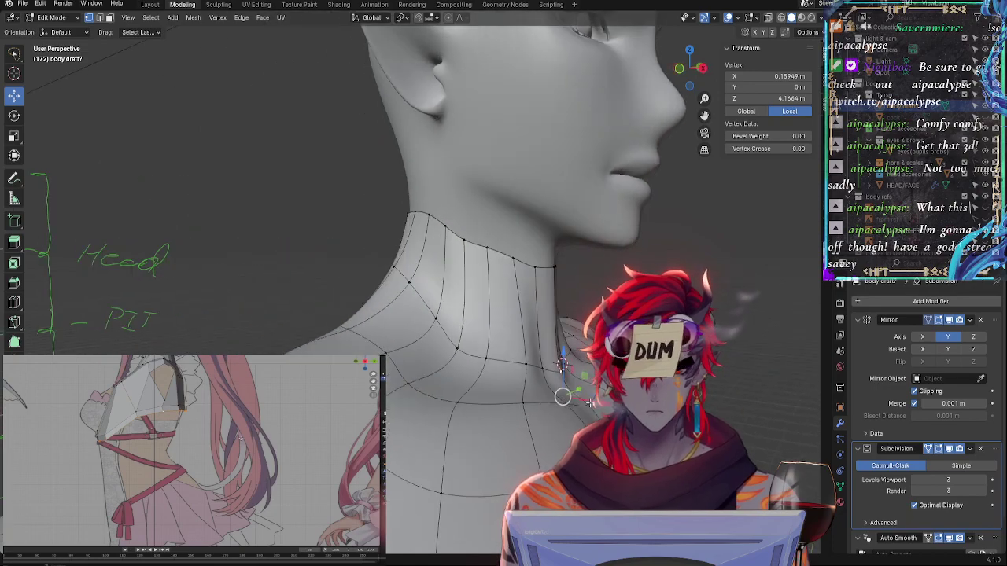
drag(590, 401, 570, 390)
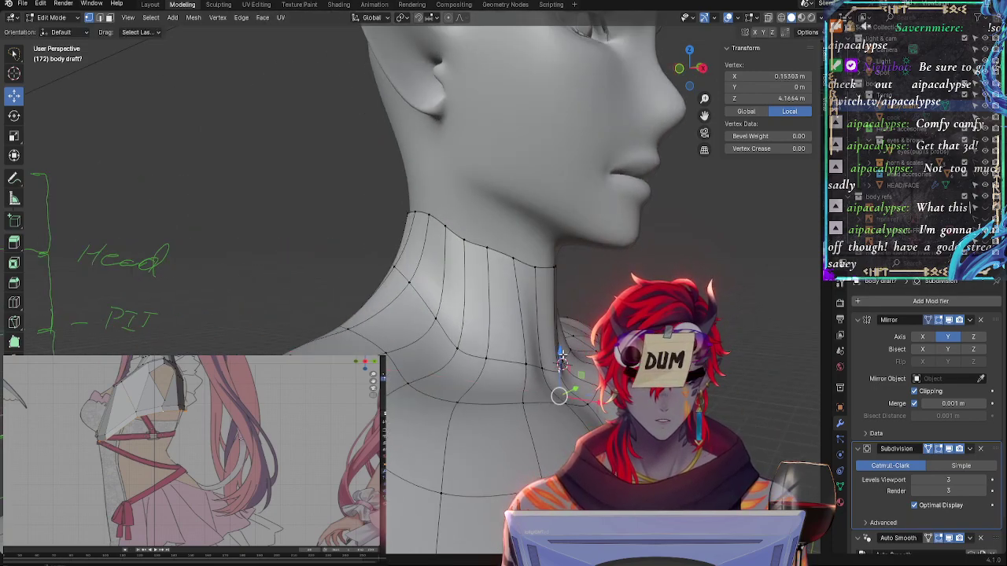
drag(561, 355, 590, 406)
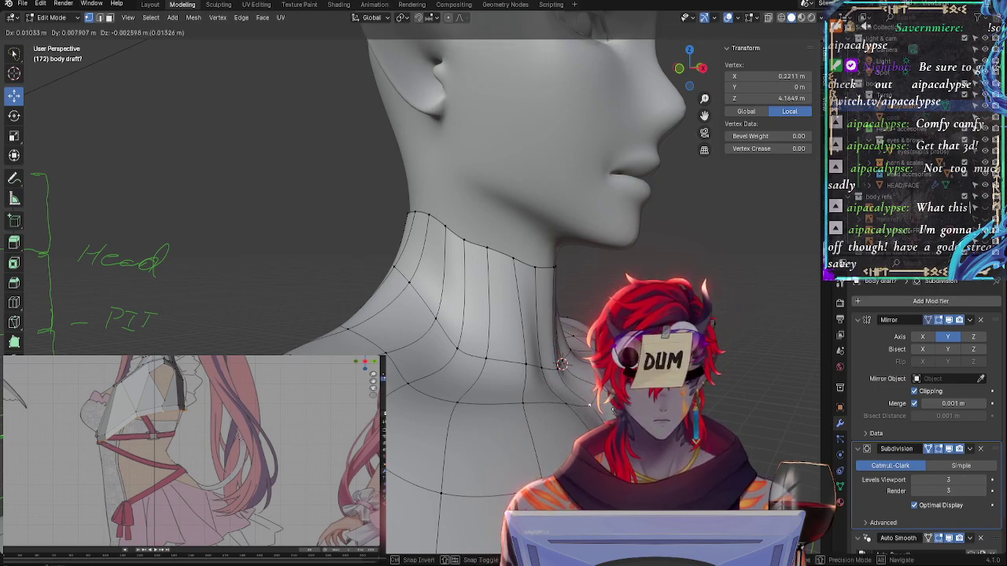
right_click(592, 400)
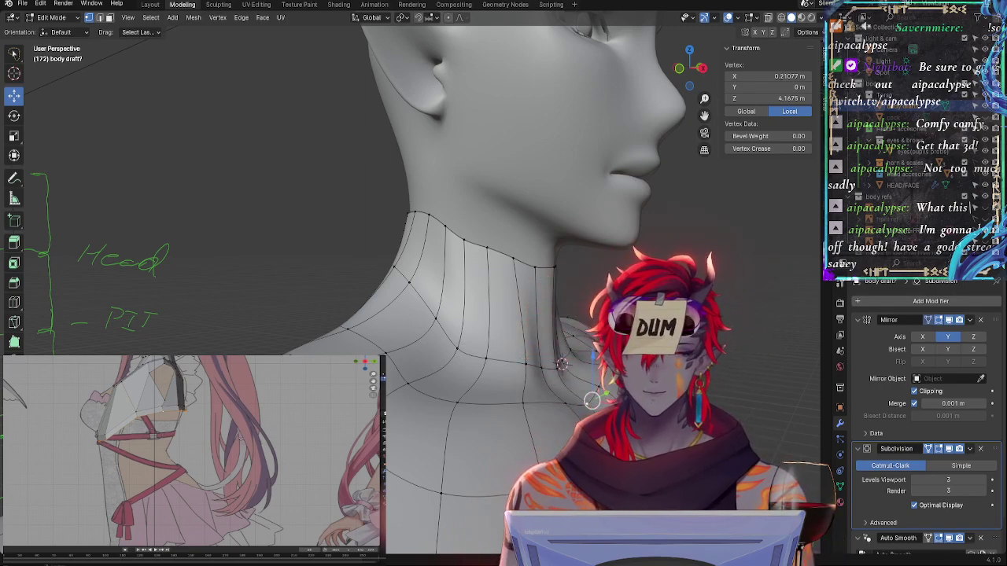
Pick vertices at the neck base from a side view
middle_drag(591, 402, 286, 339)
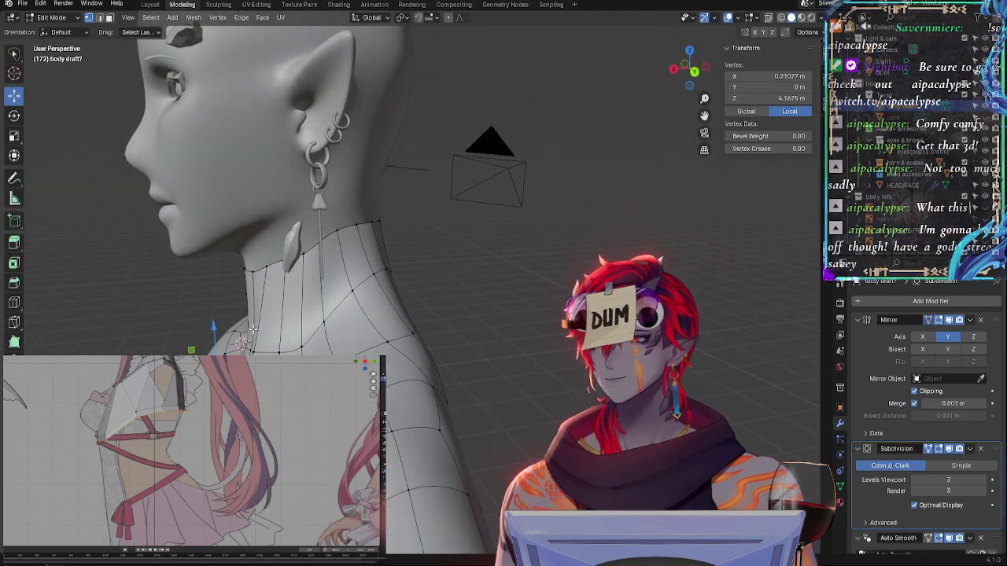
click(296, 346)
click(318, 334)
middle_drag(318, 334, 304, 351)
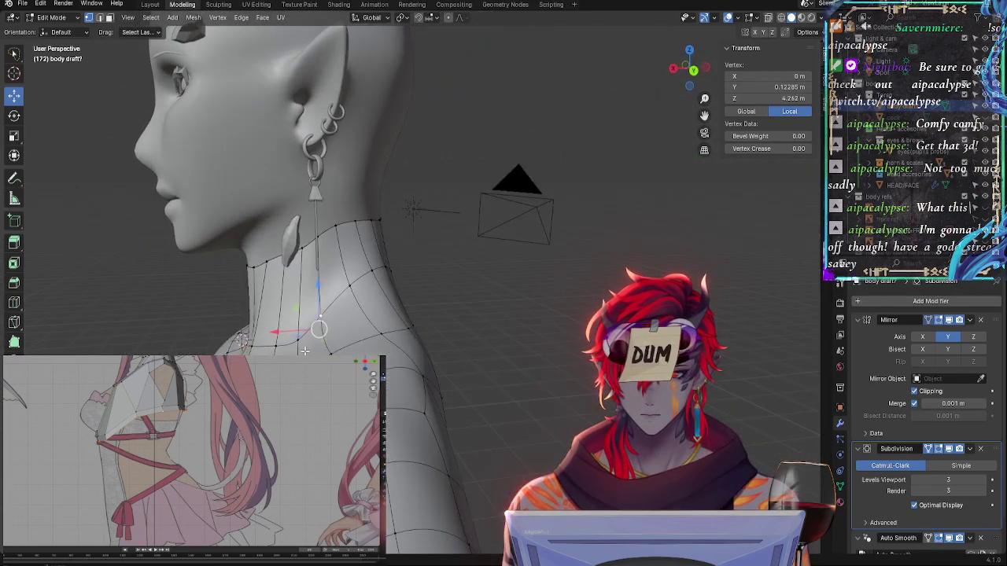
middle_drag(336, 317, 398, 297)
Select a pair of front neck vertices and try moving them, cancelling both attempts
click(401, 295)
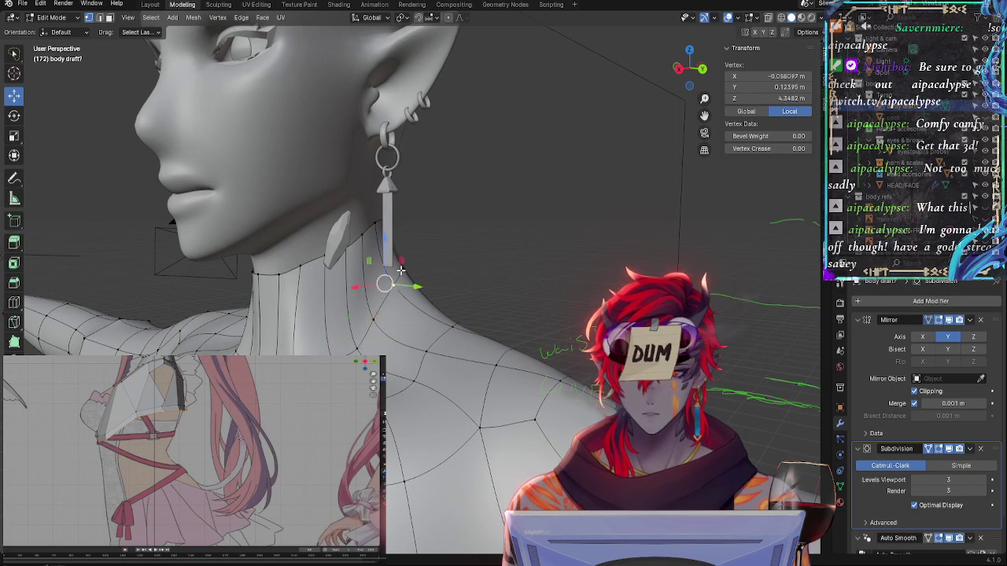
shift+click(399, 266)
click(397, 279)
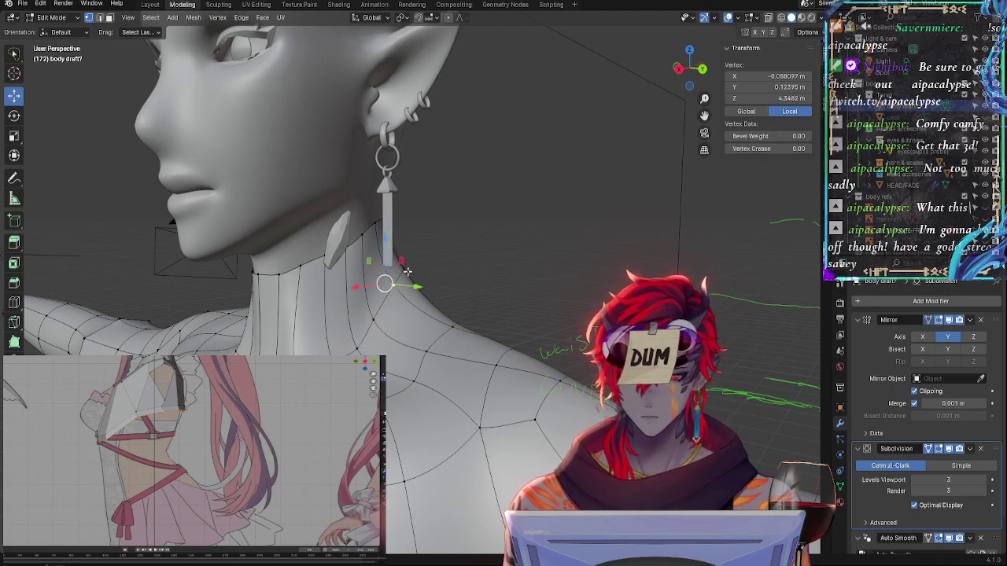
shift+click(406, 271)
key(g)
key(Escape)
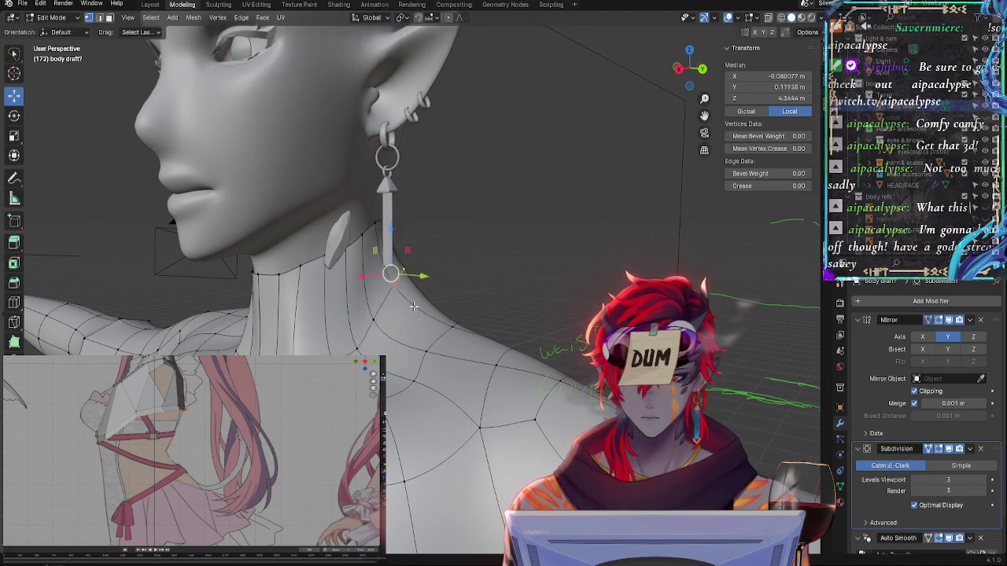
middle_drag(414, 306, 505, 287)
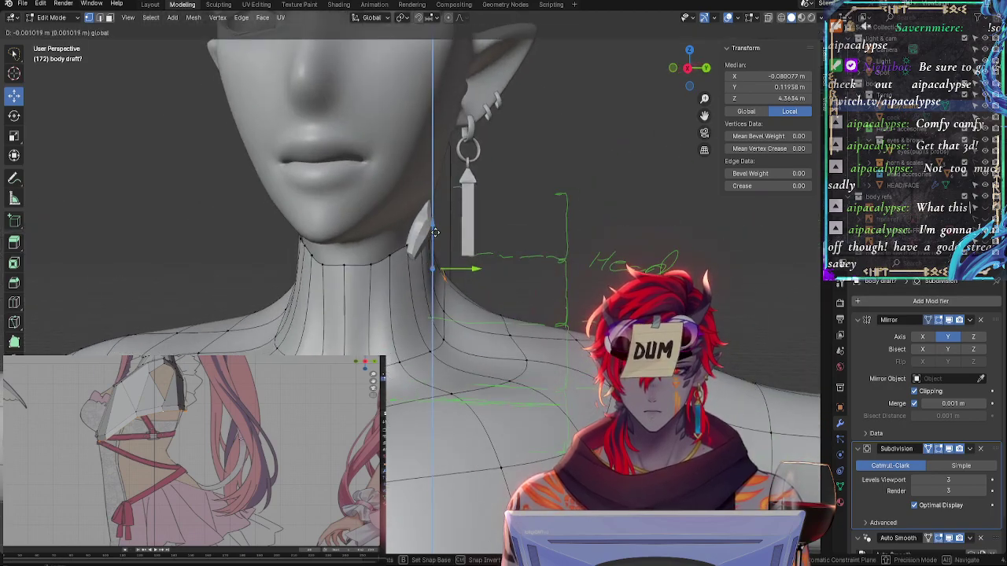
key(g)
key(Escape)
Slide a neck vertex along its edge, then reposition it from the front
click(433, 279)
middle_drag(434, 280, 374, 300)
key(g)
key(g)
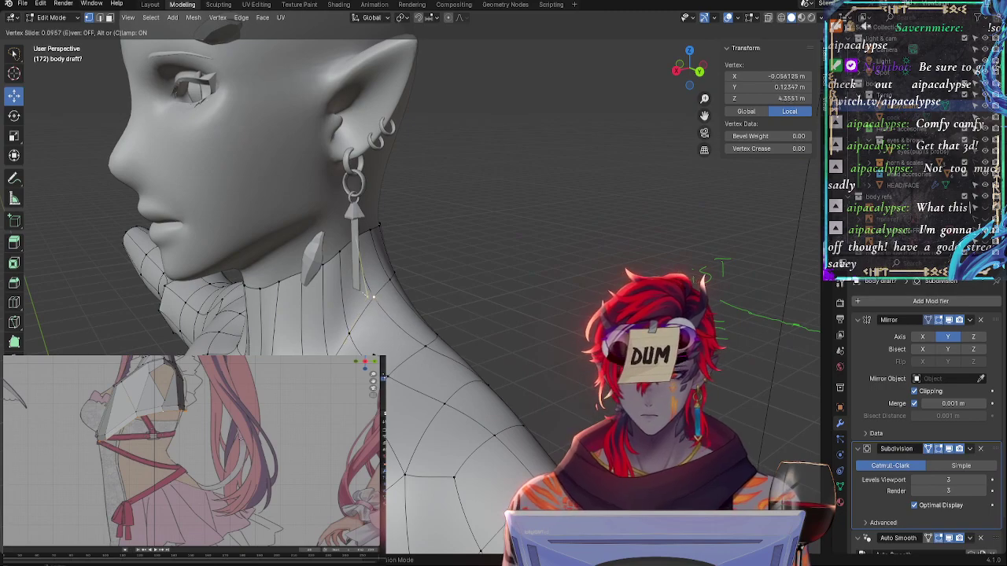
click(364, 307)
middle_drag(358, 307, 442, 294)
key(g)
click(455, 367)
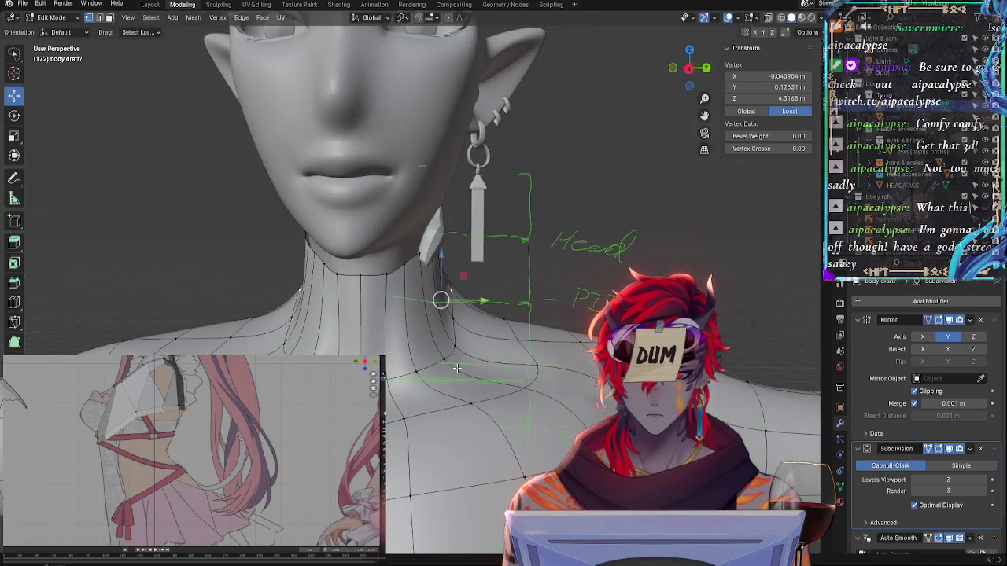
Move two vertices under the jaw down to follow the neckline
middle_drag(456, 367, 347, 315)
click(318, 250)
shift+click(294, 265)
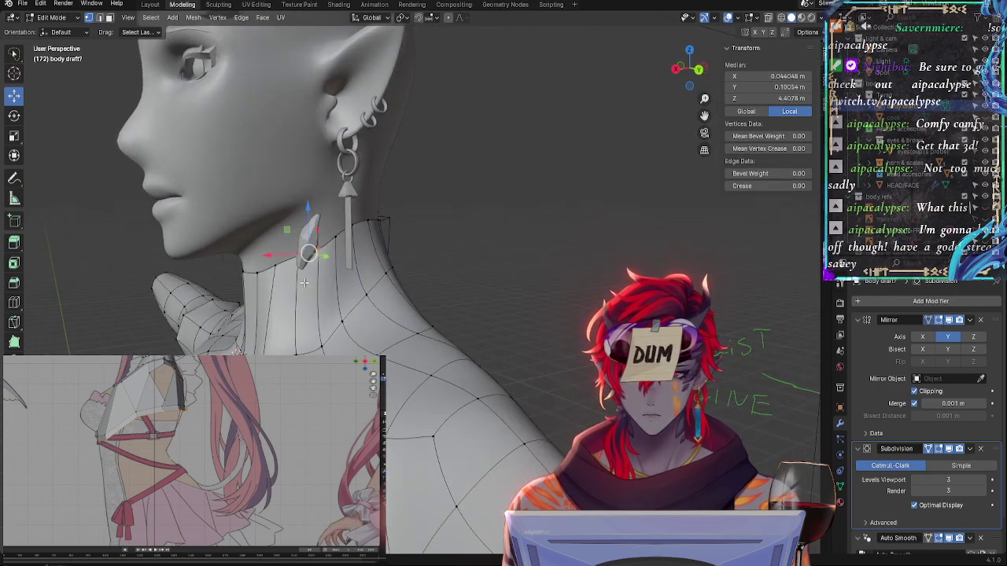
key(g)
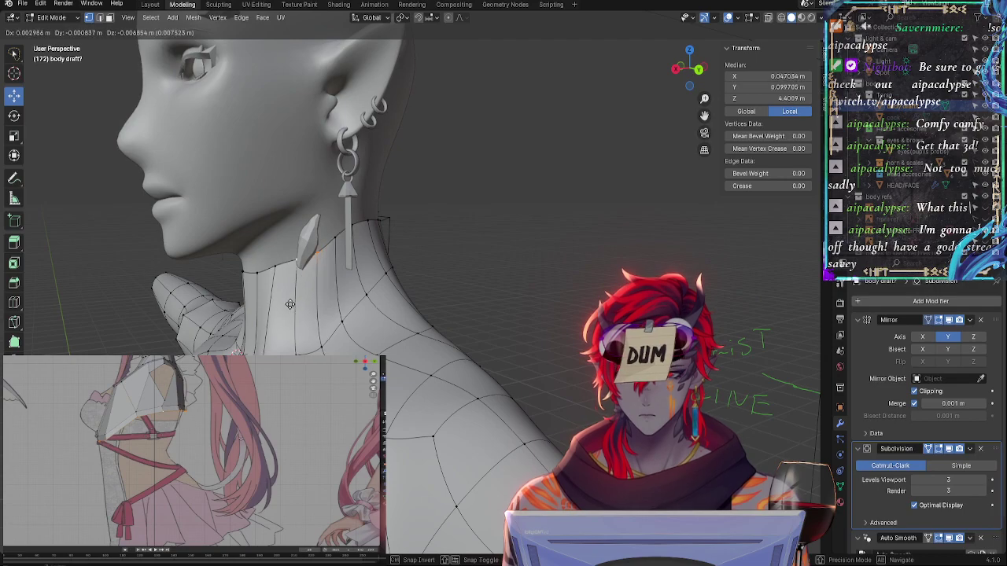
click(308, 319)
click(303, 323)
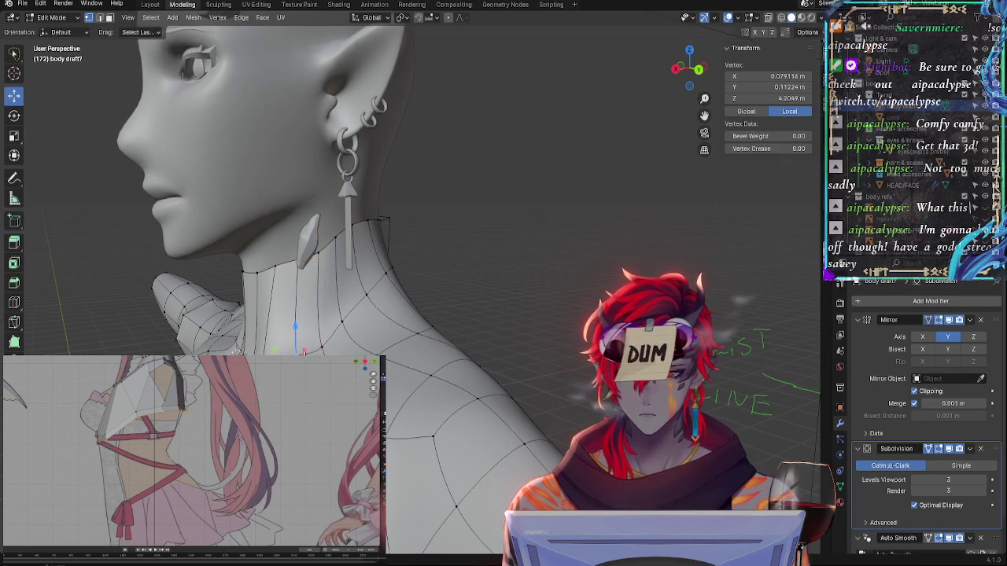
middle_drag(315, 336, 429, 313)
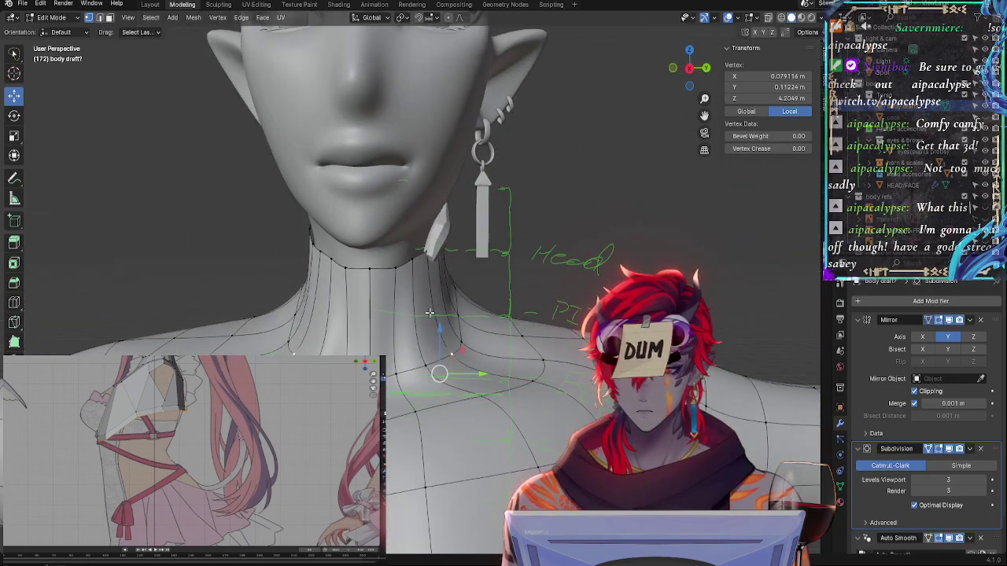
Slide a shoulder-side neck vertex, then slide the centre-line vertex to X 0, Y 0.12285, Z 4.262
click(467, 337)
key(shift+v)
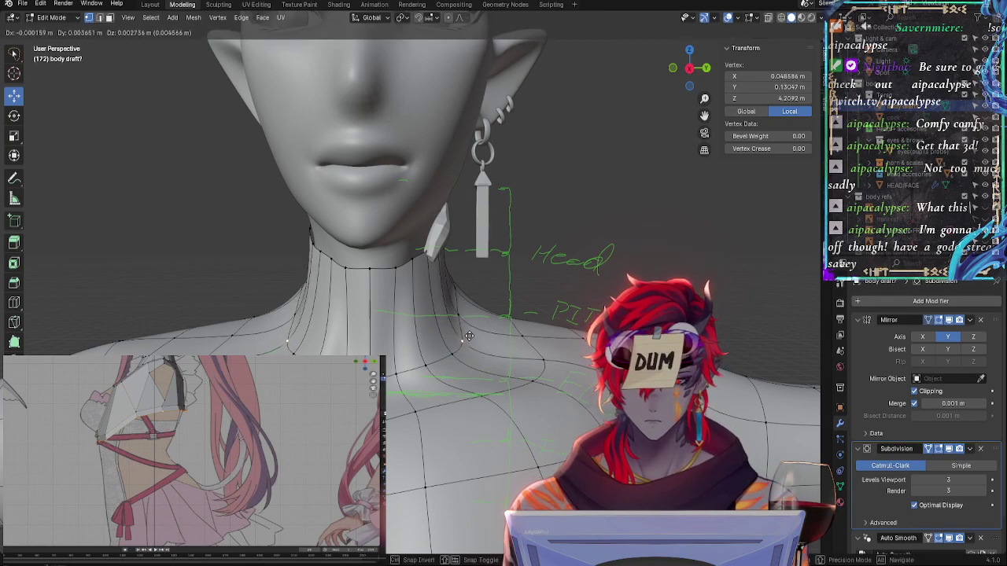
click(476, 340)
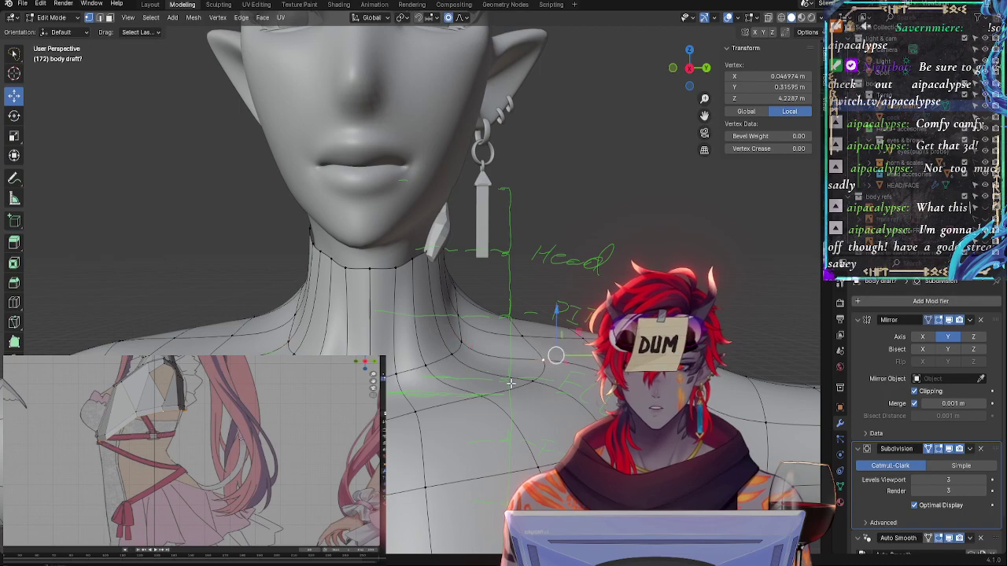
middle_drag(543, 345, 425, 254)
click(418, 346)
key(g)
key(g)
click(453, 346)
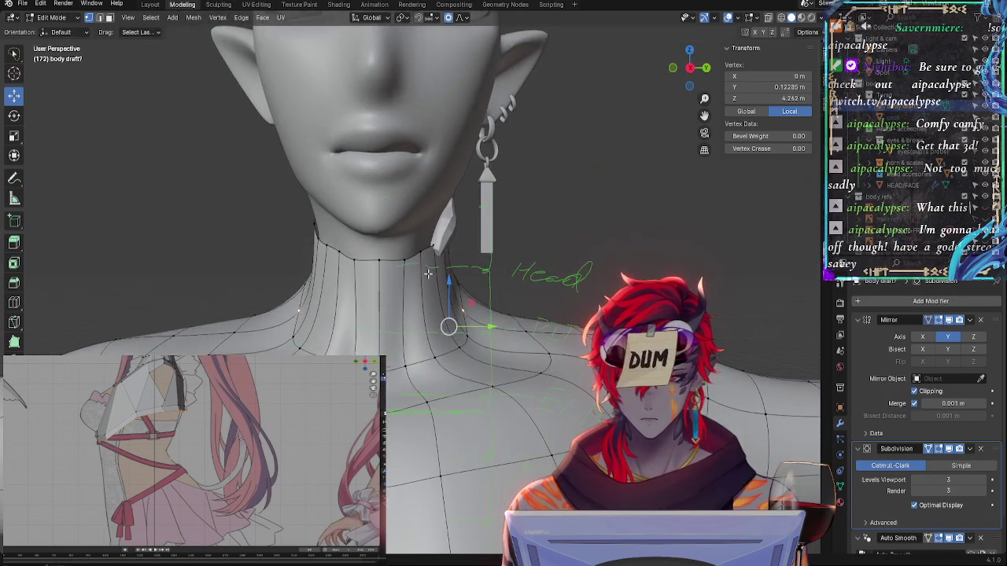
Select vertices on the top neck ring and move them twice with proportional falloff
key(alt+a)
click(418, 250)
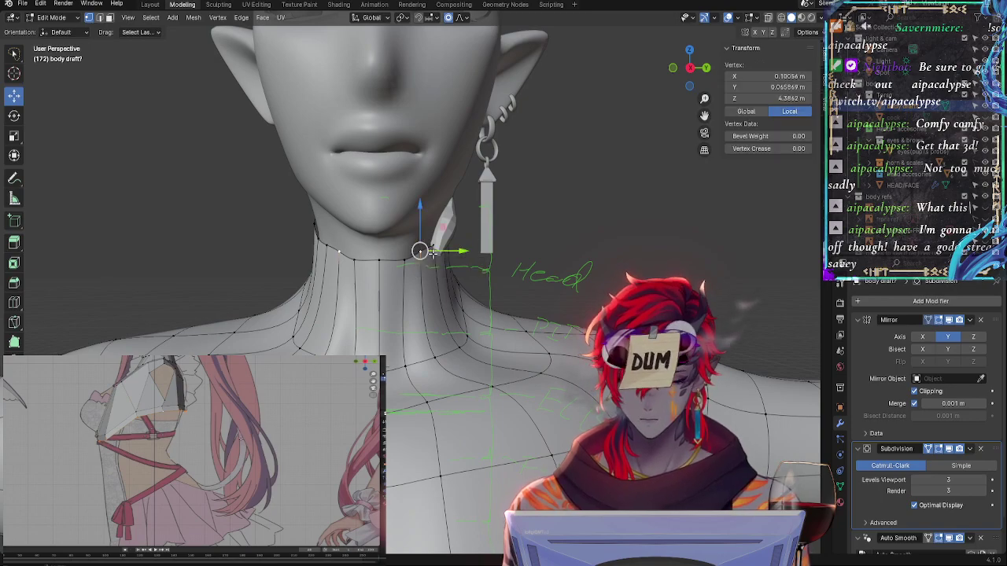
drag(420, 249, 430, 248)
shift+click(424, 253)
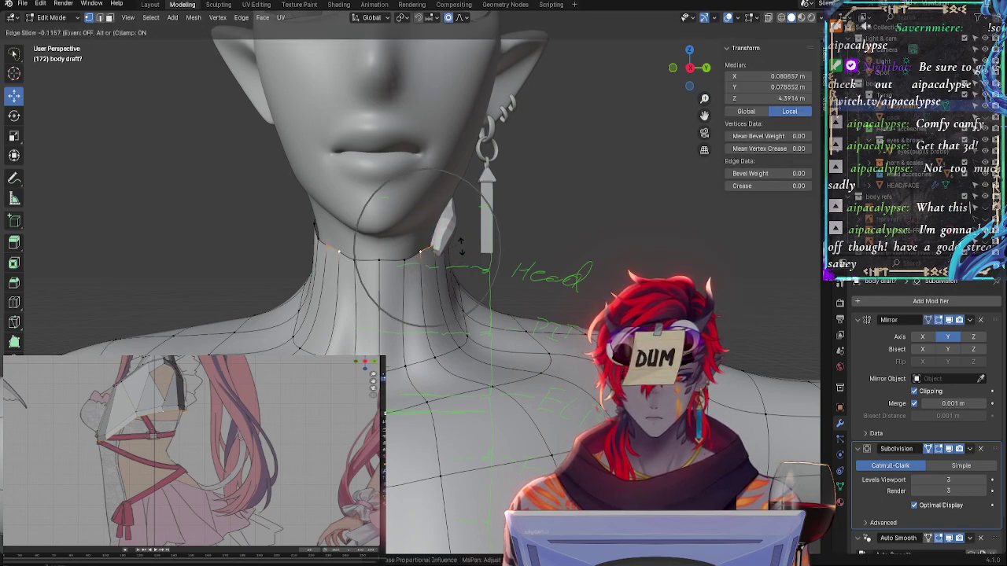
shift+click(405, 266)
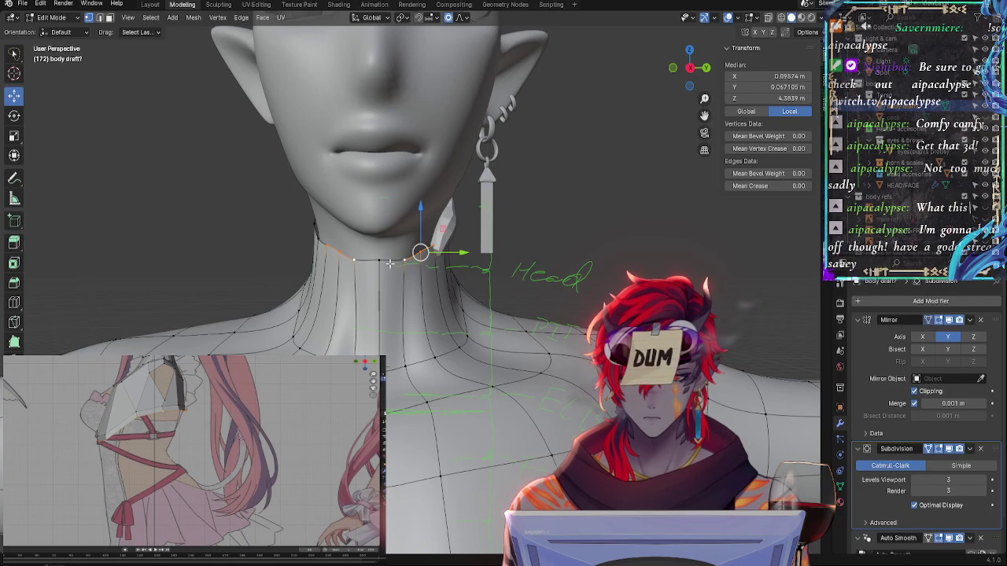
key(g)
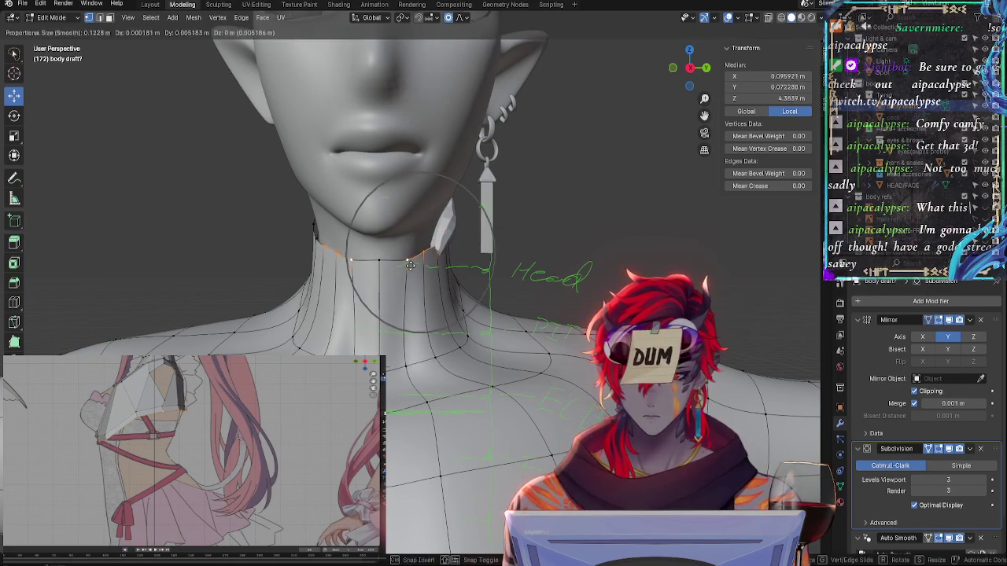
click(397, 265)
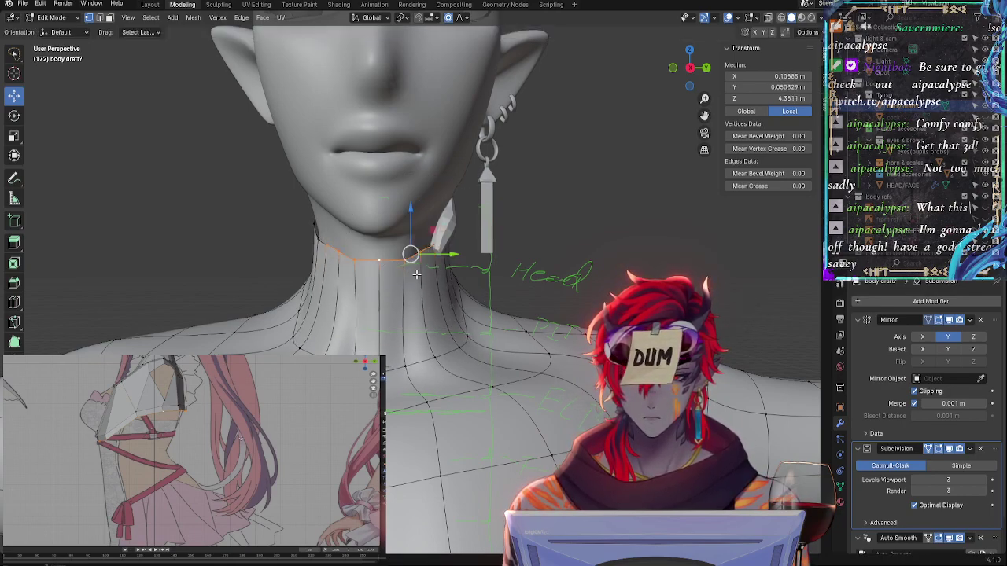
key(g)
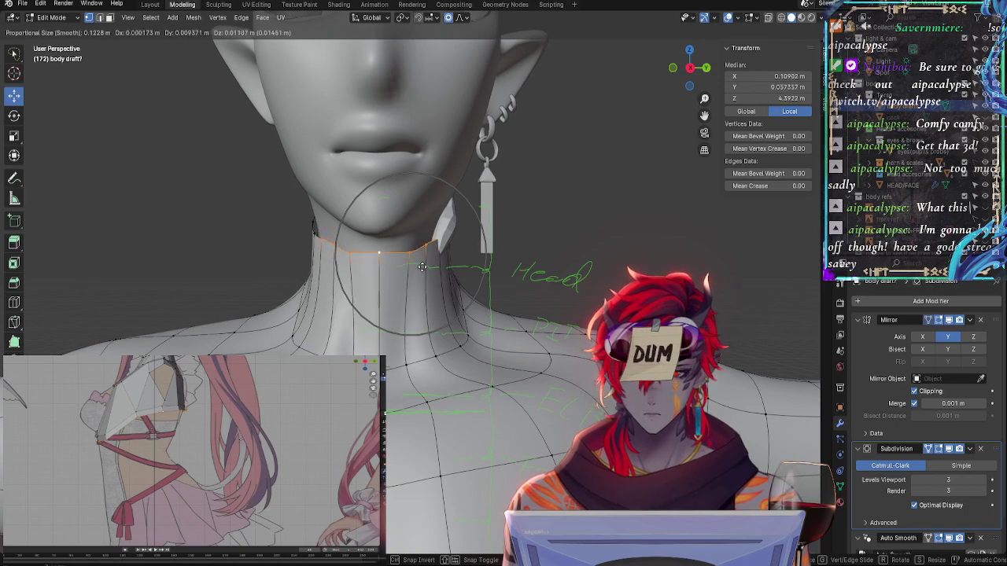
click(419, 280)
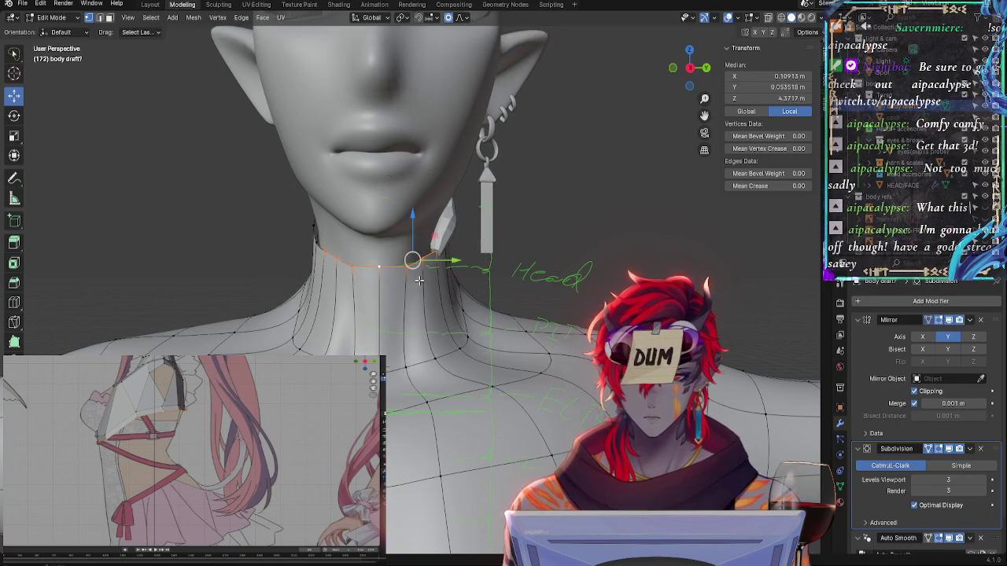
Shrink the neck loop inward with Alt+S and pull a selected ring edge inward along X
middle_drag(429, 290, 469, 334)
key(alt+s)
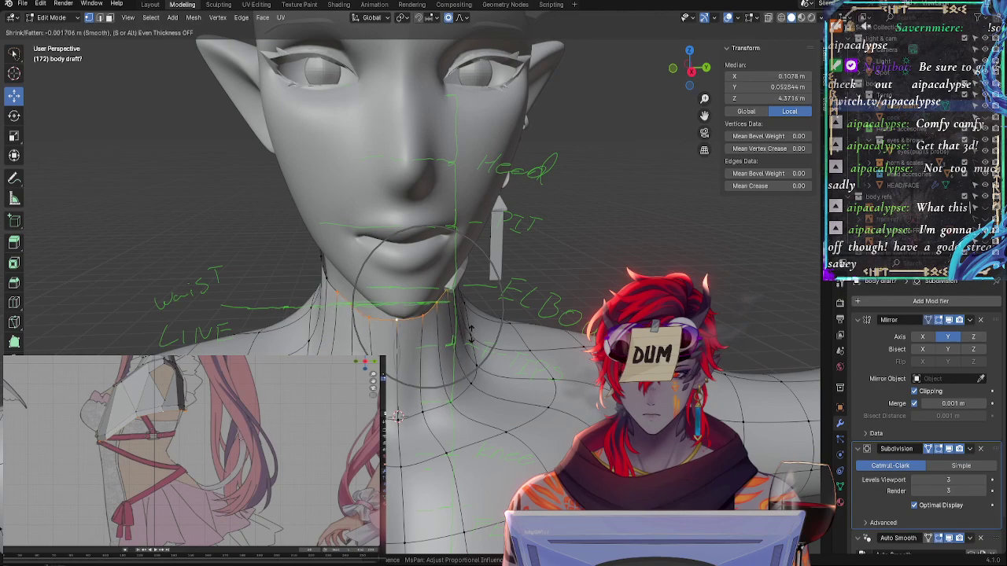
click(421, 328)
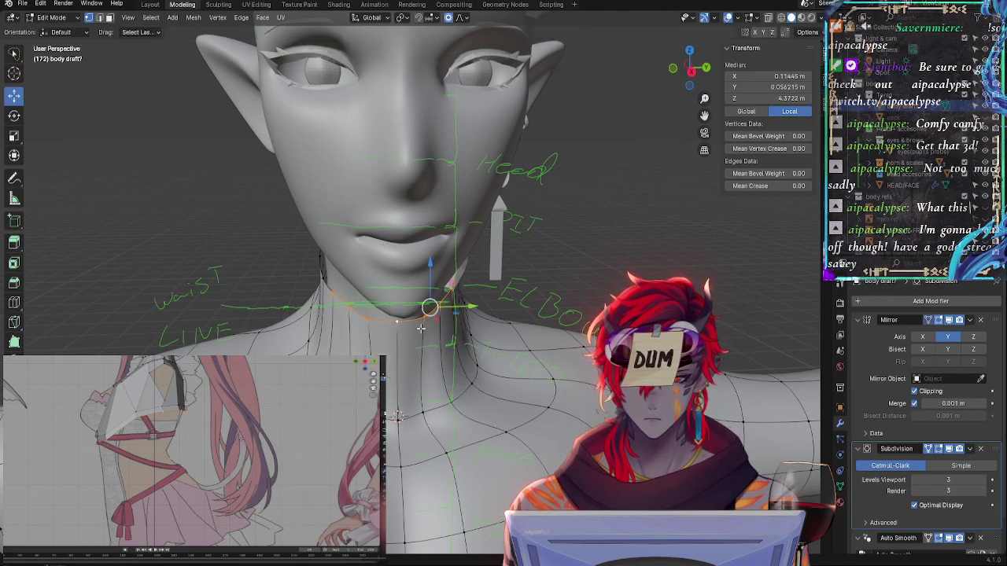
click(399, 323)
shift+click(396, 322)
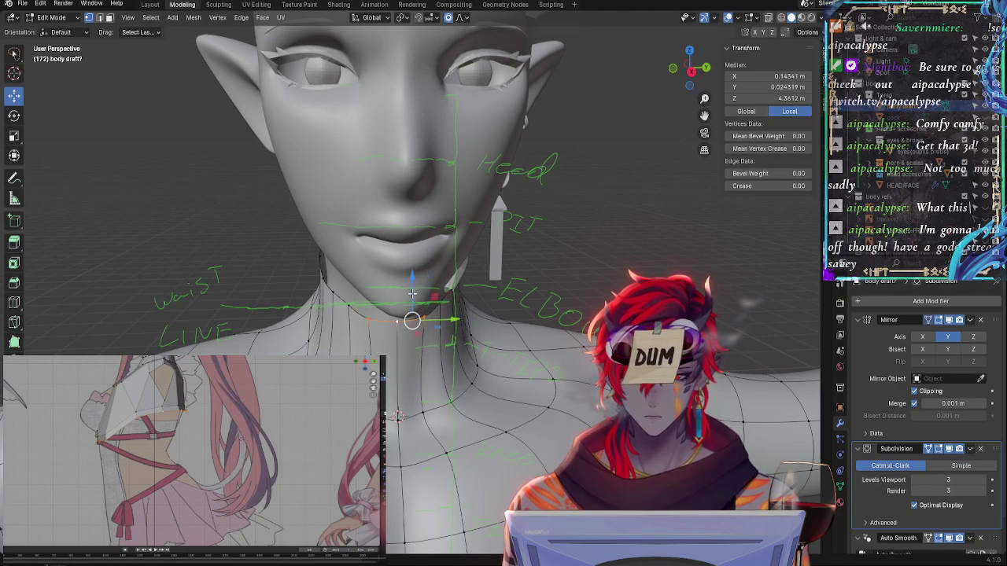
middle_drag(422, 355, 340, 340)
drag(232, 281, 243, 278)
Shift the ring's centre vertex along Y, then select the whole top neck edge loop
middle_drag(243, 278, 334, 337)
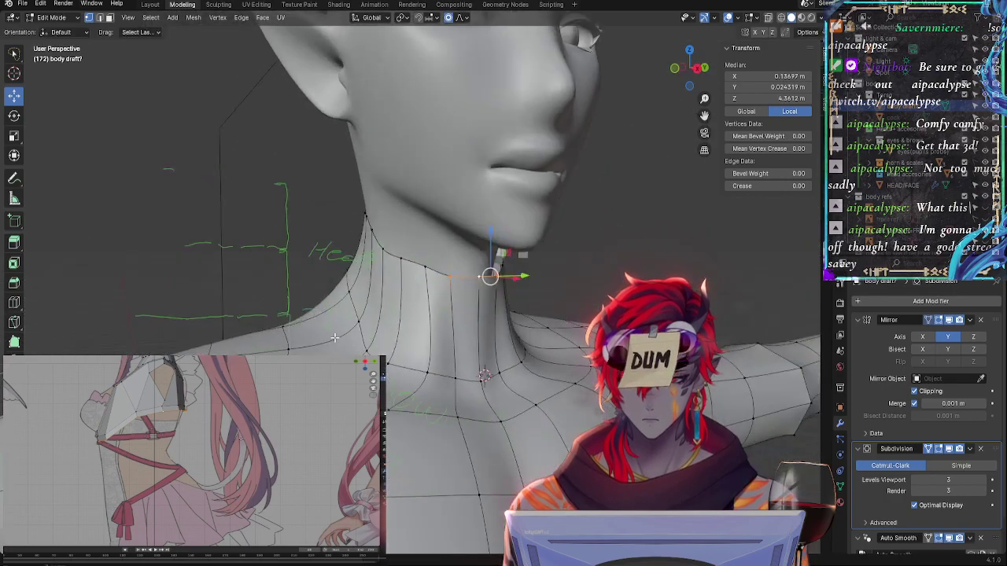
click(490, 276)
middle_drag(489, 275, 307, 300)
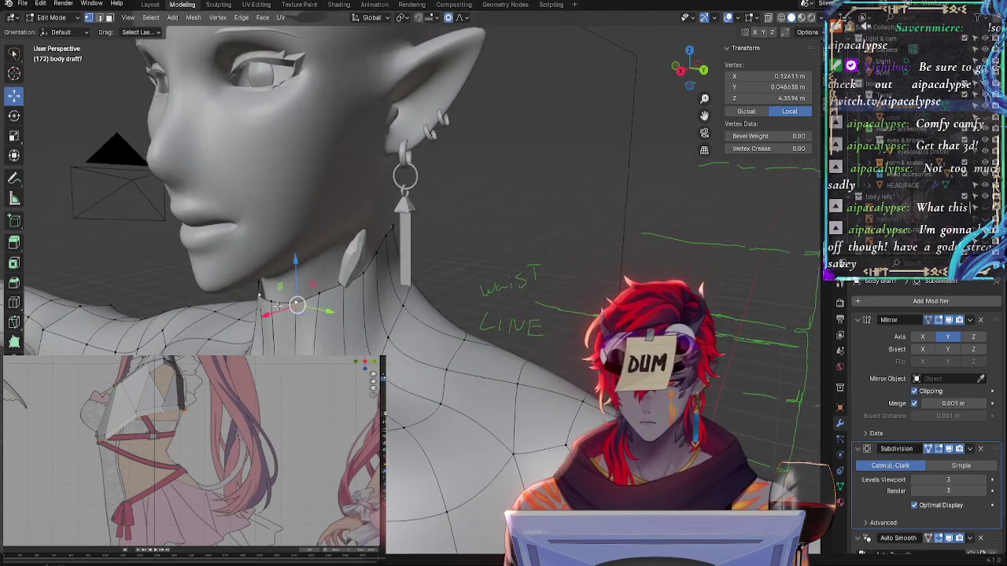
click(269, 302)
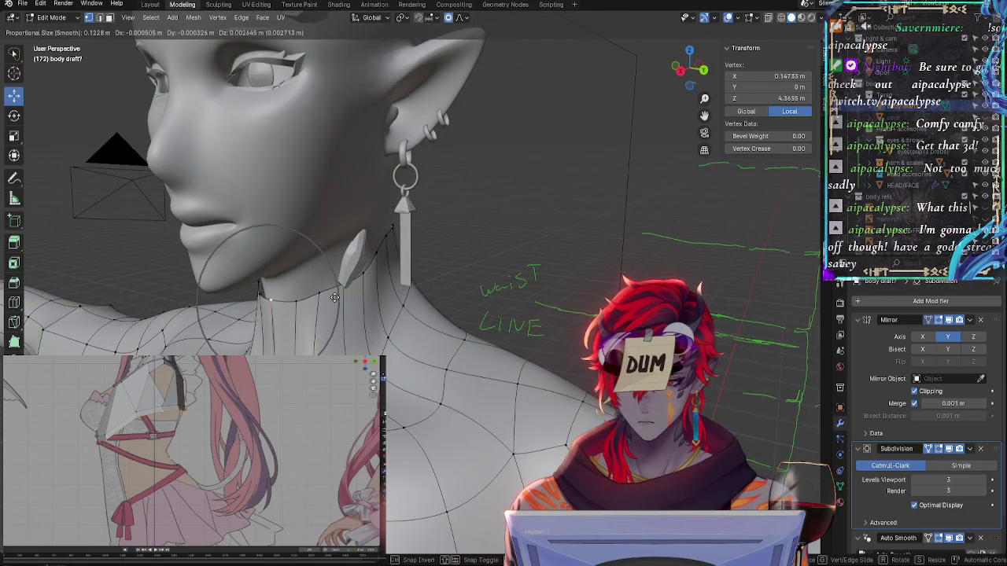
drag(309, 304, 338, 307)
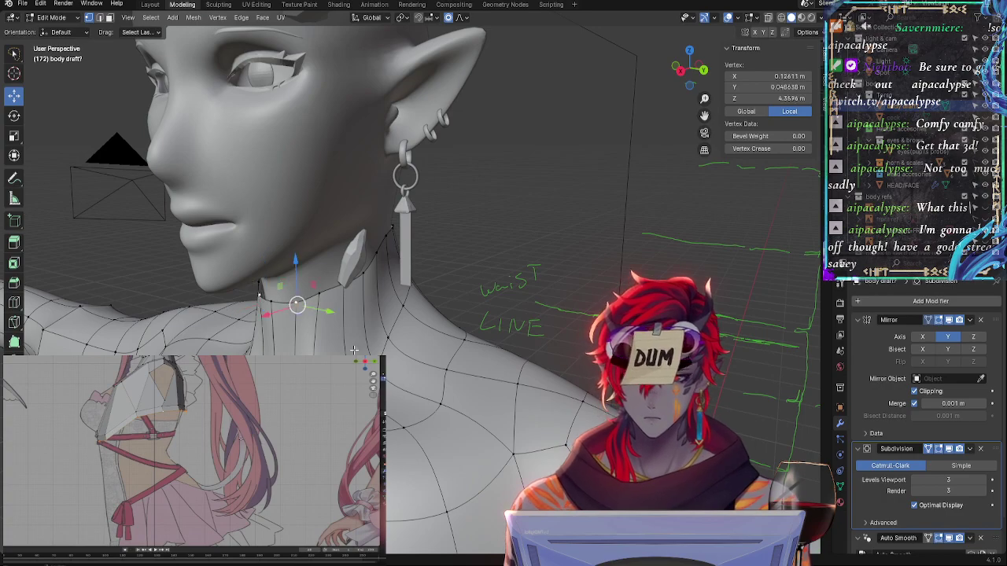
middle_drag(354, 350, 425, 252)
click(432, 229)
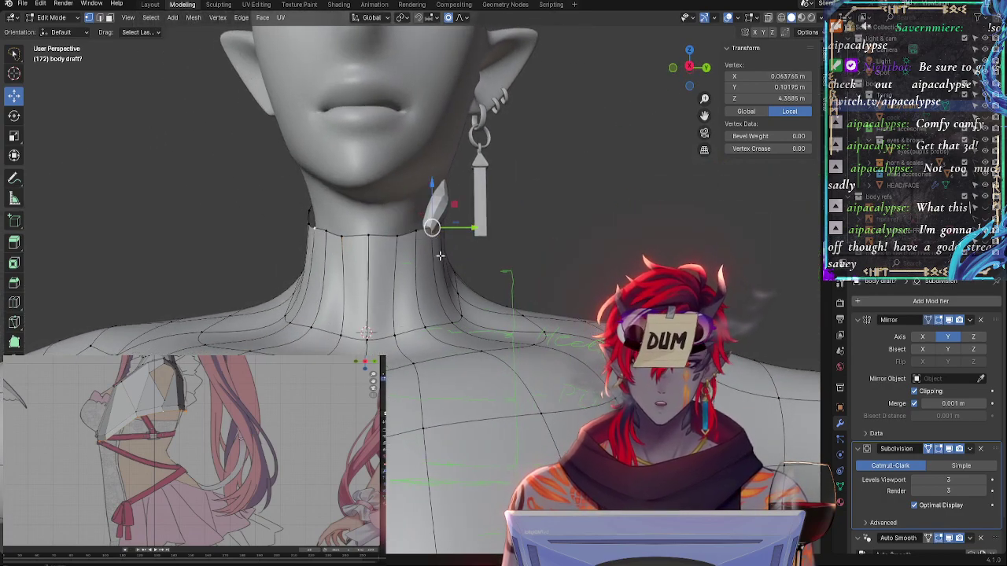
alt+click(312, 227)
Scale the top neck loop with soft falloff, then narrow it along global Y
middle_drag(312, 227, 441, 322)
key(s)
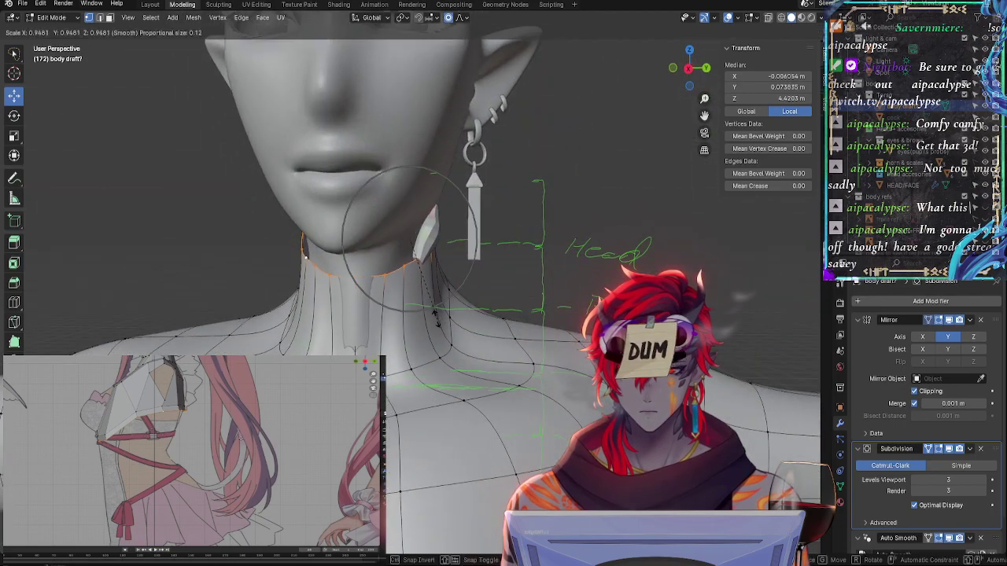
click(443, 324)
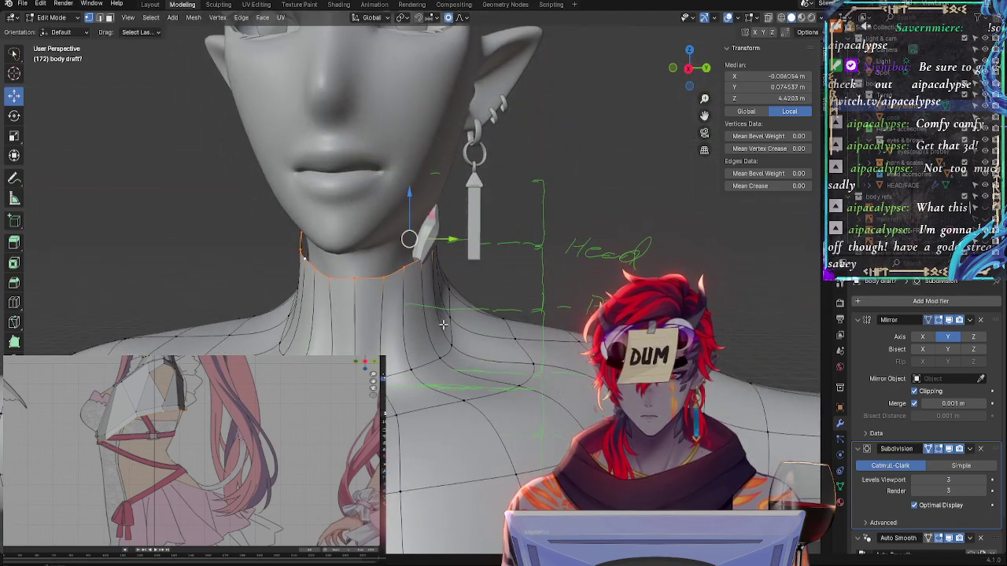
middle_drag(489, 303, 441, 288)
key(s)
key(y)
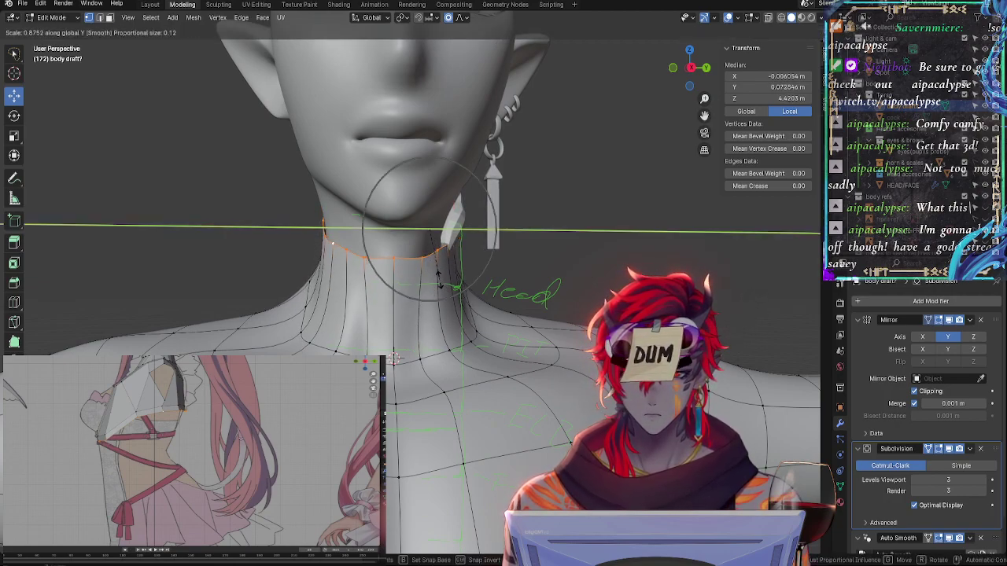
click(445, 283)
Move one neck-ring vertex up and outward and nudge another along Y
click(424, 258)
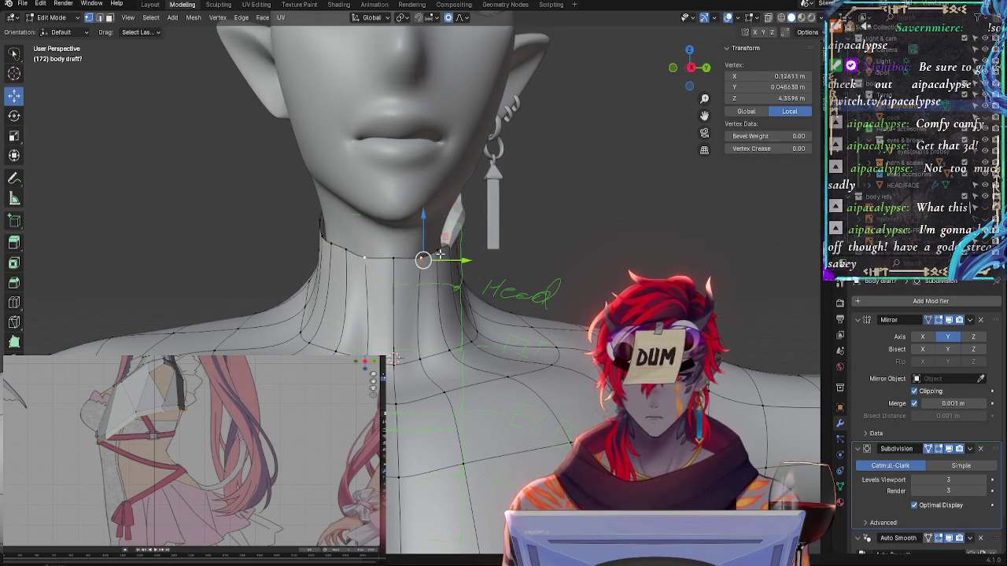
key(g)
click(334, 229)
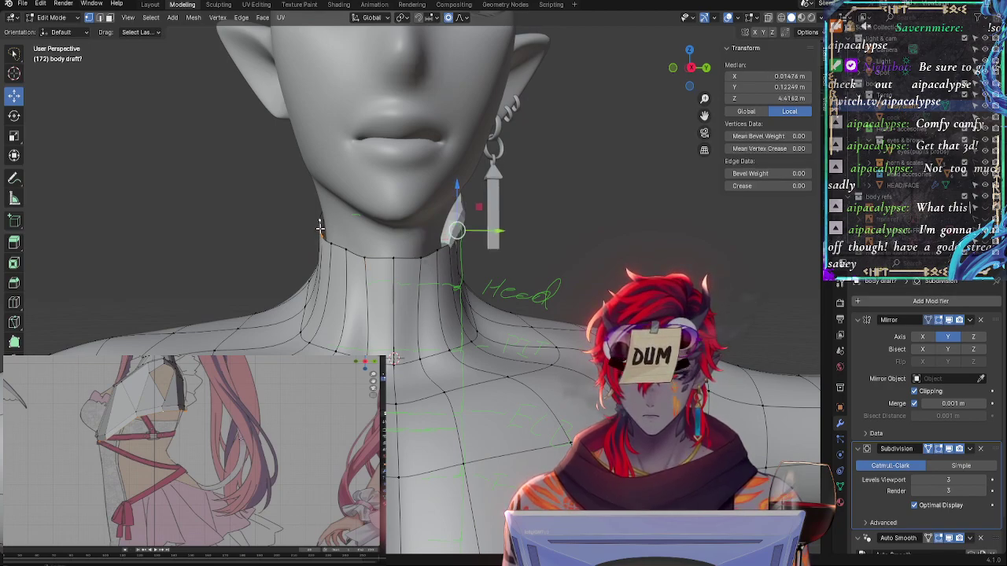
click(322, 233)
key(ctrl+z)
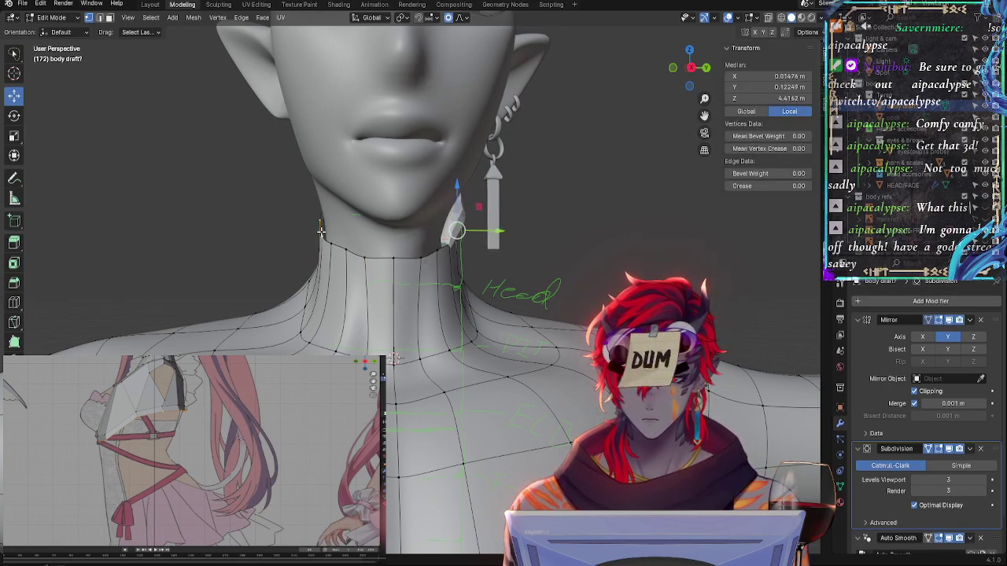
shift+click(355, 248)
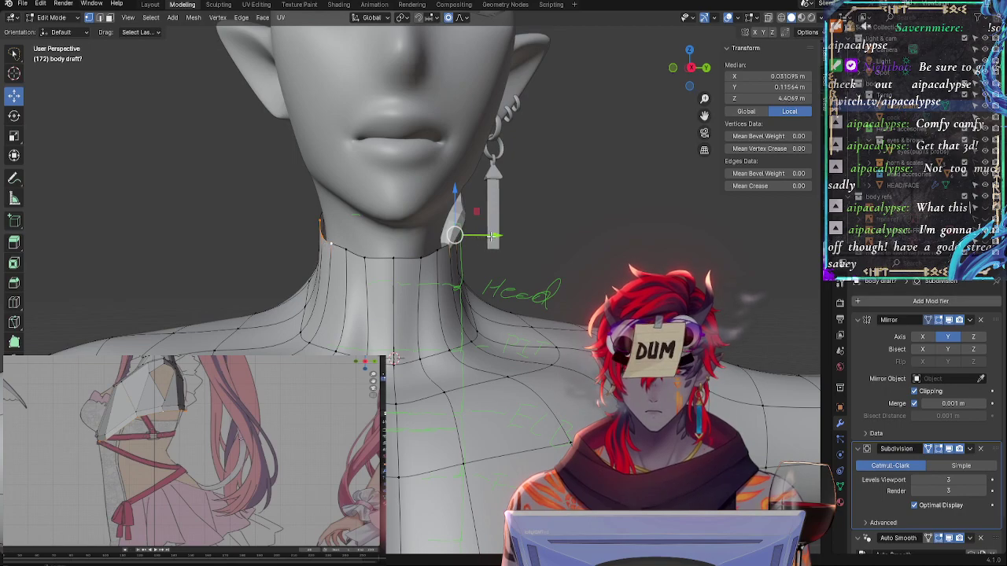
drag(491, 235, 466, 247)
click(435, 251)
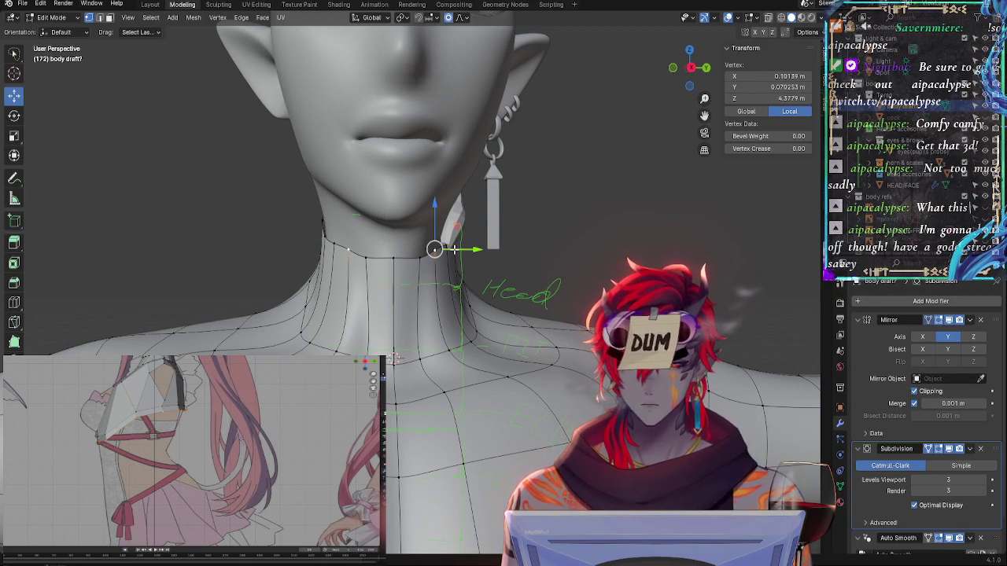
In orthographic Right view, move a ring vertex along Y and reposition it with soft falloff
click(692, 68)
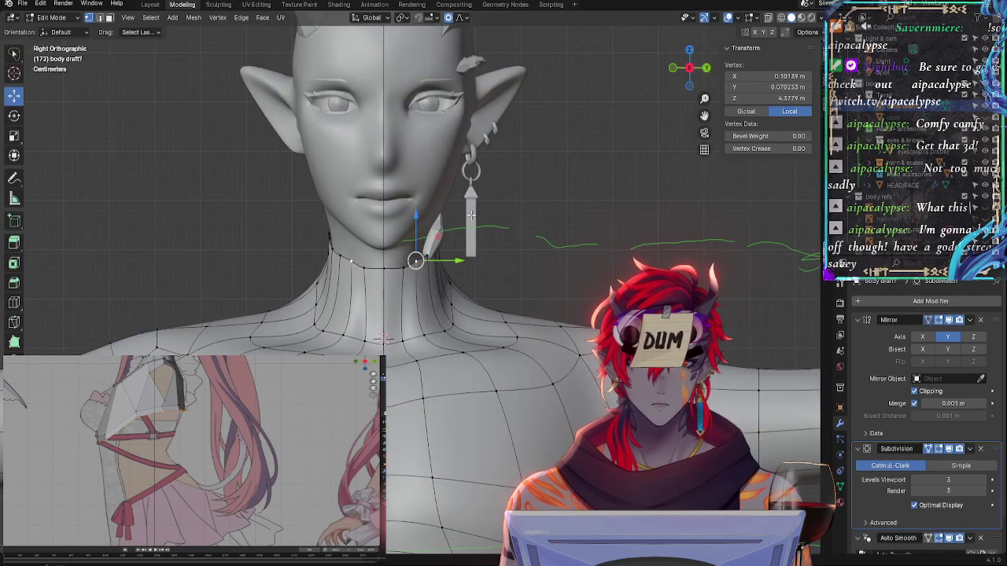
click(404, 270)
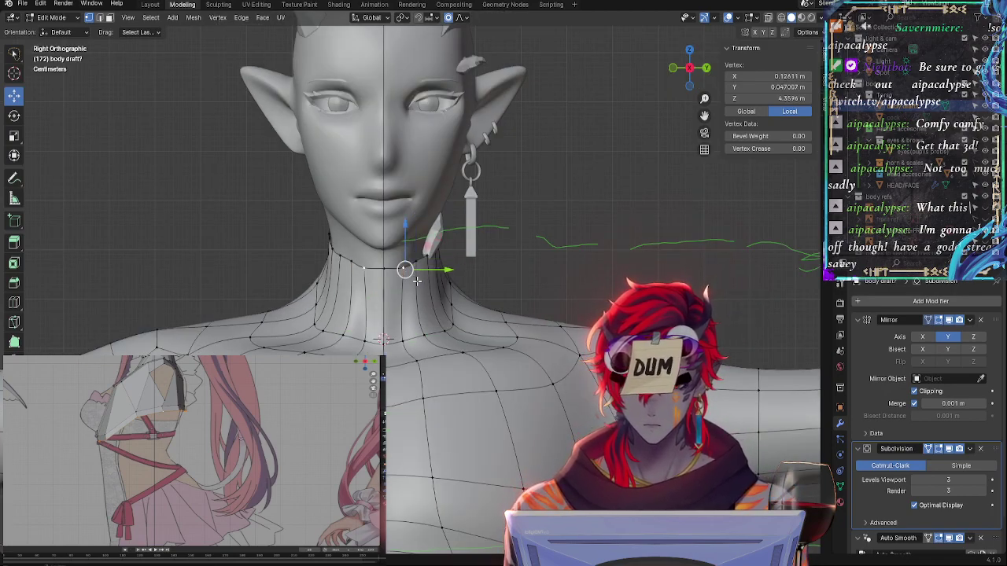
key(ctrl+z)
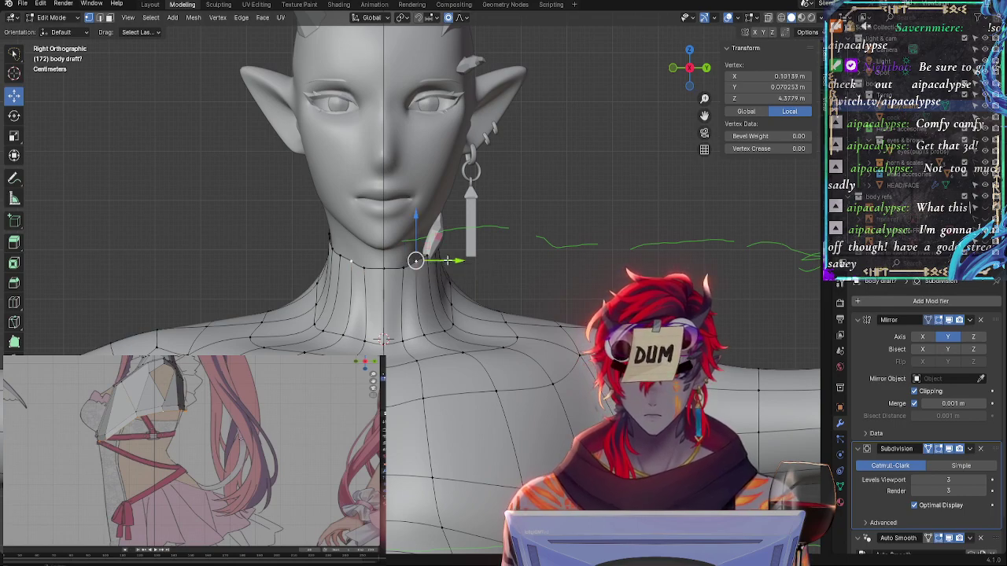
key(g)
key(y)
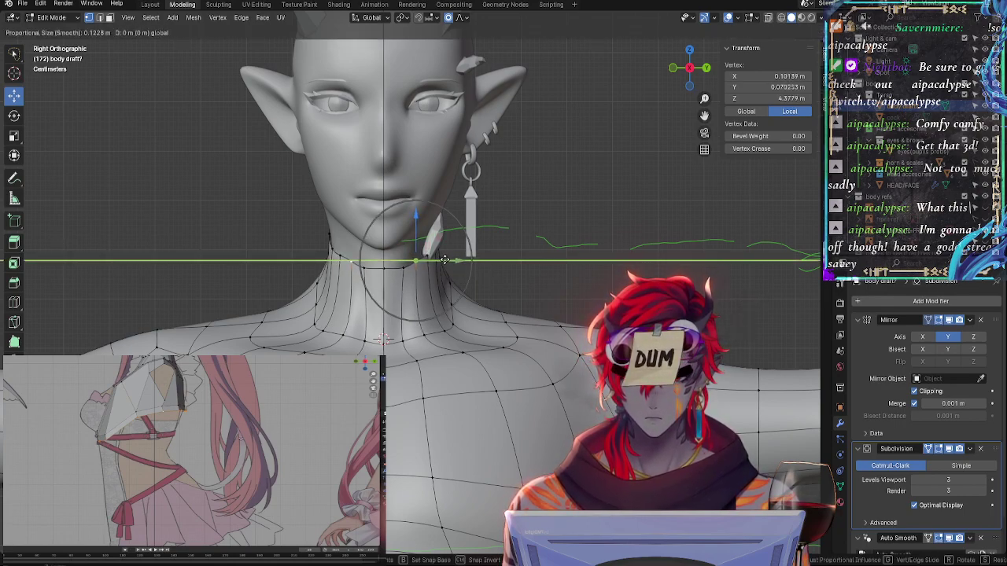
click(425, 276)
key(g)
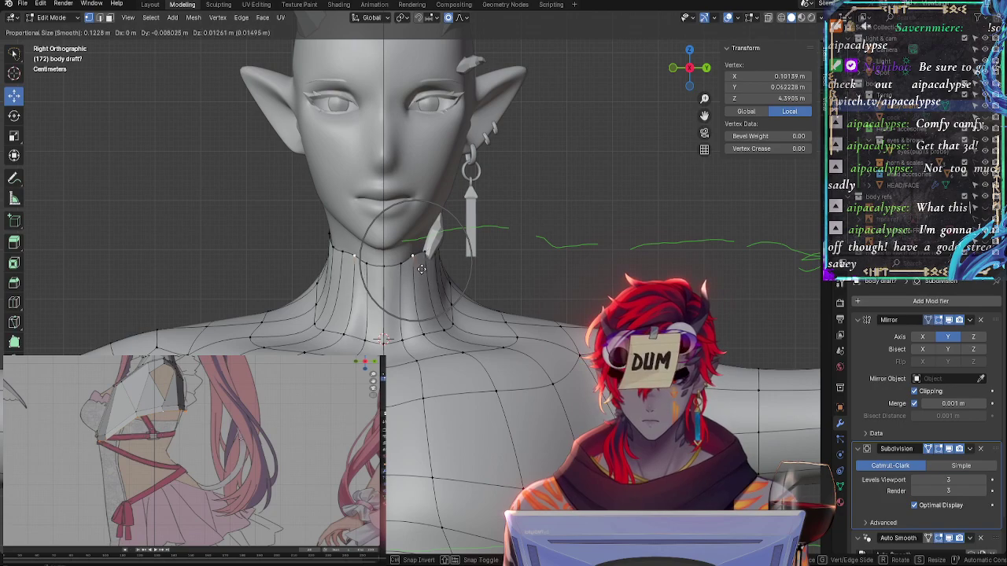
click(412, 252)
Lower the next ring vertex and slide it to X 0.1258, Y 0.042084, Z 4.3621
click(403, 264)
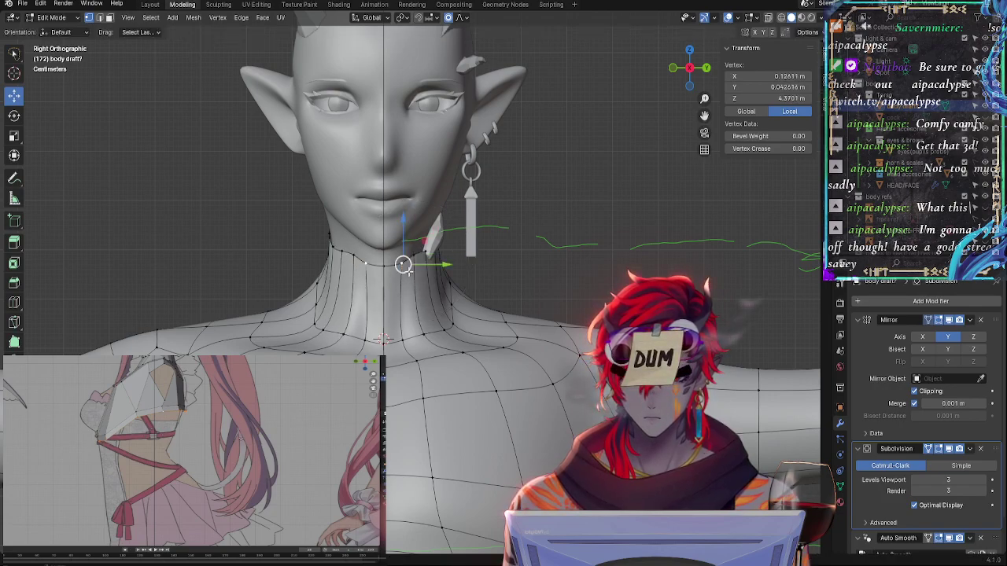
key(g)
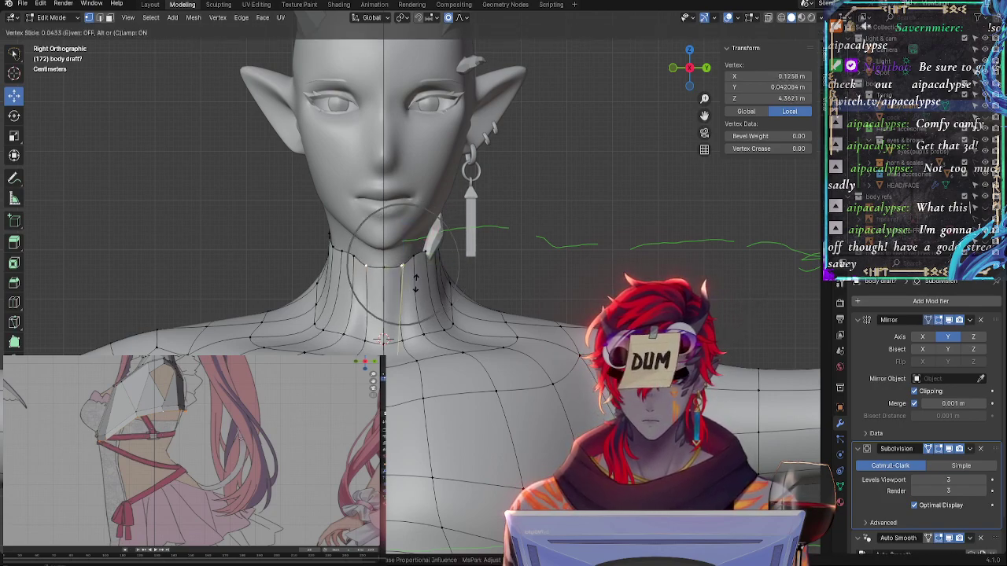
click(416, 281)
key(g)
key(g)
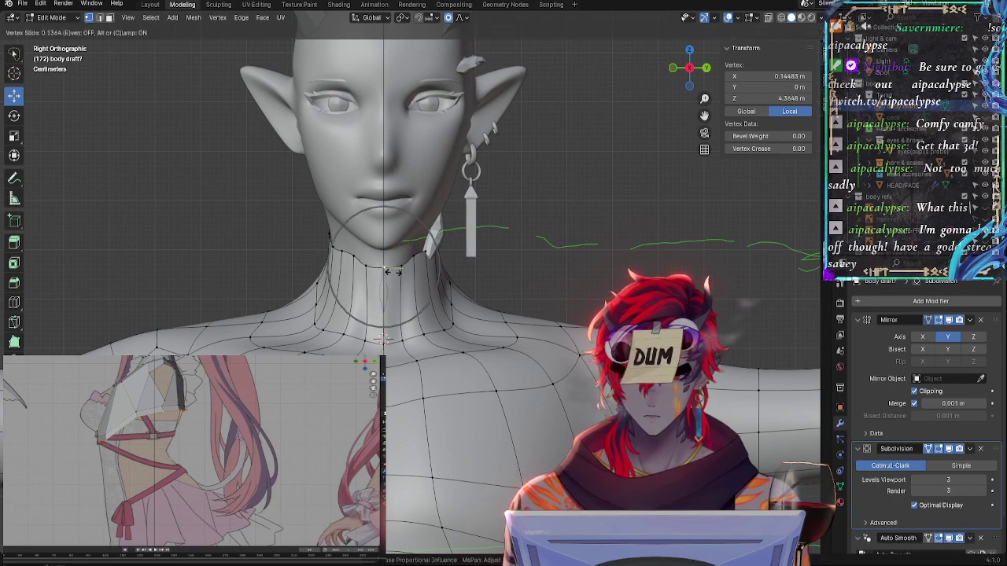
click(388, 268)
key(g)
key(g)
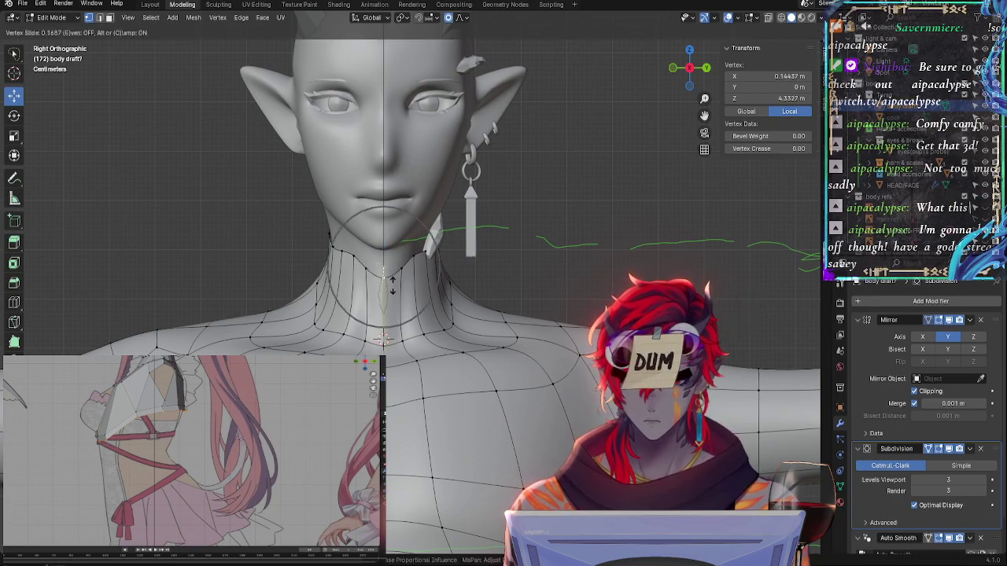
click(388, 272)
Move the collar vertex under the neck with proportional falloff
middle_drag(497, 291, 435, 323)
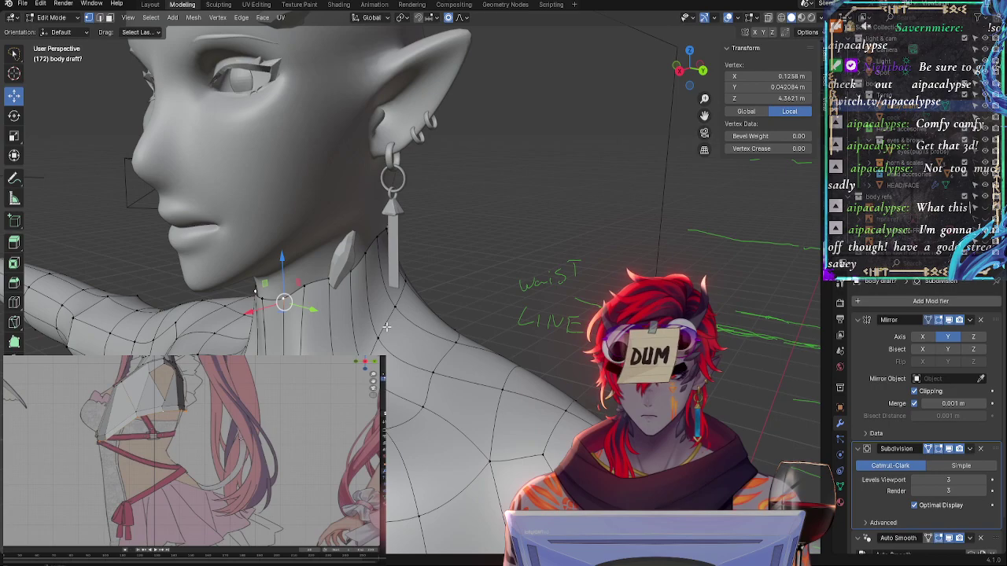
key(g)
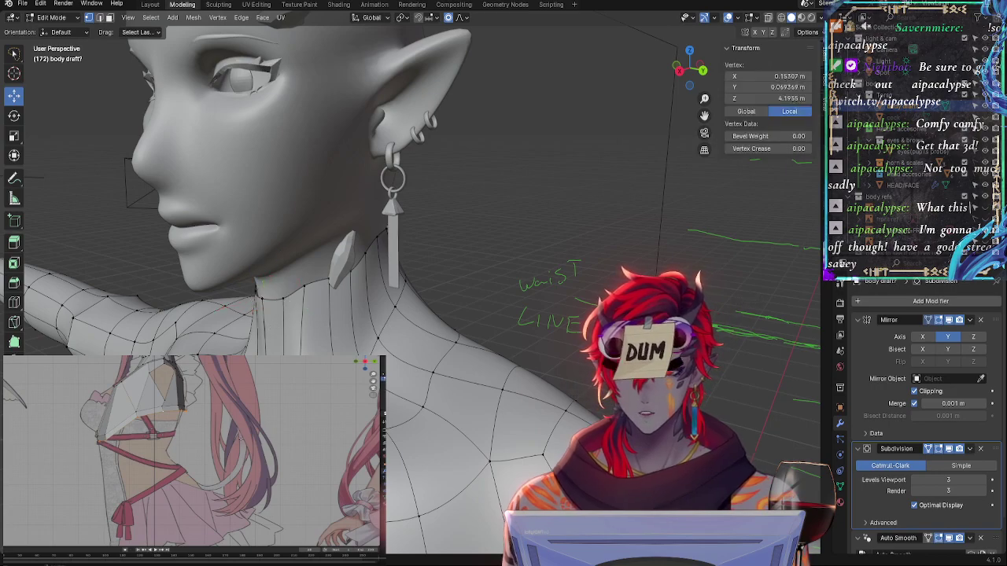
middle_drag(396, 366, 457, 349)
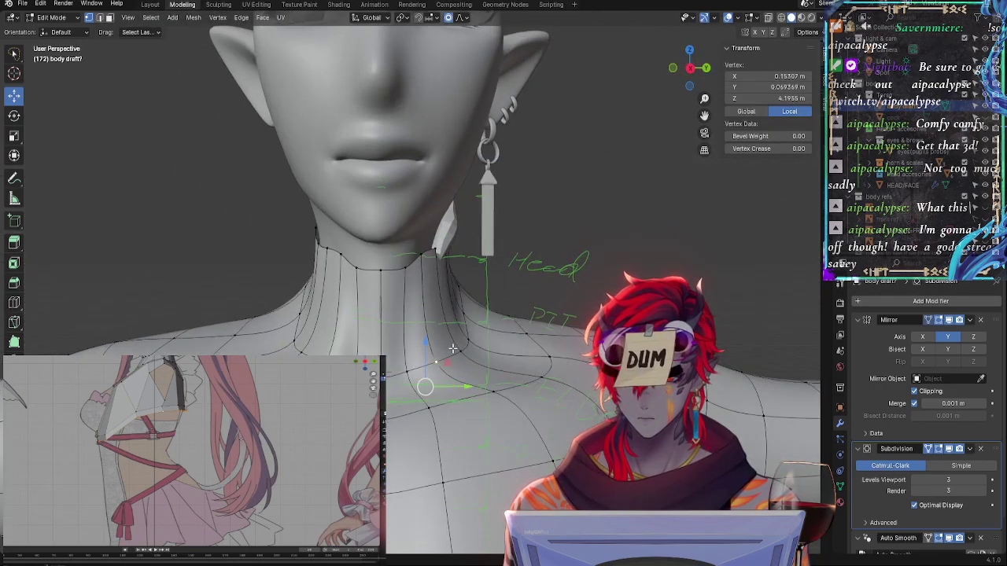
key(g)
key(g)
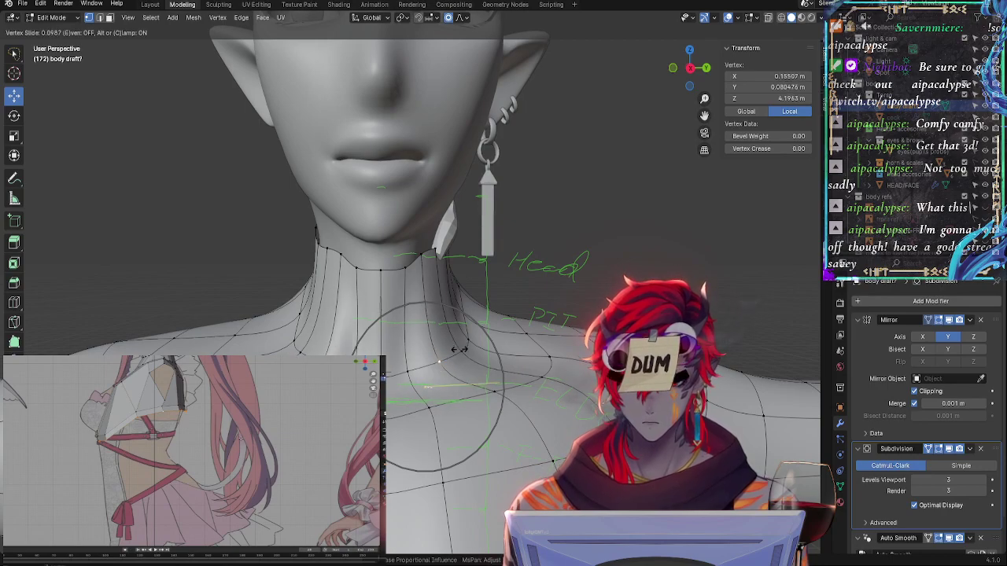
key(g)
scroll(421, 379, down, 2)
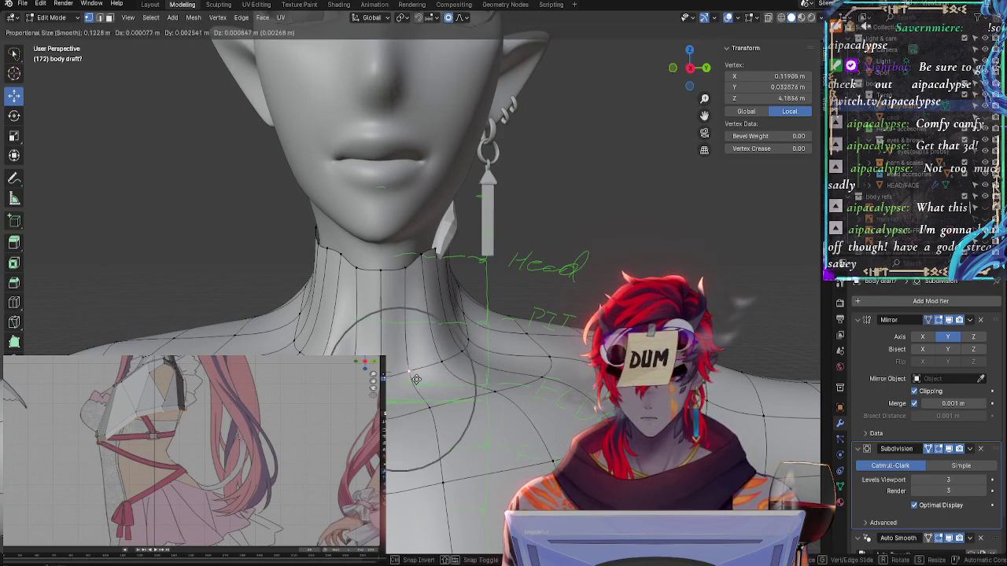
click(417, 382)
Vertex-slide the lower neck vertex along its edge in several passes, checking from the side
middle_drag(387, 412, 441, 378)
key(g)
key(g)
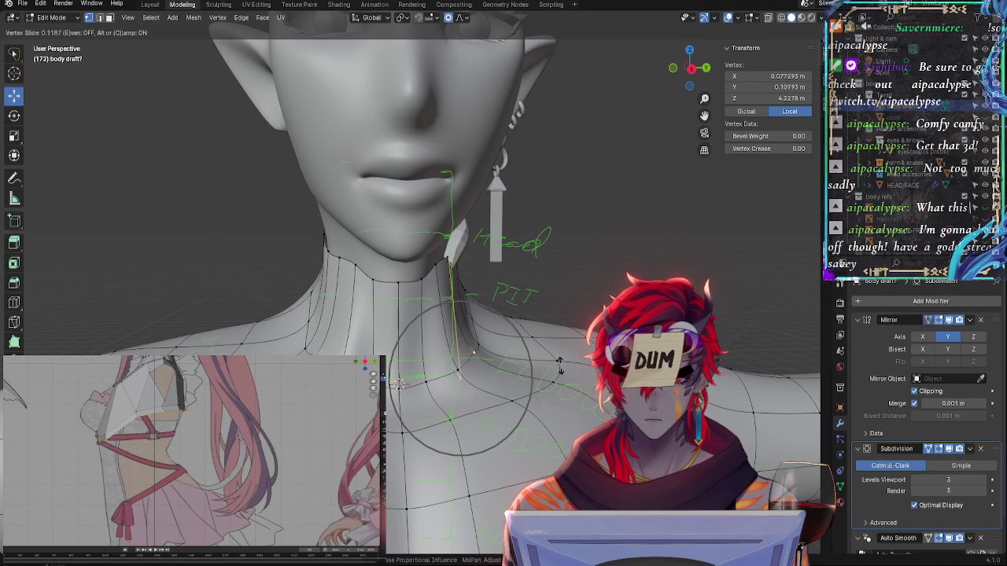
click(400, 384)
middle_drag(400, 384, 305, 338)
key(g)
key(g)
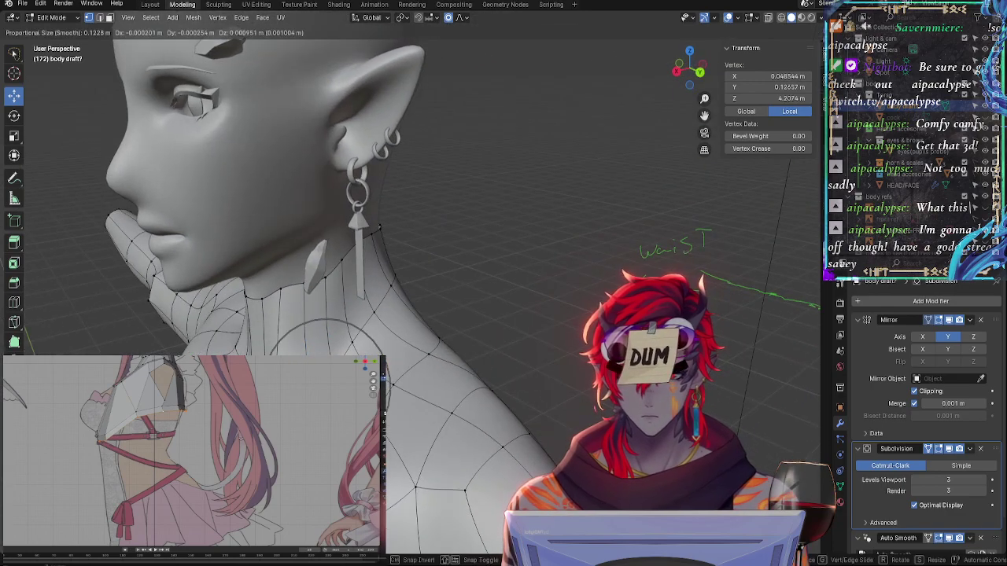
click(331, 334)
key(g)
key(g)
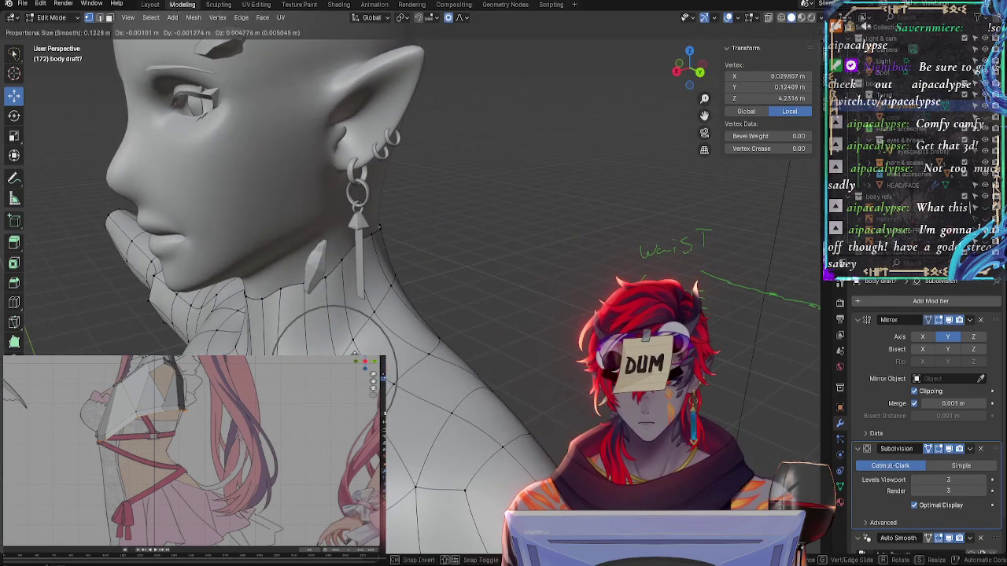
click(346, 340)
key(g)
key(g)
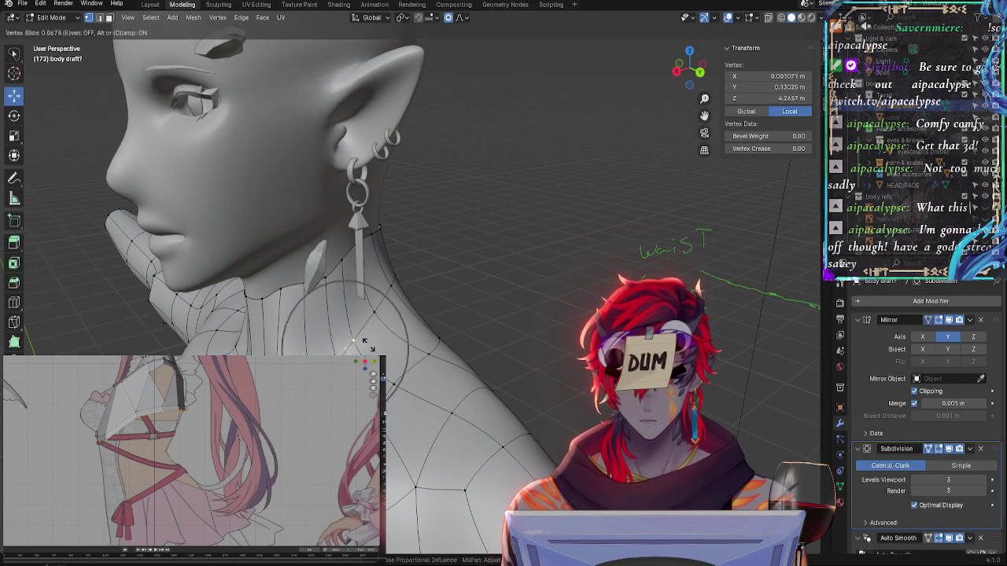
click(366, 346)
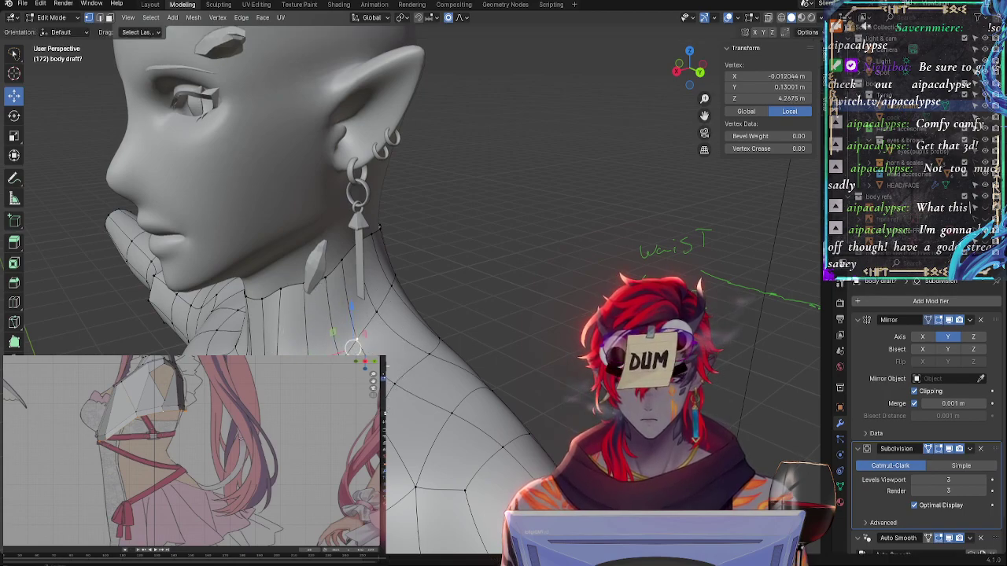
Select the next vertices further along the neck
middle_drag(366, 346, 350, 337)
click(310, 332)
click(283, 332)
Move the neck vertex, then two neck vertices together, with proportional falloff
key(g)
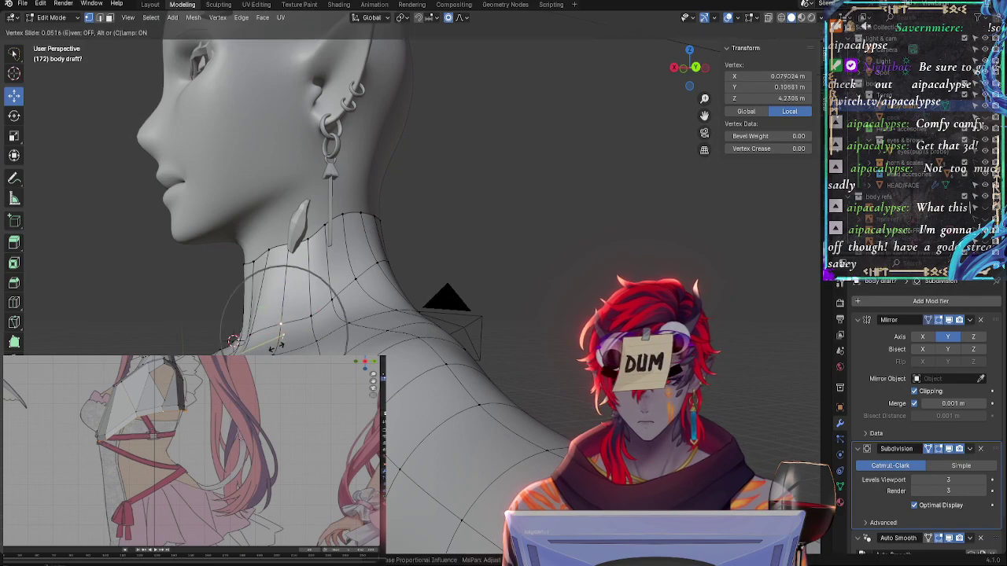
click(281, 347)
middle_drag(281, 348, 460, 332)
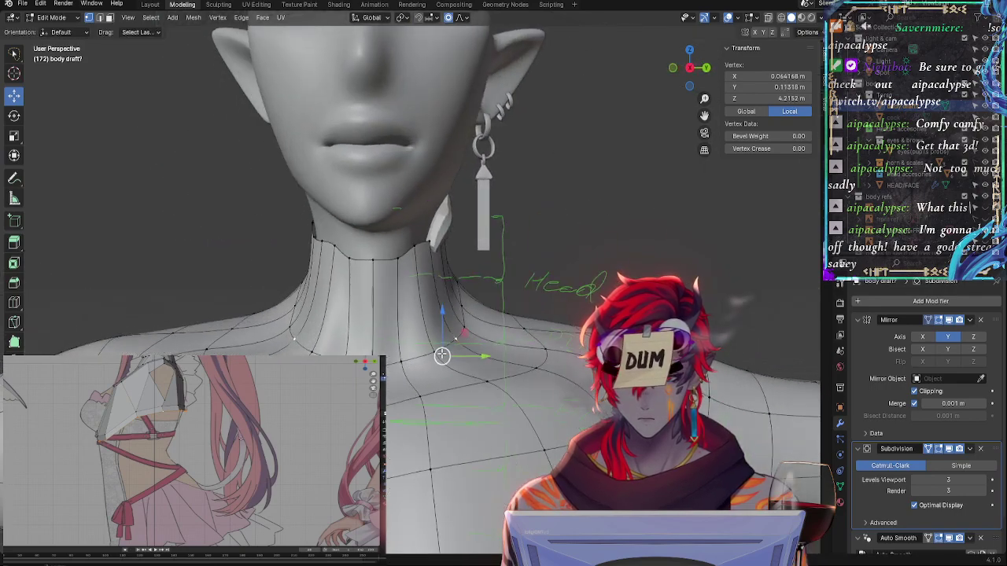
shift+click(464, 330)
key(g)
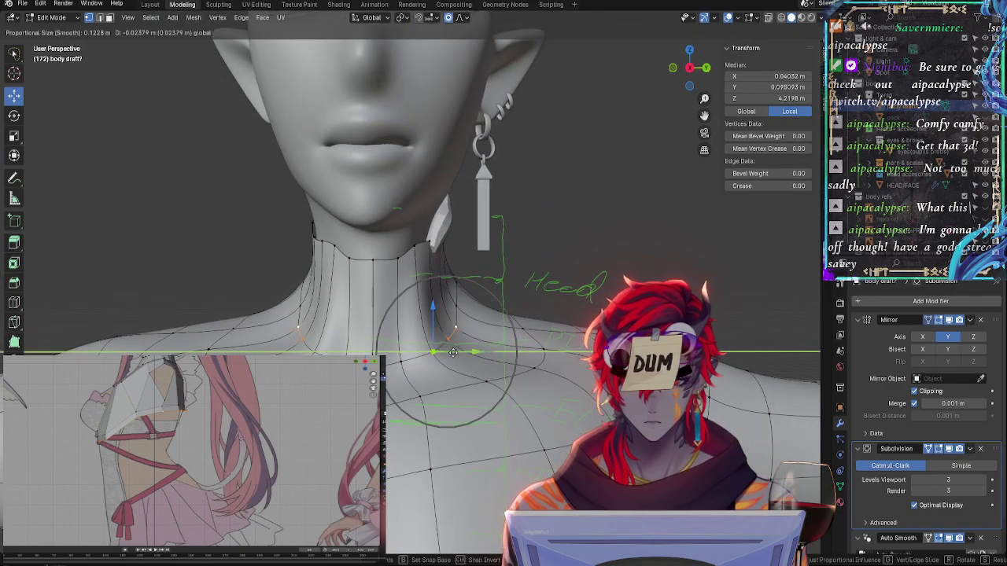
click(473, 340)
Nudge the neck vertex down-left, then up-right, with proportional falloff, checking from the side
key(g)
click(456, 330)
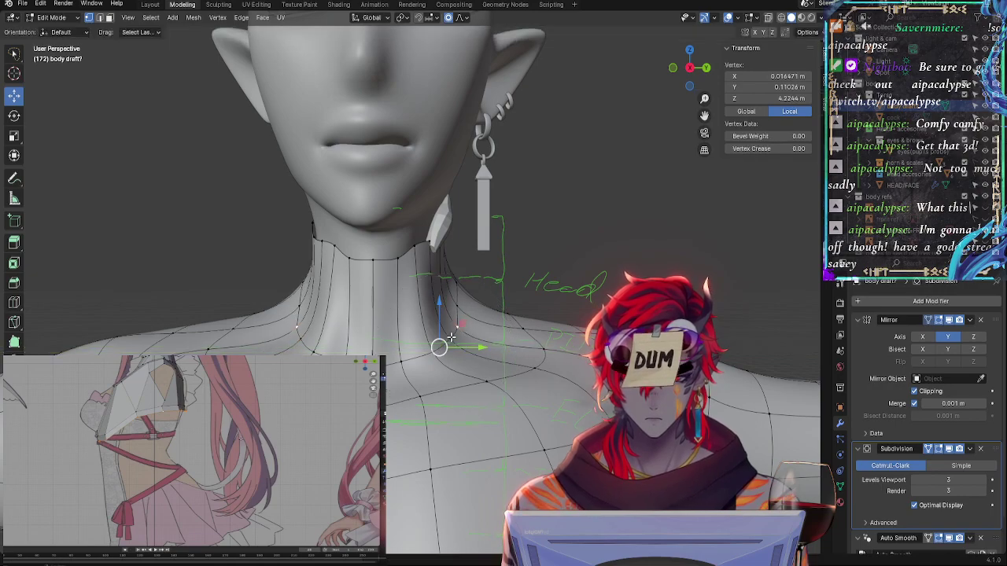
key(g)
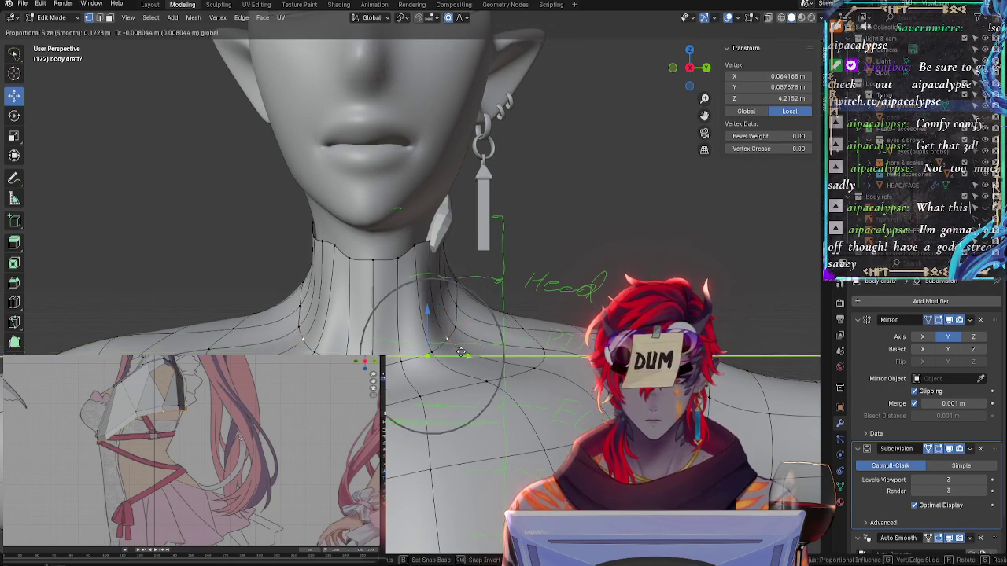
click(470, 362)
middle_drag(470, 362, 520, 322)
key(g)
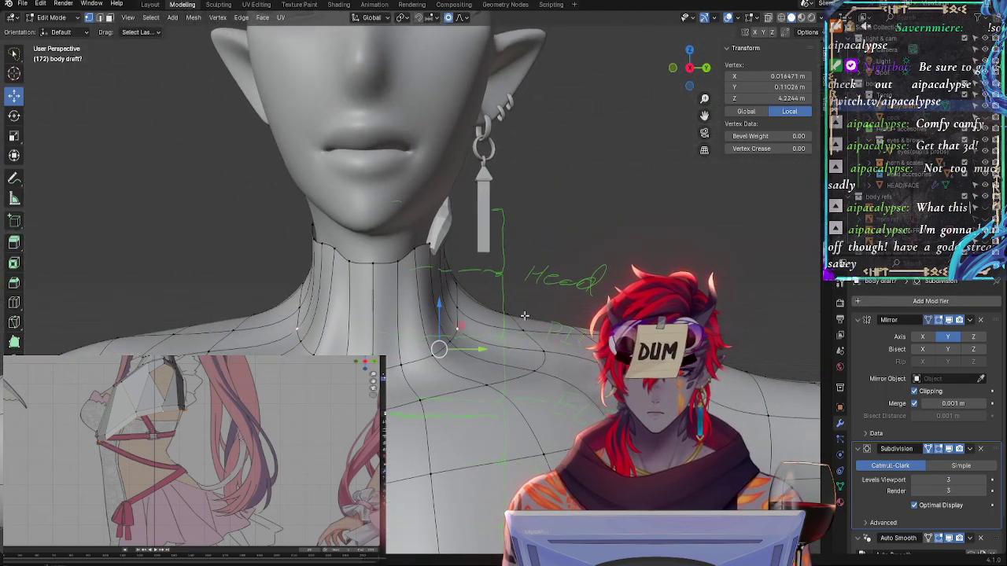
click(493, 296)
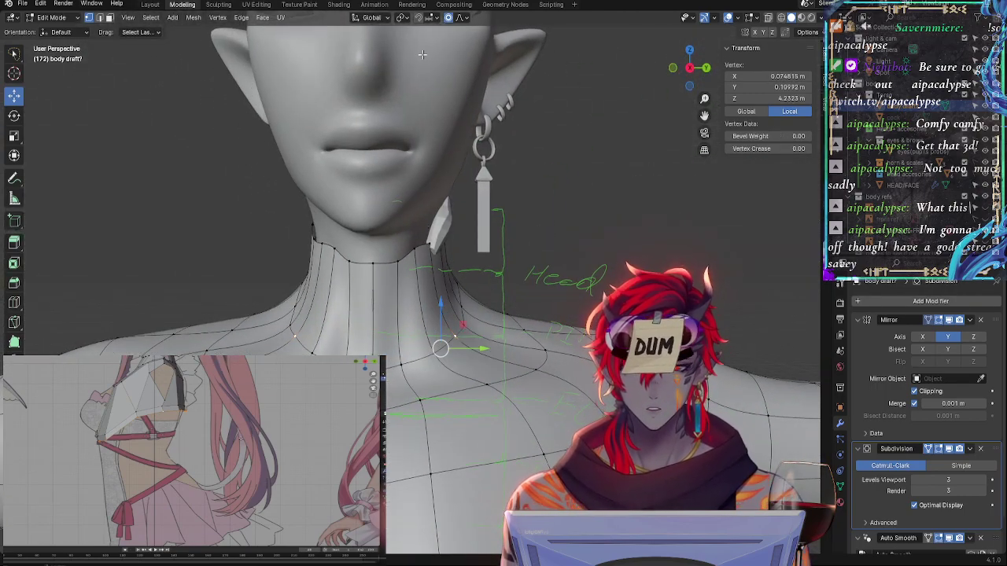
With proportional editing off, rotate and vertex-slide a side neck vertex to X -0.046458, Y 0.13048, Z 4.3171
click(448, 19)
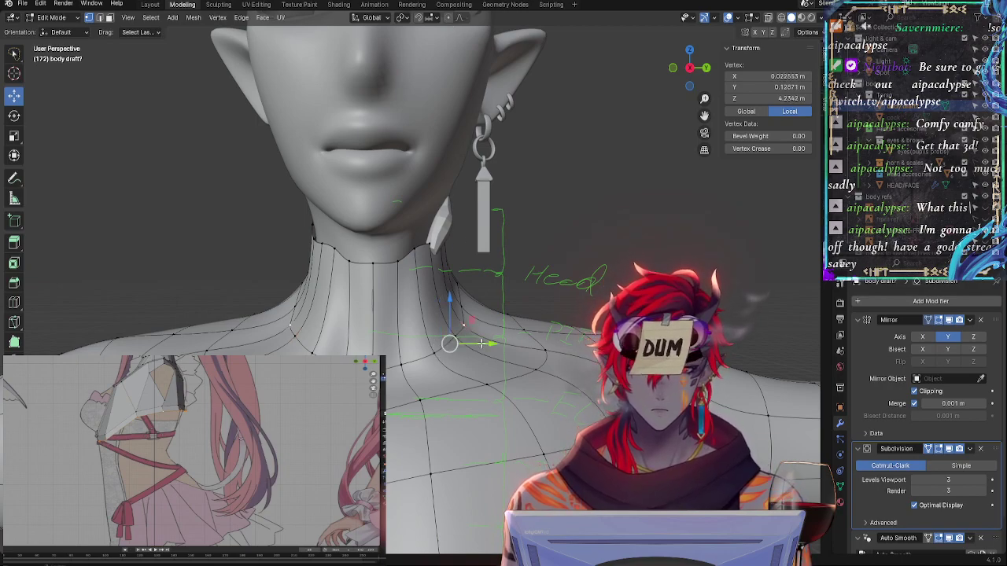
shift+click(455, 345)
shift+click(455, 337)
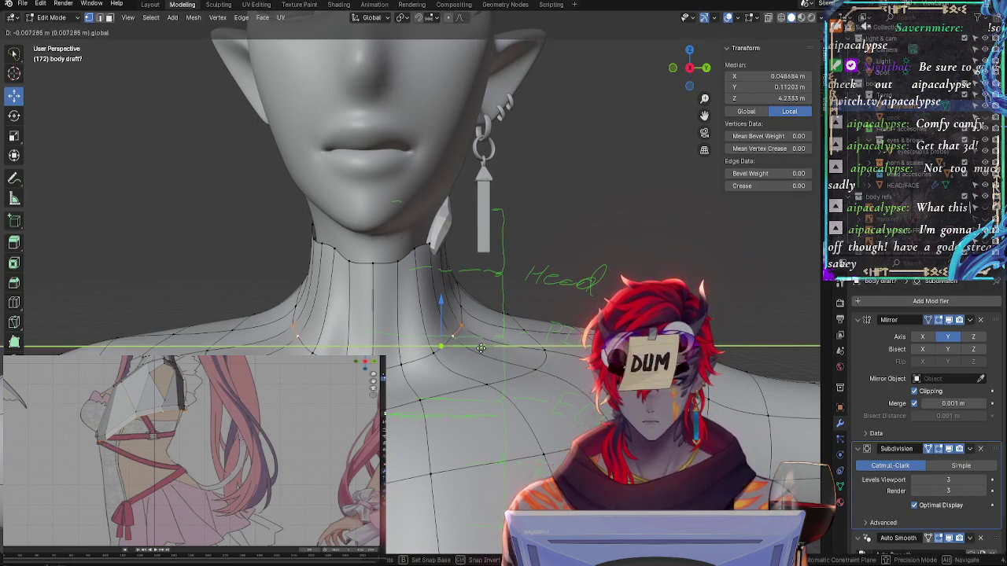
drag(436, 348, 455, 337)
key(r)
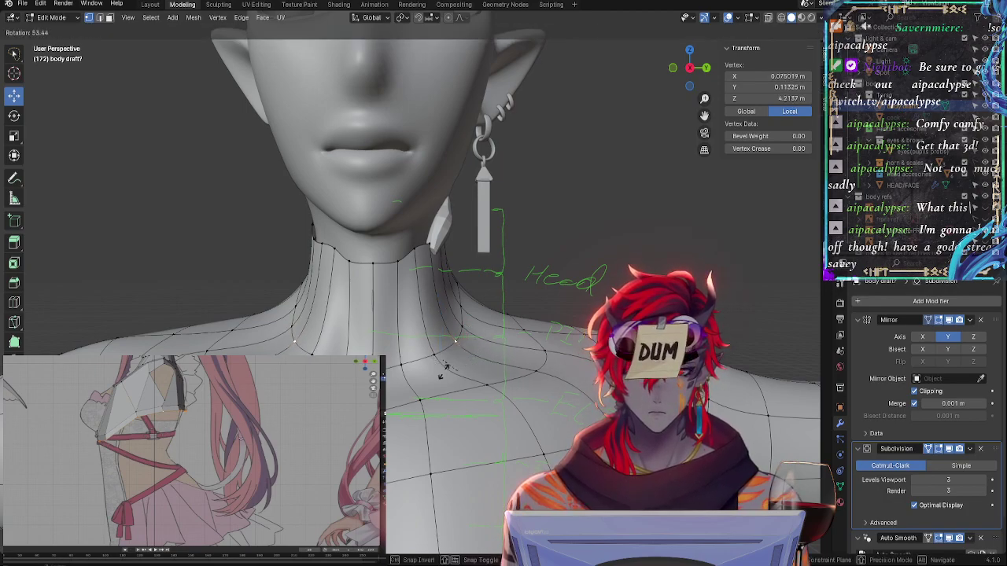
click(442, 371)
click(463, 332)
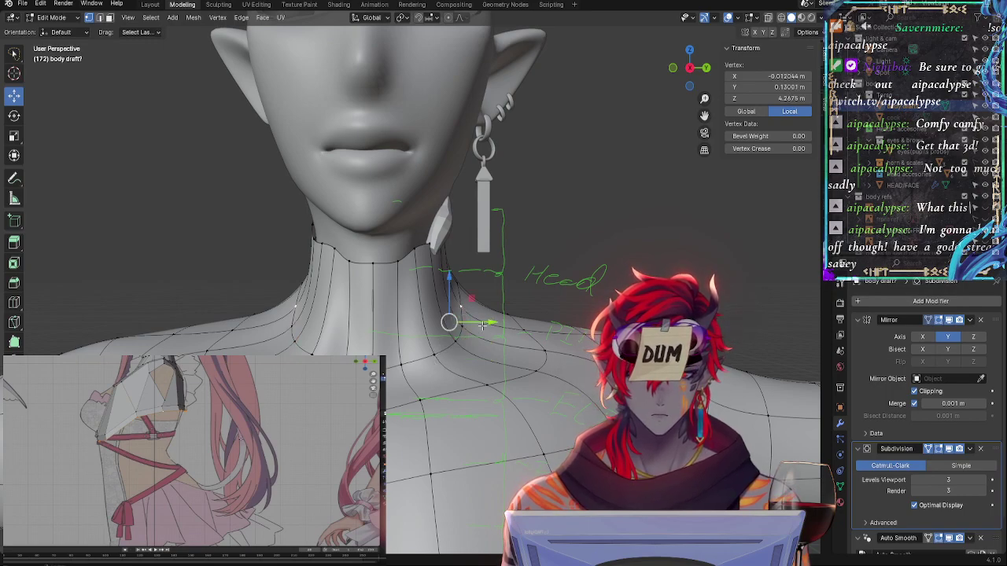
key(shift+v)
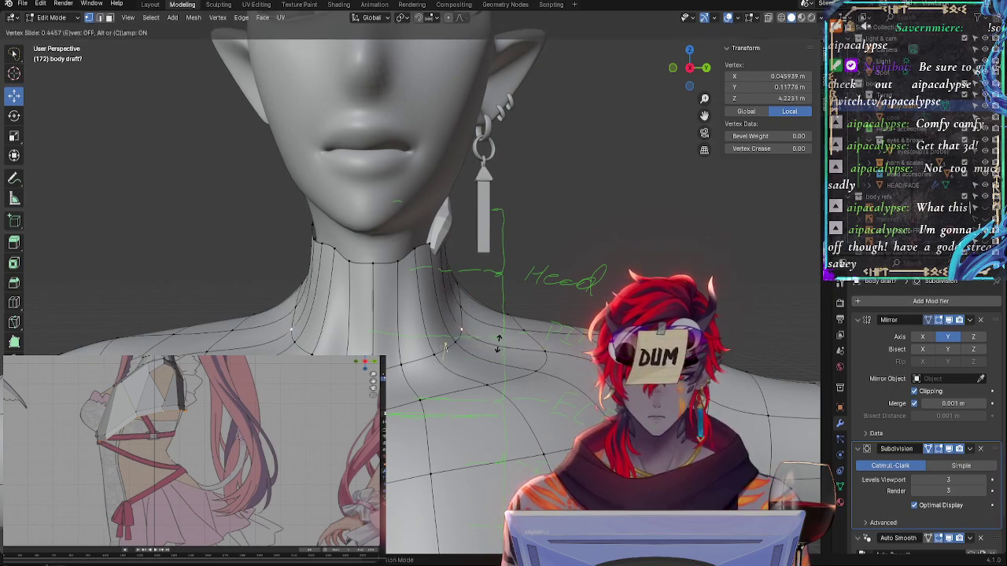
click(508, 338)
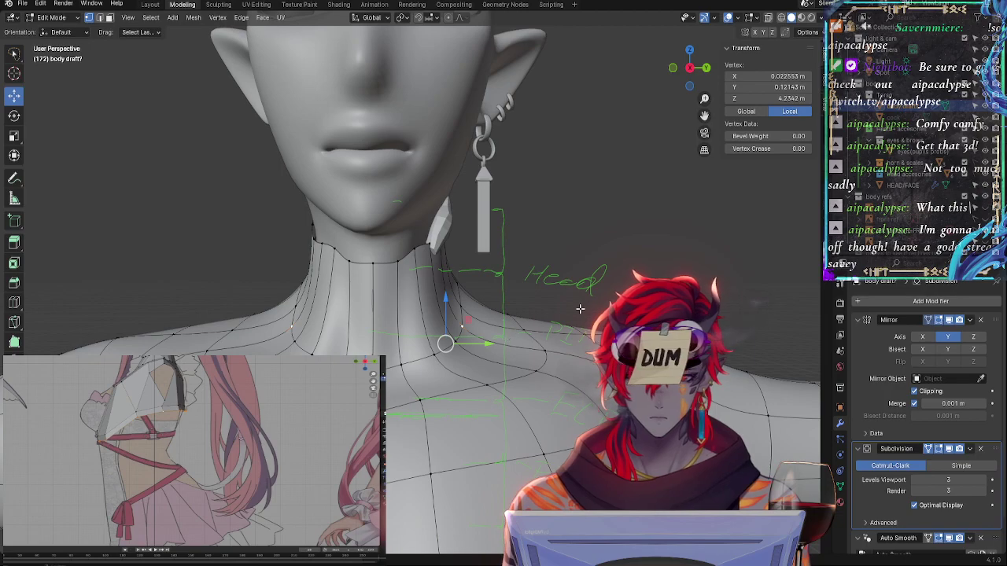
middle_drag(580, 309, 485, 344)
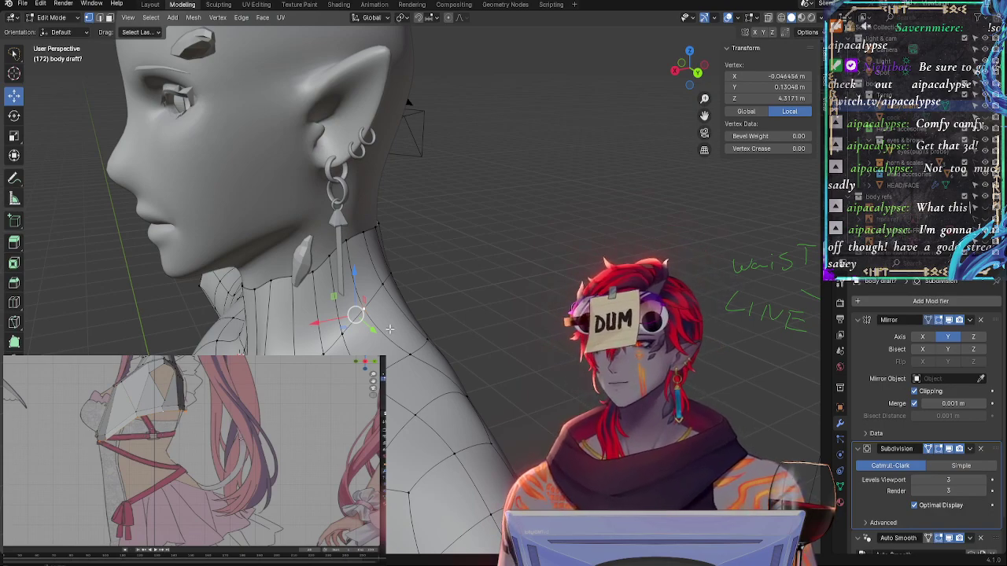
Move a vertex down beside the neck, viewed from the back and side
middle_drag(390, 329, 432, 340)
middle_drag(410, 407, 431, 425)
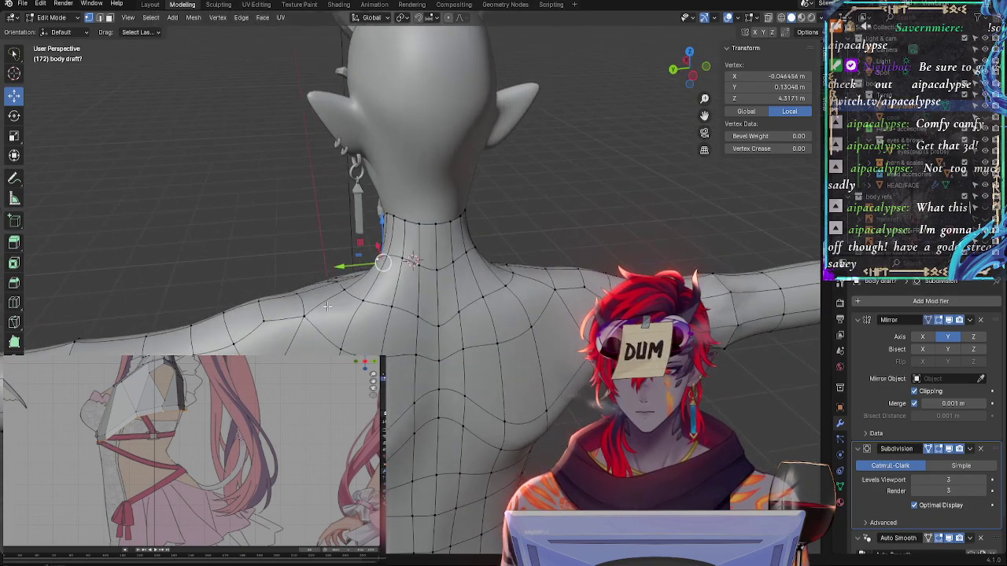
middle_drag(415, 262, 454, 394)
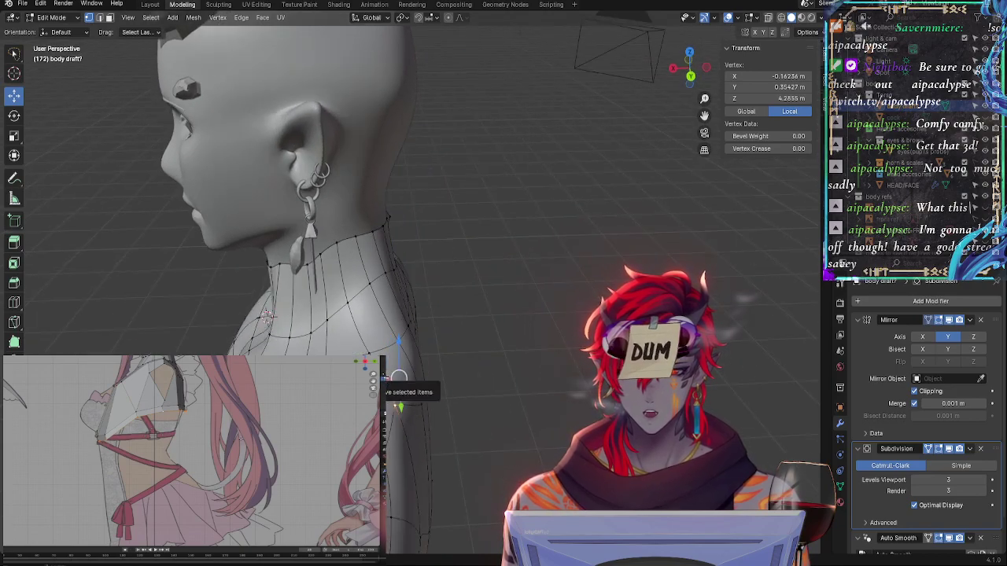
drag(399, 378, 391, 457)
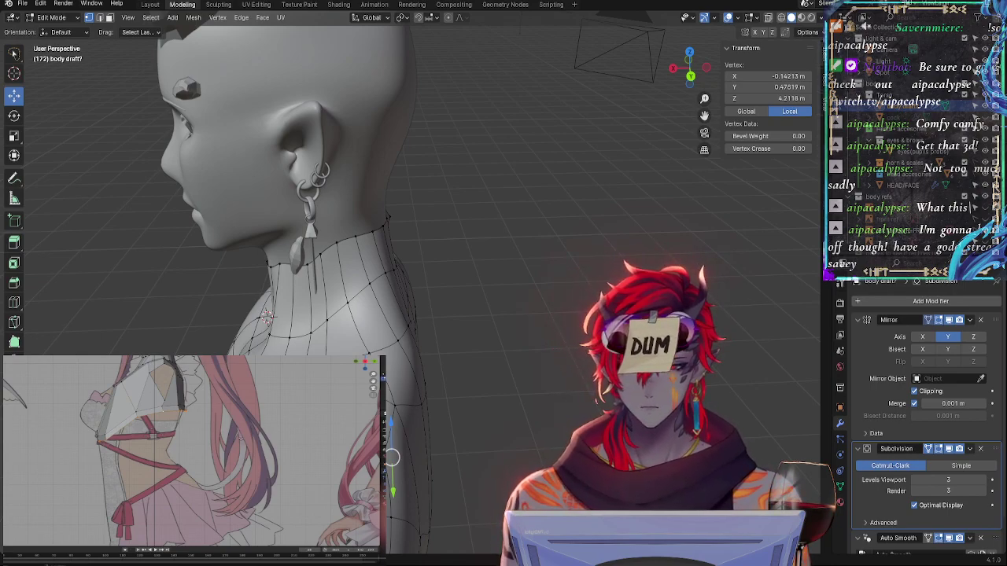
drag(391, 457, 401, 464)
Nudge a back-of-neck vertex to X -0.051129, Y 0.3812, Z 4.2506 m
mouse_move(402, 464)
middle_down()
mouse_move(488, 450)
mouse_move(472, 433)
mouse_move(483, 416)
mouse_move(423, 415)
middle_up()
scroll(456, 457, up, 4)
scroll(480, 442, down, 3)
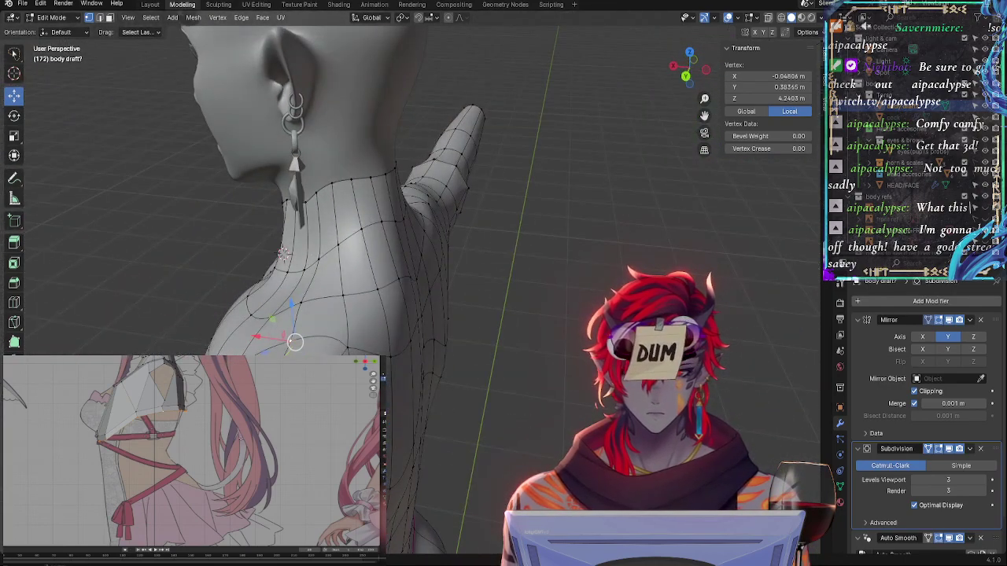
click(351, 322)
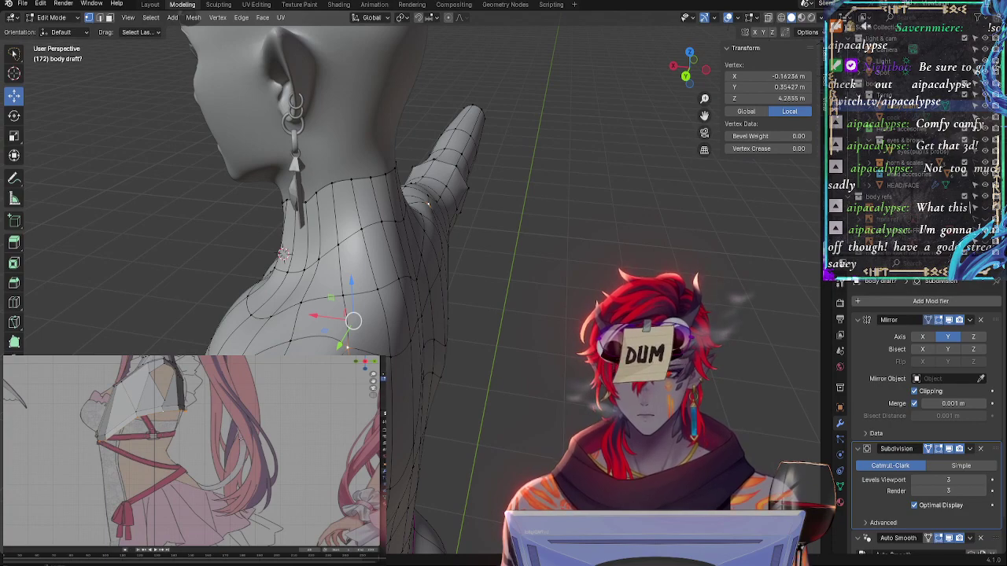
click(312, 349)
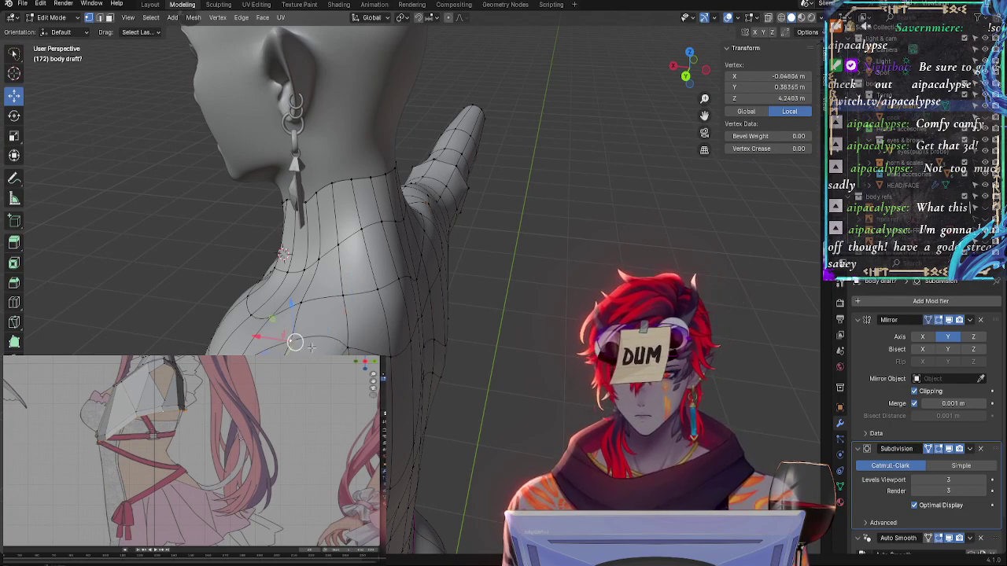
middle_drag(313, 349, 383, 336)
drag(330, 351, 331, 348)
Connect two side-neck vertices with New Edge/Face from Vertices, abandoning an edge crease first
shift+click(330, 349)
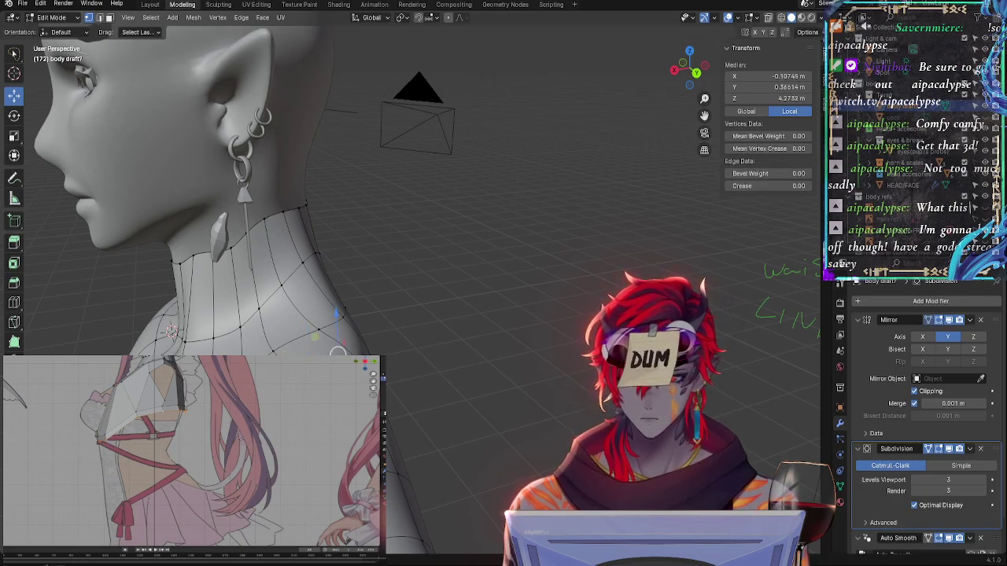
key(shift+e)
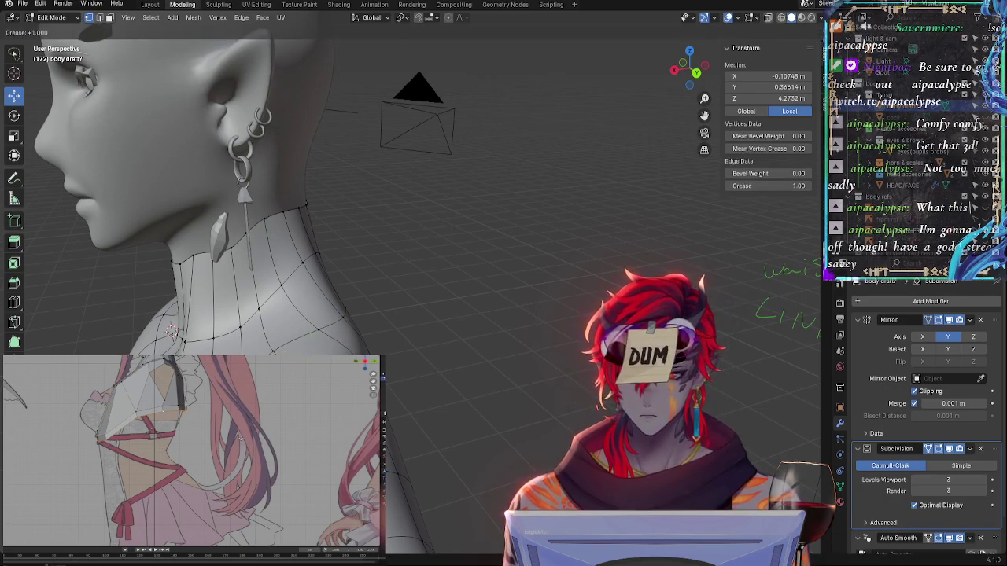
key(Escape)
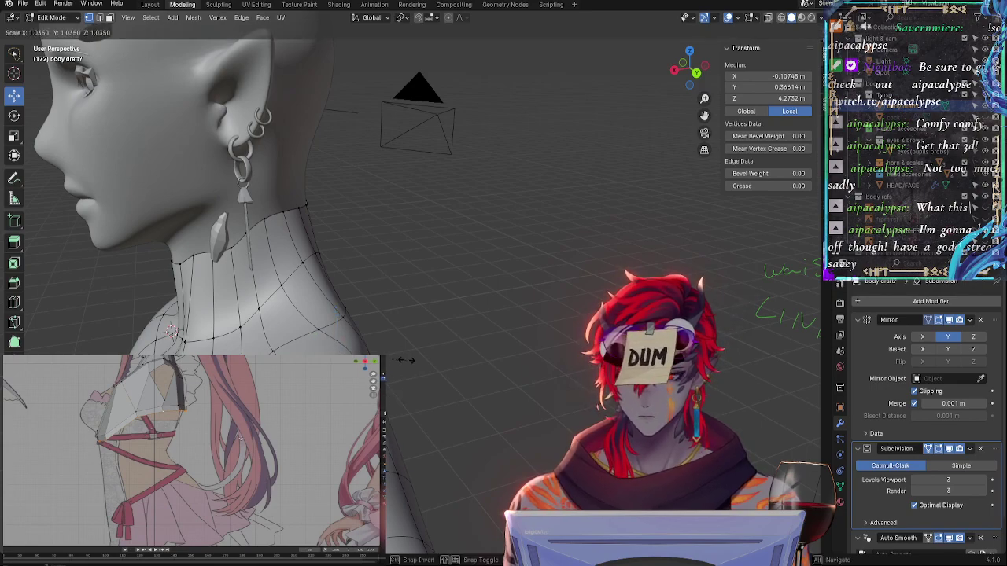
click(390, 419)
middle_drag(390, 419, 409, 346)
click(420, 293)
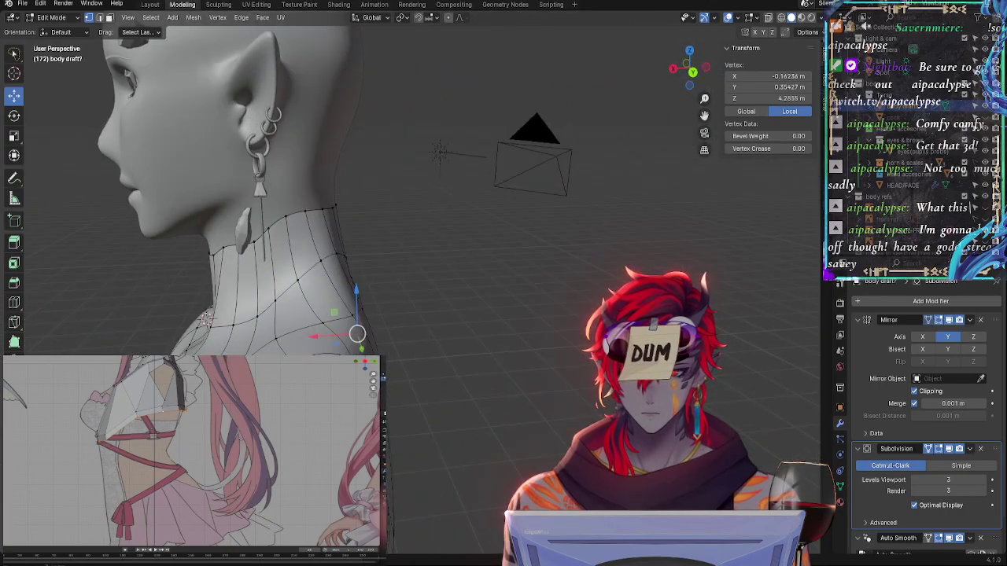
shift+click(294, 352)
right_click(307, 301)
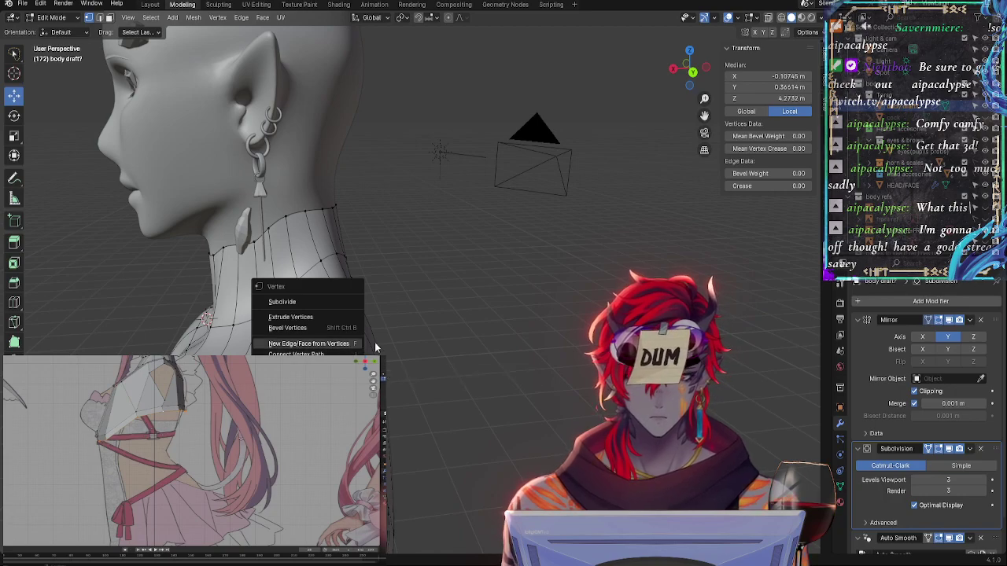
click(346, 344)
click(424, 382)
middle_drag(424, 382, 312, 351)
Raise the back-shoulder vertex and shift it along the neck toward the front
click(312, 350)
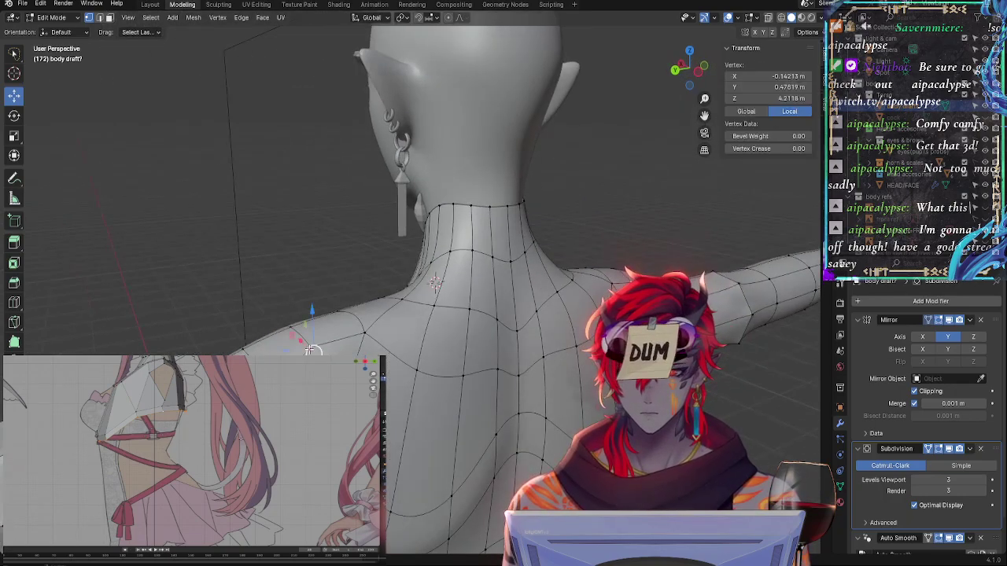
key(g)
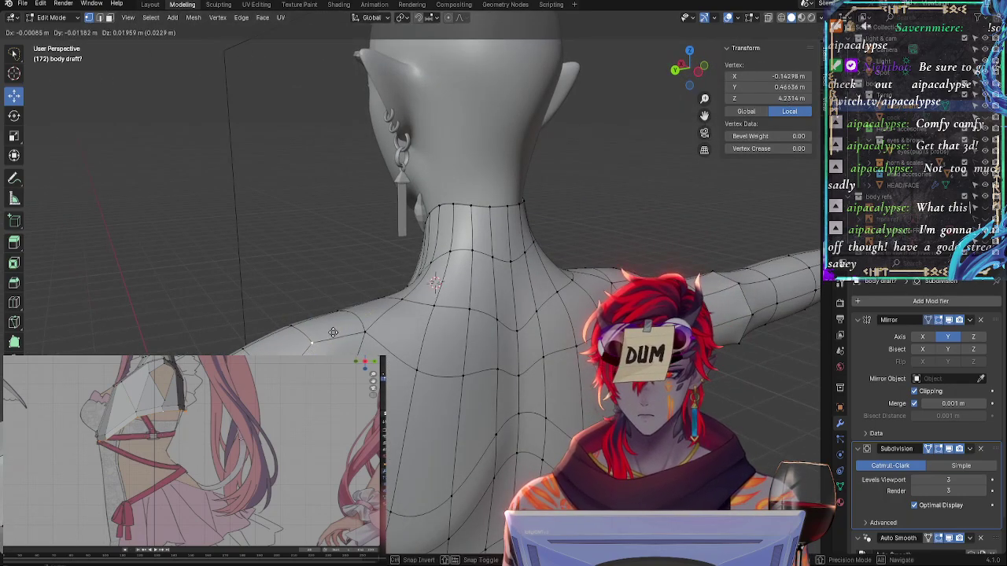
click(333, 315)
key(g)
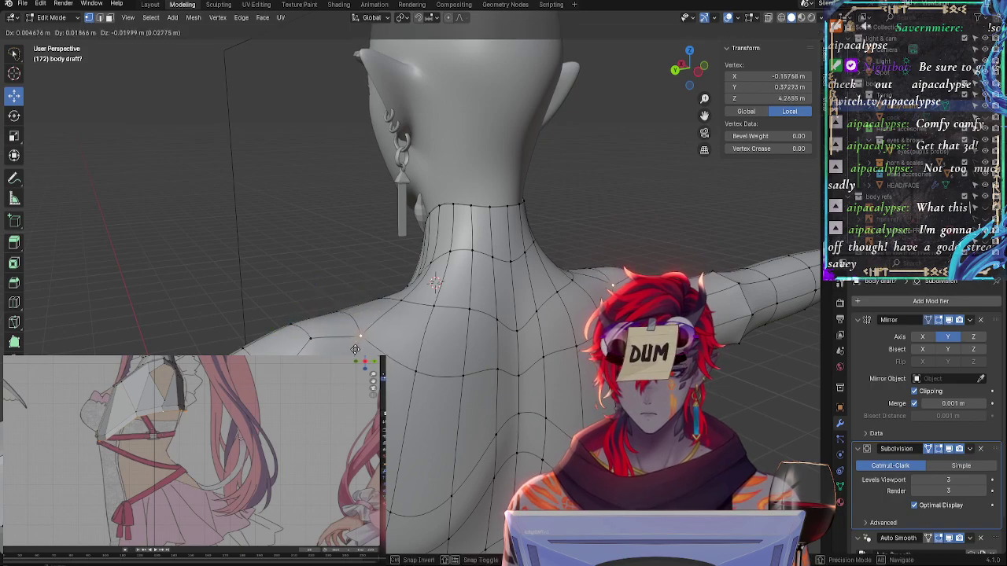
click(351, 353)
middle_drag(333, 315, 442, 340)
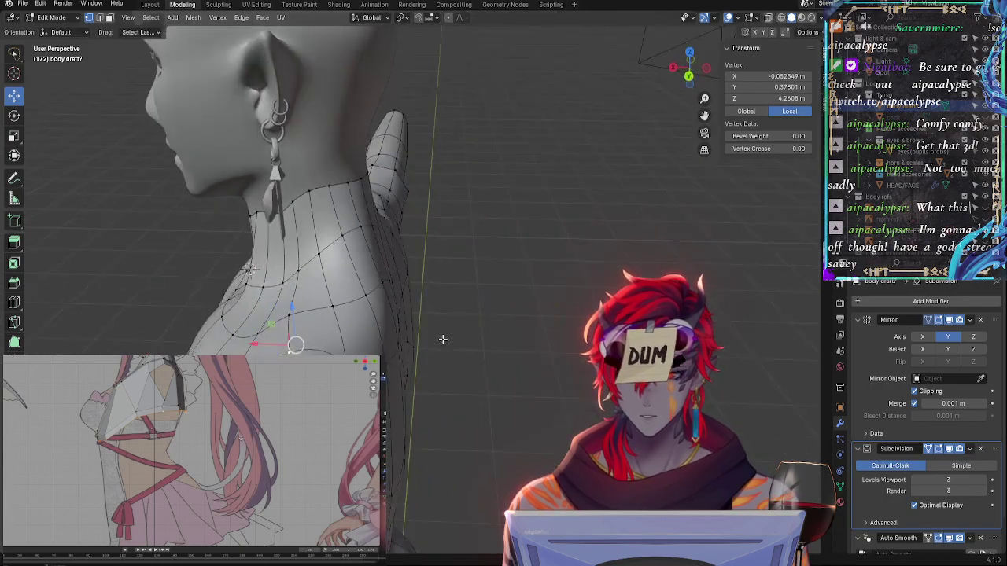
key(g)
click(399, 338)
drag(296, 335, 271, 384)
drag(268, 344, 328, 336)
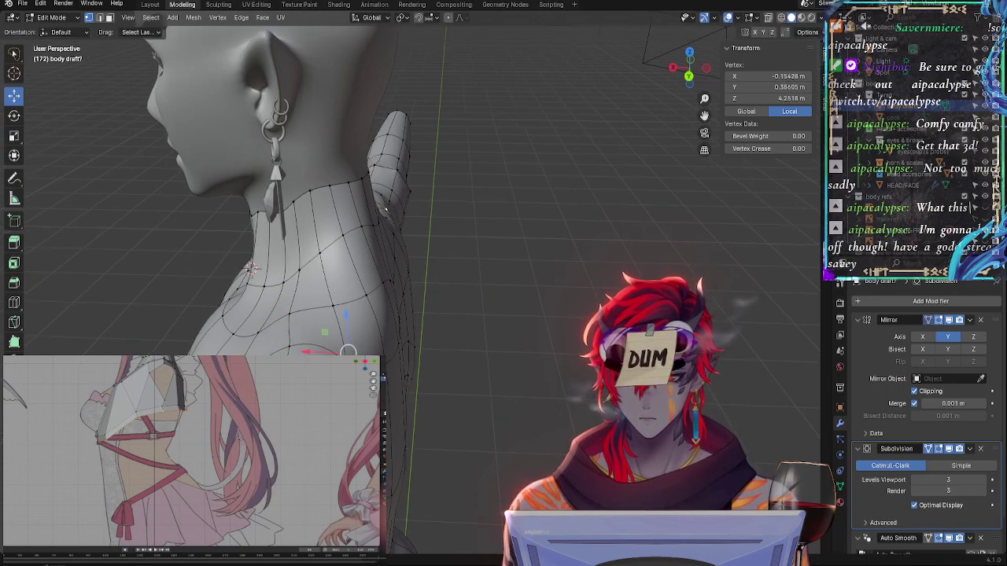
Move a nearby back-shoulder vertex into place and raise it straight up
middle_drag(330, 334, 416, 315)
click(393, 333)
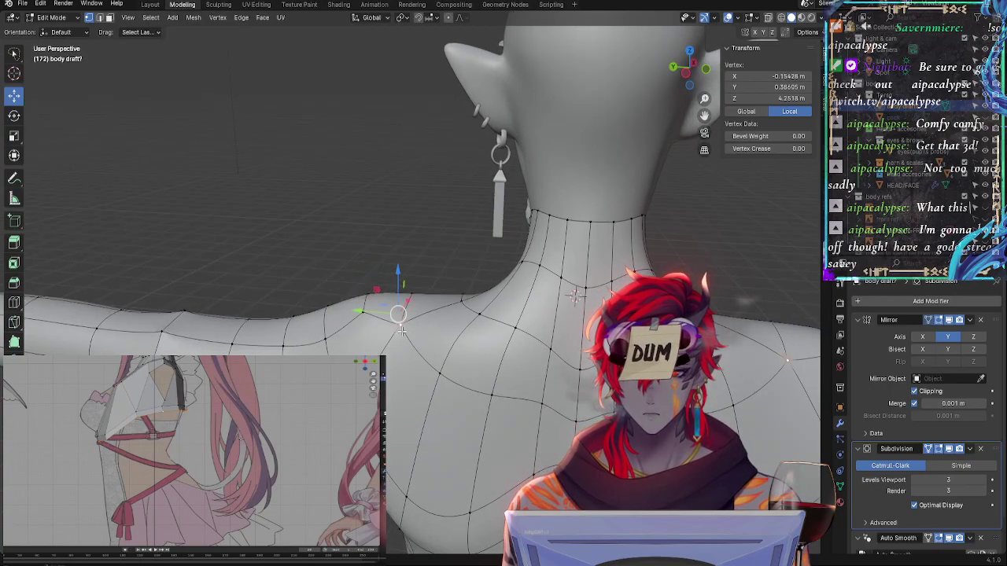
drag(394, 334, 401, 334)
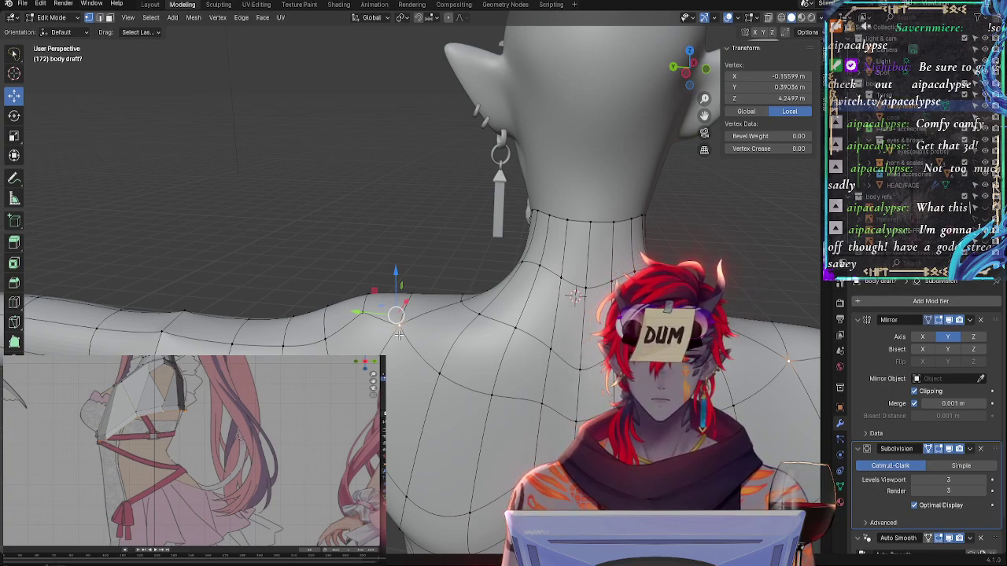
key(g)
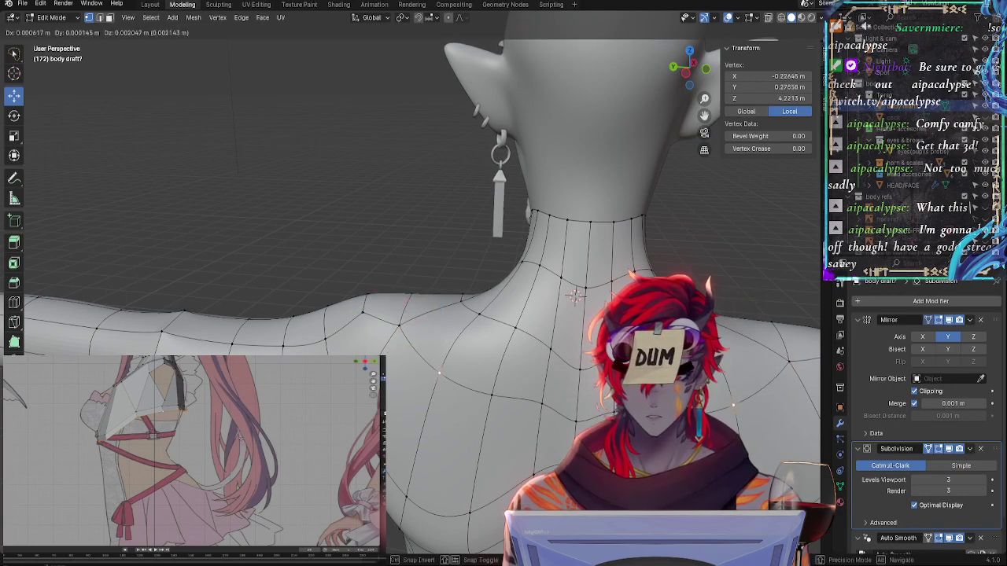
click(433, 356)
middle_drag(438, 352, 501, 442)
drag(386, 309, 393, 293)
Nudge a different neck vertex and slide it along its edge
click(358, 339)
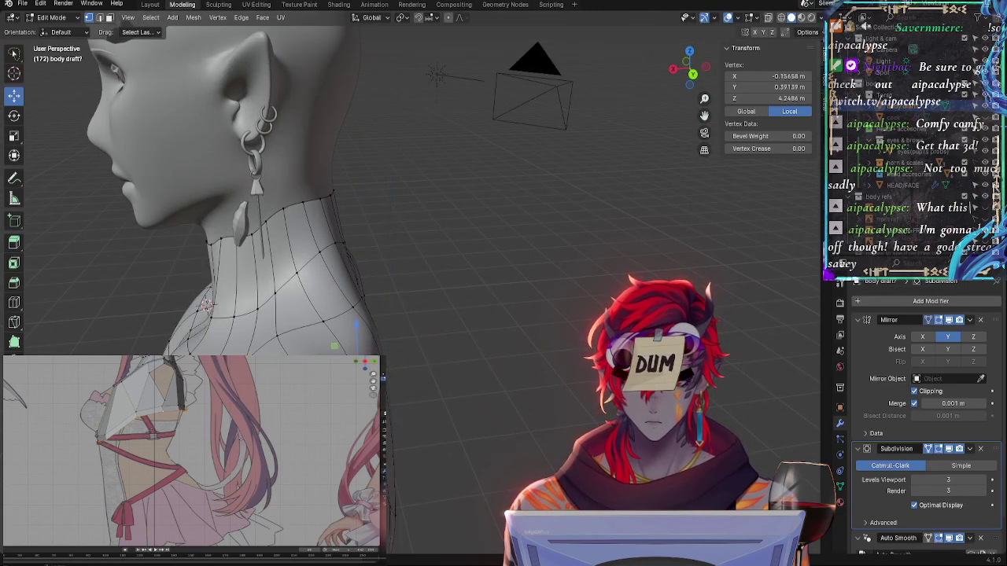
drag(358, 338, 391, 448)
middle_drag(391, 448, 440, 425)
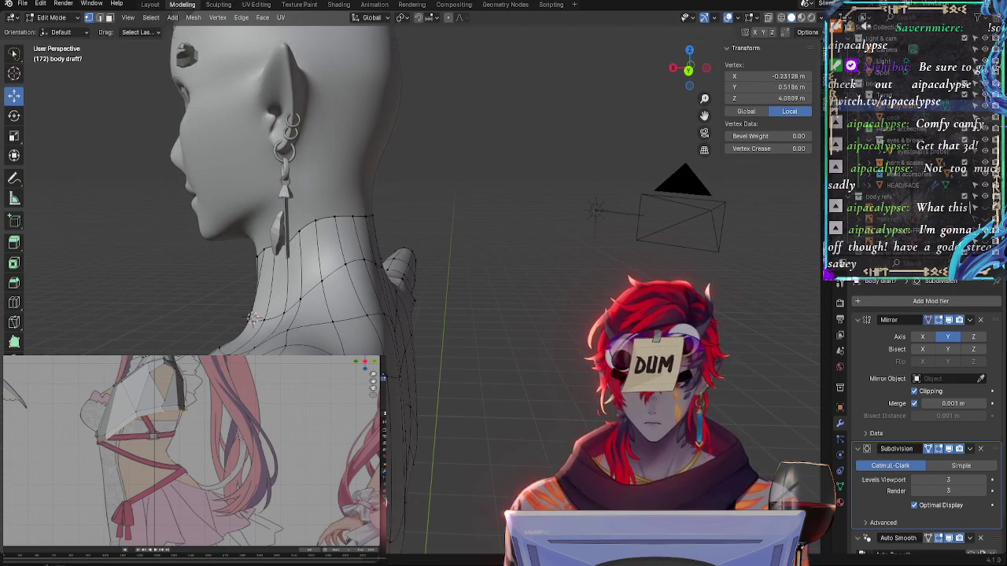
key(shift+v)
click(253, 318)
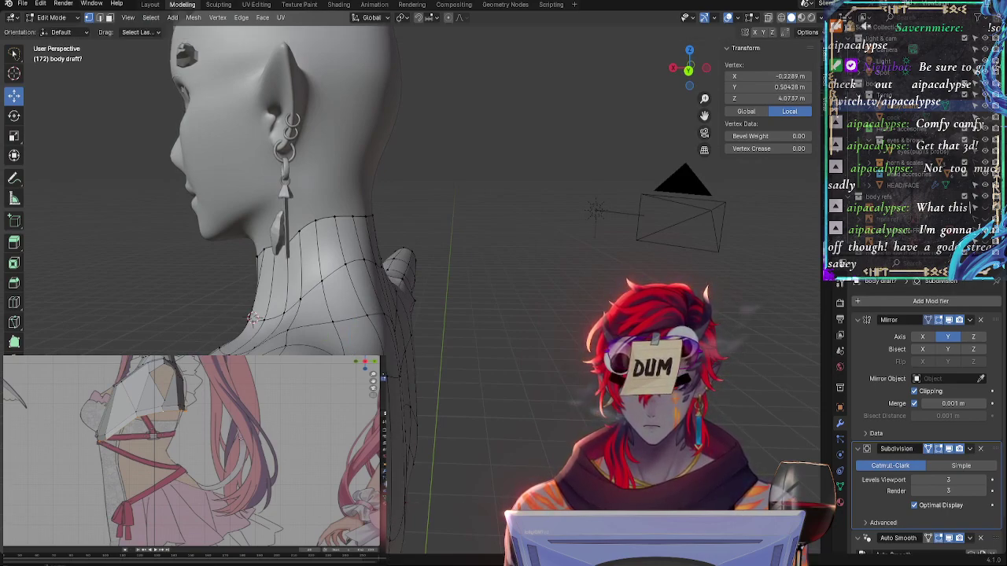
Reposition a two-vertex edge near the neck, then select a back-of-neck vertex
click(349, 352)
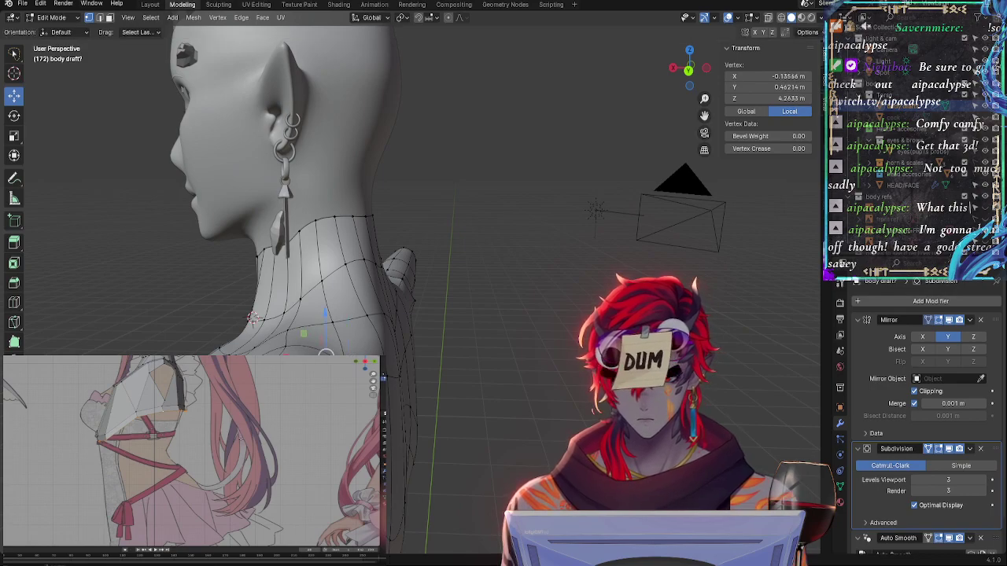
shift+click(362, 346)
key(g)
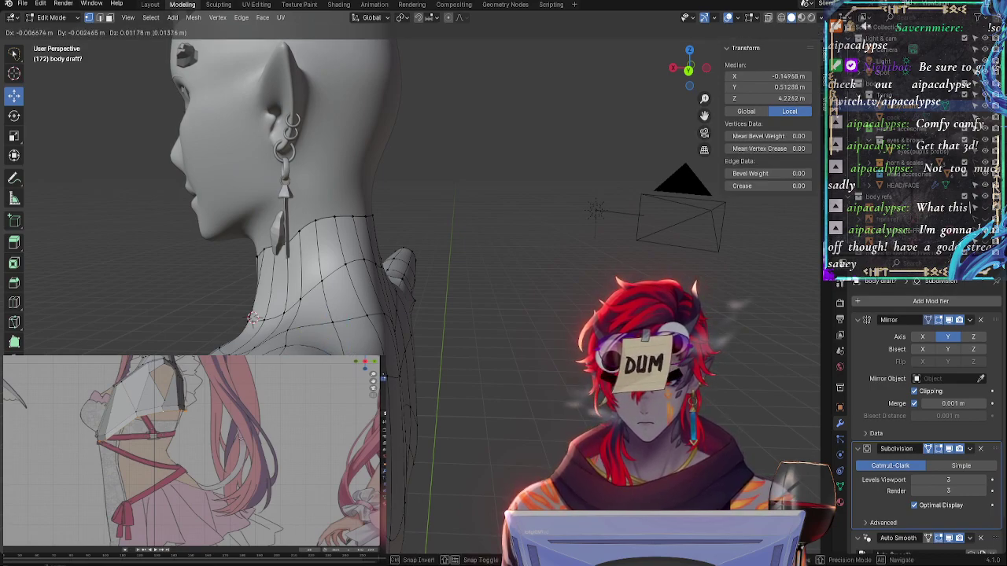
click(253, 317)
middle_drag(254, 318, 413, 405)
click(417, 409)
Move the neck vertex in a few passes, finishing with a Z-only vertical move
key(g)
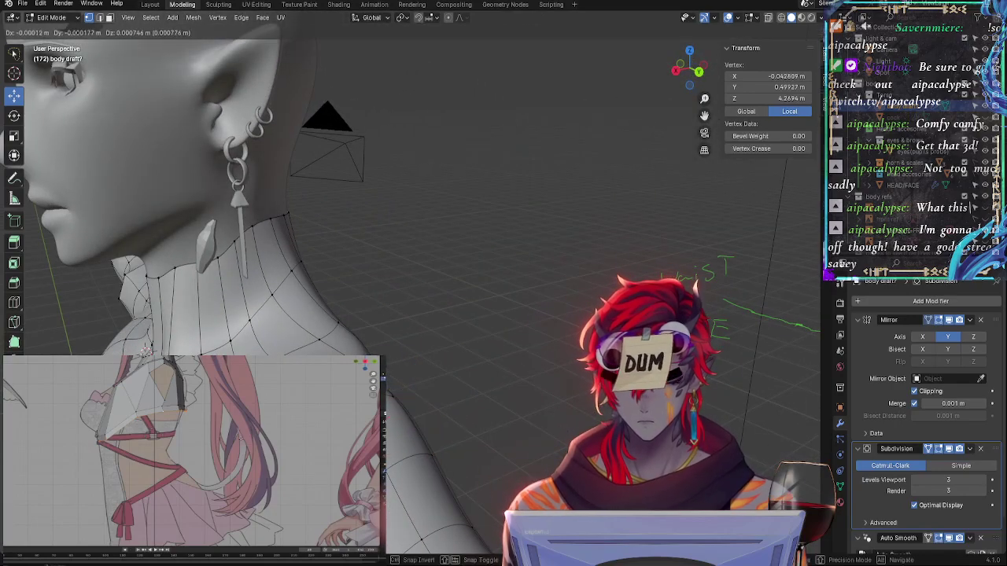
click(324, 356)
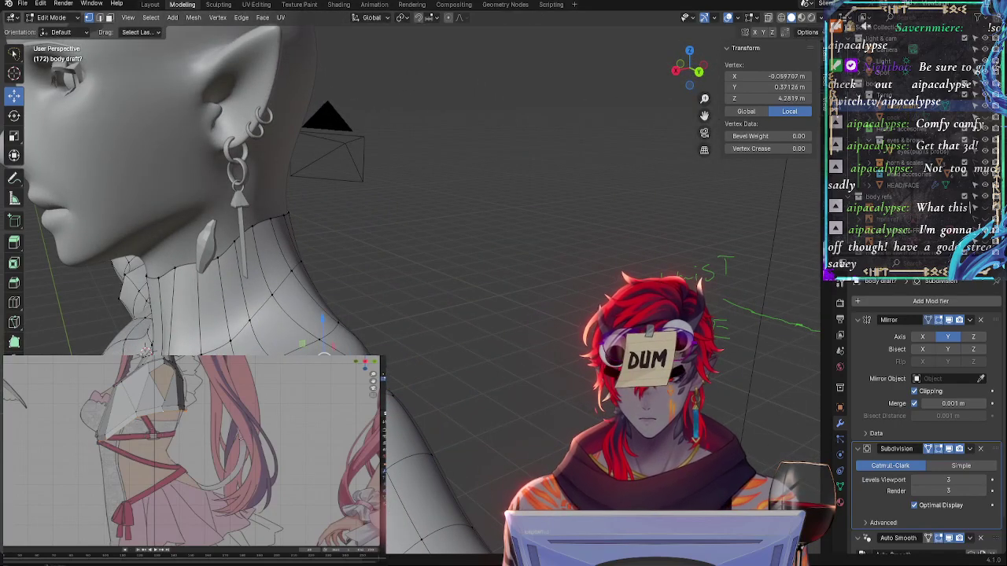
key(g)
click(324, 350)
key(g)
key(z)
click(324, 346)
middle_drag(324, 346, 424, 343)
Move a front shoulder vertex down and outward
click(424, 344)
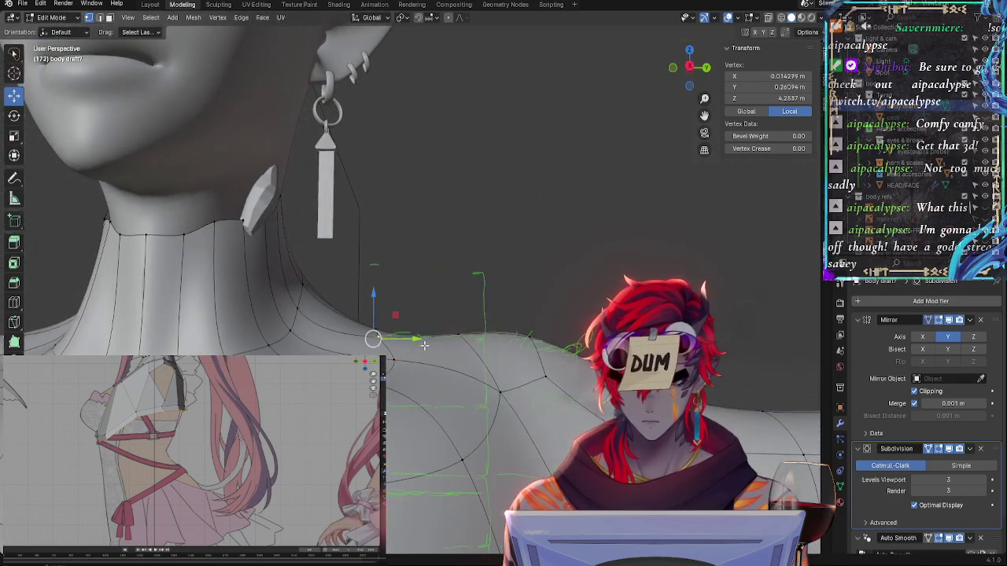
key(g)
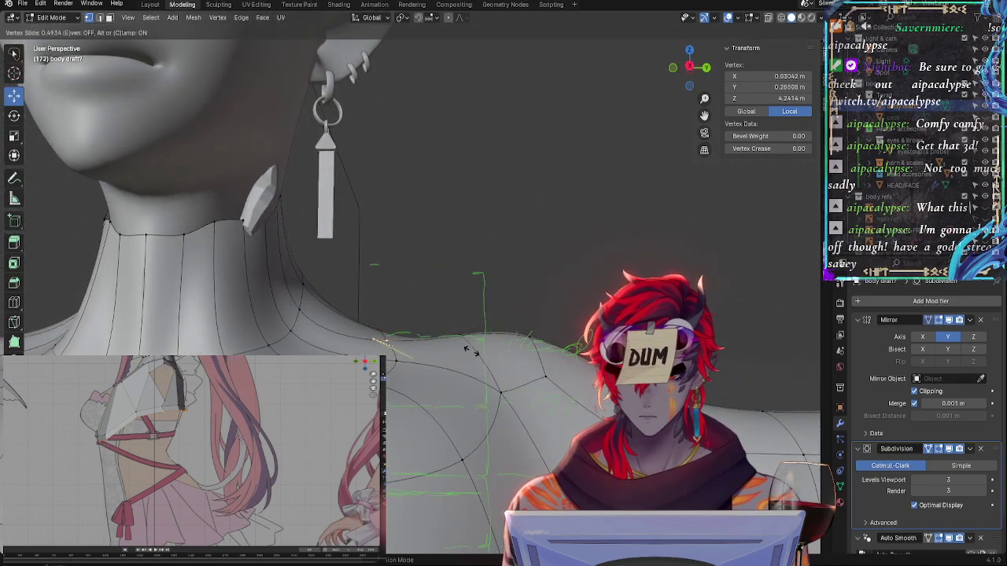
click(490, 362)
key(g)
click(487, 372)
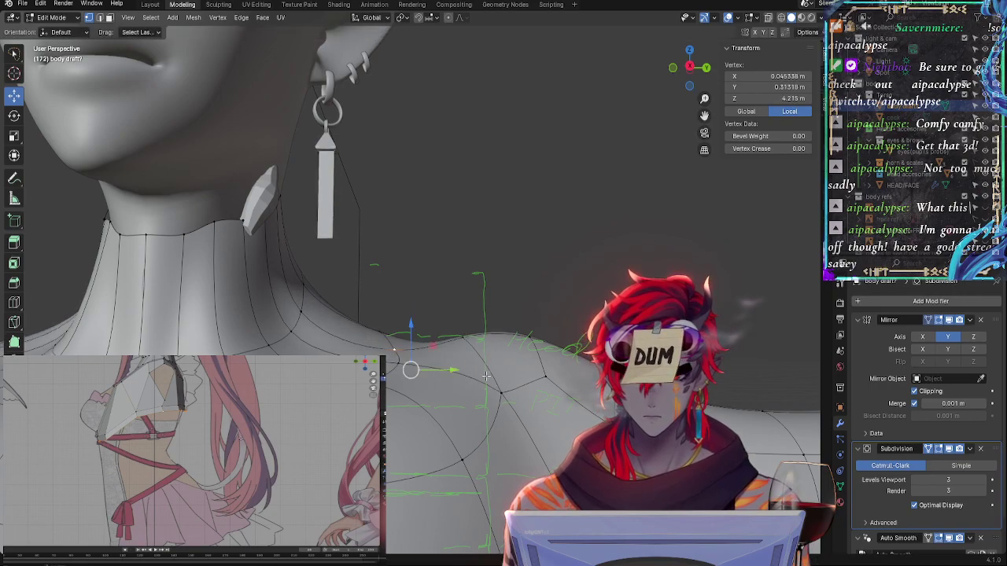
Slide the vertex along the shoulder edge and raise it up the shoulder
middle_drag(488, 371, 448, 315)
key(g)
key(g)
key(g)
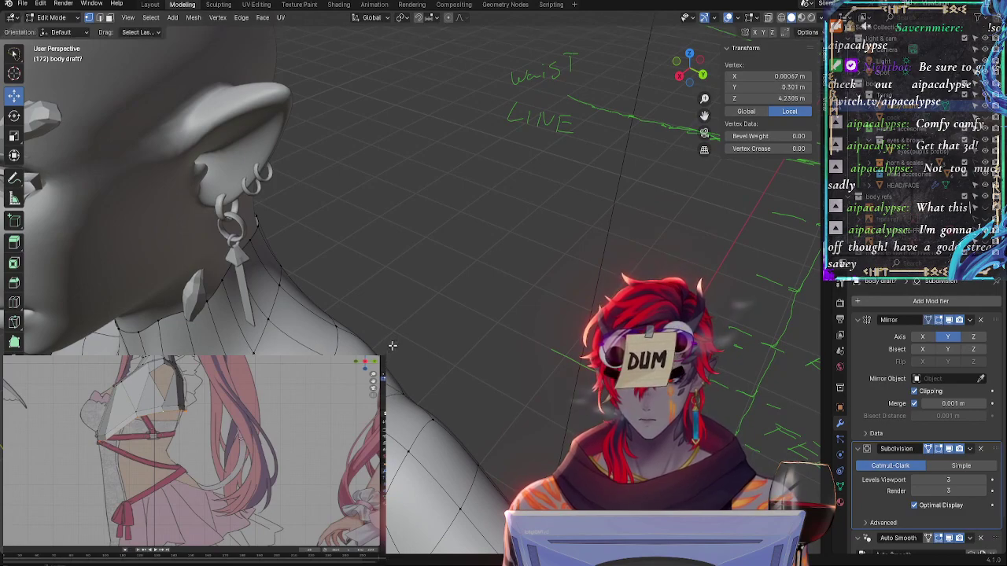
middle_drag(390, 356, 445, 302)
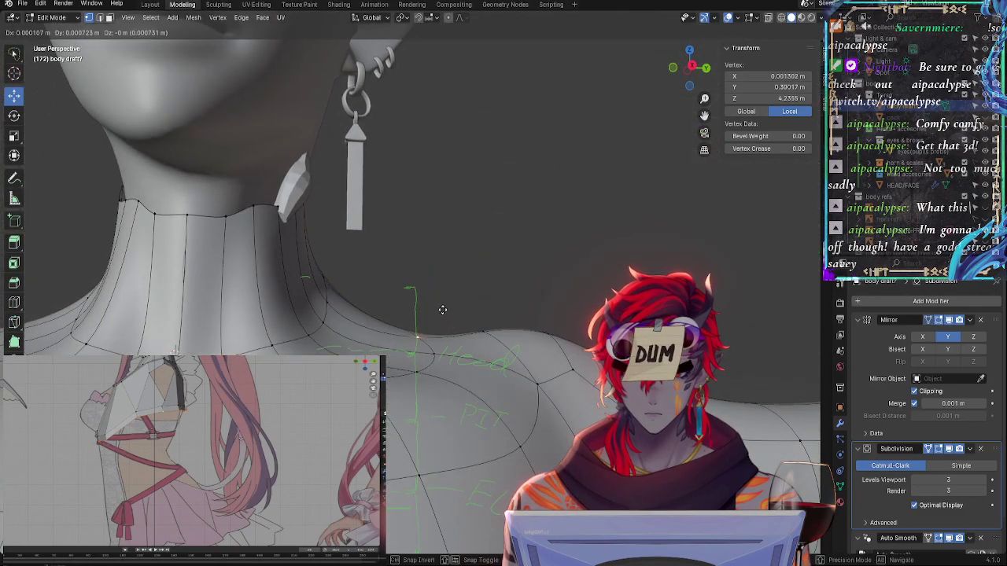
click(435, 366)
key(g)
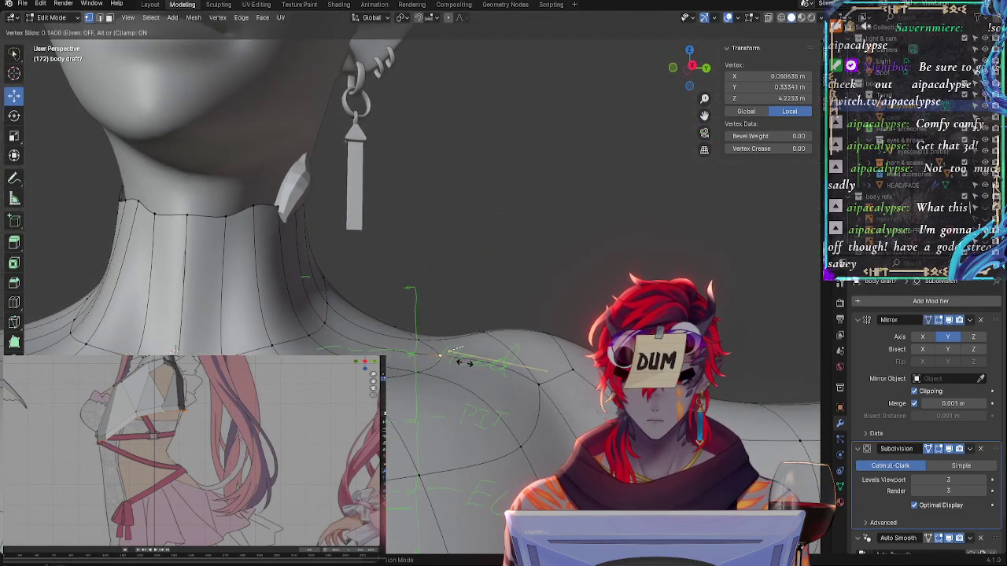
click(453, 345)
key(g)
click(460, 339)
Slide another collar vertex along its edge
click(487, 355)
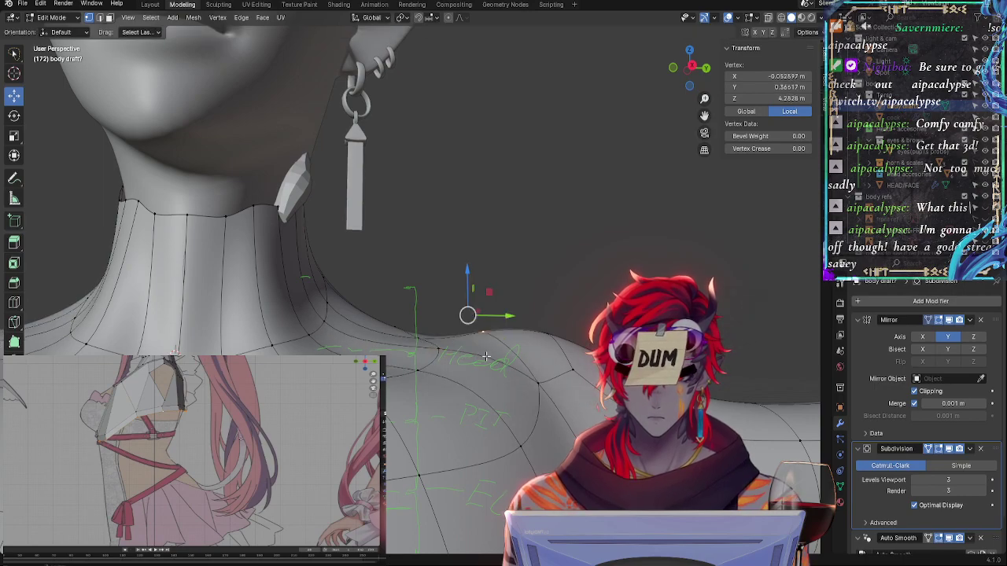
middle_drag(487, 356, 400, 404)
key(g)
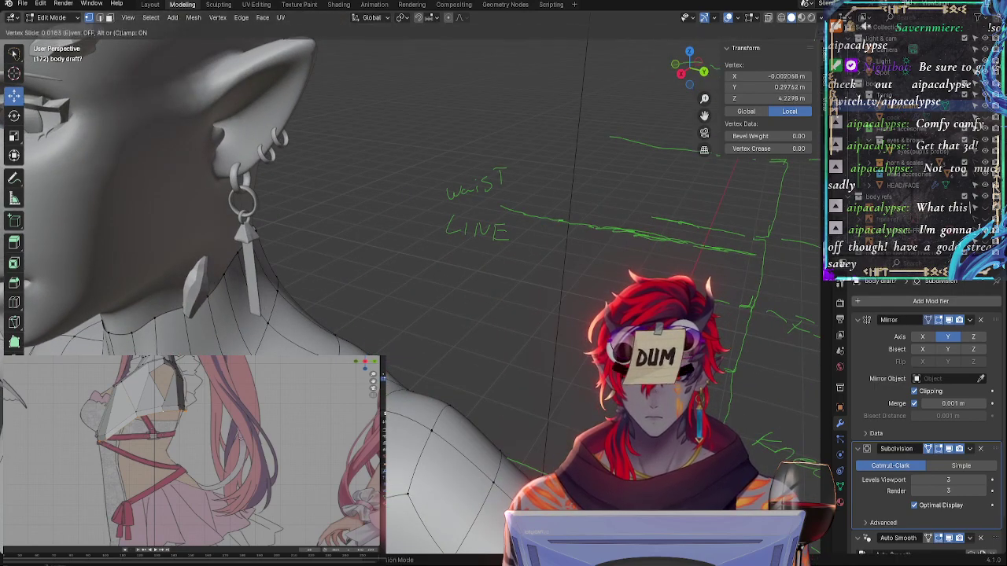
key(Return)
Slide a shoulder collar vertex along its edge repeatedly to X 0.082823, Y 0.3289, Z 4.2444
click(397, 401)
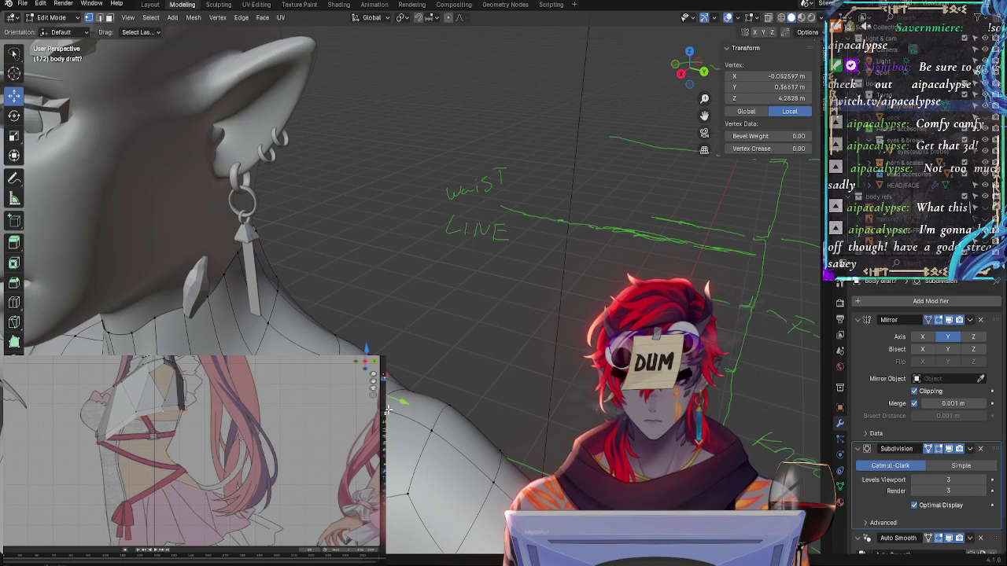
middle_drag(398, 401, 447, 387)
key(g)
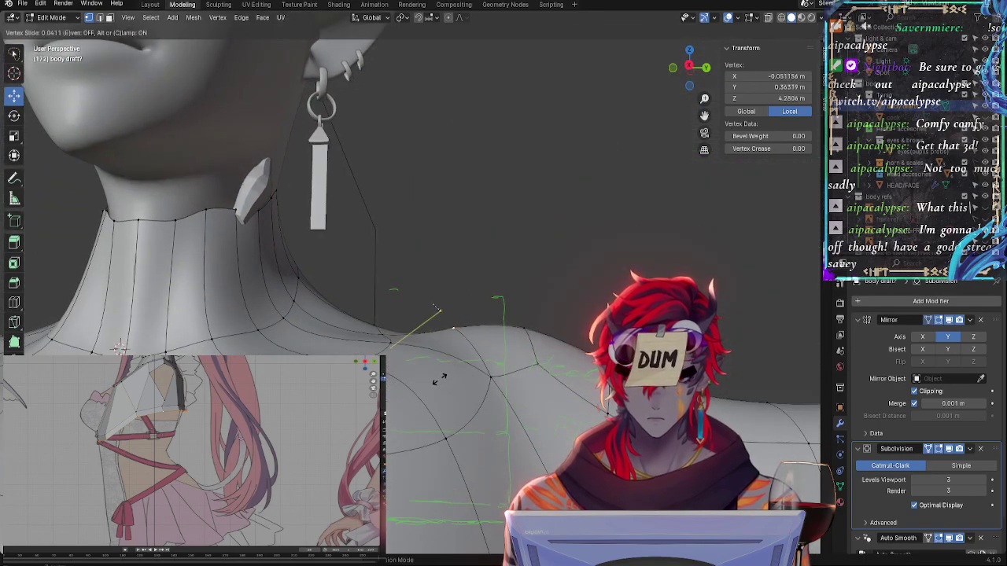
key(Return)
key(g)
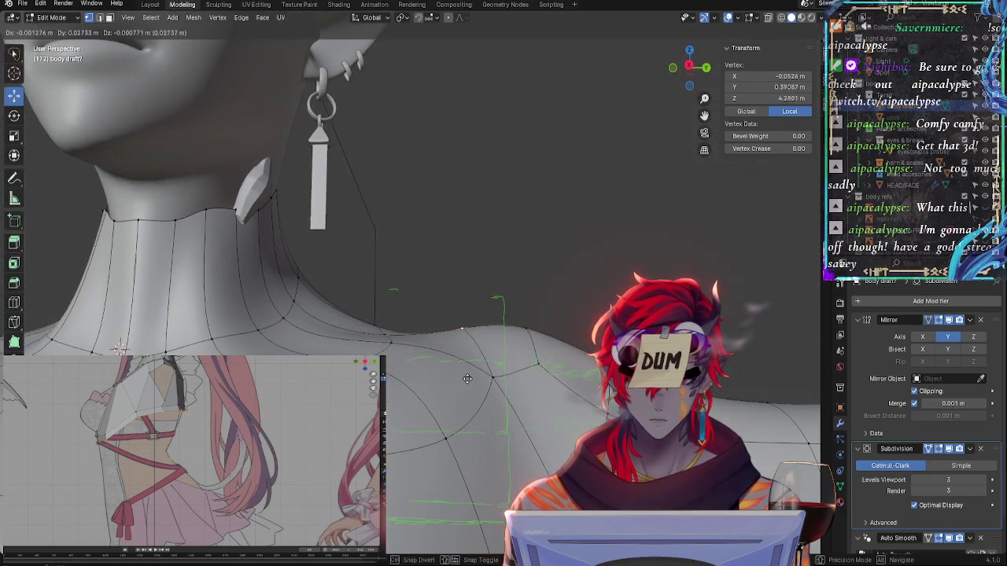
key(Return)
key(g)
key(Return)
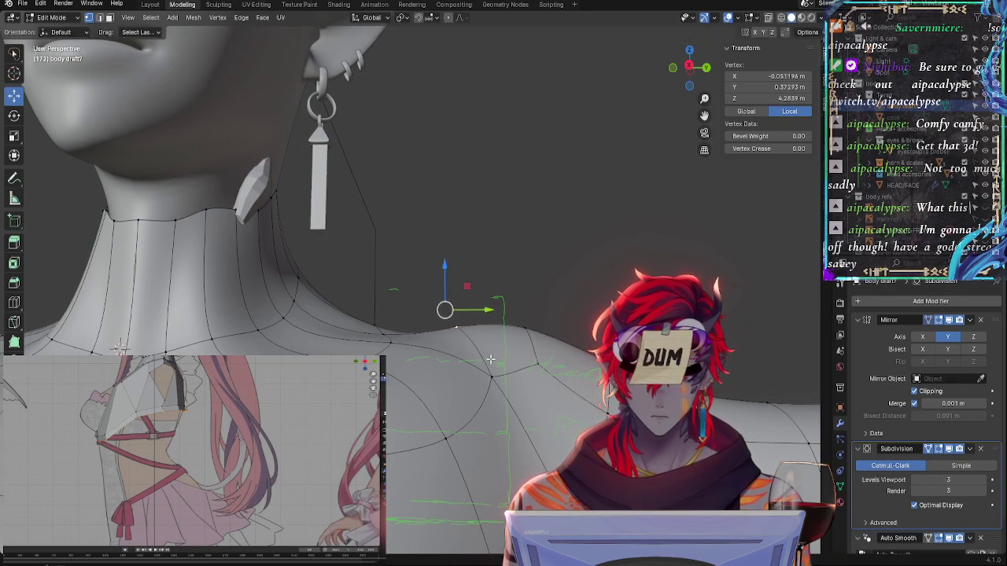
key(g)
key(g)
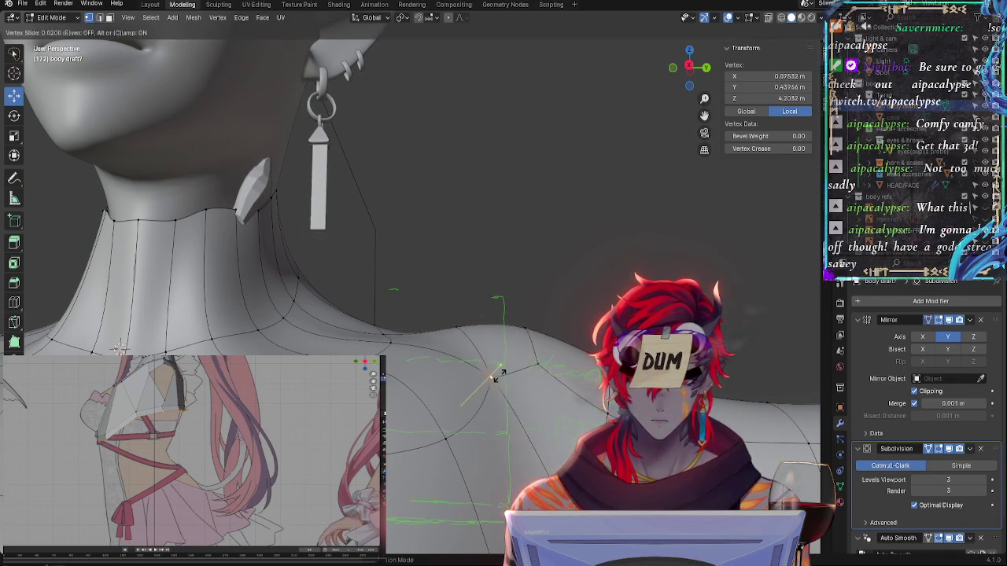
key(Return)
key(g)
key(Return)
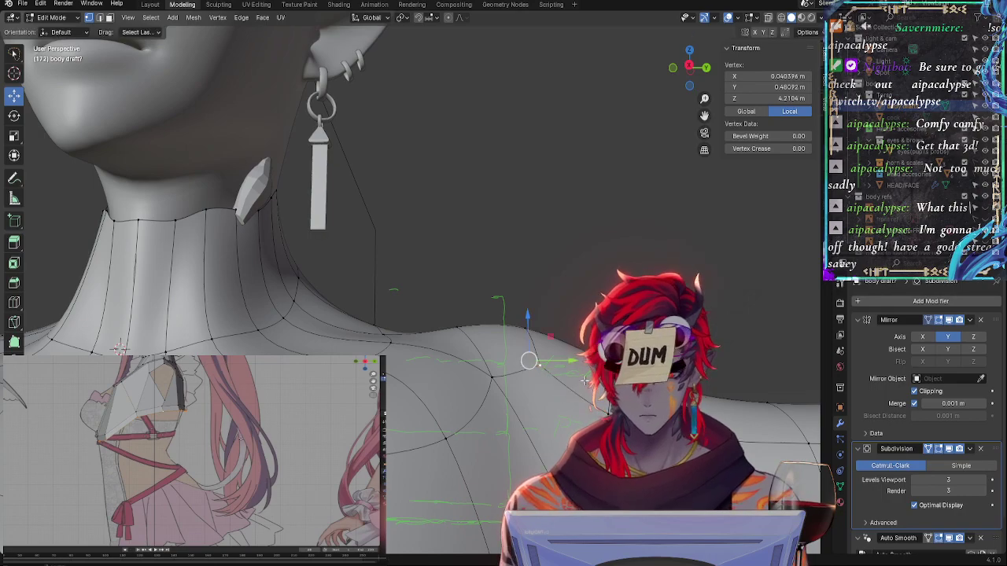
key(g)
key(g)
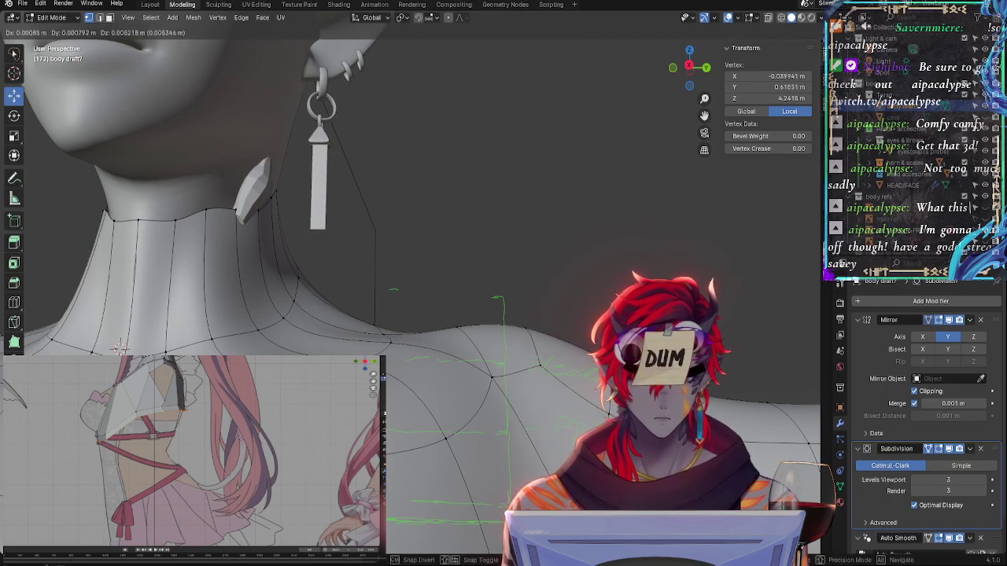
key(Return)
scroll(396, 283, down, 3)
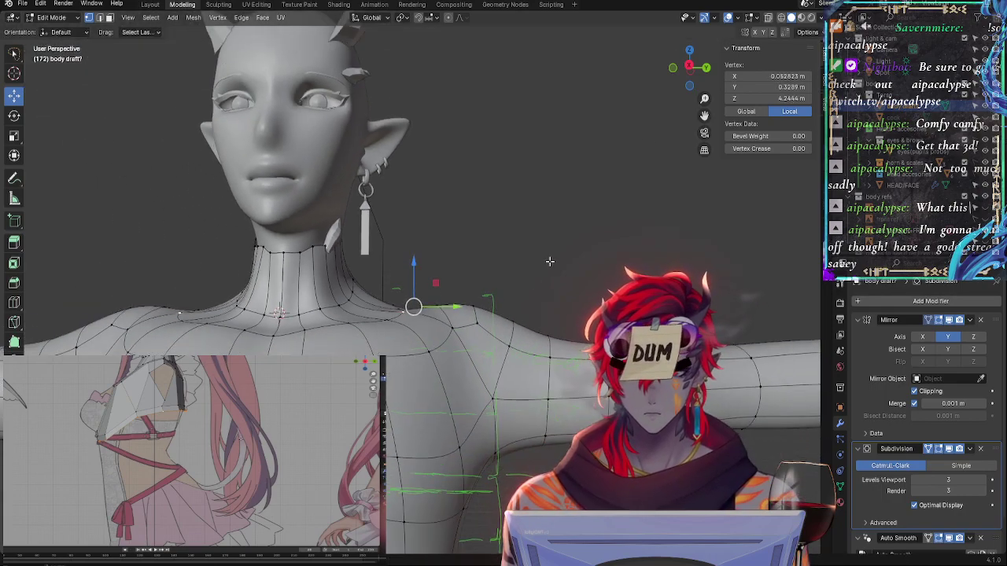
Frame the neck base close up in side orthographic view and pick a neck-base vertex
click(689, 69)
click(459, 277)
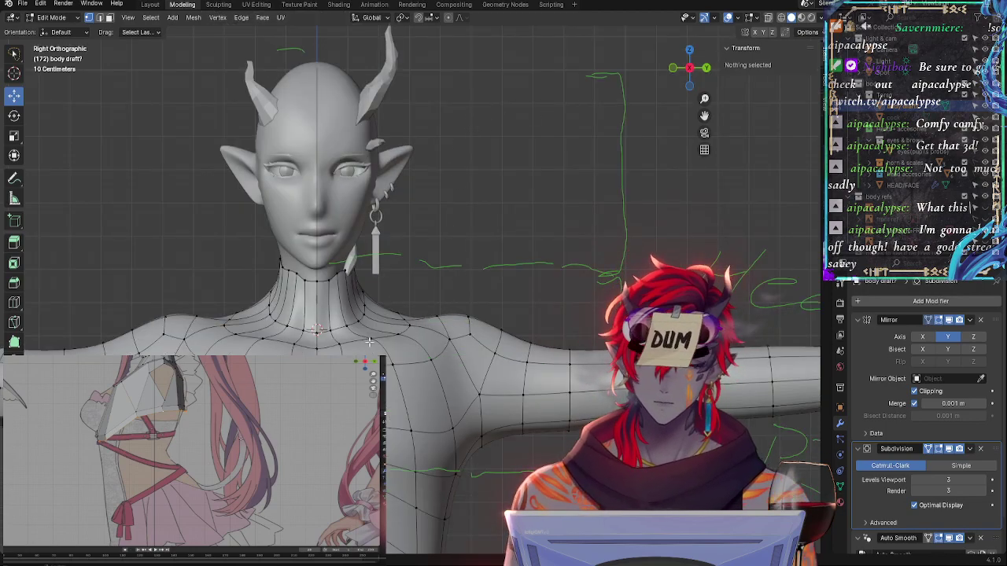
click(344, 335)
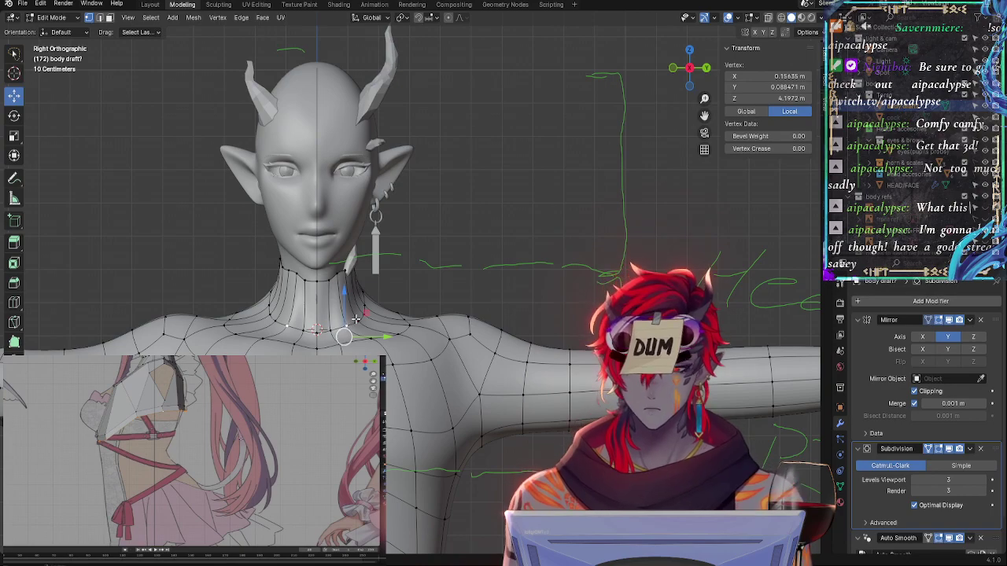
click(665, 66)
click(673, 67)
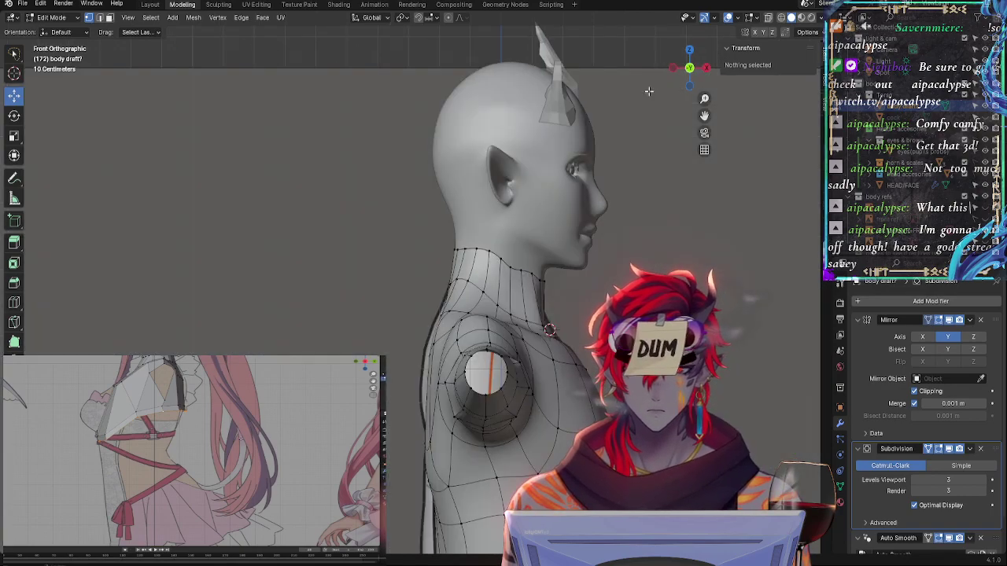
scroll(441, 236, up, 3)
shift+middle_drag(739, 370, 501, 321)
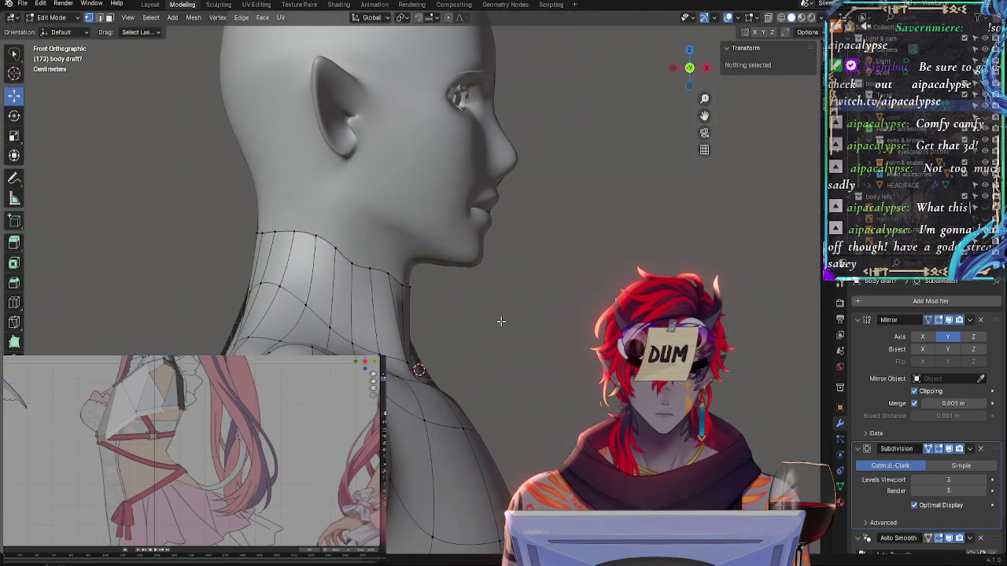
Select the two vertices where neck meets shoulder and nudge them slightly
click(400, 376)
shift+click(409, 374)
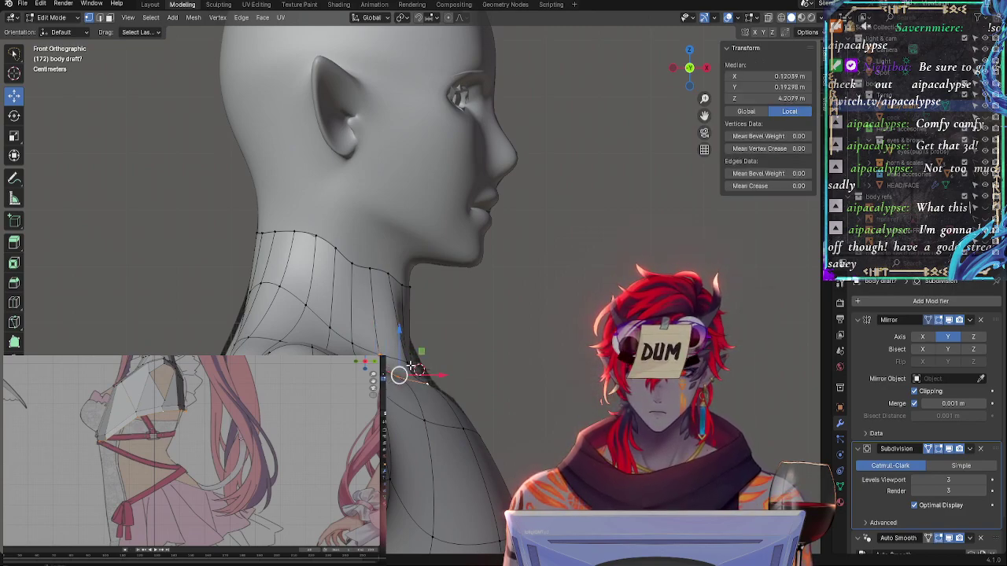
middle_drag(539, 353, 425, 348)
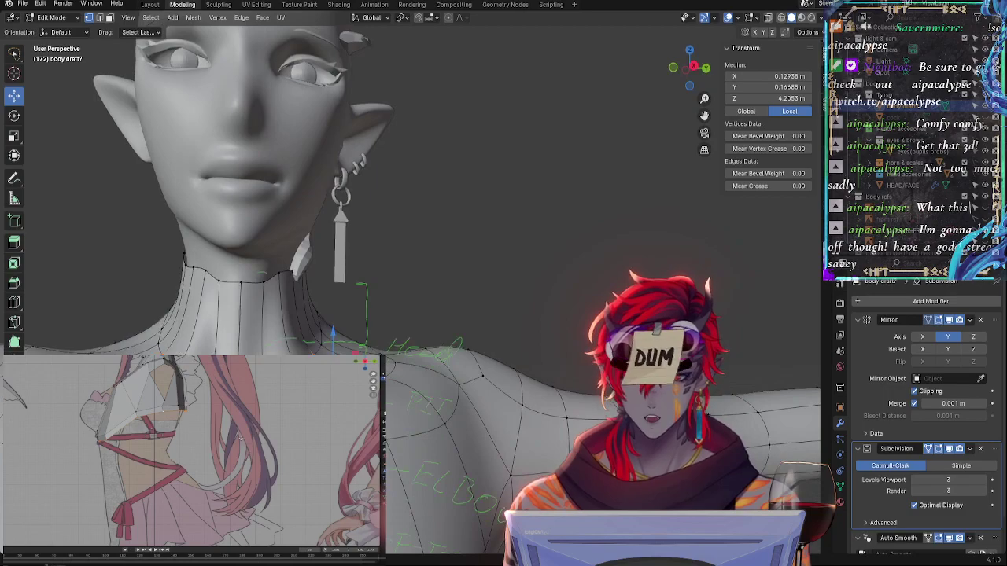
drag(332, 339, 302, 340)
middle_drag(302, 340, 408, 386)
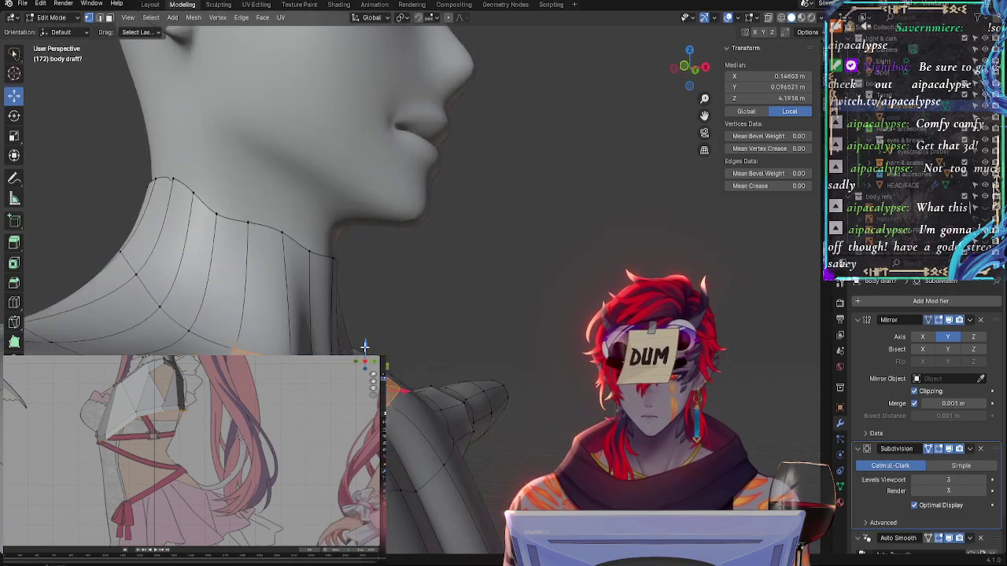
key(g)
key(z)
key(Escape)
Lower the neck-base vertex slightly in side view and shift a neighbouring pair of neck vertices
click(461, 344)
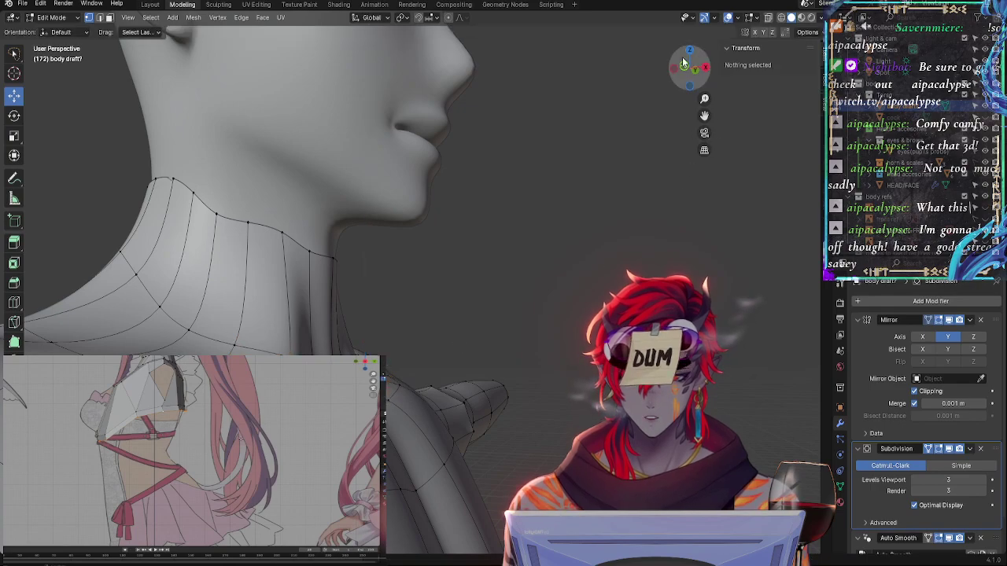
click(685, 68)
click(414, 371)
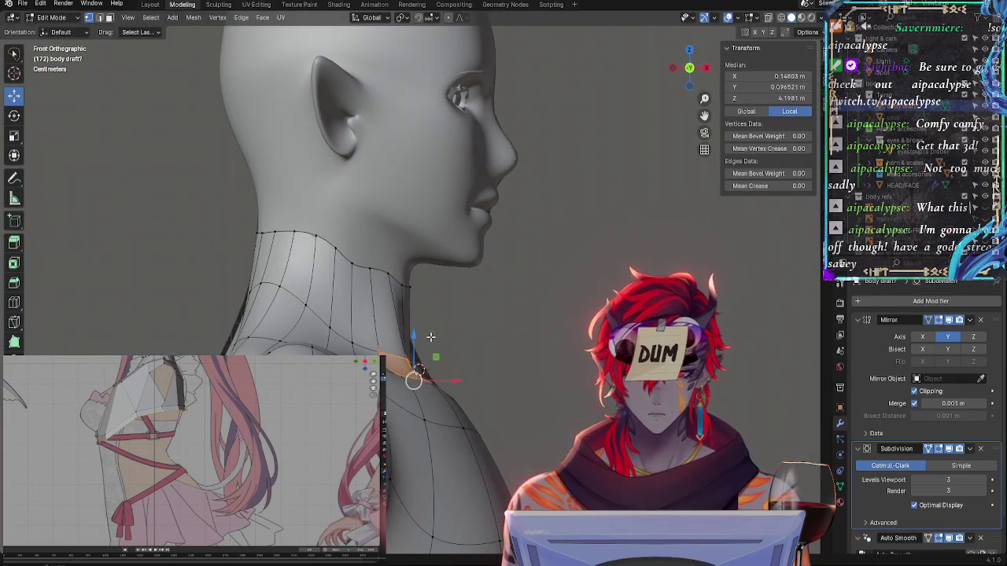
drag(413, 338, 410, 342)
click(431, 372)
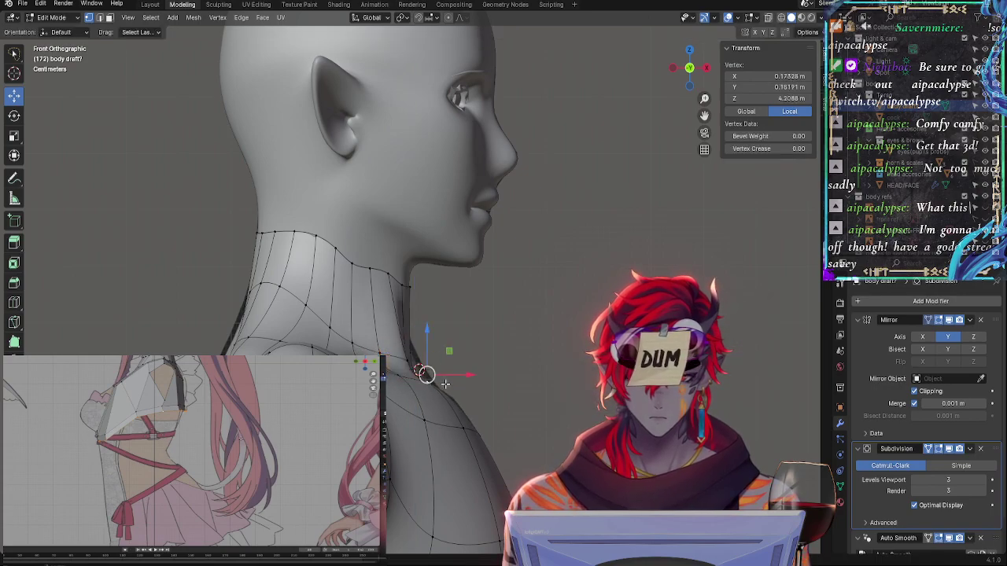
middle_drag(444, 396, 423, 439)
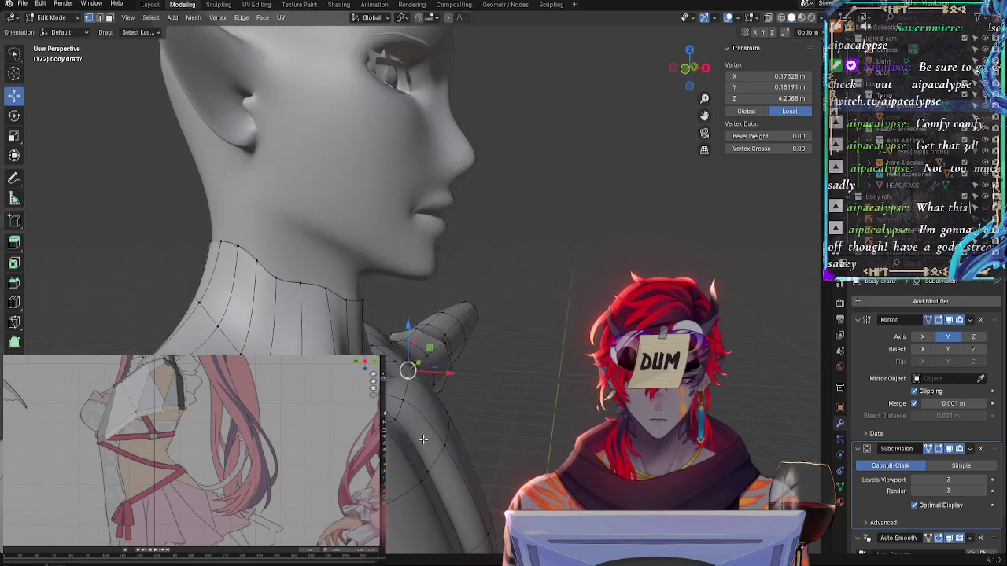
shift+click(401, 393)
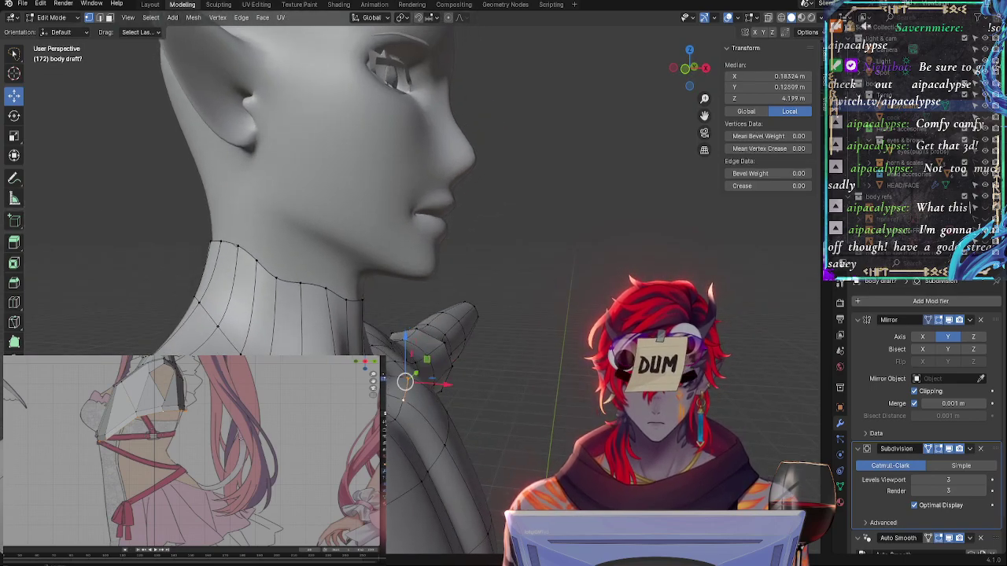
key(g)
click(476, 410)
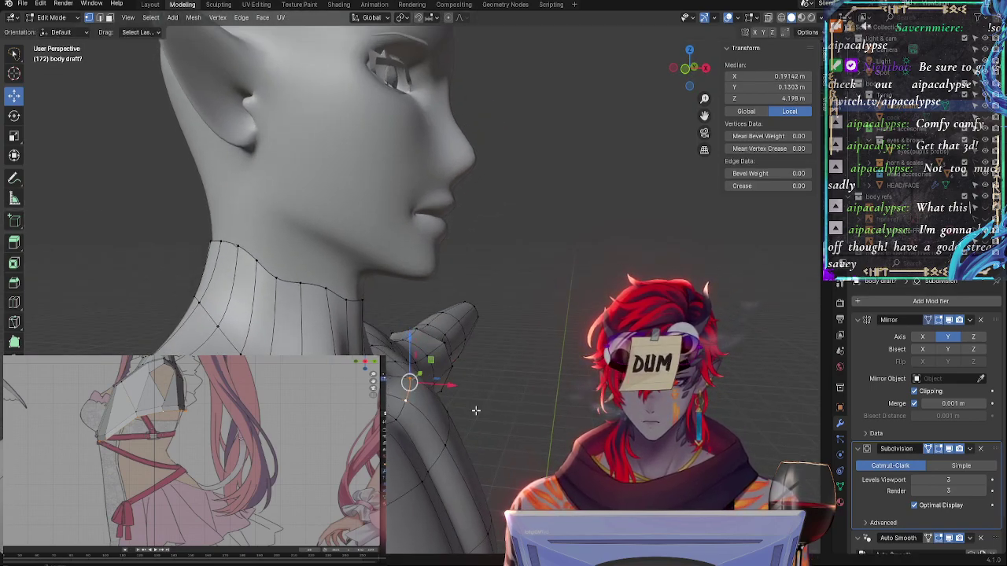
Nudge the selected neck vertices again, refining their height in side profile
key(g)
click(476, 410)
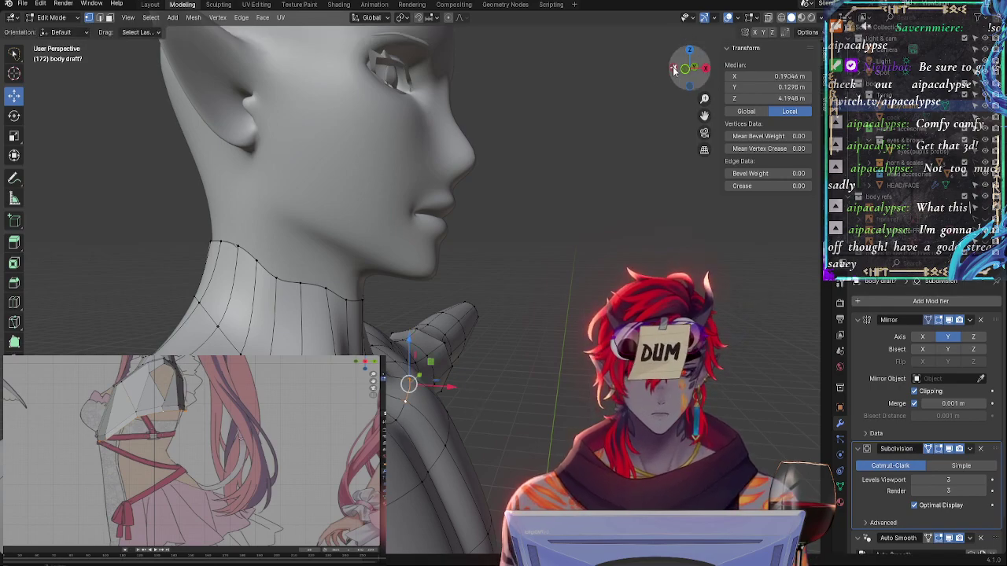
click(673, 68)
click(707, 70)
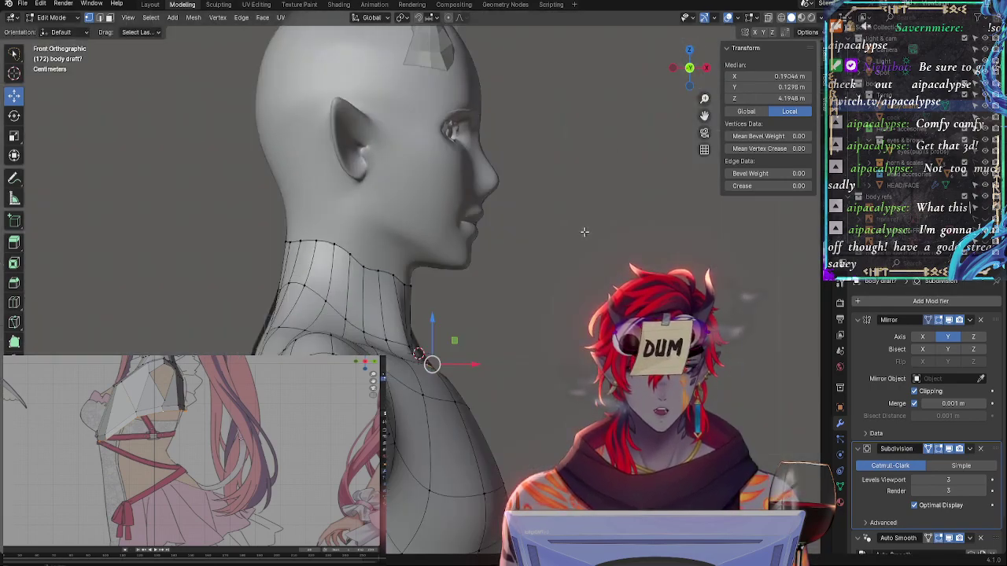
key(g)
click(584, 240)
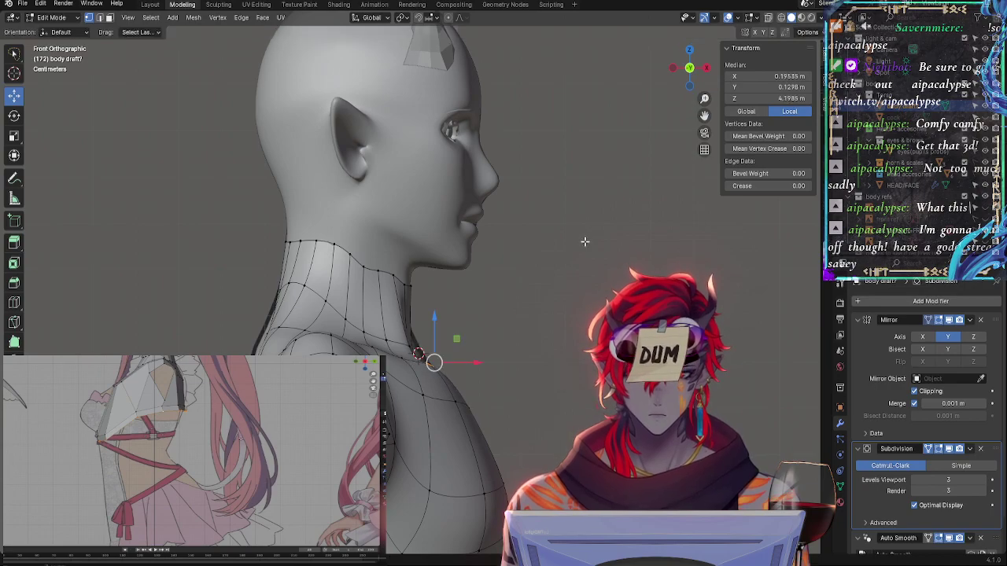
Grow a neck-base vertex selection along the front shoulder-collar edge, now at median Z 4.1903 m
click(411, 350)
mouse_move(411, 349)
middle_down()
mouse_move(485, 333)
mouse_move(412, 333)
middle_up()
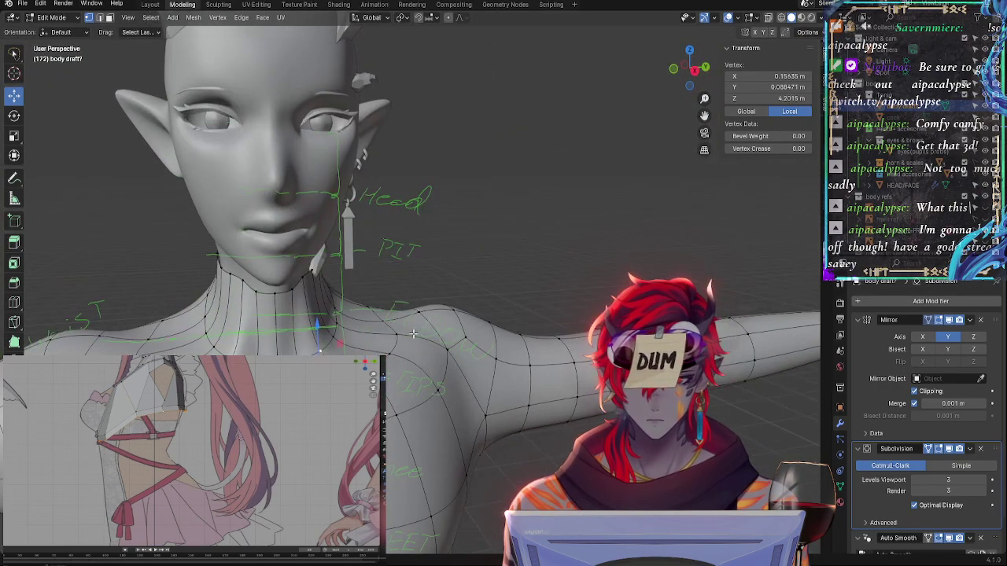
key(ctrl+KP_Add)
middle_drag(346, 366, 387, 366)
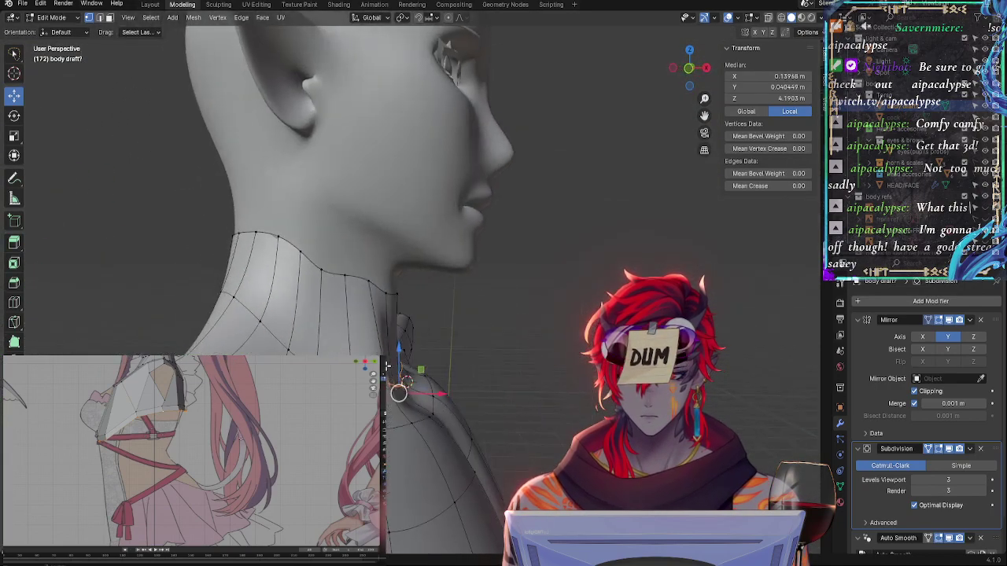
click(680, 75)
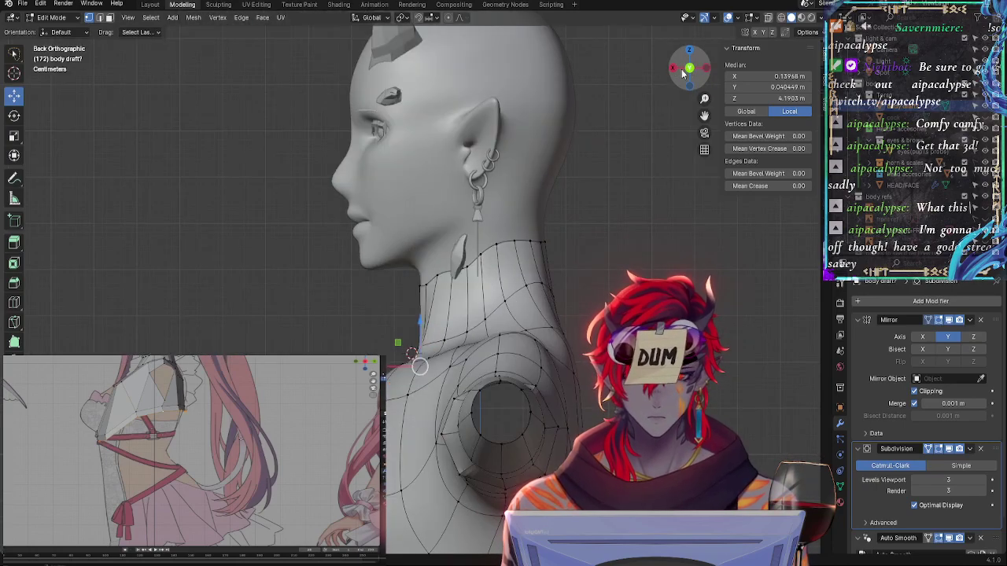
click(679, 75)
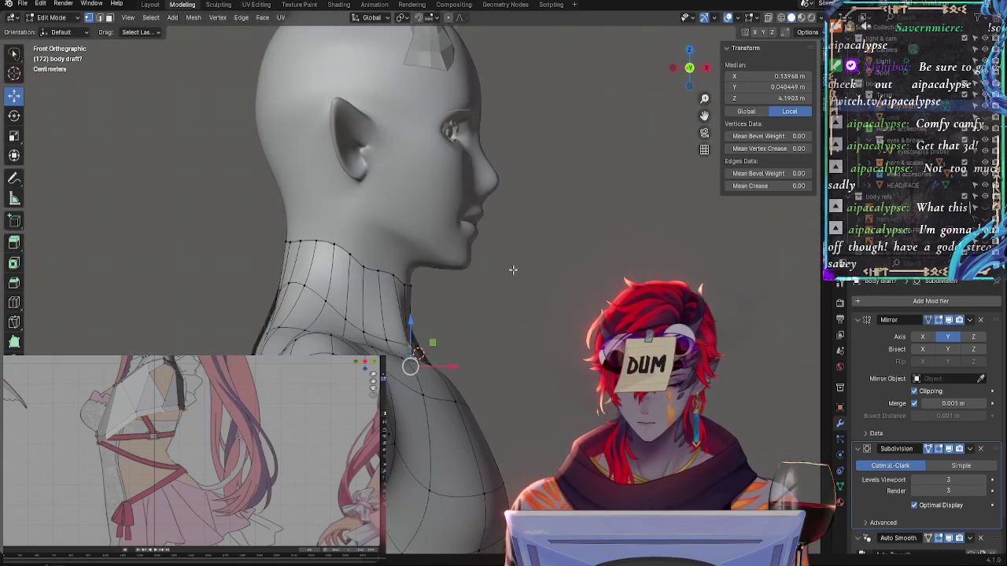
Turn on proportional editing and nudge the neck vertices and a shoulder vertex outward
click(449, 20)
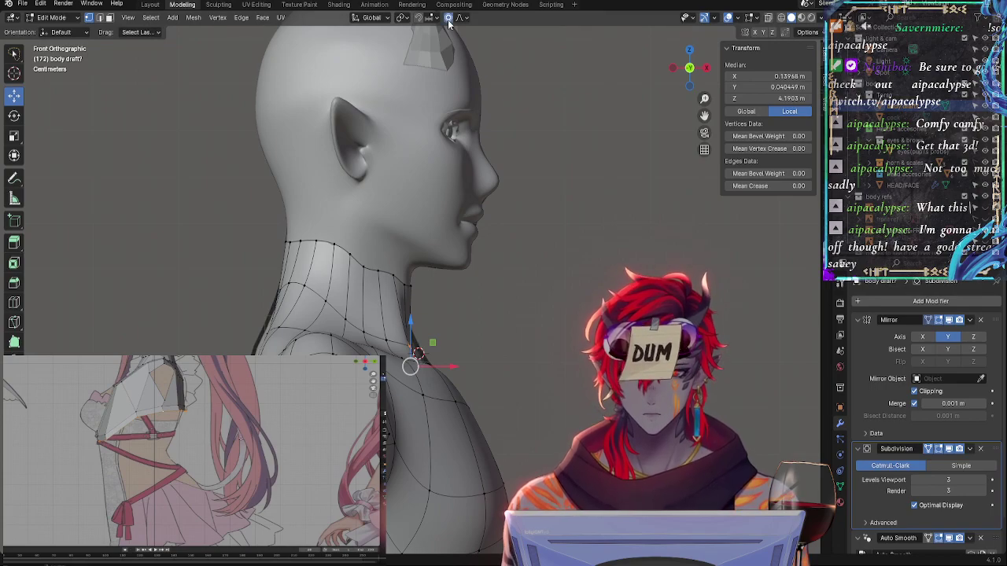
drag(397, 331, 385, 338)
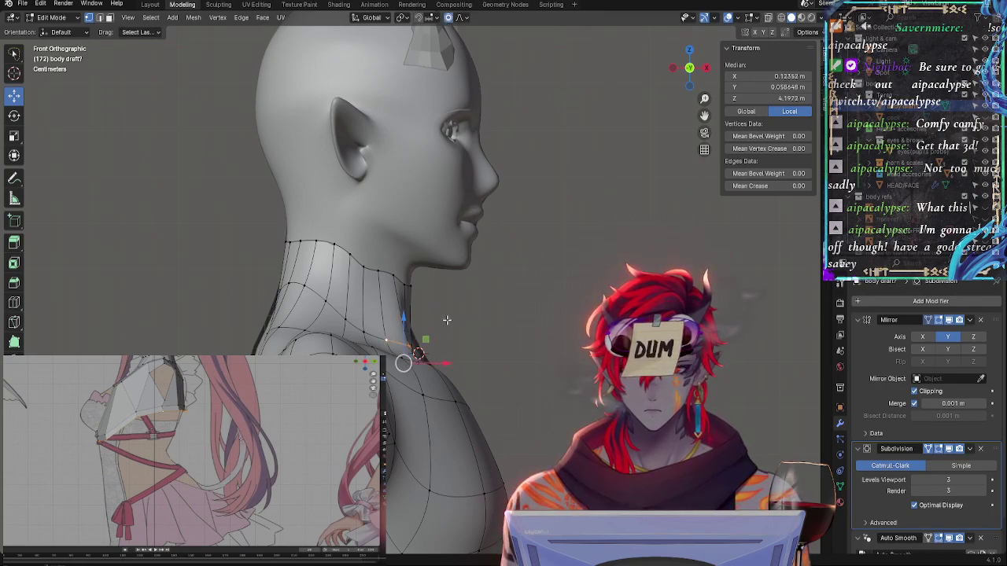
middle_drag(487, 344, 396, 363)
click(395, 354)
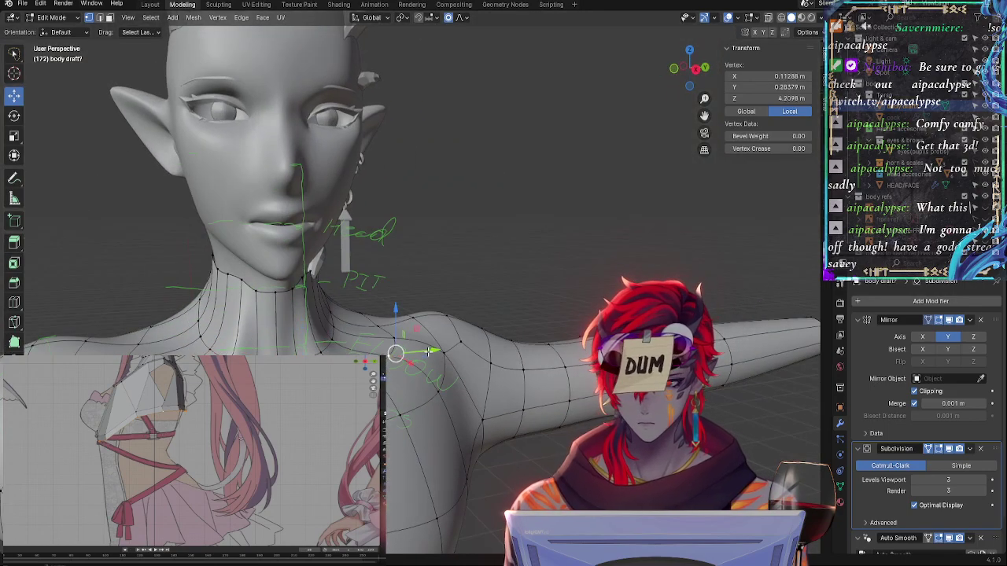
drag(430, 352, 445, 354)
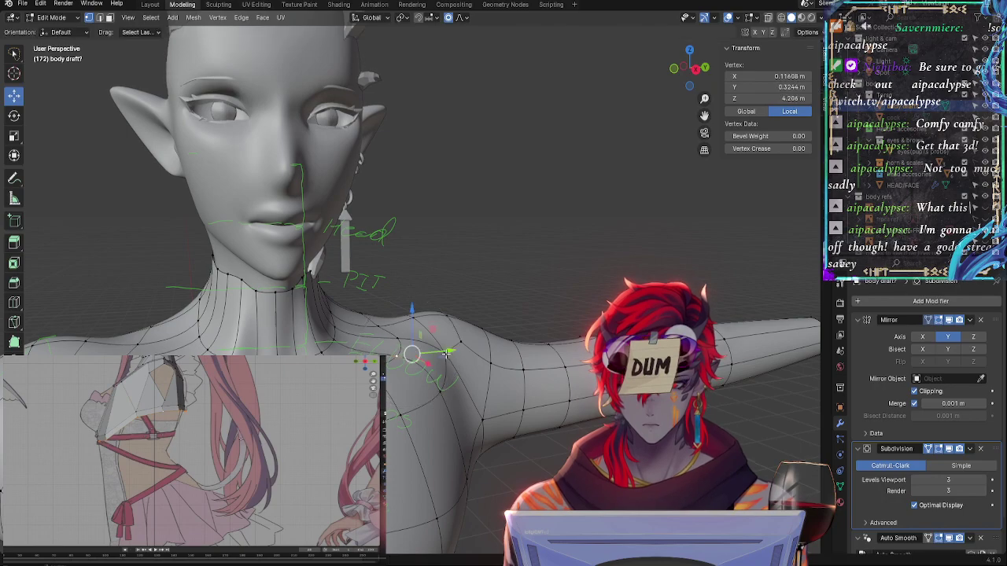
Select the neck-base vertices and side strip, checking them in side and front views
click(346, 349)
shift+click(311, 351)
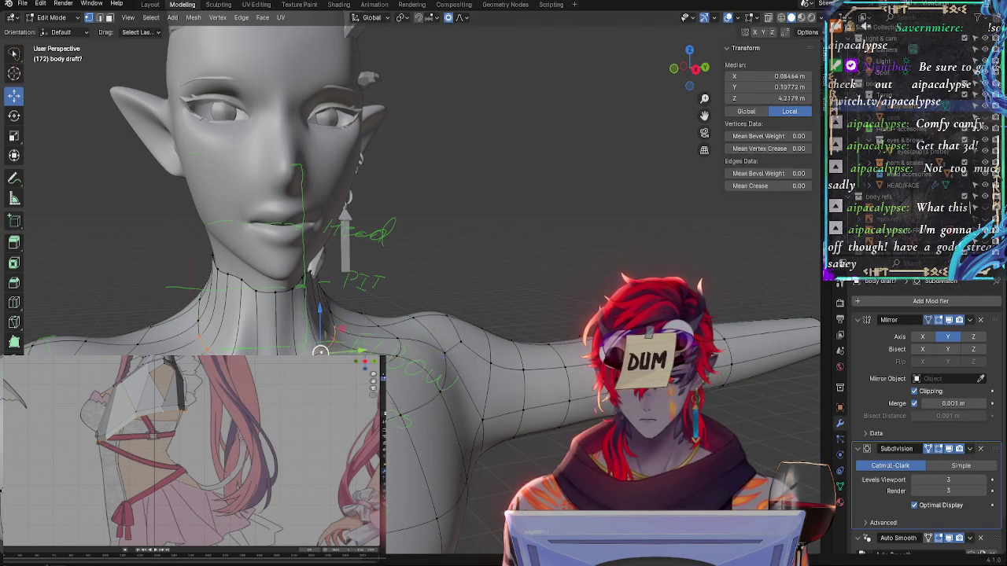
shift+click(258, 315)
alt+shift+click(226, 277)
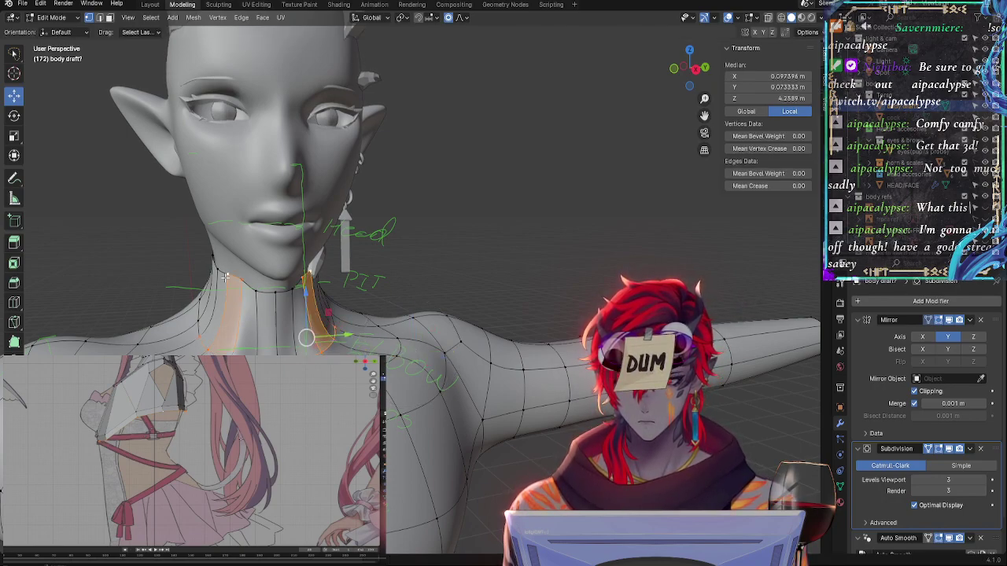
click(675, 69)
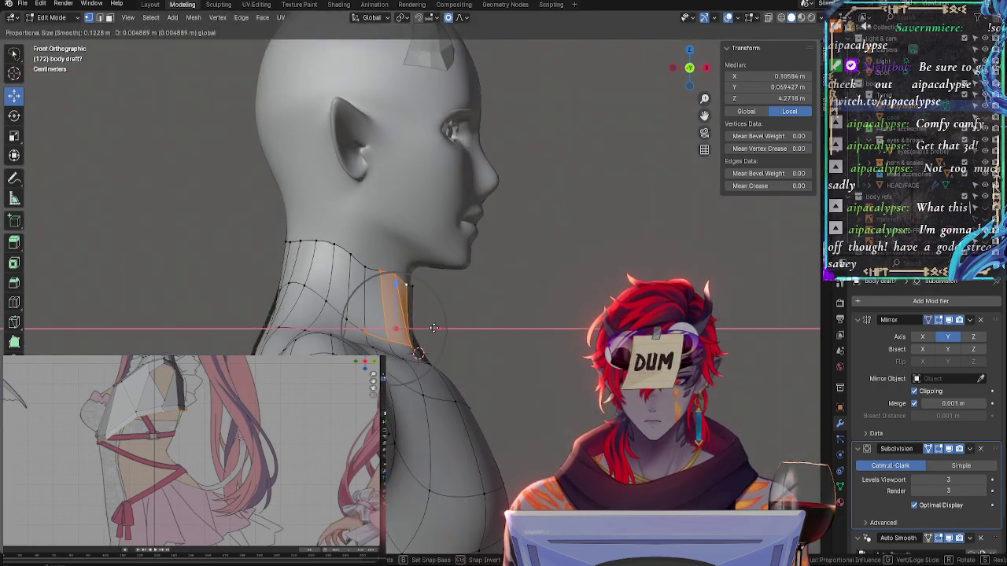
click(448, 327)
click(409, 343)
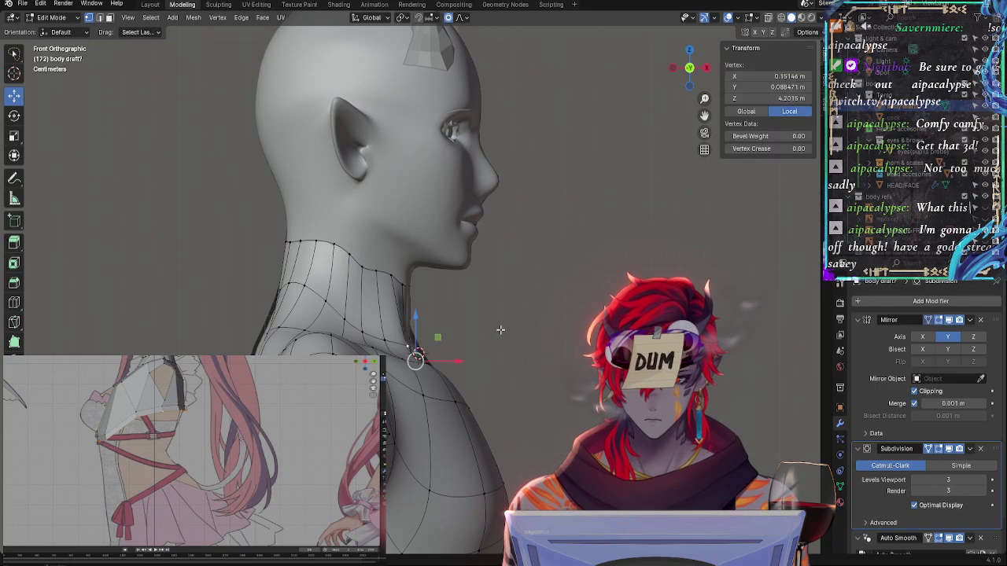
middle_drag(408, 343, 468, 346)
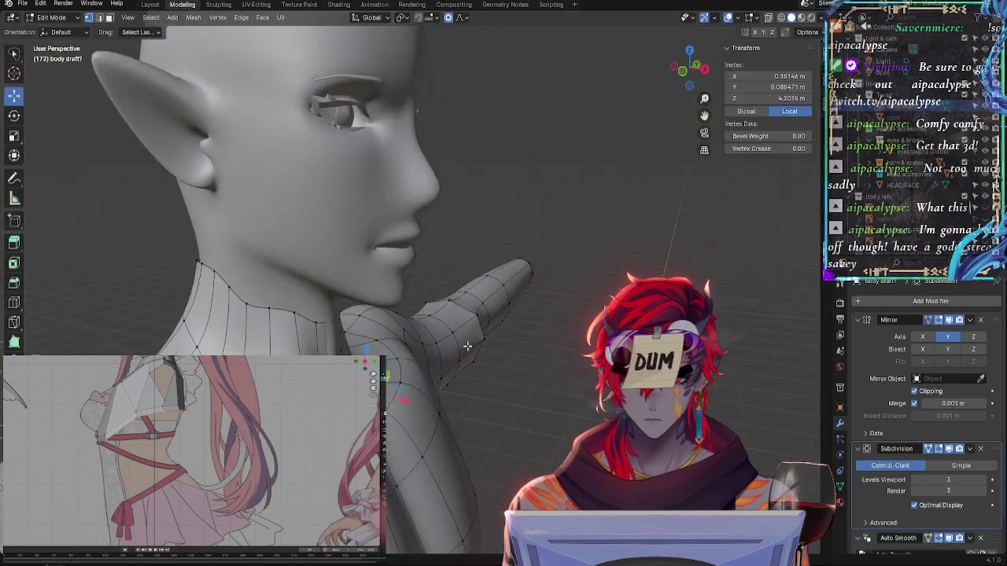
click(706, 69)
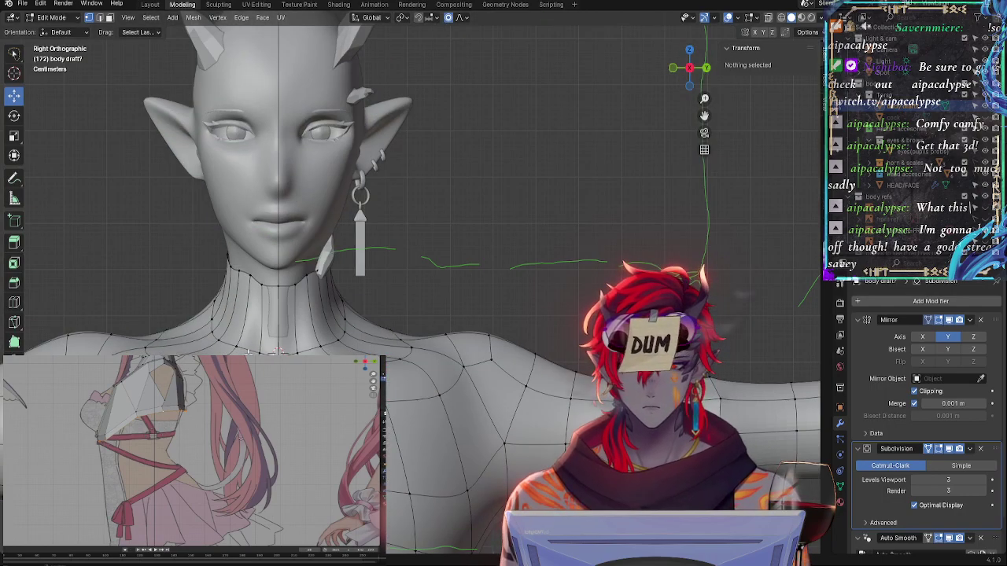
Edge-slide the neck-base loop upward in side profile
alt+click(246, 351)
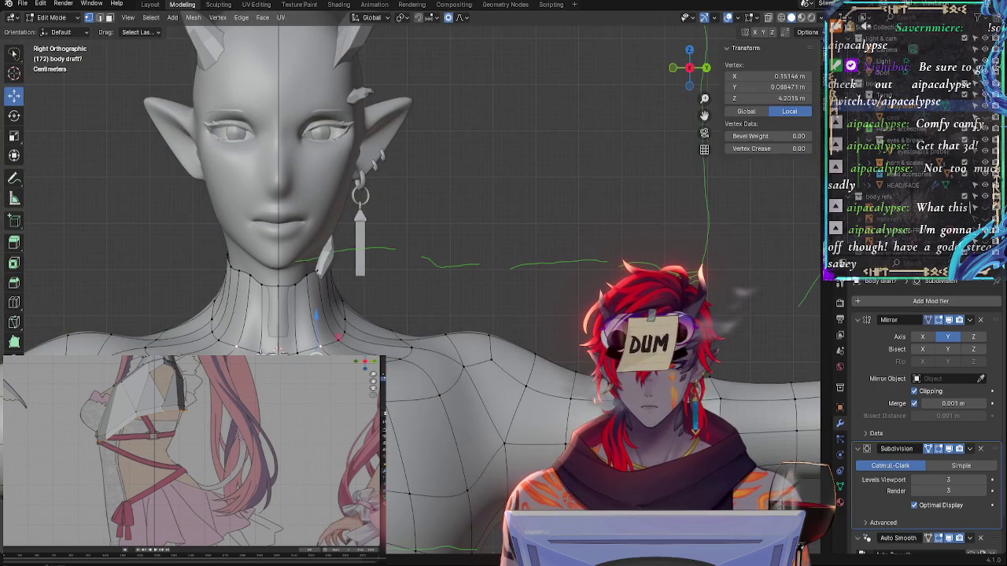
click(673, 69)
drag(446, 363, 450, 362)
key(g)
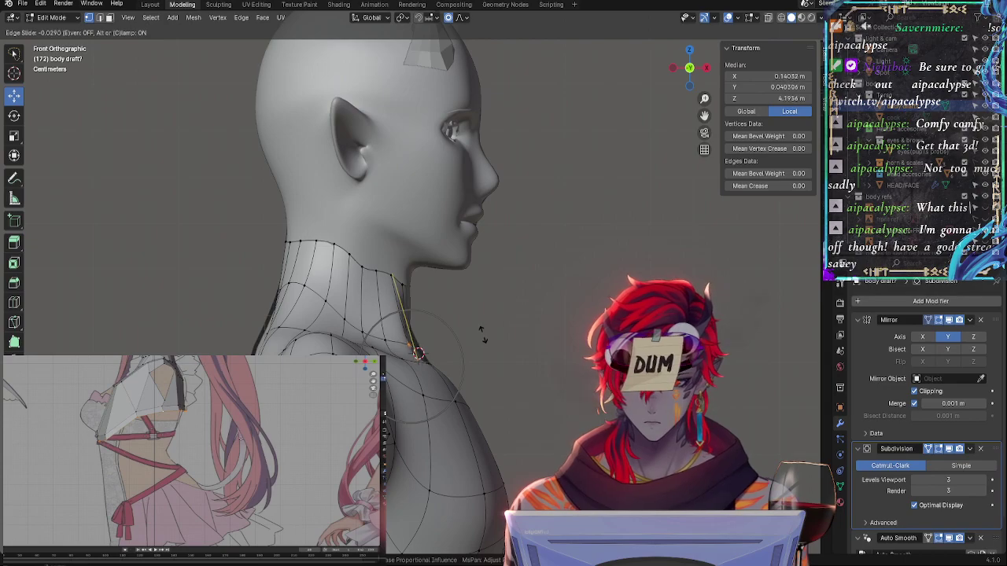
click(481, 332)
click(482, 335)
Select a couple of neck vertices and move them slightly in profile view
click(380, 343)
middle_drag(452, 337, 364, 349)
alt+click(331, 341)
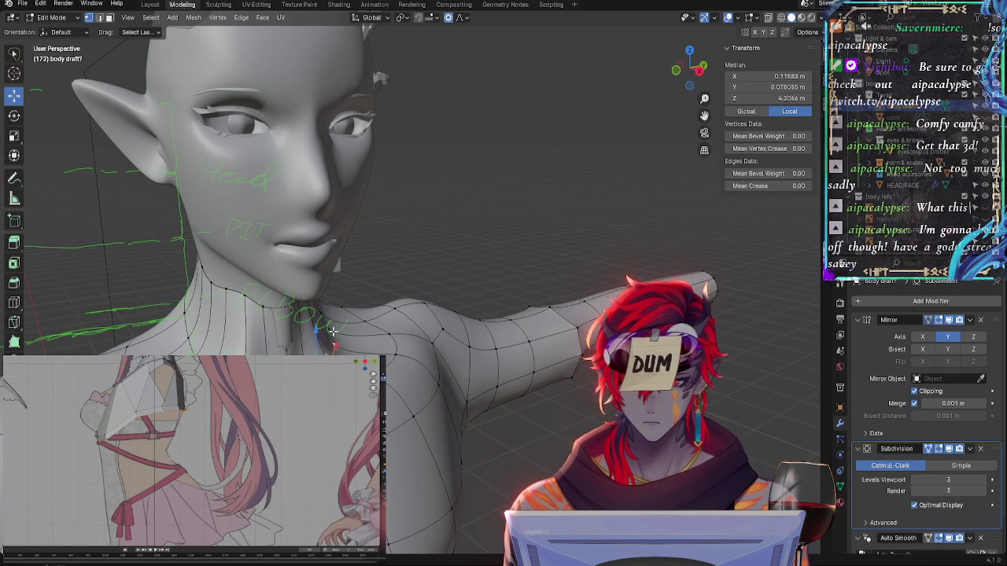
click(704, 70)
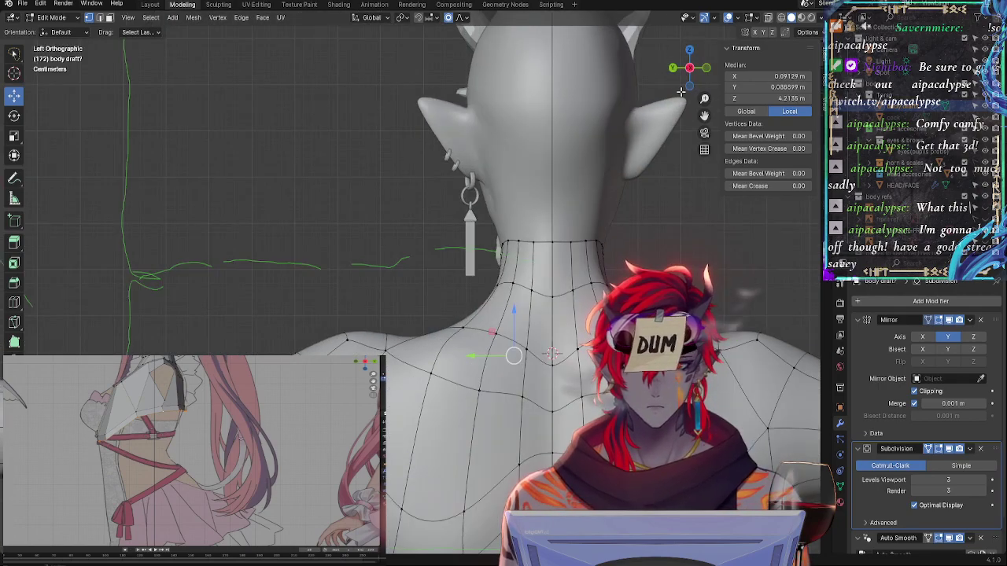
click(707, 70)
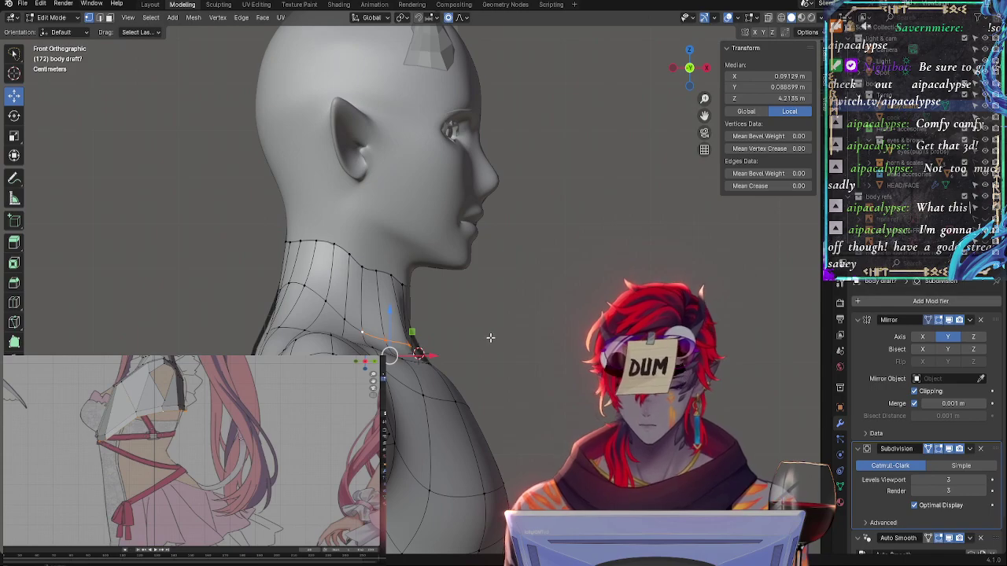
key(g)
click(428, 357)
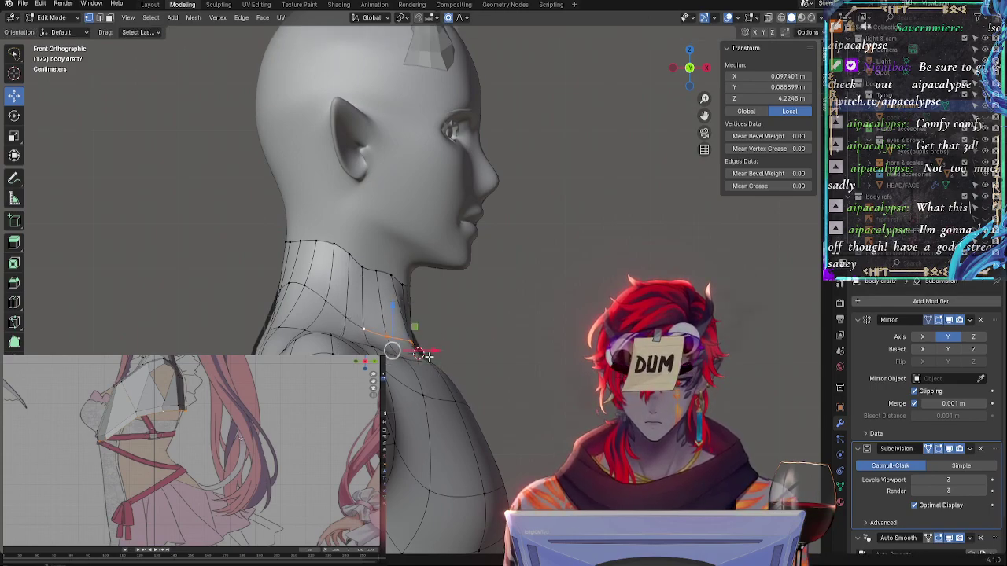
Select the front neck-base edge and try moving it, cancelling the move
click(429, 357)
shift+click(413, 344)
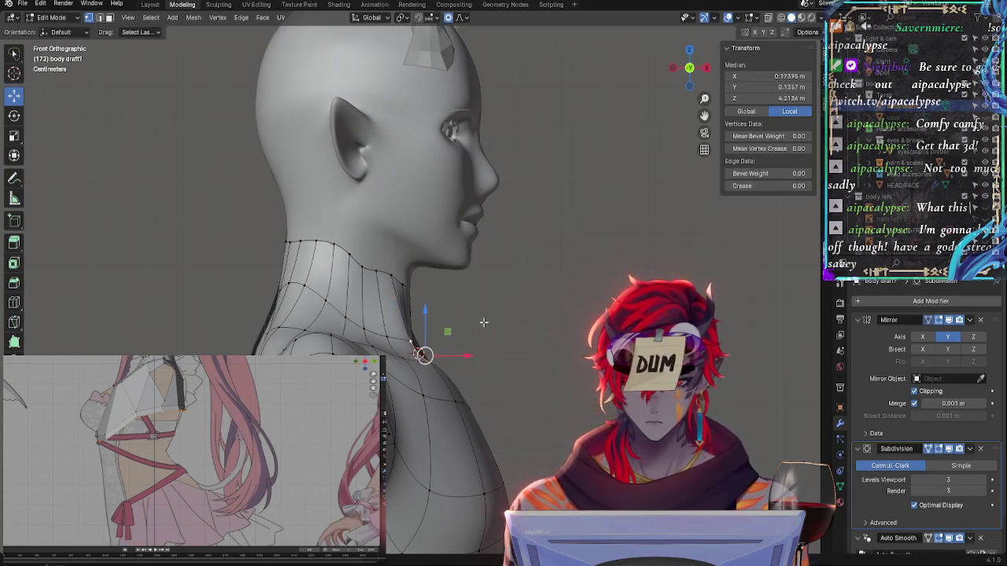
key(g)
right_click(529, 318)
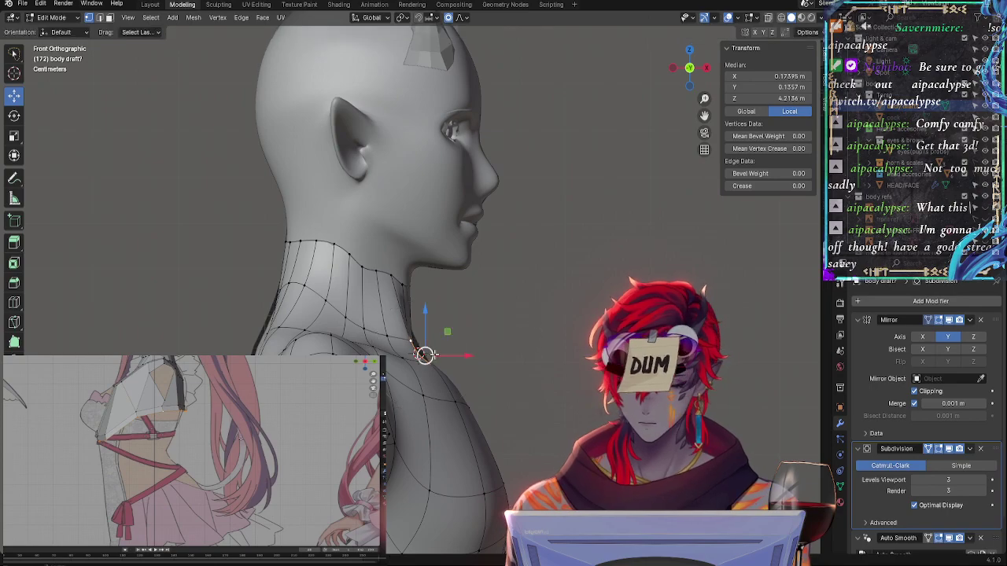
Shift two neck vertices into place, then trial-move another vertex and cancel
click(425, 356)
middle_drag(420, 353, 550, 323)
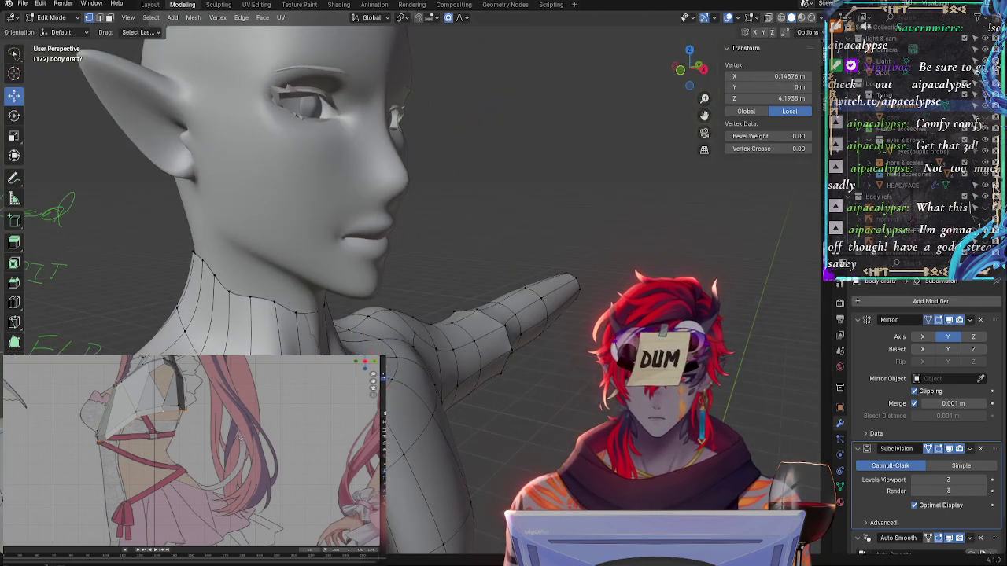
shift+click(323, 352)
key(g)
click(324, 350)
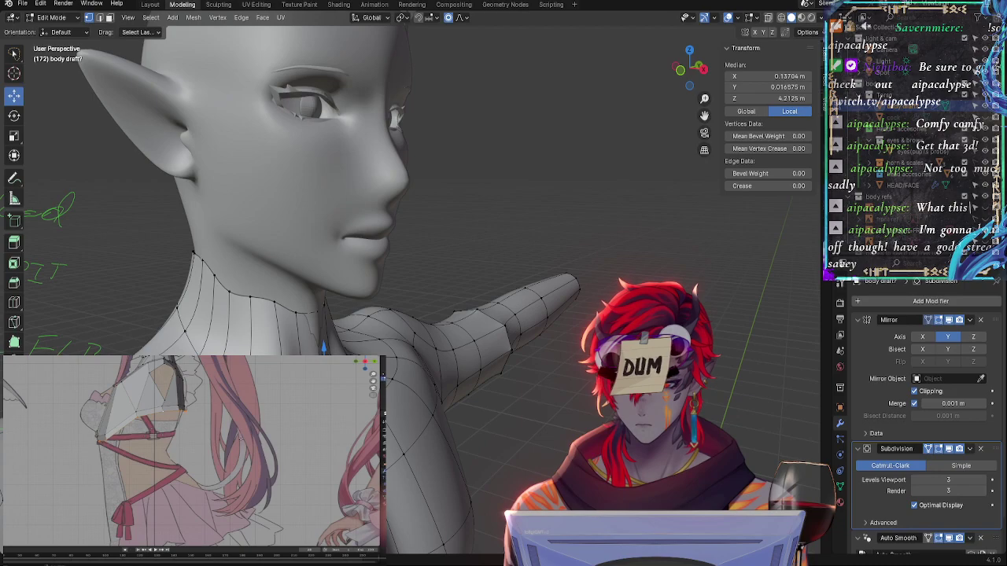
click(358, 344)
key(g)
key(Escape)
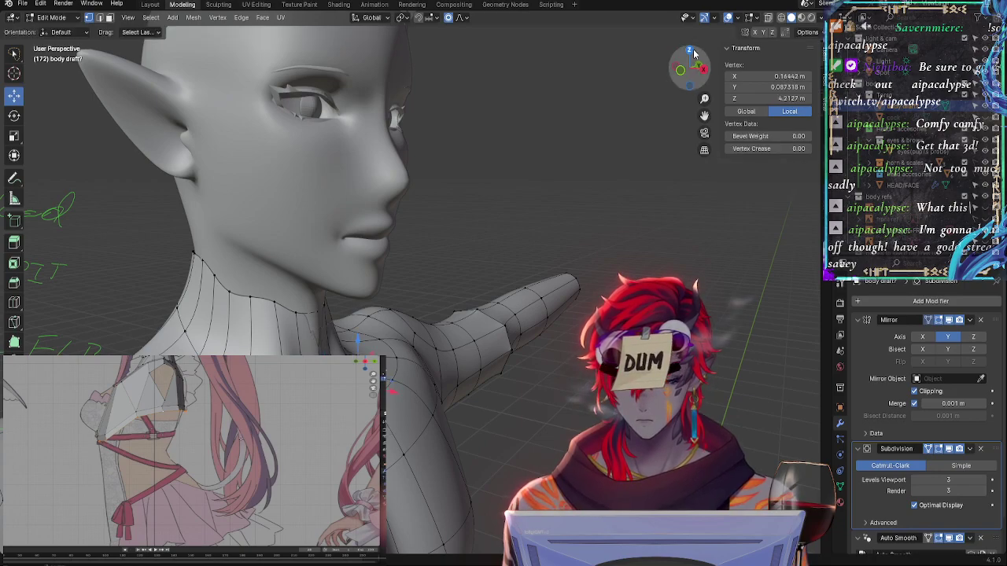
Restore the neck selection with undo and soft-falloff move it in profile view
click(681, 70)
click(451, 341)
middle_drag(452, 341, 597, 346)
key(ctrl+z)
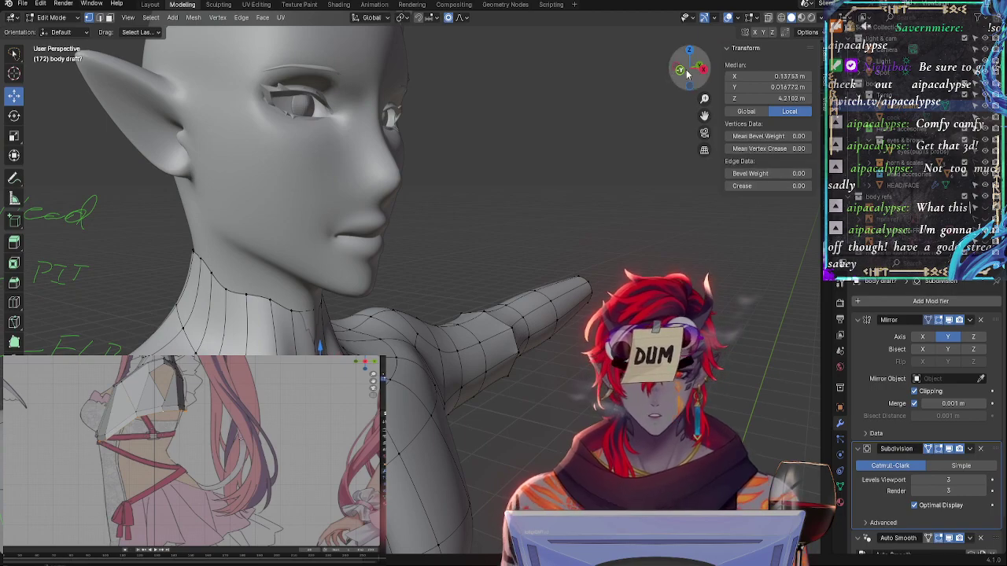
click(678, 70)
key(g)
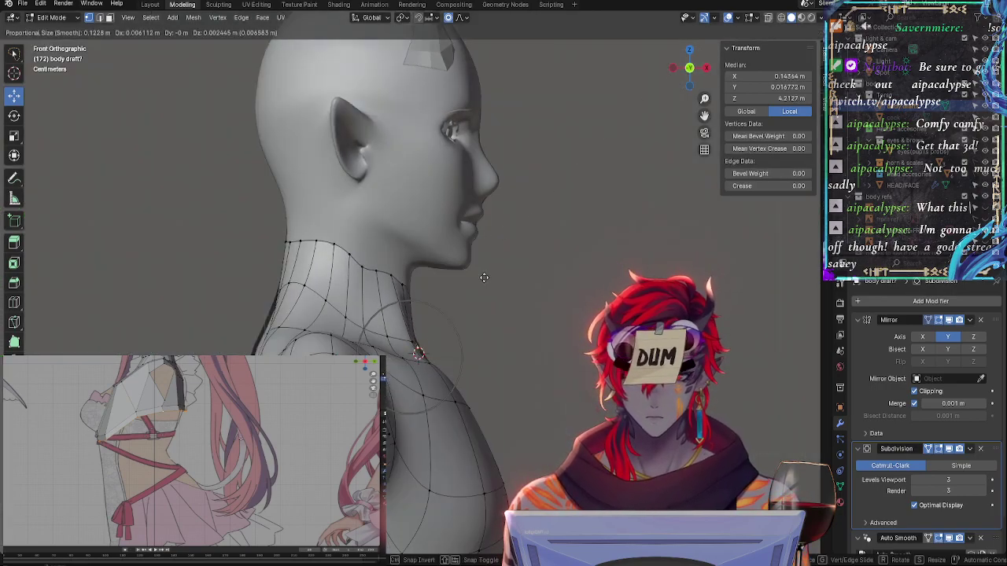
click(480, 278)
Soft-falloff move two vertices higher up the throat to smooth its profile
click(415, 283)
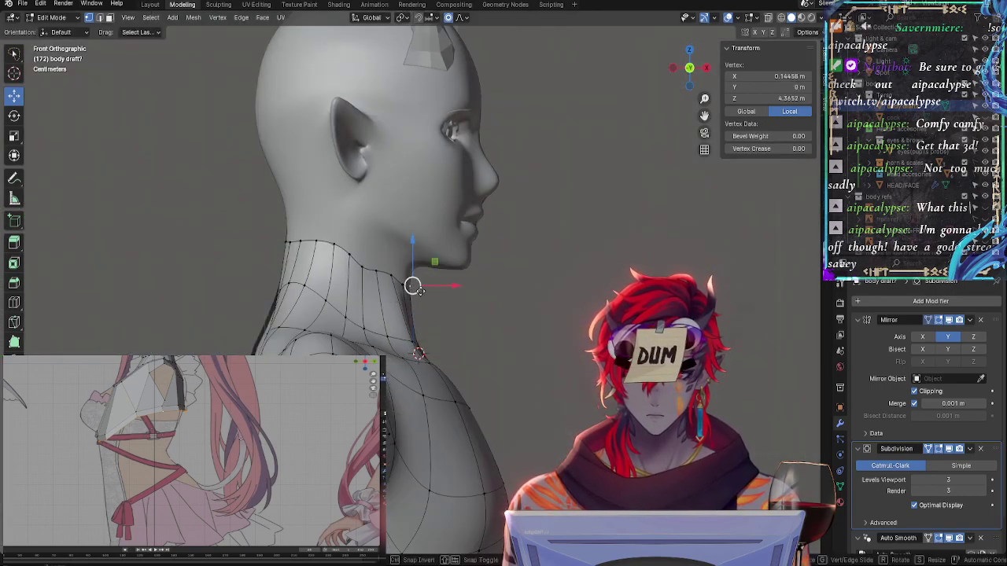
key(g)
click(422, 295)
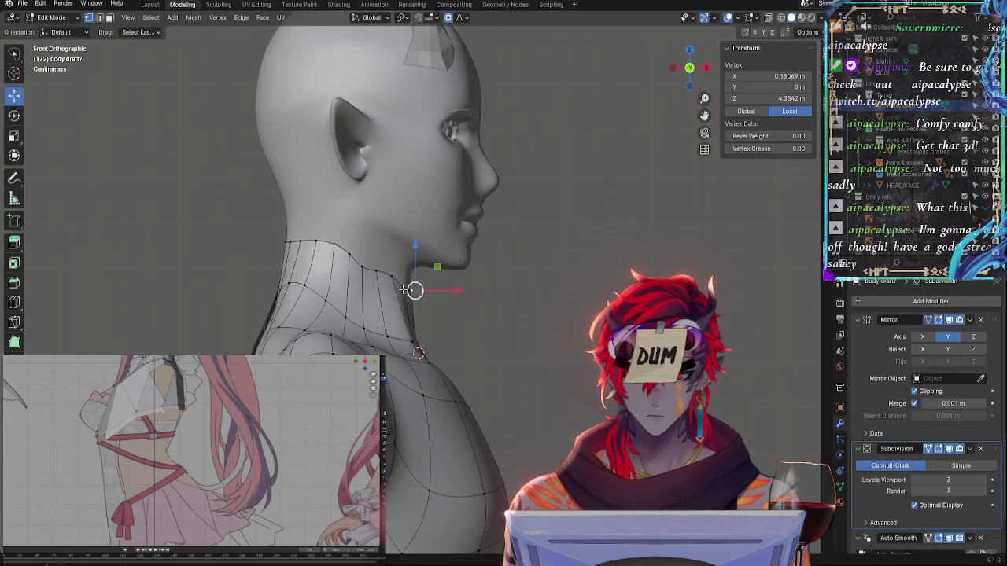
click(405, 287)
key(g)
click(401, 289)
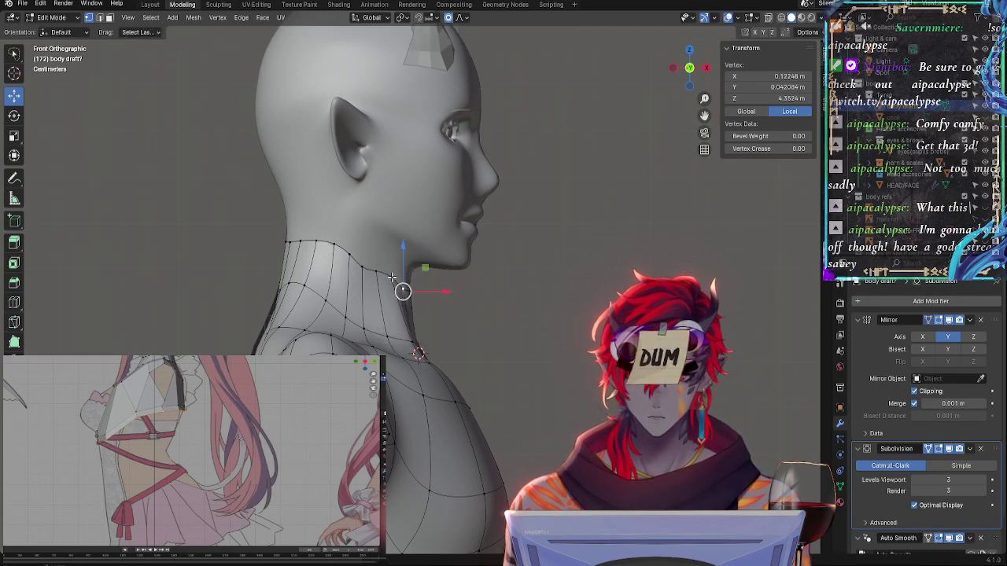
Adjust two more neck-front vertices and start moving the collar vertex with soft falloff
click(391, 275)
key(g)
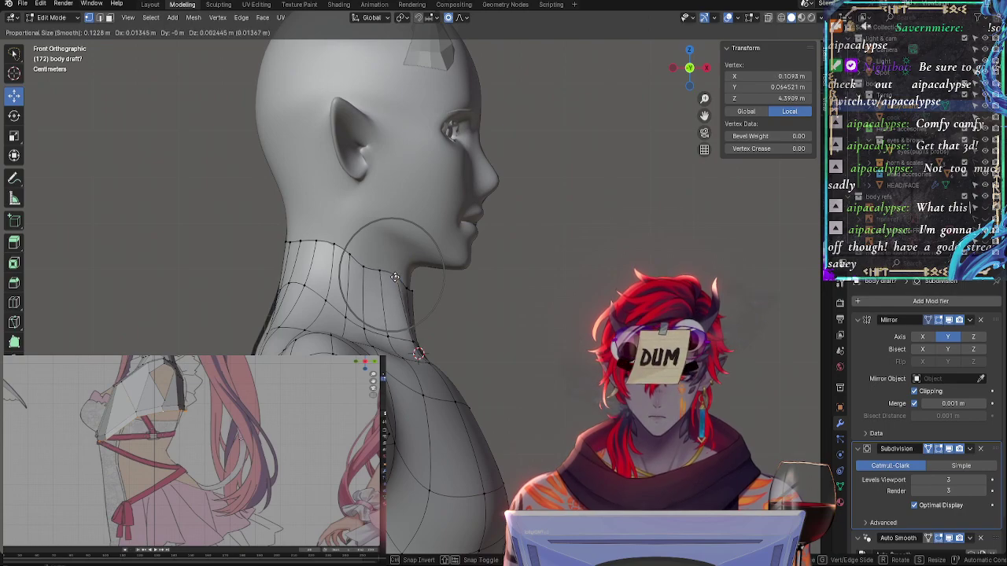
click(394, 273)
click(414, 292)
key(g)
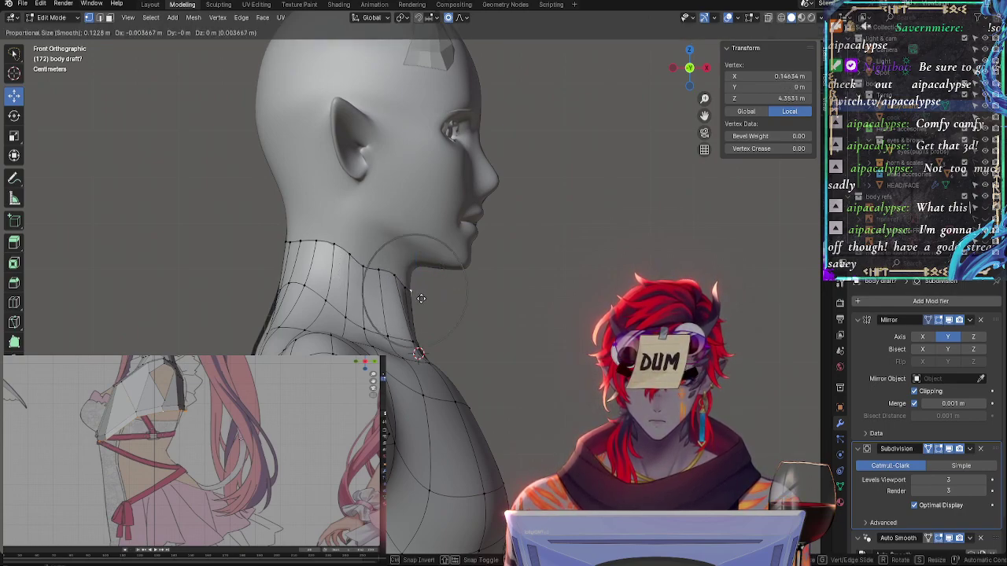
click(420, 298)
click(422, 348)
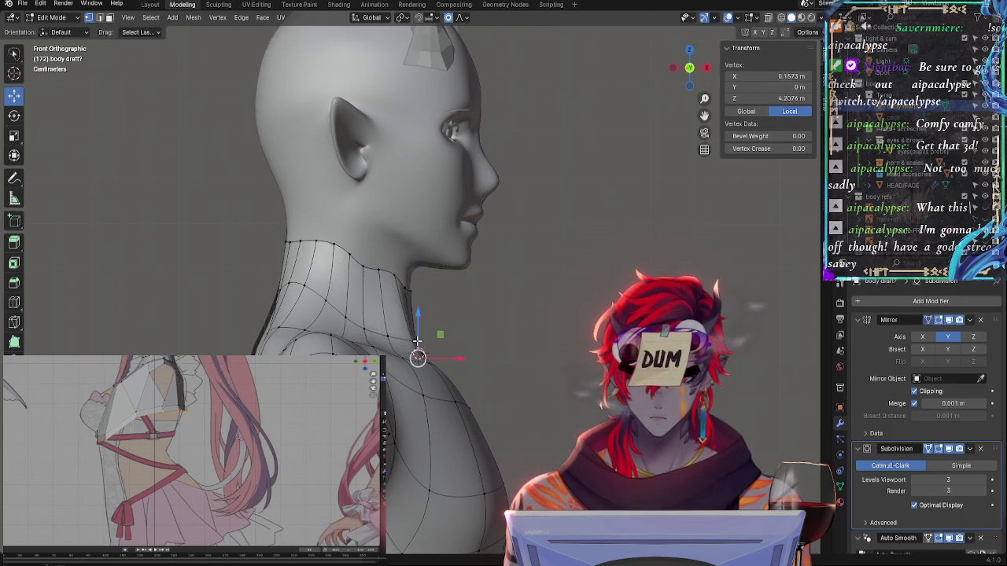
key(g)
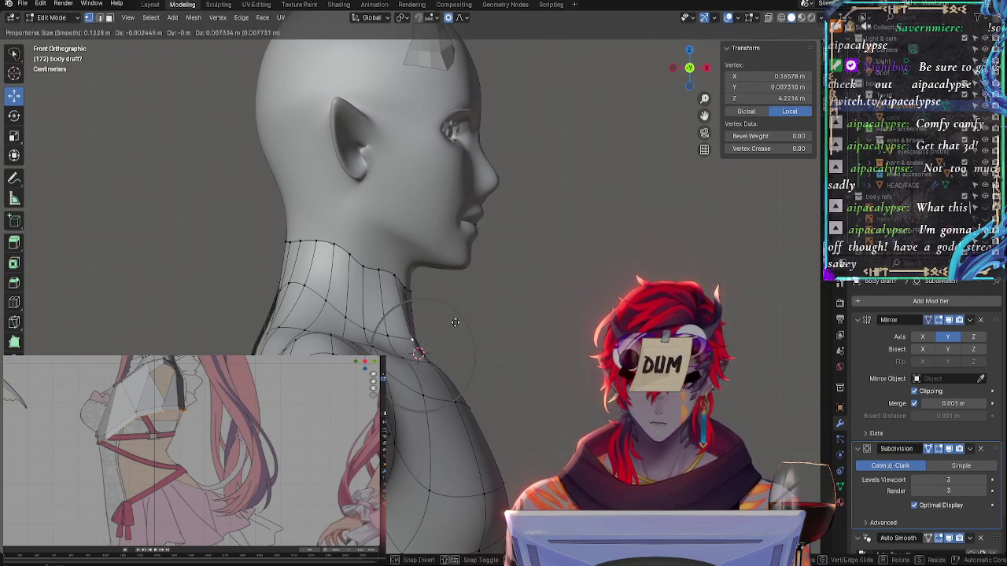
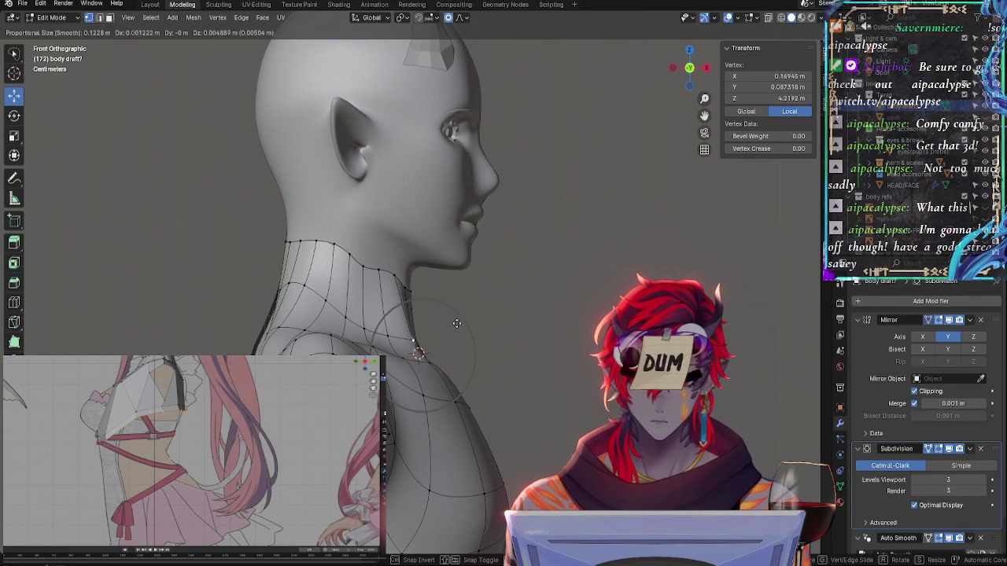
Cancel the pending proportional move and reposition a single vertex at the top of the neck
right_click(457, 323)
middle_drag(456, 323, 375, 277)
click(367, 279)
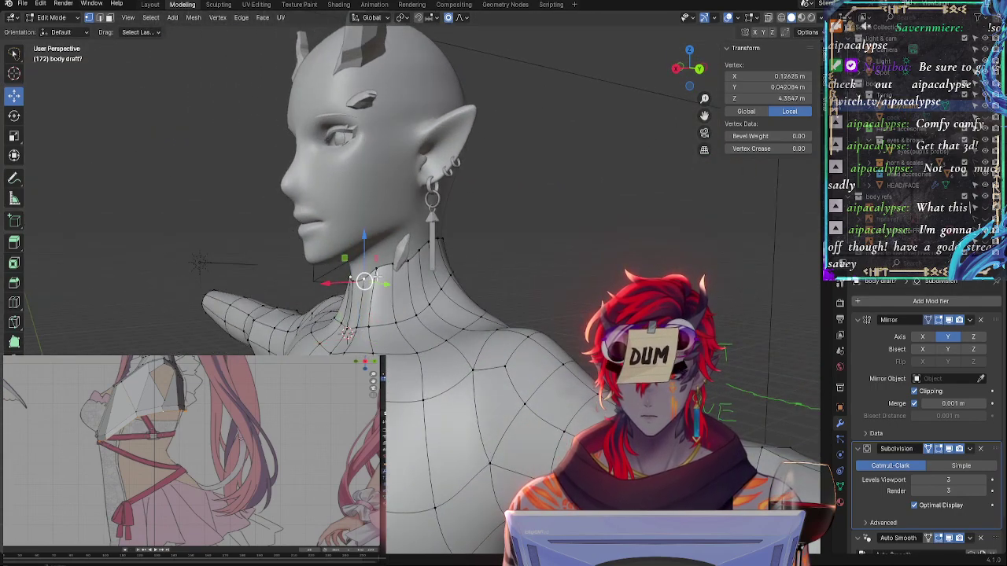
shift+click(376, 272)
key(g)
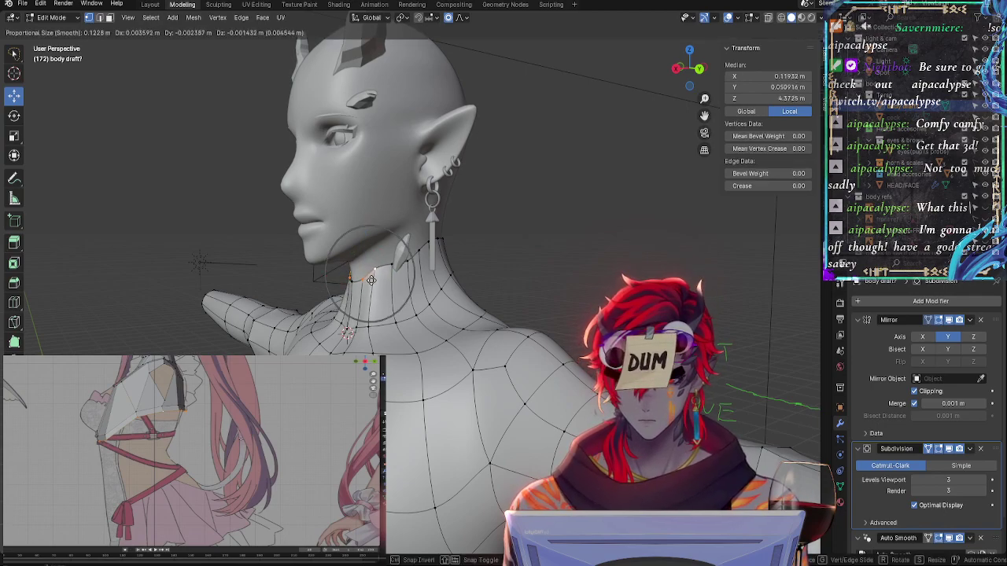
right_click(386, 268)
click(392, 266)
key(g)
click(393, 266)
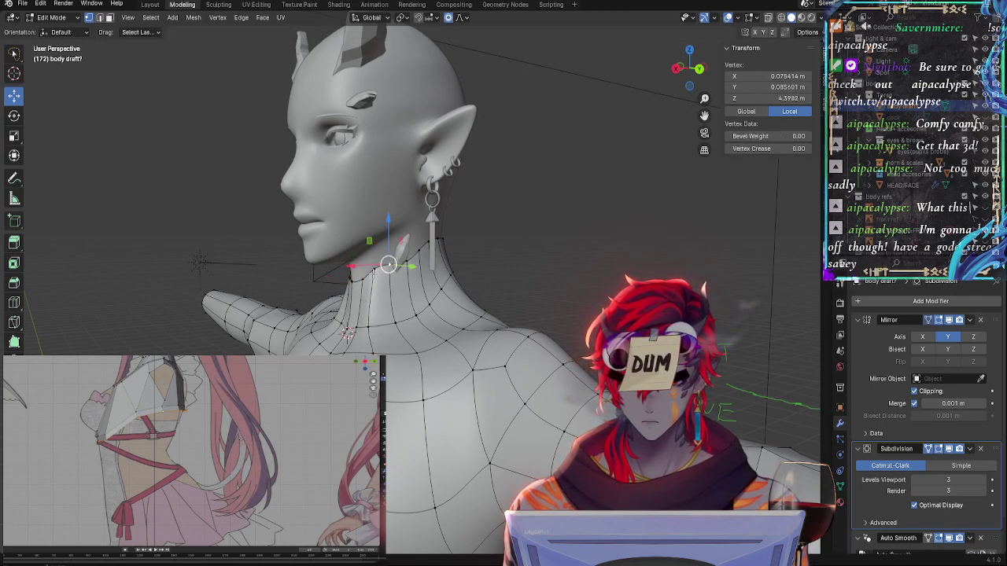
Move another neck vertex, lower it with its neighbour, and shift one more below them
click(375, 272)
key(g)
click(392, 272)
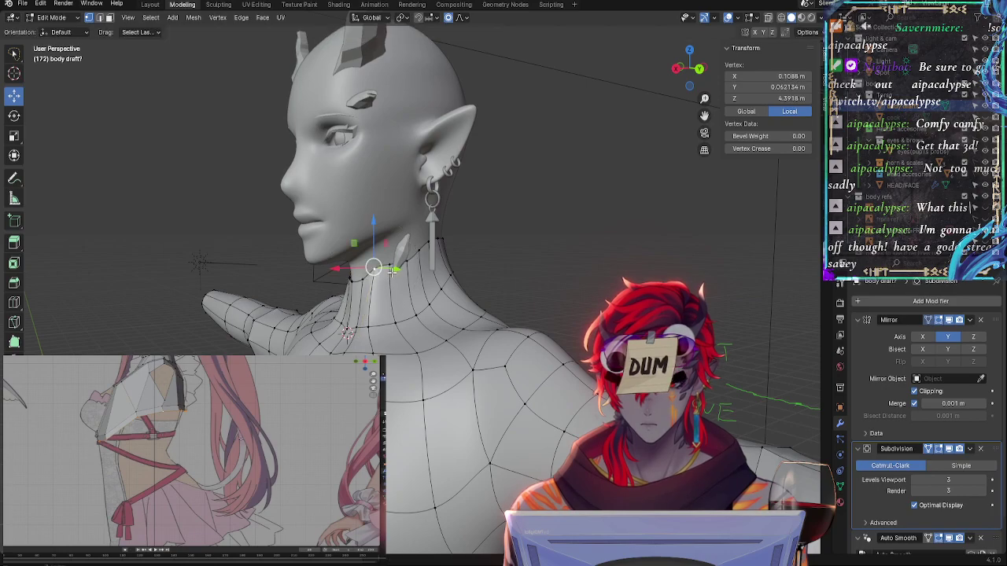
shift+click(391, 268)
key(g)
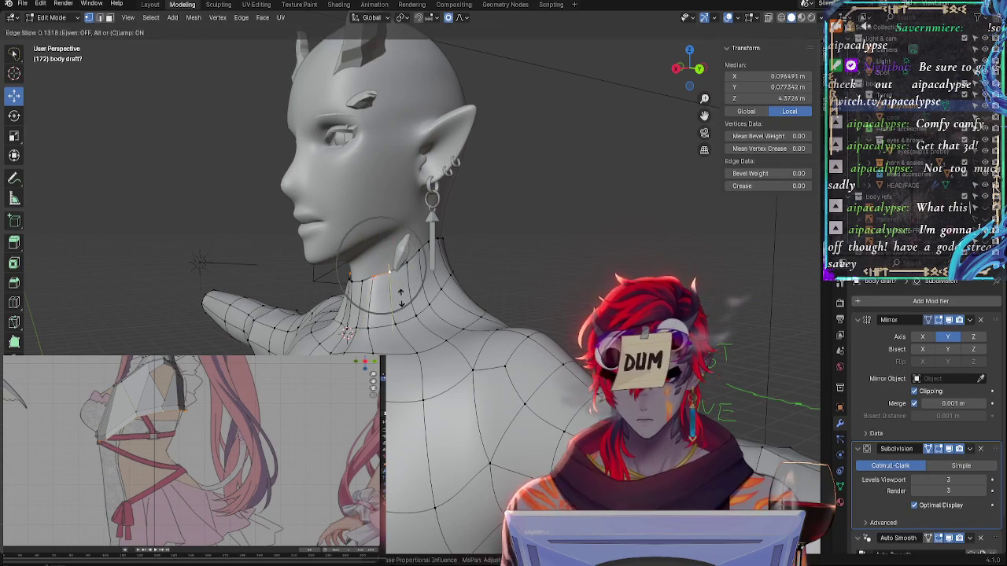
click(399, 300)
click(376, 324)
key(g)
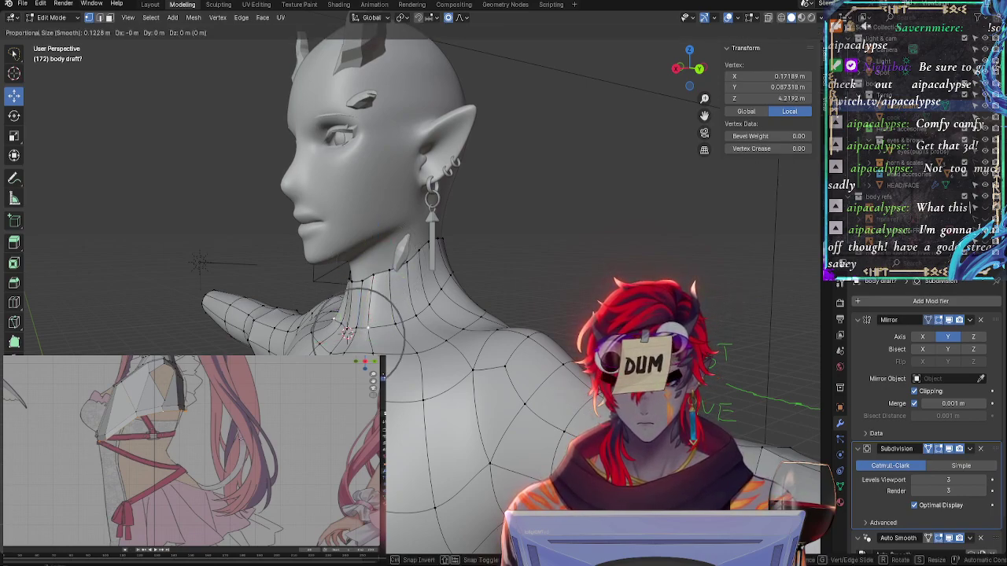
click(391, 325)
Reposition a neck vertex near the jaw from a more frontal angle
middle_drag(391, 325, 397, 335)
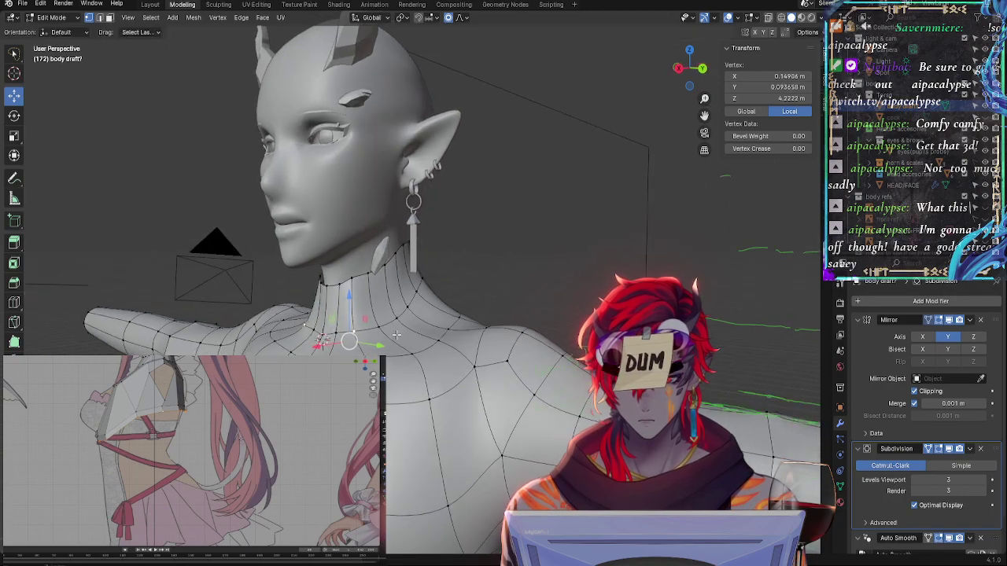
click(354, 281)
key(g)
click(362, 288)
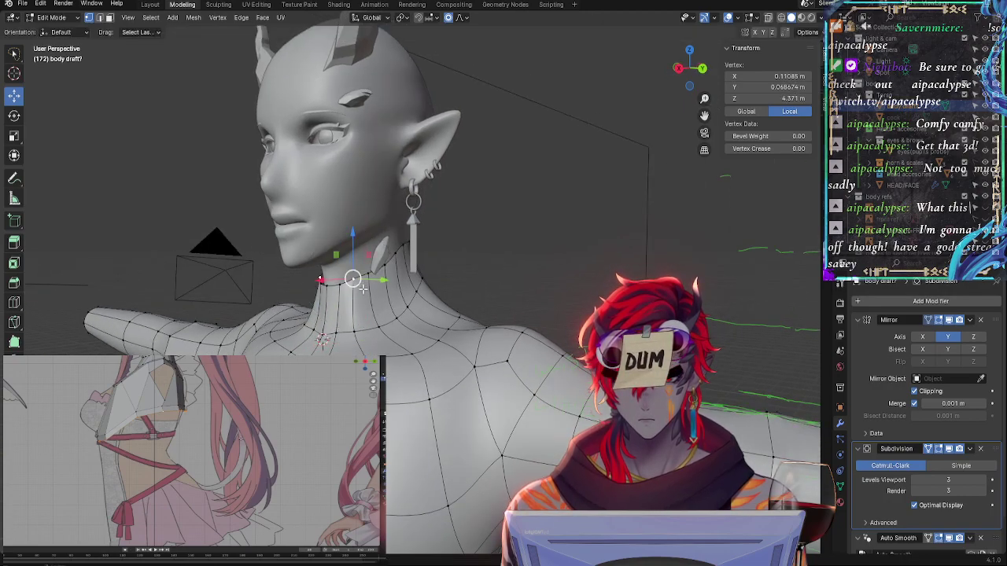
Select vertices and a block of faces at the back of the neck, viewed from front and behind
middle_drag(363, 288, 688, 122)
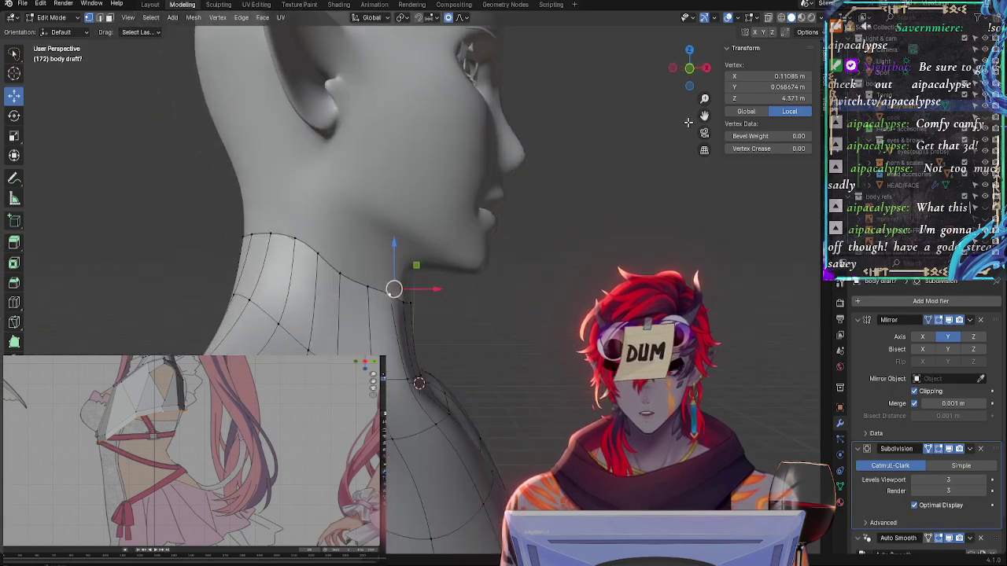
click(689, 69)
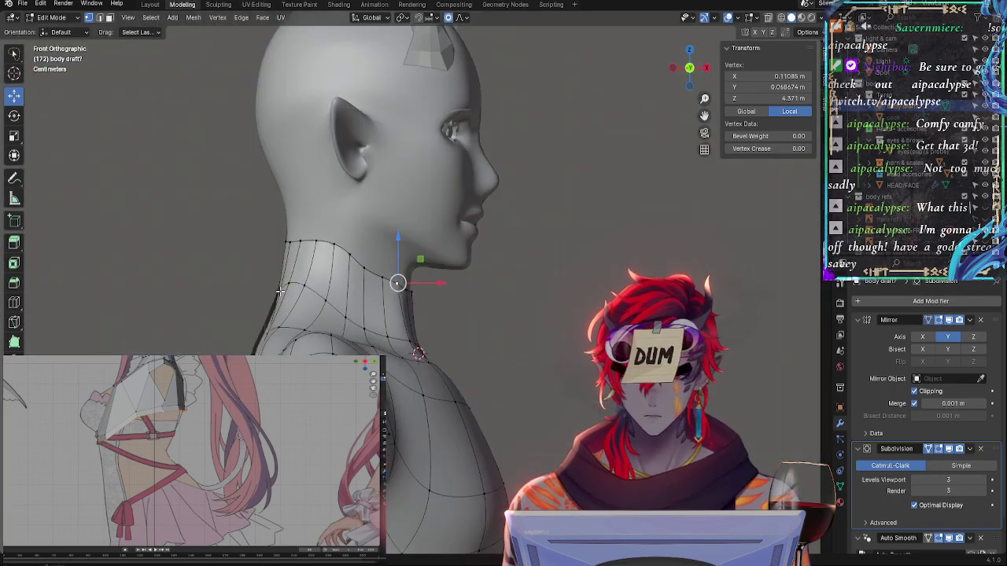
click(265, 334)
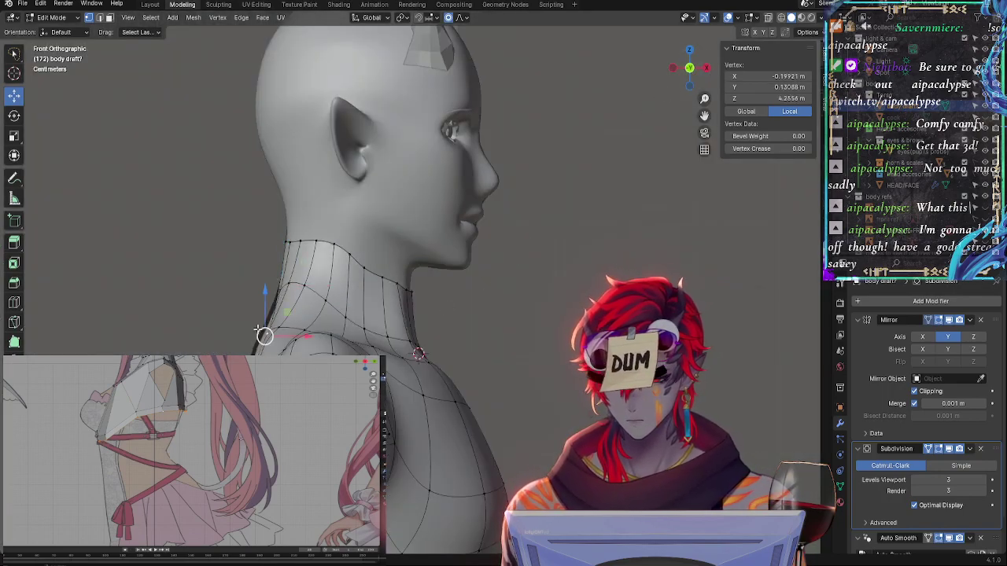
shift+click(277, 328)
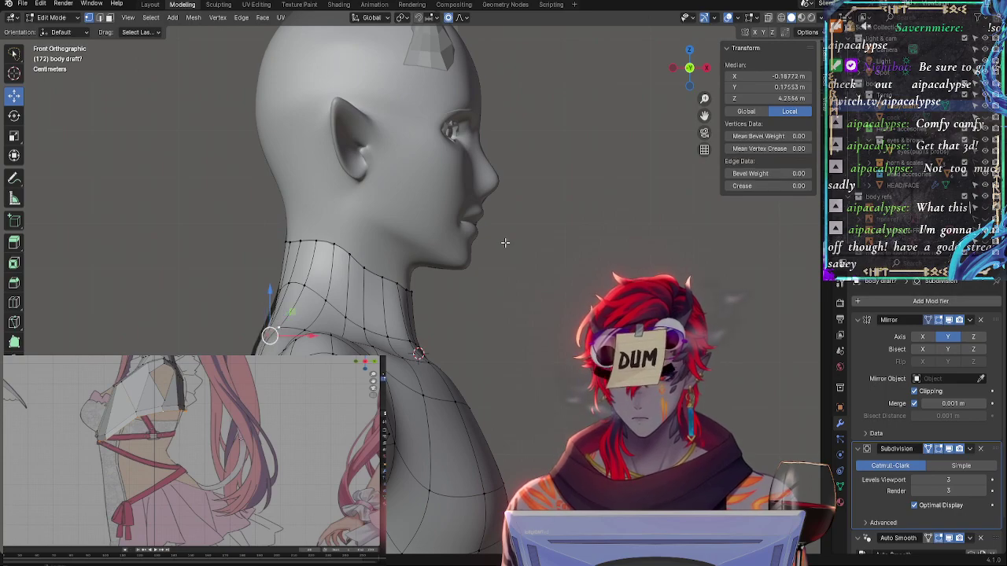
click(253, 326)
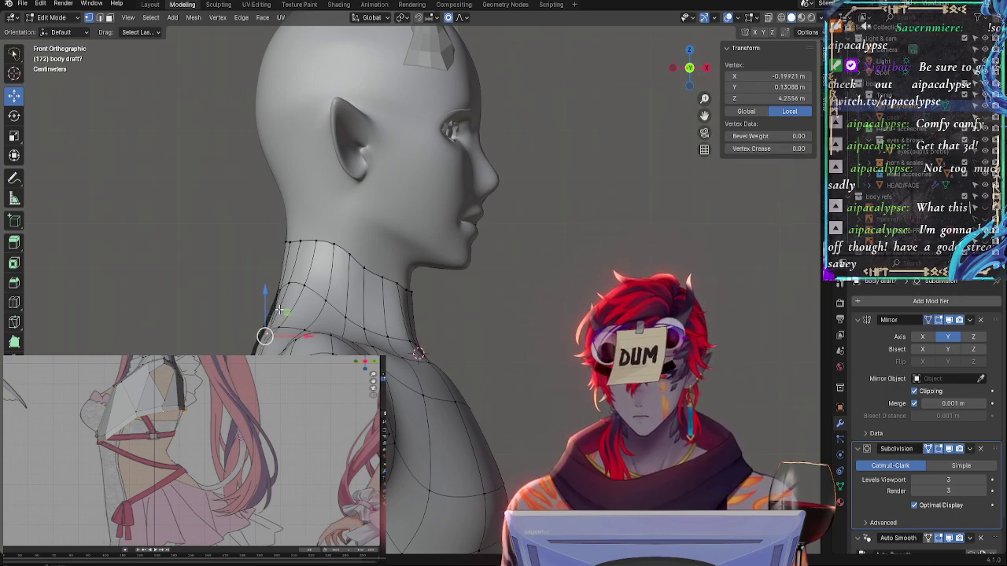
middle_drag(277, 295, 380, 353)
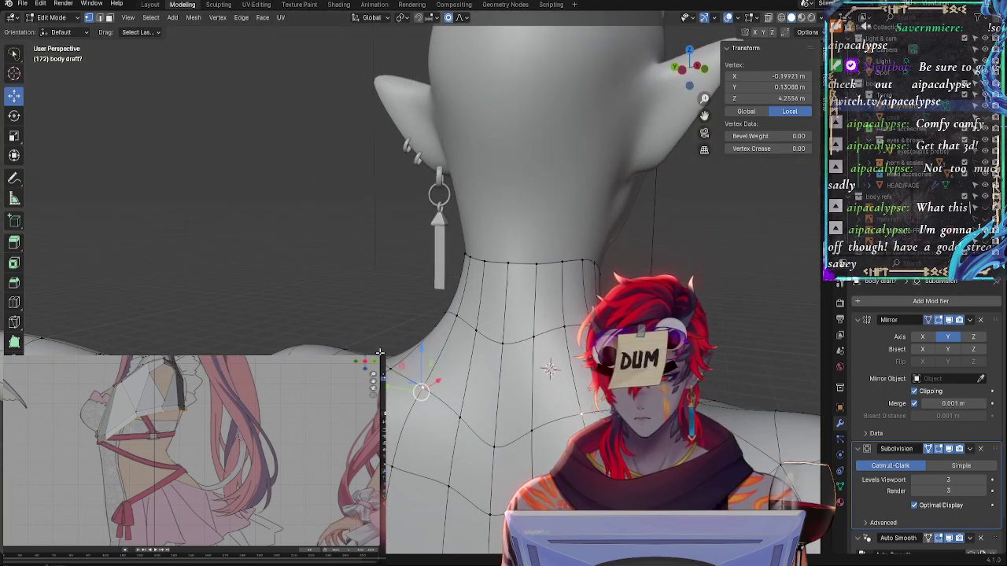
shift+click(462, 418)
shift+click(506, 439)
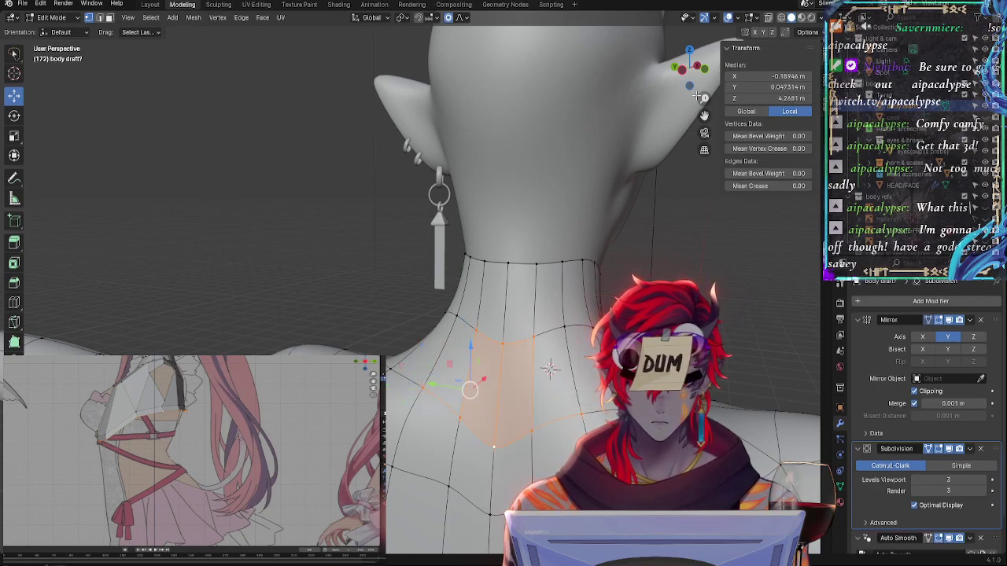
Compare the neck shape in Front Ortho by toggling X-ray on and off
click(702, 73)
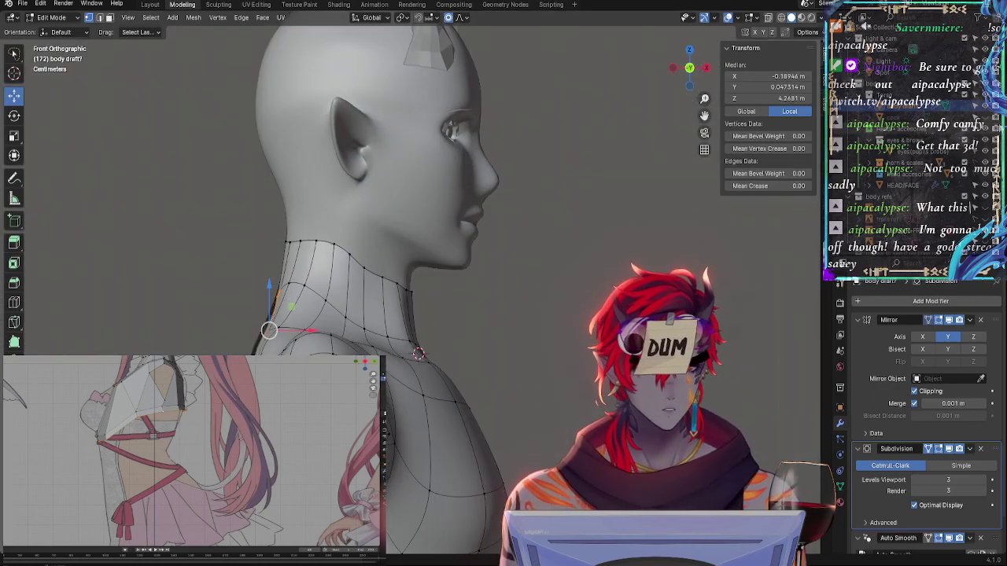
key(alt+z)
key(alt+z)
key(alt+z)
key(alt+z)
key(alt+z)
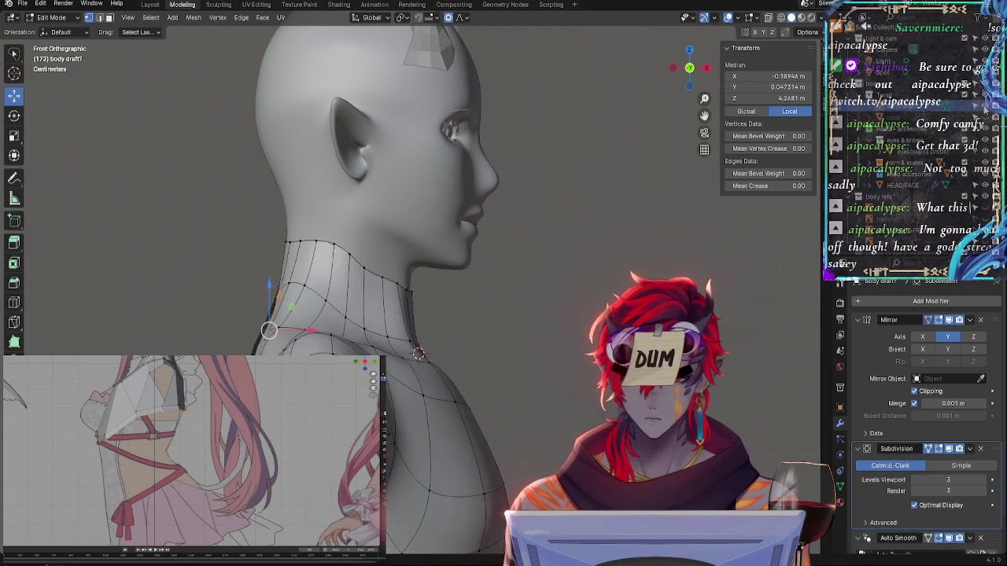
key(alt+z)
key(alt+z)
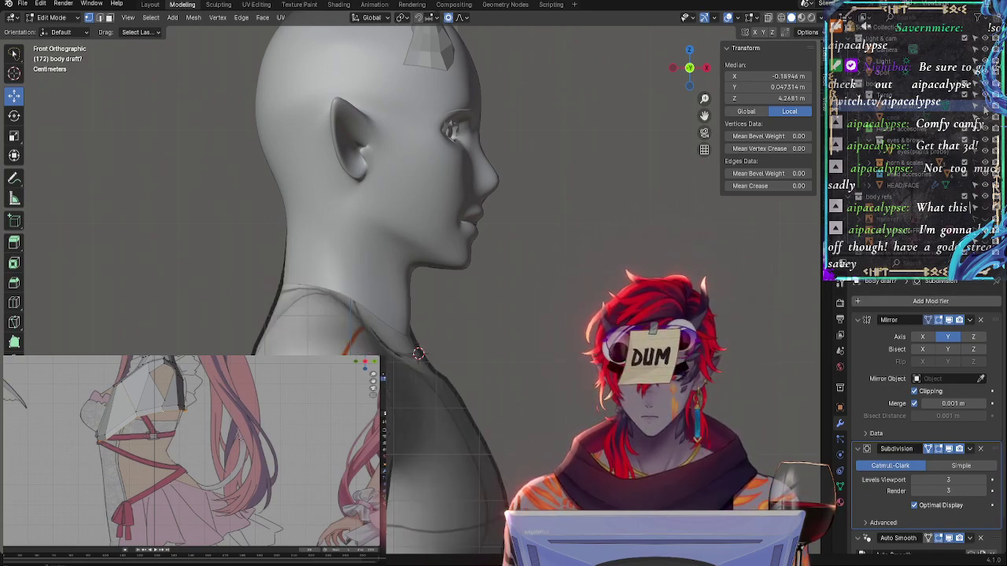
key(alt+z)
key(alt+z)
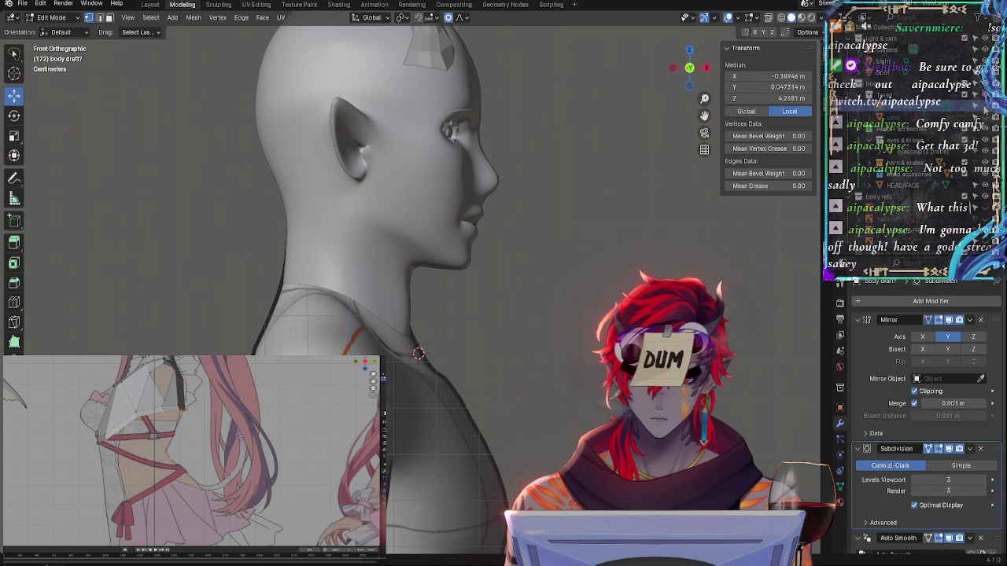
key(alt+z)
key(alt+z)
key(alt+z)
In Front Ortho, slide a neck vertex along its edge and move it up and left
click(346, 334)
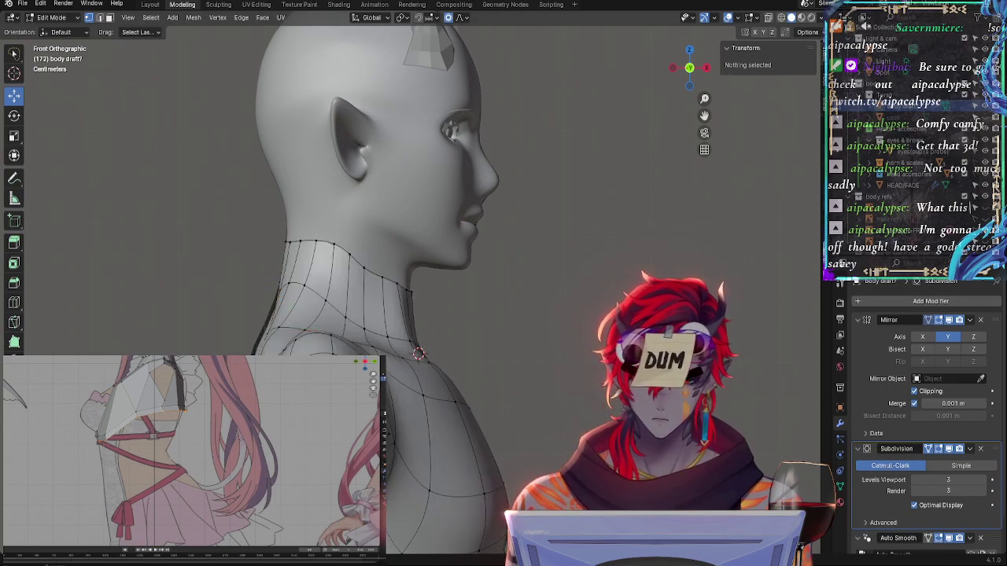
middle_drag(472, 236, 527, 218)
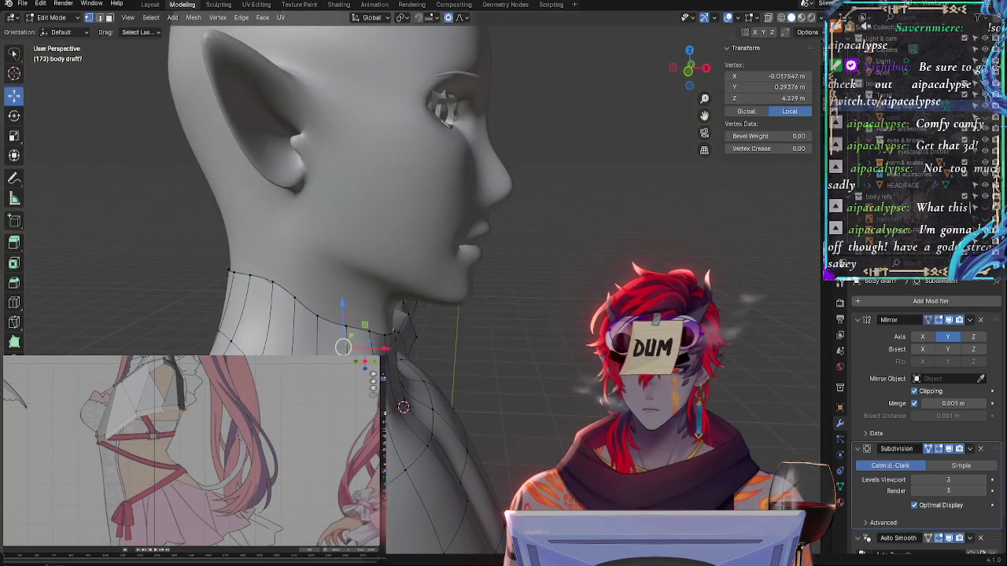
click(689, 69)
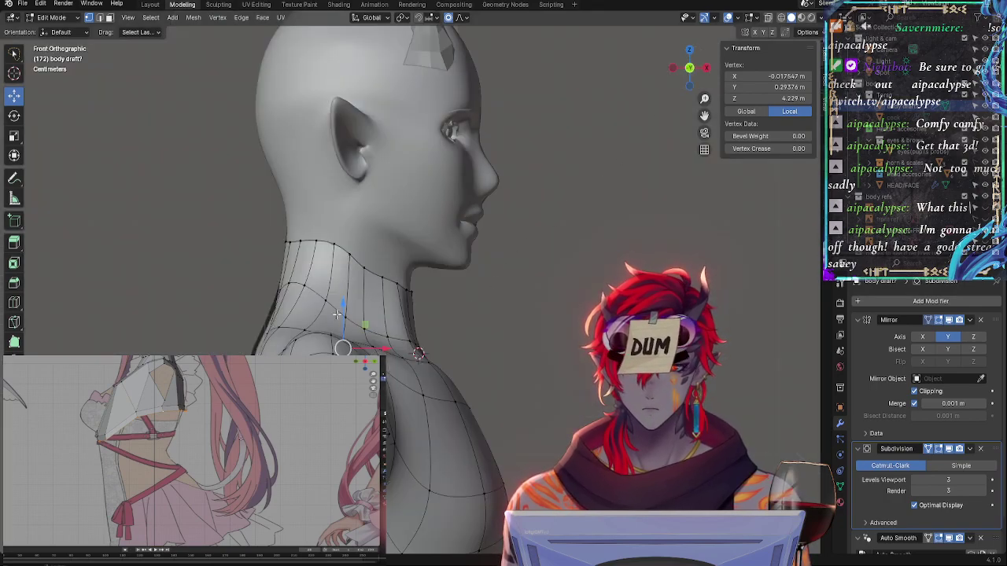
key(g)
key(g)
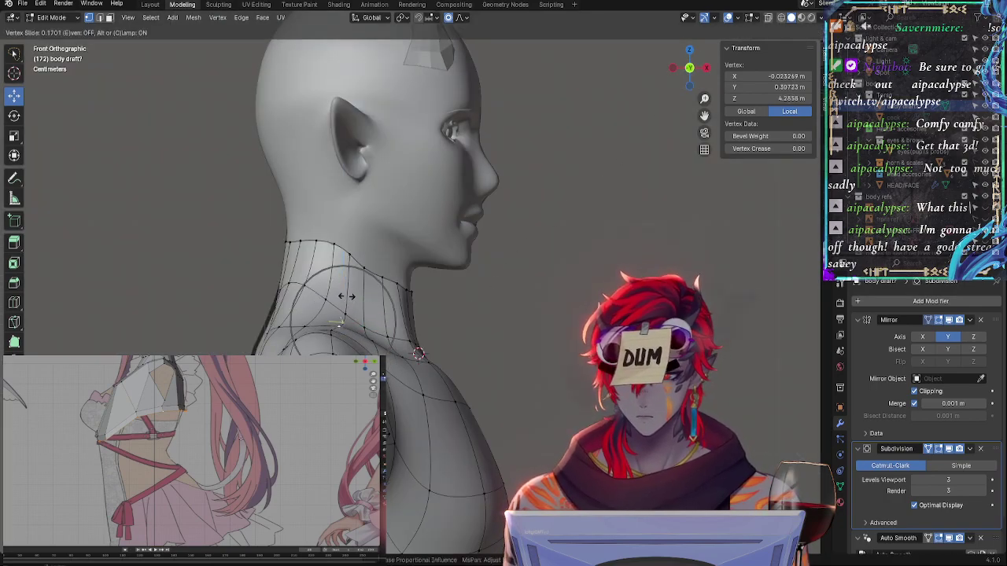
click(304, 321)
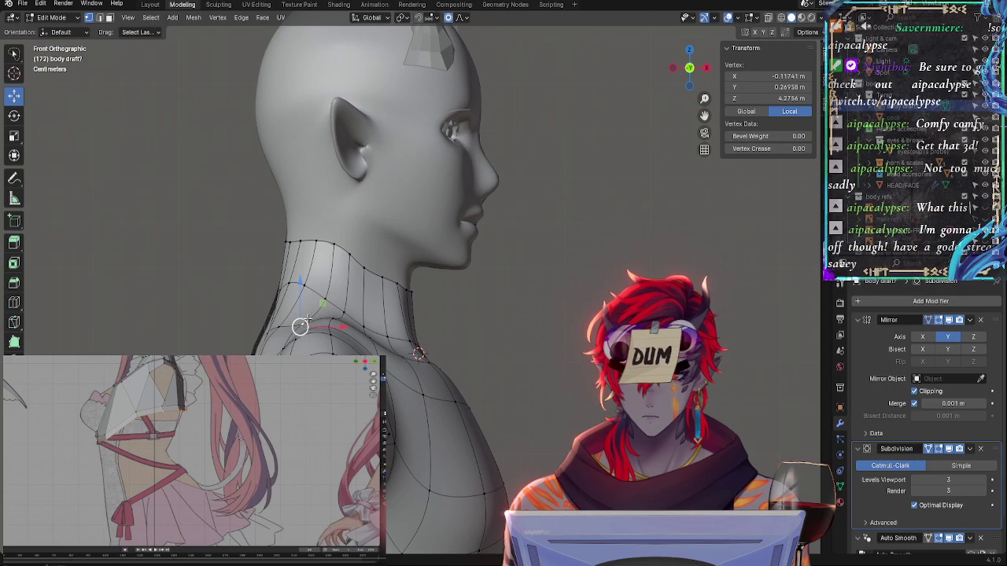
key(g)
click(301, 284)
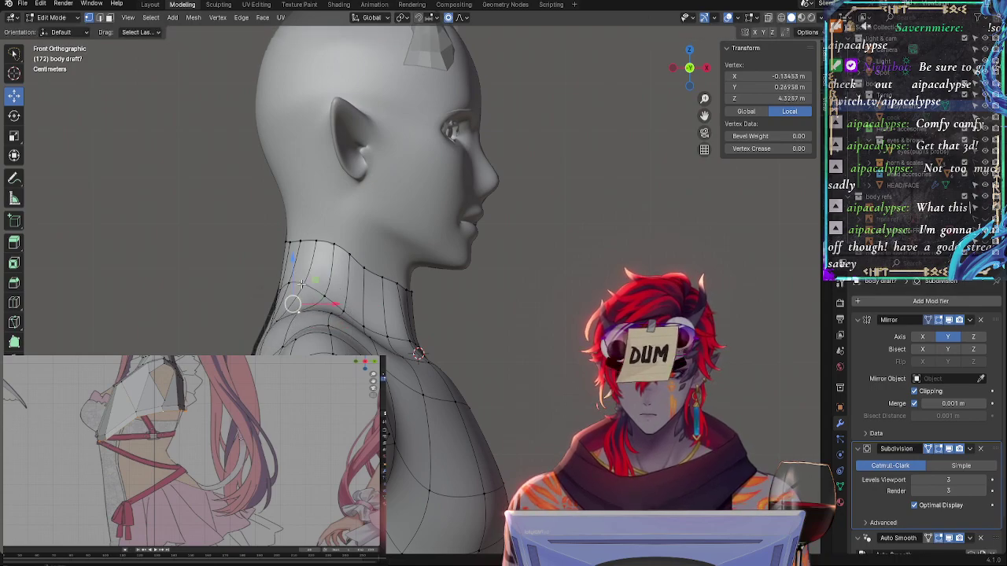
Check the back view, then reposition a different neck vertex and slide it along its edge
middle_drag(366, 312, 378, 291)
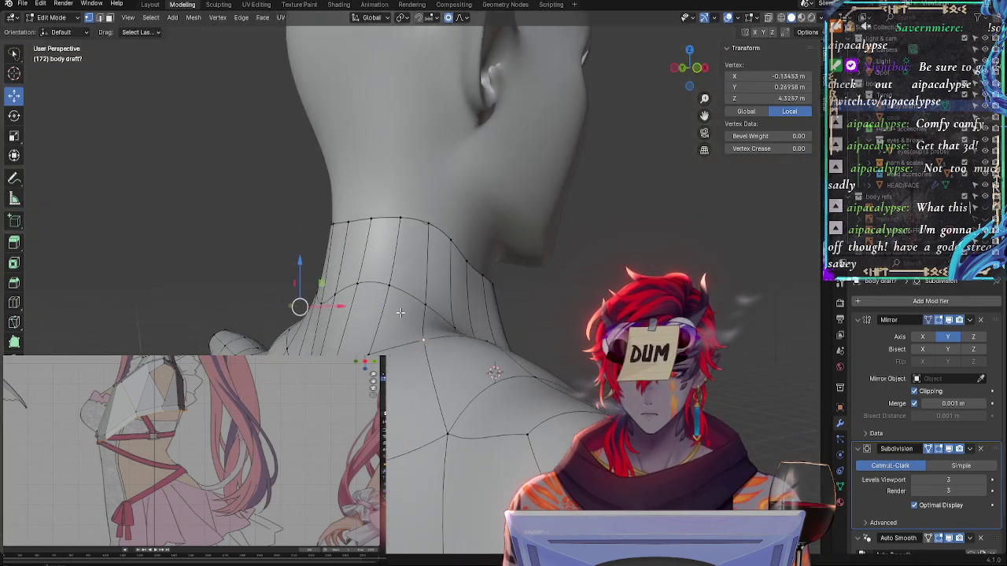
click(691, 69)
click(691, 69)
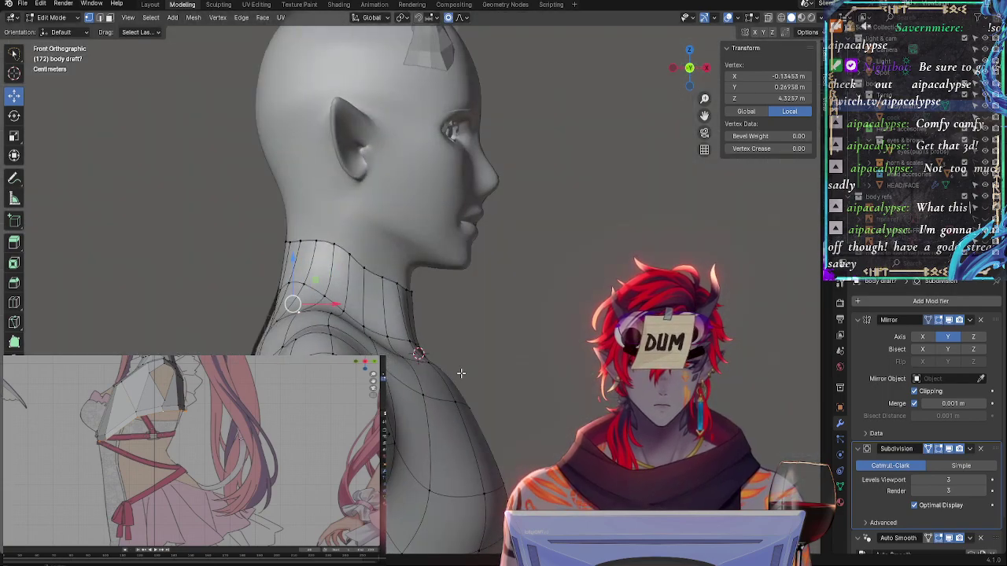
drag(326, 317, 306, 280)
key(shift+v)
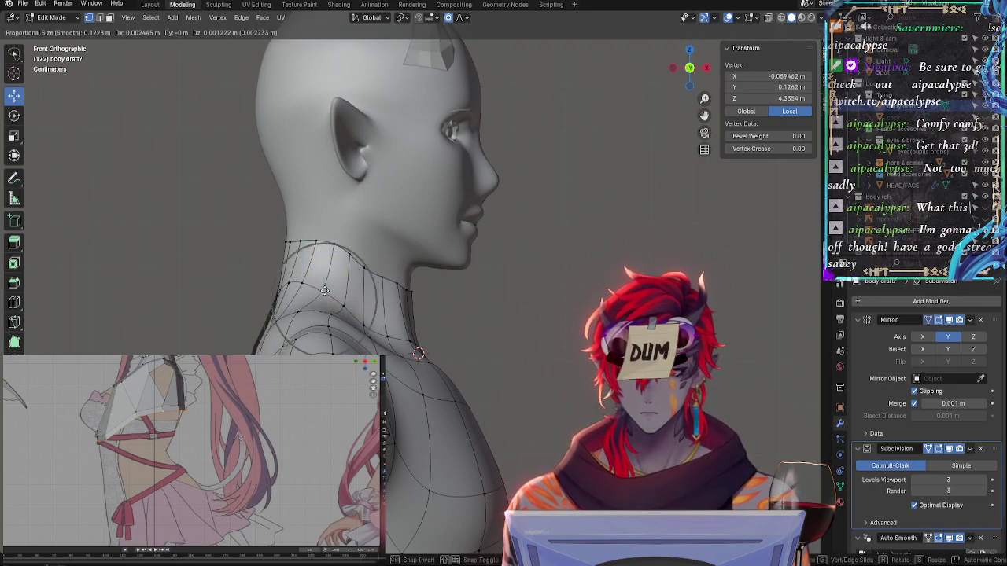
click(325, 290)
Refine that neck vertex's position with a series of small edge slides
drag(349, 315, 365, 322)
key(shift+v)
click(374, 329)
key(shift+v)
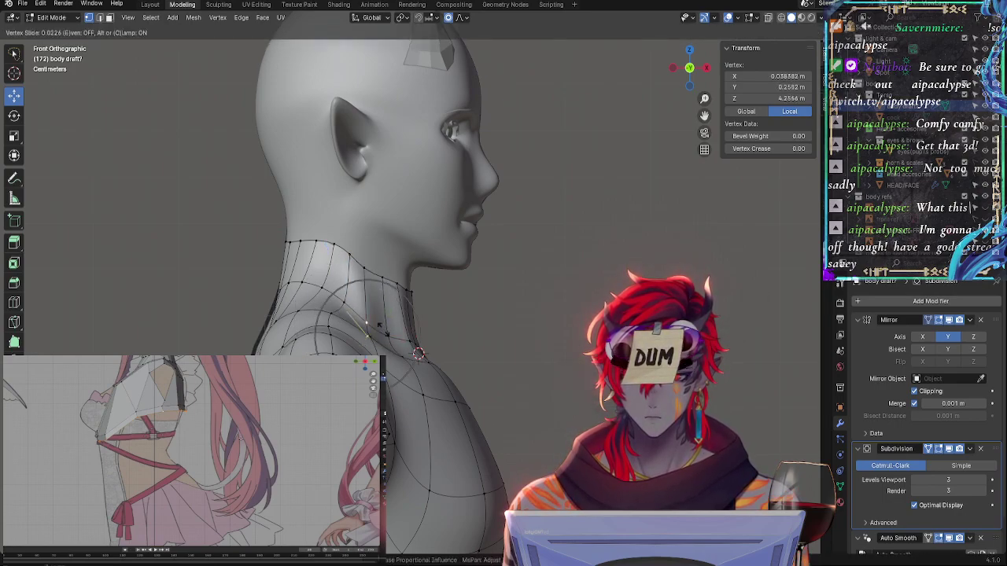
click(367, 330)
key(shift+v)
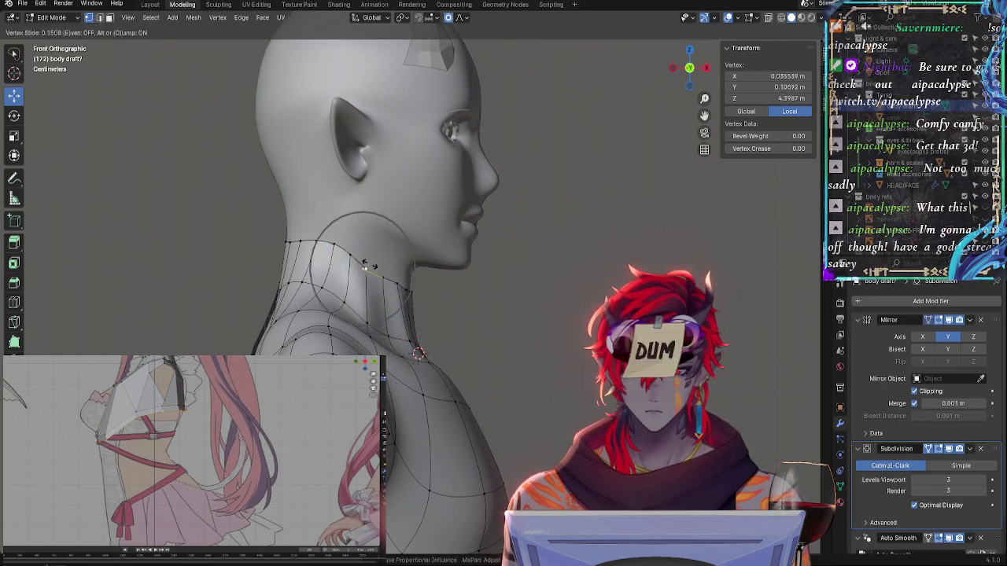
click(372, 316)
key(shift+v)
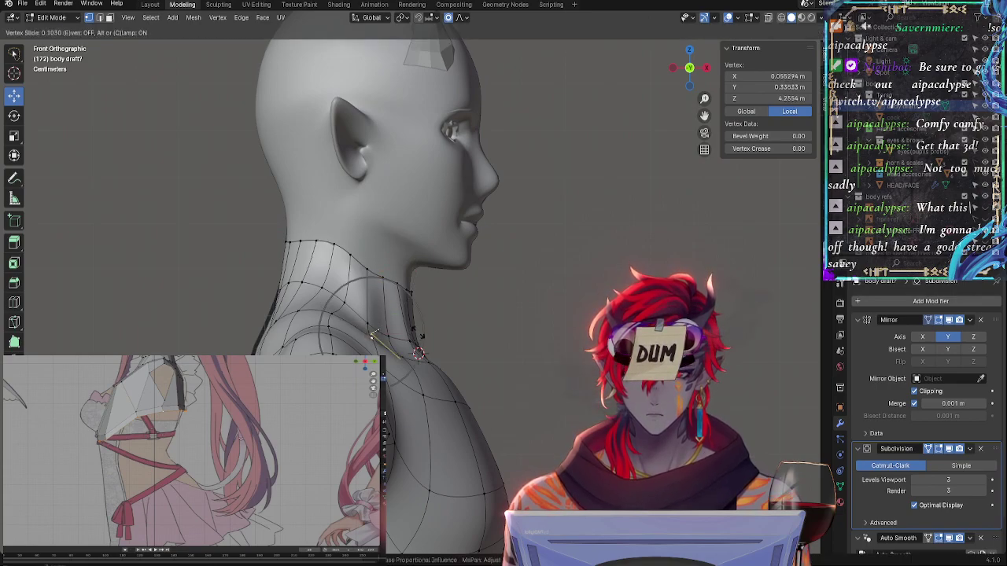
click(421, 337)
Slide another neck vertex along its edge in several small increments
click(385, 340)
key(shift+v)
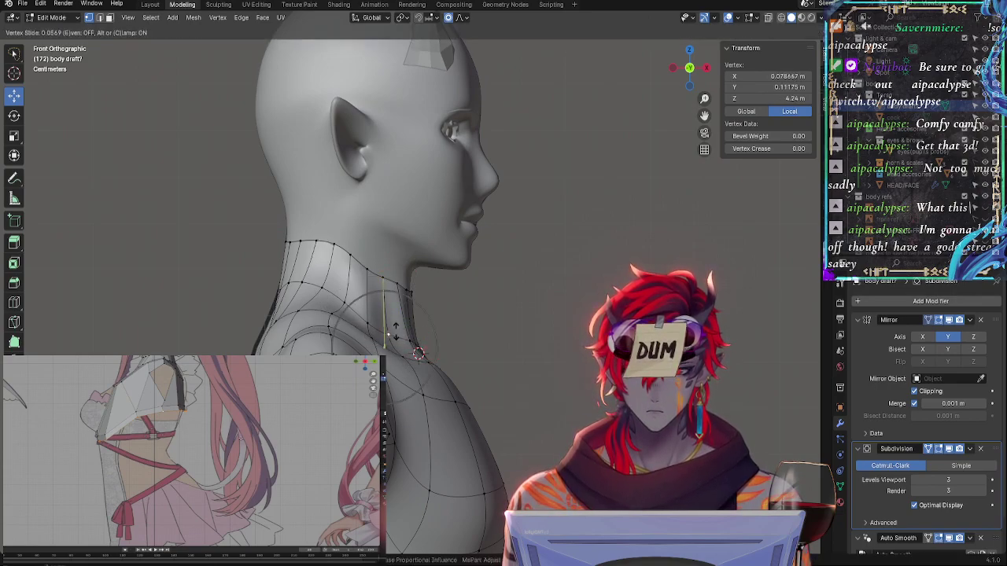
click(395, 330)
key(shift+v)
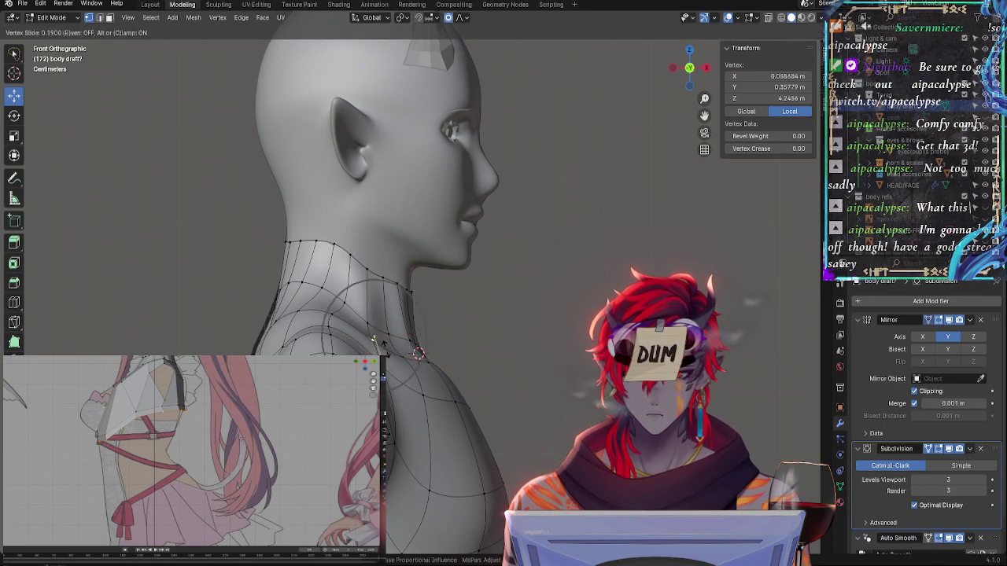
click(370, 334)
key(shift+v)
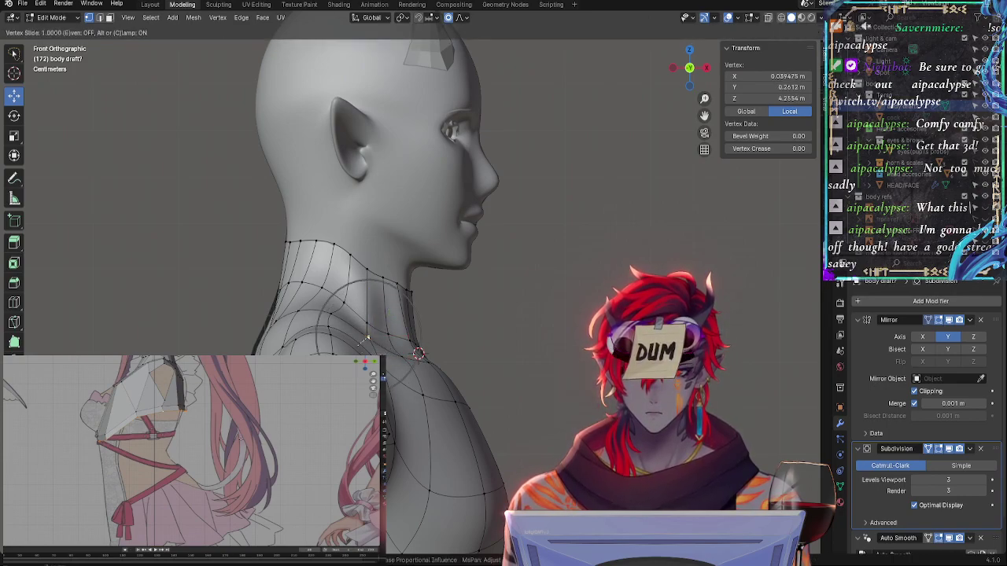
click(364, 337)
Nudge the neck vertex upward with an X-constrained move, then clear the selection
key(g)
key(x)
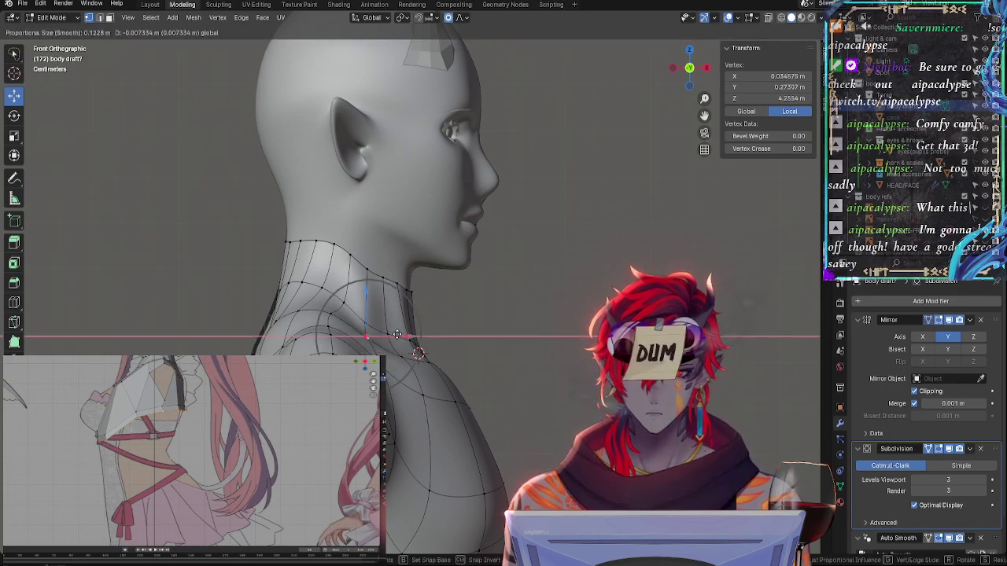
key(x)
key(x)
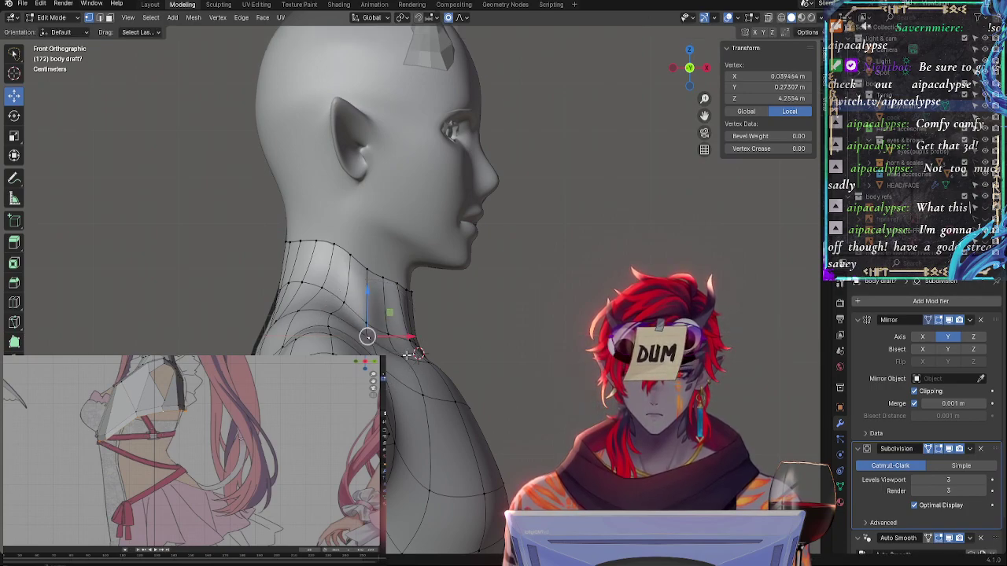
click(414, 354)
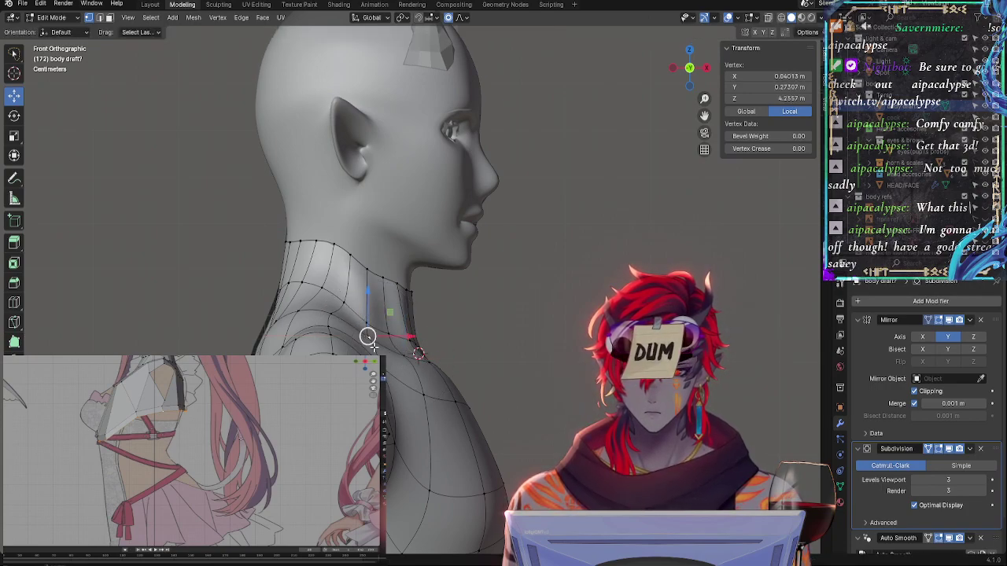
key(g)
click(375, 332)
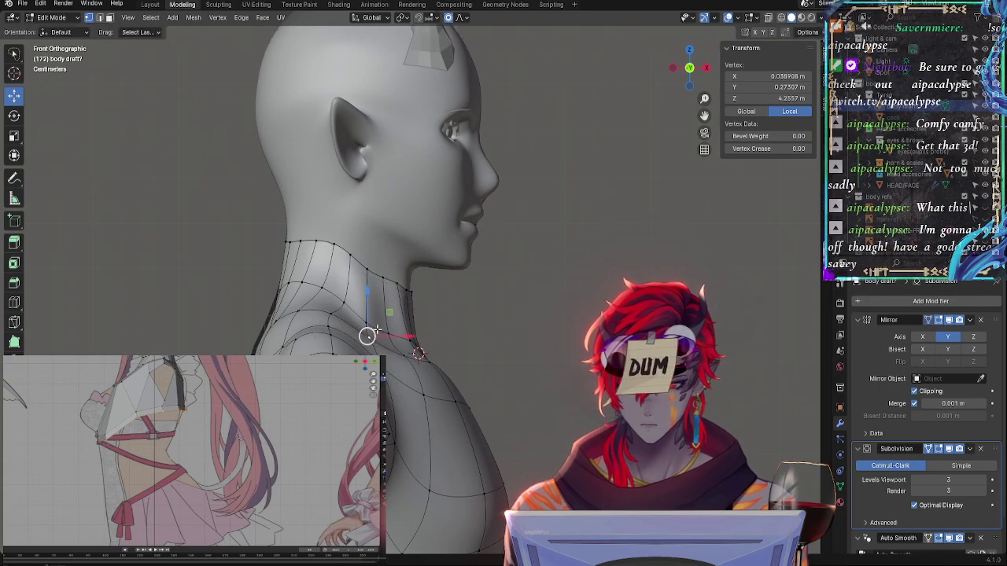
key(g)
click(359, 333)
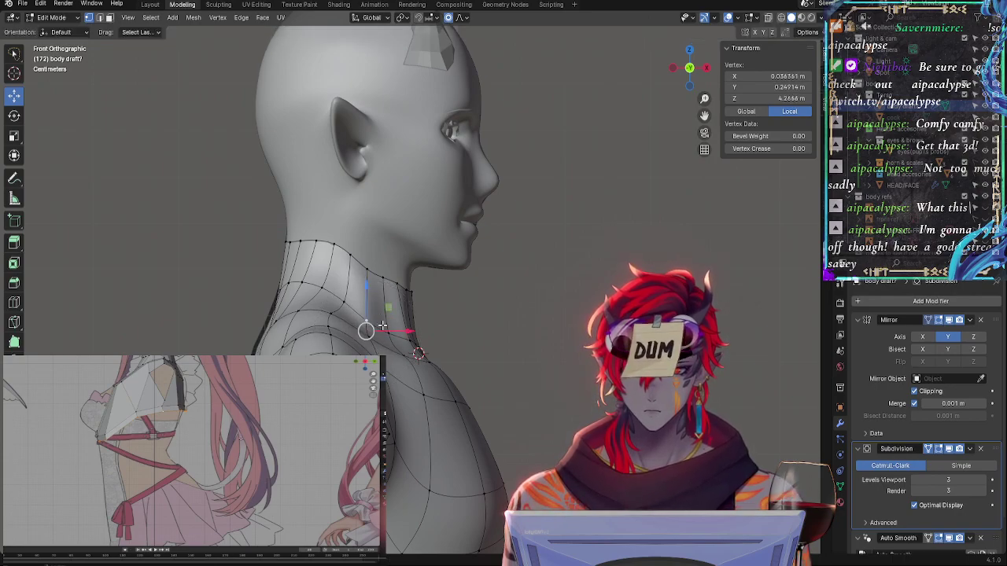
key(alt+a)
middle_drag(535, 327, 480, 328)
Pull a vertex at the base of the neck along the Y axis from a three-quarter view
click(417, 352)
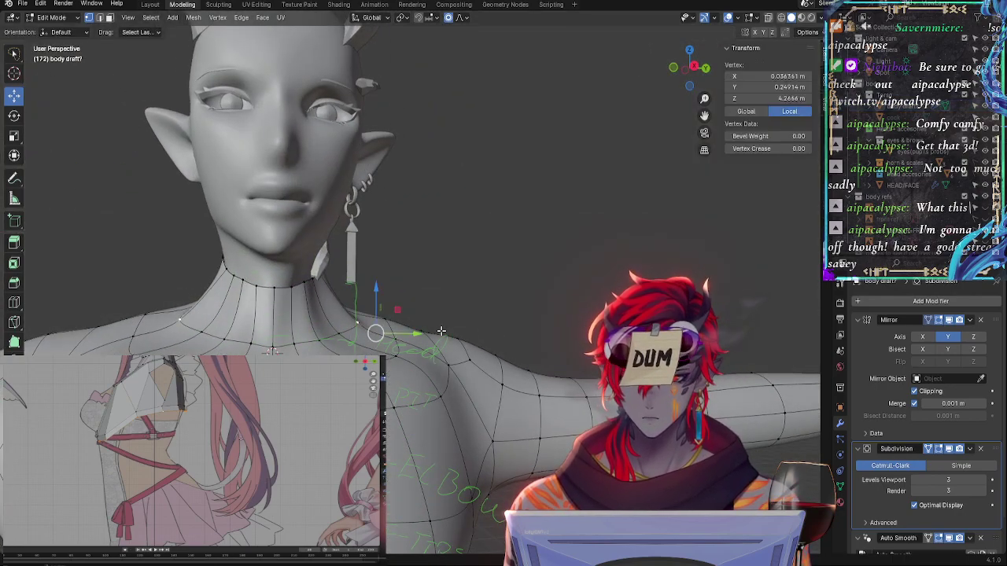
click(385, 338)
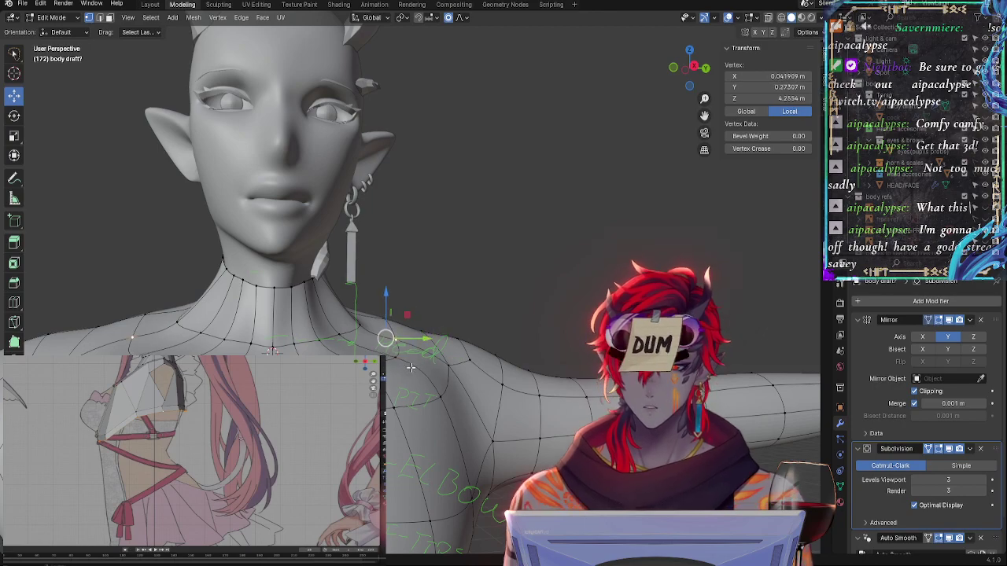
click(358, 325)
middle_drag(358, 325, 387, 384)
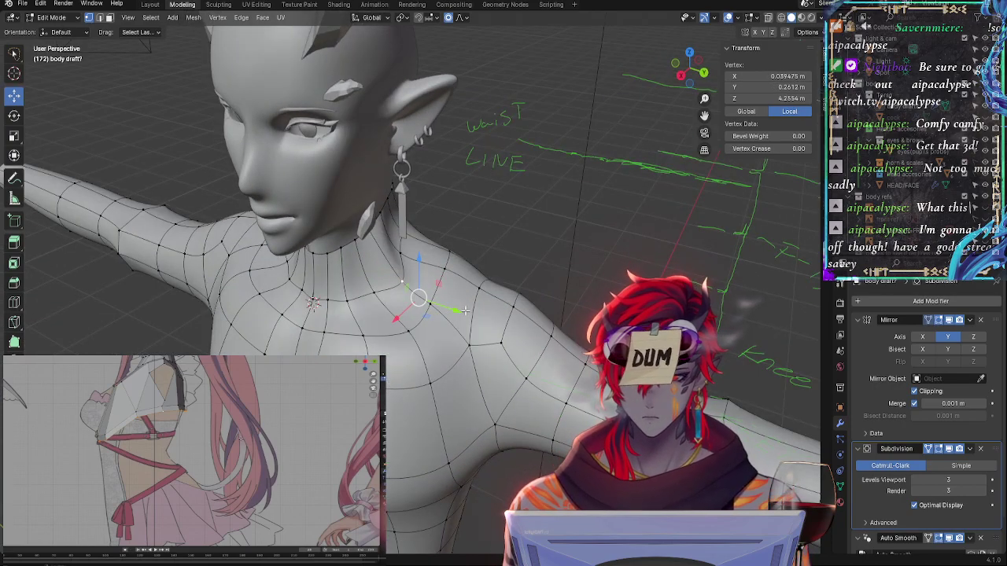
drag(465, 311, 440, 295)
mouse_move(441, 295)
middle_down()
mouse_move(564, 247)
mouse_move(374, 287)
middle_up()
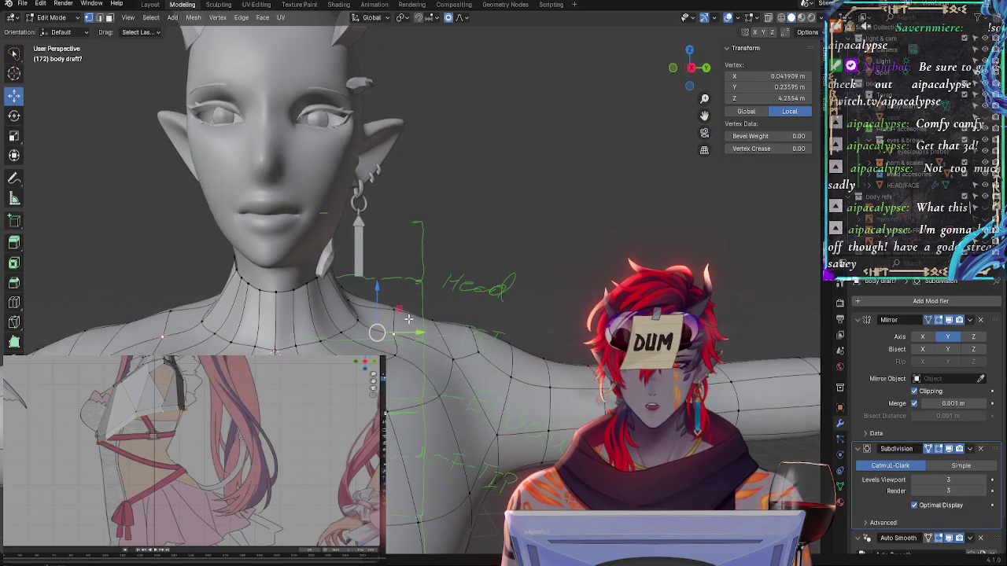
Push another neck vertex along Y with proportional falloff, undoing a bad follow-up move
click(403, 304)
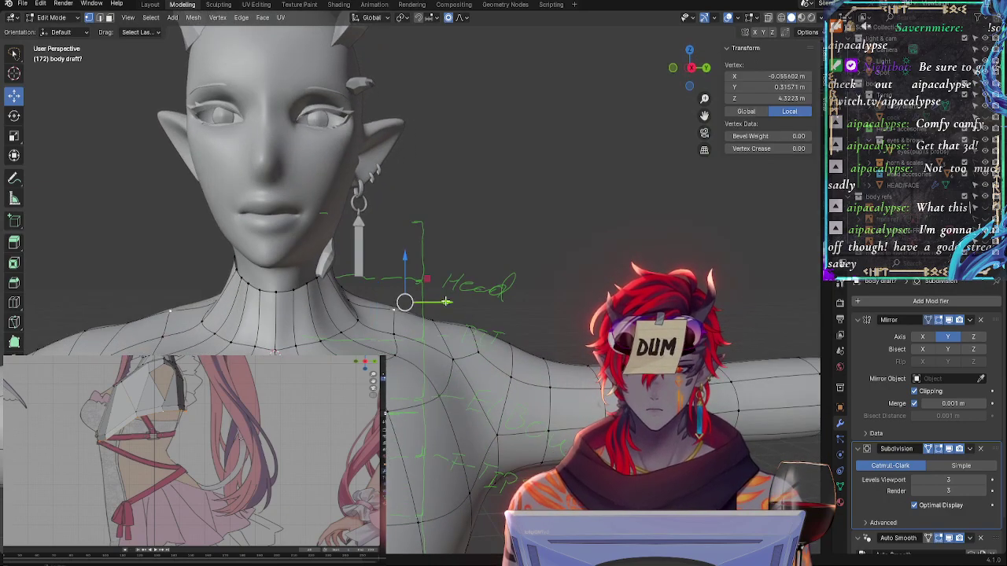
drag(445, 302, 332, 286)
middle_drag(491, 337, 400, 337)
drag(434, 340, 442, 335)
key(ctrl+z)
mouse_move(434, 334)
middle_down()
mouse_move(409, 334)
mouse_move(440, 336)
mouse_move(419, 329)
middle_up()
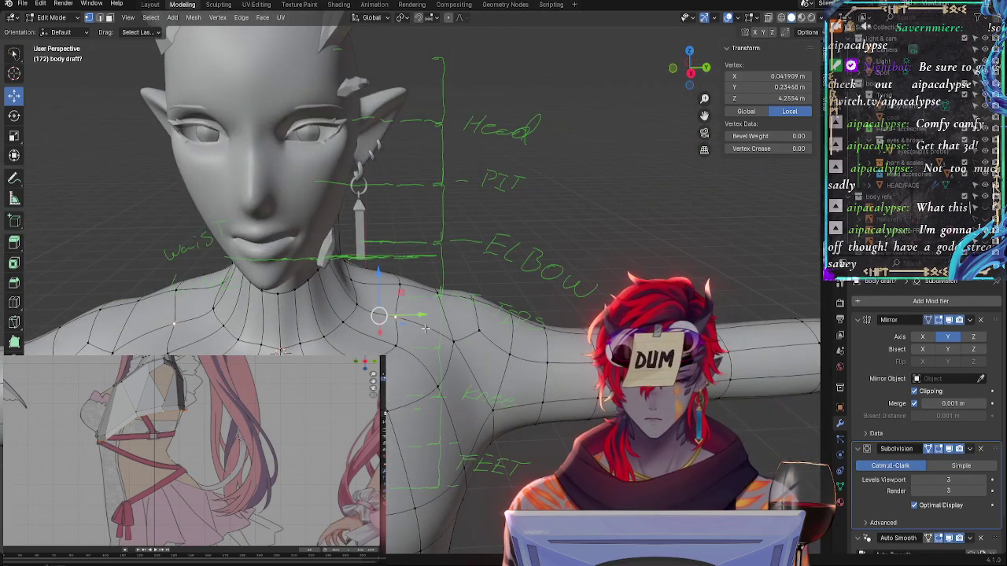
Move the neck vertex up and left, then adjust it further from the side view
drag(424, 329, 406, 289)
middle_drag(405, 289, 442, 236)
key(g)
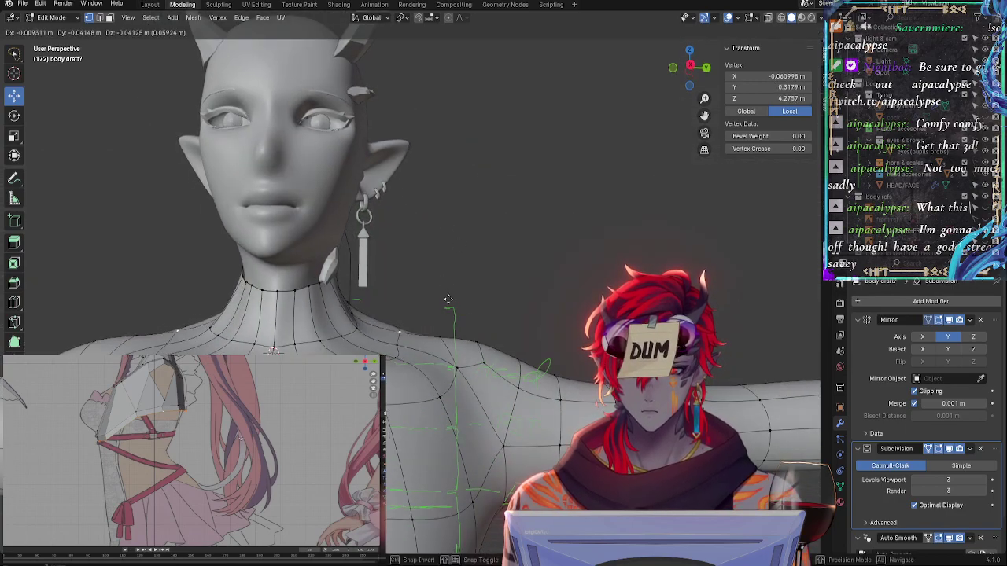
click(450, 302)
middle_drag(450, 302, 467, 312)
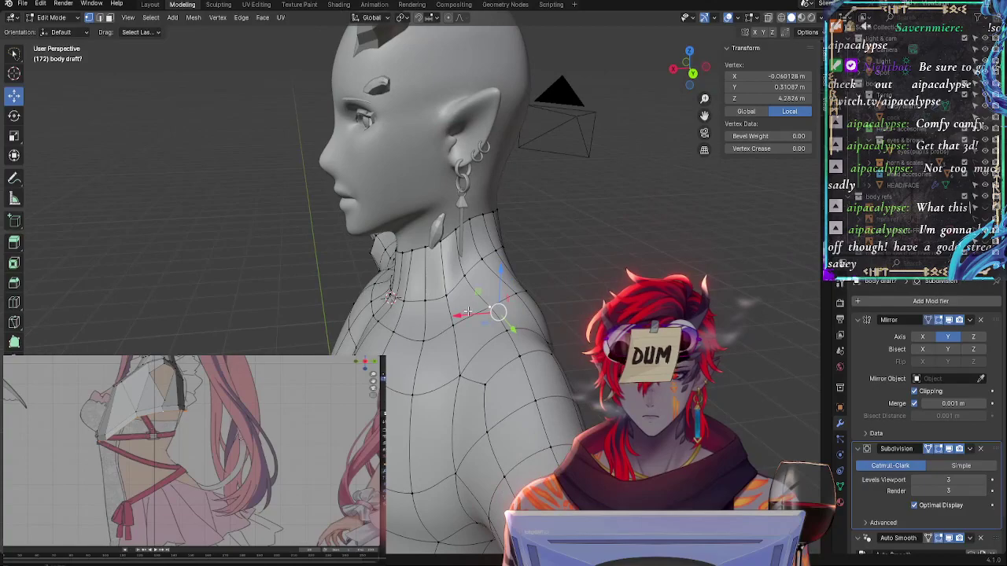
key(g)
click(512, 297)
drag(501, 325, 508, 322)
In Front Ortho, select a shoulder vertex and move it upward toward the neck
click(448, 371)
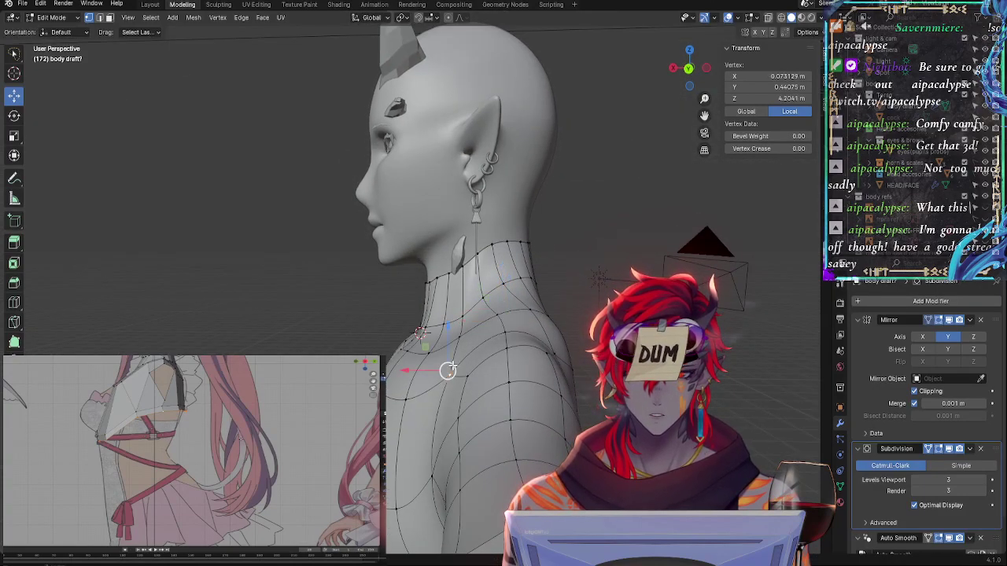
middle_drag(549, 327, 508, 326)
click(504, 323)
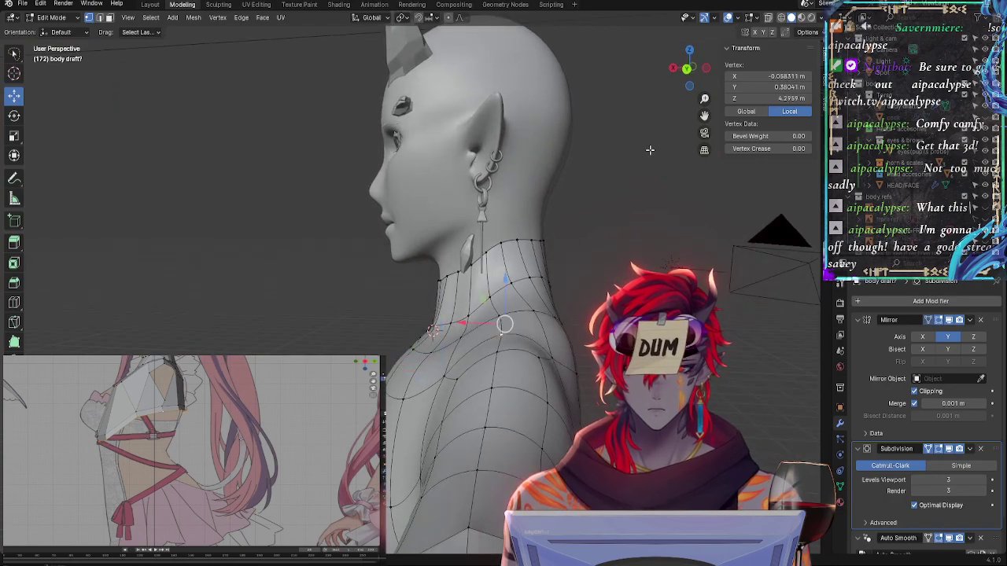
click(692, 69)
click(307, 320)
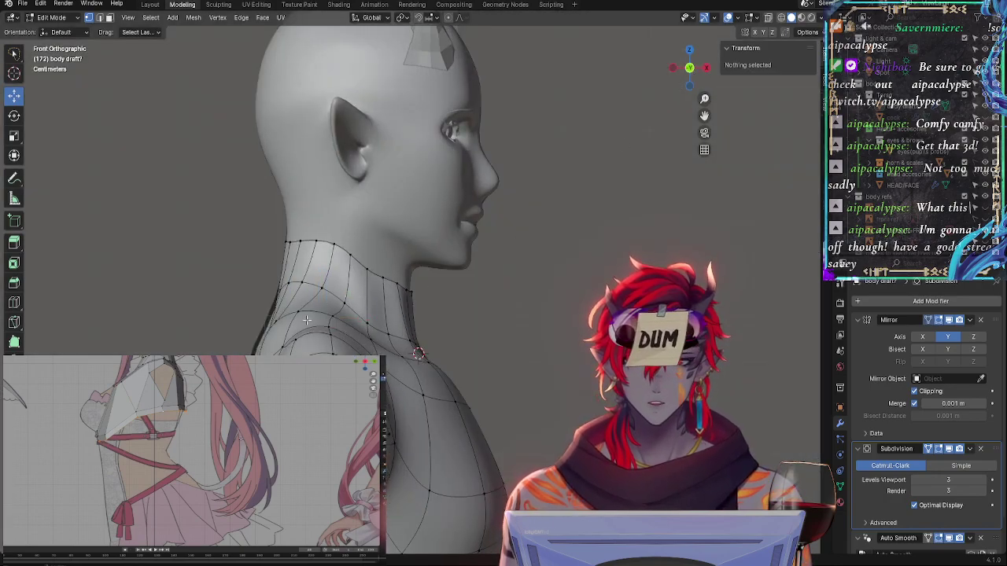
click(282, 344)
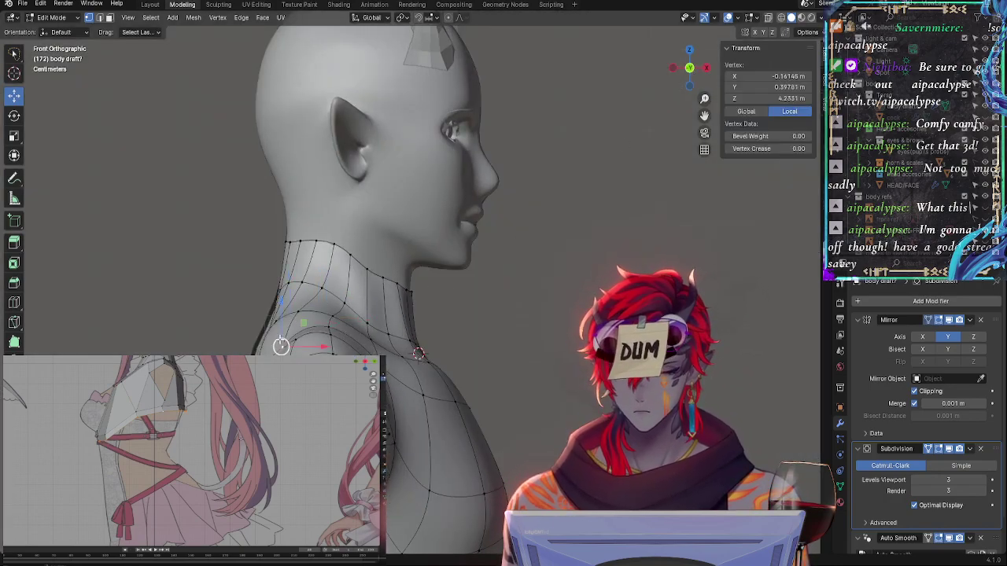
key(g)
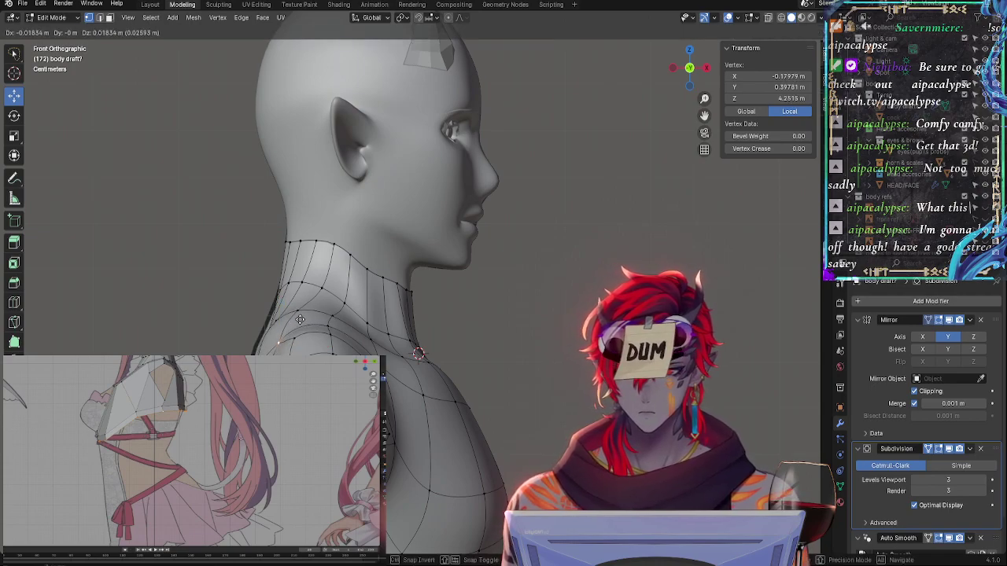
click(300, 318)
Raise the neck-shoulder junction vertex and lower and shift a neighbouring shoulder vertex
click(326, 324)
key(g)
click(329, 313)
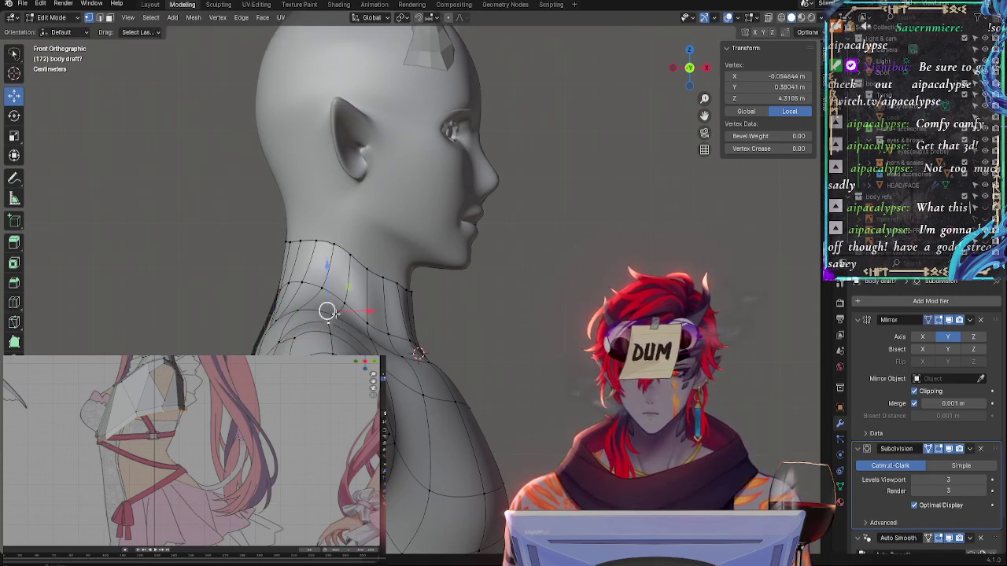
click(288, 313)
key(g)
click(303, 328)
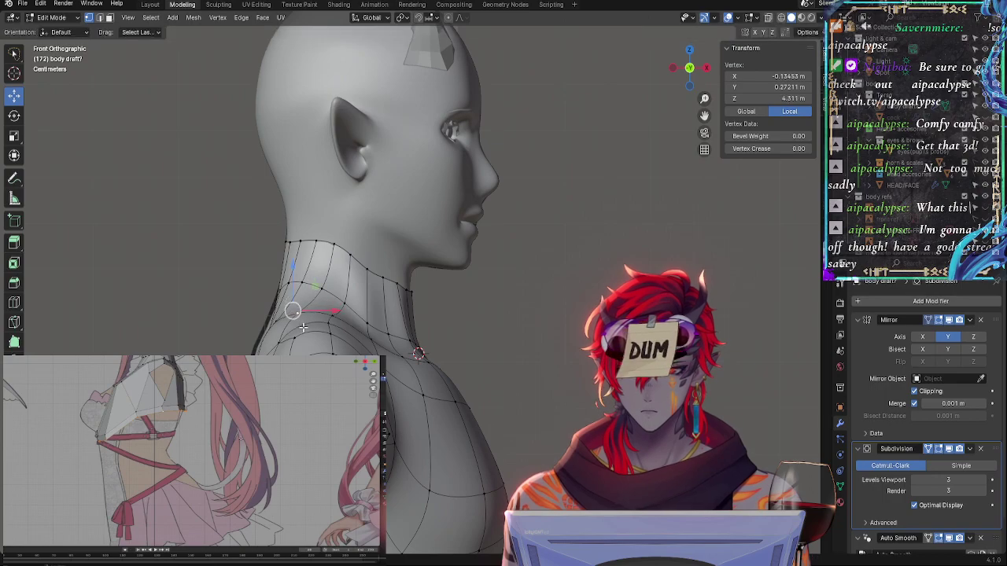
key(g)
click(303, 331)
key(g)
click(282, 326)
middle_drag(303, 330, 551, 407)
Edge-slide a vertex behind the neck, undoing a stray placement onto the mirror seam
key(g)
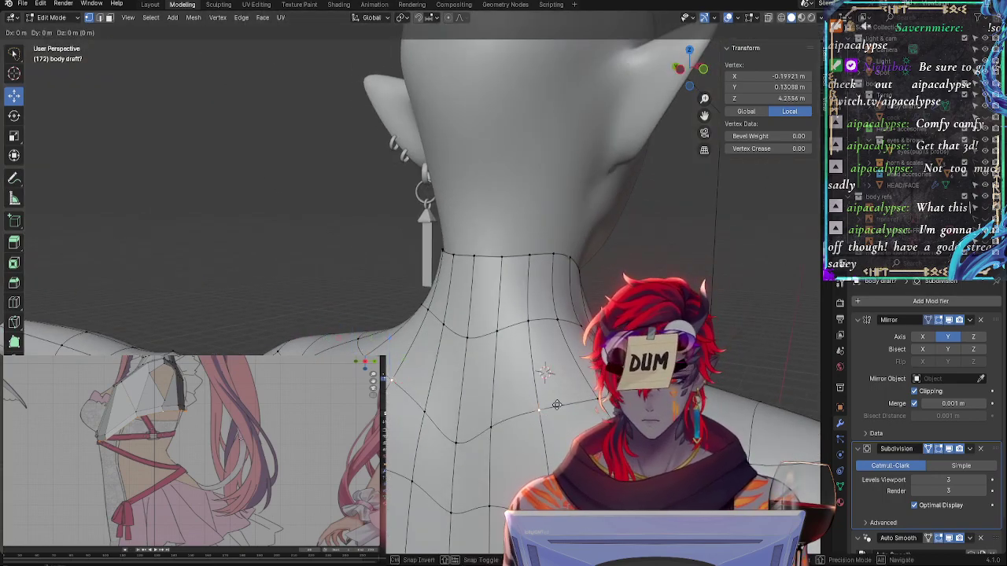
key(g)
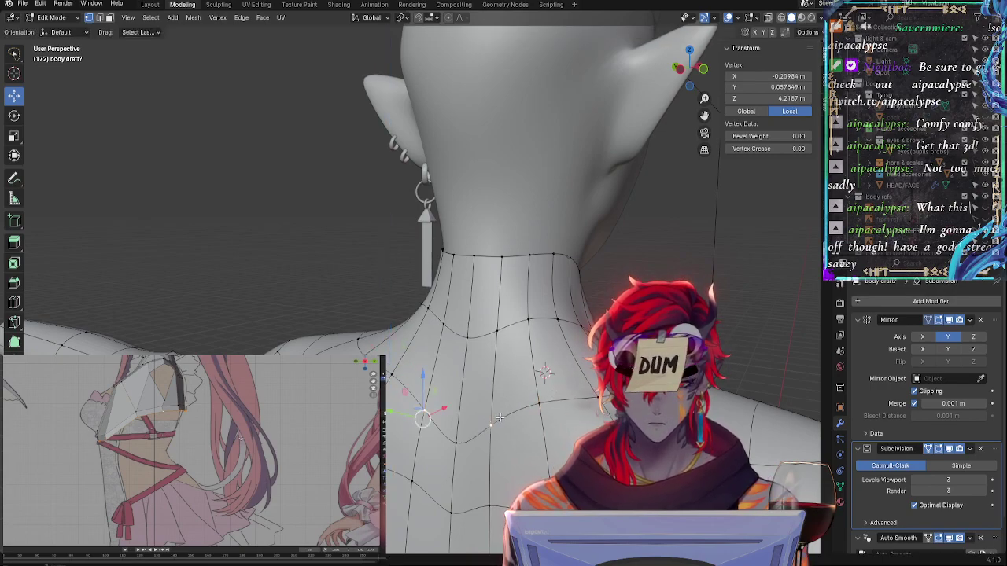
click(500, 403)
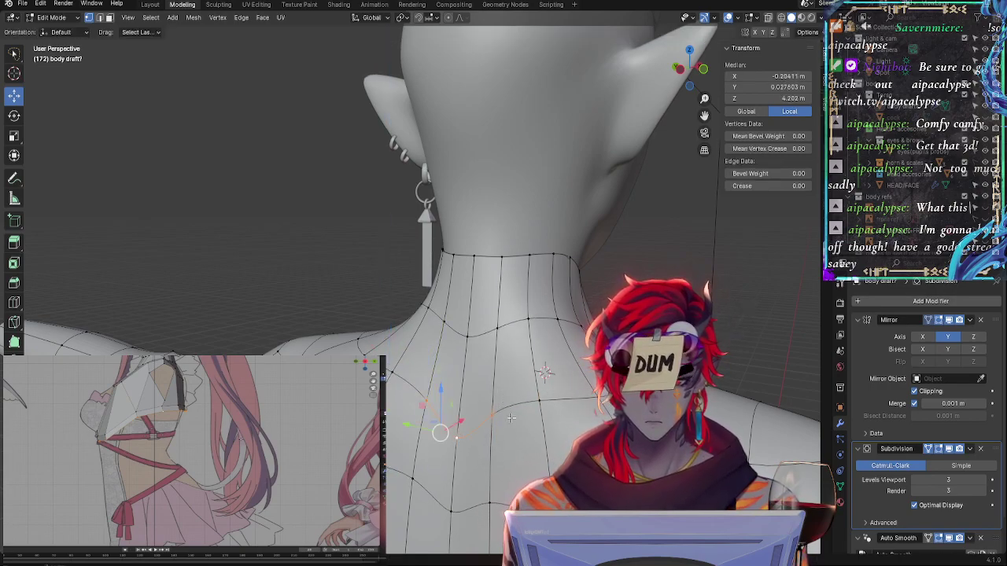
key(g)
click(508, 411)
key(ctrl+z)
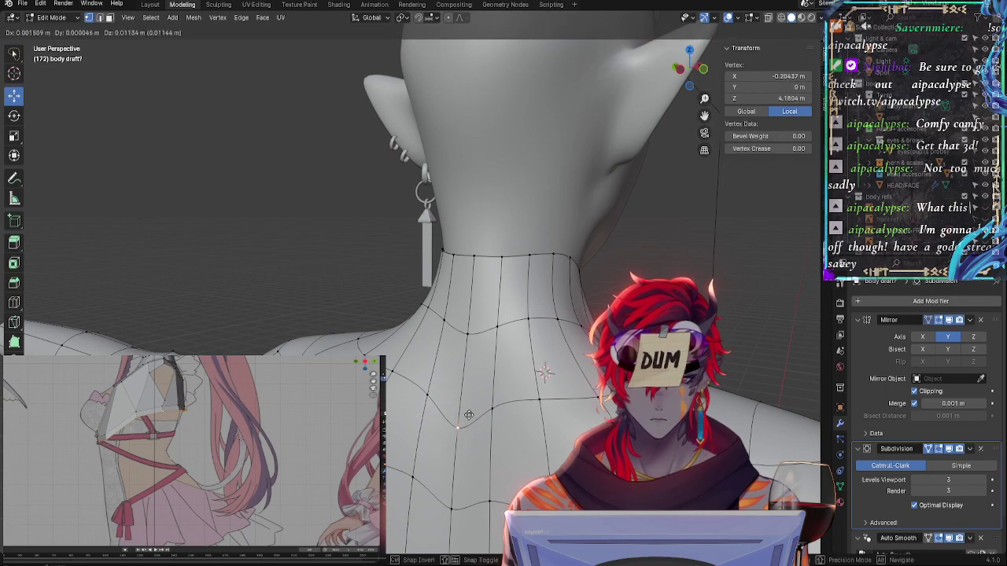
Vertex-slide one vertex at the neck's side and another at the back along their edges
key(shift+v)
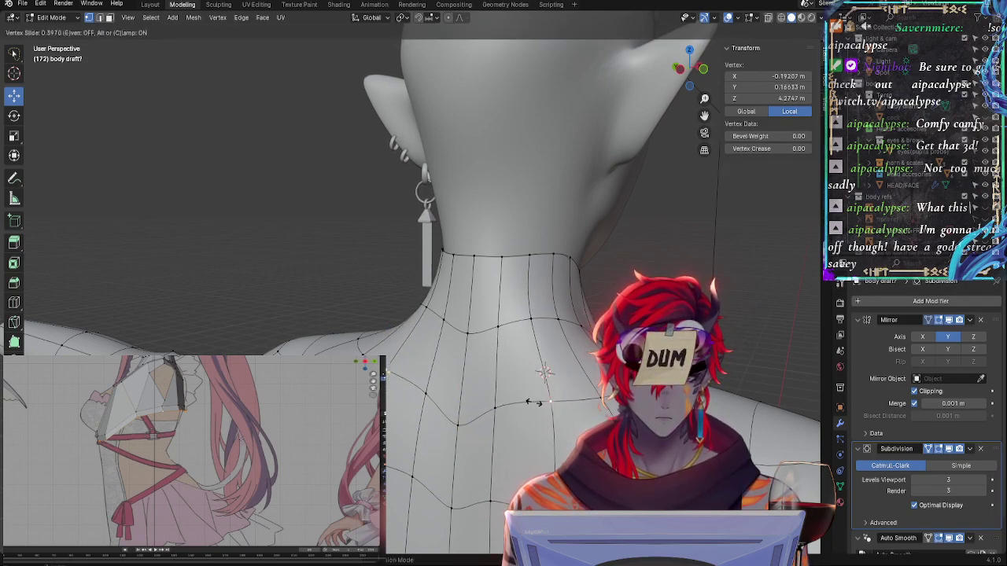
click(537, 402)
key(alt+a)
click(543, 402)
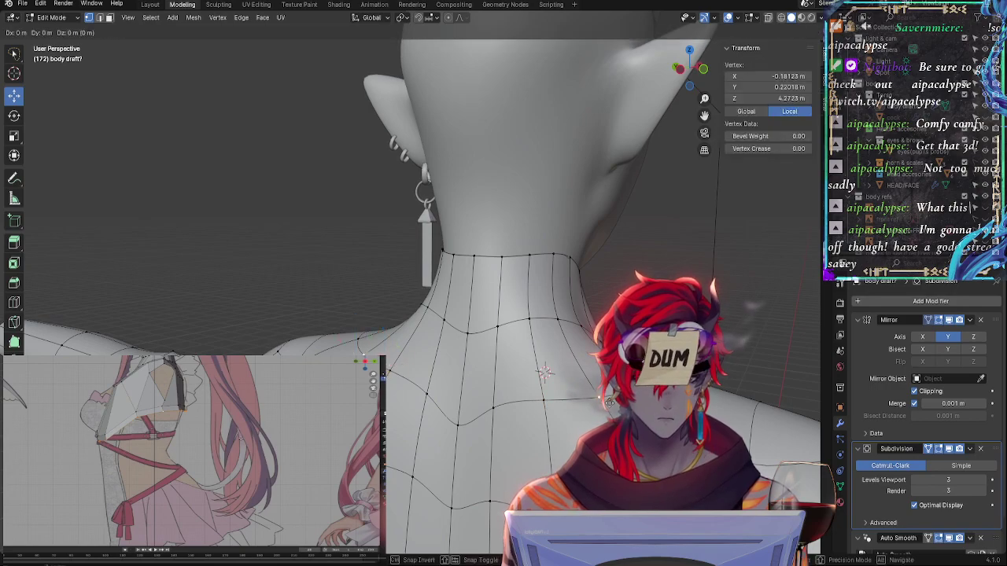
key(shift+v)
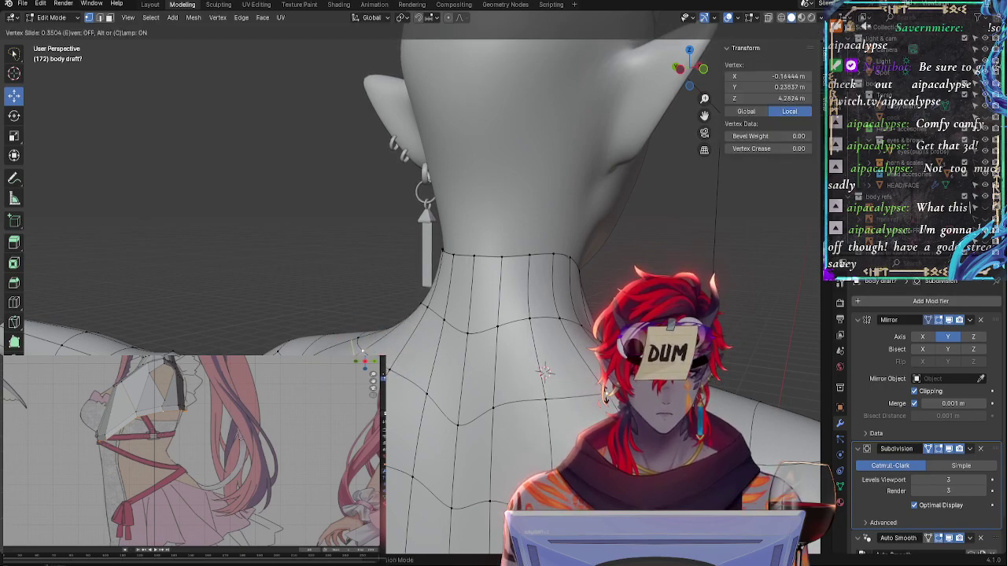
click(544, 371)
From a straight side view, select several neck vertices and move them slightly
click(690, 86)
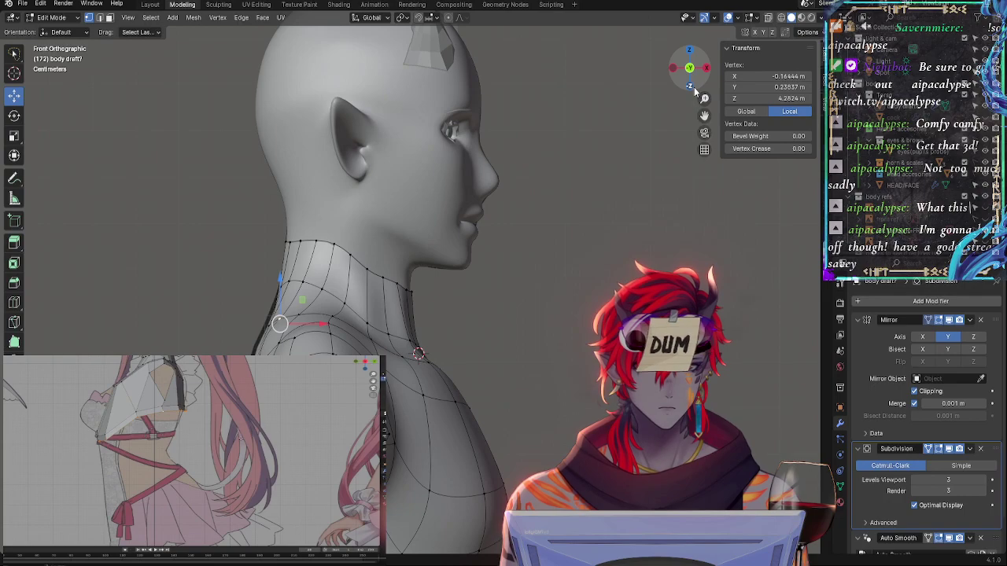
shift+click(266, 322)
middle_drag(266, 323, 421, 346)
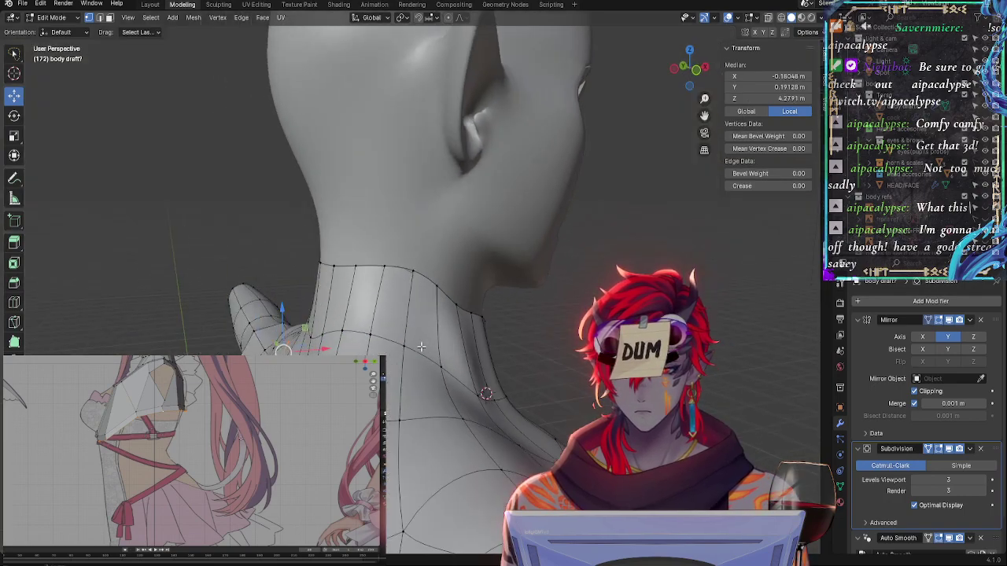
shift+click(305, 336)
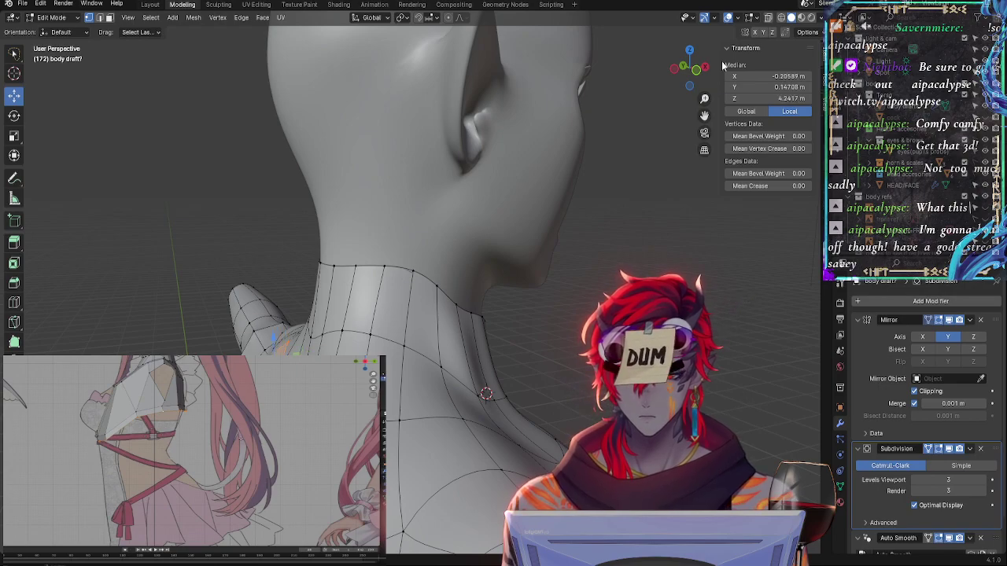
click(697, 72)
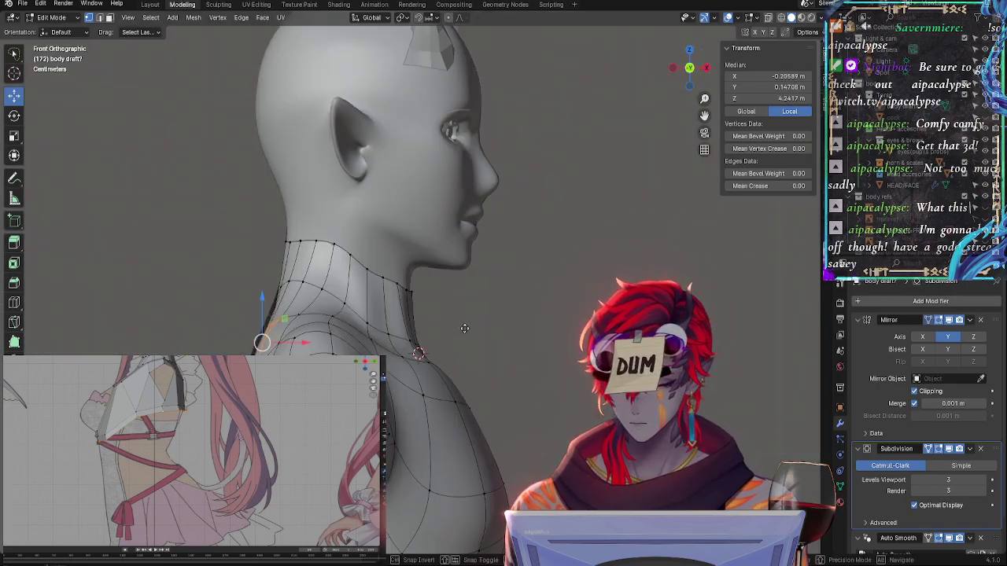
key(g)
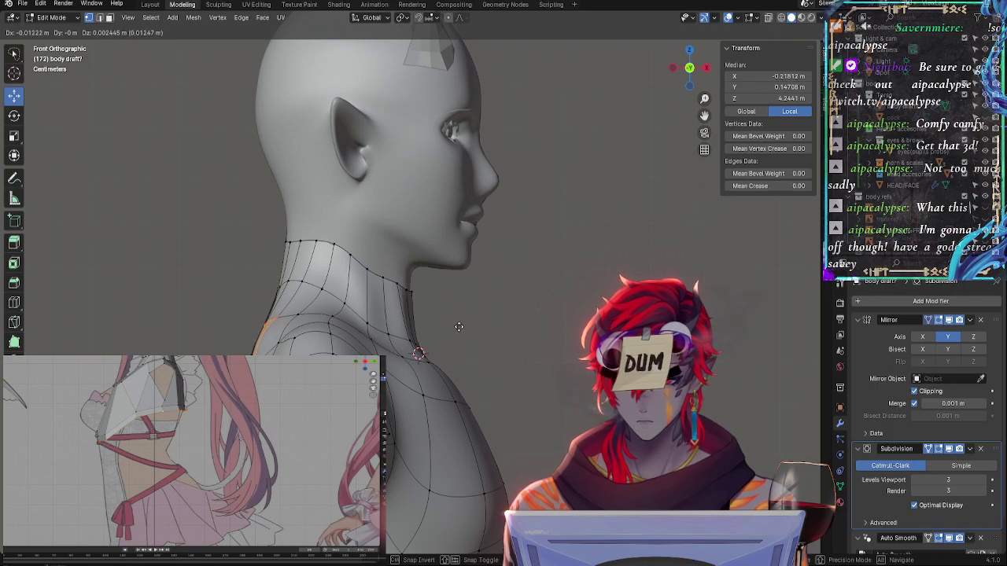
click(460, 328)
Move a single vertex at the back of the neck up and outward
key(alt+a)
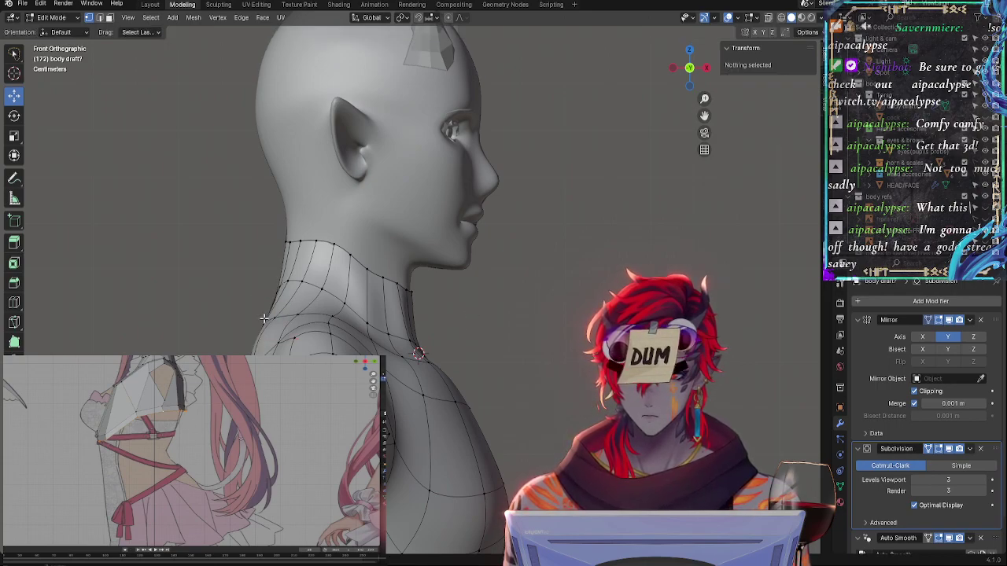
click(263, 321)
key(g)
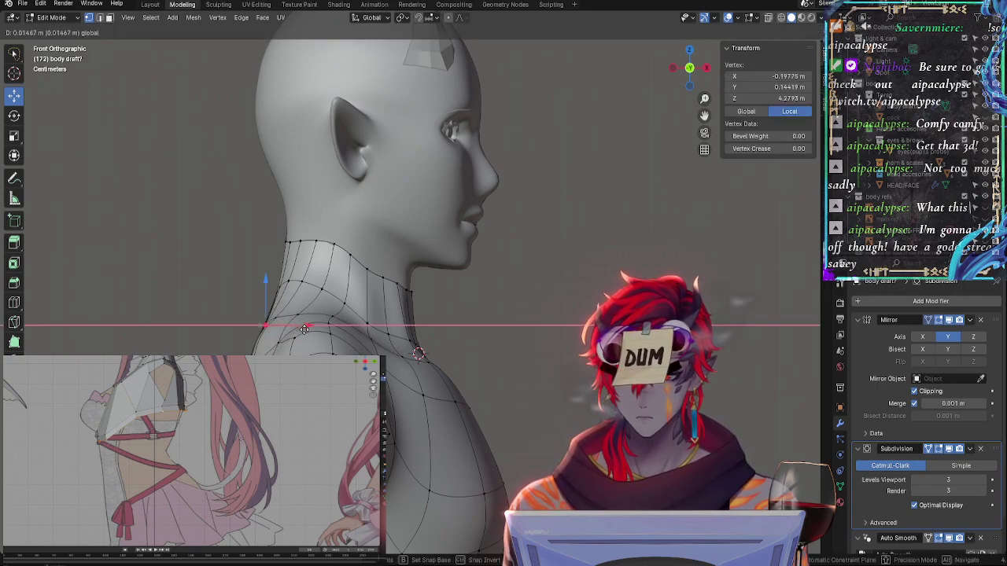
click(370, 296)
Select two neck vertices and shift them sideways along X in side view
middle_drag(370, 297, 532, 320)
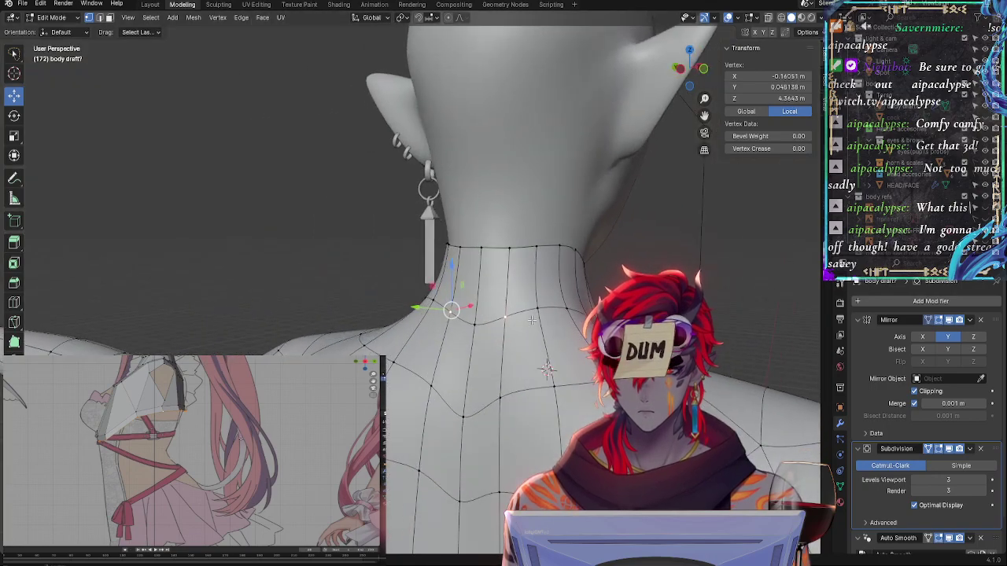
shift+click(475, 329)
key(KP_1)
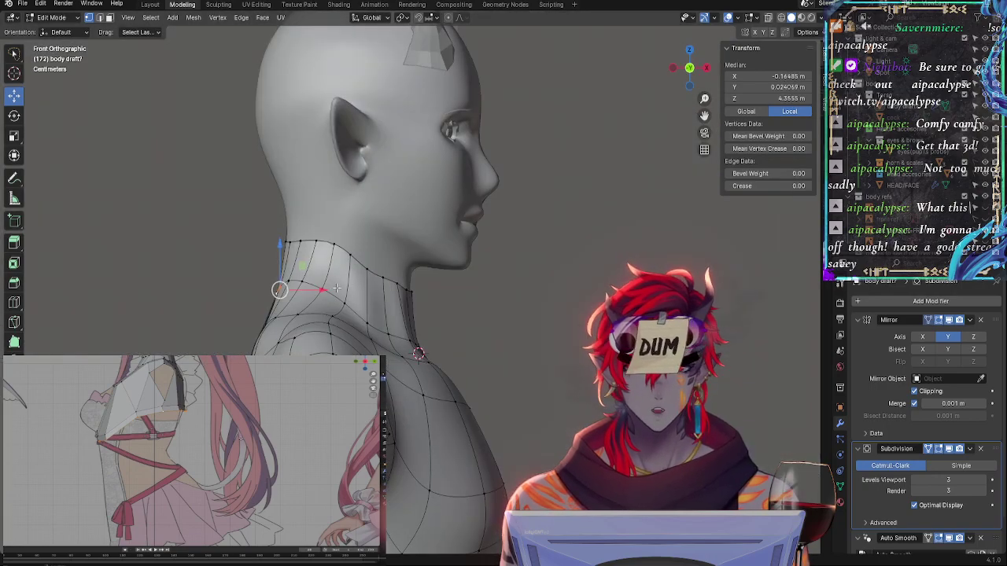
key(g)
key(x)
click(312, 288)
Select another vertex at the back of the neck, checking it from behind and the side
click(277, 290)
middle_drag(277, 289, 425, 320)
click(433, 327)
middle_drag(534, 315, 361, 317)
Shift a neck vertex along X, then slide three neck-side vertices along their edges
key(g)
key(x)
click(323, 300)
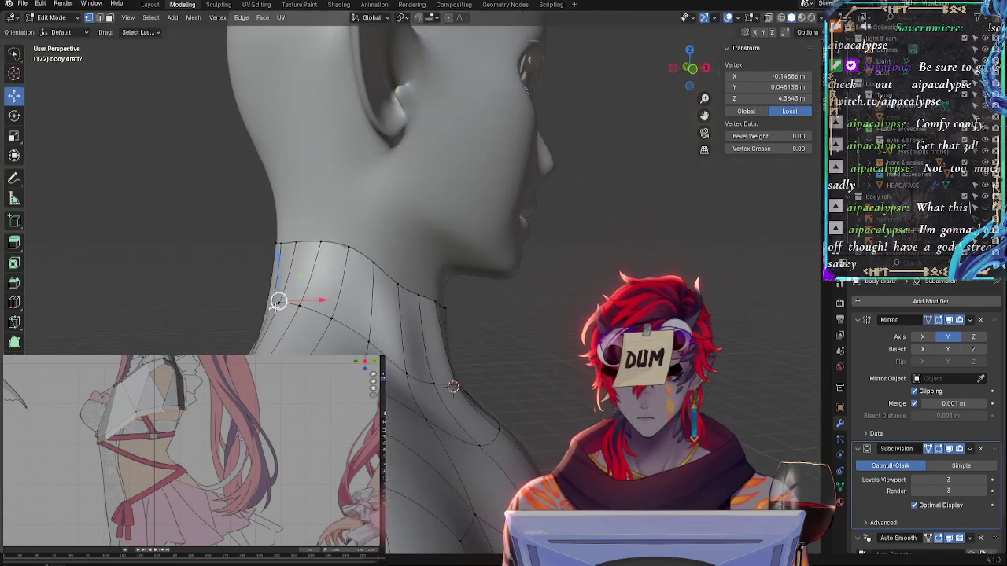
click(298, 305)
click(301, 290)
key(g)
key(g)
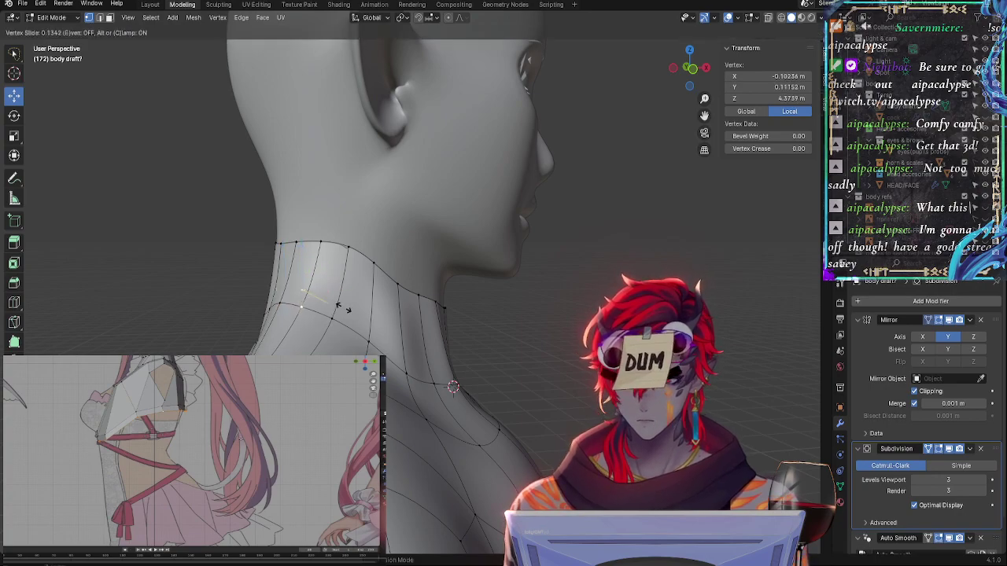
click(287, 315)
click(281, 297)
key(g)
key(g)
click(286, 308)
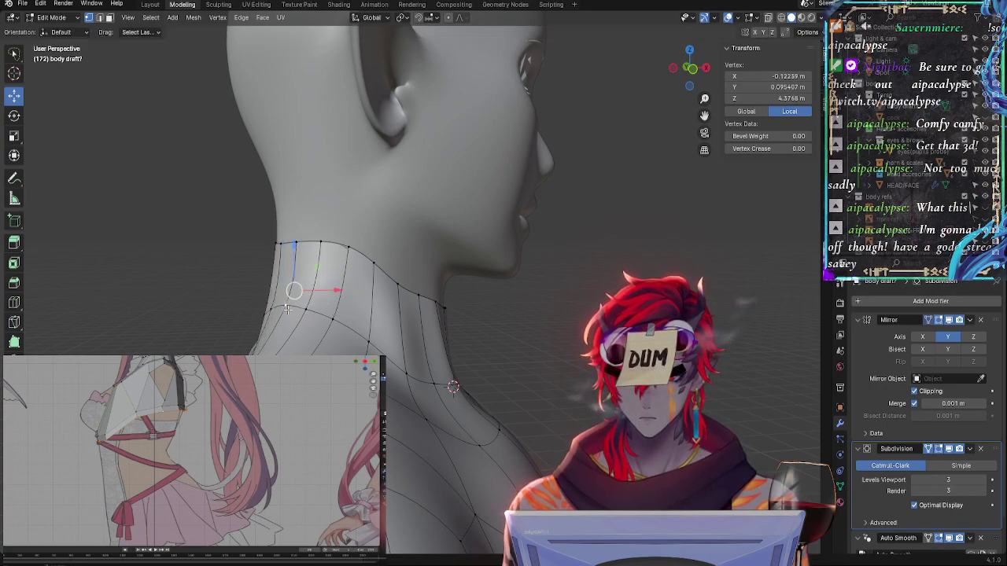
key(g)
key(g)
click(274, 305)
Slide the top neck-ring vertices at the back along the neckline
click(280, 243)
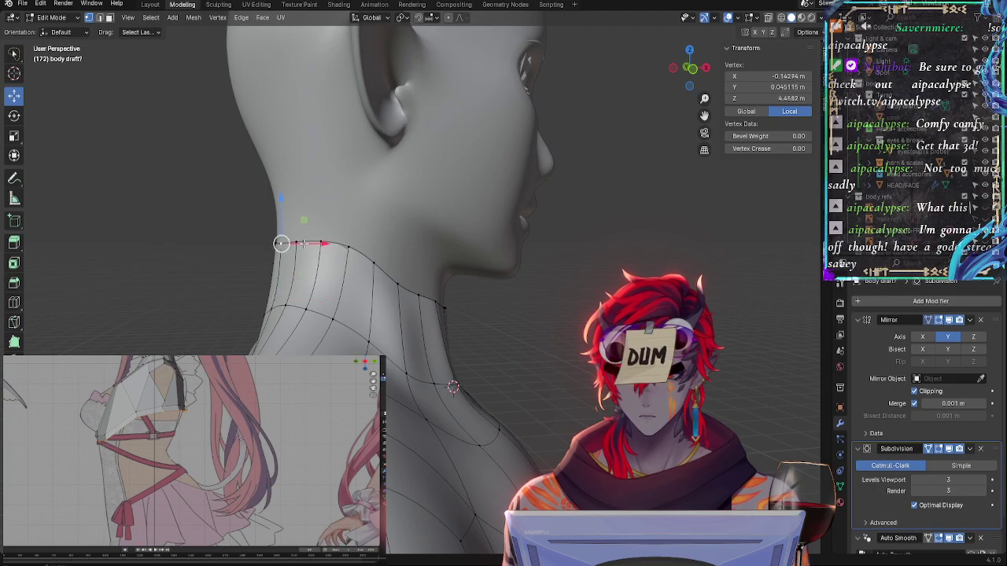
click(321, 241)
key(g)
key(g)
click(321, 245)
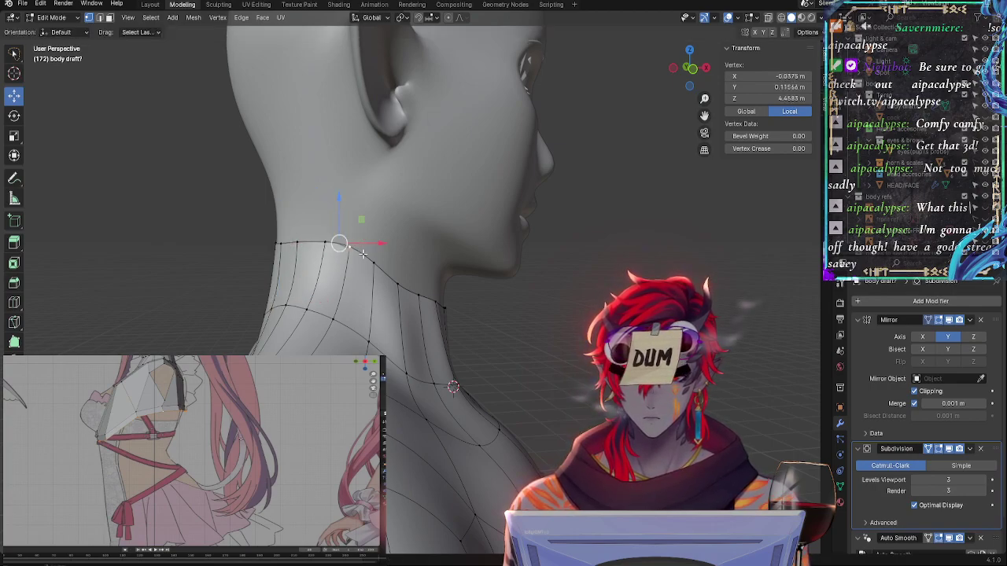
key(g)
key(g)
click(370, 260)
click(374, 266)
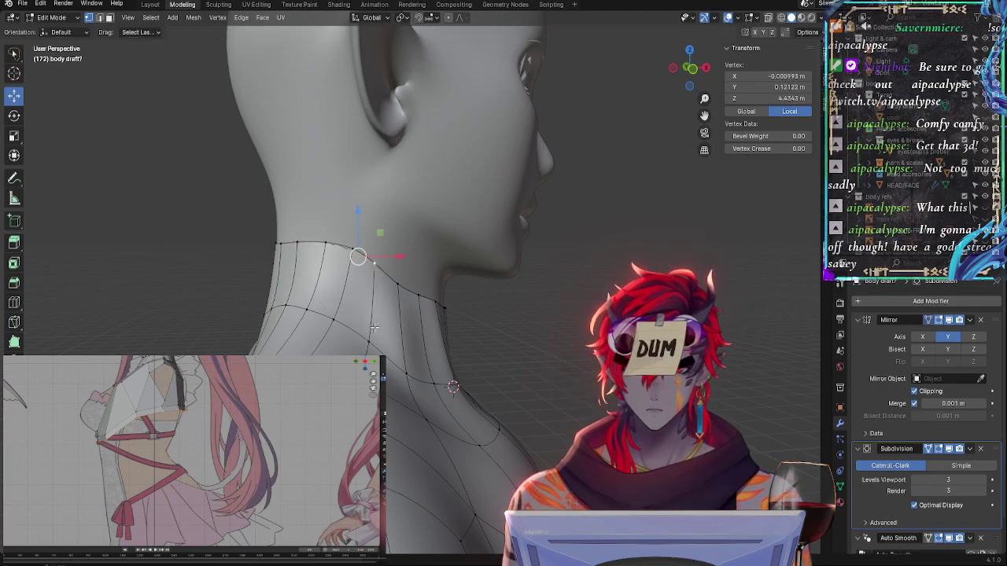
middle_drag(571, 291, 527, 294)
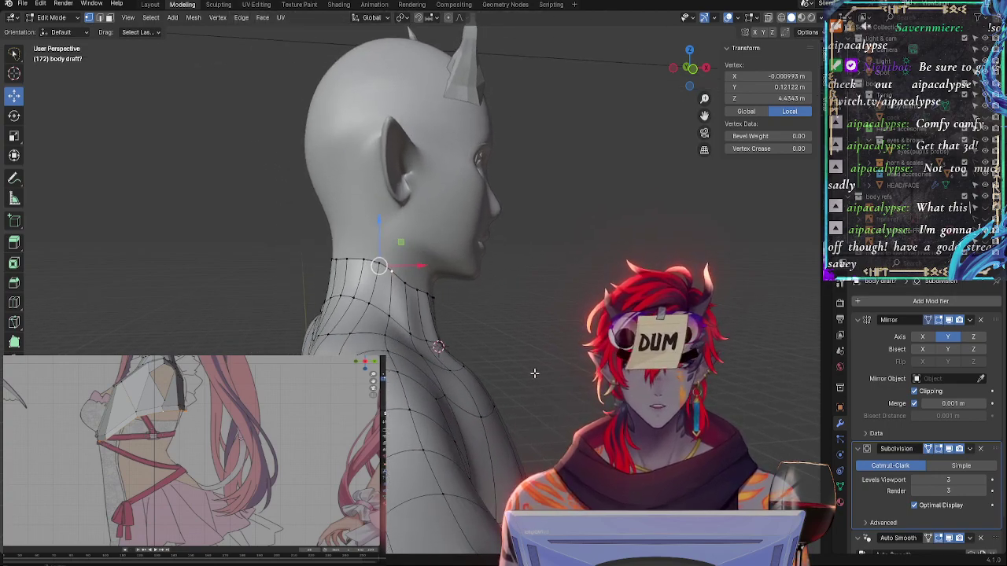
Set two top-ring vertices to X 0 in the Transform panel, centring them on the mirror seam
click(767, 76)
text(0)
key(Return)
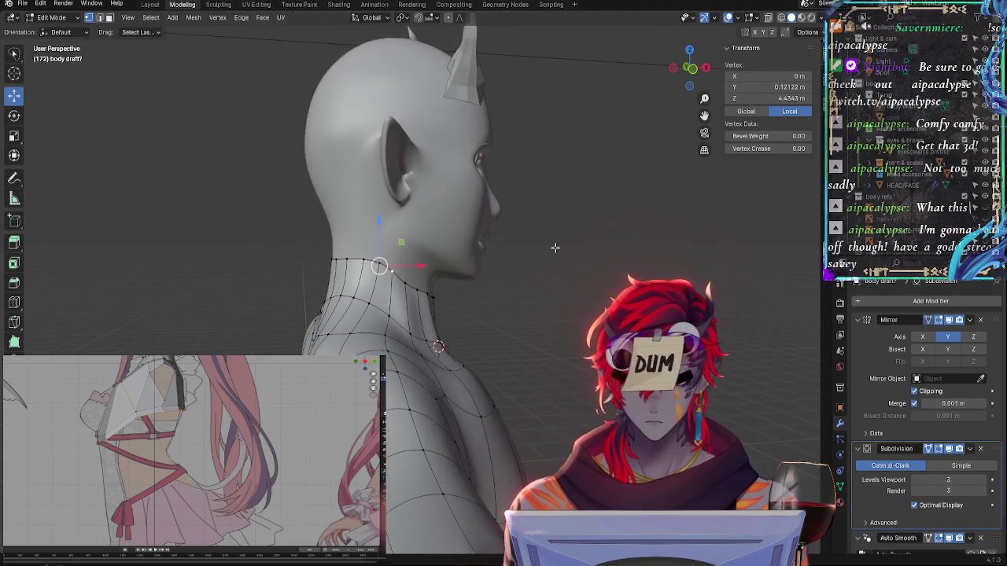
click(476, 282)
click(378, 311)
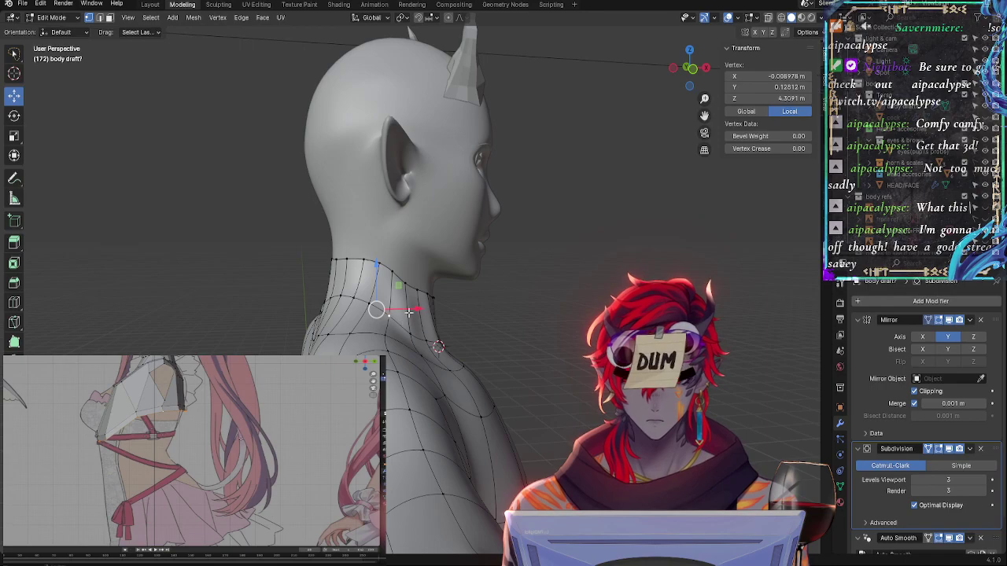
click(767, 76)
text(0)
key(Return)
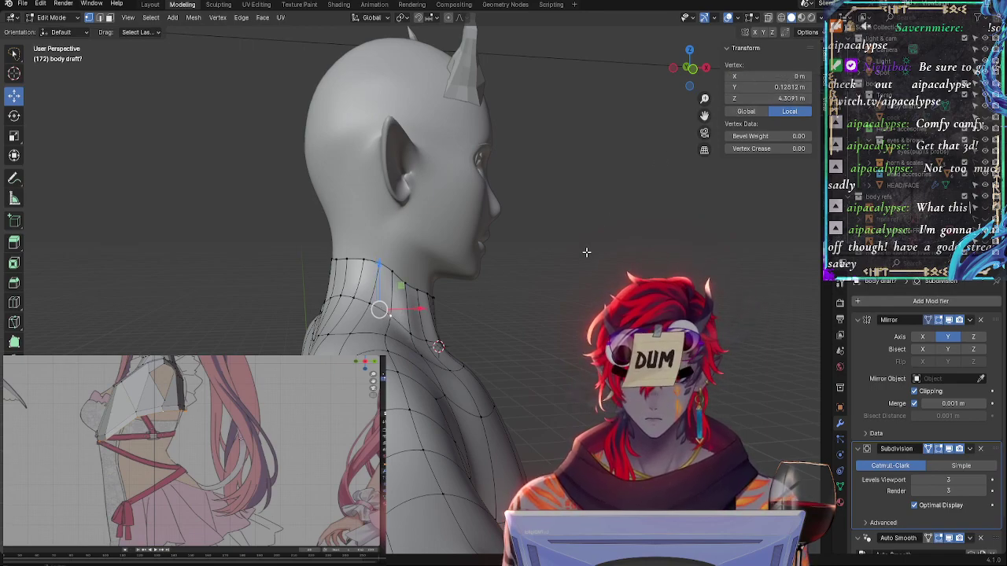
Reposition the centred vertex and slide it down the neck, then pick another neck vertex
key(g)
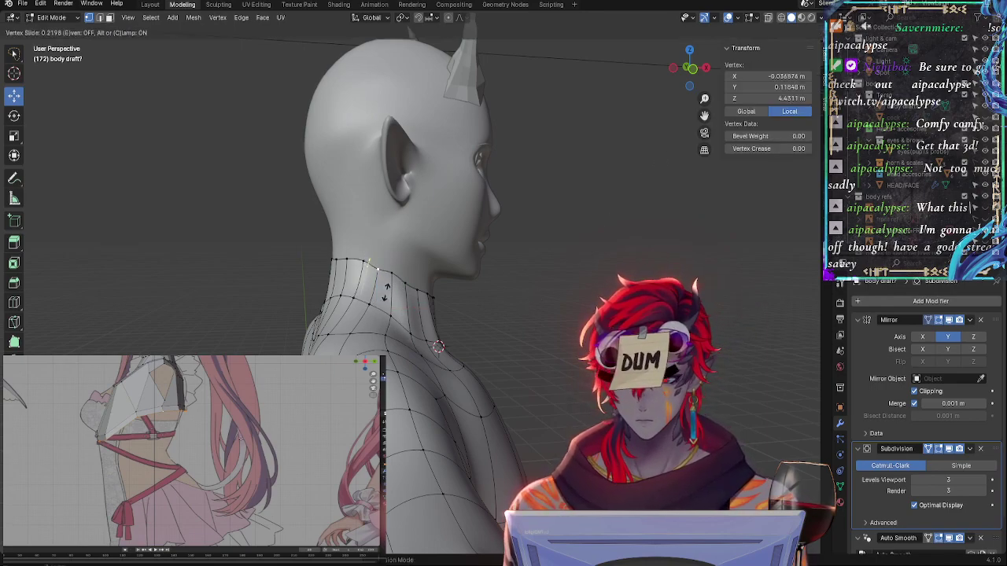
key(g)
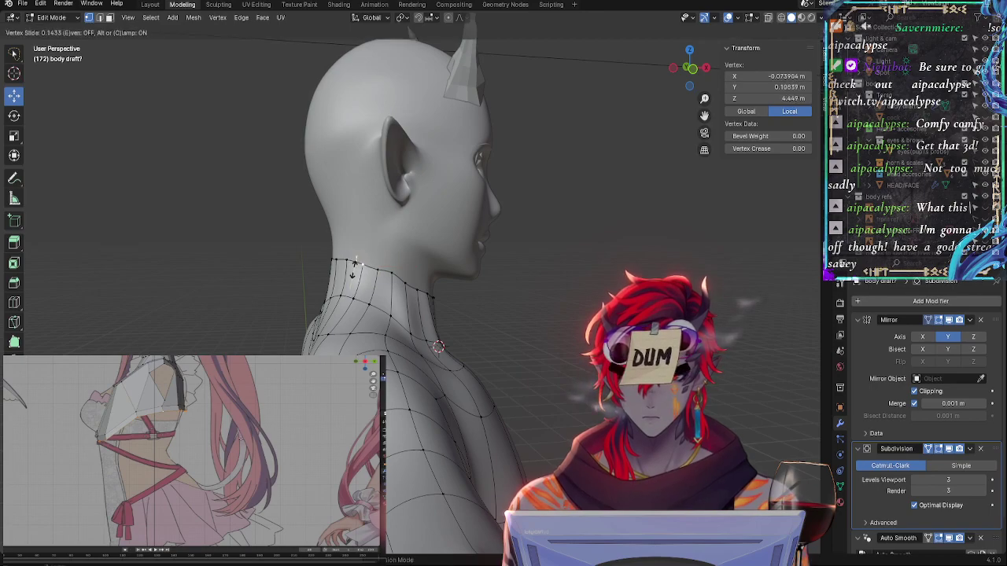
click(352, 263)
key(g)
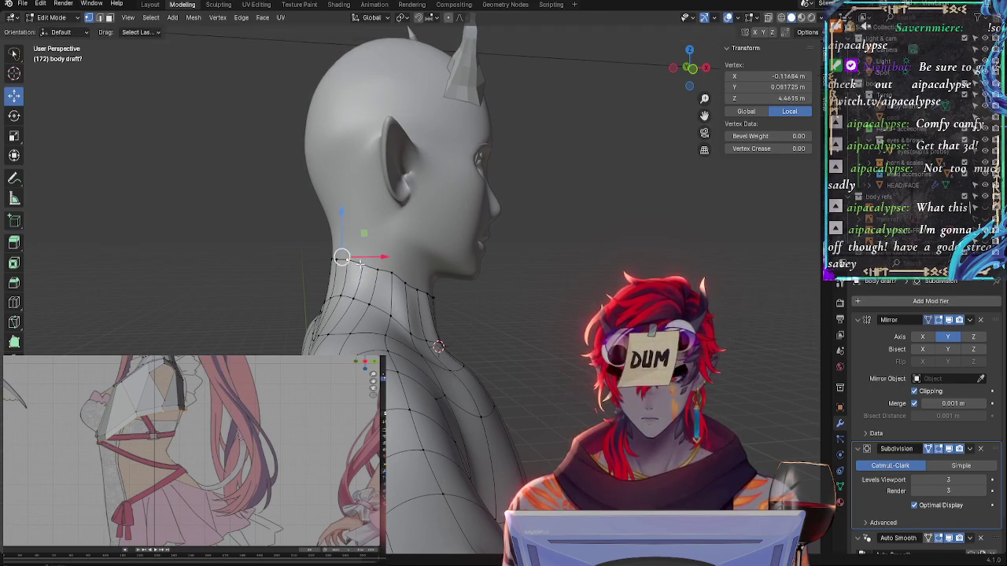
key(g)
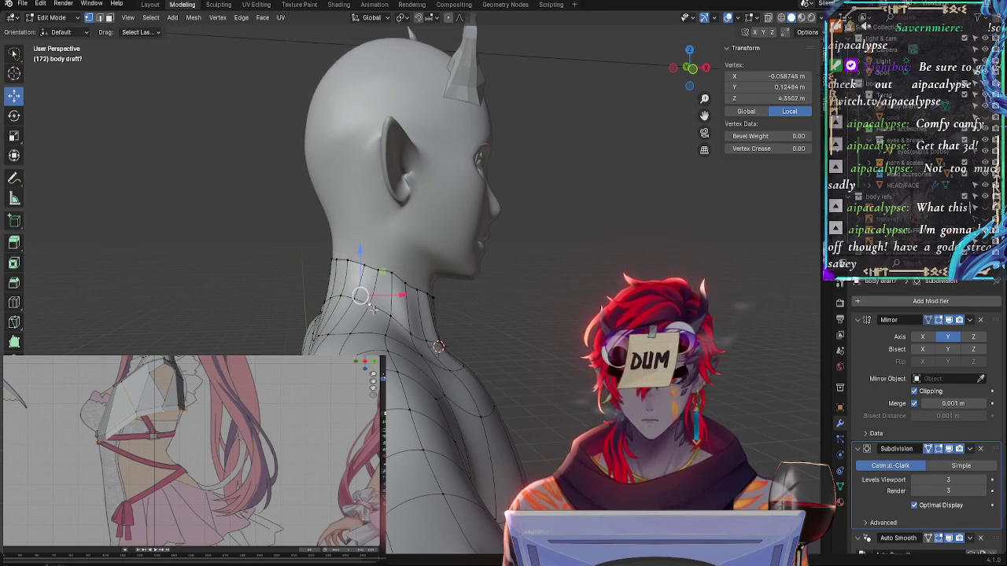
click(381, 324)
click(350, 307)
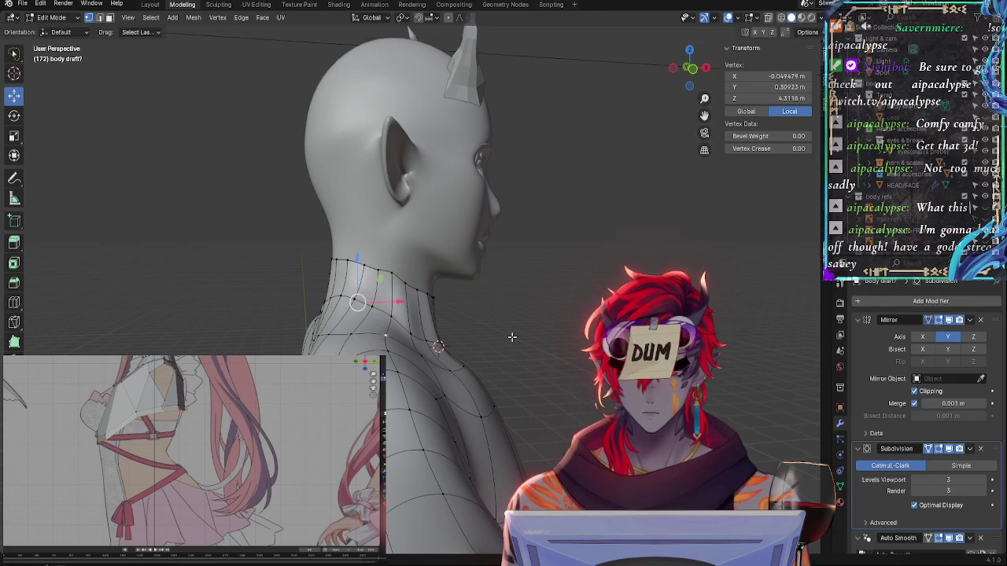
middle_drag(350, 307, 402, 320)
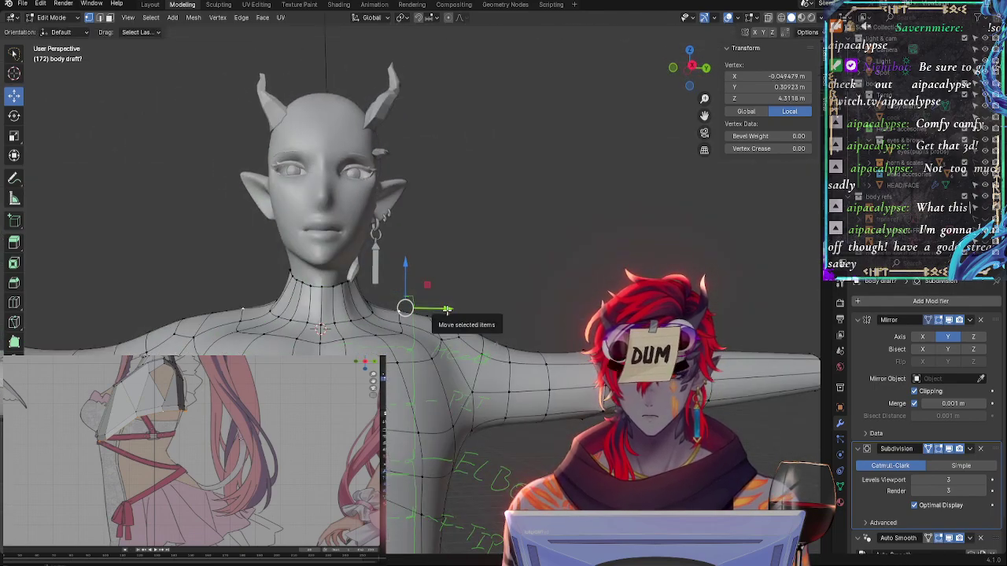
Push a vertex at the neck base and a jaw-side vertex along Y
scroll(482, 307, up, 3)
middle_drag(475, 266, 509, 410)
key(alt+a)
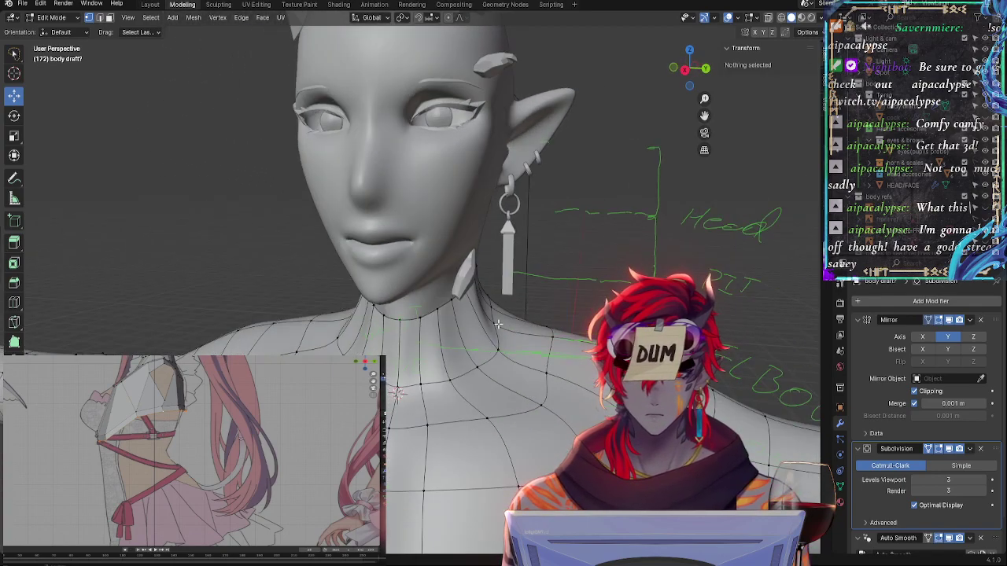
click(494, 346)
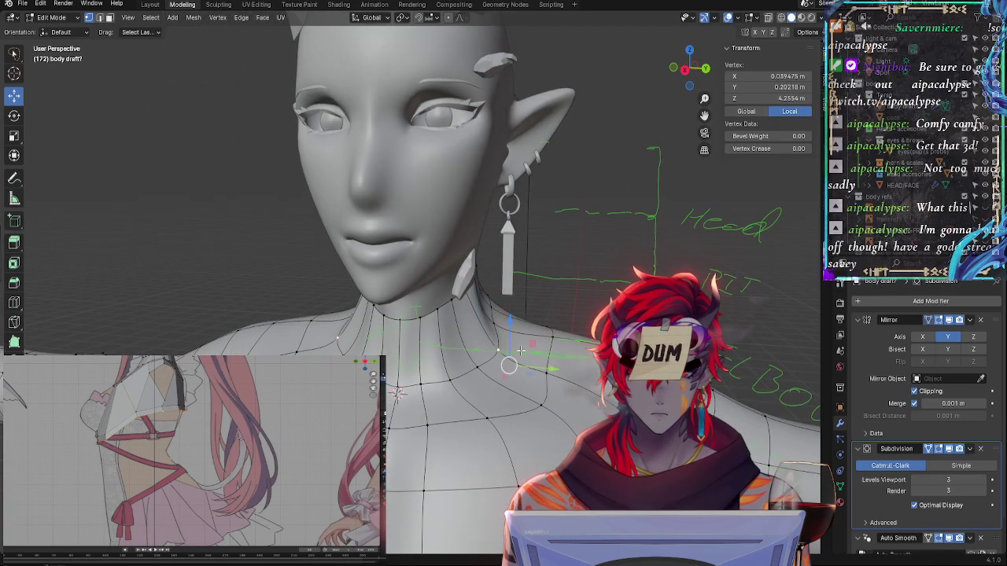
drag(541, 369, 529, 369)
click(470, 292)
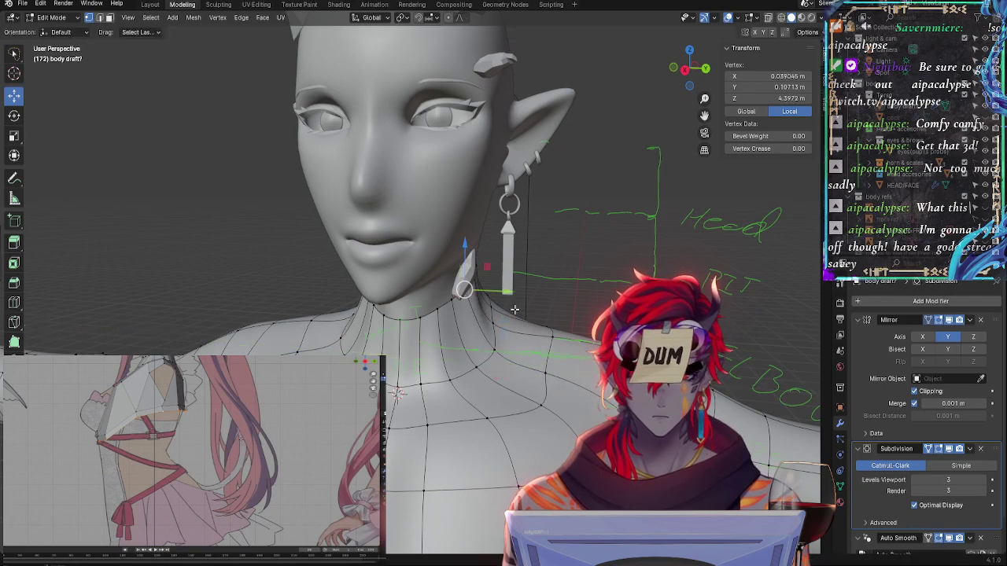
drag(510, 293, 507, 295)
middle_drag(507, 295, 441, 303)
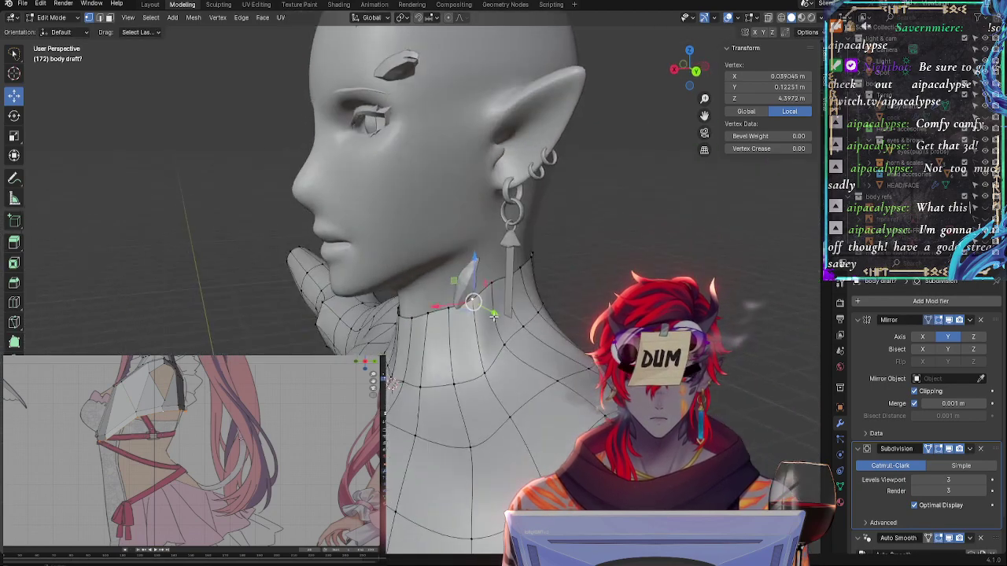
Shift another neck vertex along Y and raise a lower one, checking from behind
key(alt+a)
click(492, 280)
middle_drag(529, 338, 531, 275)
drag(531, 276, 538, 275)
click(489, 332)
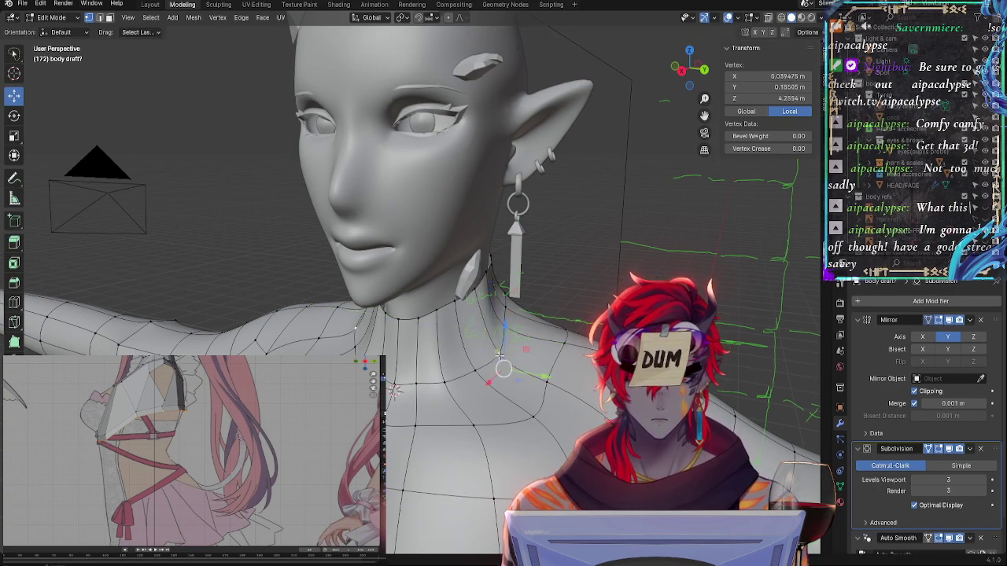
drag(491, 333, 543, 319)
middle_drag(543, 320, 402, 327)
drag(363, 346, 423, 376)
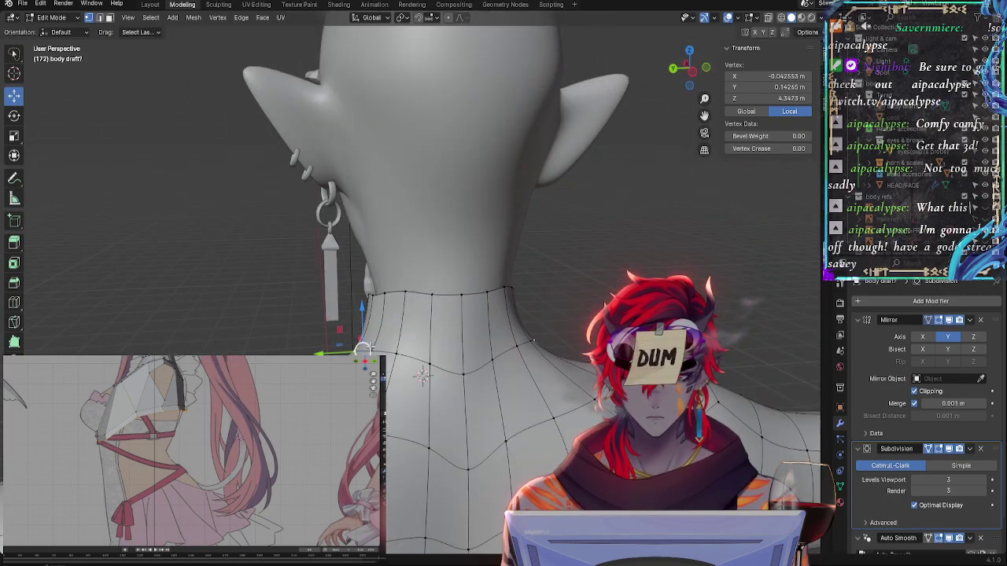
middle_drag(423, 376, 516, 337)
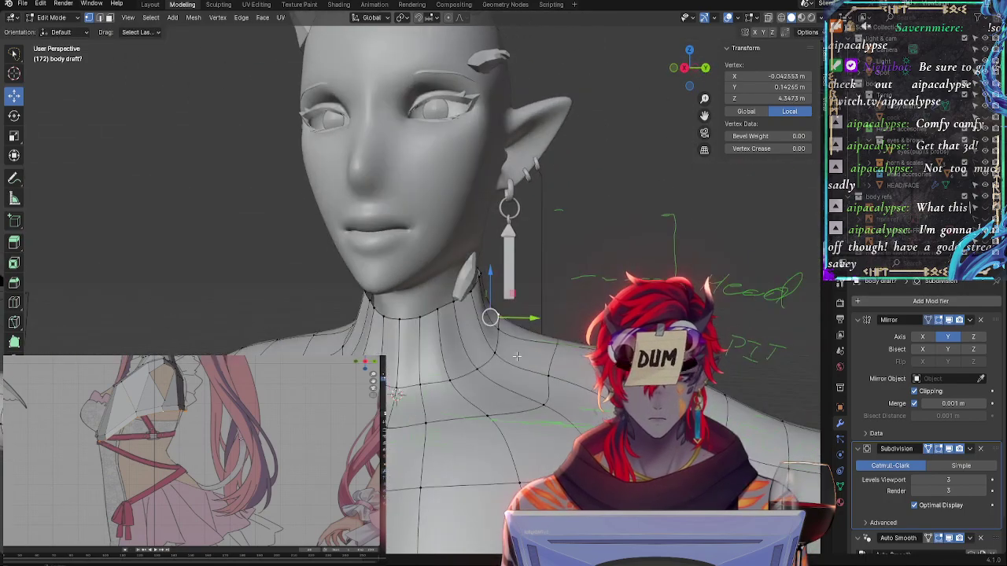
Select two vertices on the neck's centre line and try a constrained move, then cancel it
click(484, 338)
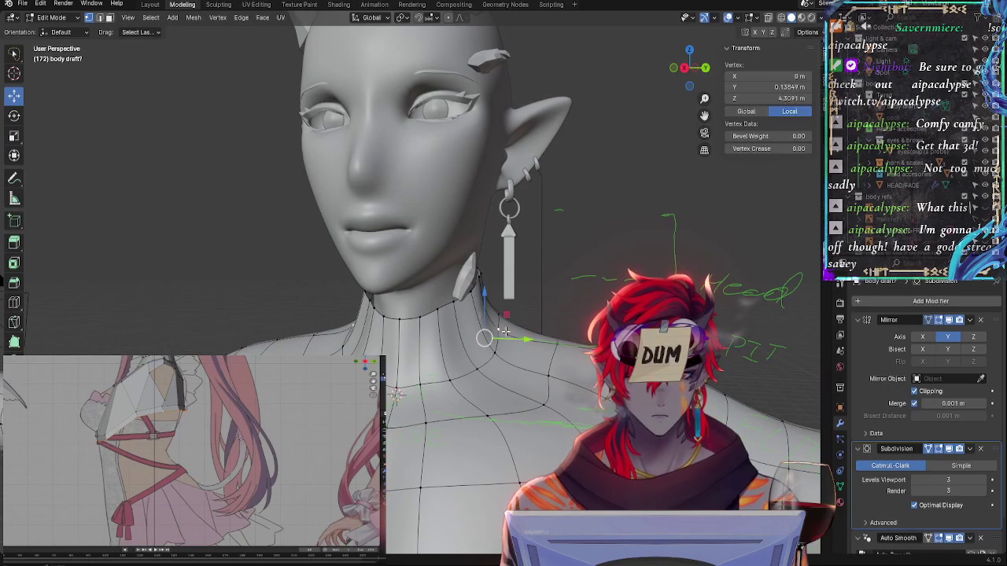
shift+click(491, 359)
key(g)
key(y)
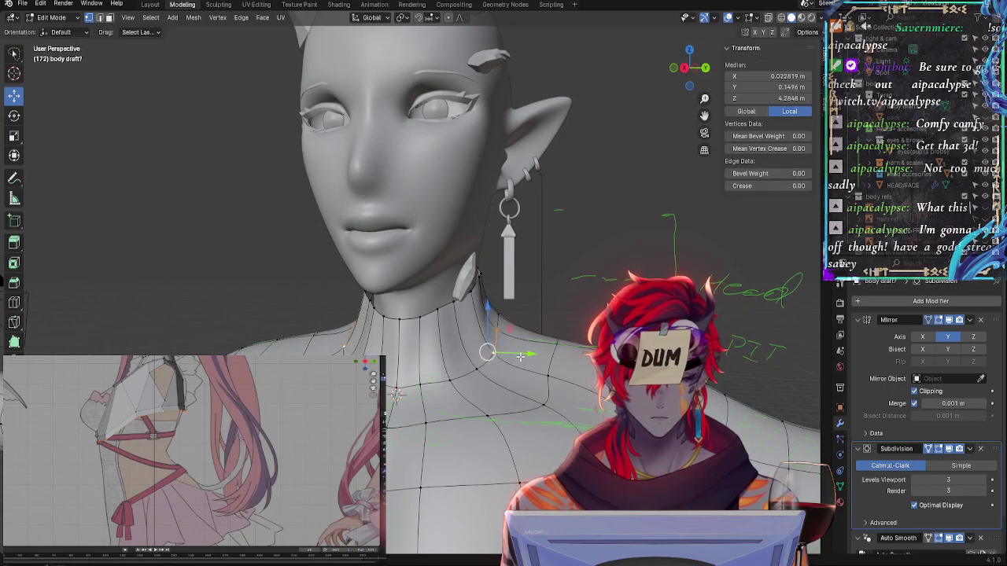
key(z)
right_click(520, 358)
Raise a neck vertex along Z and fine-tune its position with repeated moves
click(518, 361)
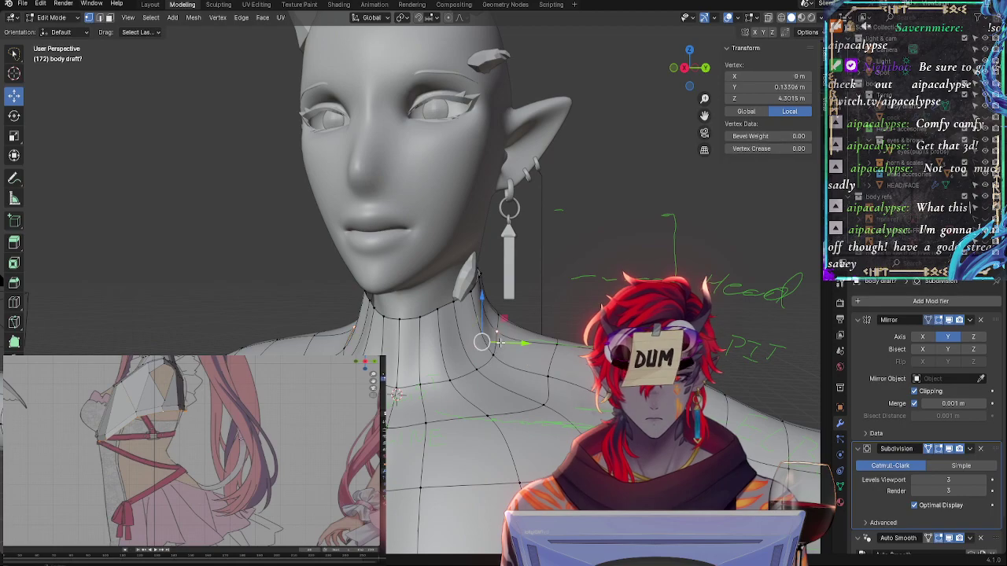
middle_drag(515, 362, 484, 354)
click(487, 353)
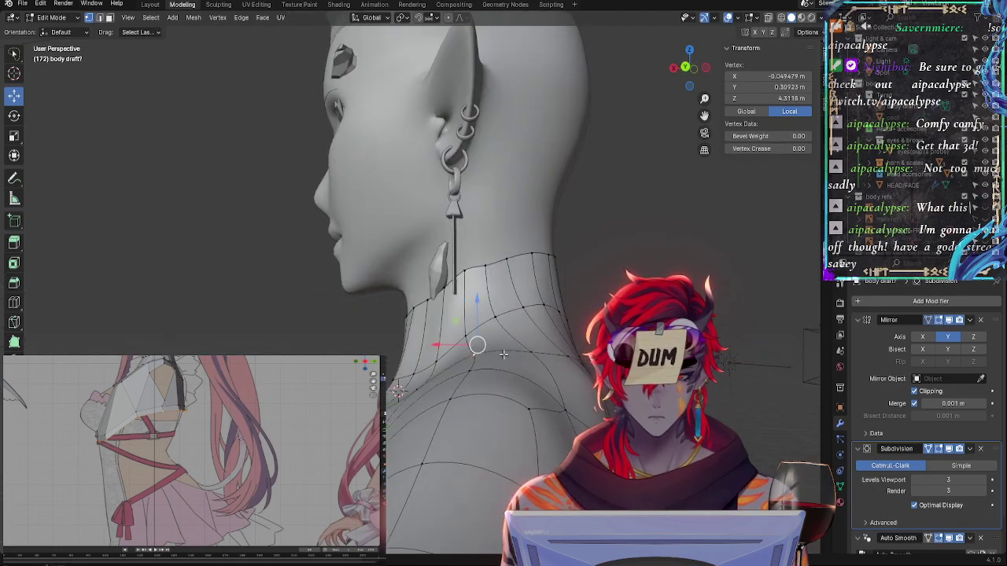
key(g)
key(z)
click(515, 340)
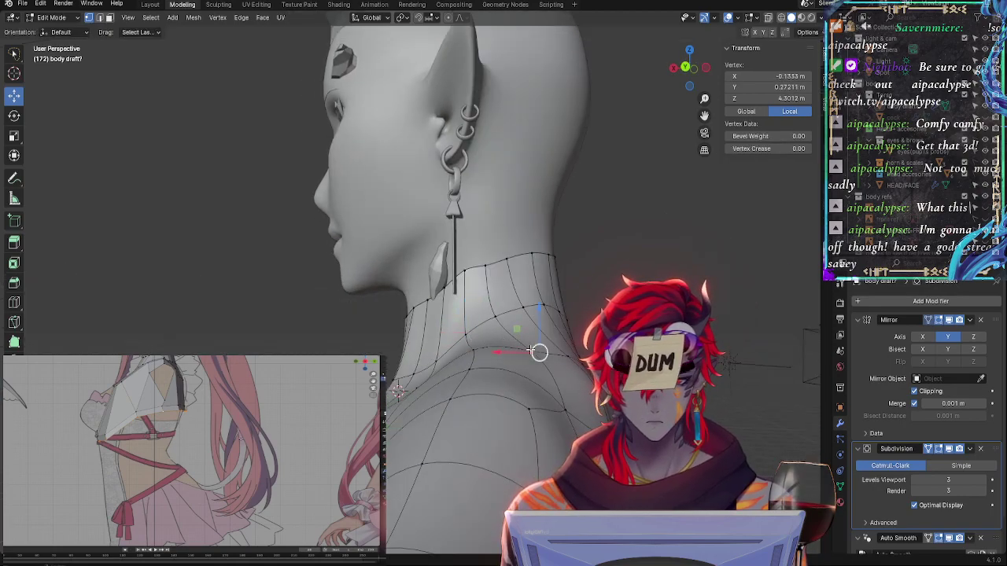
key(g)
click(541, 355)
key(g)
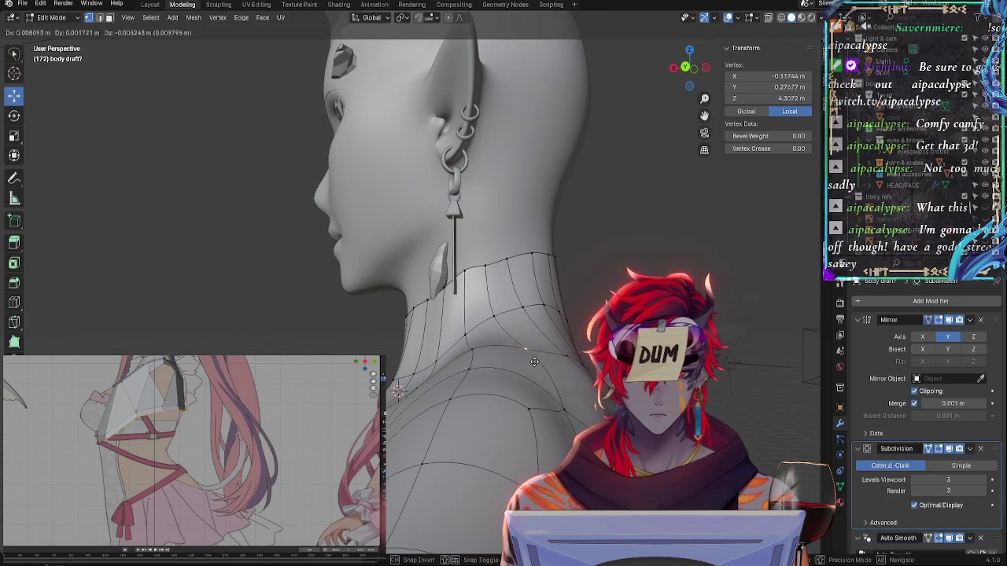
click(522, 349)
Lower that neck vertex from the front, then adjust it again from the side
mouse_move(521, 348)
middle_down()
mouse_move(512, 350)
mouse_move(527, 353)
middle_up()
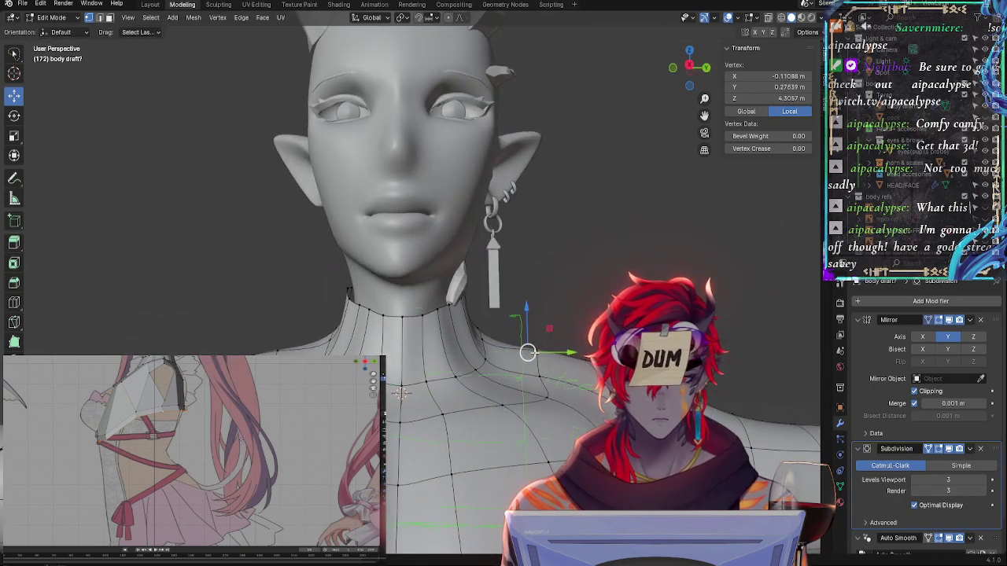
scroll(579, 360, down, 3)
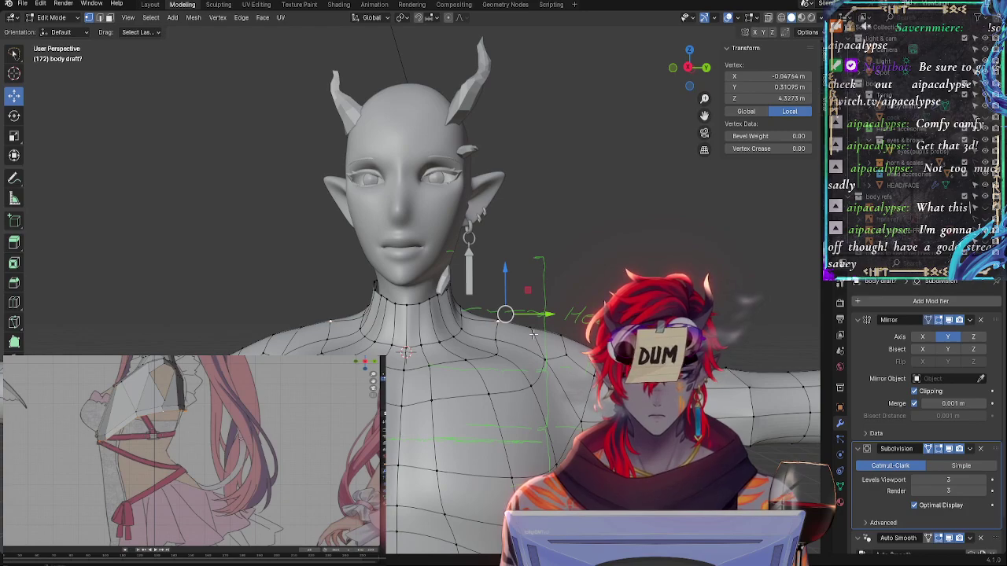
key(g)
click(544, 346)
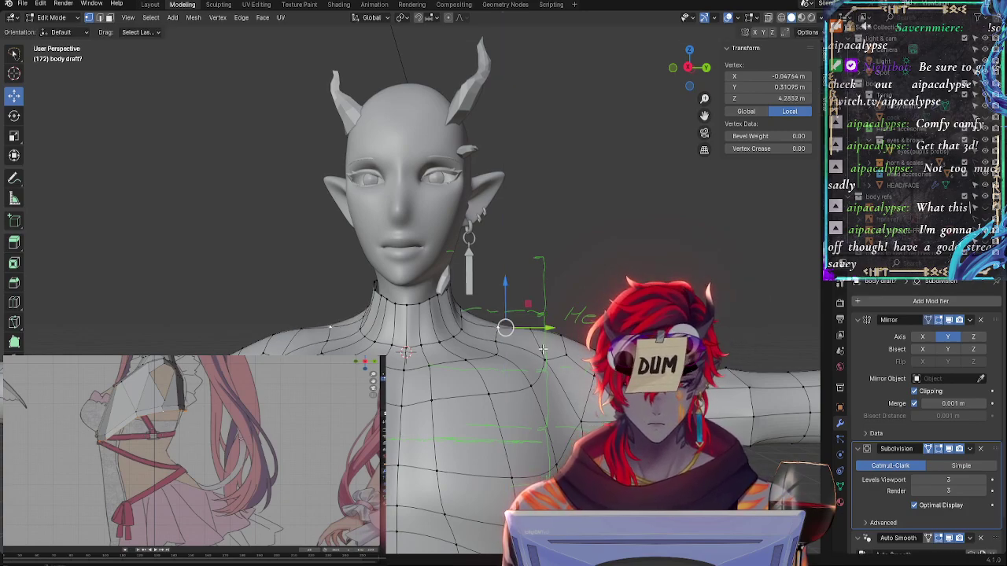
middle_drag(508, 331, 507, 426)
key(g)
click(495, 386)
Push the vertex where neck meets shoulder outward along Y, review the T-pose, and select two neck vertices
click(498, 341)
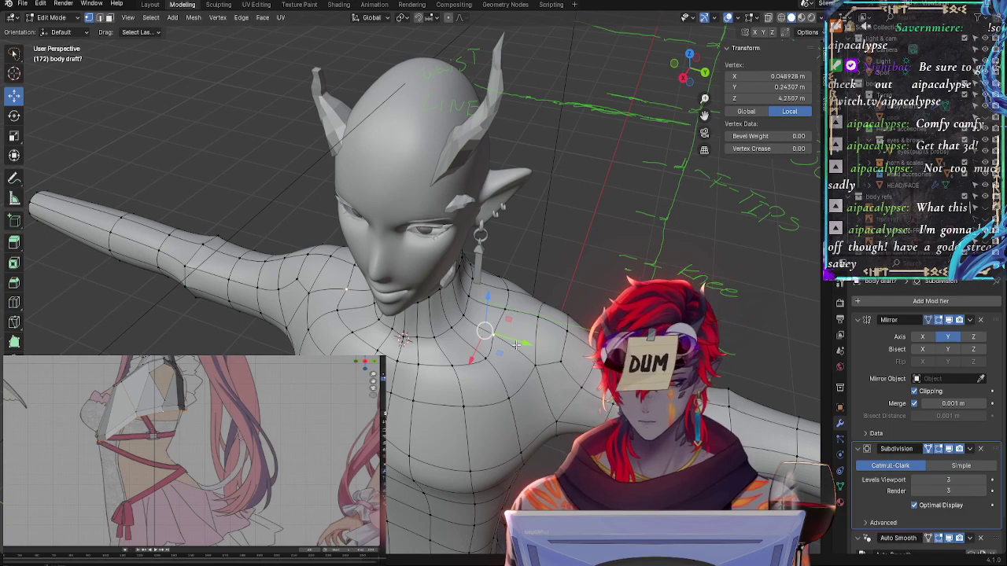
drag(516, 344, 528, 352)
middle_drag(528, 351, 459, 346)
scroll(533, 365, down, 2)
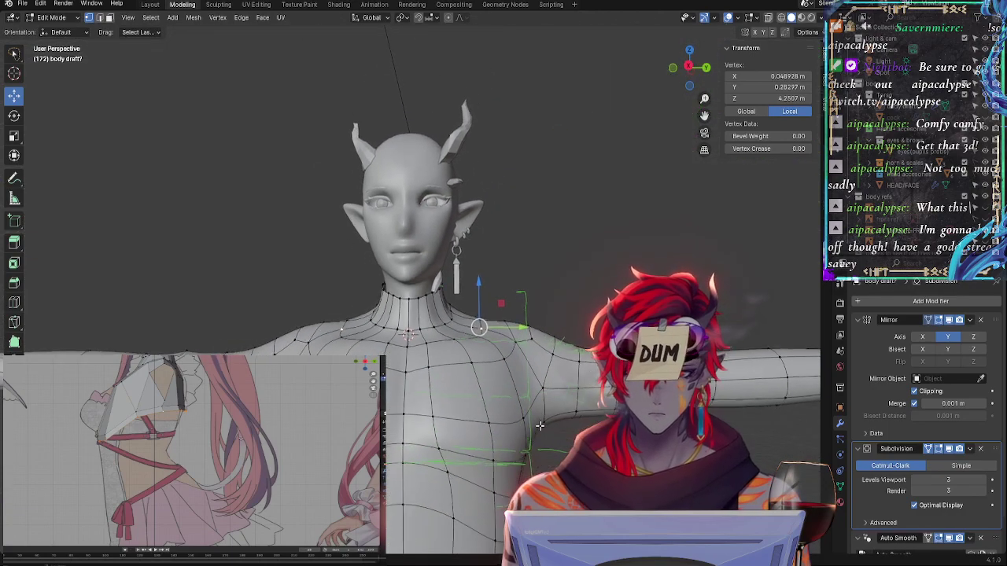
middle_drag(535, 421, 491, 423)
scroll(490, 423, up, 5)
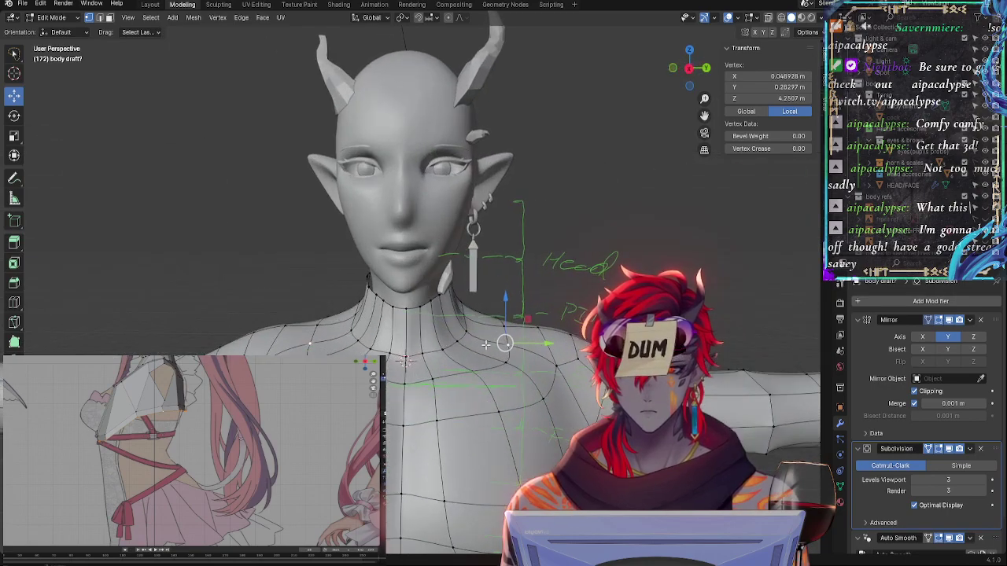
click(465, 336)
shift+click(453, 342)
In orthographic side view, select the front-of-neck vertices and raise them slightly
click(675, 69)
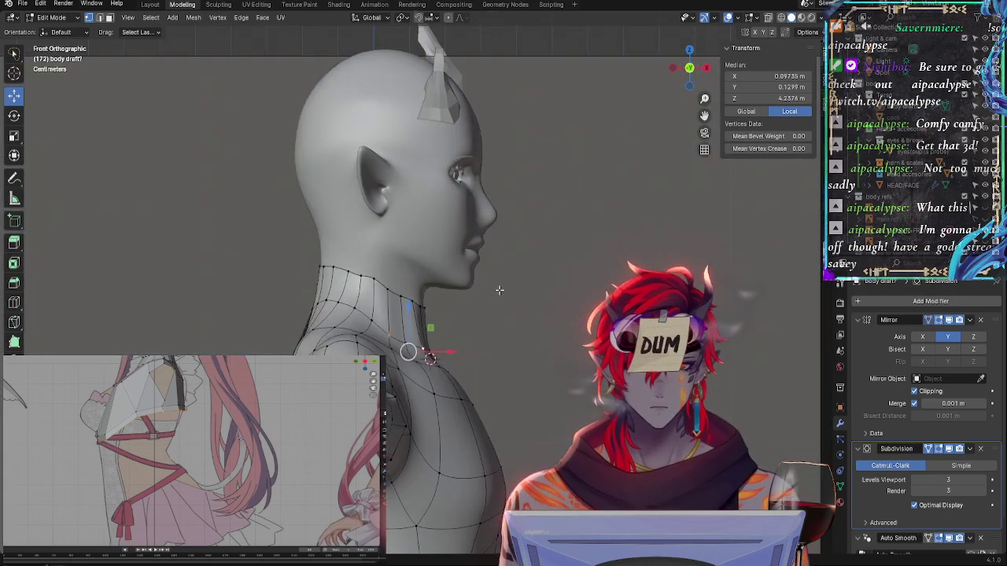
click(488, 355)
click(440, 361)
shift+click(423, 358)
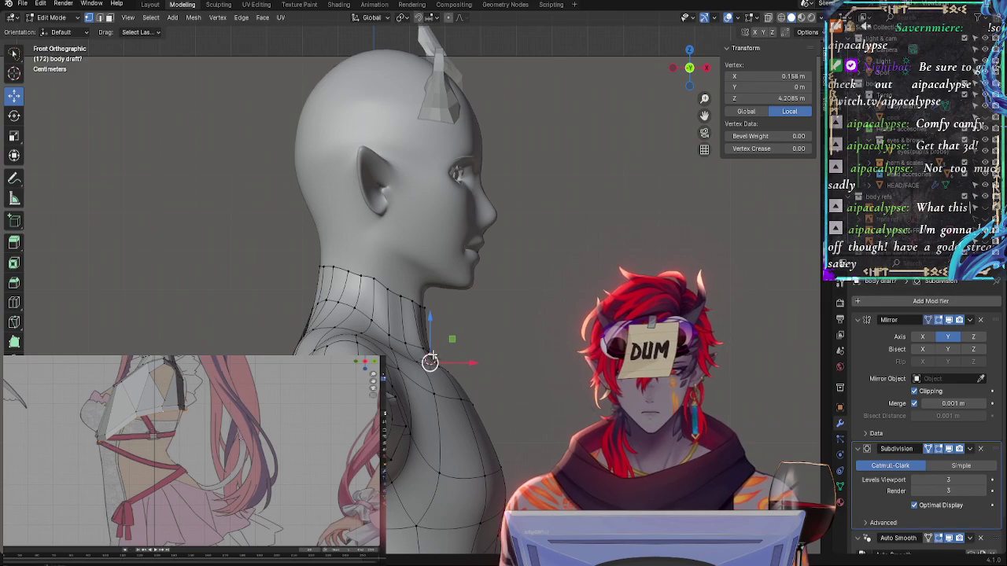
shift+click(427, 352)
shift+click(408, 345)
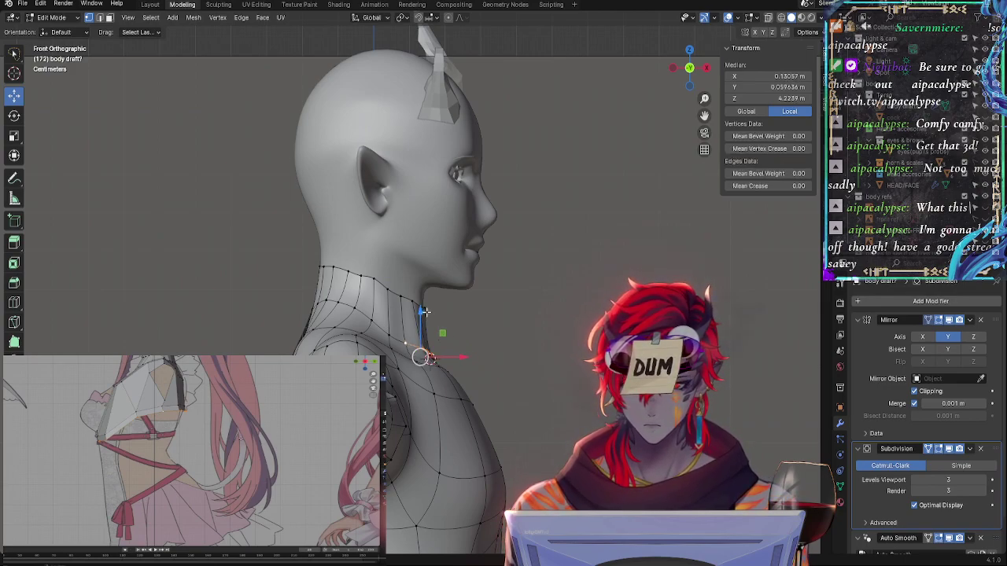
drag(425, 311, 427, 318)
Lower one neck vertex and nudge a back-of-neck vertex into line with the profile
click(424, 352)
click(455, 343)
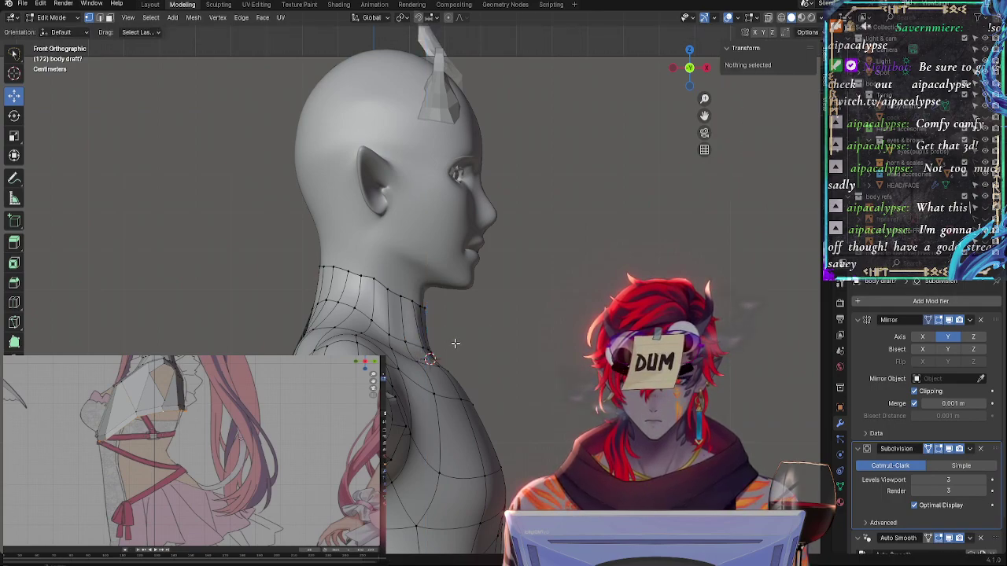
click(303, 333)
drag(303, 336, 324, 343)
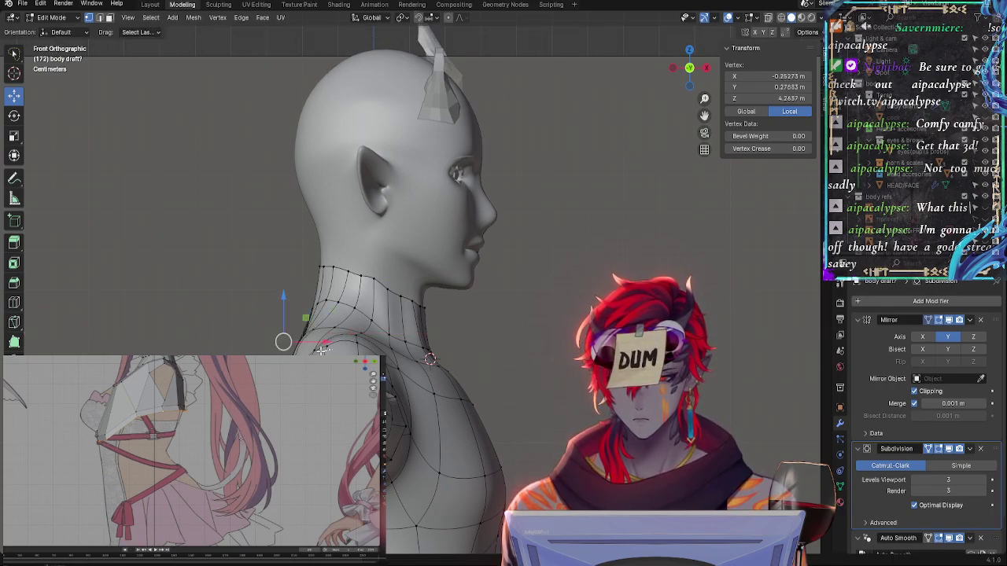
key(alt+a)
drag(690, 68, 633, 83)
click(690, 71)
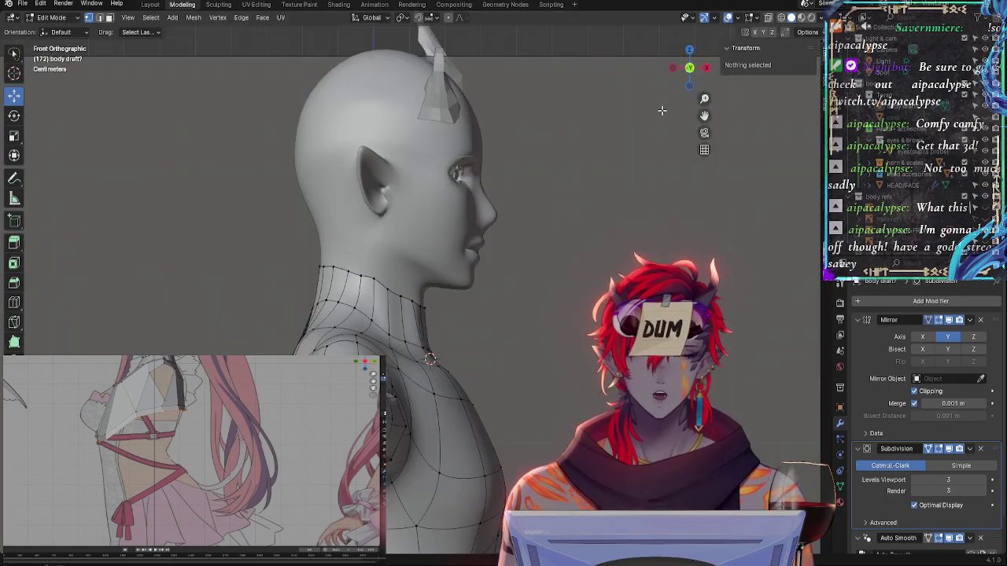
scroll(567, 265, down, 3)
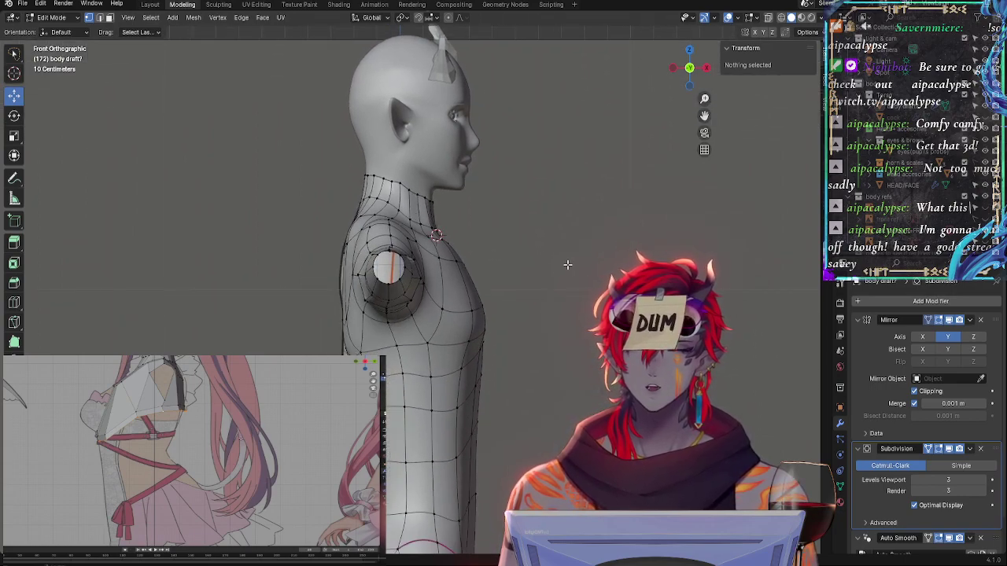
Shift an upper-back vertex slightly forward and pull a shoulder vertex down and back
click(348, 352)
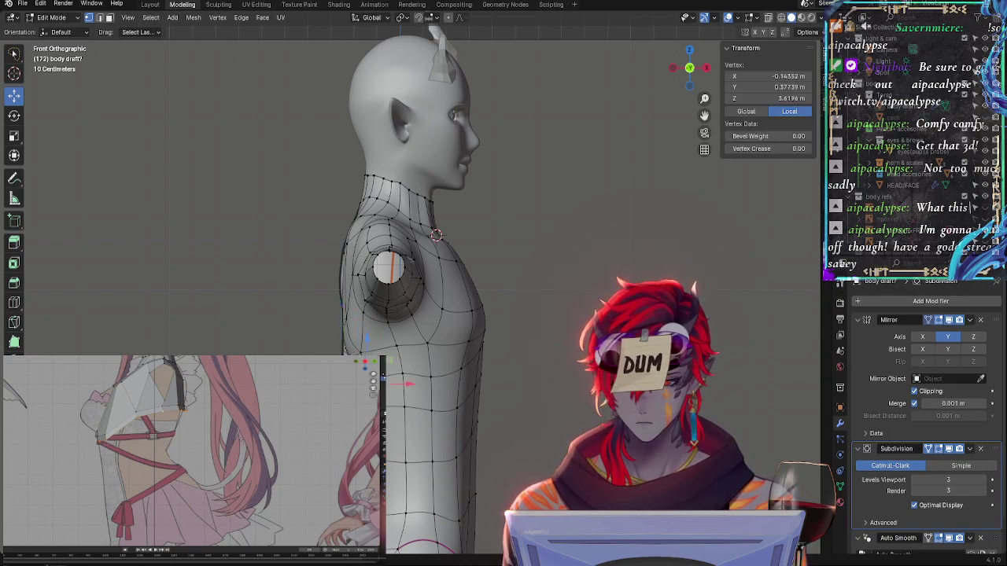
drag(358, 355, 341, 348)
click(362, 314)
drag(364, 313, 364, 311)
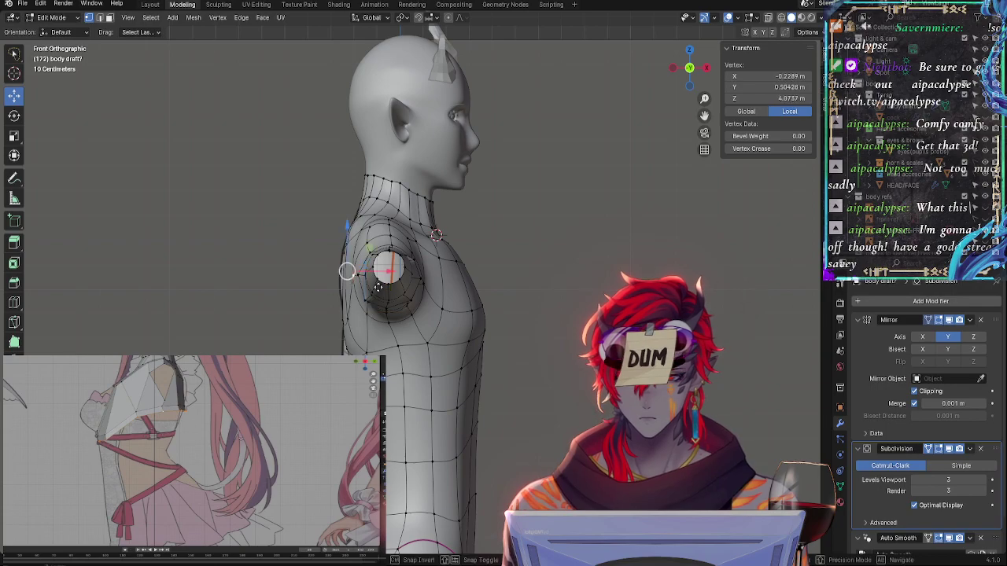
drag(353, 278, 366, 325)
middle_drag(366, 325, 496, 326)
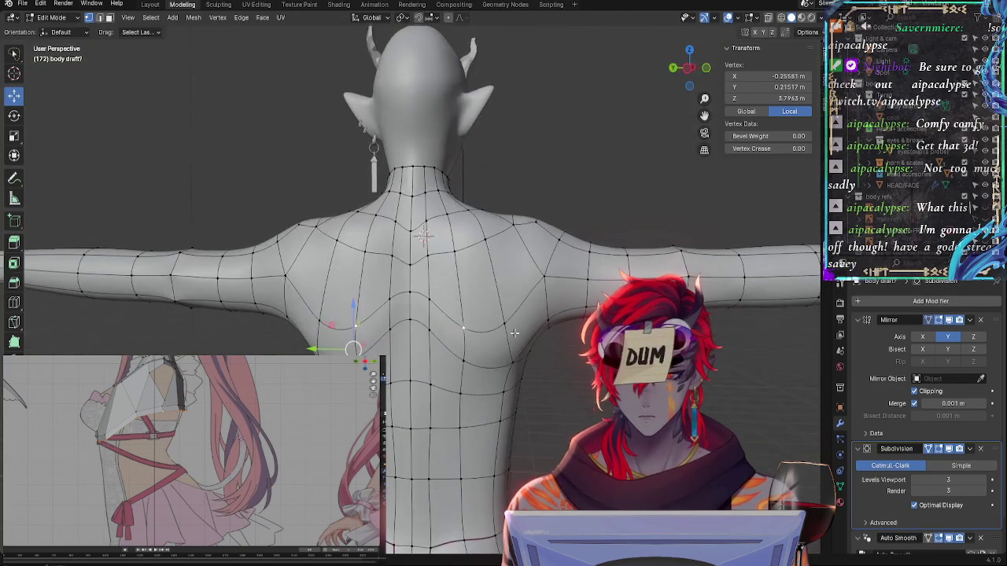
Slide the upper-back shoulder vertices along their edges to even out the shoulder loops
click(503, 319)
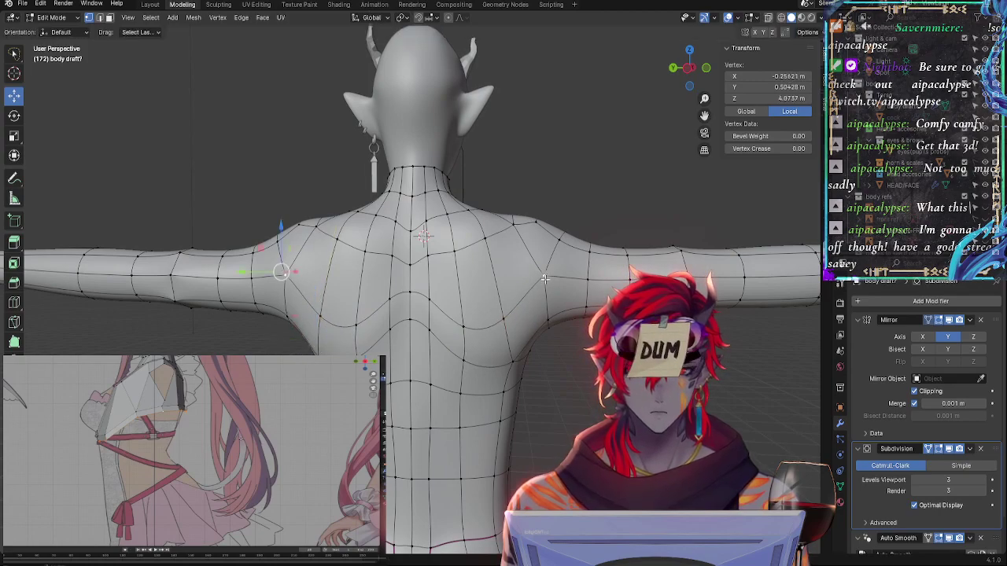
key(g)
key(g)
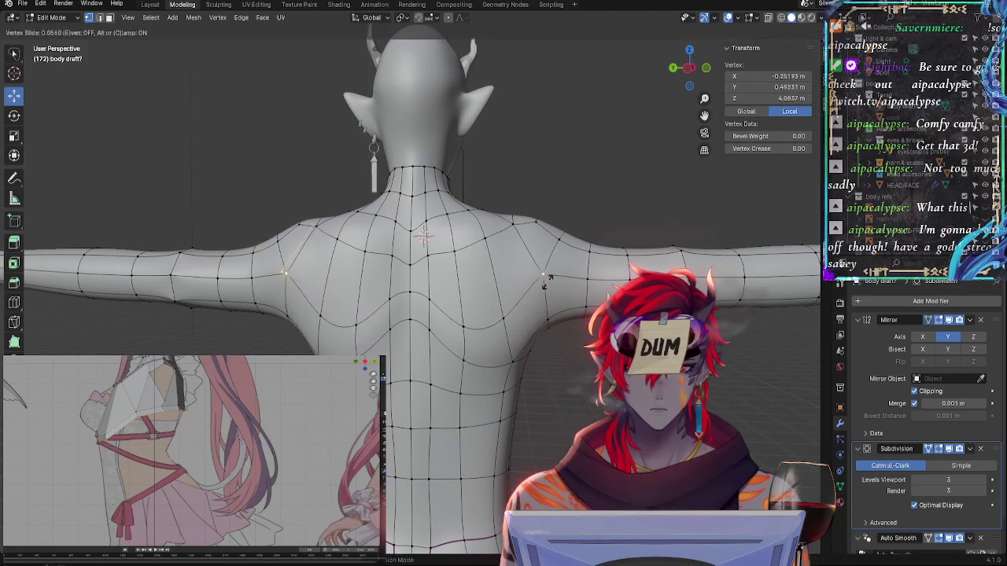
click(543, 283)
click(518, 225)
key(g)
key(g)
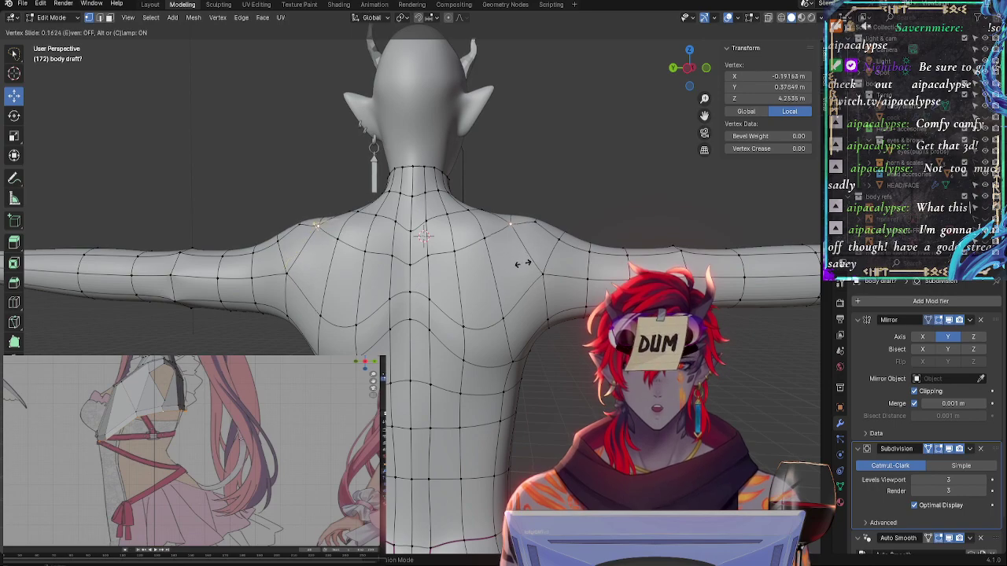
click(486, 246)
key(g)
key(g)
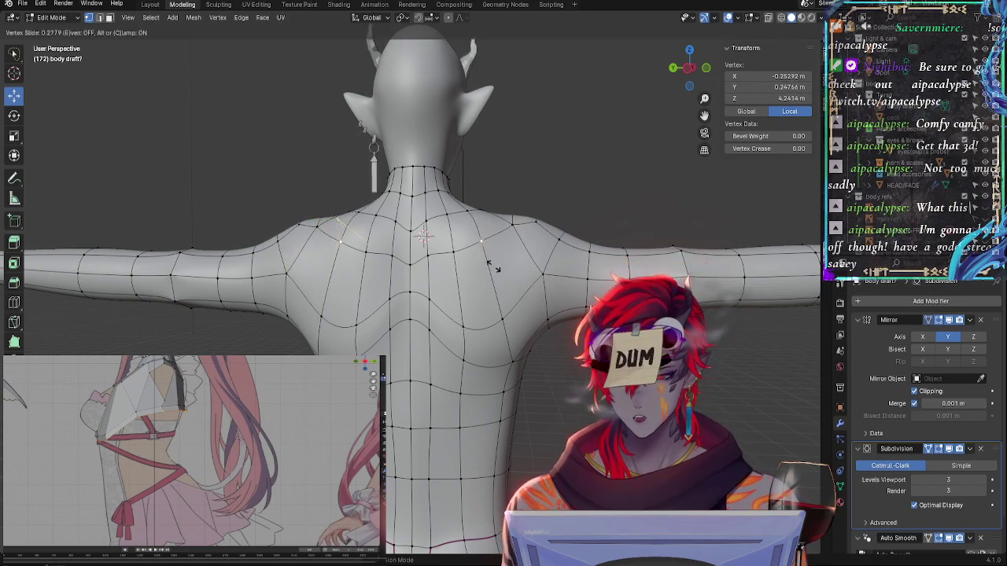
Vertex-slide a lower back vertex, then select the underarm vertices from the side and start moving them
click(457, 253)
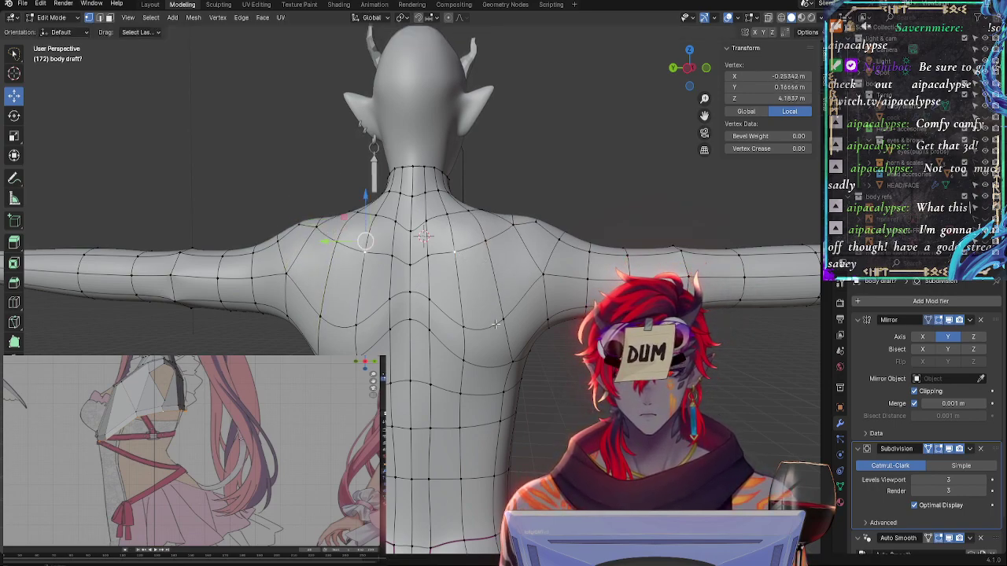
click(507, 358)
key(shift+v)
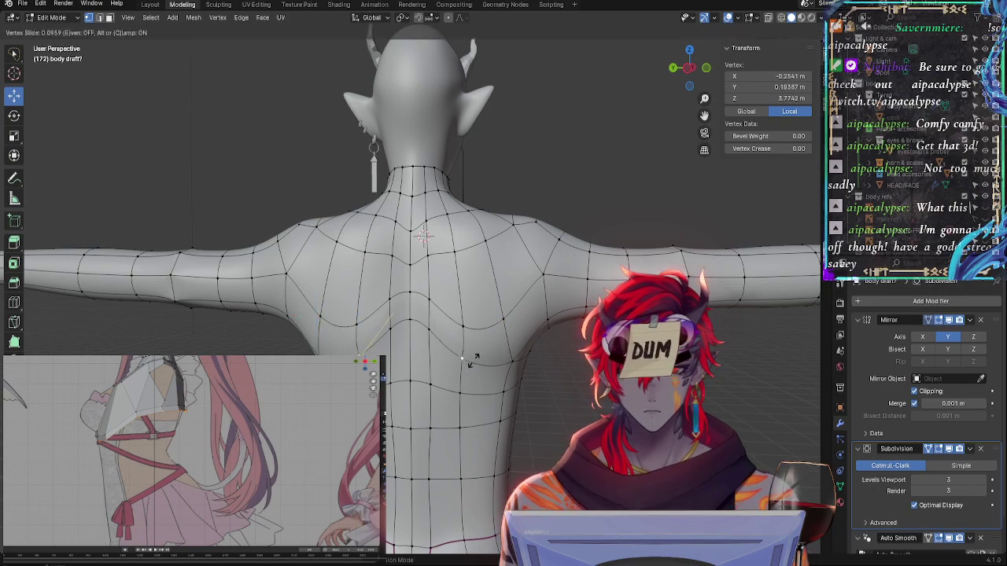
click(464, 360)
middle_drag(464, 360, 439, 372)
shift+click(358, 346)
key(g)
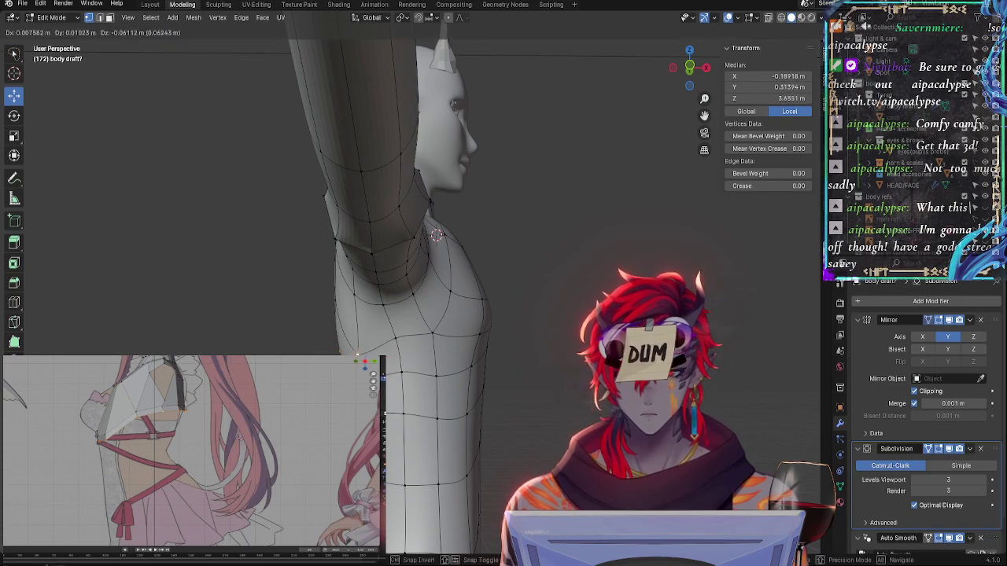
Place the underarm vertices, then select the armpit vertices and lift them slightly
click(358, 350)
middle_drag(358, 351, 400, 374)
click(417, 353)
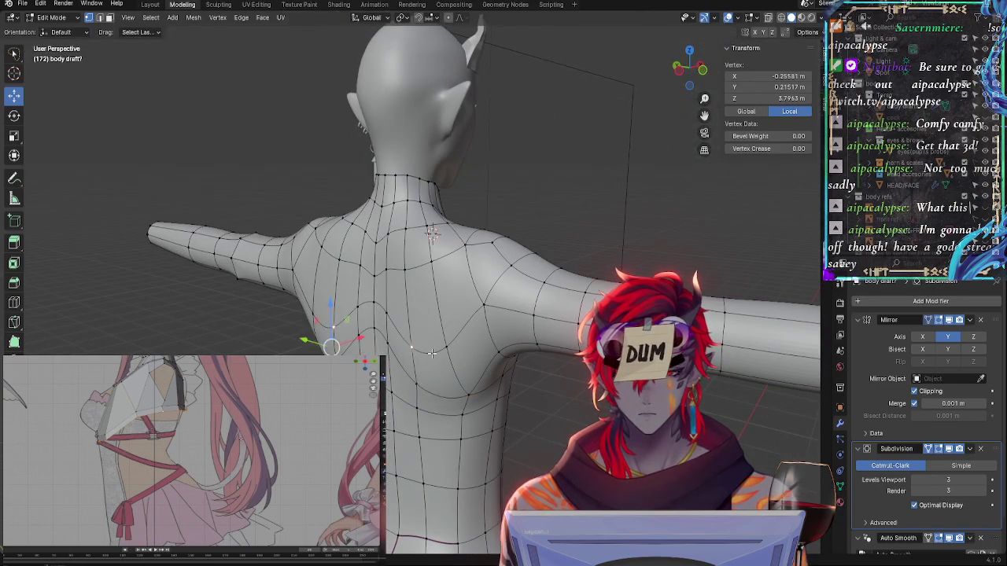
shift+click(443, 346)
middle_drag(443, 346, 488, 354)
key(g)
click(386, 346)
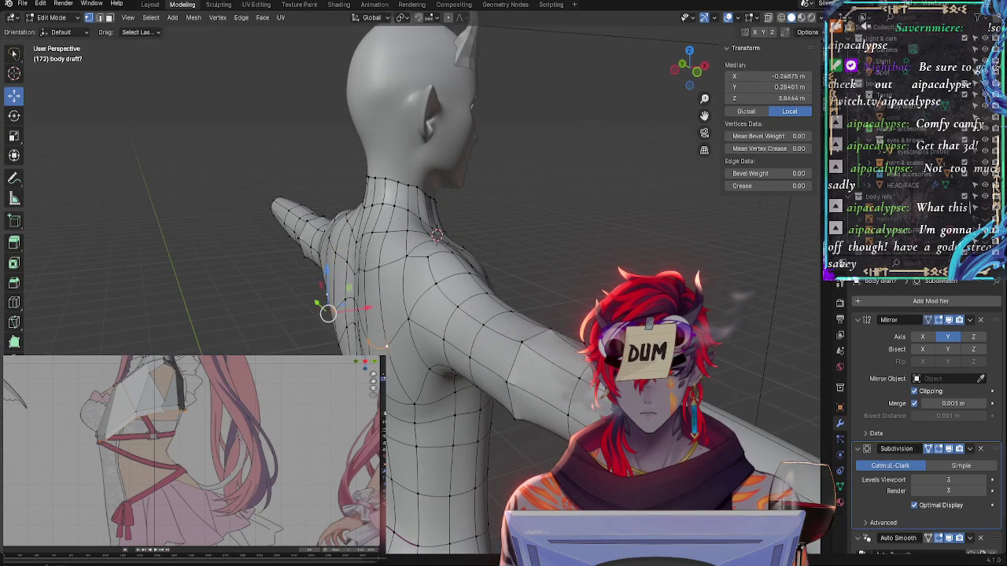
key(g)
middle_drag(328, 313, 409, 331)
click(504, 315)
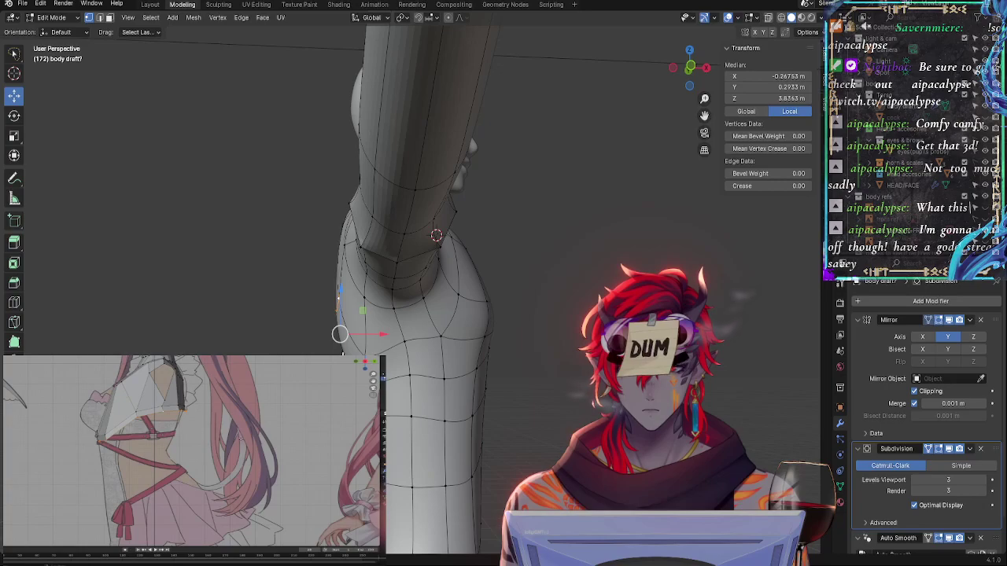
Nudge a vertex below the armpit downward, then adjust two side-torso vertices together
click(365, 368)
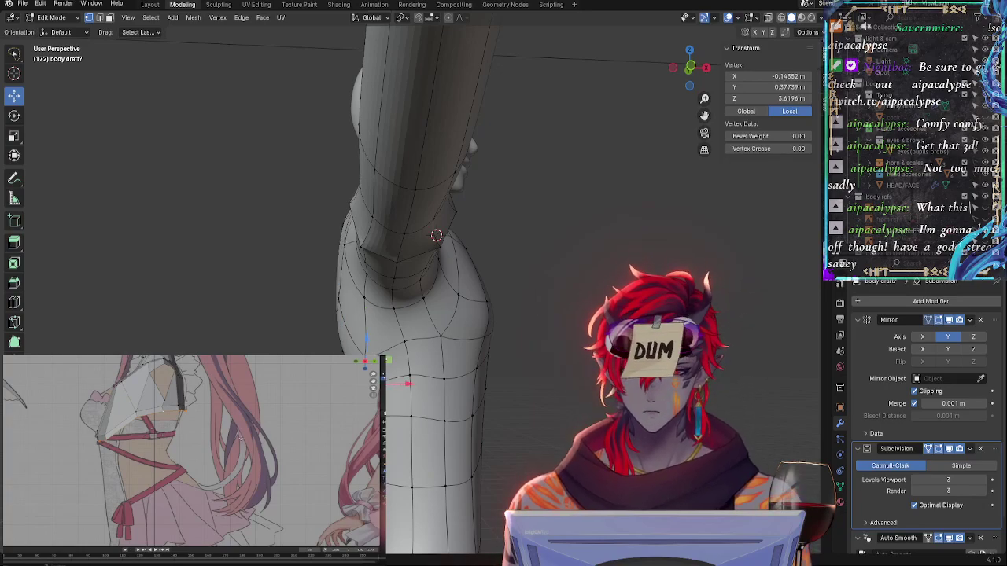
click(402, 376)
key(g)
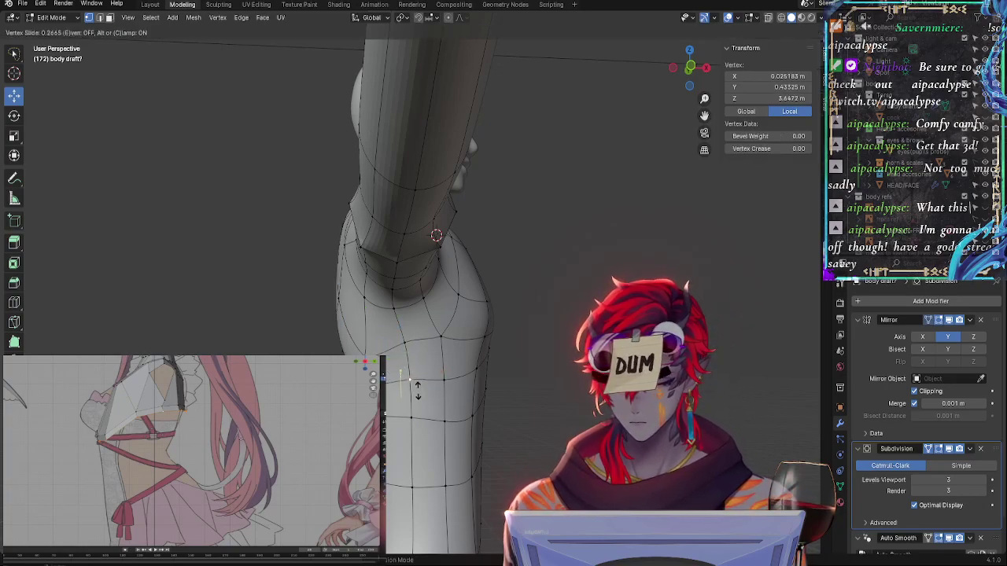
click(418, 392)
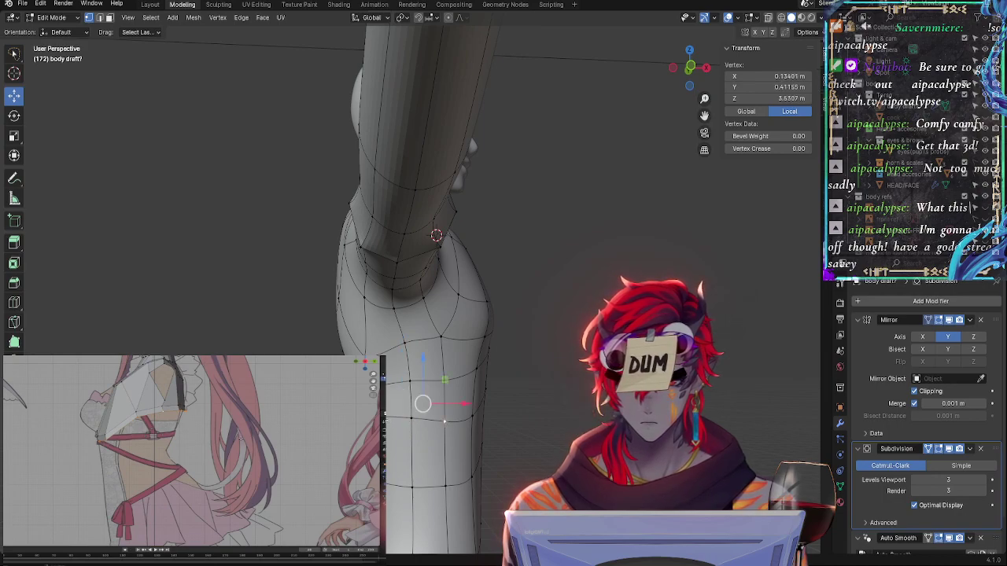
shift+click(410, 424)
key(g)
click(408, 431)
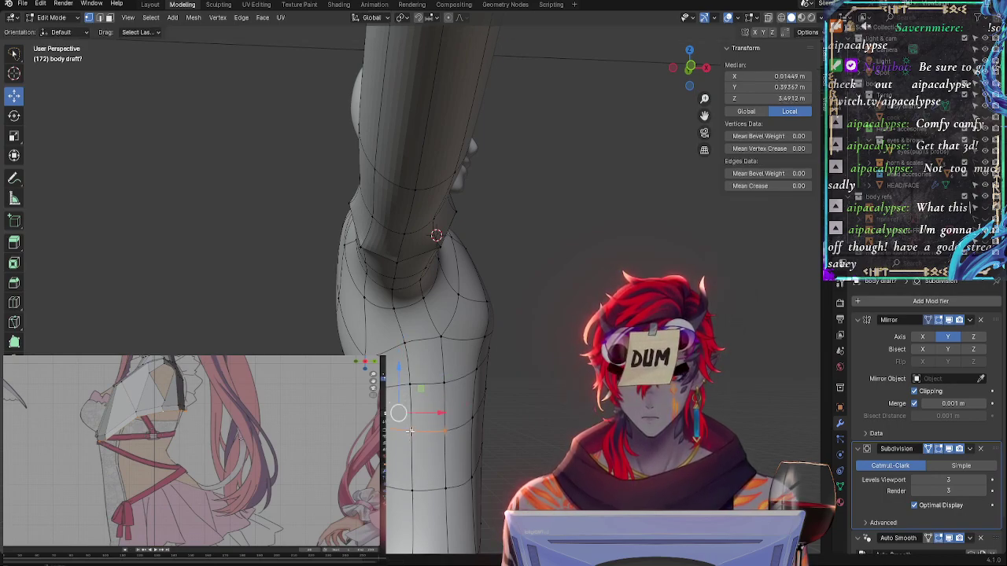
key(g)
click(409, 431)
Reposition a single vertex on the side of the torso
key(alt+a)
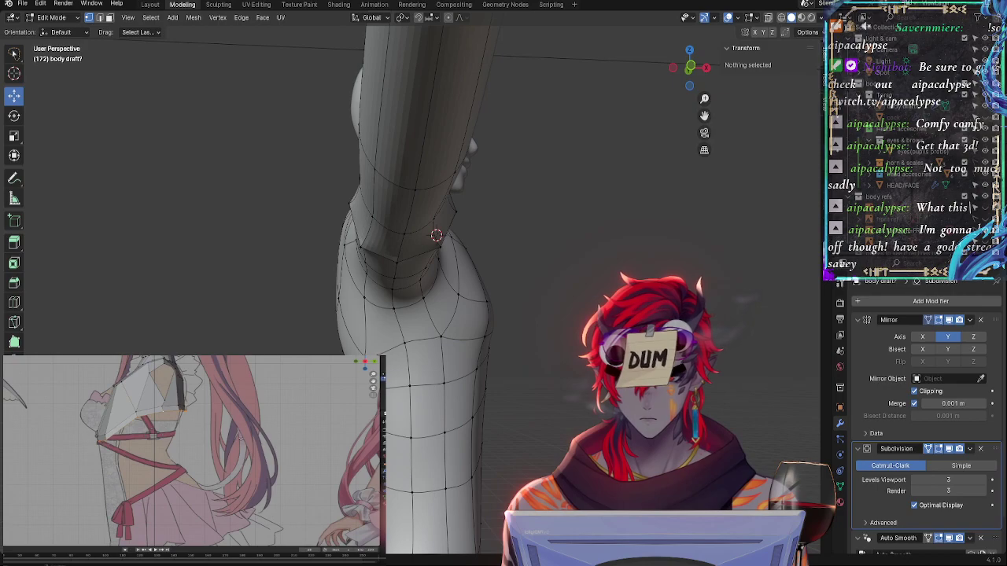
click(391, 383)
key(g)
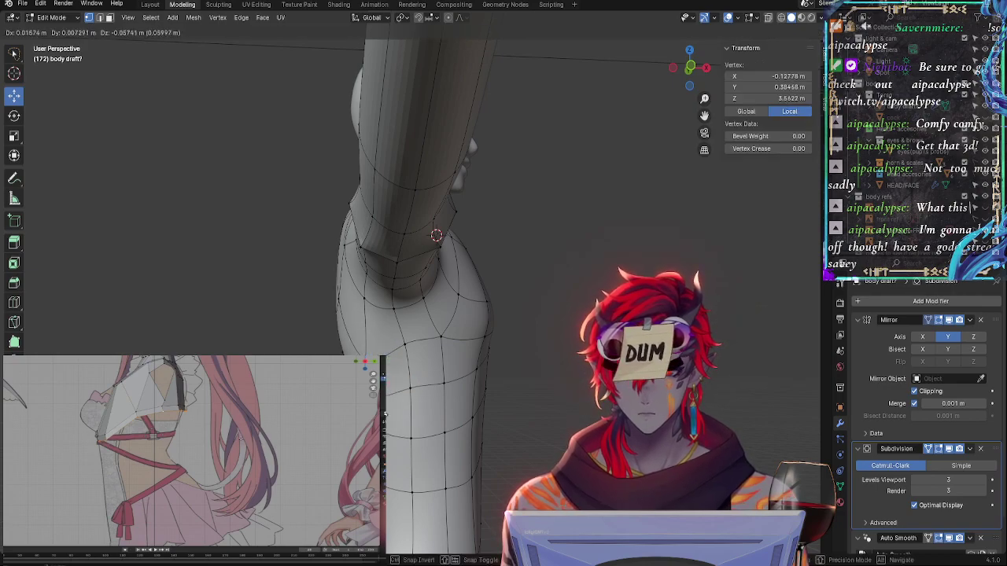
key(Return)
key(g)
click(437, 236)
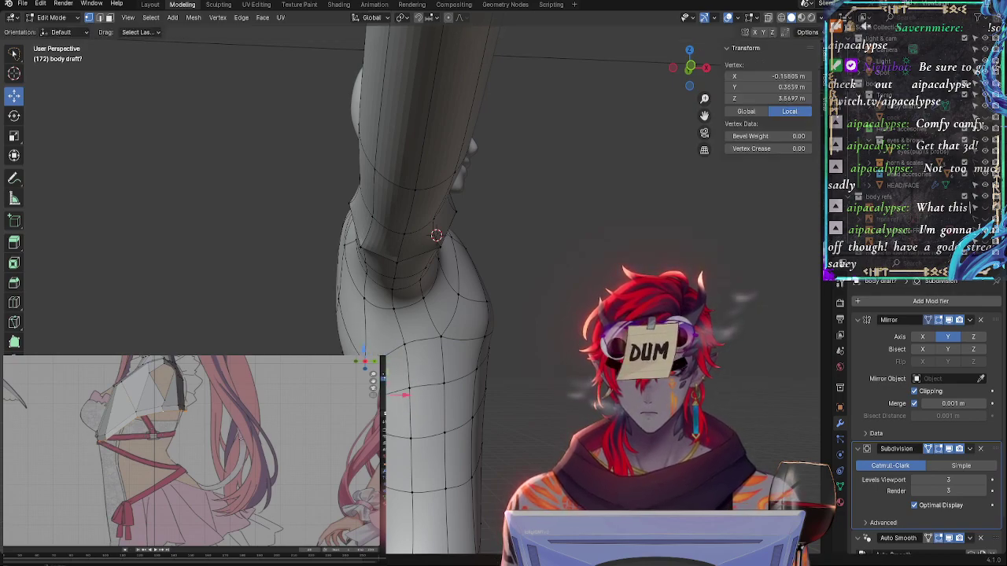
Select a lower-back vertex and begin sliding it along its edge
middle_drag(434, 232, 425, 236)
click(443, 404)
middle_drag(444, 404, 468, 365)
key(g)
key(g)
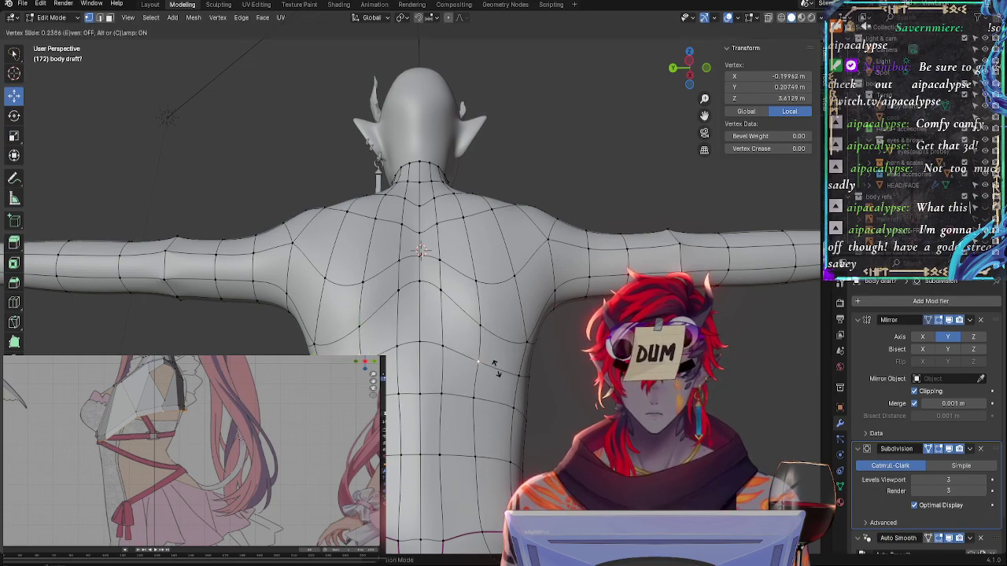
Finish the lower-back vertex slide, then slide a higher back vertex along its edge
click(496, 363)
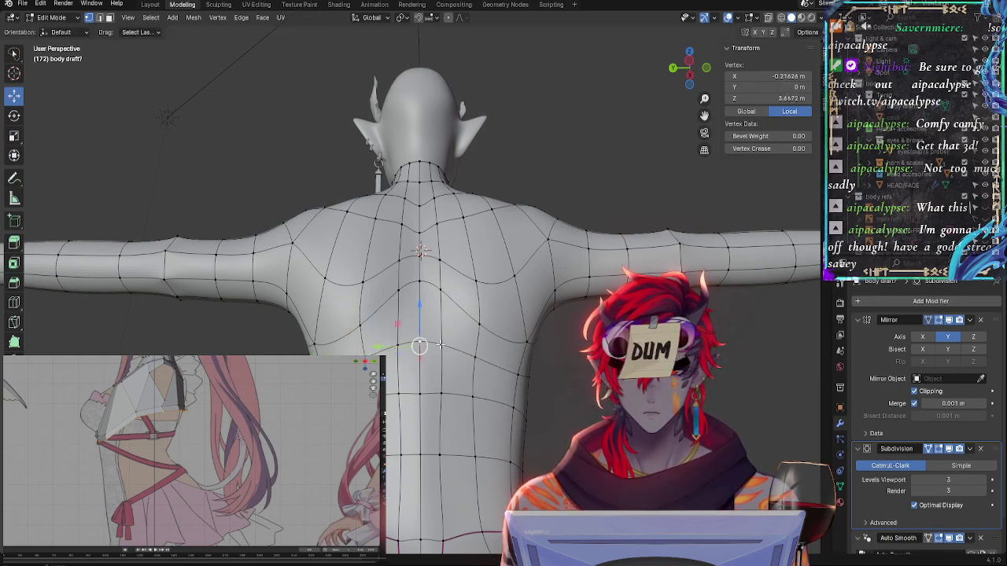
key(g)
key(g)
click(445, 345)
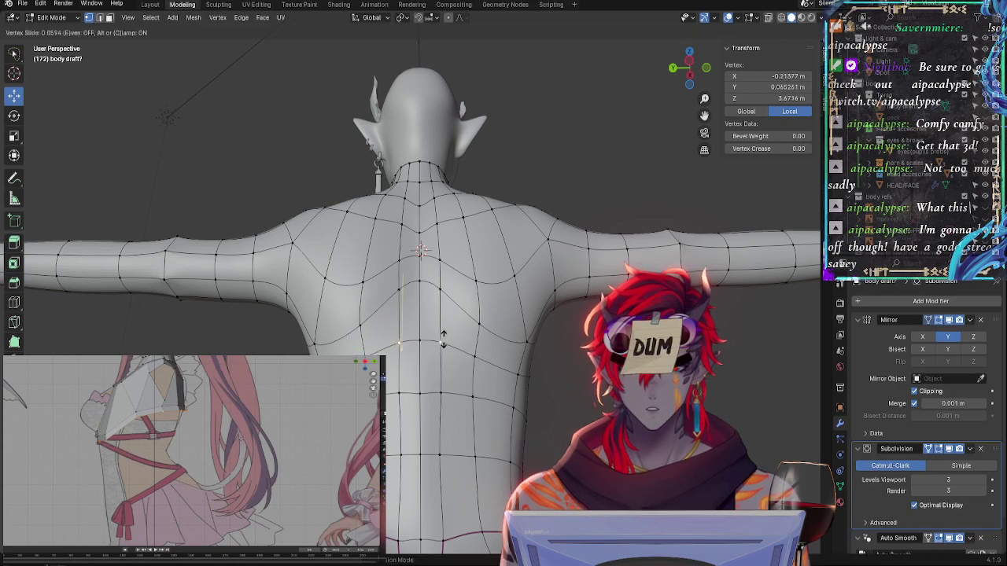
click(402, 274)
key(g)
key(g)
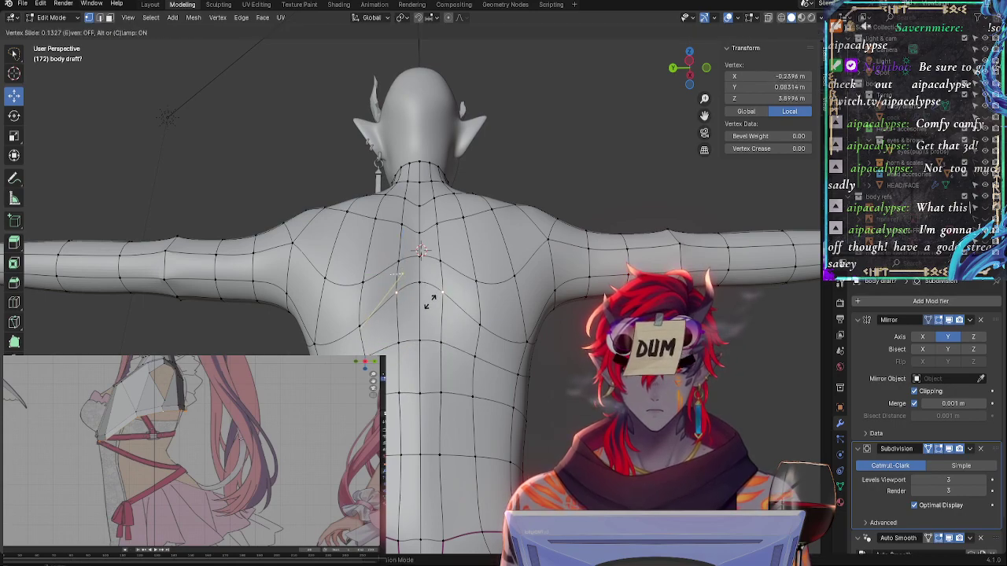
click(435, 299)
middle_drag(435, 299, 448, 379)
Select a single back vertex and move it along the Y axis
shift+click(451, 377)
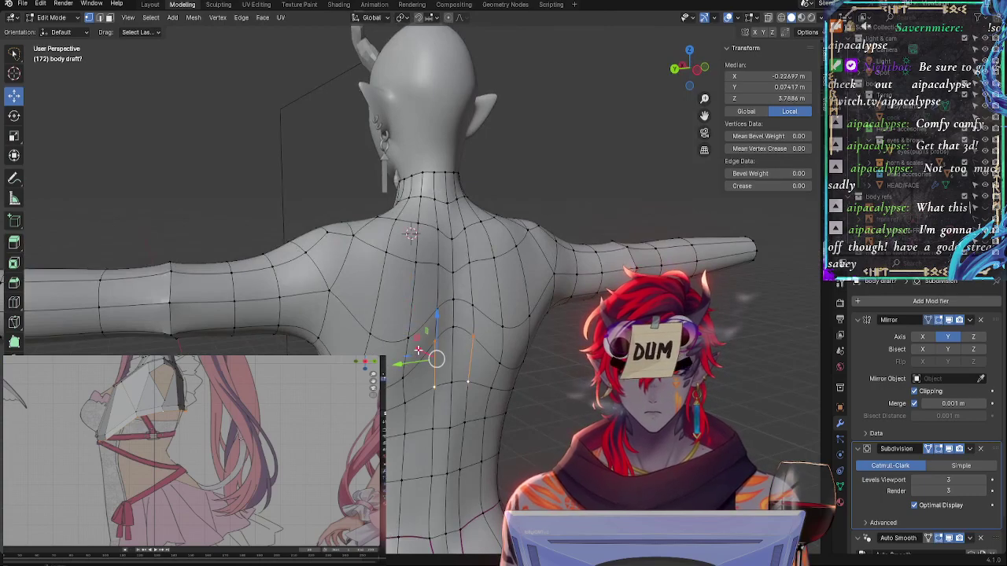
key(s)
key(Escape)
click(435, 329)
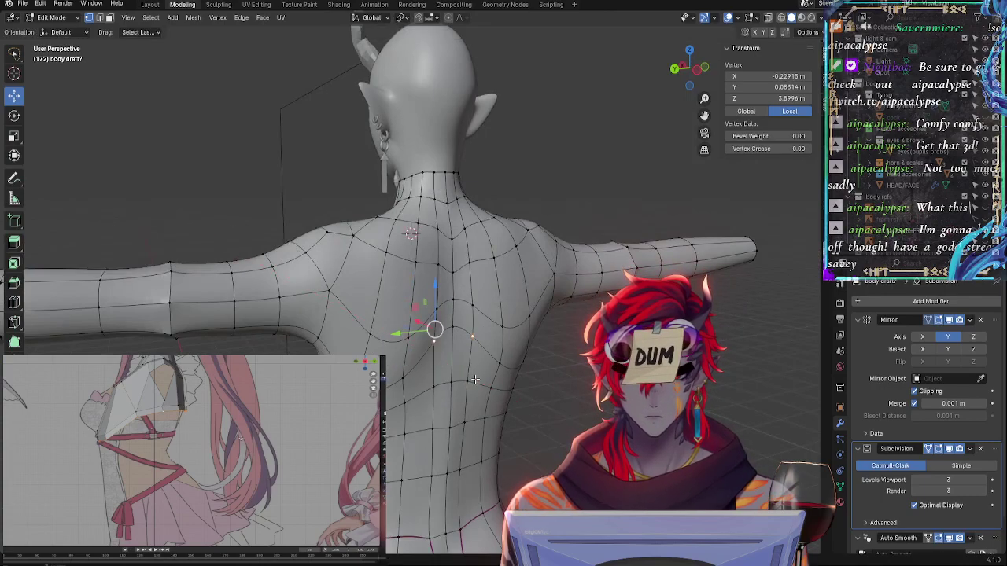
middle_drag(476, 380, 476, 334)
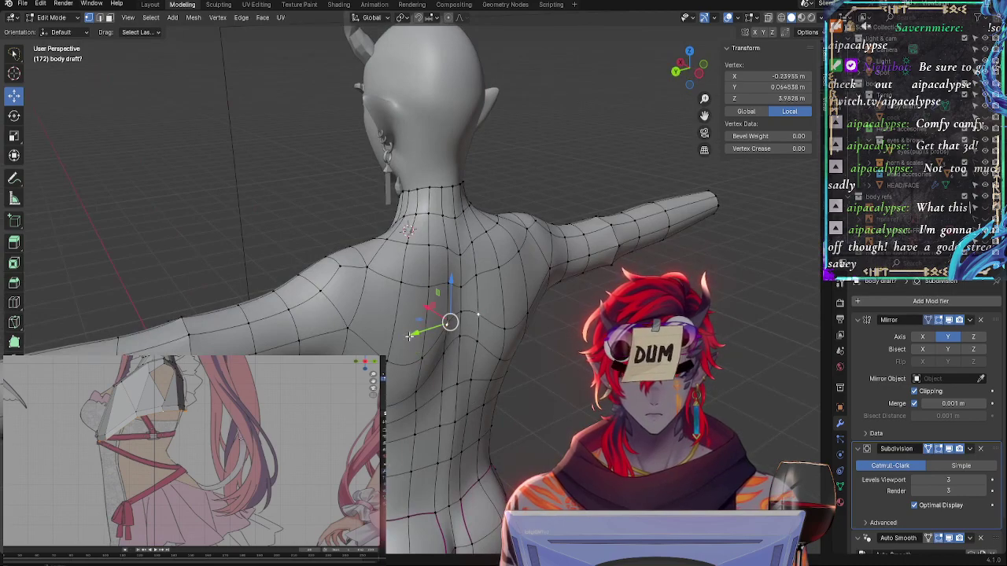
key(g)
key(y)
click(424, 316)
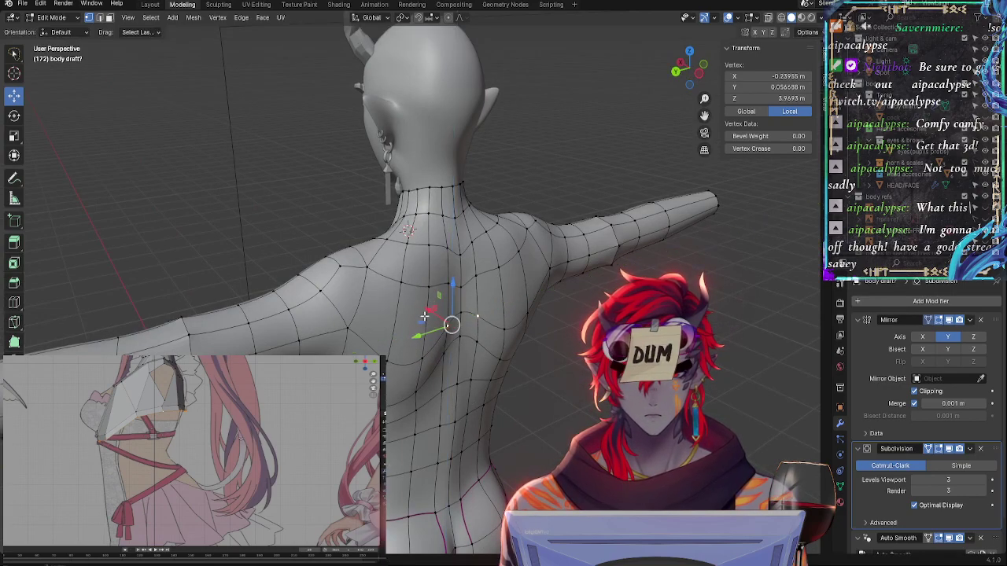
key(g)
key(y)
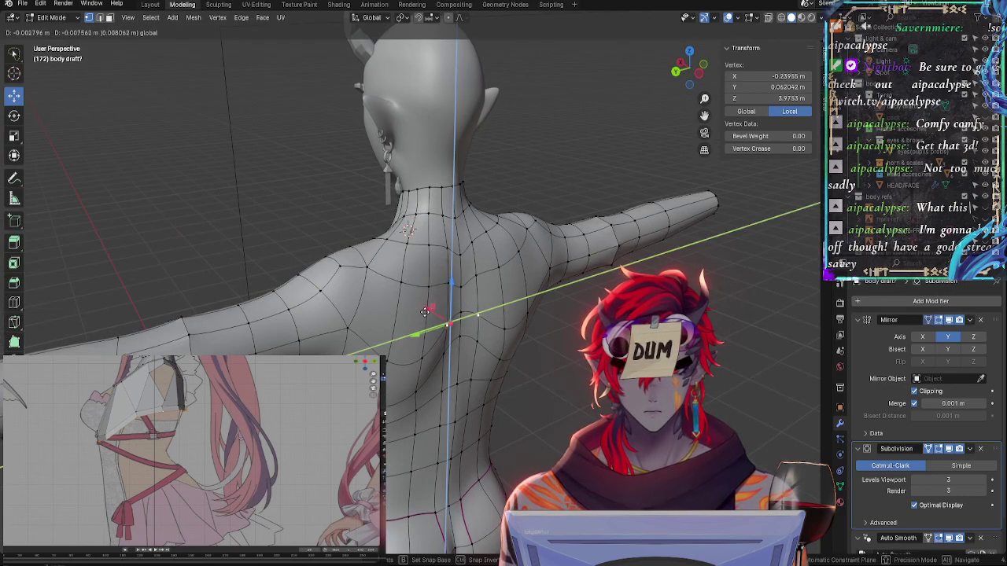
key(Escape)
Fine-tune that back vertex with further Y-axis and X-axis constrained moves
key(g)
key(y)
click(428, 306)
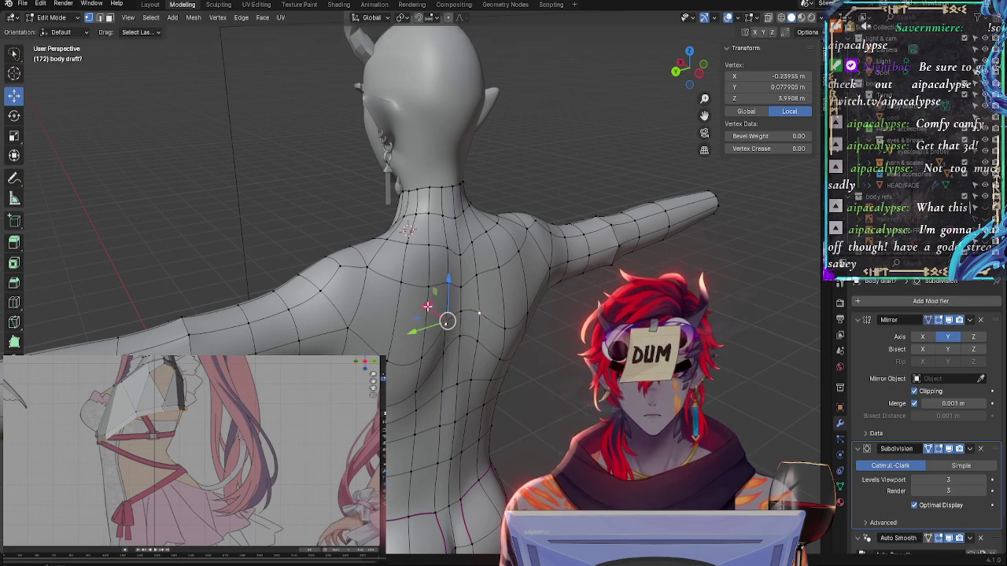
key(g)
key(y)
key(Escape)
key(g)
key(x)
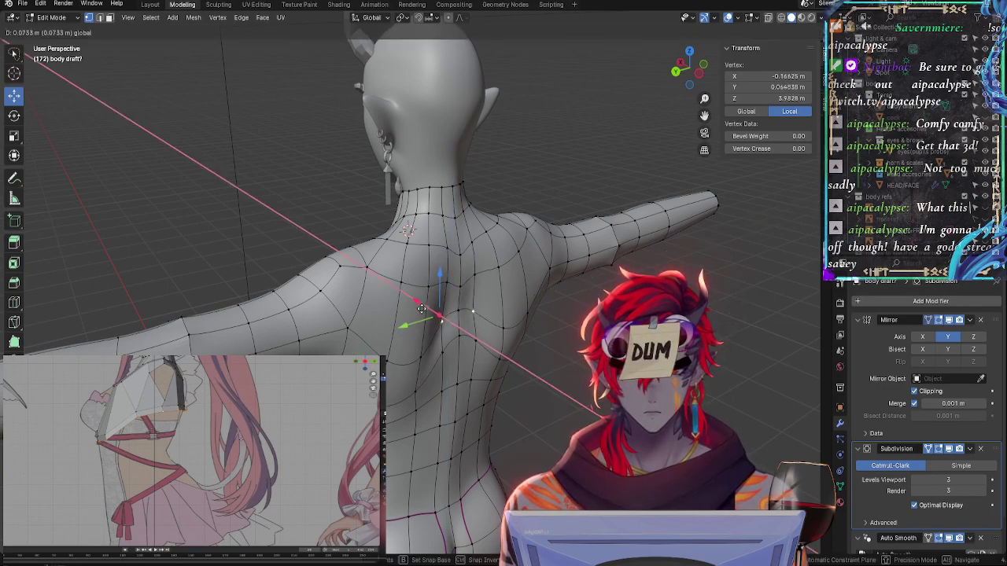
click(431, 315)
middle_drag(449, 319, 501, 370)
key(g)
key(y)
click(377, 314)
Slide the edge loop across the upper back to a better position over the shoulders
alt+click(423, 347)
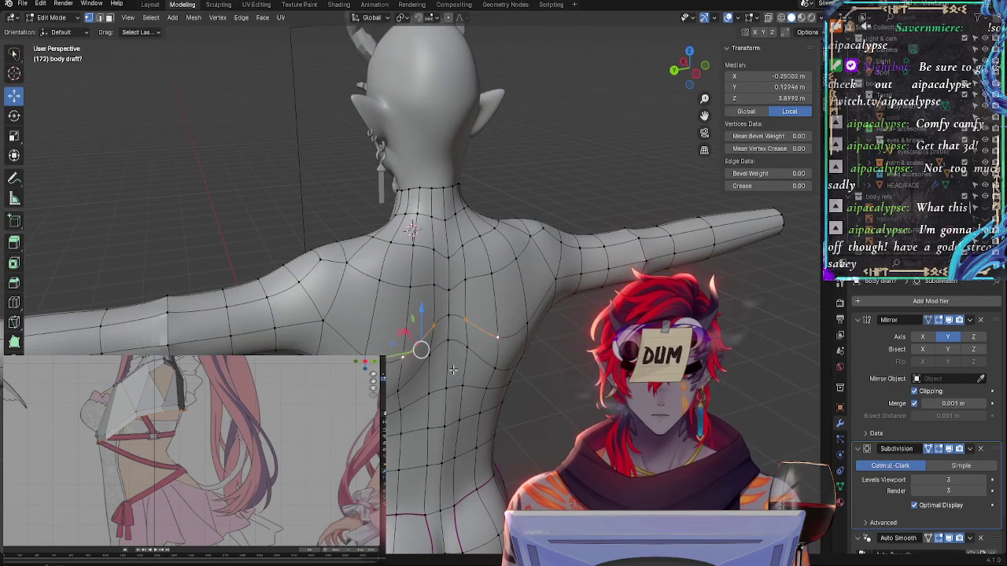
middle_drag(424, 347, 409, 377)
key(g)
key(g)
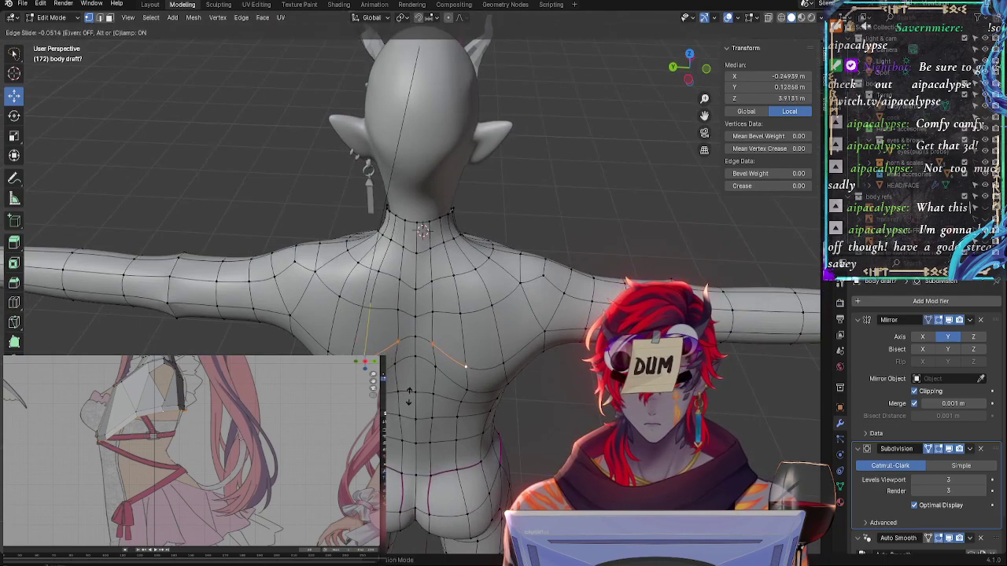
click(402, 394)
middle_drag(387, 337, 470, 303)
Select the shoulder-top vertices beside the neck base and inspect the back
click(522, 361)
middle_drag(453, 361, 385, 308)
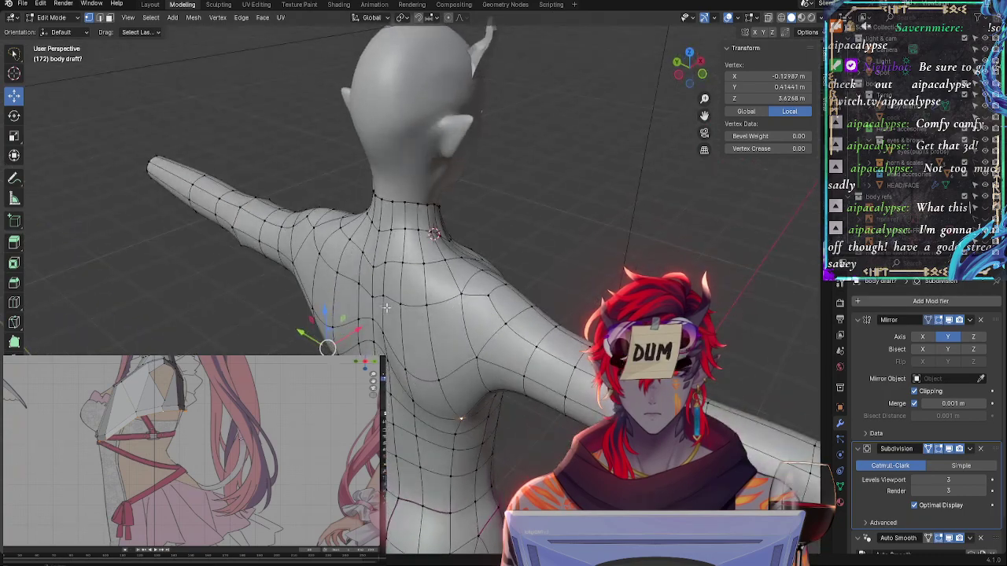
shift+click(425, 311)
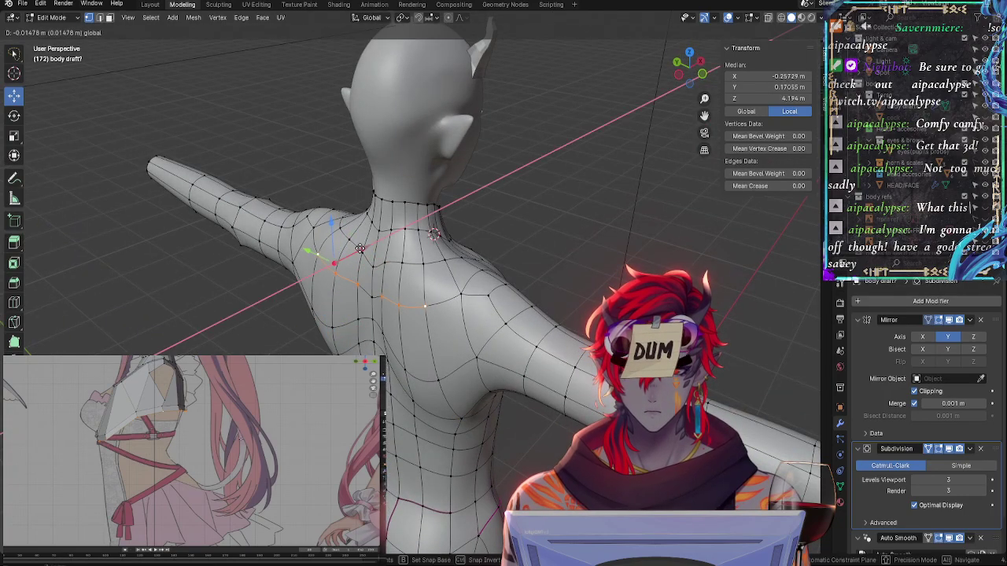
click(396, 265)
shift+click(384, 264)
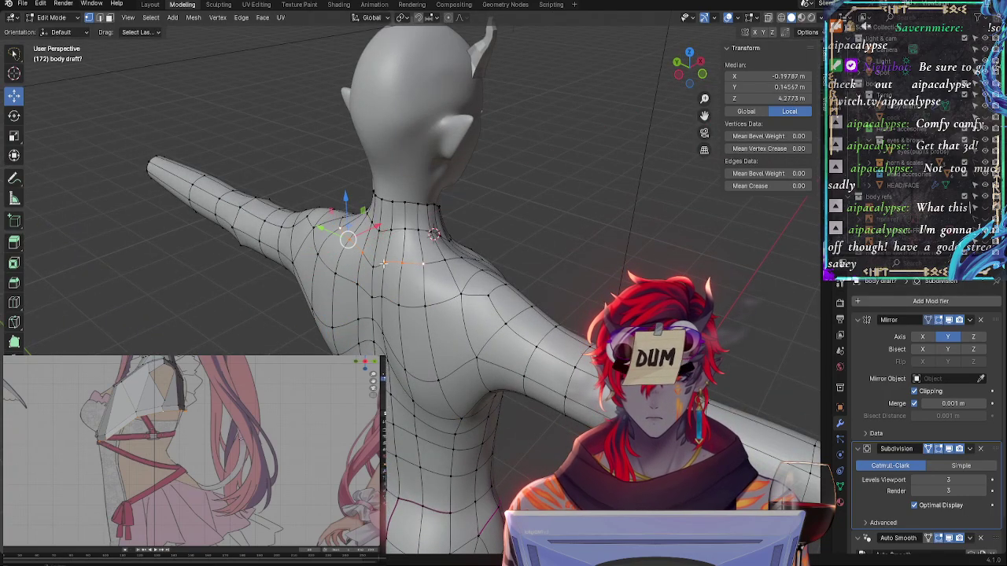
shift+click(407, 264)
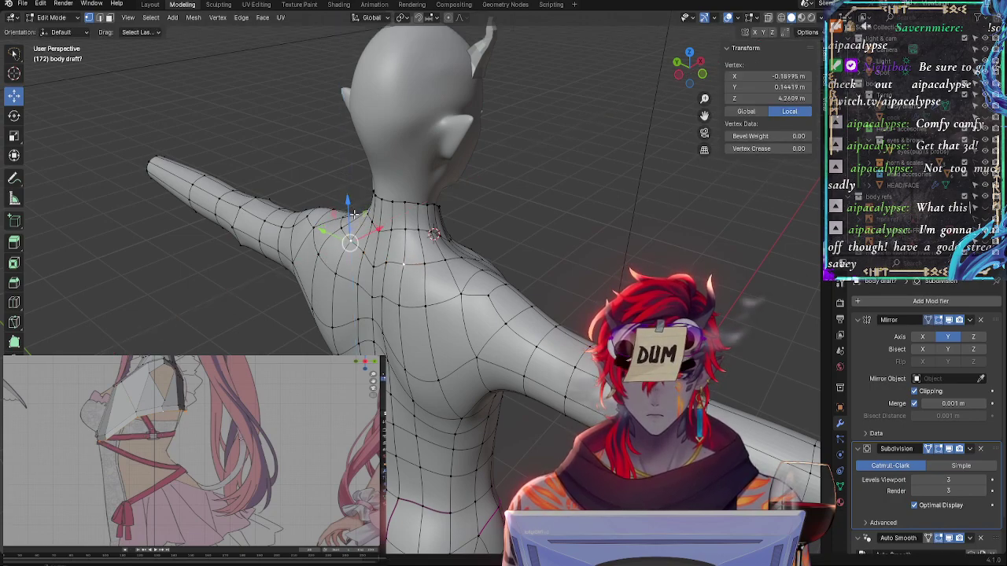
middle_drag(351, 200, 460, 238)
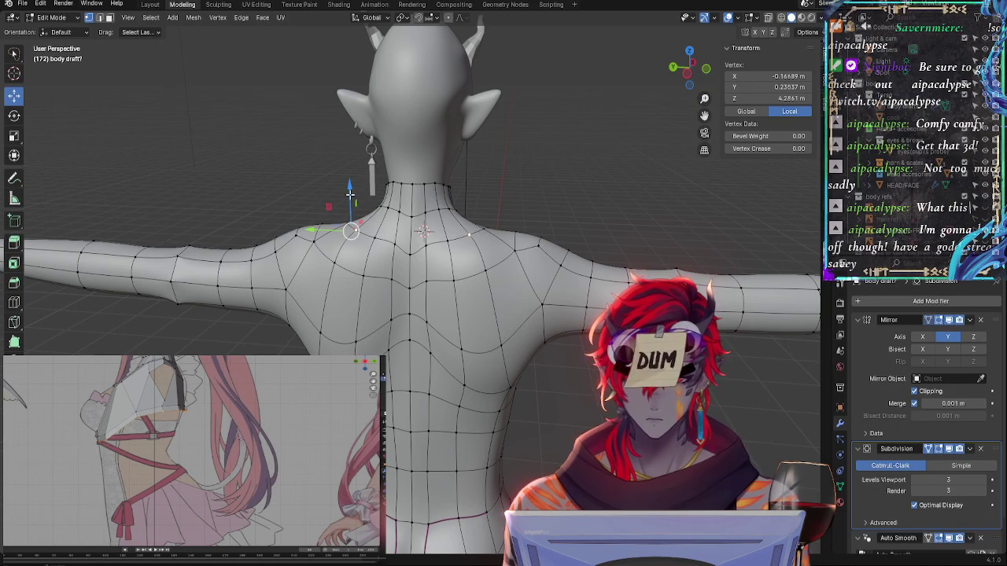
Vertex-slide a shoulder vertex, then move it freely into place
key(shift+v)
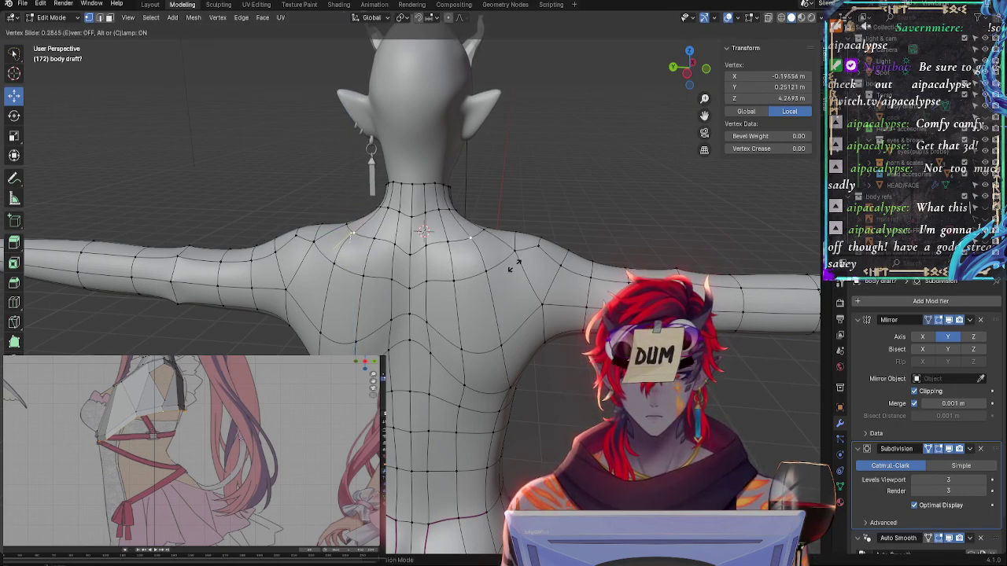
click(512, 263)
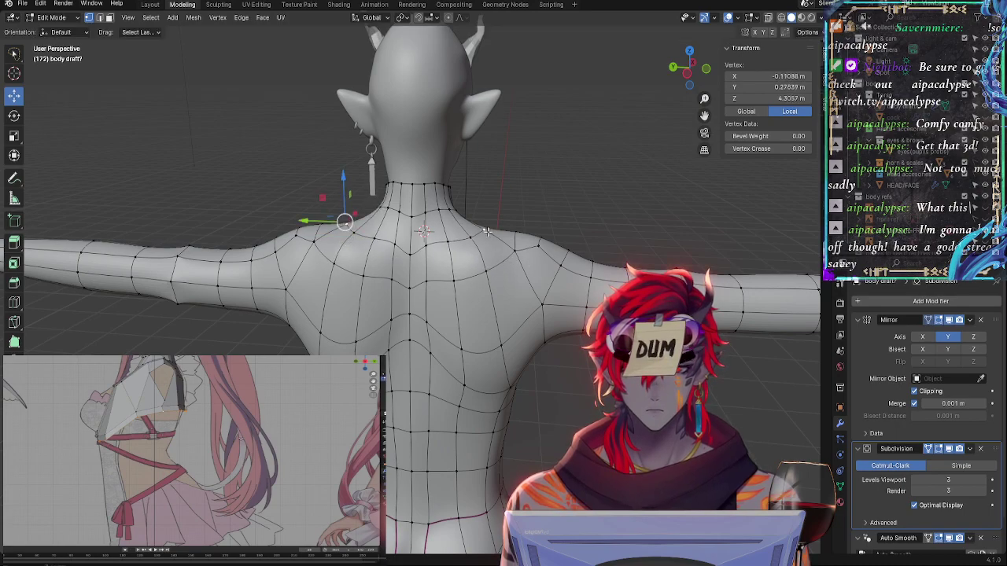
key(shift+v)
key(g)
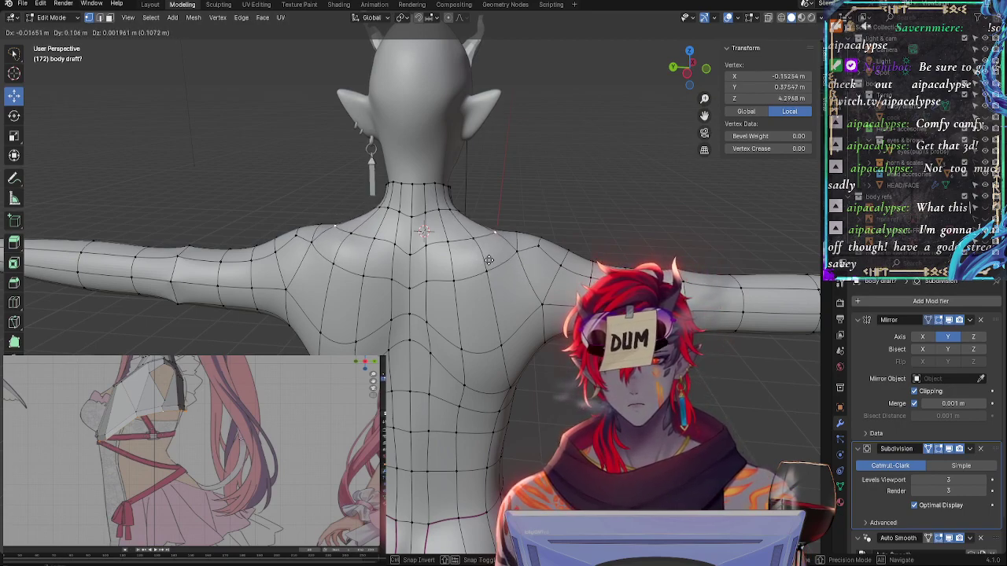
click(463, 253)
Reposition the shoulder edge loop with a slide followed by a free move
alt+click(481, 245)
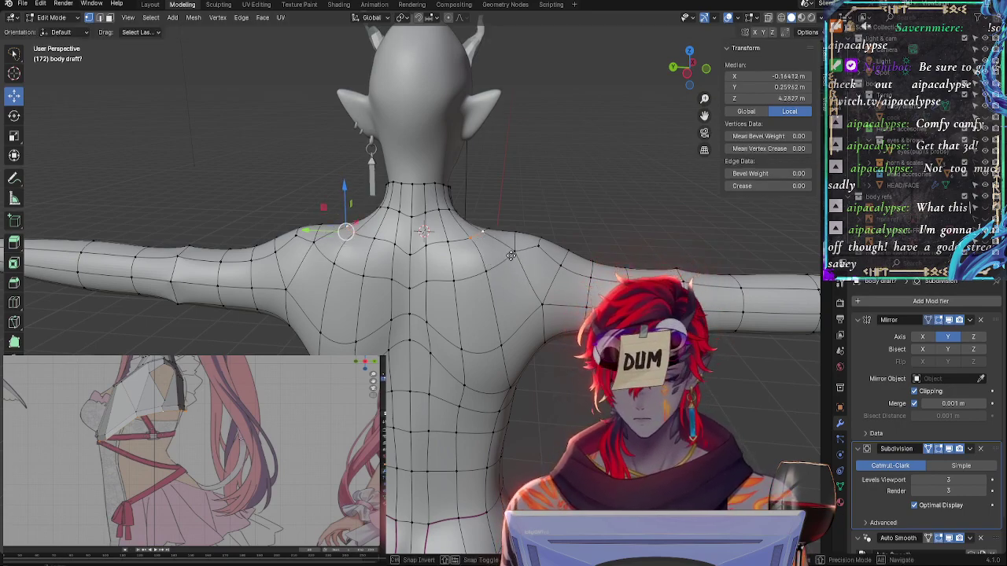
key(g)
key(g)
key(g)
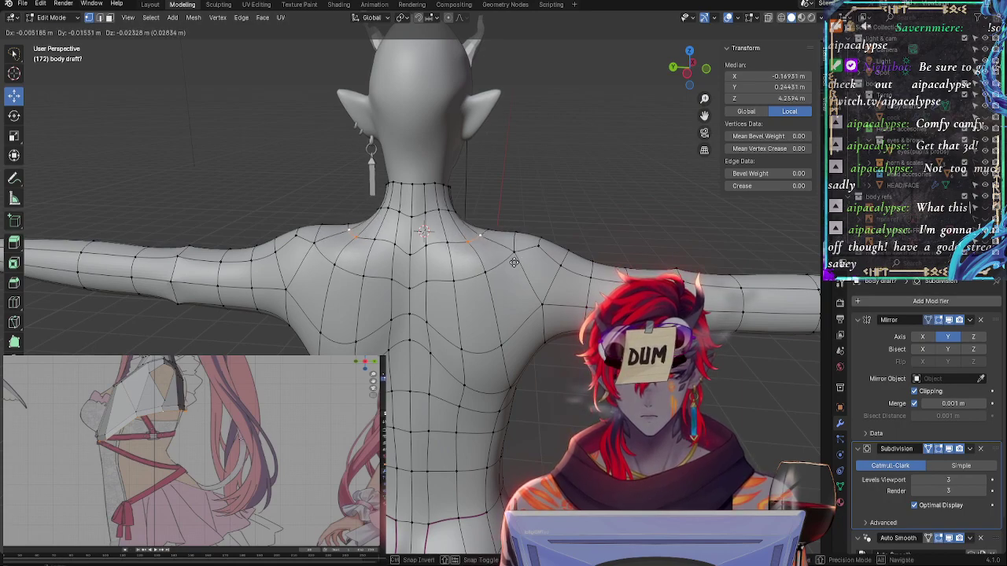
click(515, 245)
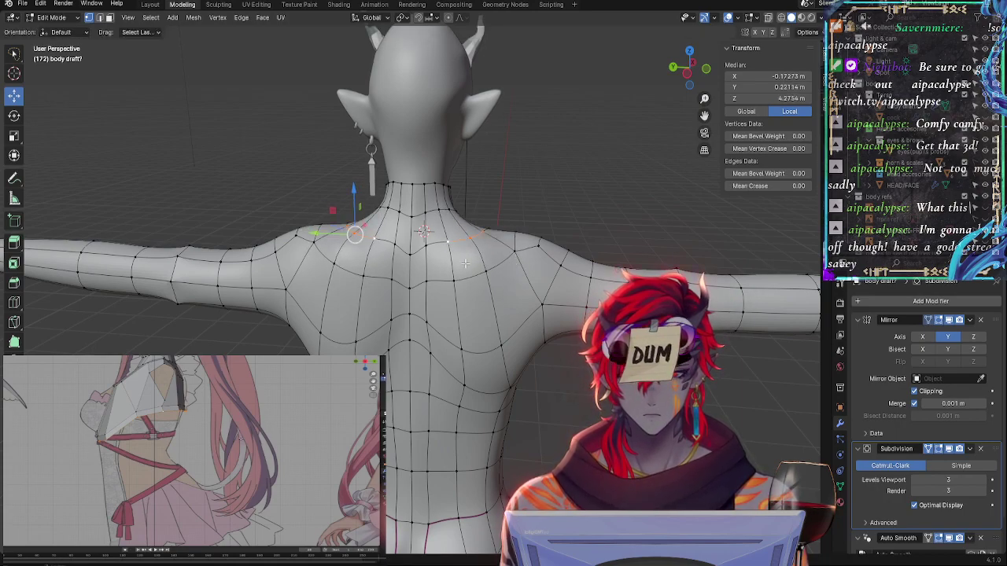
key(g)
key(g)
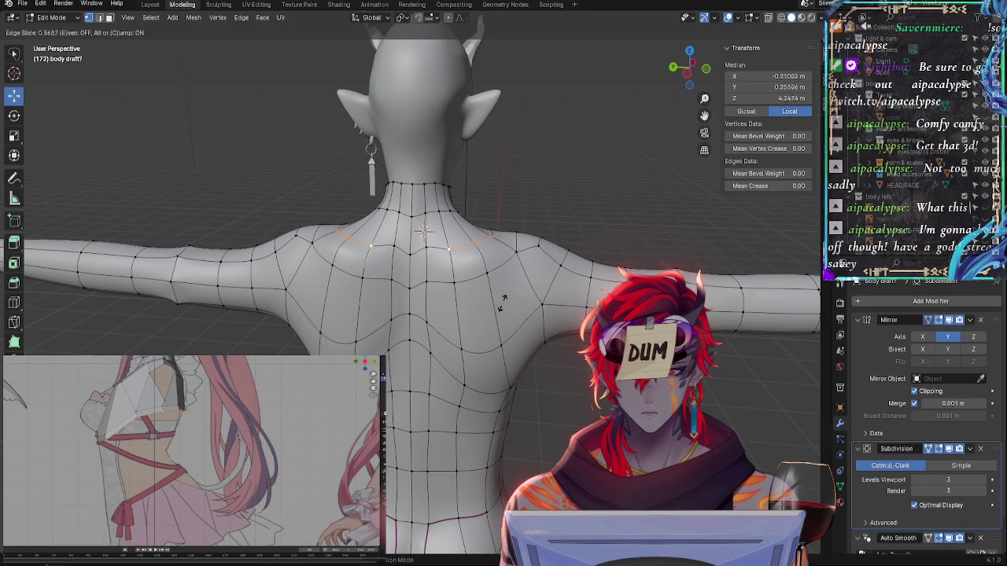
key(g)
click(492, 278)
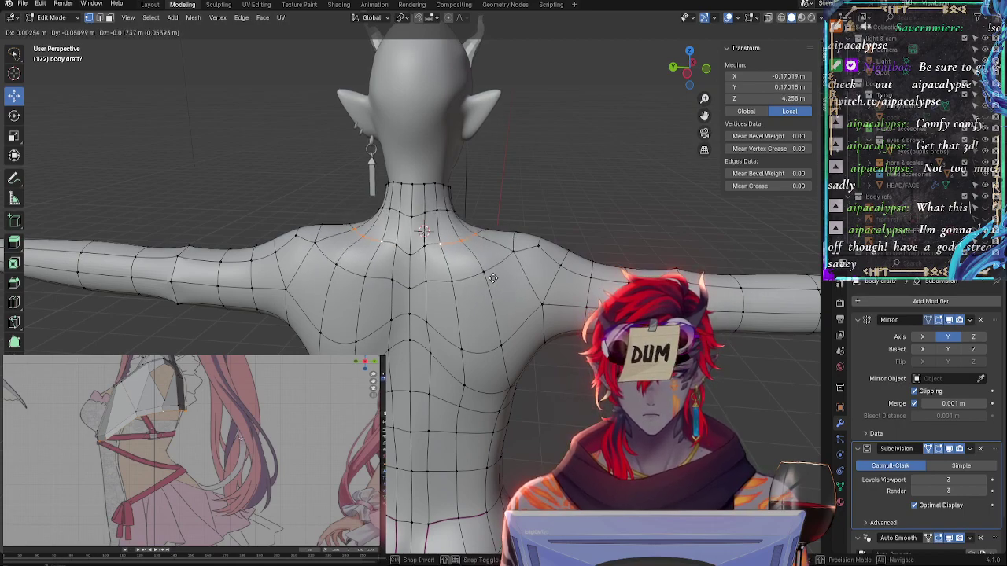
Select the centre-line neck vertex and move it to a new position
click(512, 241)
click(453, 279)
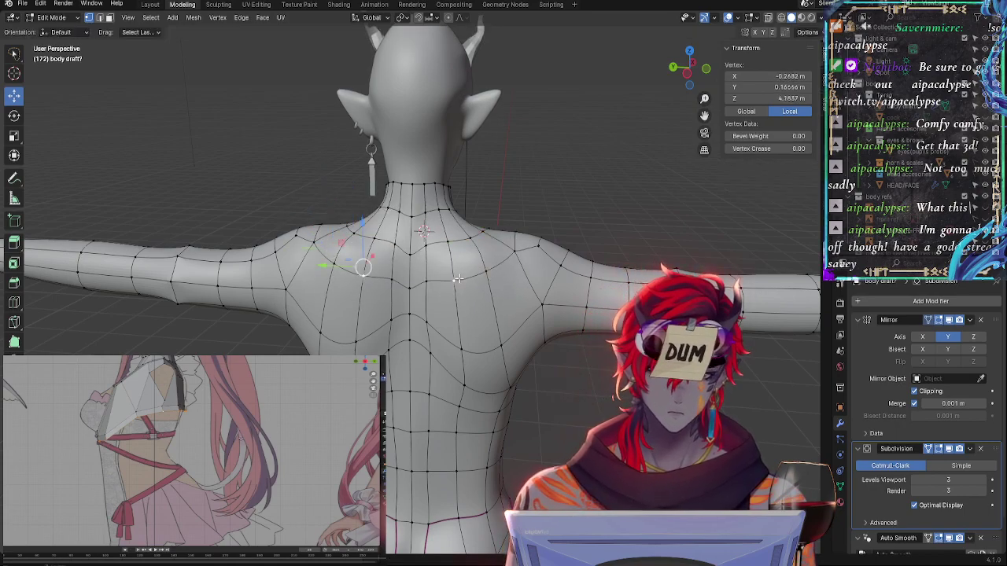
middle_drag(464, 299, 585, 318)
click(464, 264)
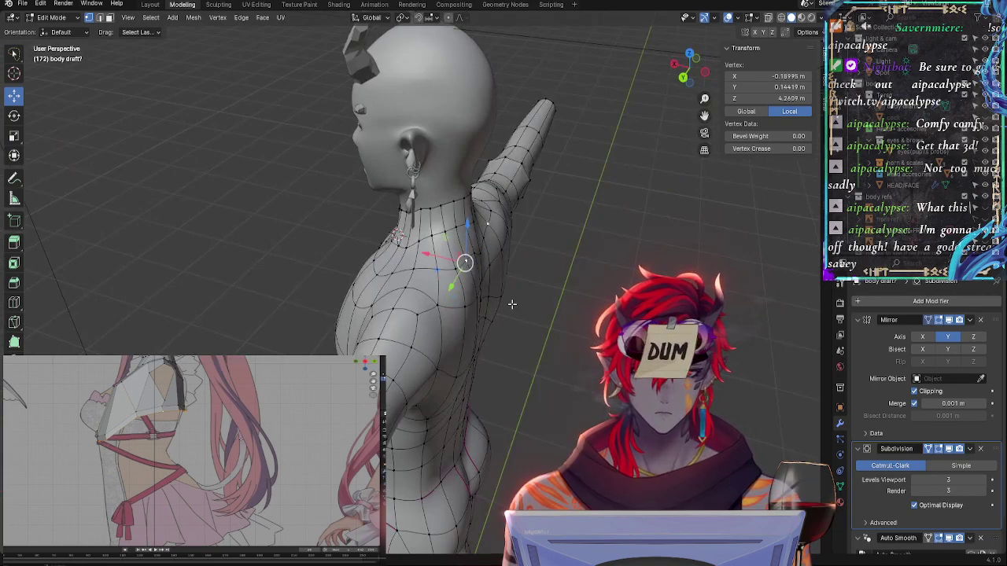
mouse_move(464, 263)
middle_down()
mouse_move(398, 237)
mouse_move(417, 239)
mouse_move(385, 260)
mouse_move(468, 252)
middle_up()
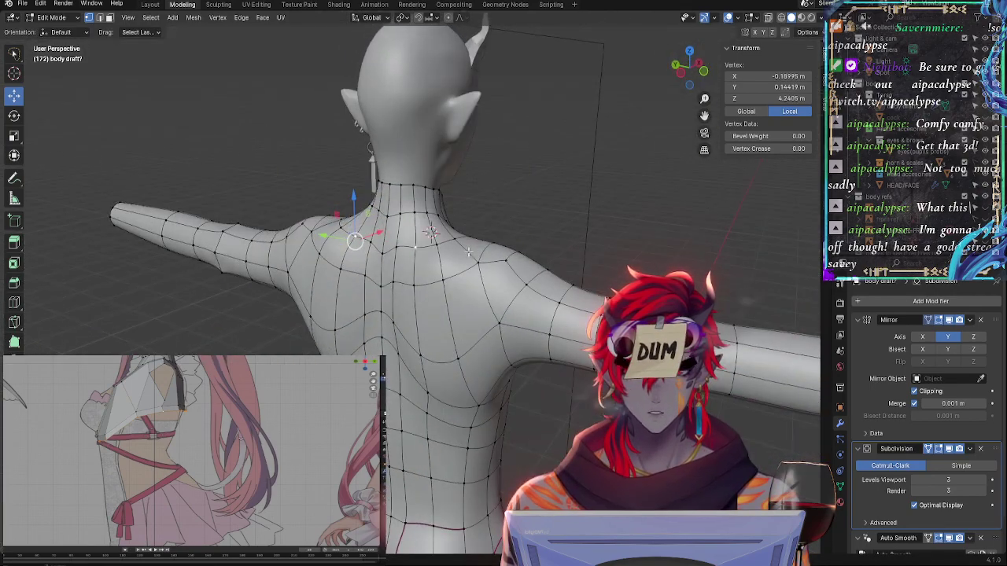
click(389, 221)
middle_drag(389, 221, 469, 216)
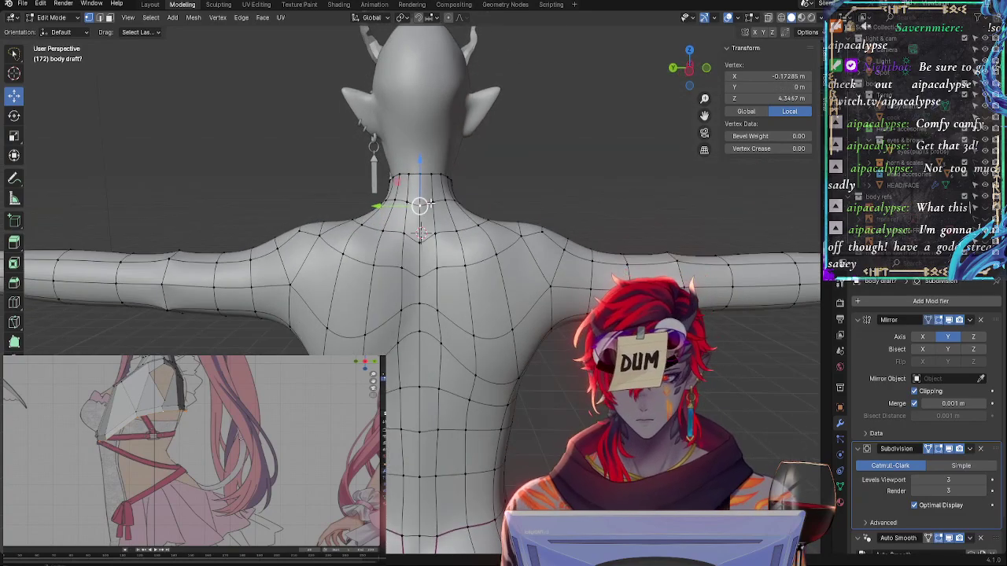
key(g)
click(435, 203)
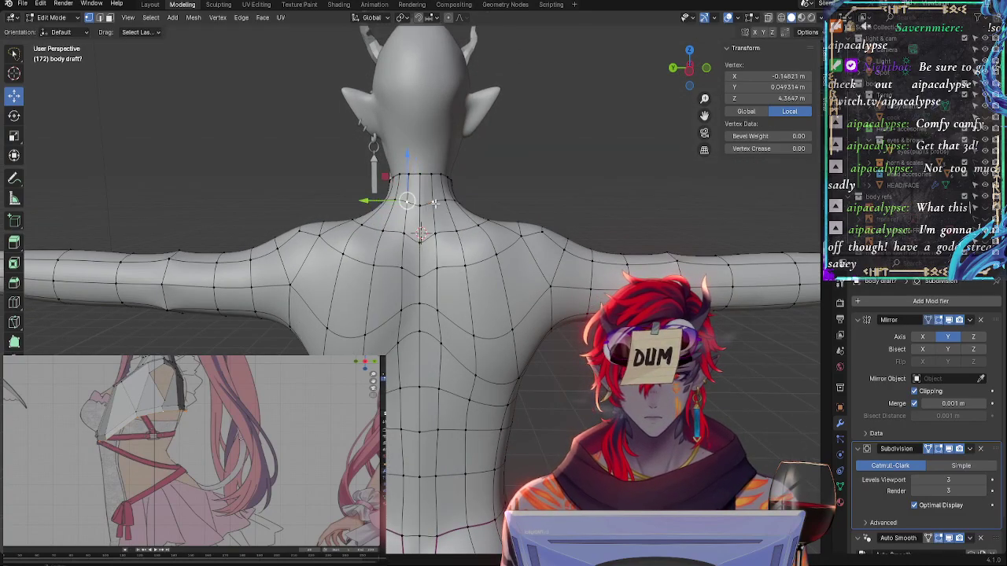
Slide the neck vertex along its edge to X -0.12841, Y 0.09624, Z 4.365 m
key(g)
key(g)
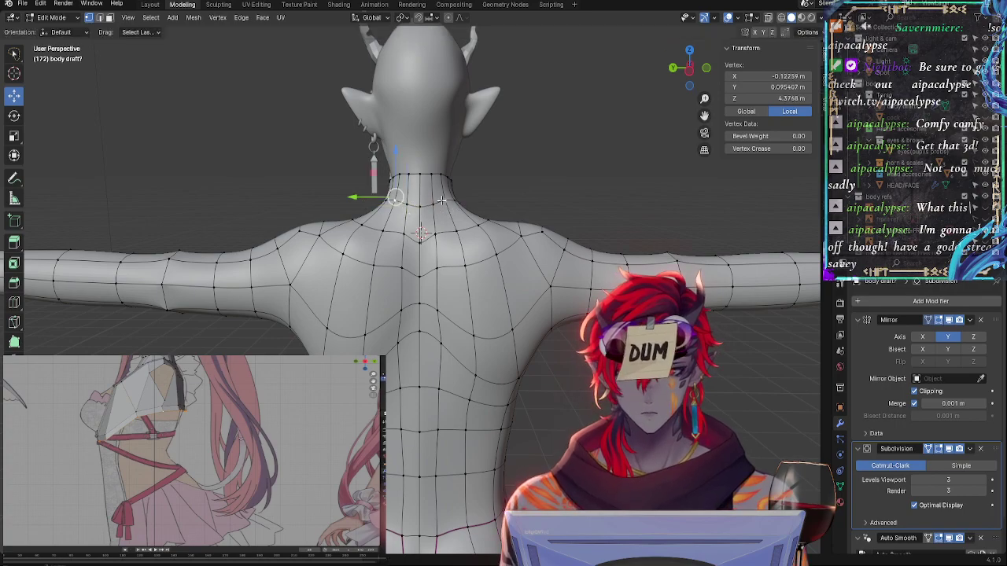
click(533, 224)
mouse_move(534, 224)
middle_down()
mouse_move(464, 236)
mouse_move(290, 228)
middle_up()
middle_drag(474, 215, 495, 203)
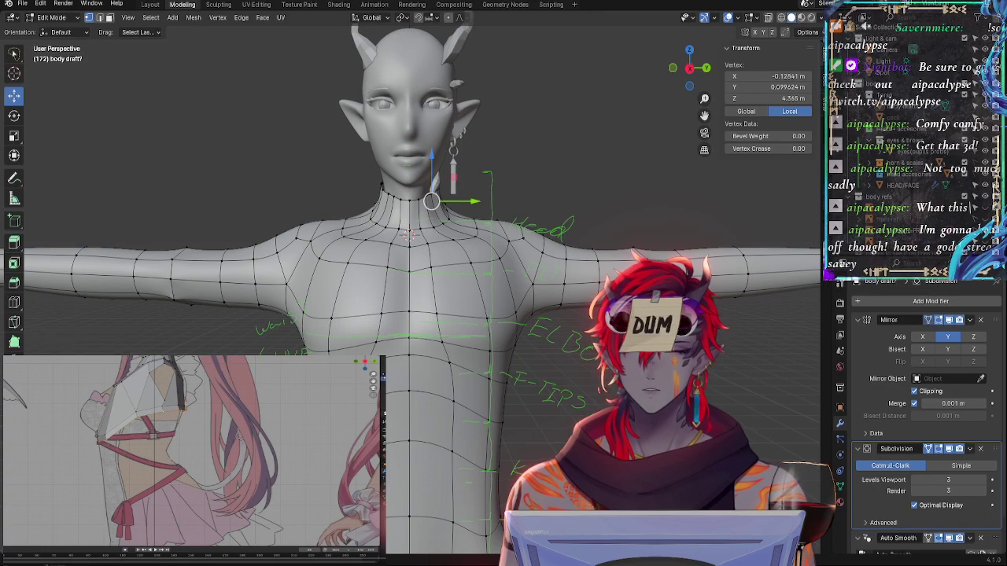
Move the vertex where the shoulder meets the neck outward
key(alt+a)
scroll(585, 396, down, 4)
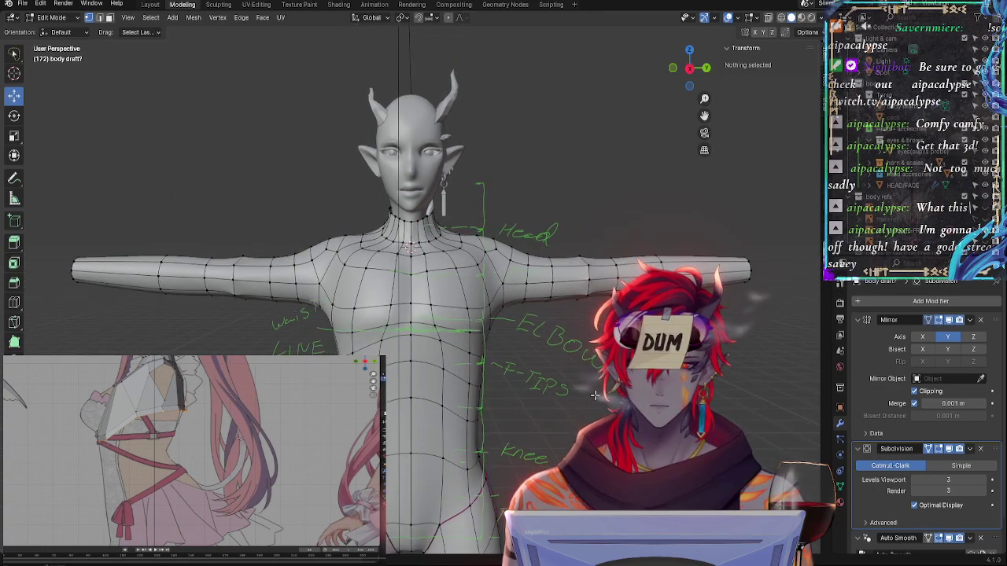
click(476, 230)
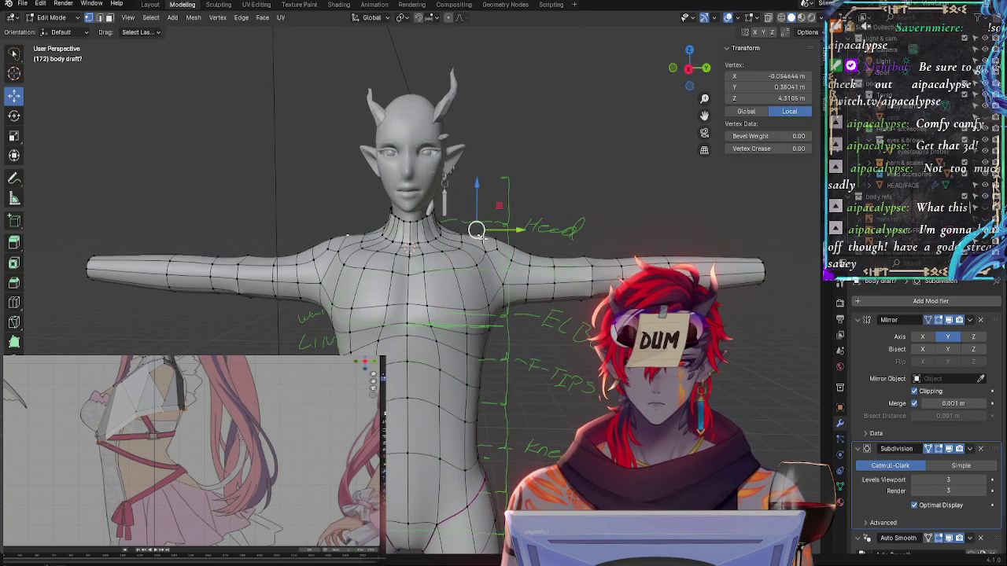
shift+click(497, 239)
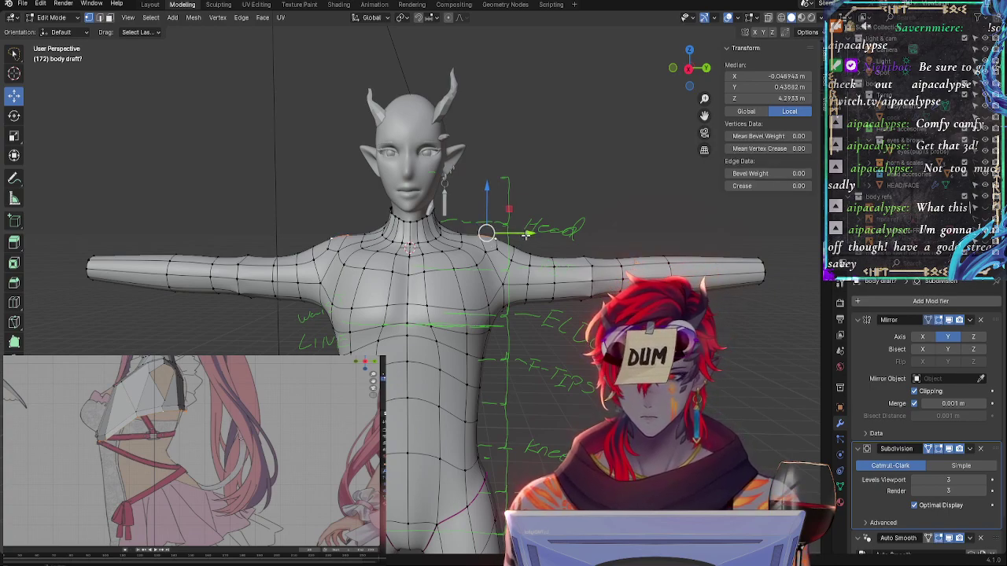
key(g)
key(Escape)
click(481, 234)
key(g)
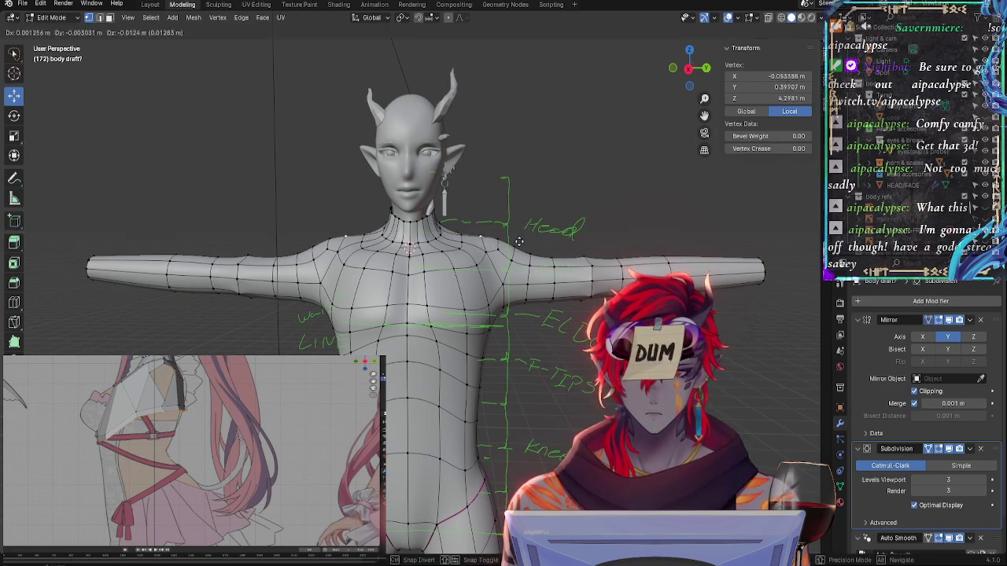
click(517, 242)
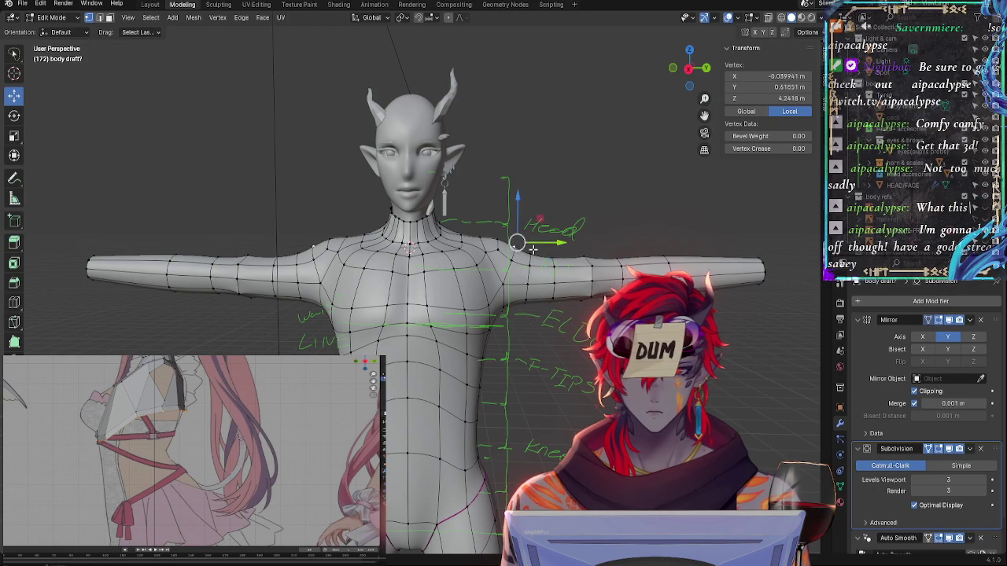
Shift that shoulder vertex and a neighbouring one further out along the shoulder
key(g)
click(539, 247)
click(533, 249)
key(g)
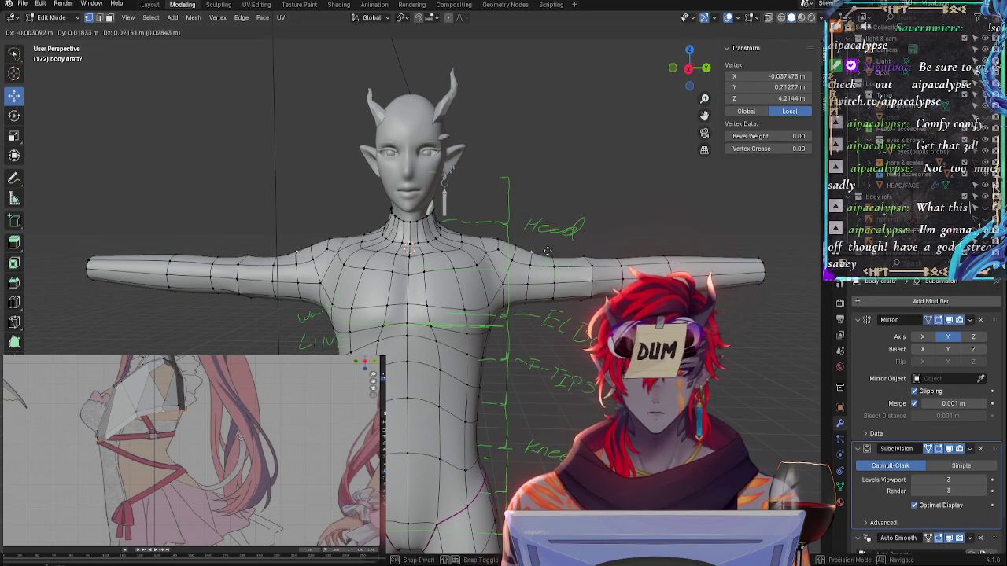
click(547, 250)
From an angled view, move a chest vertex along the X axis
middle_drag(543, 244, 440, 355)
click(403, 325)
key(g)
key(x)
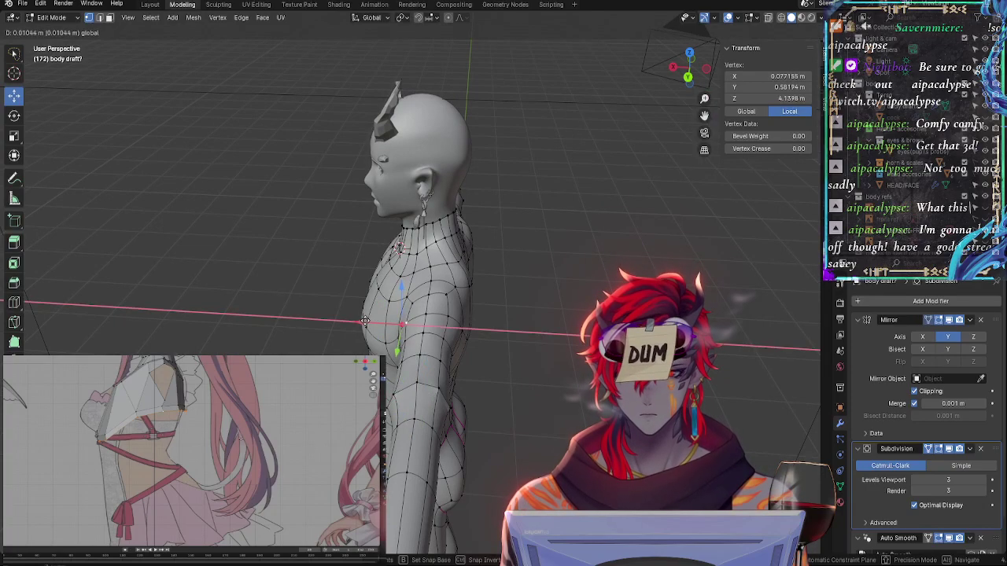
click(367, 321)
click(528, 332)
middle_drag(528, 333, 417, 340)
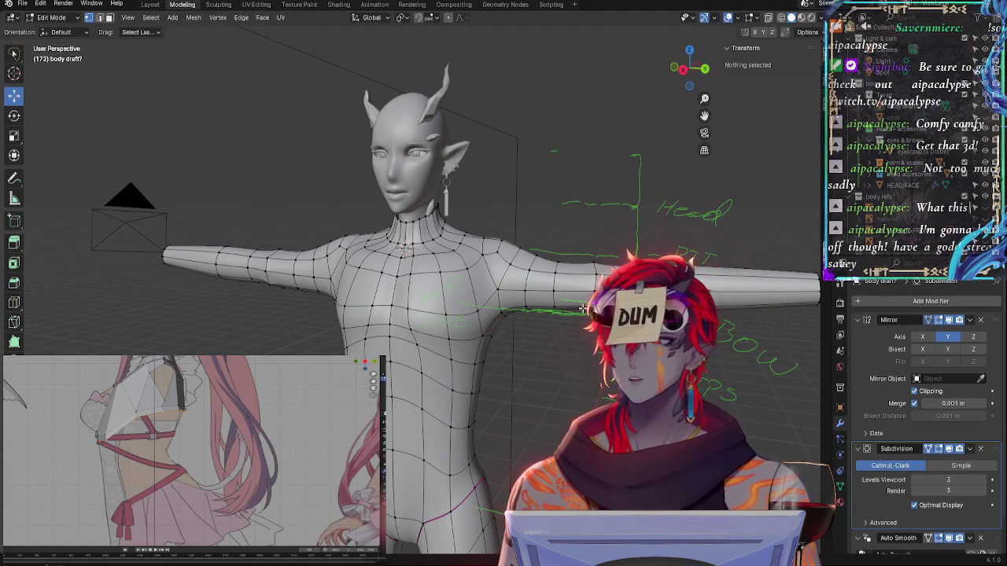
Select vertices along the upper arm, then a chest vertex below the neck
click(495, 289)
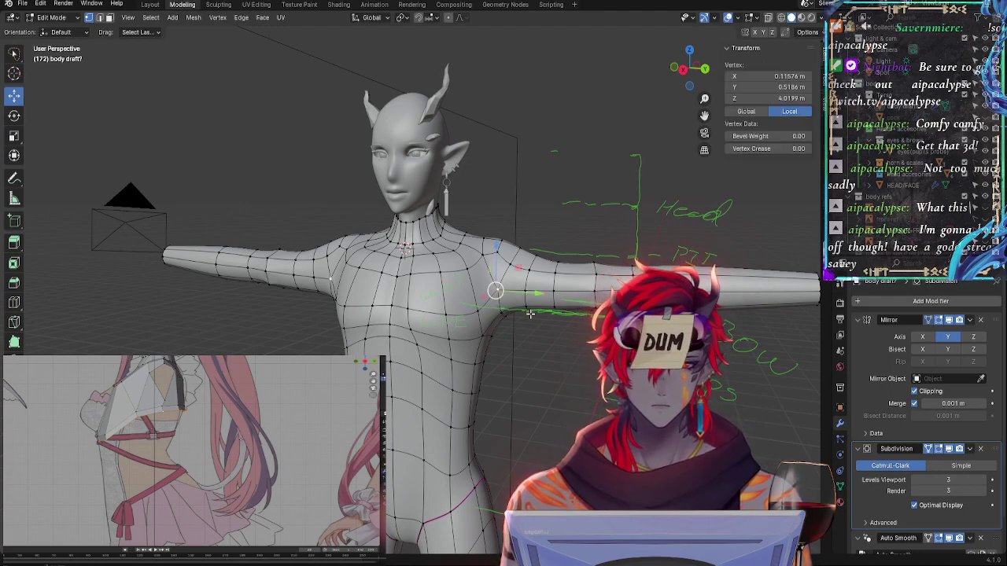
click(522, 288)
click(550, 291)
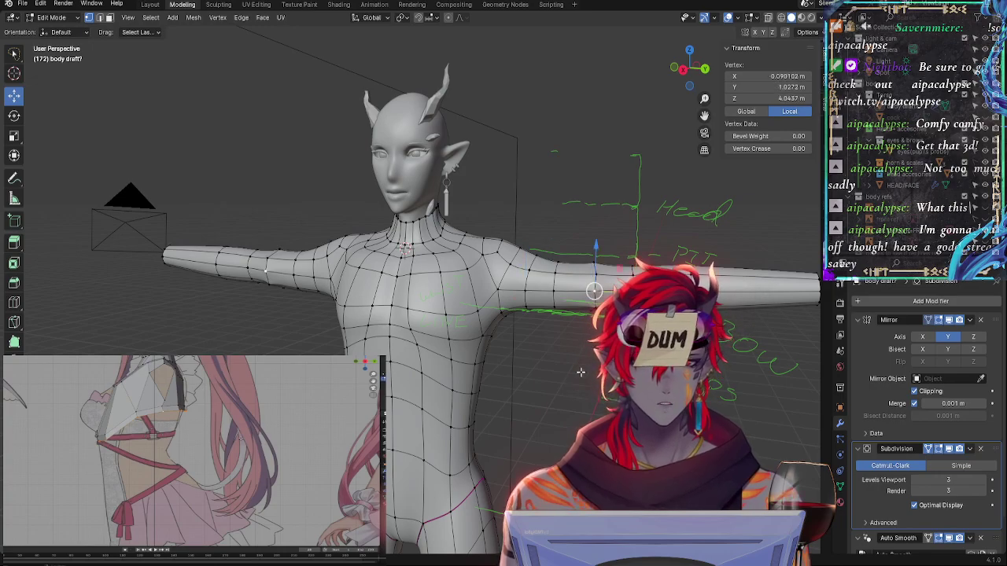
middle_drag(580, 372, 450, 353)
scroll(567, 369, up, 2)
click(340, 344)
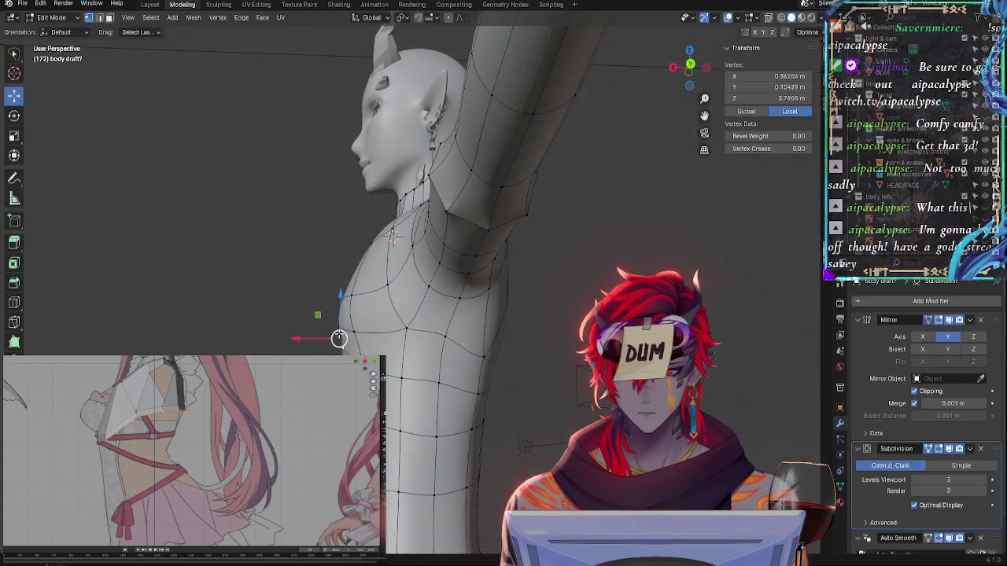
Push a chest vertex outward along X and slide it along its edge
click(334, 328)
drag(301, 329, 320, 340)
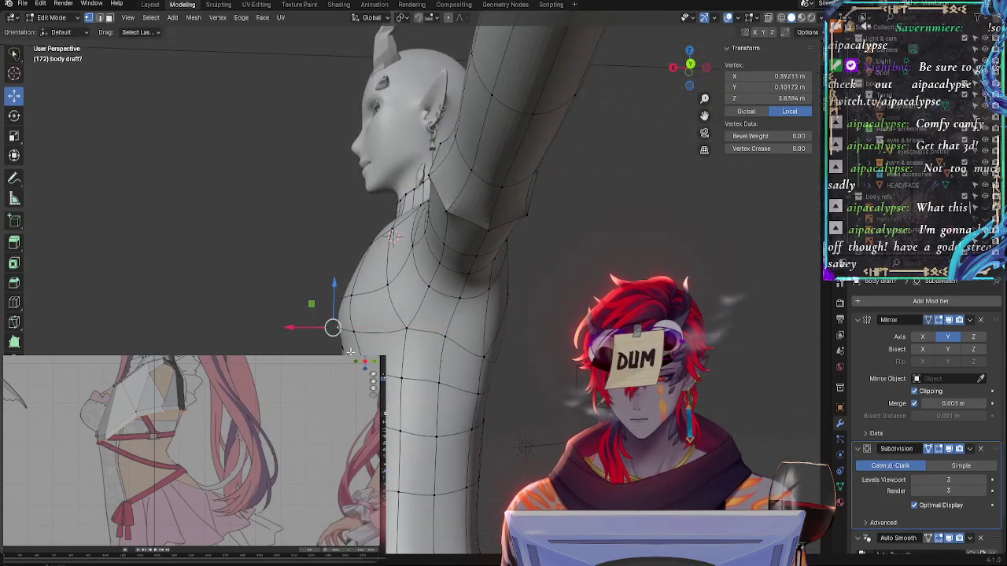
middle_drag(320, 340, 503, 382)
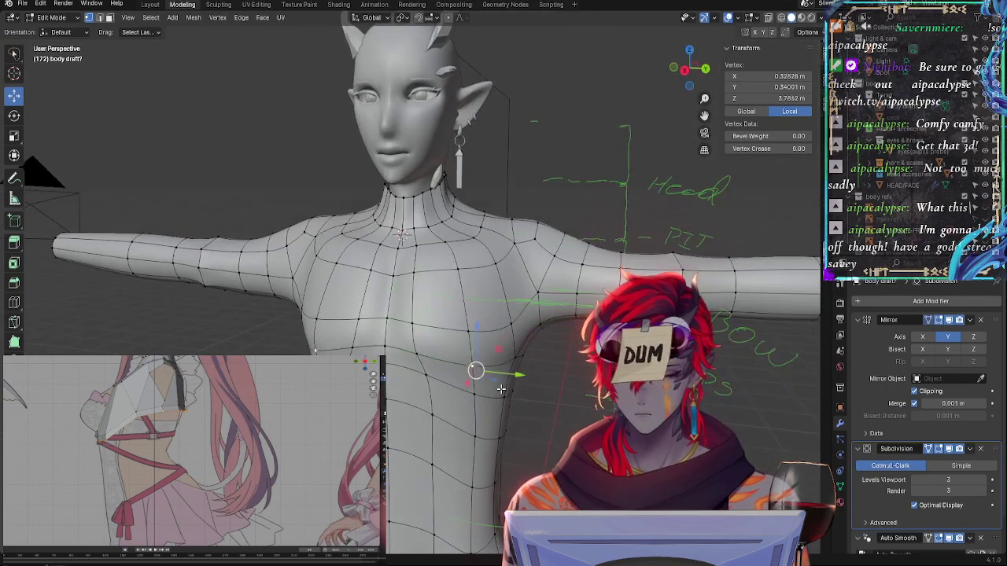
key(g)
key(g)
click(551, 392)
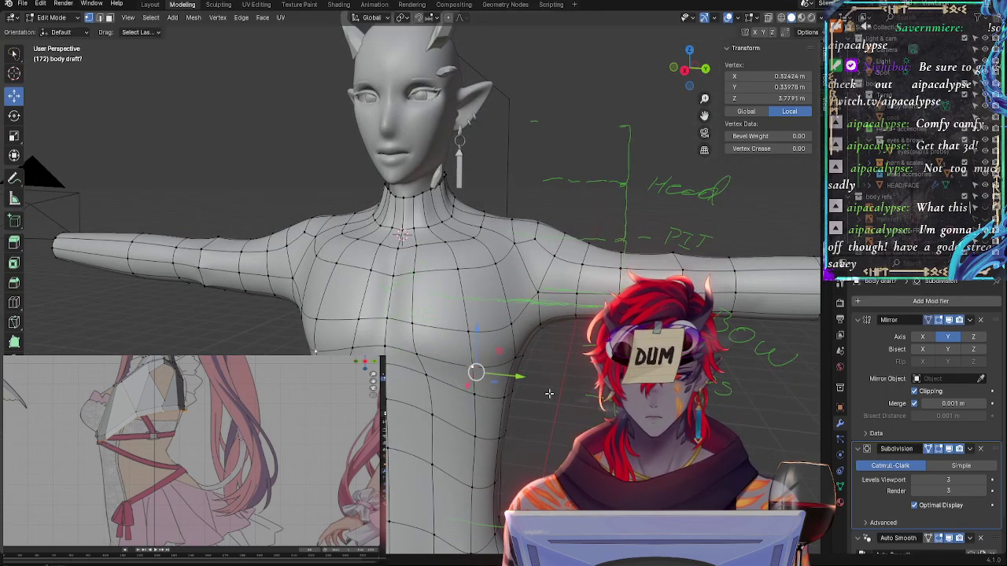
middle_drag(524, 414, 402, 376)
Adjust the chest profile vertices along X in front orthographic view
click(363, 268)
middle_drag(363, 267, 355, 322)
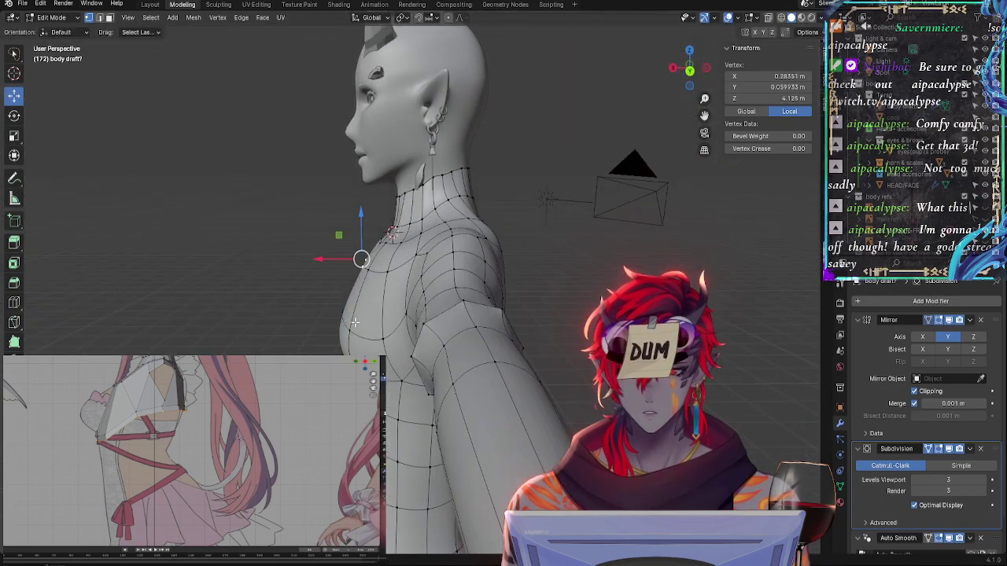
drag(322, 258, 303, 253)
click(689, 71)
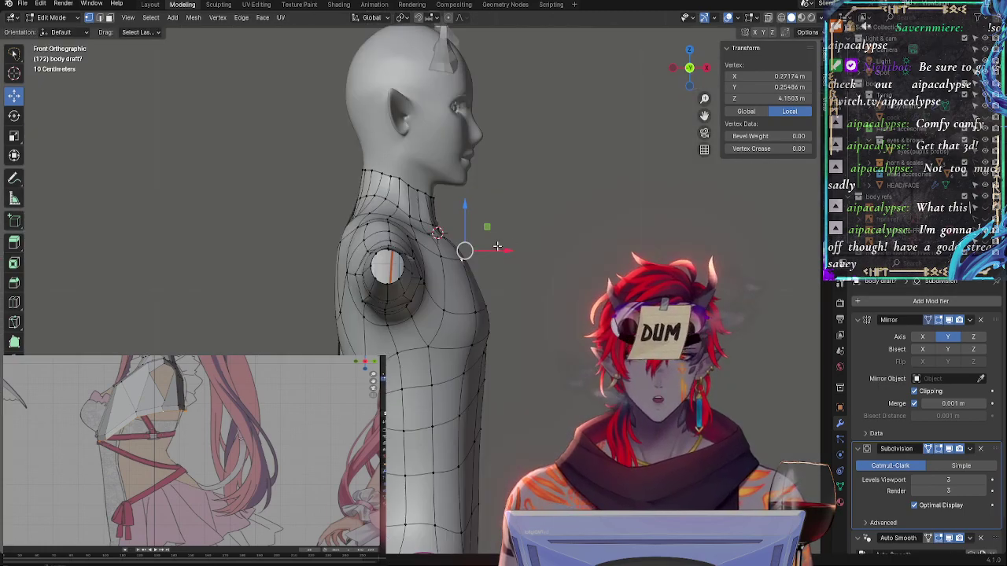
drag(497, 246, 494, 252)
click(495, 311)
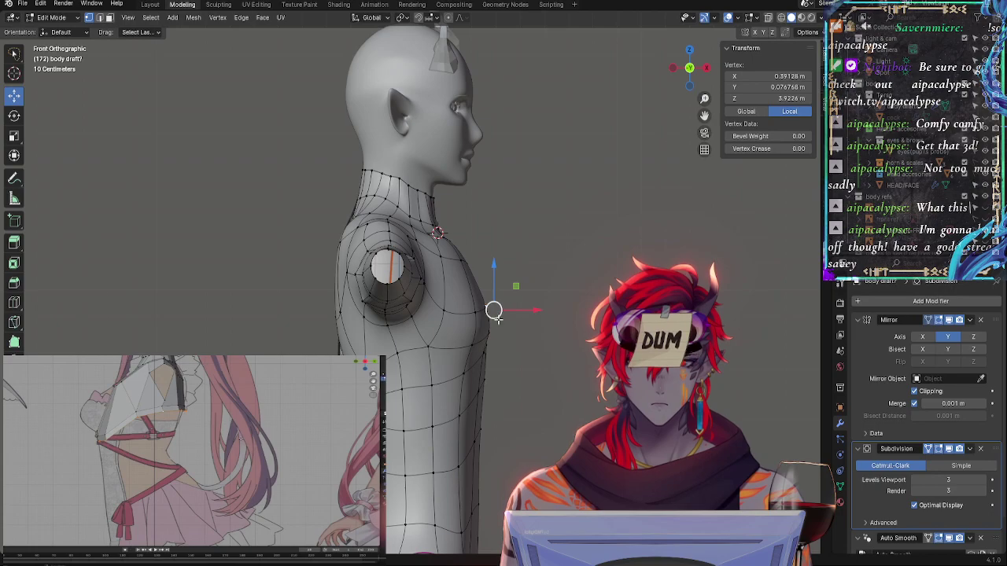
drag(538, 311, 518, 331)
Shift the lower torso-front edge and pull the belly vertices slightly inward along X
click(488, 332)
click(485, 339)
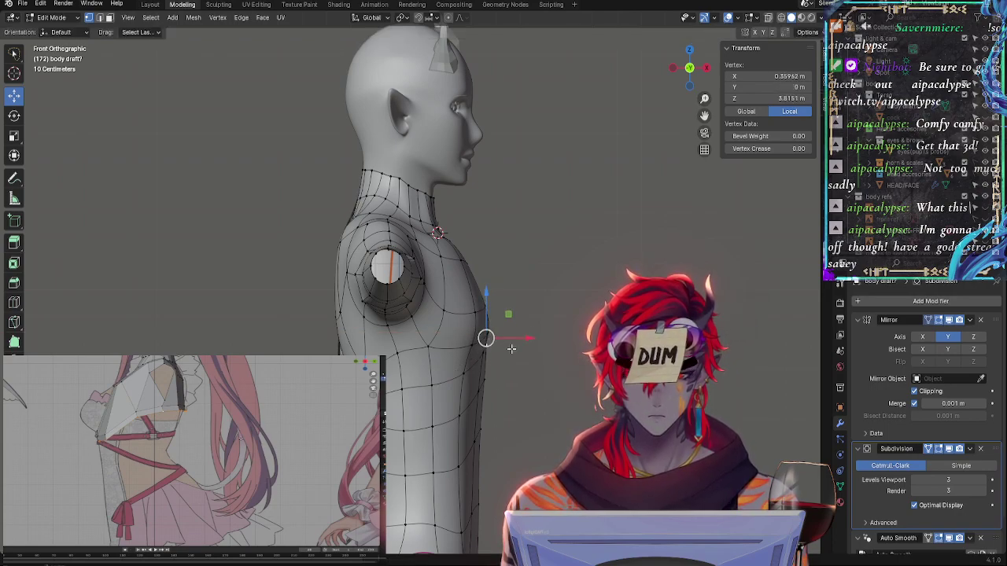
shift+click(485, 344)
drag(521, 340, 520, 373)
click(486, 347)
click(486, 373)
click(479, 428)
drag(520, 419, 514, 420)
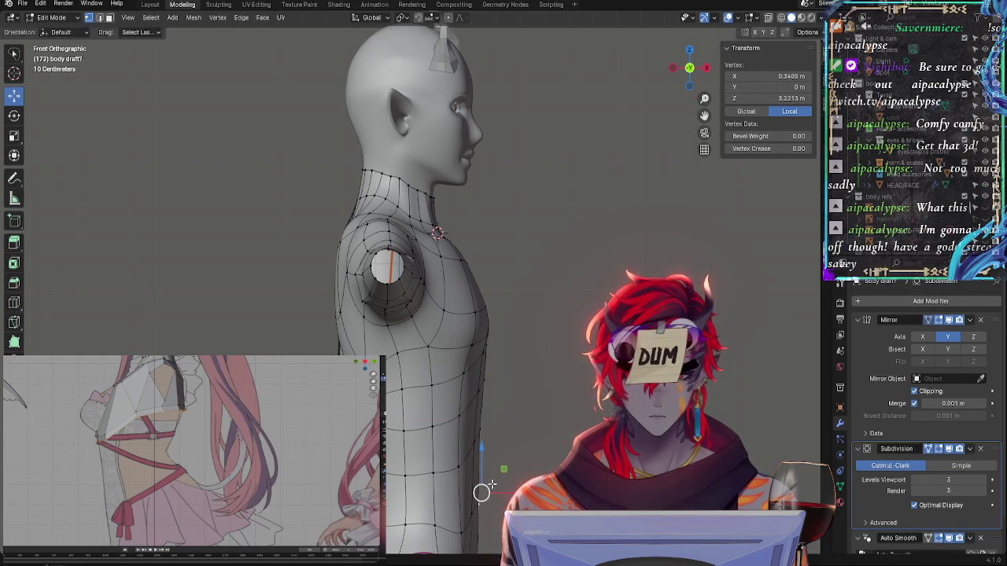
drag(519, 494, 515, 494)
Slide the side-hip vertex along its edge, then reposition it freely
middle_drag(532, 444, 486, 465)
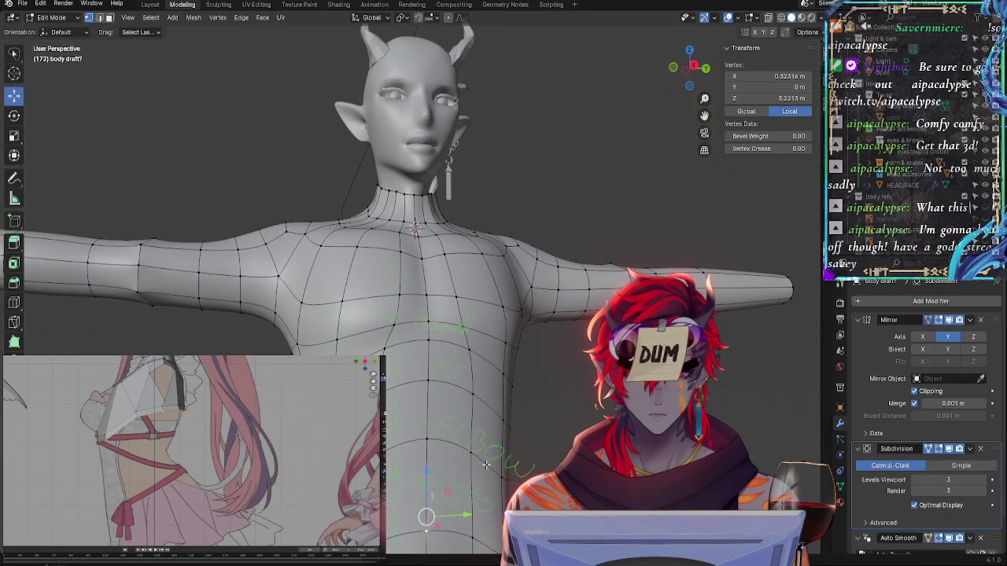
key(g)
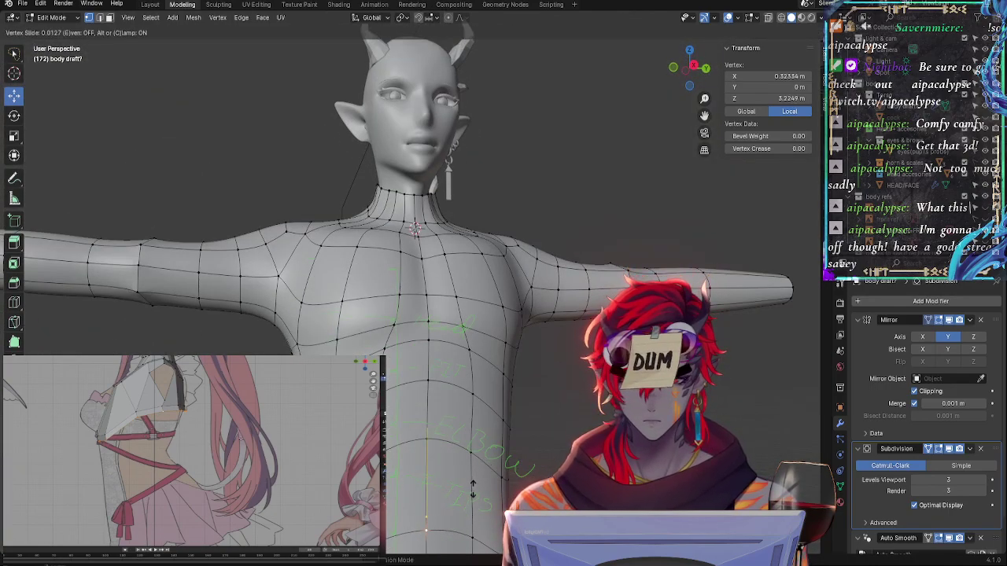
key(Escape)
key(KP_Decimal)
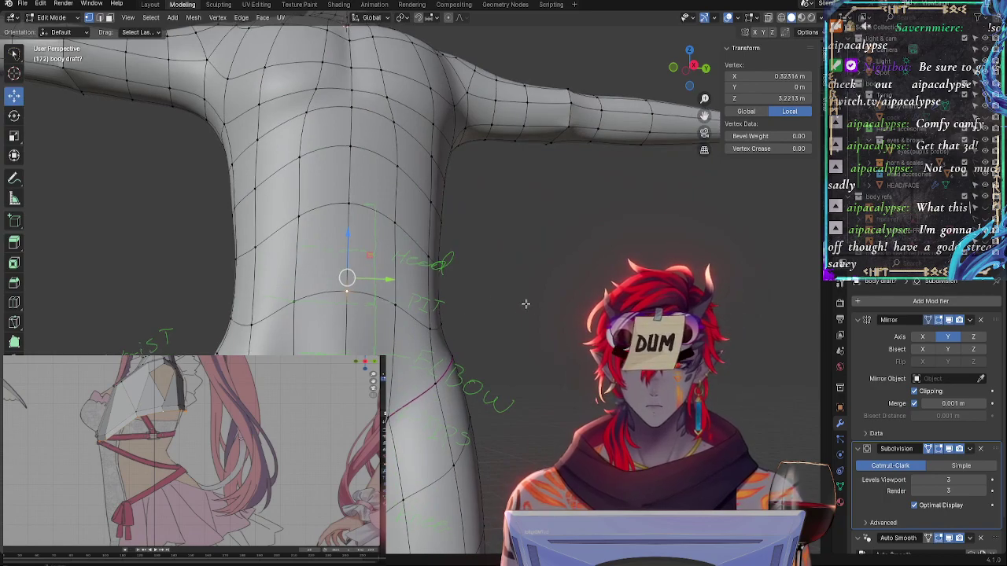
scroll(491, 345, down, 3)
click(409, 326)
scroll(409, 326, up, 3)
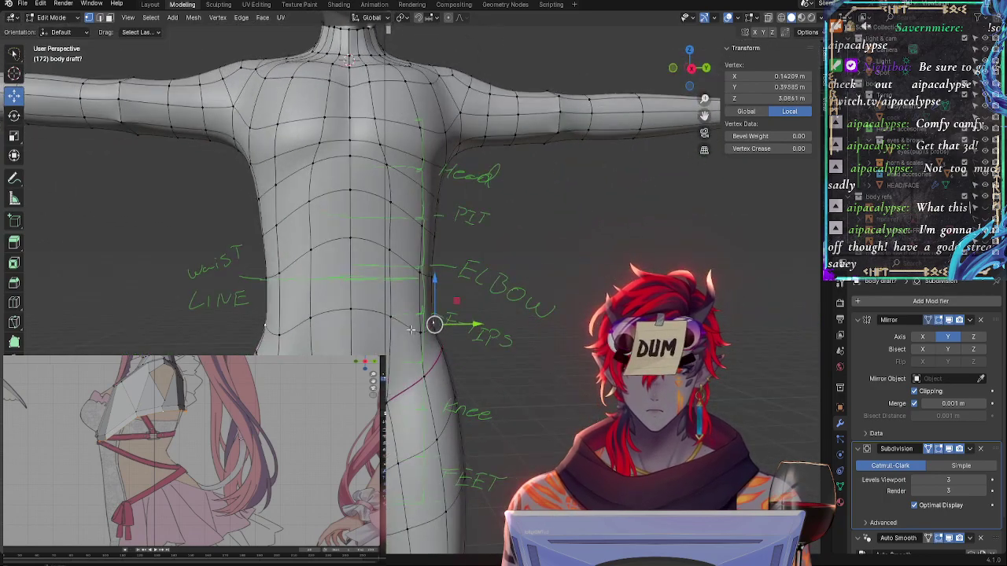
key(shift+v)
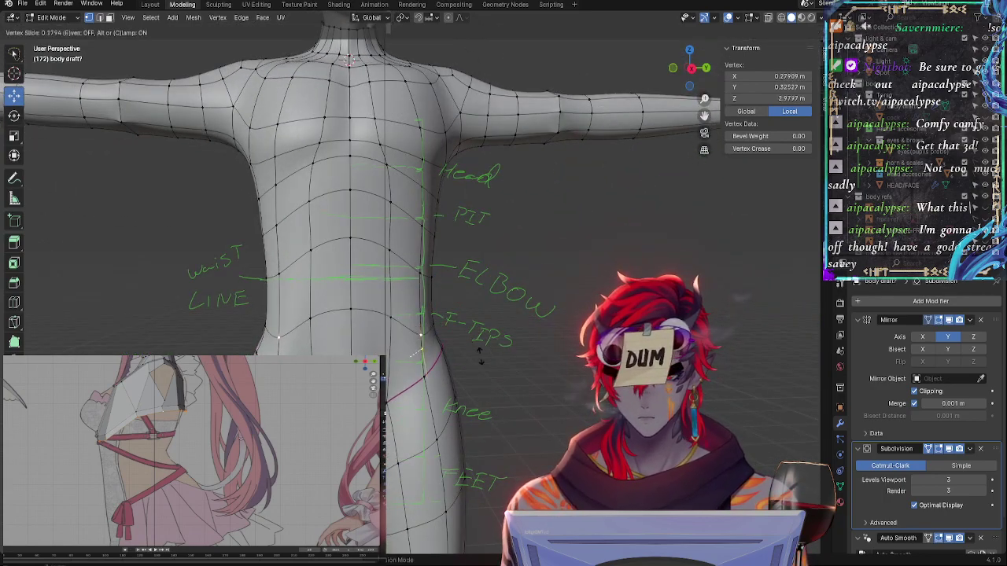
click(470, 353)
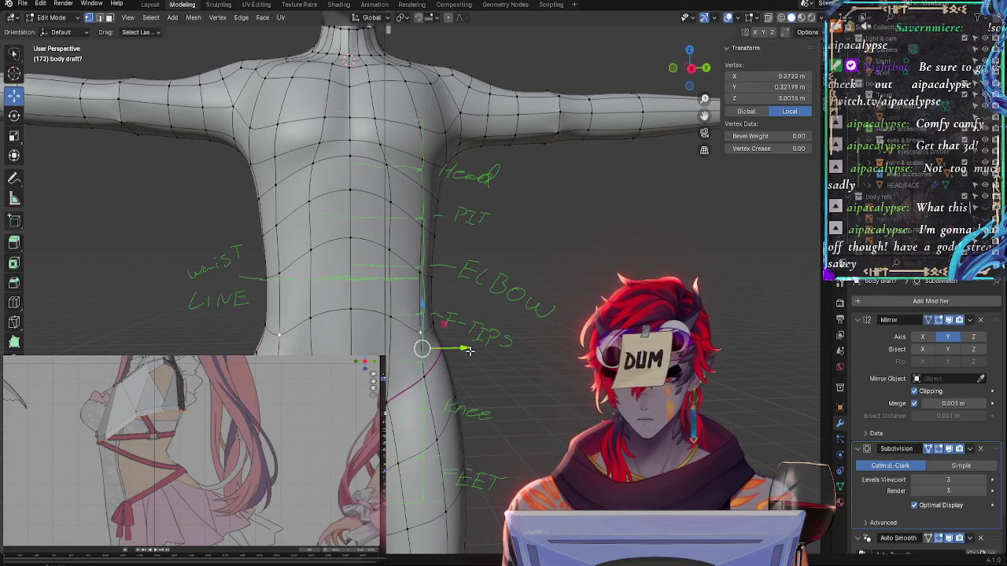
key(g)
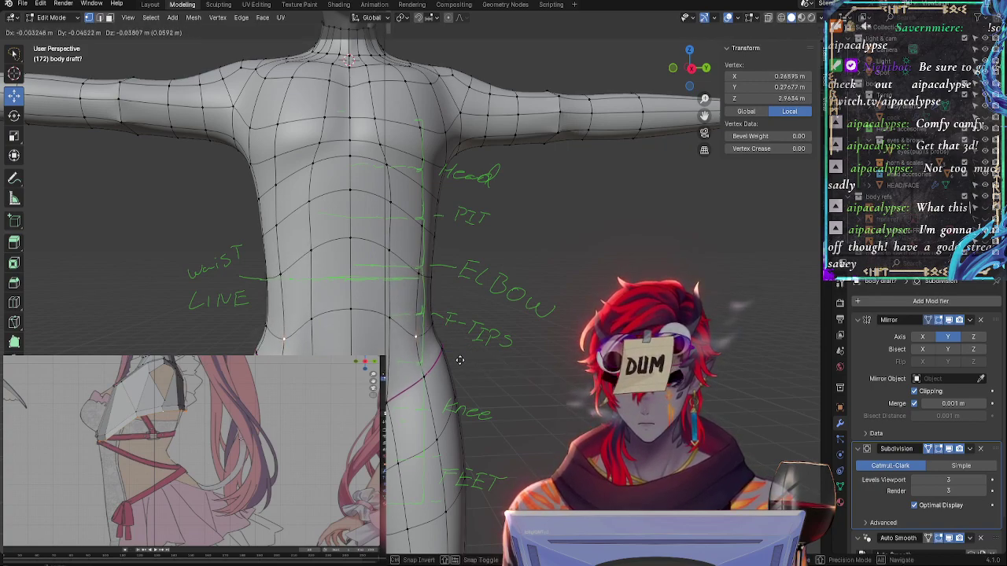
click(457, 359)
Move the neighbouring hip vertex along Y then Z to X 0.36626, Y 0.45184, Z 3.0556 m
click(446, 343)
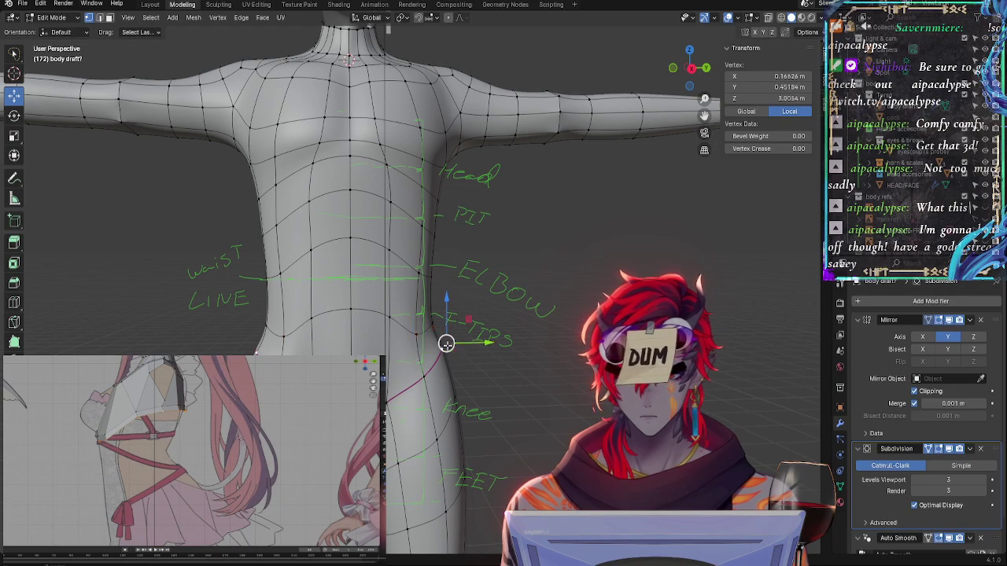
key(g)
key(y)
key(y)
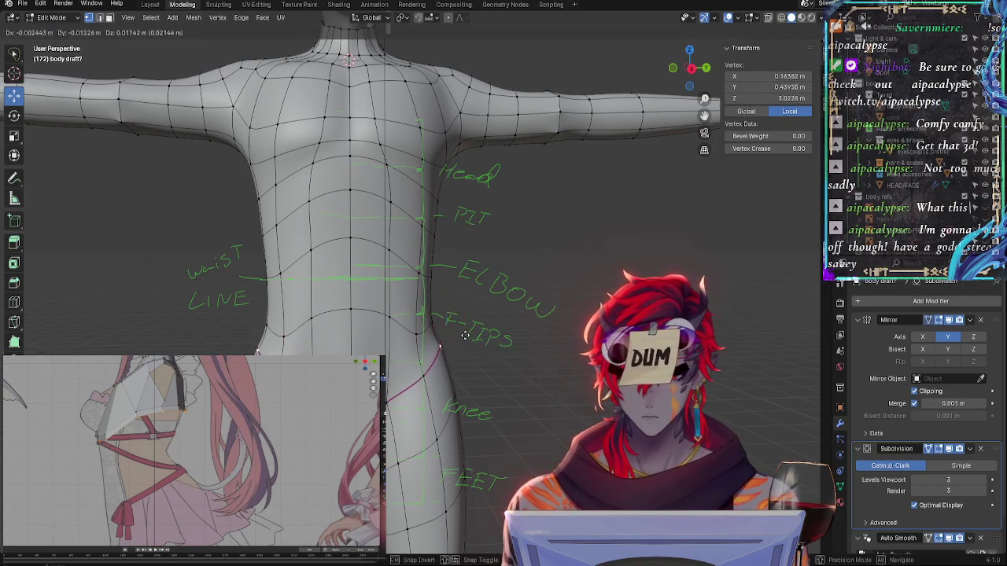
click(465, 336)
key(g)
key(z)
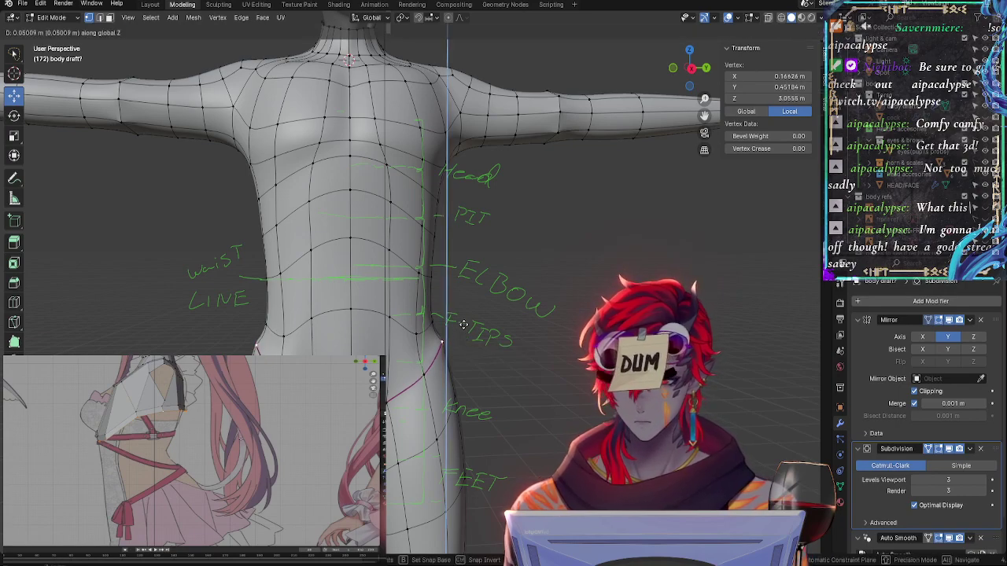
click(455, 340)
key(alt+a)
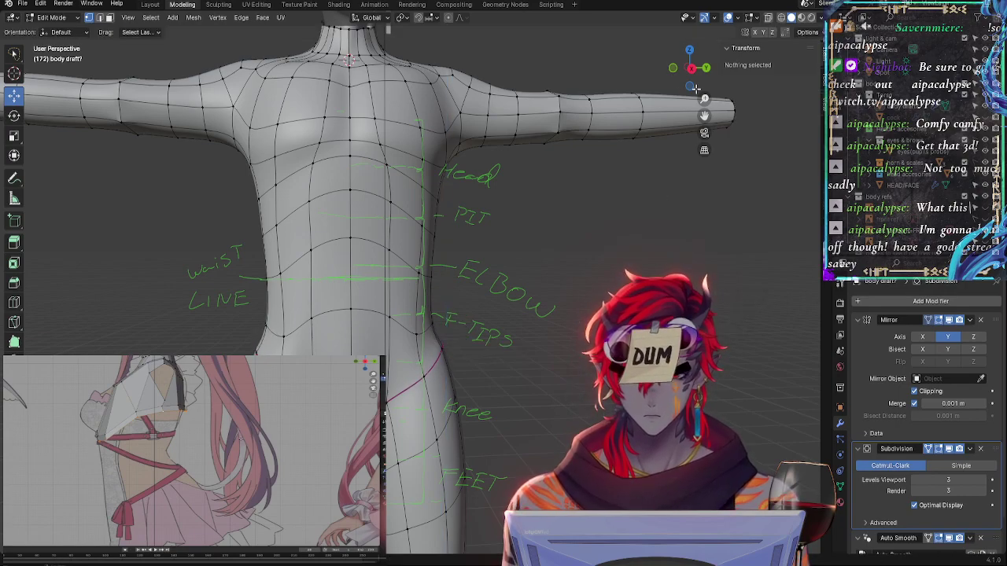
click(692, 68)
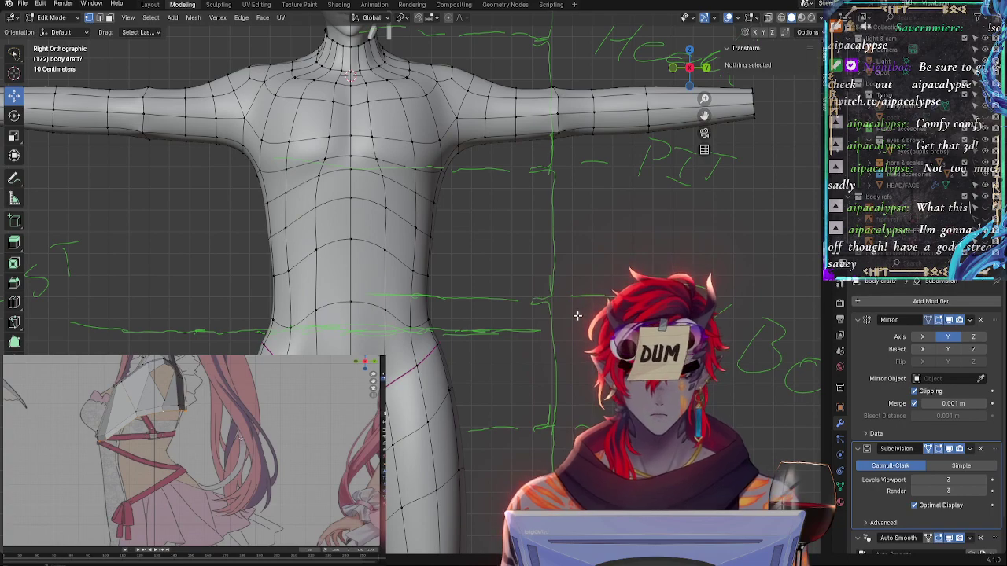
Move a waist-line vertex along Y to follow the waist guide
scroll(577, 316, down, 2)
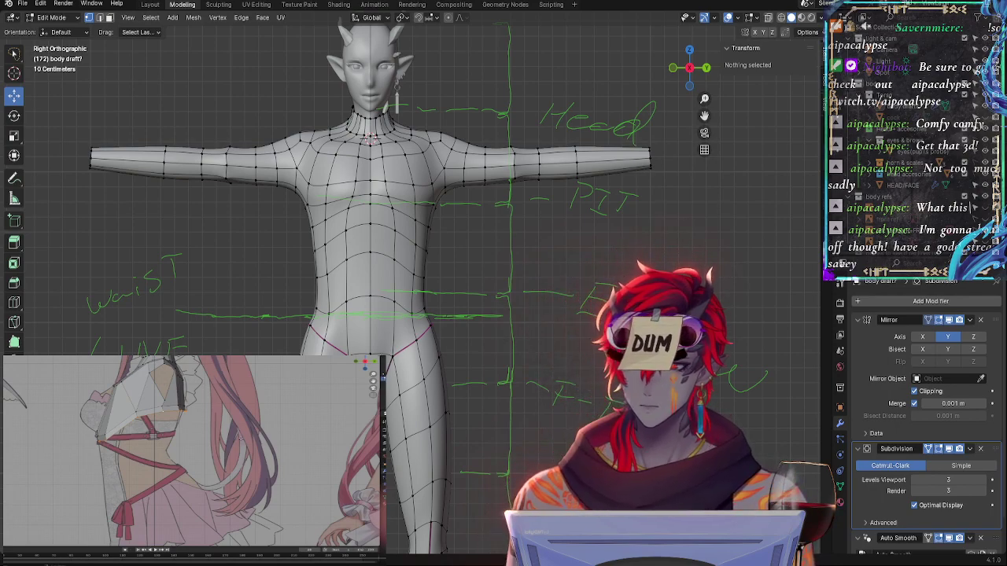
click(424, 324)
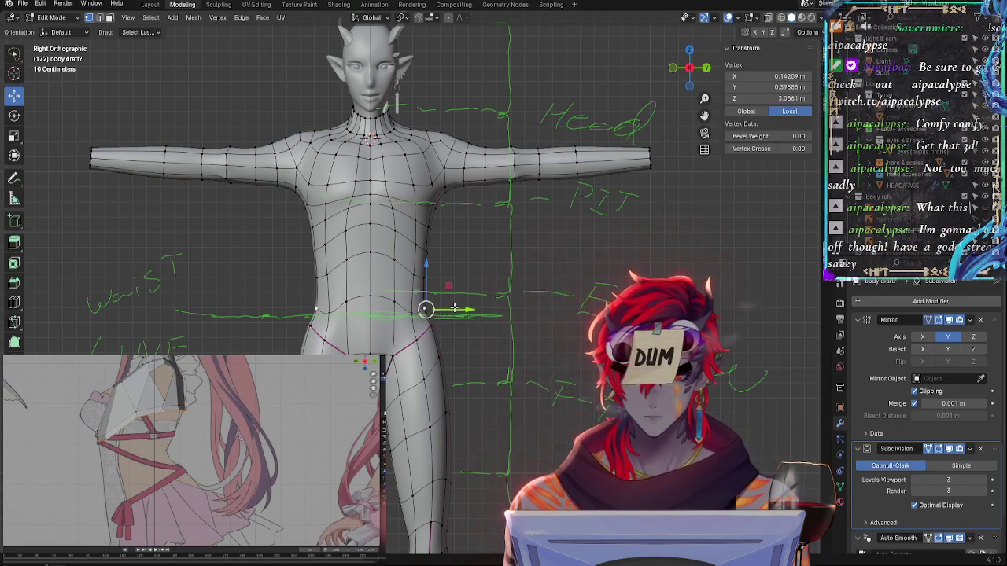
key(g)
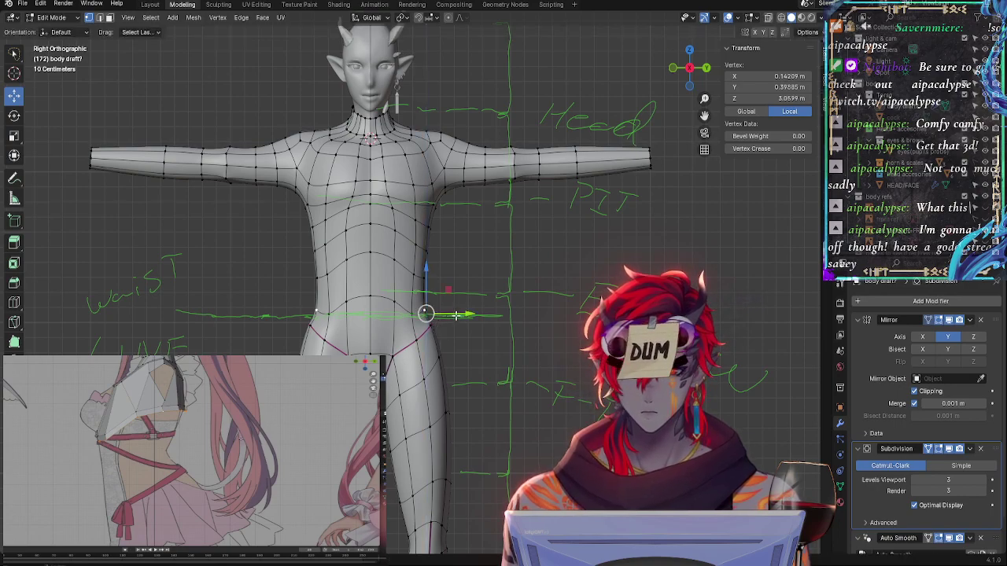
key(y)
click(452, 313)
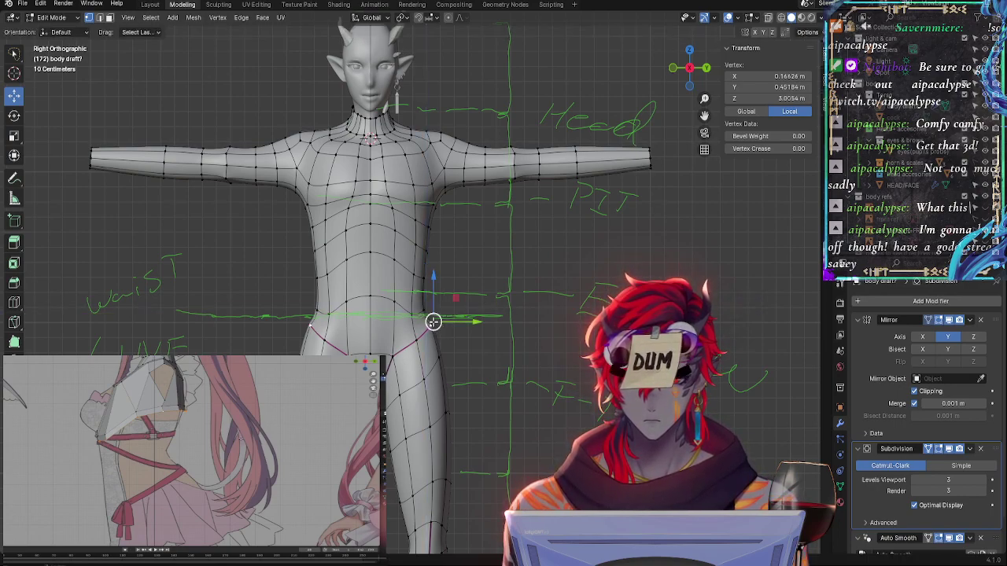
Nudge a chest-side vertex inward and a lower torso-side vertex slightly left
click(411, 323)
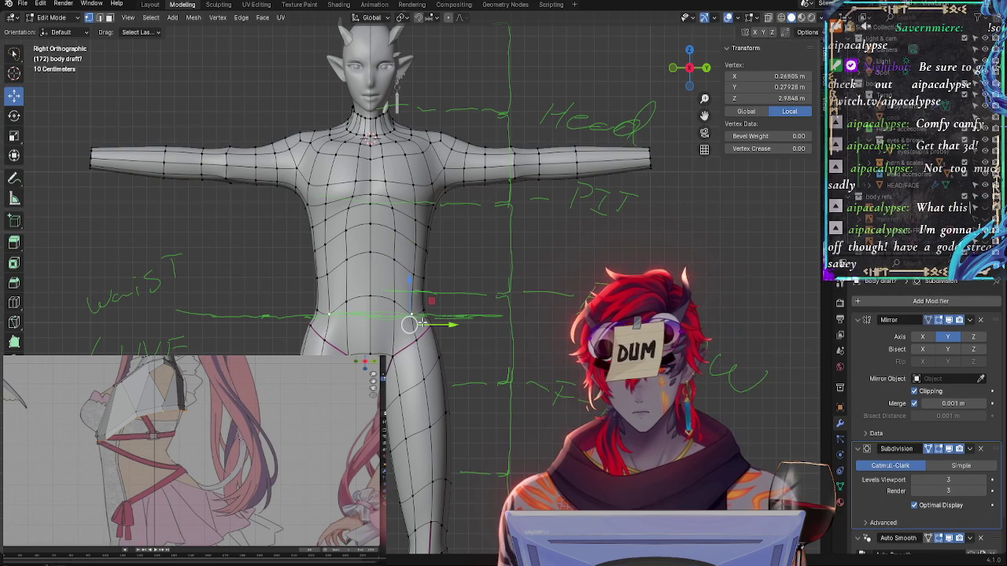
click(431, 334)
click(440, 345)
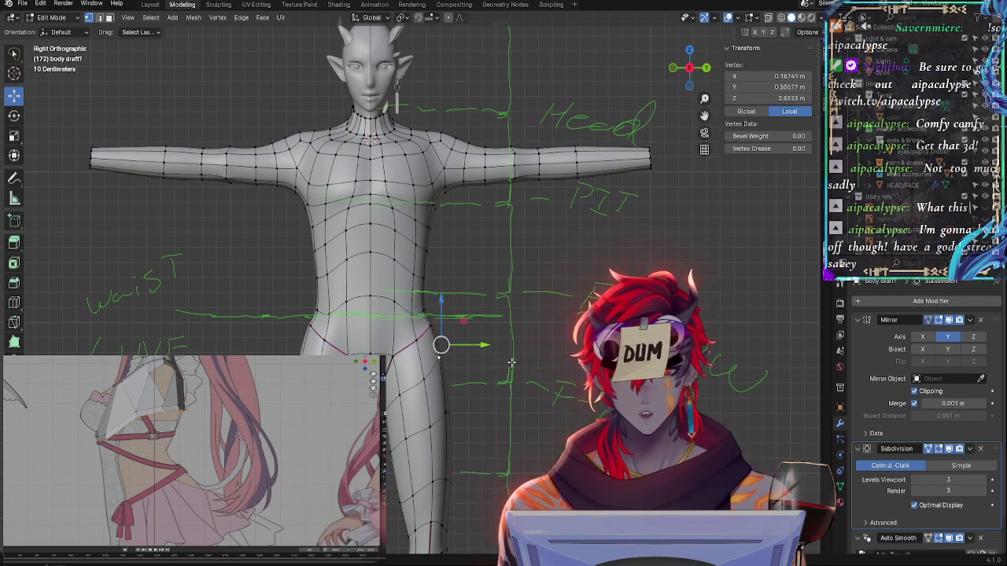
click(511, 362)
click(392, 355)
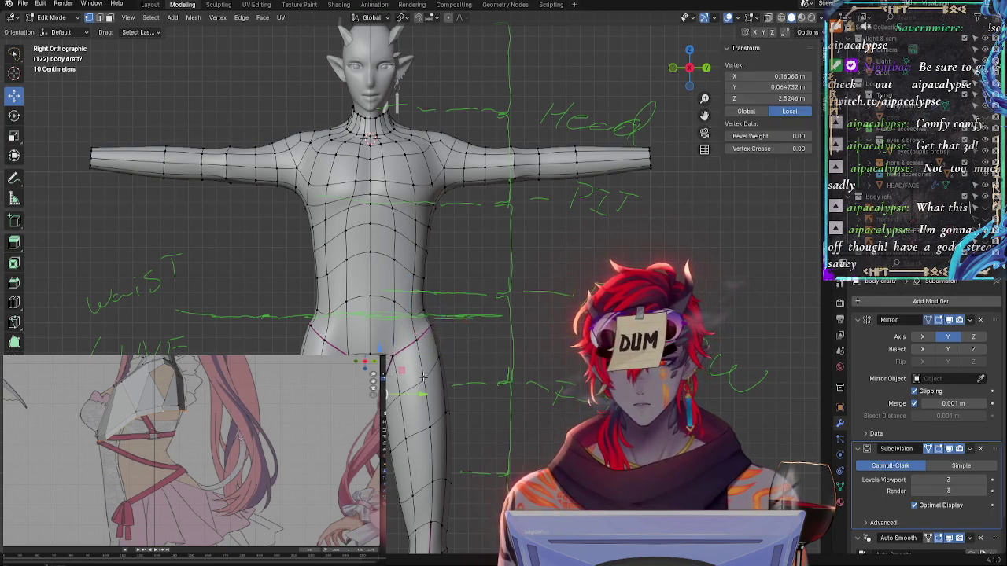
click(391, 355)
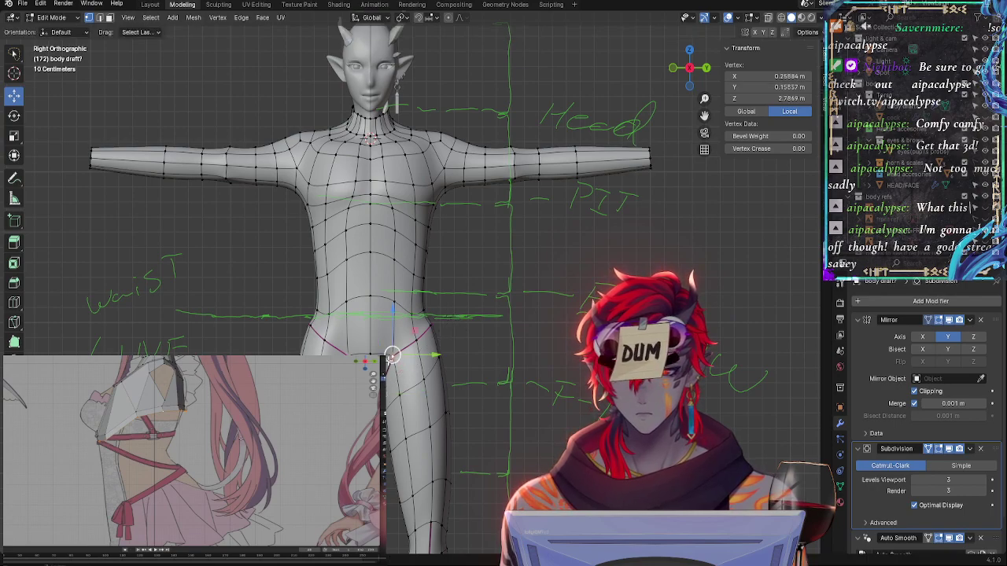
key(r)
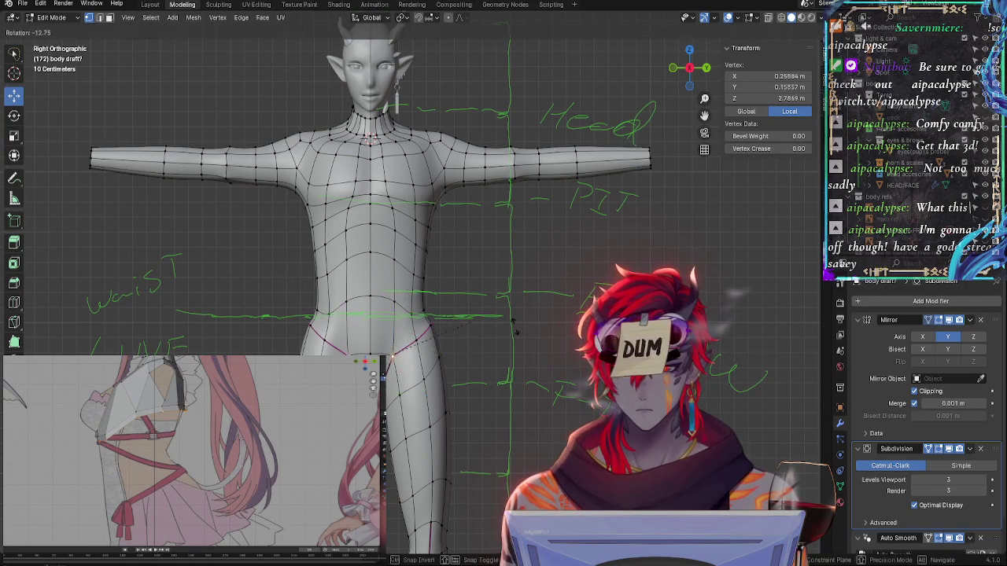
right_click(515, 332)
click(430, 228)
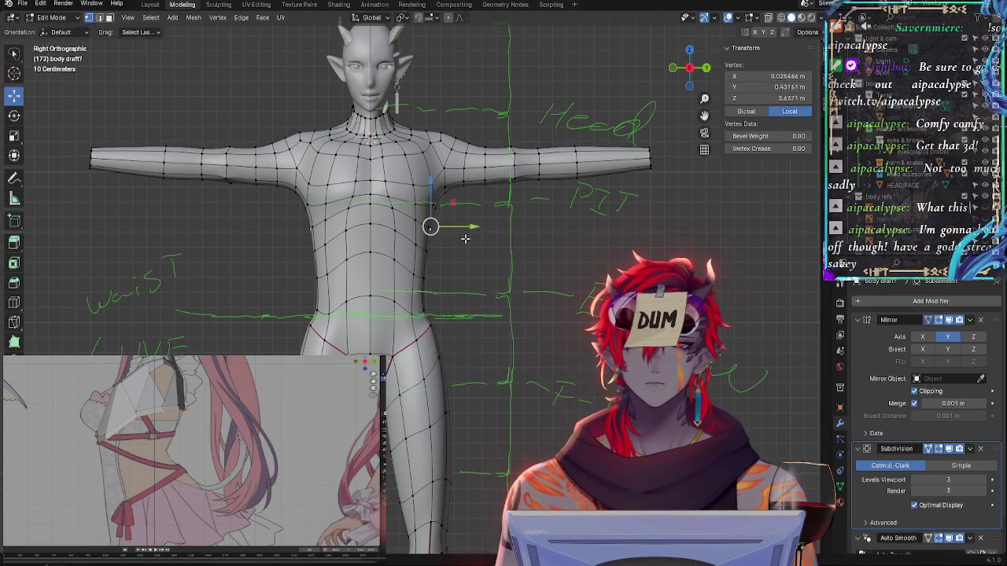
drag(456, 227, 459, 225)
click(426, 275)
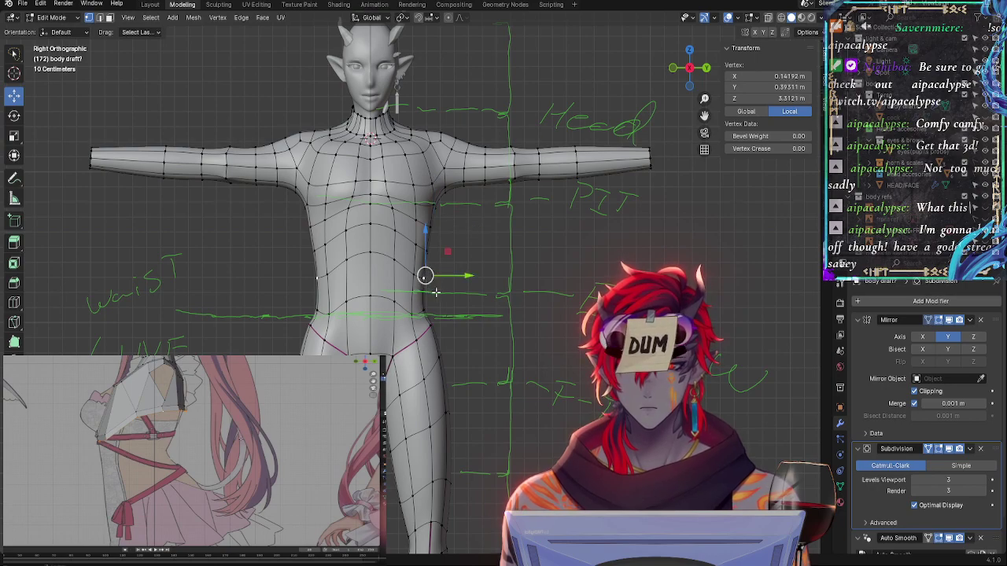
drag(455, 277, 466, 277)
Slide and lower the waist vertex, then move a pair of torso-side vertices outward
key(shift+v)
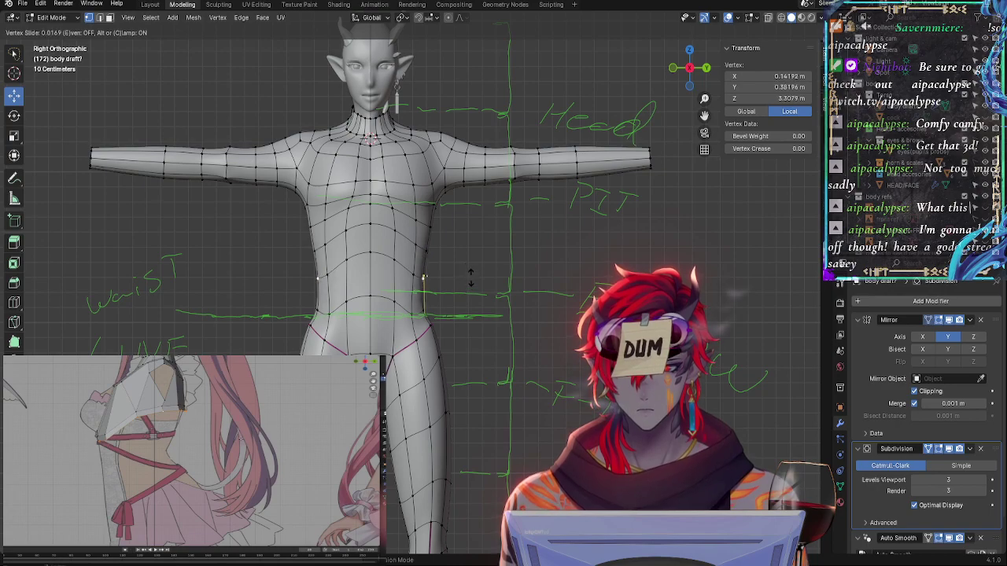
key(g)
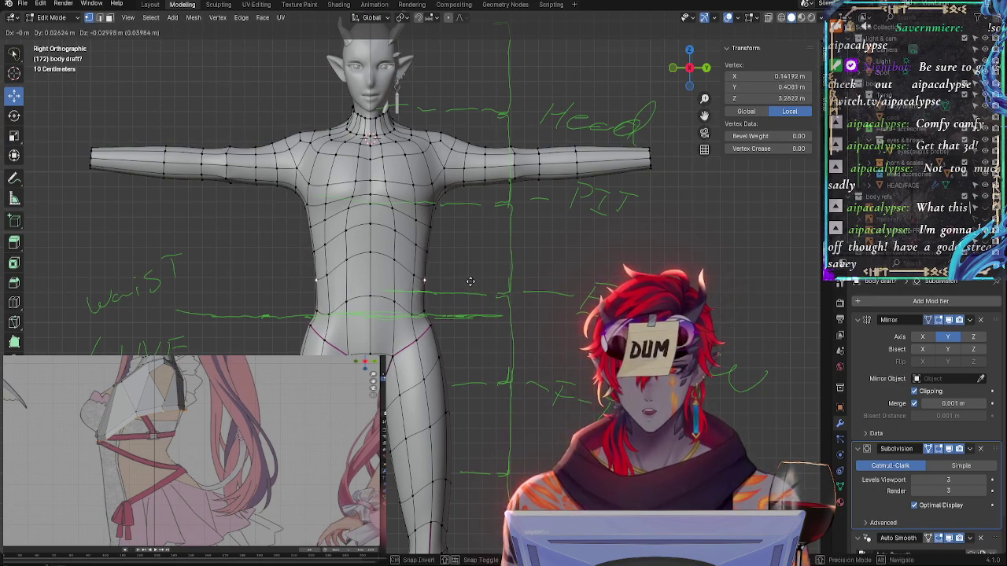
click(470, 281)
click(432, 222)
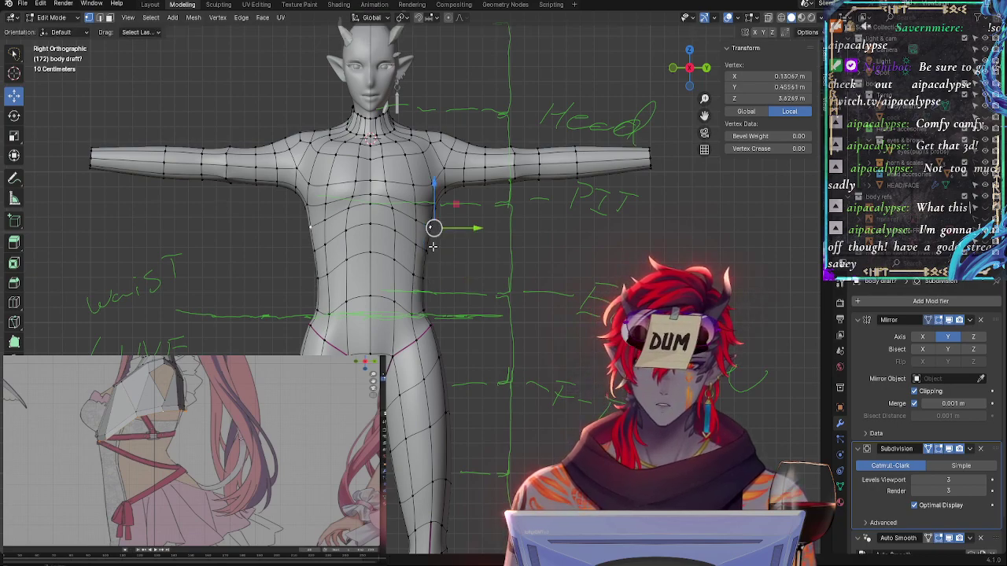
shift+click(437, 254)
click(434, 225)
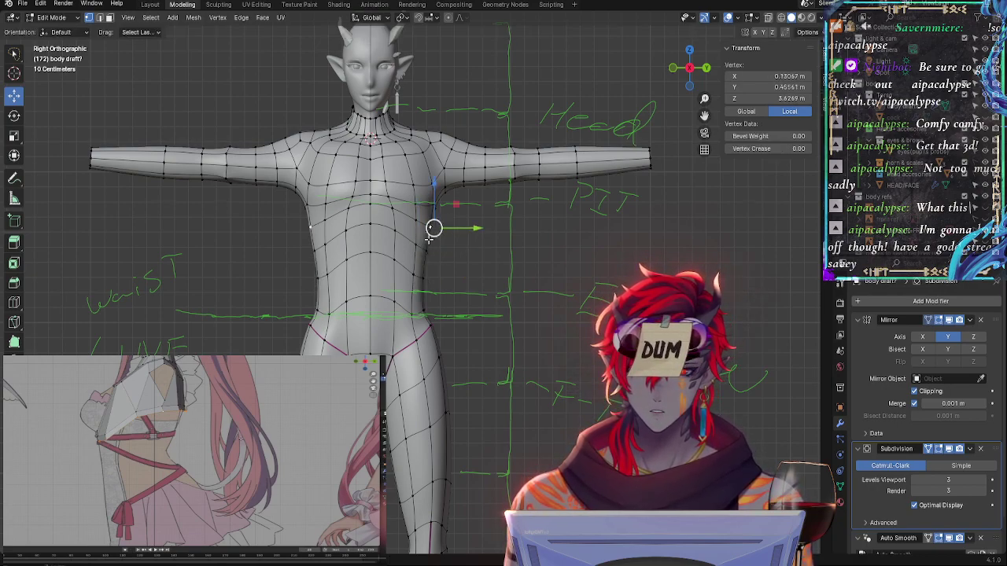
shift+click(441, 250)
key(g)
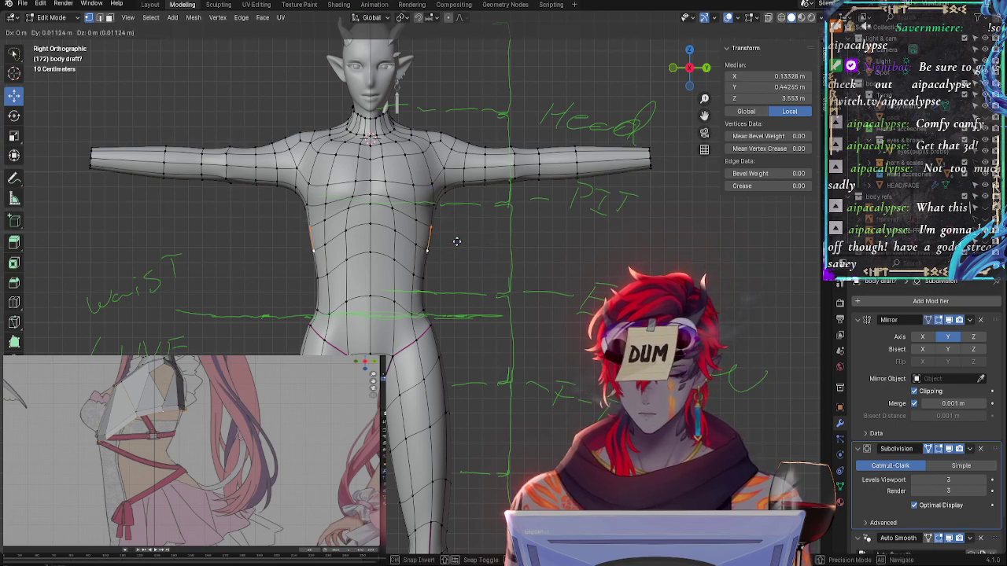
click(458, 243)
Lower a torso-side vertex below the armpit to Z 3.4506 m and raise another slightly
click(417, 246)
key(g)
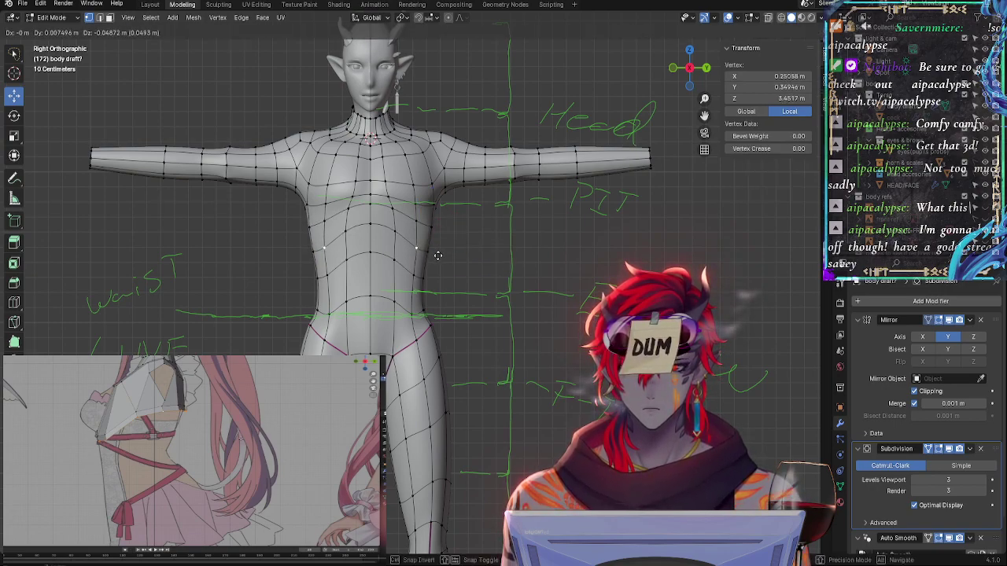
click(435, 252)
click(454, 236)
key(g)
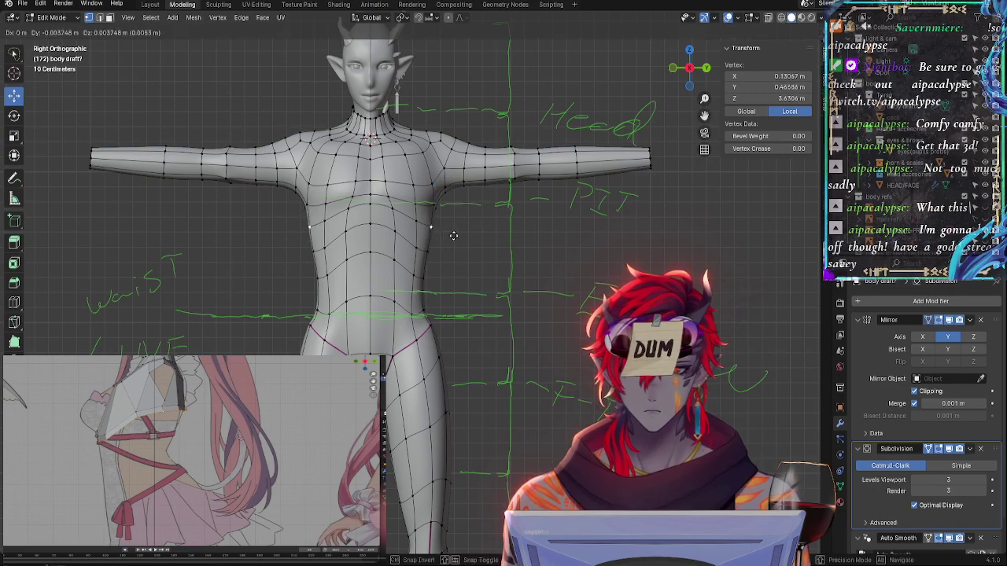
click(438, 218)
click(512, 243)
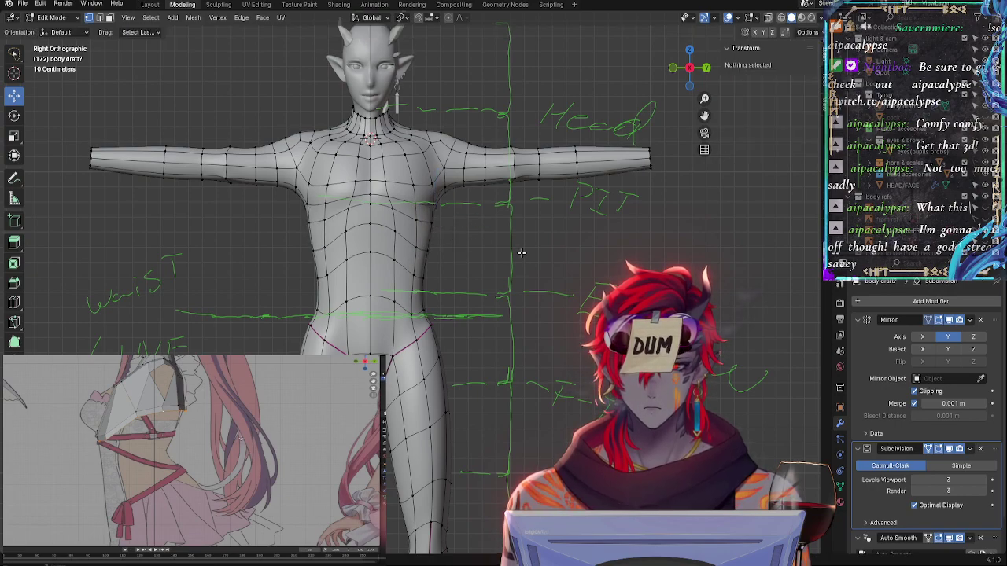
middle_drag(495, 252, 386, 254)
Raise the shoulder vertex to X 0.1344, Y 0.5186, Z 4.0199 m and refine the side profile
click(456, 230)
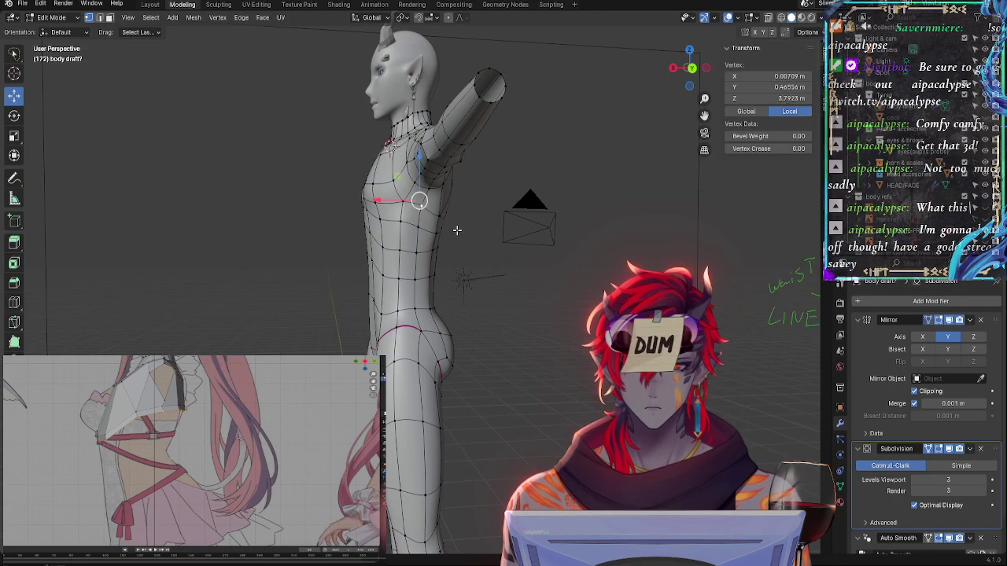
middle_drag(456, 228, 551, 252)
key(g)
click(555, 250)
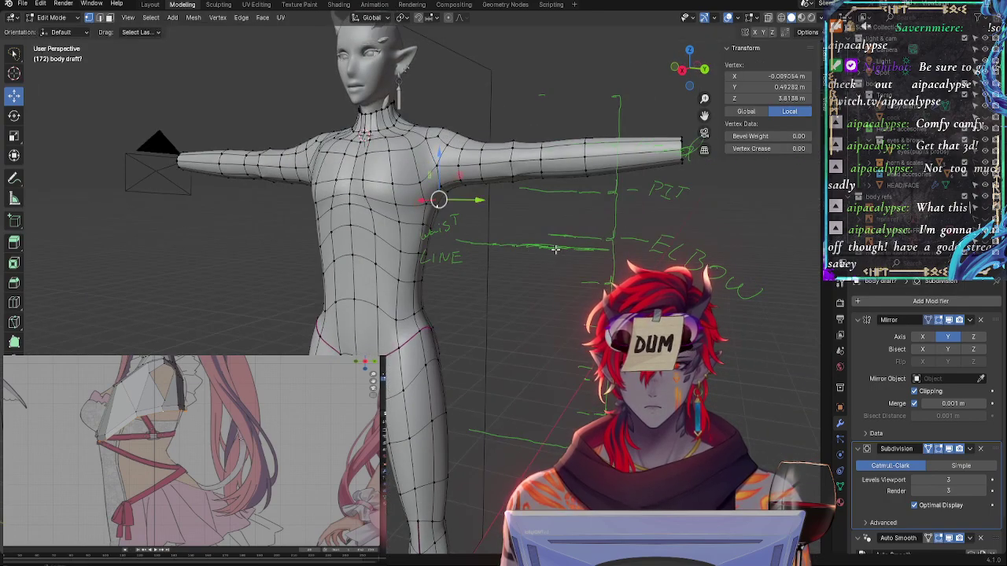
key(g)
click(460, 216)
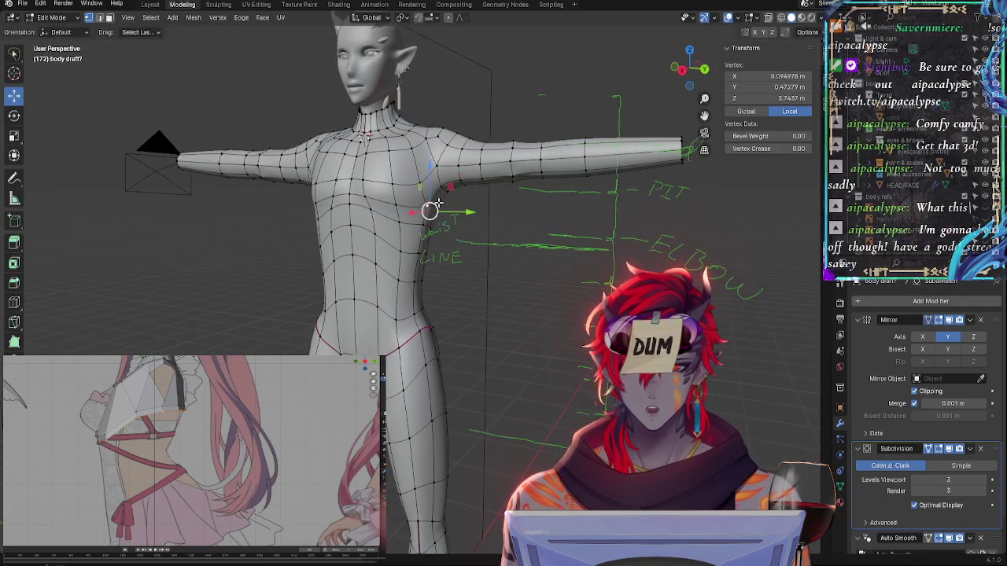
middle_drag(464, 220, 440, 207)
key(g)
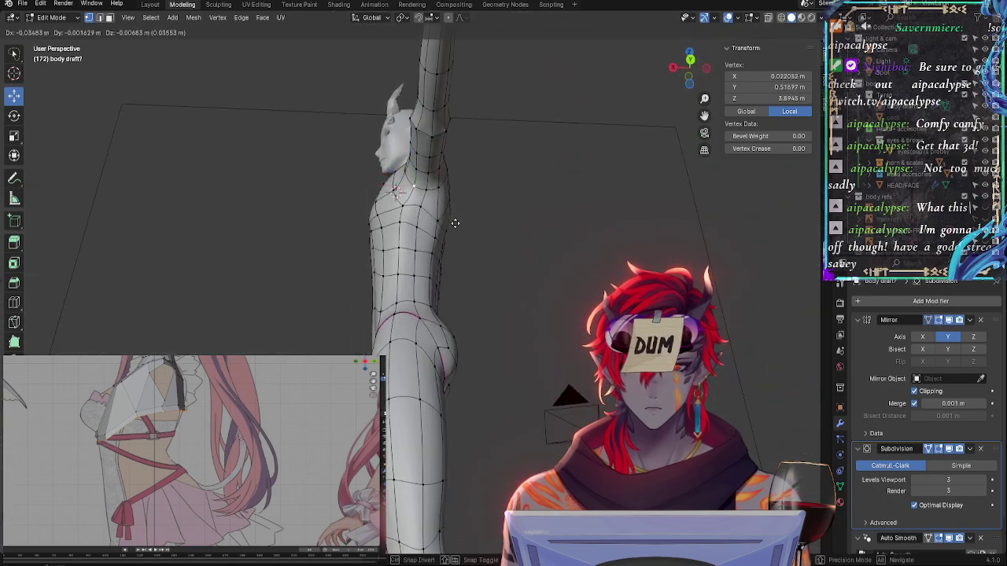
click(412, 214)
Check the neck, chest and shoulder vertices, then return the body draft to Object Mode
click(400, 164)
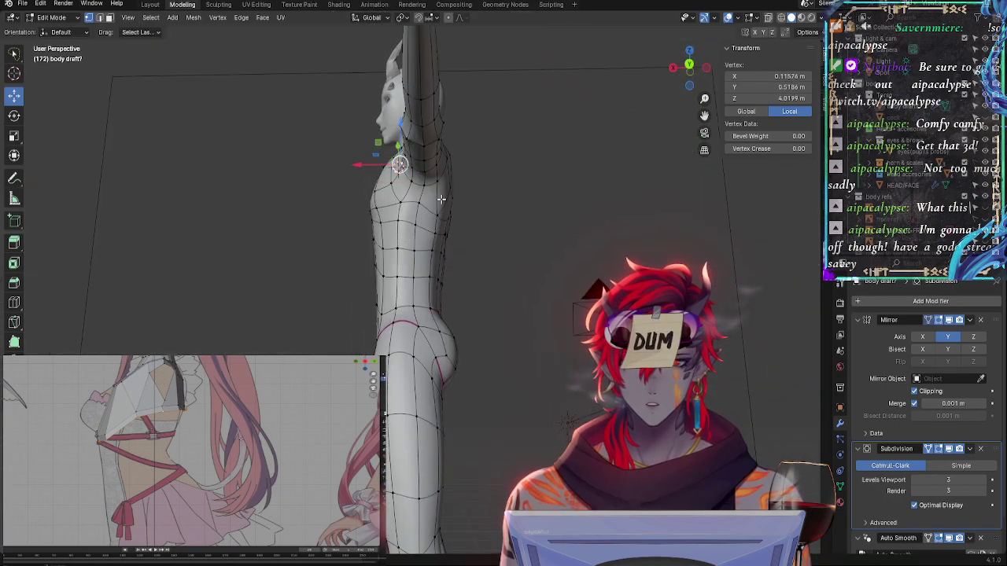
middle_drag(400, 165, 405, 195)
key(g)
key(x)
key(Escape)
middle_drag(380, 155, 516, 314)
click(416, 187)
click(444, 173)
key(Tab)
scroll(527, 378, down, 2)
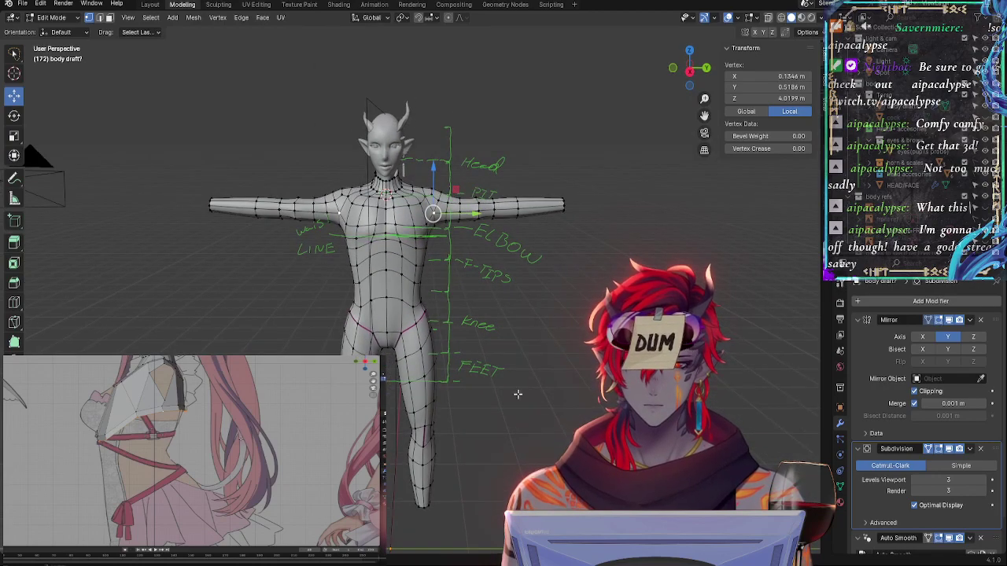
key(shift+space)
Save the body draft and review the smoothed body in right orthographic side view
key(d)
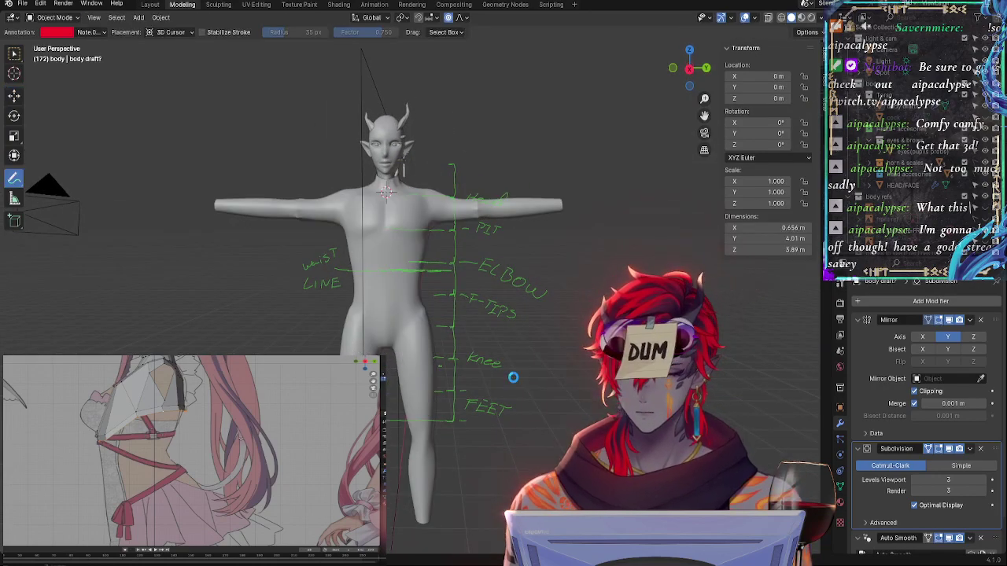
key(ctrl+s)
scroll(523, 377, up, 3)
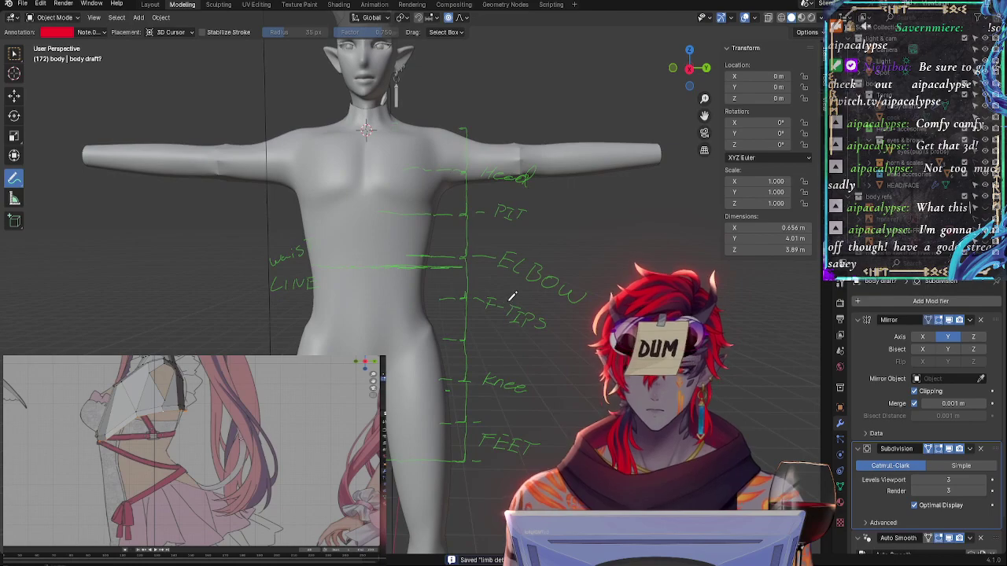
click(689, 68)
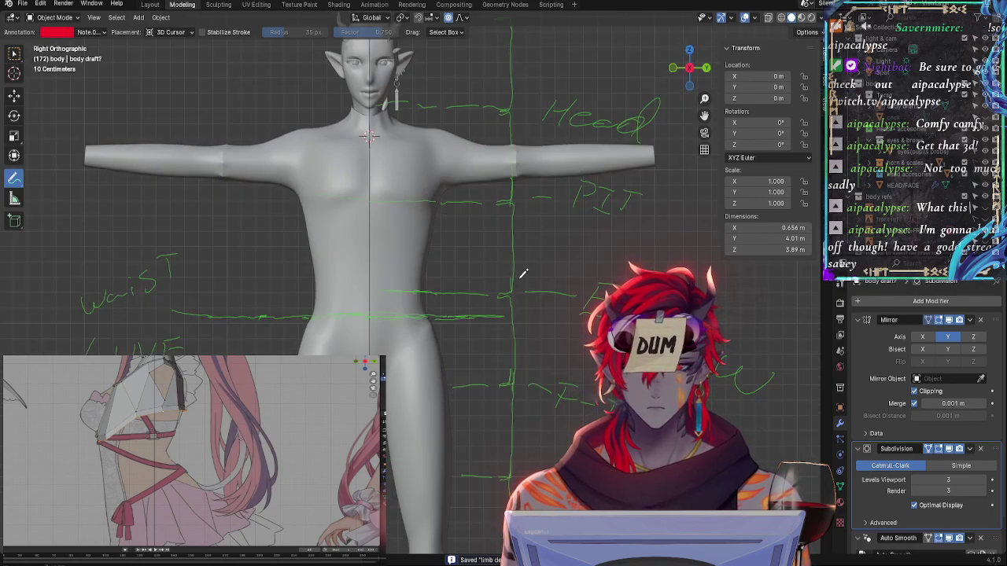
mouse_move(520, 329)
middle_down()
mouse_move(522, 349)
mouse_move(528, 330)
mouse_move(576, 344)
mouse_move(535, 330)
middle_up()
click(694, 70)
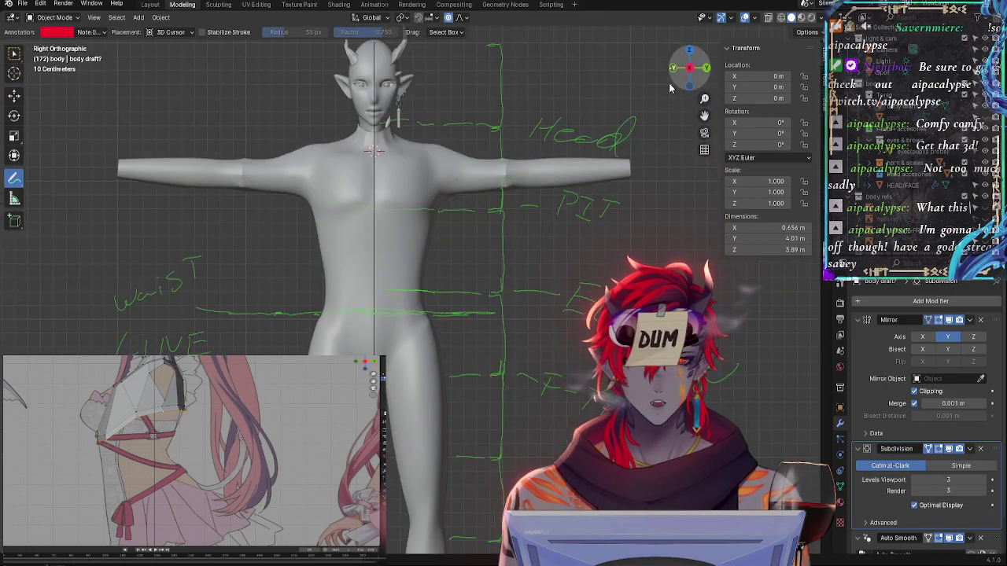
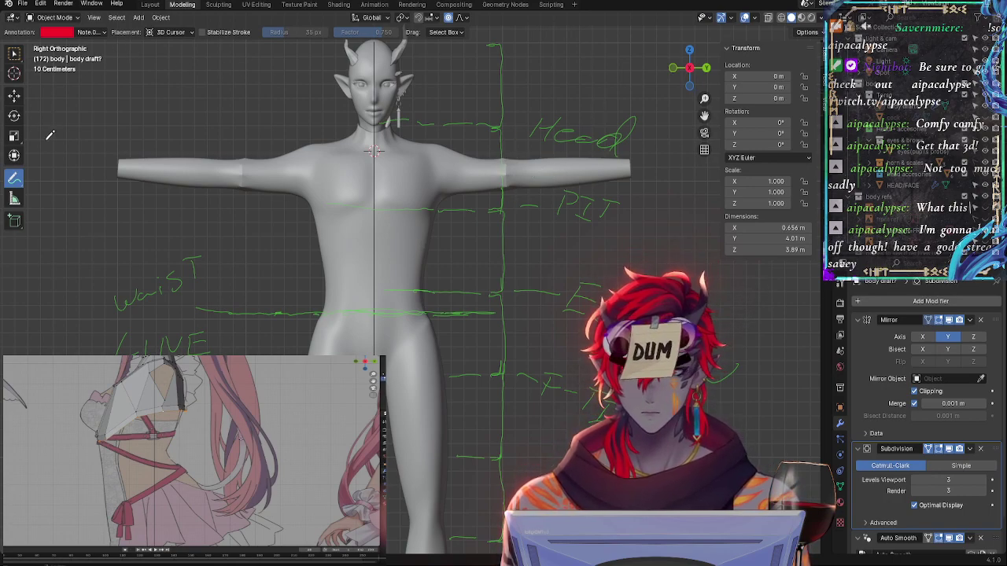
Switch to the Move tool and enter Edit Mode on the body draft mesh
click(15, 96)
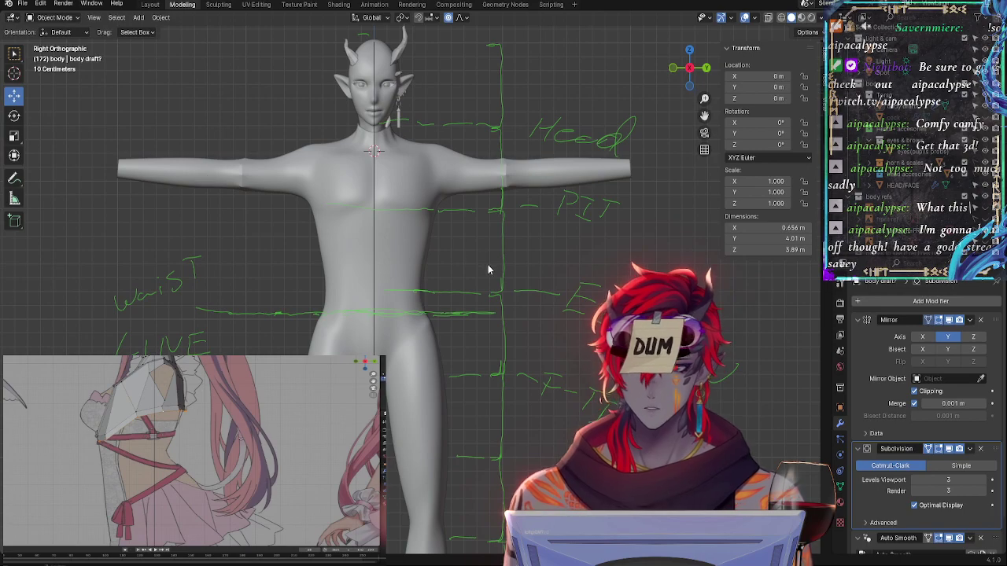
scroll(488, 269, up, 4)
scroll(452, 150, down, 3)
key(Tab)
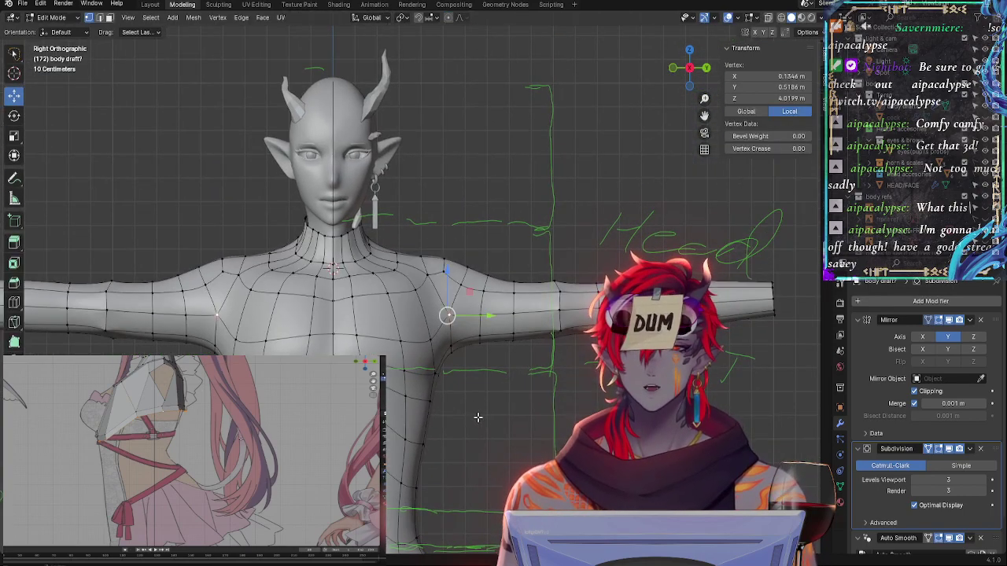
scroll(415, 275, up, 2)
Select a group of shoulder vertices and shift them along the Y axis
click(421, 241)
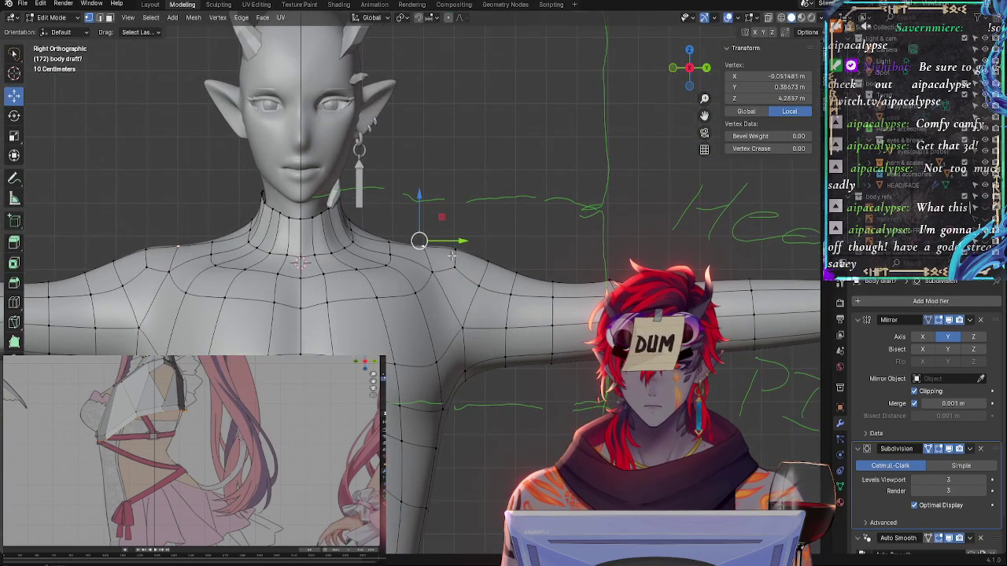
middle_drag(519, 221, 440, 234)
shift+click(428, 238)
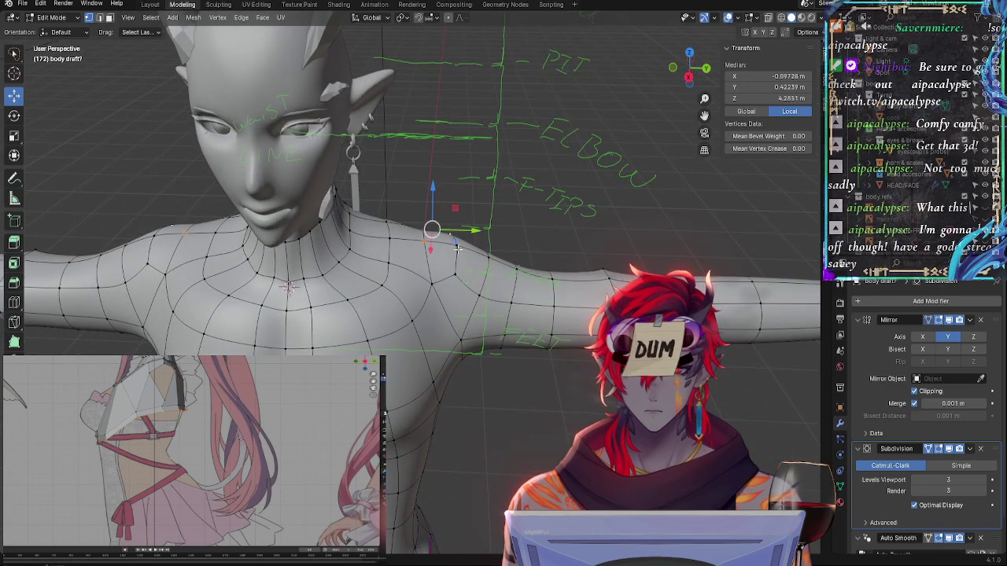
click(426, 229)
shift+click(424, 243)
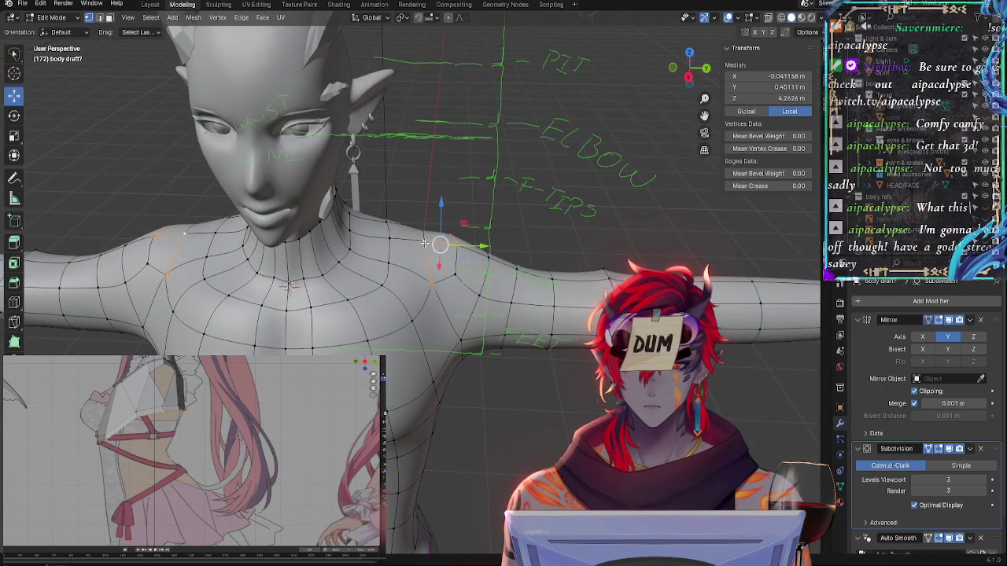
shift+click(422, 244)
shift+click(457, 275)
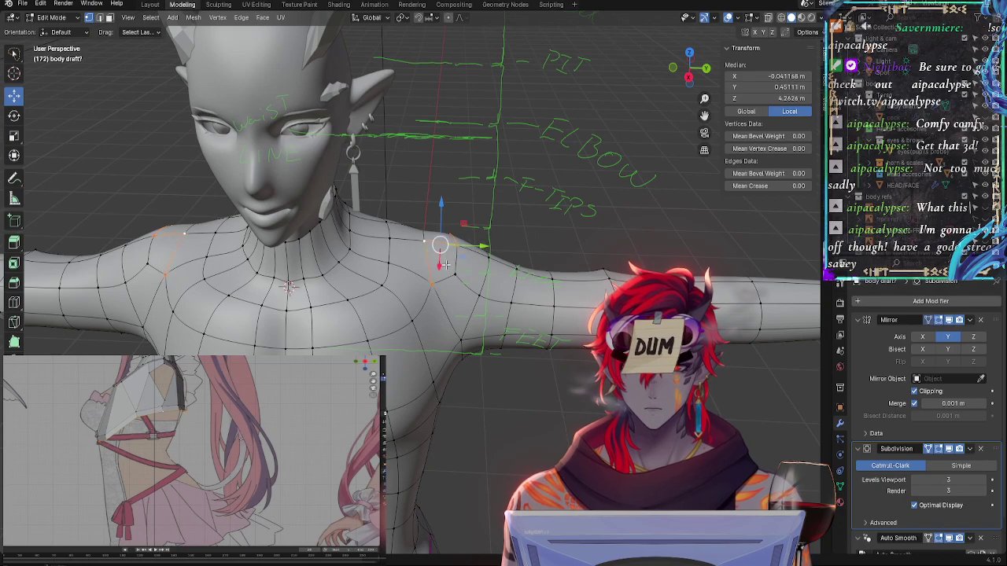
key(g)
key(y)
click(485, 254)
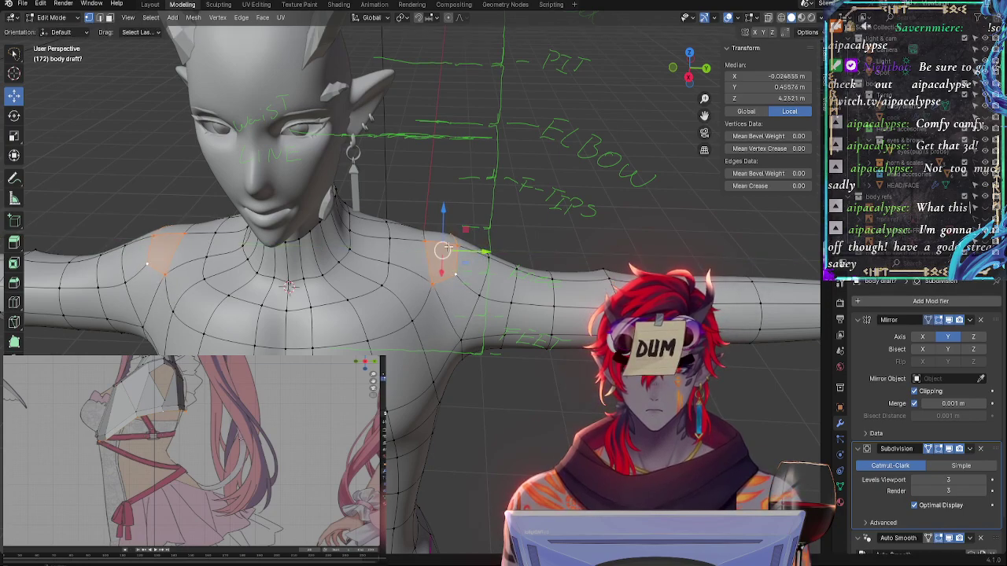
Reposition a single shoulder vertex freely from a side view
click(421, 236)
middle_drag(420, 236, 408, 237)
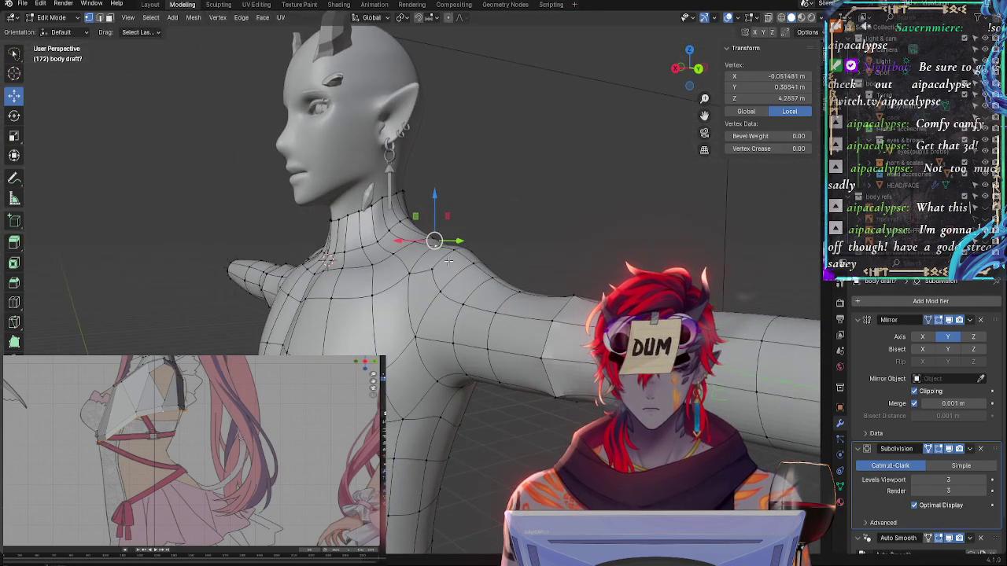
key(g)
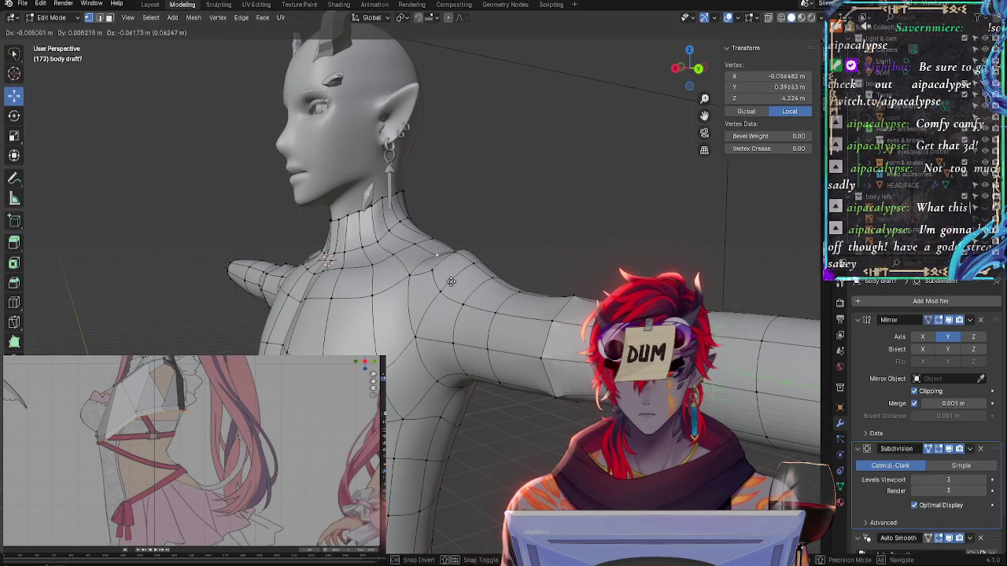
click(451, 281)
key(g)
click(476, 272)
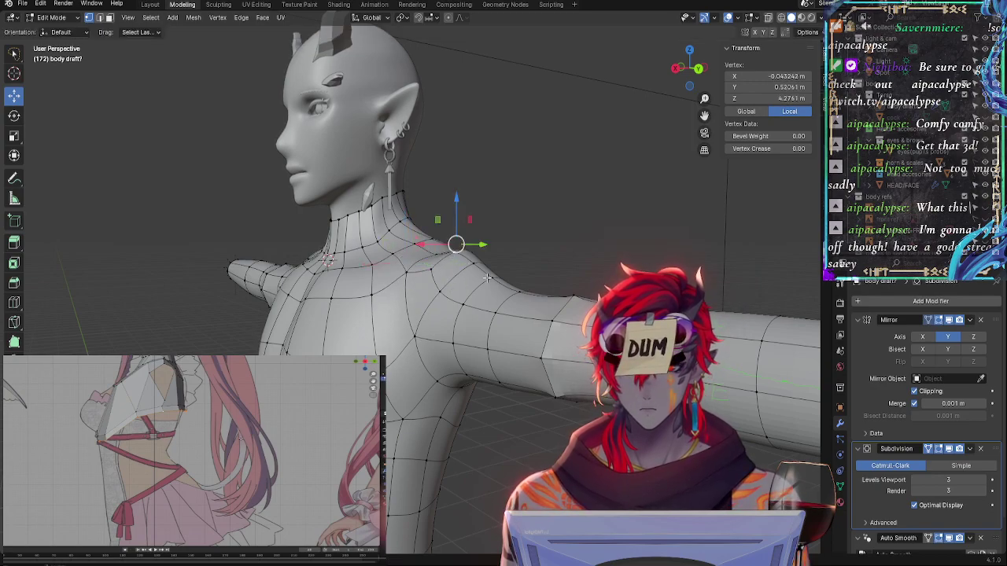
Nudge that shoulder vertex up and inward from a higher front view
middle_drag(487, 277, 534, 354)
key(g)
click(536, 355)
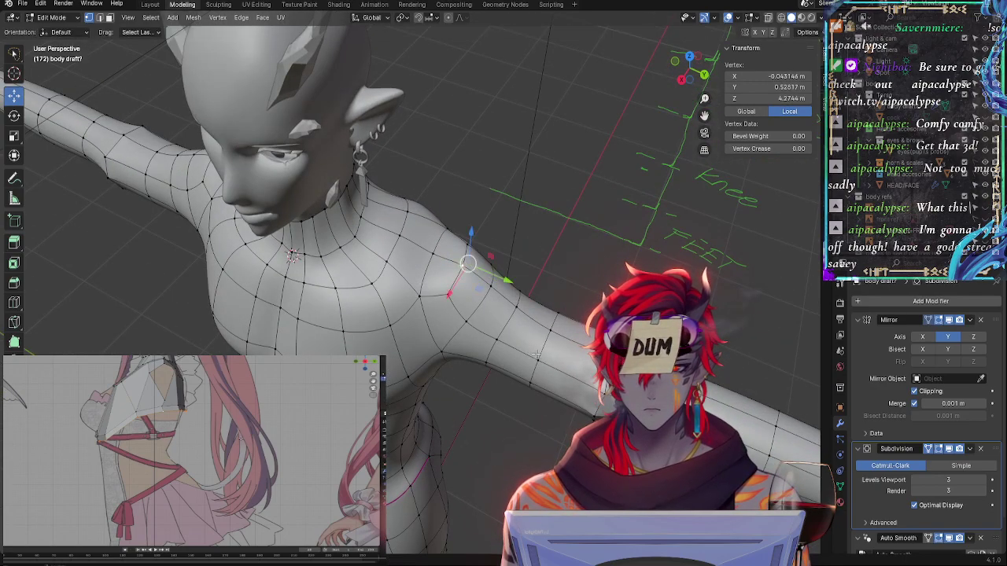
key(g)
click(494, 293)
key(g)
click(460, 267)
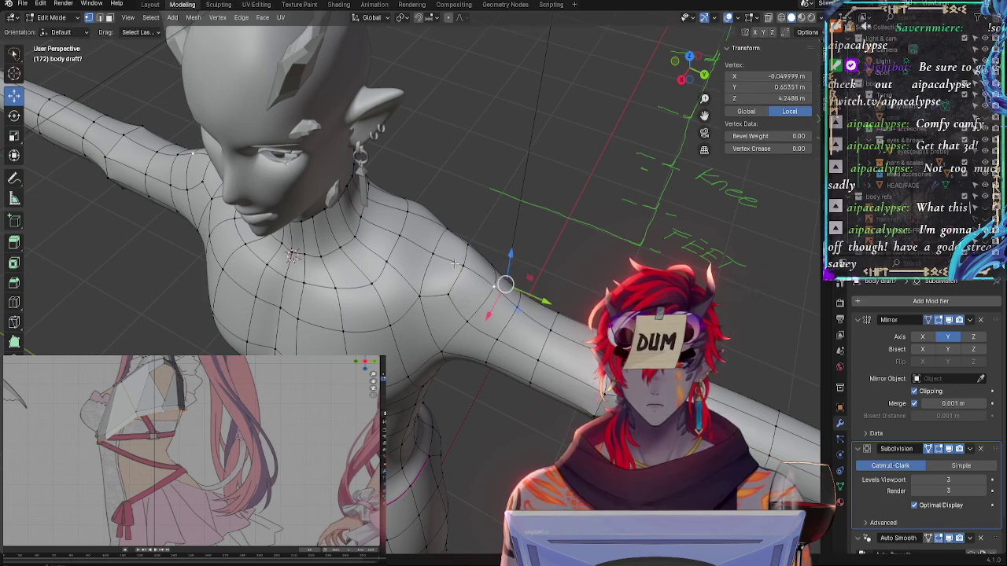
key(g)
click(468, 241)
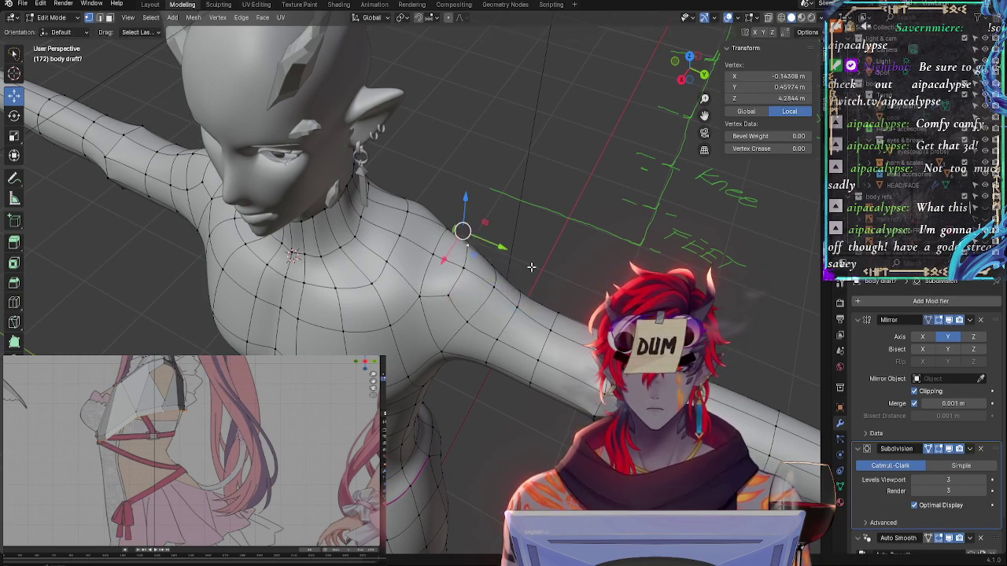
Slide another shoulder vertex along its edge near the neck
middle_drag(531, 267, 456, 271)
click(417, 289)
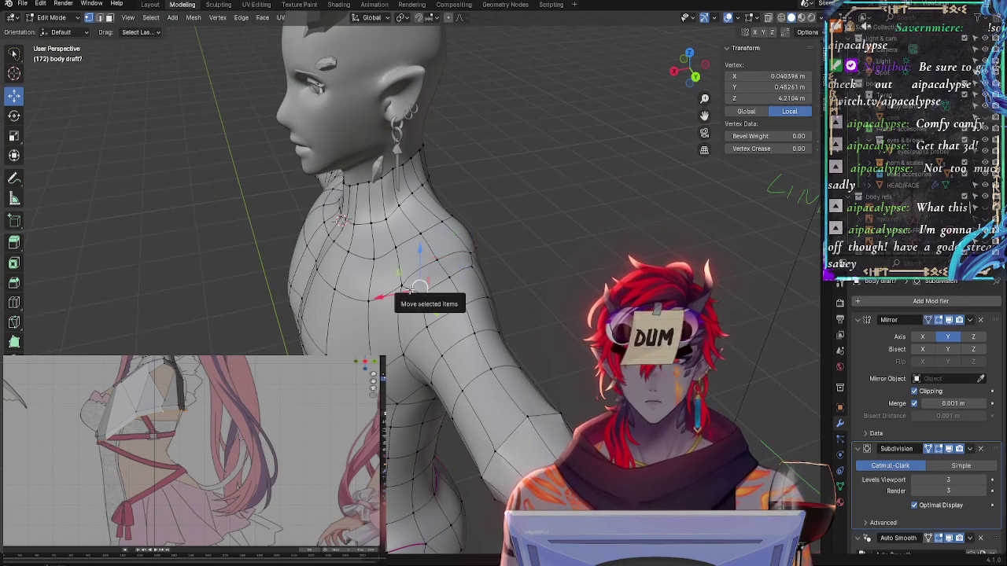
key(g)
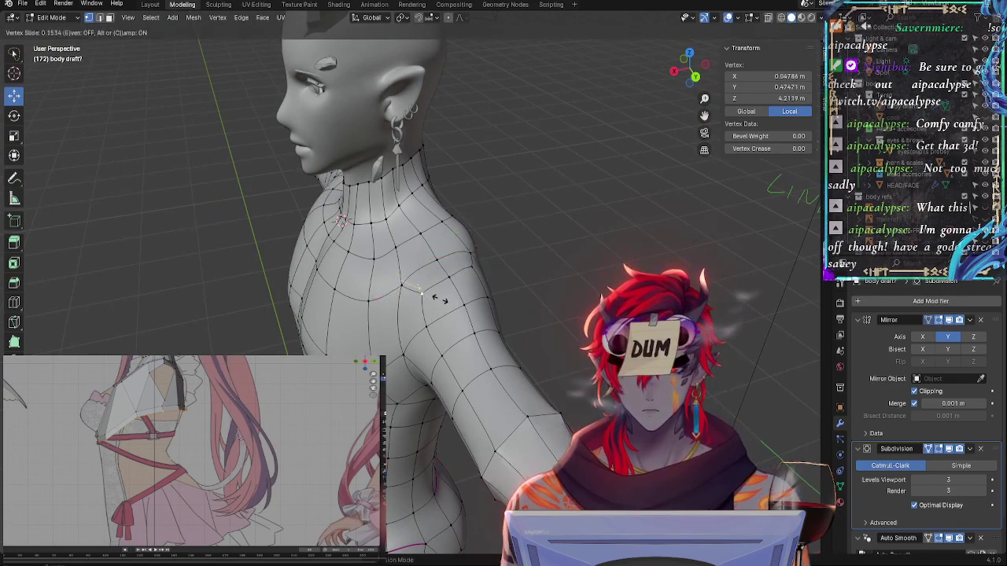
click(439, 297)
key(g)
click(441, 295)
Move a higher shoulder vertex and one more neck-side vertex into place
click(470, 252)
key(g)
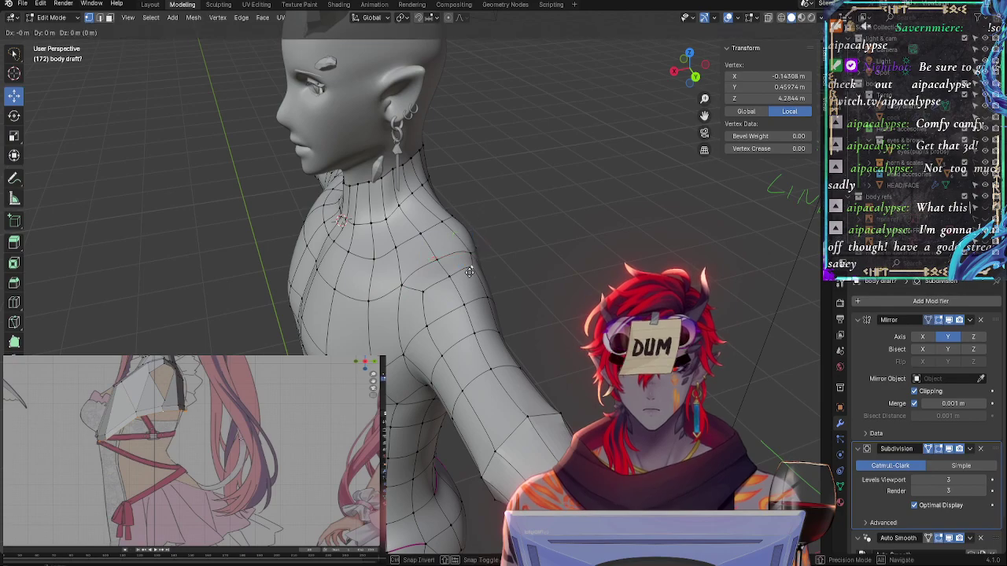
click(466, 271)
middle_drag(466, 271, 386, 275)
click(436, 262)
key(g)
click(435, 262)
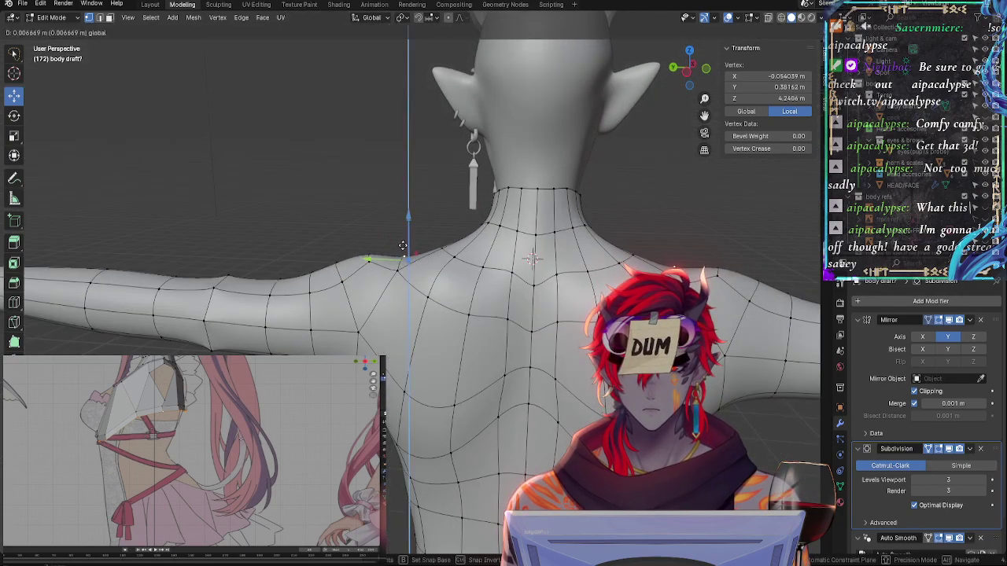
Reposition the selected vertex from a view of the back and shoulders
middle_drag(531, 260, 482, 280)
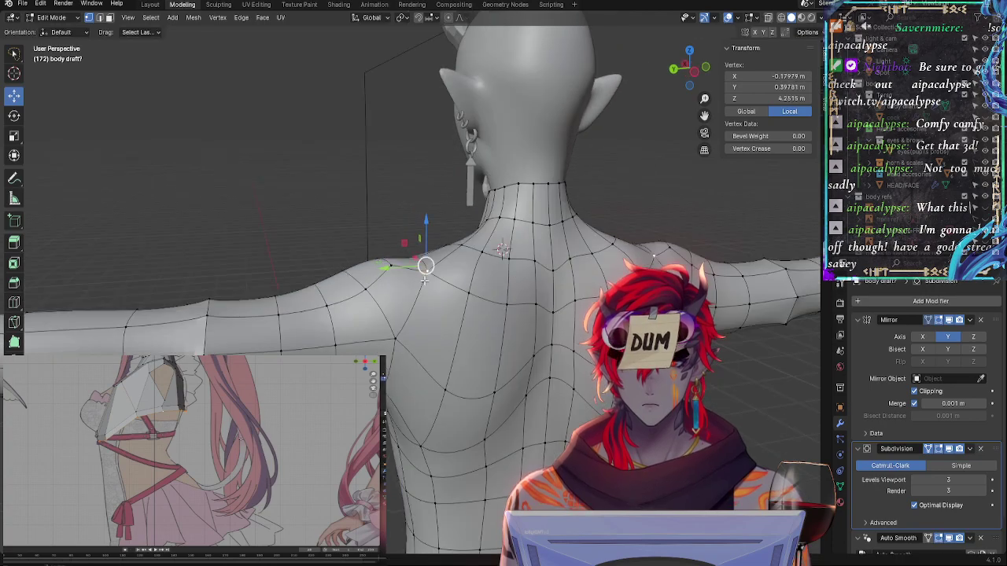
key(g)
click(447, 311)
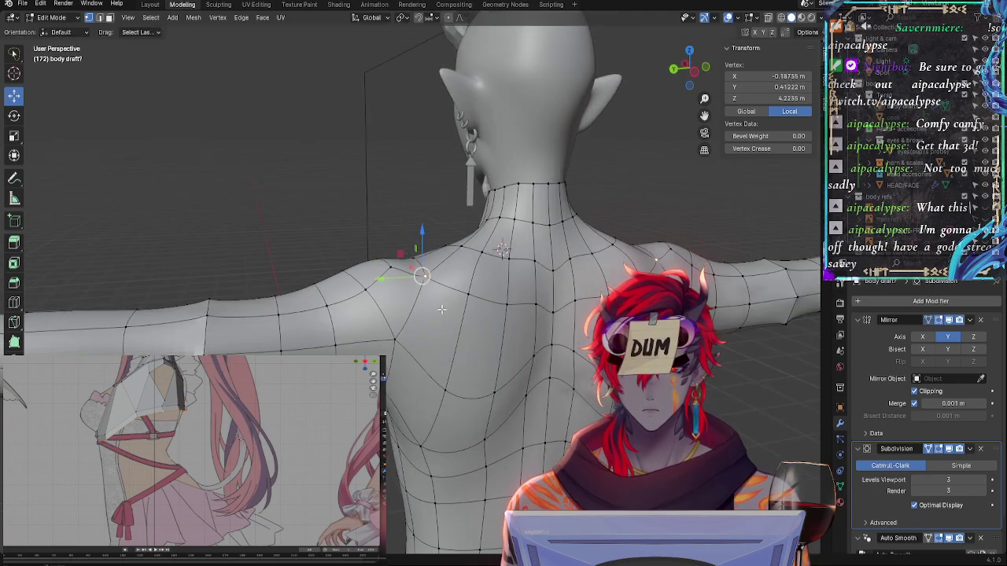
middle_drag(504, 307, 447, 284)
Select an upper-back vertex and move it along the Y axis
click(399, 446)
middle_drag(397, 453, 413, 448)
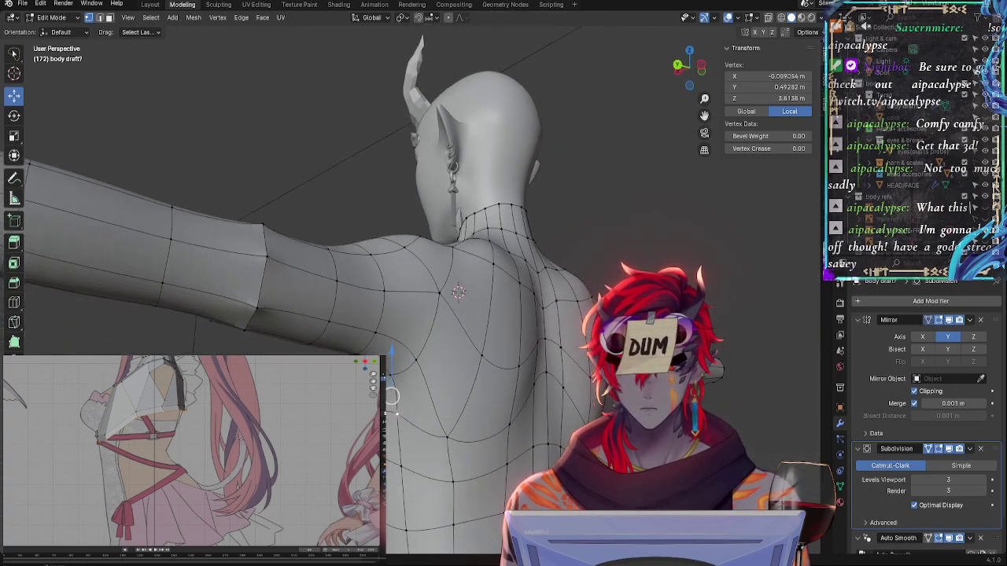
middle_drag(391, 395, 387, 409)
key(g)
key(y)
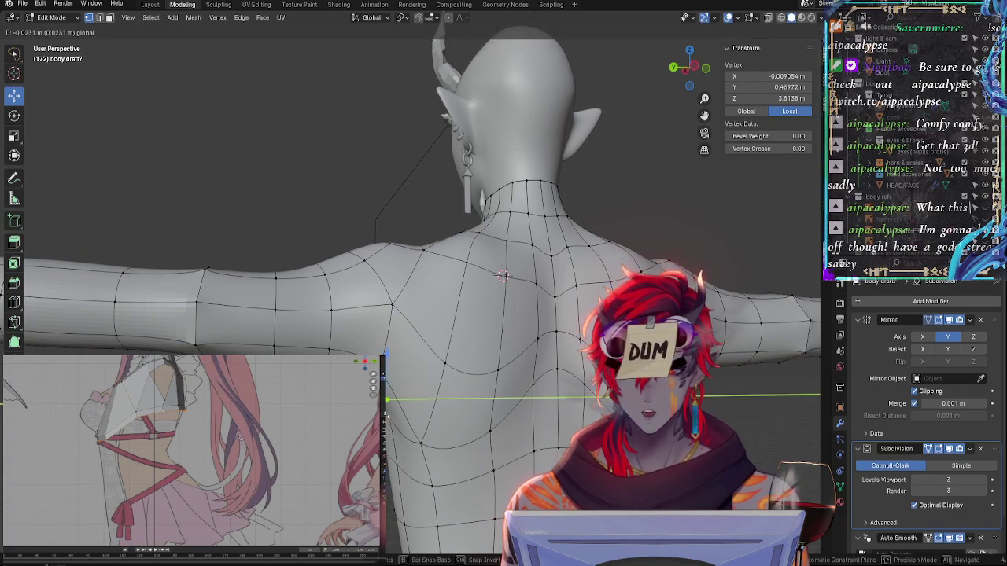
click(386, 403)
Raise that upper-back vertex up and outward with repeated moves and an edge slide
key(g)
click(417, 359)
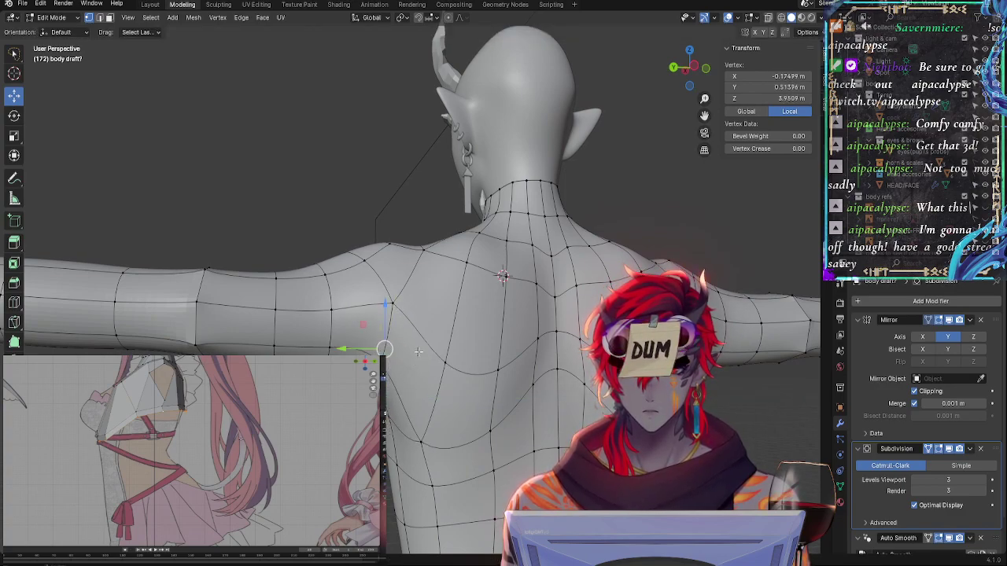
key(g)
click(425, 353)
key(g)
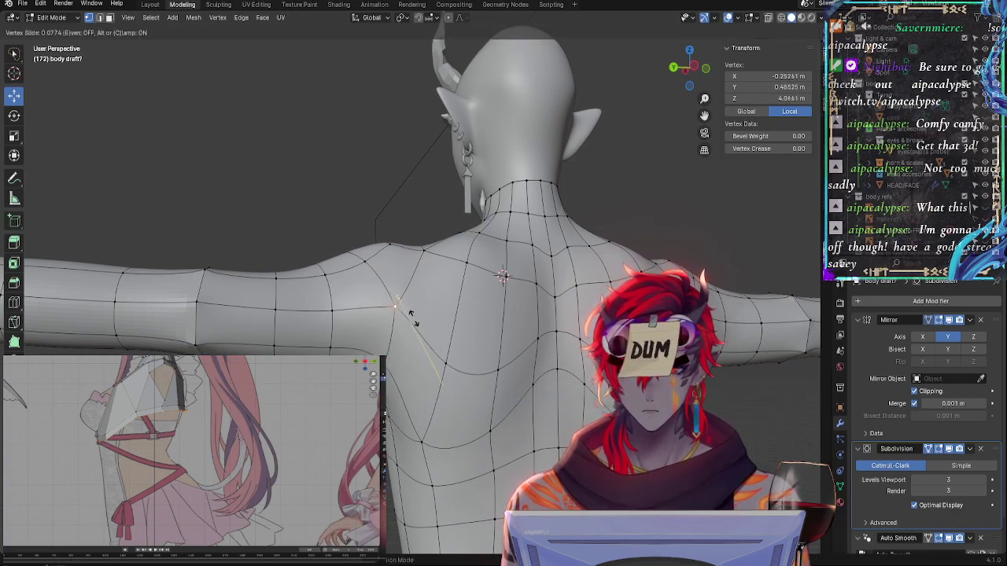
click(417, 319)
key(g)
click(411, 307)
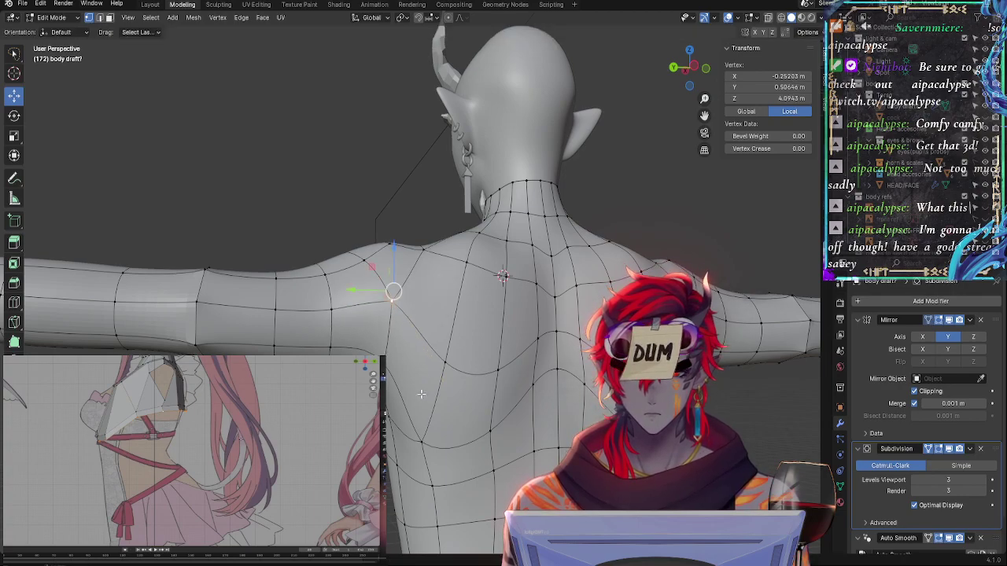
Reposition a vertex near the armpit while looking along the raised arm
middle_drag(421, 393, 472, 348)
click(475, 339)
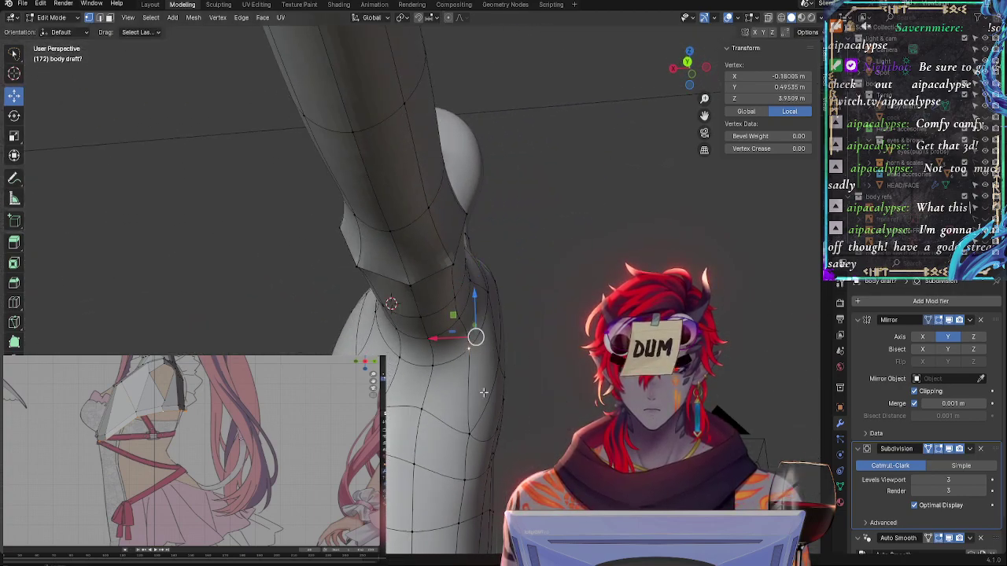
key(g)
click(483, 402)
Add a second back vertex and drag both along the Y gizmo arrow
middle_drag(483, 402, 397, 360)
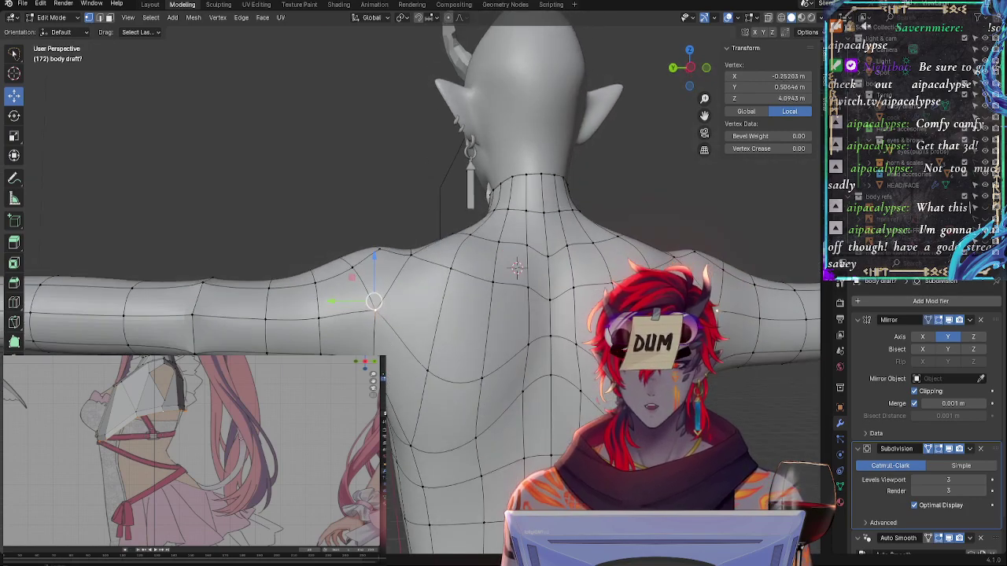
shift+click(397, 361)
drag(340, 336, 324, 337)
middle_drag(324, 337, 405, 366)
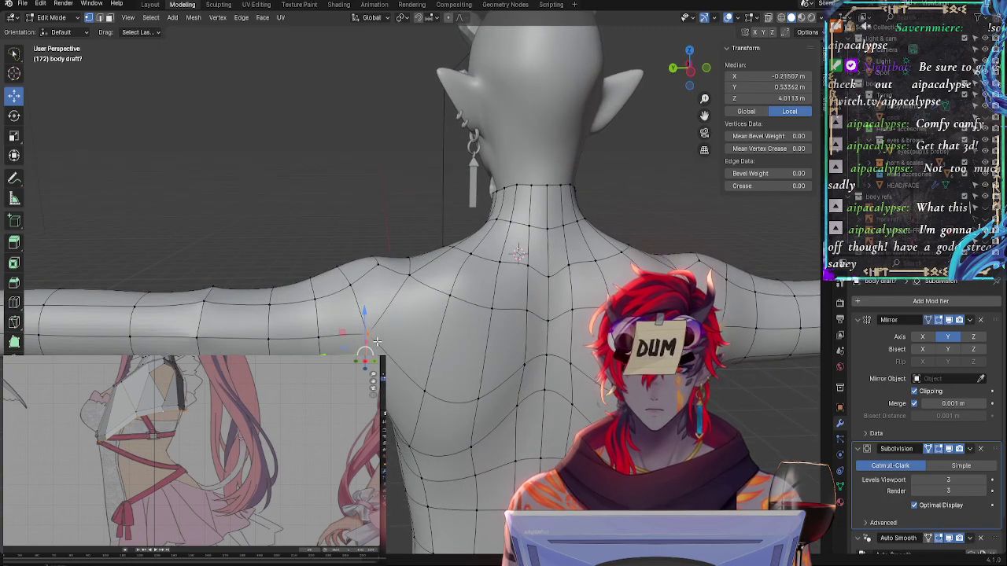
Select a shoulder vertex and orbit to a lower front-side view of the torso
click(353, 288)
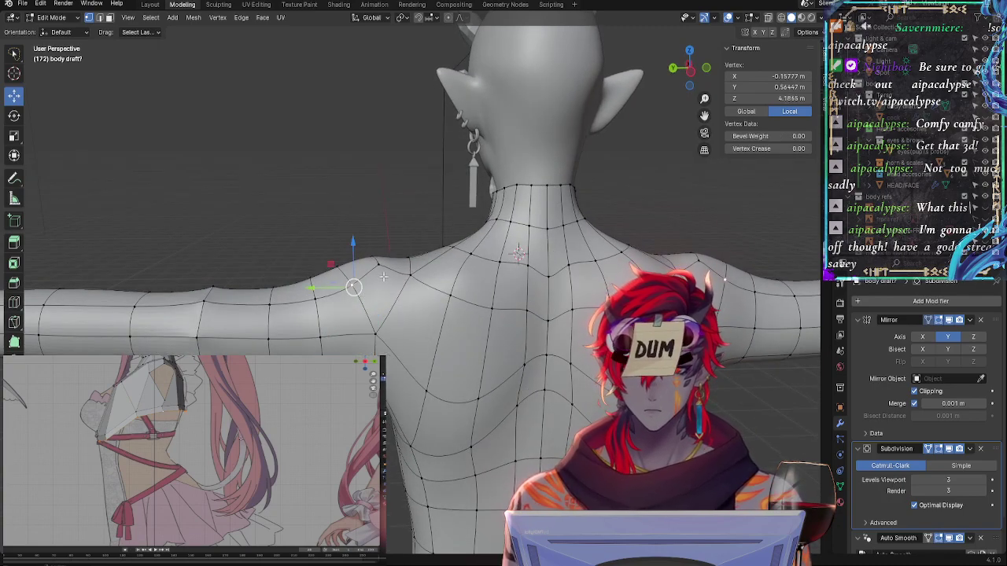
click(409, 273)
middle_drag(410, 273, 420, 325)
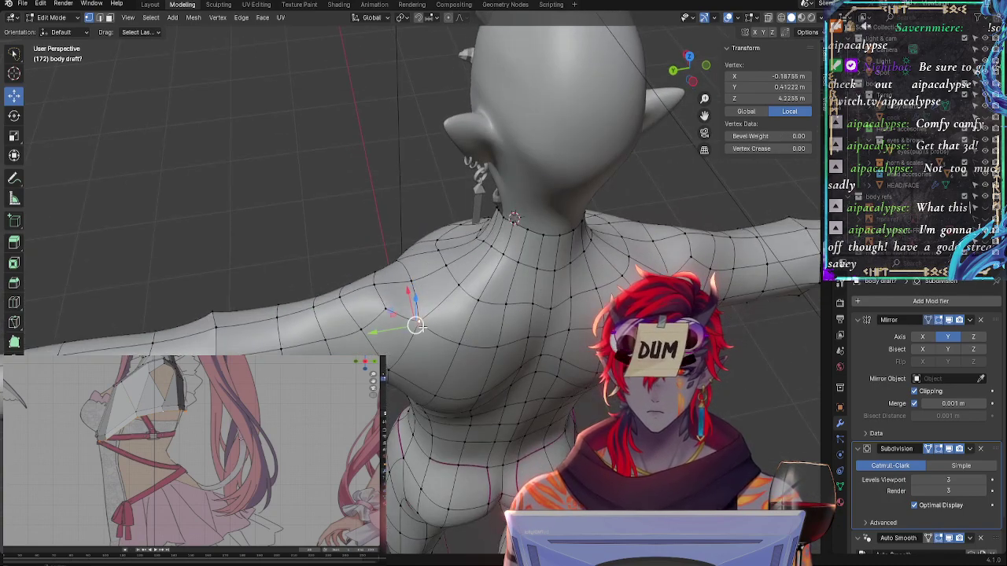
Reposition the arm edge loop and two shoulder vertices, one constrained to Y
alt+click(375, 293)
key(g)
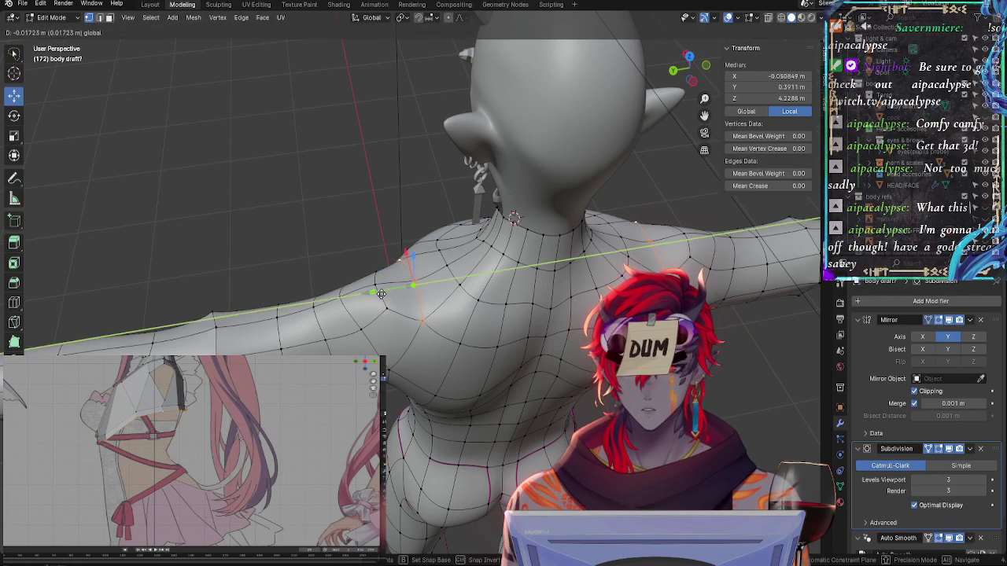
click(373, 295)
middle_drag(373, 295, 409, 252)
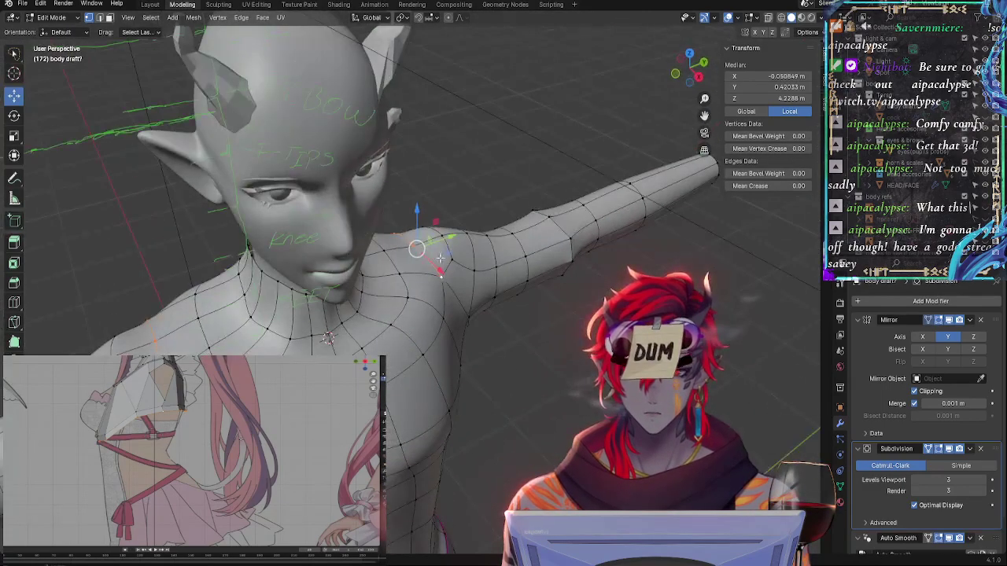
click(409, 247)
key(g)
key(y)
click(472, 242)
middle_drag(472, 242, 370, 228)
click(393, 241)
key(g)
click(389, 241)
Raise a neck vertex and adjust its depth along the Y axis
click(368, 228)
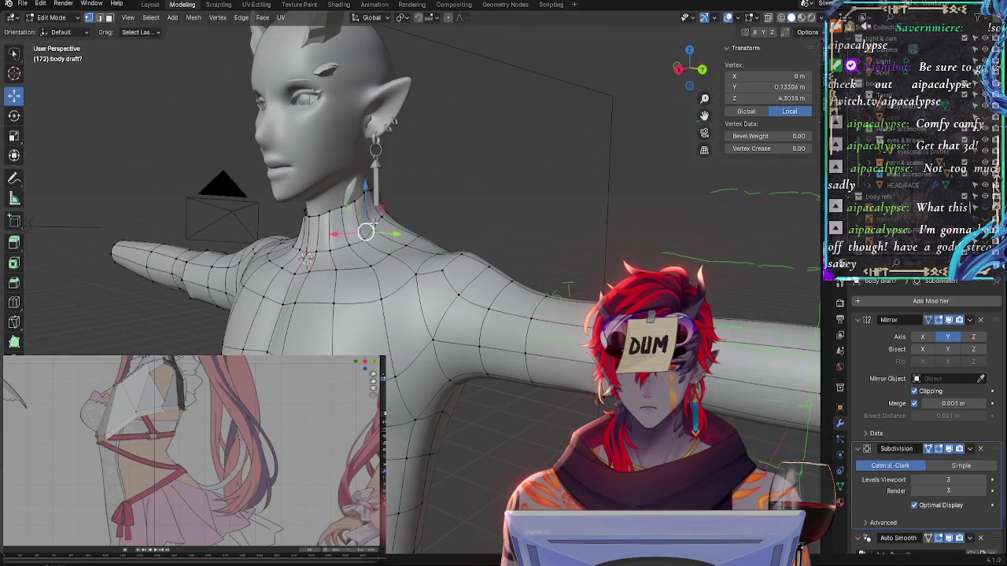
key(g)
click(365, 193)
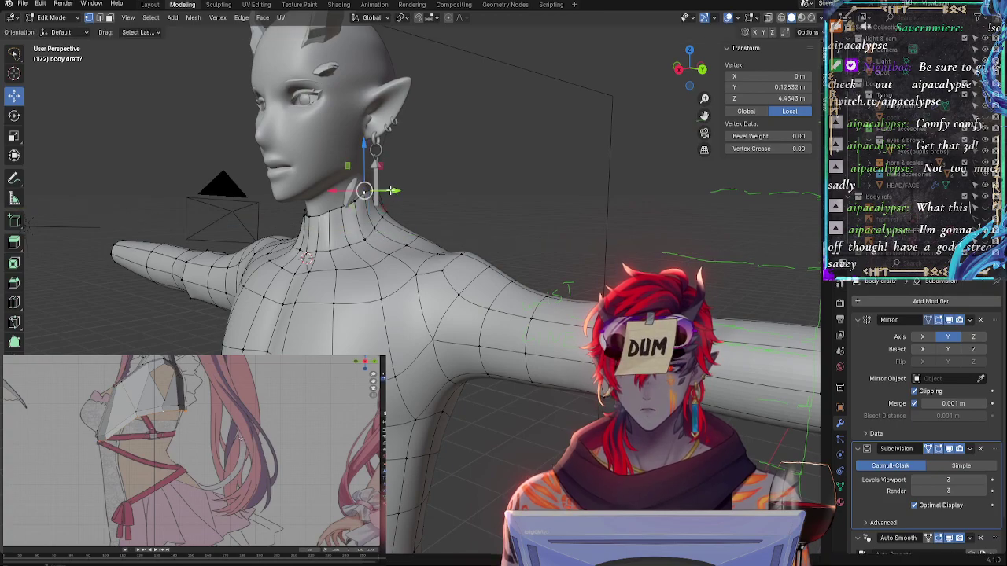
key(g)
key(y)
click(368, 192)
Push the neck vertex back along Y in several passes, checking from the side
middle_drag(368, 191, 406, 196)
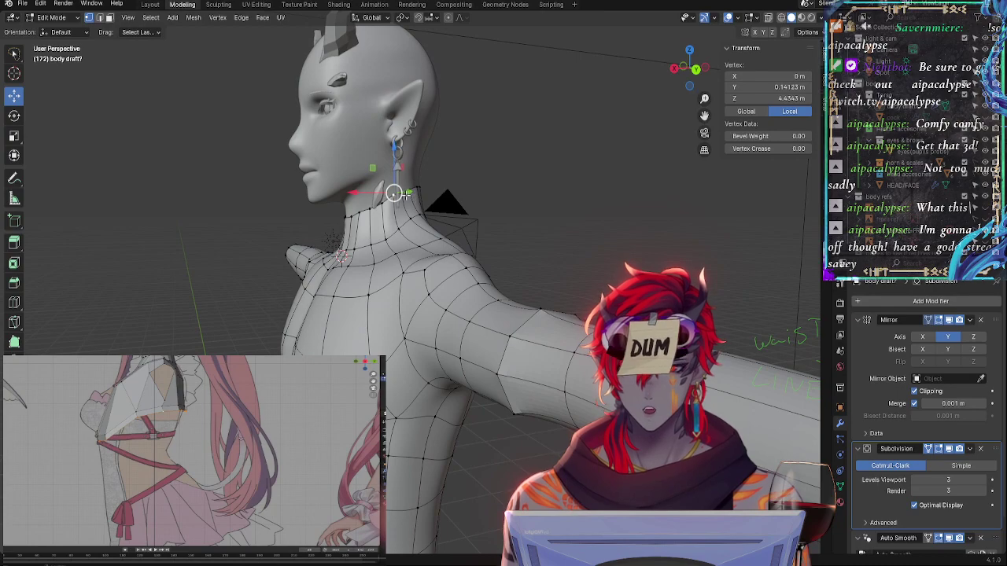
key(g)
key(y)
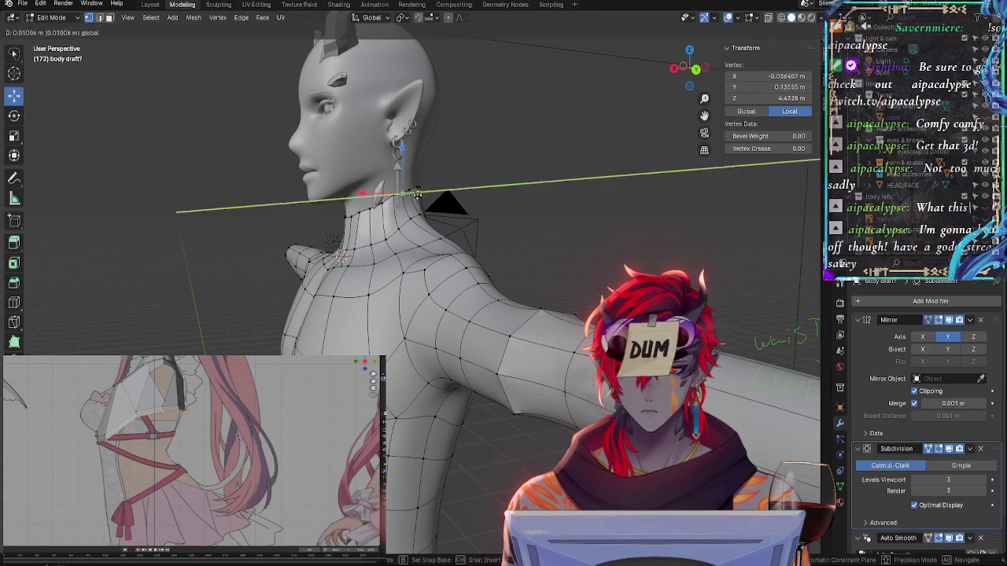
click(416, 194)
middle_drag(416, 193, 418, 211)
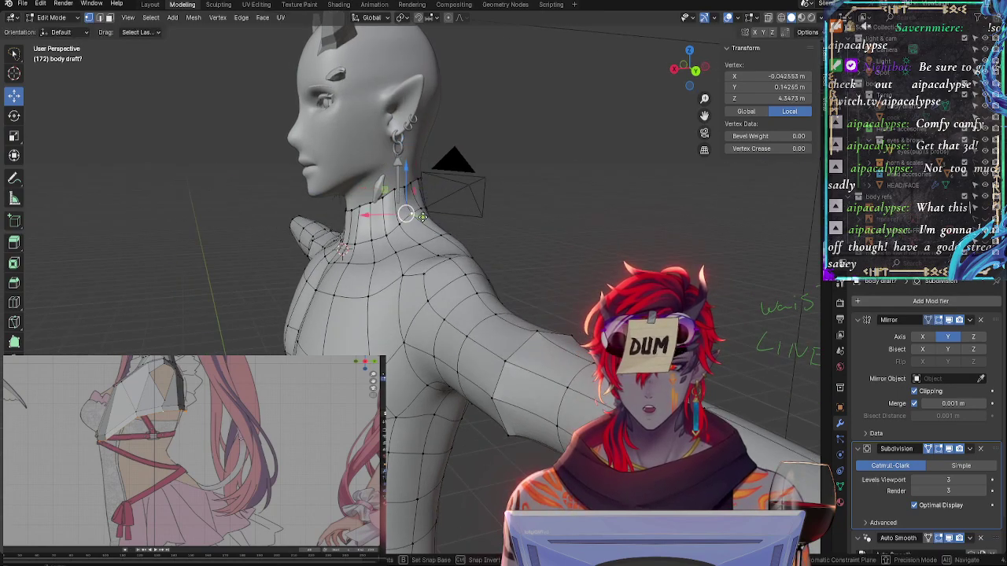
key(g)
key(y)
click(407, 184)
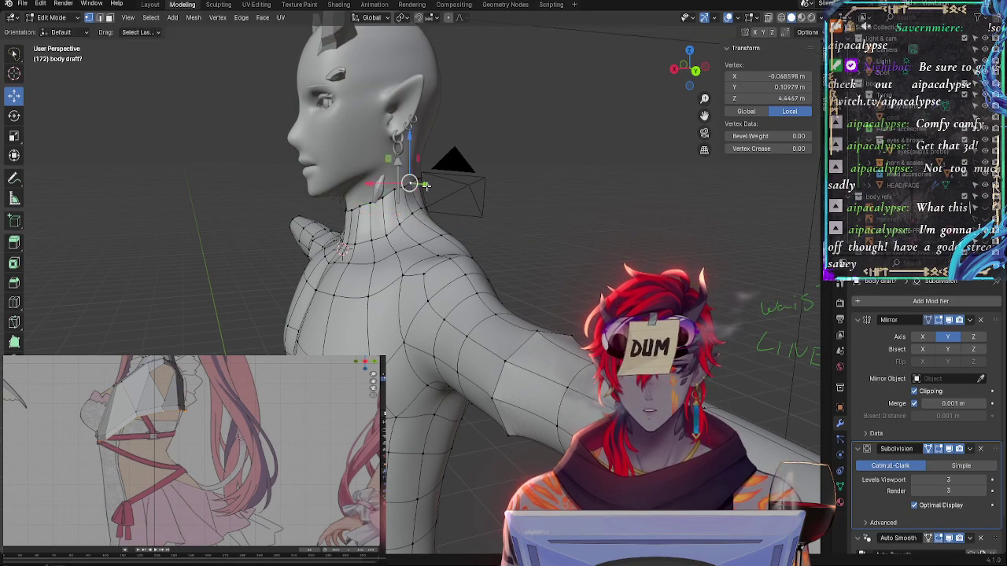
key(g)
key(y)
click(409, 186)
Slide a neighbouring neck vertex along its edge with Shift+V, then deselect all
middle_drag(409, 186, 521, 228)
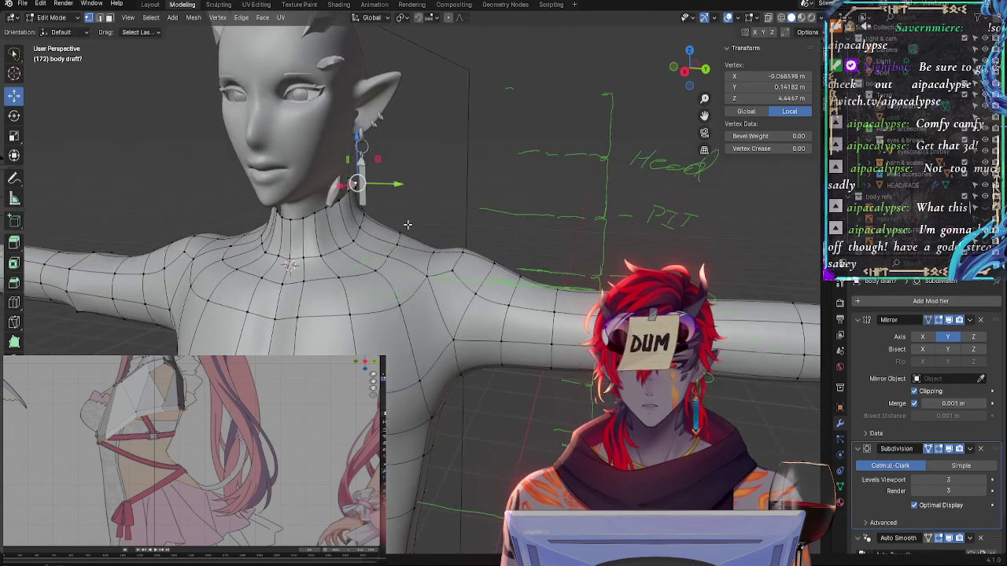
click(383, 223)
click(367, 218)
key(shift+v)
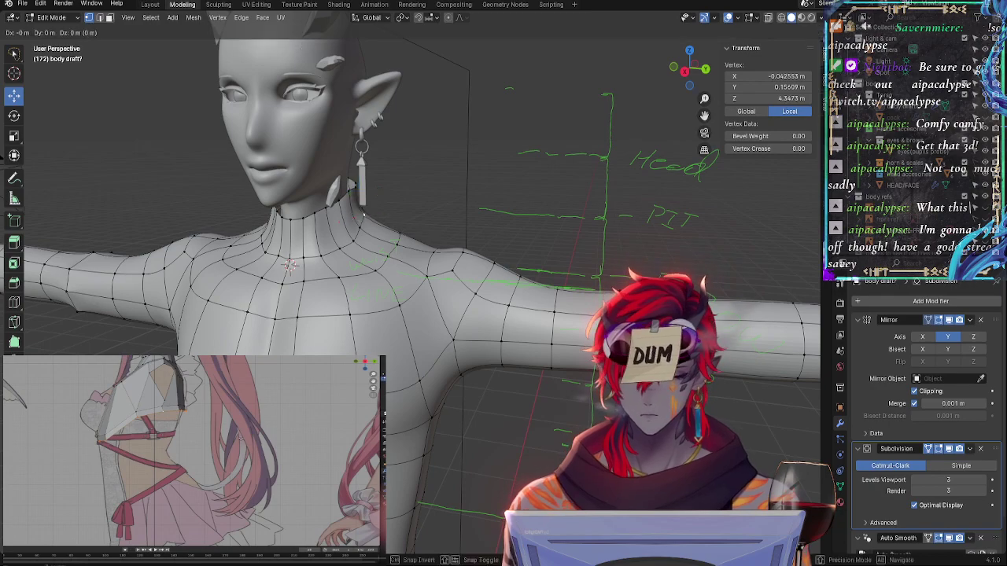
click(429, 233)
key(alt+a)
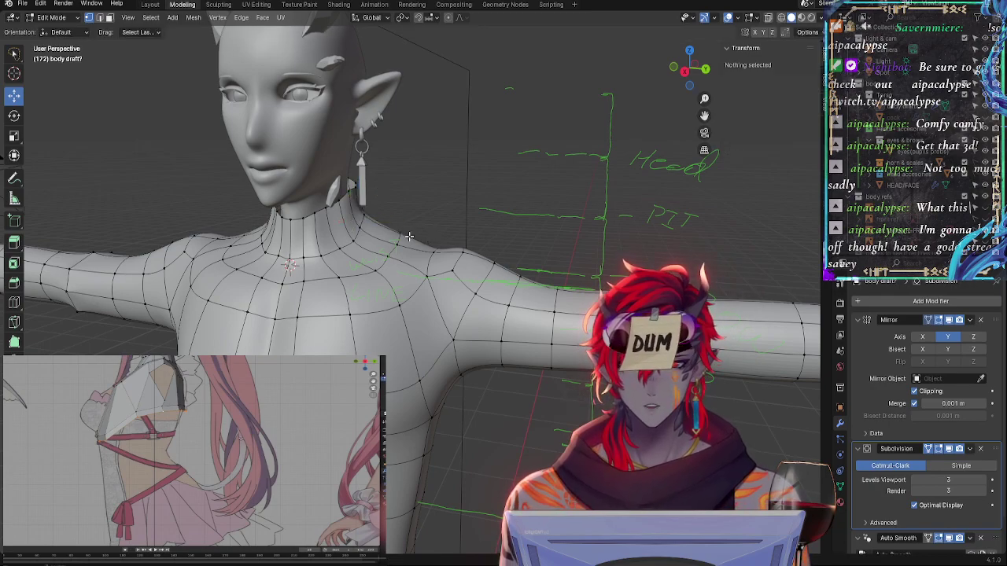
From a rear view, move a shoulder vertex on the back to a new spot
middle_drag(490, 235, 431, 277)
click(434, 273)
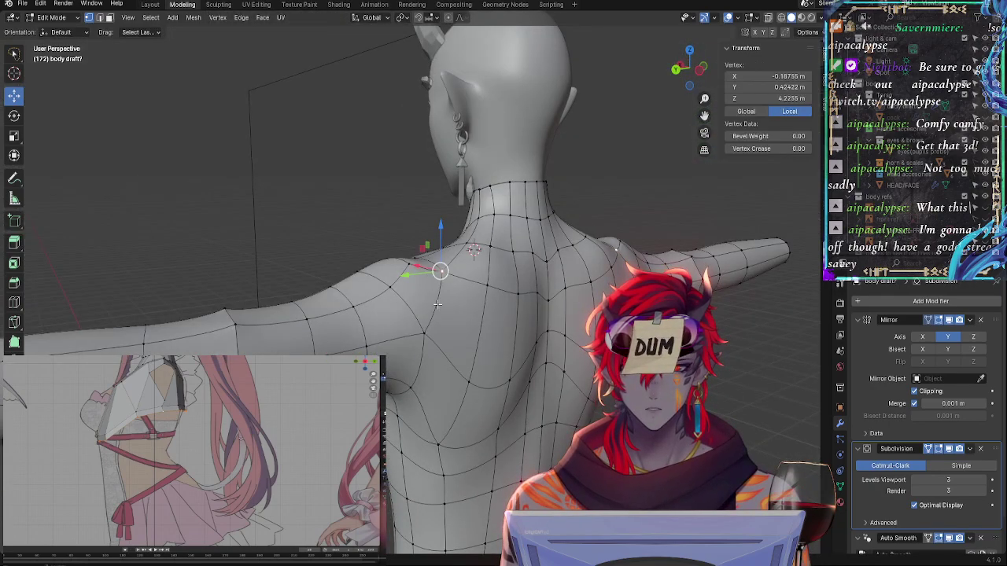
key(g)
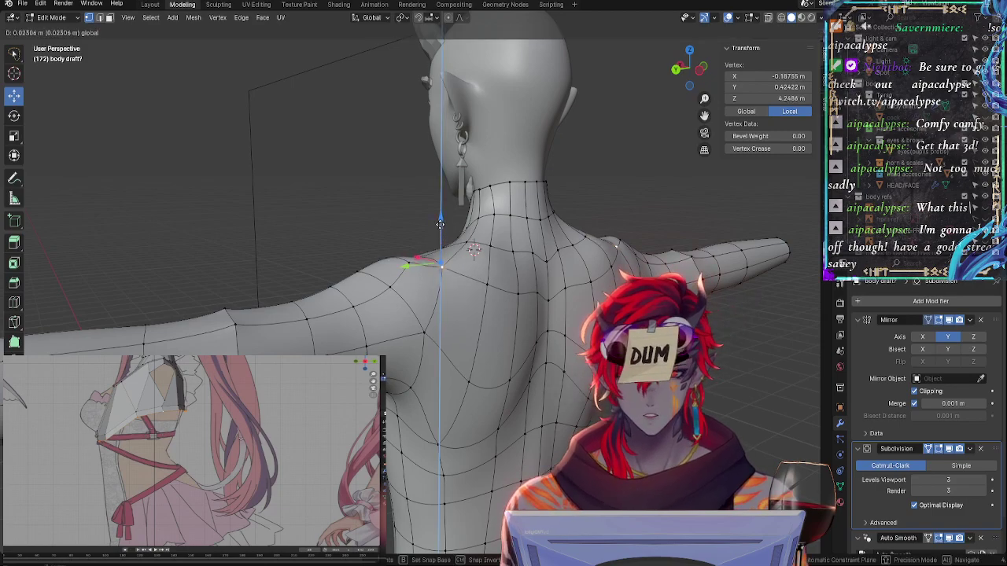
right_click(441, 253)
middle_drag(440, 253, 441, 275)
key(g)
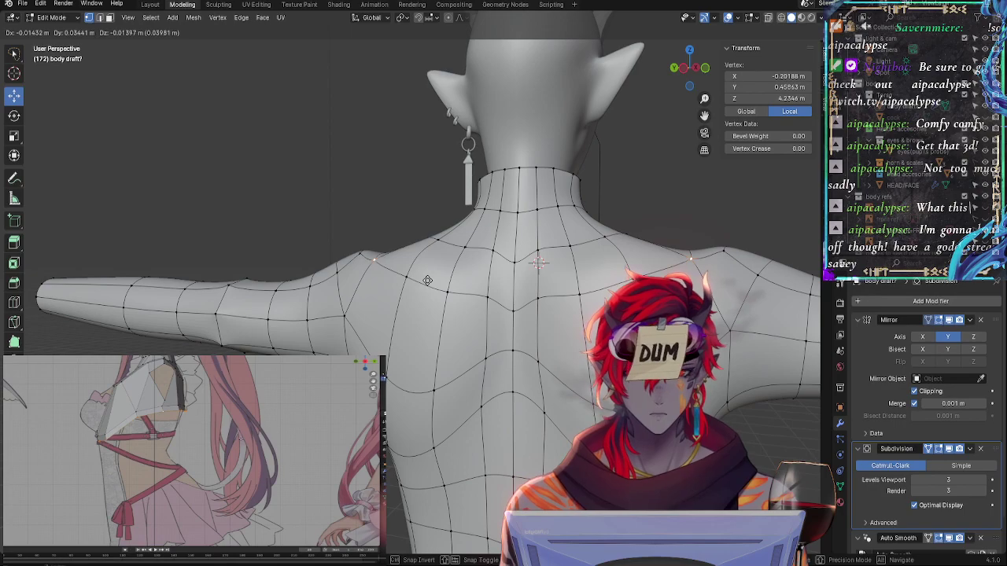
click(427, 281)
Refine the back shoulder vertex, moving it left and up, then down and right
middle_drag(441, 276, 540, 268)
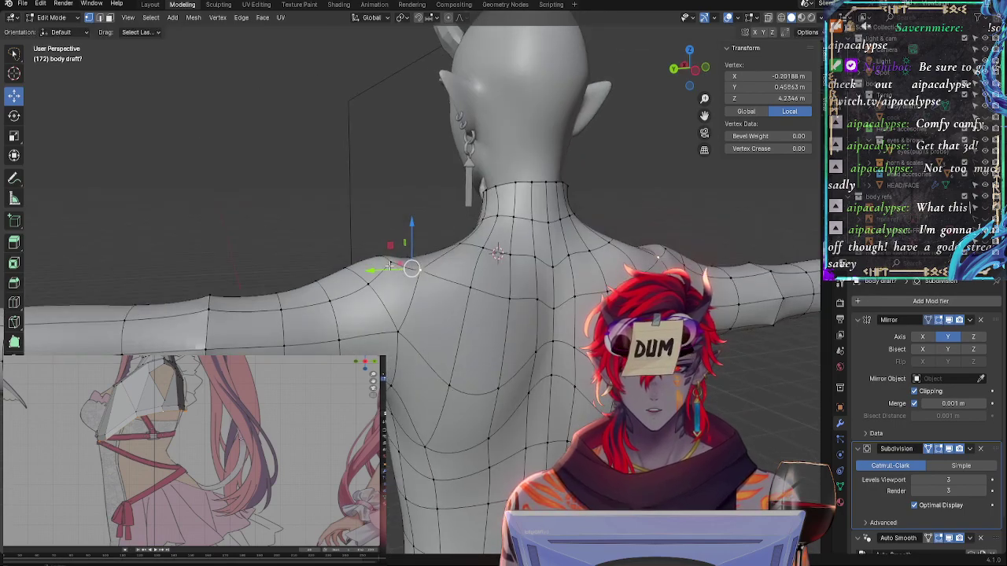
middle_drag(390, 266, 398, 308)
key(g)
click(305, 302)
key(g)
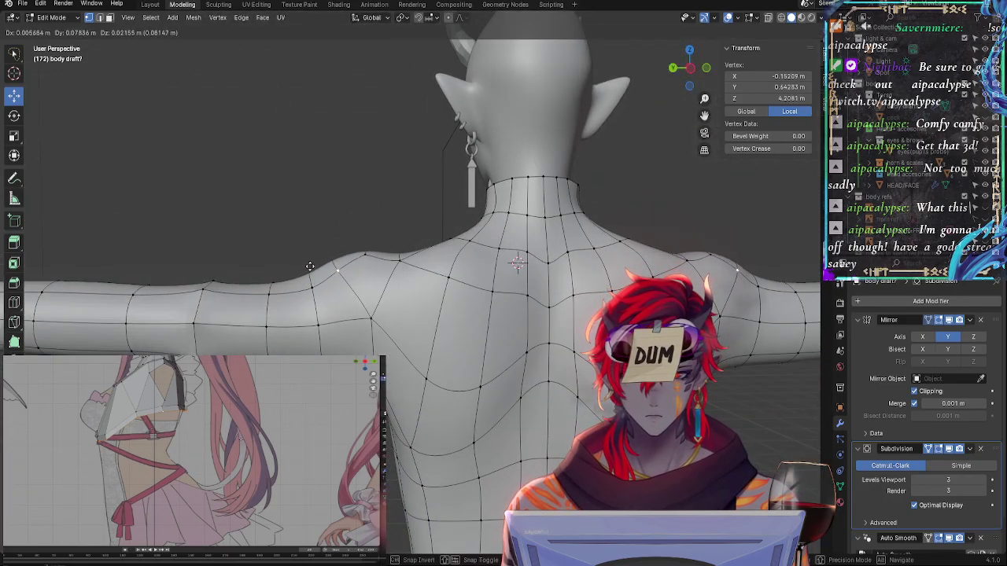
click(303, 271)
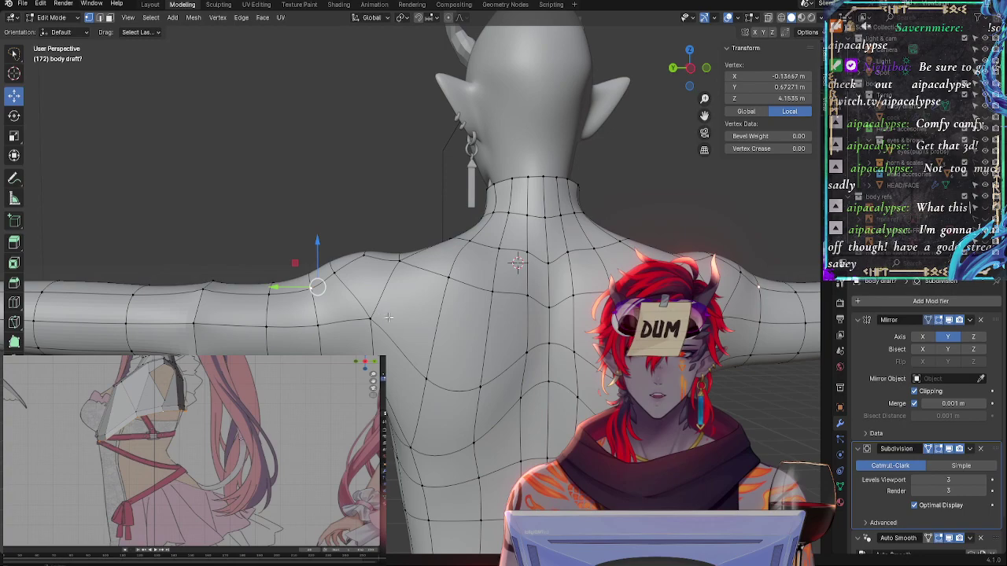
middle_drag(323, 294, 457, 290)
key(g)
click(358, 314)
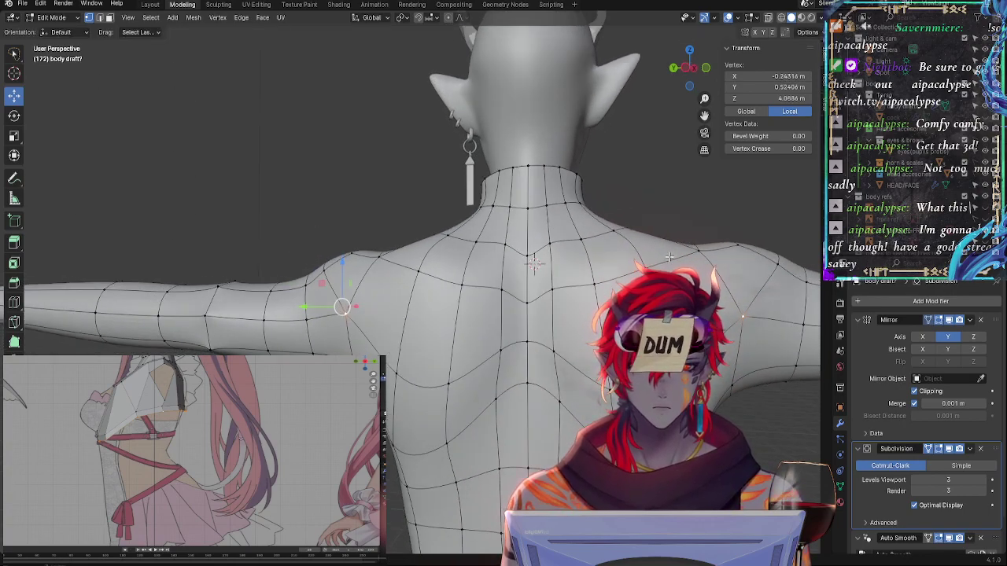
Slide the shoulder vertex along its edge with GG and adjust it freely
key(g)
key(g)
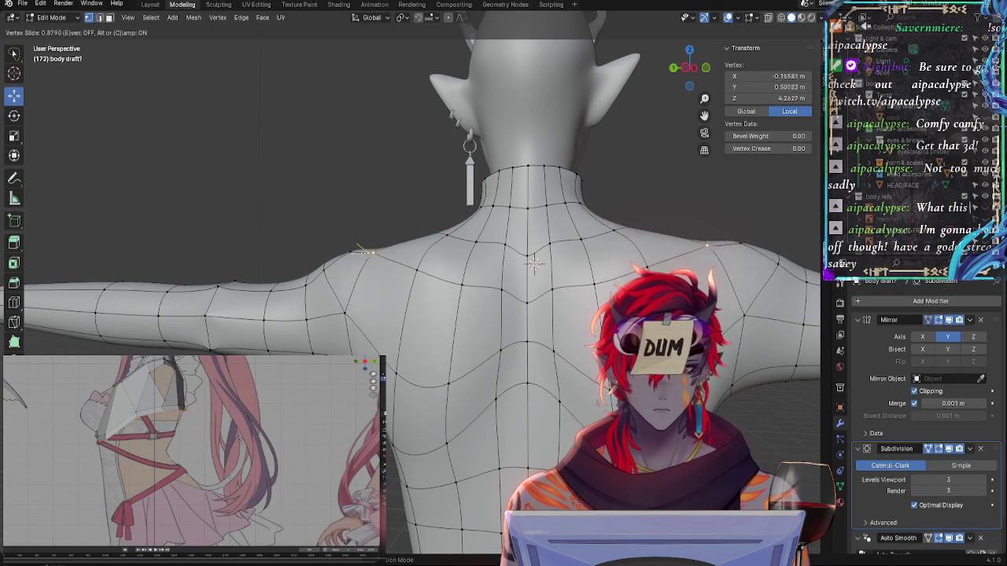
key(g)
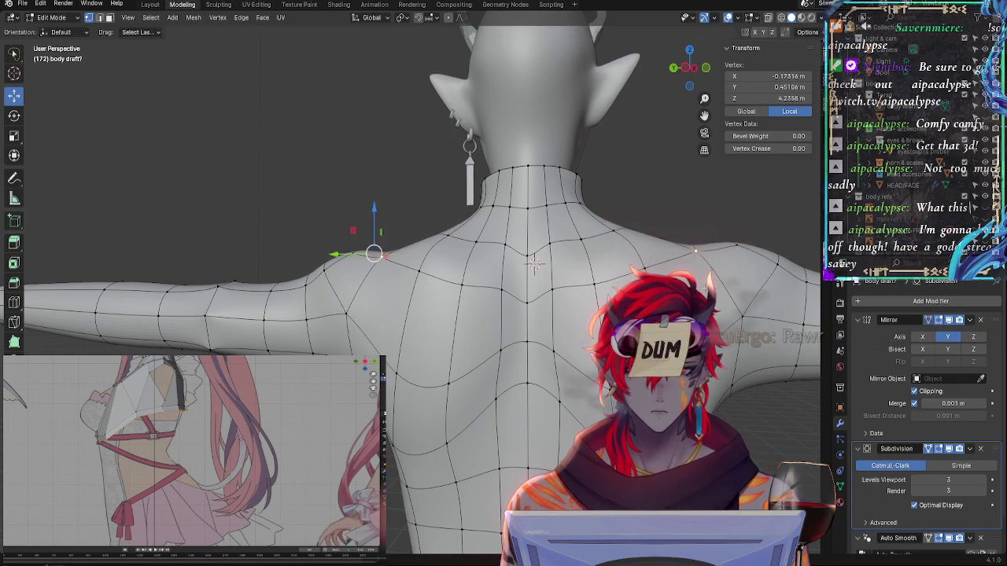
key(g)
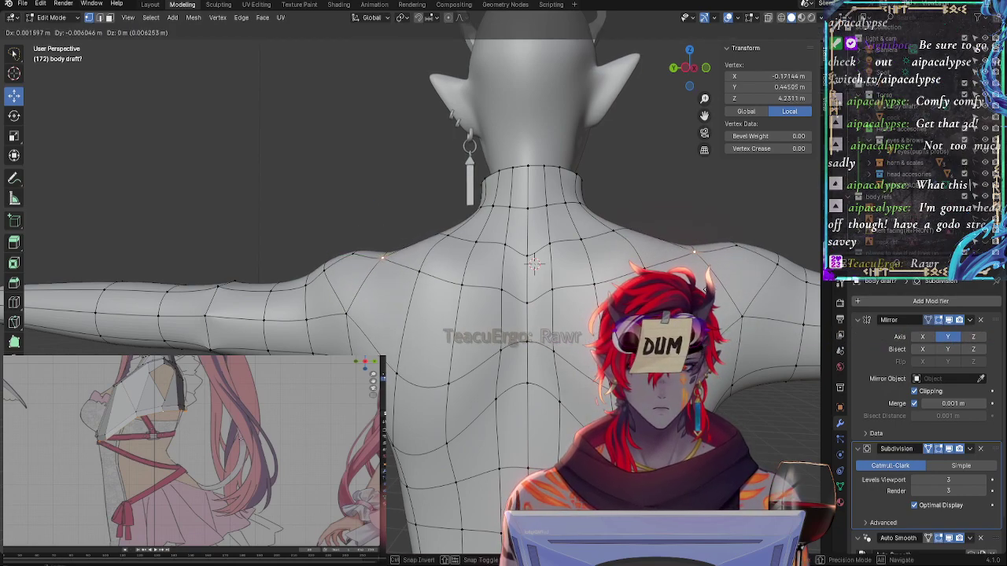
click(732, 261)
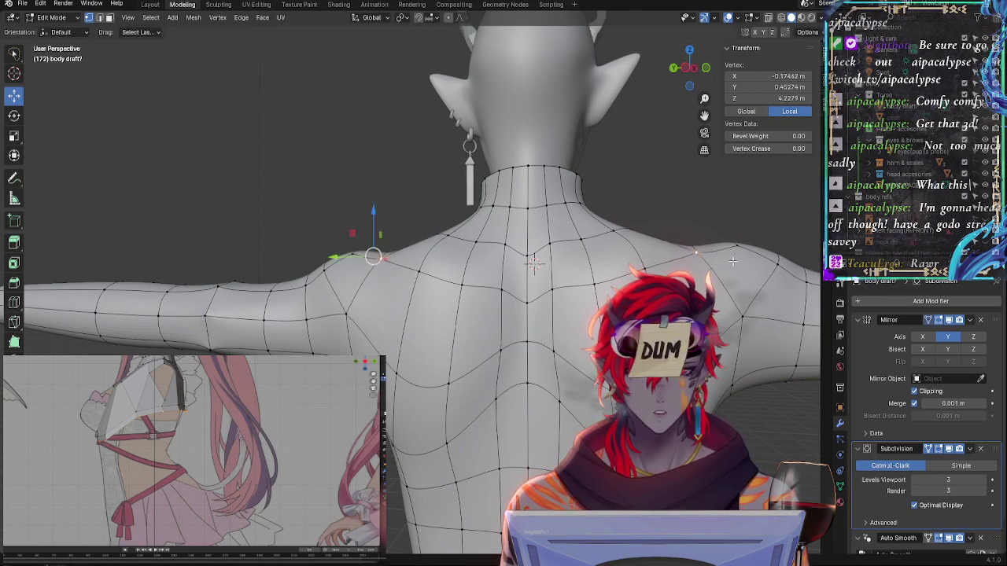
key(g)
key(g)
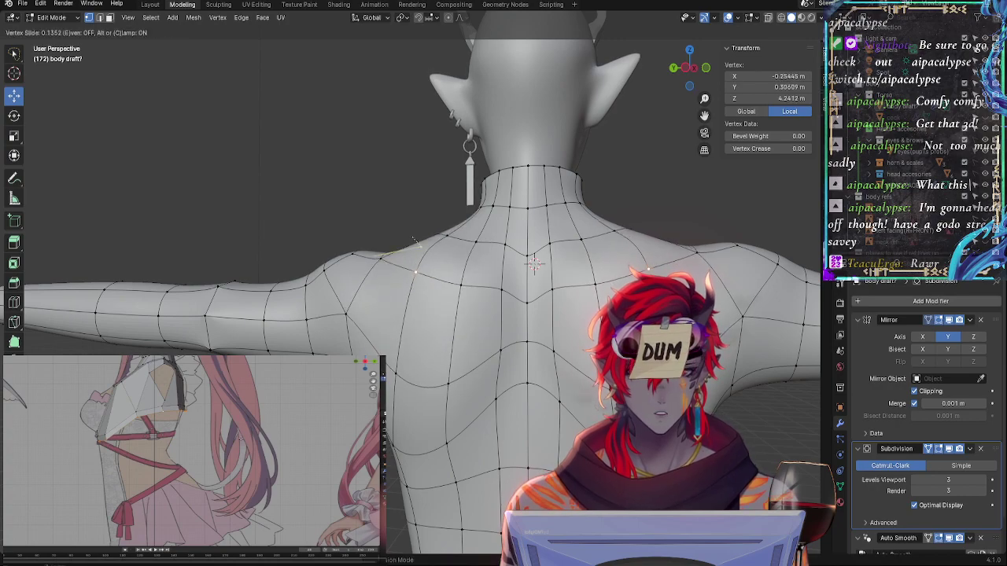
key(g)
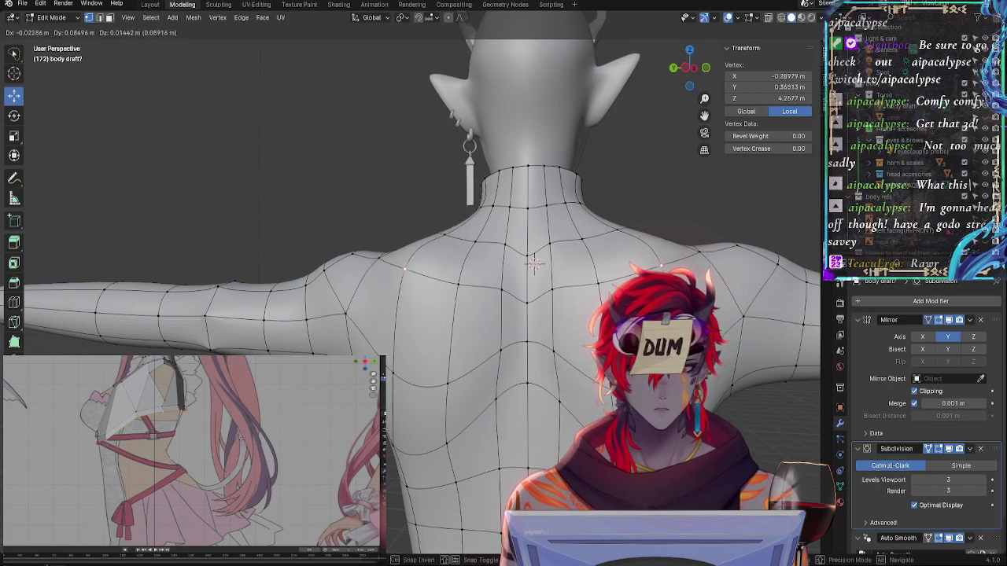
key(Return)
Shift the shoulder vertex along X, edge-slide and nudge it, then orbit to check
middle_drag(504, 315, 693, 323)
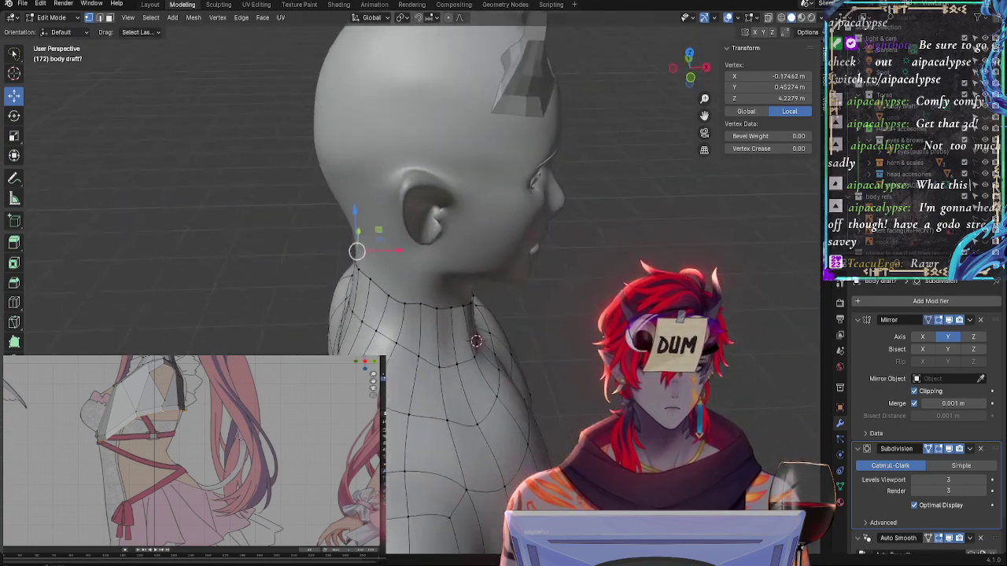
key(g)
key(x)
key(Return)
middle_drag(472, 262, 622, 262)
key(shift+v)
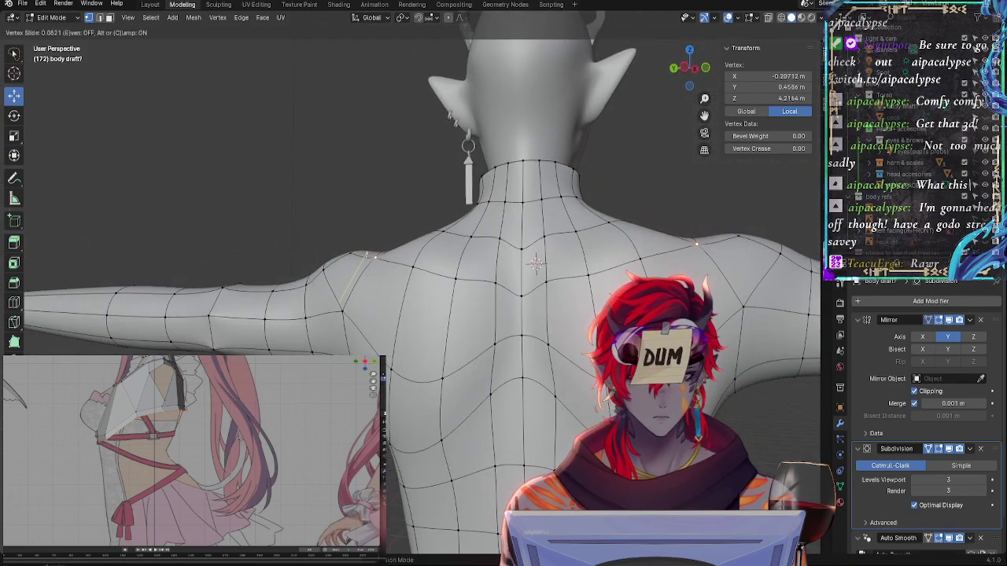
key(Return)
key(g)
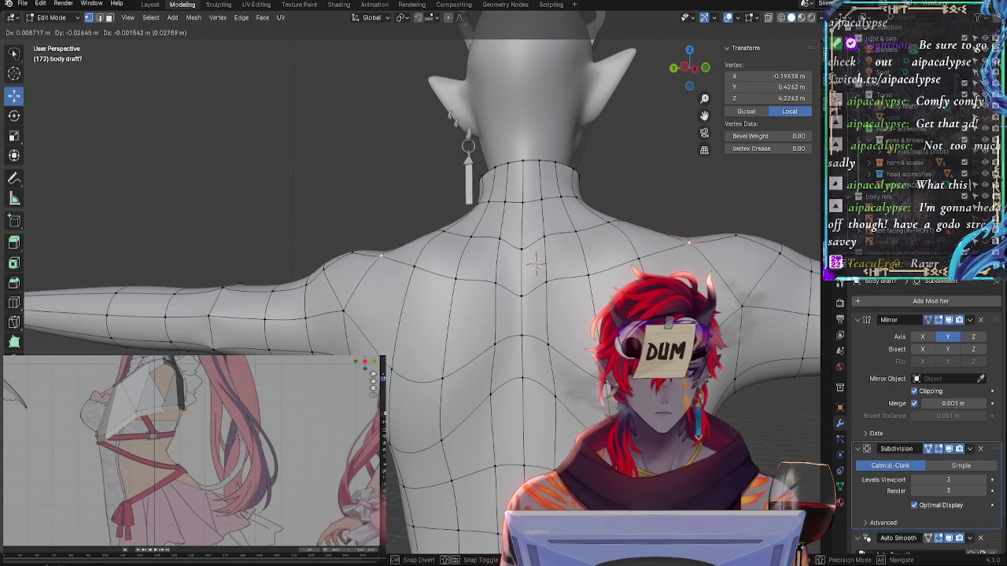
key(Return)
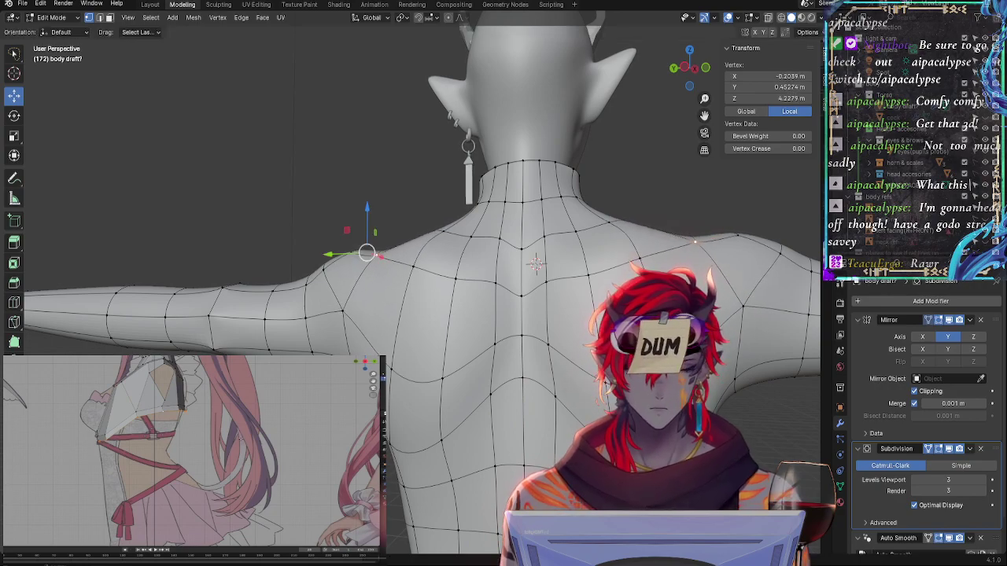
middle_drag(535, 265, 261, 330)
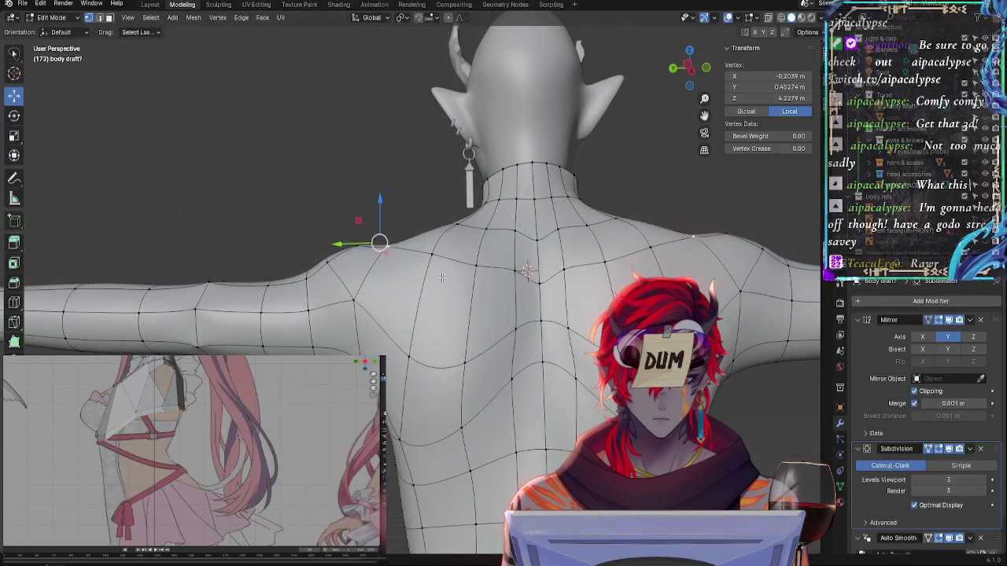
middle_drag(441, 277, 646, 355)
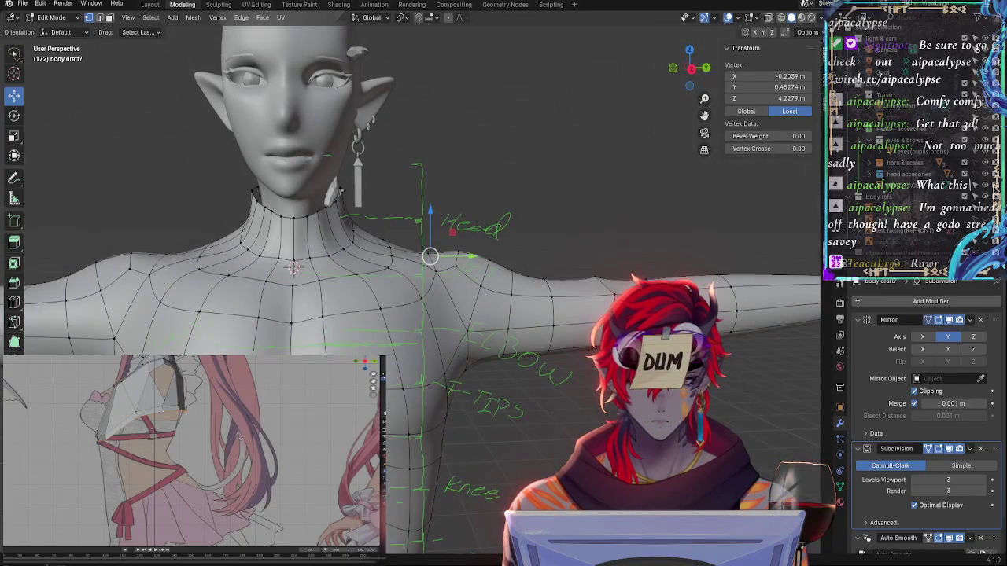
Nudge a vertex at the base of the neck slightly along Y
middle_drag(422, 245, 481, 244)
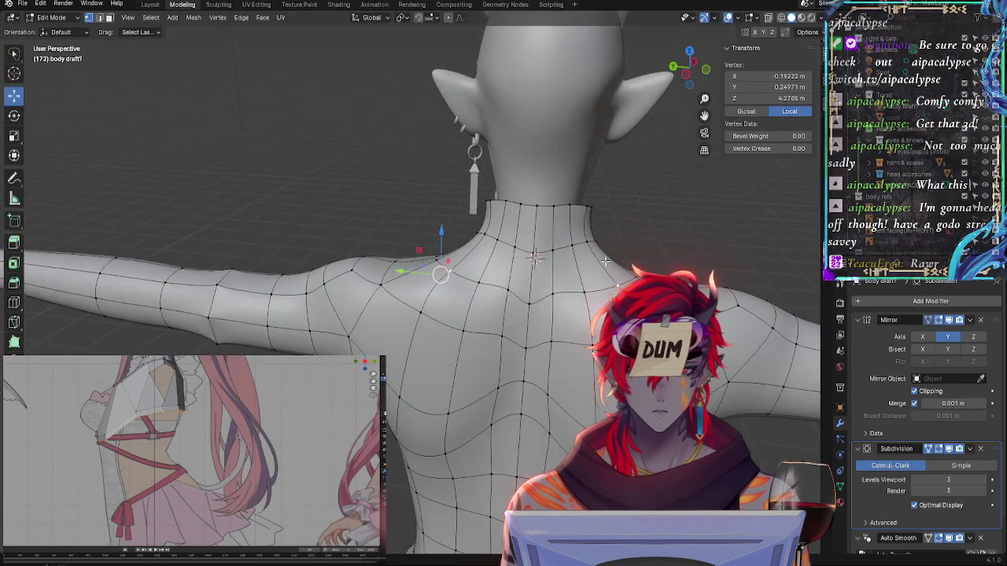
click(482, 232)
drag(431, 227, 446, 235)
click(586, 211)
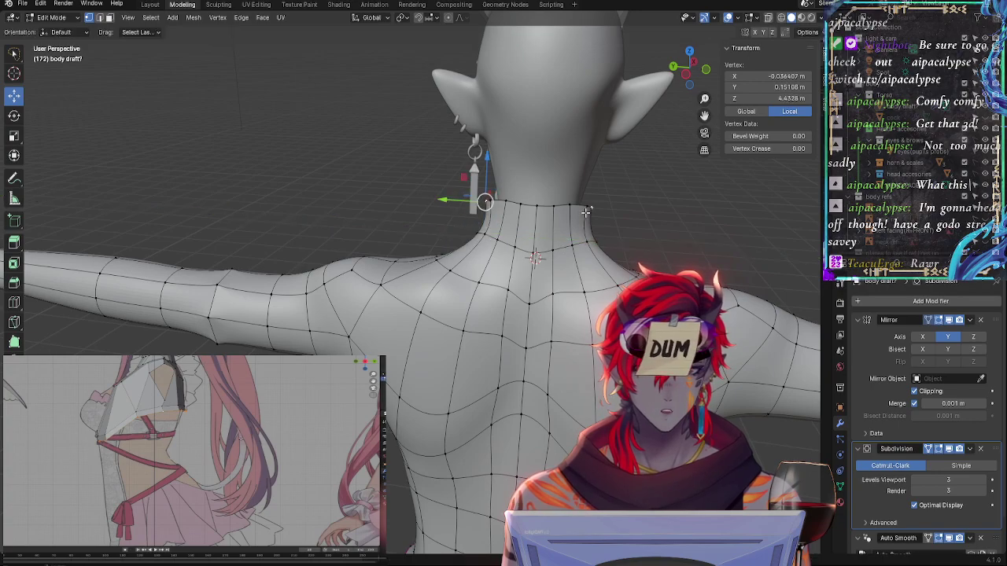
middle_drag(609, 230, 639, 221)
Select the neck-top edge loop and pull it slightly along the Y axis
alt+click(601, 264)
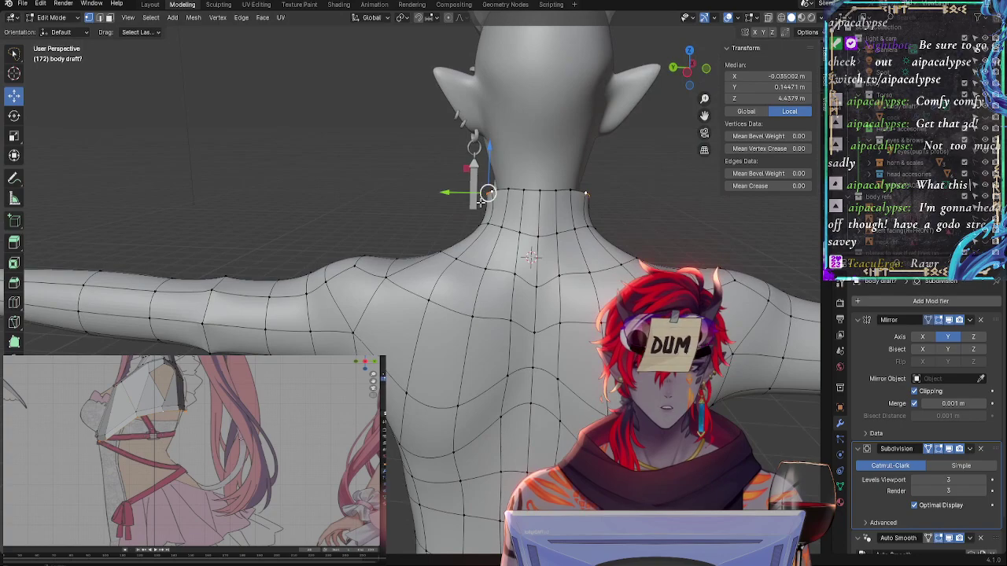
middle_drag(481, 203, 486, 213)
click(489, 228)
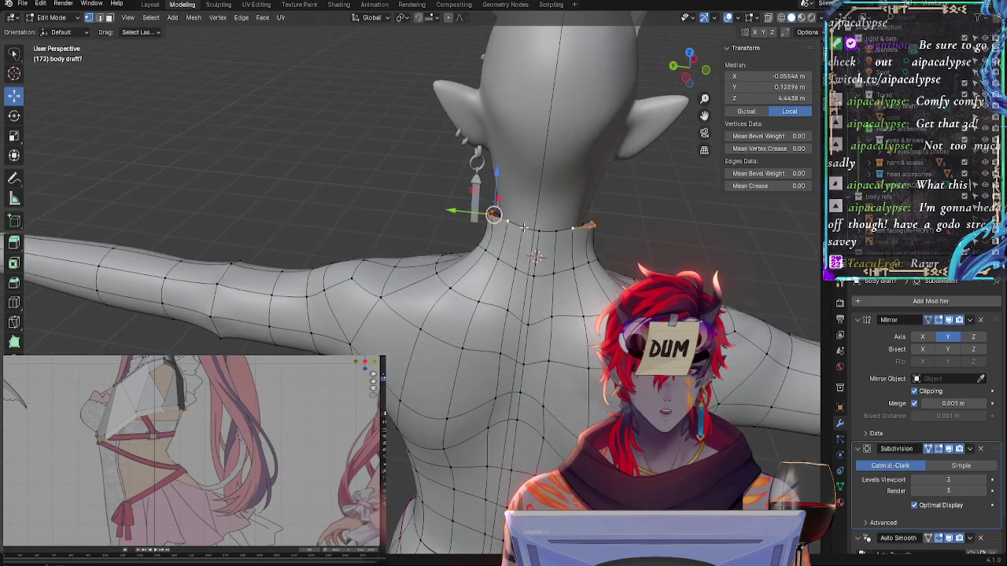
drag(523, 227, 531, 231)
drag(457, 212, 464, 214)
middle_drag(613, 252, 548, 262)
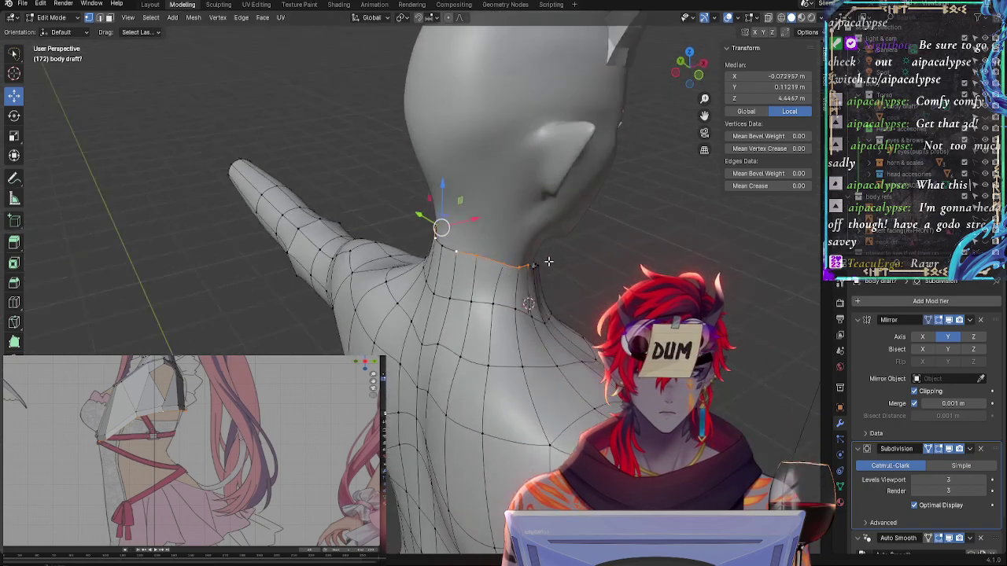
alt+click(454, 296)
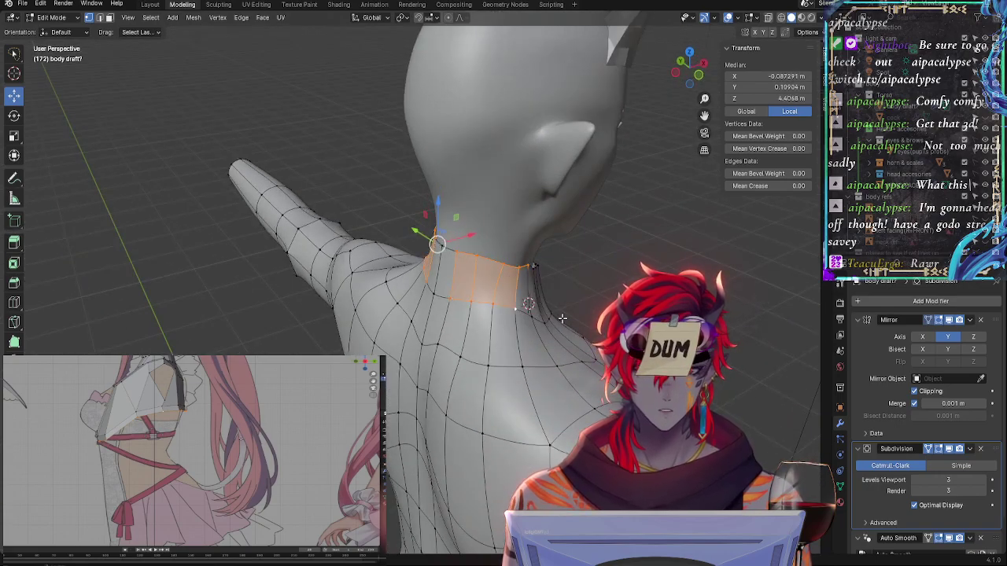
Select the vertical edge loop at the neck side and move it along Y
middle_drag(496, 307, 351, 293)
alt+click(378, 328)
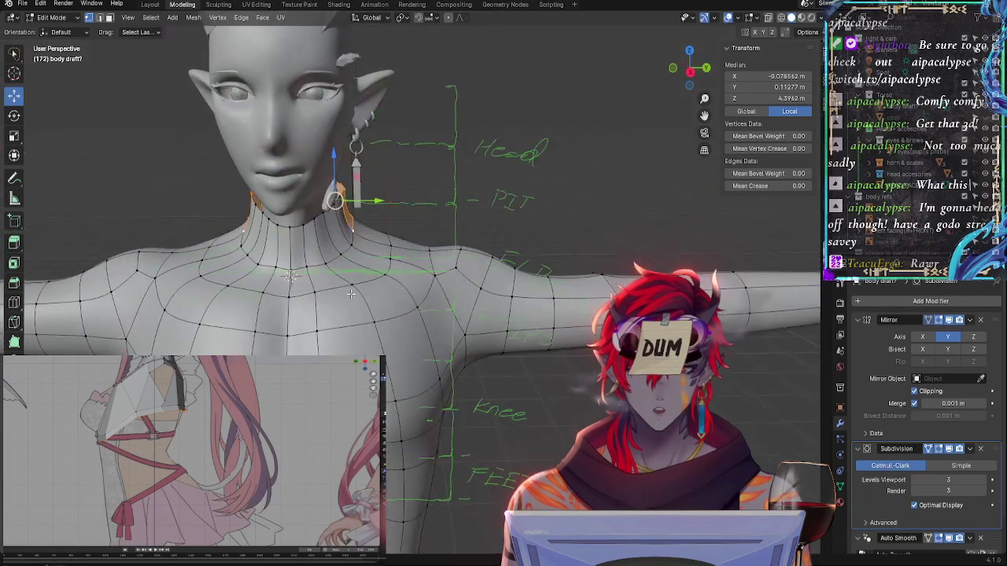
alt+click(352, 241)
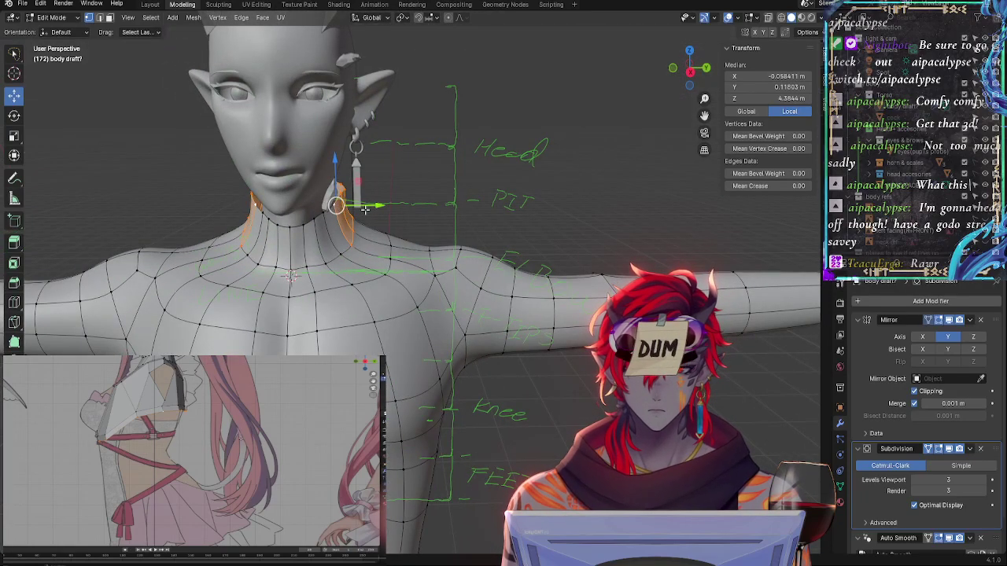
drag(364, 209, 368, 206)
click(352, 238)
middle_drag(352, 238, 207, 259)
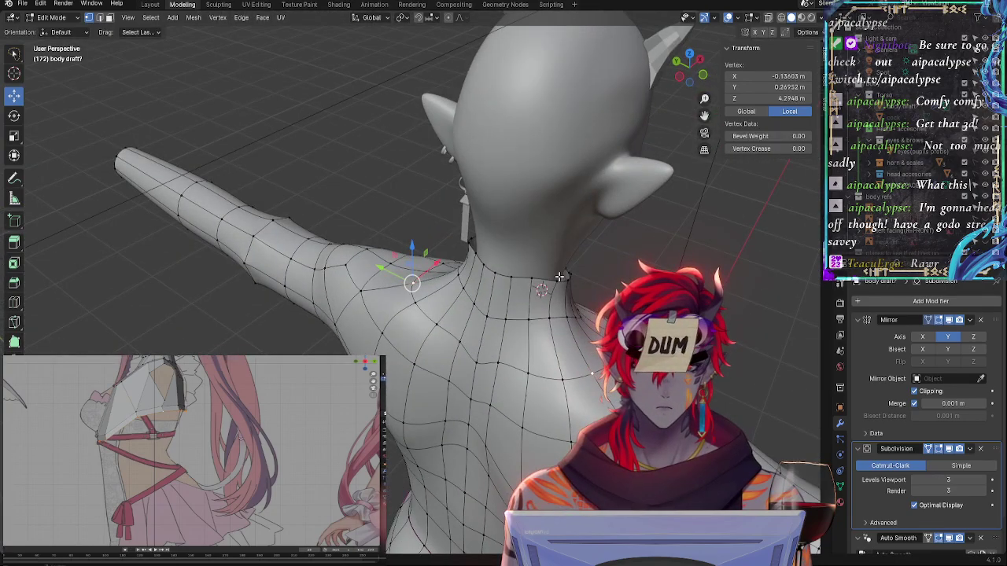
Select a band of back-of-neck vertices starting from the centre seam vertex
middle_drag(546, 309, 581, 276)
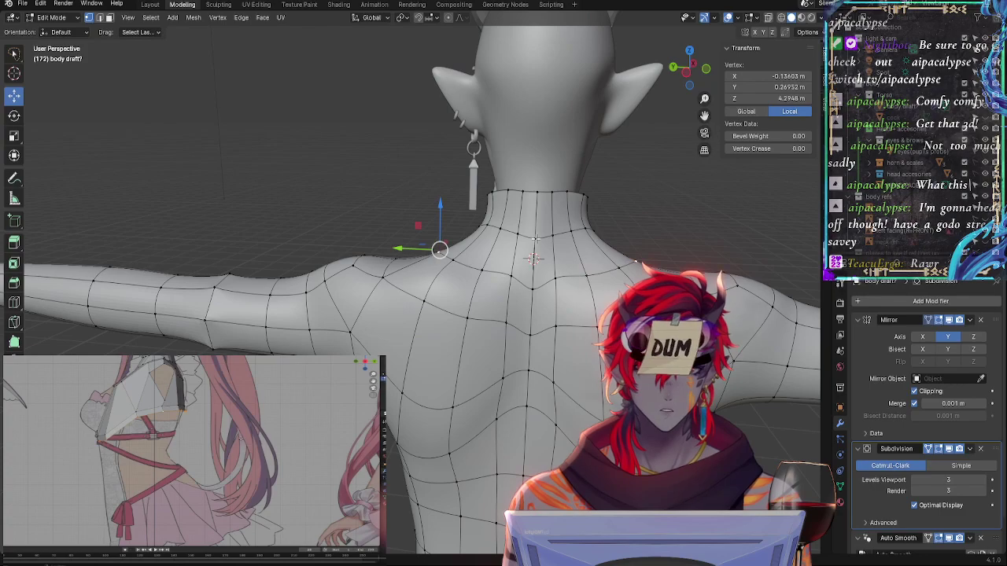
middle_drag(535, 238, 500, 307)
click(498, 256)
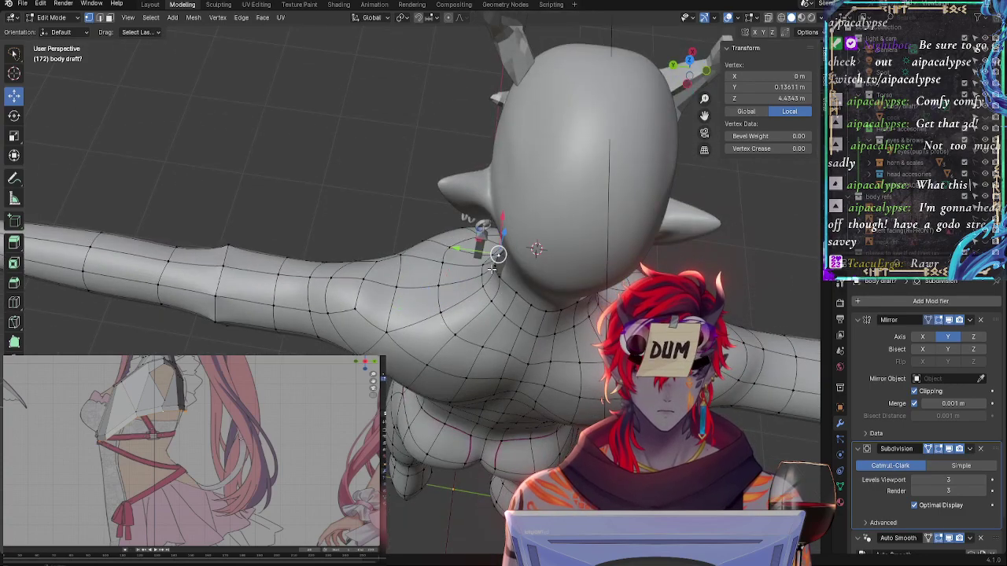
middle_drag(489, 262, 455, 219)
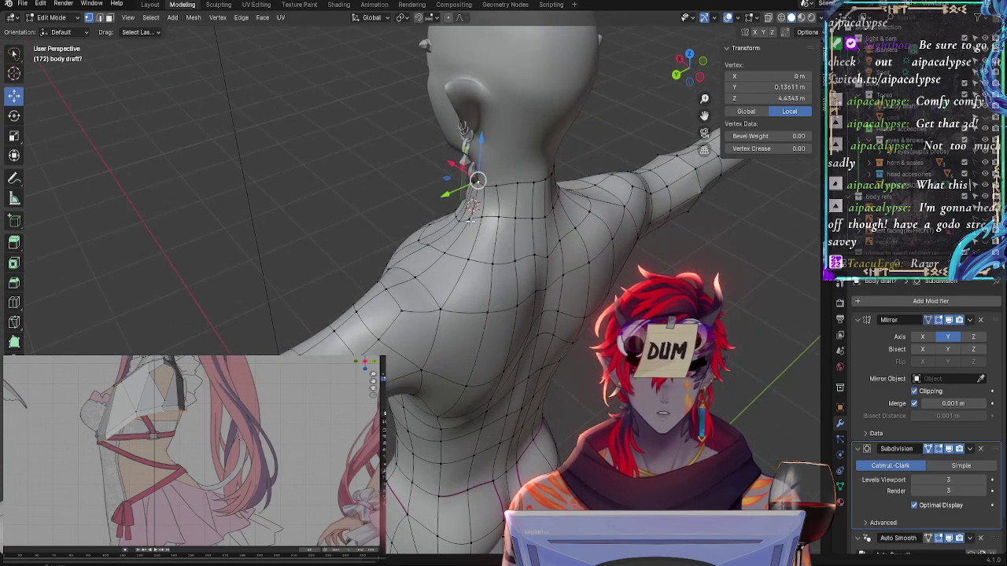
shift+click(470, 219)
shift+click(490, 230)
shift+click(484, 211)
shift+click(505, 220)
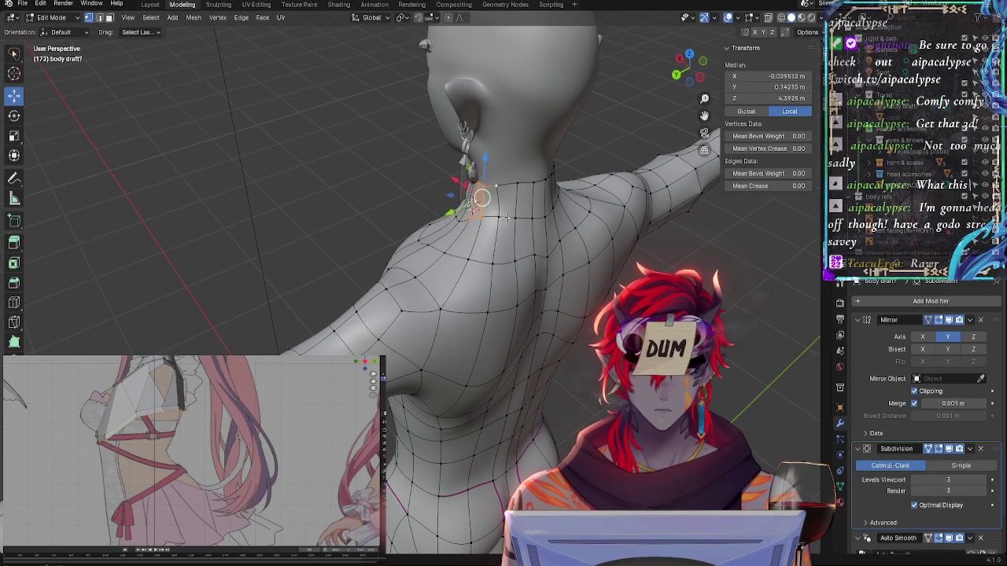
shift+click(515, 217)
shift+click(553, 175)
shift+click(533, 212)
shift+click(534, 183)
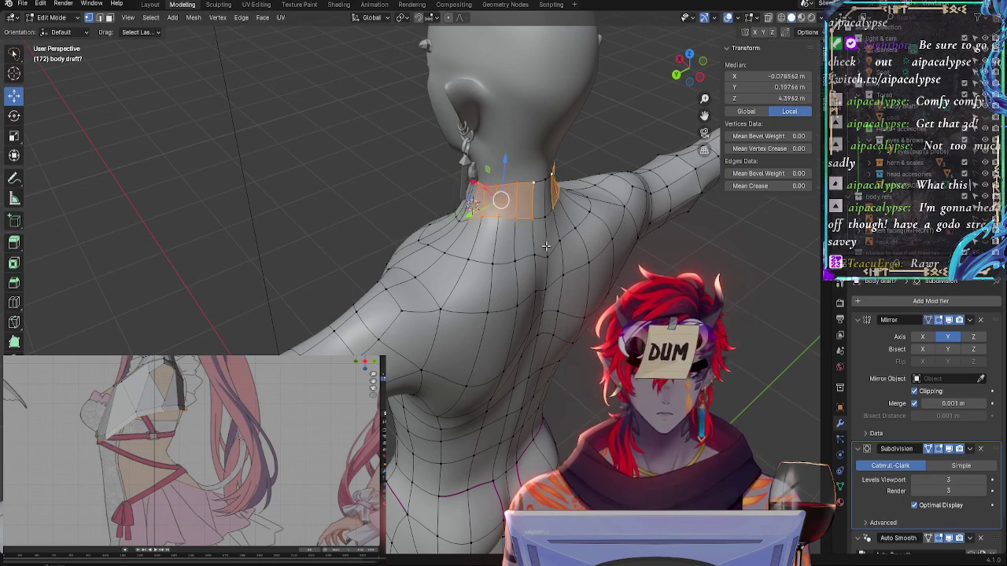
Scale the neck band along Y to narrow the nape
middle_drag(546, 247, 525, 259)
key(s)
key(y)
click(484, 211)
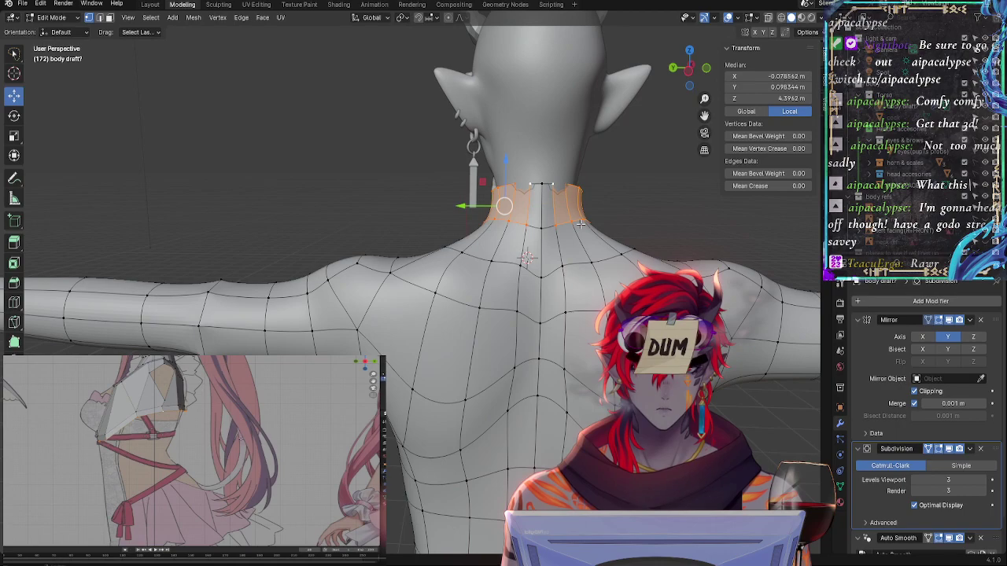
click(489, 222)
mouse_move(606, 241)
middle_down()
mouse_move(592, 310)
mouse_move(313, 245)
mouse_move(333, 248)
middle_up()
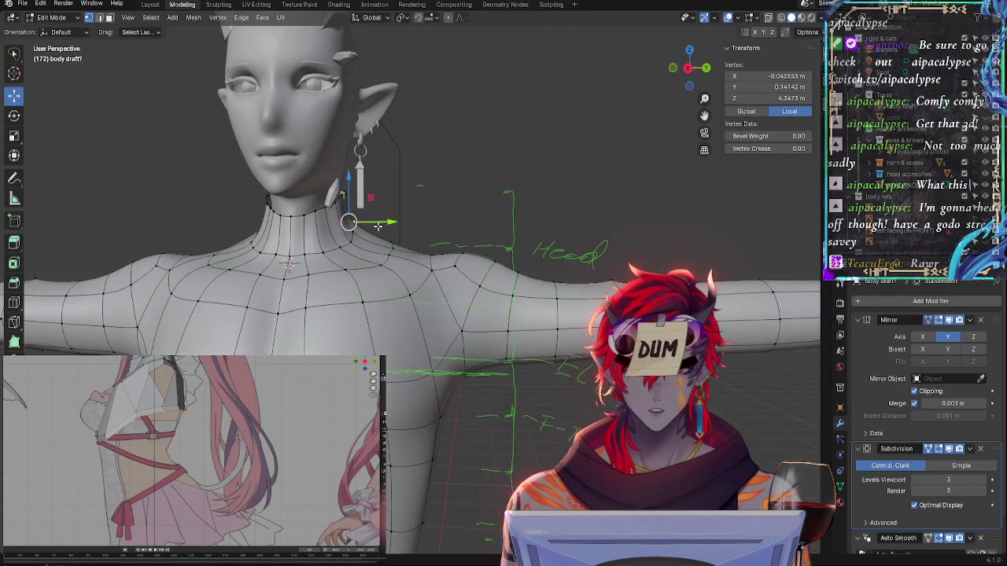
Slide two neck vertices along their edges with Shift+V
key(shift+v)
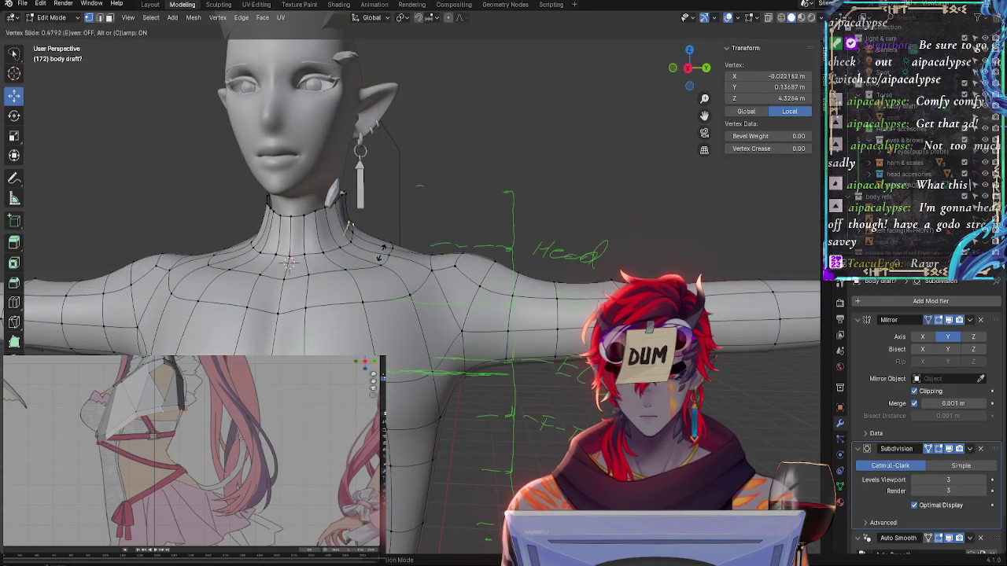
click(385, 250)
middle_drag(452, 234, 186, 254)
key(alt+a)
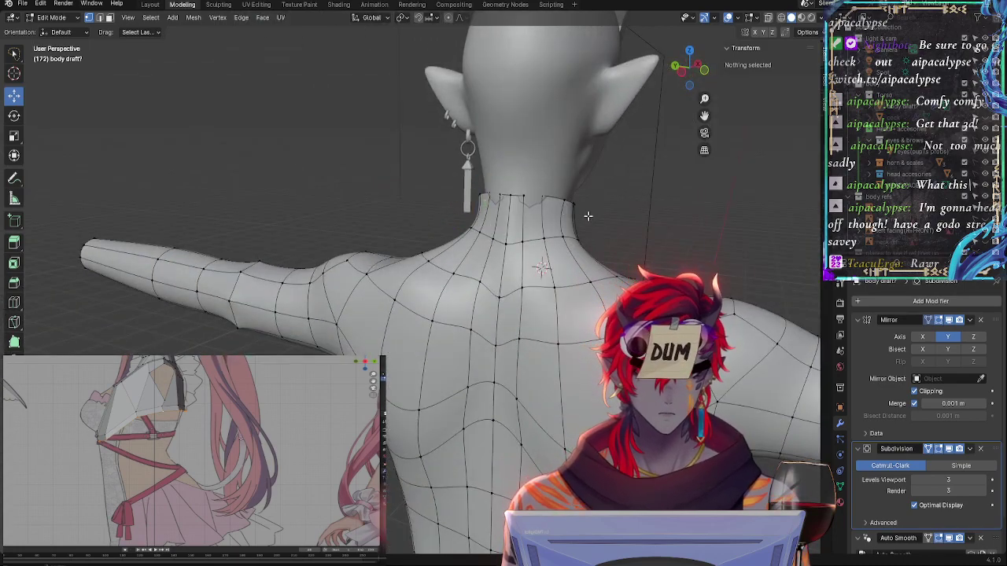
middle_drag(613, 213, 516, 222)
click(452, 234)
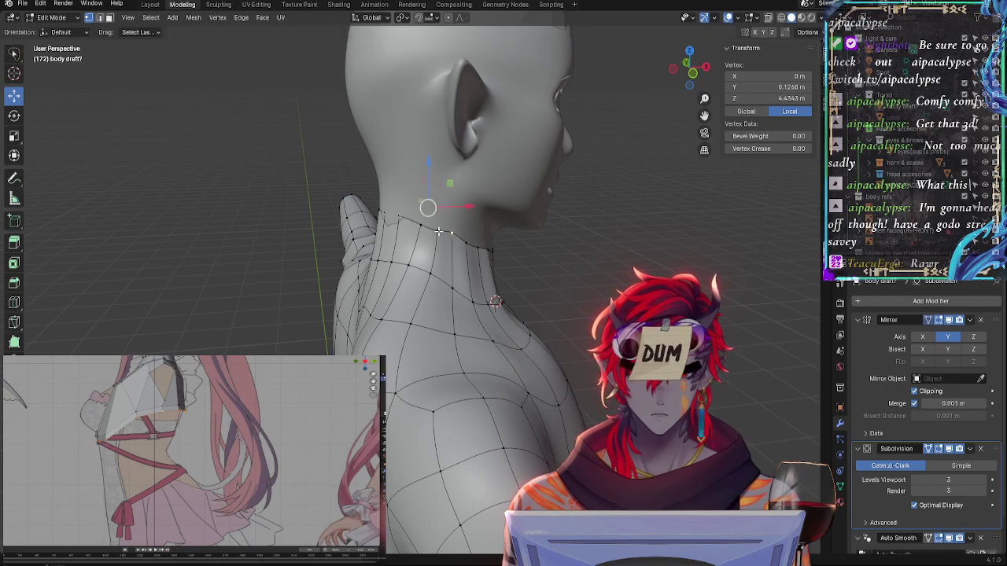
key(shift+v)
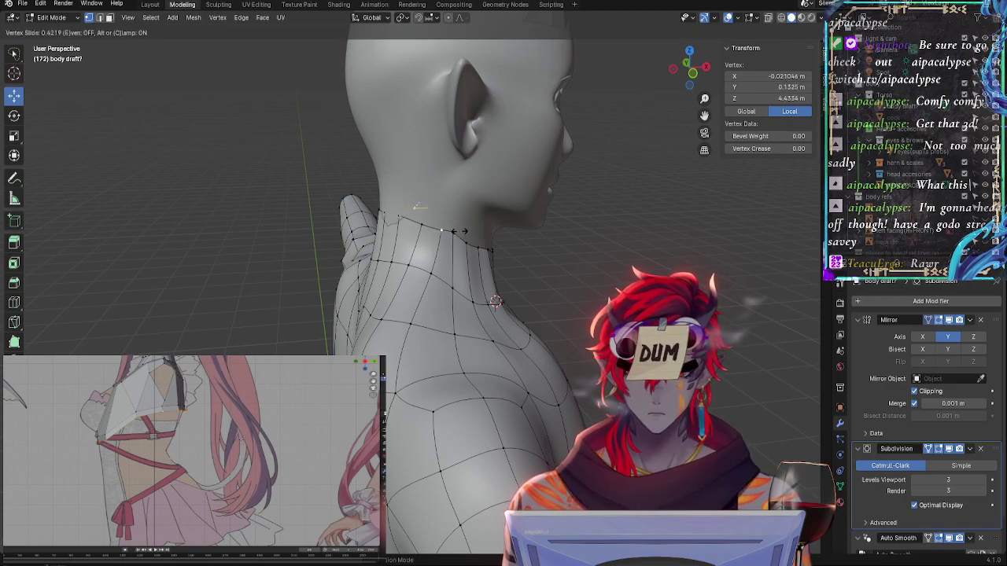
click(429, 230)
Select the neck centre-line vertex and switch to Right Orthographic view
middle_drag(429, 229, 476, 258)
key(shift+v)
key(Escape)
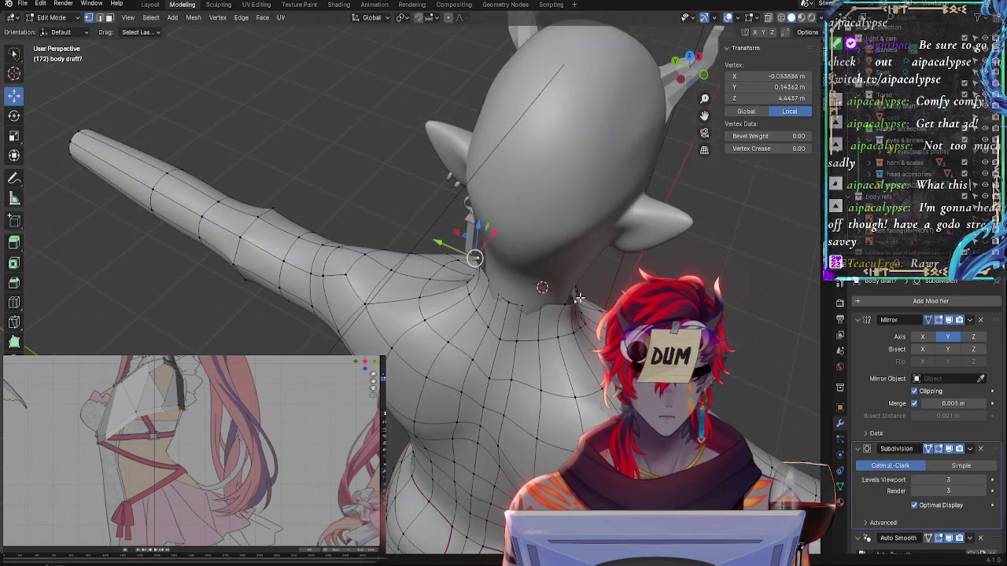
click(470, 225)
middle_drag(469, 225, 479, 181)
click(690, 67)
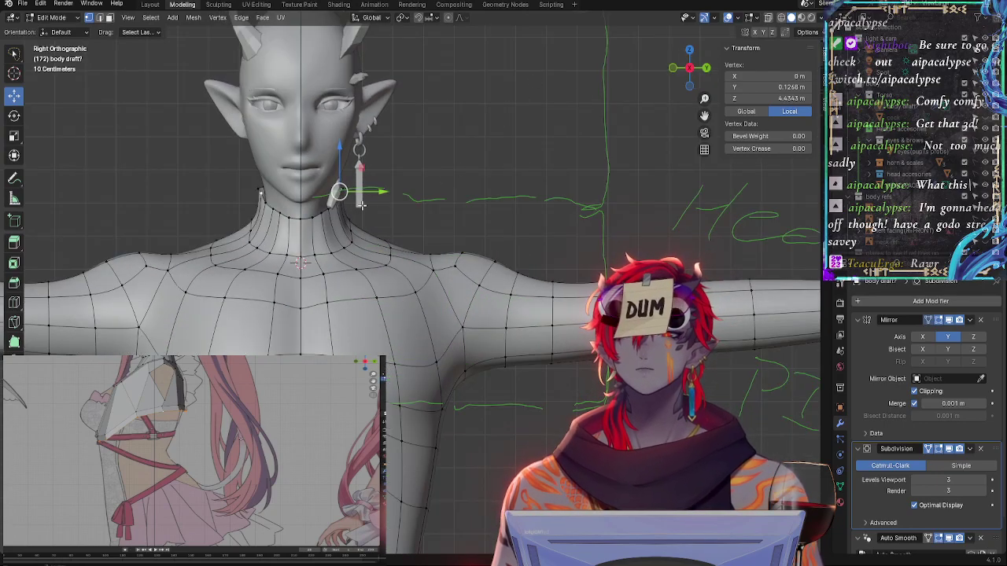
Shift the centre-line neck vertex along Y and slide a shoulder vertex along its edge
drag(378, 193, 377, 193)
middle_drag(378, 193, 397, 252)
key(shift+v)
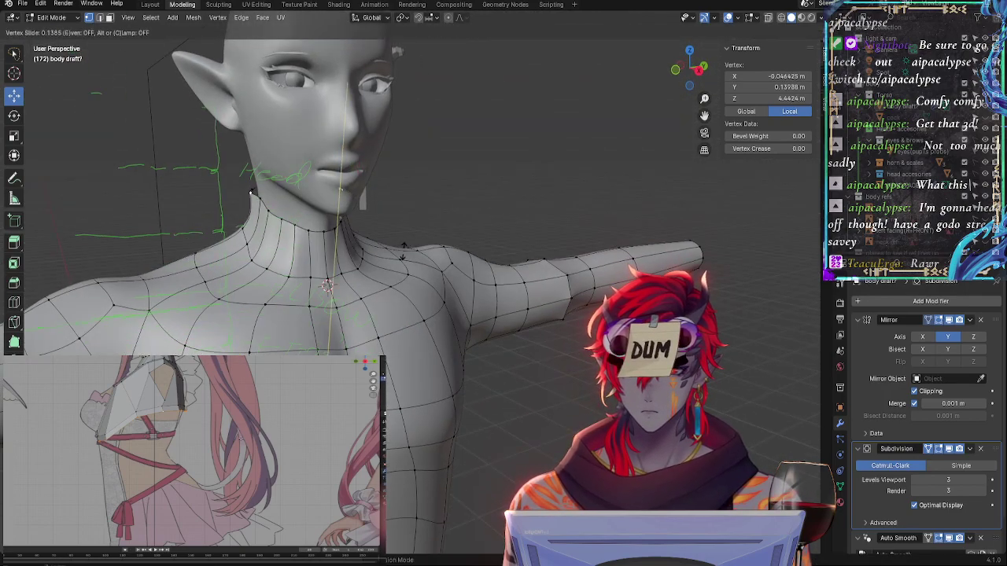
click(346, 190)
Nudge another neck-shoulder vertex along Y and slide one at the back of the shoulder
middle_drag(346, 190, 440, 232)
middle_drag(281, 242, 449, 268)
drag(456, 245, 456, 245)
middle_drag(470, 285, 576, 289)
key(shift+v)
click(553, 251)
Move a neck vertex along Y, nudge it freely, and add a second vertex to the selection
click(522, 196)
key(g)
key(y)
click(520, 233)
key(g)
click(509, 209)
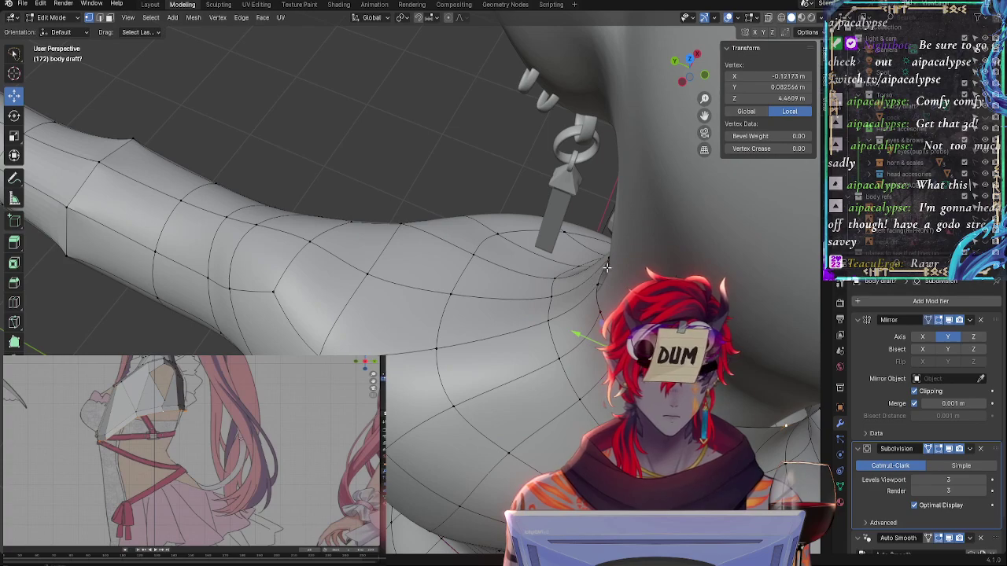
shift+click(599, 282)
Shift the two selected armpit vertices and a shoulder vertex along the Y axis
key(g)
key(y)
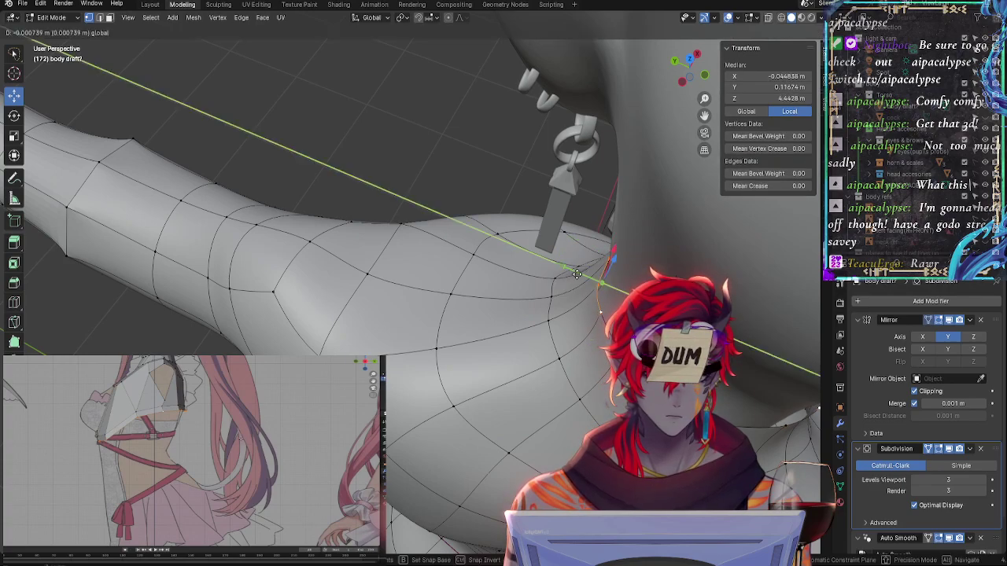
click(602, 281)
click(592, 287)
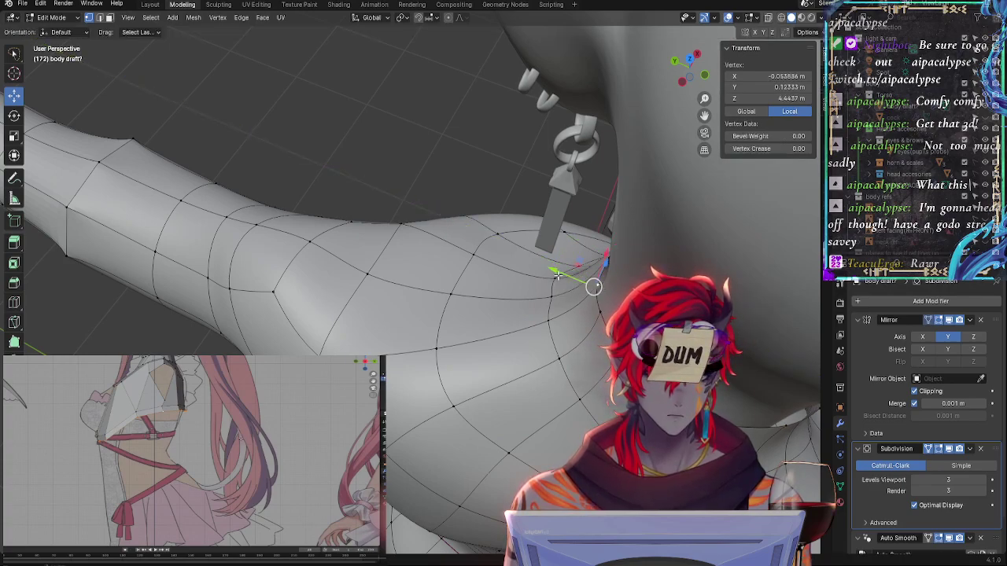
key(g)
key(y)
click(596, 310)
key(g)
key(y)
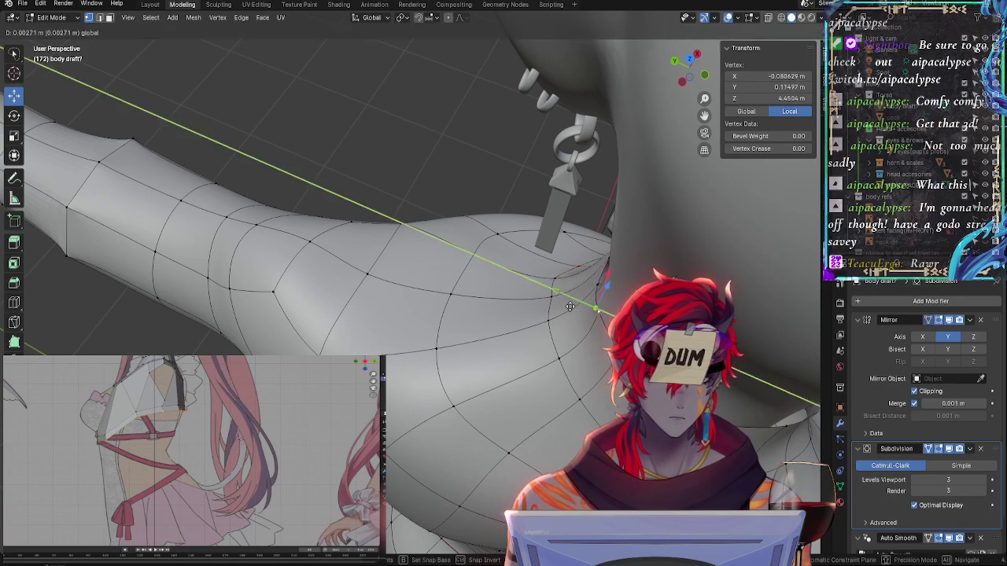
click(598, 309)
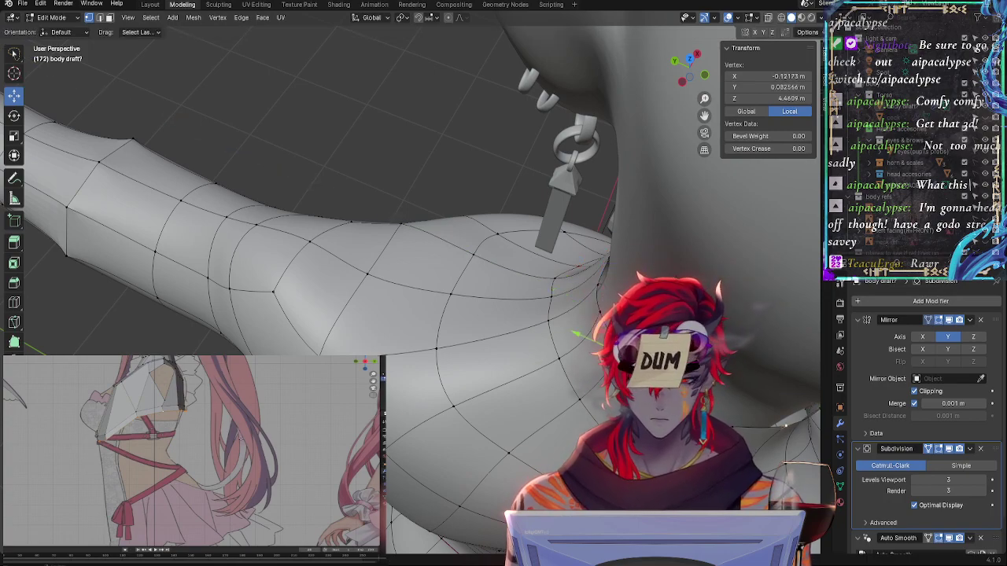
Raise, lower, then shift the shoulder vertex along Z and X to refine its position
key(g)
key(z)
click(580, 334)
middle_drag(581, 335, 436, 199)
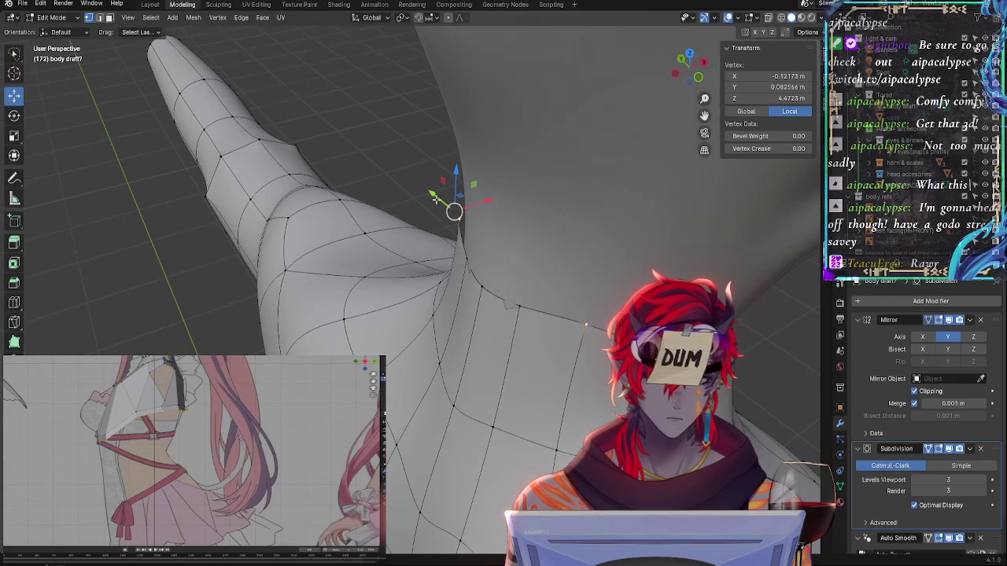
key(g)
key(z)
click(482, 223)
key(g)
key(x)
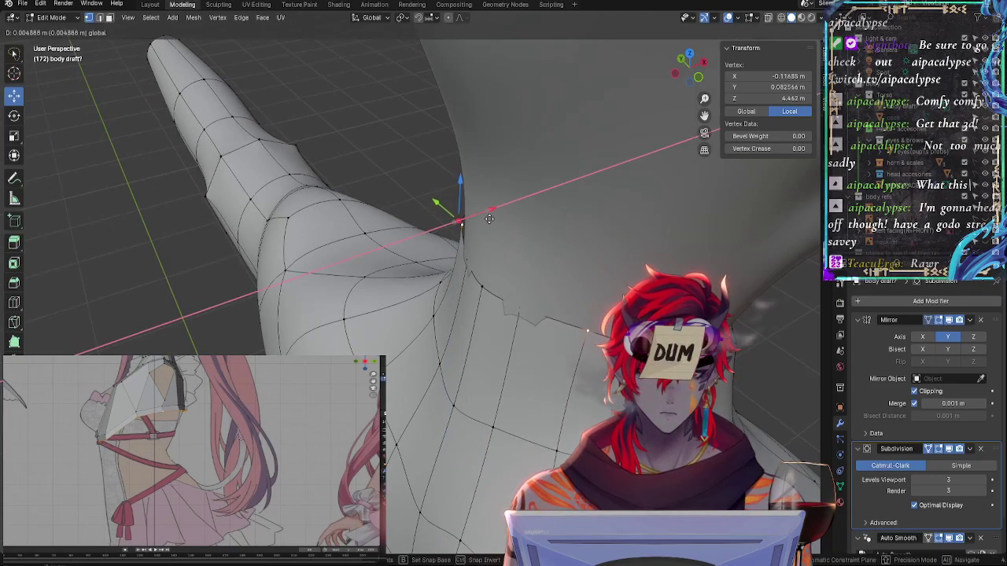
click(485, 221)
Slide the shoulder vertex along its edges and nudge it to smooth the loop's curve
key(shift+v)
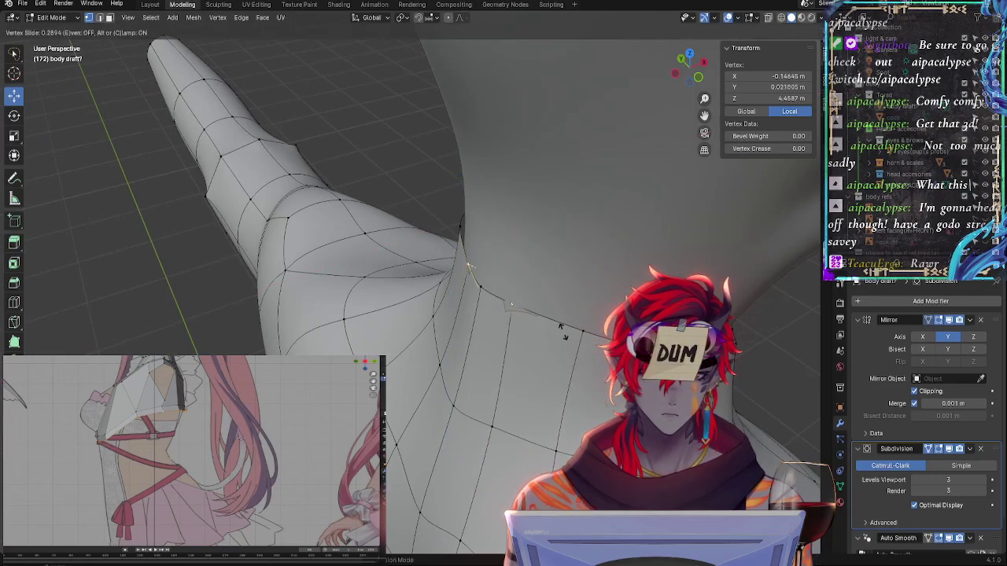
click(532, 331)
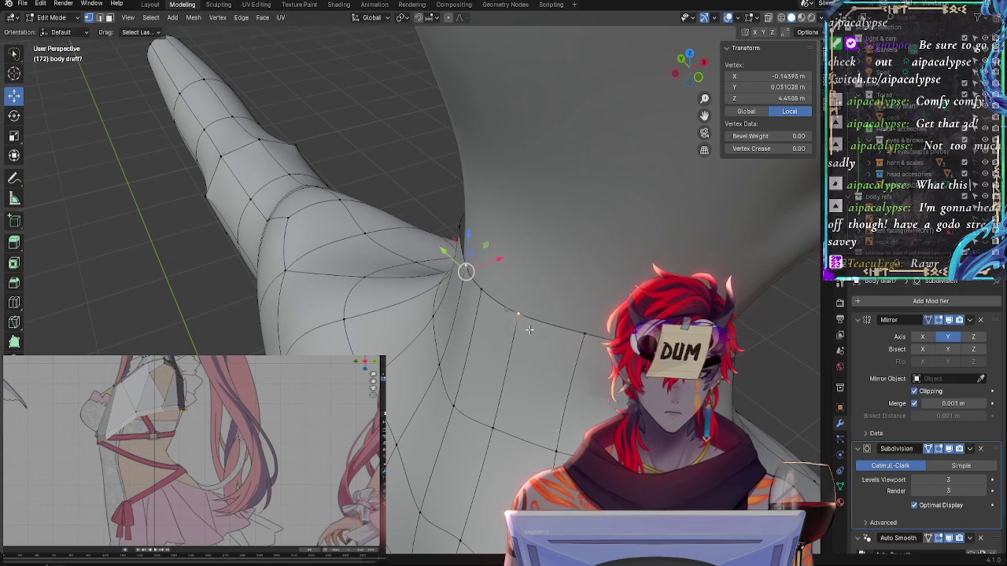
key(g)
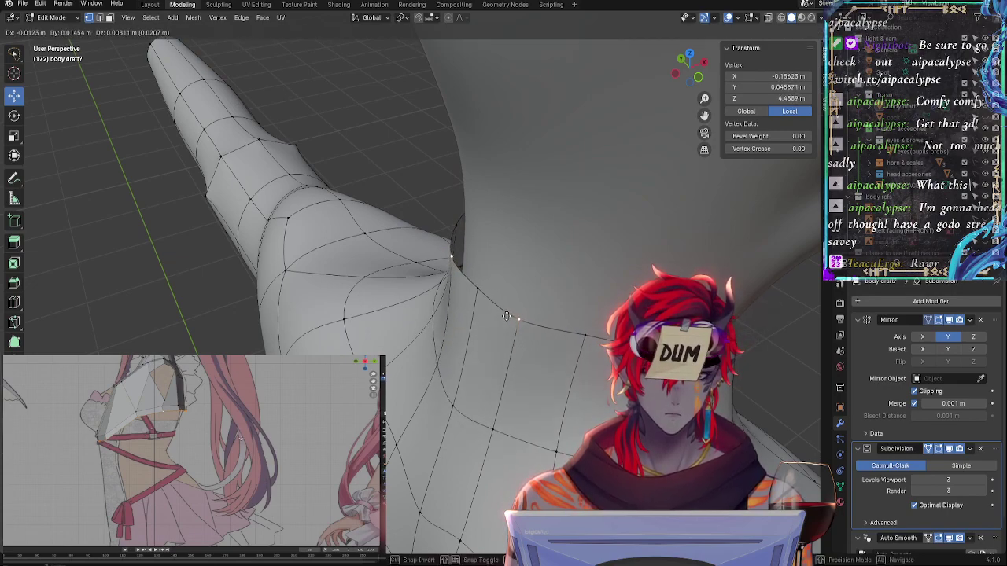
key(g)
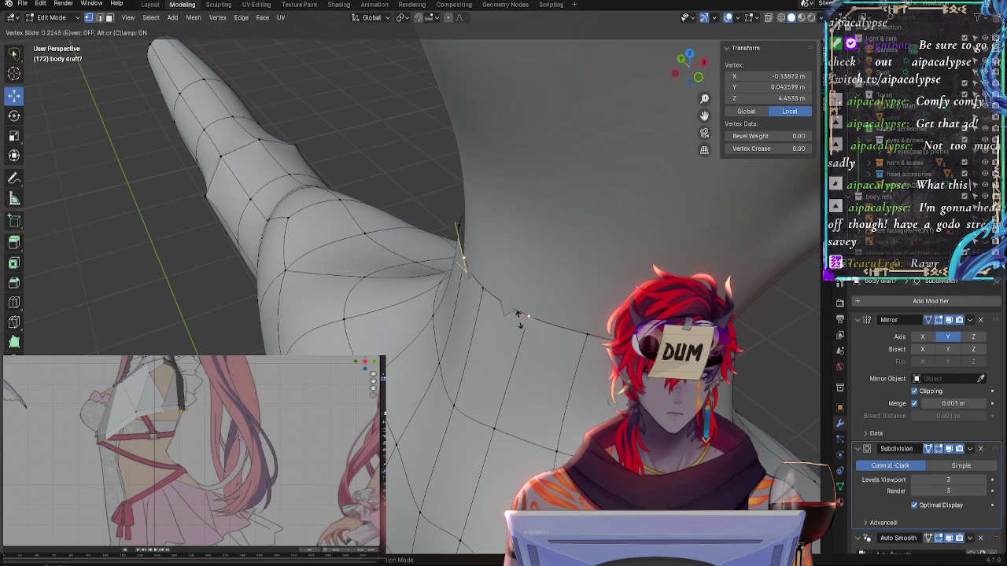
click(501, 308)
key(g)
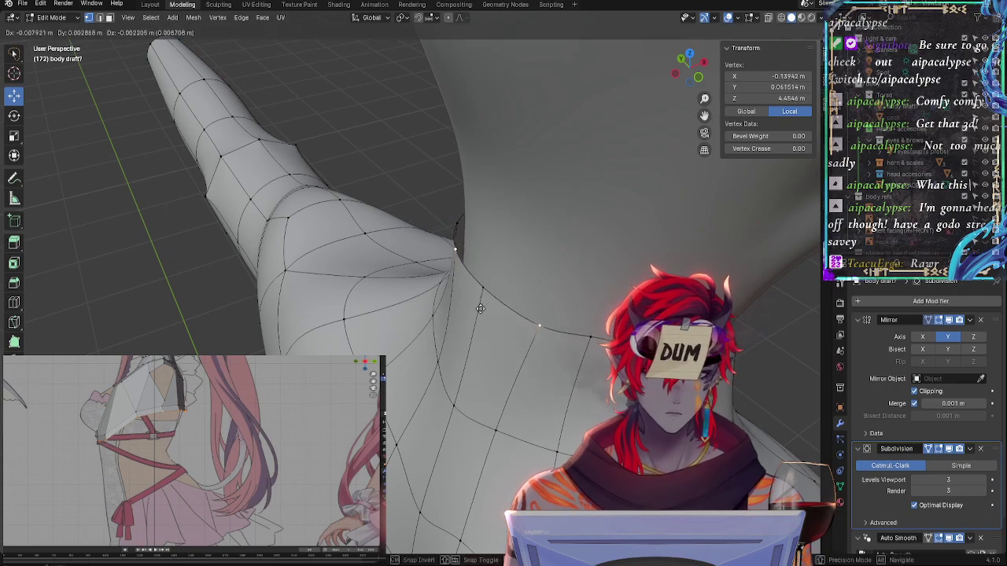
click(477, 308)
middle_drag(478, 308, 550, 367)
Move two adjacent shoulder vertices along Y, then nudge the next loop vertex twice
shift+click(469, 273)
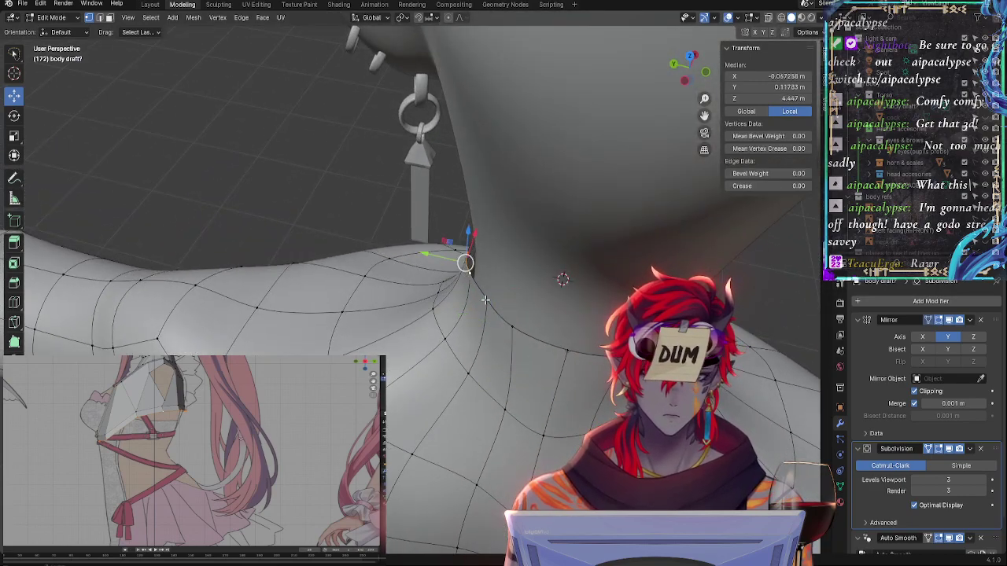
key(g)
key(y)
right_click(435, 269)
click(516, 306)
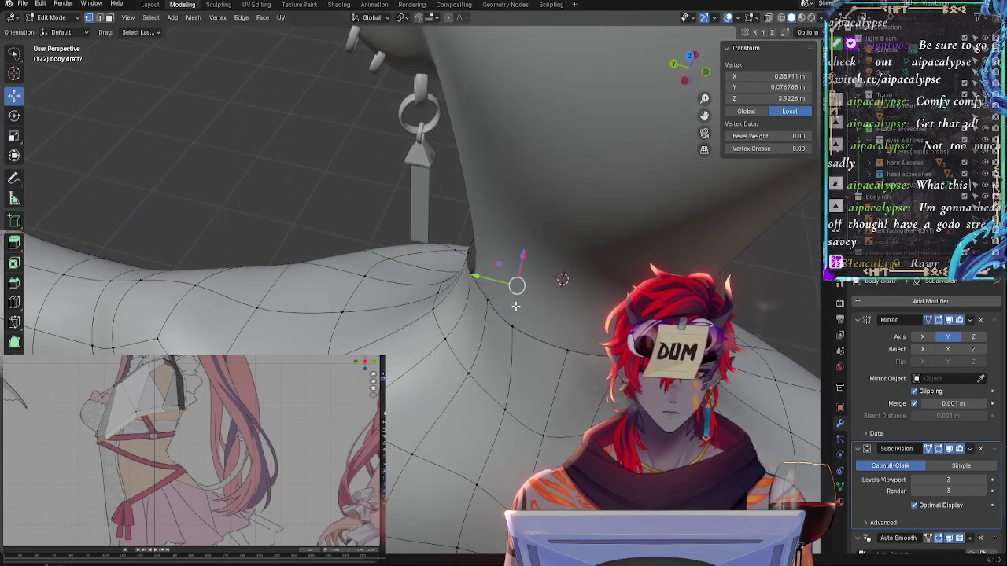
key(g)
click(546, 346)
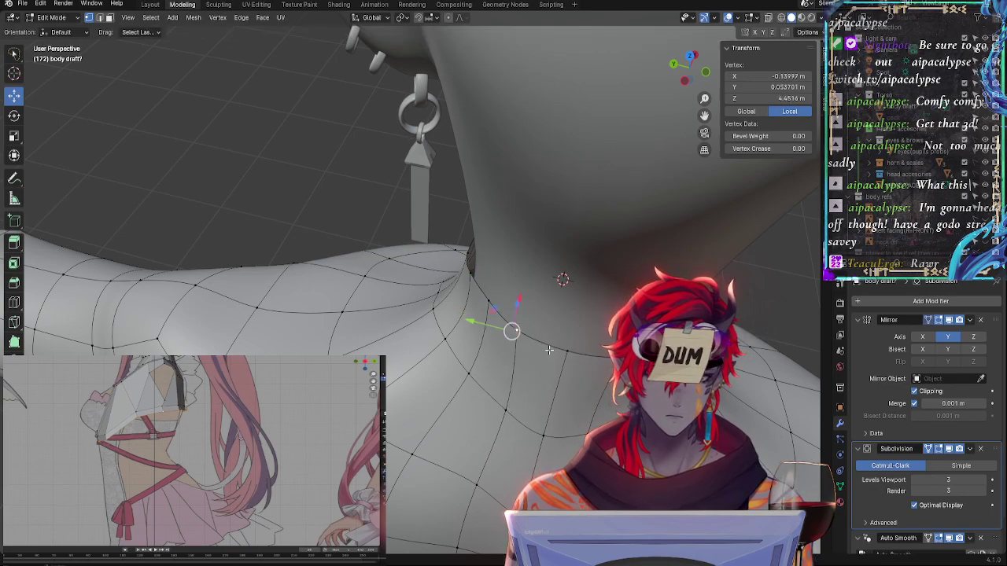
key(g)
click(555, 356)
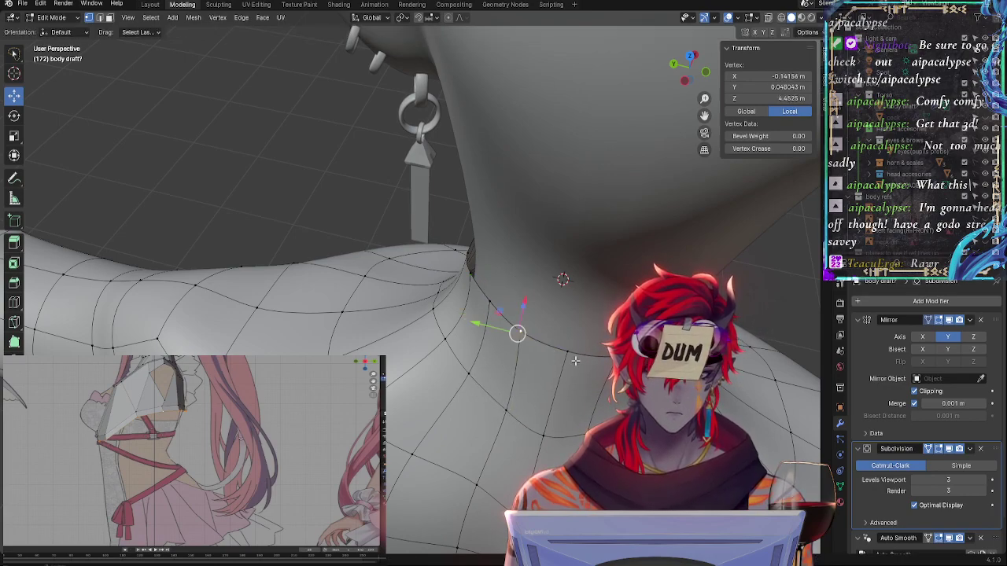
middle_drag(575, 360, 443, 329)
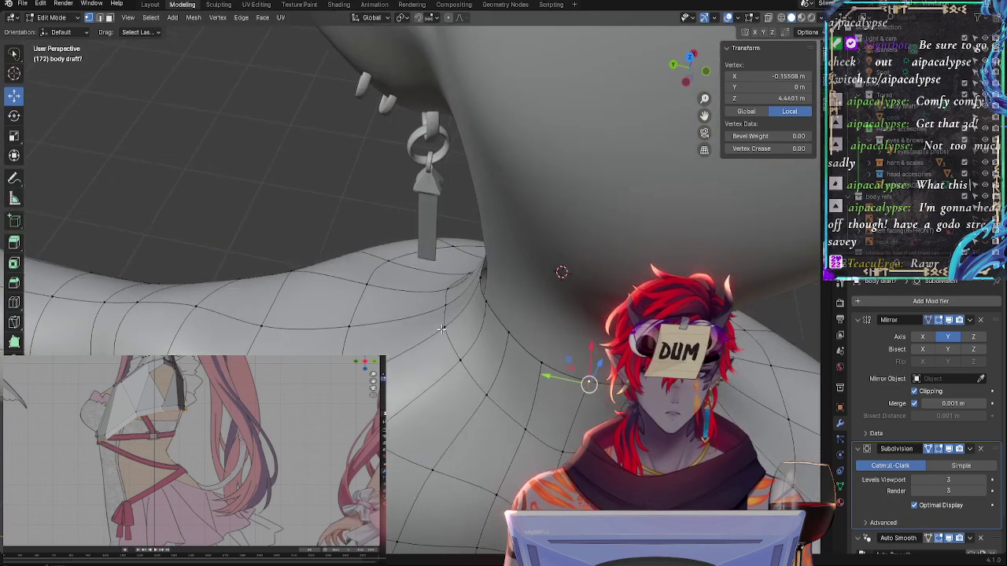
Pull more loop vertices about 0.008 m along Y, then nudge a single shoulder vertex
shift+click(460, 358)
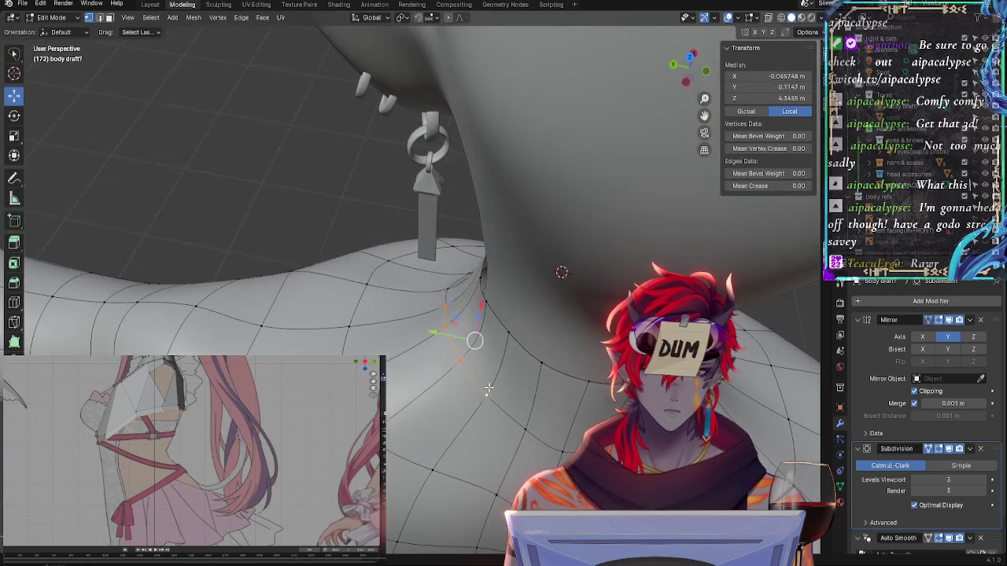
key(g)
key(Escape)
key(g)
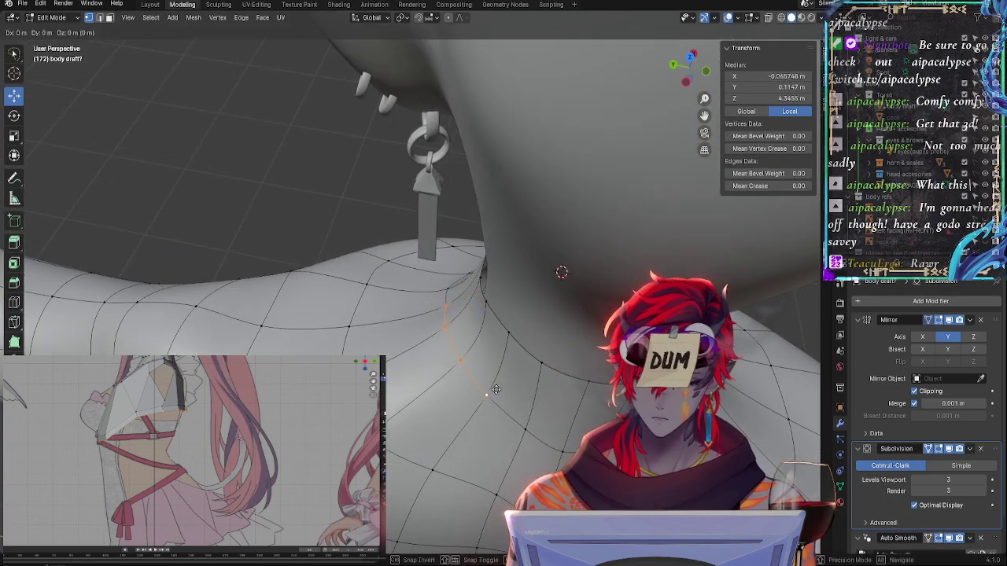
key(y)
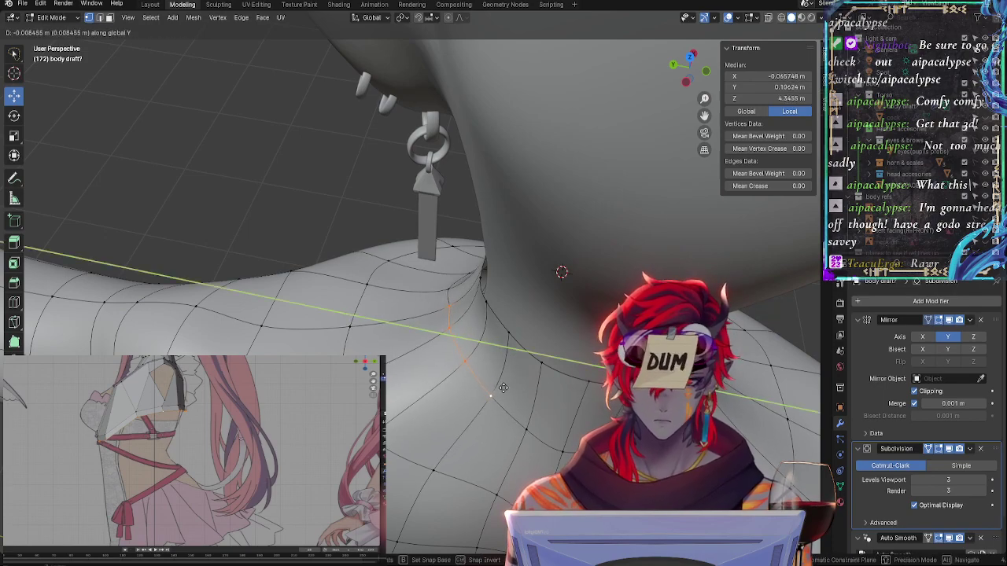
click(503, 387)
click(516, 410)
middle_drag(516, 409, 416, 331)
key(g)
click(534, 426)
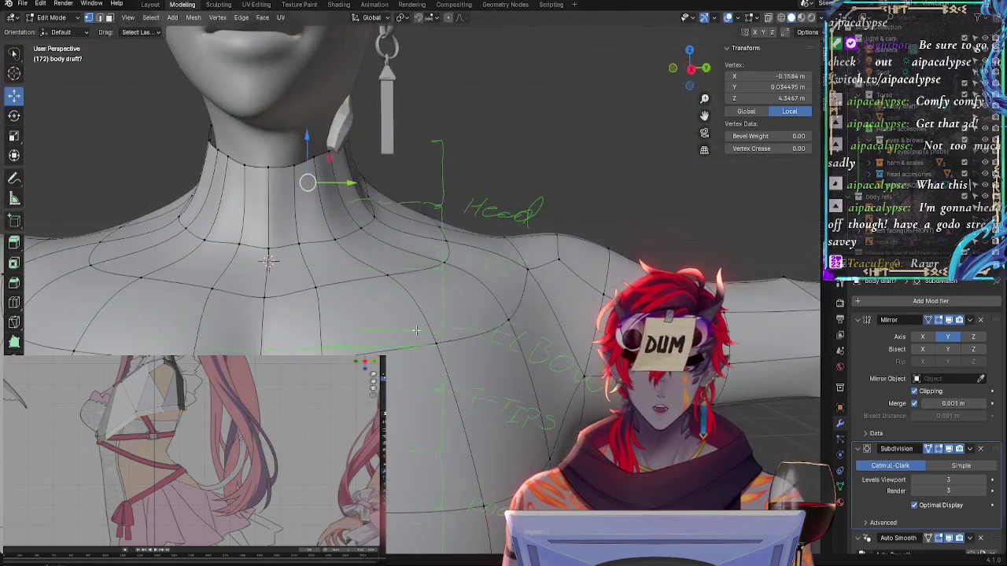
Select the neck band between its top and lower loops and scale it slightly along Y
alt+click(320, 154)
alt+shift+click(337, 235)
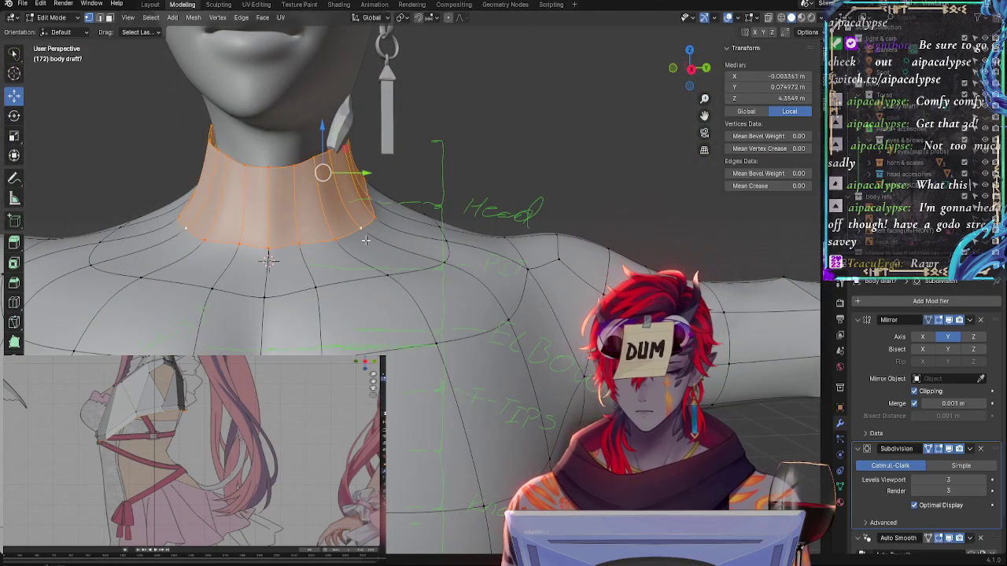
middle_drag(366, 239, 199, 261)
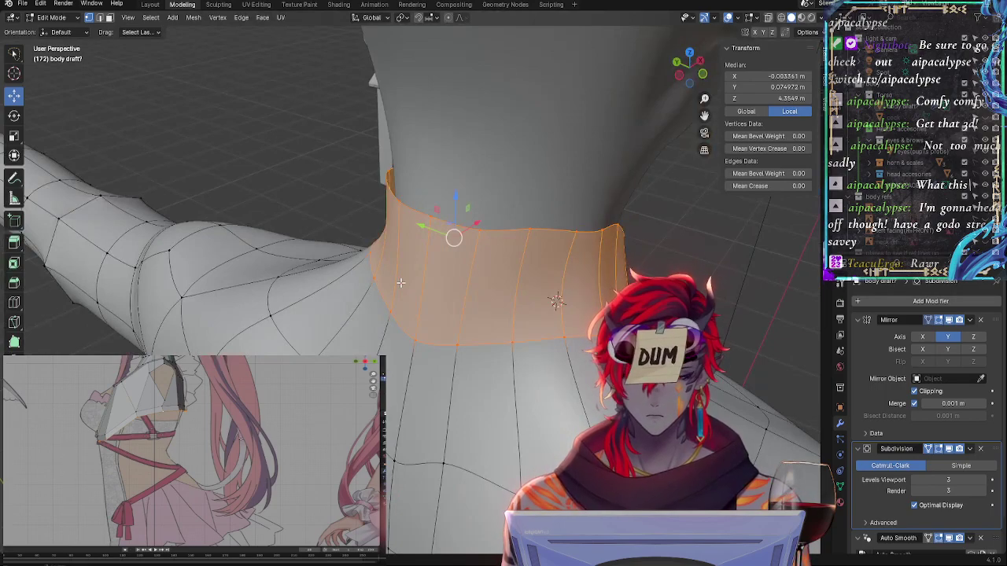
key(s)
key(y)
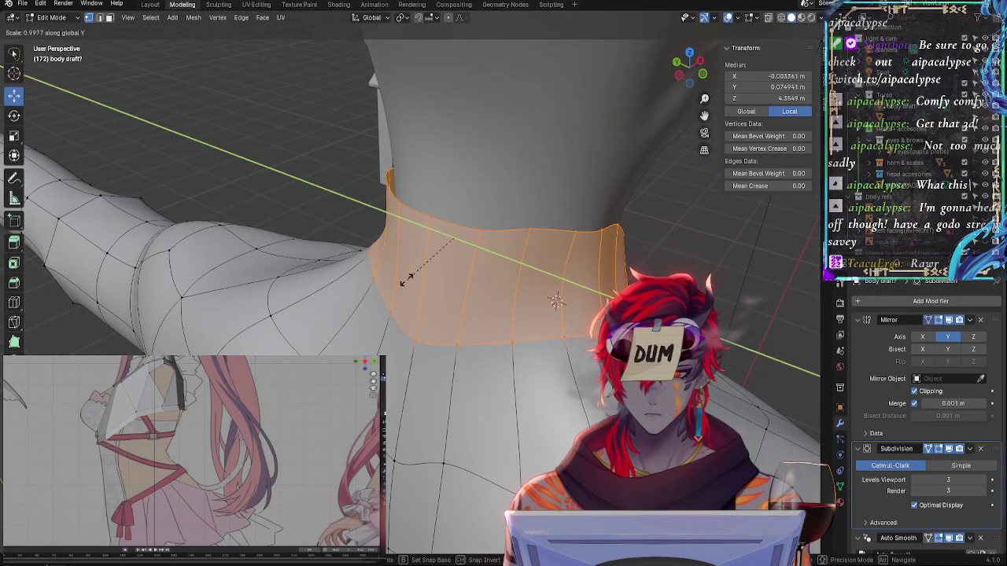
click(426, 294)
Nudge the neck band along Y, bringing its median Y to about 0.0731 m
key(g)
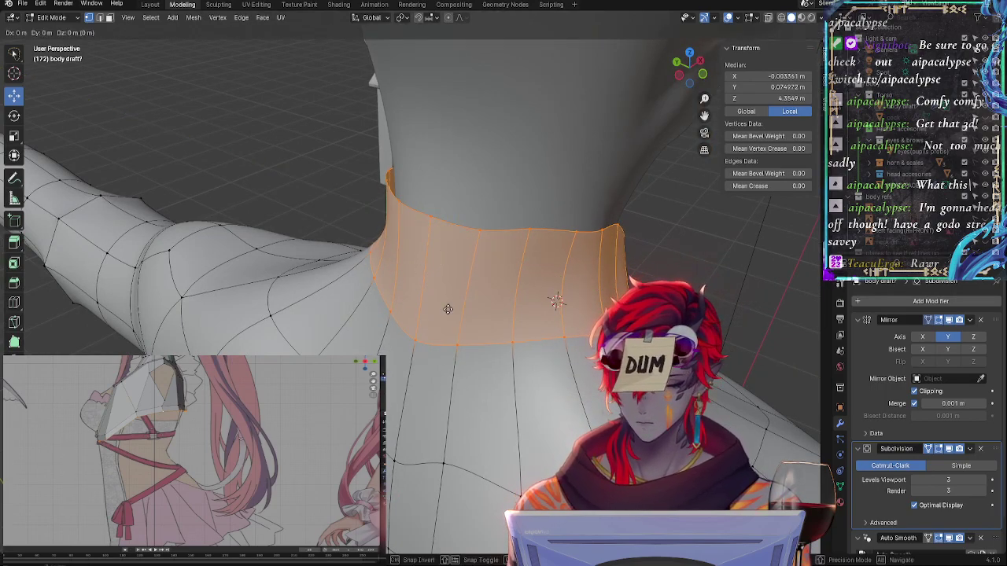
key(y)
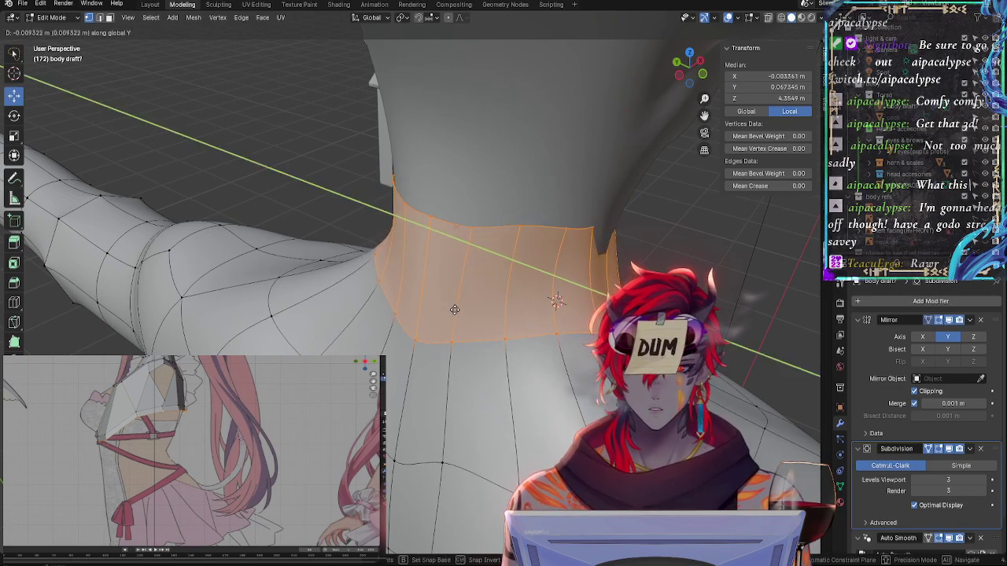
right_click(449, 306)
key(g)
key(y)
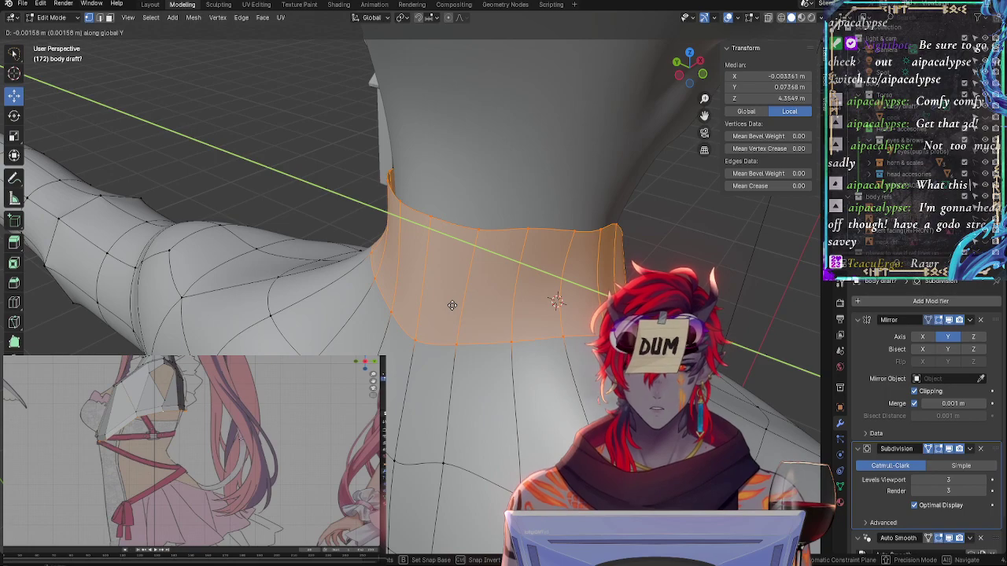
click(452, 305)
middle_drag(452, 305, 412, 275)
scroll(484, 293, down, 4)
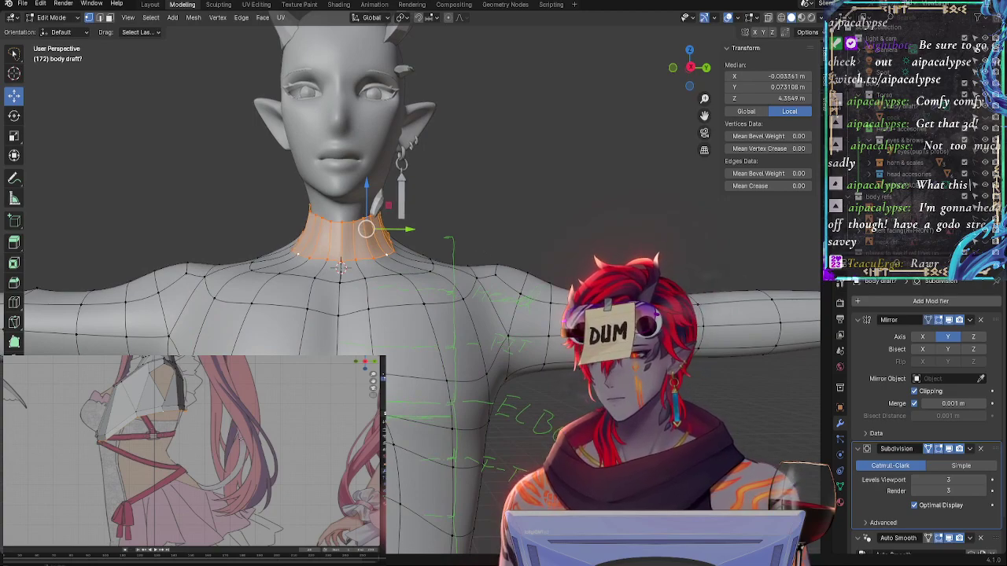
Deselect the neck band, select a top neck vertex, and switch to right orthographic view
middle_drag(515, 221, 464, 196)
scroll(470, 190, up, 2)
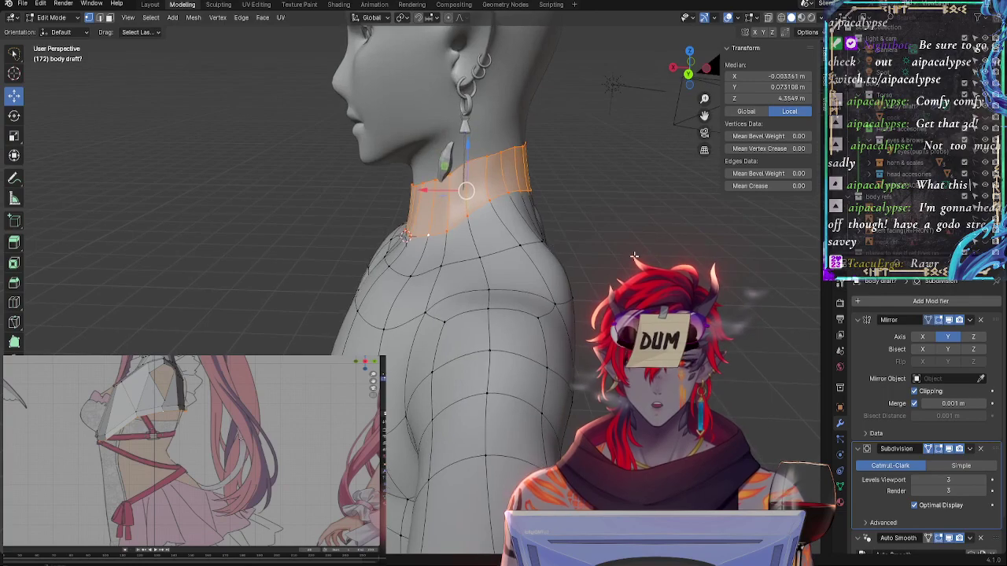
key(alt+a)
click(466, 162)
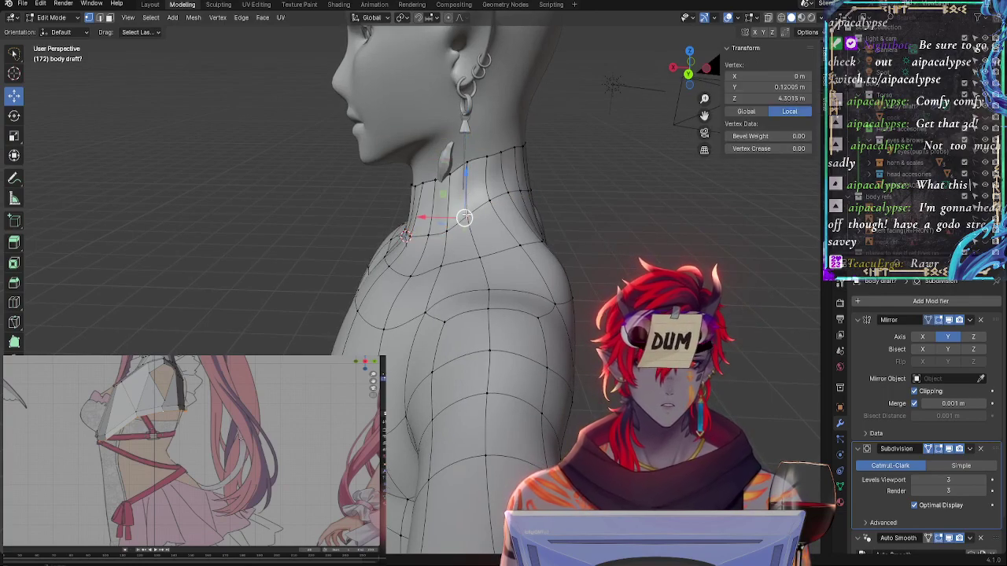
middle_drag(464, 218, 535, 233)
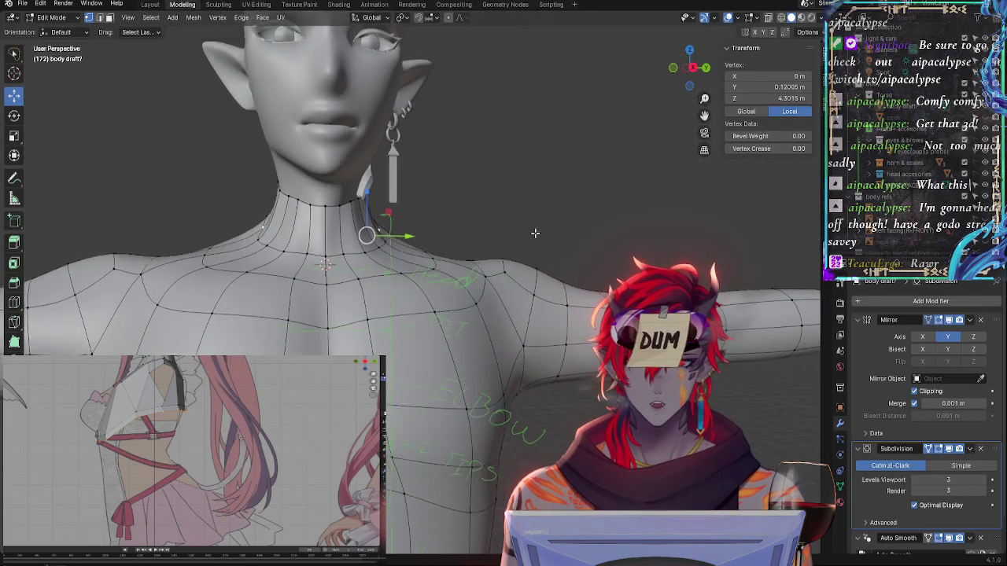
scroll(535, 233, down, 4)
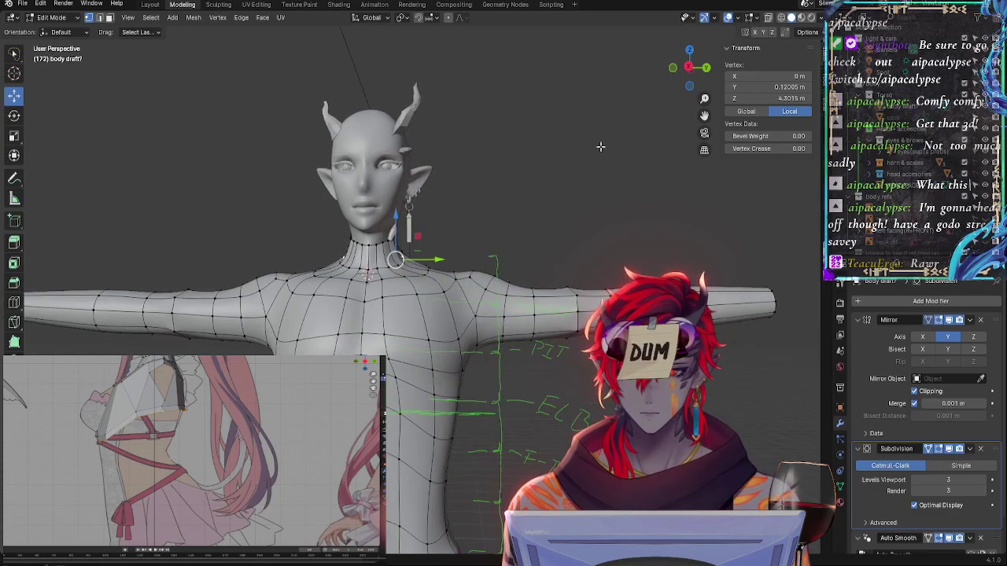
click(691, 68)
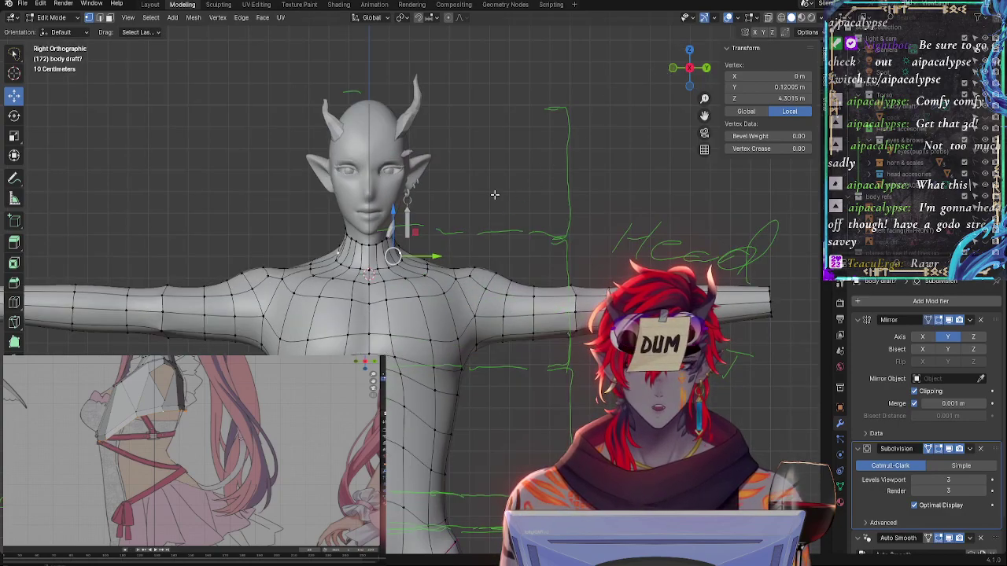
Raise two neck vertices along Z and reposition two more vertices at the neck base
shift+click(424, 247)
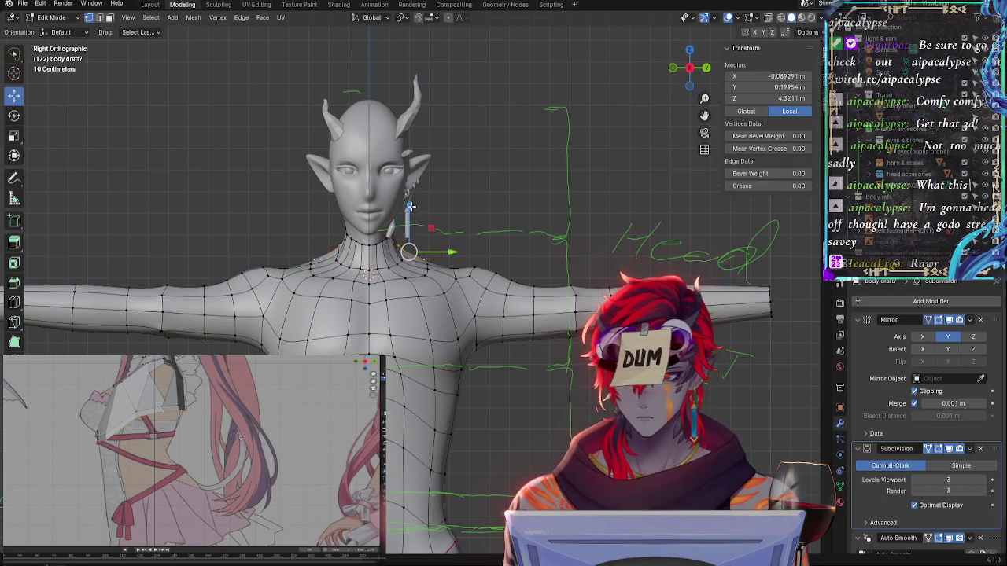
drag(409, 206, 410, 201)
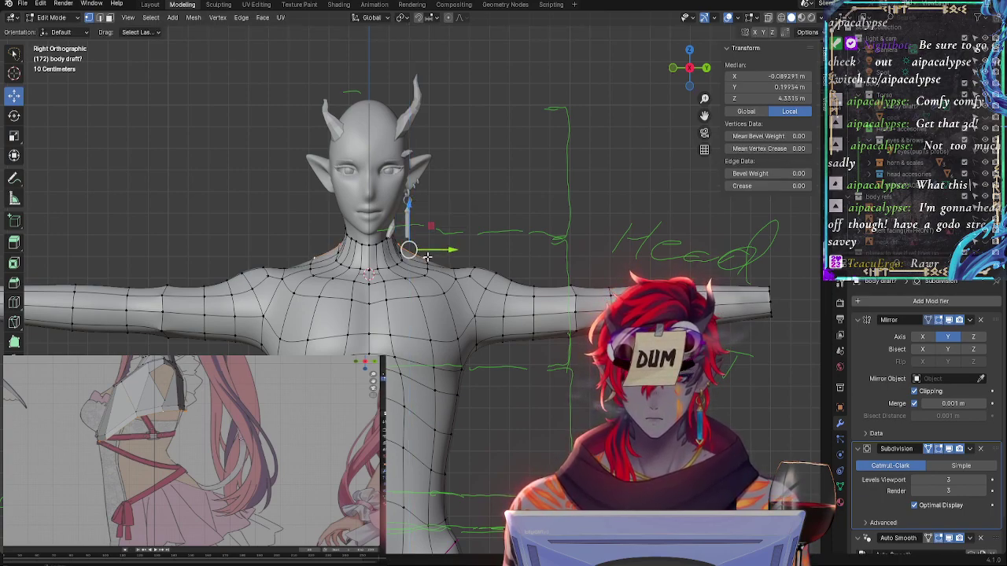
click(426, 257)
key(g)
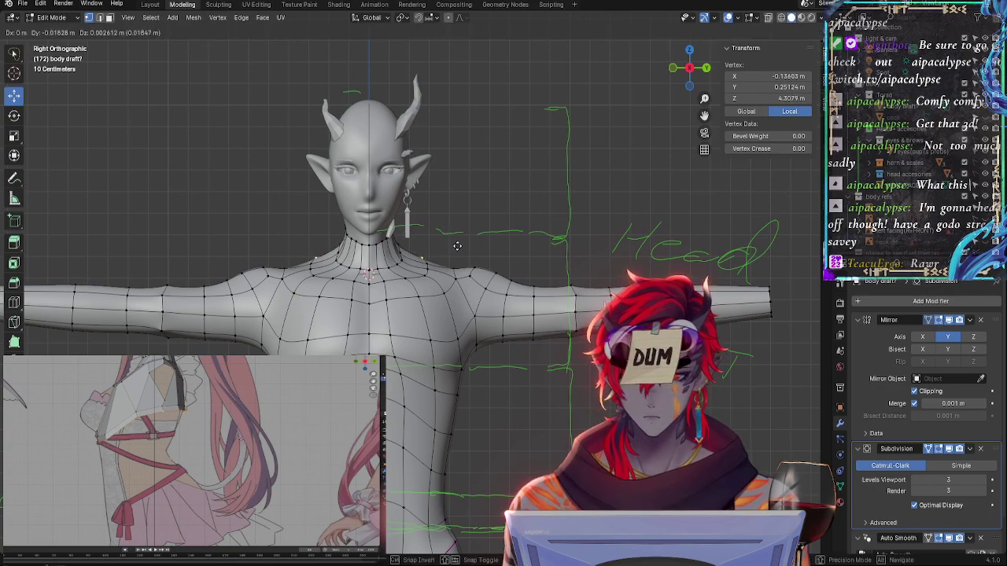
click(455, 241)
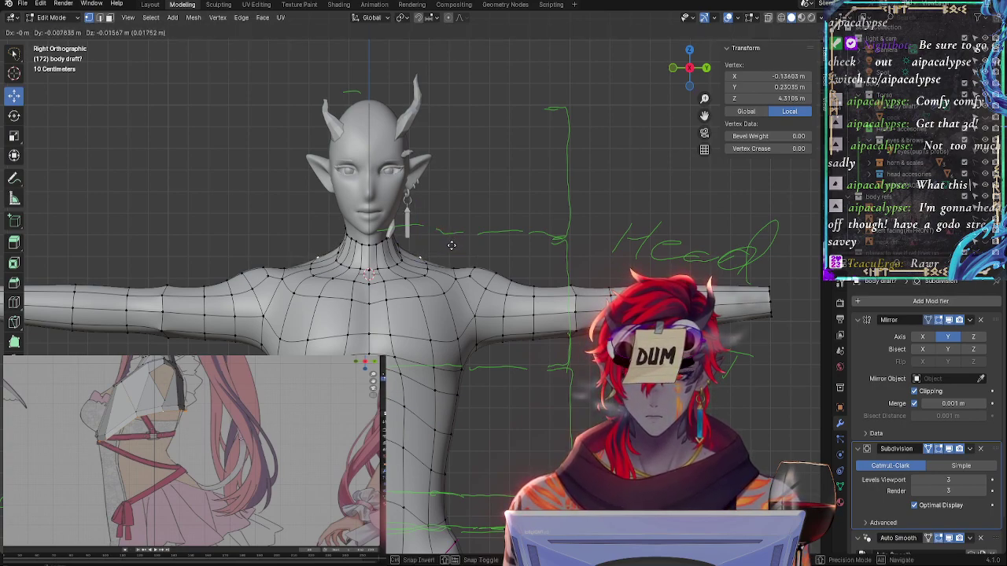
click(394, 238)
key(g)
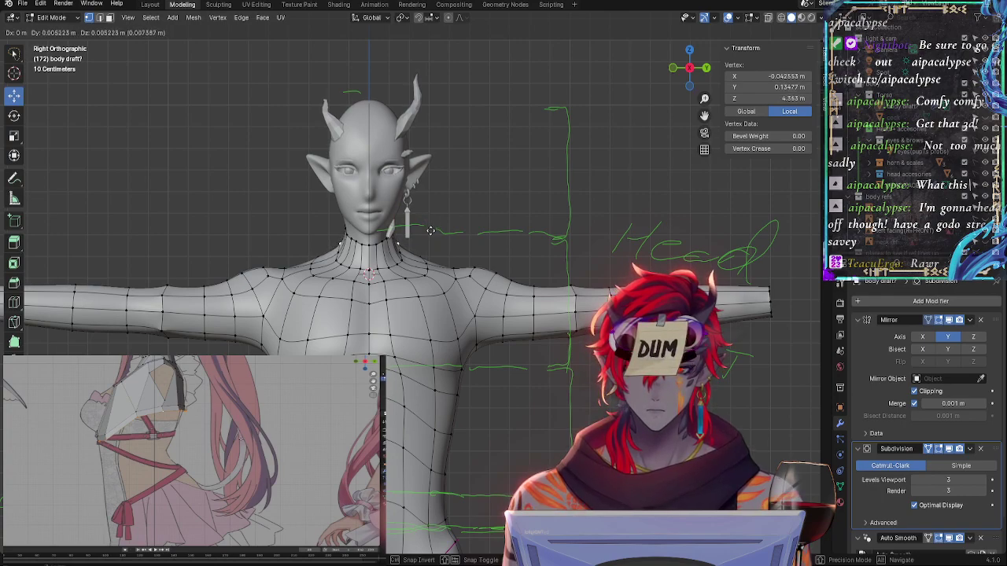
click(431, 231)
Slide the next neck-base vertex and a side-of-neck vertex along their edges
click(441, 265)
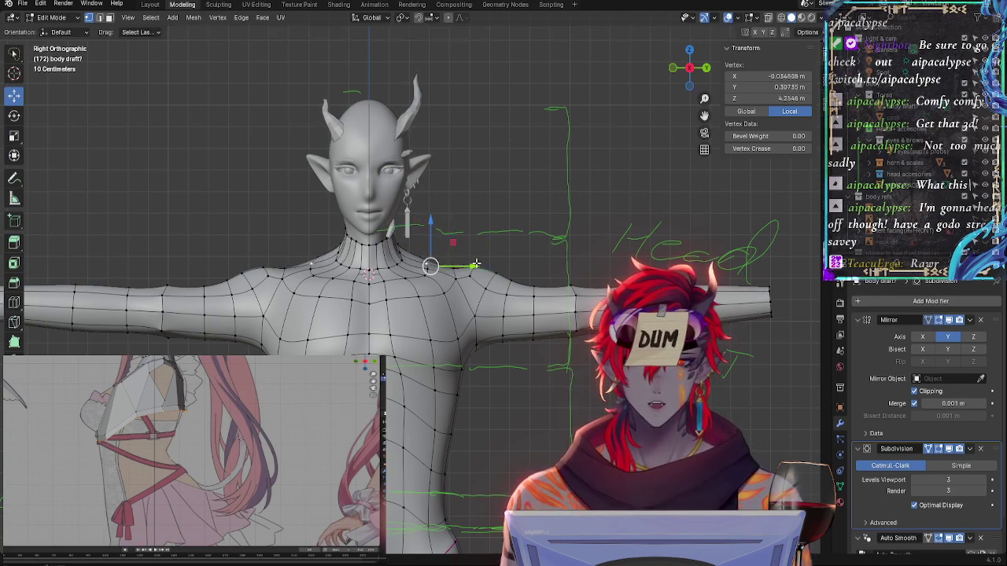
key(g)
key(g)
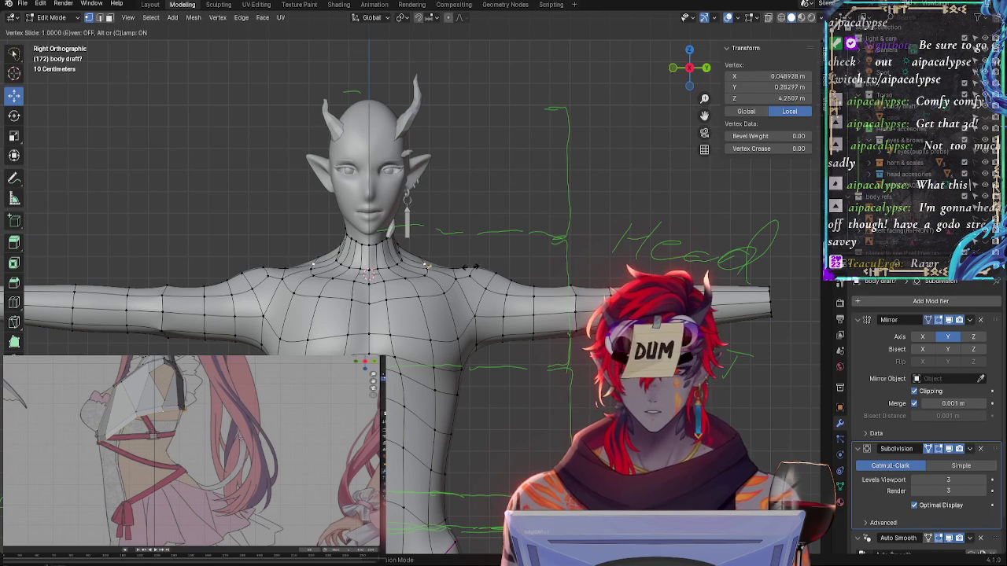
click(470, 267)
middle_drag(504, 251, 383, 233)
scroll(431, 217, up, 5)
click(382, 201)
key(g)
click(407, 209)
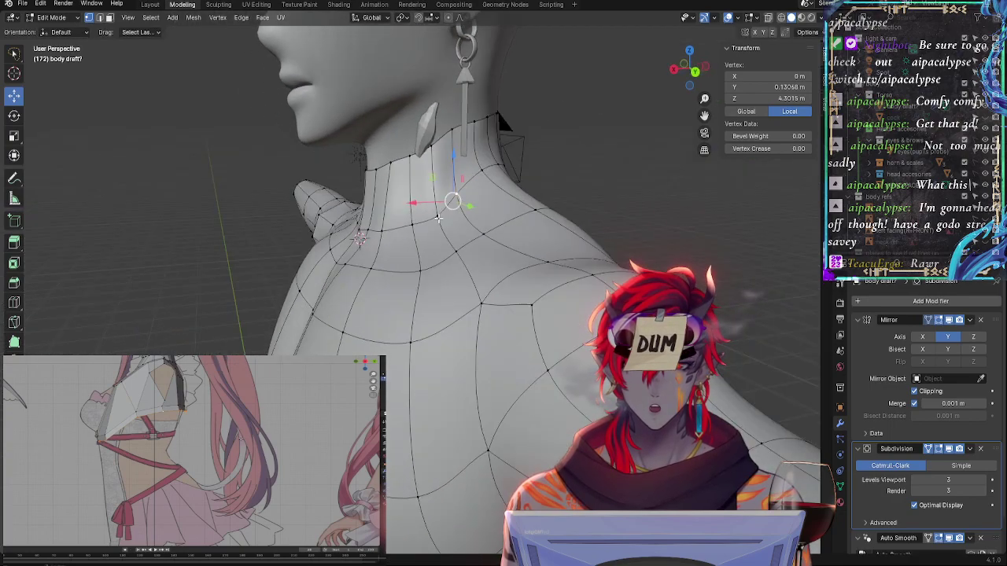
key(g)
key(g)
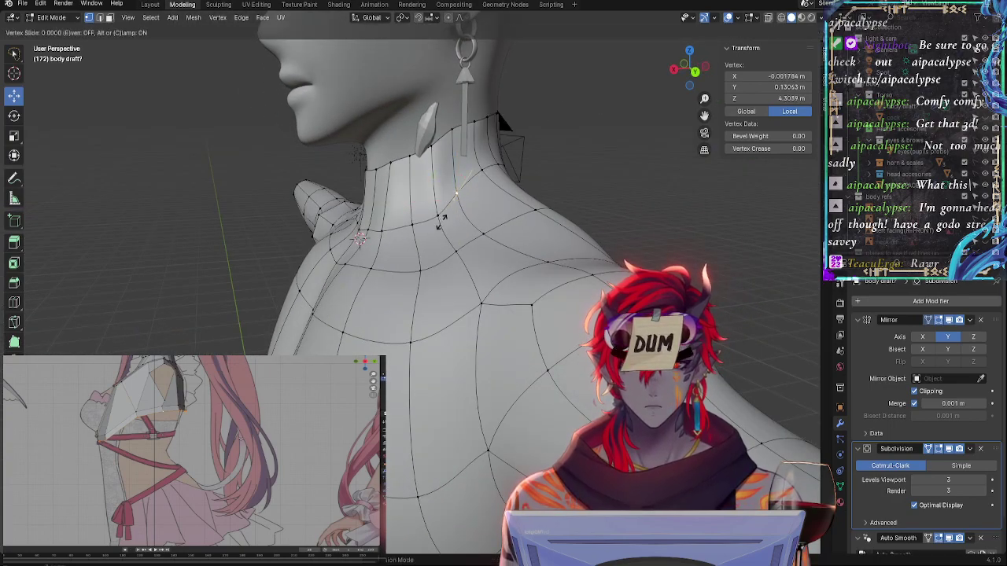
Centre the front neck vertex on the mirror line by setting its X to 0
click(440, 224)
middle_drag(440, 224, 542, 196)
click(775, 76)
text(0)
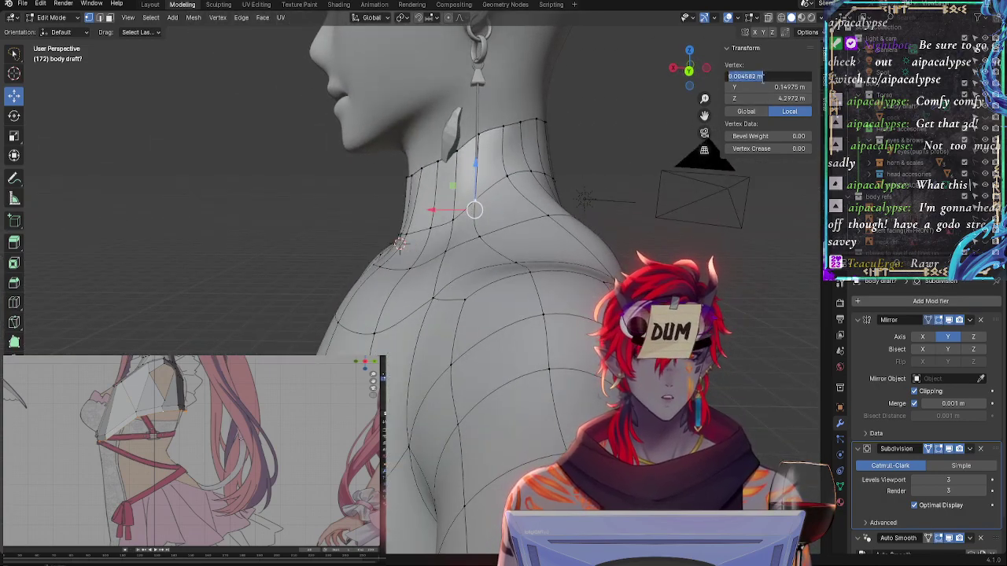
key(Return)
Lower the front neck vertex and shift it along Y with the gizmo arrows
middle_drag(451, 220, 432, 197)
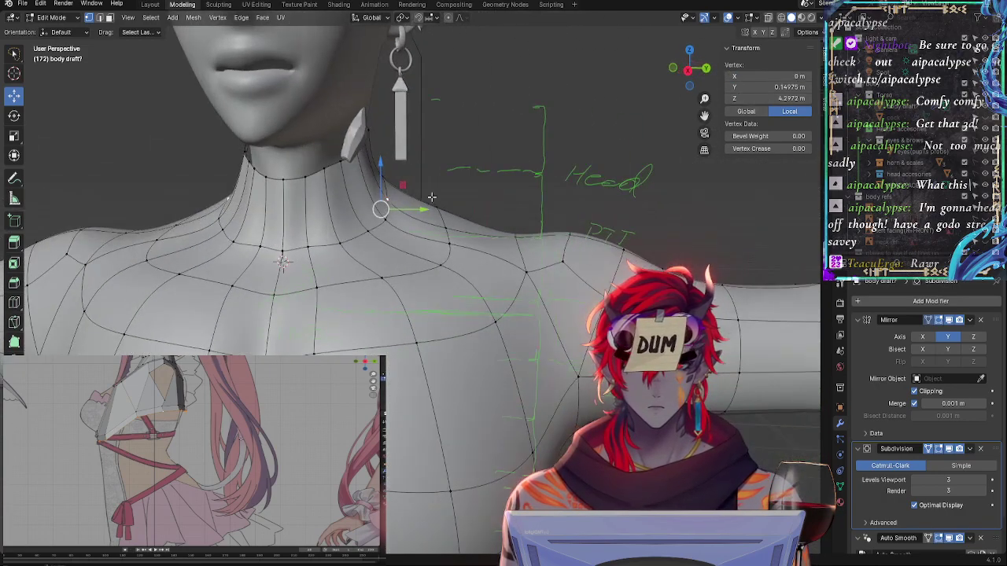
drag(381, 163, 380, 172)
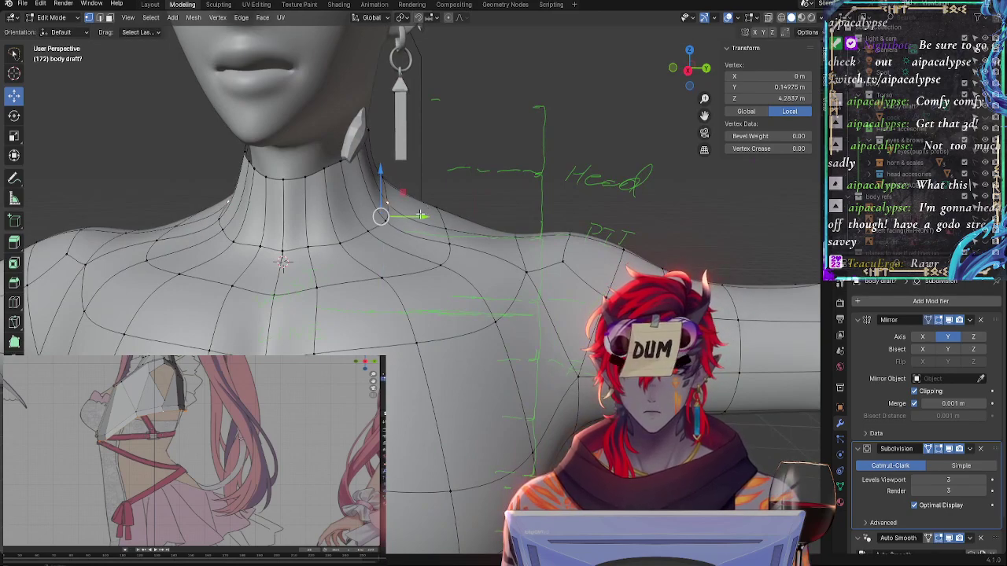
drag(422, 214, 405, 230)
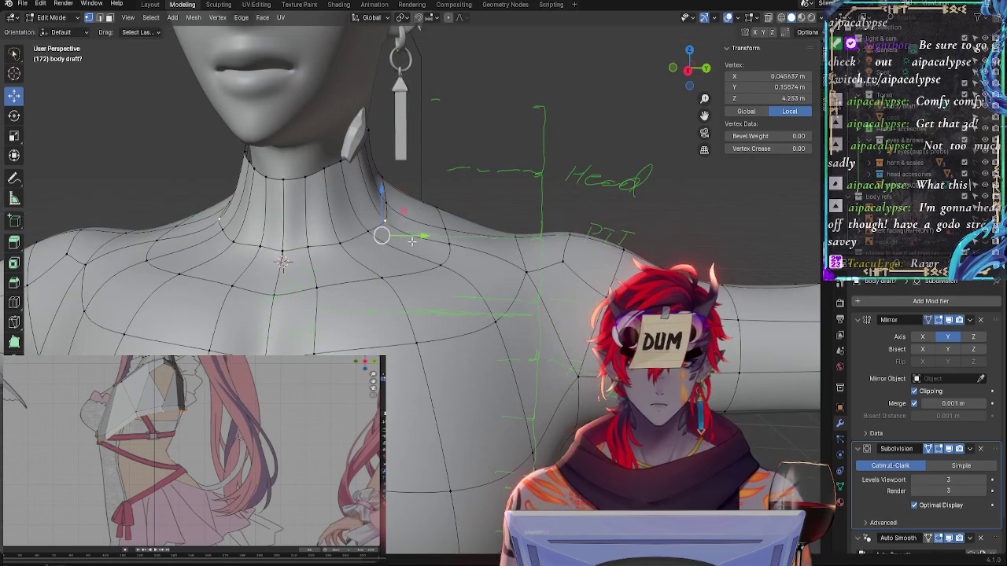
middle_drag(411, 242, 369, 245)
drag(401, 222, 336, 248)
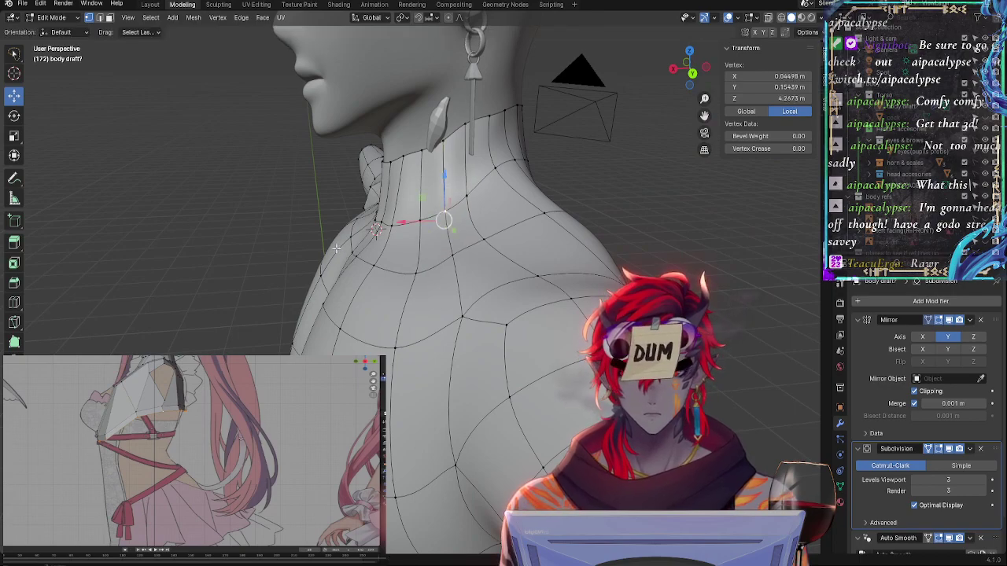
middle_drag(336, 249, 354, 234)
drag(354, 235, 489, 274)
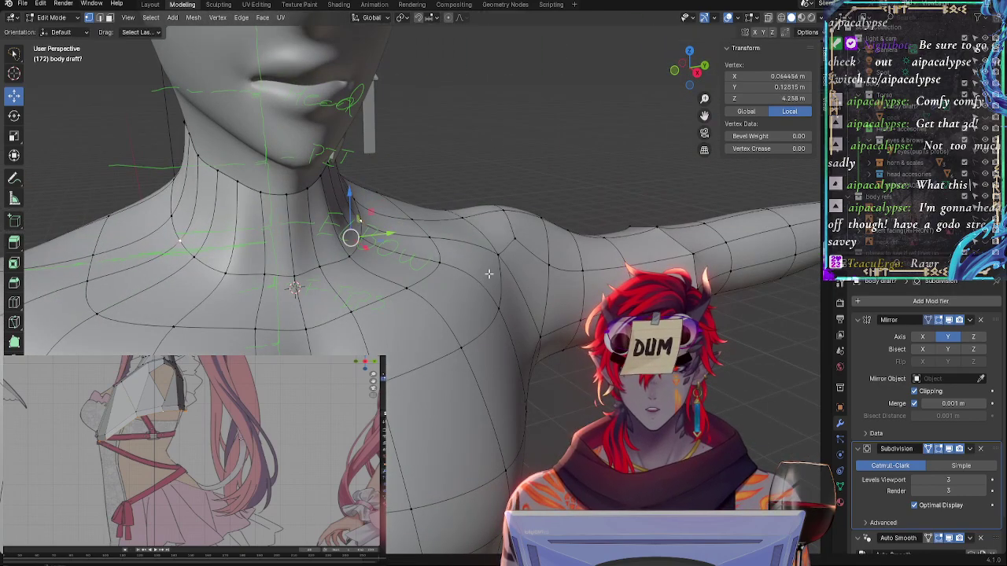
Fine-tune the front neck vertex's Y and Z position, then move it into final place
middle_drag(488, 274, 396, 238)
drag(402, 242, 394, 242)
middle_drag(393, 243, 368, 219)
drag(369, 194, 369, 201)
middle_drag(370, 200, 447, 218)
mouse_move(366, 238)
middle_down()
mouse_move(350, 259)
mouse_move(370, 230)
middle_up()
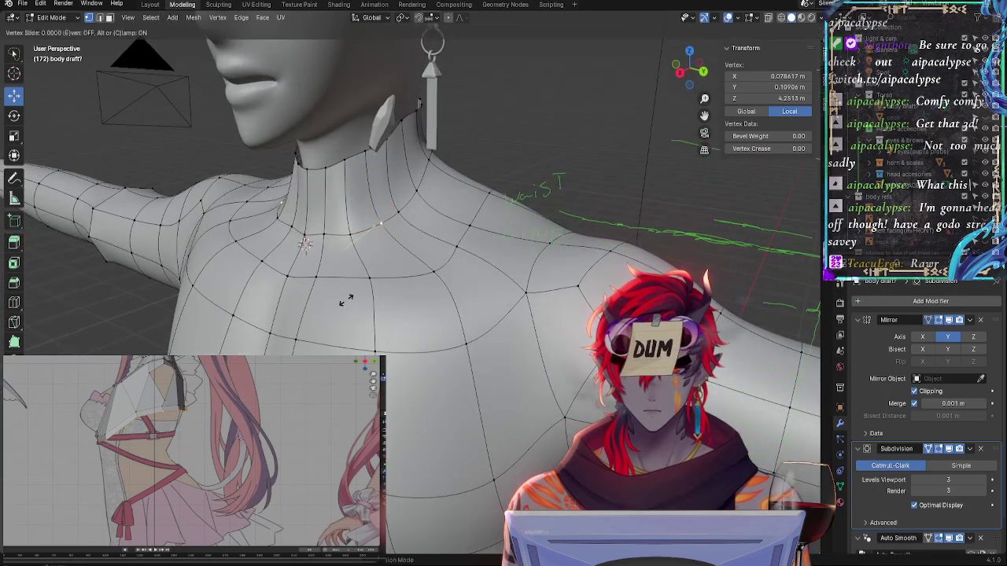
drag(370, 230, 336, 296)
drag(371, 189, 371, 186)
middle_drag(371, 185, 440, 209)
key(g)
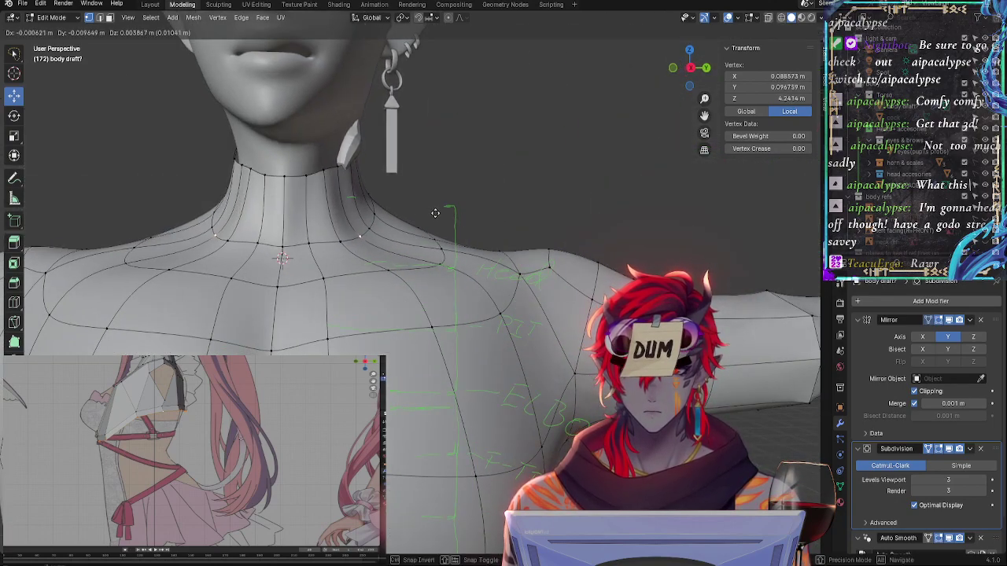
click(432, 222)
Select a side-of-neck vertex and move it into a better position
click(341, 171)
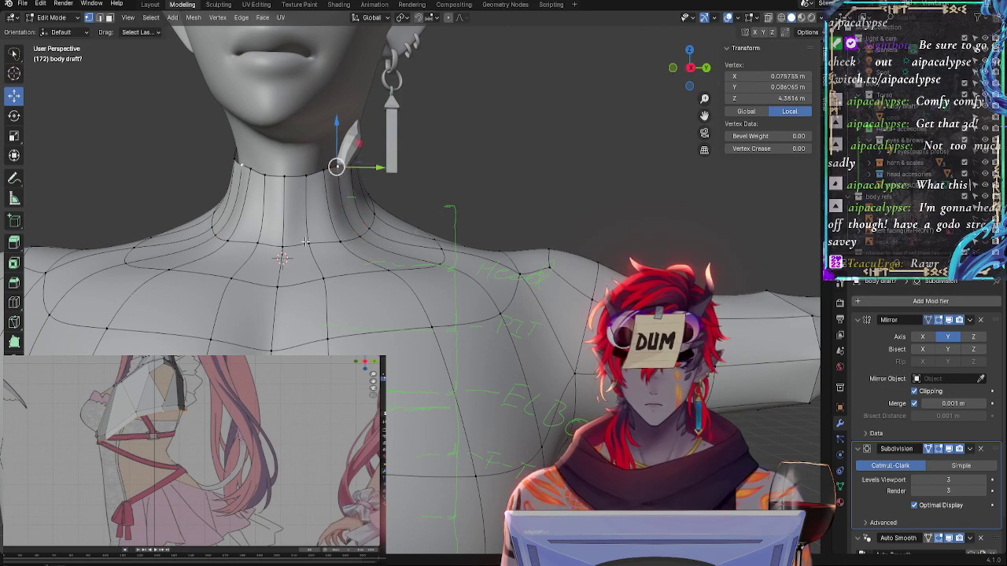
click(306, 243)
middle_drag(306, 242, 358, 252)
key(g)
click(343, 310)
Move the side-of-neck vertex down and outward with several small adjustments
key(g)
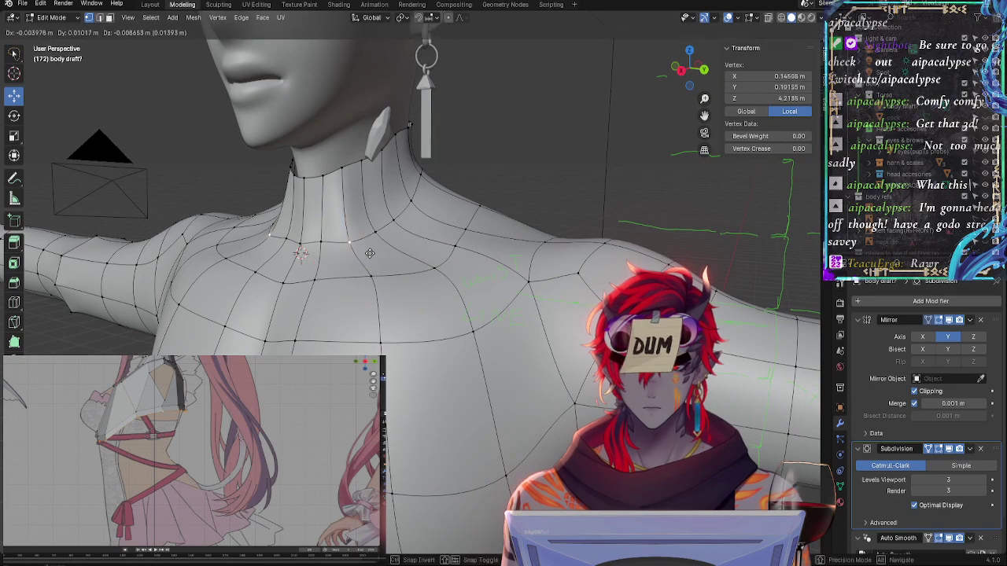
click(358, 260)
key(g)
click(370, 268)
middle_drag(370, 268, 399, 317)
key(g)
click(537, 276)
key(g)
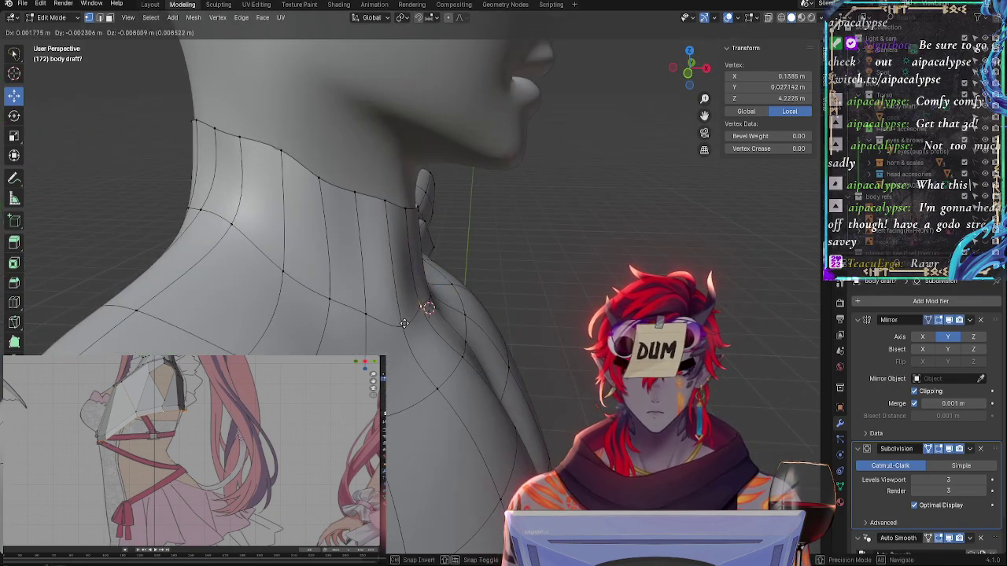
click(407, 297)
middle_drag(482, 237, 490, 220)
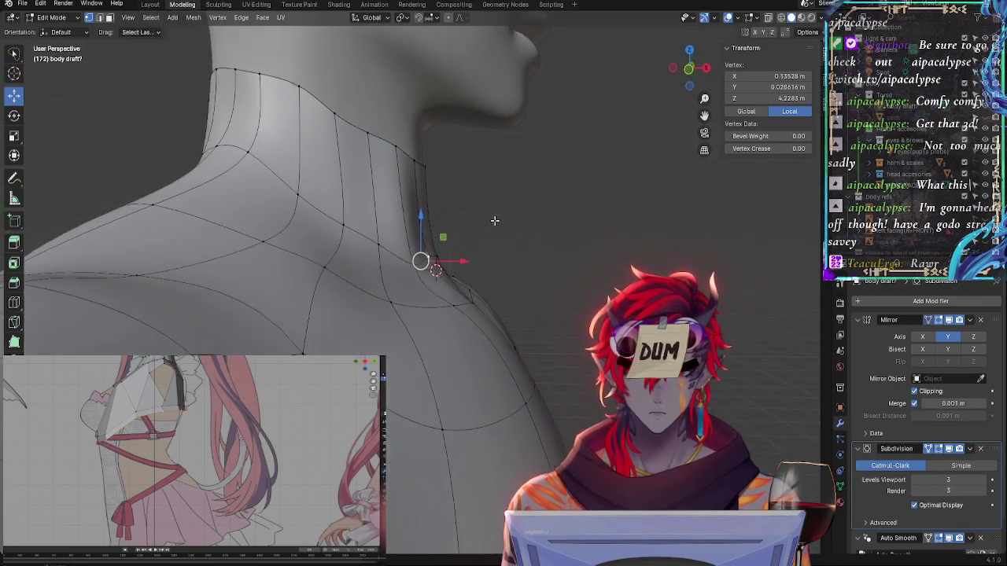
click(689, 69)
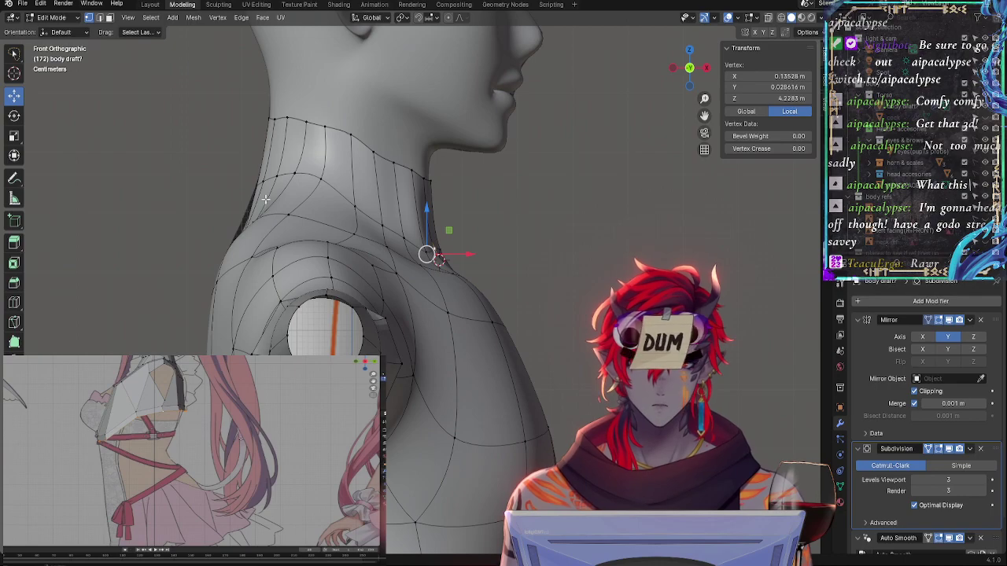
middle_drag(266, 200, 378, 236)
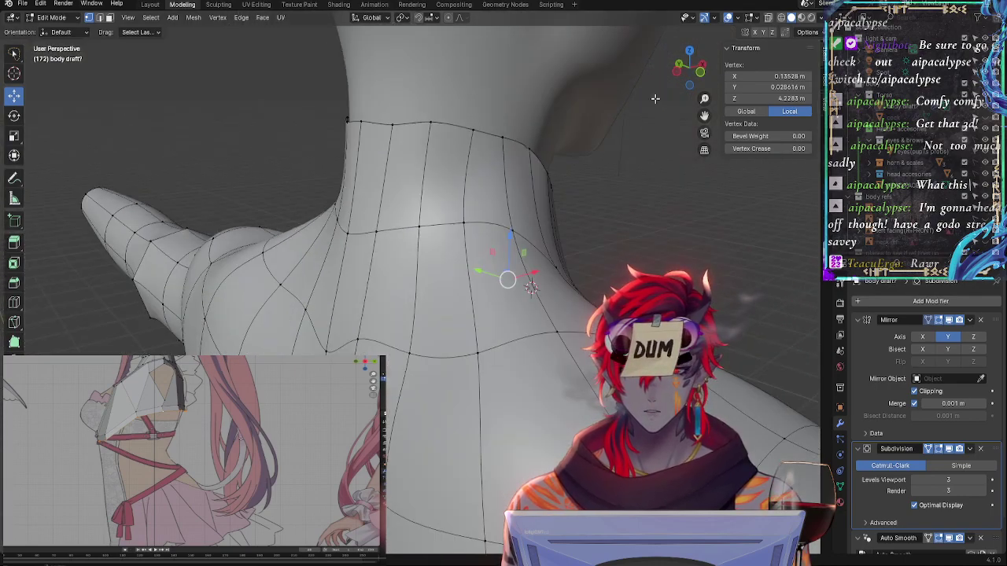
click(701, 73)
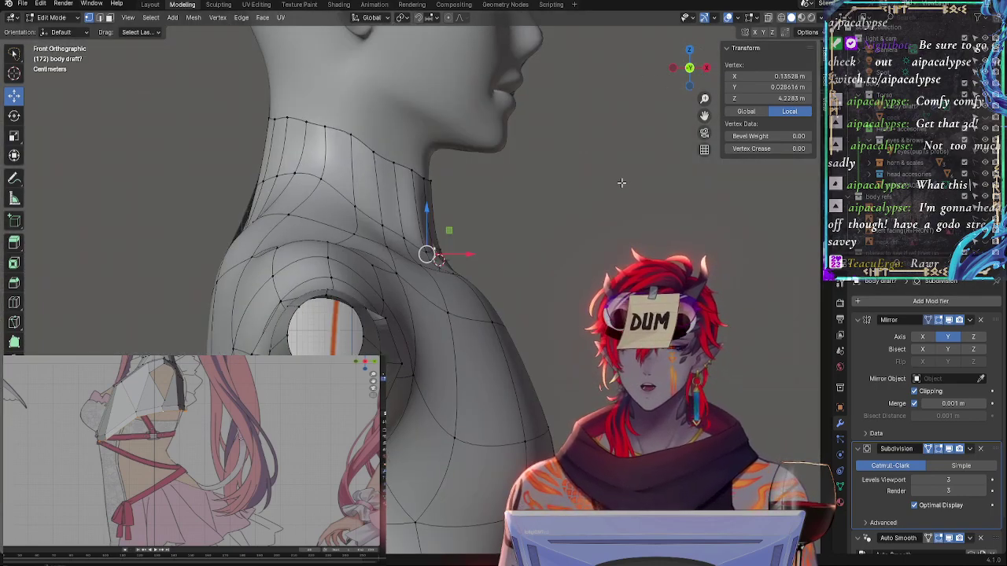
scroll(622, 182, down, 2)
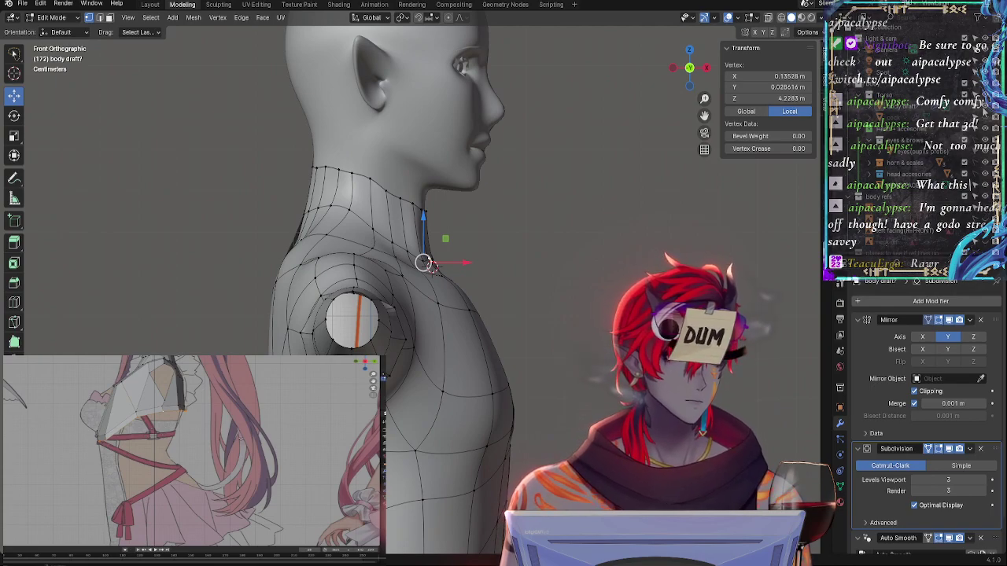
key(alt+z)
key(alt+z)
key(alt+z)
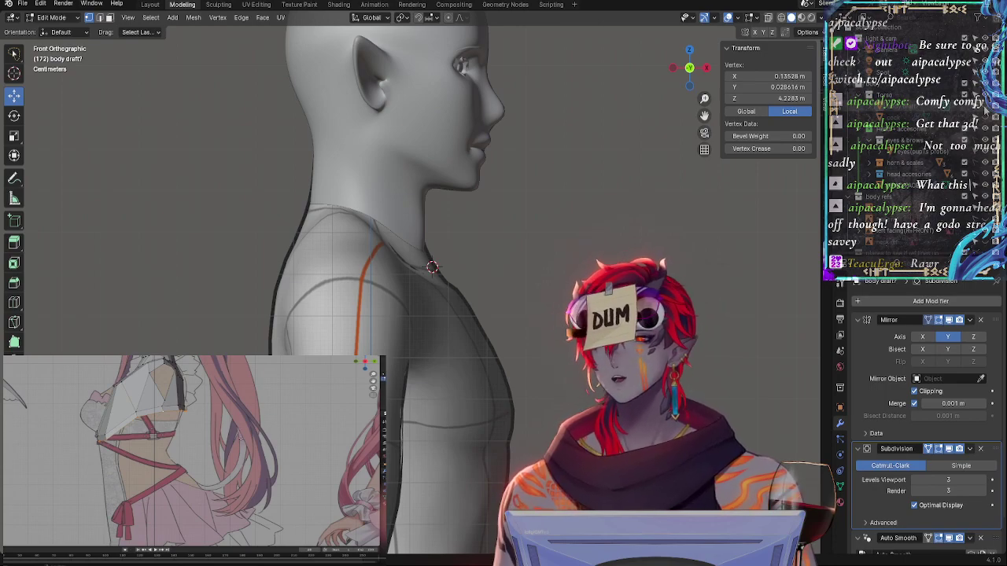
key(alt+z)
key(alt+z)
key(alt+z)
key(alt+z)
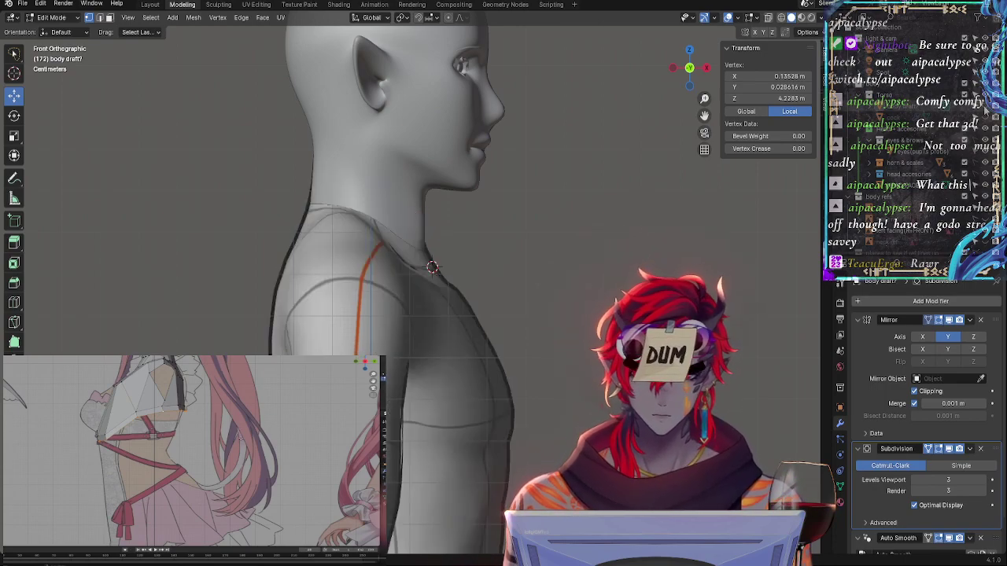
key(alt+z)
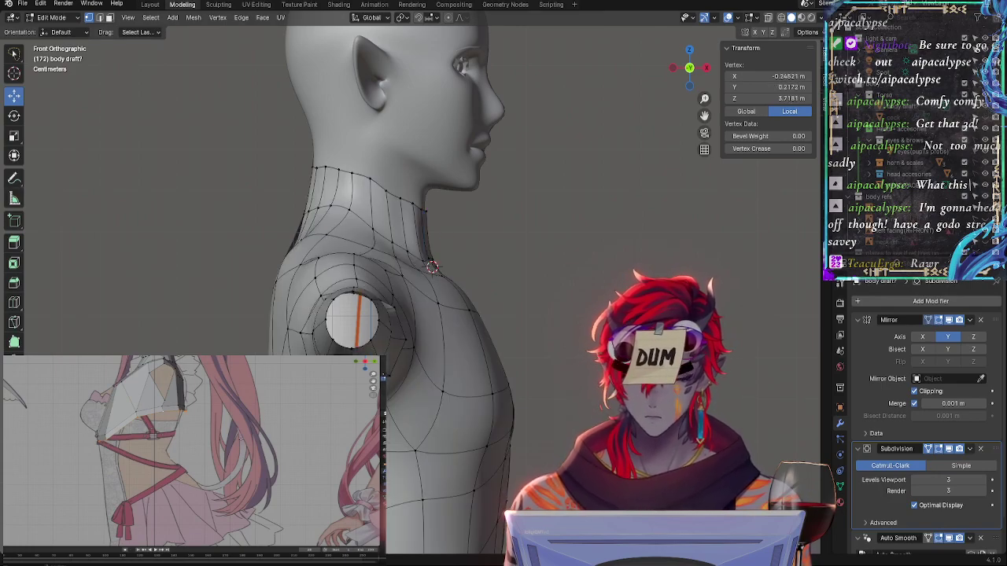
key(ctrl+KP_Add)
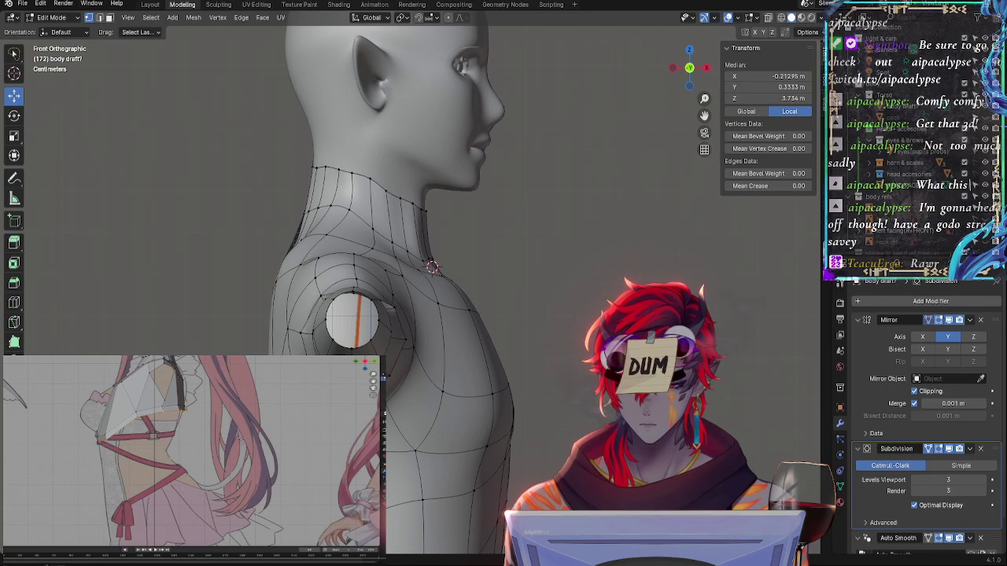
key(g)
key(g)
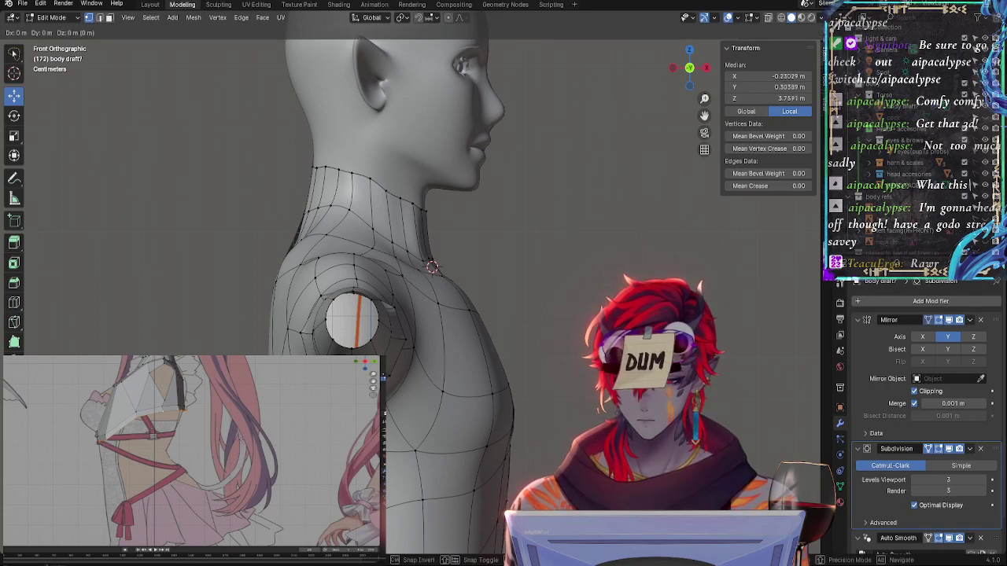
click(432, 268)
key(s)
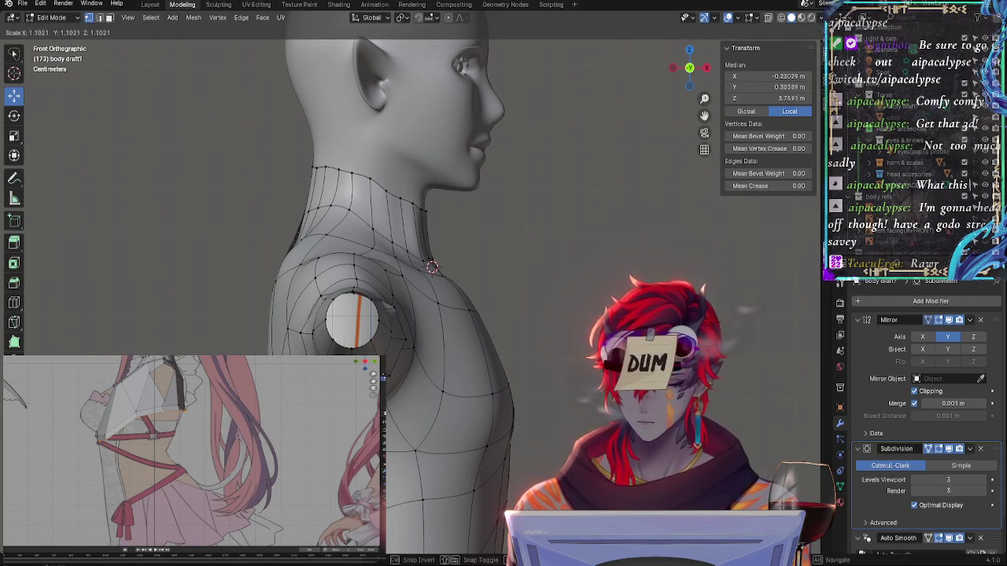
key(g)
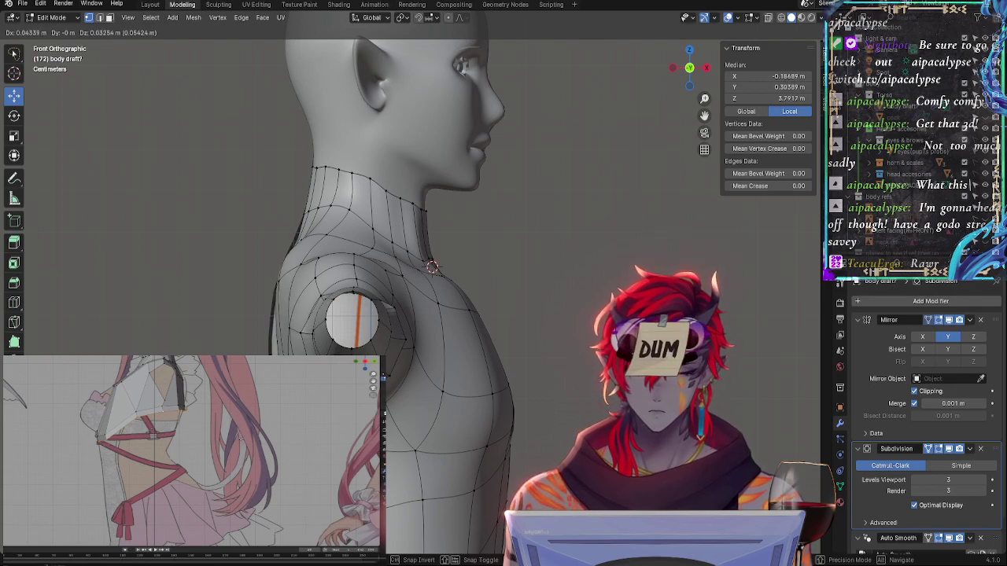
click(499, 306)
key(g)
key(z)
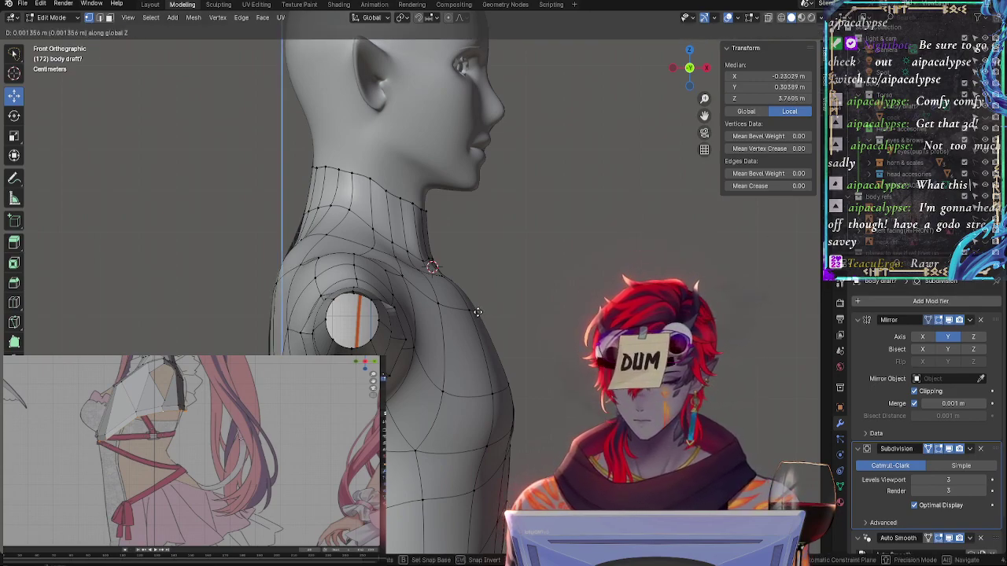
click(473, 300)
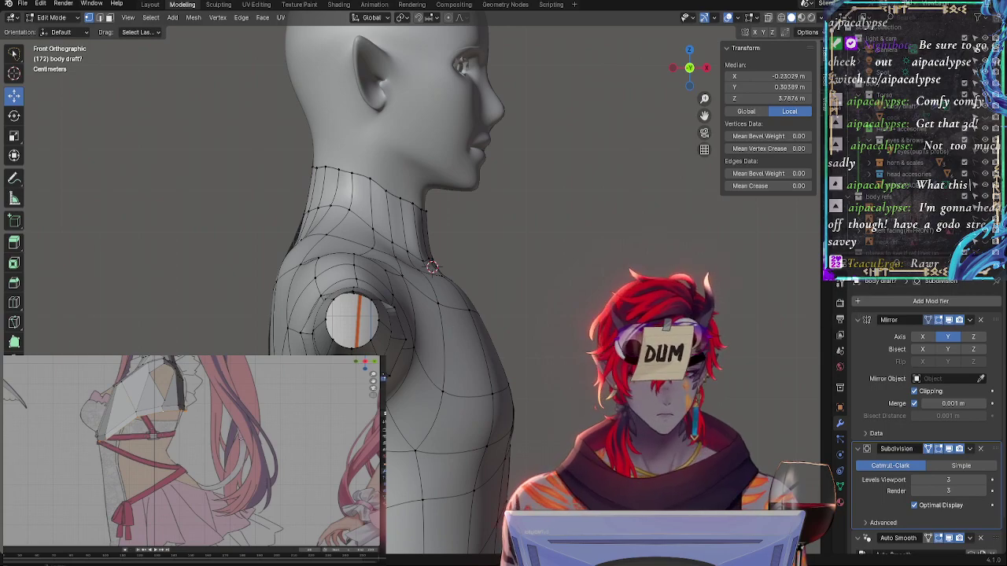
click(432, 267)
middle_drag(432, 267, 676, 236)
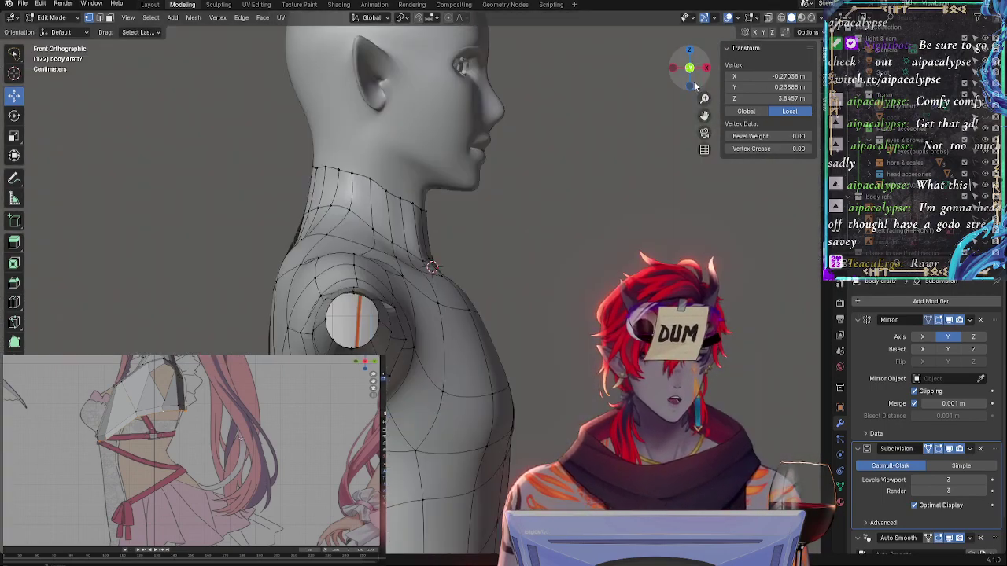
key(KP_1)
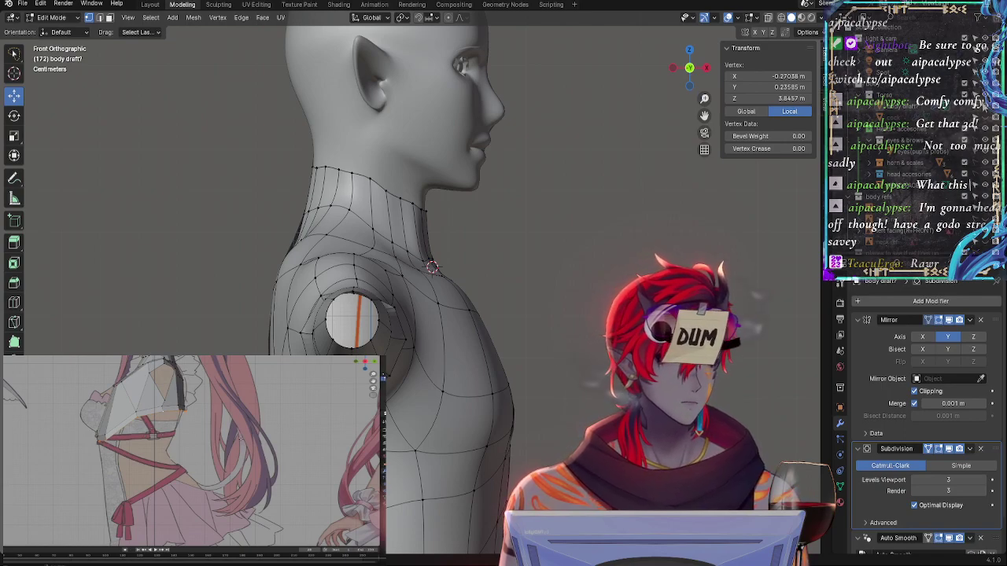
key(alt+z)
key(alt+z)
key(alt+z)
key(alt+z)
key(alt+z)
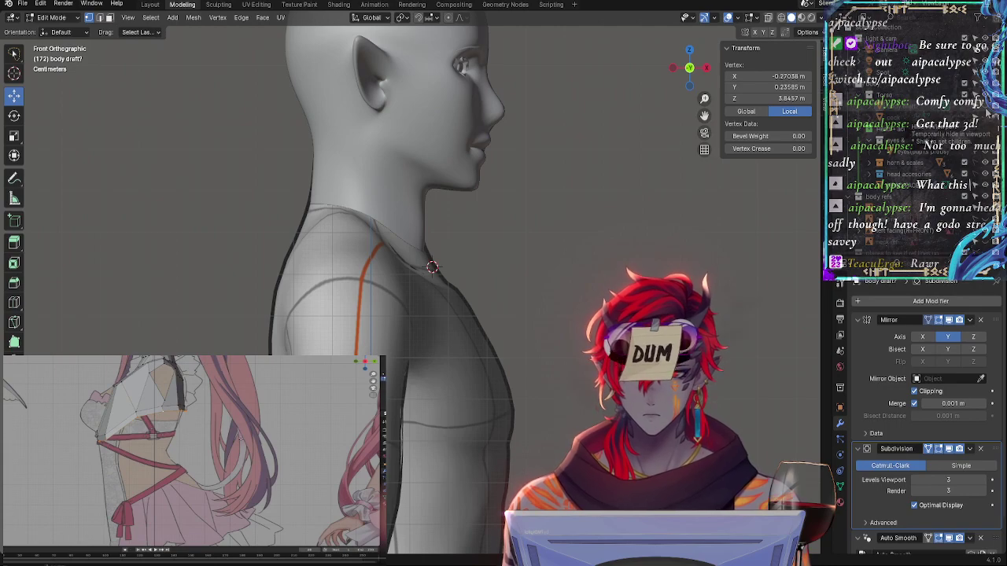
key(alt+z)
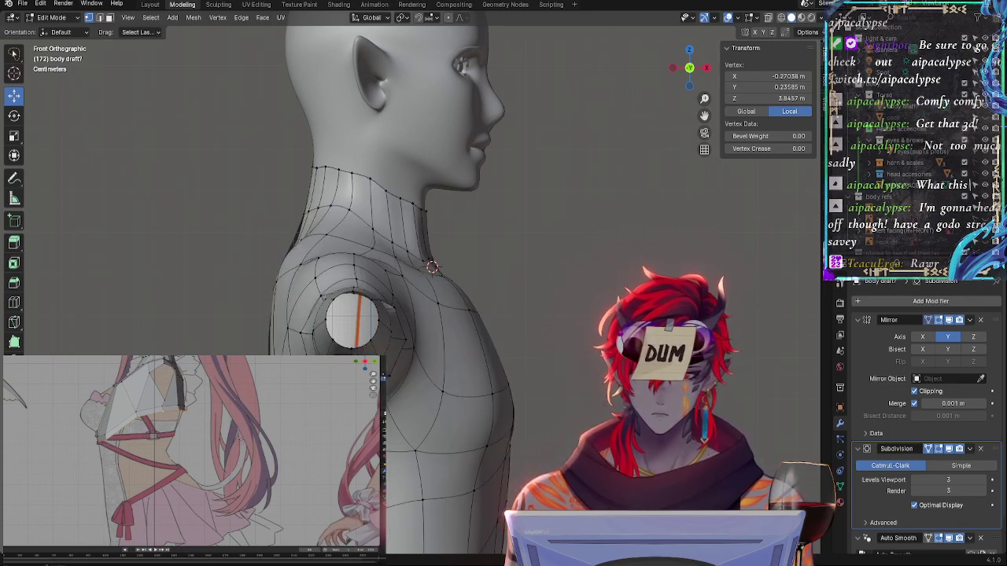
Shift the rear shoulder vertex along X, then up and outward, checking from behind
middle_drag(441, 375, 497, 378)
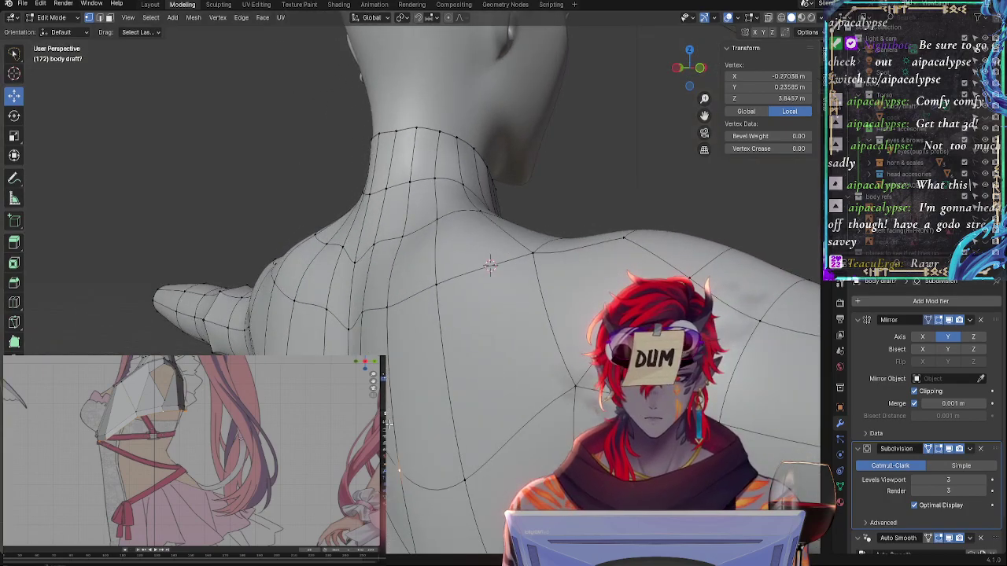
middle_drag(267, 294, 260, 286)
drag(260, 285, 296, 284)
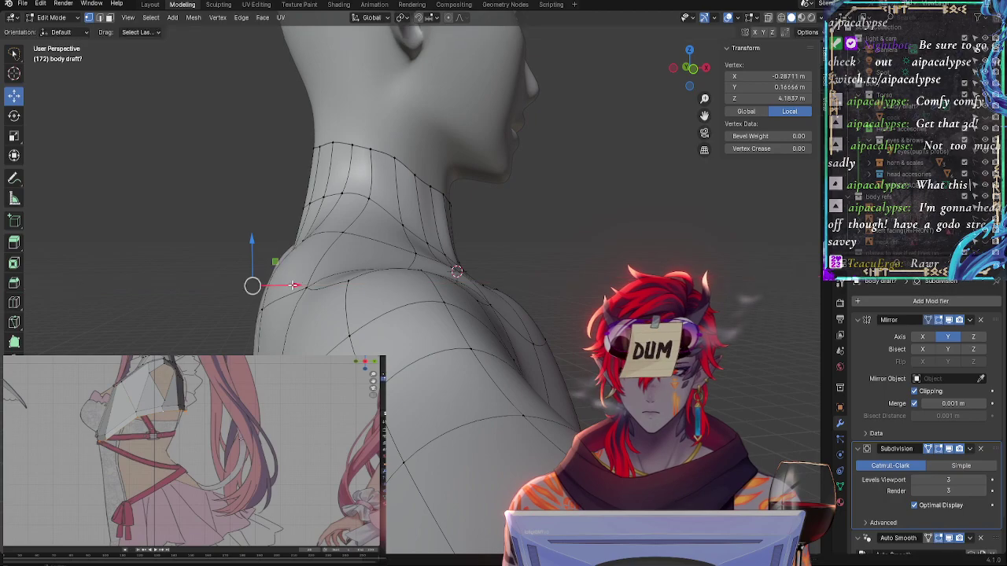
middle_drag(299, 280, 347, 276)
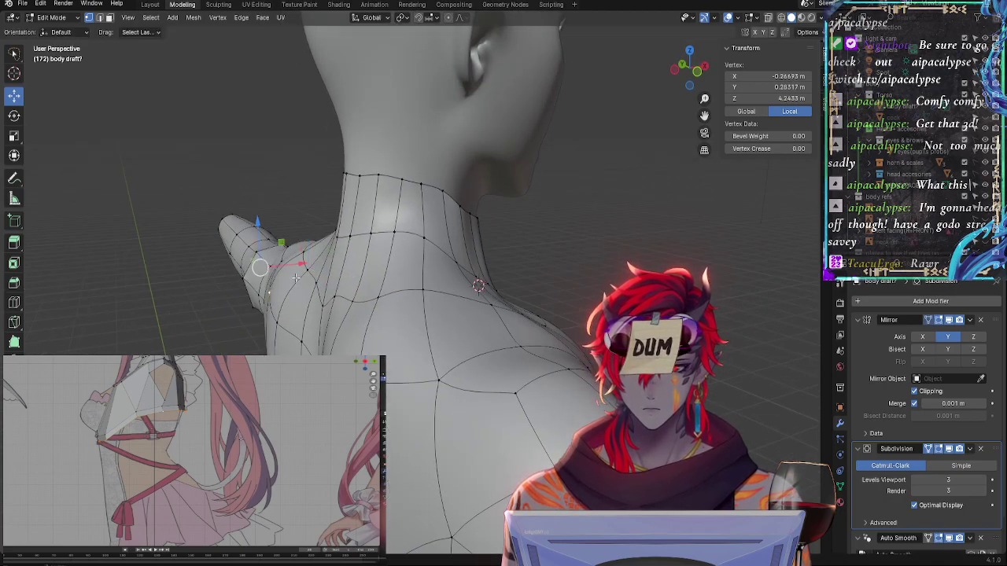
drag(296, 277, 331, 263)
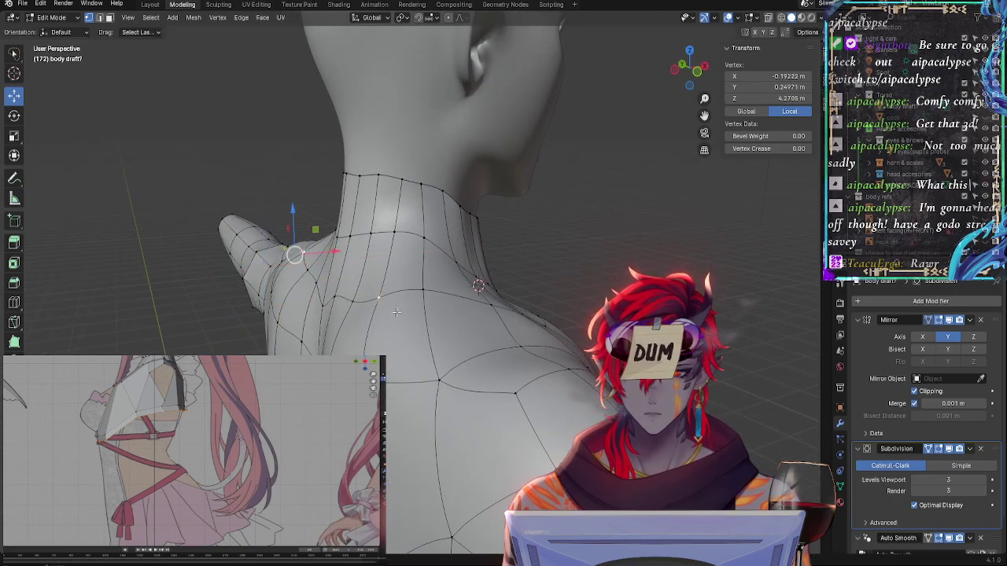
drag(395, 312, 410, 299)
Vertex-slide a single shoulder vertex along its edge, viewed from behind
click(378, 297)
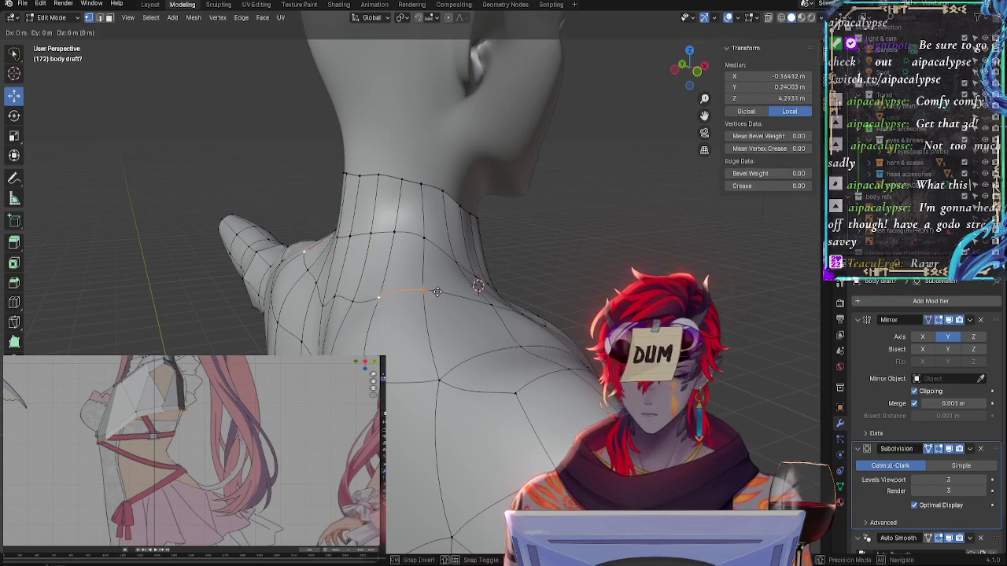
click(526, 296)
middle_drag(527, 296, 507, 270)
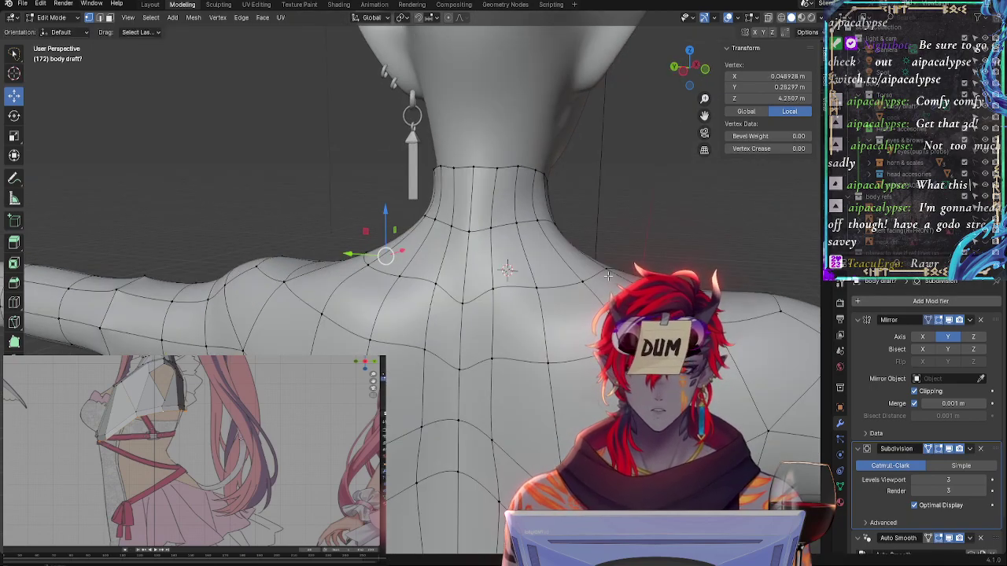
key(g)
key(g)
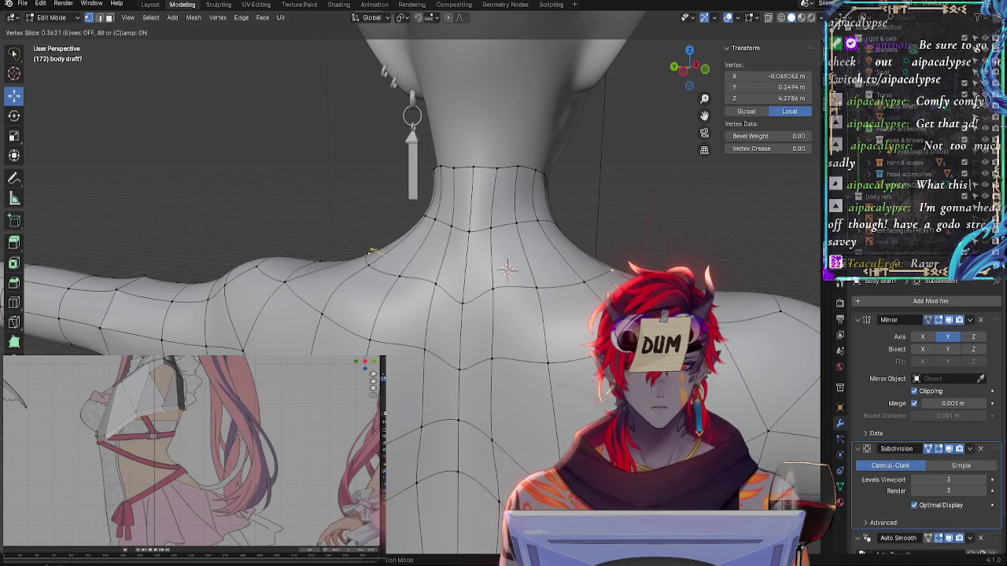
click(508, 270)
middle_drag(507, 270, 441, 249)
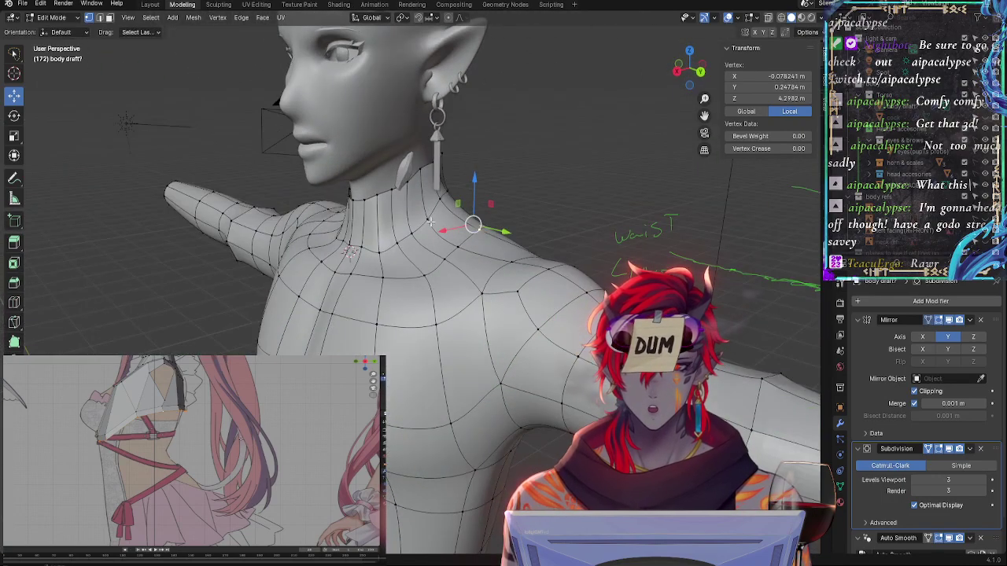
Nudge a vertex at the neck base into place, viewing the neck from below
shift+click(456, 244)
key(g)
click(465, 253)
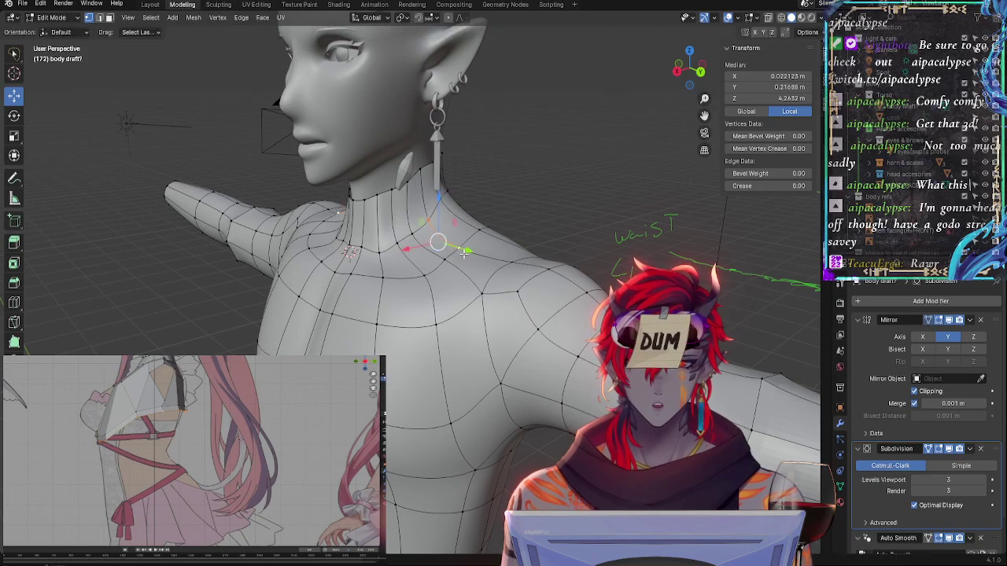
middle_drag(465, 253, 445, 257)
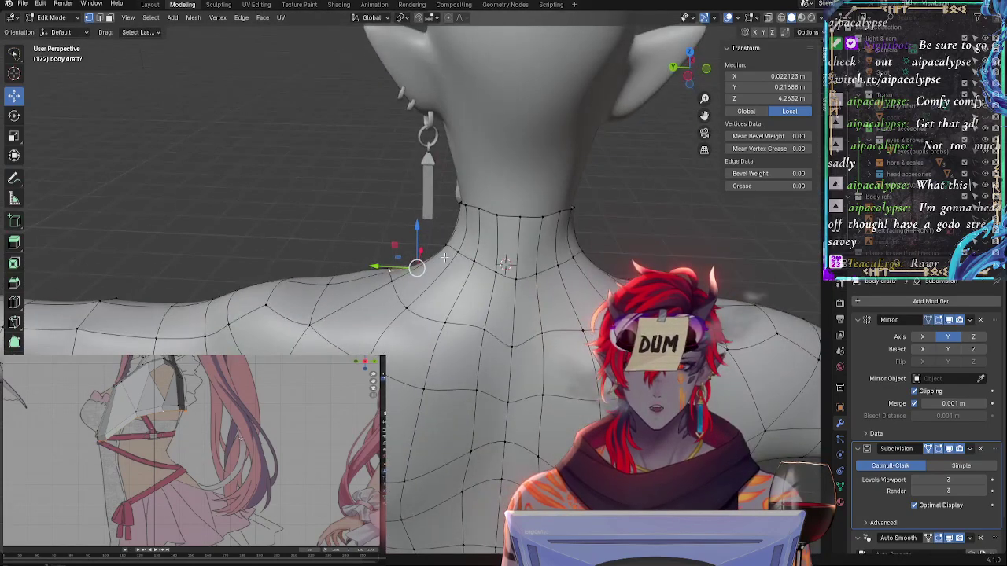
click(471, 249)
middle_drag(580, 252, 604, 225)
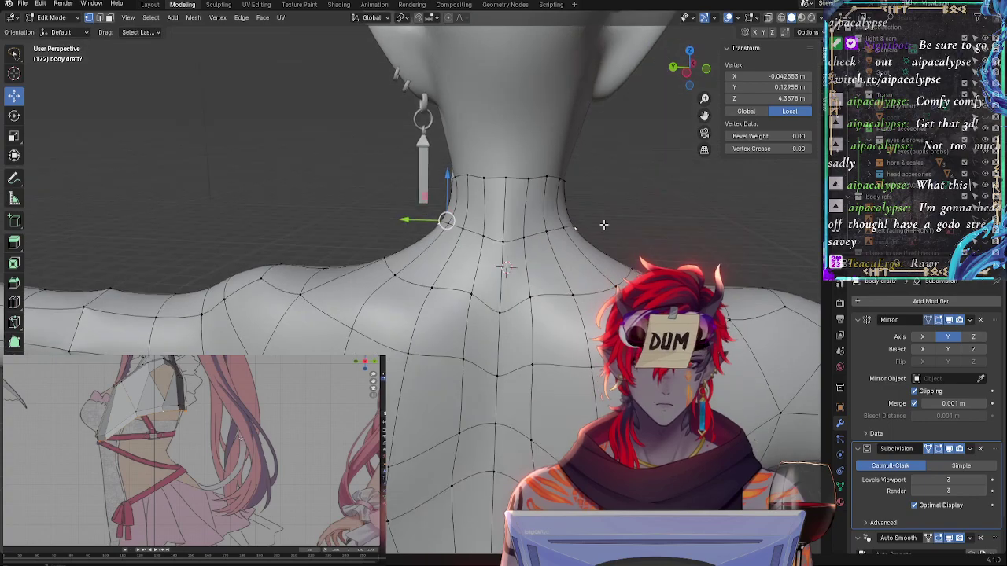
middle_drag(562, 188, 630, 261)
key(g)
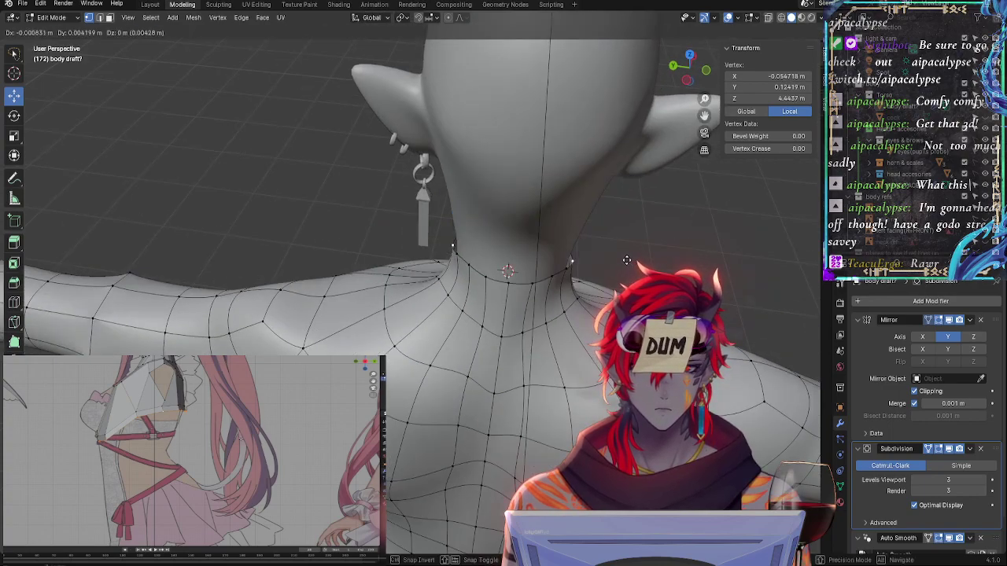
key(Escape)
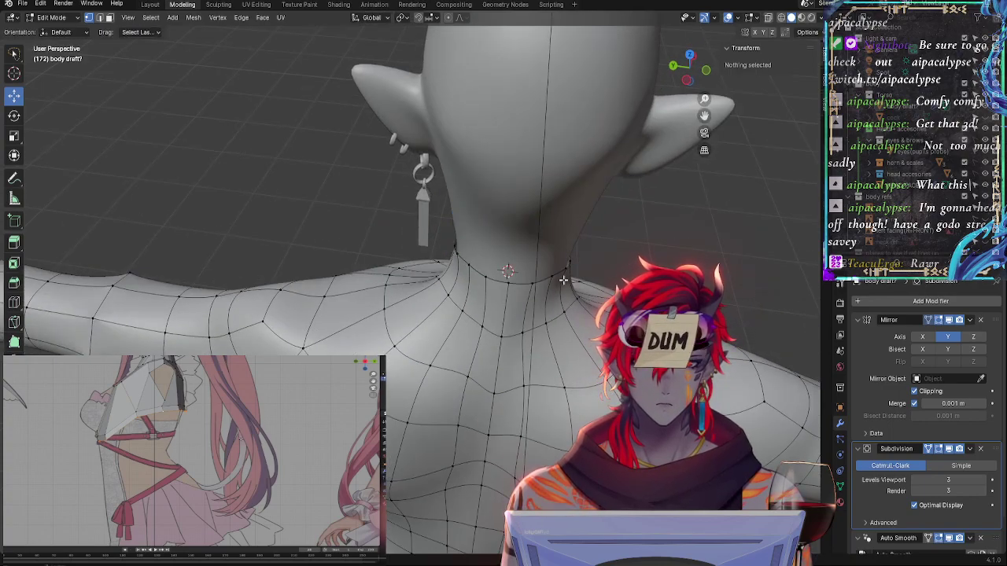
key(g)
Move the two neck-base vertices to smooth the back of the neck
key(g)
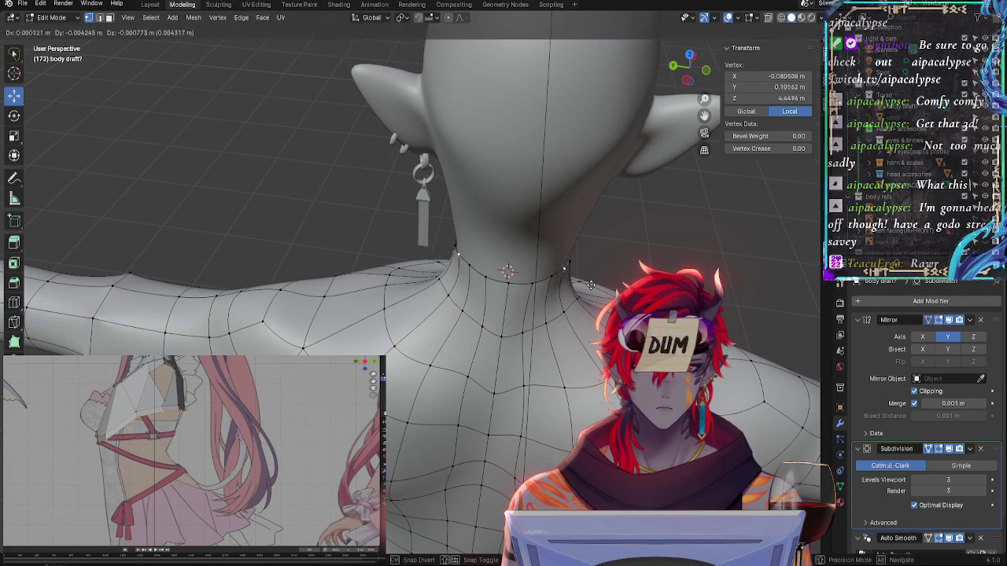
click(590, 283)
middle_drag(590, 283, 633, 246)
key(g)
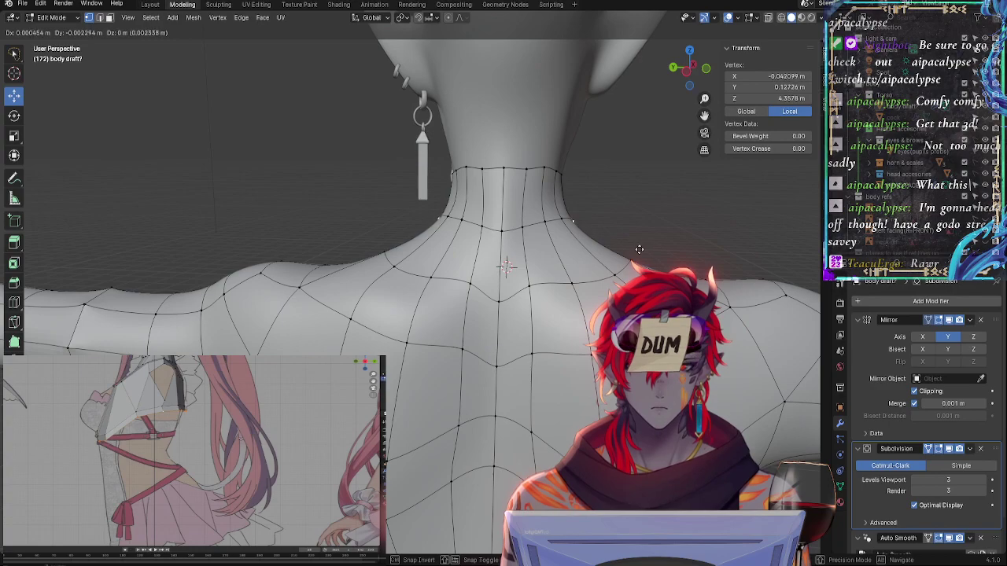
click(633, 248)
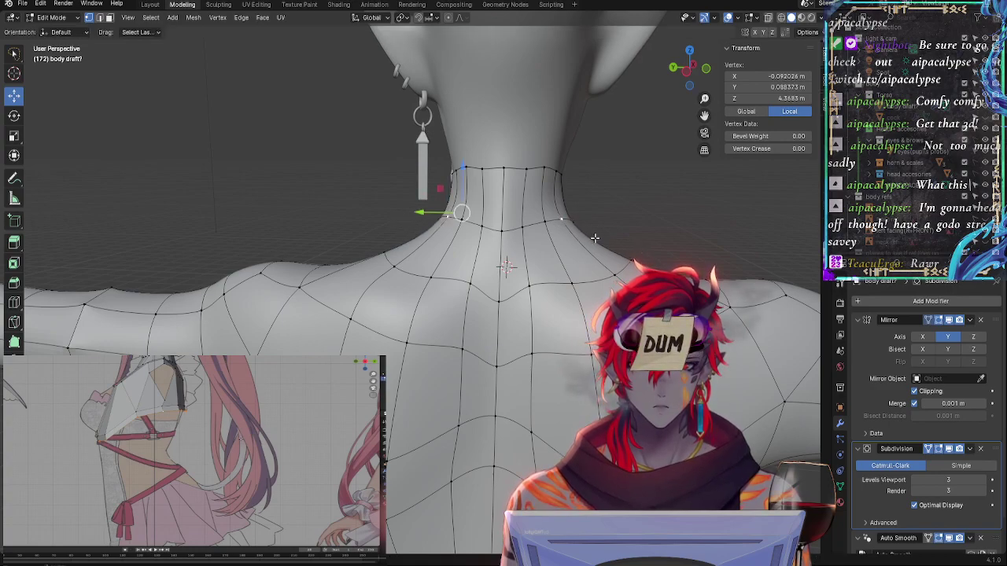
key(g)
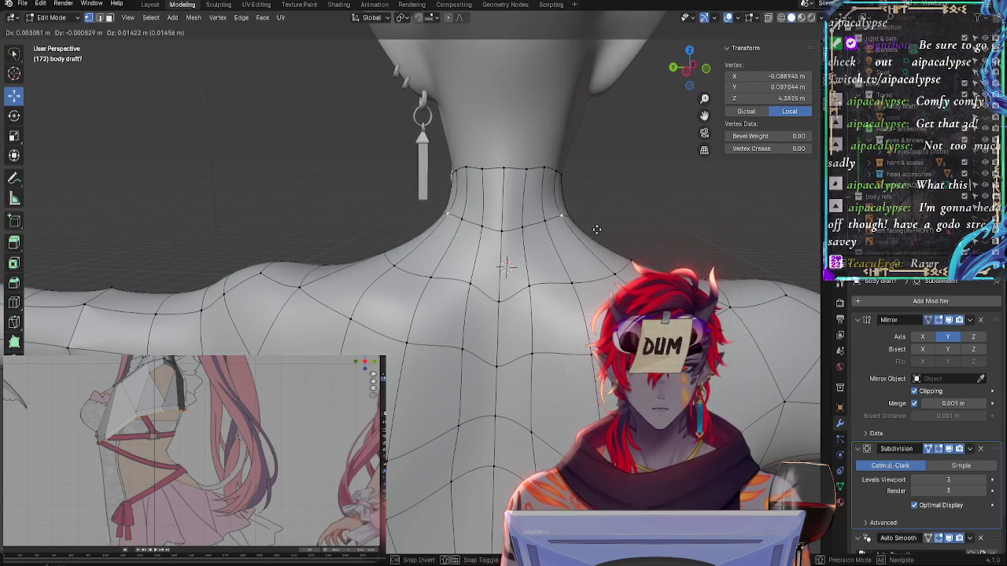
click(594, 250)
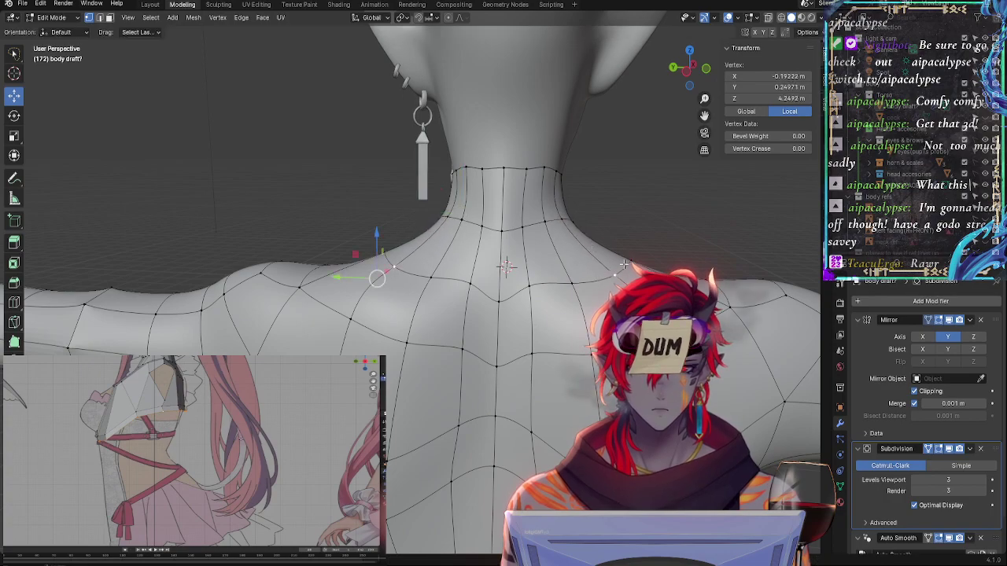
Reposition another neck-base vertex toward a smoother nape curve, then select a neck-base loop vertex
click(653, 267)
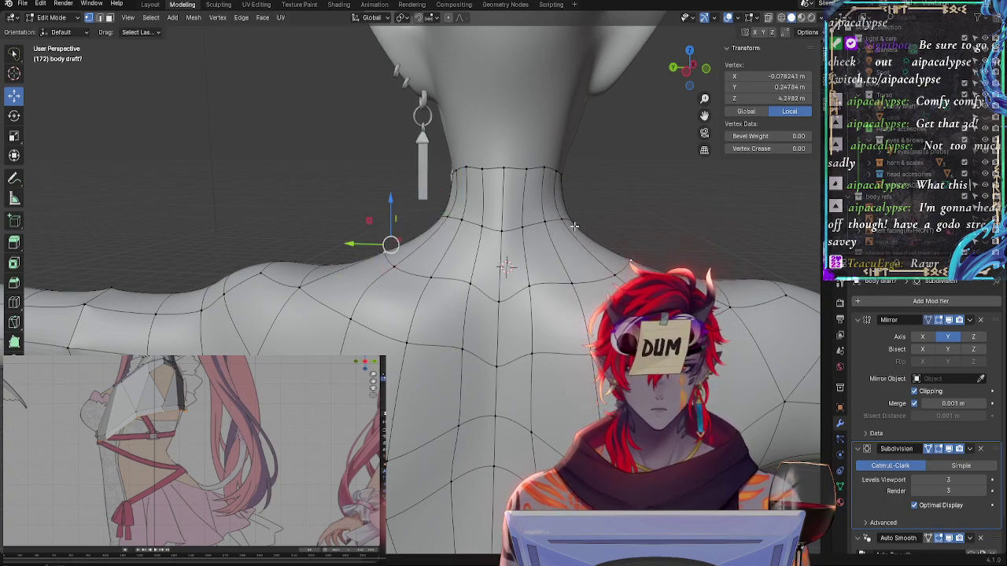
middle_drag(654, 225, 620, 240)
click(492, 285)
click(607, 241)
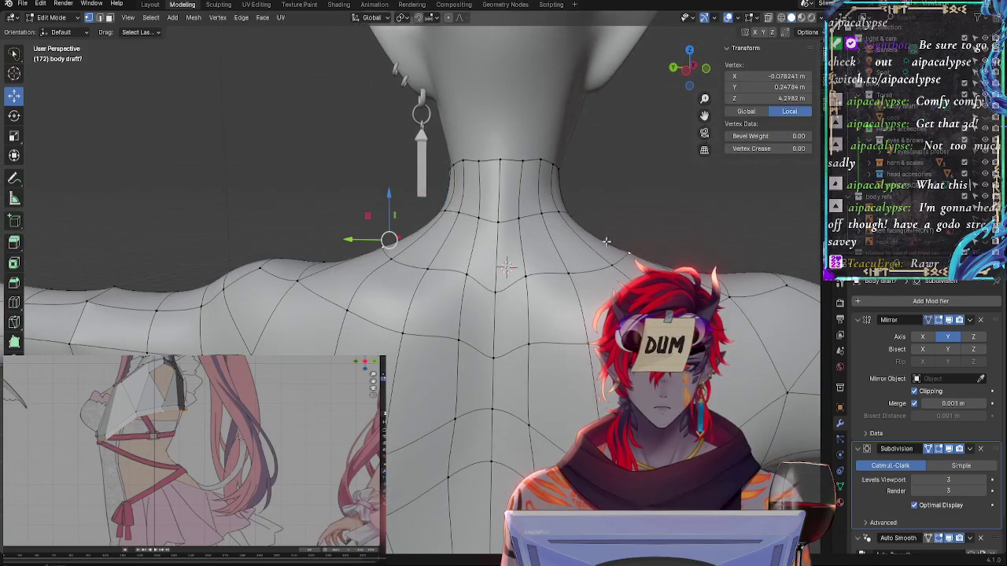
key(g)
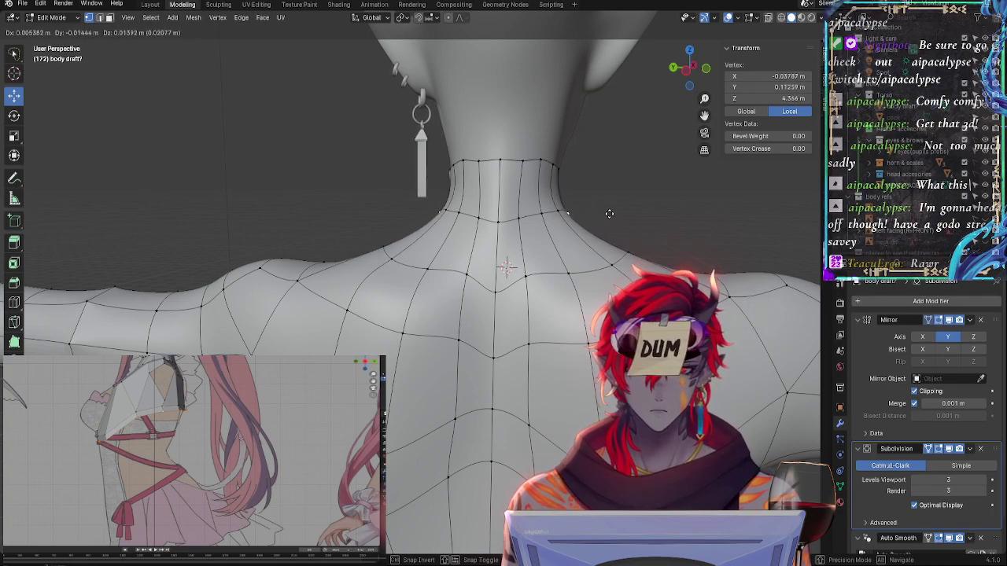
click(634, 221)
click(658, 225)
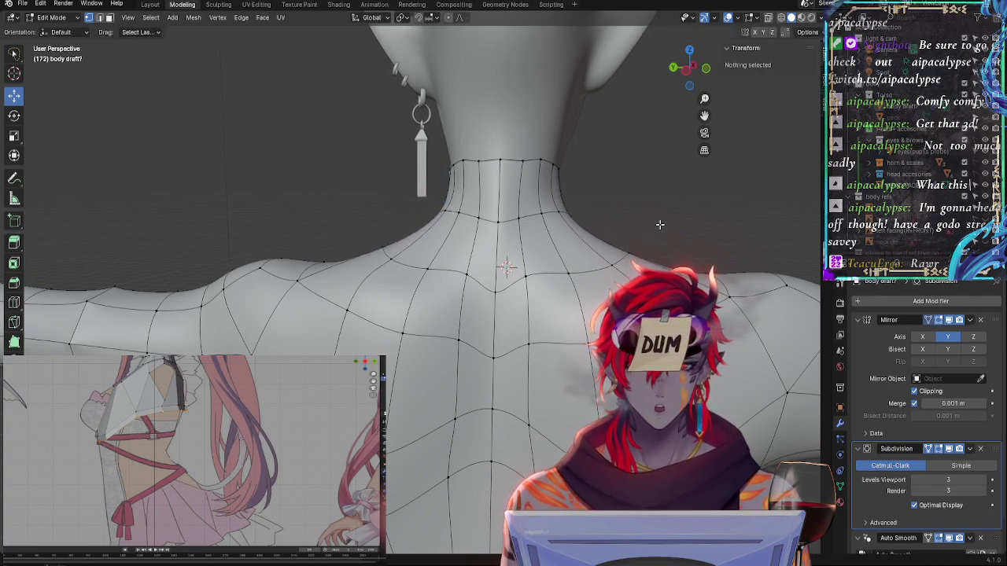
middle_drag(658, 225, 597, 245)
click(397, 265)
middle_drag(398, 265, 486, 203)
Slide the neck vertex slightly upward along its edge, viewed from higher behind the head
key(g)
key(g)
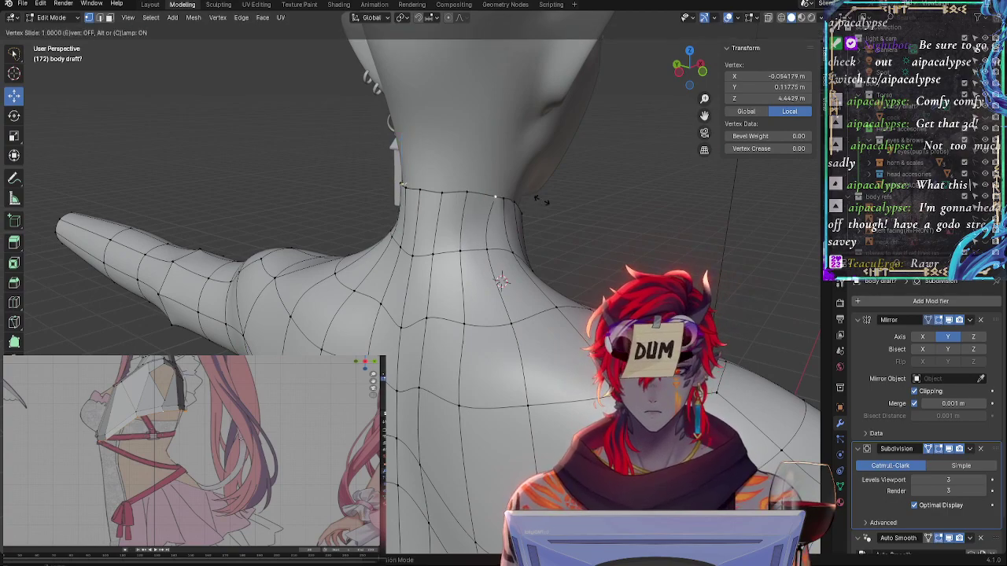
click(473, 199)
key(g)
key(g)
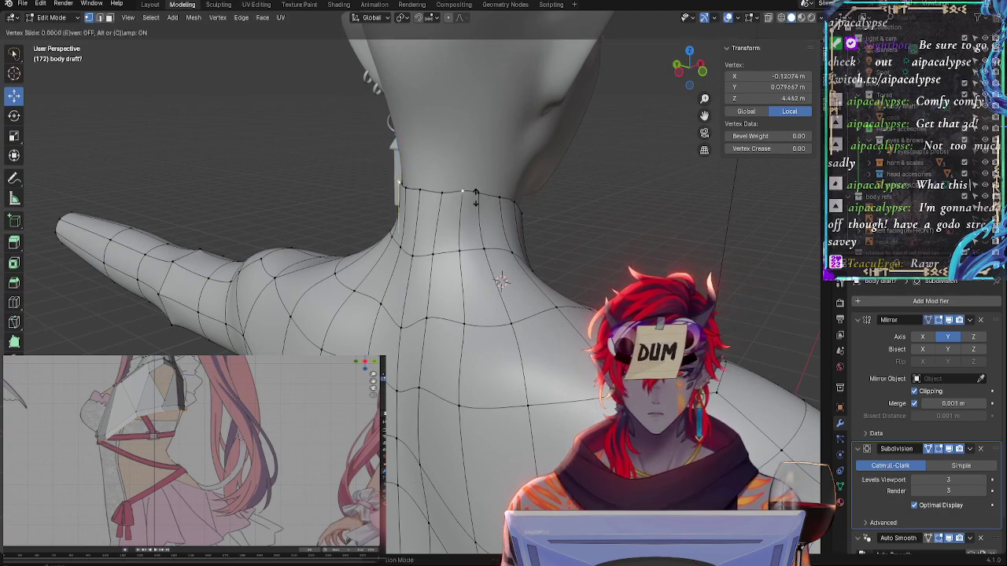
key(Escape)
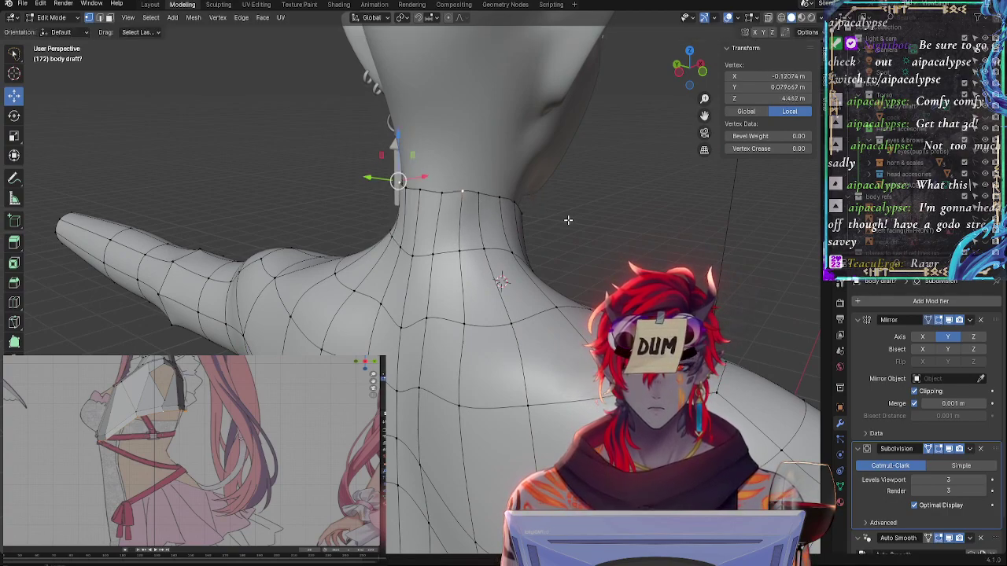
middle_drag(470, 198, 622, 229)
key(g)
key(g)
click(621, 278)
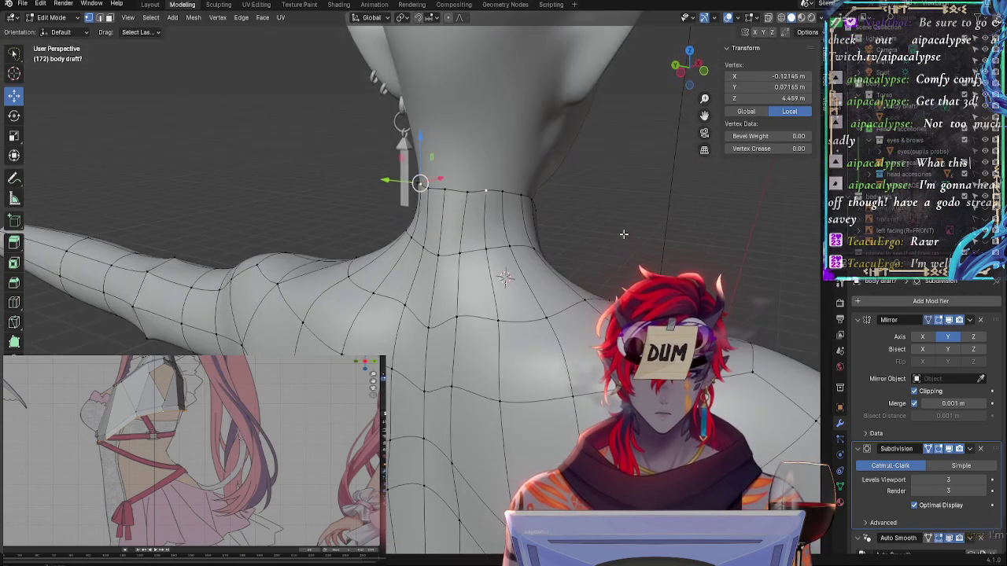
Repeatedly slide the back-of-neck base vertex until it sits at Y 0 m, Z about 4.463 m
key(g)
key(g)
click(481, 203)
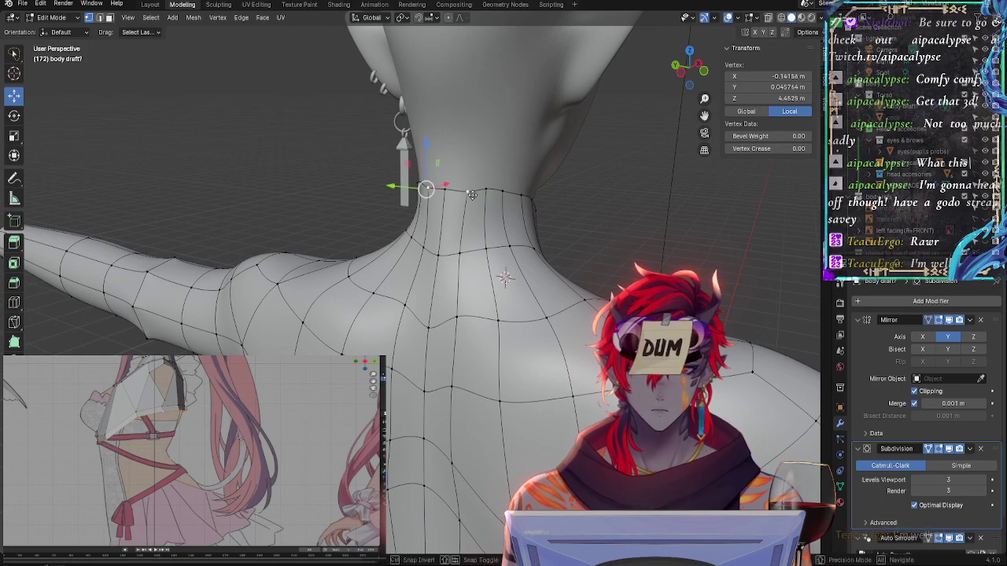
key(g)
key(g)
click(471, 200)
middle_drag(471, 200, 543, 157)
key(g)
key(g)
click(548, 136)
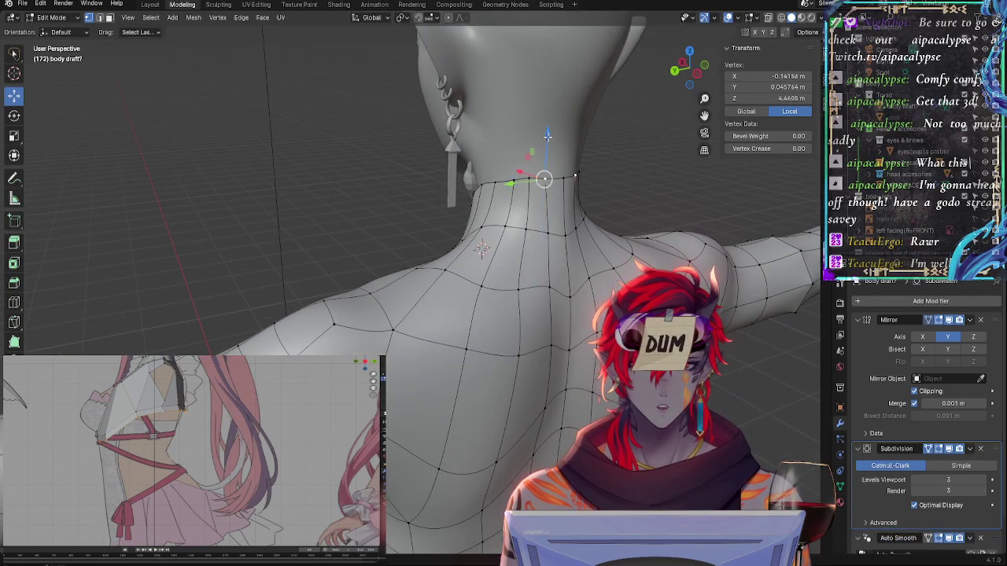
key(g)
key(g)
click(565, 180)
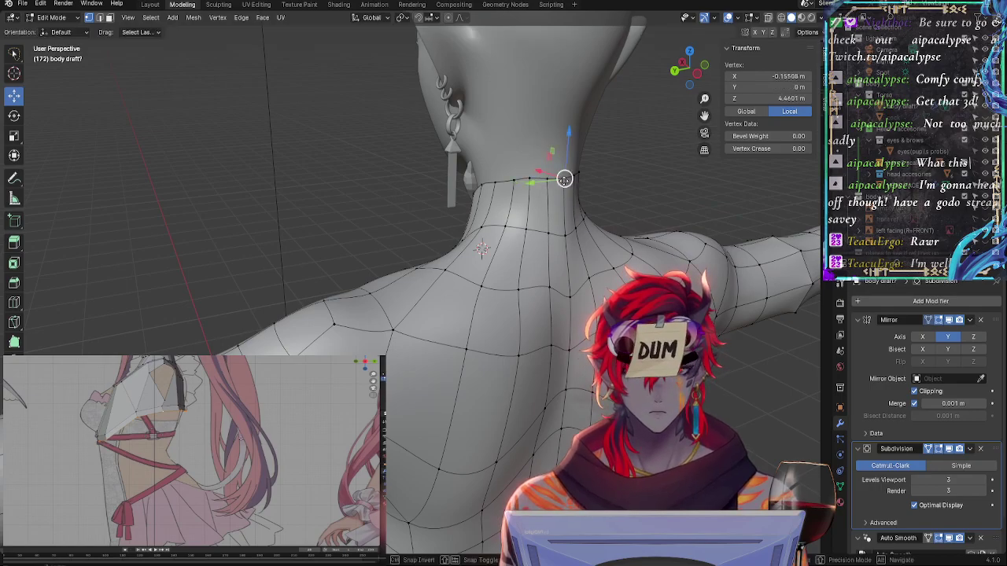
key(g)
key(g)
click(564, 179)
middle_drag(564, 179, 590, 150)
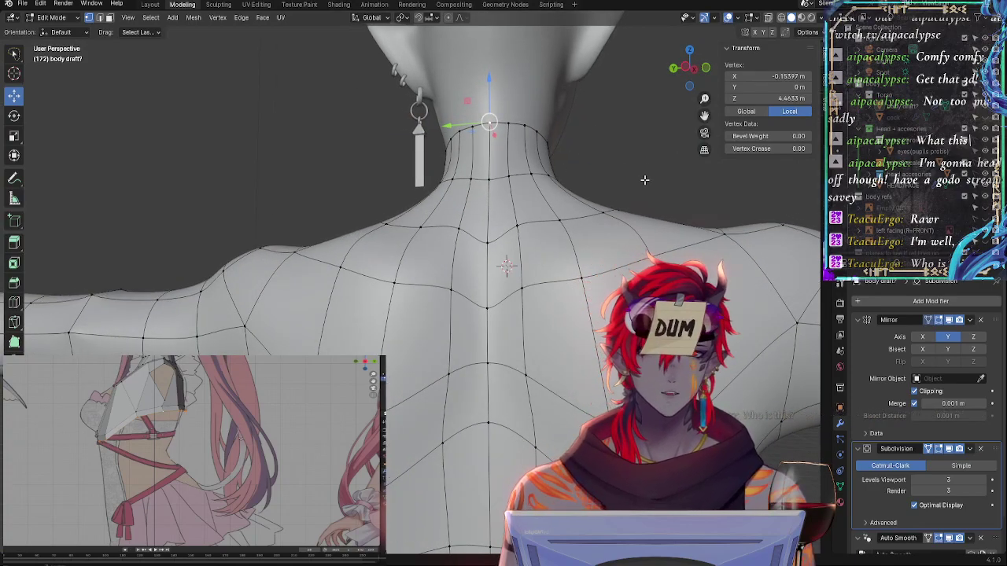
alt+middle_drag(645, 178, 586, 236)
scroll(602, 237, down, 3)
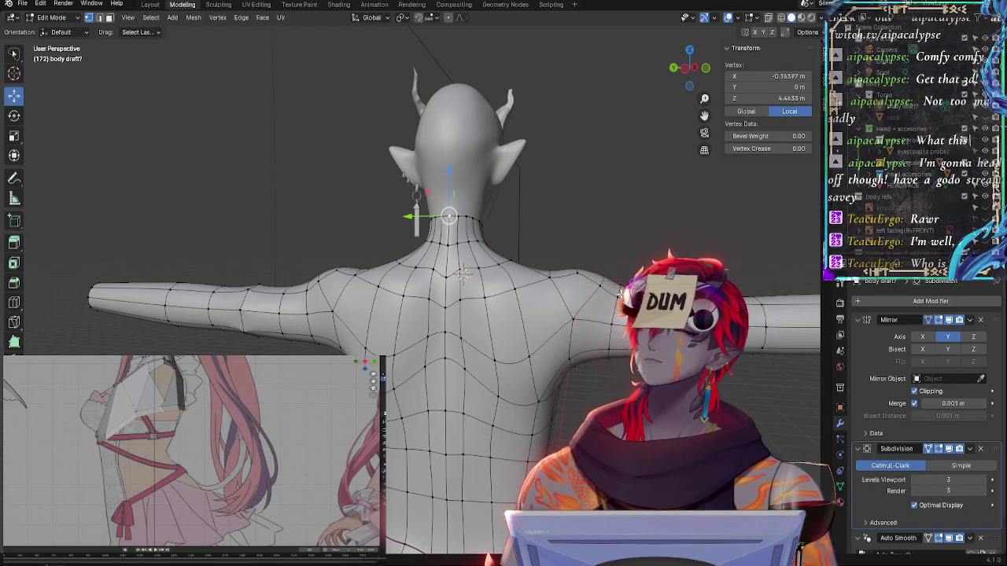
mouse_move(574, 260)
middle_down()
mouse_move(456, 358)
mouse_move(269, 321)
mouse_move(472, 299)
mouse_move(511, 275)
mouse_move(507, 252)
middle_up()
scroll(456, 358, down, 2)
scroll(516, 294, up, 5)
middle_drag(546, 196, 367, 200)
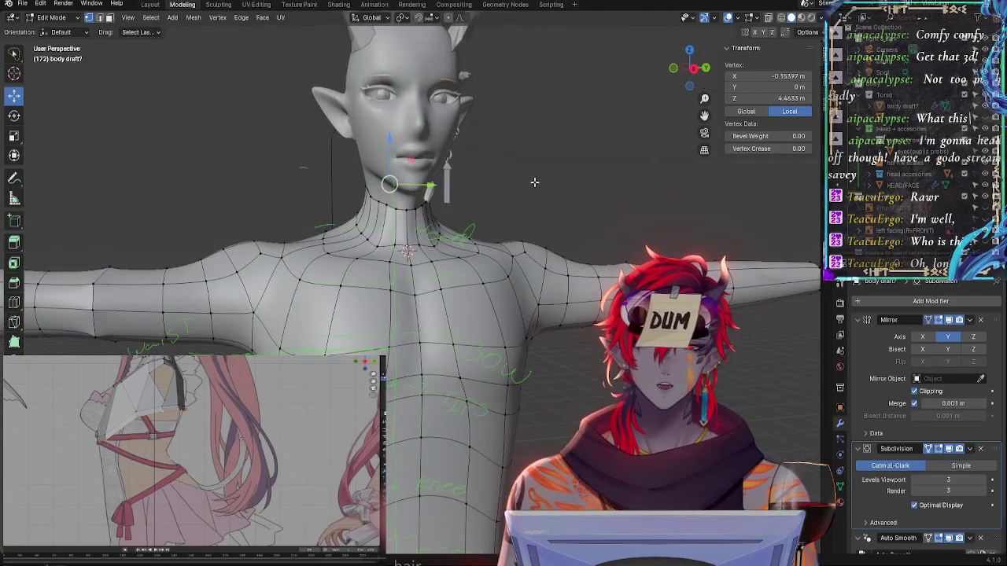
middle_drag(534, 181, 564, 182)
scroll(566, 205, down, 2)
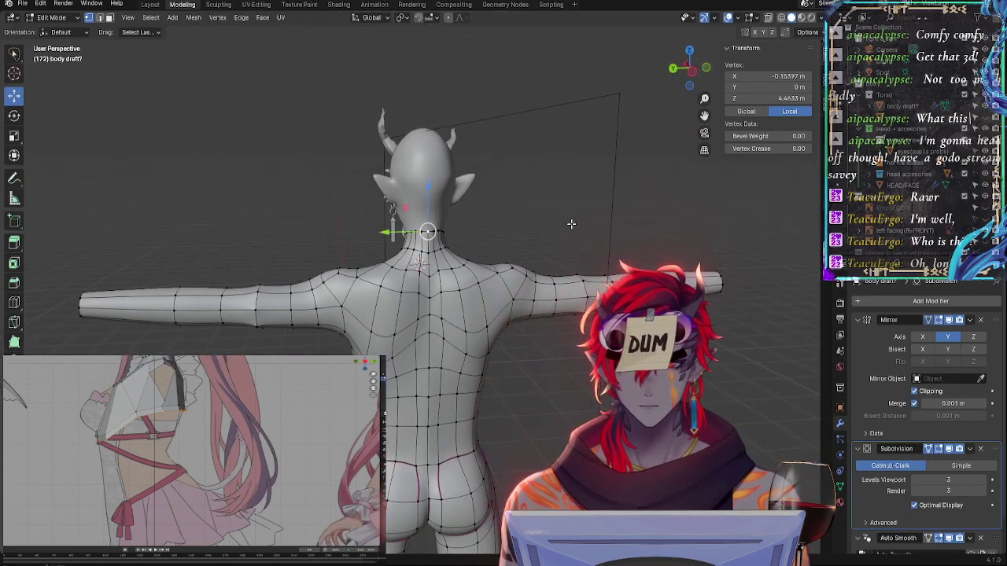
middle_drag(571, 224, 522, 227)
scroll(524, 218, up, 4)
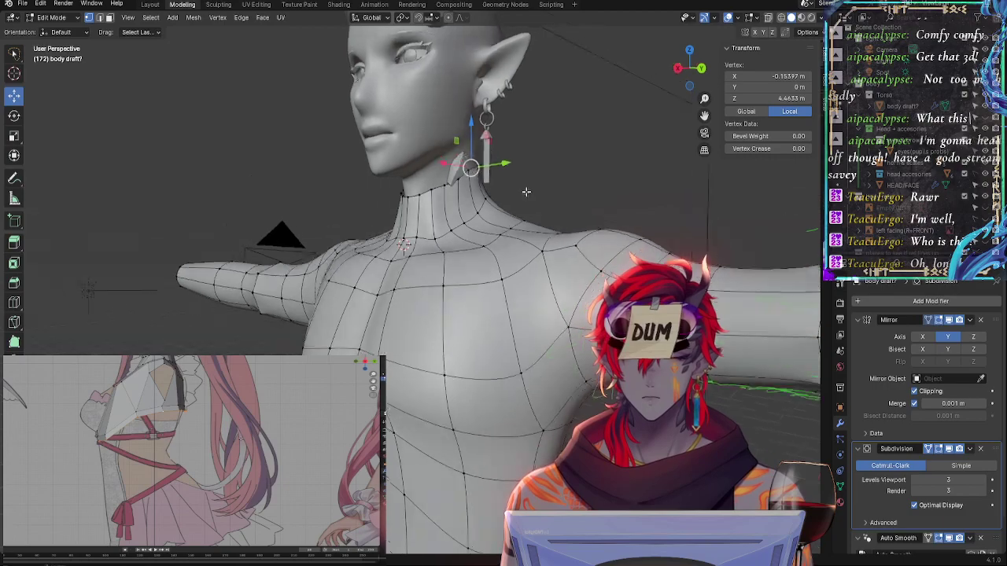
middle_drag(526, 191, 365, 215)
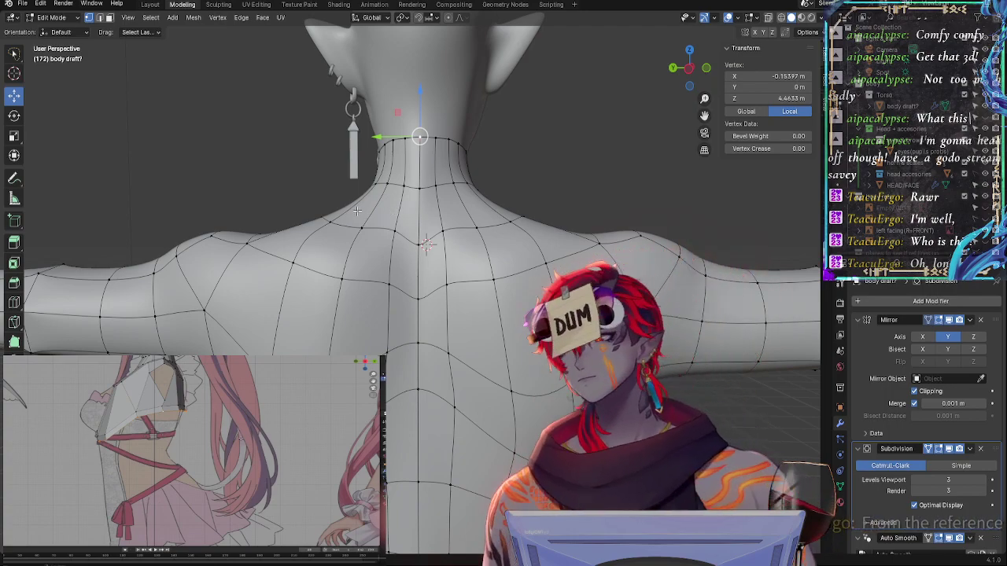
mouse_move(391, 216)
middle_down()
mouse_move(546, 166)
mouse_move(669, 106)
middle_up()
click(684, 70)
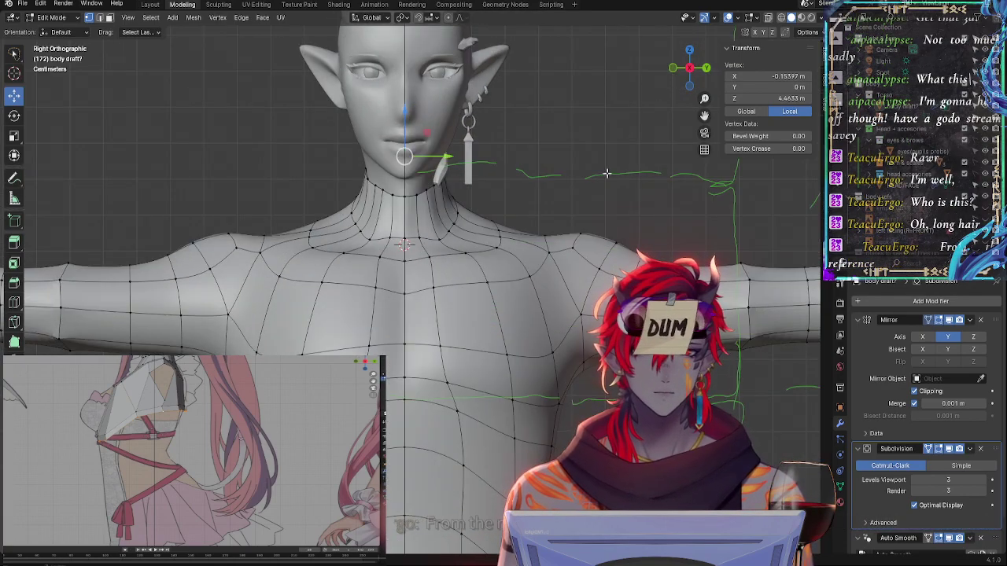
click(454, 200)
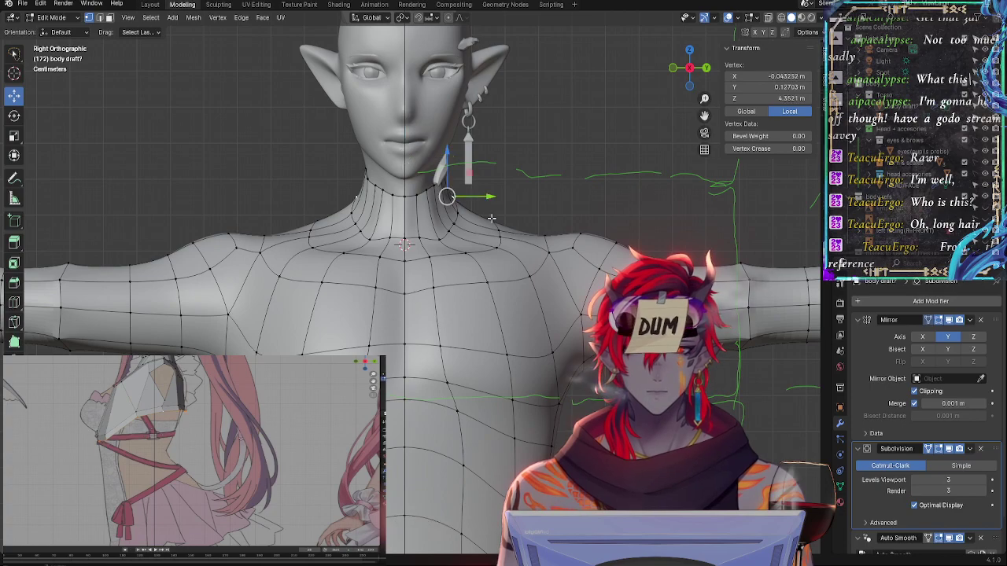
click(490, 219)
click(458, 203)
middle_drag(458, 203, 443, 205)
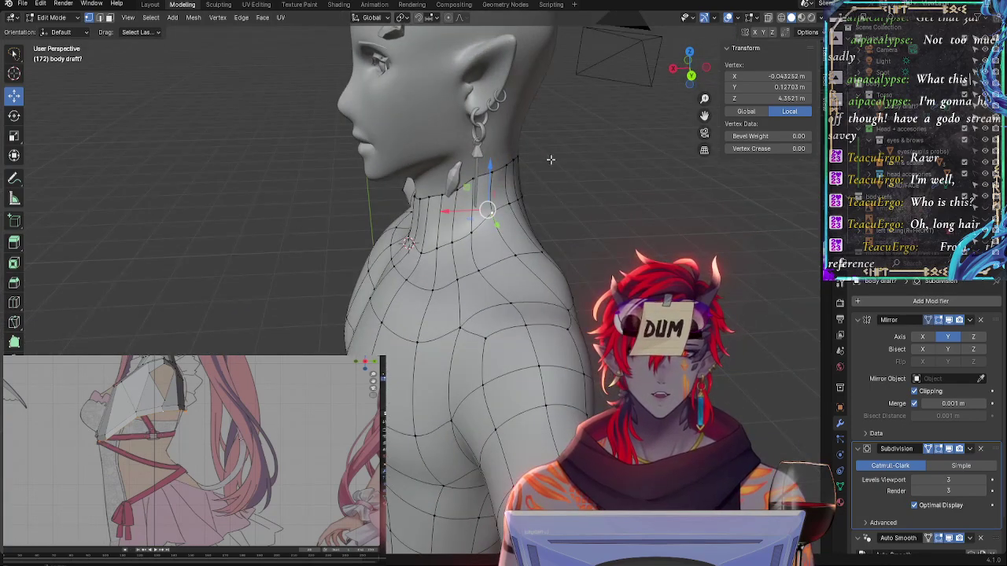
middle_drag(574, 190, 669, 94)
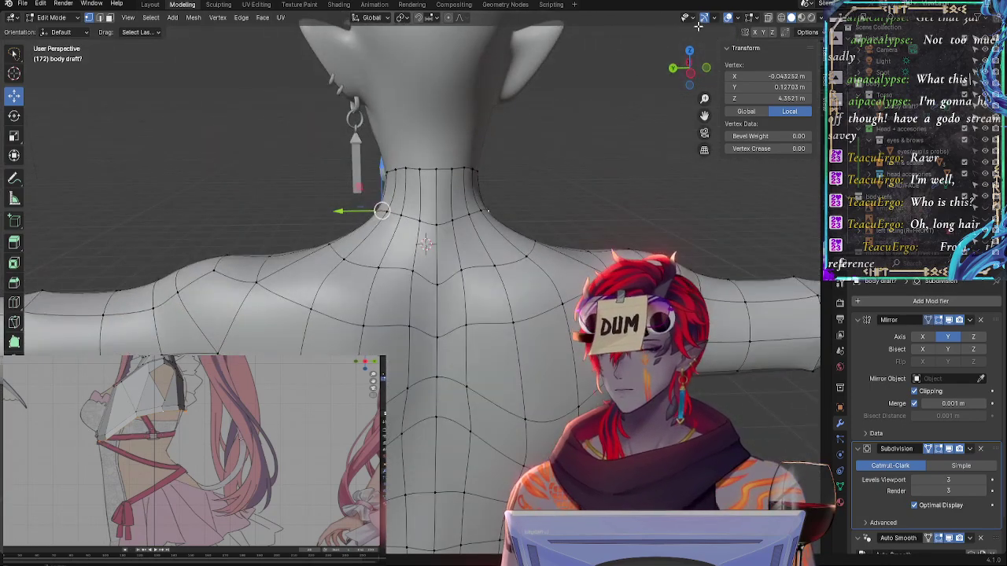
click(689, 69)
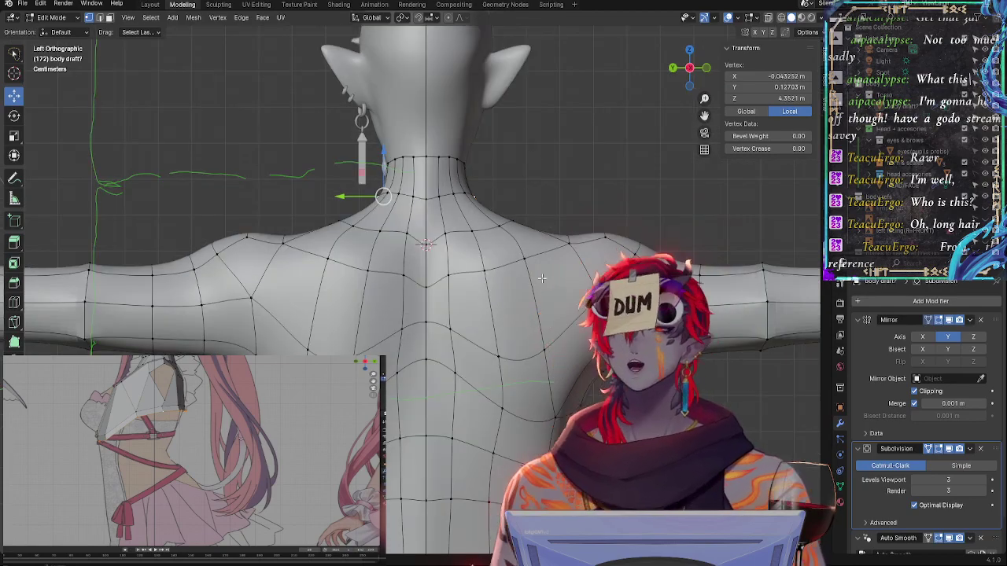
middle_drag(537, 255, 671, 127)
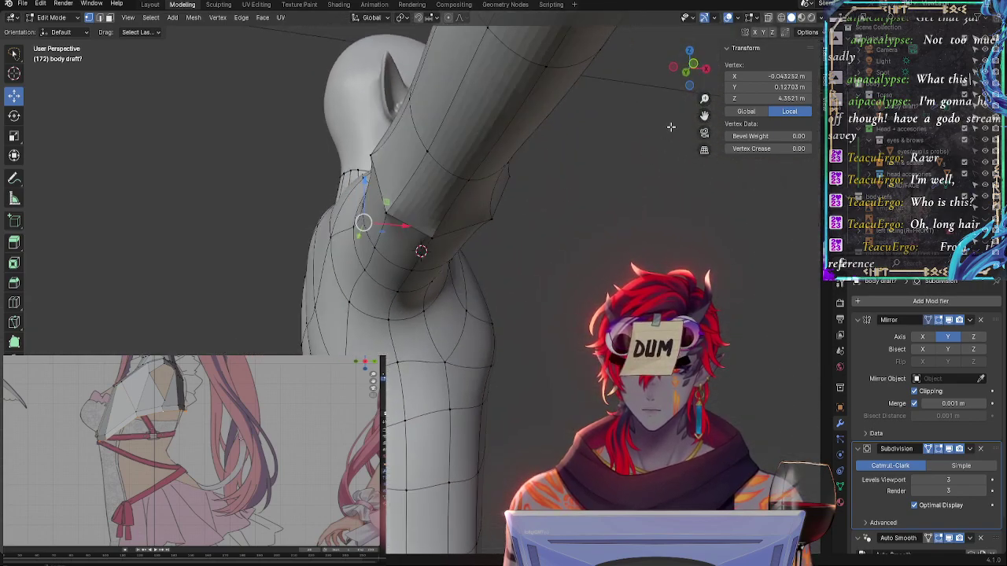
click(694, 69)
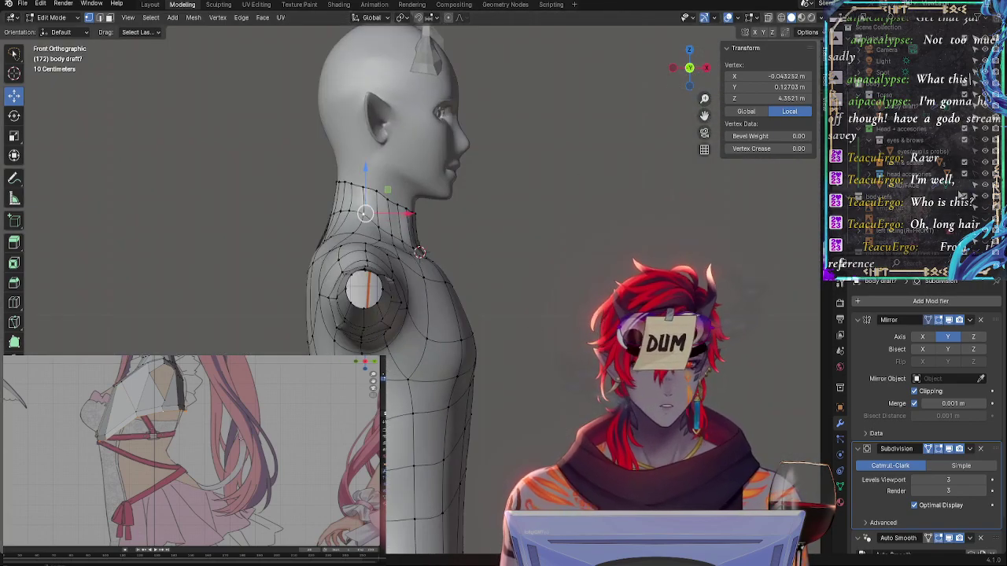
key(Tab)
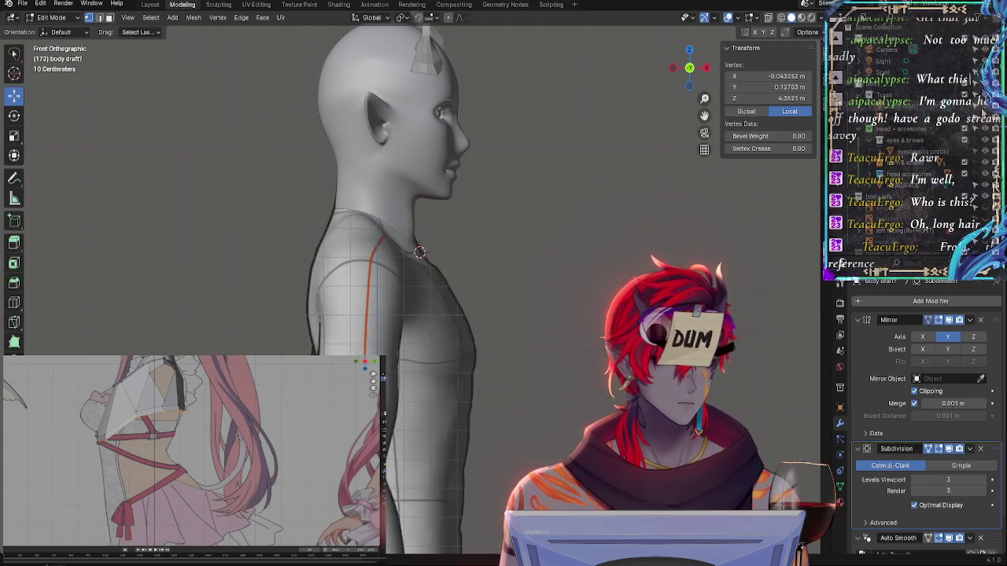
key(Tab)
key(Tab)
key(Tab)
key(Tab)
key(Tab)
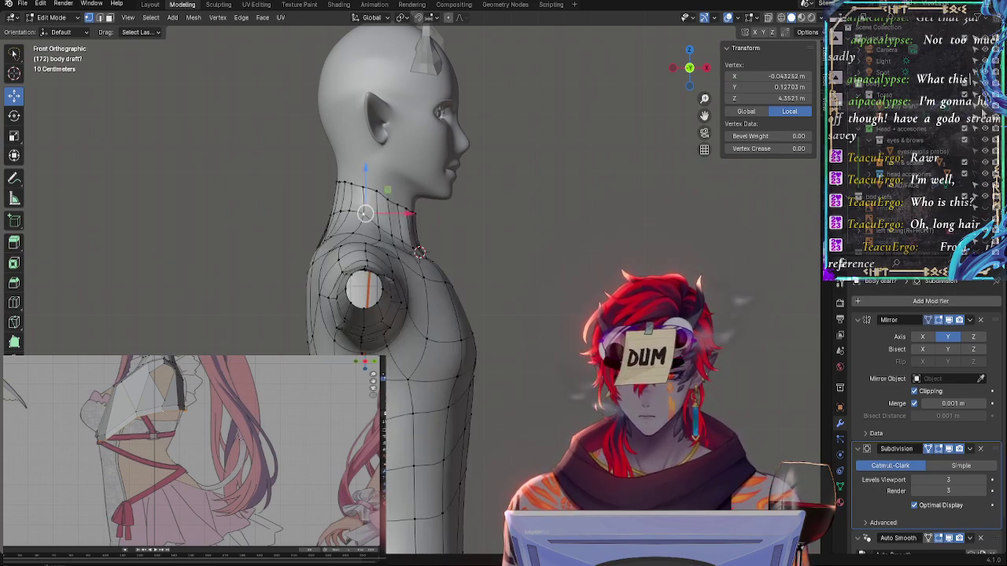
Select the two-vertex edge on the lower back loop, then a vertex lower on the back
middle_drag(299, 346, 440, 349)
click(453, 353)
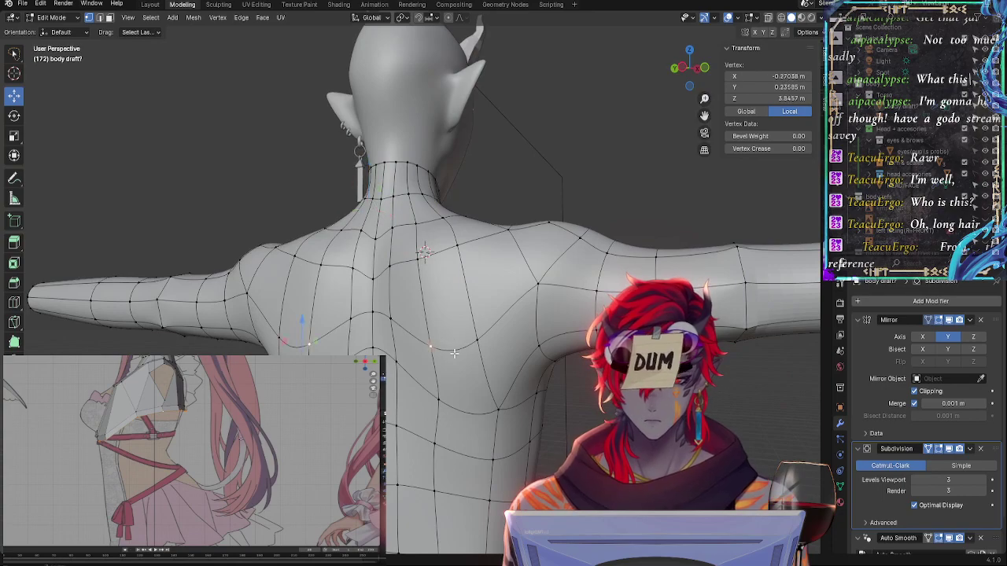
shift+click(469, 339)
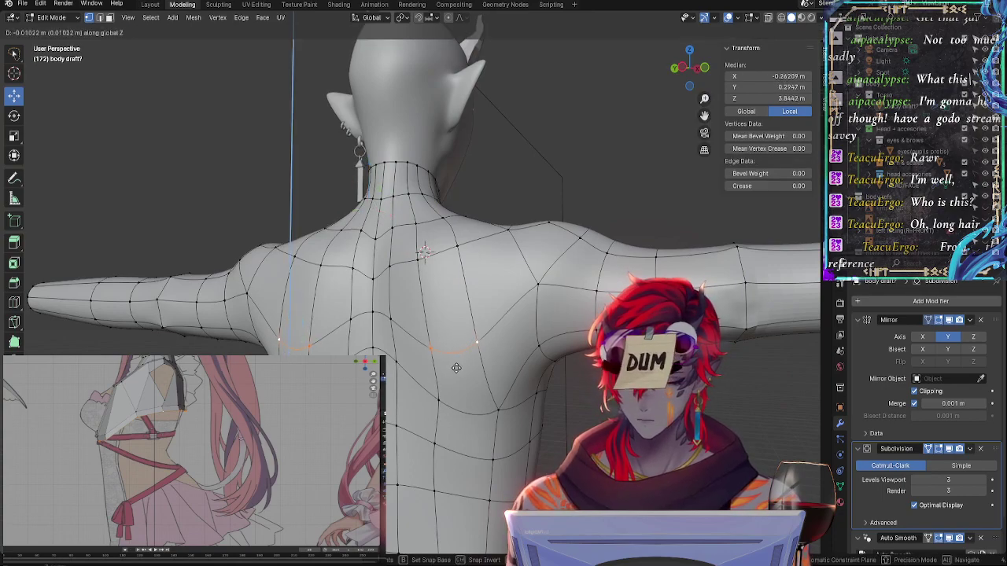
click(492, 385)
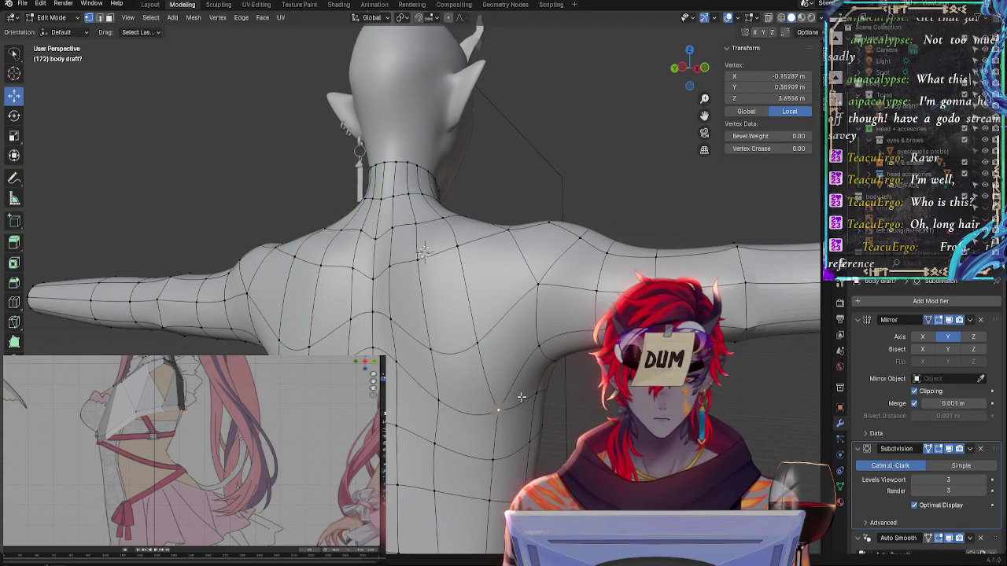
middle_drag(521, 397, 472, 398)
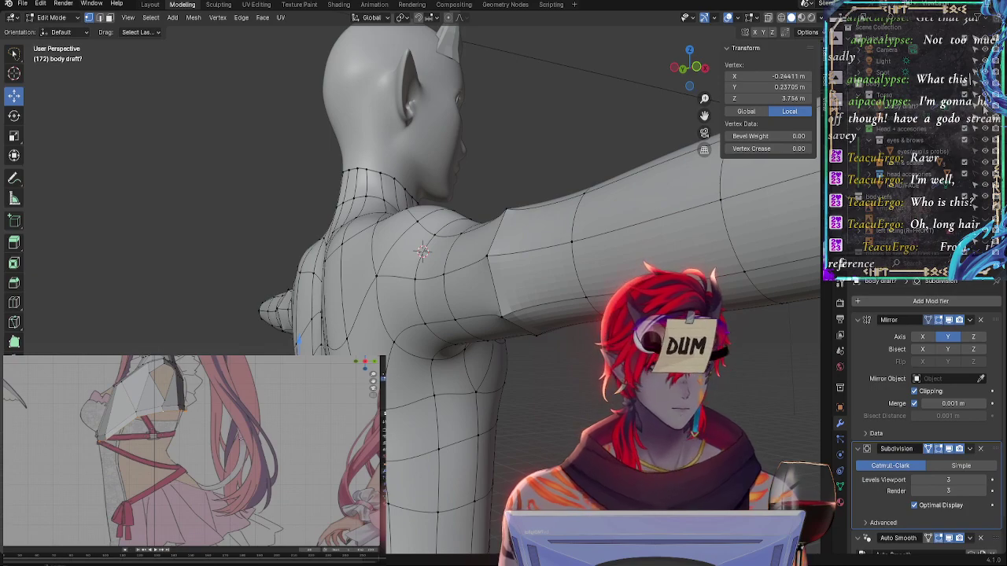
In orthographic side view, edge-slide the side-torso edge below the armpit, then move it freely
key(h)
key(alt+h)
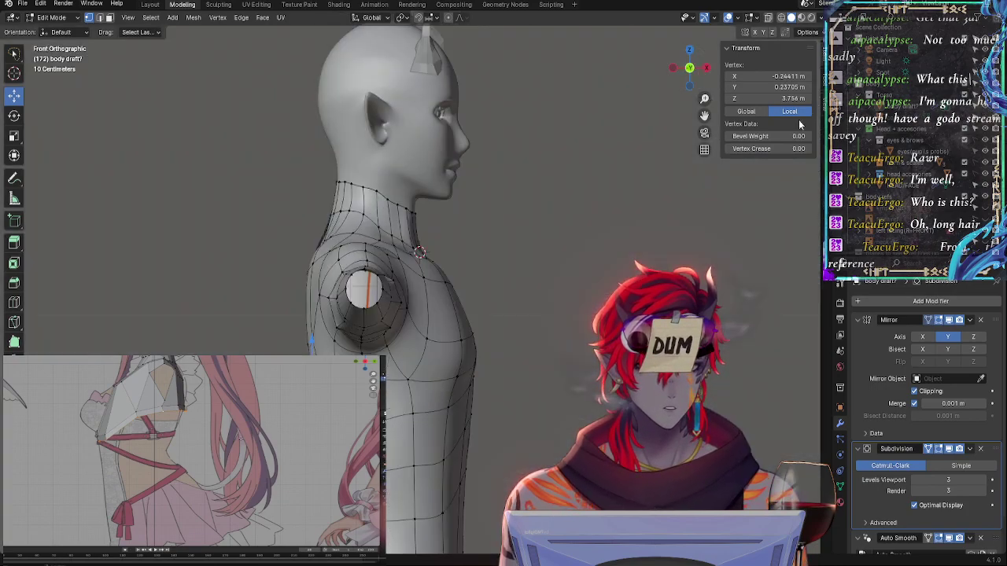
click(697, 72)
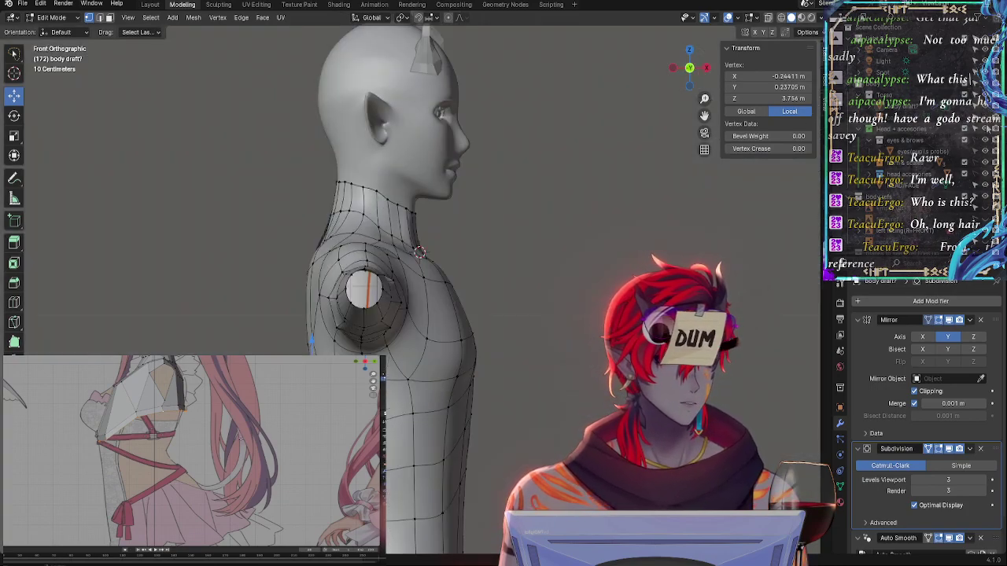
click(987, 111)
click(988, 110)
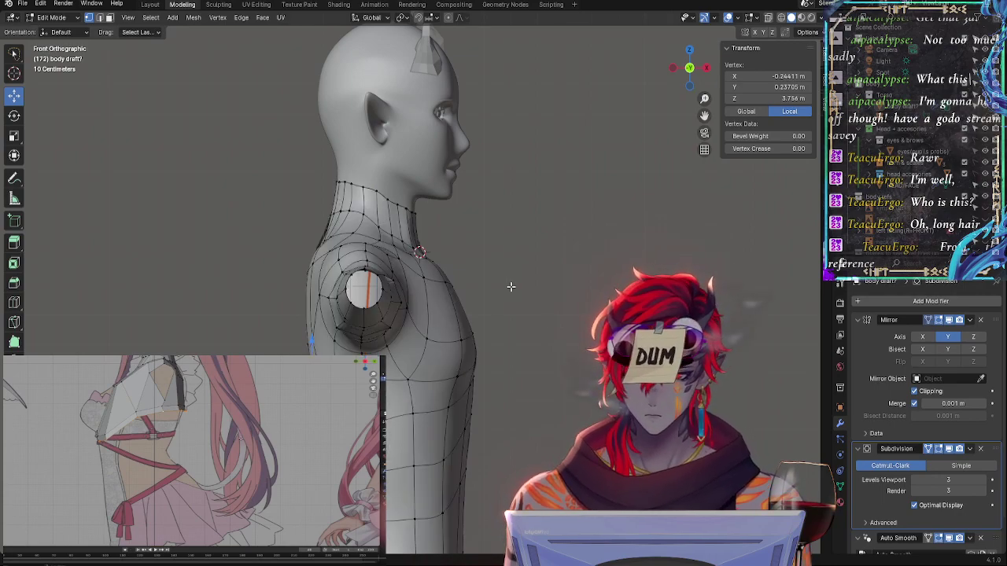
shift+click(323, 348)
key(g)
key(g)
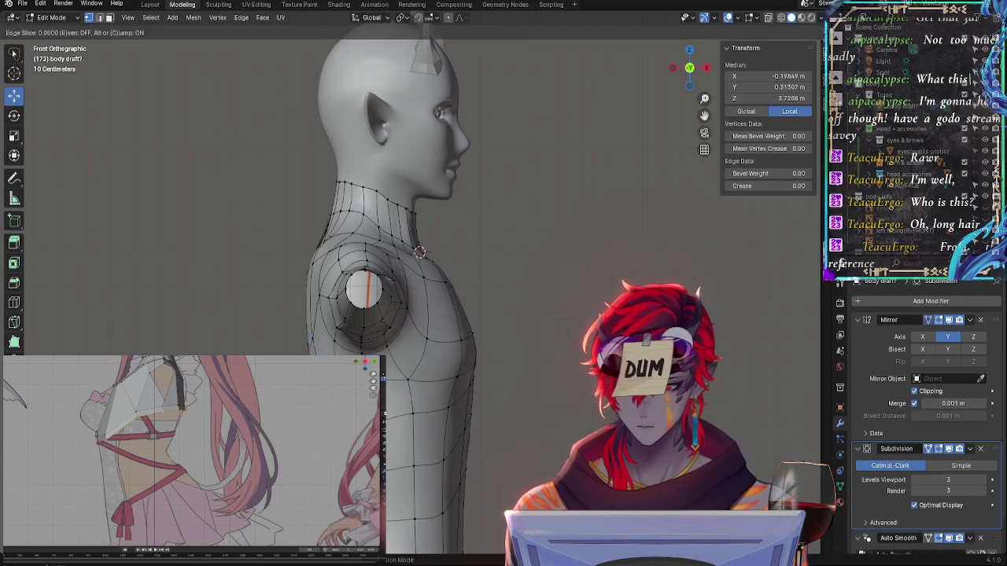
key(g)
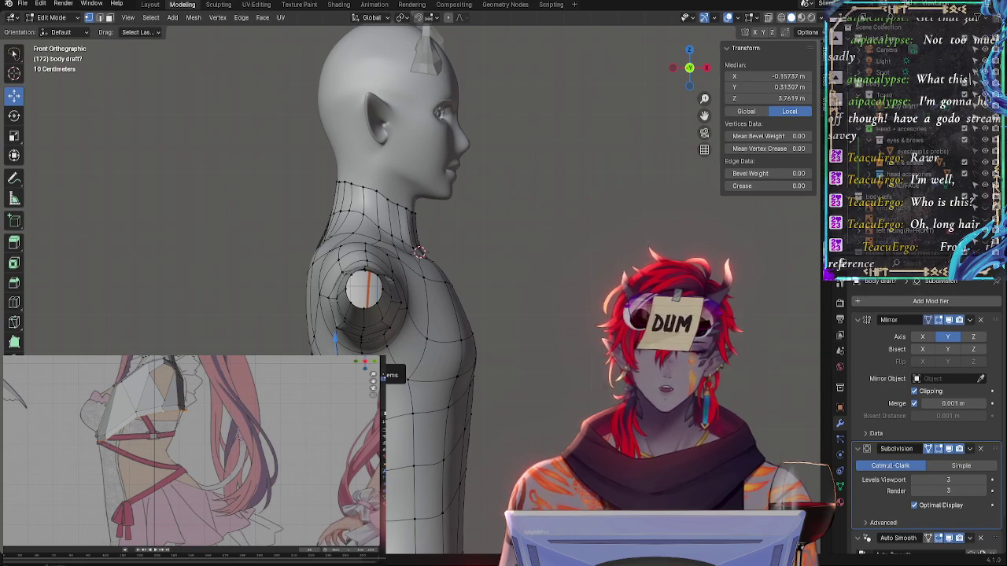
click(543, 405)
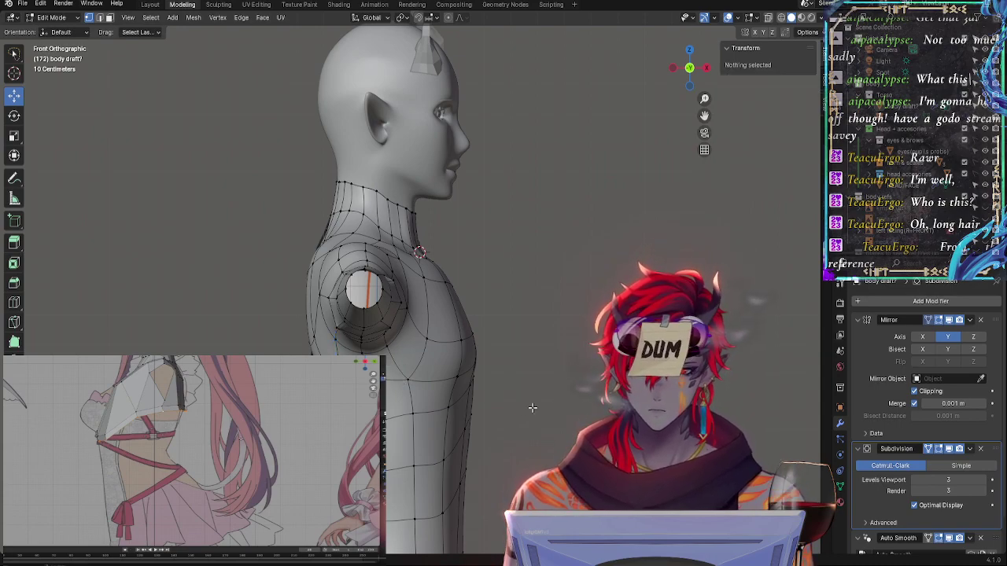
middle_drag(541, 388, 444, 406)
click(484, 369)
drag(492, 352, 422, 380)
middle_drag(422, 380, 455, 346)
click(457, 349)
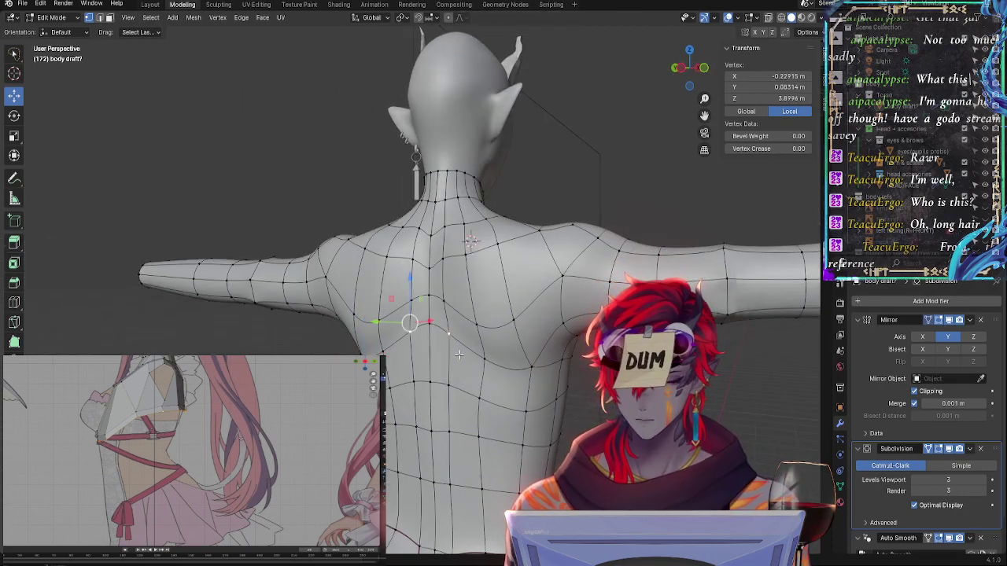
key(g)
click(473, 376)
middle_drag(472, 376, 478, 385)
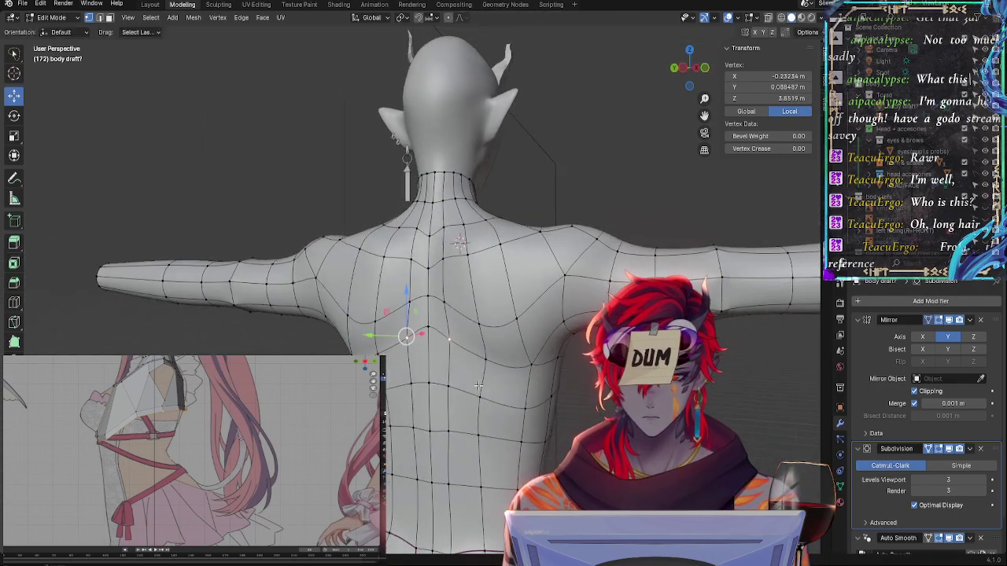
click(364, 347)
middle_drag(363, 347, 503, 361)
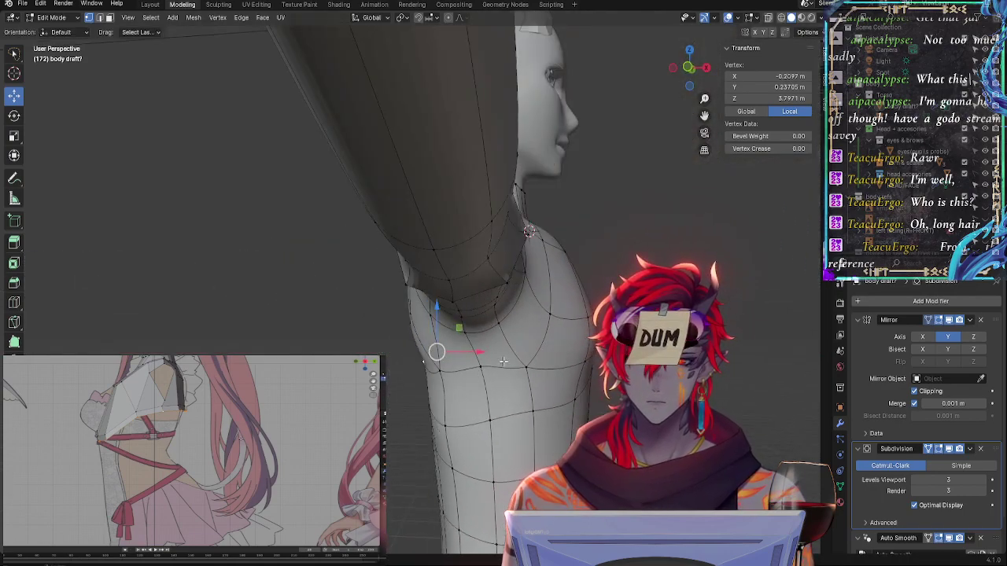
click(688, 69)
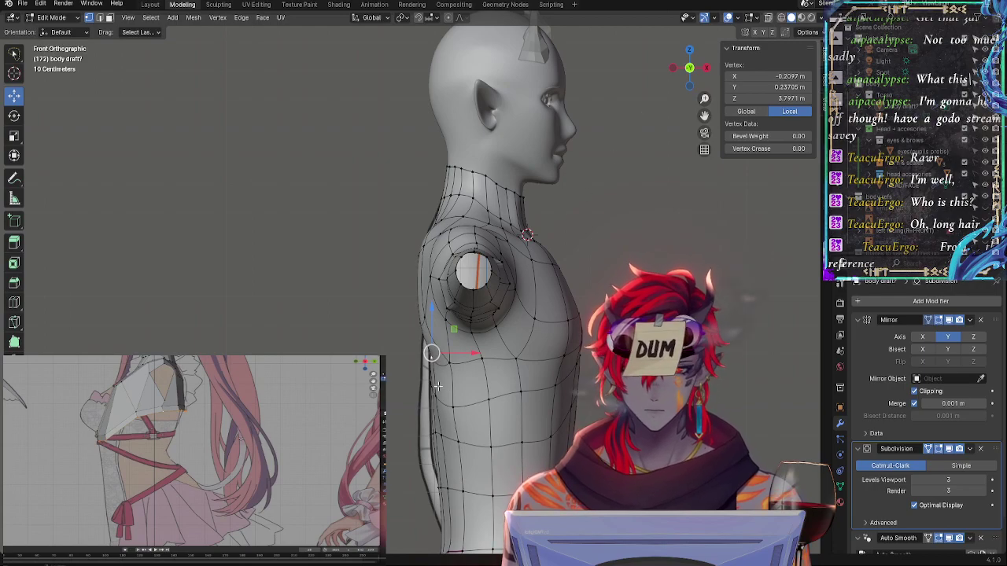
middle_drag(472, 370, 509, 416)
shift+click(437, 433)
click(426, 257)
middle_drag(426, 257, 479, 259)
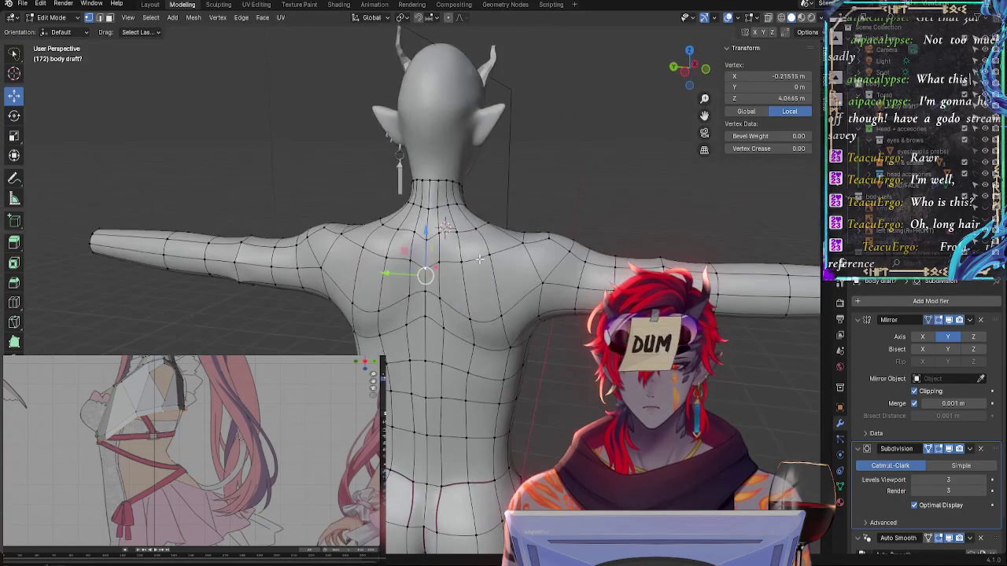
alt+click(424, 271)
alt+click(426, 286)
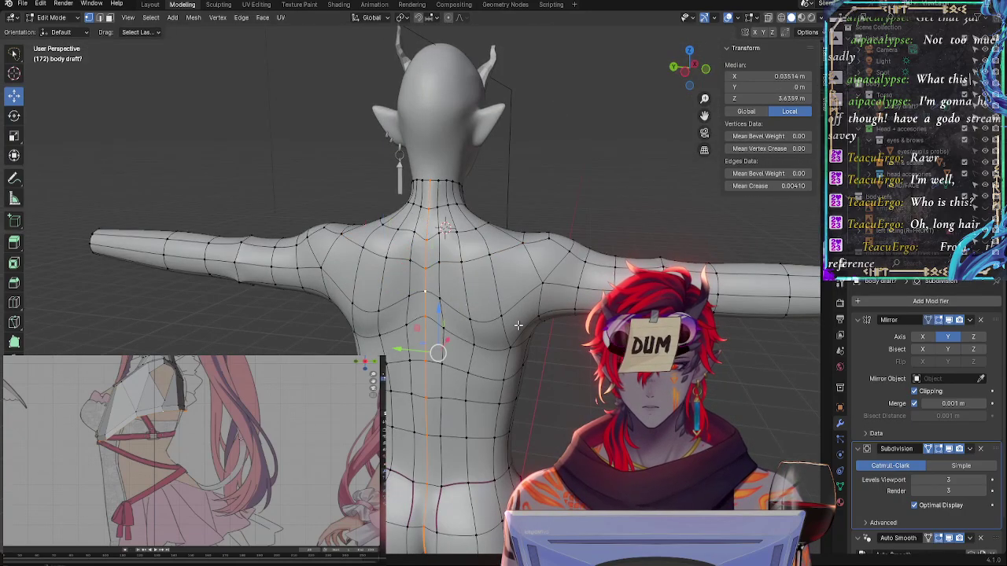
middle_drag(519, 325, 470, 331)
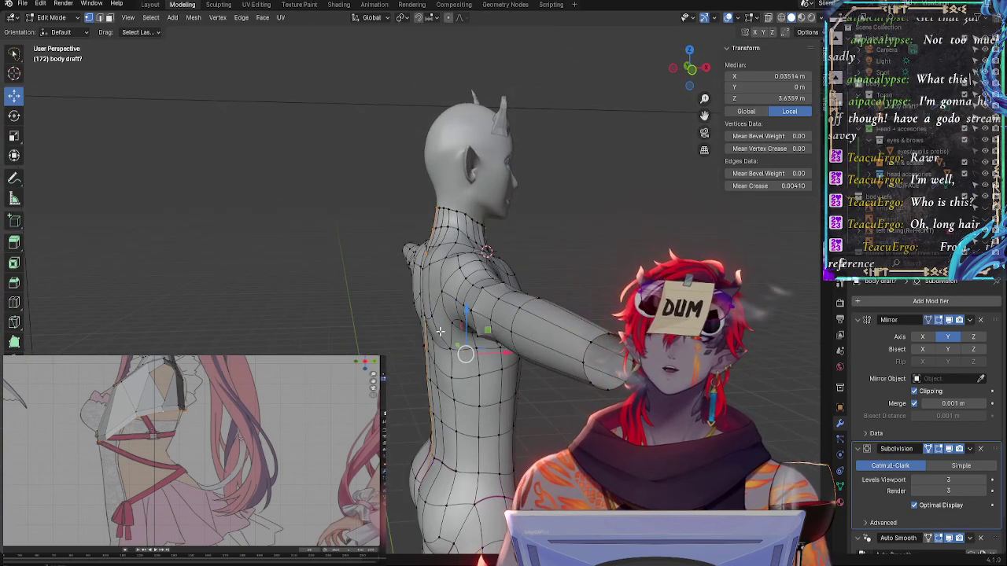
Zoom in on the shoulder, clear the selection and trial an X-axis move on a neck vertex
scroll(543, 250, up, 6)
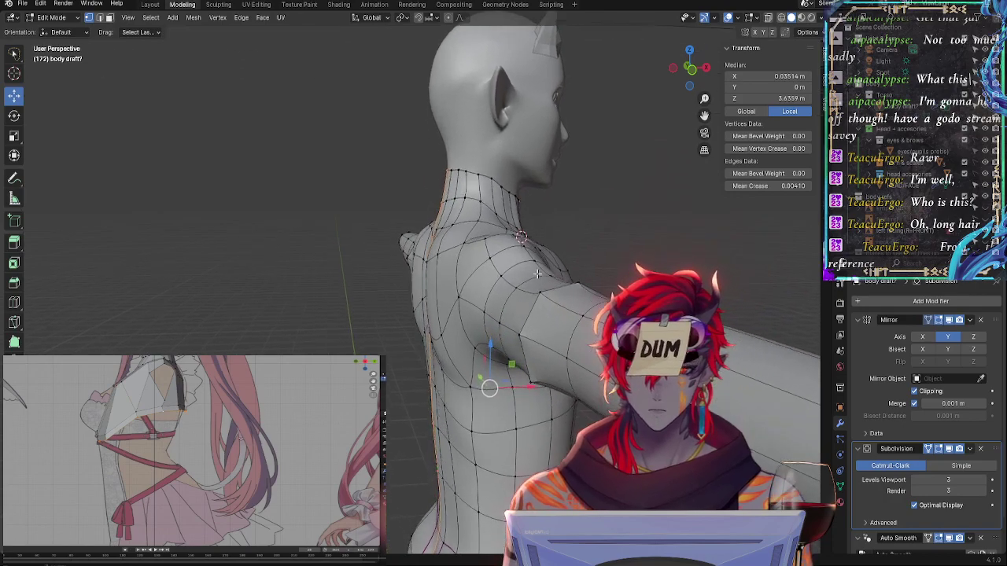
middle_drag(542, 250, 435, 190)
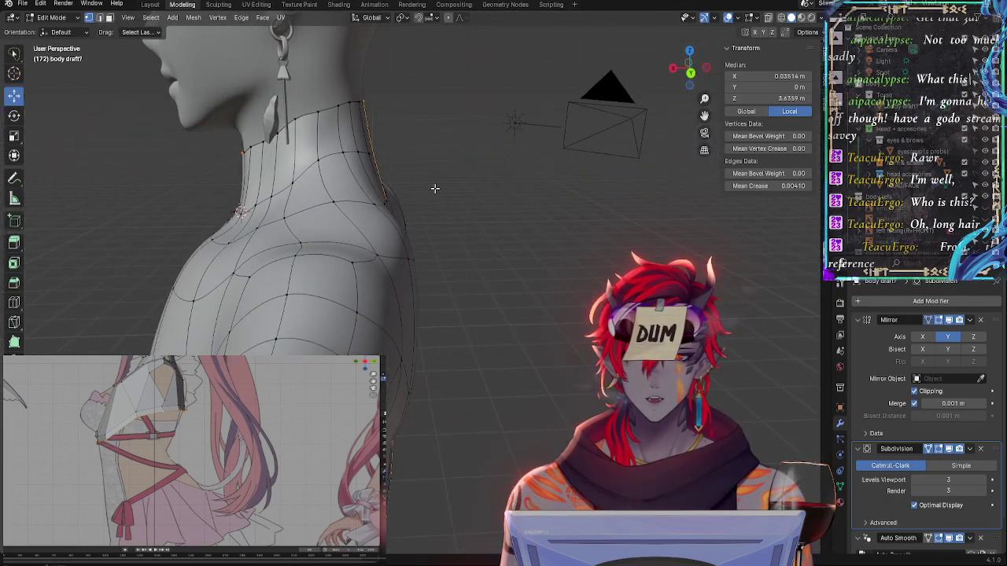
key(alt+a)
middle_drag(365, 89, 422, 146)
click(460, 161)
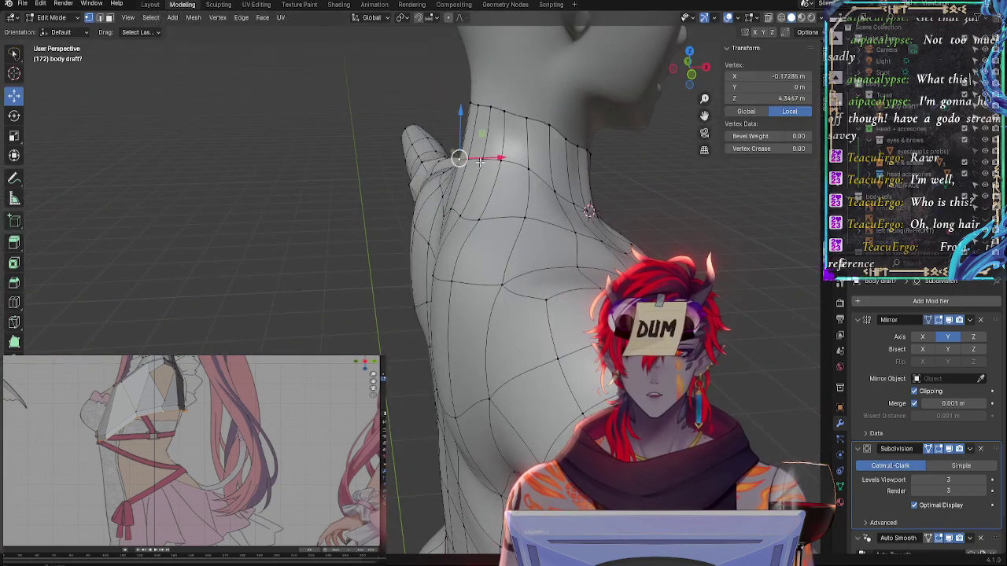
key(g)
key(x)
key(Escape)
Trial X-axis moves on the top neck vertex and the neck-base edge, leaving them in place
click(469, 102)
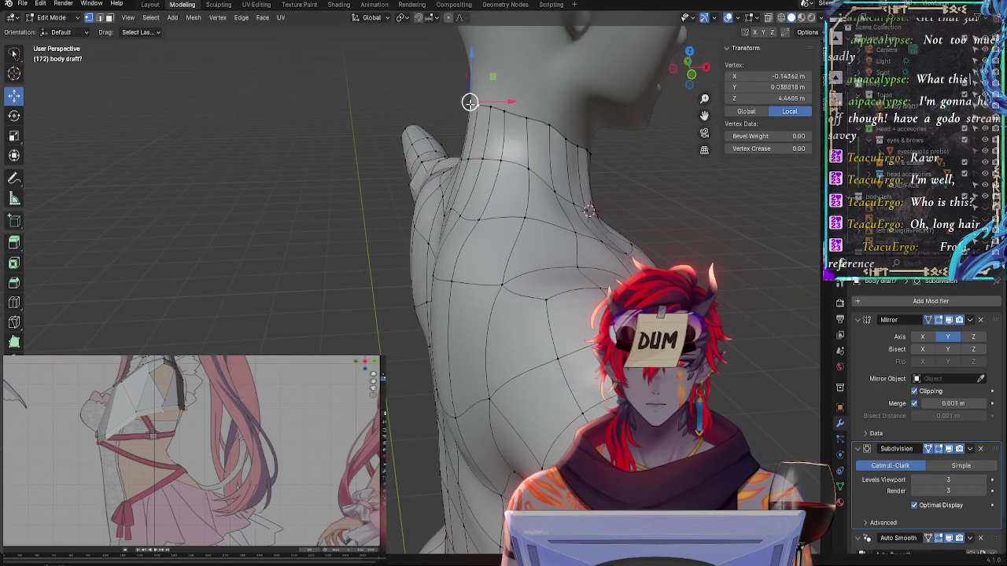
middle_drag(470, 102, 472, 99)
key(g)
key(x)
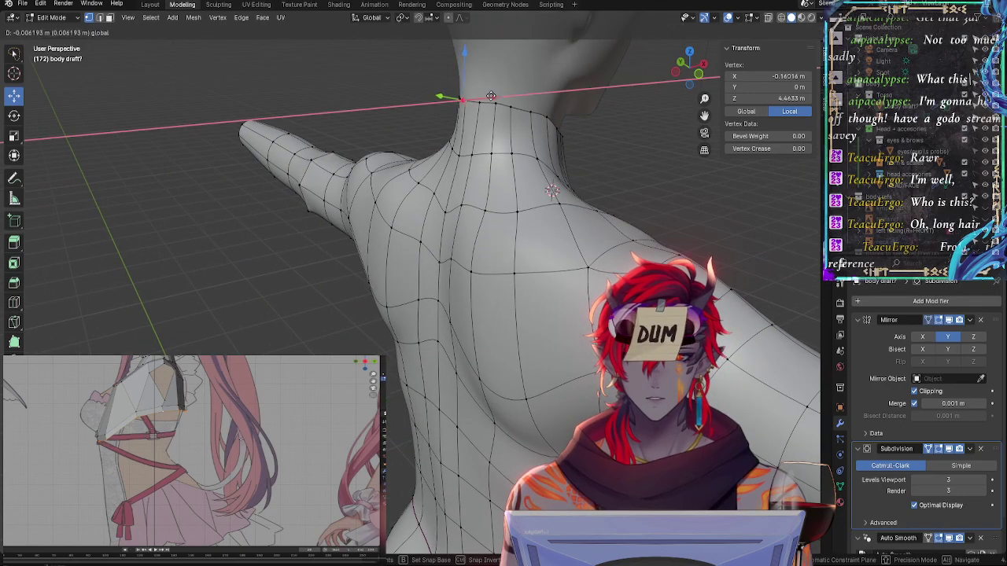
key(Escape)
click(470, 117)
key(g)
key(x)
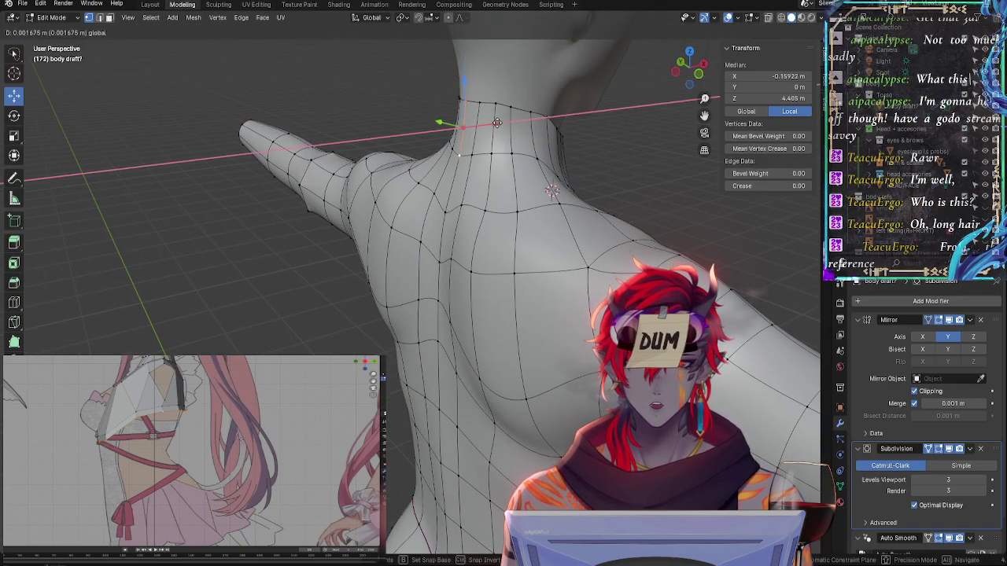
key(Escape)
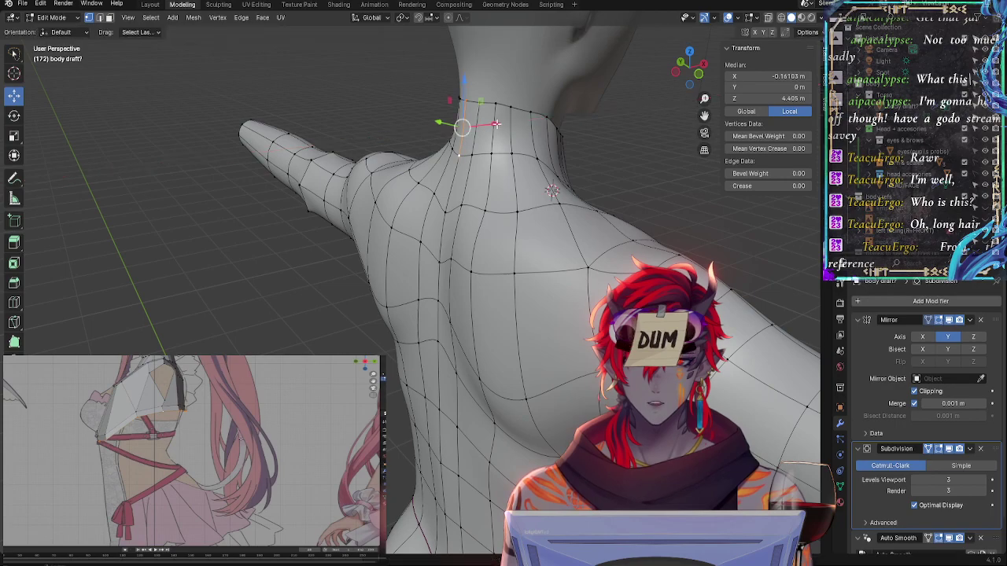
From a three-quarter back view, trial X-axis moves on an upper-back vertex
click(455, 140)
middle_drag(462, 181, 471, 175)
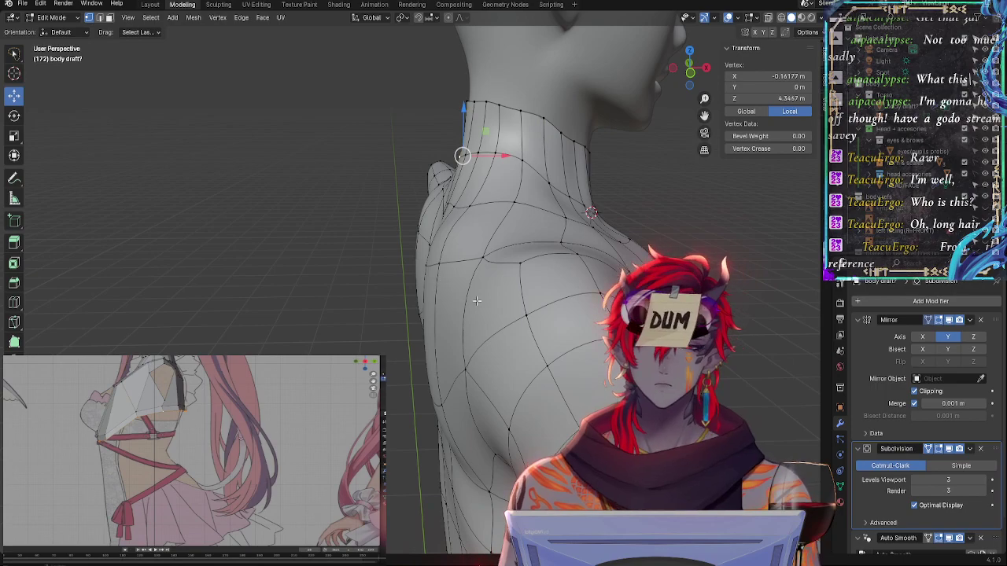
middle_drag(352, 326, 431, 296)
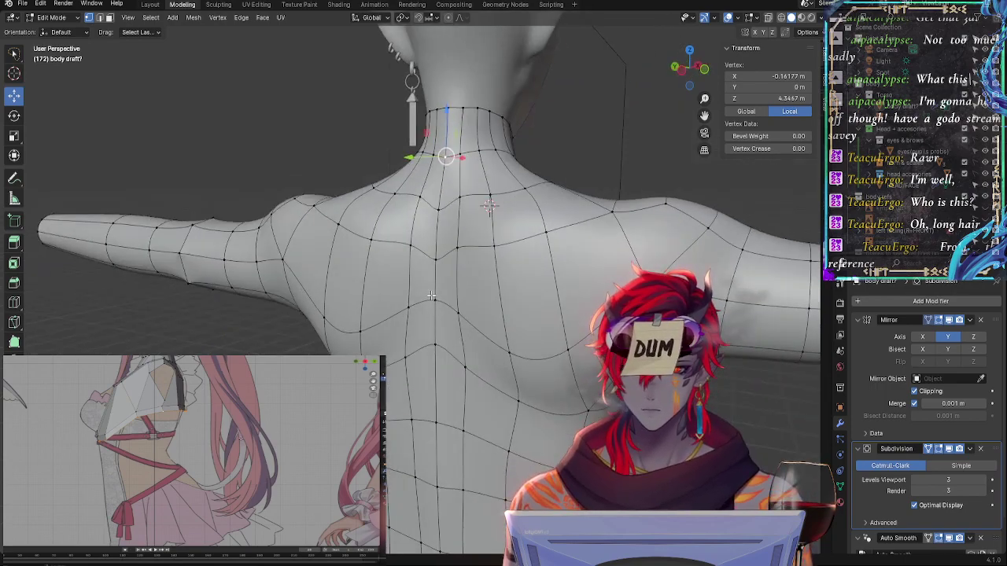
middle_drag(425, 225, 441, 260)
click(440, 221)
key(g)
key(x)
key(Escape)
key(g)
key(x)
key(Escape)
Shift the lower back-loop vertices sideways along X, pulling one near the shoulder blade to Z 3.95 m
click(441, 273)
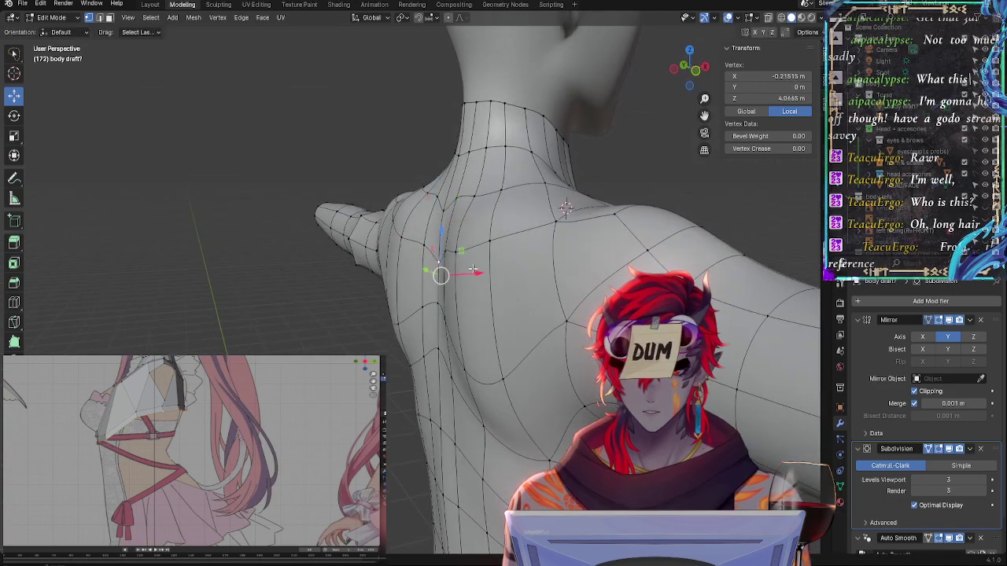
drag(467, 272, 463, 277)
middle_drag(462, 277, 463, 282)
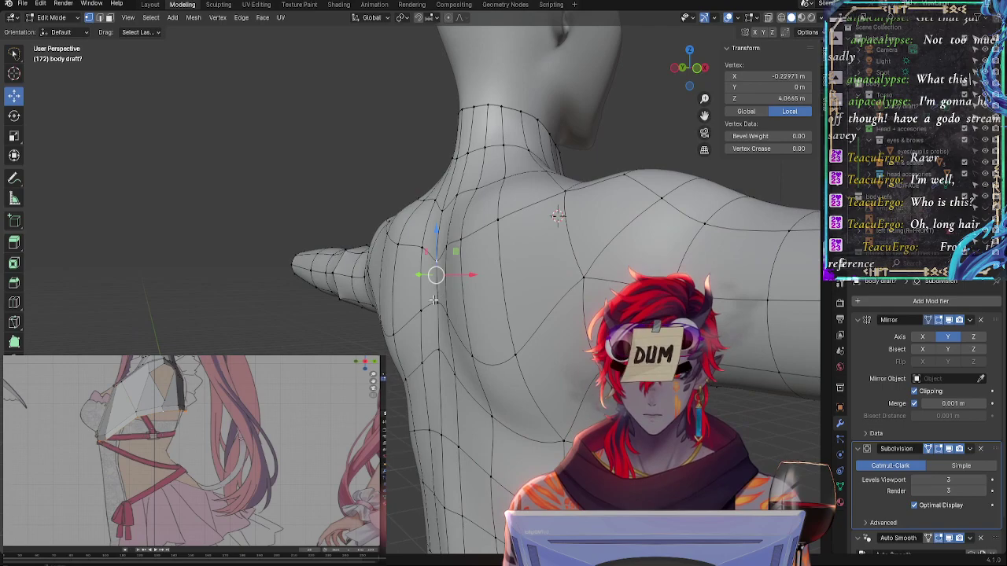
click(440, 303)
drag(459, 303, 453, 303)
middle_drag(454, 304, 461, 330)
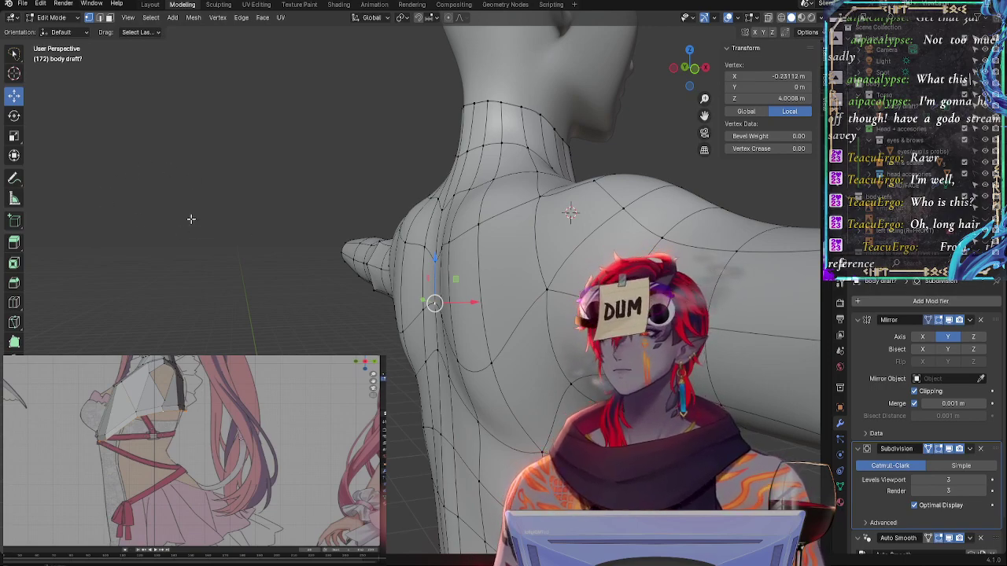
middle_drag(504, 236, 787, 236)
drag(467, 301, 460, 302)
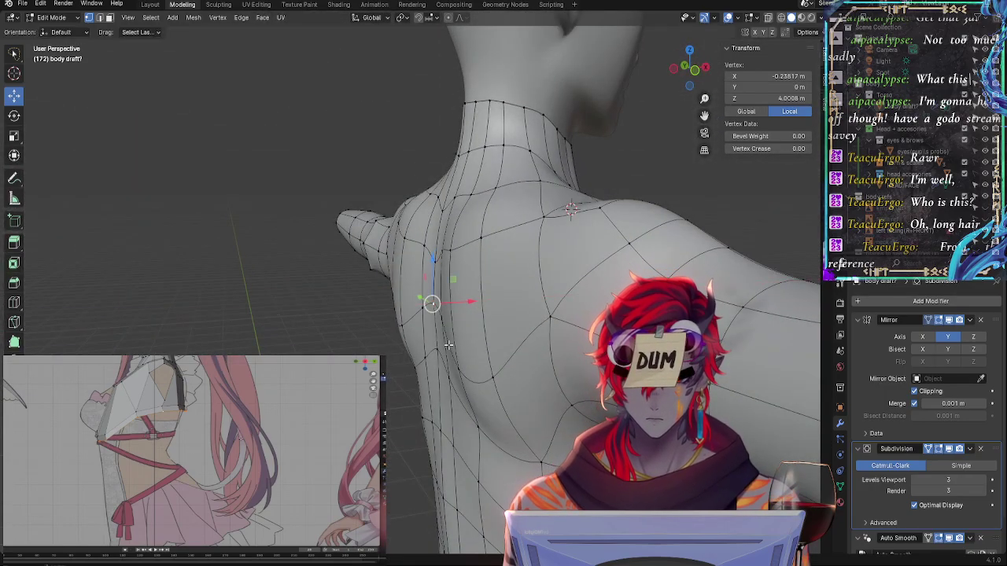
middle_drag(460, 302, 424, 354)
click(438, 351)
drag(472, 325, 460, 331)
middle_drag(459, 331, 393, 314)
click(476, 443)
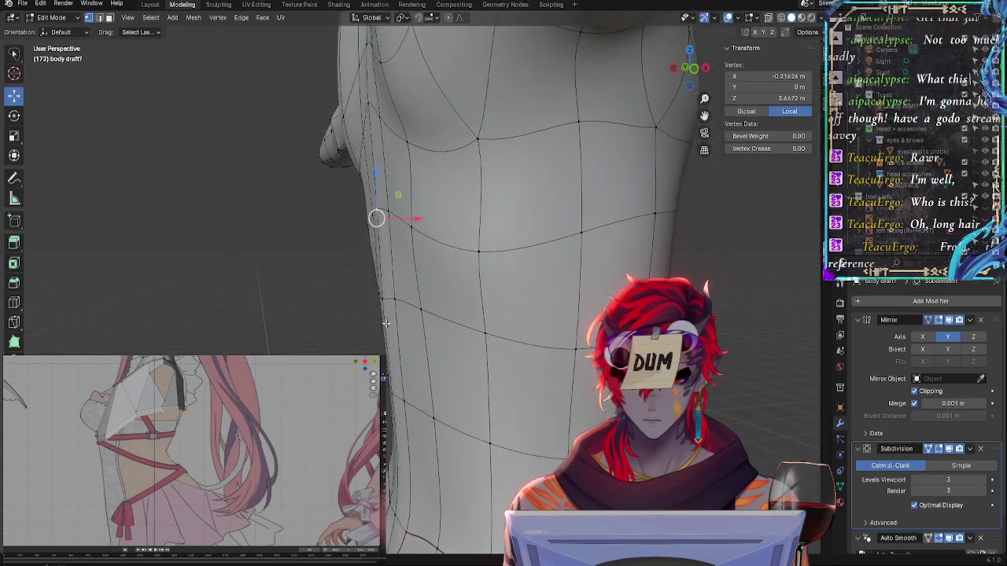
Shift four side-waist vertices along X to even the side of the torso
click(378, 301)
drag(419, 302, 386, 299)
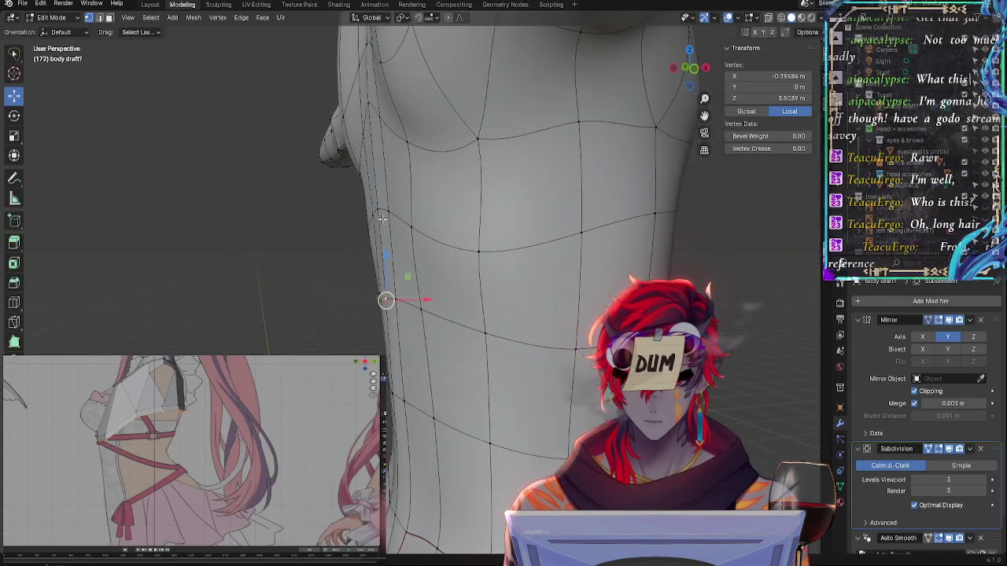
click(377, 216)
drag(409, 220, 403, 220)
click(385, 300)
middle_drag(386, 301, 424, 315)
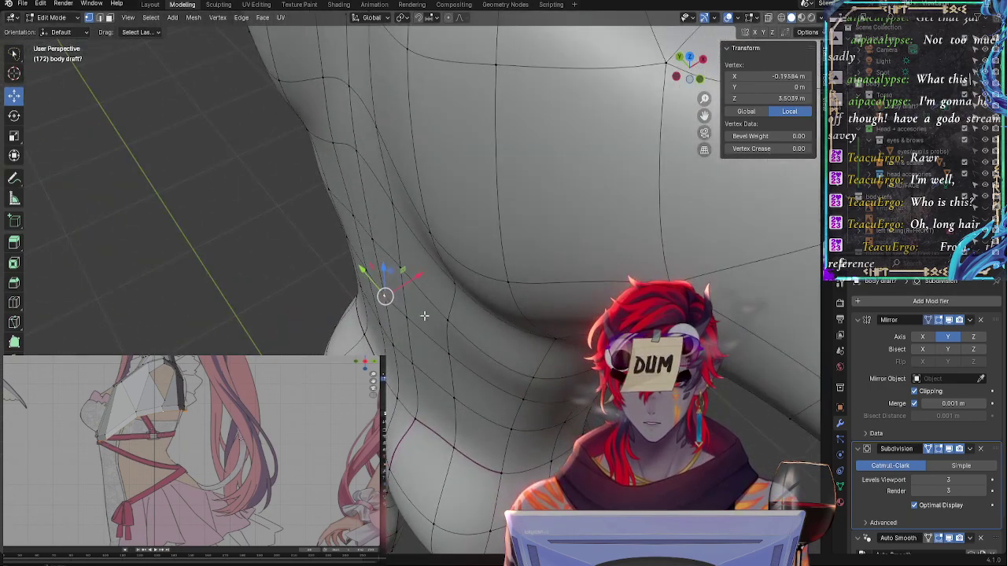
drag(429, 278, 387, 264)
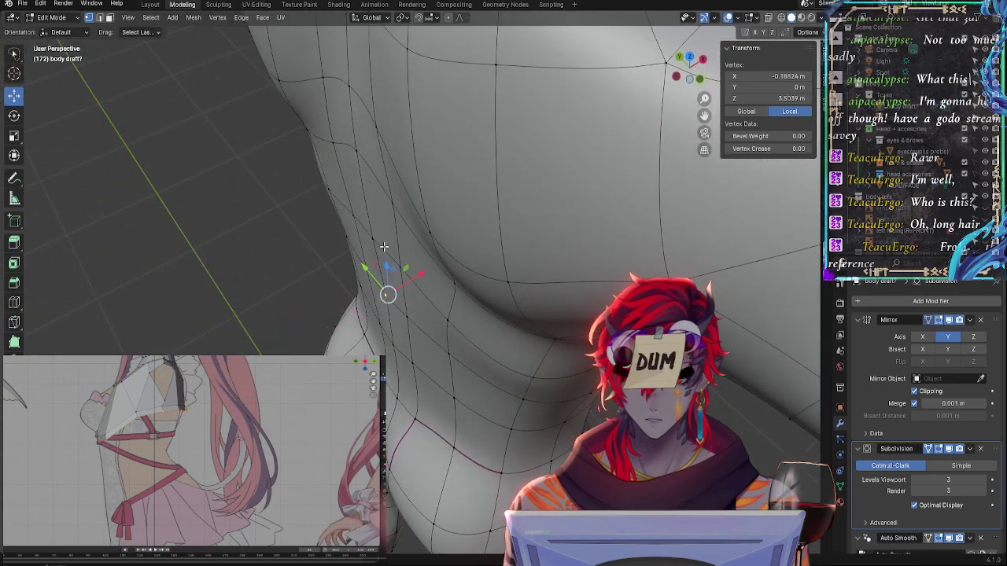
click(384, 247)
drag(407, 231, 401, 233)
click(384, 328)
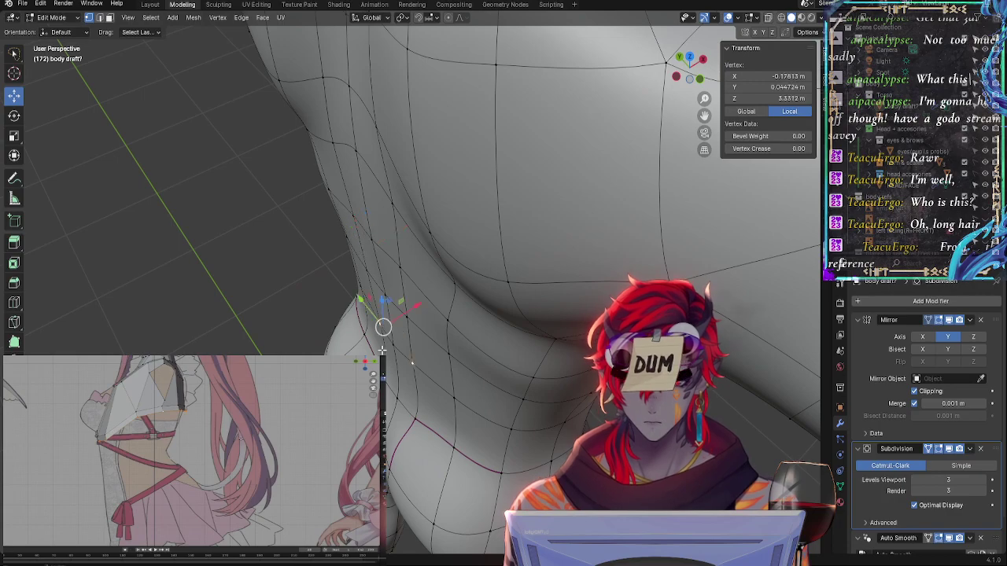
middle_drag(395, 350, 508, 344)
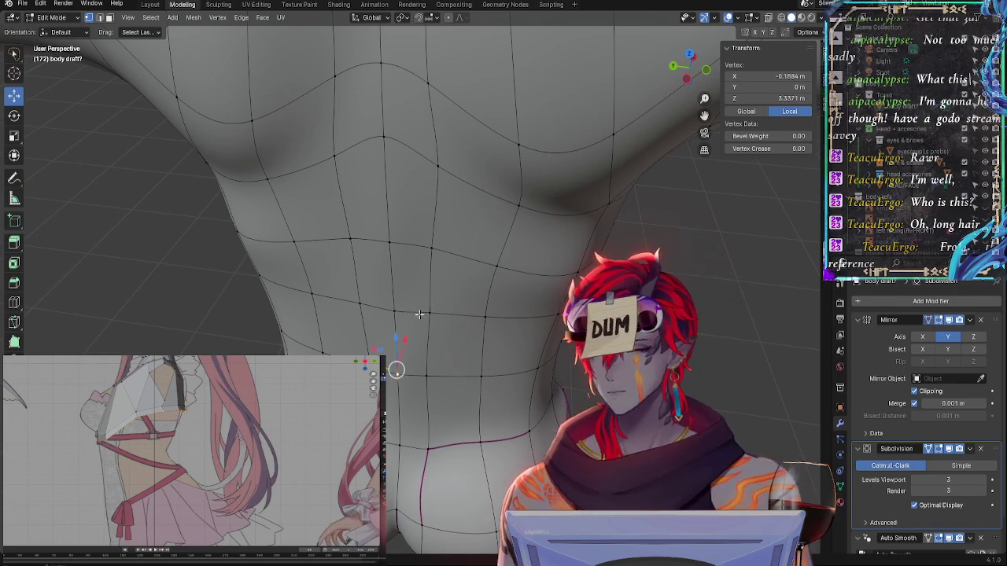
Slide a waist vertex down its edge, then pull it inward in two small moves
middle_drag(419, 314, 499, 280)
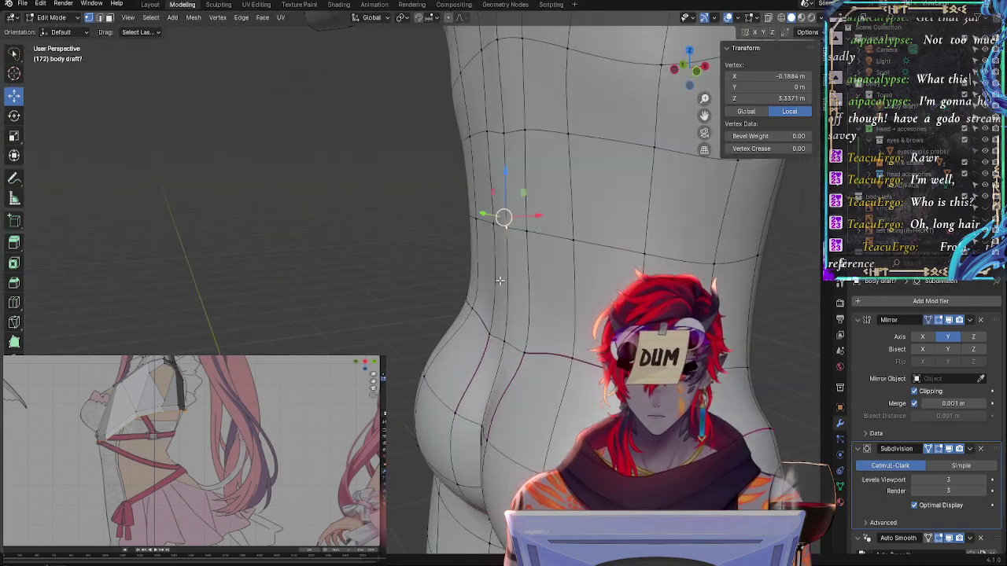
key(g)
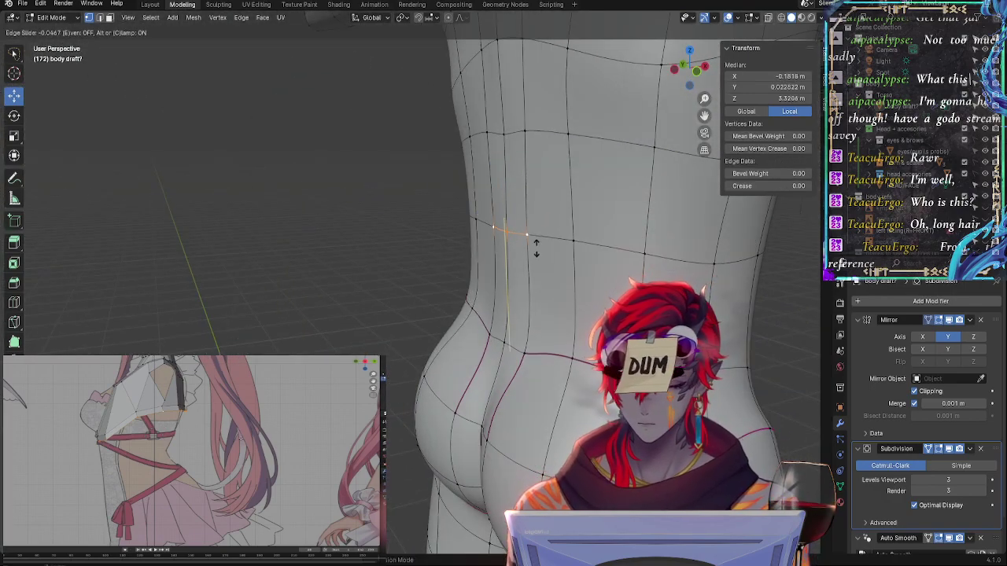
click(535, 245)
middle_drag(503, 233, 477, 272)
key(g)
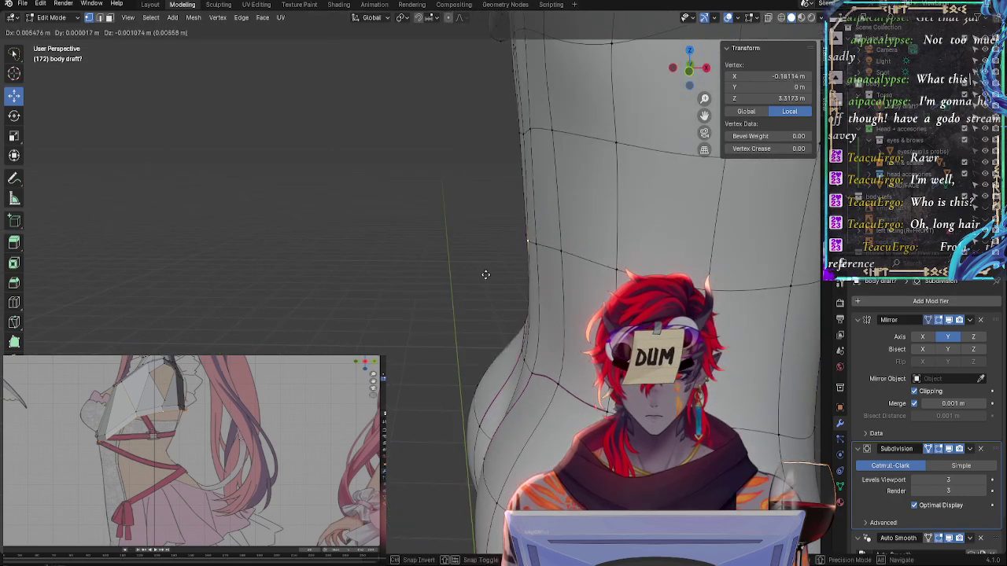
click(492, 276)
key(g)
click(496, 273)
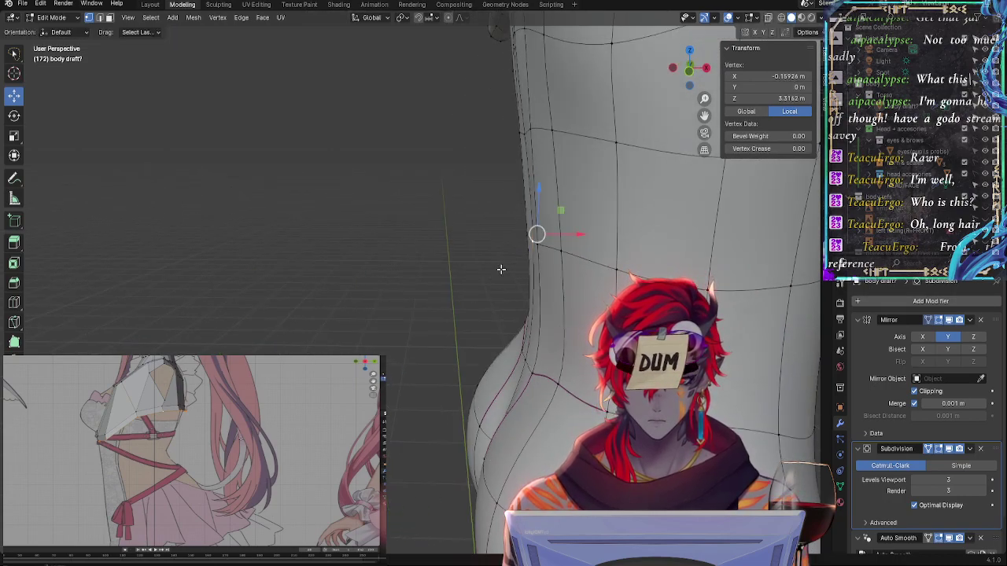
Slide a lower-back vertex along its edge to about Y 0.08 m, Z 3.50 m
middle_drag(496, 272, 491, 157)
click(491, 157)
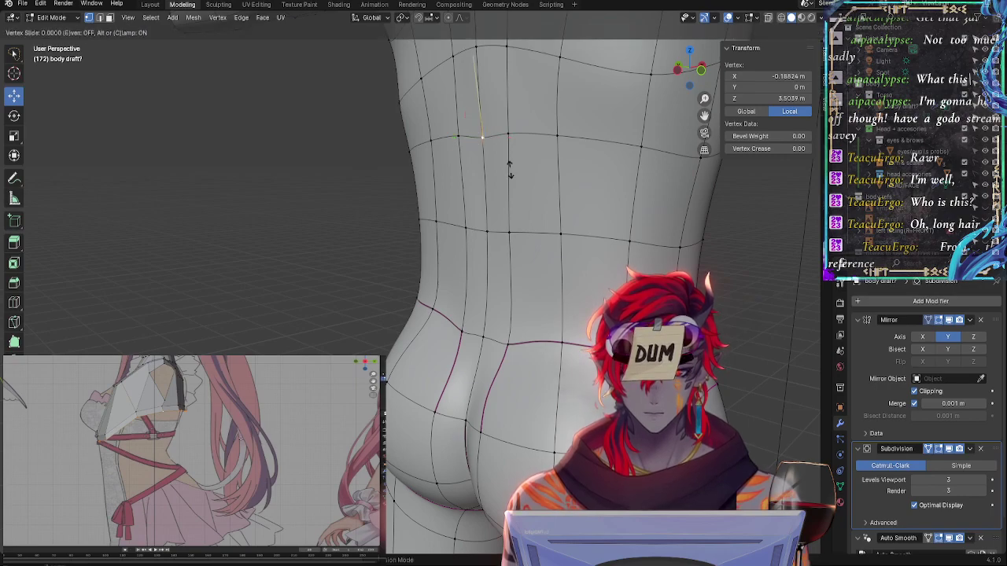
key(g)
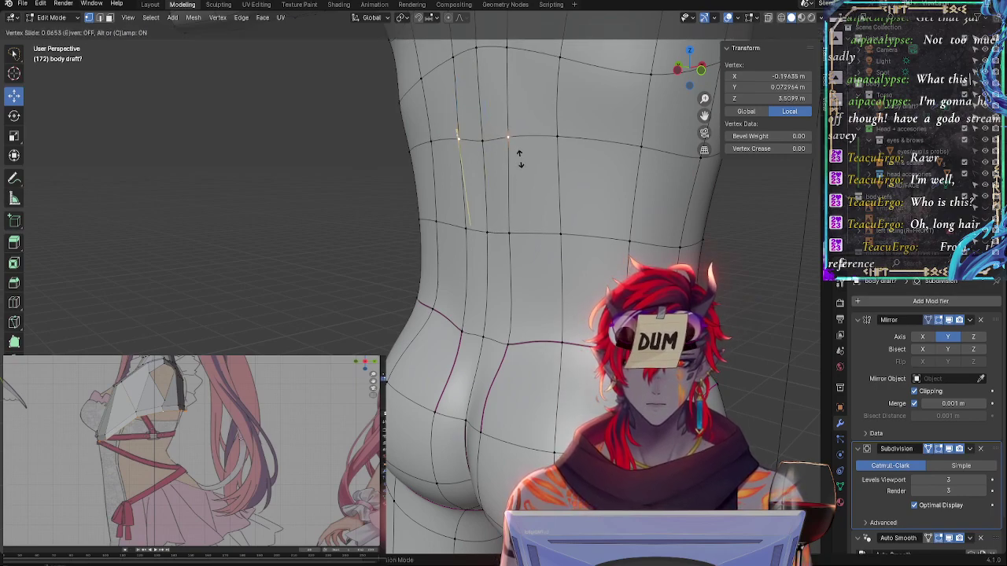
click(520, 162)
middle_drag(540, 181, 594, 181)
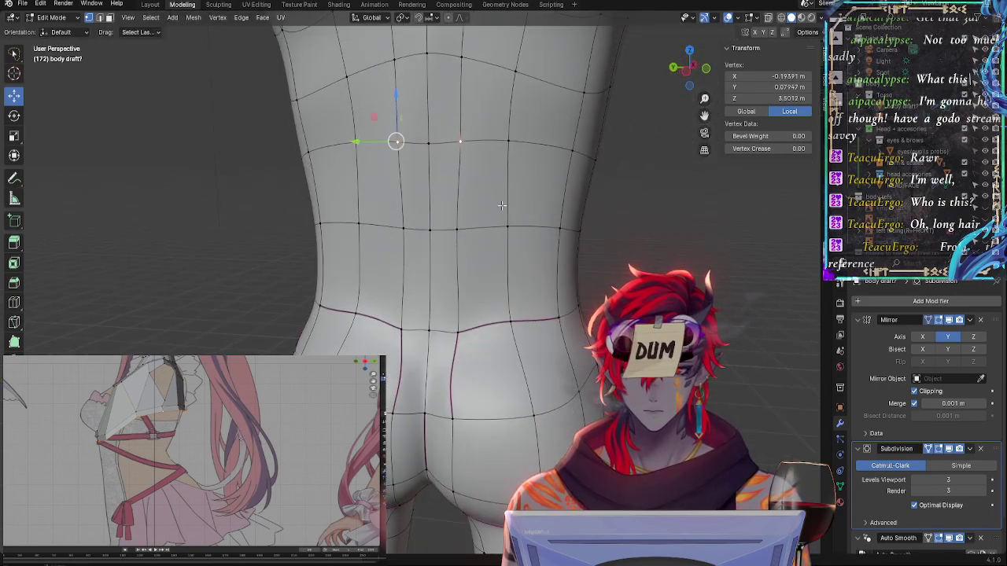
click(358, 221)
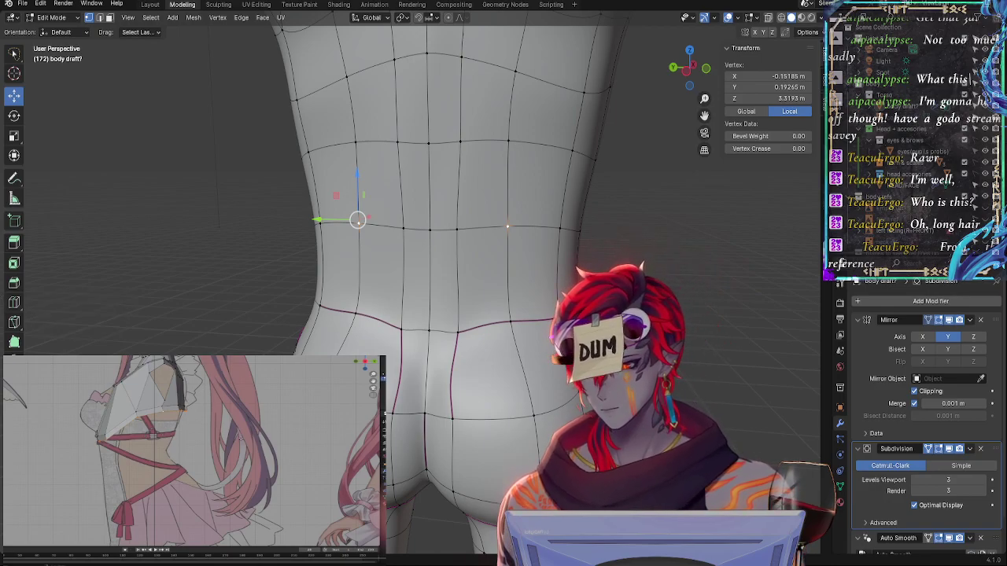
middle_drag(427, 291, 439, 337)
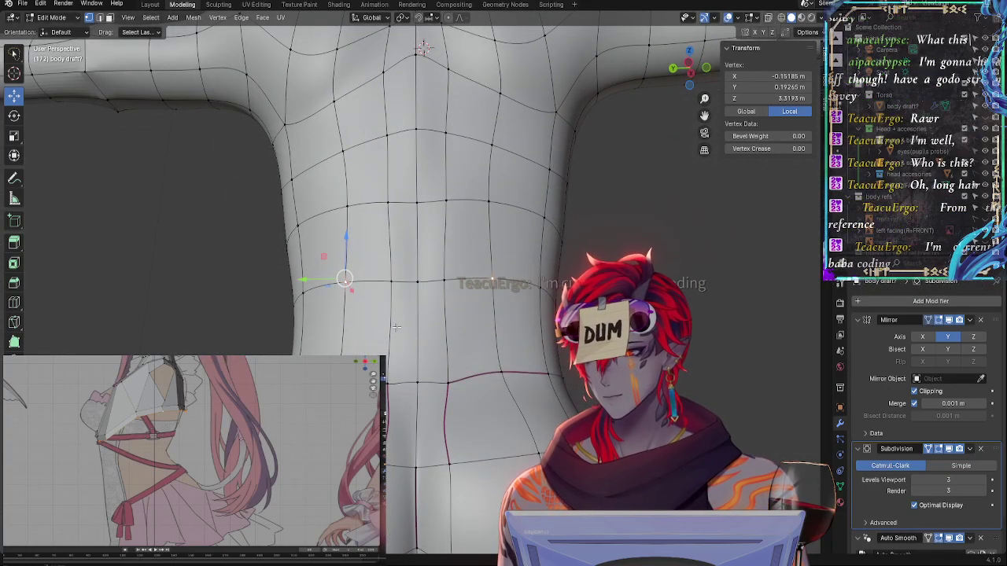
Move two waist seam vertices vertically along Z to even out the seam
middle_drag(397, 326, 535, 432)
click(566, 274)
click(443, 450)
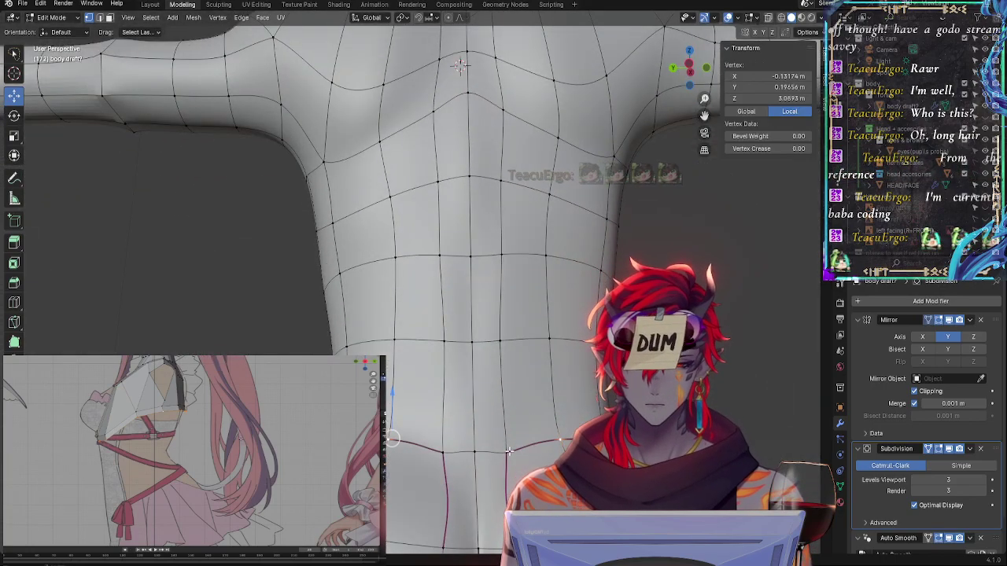
key(g)
key(z)
click(443, 391)
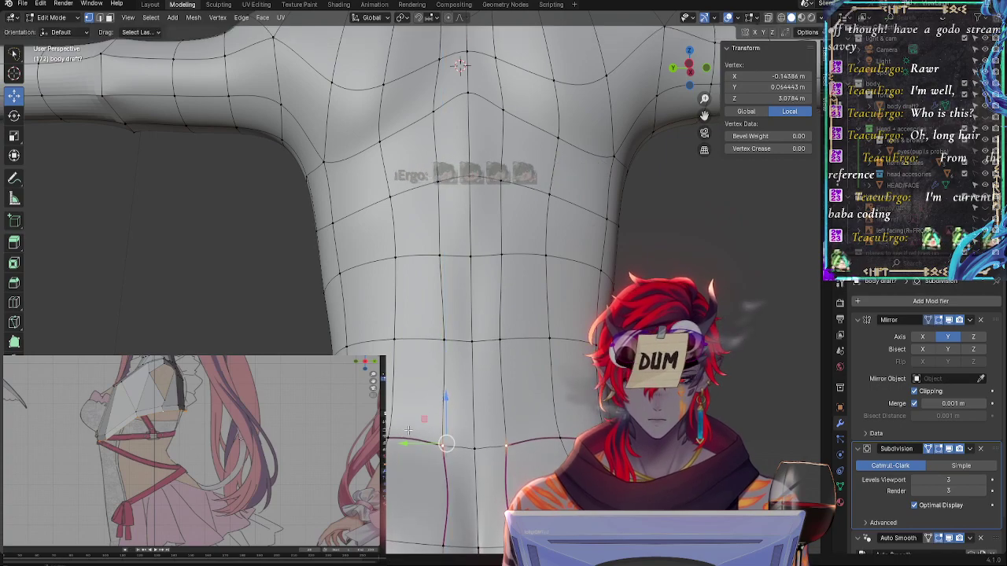
click(392, 430)
key(g)
key(z)
click(394, 380)
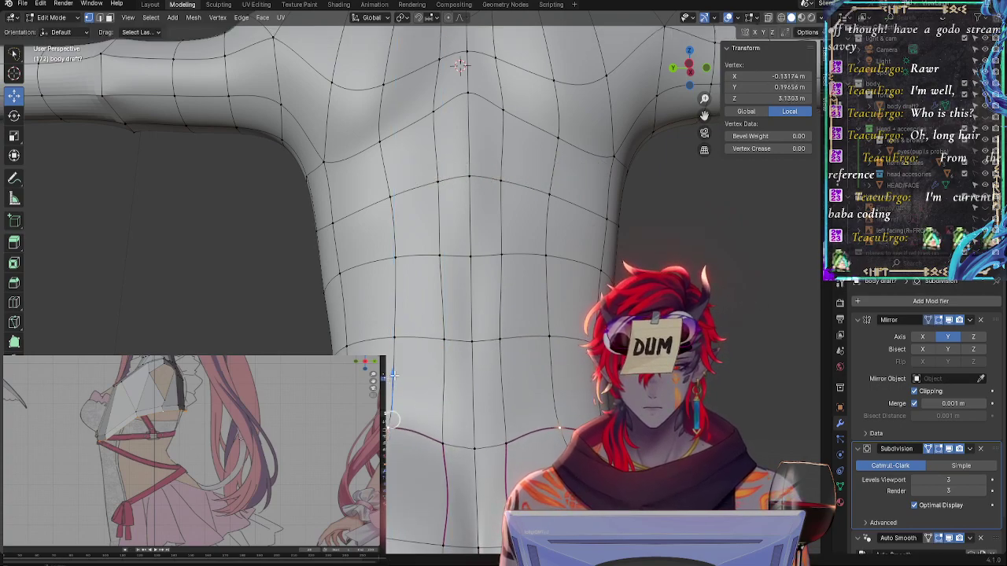
From a side view, nudge the seam vertex sideways along X and raise it slightly
middle_drag(394, 380, 468, 396)
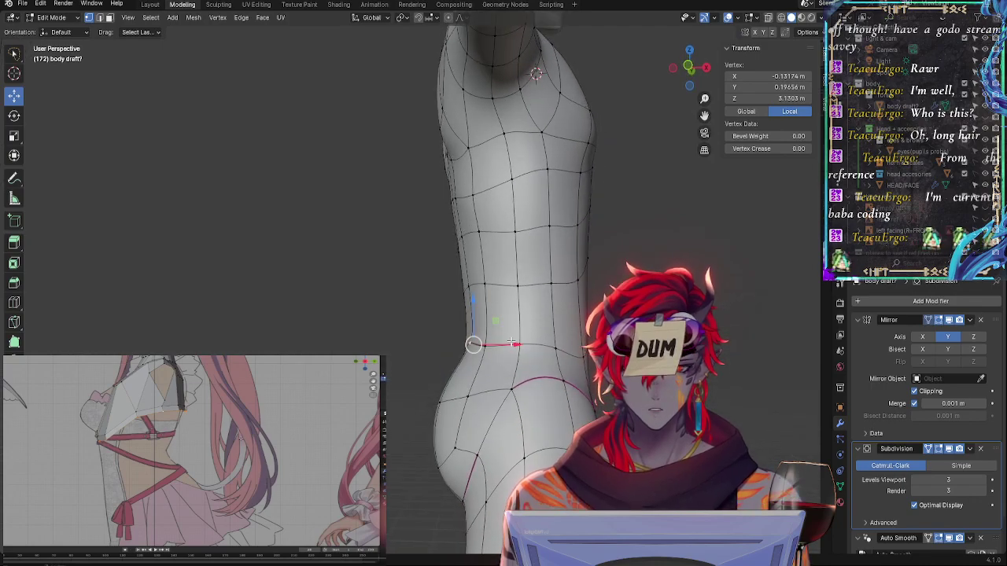
drag(511, 344, 472, 361)
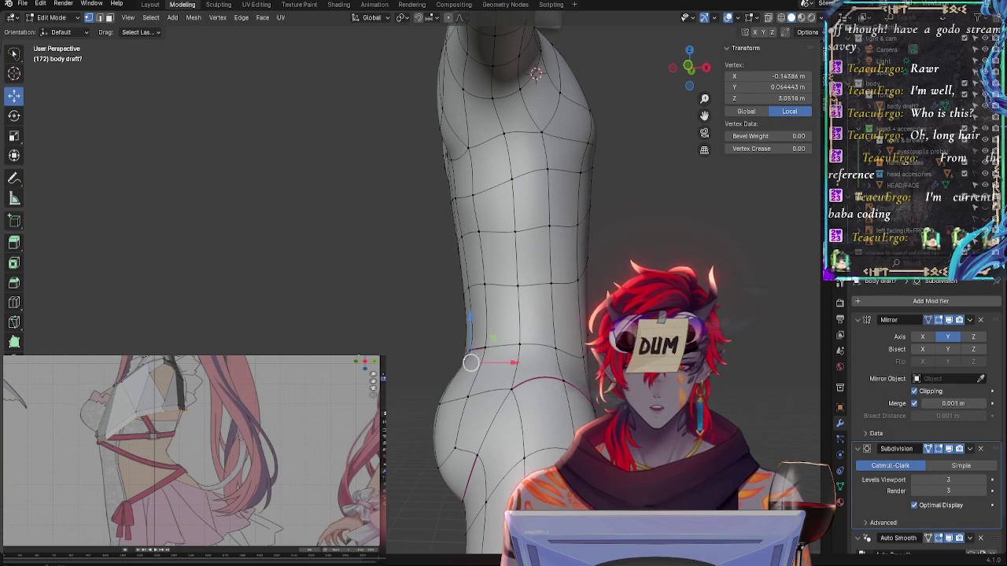
middle_drag(472, 361, 474, 357)
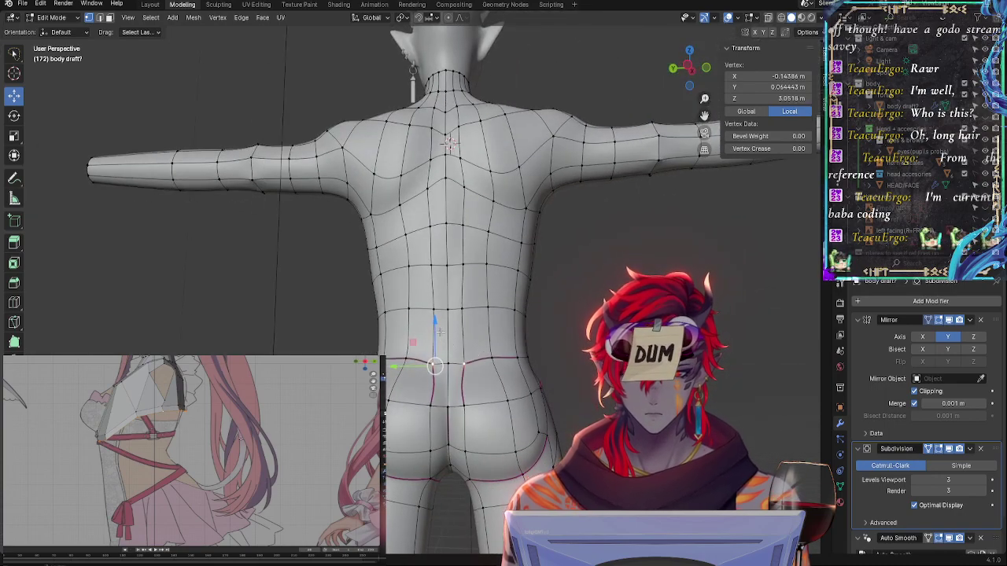
drag(441, 333, 444, 333)
middle_drag(455, 360, 507, 319)
Select a higher back vertex, shift it left, and slide it along its edge loop
click(477, 313)
click(477, 312)
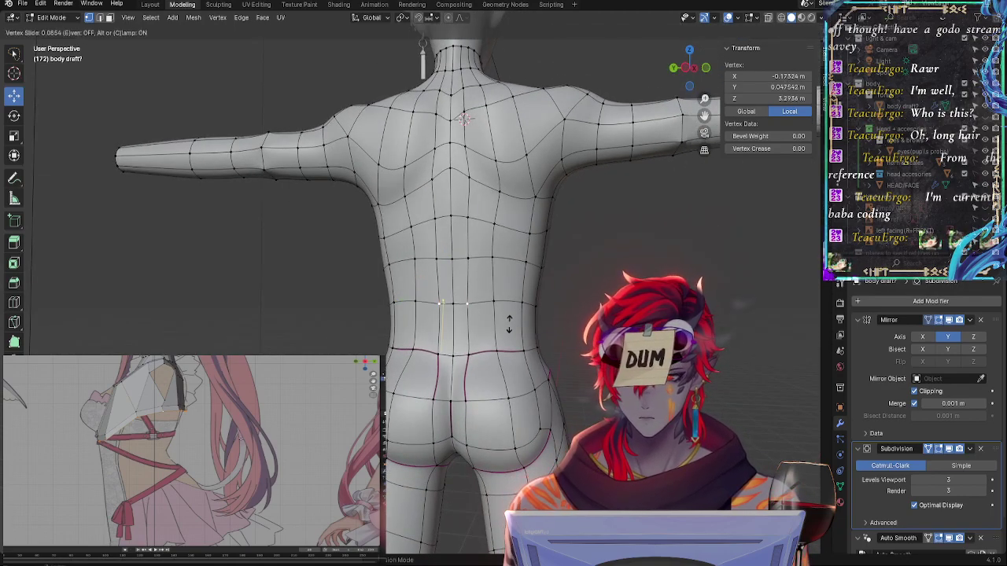
drag(511, 332, 494, 311)
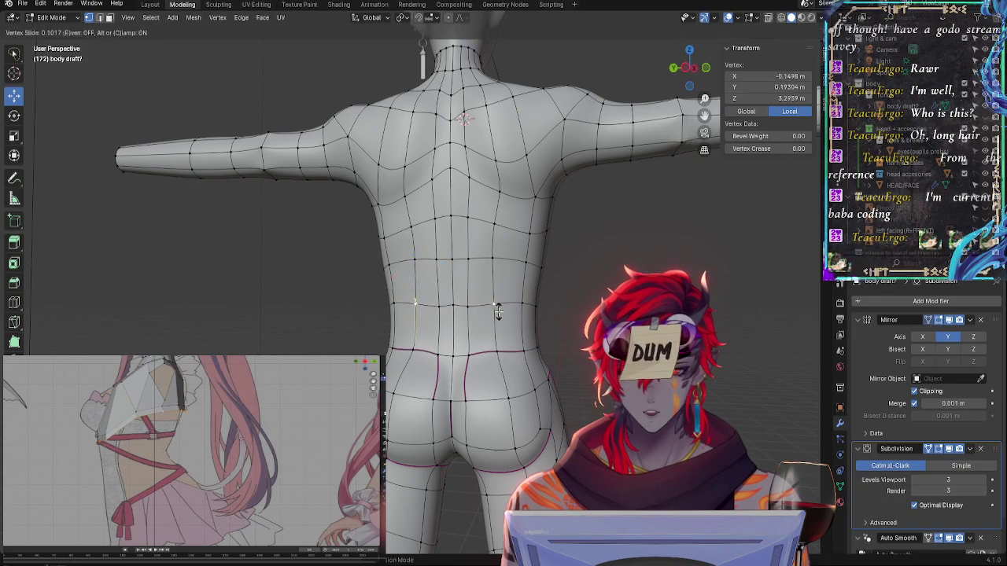
middle_drag(494, 311, 534, 316)
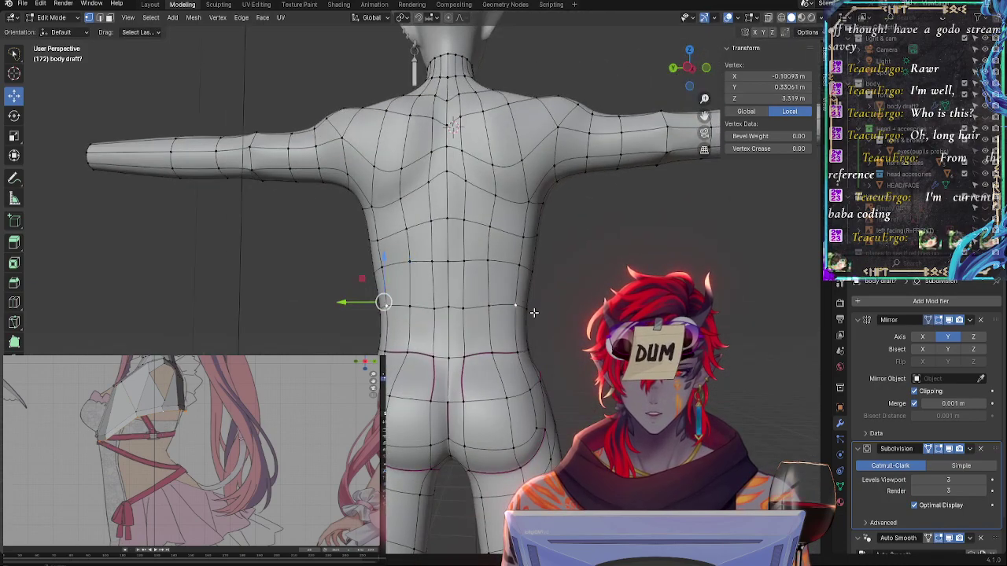
key(g)
key(g)
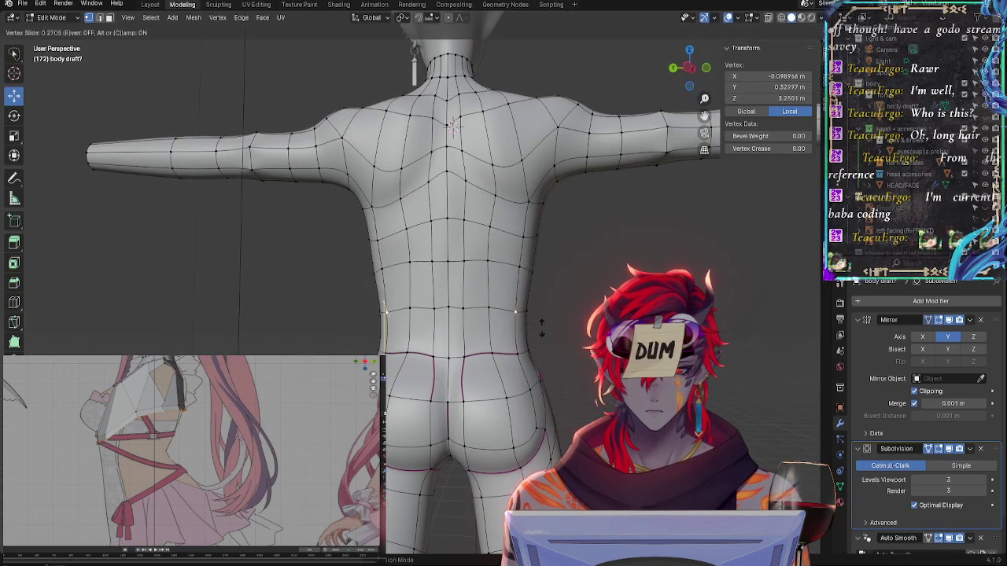
click(539, 329)
key(g)
click(553, 331)
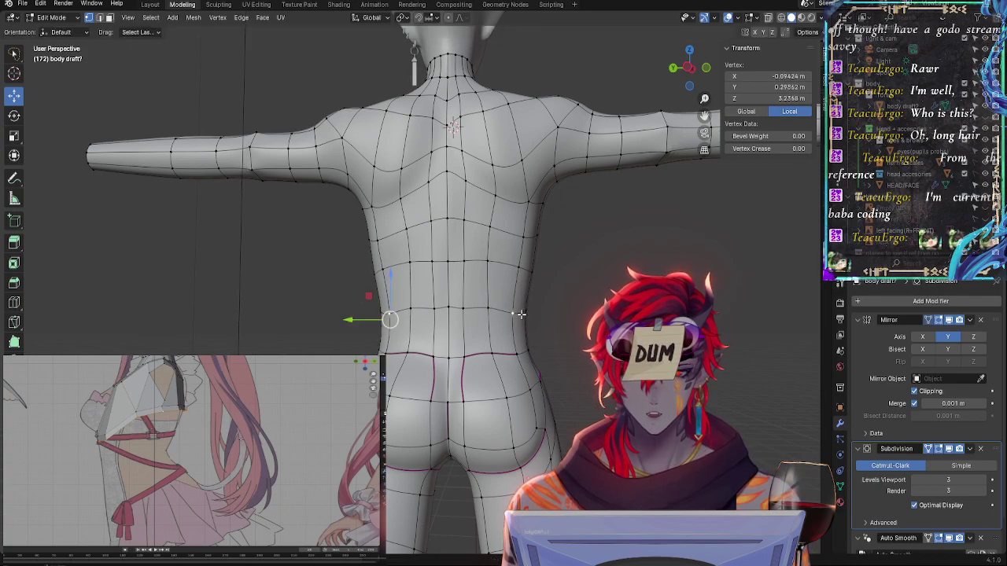
Slide the back vertex repeatedly along its edge to space it evenly
key(g)
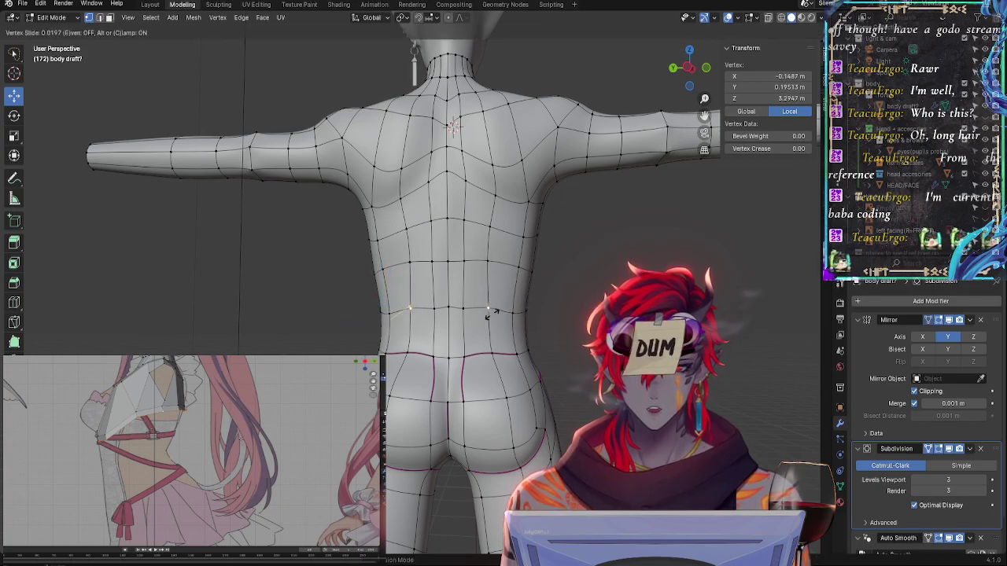
click(490, 283)
key(g)
key(g)
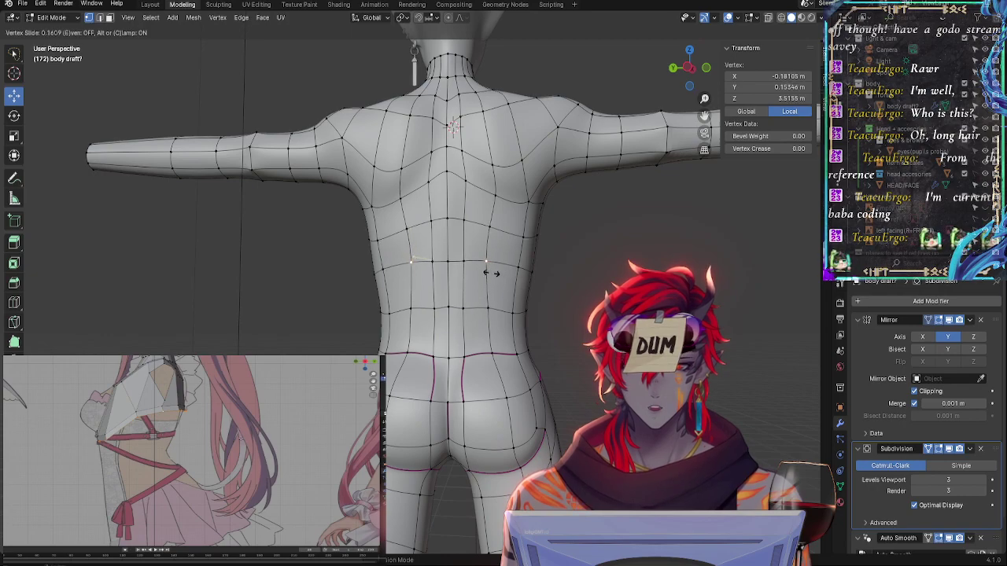
click(485, 275)
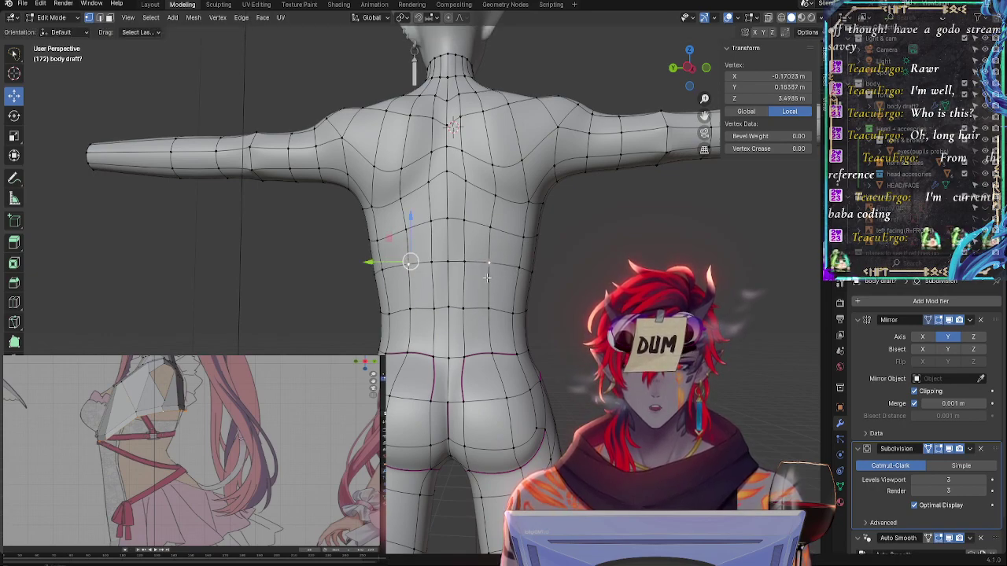
key(g)
key(g)
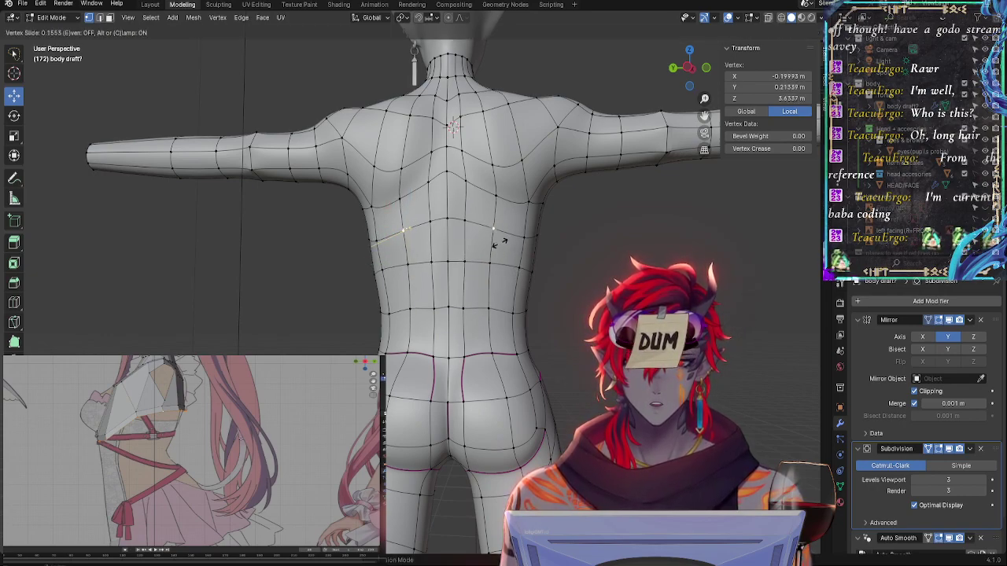
click(547, 246)
key(g)
key(g)
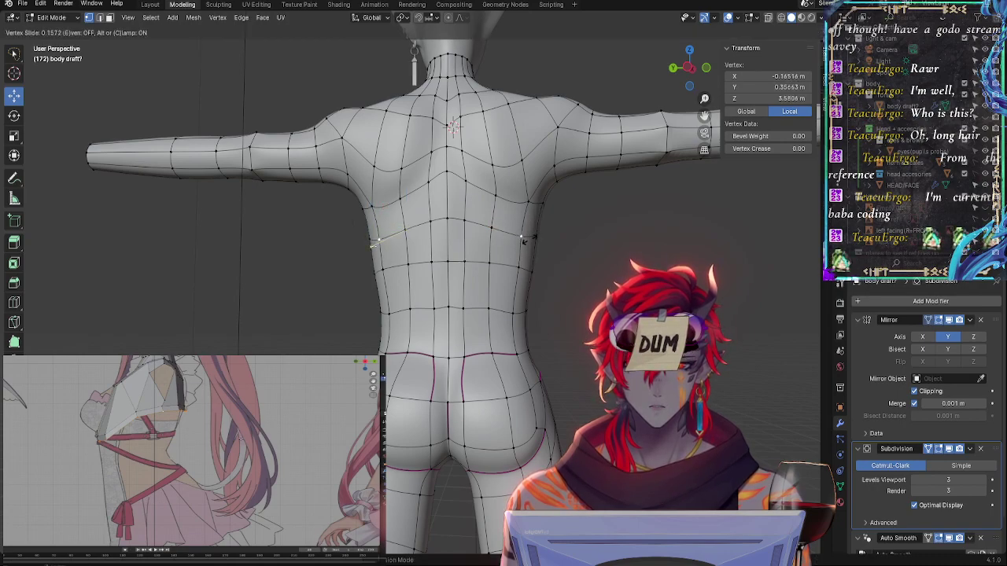
click(527, 239)
Finish sliding the vertex down its edge loop with a few more small slides
key(g)
key(g)
click(518, 263)
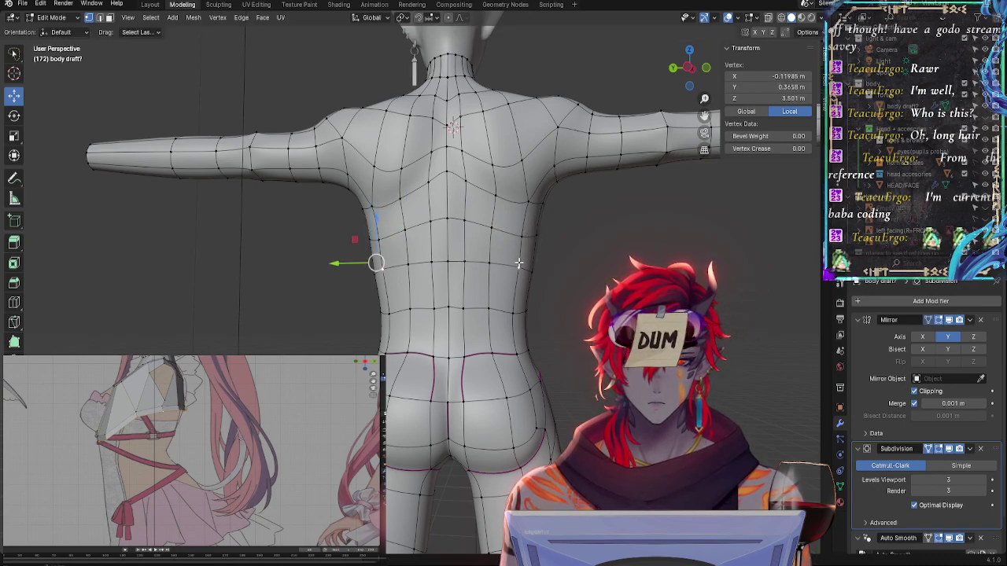
key(g)
key(g)
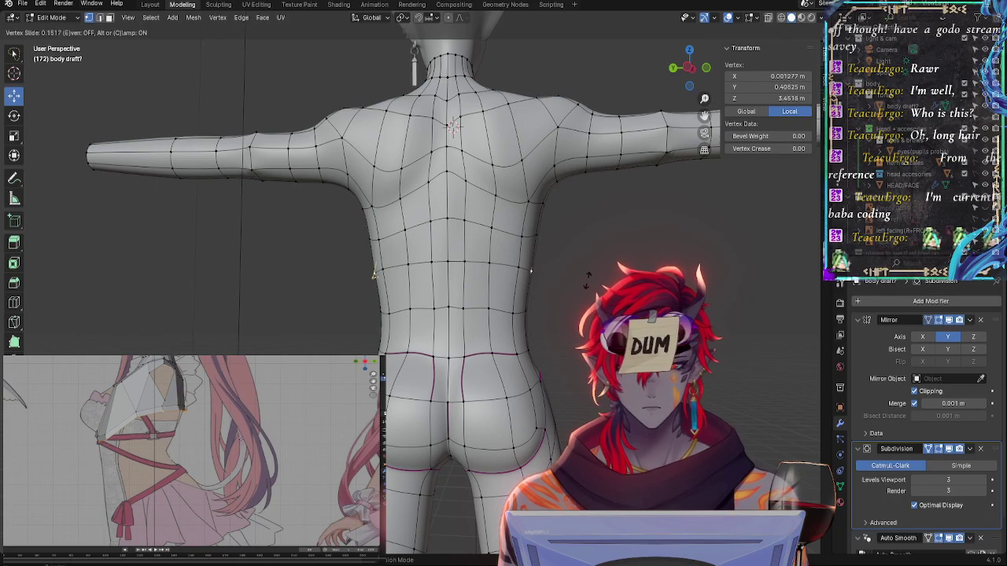
click(589, 277)
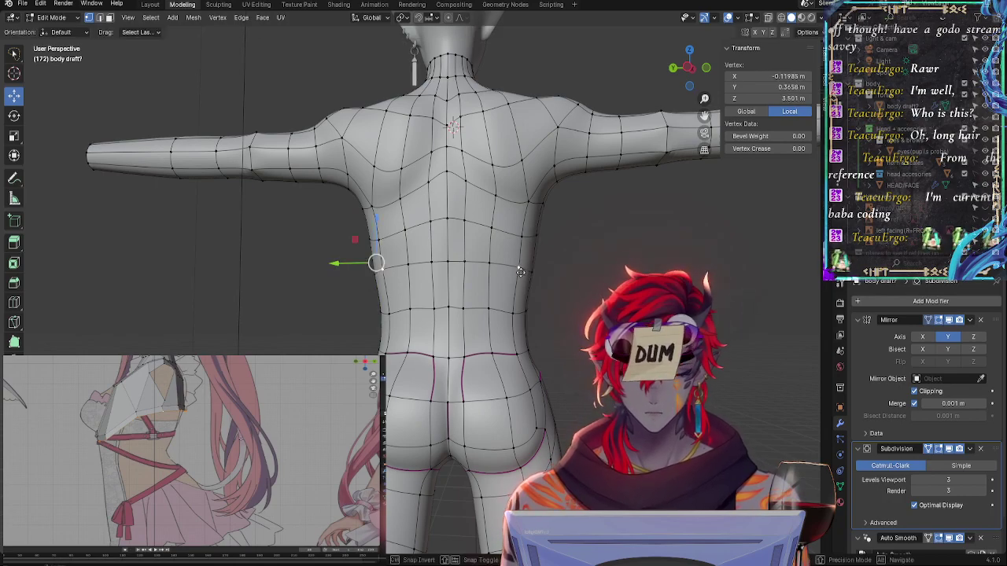
key(g)
key(g)
click(519, 270)
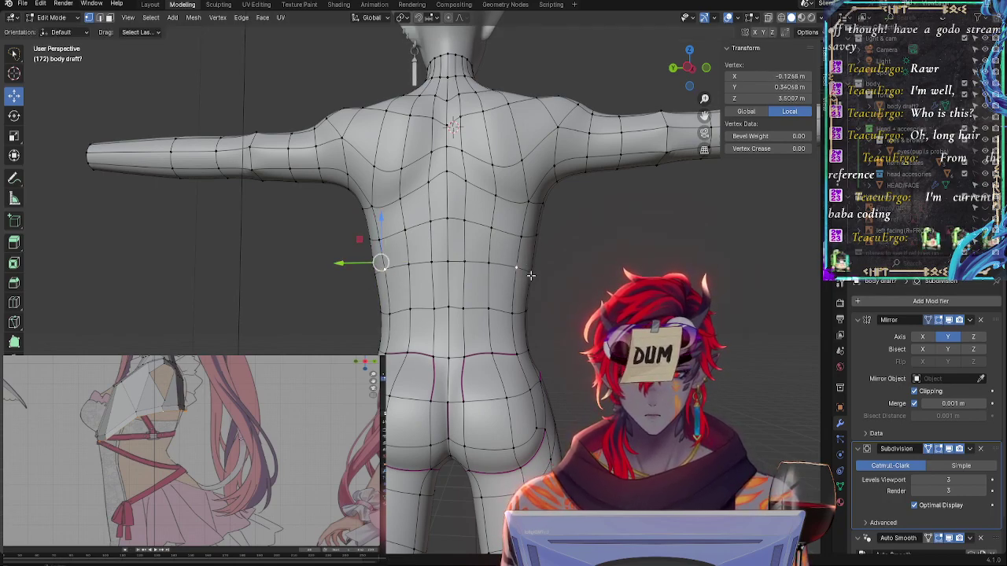
middle_drag(519, 269, 424, 328)
Place the side vertex, snap to a straight side view, and preview the smoothed body
key(g)
click(423, 327)
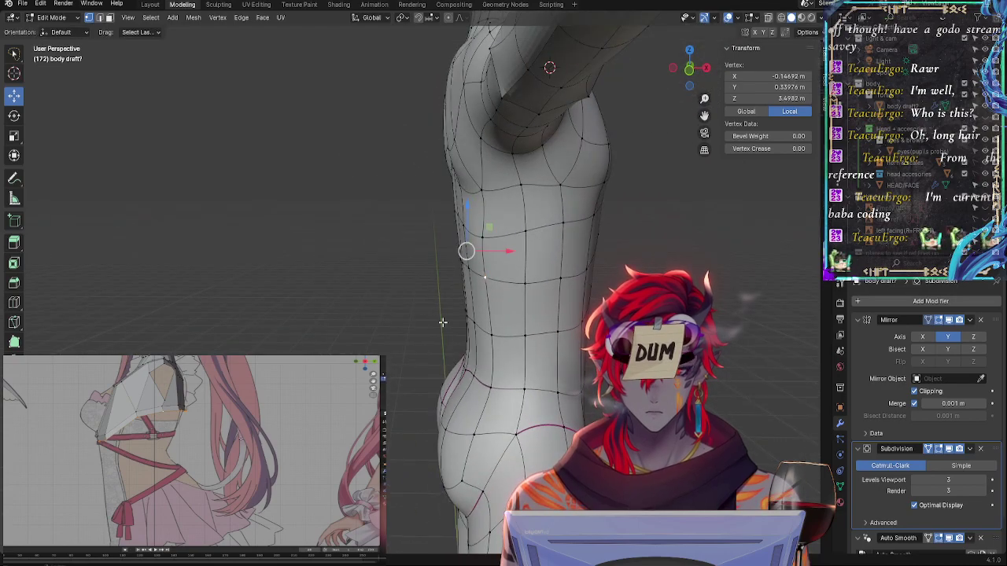
click(689, 69)
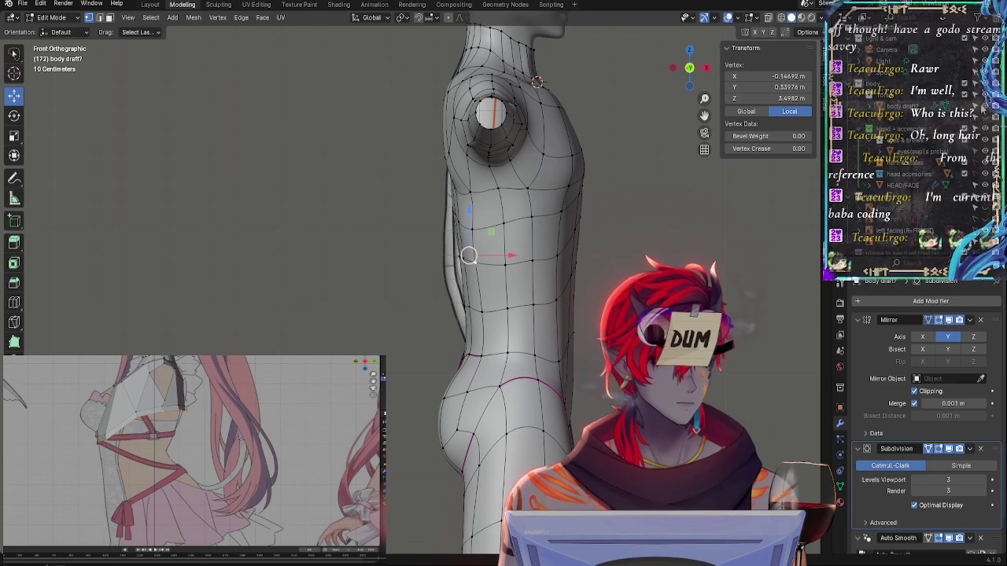
key(h)
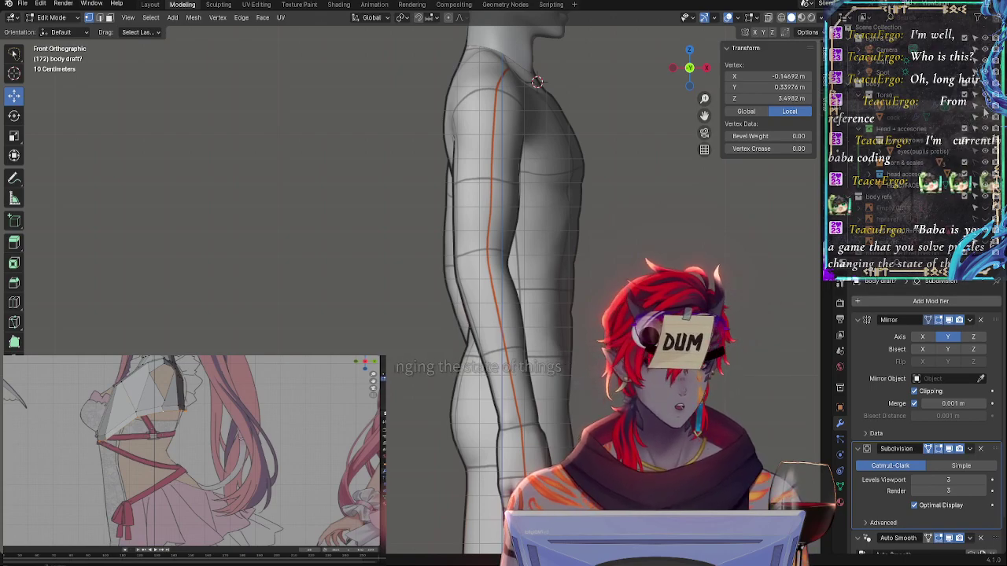
Raise the side-waist vertex and nudge it sideways to about X -0.333 m, Z 3.13 m
key(ctrl+z)
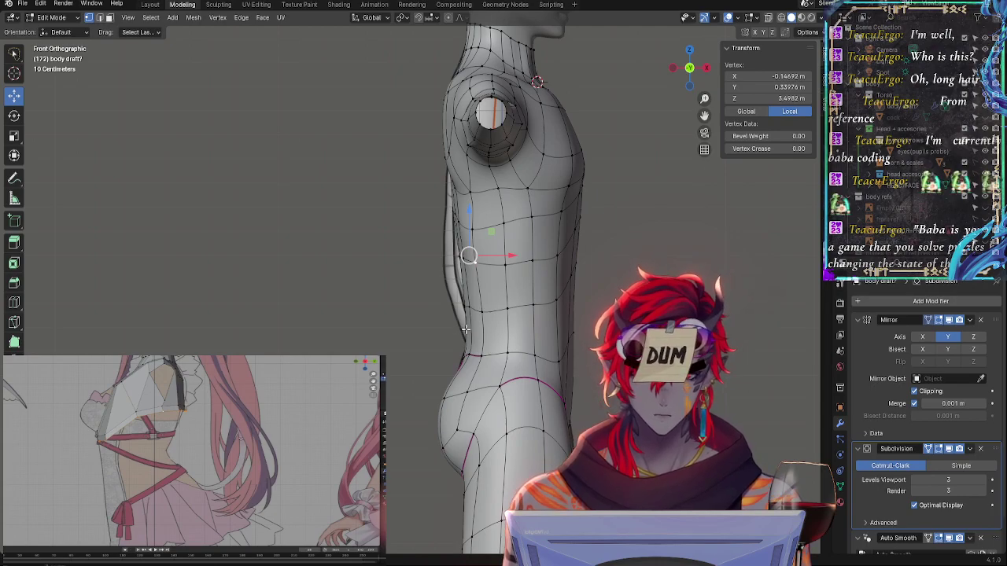
middle_drag(481, 358, 500, 342)
drag(472, 317, 471, 304)
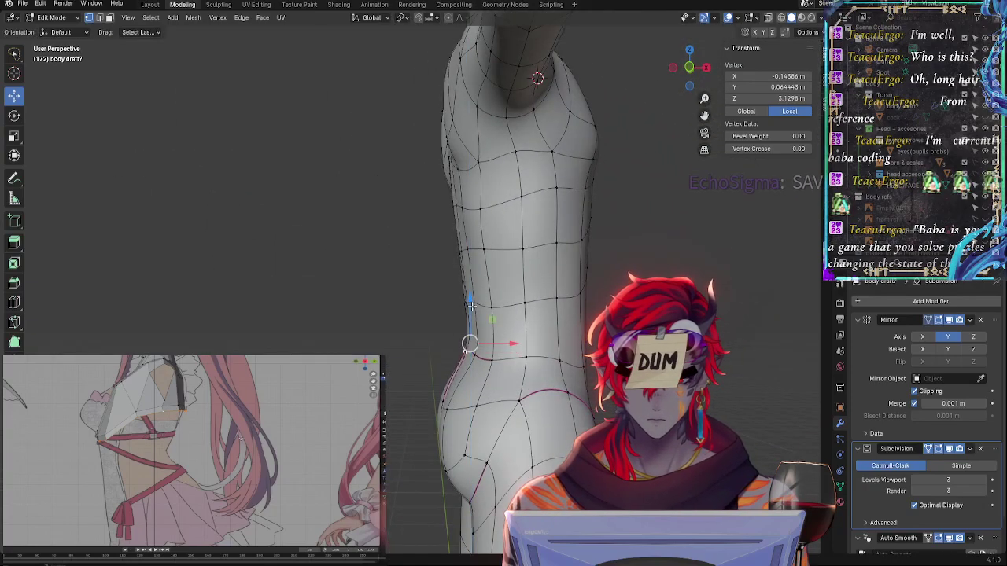
drag(513, 345, 516, 345)
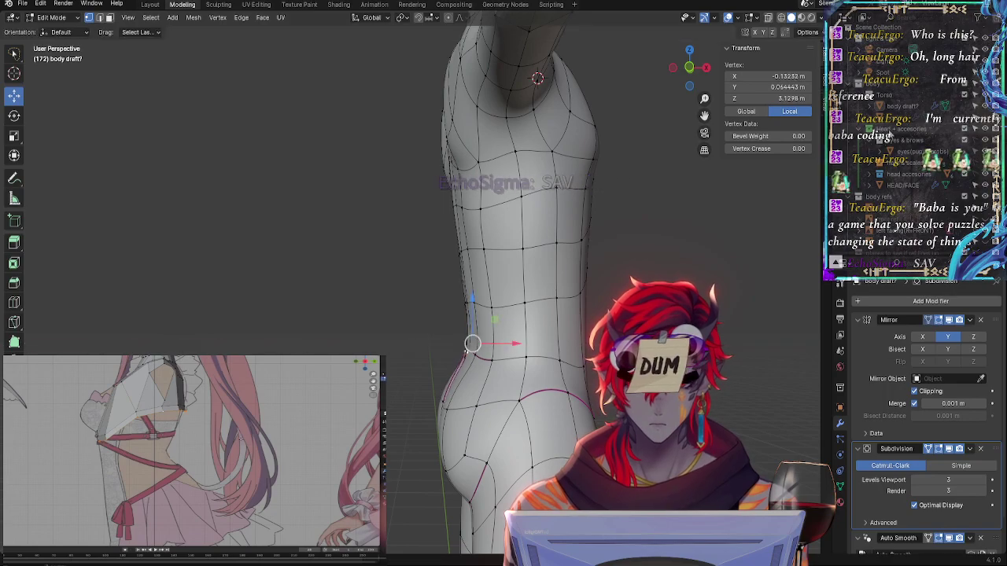
click(689, 69)
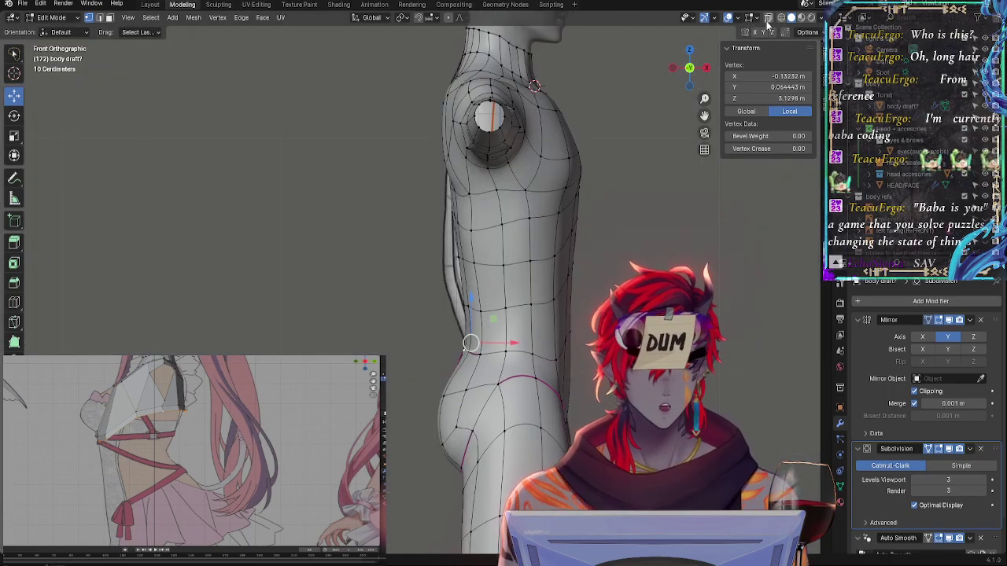
Try shifting a waist-side vertex along X in front view, then undo it
scroll(767, 35, up, 4)
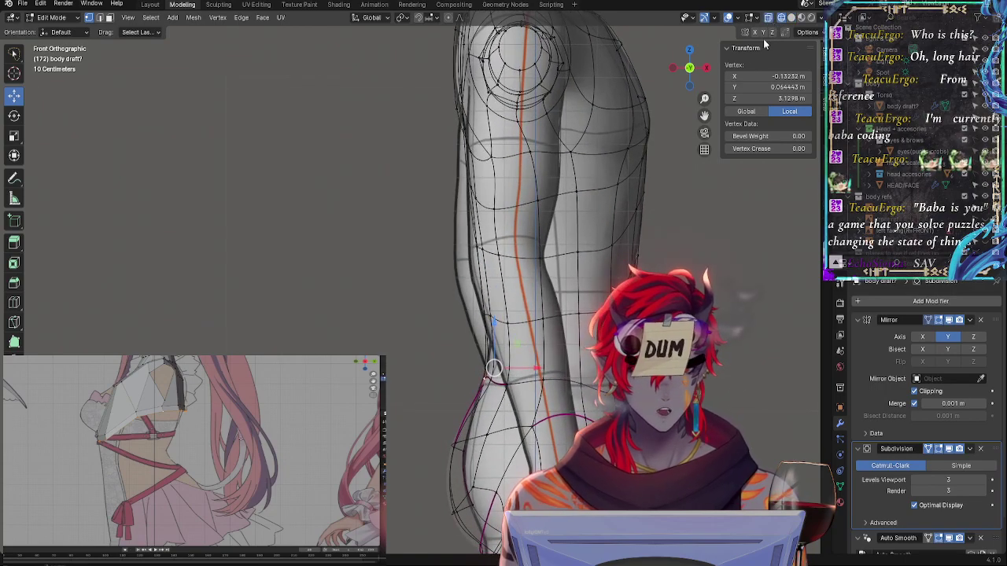
scroll(767, 45, up, 4)
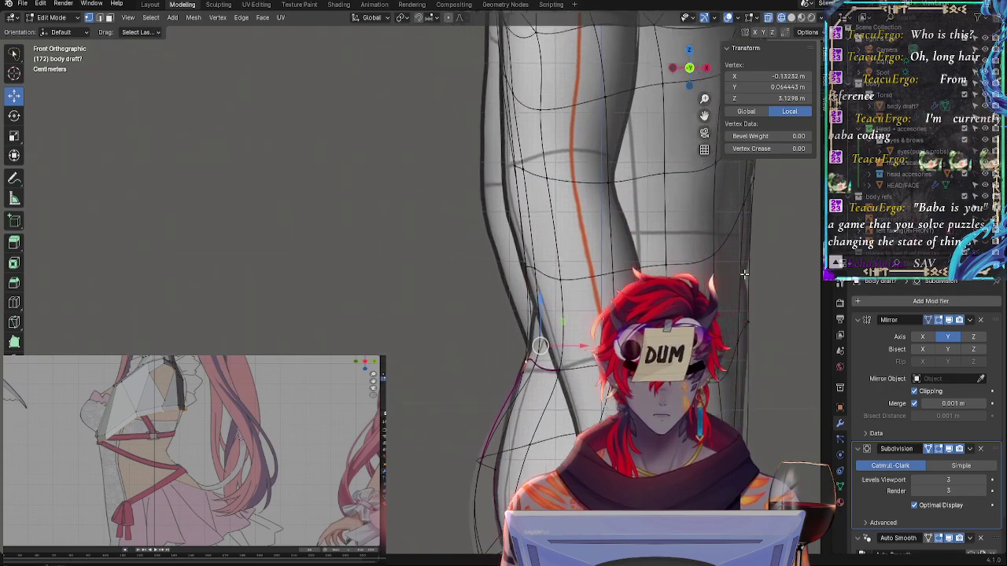
scroll(744, 273, up, 2)
middle_drag(559, 277, 645, 141)
key(KP_1)
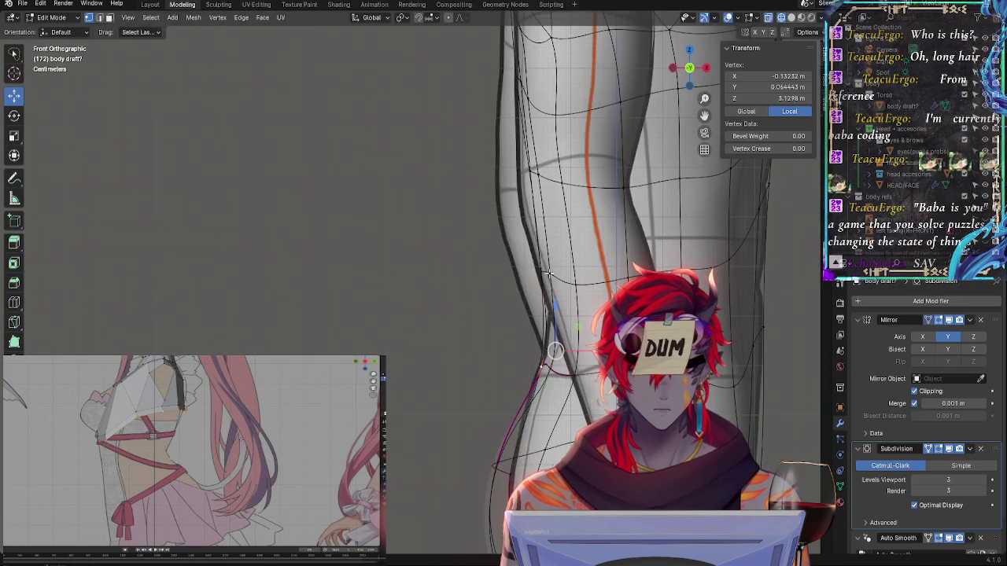
click(541, 278)
key(g)
key(x)
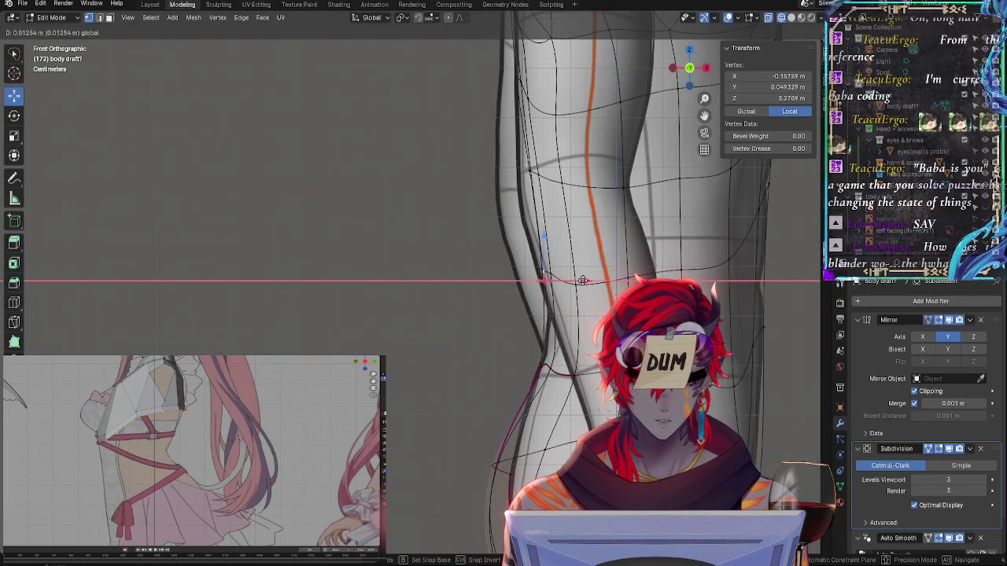
key(Return)
key(ctrl+z)
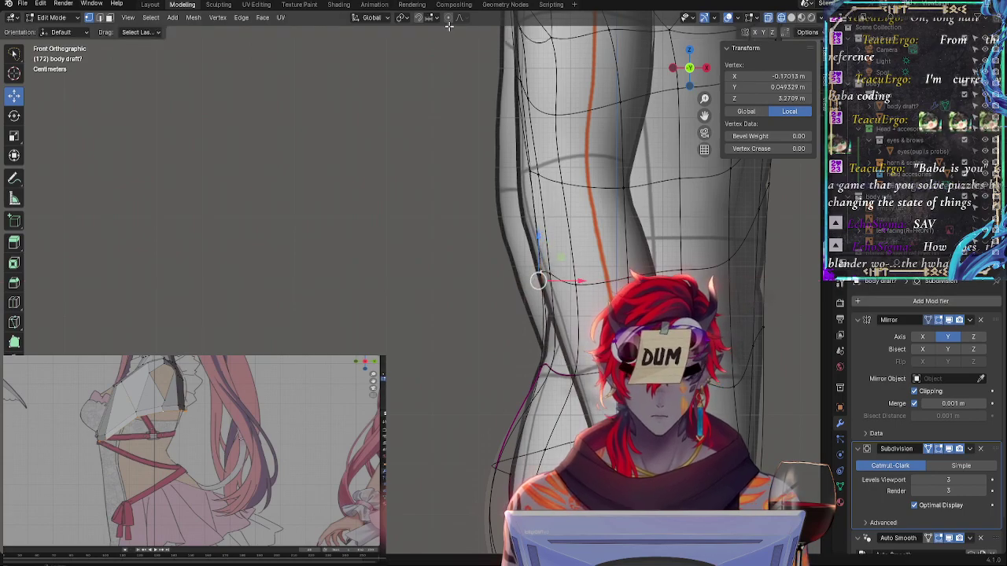
Select the side waist loop and middle face, then rotate the side faces to tilt them
alt+click(548, 275)
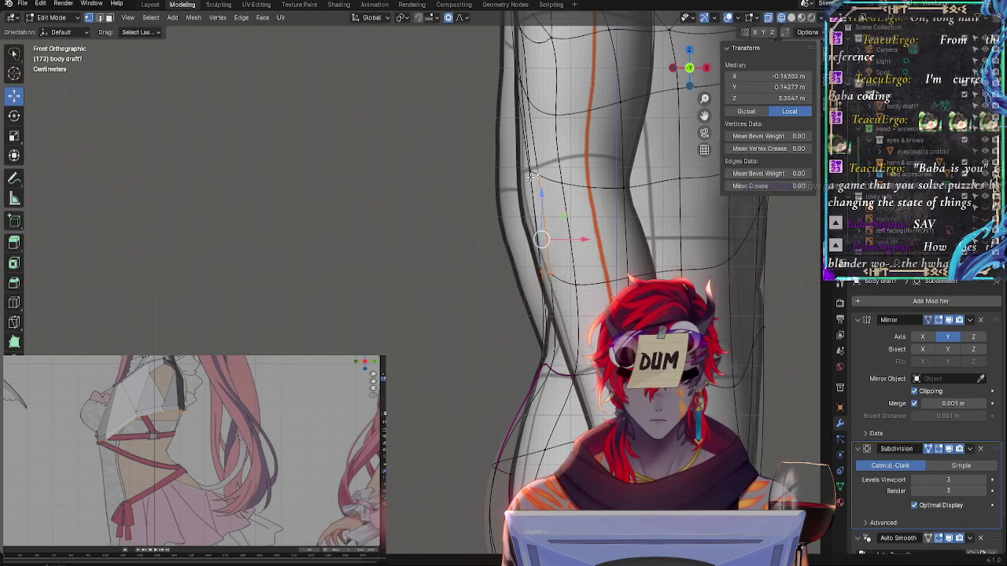
middle_drag(548, 275, 668, 223)
key(3)
shift+click(471, 231)
middle_drag(472, 232, 567, 236)
click(689, 82)
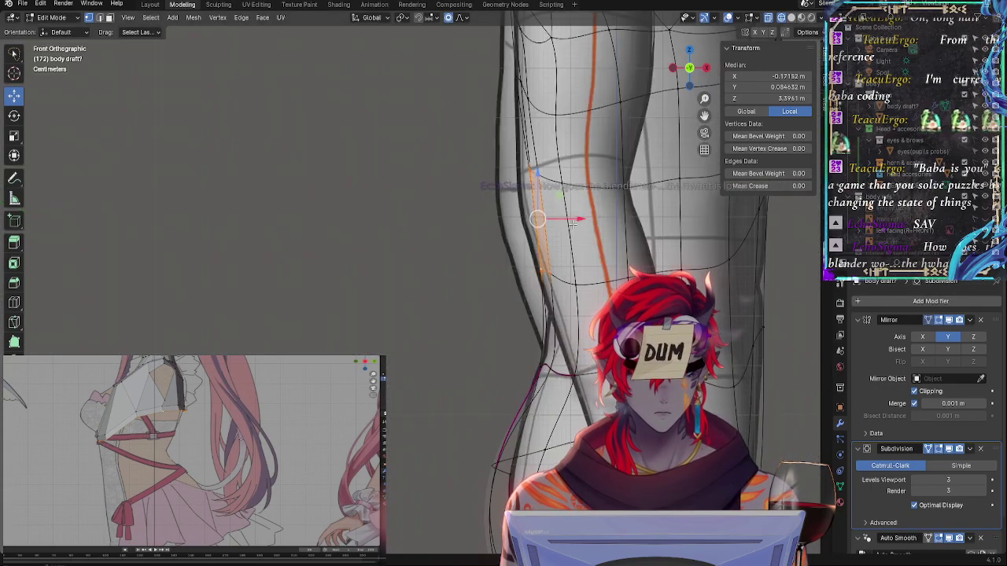
key(r)
key(Escape)
key(r)
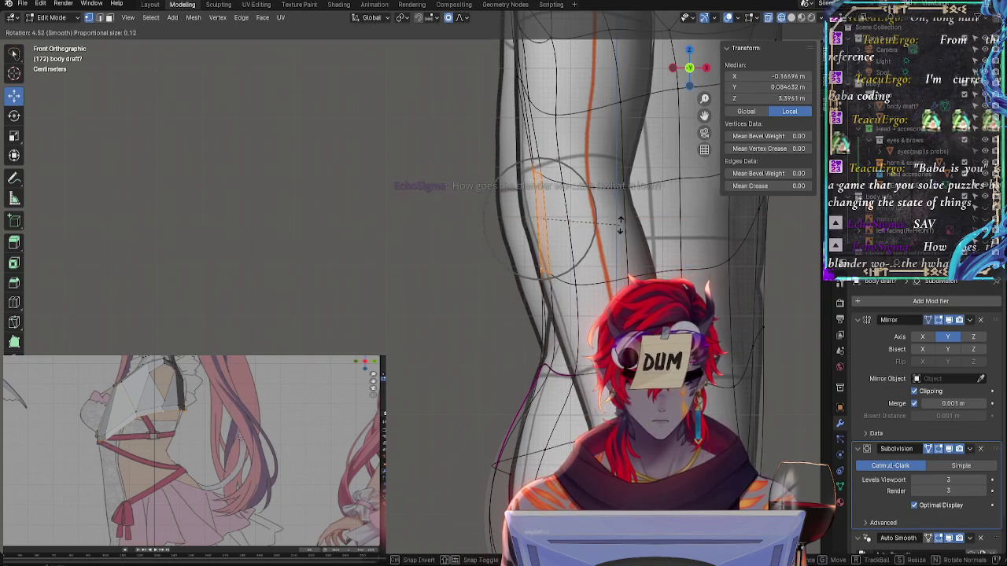
click(620, 225)
key(r)
click(599, 234)
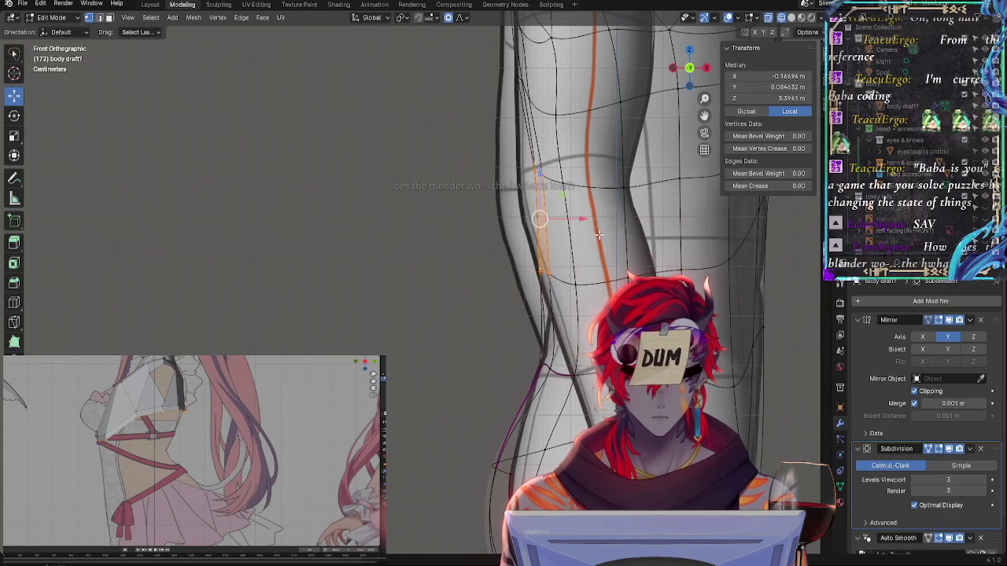
middle_drag(533, 153, 568, 169)
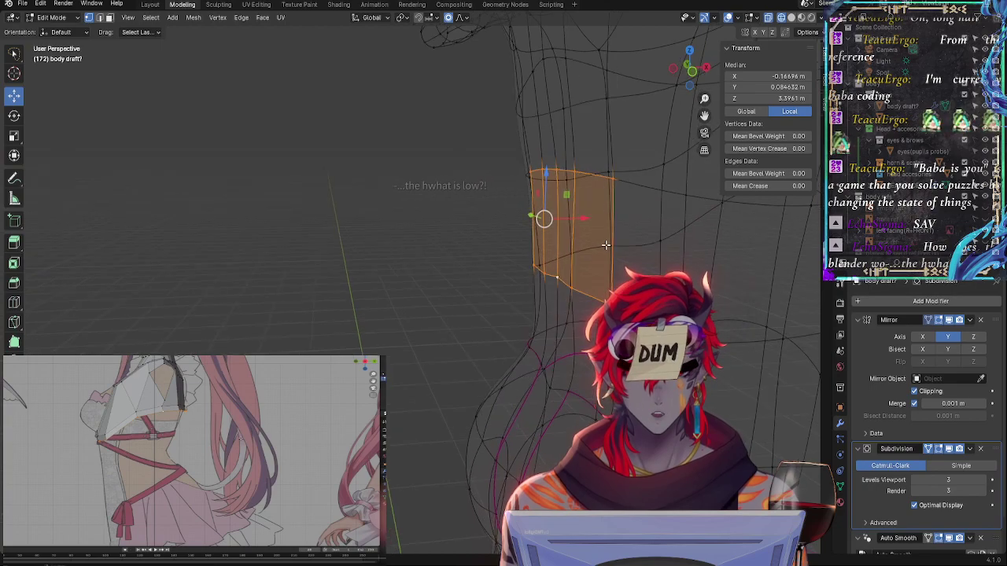
Shift the waist loop edges slightly sideways along the X axis
click(606, 246)
key(KP_1)
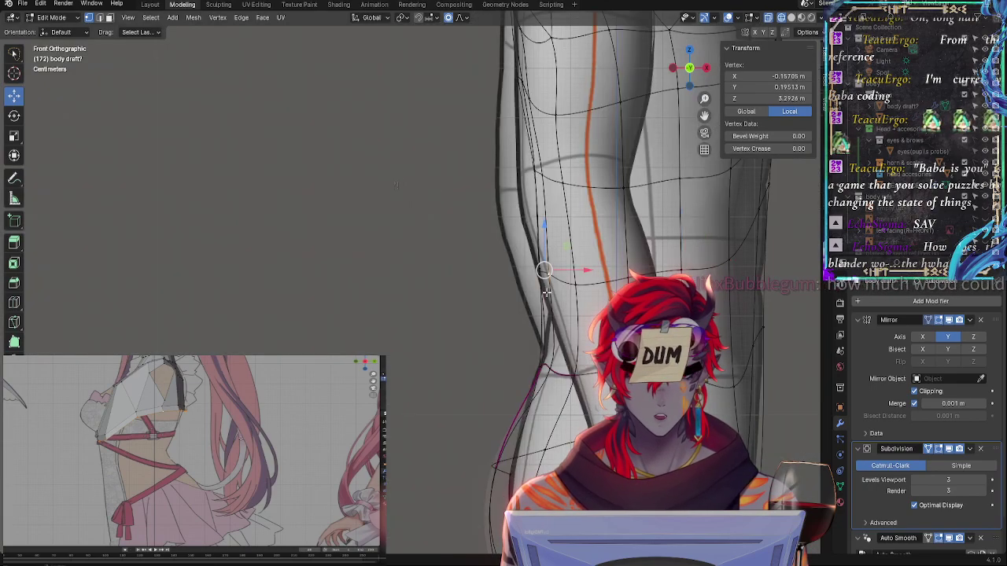
mouse_move(533, 281)
middle_down()
mouse_move(543, 279)
mouse_move(528, 281)
middle_up()
click(541, 272)
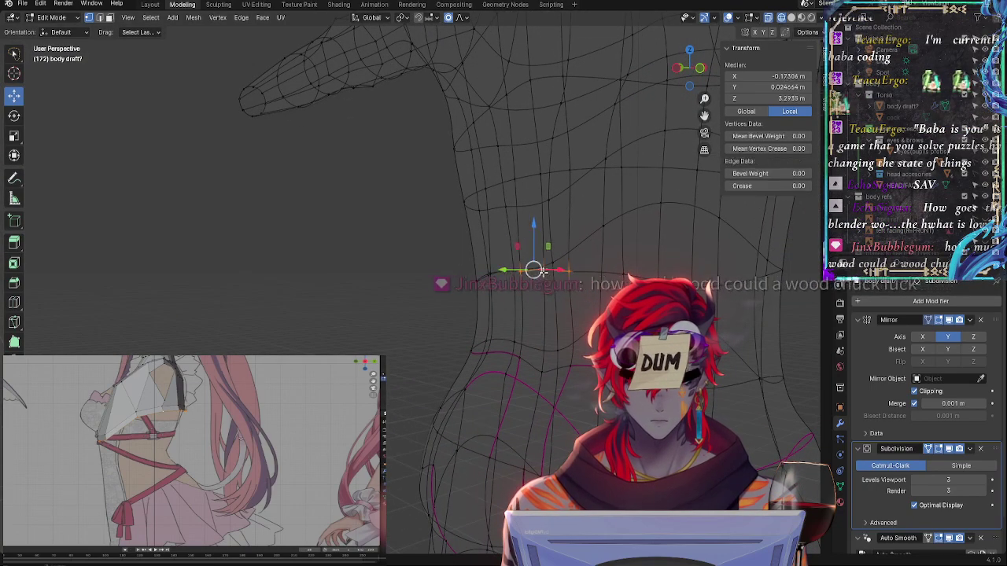
key(KP_1)
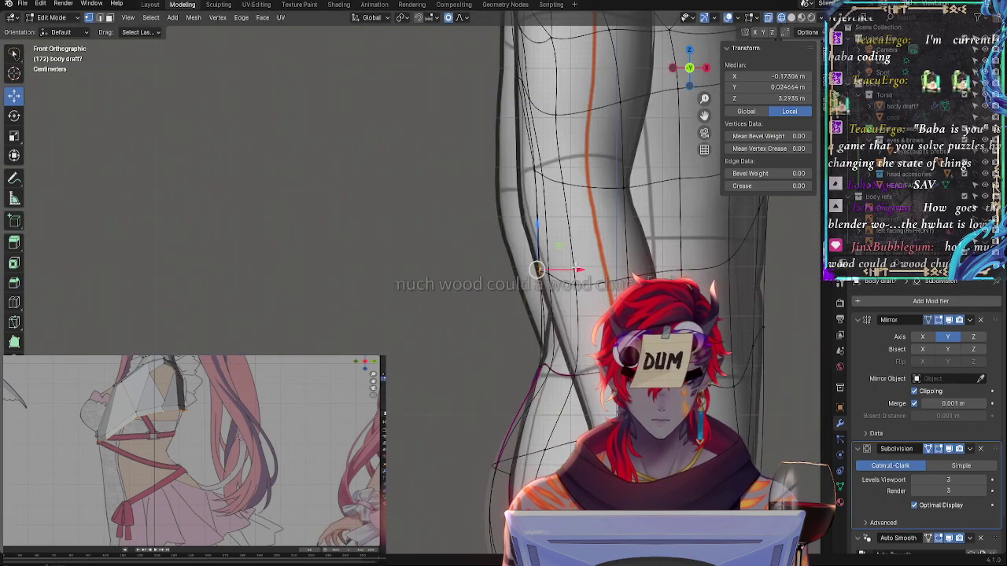
key(g)
key(x)
click(551, 277)
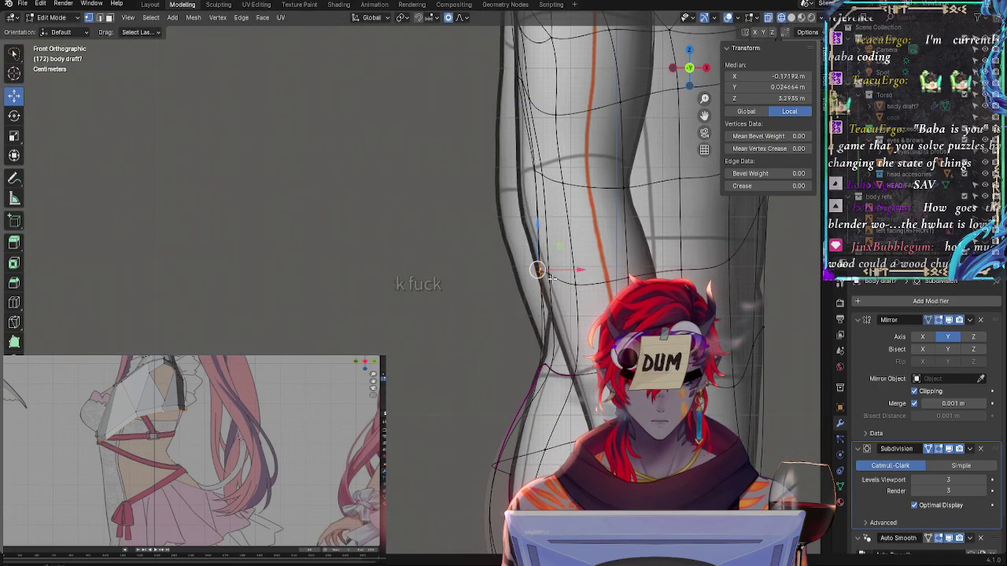
shift+click(547, 276)
key(g)
key(x)
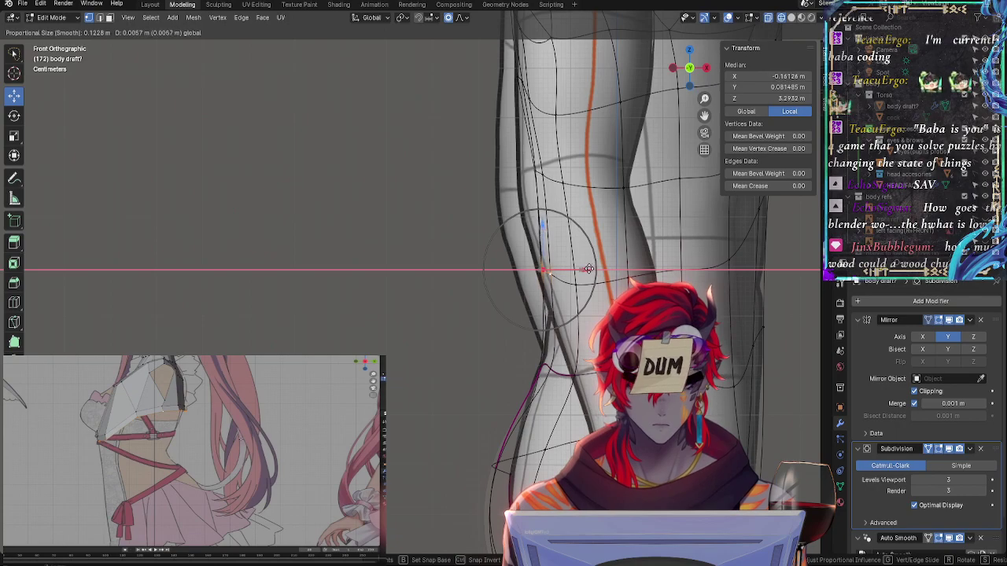
click(554, 275)
Move the lower side edges upward with proportional editing for a smoother hip curve
click(557, 350)
shift+click(555, 351)
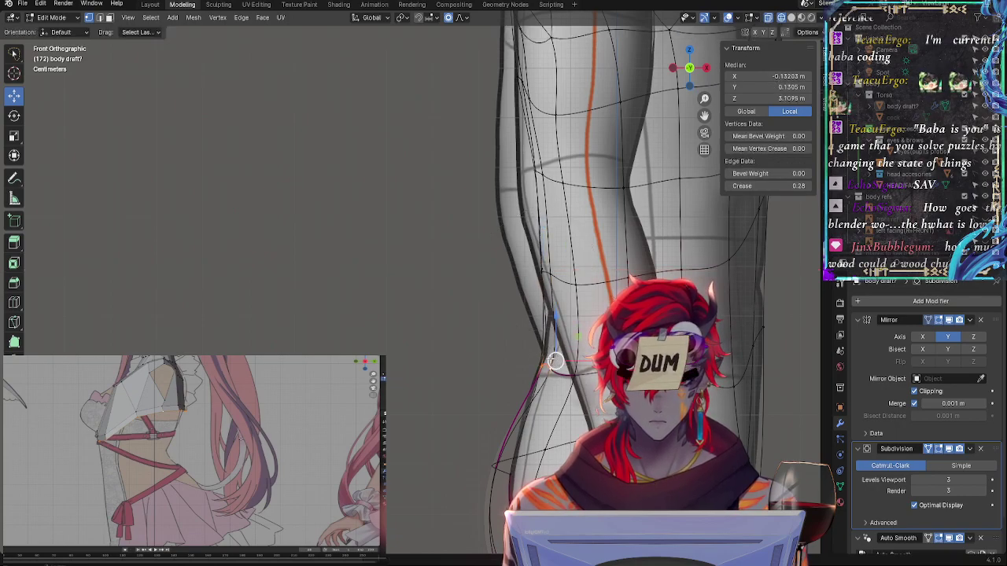
middle_drag(555, 351, 544, 367)
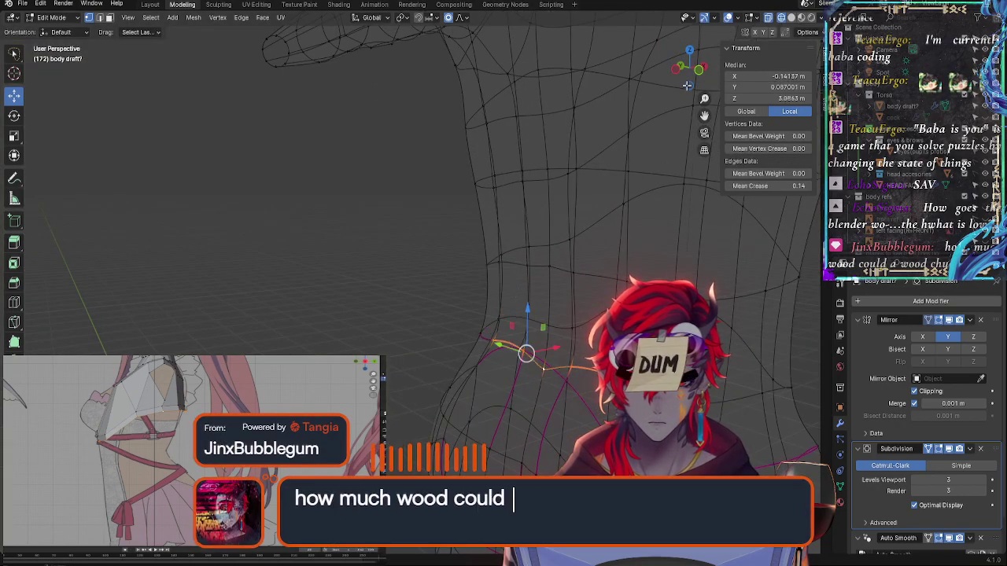
key(KP_1)
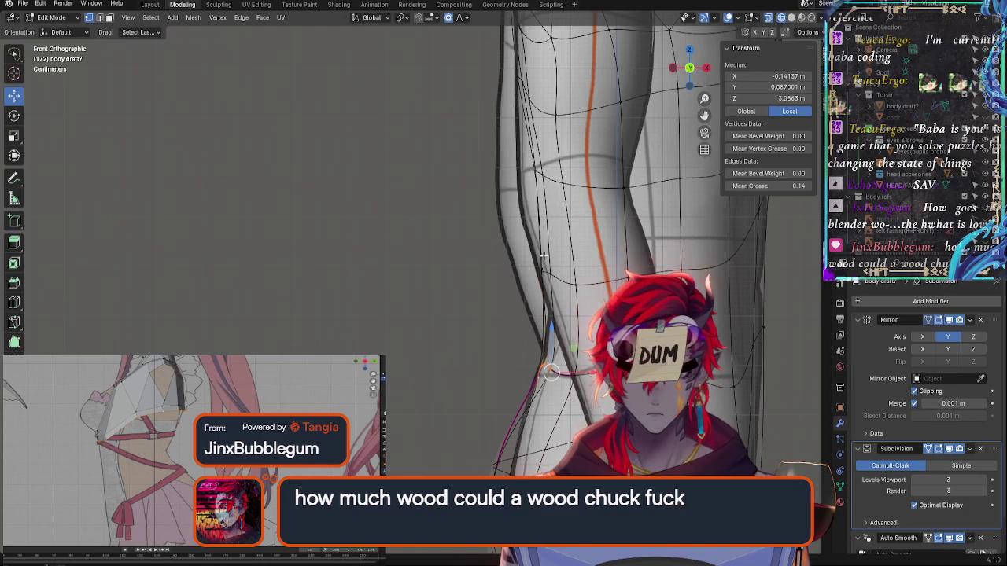
key(g)
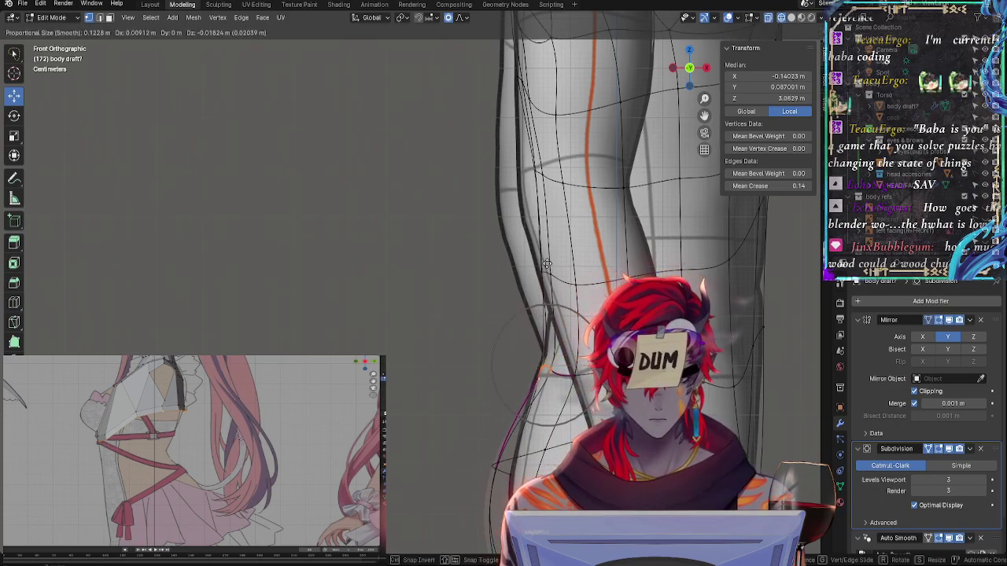
click(548, 265)
click(554, 374)
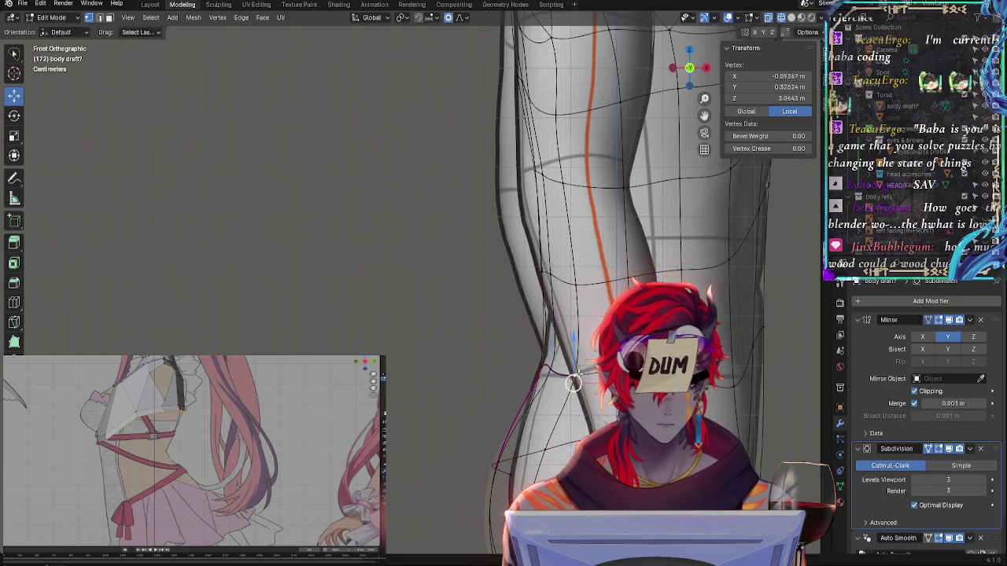
Raise the waist-side vertex with smooth falloff, then pan over to the hip and leg
key(g)
click(587, 352)
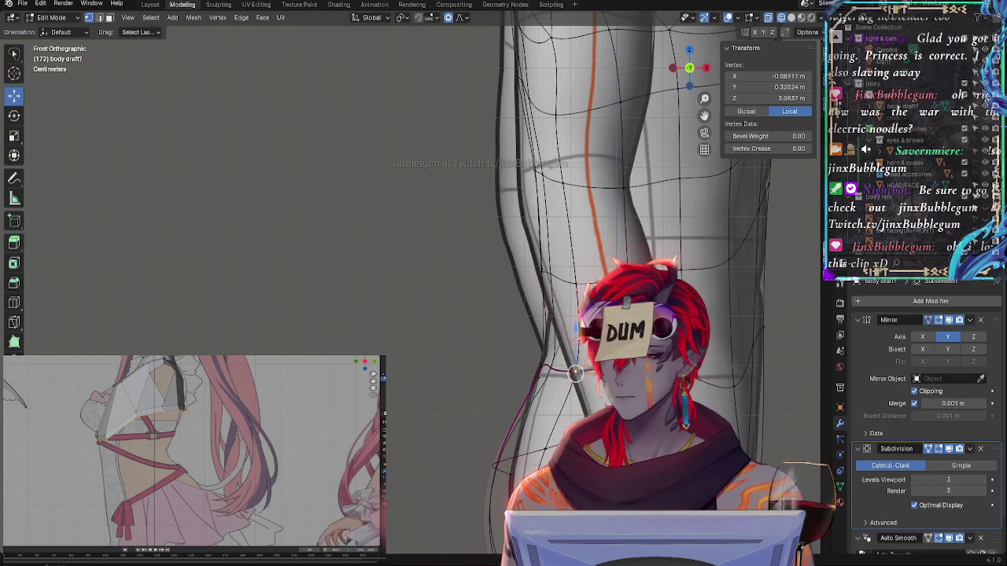
shift+middle_drag(362, 346, 207, 312)
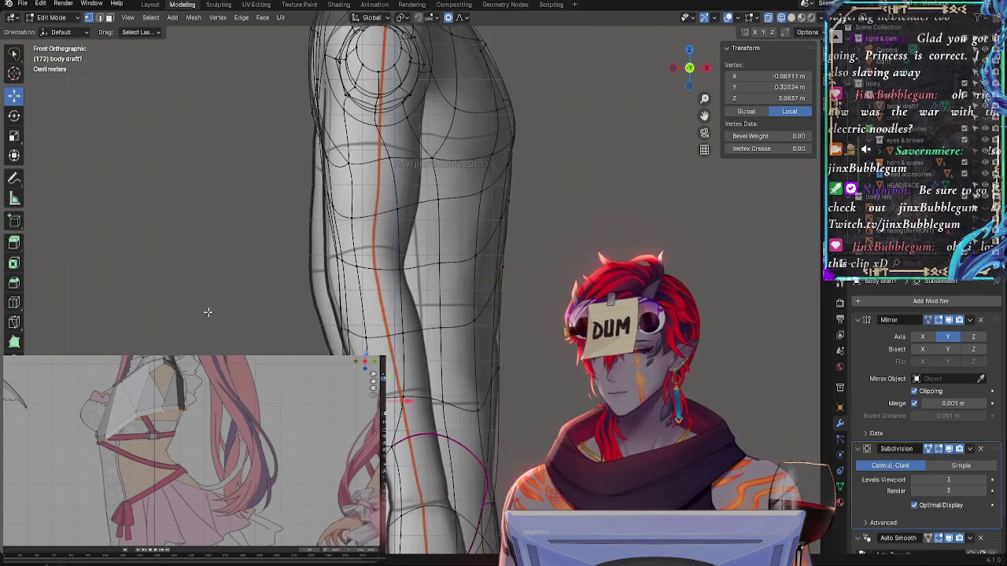
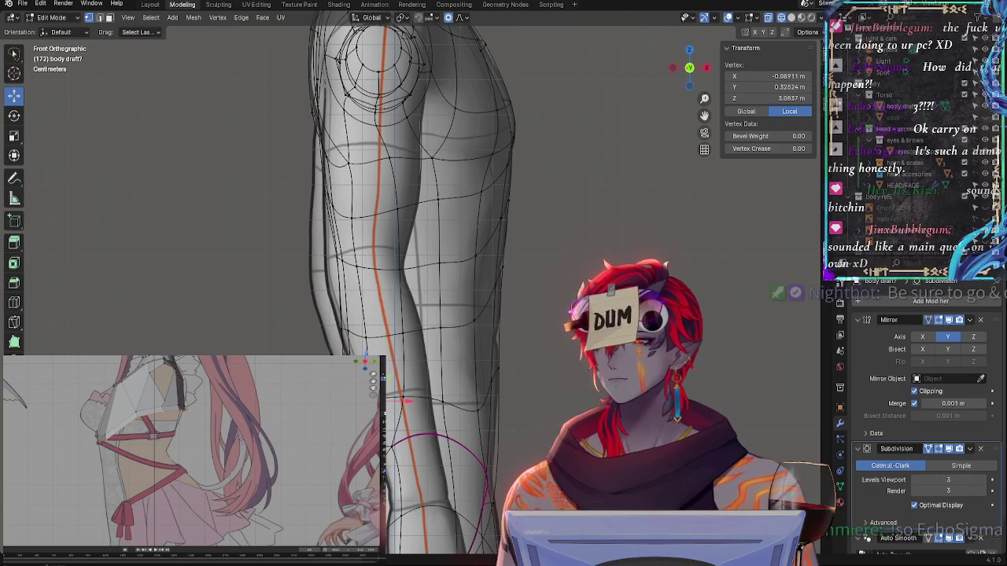
Orbit, then snap the wireframe body to Right Orthographic view against the guide lines
middle_drag(403, 400, 562, 427)
key(KP_3)
key(KP_3)
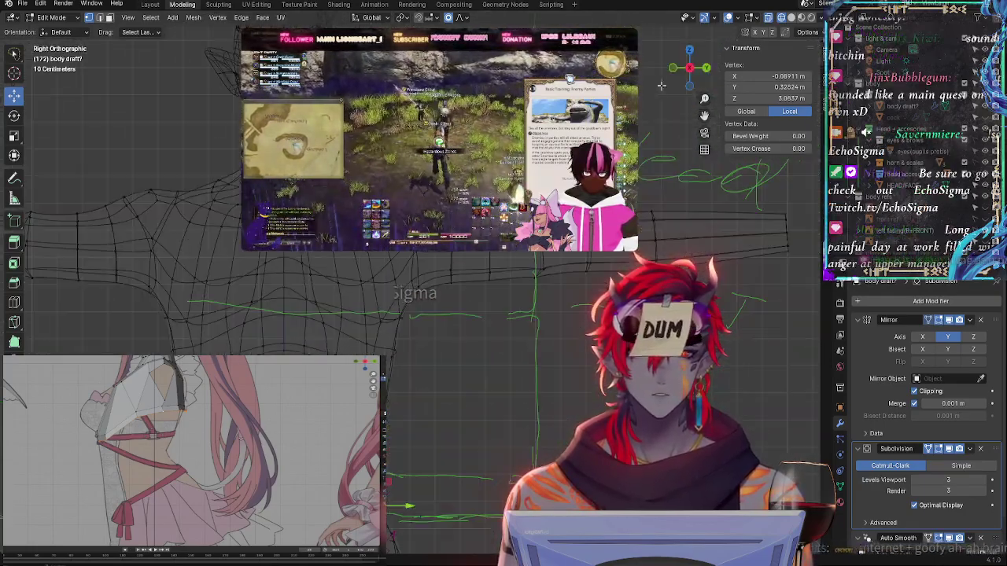
mouse_move(559, 360)
middle_down()
mouse_move(560, 440)
mouse_move(614, 315)
middle_up()
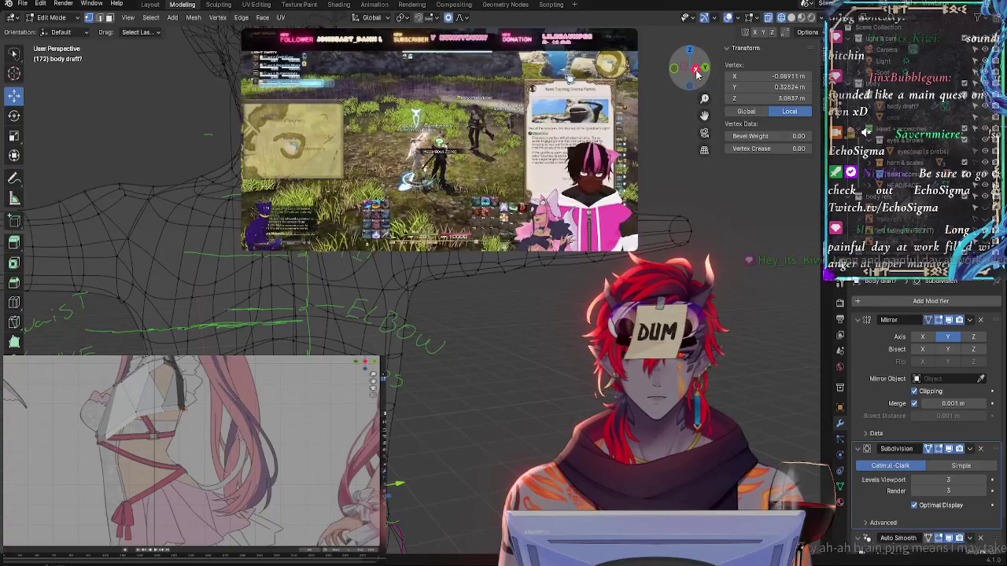
click(695, 72)
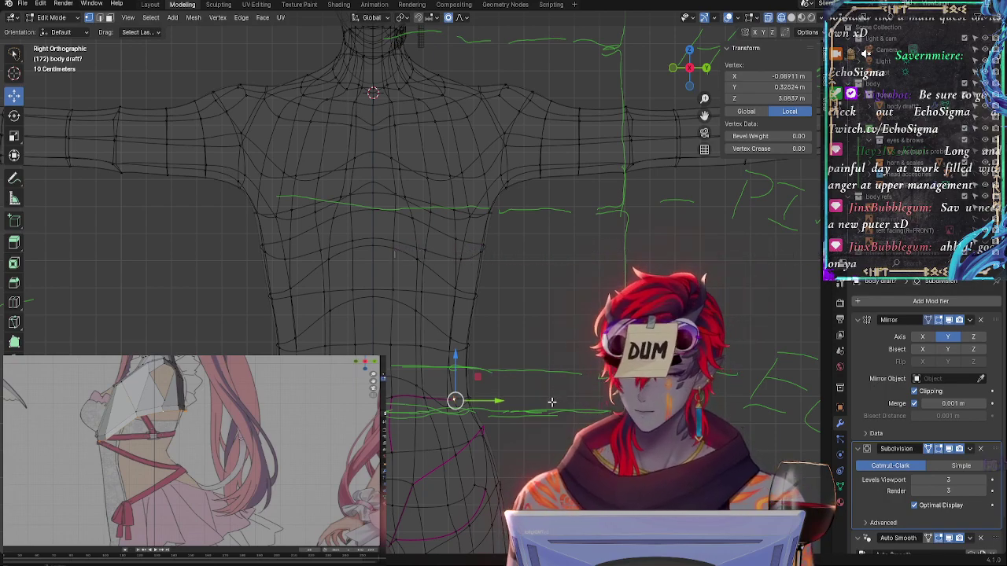
Recentre the body and switch the viewport from wireframe to Solid shading
scroll(551, 403, up, 2)
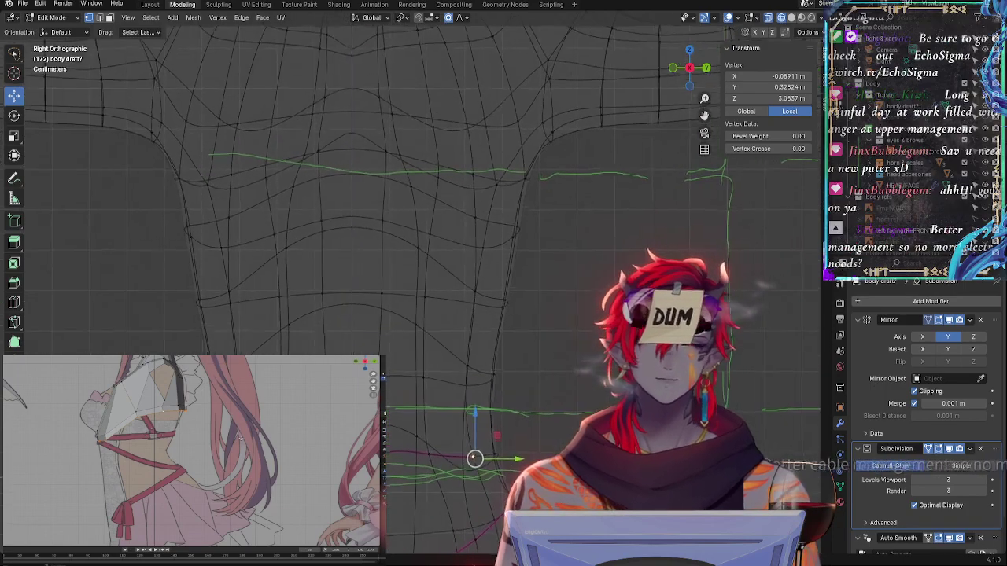
scroll(475, 458, down, 4)
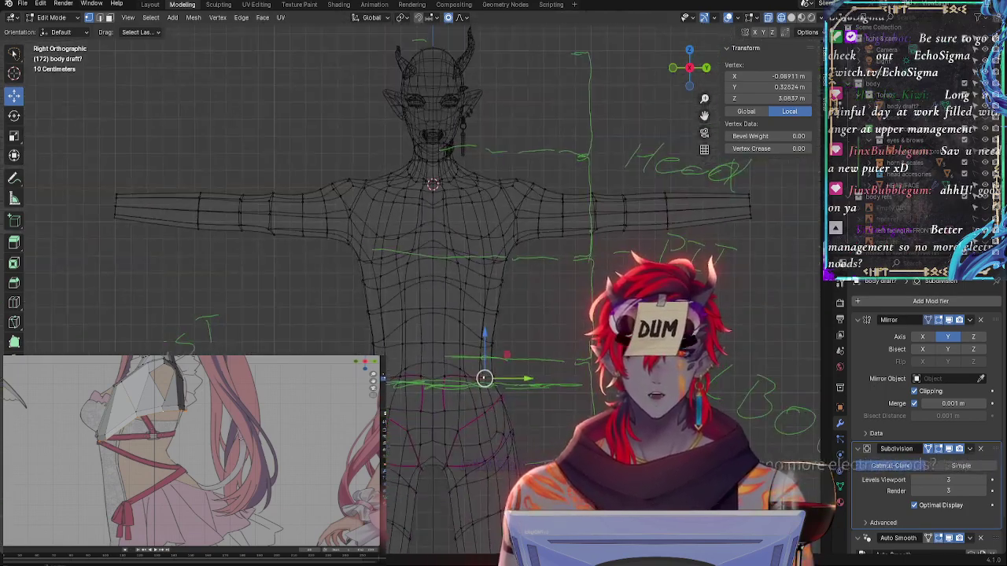
shift+middle_drag(485, 379, 449, 385)
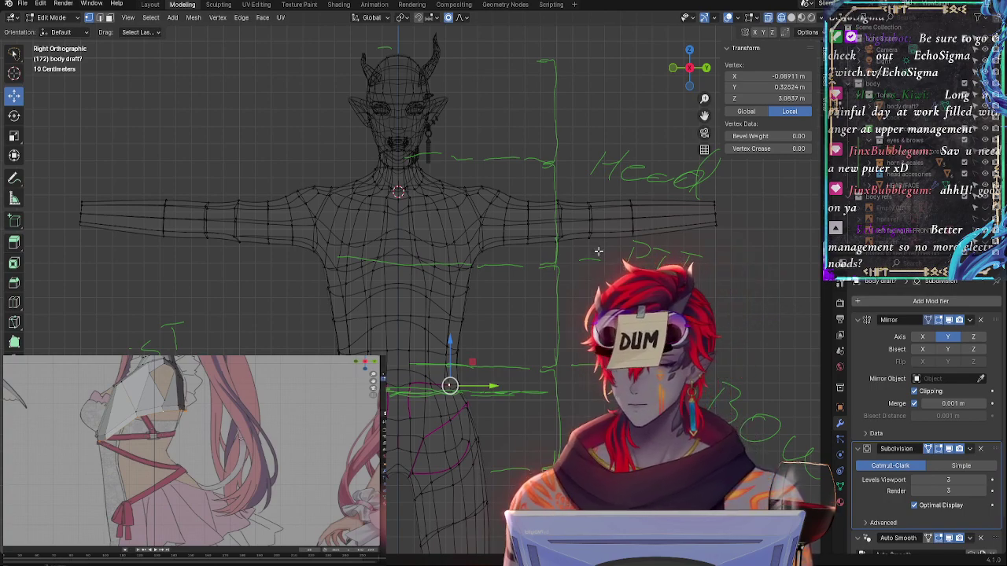
scroll(578, 306, down, 1)
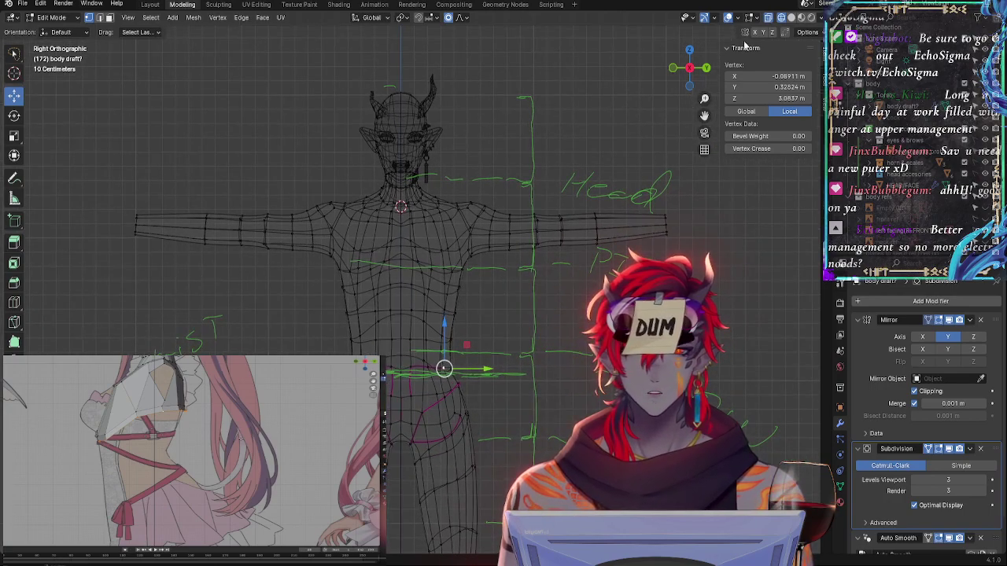
click(791, 18)
Zoom and orbit around the solid mesh to inspect the neck, shoulders and back
scroll(409, 283, up, 5)
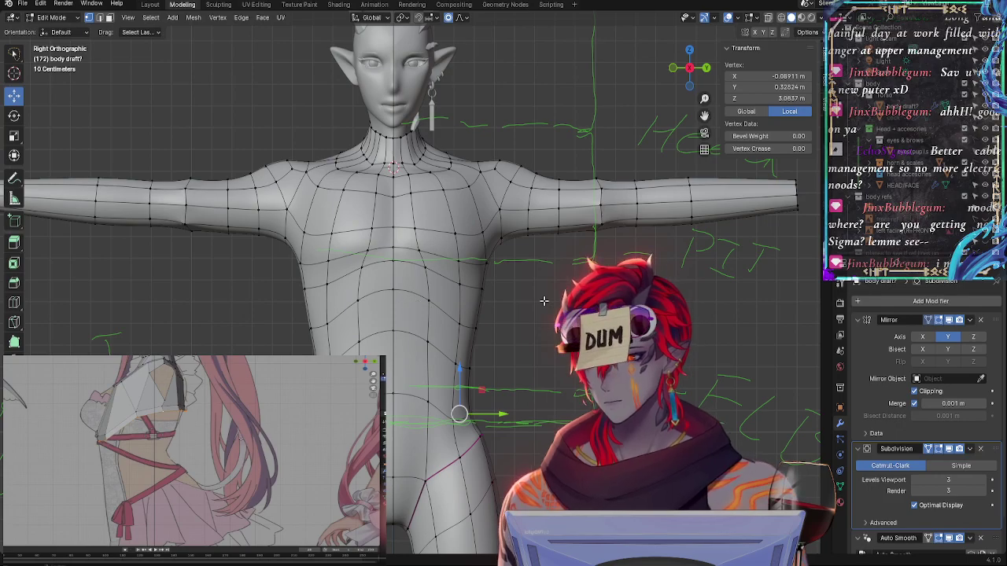
scroll(546, 297, down, 3)
scroll(546, 442, up, 5)
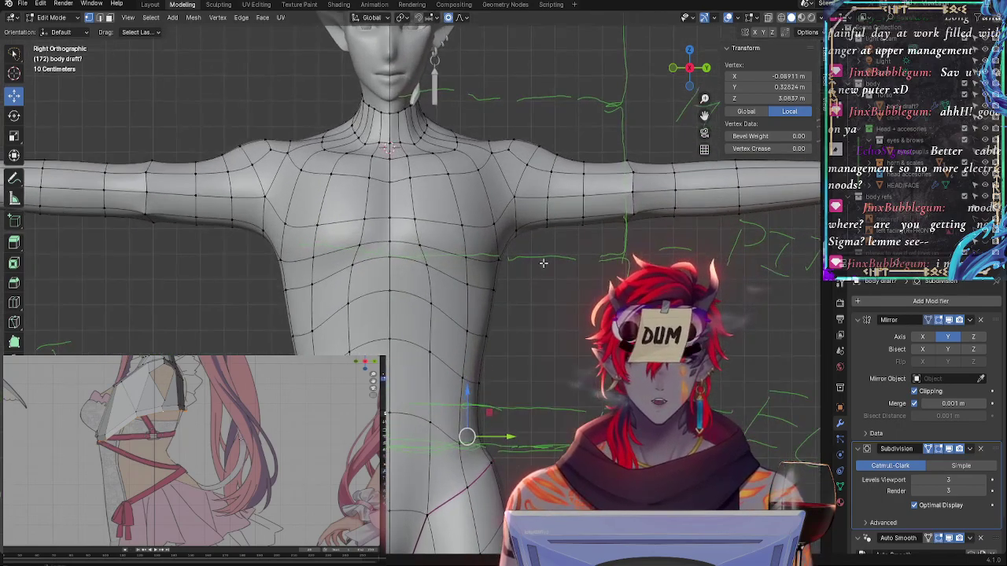
scroll(546, 443, down, 4)
scroll(546, 442, up, 3)
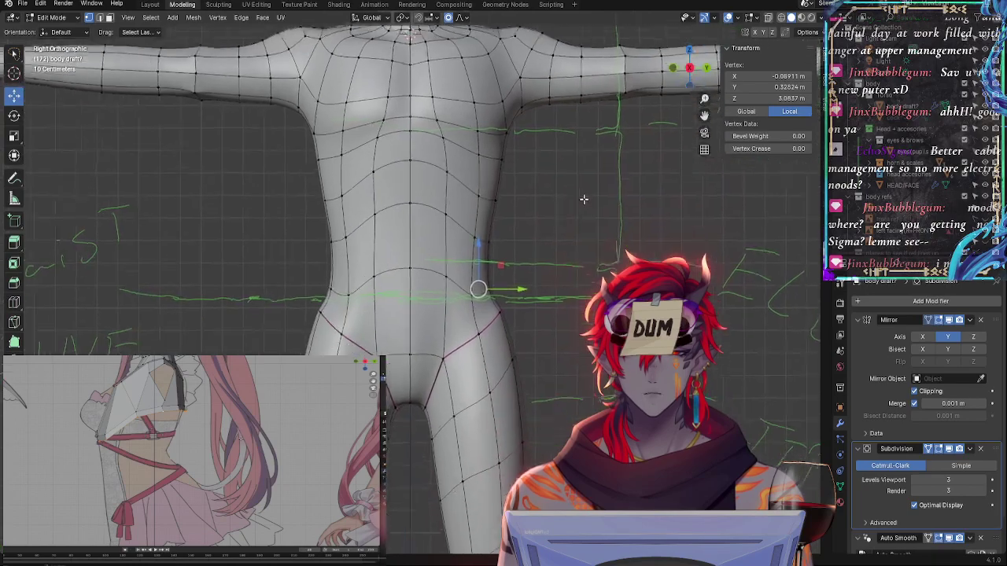
scroll(547, 442, down, 3)
scroll(570, 395, up, 1)
scroll(410, 387, up, 6)
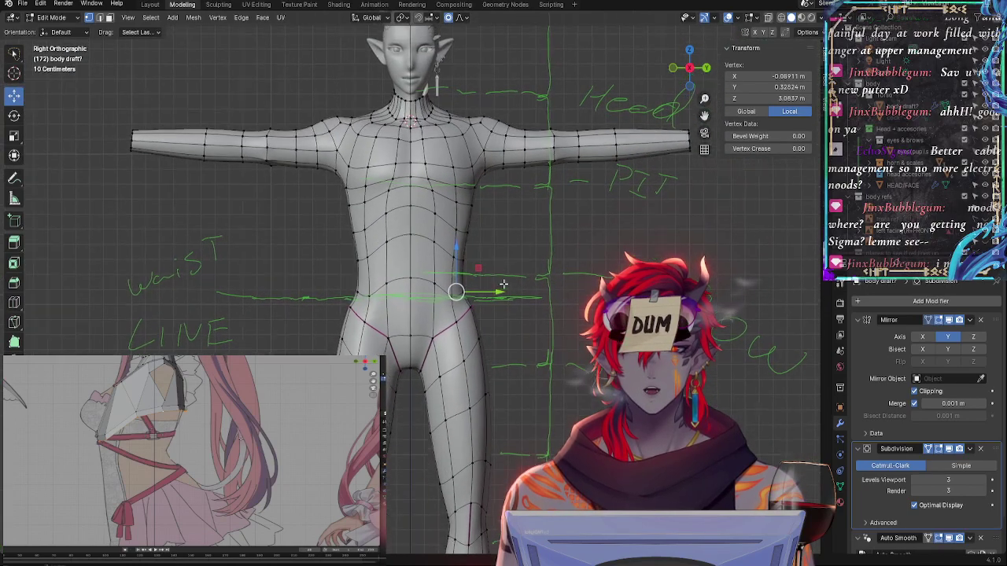
shift+middle_drag(484, 439, 569, 277)
scroll(569, 209, down, 2)
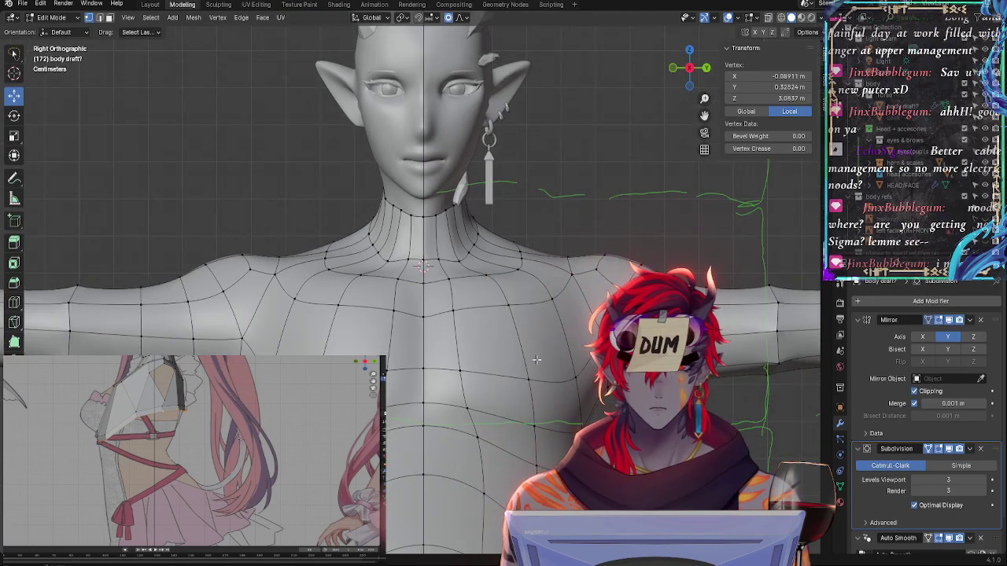
middle_drag(711, 404, 549, 307)
scroll(462, 306, up, 5)
scroll(462, 306, down, 5)
scroll(363, 339, up, 5)
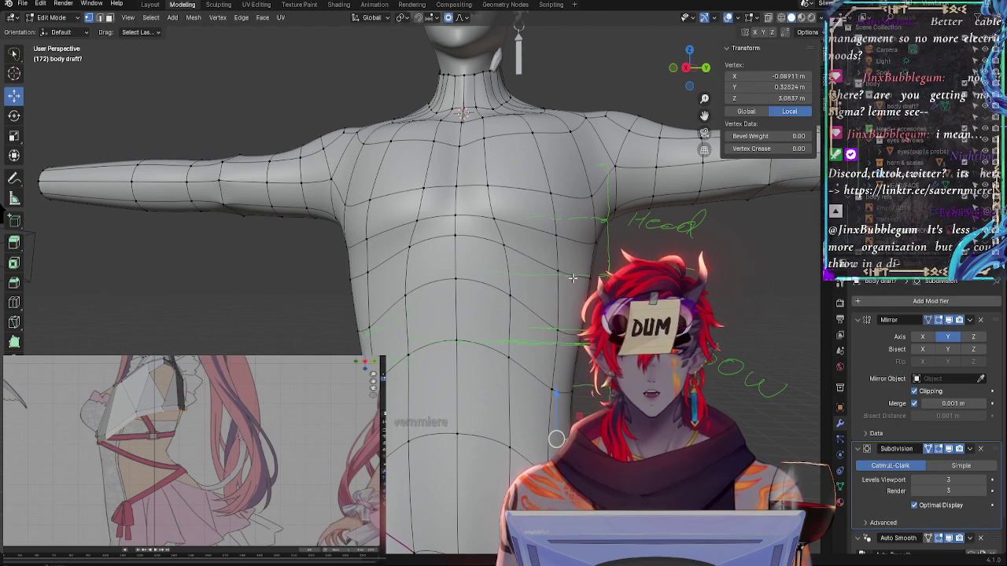
Select a torso-side vertex below the armpit and nudge it along the Y axis
mouse_move(513, 311)
middle_down()
mouse_move(589, 293)
mouse_move(581, 303)
middle_up()
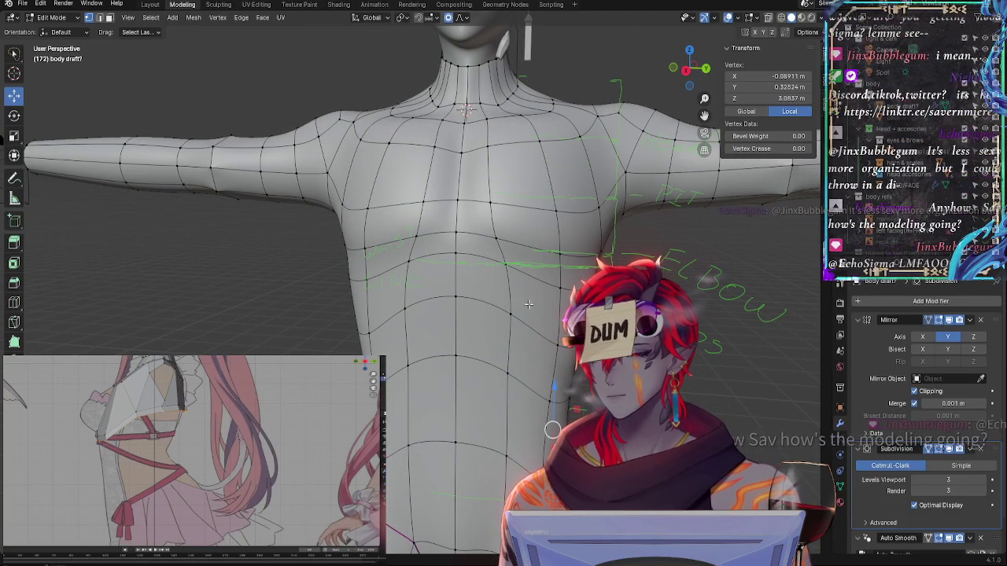
mouse_move(553, 429)
middle_down()
mouse_move(512, 388)
mouse_move(543, 419)
middle_up()
middle_drag(550, 356, 560, 275)
click(571, 220)
middle_drag(571, 220, 566, 284)
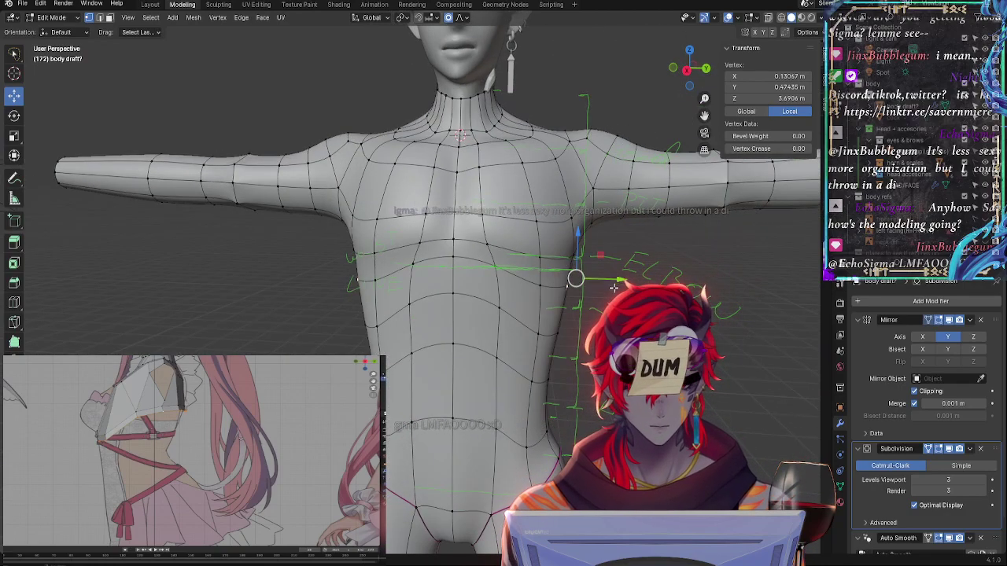
mouse_move(619, 280)
mouse_down()
mouse_move(592, 268)
mouse_move(606, 265)
mouse_up()
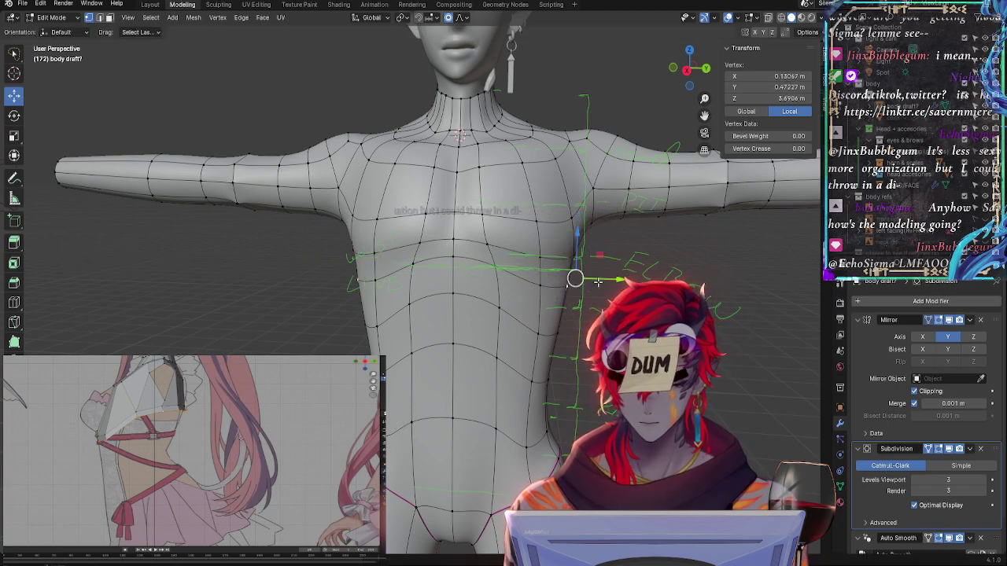
drag(591, 336, 584, 323)
drag(601, 279, 598, 280)
Add a second side vertex and edge-slide the pair along the torso
middle_drag(598, 280, 457, 294)
shift+click(478, 259)
middle_drag(478, 259, 325, 233)
key(g)
key(x)
key(Escape)
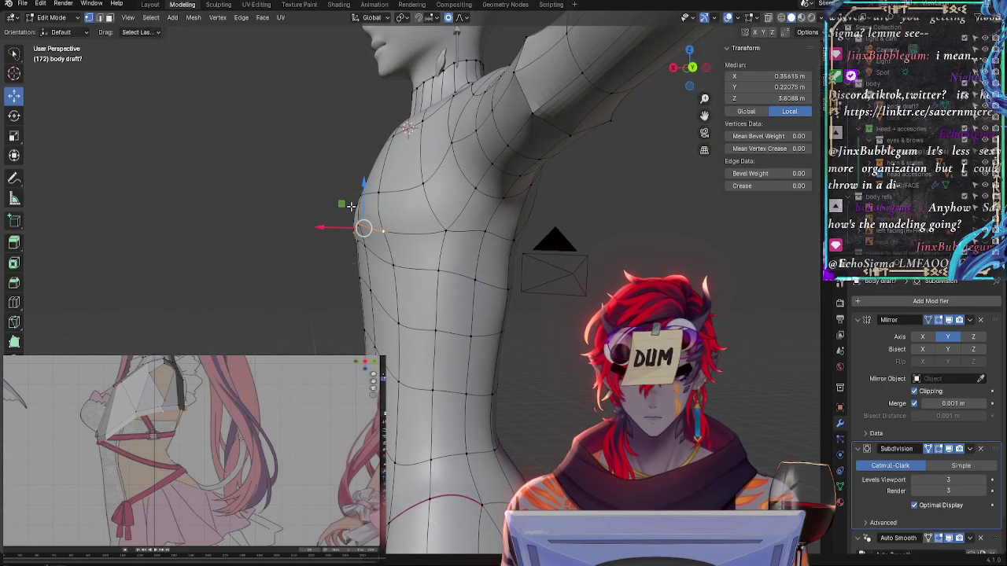
key(g)
key(g)
click(343, 236)
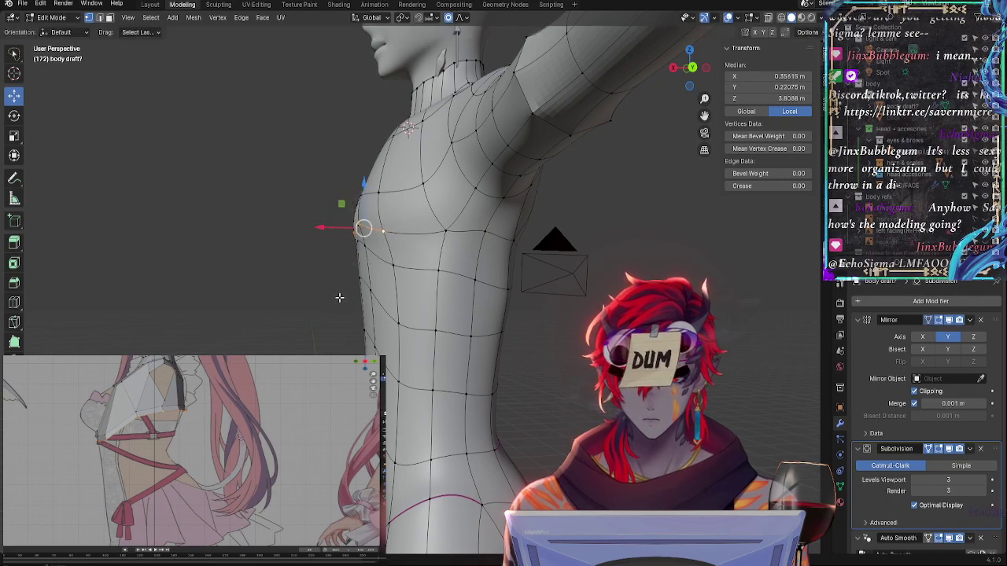
Select another torso vertex and check the side against the elbow guide line
middle_drag(343, 298, 410, 256)
click(581, 374)
click(485, 292)
middle_drag(553, 321, 519, 347)
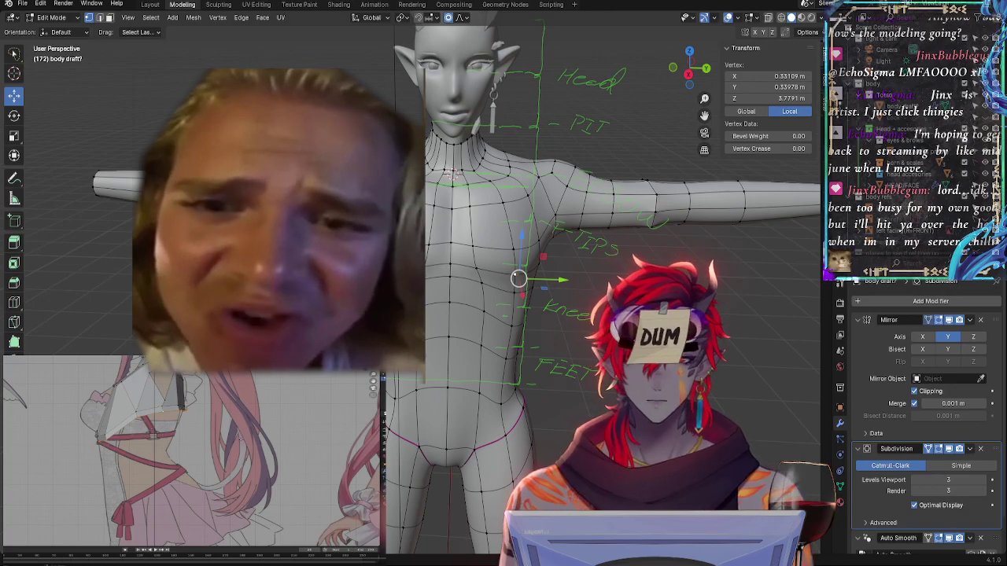
middle_drag(504, 331, 440, 291)
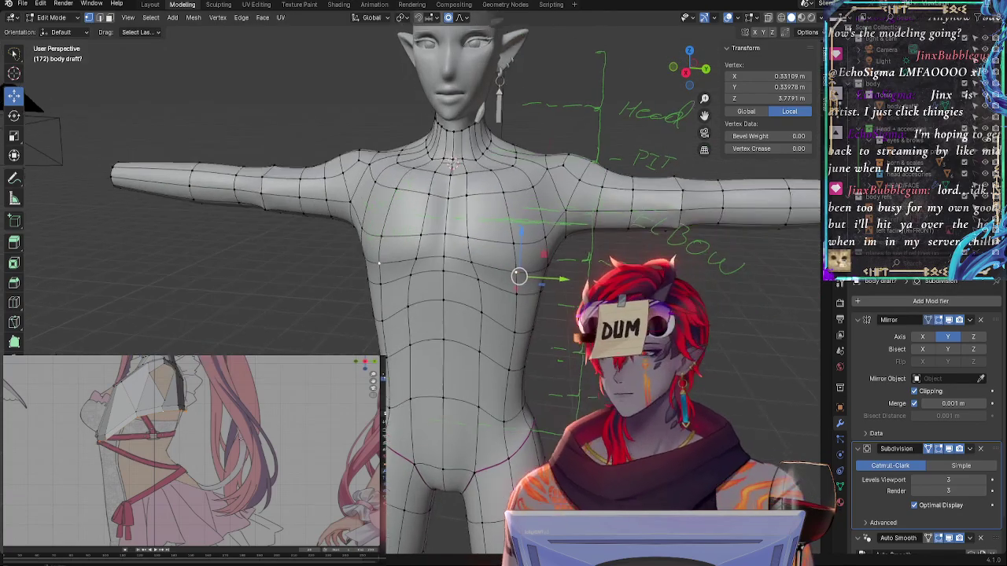
middle_drag(747, 370, 715, 291)
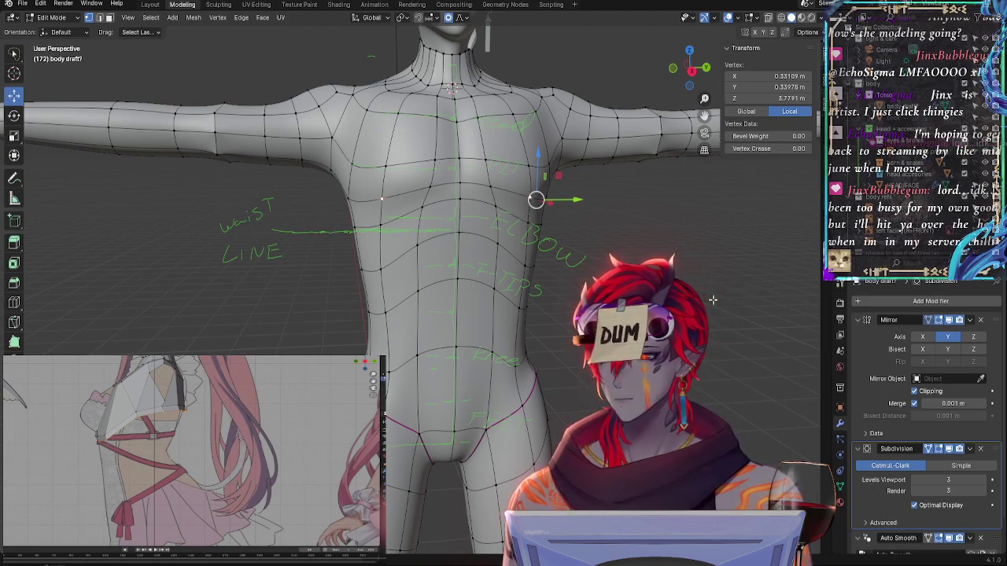
scroll(555, 373, down, 4)
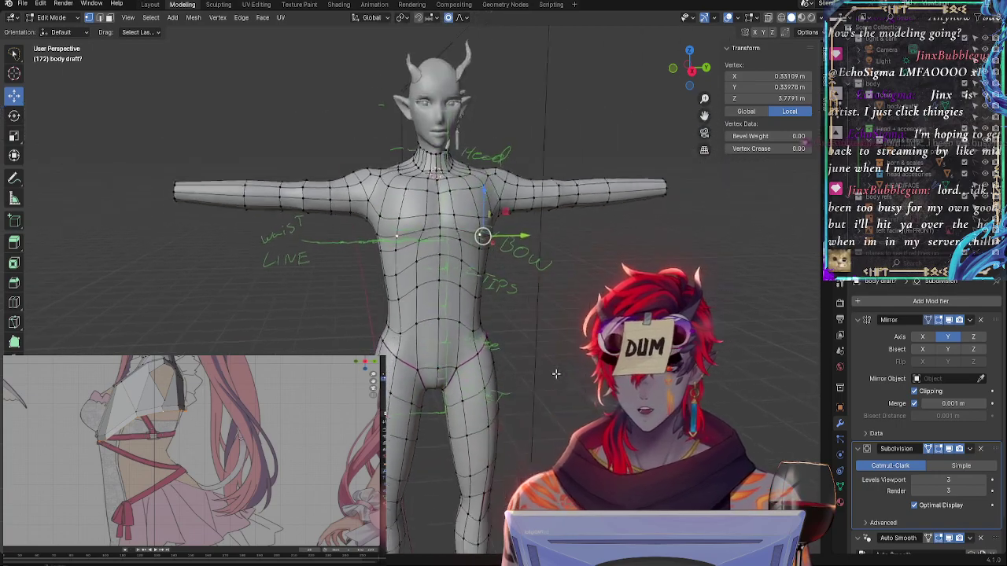
scroll(579, 330, up, 1)
key(Tab)
scroll(579, 331, up, 3)
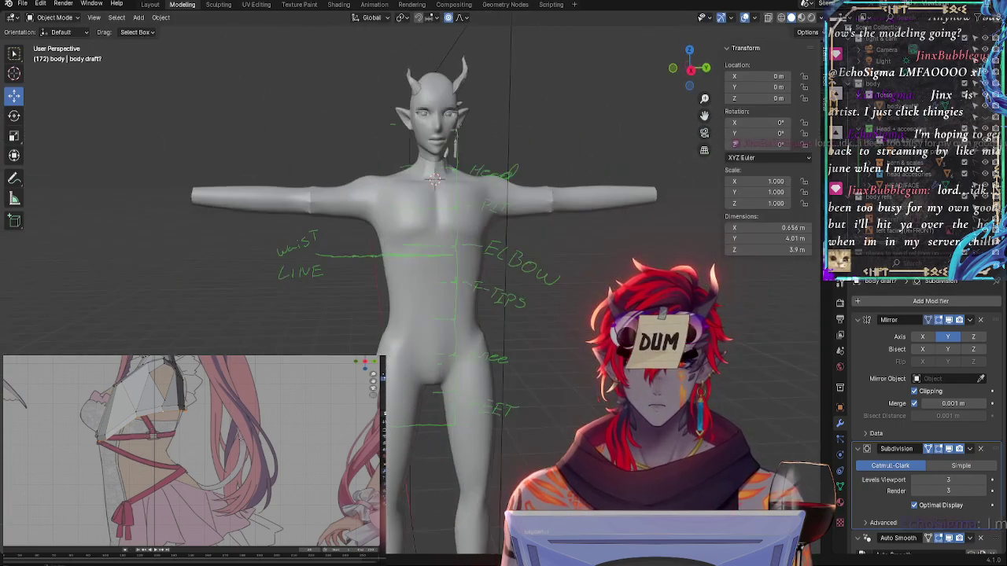
scroll(583, 327, down, 1)
middle_drag(583, 327, 546, 346)
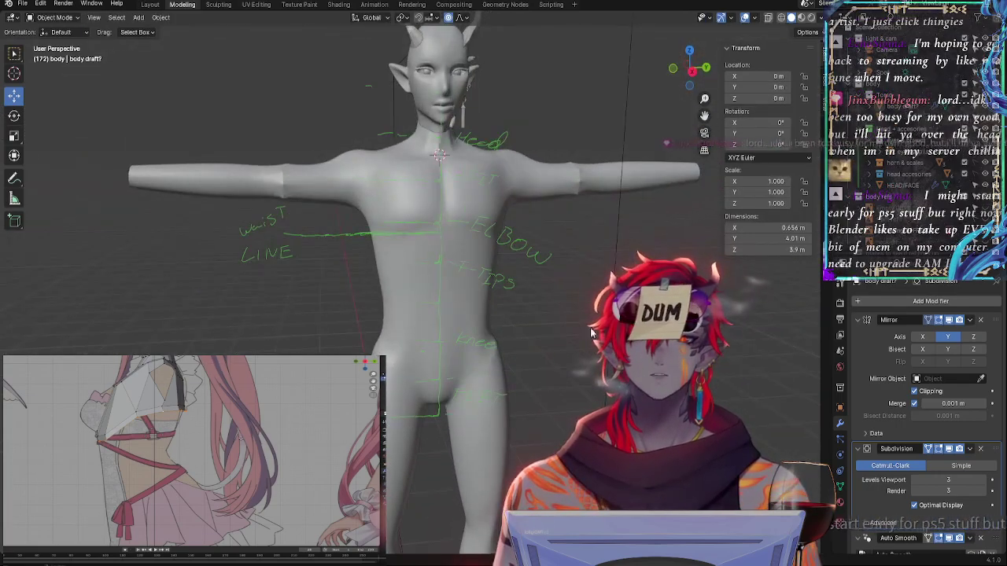
scroll(546, 330, up, 2)
mouse_move(545, 291)
middle_down()
mouse_move(546, 263)
mouse_move(476, 301)
mouse_move(580, 238)
middle_up()
scroll(580, 238, down, 2)
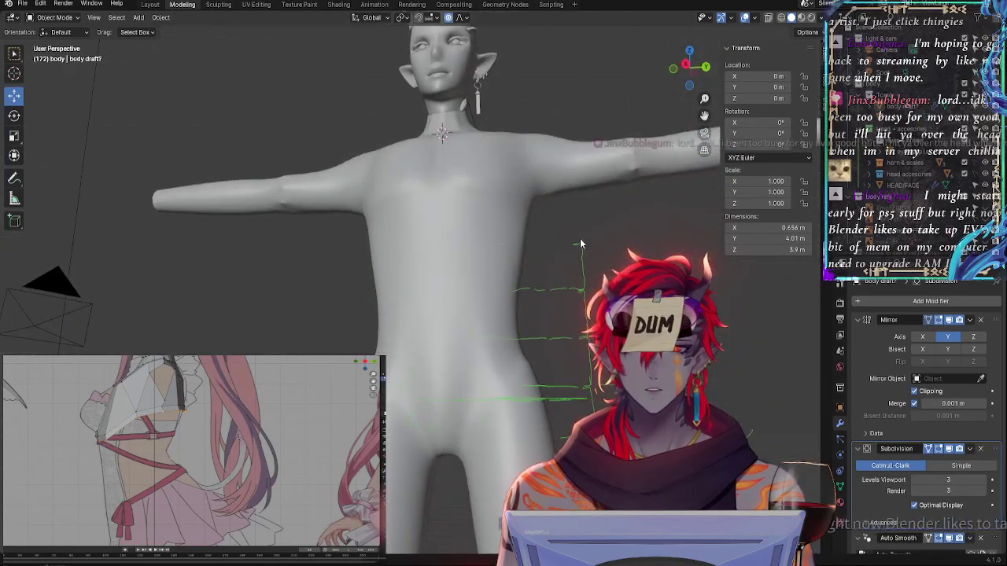
scroll(552, 170, up, 3)
scroll(551, 170, down, 2)
mouse_move(543, 329)
middle_down()
mouse_move(556, 338)
mouse_move(560, 391)
mouse_move(542, 382)
middle_up()
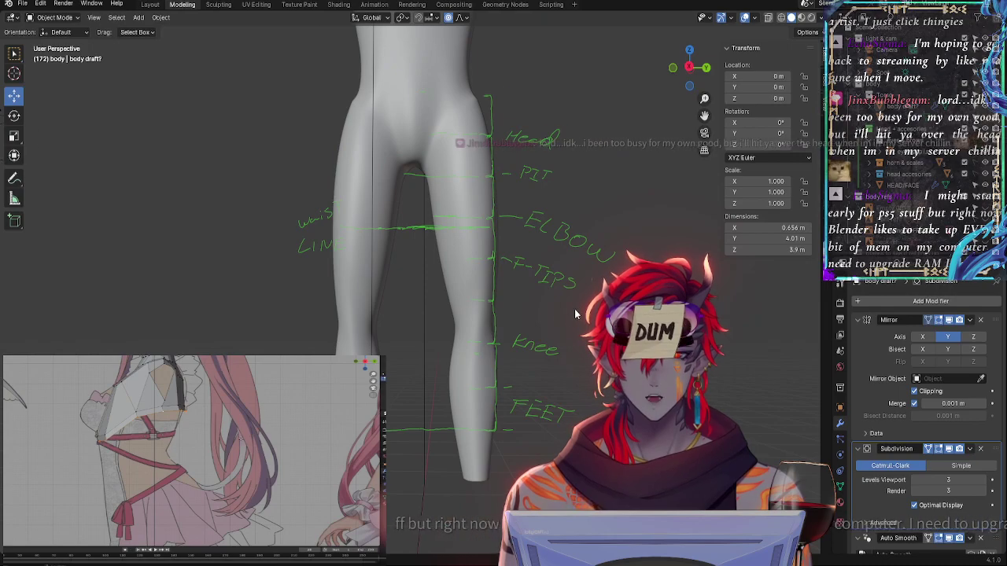
mouse_move(574, 308)
middle_down()
mouse_move(494, 325)
mouse_move(578, 312)
mouse_move(527, 318)
mouse_move(564, 304)
mouse_move(573, 284)
mouse_move(551, 257)
mouse_move(597, 226)
mouse_move(555, 326)
middle_up()
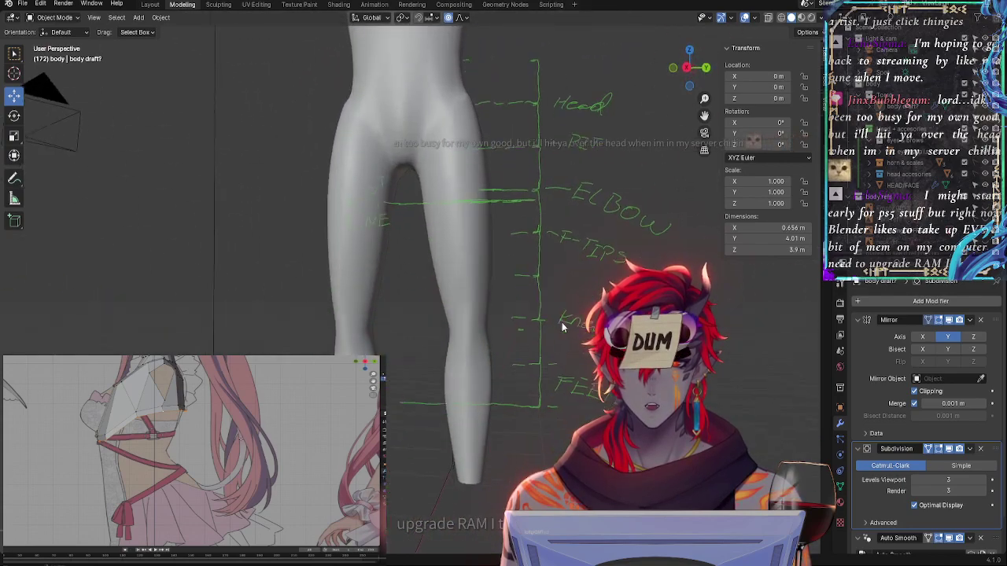
scroll(540, 386, down, 3)
scroll(535, 306, up, 4)
shift+middle_drag(530, 227, 519, 338)
scroll(525, 323, up, 1)
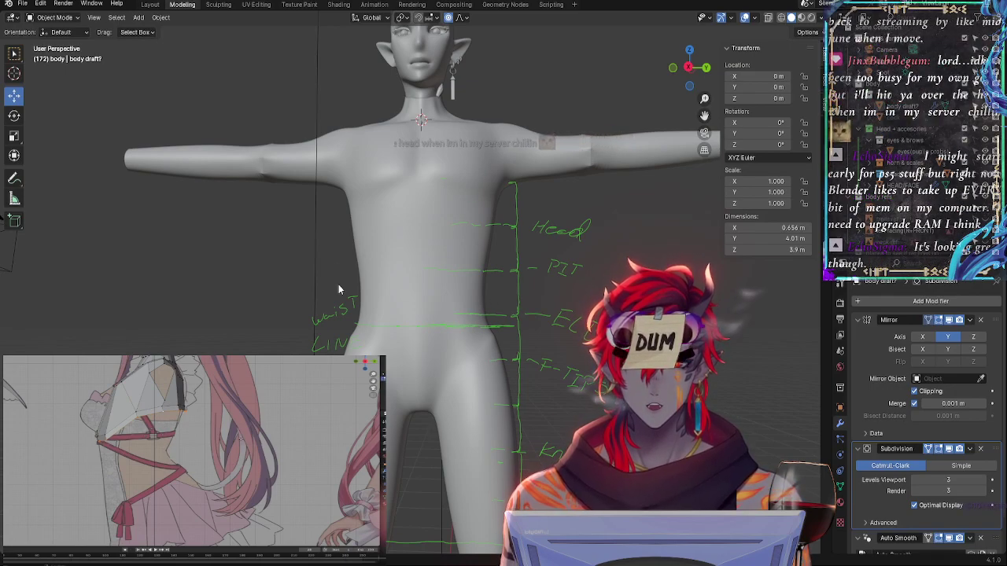
middle_drag(516, 346, 467, 370)
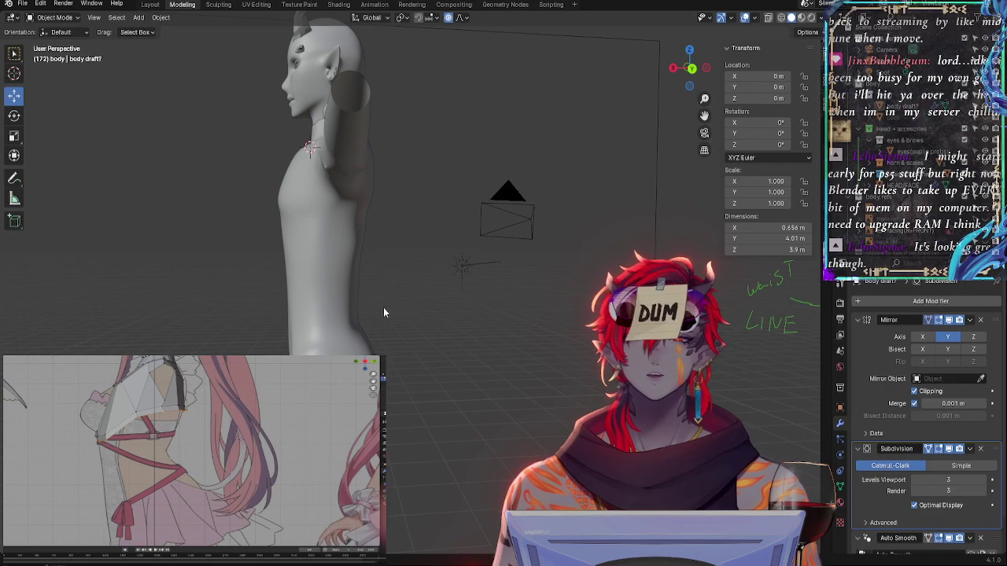
middle_drag(383, 312, 455, 319)
middle_drag(367, 299, 422, 247)
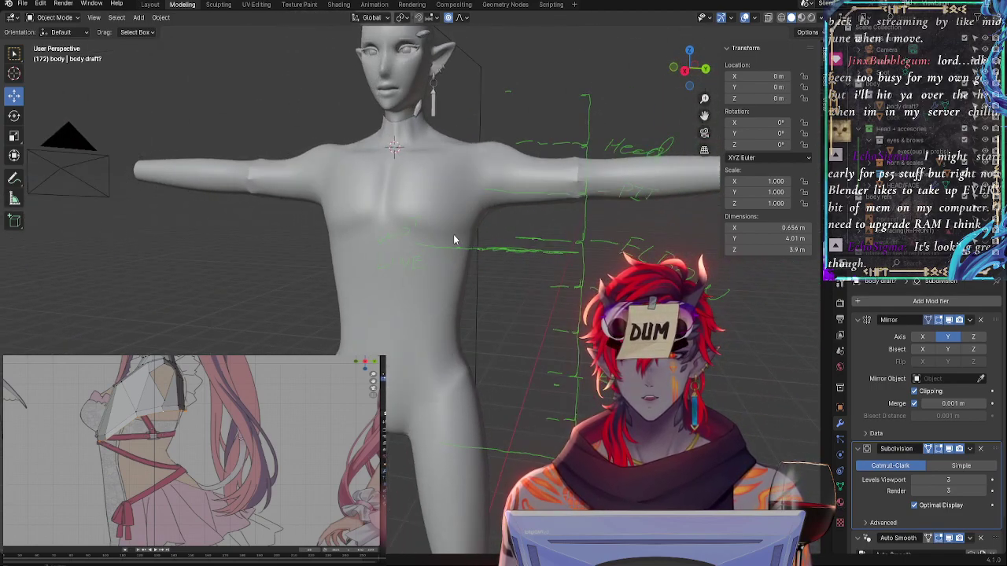
middle_drag(527, 288, 557, 163)
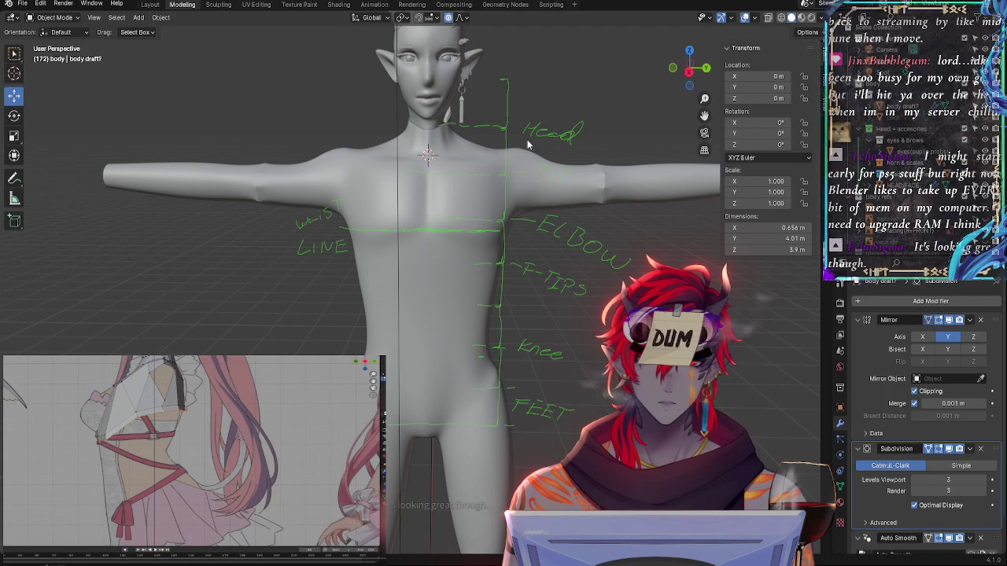
middle_drag(564, 189, 547, 283)
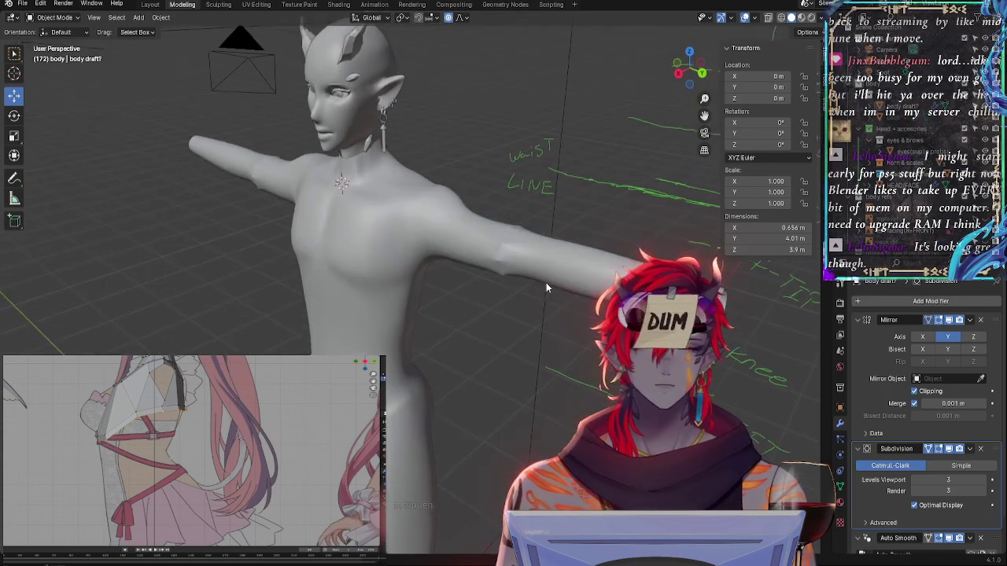
click(676, 73)
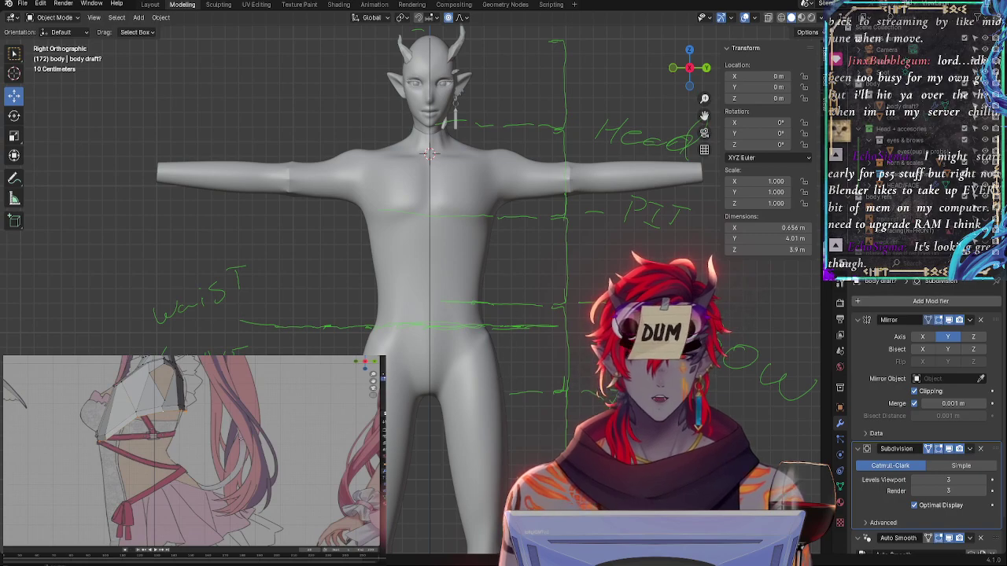
shift+middle_drag(620, 308, 514, 371)
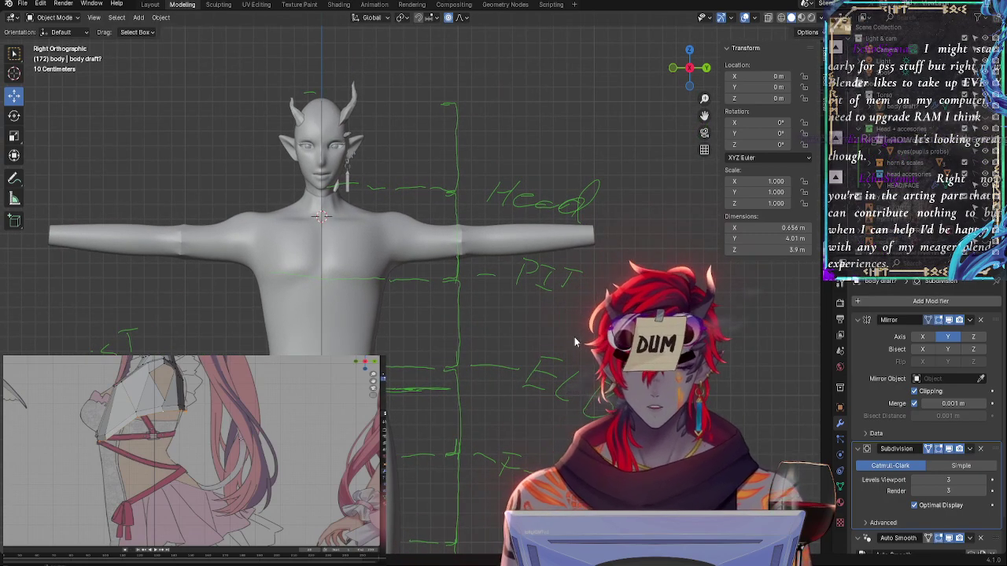
scroll(574, 337, up, 5)
scroll(575, 316, down, 2)
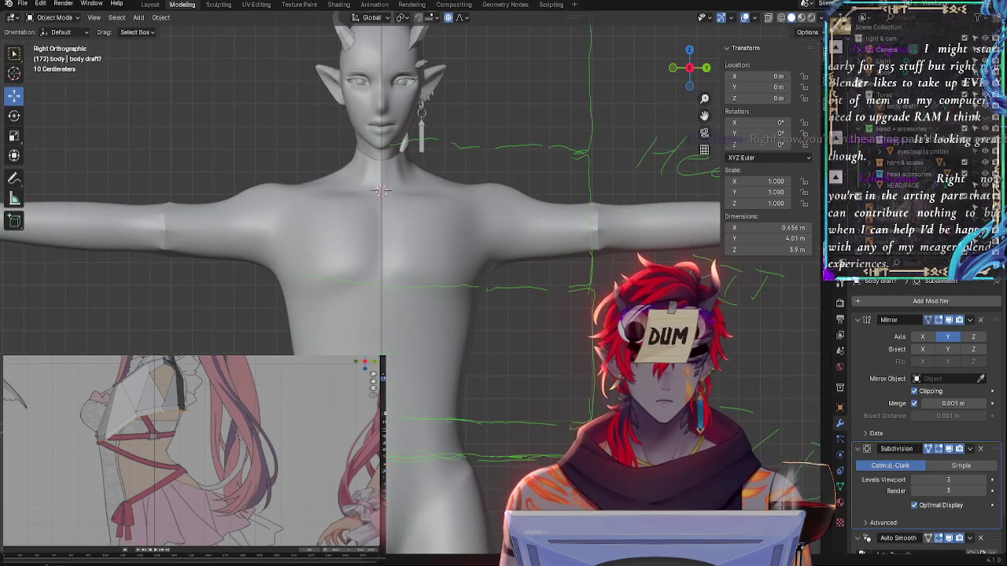
shift+middle_drag(576, 316, 531, 352)
scroll(554, 344, down, 3)
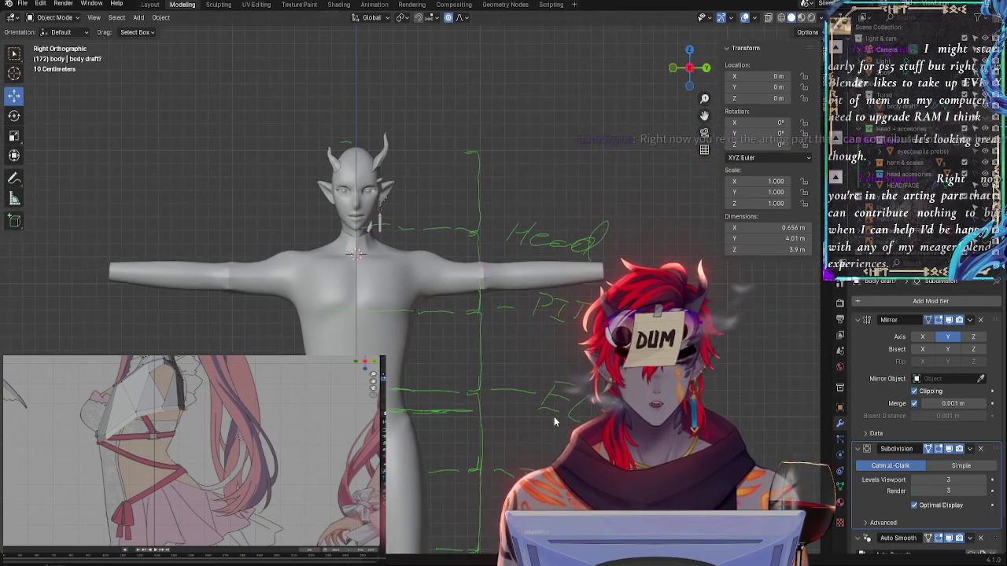
middle_drag(554, 416, 591, 385)
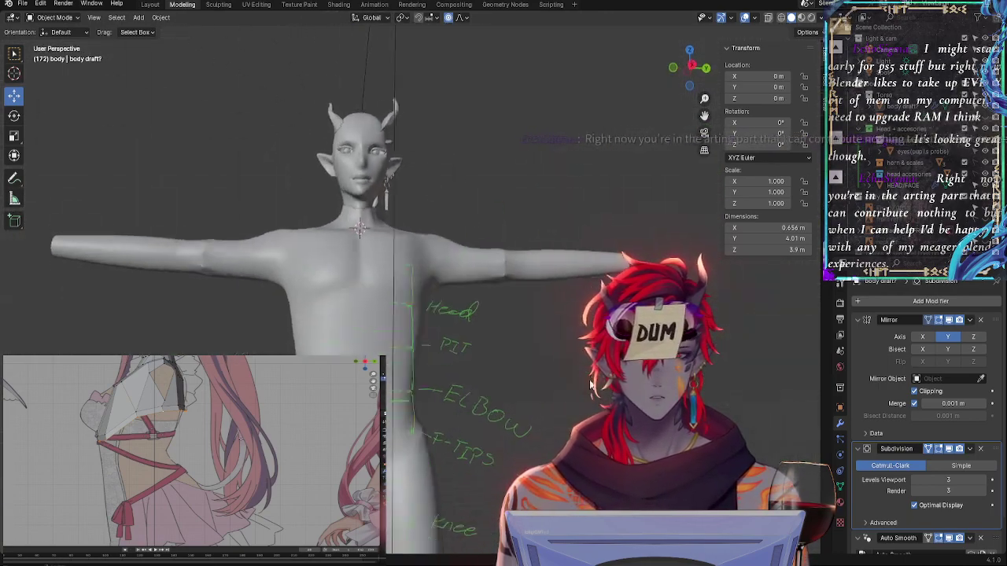
click(706, 68)
scroll(658, 365, up, 2)
scroll(659, 365, down, 1)
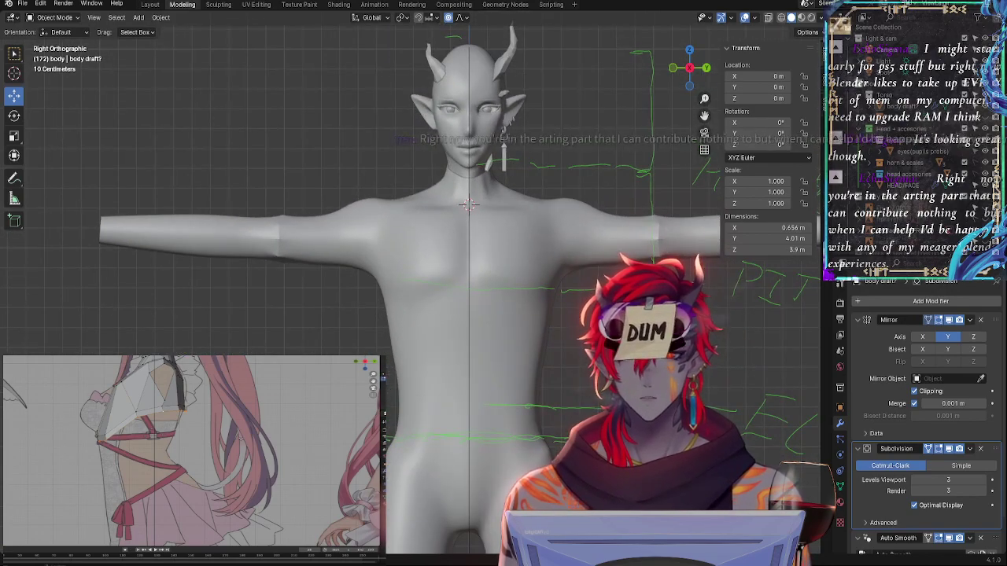
shift+middle_drag(658, 365, 578, 336)
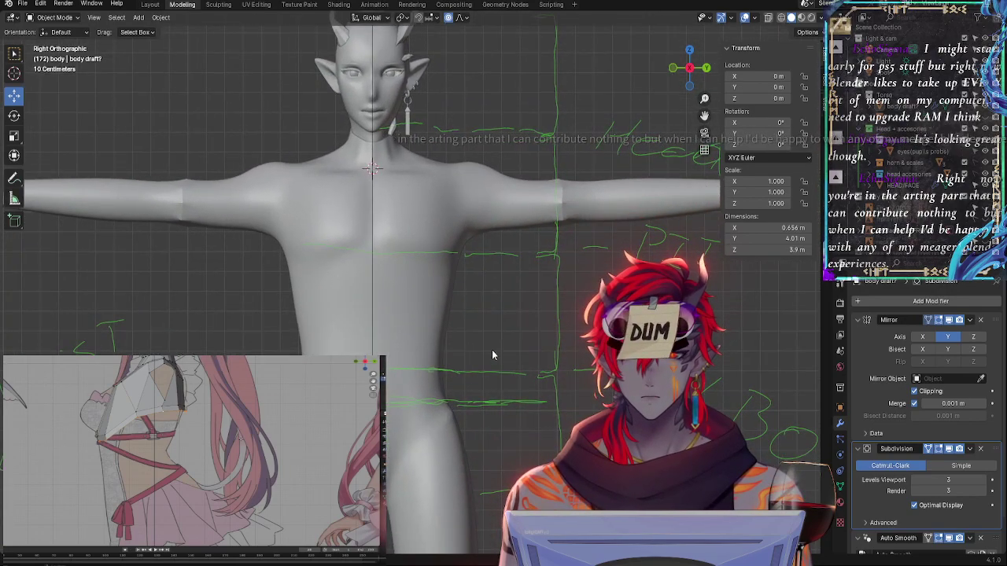
scroll(491, 350, down, 1)
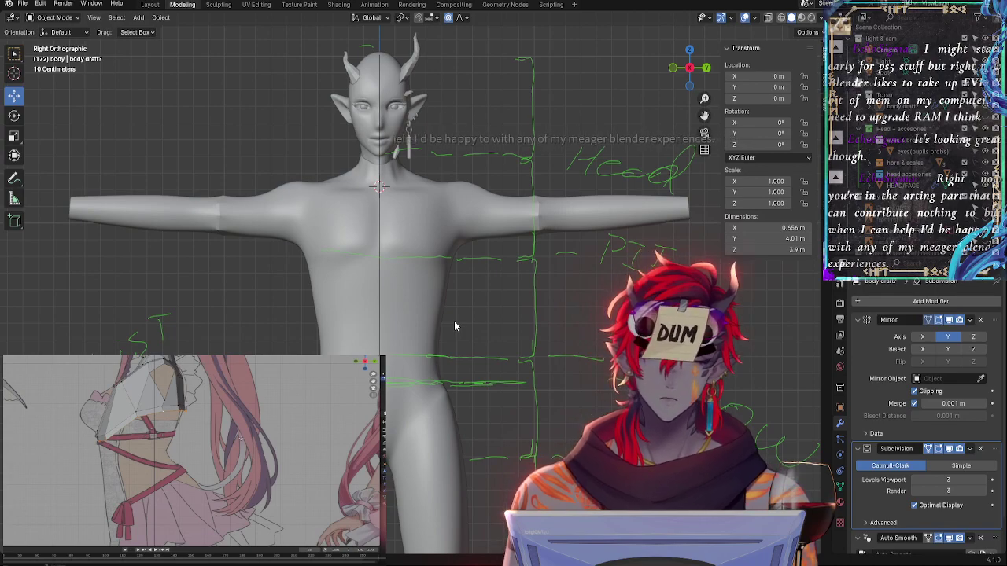
middle_drag(419, 275, 331, 303)
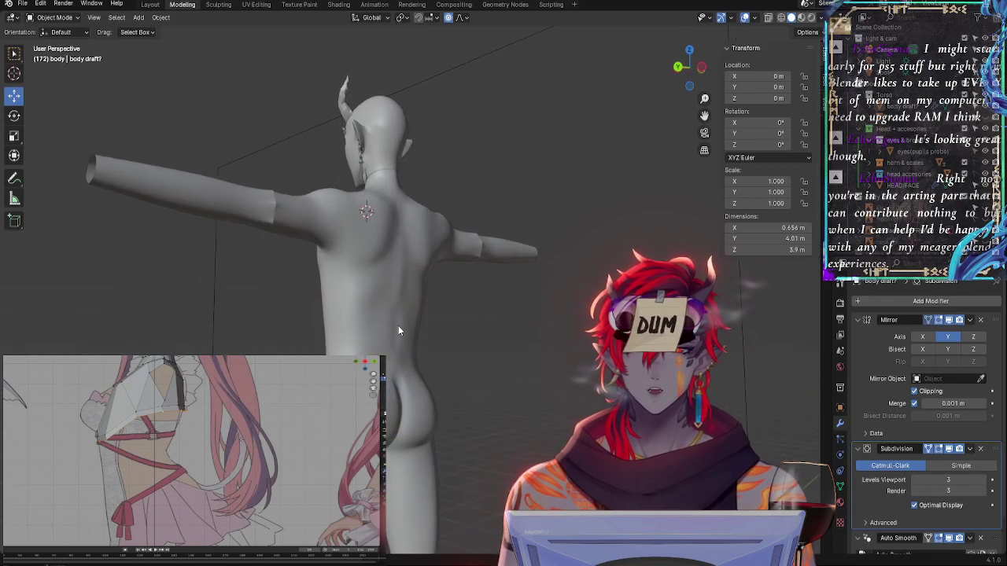
Set the Subdivision viewport levels to 3, check the model, and save the file
middle_drag(472, 307, 156, 334)
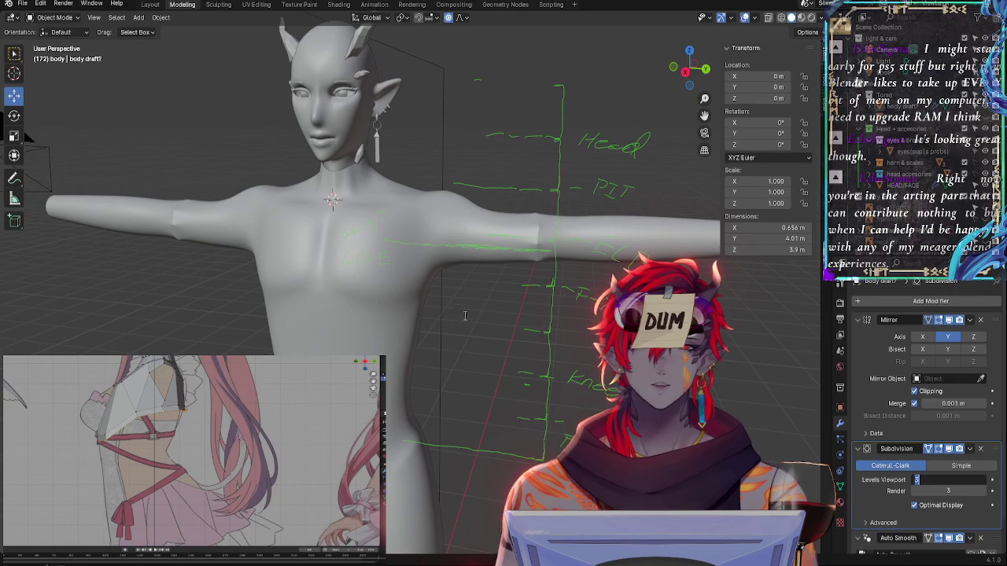
key(Return)
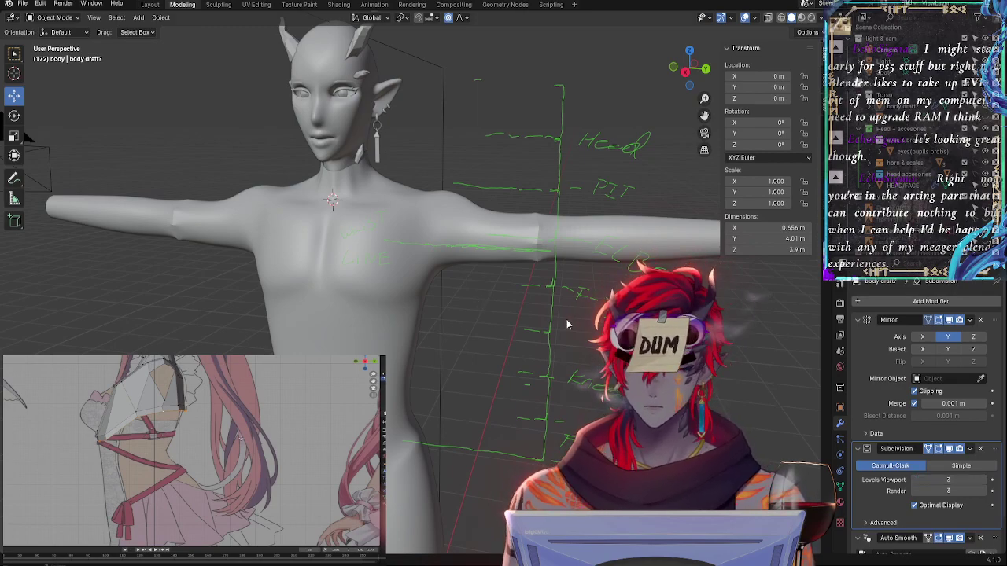
middle_drag(566, 320, 155, 315)
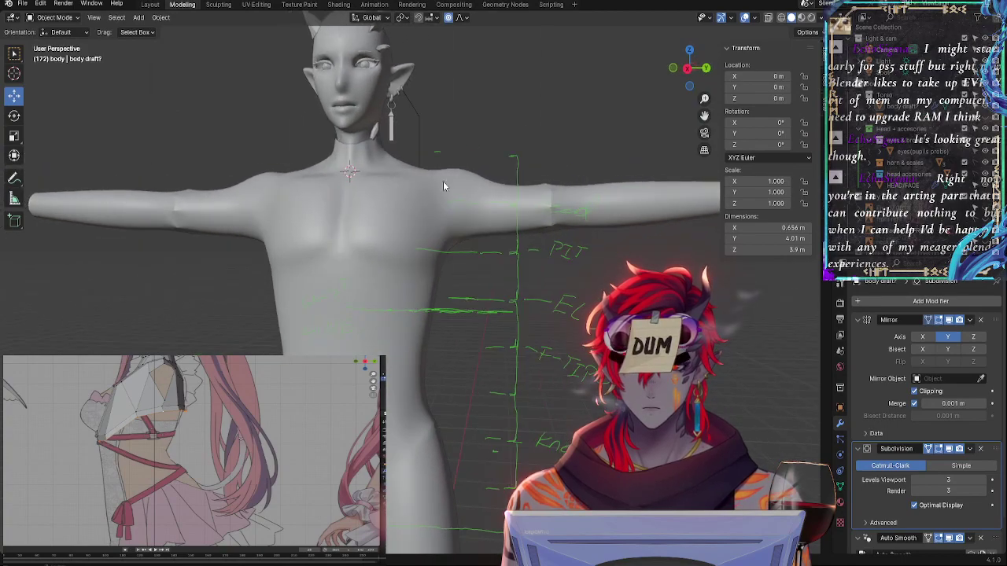
middle_drag(546, 191, 286, 345)
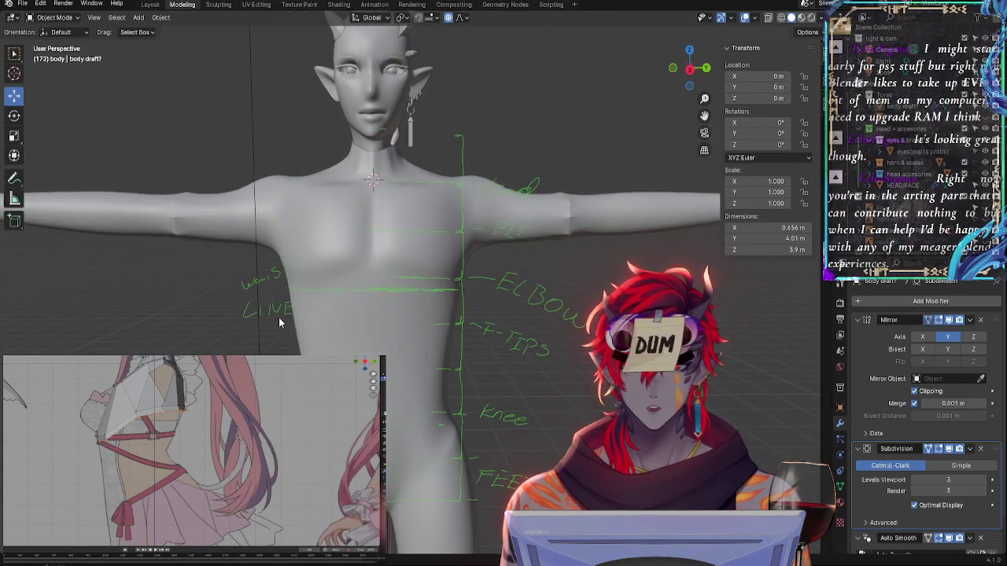
mouse_move(539, 295)
middle_down()
mouse_move(531, 323)
mouse_move(555, 378)
mouse_move(535, 275)
middle_up()
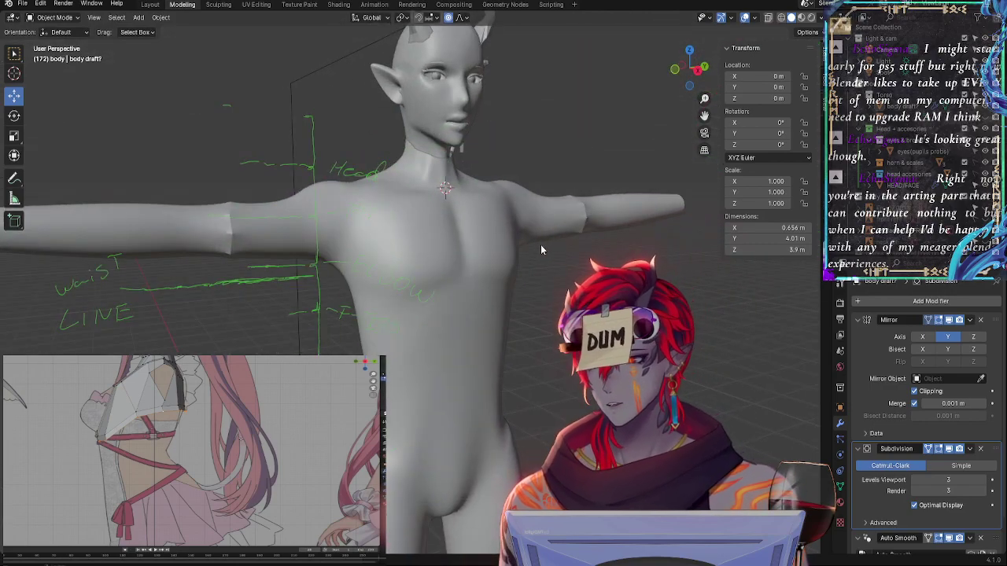
mouse_move(548, 261)
middle_down()
mouse_move(544, 295)
mouse_move(491, 287)
mouse_move(539, 286)
mouse_move(462, 186)
middle_up()
key(ctrl+s)
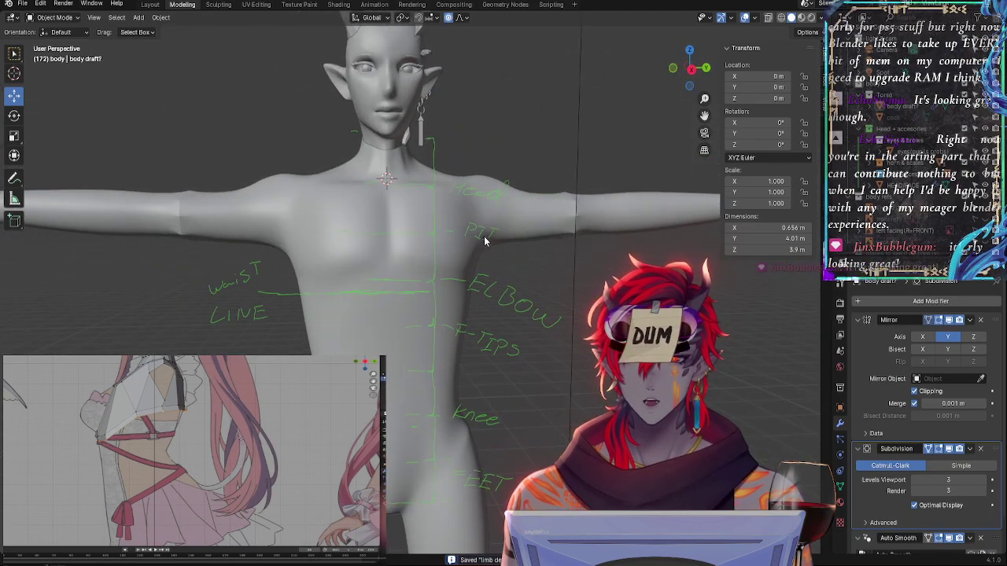
Raise the Subdivision viewport and render levels to 4
mouse_move(485, 241)
middle_down()
mouse_move(475, 253)
mouse_move(453, 240)
middle_up()
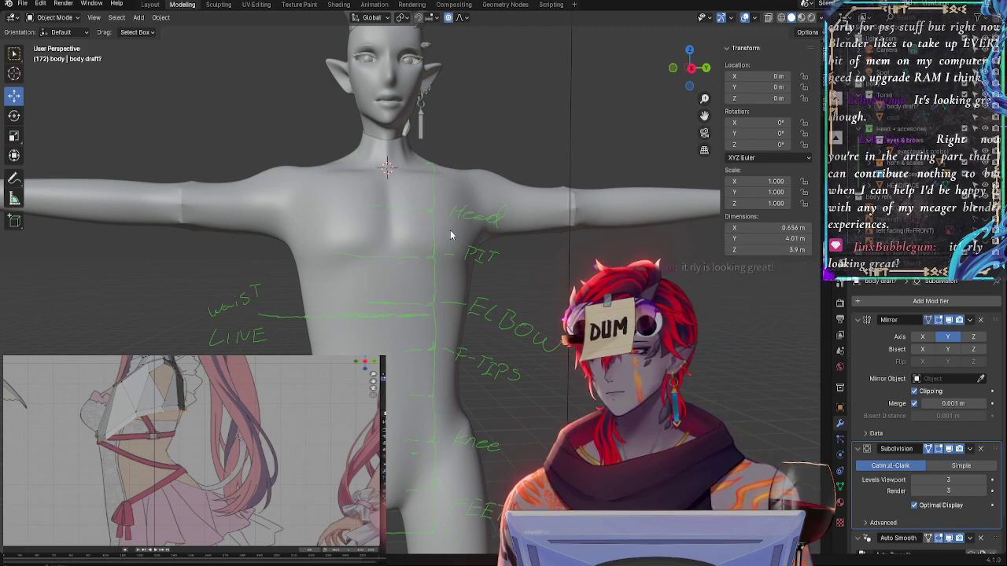
mouse_move(521, 276)
middle_down()
mouse_move(468, 261)
mouse_move(524, 278)
middle_up()
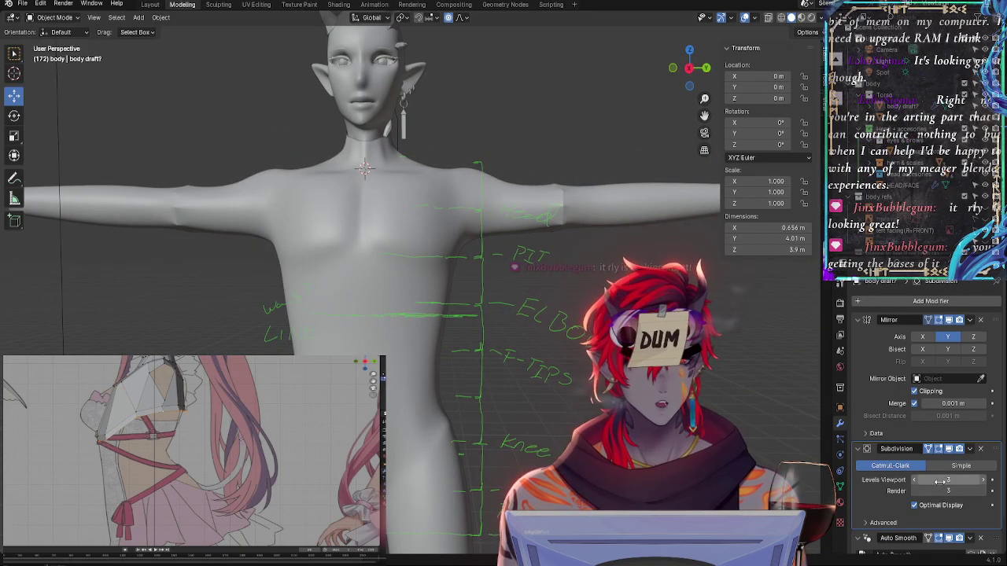
drag(940, 481, 952, 481)
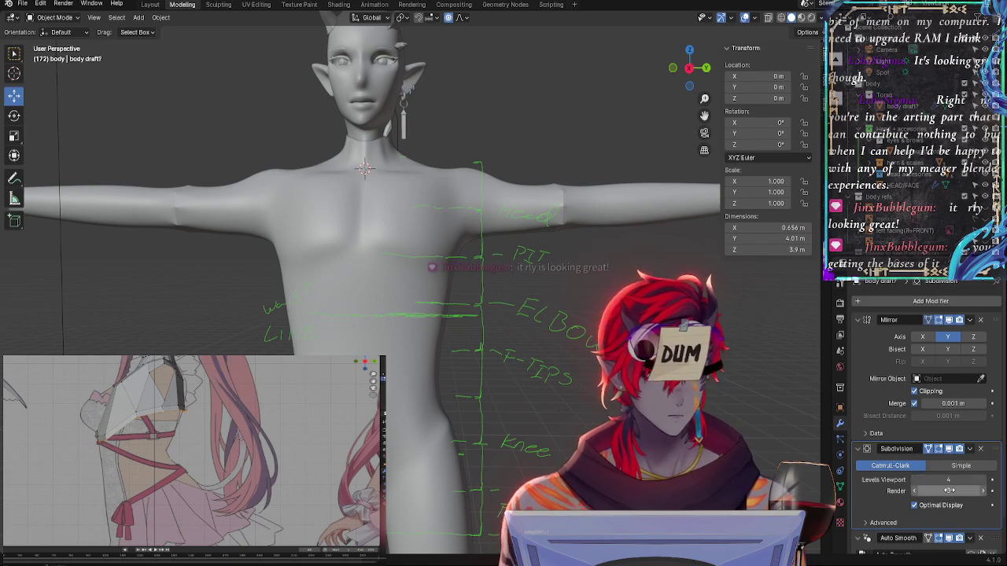
key(Return)
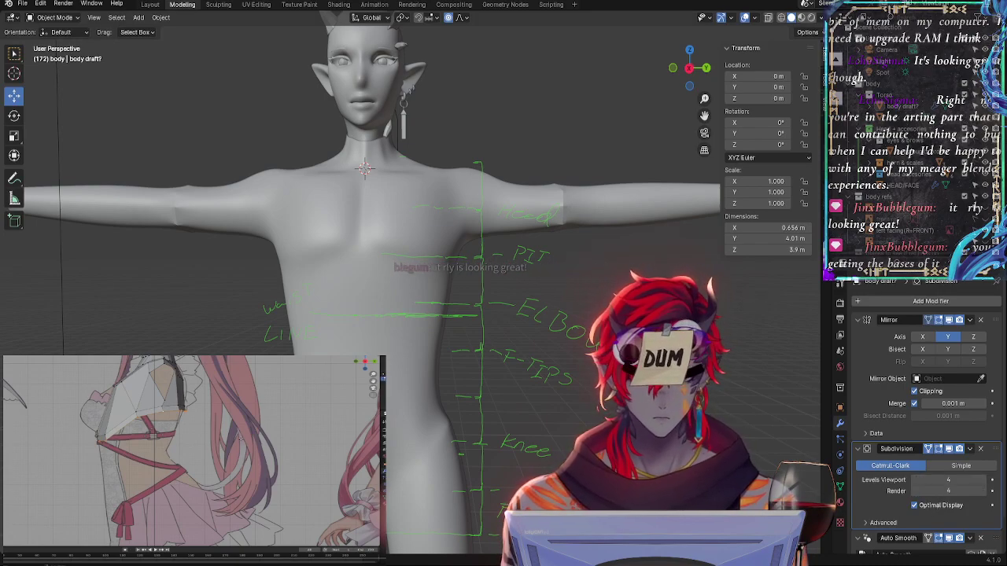
mouse_move(519, 276)
middle_down()
mouse_move(464, 260)
mouse_move(523, 277)
middle_up()
middle_drag(488, 429, 551, 421)
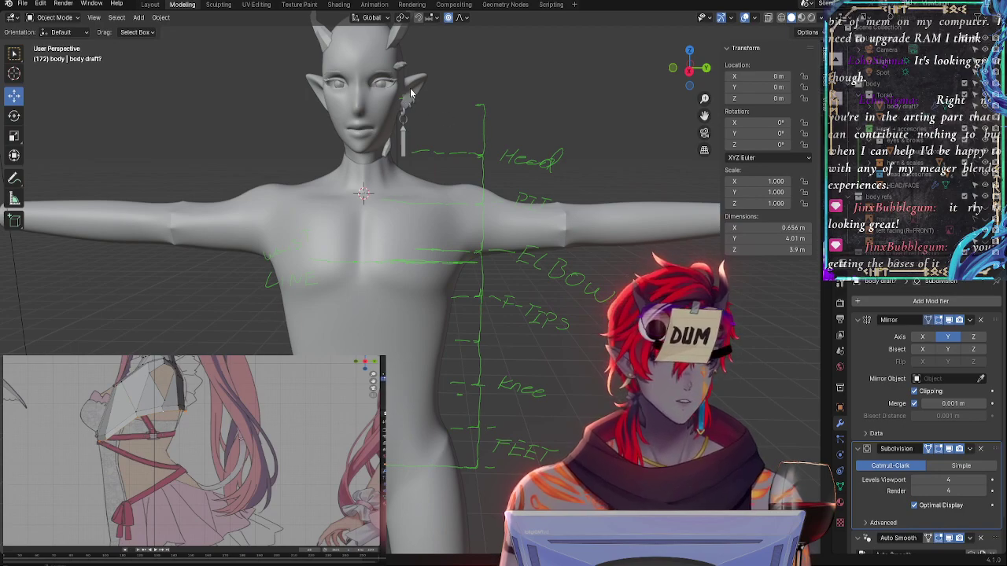
Toggle the Subdivision viewport display, snap to side view, and enter Edit Mode
click(948, 450)
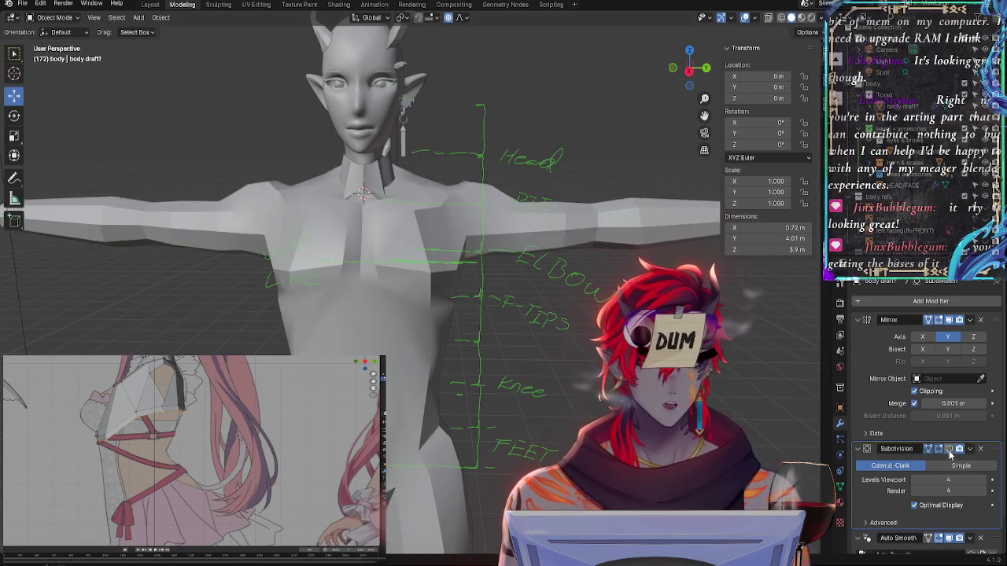
middle_drag(547, 376, 333, 285)
mouse_move(441, 307)
middle_down()
mouse_move(246, 298)
mouse_move(380, 299)
mouse_move(447, 314)
mouse_move(460, 345)
mouse_move(450, 272)
mouse_move(426, 303)
middle_up()
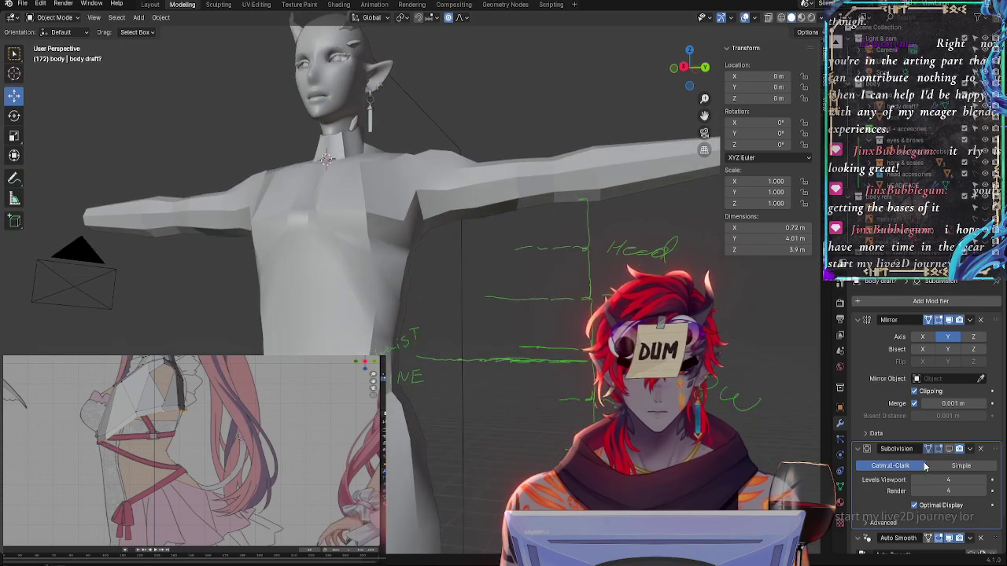
key(KP_3)
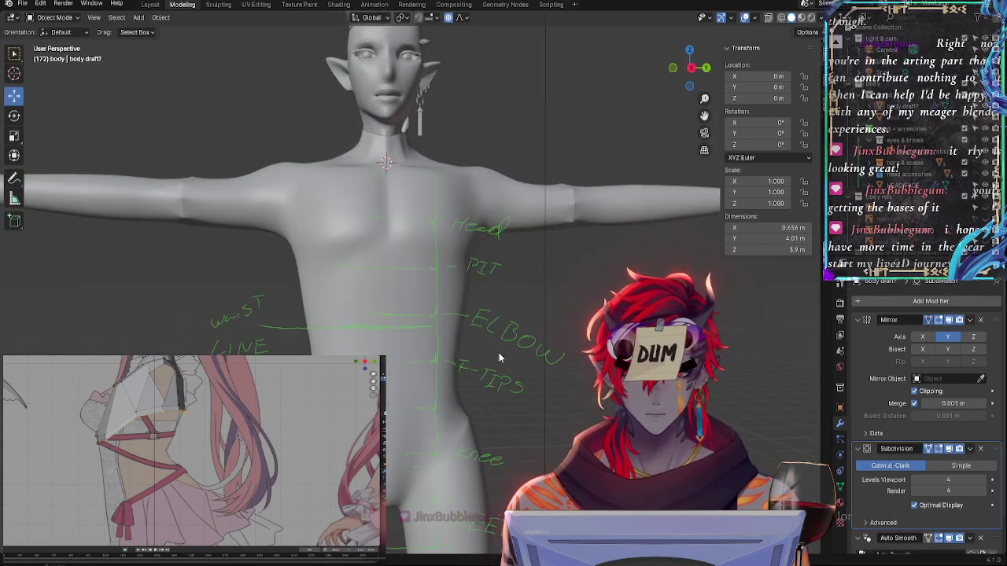
key(Tab)
mouse_move(504, 362)
middle_down()
mouse_move(584, 381)
mouse_move(477, 288)
mouse_move(435, 309)
mouse_move(118, 321)
mouse_move(505, 304)
mouse_move(510, 321)
mouse_move(460, 362)
mouse_move(352, 324)
mouse_move(440, 378)
mouse_move(521, 463)
mouse_move(551, 456)
middle_up()
scroll(584, 381, up, 3)
scroll(488, 339, up, 5)
Hide the smoothed preview and slide the upper chest vertices along their edges
click(949, 450)
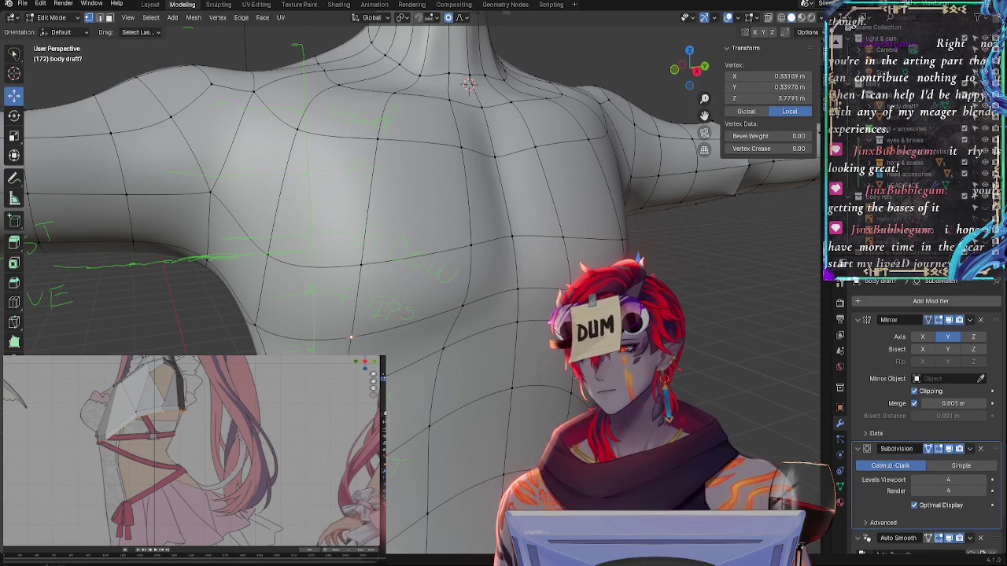
click(949, 450)
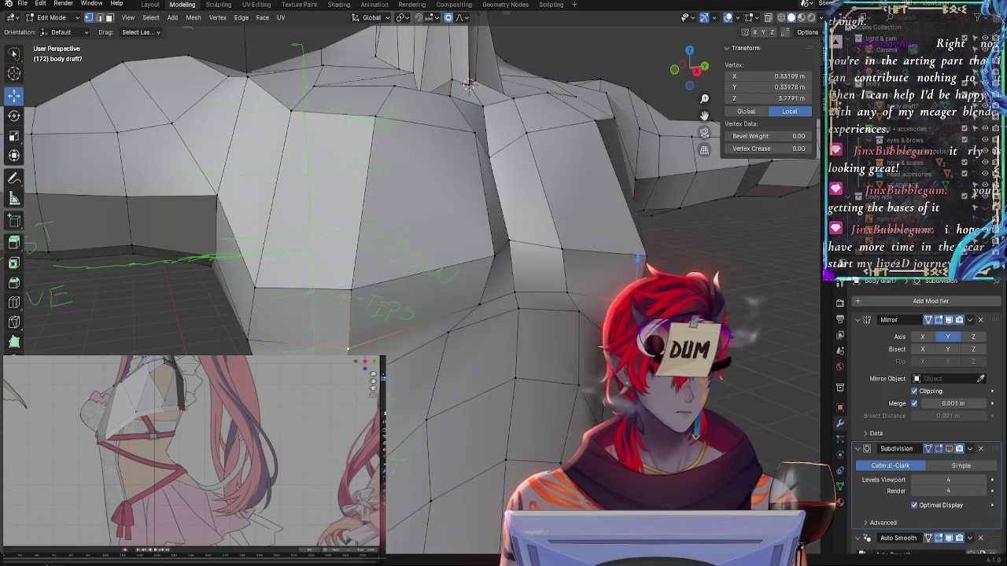
middle_drag(425, 252, 451, 227)
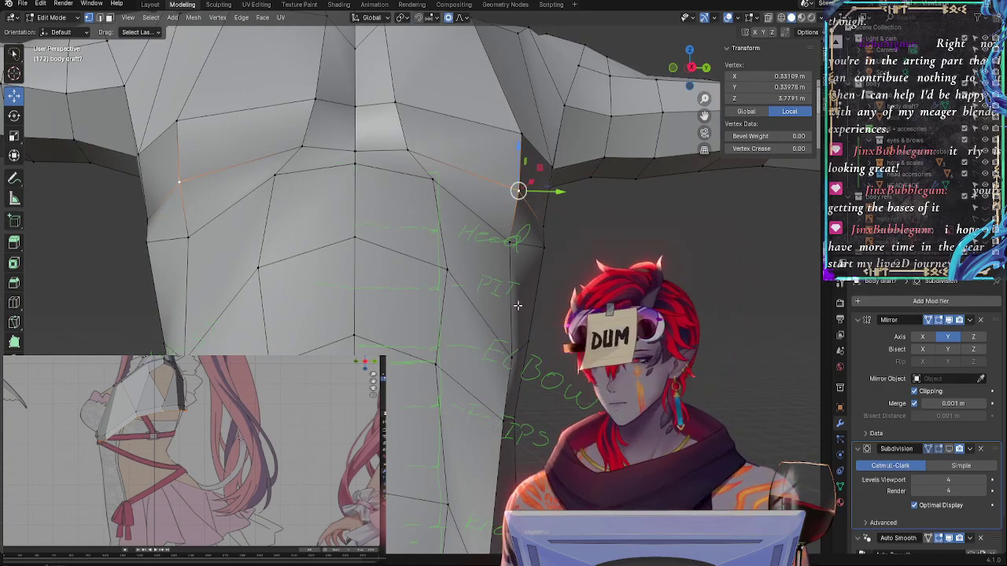
middle_drag(518, 306, 399, 255)
mouse_move(421, 232)
middle_down()
mouse_move(503, 252)
mouse_move(493, 231)
mouse_move(379, 280)
mouse_move(385, 271)
middle_up()
key(g)
key(g)
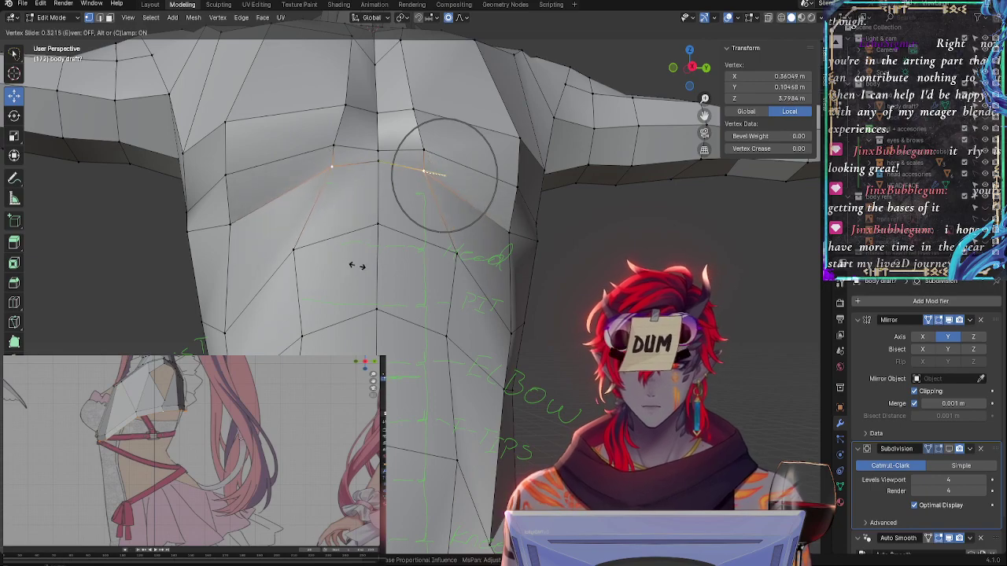
middle_drag(357, 266, 422, 305)
click(385, 268)
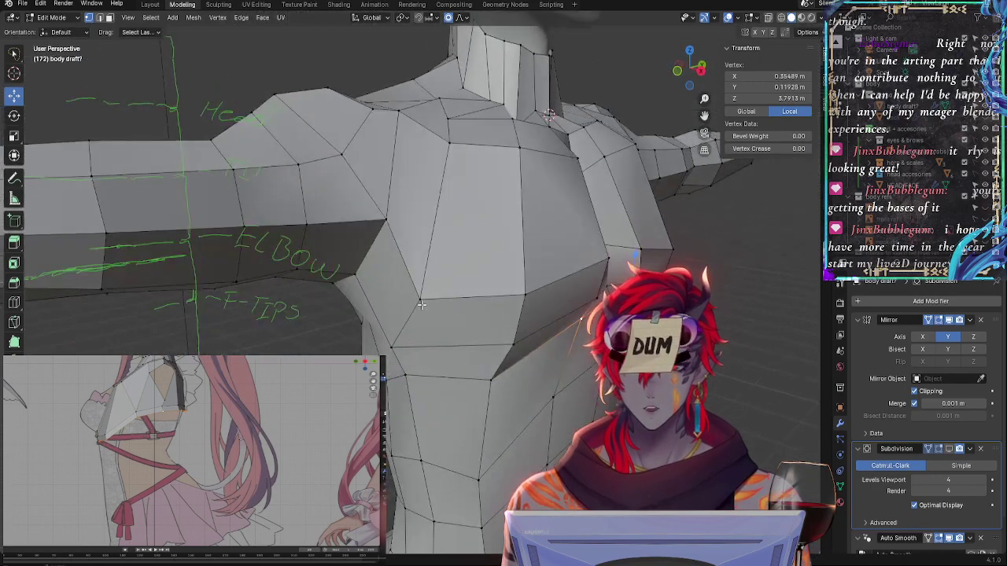
Slide the shoulder vertices and snap to a straight orthographic chest view
middle_drag(548, 115, 457, 273)
key(g)
key(g)
click(563, 145)
key(KP_3)
scroll(435, 262, down, 3)
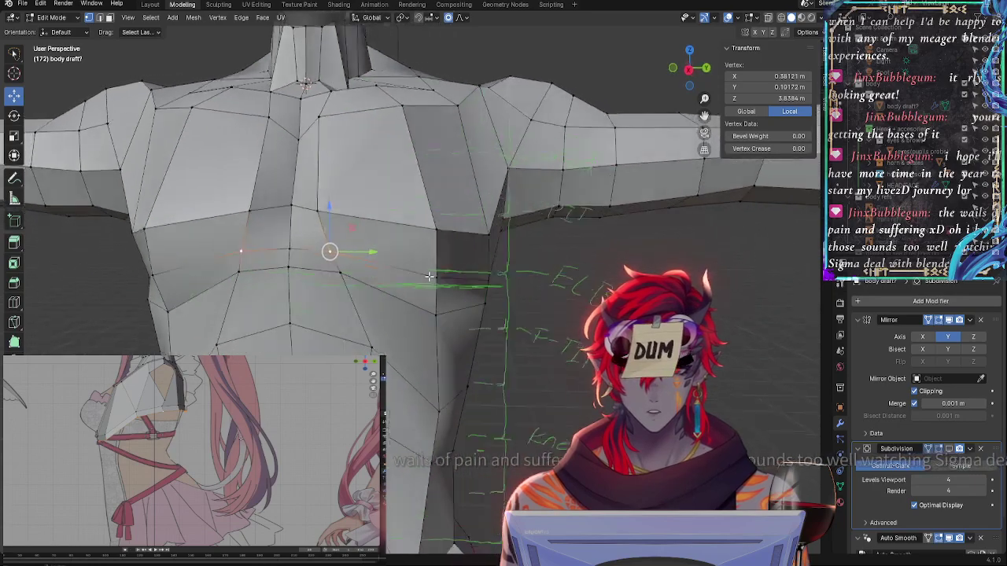
scroll(435, 261, up, 5)
middle_drag(432, 275, 582, 271)
middle_drag(649, 237, 533, 315)
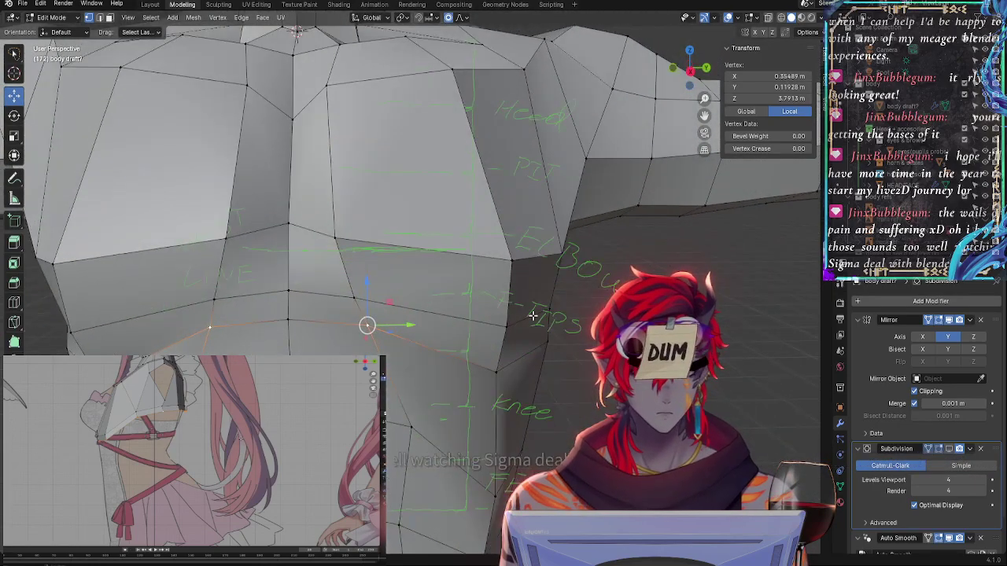
Nudge and edge-slide a chest vertex using proportional falloff
key(g)
click(524, 316)
key(g)
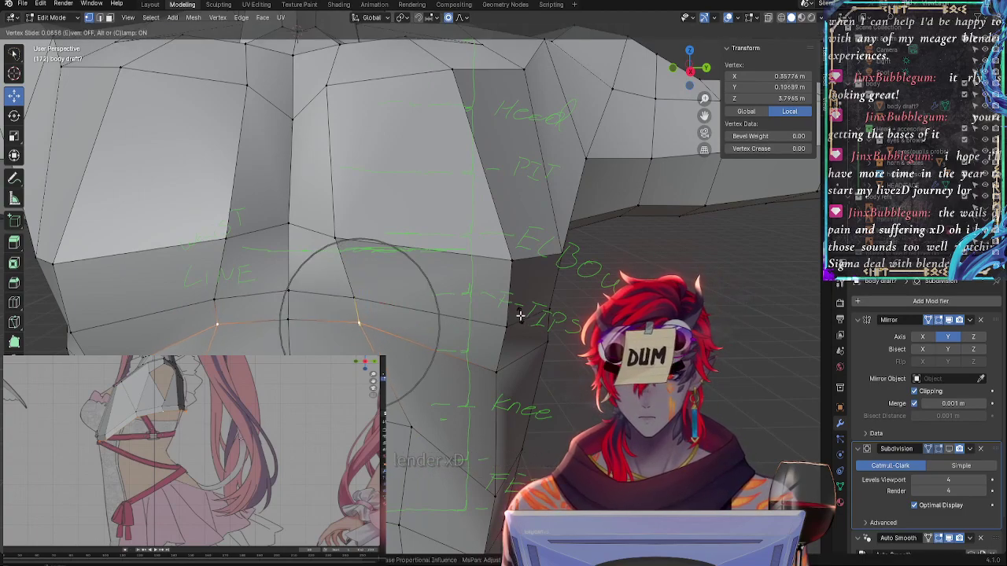
click(520, 316)
key(g)
click(517, 316)
Reposition a vertex near the armpit
middle_drag(514, 317, 553, 316)
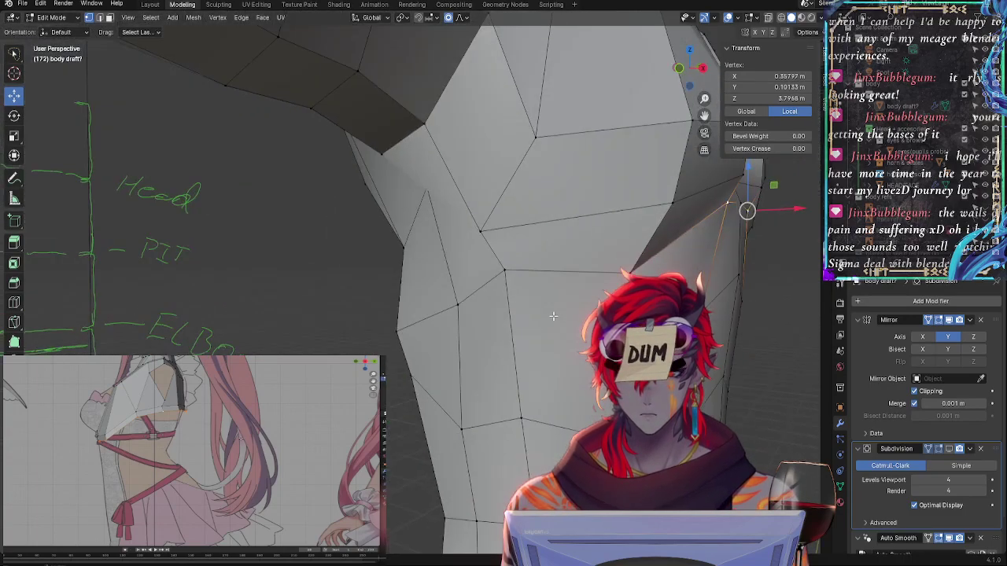
click(725, 224)
key(g)
click(722, 226)
middle_drag(723, 227, 516, 346)
Adjust the chest vertices below the neck, sliding one along its edge
click(508, 260)
middle_drag(508, 260, 567, 320)
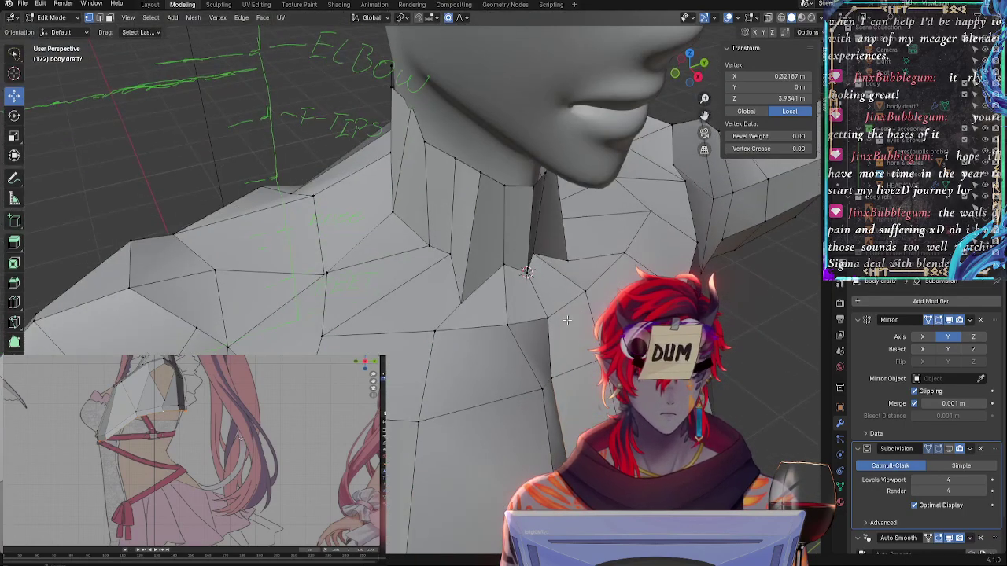
key(g)
click(527, 271)
middle_drag(527, 272, 575, 252)
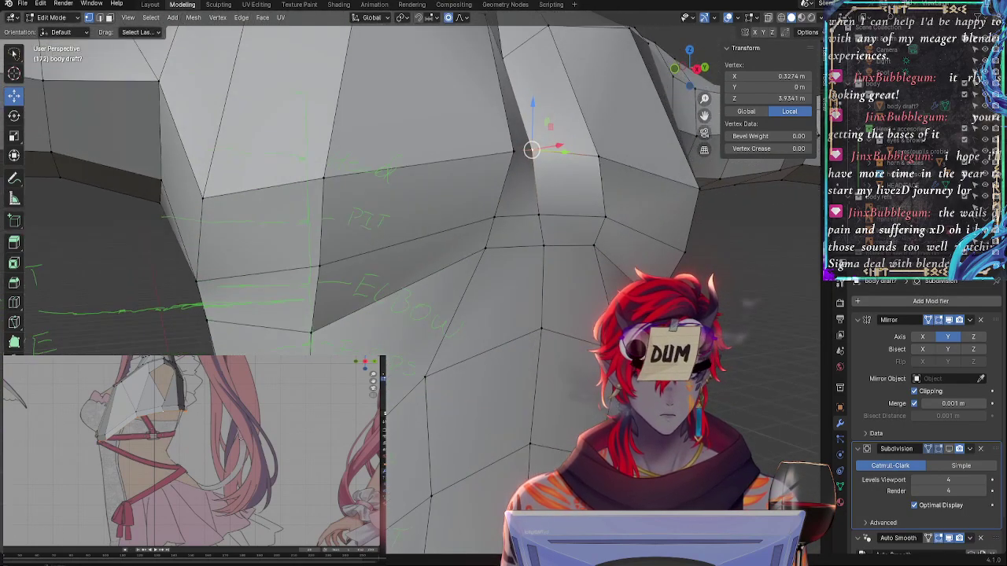
middle_drag(542, 221, 543, 283)
key(g)
key(g)
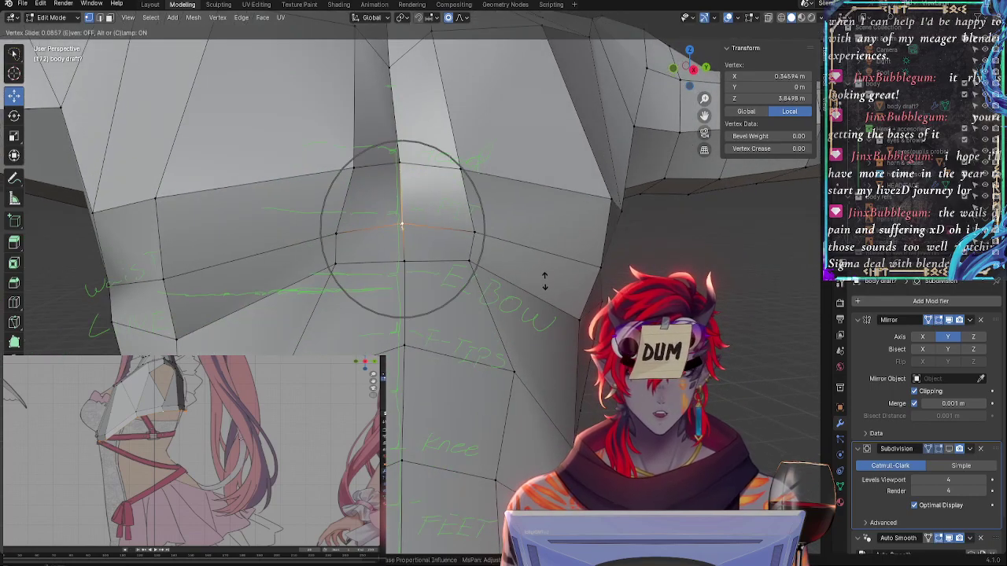
click(545, 276)
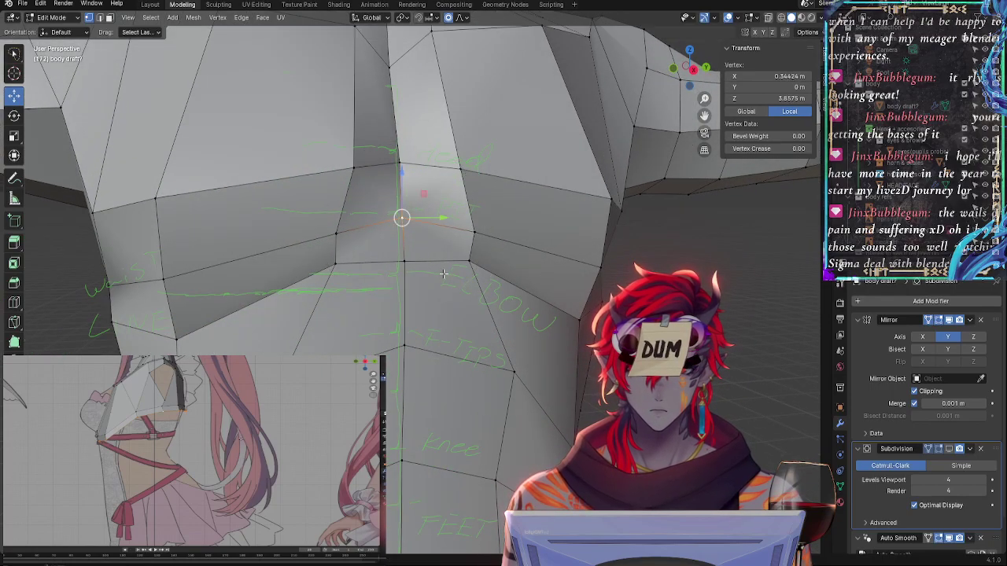
Move the centre-line chest vertex lower with proportional editing, then deselect all
click(469, 260)
click(404, 261)
key(g)
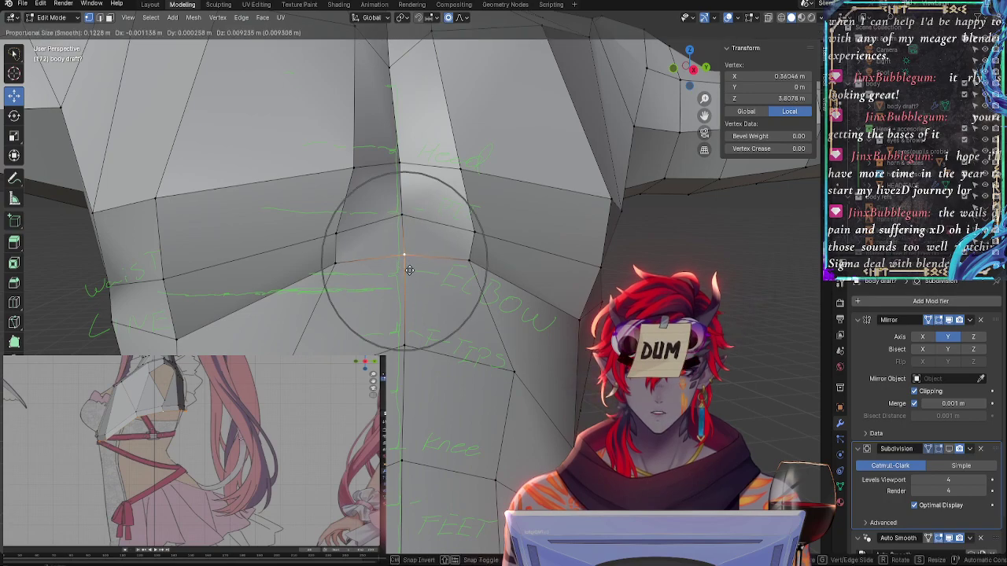
click(405, 264)
key(alt+a)
middle_drag(404, 256, 409, 335)
Lower a side torso vertex with proportional editing, then deselect all
click(101, 206)
drag(102, 199, 107, 172)
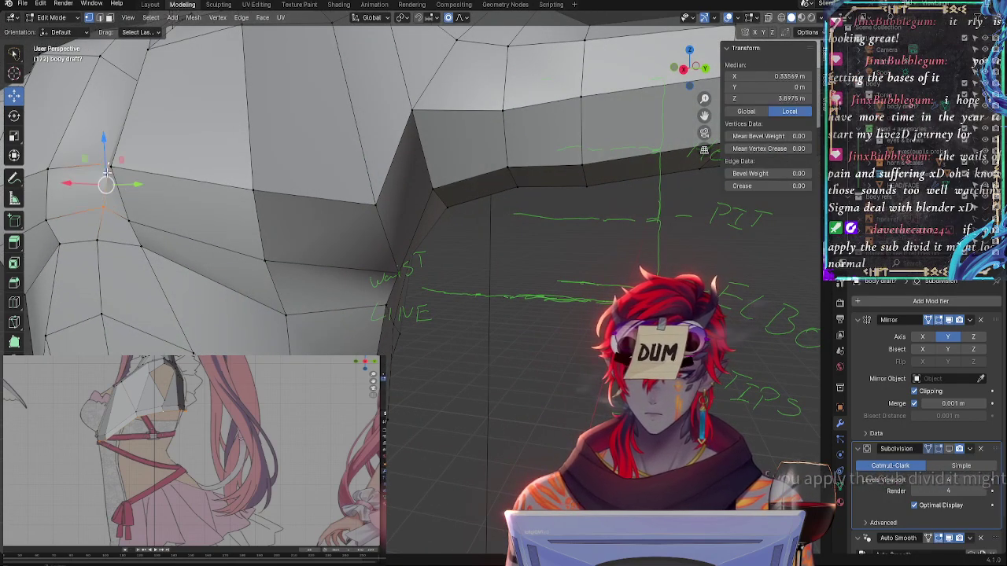
key(g)
click(103, 220)
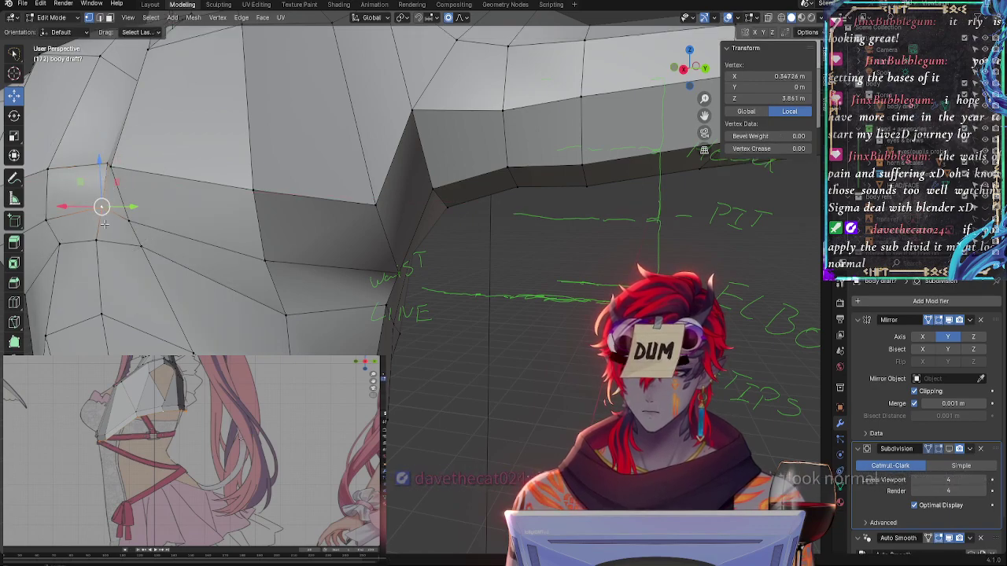
key(g)
key(Escape)
key(alt+a)
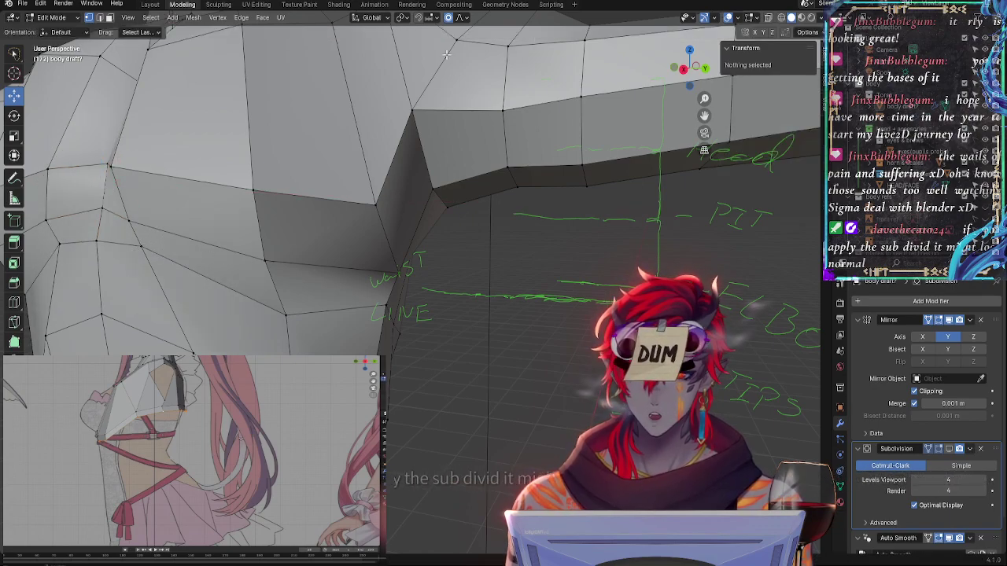
Edge-slide the chest vertices beside the centre line upward
middle_drag(446, 54, 244, 226)
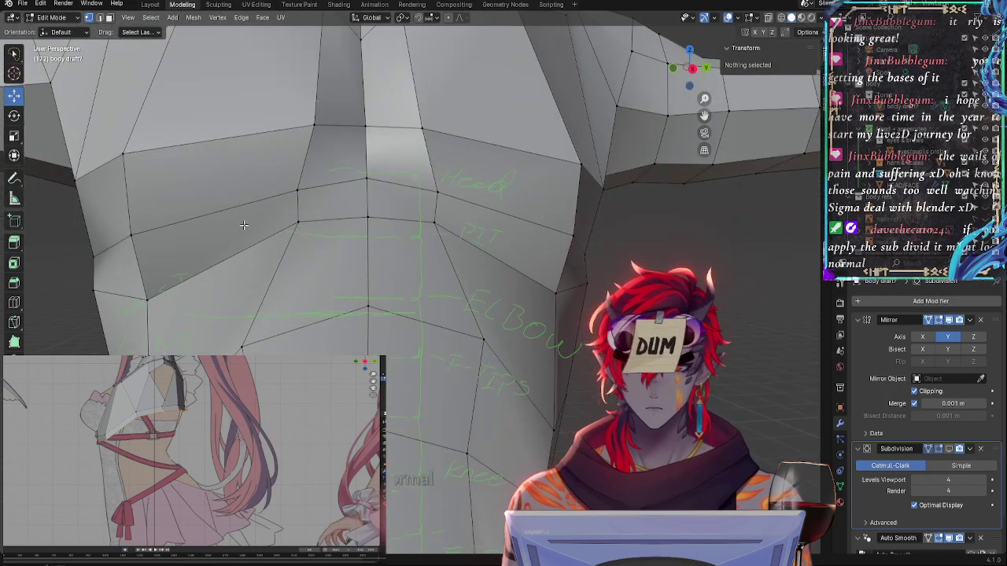
click(433, 222)
click(367, 218)
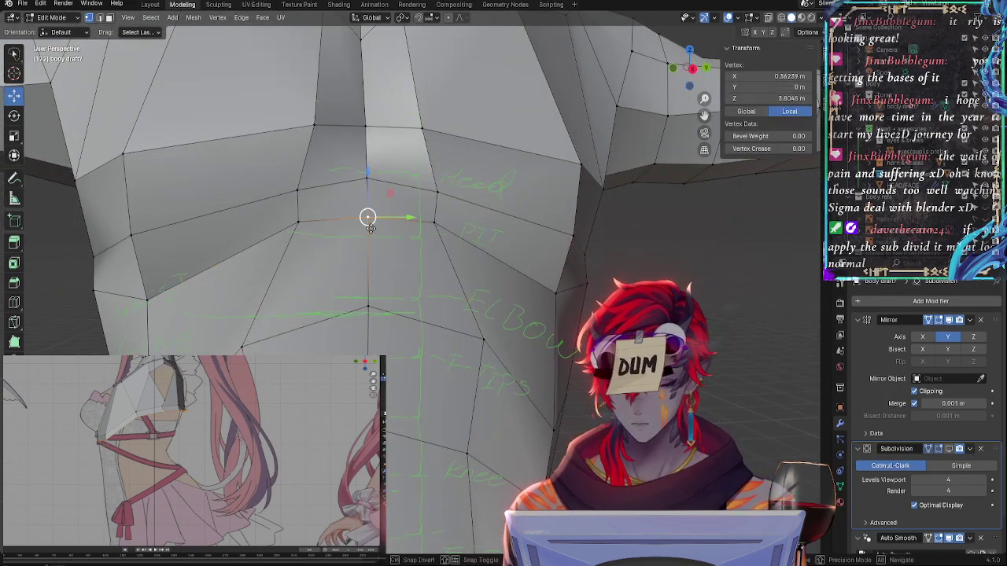
key(g)
key(g)
click(367, 214)
click(433, 223)
key(g)
key(g)
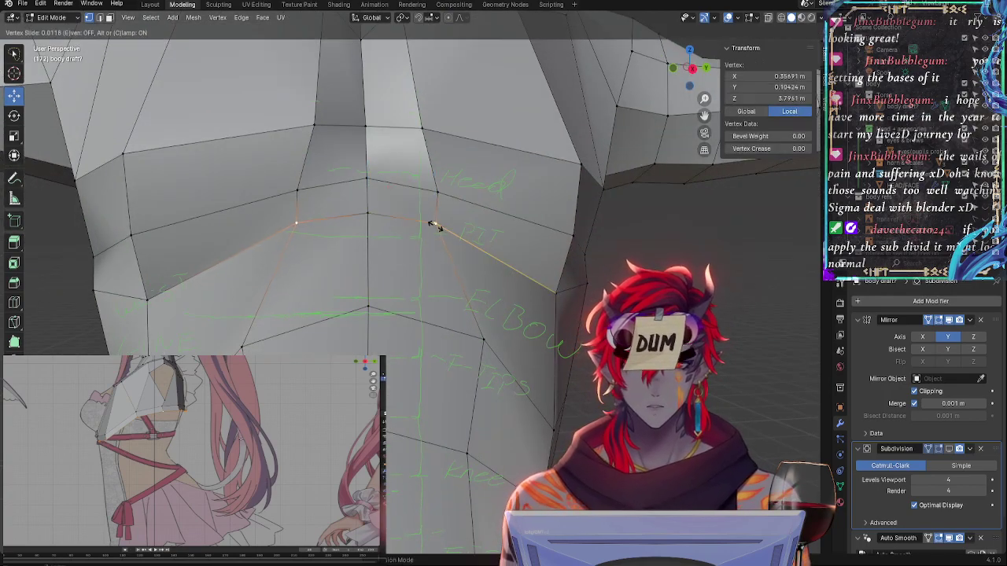
click(436, 226)
middle_drag(437, 225, 403, 276)
mouse_move(312, 346)
middle_down()
mouse_move(143, 289)
mouse_move(92, 288)
mouse_move(204, 280)
mouse_move(335, 301)
mouse_move(322, 328)
middle_up()
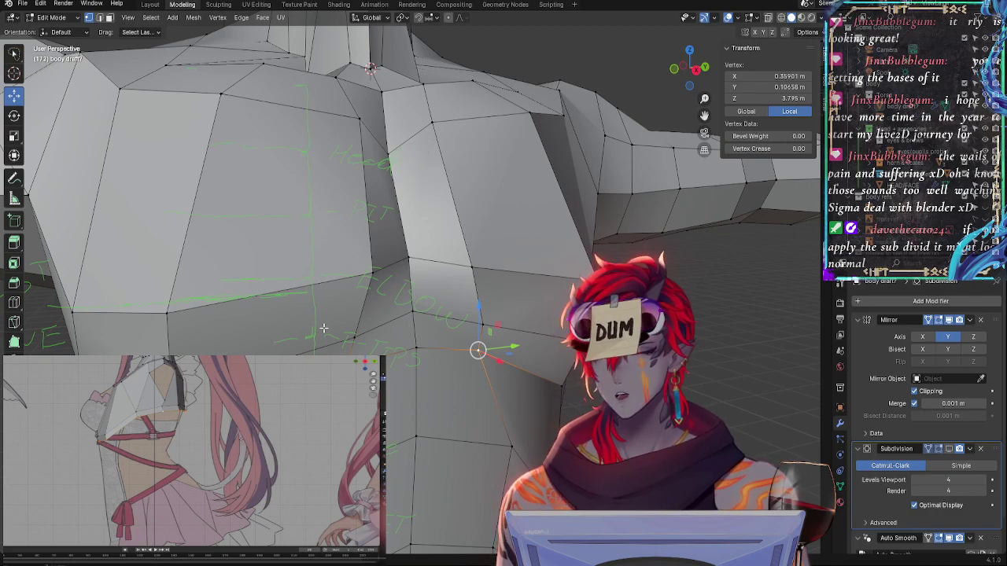
Slide a lower chest vertex along its edge and move it onto the centre mirror line
scroll(593, 293, down, 5)
mouse_move(593, 292)
middle_down()
mouse_move(582, 267)
mouse_move(586, 299)
middle_up()
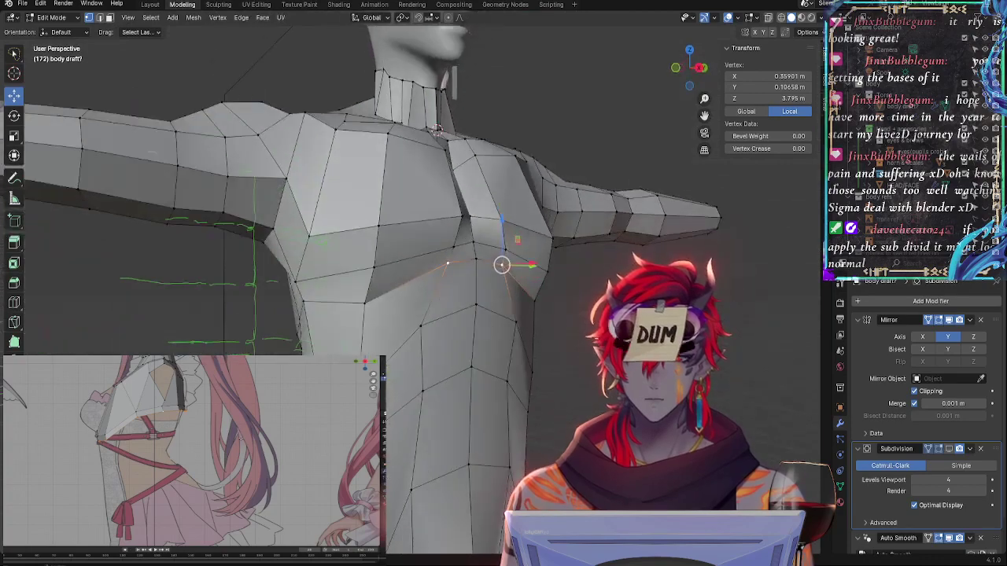
scroll(569, 335, up, 3)
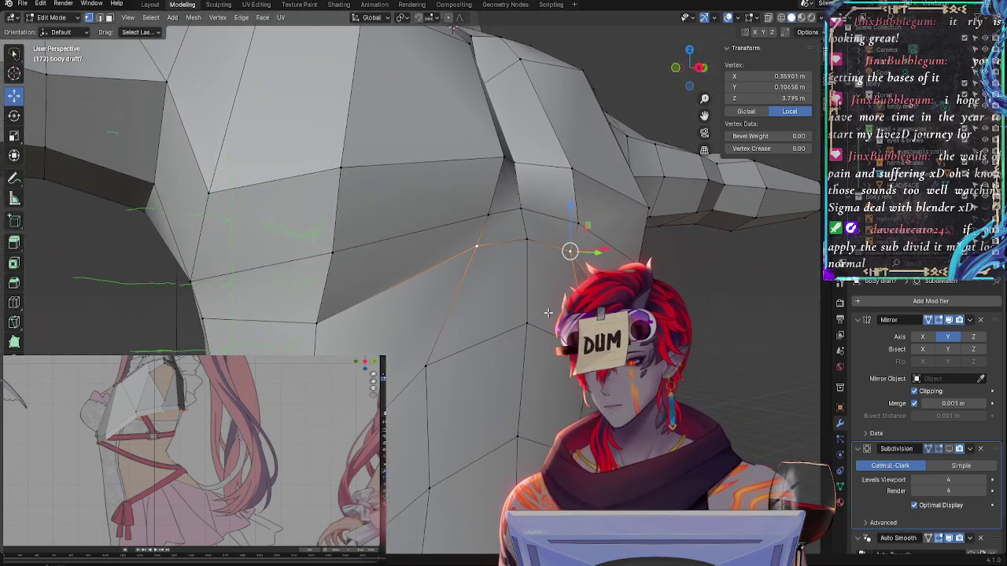
middle_drag(570, 335, 404, 328)
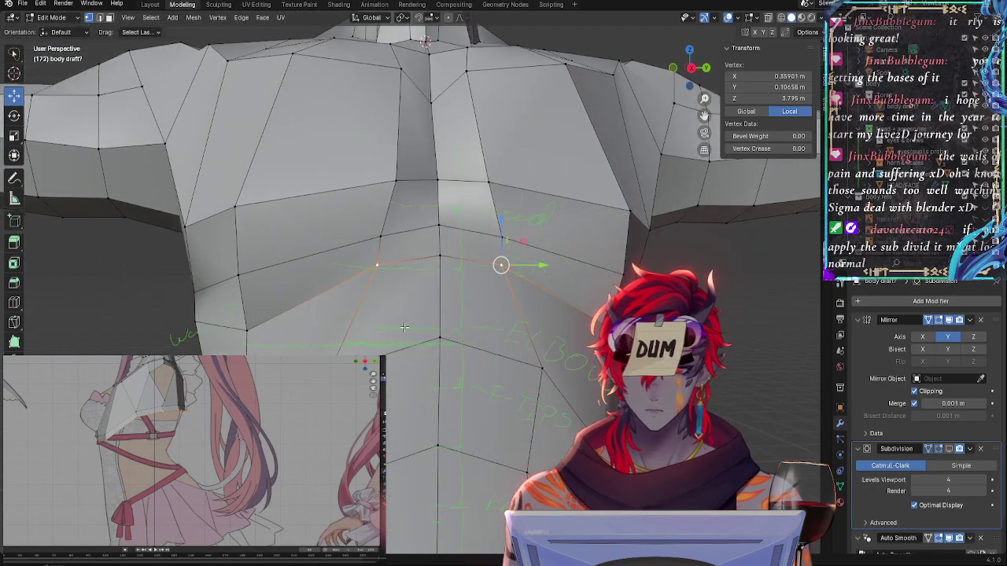
click(541, 368)
key(shift+v)
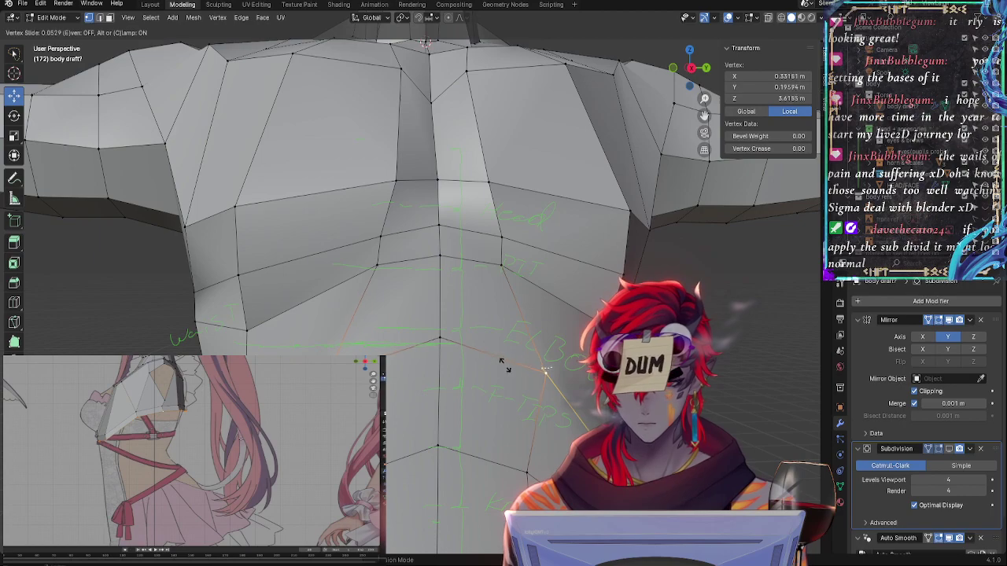
click(512, 334)
key(g)
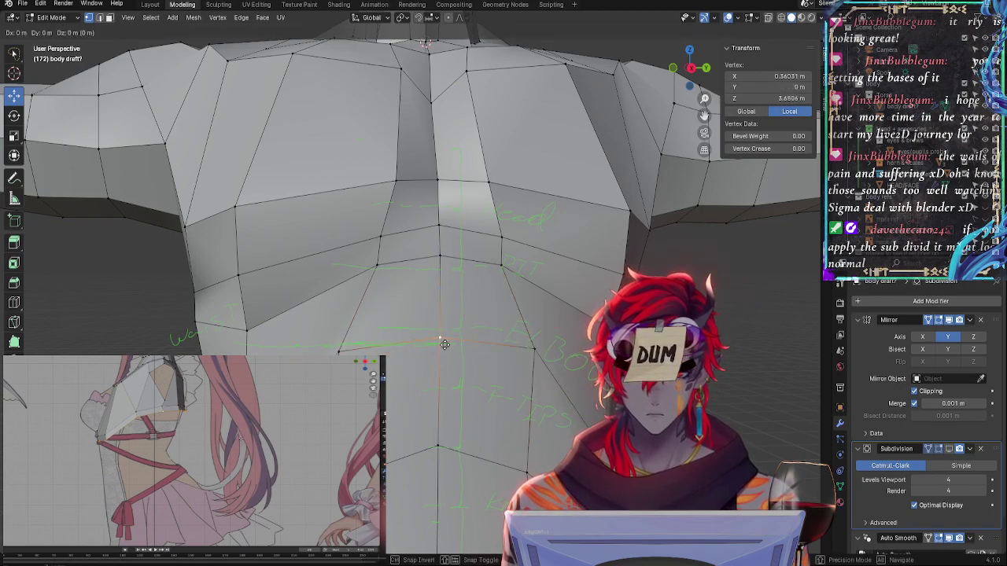
click(441, 351)
Reposition that vertex, then slide it and its neighbouring chest vertex along their edges
key(g)
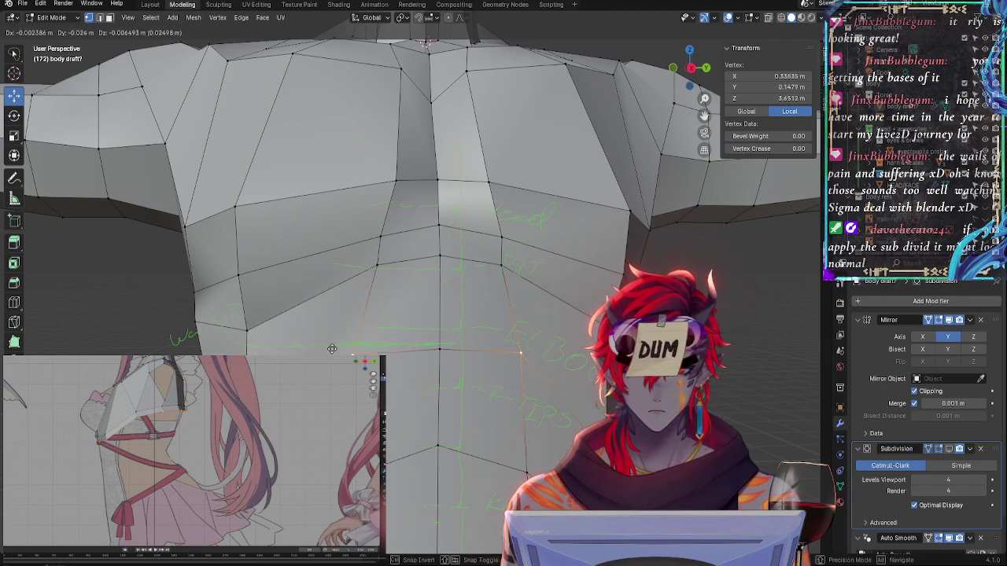
click(519, 353)
middle_drag(520, 353, 409, 353)
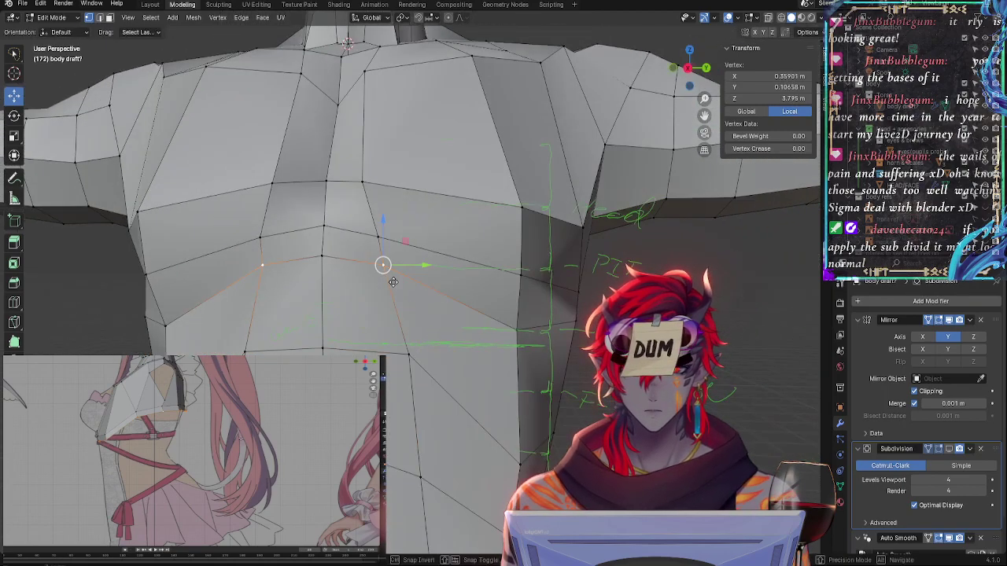
key(shift+v)
click(396, 275)
click(259, 237)
key(shift+v)
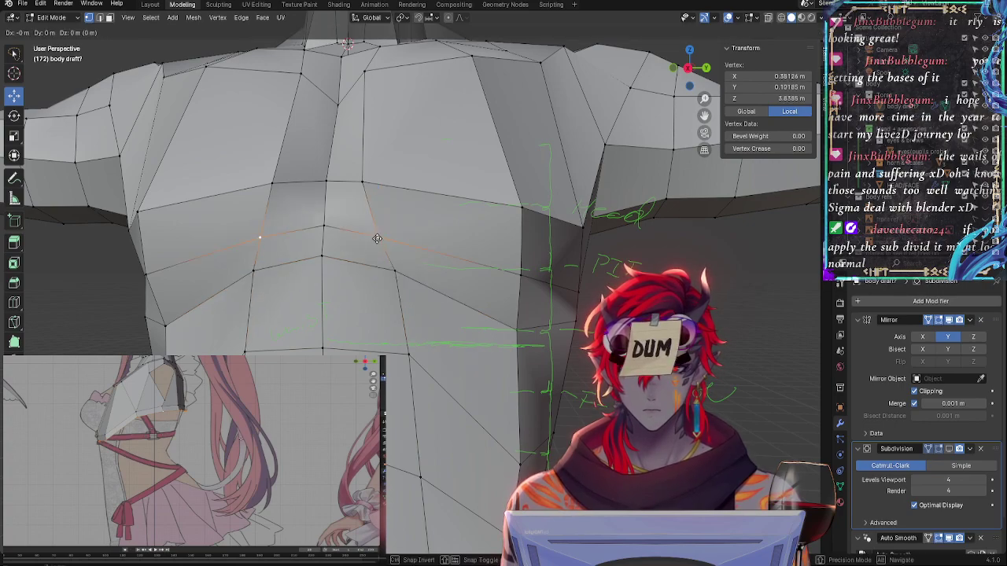
click(370, 234)
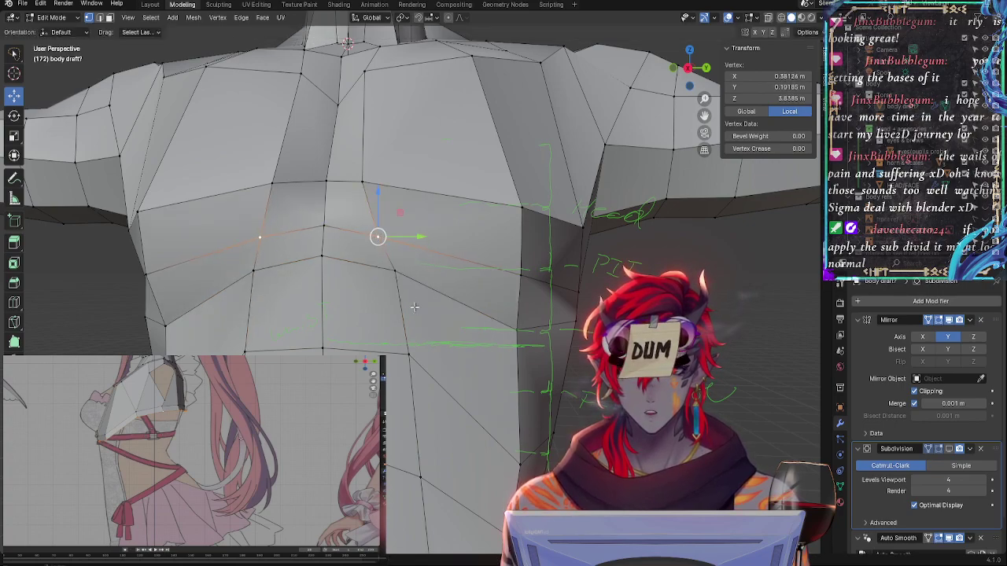
key(alt+a)
mouse_move(428, 357)
middle_down()
mouse_move(451, 362)
mouse_move(384, 352)
mouse_move(417, 307)
mouse_move(171, 338)
middle_up()
Move a shoulder vertex along X, then edge-slide it and its neighbouring shoulder vertex
click(420, 304)
key(g)
key(x)
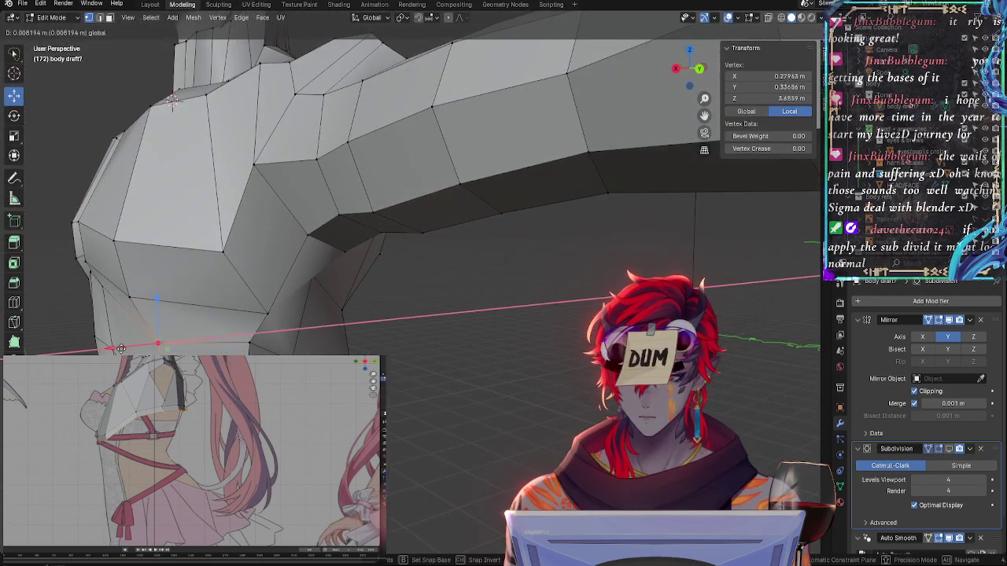
click(123, 349)
middle_drag(160, 343, 200, 344)
key(g)
key(g)
click(543, 383)
click(97, 261)
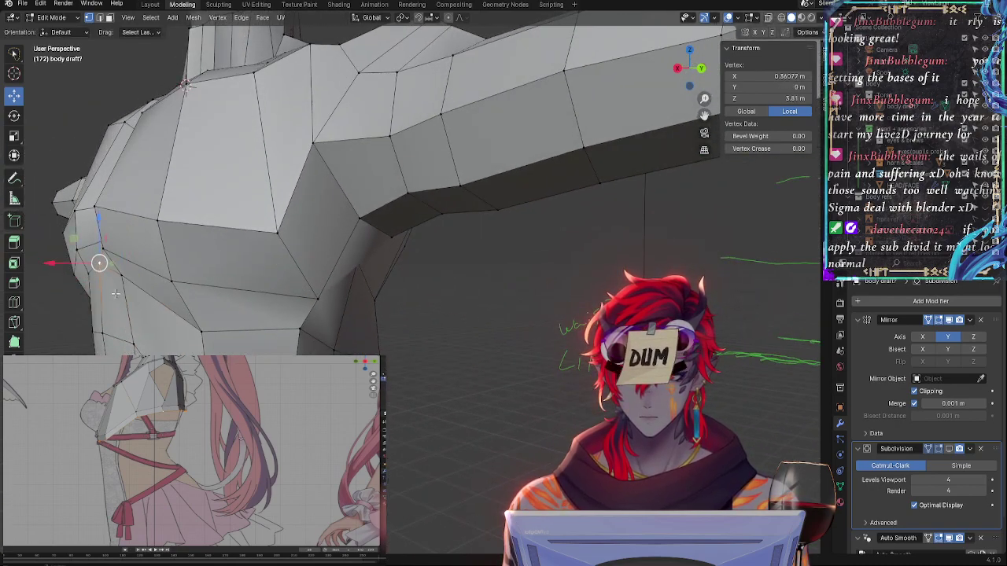
key(g)
key(g)
click(59, 265)
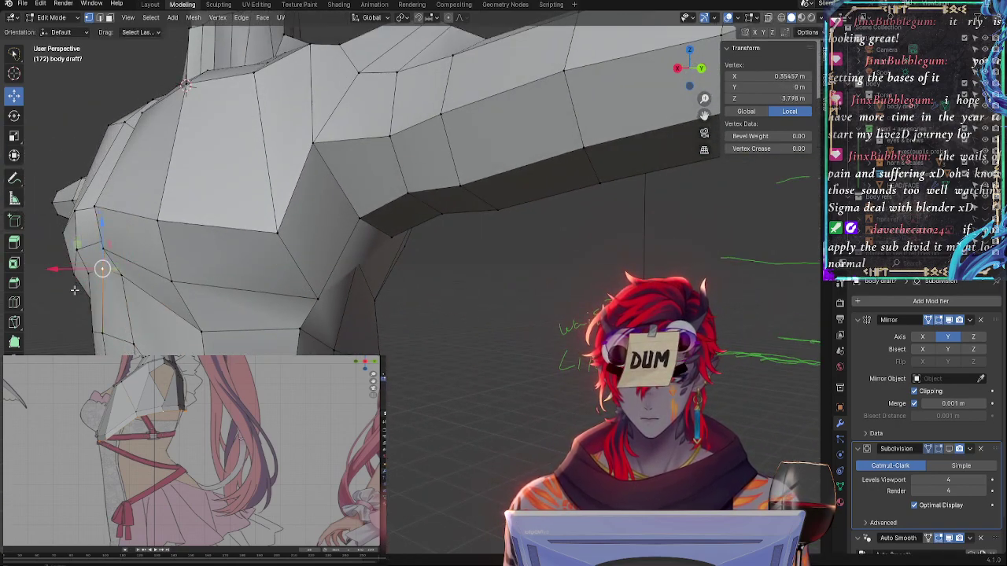
middle_drag(59, 265, 404, 343)
Shift the shoulder vertex along X and fine-tune it with a move and an edge slide
key(g)
key(x)
click(149, 302)
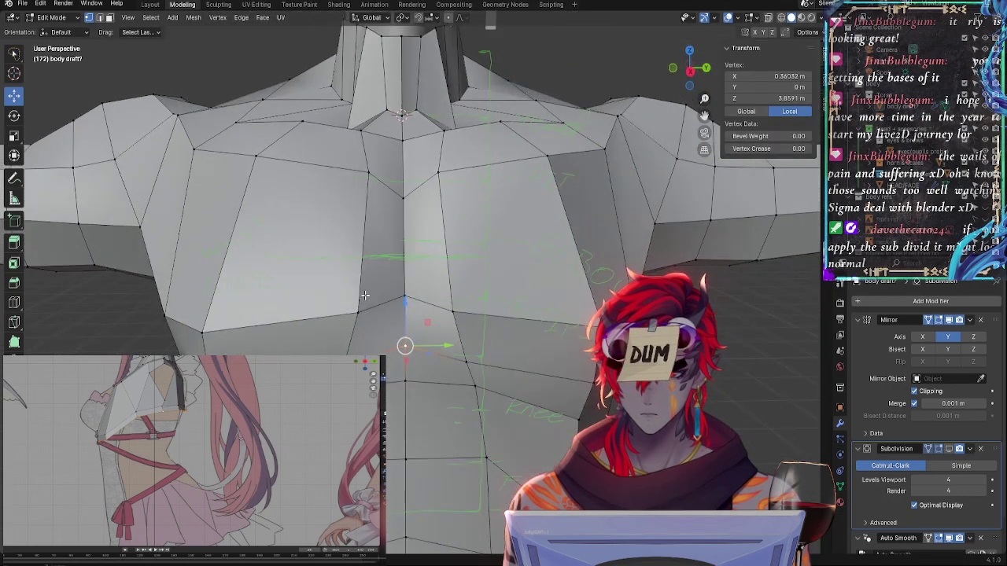
key(g)
click(402, 296)
key(g)
key(g)
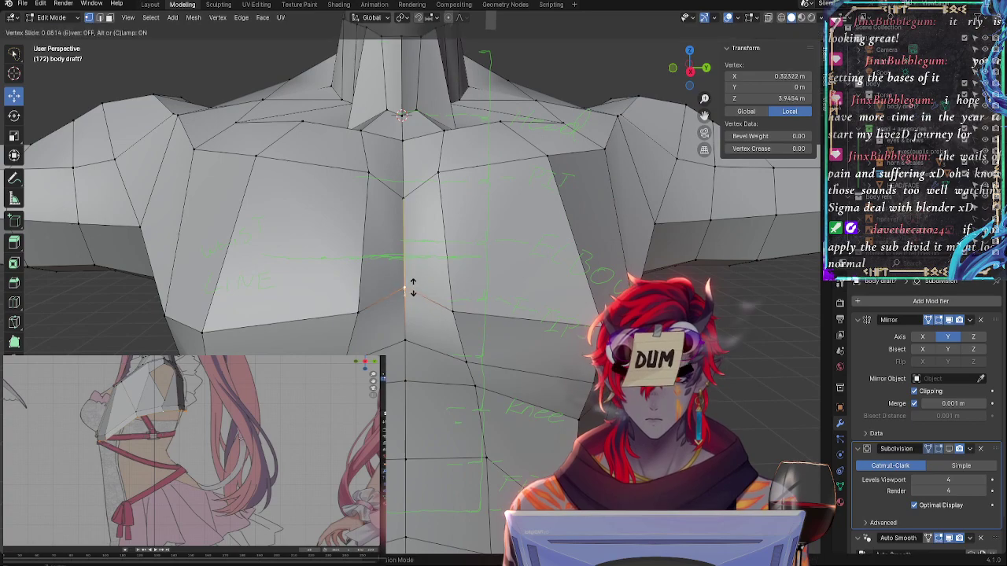
click(412, 303)
scroll(412, 303, up, 3)
Move the centre chest vertex slightly and adjust a shoulder vertex with an edge slide
click(389, 218)
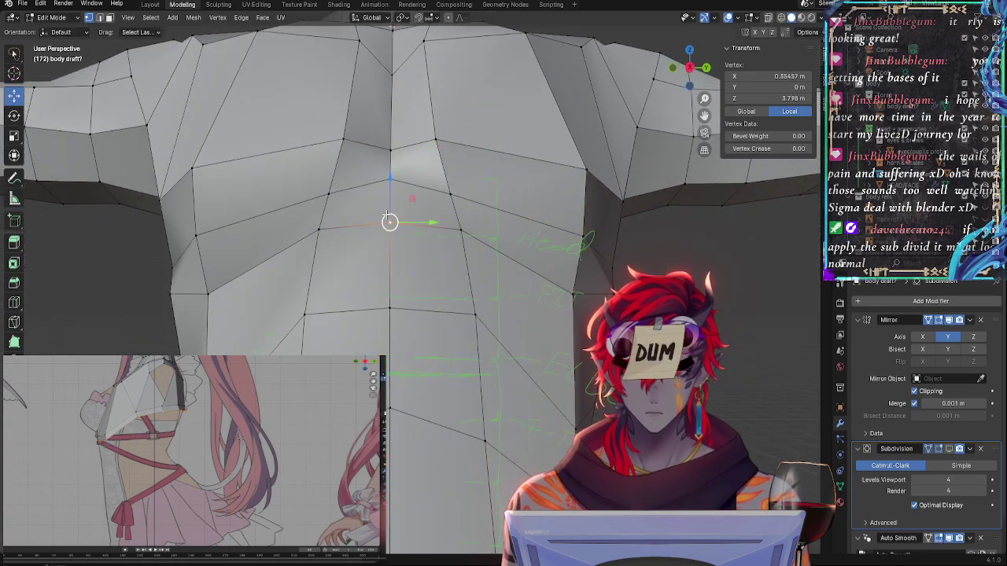
click(390, 178)
scroll(423, 242, down, 3)
key(g)
click(432, 311)
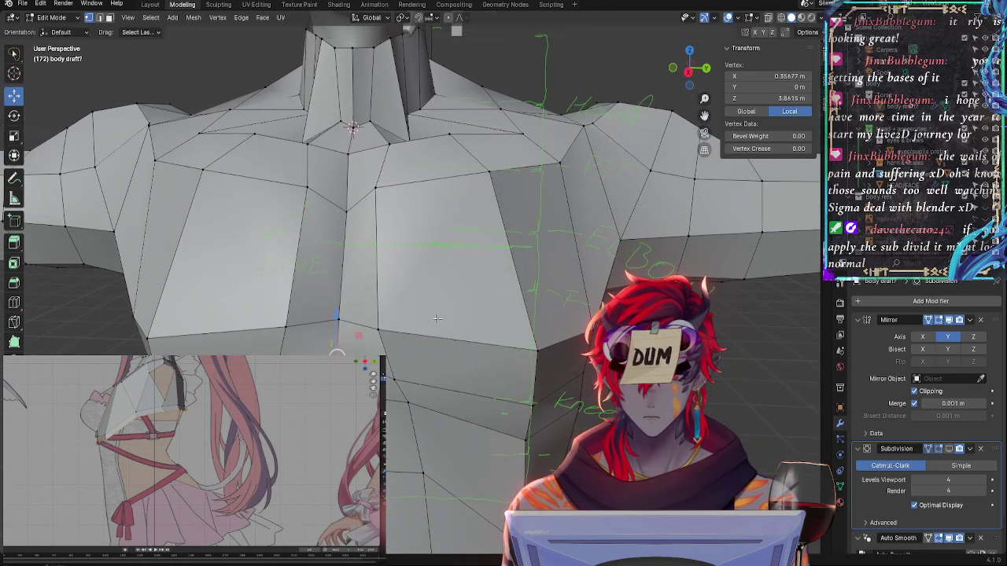
middle_drag(432, 311, 395, 291)
key(g)
key(g)
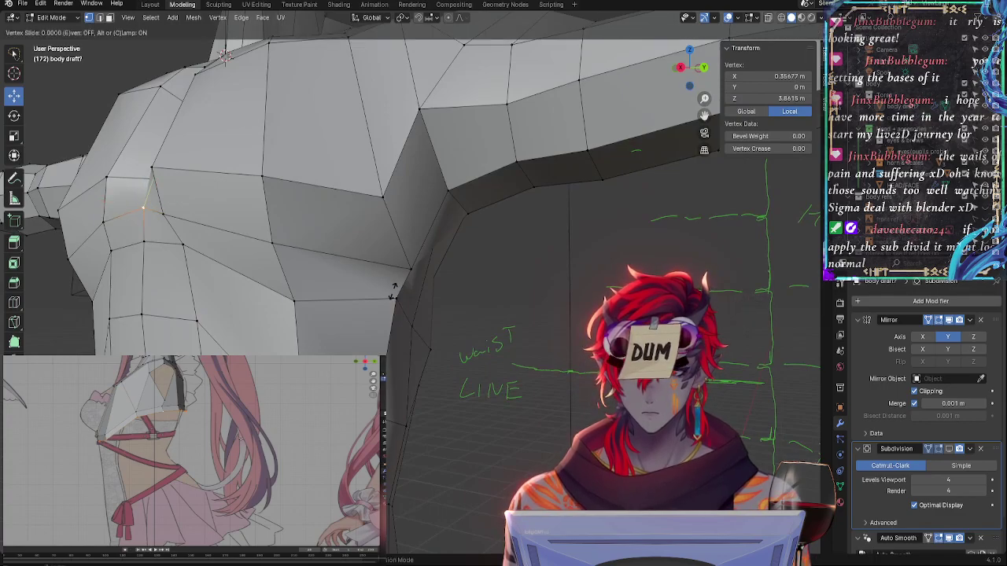
click(393, 292)
middle_drag(122, 339, 315, 393)
scroll(314, 393, up, 2)
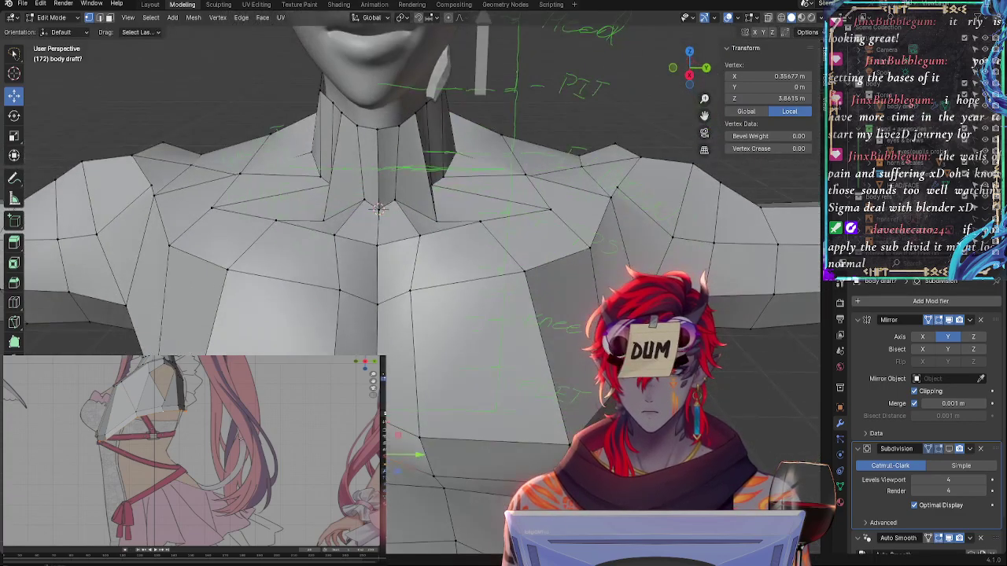
Nudge a chest vertex upward to about X 0.343 m, Z 3.935 m on the mirror line
click(417, 433)
middle_drag(418, 433, 437, 249)
alt+click(504, 296)
key(g)
click(550, 311)
key(g)
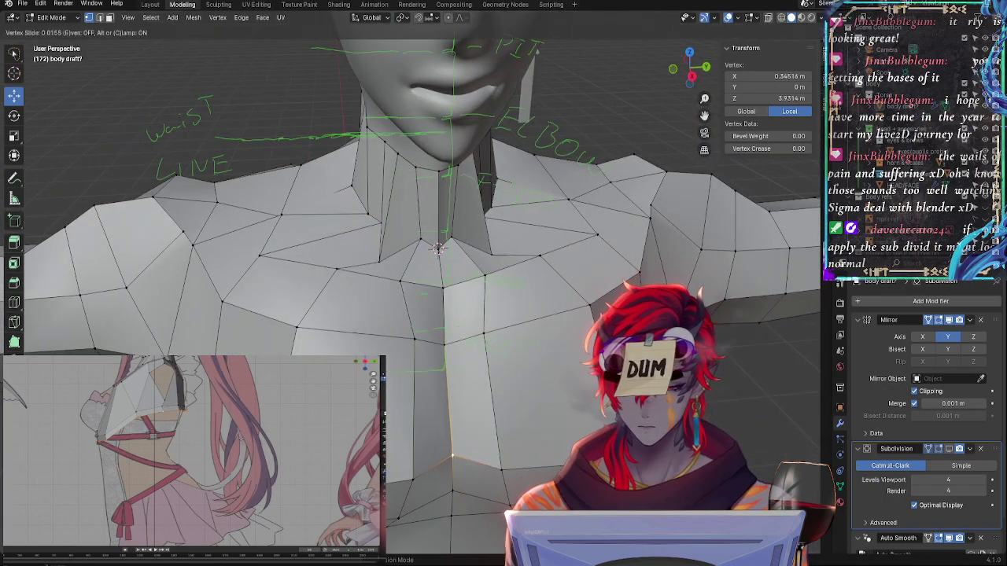
click(438, 248)
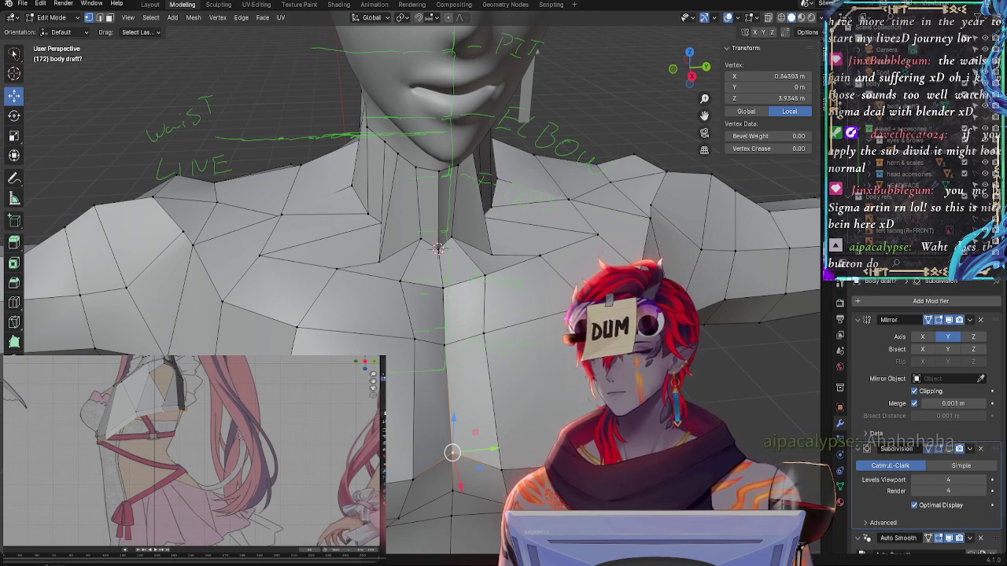
middle_drag(409, 284, 441, 283)
middle_drag(282, 275, 509, 347)
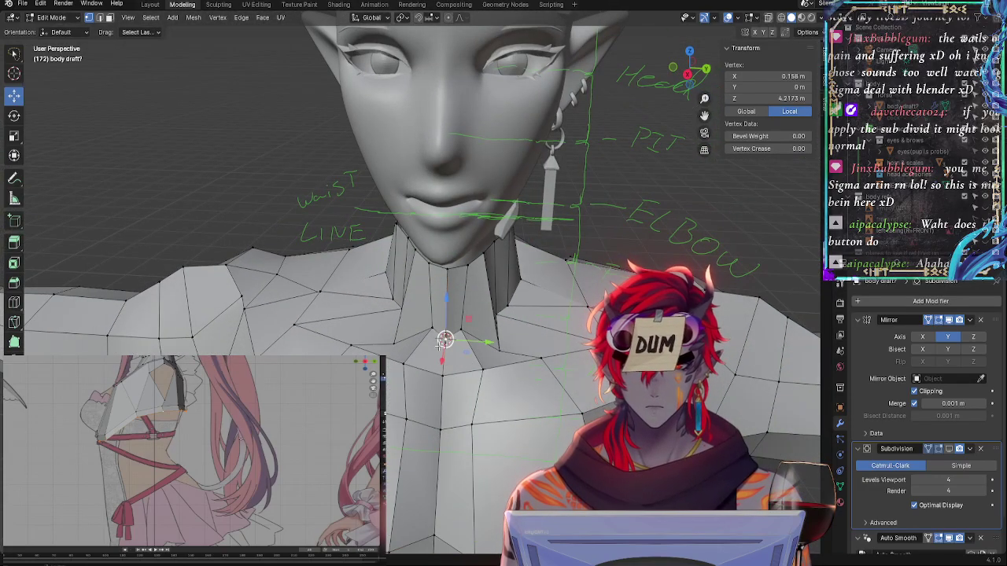
Move the selected collar vertex and slide the collar vertices along their edges
middle_drag(440, 346, 528, 381)
key(g)
click(568, 404)
key(g)
key(g)
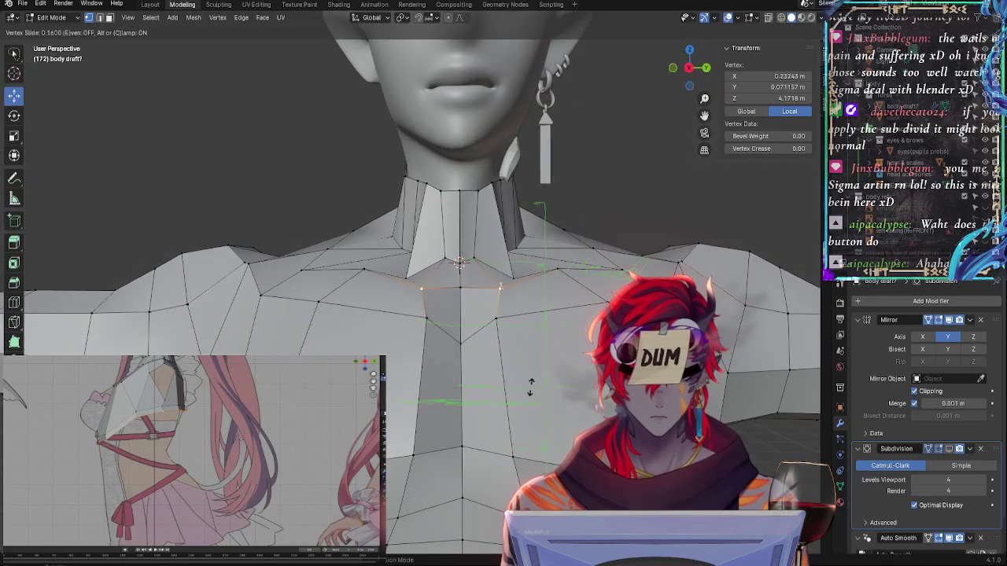
click(520, 382)
middle_drag(521, 381, 449, 376)
middle_drag(258, 348, 494, 399)
key(g)
key(g)
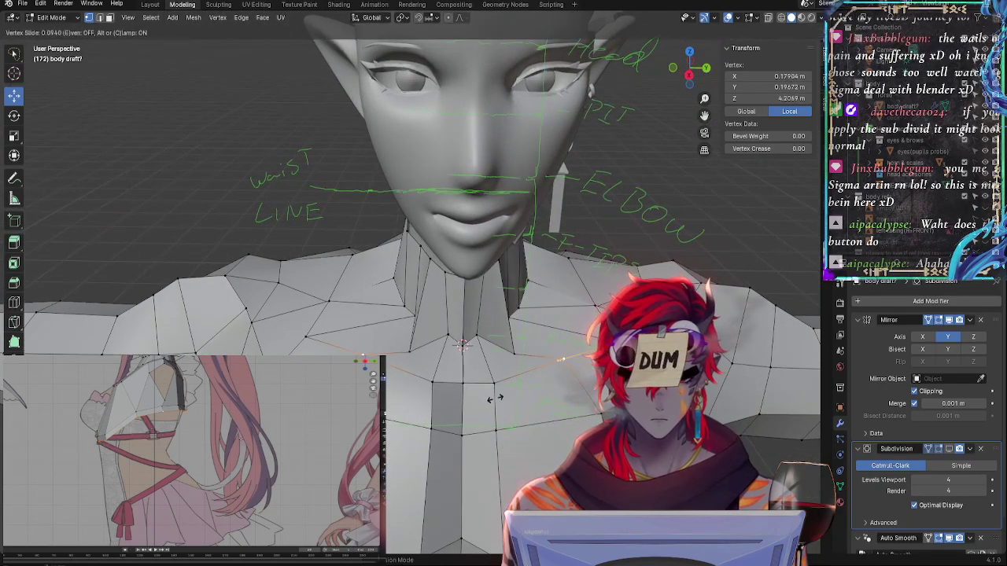
click(492, 401)
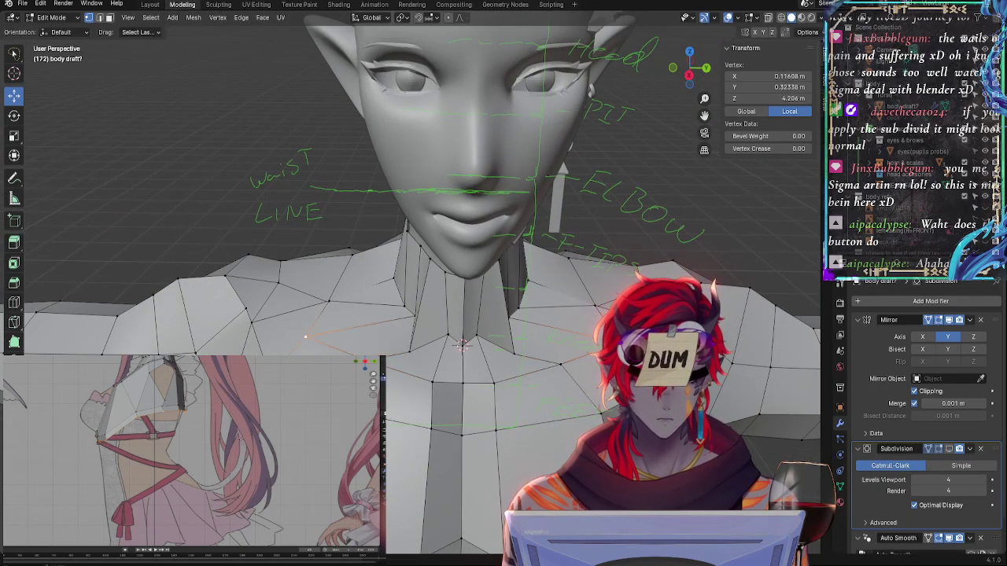
Slide a vertex along the shoulder edge in three successive passes
middle_drag(463, 345, 453, 305)
middle_drag(485, 323, 562, 311)
key(shift+v)
click(473, 375)
key(shift+v)
click(498, 391)
key(shift+v)
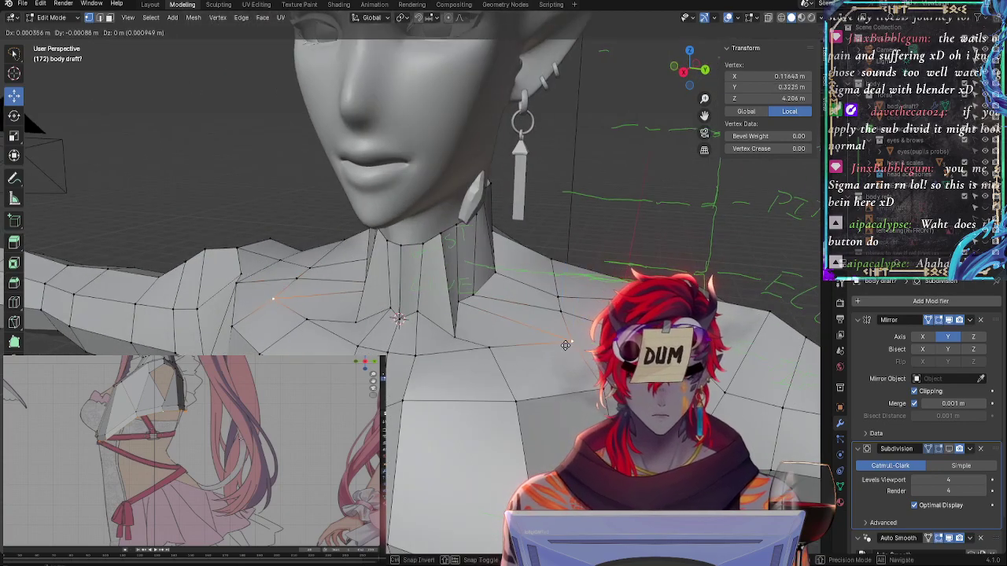
click(566, 343)
Slide another neck-base vertex along its edge and raise it up the neck
click(458, 294)
middle_drag(459, 294, 448, 305)
key(shift+v)
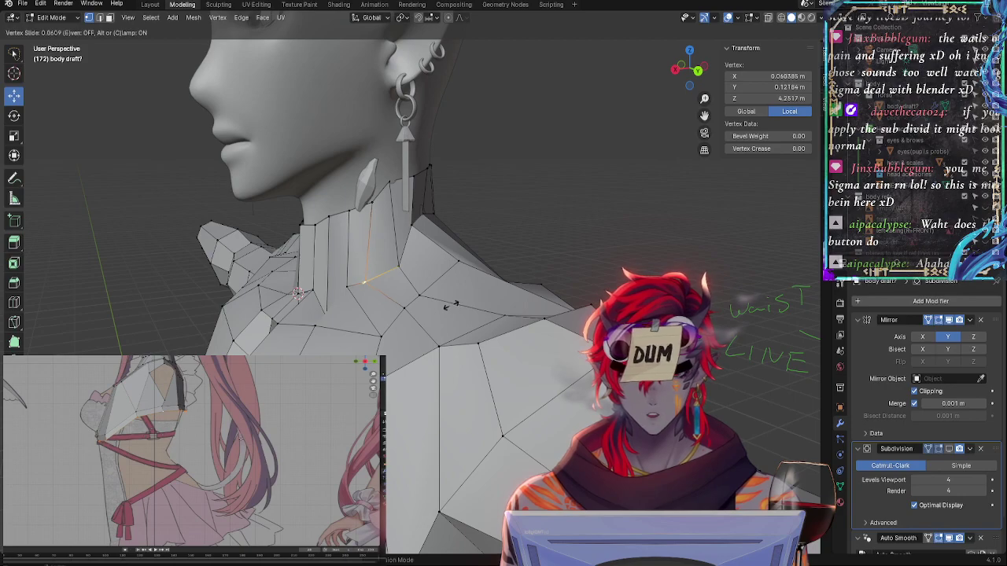
click(429, 274)
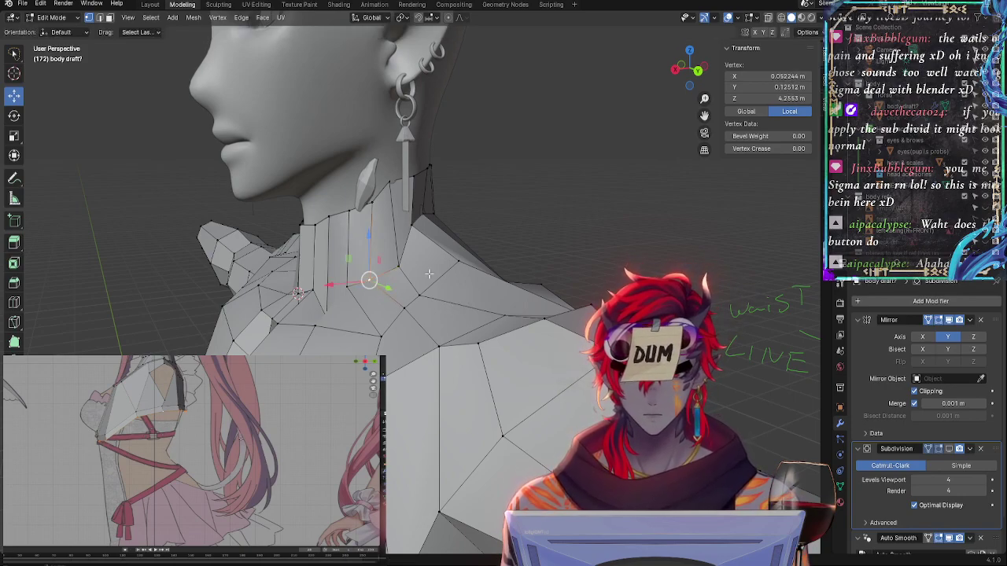
key(shift+v)
click(387, 190)
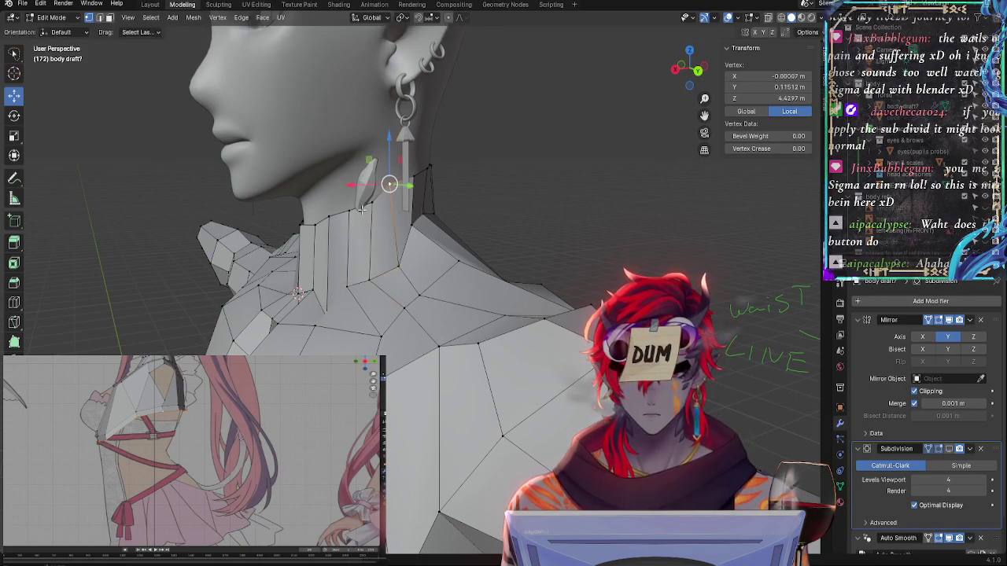
Slide the vertex at the base of the neck slightly along its edge in two passes
click(349, 287)
middle_drag(349, 288, 412, 343)
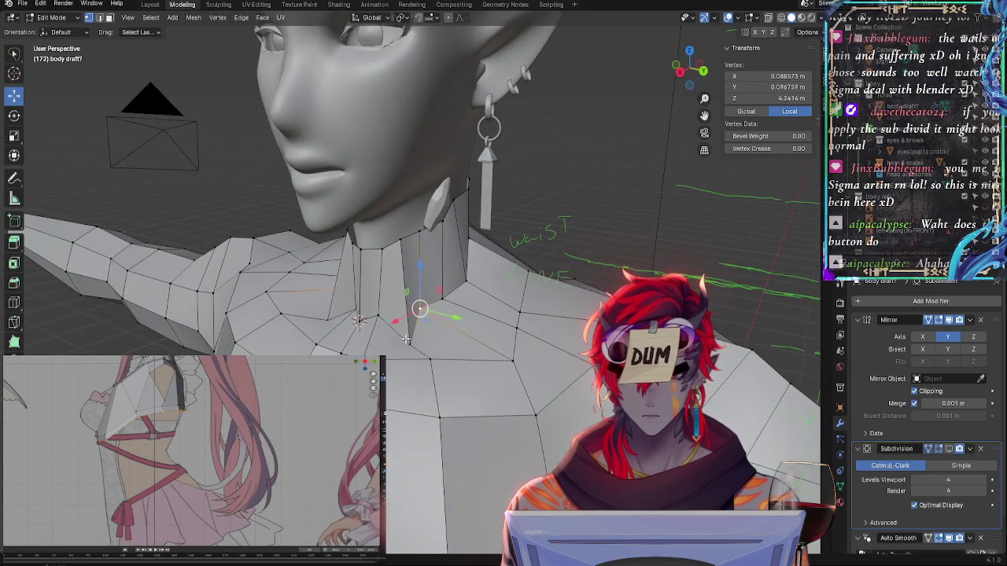
click(410, 345)
key(shift+v)
click(406, 262)
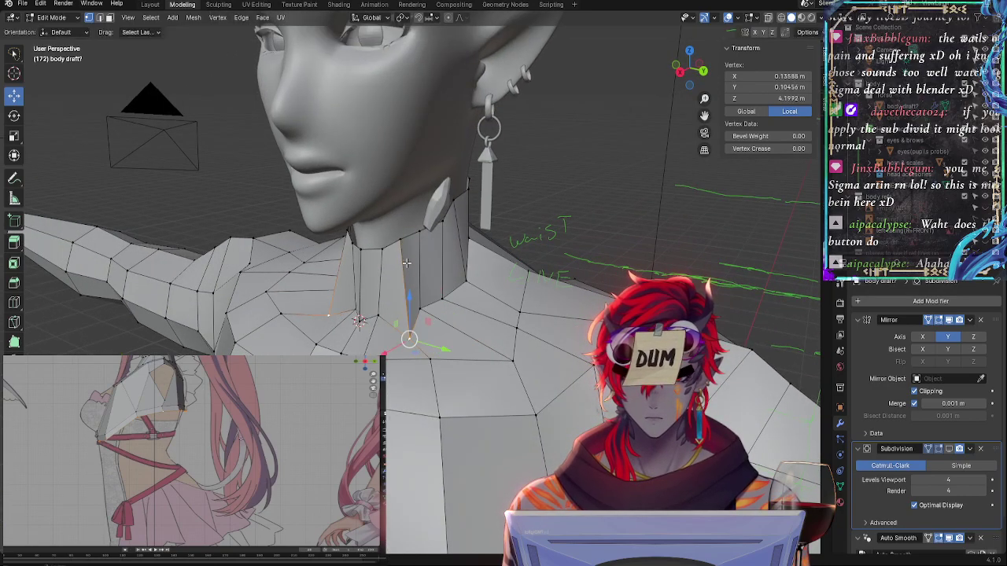
middle_drag(406, 371, 456, 339)
key(shift+v)
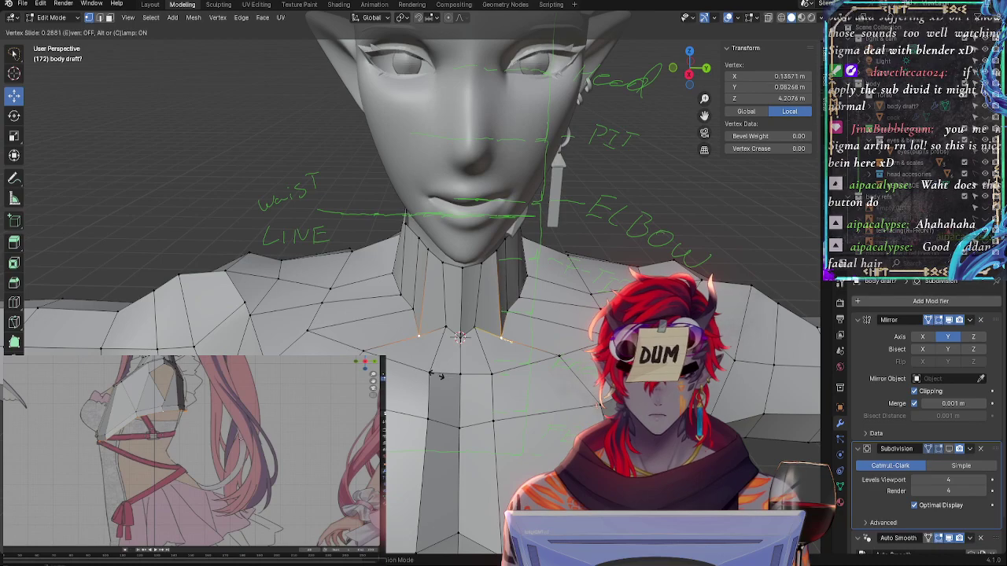
click(457, 338)
Slide another neck vertex along its edge twice
click(458, 338)
key(shift+v)
click(466, 341)
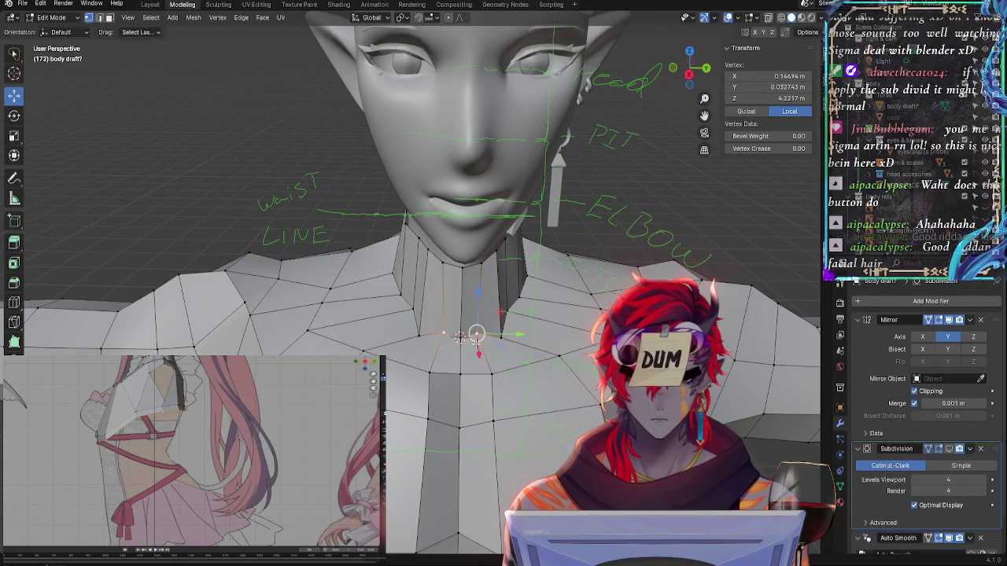
key(shift+v)
click(476, 341)
Adjust a vertex on the upper neck ring with several edge slides
middle_drag(481, 338, 388, 306)
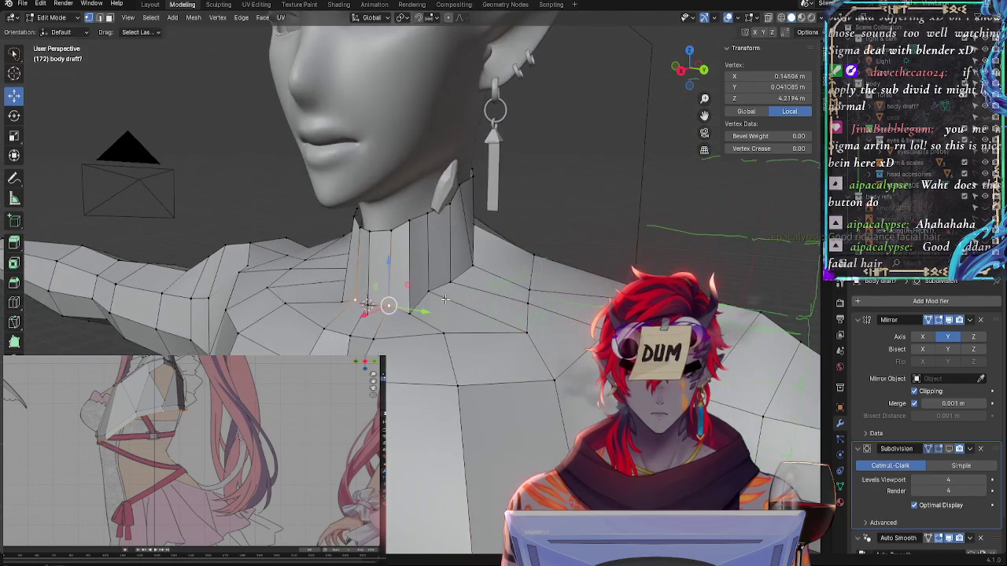
click(431, 294)
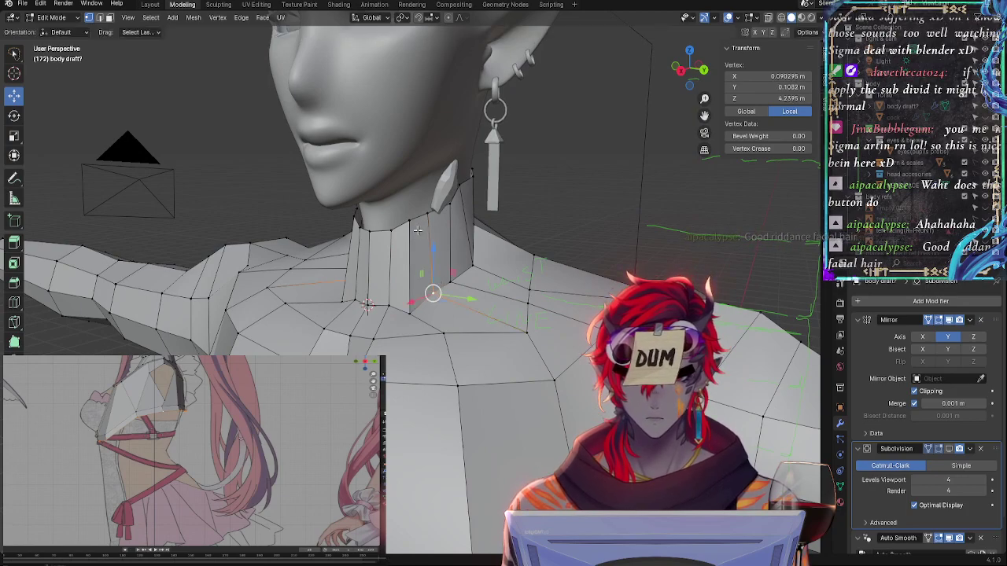
click(417, 256)
middle_drag(409, 312, 472, 350)
key(shift+v)
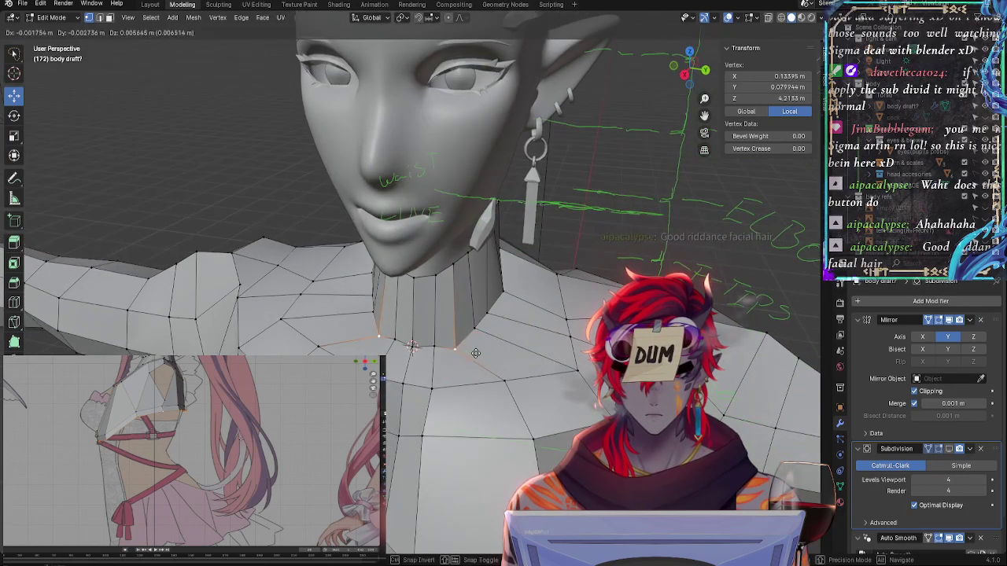
click(476, 356)
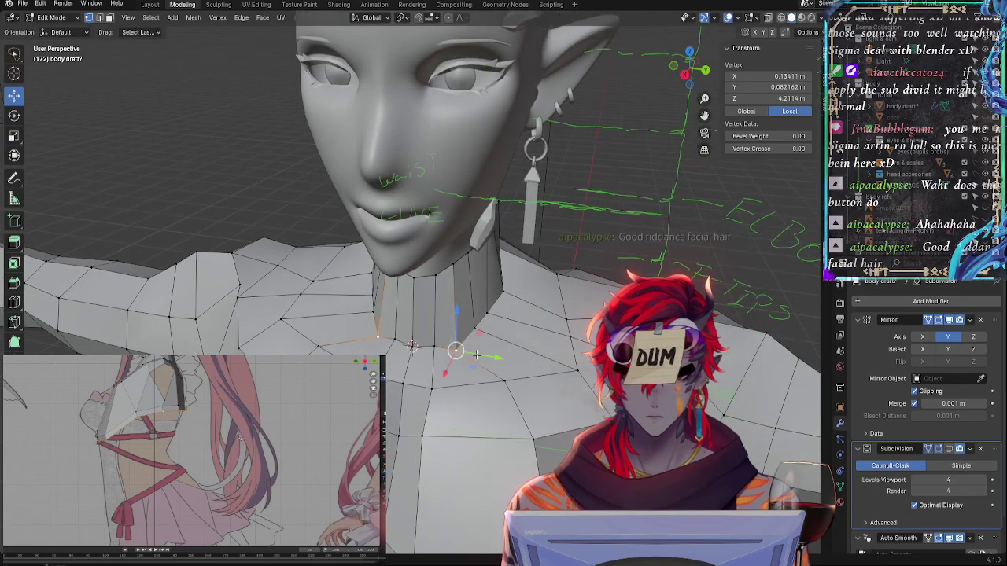
key(shift+v)
click(421, 344)
mouse_move(420, 344)
middle_down()
mouse_move(473, 334)
mouse_move(431, 320)
middle_up()
key(shift+v)
click(472, 333)
Move the neck vertex down and left and reposition a collar vertex further right
key(g)
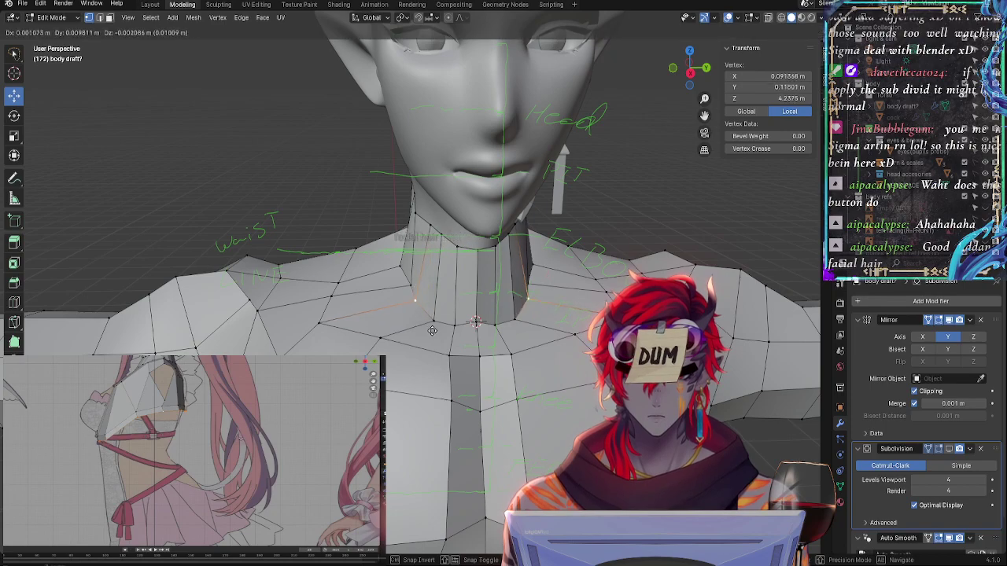
click(428, 329)
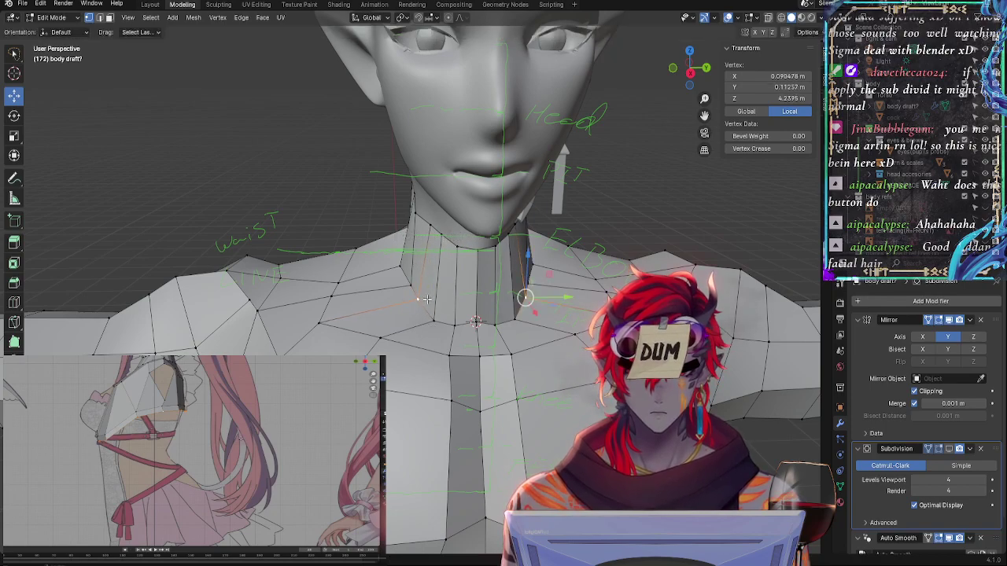
middle_drag(427, 329, 472, 297)
key(g)
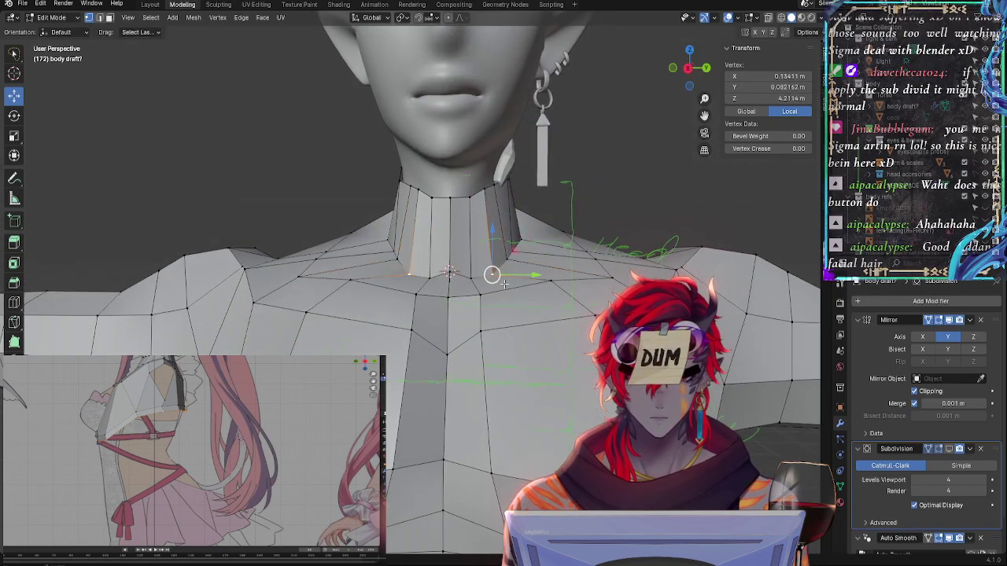
click(505, 286)
click(548, 279)
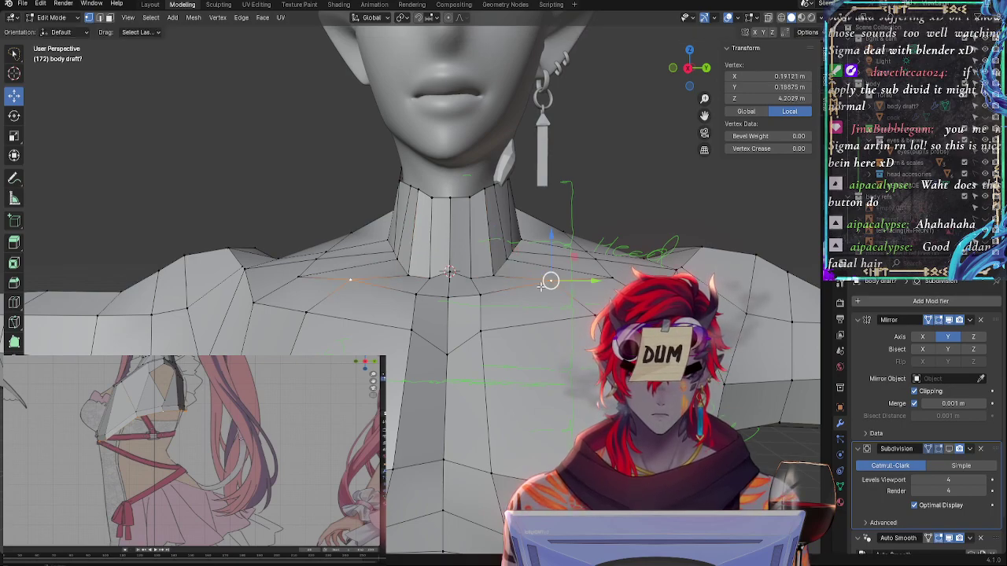
key(g)
click(476, 296)
Reposition the neck vertices and pull one onto the mirror line at Y 0, Z 4.1617 m
mouse_move(477, 296)
middle_down()
mouse_move(489, 402)
mouse_move(510, 331)
mouse_move(434, 376)
mouse_move(524, 304)
mouse_move(472, 295)
mouse_move(368, 223)
mouse_move(406, 255)
mouse_move(417, 286)
mouse_move(487, 331)
middle_up()
key(g)
click(502, 405)
key(g)
click(509, 340)
key(g)
click(440, 395)
Show the Subdivision modifier result on cage while editing, then leave Edit Mode with Tab
scroll(457, 315, down, 3)
click(949, 449)
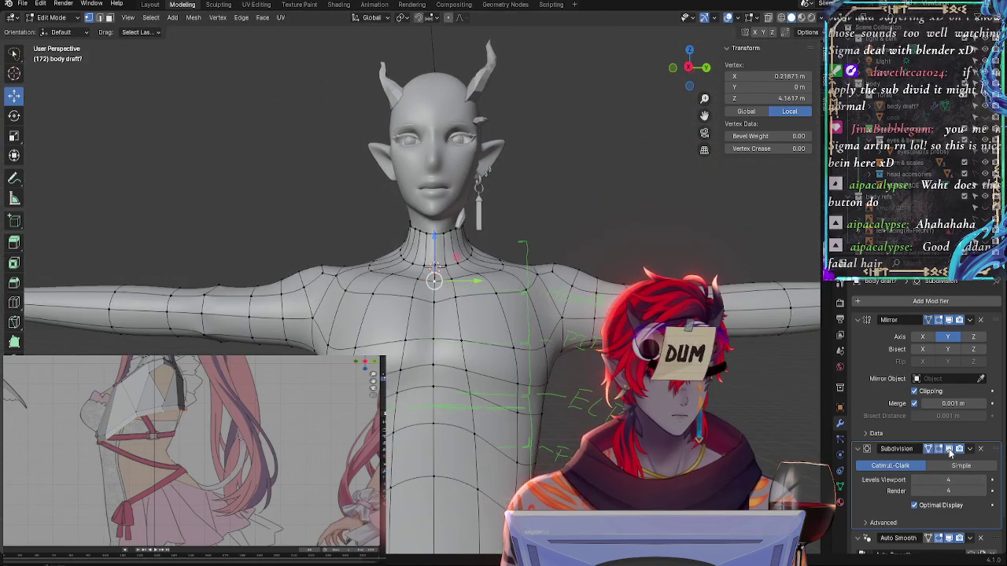
mouse_move(570, 396)
middle_down()
mouse_move(550, 370)
mouse_move(558, 346)
mouse_move(535, 351)
mouse_move(551, 346)
mouse_move(565, 407)
mouse_move(560, 393)
mouse_move(592, 425)
middle_up()
scroll(558, 342, up, 3)
scroll(551, 346, down, 2)
scroll(565, 408, down, 2)
key(Tab)
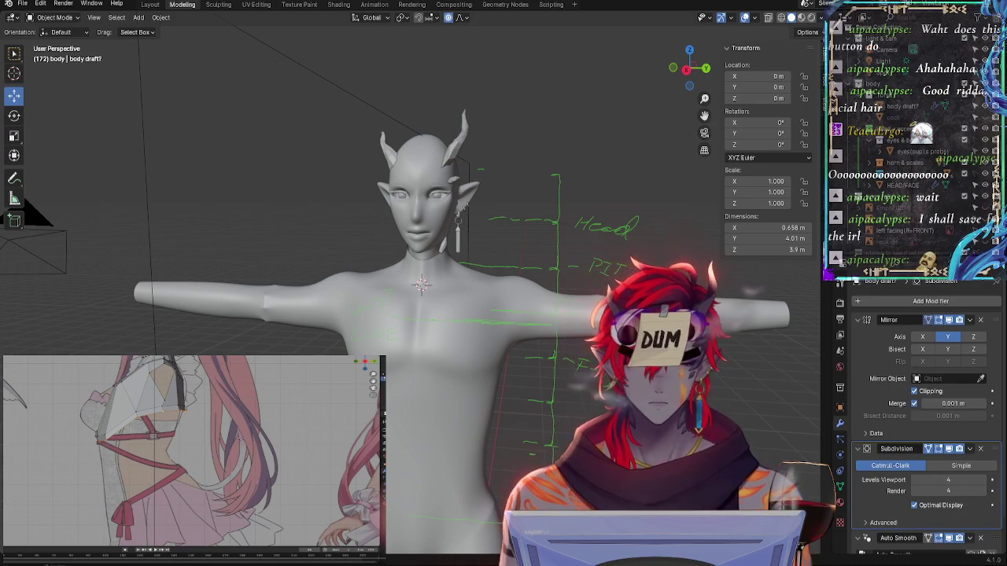
mouse_move(472, 315)
middle_down()
mouse_move(551, 295)
mouse_move(535, 303)
mouse_move(630, 303)
mouse_move(598, 314)
mouse_move(502, 408)
middle_up()
click(513, 346)
key(Tab)
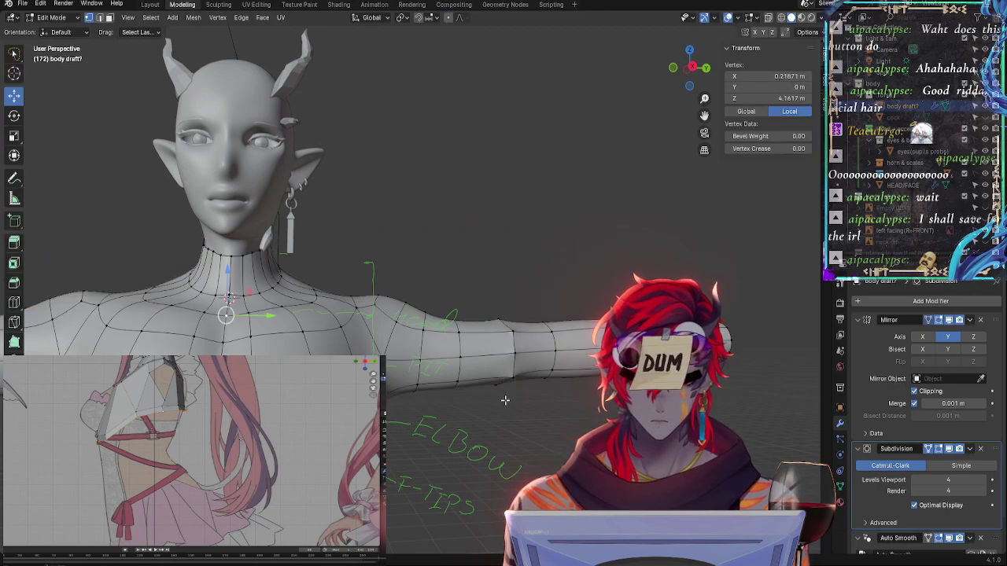
middle_drag(513, 346, 479, 366)
click(508, 359)
alt+click(476, 367)
right_click(477, 366)
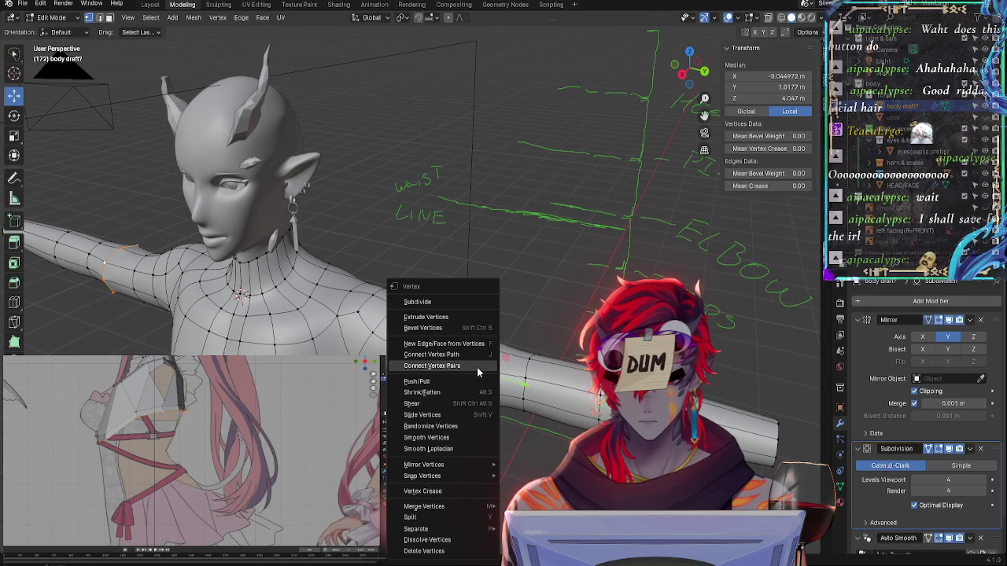
click(456, 438)
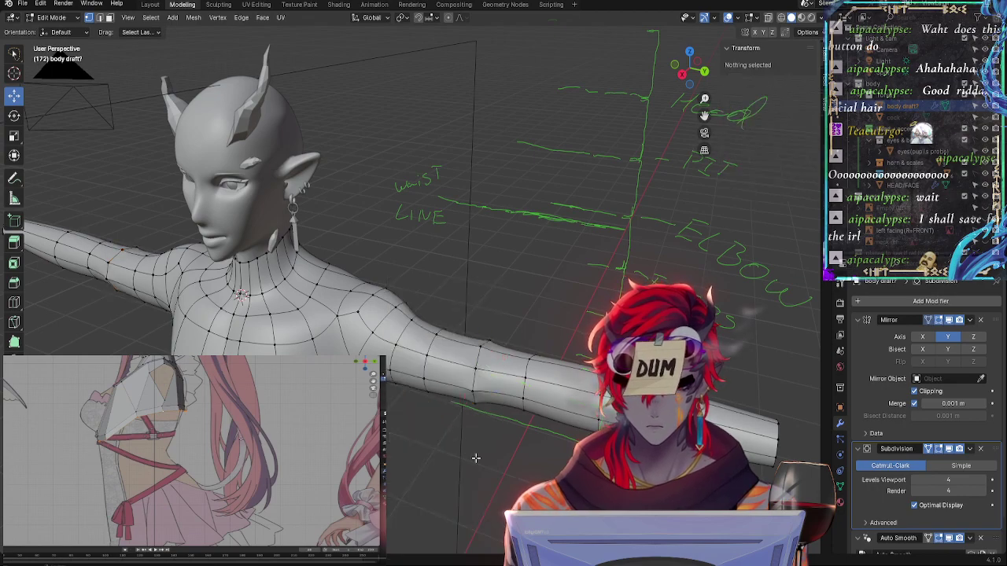
middle_drag(477, 458, 510, 414)
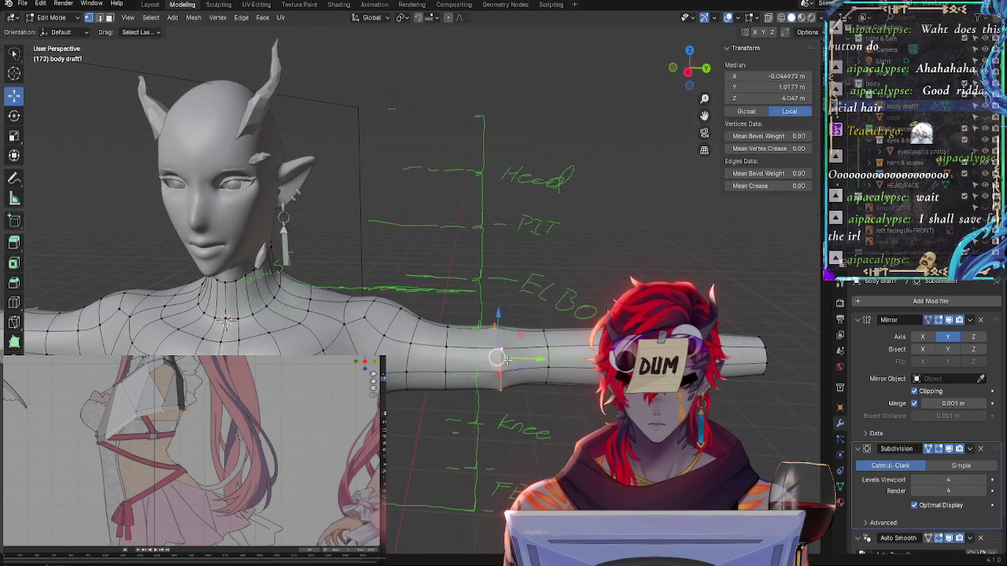
right_click(483, 371)
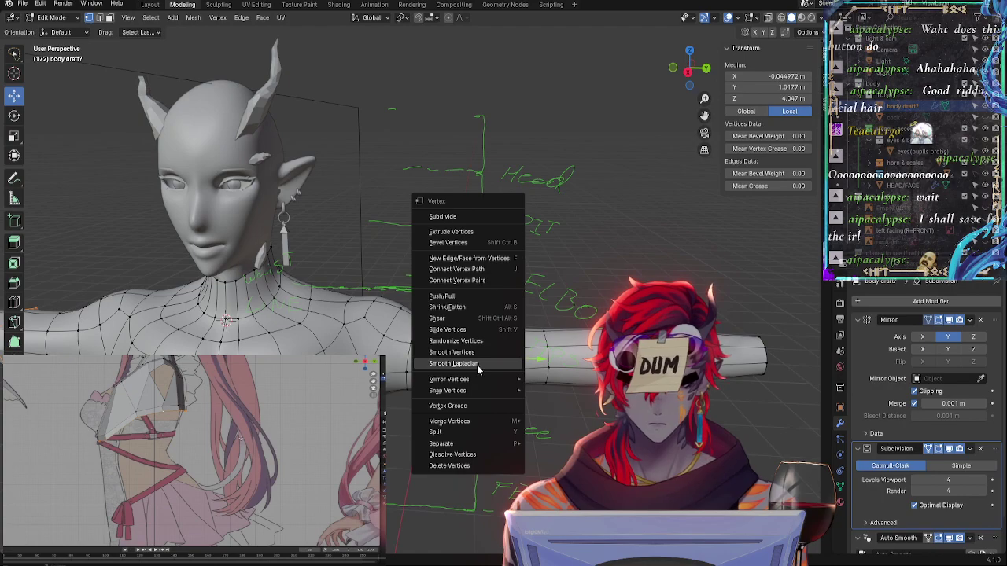
click(476, 365)
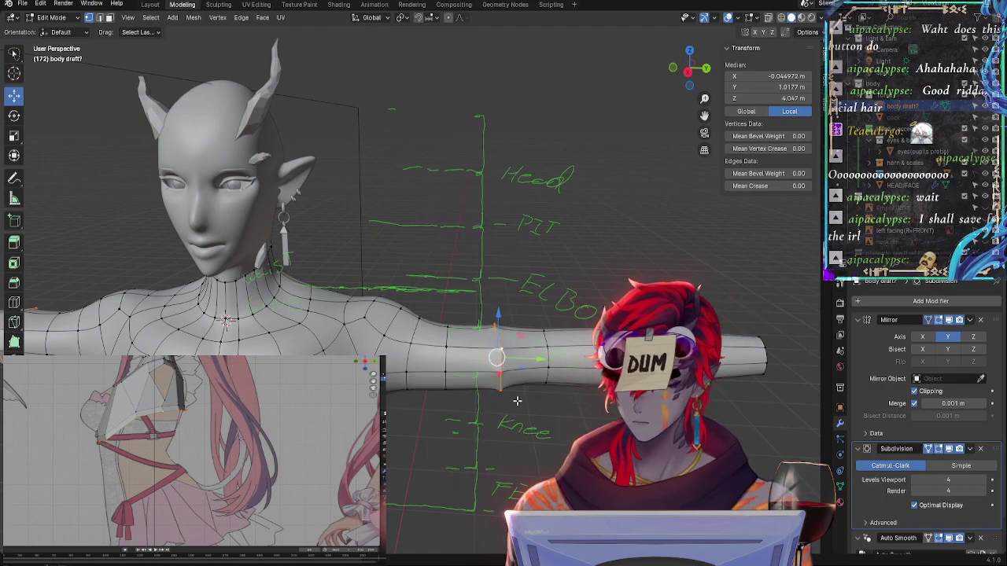
right_click(496, 353)
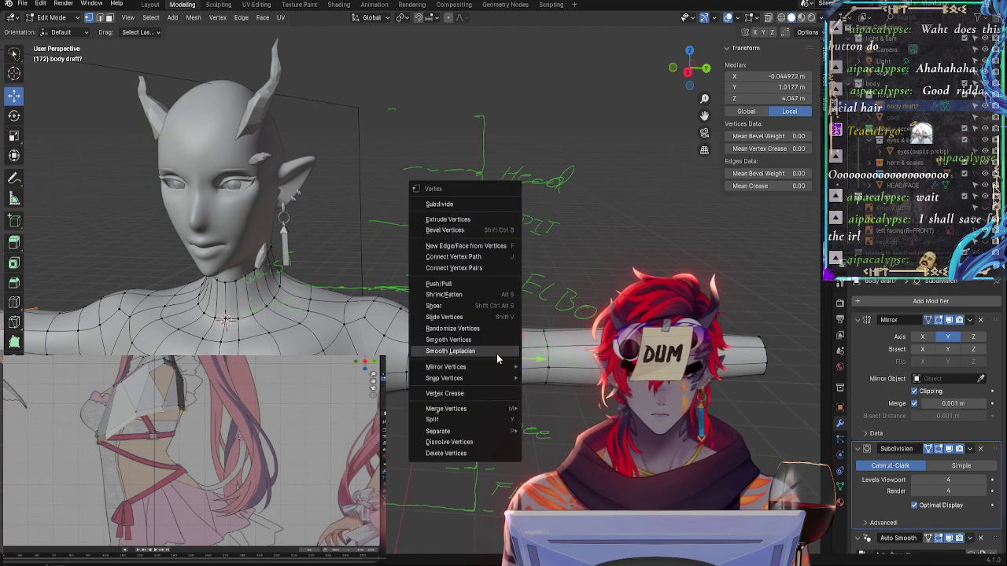
click(472, 394)
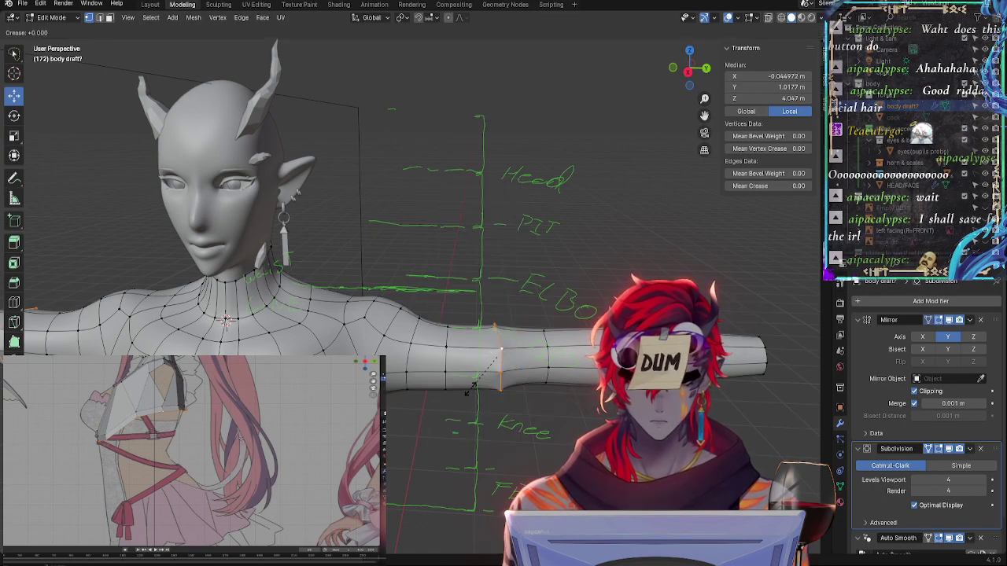
click(504, 422)
click(516, 423)
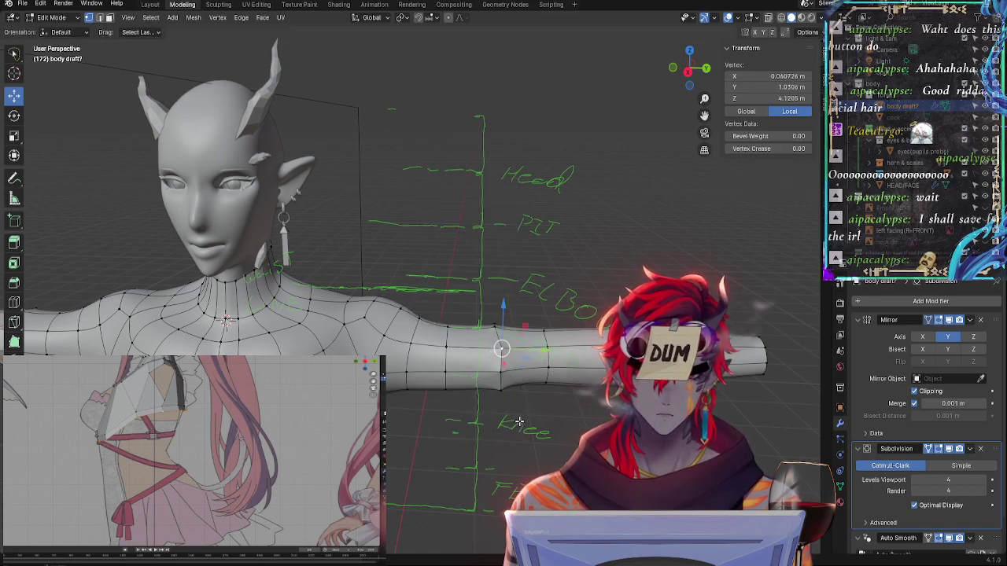
alt+click(502, 374)
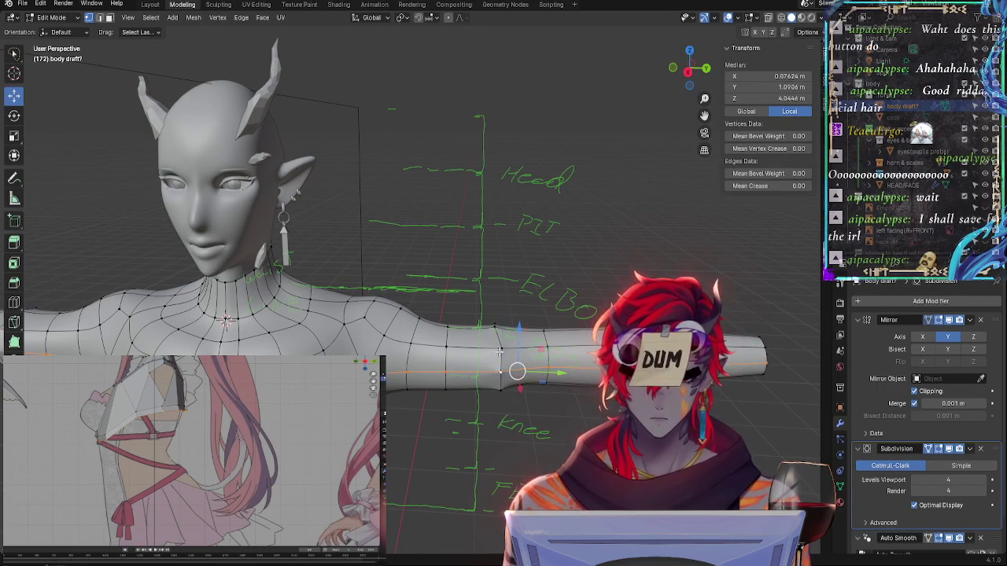
click(498, 351)
key(m)
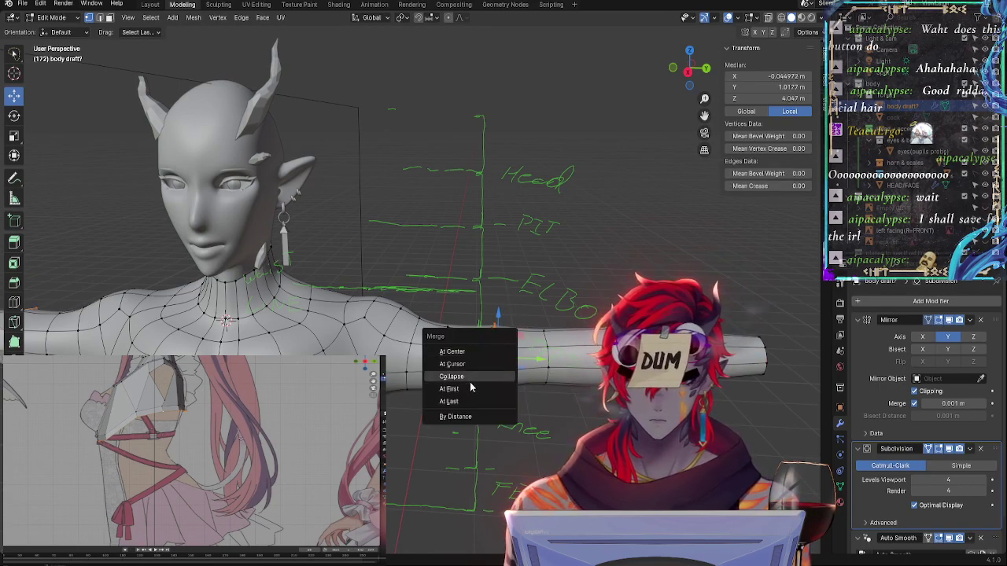
click(469, 378)
middle_drag(604, 409, 551, 407)
middle_drag(472, 397, 615, 402)
right_click(508, 354)
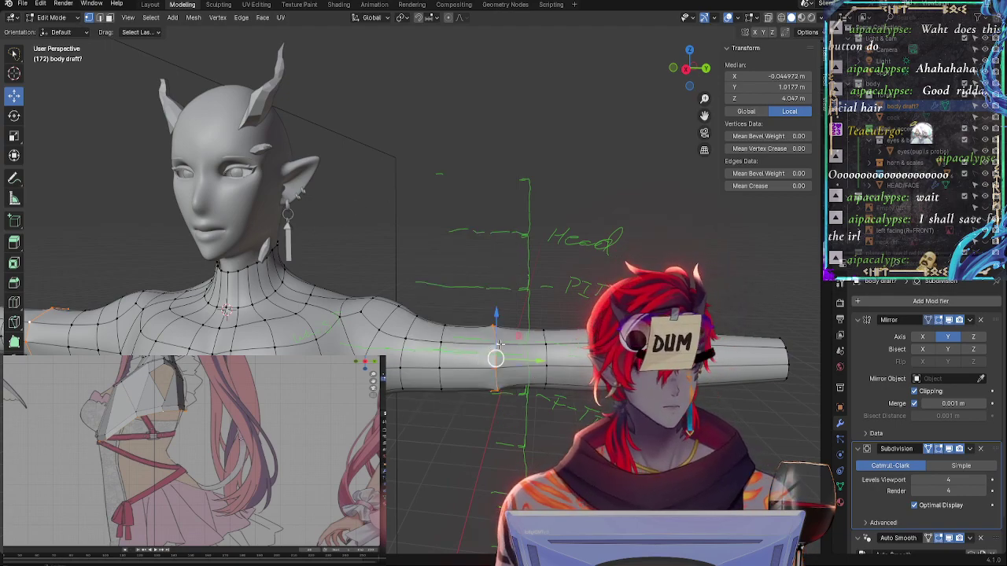
Select the arm edge loops running from the elbow along the forearm to the end loop
key(ctrl+v)
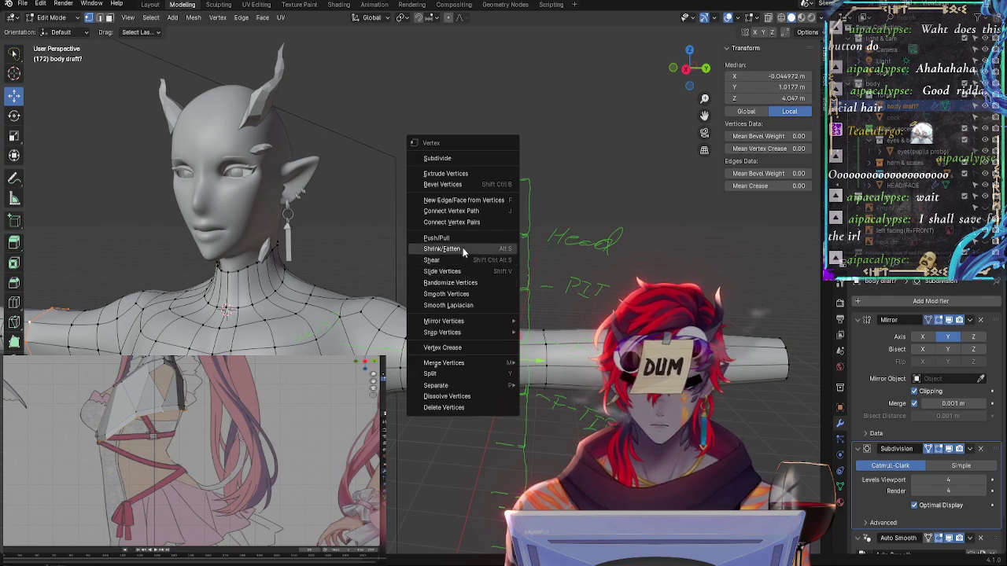
mouse_move(475, 330)
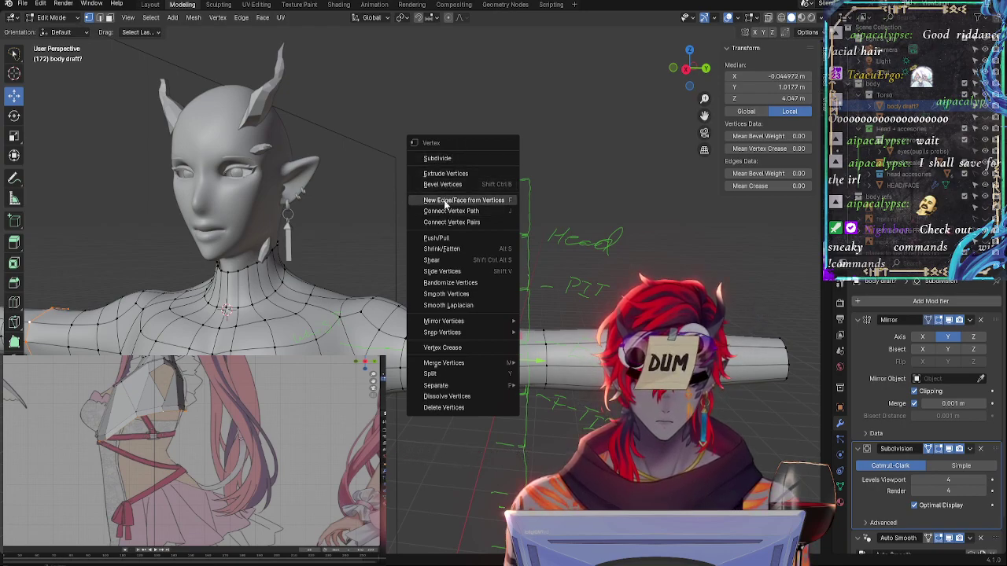
click(445, 221)
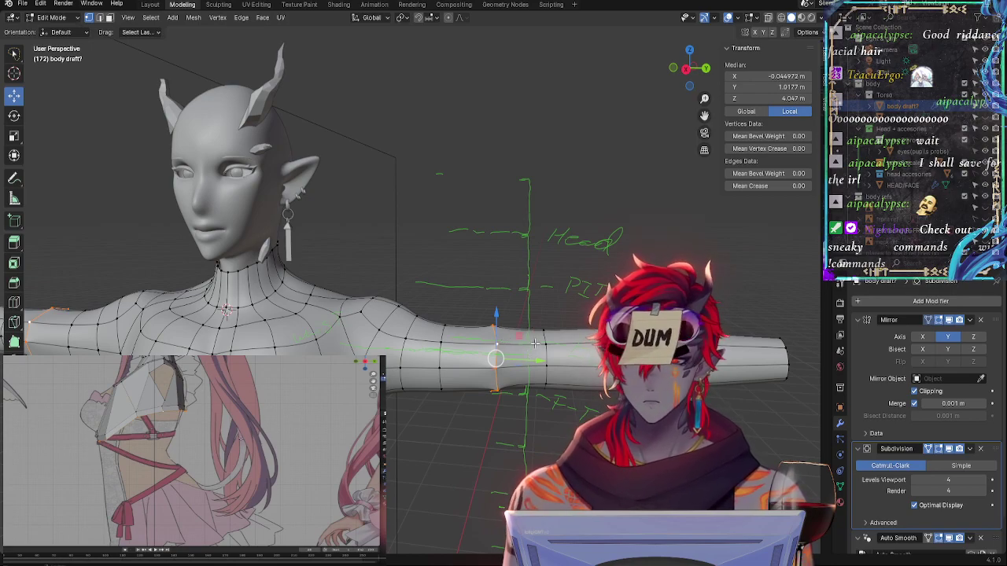
click(544, 343)
alt+click(546, 358)
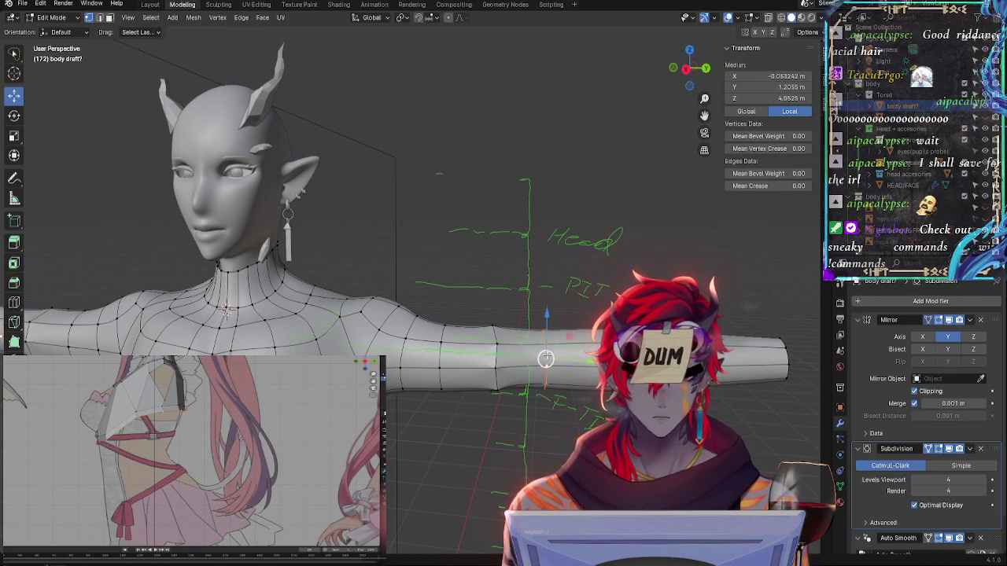
alt+shift+click(492, 338)
alt+shift+click(598, 346)
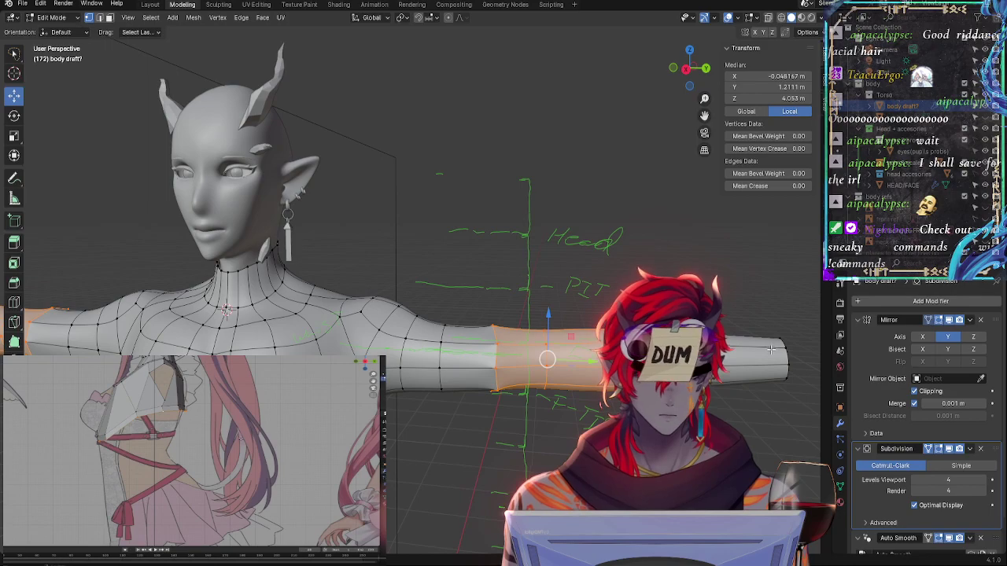
alt+shift+click(785, 354)
Thin the selected forearm loops with Shrink/Fatten
key(ctrl+v)
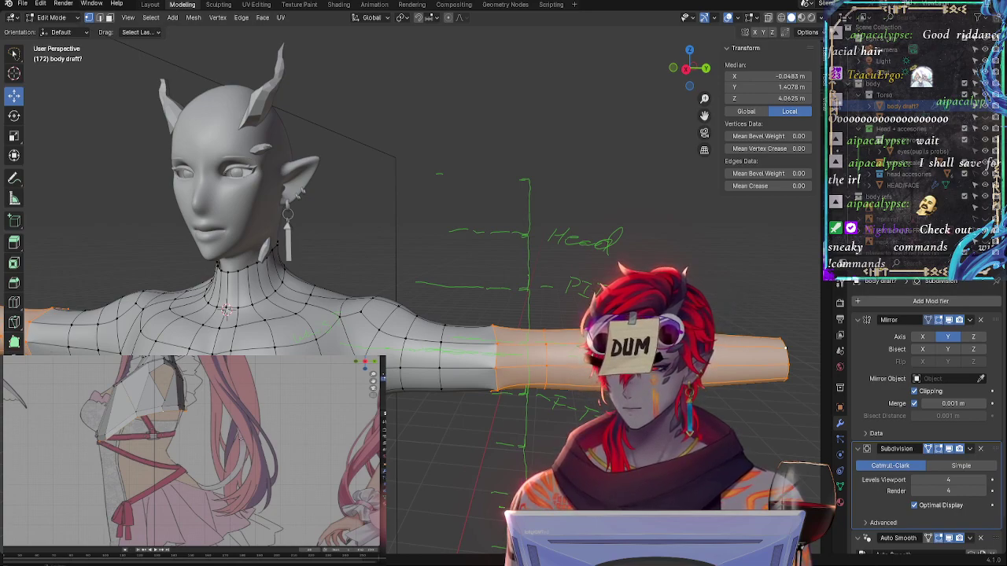
click(15, 342)
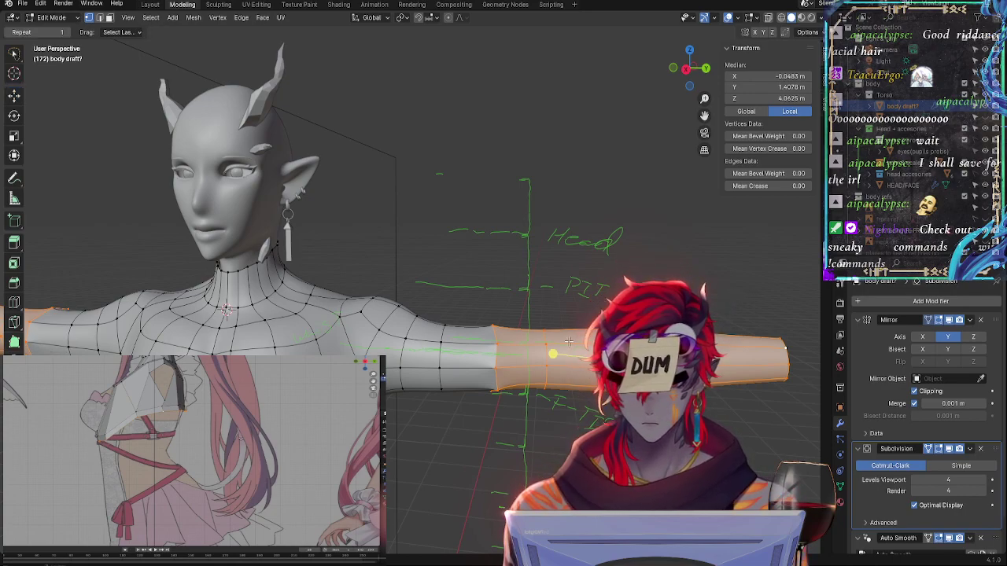
drag(555, 353, 562, 351)
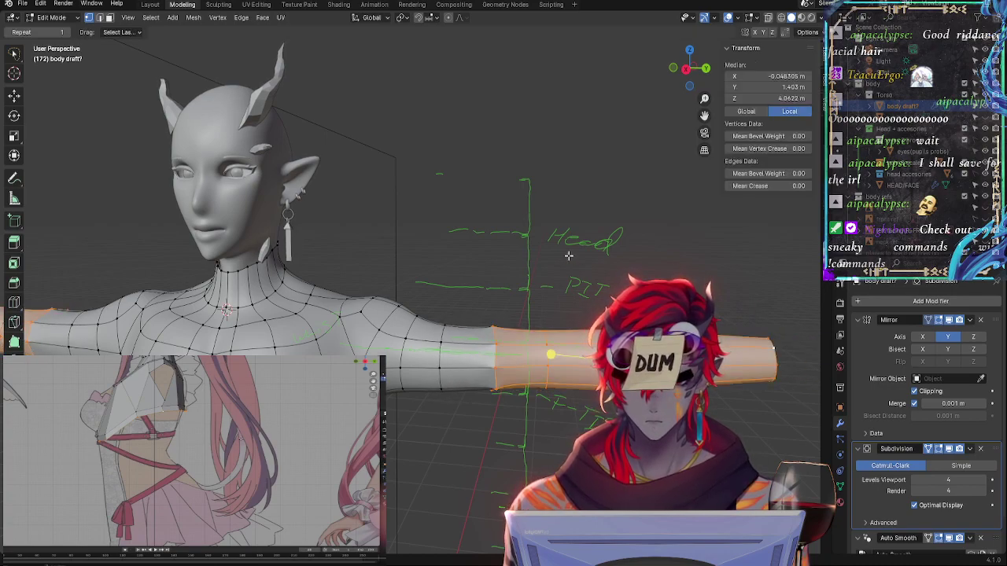
key(ctrl+z)
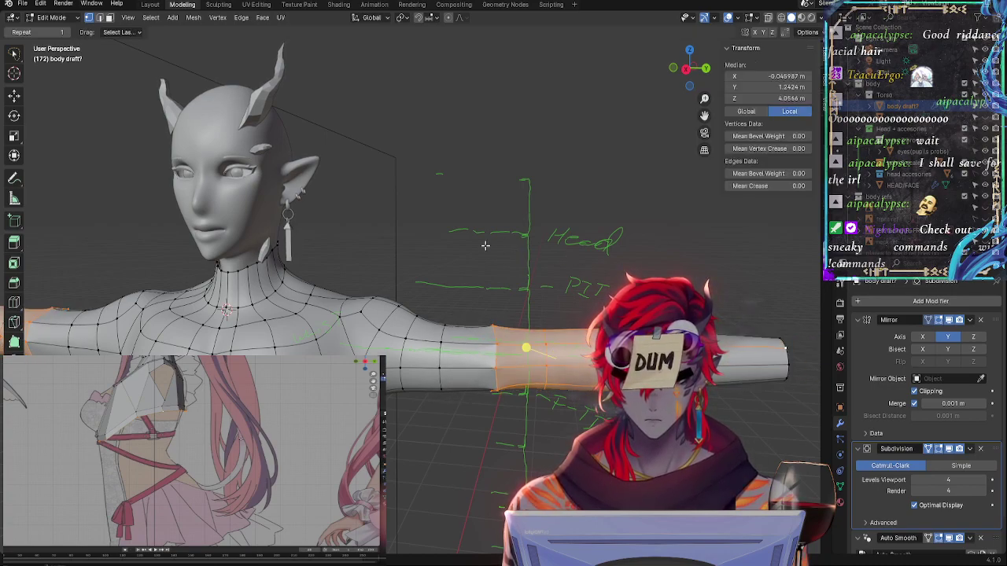
Deselect the arm loops and zoom out so the whole T-posed body is visible
click(486, 246)
middle_drag(486, 247, 464, 346)
scroll(453, 265, up, 4)
scroll(465, 381, down, 3)
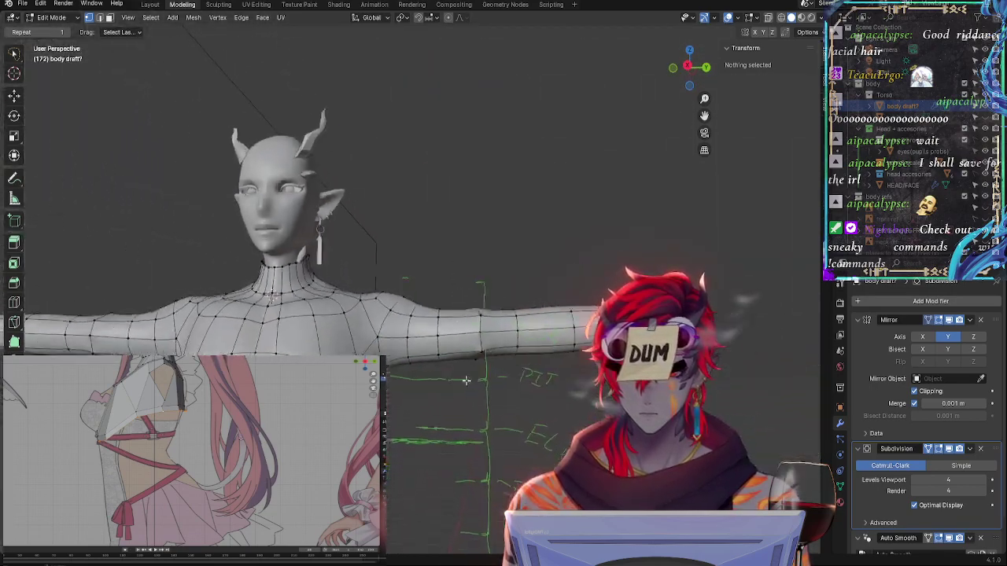
scroll(466, 381, down, 4)
scroll(521, 313, down, 1)
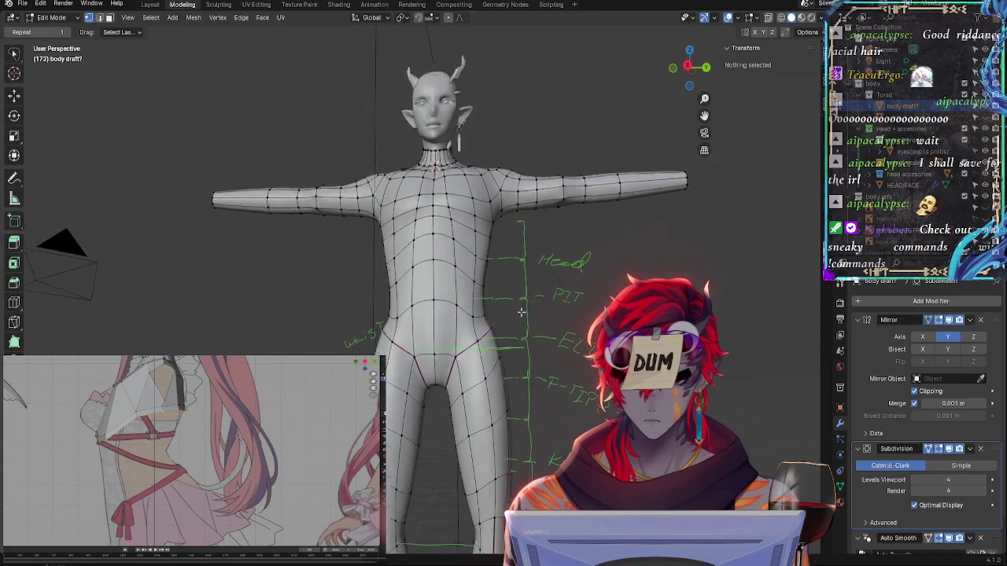
scroll(521, 312, up, 4)
scroll(712, 190, down, 2)
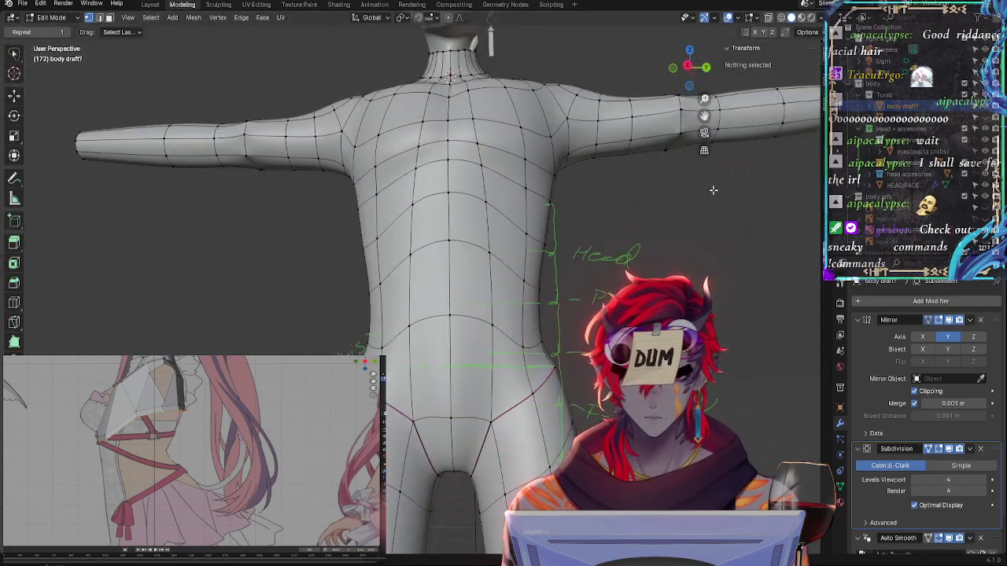
Hide the subdivision smoothing and nudge a waist vertex slightly from a side view
click(949, 450)
mouse_move(624, 255)
middle_down()
mouse_move(574, 367)
mouse_move(516, 382)
middle_up()
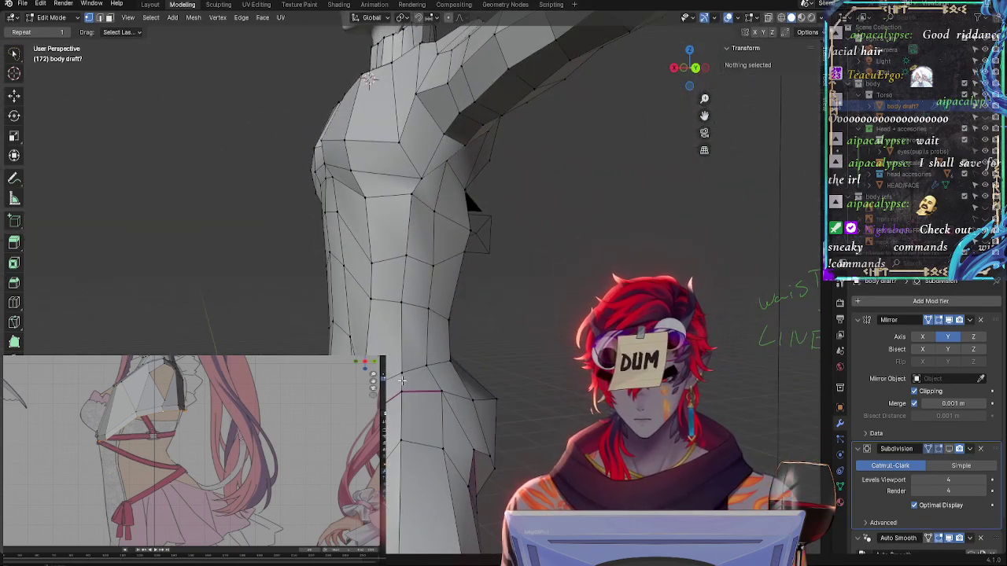
middle_drag(401, 380, 484, 355)
click(390, 349)
key(g)
key(g)
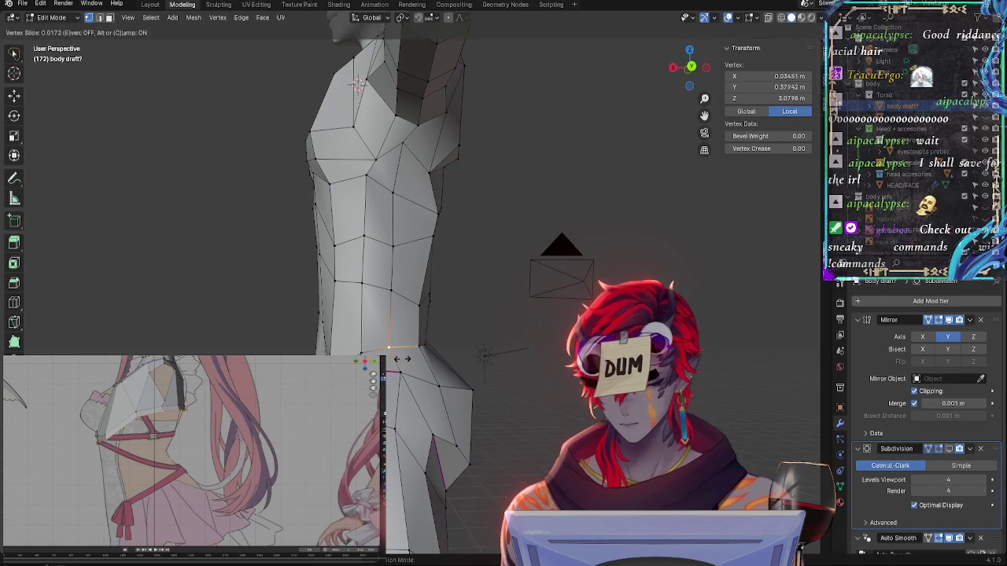
right_click(398, 361)
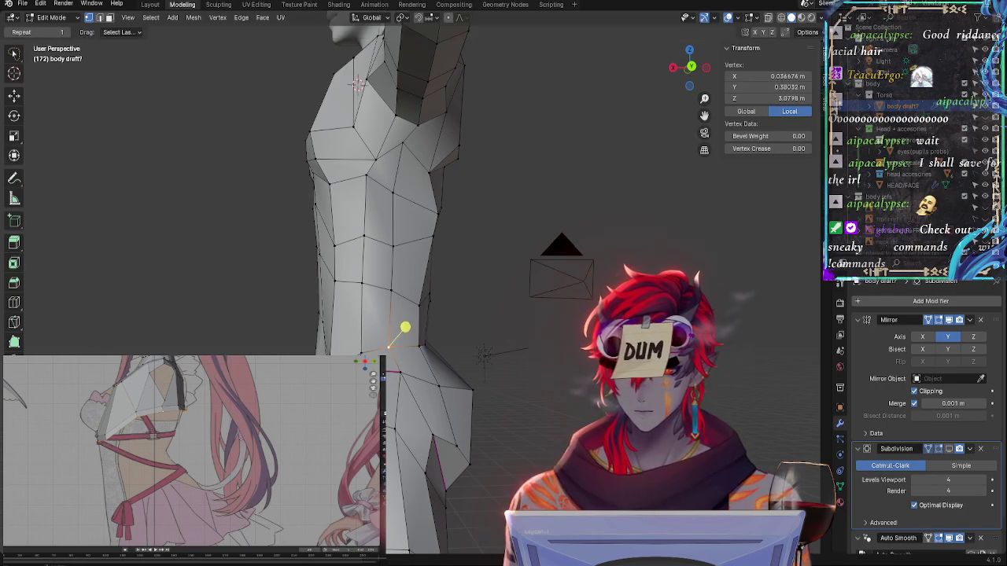
click(15, 95)
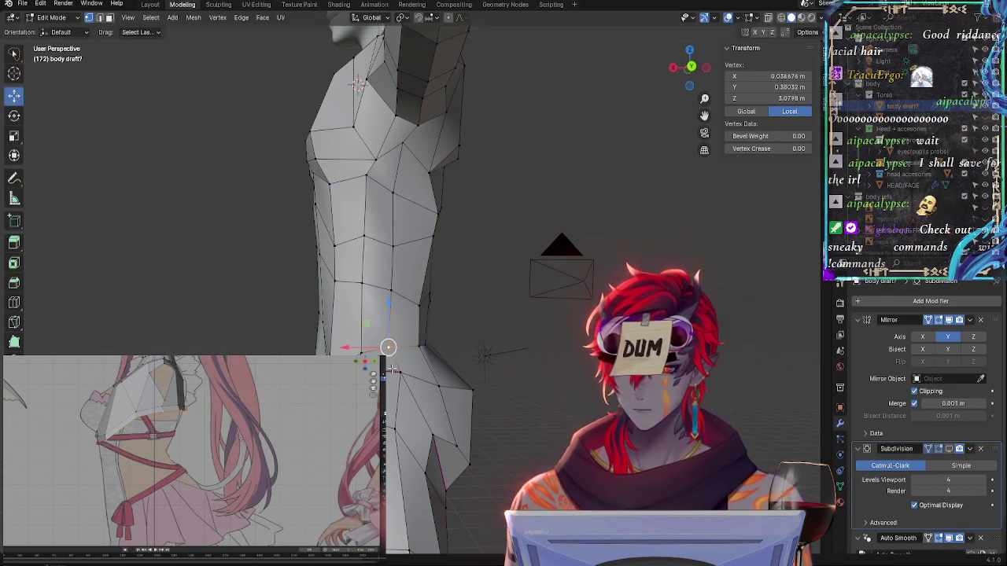
drag(392, 370, 395, 363)
middle_drag(395, 363, 582, 371)
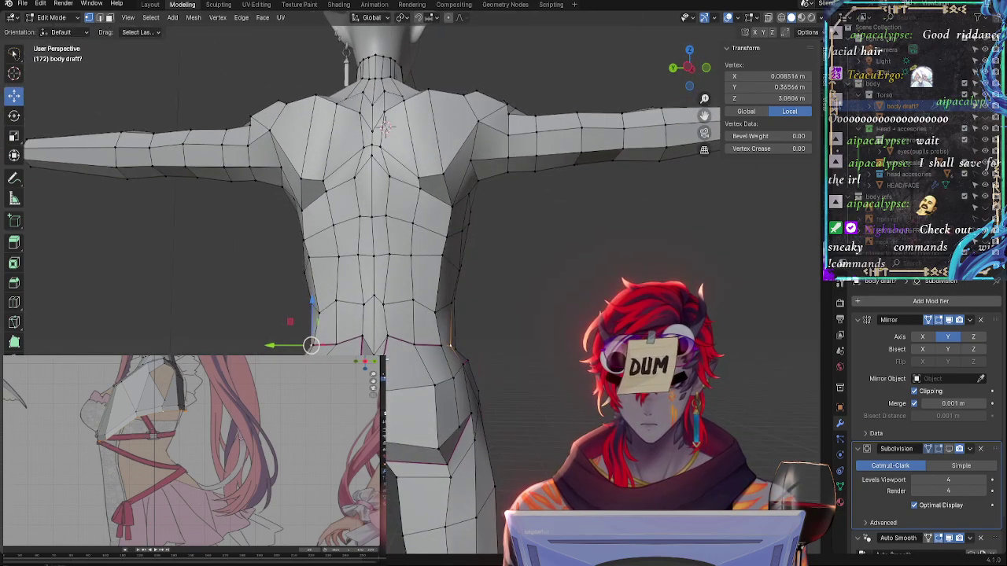
Slide a back vertex along its edges twice, then reposition it
click(387, 341)
scroll(369, 339, up, 4)
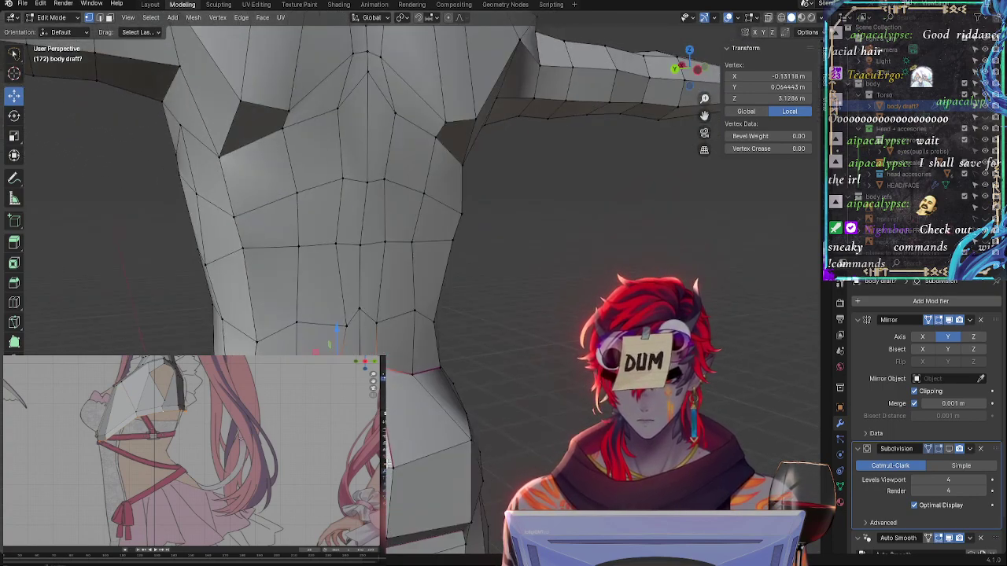
middle_drag(410, 383, 414, 379)
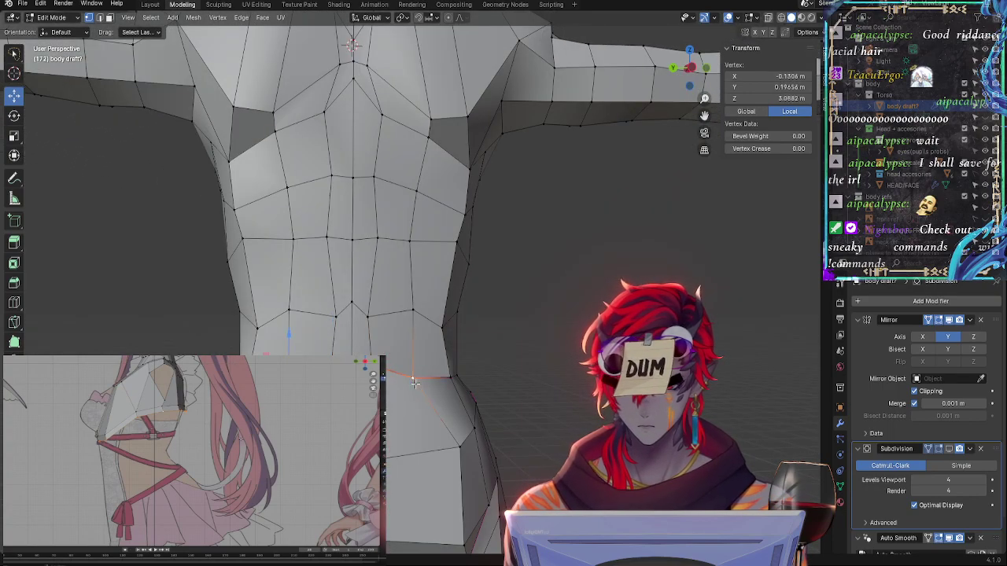
key(shift+v)
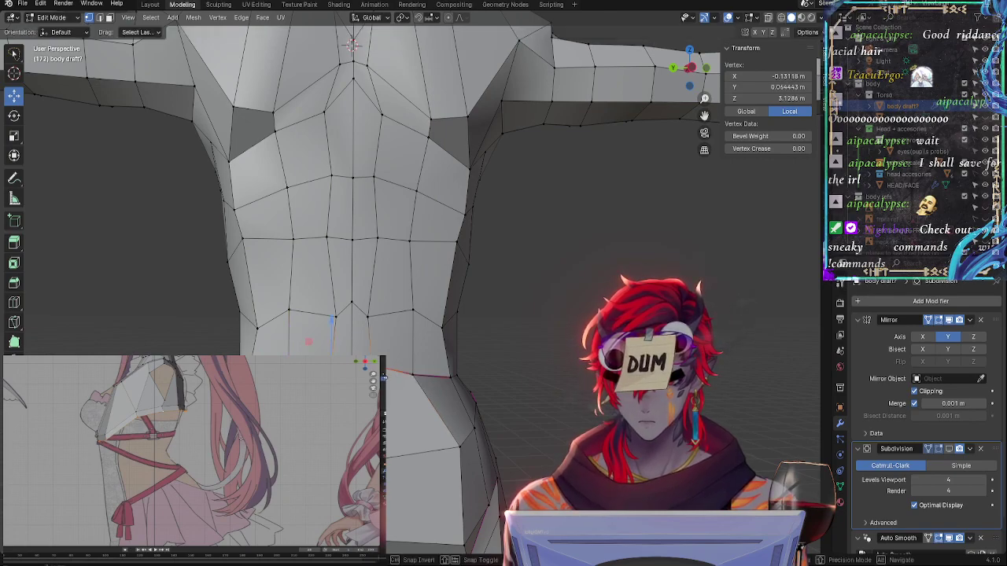
click(411, 376)
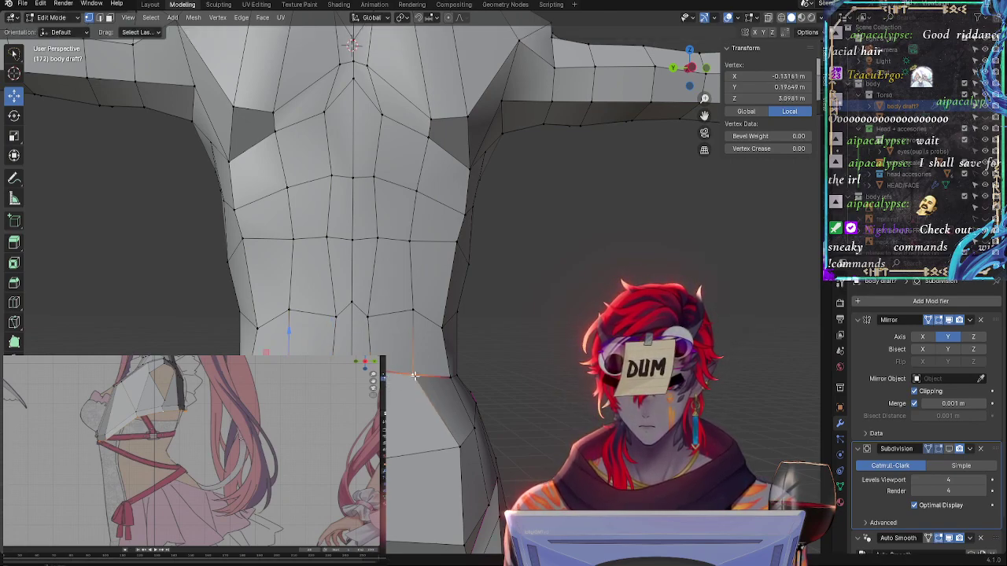
key(shift+v)
click(410, 375)
key(g)
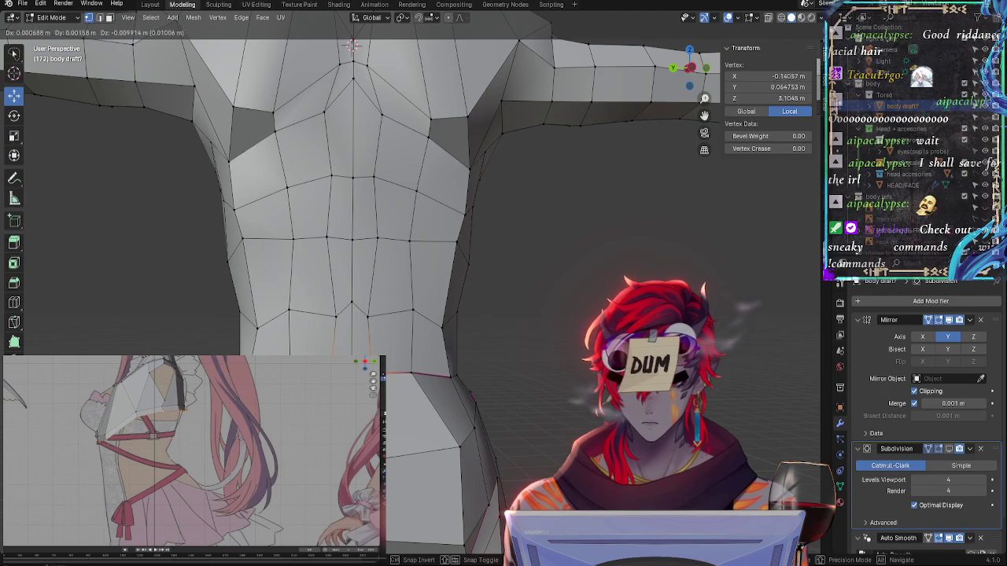
click(360, 316)
Slide the two opposite waist vertices inward along their edges, checking from side and front
click(287, 312)
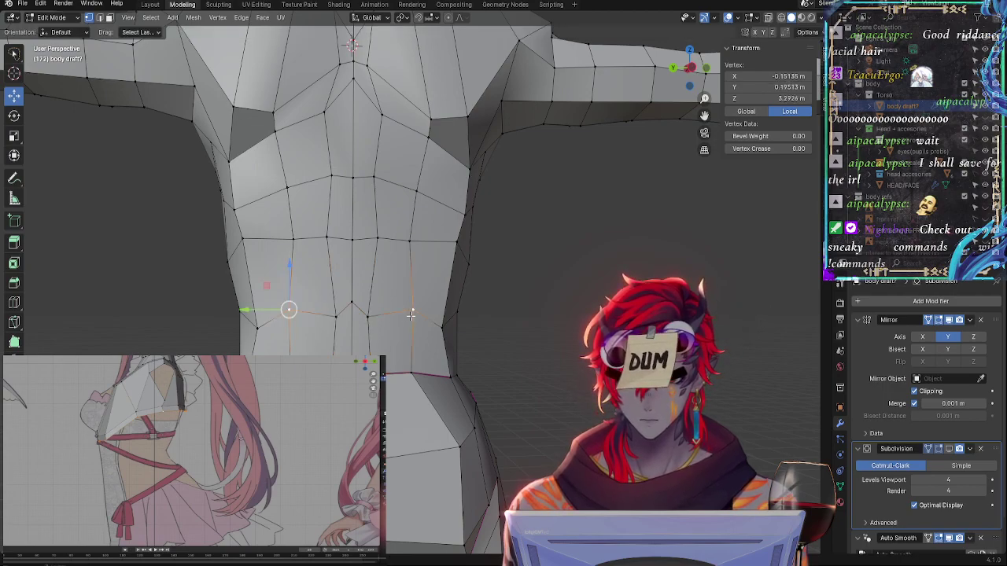
shift+click(415, 312)
key(shift+v)
click(376, 317)
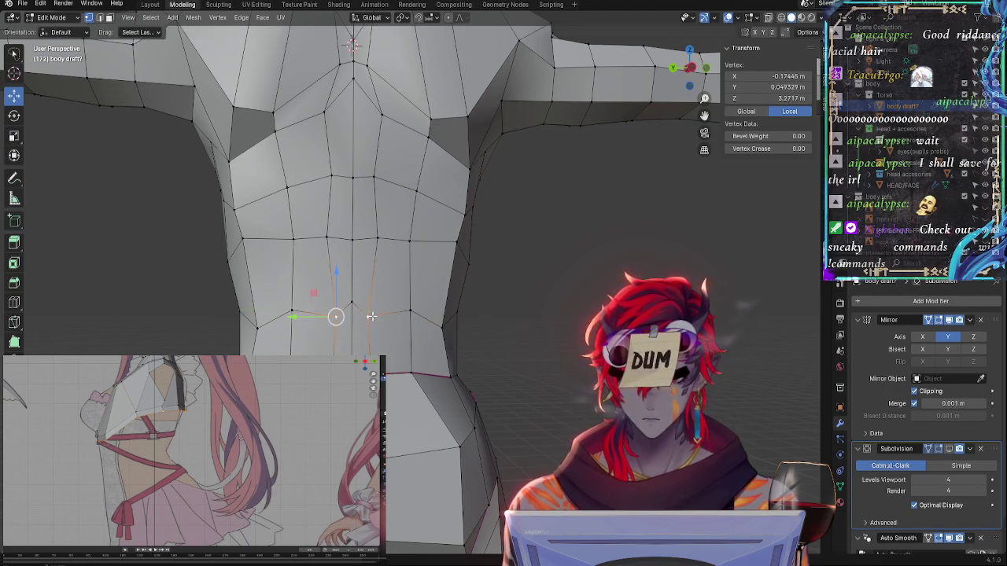
key(g)
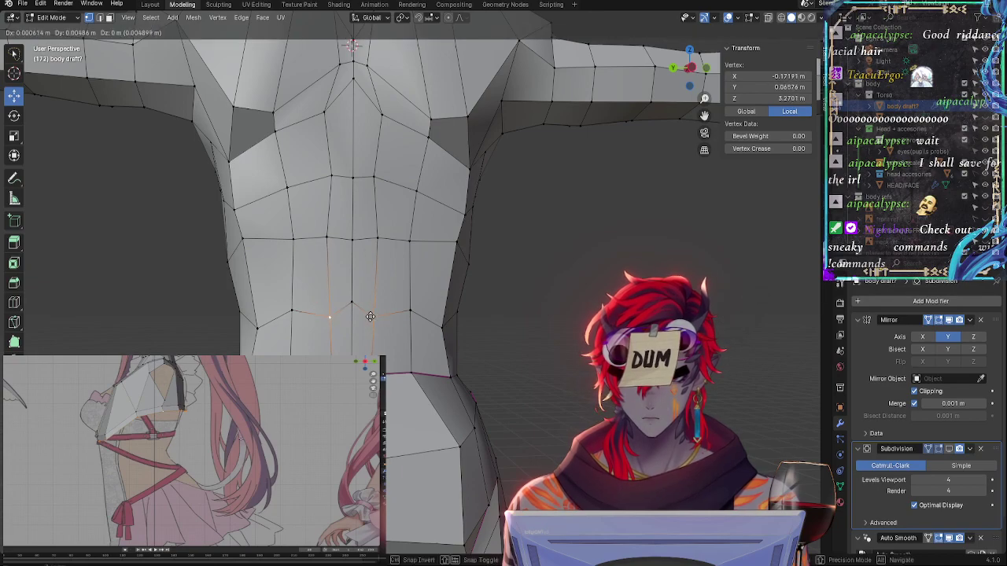
key(g)
middle_drag(328, 317, 303, 337)
click(303, 336)
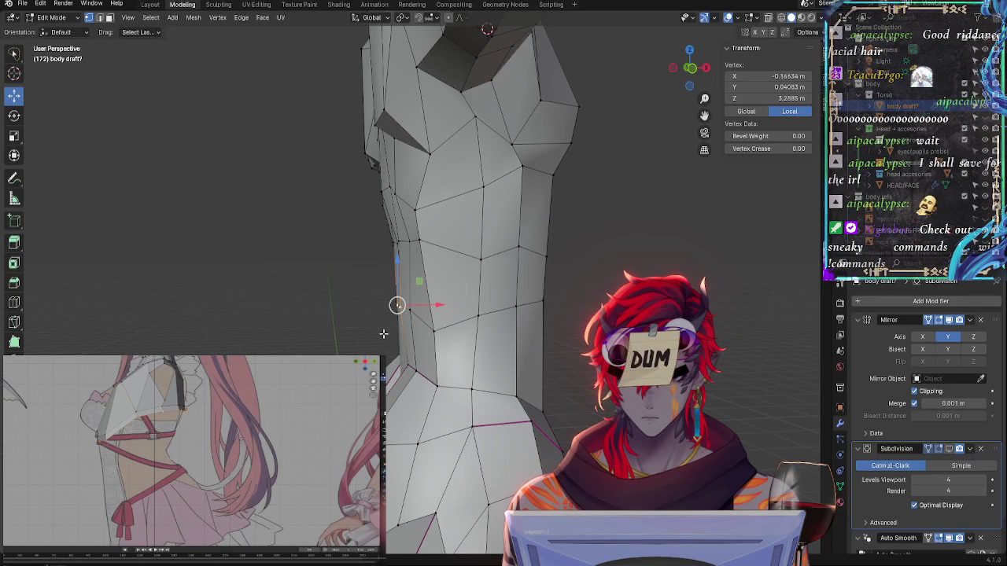
middle_drag(383, 334, 266, 276)
scroll(358, 346, up, 3)
key(g)
key(g)
click(361, 346)
scroll(361, 346, down, 3)
Move a higher torso vertex along X, then slide it along its edges into place
click(349, 233)
key(g)
key(x)
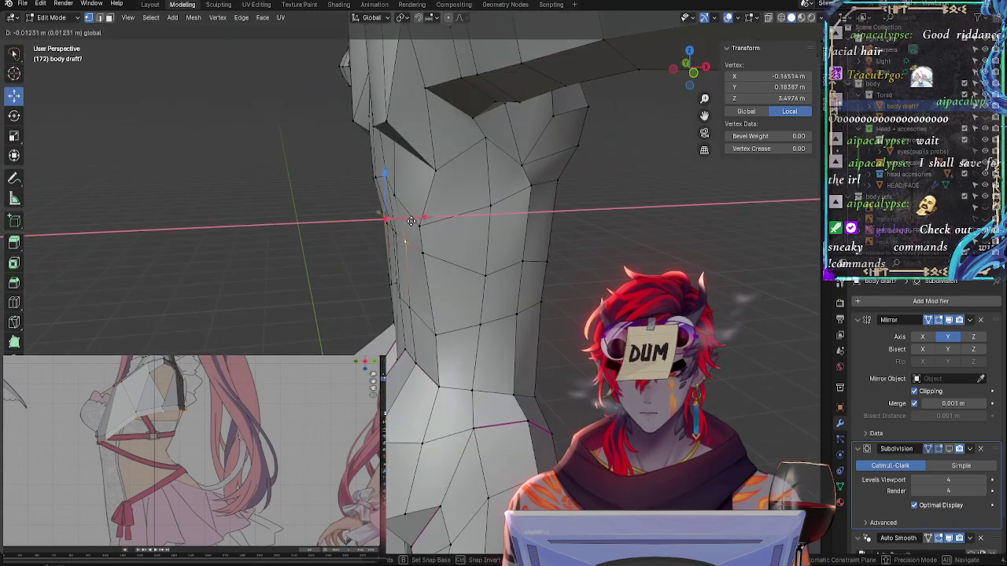
click(411, 221)
middle_drag(410, 221, 418, 400)
key(g)
key(g)
click(543, 294)
key(g)
key(g)
click(455, 321)
key(g)
key(g)
click(455, 321)
scroll(438, 216, up, 4)
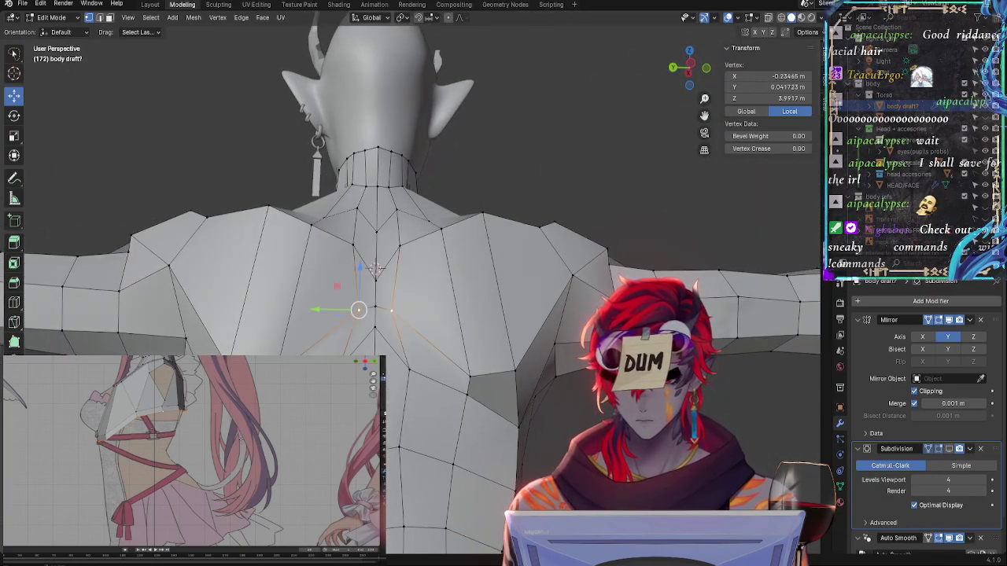
Vertex-slide a series of upper-back vertices along their edges to even out the back
middle_drag(375, 268, 375, 258)
key(shift+v)
click(378, 263)
key(shift+v)
click(381, 262)
key(shift+v)
click(405, 409)
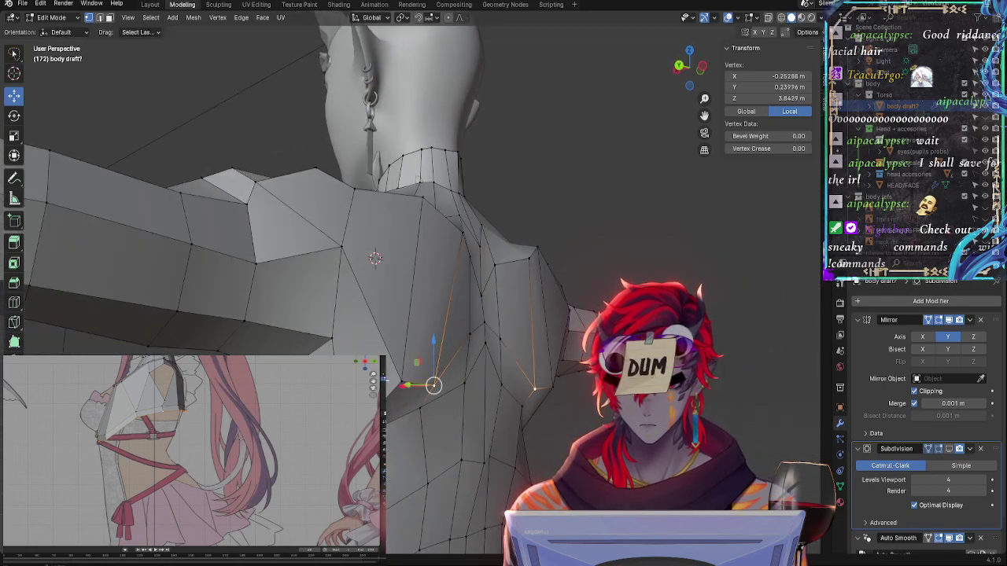
middle_drag(405, 409, 480, 464)
key(shift+v)
click(416, 425)
key(shift+v)
click(463, 453)
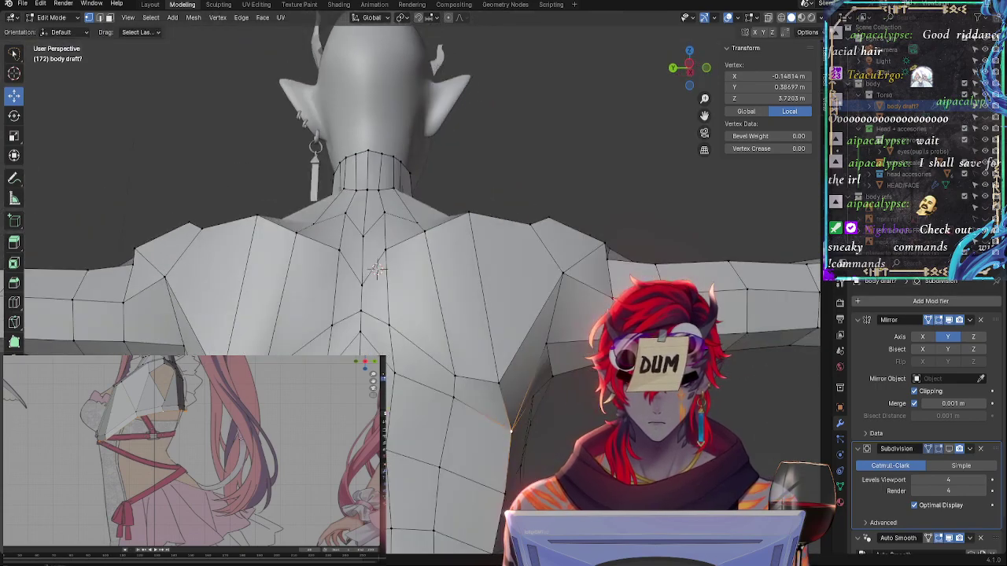
key(shift+v)
click(314, 338)
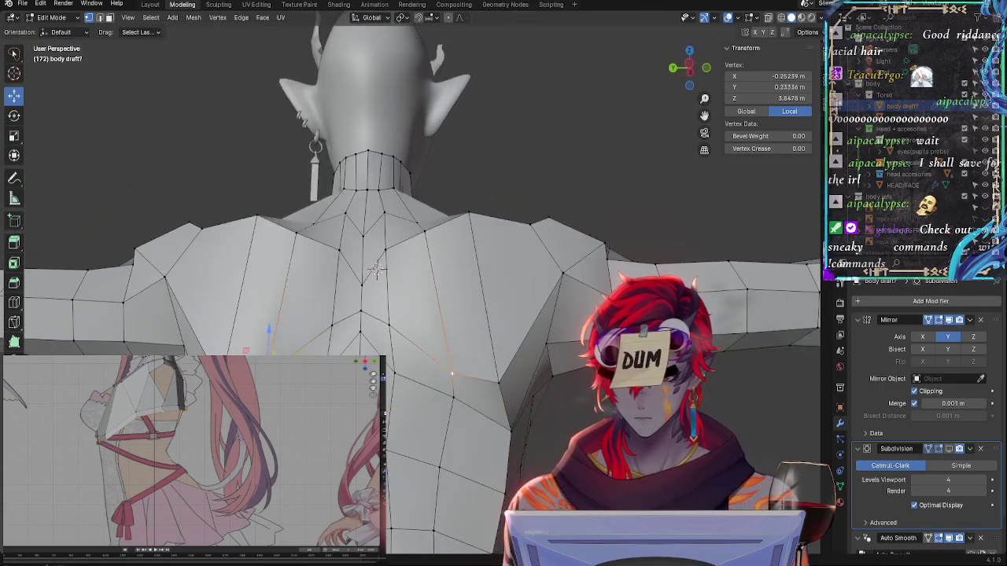
middle_drag(315, 338, 256, 344)
key(shift+v)
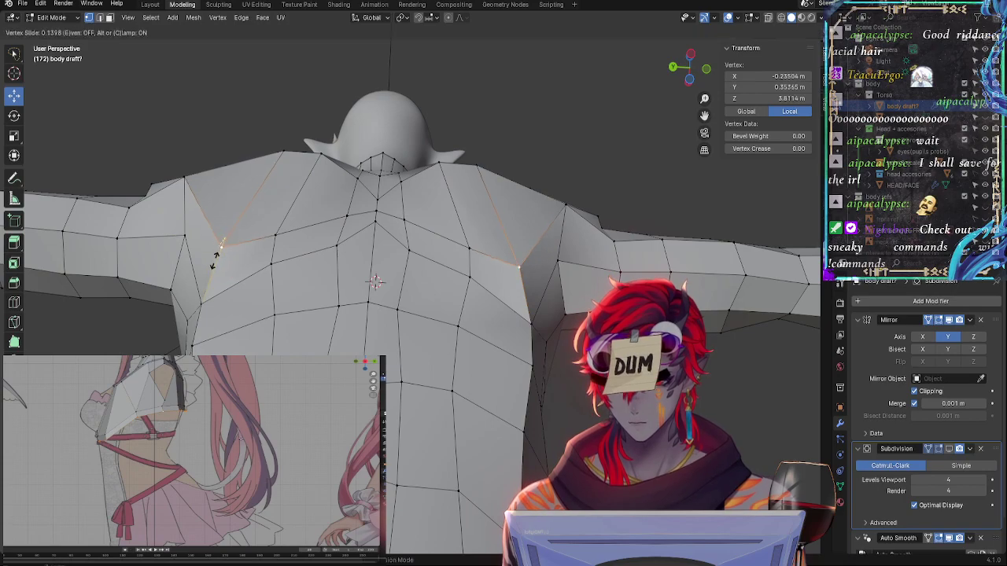
click(218, 254)
Slide more back vertices along their edges and move the lower back vertex into place
middle_drag(218, 254, 236, 260)
middle_drag(378, 314, 386, 330)
click(391, 376)
key(shift+v)
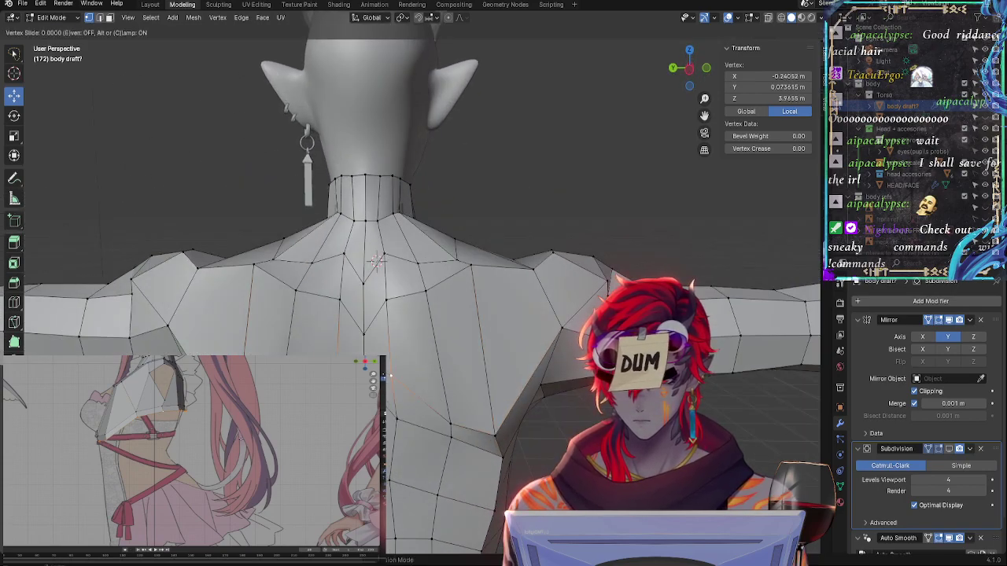
click(392, 388)
middle_drag(391, 388, 339, 384)
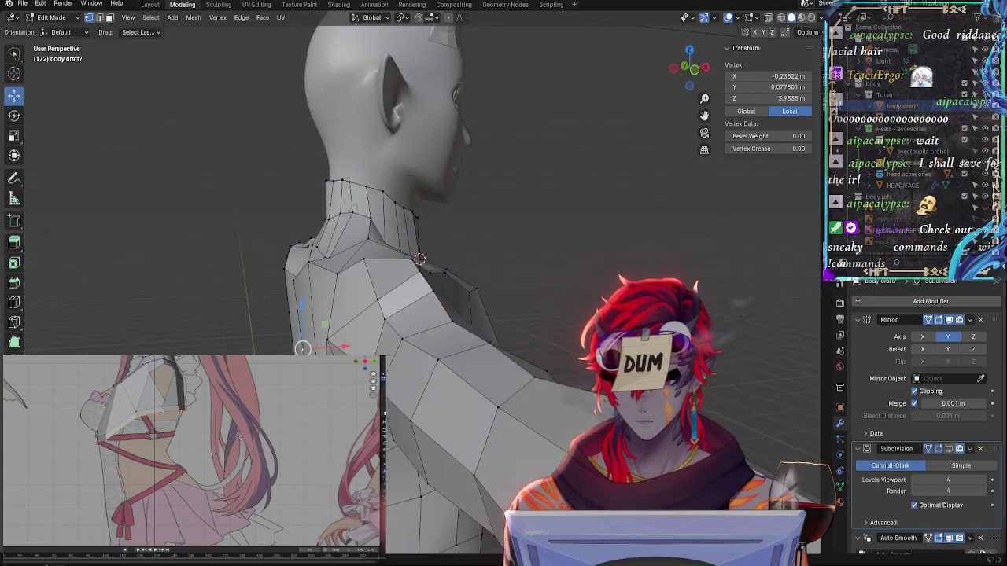
key(shift+v)
click(339, 349)
middle_drag(338, 349, 397, 367)
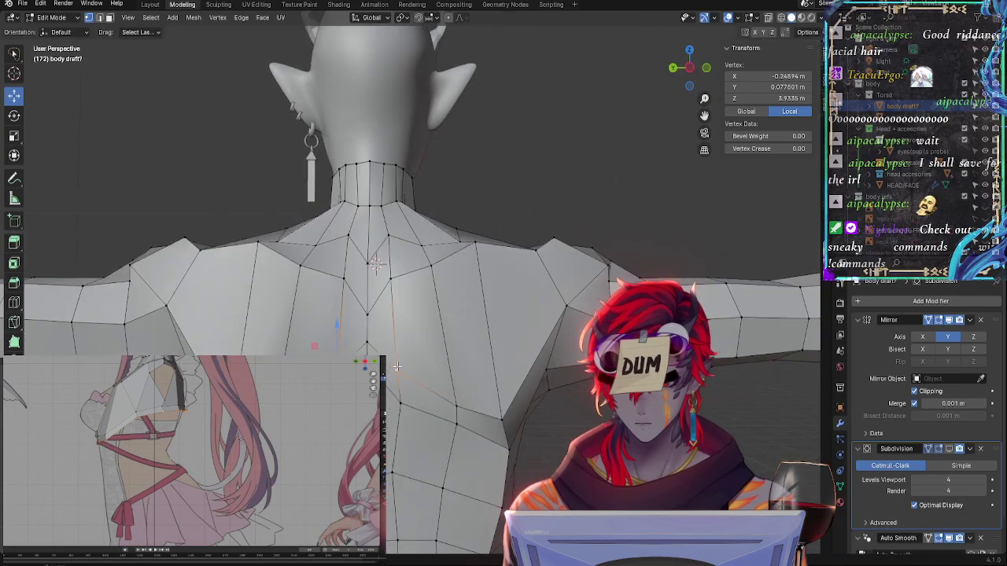
key(shift+v)
click(395, 370)
click(453, 403)
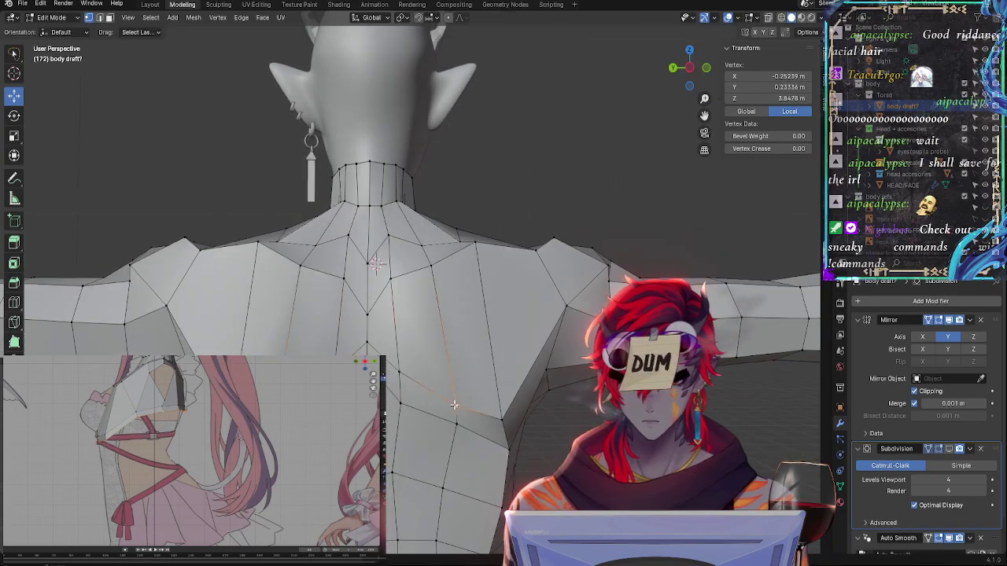
key(shift+v)
click(462, 402)
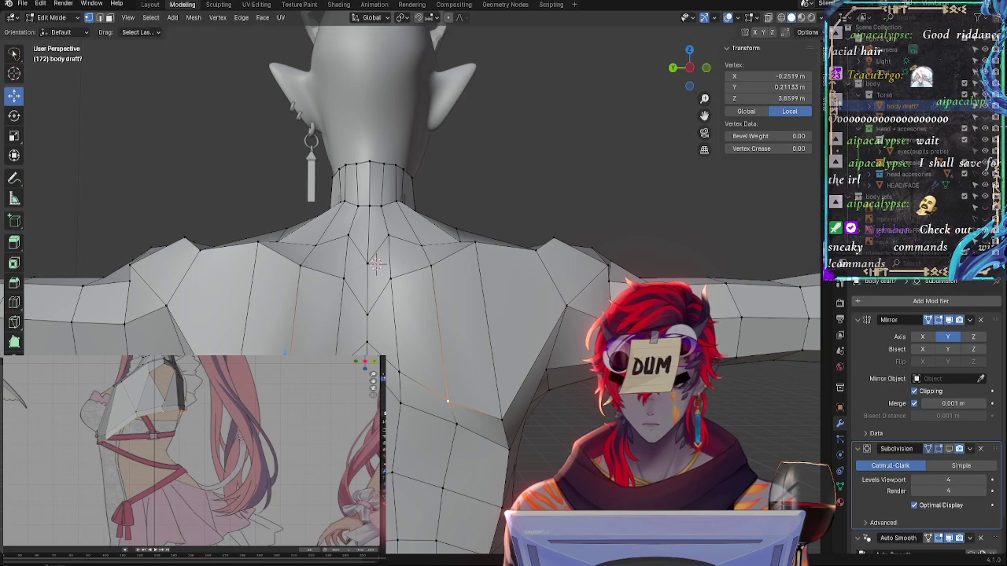
key(g)
middle_drag(462, 402, 487, 389)
key(Return)
Move the lower spine vertex and reposition upper-back vertices below the shoulders
key(alt+a)
click(452, 380)
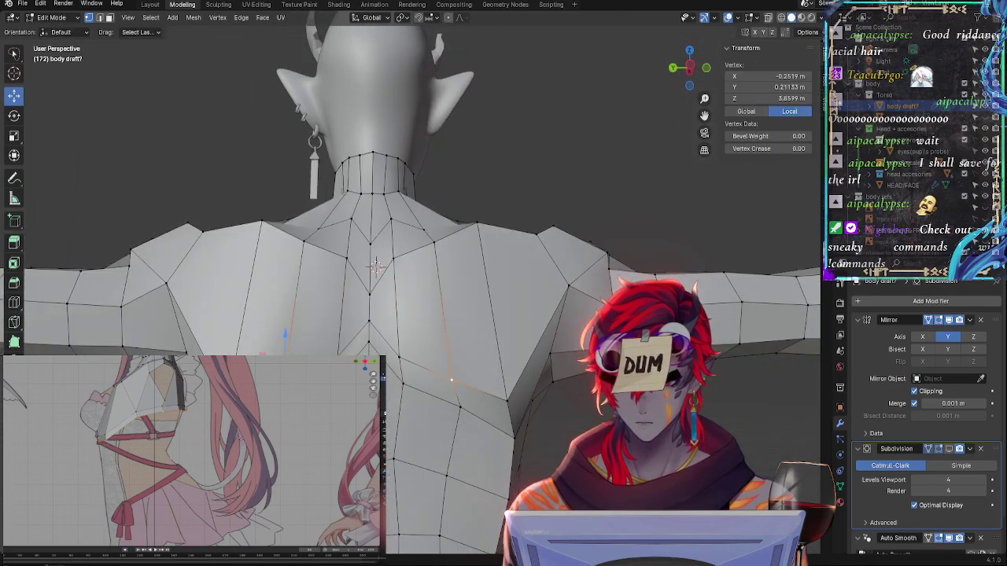
click(434, 246)
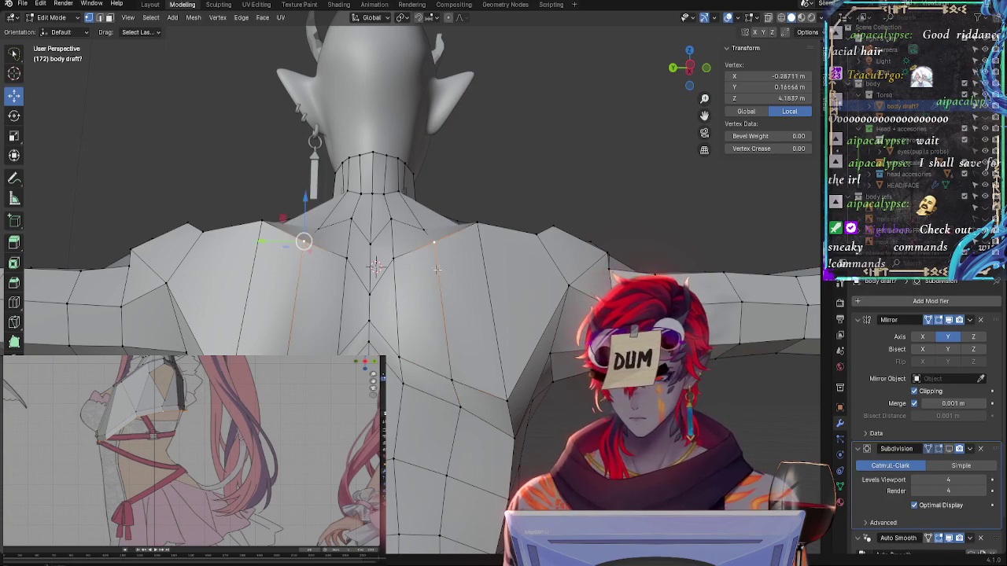
click(368, 347)
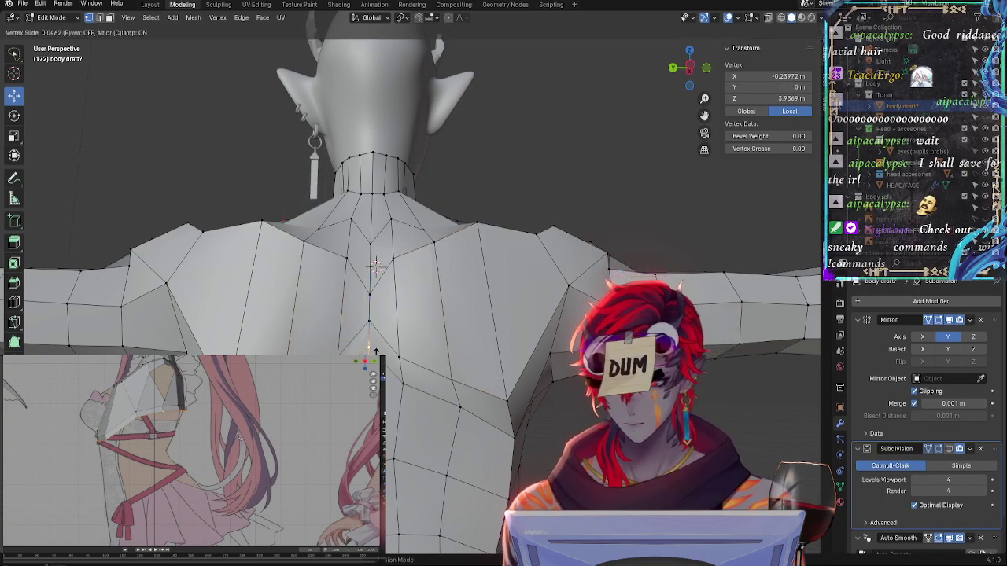
key(g)
key(z)
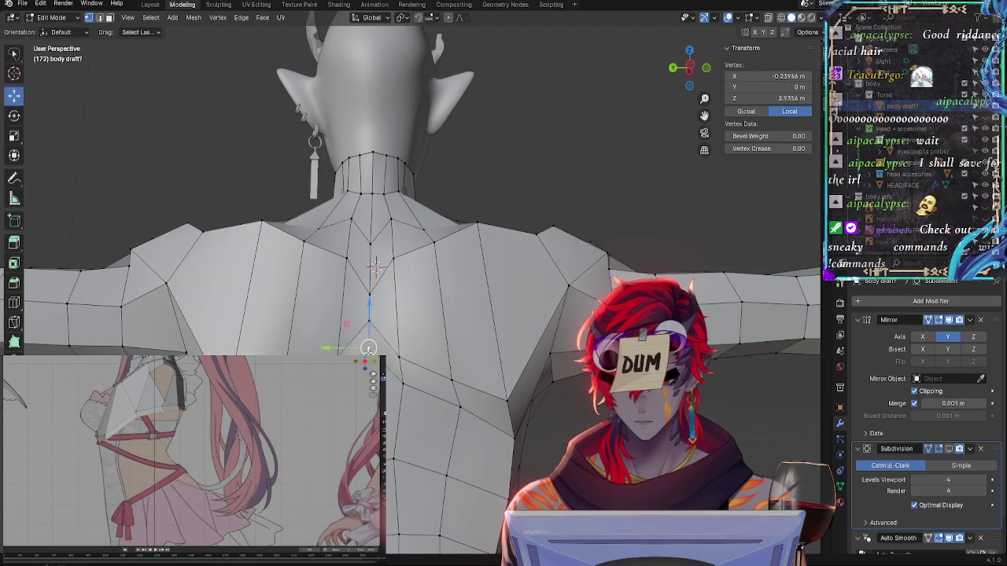
key(g)
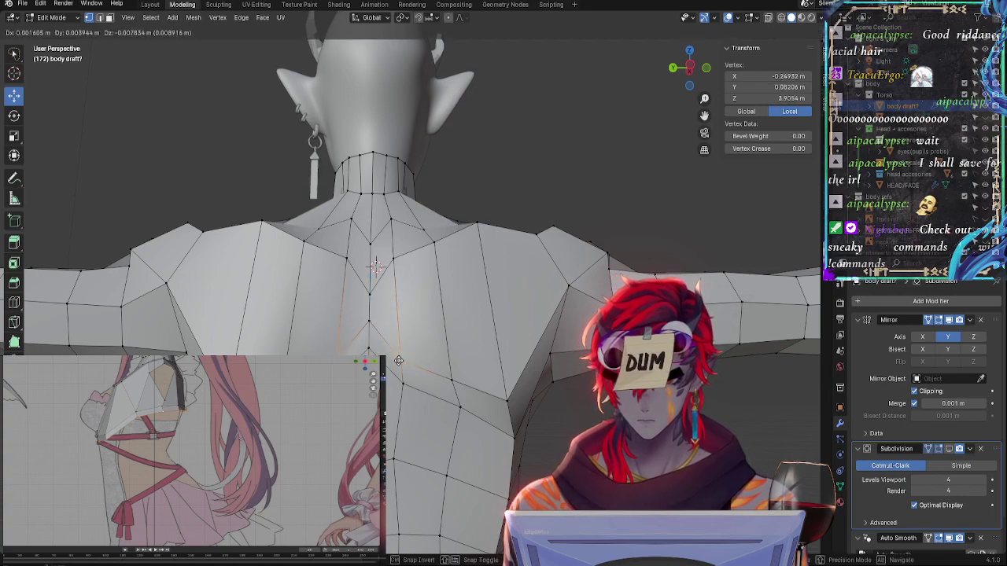
click(400, 363)
middle_drag(400, 363, 412, 381)
middle_drag(487, 367, 474, 332)
click(504, 360)
key(g)
click(514, 394)
key(g)
key(g)
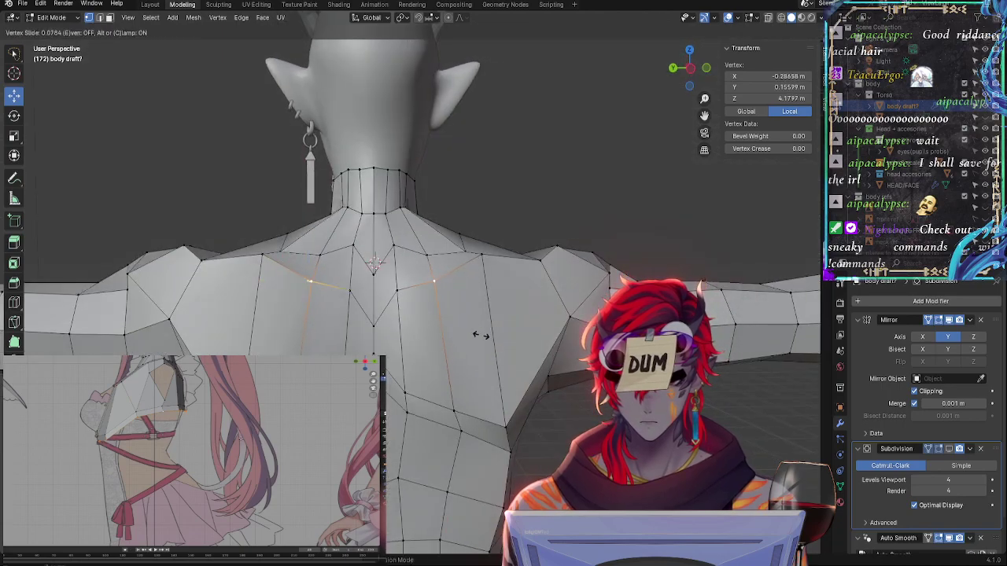
middle_drag(476, 340, 512, 357)
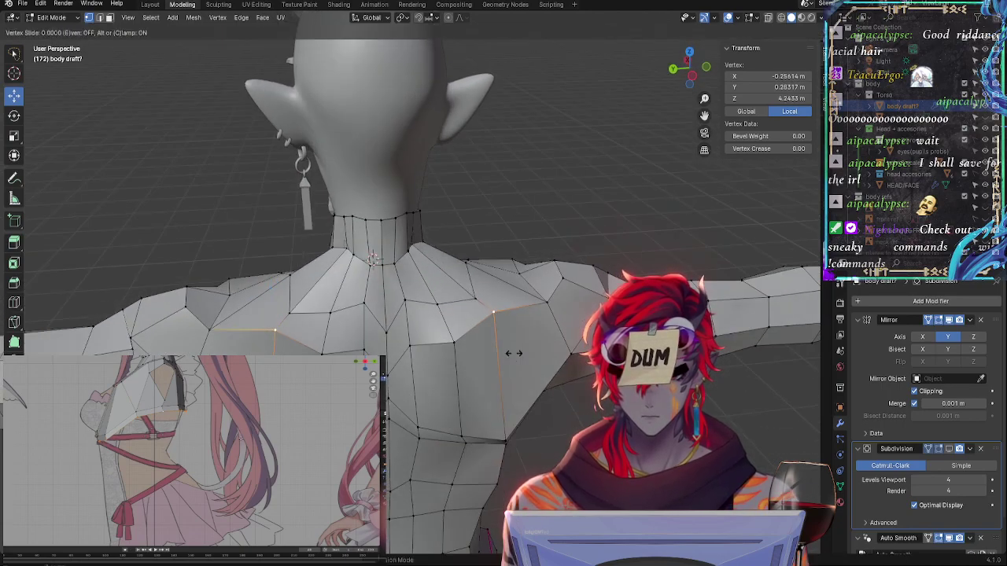
click(509, 355)
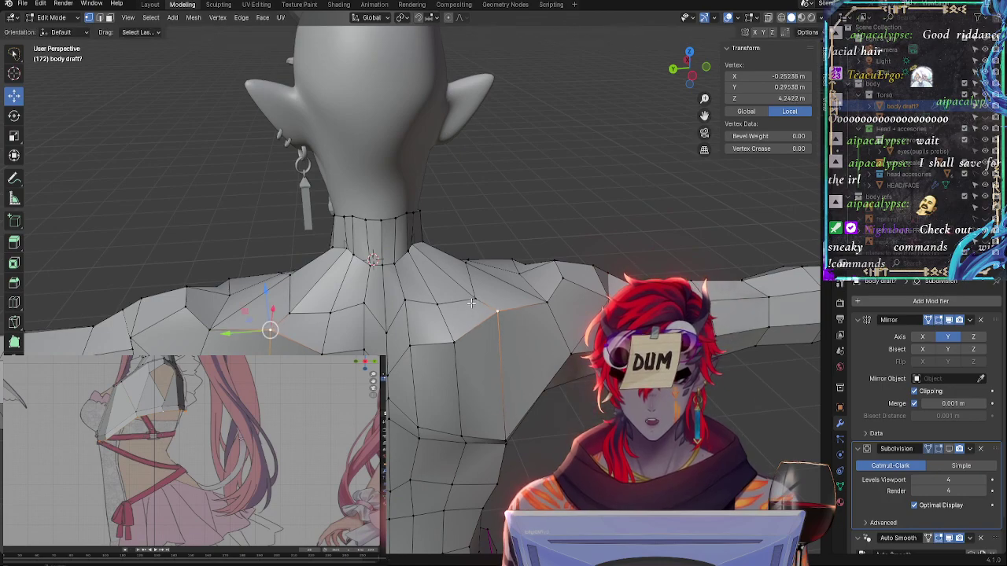
middle_drag(470, 302, 454, 340)
Slide and move the shoulder vertices to reshape the shoulder line, then deselect
click(454, 340)
key(g)
key(g)
key(Escape)
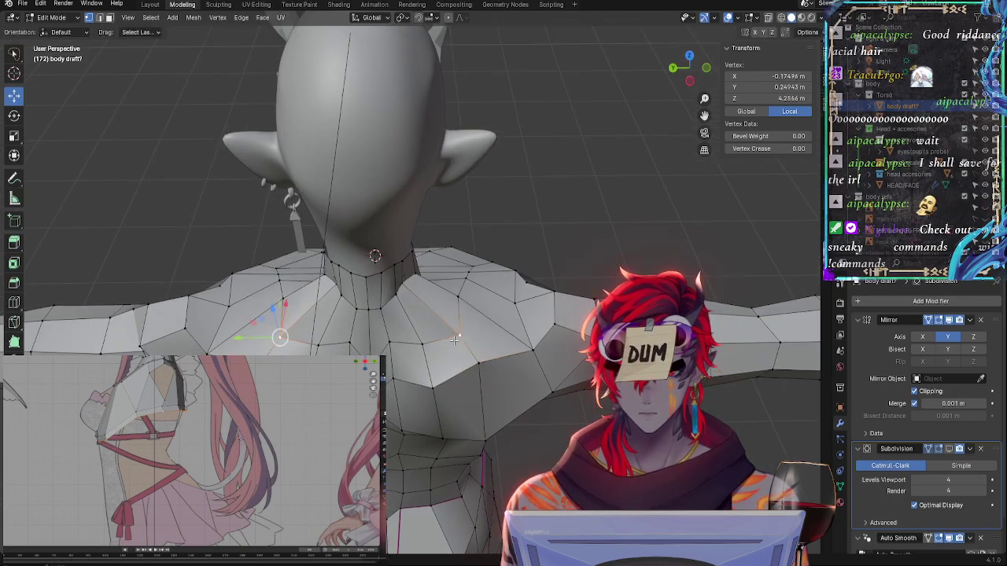
key(g)
key(g)
click(456, 337)
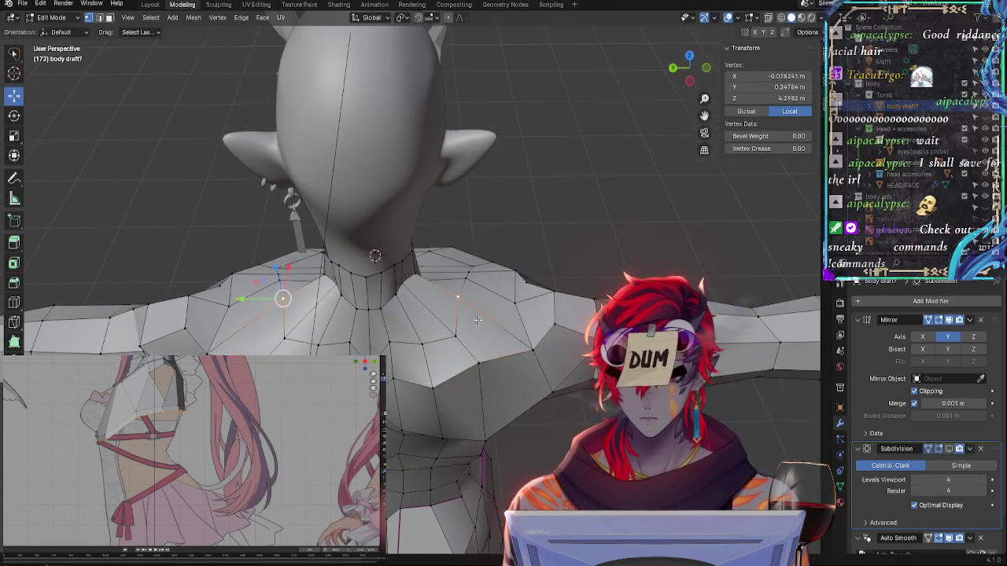
middle_drag(477, 319, 441, 339)
key(g)
key(g)
click(530, 386)
click(481, 383)
key(g)
click(433, 390)
key(shift+v)
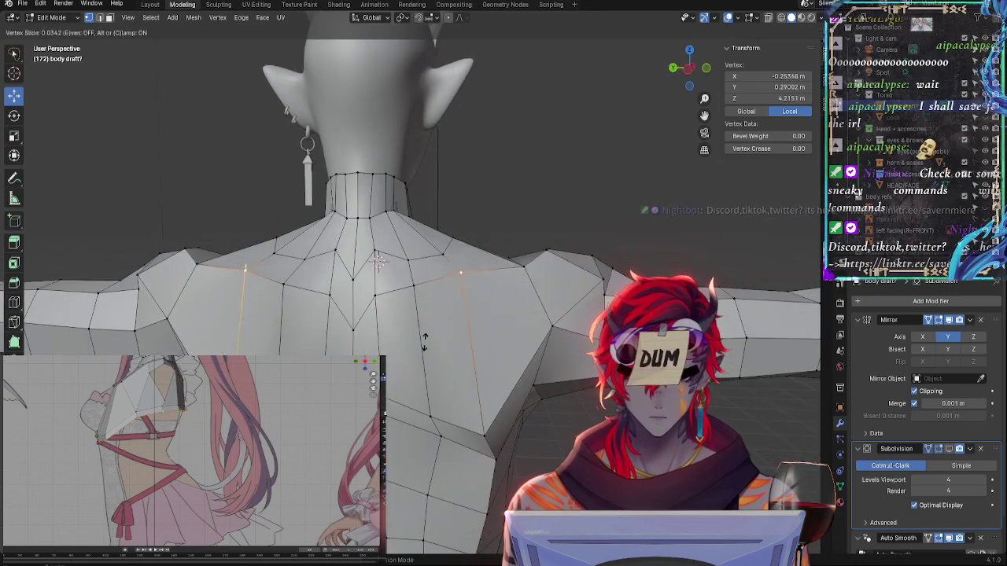
click(425, 340)
key(g)
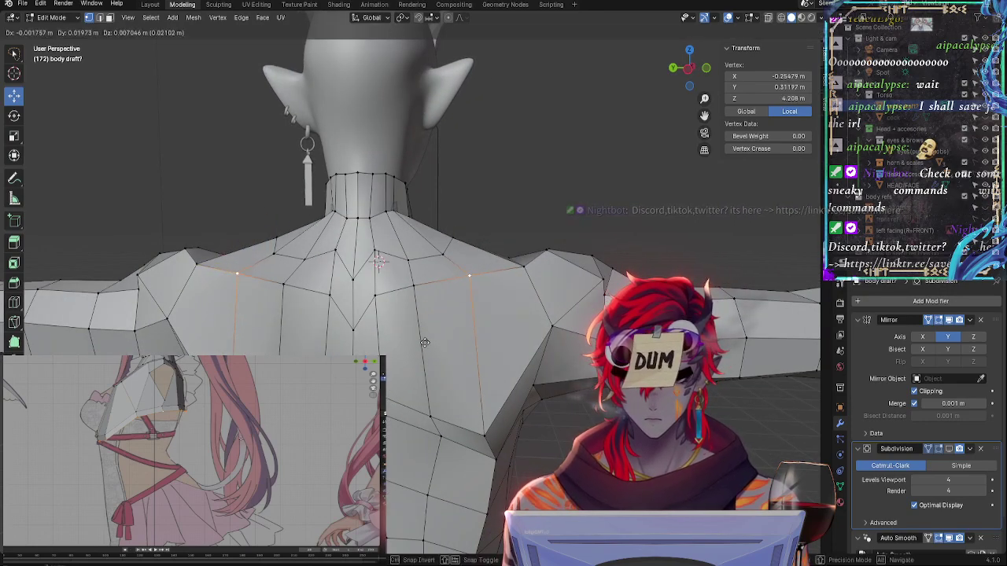
click(456, 362)
key(alt+a)
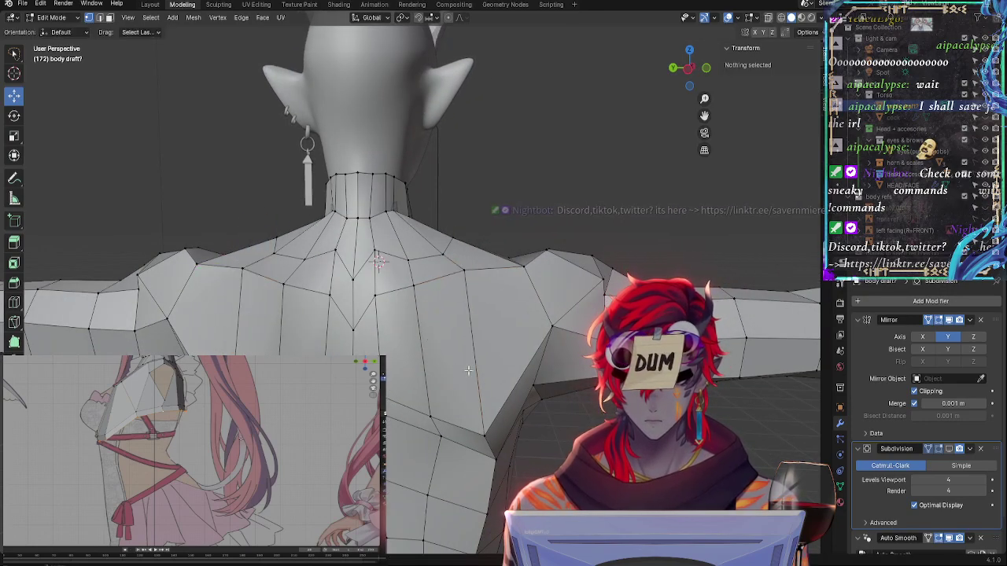
Adjust collarbone, chest and side-of-chest vertices with small slides and moves
middle_drag(468, 370, 527, 392)
click(586, 299)
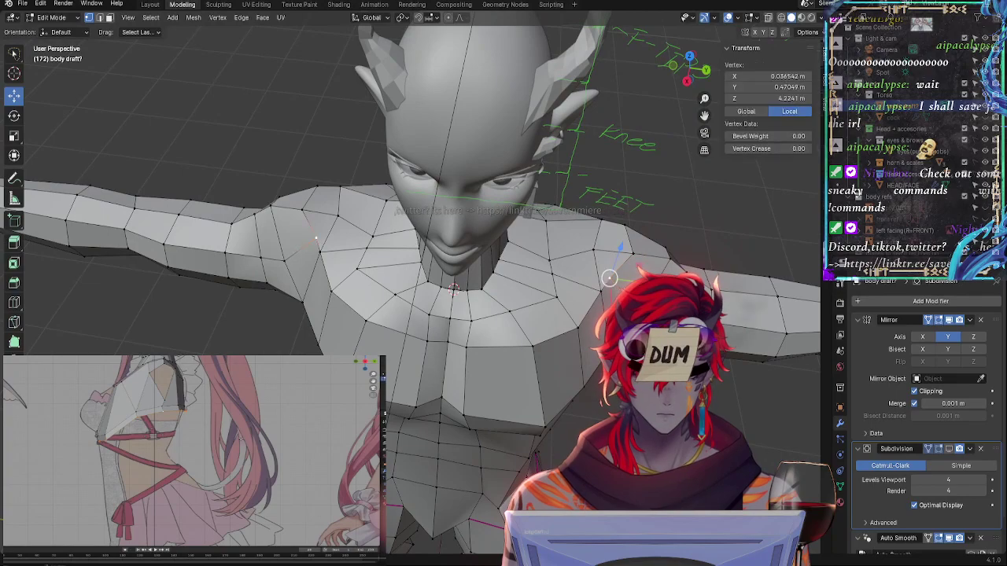
middle_drag(586, 299, 515, 311)
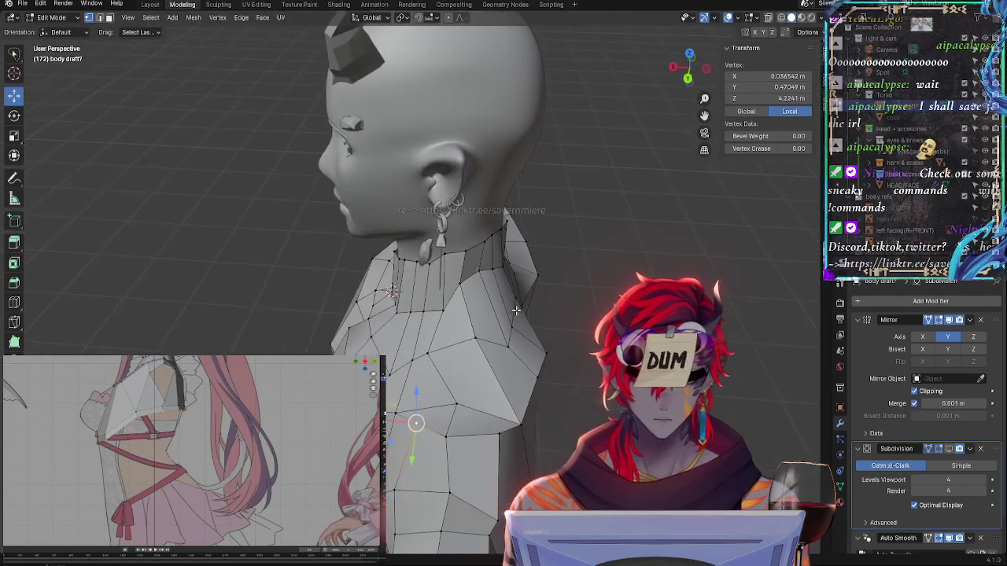
click(453, 404)
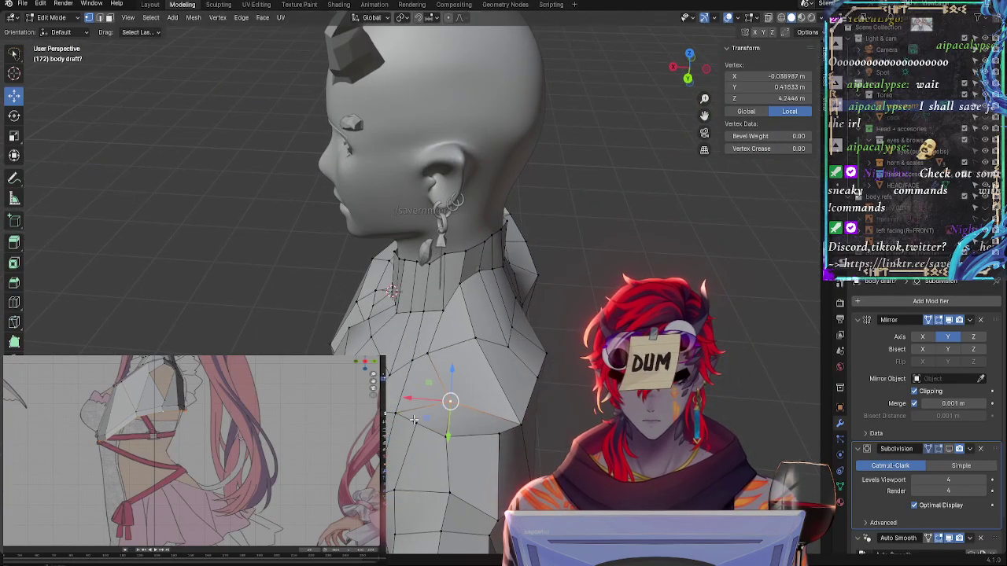
click(413, 429)
middle_drag(412, 430, 456, 405)
key(g)
click(563, 406)
click(211, 293)
key(shift+v)
click(236, 317)
key(g)
click(400, 356)
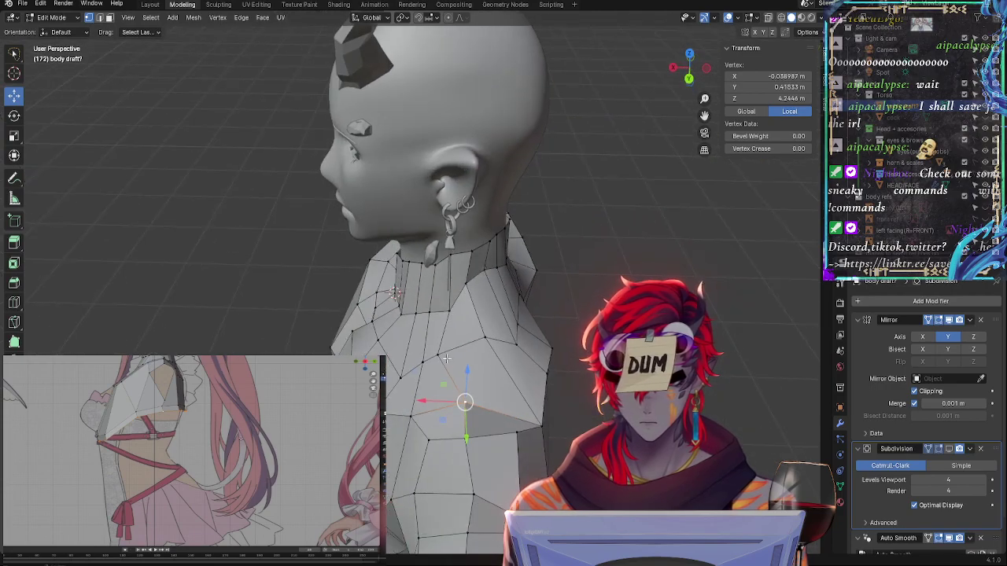
click(440, 356)
key(shift+v)
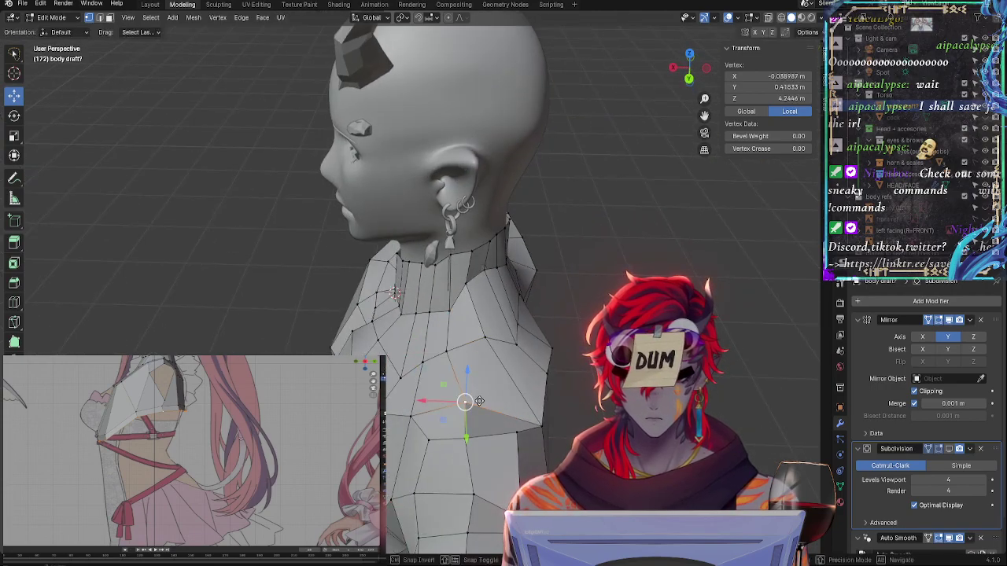
click(479, 398)
Slide the back-of-neck vertex, move a rear shoulder vertex, and enable the Subdivision modifier's edit-mode display
middle_drag(515, 432, 237, 348)
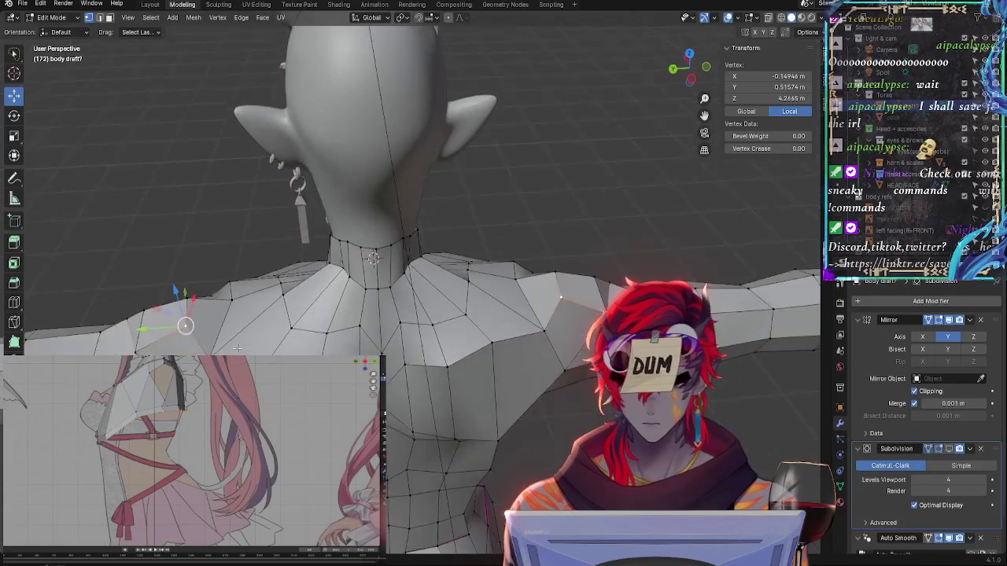
click(209, 292)
middle_drag(209, 292, 597, 393)
key(shift+v)
click(472, 404)
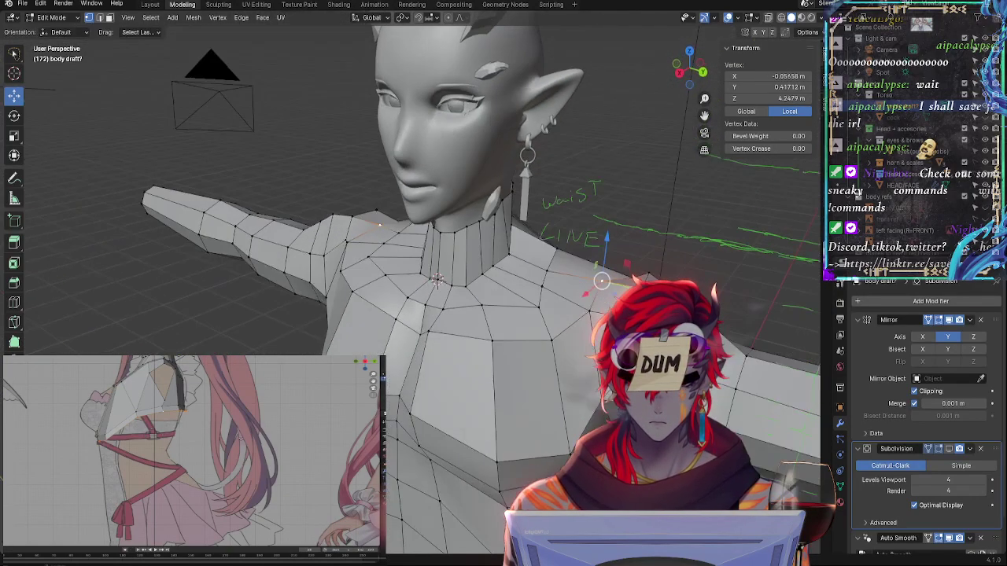
drag(604, 262, 604, 256)
middle_drag(604, 256, 490, 311)
click(552, 256)
key(g)
key(g)
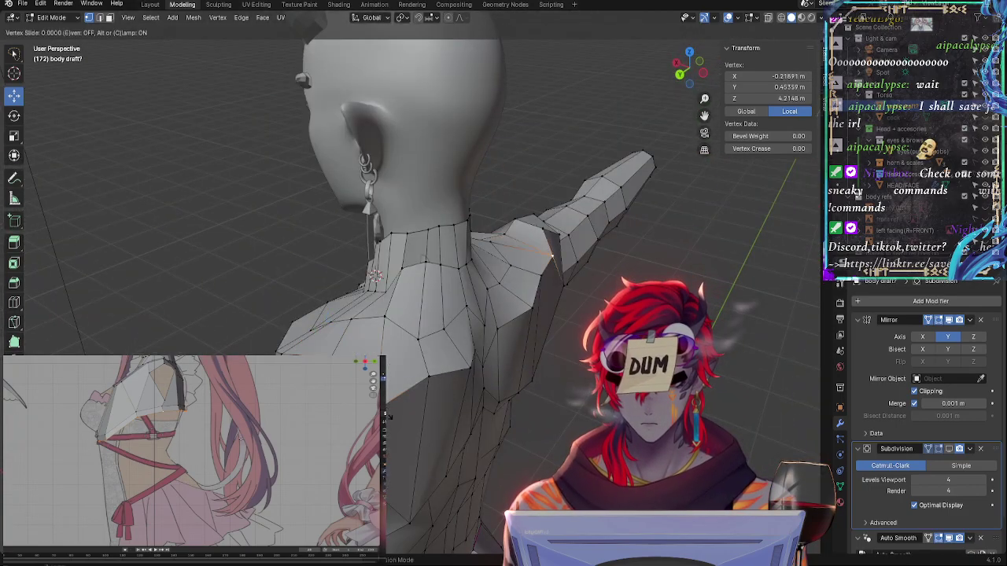
middle_drag(548, 256, 440, 409)
key(g)
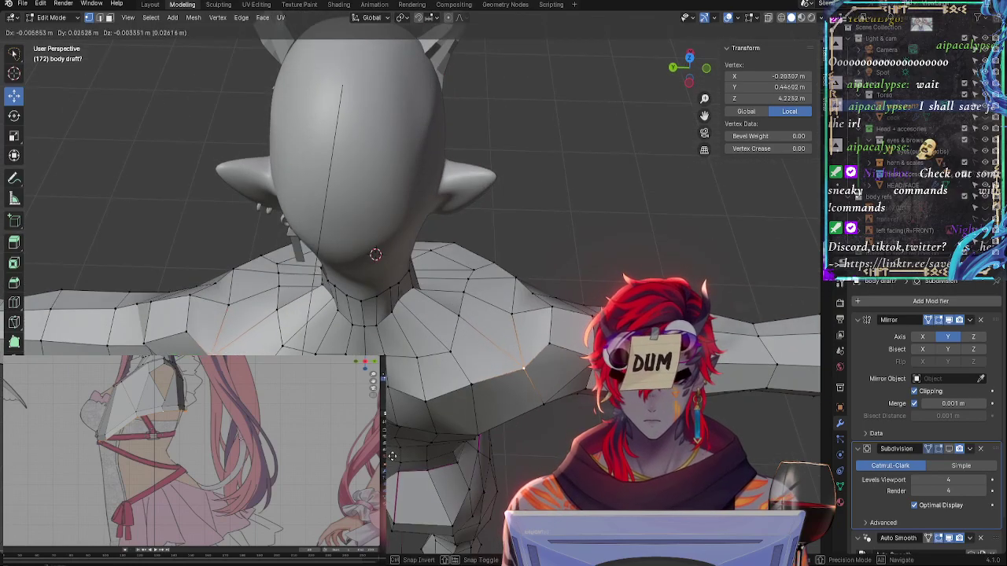
click(404, 454)
middle_drag(404, 454, 435, 334)
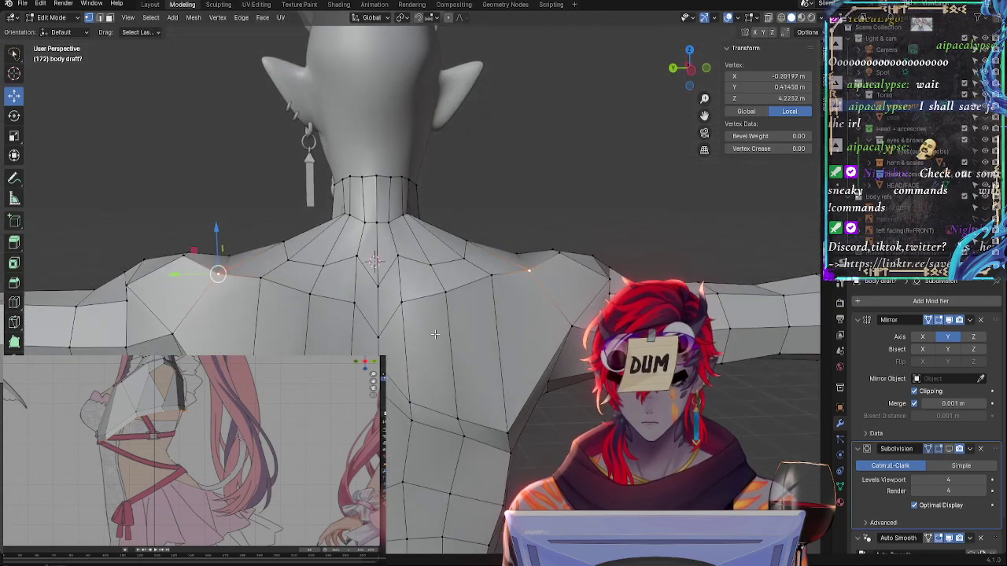
click(954, 454)
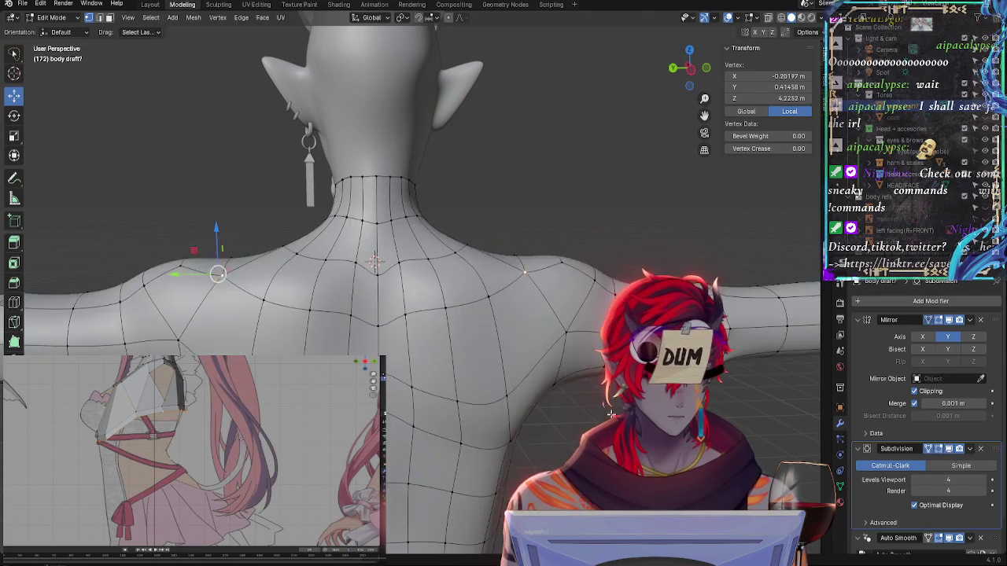
key(alt+a)
Orbit around the body and snap to a straight-on orthographic view via the navigation gizmo
mouse_move(472, 472)
middle_down()
mouse_move(483, 499)
mouse_move(440, 519)
mouse_move(252, 511)
mouse_move(538, 458)
mouse_move(509, 247)
mouse_move(509, 262)
middle_up()
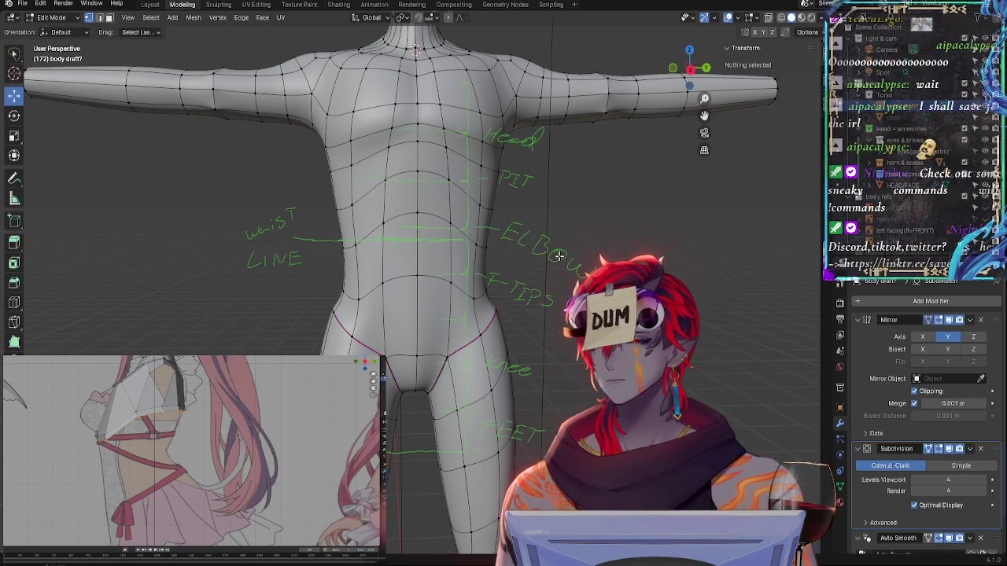
scroll(537, 367, down, 3)
scroll(531, 359, up, 3)
shift+scroll(522, 353, up, 3)
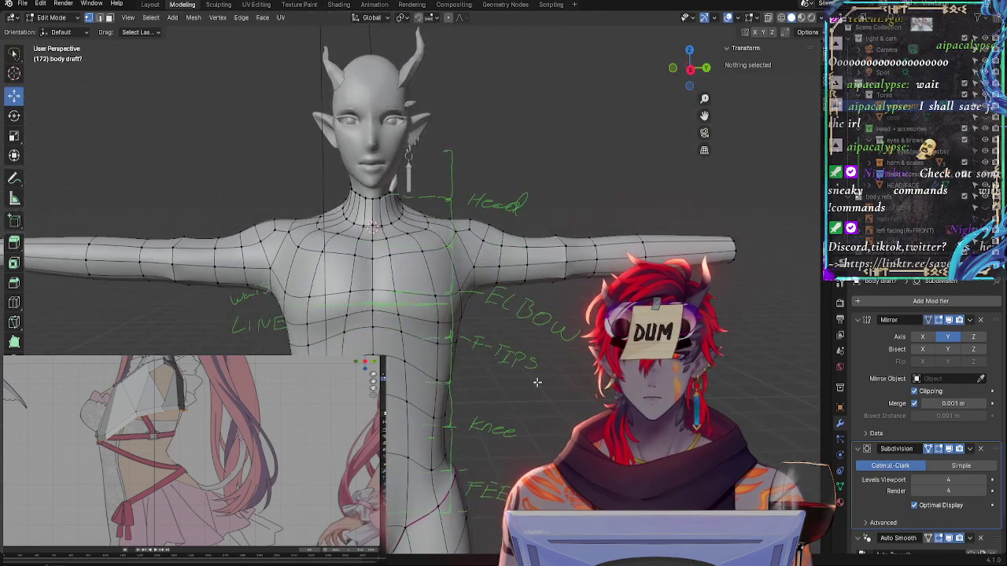
click(569, 258)
mouse_move(569, 260)
middle_down()
mouse_move(567, 412)
mouse_move(591, 430)
middle_up()
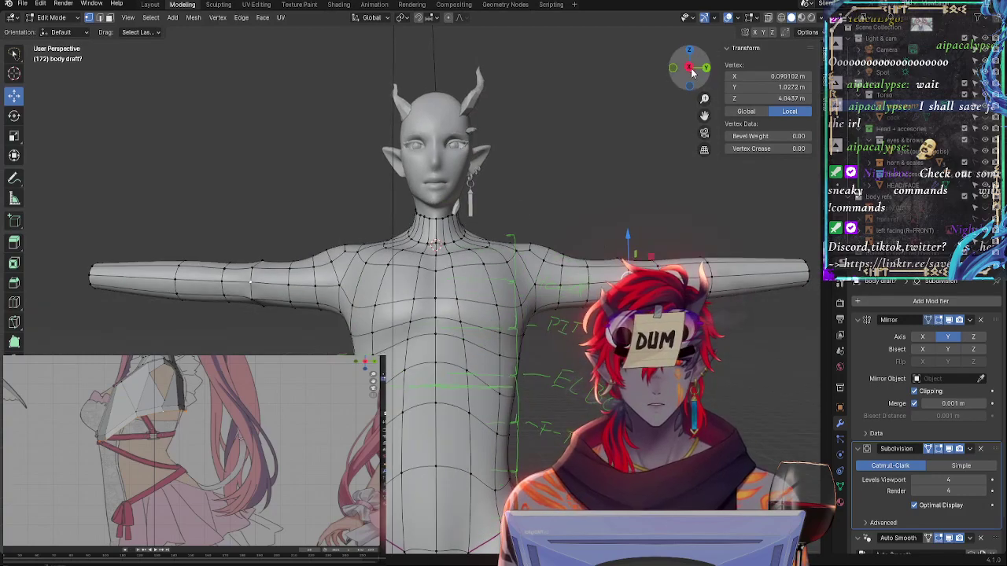
click(692, 73)
click(690, 68)
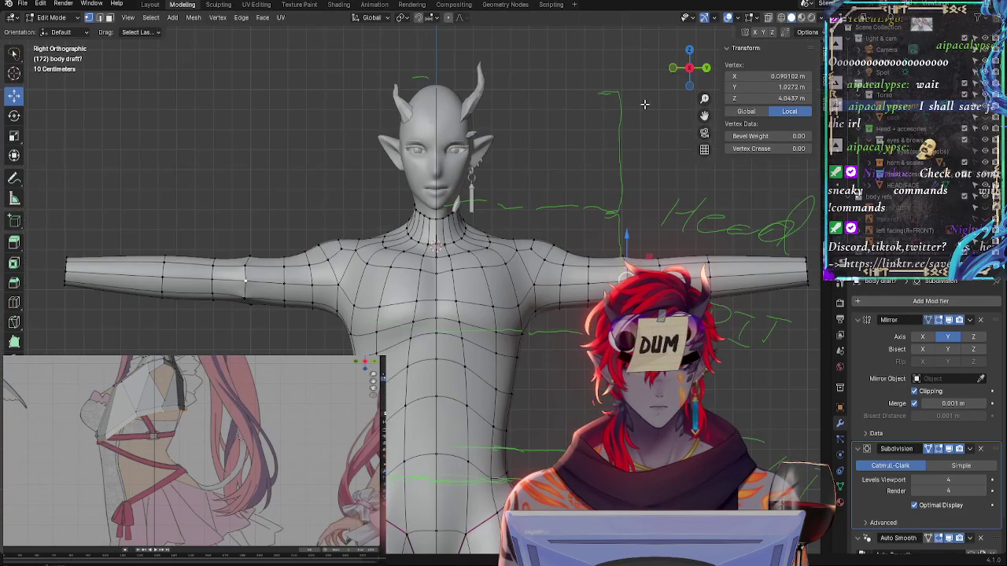
click(539, 197)
Inspect the shoulder and neck-ring vertices by selecting them in turn
scroll(523, 245, up, 5)
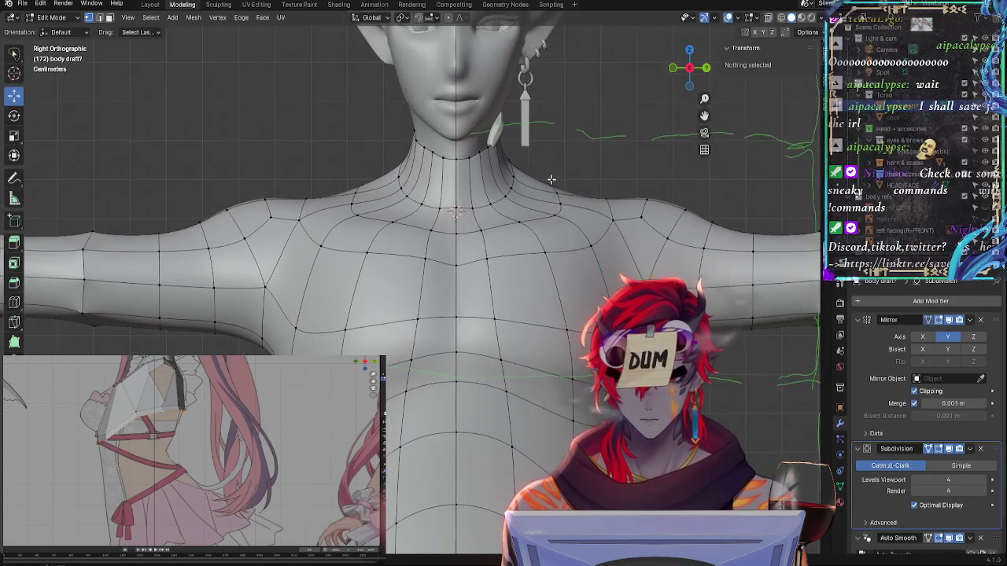
click(599, 198)
click(556, 195)
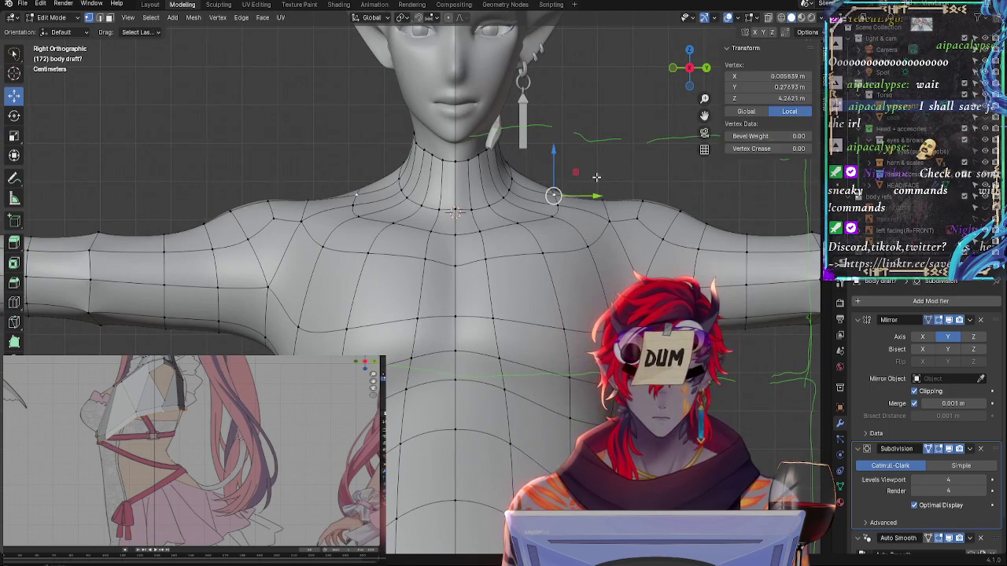
click(526, 171)
mouse_move(525, 171)
middle_down()
mouse_move(624, 191)
mouse_move(586, 198)
mouse_move(656, 166)
mouse_move(548, 156)
mouse_move(579, 177)
mouse_move(545, 191)
mouse_move(554, 201)
mouse_move(517, 180)
mouse_move(521, 281)
middle_up()
click(584, 197)
click(519, 161)
scroll(555, 203, down, 2)
scroll(557, 206, up, 3)
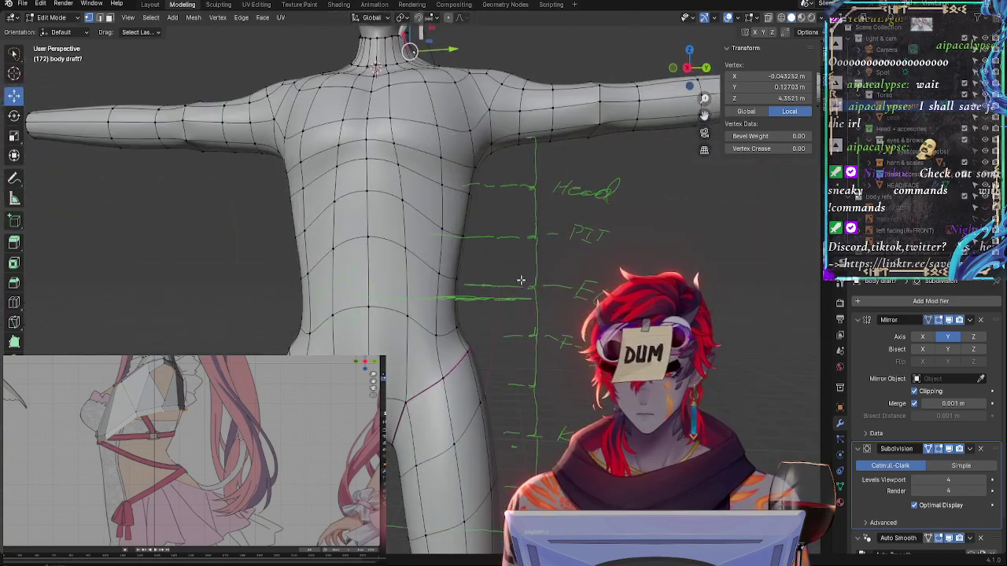
Return to orthographic view and compare the arm-torso joint against the Head, PIT and ELBOW guides
click(690, 68)
scroll(542, 288, down, 3)
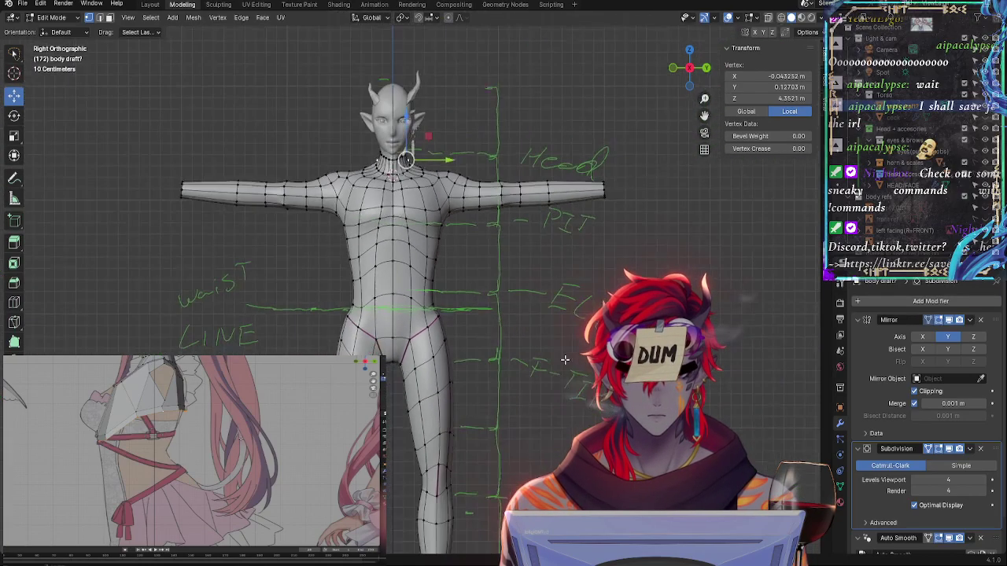
scroll(542, 288, up, 2)
scroll(521, 229, up, 3)
scroll(585, 262, down, 3)
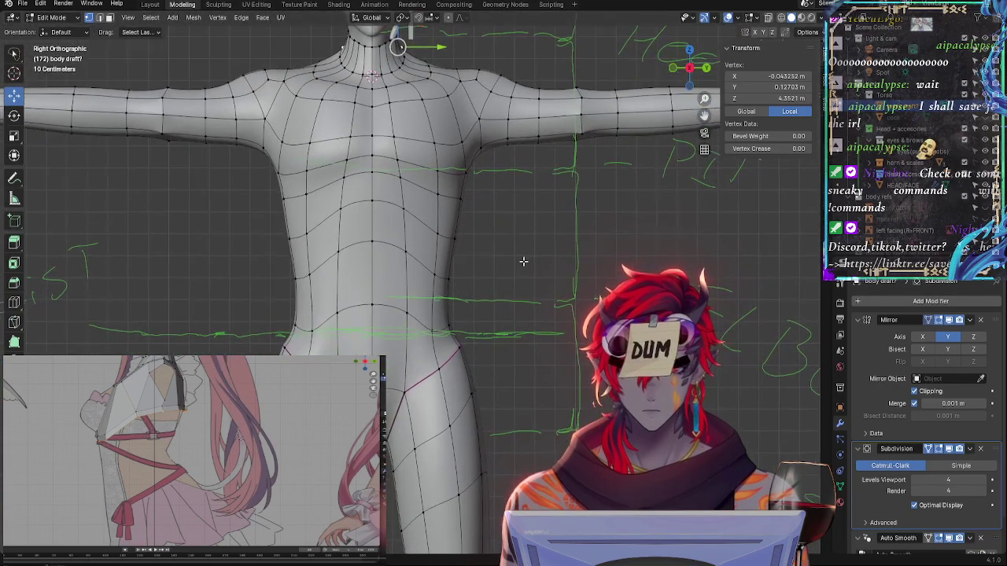
scroll(503, 215, up, 3)
scroll(561, 335, down, 2)
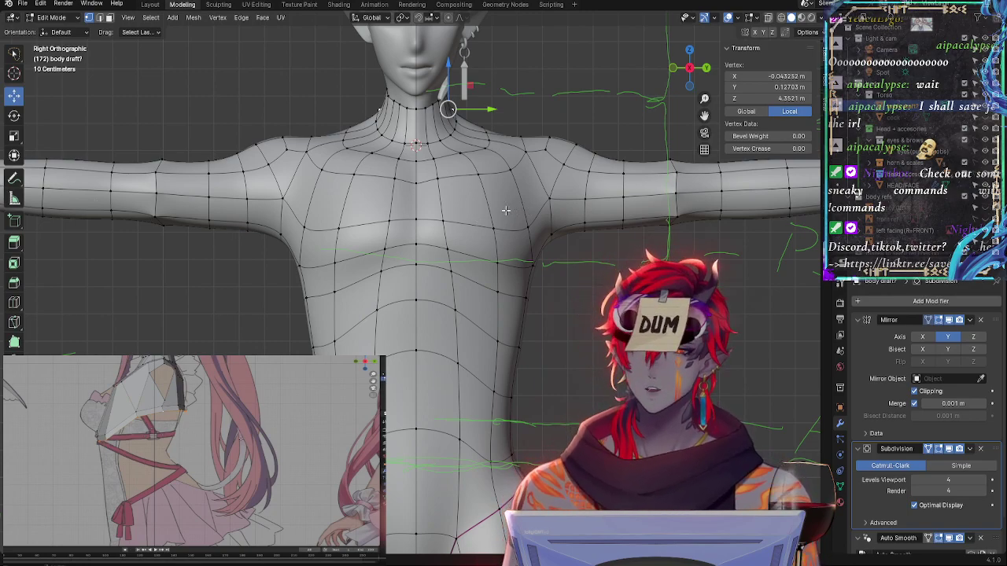
click(558, 270)
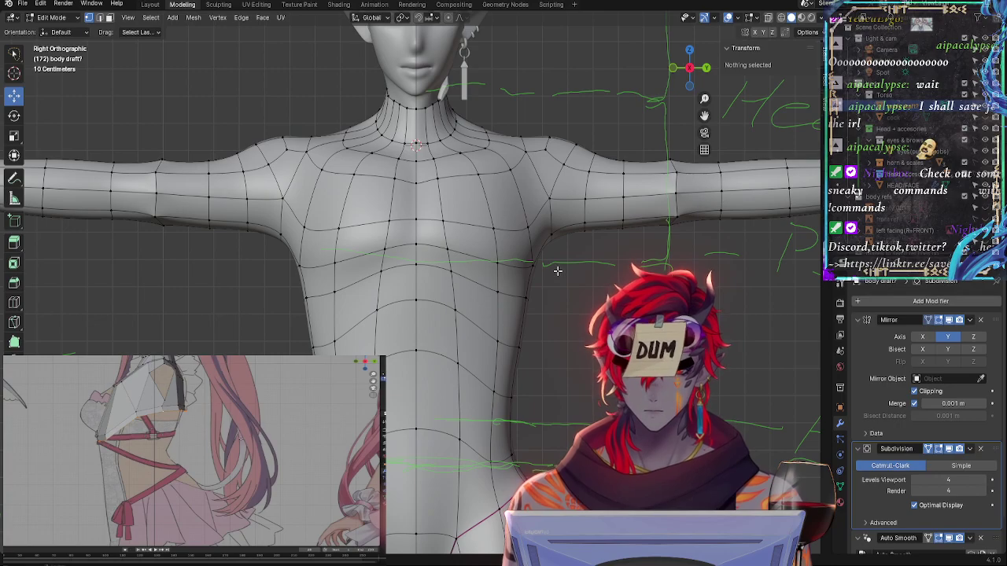
mouse_move(611, 283)
middle_down()
mouse_move(127, 309)
mouse_move(406, 366)
mouse_move(591, 233)
mouse_move(524, 281)
mouse_move(447, 375)
mouse_move(390, 379)
middle_up()
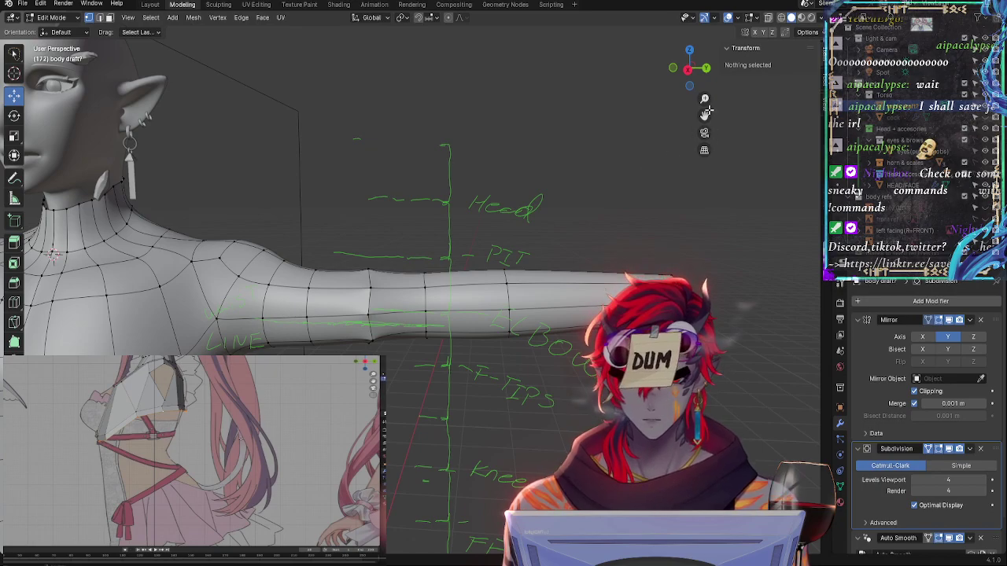
click(689, 69)
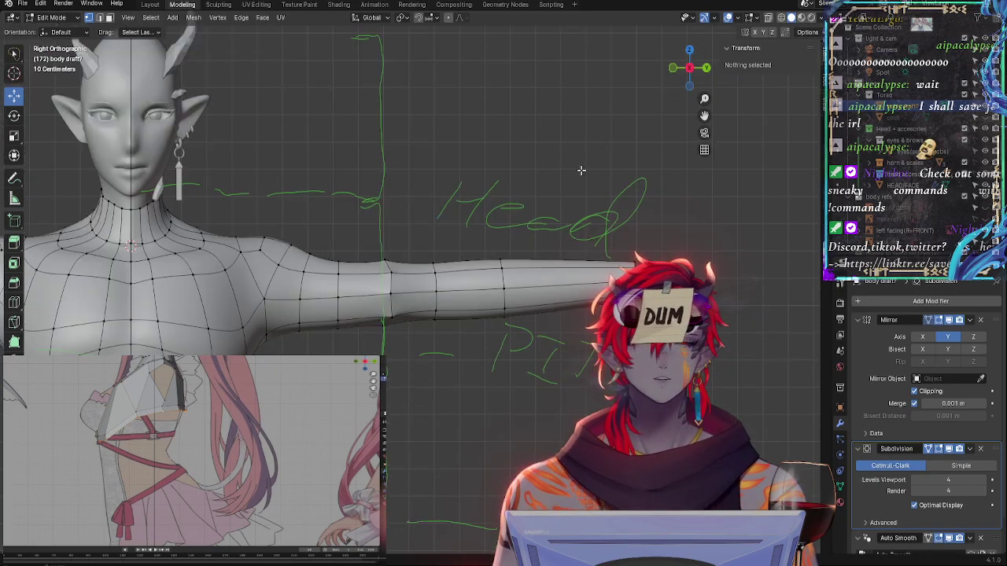
click(262, 299)
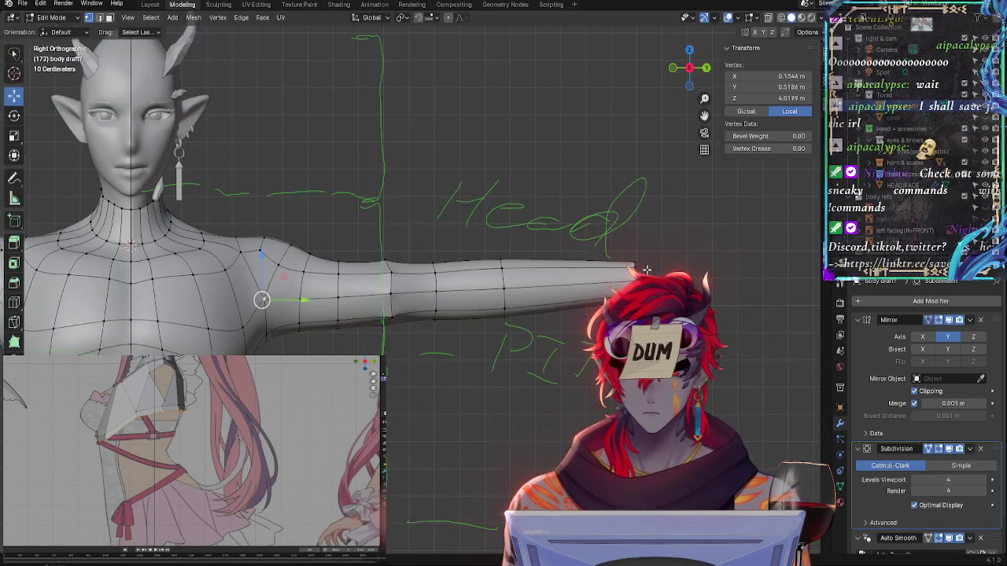
shift+middle_drag(646, 269, 665, 295)
scroll(665, 295, down, 3)
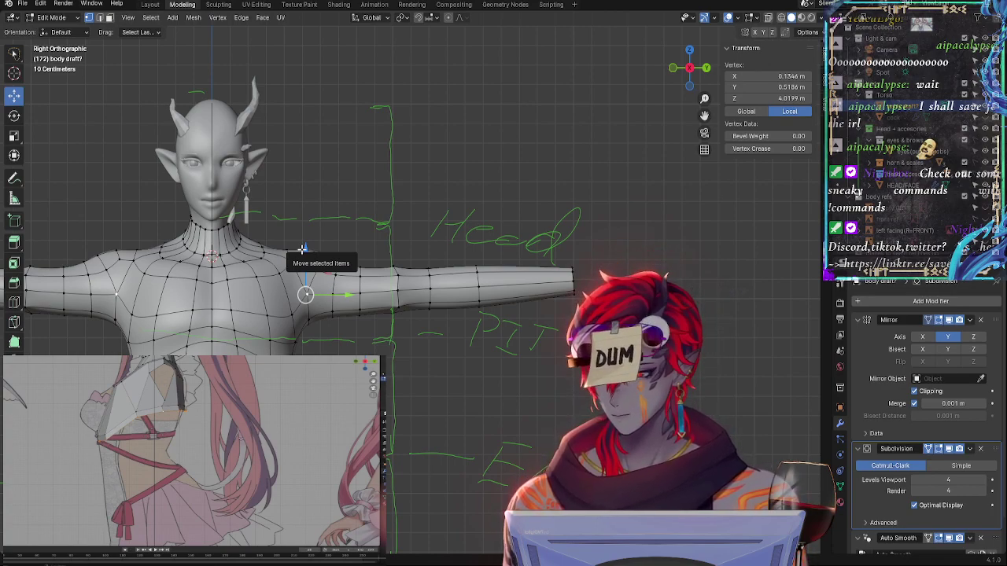
key(alt+a)
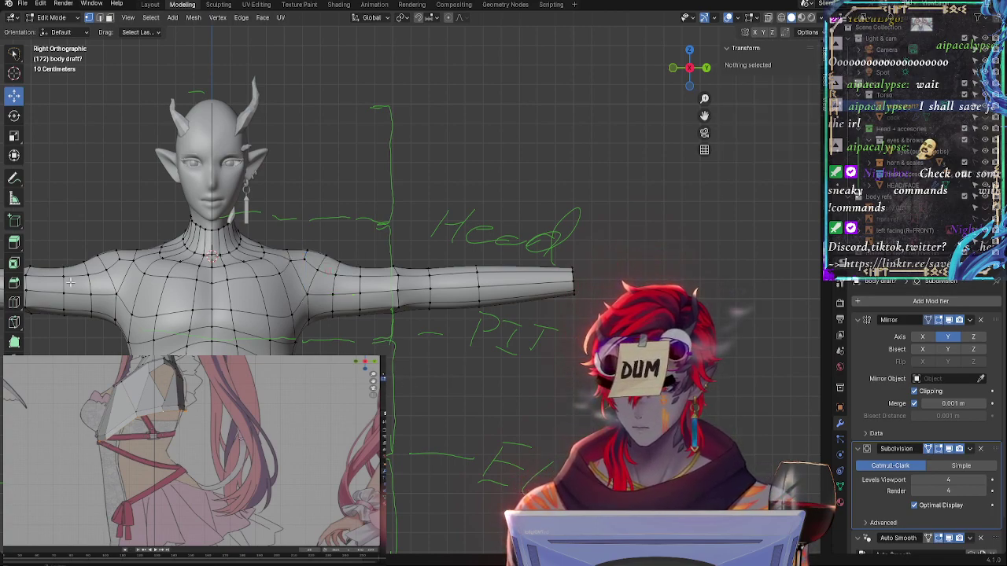
With the Measure tool, measure 1.35912 m from armpit to arm end, then drag a second 1.47657 m ruler down from the shoulder
click(14, 200)
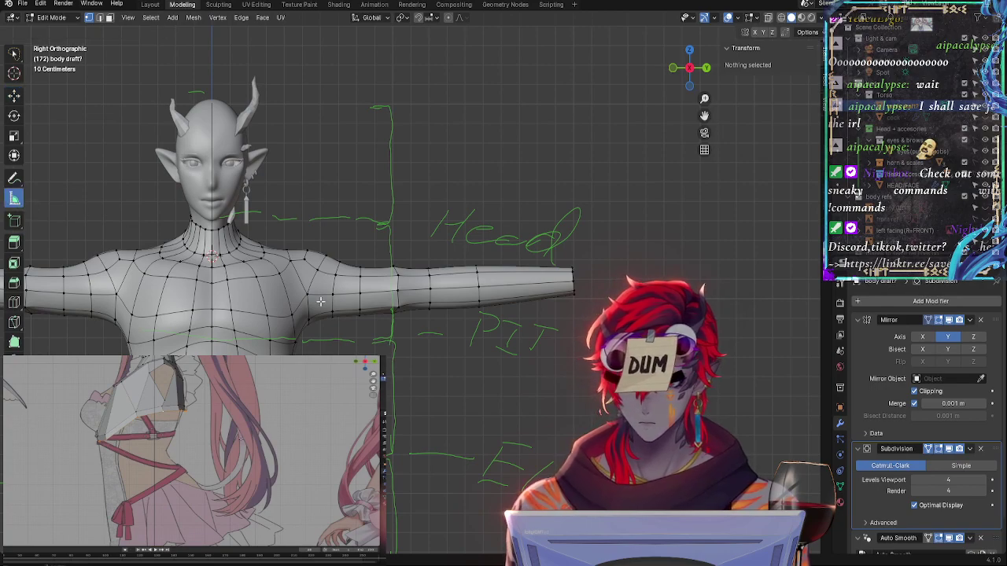
drag(499, 293, 574, 287)
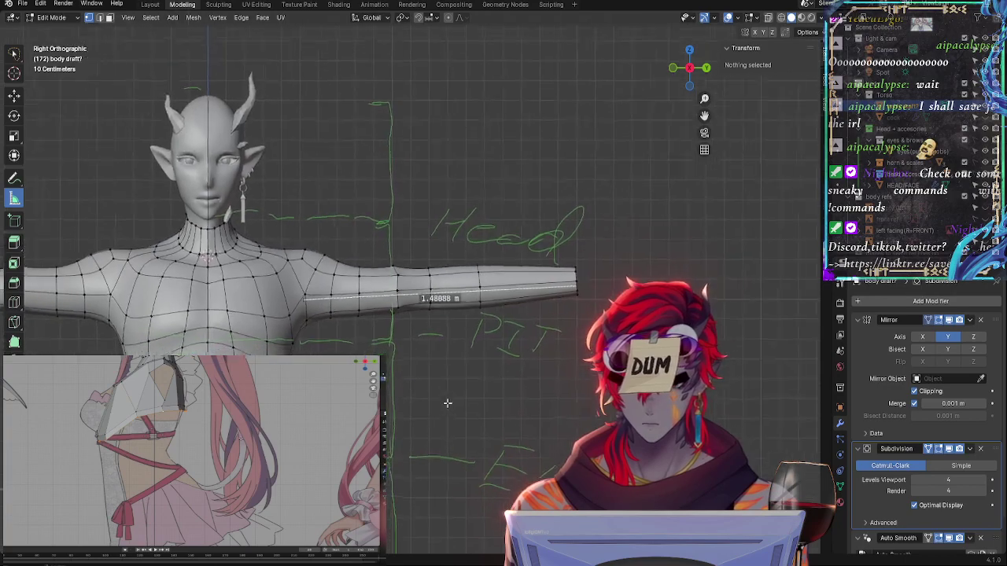
shift+middle_drag(435, 406, 522, 313)
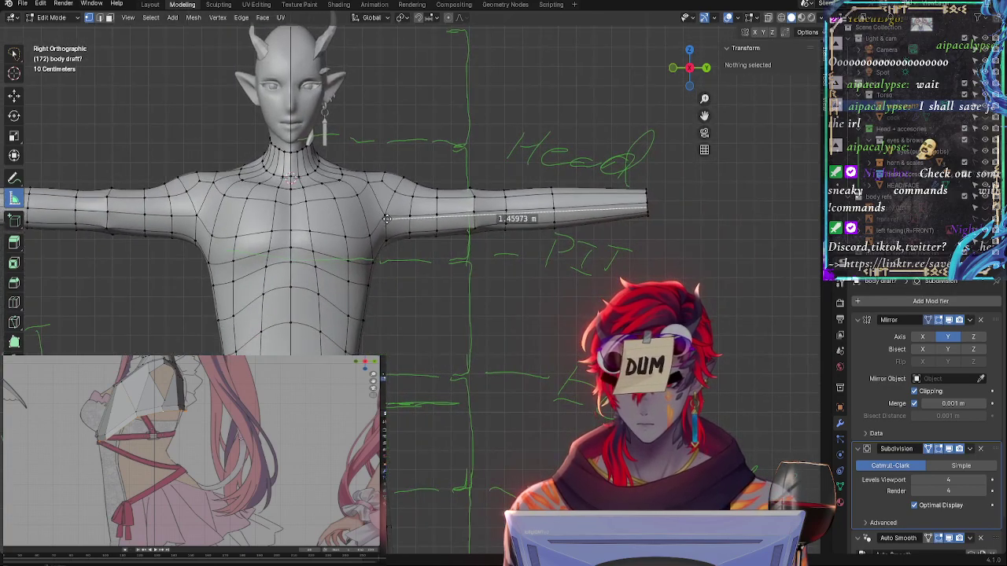
drag(386, 218, 385, 216)
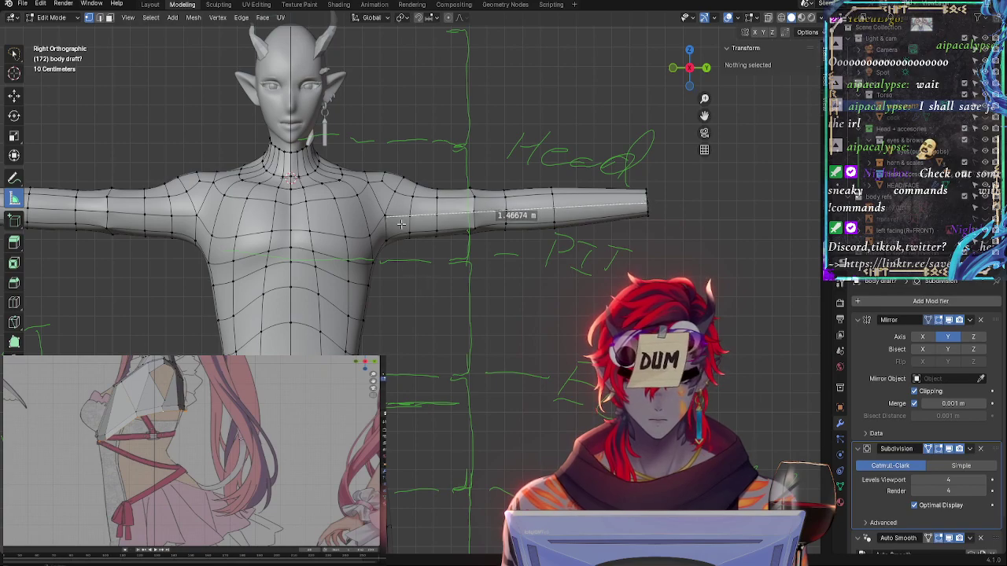
mouse_move(386, 216)
mouse_down()
mouse_move(366, 233)
mouse_move(359, 196)
mouse_move(370, 214)
mouse_up()
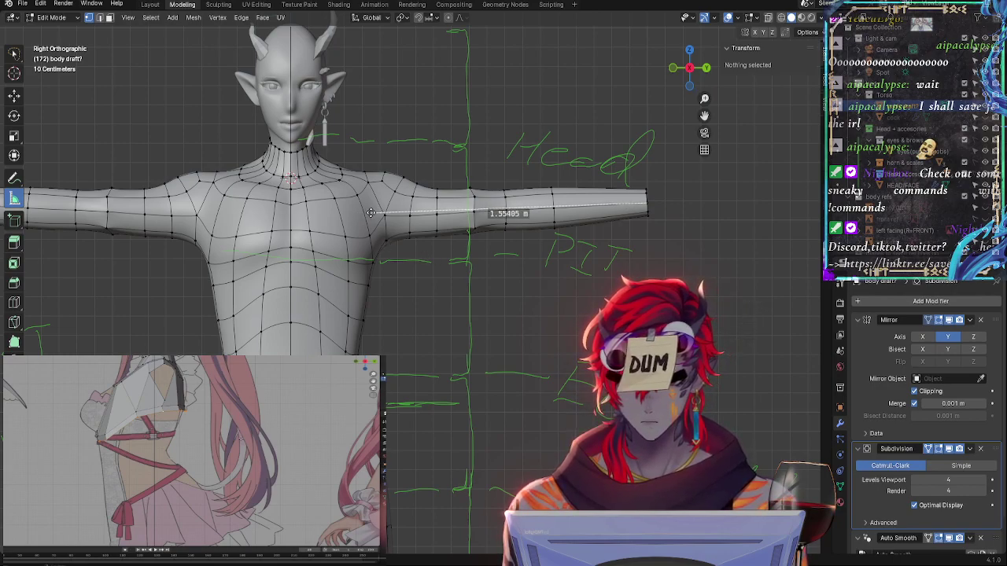
drag(372, 212, 403, 489)
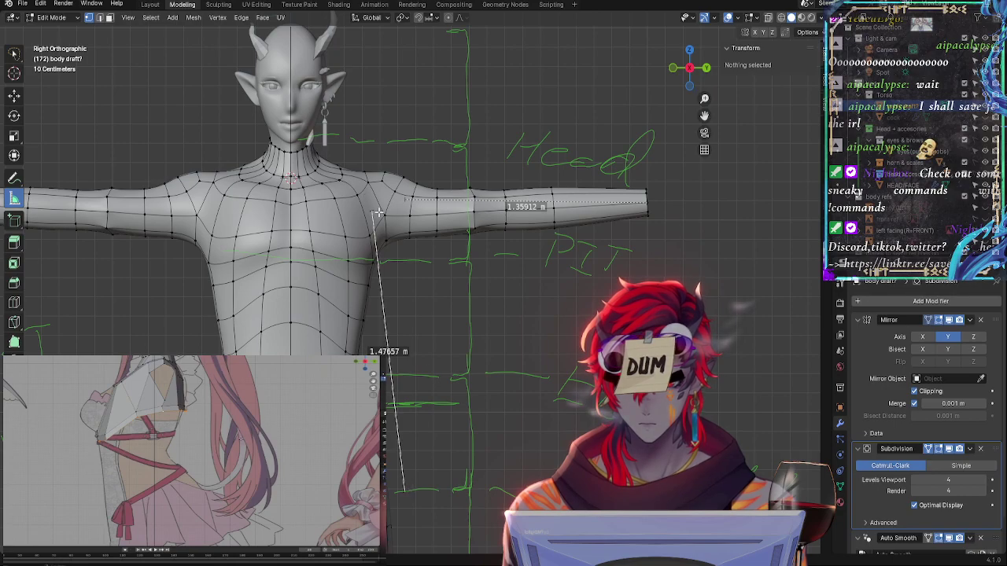
Move the second ruler's top and the arm ruler's end to the shoulder edge, rechecking in Right Orthographic
drag(378, 212, 384, 202)
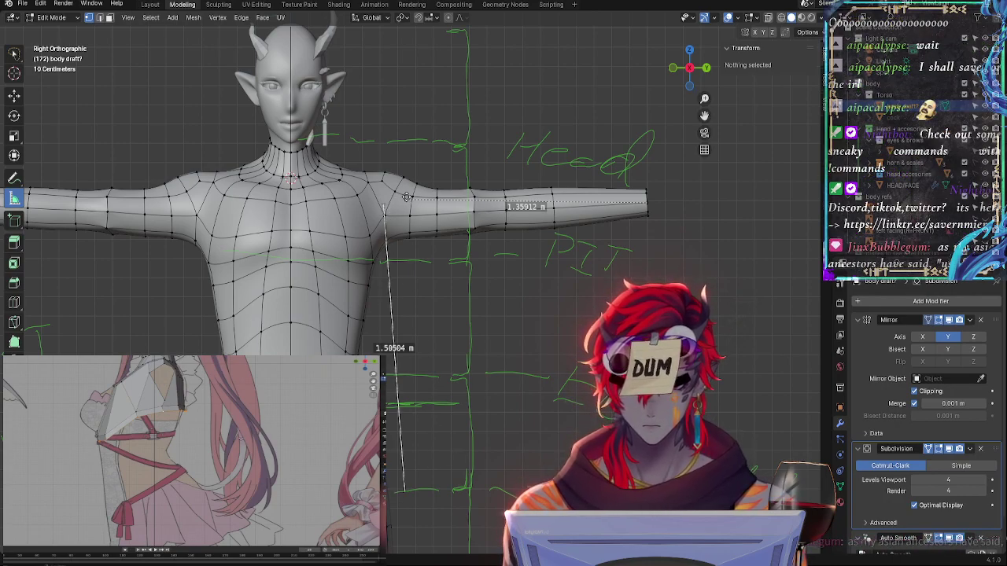
drag(402, 199, 383, 203)
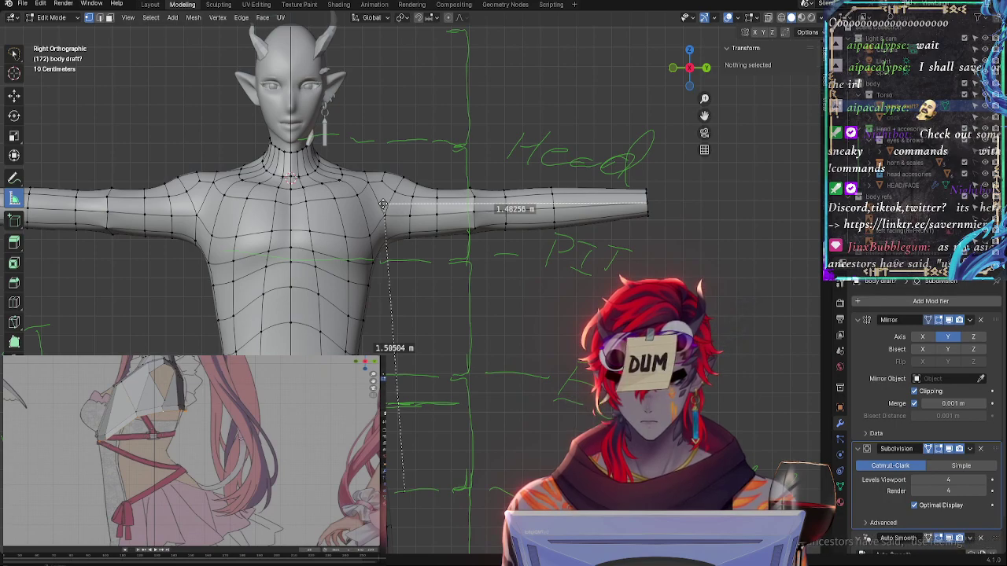
drag(651, 201, 649, 202)
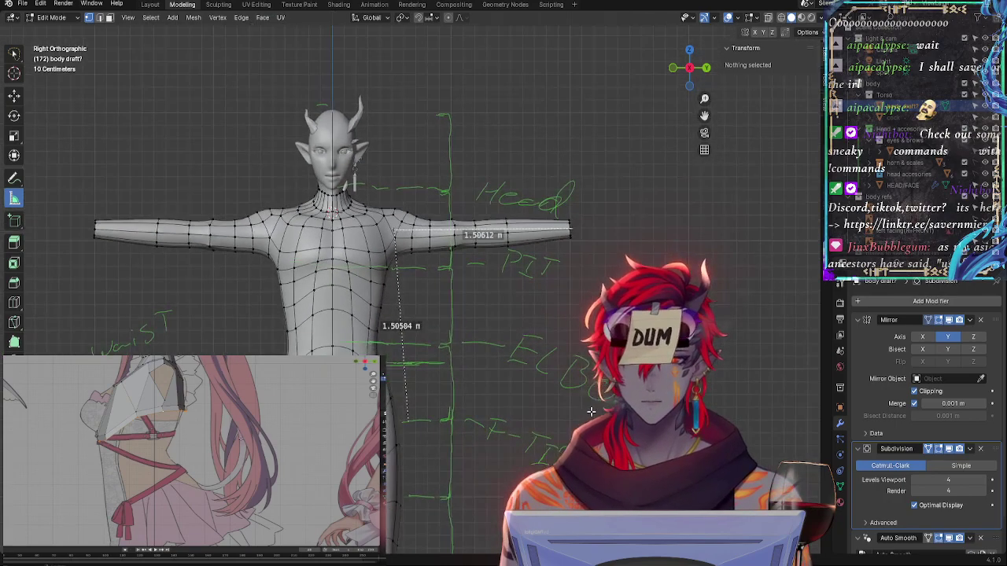
middle_drag(441, 236, 503, 228)
click(687, 70)
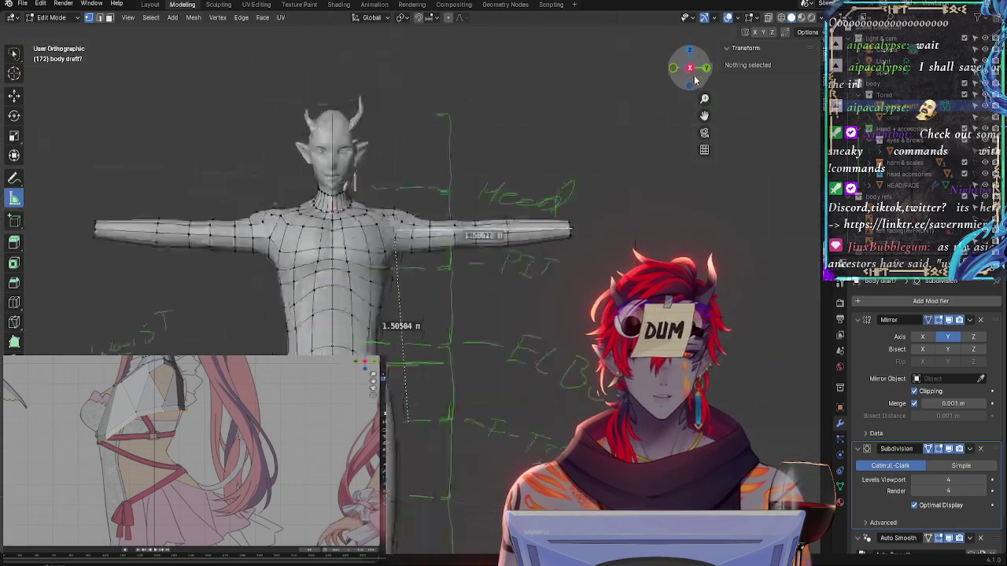
scroll(568, 368, up, 2)
middle_drag(569, 369, 704, 67)
click(705, 67)
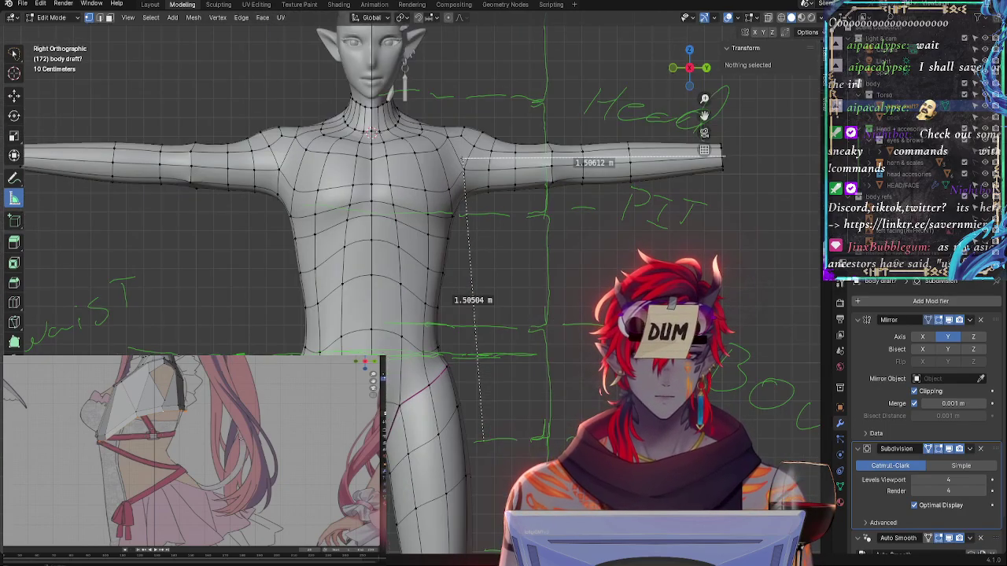
scroll(403, 33, up, 2)
scroll(570, 361, down, 2)
scroll(569, 360, up, 1)
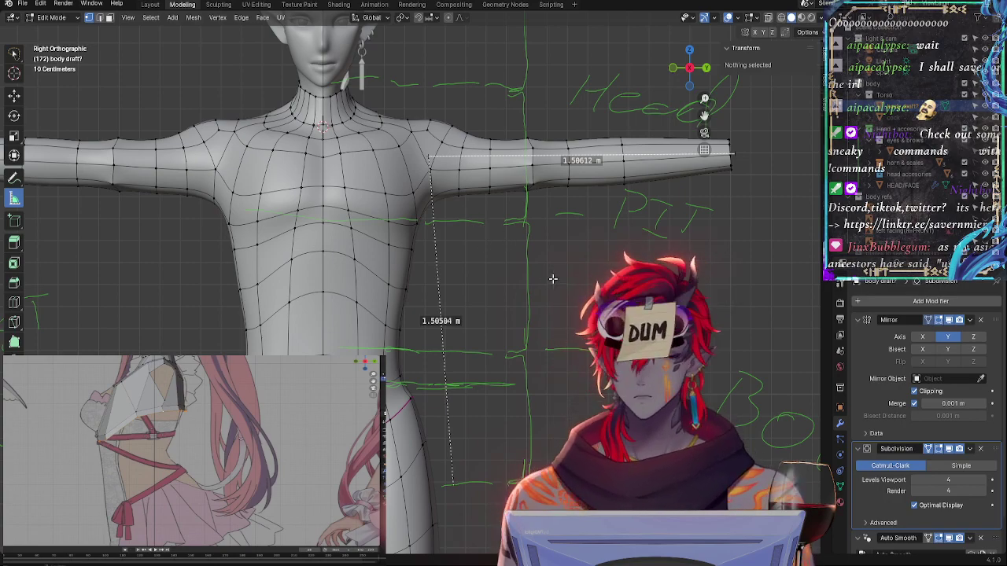
mouse_move(553, 278)
middle_down()
mouse_move(499, 307)
mouse_move(551, 287)
middle_up()
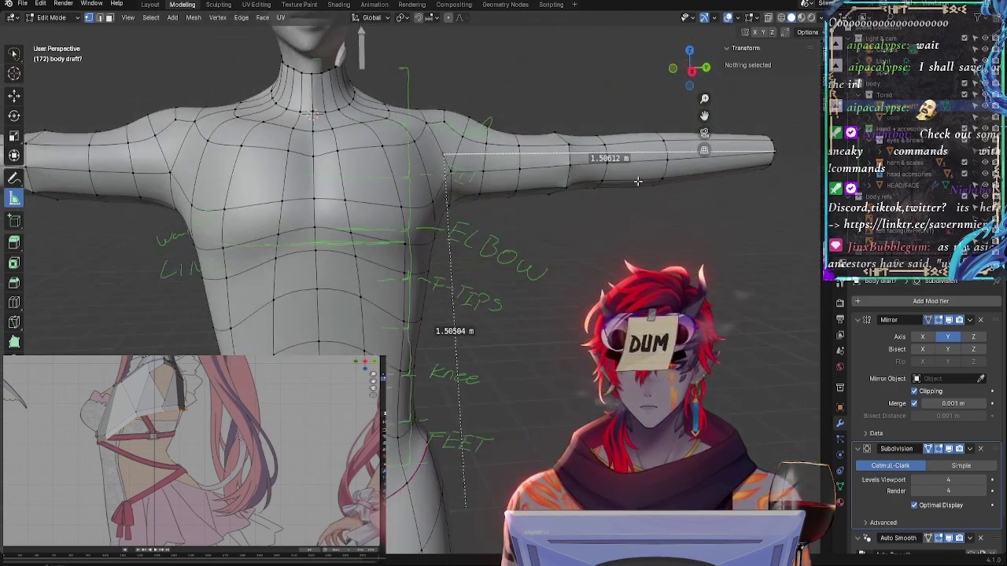
click(691, 72)
scroll(574, 243, down, 2)
scroll(555, 241, up, 2)
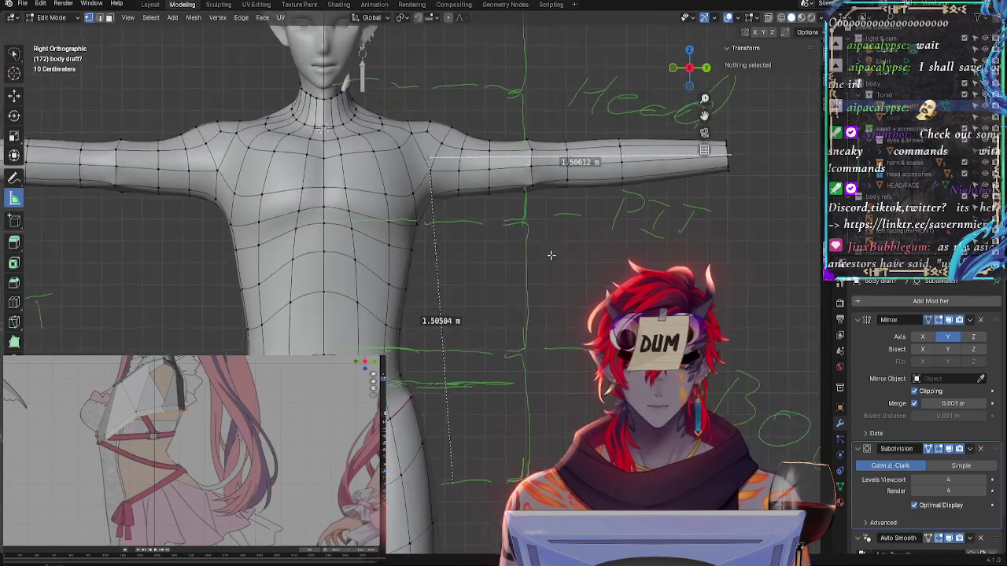
scroll(552, 260, down, 2)
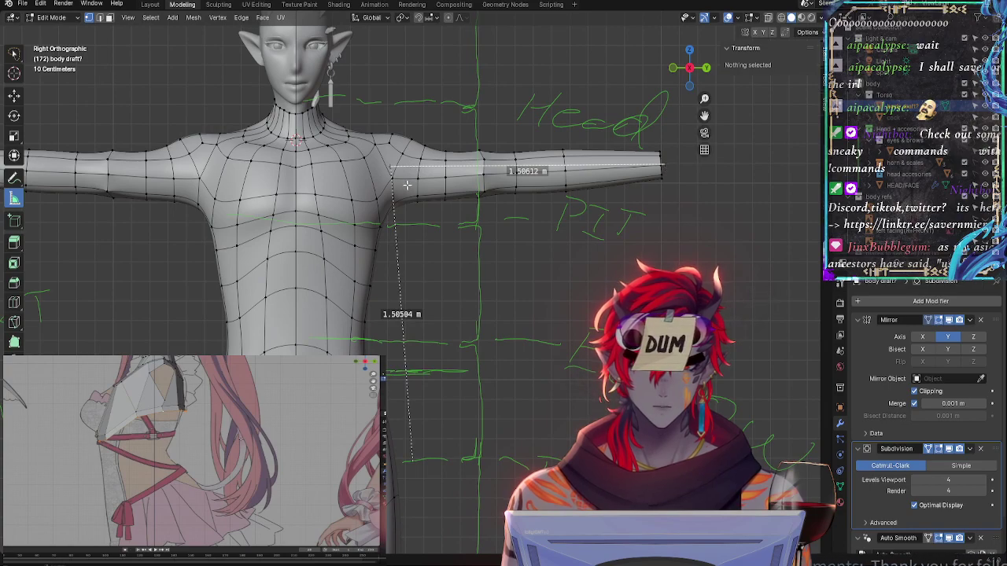
Run the arm ruler from shoulder to arm tip and the diagonal ruler from shoulder to feet line
mouse_move(397, 168)
mouse_down()
mouse_move(384, 164)
mouse_move(392, 167)
mouse_up()
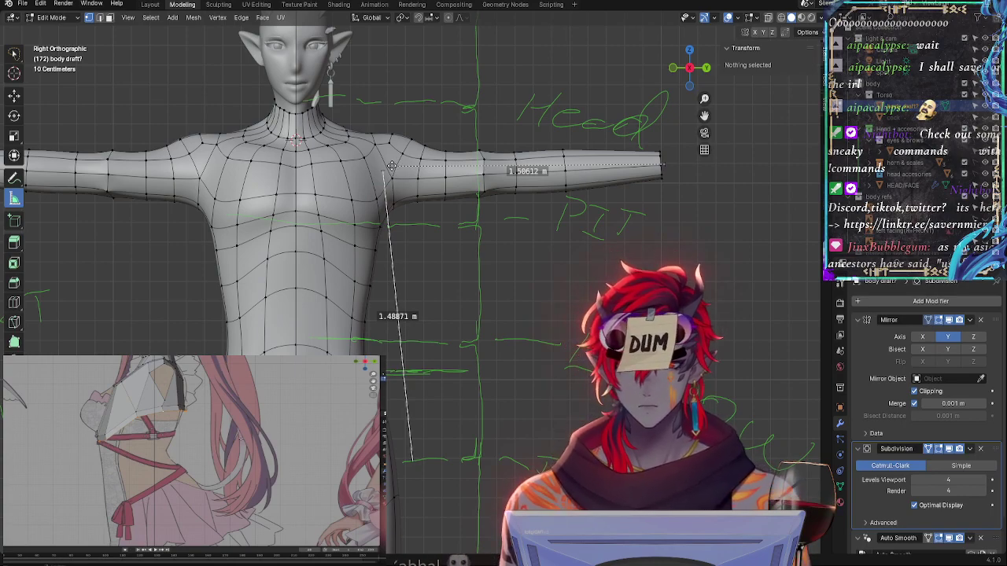
drag(392, 168, 383, 170)
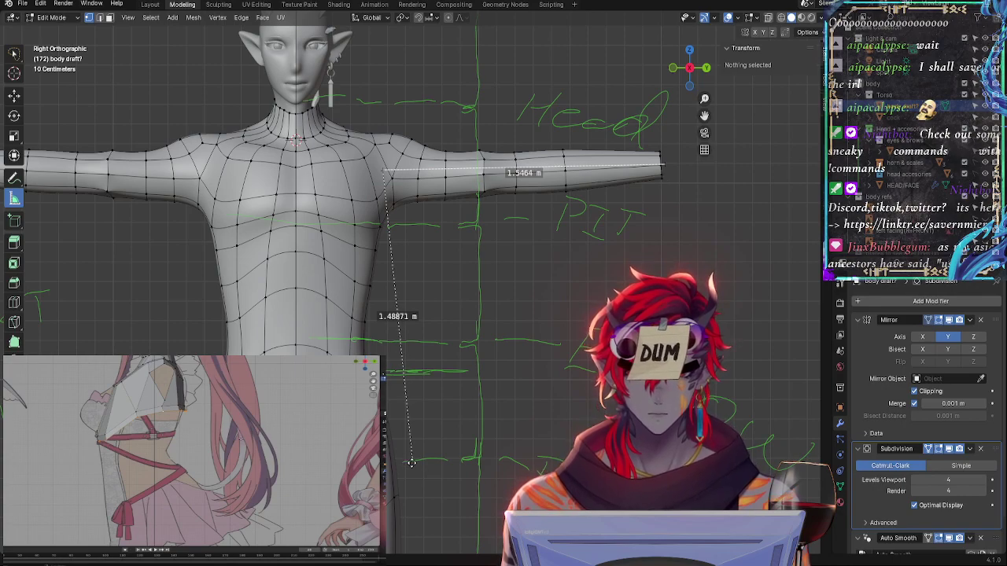
drag(410, 463, 429, 455)
drag(378, 170, 388, 151)
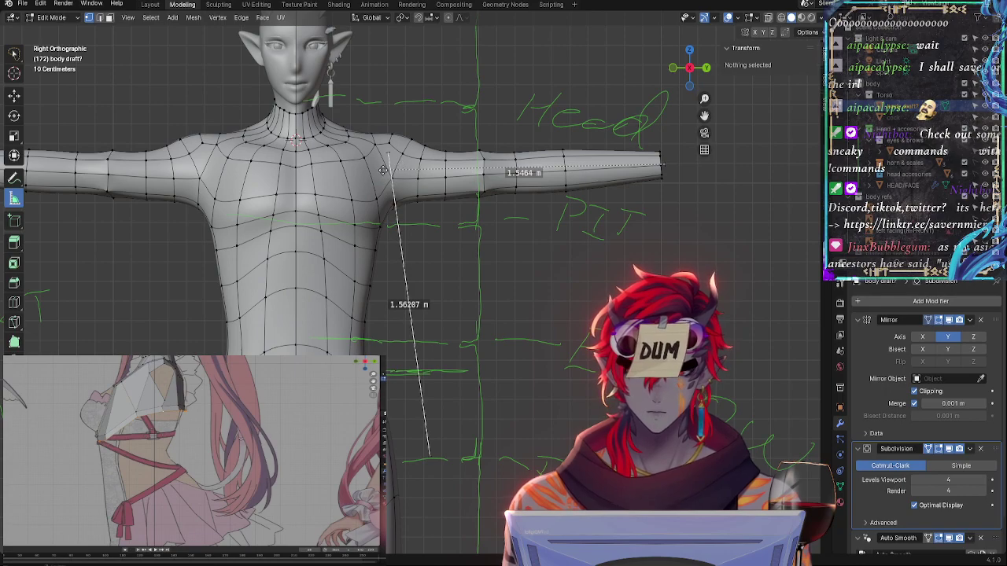
drag(382, 170, 388, 154)
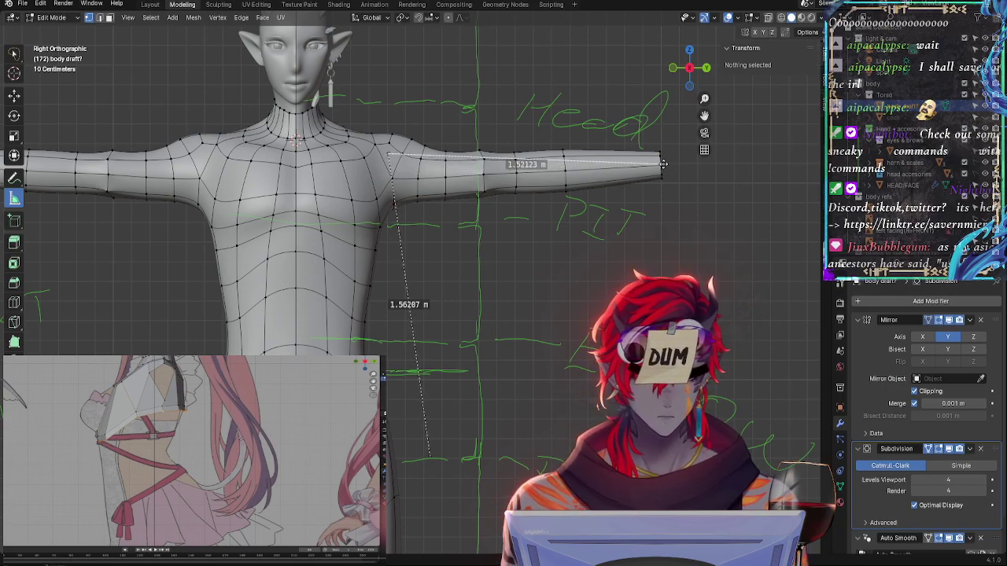
drag(663, 164, 660, 164)
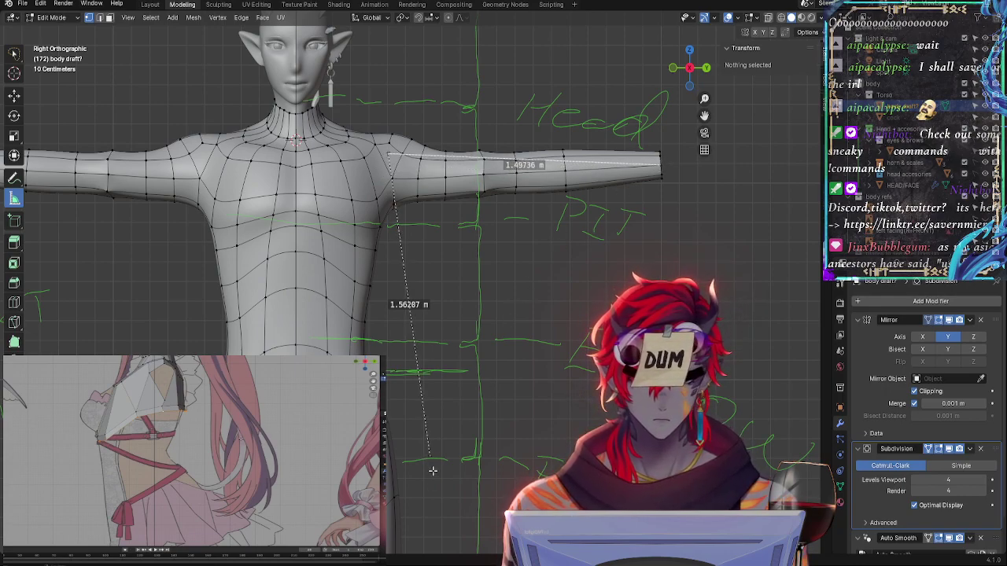
mouse_move(429, 451)
mouse_down()
mouse_move(425, 443)
mouse_move(426, 459)
mouse_up()
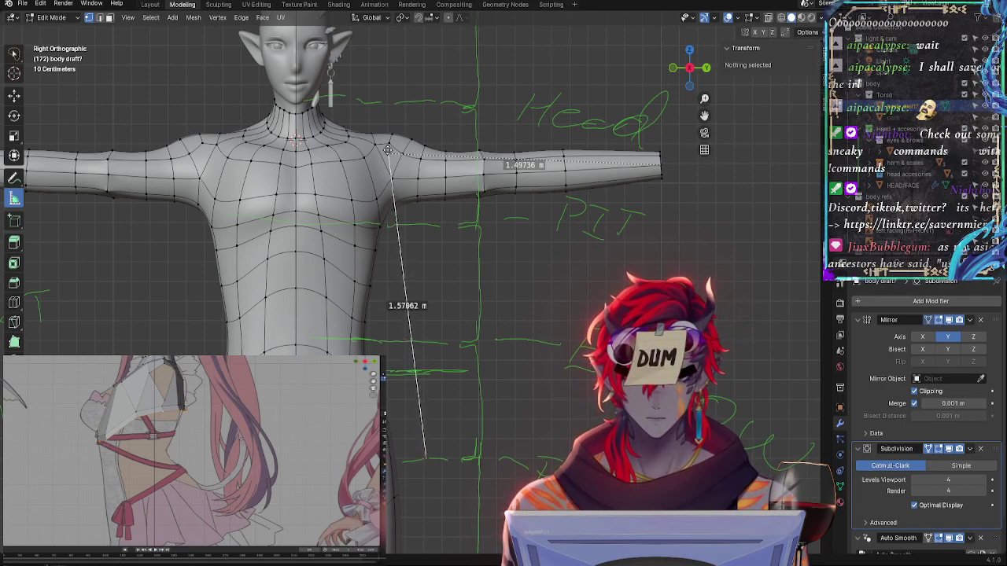
drag(388, 150, 386, 166)
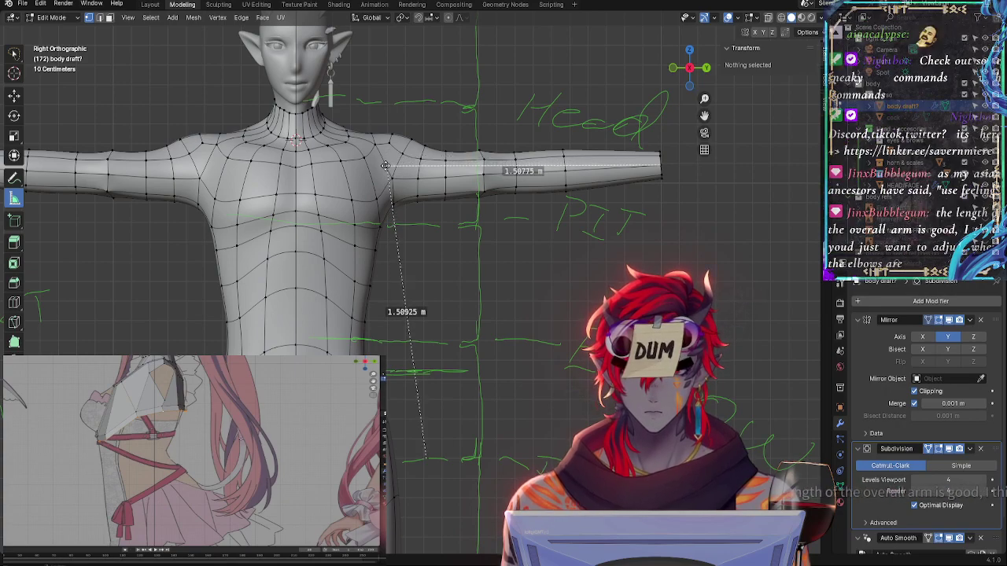
drag(661, 165, 661, 167)
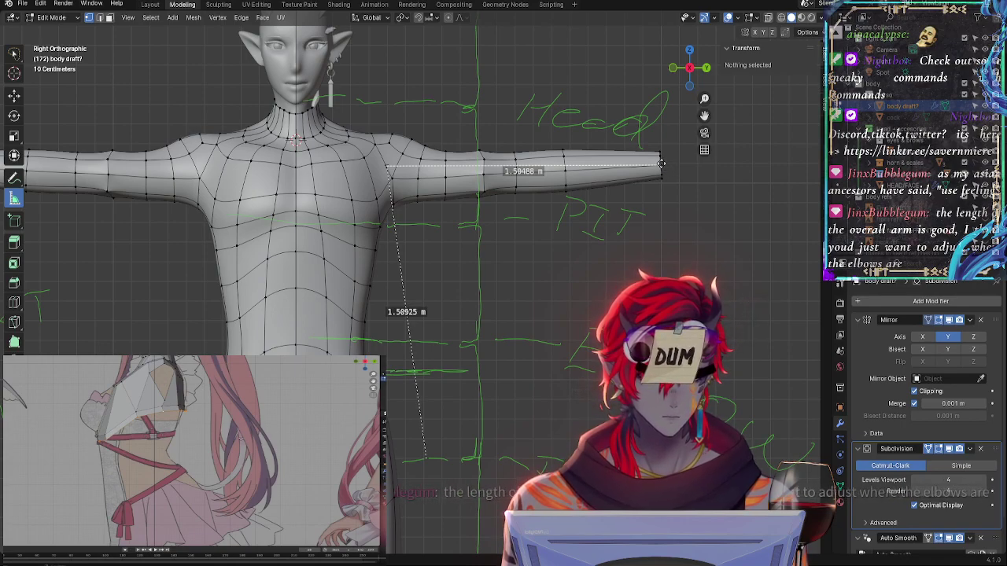
drag(661, 163, 661, 166)
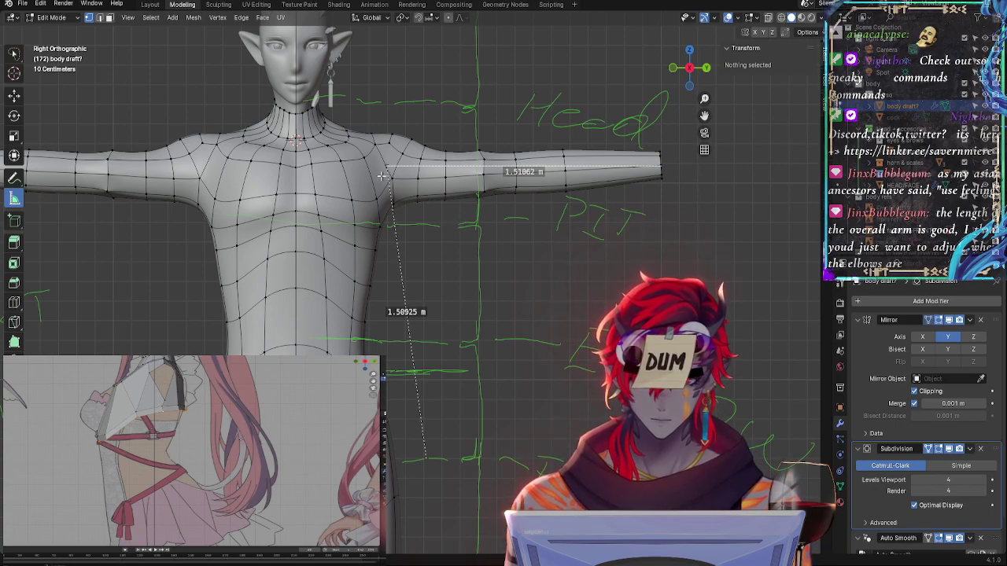
Reposition the vertical ruler, check a 177° elbow angle measurement, then delete it
drag(385, 166, 420, 320)
mouse_move(426, 459)
mouse_down()
mouse_move(438, 459)
mouse_move(425, 458)
mouse_up()
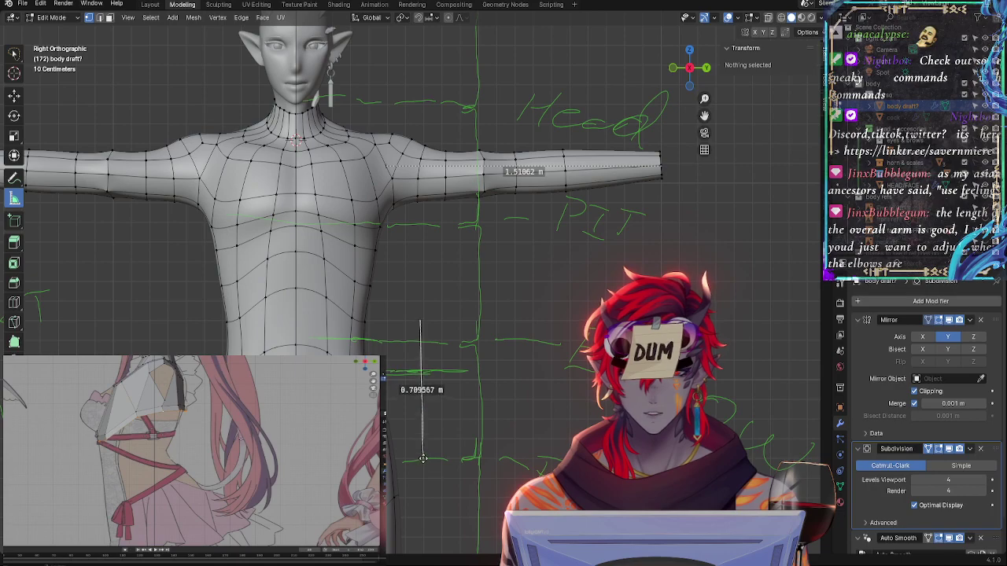
drag(423, 322, 411, 226)
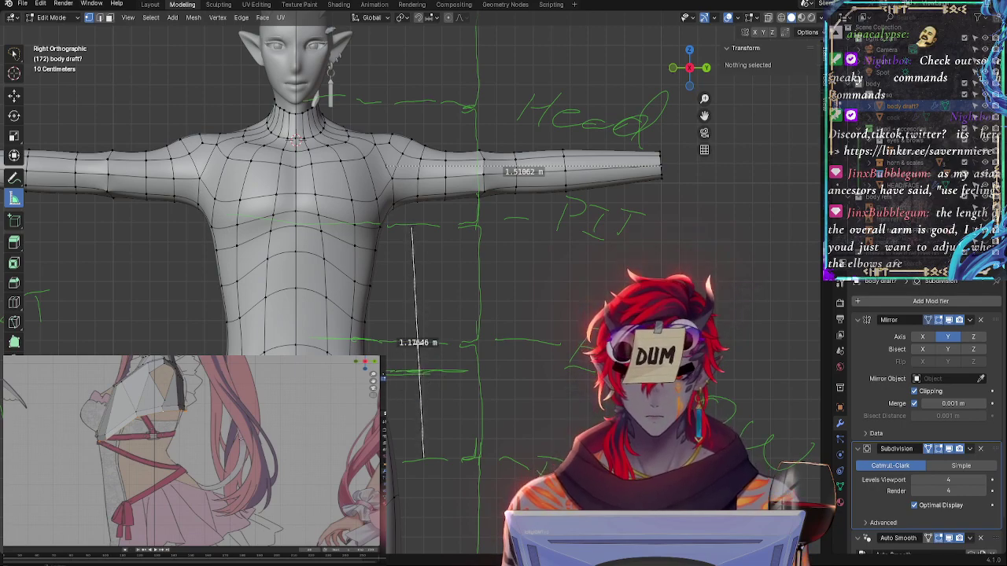
drag(417, 343, 423, 347)
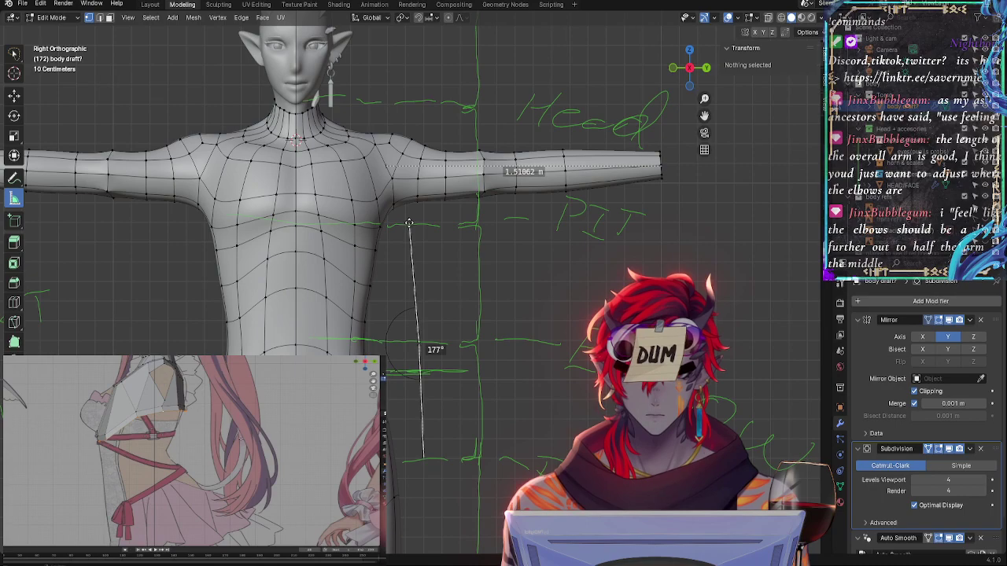
drag(407, 223, 380, 155)
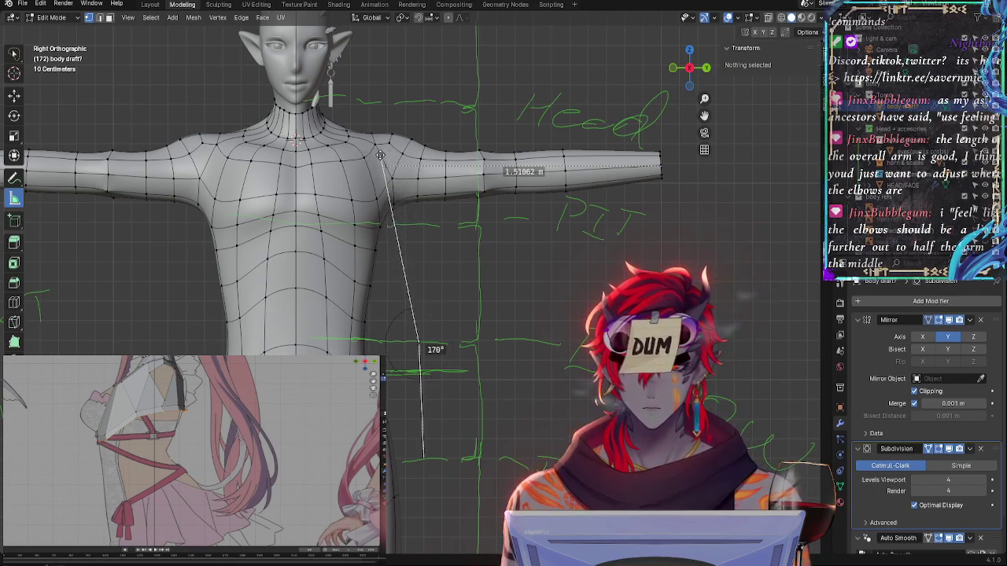
drag(423, 461, 443, 460)
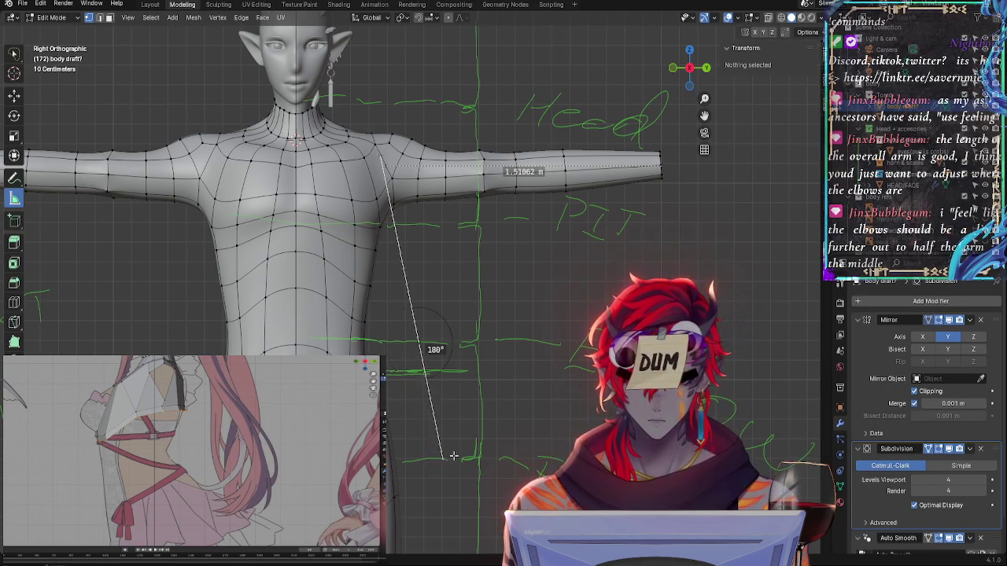
right_click(417, 346)
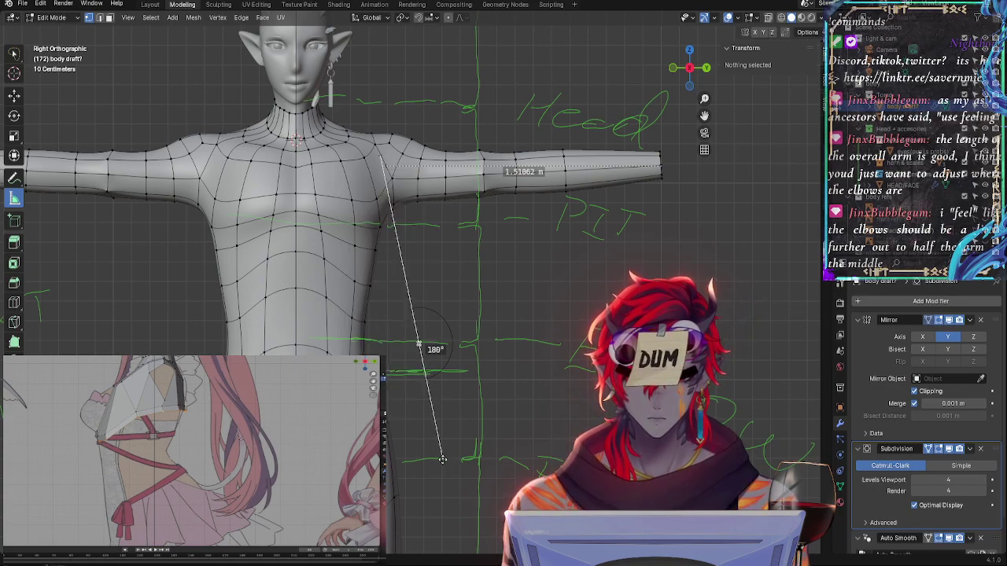
drag(443, 460, 382, 164)
key(Delete)
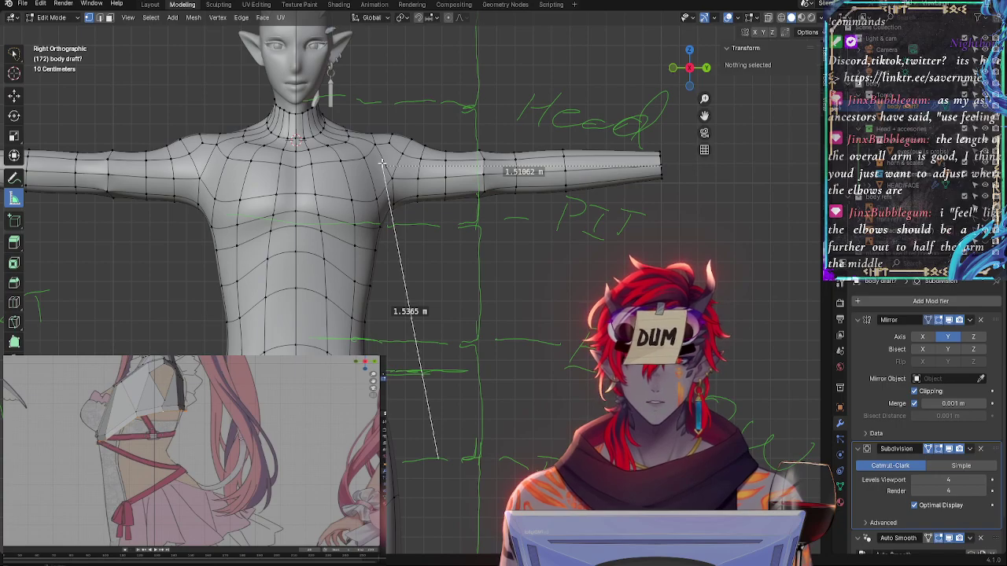
middle_drag(512, 346, 590, 208)
Select the armpit vertex and nudge the shoulder ruler's end so it reads 1.47908 m
click(351, 214)
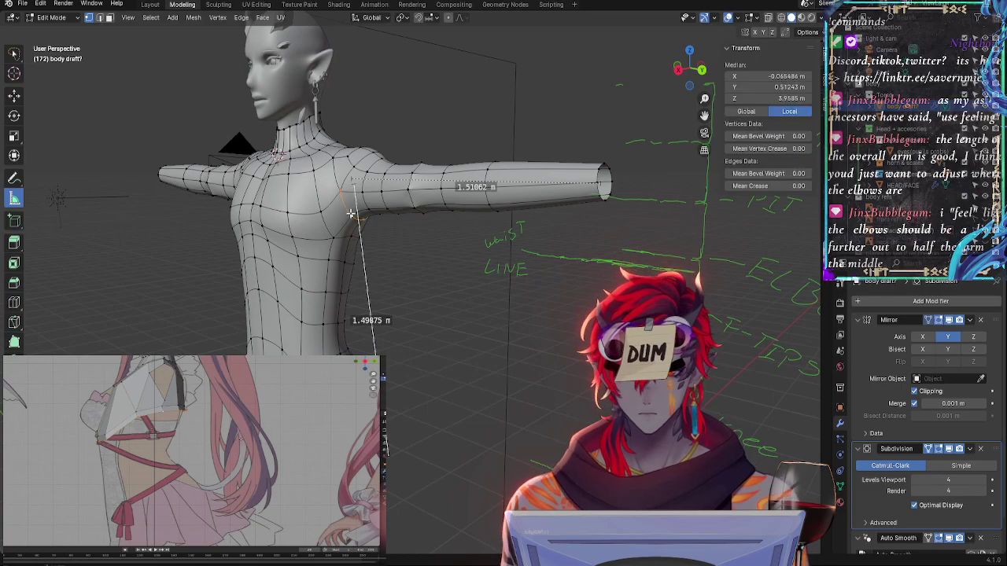
middle_drag(445, 241, 400, 277)
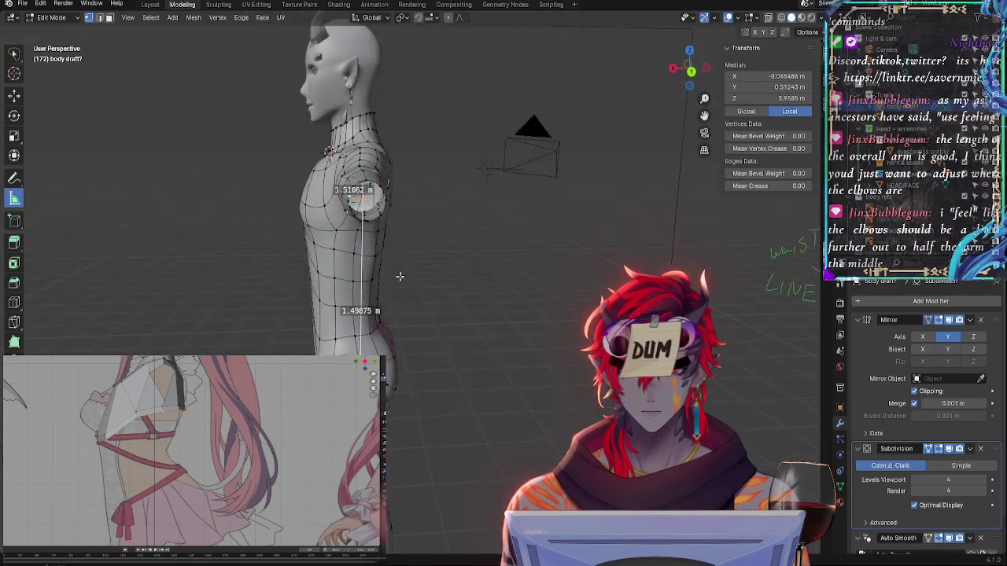
click(687, 66)
scroll(569, 209, up, 5)
shift+middle_drag(572, 125, 526, 236)
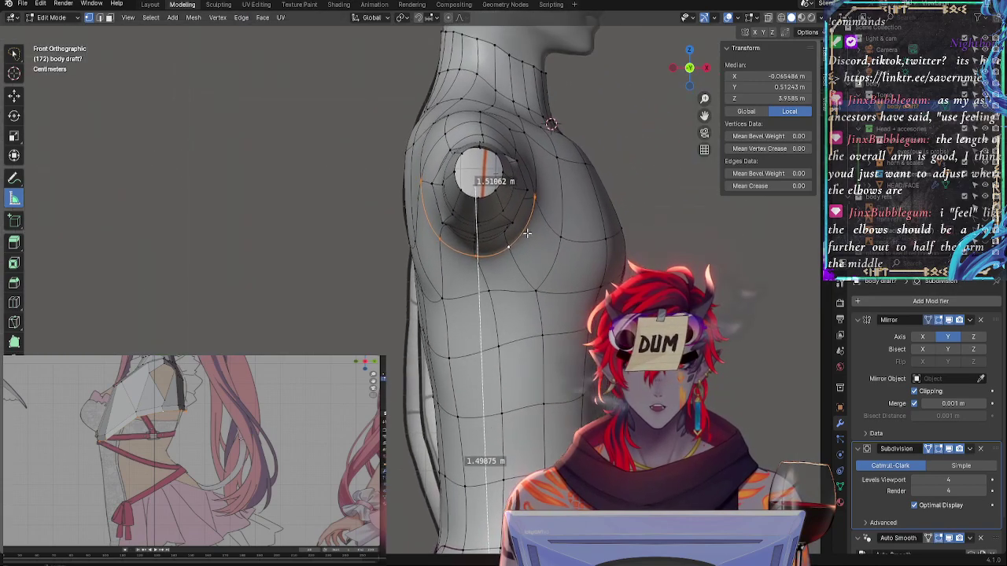
drag(479, 192, 478, 190)
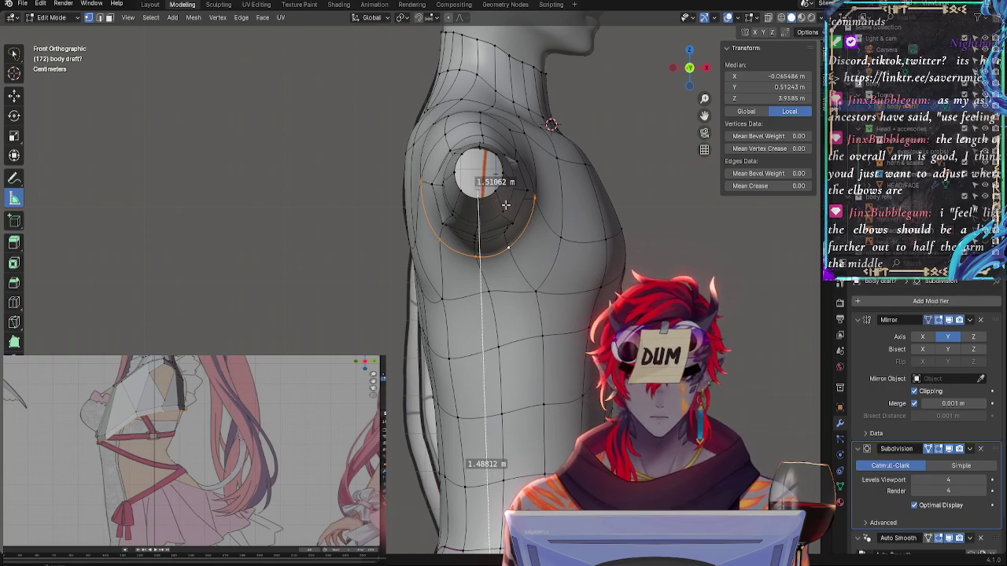
middle_drag(598, 195, 503, 298)
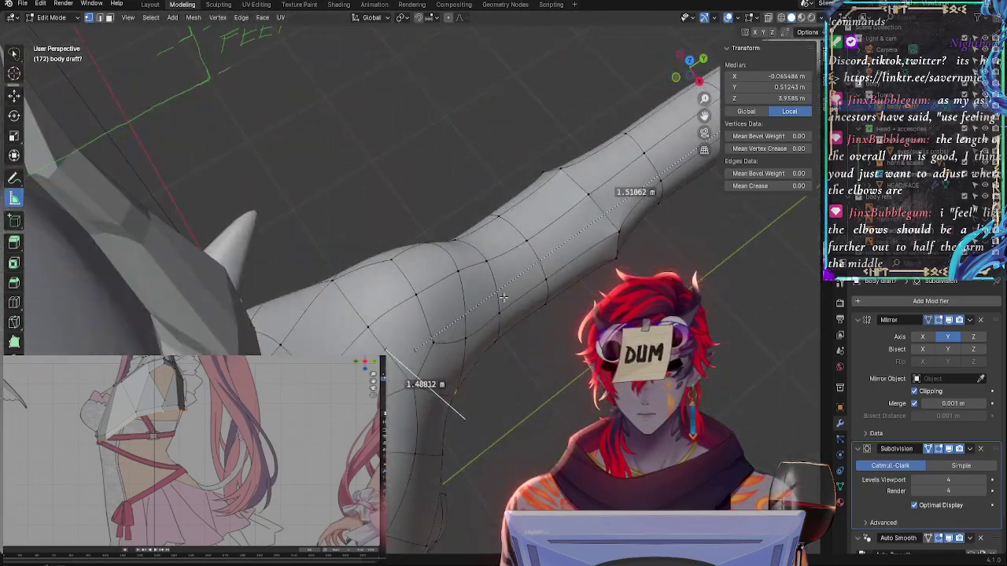
middle_drag(412, 394, 256, 229)
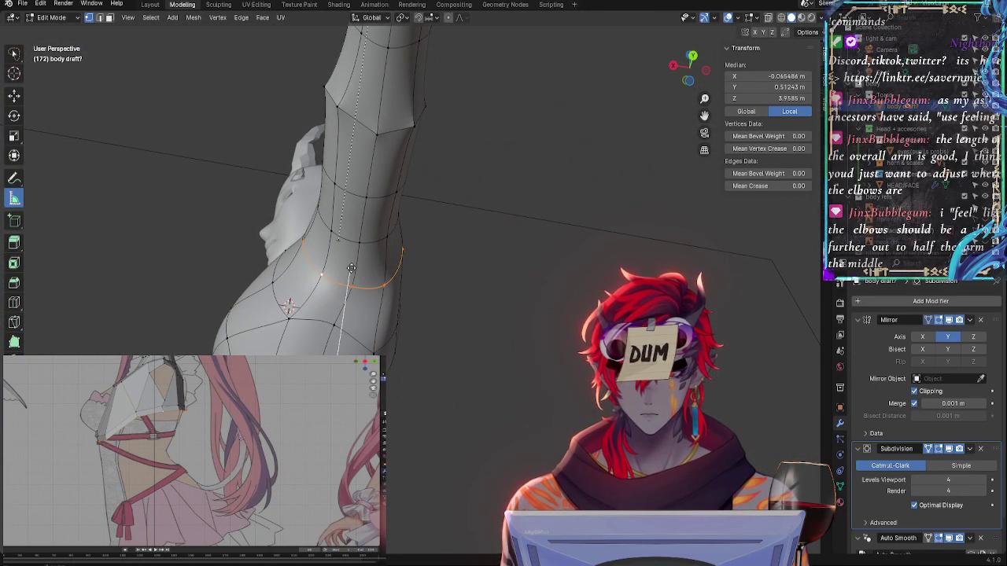
click(674, 66)
Snap the diagonal ruler's ends to the feet line and a shoulder vertex, lengthening the arm ruler to 1.56401 m
scroll(483, 441, down, 2)
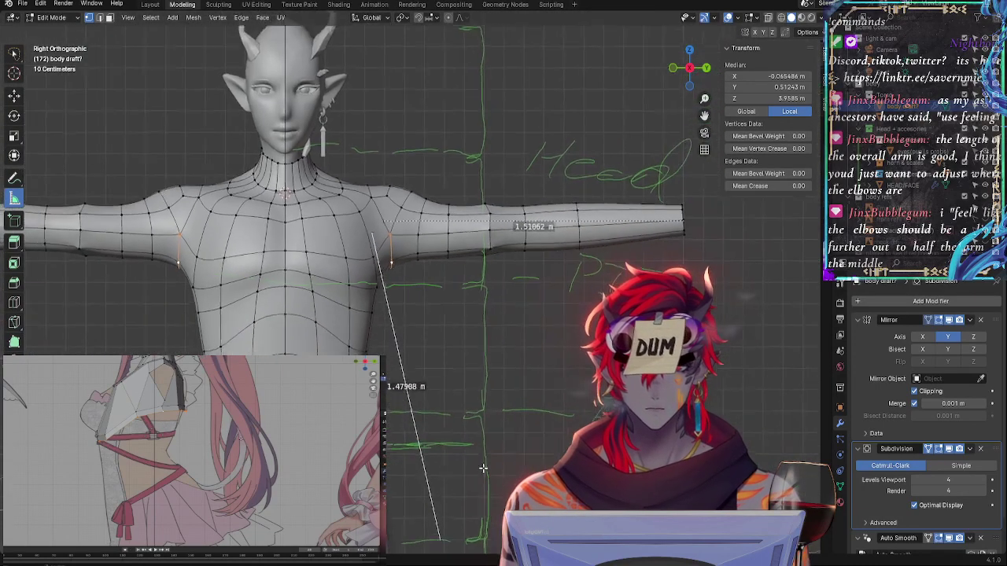
scroll(478, 308, up, 3)
mouse_move(437, 362)
mouse_down()
mouse_move(388, 360)
mouse_move(418, 362)
mouse_up()
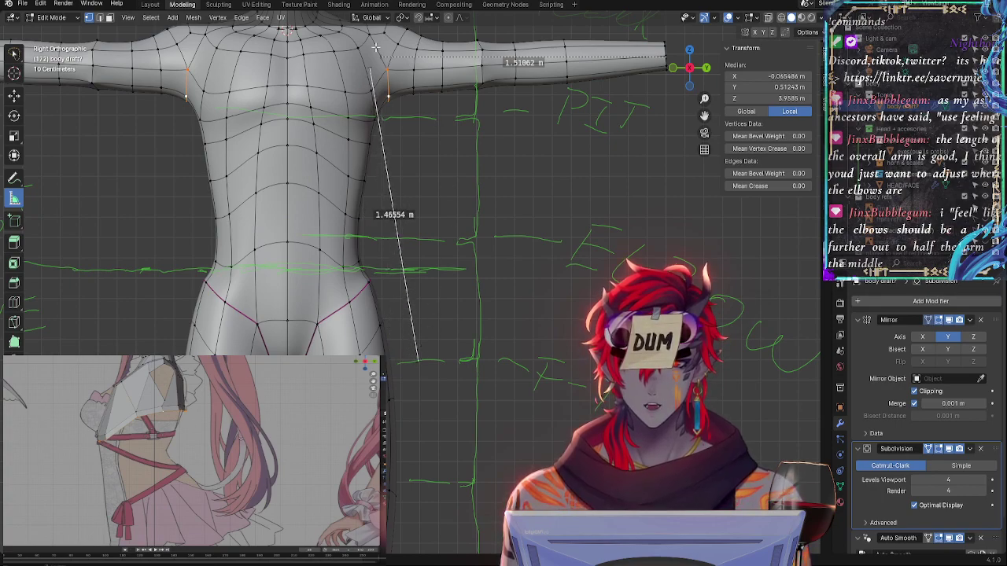
drag(382, 56, 370, 67)
middle_drag(501, 148, 385, 140)
middle_drag(374, 83, 369, 176)
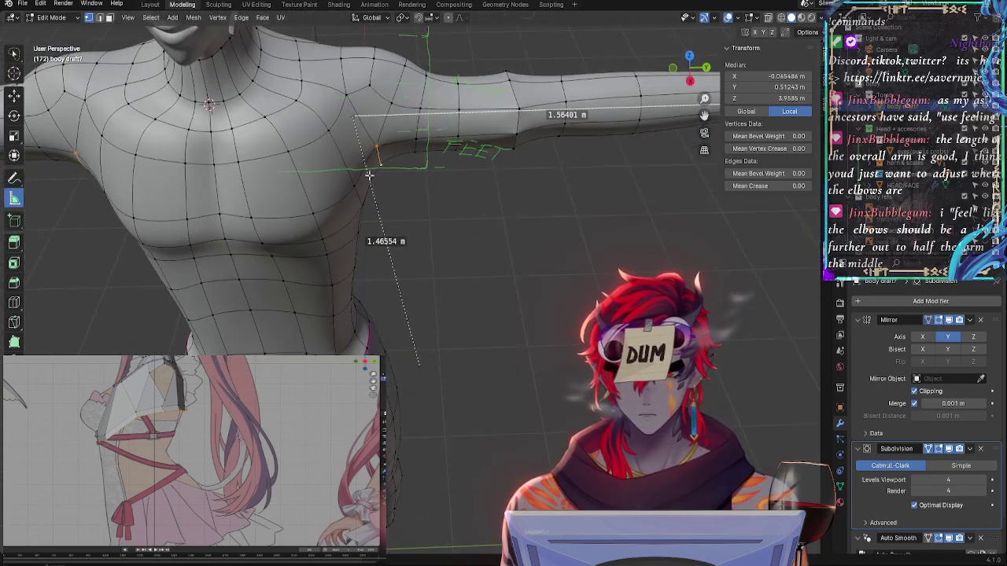
drag(357, 122, 356, 117)
Frame the torso and head in orthographic view against the Head, PIT, waist and elbow guides
middle_drag(357, 117, 670, 75)
click(684, 70)
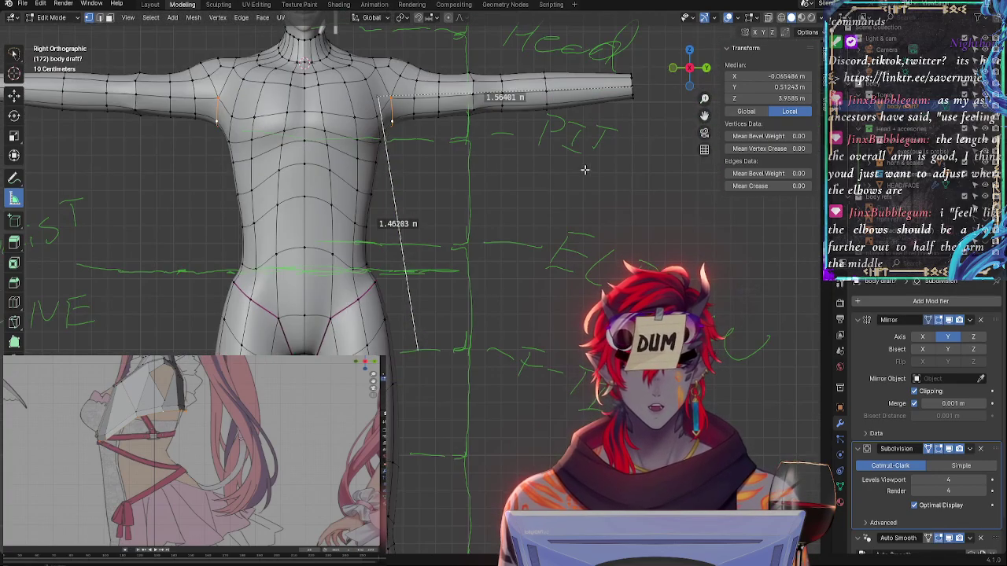
scroll(540, 317, down, 3)
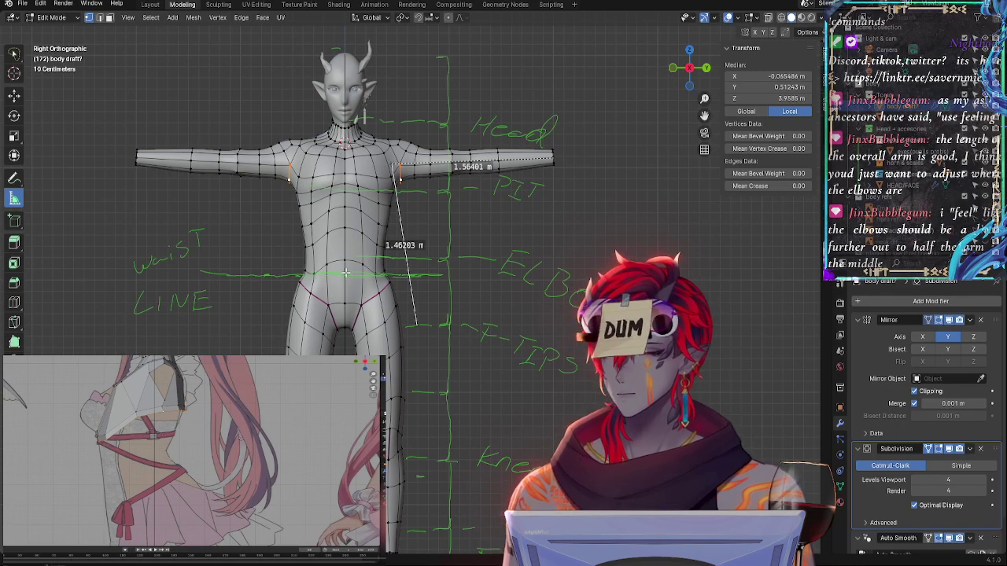
scroll(346, 273, down, 4)
scroll(427, 490, up, 2)
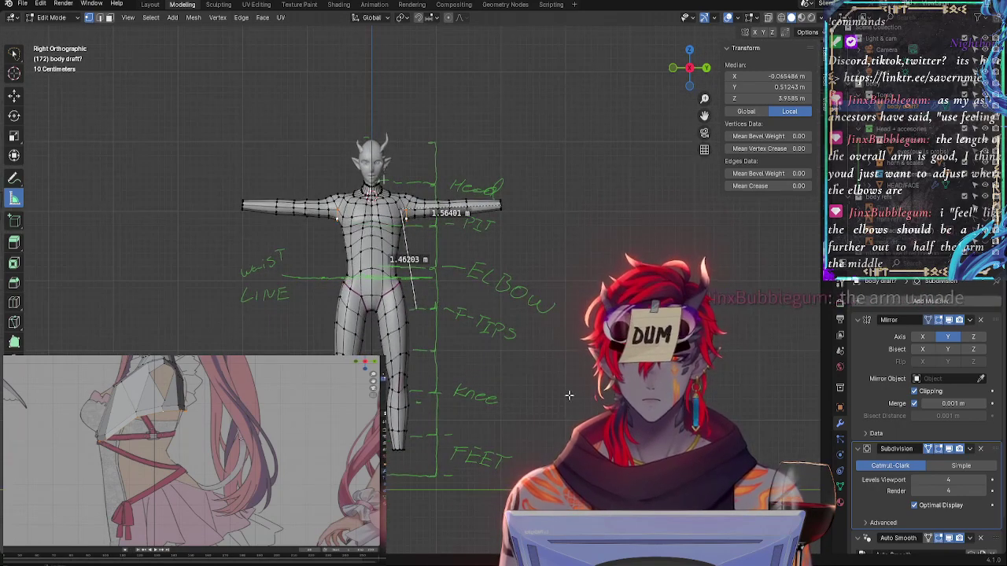
scroll(484, 166, up, 1)
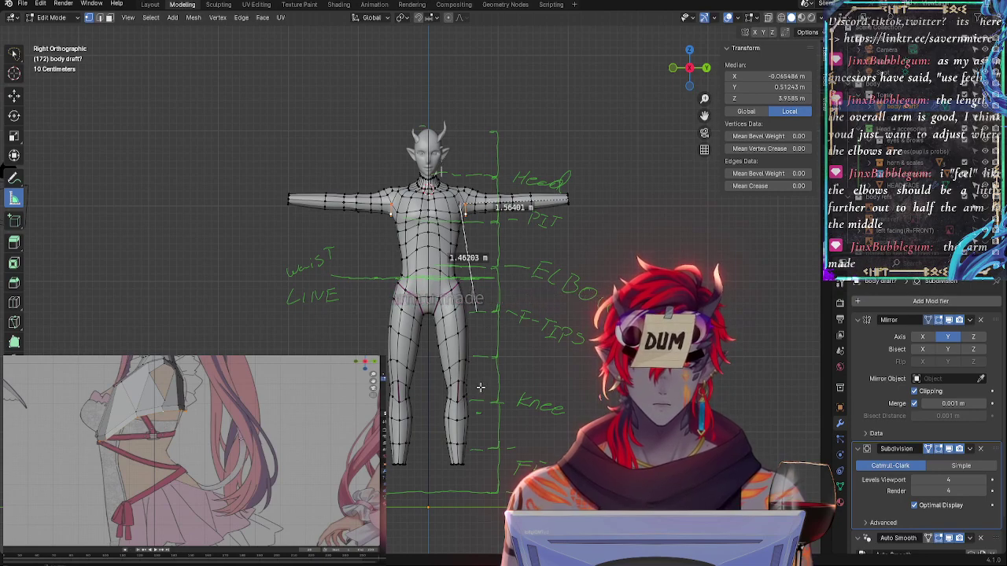
scroll(478, 481, up, 3)
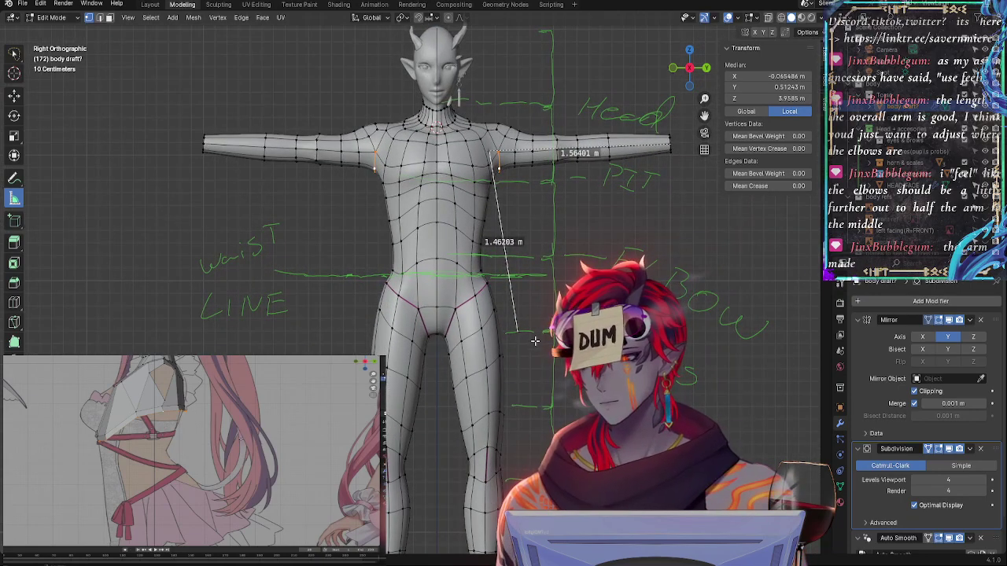
shift+middle_drag(565, 272, 458, 239)
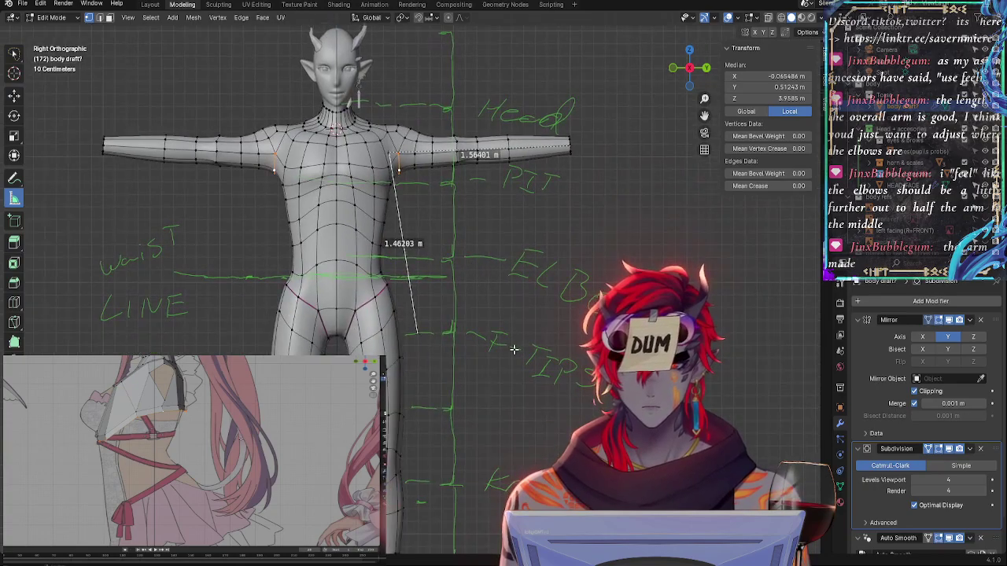
scroll(495, 277, up, 3)
scroll(495, 277, down, 1)
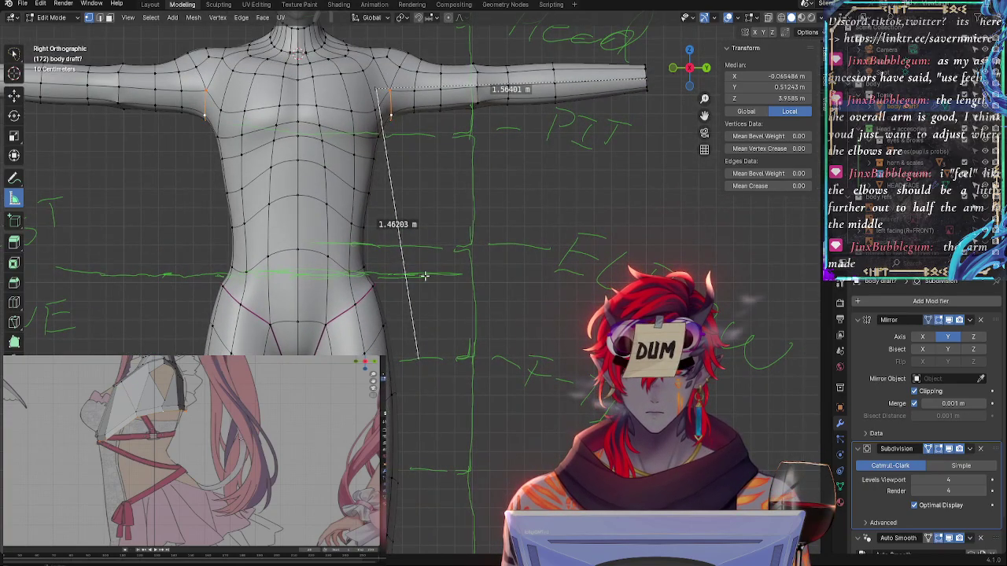
scroll(481, 207, down, 1)
scroll(473, 197, up, 1)
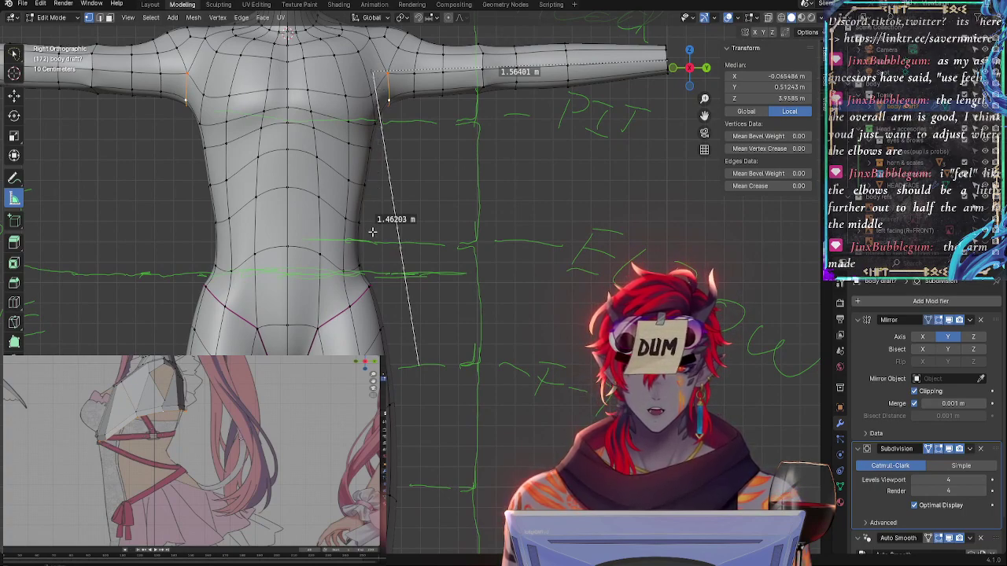
shift+middle_drag(372, 231, 360, 274)
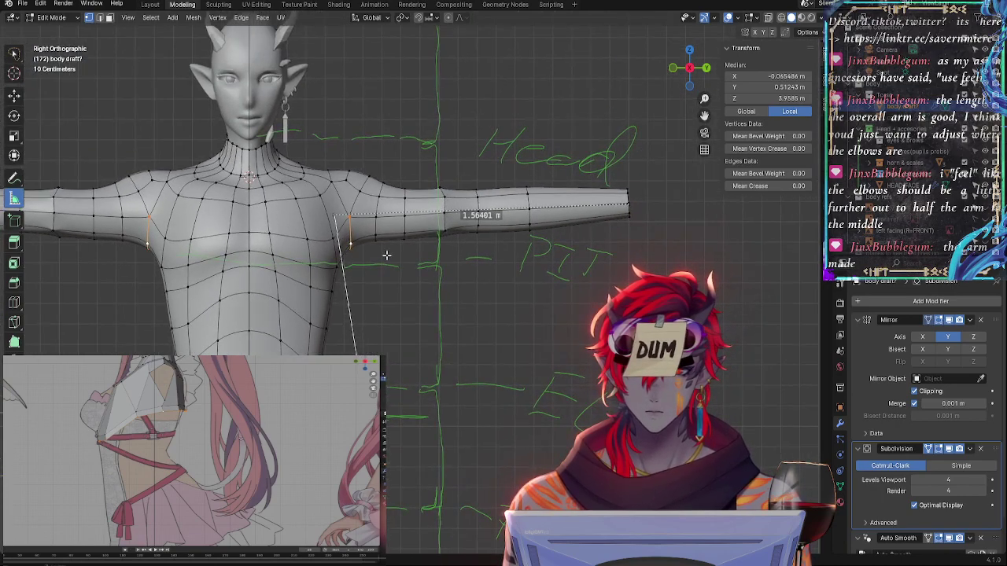
In wireframe, select an arm vertex and start a vertical ruler across the upper arm
click(781, 17)
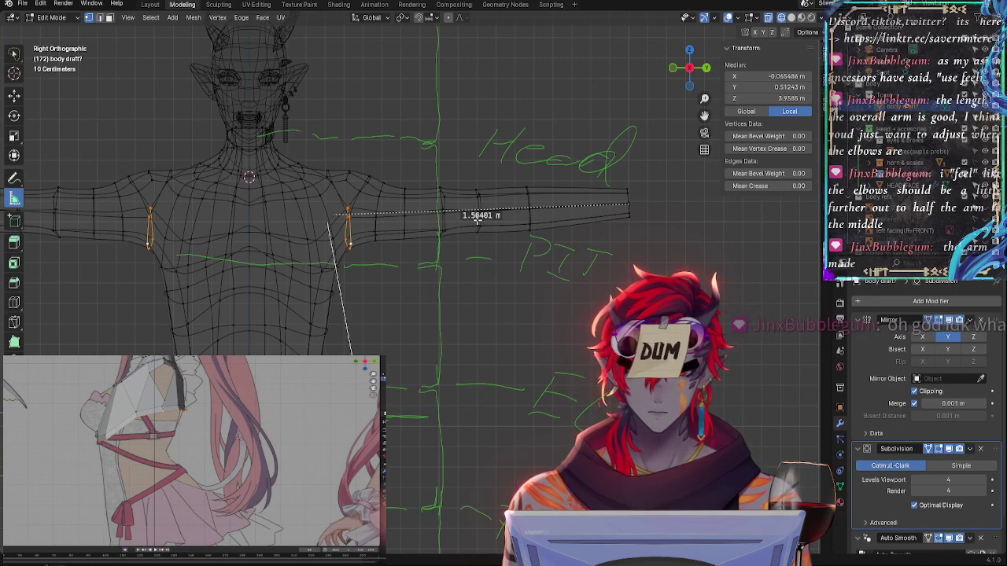
click(498, 183)
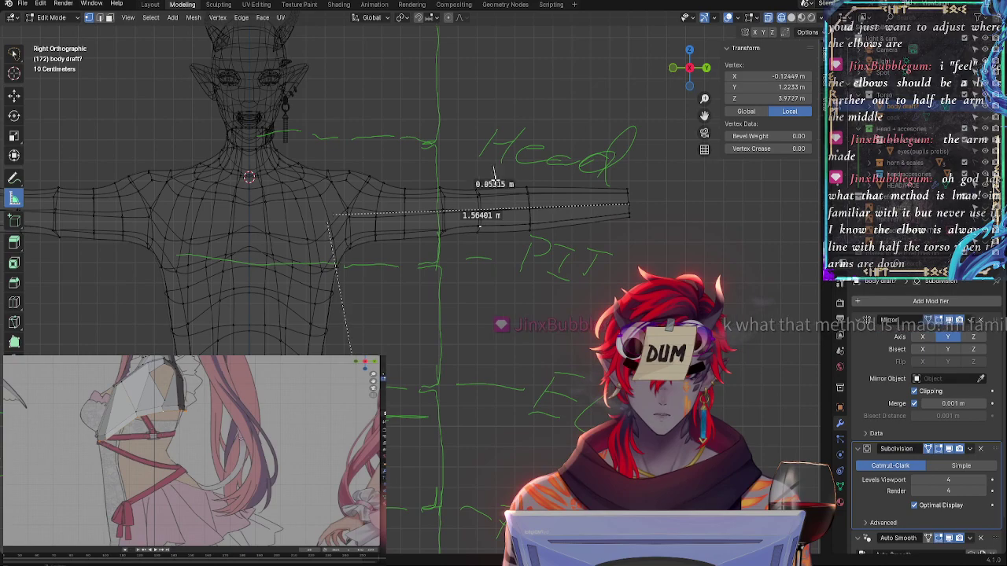
drag(496, 263, 496, 168)
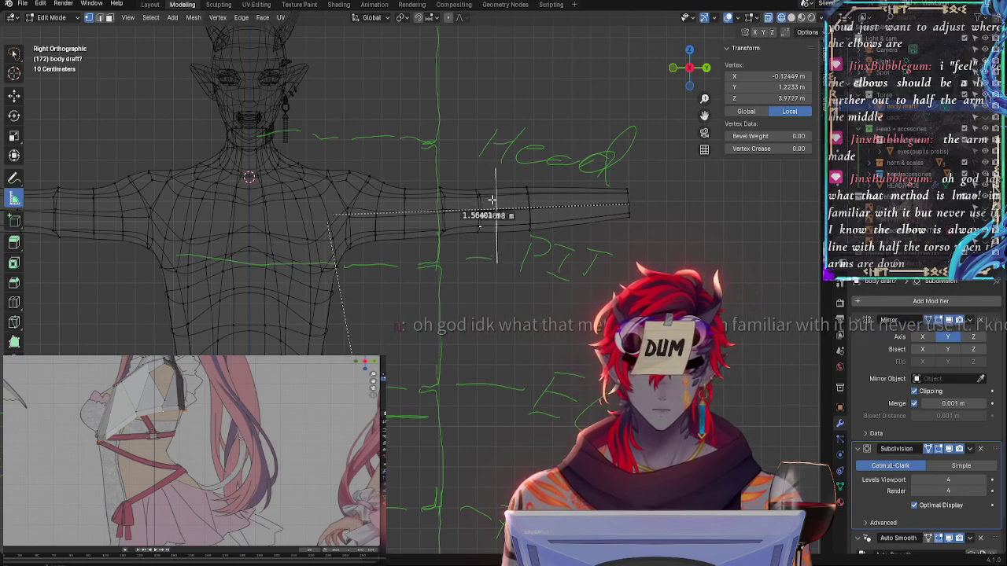
scroll(490, 197, up, 2)
scroll(546, 356, up, 1)
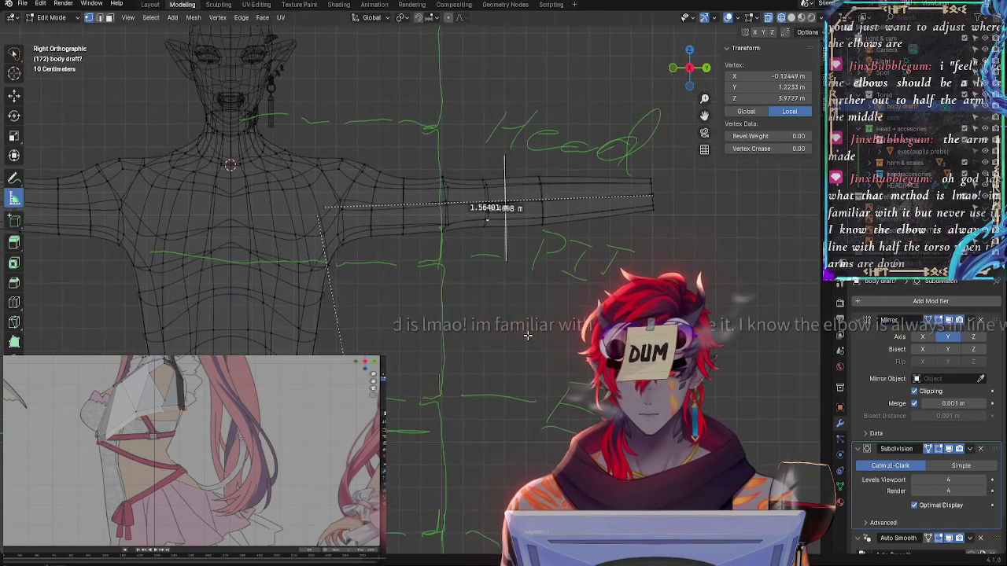
shift+scroll(439, 294, down, 2)
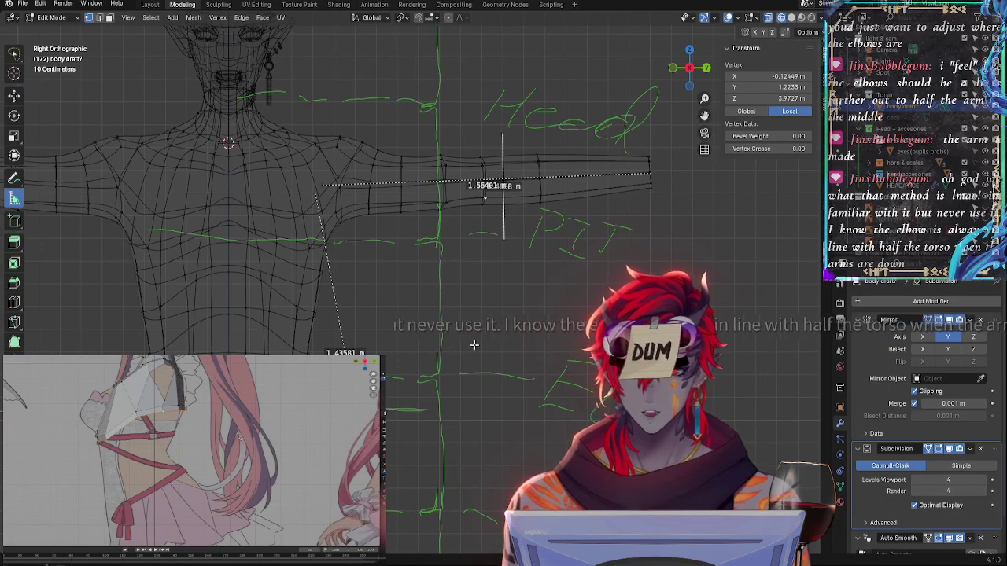
shift+scroll(437, 323, down, 5)
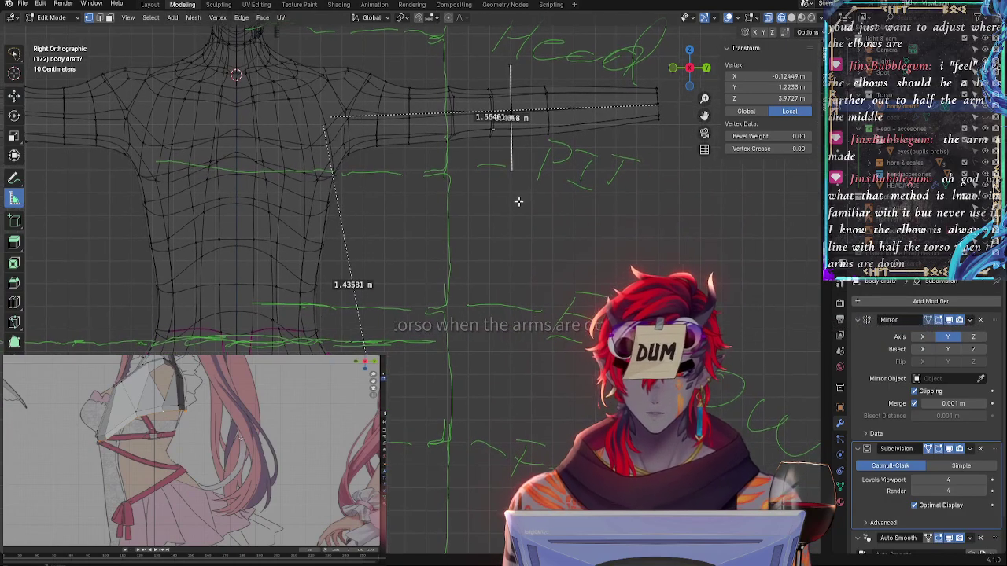
shift+middle_drag(572, 145, 480, 278)
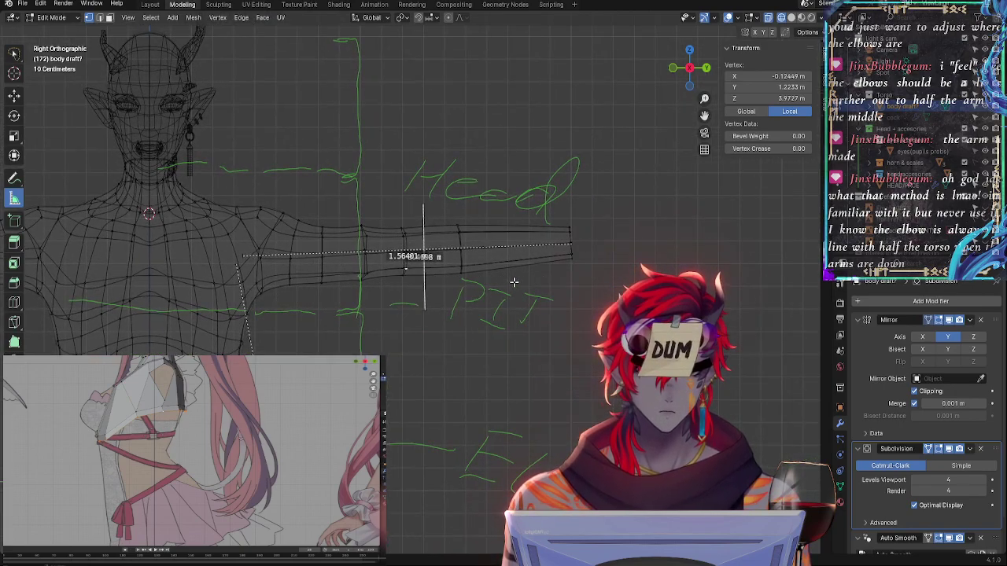
scroll(521, 288, down, 2)
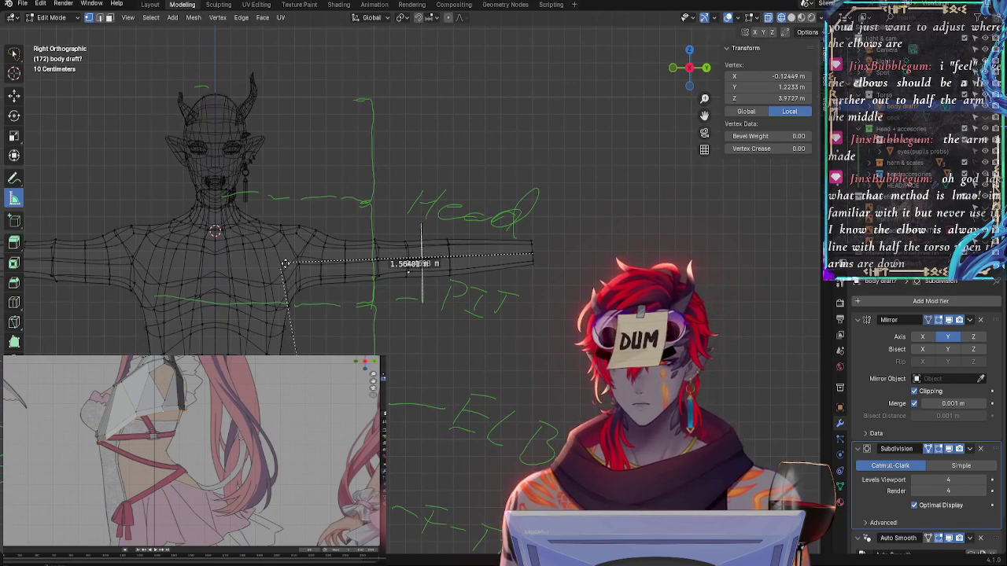
mouse_move(282, 265)
mouse_down()
mouse_move(324, 264)
mouse_move(300, 263)
mouse_up()
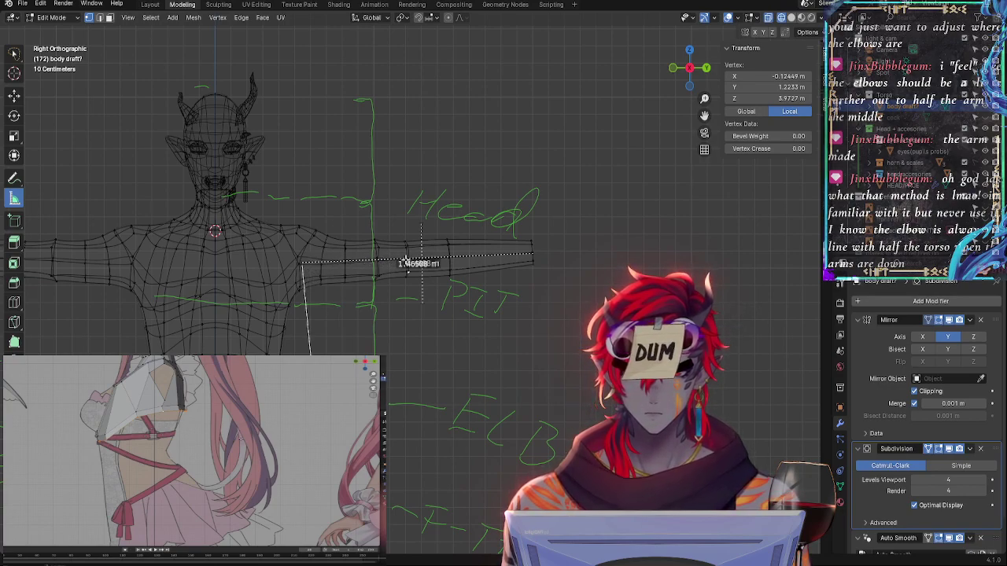
Measure 0.358 m, then 0.758086 m vertical spans beside the arm, and return to solid shading
drag(436, 228, 436, 303)
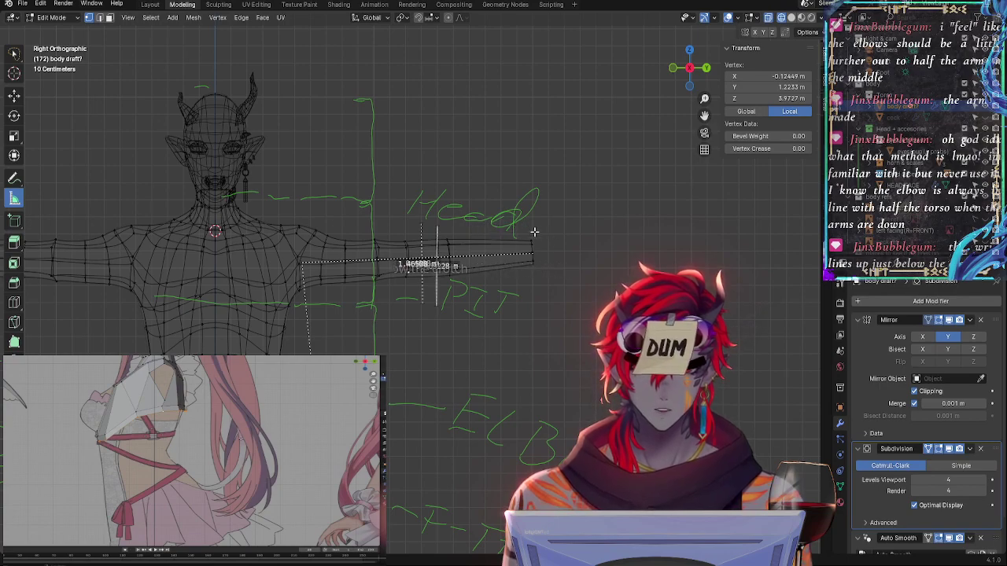
drag(533, 228, 435, 306)
drag(533, 302, 438, 228)
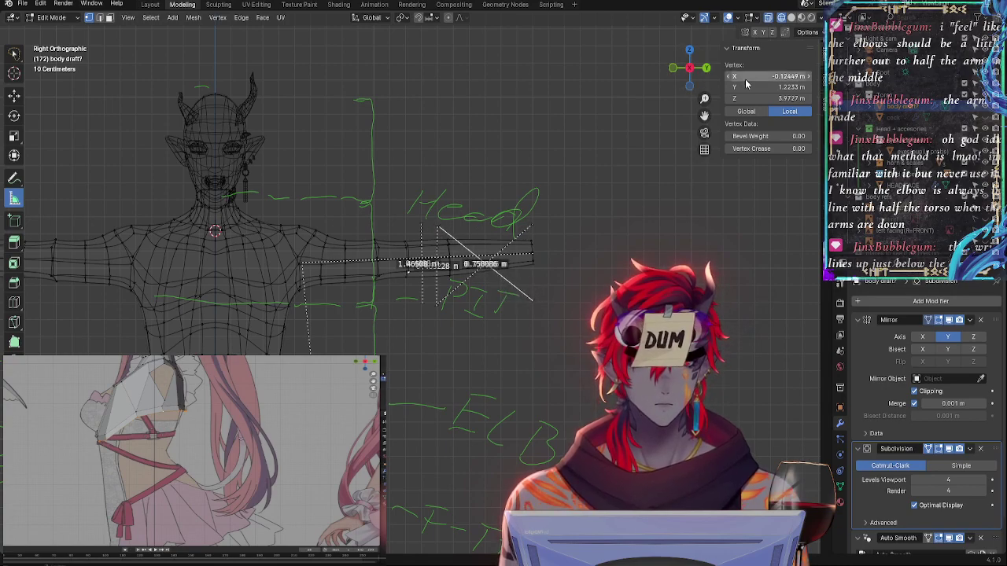
click(791, 17)
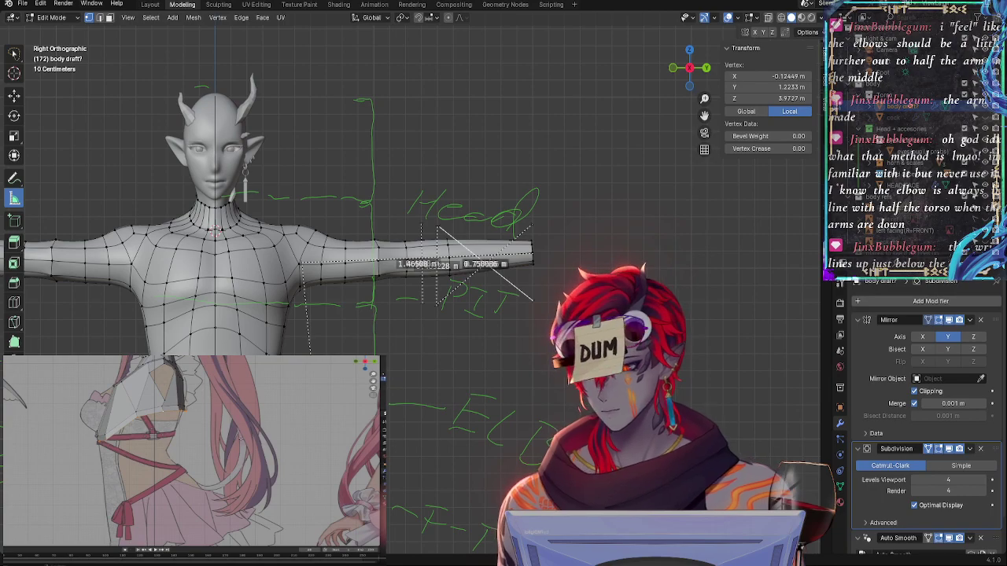
scroll(441, 370, down, 3)
shift+middle_drag(503, 393, 494, 266)
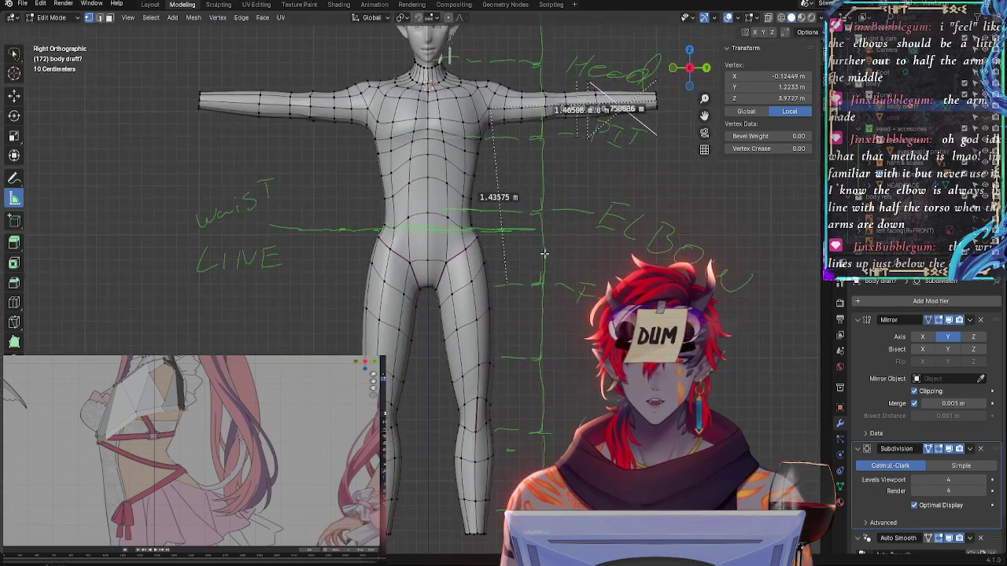
scroll(493, 267, down, 3)
scroll(511, 316, up, 2)
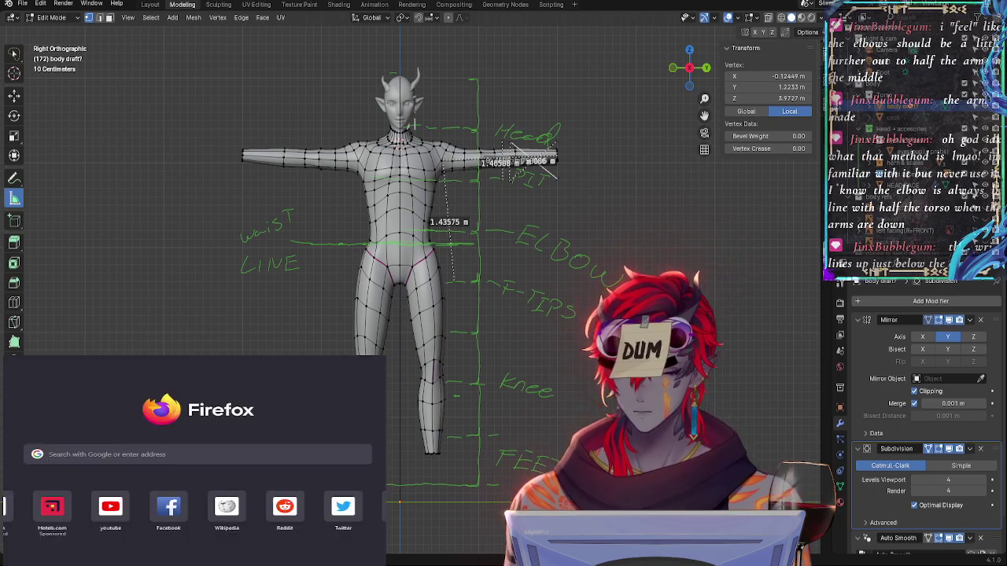
text(8 head)
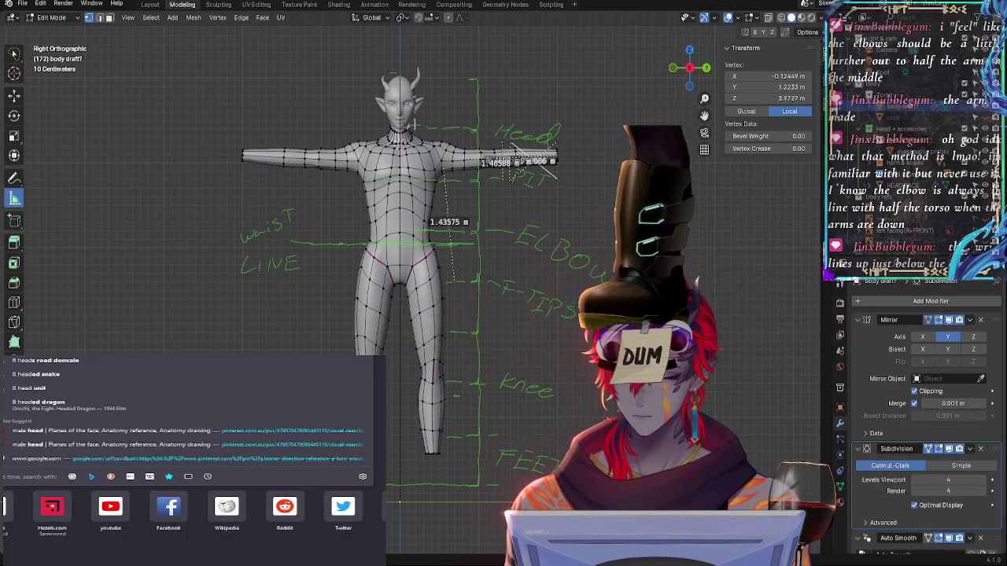
key(Escape)
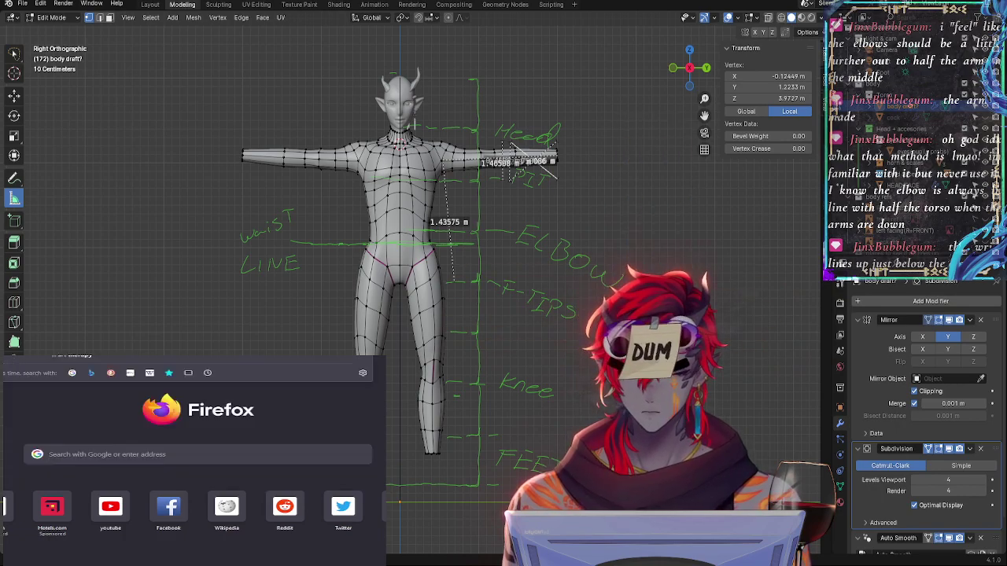
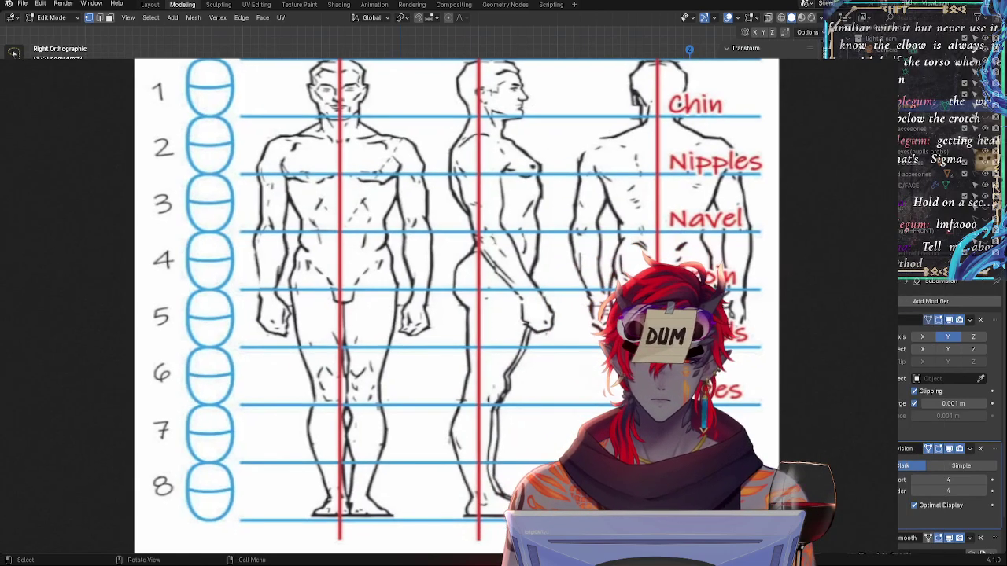
Zoom out so the whole T-pose mesh and its head-to-feet proportion guides fit in view
scroll(515, 148, down, 3)
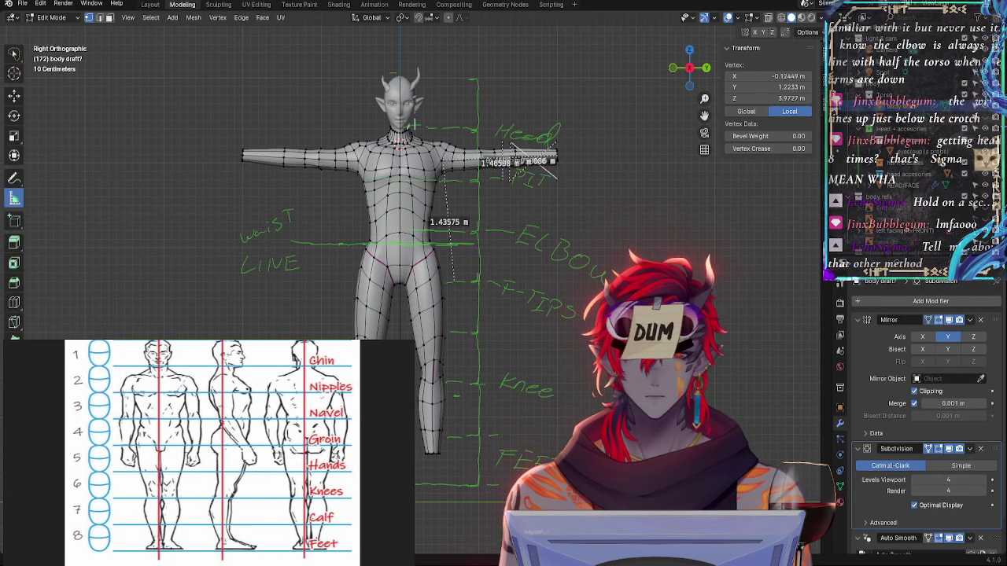
Clear the vertex selection and frame the head and torso in front view
click(563, 40)
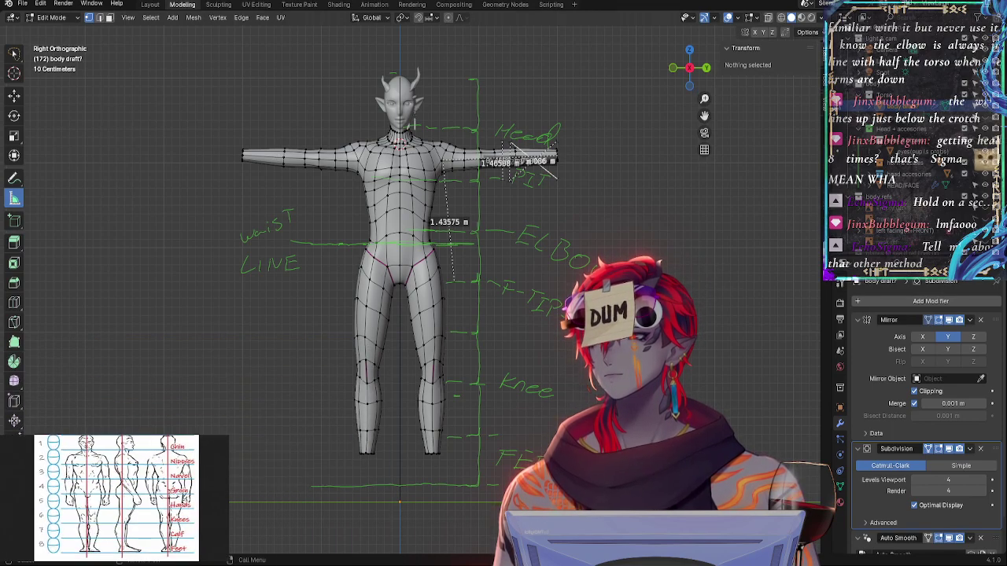
click(690, 69)
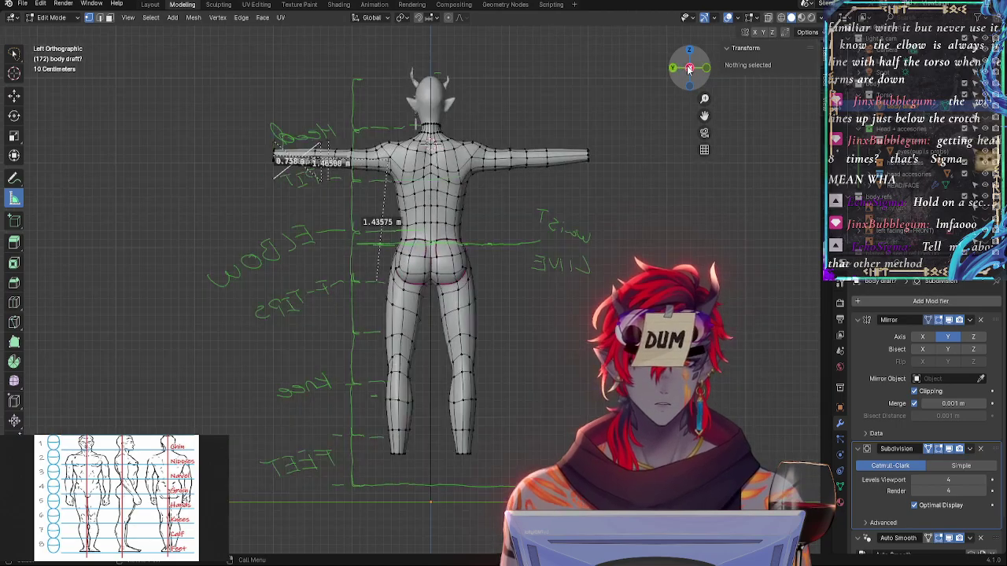
click(690, 69)
scroll(590, 135, up, 4)
shift+middle_drag(590, 135, 587, 327)
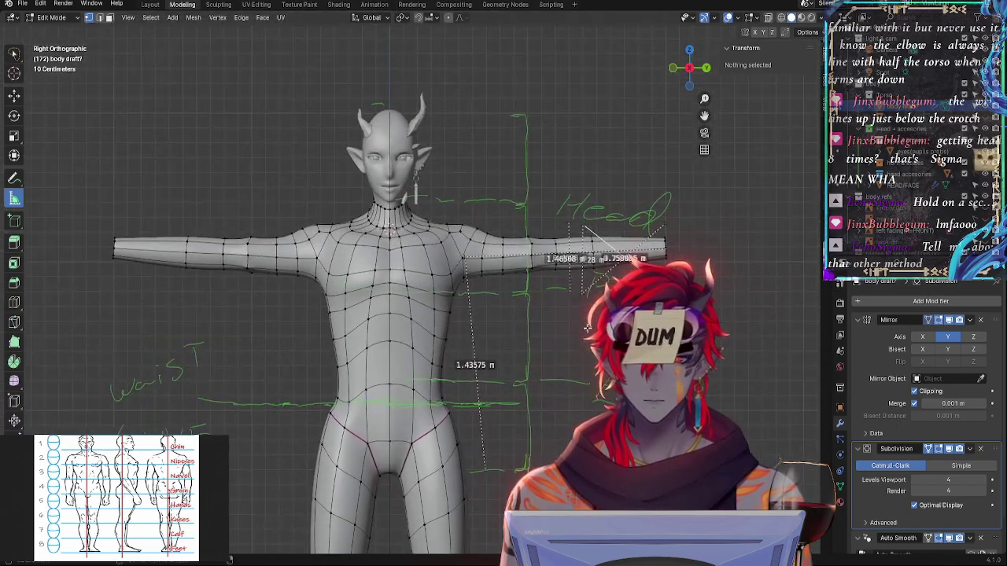
scroll(587, 327, down, 1)
scroll(537, 176, up, 3)
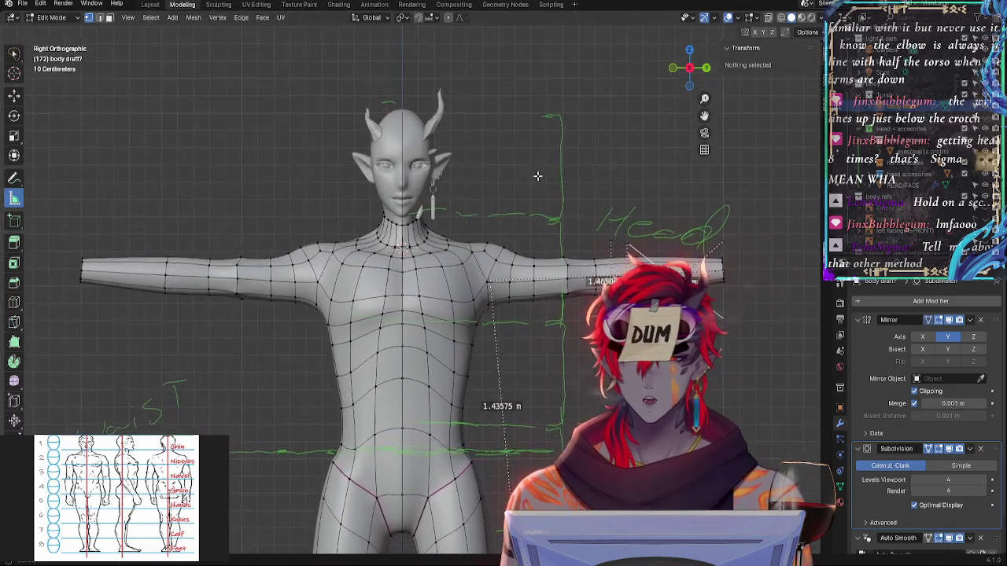
shift+middle_drag(537, 176, 545, 191)
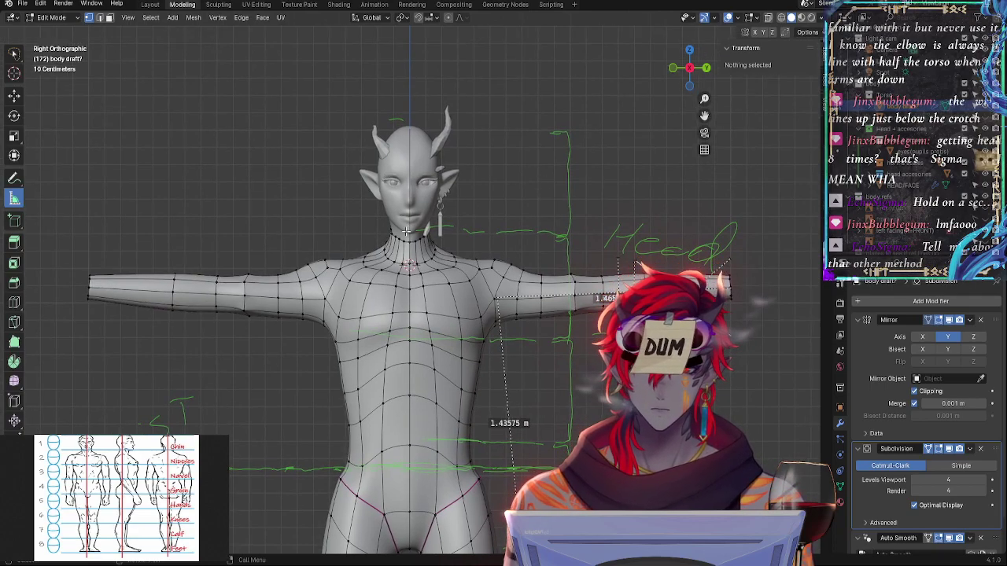
Measure the neck at 0.189544 m and the top of the head at 0.330036 m
drag(407, 231, 420, 250)
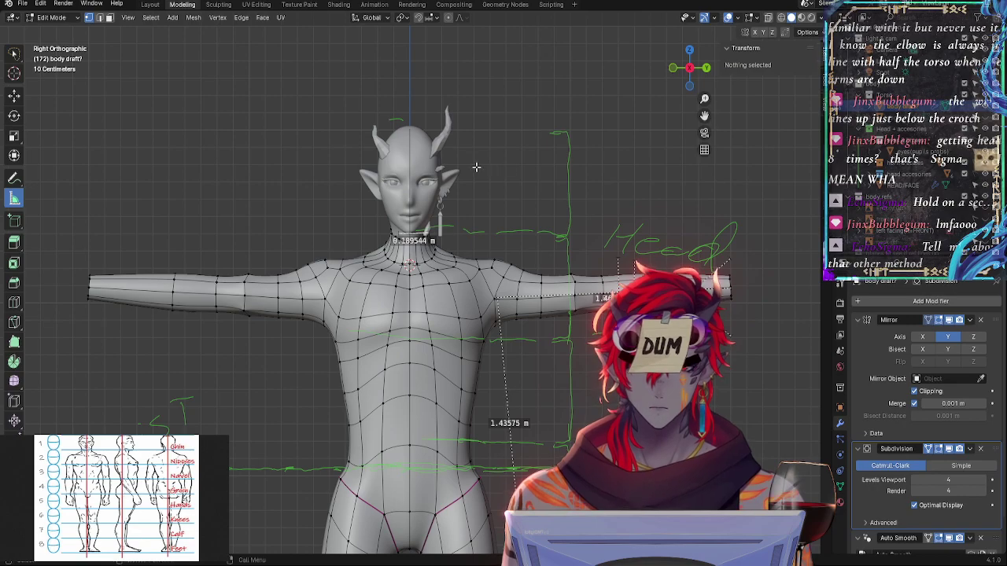
drag(425, 129, 373, 128)
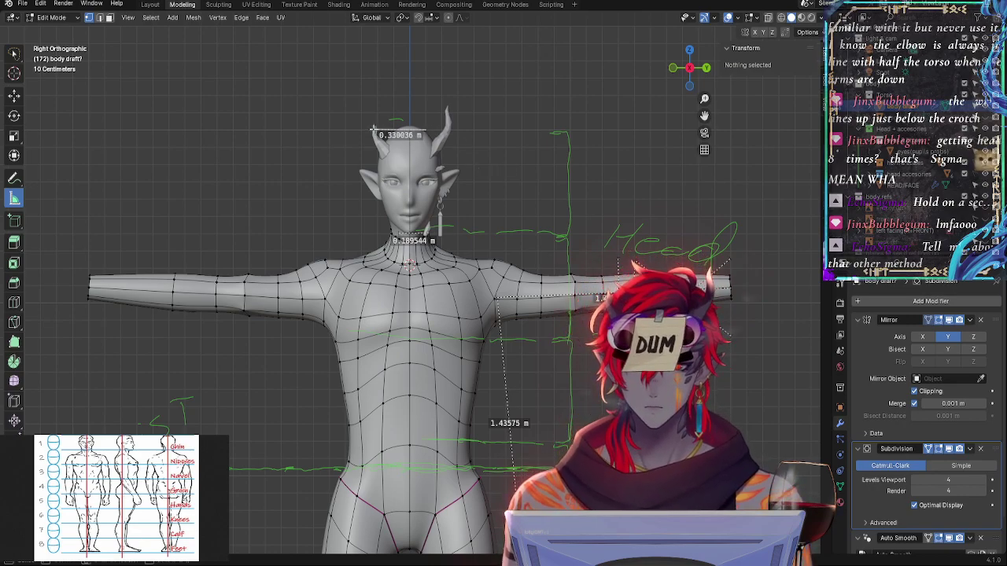
shift+middle_drag(535, 258, 463, 151)
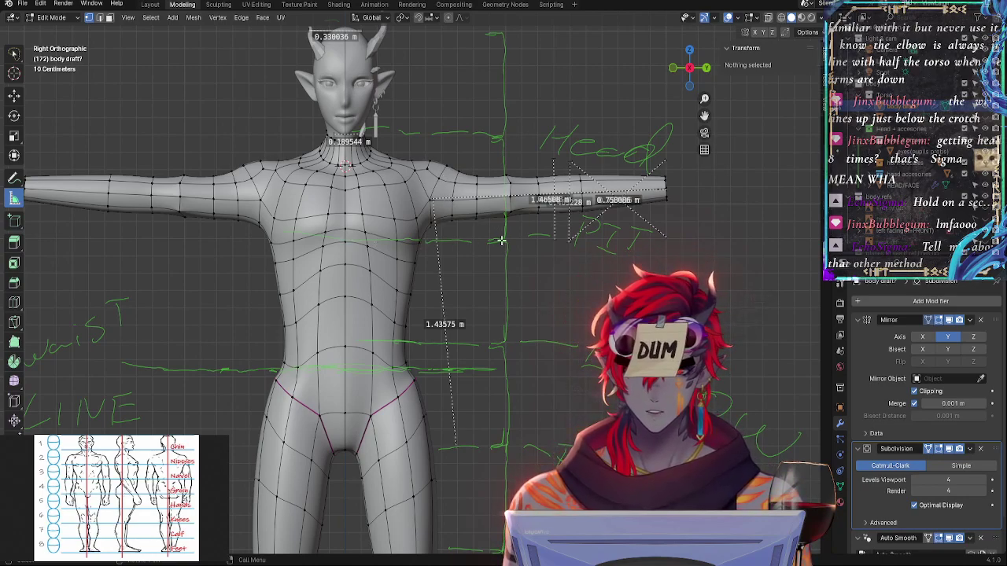
Add a 1.76447 m ruler across the chest
drag(501, 240, 219, 237)
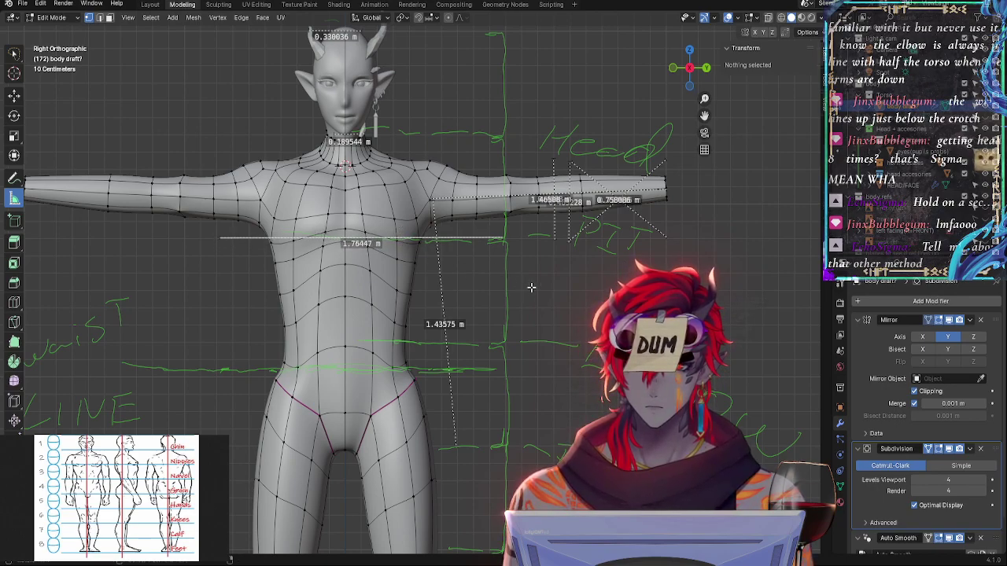
shift+middle_drag(532, 287, 551, 220)
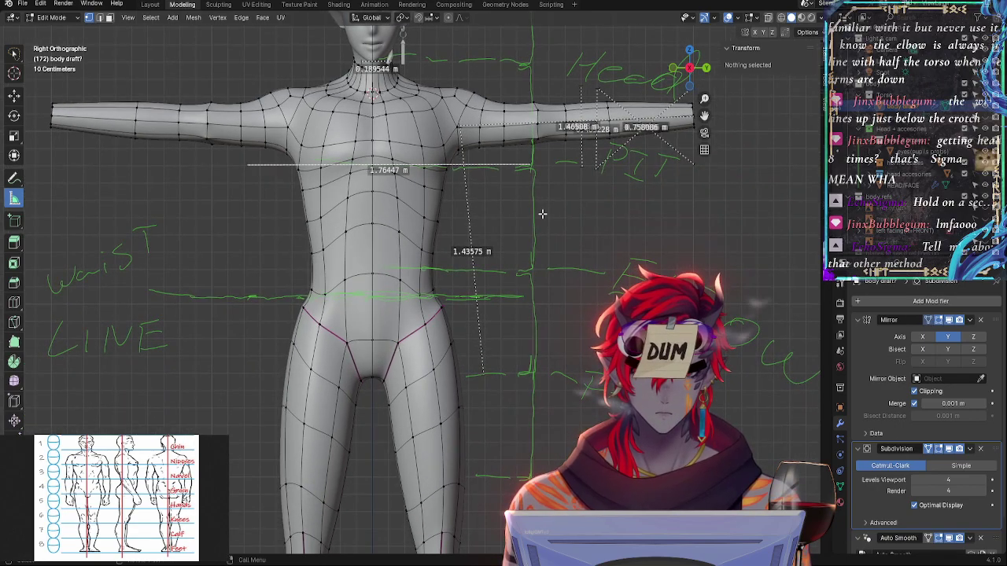
shift+middle_drag(553, 142, 529, 304)
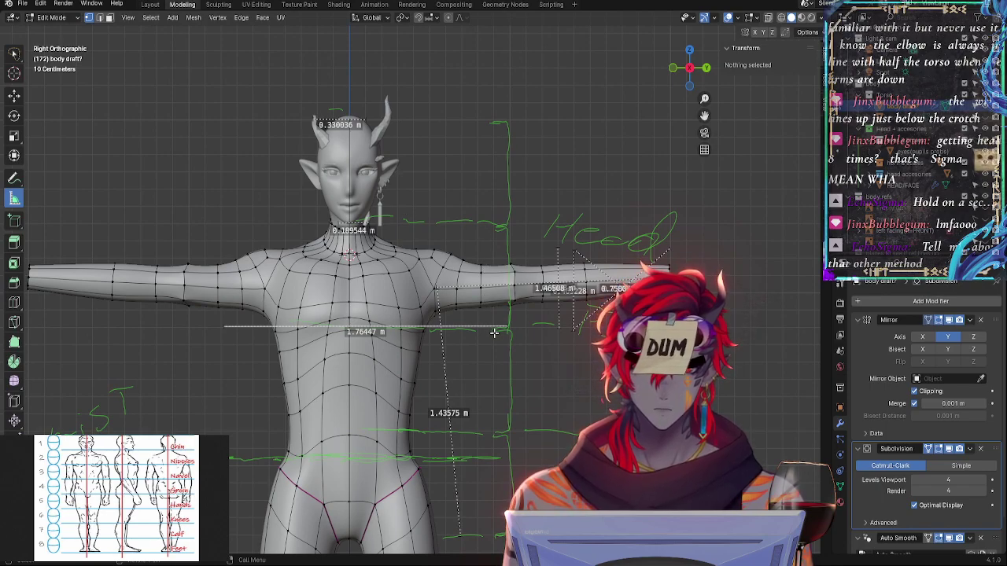
Bend the waist ruler into a 176° angle and add 1.21341 m and 1.19744 m shoulder-to-waist diagonals
shift+middle_drag(497, 417, 509, 315)
drag(519, 332, 234, 331)
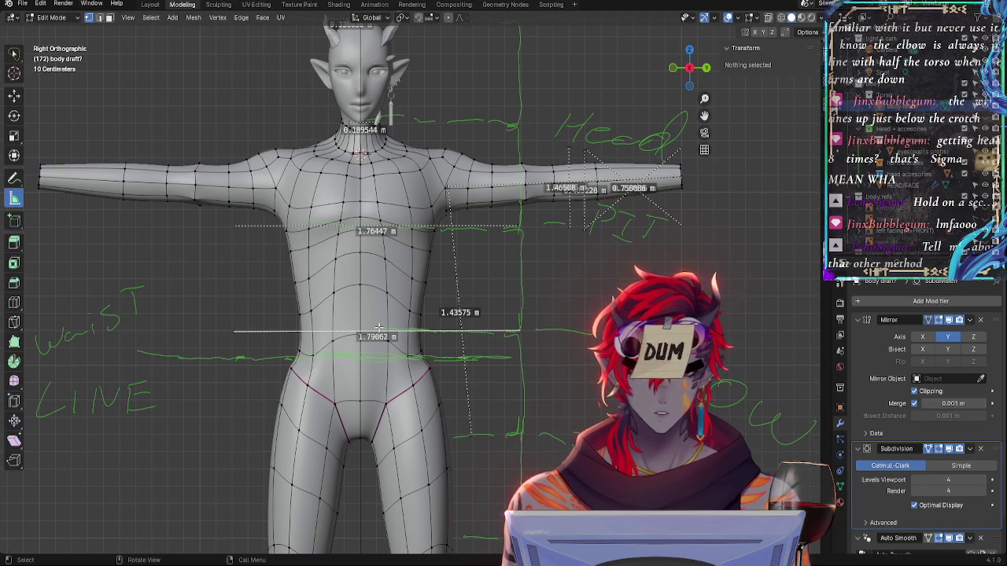
mouse_move(360, 334)
mouse_down()
mouse_move(361, 346)
mouse_move(362, 331)
mouse_up()
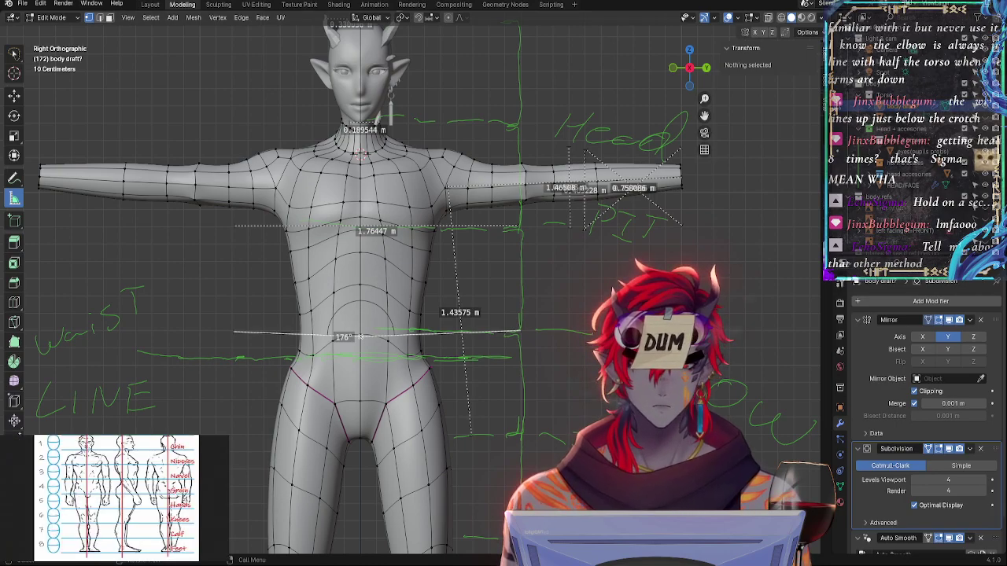
drag(439, 148, 358, 338)
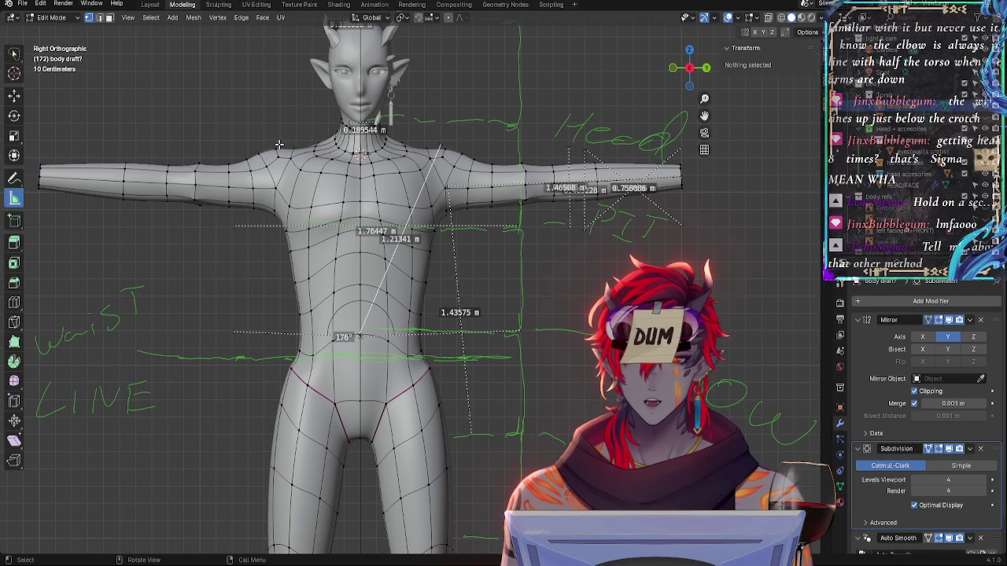
drag(279, 145, 362, 332)
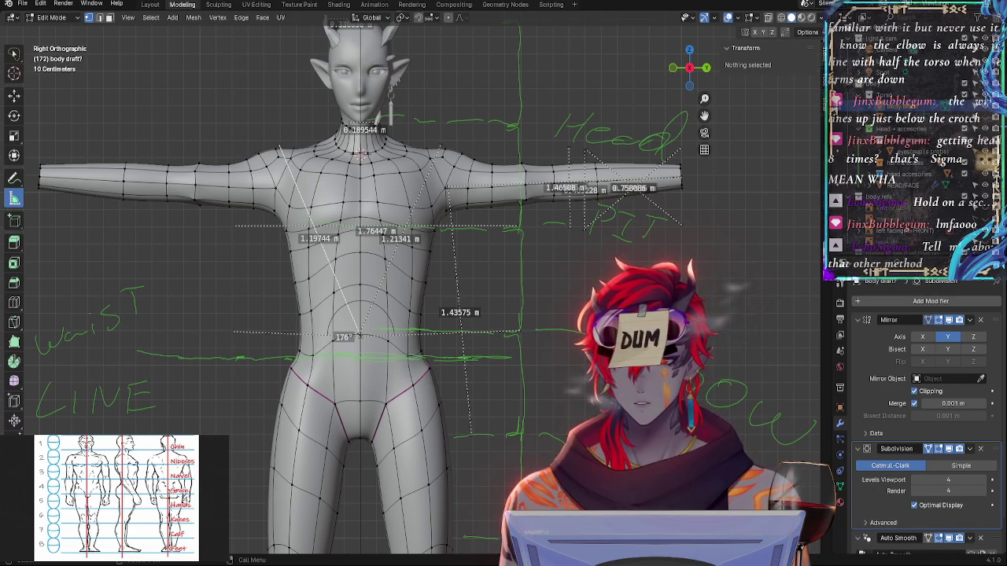
Hide the proportions reference and frame the hips in a straight orthographic view
click(380, 155)
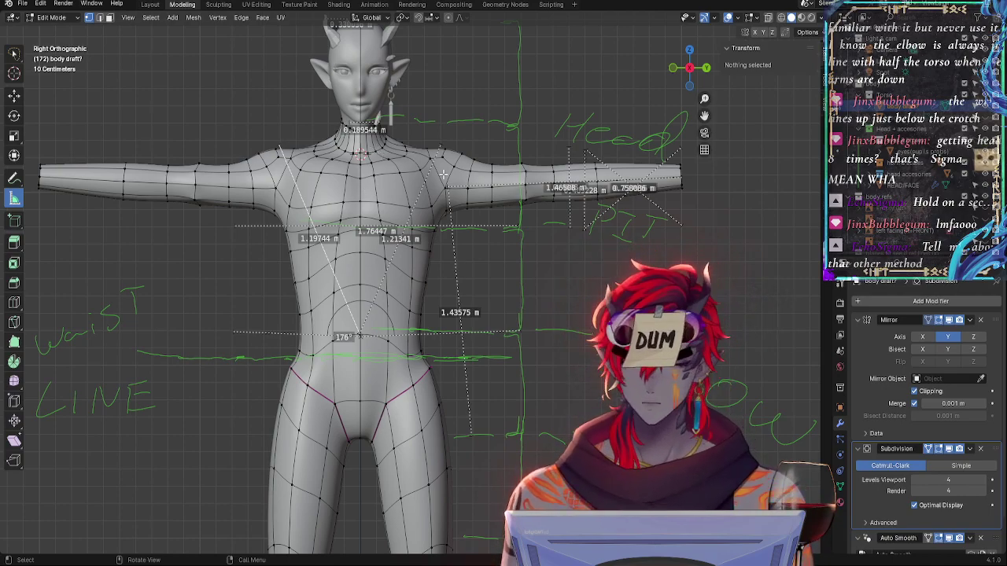
scroll(511, 149, down, 3)
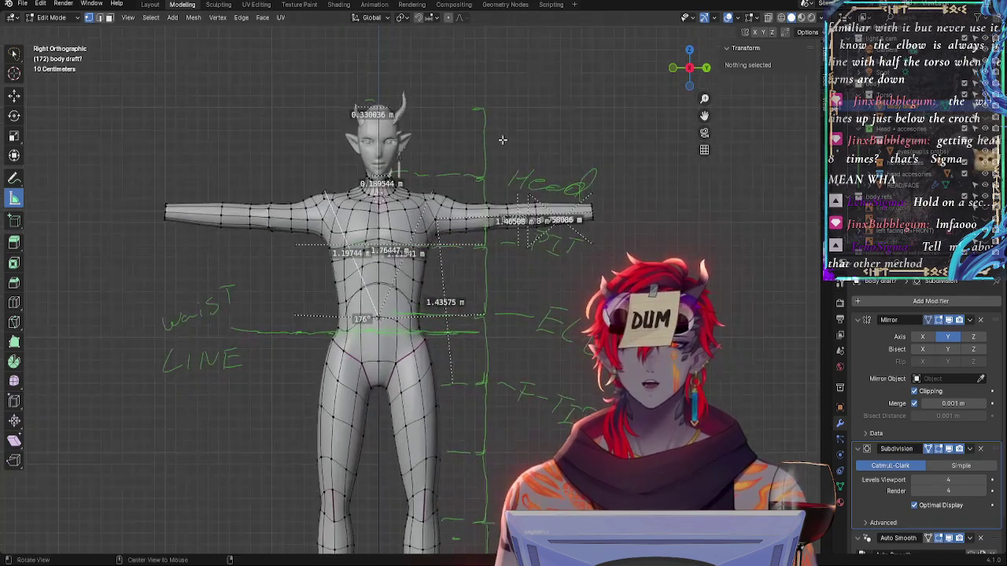
scroll(504, 140, up, 3)
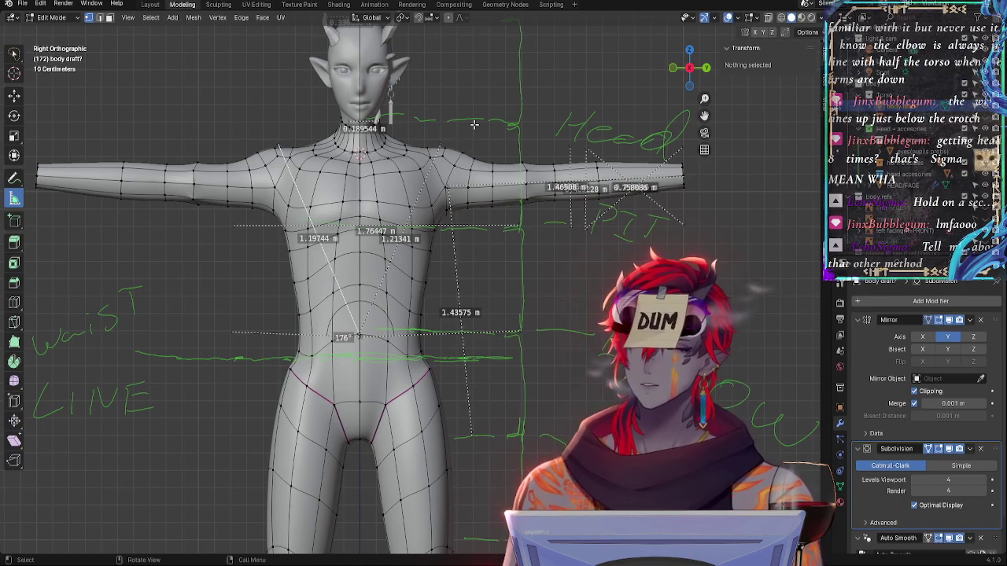
middle_drag(463, 151, 511, 148)
click(692, 71)
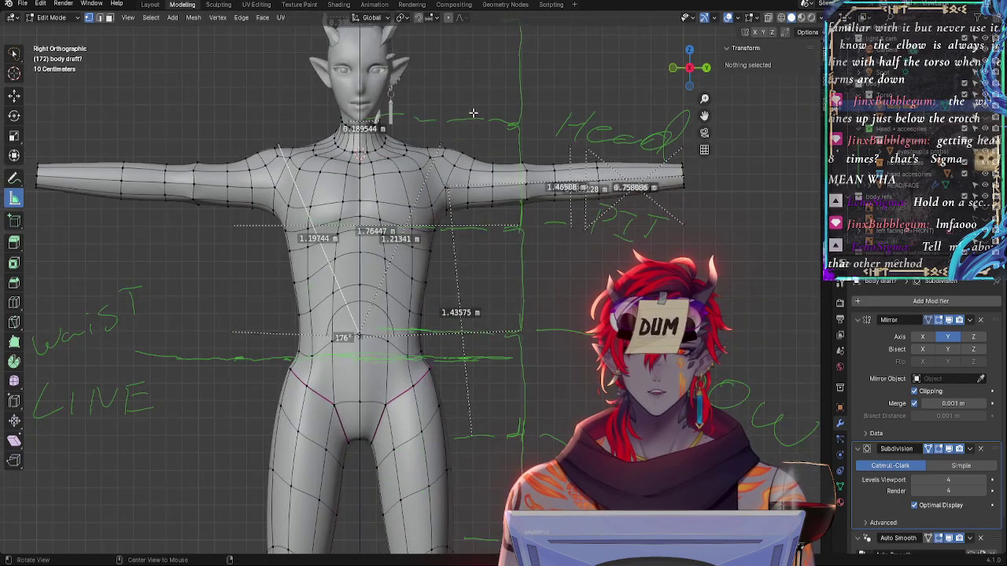
scroll(501, 102, down, 3)
scroll(495, 96, up, 3)
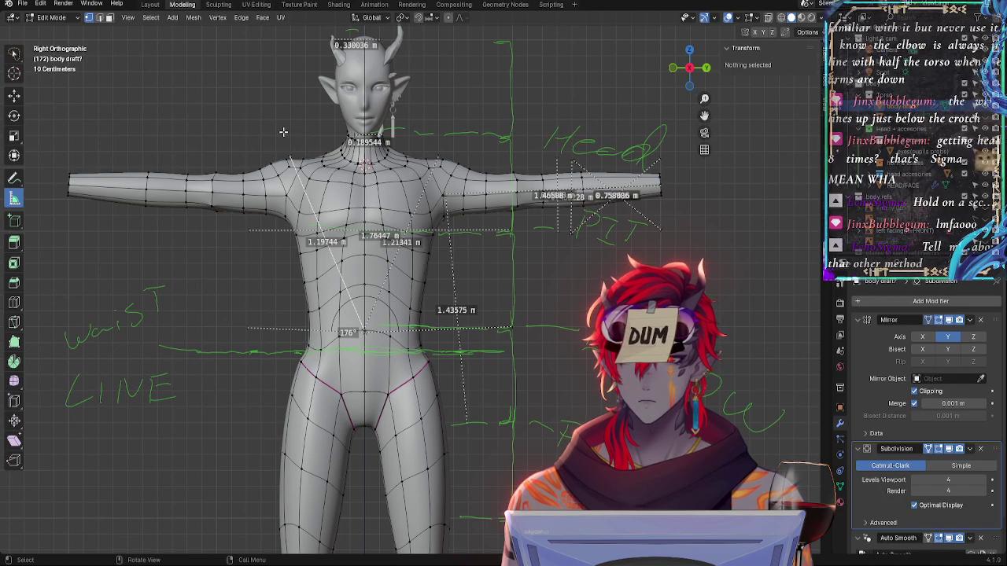
shift+middle_drag(586, 371, 445, 152)
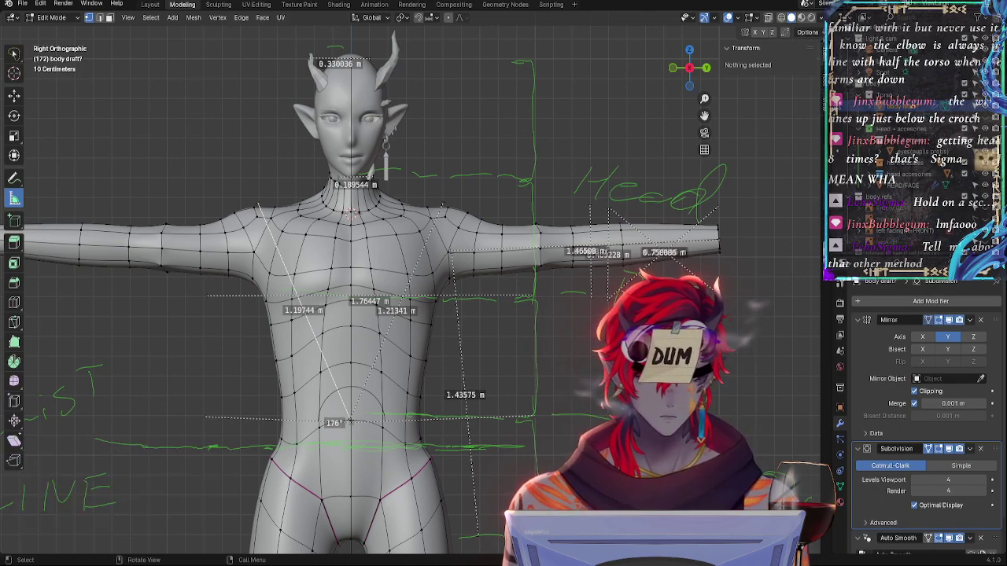
scroll(645, 213, up, 3)
scroll(645, 213, down, 3)
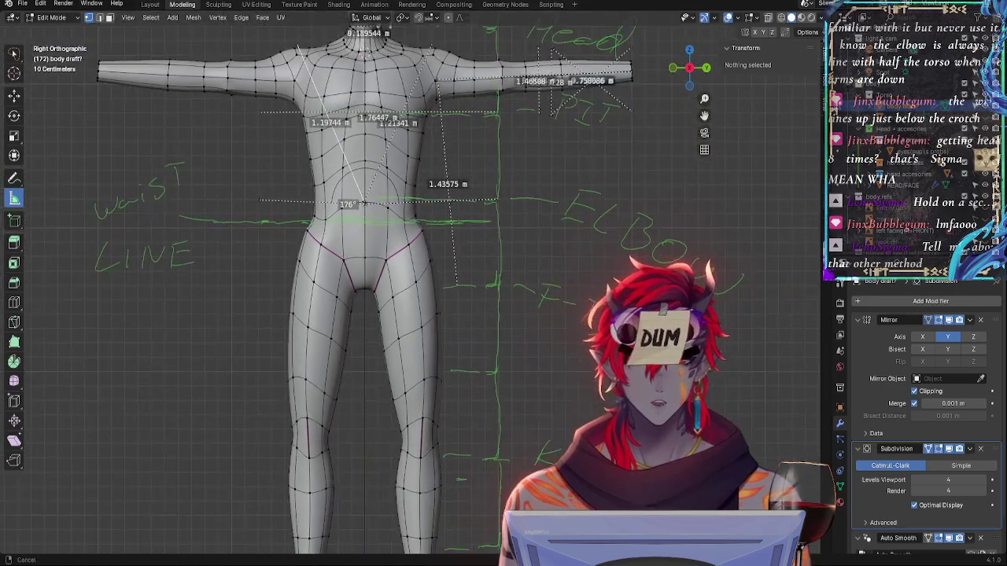
scroll(645, 213, up, 3)
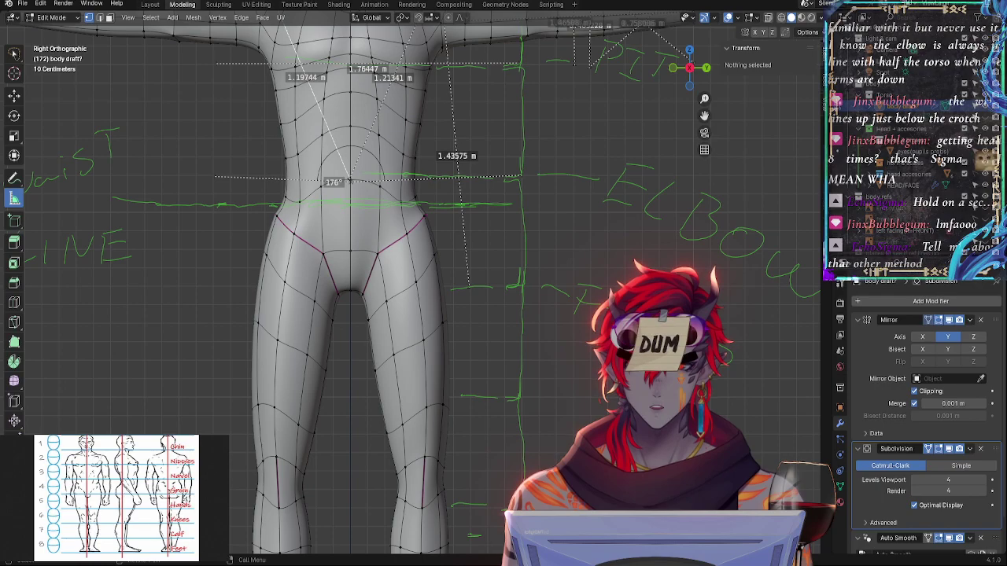
scroll(437, 139, down, 4)
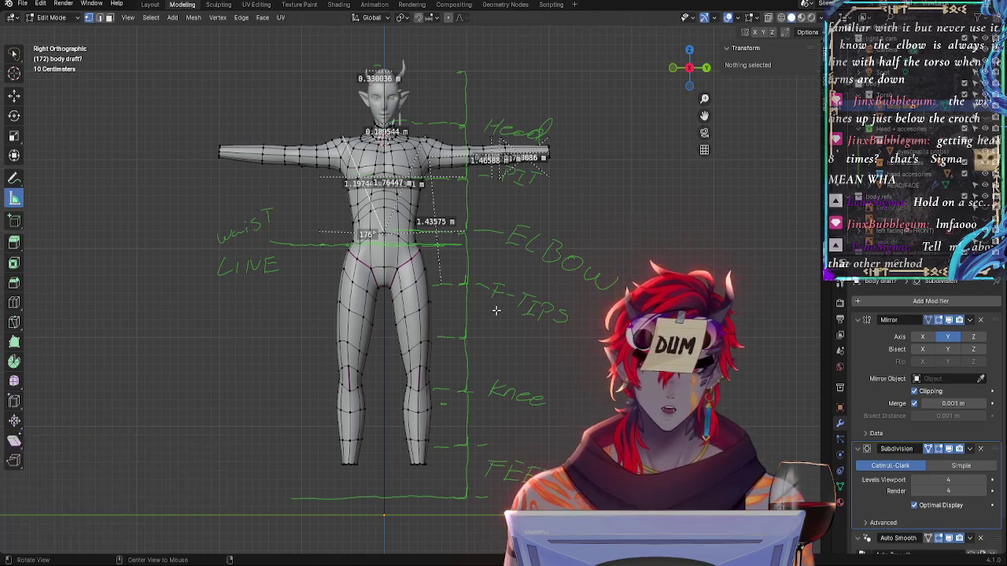
scroll(448, 287, up, 3)
Measure 0.187546 m at hip level, 0.55908 m at the thighs and 1.89763 m across the hips
click(447, 287)
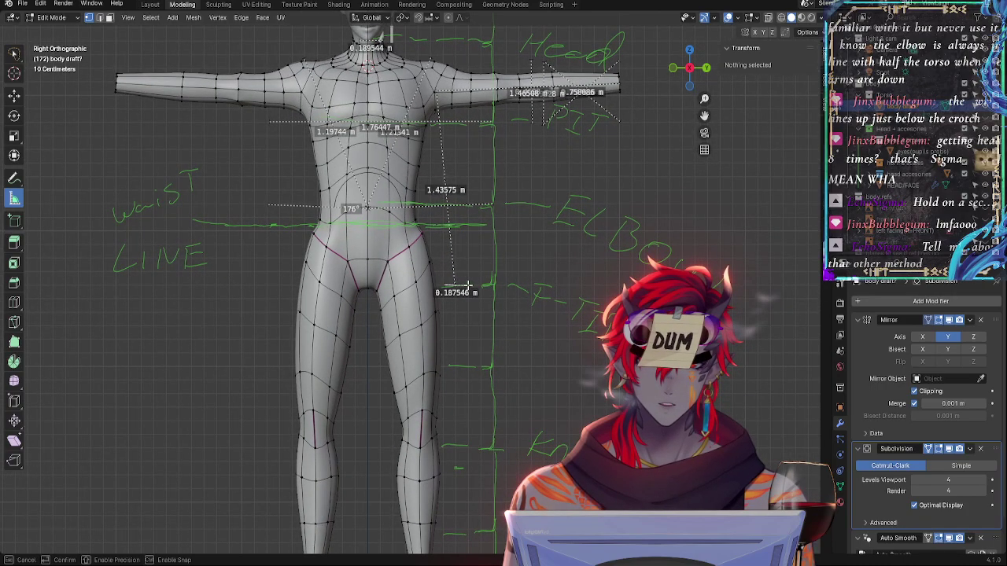
scroll(540, 285, down, 1)
scroll(540, 285, up, 1)
drag(438, 351, 494, 353)
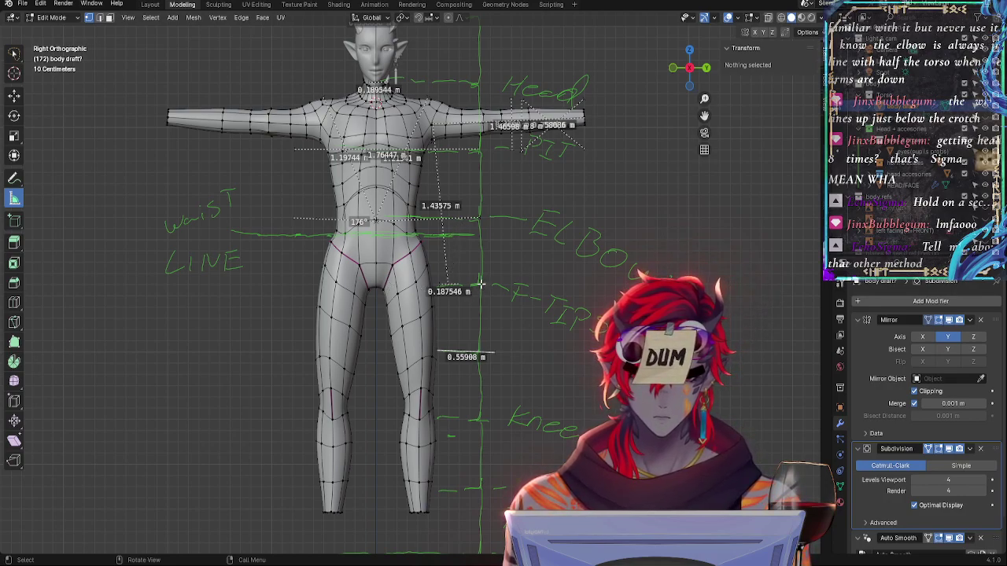
drag(480, 287, 284, 284)
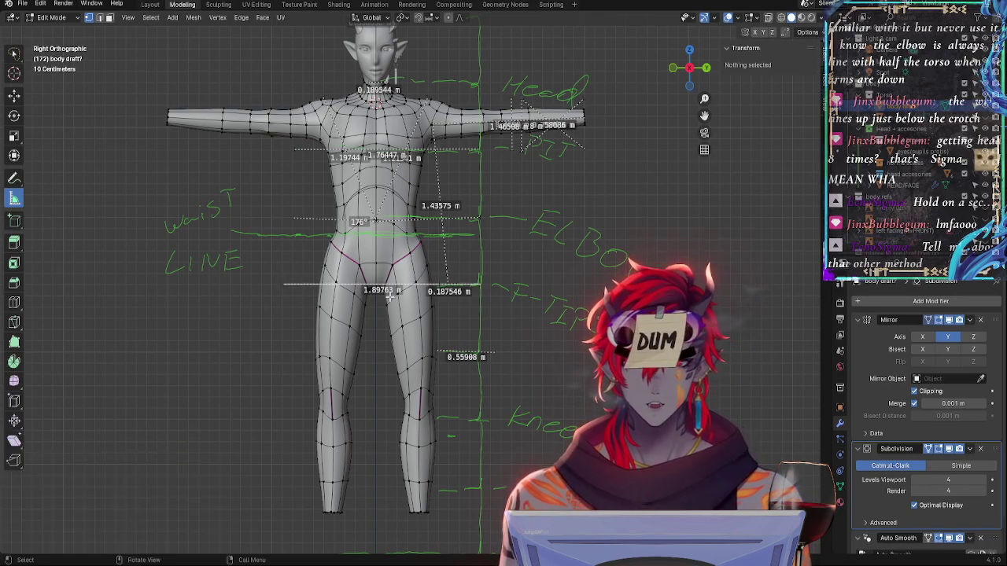
ctrl+middle_drag(391, 297, 391, 252)
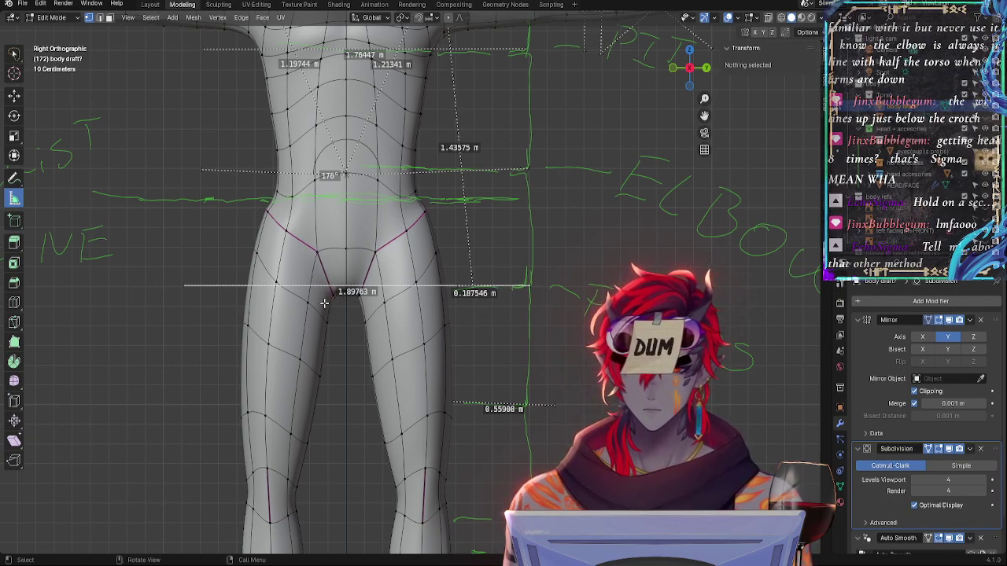
Reposition the crotch ruler's endpoints and bend it into a protractor reading 109° and 112°
drag(296, 259, 346, 324)
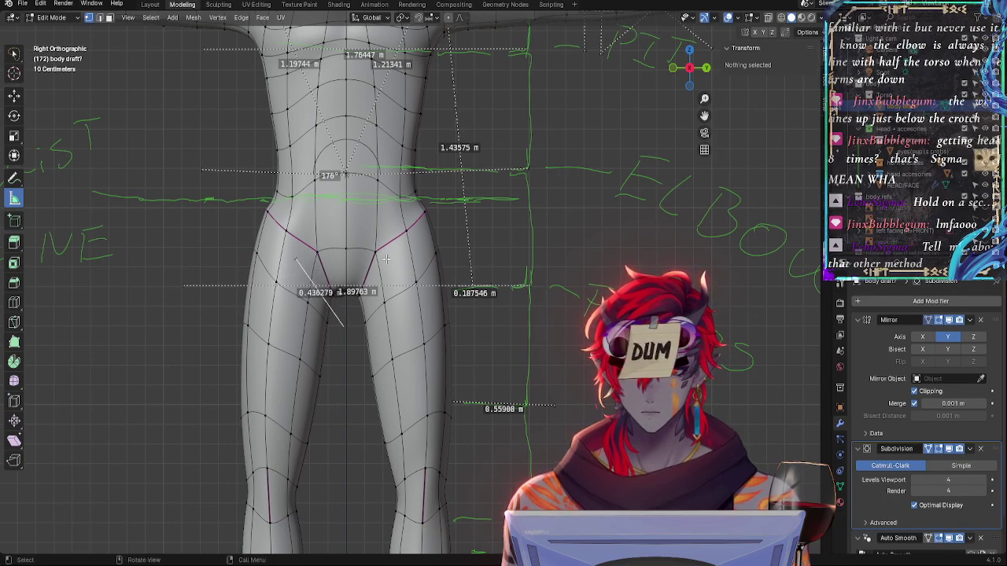
drag(384, 258, 346, 324)
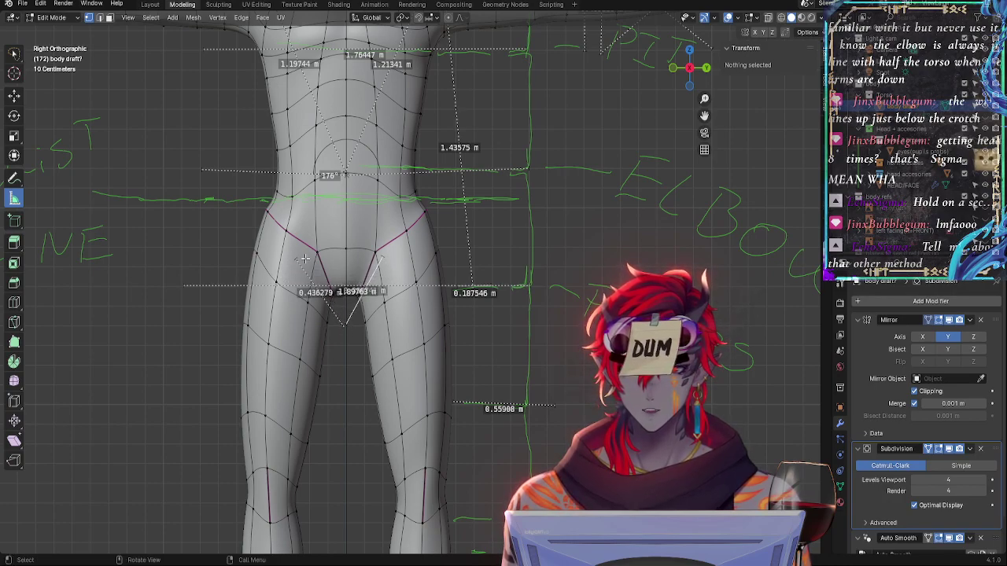
drag(293, 254, 298, 258)
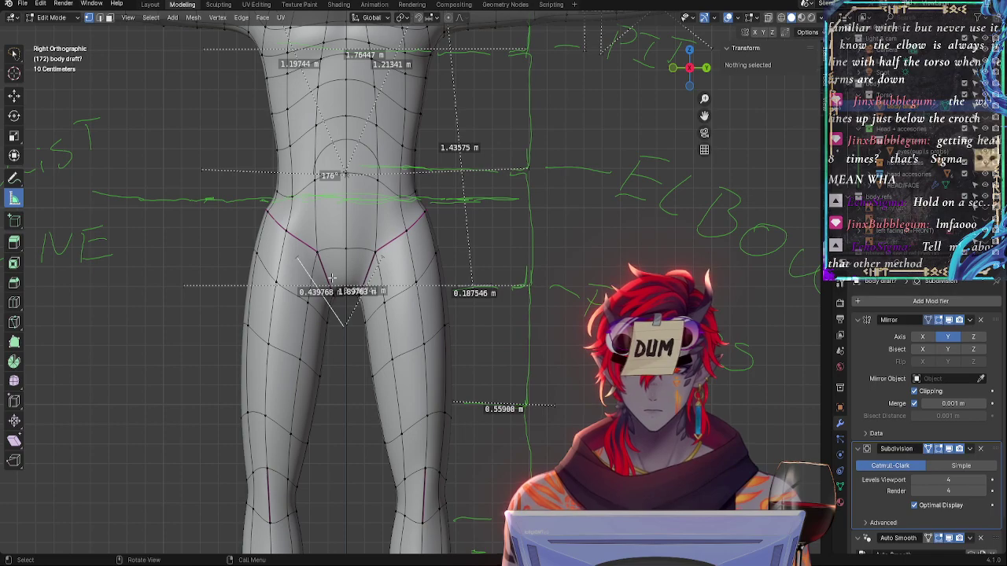
mouse_move(348, 323)
mouse_down()
mouse_move(336, 308)
mouse_move(351, 310)
mouse_move(337, 308)
mouse_up()
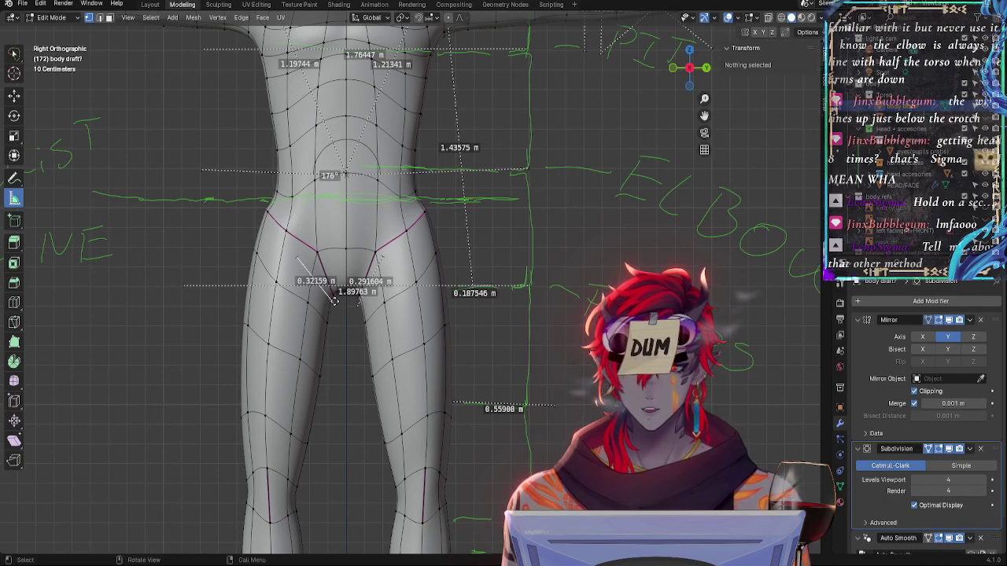
drag(303, 257, 376, 255)
drag(359, 308, 337, 308)
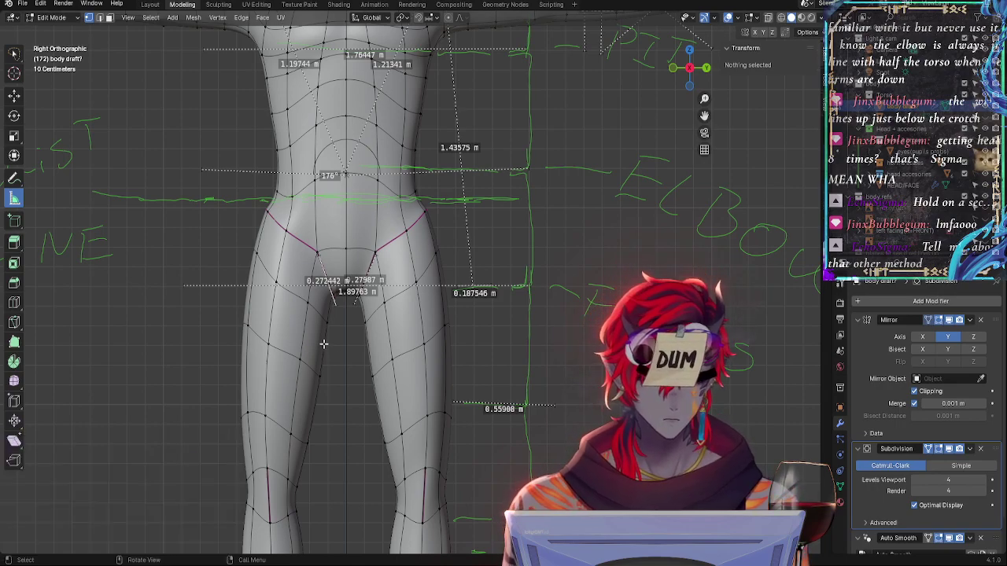
mouse_move(342, 303)
mouse_down()
mouse_move(360, 307)
mouse_move(330, 309)
mouse_up()
drag(327, 297, 351, 318)
drag(350, 318, 323, 255)
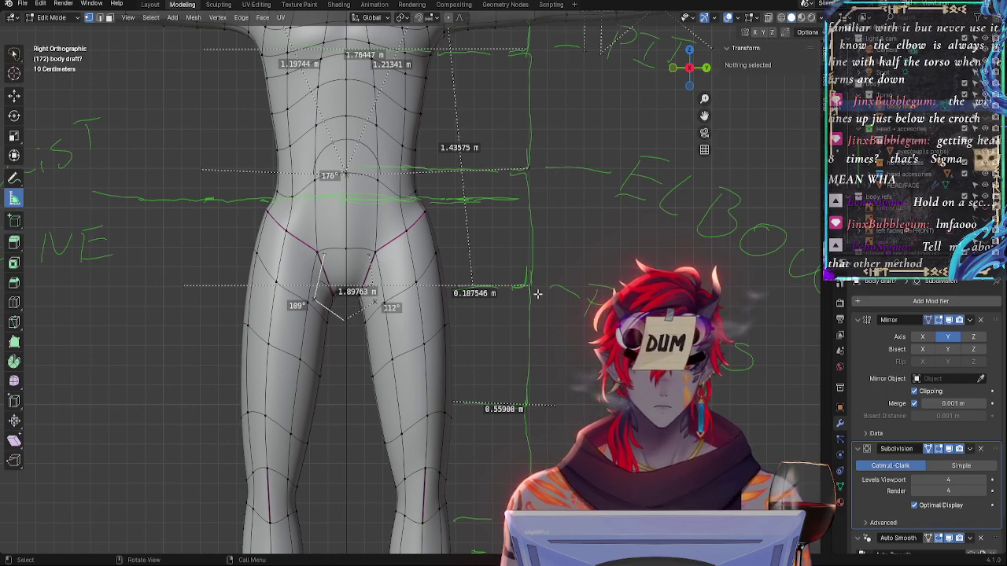
Draw a new ruler across the hips and return to the orthographic view
scroll(447, 148, down, 4)
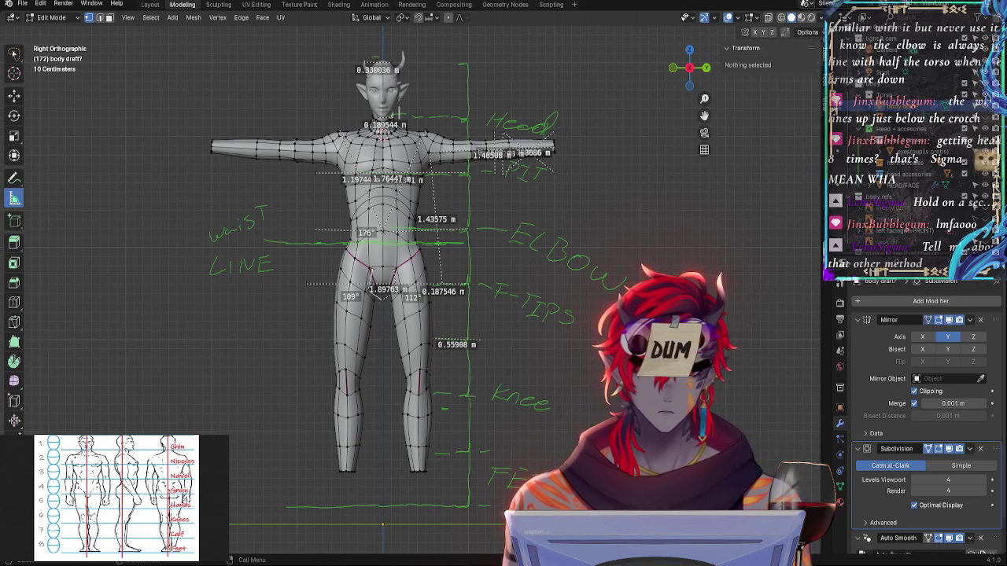
drag(463, 307, 309, 300)
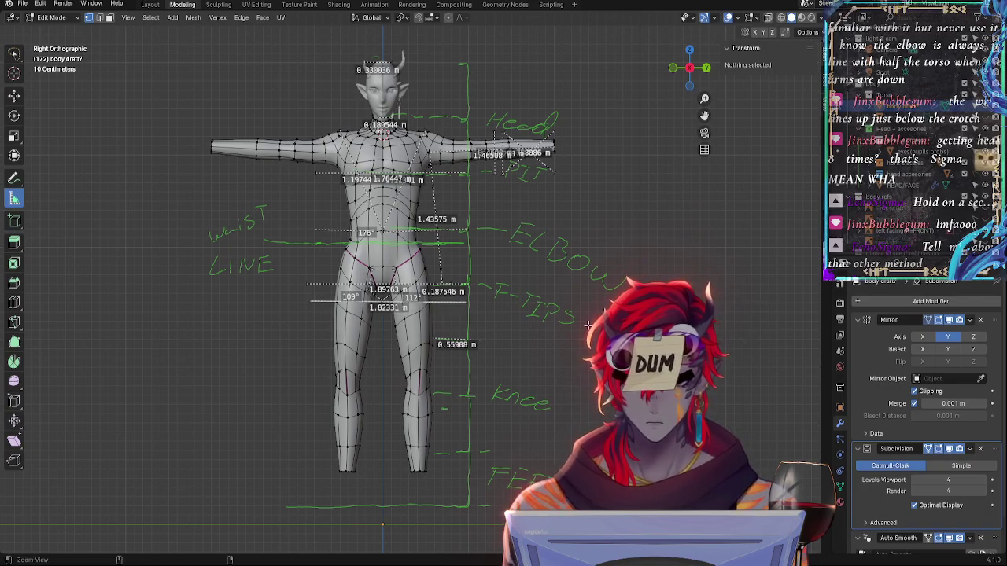
mouse_move(521, 321)
middle_down()
mouse_move(413, 319)
mouse_move(470, 322)
mouse_move(479, 265)
mouse_move(623, 252)
mouse_move(533, 283)
mouse_move(688, 118)
middle_up()
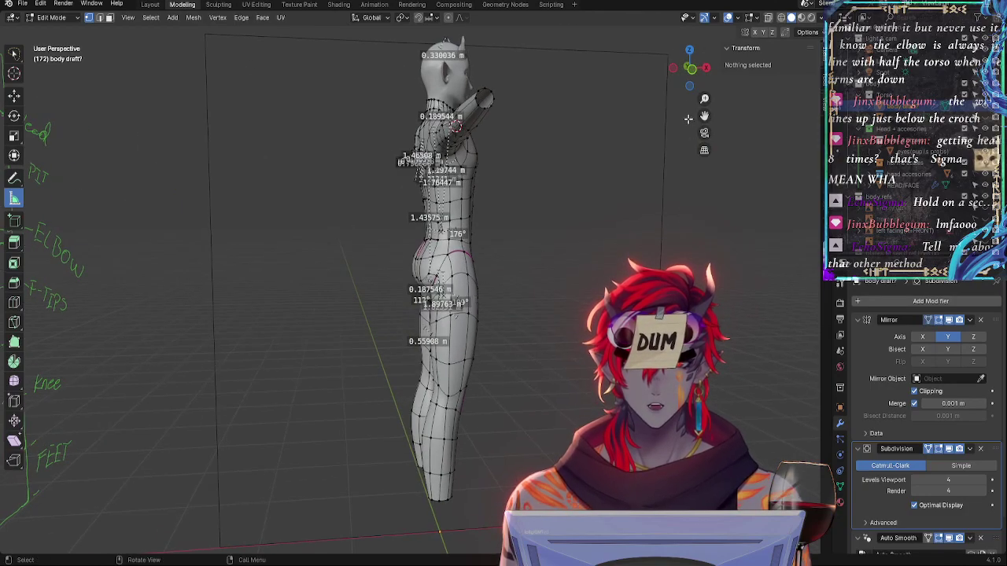
click(706, 67)
scroll(440, 336, up, 5)
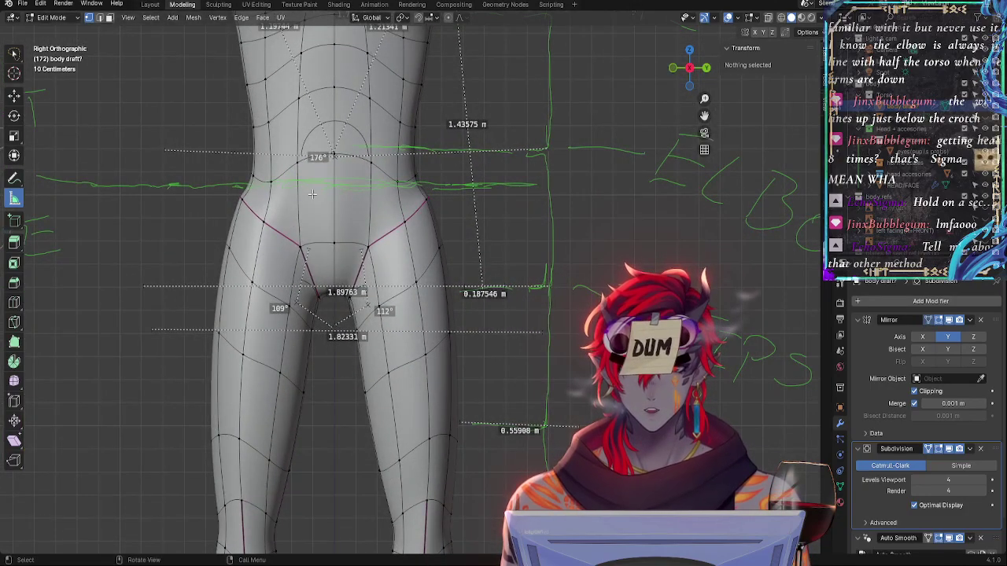
Try vertical rulers beside the legs, then undo and delete the stray ones
drag(164, 147, 150, 332)
mouse_move(535, 151)
mouse_down()
mouse_move(527, 195)
mouse_move(551, 327)
mouse_move(380, 144)
mouse_move(129, 140)
mouse_up()
mouse_move(332, 145)
mouse_down()
mouse_move(164, 354)
mouse_move(198, 118)
mouse_up()
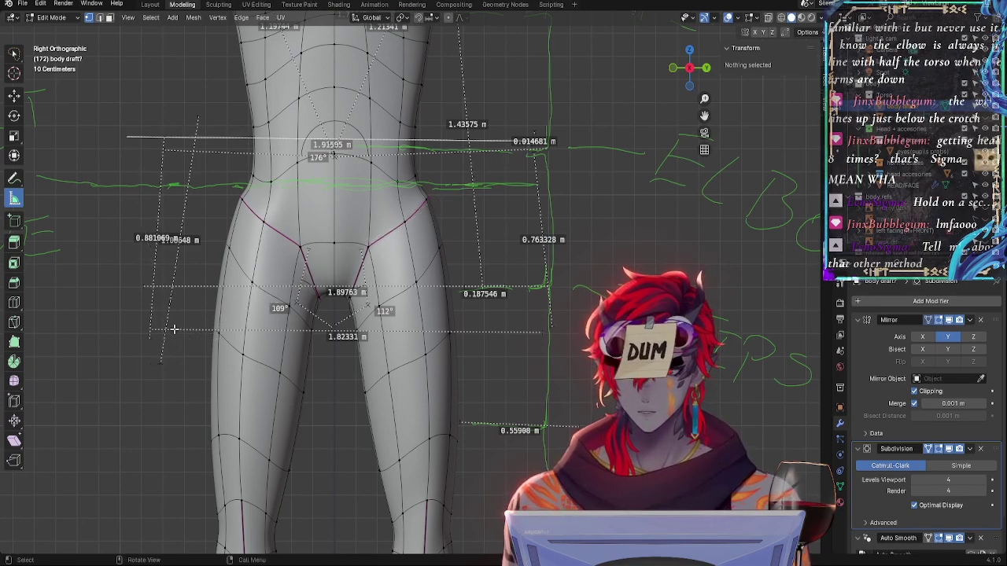
drag(177, 331, 165, 352)
key(ctrl+z)
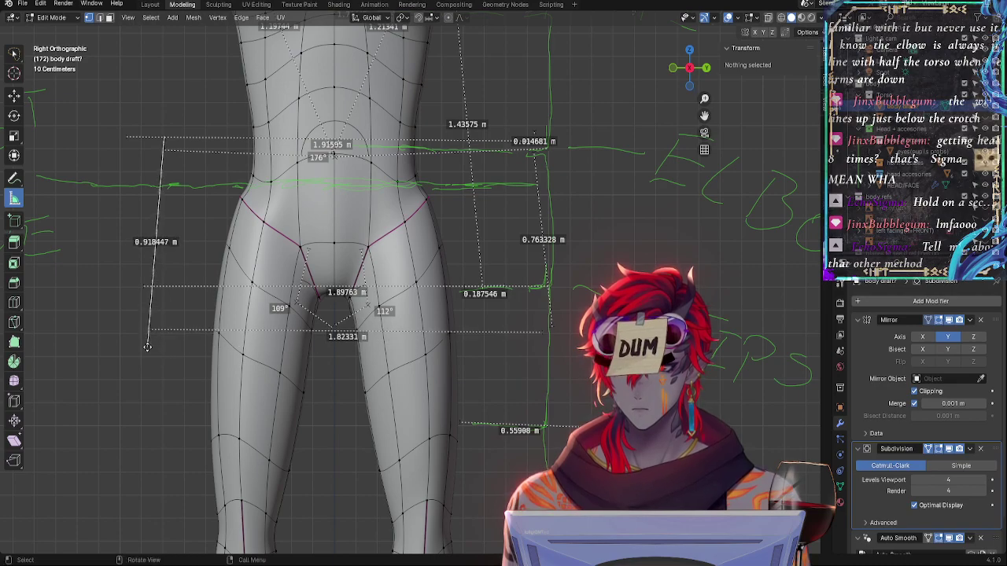
key(ctrl+z)
key(ctrl+z)
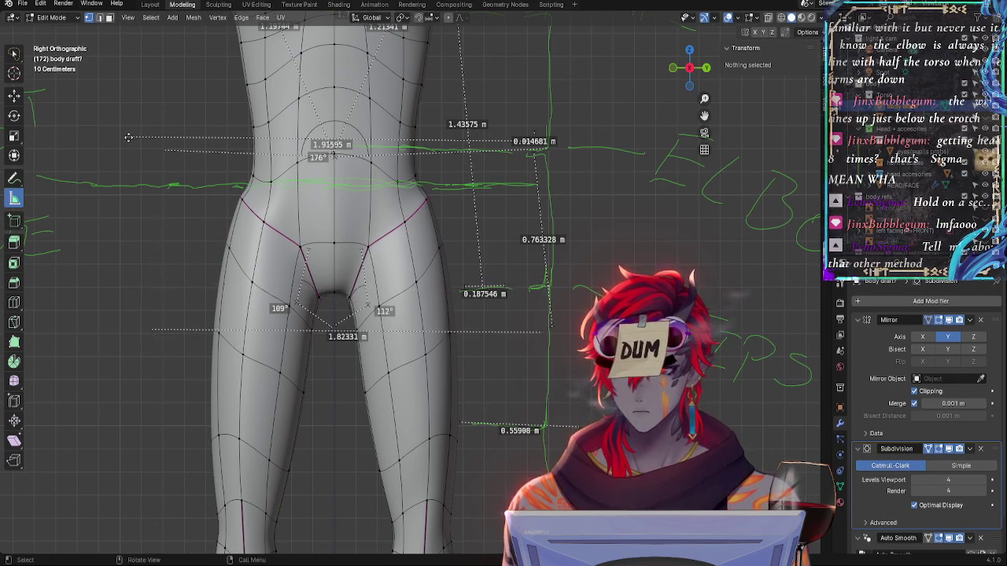
drag(128, 138, 543, 144)
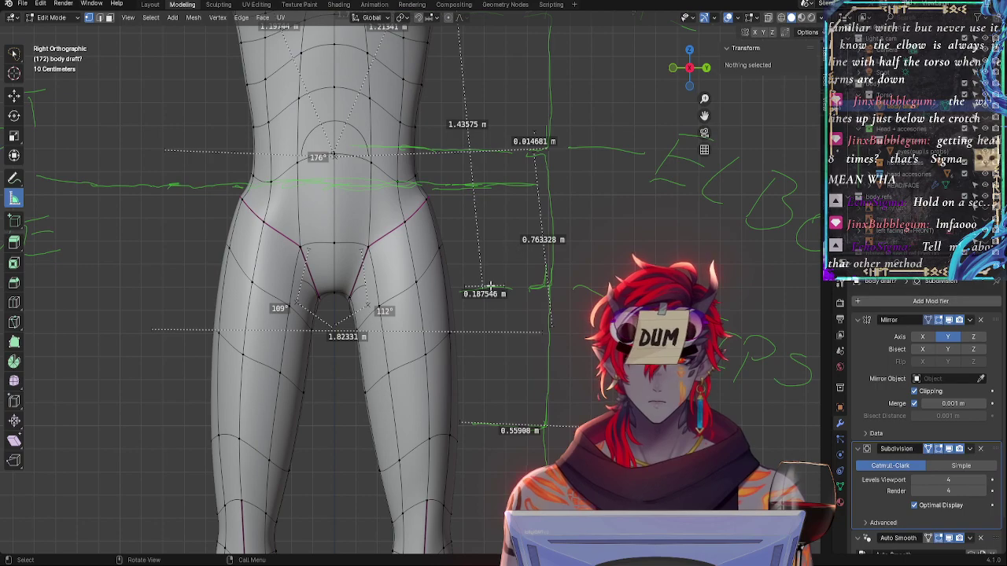
drag(552, 326, 558, 339)
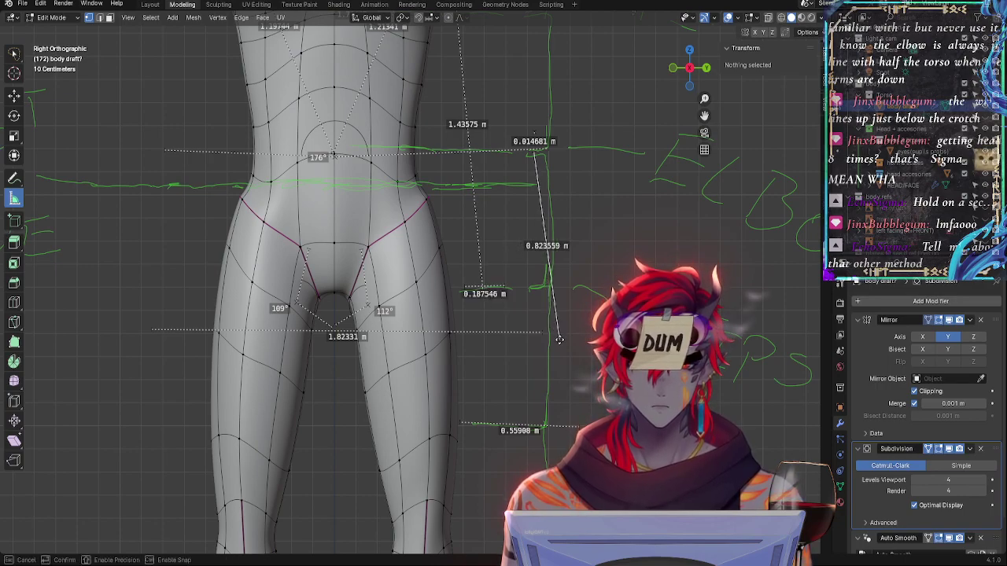
key(Delete)
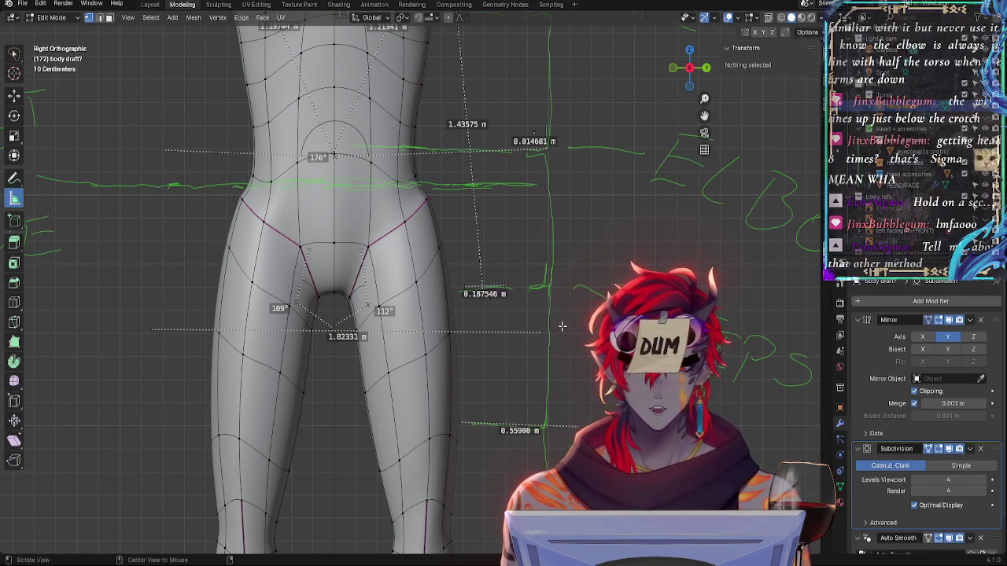
Stretch the thigh ruler to 2.27874 m and widen the hip ruler to 1.86573 m
scroll(460, 401, down, 2)
drag(445, 379, 194, 383)
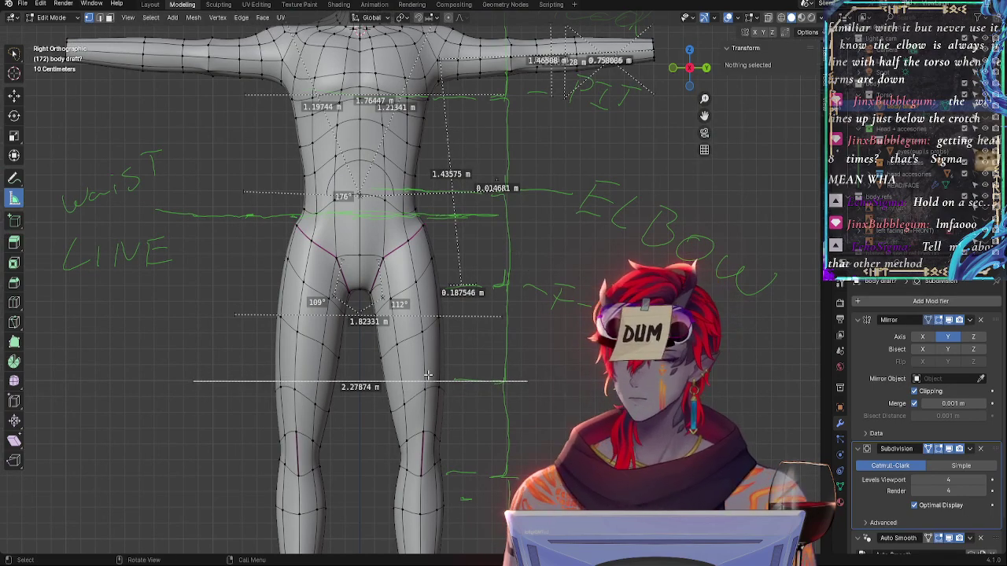
mouse_move(525, 346)
shift+middle_down()
mouse_move(518, 278)
mouse_move(561, 322)
mouse_move(594, 331)
shift+middle_up()
scroll(592, 332, up, 1)
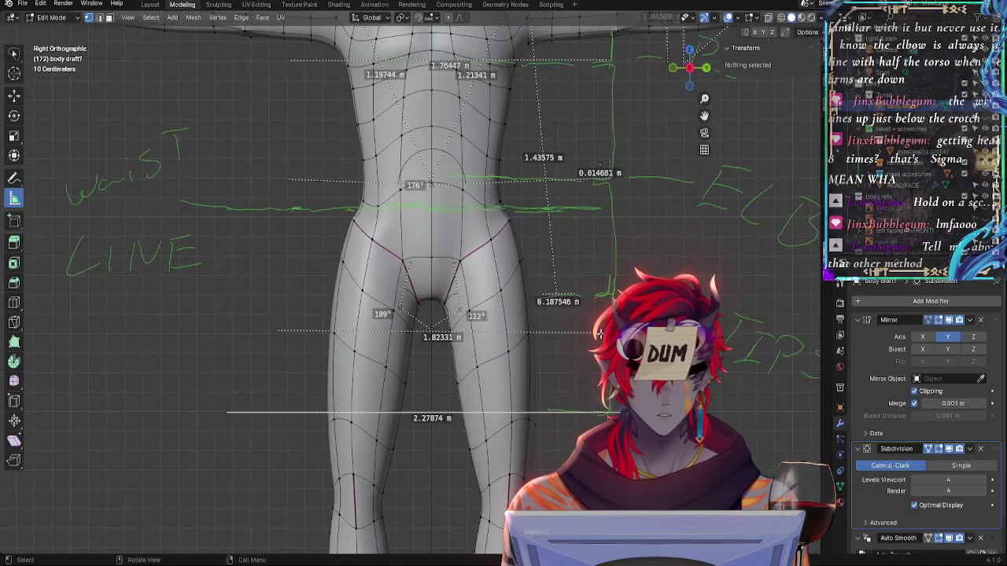
drag(595, 331, 588, 350)
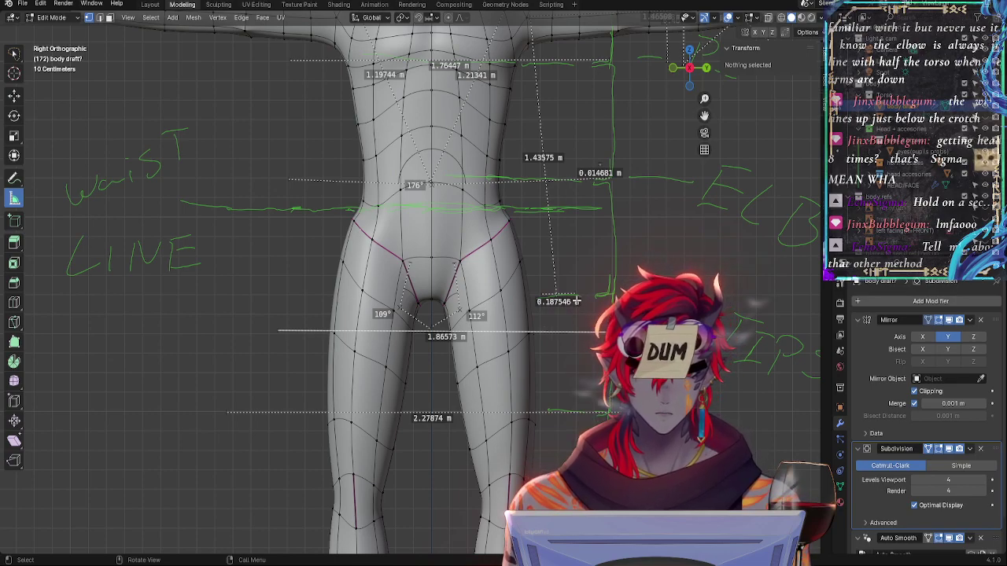
Start a short ruler beside the hip and delete the stray angle ruler
drag(577, 301, 537, 294)
scroll(573, 328, down, 2)
scroll(536, 294, up, 2)
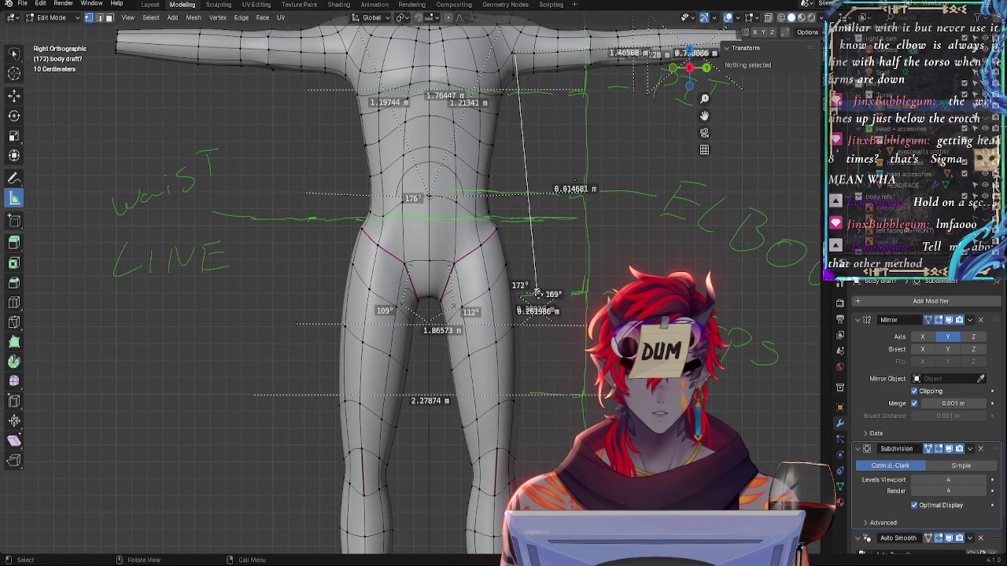
scroll(616, 202, down, 2)
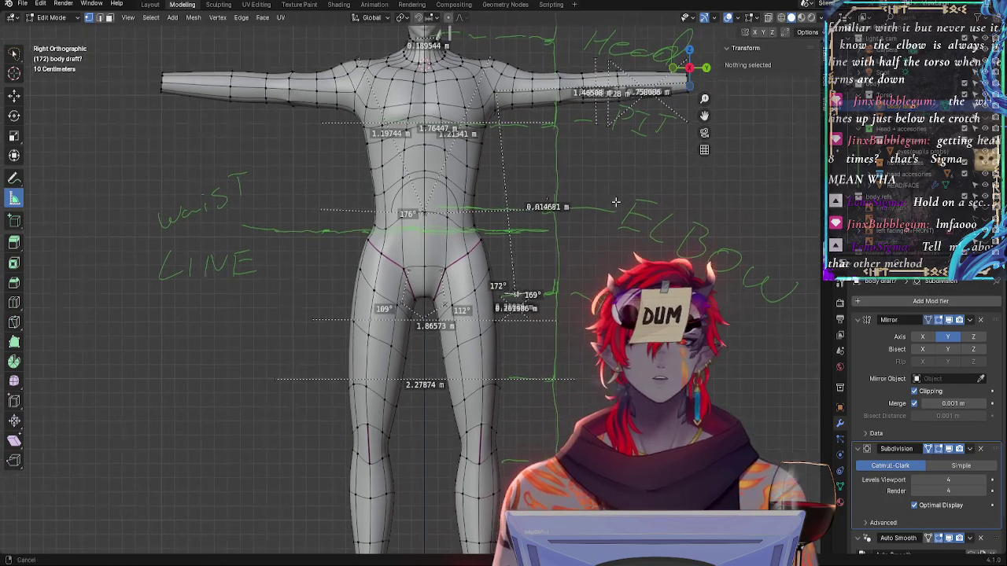
scroll(364, 203, up, 4)
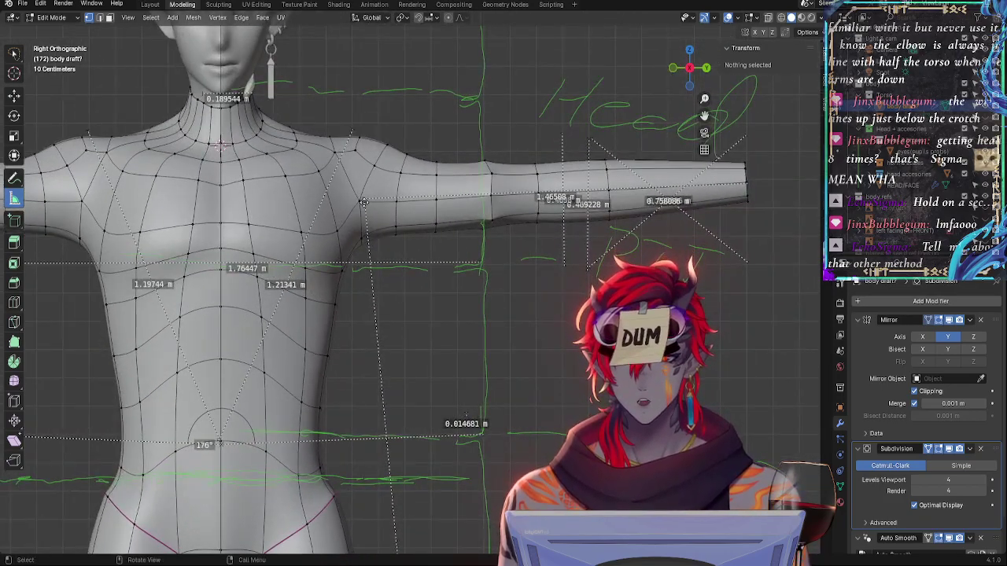
shift+middle_drag(608, 437, 598, 241)
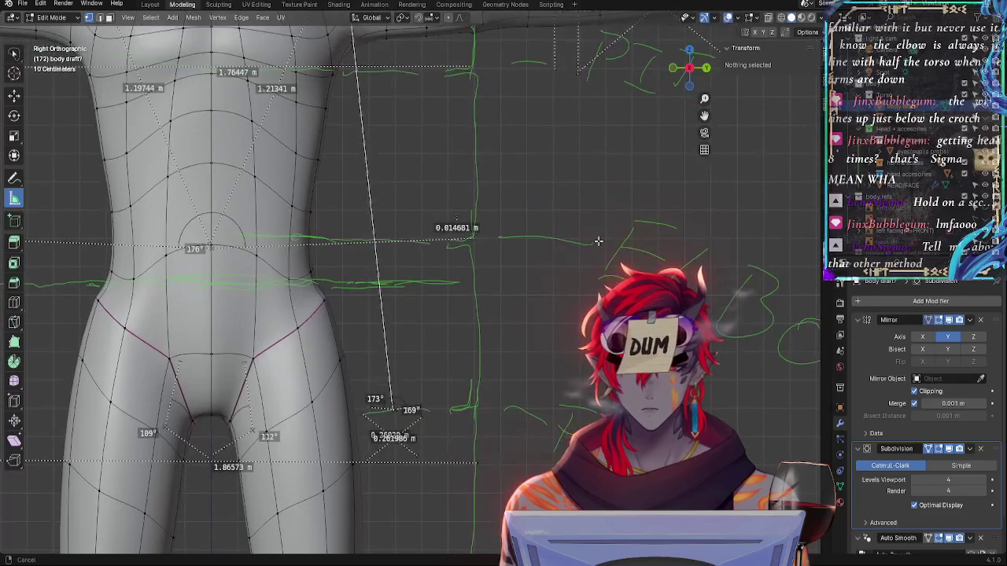
drag(398, 409, 339, 90)
key(Delete)
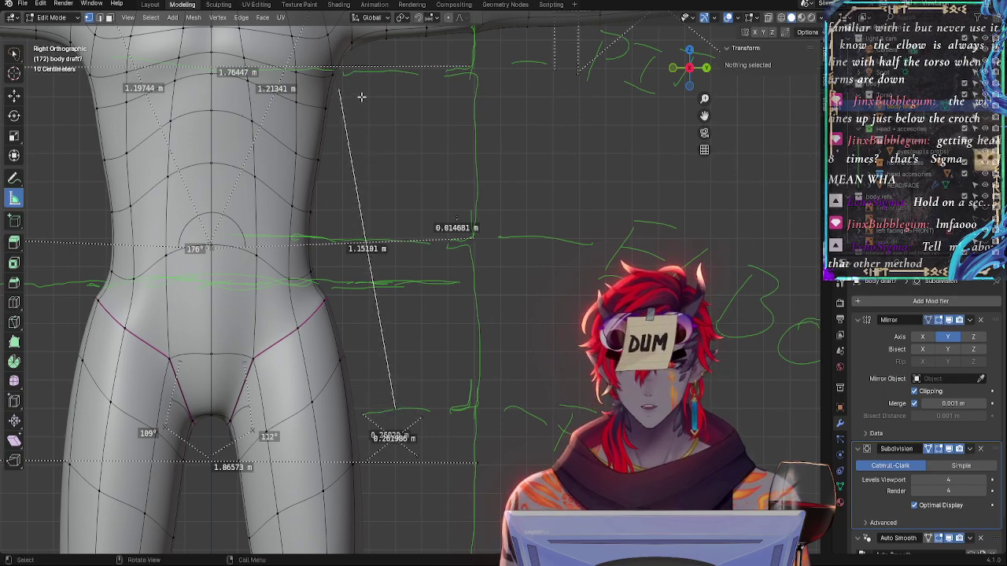
Extend the hip ruler to the armpit (1.45209 m) and shorten the arm ruler to 1.46226 m
shift+middle_drag(409, 105, 451, 277)
drag(383, 265, 391, 179)
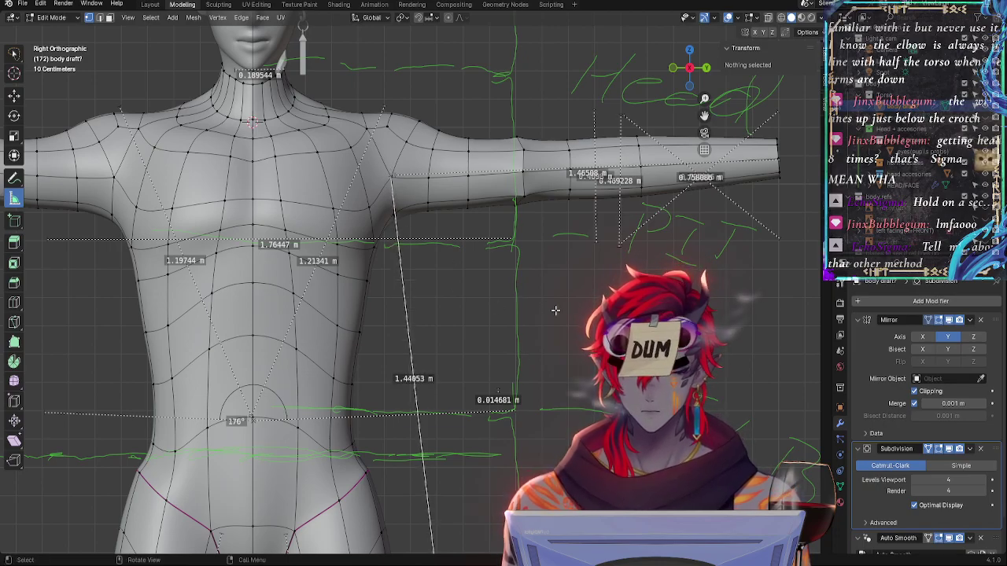
middle_drag(555, 311, 364, 152)
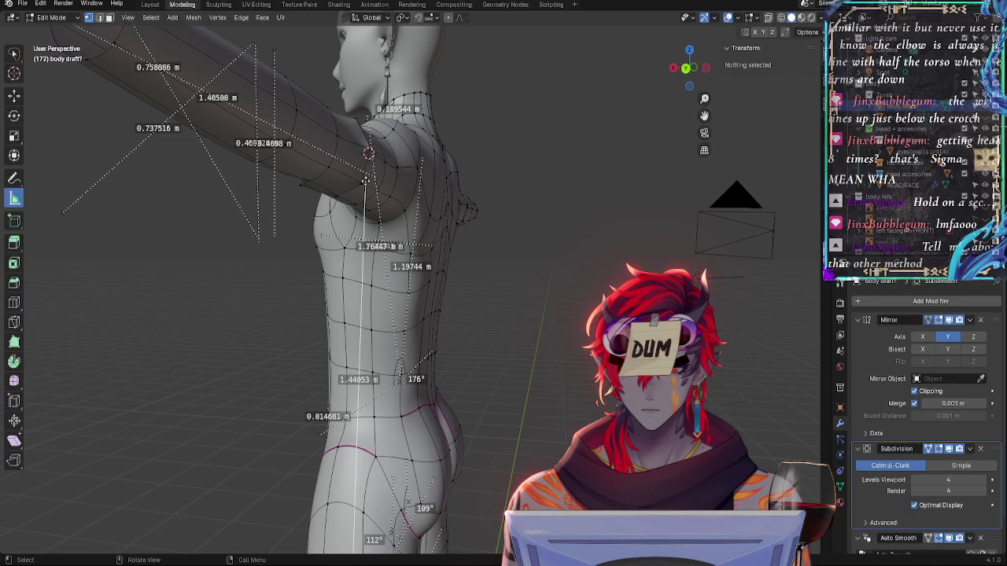
drag(365, 181, 370, 176)
scroll(369, 176, up, 3)
middle_drag(369, 177, 639, 129)
scroll(473, 296, down, 3)
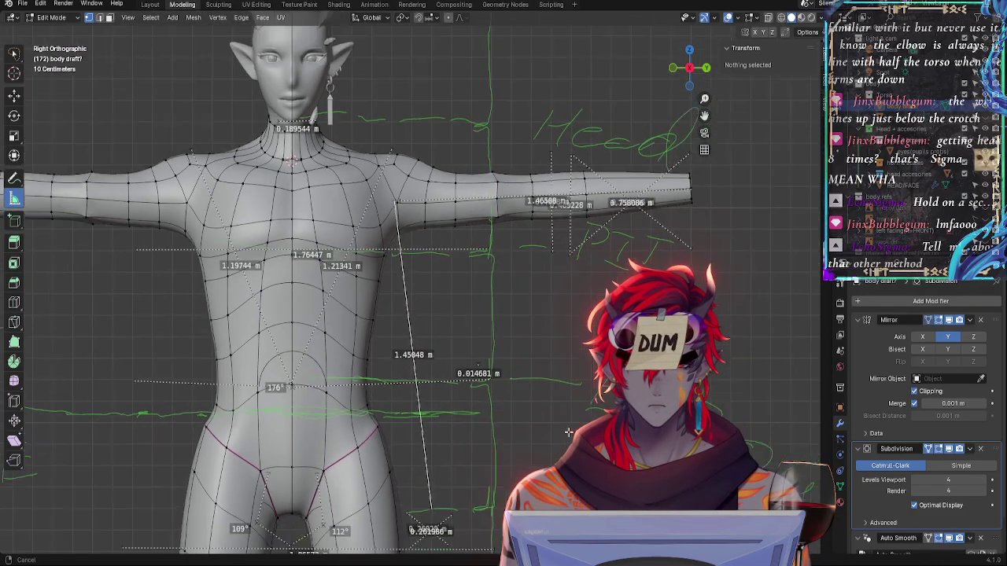
scroll(546, 376, up, 1)
shift+middle_drag(546, 376, 546, 346)
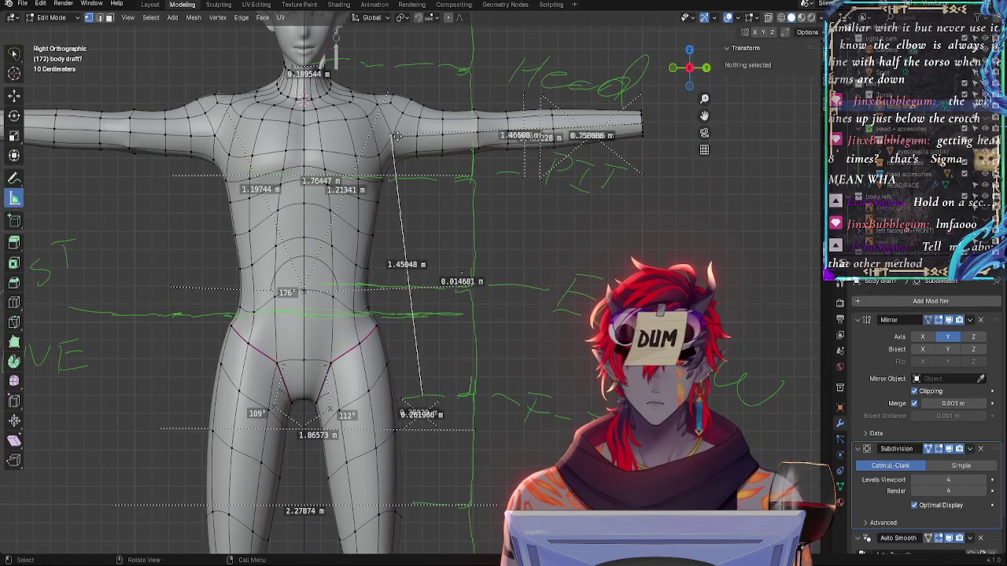
drag(395, 135, 388, 136)
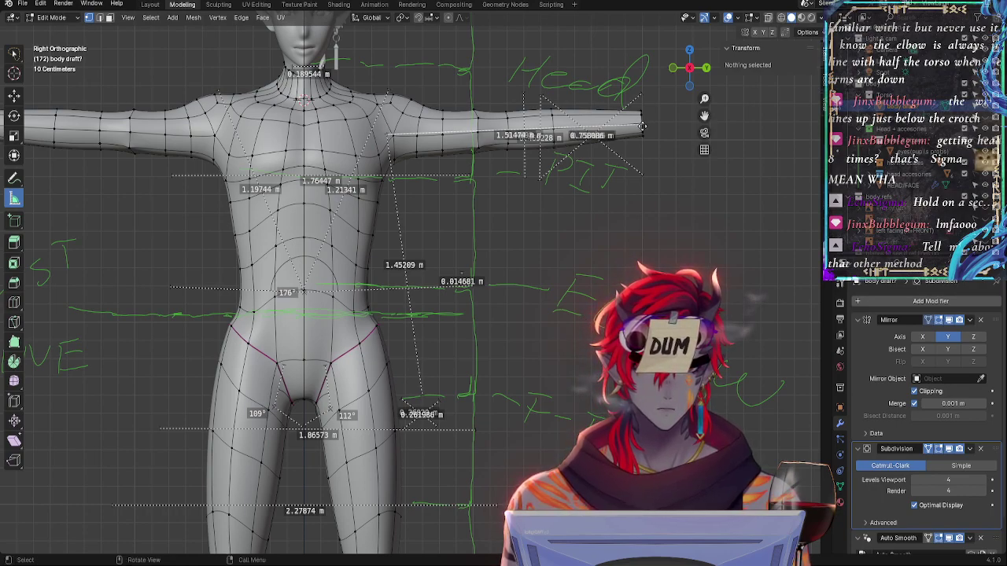
mouse_move(642, 124)
mouse_down()
mouse_move(633, 126)
mouse_move(641, 122)
mouse_up()
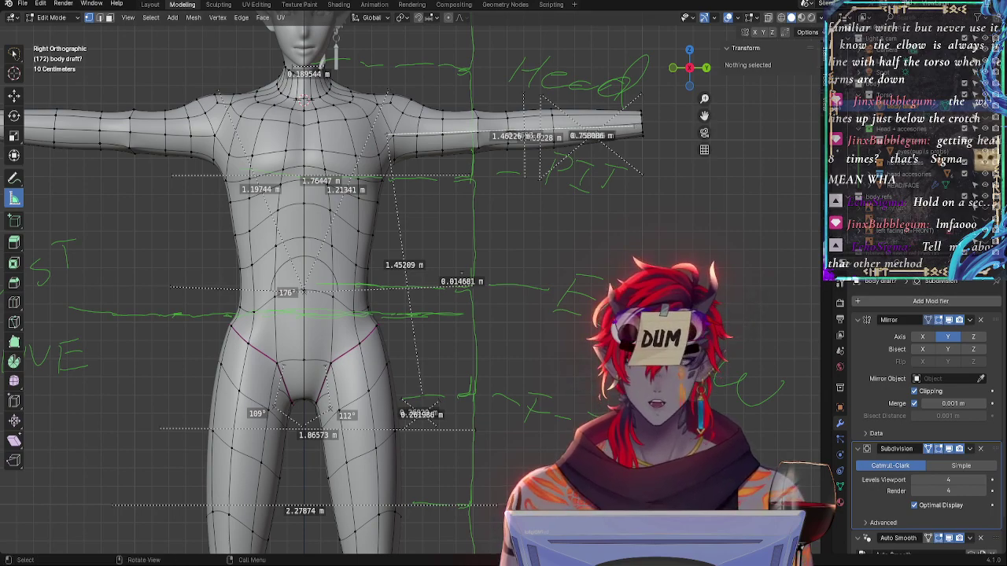
Move the arm-tip vertex ring slightly inward so the wrist ends at Y 1.9544 m
click(13, 95)
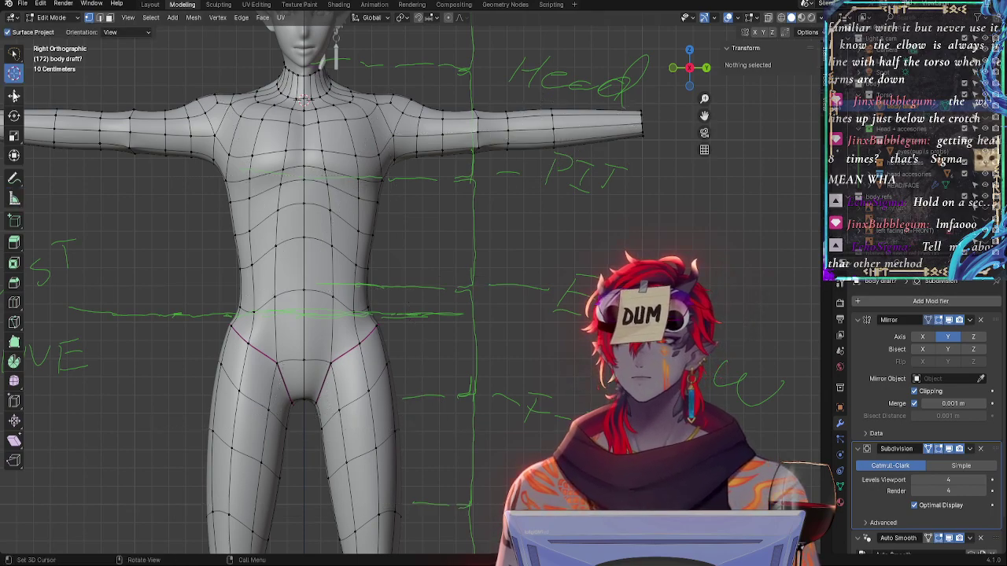
click(643, 123)
alt+click(639, 122)
alt+click(642, 116)
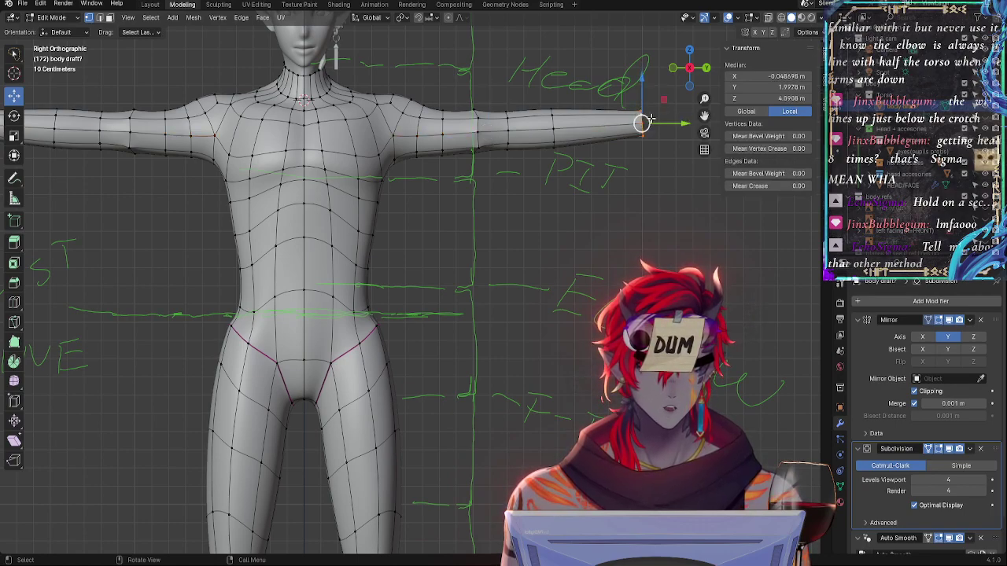
key(g)
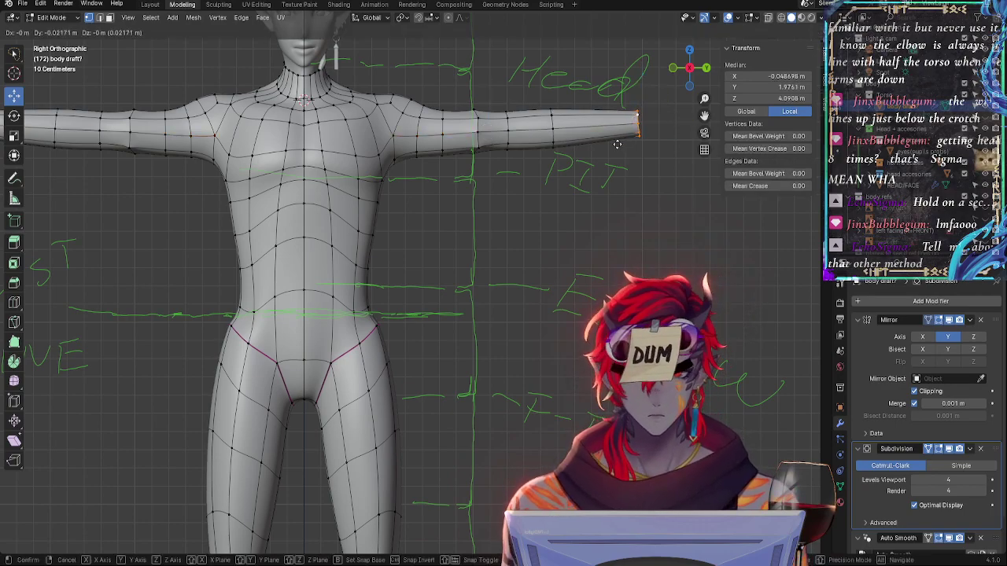
click(613, 146)
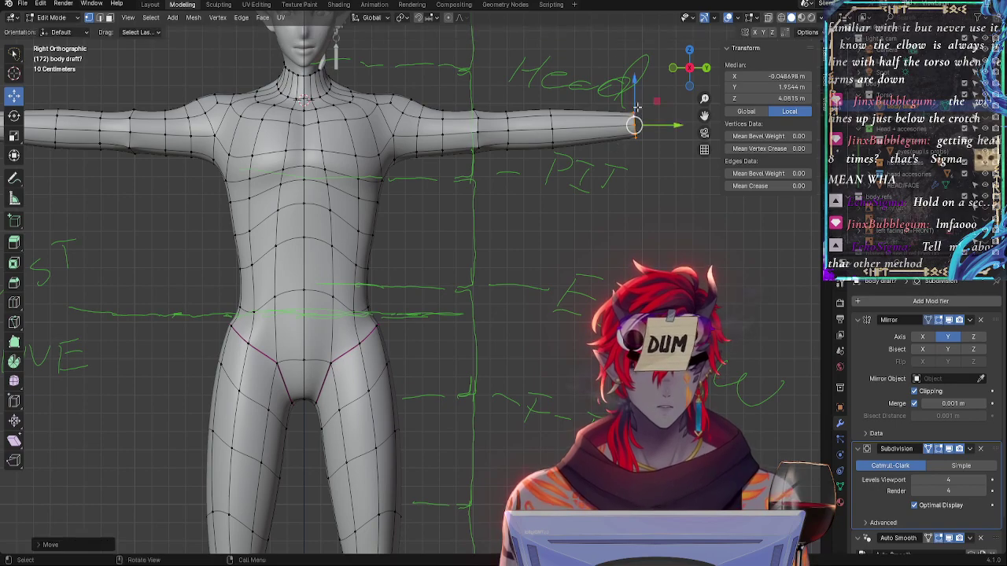
click(15, 198)
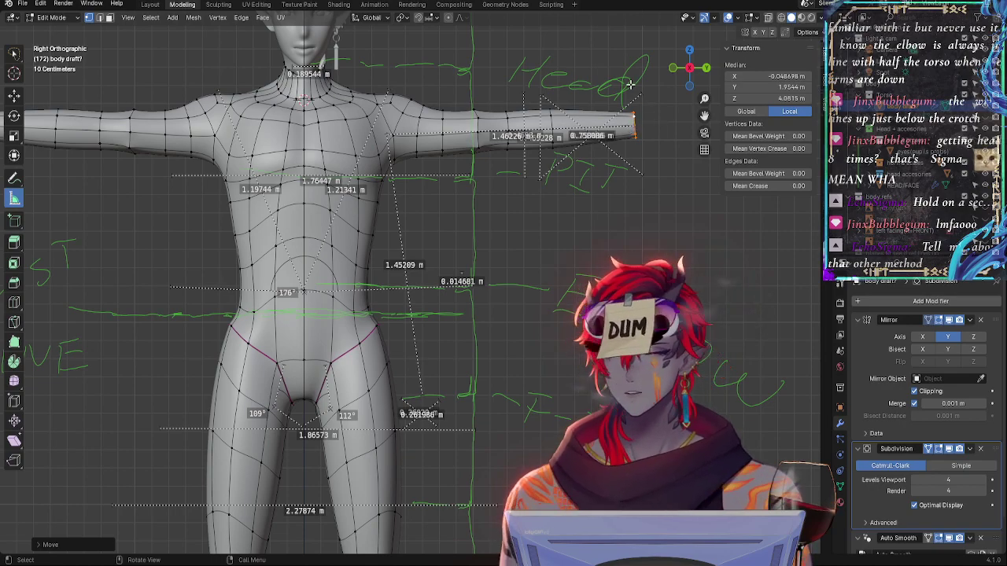
Clear the stray short rulers and draw a 0.855862 m ruler from the shoulder along the upper arm
key(g)
drag(642, 94, 614, 190)
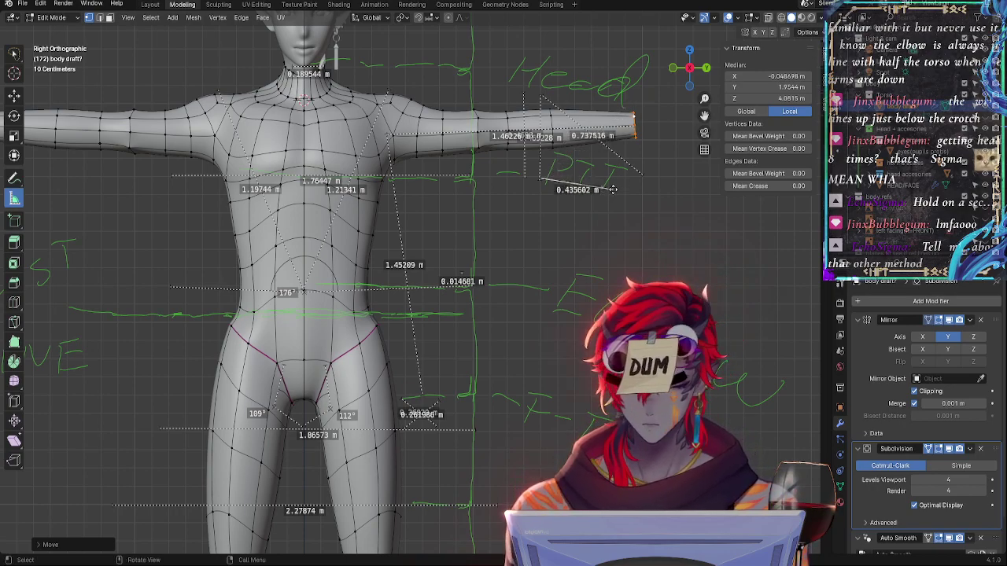
key(Delete)
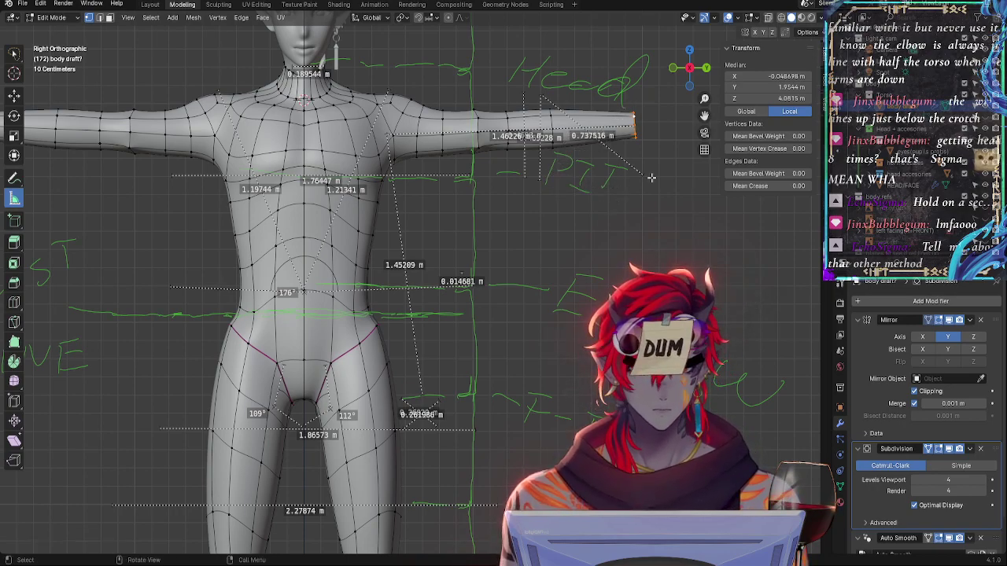
drag(643, 174, 632, 189)
key(Escape)
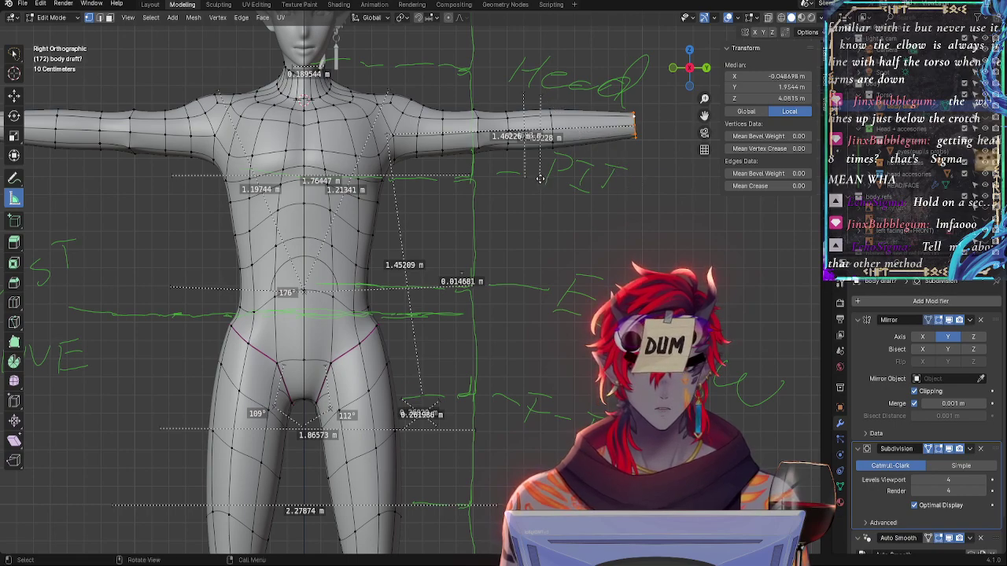
key(Delete)
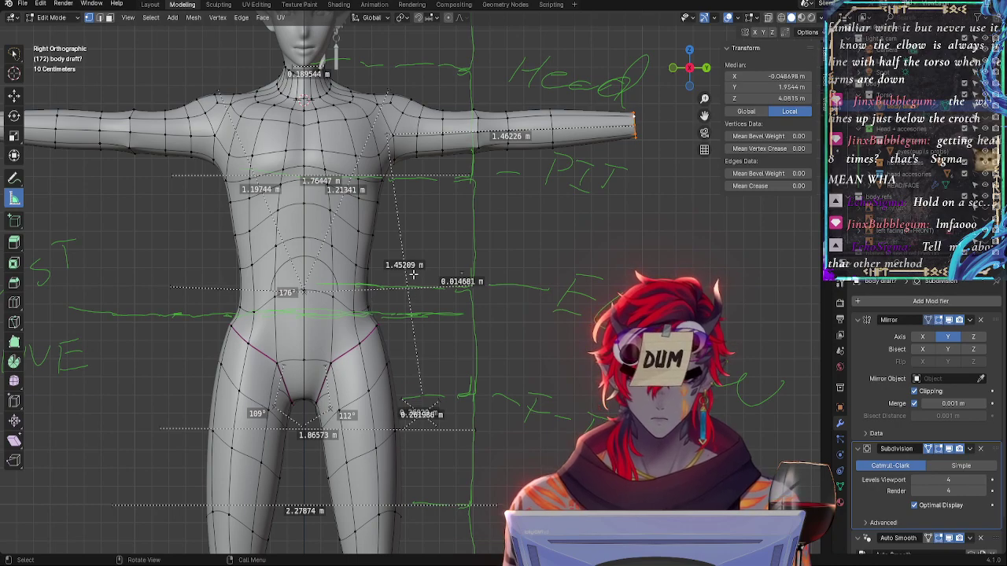
mouse_move(464, 273)
mouse_down()
mouse_move(442, 257)
mouse_move(460, 282)
mouse_up()
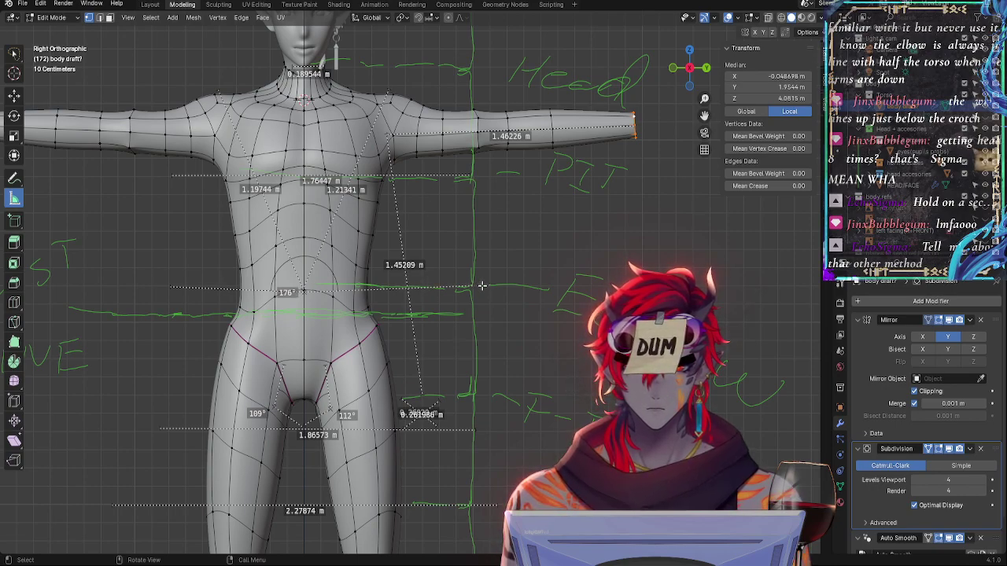
drag(481, 286, 388, 134)
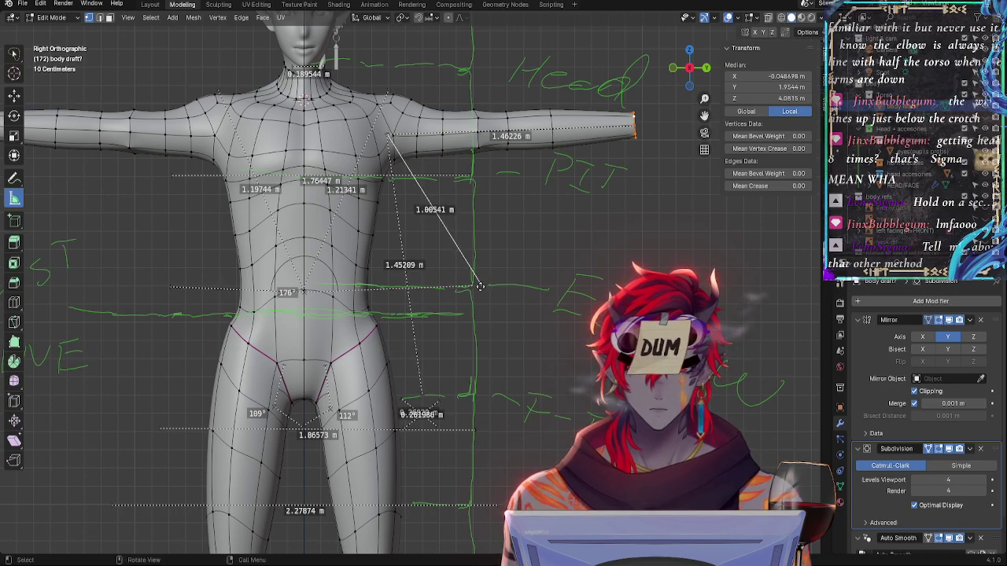
drag(480, 286, 532, 135)
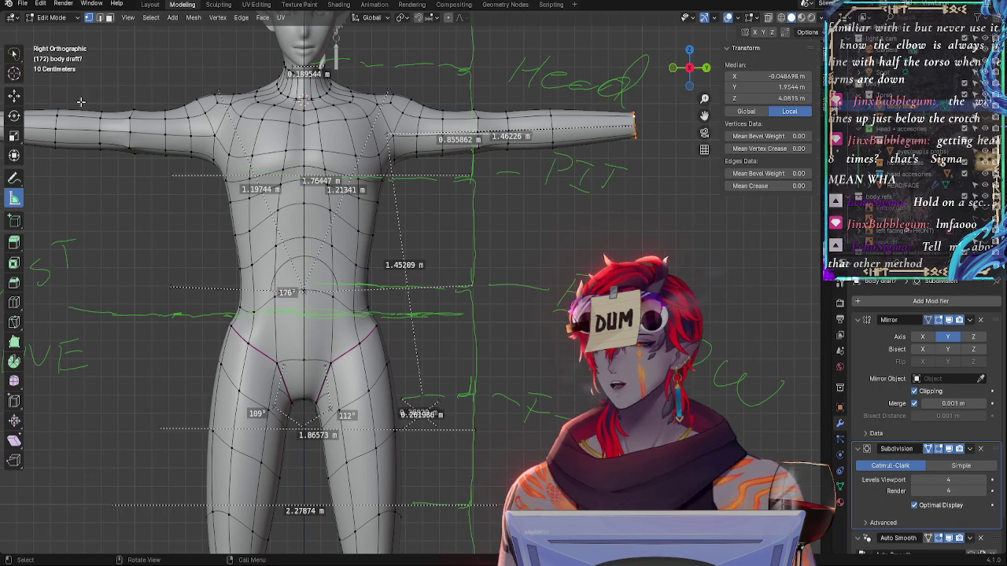
Edge-slide the forearm loop outward to about Y 1.3049 m and scale it slightly
click(14, 74)
click(14, 95)
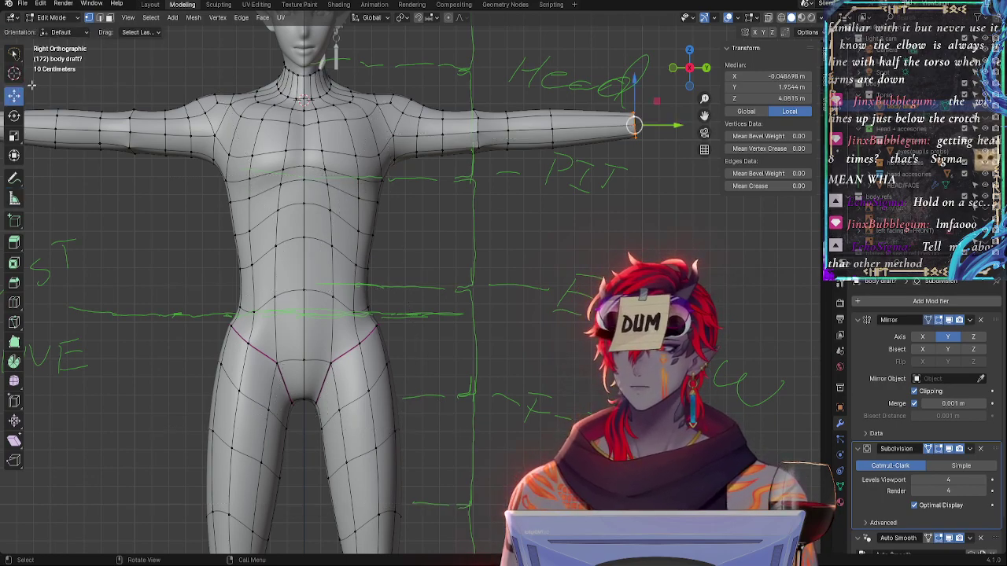
alt+click(509, 127)
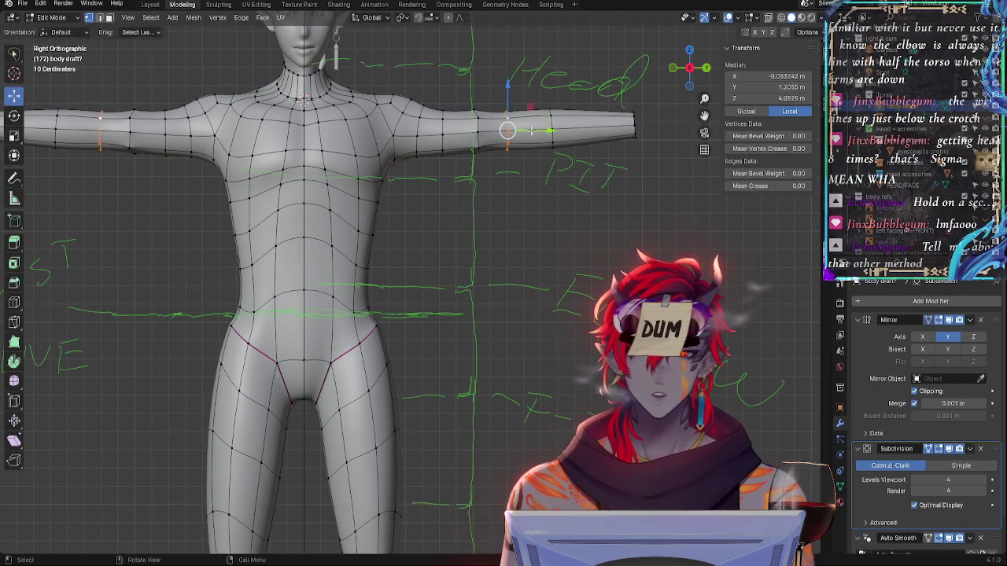
key(g)
key(g)
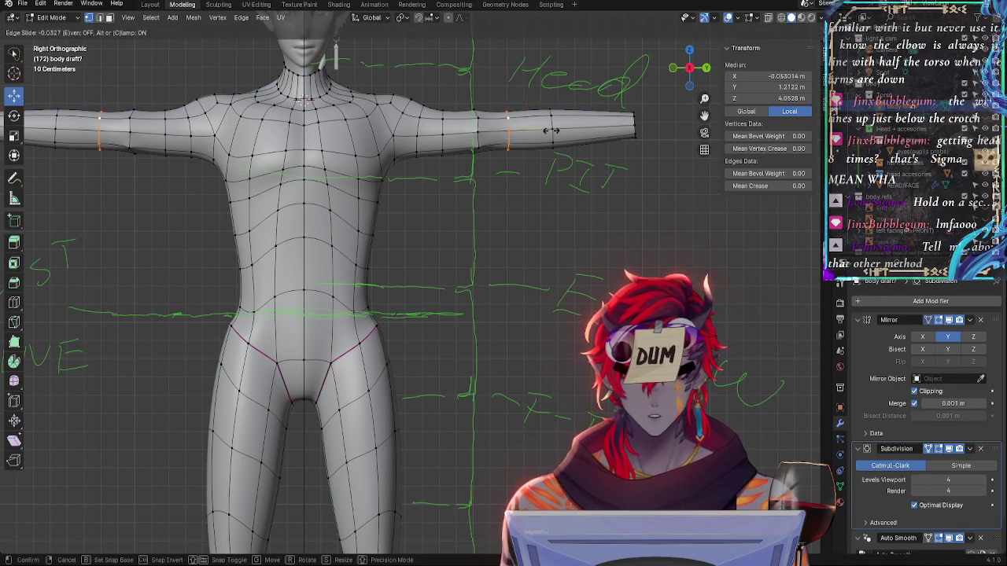
click(561, 129)
key(s)
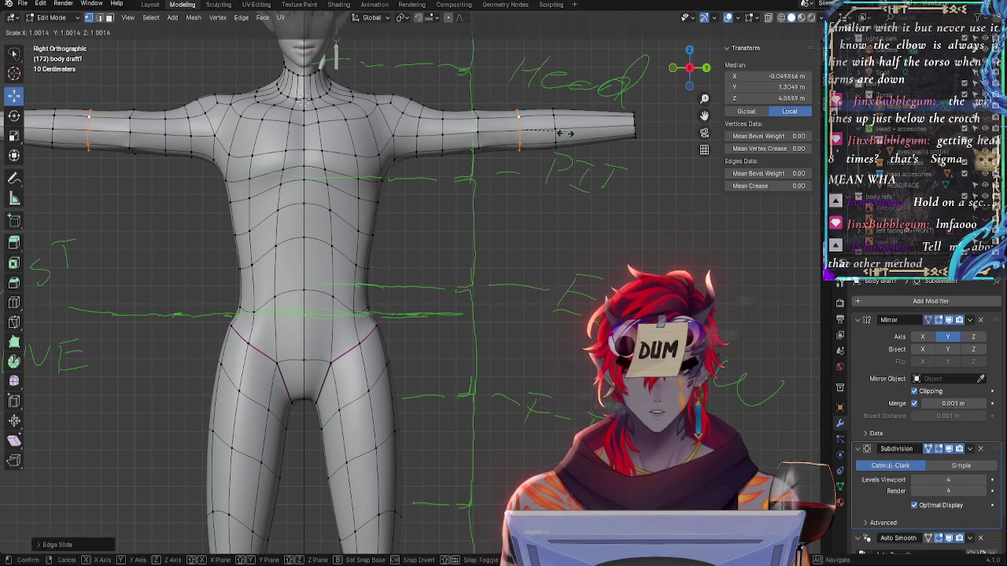
click(558, 128)
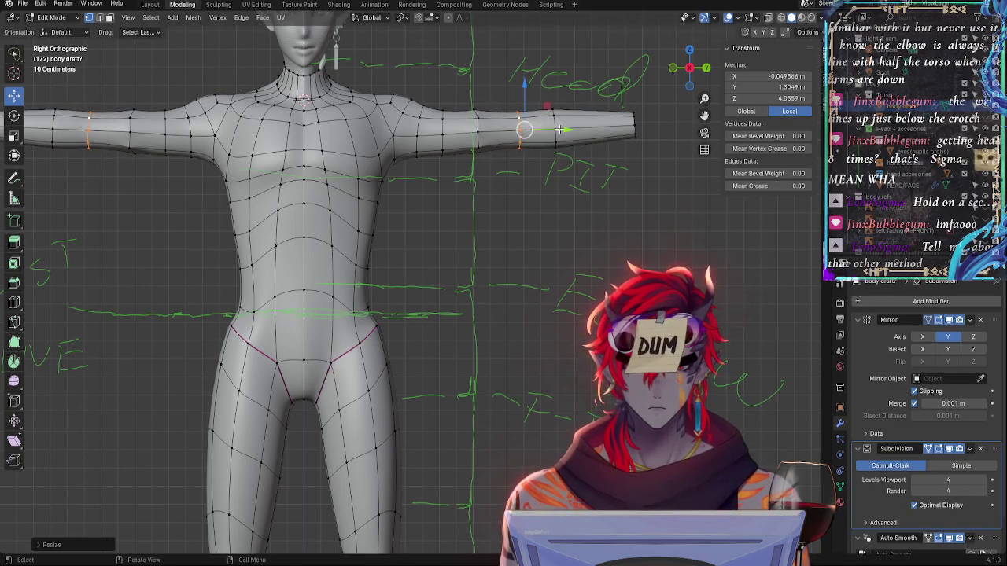
Select the shoulder-side loop, check the arm from several views, and return to Measure
alt+click(476, 130)
key(ctrl+v)
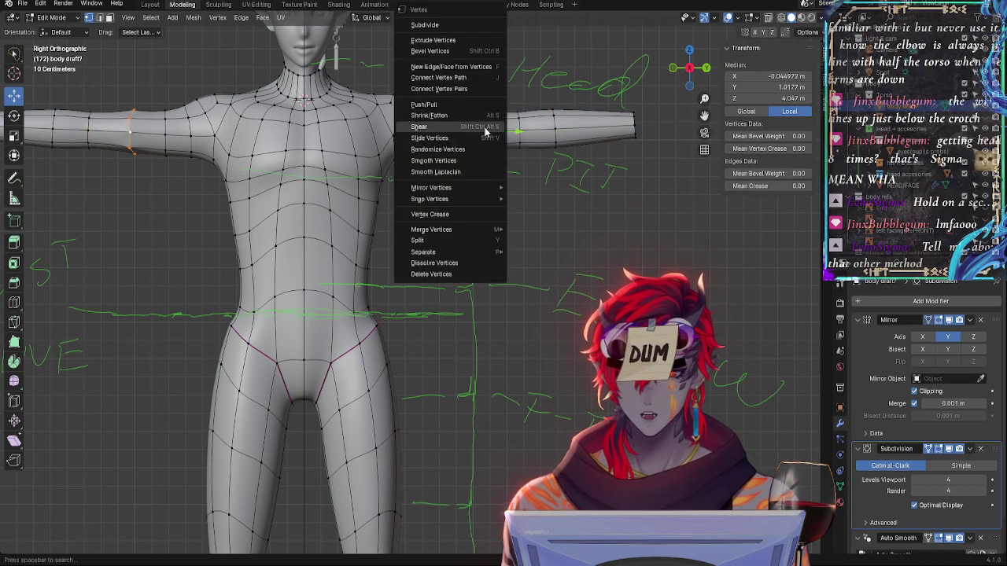
mouse_move(458, 207)
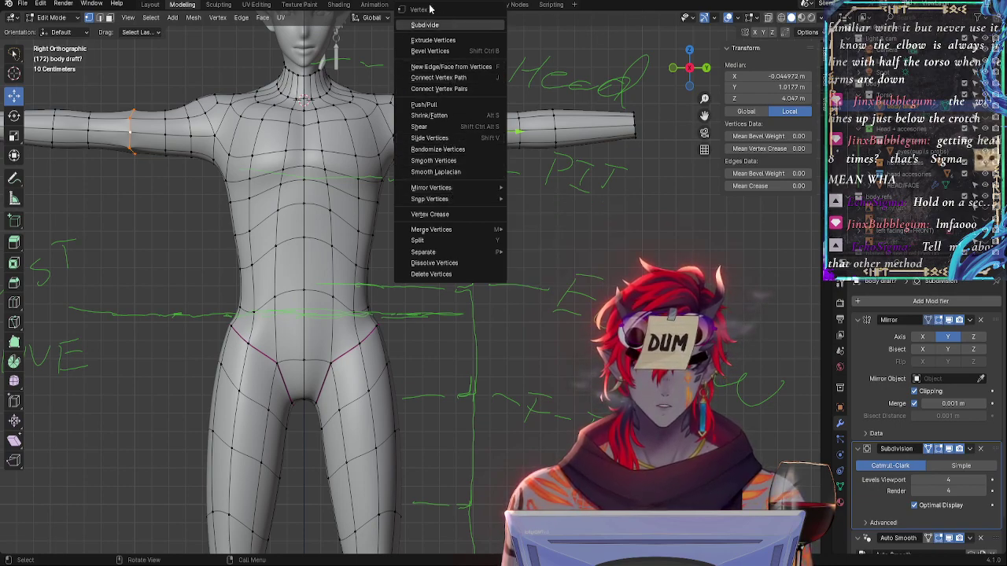
key(Escape)
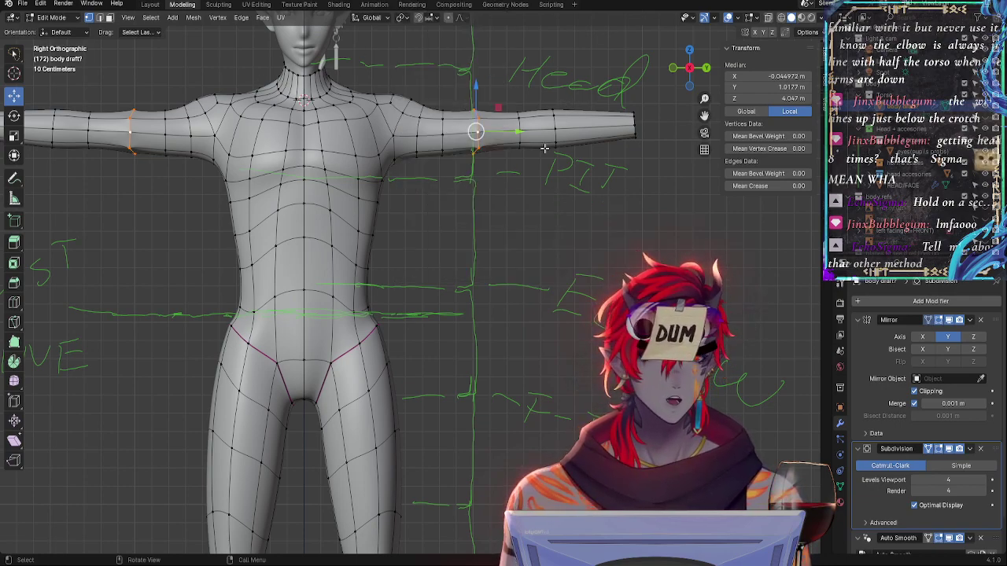
middle_drag(545, 147, 614, 118)
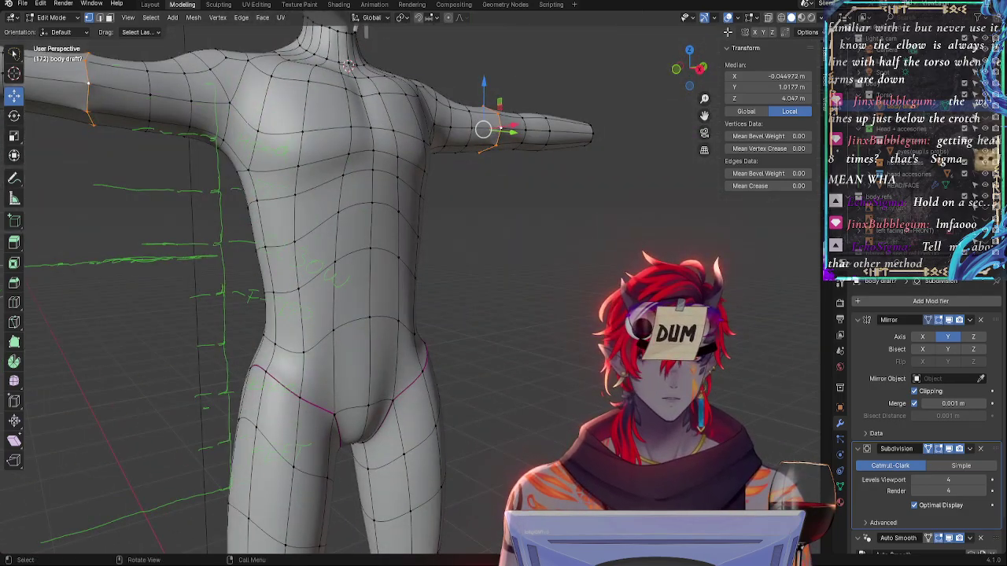
click(700, 71)
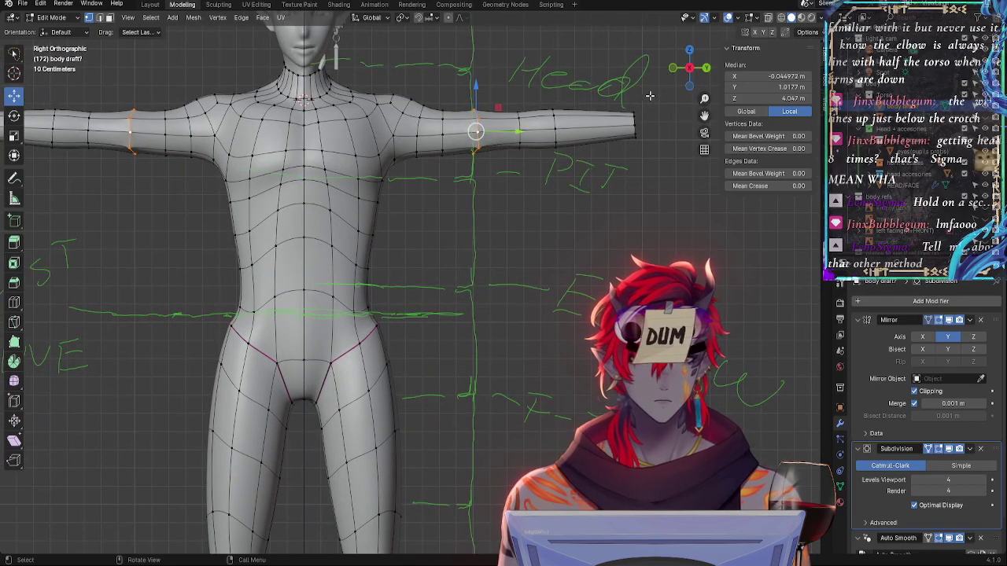
click(690, 70)
drag(690, 71, 691, 75)
click(703, 69)
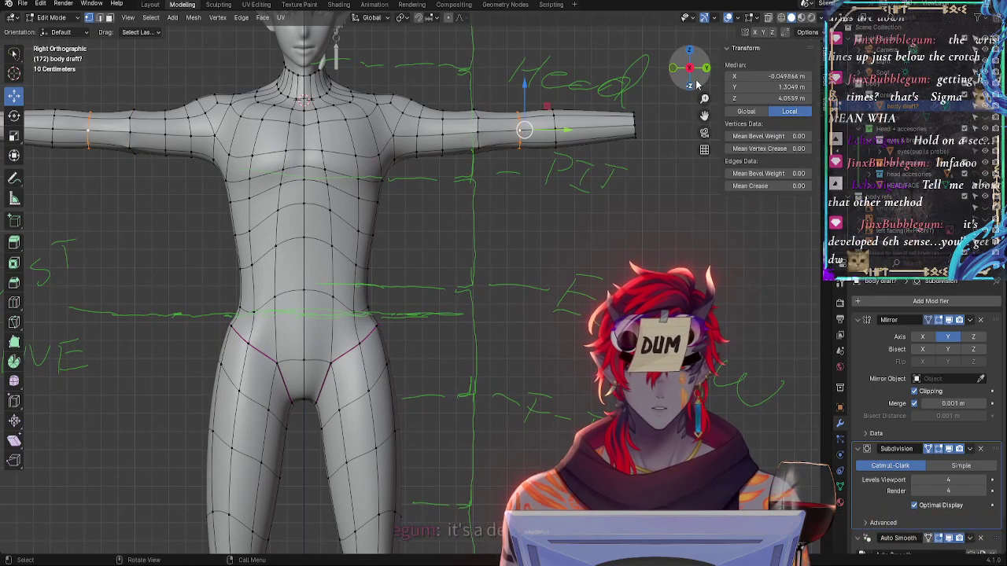
click(17, 199)
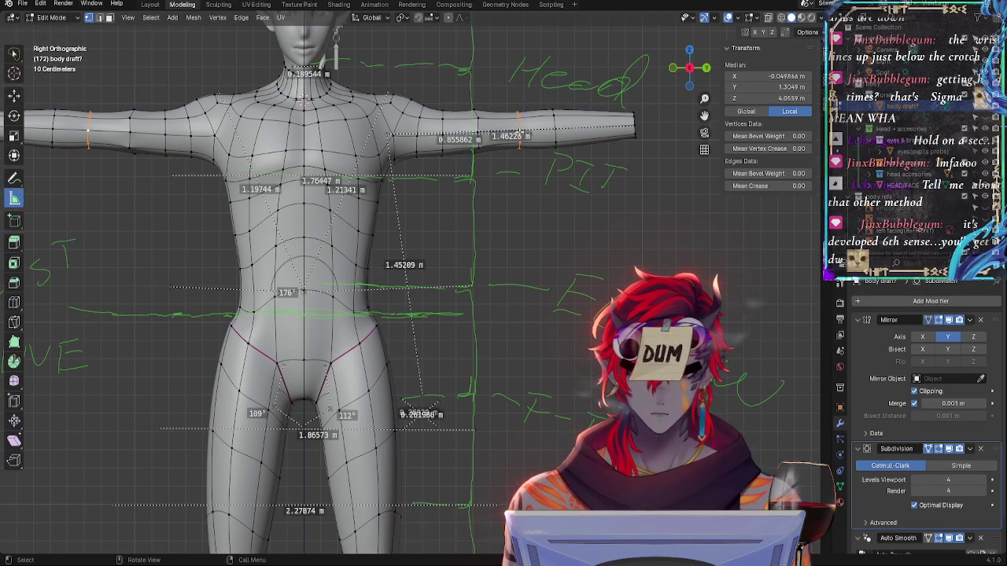
Turn the arm ruler into a protractor and drag its endpoint down to the waist
drag(456, 139, 540, 141)
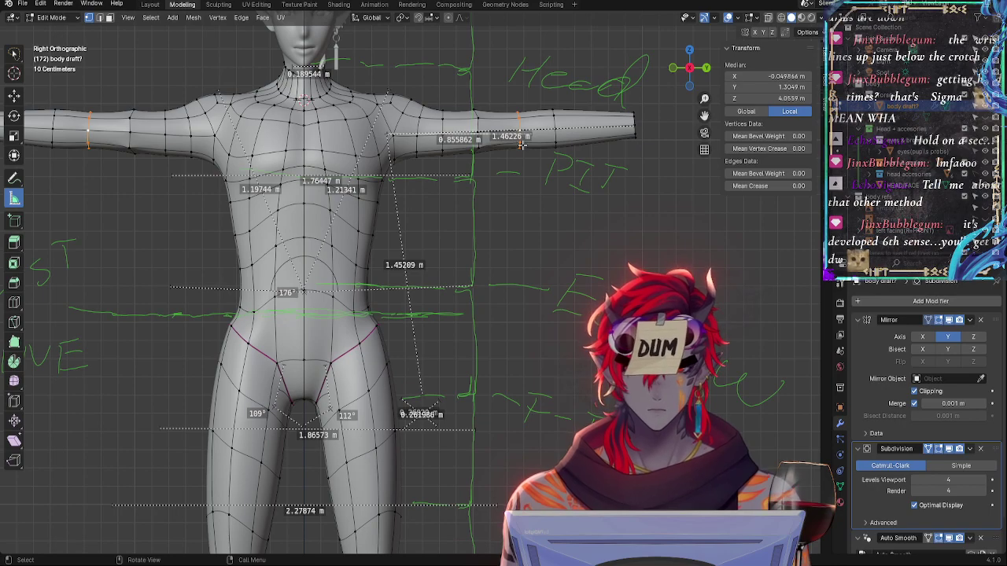
mouse_move(532, 135)
mouse_down()
mouse_move(463, 281)
mouse_move(438, 288)
mouse_move(523, 134)
mouse_move(537, 135)
mouse_up()
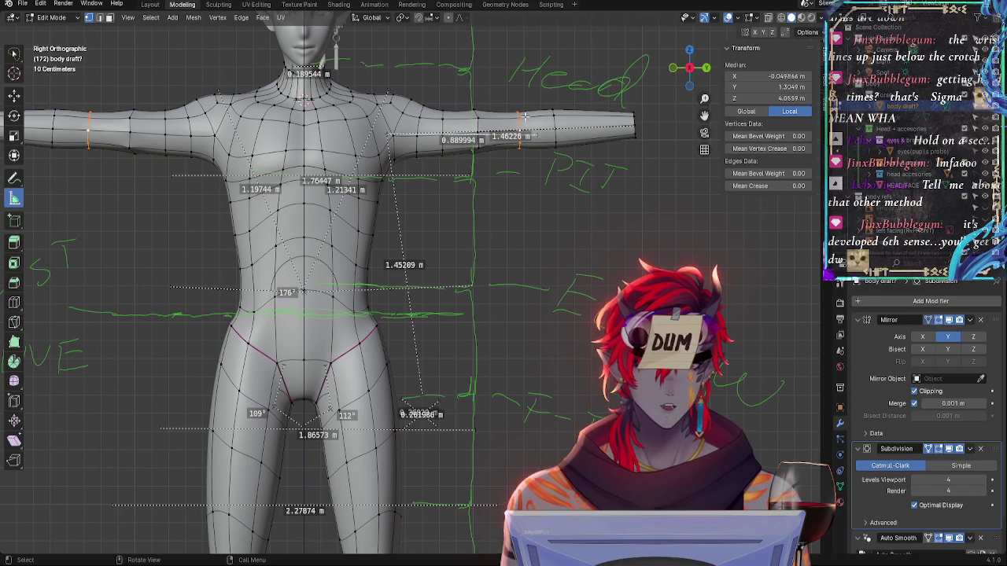
click(14, 95)
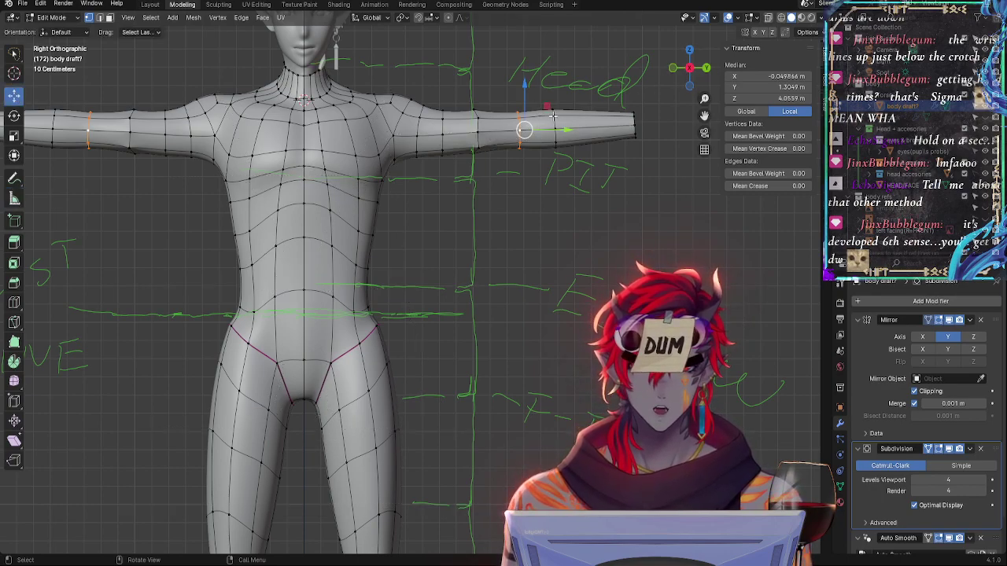
Slide the forearm edge loop further along the arm and shrink it slightly
drag(553, 115, 520, 119)
click(521, 120)
alt+click(522, 122)
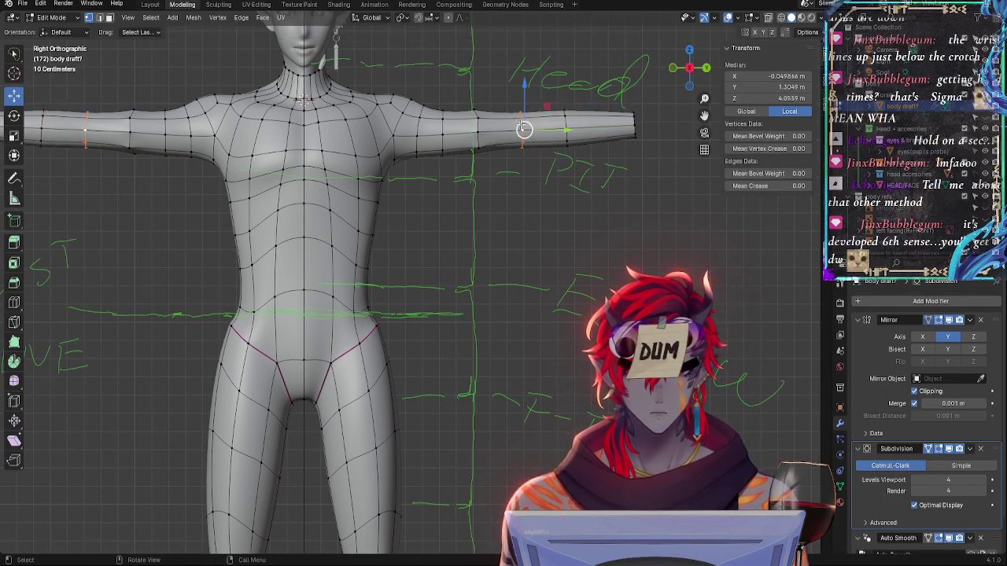
key(g)
key(g)
click(538, 126)
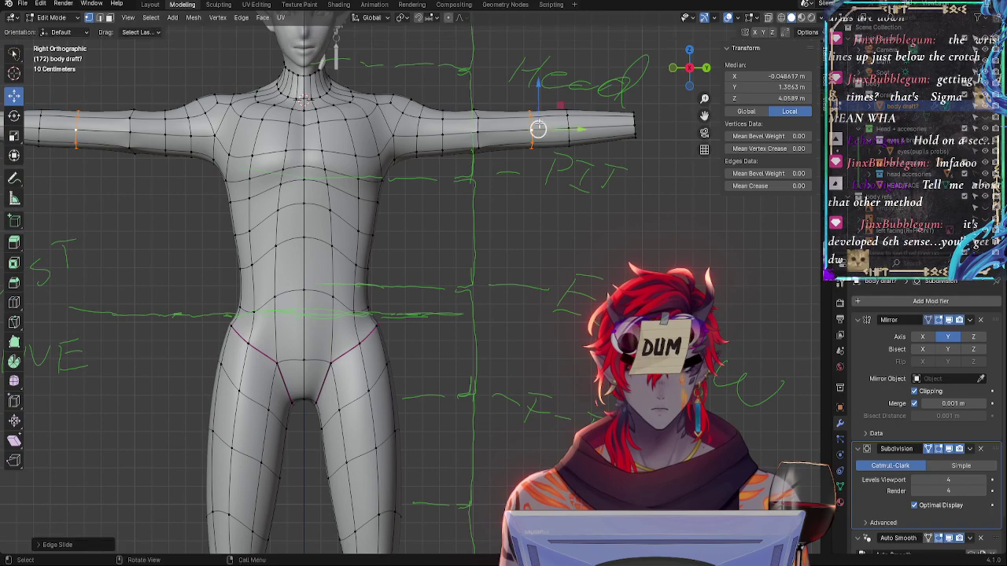
key(s)
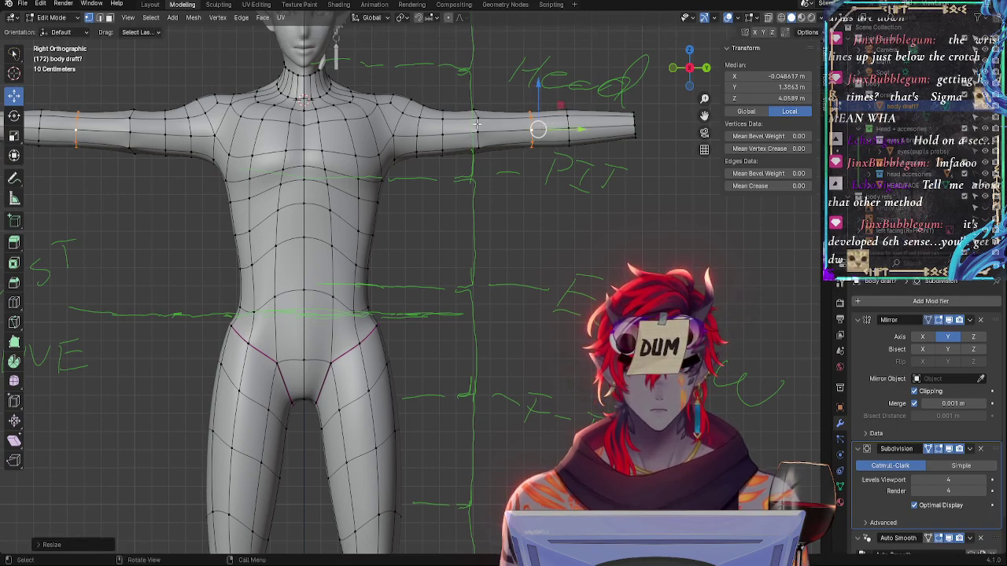
click(484, 126)
key(g)
key(g)
click(482, 131)
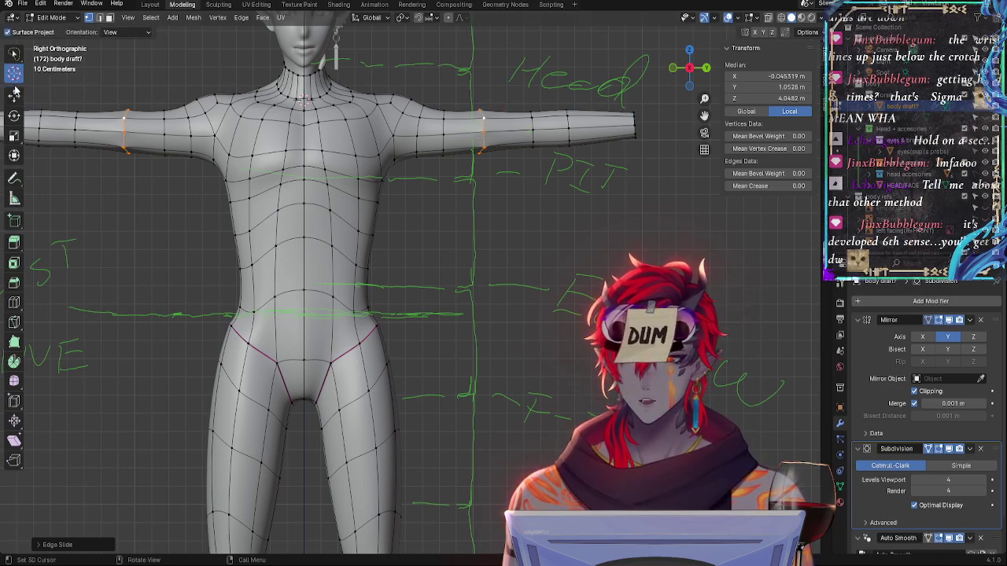
Snap to the Right Orthographic view and move the arm edge loop further along the forearm
click(14, 57)
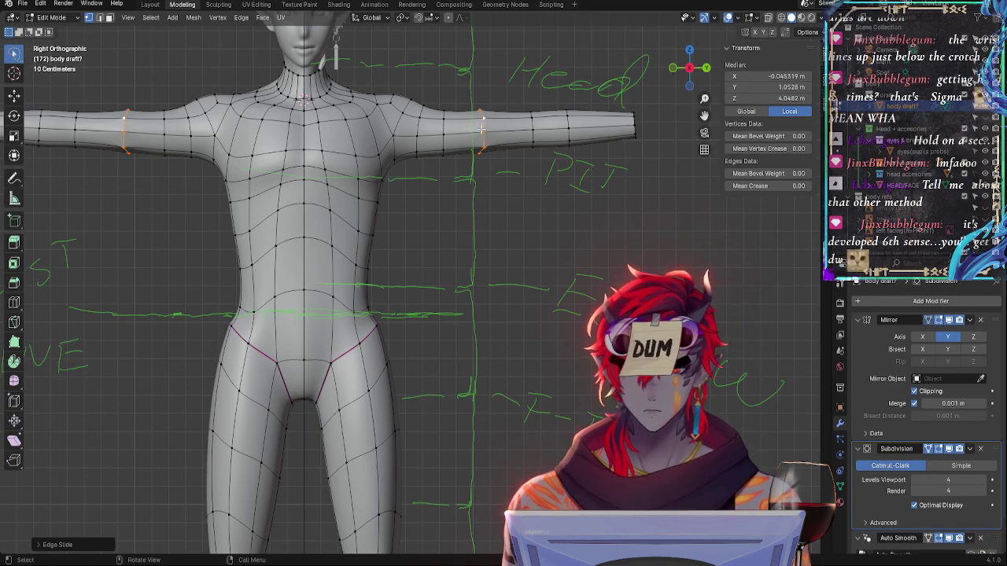
key(ctrl+v)
mouse_move(437, 191)
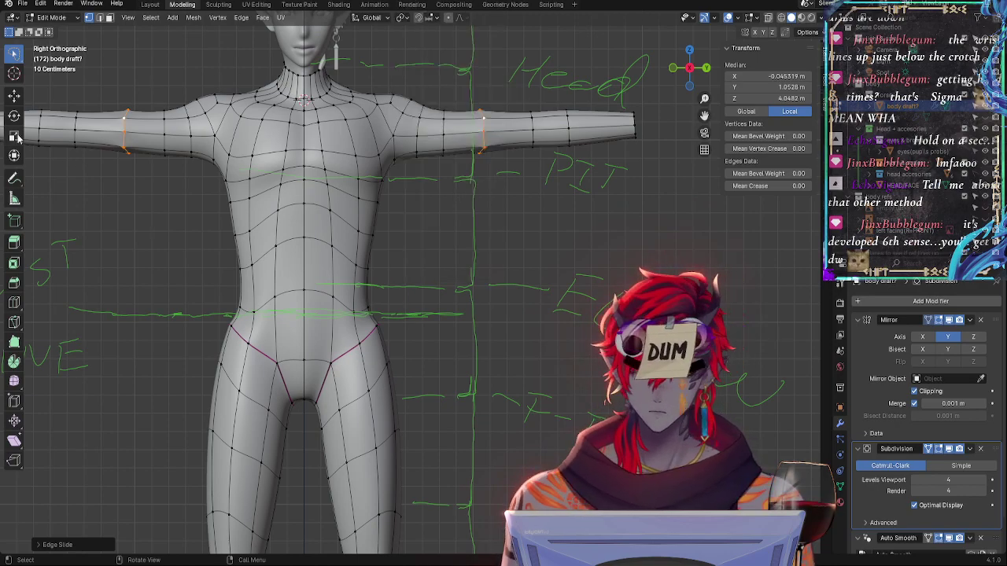
click(13, 95)
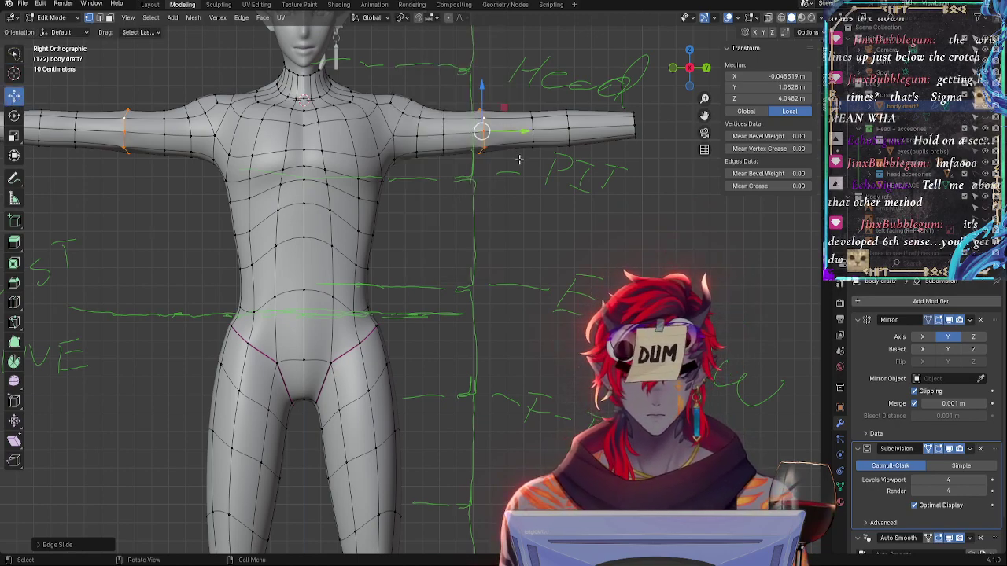
mouse_move(687, 68)
mouse_down()
mouse_move(647, 63)
mouse_move(695, 69)
mouse_move(678, 70)
mouse_up()
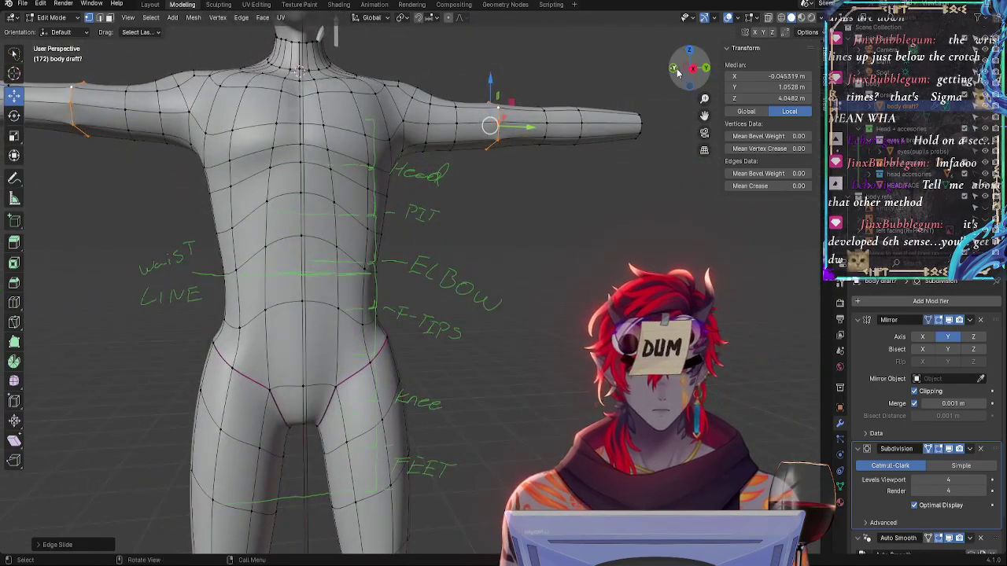
click(692, 71)
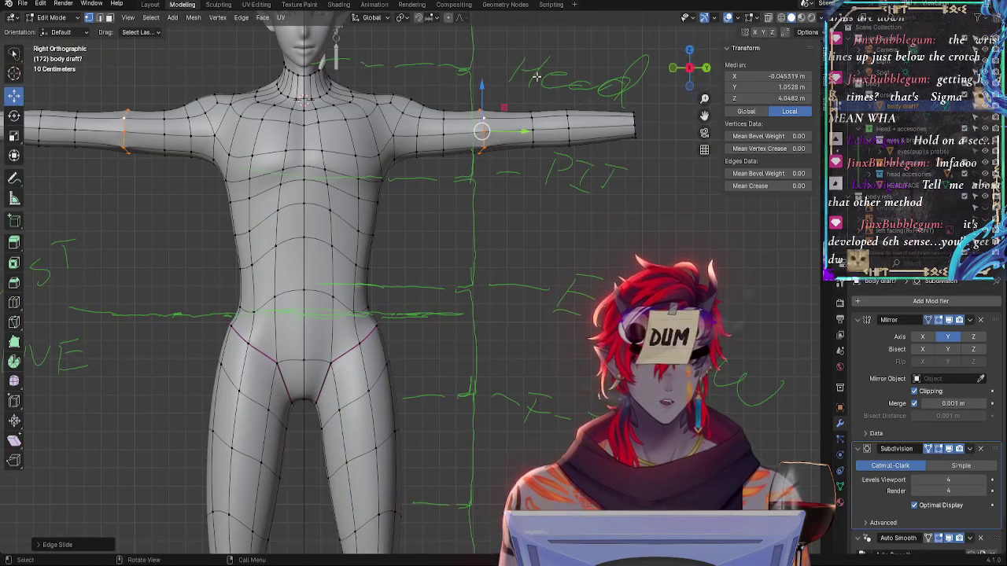
alt+click(532, 119)
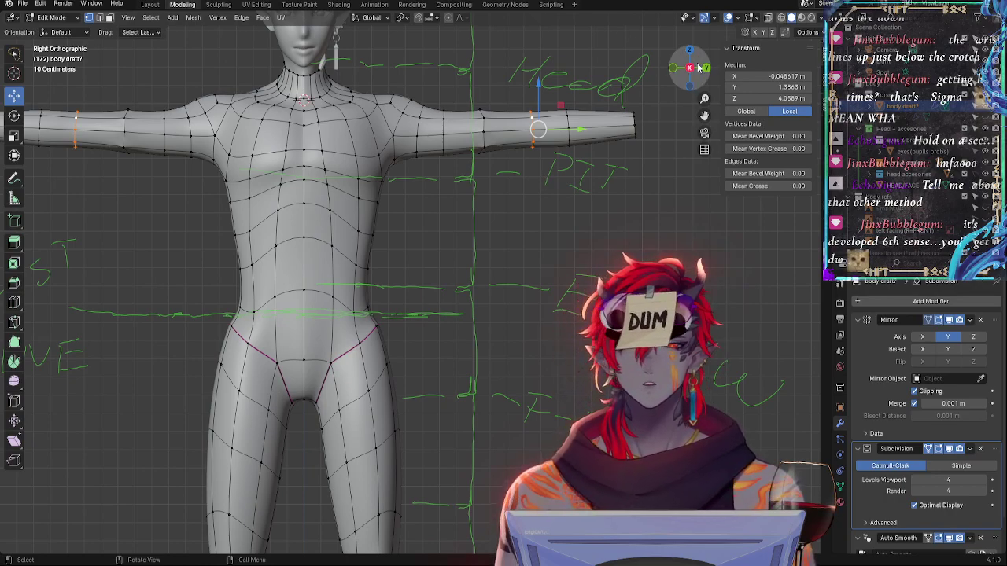
Select the next arm edge loop toward the shoulder
shift+middle_drag(526, 199, 499, 329)
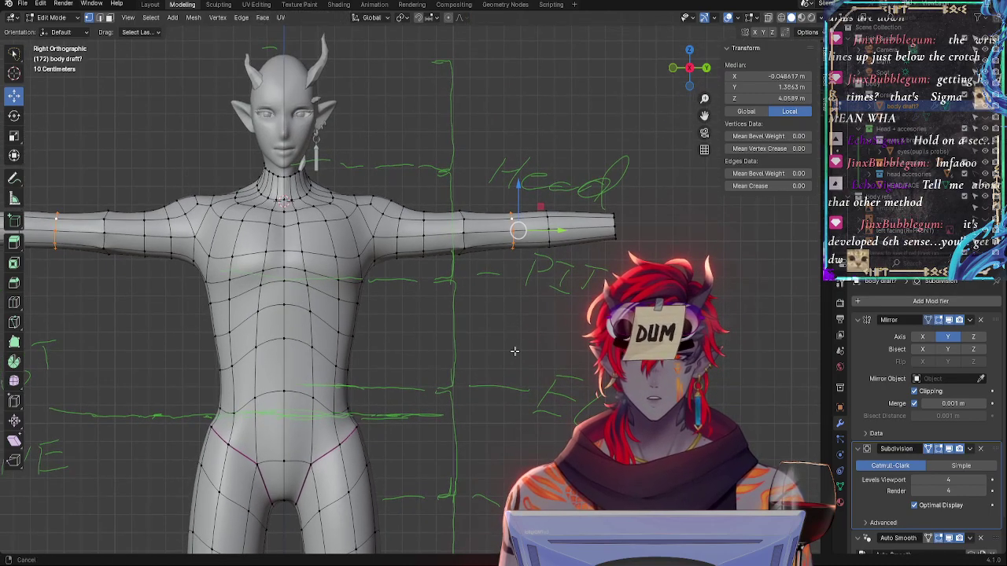
scroll(498, 329, up, 1)
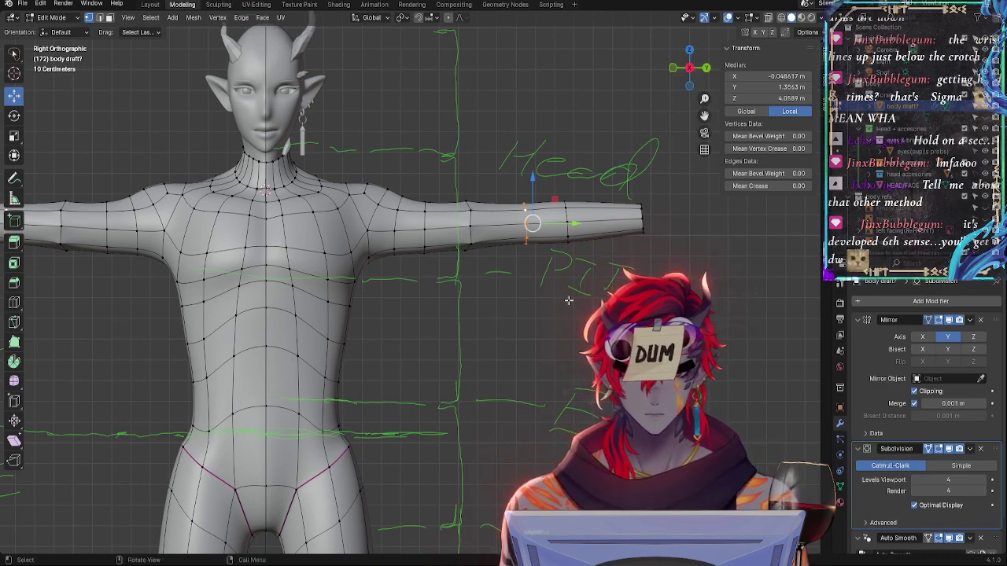
alt+click(468, 234)
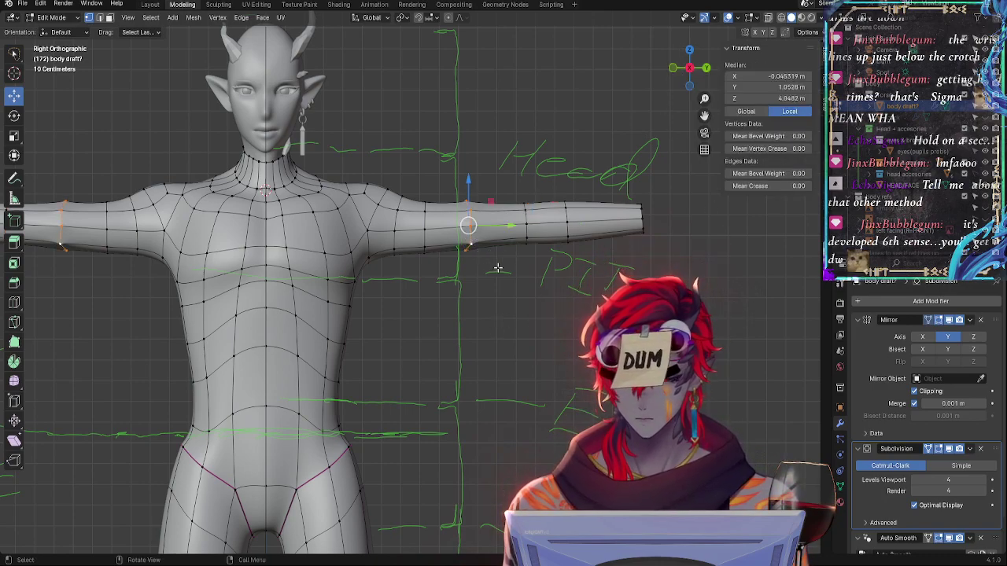
middle_drag(498, 269, 490, 353)
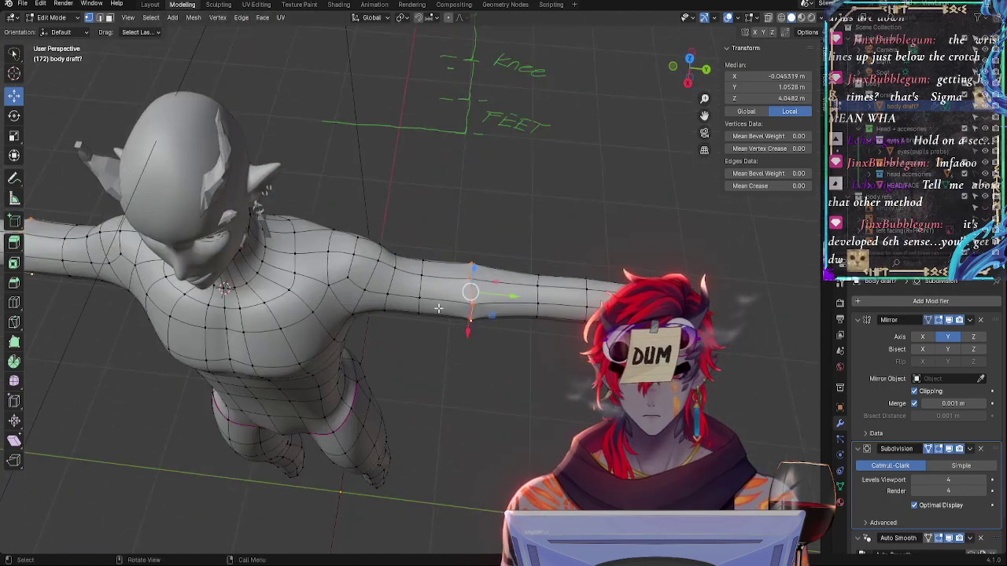
Edge-slide the selected arm loop toward the shoulder
key(g)
key(g)
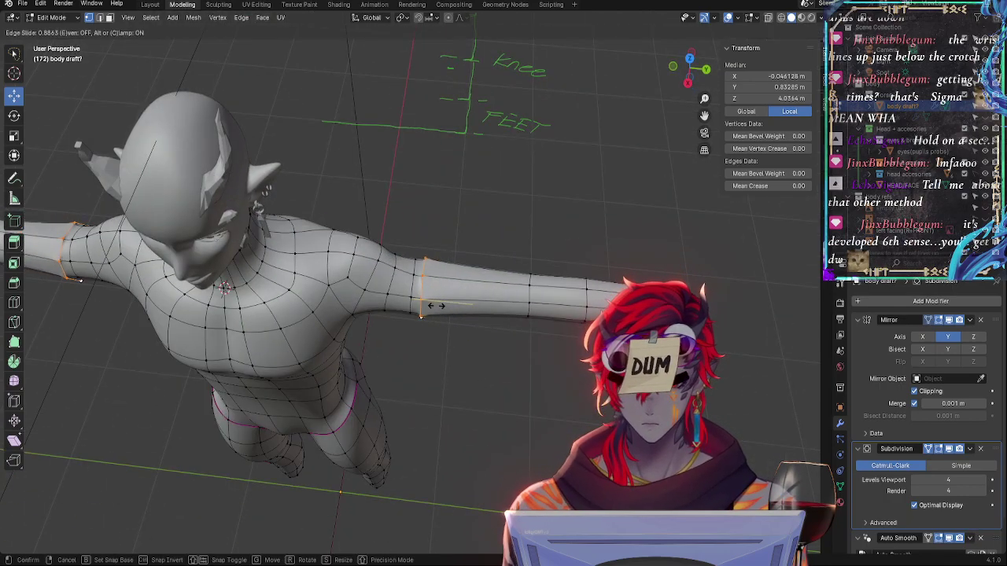
click(508, 329)
middle_drag(508, 329, 462, 310)
scroll(584, 302, up, 5)
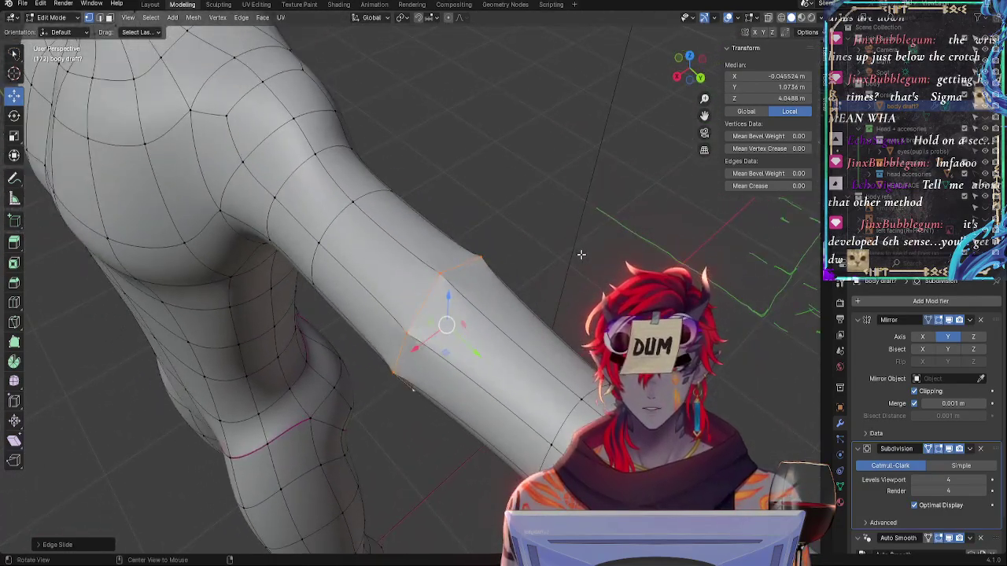
key(alt+a)
Select the ring loop around the elbow and browse the Vertex menu without applying anything
alt+click(452, 291)
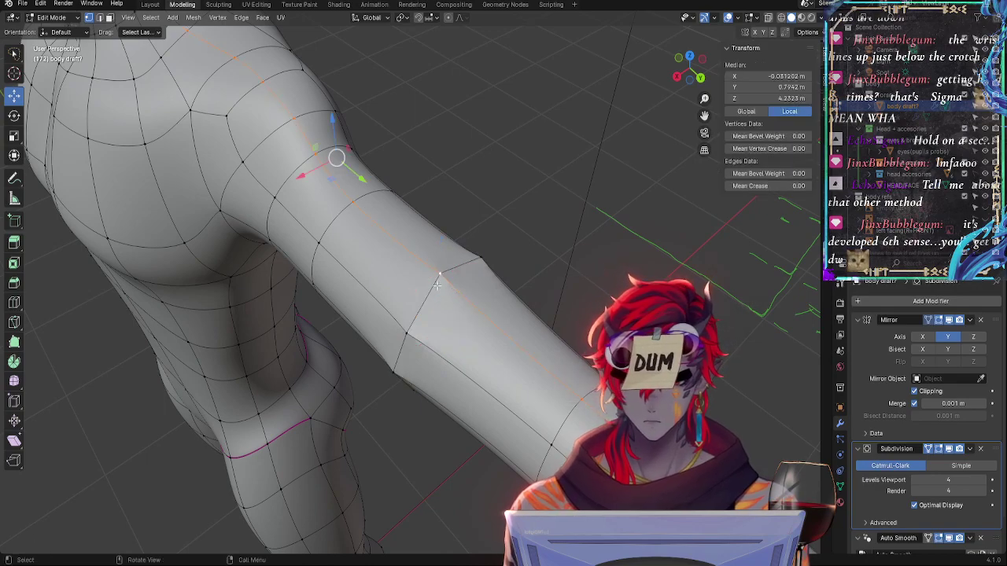
alt+click(437, 285)
click(434, 287)
alt+click(434, 288)
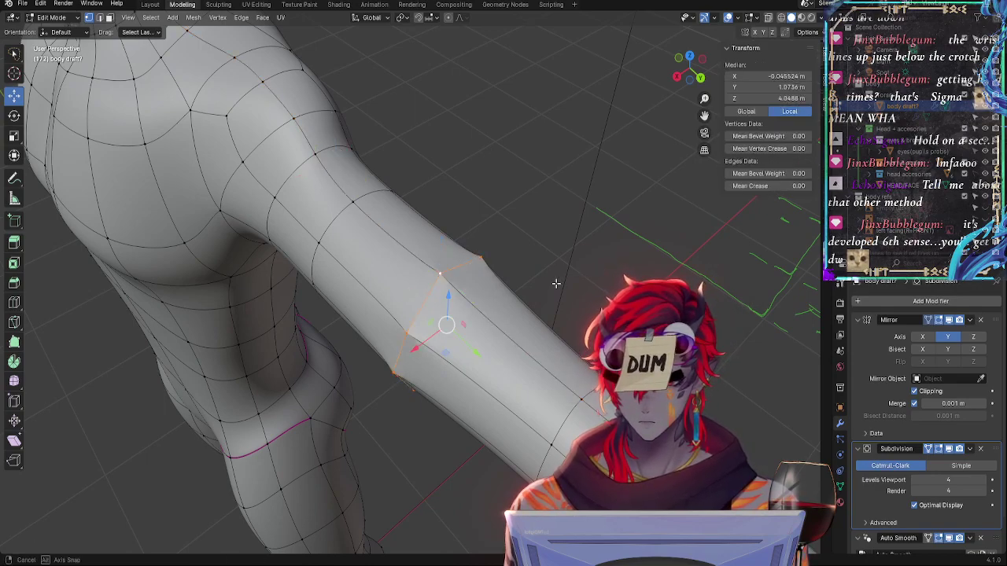
middle_drag(556, 283, 575, 217)
right_click(575, 217)
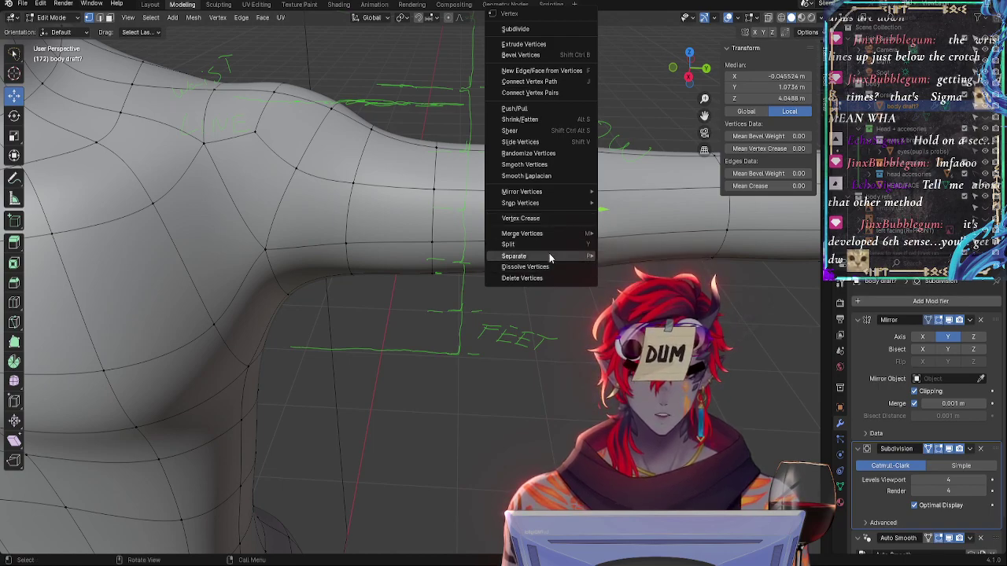
mouse_move(554, 231)
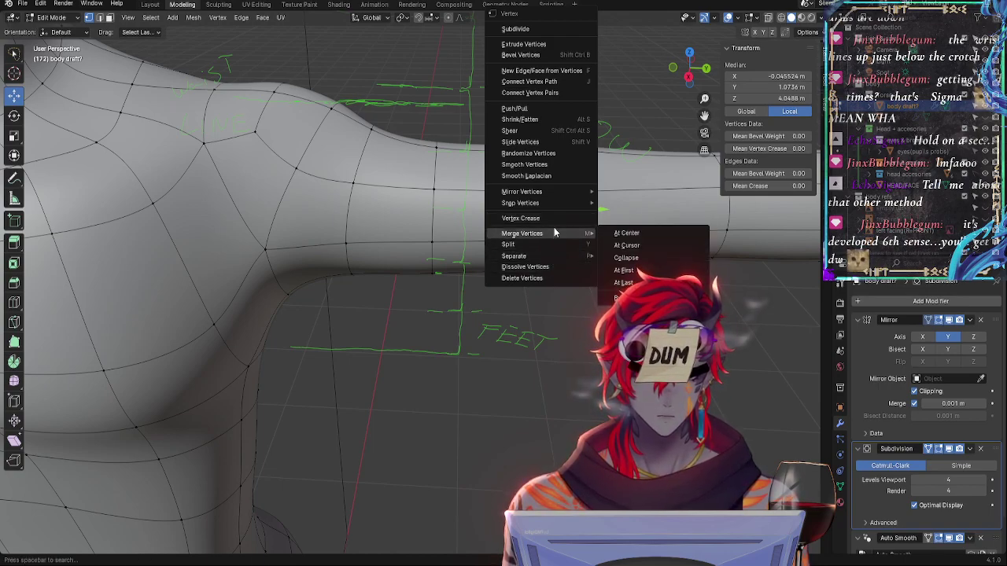
mouse_move(534, 203)
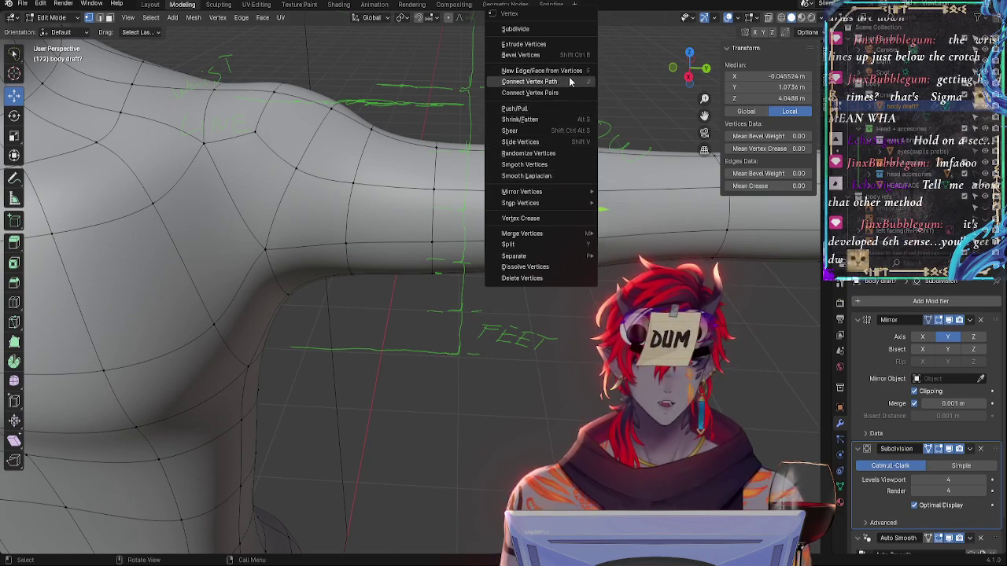
key(Escape)
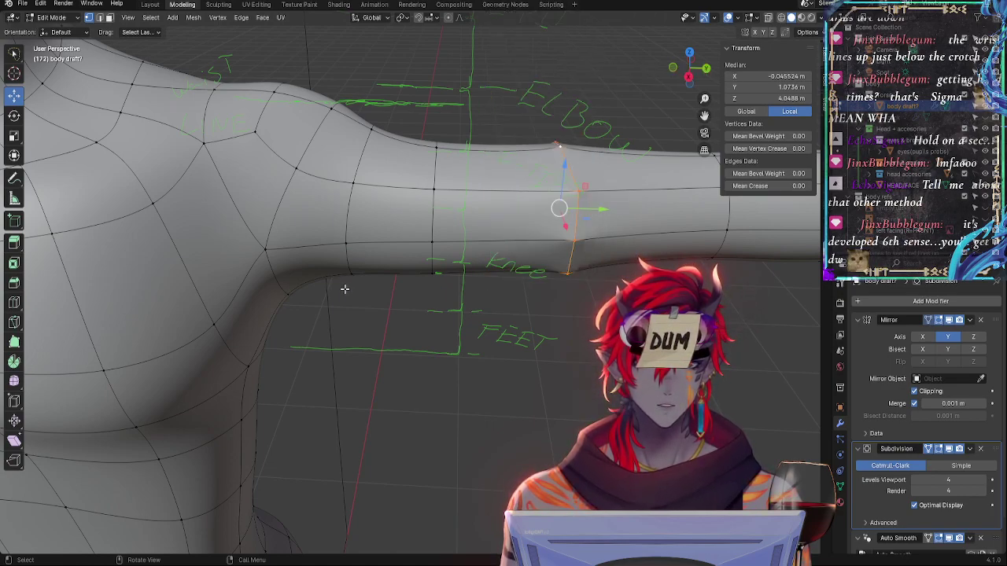
middle_drag(354, 302, 406, 235)
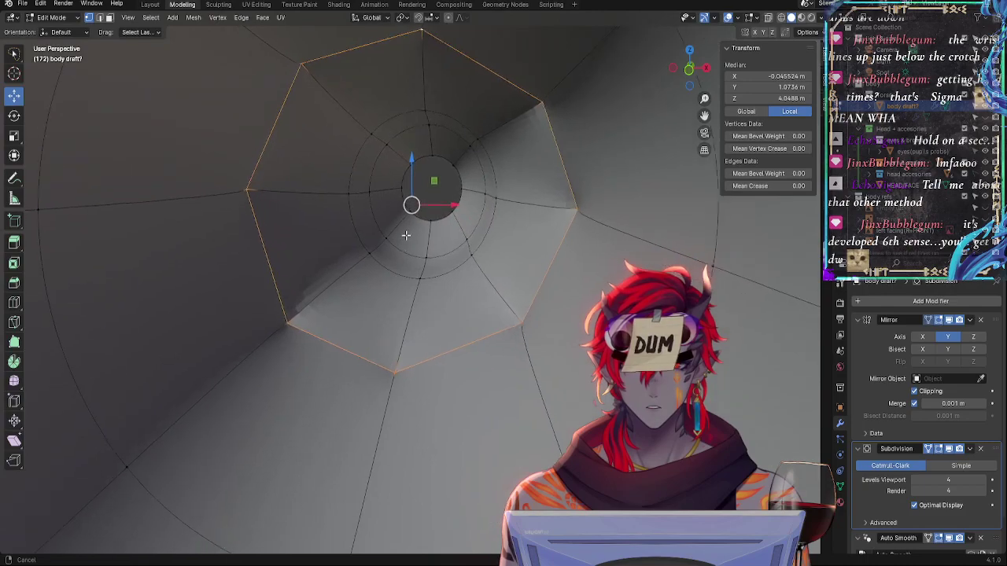
Apply Smooth Vertices to the outer loop, then to the ring directly around the hole
click(345, 318)
click(294, 325)
middle_drag(294, 326, 415, 257)
alt+click(415, 256)
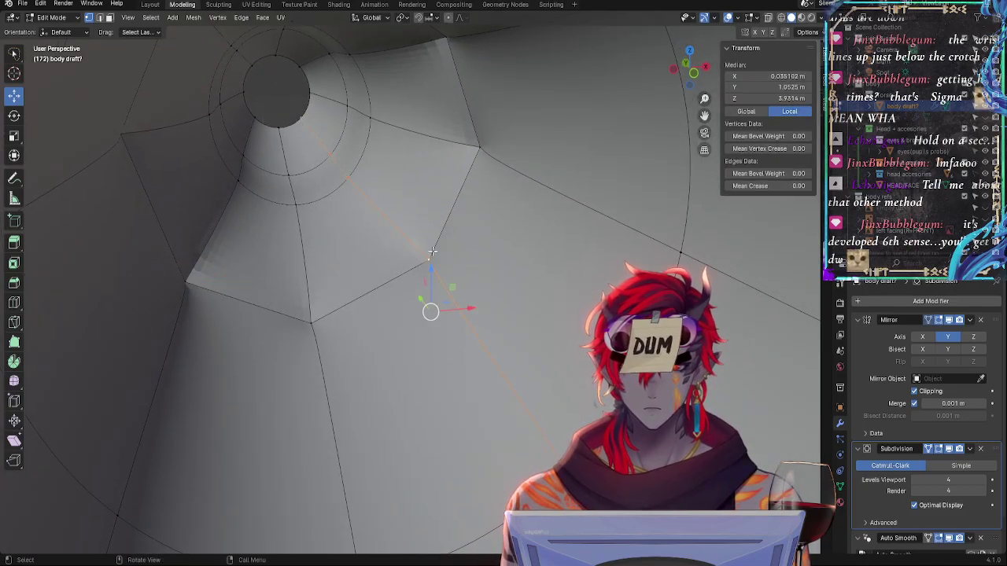
alt+click(432, 252)
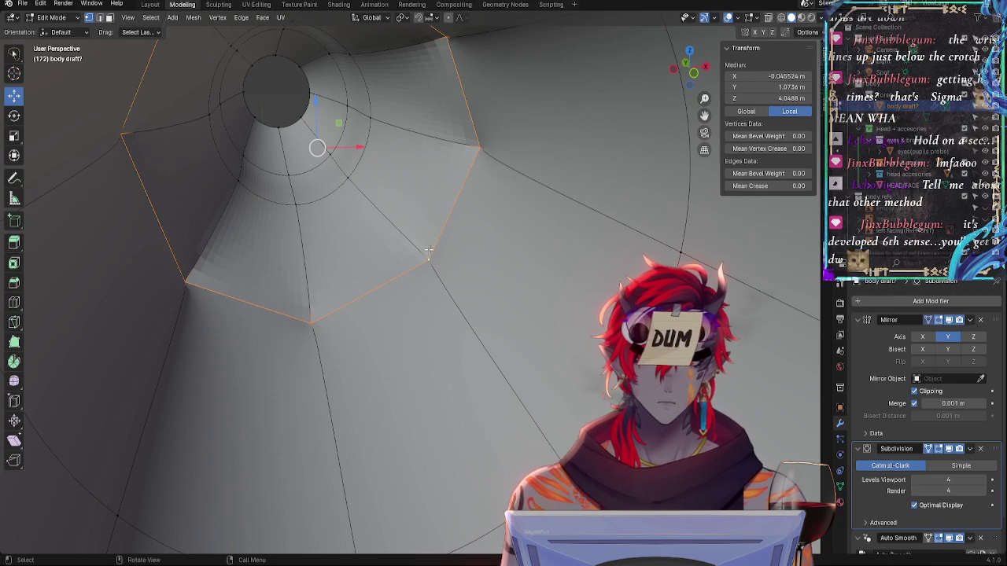
right_click(375, 210)
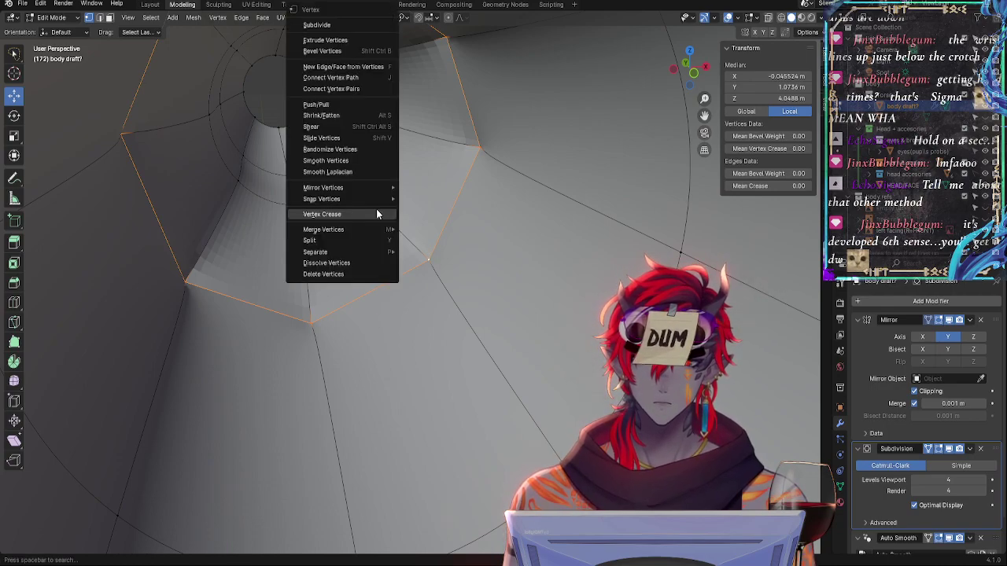
click(361, 164)
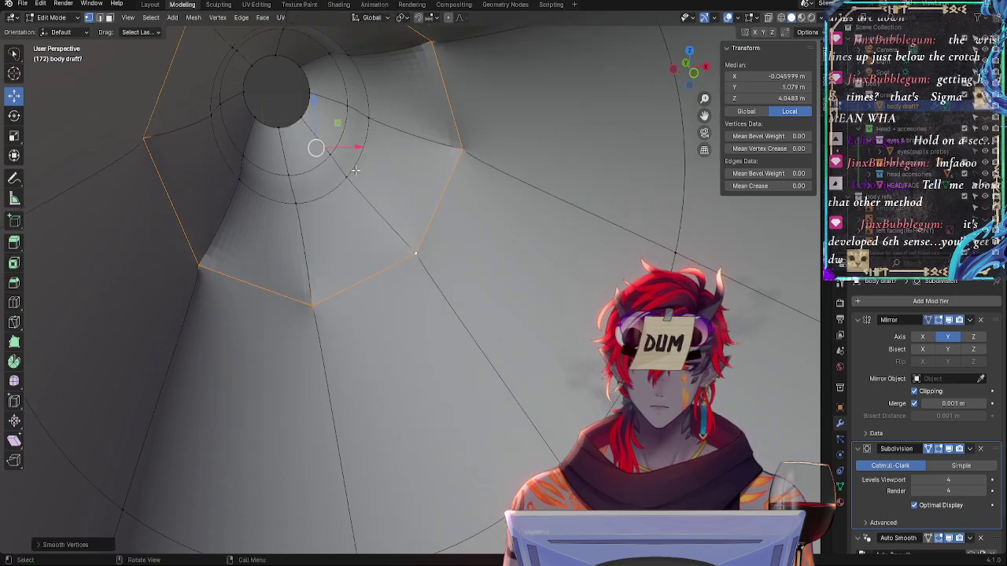
alt+click(355, 170)
key(ctrl+v)
click(352, 171)
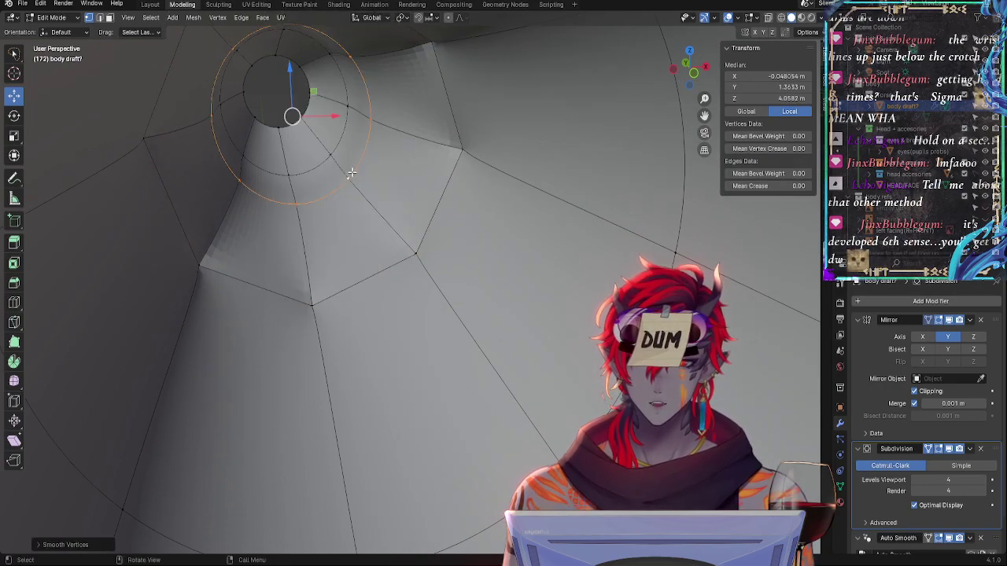
Smooth both rings together with Smooth Vertices, then apply Smooth Laplacian to the band
alt+click(414, 251)
alt+shift+click(346, 187)
key(ctrl+v)
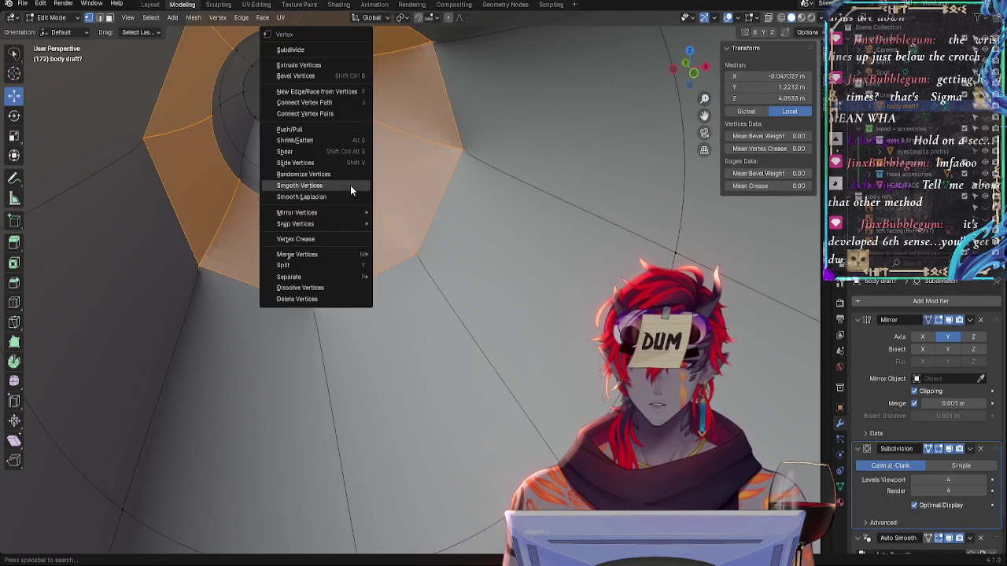
click(350, 186)
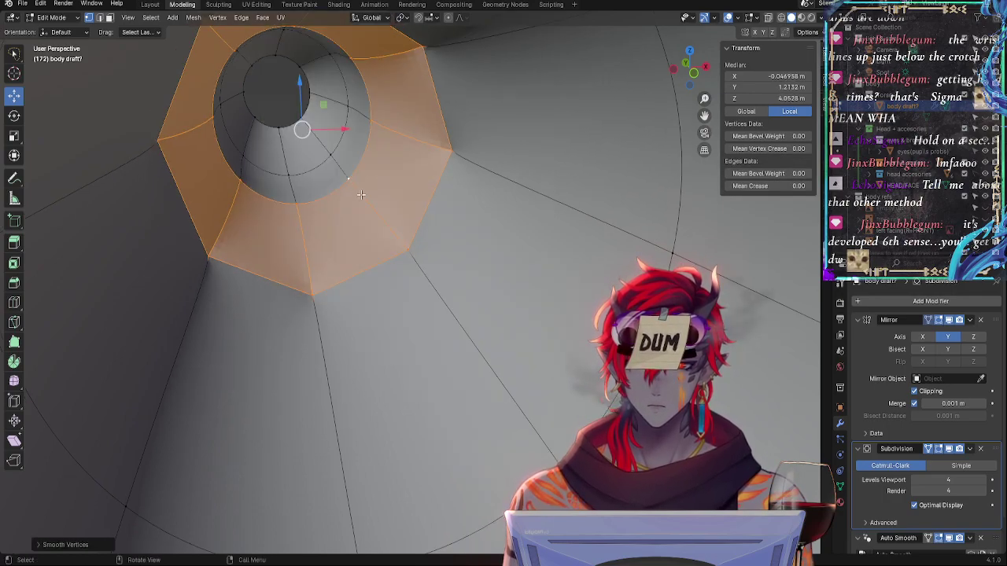
key(ctrl+v)
right_click(393, 228)
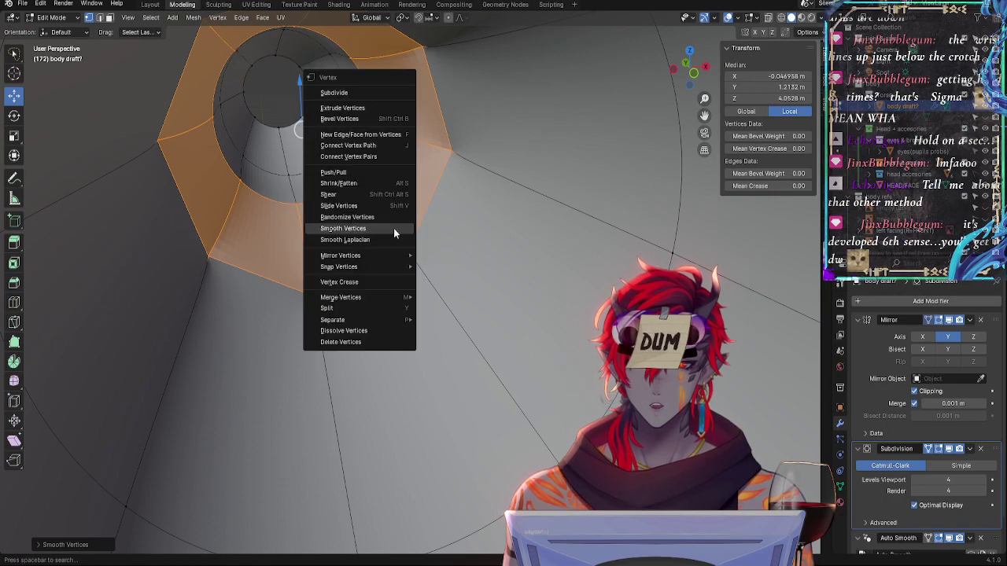
mouse_move(366, 270)
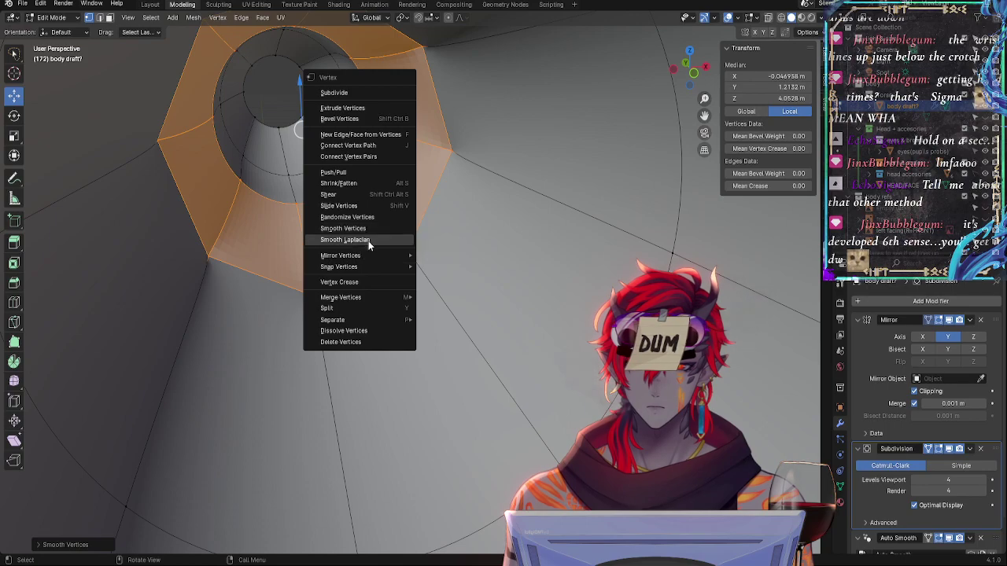
click(368, 239)
right_click(370, 238)
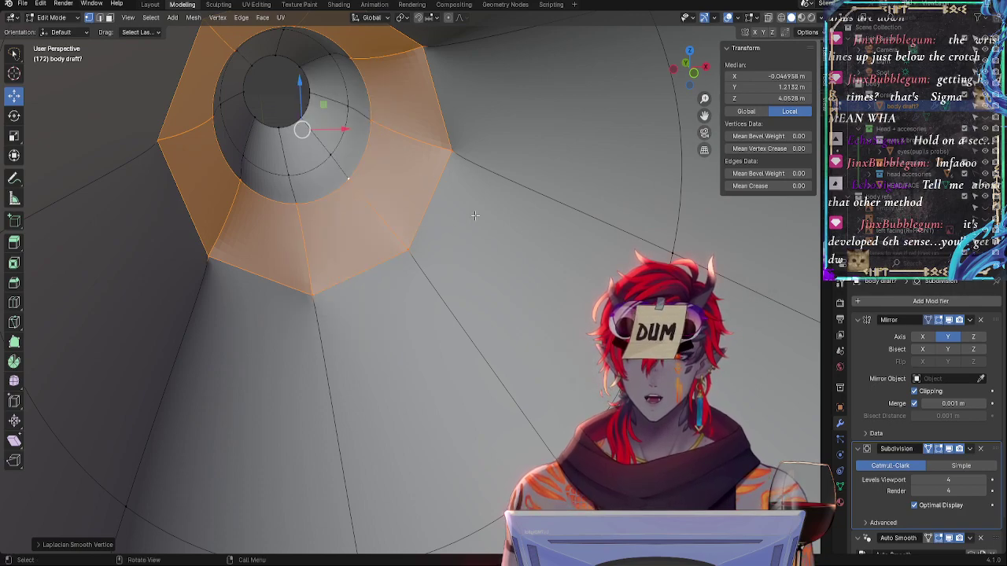
click(517, 222)
scroll(517, 222, down, 6)
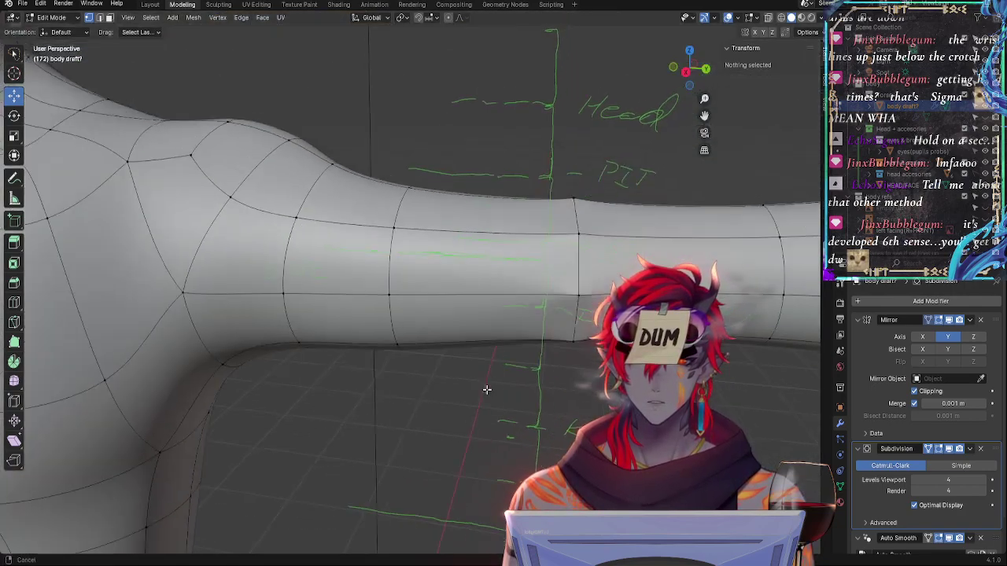
Return to the Right Orthographic side view of the torso and arm
mouse_move(485, 388)
middle_down()
mouse_move(516, 374)
mouse_move(485, 333)
middle_up()
click(686, 71)
scroll(575, 376, up, 2)
scroll(945, 448, down, 2)
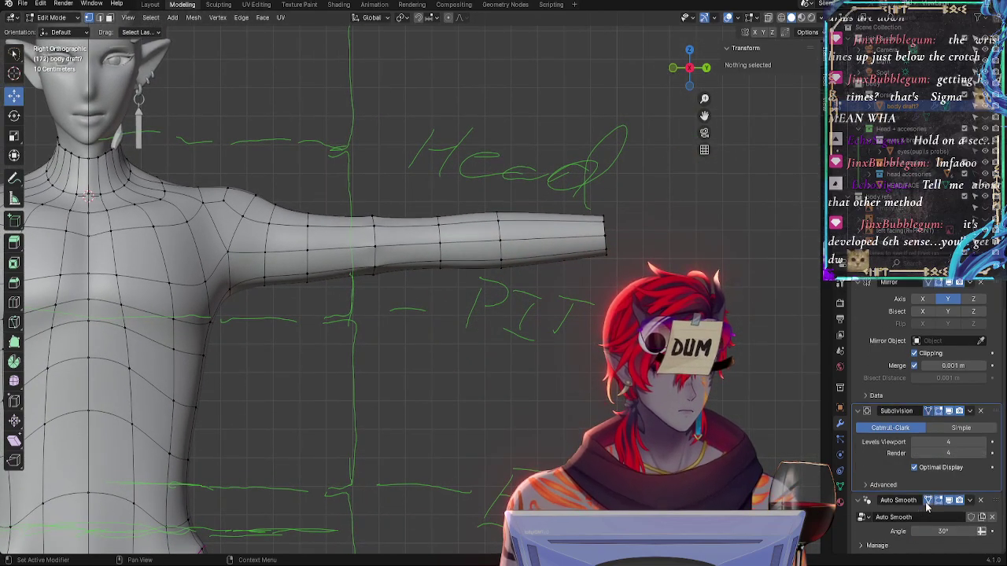
Check the Subdivision modifier settings, then zoom in on the forearm near the elbow
click(949, 501)
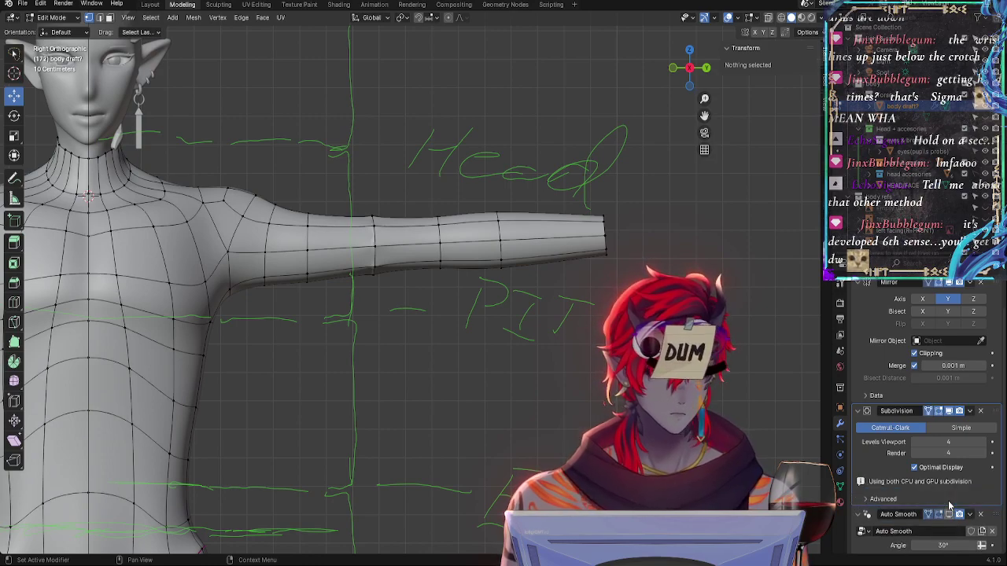
click(949, 502)
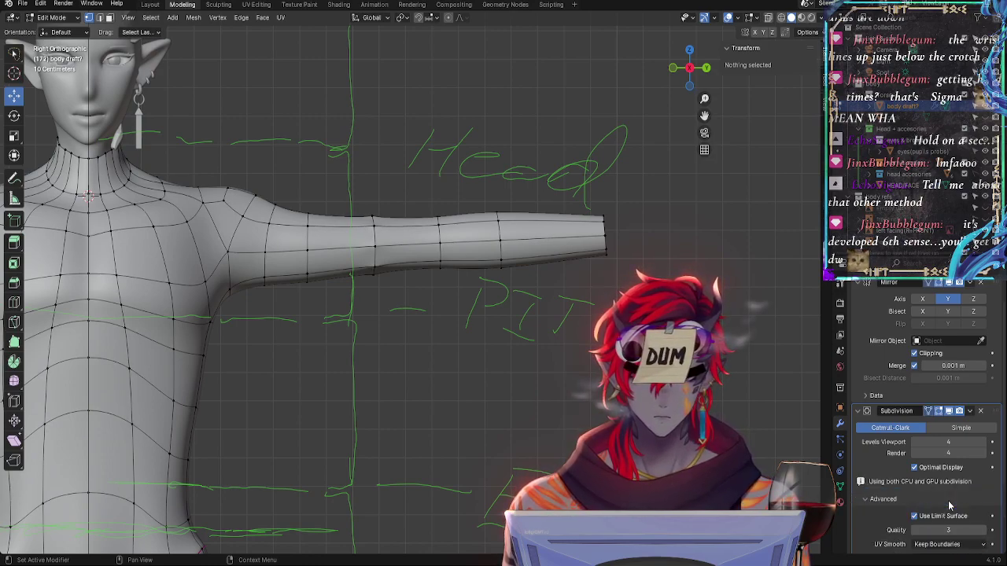
click(862, 413)
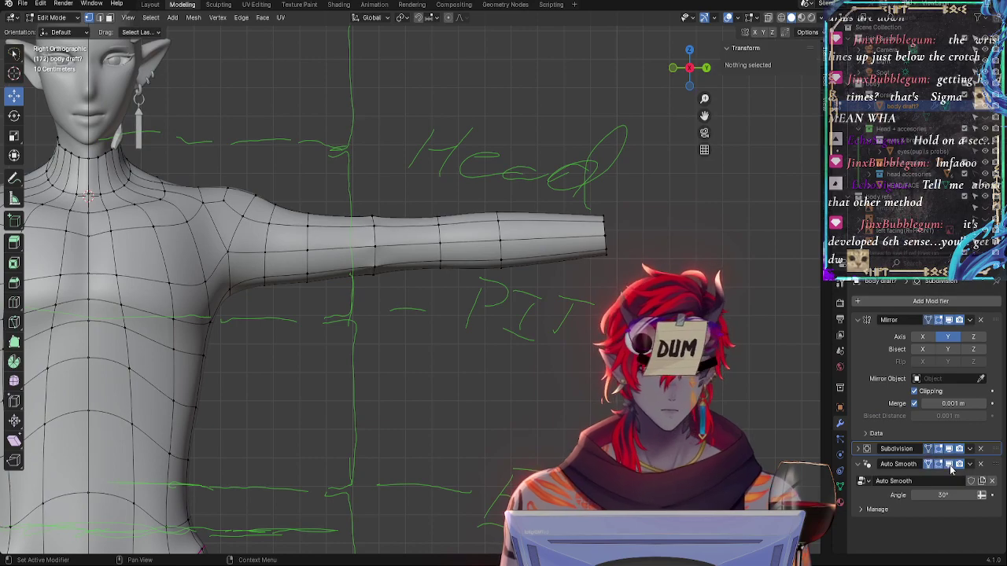
shift+middle_drag(393, 283, 464, 390)
ctrl+middle_drag(517, 448, 481, 347)
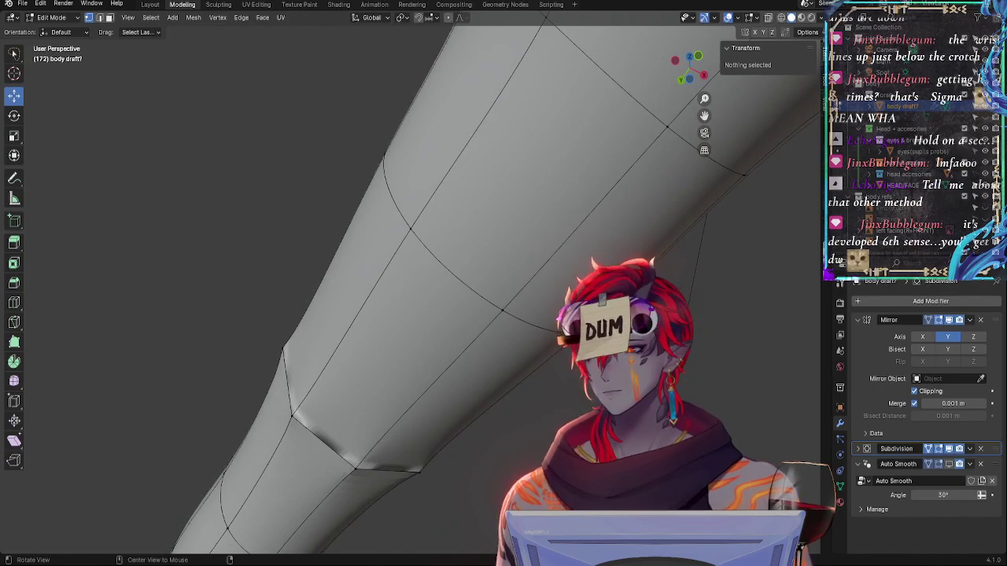
Move one elbow-seam vertex into line with the other arm half
middle_drag(491, 401, 530, 418)
click(509, 373)
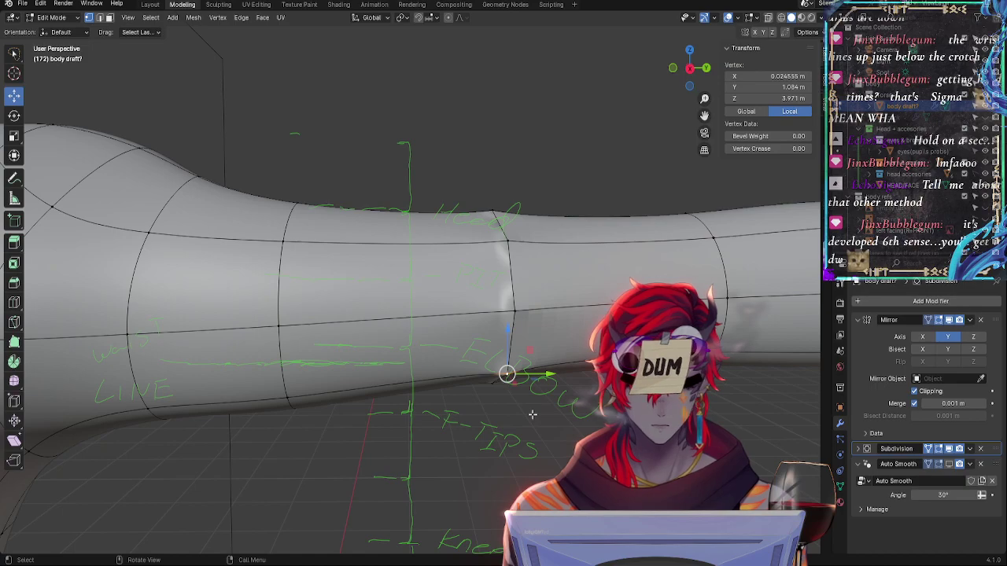
key(g)
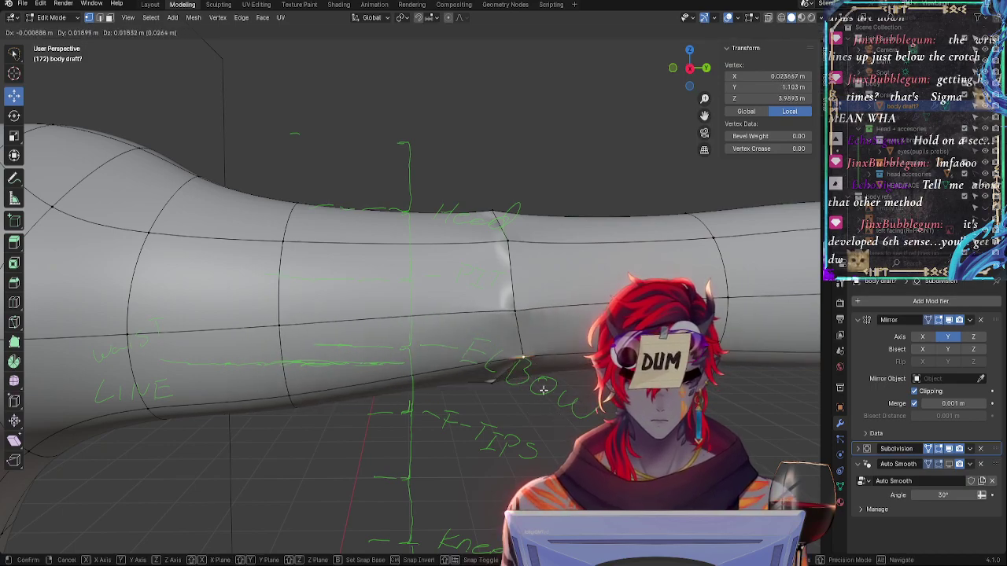
click(542, 390)
middle_drag(543, 390, 547, 474)
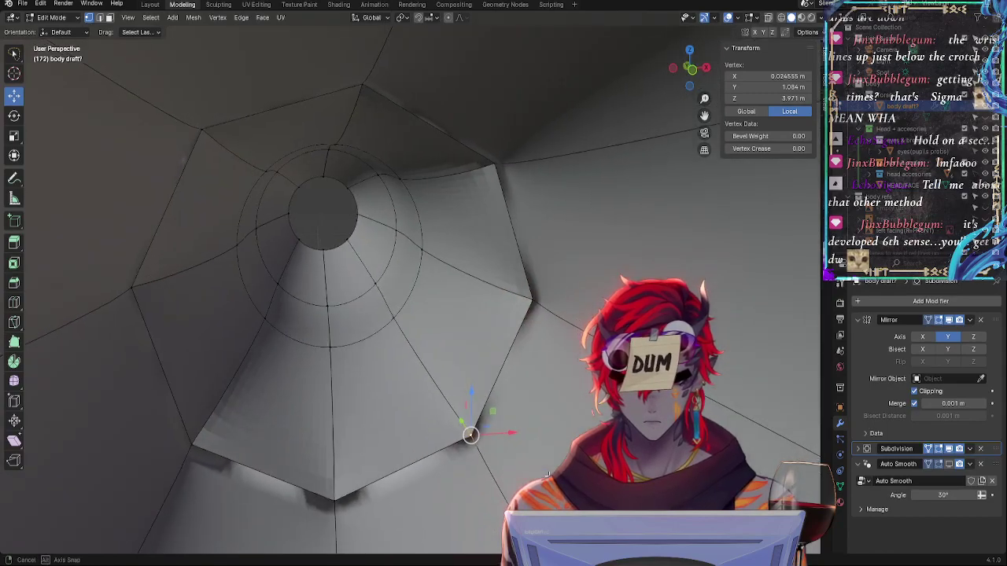
Merge the first four elbow-seam vertex pairs At Center
key(m)
click(470, 435)
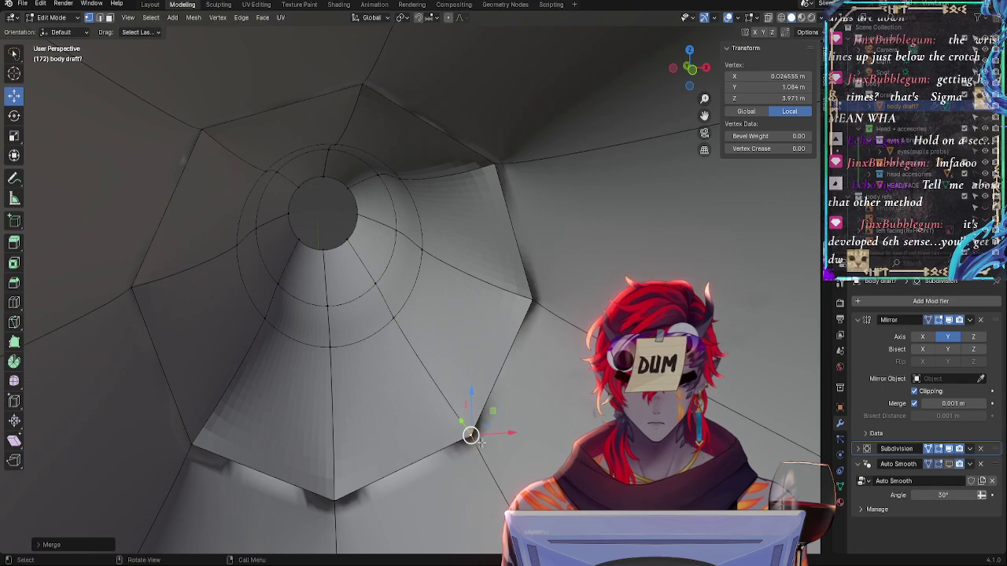
key(m)
click(342, 483)
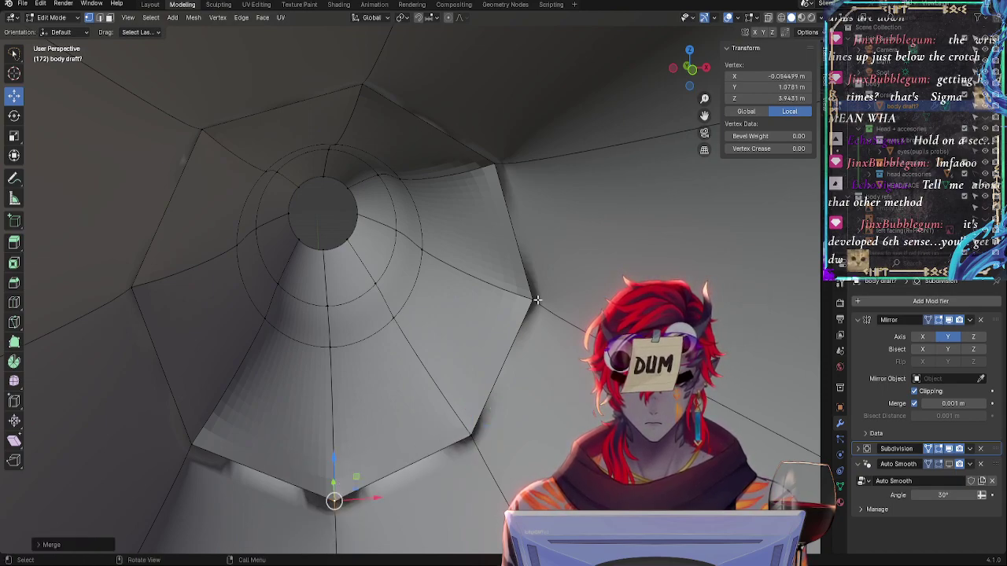
click(536, 300)
key(m)
click(536, 297)
click(498, 161)
key(m)
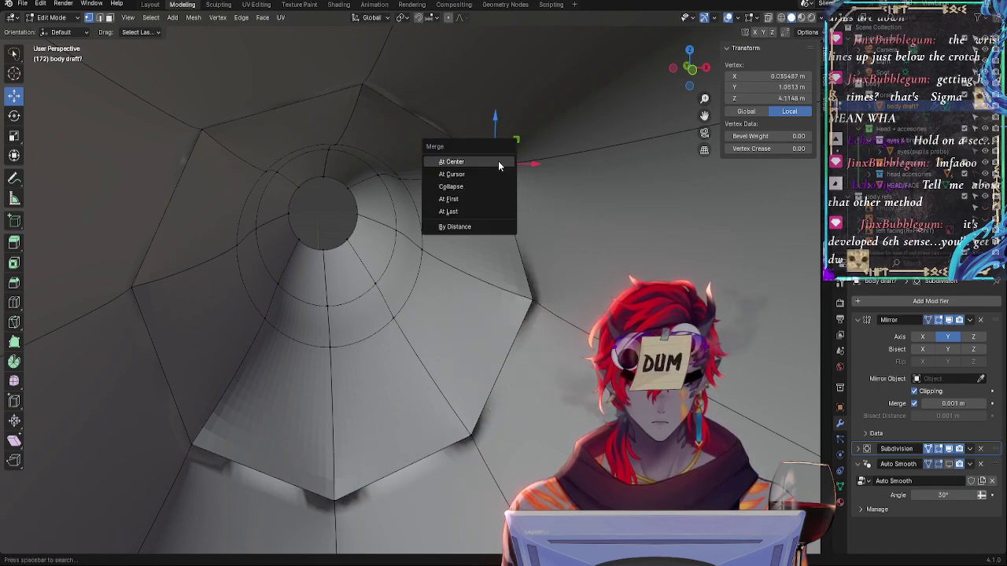
click(496, 161)
Merge the remaining four seam vertex pairs At Center, closing the ring
click(362, 84)
key(m)
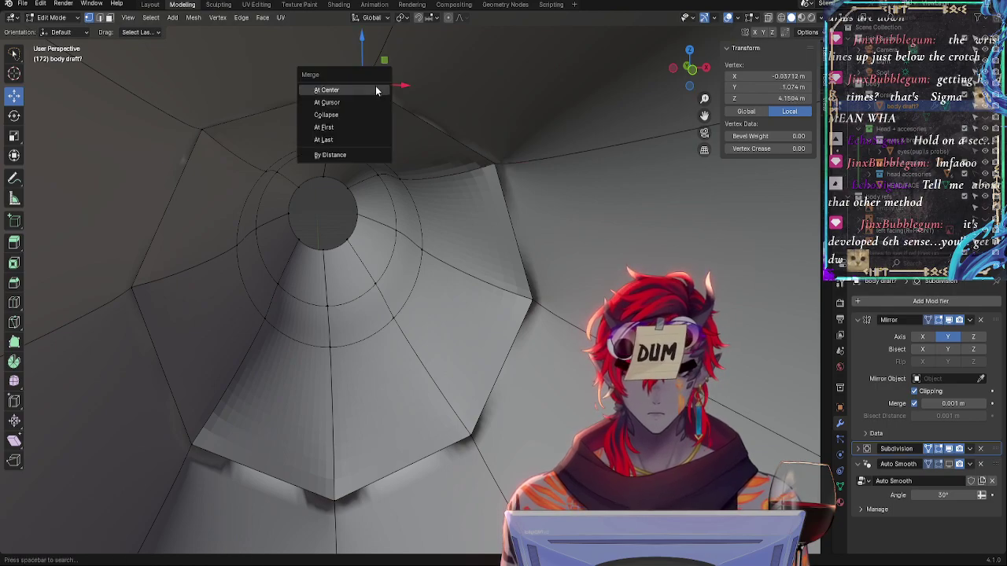
click(375, 85)
click(211, 130)
key(m)
click(213, 134)
click(131, 288)
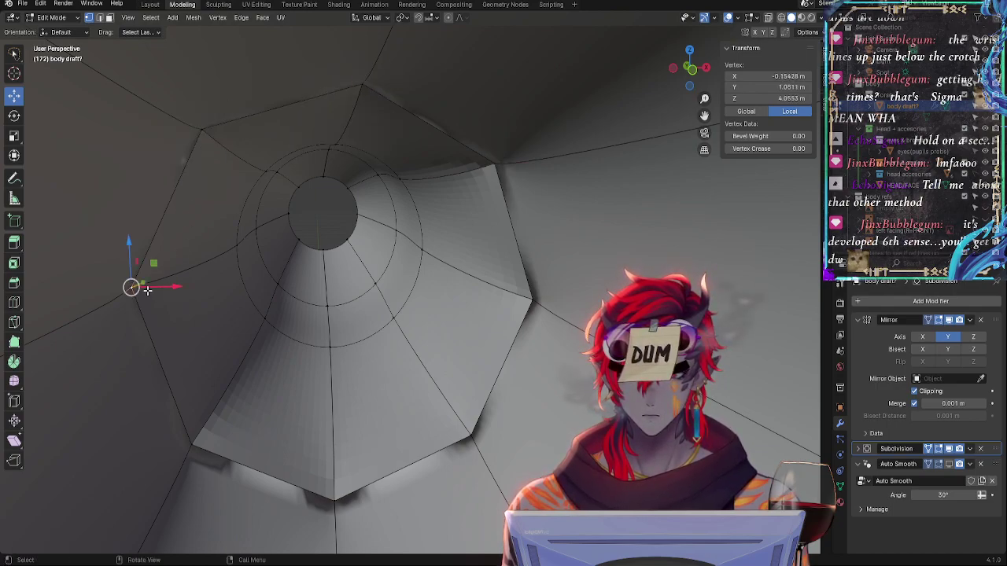
key(m)
click(144, 291)
click(192, 442)
key(m)
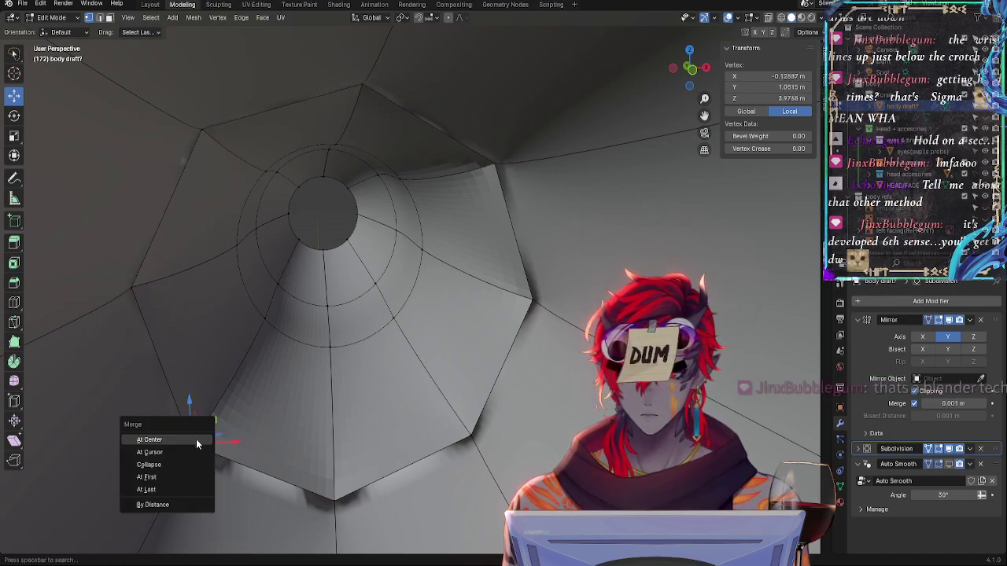
click(196, 441)
middle_drag(281, 423, 456, 461)
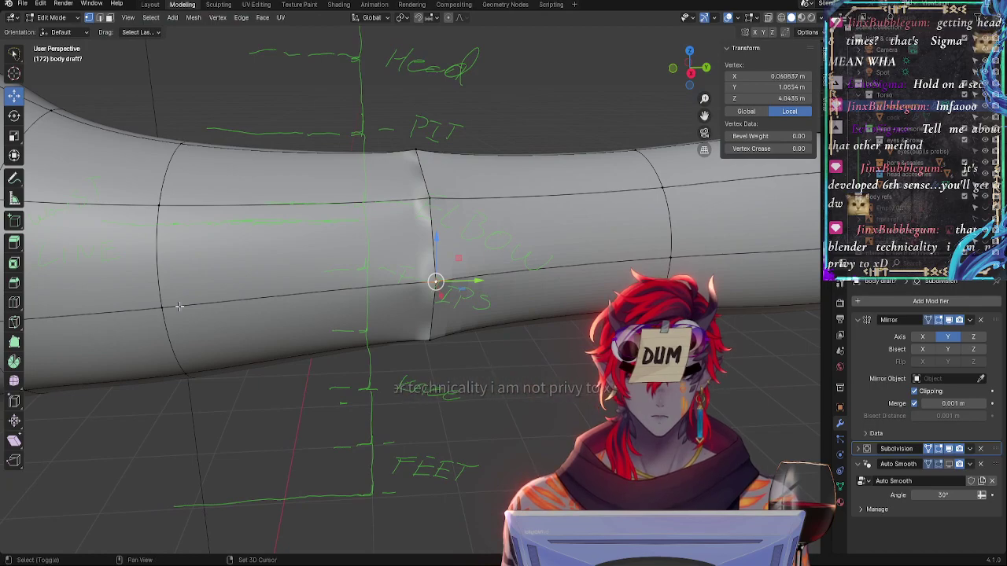
middle_drag(566, 346, 570, 232)
click(690, 69)
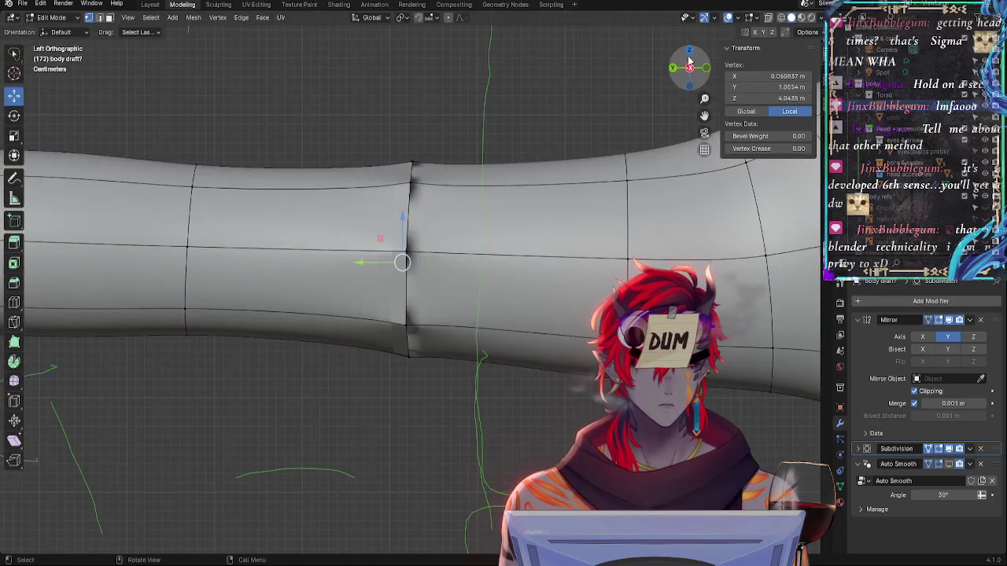
middle_drag(690, 62, 402, 290)
shift+click(410, 252)
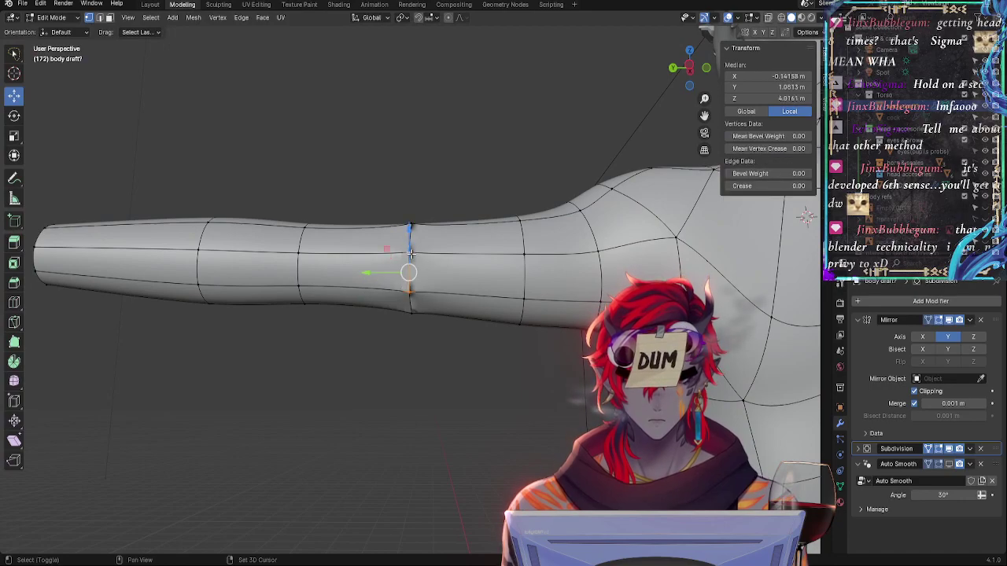
right_click(408, 273)
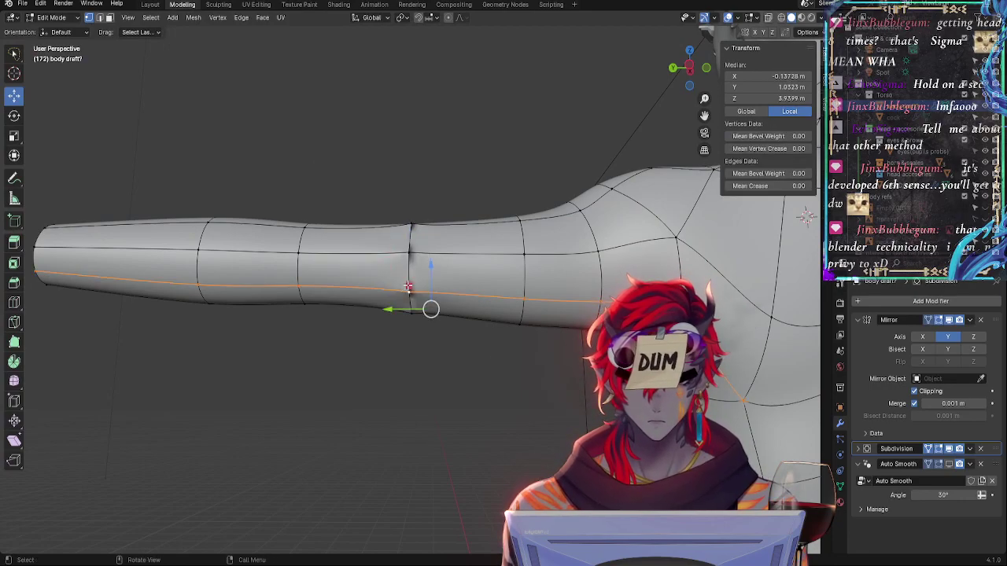
shift+click(412, 310)
click(408, 253)
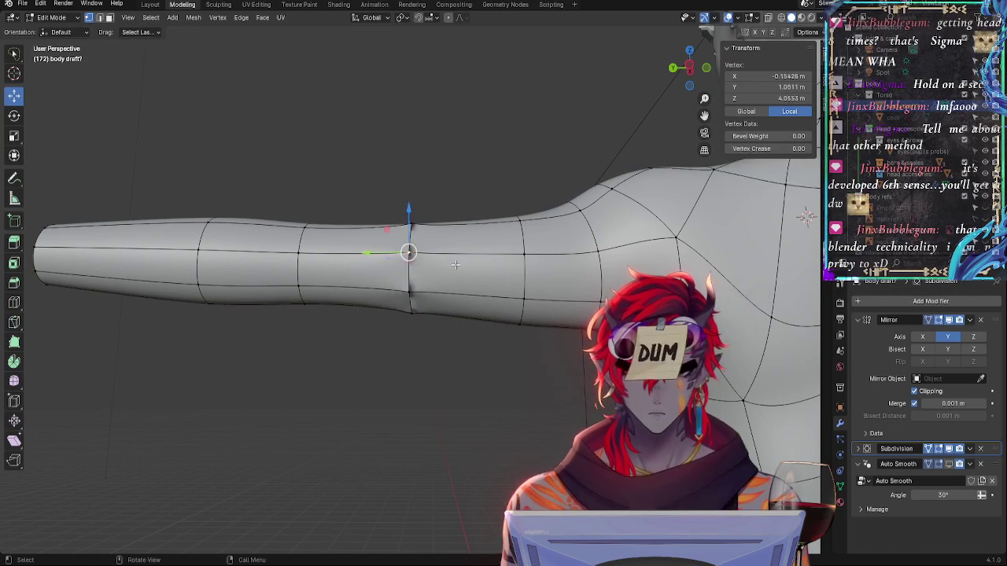
key(alt+a)
Add a loop cut on the forearm just before the elbow and select the new ring
key(ctrl+r)
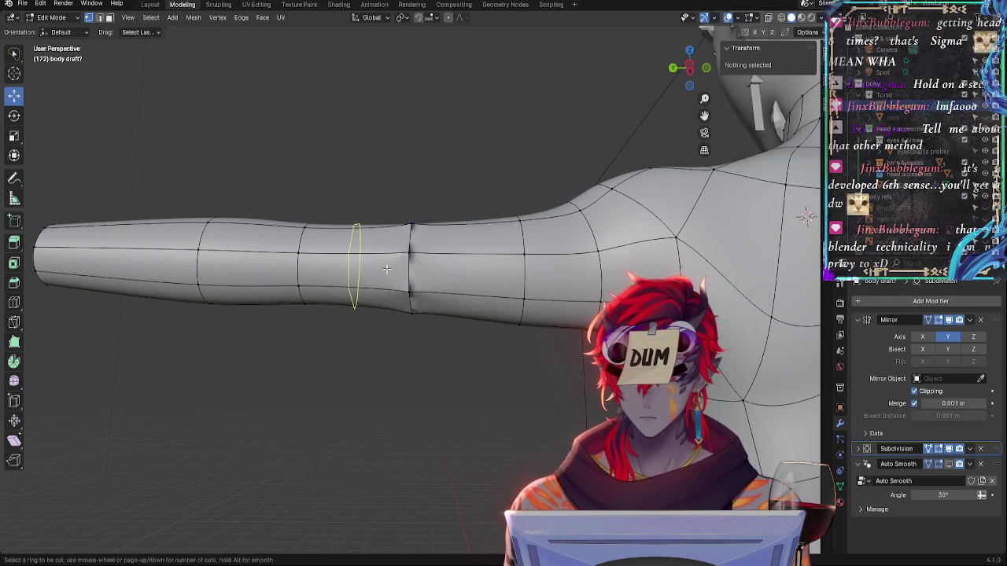
key(Escape)
key(ctrl+r)
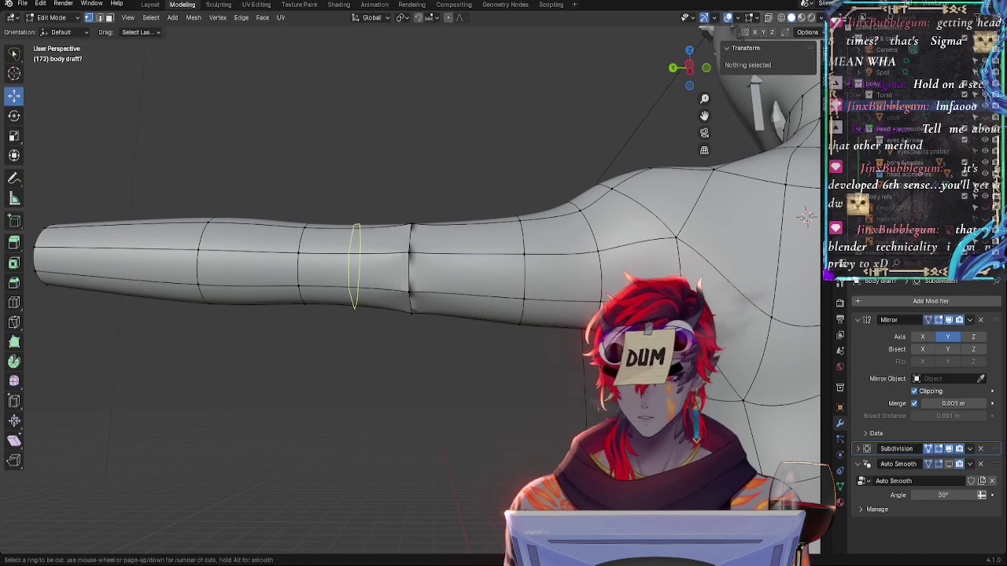
click(391, 272)
click(390, 283)
click(421, 330)
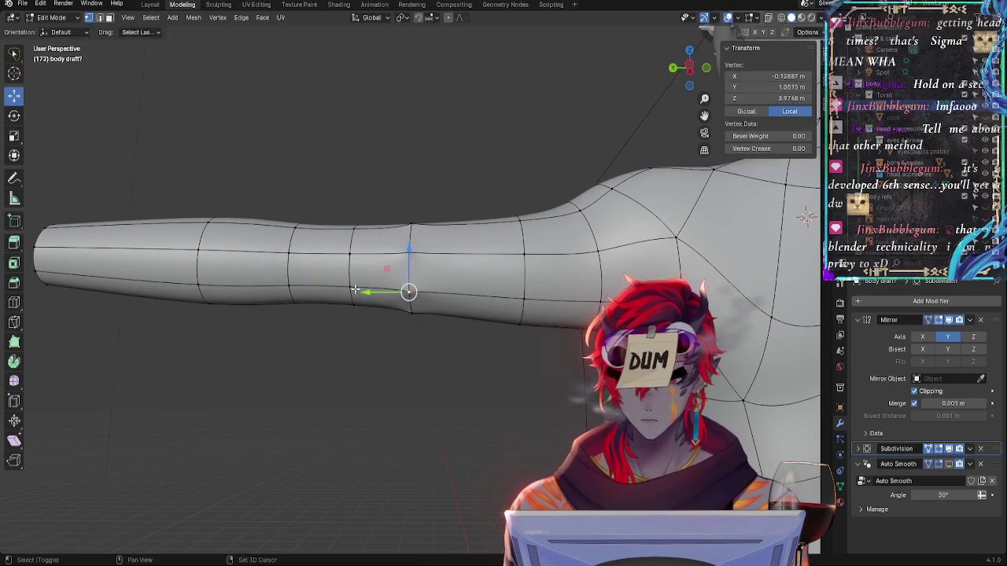
shift+click(406, 292)
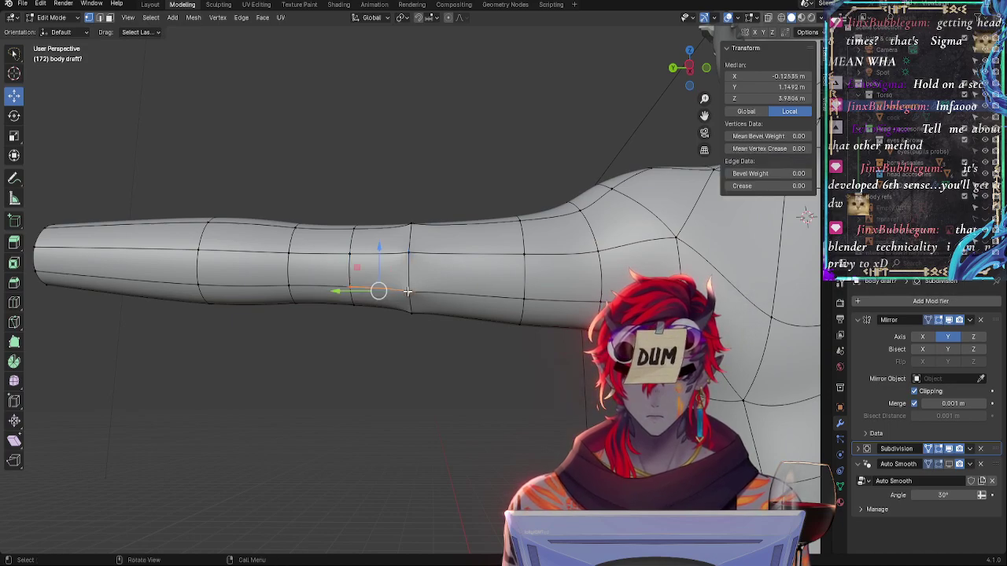
click(410, 293)
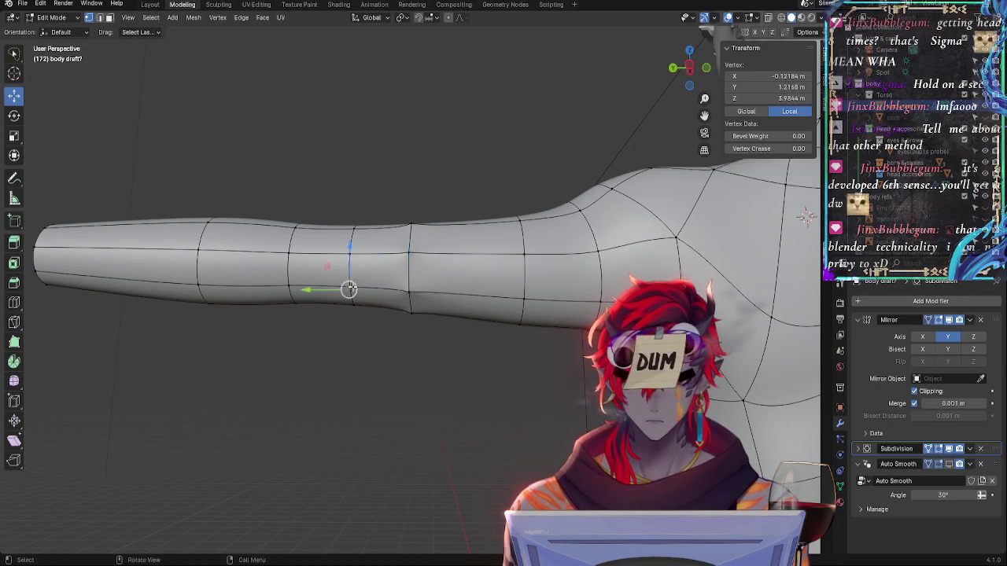
alt+click(350, 289)
alt+click(351, 272)
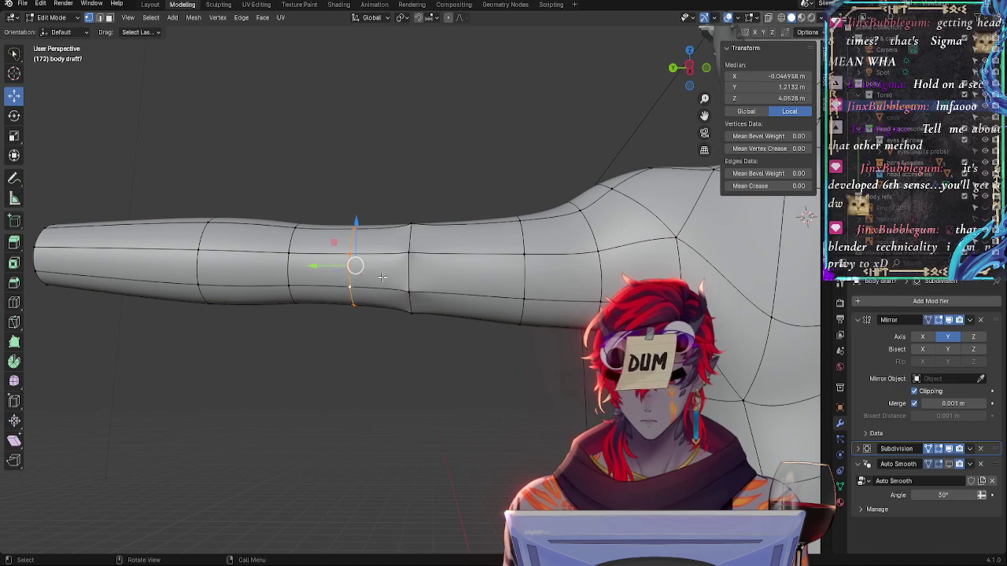
Edge-slide the new loop tight against the elbow seam
key(g)
key(g)
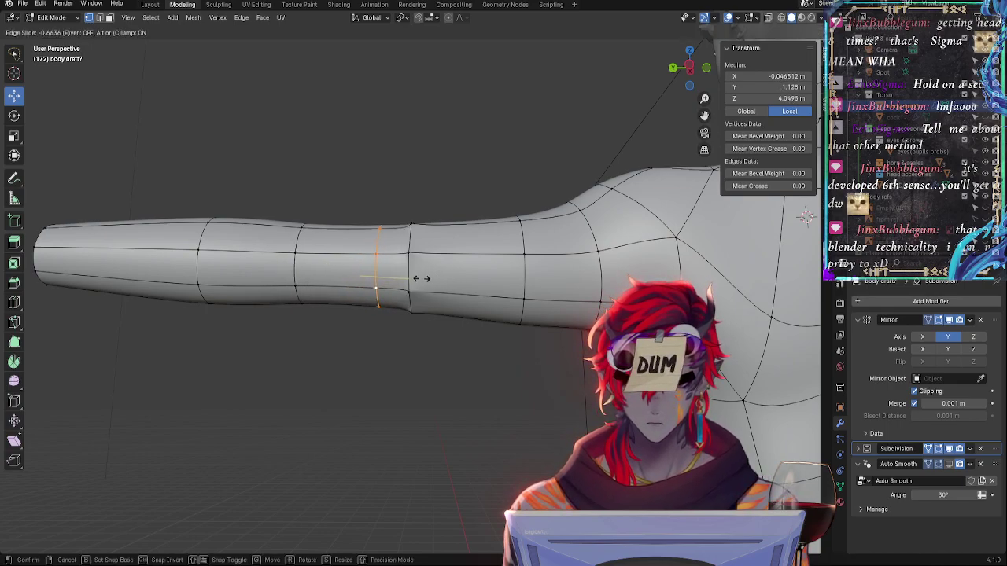
click(409, 277)
key(g)
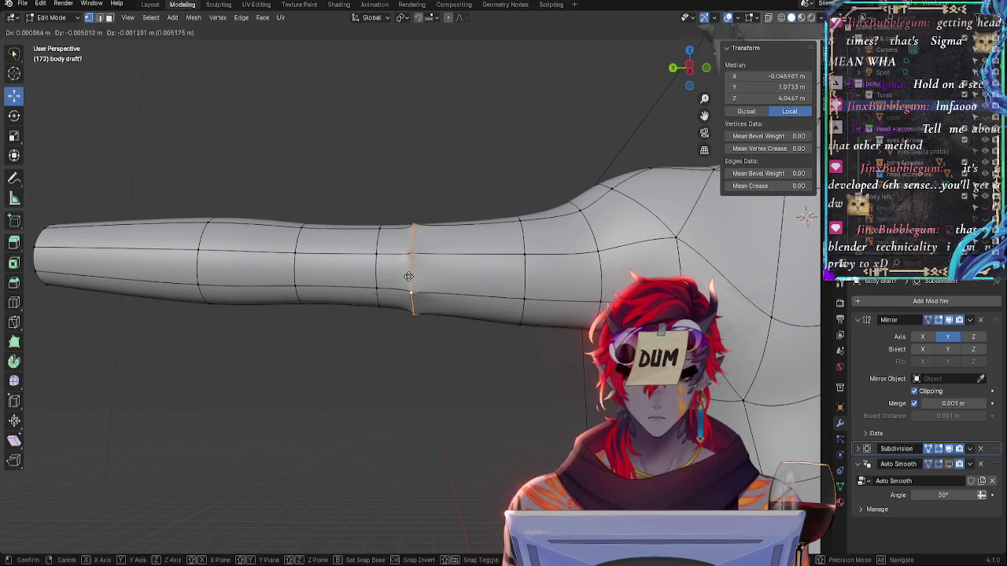
click(413, 275)
key(ctrl+z)
key(ctrl+z)
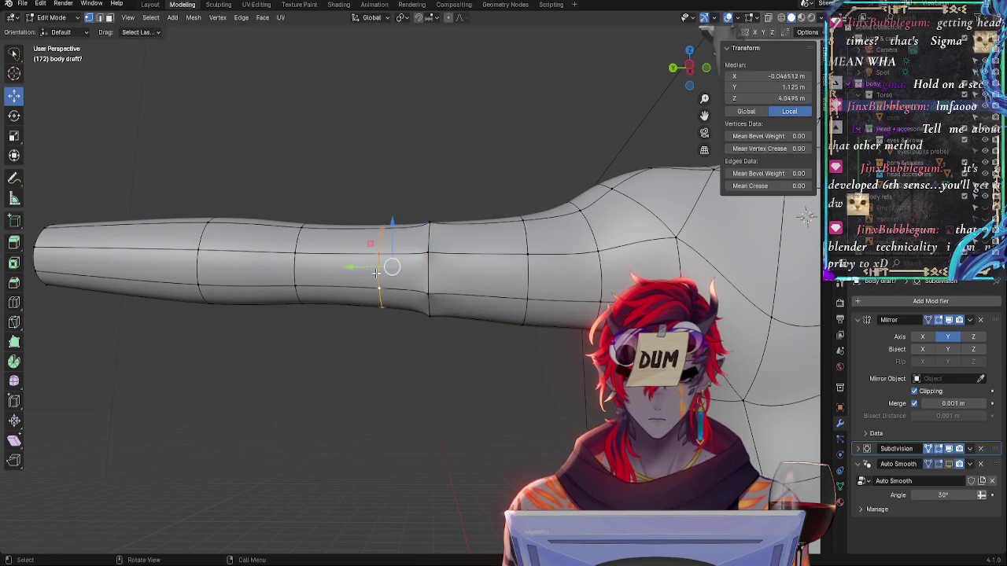
key(g)
key(g)
click(425, 275)
key(alt+s)
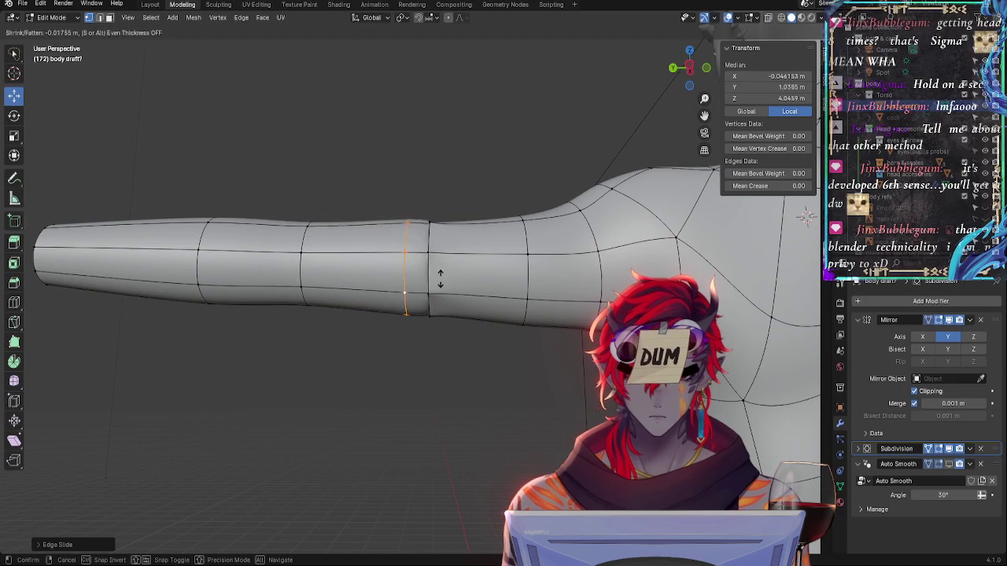
right_click(439, 280)
Merge a seam vertex pair At Last, then reselect the pair
click(439, 338)
middle_drag(438, 341, 433, 296)
shift+click(433, 287)
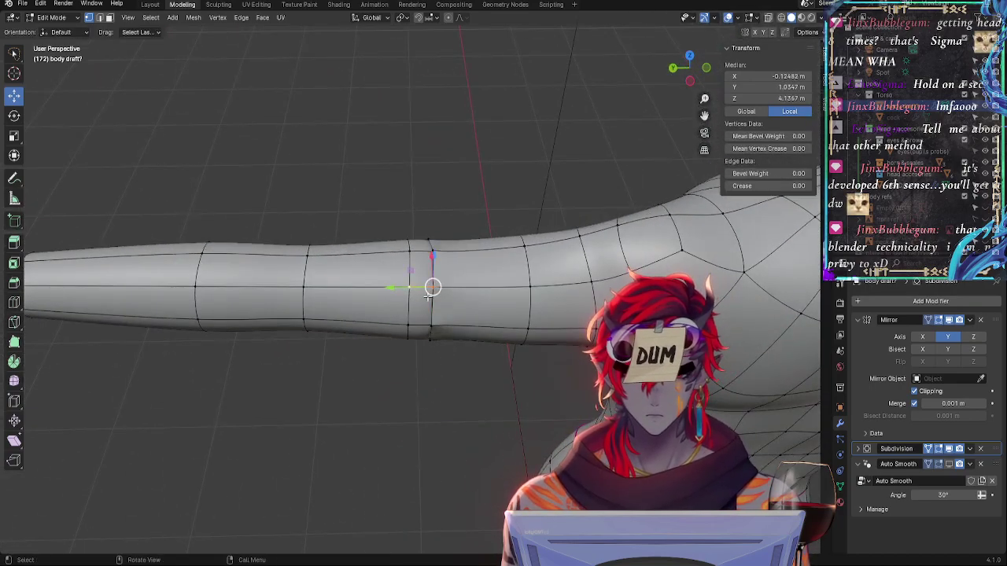
key(m)
click(412, 350)
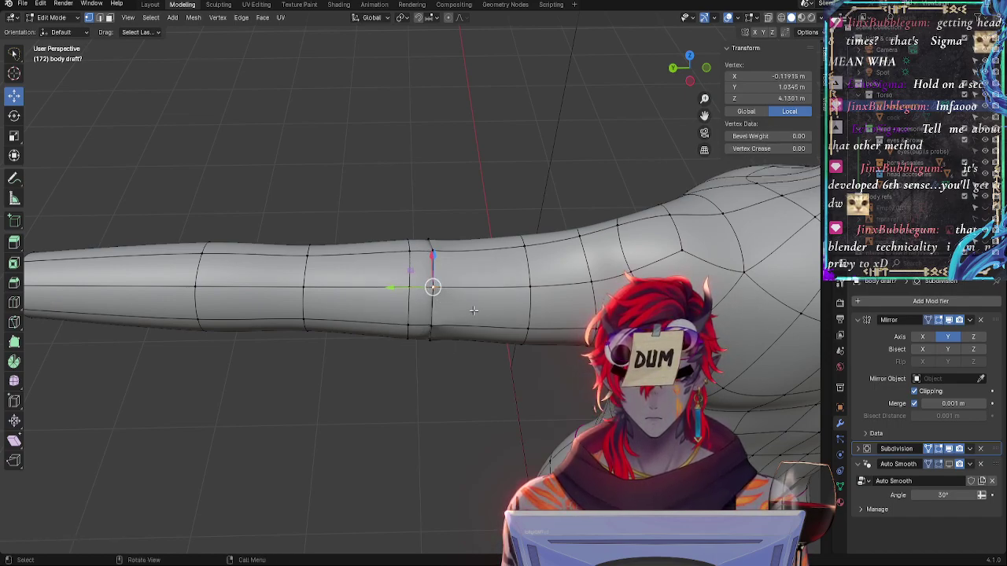
click(473, 310)
click(433, 287)
shift+click(431, 287)
Merge the elbow vertex pair At Last, then undo the merge
key(m)
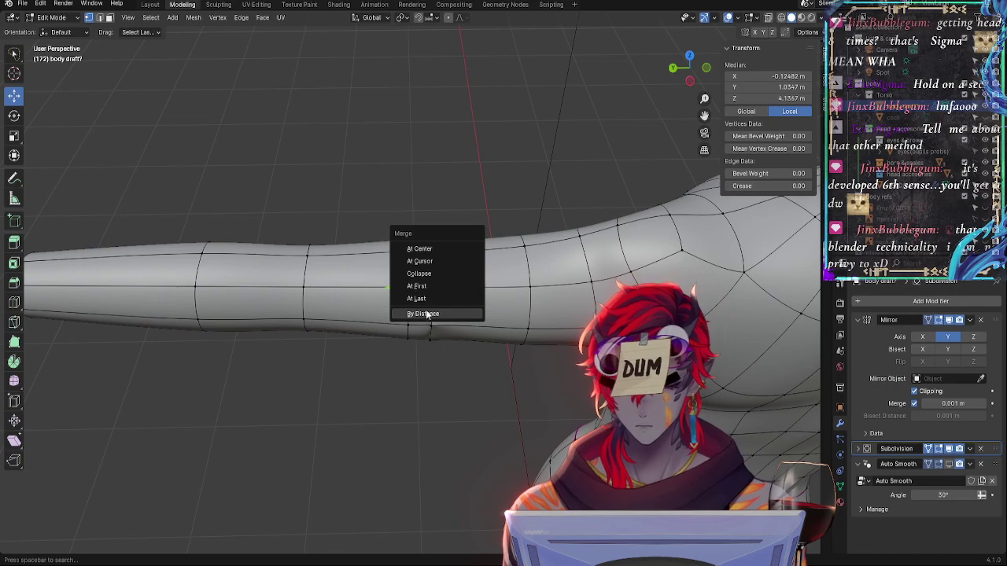
click(426, 303)
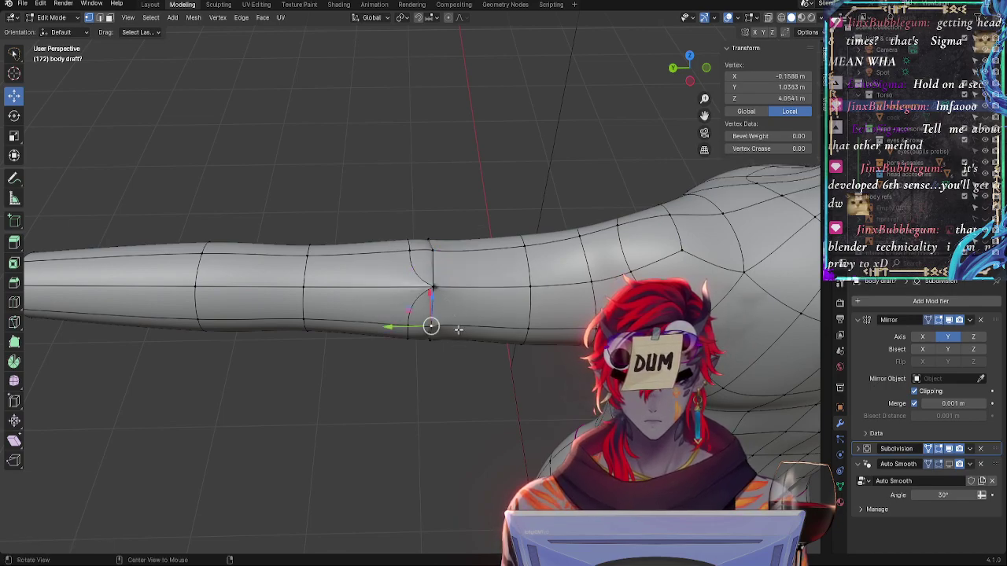
middle_drag(458, 329, 473, 233)
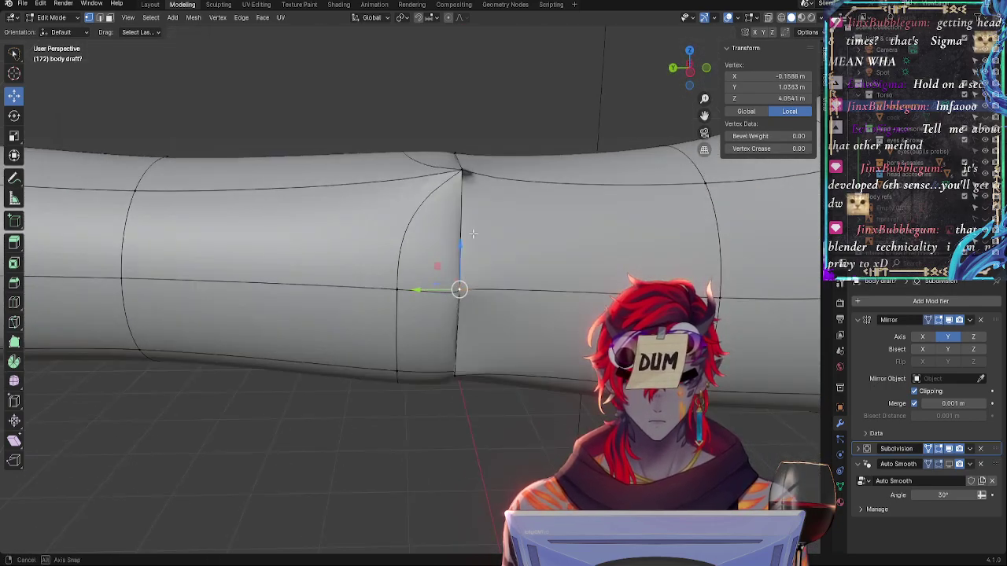
key(ctrl+z)
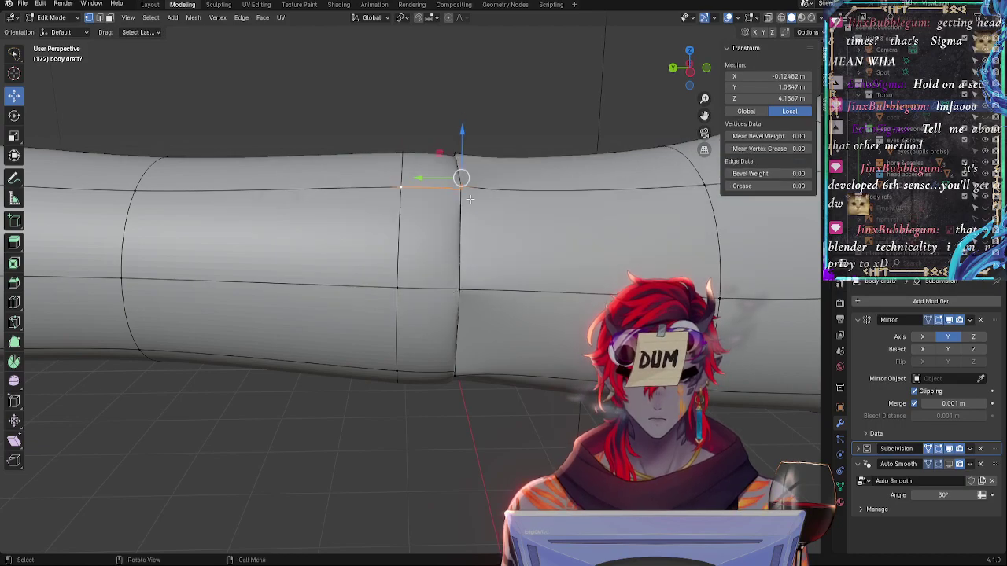
Select the vertical elbow edge loop, leaving it in place after a cancelled move
click(470, 199)
mouse_move(470, 199)
middle_down()
mouse_move(526, 220)
mouse_move(464, 183)
middle_up()
alt+click(473, 237)
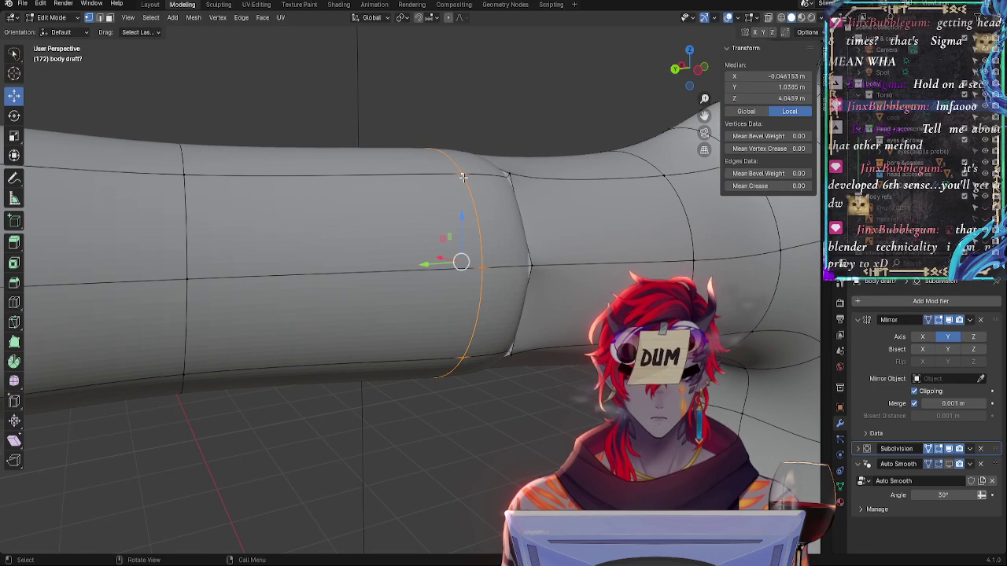
key(g)
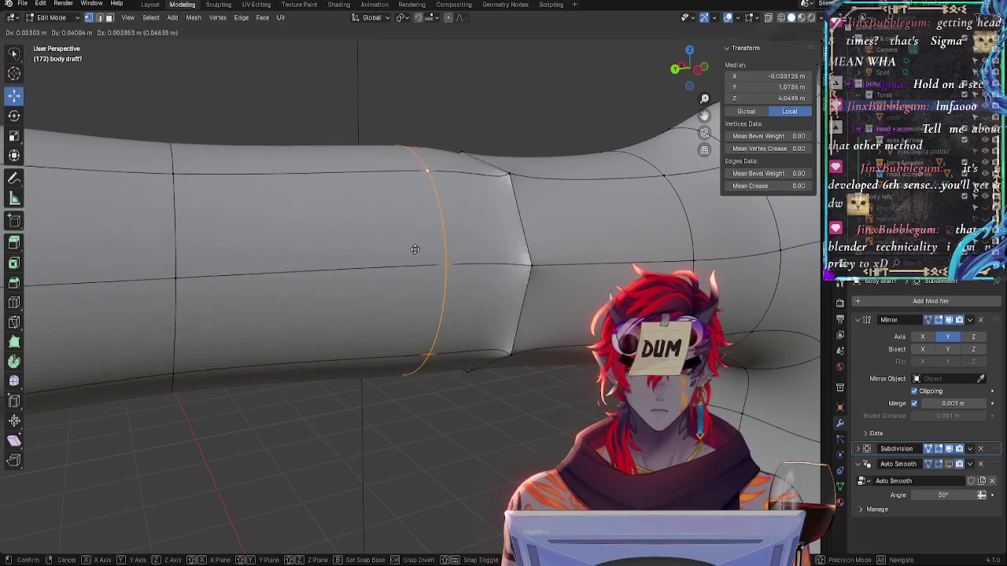
key(Escape)
click(509, 174)
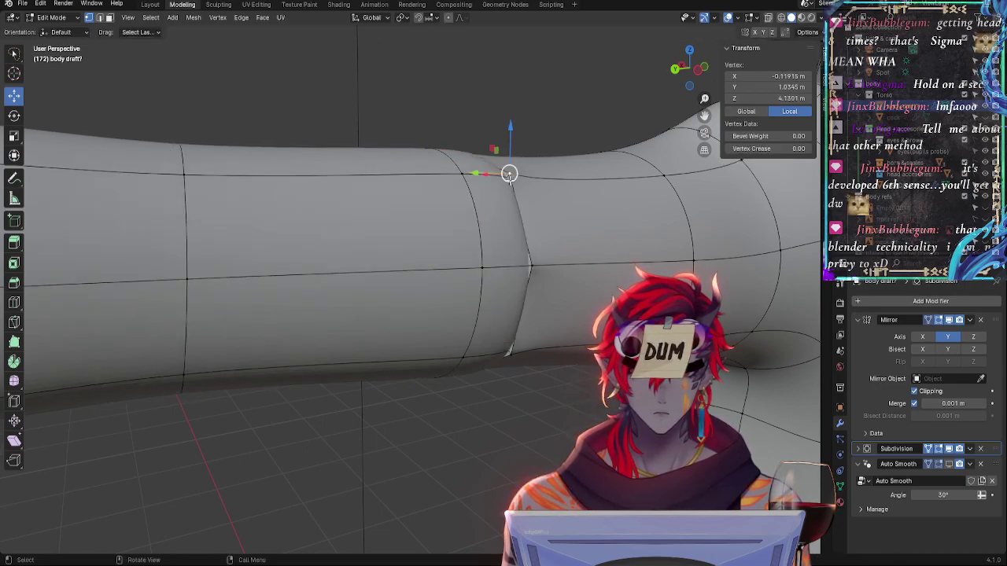
click(530, 268)
alt+click(530, 268)
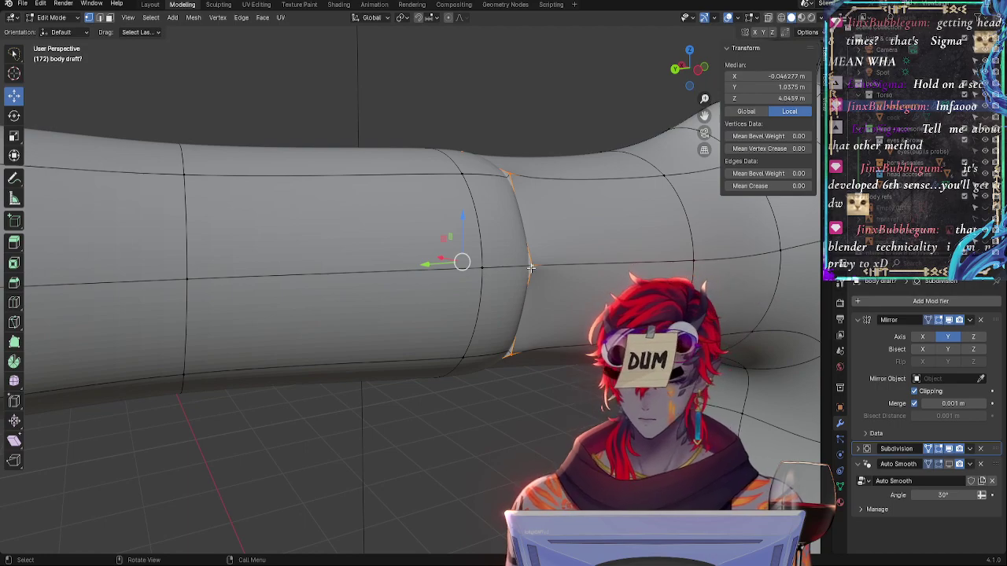
Delete the elbow loop's vertices, retrying after an undo, to open a gap in the arm
key(x)
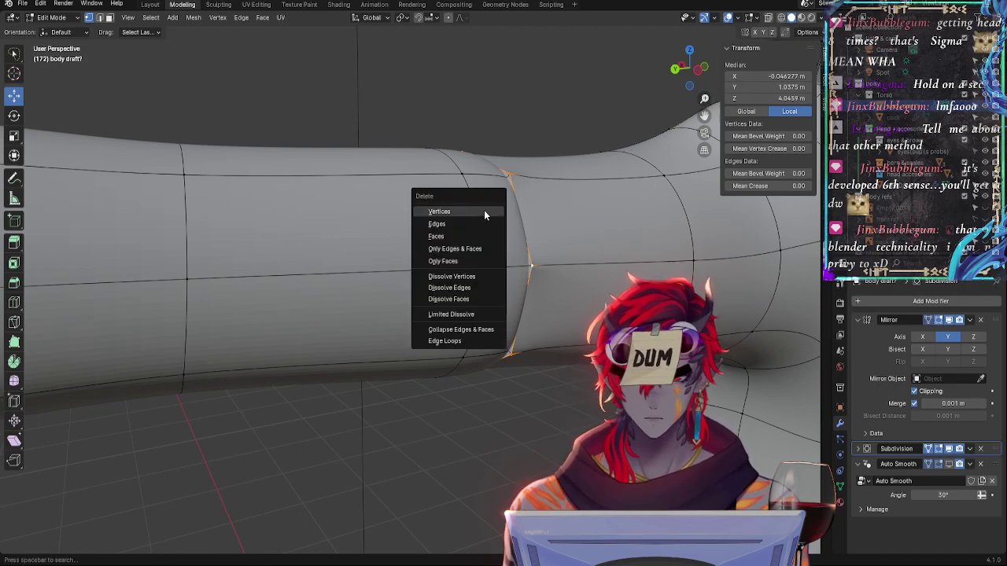
click(484, 210)
key(ctrl+z)
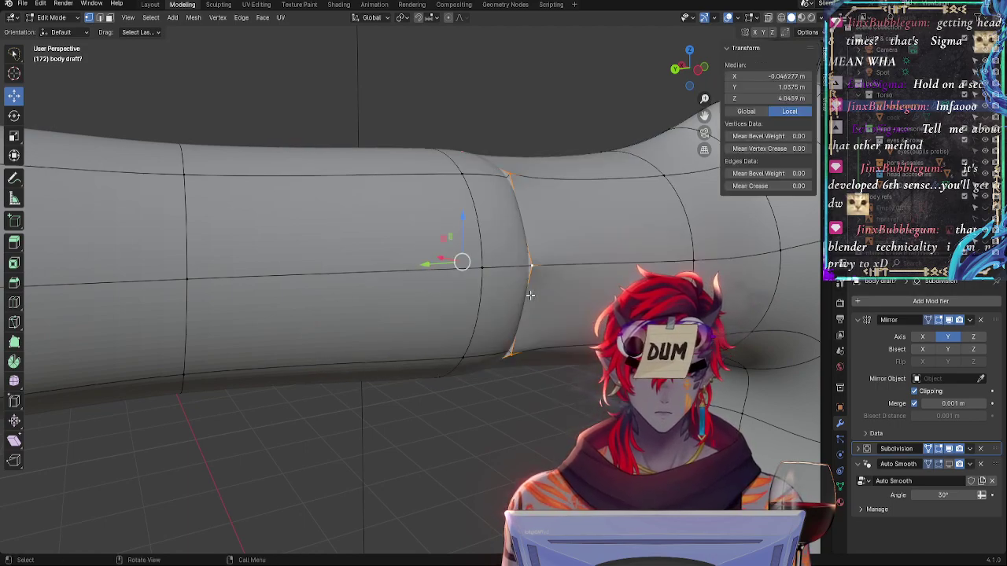
middle_drag(531, 295, 558, 447)
key(x)
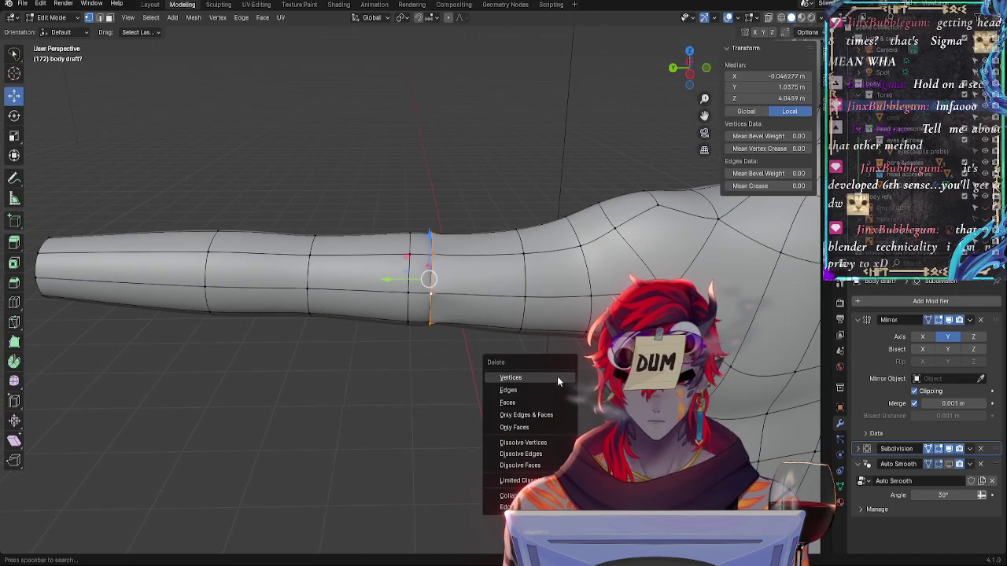
click(557, 376)
Select vertices on the forearm and upper-arm open rims and bridge them with F
click(431, 250)
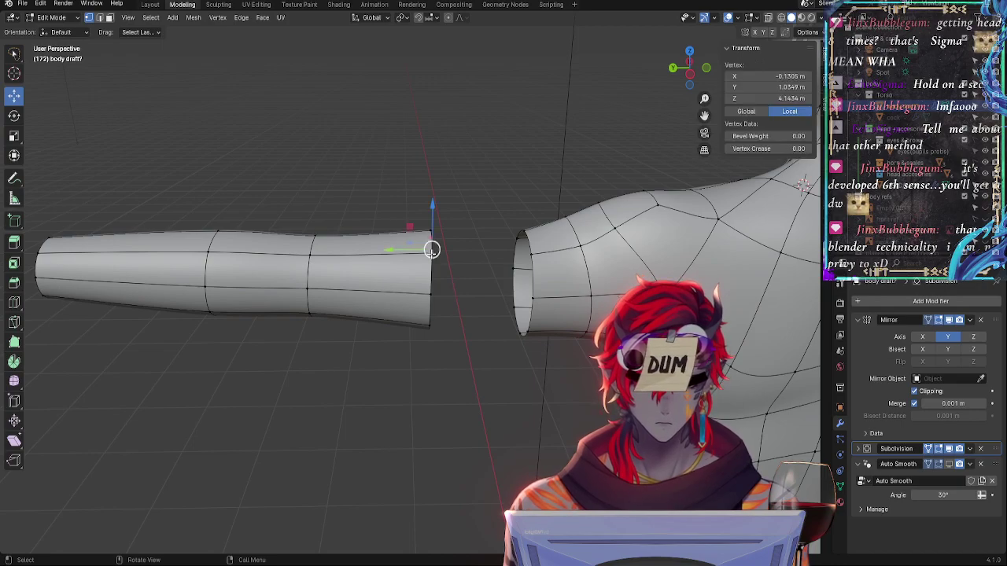
shift+click(532, 254)
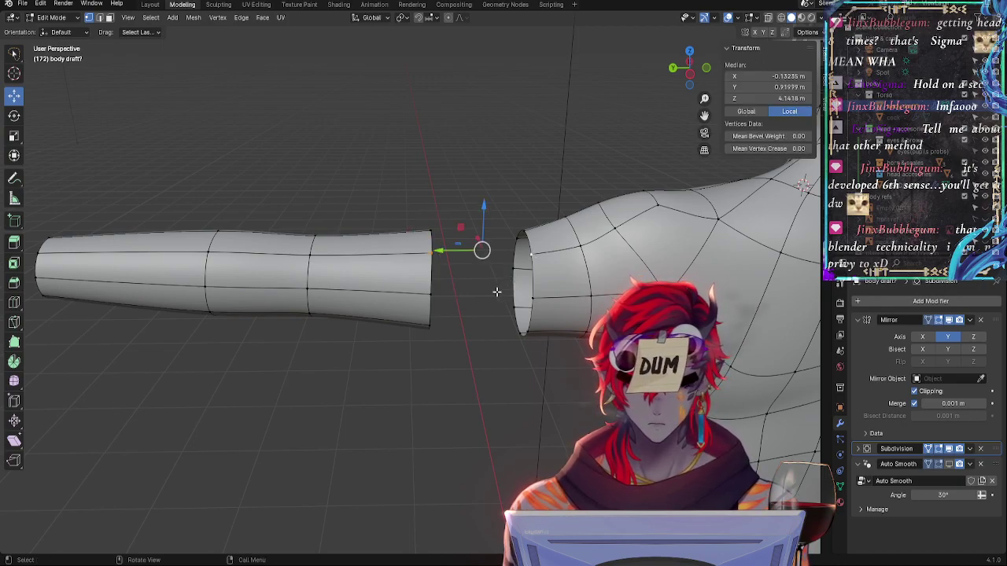
key(m)
key(Escape)
shift+click(526, 294)
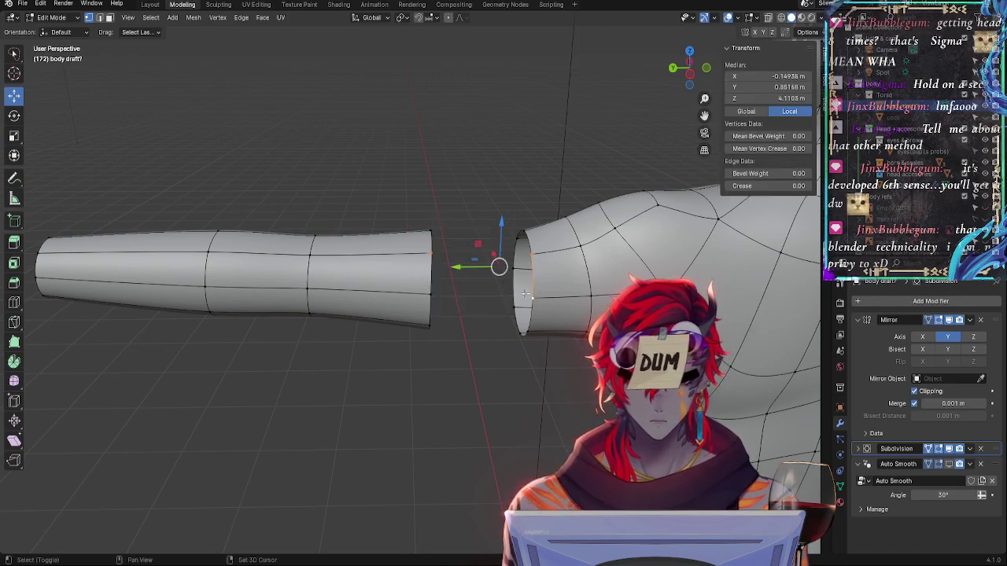
key(f)
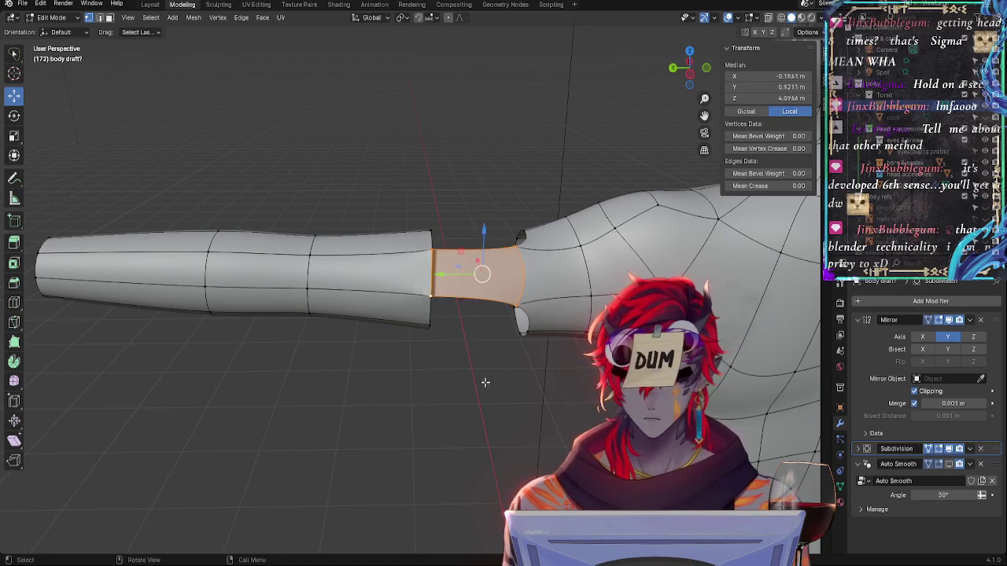
Inspect the elbow from Bottom, Left and Right orthographic views, then orbit around a forearm vertex
alt+drag(484, 379, 349, 231)
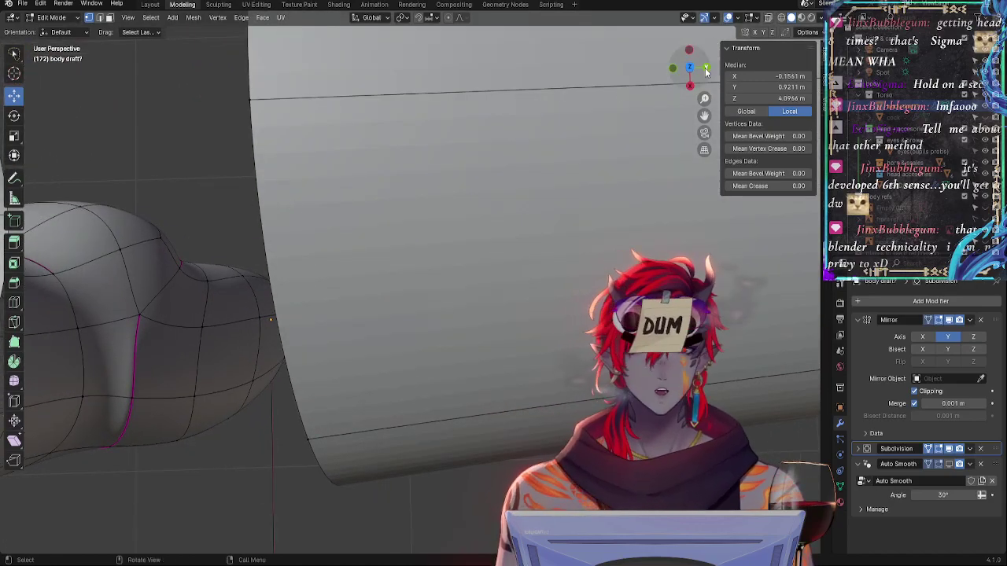
click(689, 69)
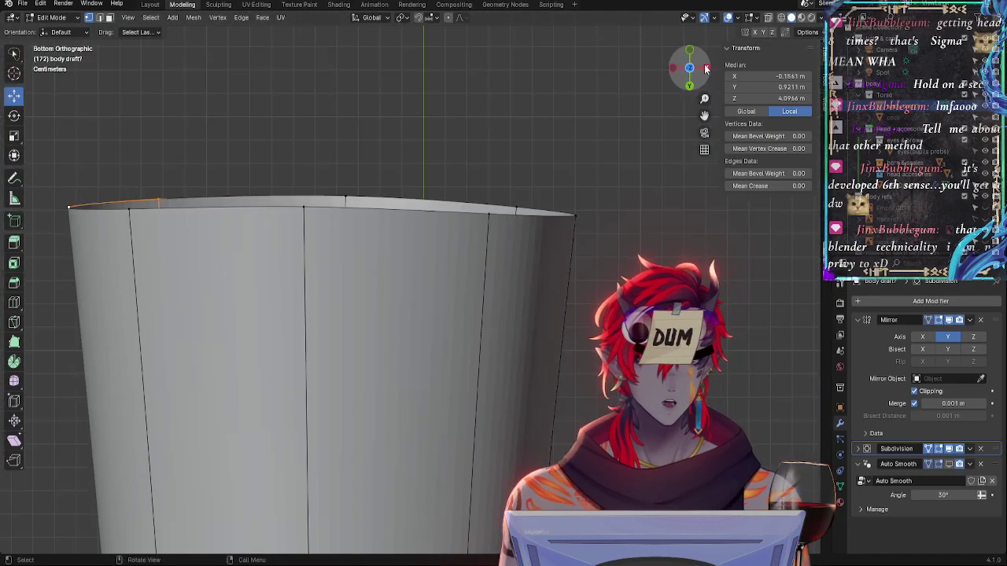
click(706, 69)
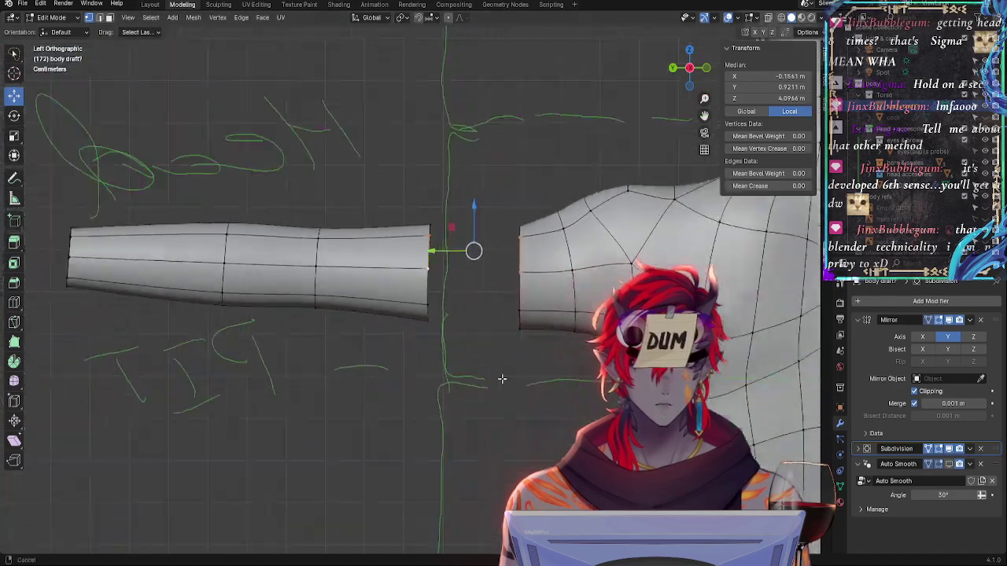
scroll(738, 218, down, 2)
click(689, 69)
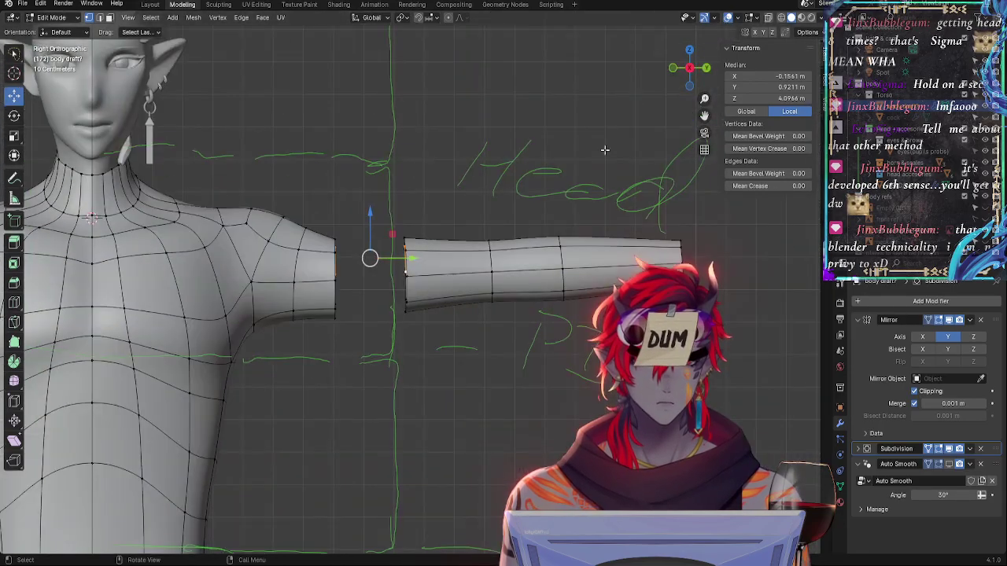
scroll(477, 354, up, 3)
mouse_move(477, 353)
middle_down()
mouse_move(223, 360)
mouse_move(225, 382)
mouse_move(203, 333)
middle_up()
click(163, 201)
middle_drag(157, 200, 371, 324)
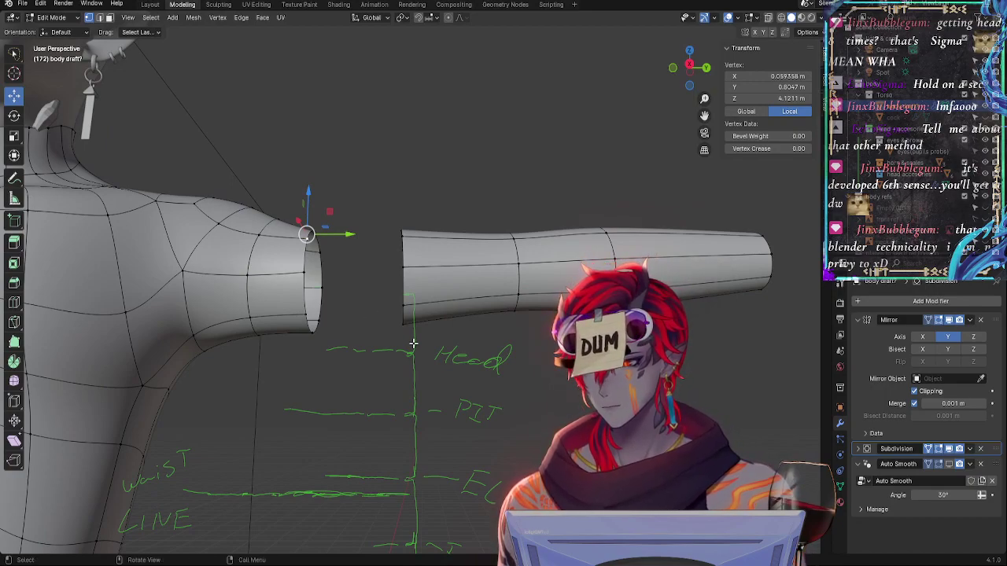
Select the edge ring at the forearm's open elbow end
alt+click(446, 268)
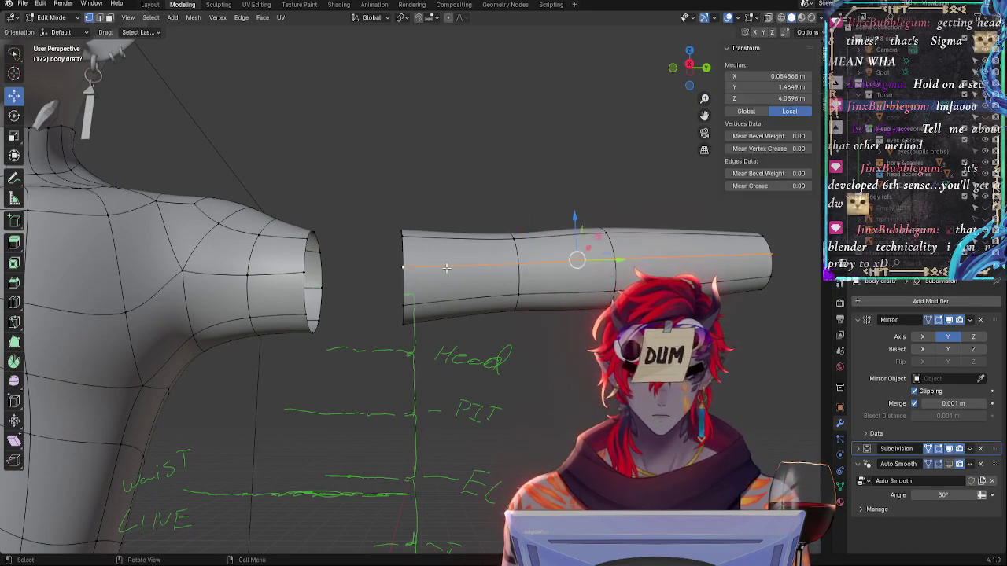
alt+click(406, 236)
alt+click(441, 234)
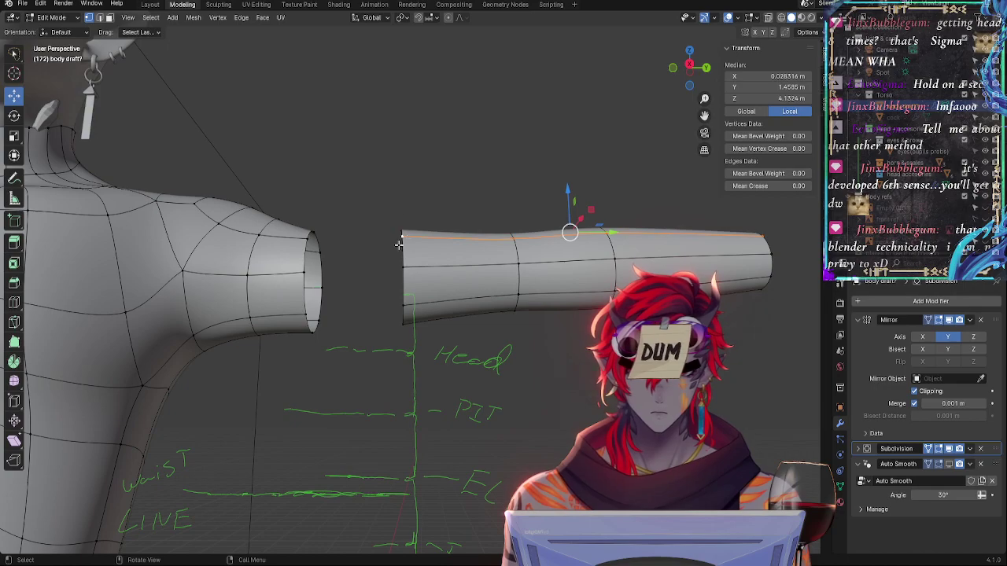
alt+click(404, 251)
alt+click(409, 292)
middle_drag(429, 304, 406, 284)
Apply Smooth Vertices to the end ring, then edge-slide it along the tube
right_click(408, 288)
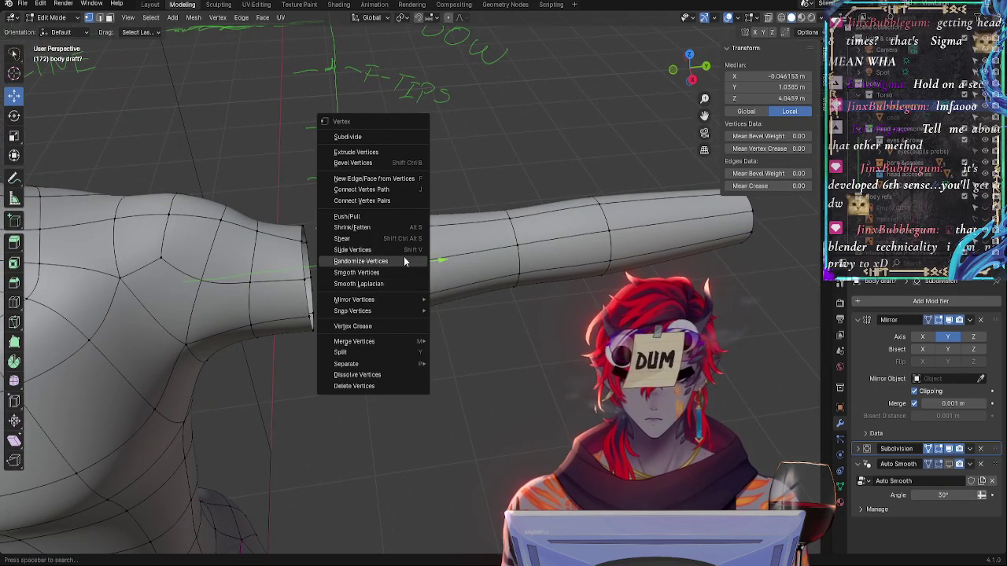
key(Escape)
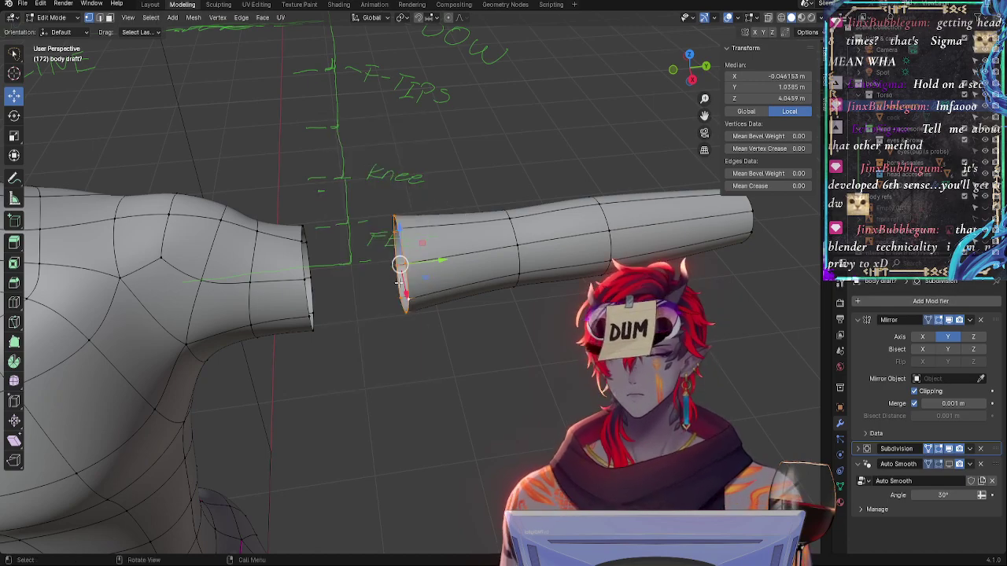
right_click(406, 272)
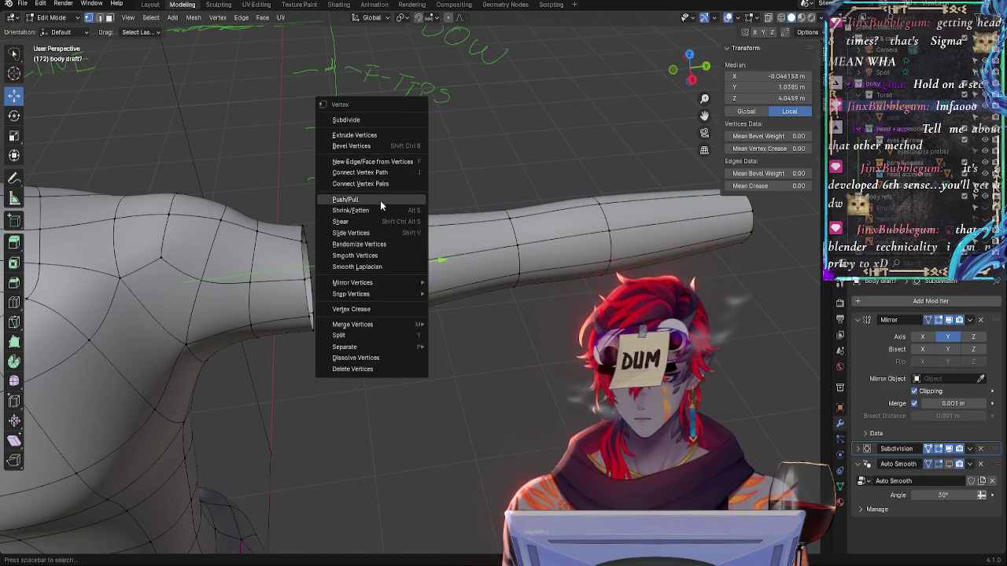
click(387, 255)
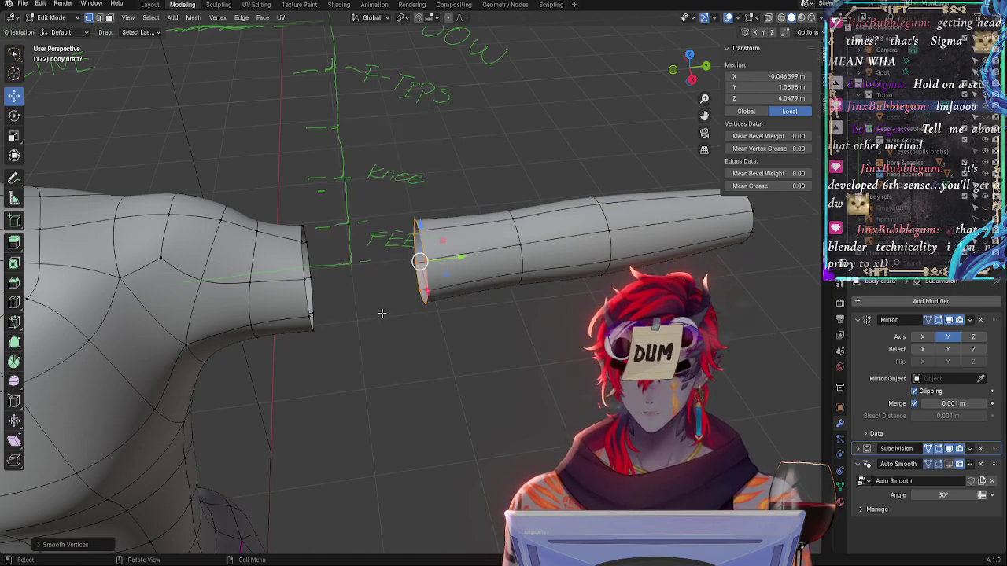
key(g)
key(g)
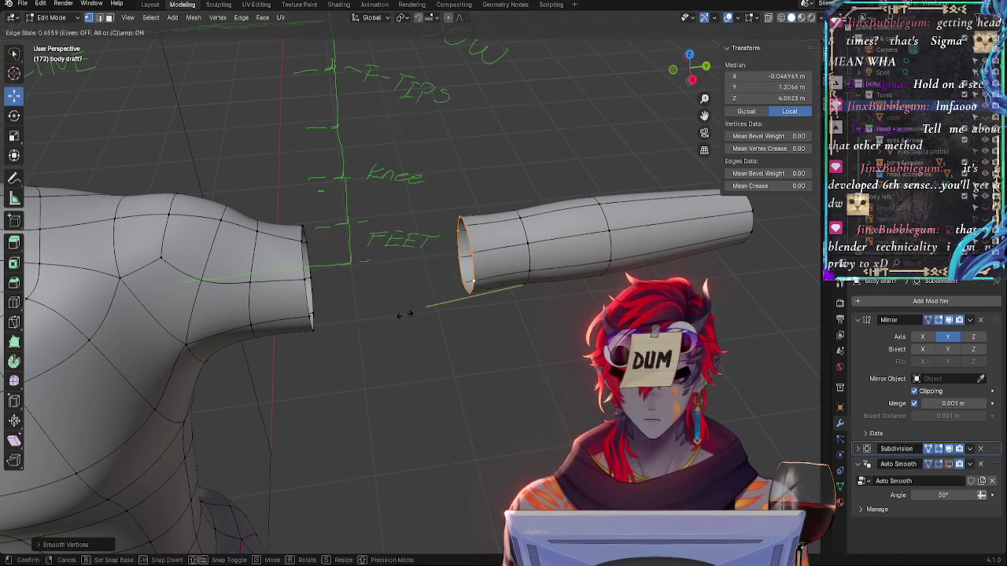
click(456, 296)
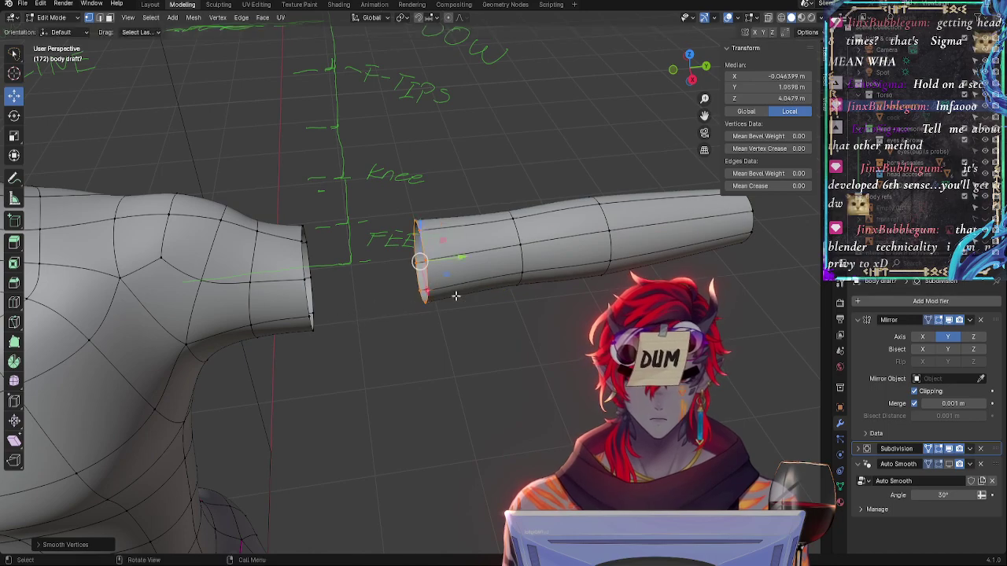
Add a lengthwise loop and a second ring near the forearm end to the selection
alt+shift+click(521, 246)
alt+shift+click(520, 266)
mouse_move(523, 269)
middle_down()
mouse_move(544, 338)
mouse_move(537, 331)
middle_up()
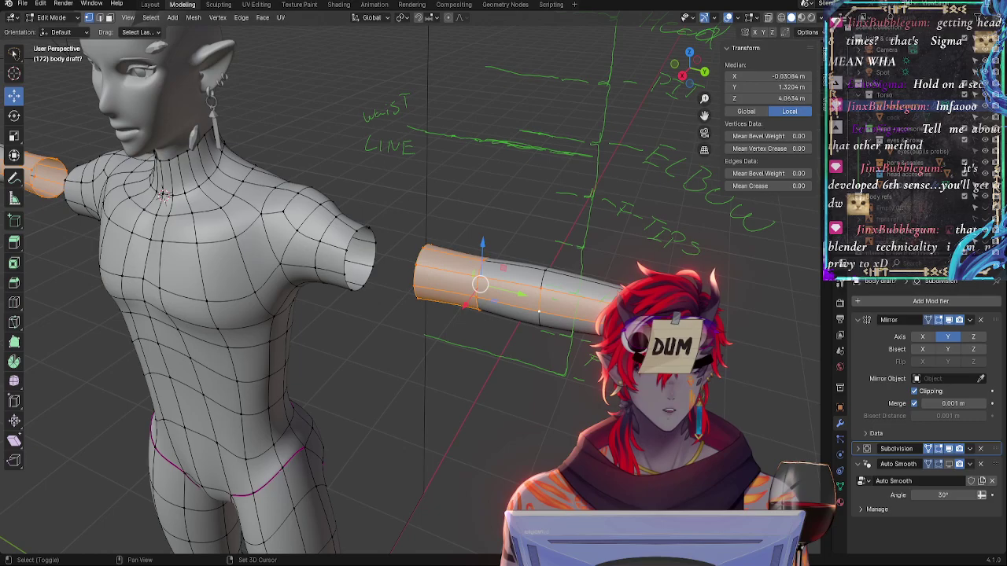
alt+shift+click(543, 275)
key(l)
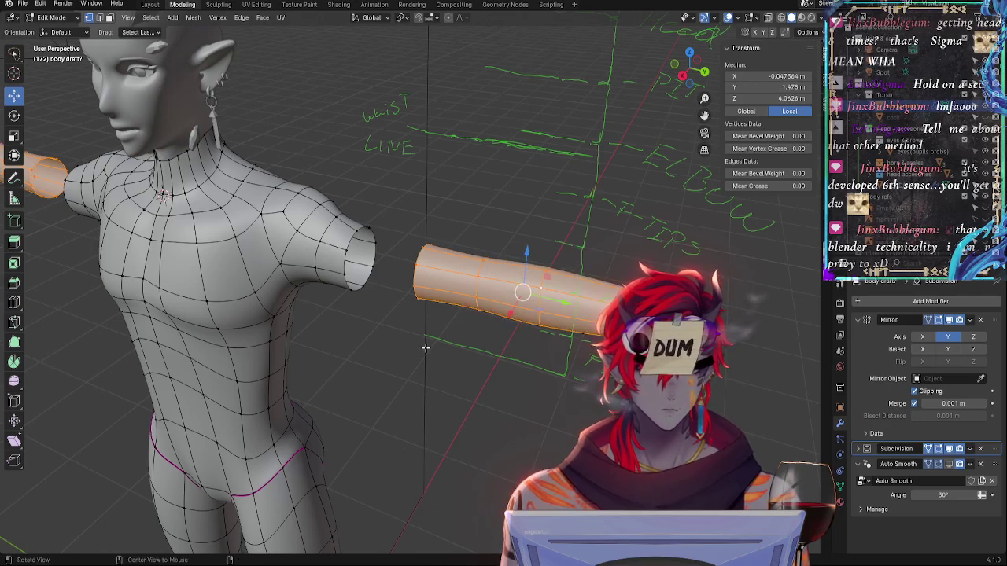
middle_drag(532, 301, 474, 333)
key(g)
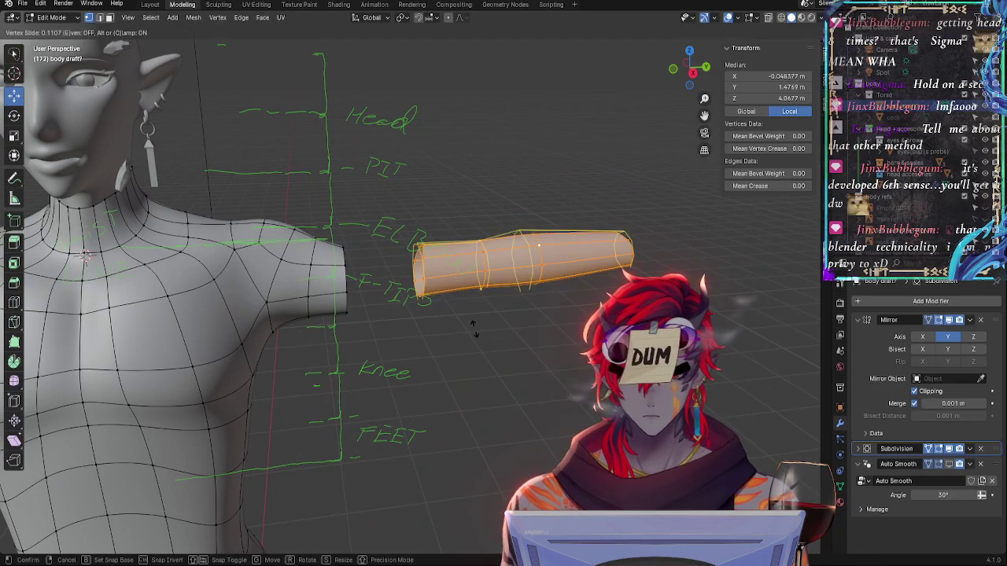
key(Escape)
middle_drag(402, 313, 411, 309)
key(g)
key(y)
key(Escape)
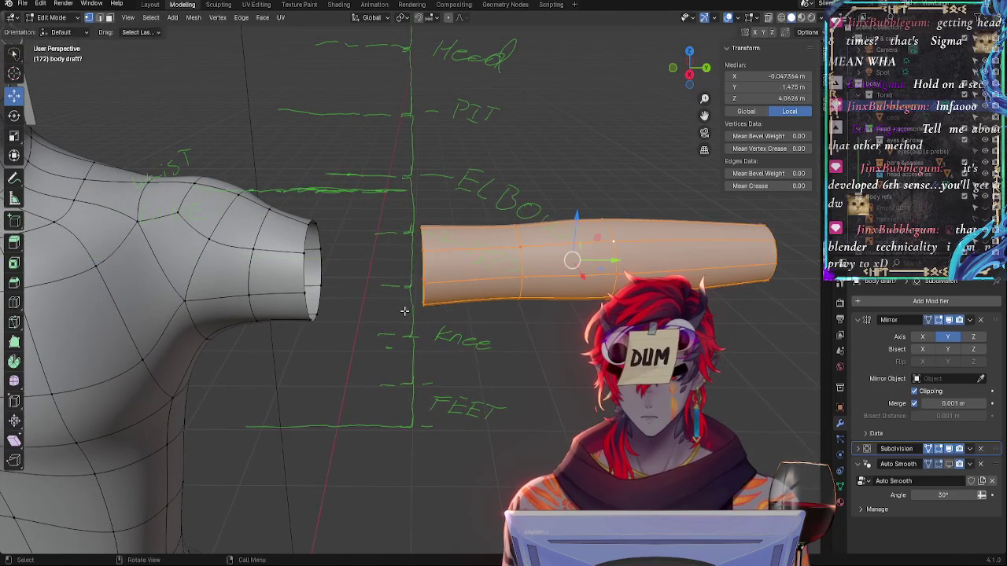
click(355, 326)
click(299, 250)
middle_drag(299, 251, 306, 309)
alt+click(325, 303)
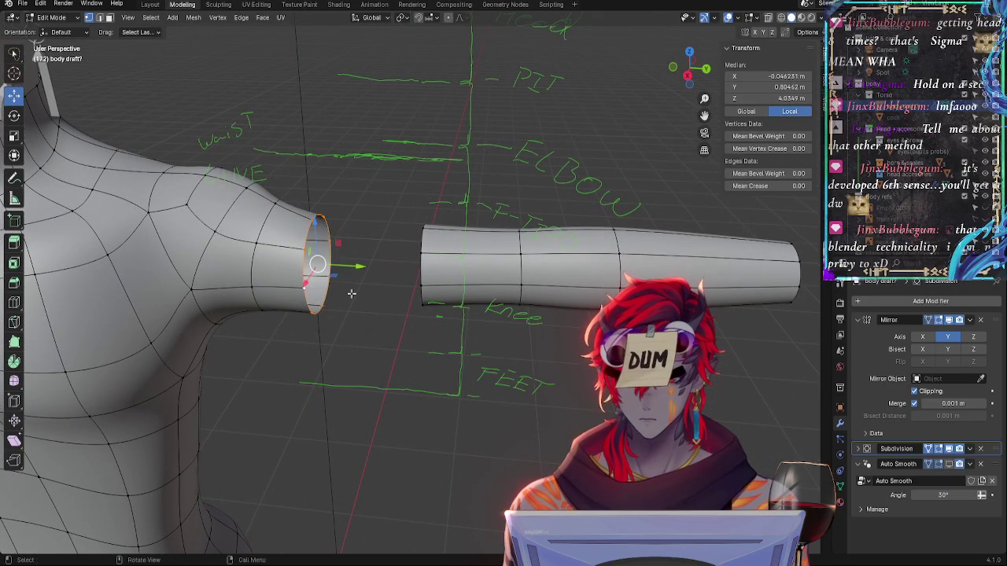
key(g)
key(Escape)
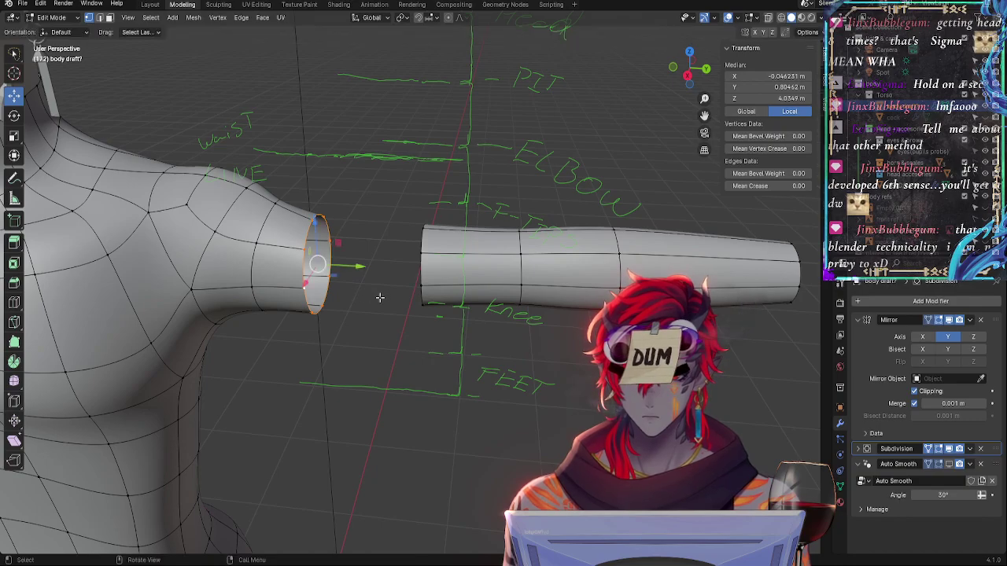
key(e)
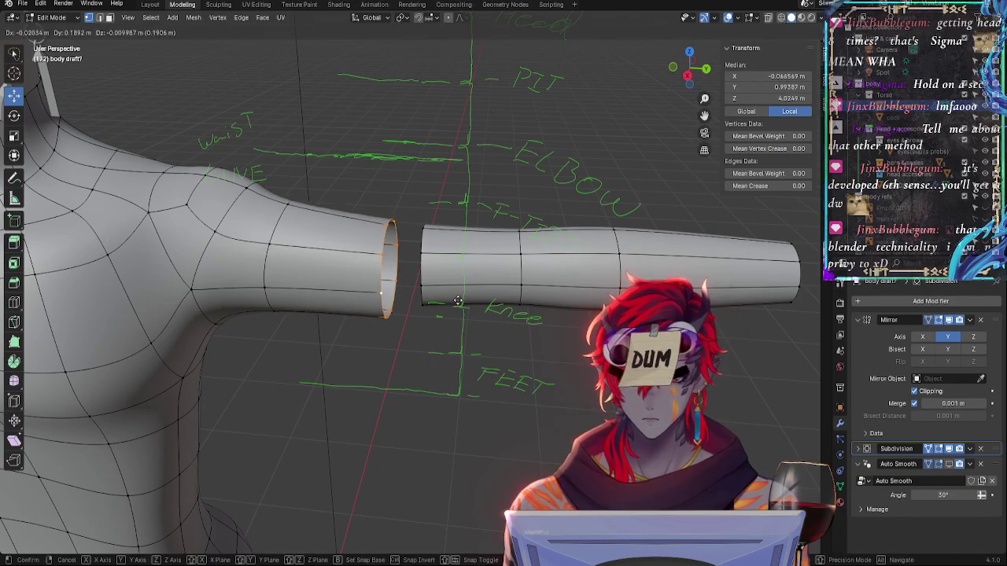
key(Escape)
middle_drag(440, 299, 336, 328)
click(340, 337)
click(281, 297)
middle_drag(336, 263, 454, 227)
click(402, 234)
middle_drag(382, 227, 461, 217)
middle_drag(492, 294, 551, 252)
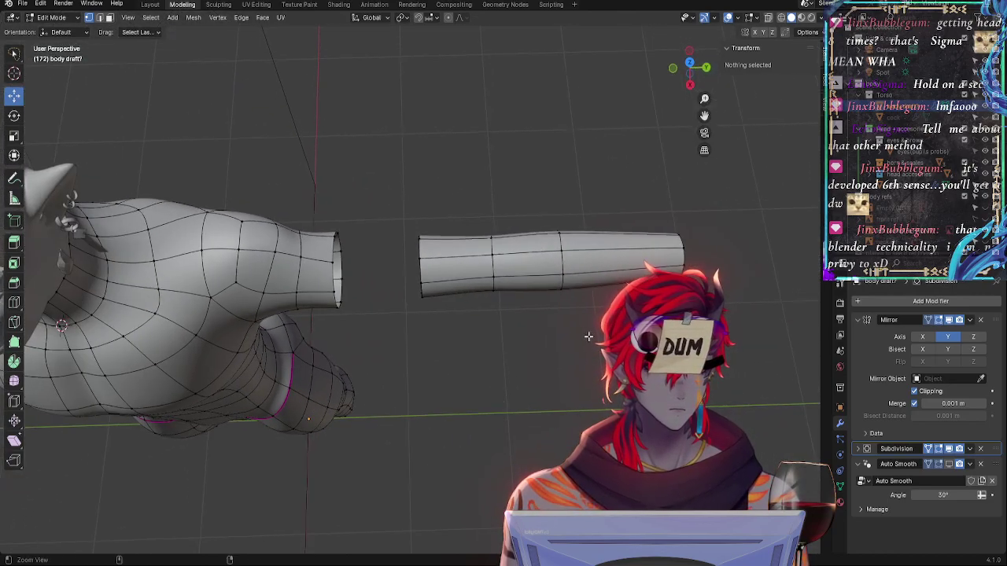
mouse_move(728, 205)
mouse_down()
mouse_move(435, 217)
mouse_move(503, 322)
mouse_move(550, 311)
mouse_up()
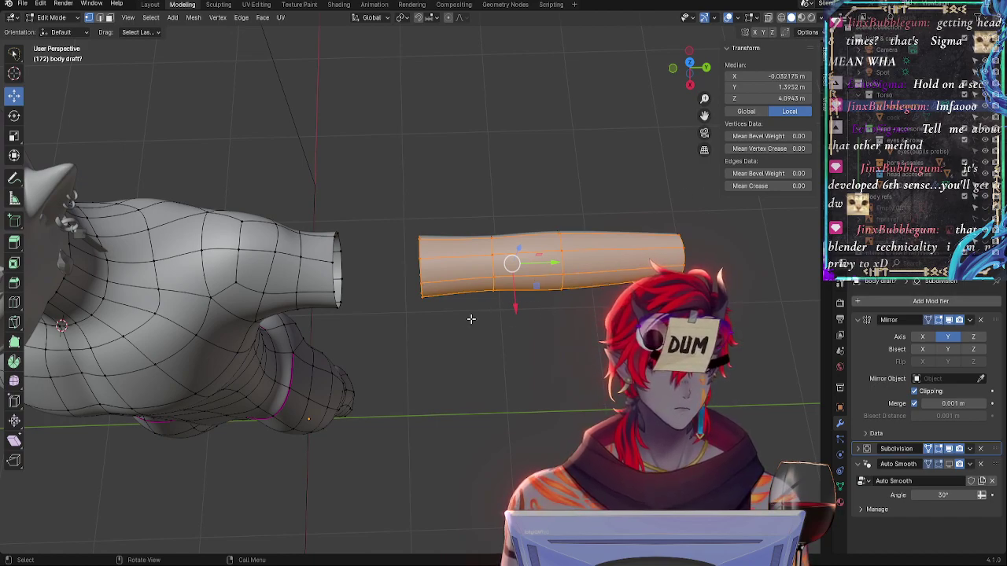
mouse_move(359, 327)
mouse_down()
mouse_move(291, 236)
mouse_move(321, 270)
mouse_up()
mouse_move(731, 208)
mouse_down()
mouse_move(393, 218)
mouse_move(728, 236)
mouse_up()
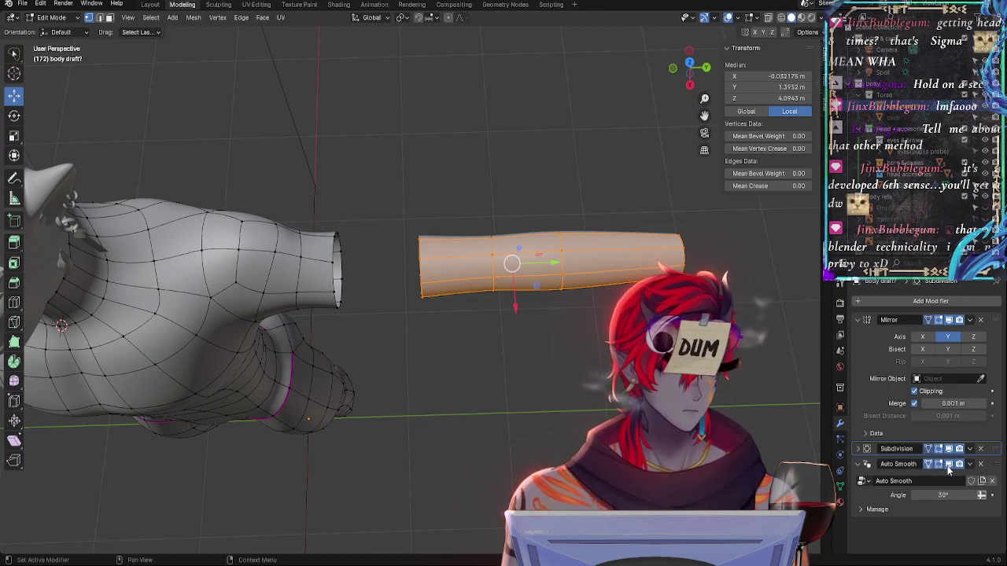
key(alt+a)
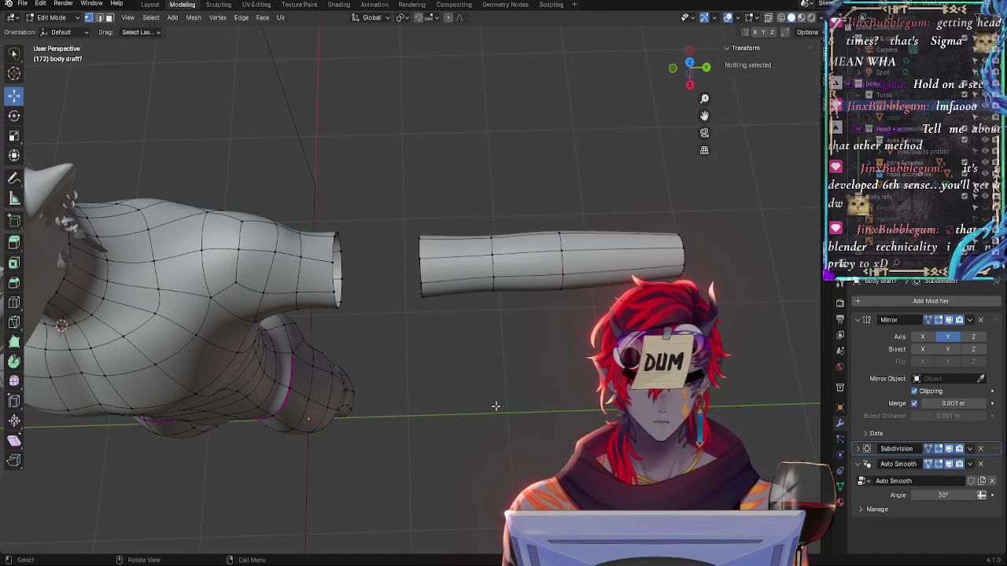
mouse_move(299, 362)
mouse_down()
mouse_move(392, 236)
mouse_move(383, 312)
mouse_up()
key(alt+a)
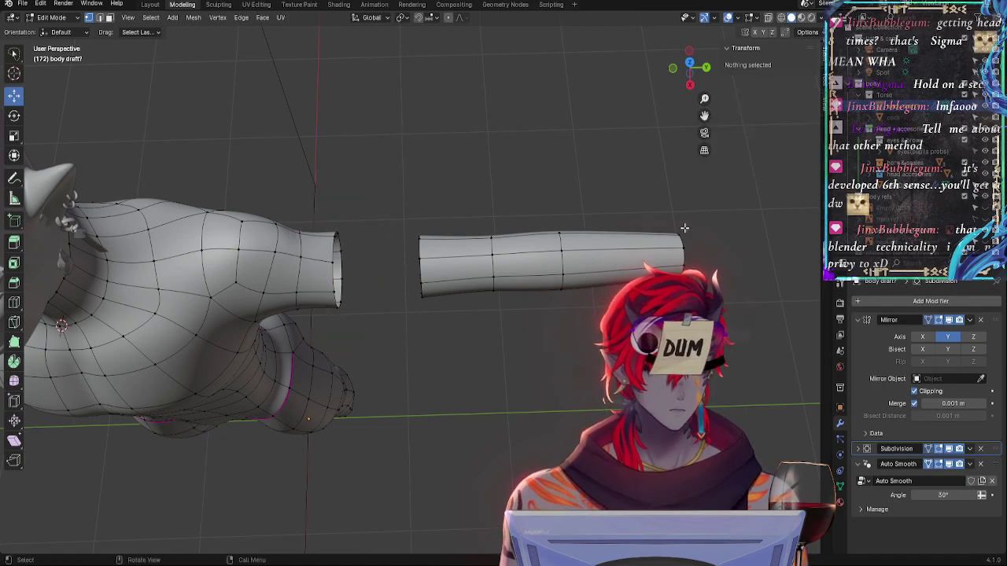
drag(684, 229, 451, 275)
key(alt+a)
key(a)
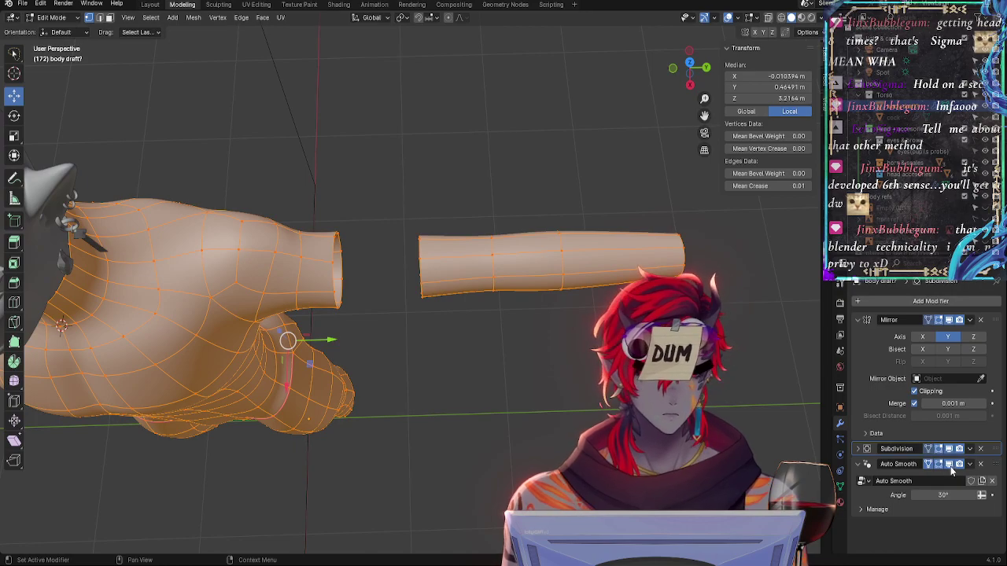
key(alt+a)
scroll(287, 206, up, 4)
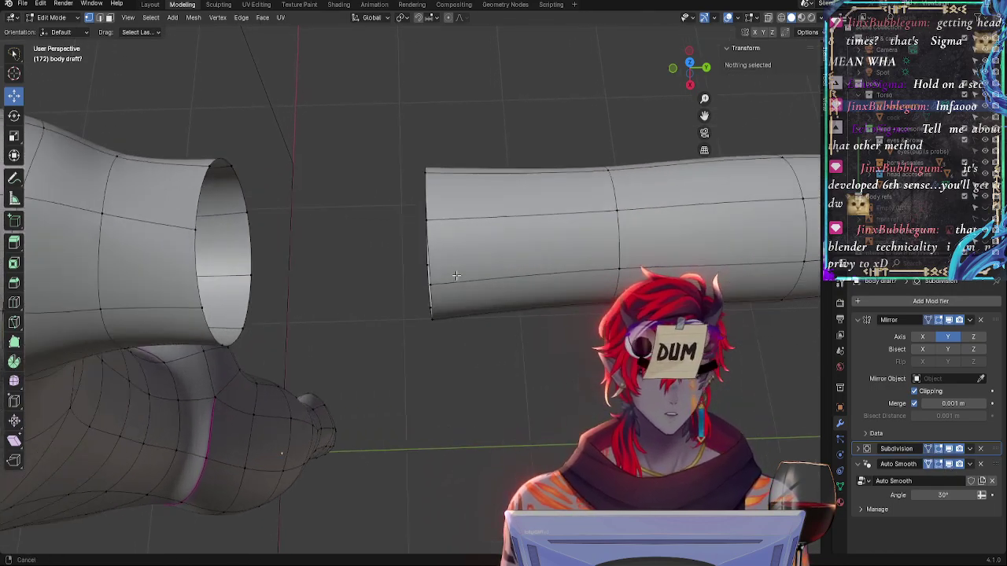
mouse_move(287, 205)
middle_down()
mouse_move(428, 247)
mouse_move(441, 307)
mouse_move(443, 277)
middle_up()
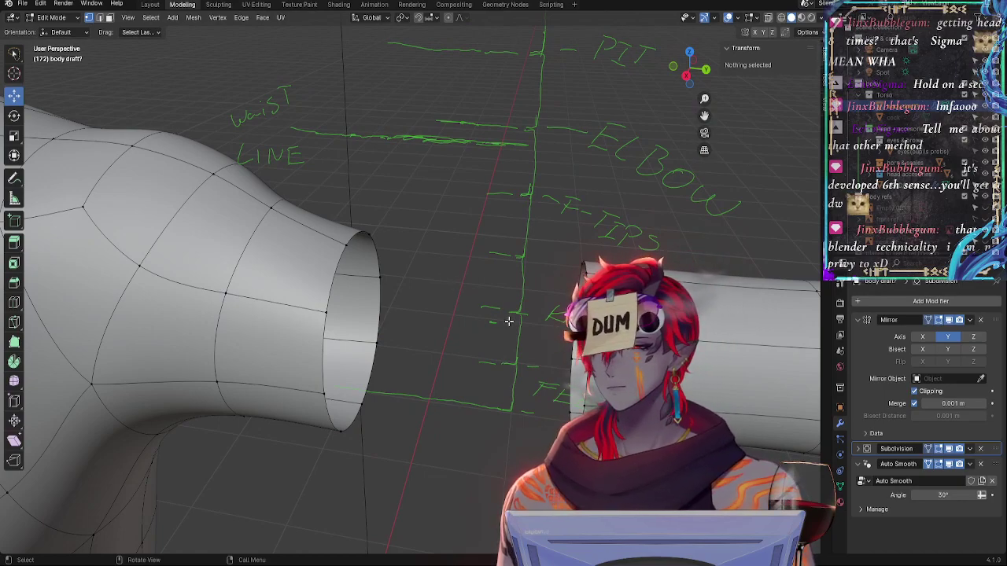
Bridge the upper-arm stub's rim to the forearm tube's end, then deselect
click(321, 310)
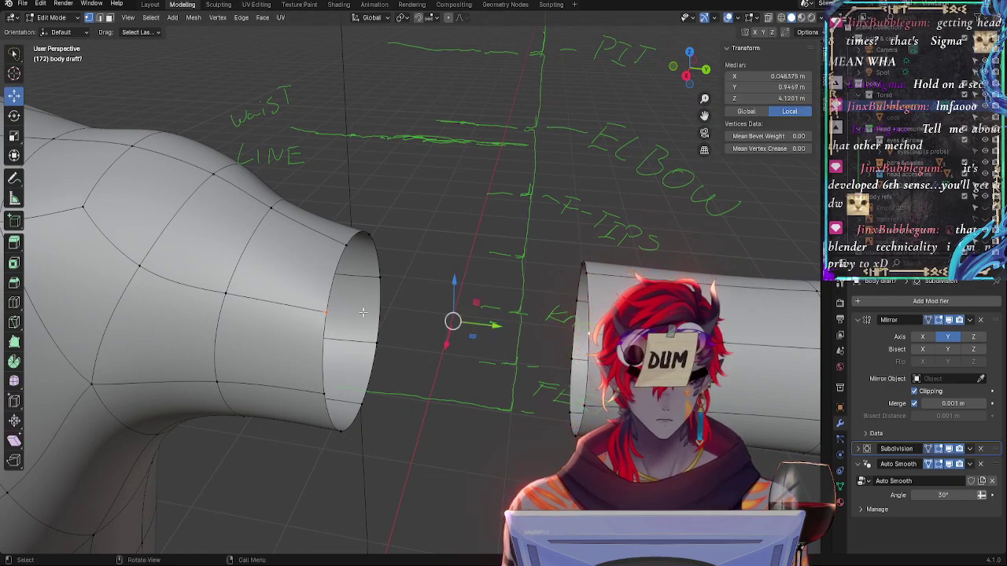
shift+click(339, 245)
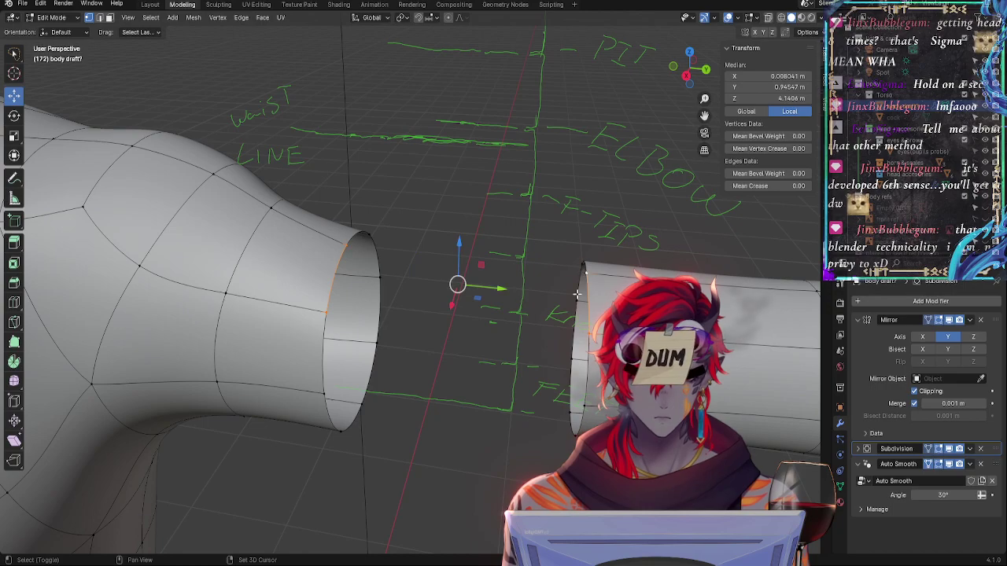
key(ctrl+z)
key(alt+a)
middle_drag(439, 379, 490, 353)
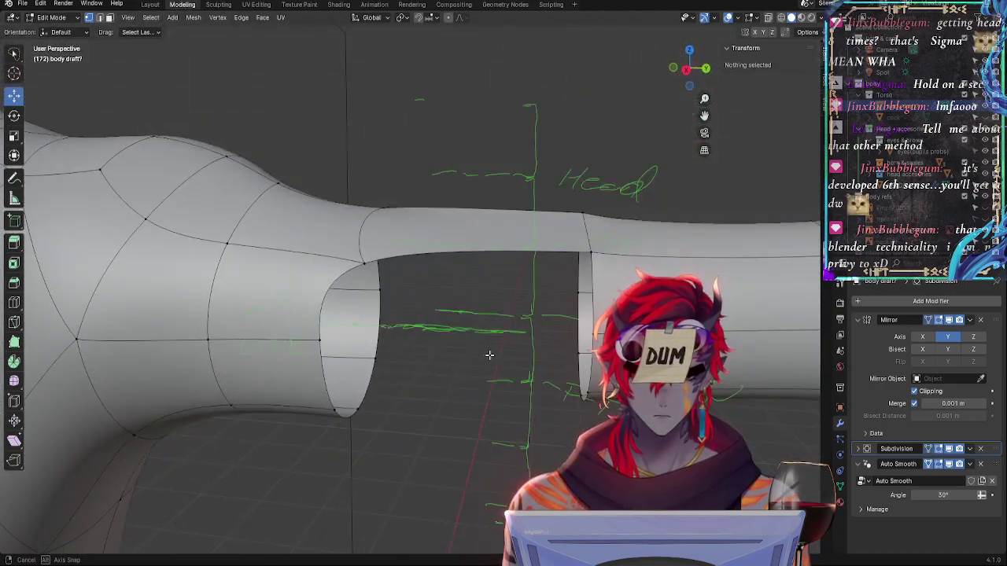
Fill the remaining four-corner hole at the elbow with a new face
click(595, 336)
shift+click(321, 339)
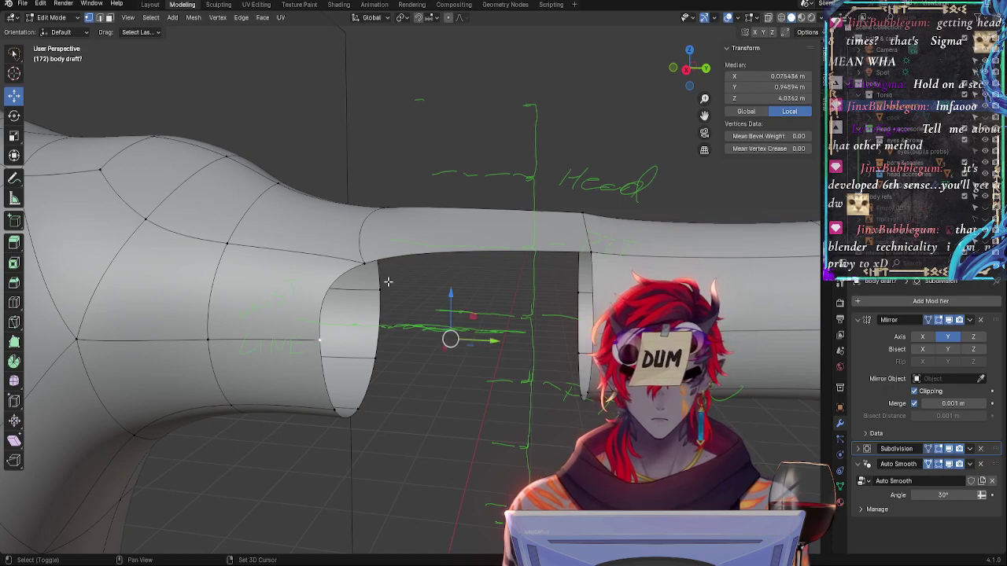
shift+click(368, 264)
shift+click(586, 256)
key(f)
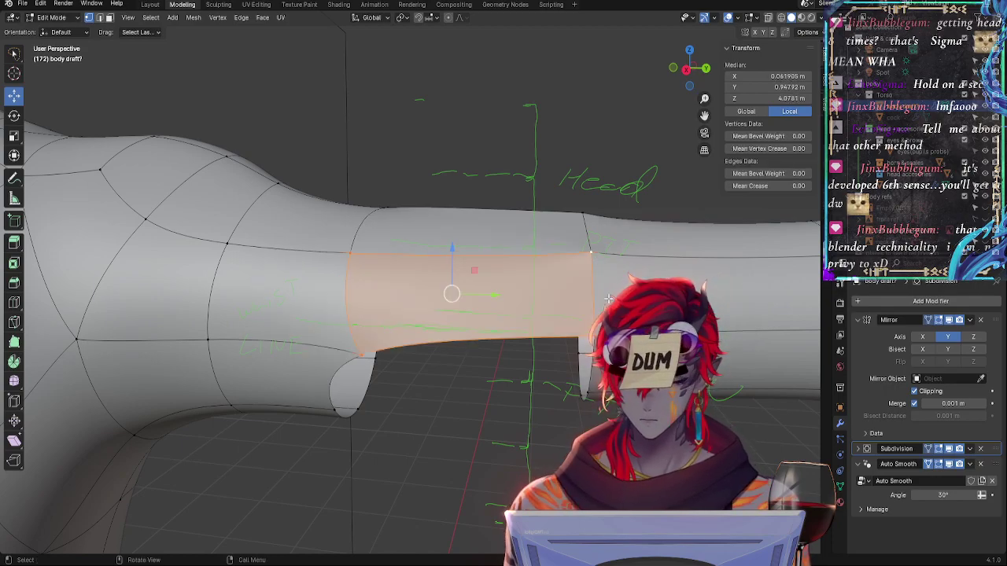
key(Up)
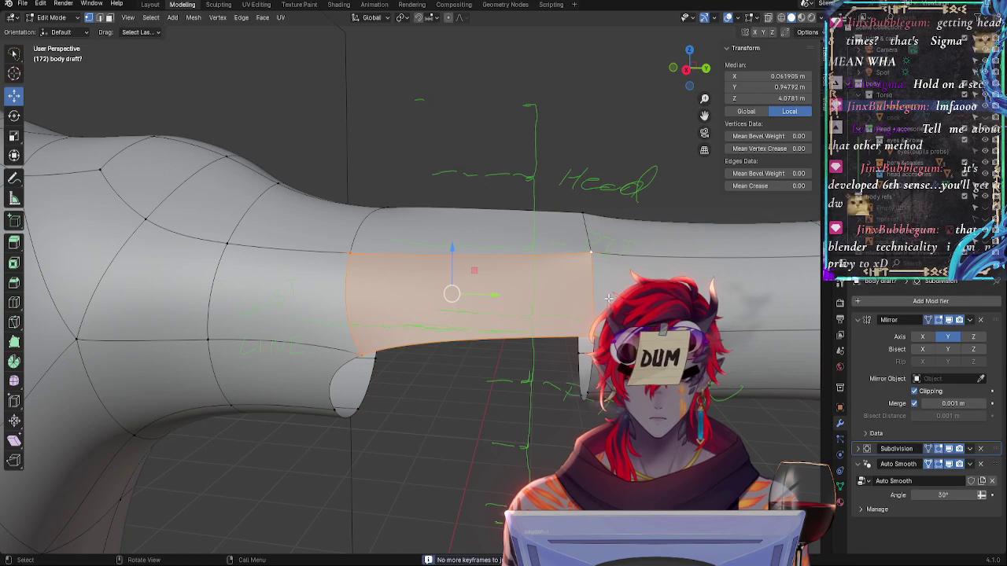
Join the stray vertices at the elbow bulge and move them upward to smooth it
click(595, 379)
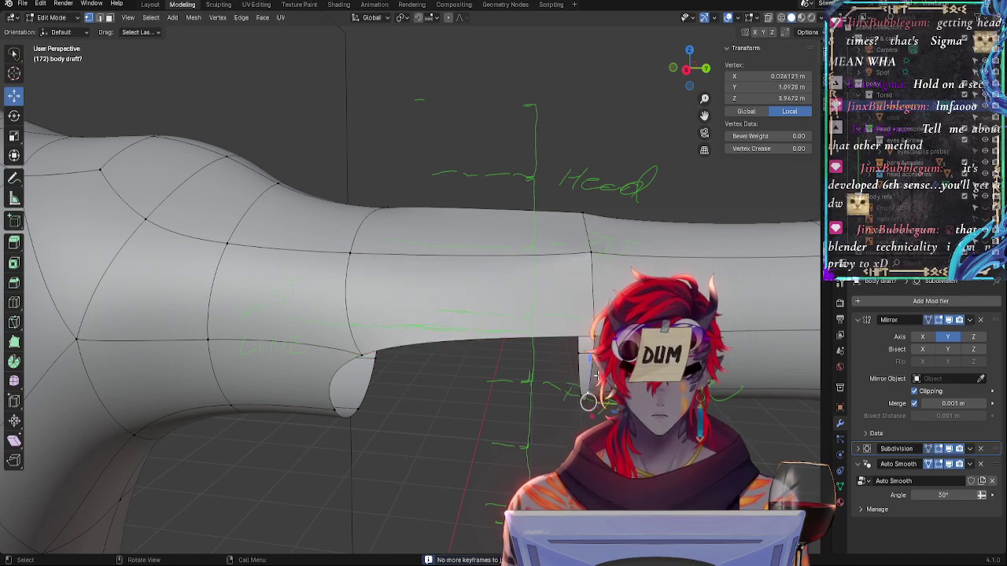
click(335, 416)
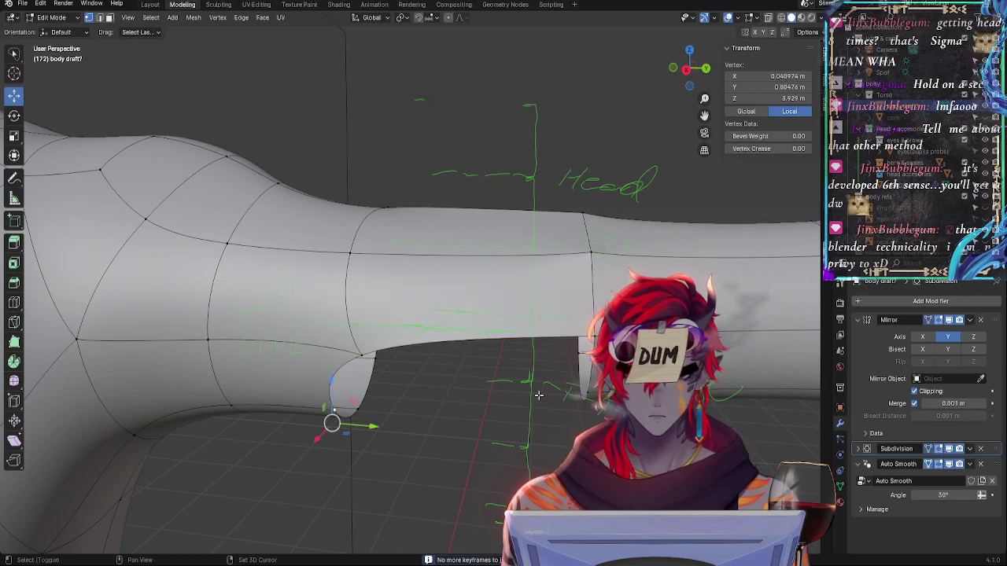
key(ctrl+z)
shift+click(368, 355)
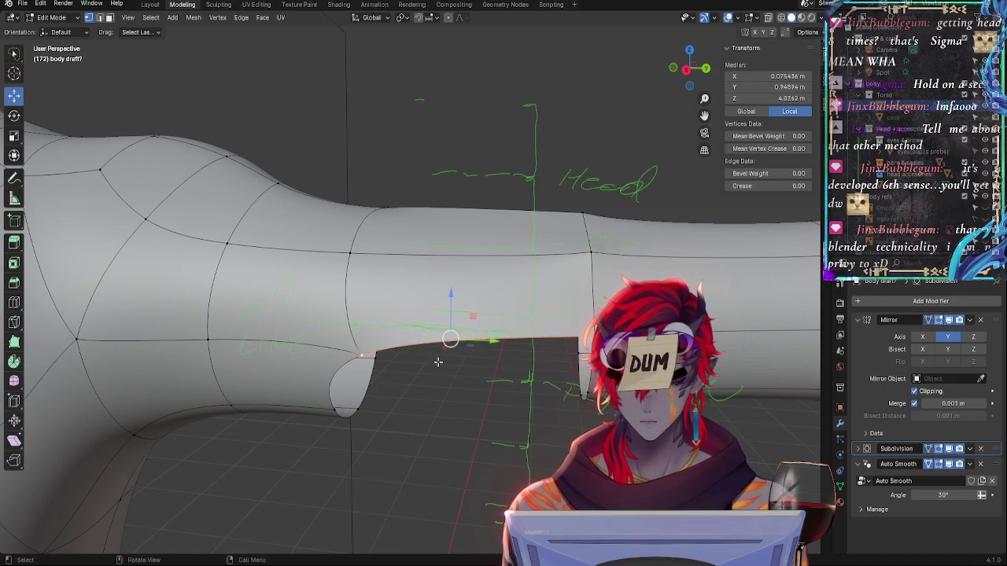
key(f)
key(g)
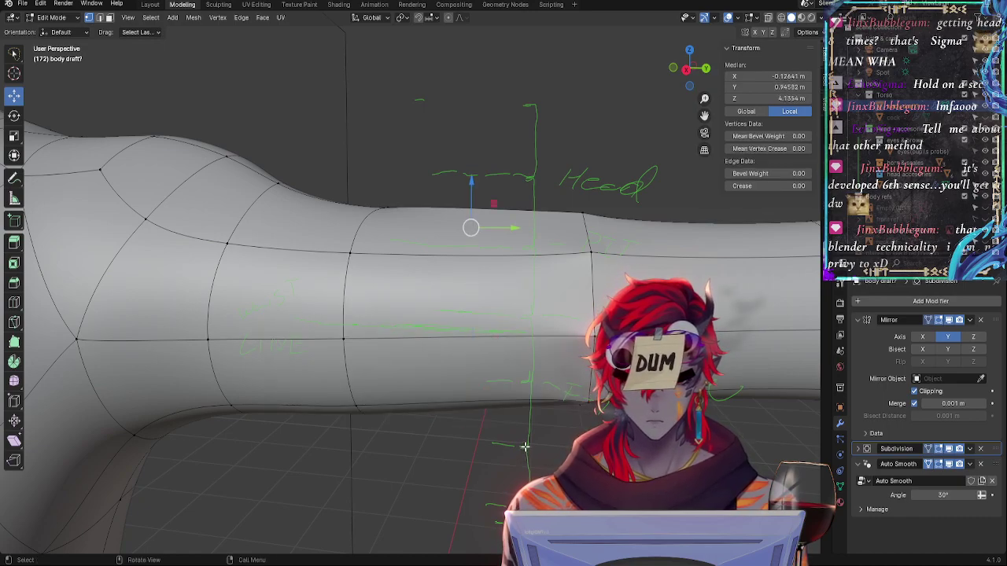
click(534, 270)
middle_drag(534, 270, 383, 521)
Toggle the Subdivision modifier's viewport display off and on to compare the faceted and smoothed arm
click(497, 477)
middle_drag(496, 476, 543, 361)
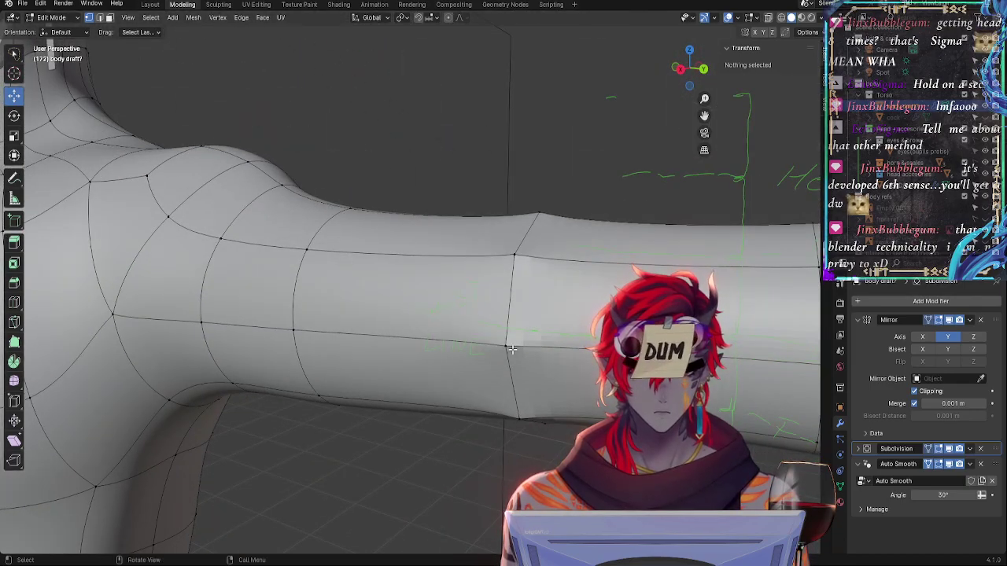
click(505, 346)
click(949, 448)
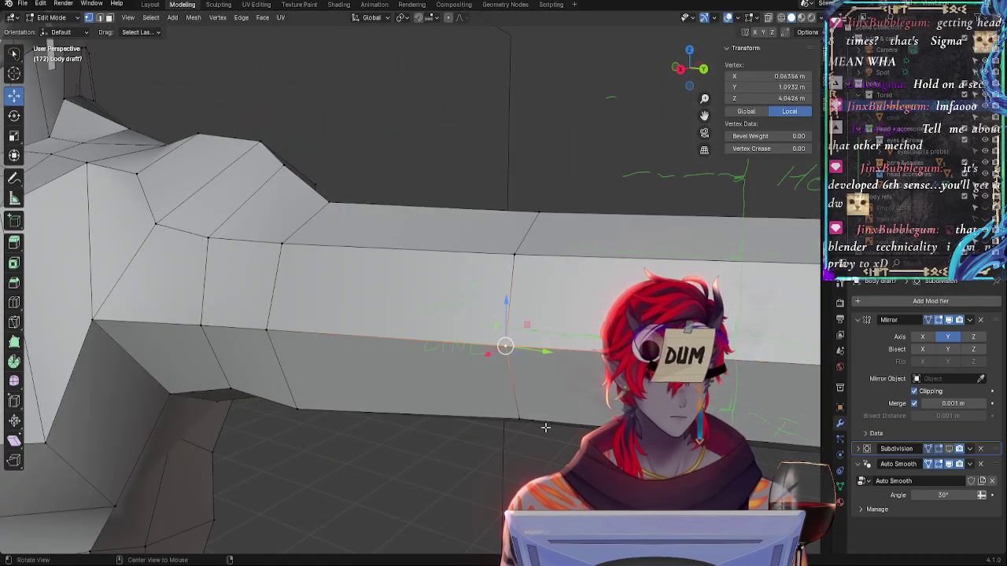
mouse_move(598, 378)
middle_down()
mouse_move(527, 443)
mouse_move(418, 427)
mouse_move(481, 472)
mouse_move(553, 454)
mouse_move(553, 396)
mouse_move(542, 409)
mouse_move(535, 393)
mouse_move(535, 425)
mouse_move(566, 433)
middle_up()
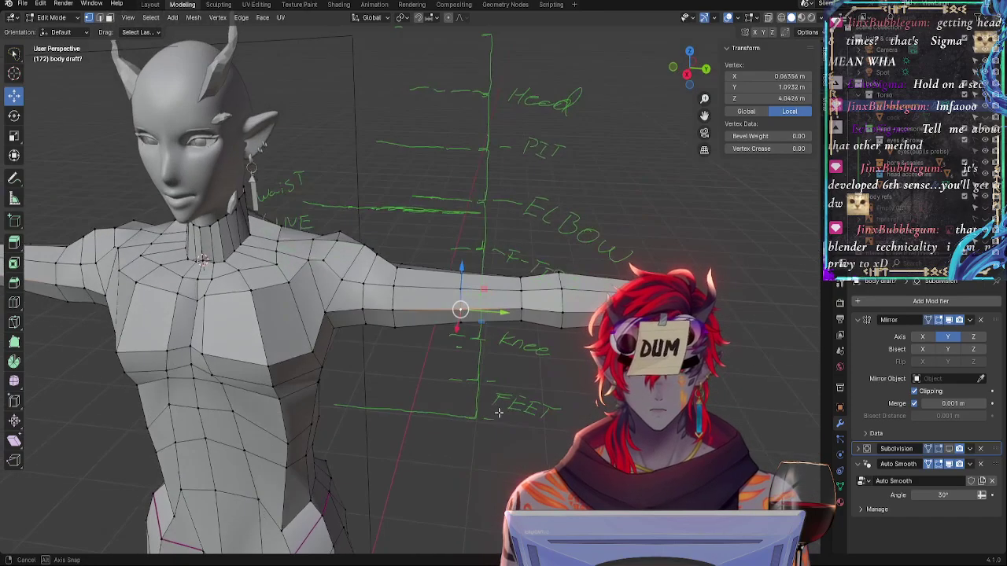
click(687, 74)
click(949, 453)
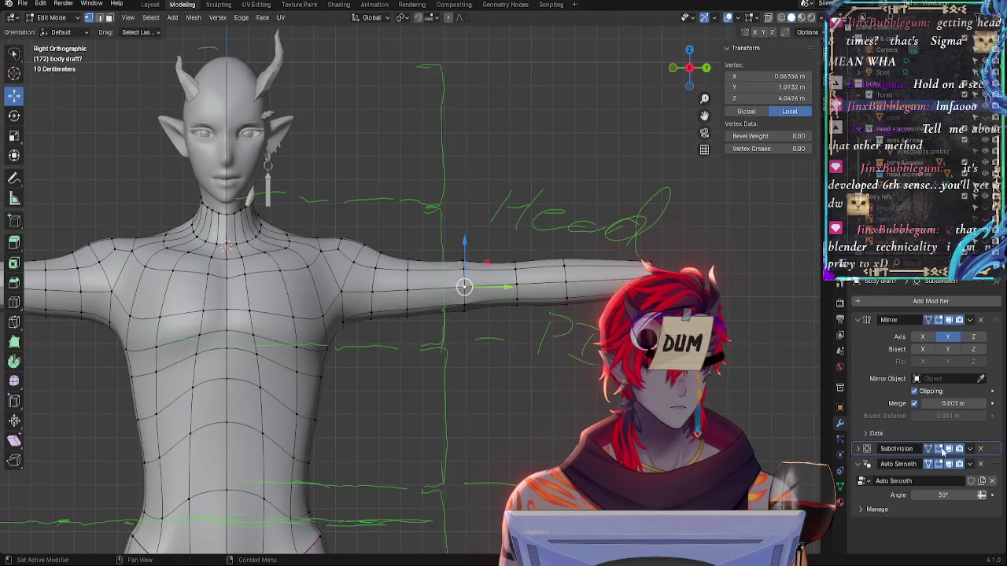
ctrl+middle_drag(543, 330, 537, 303)
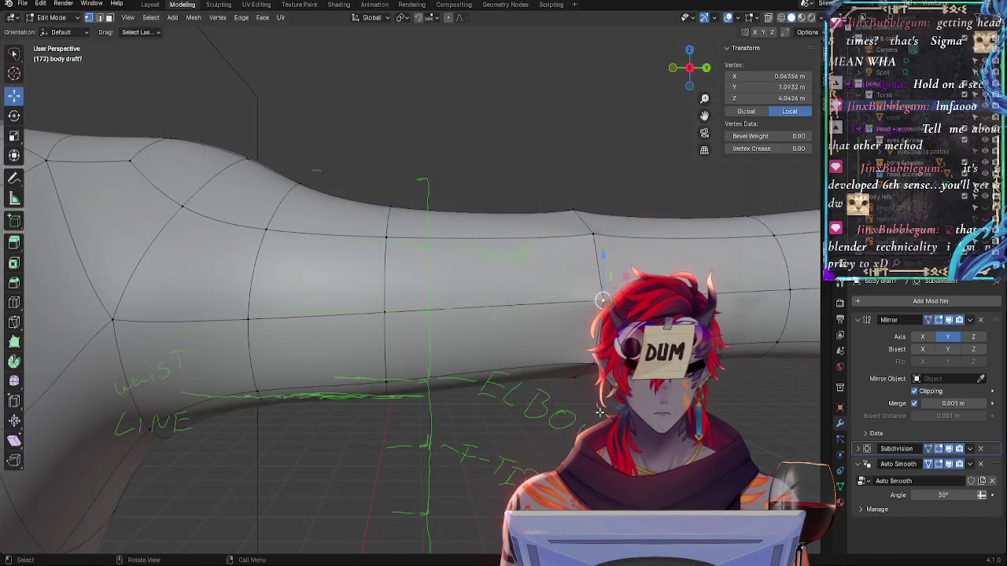
Check elbow vertices from both orthographic side views, then show the N-panel View tab
click(690, 67)
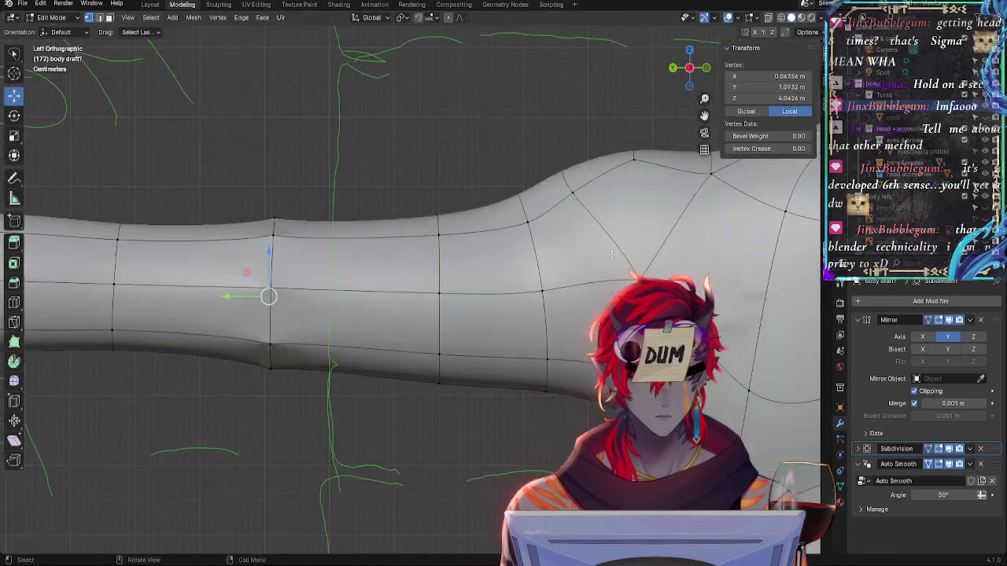
scroll(689, 69, down, 1)
click(690, 67)
scroll(689, 69, down, 2)
scroll(689, 69, down, 2)
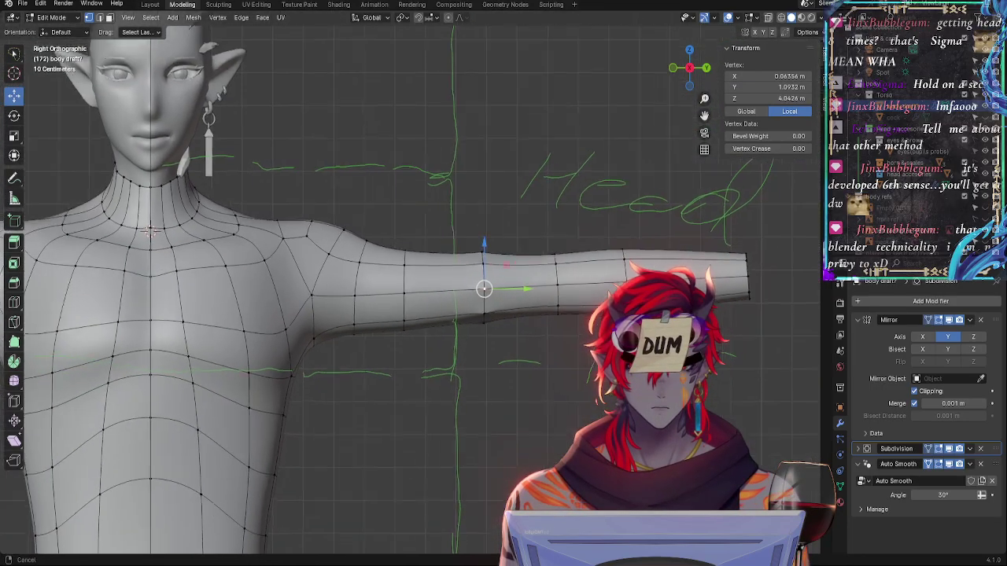
key(alt+a)
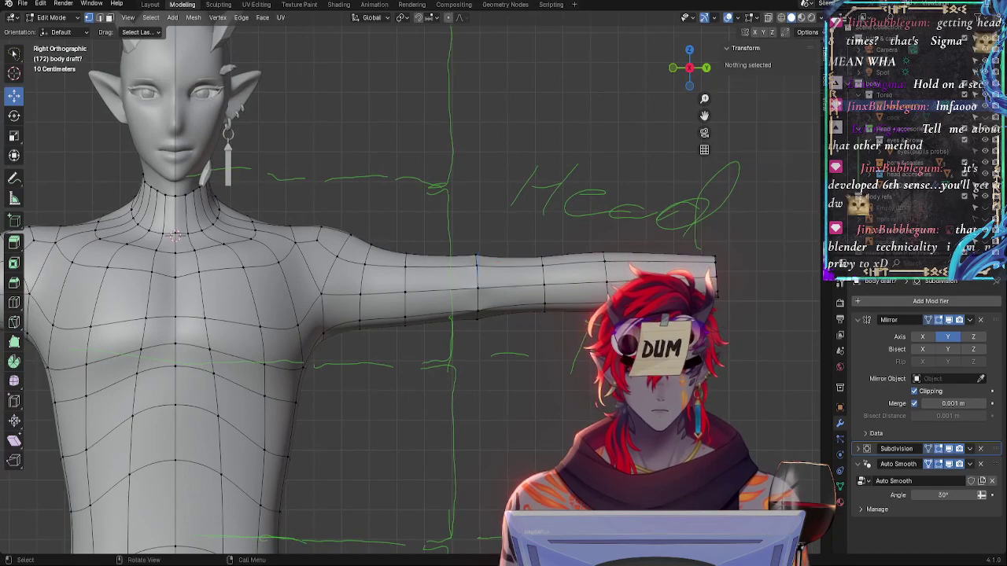
click(477, 308)
shift+click(476, 286)
click(487, 324)
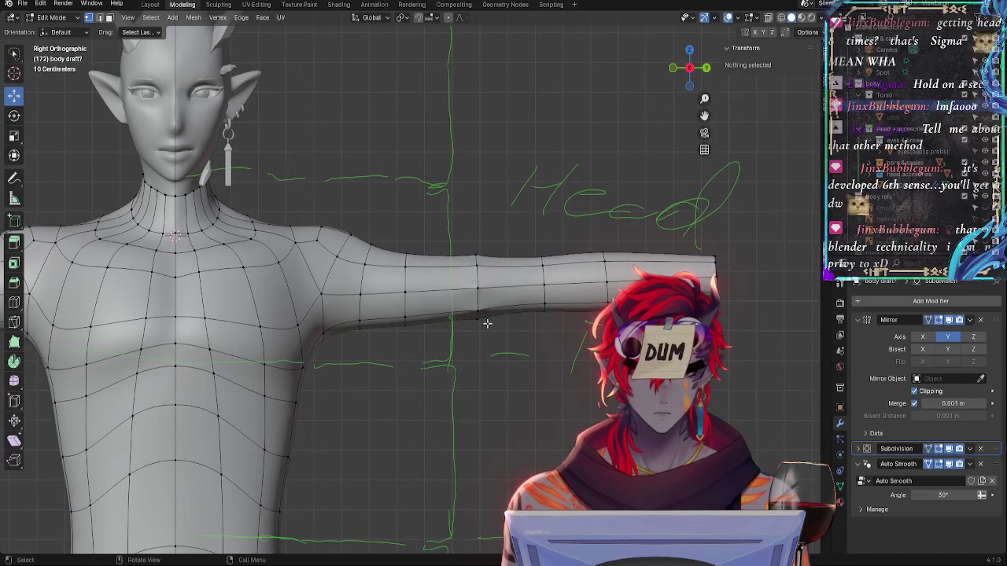
click(477, 288)
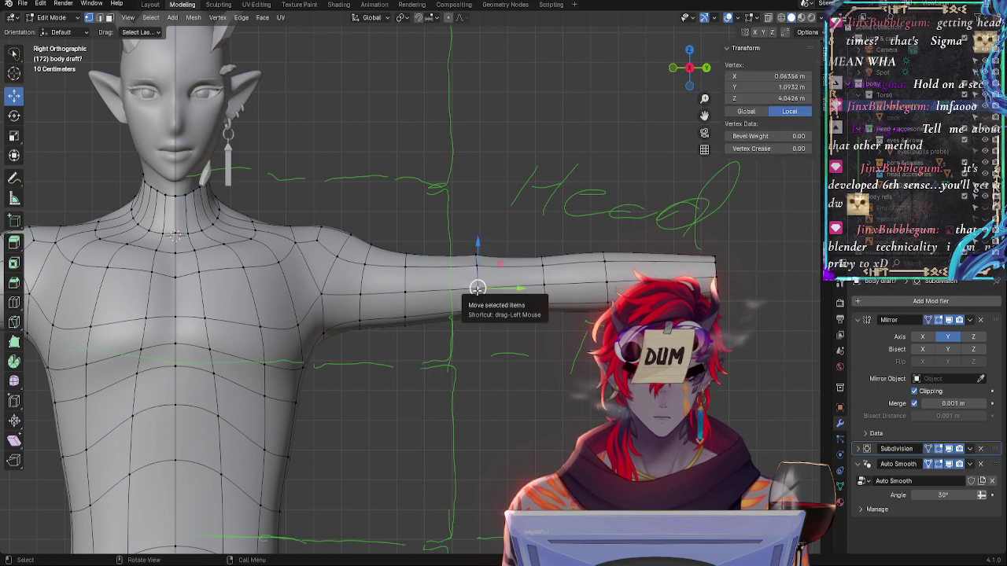
click(536, 357)
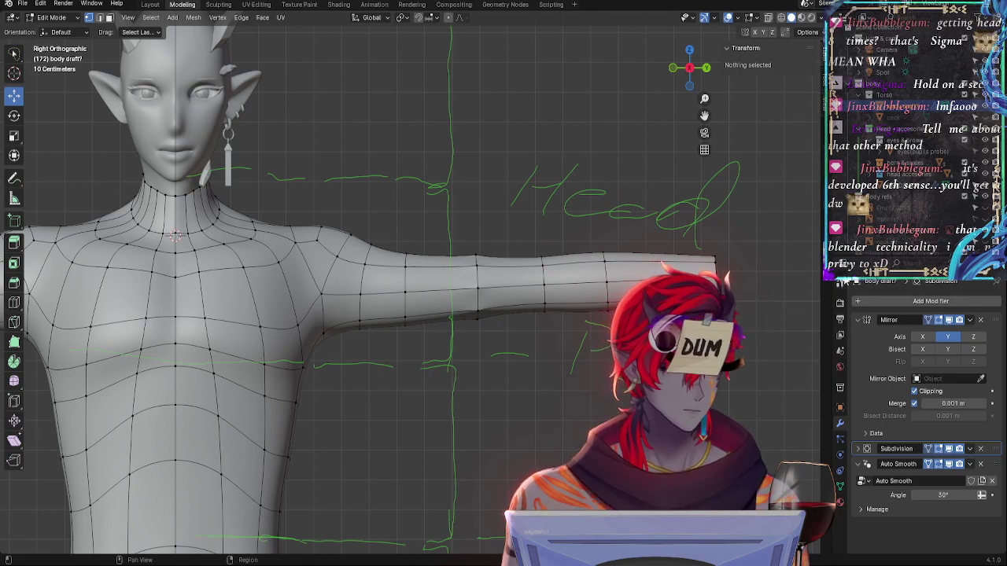
click(826, 110)
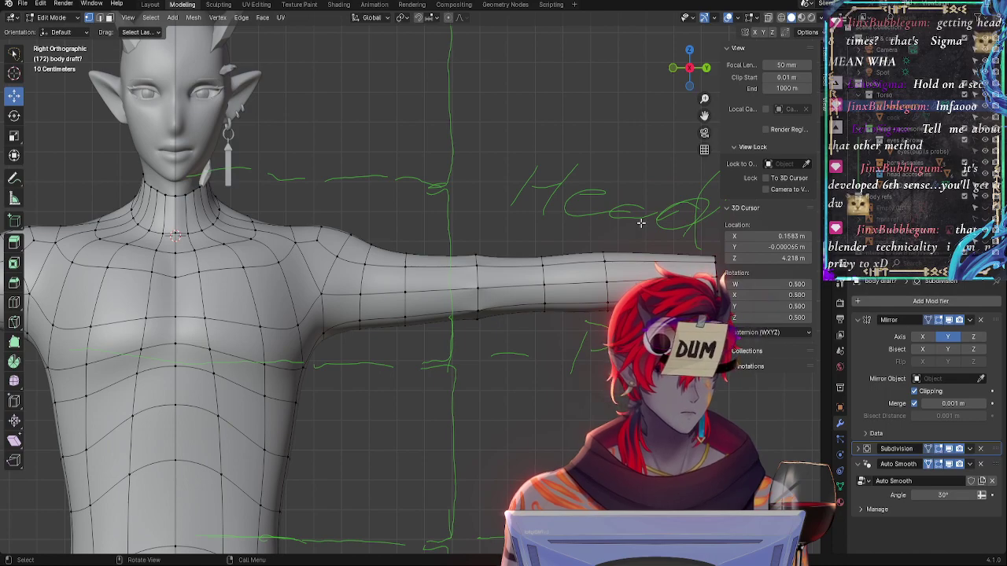
Select a forearm vertex and turn on X-ray see-through display
click(593, 260)
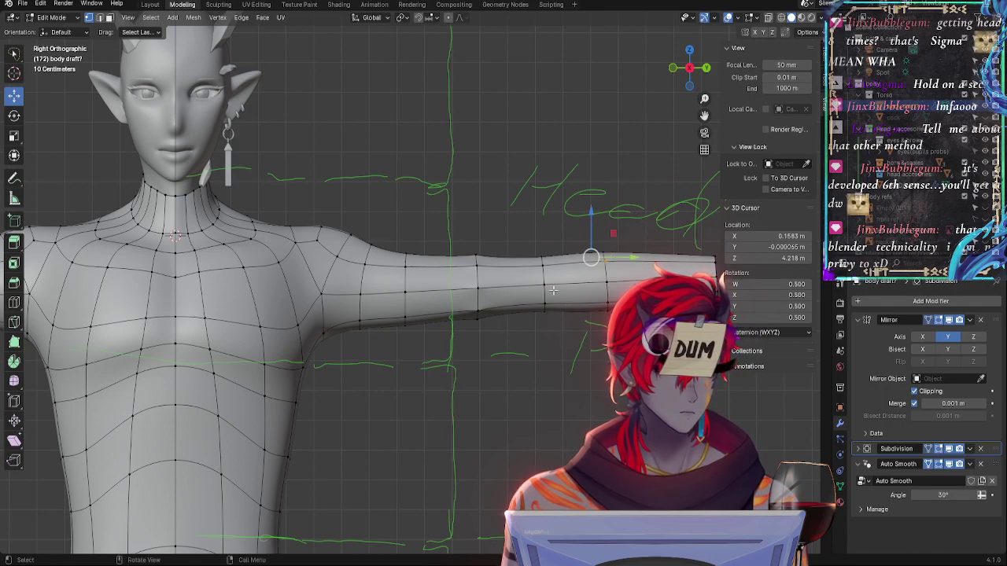
click(758, 19)
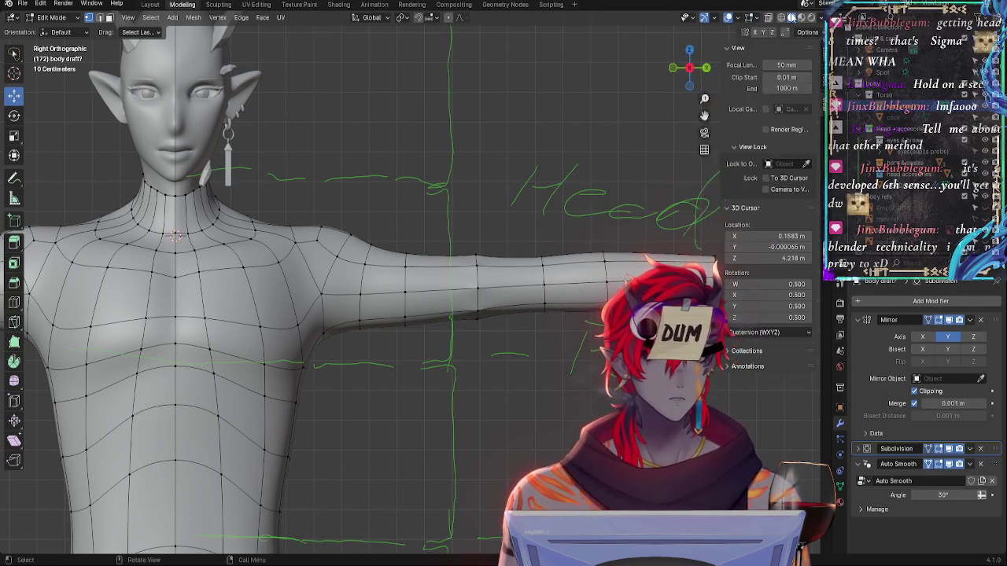
click(769, 18)
click(769, 18)
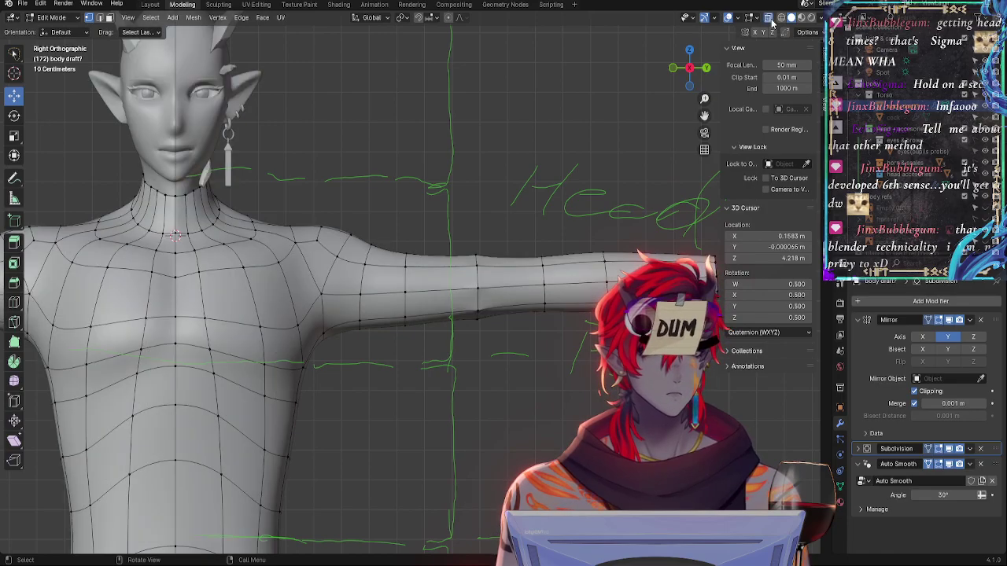
click(769, 18)
mouse_move(592, 157)
middle_down()
mouse_move(512, 203)
mouse_move(468, 165)
mouse_move(425, 168)
mouse_move(357, 215)
mouse_move(498, 197)
mouse_move(643, 131)
middle_up()
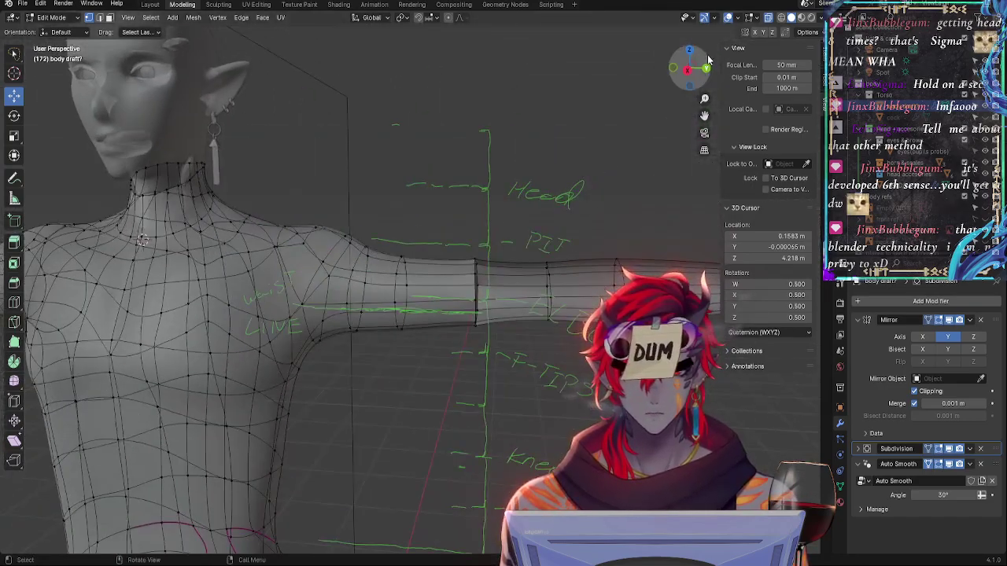
Flick X-ray on and off while orbiting close around the arm
click(769, 19)
click(768, 19)
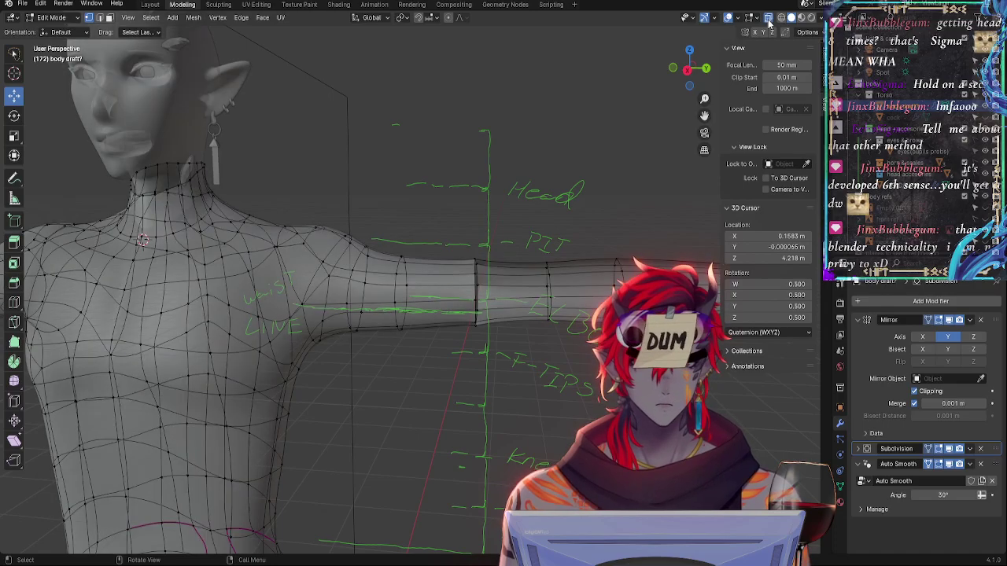
click(768, 19)
click(769, 19)
scroll(598, 326, down, 2)
middle_drag(598, 326, 594, 396)
scroll(551, 315, up, 5)
mouse_move(524, 213)
middle_down()
mouse_move(535, 306)
mouse_move(512, 347)
mouse_move(470, 322)
mouse_move(456, 343)
mouse_move(572, 349)
mouse_move(598, 330)
middle_up()
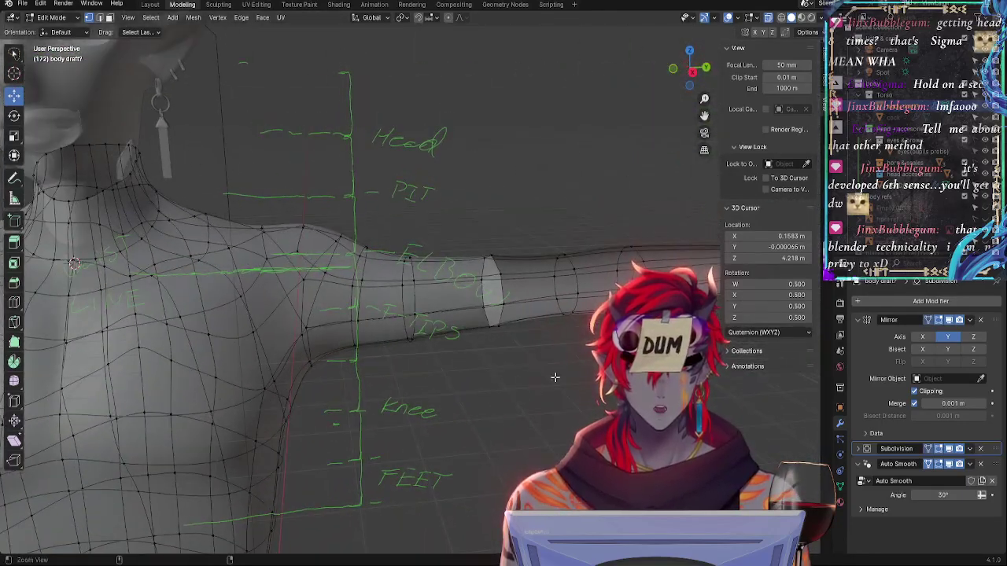
Enable Face Orientation in Viewport Overlays, showing the forearms red against the blue body
click(737, 19)
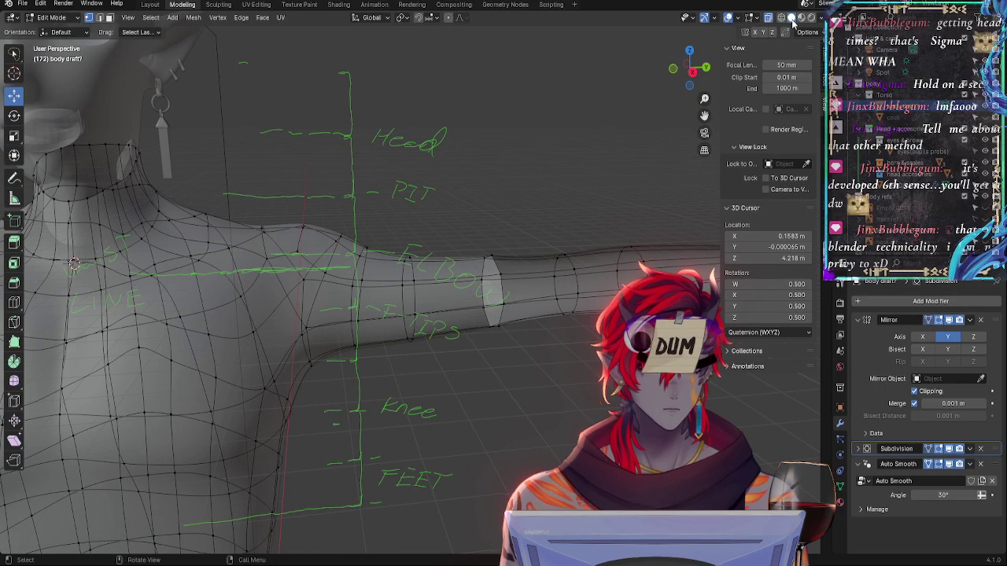
click(767, 19)
middle_drag(501, 206, 619, 195)
scroll(546, 375, down, 6)
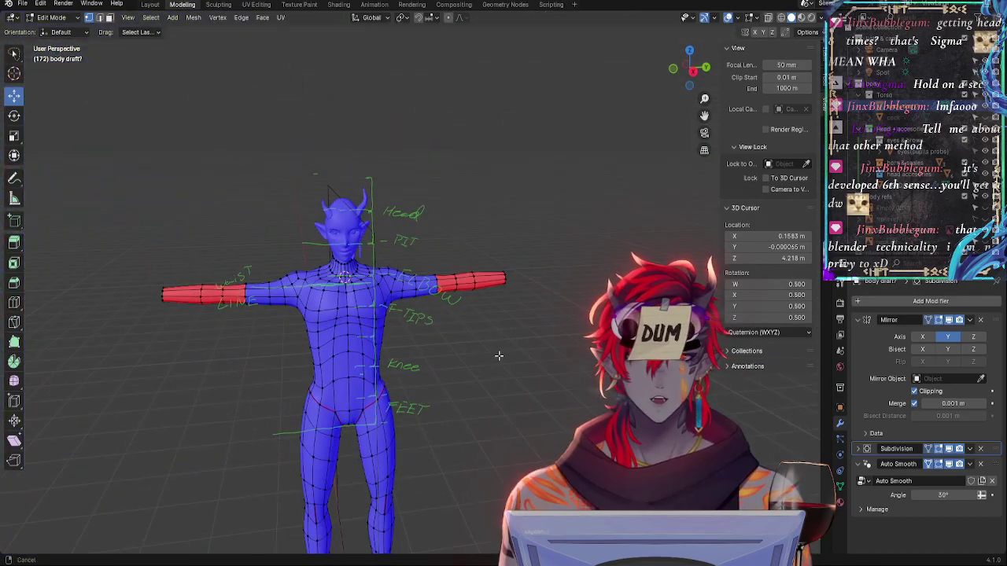
Snap to a straight-on Right orthographic view and try growing the forearm selection, undoing it
middle_drag(499, 353, 621, 236)
scroll(537, 270, up, 3)
click(683, 68)
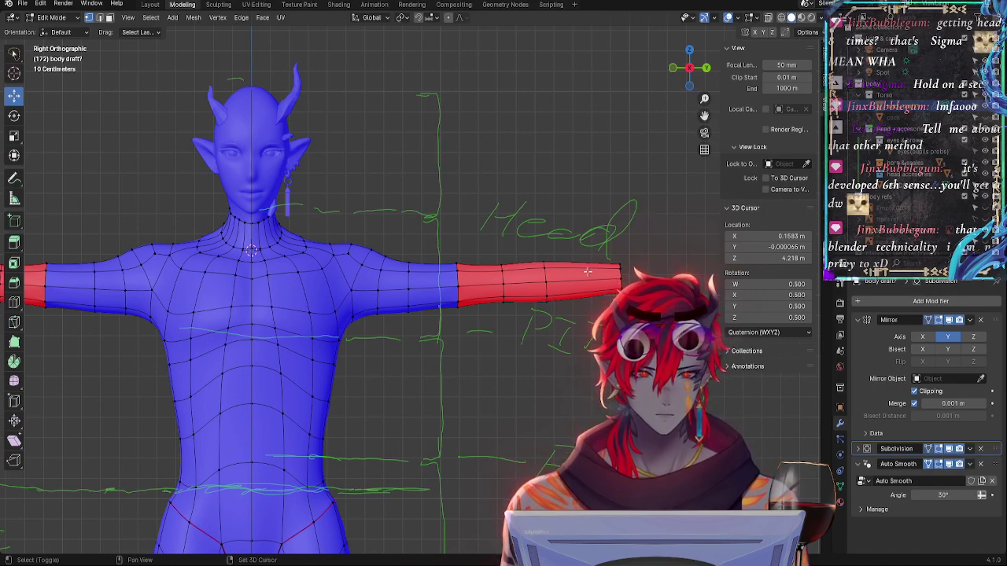
key(ctrl+KP_Add)
key(ctrl+z)
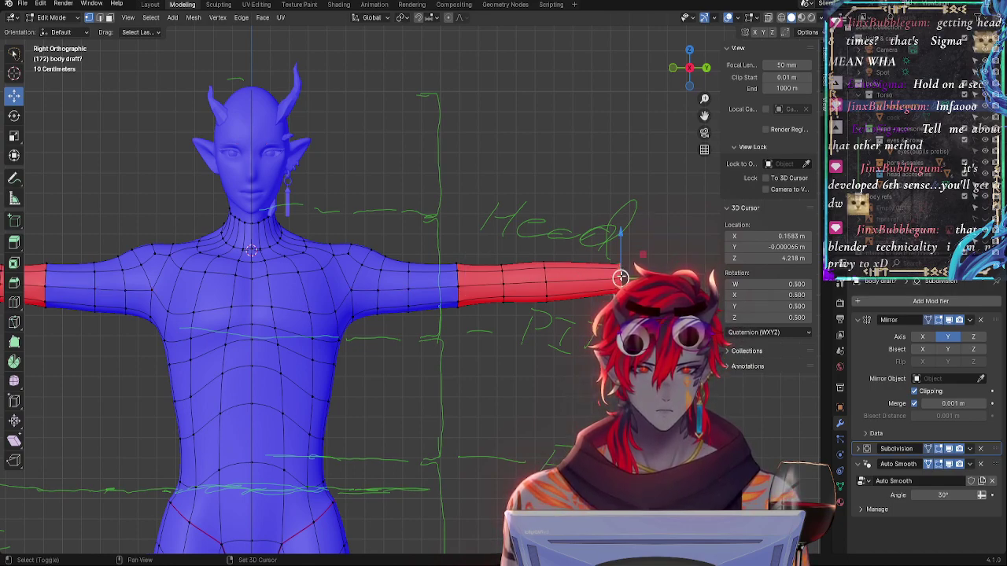
key(ctrl+KP_Add)
key(ctrl+z)
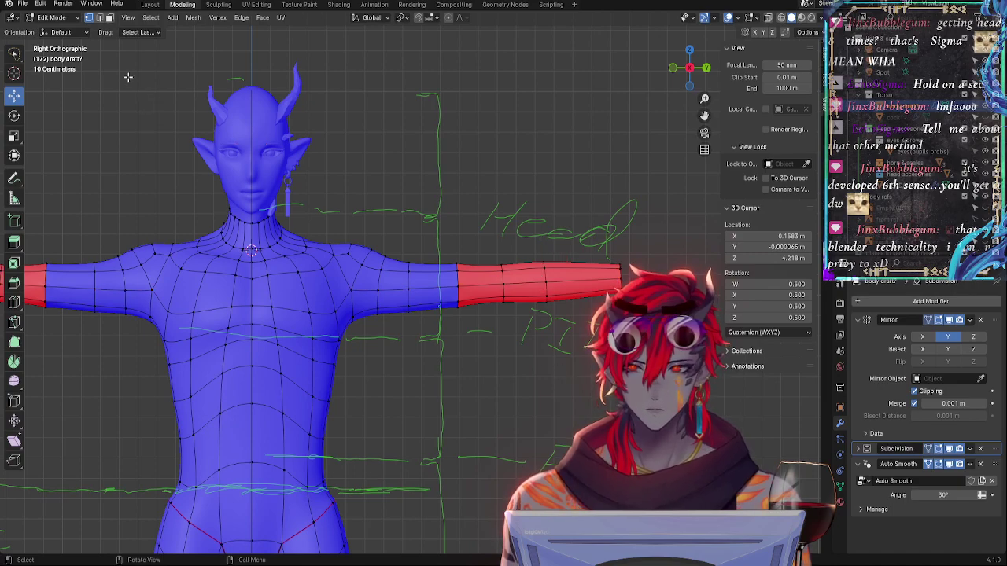
Select the forearm face loop from its tip face, then browse overlay, face and gizmo options
shift+click(559, 282)
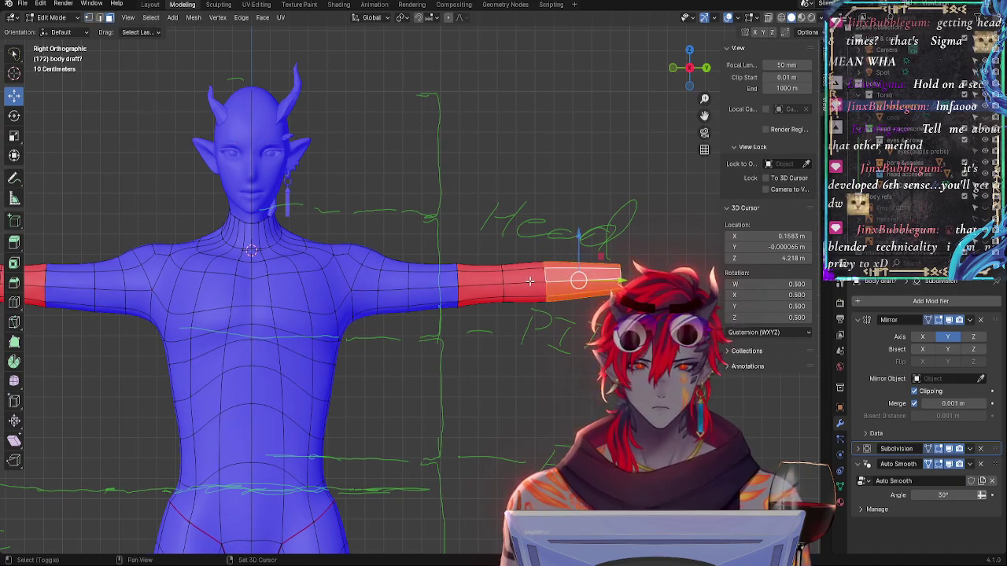
ctrl+click(475, 283)
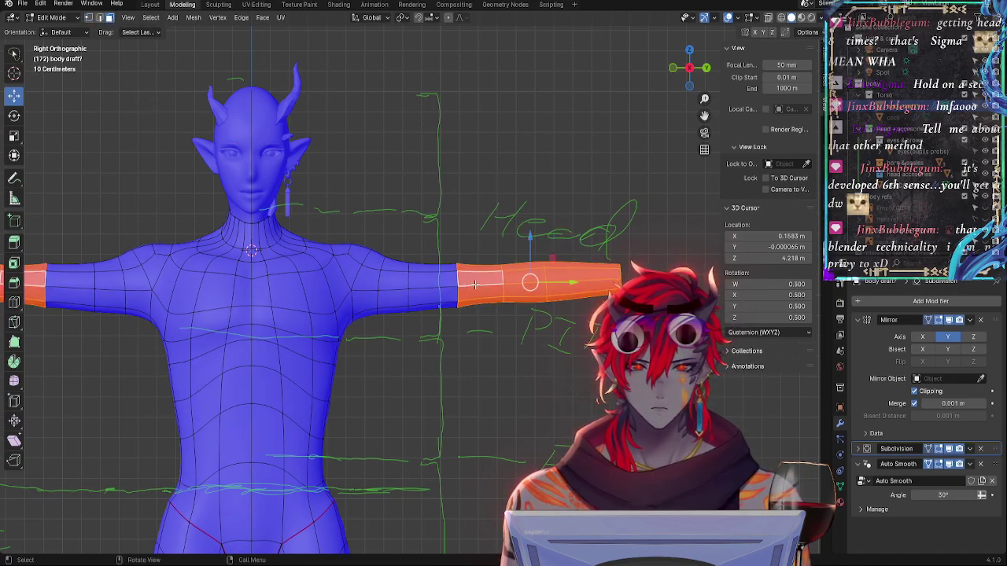
click(741, 21)
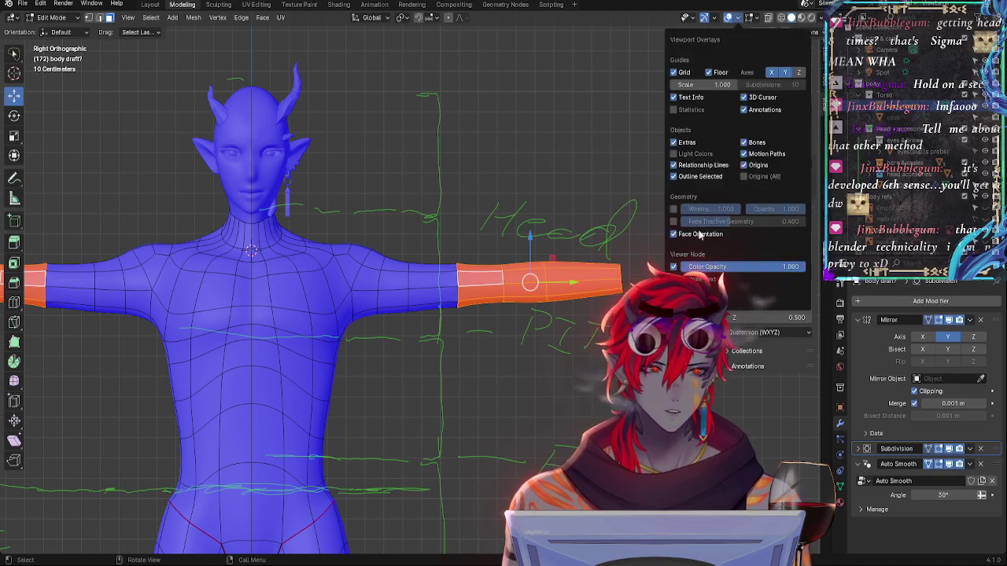
click(759, 16)
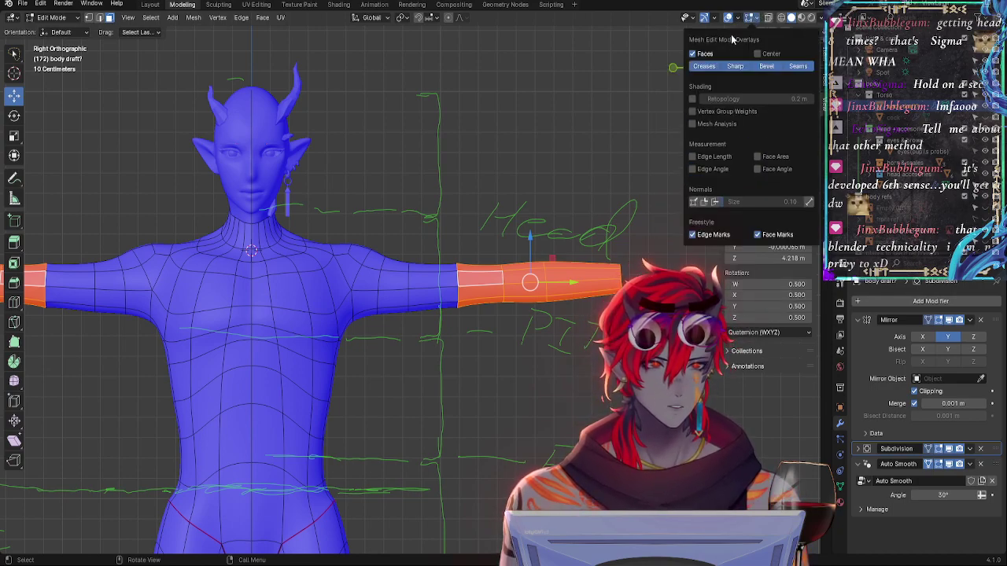
right_click(549, 273)
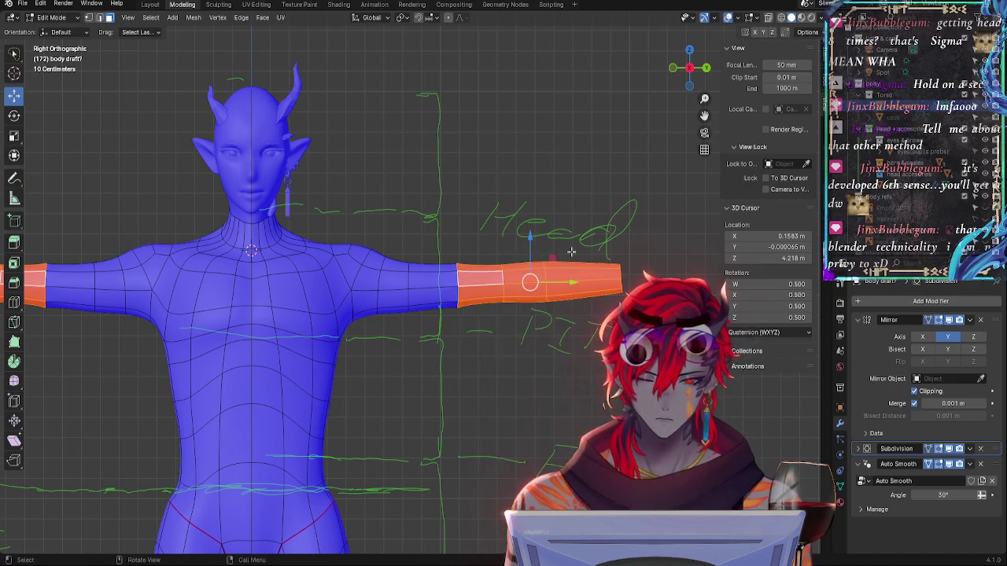
click(756, 21)
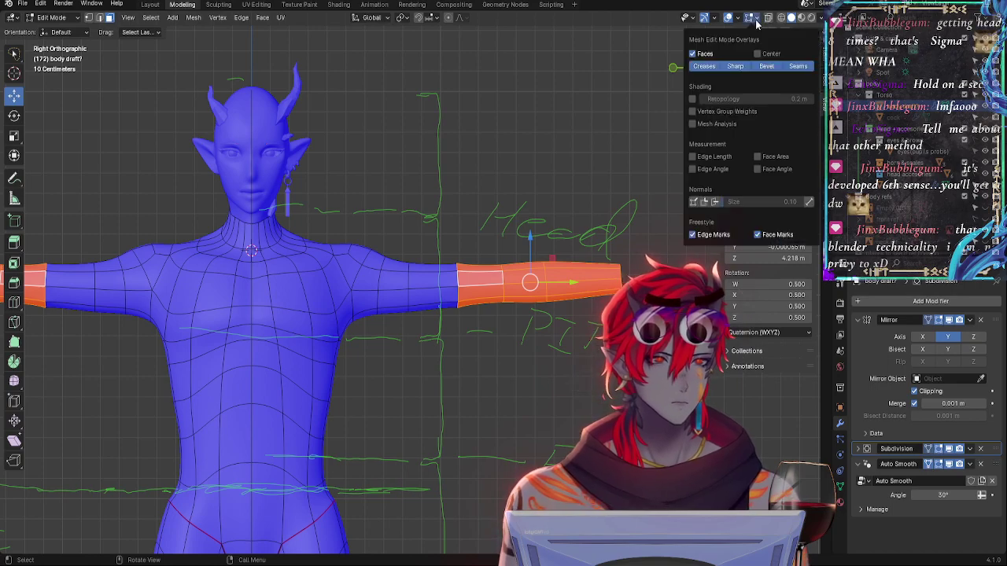
mouse_move(739, 22)
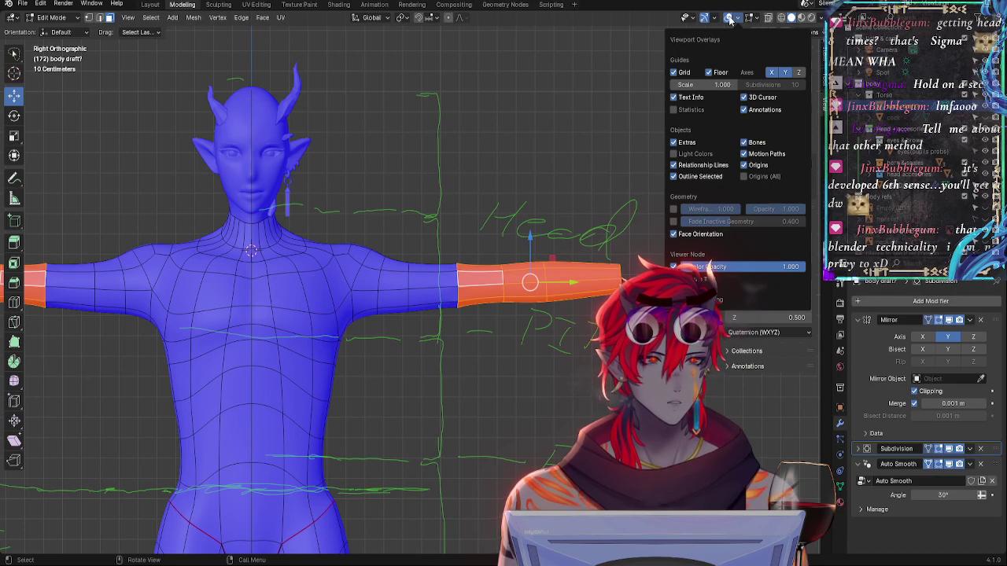
click(716, 23)
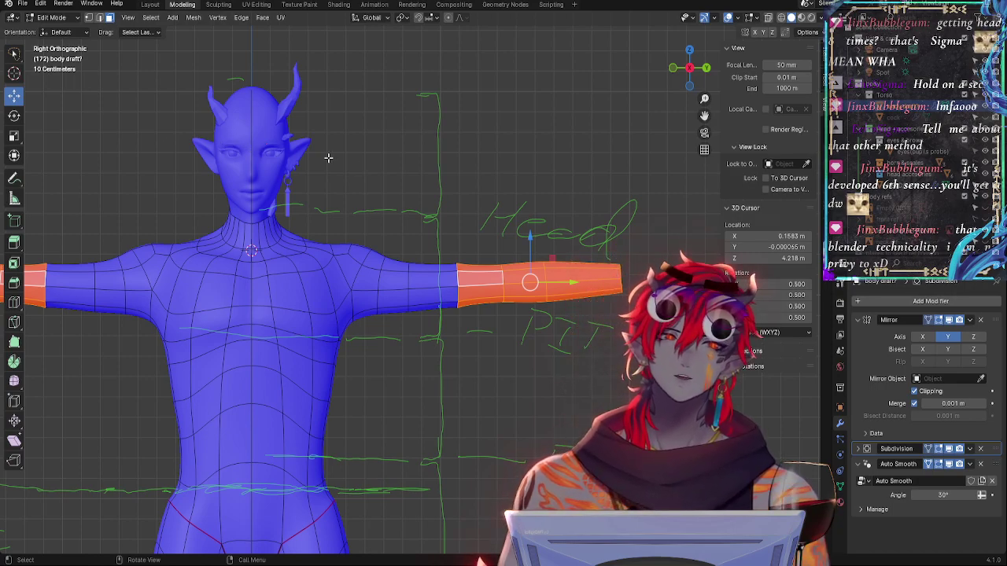
right_click(486, 266)
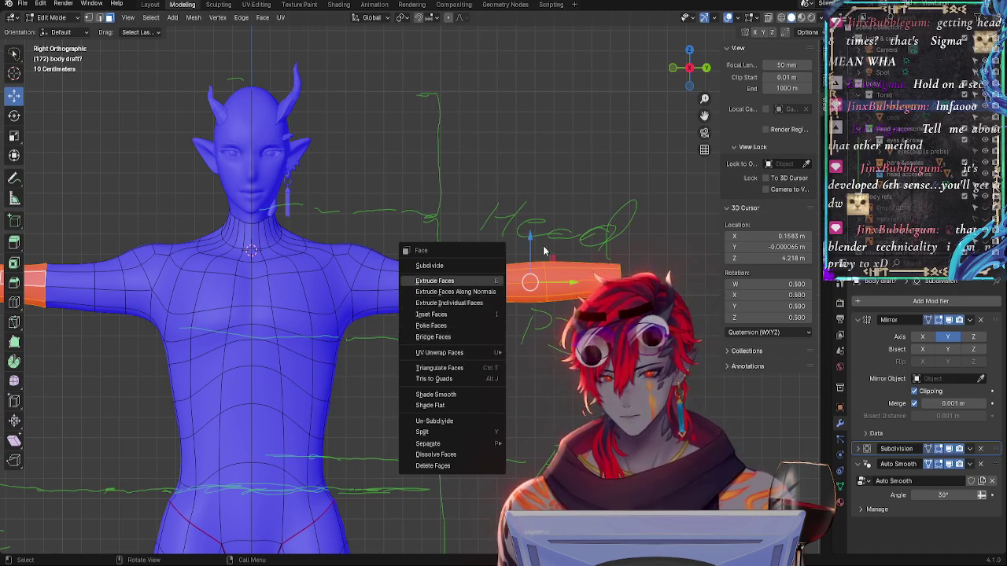
click(759, 22)
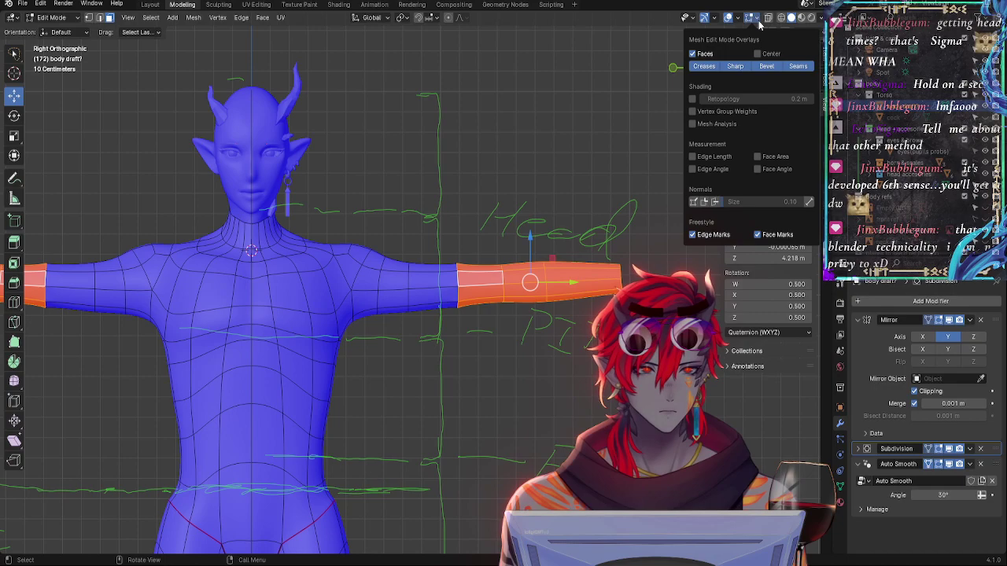
click(696, 98)
click(695, 99)
click(695, 98)
click(695, 98)
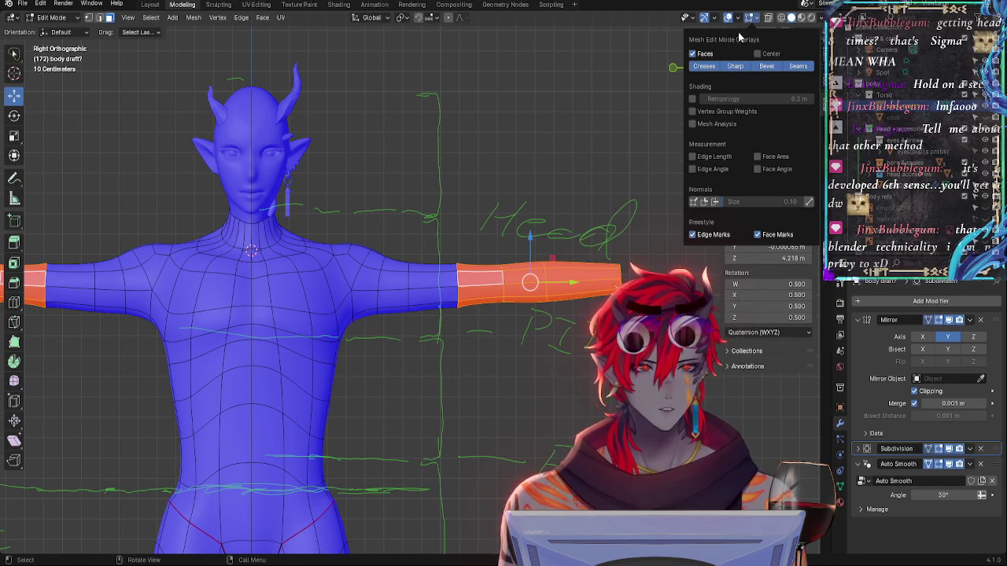
click(768, 19)
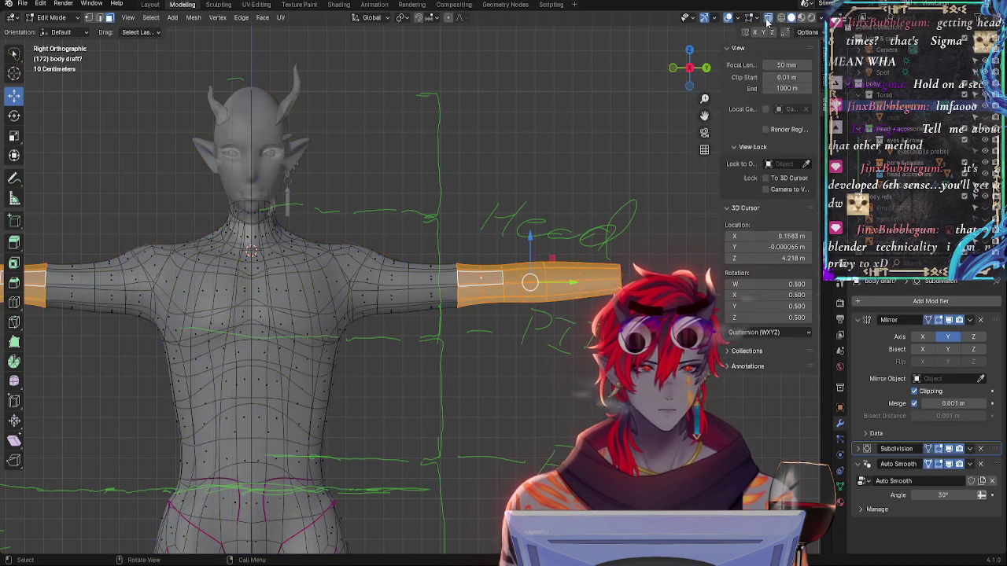
click(768, 19)
click(768, 20)
click(768, 20)
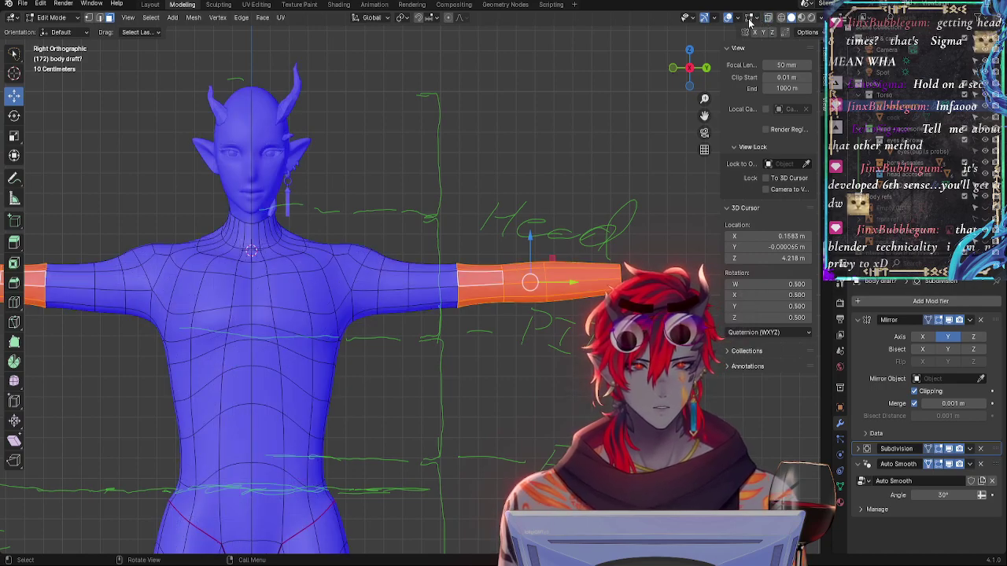
click(755, 21)
click(739, 18)
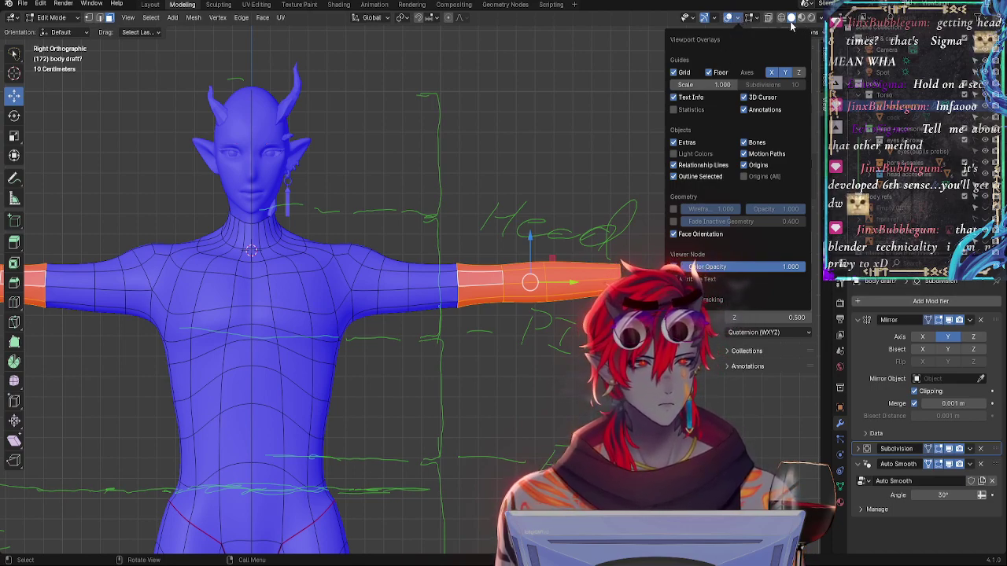
click(693, 22)
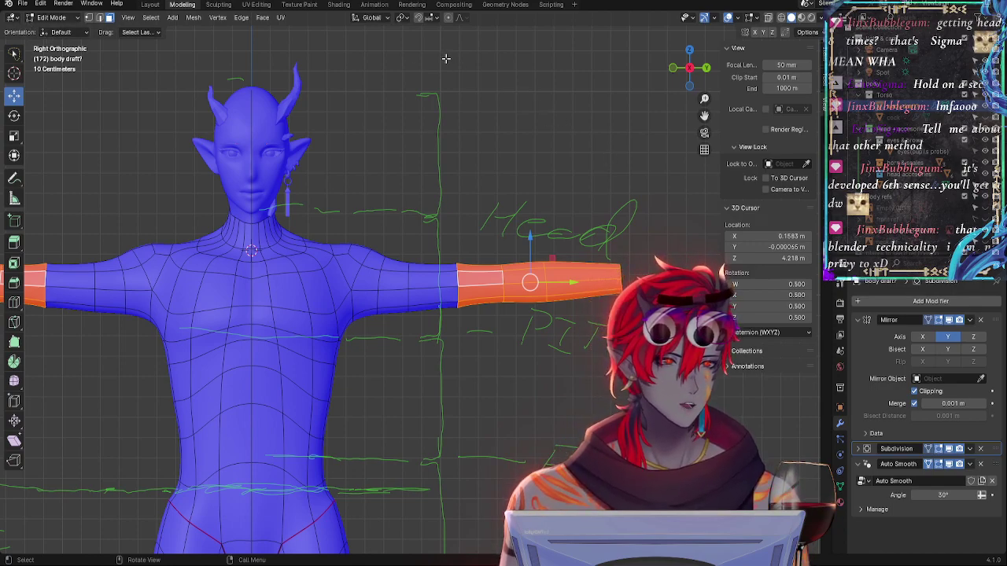
click(22, 4)
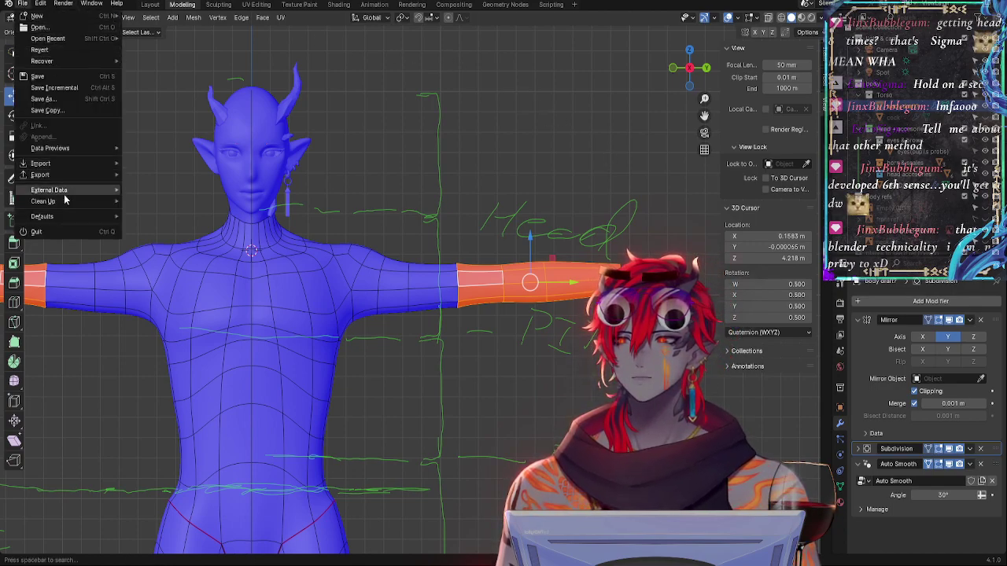
mouse_move(40, 3)
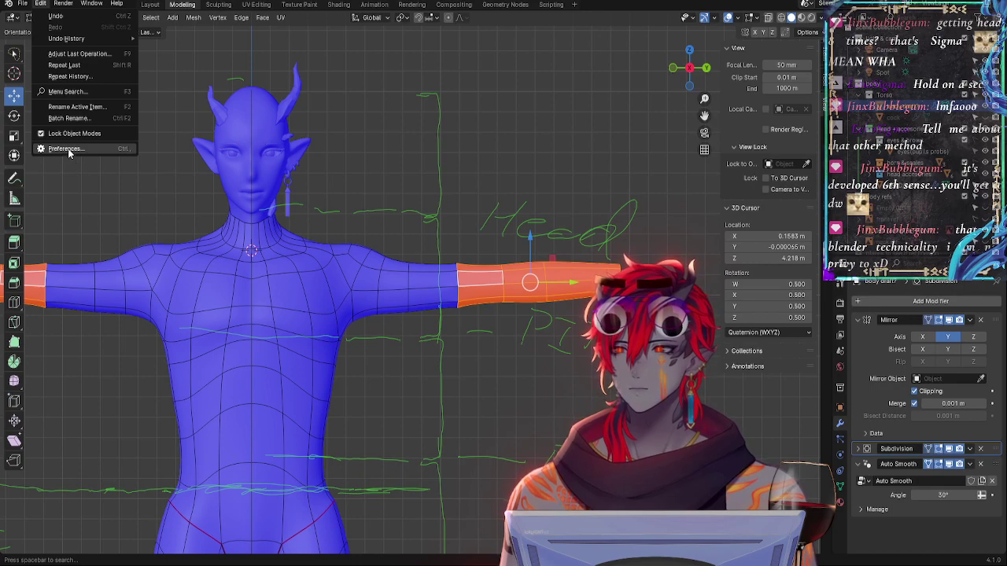
key(Escape)
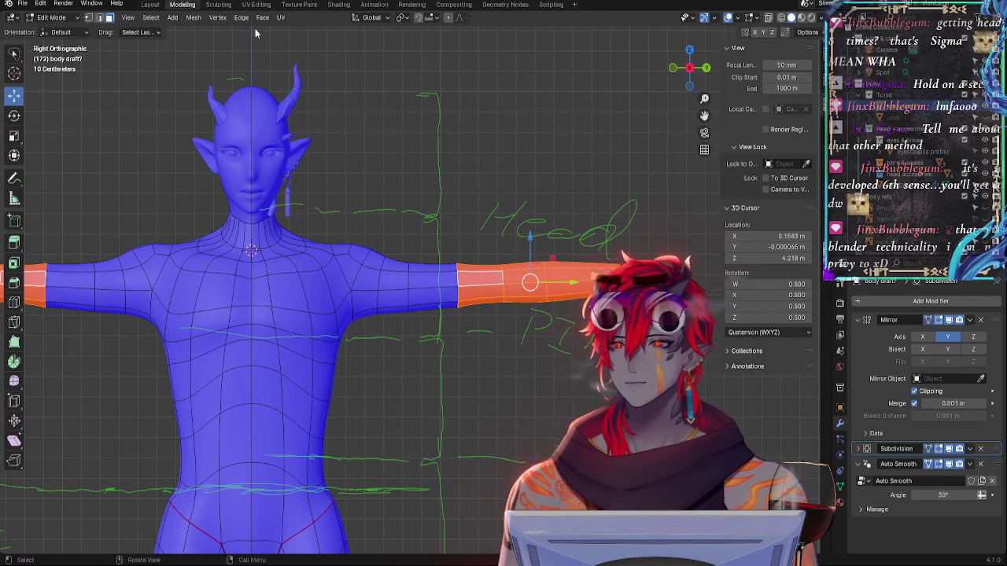
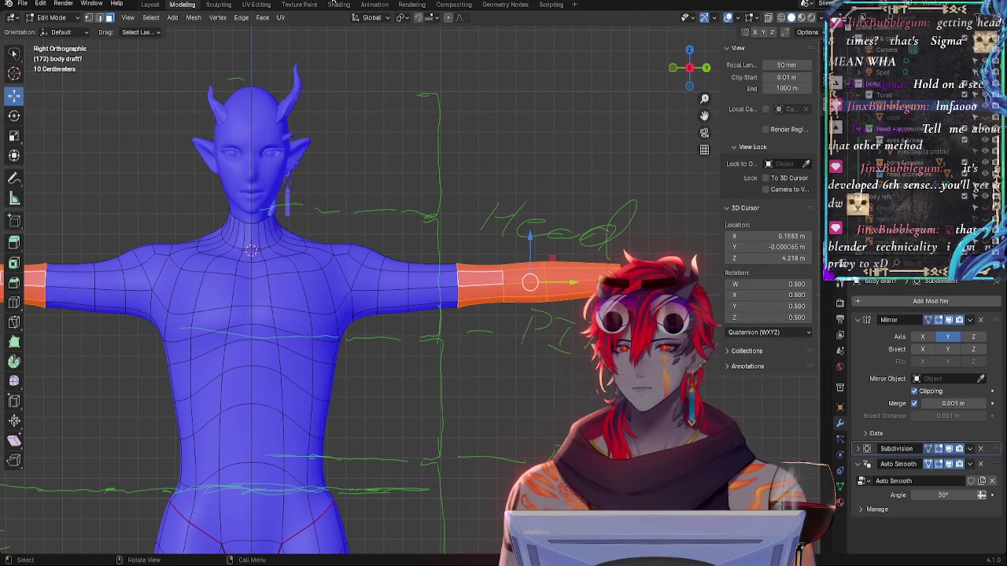
Review the pivot point and snapping options, then switch the body mesh to vertex select mode
click(405, 17)
click(434, 18)
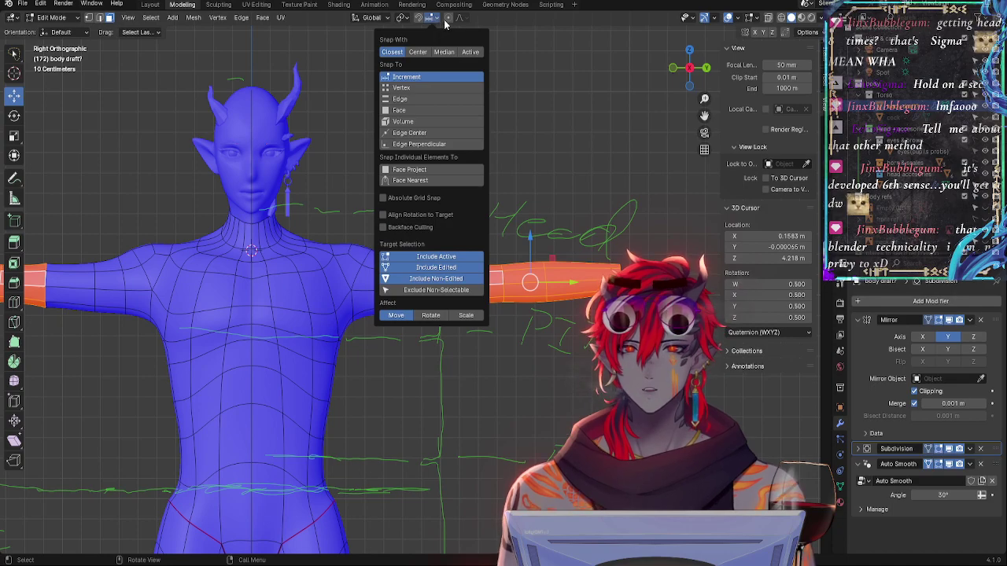
right_click(539, 261)
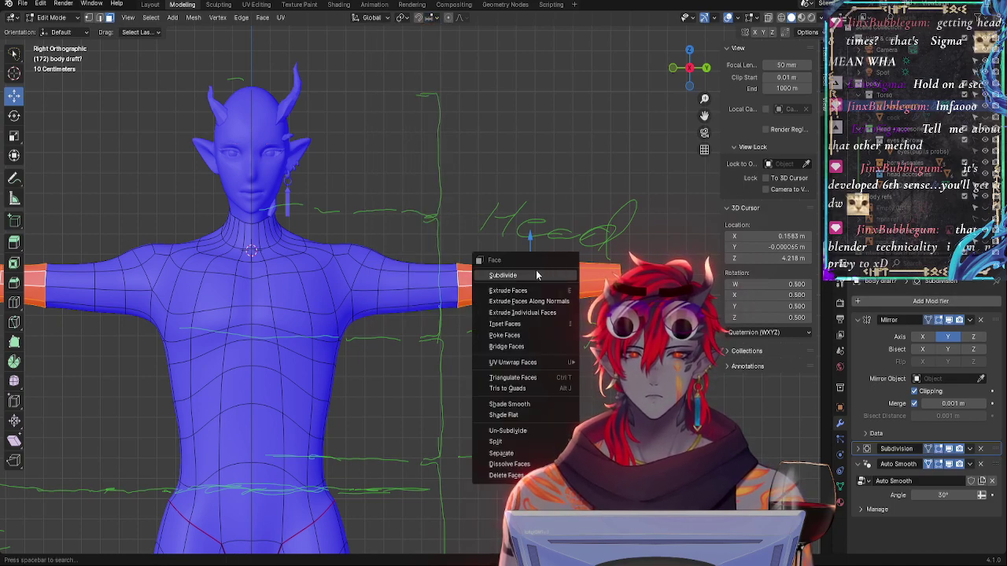
right_click(515, 266)
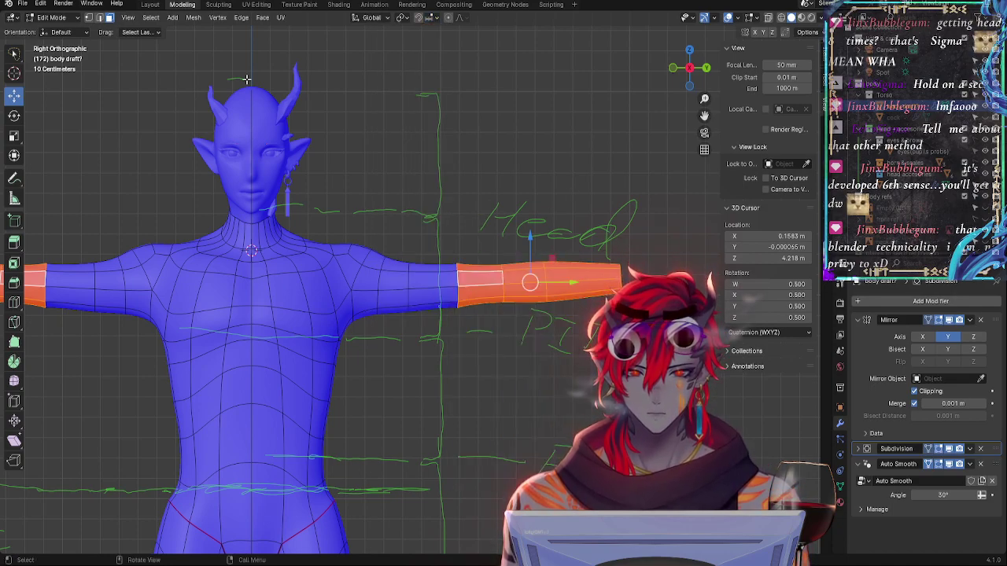
click(89, 18)
right_click(540, 284)
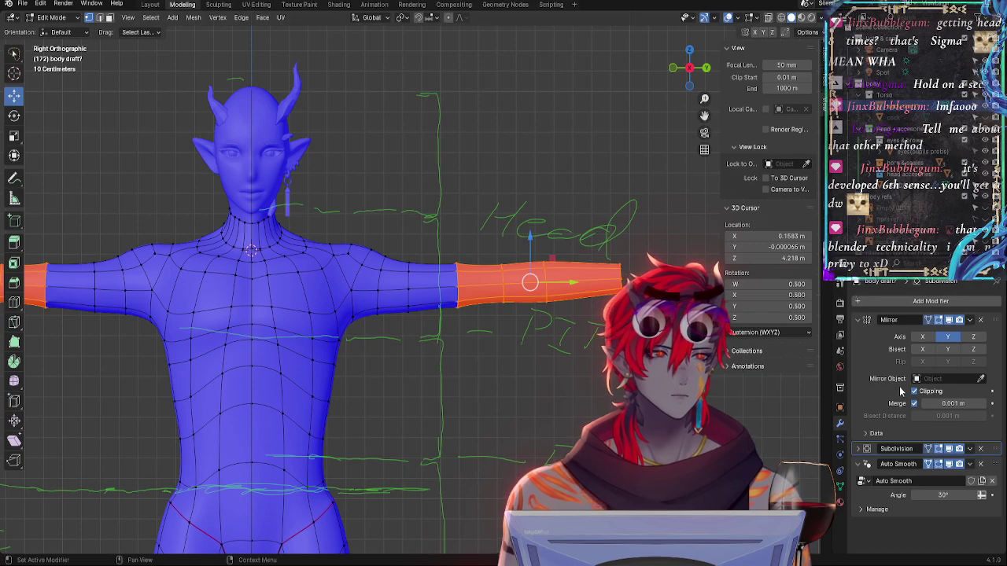
Collapse the Mirror modifier and turn off Subdivision's viewport display to show the low-poly cage
click(867, 322)
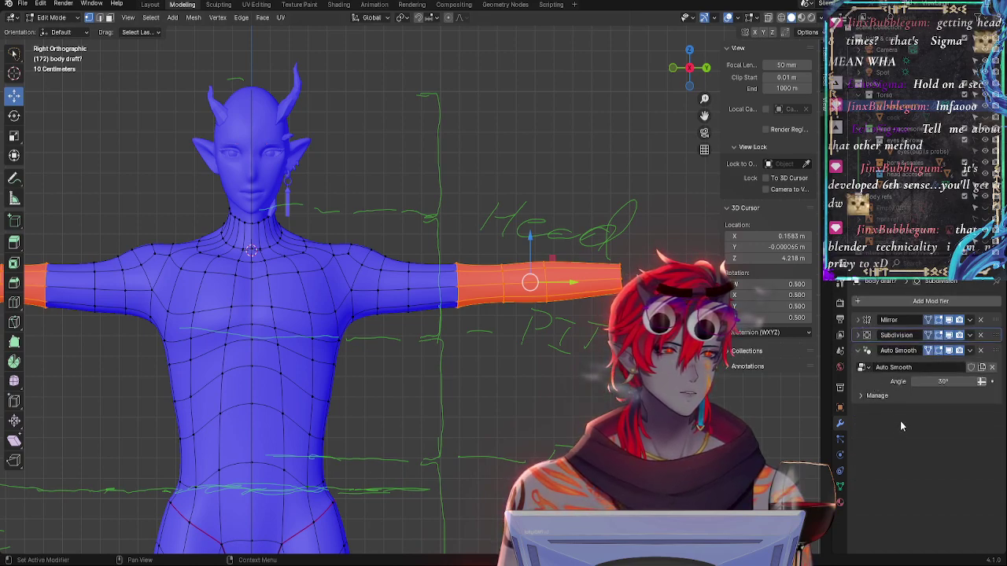
click(949, 336)
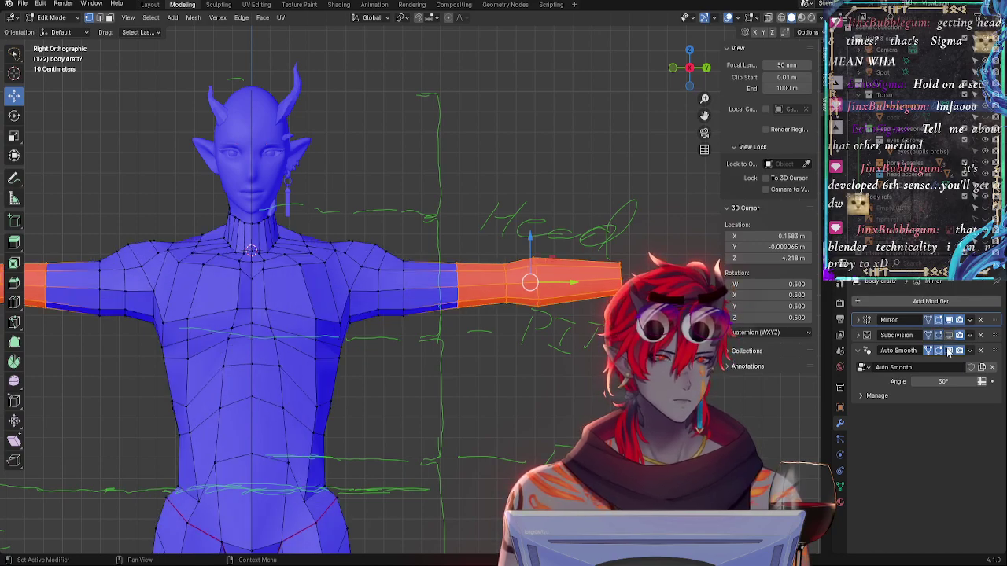
right_click(488, 277)
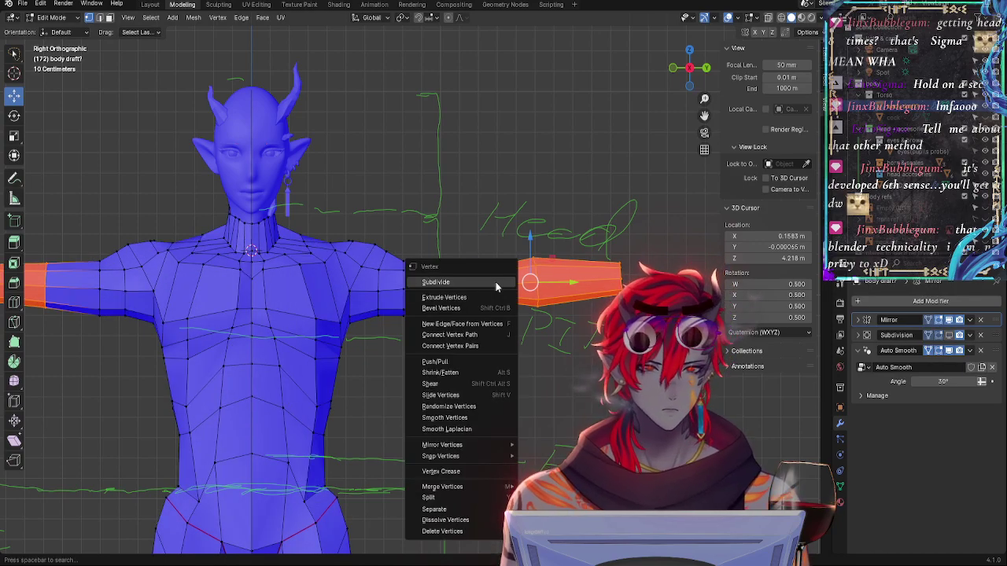
click(948, 351)
right_click(538, 276)
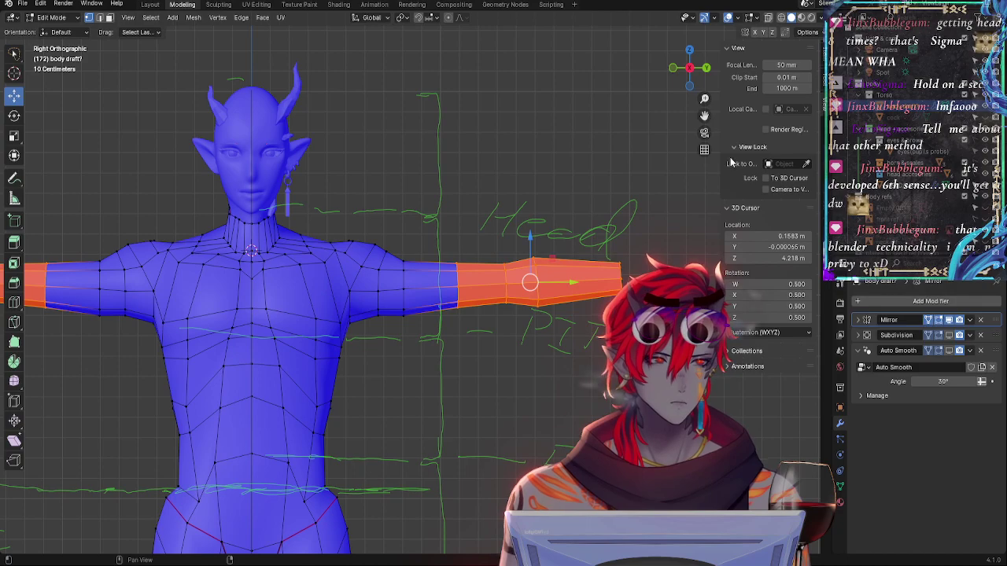
Browse the sidebar's Tool and View settings, ending on the Item tab's median transform values
click(822, 92)
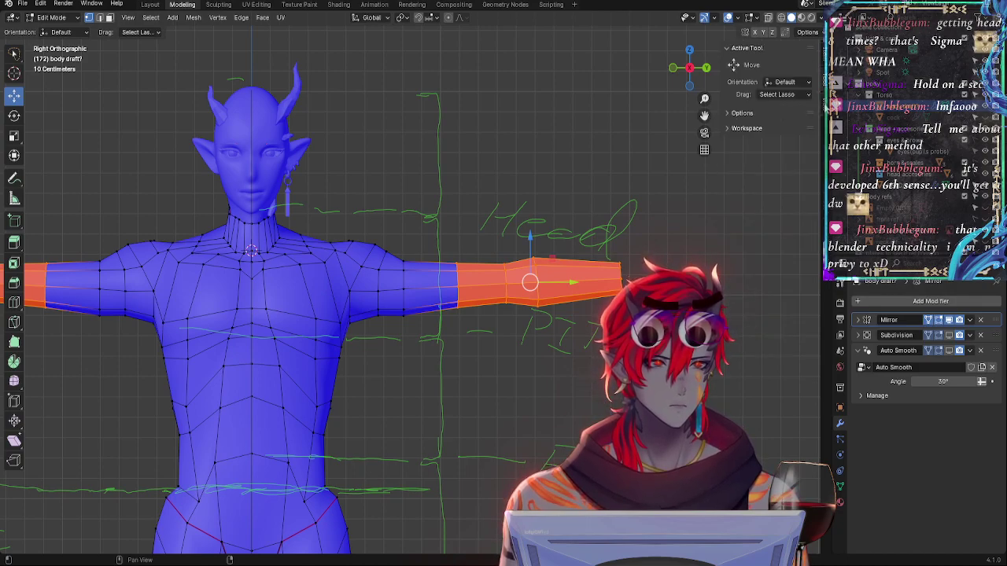
click(738, 114)
click(744, 114)
click(755, 113)
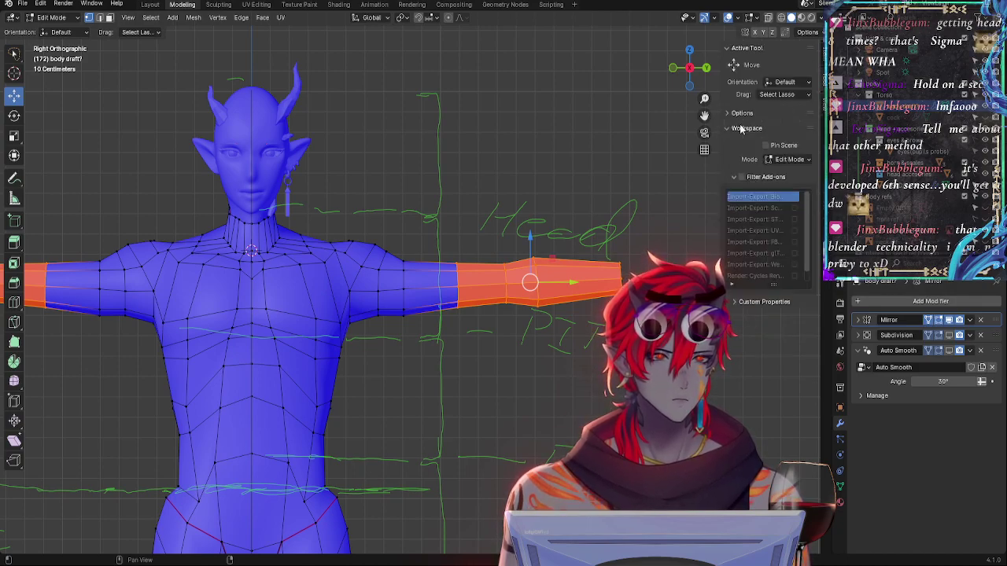
click(779, 114)
click(817, 122)
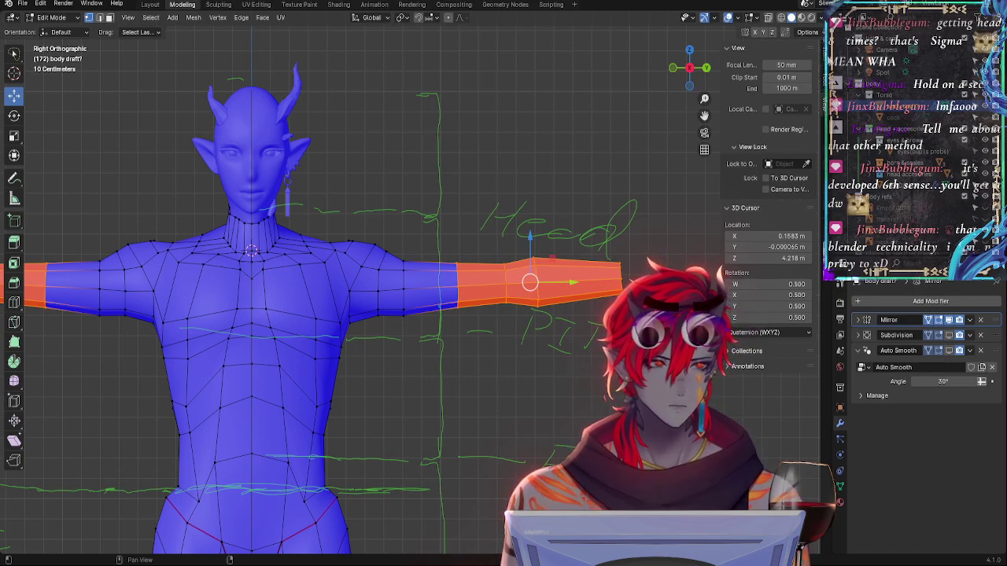
click(817, 60)
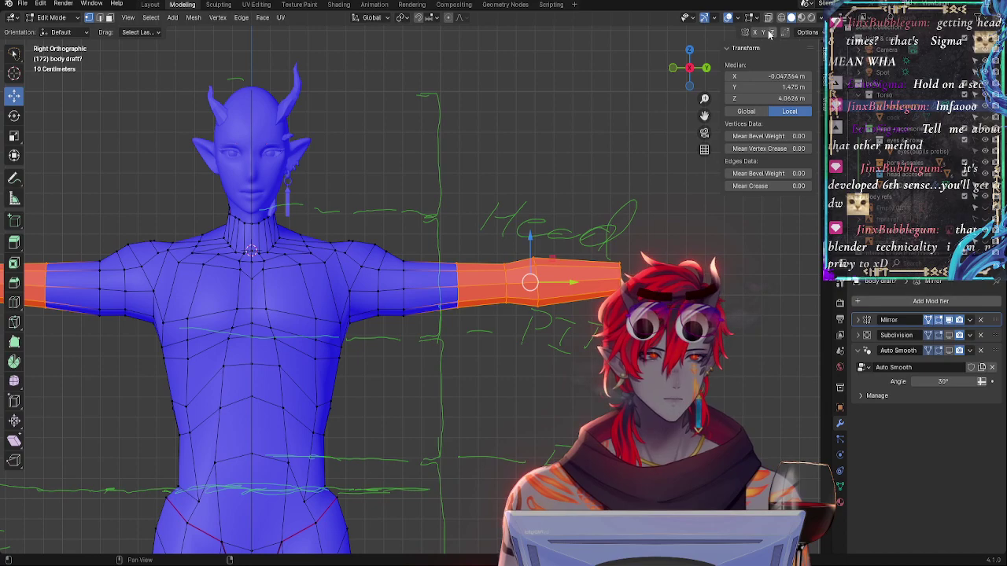
Try the Retopology overlay on and off, then look through the File menu without choosing anything
click(759, 22)
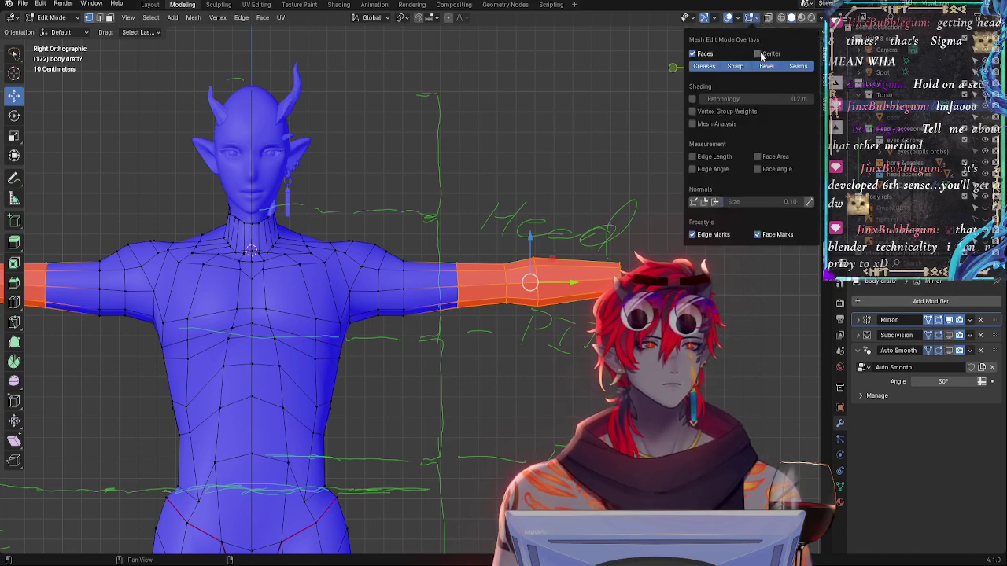
click(693, 99)
click(693, 99)
click(693, 99)
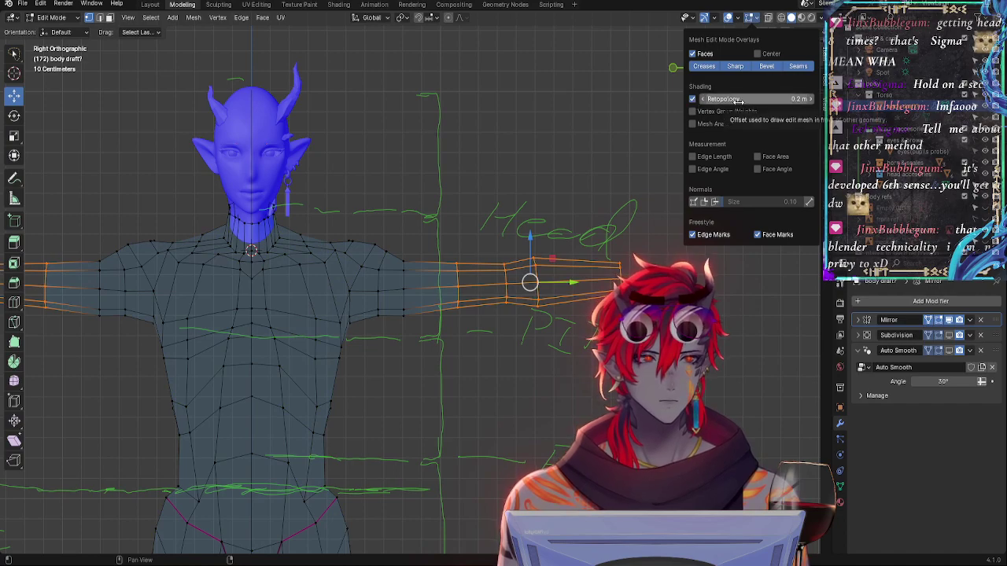
click(693, 99)
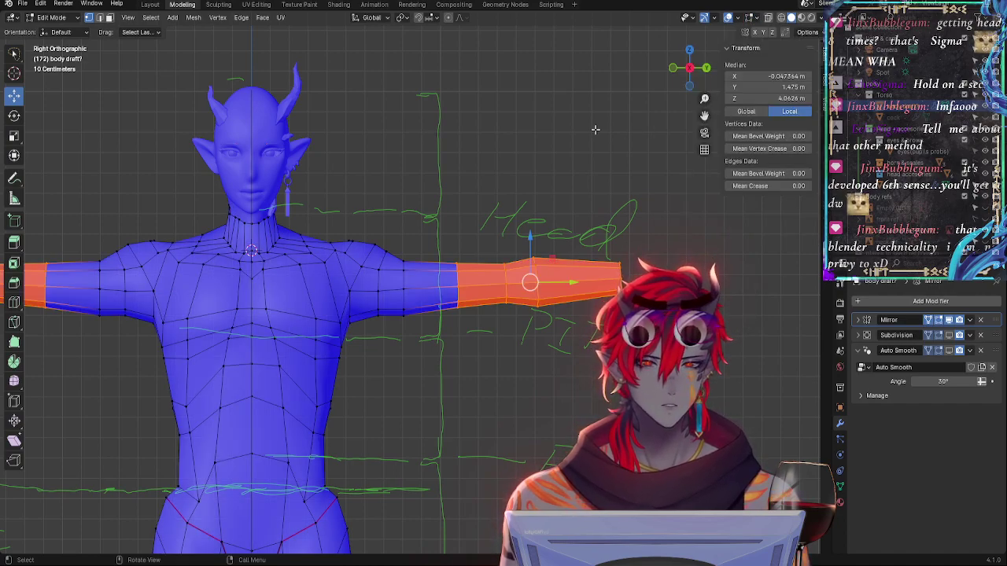
click(738, 18)
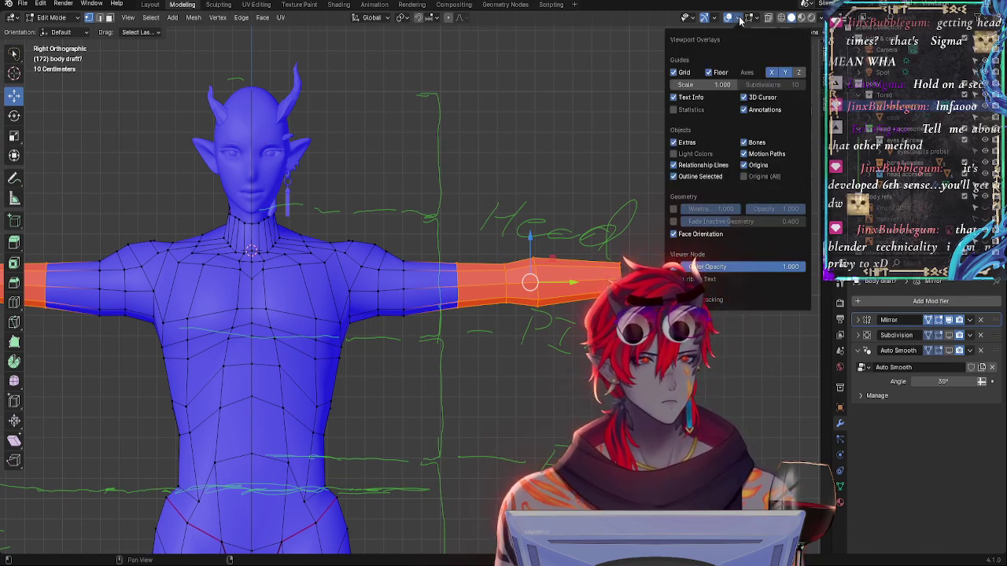
click(21, 5)
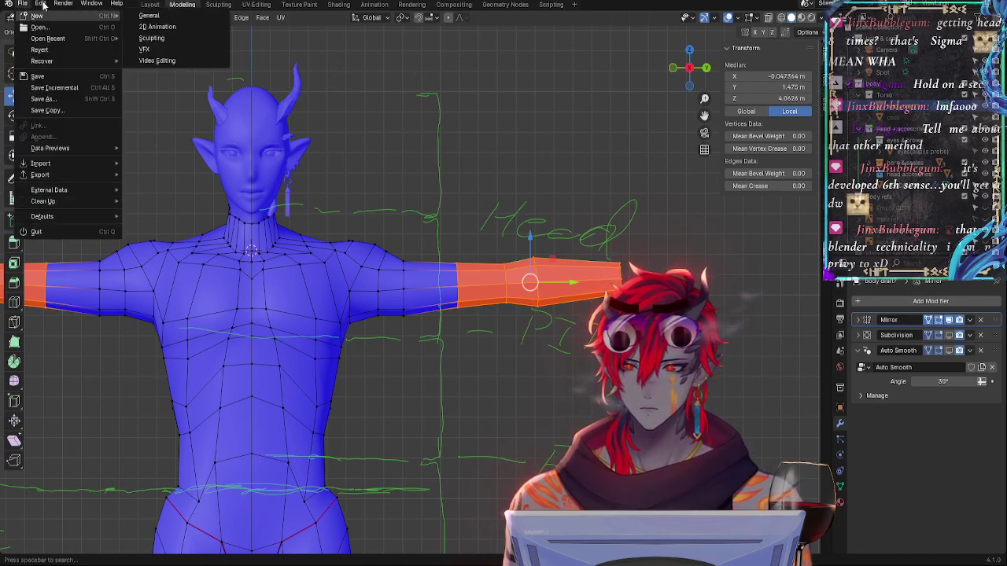
mouse_move(43, 4)
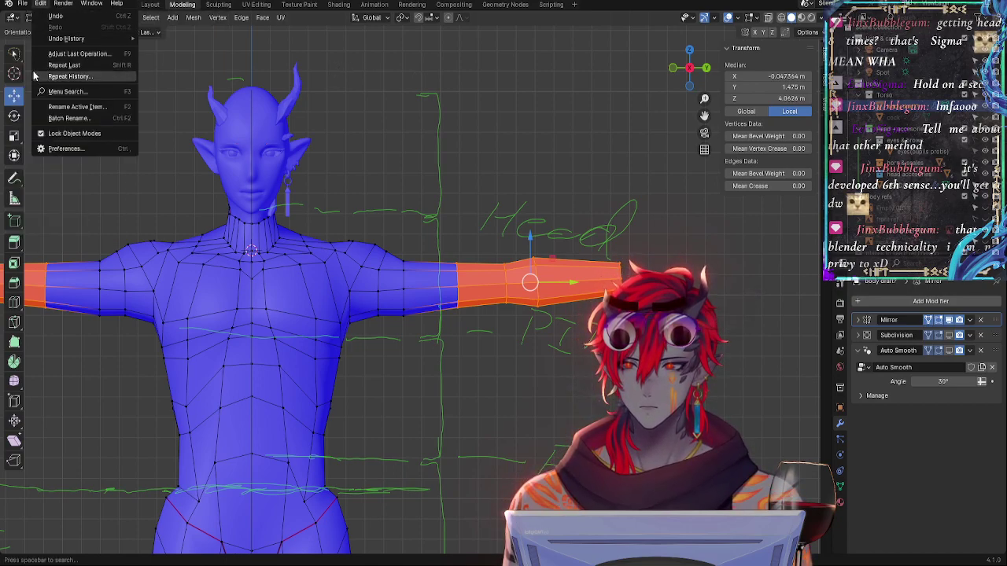
click(82, 149)
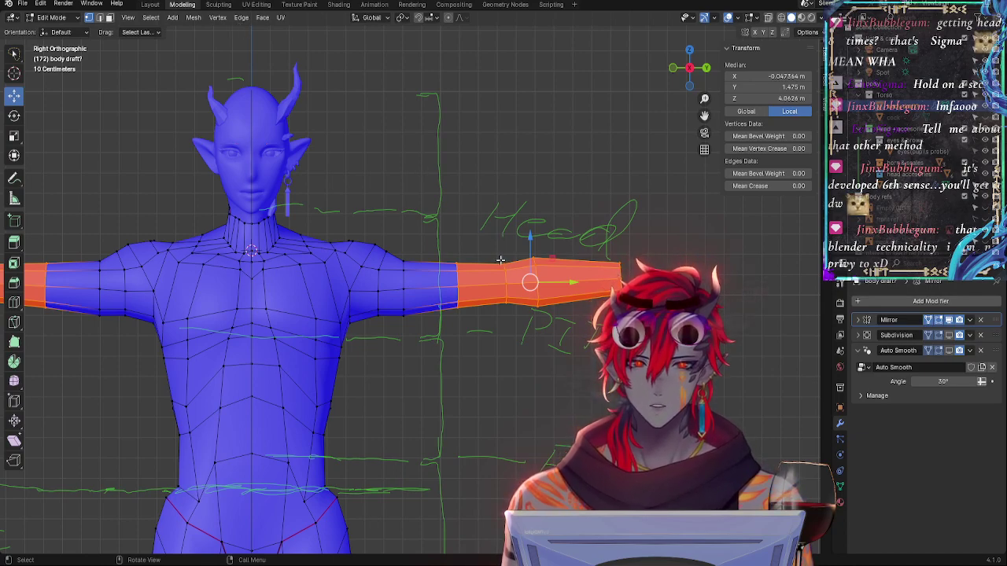
Keep the transform orientation at Global and switch to the combined transform tool
key(comma)
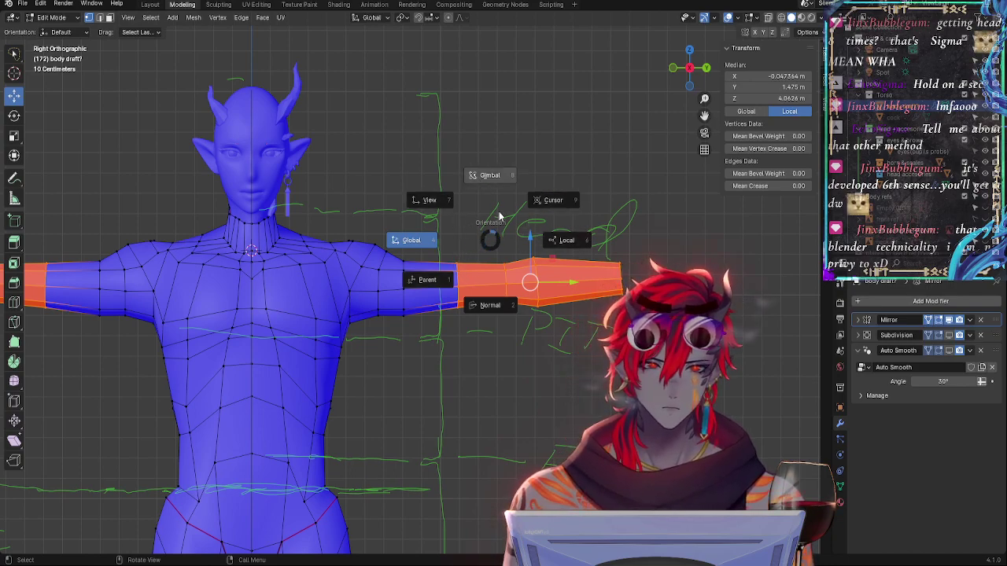
click(451, 239)
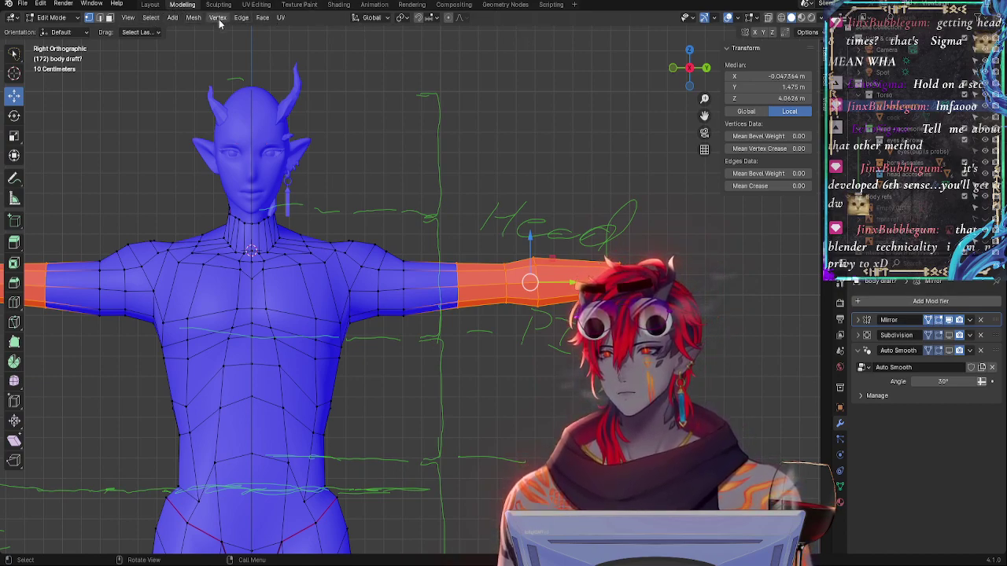
click(384, 19)
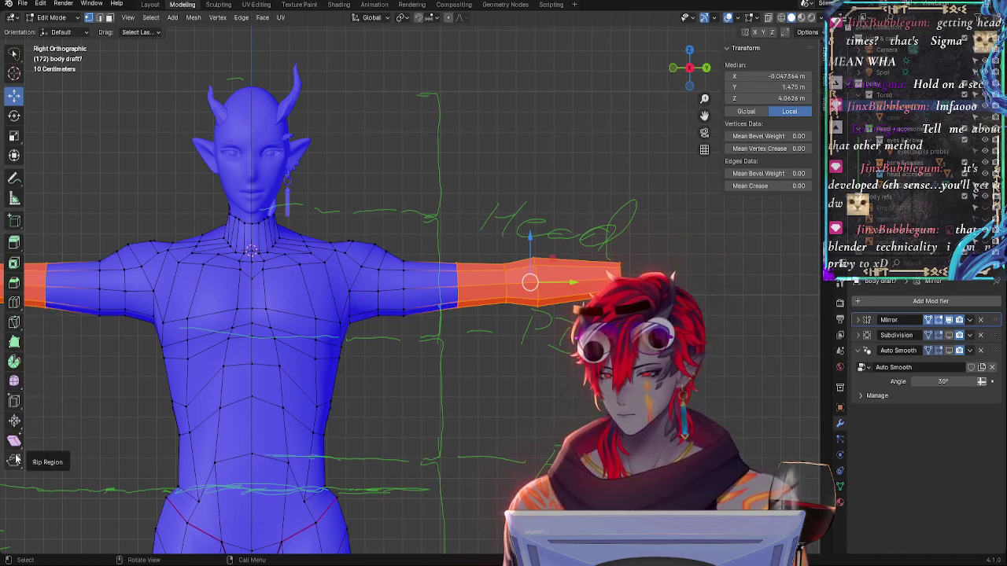
click(14, 157)
Subdivide the selected arm section to add an extra loop, then return to the move tool
right_click(563, 273)
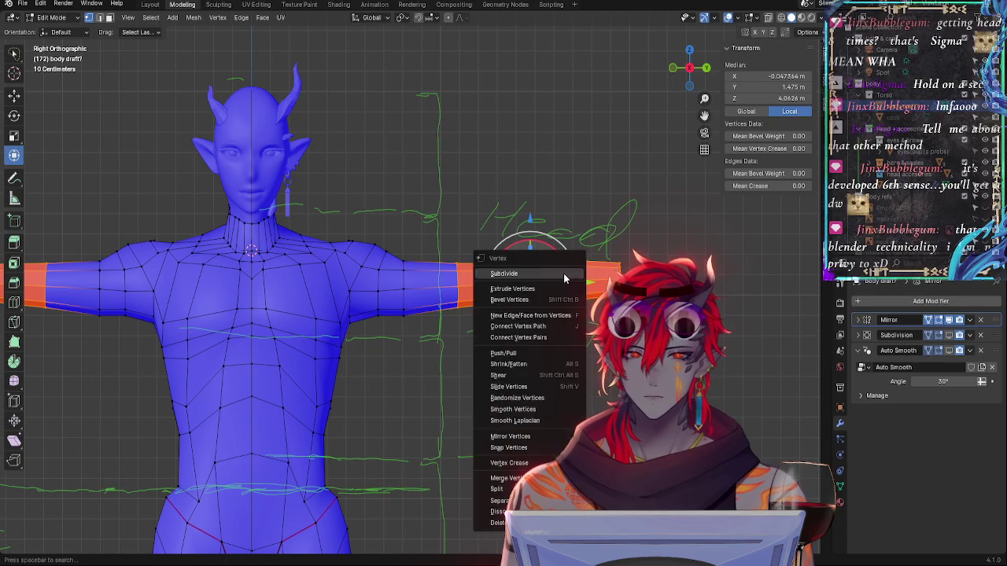
click(562, 274)
key(shift+space)
key(g)
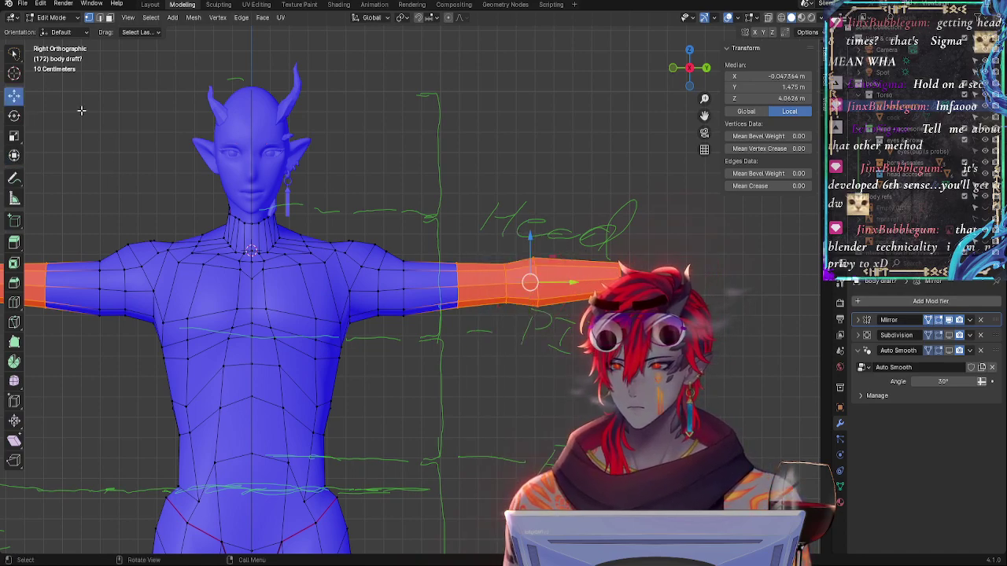
Enable Correct Face Attributes in the move tool's options, then deselect the arm faces
click(817, 93)
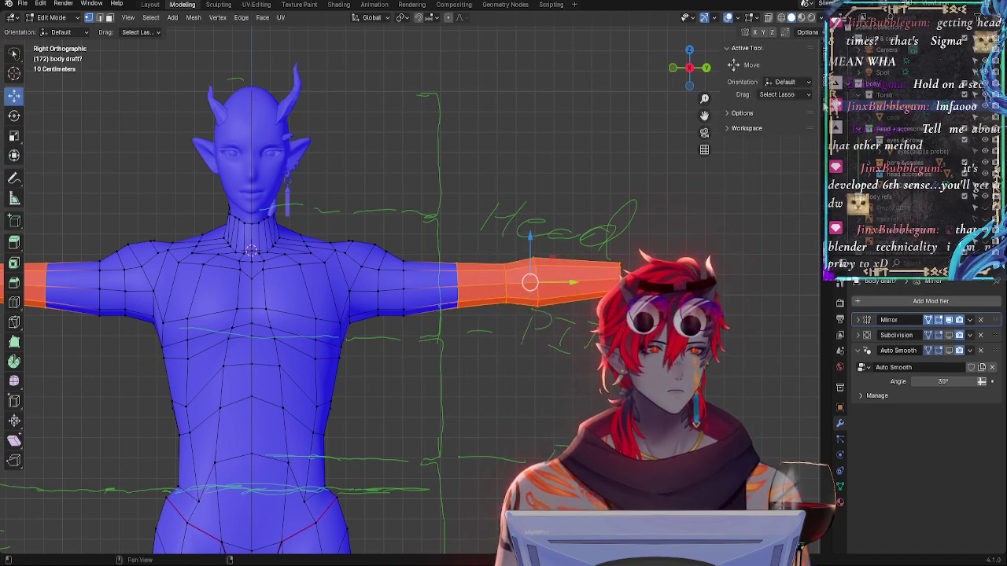
click(741, 112)
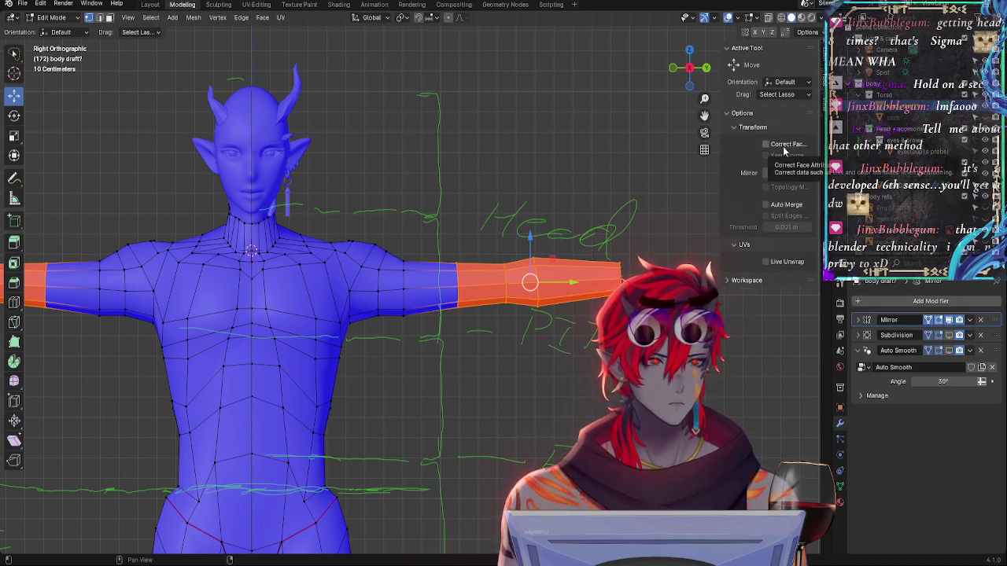
click(784, 145)
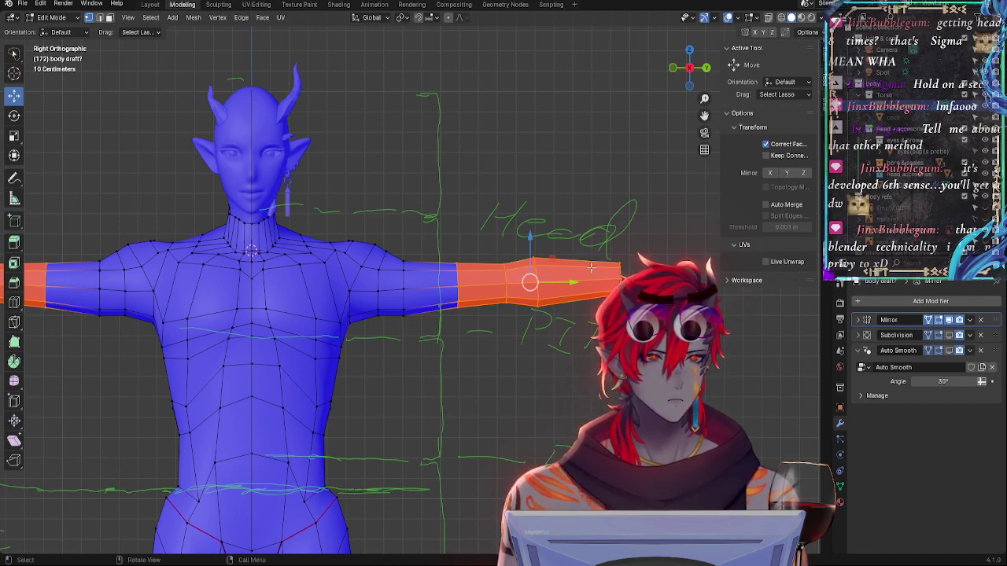
right_click(573, 282)
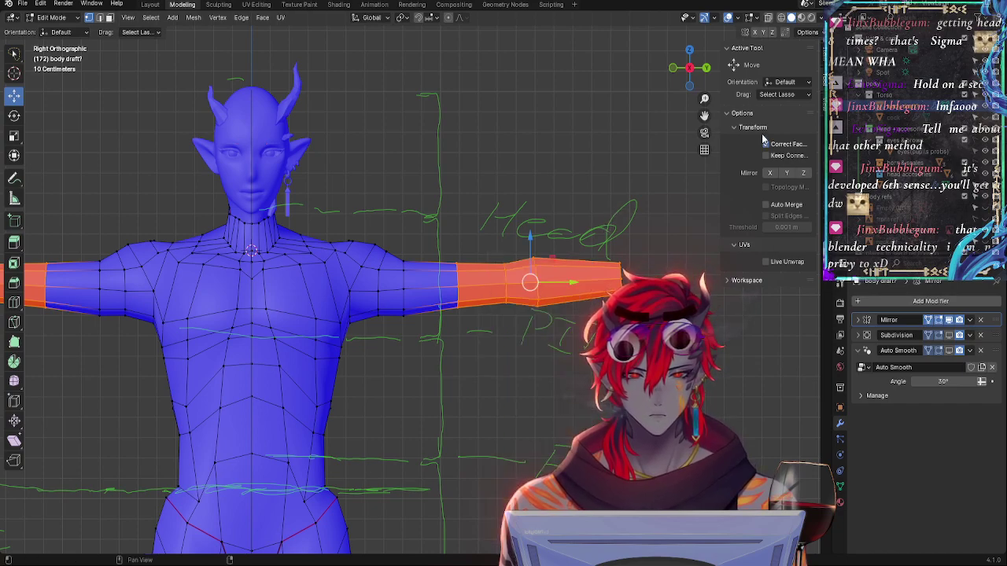
click(735, 128)
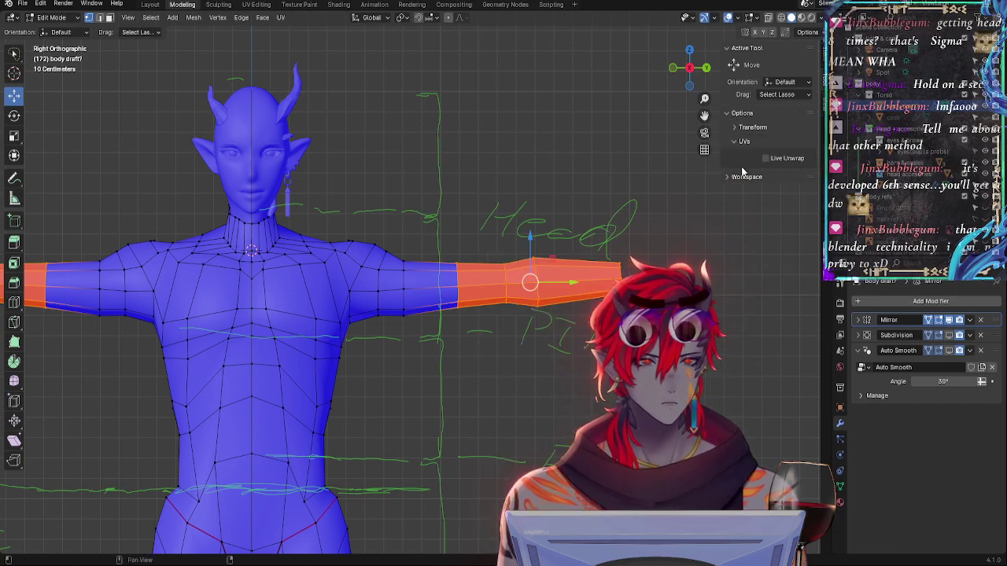
click(736, 177)
click(736, 178)
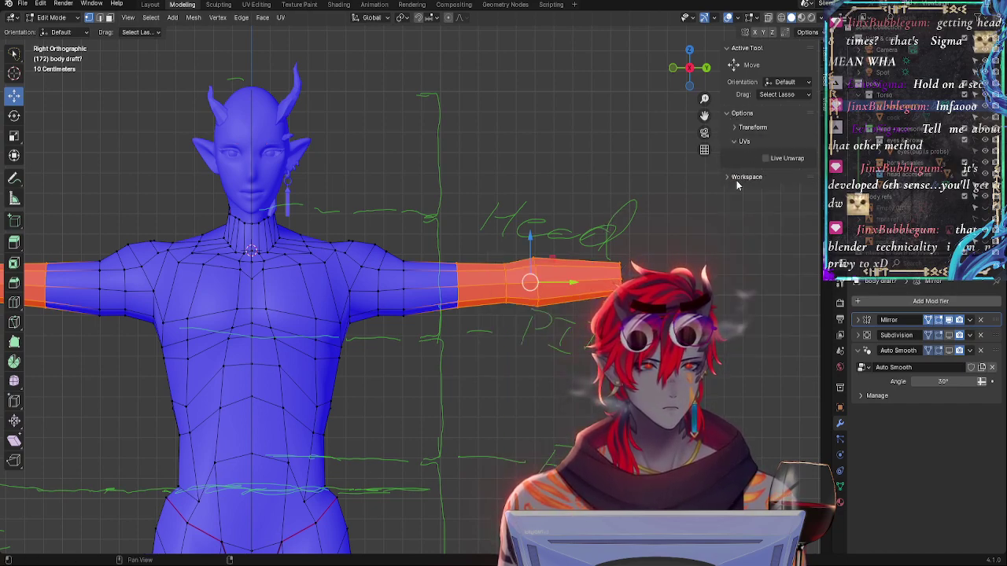
click(442, 174)
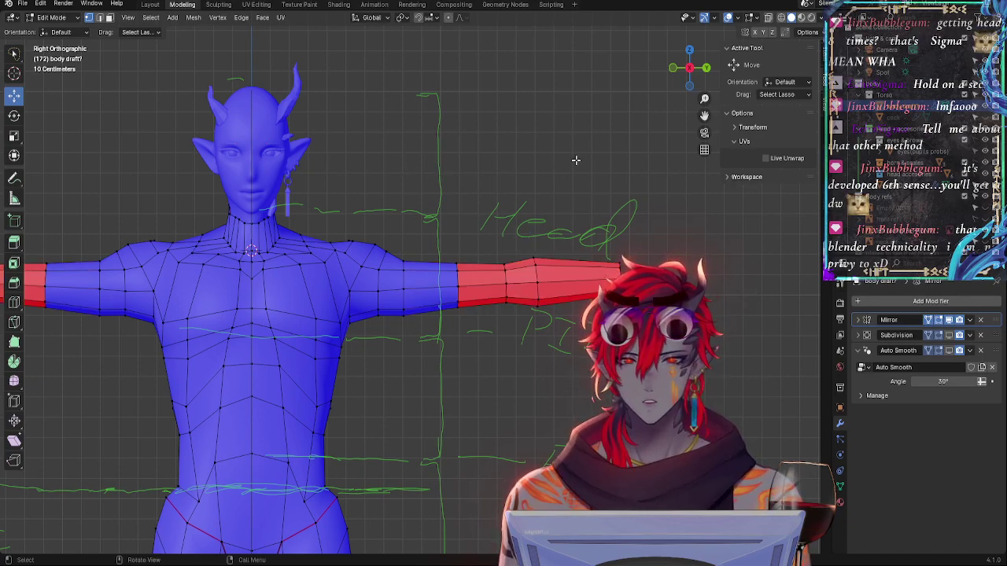
Select the connected red forearm piece with Ctrl+L, inspect its face options, then deselect
mouse_move(575, 158)
middle_down()
mouse_move(413, 409)
mouse_move(477, 407)
mouse_move(558, 344)
middle_up()
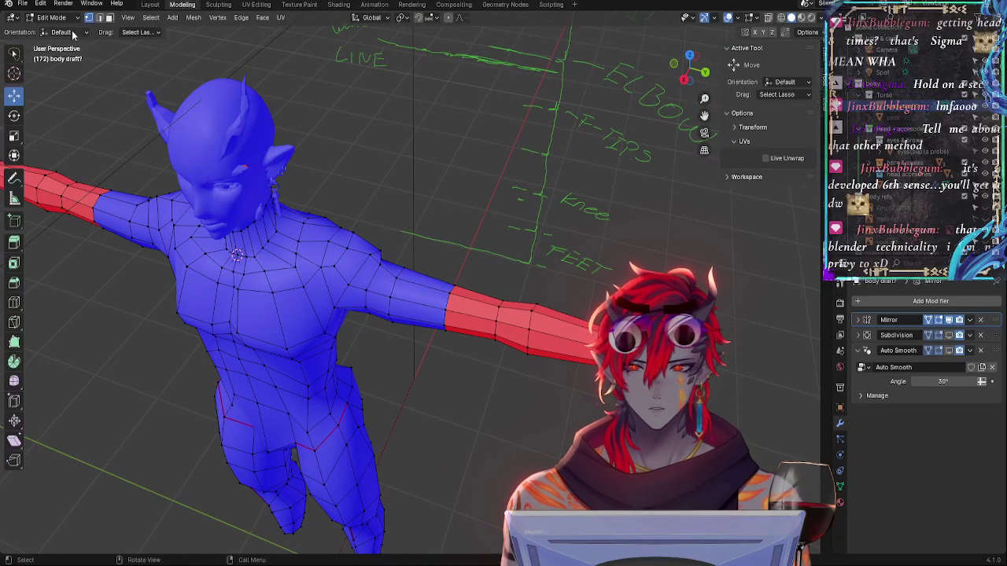
shift+click(472, 307)
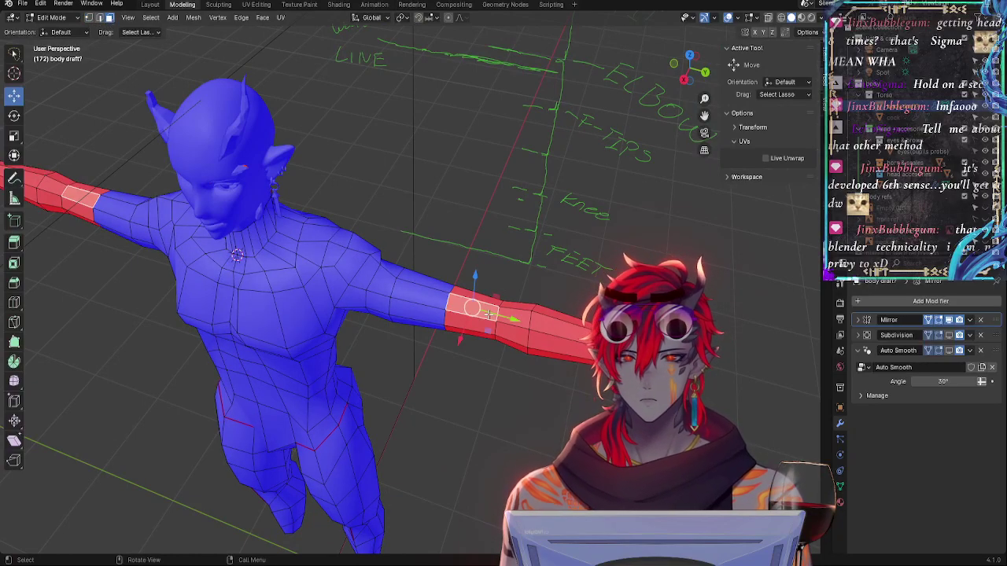
right_click(485, 310)
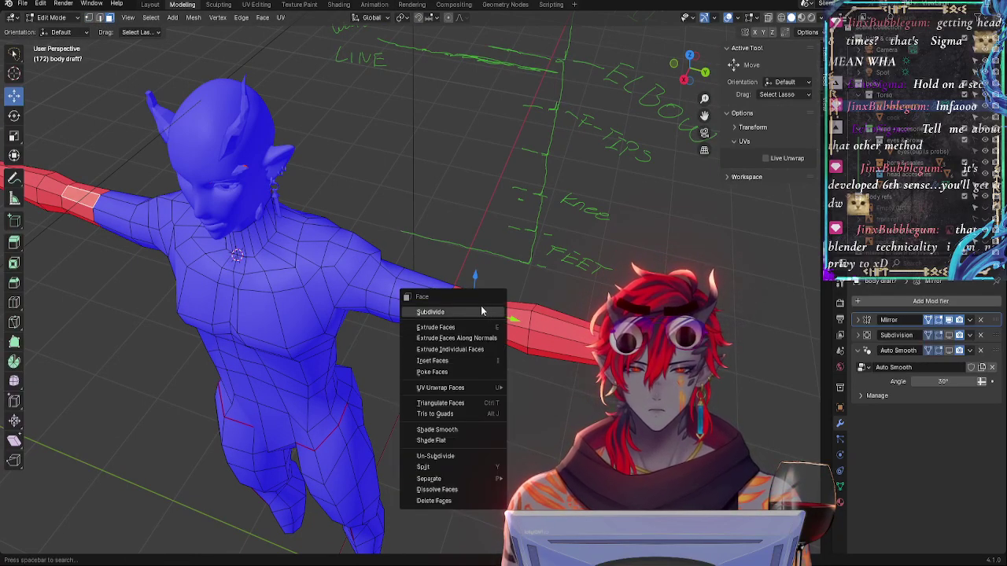
key(Escape)
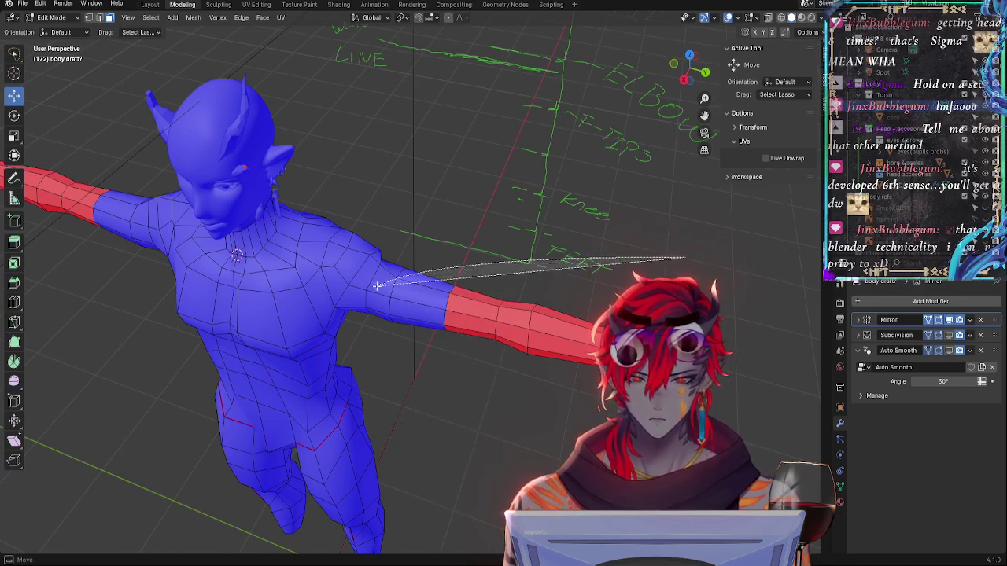
key(ctrl+l)
right_click(438, 312)
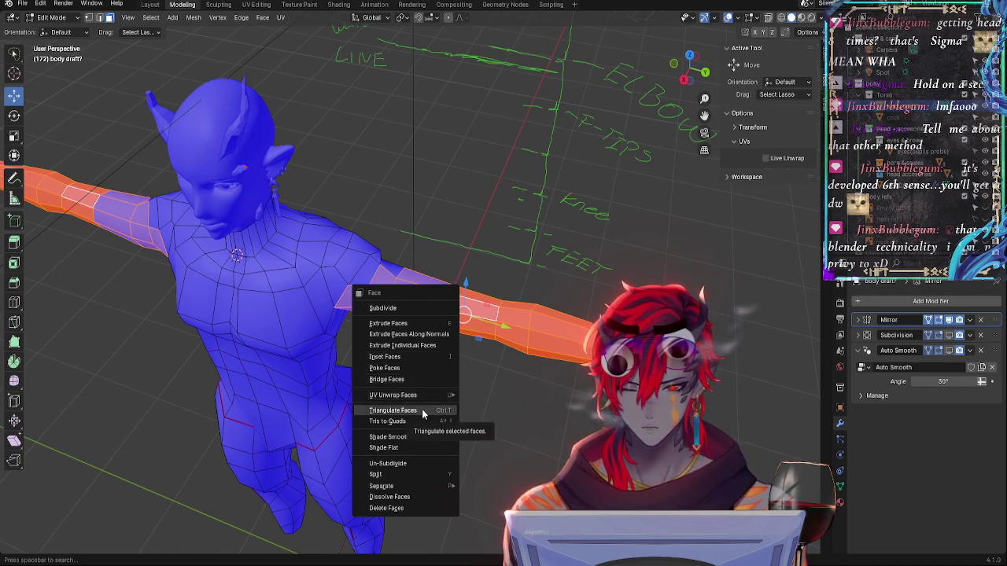
key(Escape)
key(alt+a)
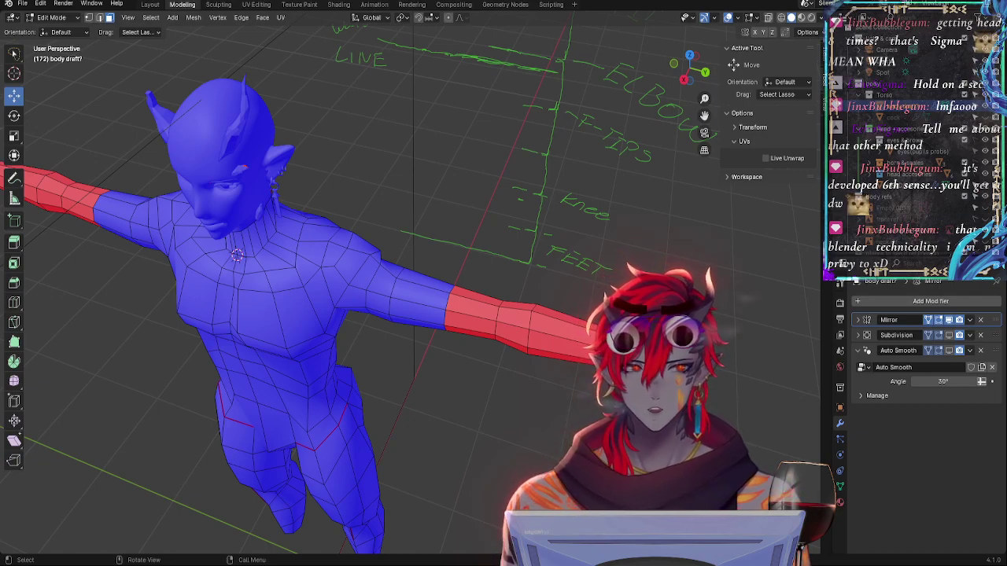
Shift-select the forearm faces from elbow to wrist, orbiting to a frontal view to refine the selection
shift+click(542, 324)
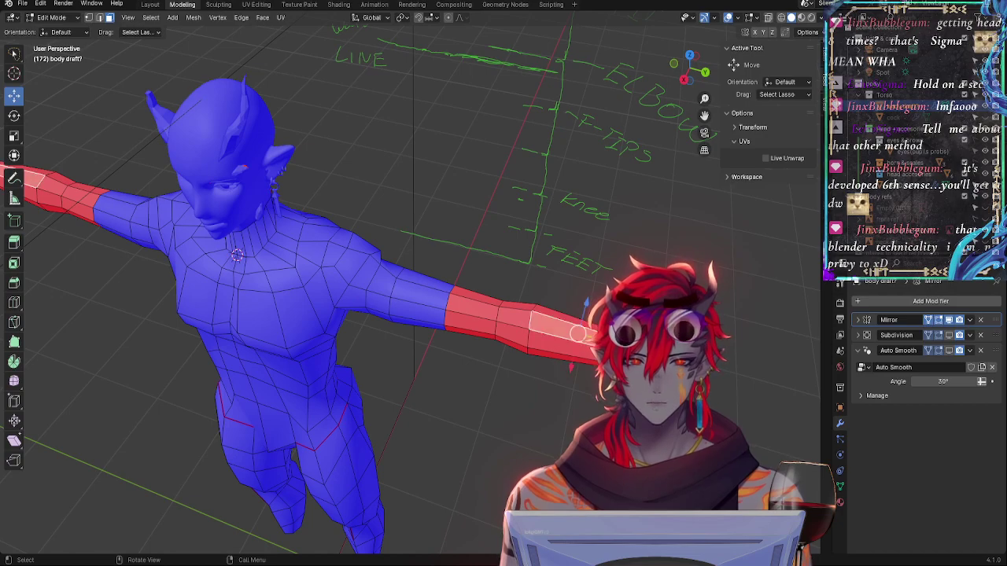
shift+click(540, 343)
shift+click(507, 326)
shift+click(458, 321)
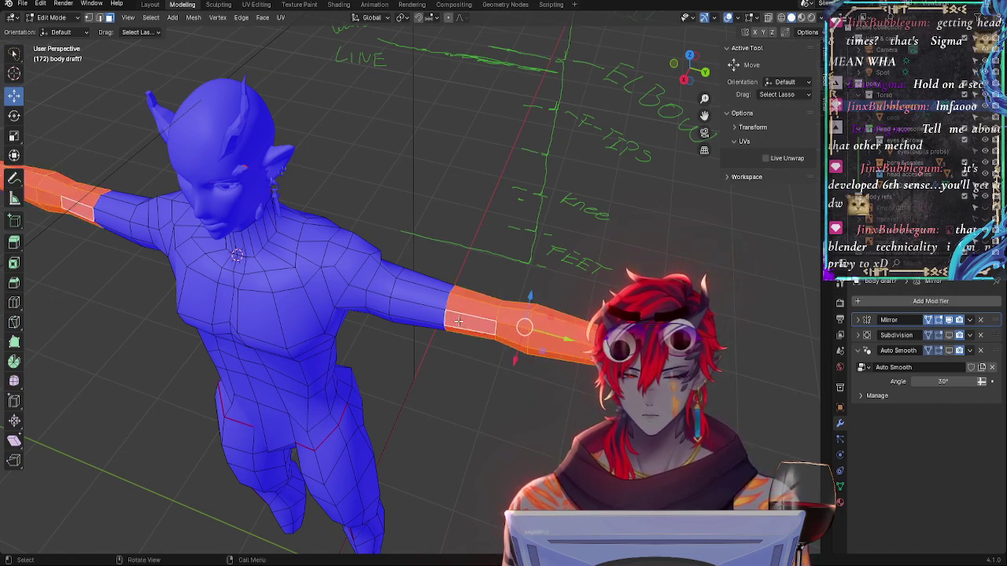
alt+shift+click(517, 315)
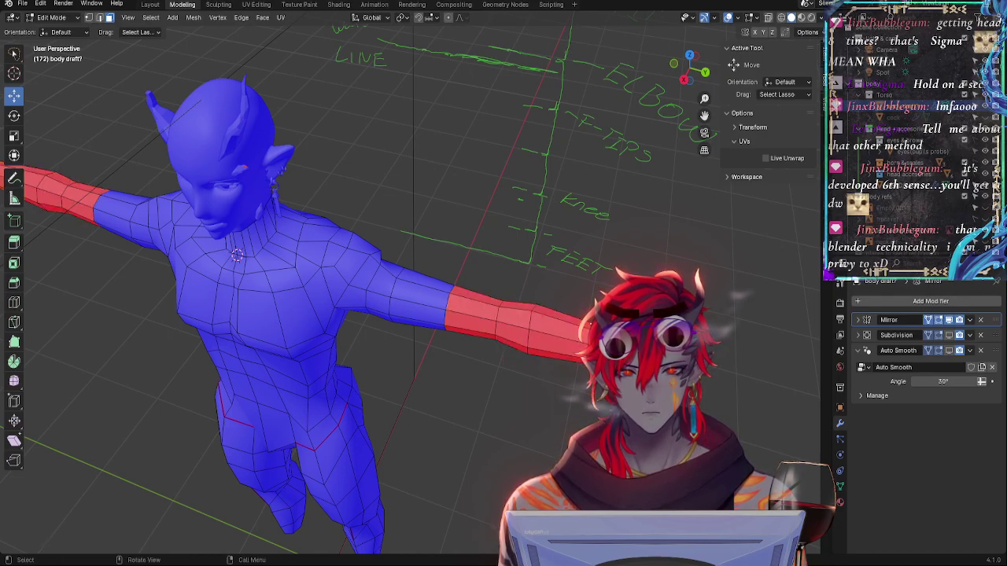
alt+shift+click(572, 326)
shift+click(476, 316)
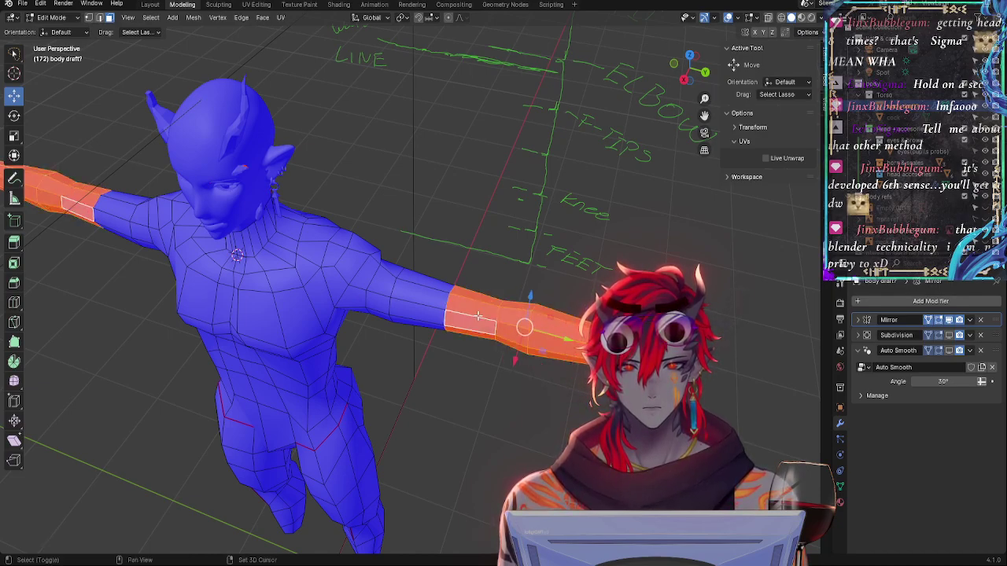
shift+click(484, 315)
shift+click(483, 315)
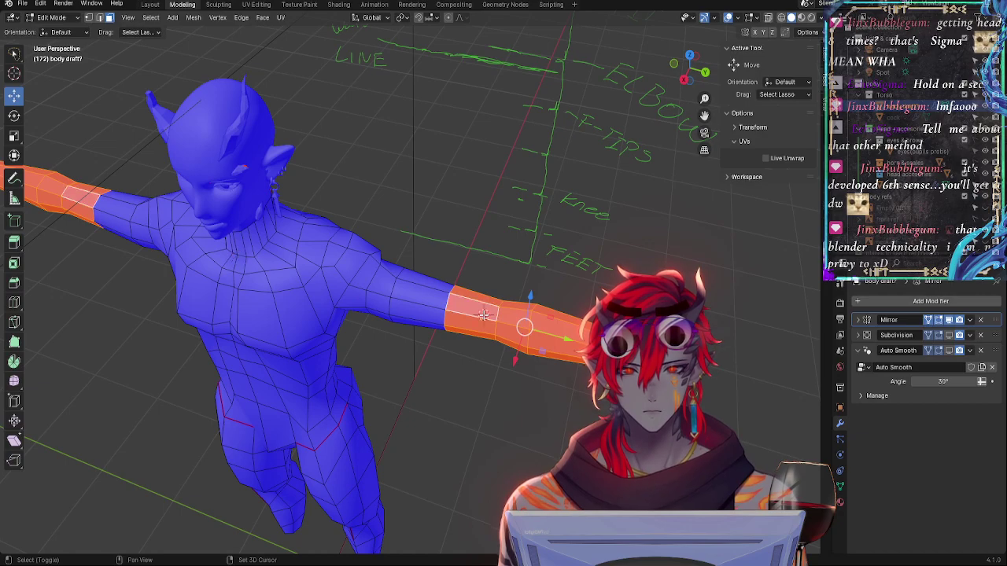
middle_drag(350, 387, 298, 265)
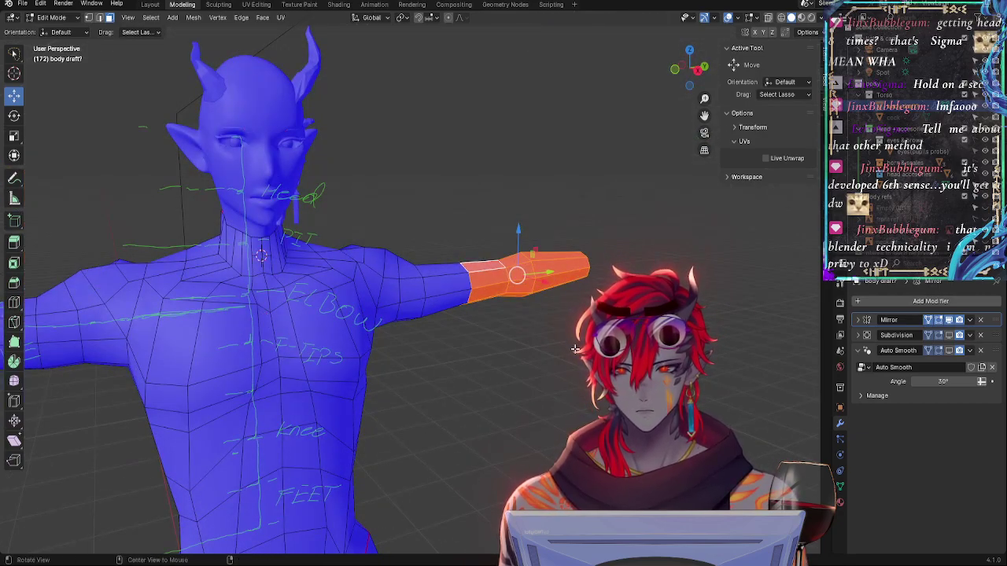
middle_drag(575, 349, 629, 346)
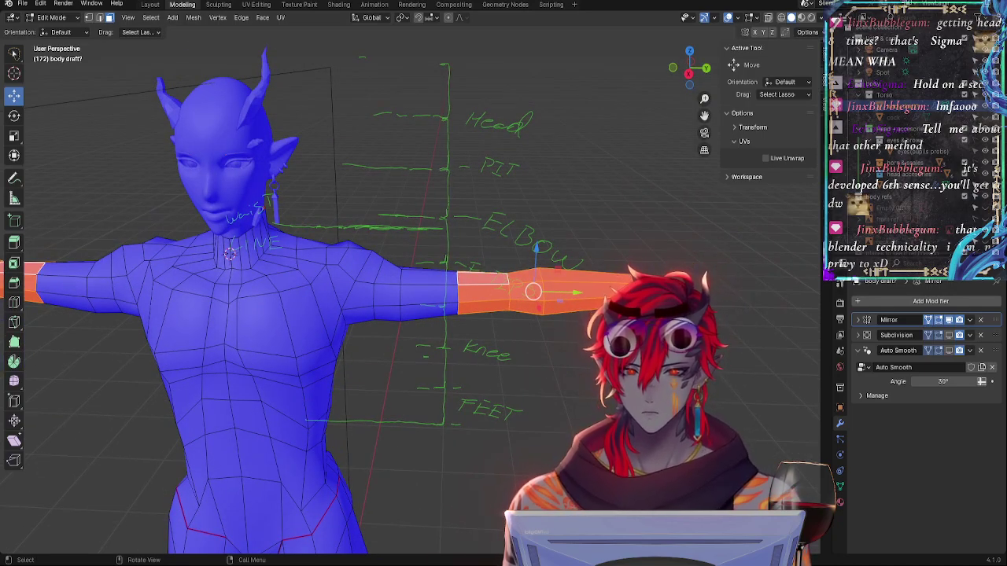
click(796, 211)
shift+click(472, 291)
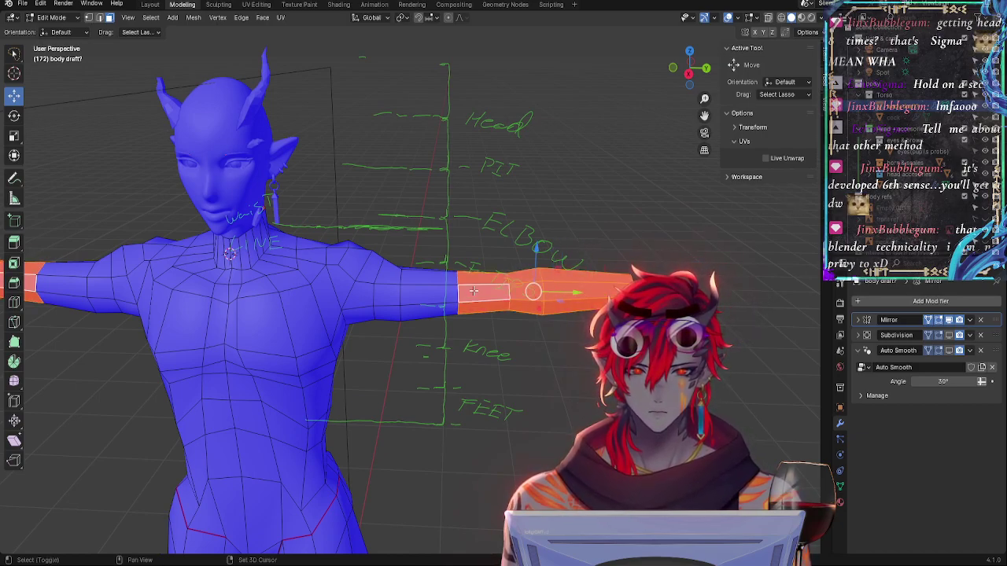
Recalculate the forearm normals outward with Shift+N, deselect, and orbit to check the shading
key(shift+n)
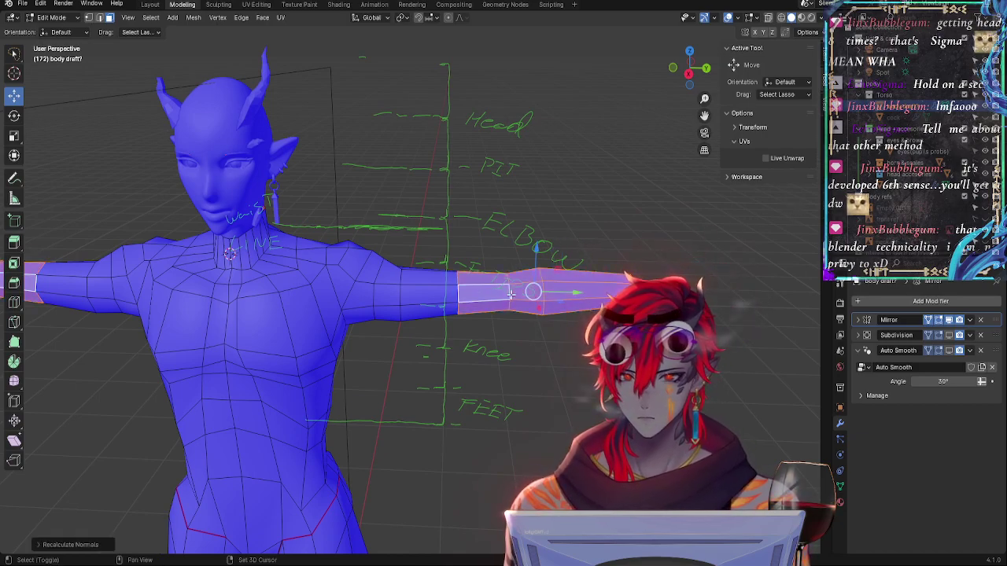
key(alt+a)
middle_drag(574, 362, 662, 81)
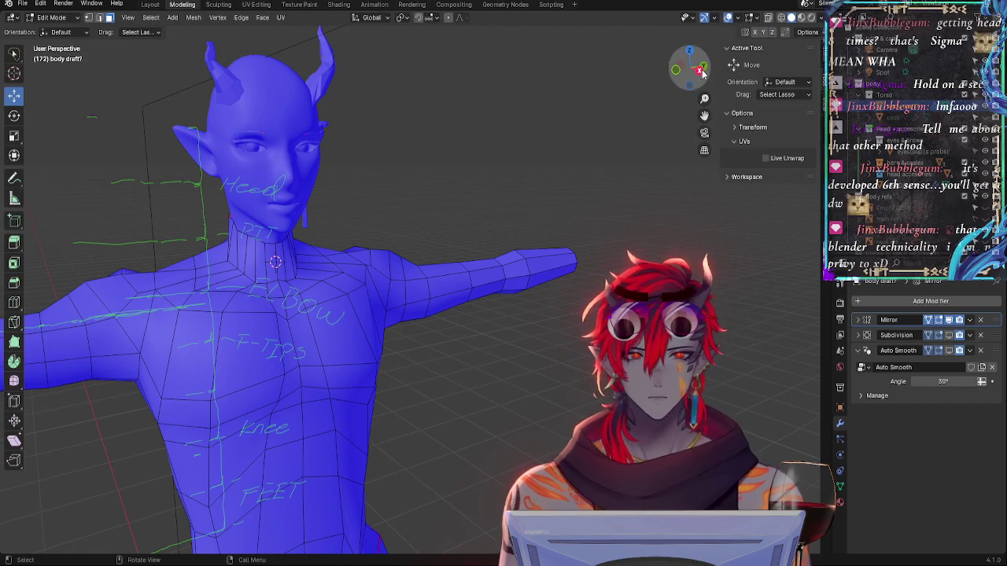
drag(669, 37, 449, 494)
ctrl+middle_drag(449, 494, 437, 253)
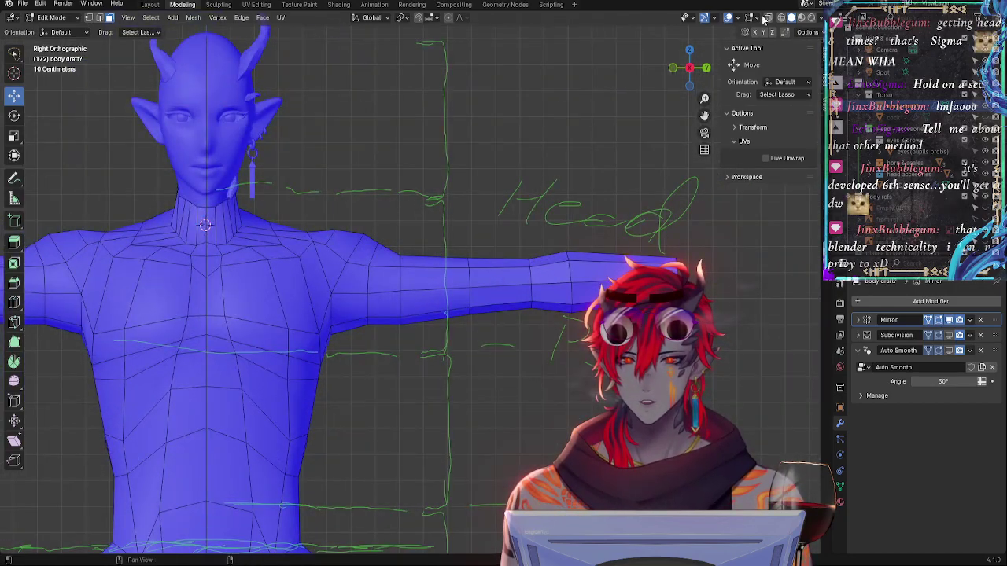
Turn off the Face Orientation overlay and frame the right arm
click(759, 20)
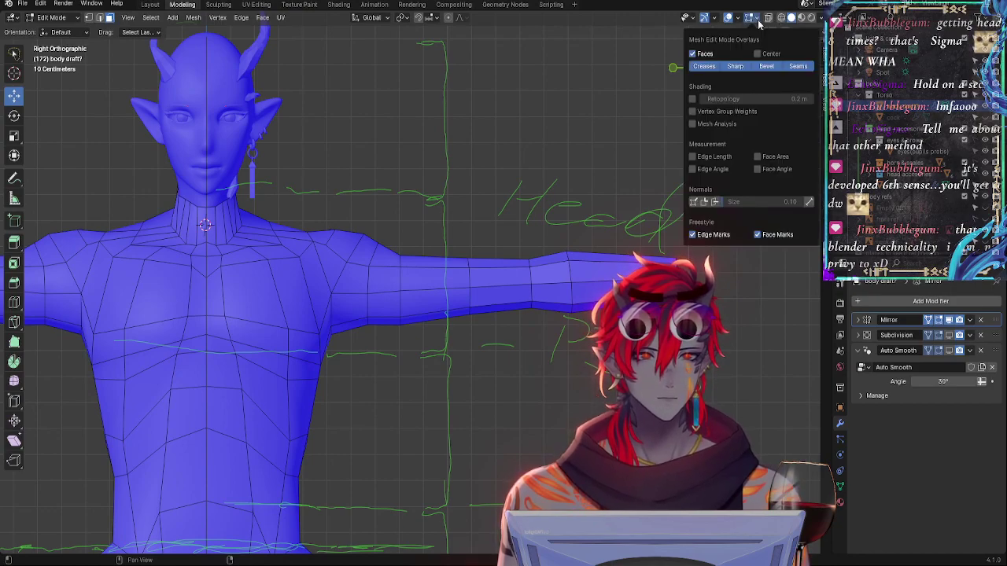
click(738, 17)
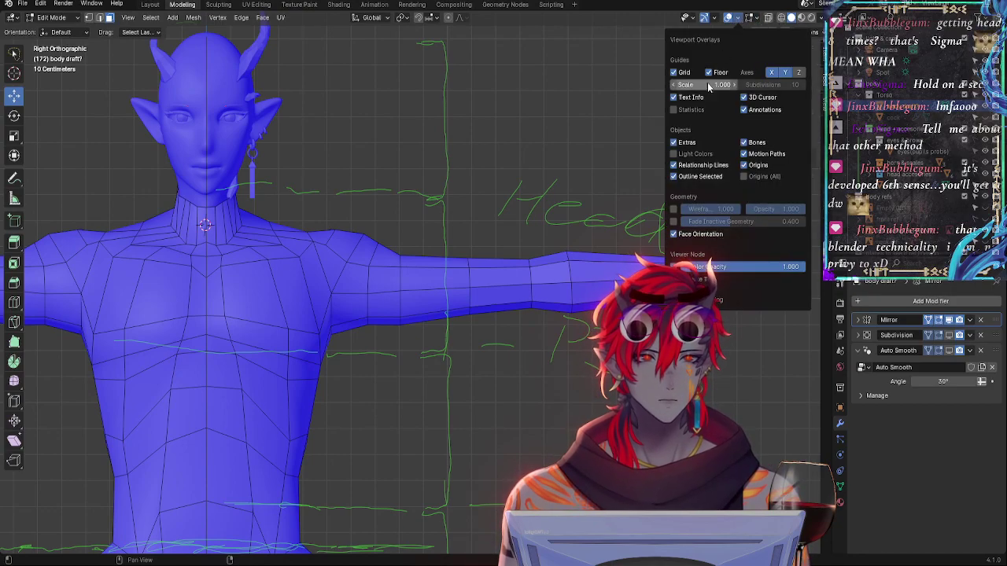
click(674, 234)
shift+middle_drag(400, 162, 546, 404)
scroll(534, 312, up, 4)
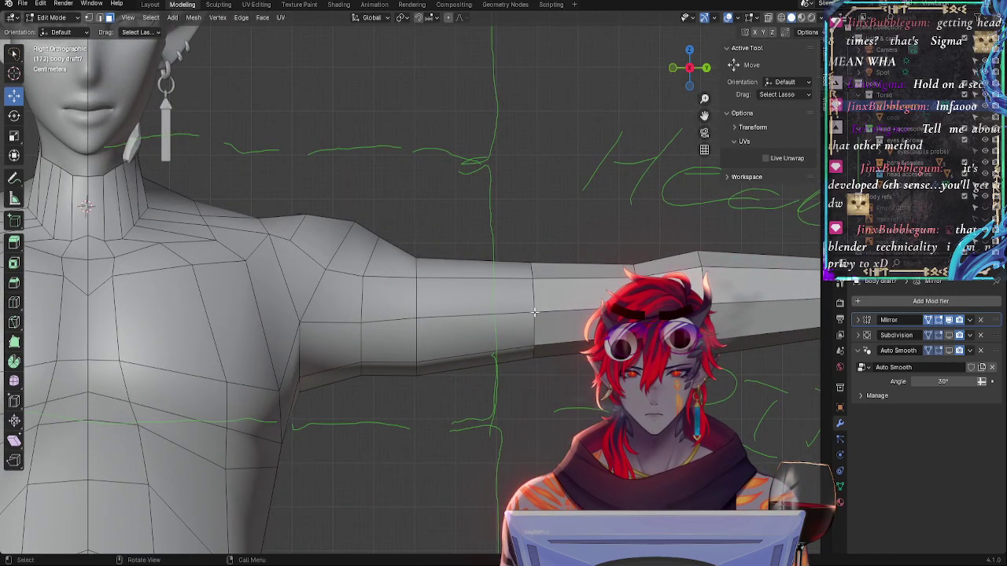
Select face rings around the forearm and orbit to a perspective view of the arm
click(535, 311)
click(472, 297)
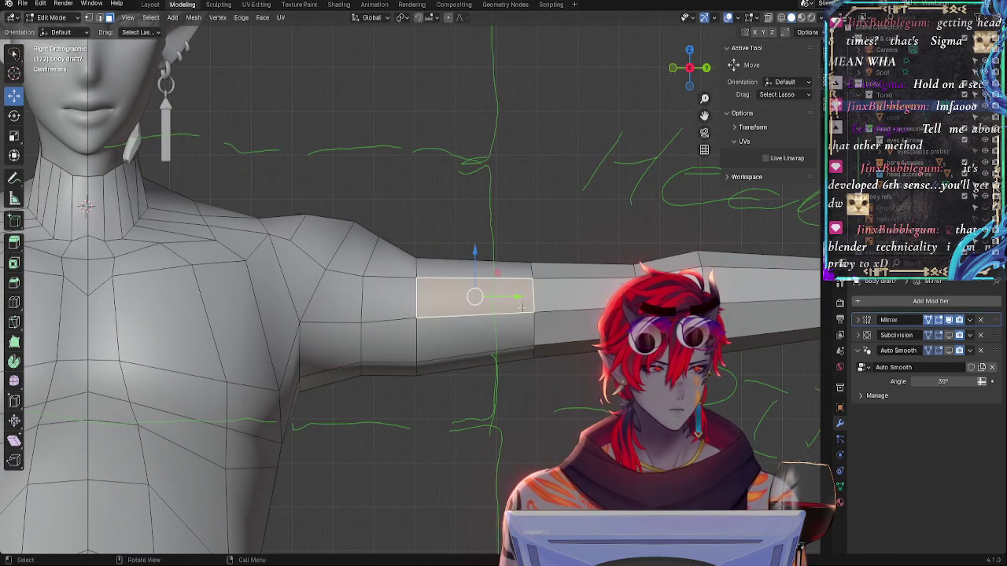
key(alt+a)
click(477, 293)
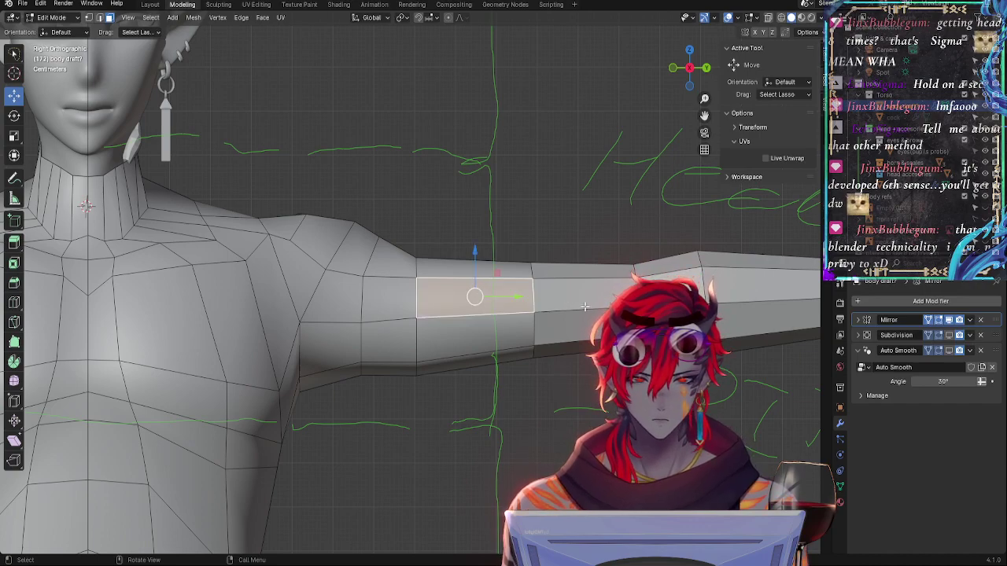
alt+click(551, 299)
alt+shift+click(763, 307)
middle_drag(393, 314, 504, 251)
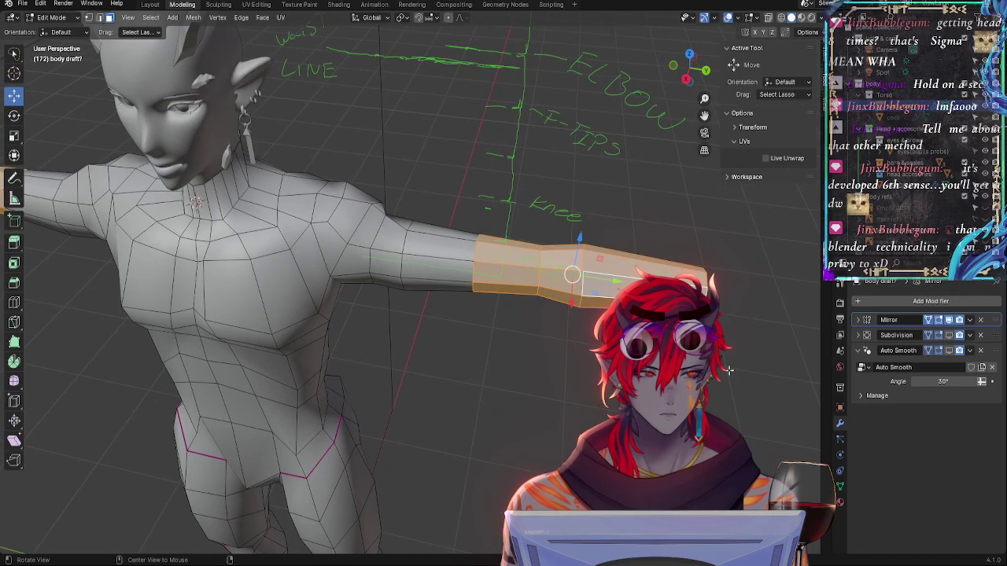
Enable edit-mode display on the Subdivision and Auto Smooth modifiers, then view the arm from the right
click(948, 336)
click(948, 335)
click(948, 350)
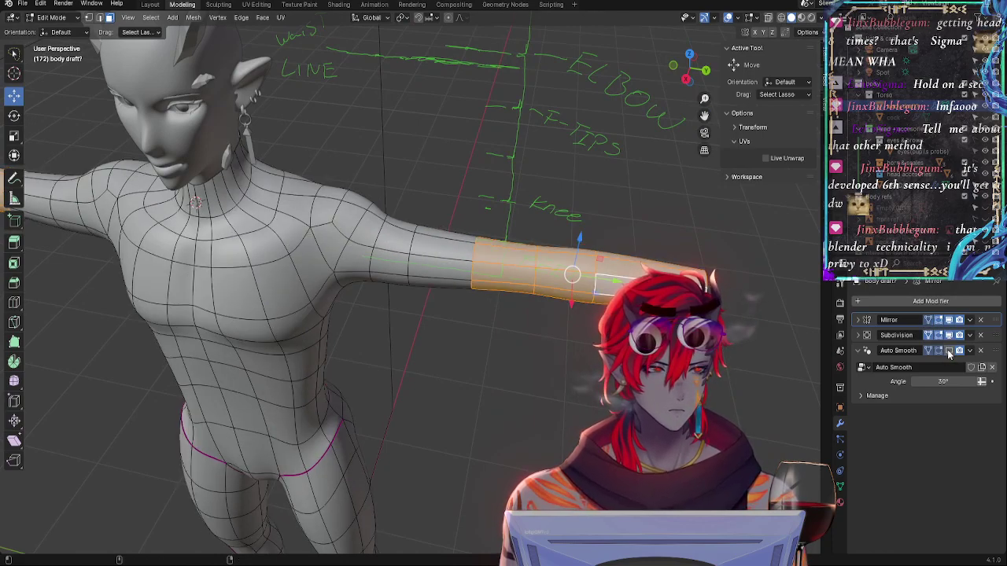
click(545, 388)
middle_drag(544, 388, 598, 260)
click(688, 75)
scroll(553, 270, up, 6)
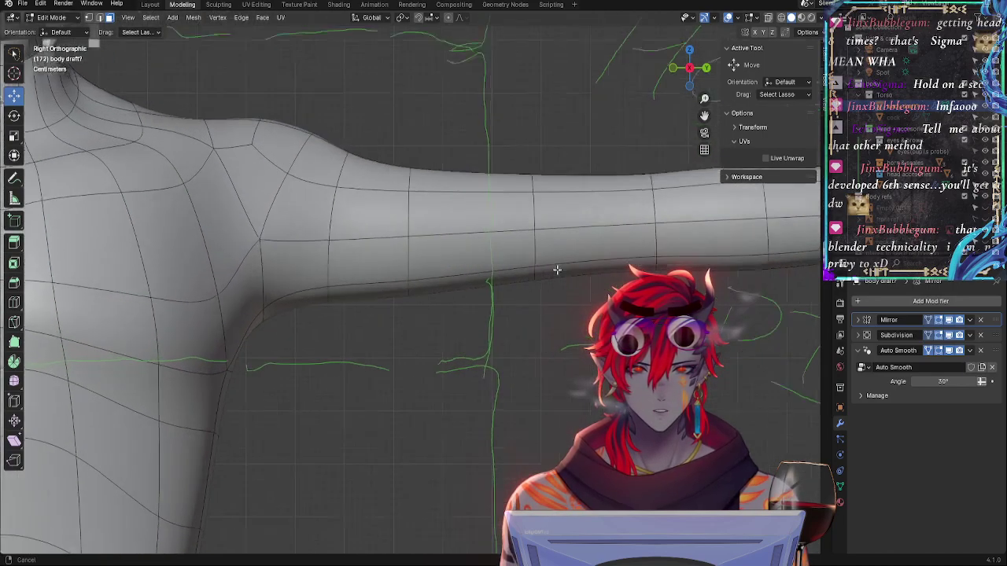
shift+middle_drag(551, 315, 506, 433)
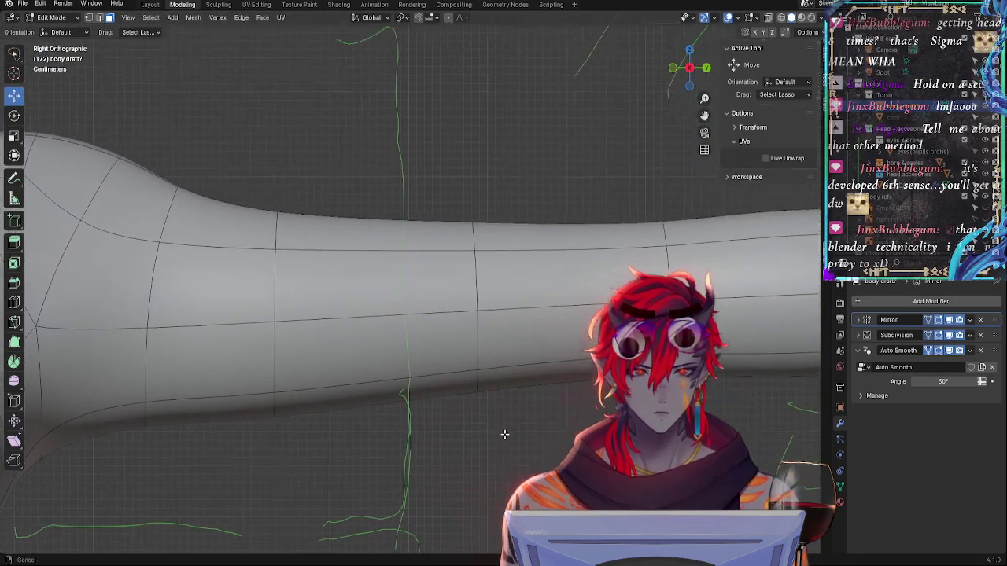
scroll(553, 432, up, 3)
Select three face rings along the forearm and bring up the Face menu
alt+click(555, 252)
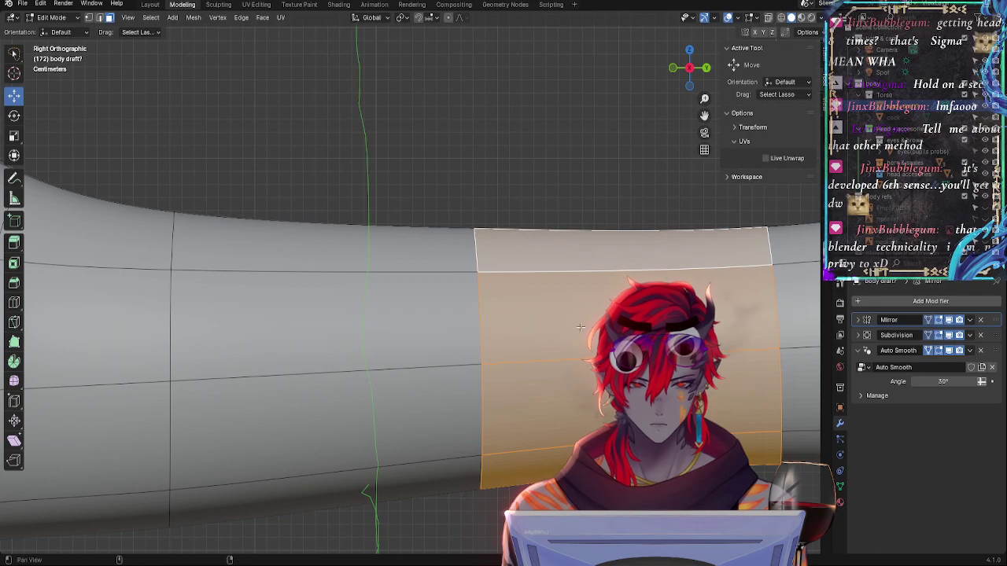
shift+middle_drag(554, 252, 470, 183)
alt+shift+click(469, 183)
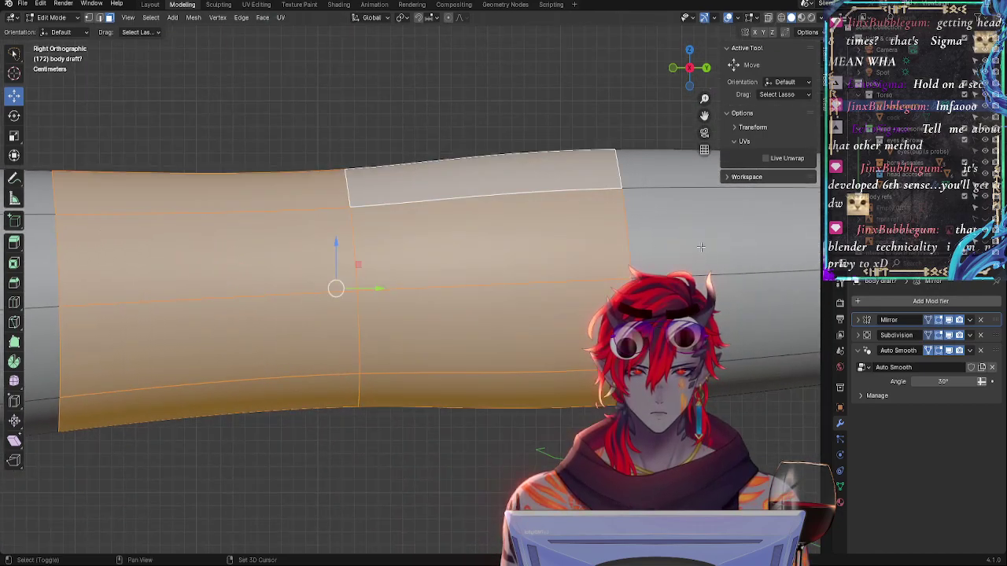
alt+shift+click(712, 307)
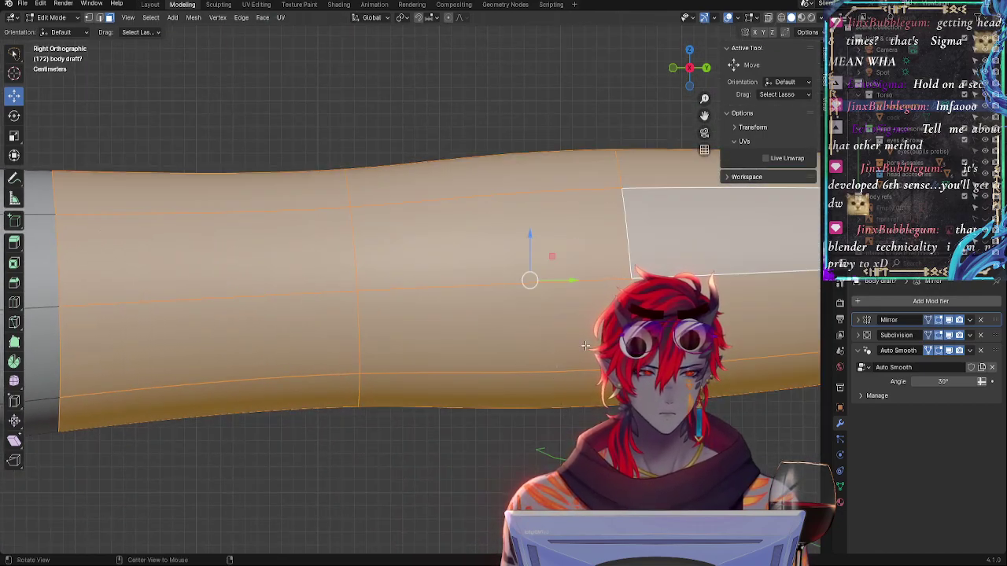
ctrl+middle_drag(544, 331, 544, 382)
middle_drag(472, 275, 490, 273)
right_click(490, 273)
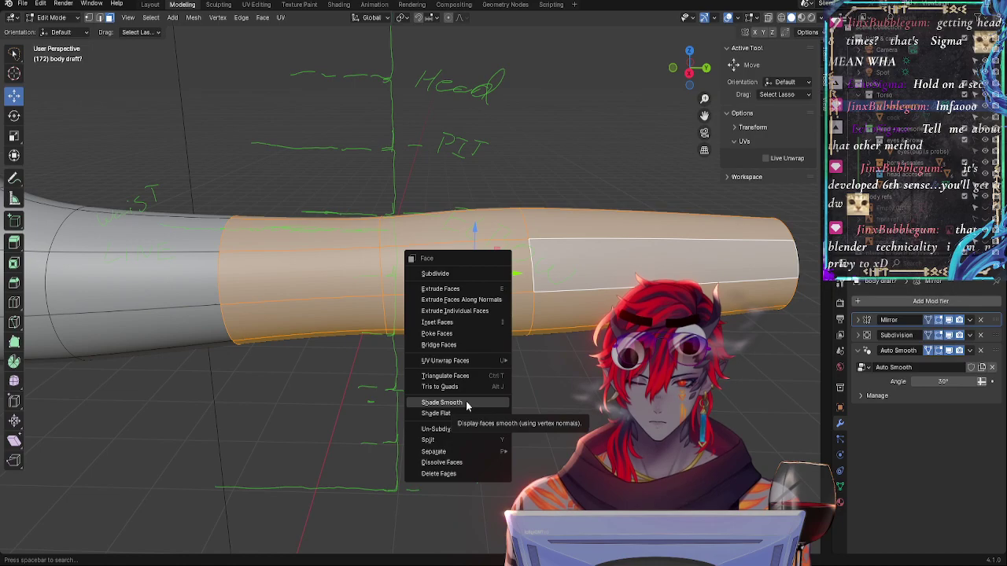
Shade the selected forearm faces smooth
click(467, 402)
right_click(474, 305)
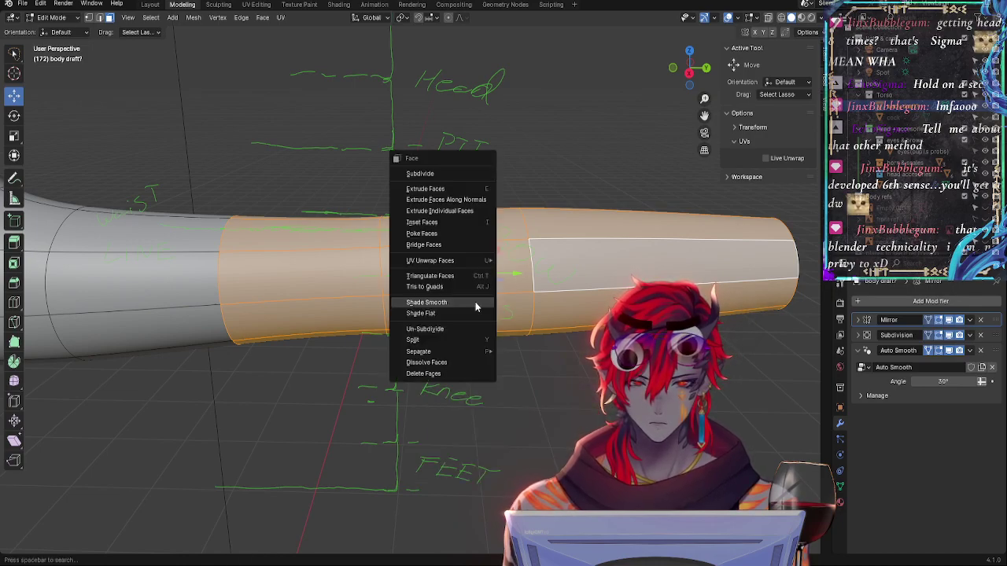
mouse_move(450, 264)
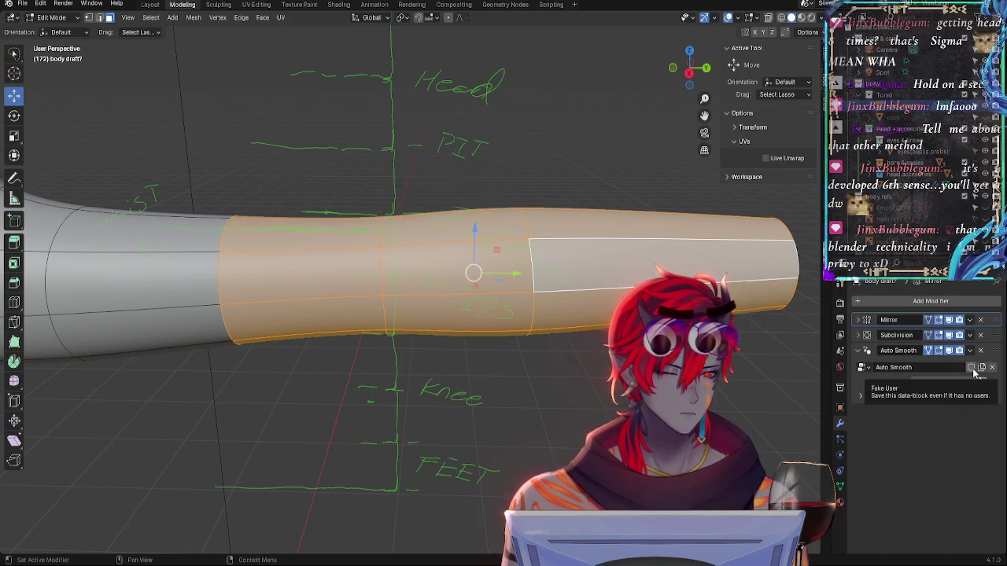
Collapse the Auto Smooth modifier, show it in the viewport, and disable it for rendering
click(863, 397)
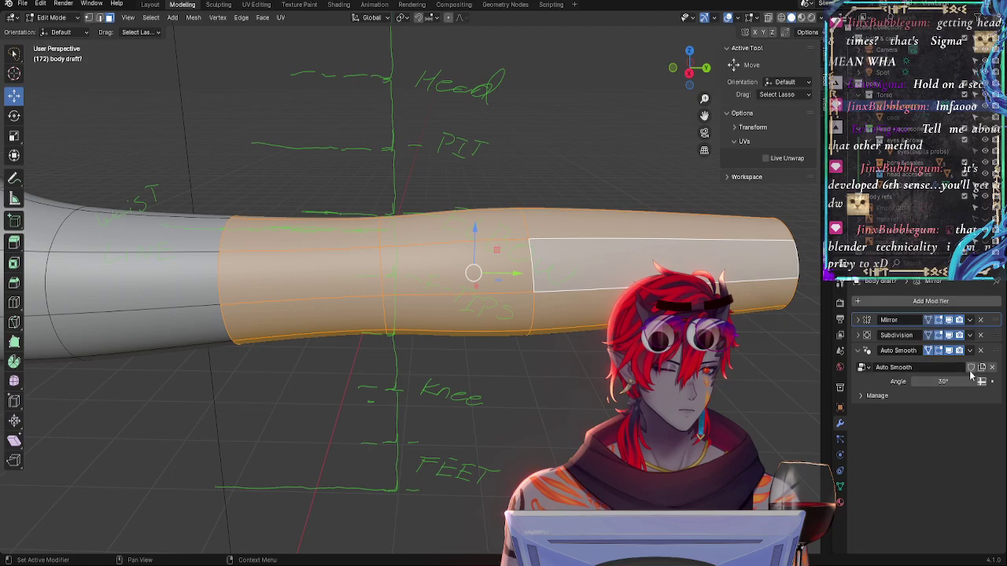
click(857, 351)
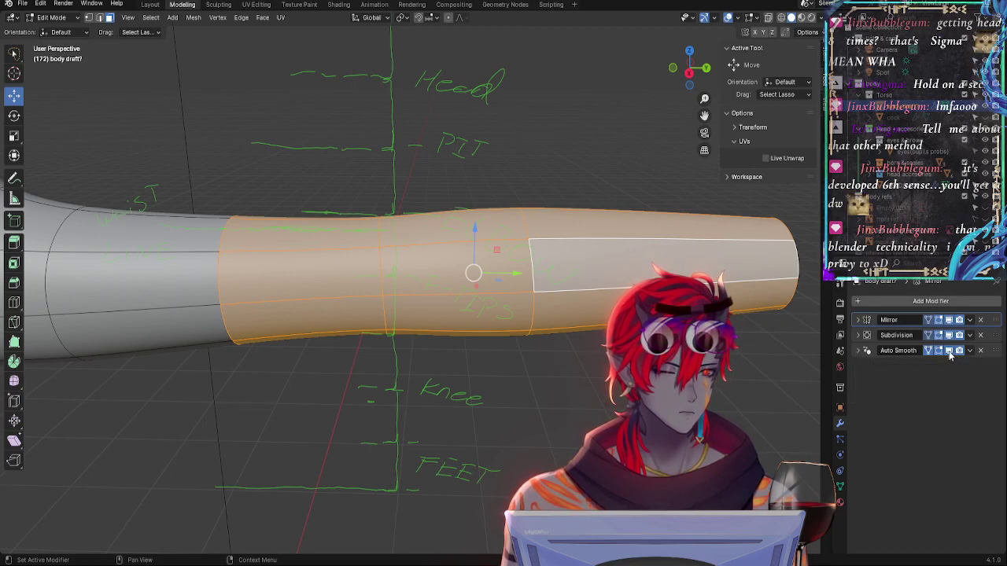
click(949, 351)
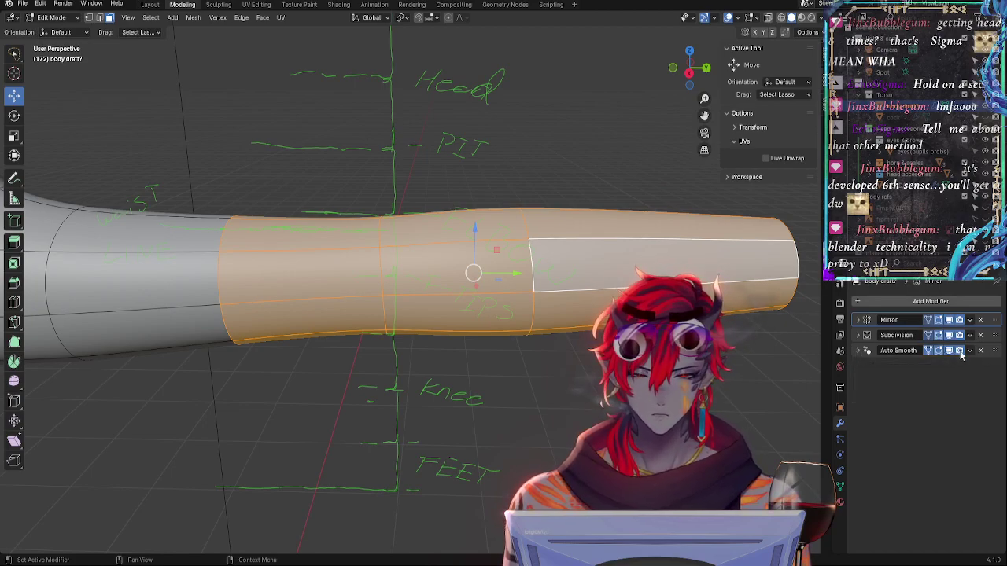
click(959, 351)
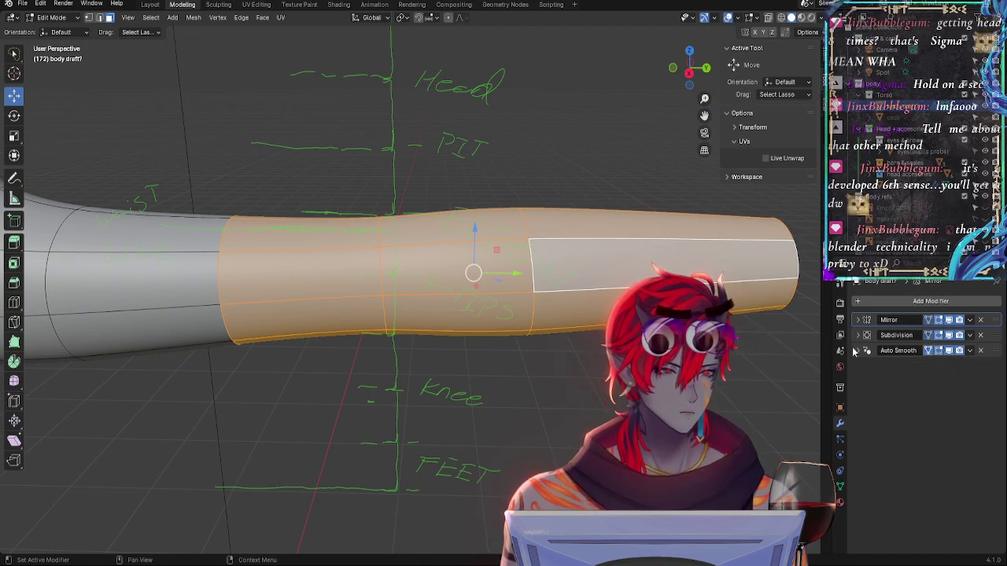
Deselect the arm faces and view the horned character from the right side, toggling edit mode
click(528, 392)
mouse_move(527, 364)
middle_down()
mouse_move(400, 386)
mouse_move(325, 386)
mouse_move(251, 337)
mouse_move(383, 241)
mouse_move(400, 353)
mouse_move(376, 373)
mouse_move(378, 397)
mouse_move(381, 363)
middle_up()
click(688, 74)
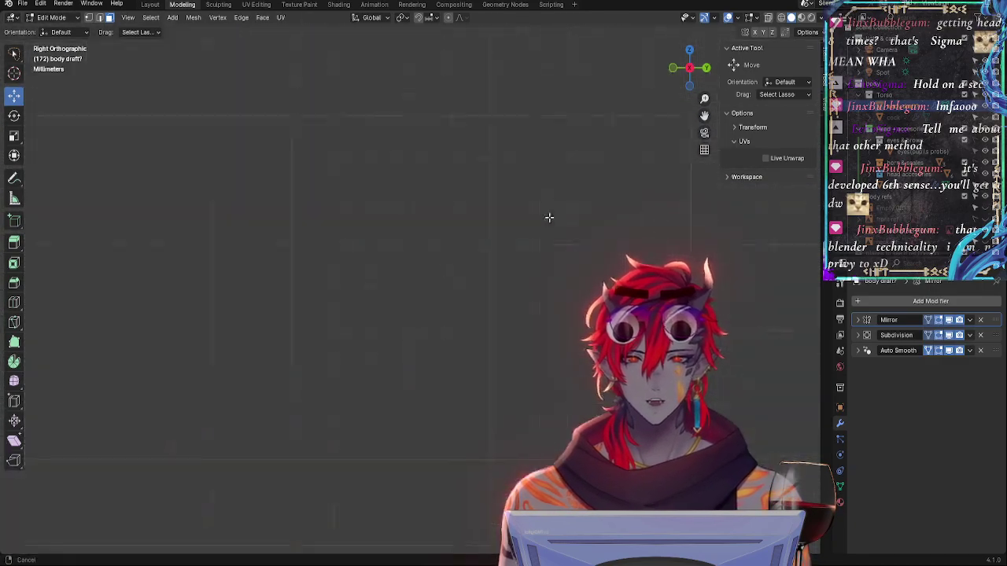
mouse_move(548, 215)
ctrl+middle_down()
mouse_move(506, 241)
mouse_move(509, 275)
ctrl+middle_up()
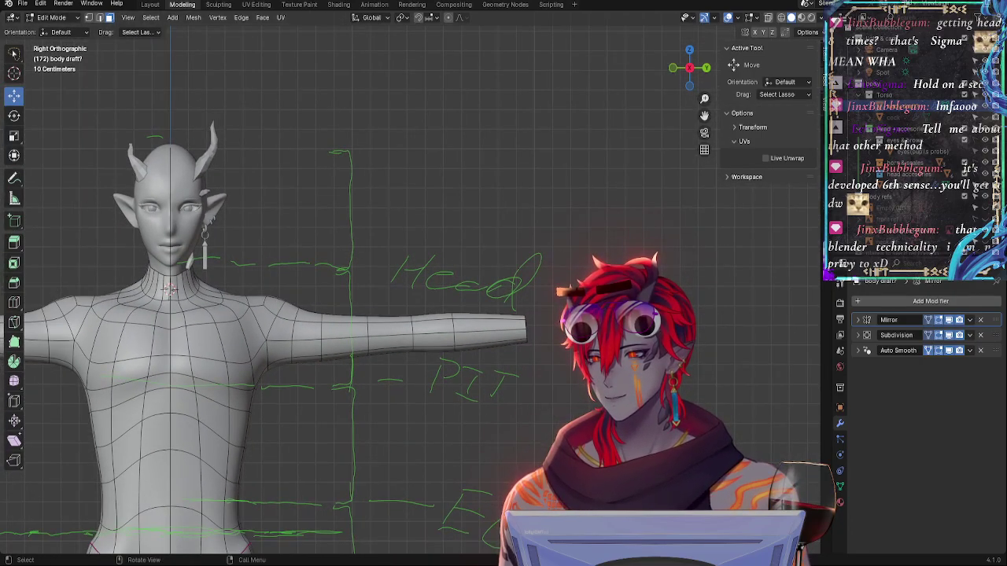
ctrl+middle_drag(580, 368, 489, 223)
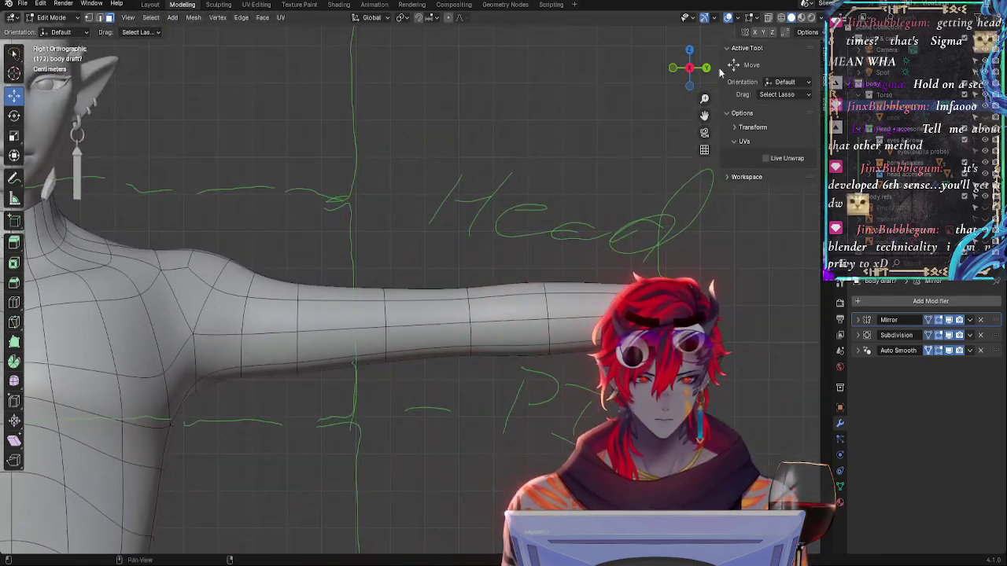
key(Tab)
key(Tab)
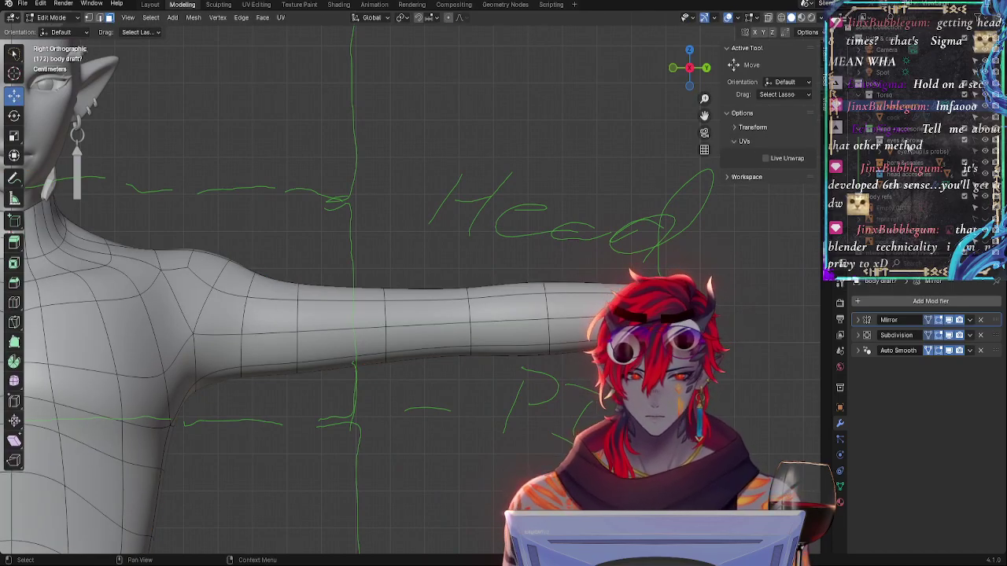
key(Tab)
key(Tab)
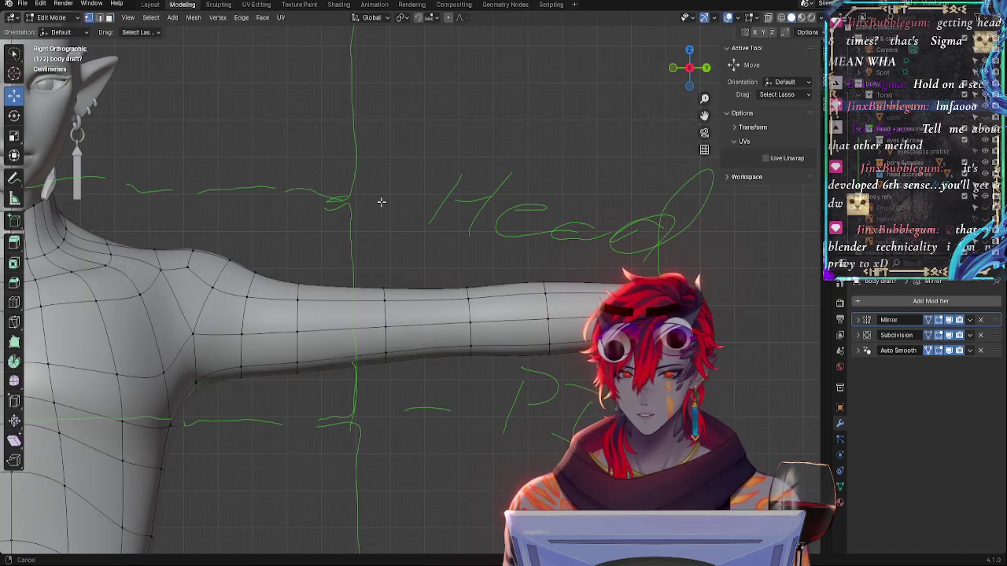
scroll(378, 203, down, 3)
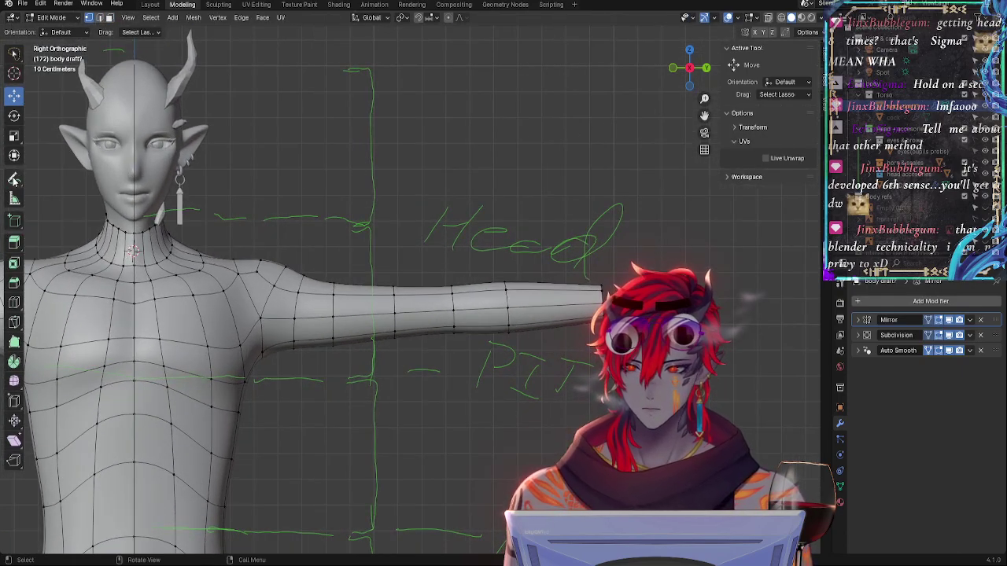
Frame the arm, select two neighbouring forearm edge loops, and slide them along the arm
click(15, 199)
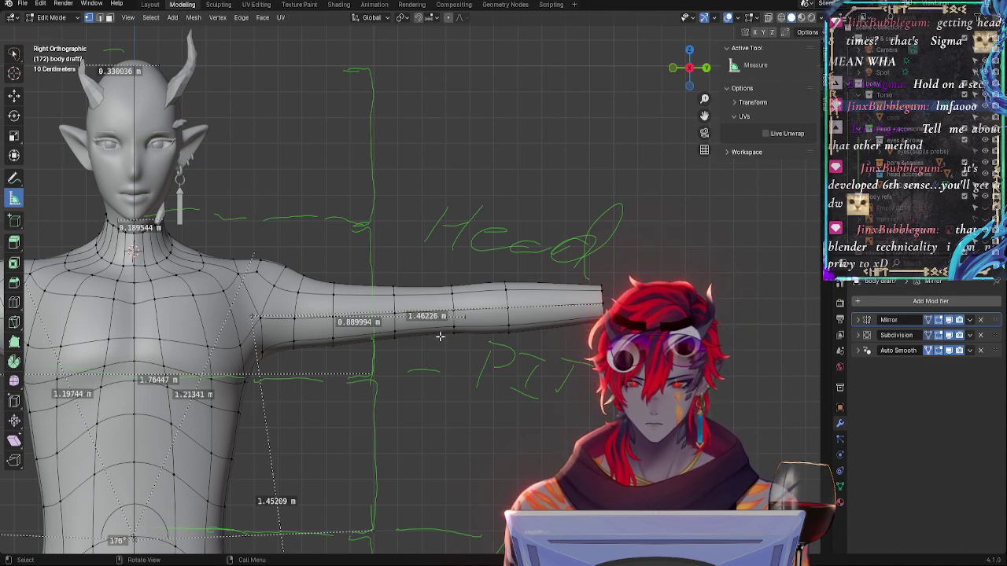
scroll(467, 412, up, 3)
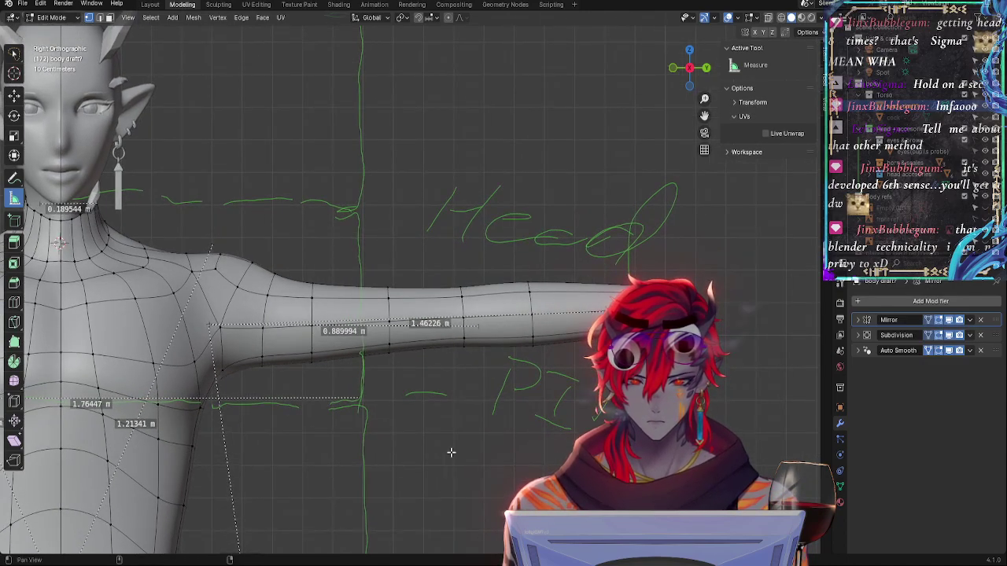
shift+middle_drag(450, 452, 431, 334)
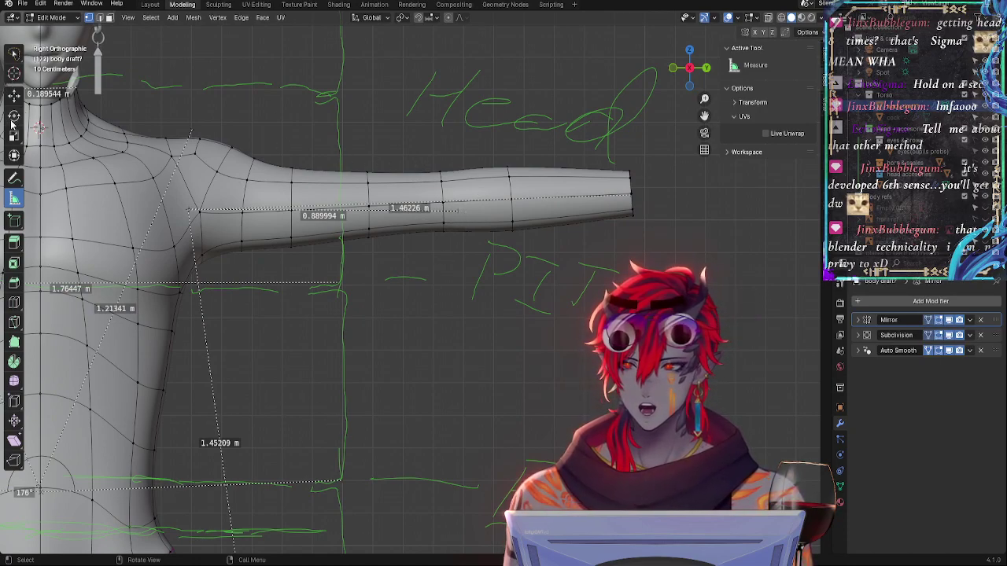
click(14, 73)
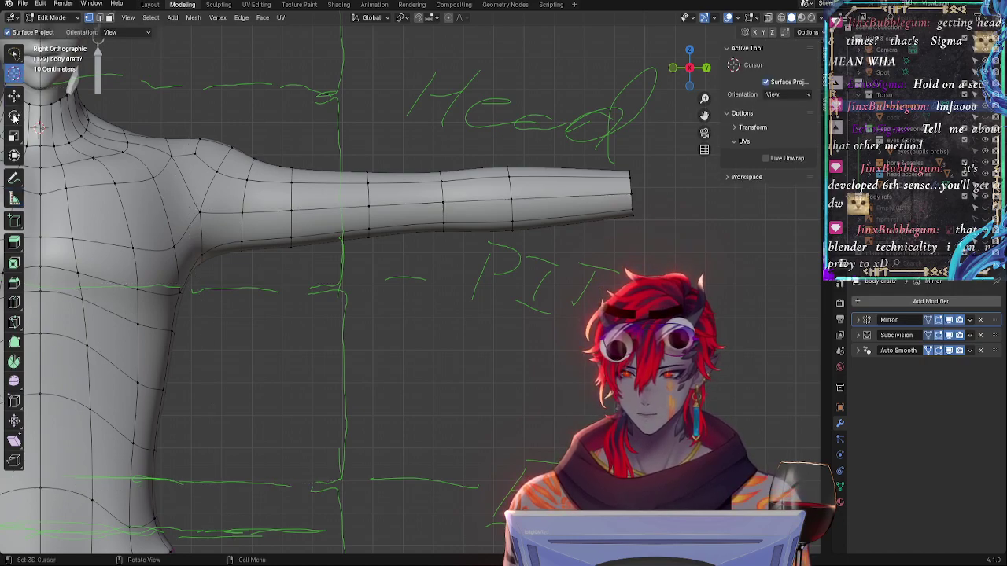
click(13, 95)
alt+click(442, 193)
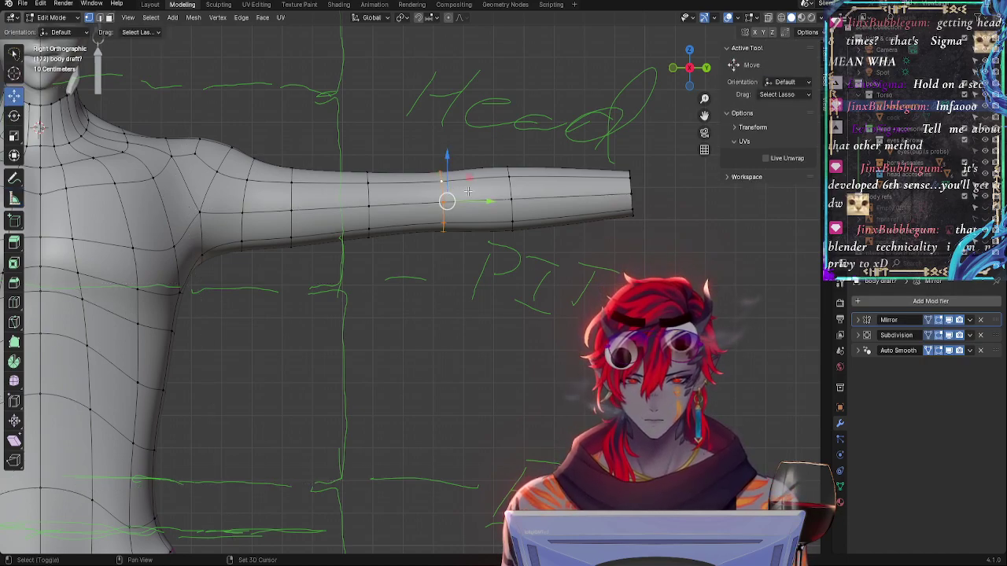
alt+shift+click(512, 193)
key(g)
key(g)
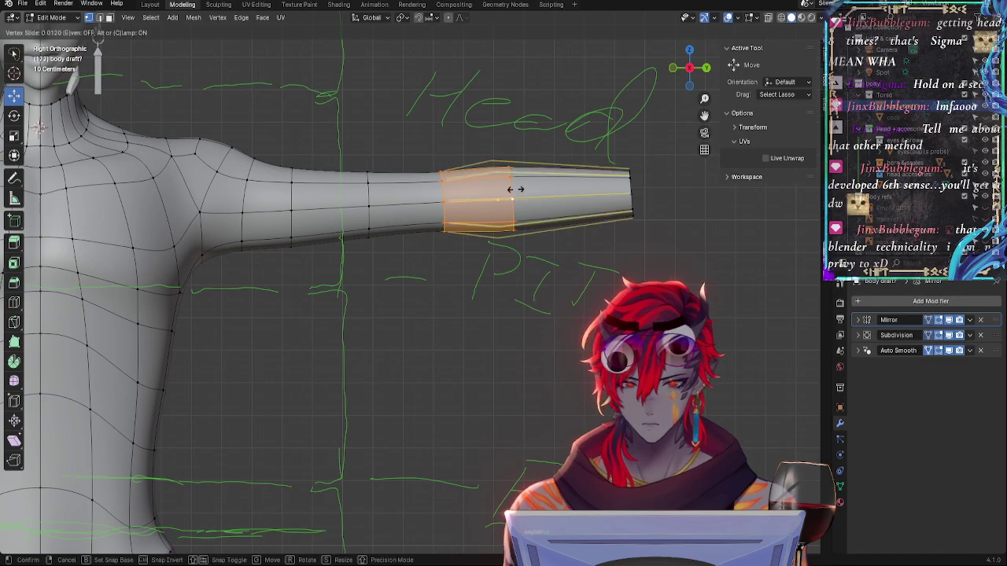
click(513, 189)
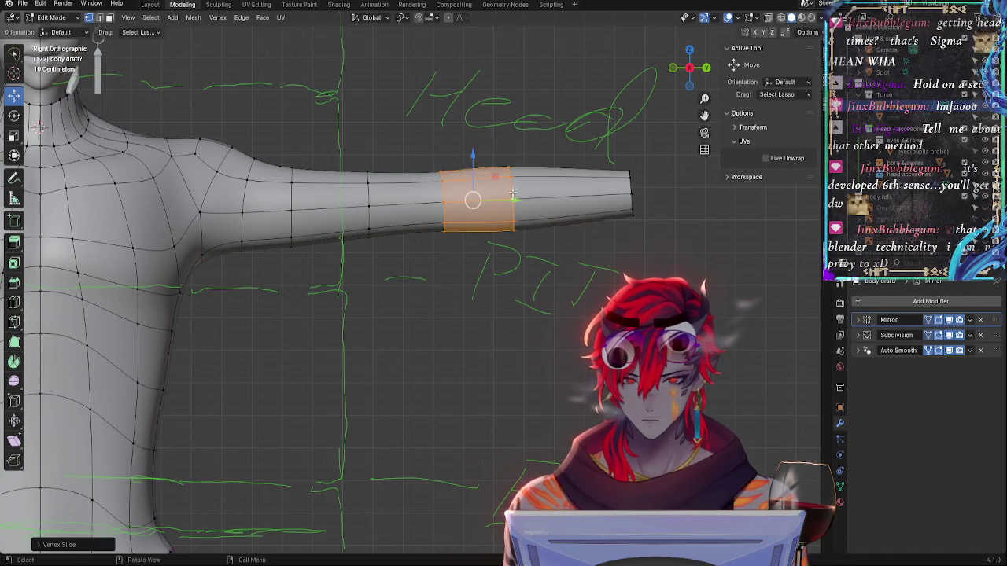
middle_drag(512, 193, 518, 324)
drag(523, 200, 518, 200)
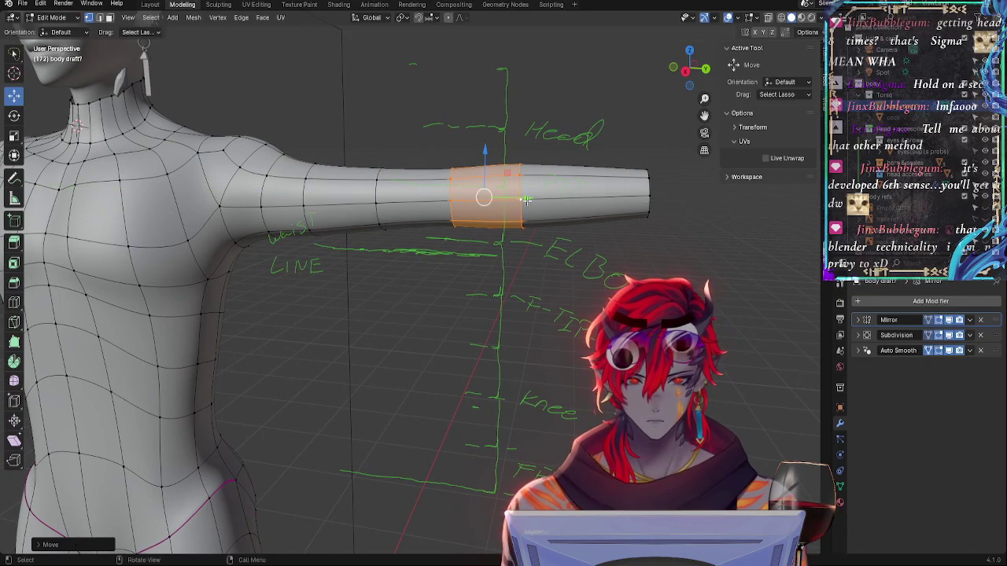
From the right view, move the loop band about 0.04 m along Y, then deselect
click(686, 71)
click(14, 200)
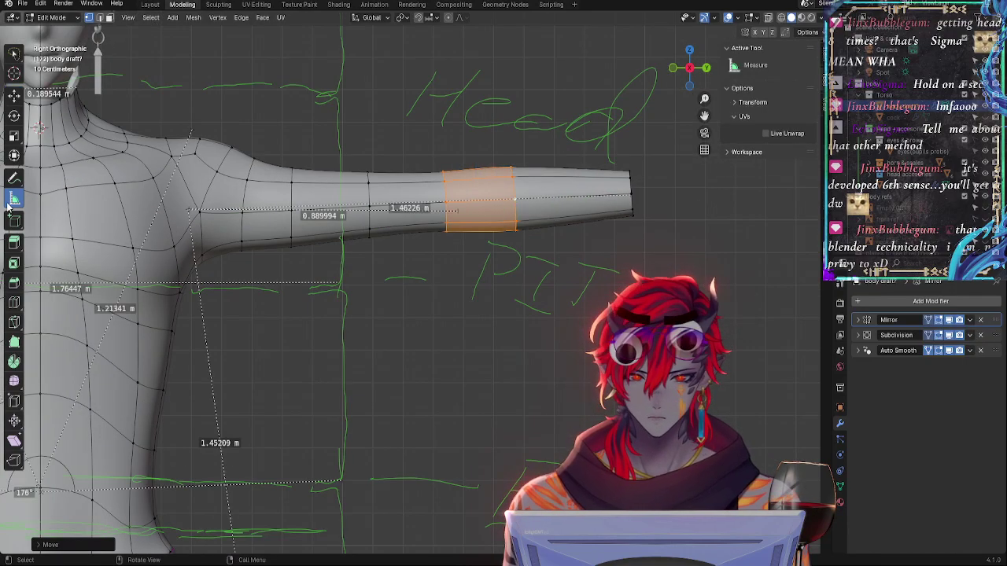
key(g)
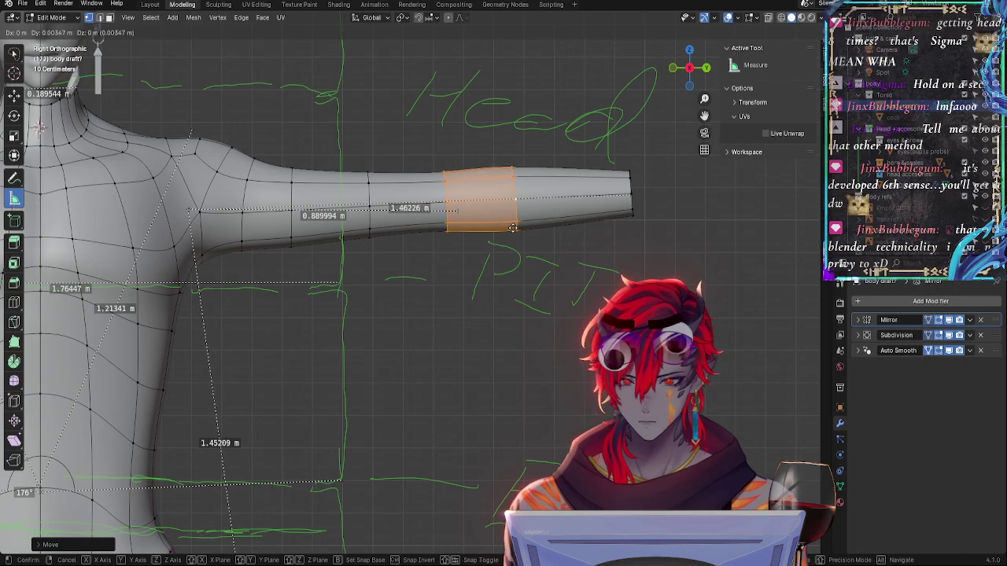
key(y)
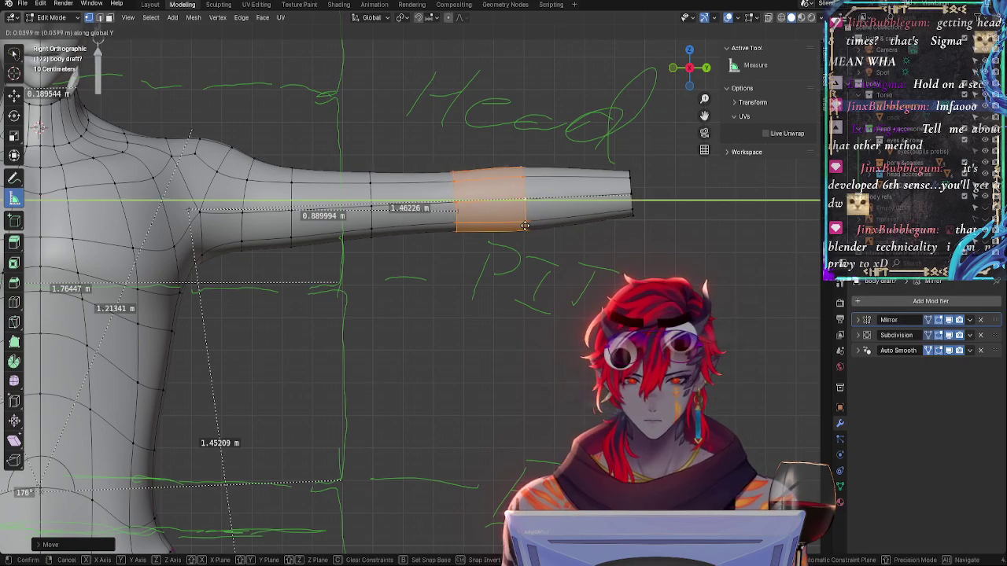
click(525, 226)
click(519, 297)
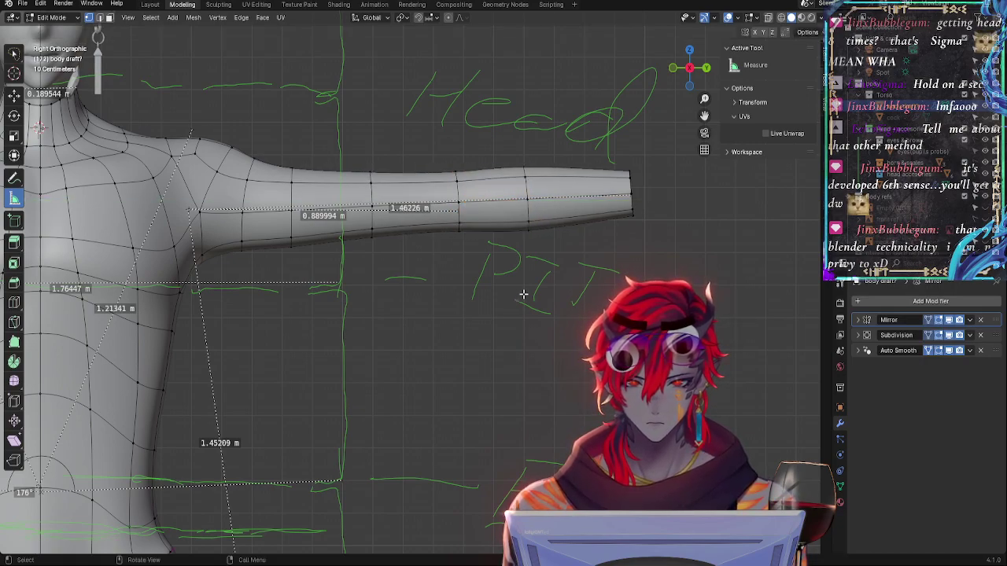
ctrl+middle_drag(519, 297, 564, 130)
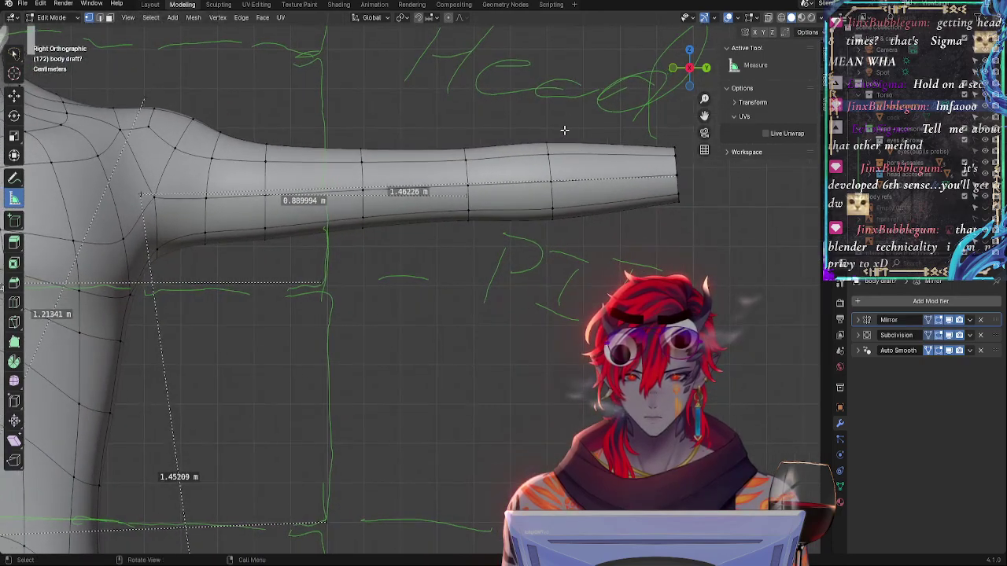
click(14, 95)
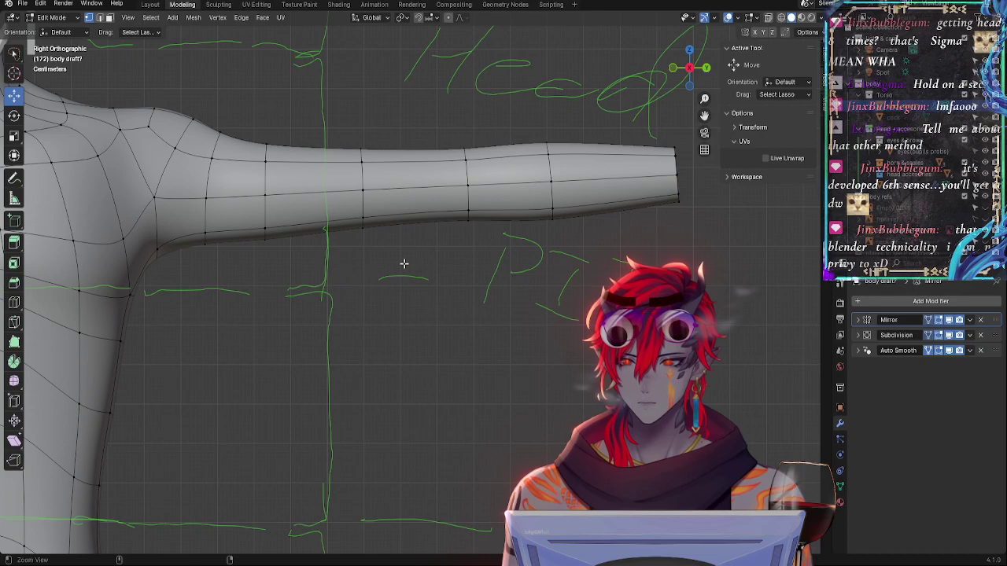
Slide the shoulder vertex along its edges to reshape the arm's top, undoing the second slide
ctrl+middle_drag(403, 264, 276, 72)
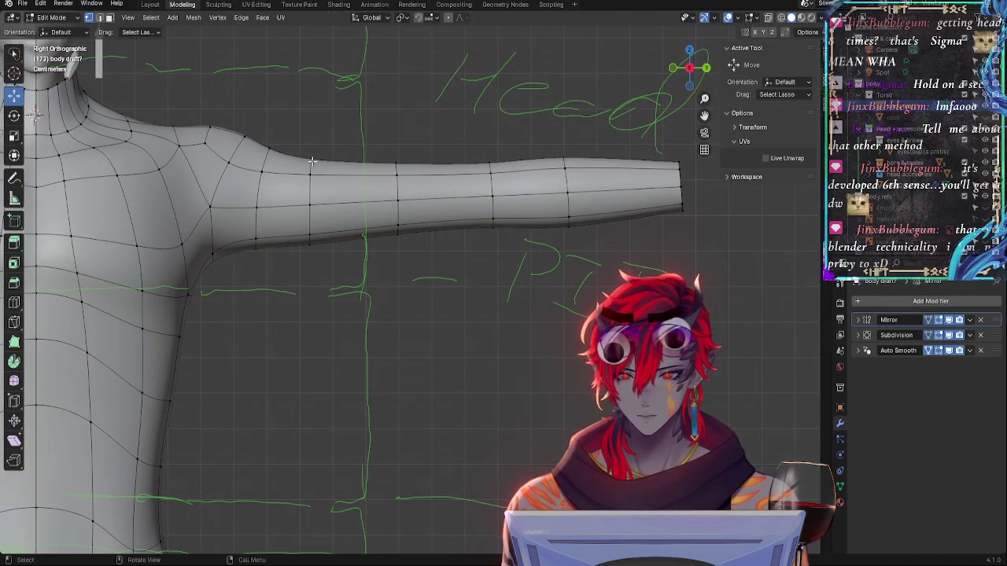
mouse_move(312, 160)
middle_down()
mouse_move(389, 150)
mouse_move(365, 183)
middle_up()
key(shift+v)
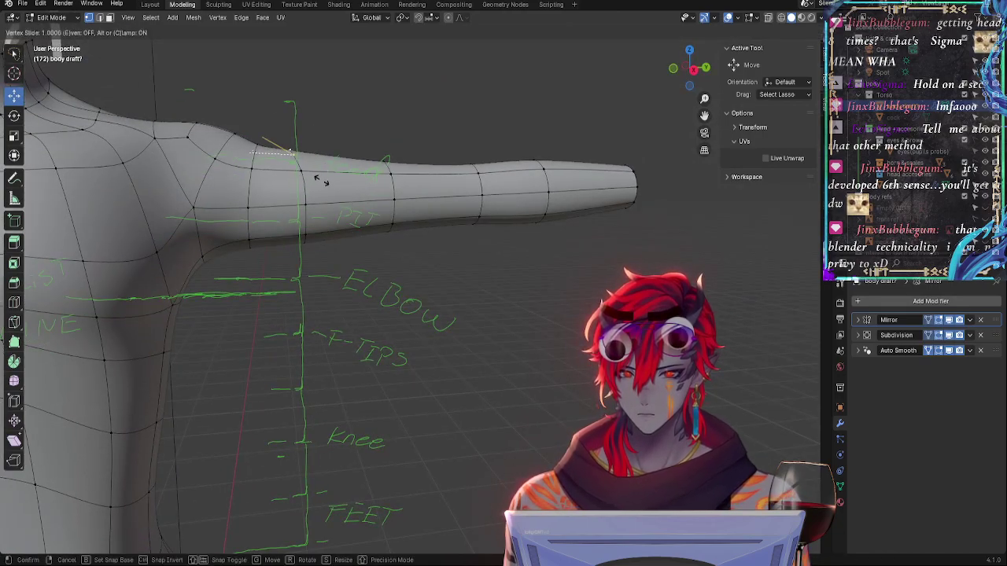
click(288, 147)
drag(288, 147, 267, 144)
key(shift+v)
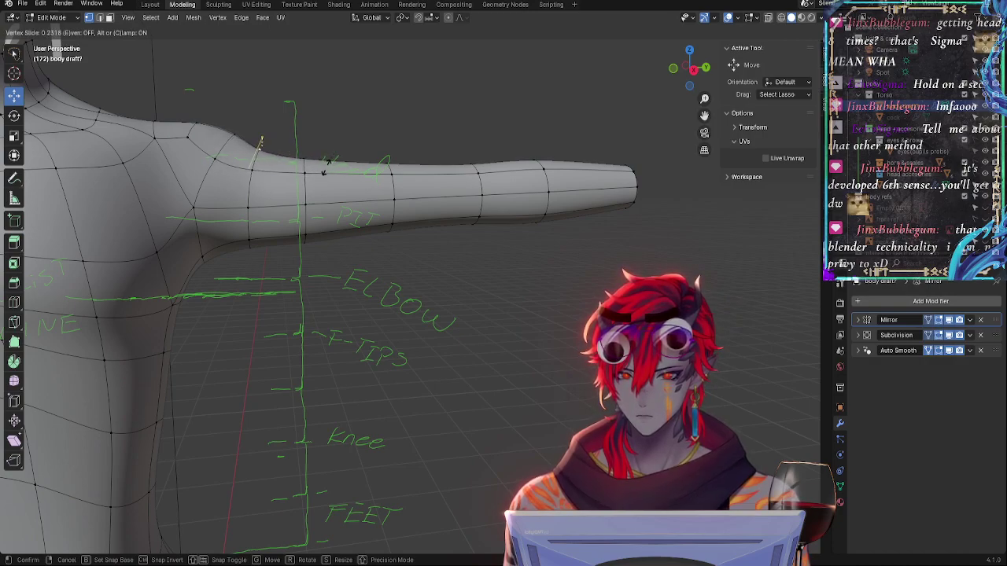
click(346, 148)
key(ctrl+z)
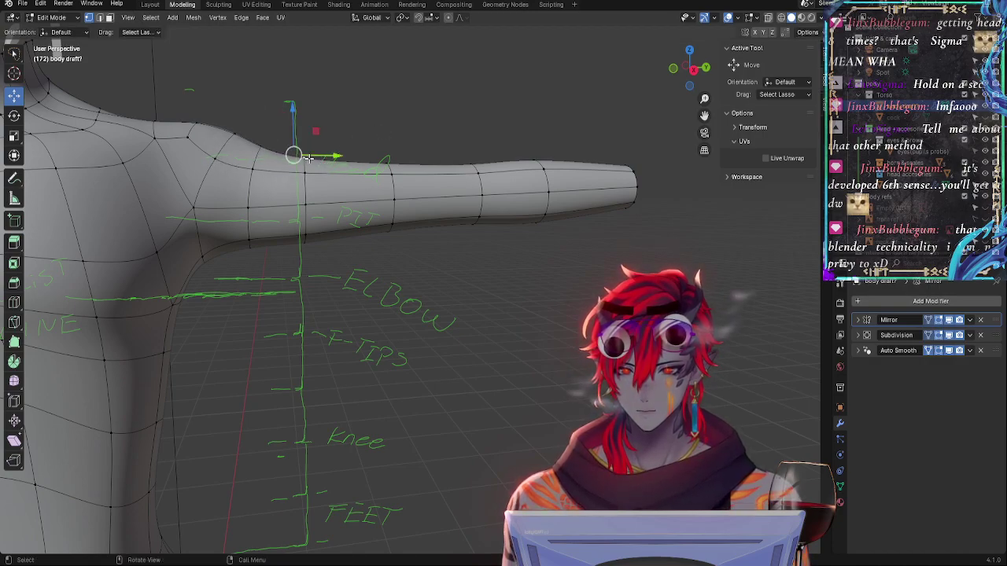
From the side view, nudge two arm vertices slightly along Y
mouse_move(346, 163)
shift+middle_down()
mouse_move(409, 184)
mouse_move(402, 229)
mouse_move(315, 214)
shift+middle_up()
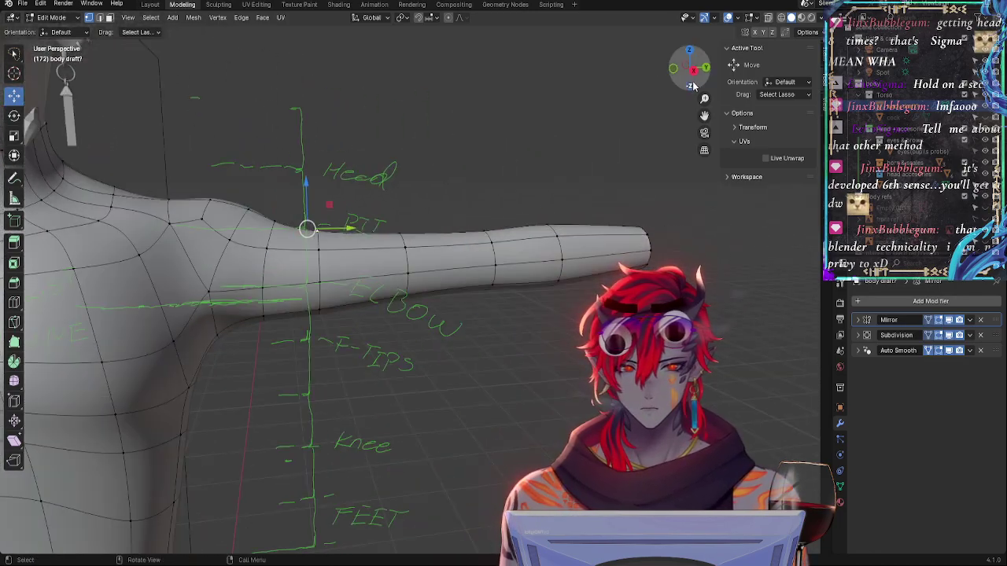
click(690, 69)
middle_drag(551, 315, 485, 269)
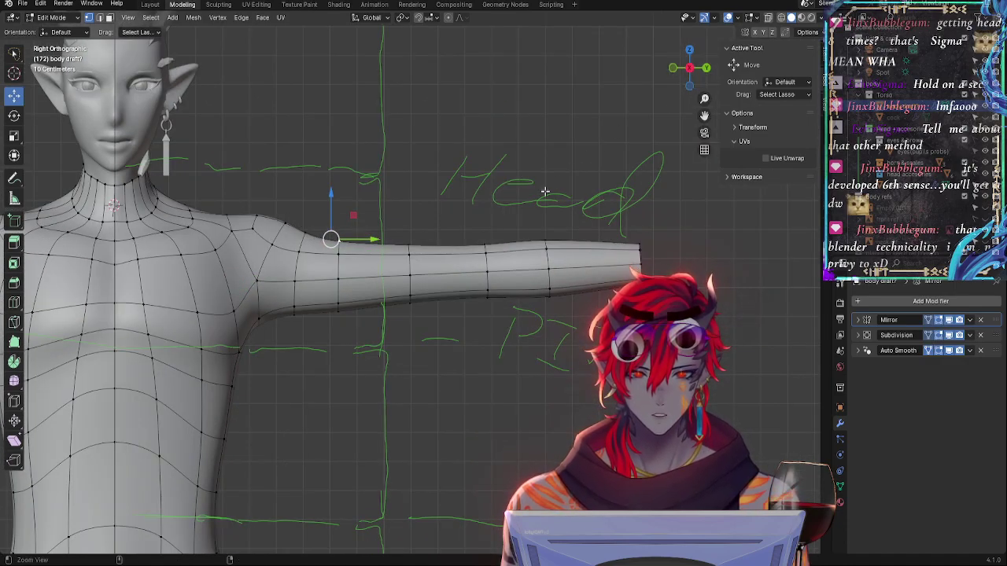
click(486, 269)
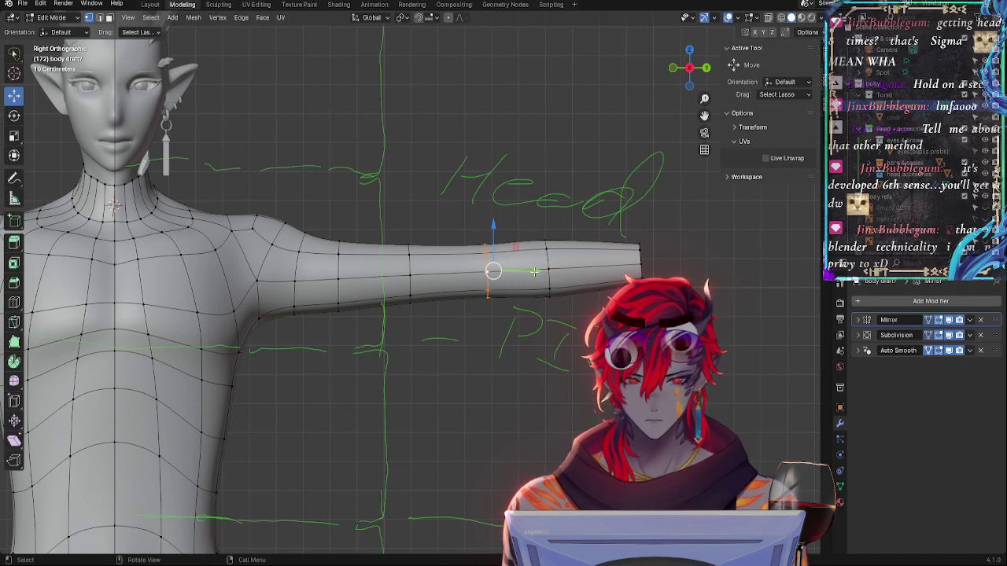
drag(535, 271, 531, 273)
click(506, 276)
click(482, 274)
click(528, 340)
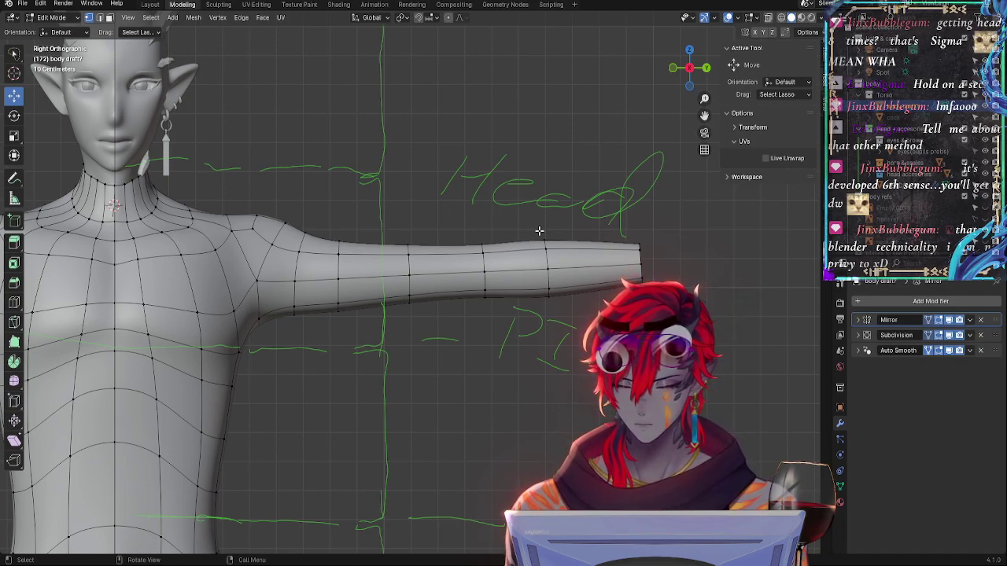
Slide the selected forearm edge loop along the arm toward the wrist
key(g)
key(g)
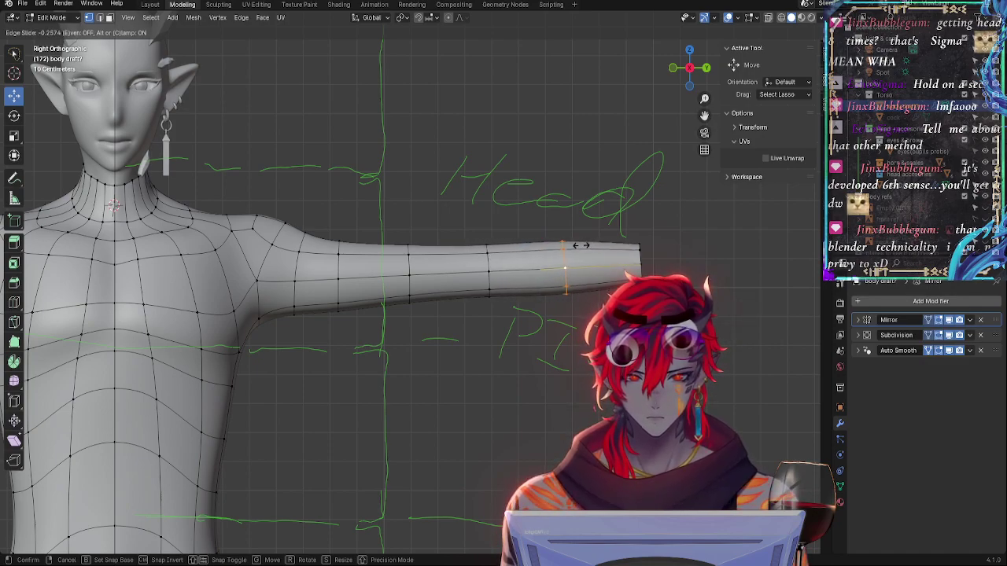
click(550, 246)
middle_drag(550, 260, 572, 295)
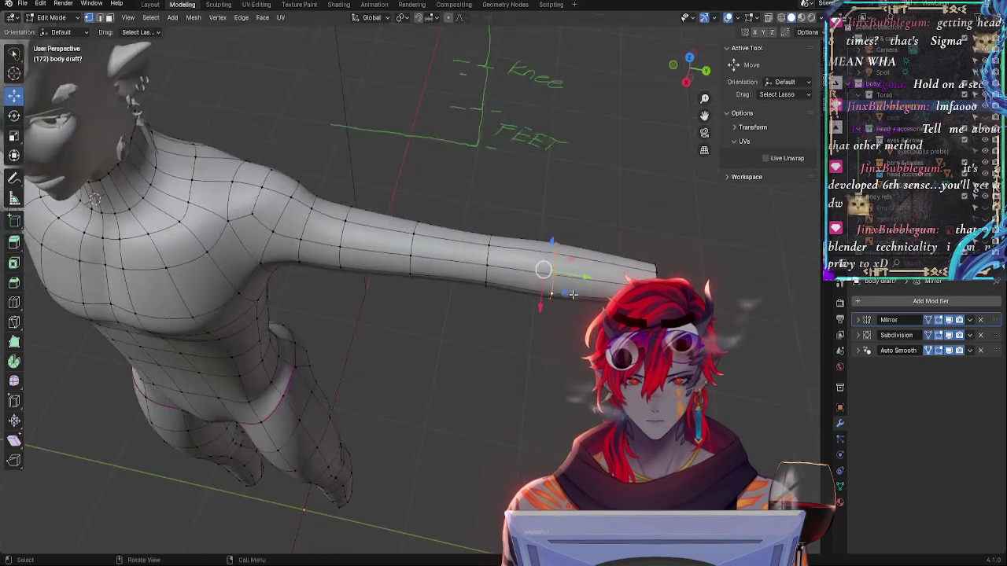
Move the selected arm loop farther along the arm on the Y axis
drag(573, 275, 548, 275)
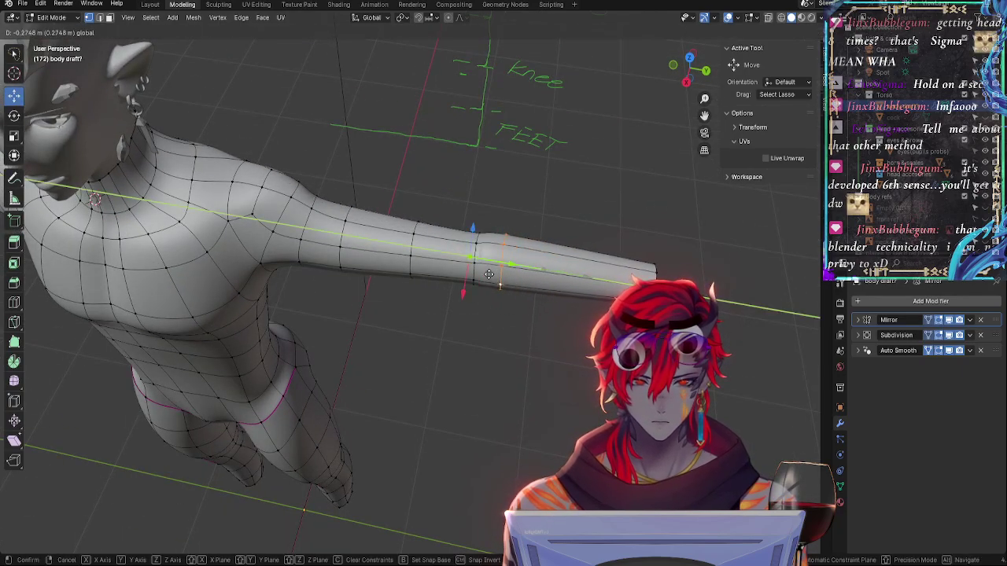
drag(557, 293, 508, 277)
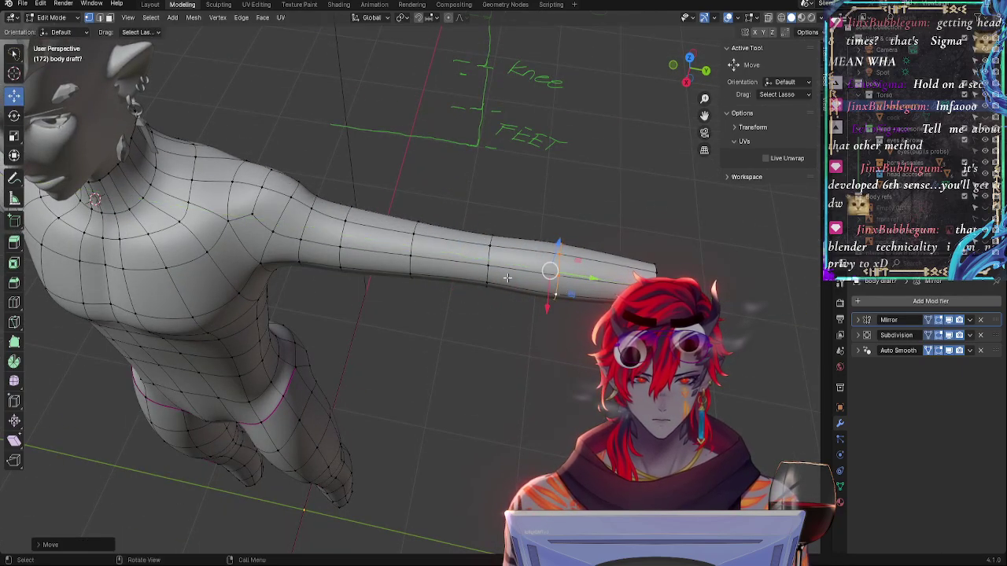
mouse_move(589, 291)
mouse_down()
mouse_move(563, 294)
mouse_move(602, 303)
mouse_up()
Try repositioning the forearm loops near the elbow guide, cancelling each attempt to keep them straight
alt+click(492, 273)
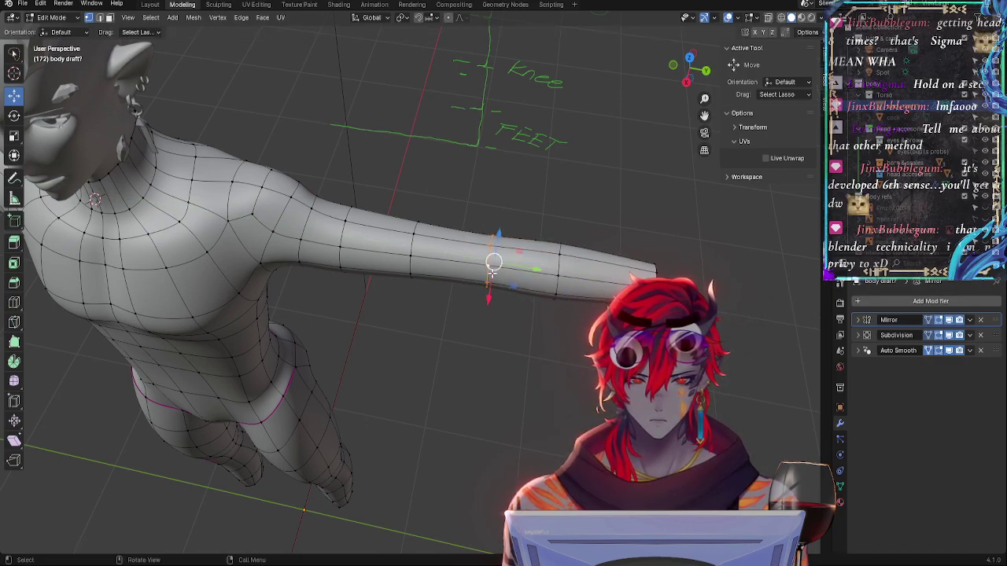
key(g)
key(g)
key(g)
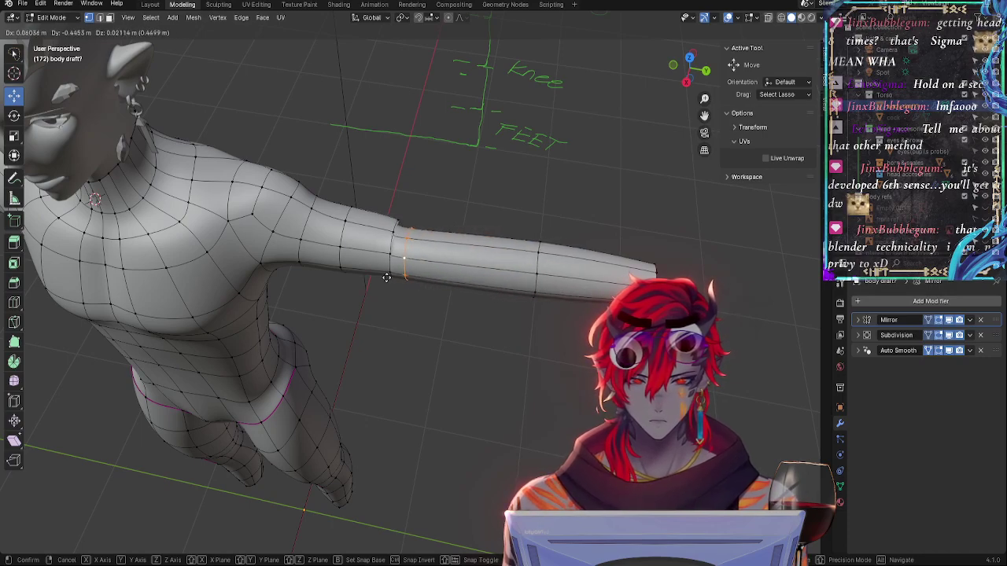
right_click(455, 324)
middle_drag(457, 327, 407, 222)
scroll(407, 222, up, 5)
alt+click(407, 222)
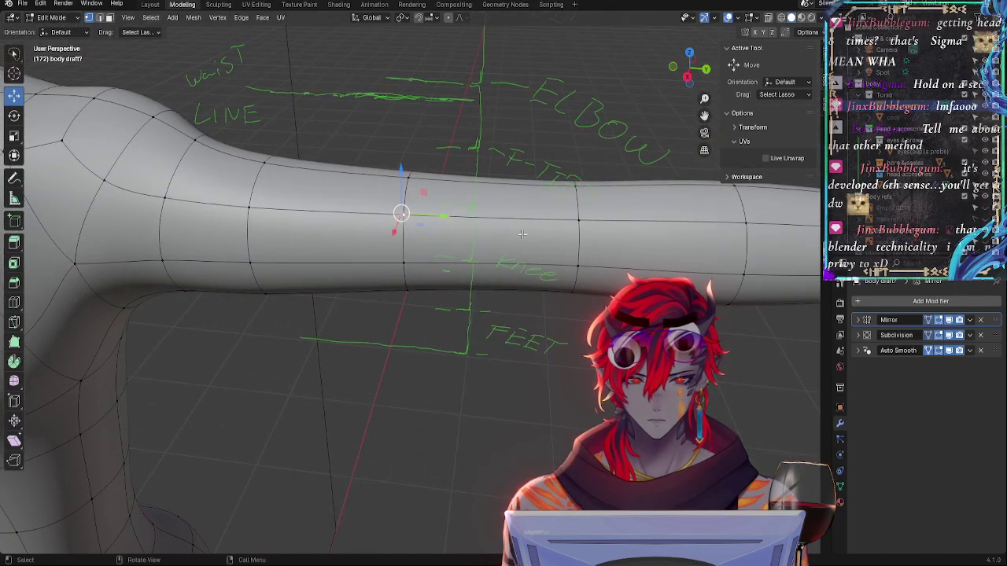
key(shift+v)
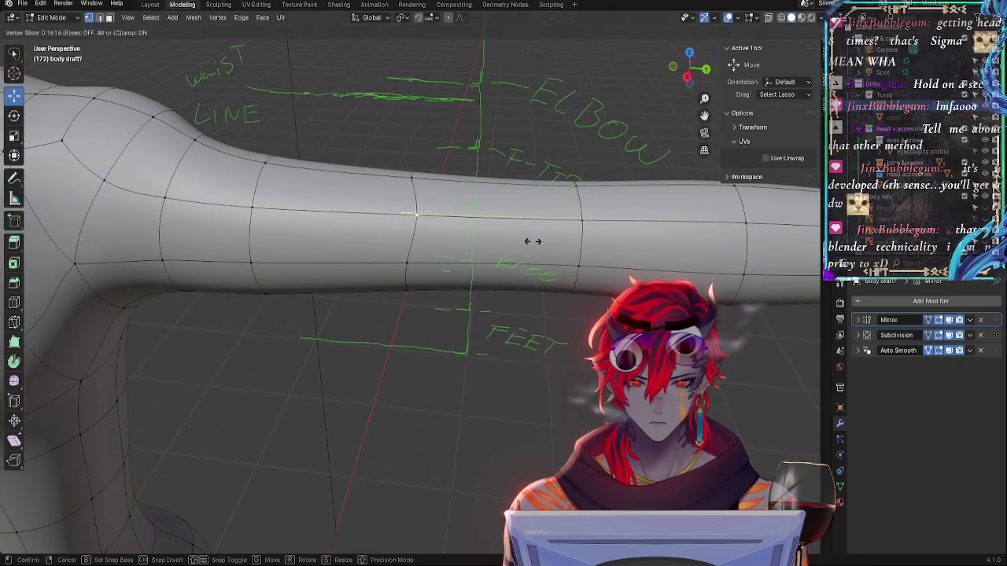
right_click(474, 249)
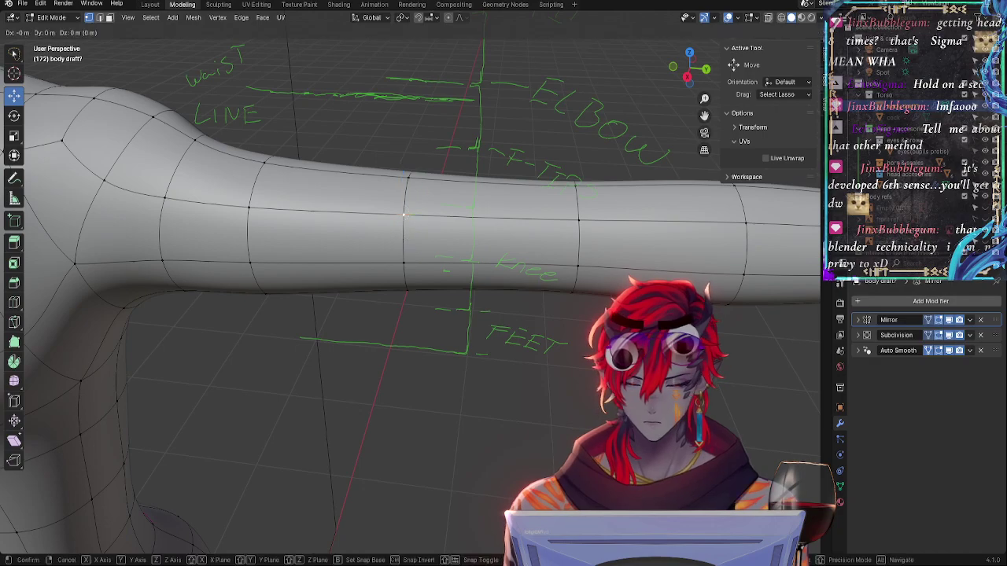
key(shift+v)
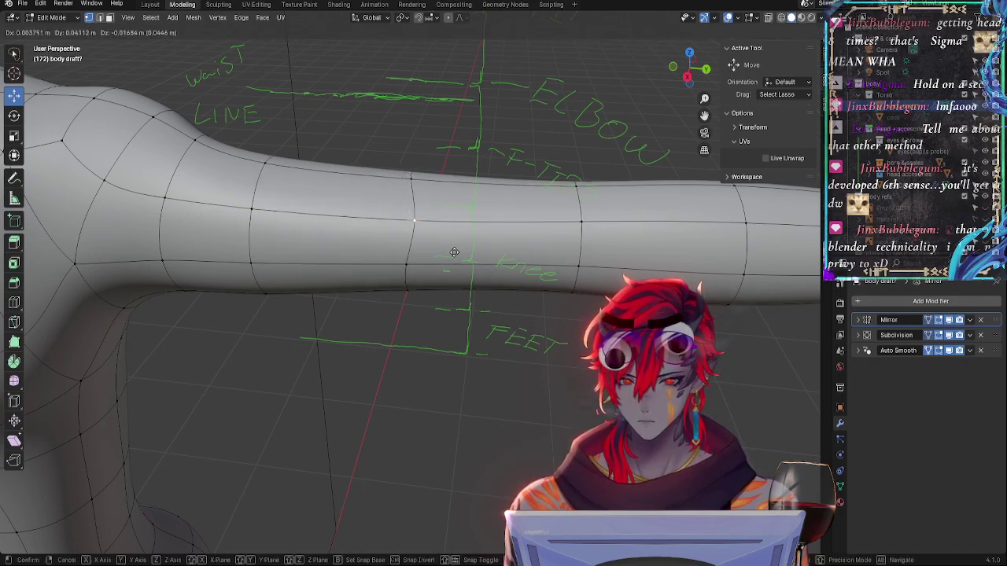
click(517, 252)
key(g)
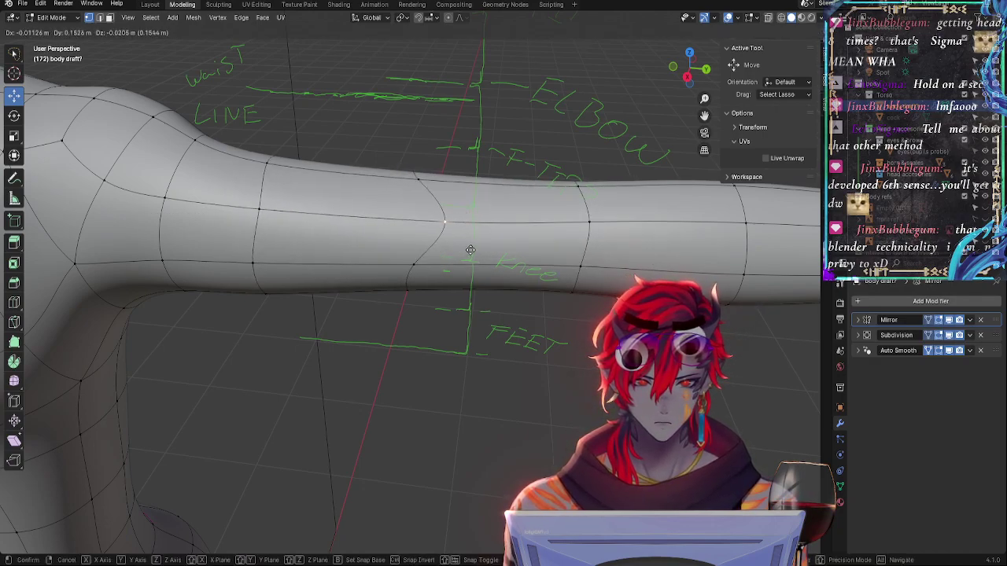
right_click(468, 284)
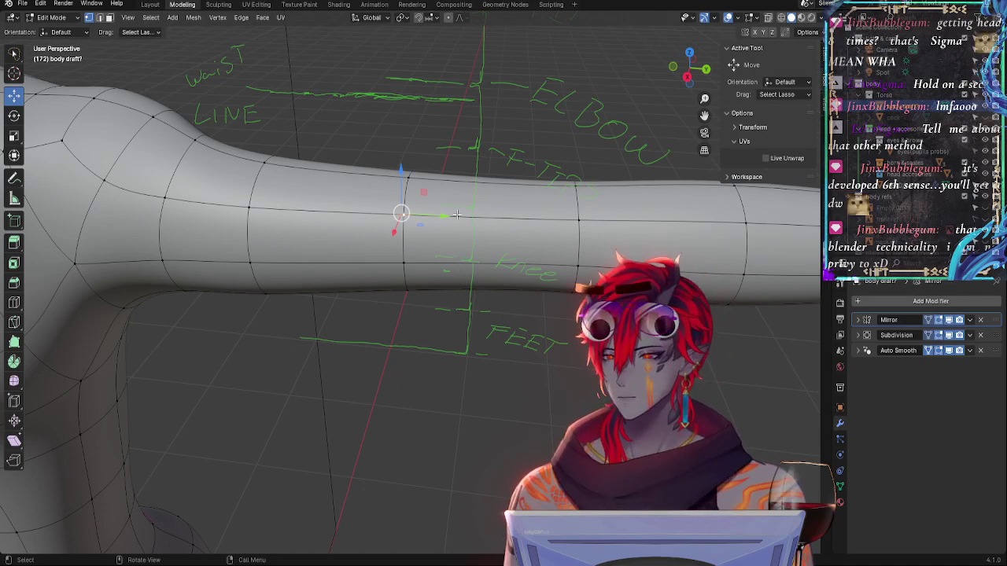
Slide the edge loop farther down the forearm toward the elbow
alt+click(577, 222)
key(g)
key(g)
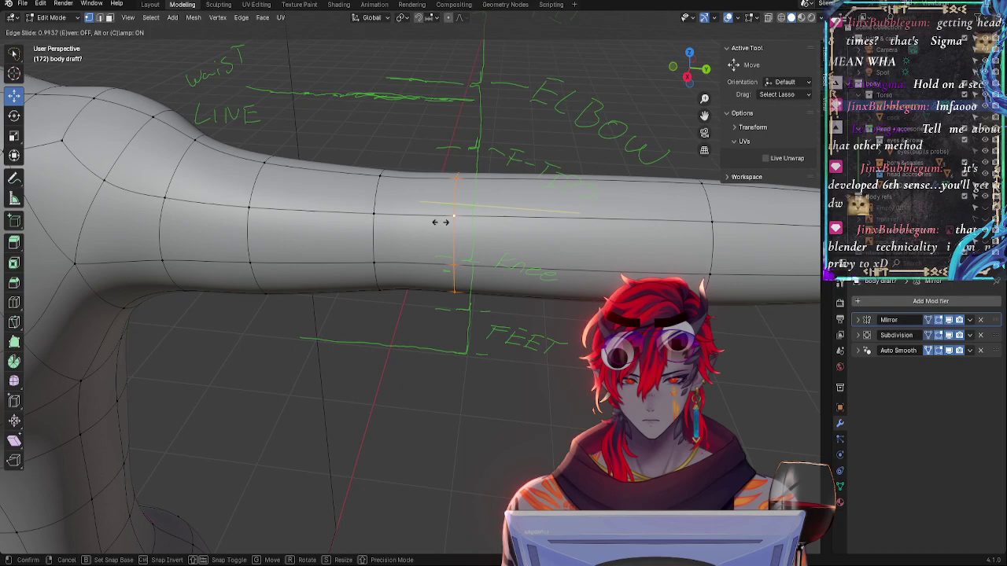
click(272, 213)
middle_drag(272, 212, 269, 129)
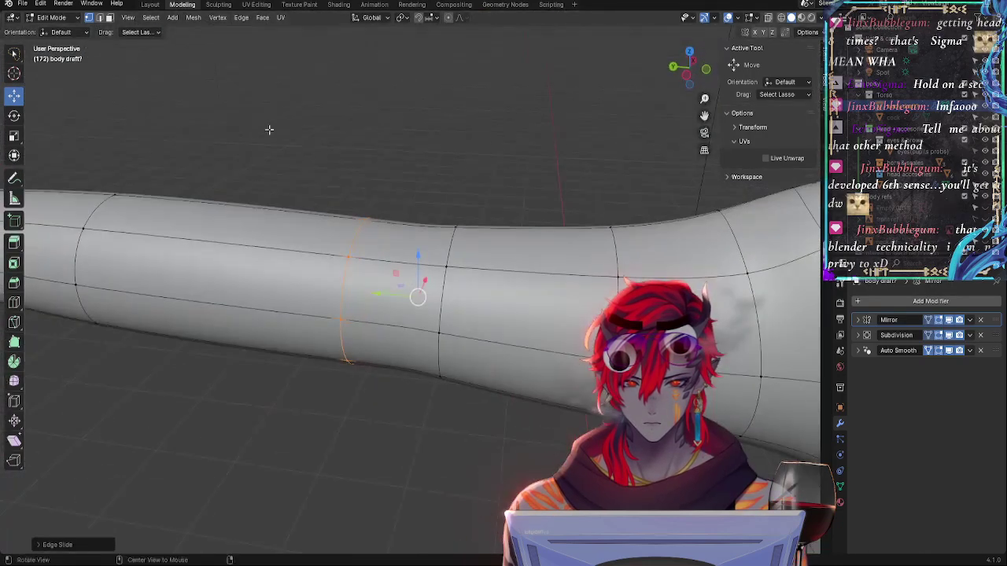
key(g)
key(Escape)
Move a limb loop along Y and slide a leg loop along the leg
middle_drag(509, 276, 410, 225)
key(g)
key(y)
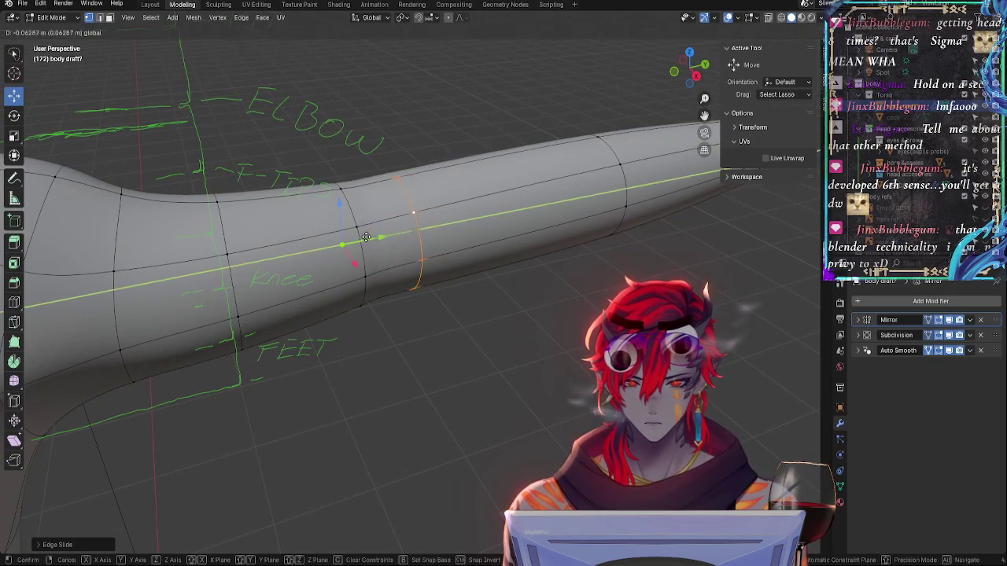
click(265, 279)
middle_drag(266, 278, 503, 323)
key(g)
key(g)
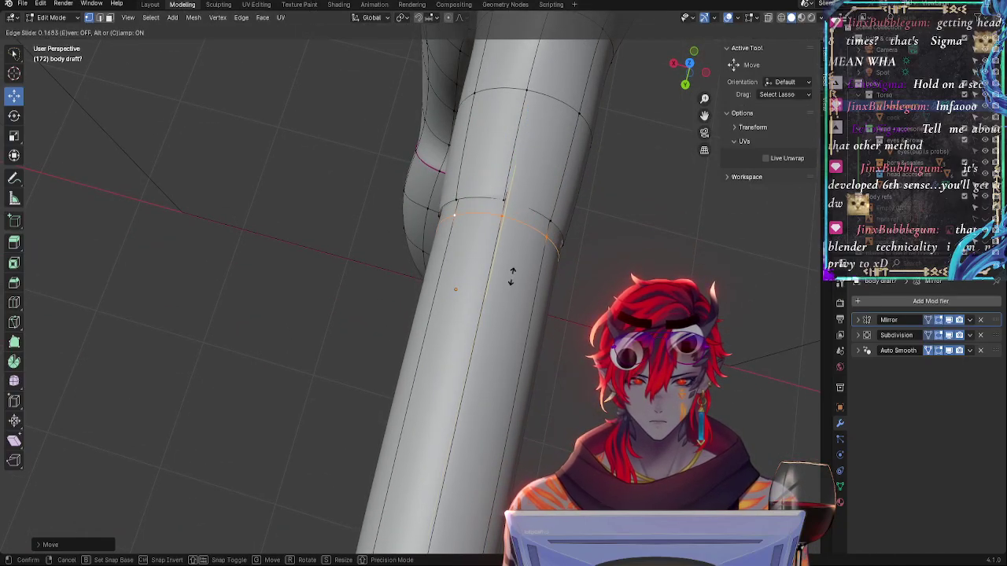
click(532, 424)
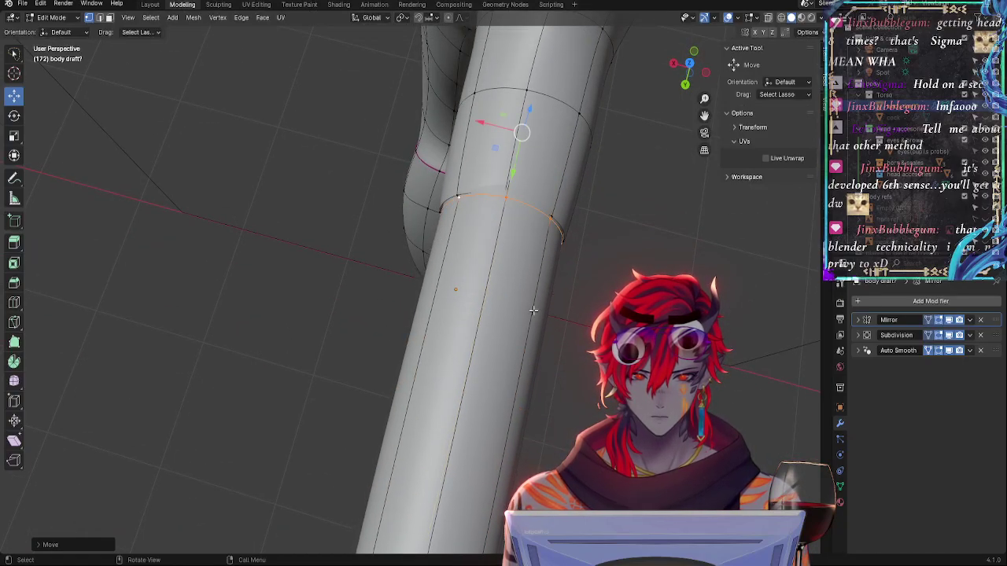
Inspect the loop near the knee guide, leave it unmoved, and switch to Right Ortho view
middle_drag(534, 310, 533, 281)
middle_drag(315, 342, 467, 307)
click(509, 344)
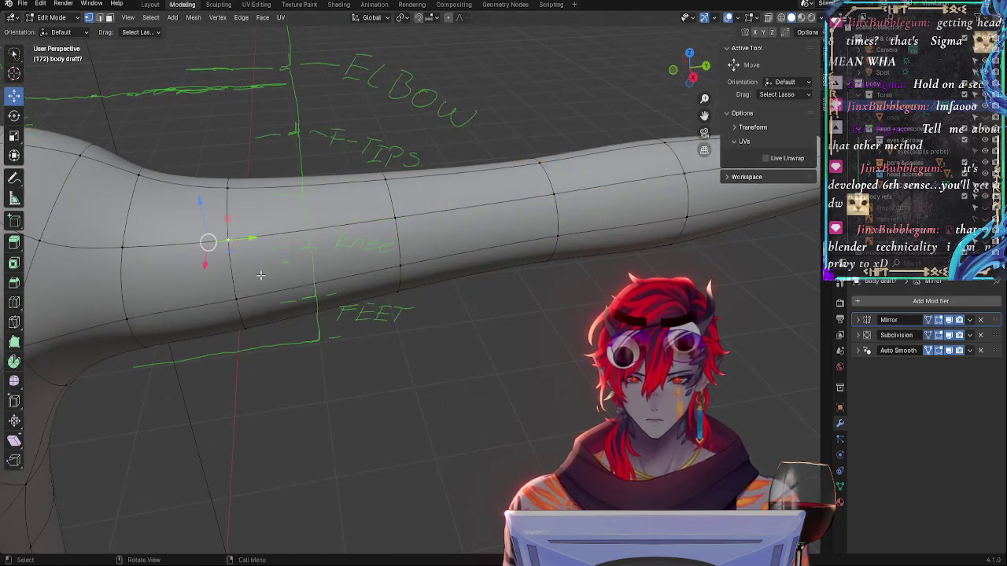
middle_drag(261, 275, 348, 315)
alt+click(388, 194)
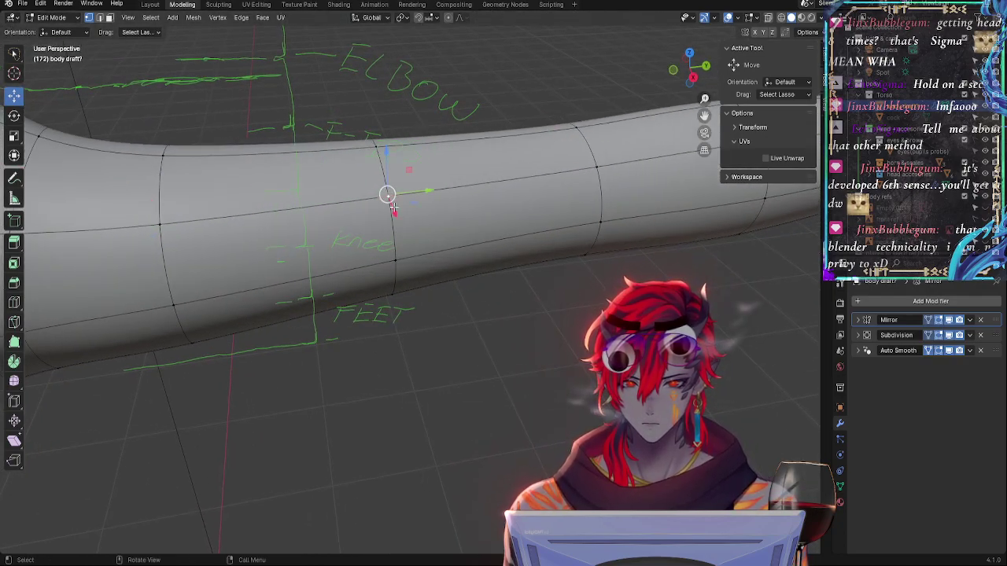
drag(387, 194, 412, 94)
key(Escape)
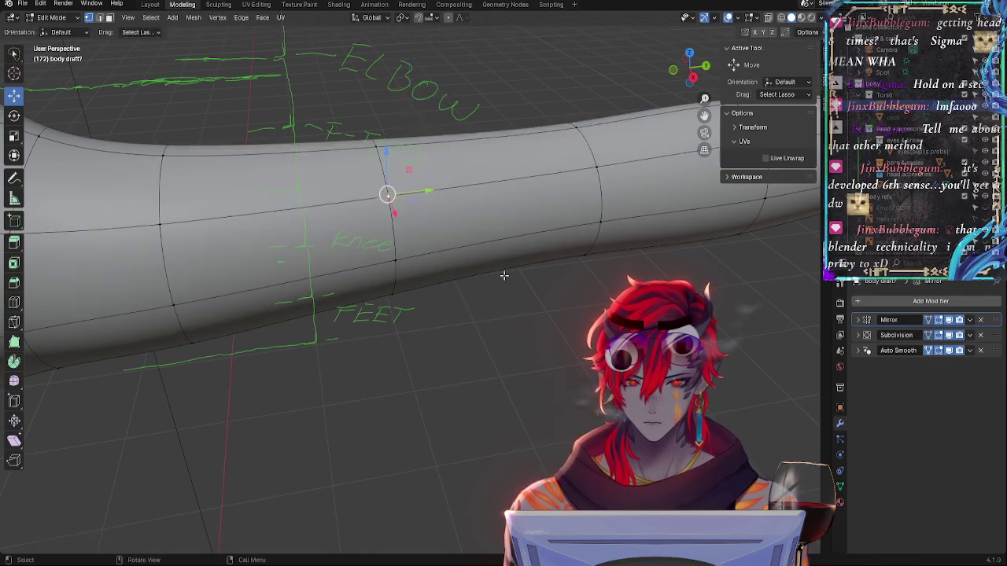
click(693, 79)
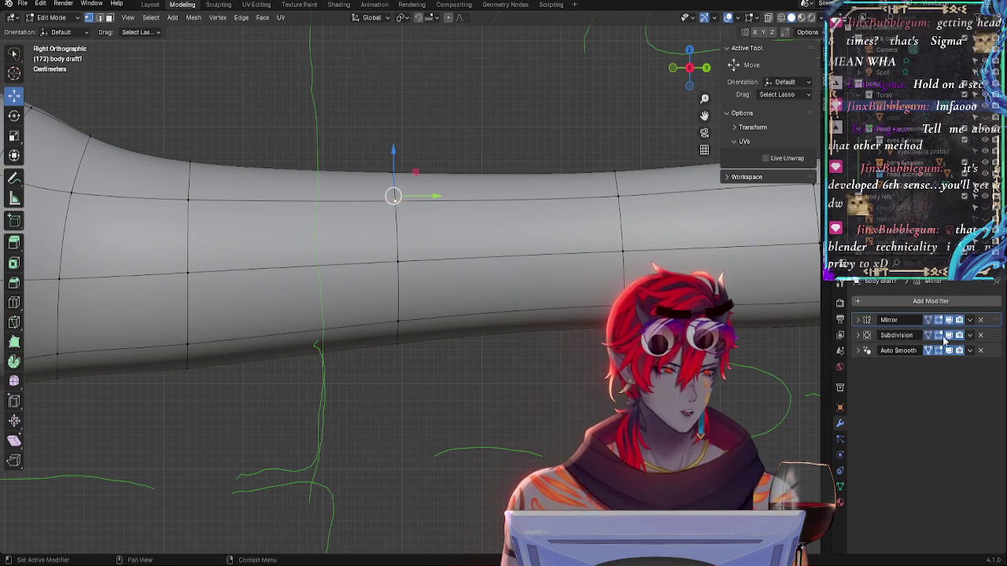
Select loops near the forearm end and nudge one slightly along X
scroll(589, 367, up, 3)
scroll(589, 367, down, 4)
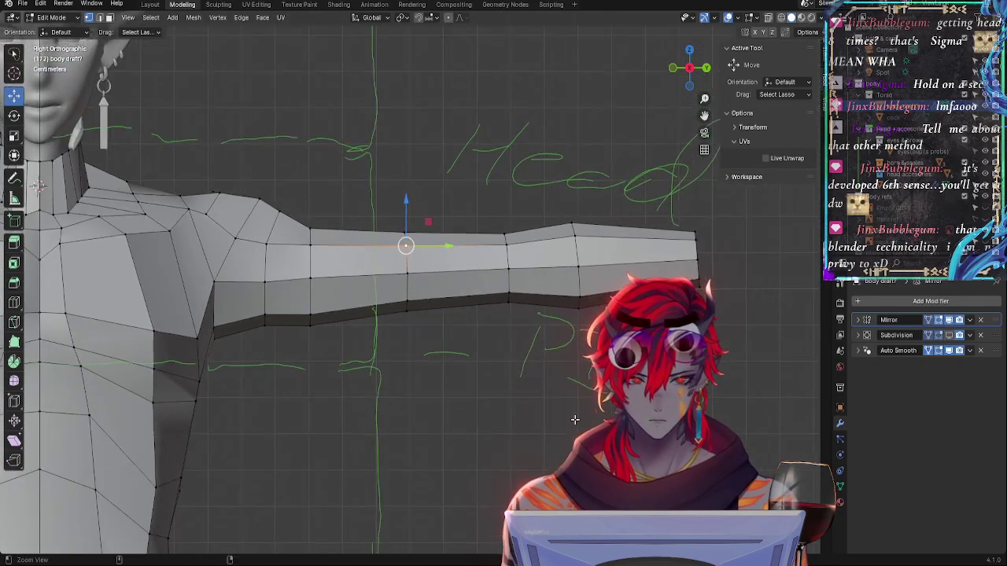
alt+click(568, 235)
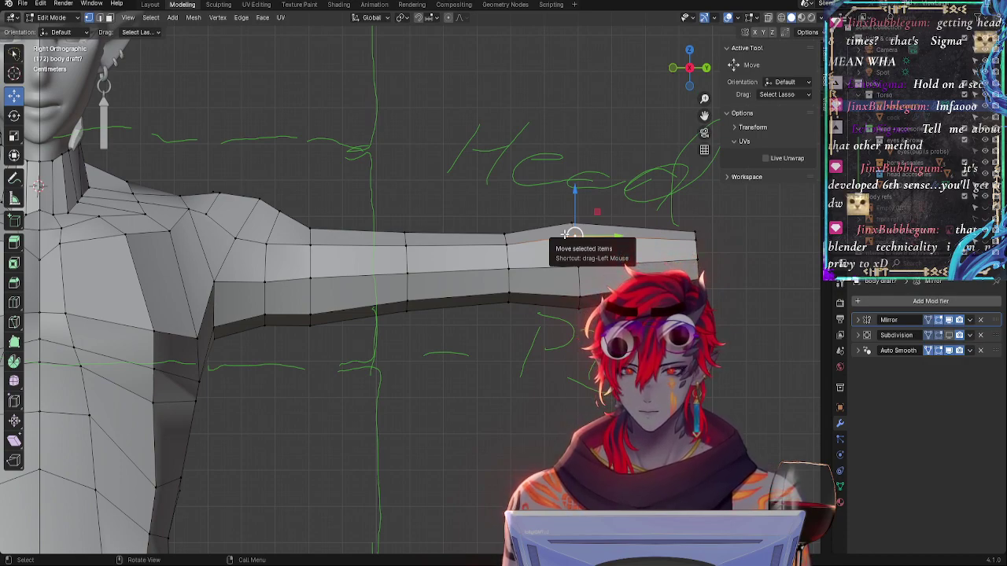
alt+click(509, 312)
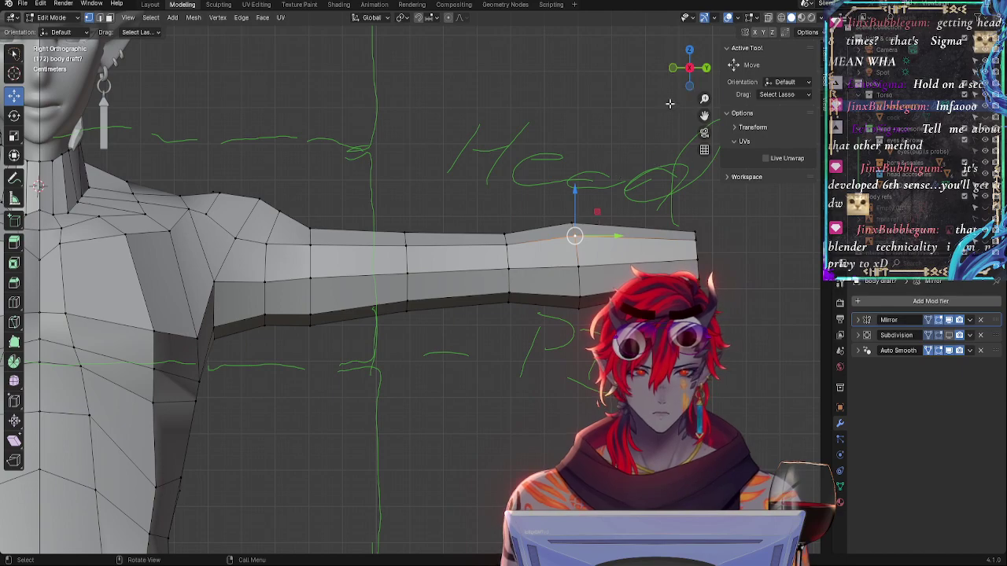
scroll(669, 103, down, 4)
scroll(505, 189, up, 1)
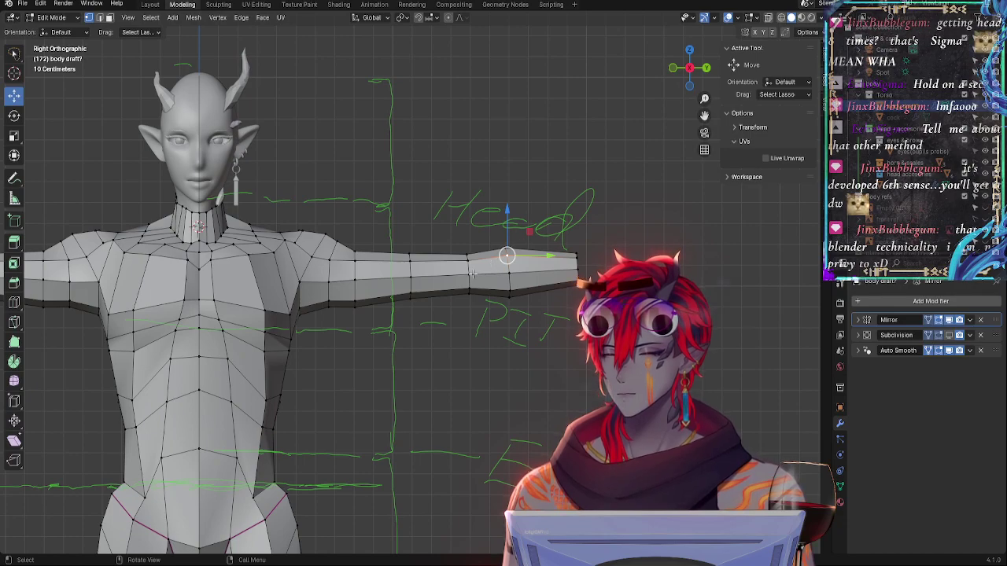
scroll(497, 367, up, 5)
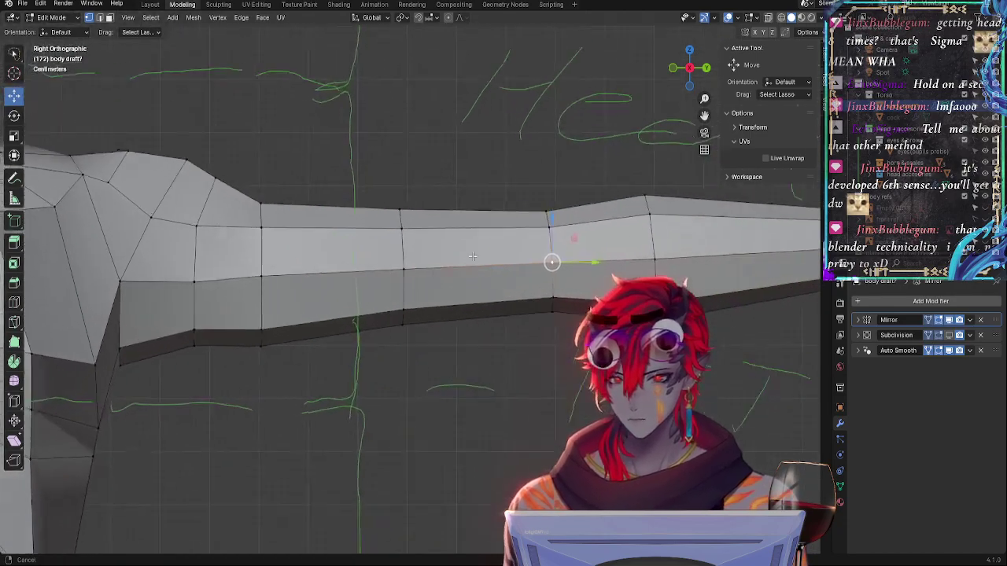
middle_drag(540, 335, 594, 354)
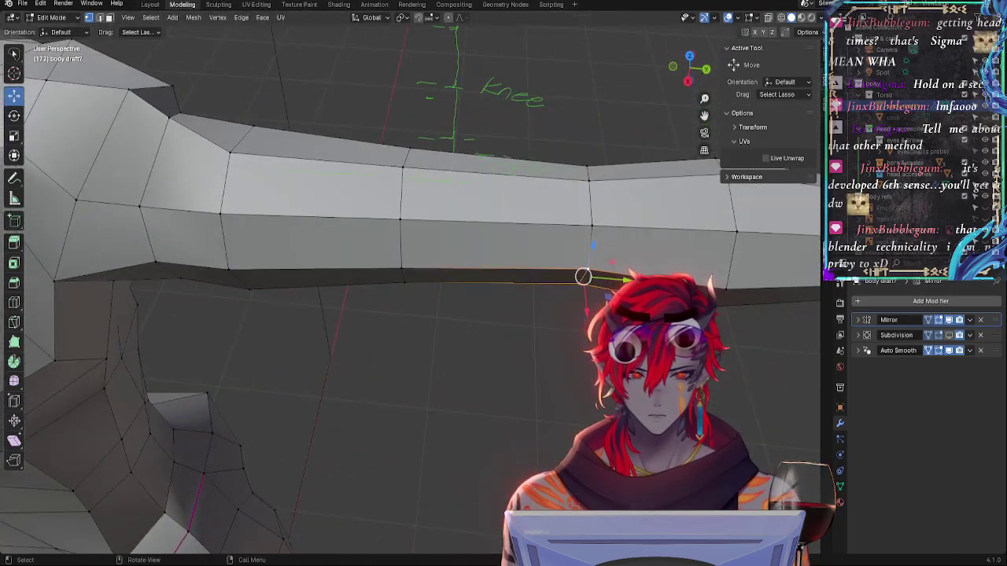
drag(586, 313, 585, 311)
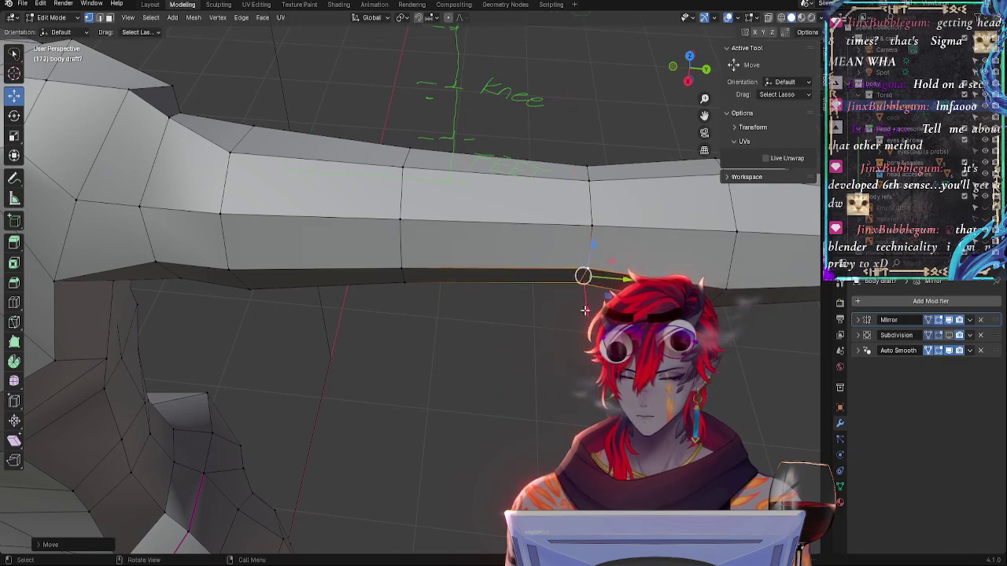
Check the arm from below and move the selected loop slightly along Y
middle_drag(582, 314, 590, 328)
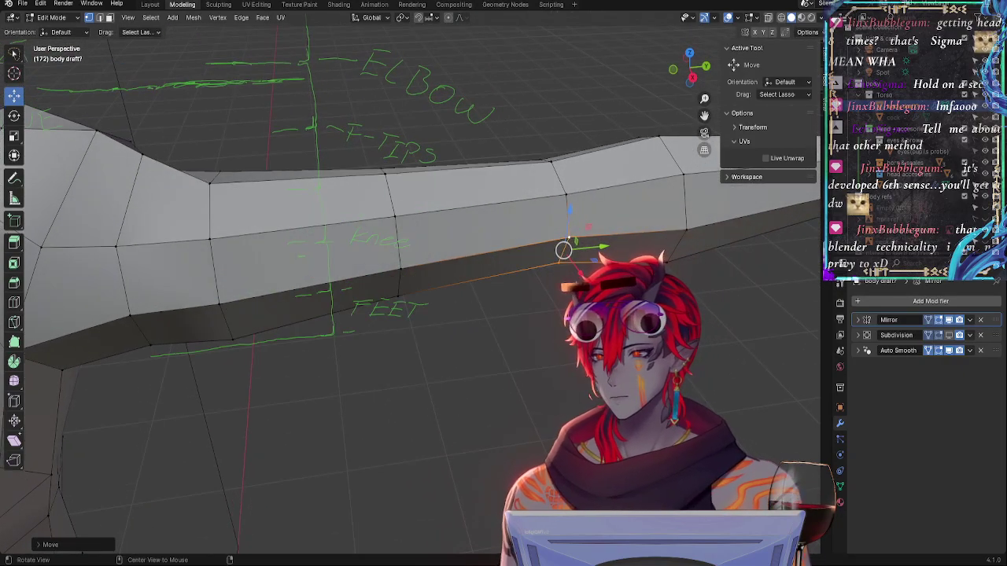
middle_drag(627, 211, 579, 214)
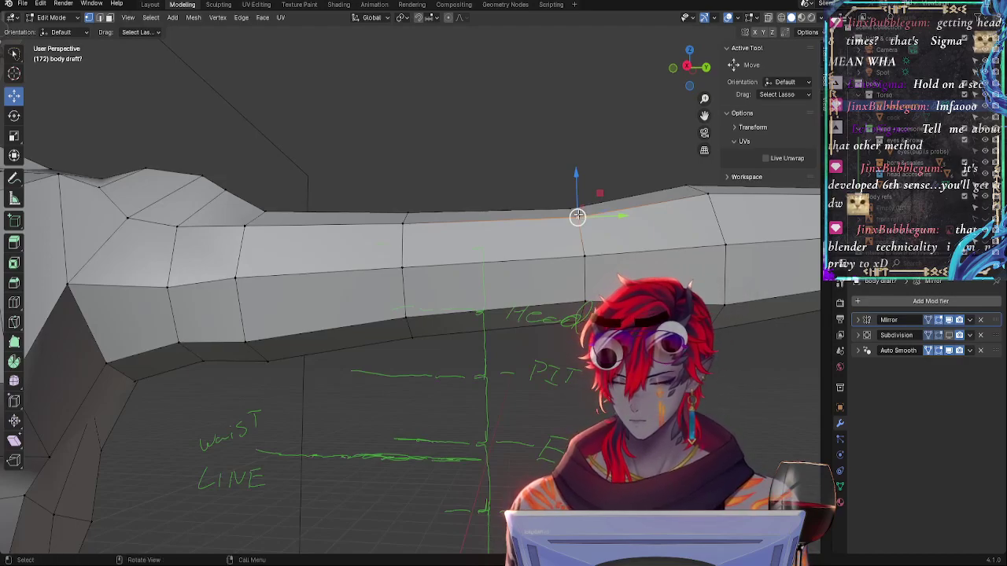
mouse_move(586, 309)
middle_down()
mouse_move(530, 386)
mouse_move(514, 353)
mouse_move(524, 385)
mouse_move(534, 229)
middle_up()
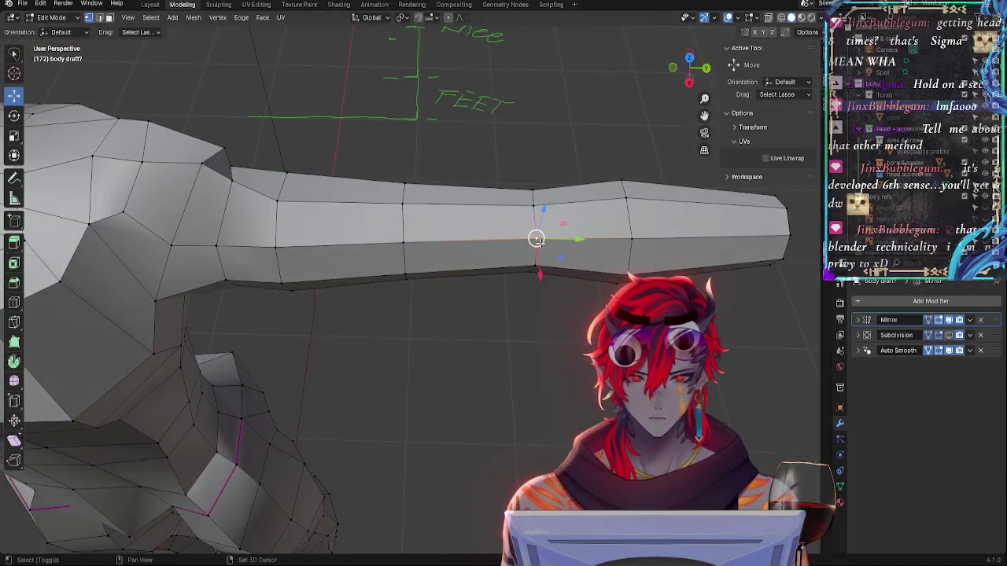
middle_drag(557, 288, 542, 388)
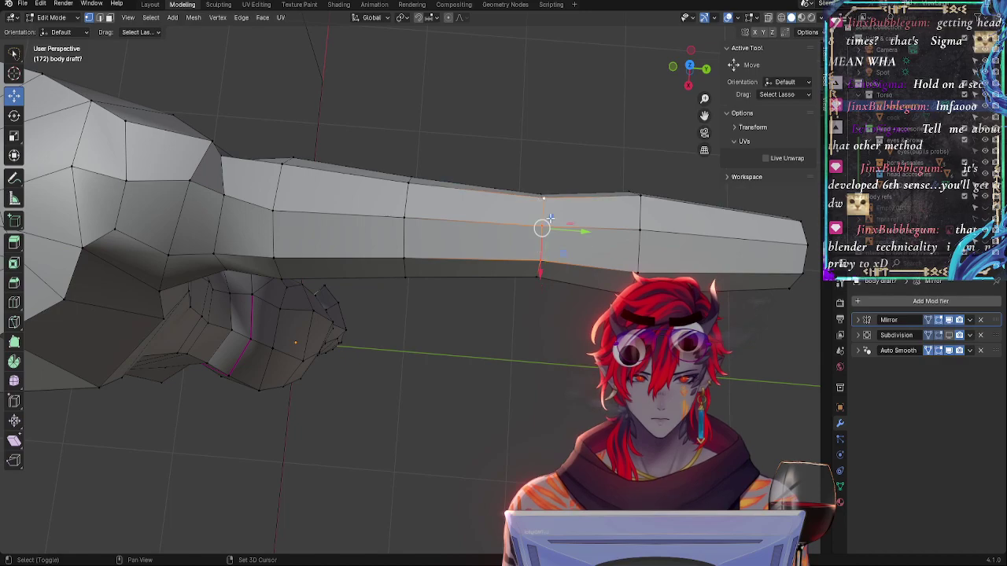
middle_drag(550, 217, 561, 240)
drag(562, 244, 563, 245)
middle_drag(563, 245, 467, 295)
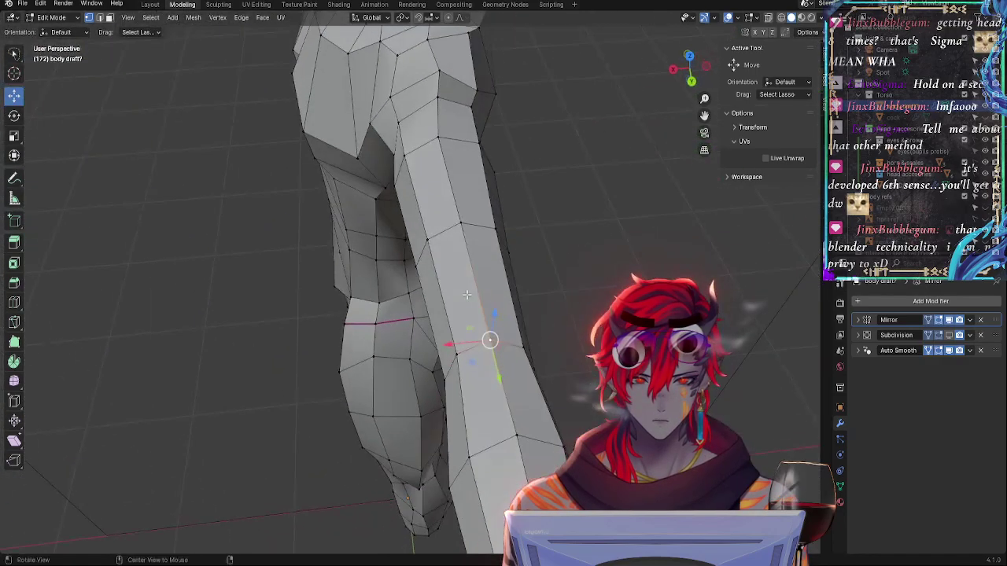
middle_drag(523, 352, 511, 328)
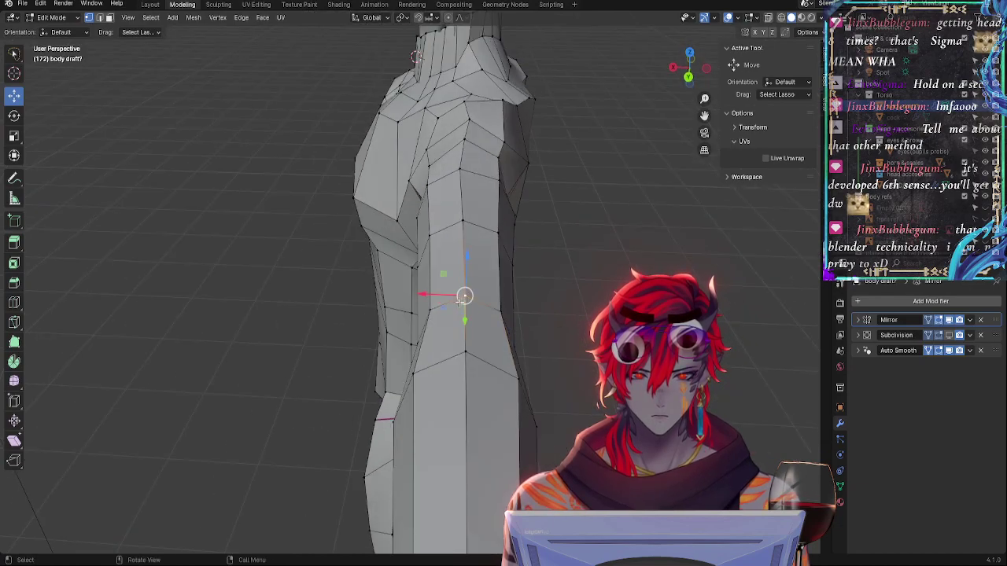
middle_drag(455, 285, 536, 333)
Nudge the arm's right-edge vertex upward and shift the middle vertex along the arm
click(496, 407)
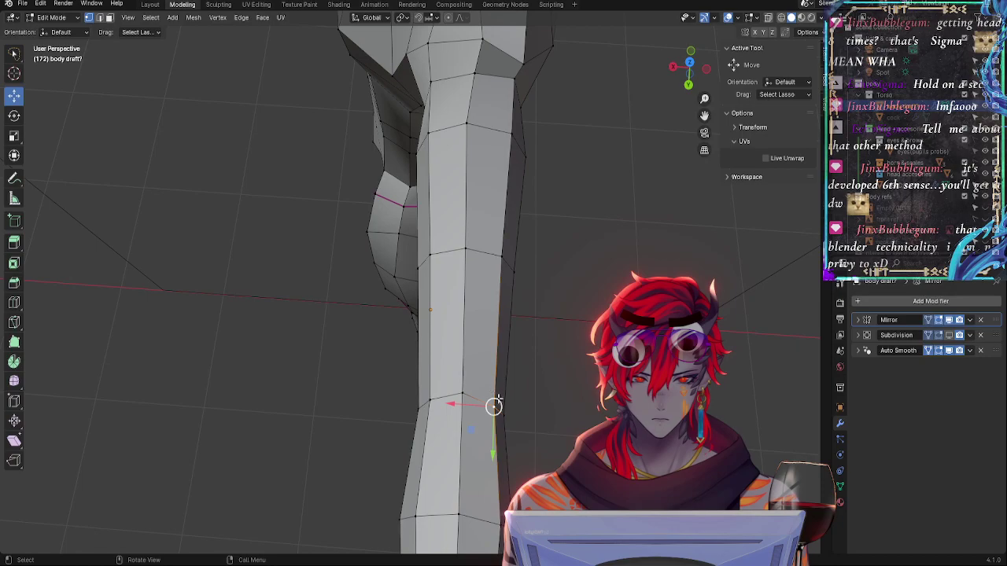
drag(494, 405, 468, 425)
click(462, 393)
middle_drag(467, 425, 416, 353)
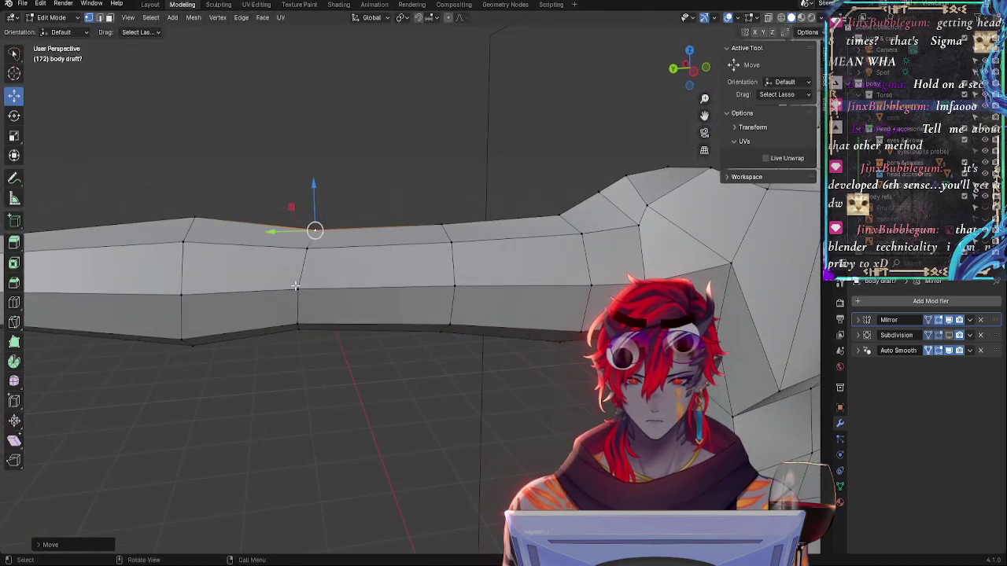
Slide the arm's lower edge loop, then slide a vertex along its edge
click(298, 288)
shift+click(297, 324)
key(g)
key(g)
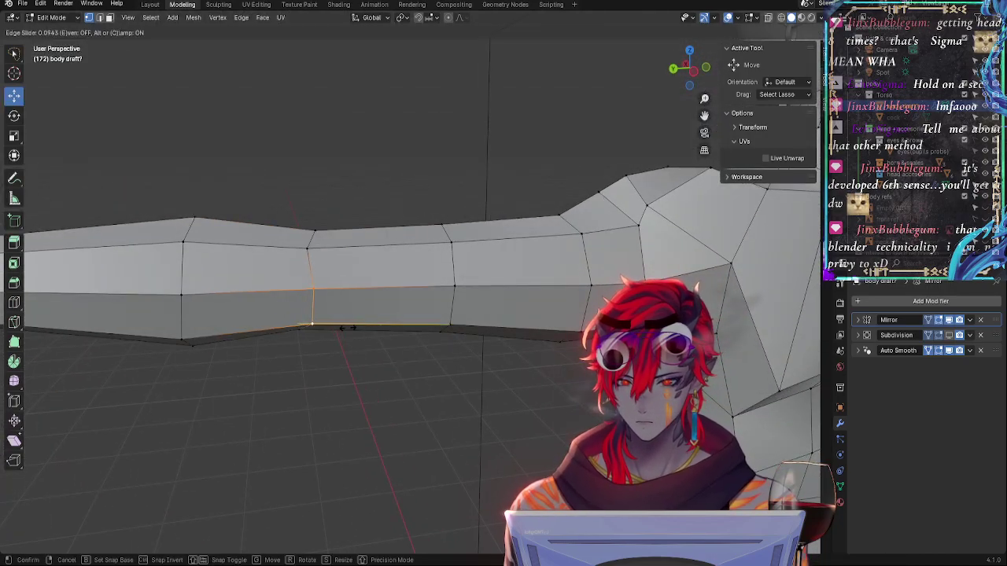
click(343, 328)
click(349, 386)
middle_drag(349, 385, 351, 421)
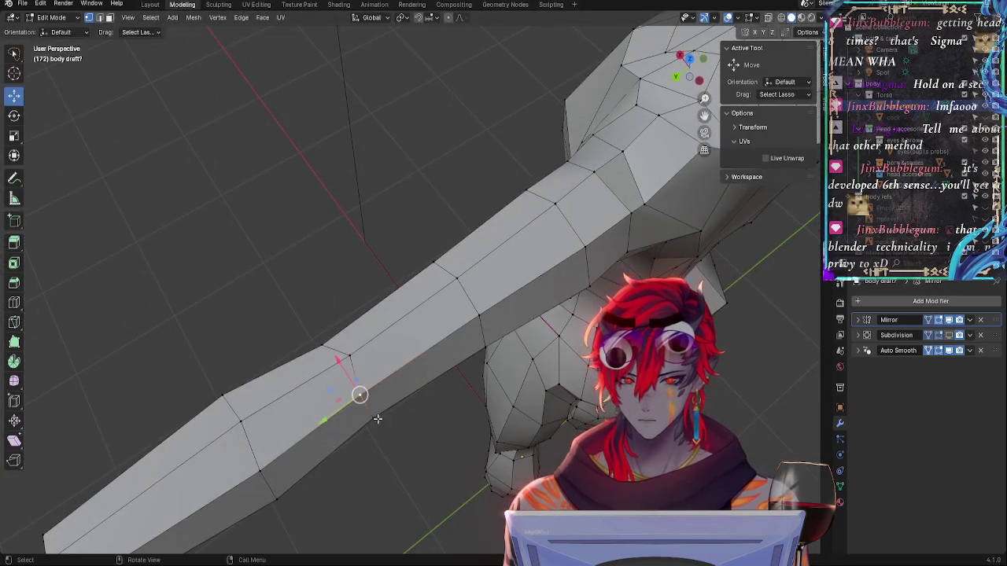
key(shift+v)
click(374, 437)
Slide another arm edge loop into place from a side view
mouse_move(427, 444)
middle_down()
mouse_move(472, 370)
mouse_move(554, 282)
mouse_move(532, 264)
middle_up()
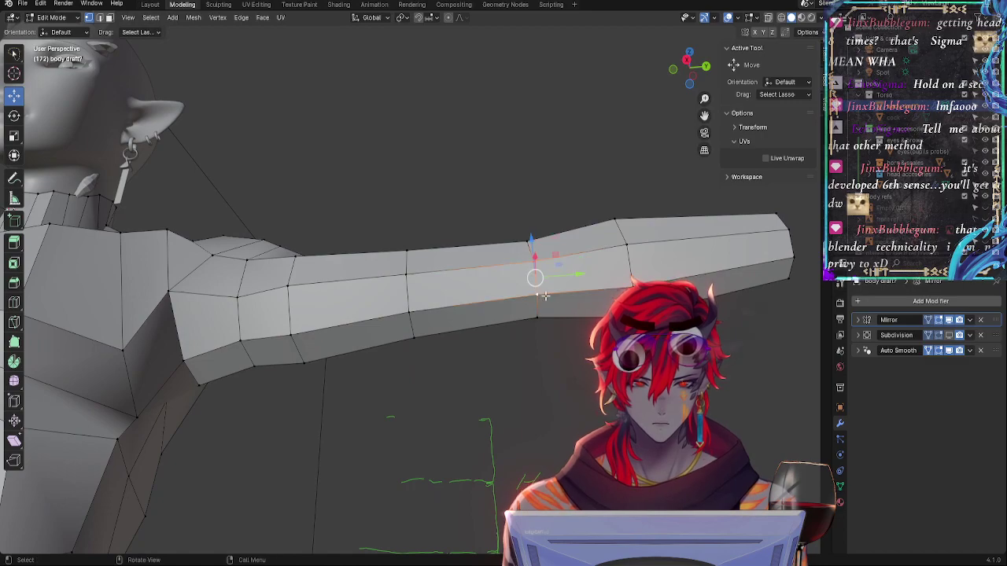
key(g)
key(g)
click(543, 296)
middle_drag(543, 296, 526, 413)
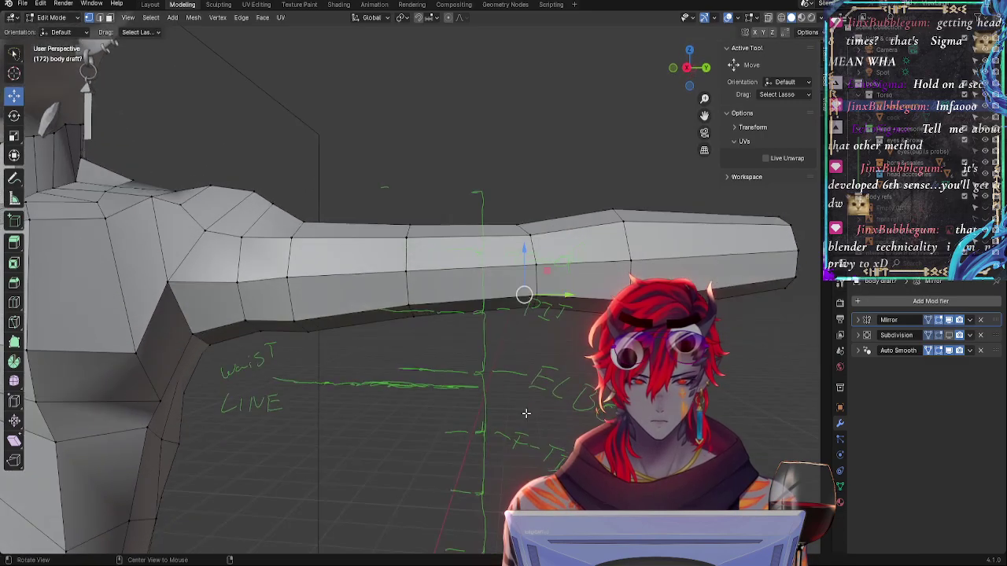
middle_drag(503, 362, 507, 411)
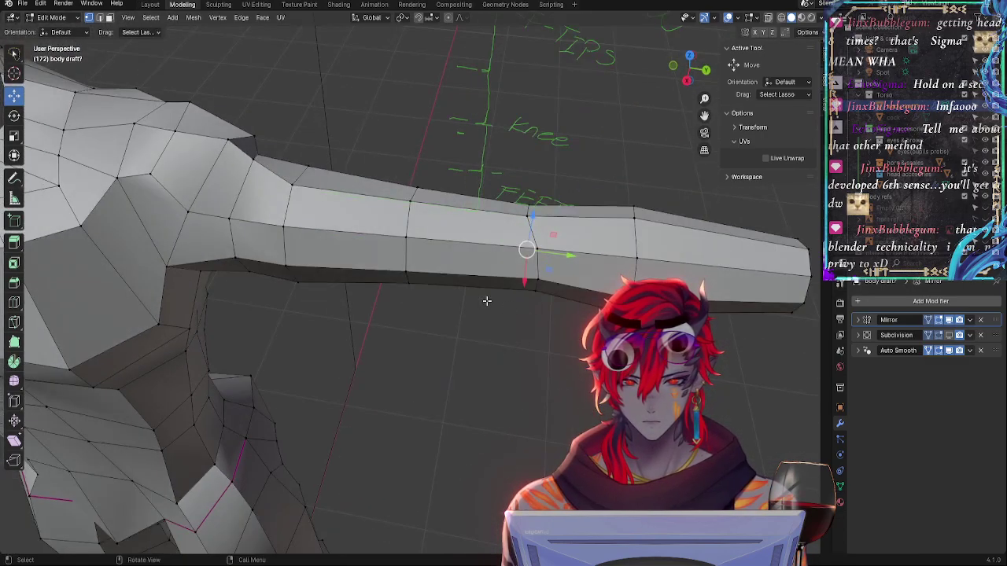
Tilt the elbow edge loop around X and slide it along the arm to the guide
alt+click(407, 280)
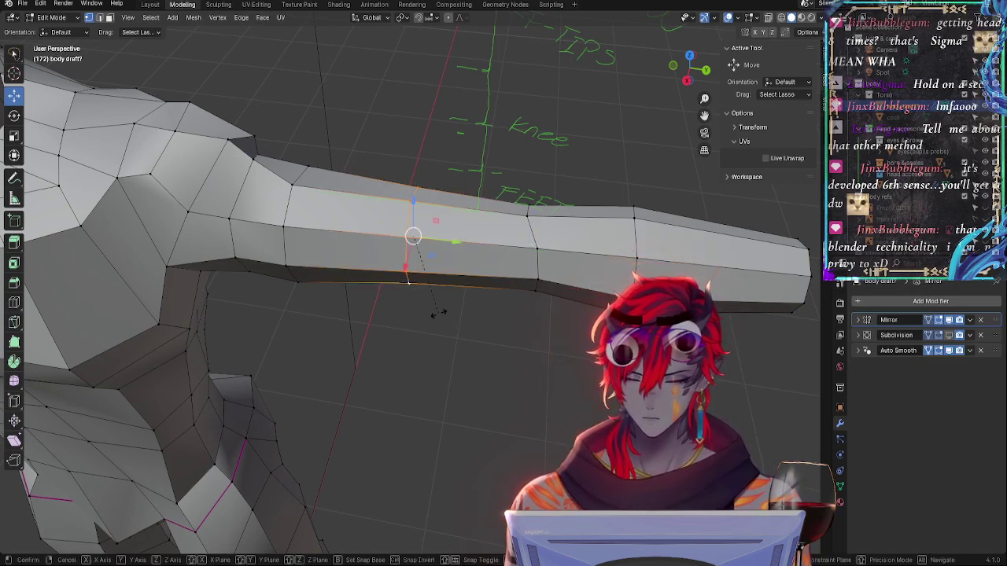
key(r)
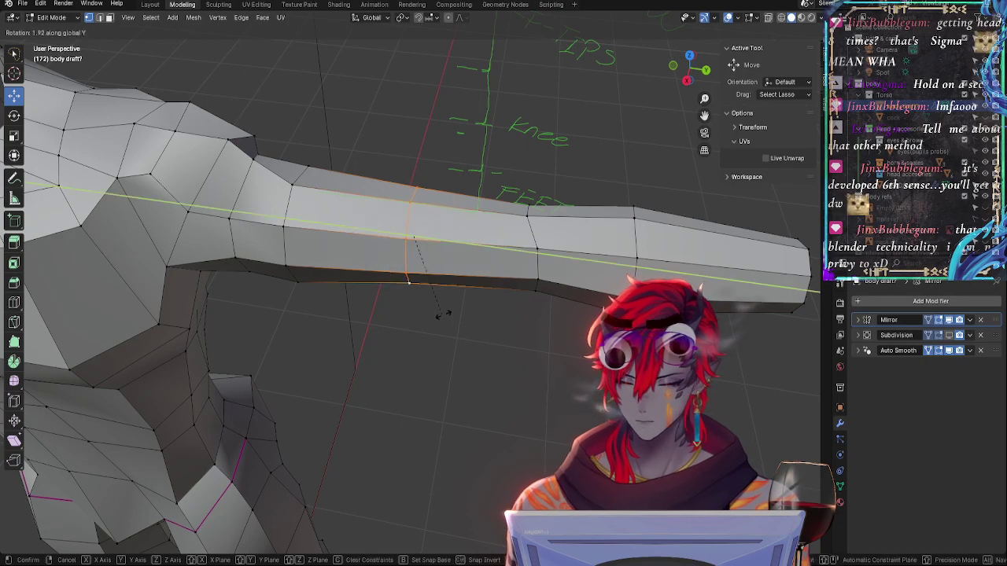
key(x)
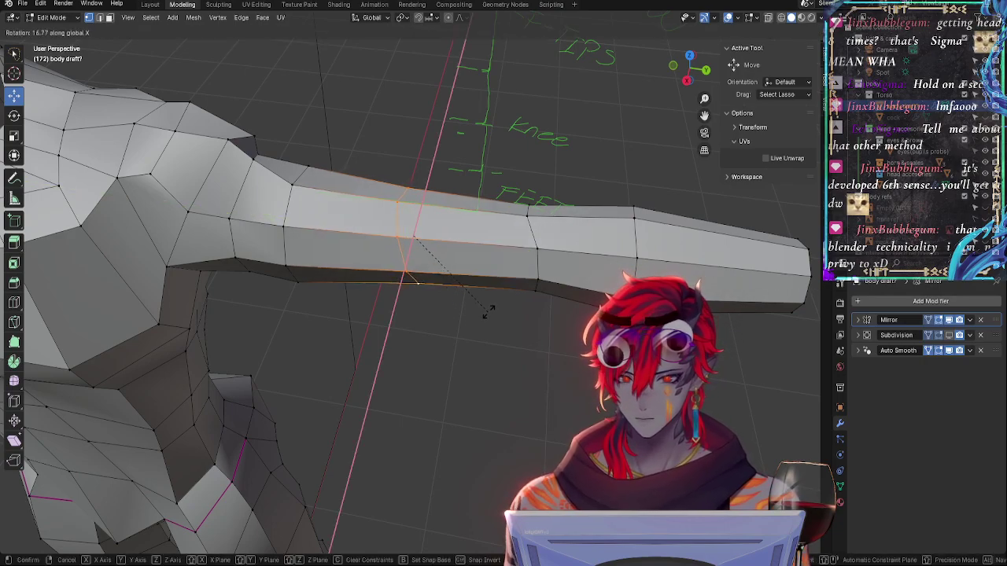
click(454, 316)
middle_drag(467, 330, 404, 279)
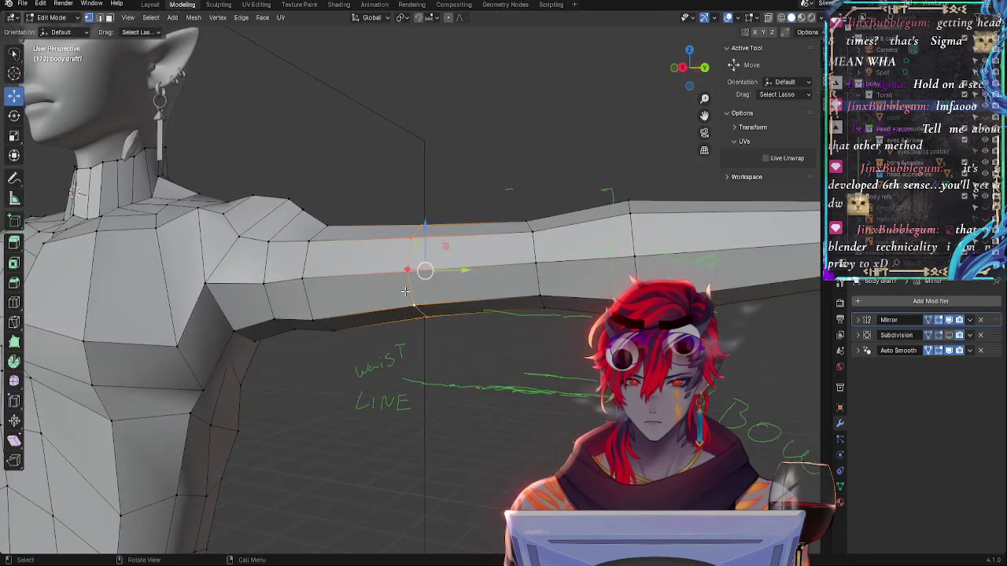
key(g)
key(g)
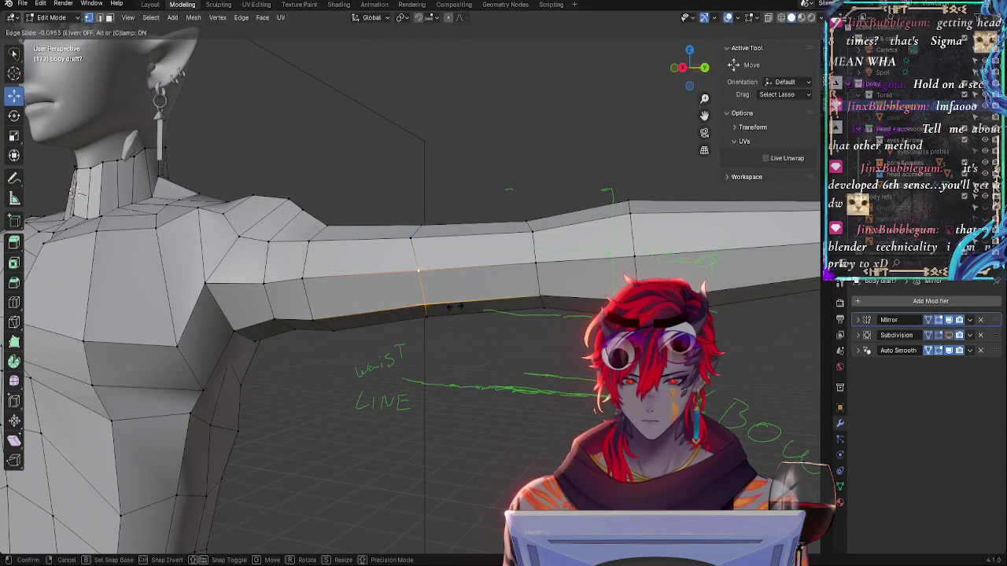
click(444, 308)
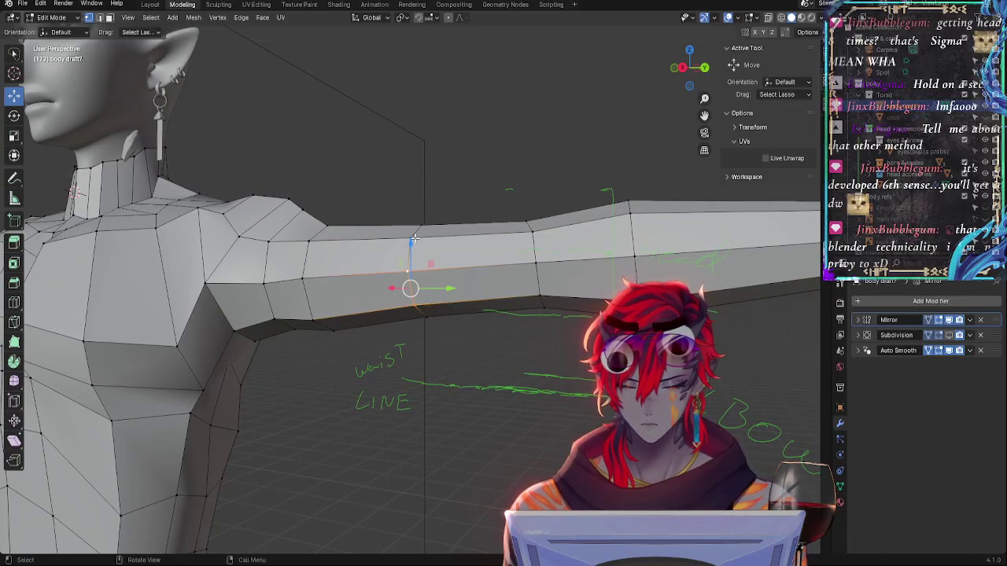
key(g)
key(g)
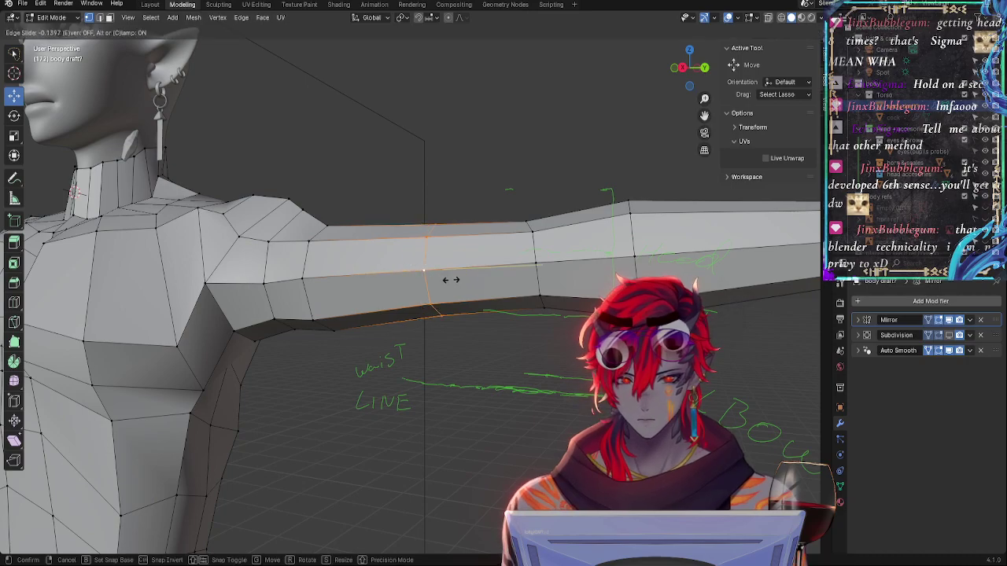
click(450, 279)
Move and slide vertices on the arm's underside, then check the arm against the guide sketch
mouse_move(438, 268)
middle_down()
mouse_move(483, 427)
mouse_move(426, 273)
middle_up()
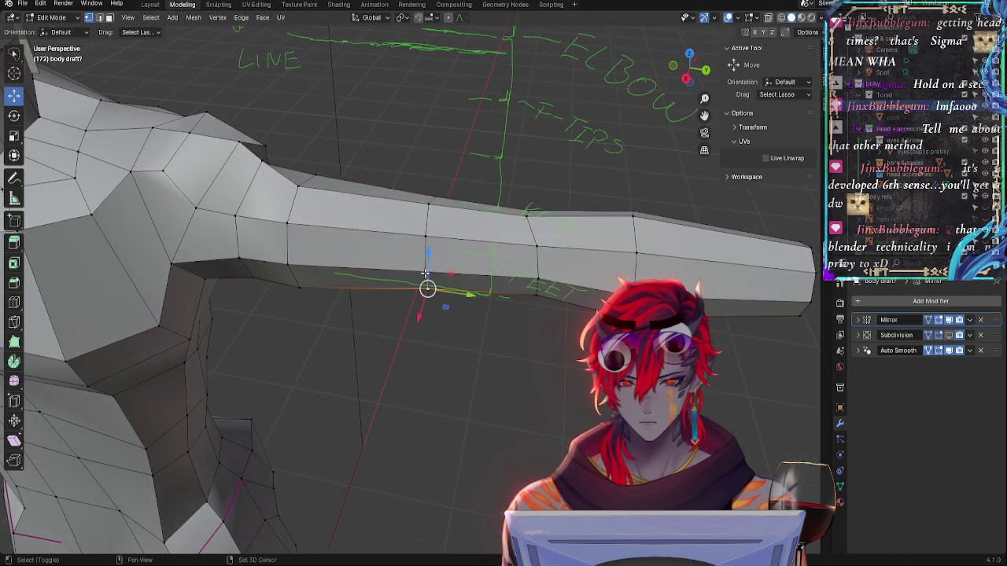
key(g)
click(463, 323)
key(g)
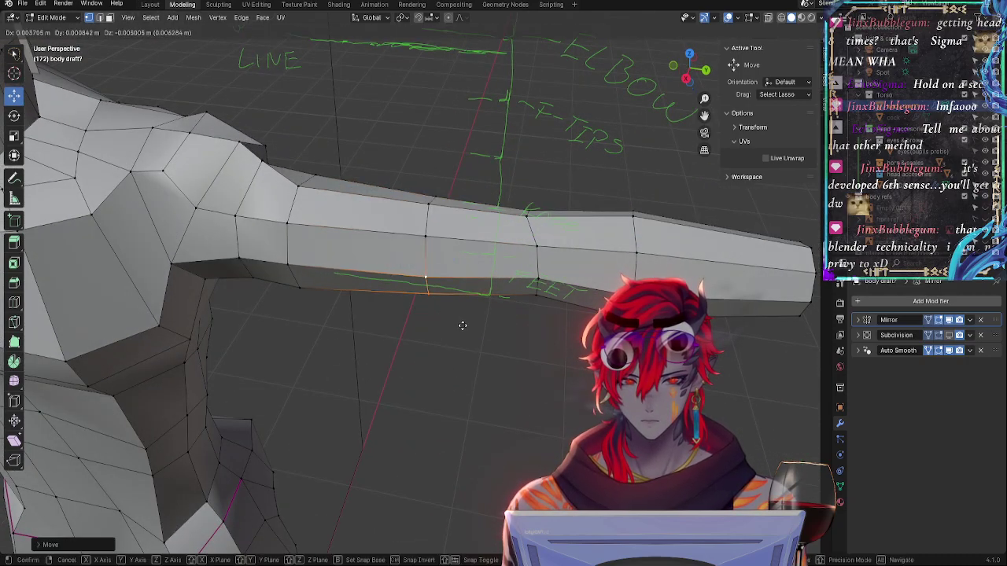
click(463, 324)
mouse_move(467, 328)
middle_down()
mouse_move(487, 361)
mouse_move(438, 256)
mouse_move(524, 360)
mouse_move(503, 363)
mouse_move(460, 340)
mouse_move(483, 342)
mouse_move(466, 424)
mouse_move(510, 349)
middle_up()
key(shift+v)
click(441, 259)
key(g)
click(529, 357)
middle_drag(546, 229, 534, 331)
middle_drag(431, 209, 527, 182)
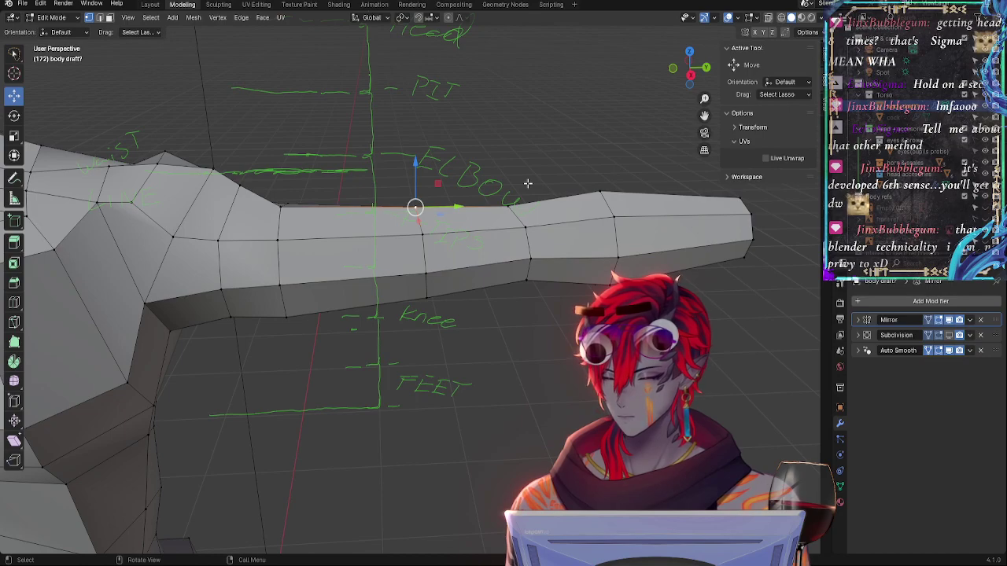
middle_drag(508, 302, 431, 335)
Move several vertices on the arm's underside into new positions
key(g)
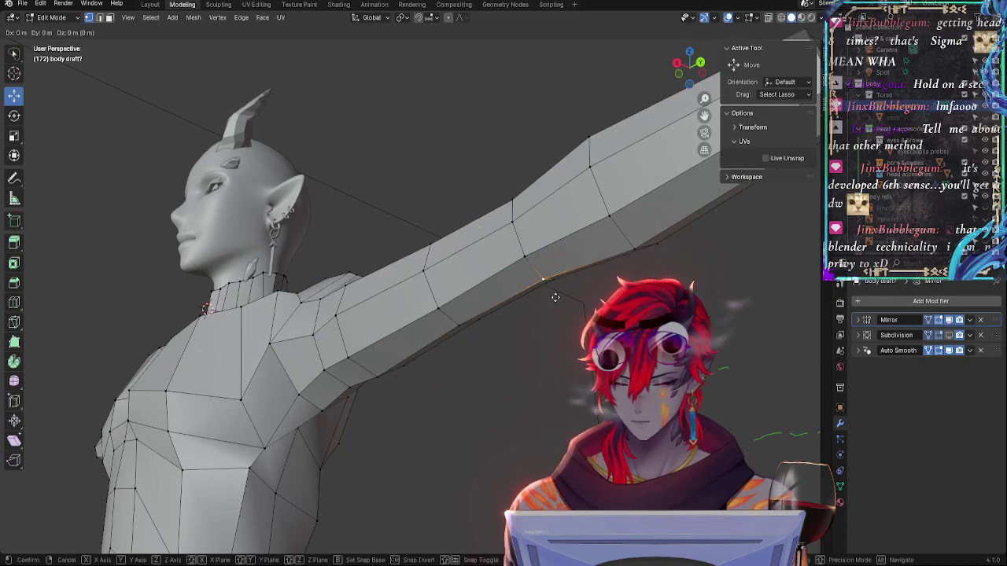
click(550, 299)
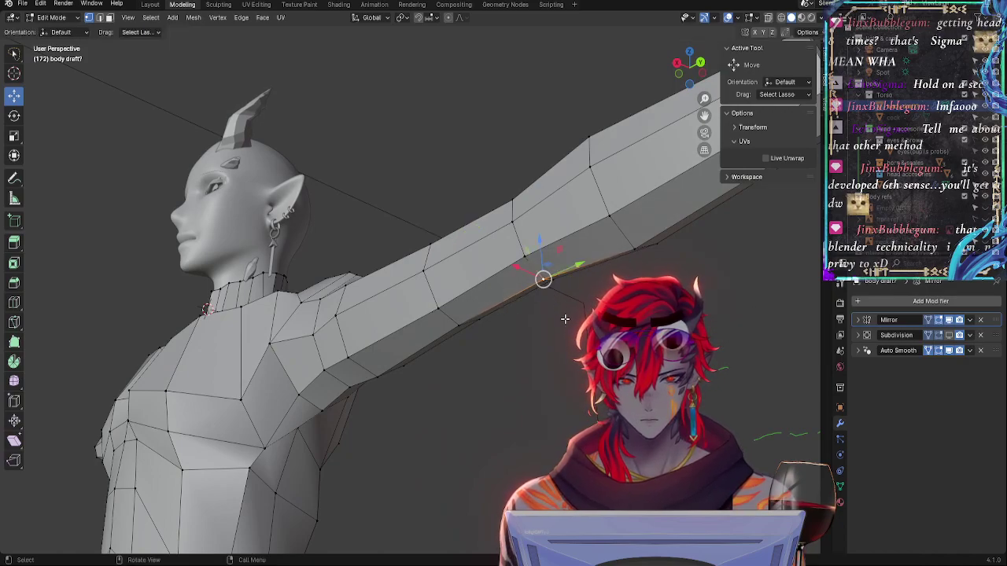
middle_drag(550, 299, 412, 416)
click(325, 290)
key(g)
click(417, 419)
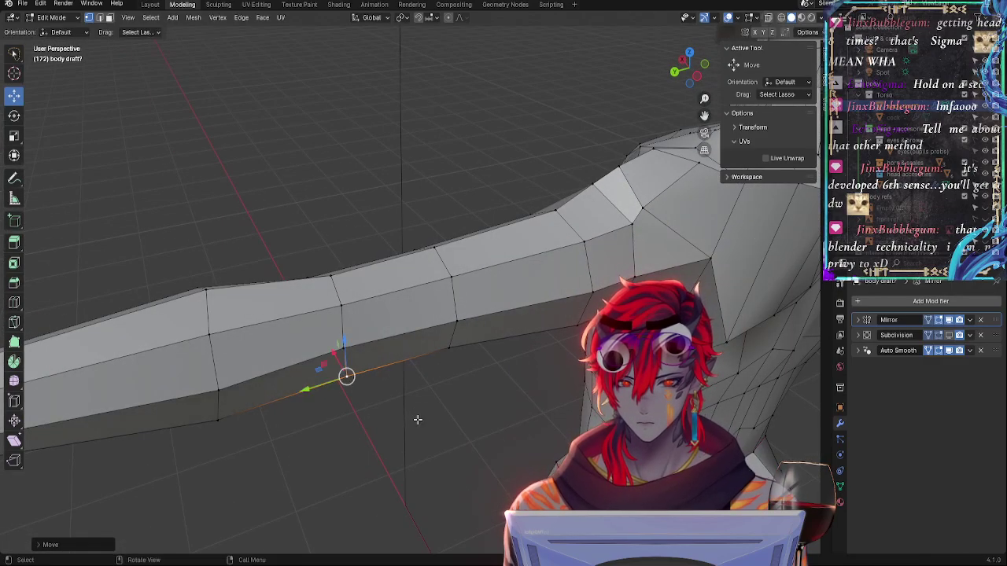
click(441, 358)
key(g)
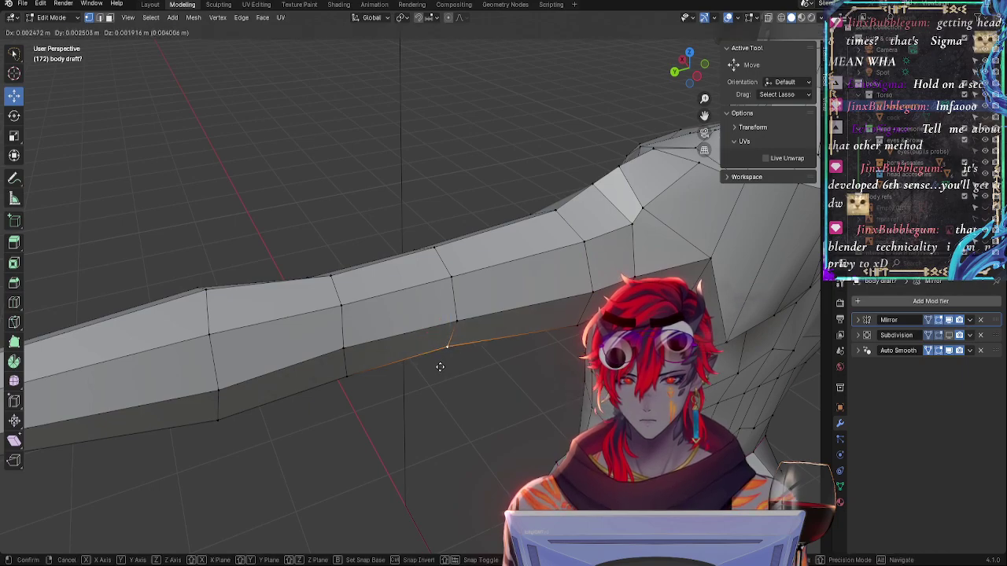
click(441, 368)
Nudge two top-edge arm vertices near the elbow guide, raising one along Z
middle_drag(450, 323, 513, 252)
shift+drag(482, 160, 480, 164)
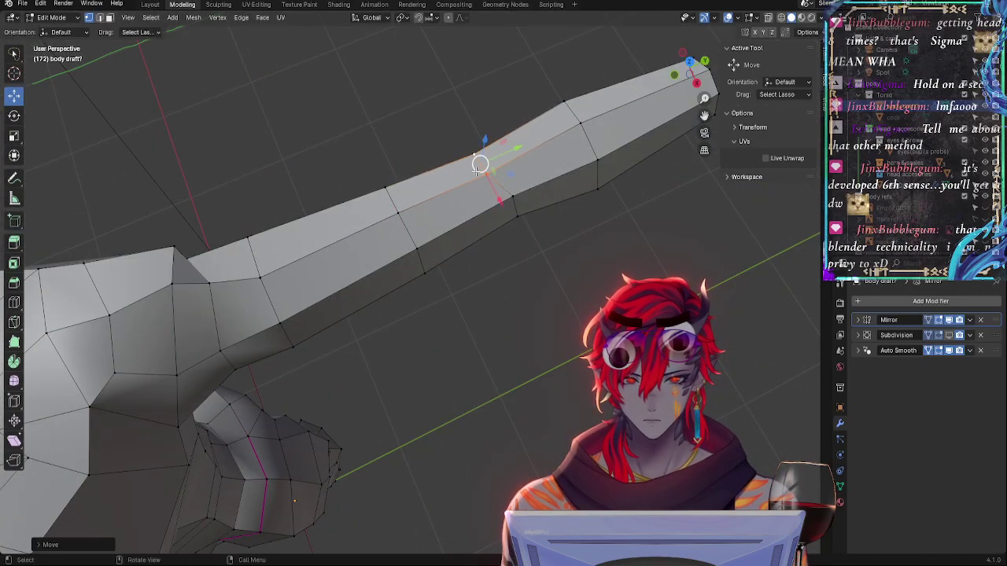
click(390, 197)
drag(388, 187, 394, 197)
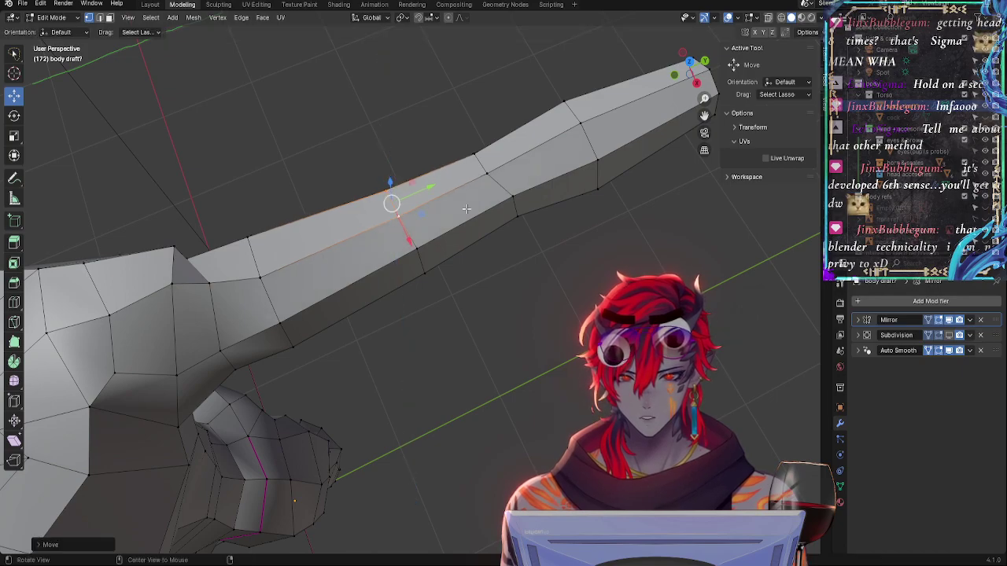
Slide an arm edge loop into line, then deselect everything
middle_drag(393, 197, 461, 117)
middle_drag(423, 234, 317, 408)
mouse_move(389, 280)
middle_down()
mouse_move(421, 267)
mouse_move(483, 307)
mouse_move(467, 276)
middle_up()
key(g)
key(g)
click(428, 277)
key(alt+a)
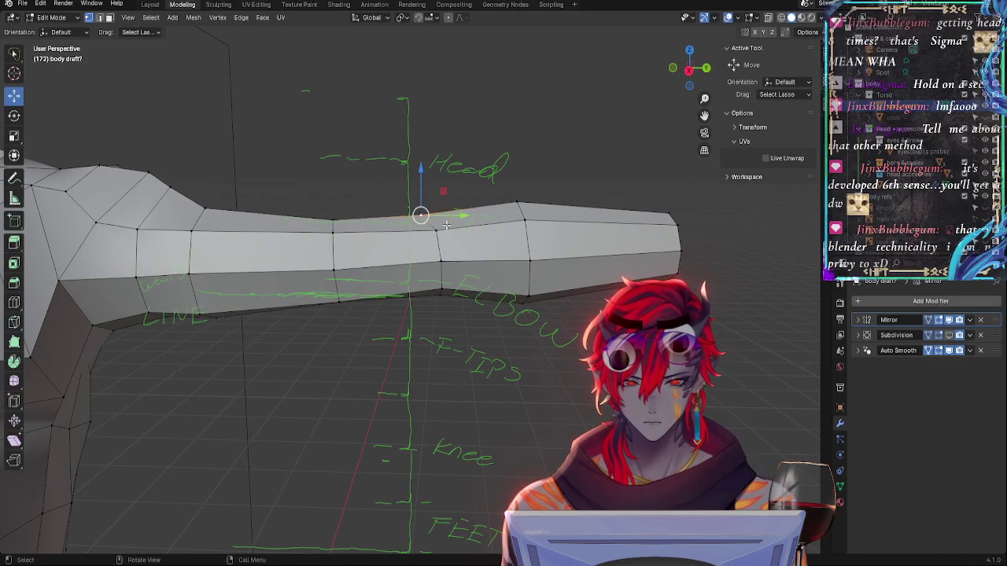
Slide the elbow vertex and the forearm's top-edge vertex along their edges
key(g)
key(g)
click(450, 225)
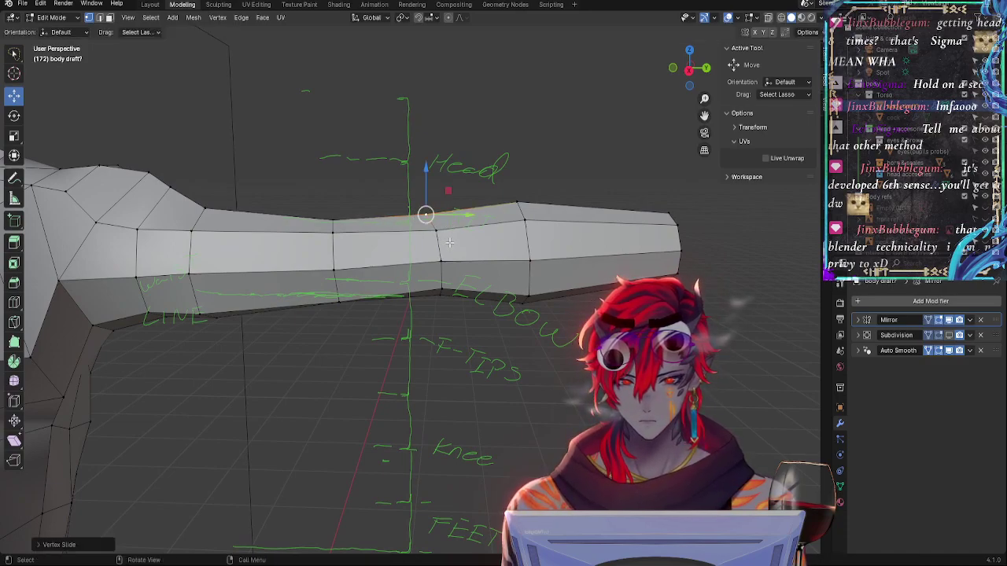
click(517, 208)
key(g)
key(g)
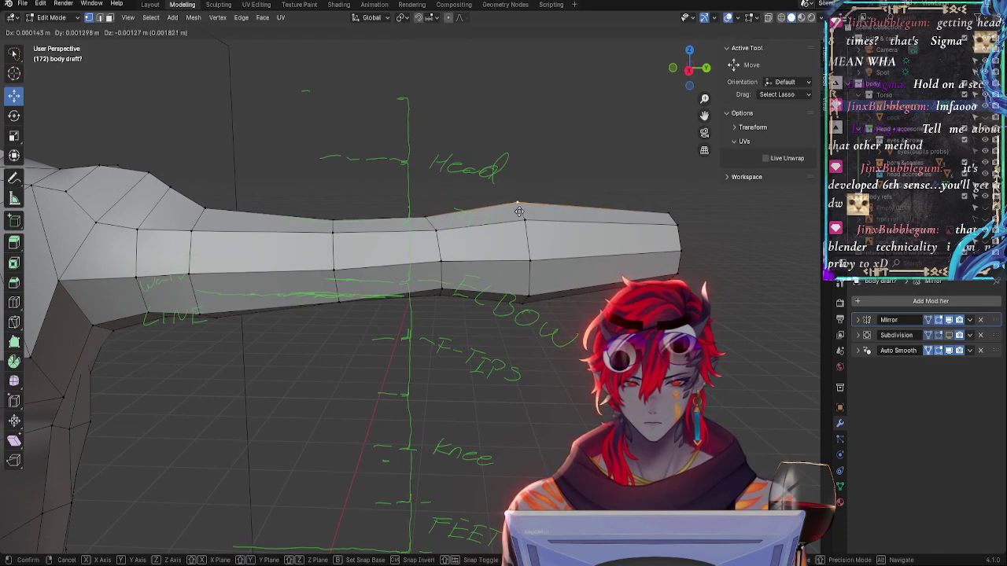
click(517, 209)
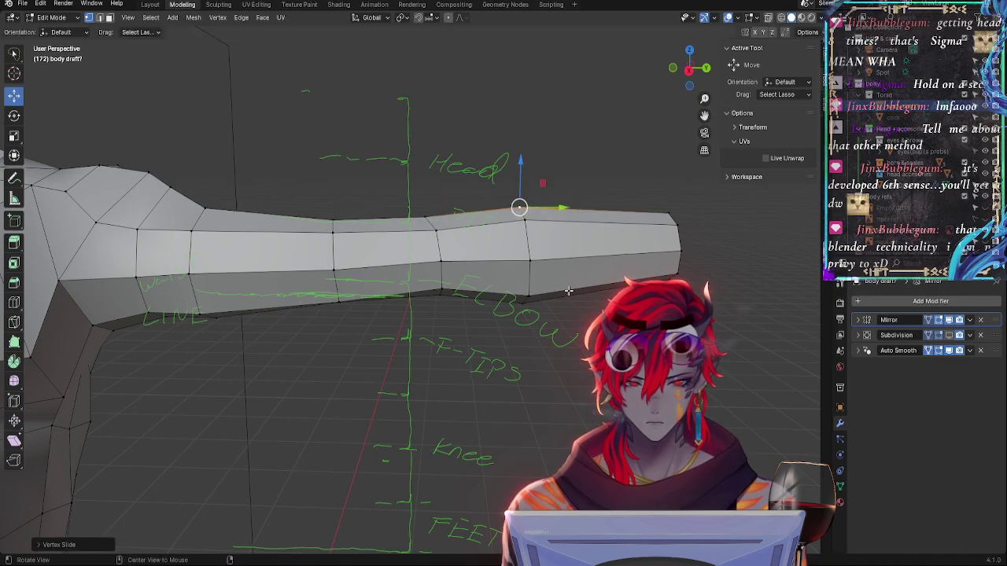
middle_drag(517, 208, 519, 224)
Nudge a lower arm vertex slightly, then pick a top-edge arm vertex and compare with the guides
click(534, 304)
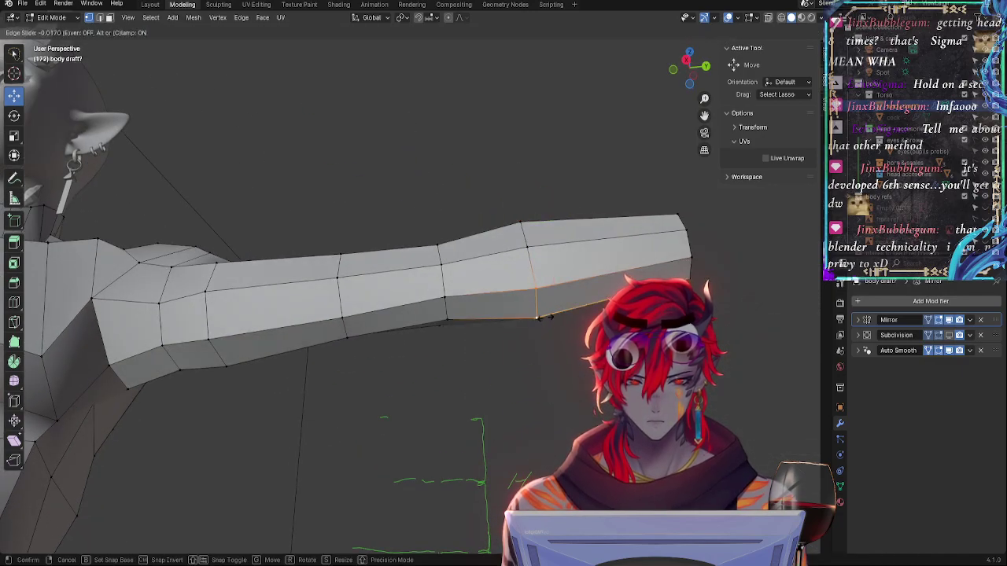
click(545, 325)
middle_drag(554, 350, 584, 410)
mouse_move(449, 264)
middle_down()
mouse_move(504, 307)
mouse_move(527, 268)
middle_up()
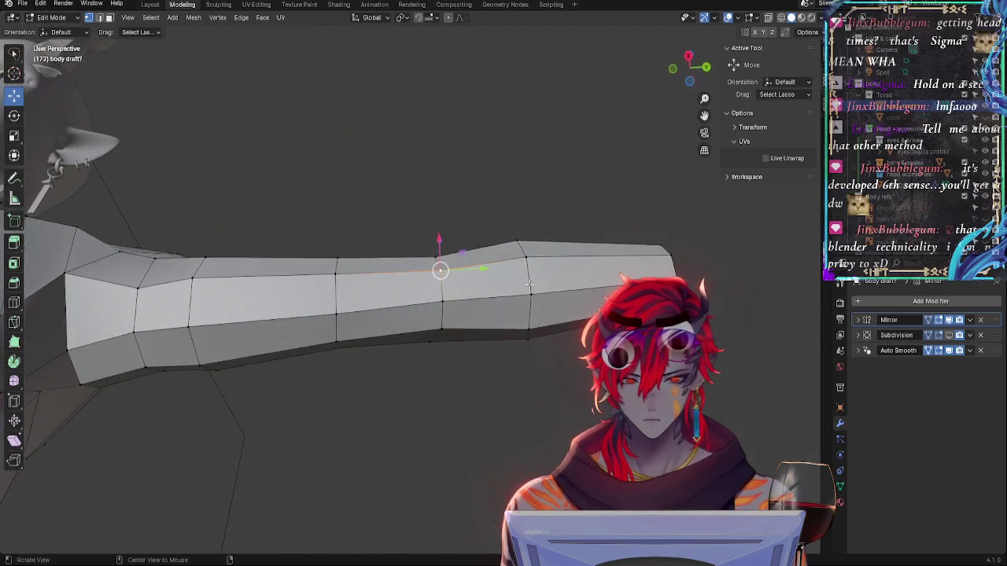
click(530, 262)
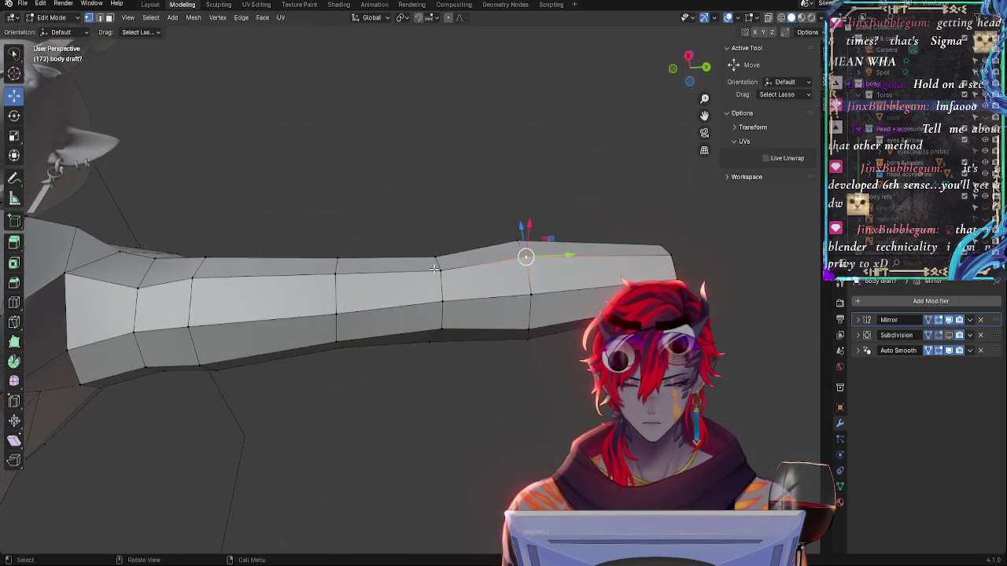
mouse_move(434, 269)
middle_down()
mouse_move(512, 344)
mouse_move(523, 330)
mouse_move(526, 346)
middle_up()
Cancel the pending move and slide the arm loop's lower vertex along its edge instead
key(g)
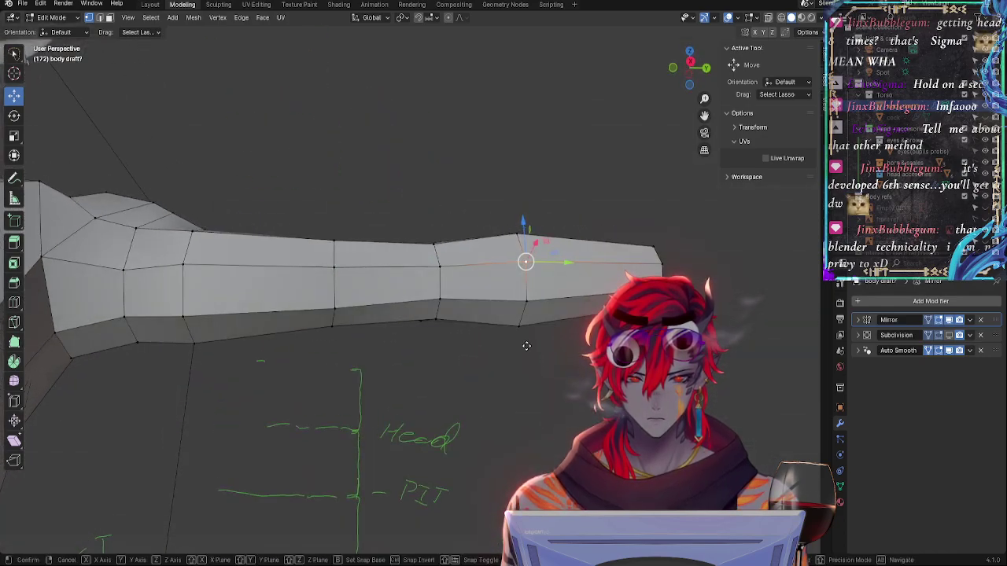
right_click(526, 338)
click(526, 300)
key(g)
key(g)
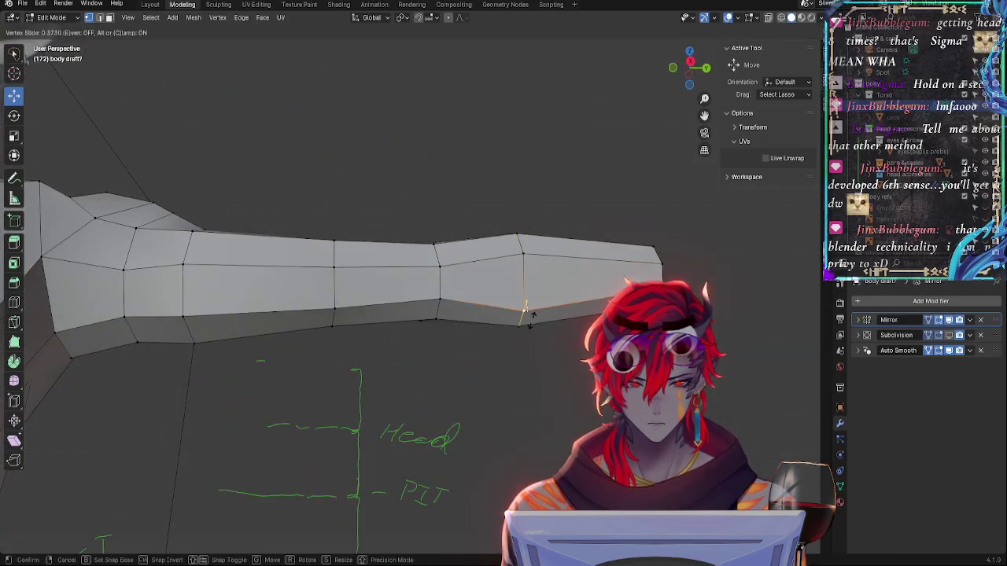
click(525, 313)
mouse_move(526, 311)
middle_down()
mouse_move(553, 310)
mouse_move(529, 226)
middle_up()
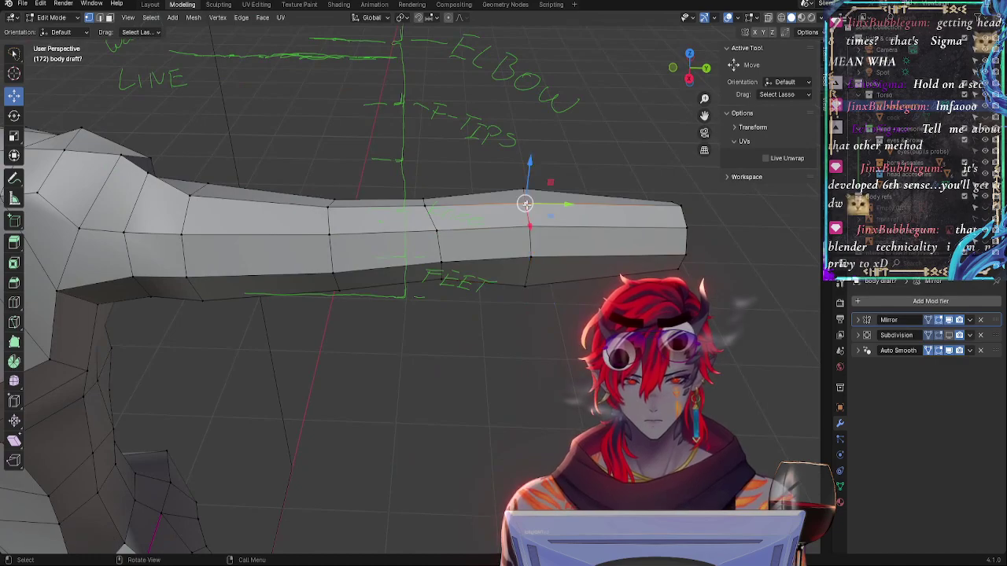
Slide that vertex down its edge twice, then select the vertex below on the arm
key(g)
key(g)
click(525, 199)
key(g)
key(g)
click(530, 224)
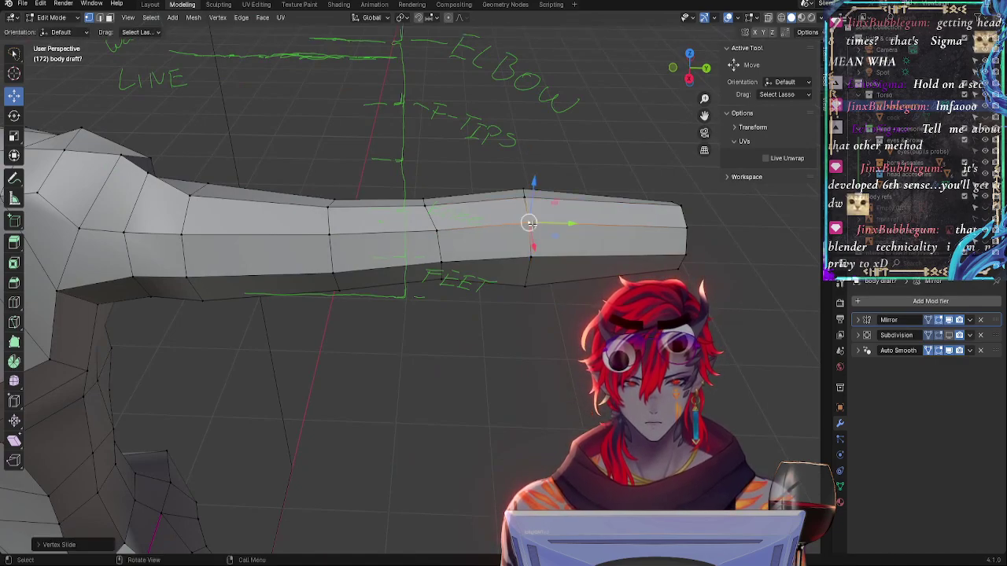
click(532, 254)
mouse_move(532, 254)
middle_down()
mouse_move(527, 246)
mouse_move(573, 252)
middle_up()
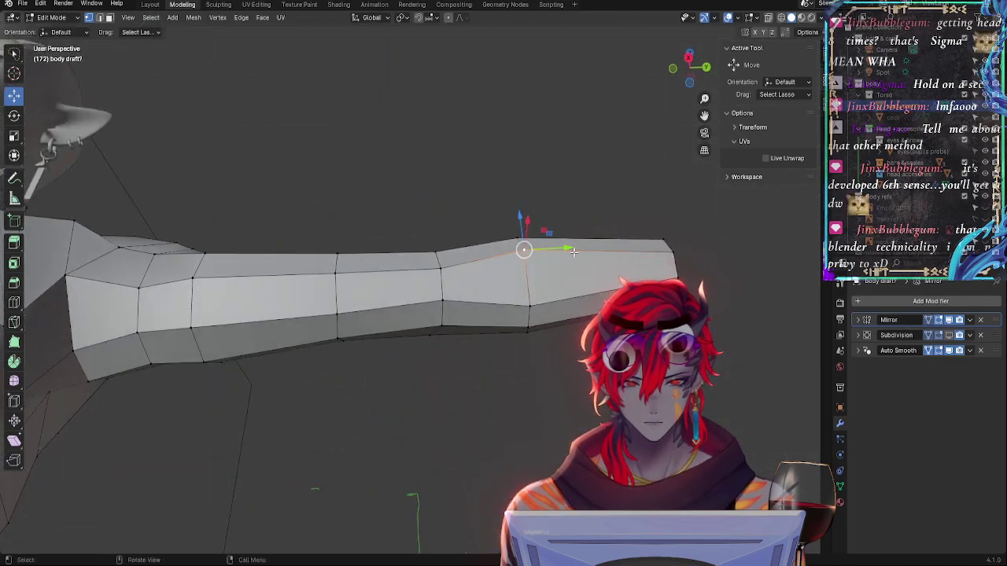
Slide the arm's upper vertex along its edge in two passes to refine its position
click(535, 302)
key(g)
key(g)
click(529, 298)
click(523, 249)
key(g)
key(g)
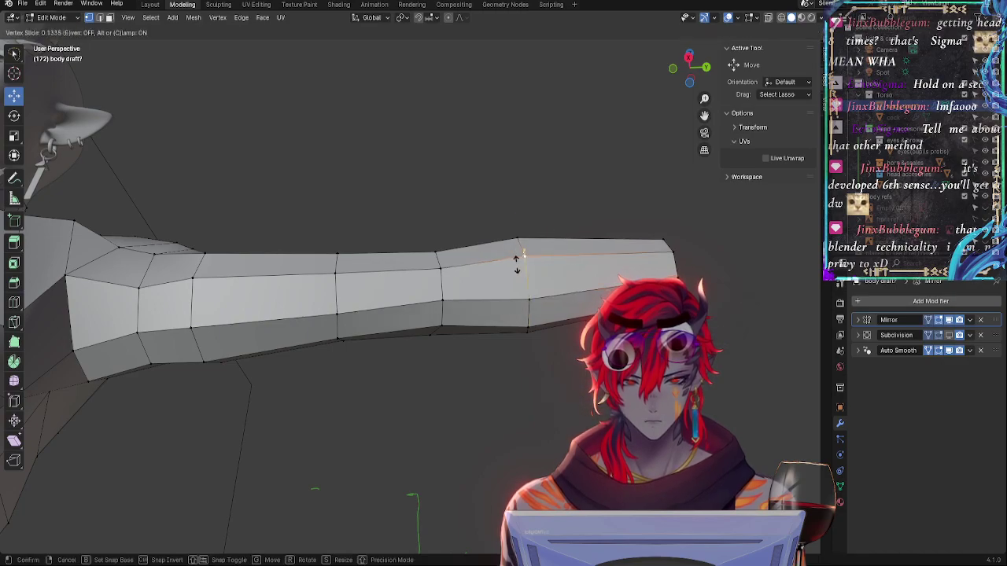
click(519, 257)
key(g)
key(g)
click(525, 268)
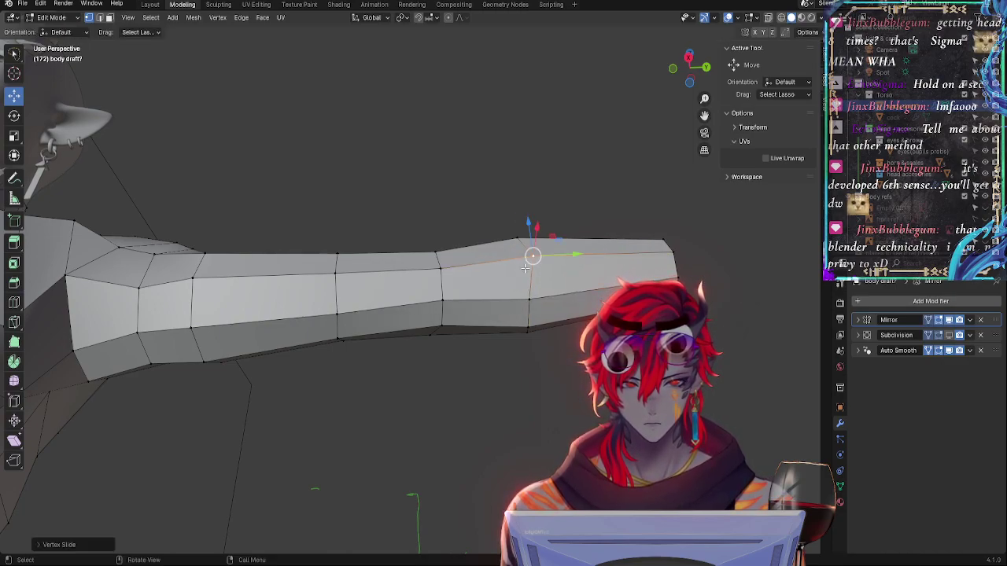
Select the mid-arm loop vertex and start fattening it with Alt+S
click(525, 330)
mouse_move(519, 340)
middle_down()
mouse_move(485, 359)
mouse_move(495, 288)
mouse_move(490, 375)
mouse_move(445, 262)
middle_up()
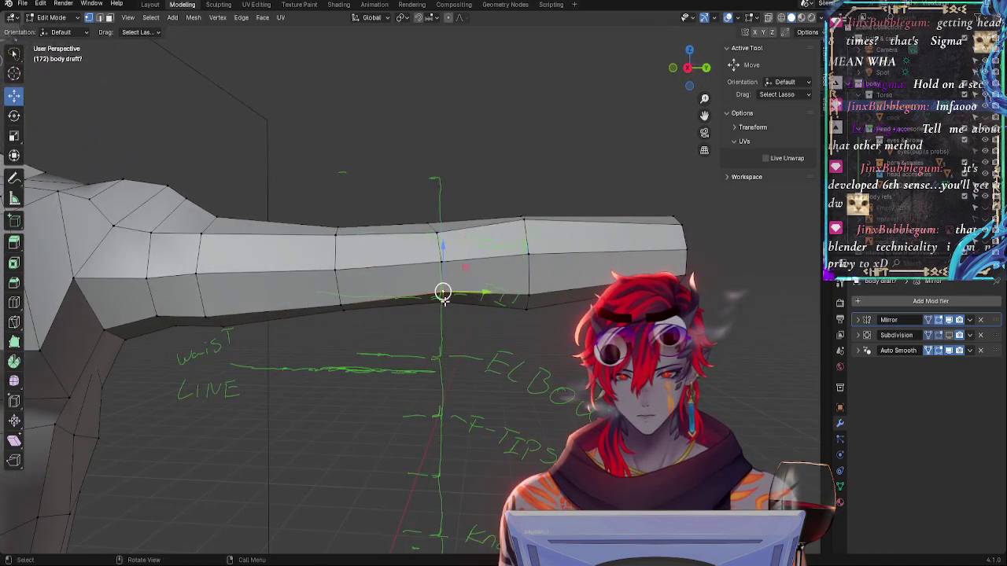
click(333, 275)
mouse_move(332, 272)
middle_down()
mouse_move(355, 359)
mouse_move(341, 306)
middle_up()
key(alt+s)
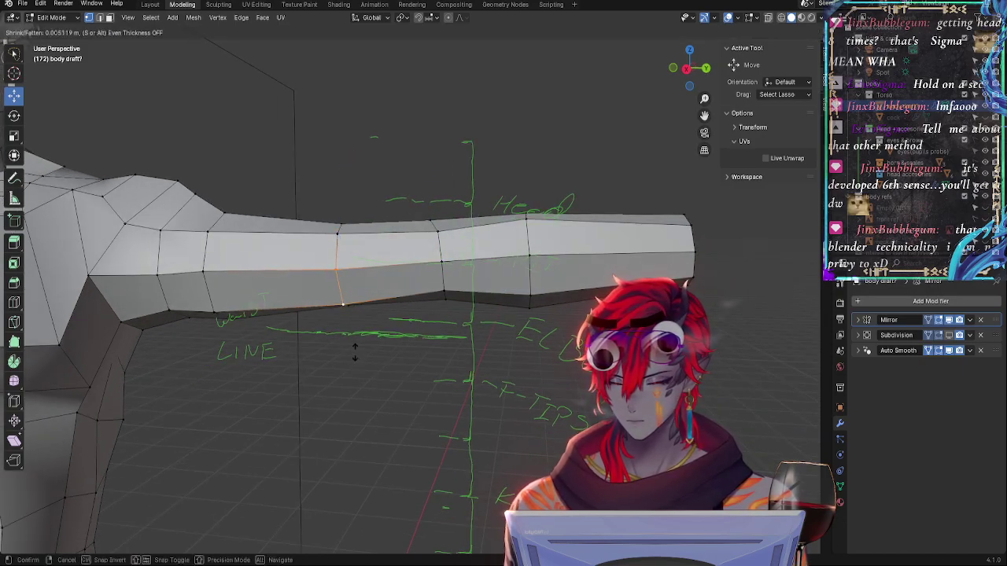
Confirm the fatten, then slide another upper-arm vertex along its edge twice
click(355, 352)
middle_drag(353, 351, 348, 308)
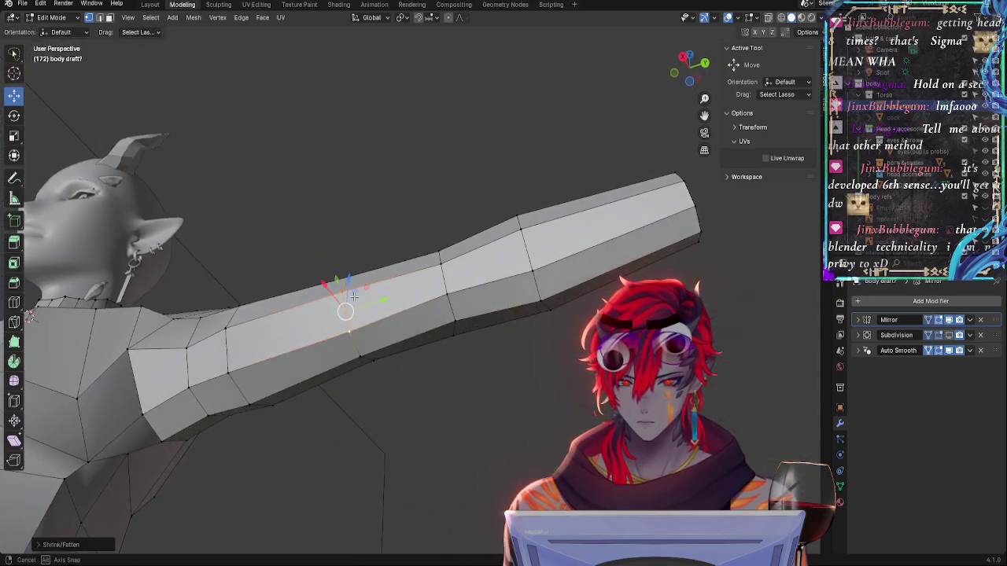
click(360, 357)
key(shift+v)
click(406, 381)
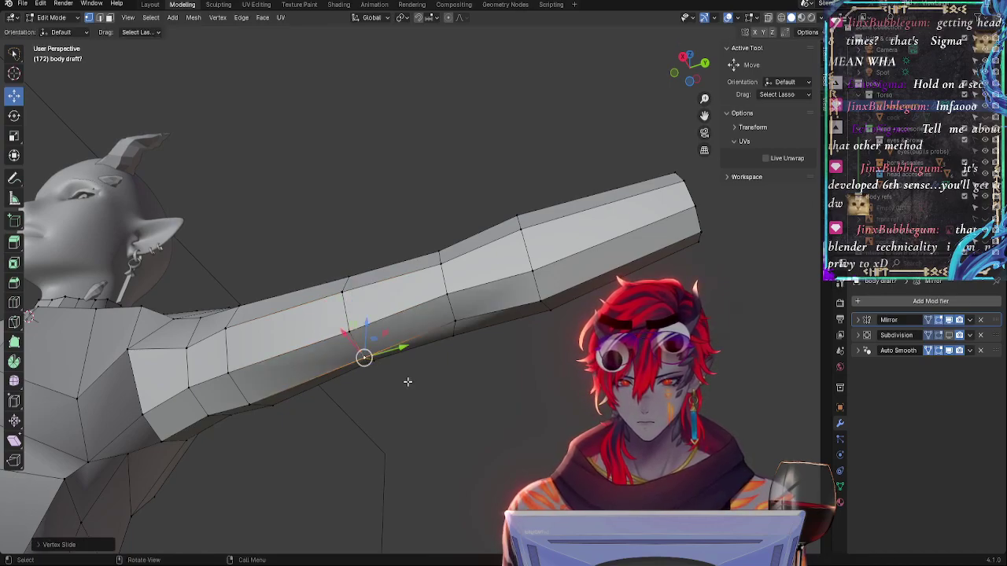
key(shift+v)
click(405, 380)
Move the vertex freely, then raise it along the Z axis
key(g)
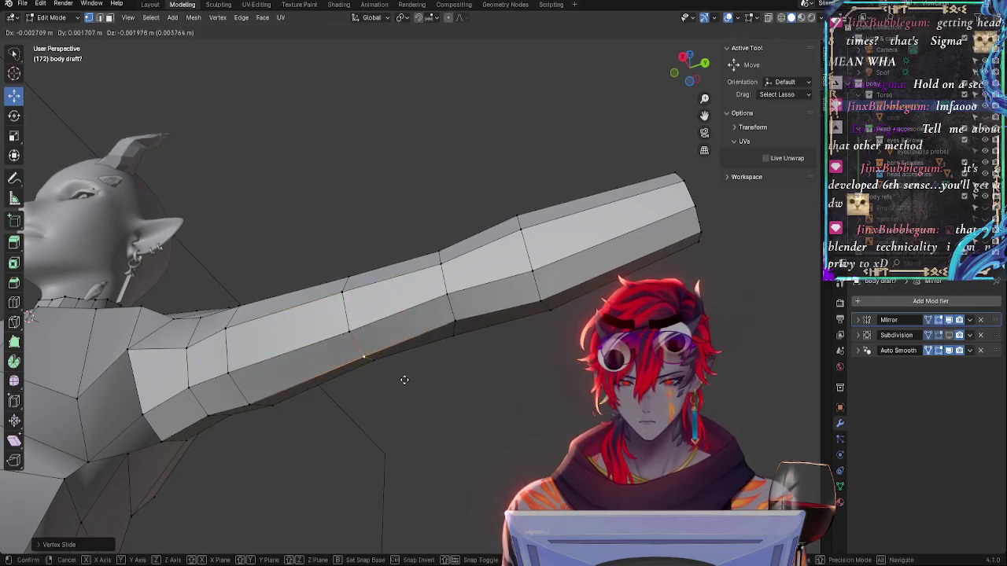
click(403, 379)
middle_drag(404, 382, 378, 381)
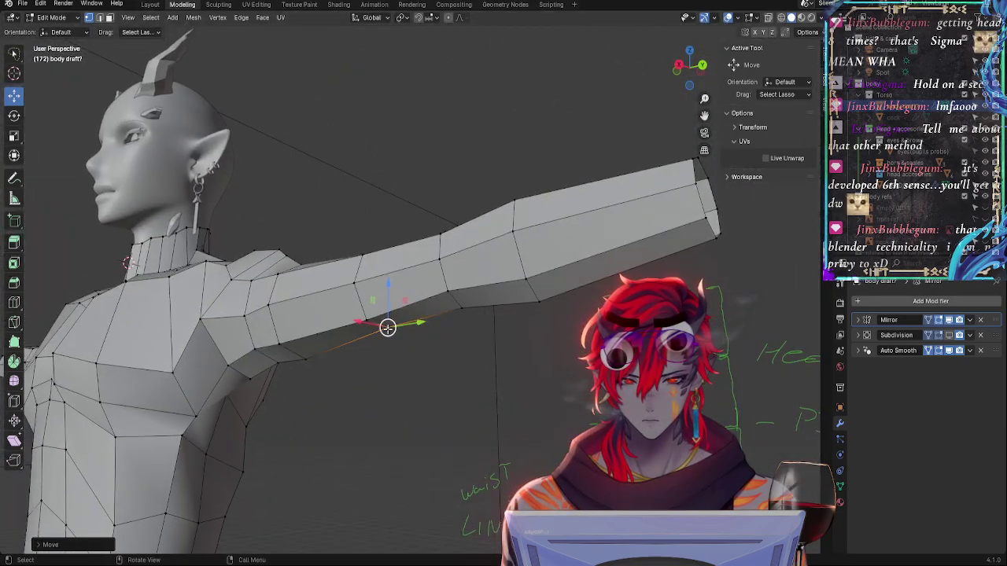
key(g)
key(z)
click(389, 297)
middle_drag(388, 299, 459, 365)
Compare the arm against the guides, then nudge and slide the selected vertex into place
middle_drag(334, 245, 368, 225)
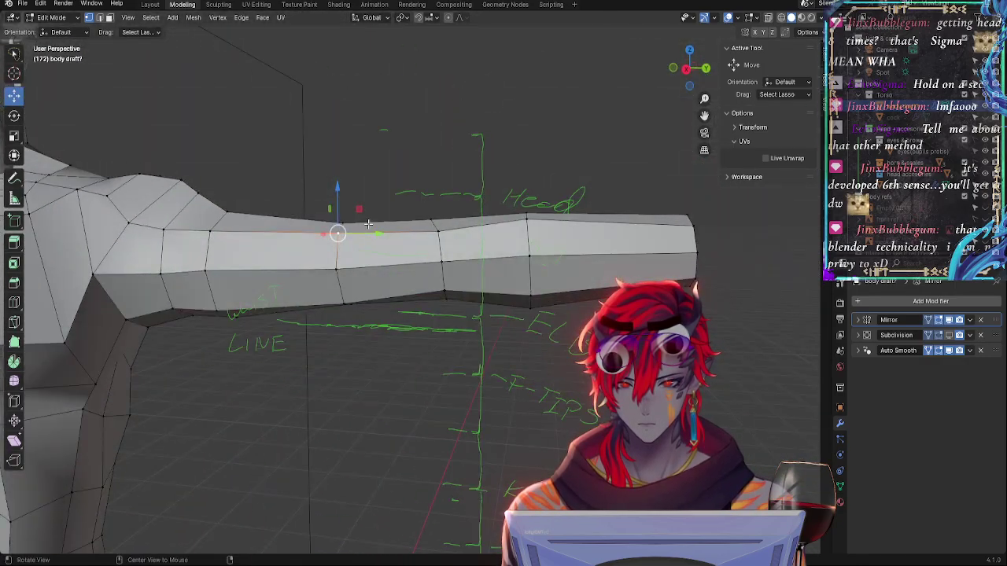
middle_drag(460, 214, 532, 206)
drag(534, 169, 530, 165)
key(g)
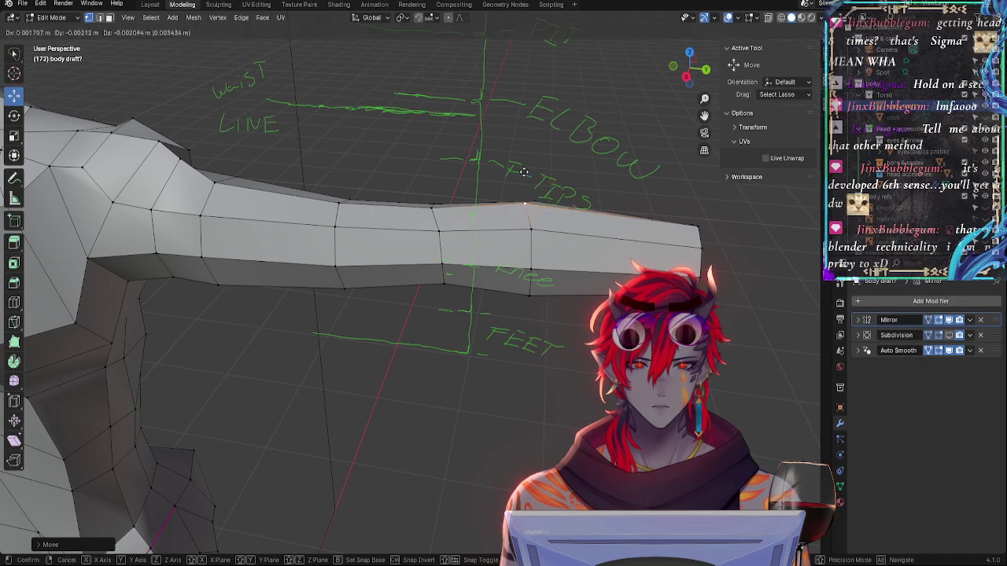
click(521, 170)
key(g)
key(g)
click(532, 186)
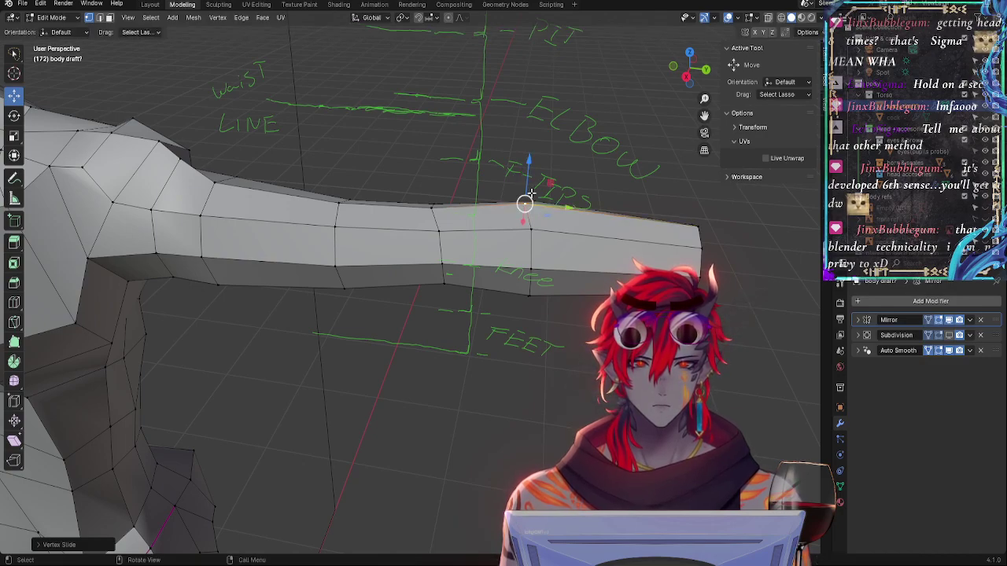
Reposition the vertex with a free move after checking the arm from another angle
middle_drag(532, 185, 558, 173)
key(g)
key(g)
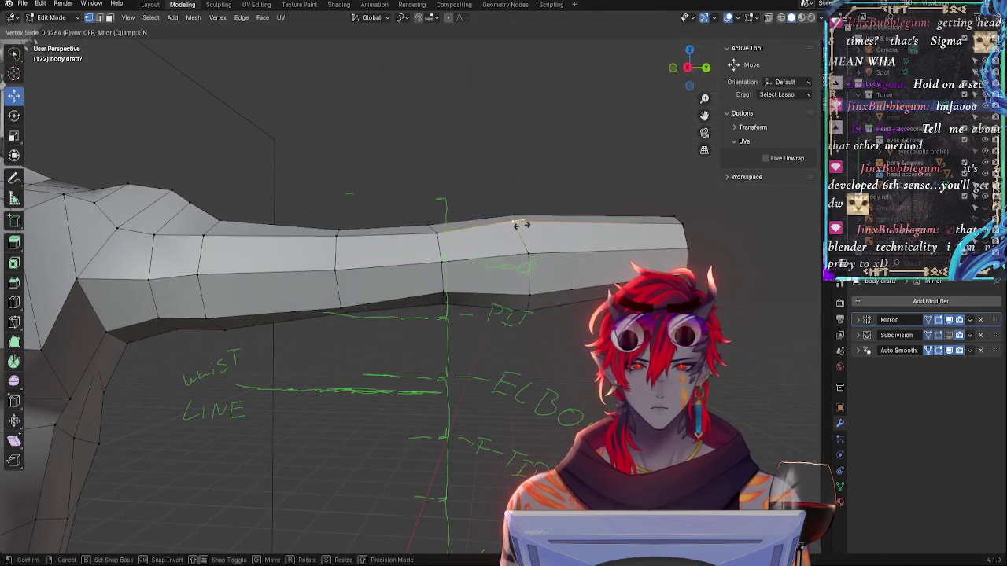
key(g)
middle_drag(533, 235, 554, 274)
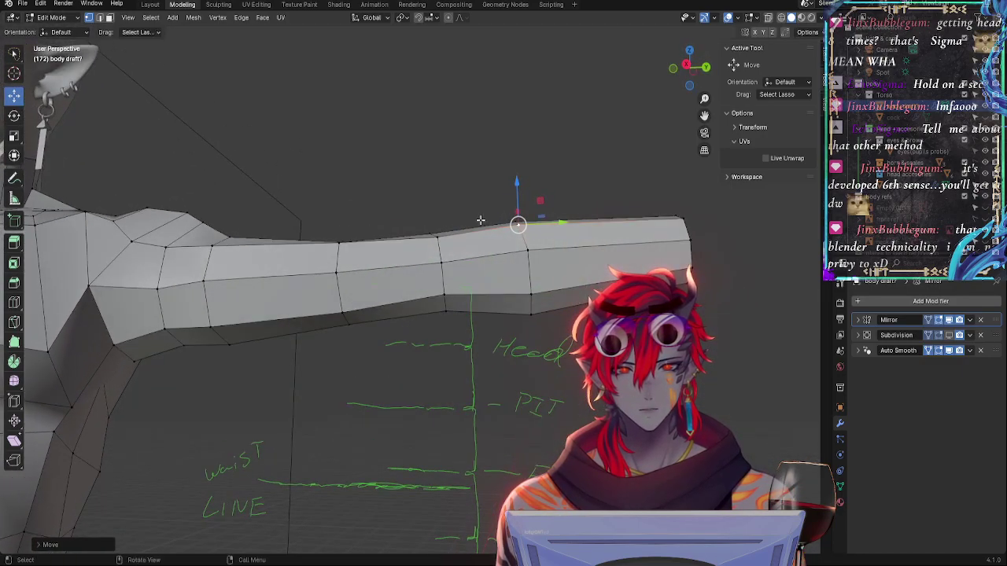
key(g)
click(527, 222)
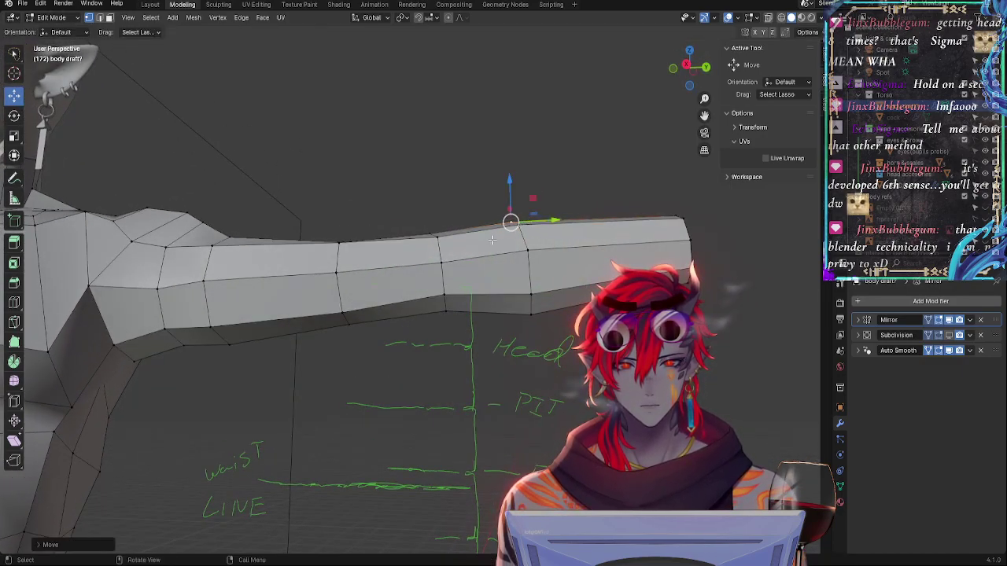
Select the forearm's top-edge vertex and slide it along its edge
click(496, 304)
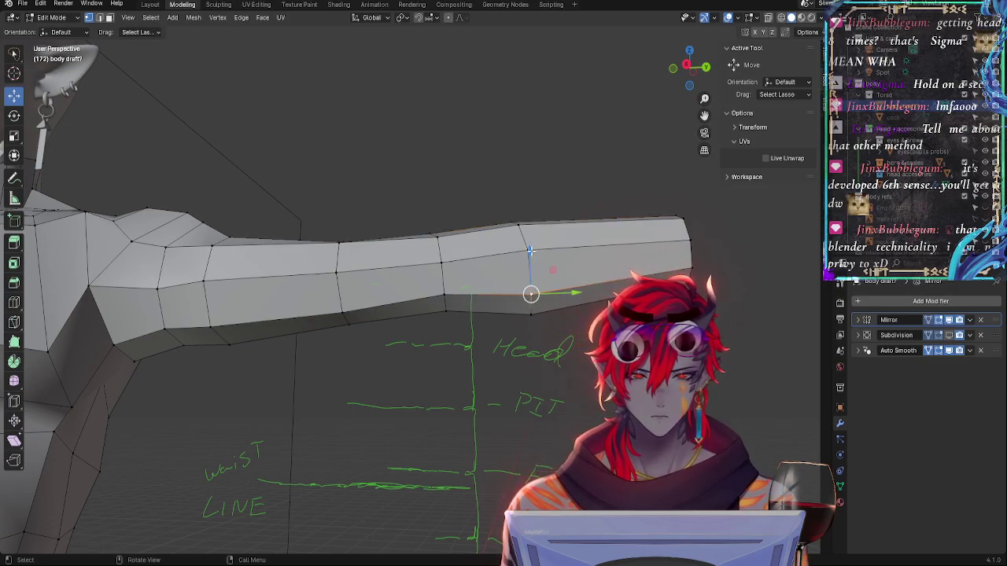
key(g)
key(g)
click(531, 250)
click(528, 253)
key(g)
key(g)
click(528, 253)
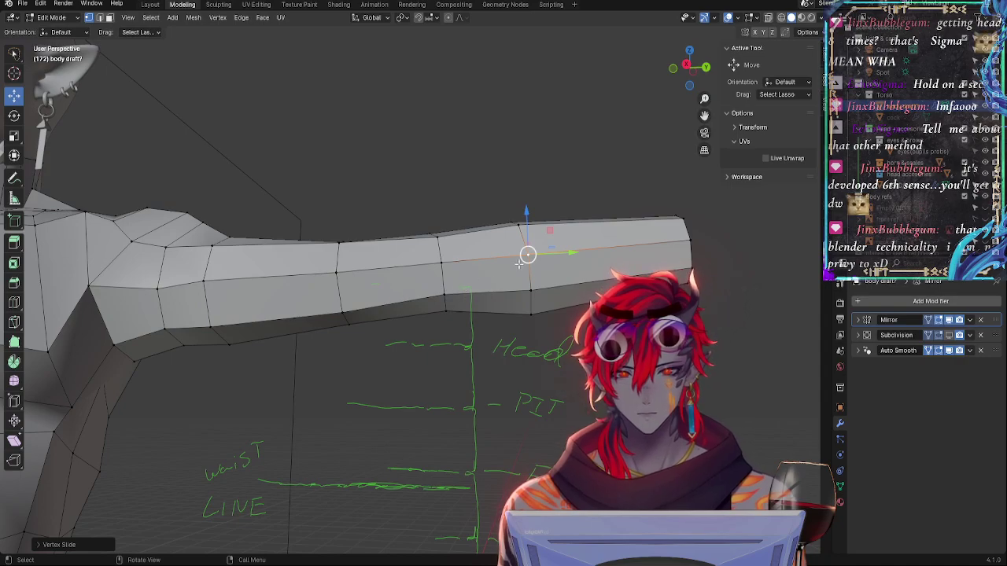
Move that vertex to its final position and select the vertex at the arm's end
key(g)
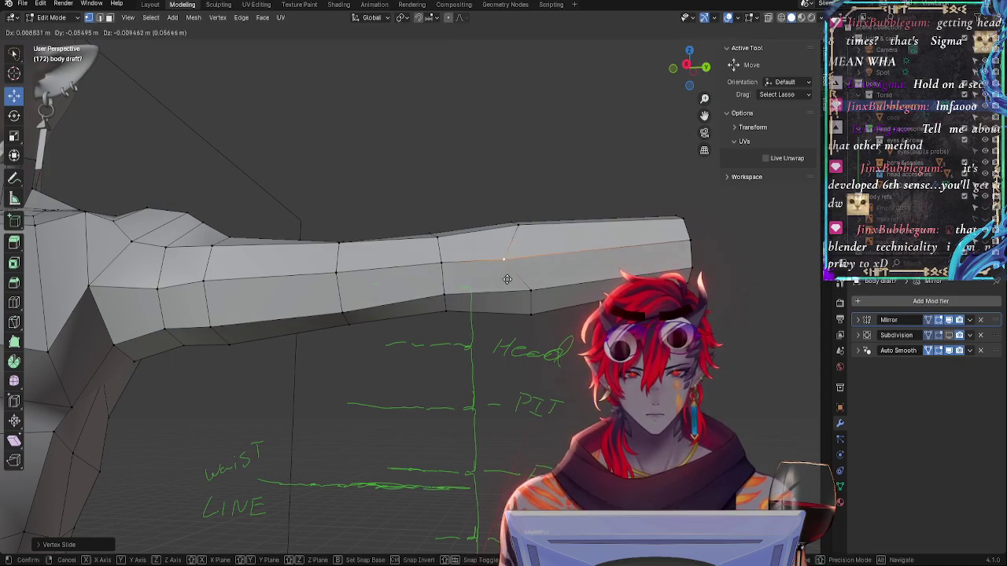
click(528, 275)
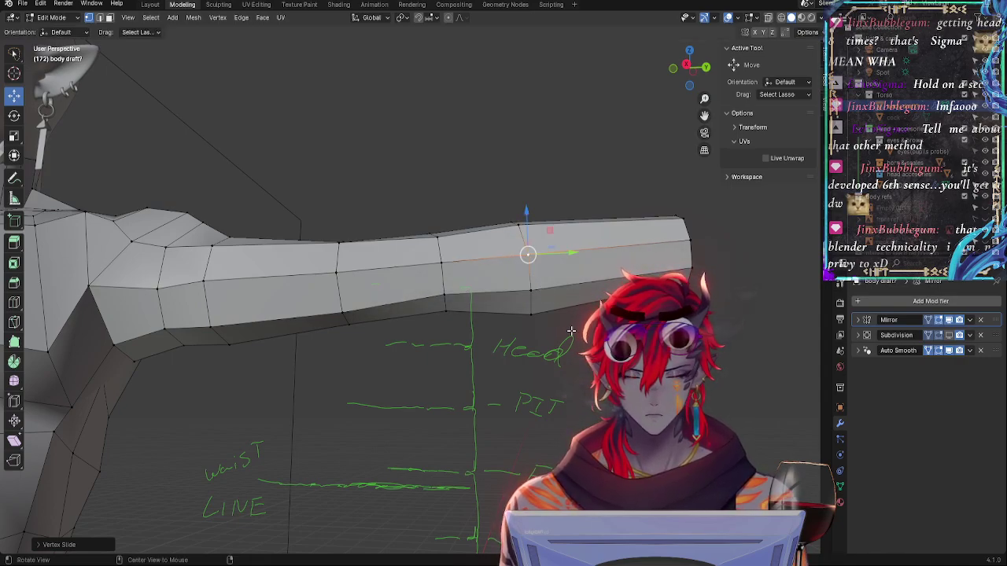
mouse_move(571, 332)
middle_down()
mouse_move(598, 307)
mouse_move(512, 331)
mouse_move(573, 344)
middle_up()
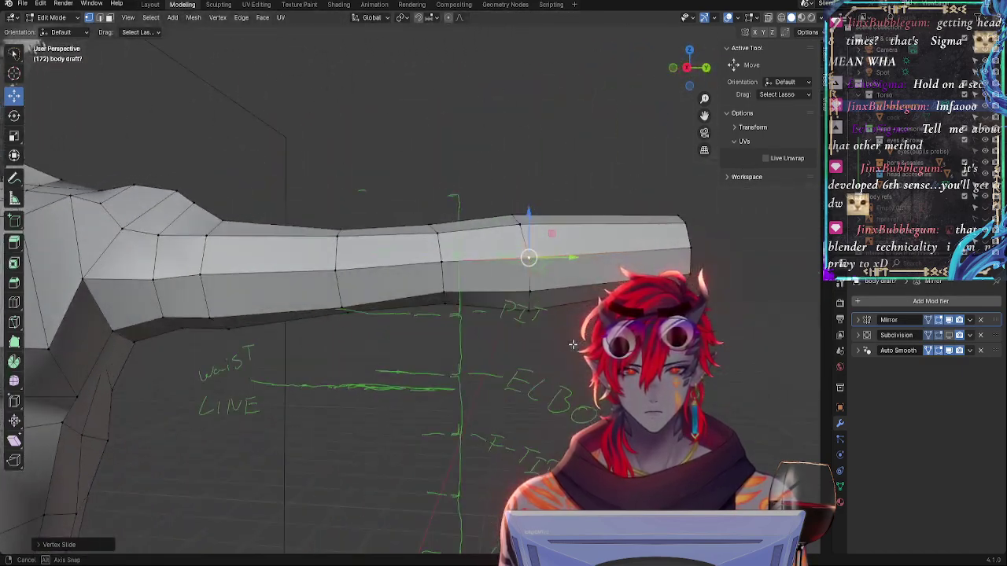
click(679, 237)
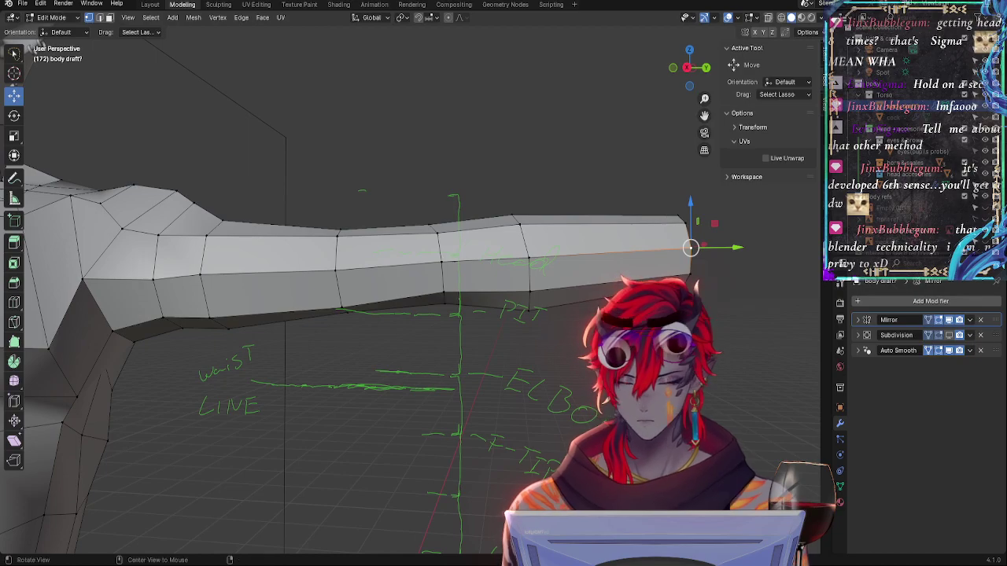
Shift the selected vertex along X while viewing the torso and arm from several angles
middle_drag(690, 248, 522, 399)
middle_drag(501, 324, 585, 383)
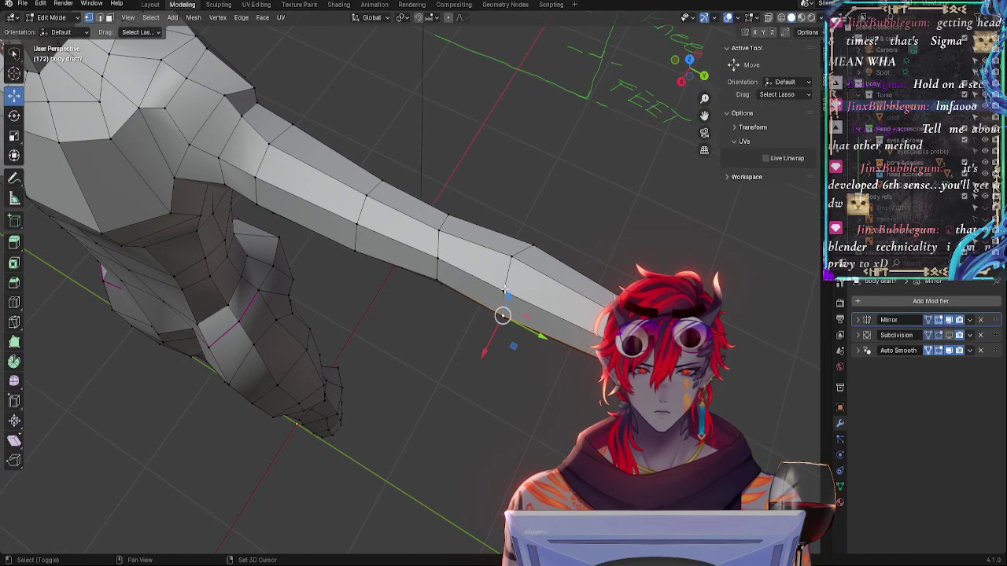
middle_drag(505, 289, 443, 399)
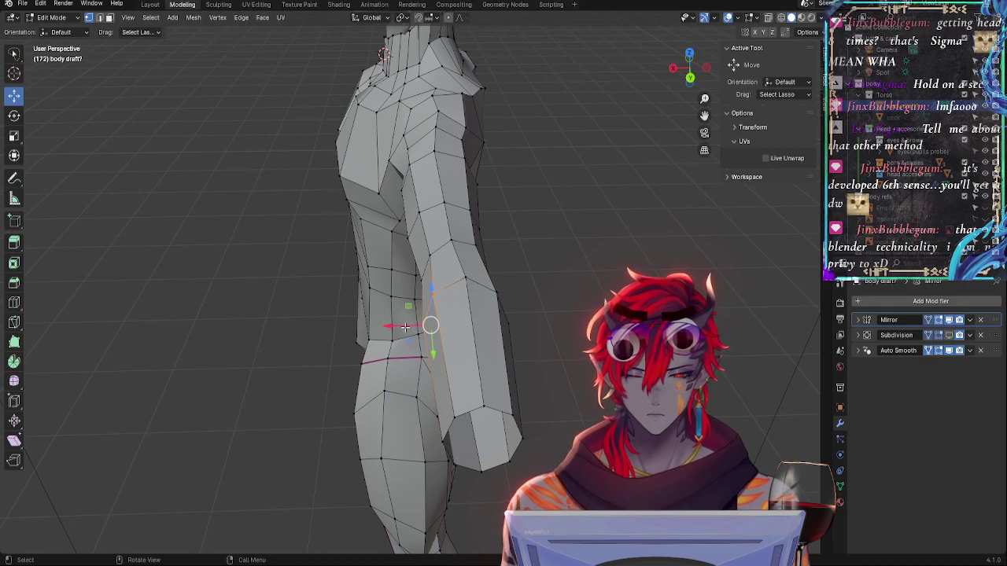
drag(395, 327, 403, 294)
middle_drag(403, 295, 457, 254)
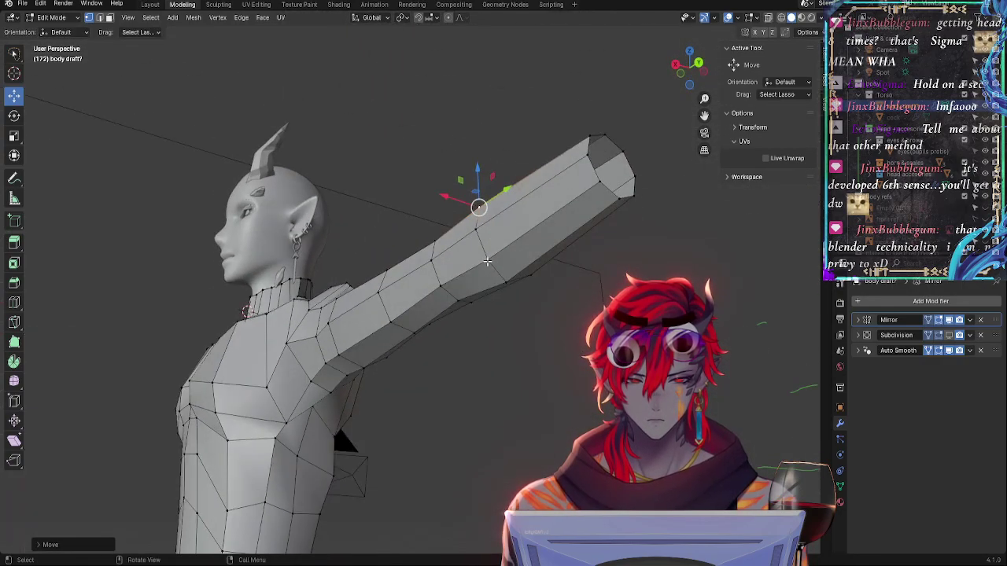
drag(457, 254, 511, 248)
middle_drag(530, 299, 429, 268)
drag(424, 267, 460, 285)
middle_drag(543, 285, 483, 381)
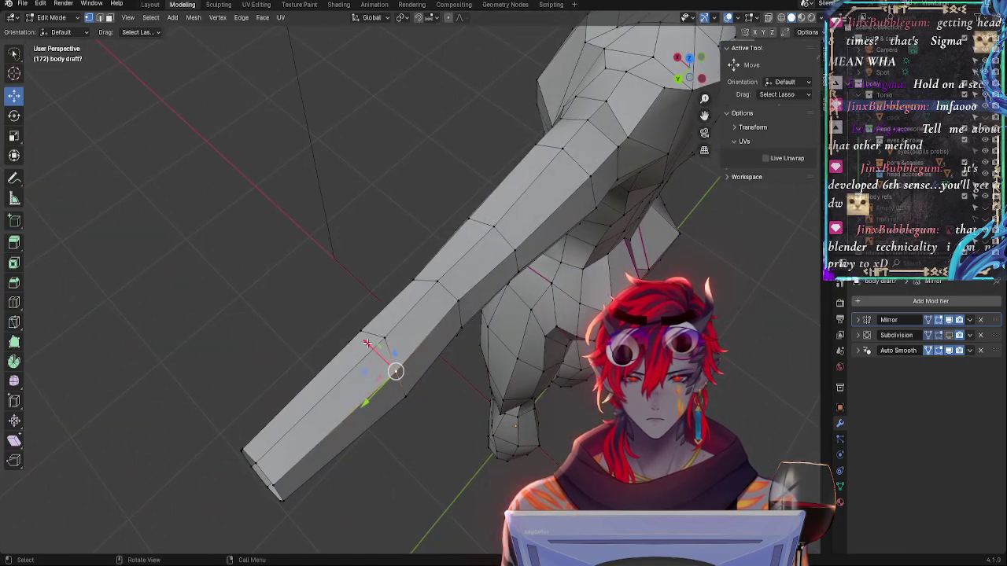
drag(367, 343, 384, 346)
middle_drag(385, 346, 486, 307)
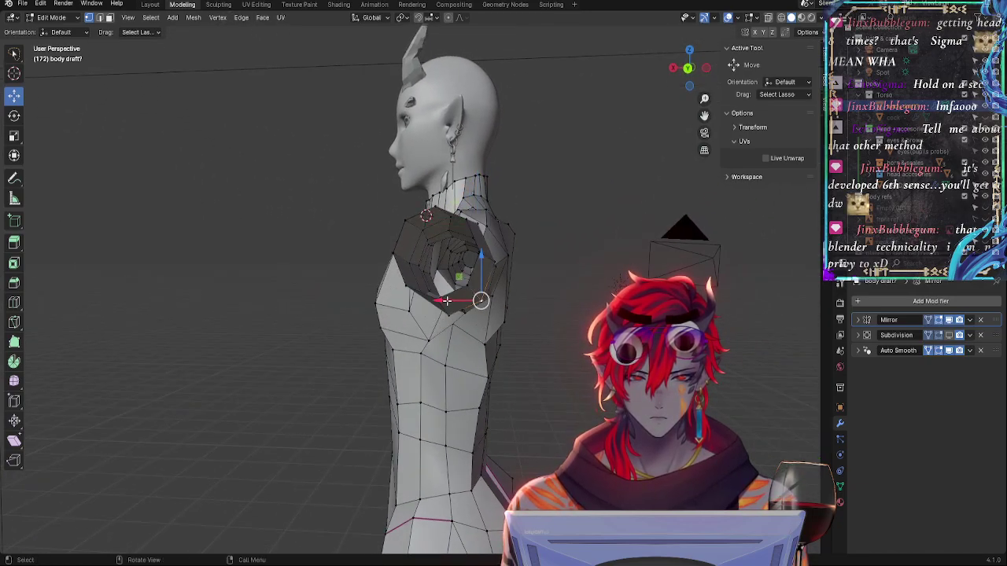
Slide an arm vertex along its edge twice, then move another arm vertex
key(g)
key(g)
click(446, 301)
key(g)
key(g)
click(508, 307)
middle_drag(507, 307, 549, 417)
click(476, 373)
key(g)
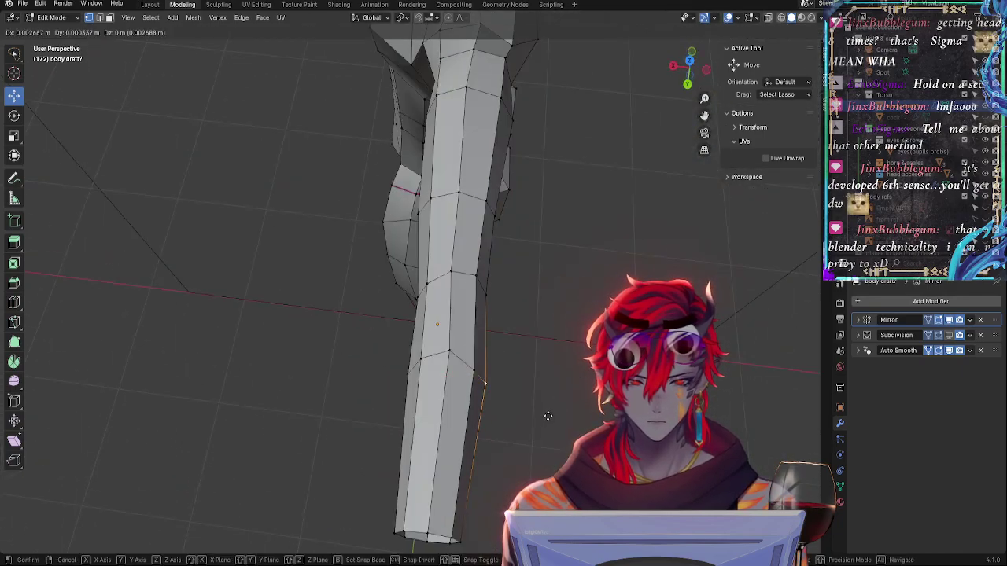
click(549, 416)
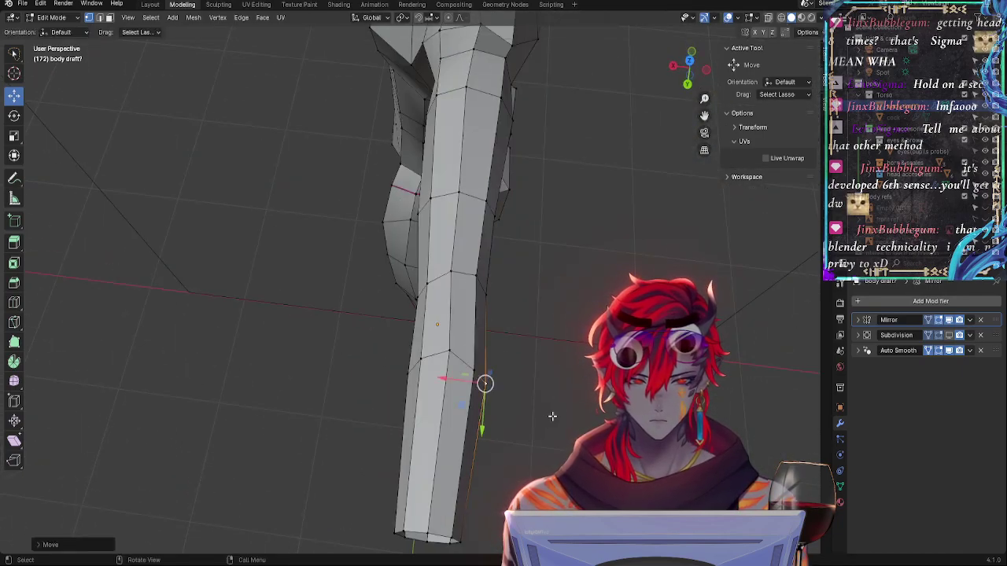
Select a vertex on the leg's edge and move it to smooth the leg outline
click(476, 283)
key(g)
click(473, 286)
click(426, 283)
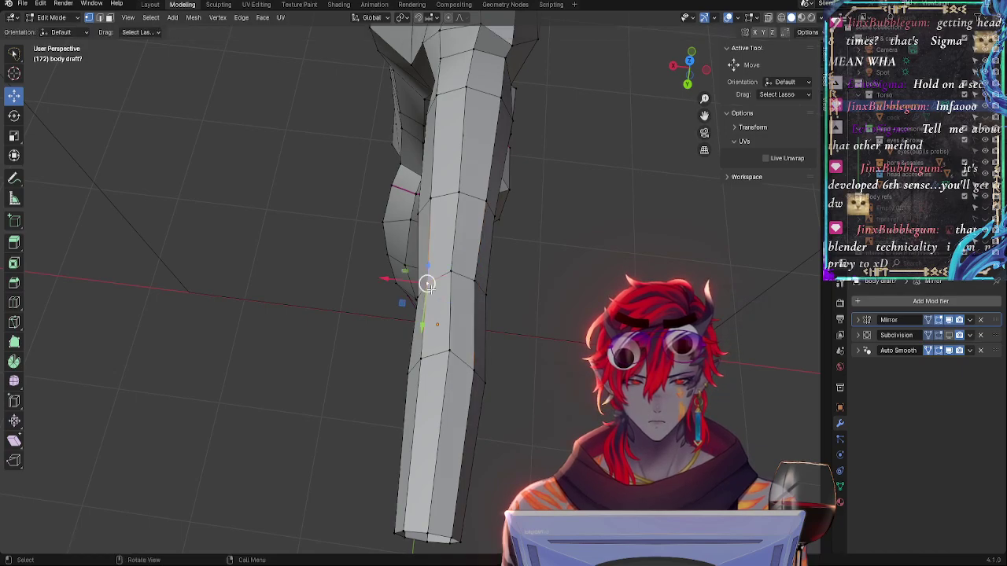
key(g)
click(433, 288)
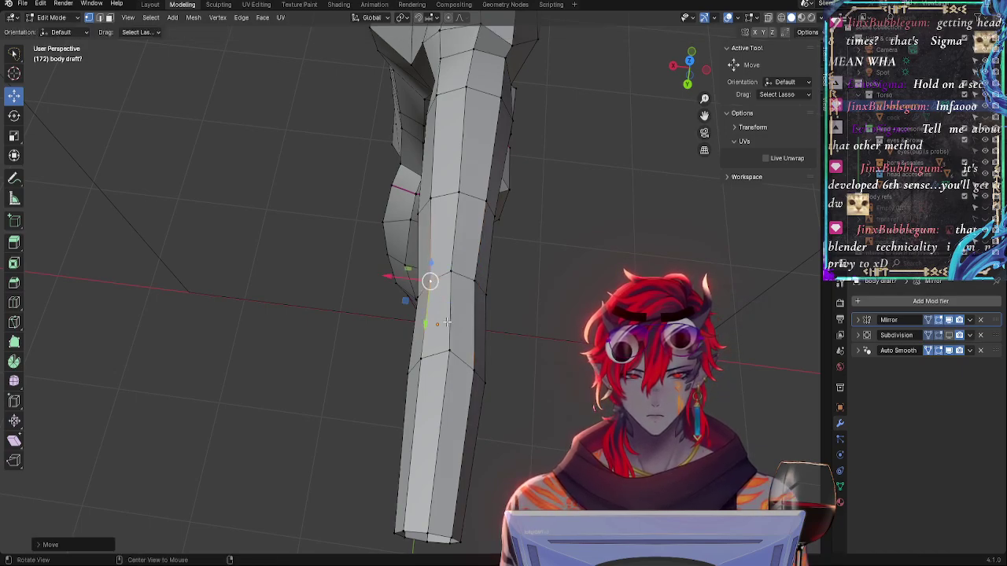
mouse_move(427, 280)
middle_down()
mouse_move(428, 238)
mouse_move(415, 270)
middle_up()
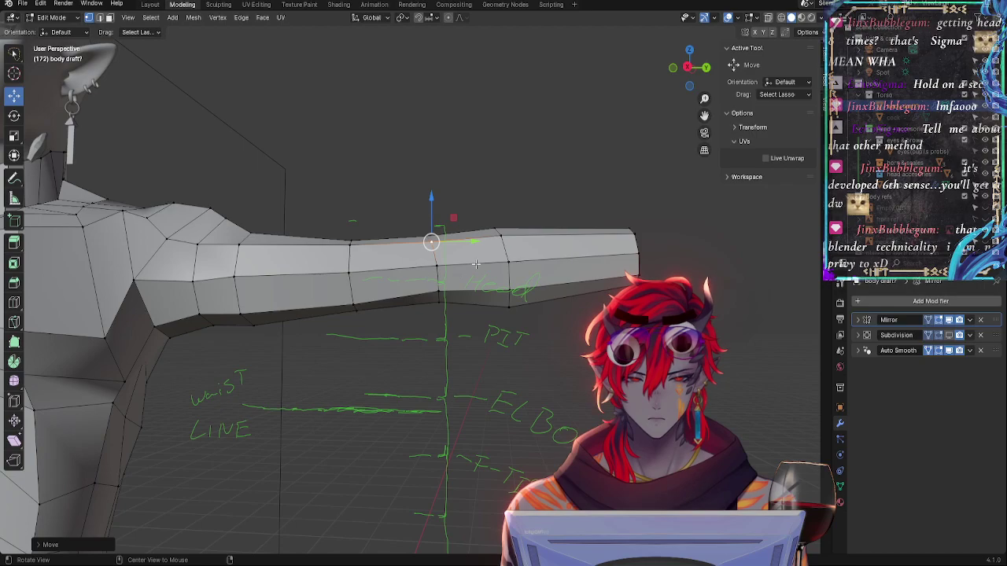
Move an arm vertex and raise it to follow the sketch line
middle_drag(476, 265, 488, 310)
click(436, 264)
key(g)
click(437, 262)
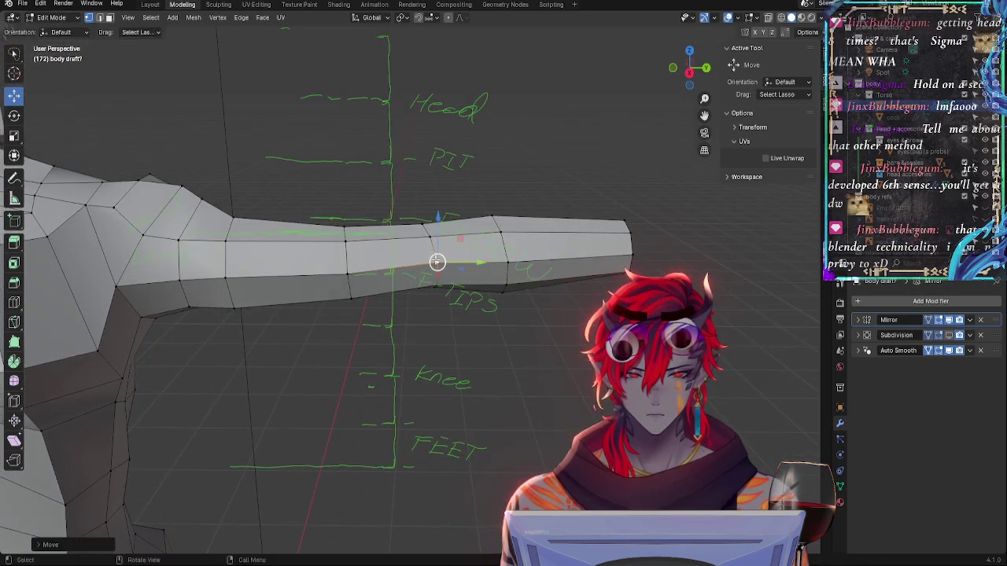
middle_drag(437, 262, 430, 243)
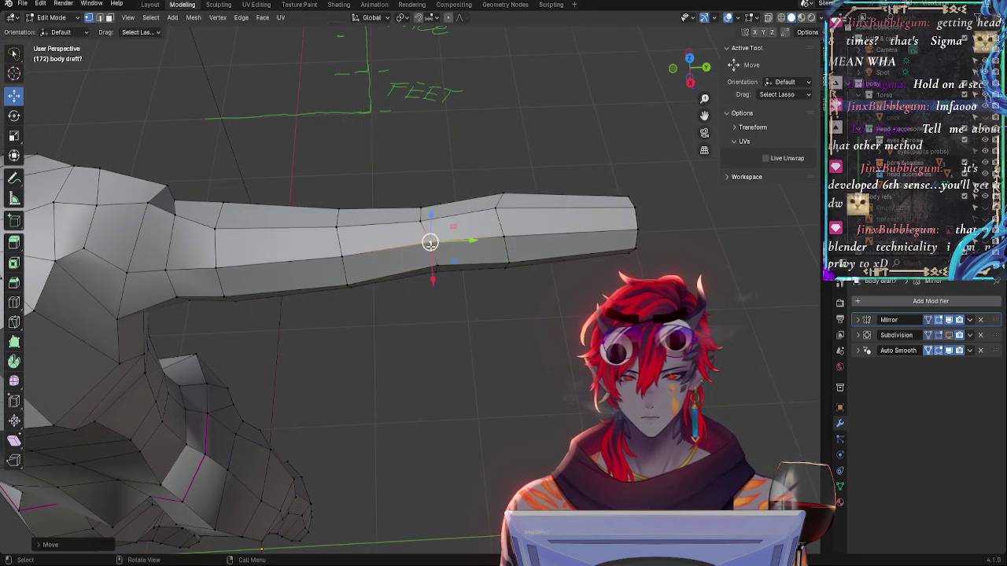
middle_drag(392, 178, 429, 251)
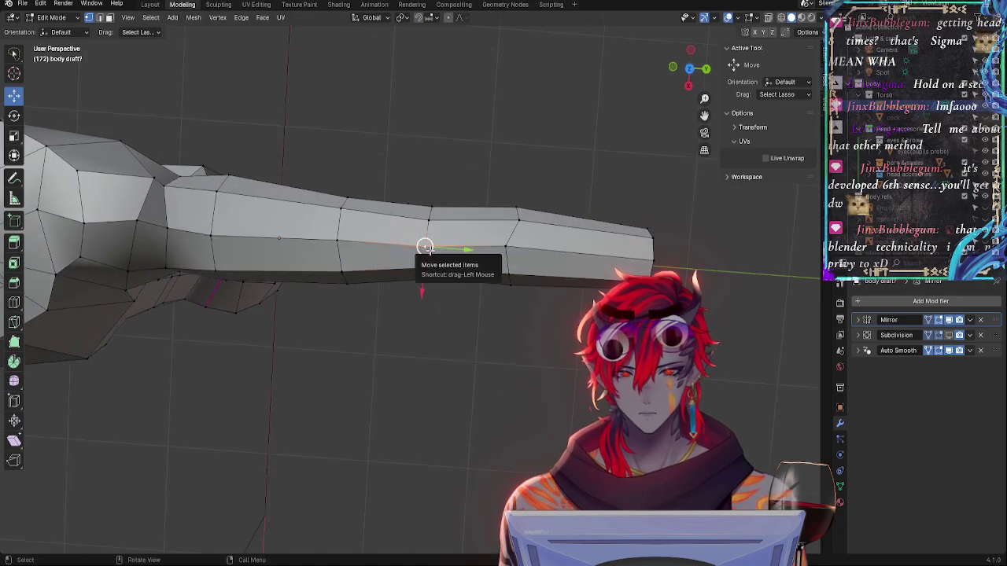
key(g)
click(424, 244)
drag(418, 241, 420, 220)
Move an arm edge near the elbow from a flatter side view
middle_drag(478, 234, 471, 45)
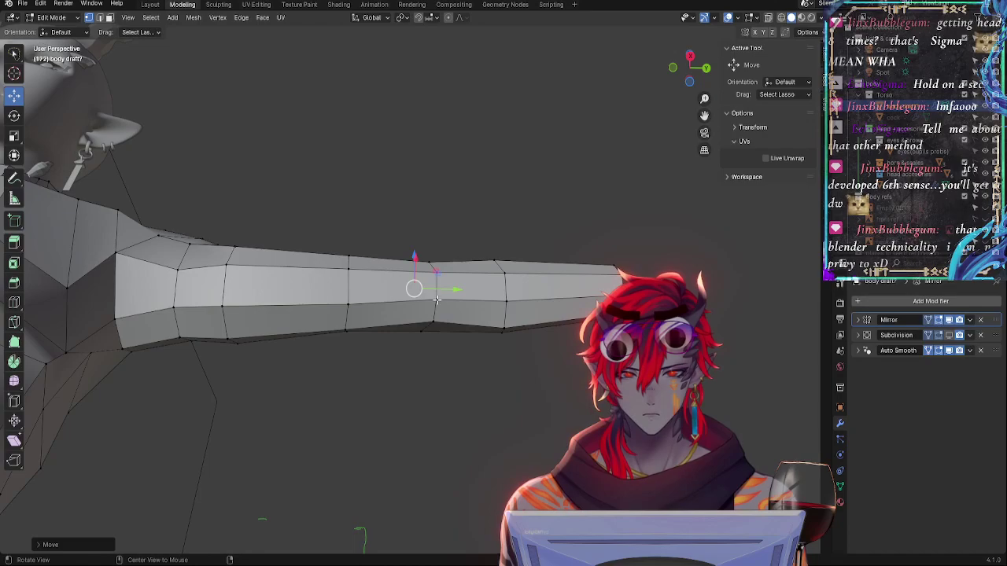
middle_drag(437, 299, 432, 216)
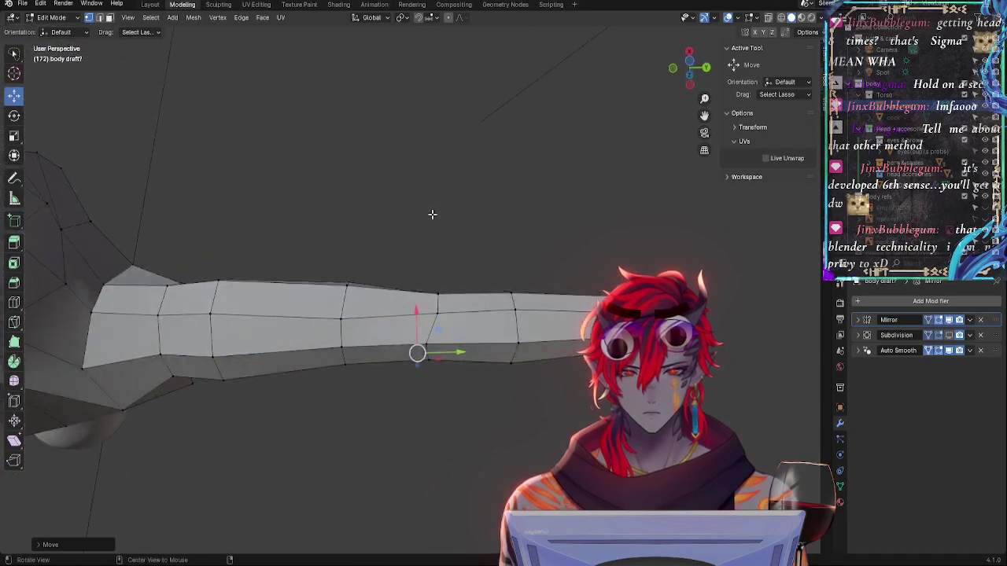
middle_drag(437, 311, 424, 316)
click(421, 318)
key(g)
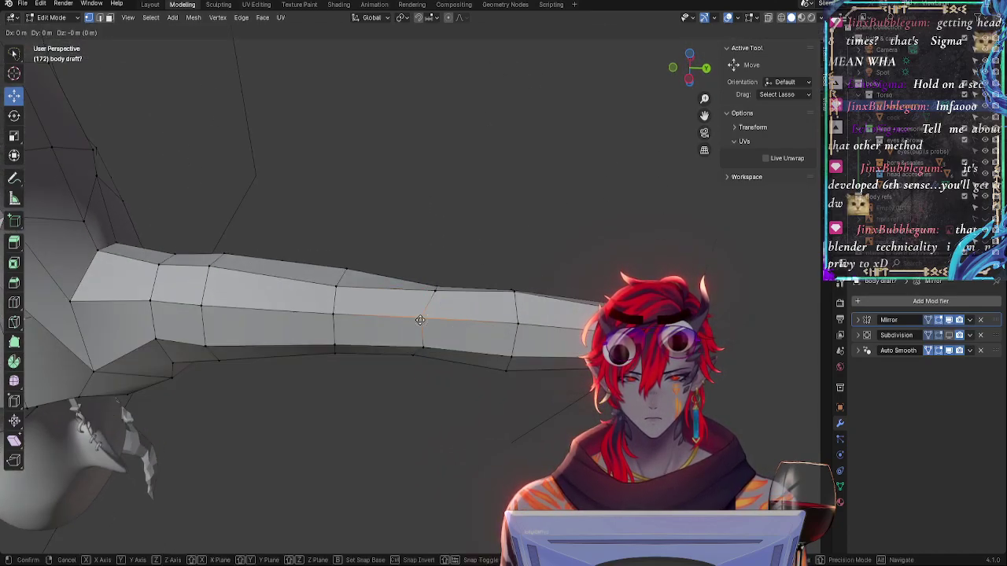
click(417, 318)
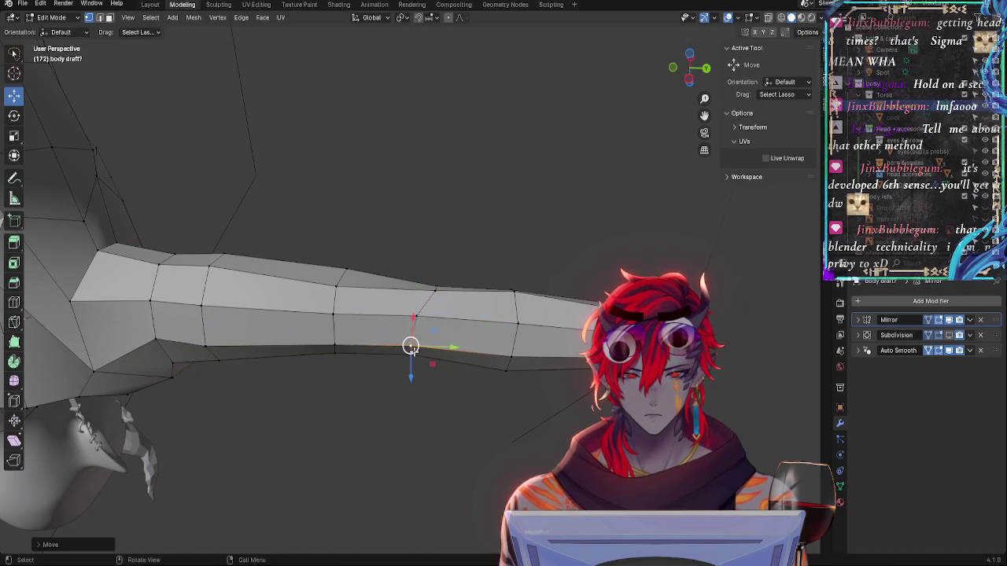
middle_drag(411, 344, 485, 315)
click(675, 68)
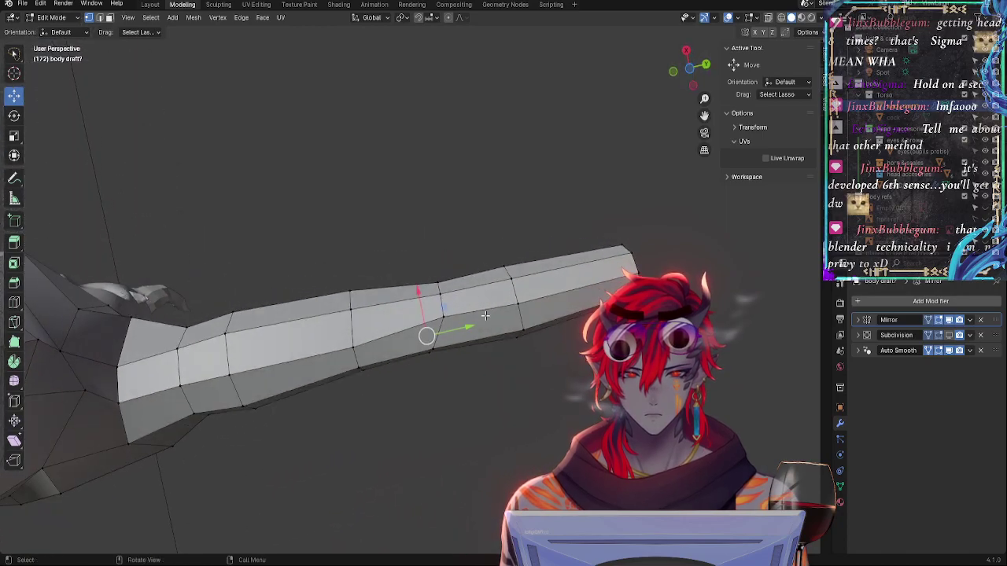
Slide the elbow edge loop, a vertex and an edge along the arm
key(g)
key(g)
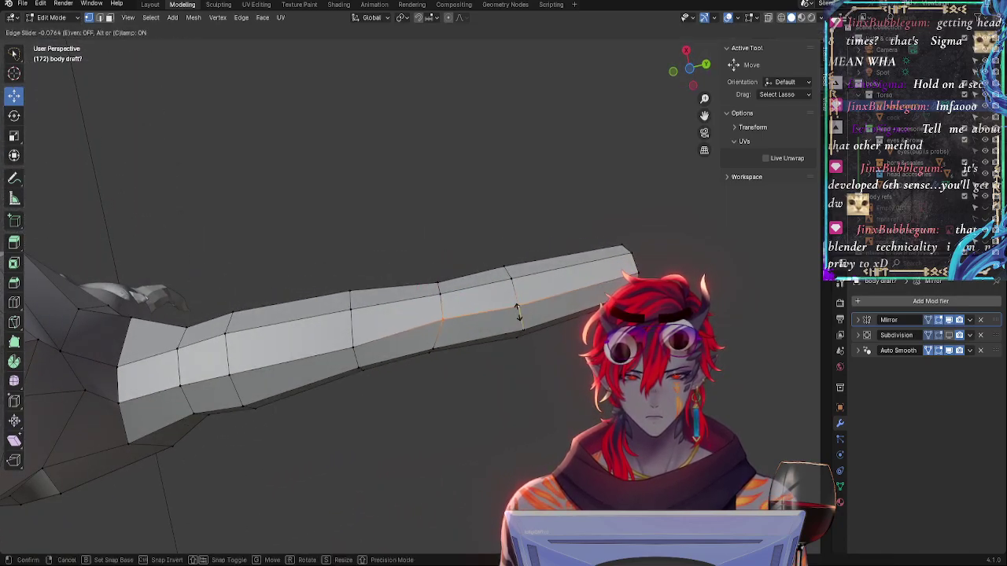
click(518, 312)
key(g)
key(g)
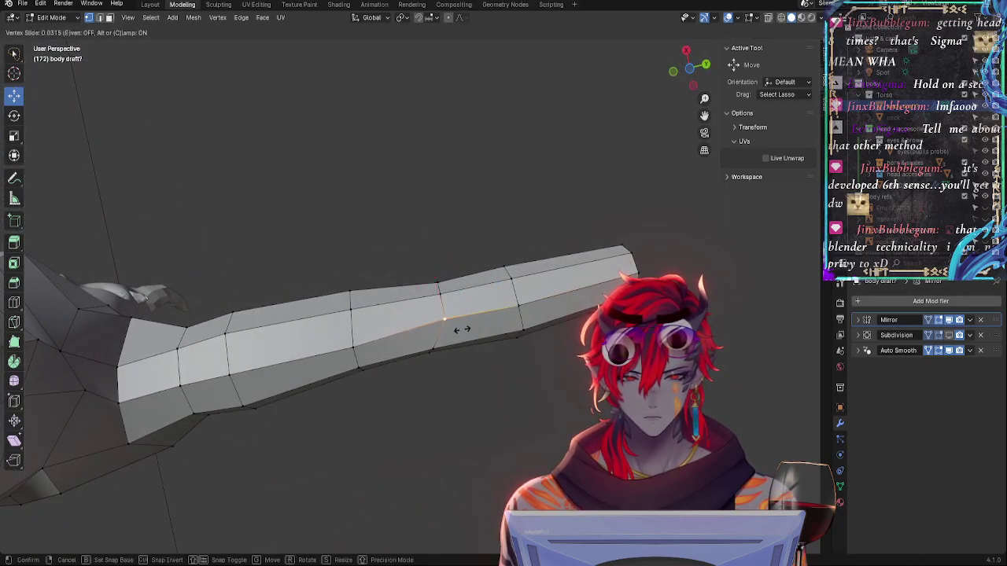
click(457, 331)
mouse_move(474, 288)
middle_down()
mouse_move(483, 354)
mouse_move(449, 265)
mouse_move(512, 312)
middle_up()
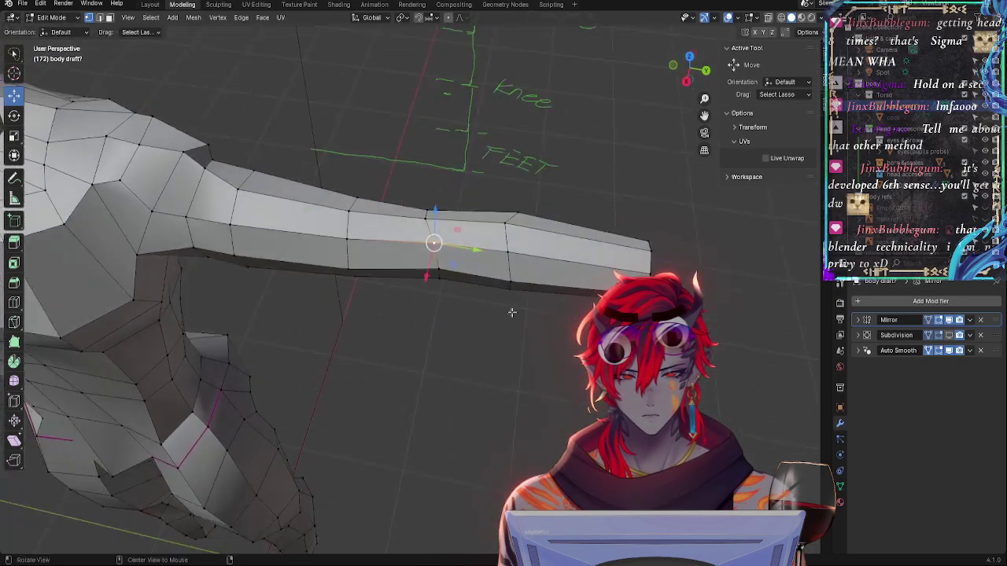
key(shift+v)
click(501, 252)
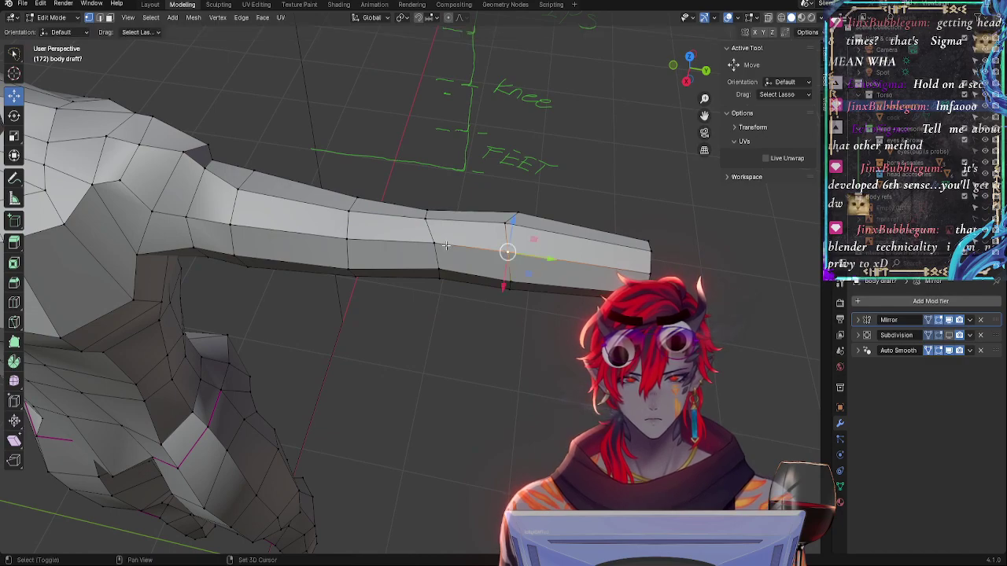
key(g)
key(g)
click(492, 256)
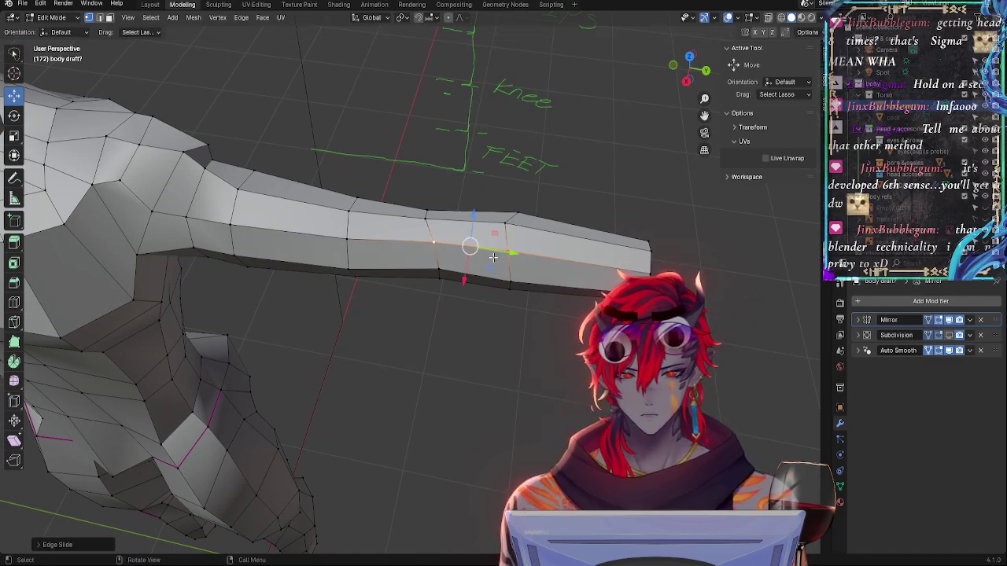
Check the arm from the other side and slide the selected edge along it
middle_drag(520, 335, 467, 335)
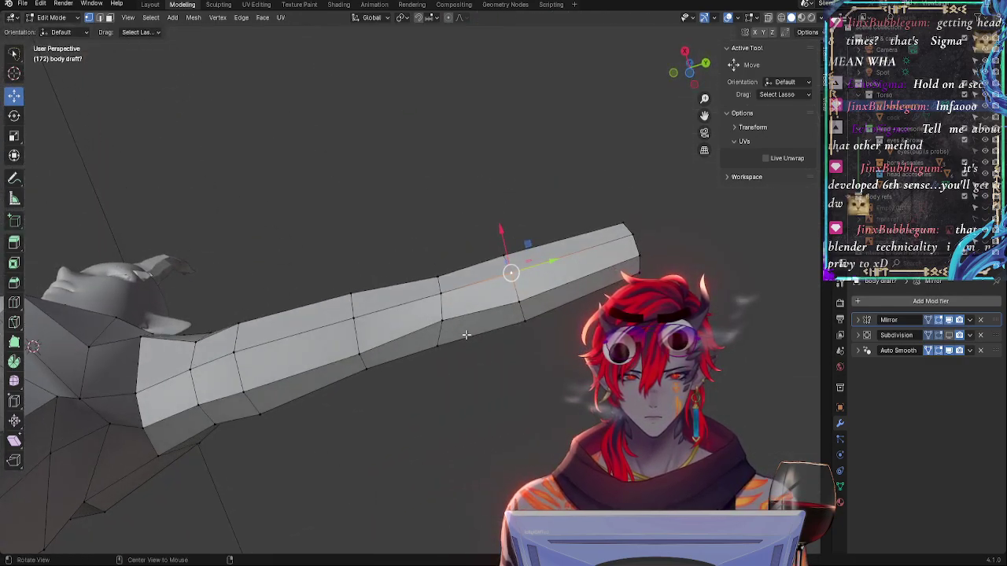
middle_drag(531, 335, 549, 358)
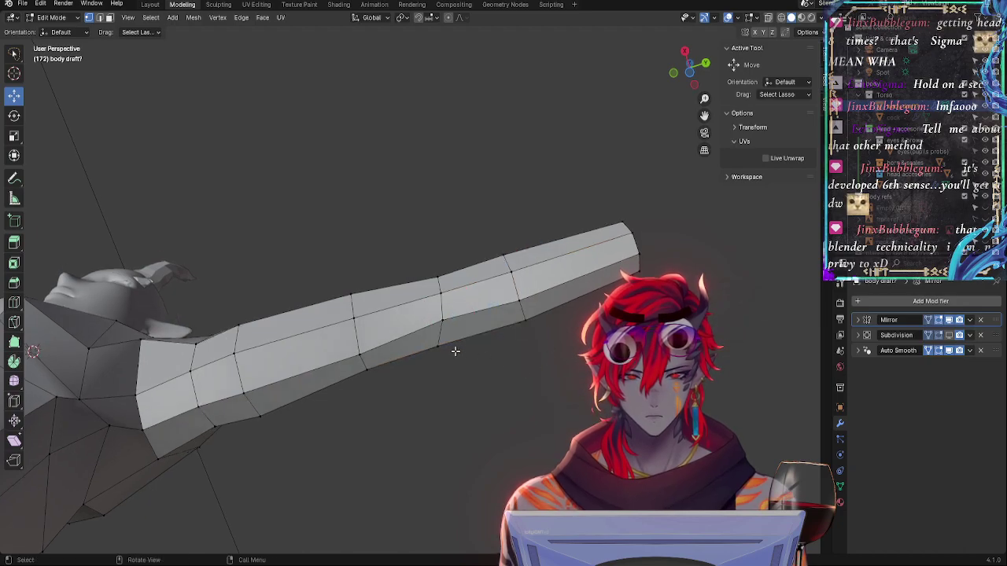
mouse_move(529, 322)
middle_down()
mouse_move(517, 324)
mouse_move(504, 354)
mouse_move(535, 412)
mouse_move(435, 215)
middle_up()
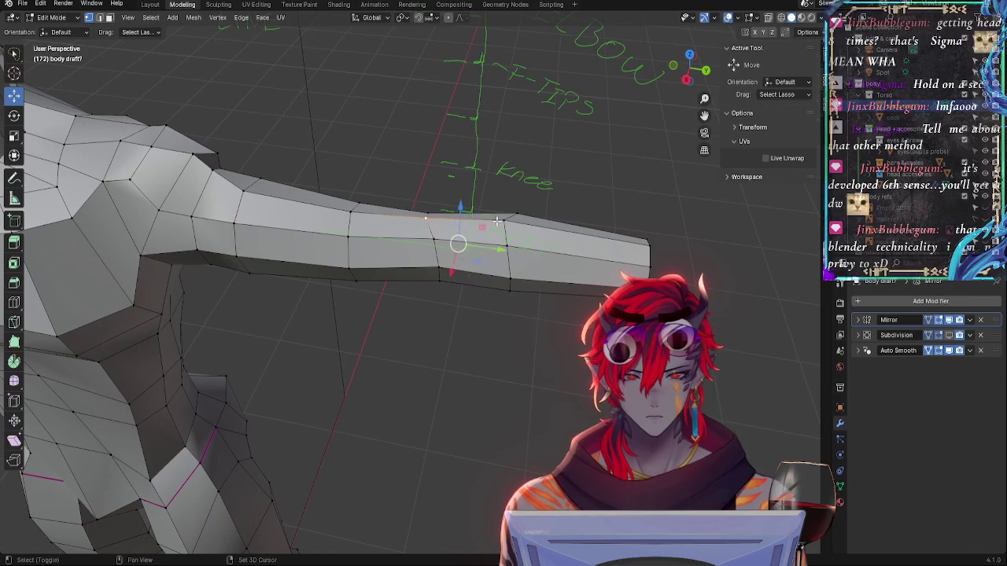
middle_drag(496, 223, 559, 201)
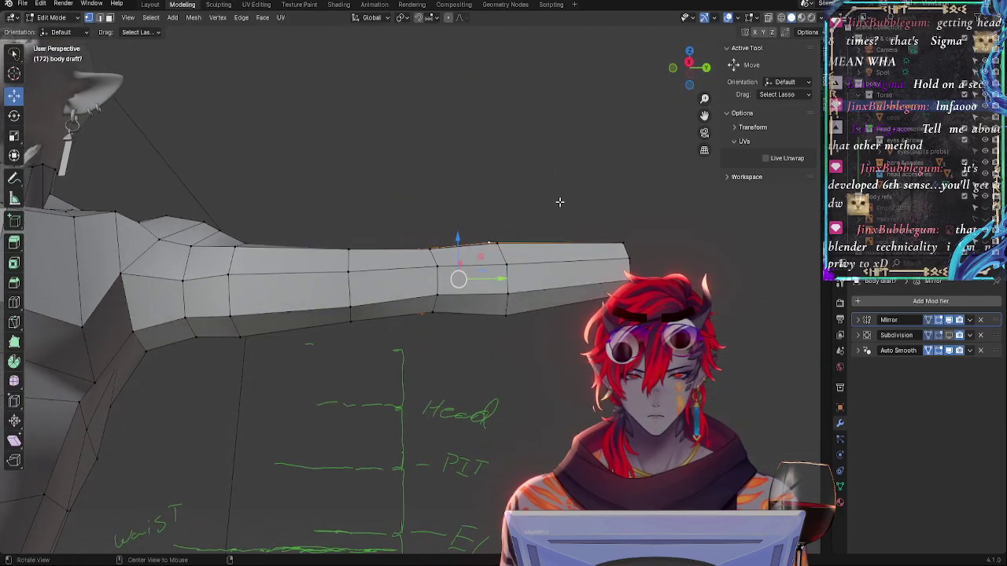
key(g)
key(g)
click(564, 212)
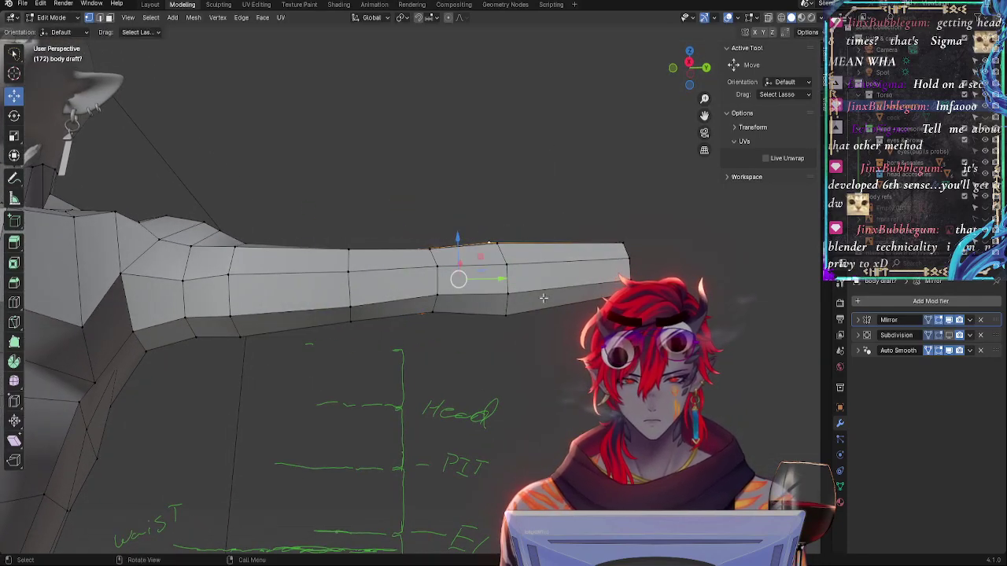
Slide two forearm vertices along their edges toward the wrist end
middle_drag(570, 350, 370, 377)
middle_drag(407, 322, 679, 242)
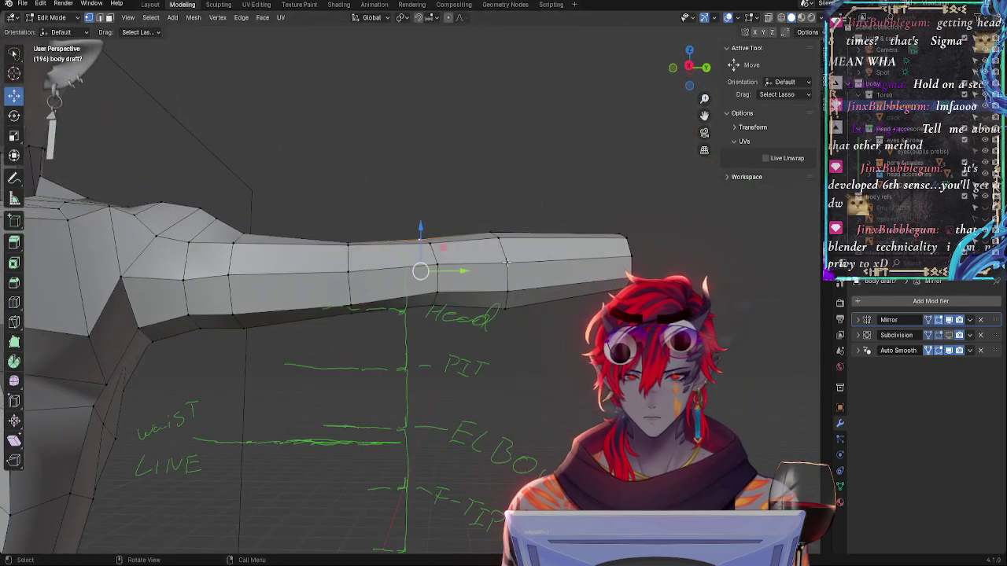
middle_drag(502, 262, 354, 281)
key(g)
key(g)
click(417, 291)
click(308, 254)
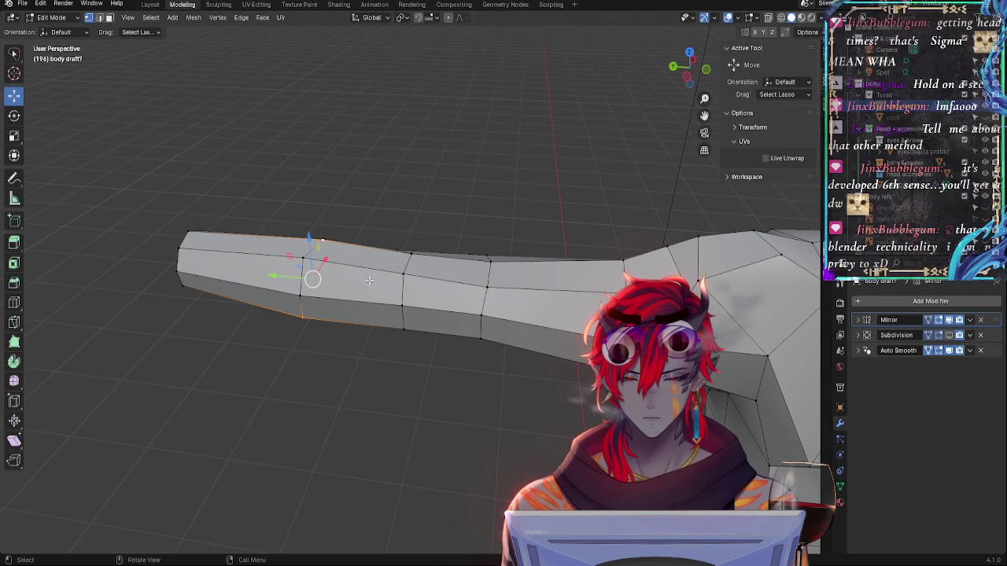
key(shift+v)
click(380, 285)
Slide, scale down and reposition the forearm's upper-edge vertices to taper the wrist
middle_drag(381, 284, 409, 338)
click(325, 208)
key(g)
key(g)
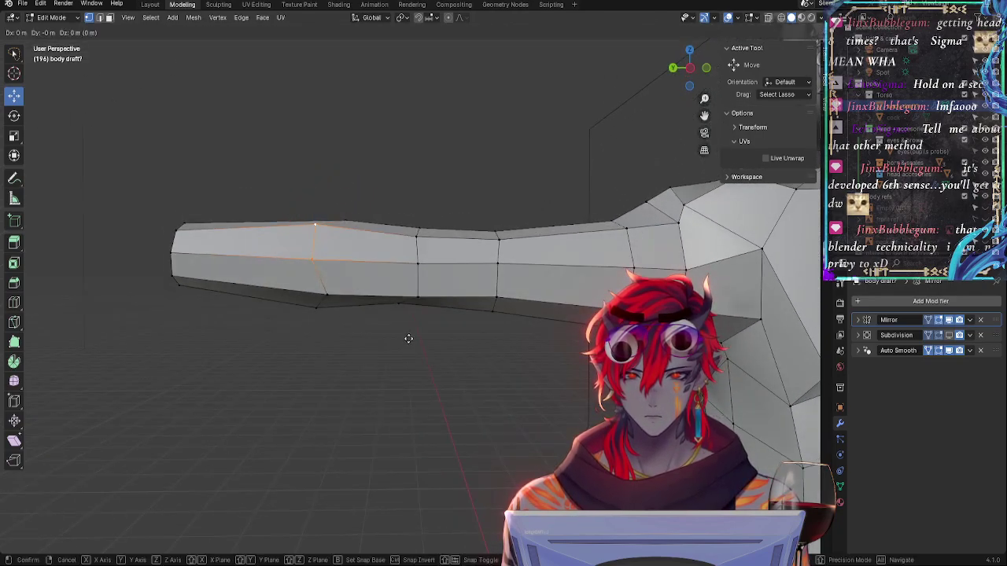
click(427, 337)
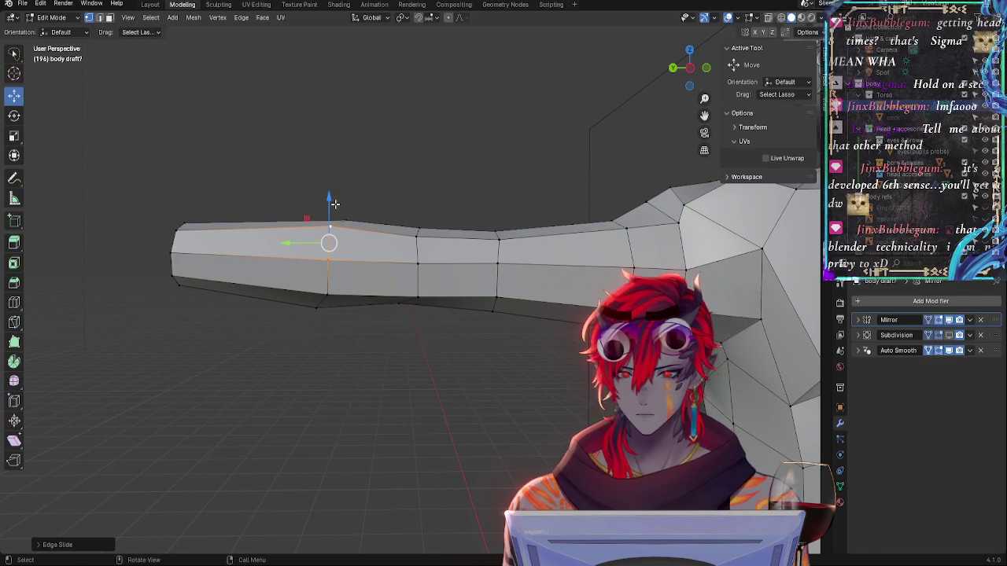
key(s)
click(344, 266)
middle_drag(344, 266, 412, 313)
click(419, 341)
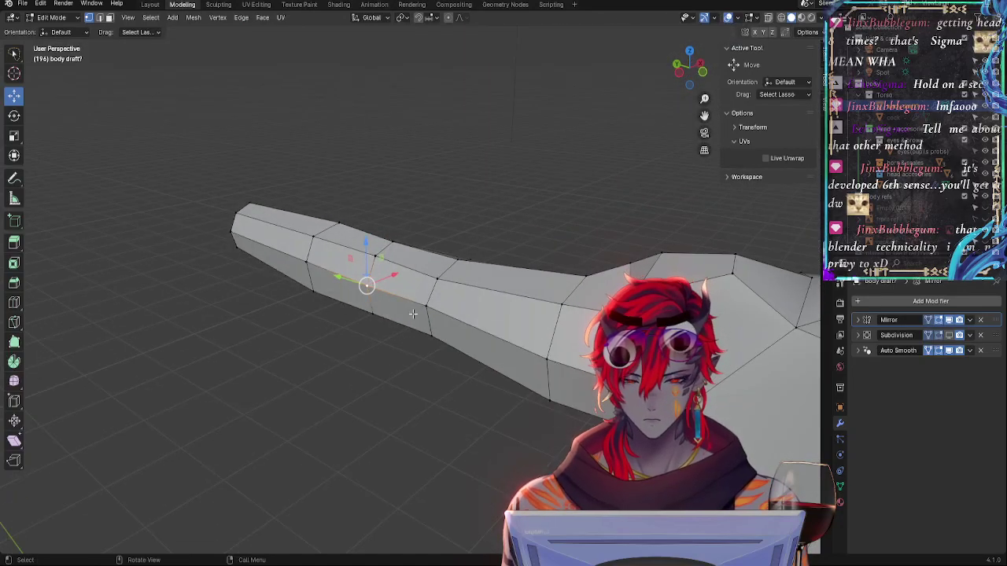
key(g)
click(413, 313)
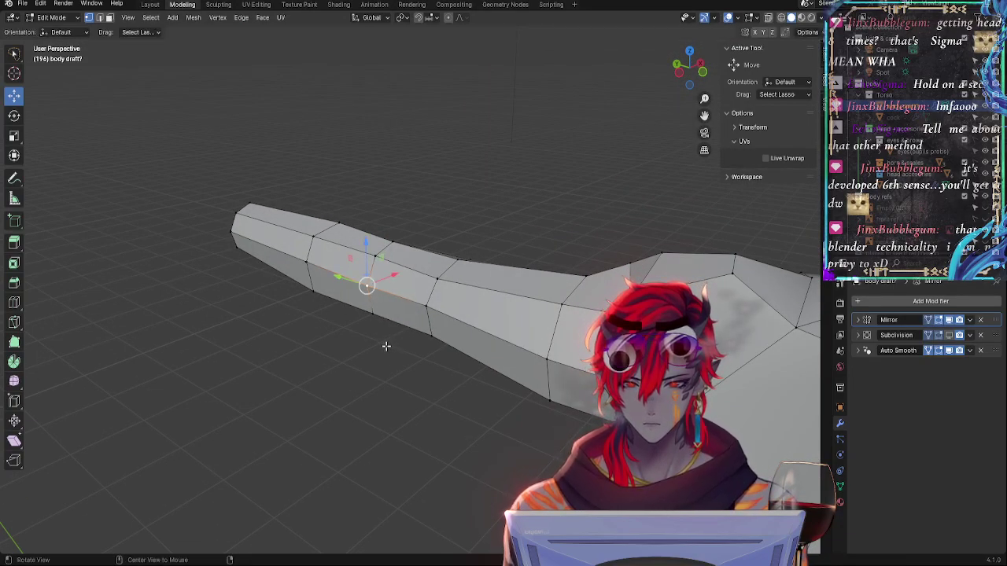
middle_drag(386, 348, 305, 427)
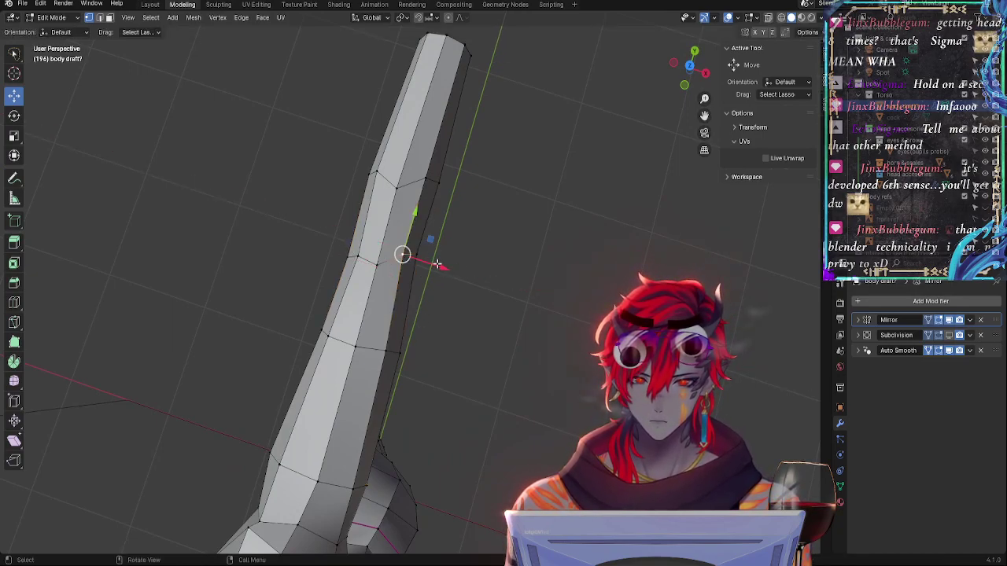
Slide and nudge a mid-arm vertex back and forth to even its loop
key(g)
key(g)
click(434, 262)
key(g)
key(g)
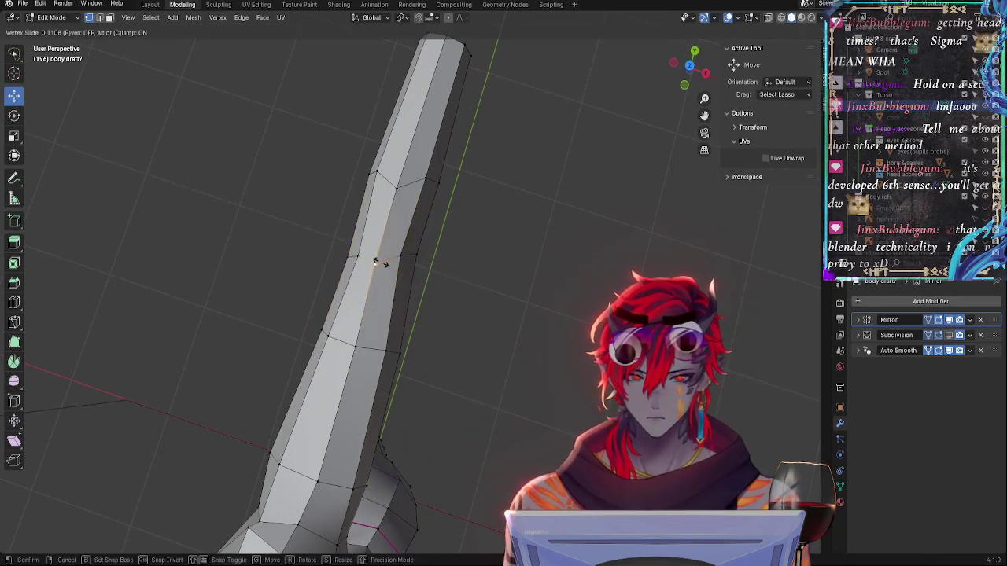
click(357, 255)
key(g)
click(352, 251)
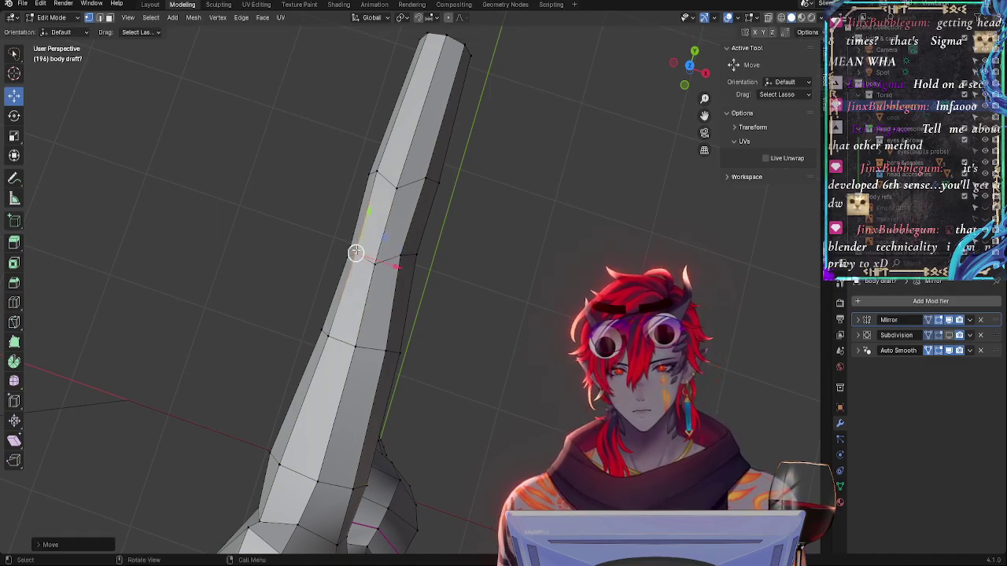
key(g)
click(376, 260)
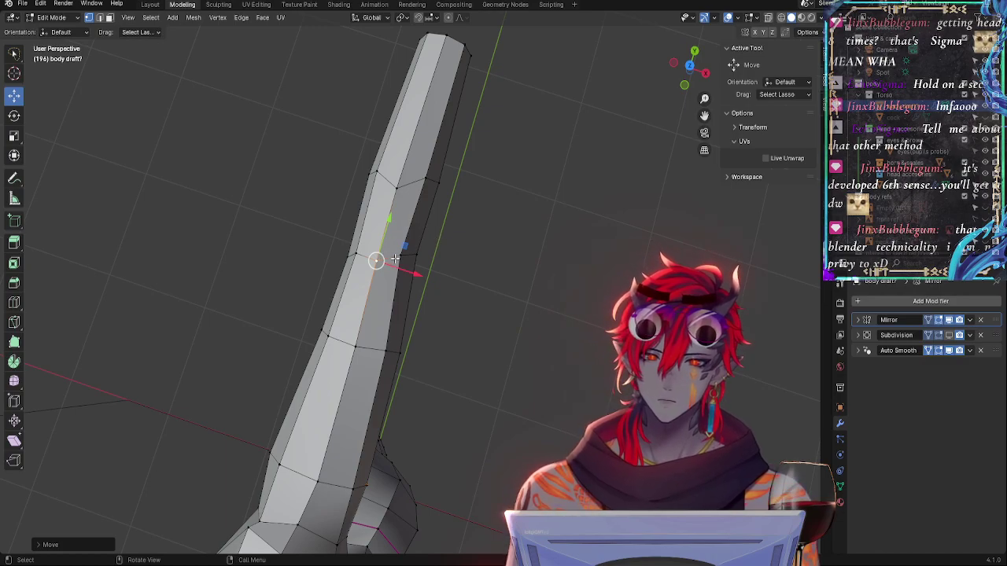
Move the arm vertex left, then vertex-slide it along its edge
key(g)
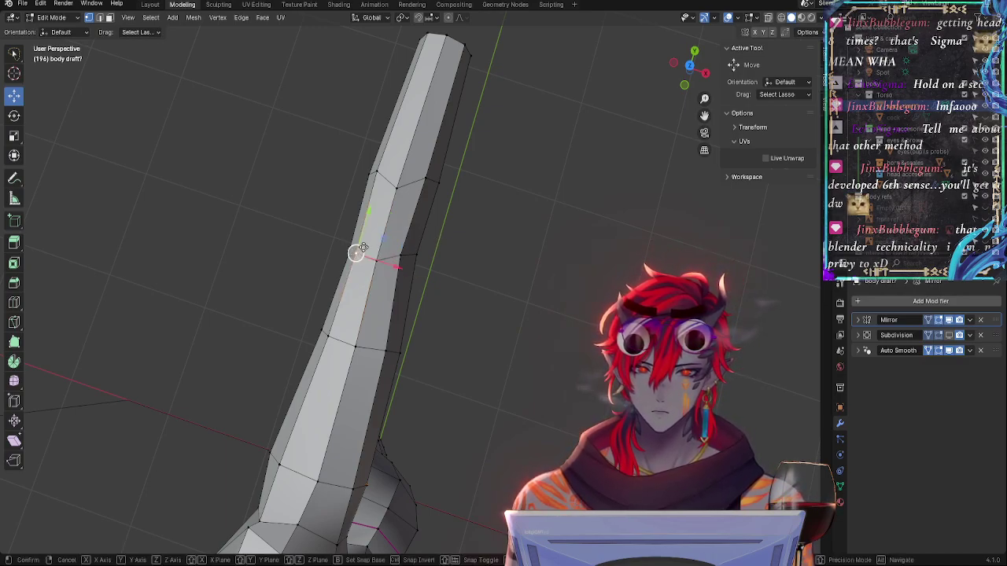
click(338, 246)
key(g)
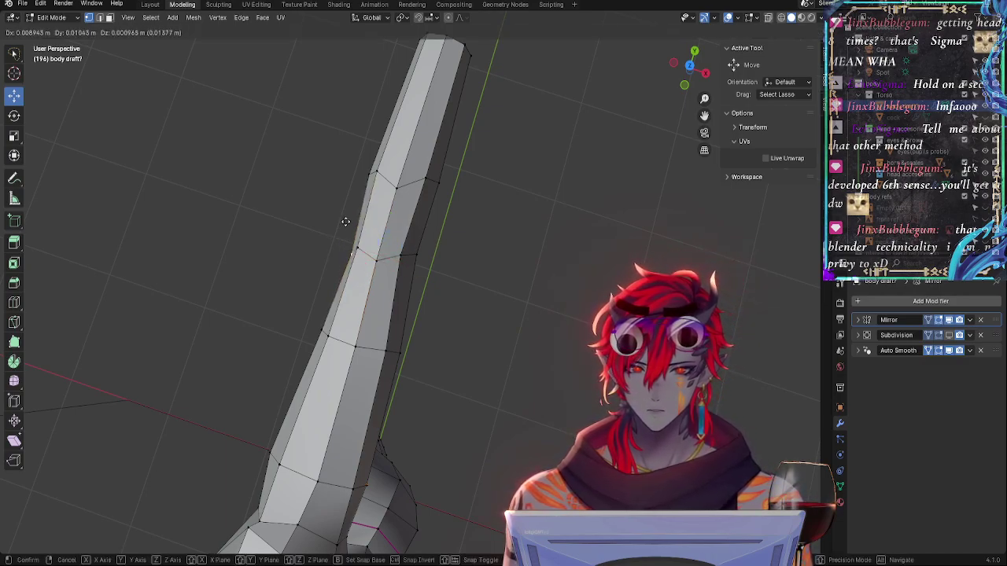
key(g)
click(346, 217)
middle_drag(347, 218, 406, 110)
Slide the lower and upper vertices of an arm loop to straighten it
click(396, 281)
key(g)
key(g)
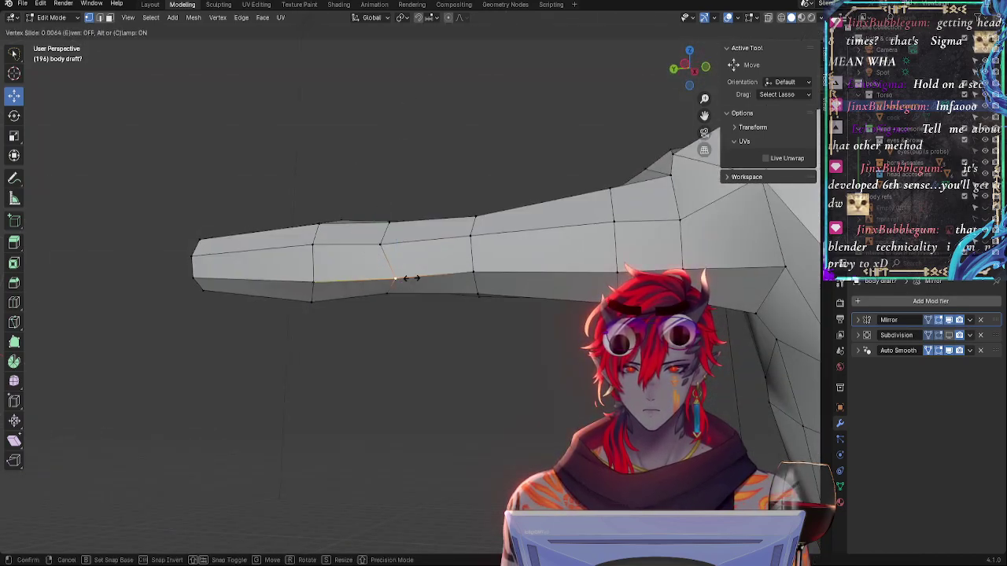
click(409, 279)
key(g)
key(g)
click(405, 276)
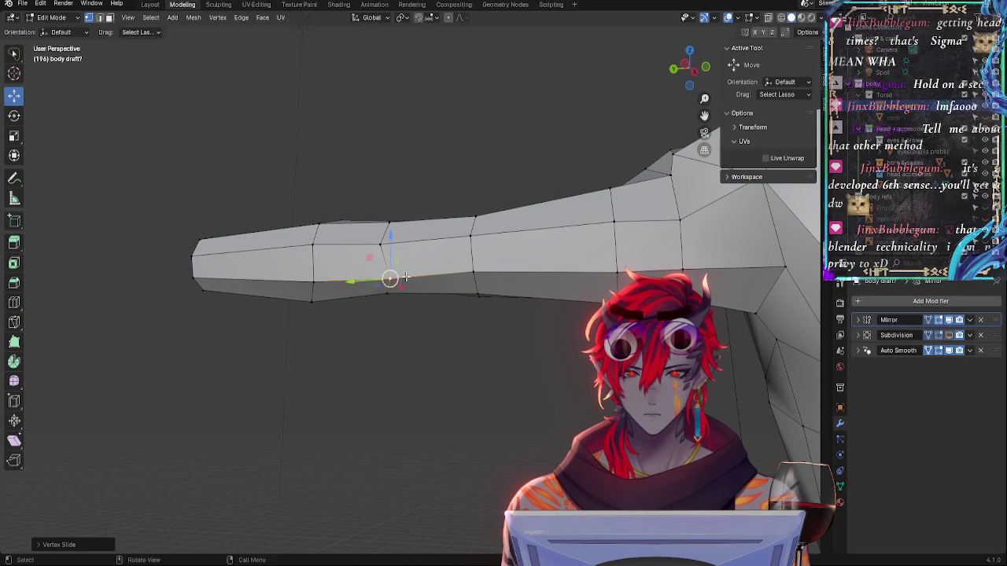
click(389, 225)
key(g)
key(g)
click(389, 226)
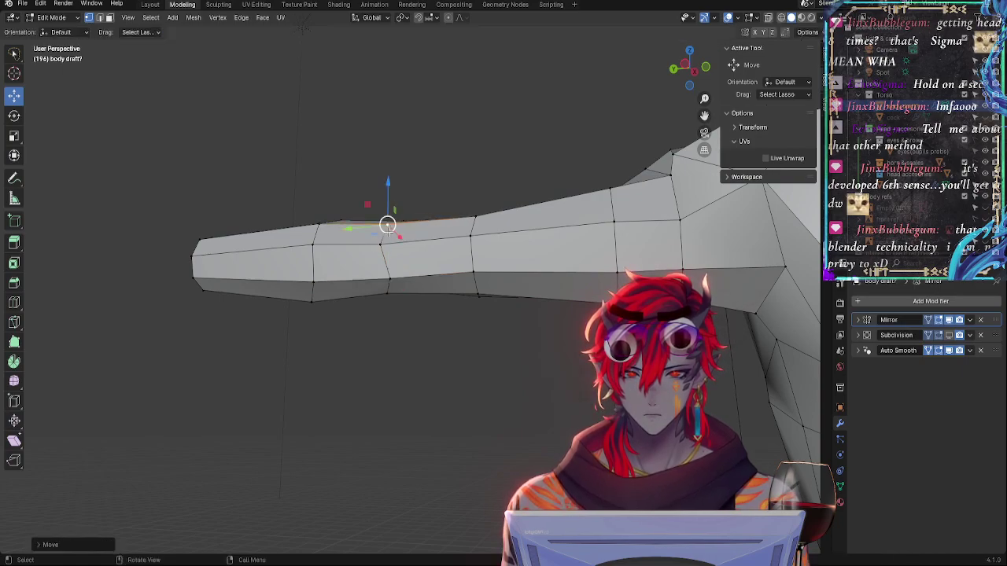
click(392, 273)
key(g)
click(391, 272)
middle_drag(392, 277, 454, 247)
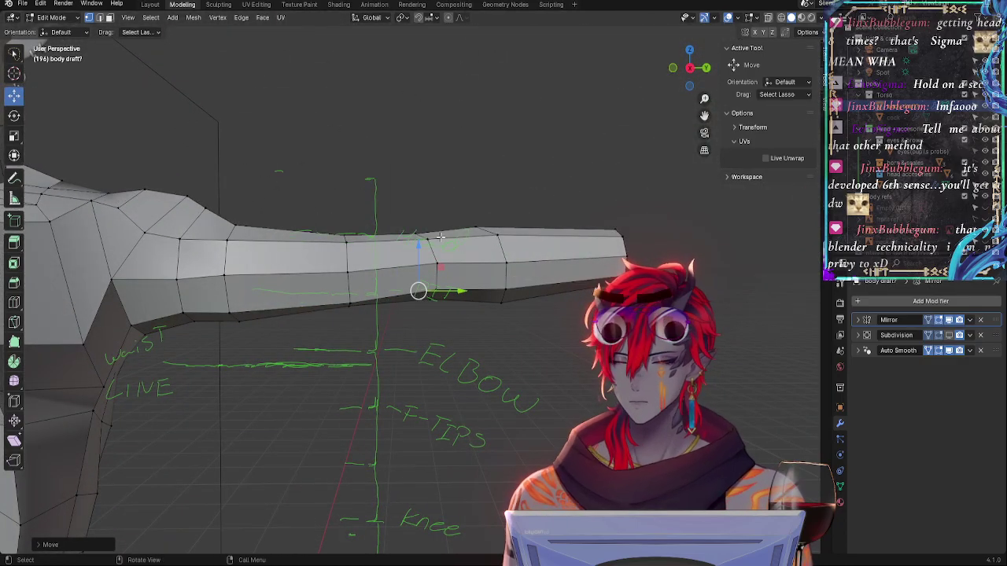
Vertex-slide another arm-loop vertex along its edge
scroll(378, 209, down, 4)
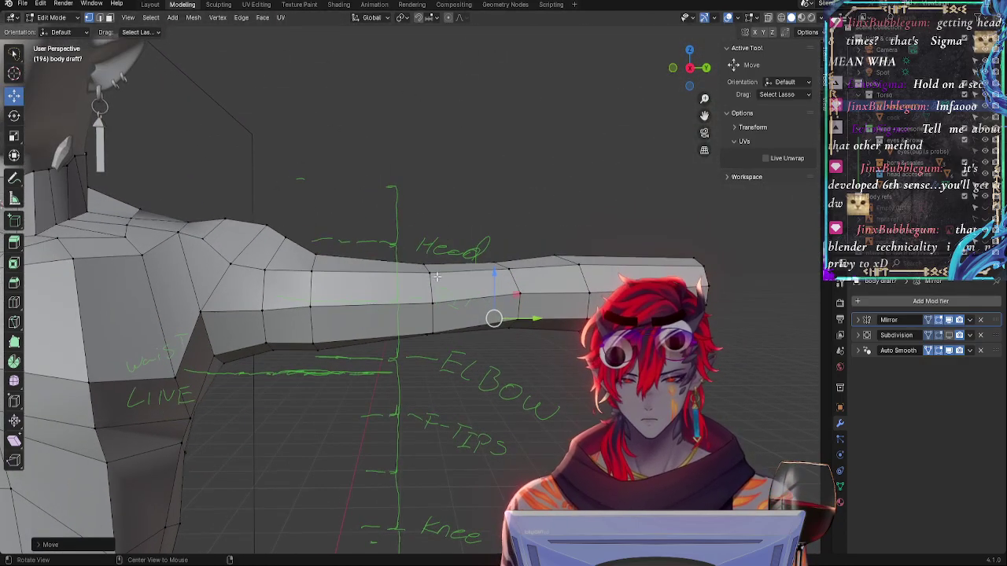
scroll(432, 302, up, 4)
middle_drag(432, 302, 435, 349)
click(433, 332)
key(shift+v)
click(440, 329)
Slide a vertex to the arm's lower edge and shift the selection along X
middle_drag(446, 300, 448, 334)
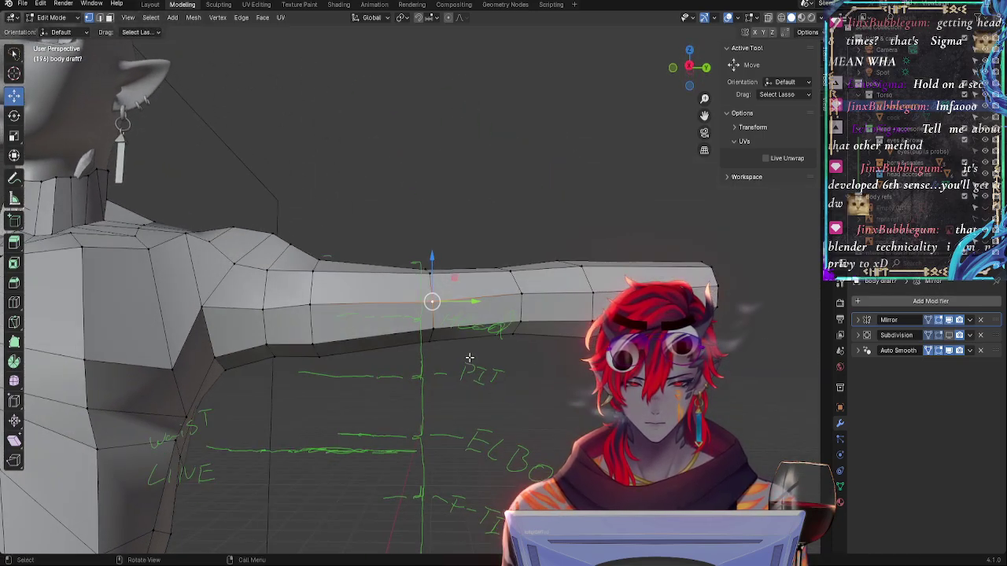
key(shift+v)
click(448, 336)
key(shift+v)
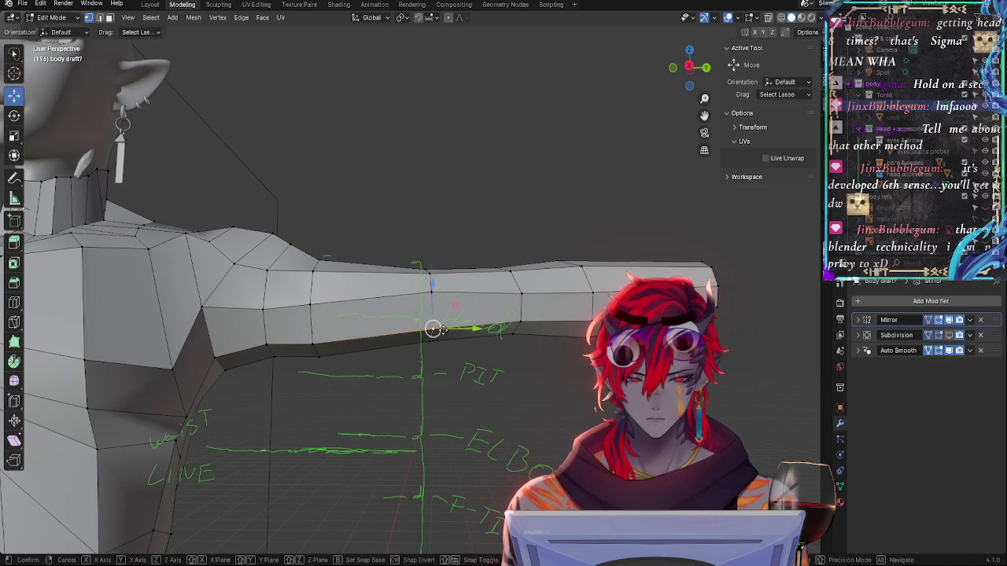
click(448, 337)
middle_drag(448, 336, 476, 366)
key(g)
key(x)
click(391, 333)
Edge-slide and move the underside arm edge, checking it from the front
key(g)
key(g)
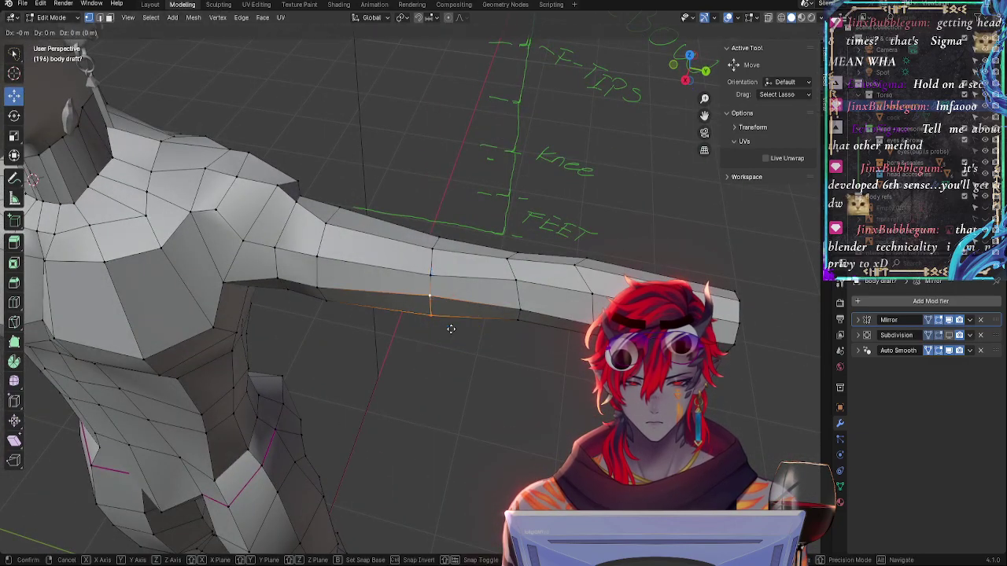
click(454, 336)
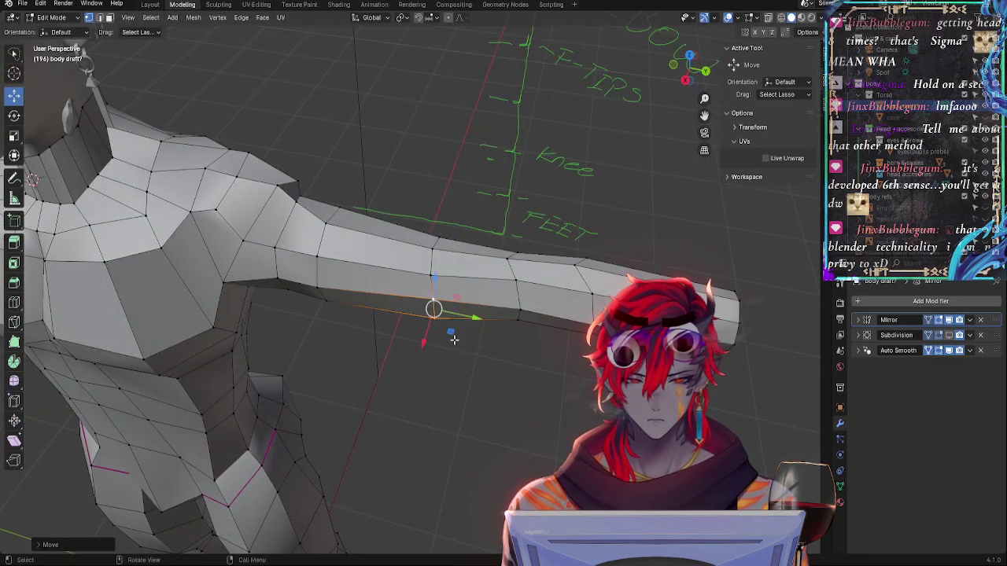
middle_drag(434, 299, 461, 262)
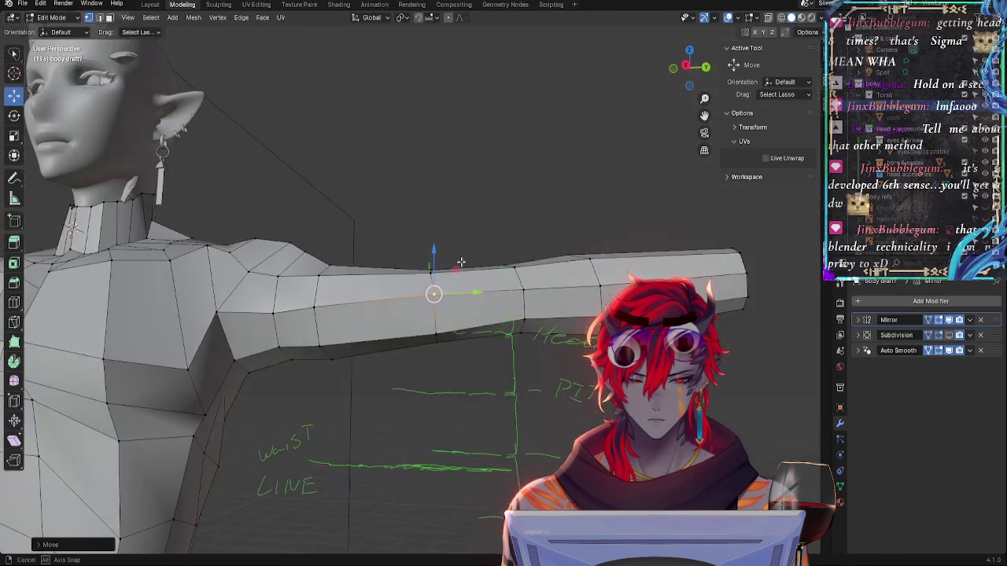
drag(436, 333, 443, 321)
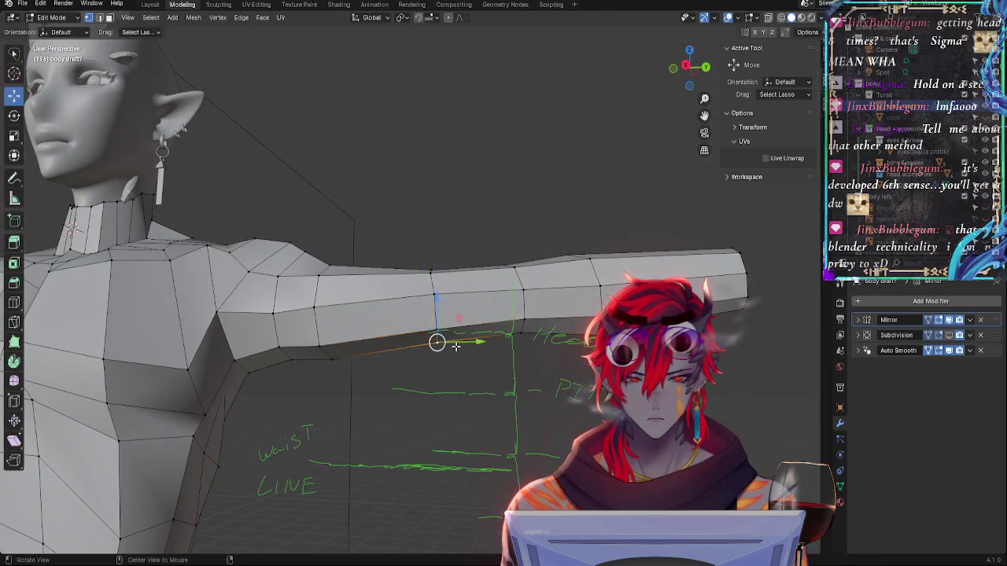
middle_drag(456, 346, 522, 429)
key(shift+v)
click(451, 322)
key(g)
click(521, 428)
Shift the underside edge further down the arm, then inspect from side and front
middle_drag(545, 387, 546, 355)
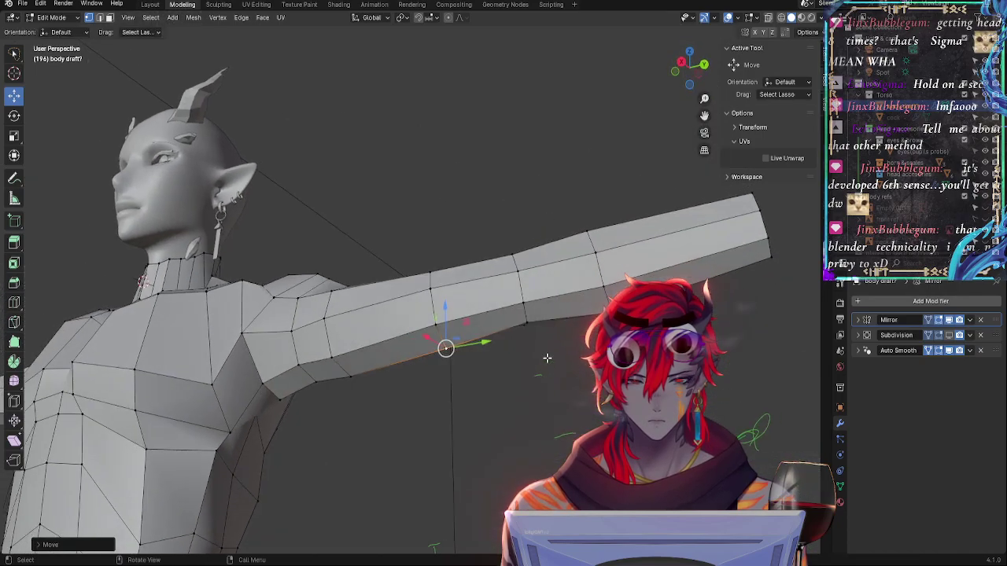
key(g)
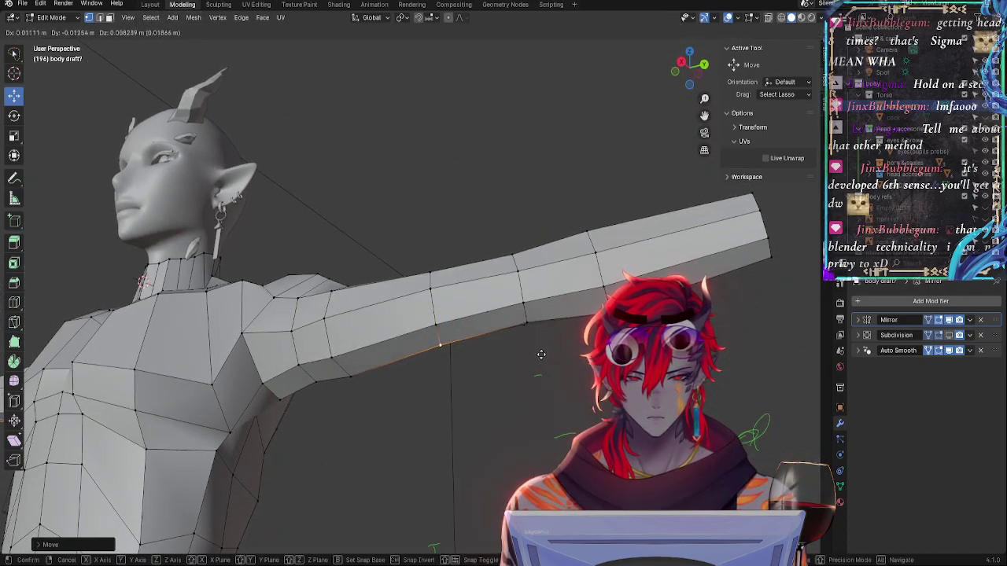
alt+middle_drag(547, 350, 425, 285)
click(501, 387)
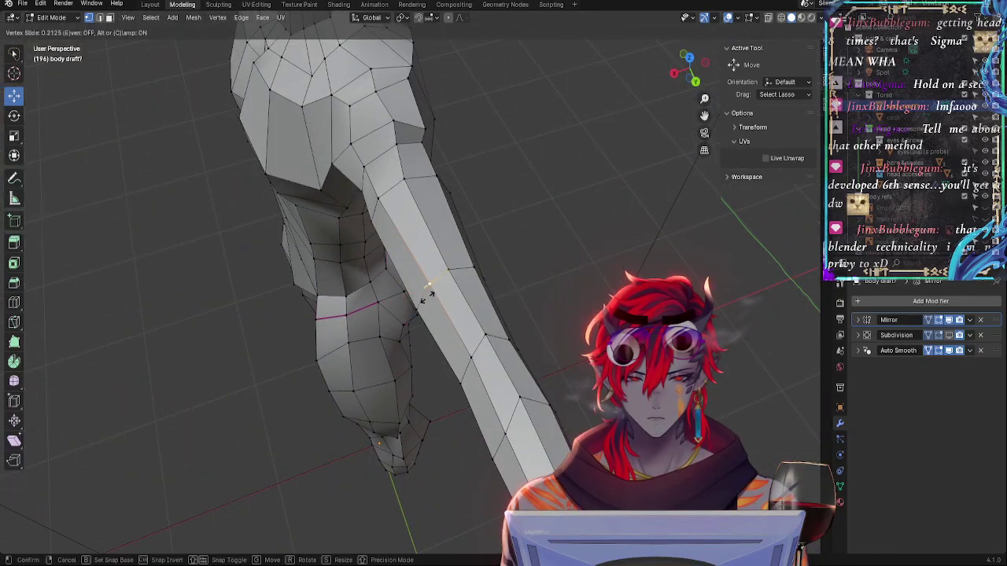
drag(447, 269, 455, 270)
middle_drag(485, 271, 443, 294)
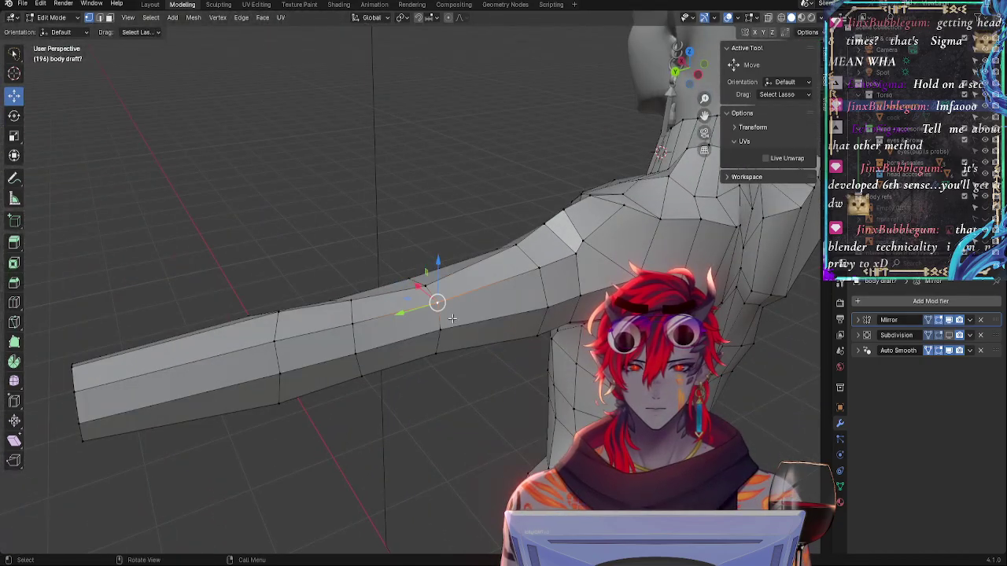
drag(441, 347, 437, 300)
middle_drag(437, 332, 492, 296)
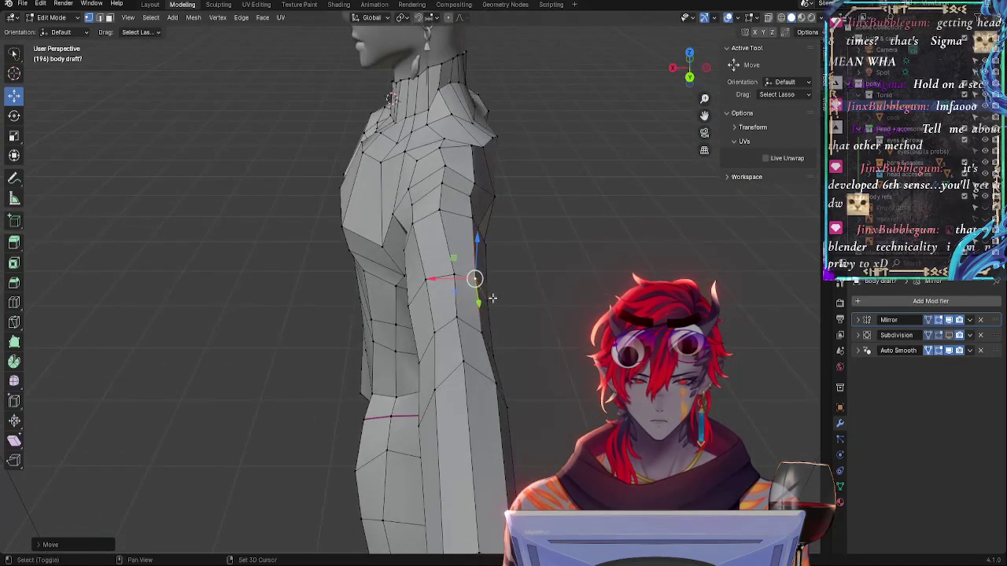
mouse_move(578, 355)
middle_down()
mouse_move(453, 361)
mouse_move(411, 264)
mouse_move(377, 290)
middle_up()
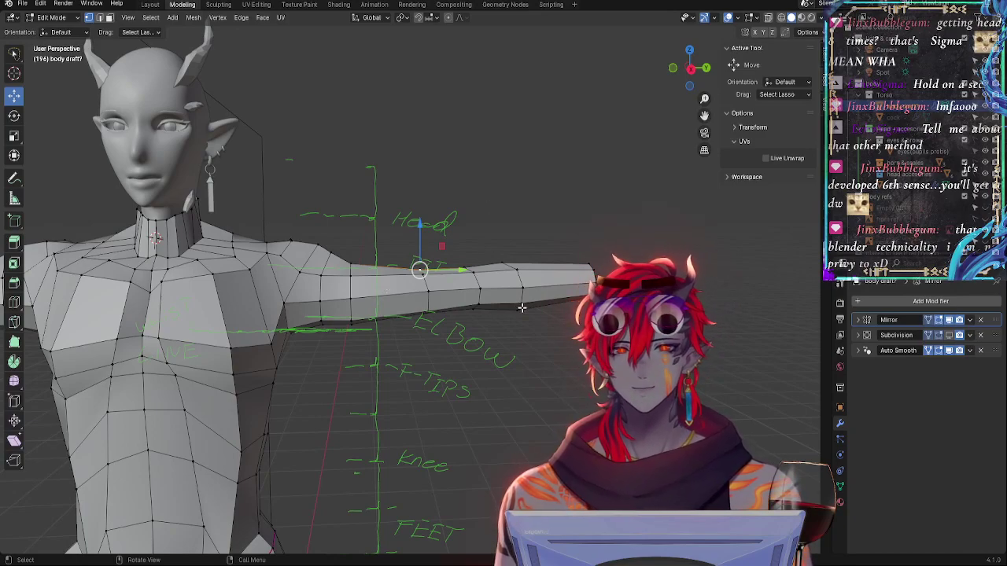
Select a vertex on the upper arm's top edge and move it into place
shift+click(463, 265)
mouse_move(456, 261)
mouse_down()
mouse_move(473, 264)
mouse_move(445, 270)
mouse_up()
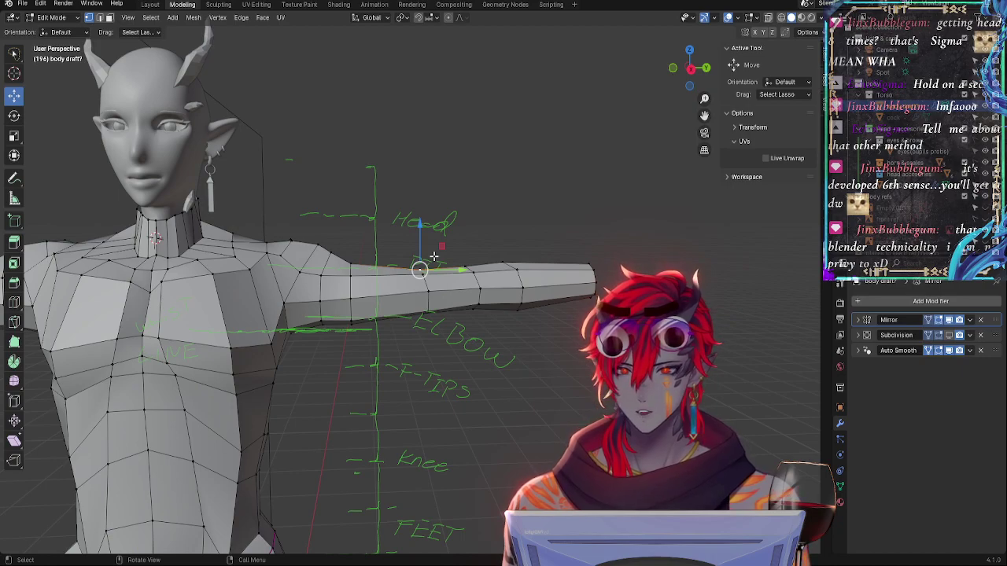
key(shift+v)
key(g)
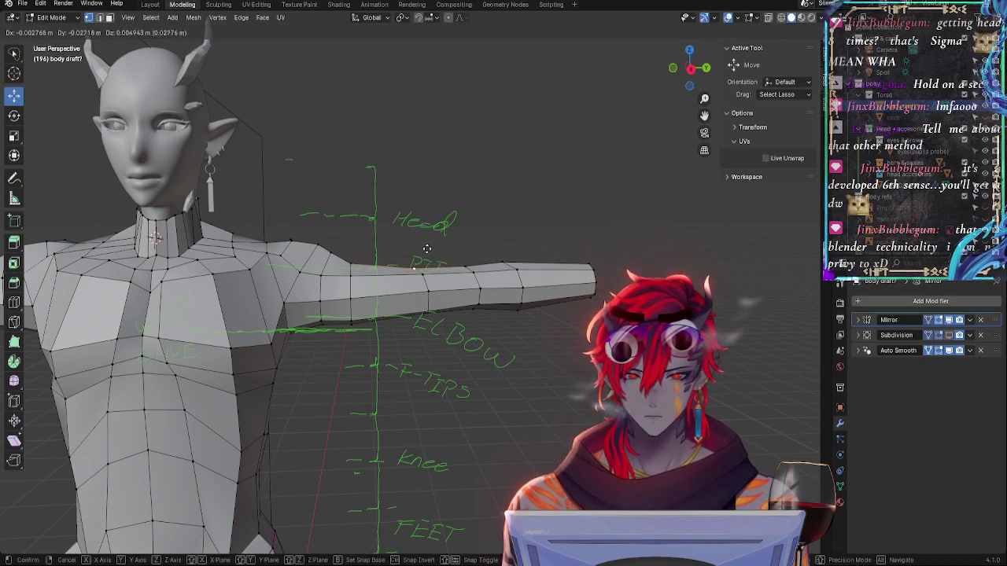
click(426, 249)
drag(354, 263, 423, 277)
key(g)
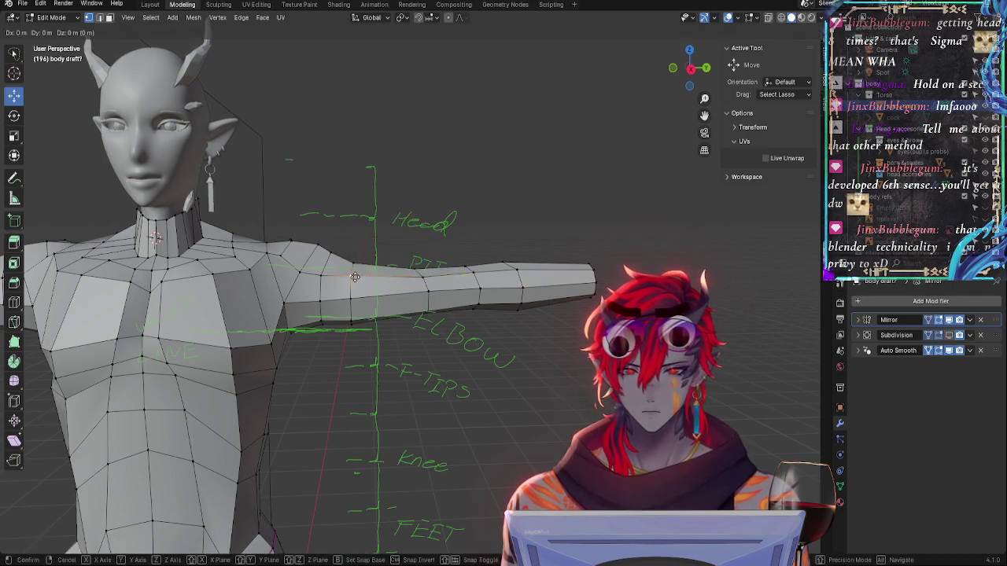
click(353, 275)
mouse_move(429, 292)
mouse_down()
mouse_move(432, 299)
mouse_move(430, 291)
mouse_up()
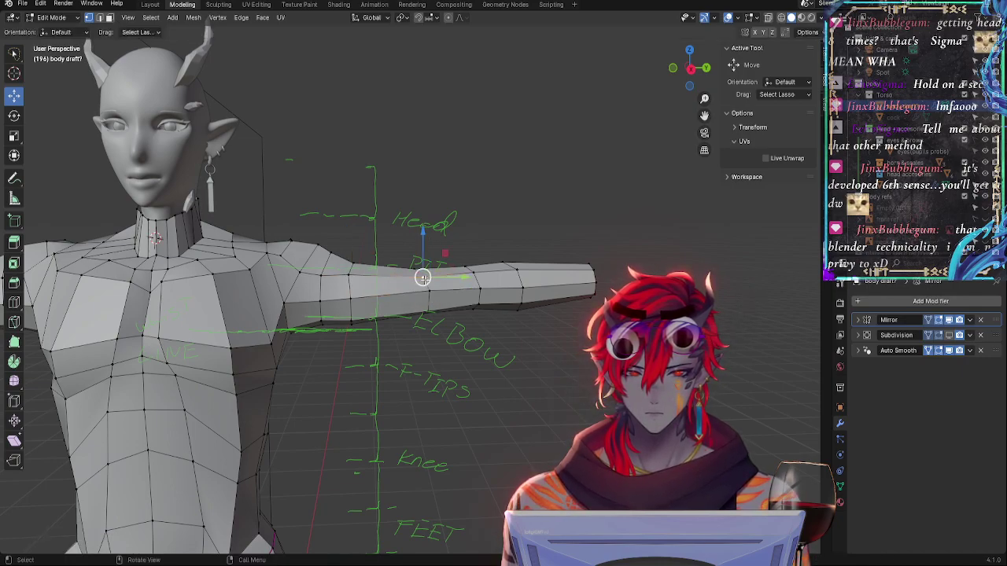
Repeatedly slide the upper-arm vertex along its edges to refine the contour
key(g)
key(g)
click(423, 279)
key(g)
key(g)
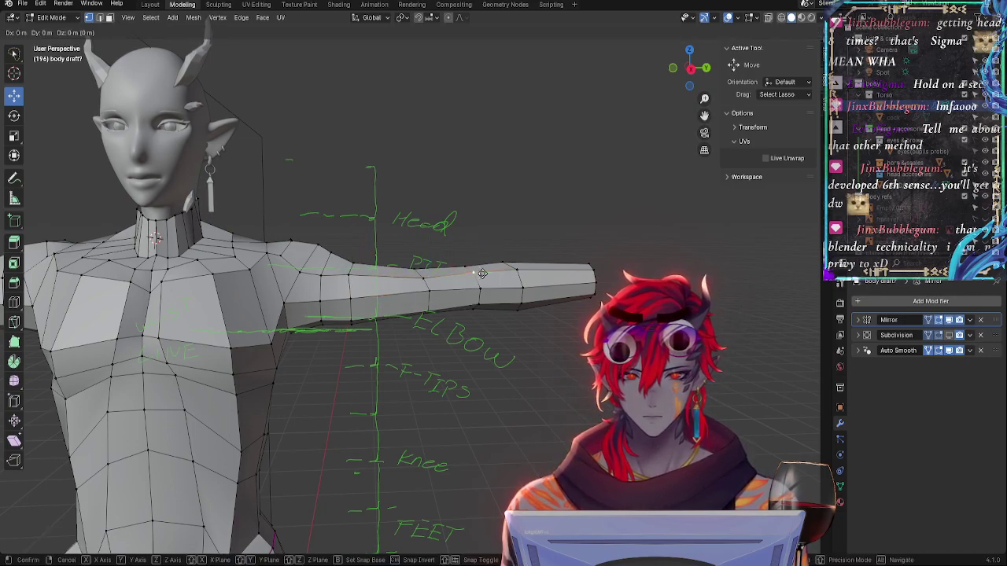
click(478, 275)
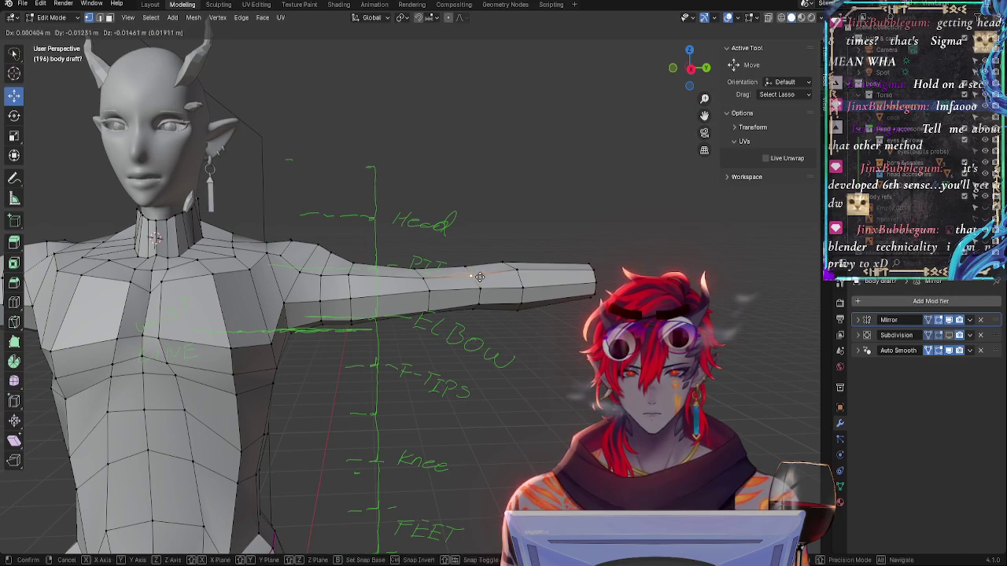
key(g)
key(g)
click(476, 288)
key(g)
key(g)
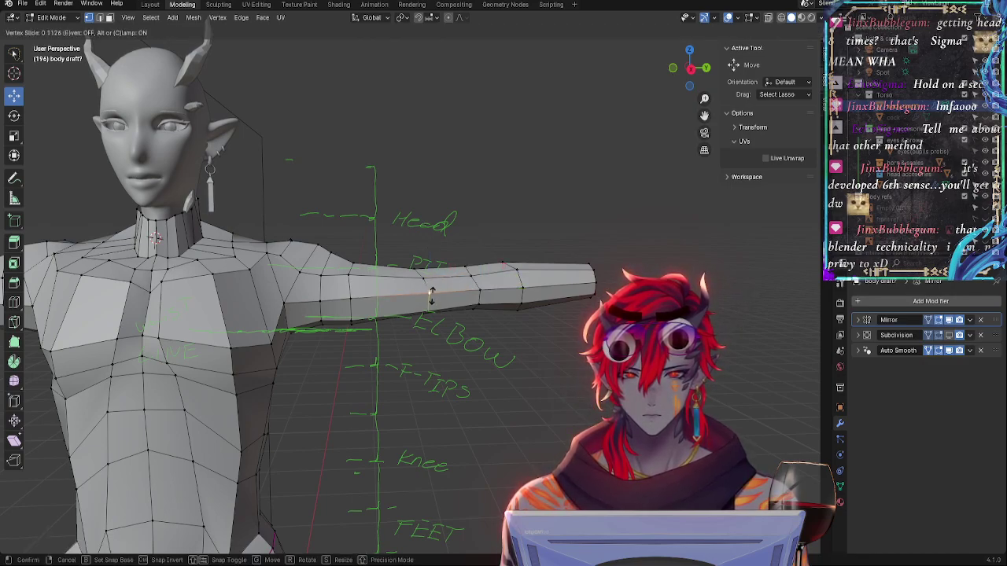
click(429, 293)
key(g)
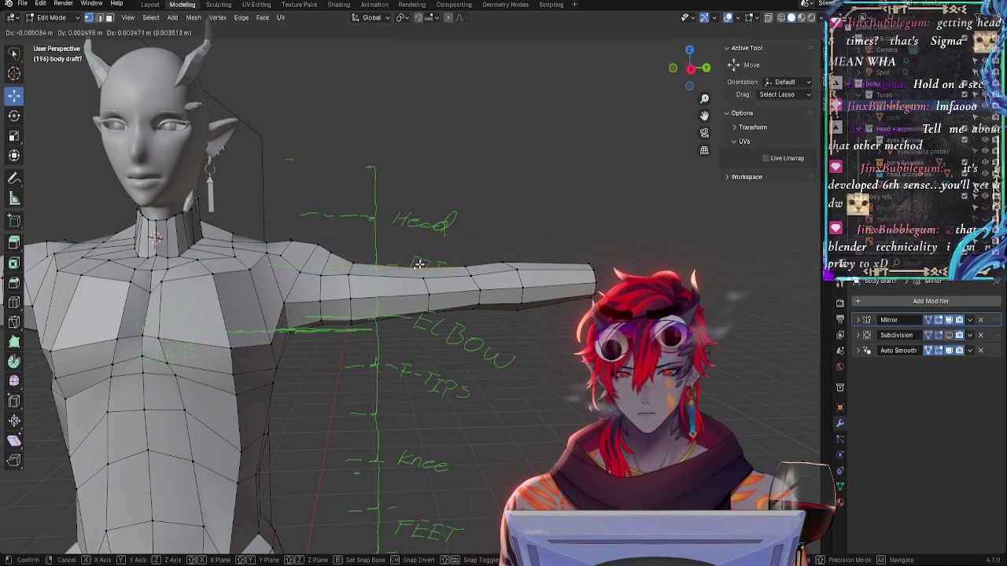
click(419, 264)
Move the arm vertex toward the shoulder several times, cancelling the final move
key(g)
click(352, 262)
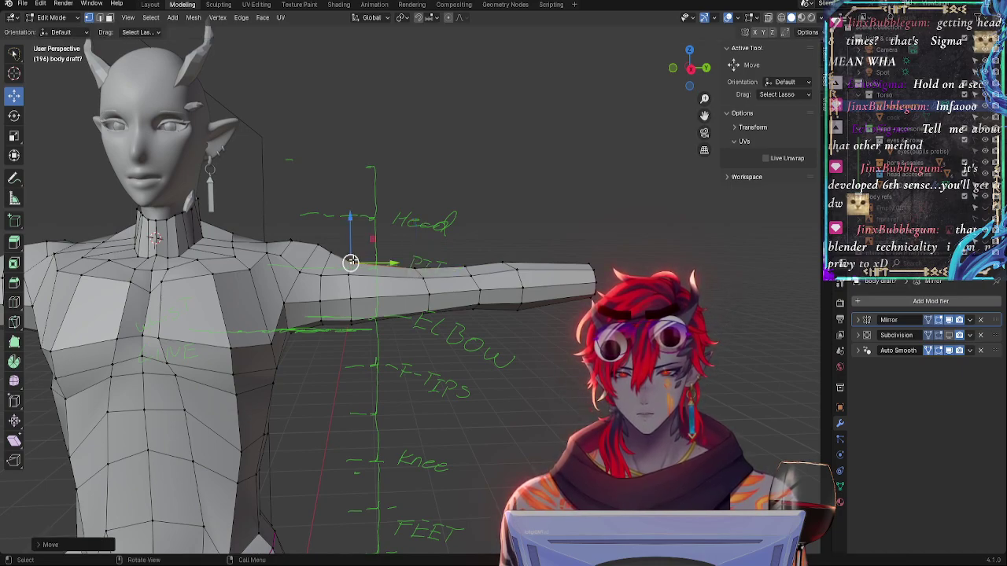
key(g)
click(355, 257)
key(g)
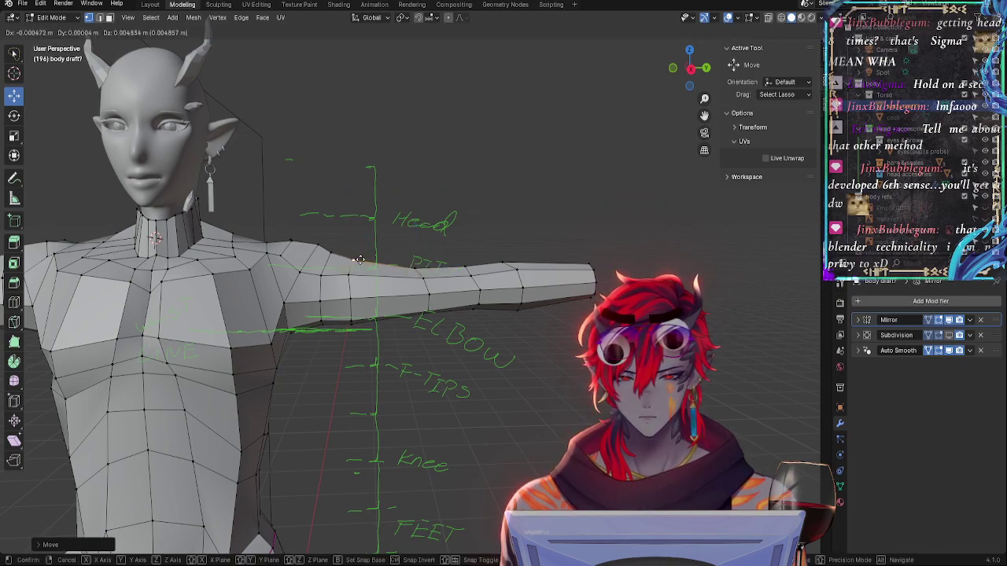
click(354, 260)
key(g)
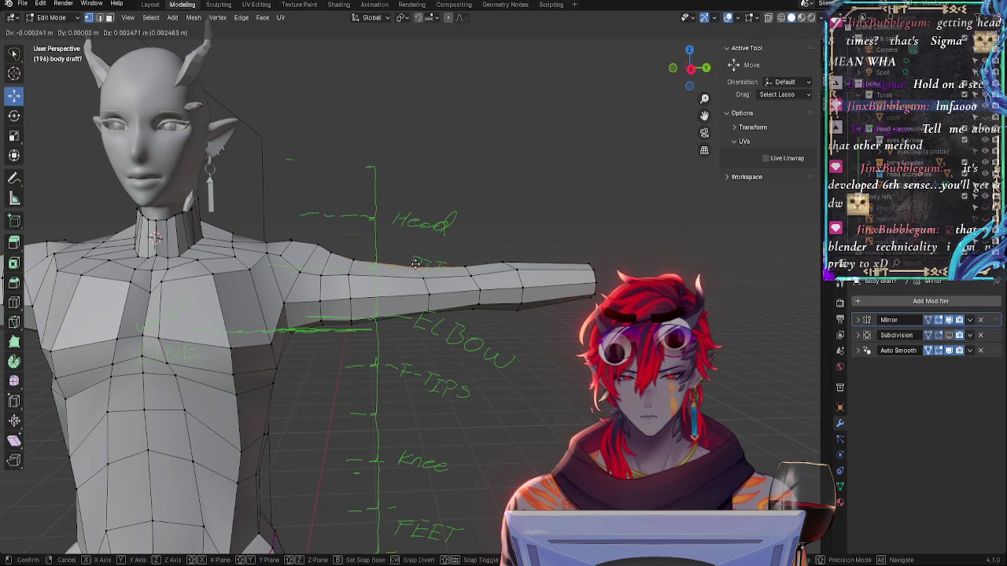
click(413, 265)
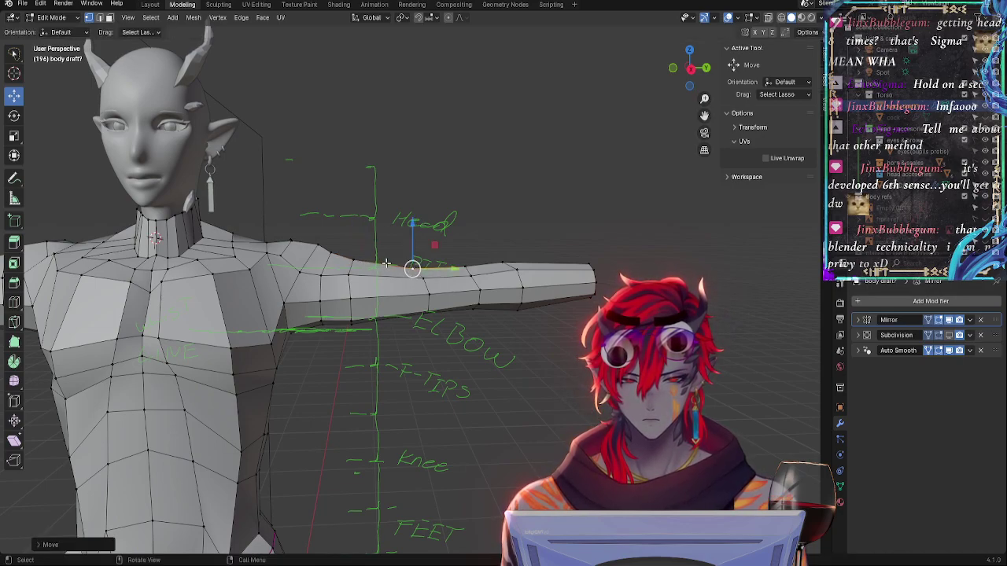
drag(412, 268, 351, 258)
key(g)
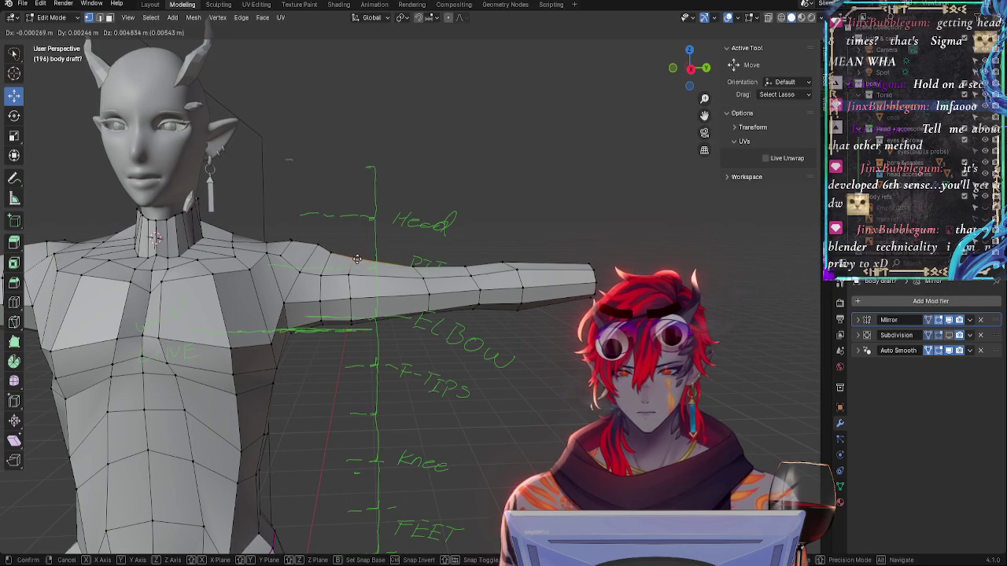
right_click(359, 260)
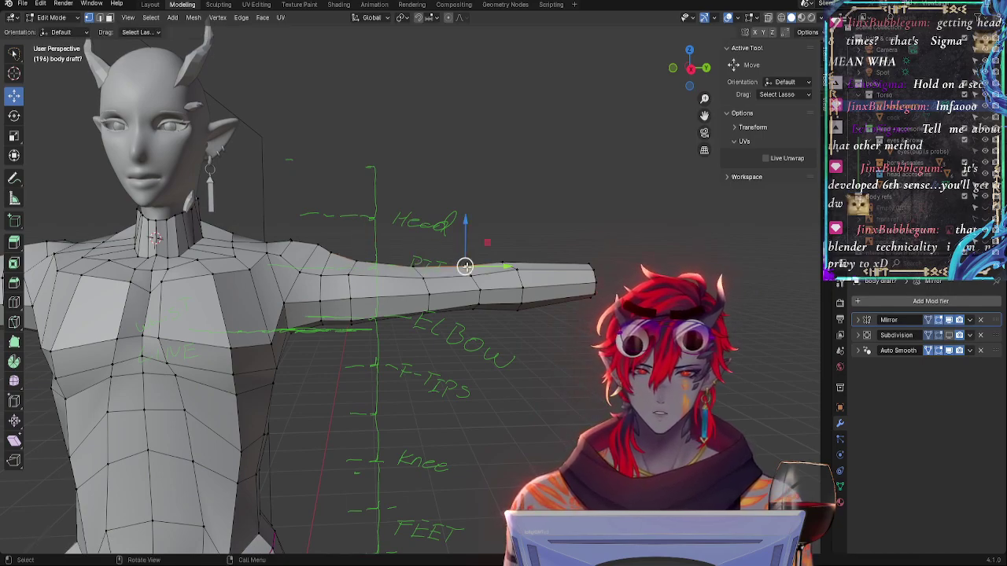
Vertex-slide the arm vertex along the arm twice to settle the upper contour
drag(465, 266, 502, 260)
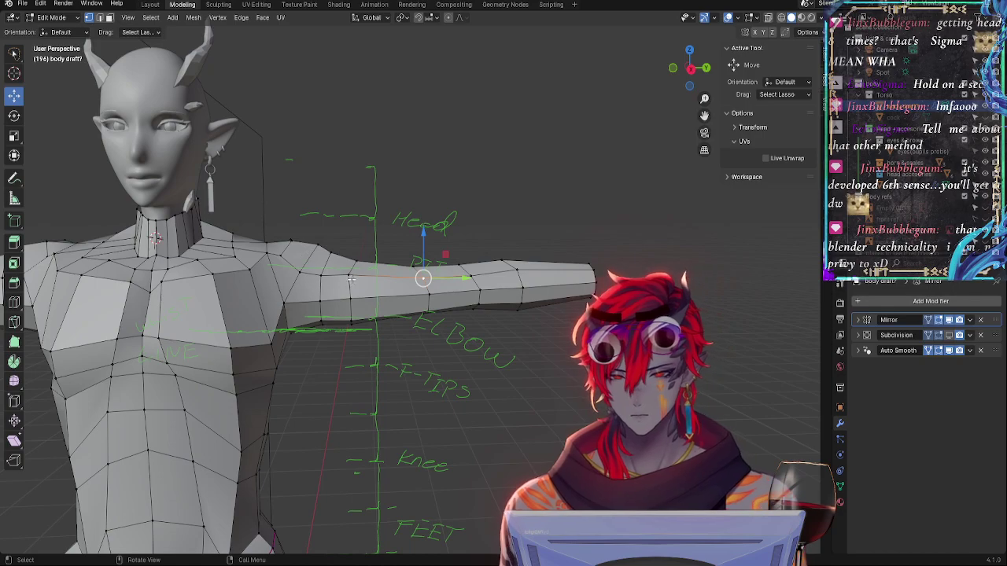
key(shift+v)
click(406, 276)
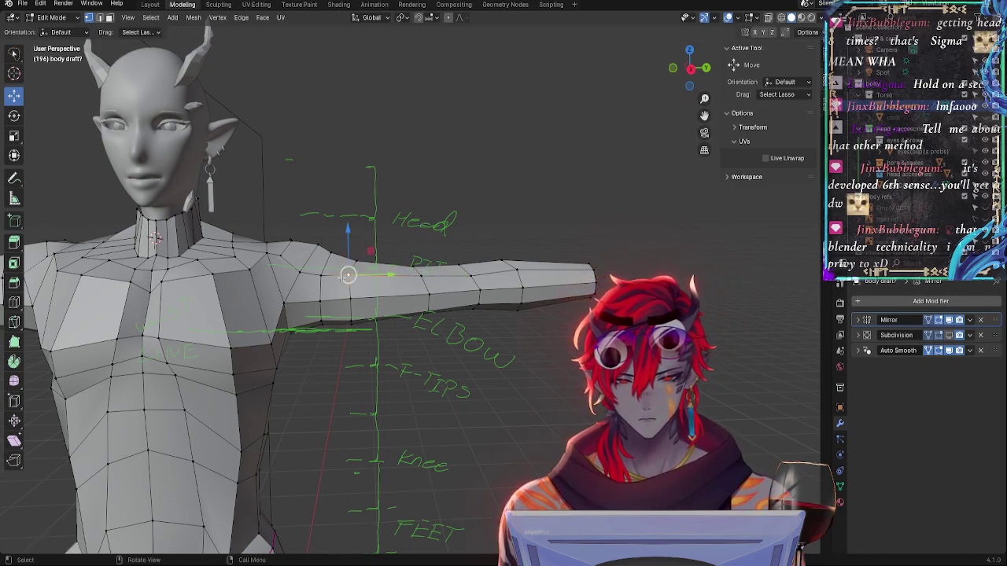
drag(347, 276, 355, 297)
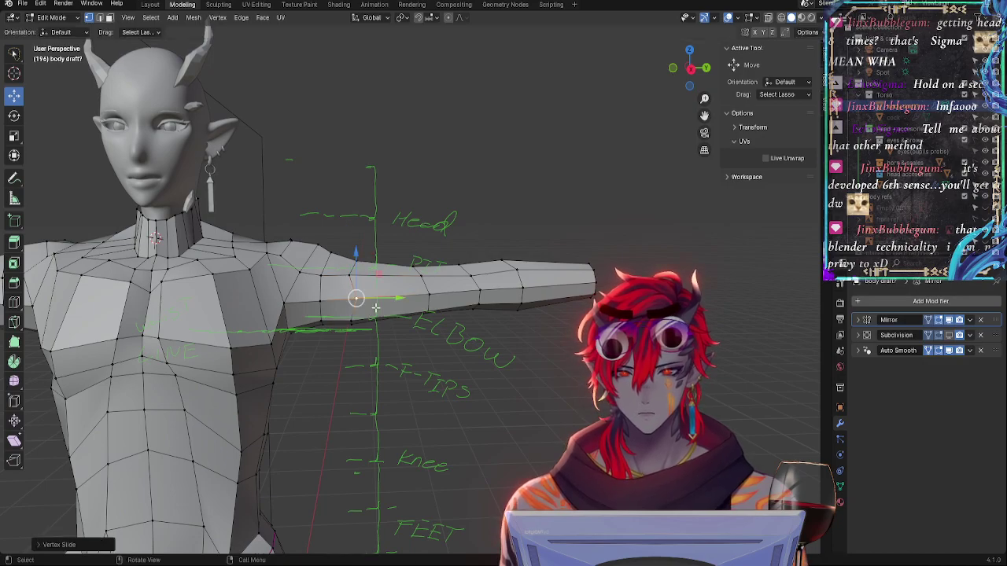
key(shift+v)
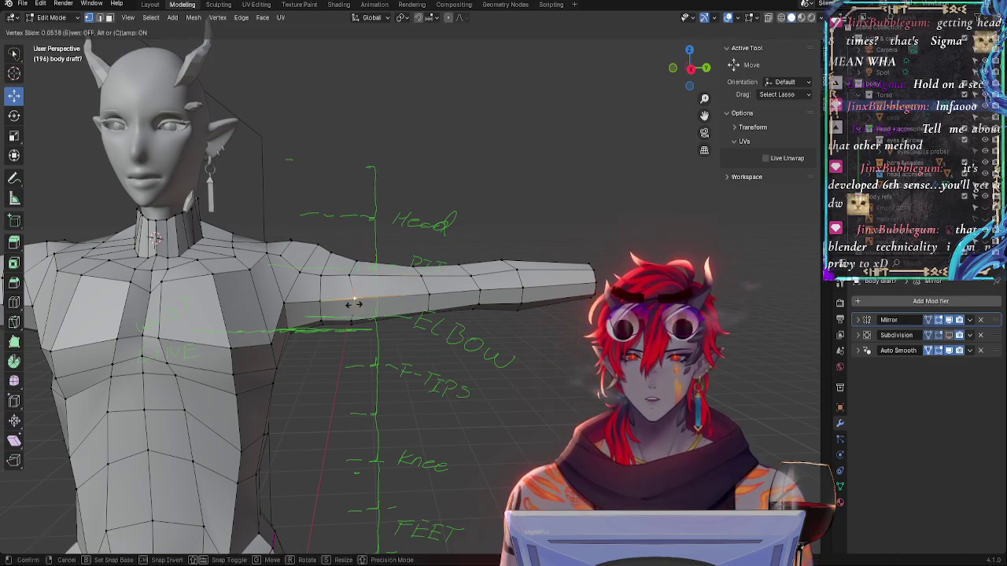
click(353, 297)
click(422, 312)
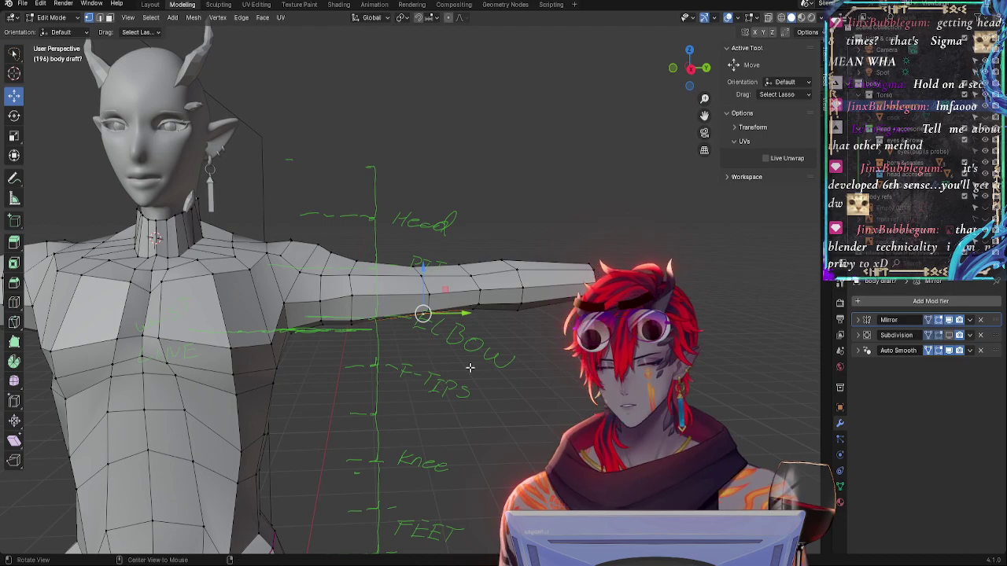
middle_drag(422, 312, 373, 396)
Slide an arm vertex and the shoulder edge loop along the arm
click(435, 232)
key(shift+v)
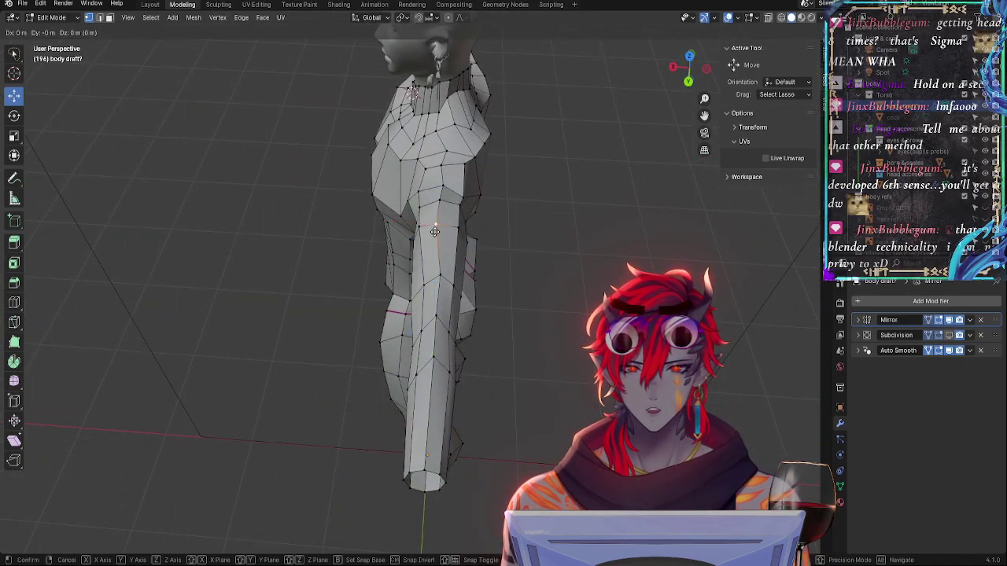
click(435, 232)
middle_drag(435, 232, 589, 225)
scroll(593, 208, up, 2)
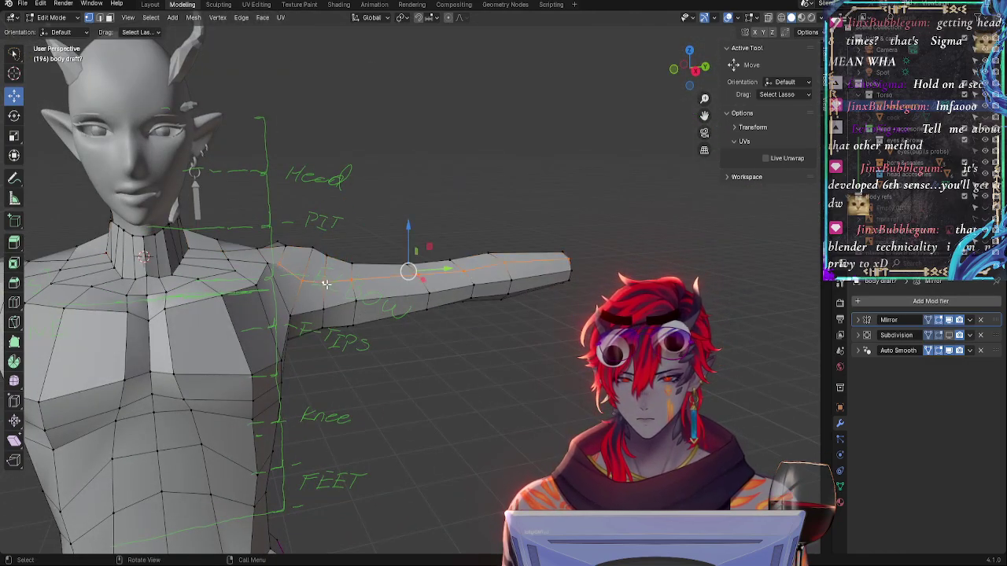
key(g)
key(g)
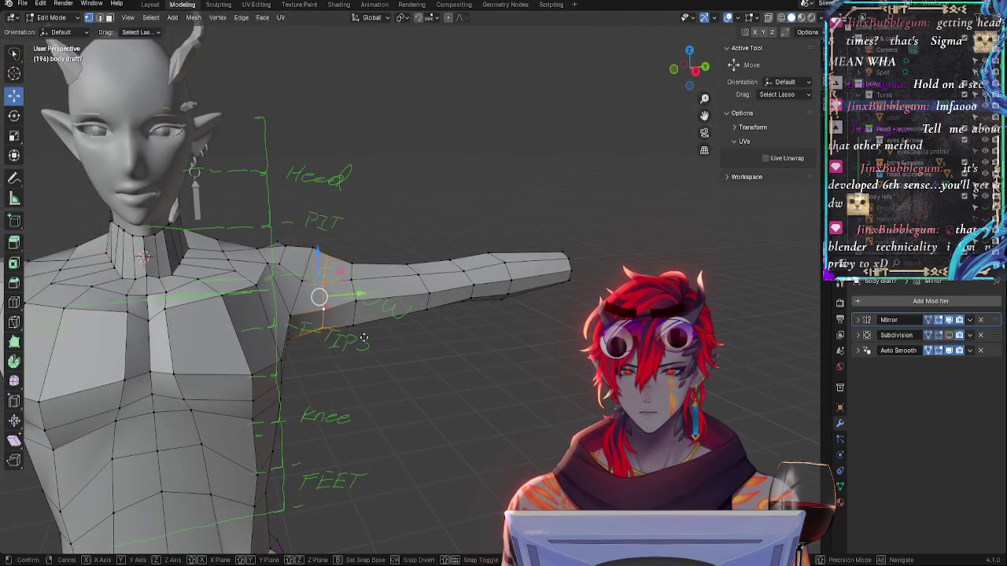
click(365, 339)
key(g)
right_click(365, 338)
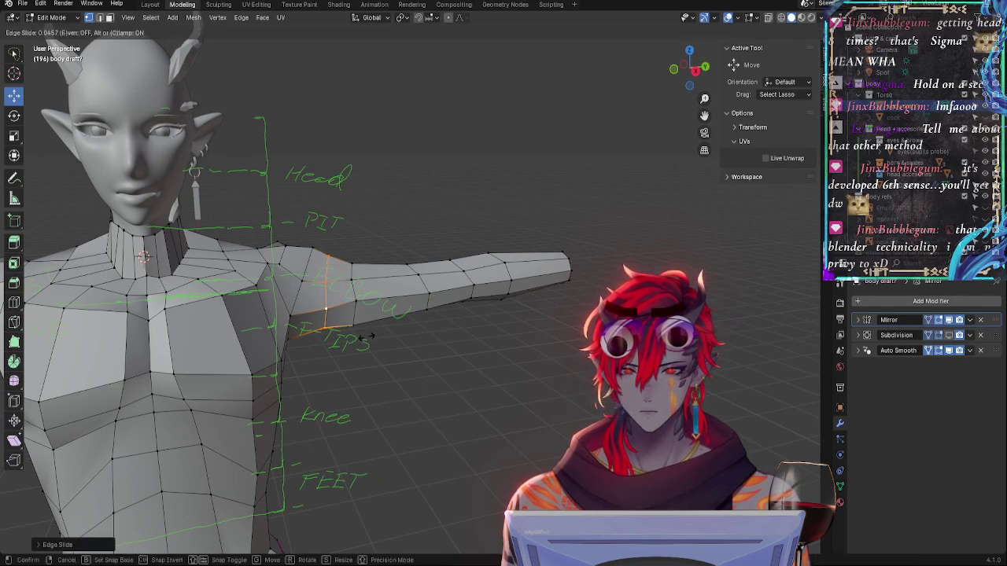
middle_drag(375, 353, 289, 300)
drag(288, 300, 288, 299)
middle_drag(288, 299, 330, 325)
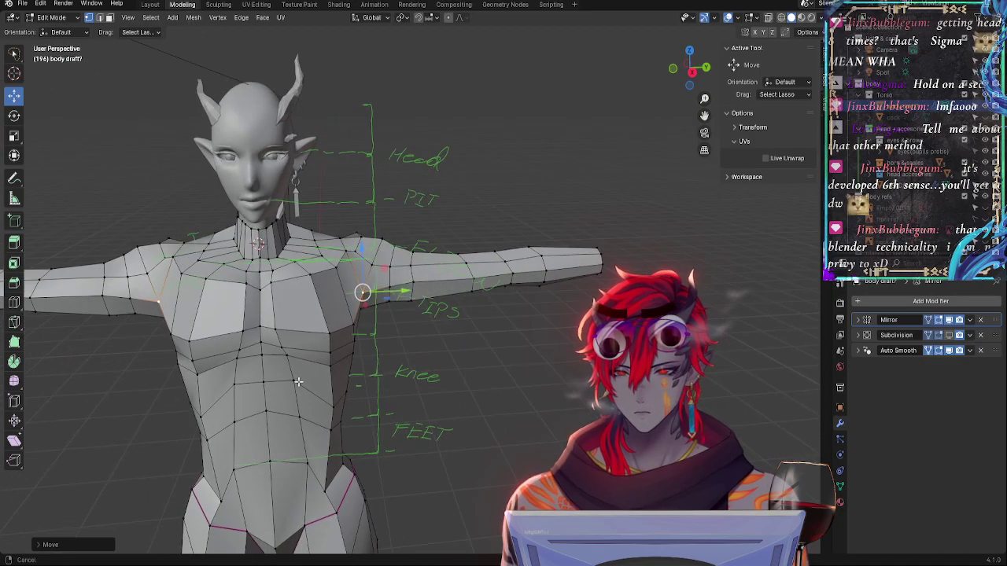
Lower a chest vertex near the armpit slightly along Z
click(329, 326)
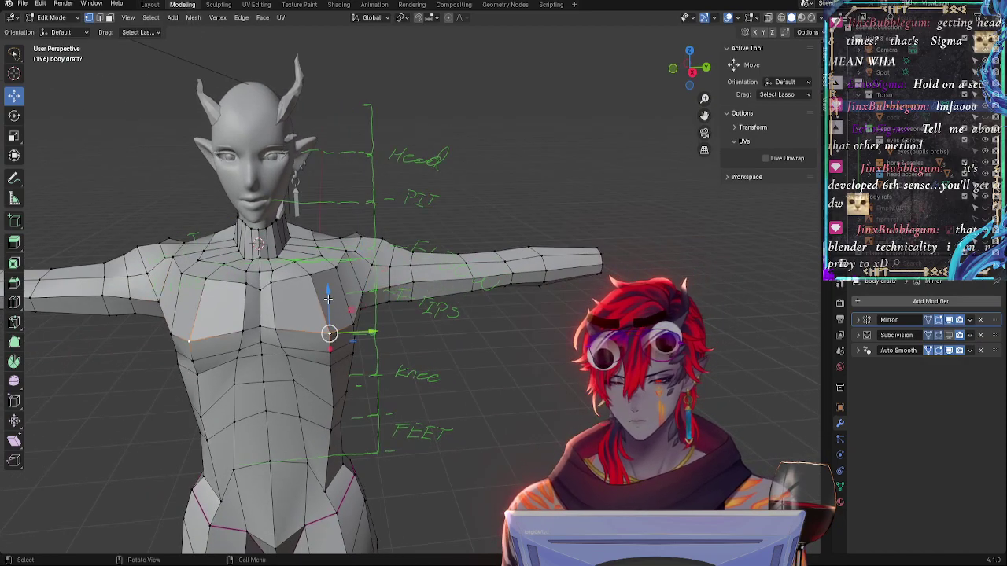
key(g)
key(z)
click(321, 360)
middle_drag(322, 360, 486, 358)
Enable the Subdivision modifier's edit-mode display and return to Object Mode
click(949, 335)
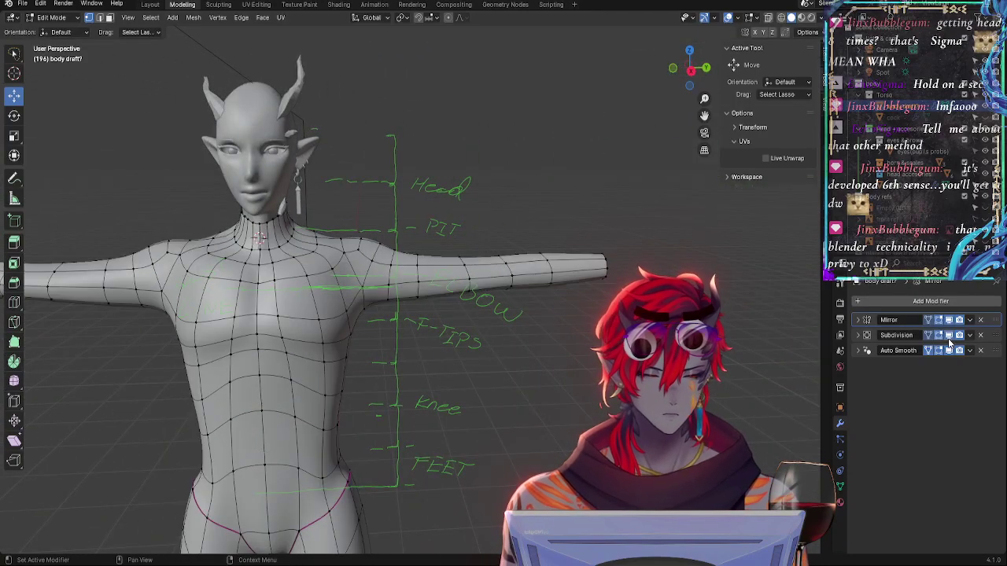
click(690, 70)
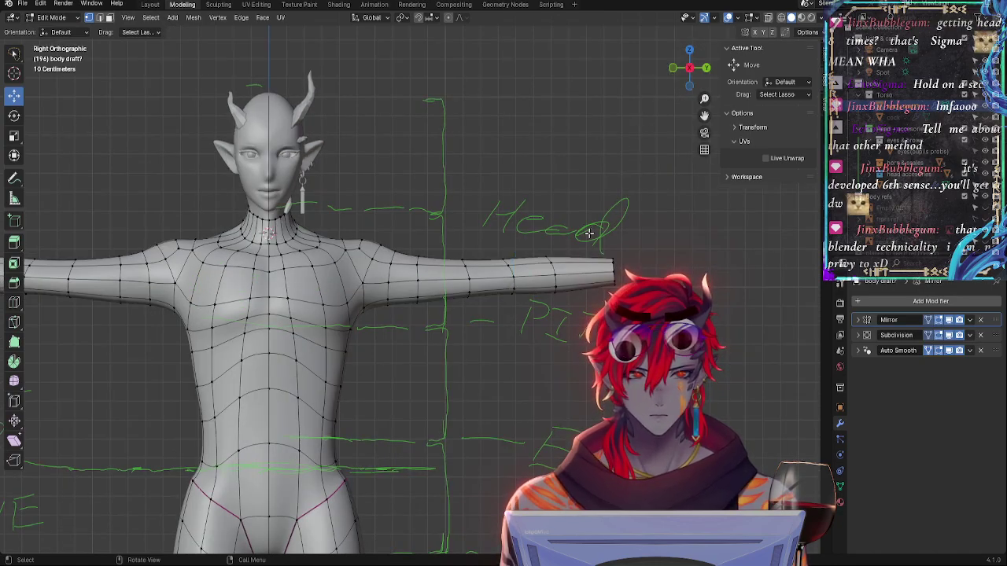
middle_drag(480, 369, 541, 375)
key(Tab)
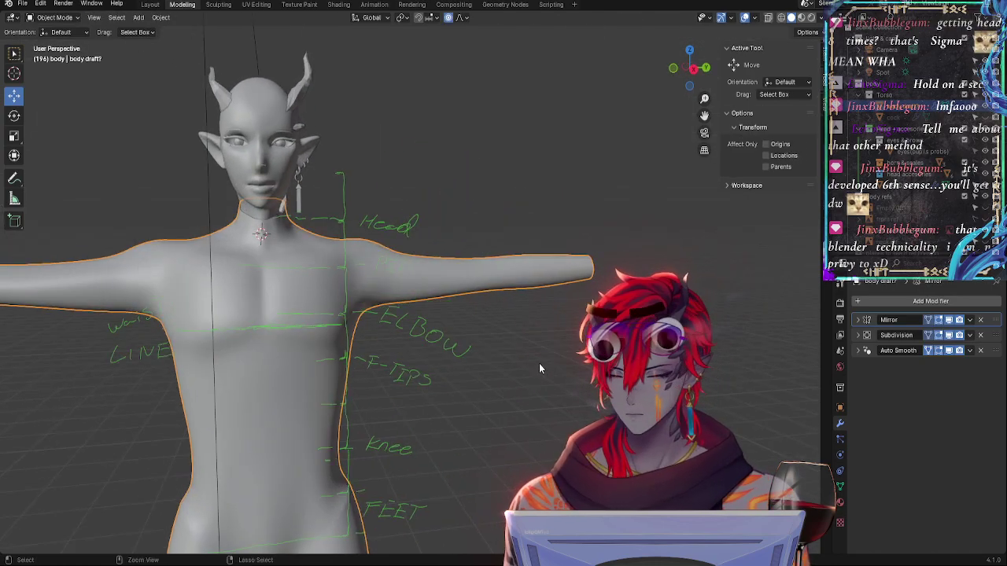
Save the file and orbit the smoothed body to view it from the side and front
key(ctrl+s)
middle_drag(535, 315, 335, 354)
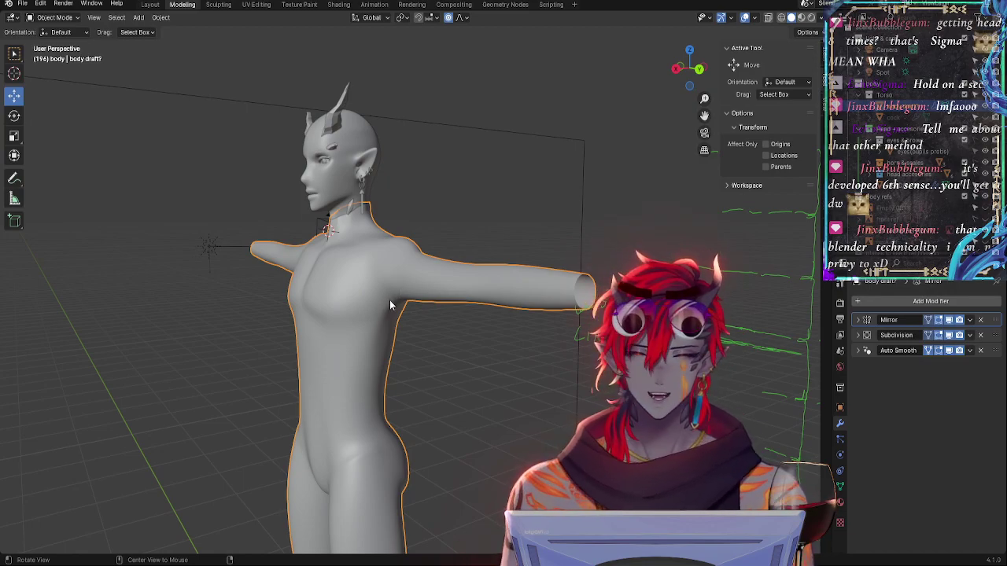
middle_drag(389, 300, 464, 257)
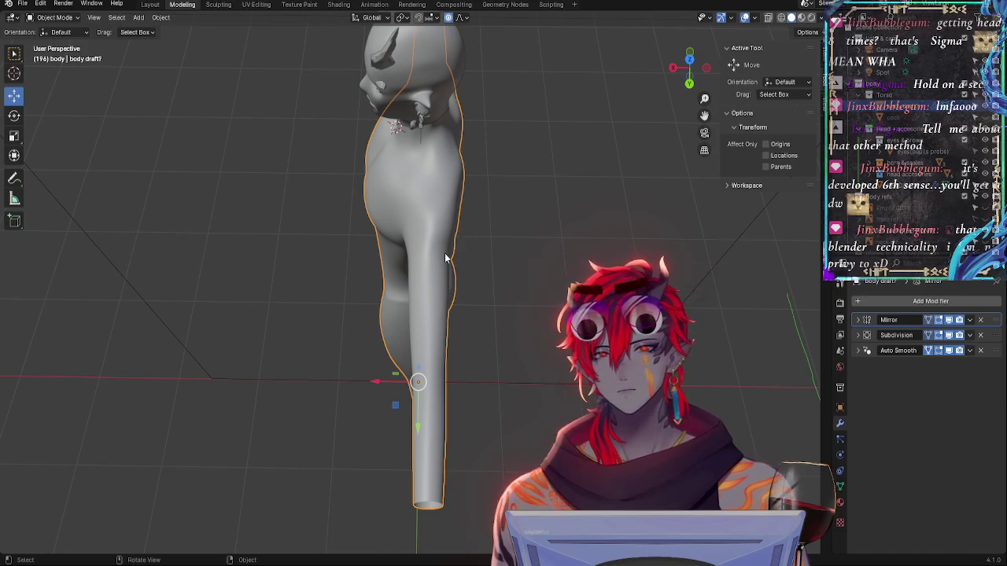
middle_drag(445, 258, 533, 272)
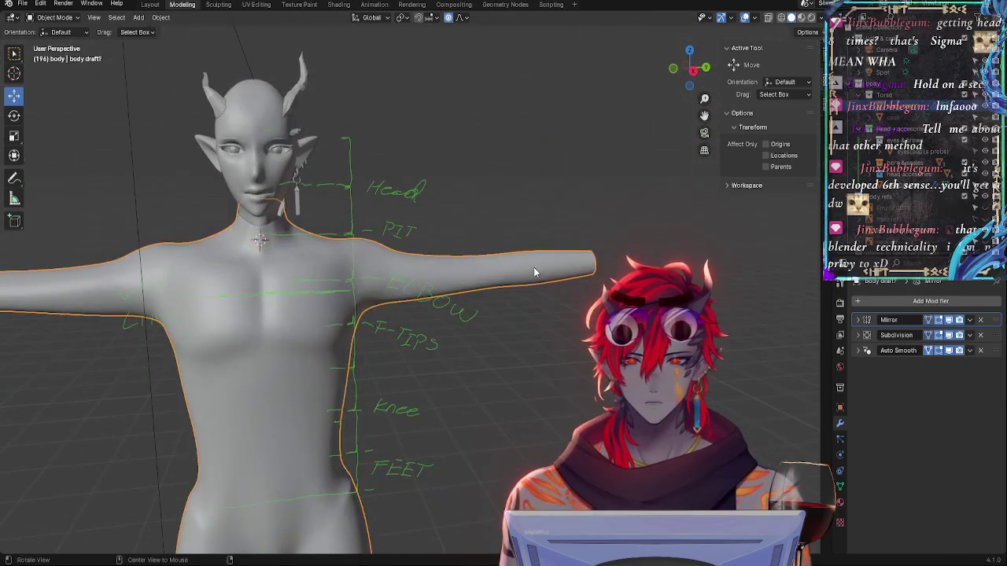
shift+middle_drag(396, 368, 578, 337)
key(KP_1)
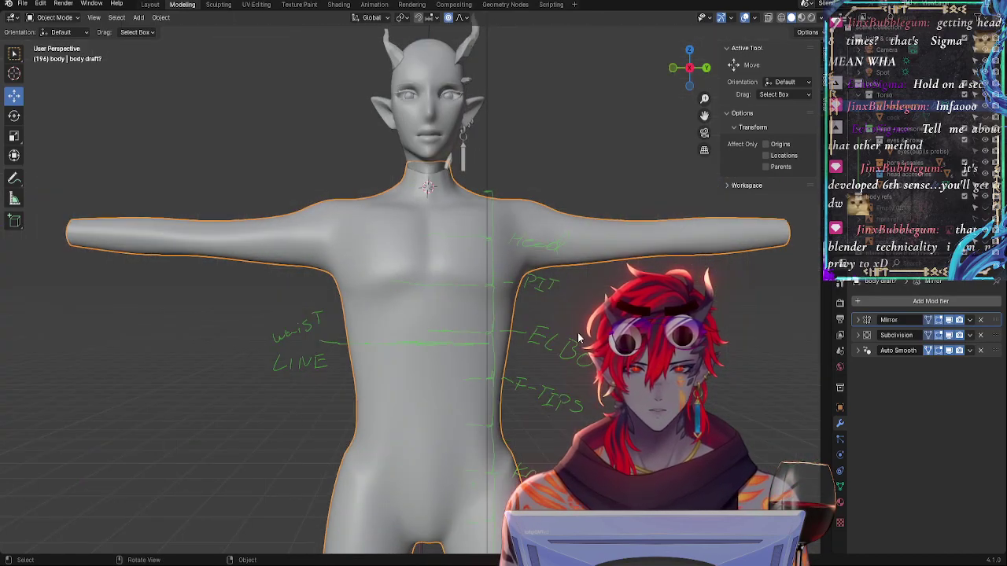
Compare the back and front orthographic views, zoom out to the whole body, and save again
key(ctrl+KP_3)
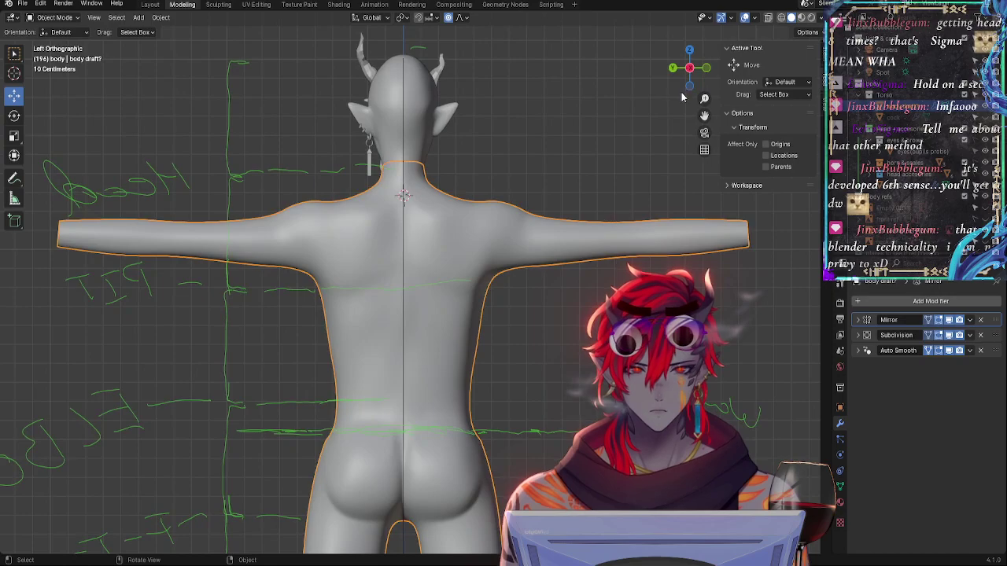
drag(686, 75, 690, 69)
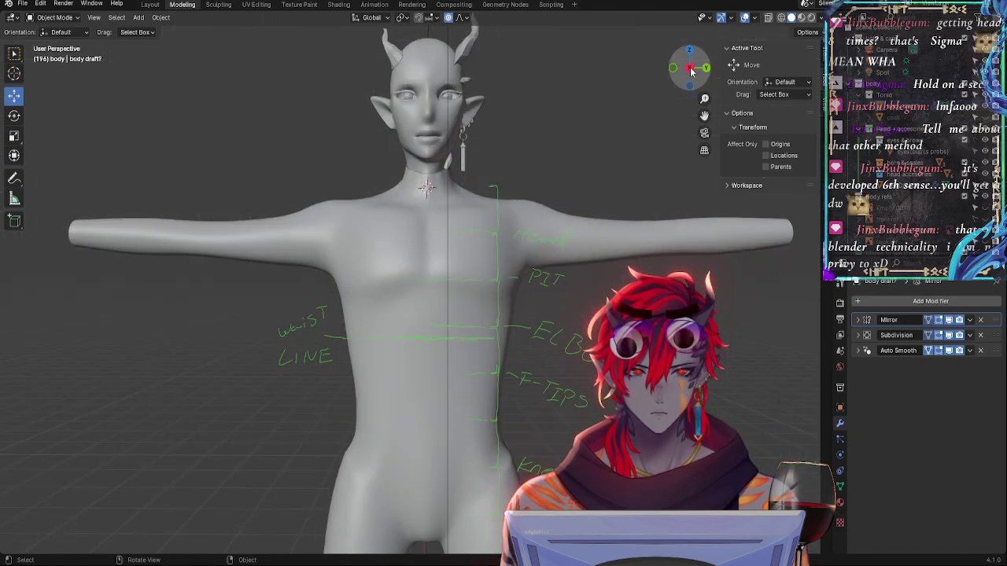
key(ctrl+KP_3)
key(KP_3)
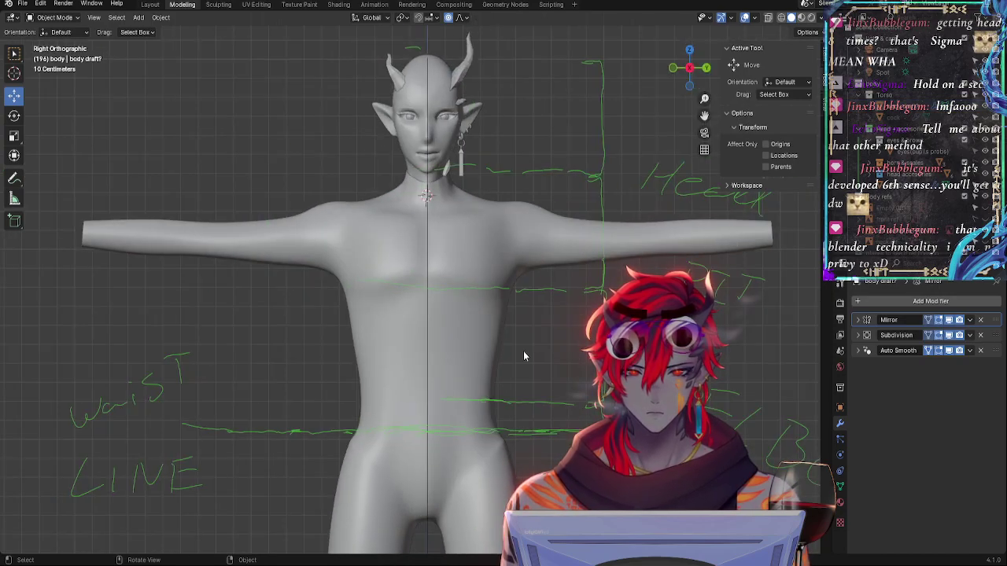
mouse_move(523, 350)
ctrl+middle_down()
mouse_move(568, 330)
mouse_move(545, 333)
mouse_move(538, 305)
mouse_move(538, 352)
ctrl+middle_up()
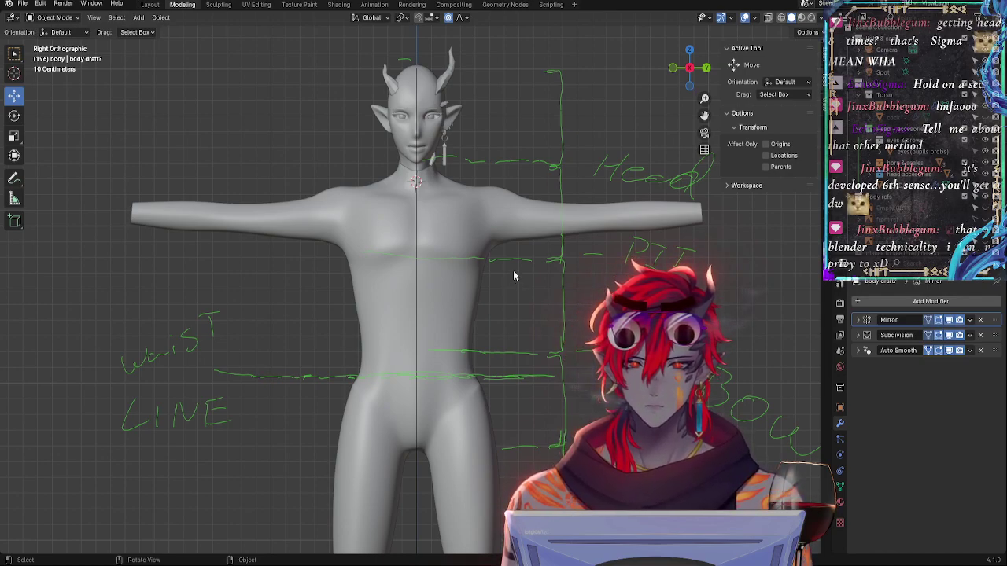
ctrl+middle_drag(513, 275, 563, 364)
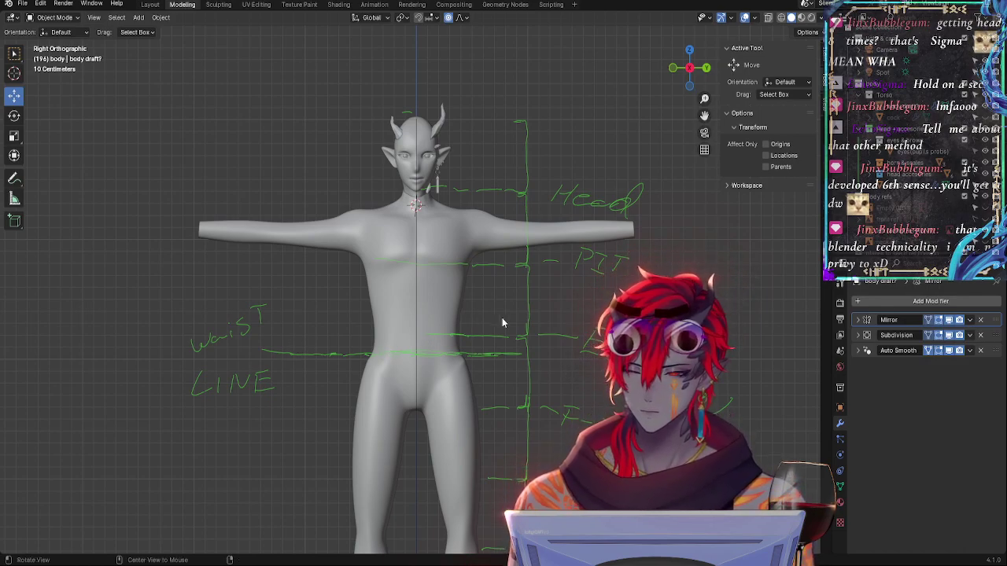
middle_drag(292, 240, 240, 269)
key(ctrl+s)
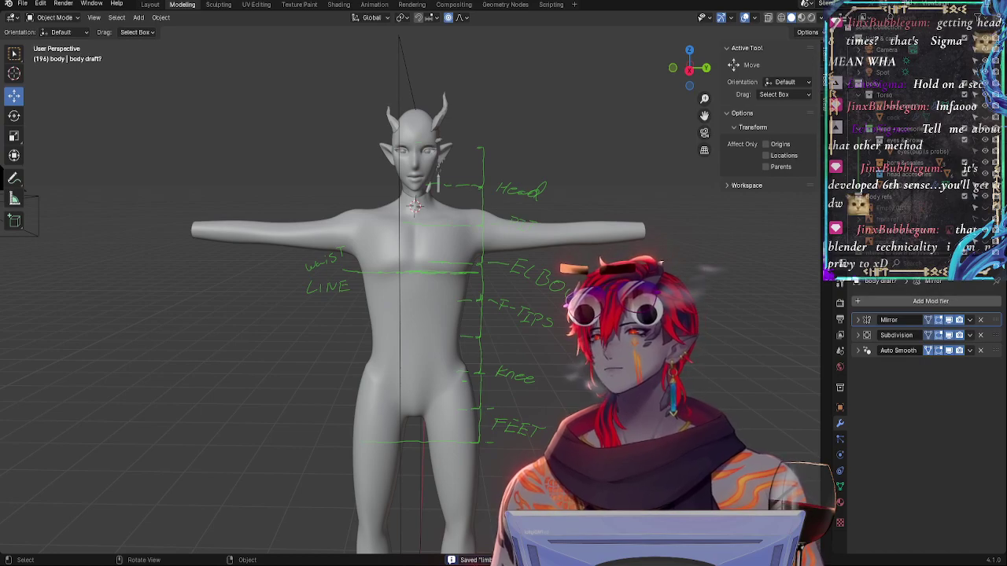
Orbit to the body's side and back, then enter Edit Mode on the body mesh
scroll(387, 356, up, 4)
middle_drag(387, 356, 296, 324)
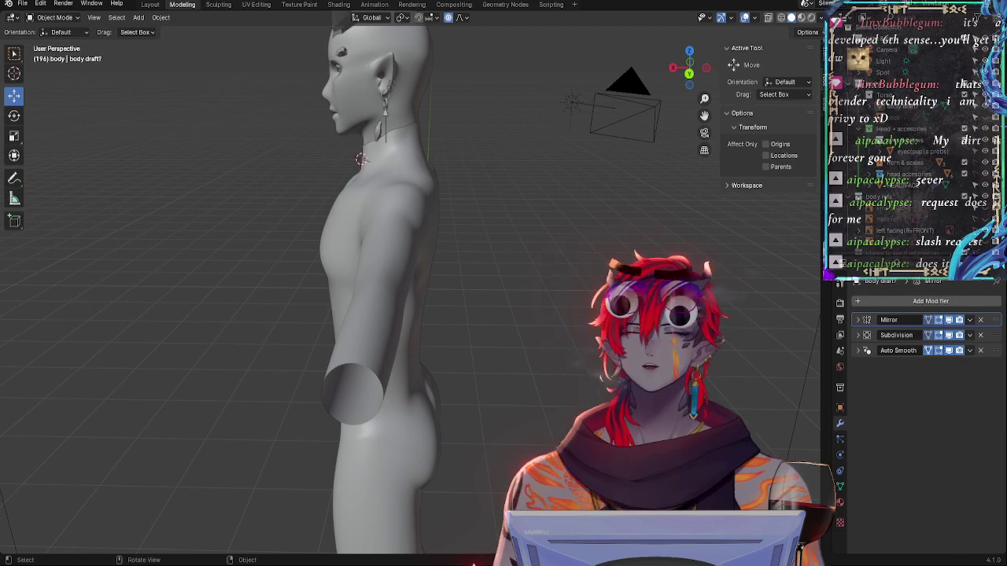
middle_drag(521, 305, 297, 250)
key(Tab)
middle_drag(290, 249, 668, 90)
Frame the chest and arms from the front, orbit behind the shoulder, and select an upper-arm vertex
click(688, 69)
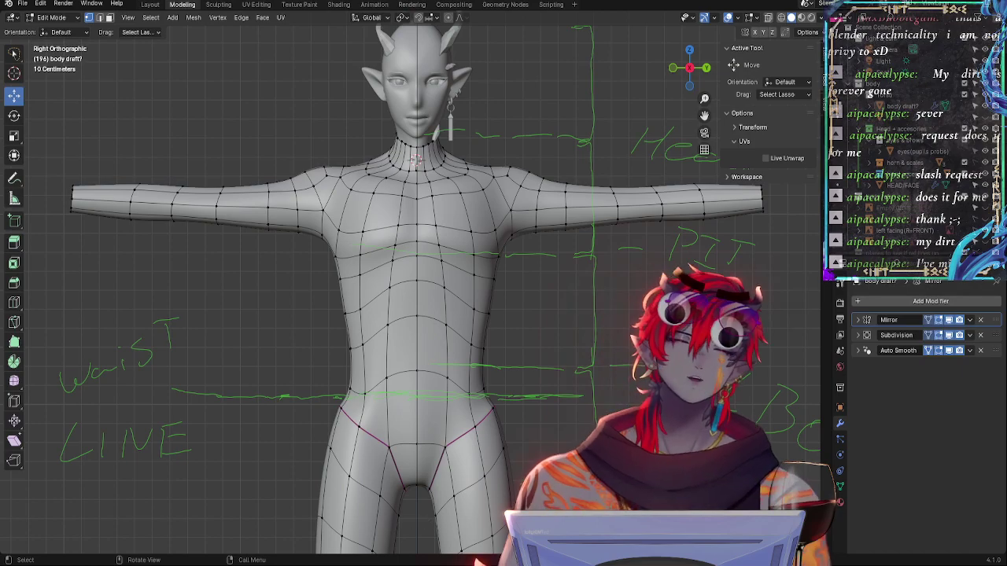
drag(551, 397, 545, 344)
scroll(545, 343, up, 4)
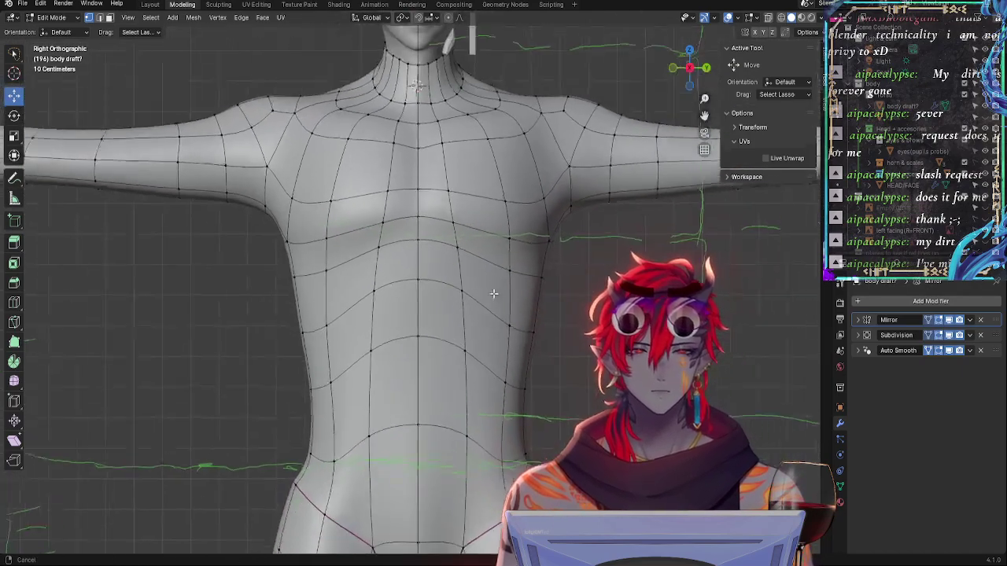
shift+middle_drag(545, 344, 302, 464)
middle_drag(472, 370, 363, 408)
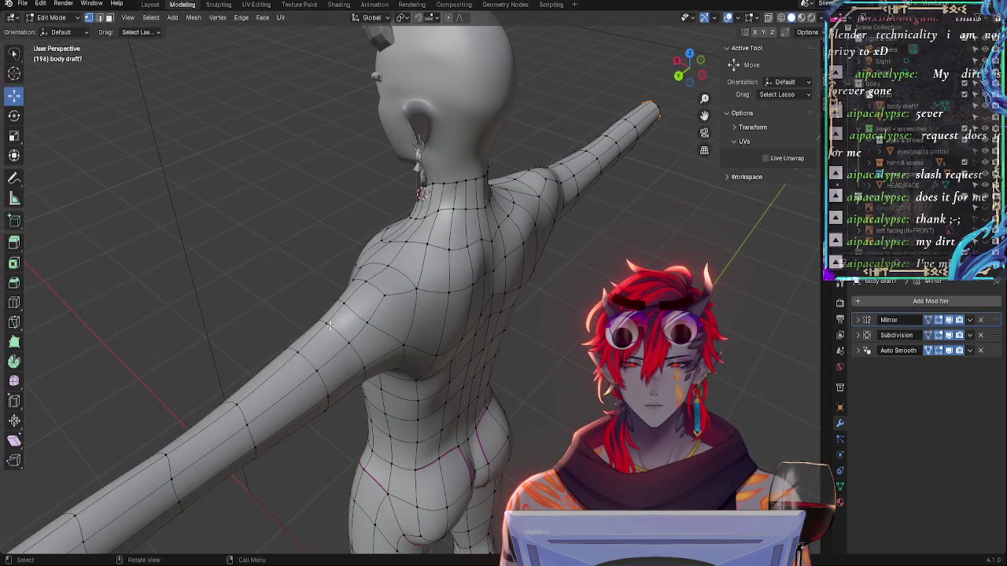
click(323, 318)
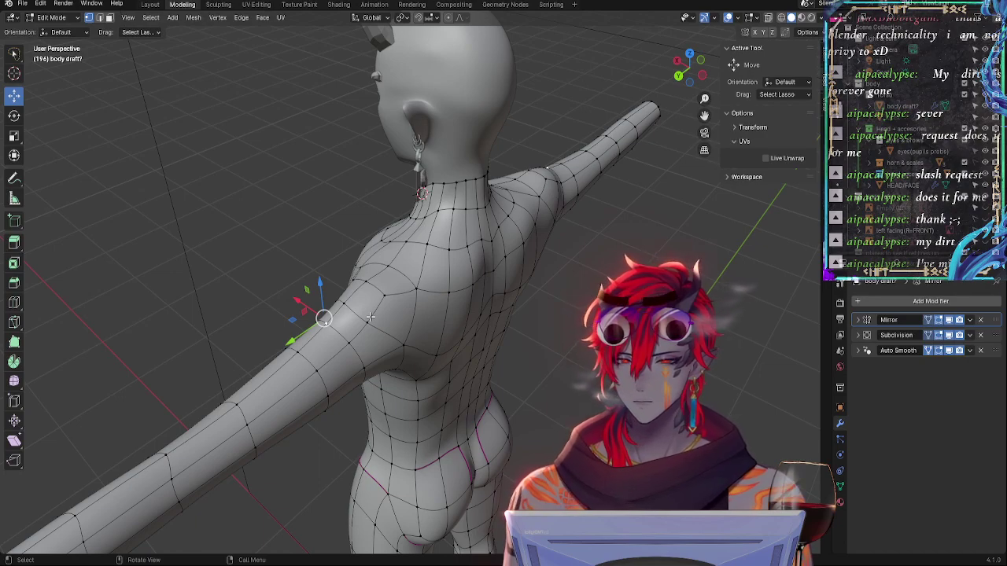